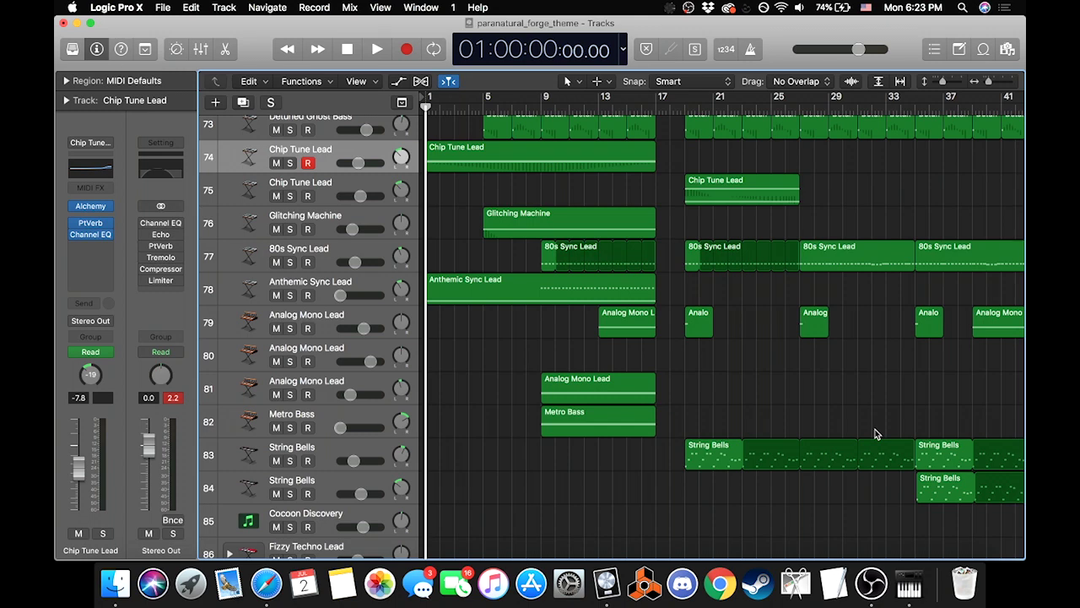
Step: Look through the track list and locate the gap after the intro by placing the playhead at bars 17 and 19, returning it to bar 1
scroll(705, 439, "up", 20)
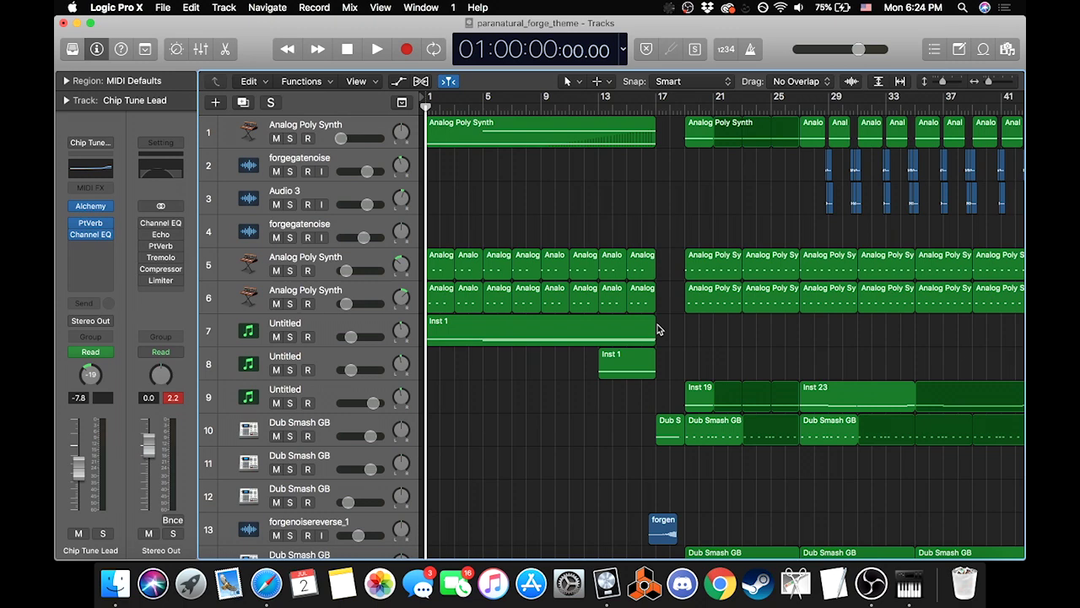
scroll(658, 326, "down", 7)
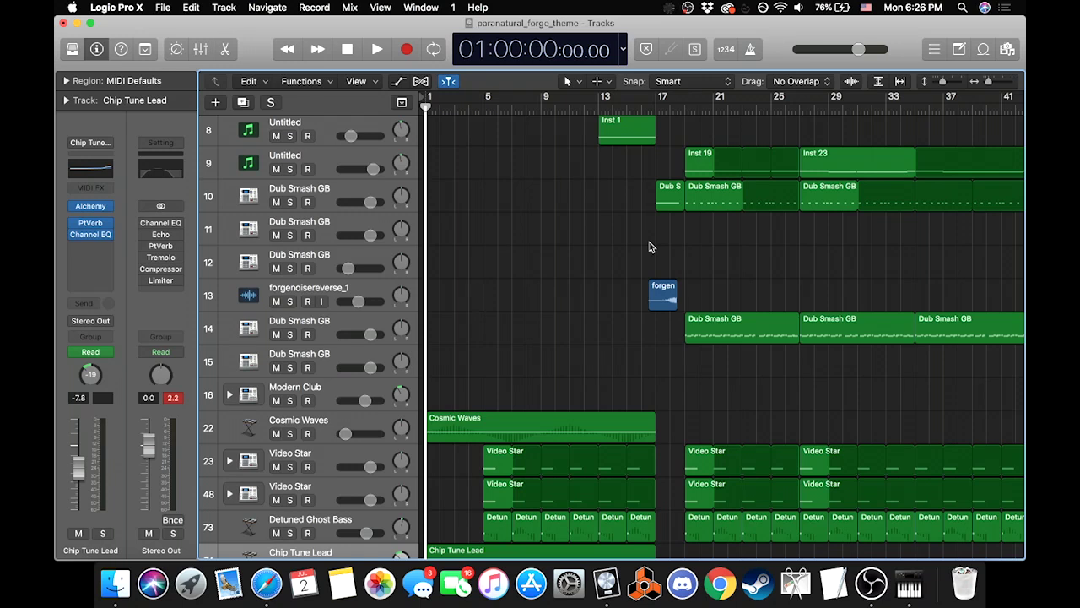
scroll(722, 352, "down", 20)
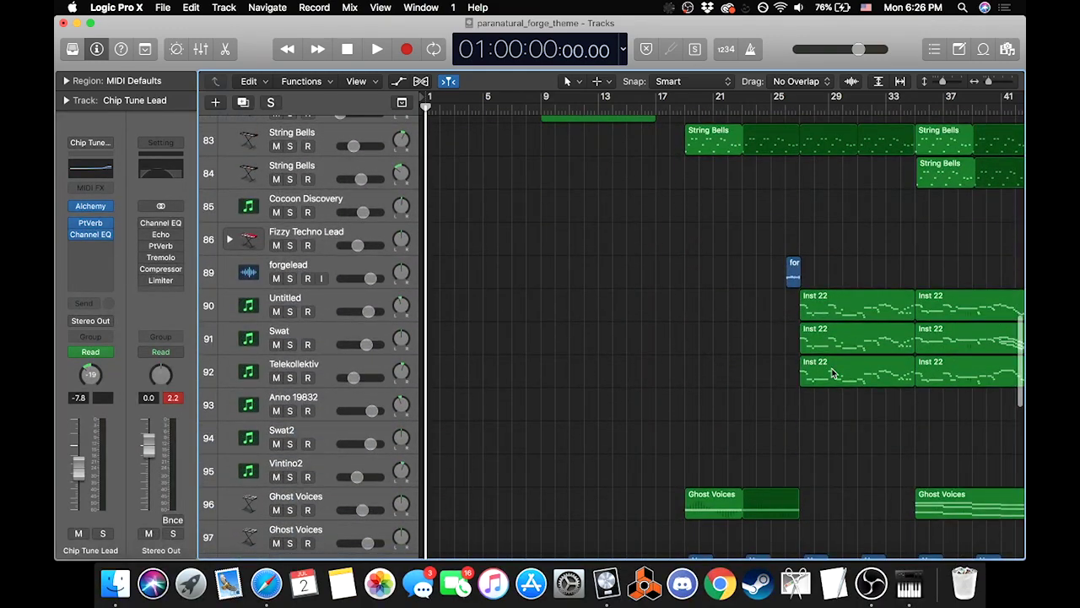
scroll(743, 424, "up", 20)
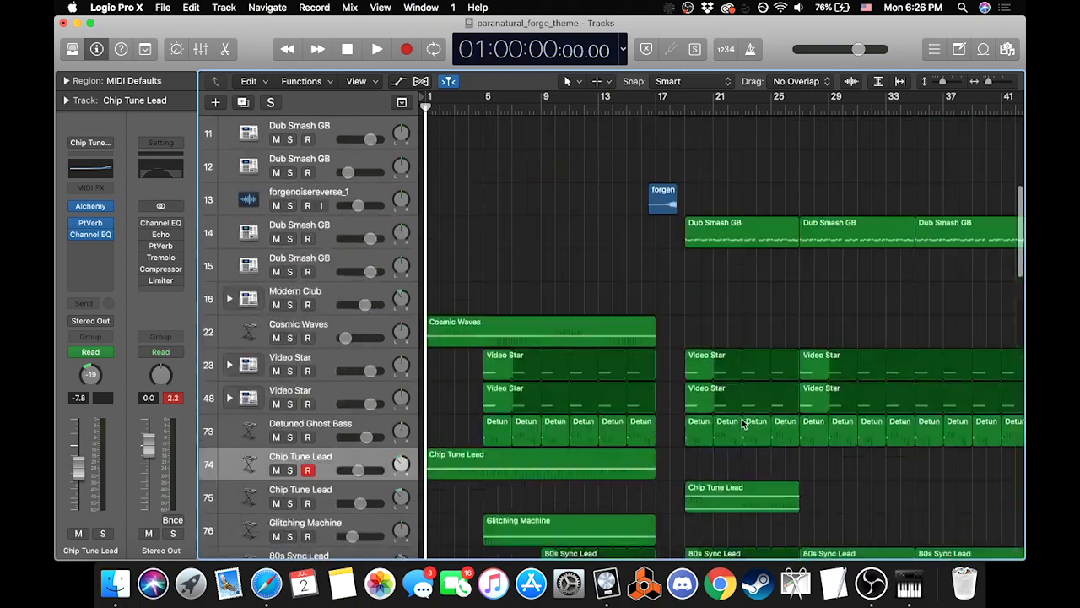
left_click(657, 110)
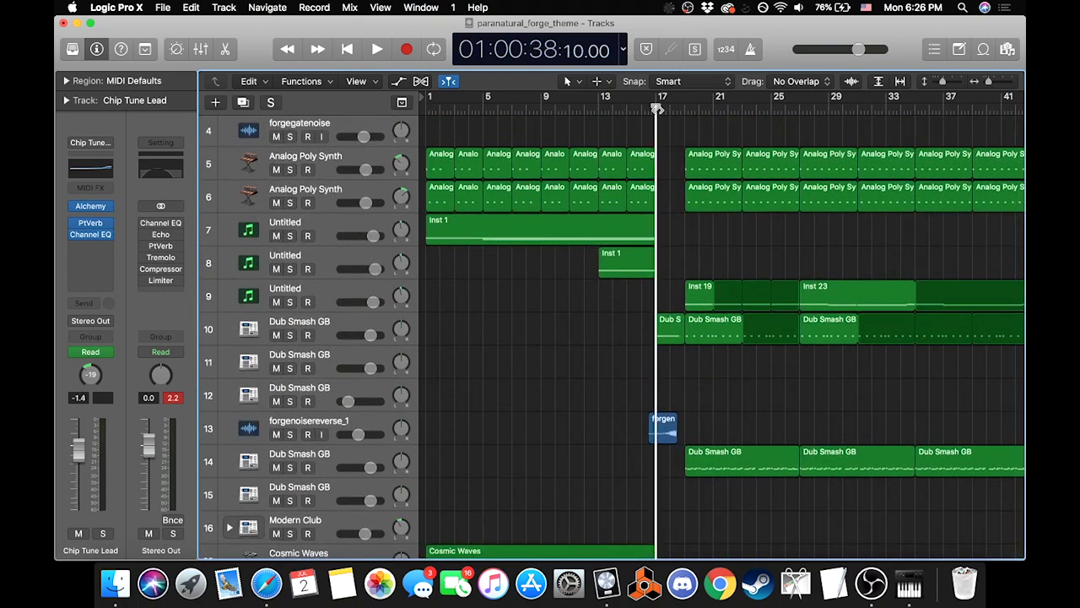
left_click(684, 109)
scroll(667, 228, "up", 1)
scroll(667, 228, "up", 2)
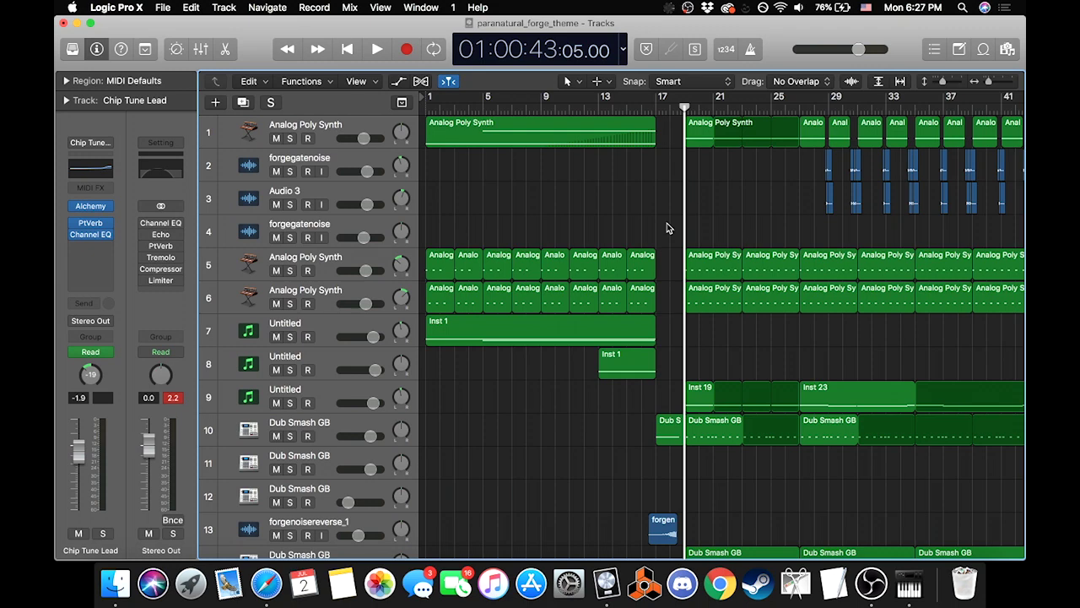
left_click(422, 99)
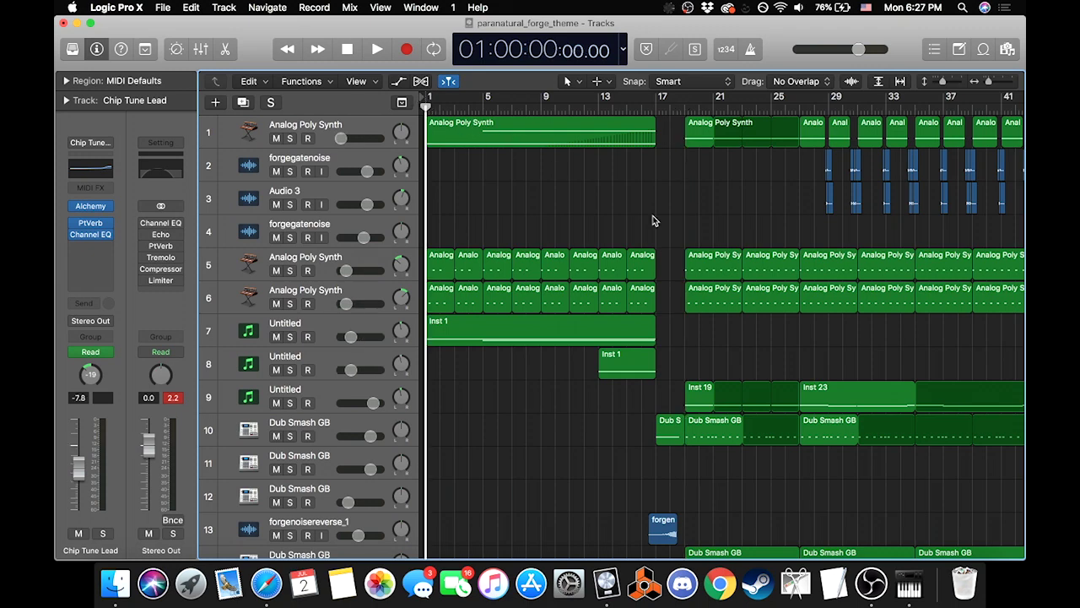
Step: Examine the full arrangement across all tracks, from the first bar to the song's end
scroll(621, 260, "right", 20)
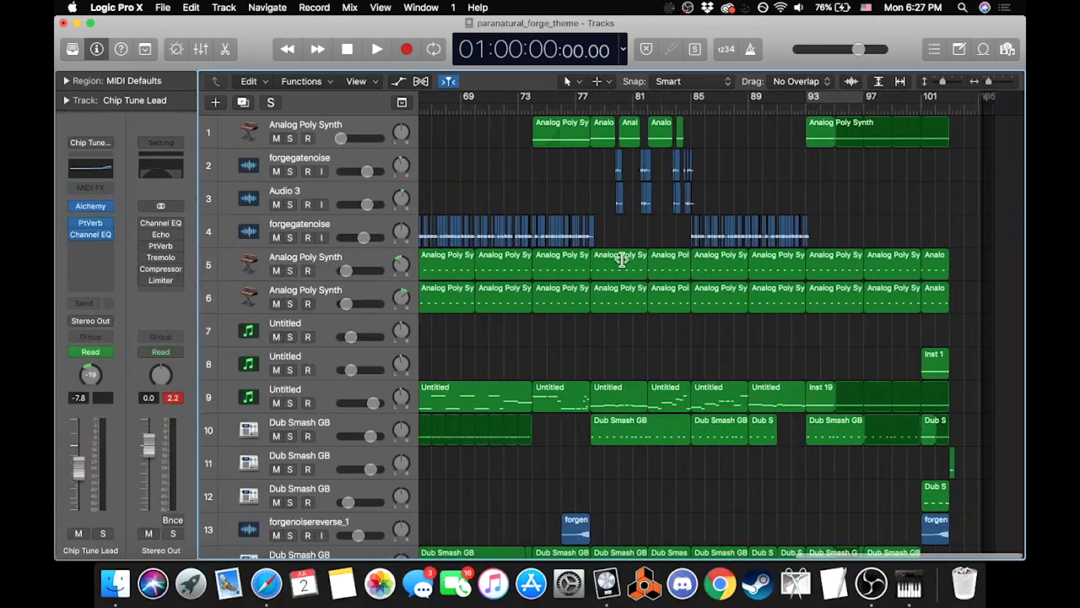
scroll(622, 260, "left", 20)
scroll(622, 262, "down", 20)
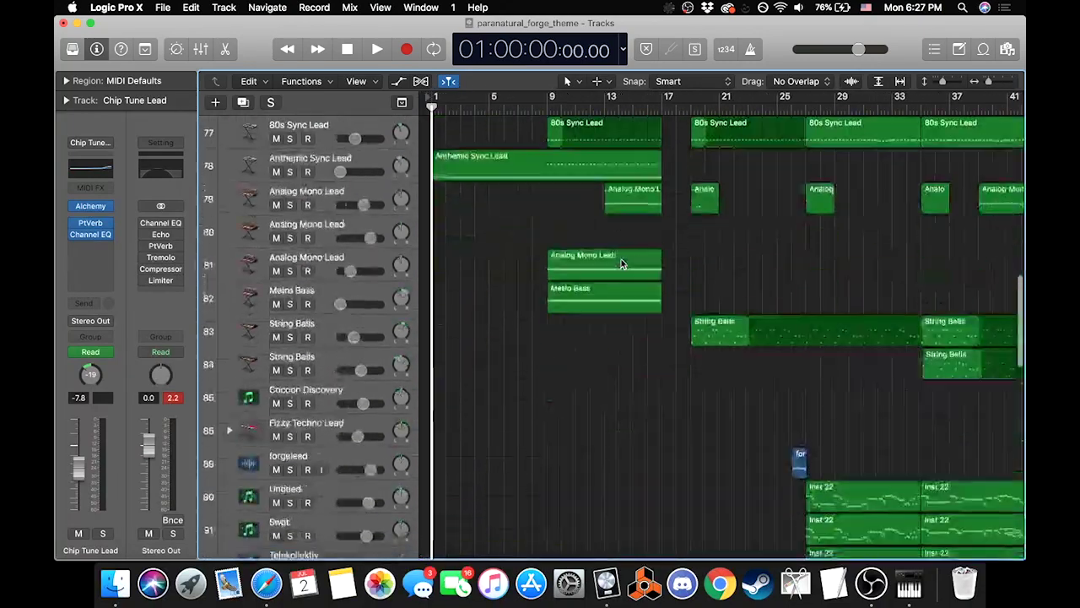
scroll(621, 264, "down", 12)
scroll(621, 264, "right", 15)
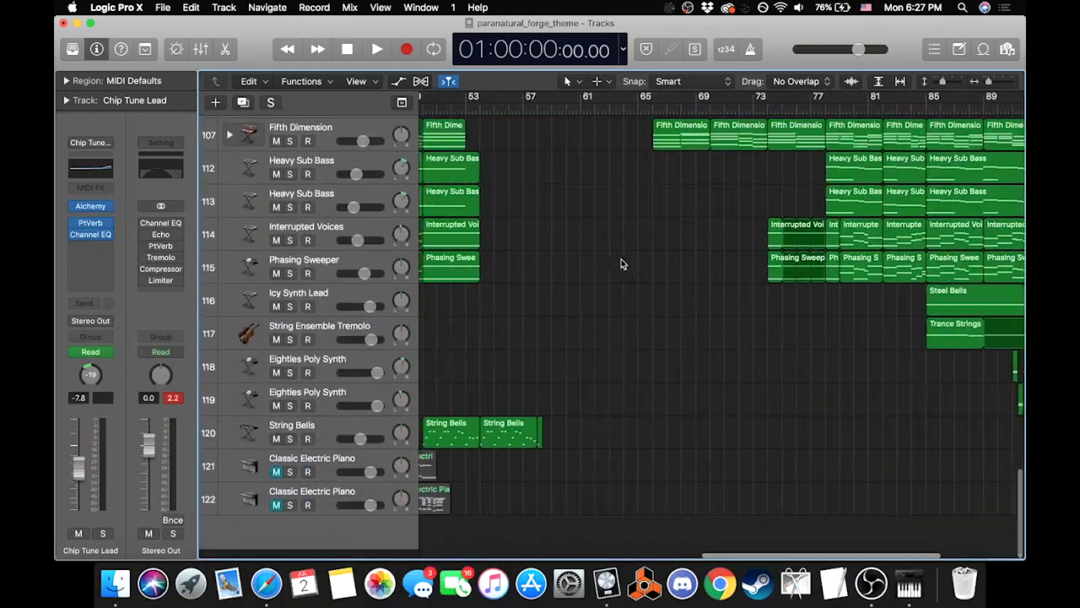
scroll(621, 264, "right", 8)
scroll(621, 265, "up", 20)
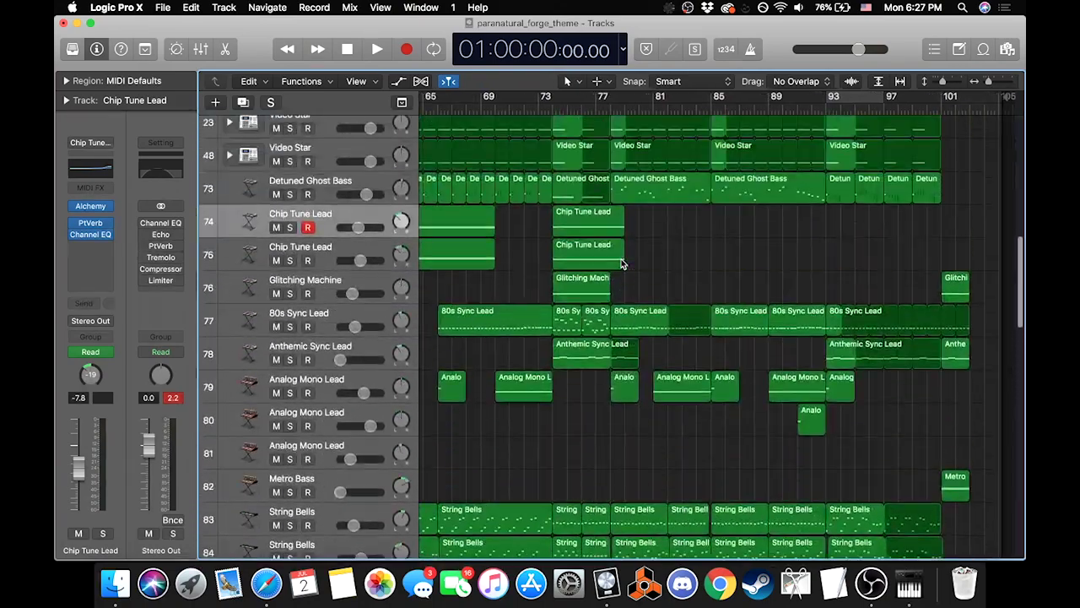
scroll(621, 264, "up", 10)
scroll(620, 264, "left", 15)
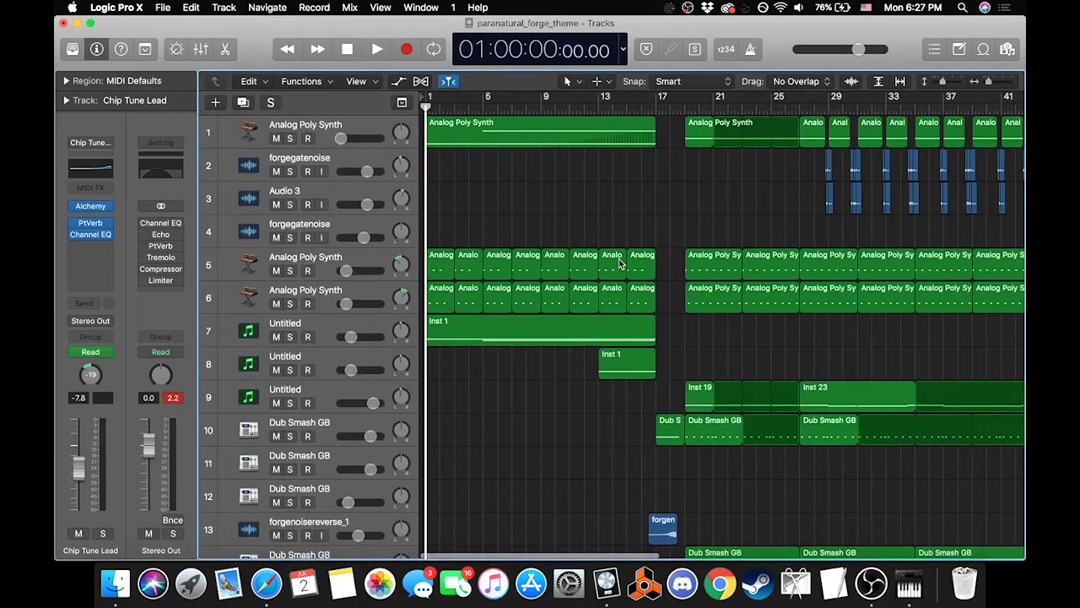
Step: Select the Analog Poly Synth on track 1, play the intro from the start, and return the playhead to bar 1
left_click(320, 128)
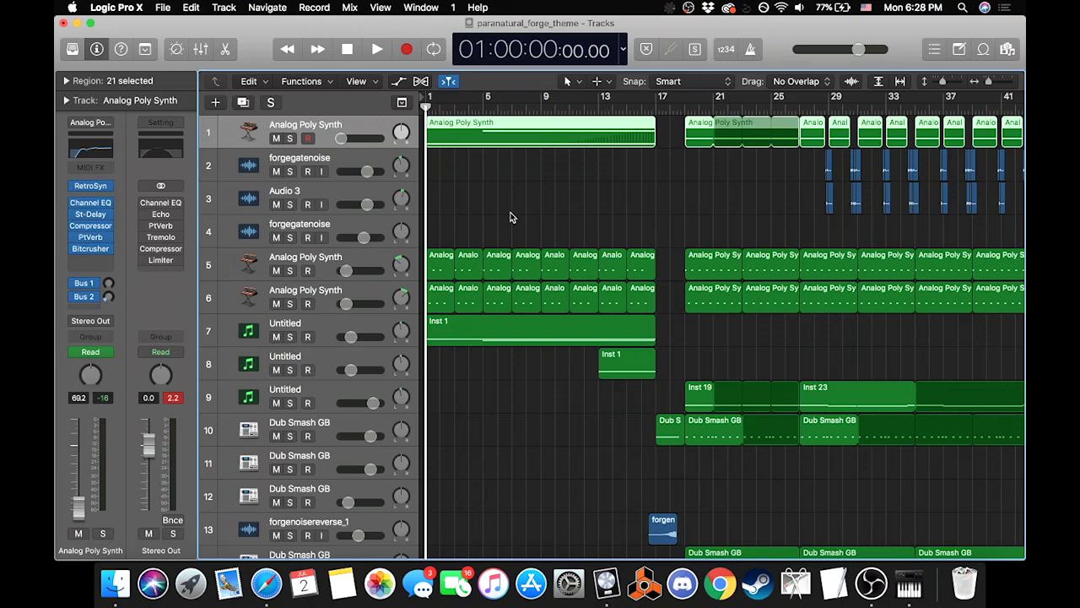
key("space")
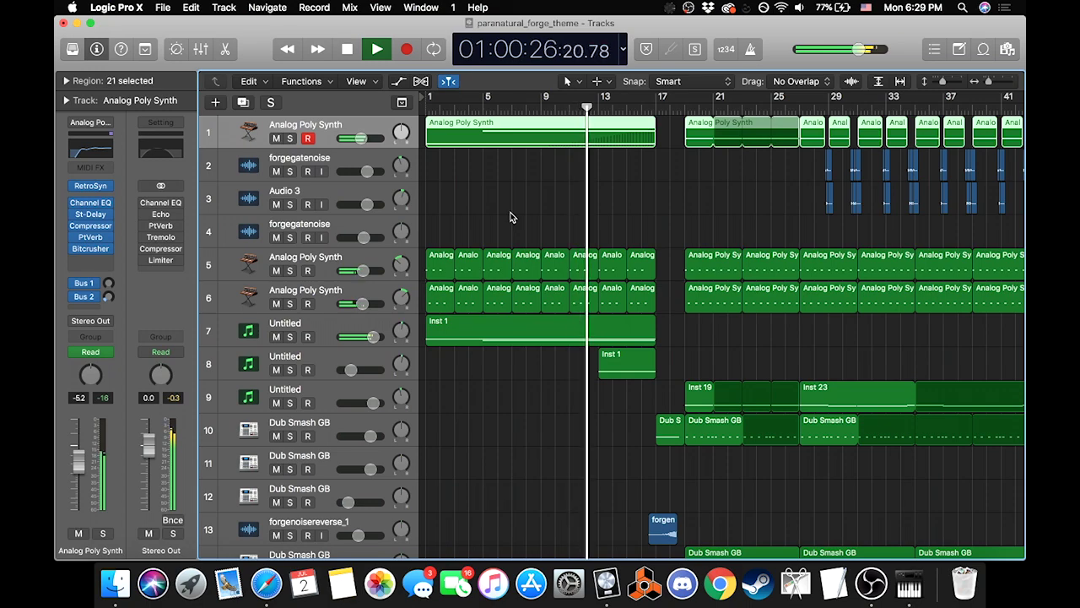
scroll(510, 218, "down", 4)
scroll(510, 218, "down", 6)
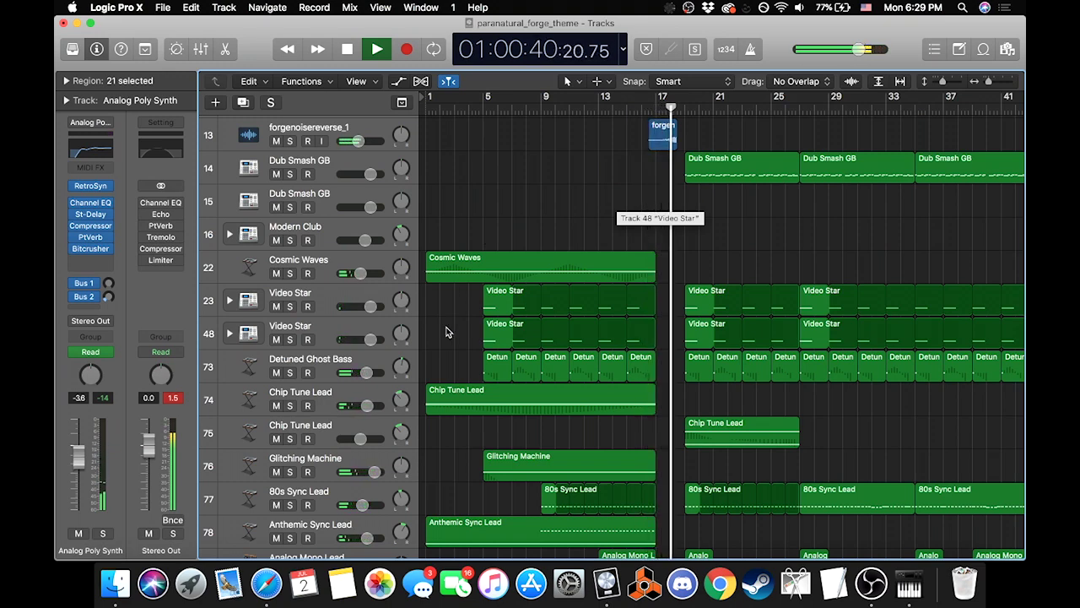
key("space")
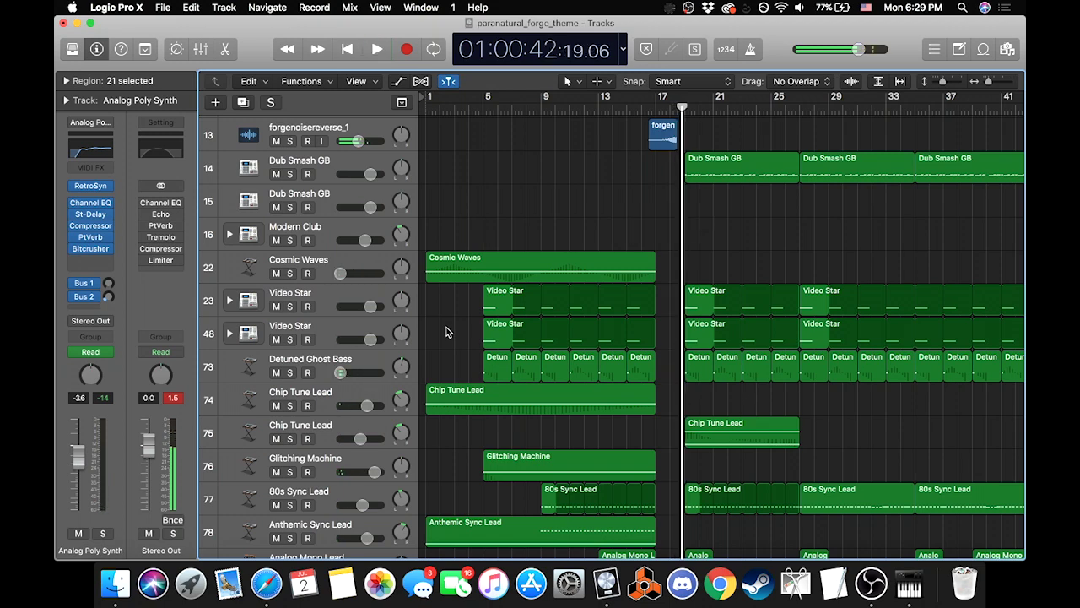
left_click(426, 107)
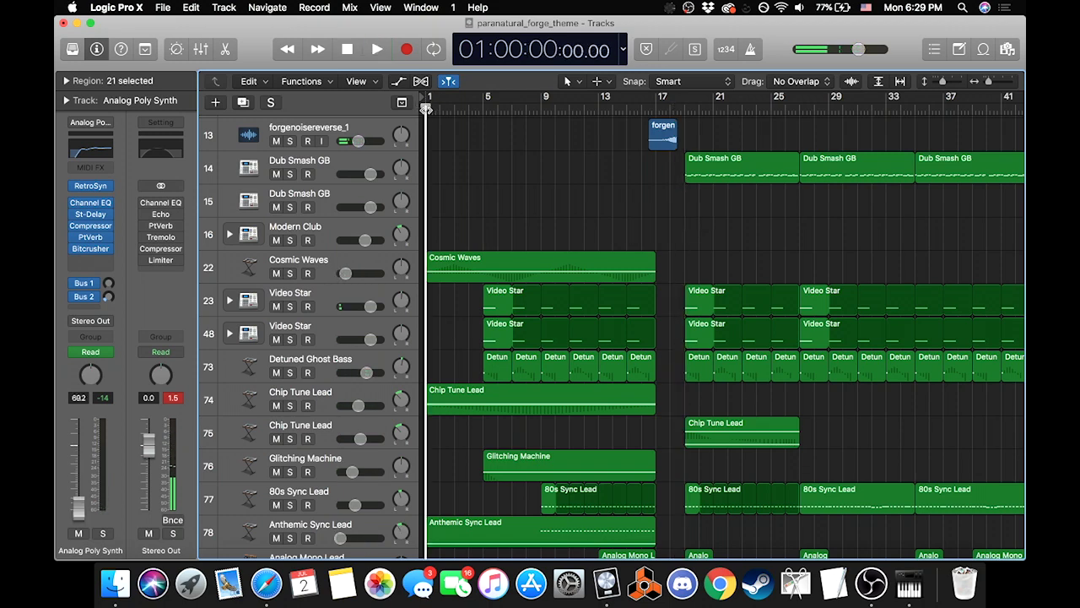
Step: Place the playhead at bar 5 and show the automation for Video Star track 23
left_click(485, 106)
left_click(337, 296)
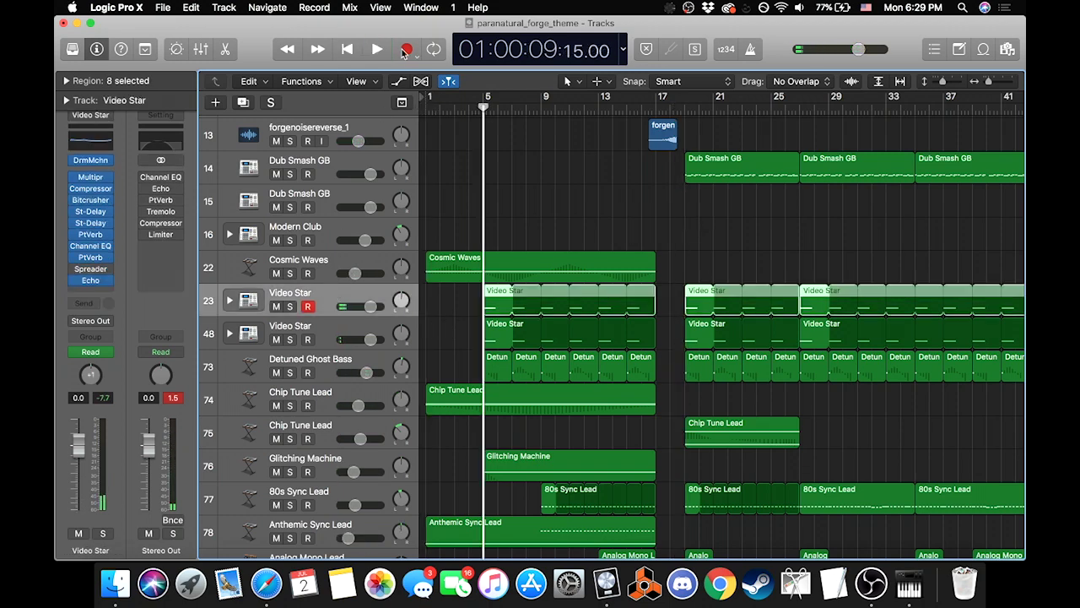
left_click(399, 81)
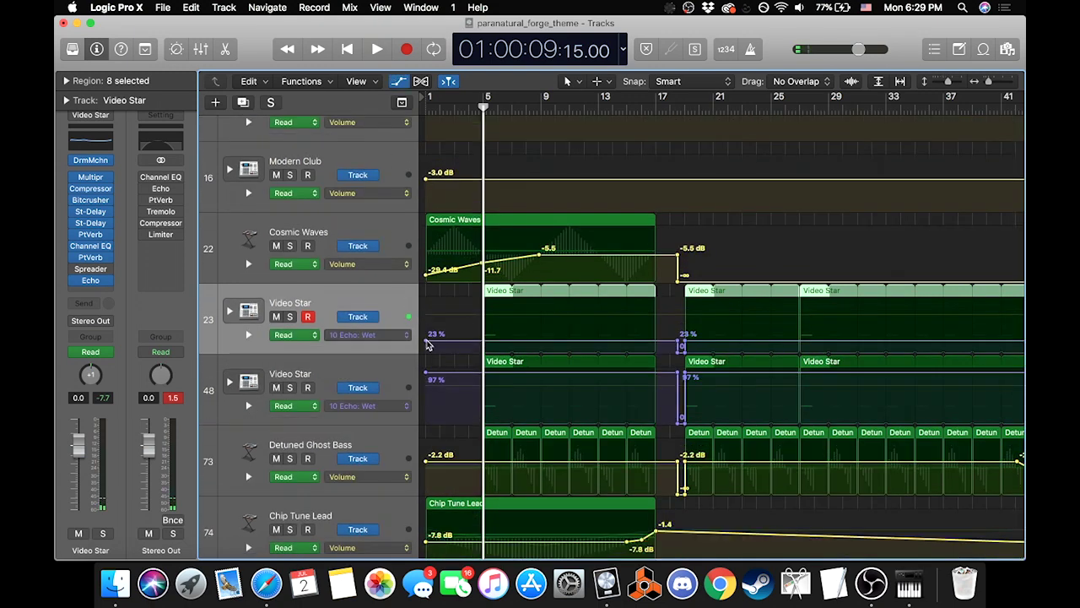
left_click_drag(426, 342, 427, 378)
Step: Solo both Video Star tracks, play them briefly from bar 5, and remove both solos
left_click(289, 388)
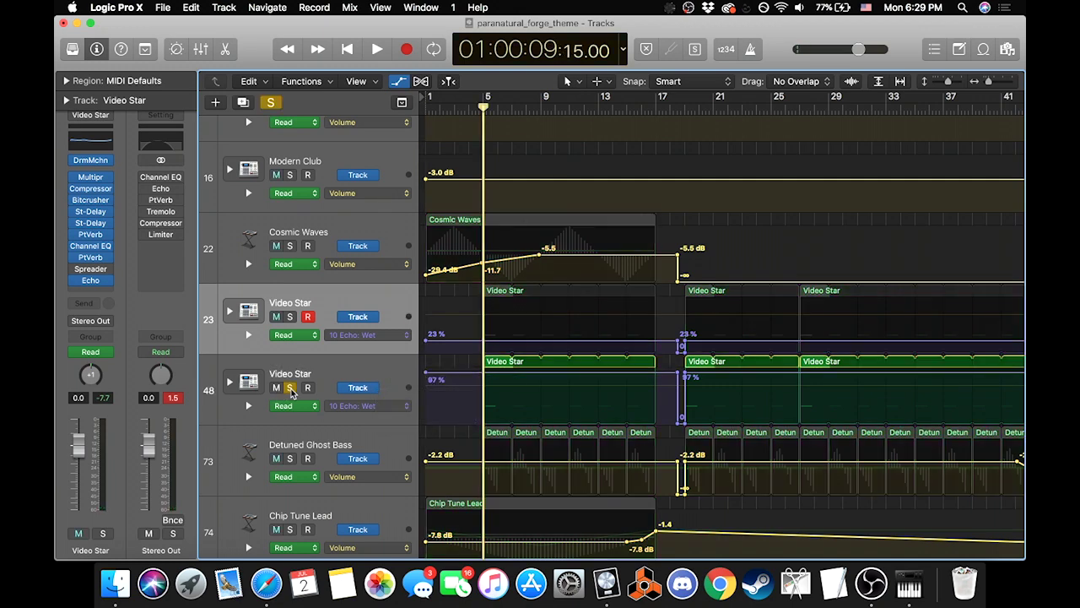
left_click(290, 316)
key("space")
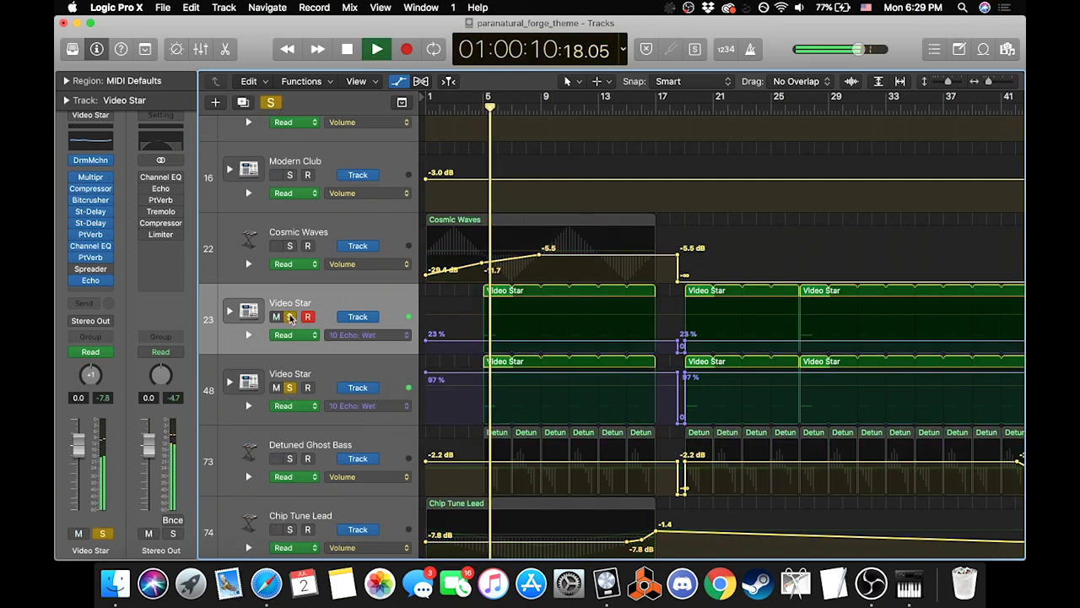
left_click(289, 317)
key("space")
left_click(290, 387)
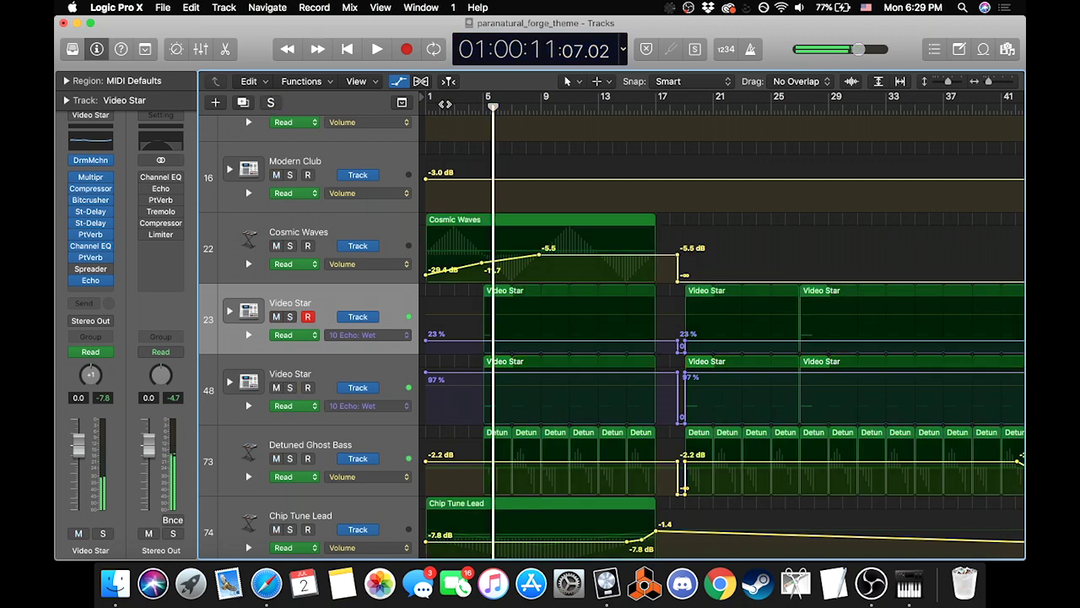
Step: Play from bar 1 with Video Star tracks 23 and 48 soloed
left_click(429, 108)
key("space")
left_click(290, 316)
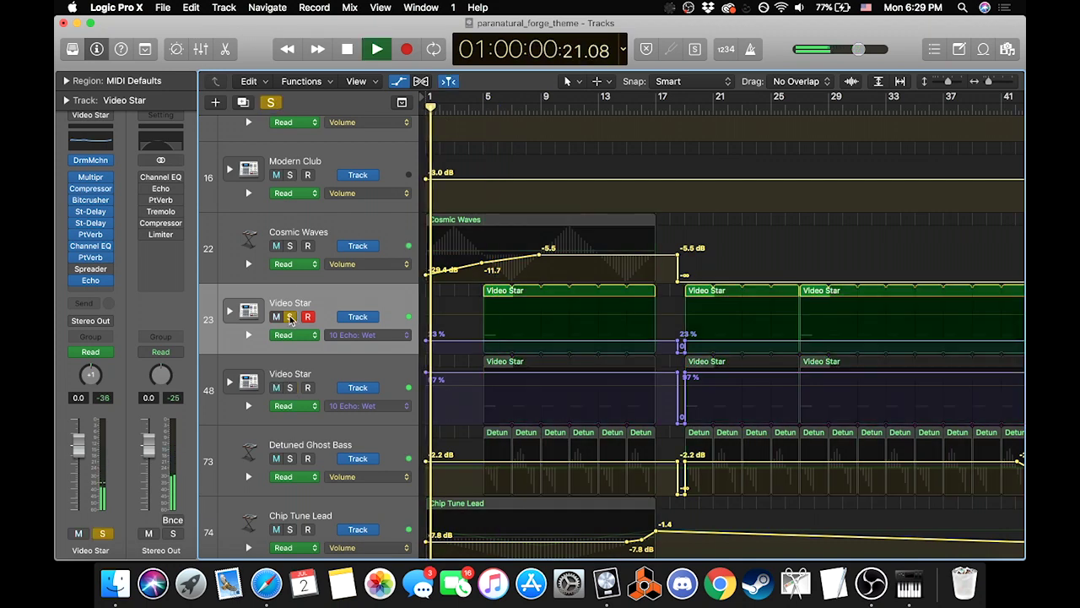
left_click(289, 387)
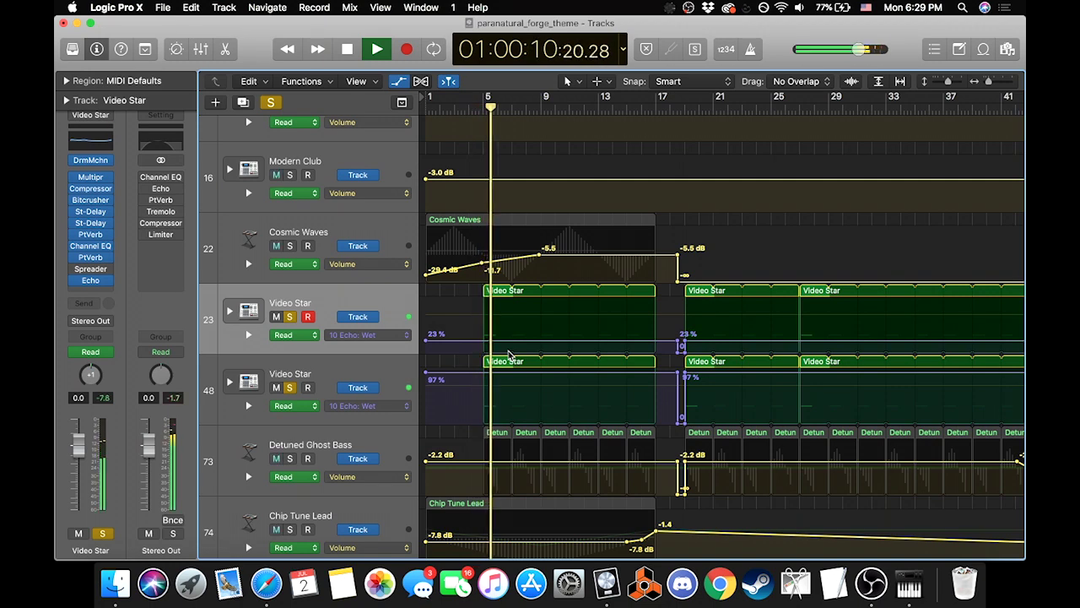
Step: Stop playback at the start of the song, clear all solos, and hide the track automation
key("space")
left_click(270, 102)
key("Return")
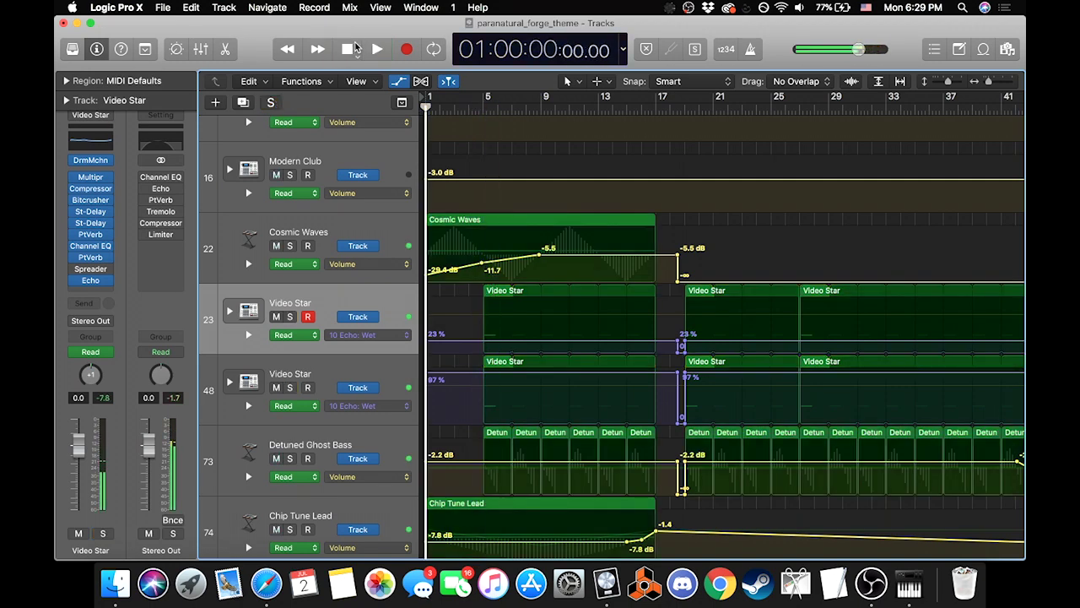
scroll(390, 249, "up", 10)
key("a")
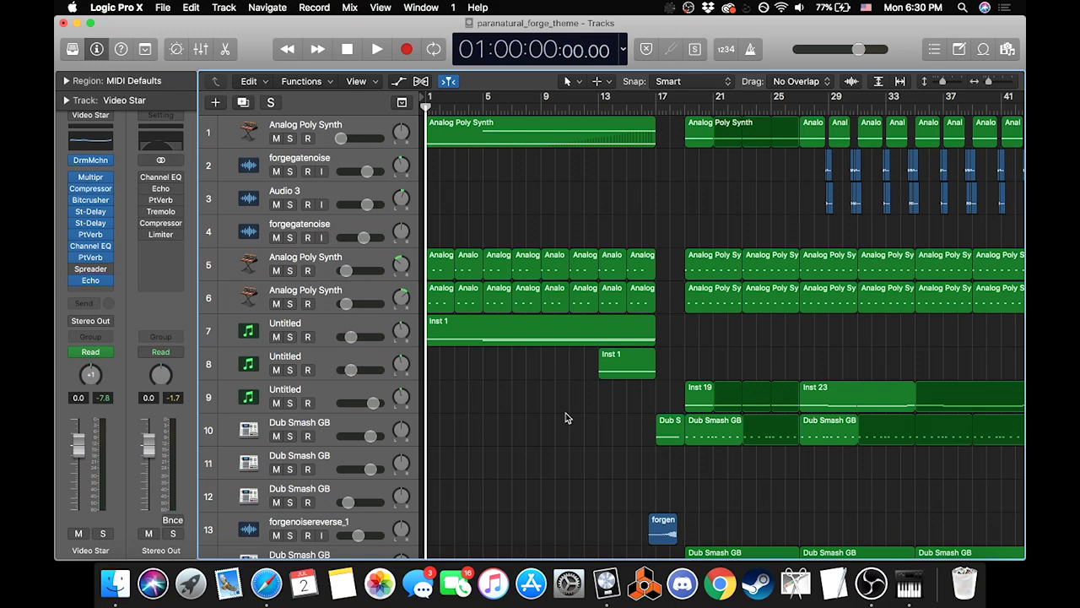
Step: Solo Analog Poly Synth tracks 5 and 6 and display their Channel EQ High Cut Frequency automation
left_click(290, 270)
left_click(289, 304)
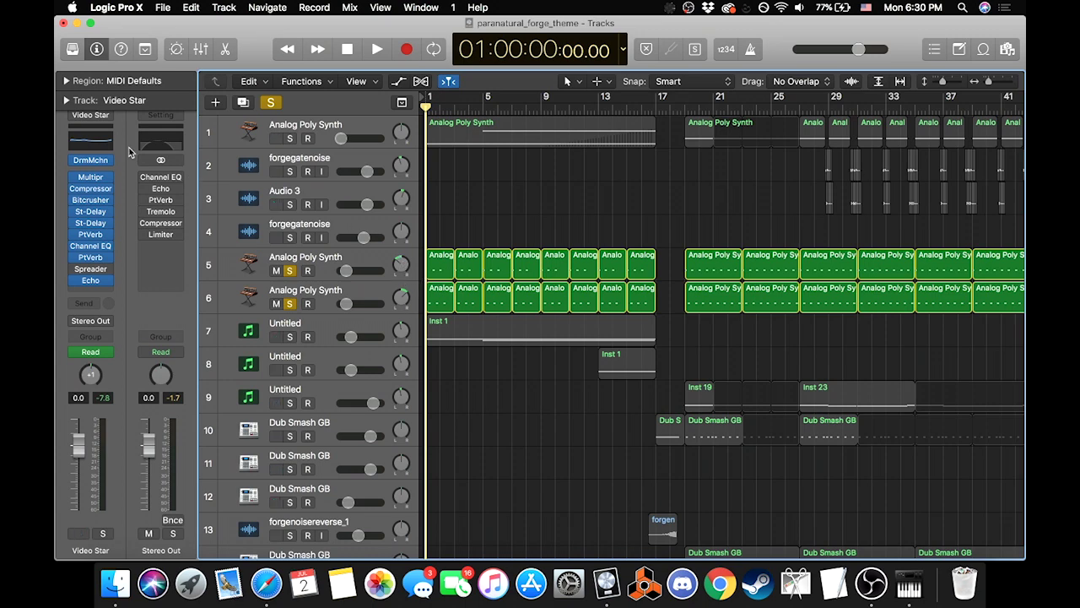
key("a")
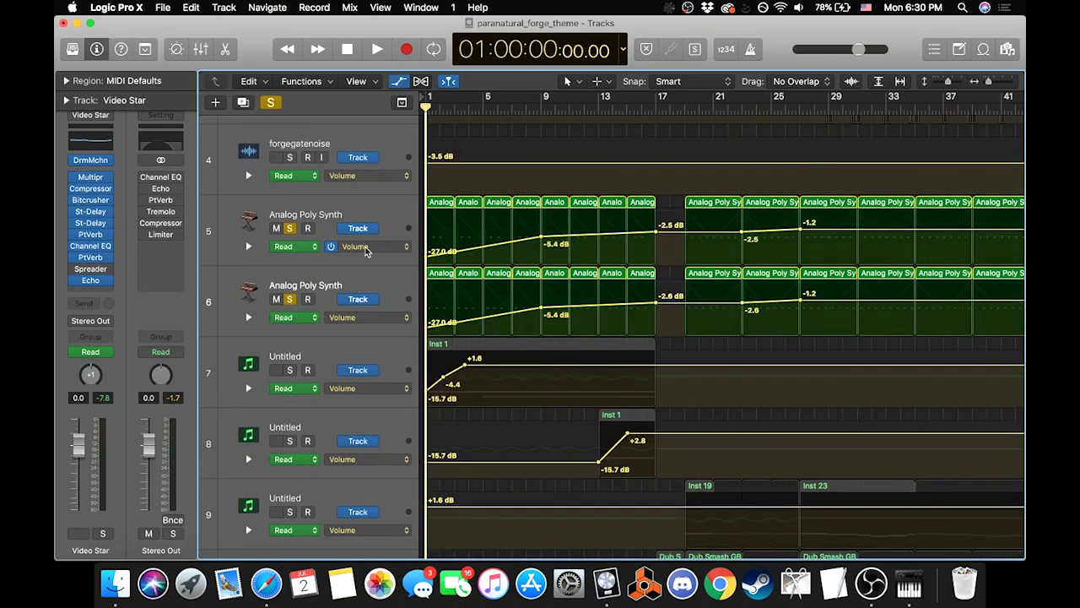
left_click(359, 246)
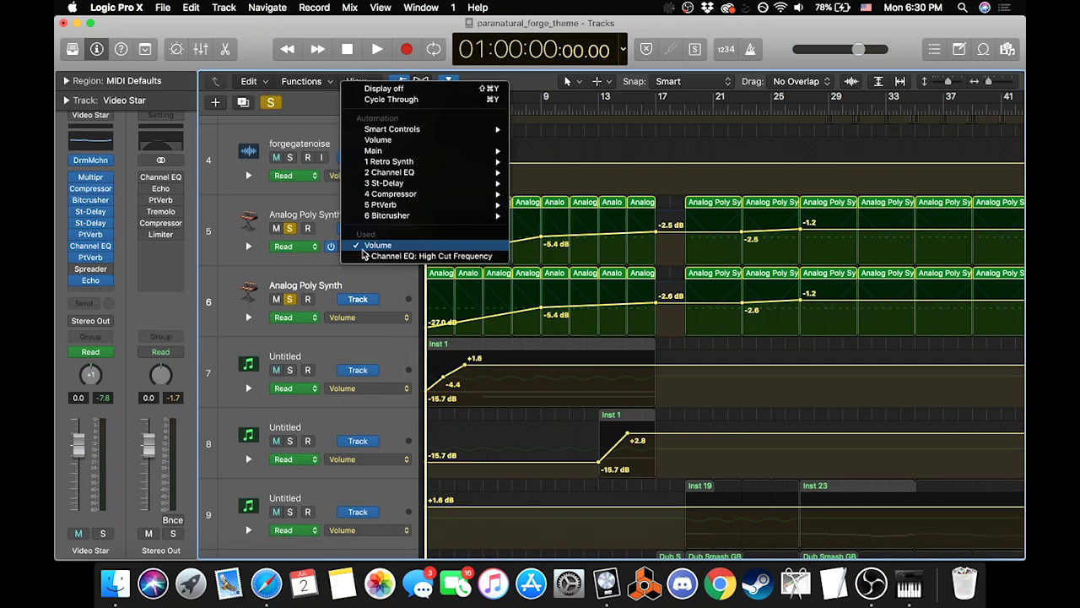
left_click(381, 254)
left_click(382, 317)
left_click(382, 325)
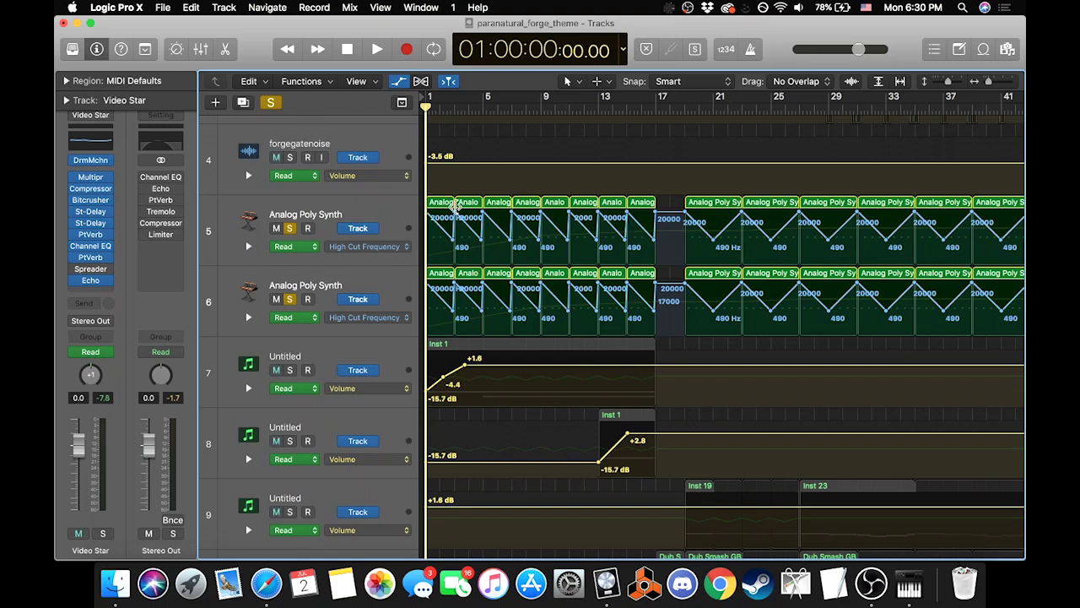
Step: Play the soloed Analog Poly Synth tracks from bar 9 and from bar 19 to compare their filter sweeps
left_click(545, 108)
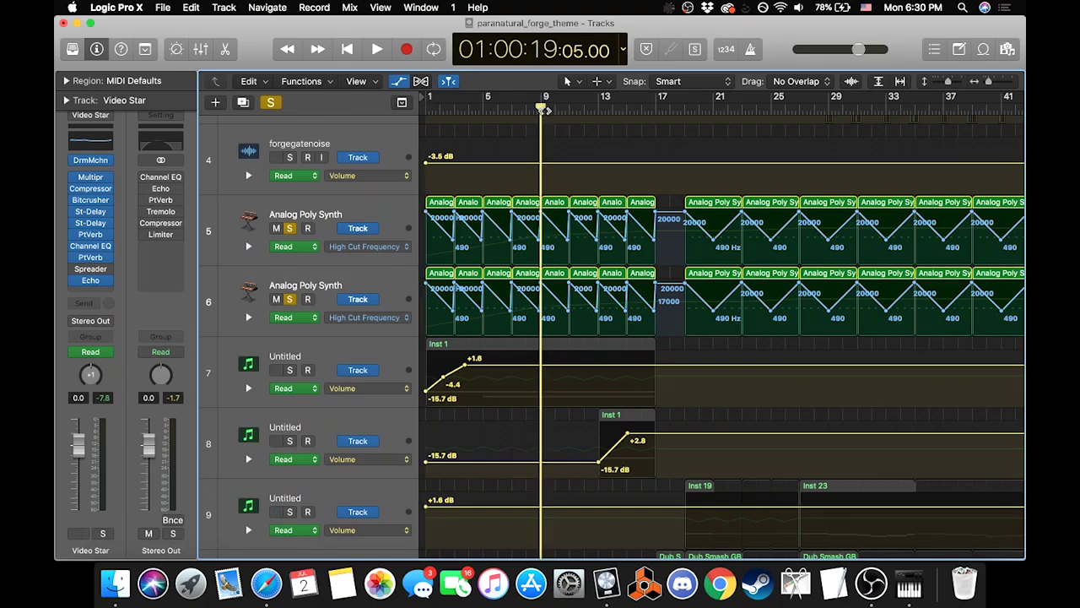
key("space")
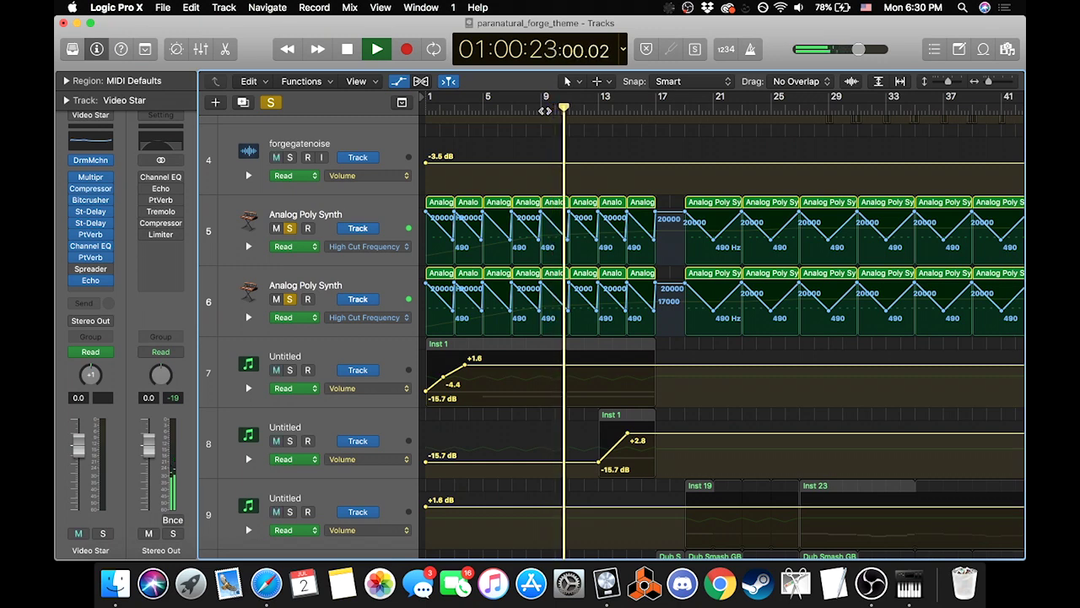
key("space")
left_click(682, 107)
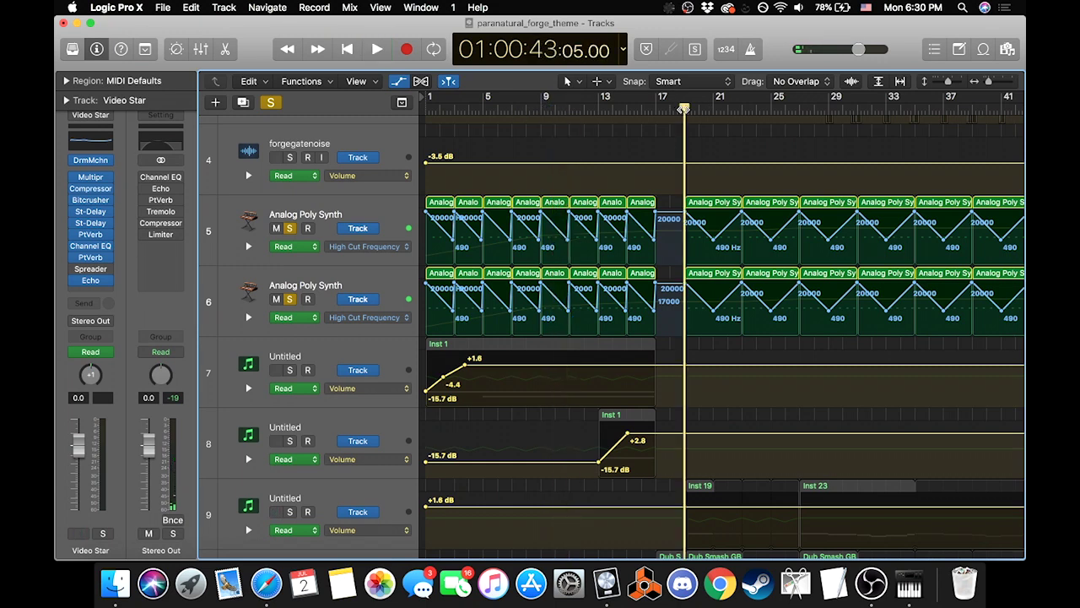
key("space")
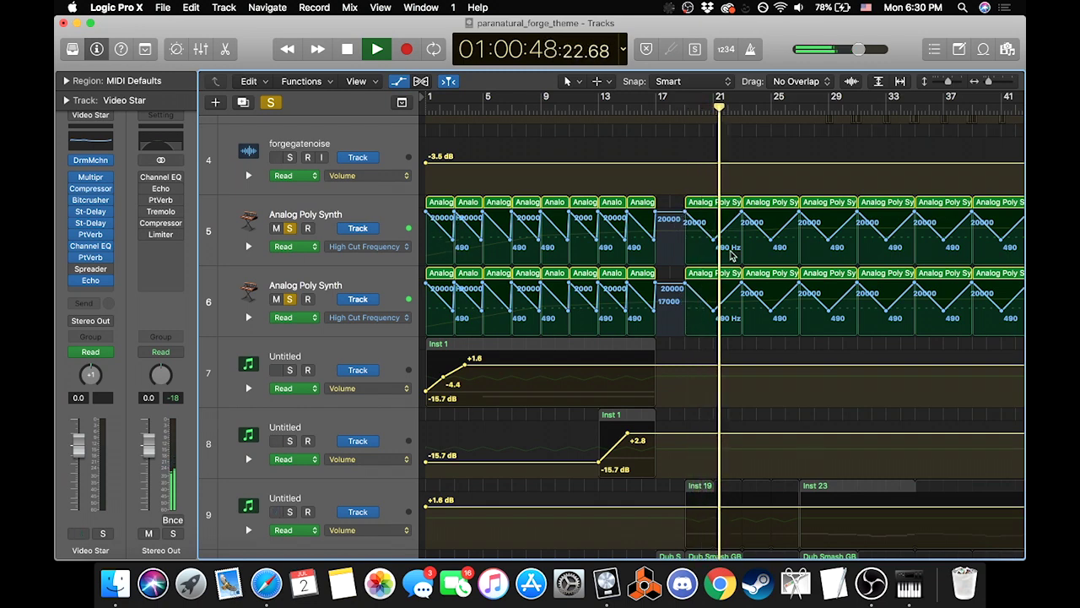
key("space")
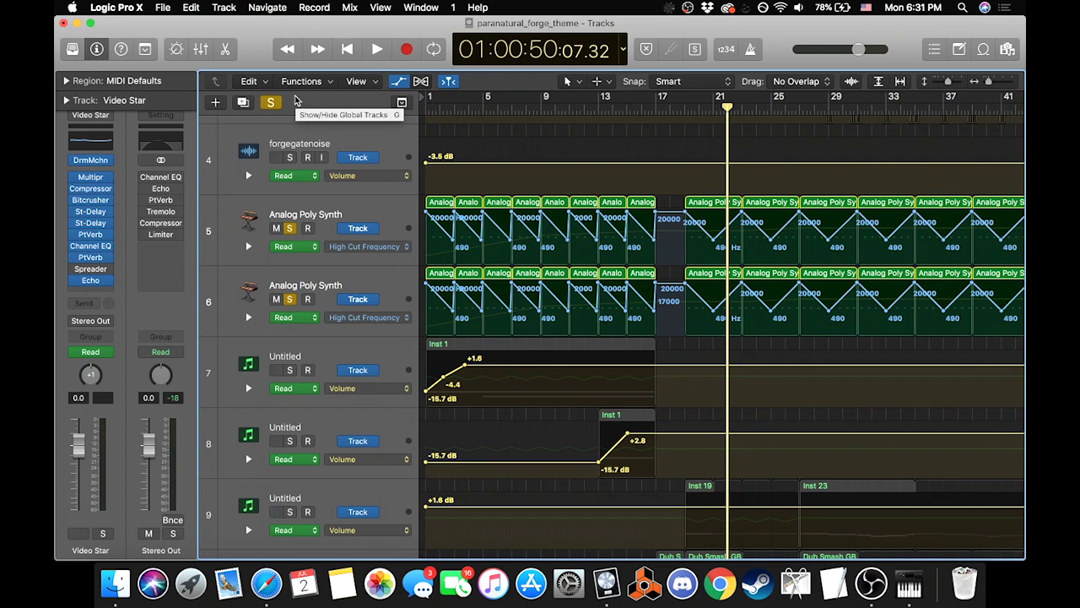
Step: Clear all solos, hide the track automation, and return the playhead to the start of the song
left_click(269, 102)
left_click(397, 81)
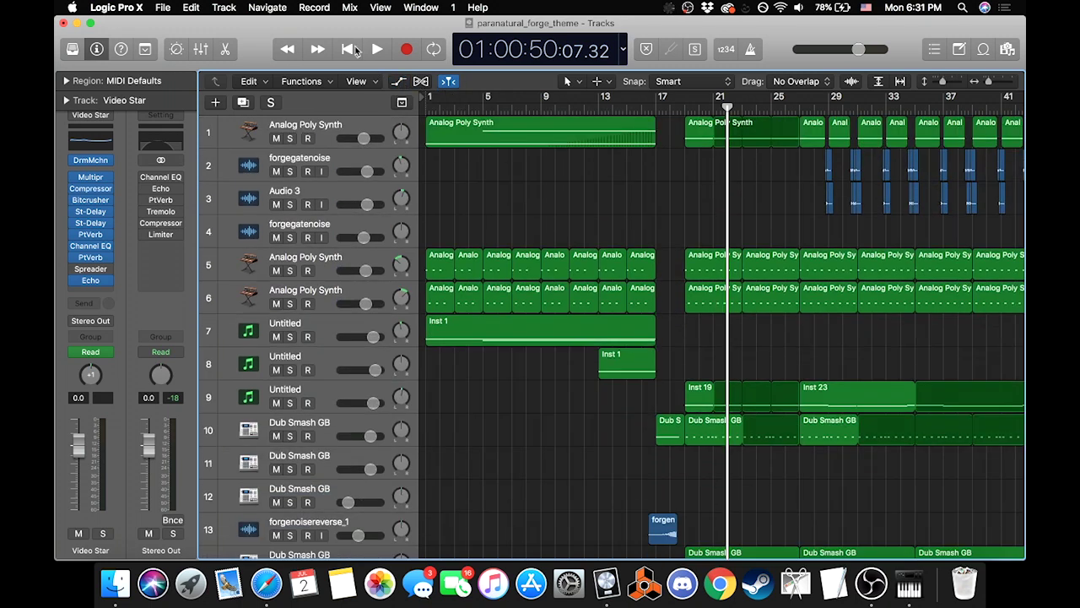
left_click(348, 50)
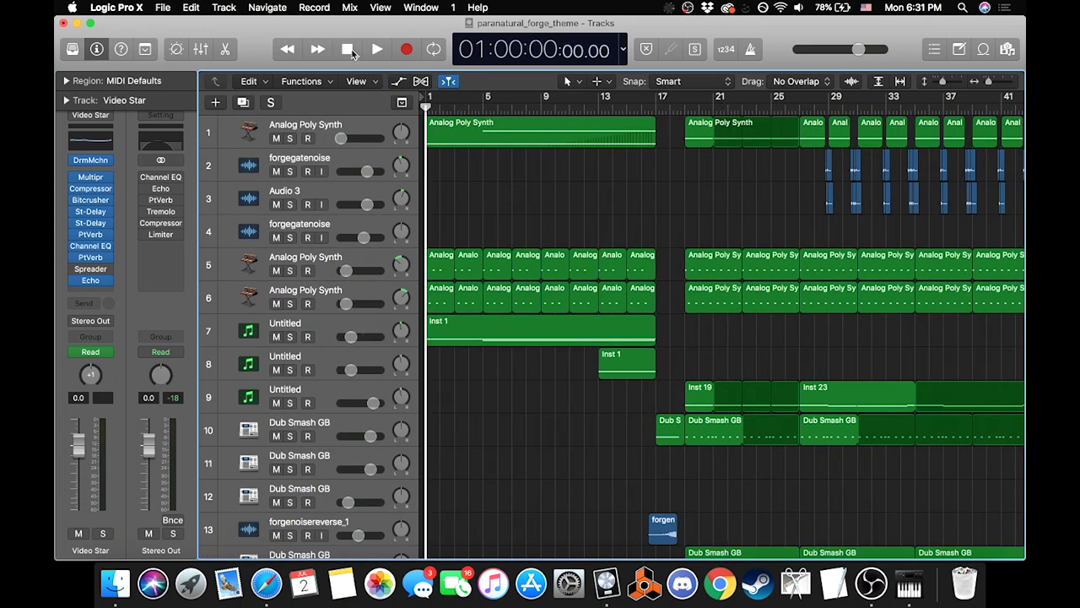
Step: Open the Retro Synth on Analog Poly Synth track 5 and set its oscillator Shape 1 to 50.0 %
left_click(328, 280)
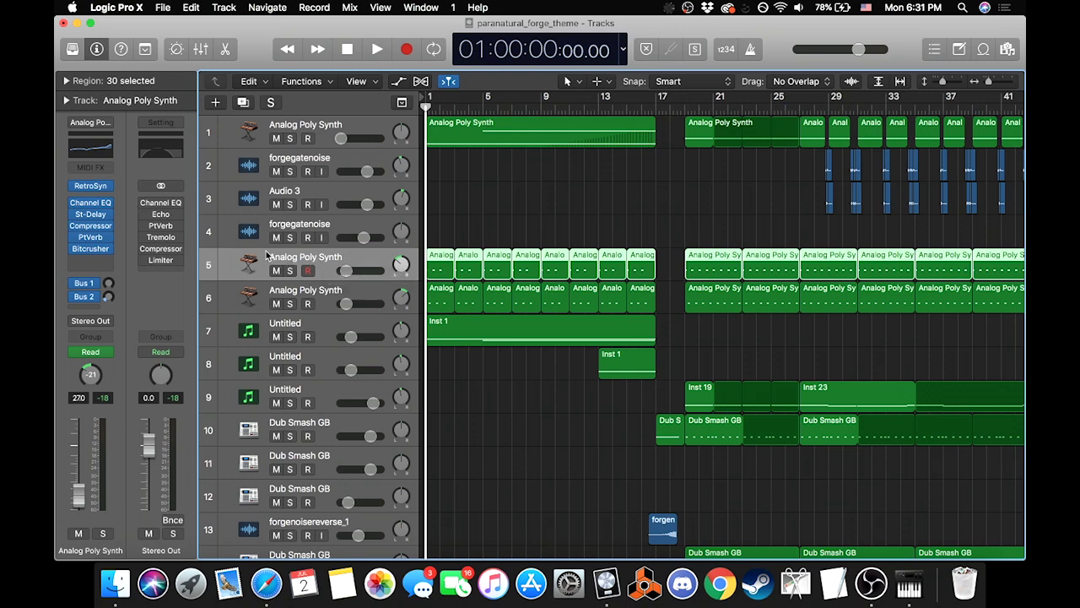
left_click(91, 189)
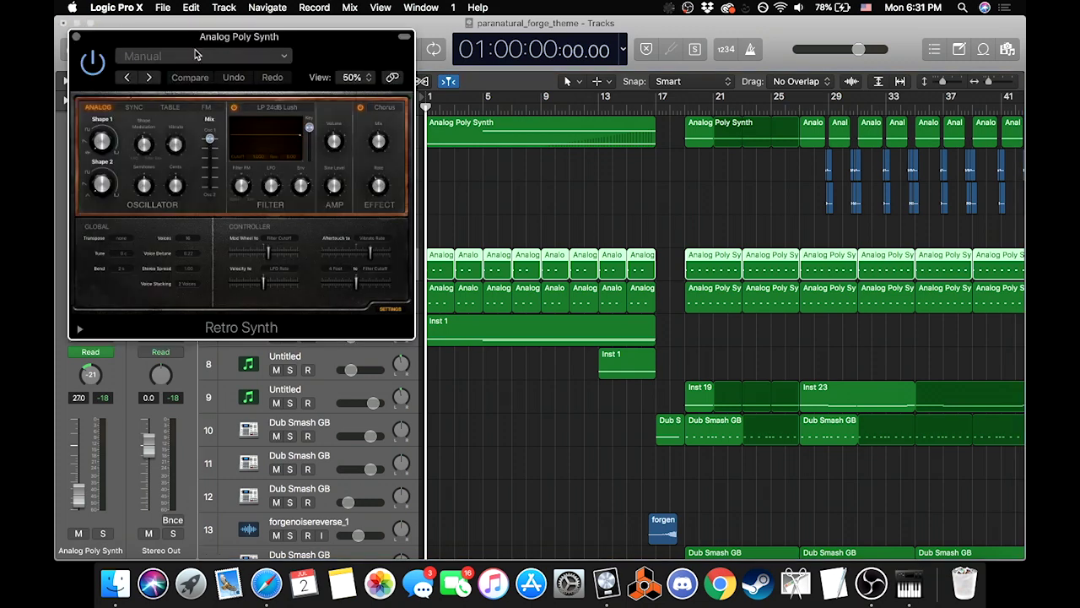
left_click_drag(169, 50, 519, 50)
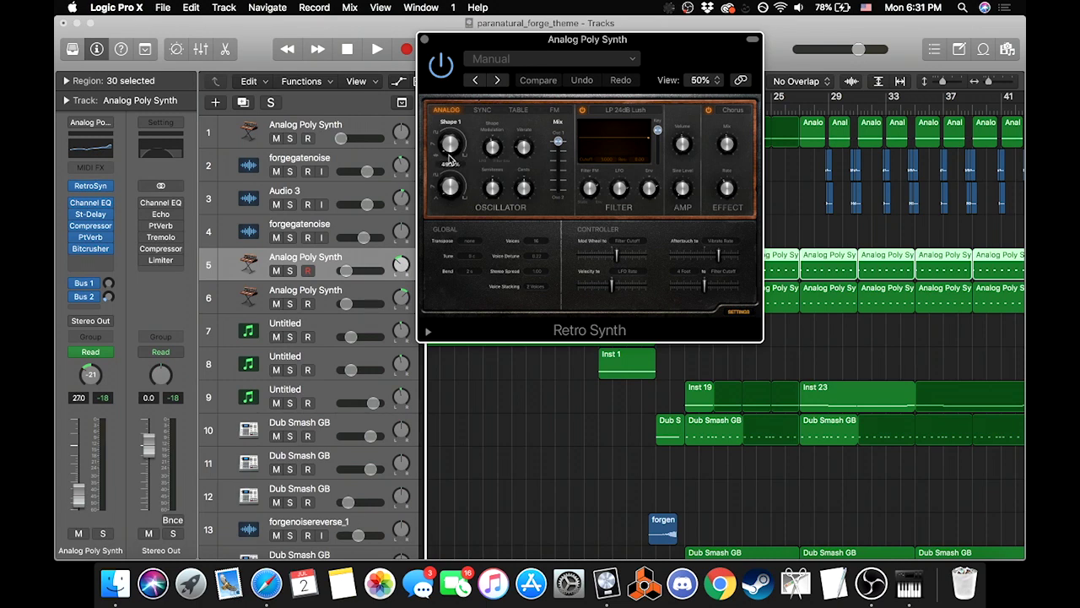
mouse_move(442, 150)
mouse_move(451, 188)
left_click(449, 150)
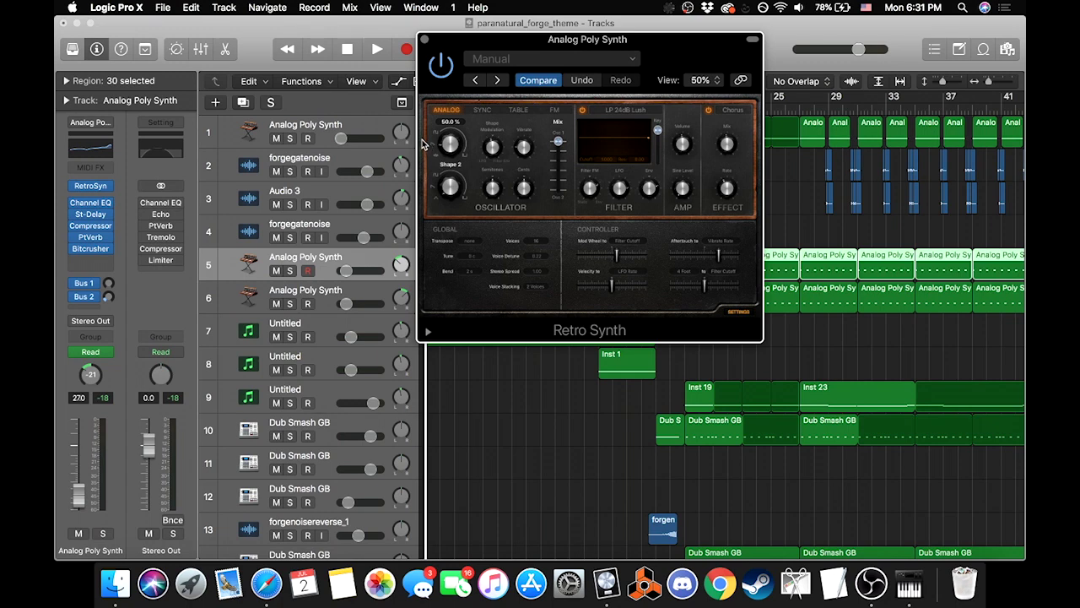
Step: Place the playhead at bar 16 and reposition the track 5 Retro Synth window to examine its oscillator shapes
left_click_drag(498, 53, 575, 272)
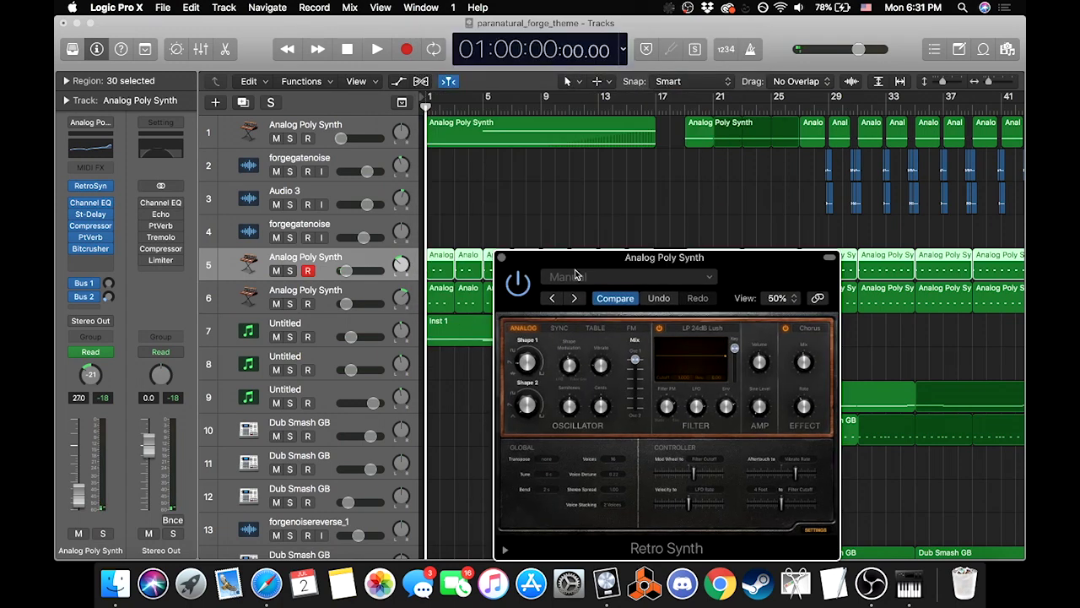
left_click(641, 103)
key("space")
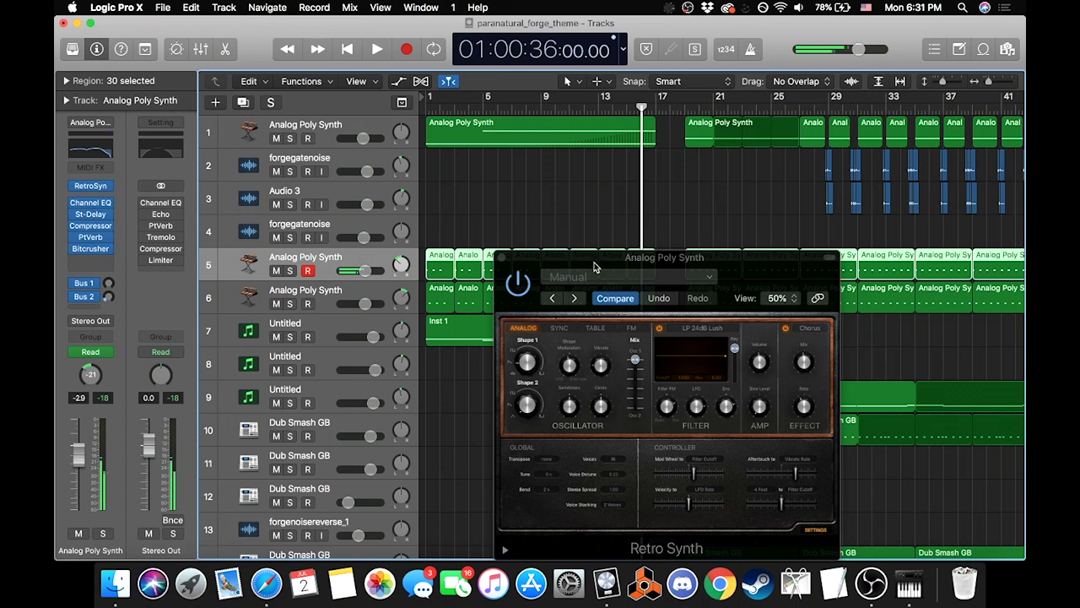
left_click_drag(594, 266, 598, 206)
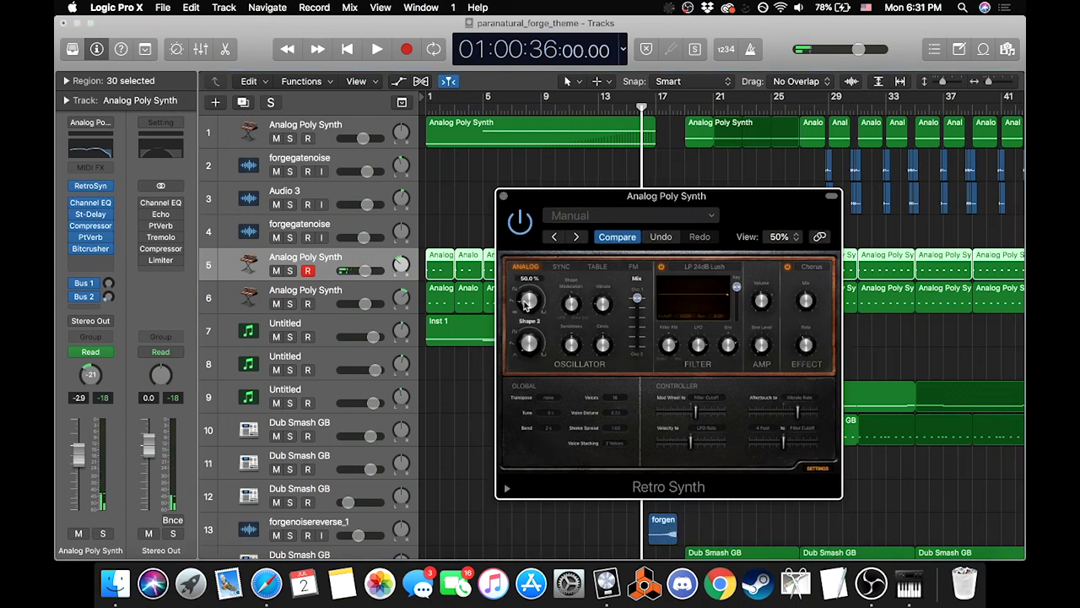
left_click_drag(525, 304, 482, 297)
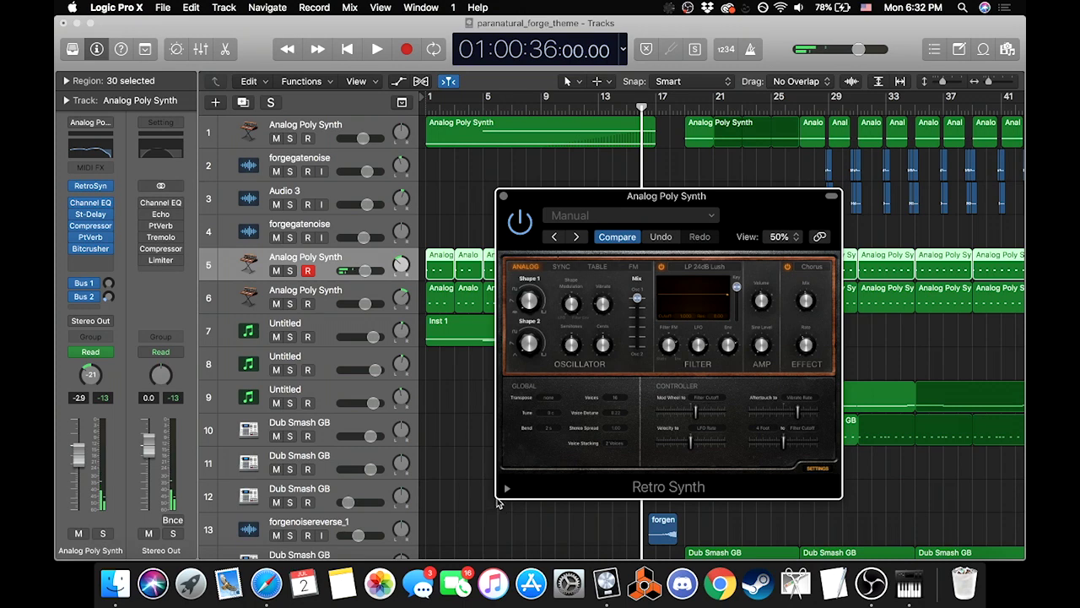
Step: Enlarge the Retro Synth window to 66% to inspect its settings, close it, and return to the start of the song
left_click_drag(500, 497, 393, 573)
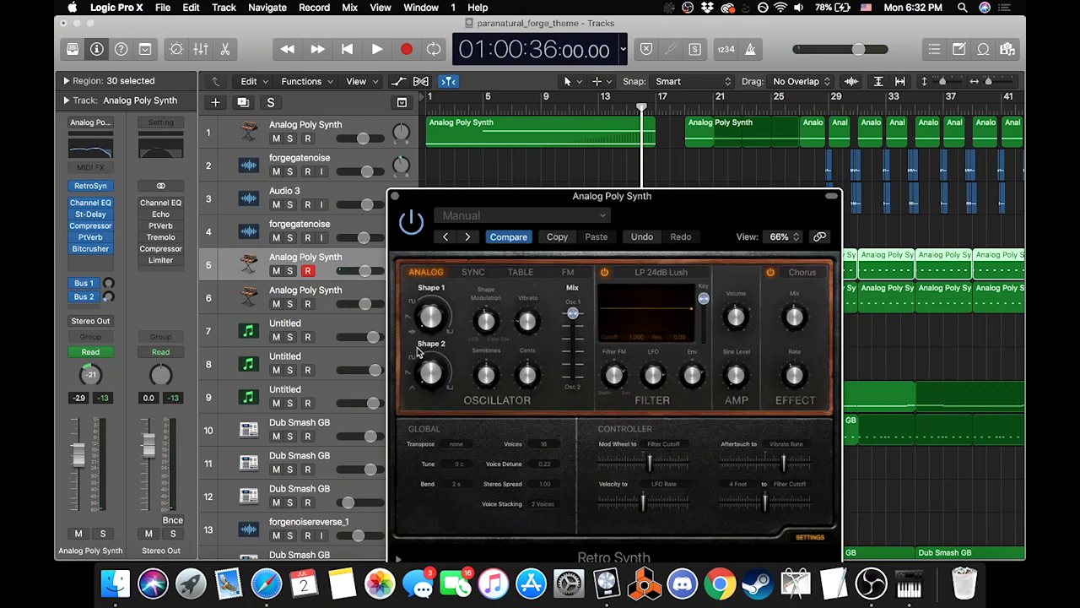
left_click_drag(571, 196, 602, 107)
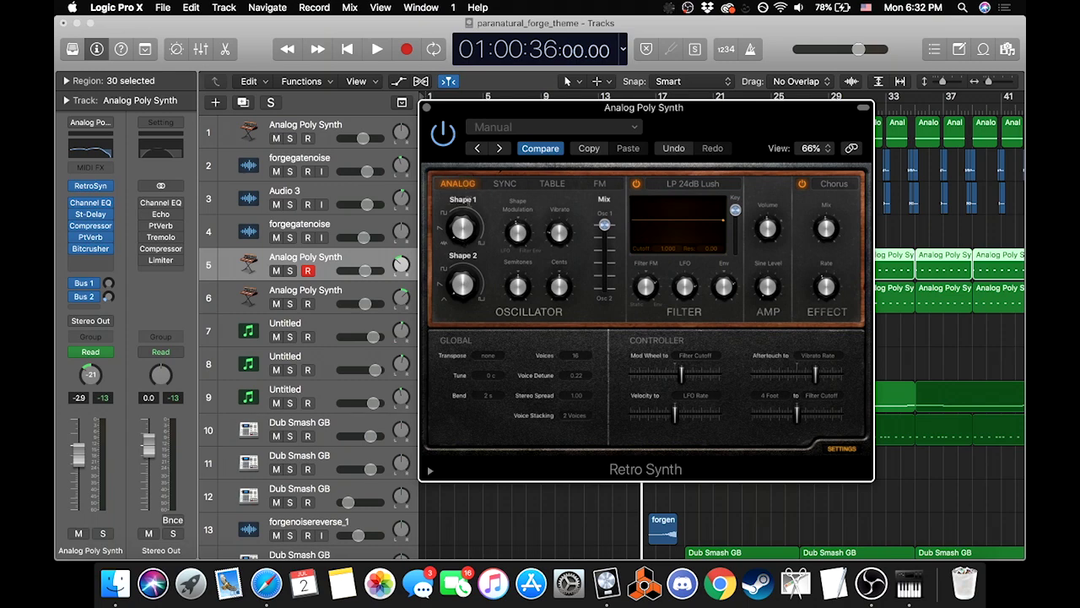
left_click(426, 108)
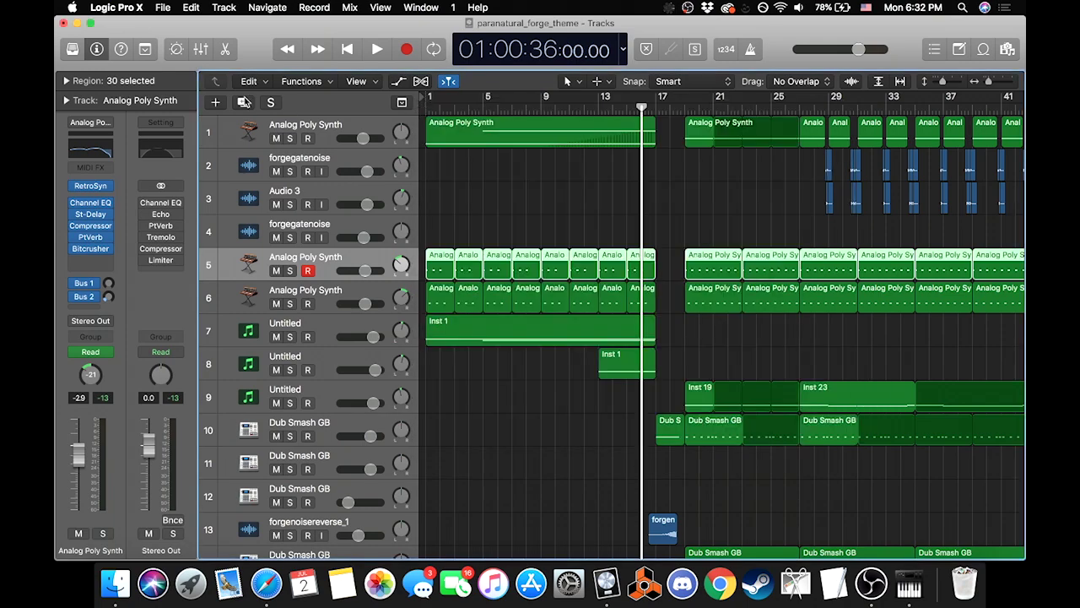
key("Return")
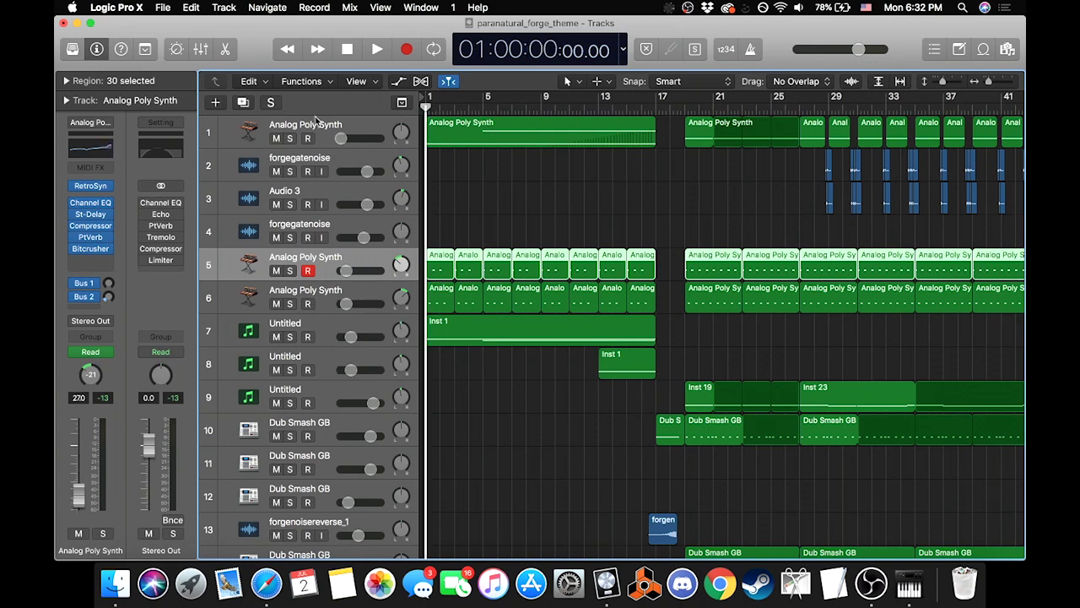
Step: Create a software instrument track below track 5 and load the Analog Poly Synth patch by searching the Library for "analog"
left_click(215, 102)
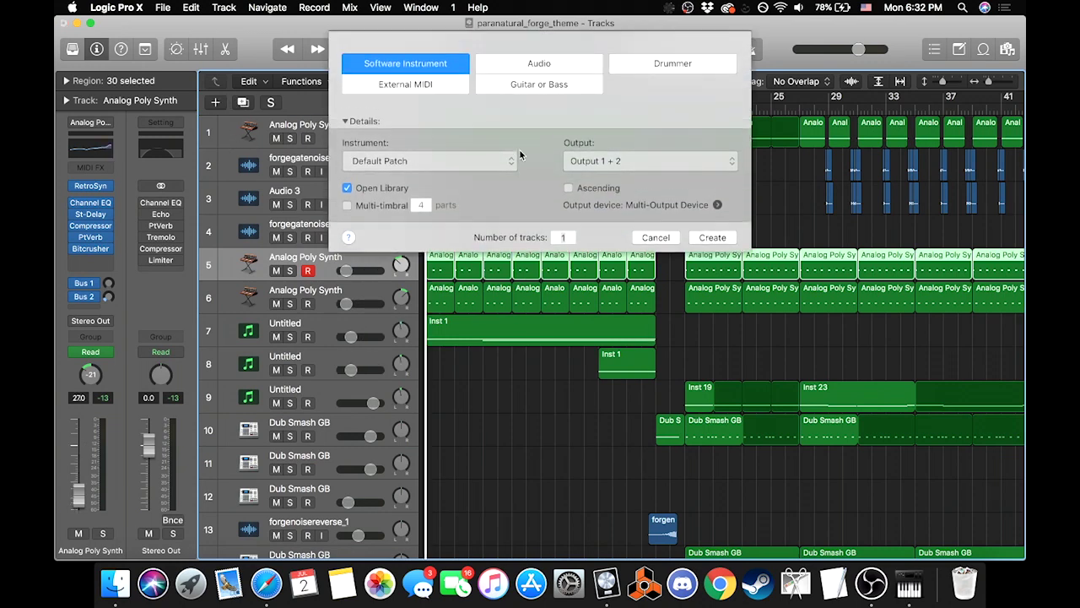
left_click(712, 238)
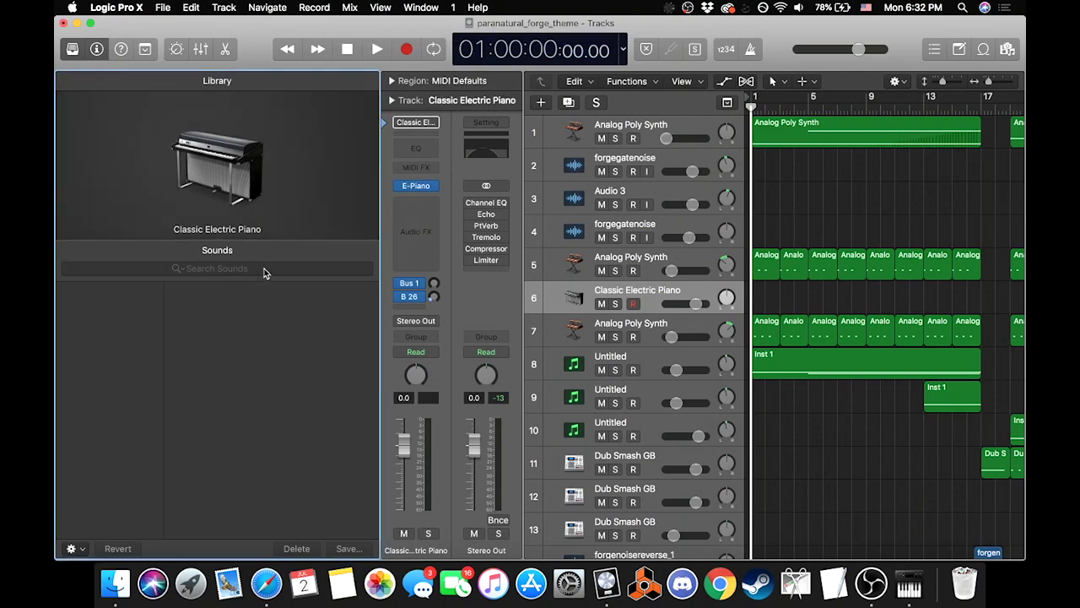
left_click(246, 267)
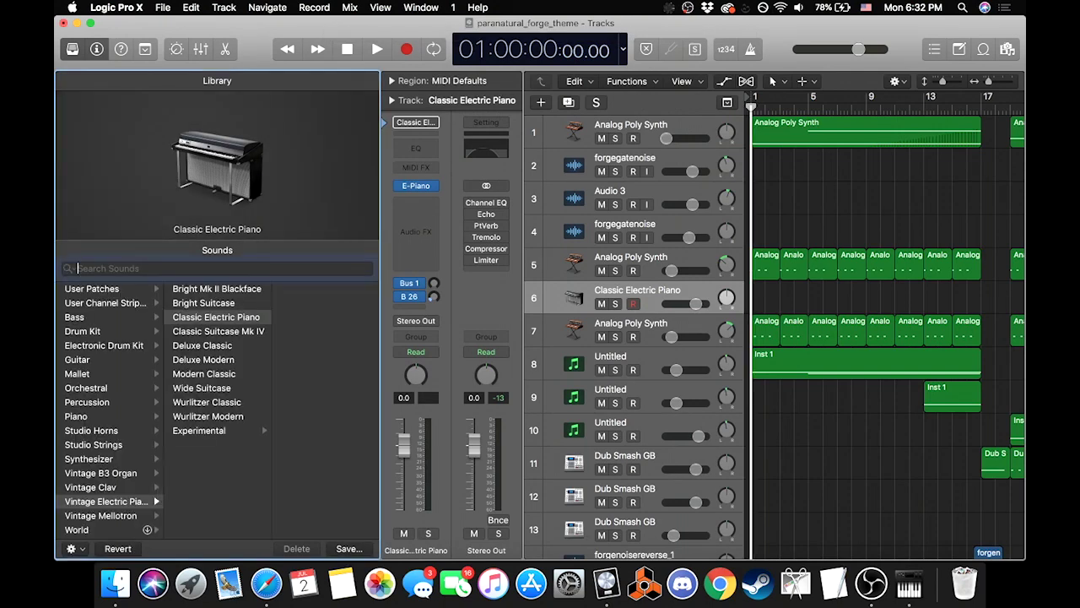
type("analog")
scroll(113, 461, "down", 3)
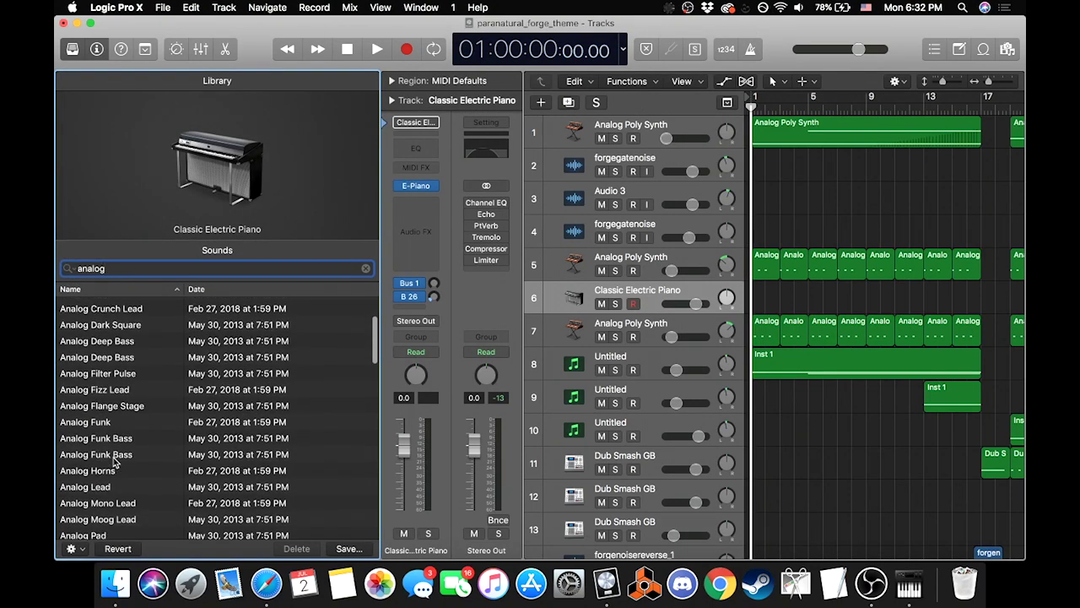
scroll(113, 462, "down", 5)
left_click(121, 445)
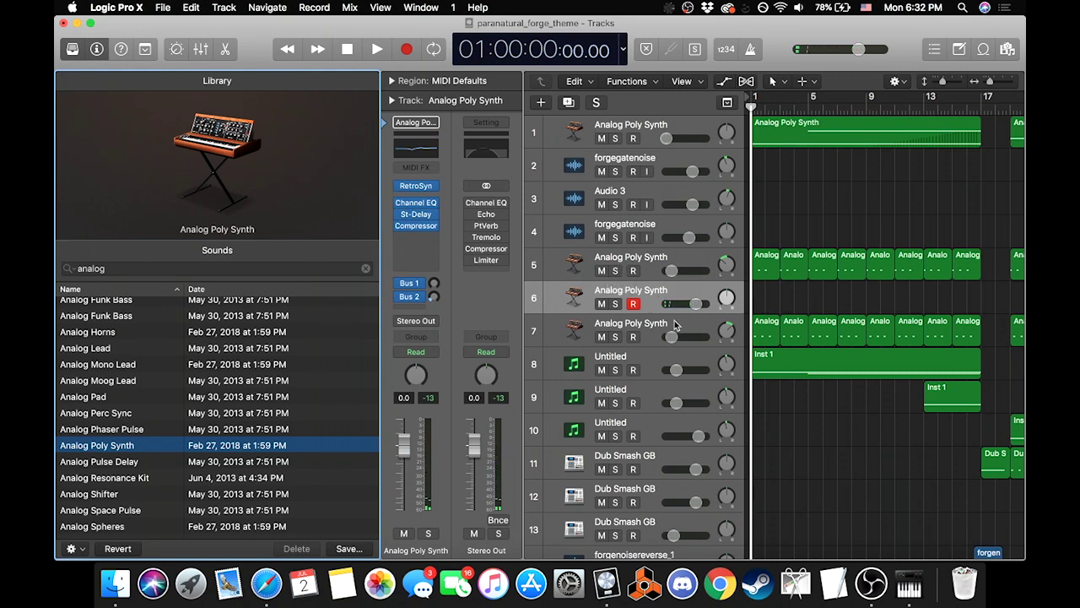
Step: Look through the project's instruments and regions down to the Eighties Poly Synth tracks, and come back to the first tracks
scroll(675, 325, "down", 20)
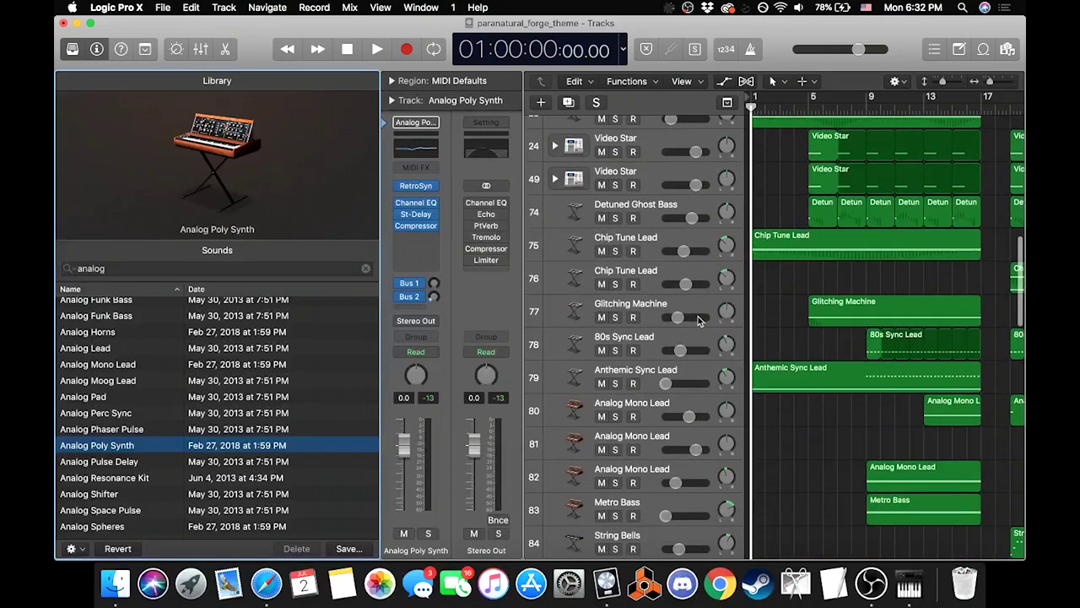
scroll(699, 319, "down", 4)
scroll(644, 385, "down", 1)
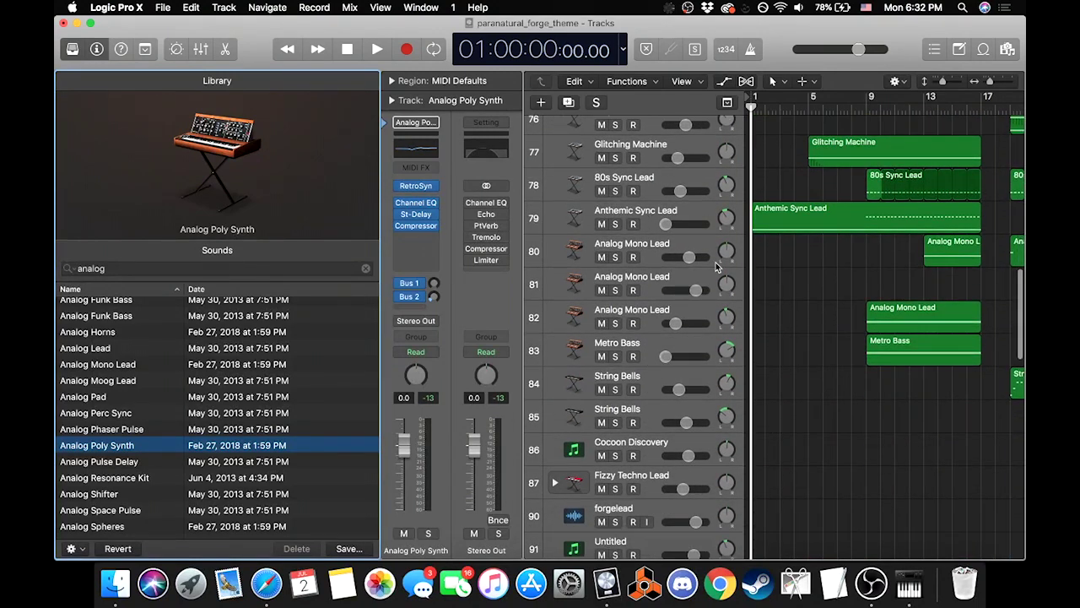
scroll(740, 265, "right", 5)
scroll(740, 265, "down", 1)
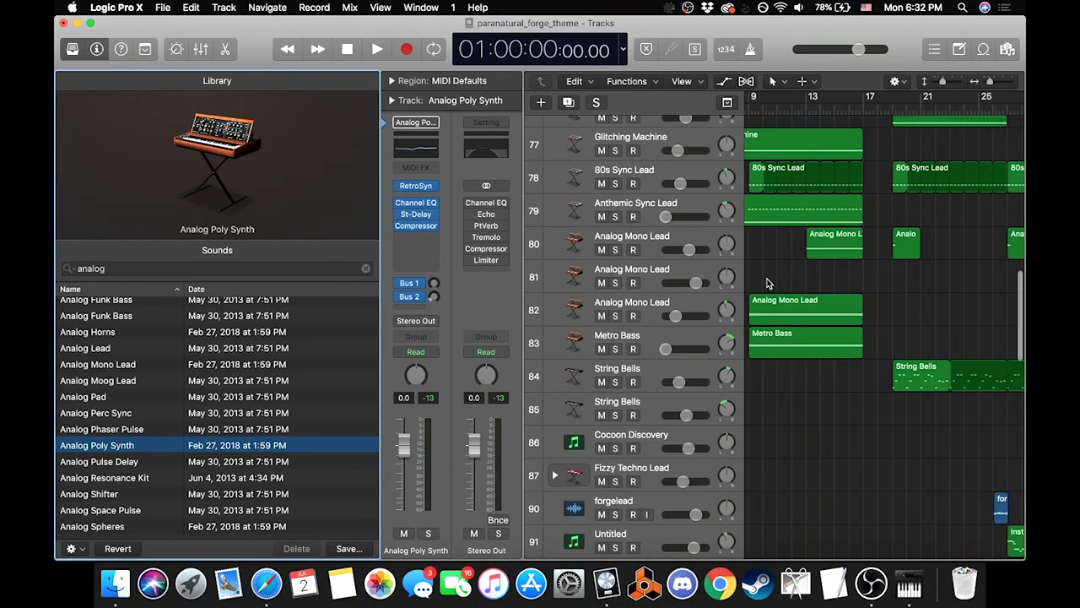
scroll(743, 321, "down", 10)
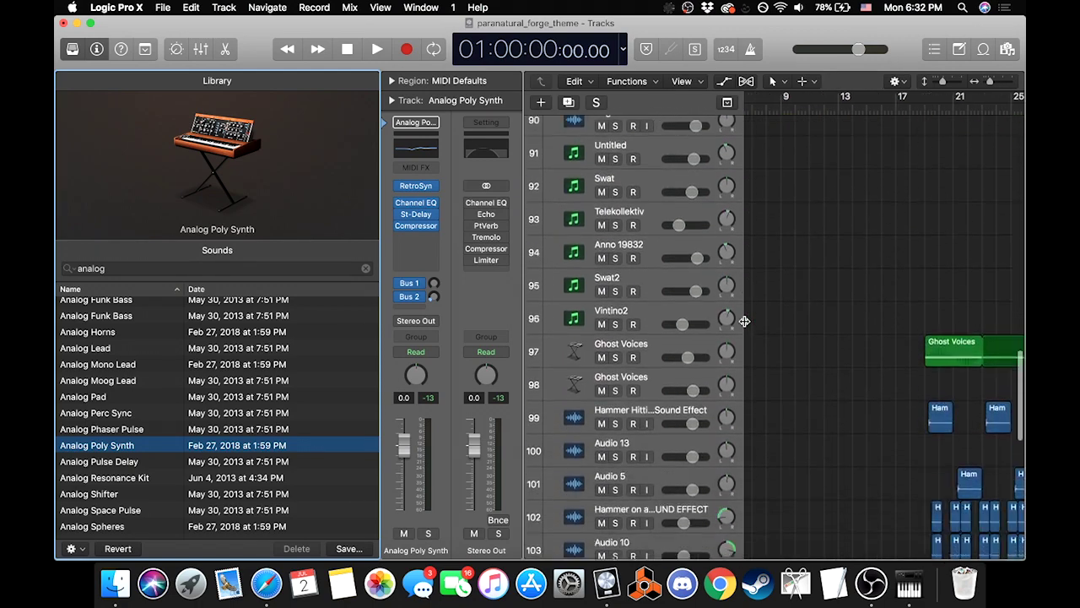
scroll(744, 323, "down", 3)
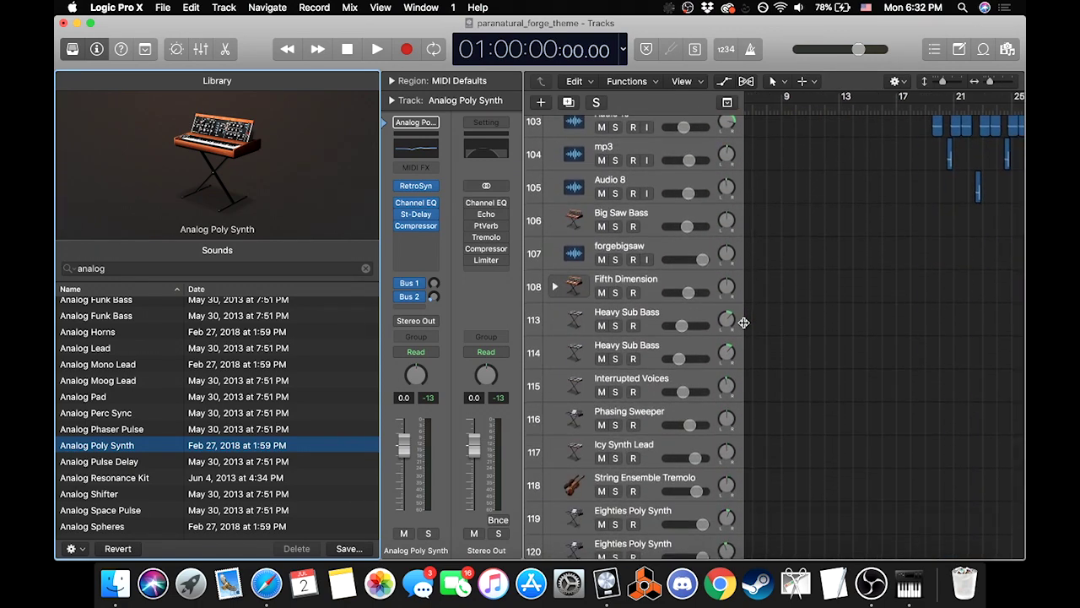
scroll(742, 319, "up", 20)
scroll(741, 315, "left", 5)
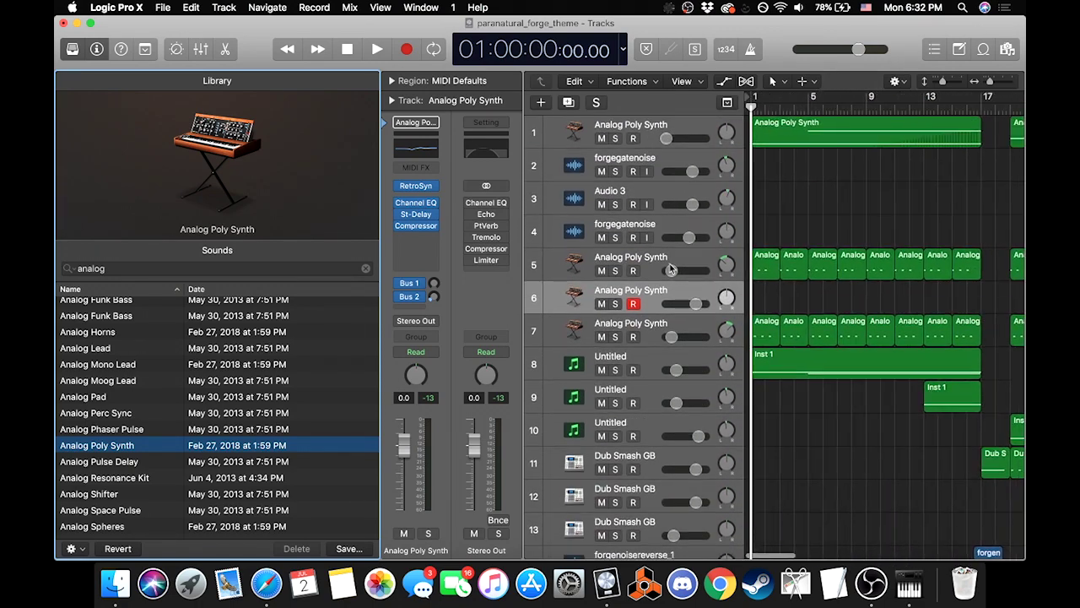
Step: Select track 5, place the playhead at bar 16, and open the Retro Synth of the new Analog Poly Synth track 6
left_click(647, 263)
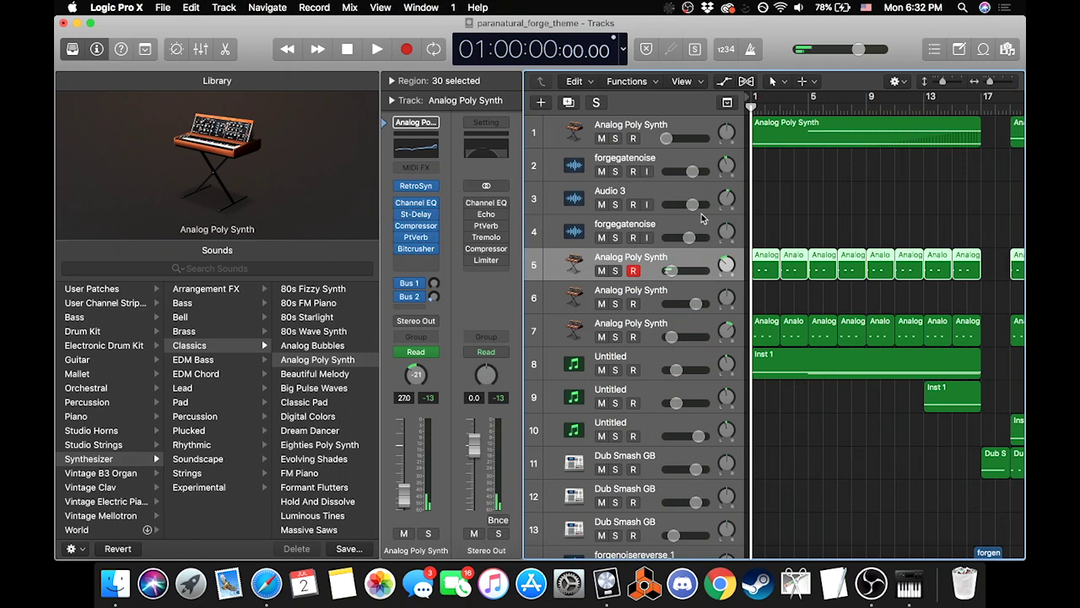
left_click(967, 109)
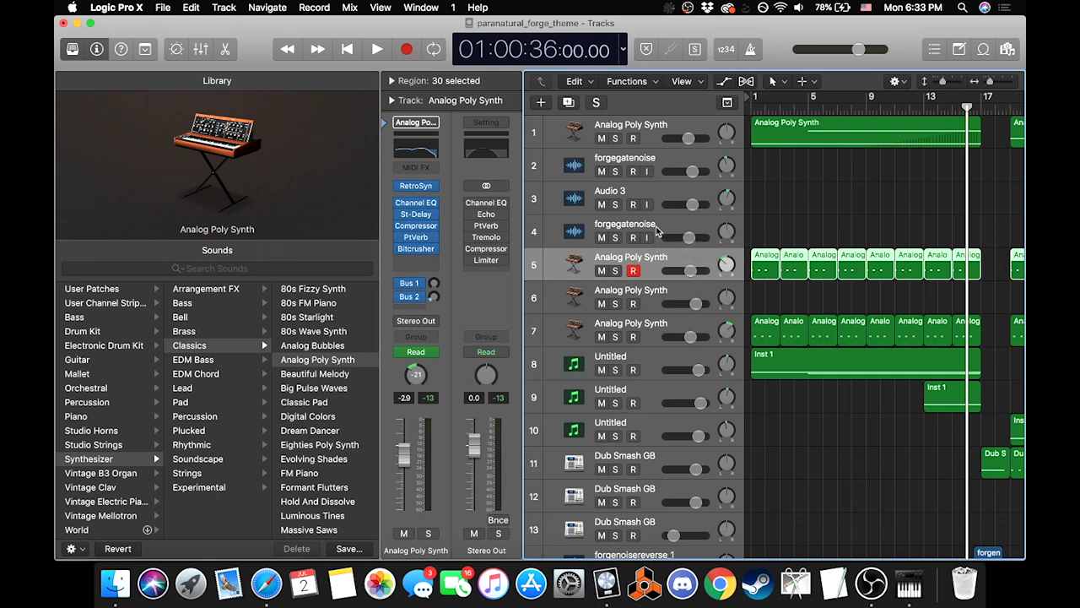
left_click(652, 295)
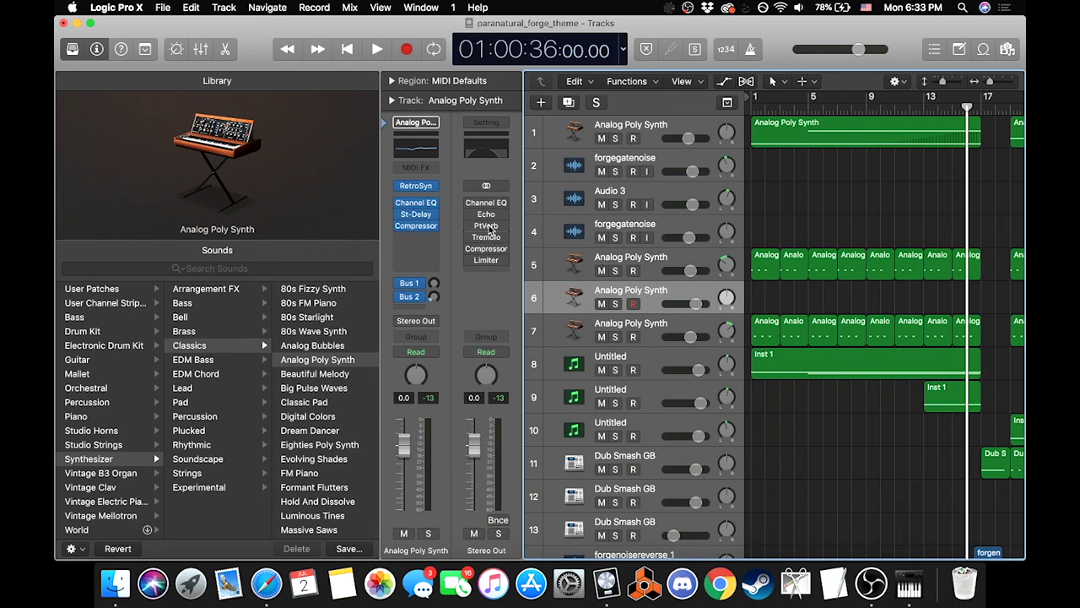
left_click(424, 190)
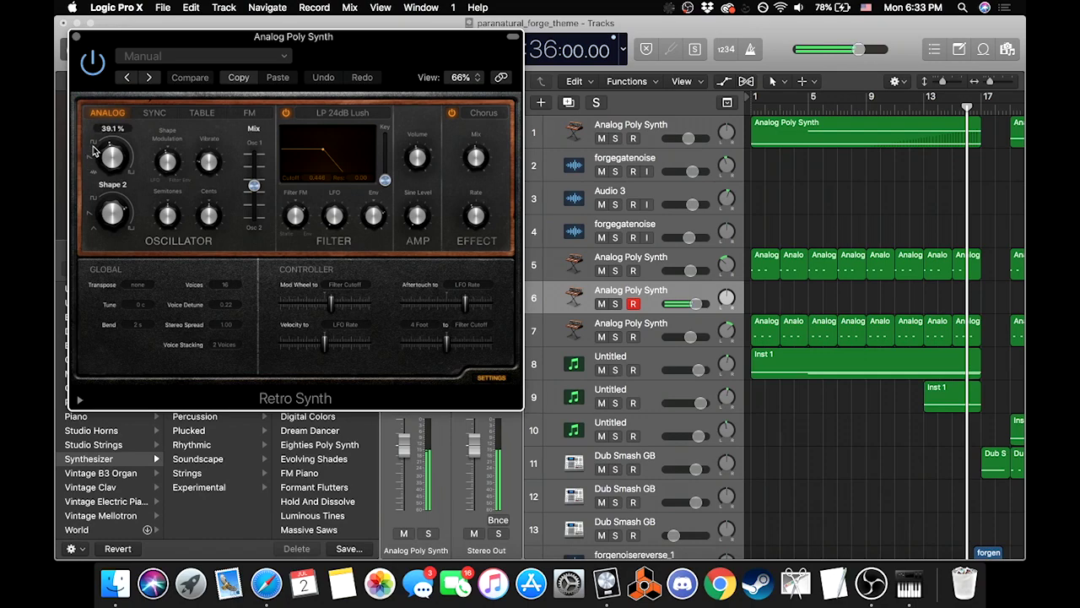
Step: Open track 5's Retro Synth and arrange it beside track 6's window to compare their oscillator Mix and filter settings
left_click(633, 262)
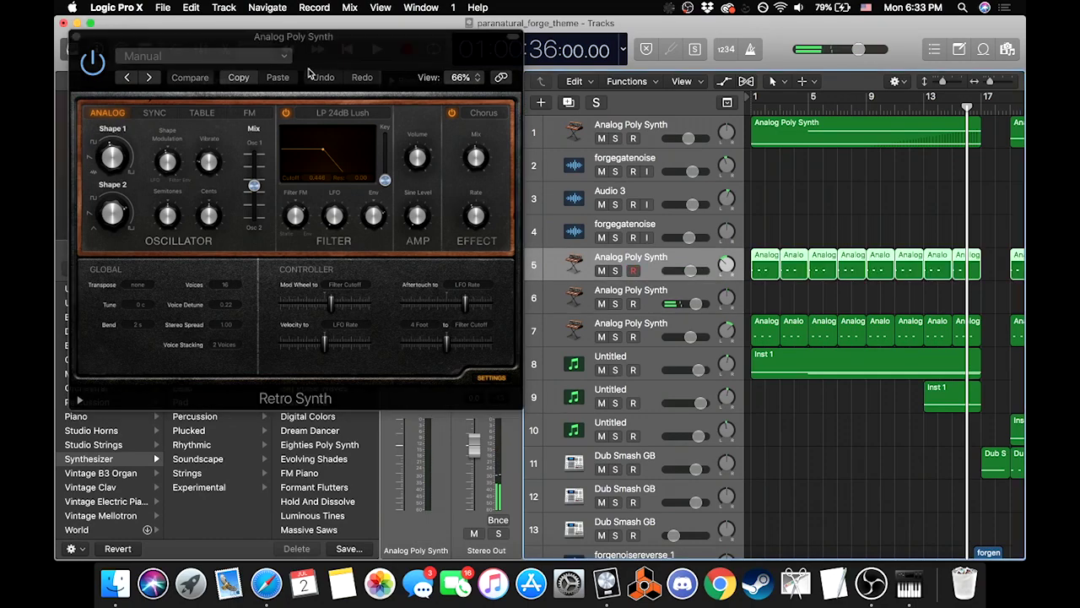
left_click_drag(376, 34, 362, 274)
left_click(416, 186)
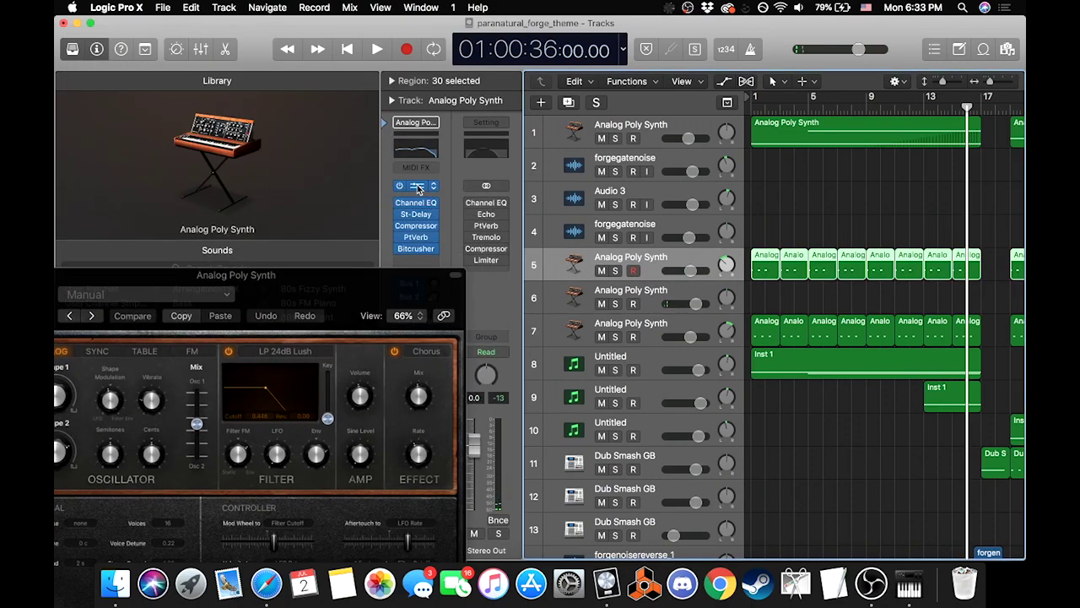
left_click_drag(540, 110, 638, 74)
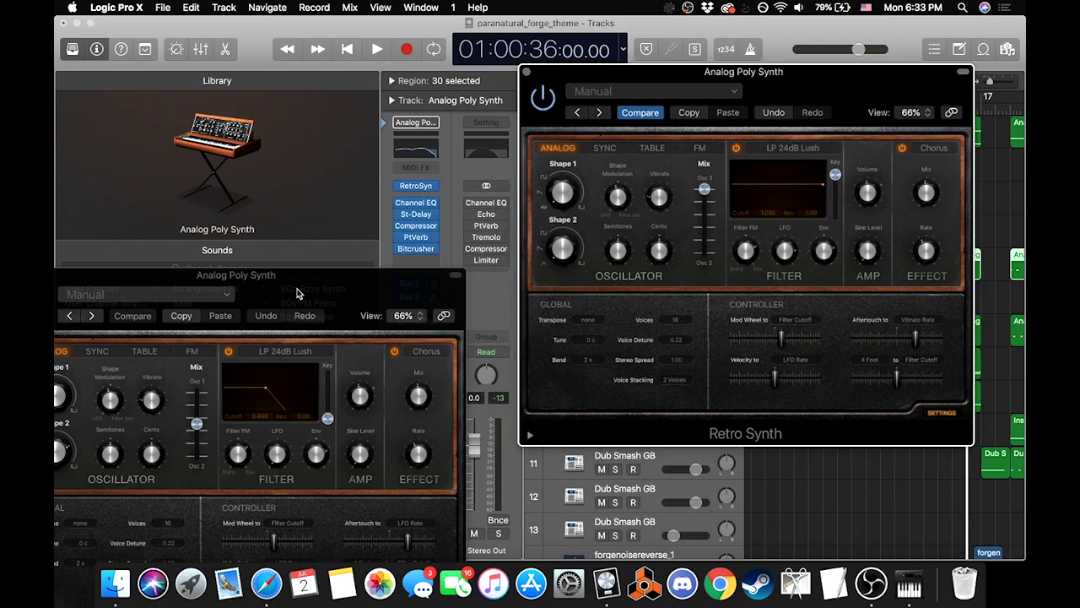
left_click_drag(297, 293, 406, 67)
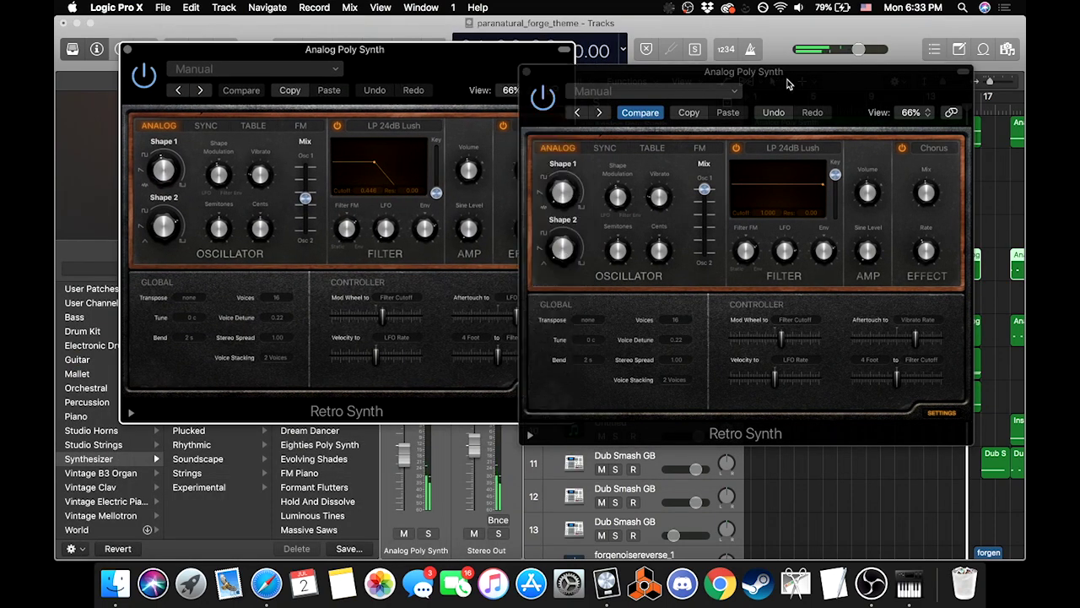
left_click_drag(788, 83, 835, 71)
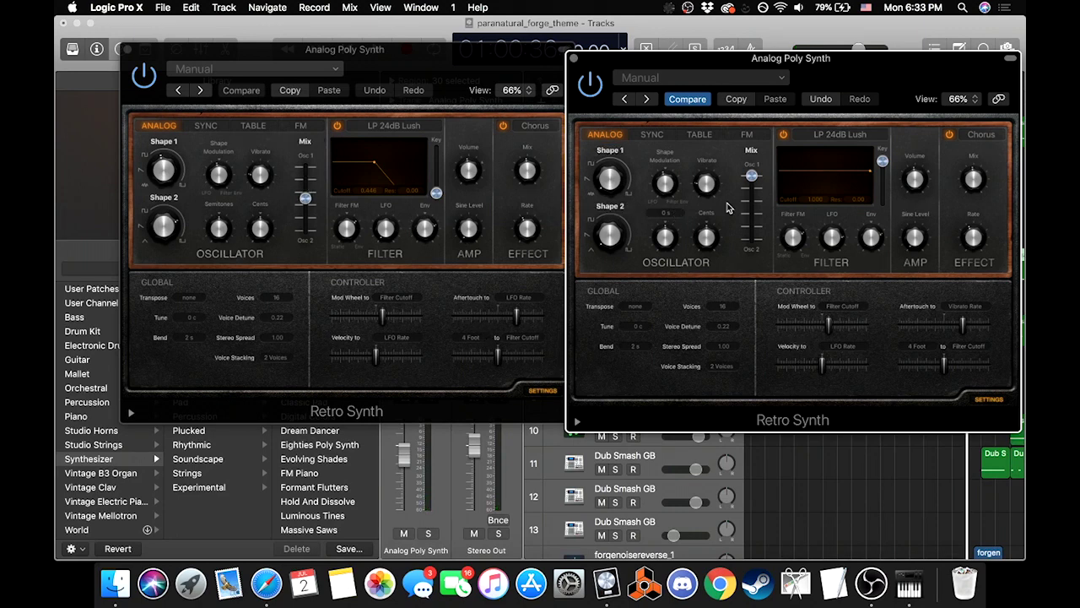
mouse_move(753, 179)
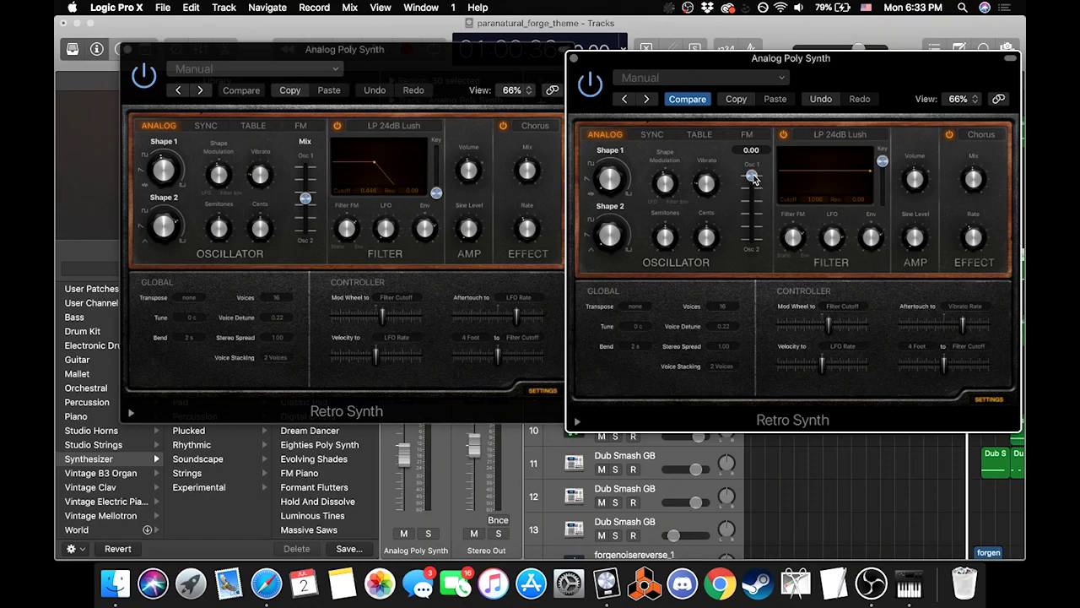
Step: Audition the oscillator Mix of track 5's Retro Synth fully at Osc 2 (1.00) and return it fully to Osc 1 (0.00)
mouse_move(597, 167)
left_click_drag(751, 180, 745, 264)
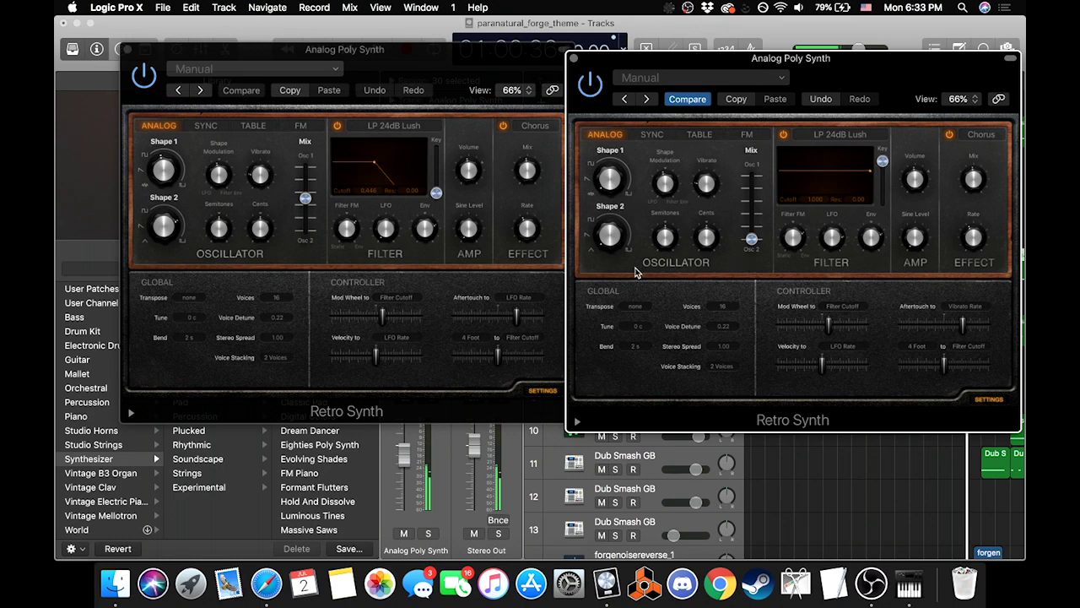
mouse_move(606, 253)
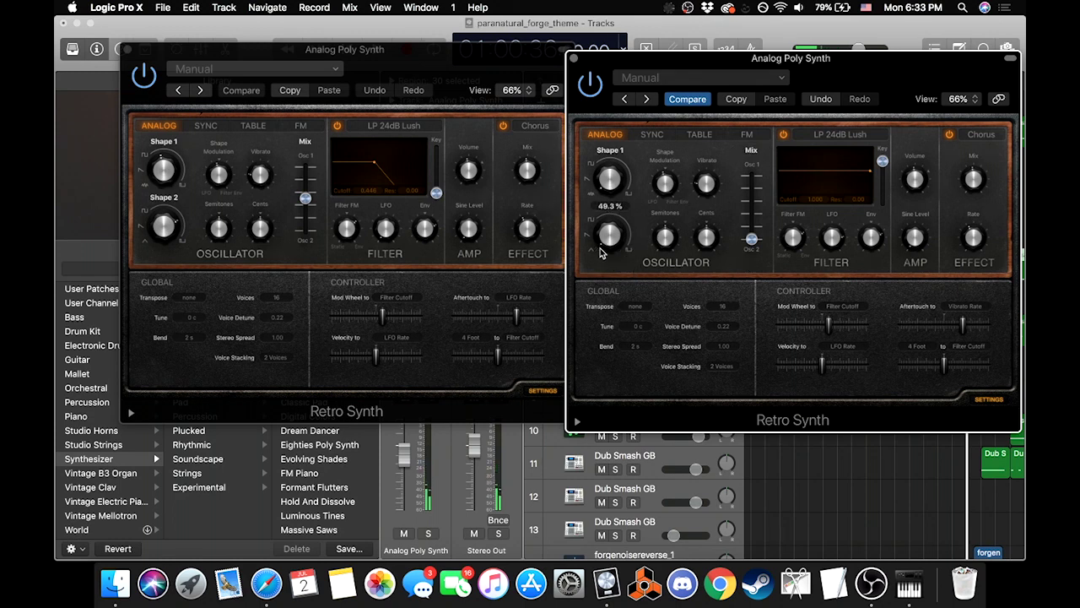
mouse_move(750, 241)
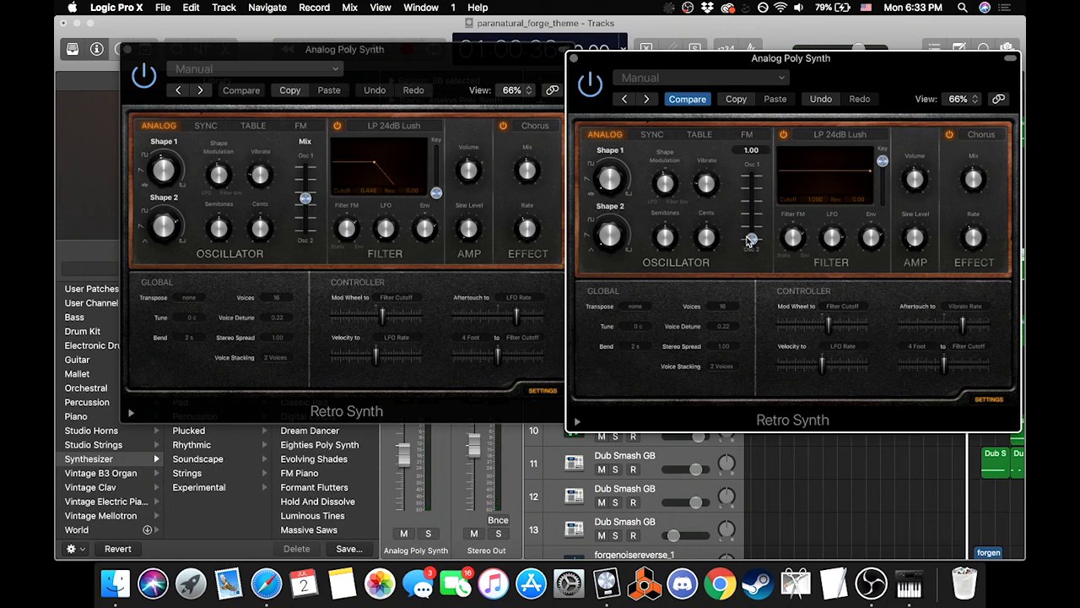
left_click_drag(750, 241, 751, 175)
mouse_move(588, 205)
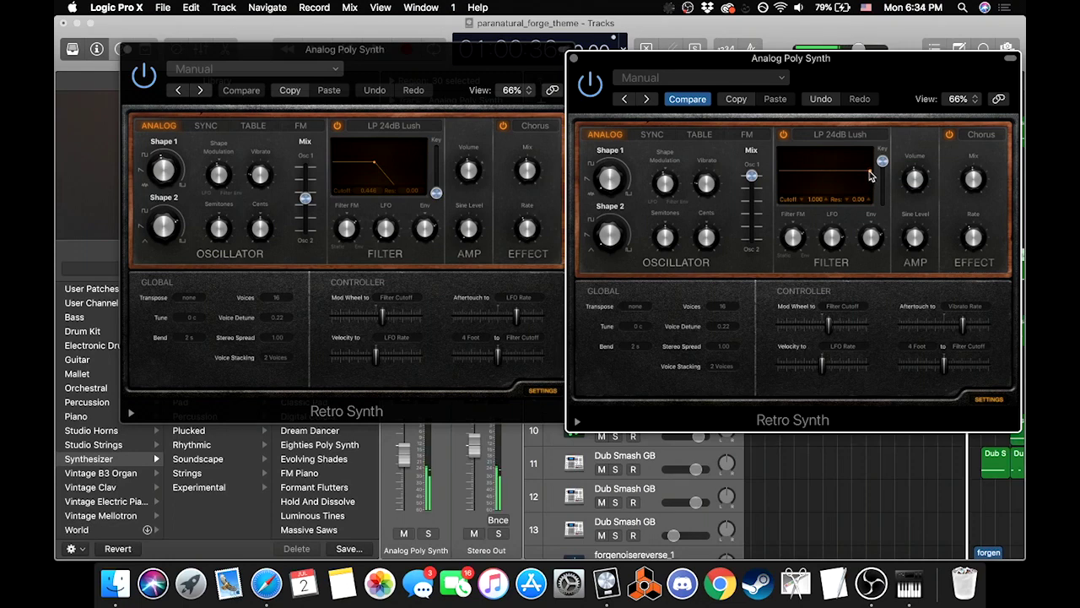
Step: Inspect the filter cutoff in track 5's Retro Synth and close both Retro Synth windows
left_click_drag(870, 176, 888, 201)
left_click(573, 60)
left_click(127, 49)
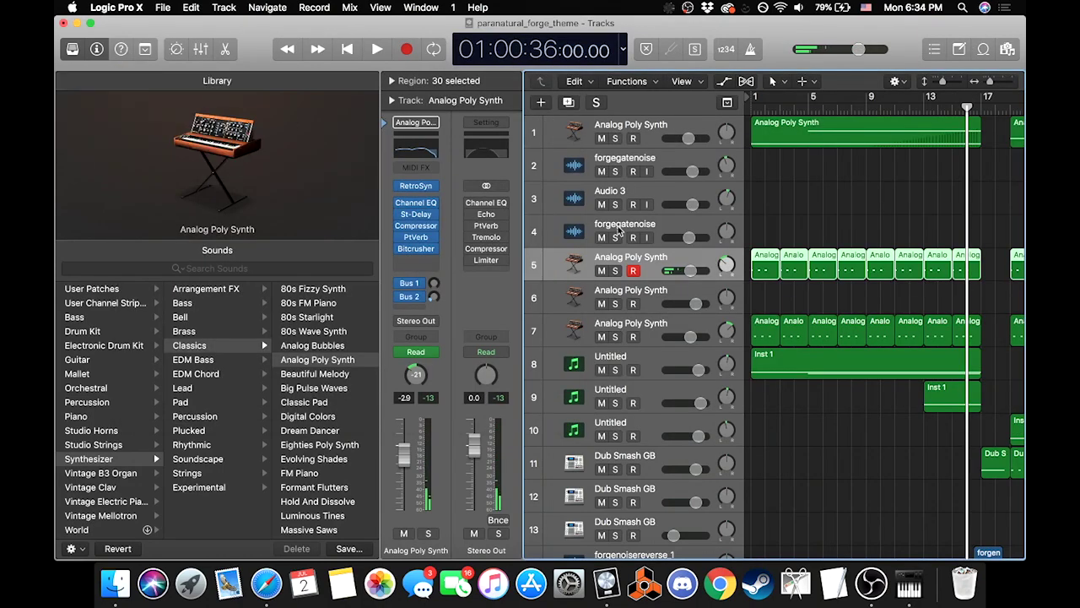
Step: Select and solo the Analog Poly Synth track 1 and play it from the beginning of the project
key("Return")
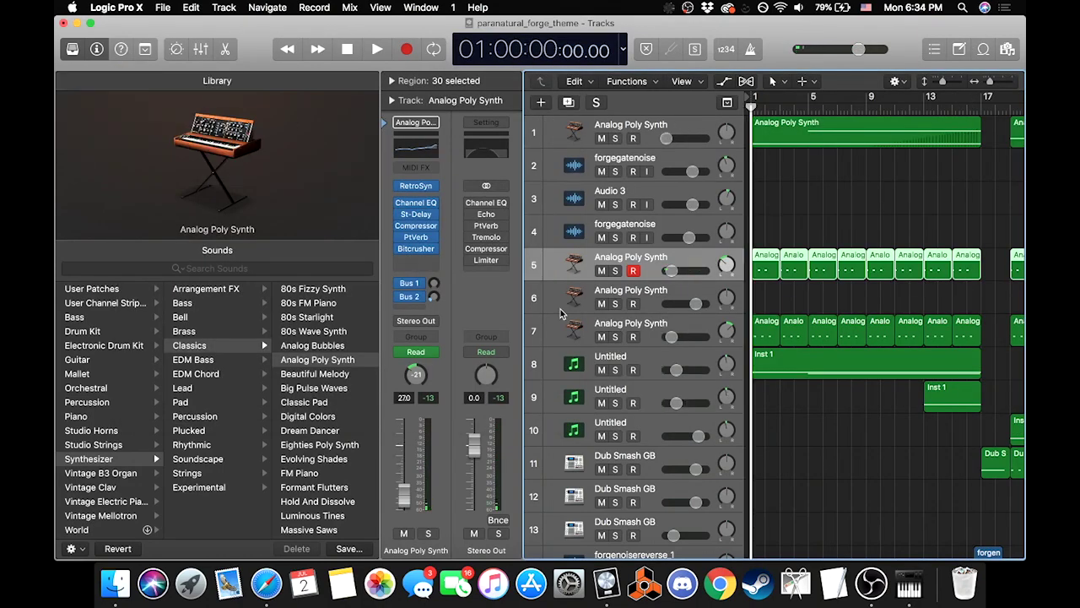
left_click(651, 127)
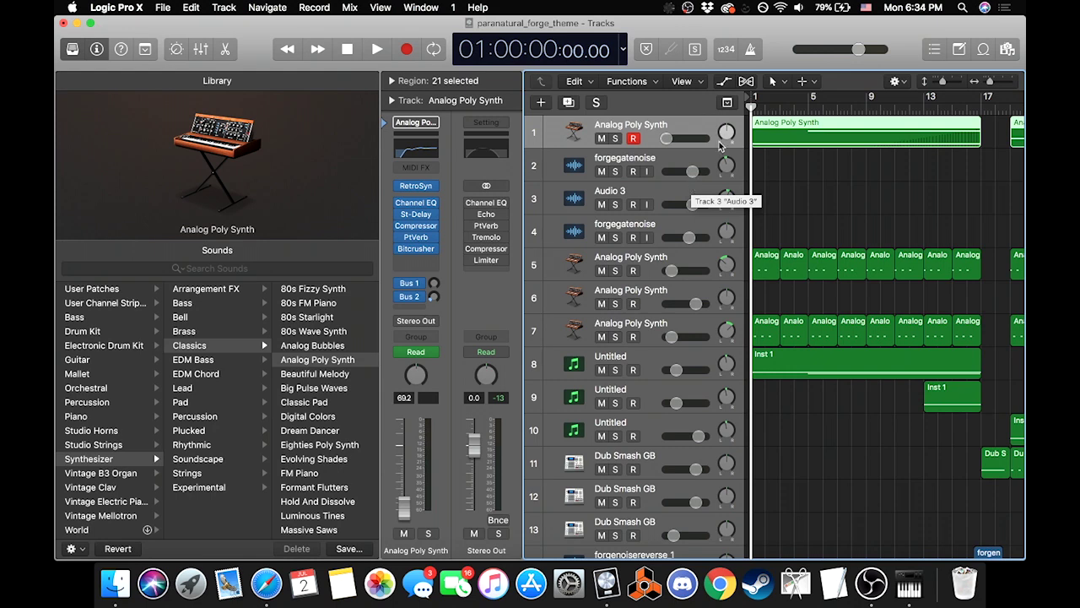
left_click(616, 137)
key("space")
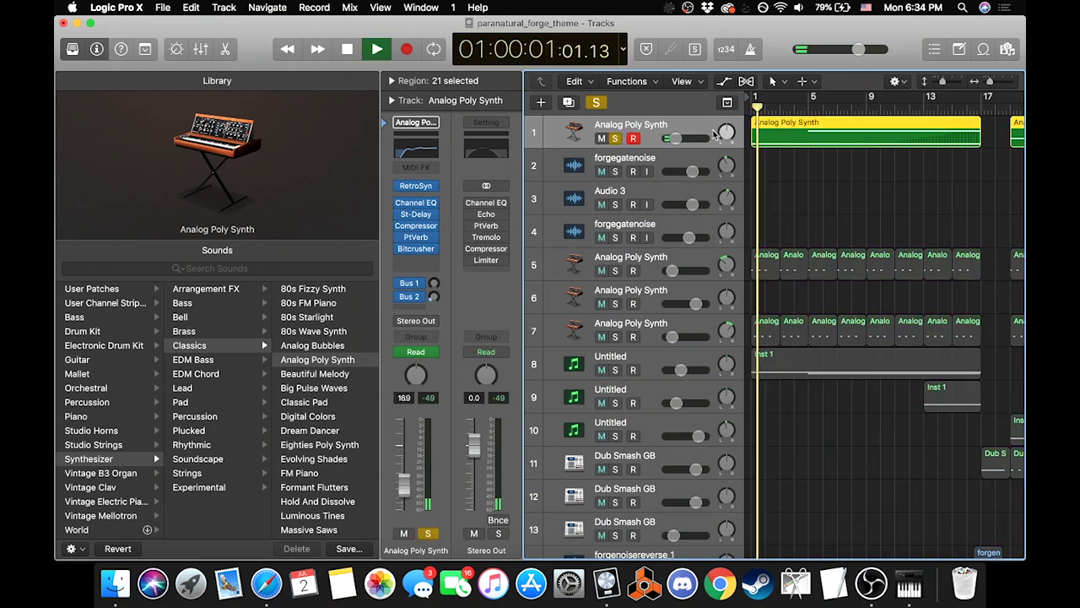
Step: Display the track automation, review track 1's Volume, Channel EQ Low Cut Frequency and PtVerb Dry curves, and hide the automation again
left_click(724, 81)
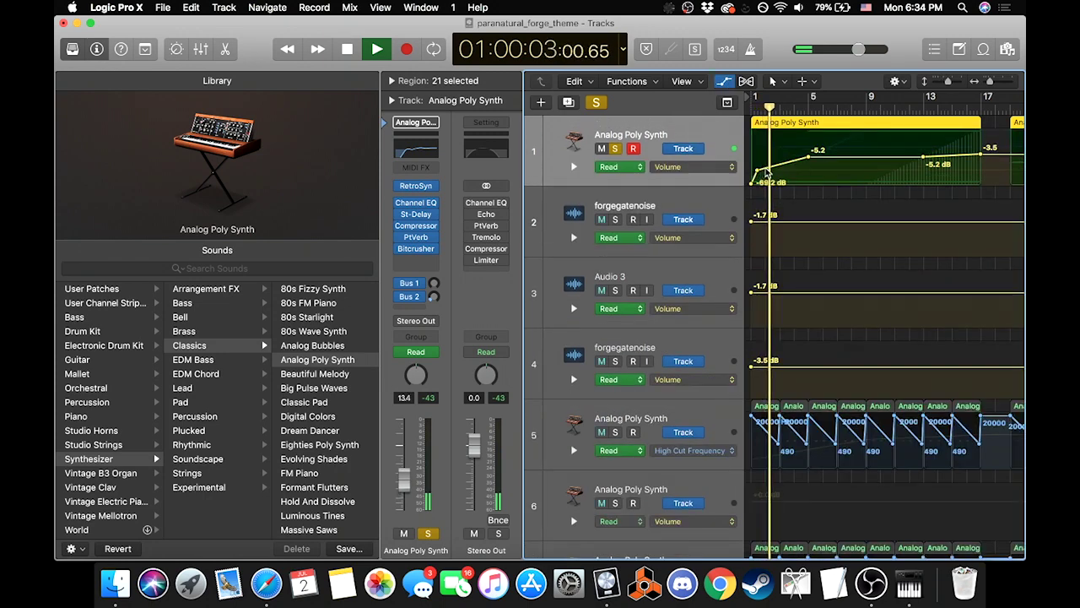
left_click(699, 166)
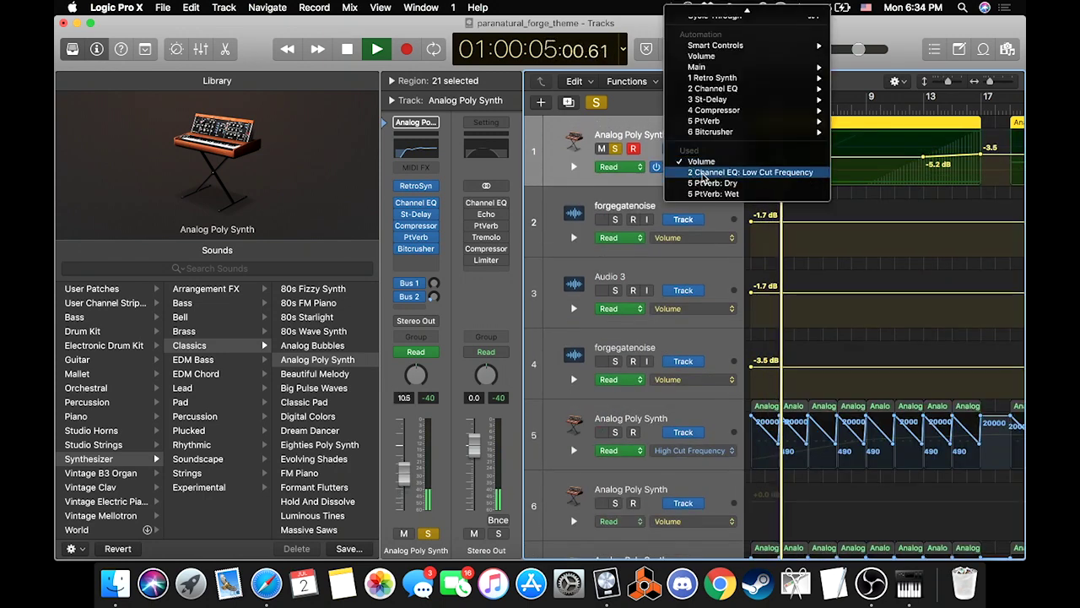
left_click(701, 174)
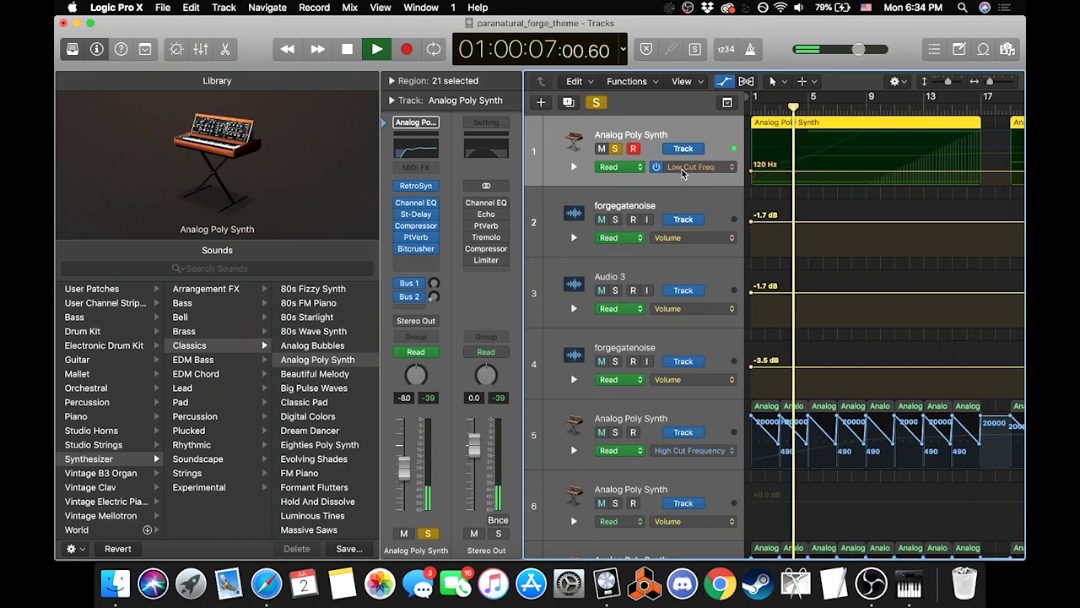
left_click(684, 169)
left_click(684, 173)
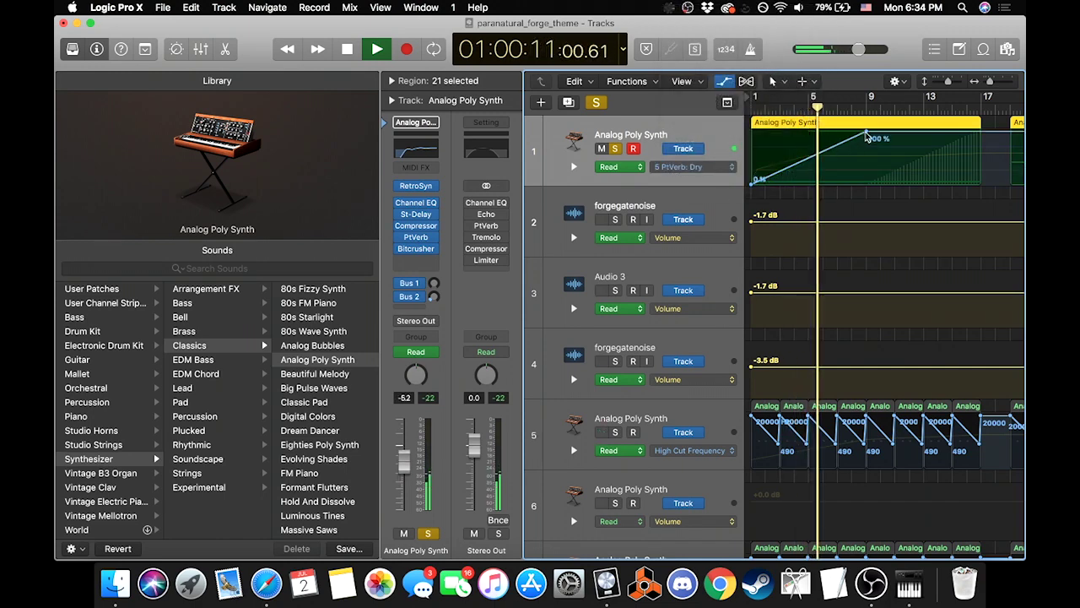
left_click(697, 168)
left_click(699, 173)
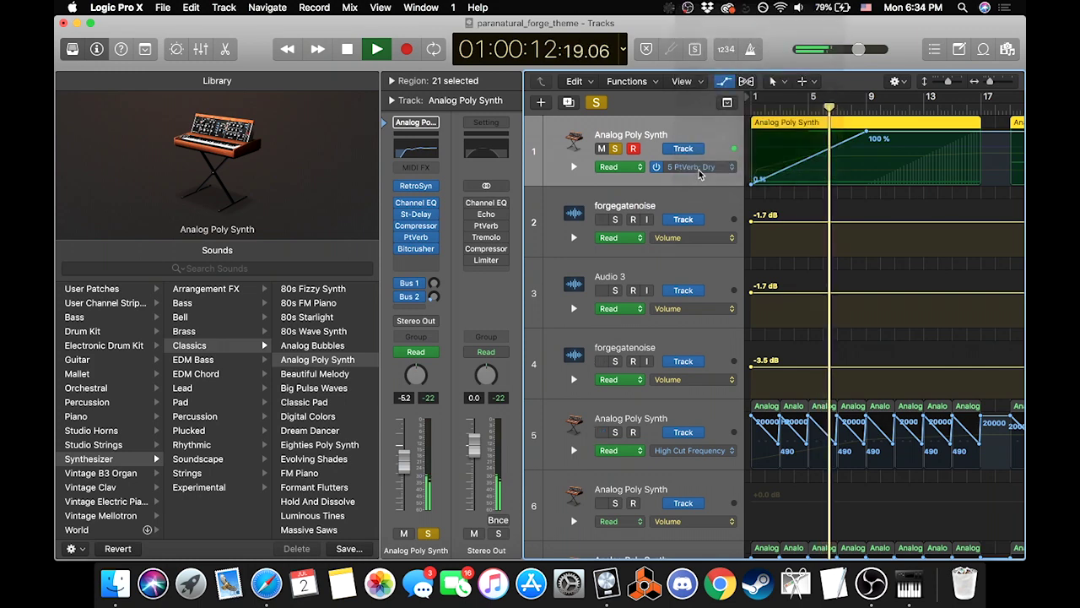
left_click(699, 174)
left_click(708, 165)
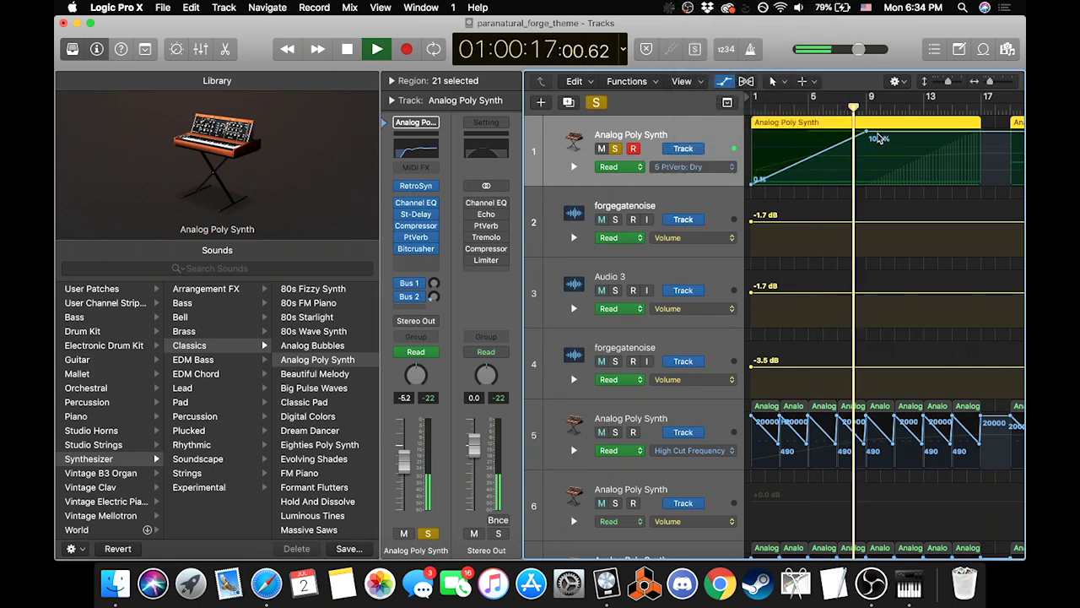
left_click(726, 83)
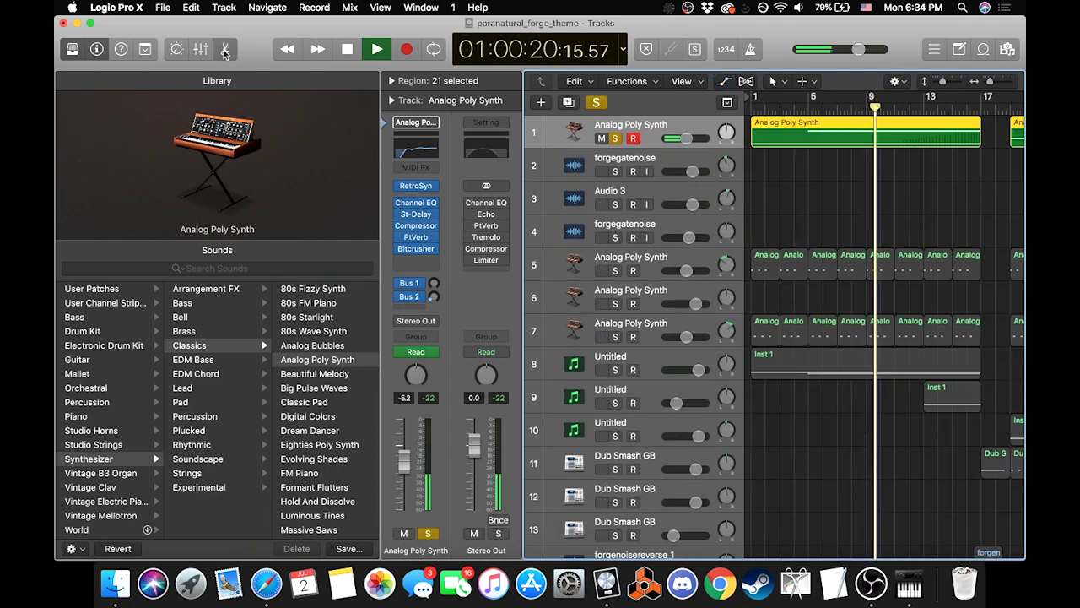
Step: Look at track 1's notes and Modulation curve in the Piano Roll, close the editor and stop playback
left_click(225, 51)
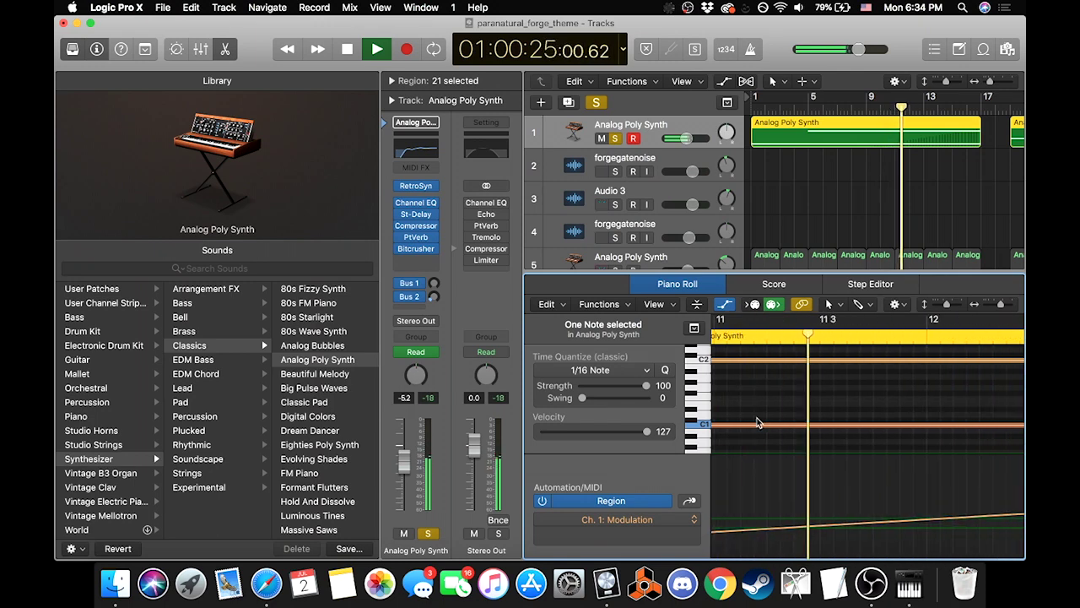
key("e")
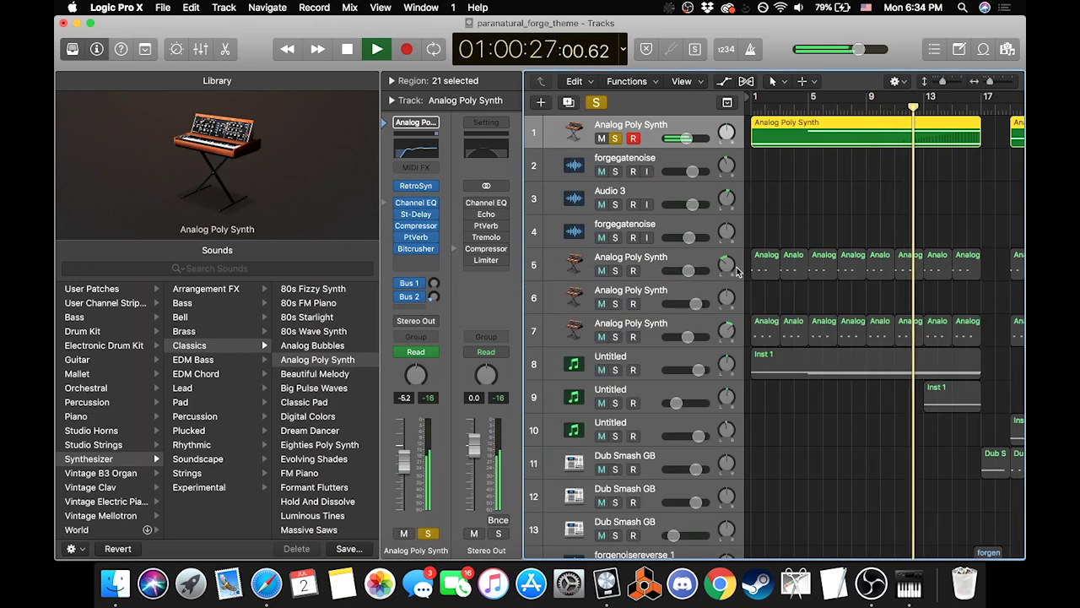
scroll(858, 190, "right", 2)
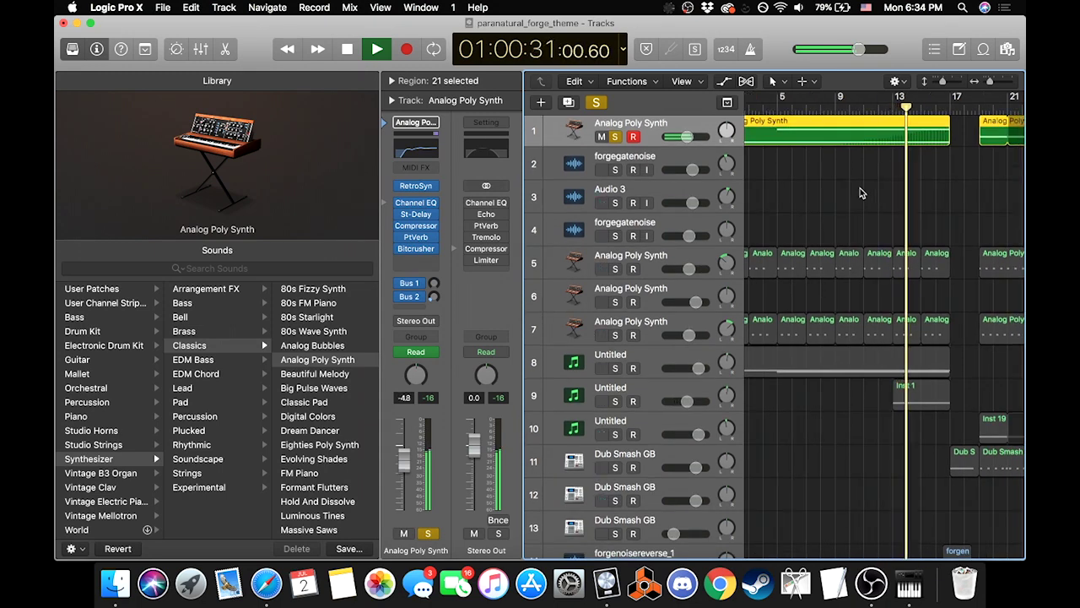
key("space")
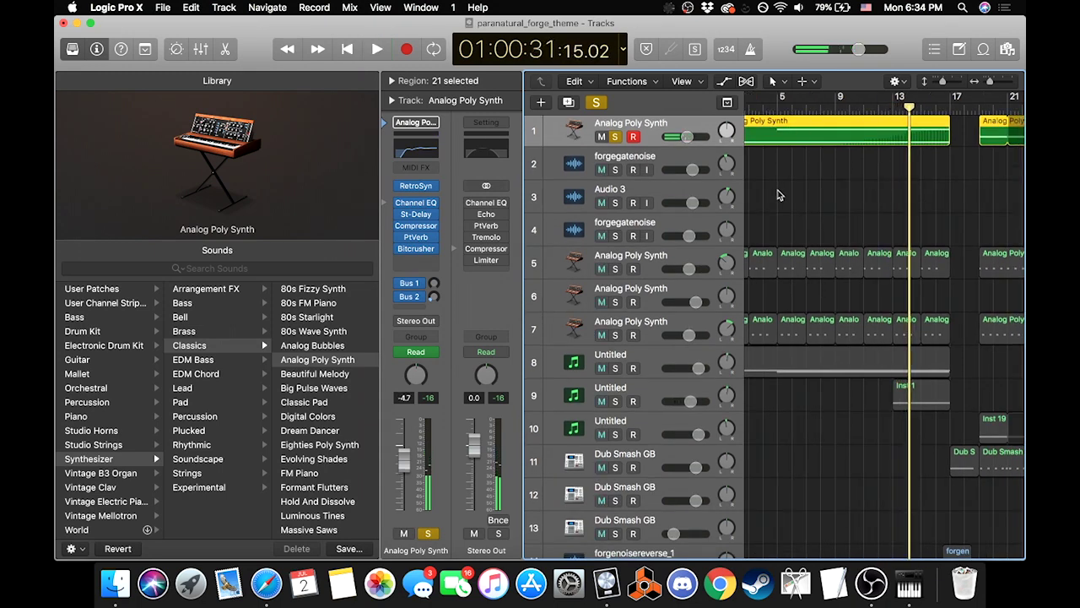
Step: Play a short passage of soloed track 1 from bar 19, where its second section begins, and return to the first bars
scroll(870, 227, "left", 1)
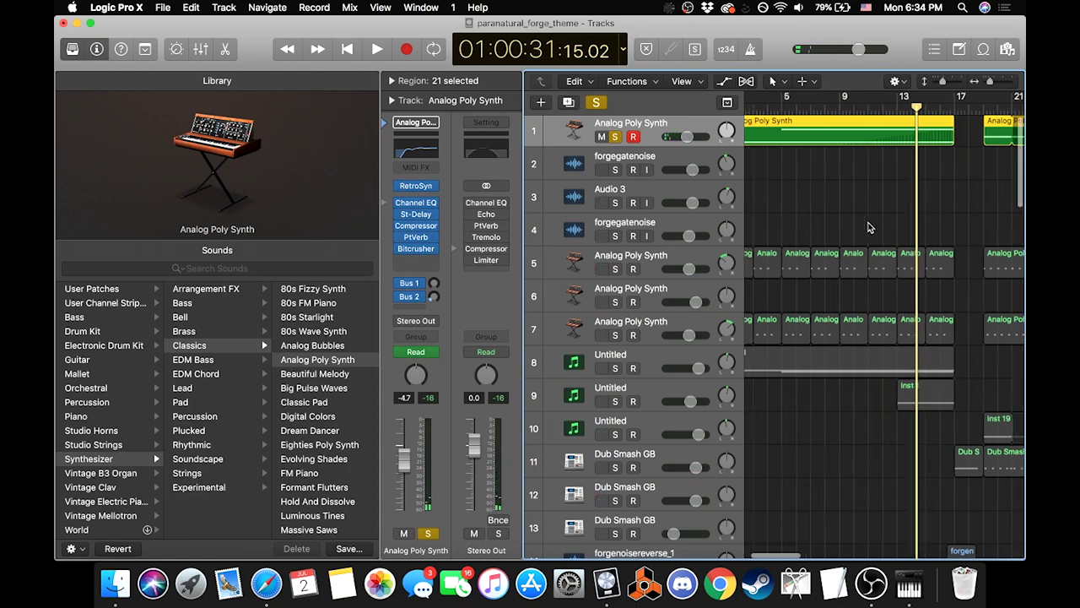
scroll(870, 227, "left", 3)
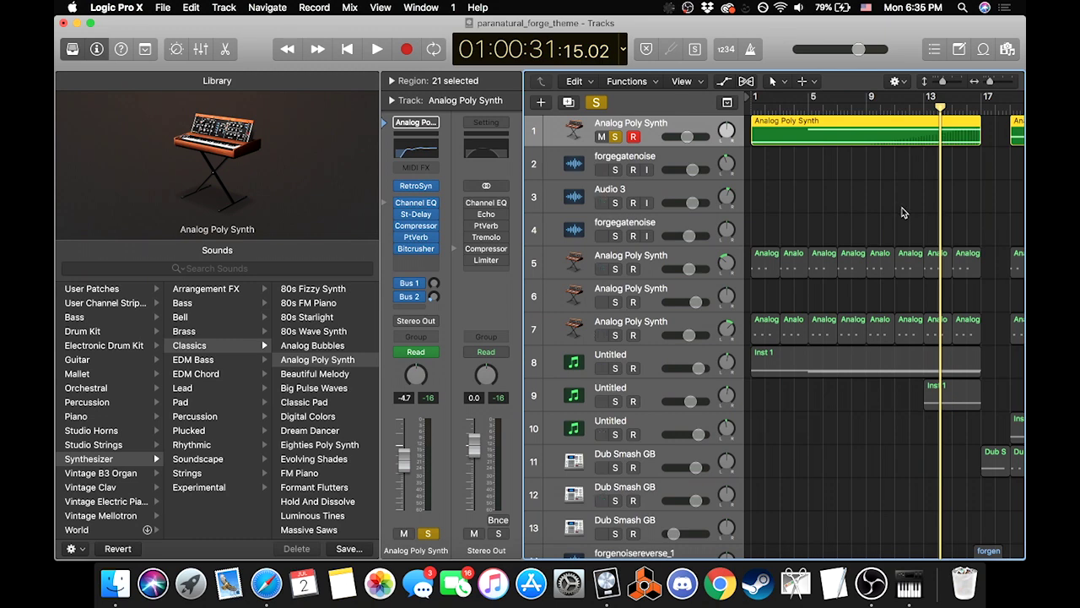
scroll(902, 211, "right", 5)
left_click(873, 108)
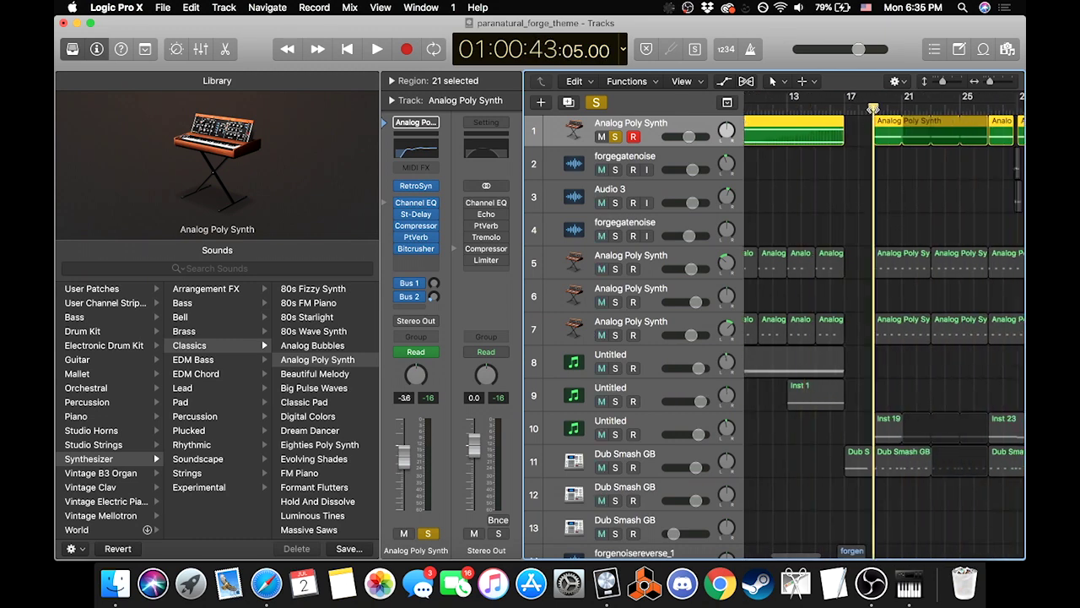
key("space")
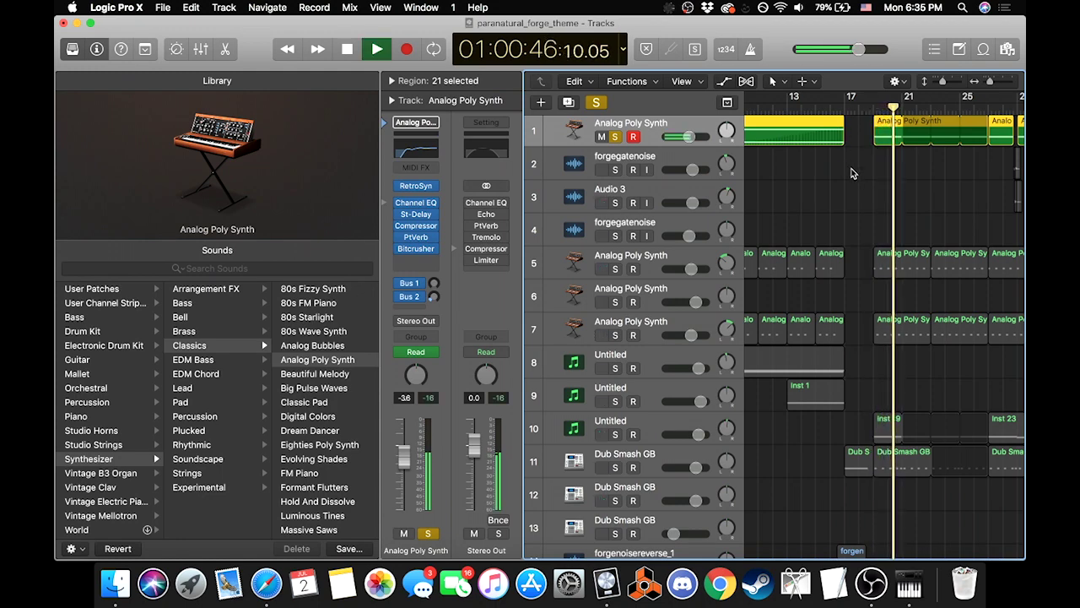
key("space")
scroll(827, 173, "left", 10)
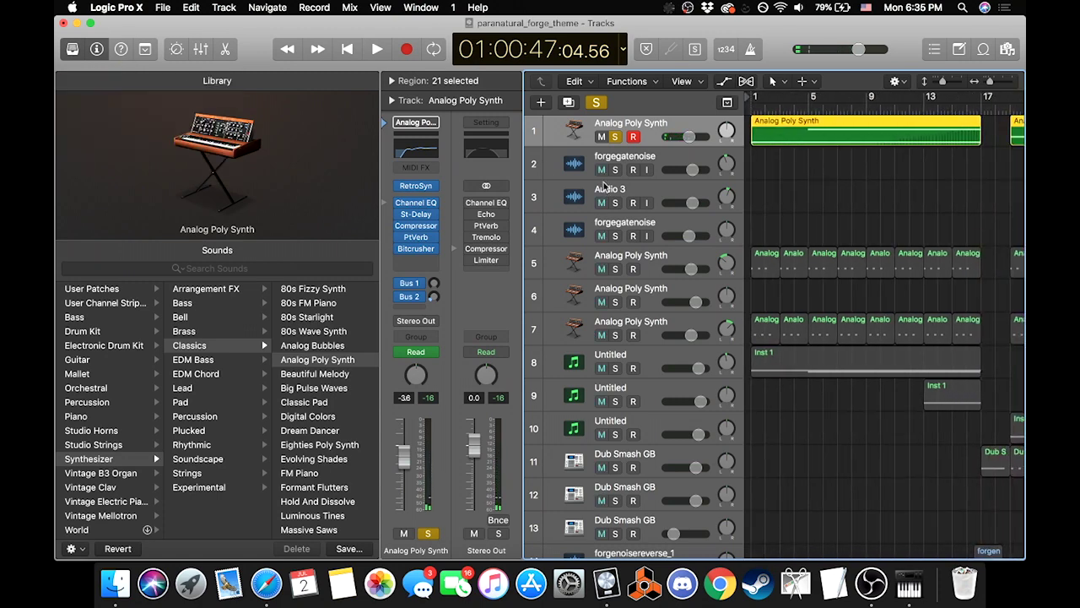
Step: Return the playhead to the project start and replace the solo on track 1 with a solo on track 8
left_click(596, 102)
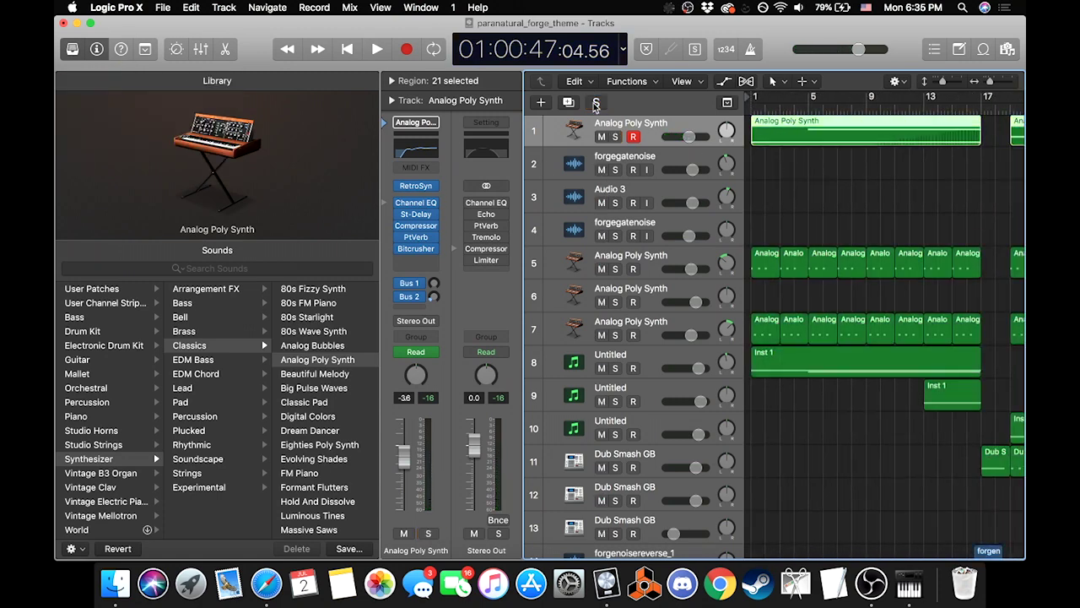
left_click(751, 107)
scroll(766, 272, "down", 3)
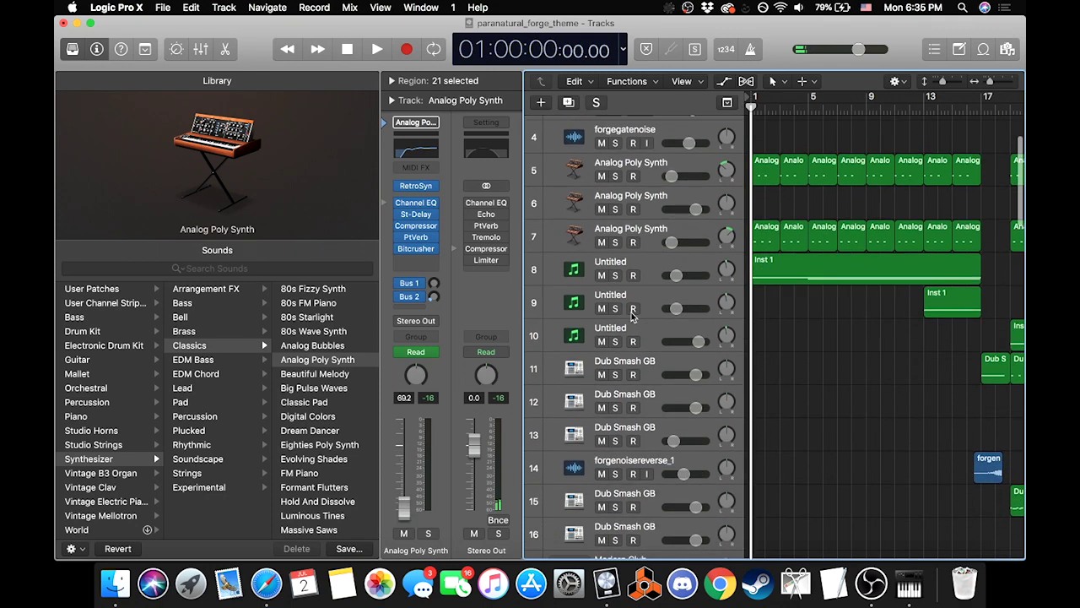
left_click(615, 275)
scroll(791, 280, "up", 3)
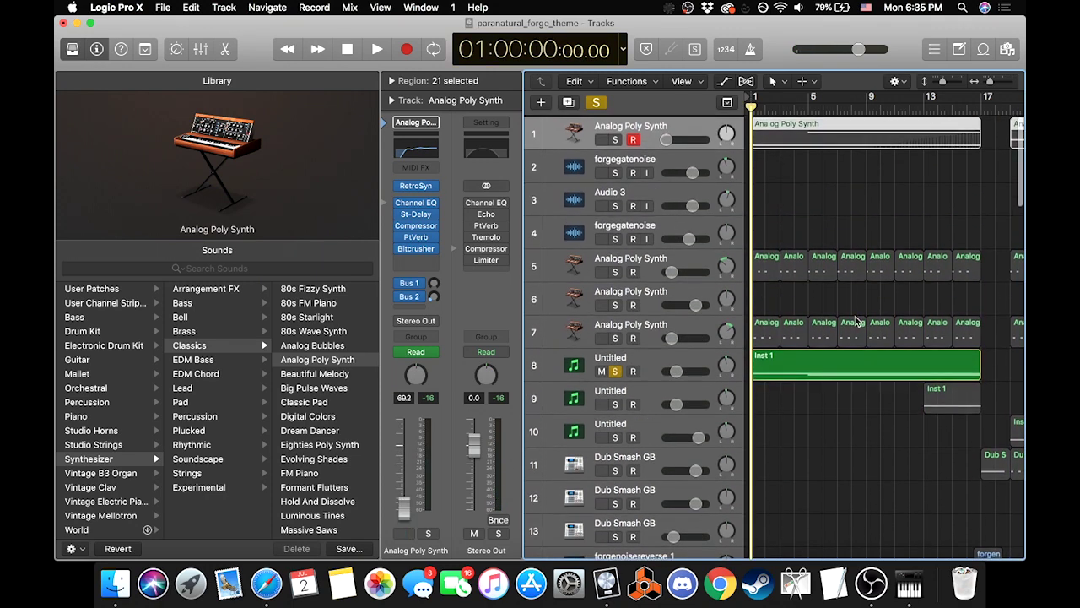
scroll(895, 353, "down", 3)
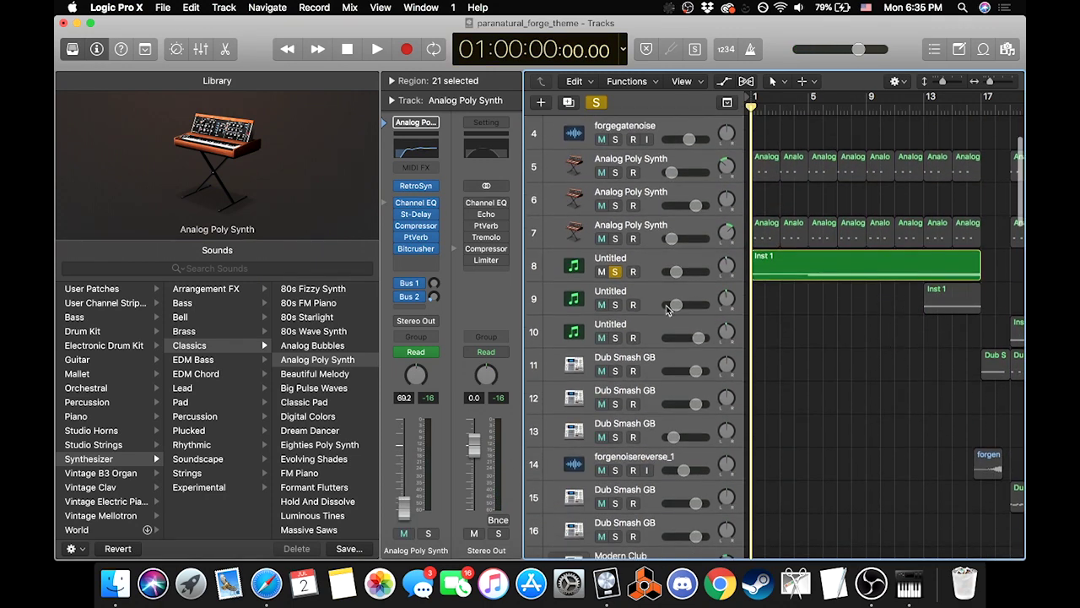
Step: Select track 8 with the playhead at bar 13, and open its Massive synth in a window positioned for viewing its settings
left_click(650, 261)
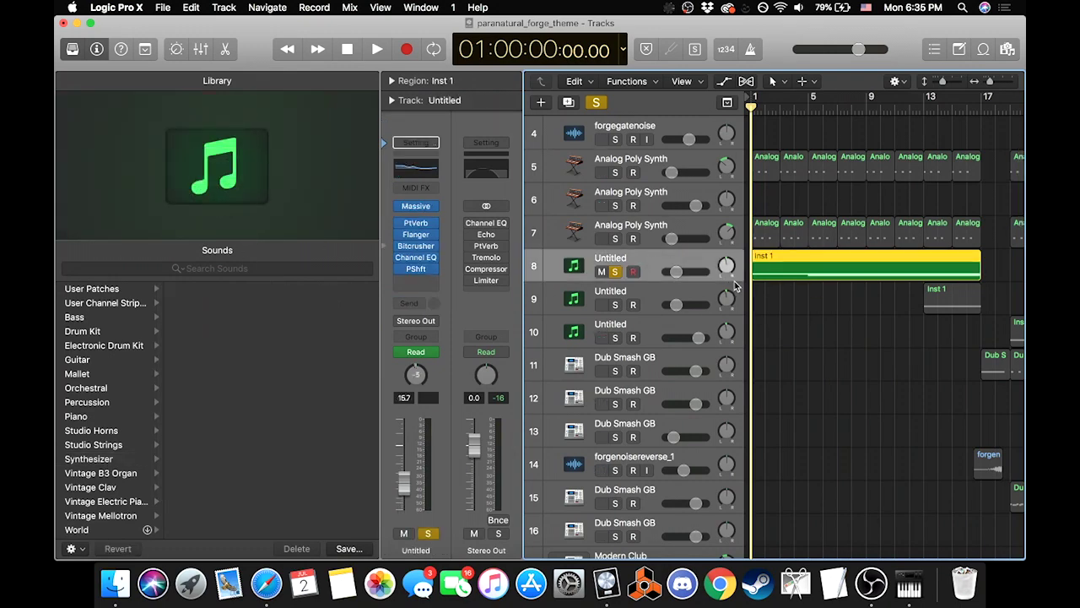
left_click(924, 103)
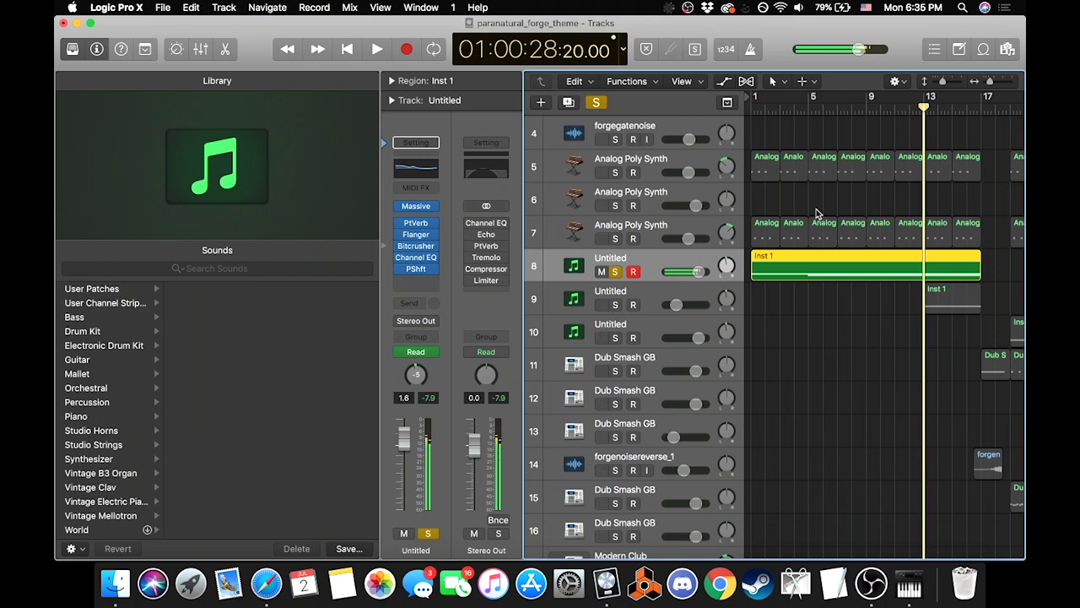
mouse_move(417, 210)
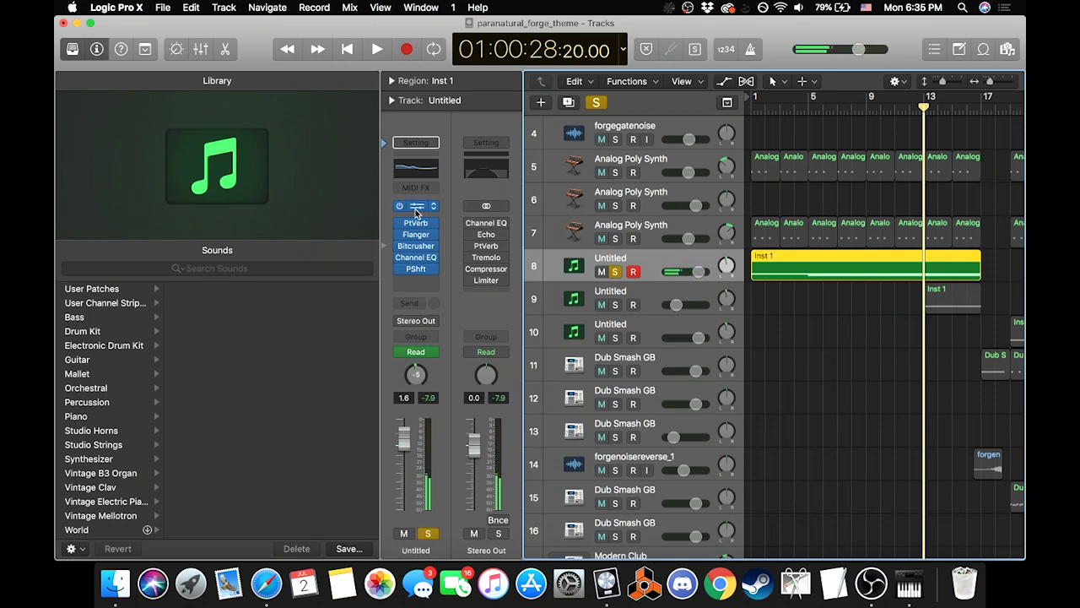
left_click(417, 209)
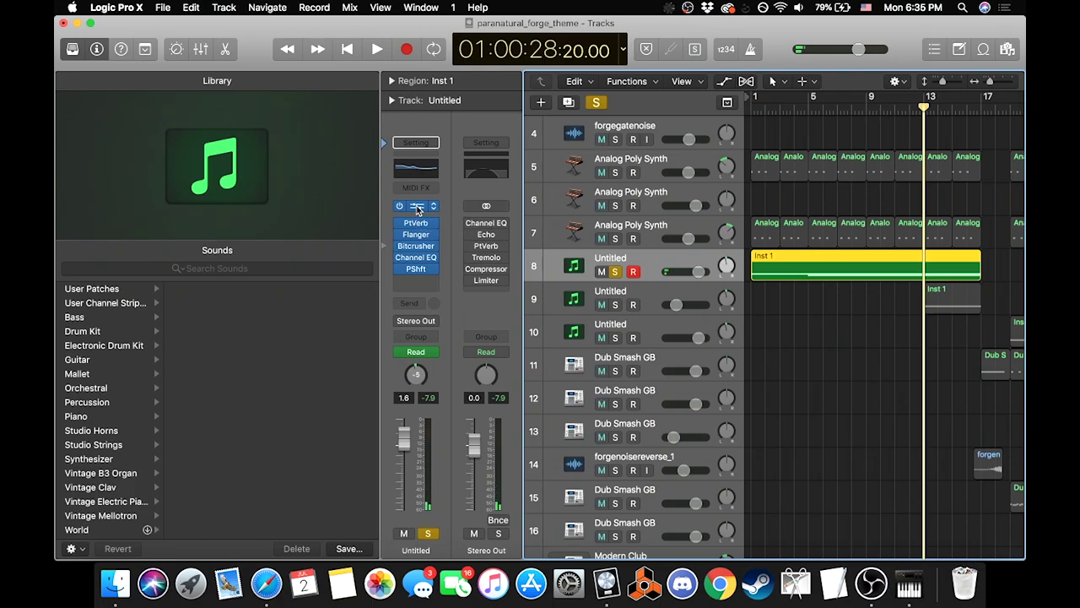
left_click_drag(426, 55, 604, 44)
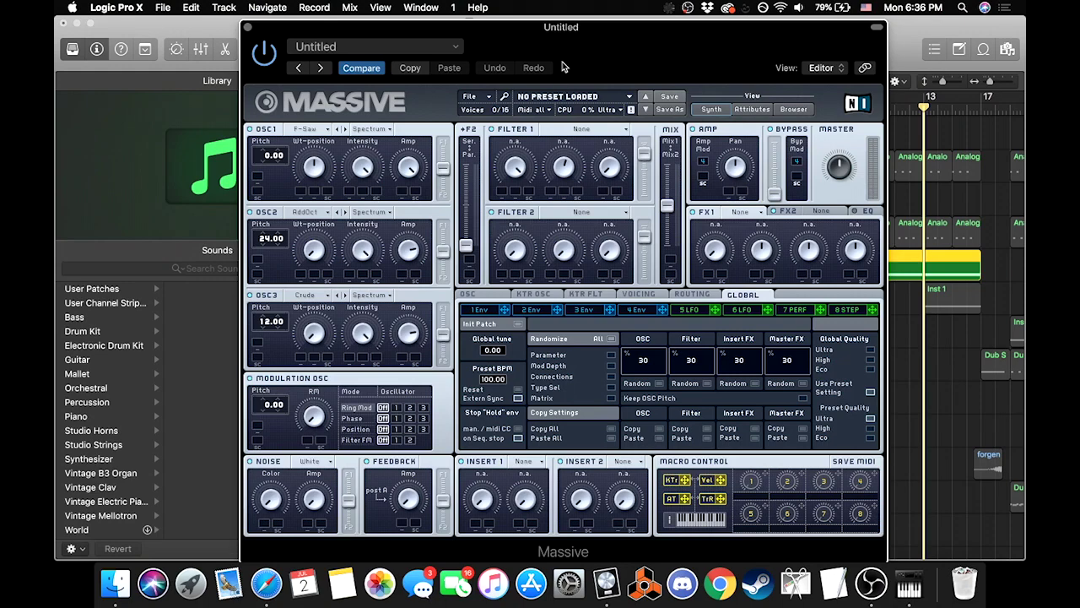
left_click_drag(568, 53, 736, 42)
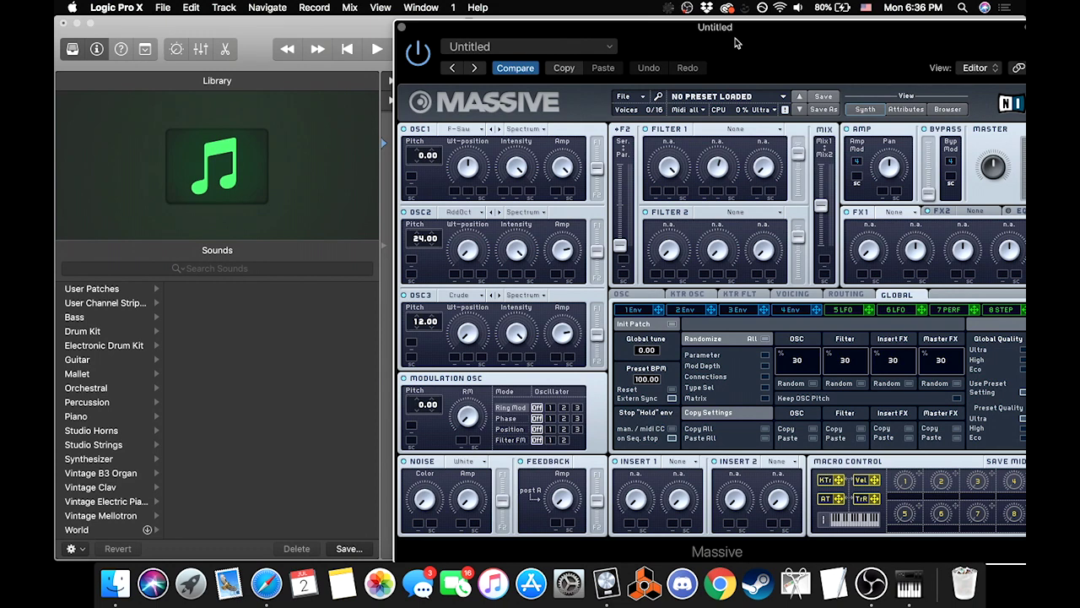
left_click_drag(775, 40, 689, 39)
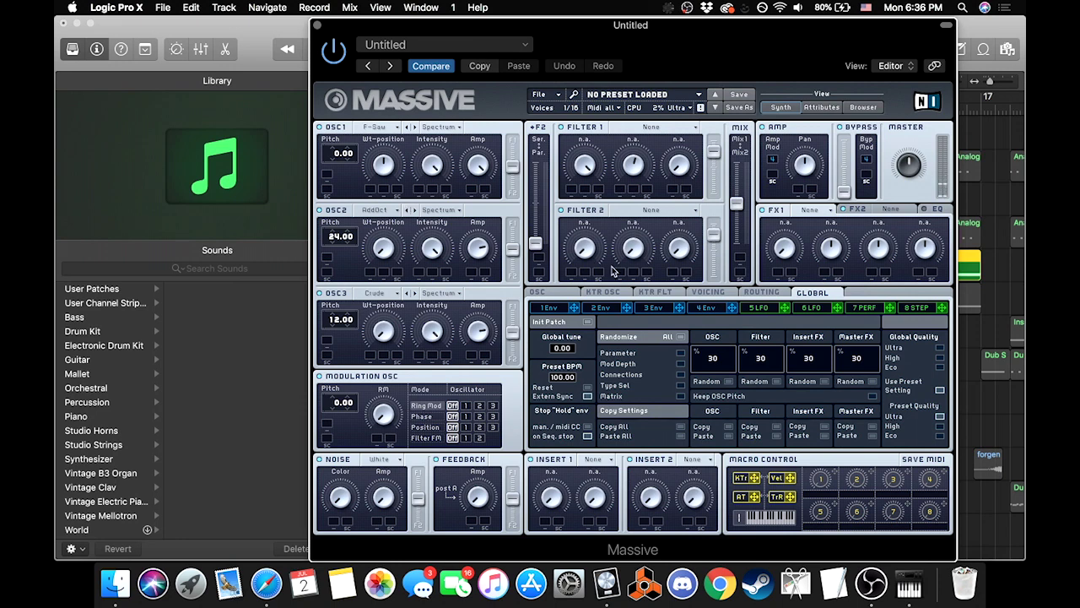
Step: Look through envelopes 1 to 4 in track 8's Massive synth, adjust envelope 4's attack slightly and close the synth
left_click(655, 309)
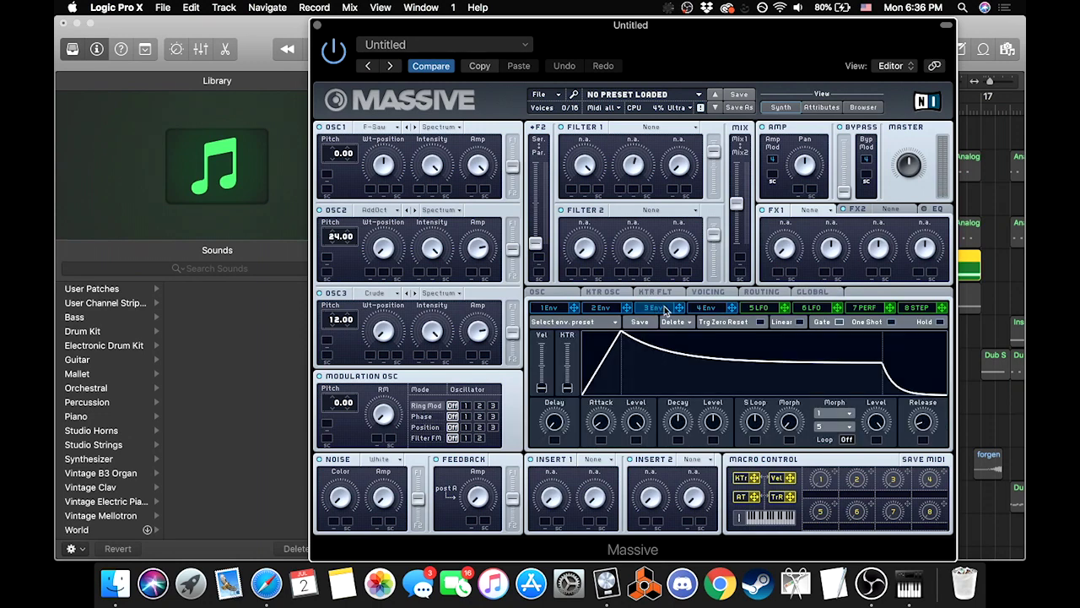
left_click(550, 309)
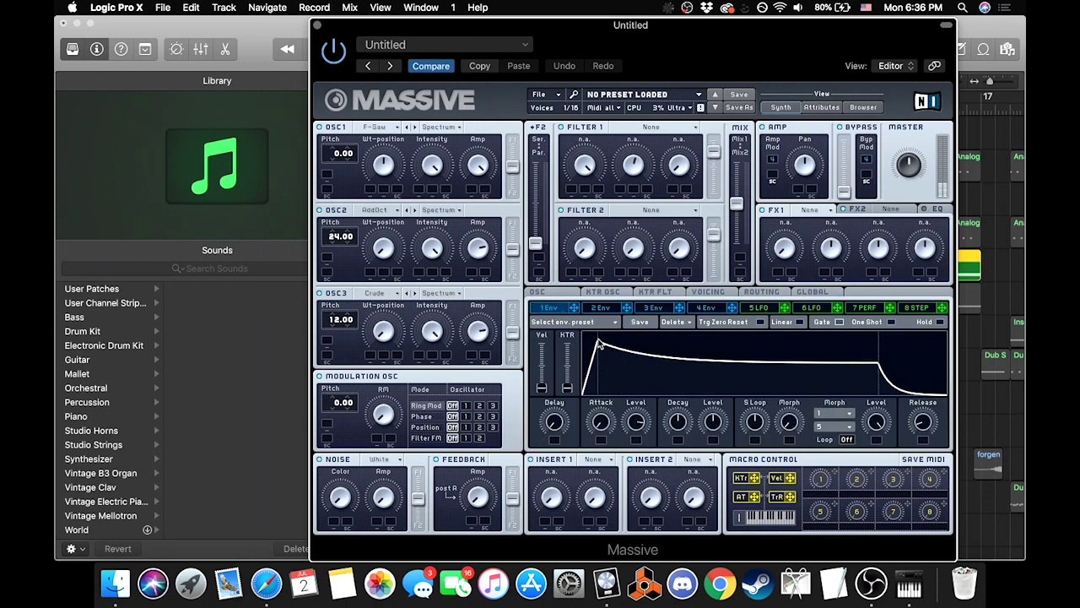
left_click(600, 309)
left_click(652, 309)
left_click(695, 310)
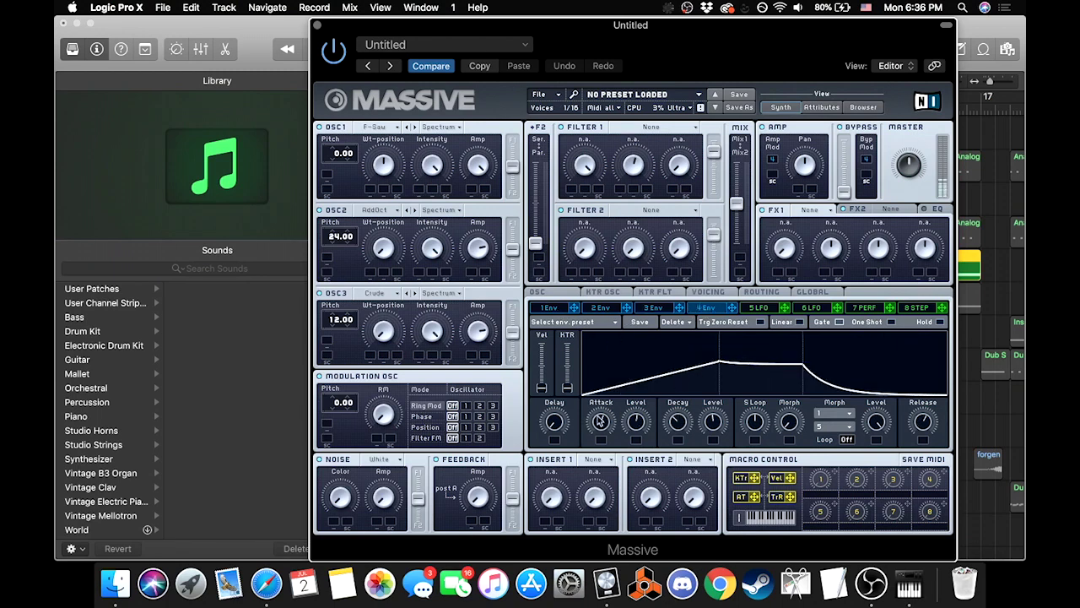
left_click_drag(600, 420, 540, 422)
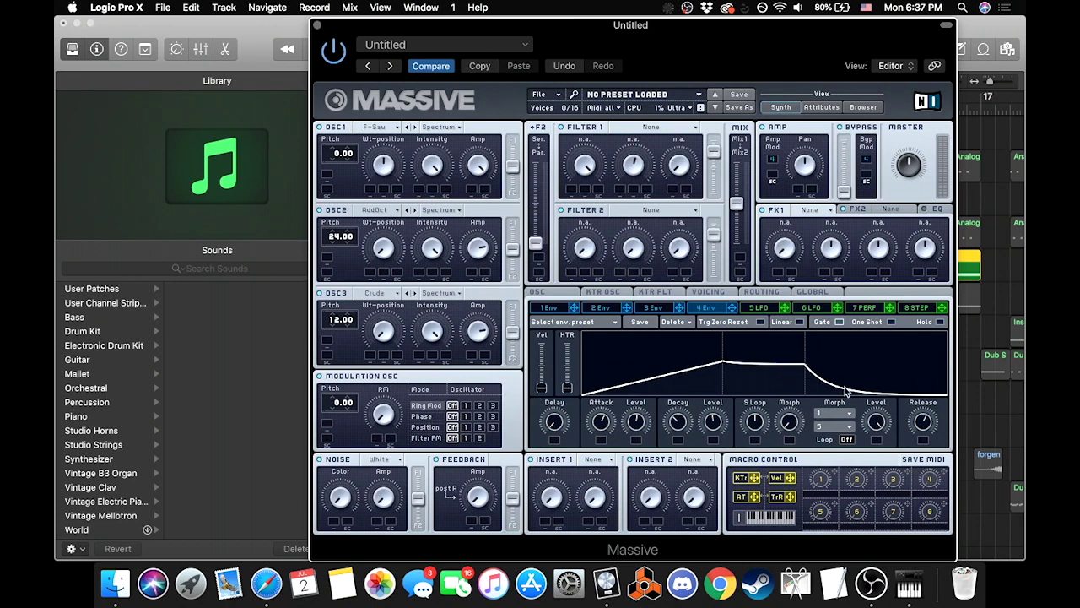
left_click(319, 26)
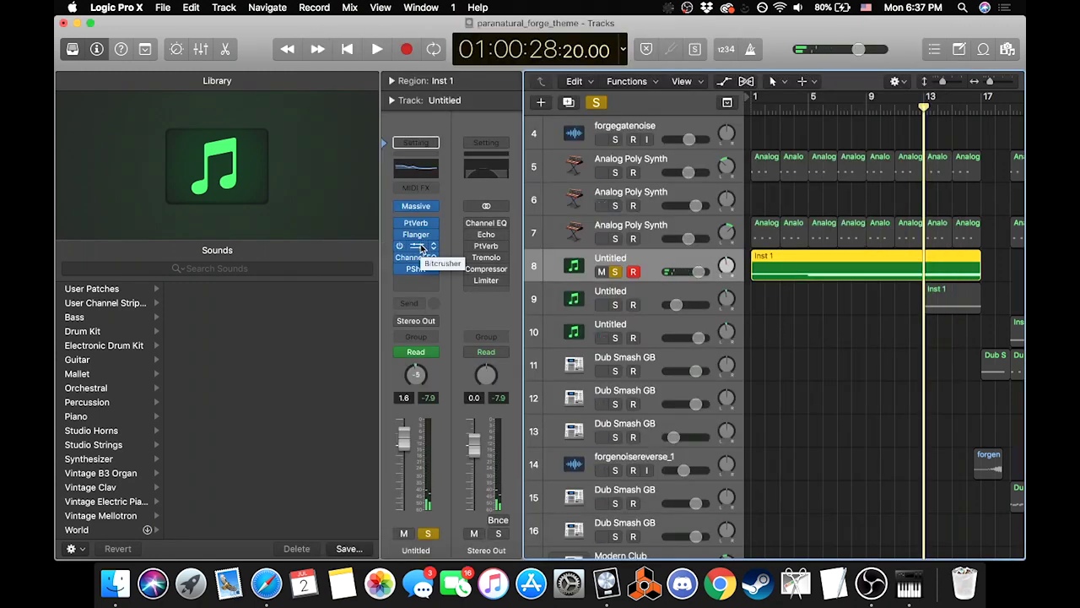
Step: Show the automation lanes and check which automation parameters are used on track 8
left_click(723, 81)
left_click(678, 304)
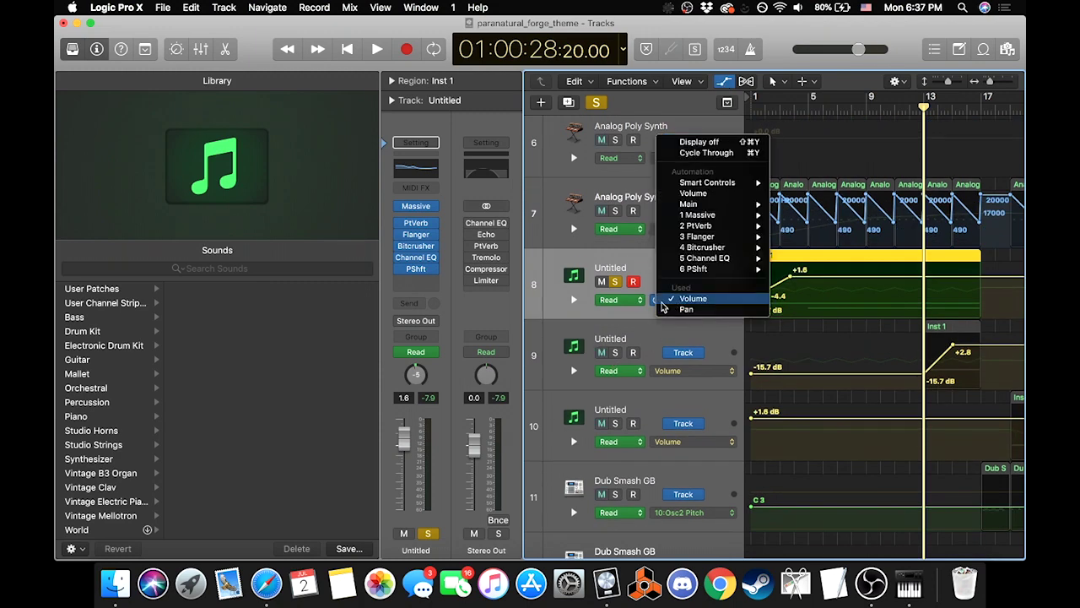
left_click(413, 274)
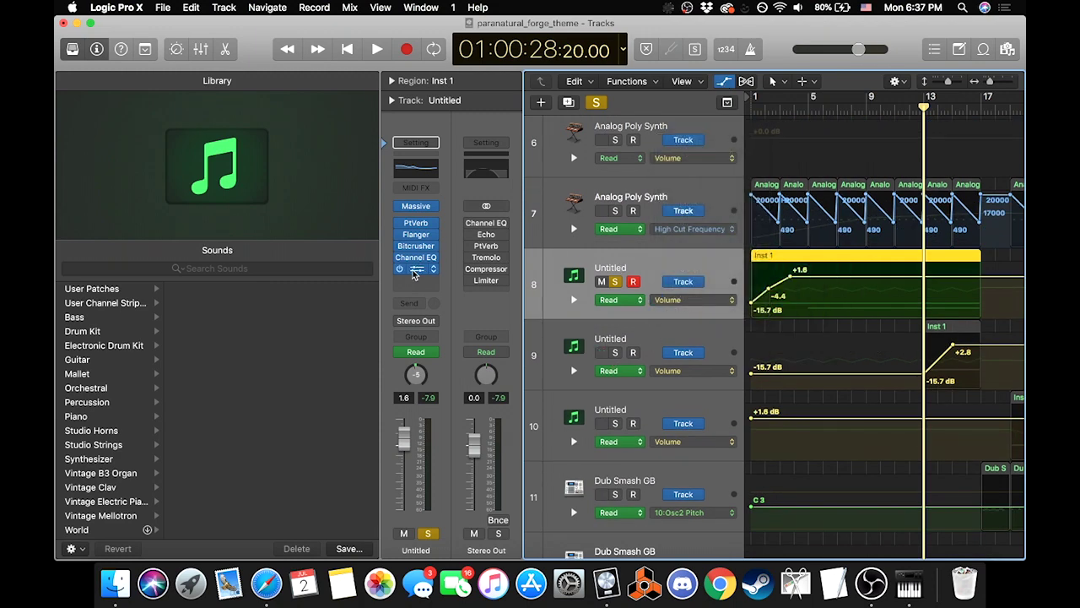
Step: Compare track 8's sound with the Pitch Shifter bypassed and active, and look at its Channel EQ curve
left_click(414, 272)
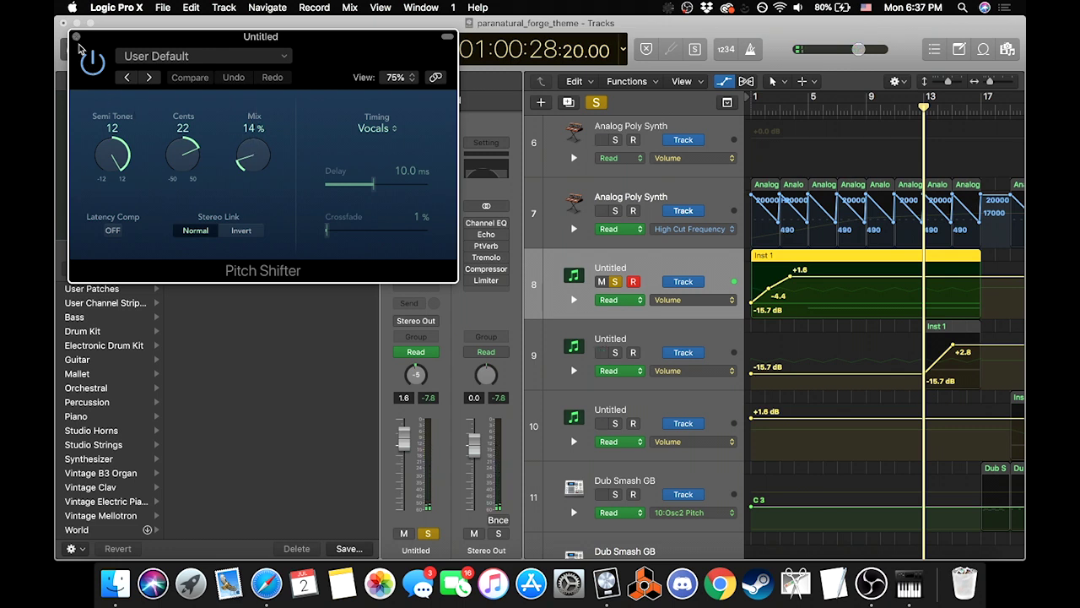
left_click(92, 64)
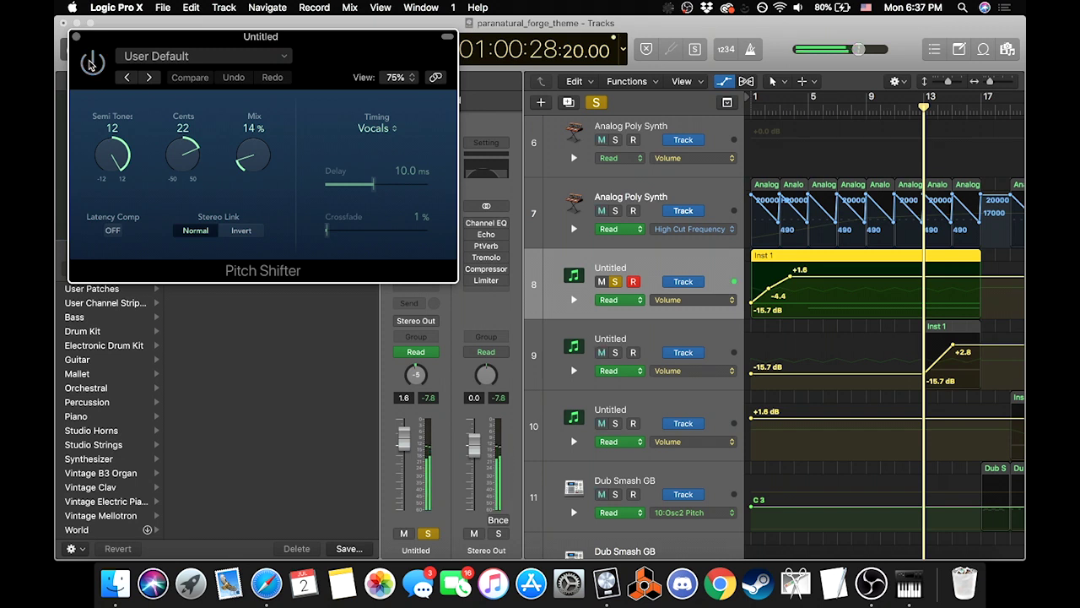
left_click(91, 65)
left_click(76, 37)
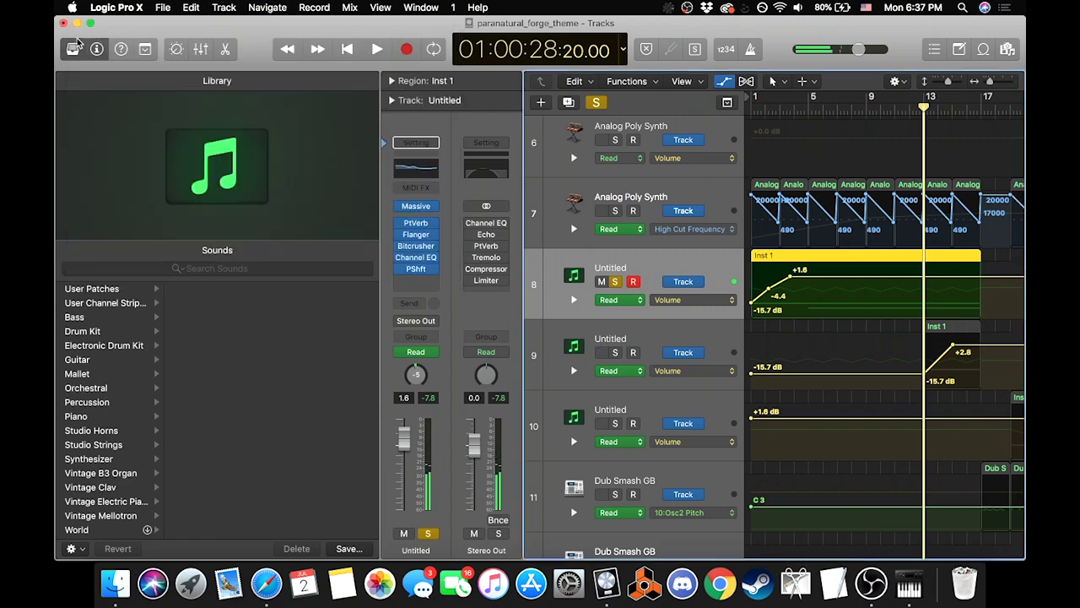
left_click(418, 169)
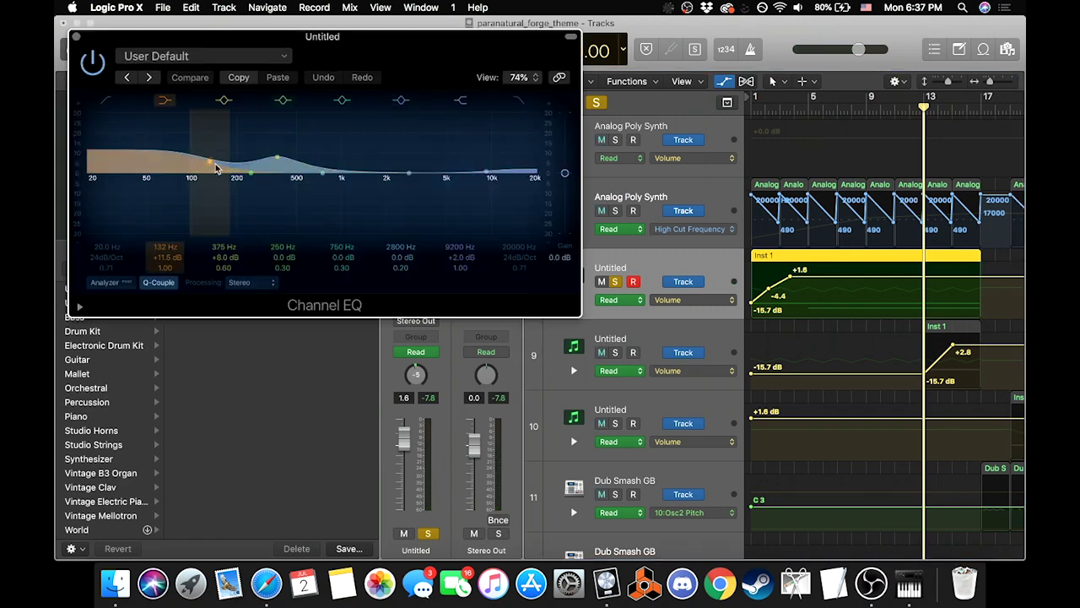
left_click(76, 37)
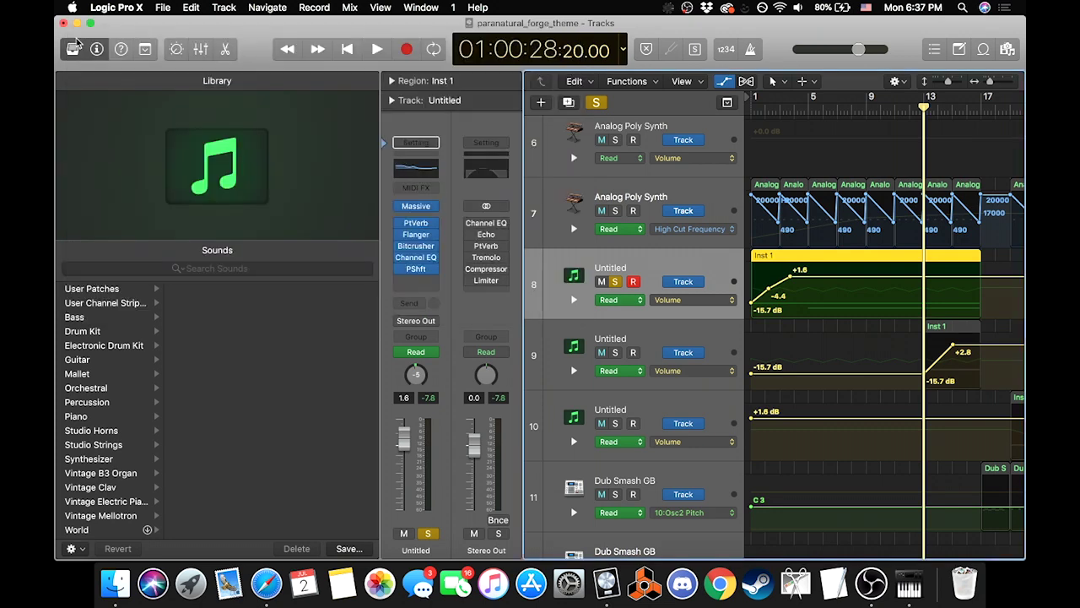
Step: Compare track 8's sound with the Flanger bypassed and active, and look at its Massive synth again
left_click(417, 236)
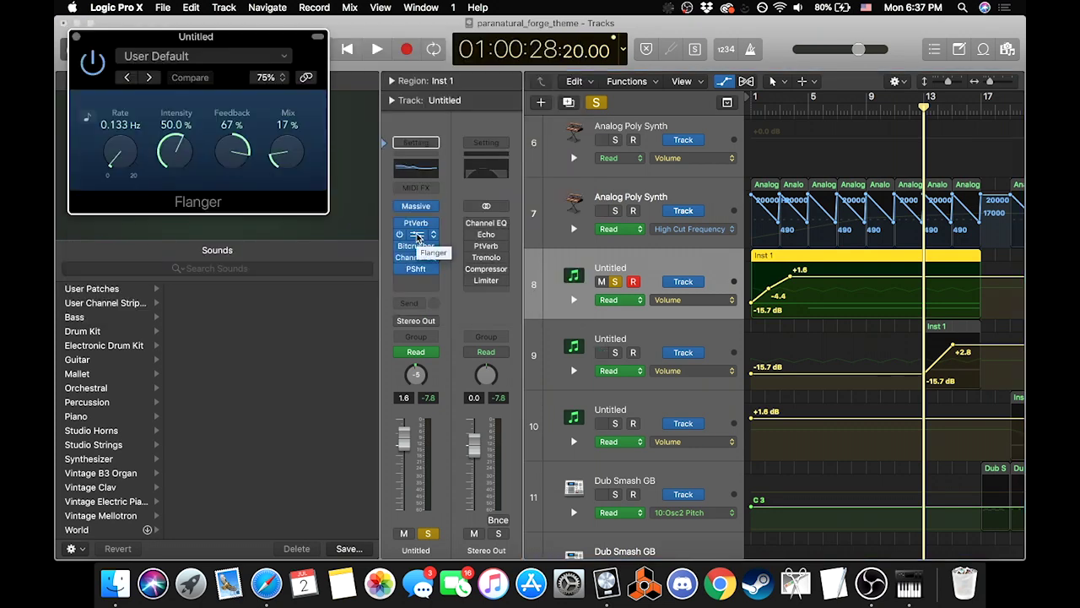
left_click(95, 68)
left_click(95, 67)
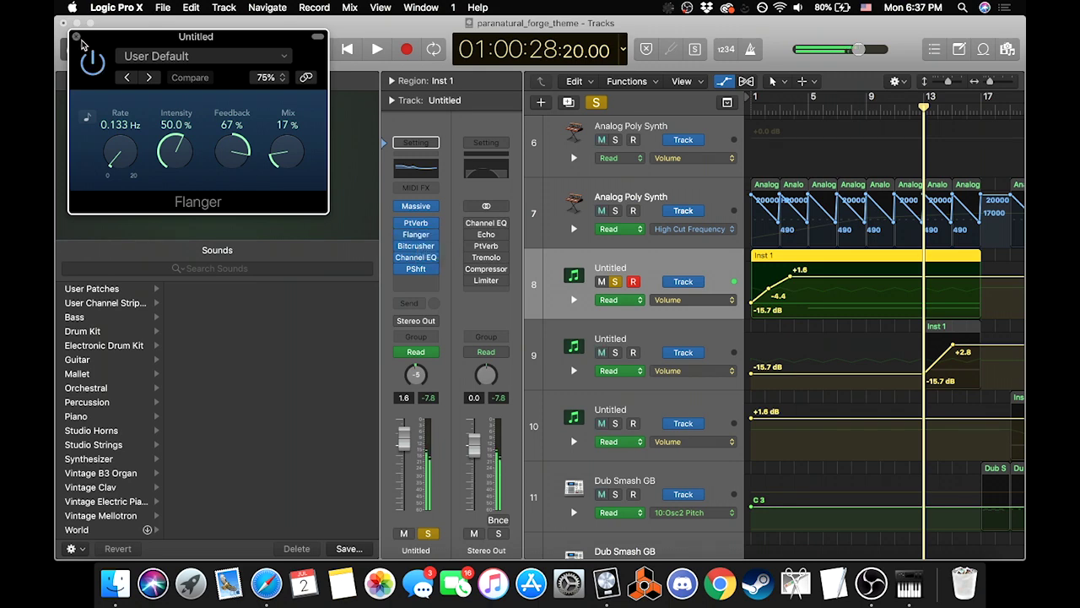
left_click(76, 38)
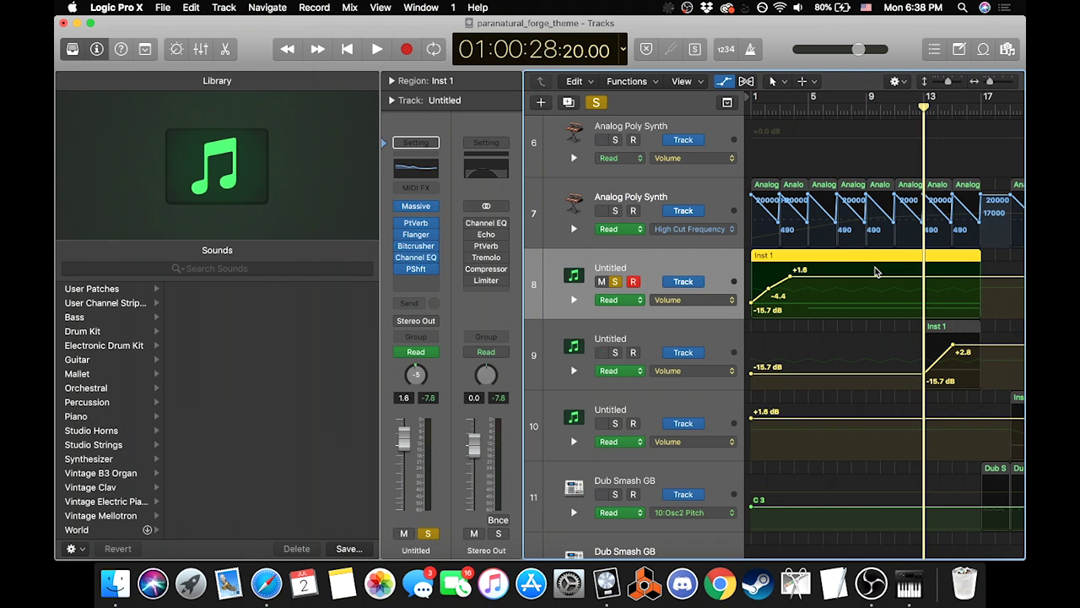
left_click(416, 208)
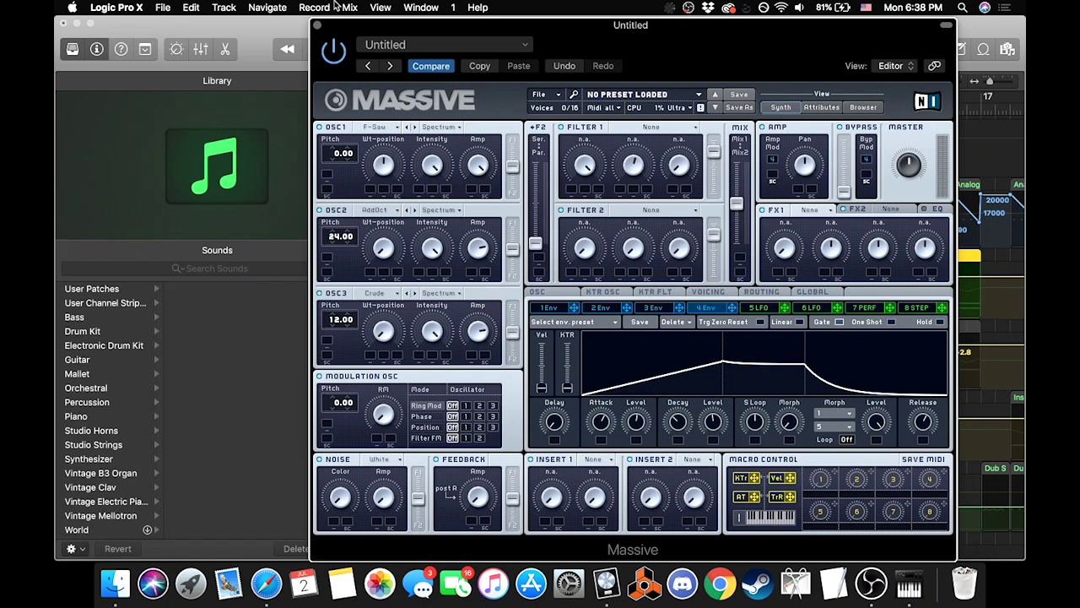
left_click(317, 26)
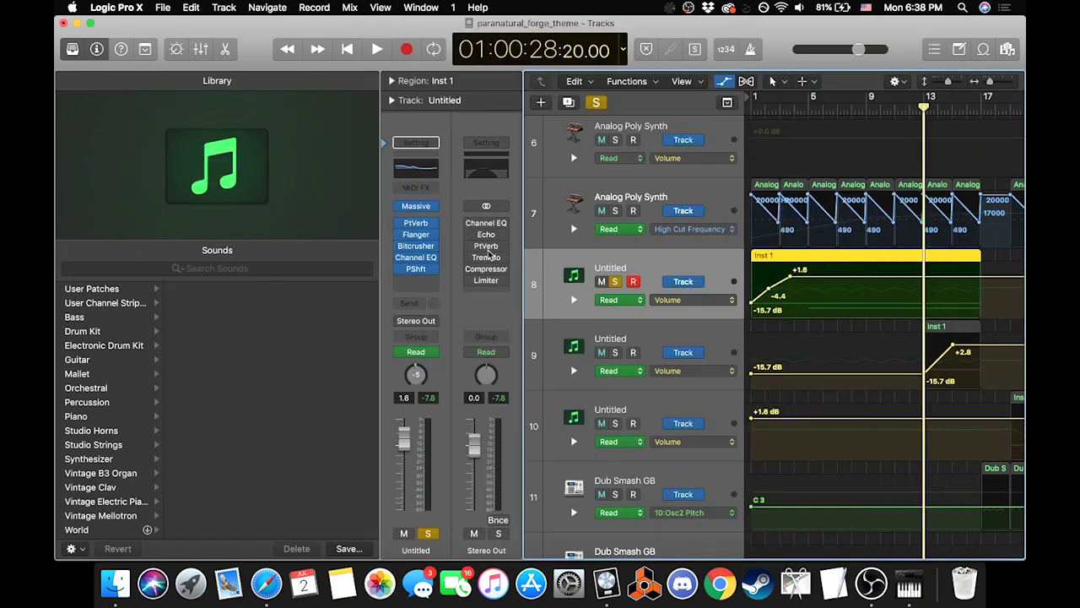
Step: Add track 9 to the solo alongside track 8 and start playback from bar 13
left_click(661, 336)
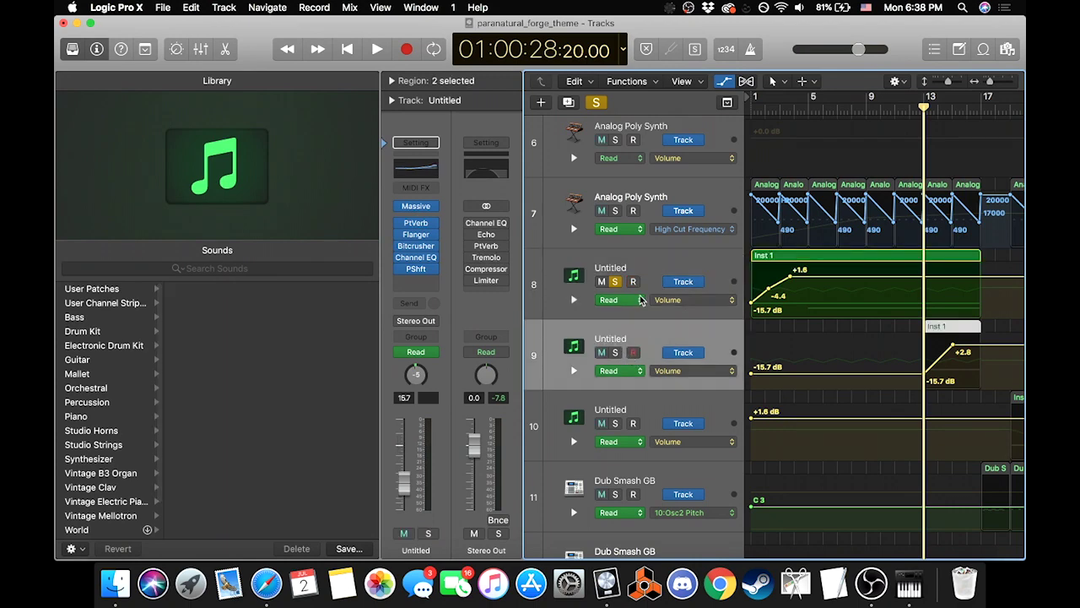
left_click(648, 270)
left_click(637, 337)
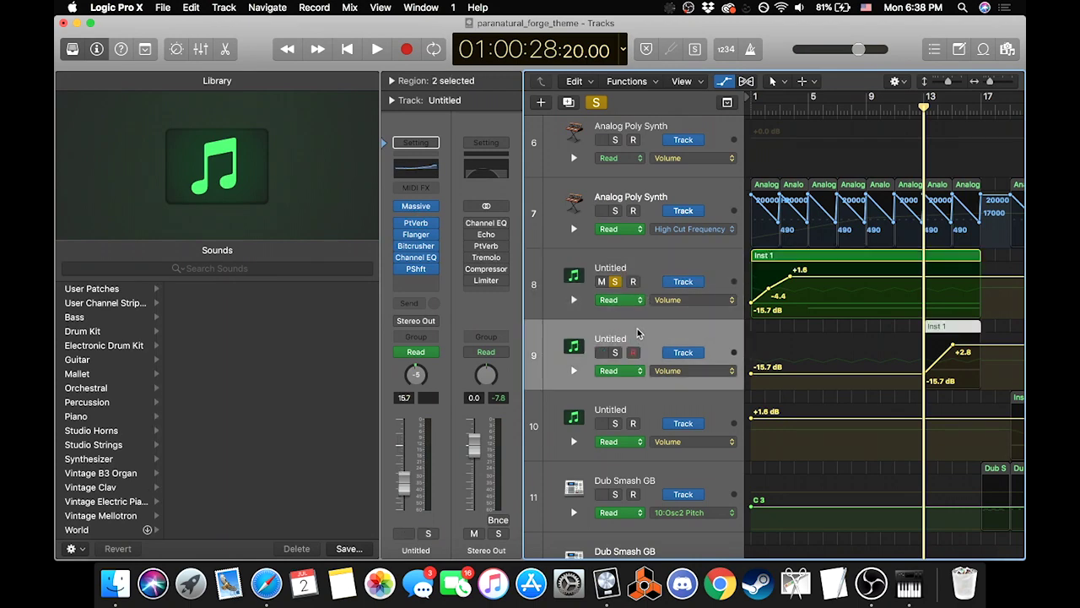
left_click(615, 353)
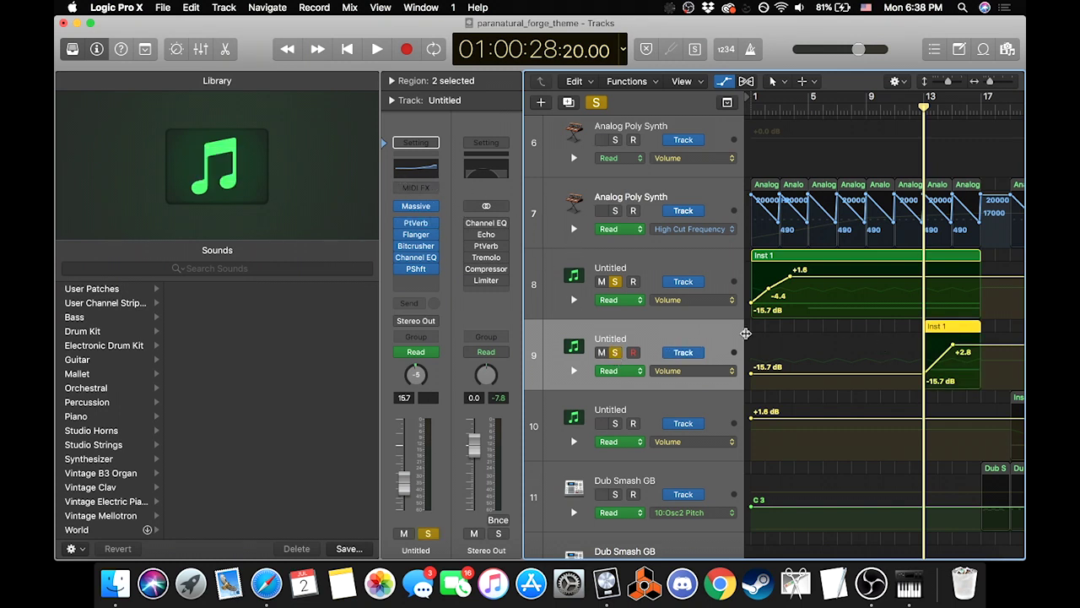
key("space")
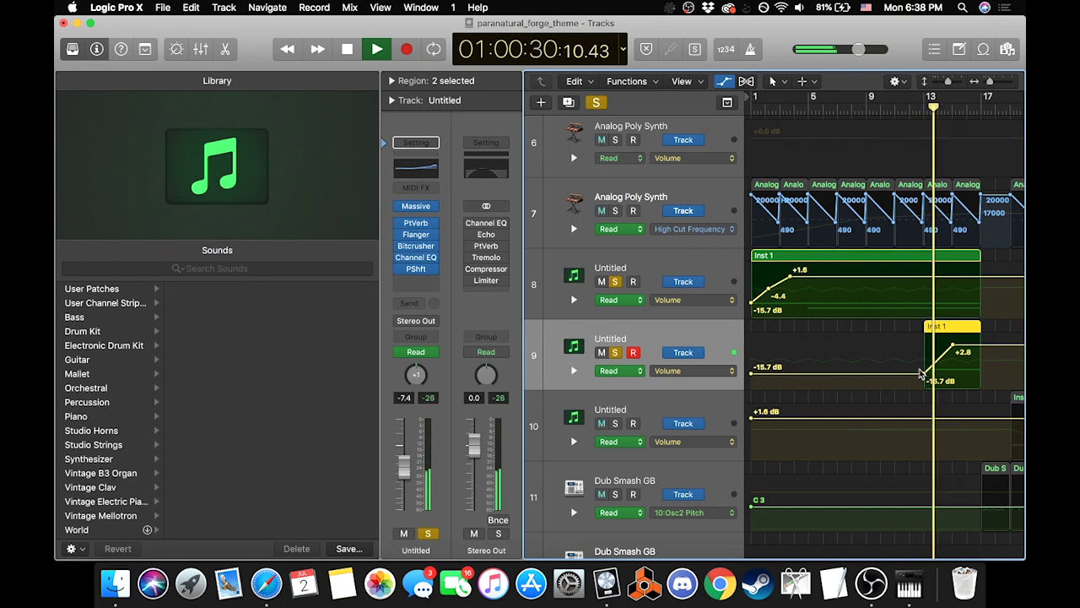
Step: Display the Pan automation on tracks 9 and 8 in place of Volume, and stop playback
left_click(675, 372)
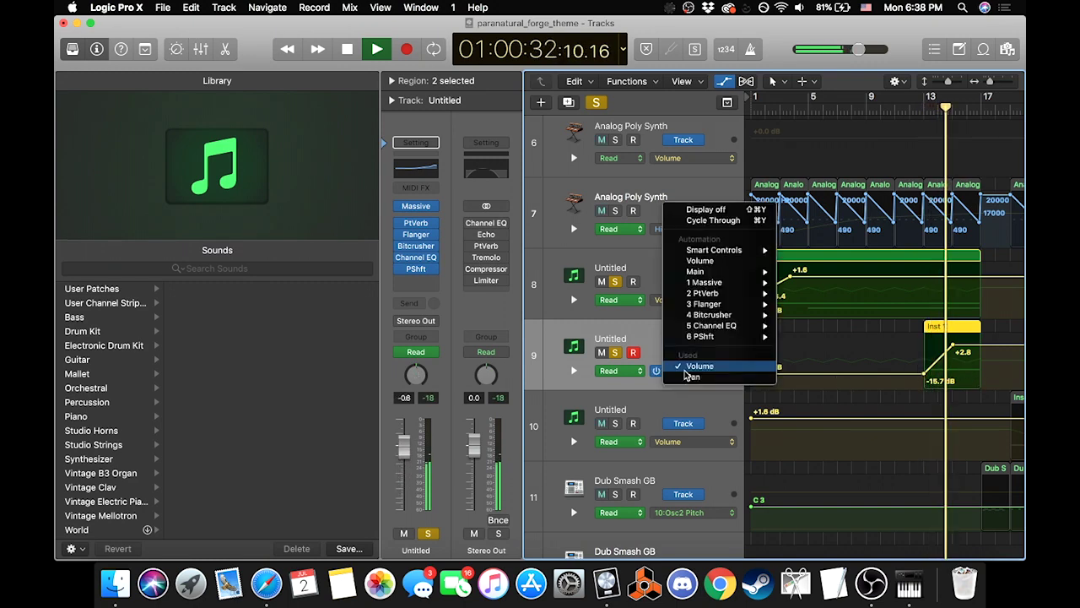
left_click(691, 376)
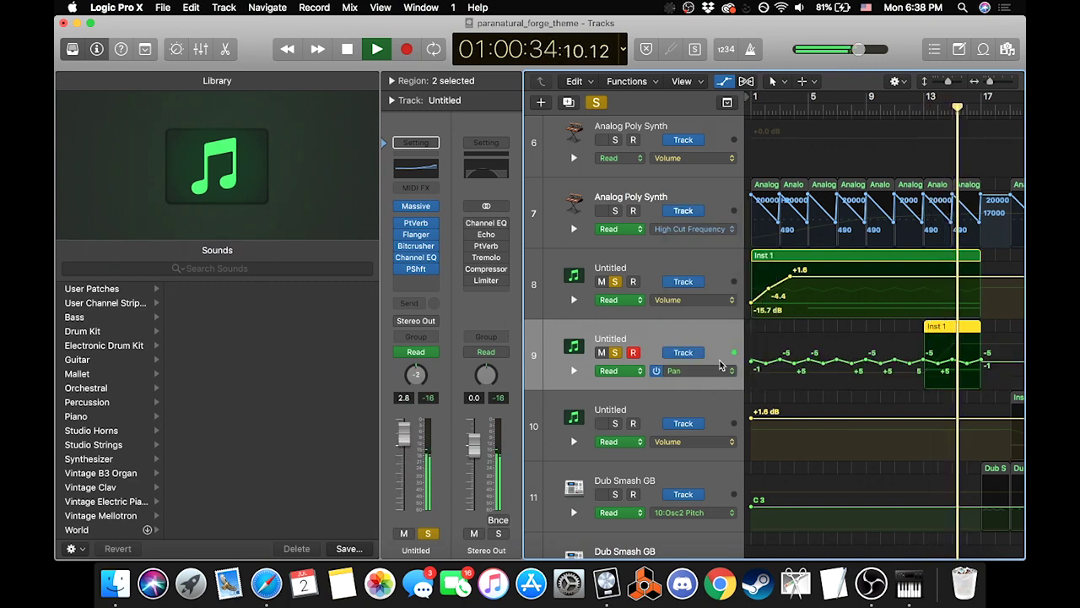
left_click(691, 300)
left_click(693, 312)
key("space")
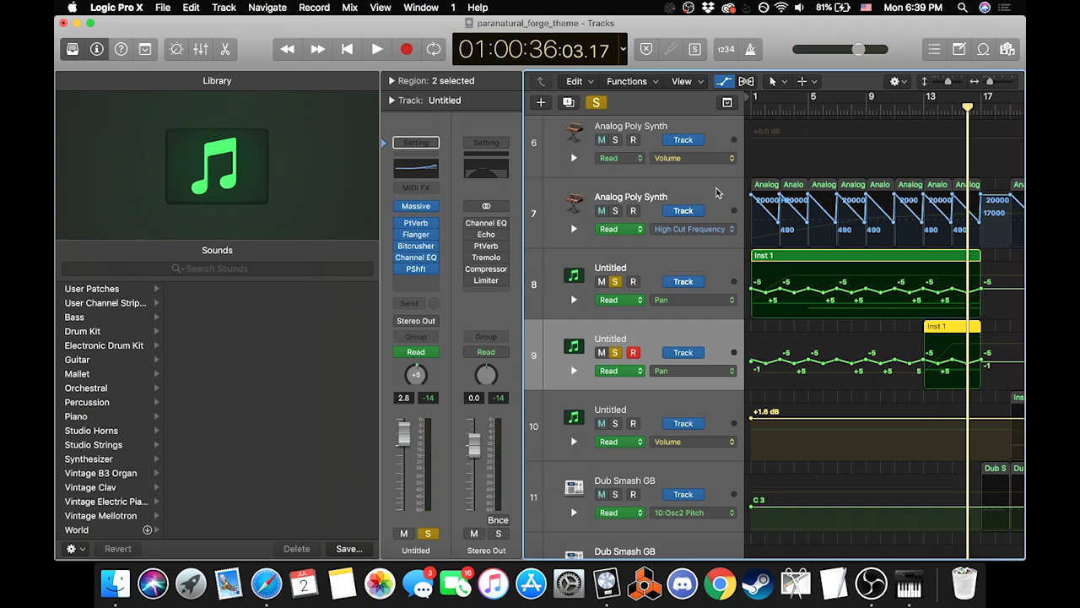
Step: Return the playhead to the project start and look through the Modulation effects available for track 9's empty insert slot
left_click(756, 110)
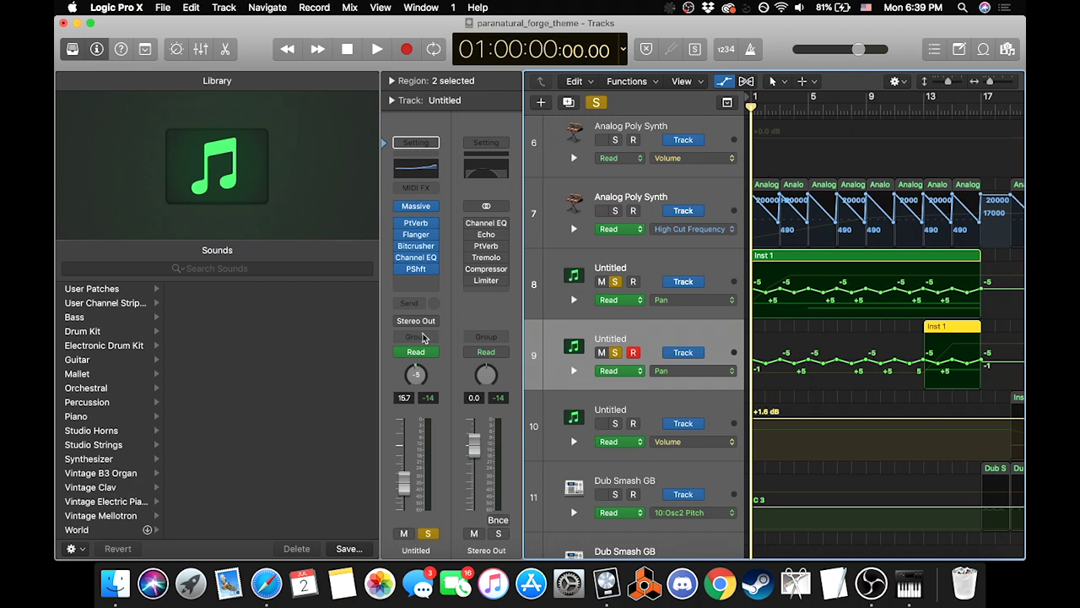
left_click(415, 280)
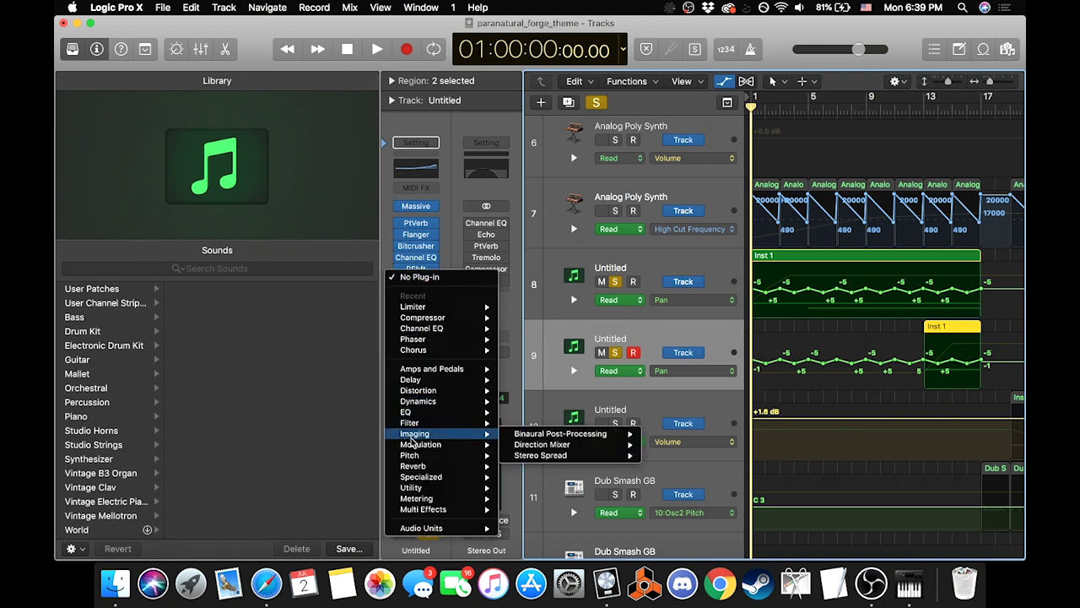
mouse_move(420, 443)
mouse_move(547, 550)
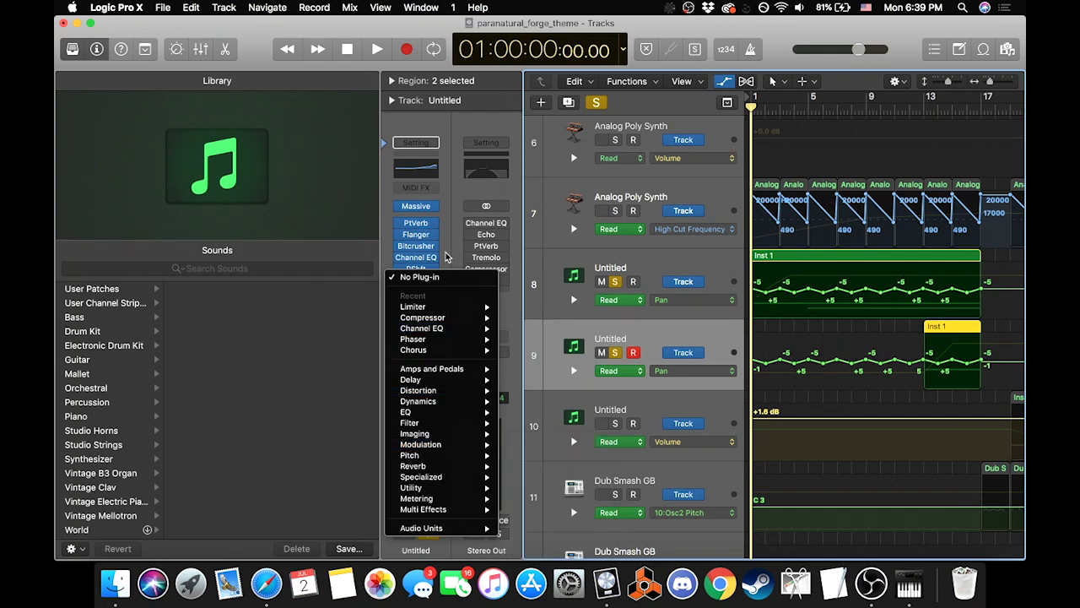
left_click(449, 228)
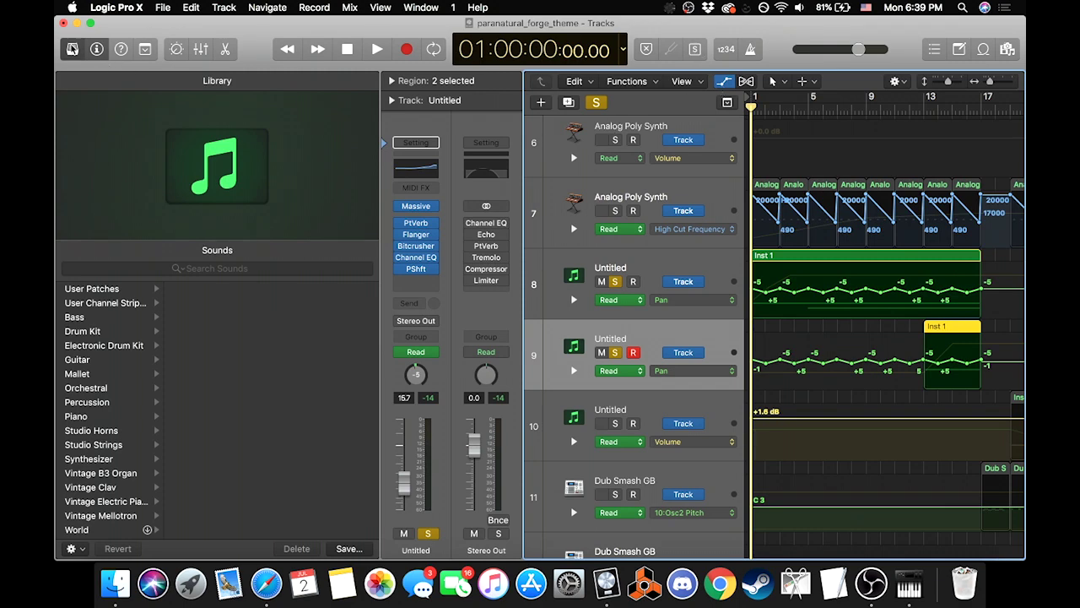
Step: Hide the Library and the automation lanes, and clear the solos on tracks 8 and 9
left_click(73, 49)
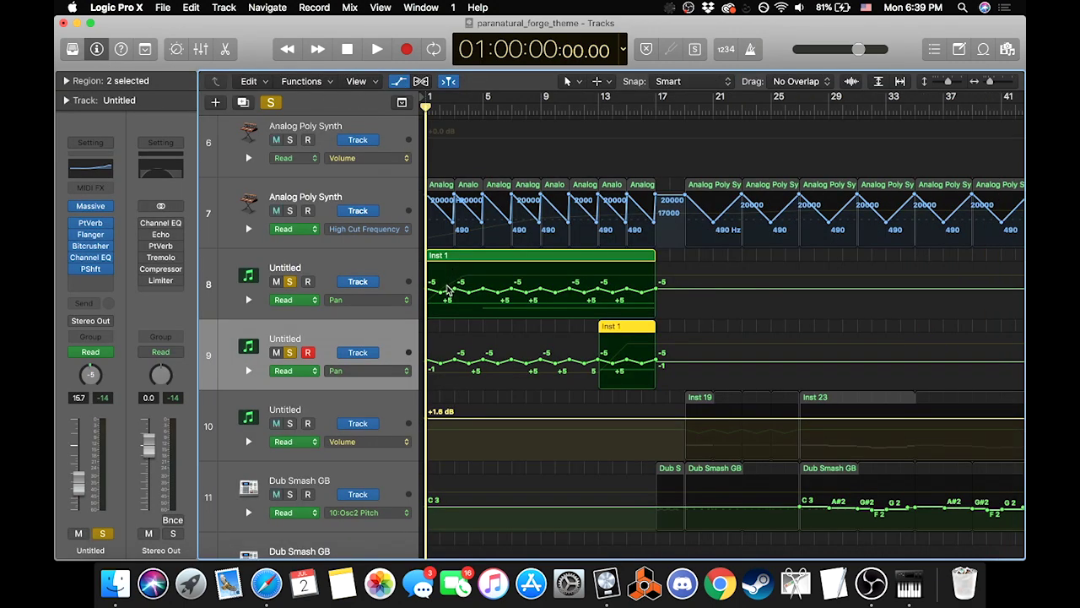
left_click(394, 81)
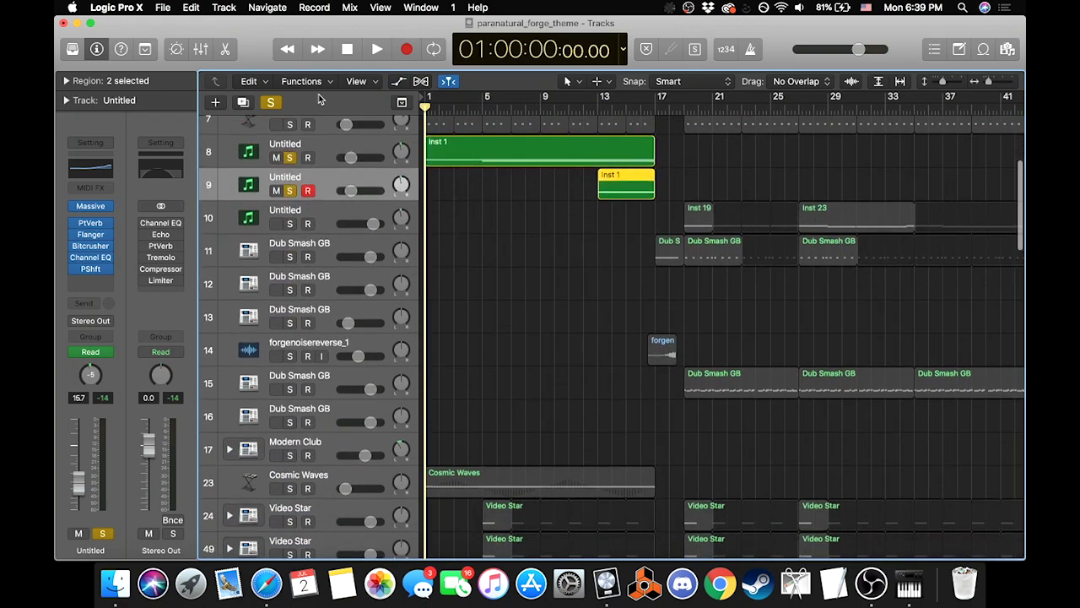
left_click(270, 102)
Step: Solo the Cosmic Waves track (track 23) and start playback from the project start
scroll(465, 258, "down", 5)
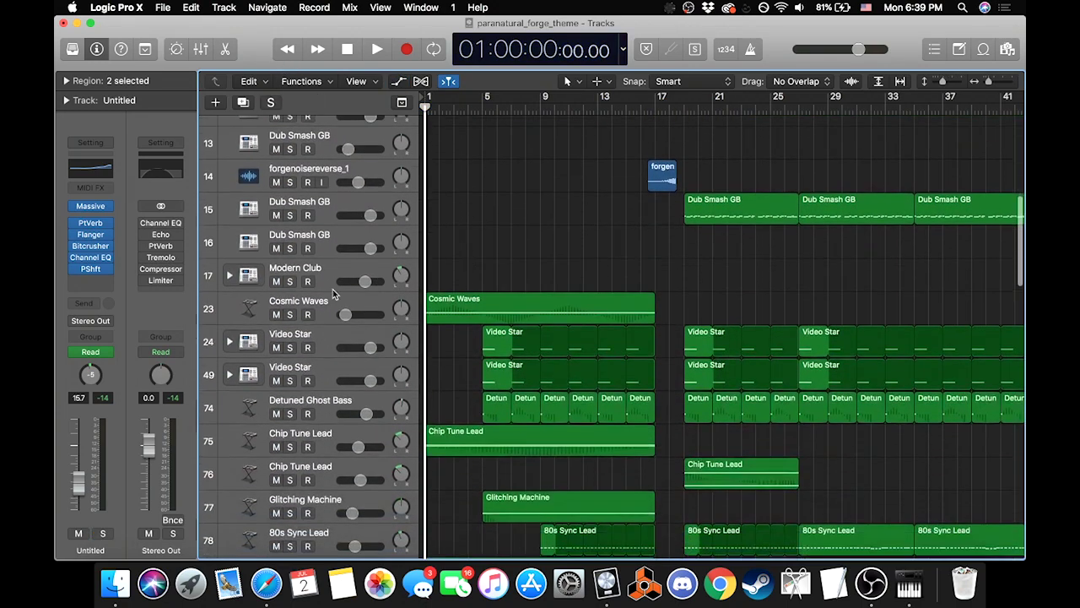
left_click(290, 314)
key("space")
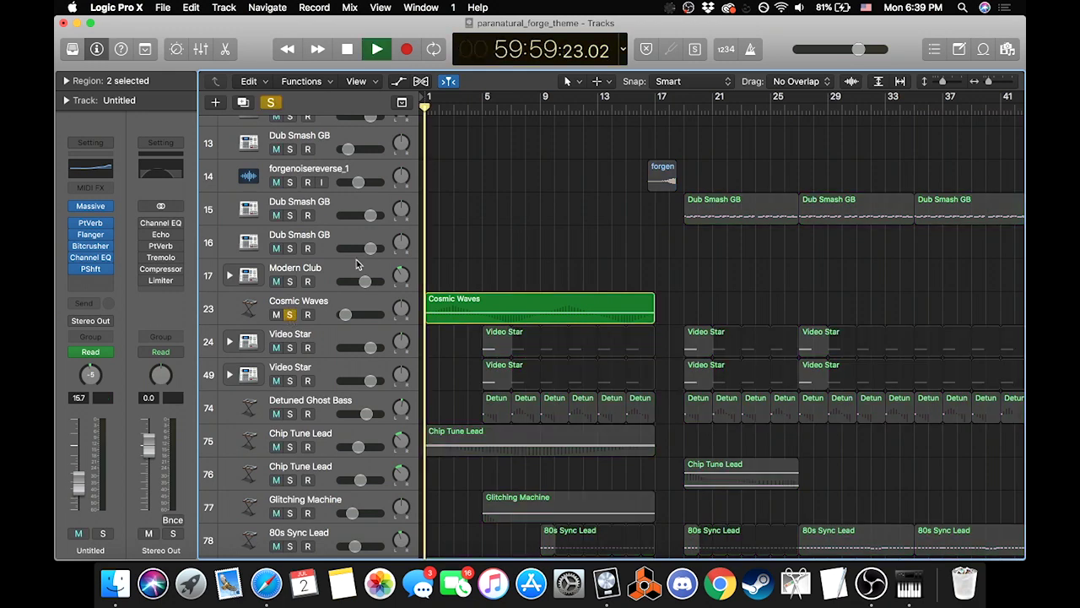
Step: Select the Cosmic Waves track and show its patch location in the Library under Synthesizer, Soundscape
left_click(329, 306)
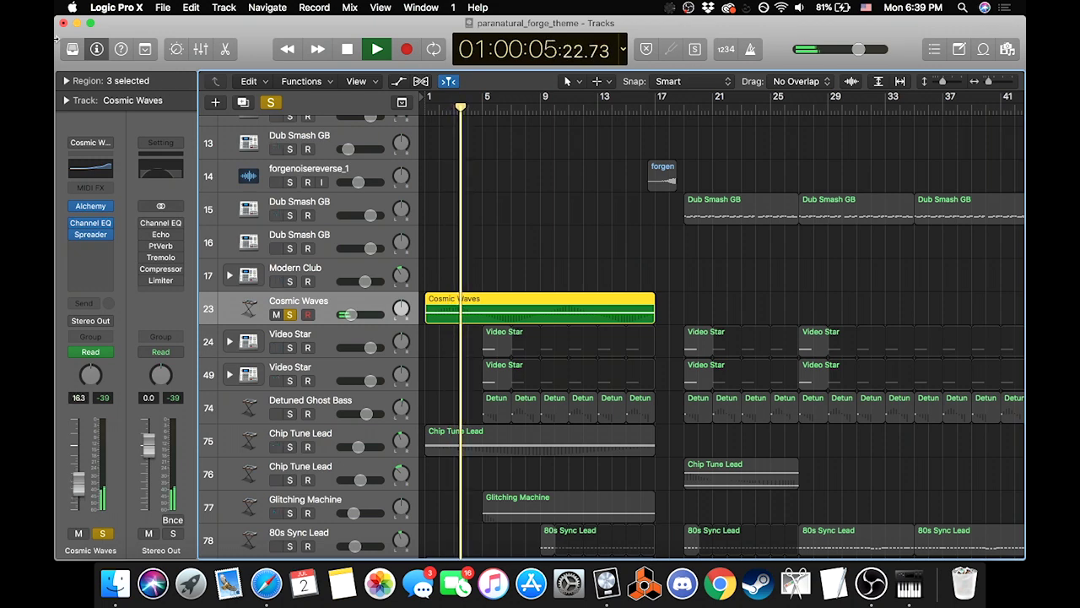
left_click(72, 49)
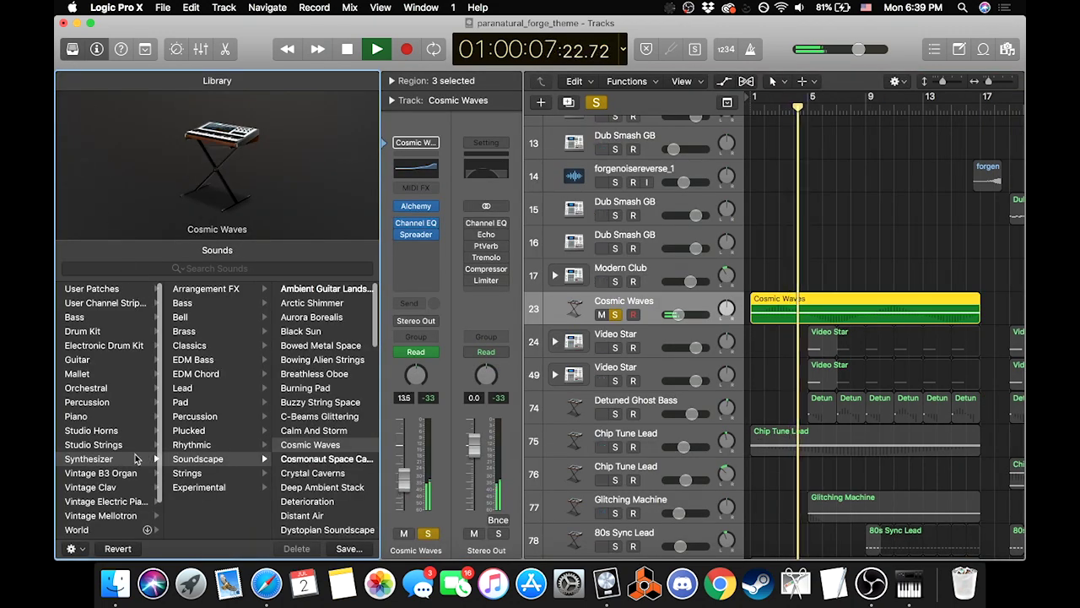
left_click(135, 459)
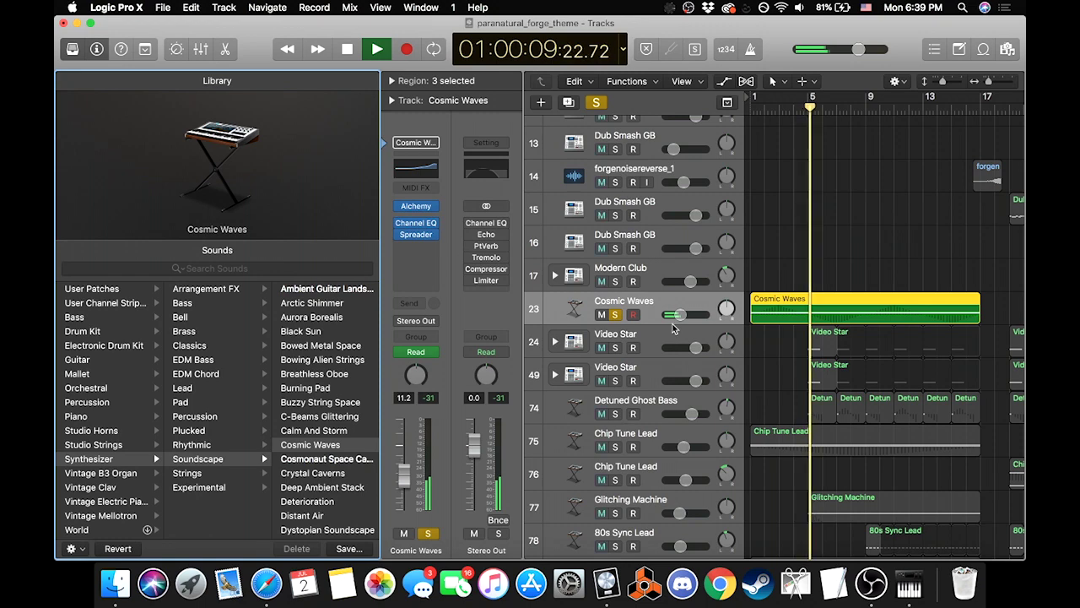
Step: Examine the Cosmic Waves region's sustained note in the Piano Roll and hide the editor's automation area
left_click(774, 332)
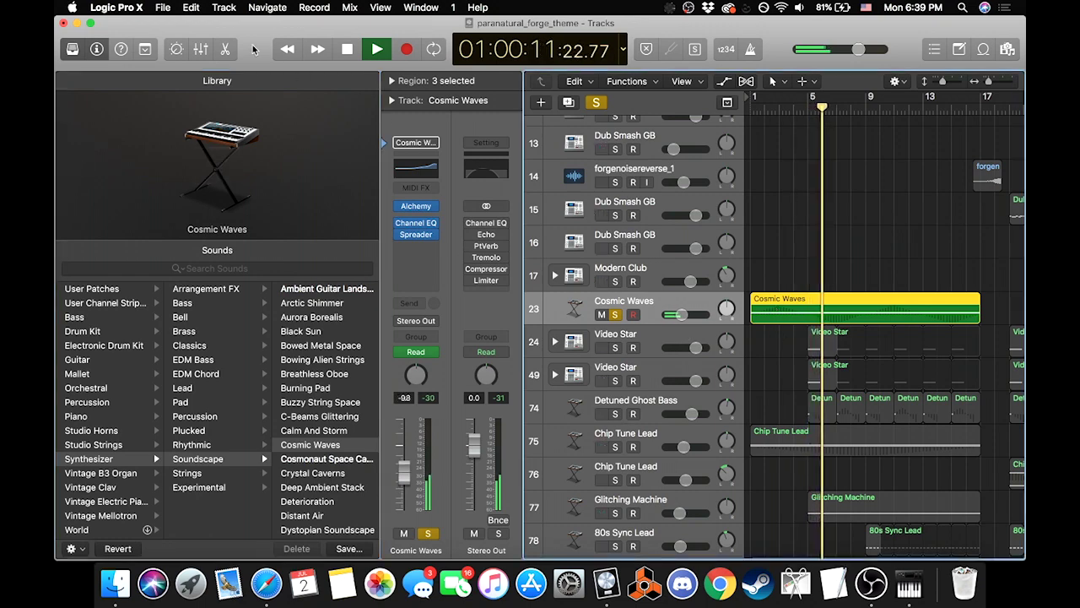
left_click(225, 49)
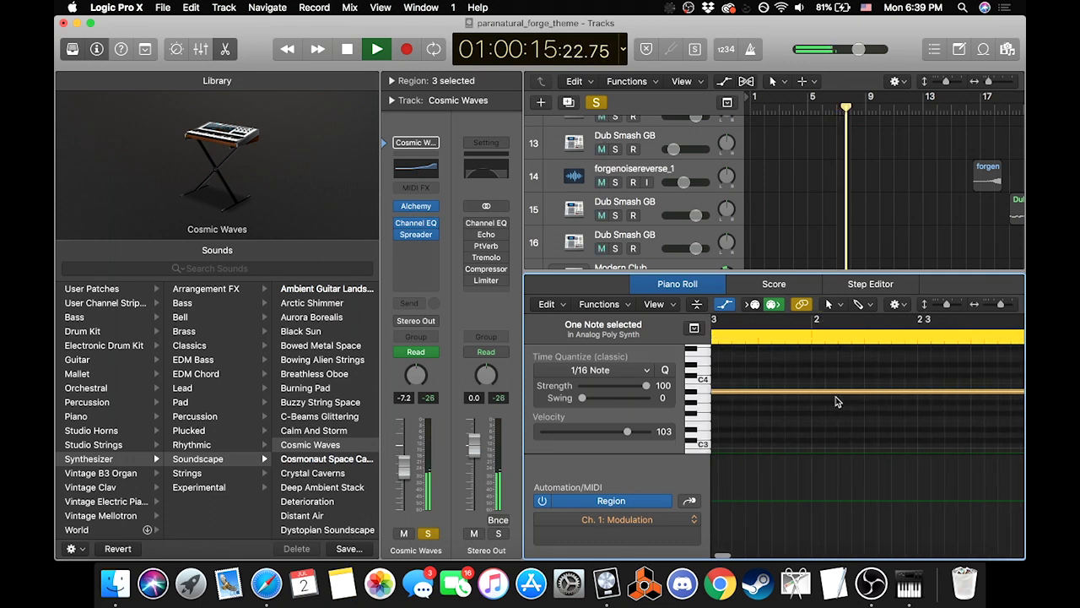
scroll(836, 401, "left", 3)
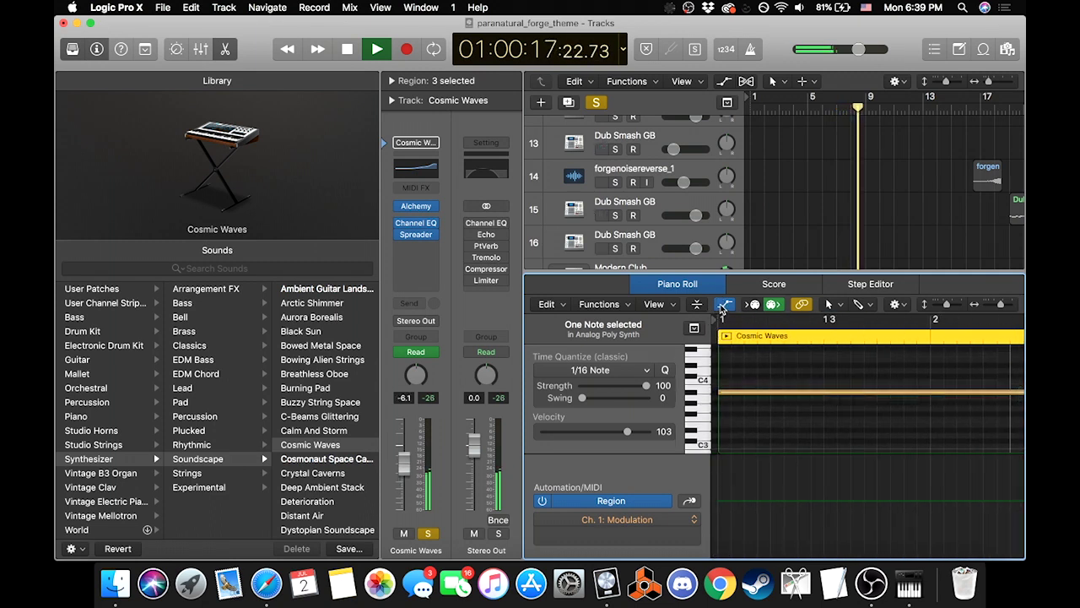
left_click(693, 328)
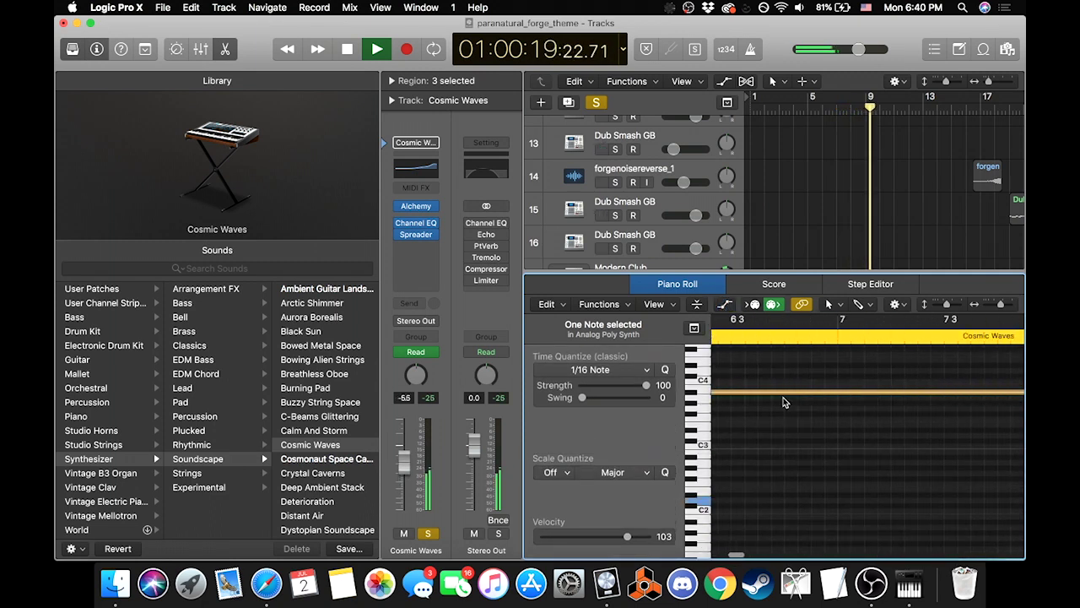
scroll(754, 185, "down", 5)
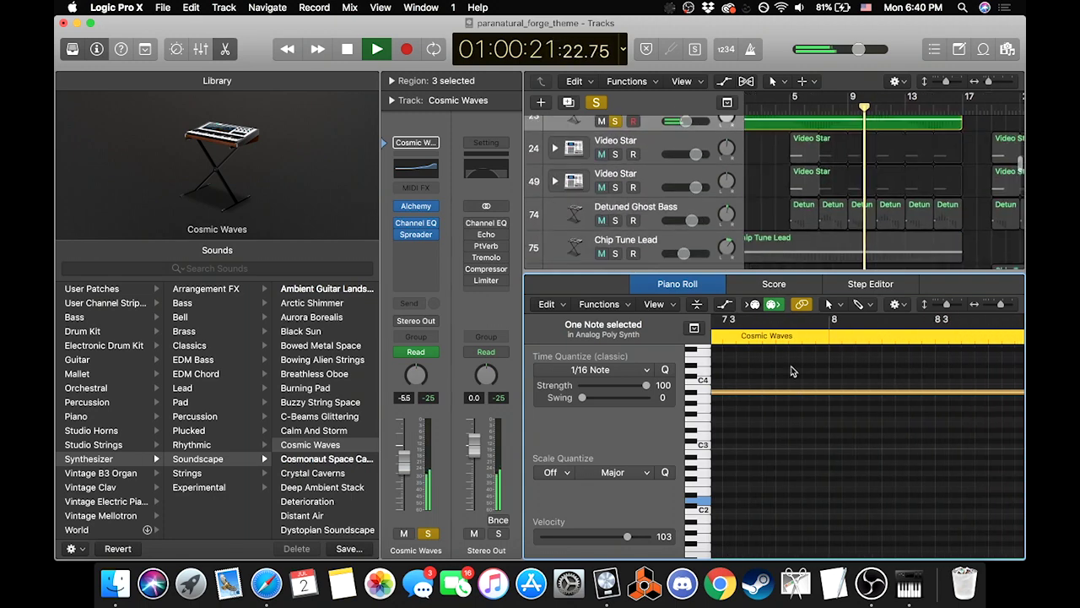
Step: Check the Cosmic Waves track's volume automation, hide the automation lanes, stop playback and return the playhead to the project start
scroll(803, 152, "up", 2)
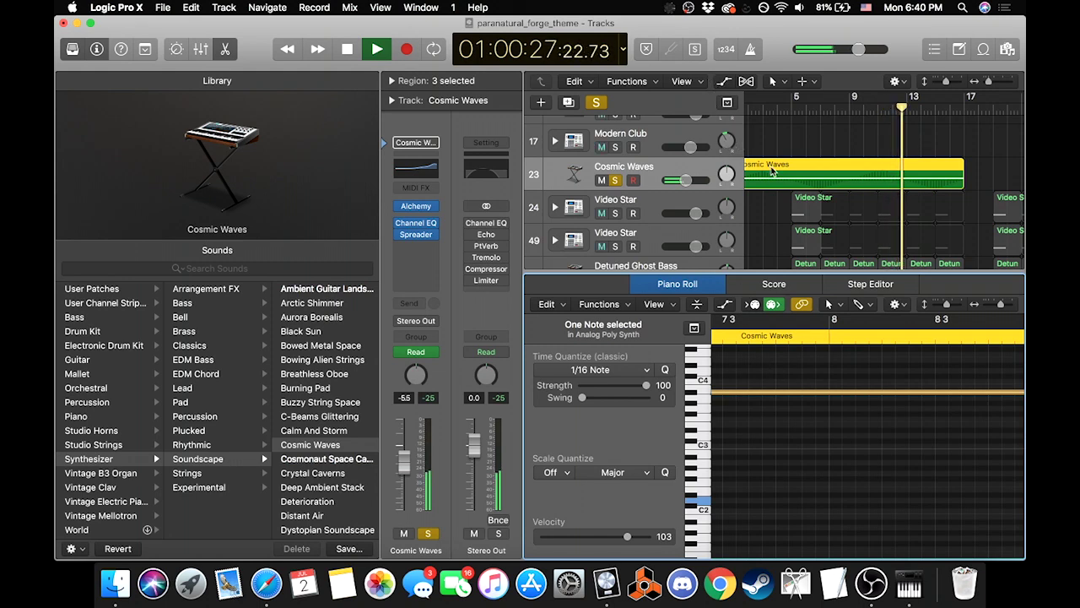
left_click(724, 82)
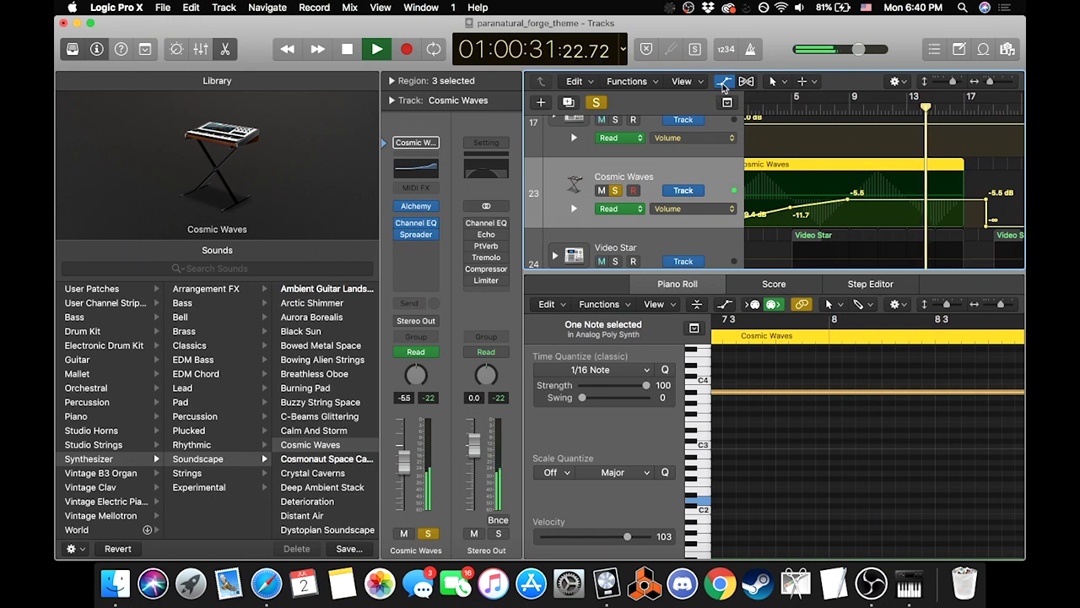
left_click(723, 82)
key("space")
mouse_move(420, 211)
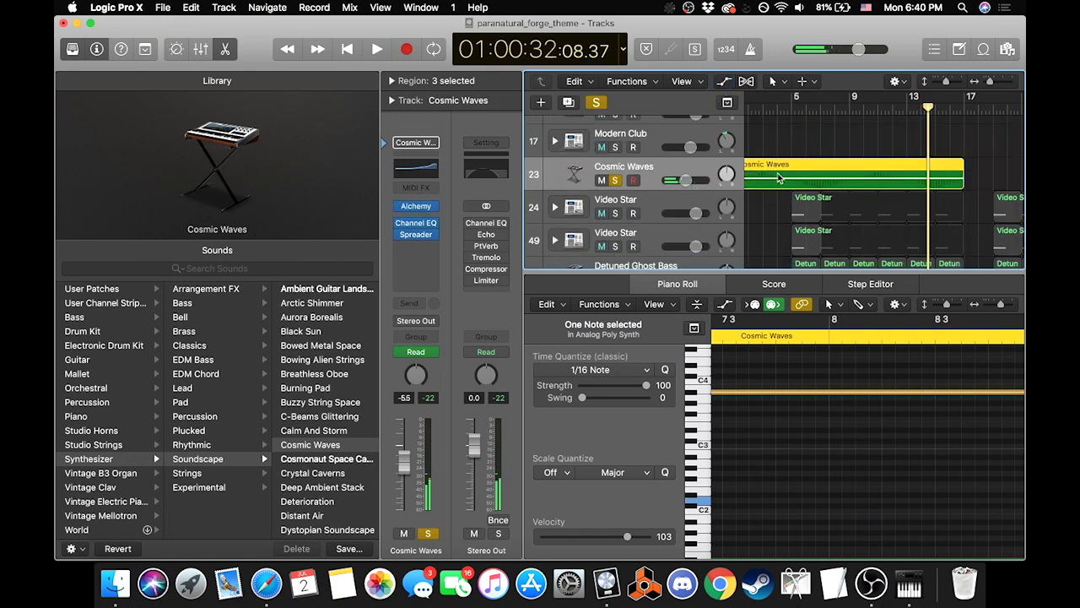
scroll(778, 177, "left", 3)
key("Return")
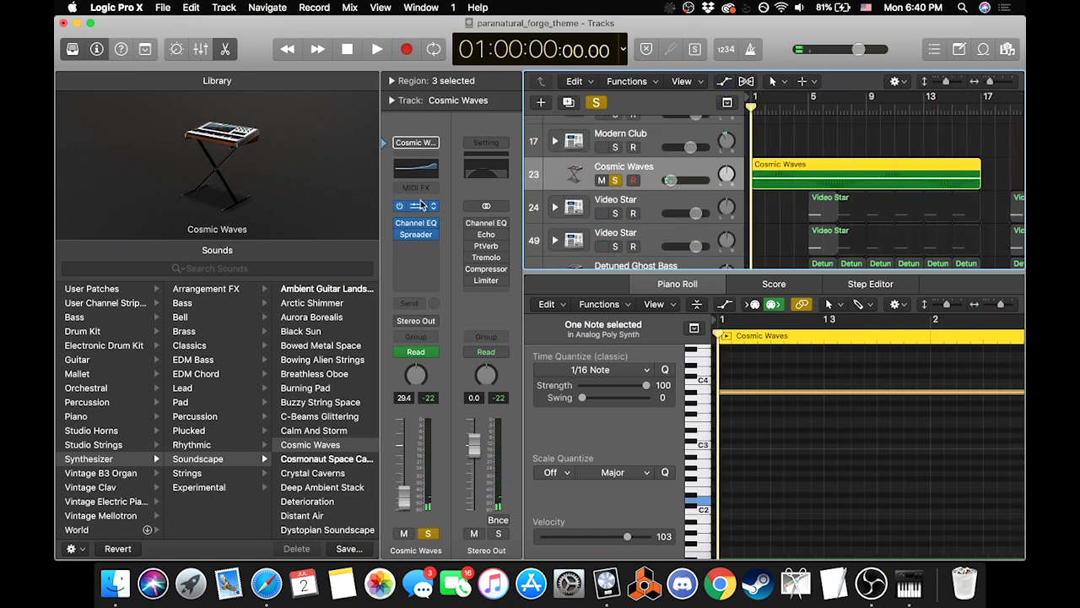
Step: Examine Cosmic Waves' Alchemy synth in its Advanced view, including the Morph section, return it to the Browse view and close it
key("v")
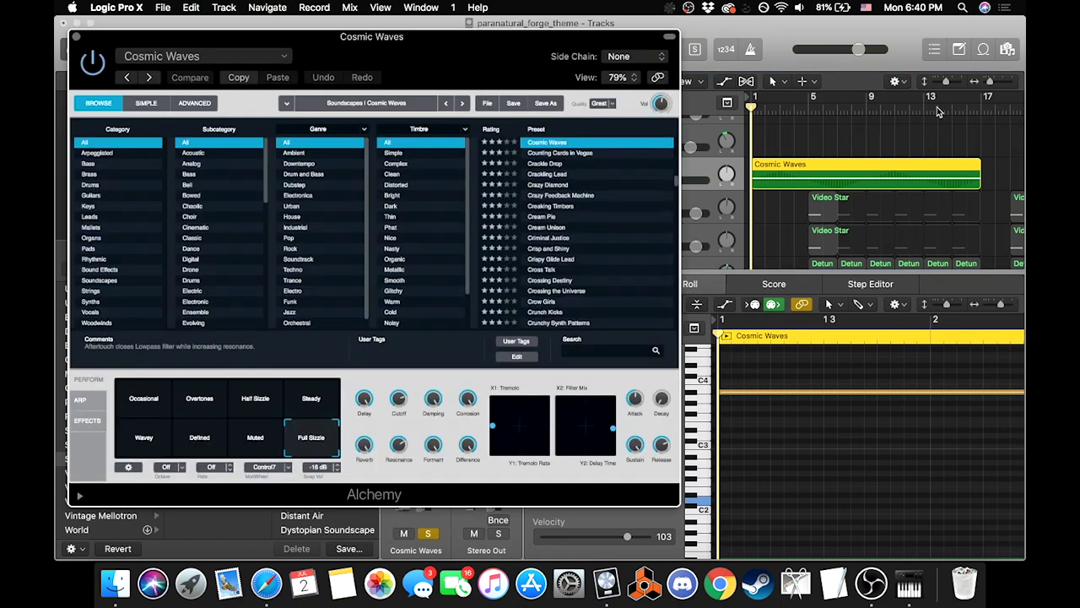
left_click(941, 106)
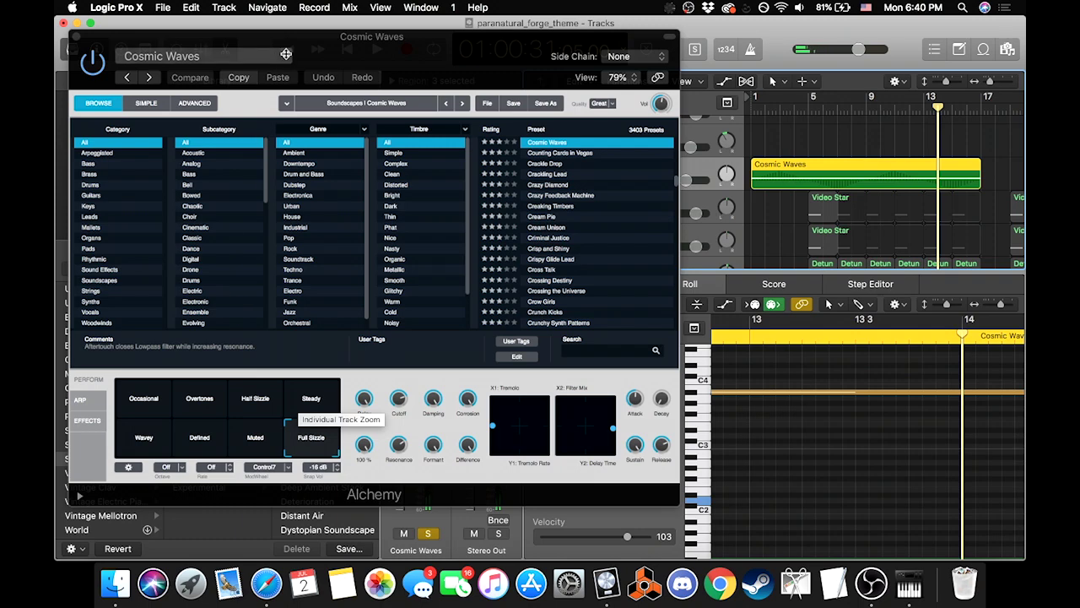
left_click_drag(325, 45, 555, 51)
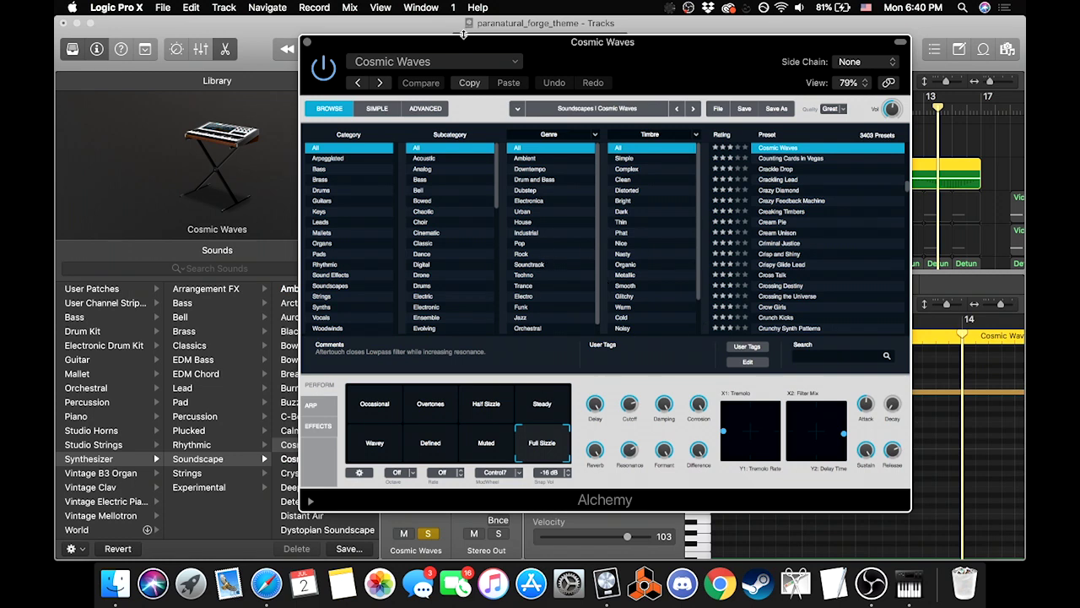
left_click(429, 108)
left_click(314, 238)
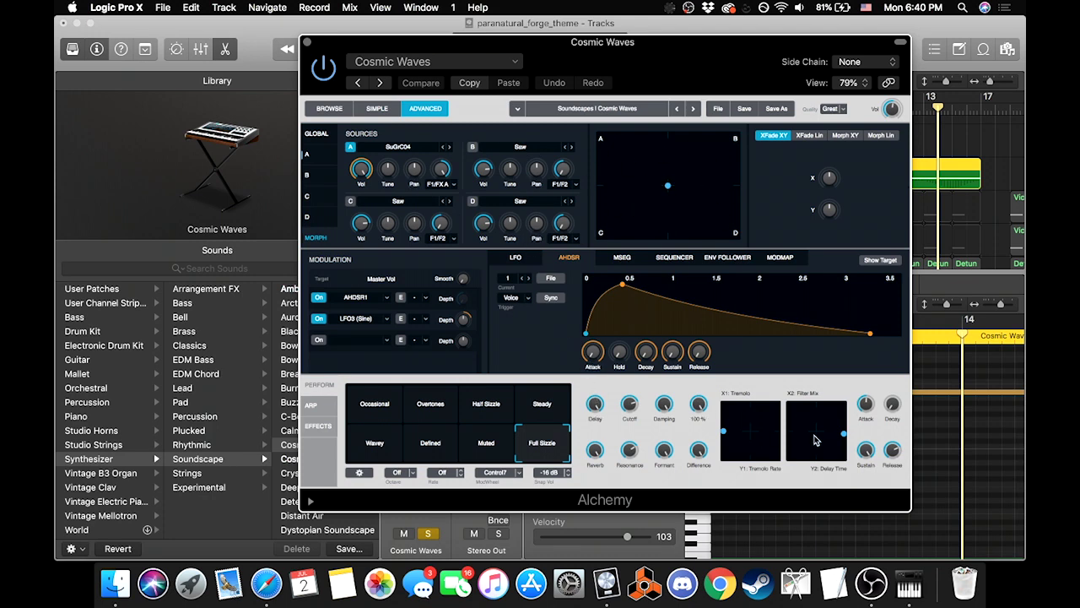
left_click(329, 110)
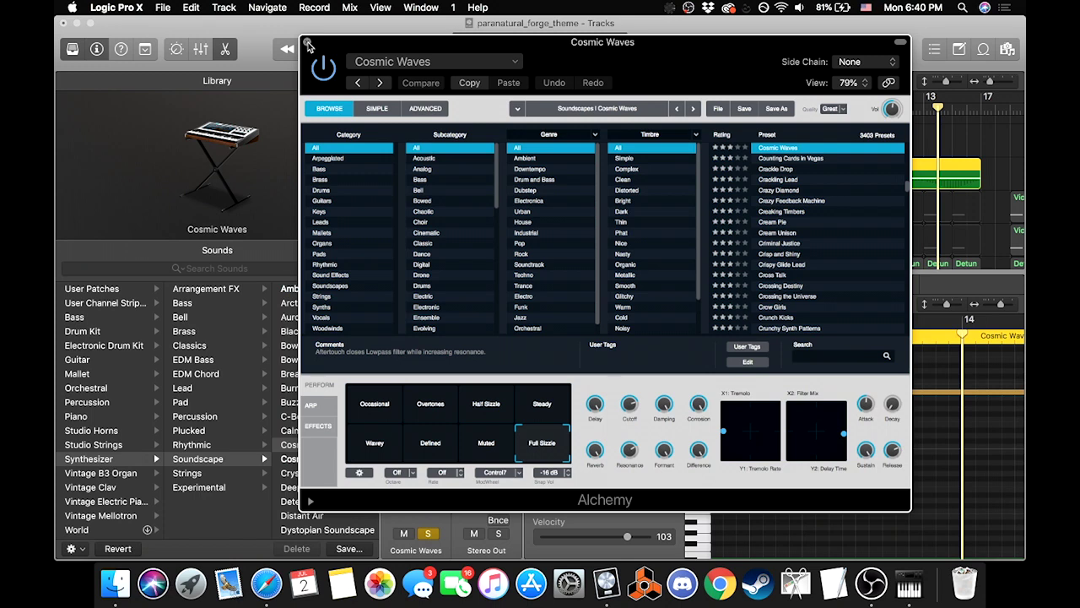
left_click(308, 43)
Step: Clear the Cosmic Waves solo, select Video Star track 49, and hide the Piano Roll and the Library
left_click(616, 180)
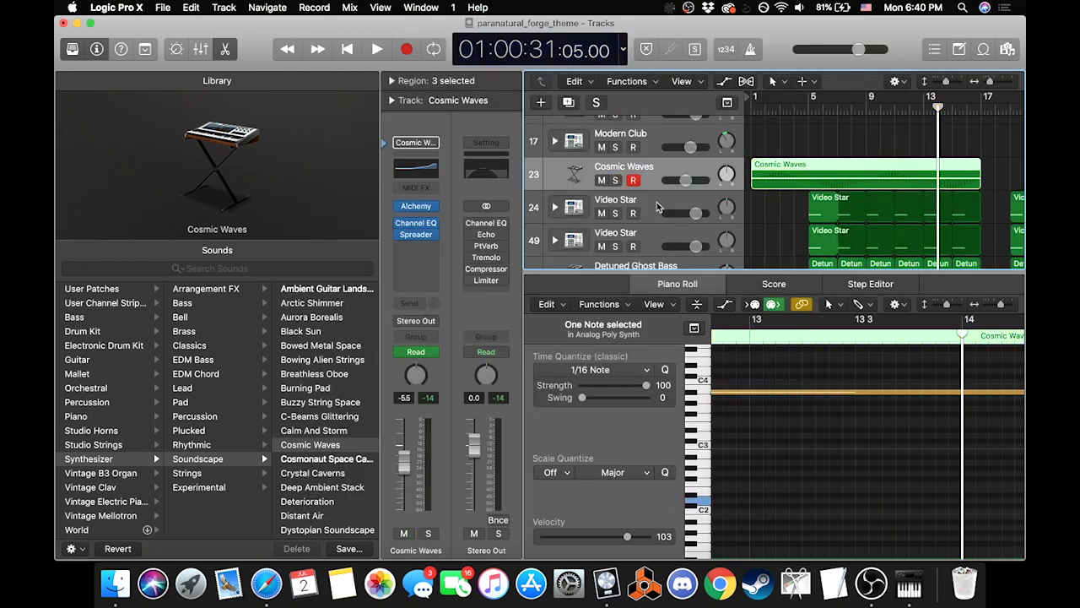
left_click(657, 238)
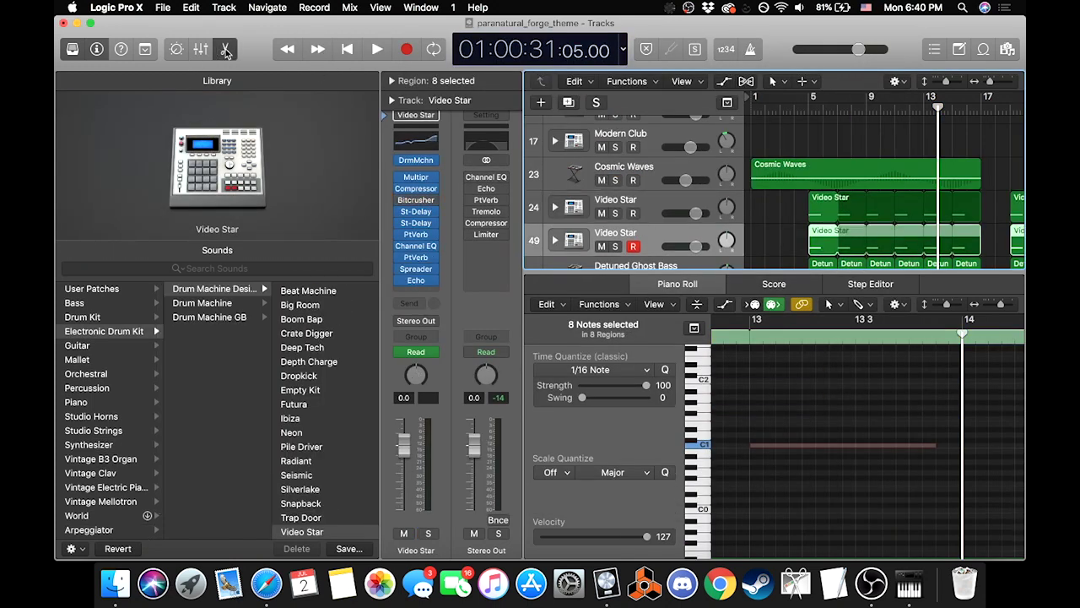
left_click(225, 50)
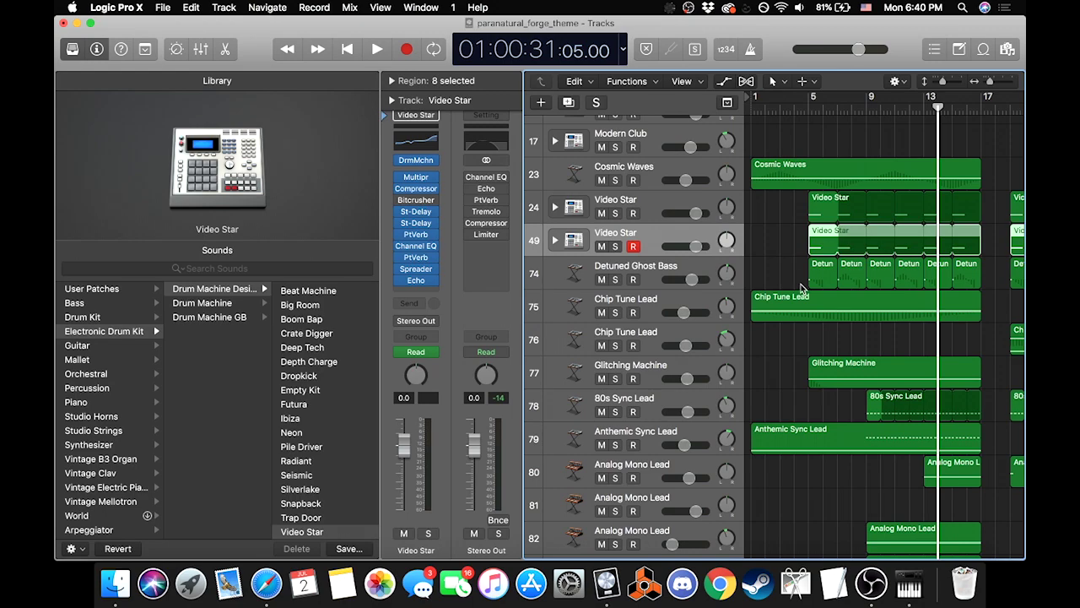
left_click(72, 49)
Step: Delete the empty Analog Poly Synth track (track 6)
scroll(484, 248, "up", 15)
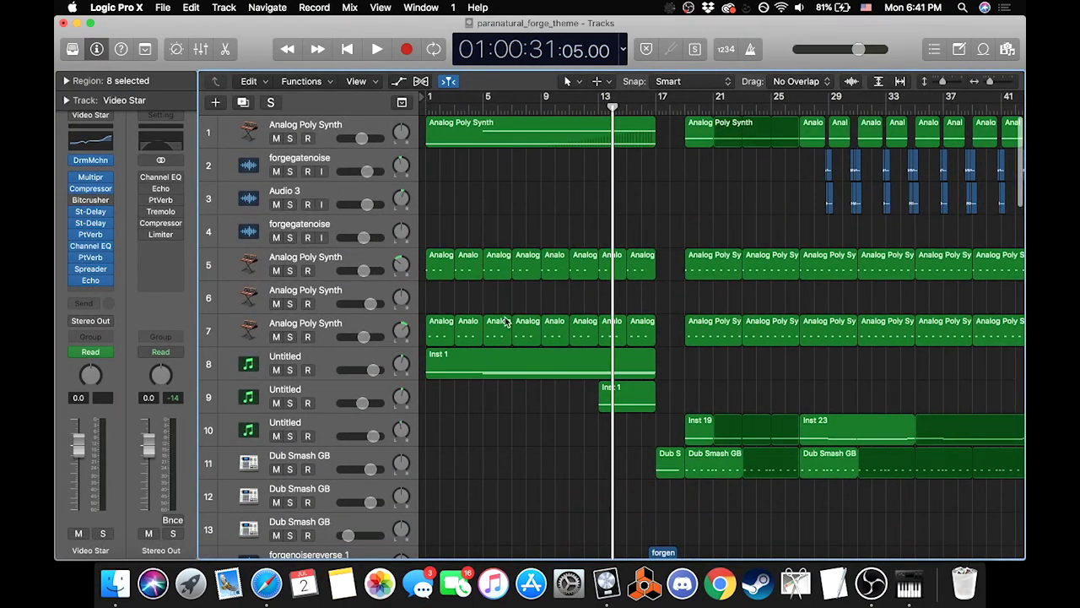
left_click(285, 287)
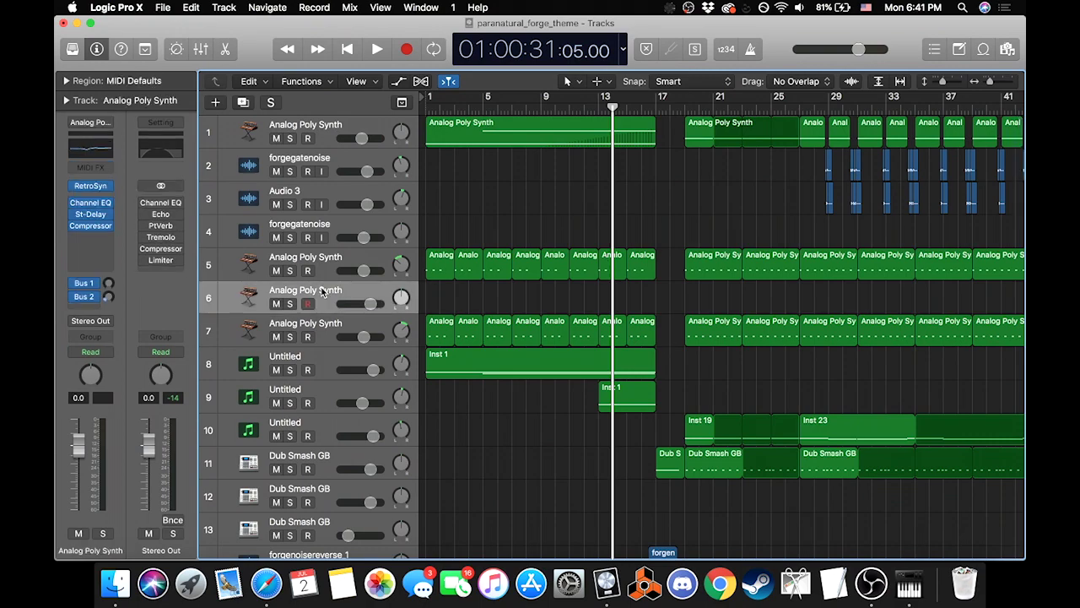
key("super+BackSpace")
Step: Solo both Video Star tracks (23 and 48) and the Detuned Ghost Bass track (73), and audition them from bar 5
scroll(468, 353, "down", 10)
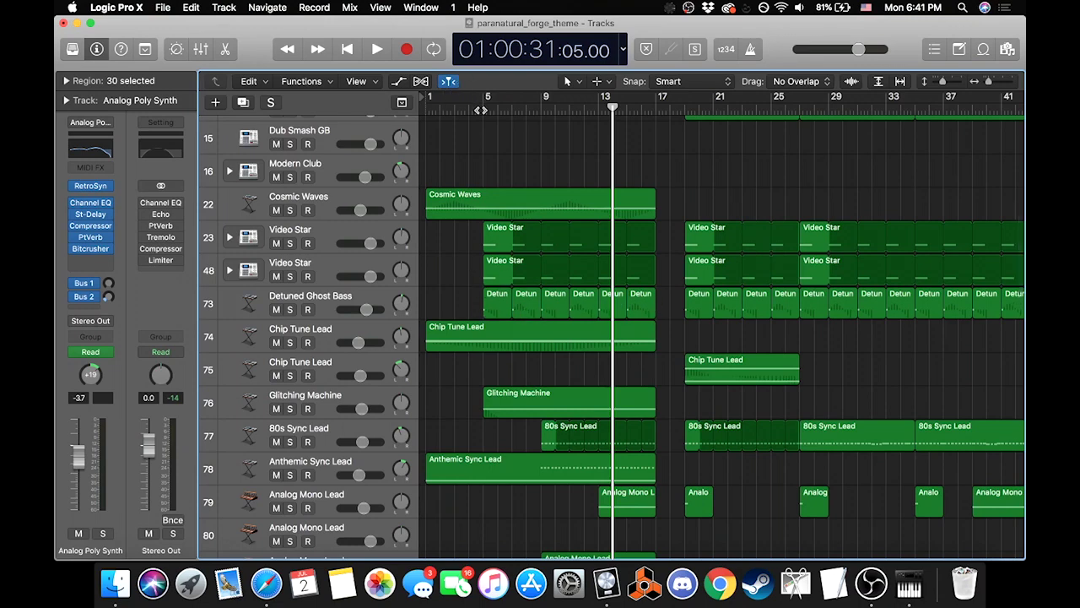
left_click(484, 103)
left_click_drag(290, 308, 289, 244)
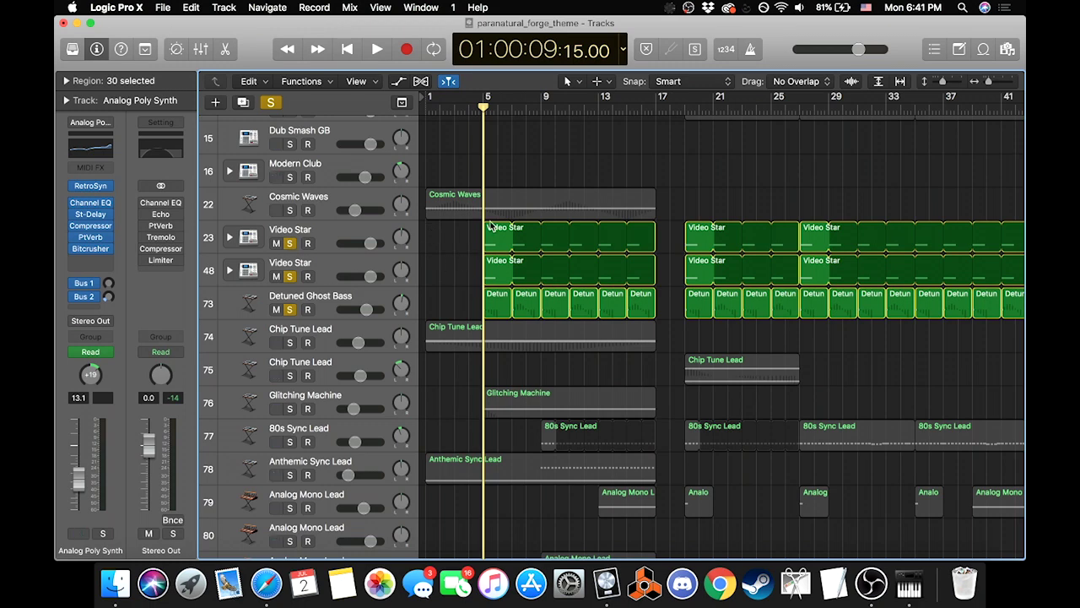
key("space")
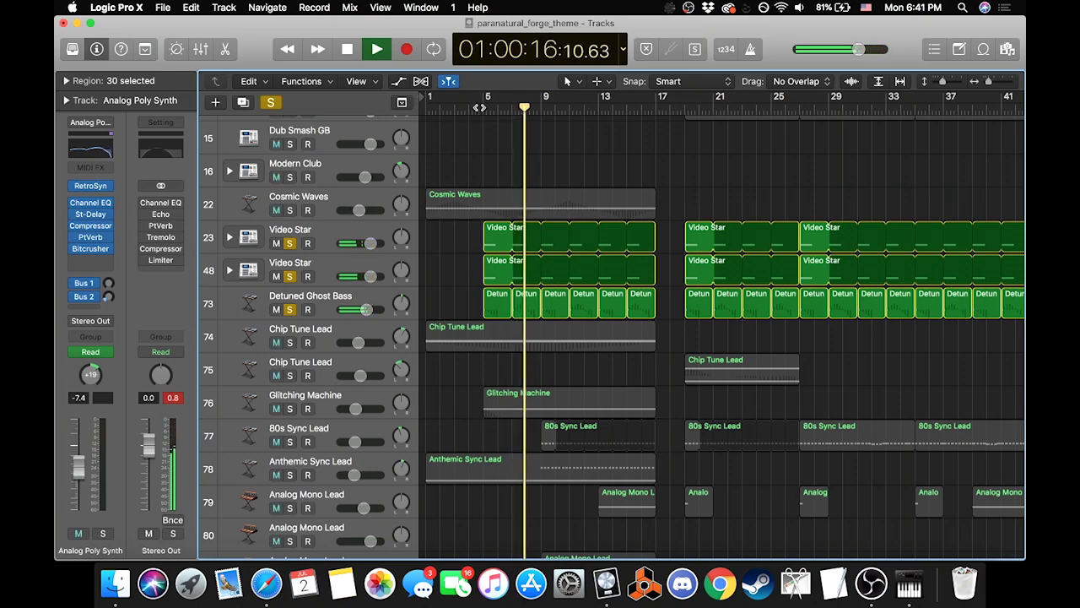
key("space")
Step: Examine the Echo Wet automation on both Video Star tracks, hide the automation lanes, and play the soloed tracks briefly
left_click(398, 81)
scroll(509, 363, "down", 5)
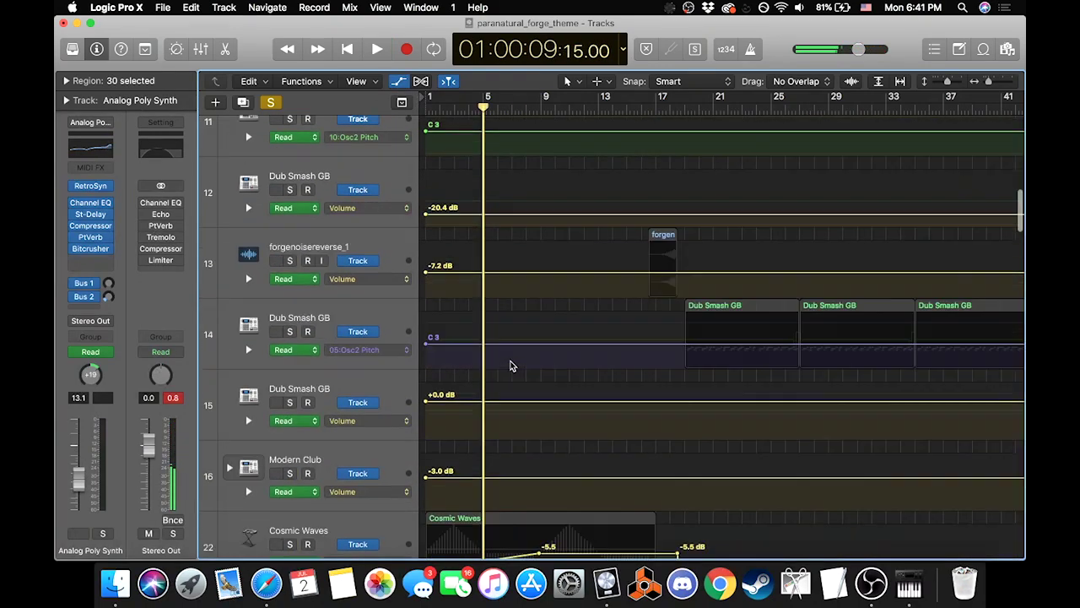
left_click_drag(427, 200, 427, 230)
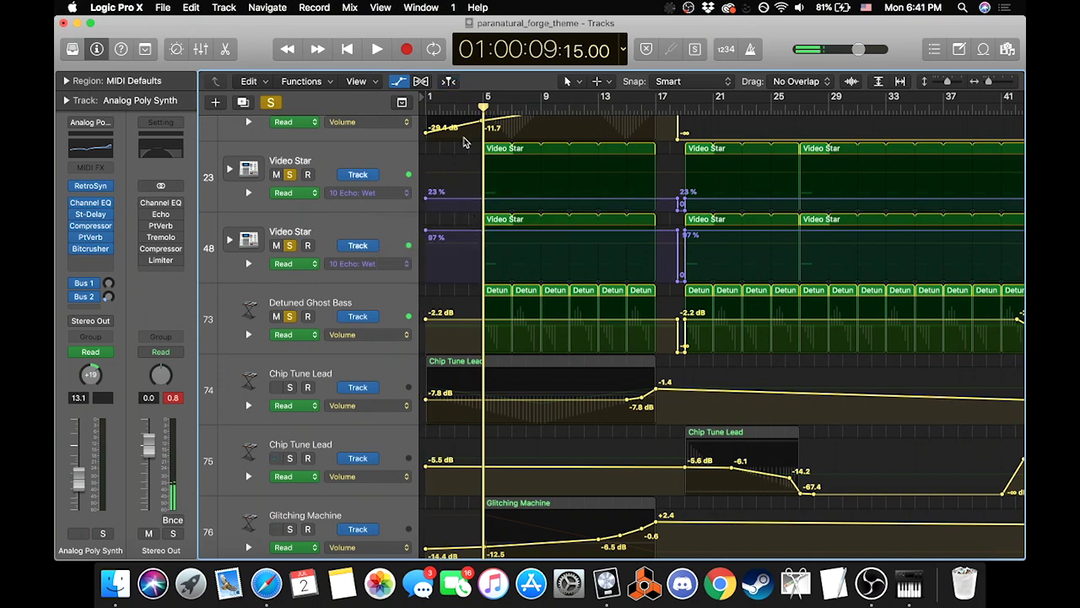
key("space")
left_click(398, 82)
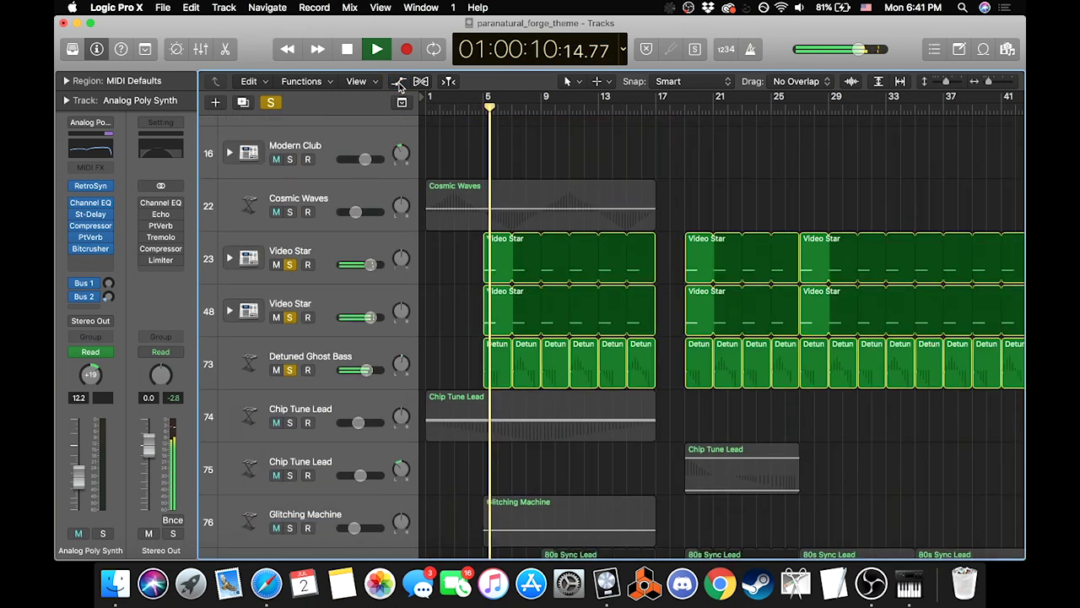
key("super+Up")
key("space")
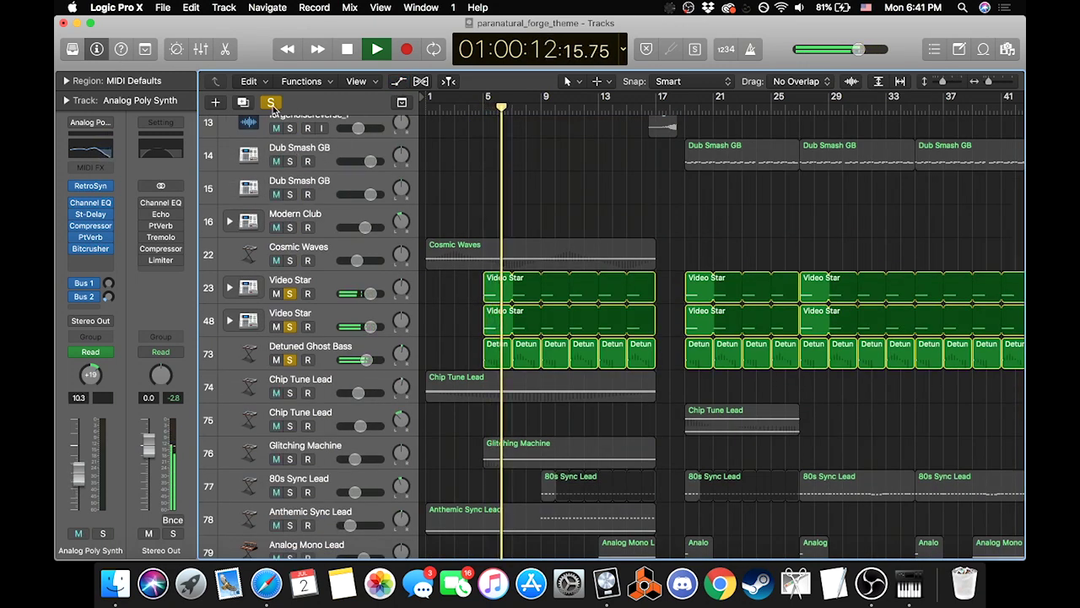
Step: Clear all solos, solo and select Video Star track 23, and play it while checking its effects chain
left_click(272, 106)
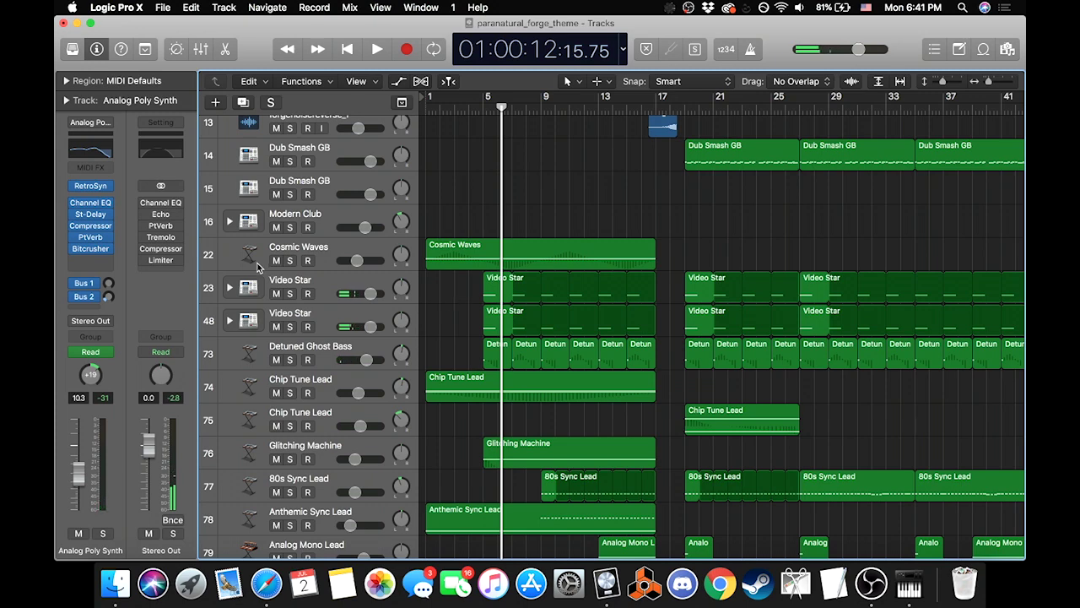
left_click(289, 294)
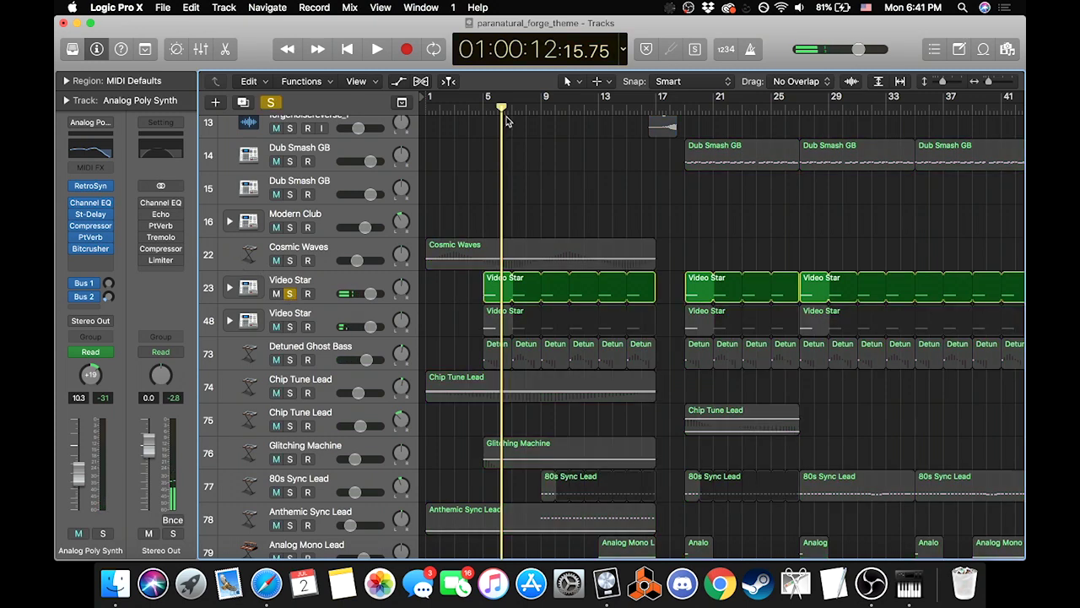
left_click(488, 99)
key("space")
left_click(319, 291)
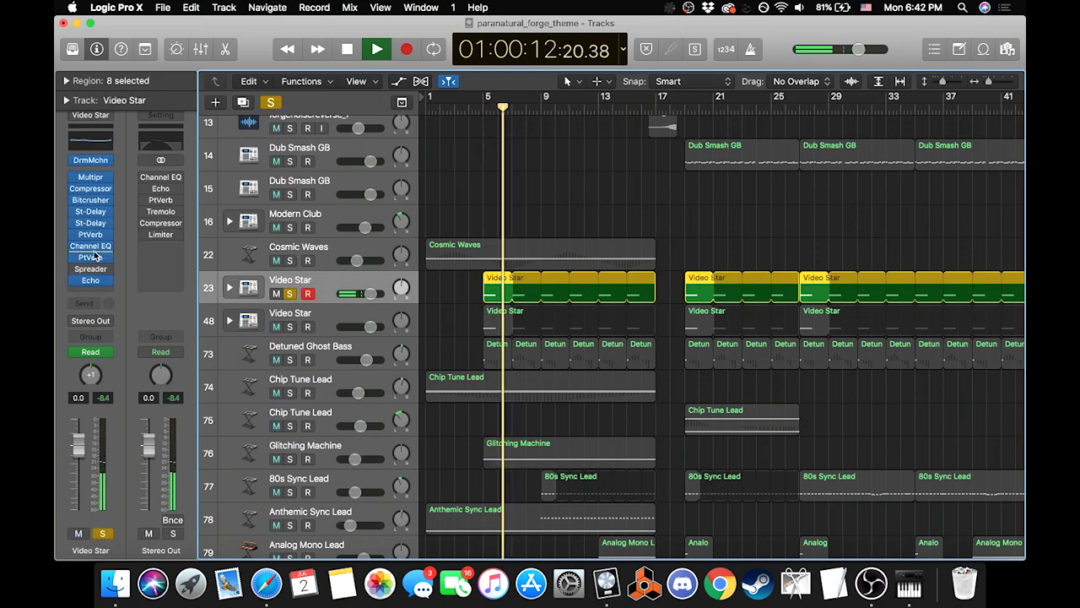
mouse_move(89, 260)
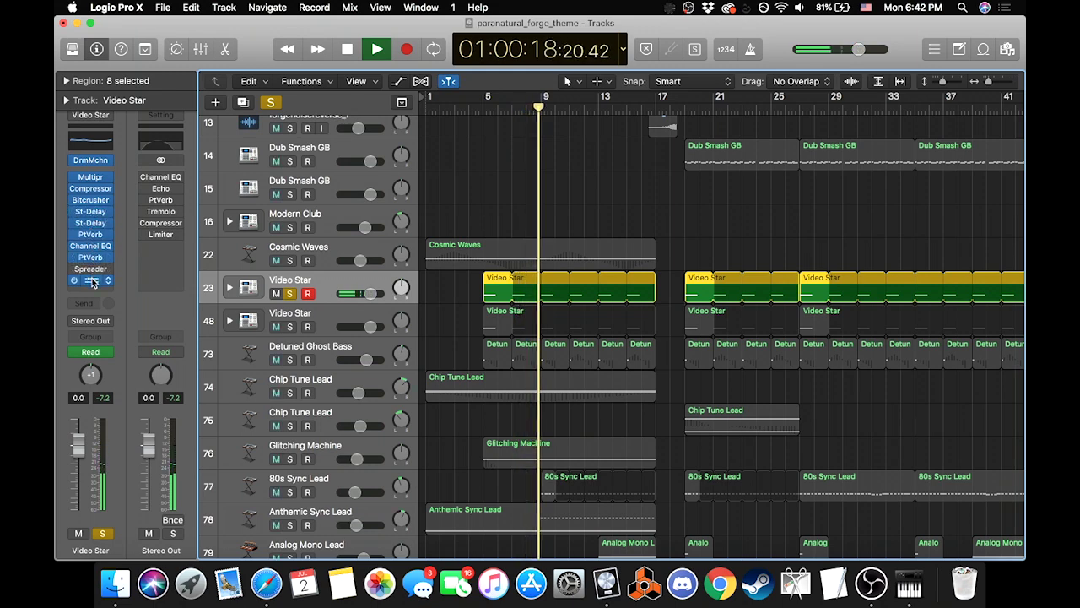
left_click_drag(93, 282, 91, 280)
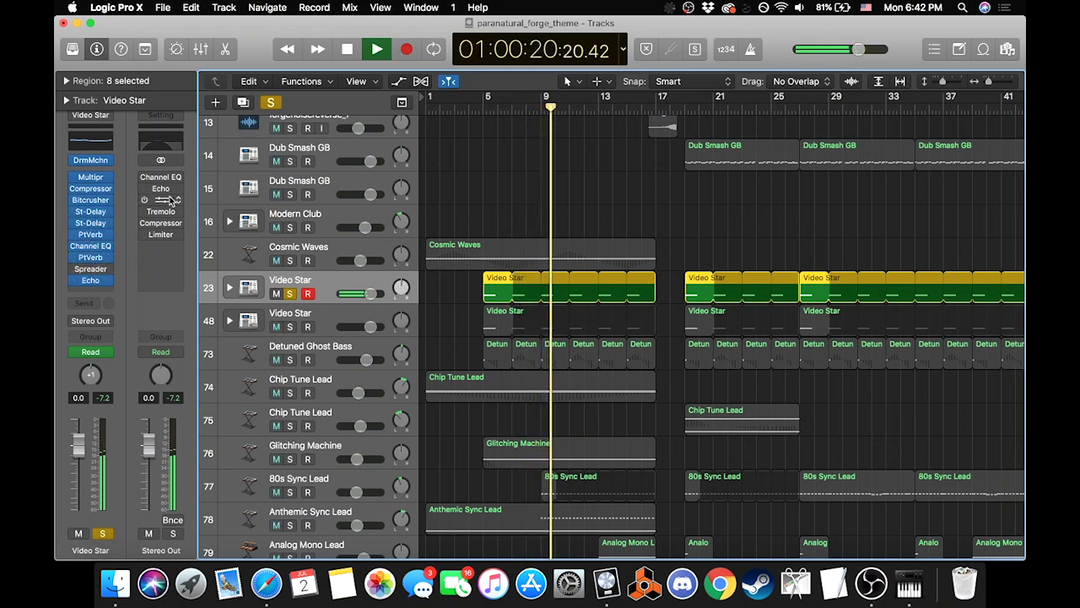
Step: Select and solo Video Star track 48 instead of track 23, listen to it, and return the stopped playhead to bar 5
key("Down")
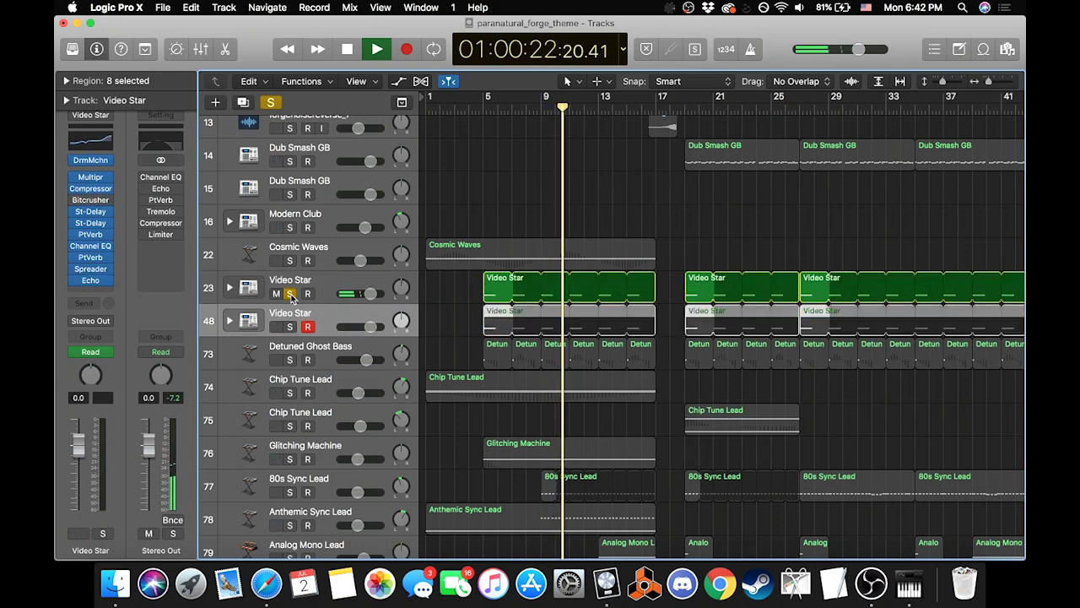
left_click(289, 294)
left_click(290, 326)
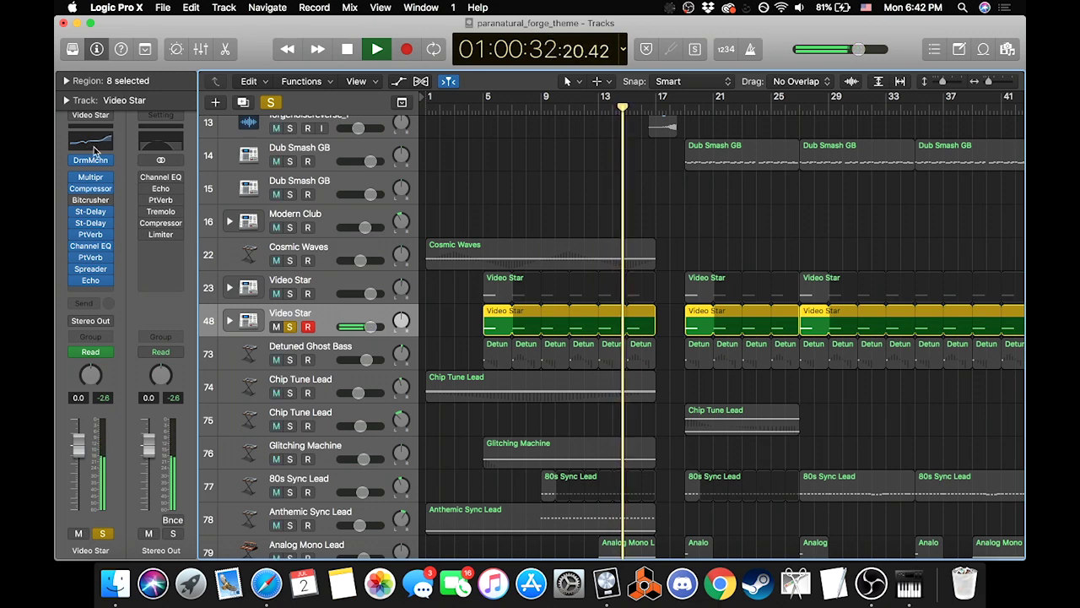
key("space")
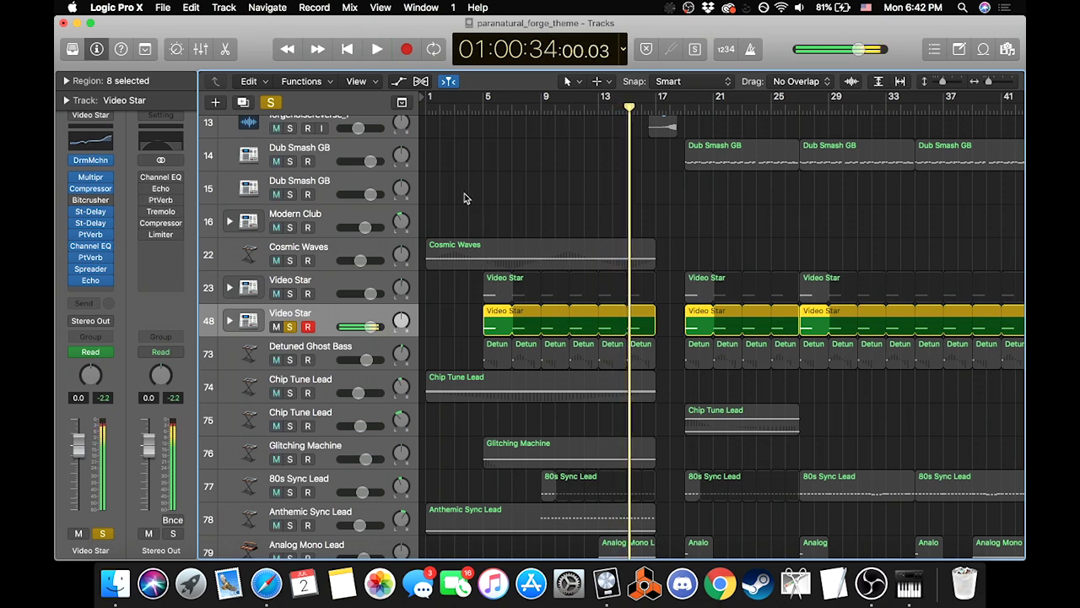
left_click(488, 103)
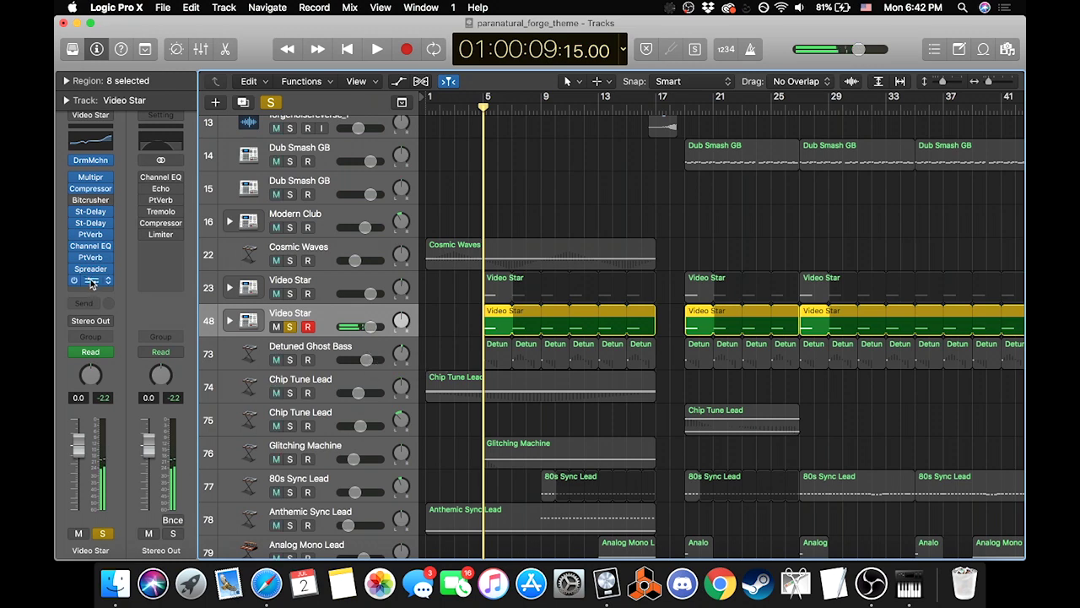
Step: Examine the Echo plug-in settings on Video Star track 48 and the effects on Video Star track 23, ending with track 48 selected
left_click(92, 284)
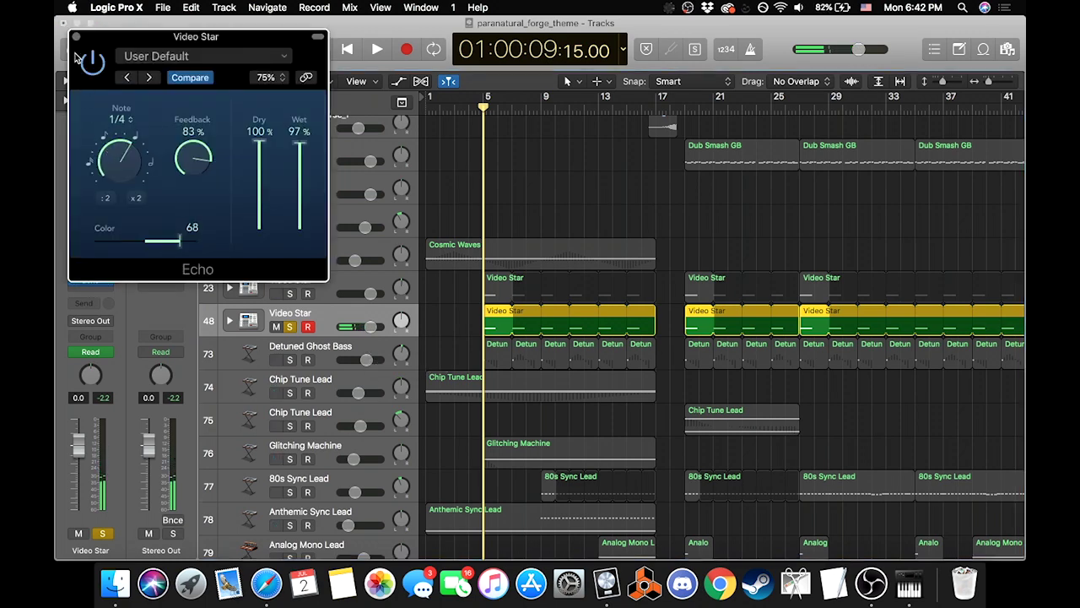
left_click(76, 37)
key("Up")
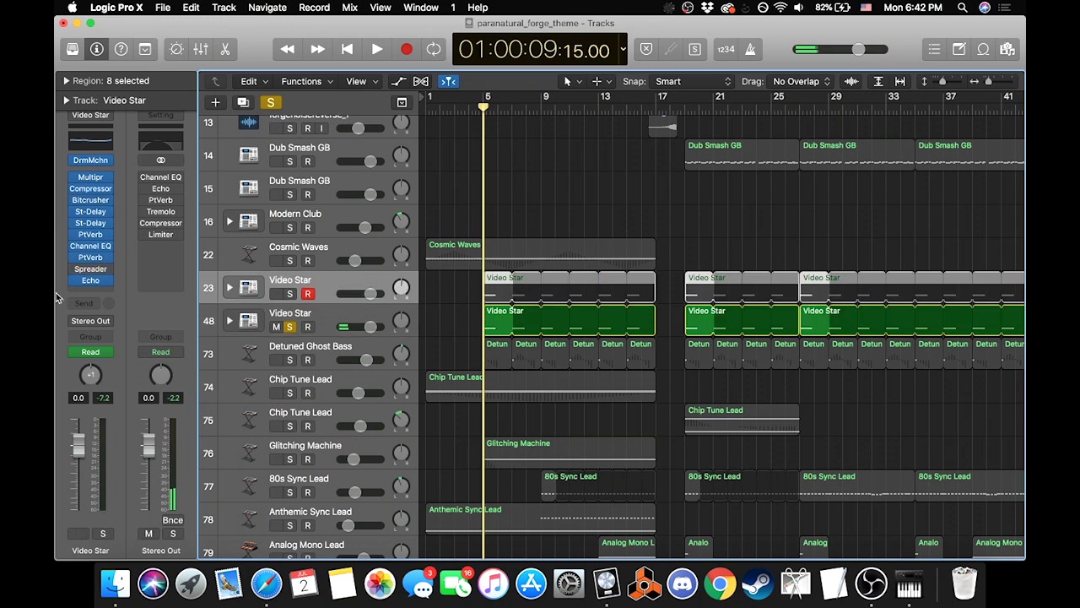
left_click(90, 280)
left_click(75, 37)
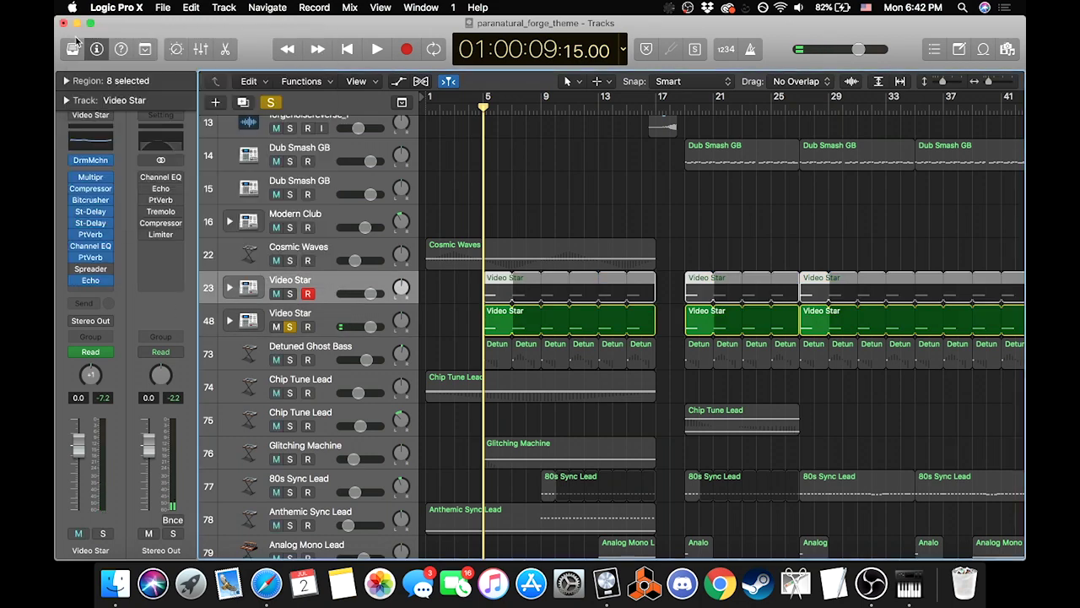
left_click(324, 317)
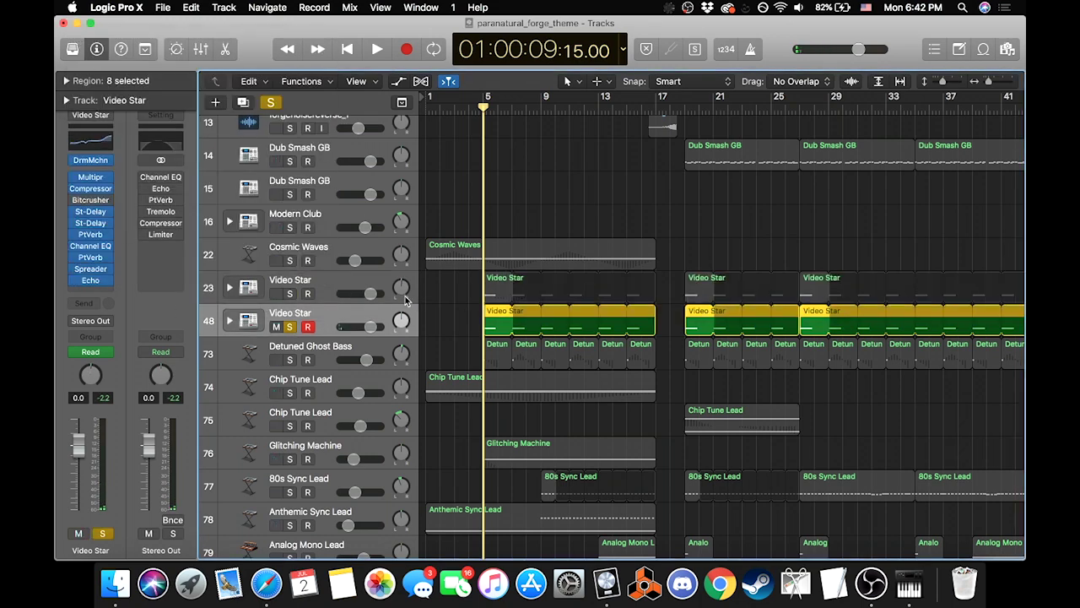
Step: Add Video Star track 23 to the solo, select it, and play both Video Star tracks together briefly from bar 5
left_click(289, 293)
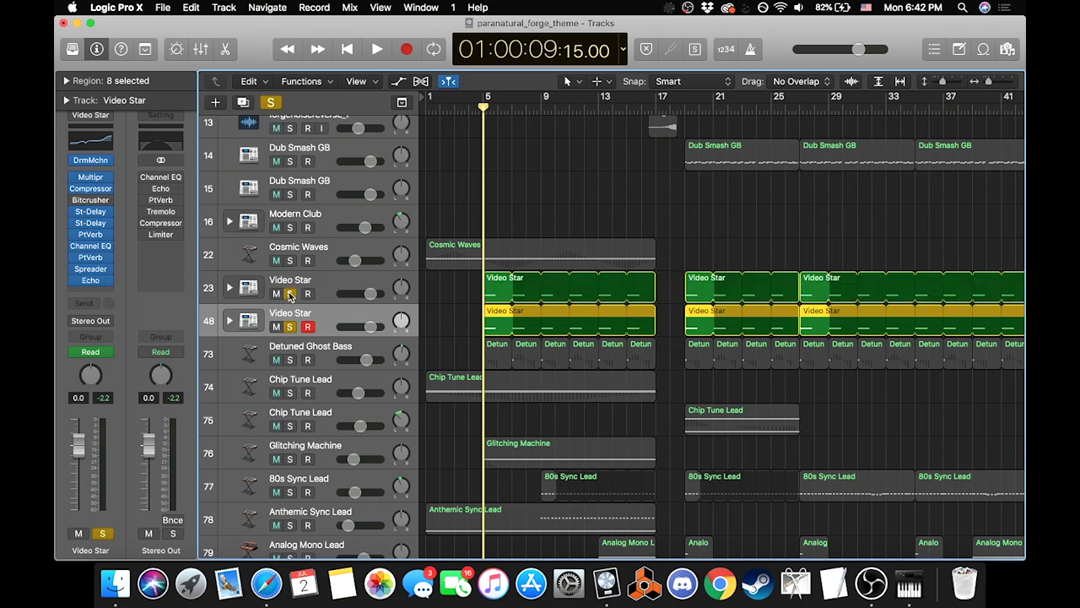
left_click(334, 282)
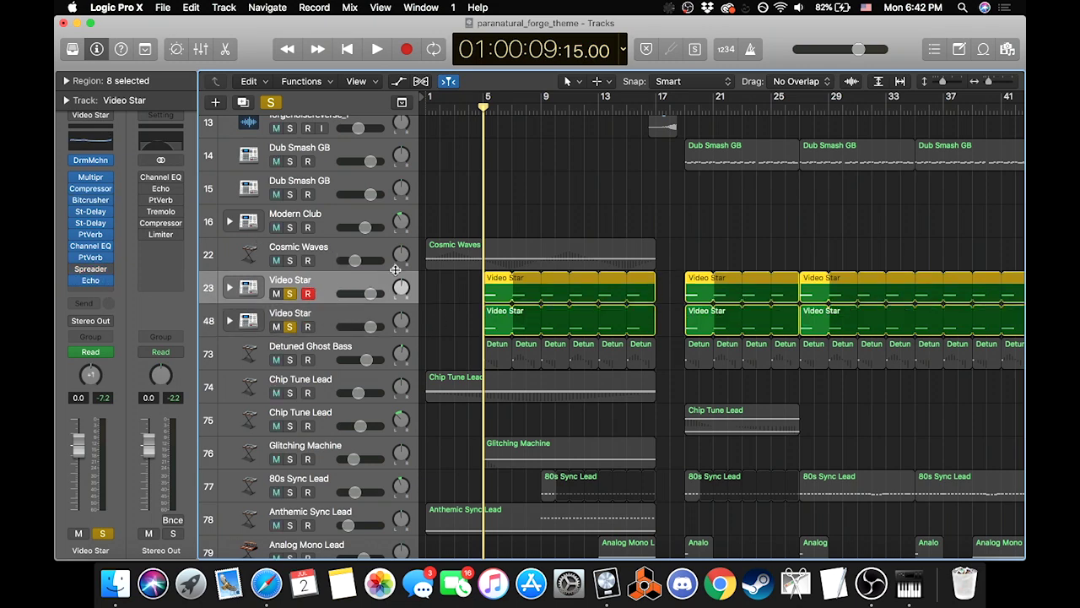
key("space")
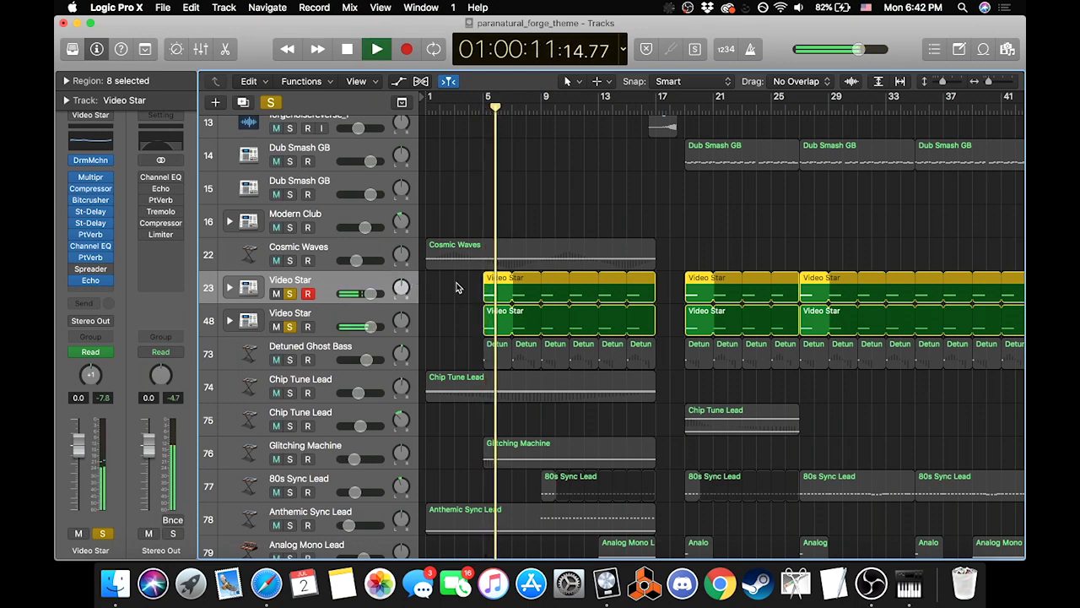
key("space")
Step: Solo and select Detuned Ghost Bass track 73 instead of the Video Star tracks, and examine its Channel EQ curve
left_click(290, 359)
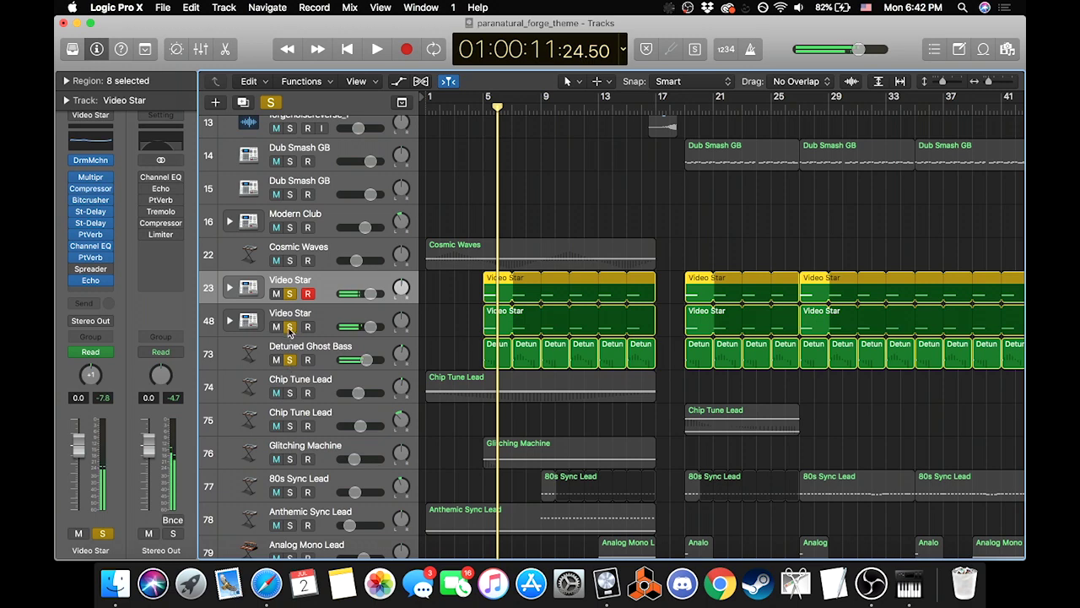
left_click(289, 327)
left_click(290, 293)
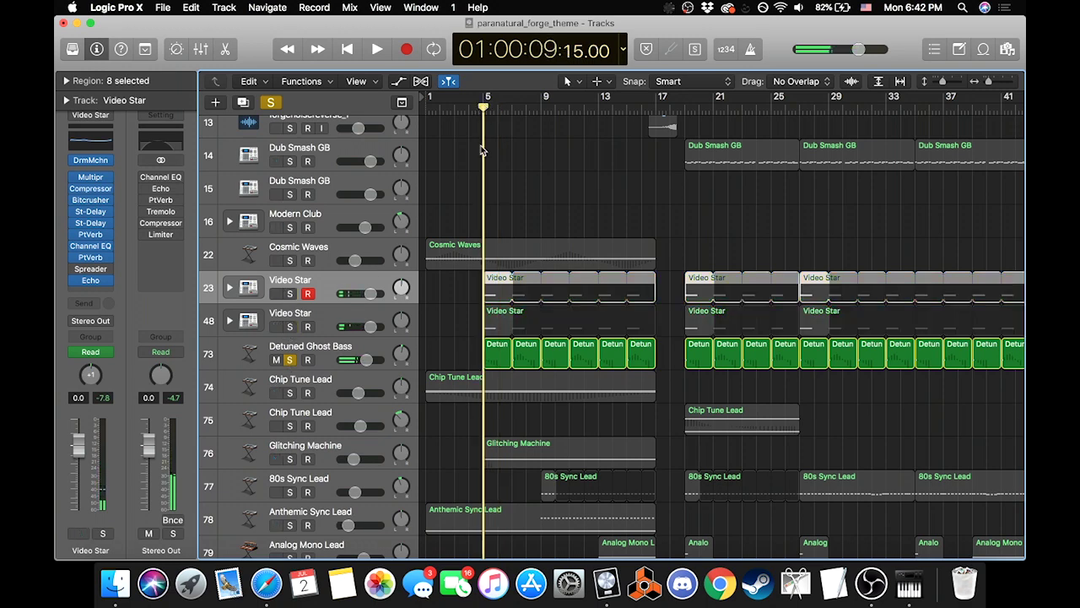
left_click(326, 357)
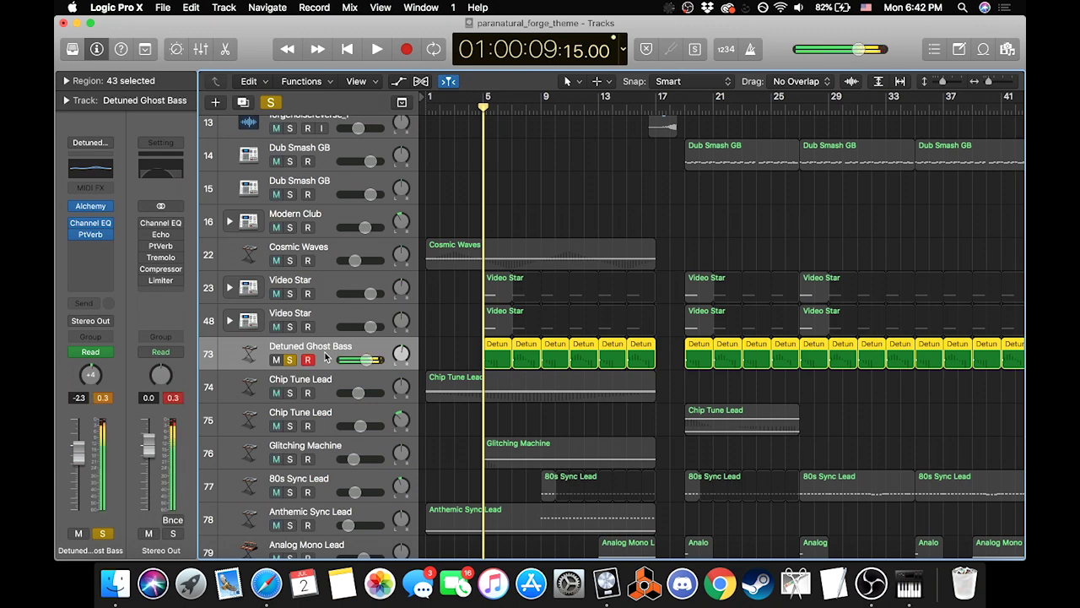
left_click(96, 167)
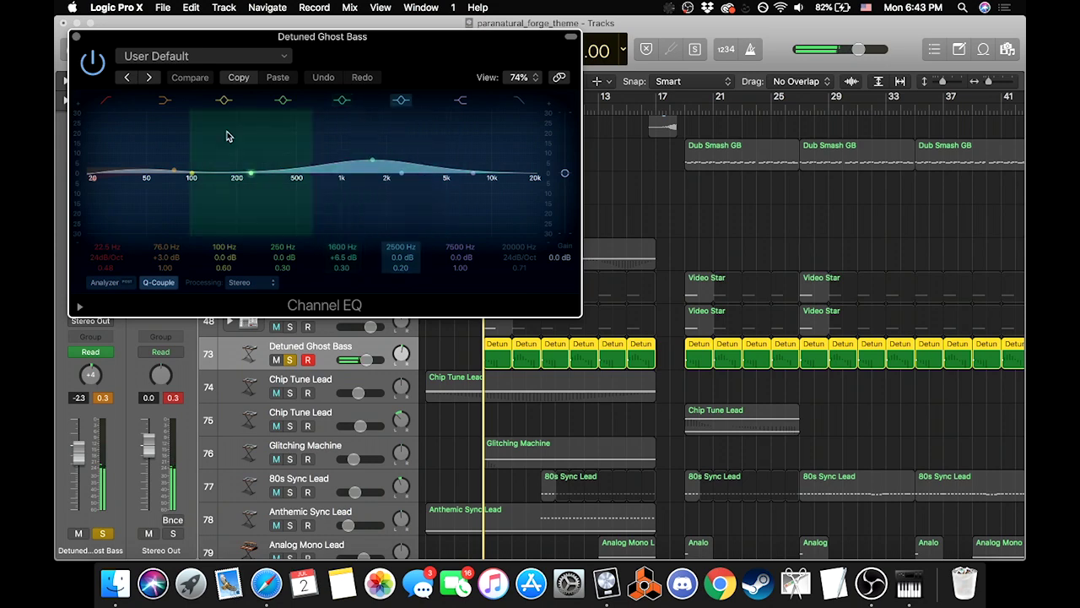
left_click(76, 39)
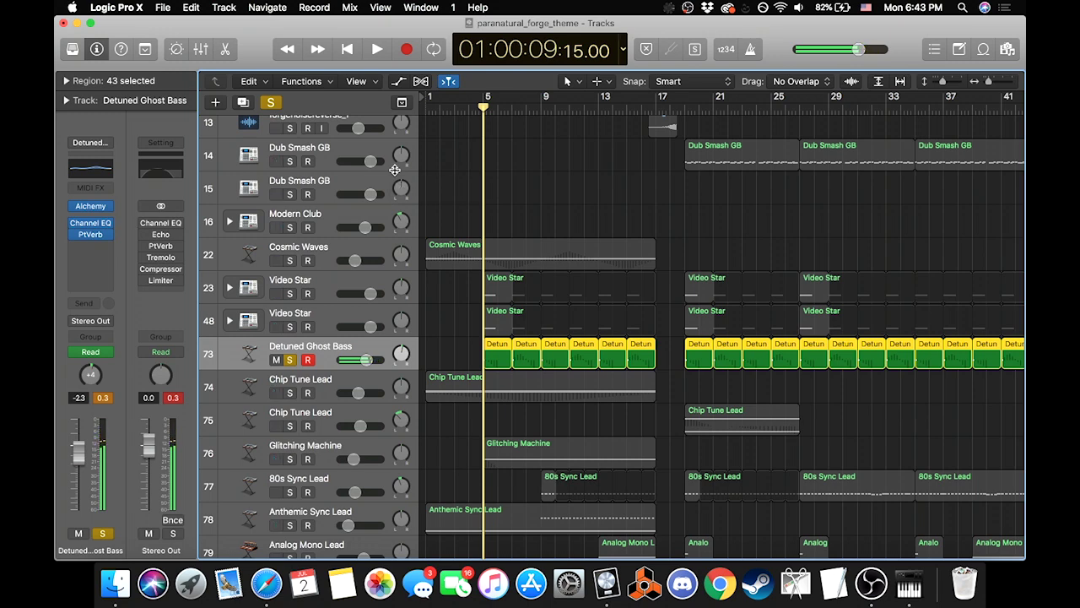
Step: Open the Detuned Ghost Bass regions in the Piano Roll and display their Pitch Bend region automation
key("ctrl+s")
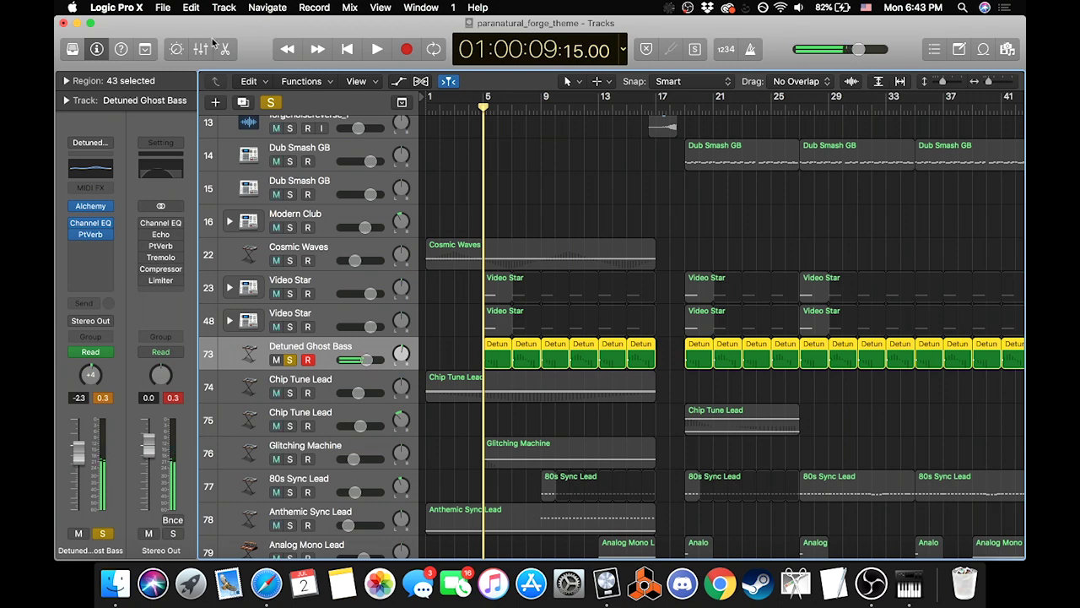
left_click(225, 51)
scroll(532, 183, "down", 15)
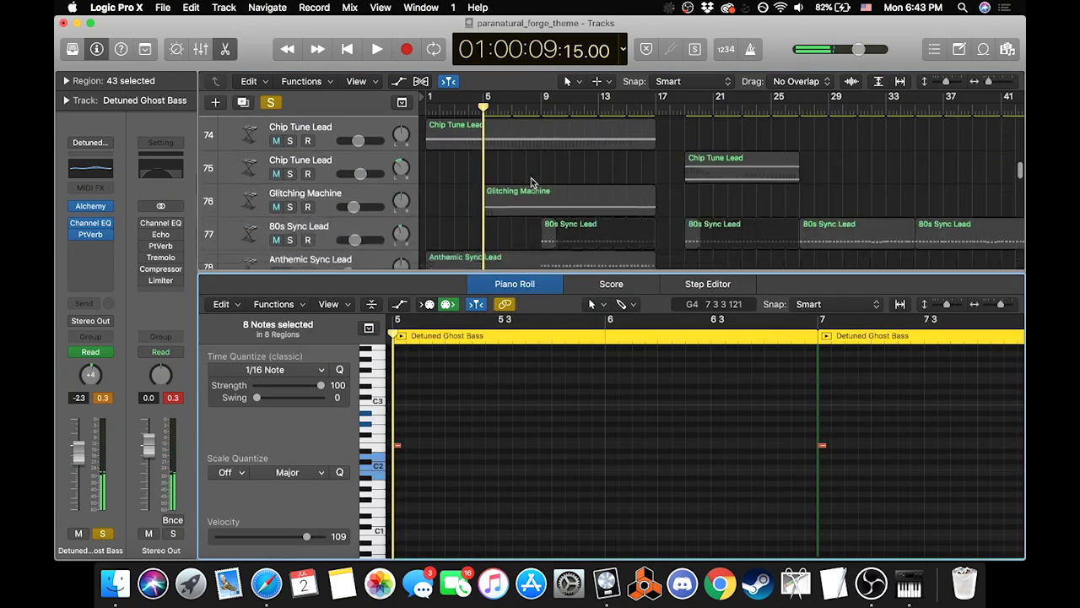
left_click(399, 304)
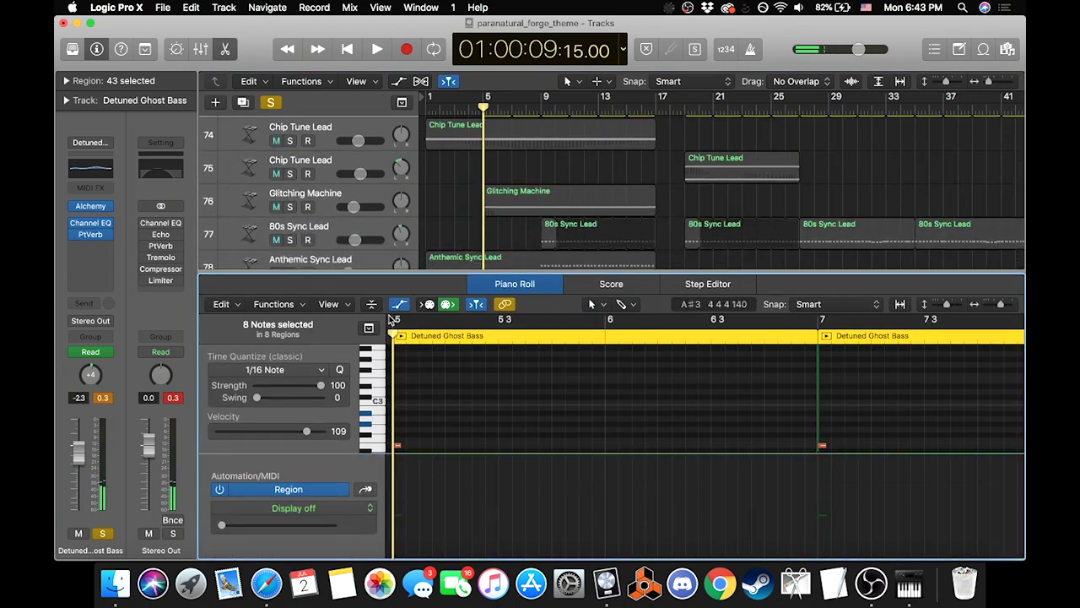
left_click(293, 507)
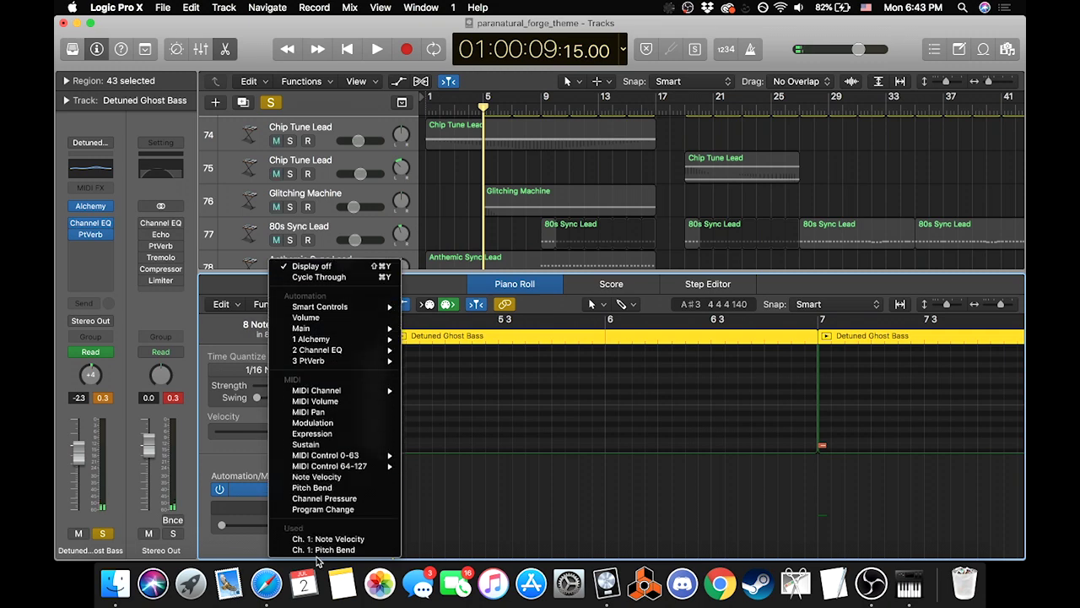
left_click(312, 490)
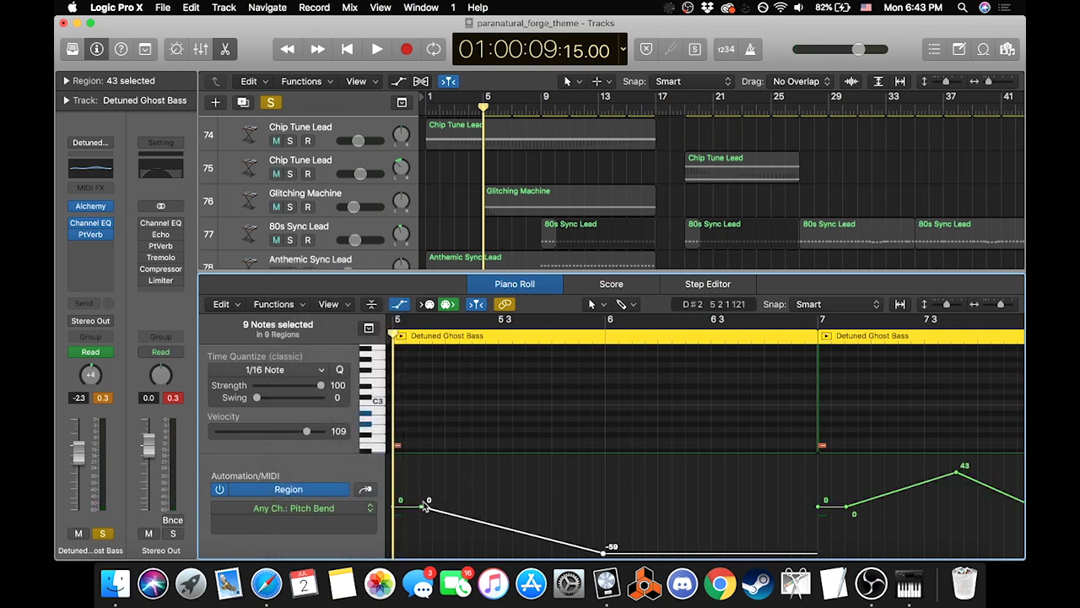
Step: Examine the pitch bend curves from bar 5 through bar 8, and play the soloed Detuned Ghost Bass from bar 5
scroll(713, 496, "right", 3)
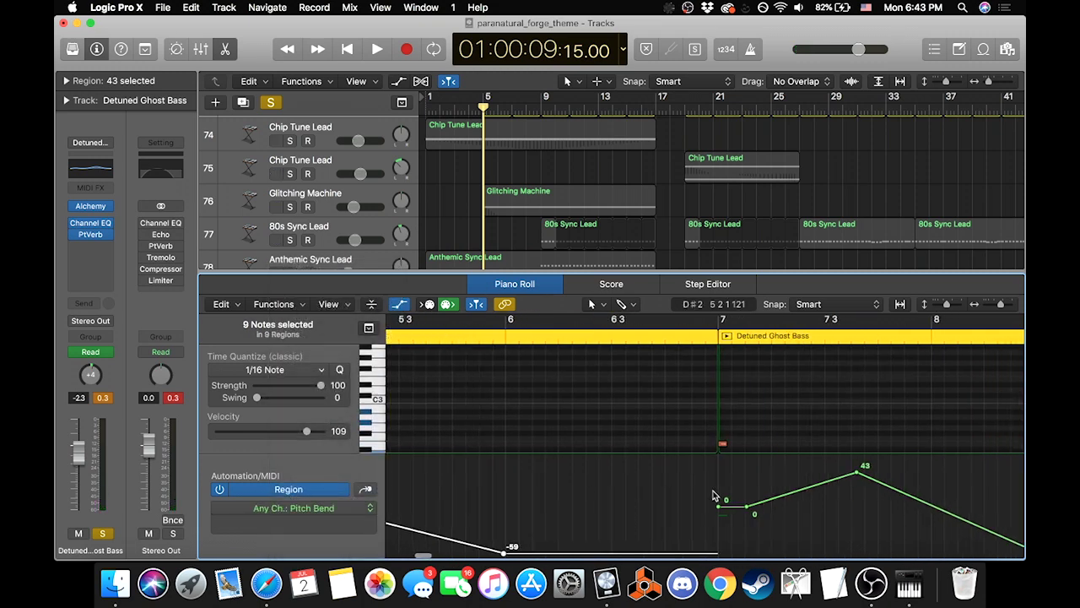
scroll(895, 464, "right", 3)
scroll(567, 193, "down", 5)
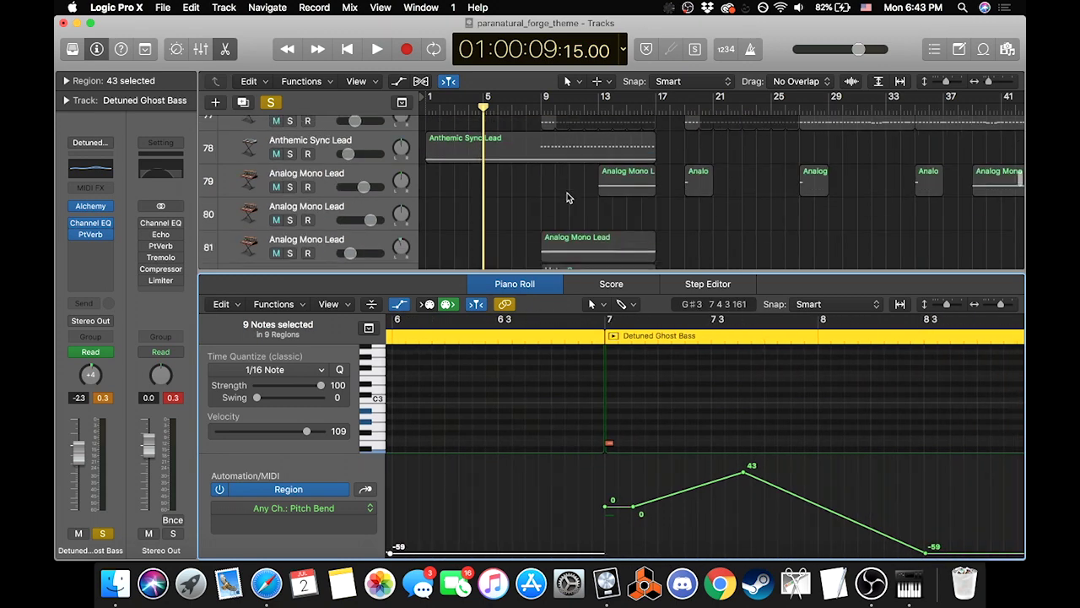
scroll(568, 194, "up", 10)
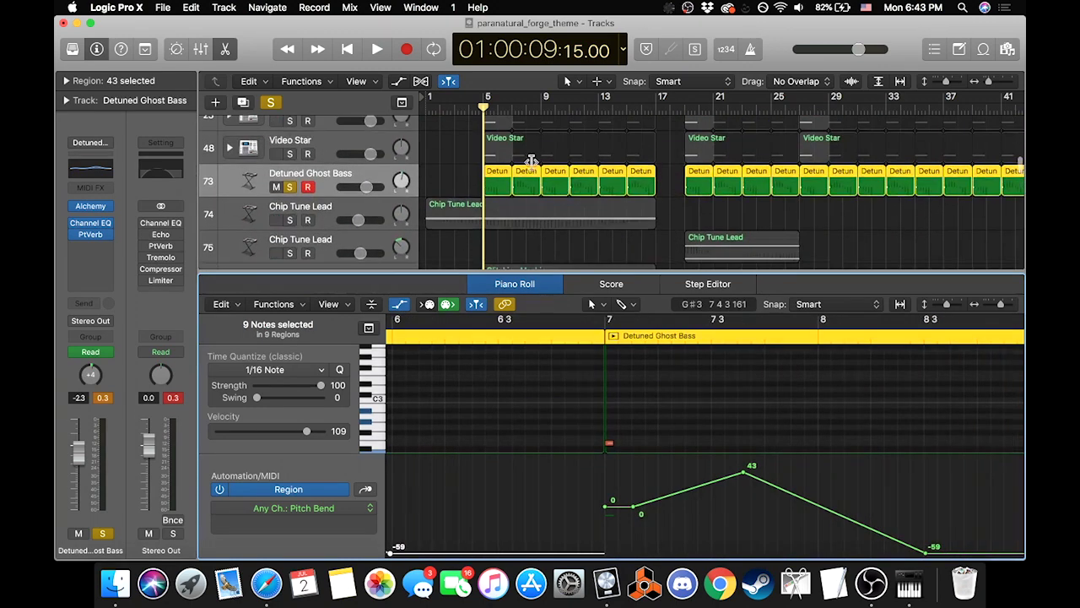
key("space")
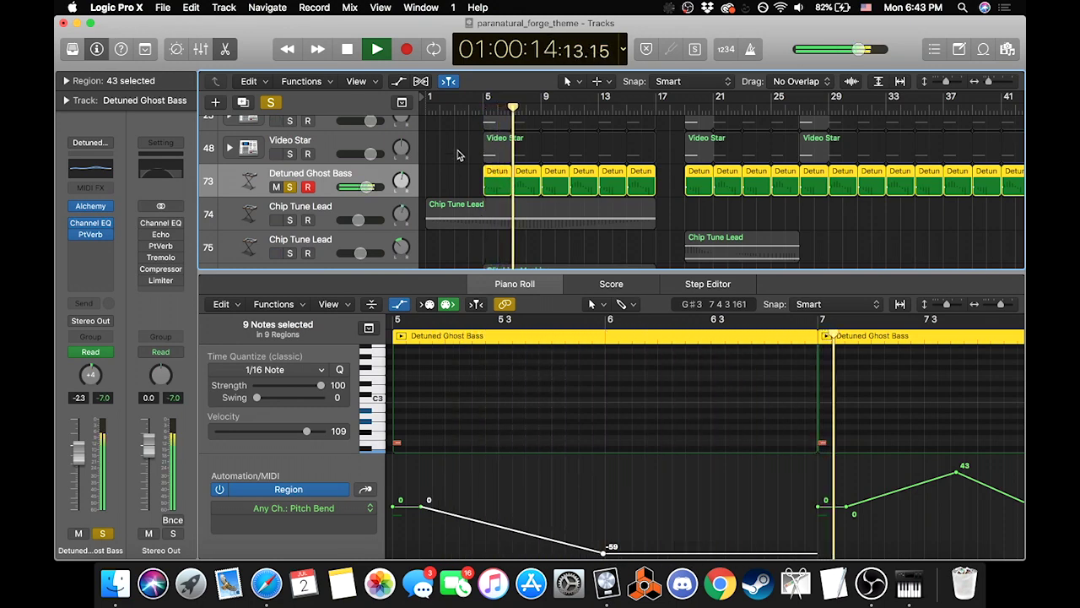
key("space")
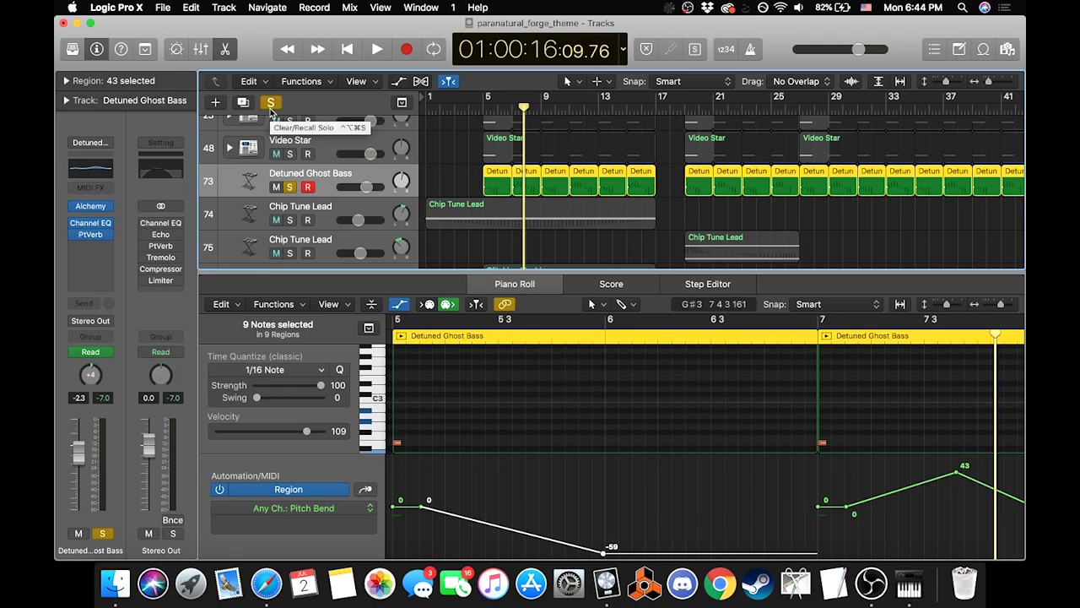
Step: Solo and select Chip Tune Lead track 74 in place of the bass, playing from bar 1 with the Piano Roll closed
left_click(271, 108)
left_click(289, 220)
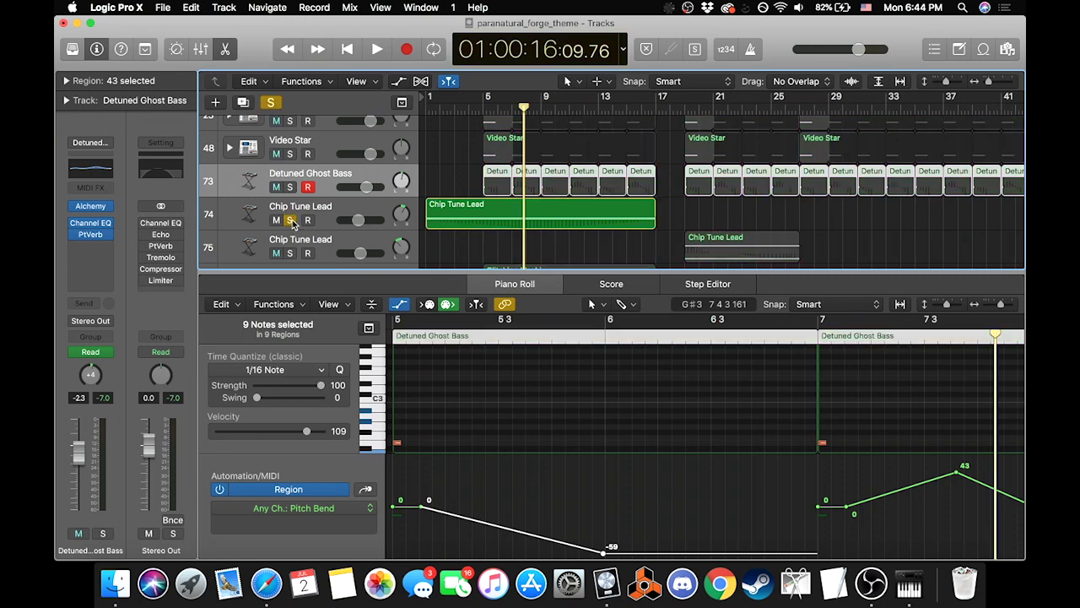
key("Return")
key("space")
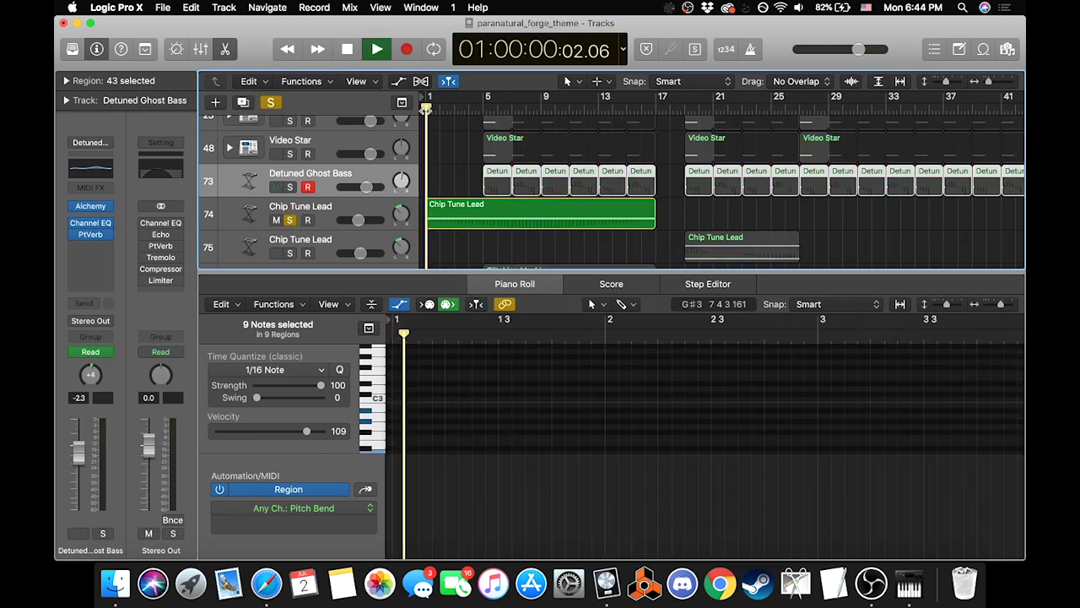
left_click(320, 213)
left_click(223, 51)
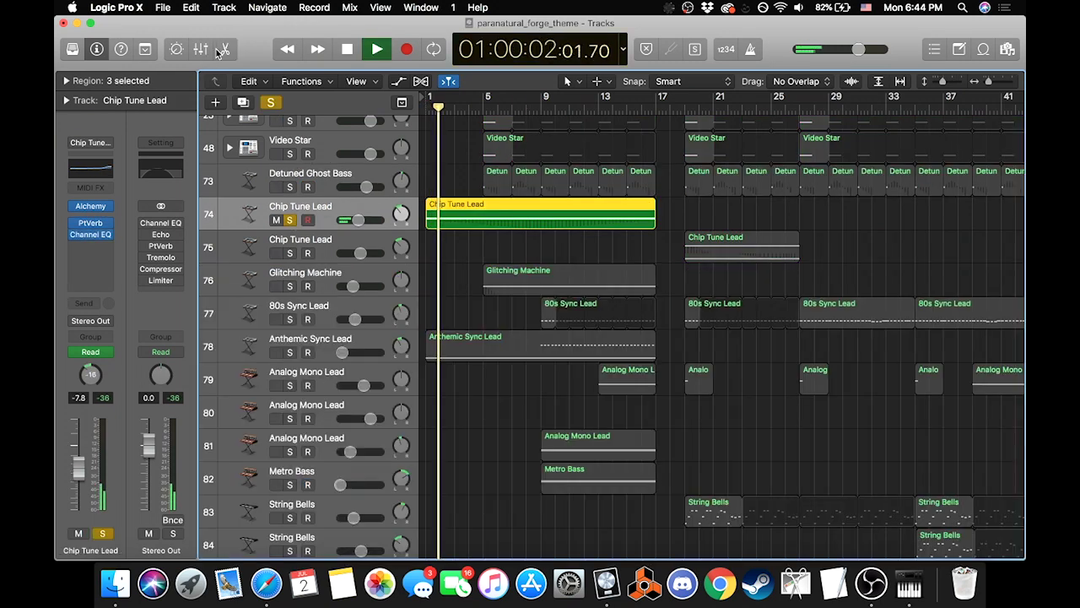
Step: Briefly solo Cosmic Waves track 22 alongside Chip Tune Lead during playback to compare them, and remove its solo
scroll(514, 277, "up", 3)
scroll(513, 277, "up", 2)
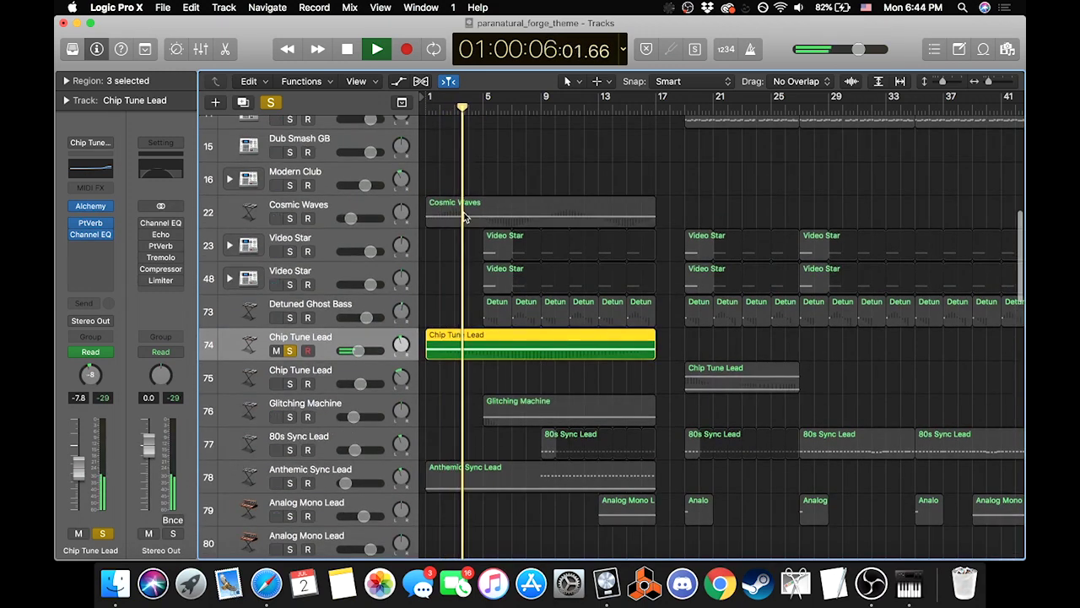
left_click(289, 219)
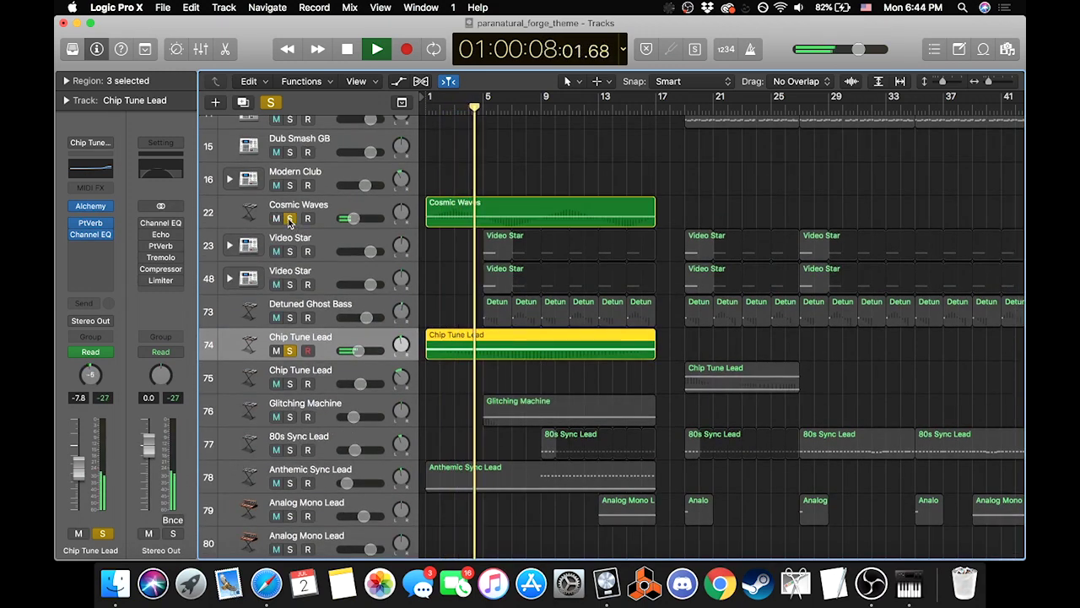
left_click(289, 219)
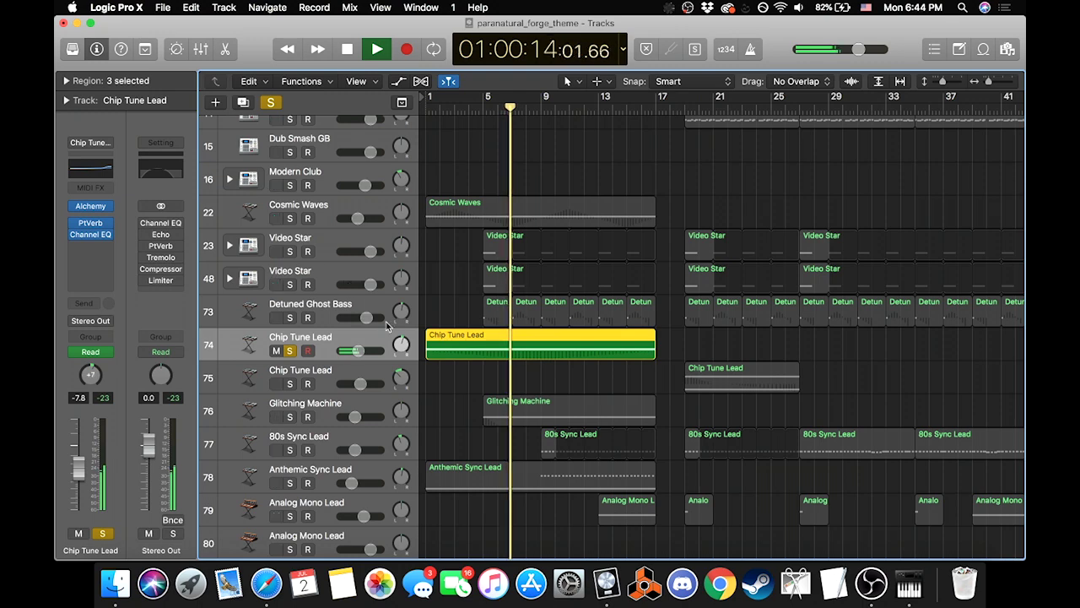
Step: Check Chip Tune Lead's panning during playback and compare its solo with the full mix, recalling the solo before stopping
left_click_drag(402, 346, 477, 367)
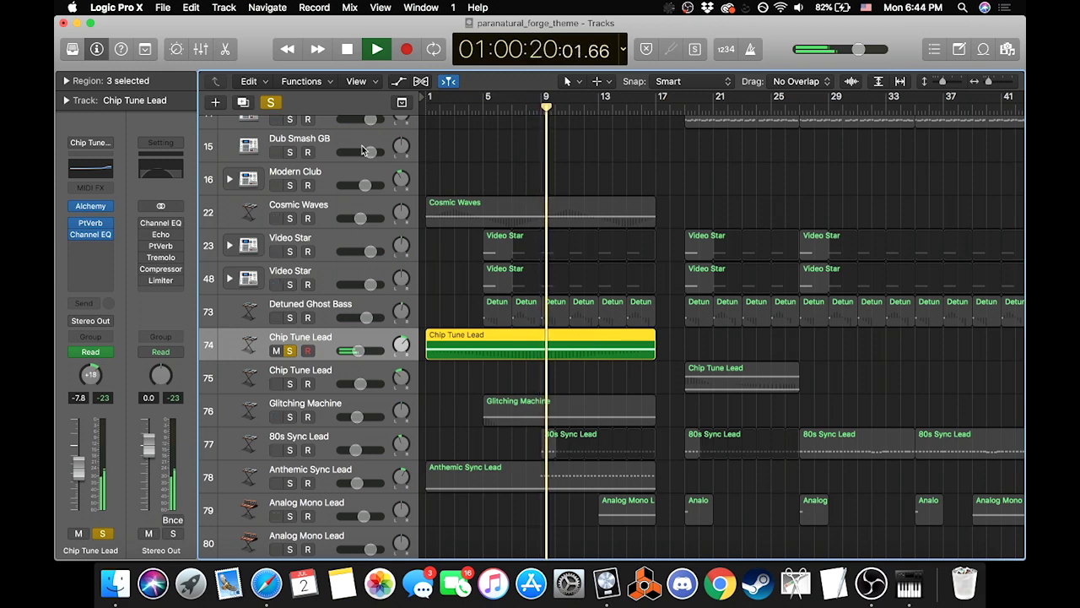
left_click(270, 102)
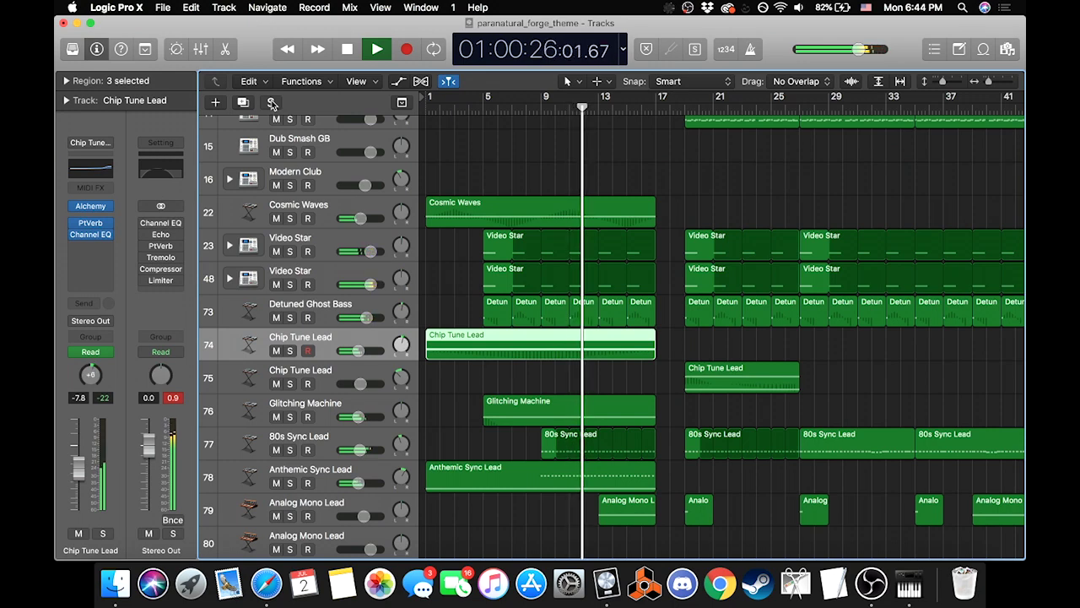
left_click(271, 102)
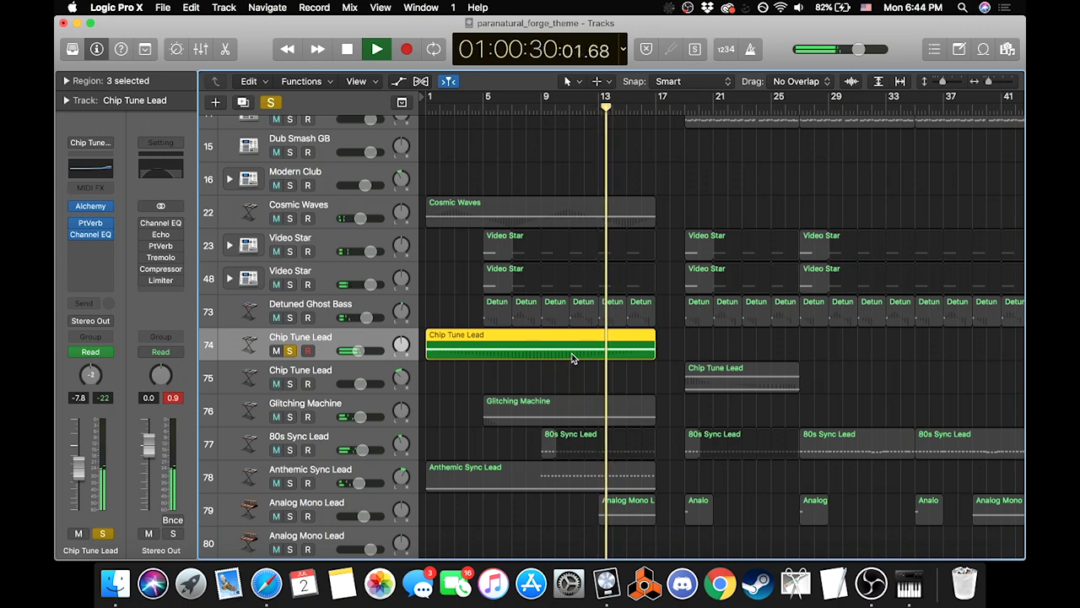
key("space")
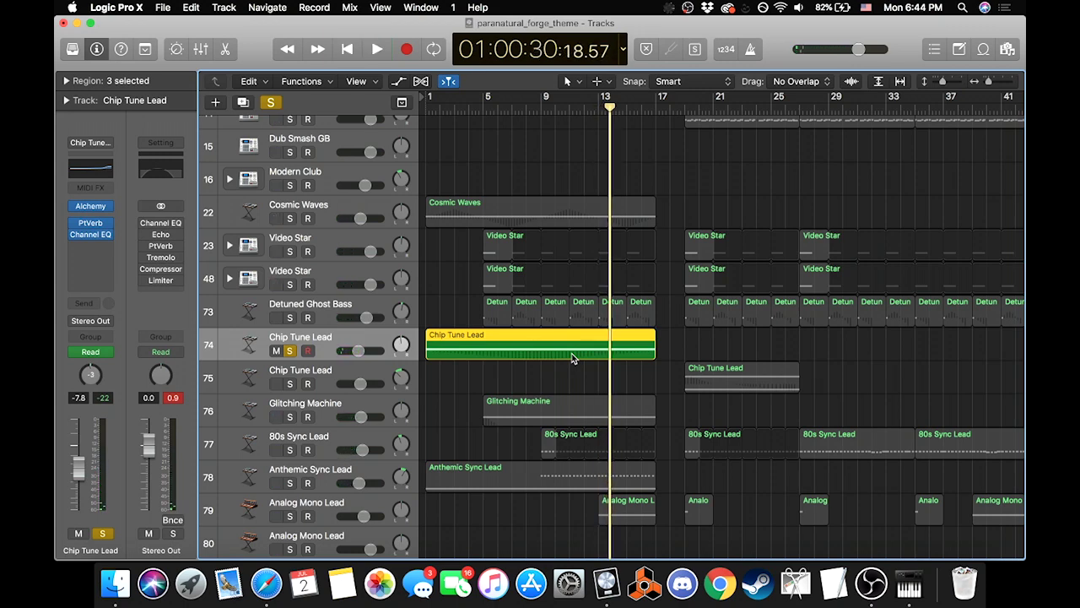
scroll(588, 371, "up", 6)
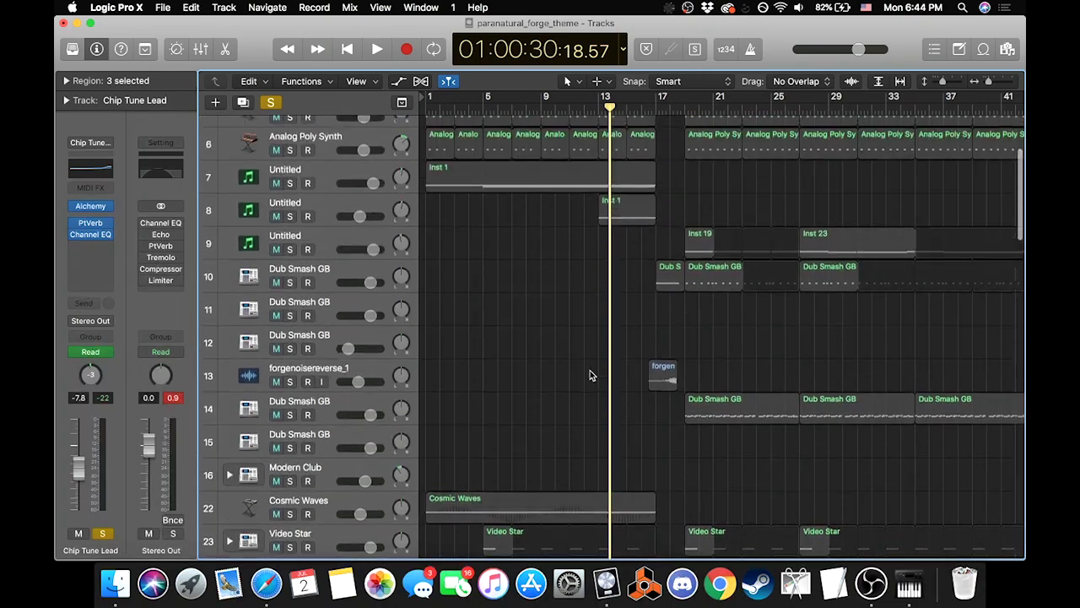
scroll(591, 376, "up", 5)
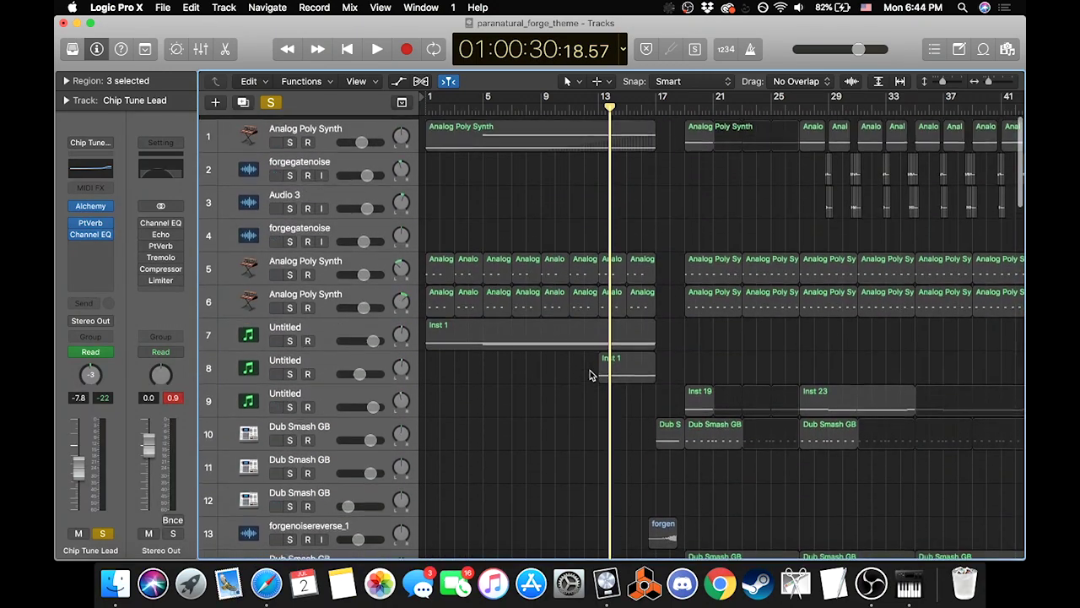
scroll(591, 375, "down", 10)
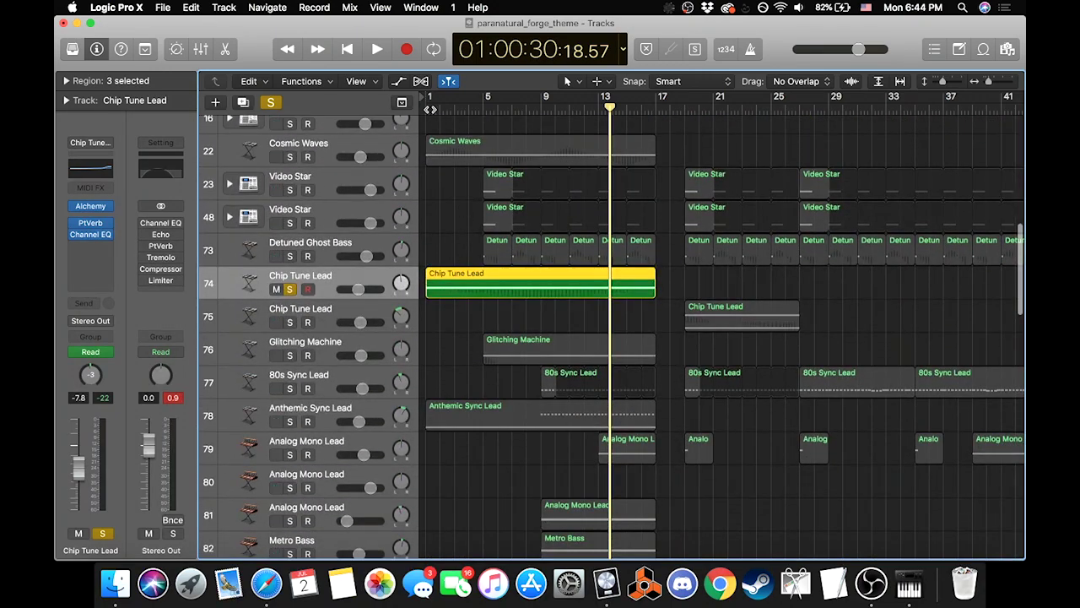
Step: Return to bar 1 and examine Chip Tune Lead's advanced Alchemy settings, including source A, the global sources and the morph pad
key("Return")
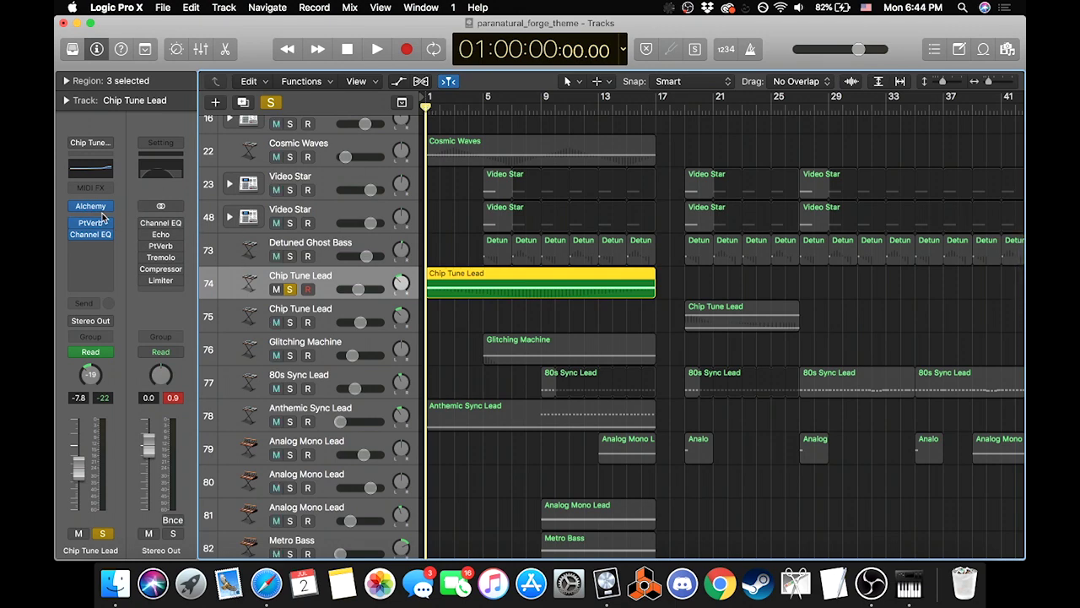
mouse_move(91, 208)
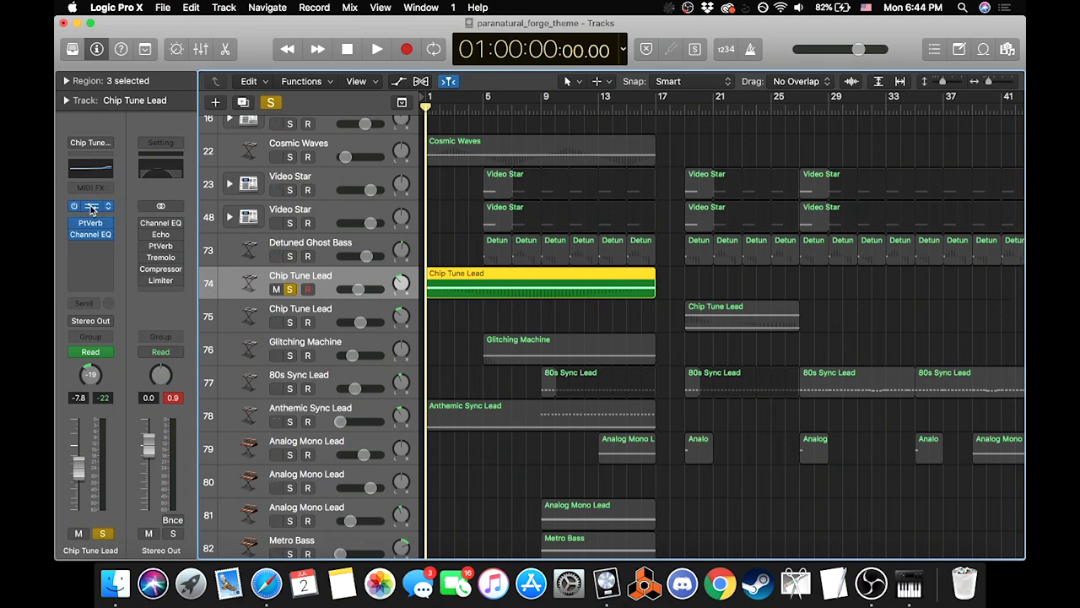
left_click(91, 209)
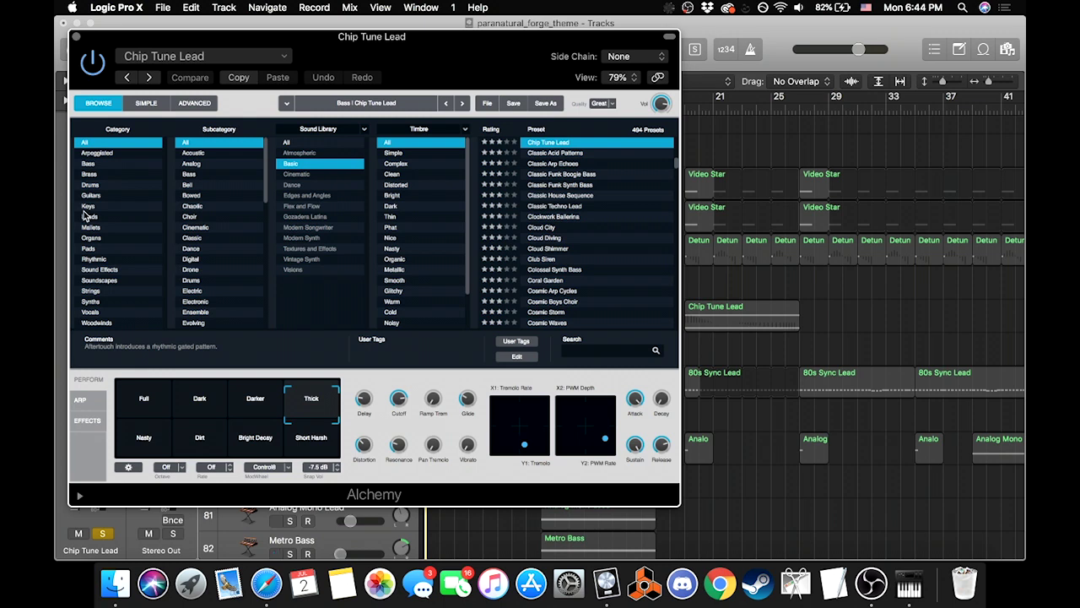
left_click(194, 104)
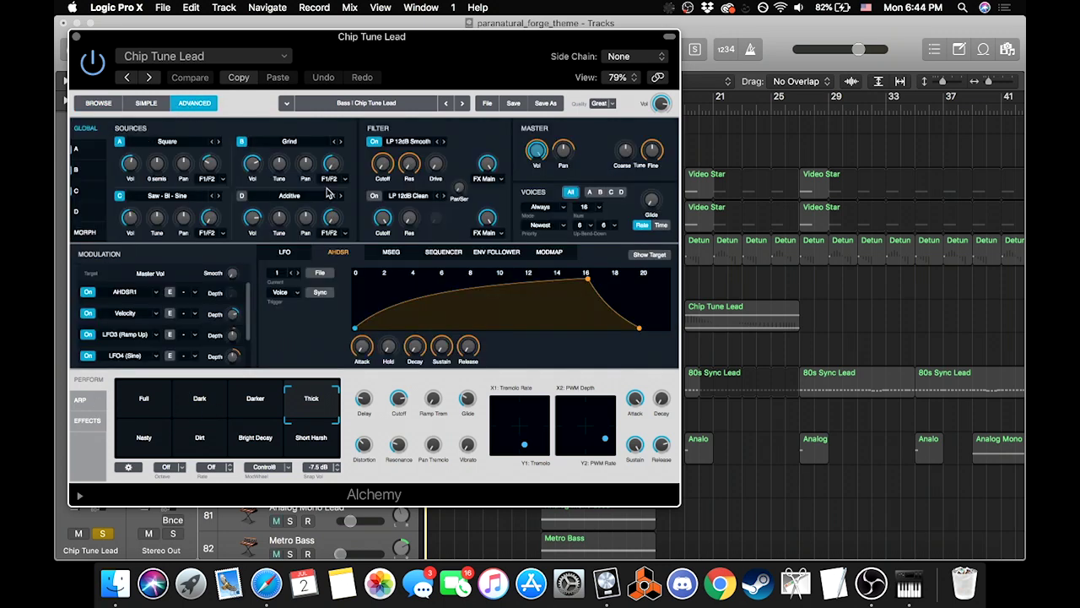
left_click(87, 233)
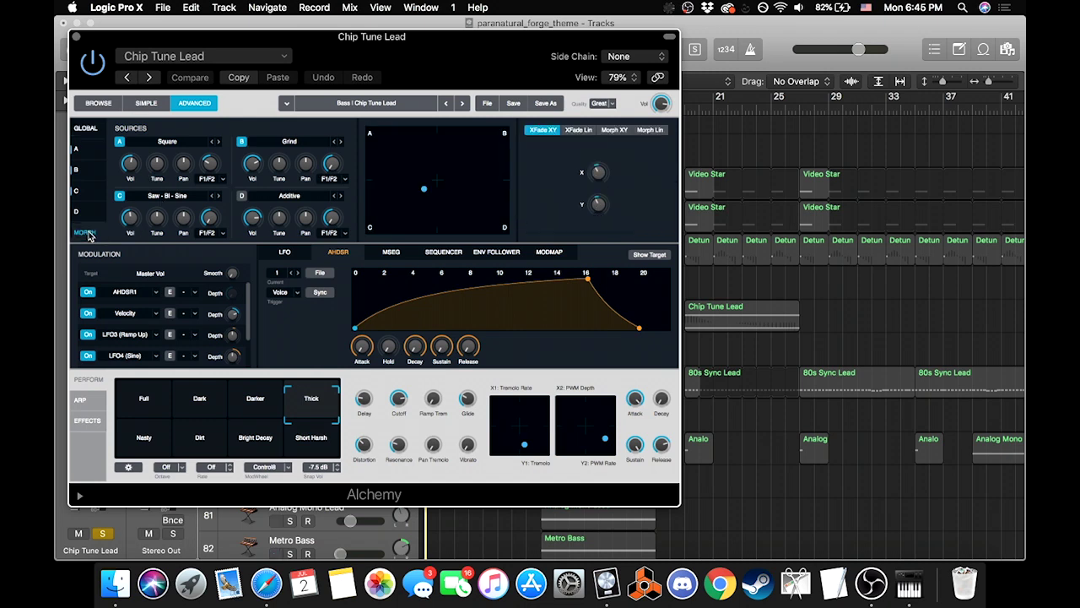
left_click(76, 150)
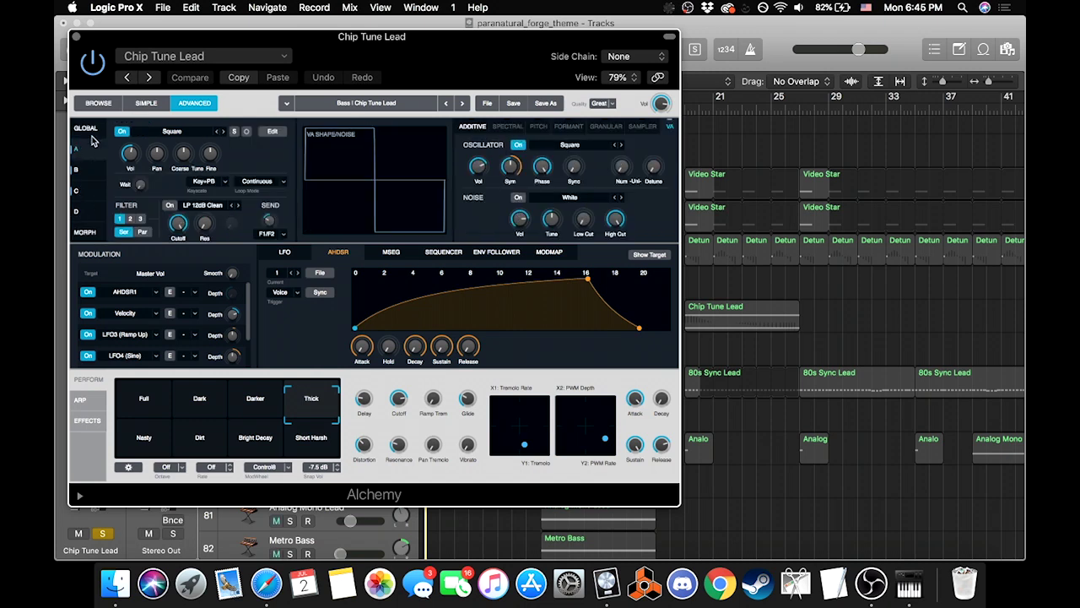
left_click(87, 129)
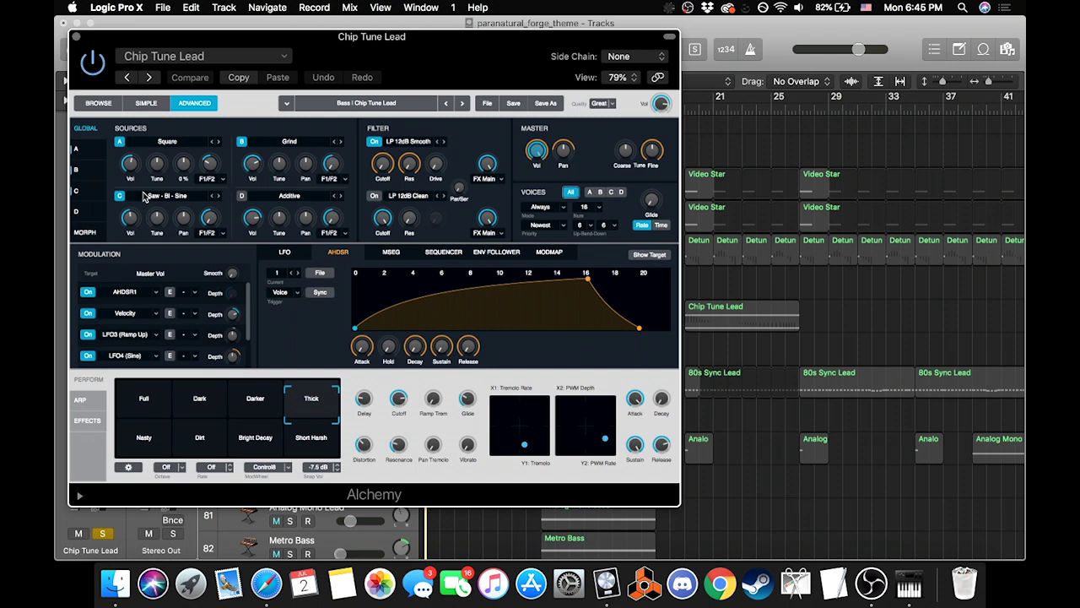
left_click(85, 233)
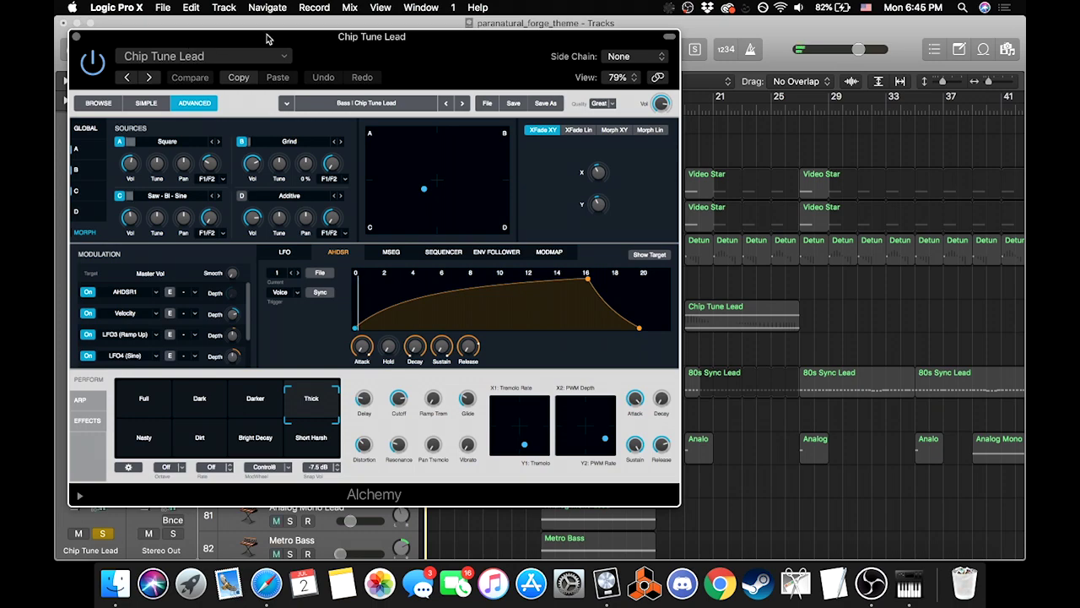
Step: Uncover the tracks behind Alchemy, play Chip Tune Lead briefly from bar 3, and close the synth
left_click_drag(387, 75, 690, 387)
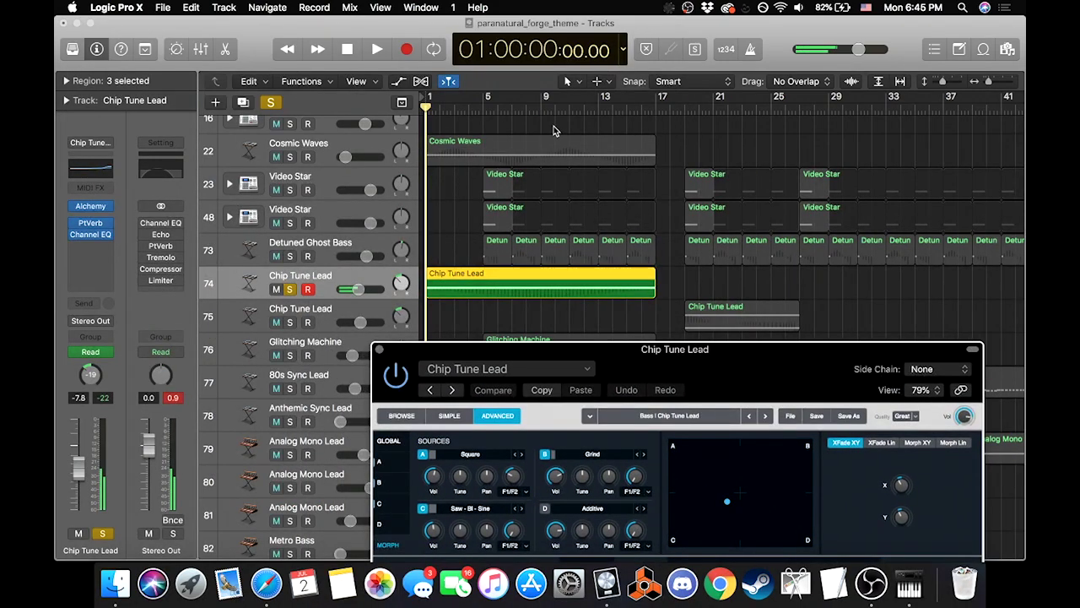
left_click_drag(547, 108, 498, 108)
left_click(456, 108)
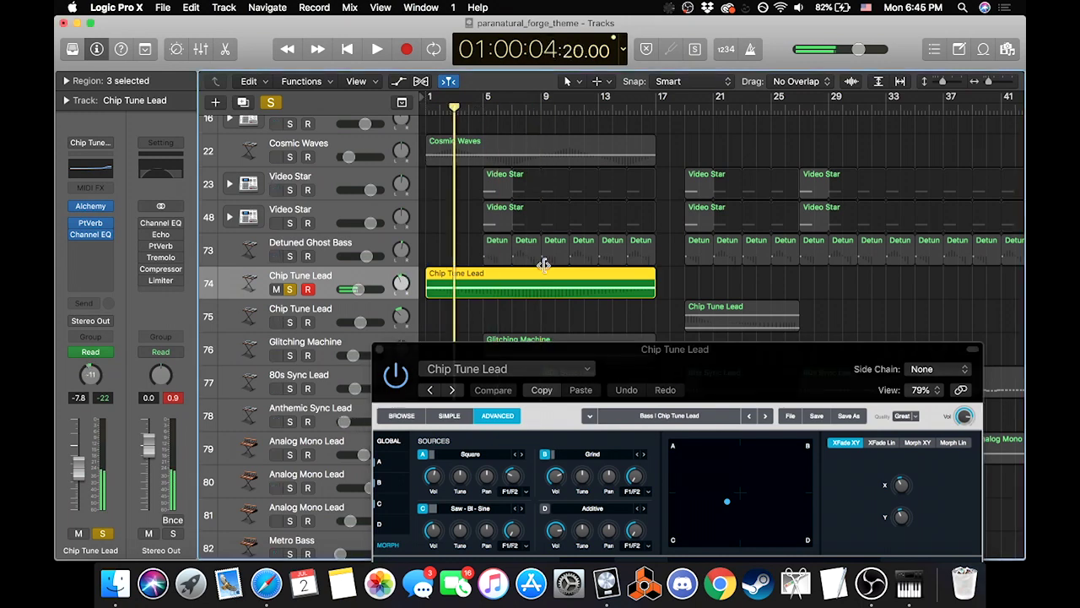
key("space")
key("space")
left_click_drag(646, 367, 623, 108)
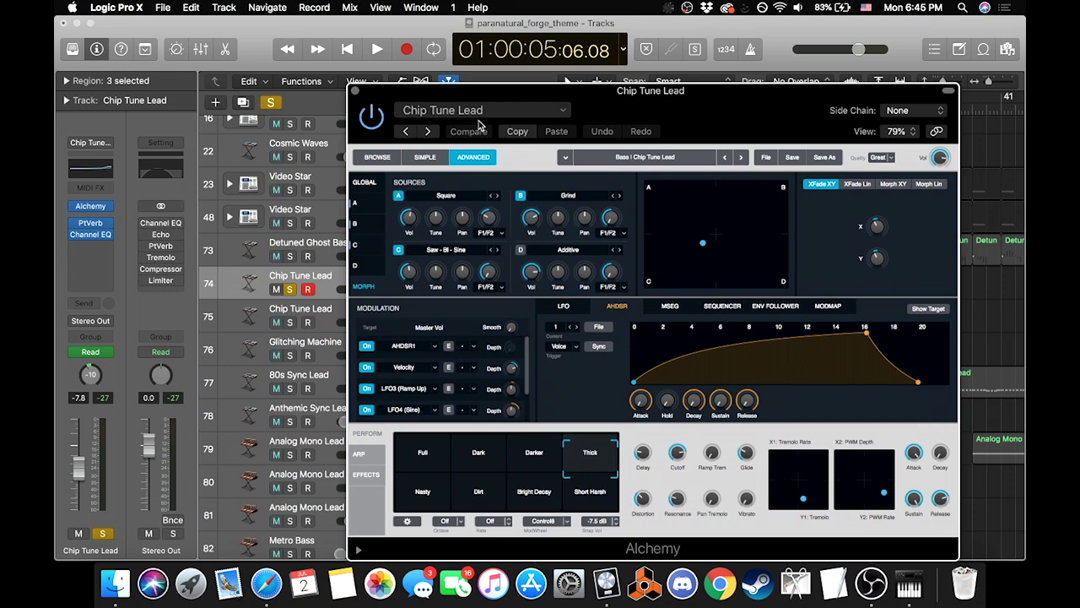
left_click(356, 91)
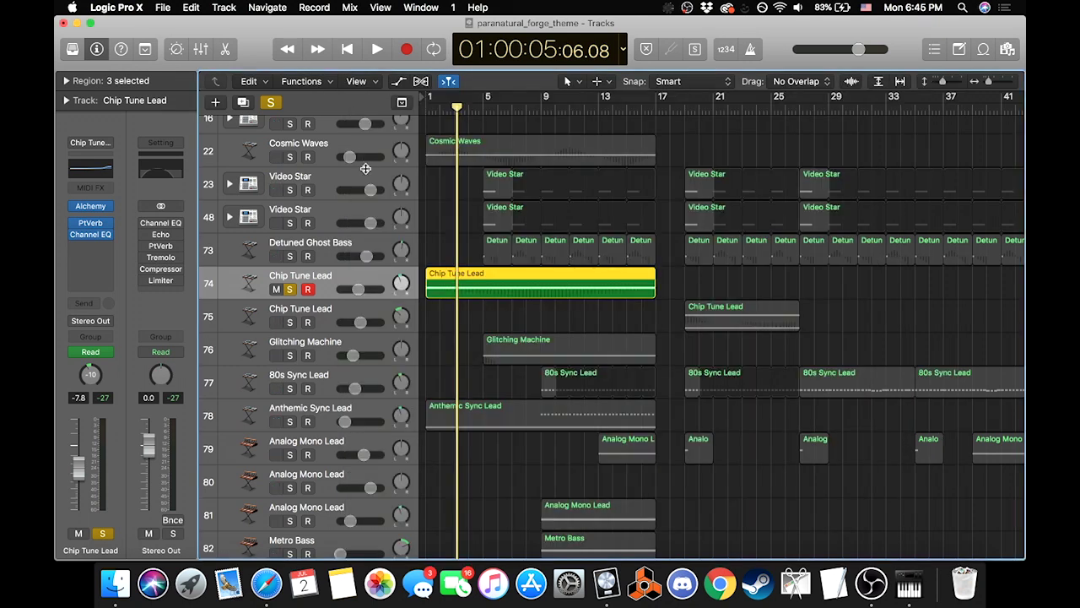
Step: Solo and select Glitching Machine track 76 in place of Chip Tune Lead, with the playhead at bar 5
left_click(289, 355)
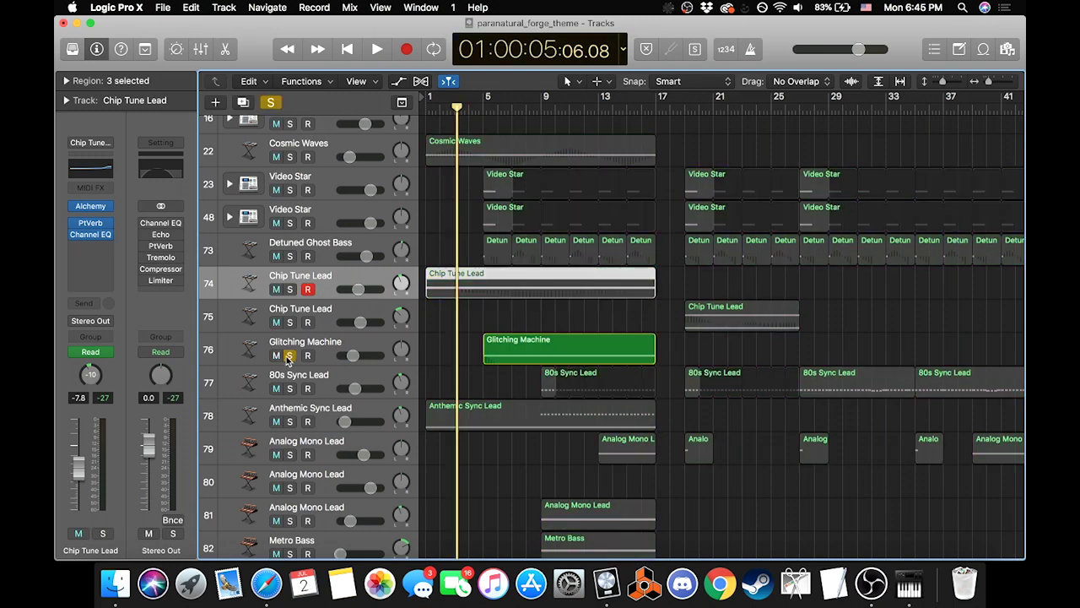
left_click(338, 341)
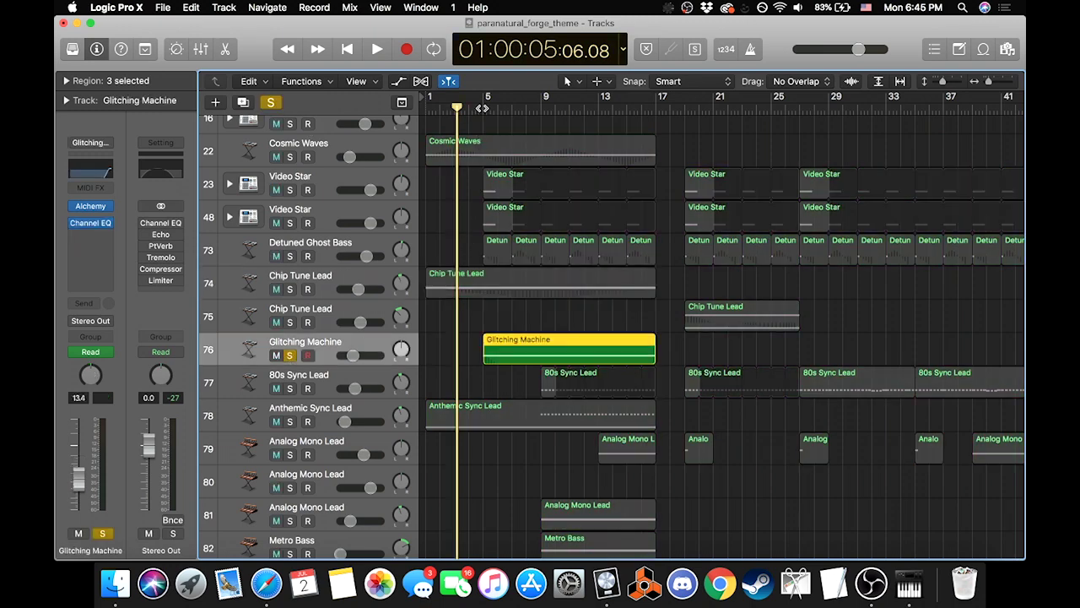
left_click(482, 108)
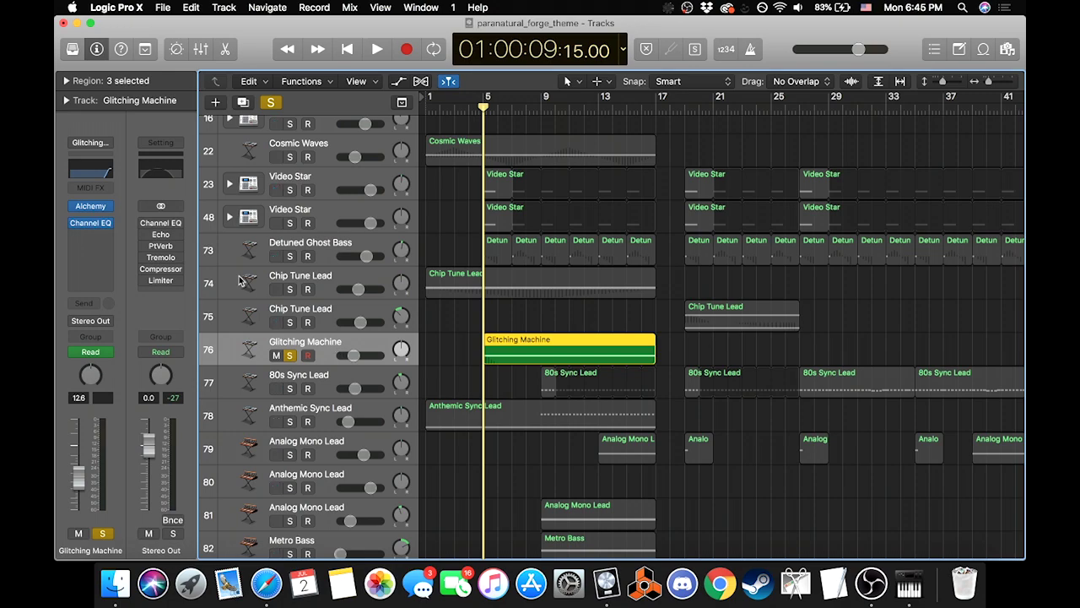
Step: Examine Glitching Machine's Alchemy preset while playing the soloed track from bar 5, and close the synth
mouse_move(90, 206)
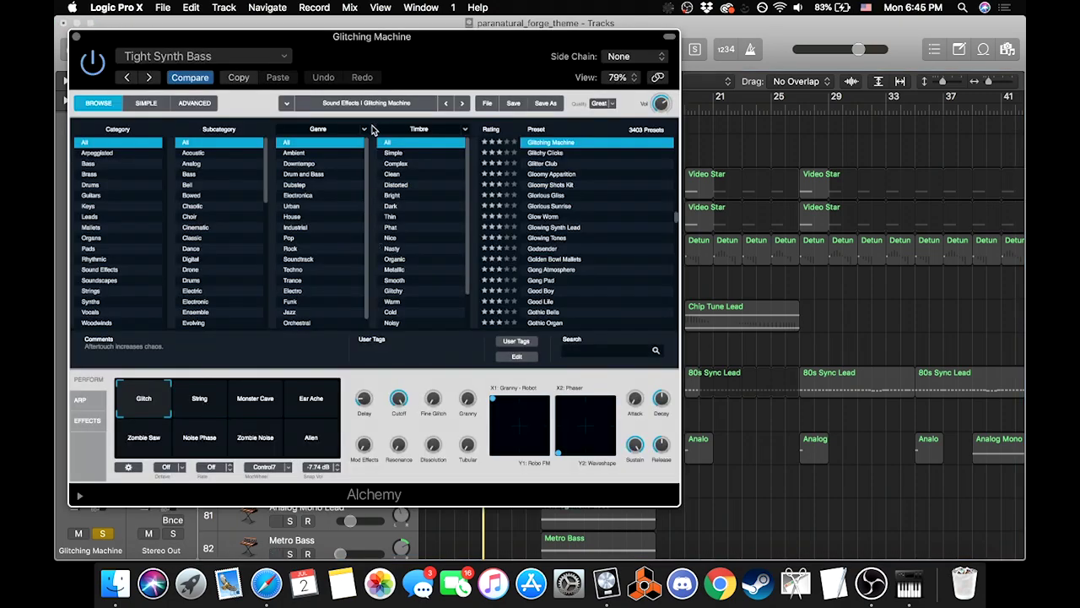
left_click_drag(379, 38, 814, 171)
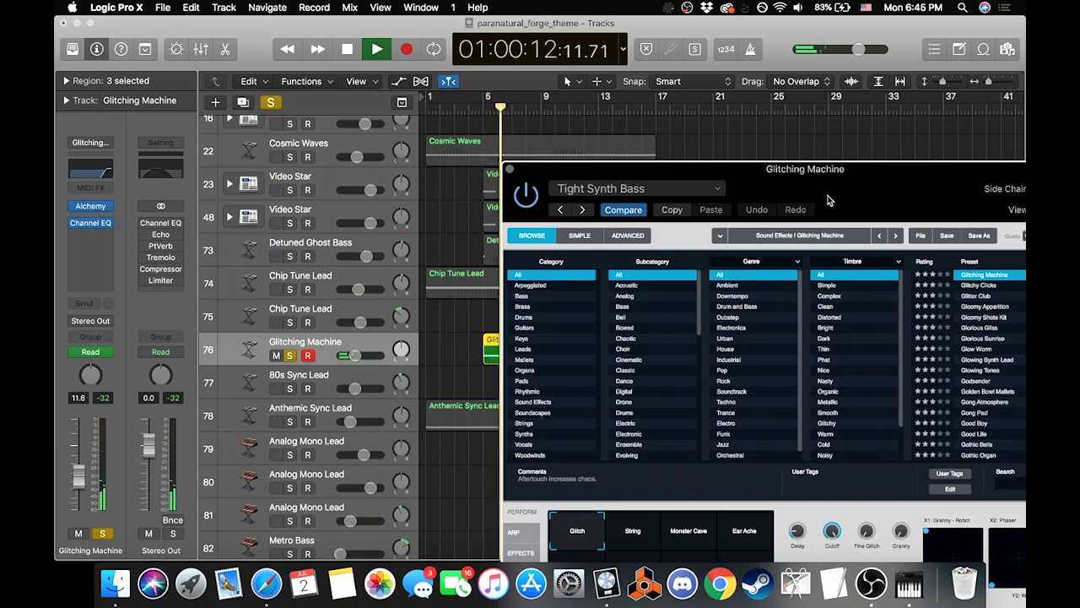
left_click_drag(852, 198, 781, 116)
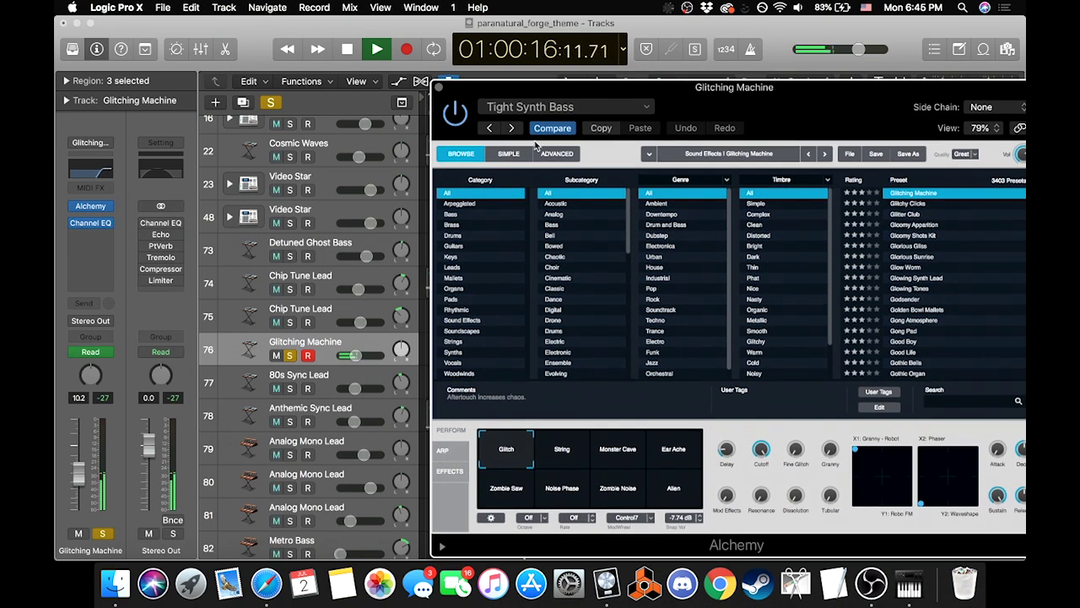
left_click(439, 88)
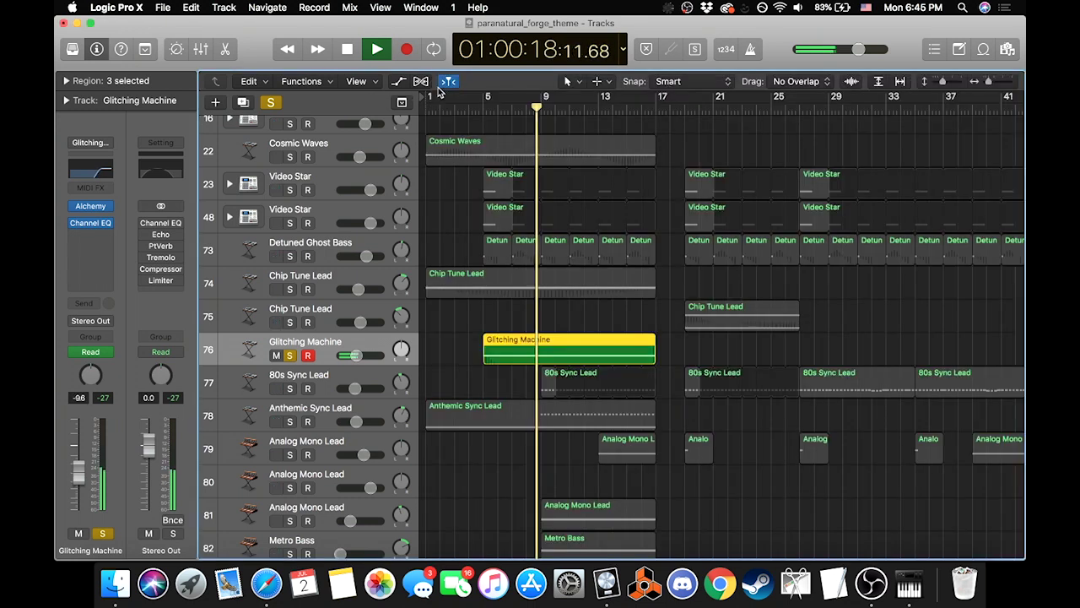
Step: Inspect Glitching Machine's Channel EQ curve during playback, close it, and stop at bar 17
left_click(95, 173)
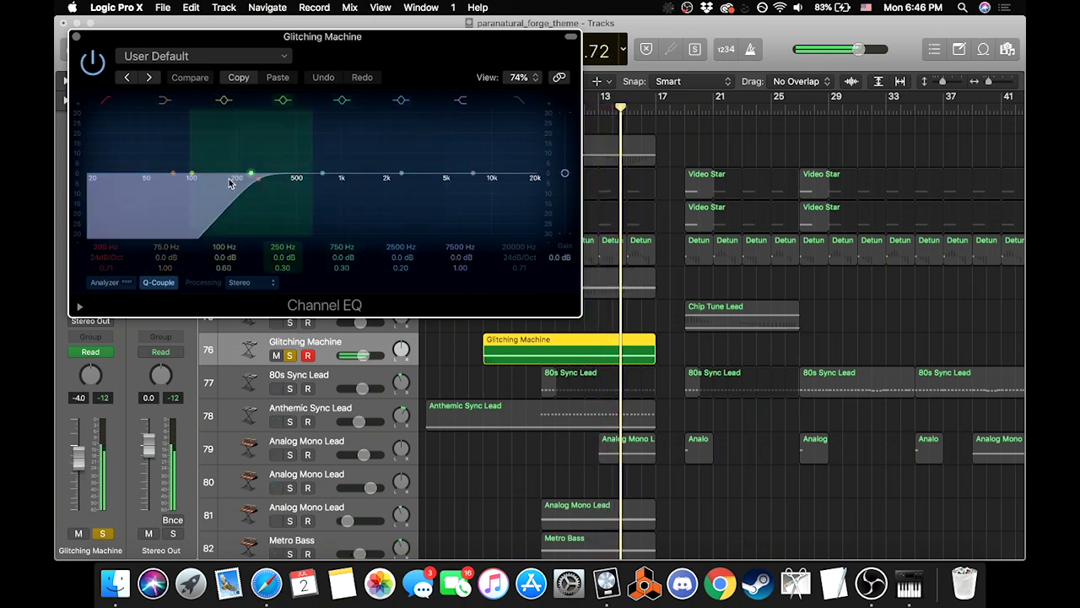
left_click(76, 37)
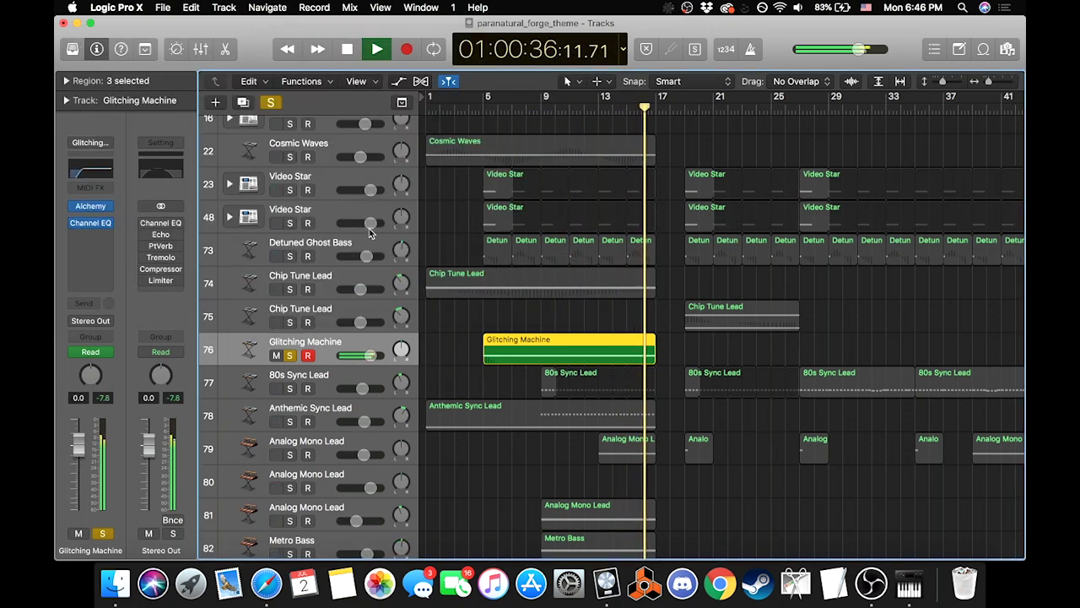
key("space")
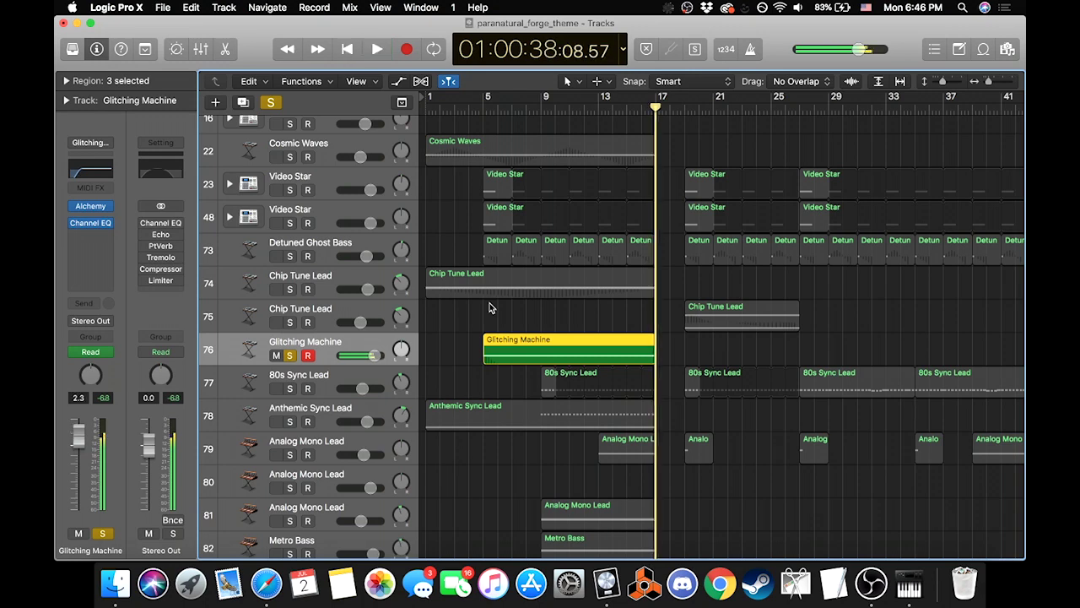
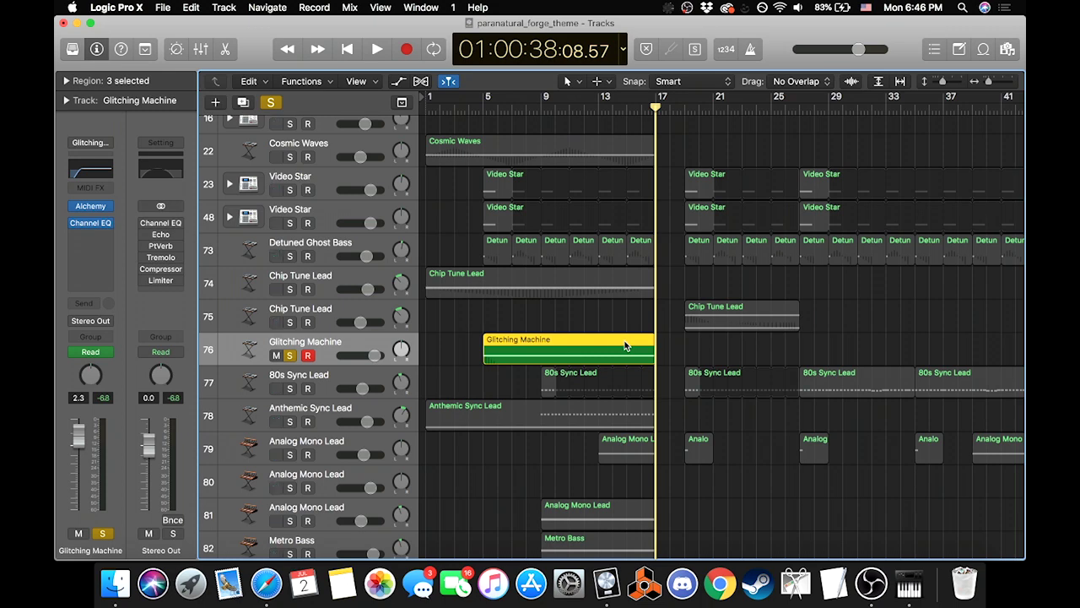
Step: Clear the Glitching Machine solo, then solo and select 80s Sync Lead track 77 with the playhead at bar 9
left_click(271, 102)
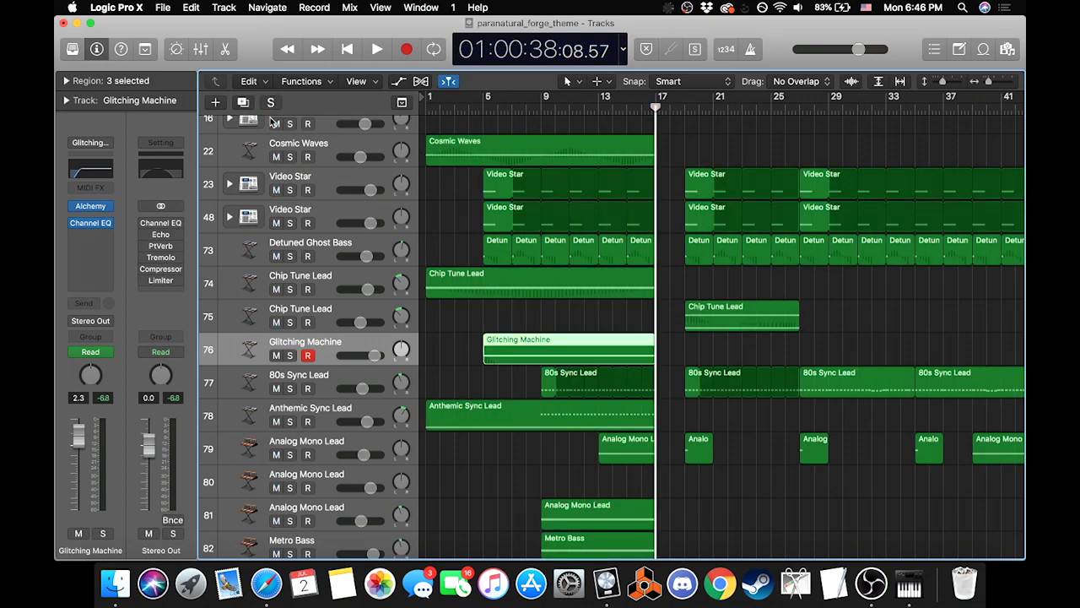
left_click(290, 389)
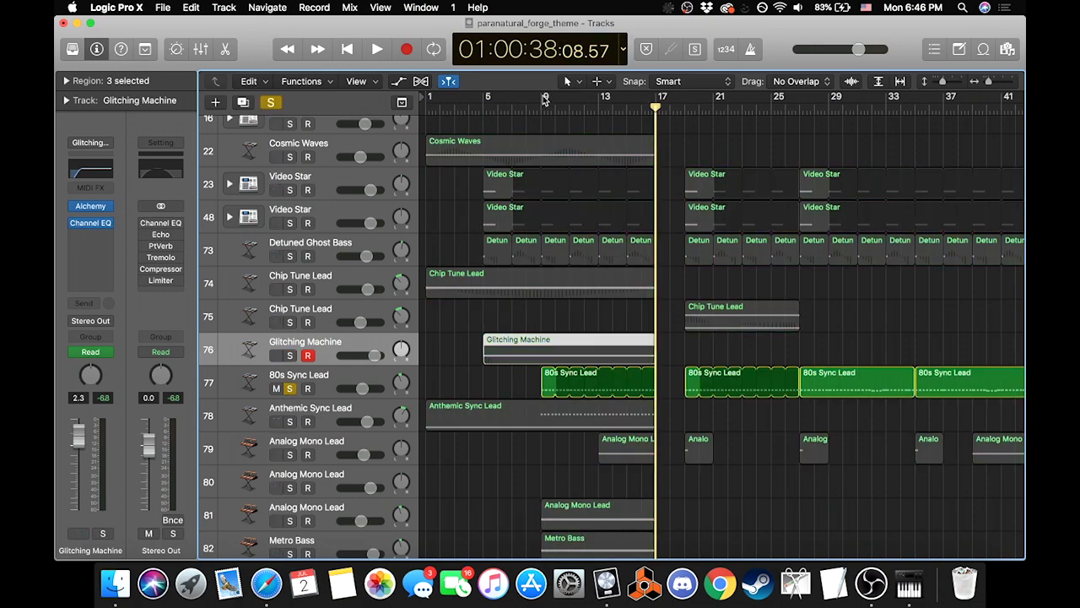
left_click(545, 98)
scroll(520, 263, "down", 10)
scroll(520, 263, "up", 6)
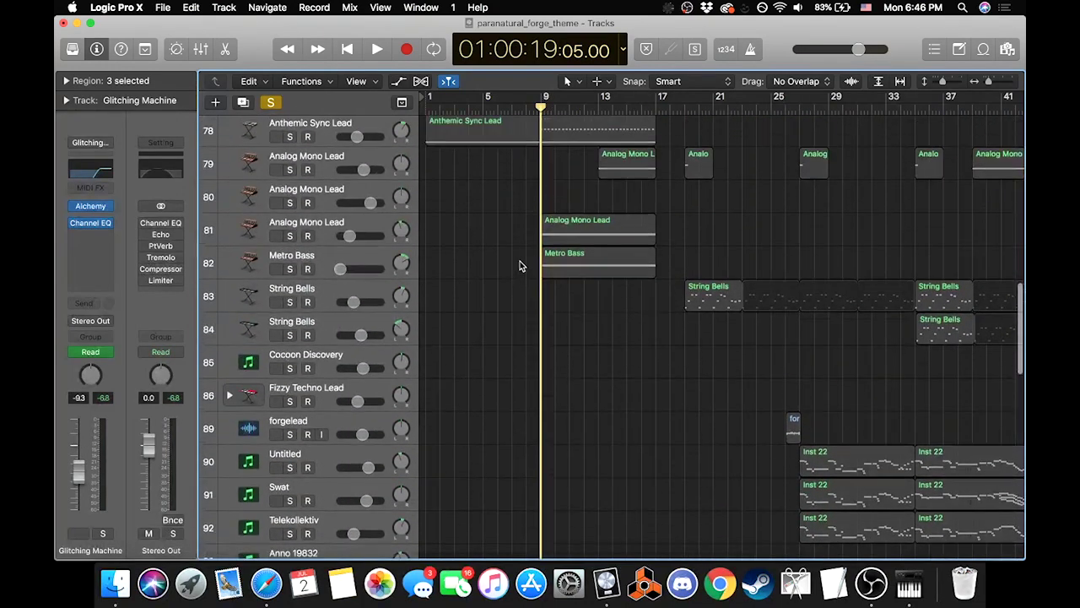
scroll(519, 264, "up", 10)
scroll(519, 265, "down", 6)
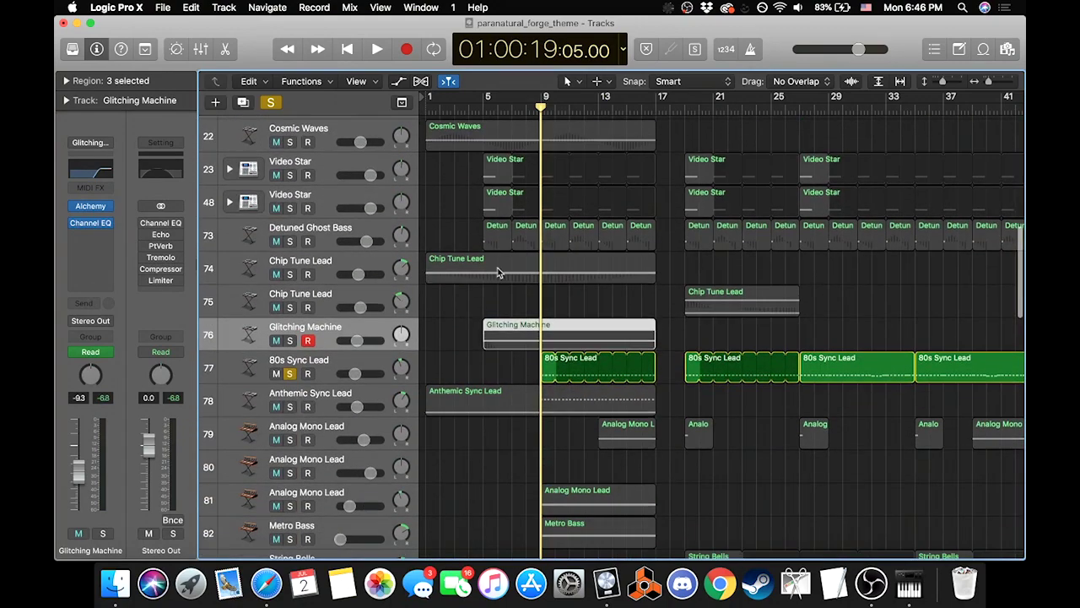
left_click(335, 360)
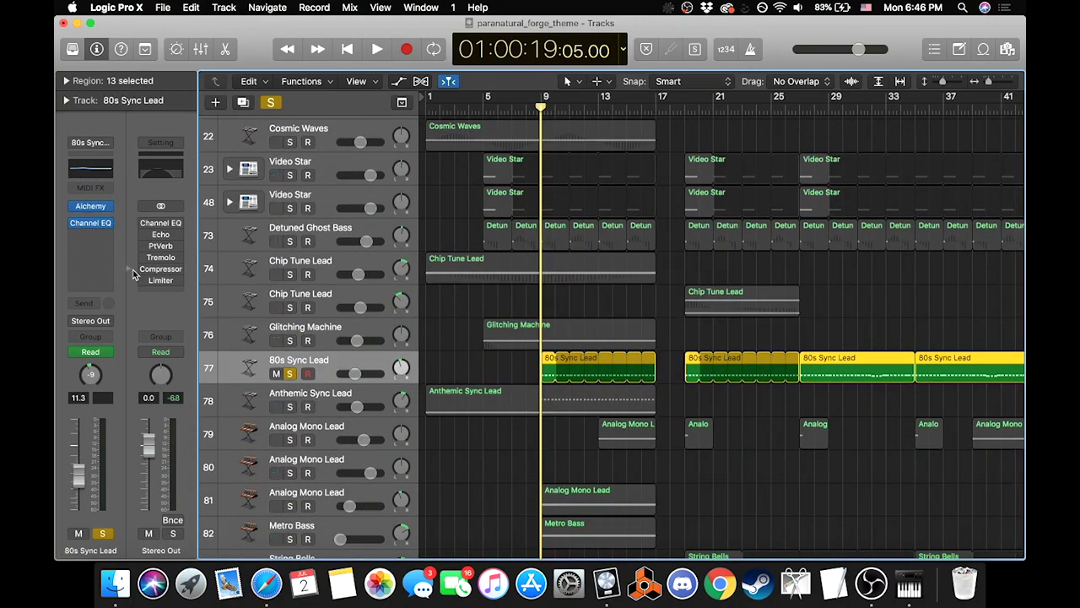
Step: Examine the 80s Sync Lead preset and performance controls in Alchemy, and close the synth
left_click(89, 204)
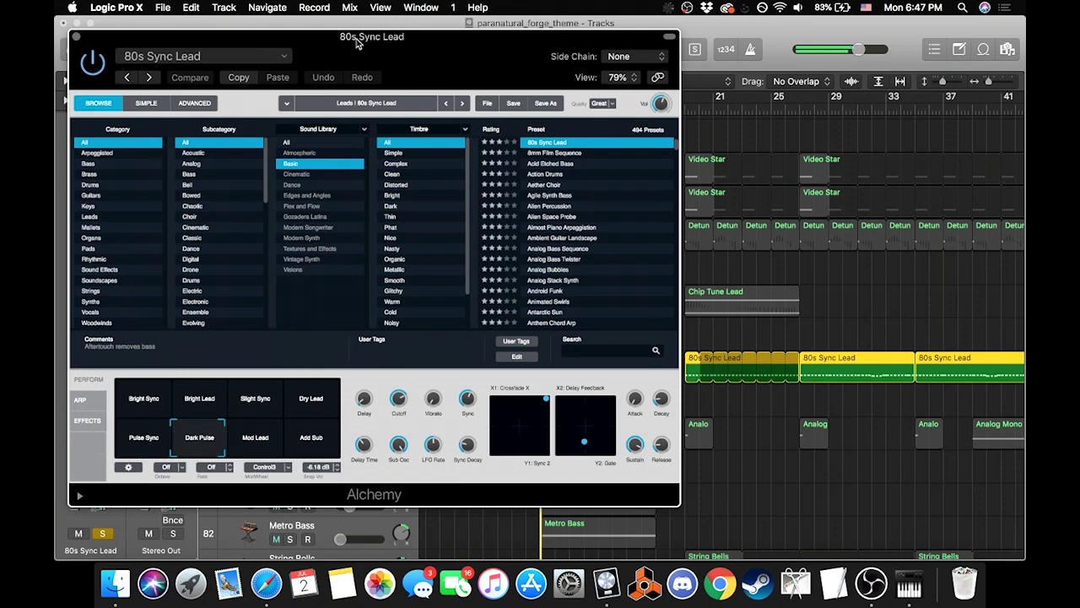
left_click_drag(333, 50, 540, 82)
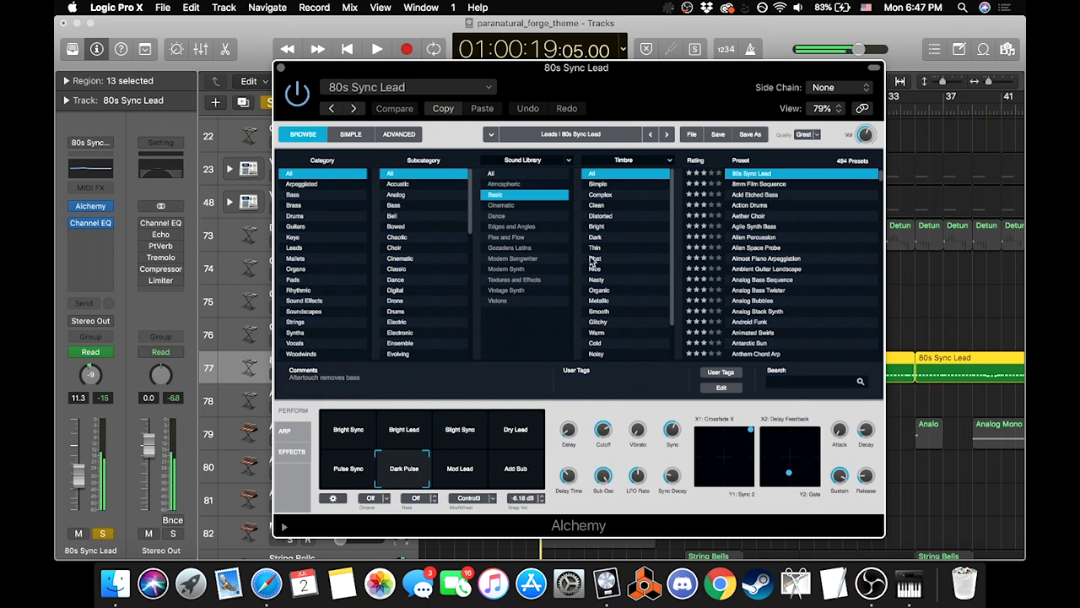
left_click(281, 68)
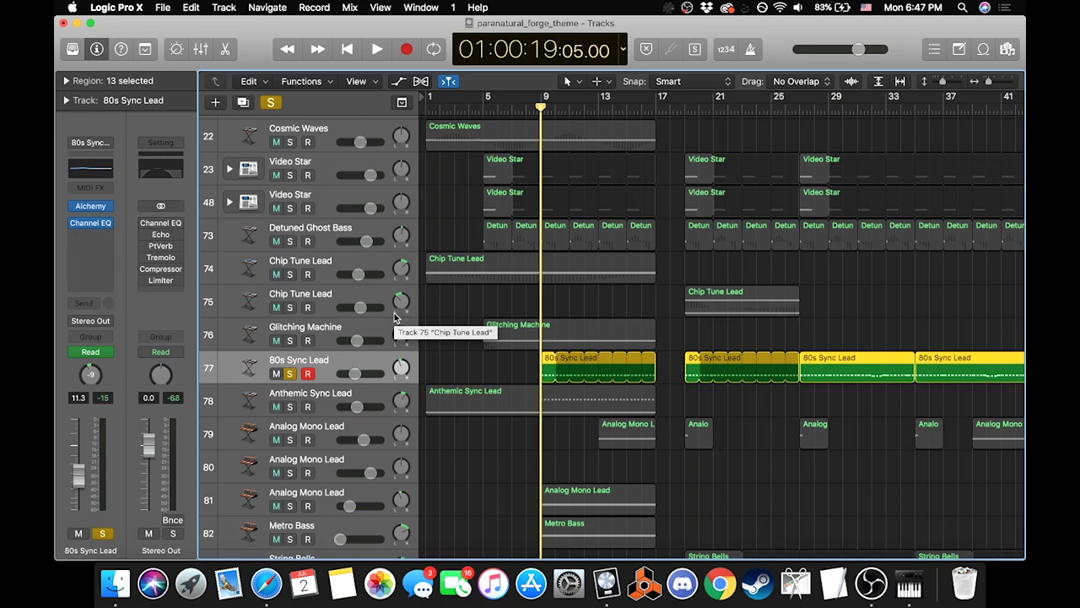
Step: Play the soloed 80s Sync Lead from bar 9 while looking over its regions across the song, and stop at bar 17
key("space")
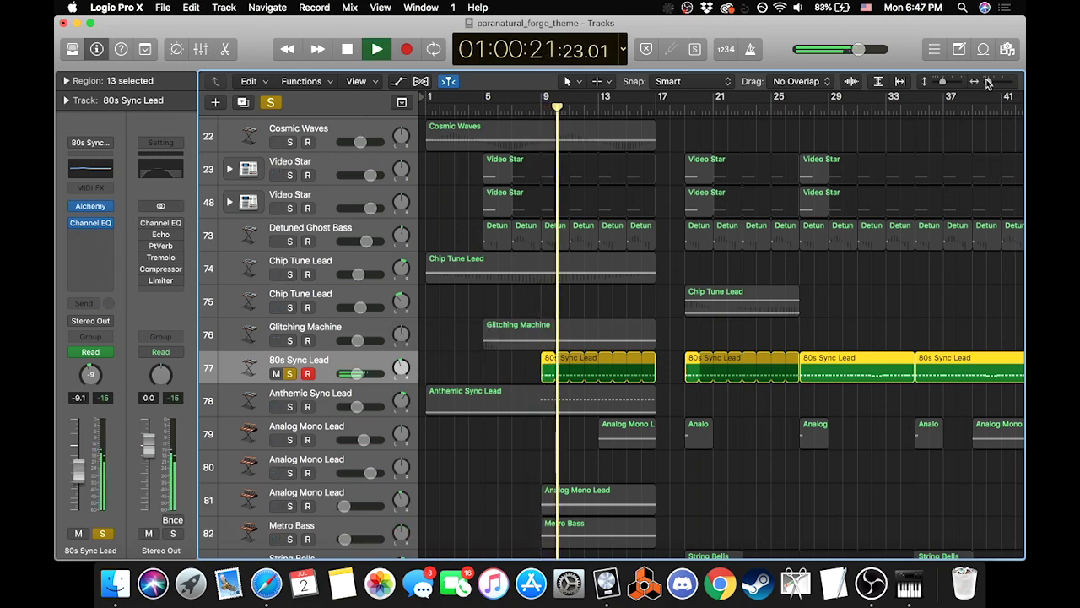
mouse_move(988, 81)
left_mouse_down()
mouse_move(1004, 85)
mouse_move(983, 91)
left_mouse_up()
scroll(667, 359, "right", 15)
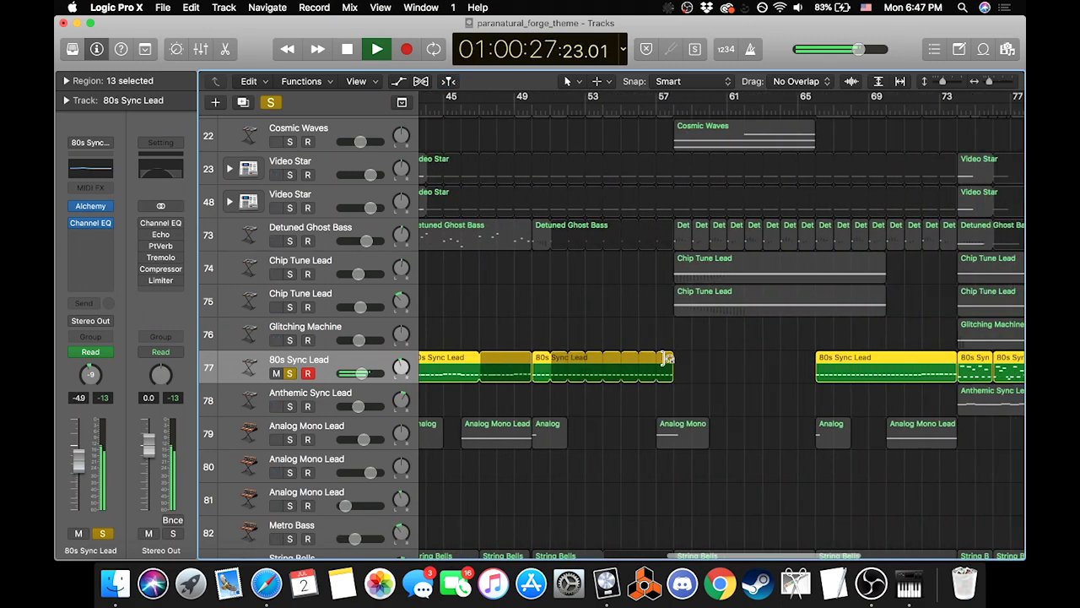
scroll(666, 358, "left", 18)
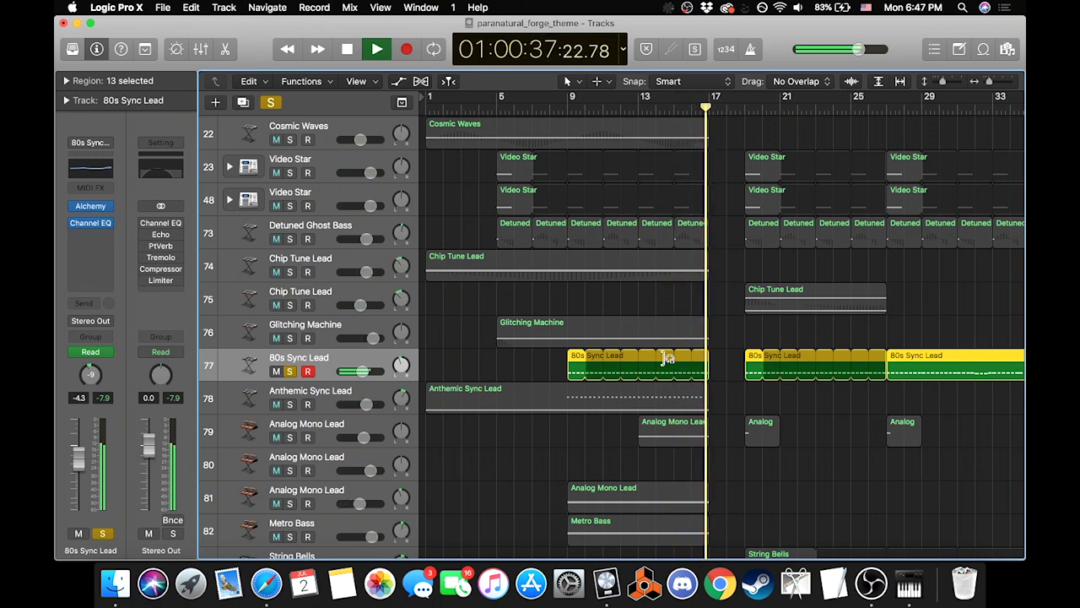
key("space")
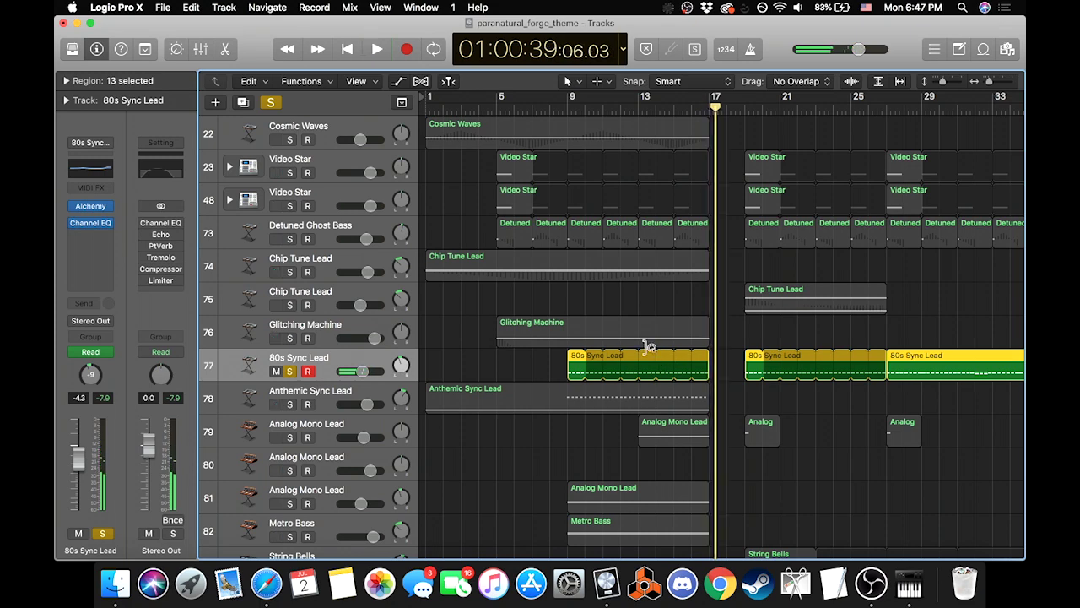
Step: Clear the 80s Sync Lead solo, then solo and select Anthemic Sync Lead track 78 with the playhead at bar 1
left_click(566, 108)
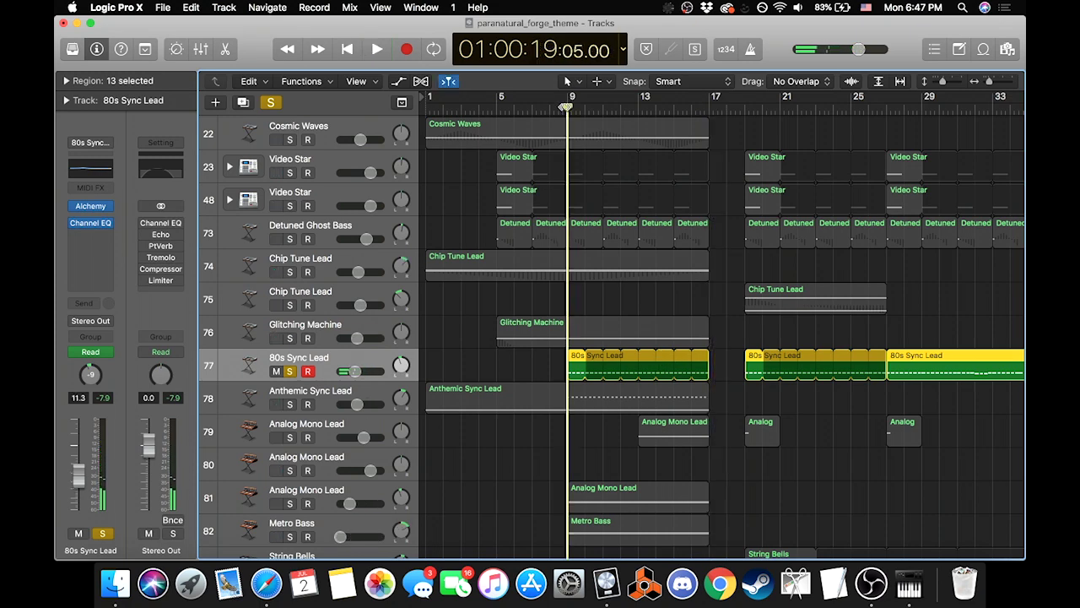
left_click(271, 102)
left_click(290, 404)
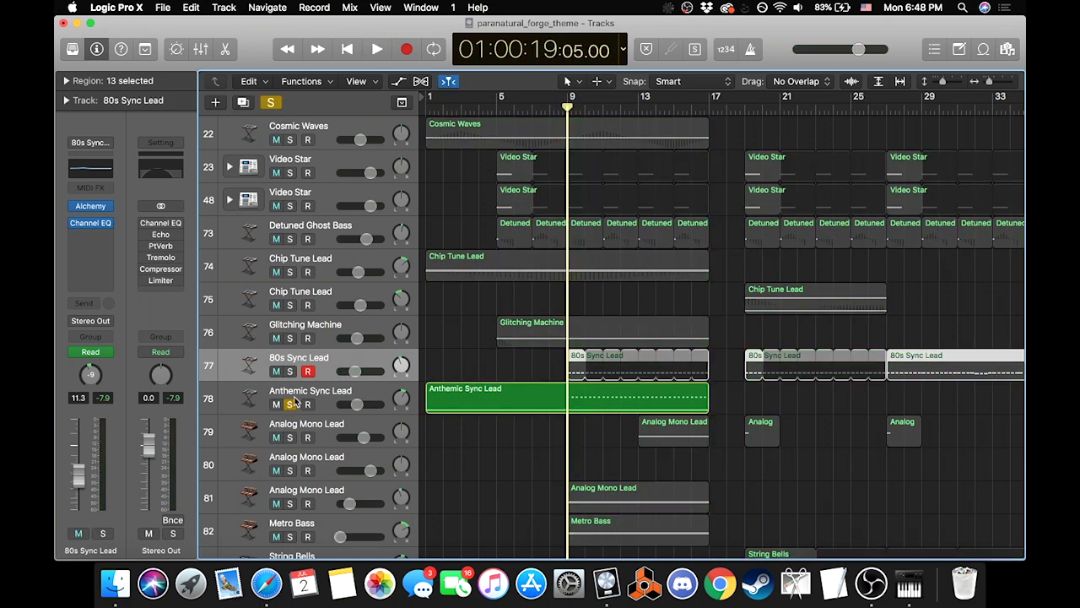
left_click(426, 110)
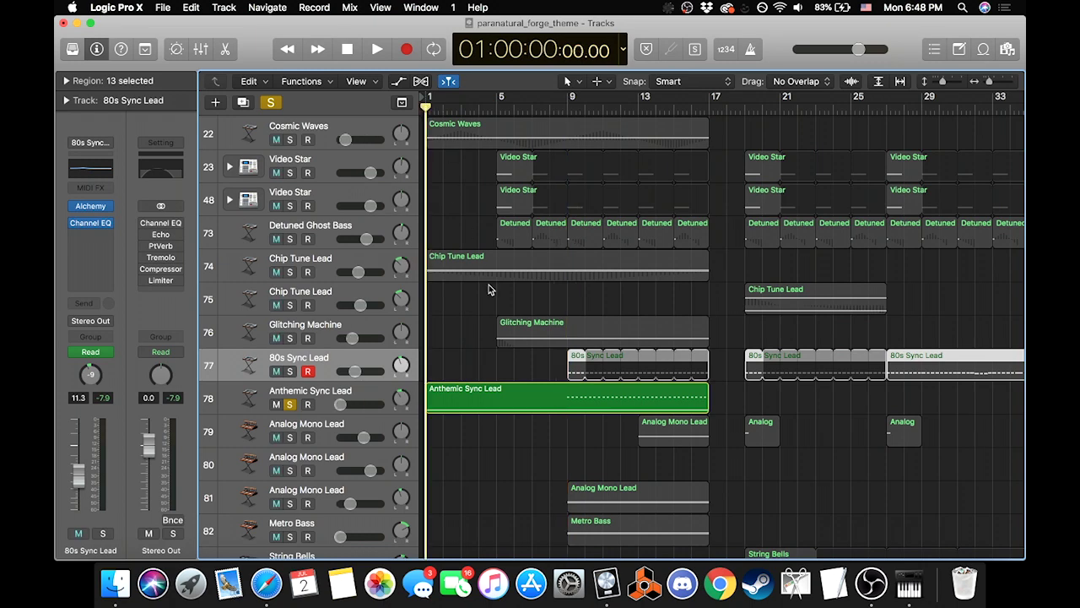
left_click(367, 398)
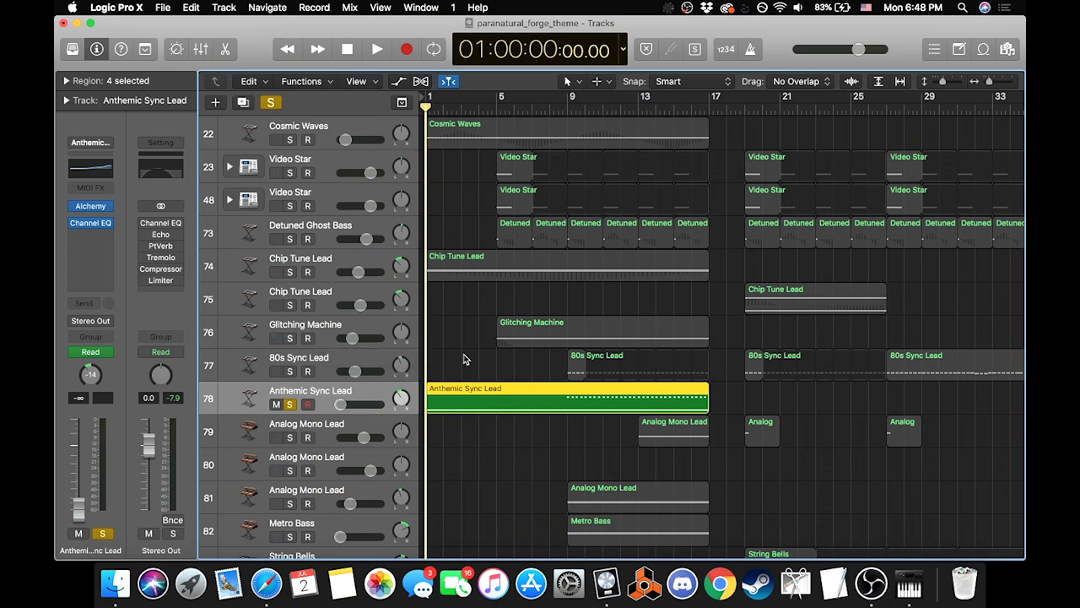
Step: Play the soloed Anthemic Sync Lead from bar 1, examine its notes in the Piano Roll, and stop after bar 11
key("space")
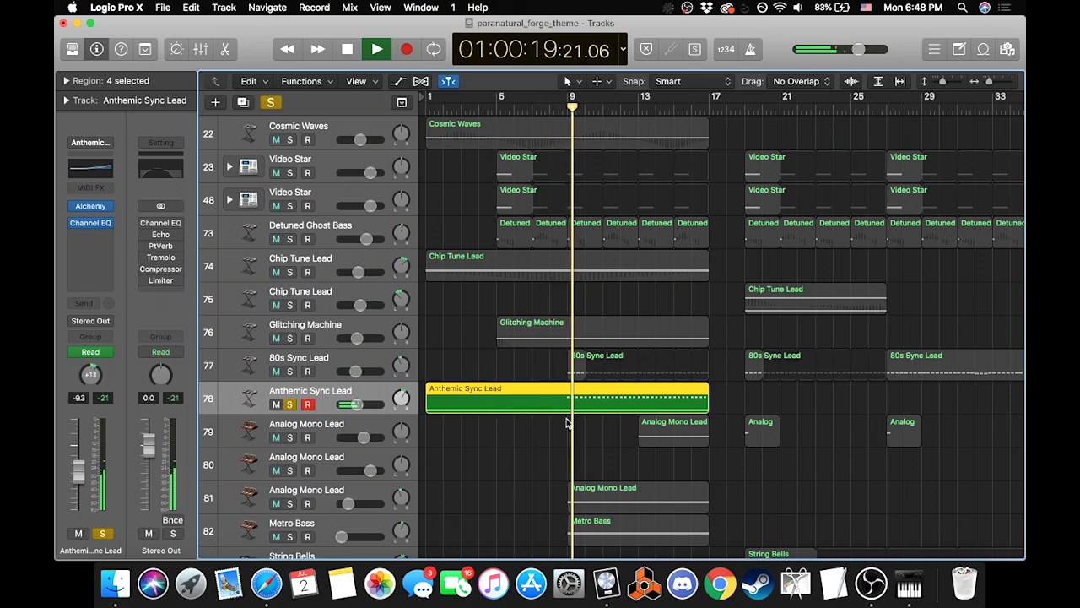
double_click(534, 390)
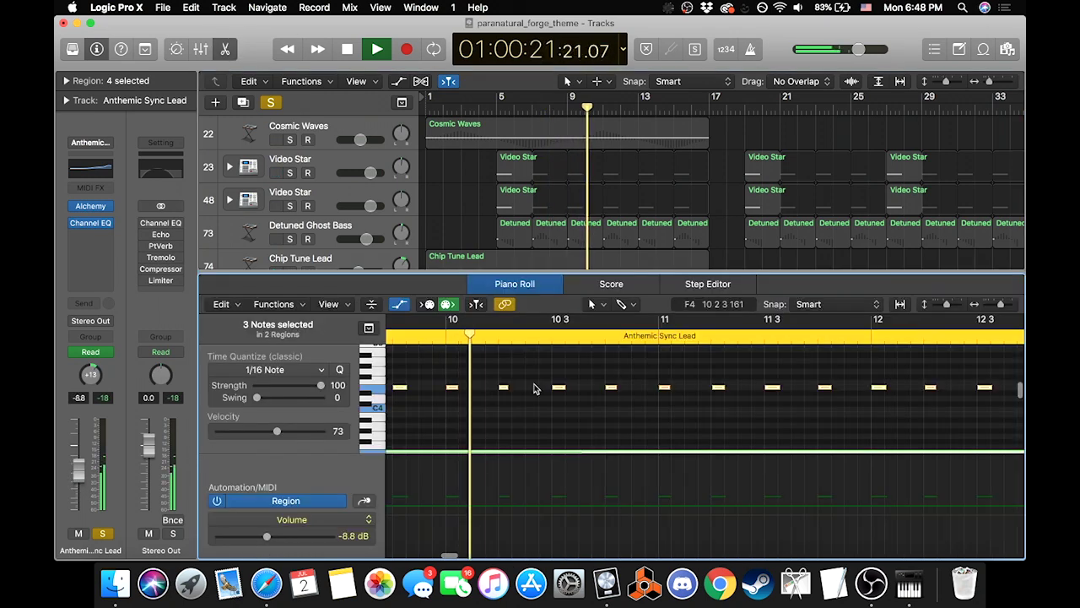
left_click(542, 410)
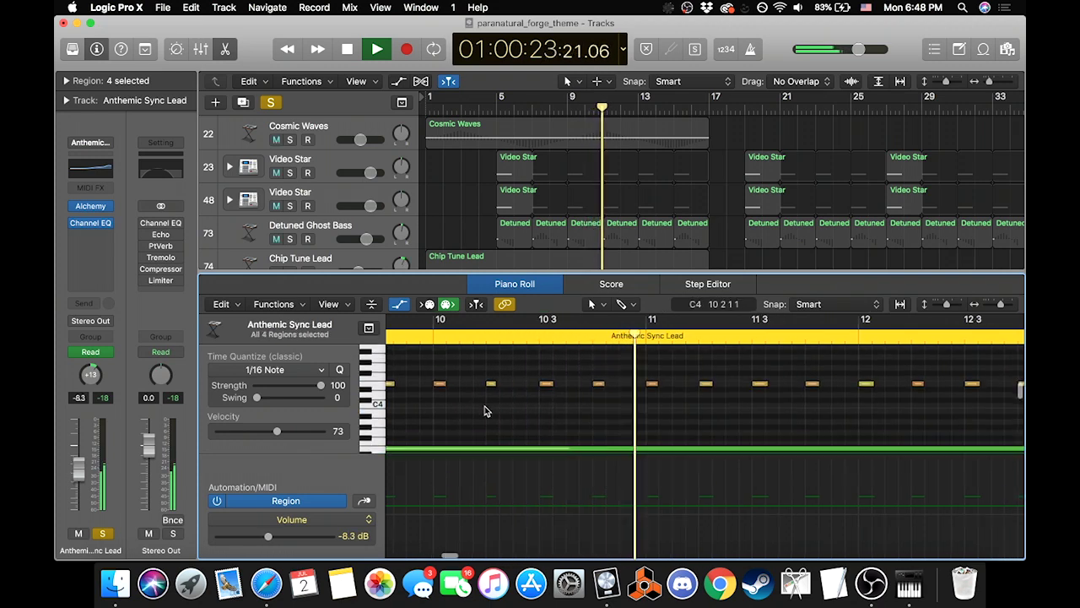
key("space")
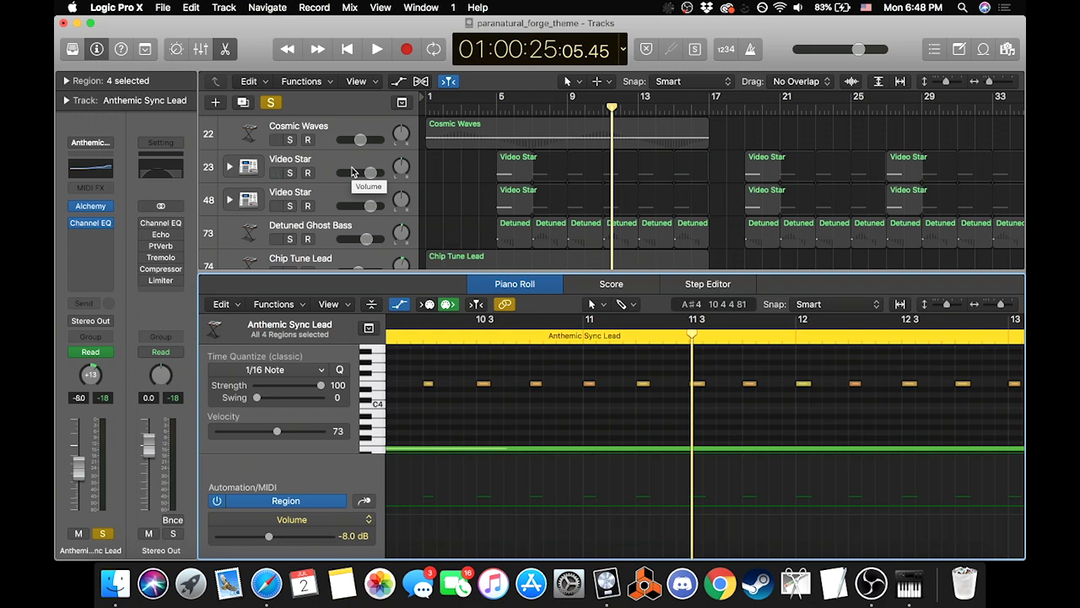
scroll(352, 171, "down", 15)
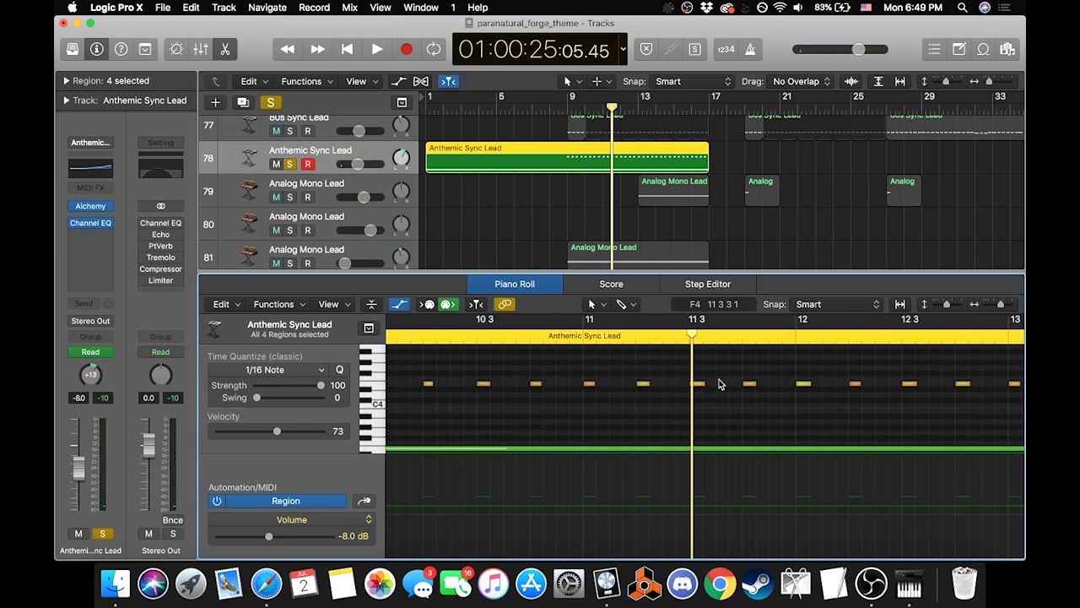
left_click(751, 385)
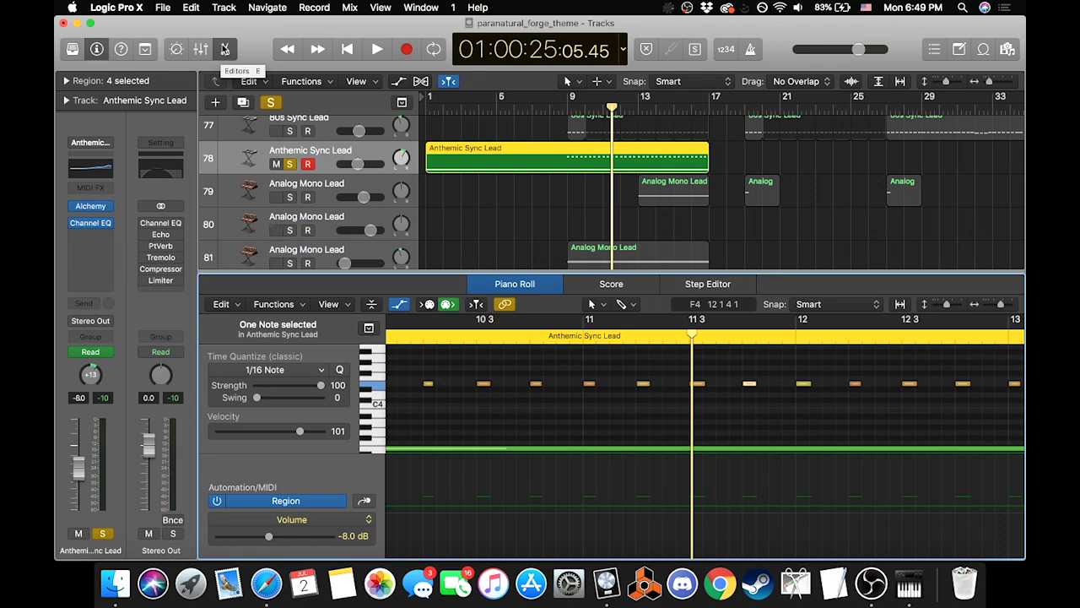
Step: Switch the solo from Anthemic Sync Lead to Analog Mono Lead track 79, select it, and play it from bar 13 to bar 17
left_click(291, 165)
left_click(289, 196)
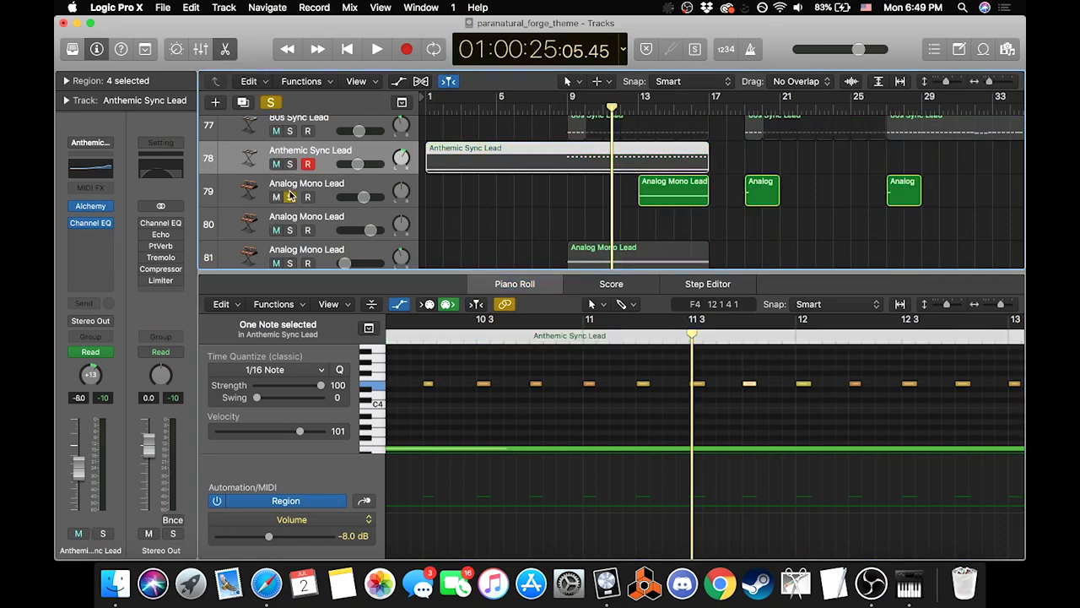
left_click(318, 187)
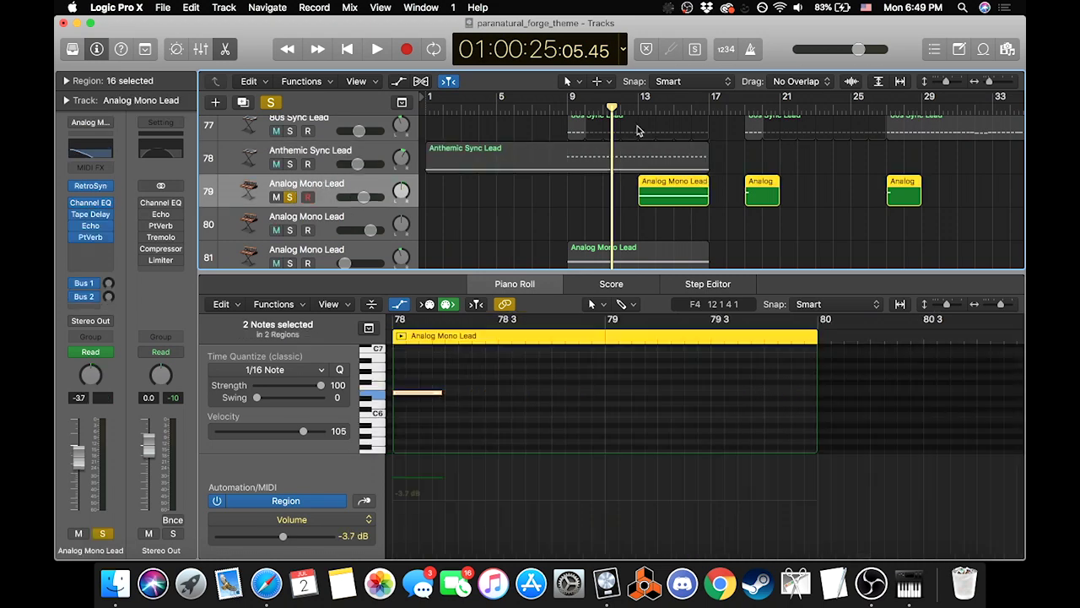
left_click(639, 100)
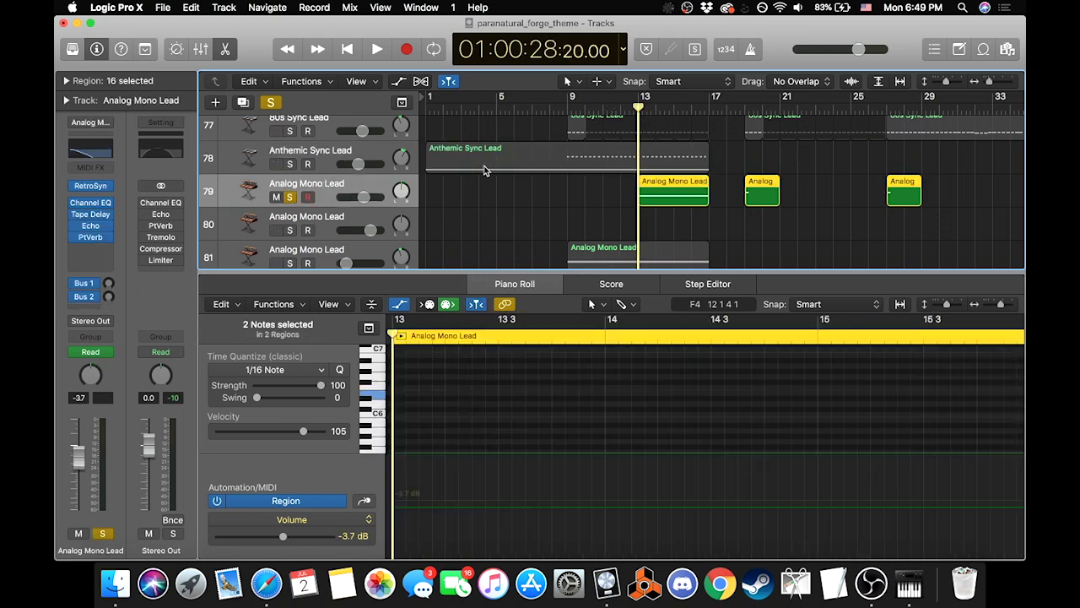
key("space")
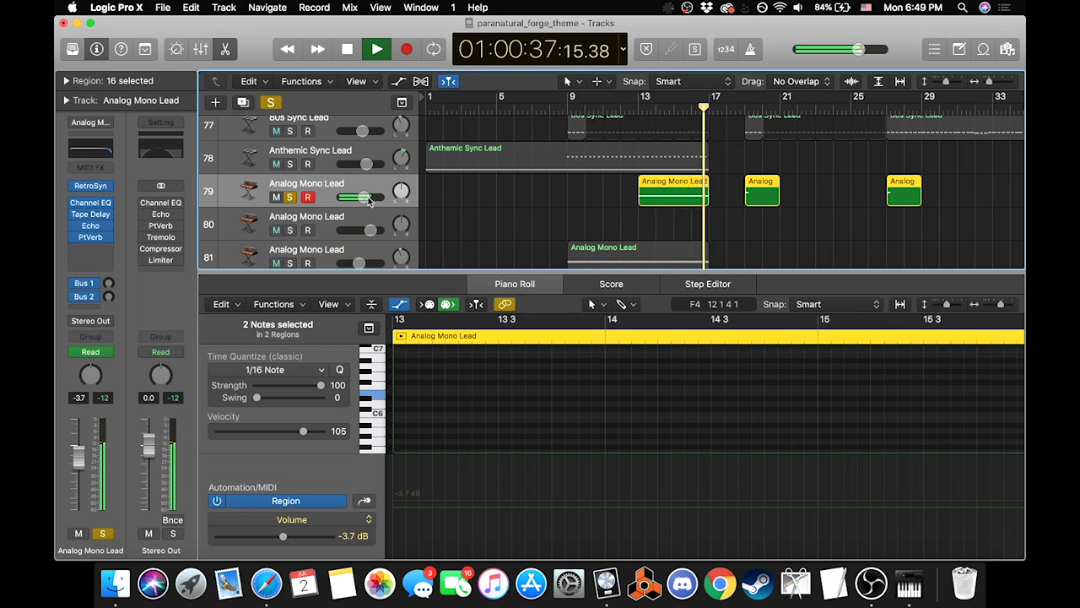
key("space")
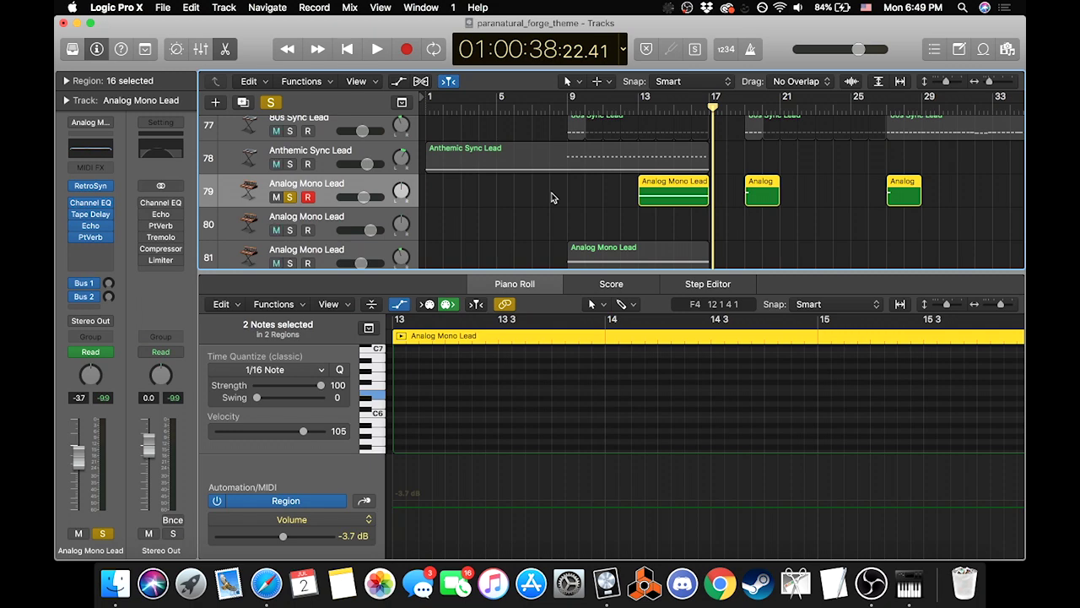
Step: Return the playhead to bar 13, examine track 79's Channel EQ curve, and close the EQ and the Piano Roll
mouse_move(90, 240)
scroll(279, 168, "up", 20)
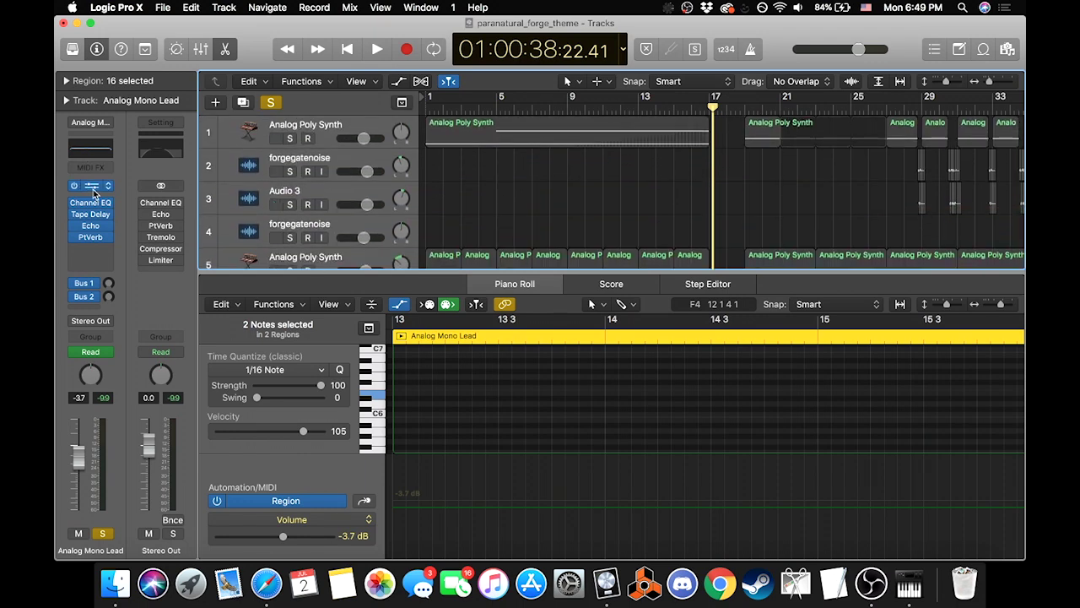
scroll(346, 226, "down", 20)
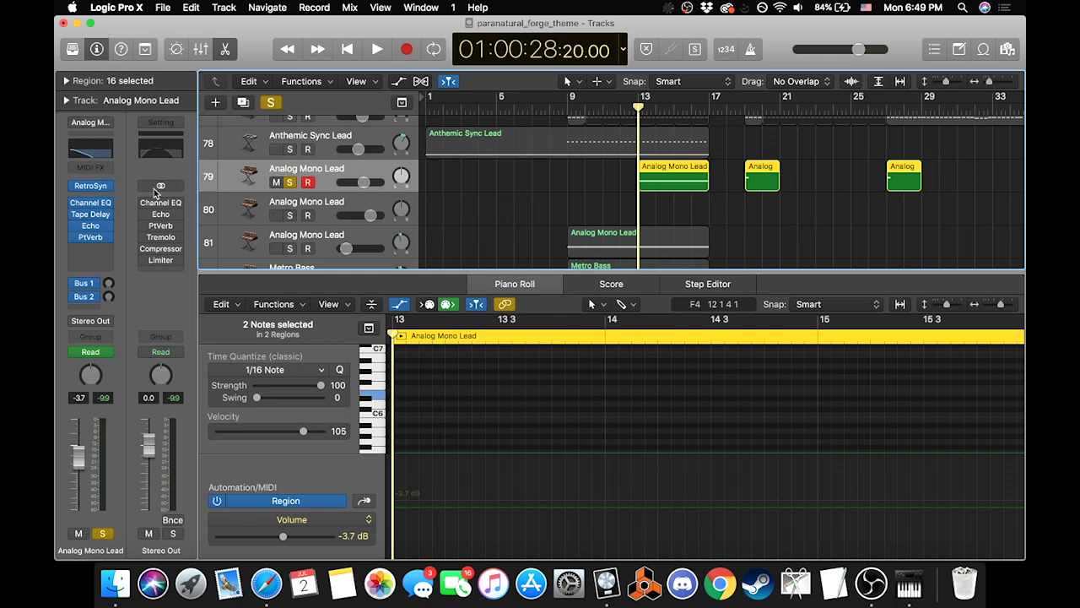
mouse_move(91, 204)
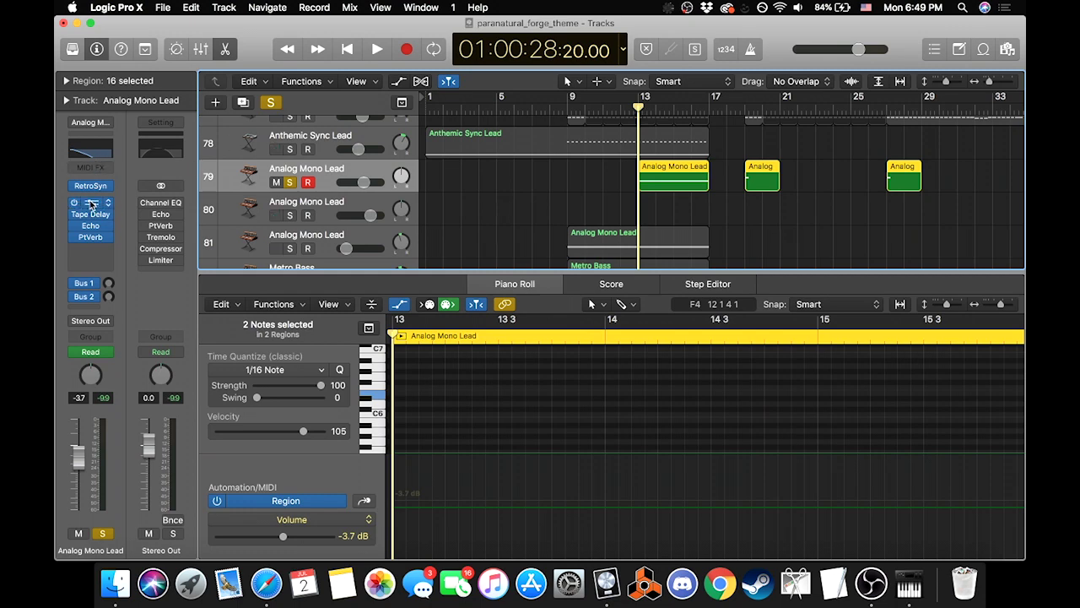
left_click(92, 153)
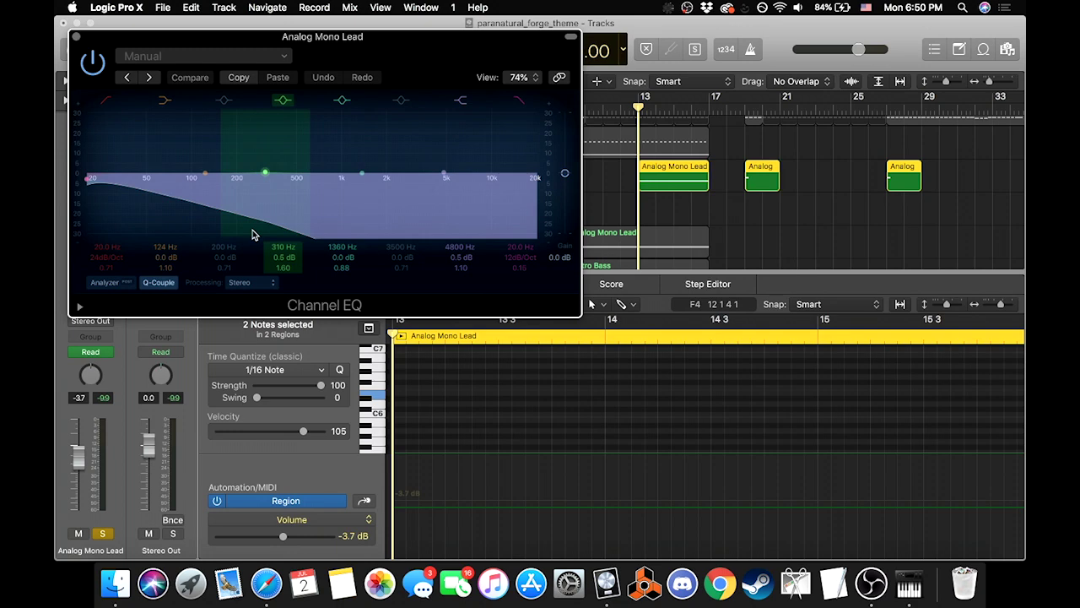
left_click(75, 38)
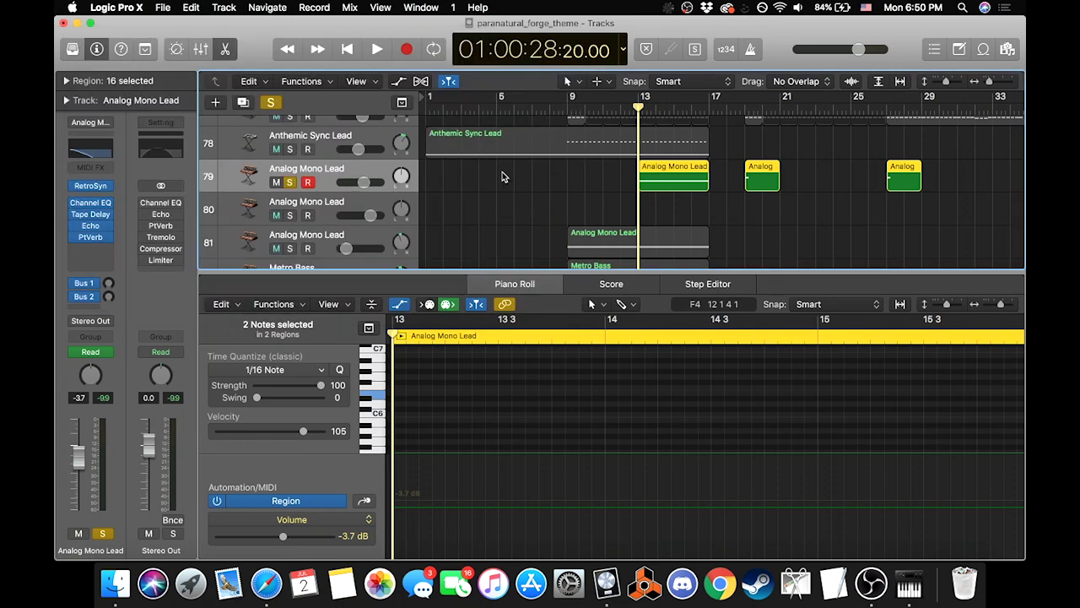
left_click(226, 49)
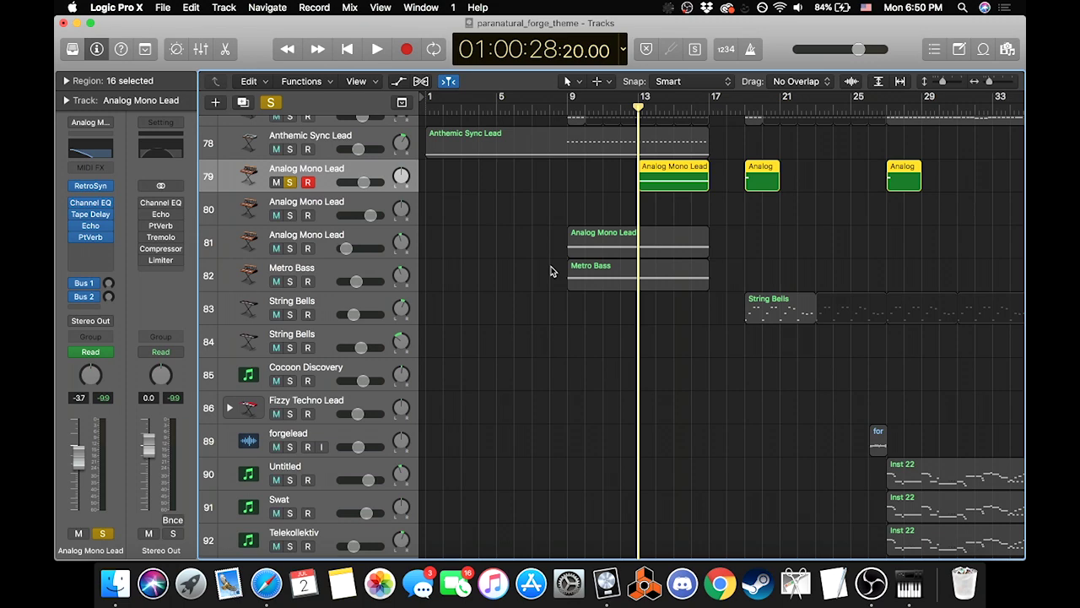
Step: Clear the solo on track 79 and solo Analog Mono Lead track 81 with the playhead at bar 9
scroll(605, 300, "up", 3)
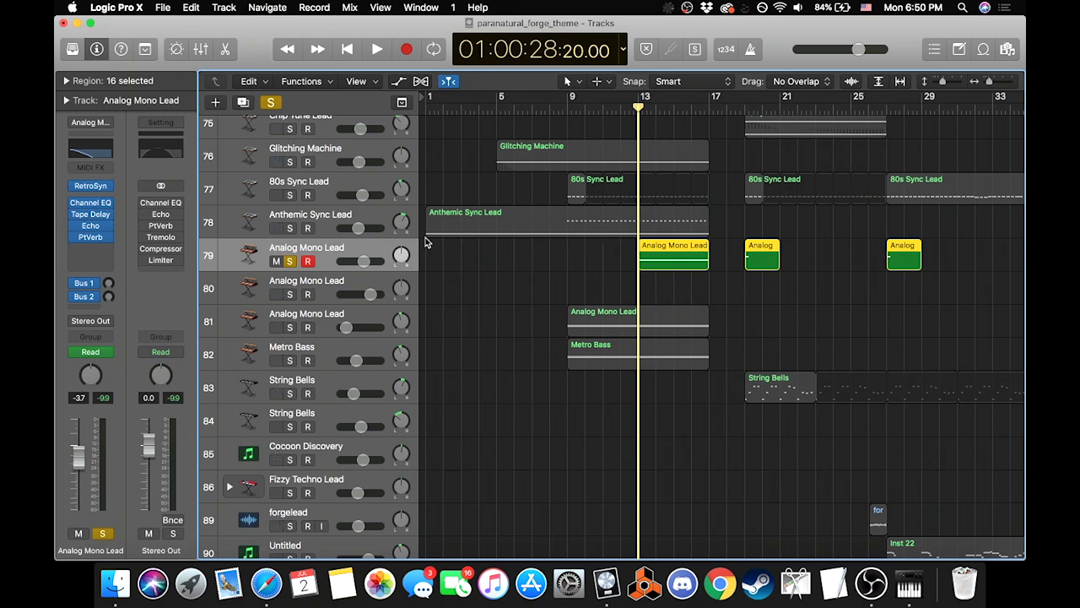
left_click(287, 263)
left_click(289, 329)
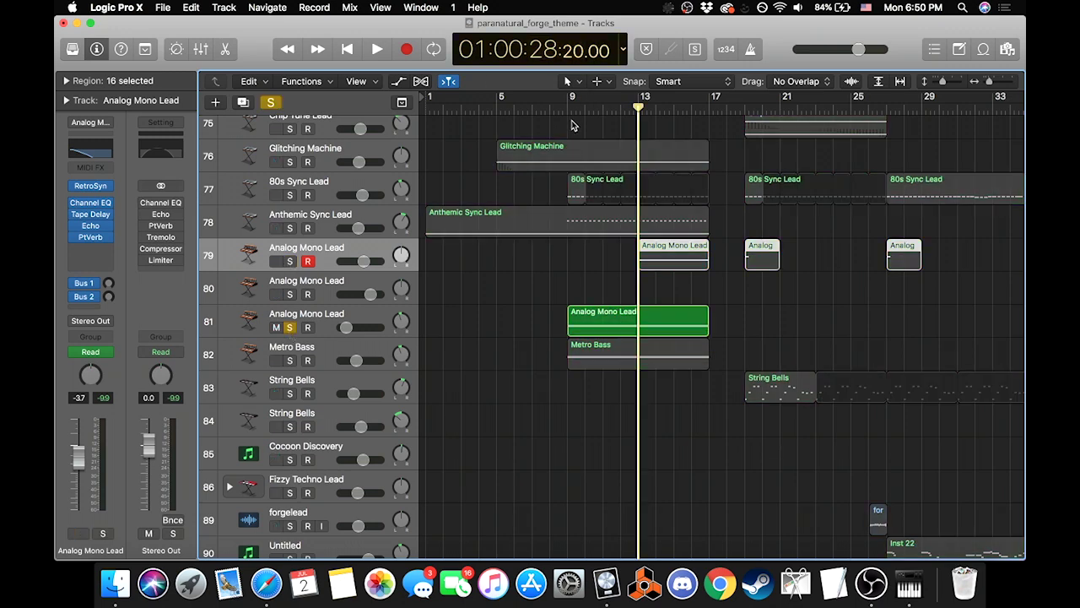
left_click(570, 110)
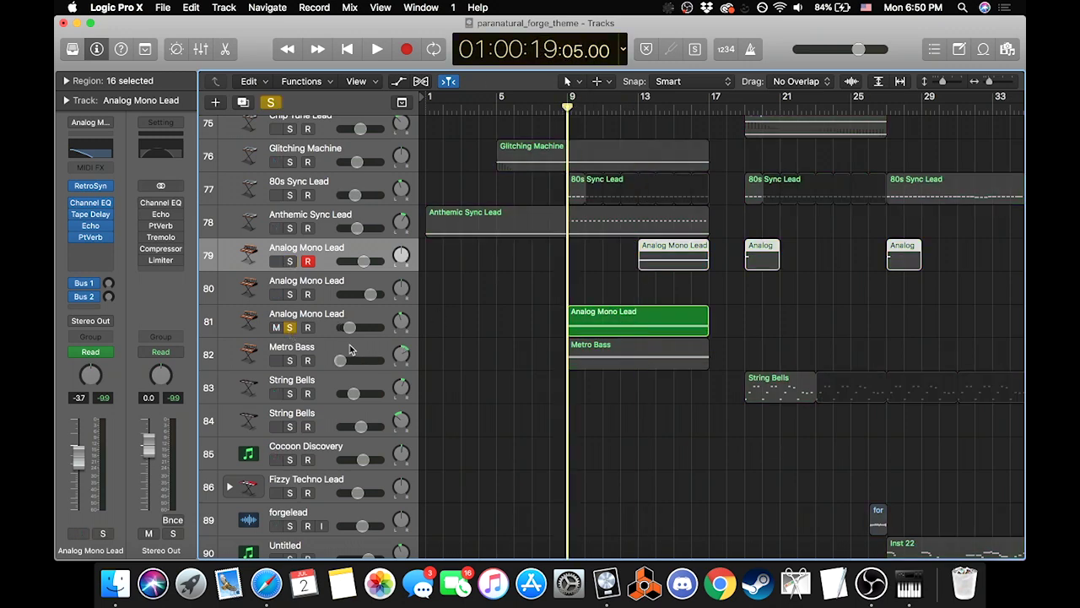
Step: Play and select the soloed track 81, inspect its Retro Synth settings during playback, and close the synth
key("space")
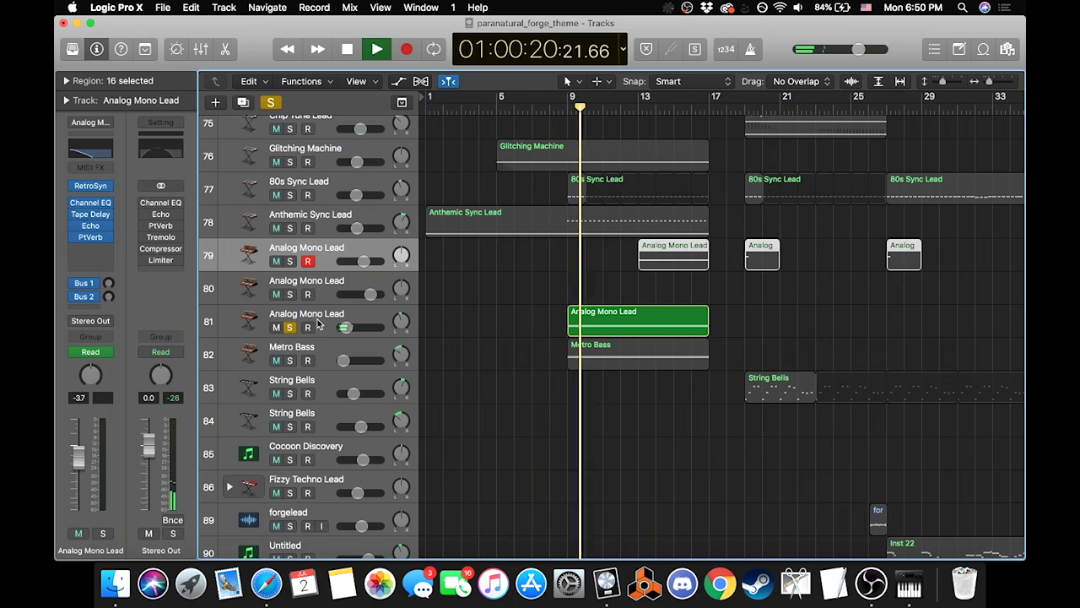
left_click(318, 325)
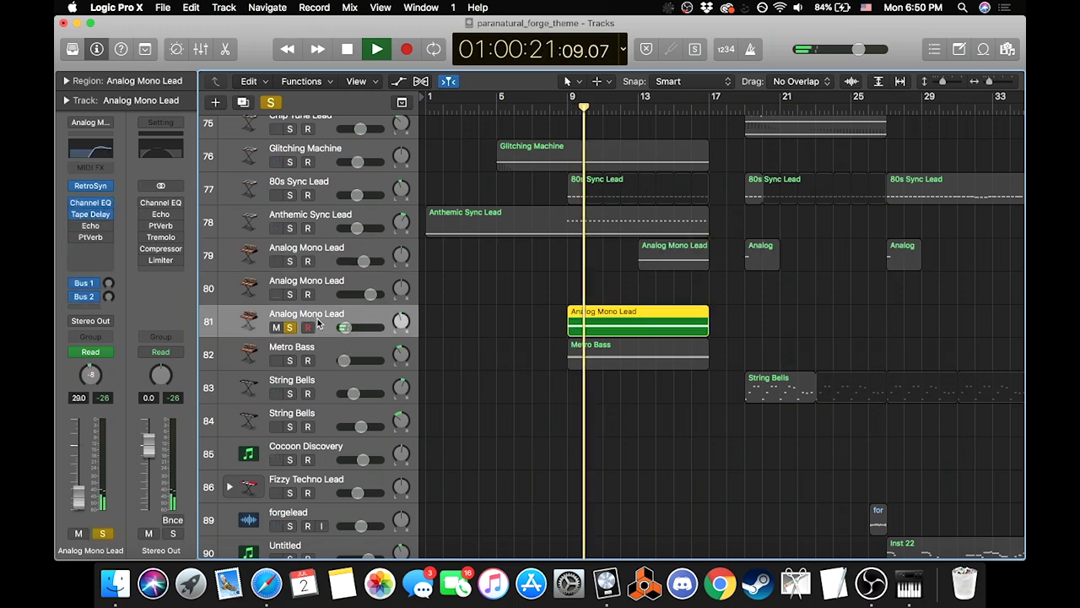
left_click(92, 187)
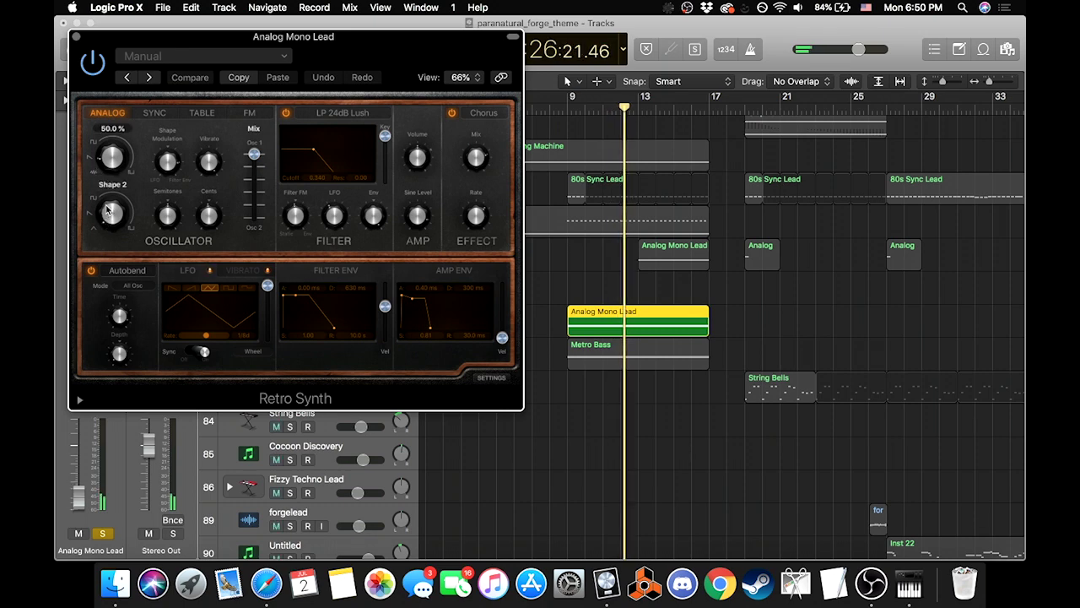
left_click(75, 38)
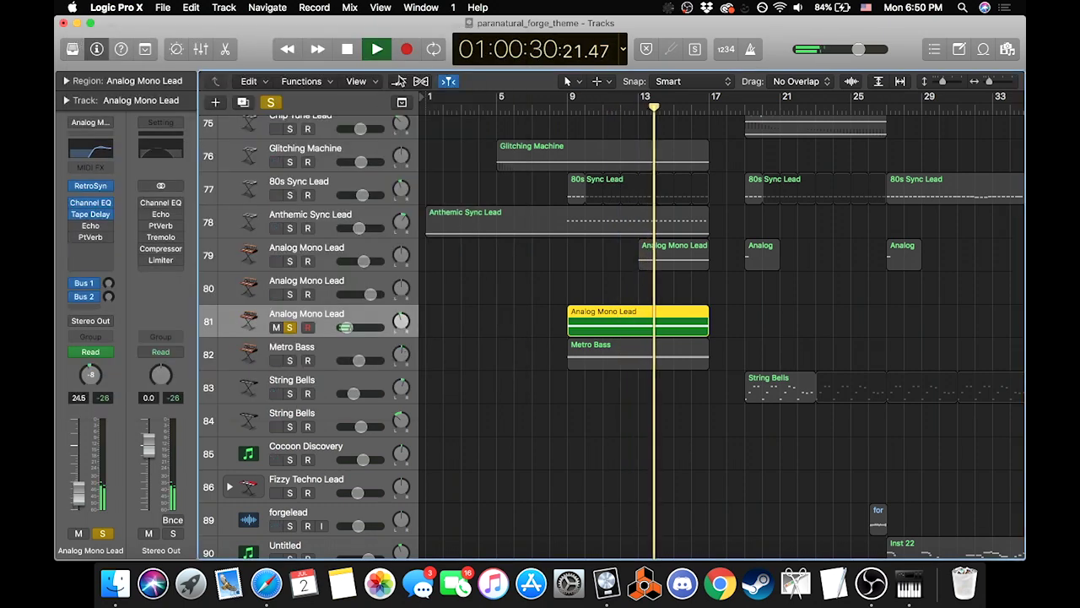
Step: Show track automation, review track 81's High Cut Frequency and Volume curves during playback, and stop past bar 17
key("a")
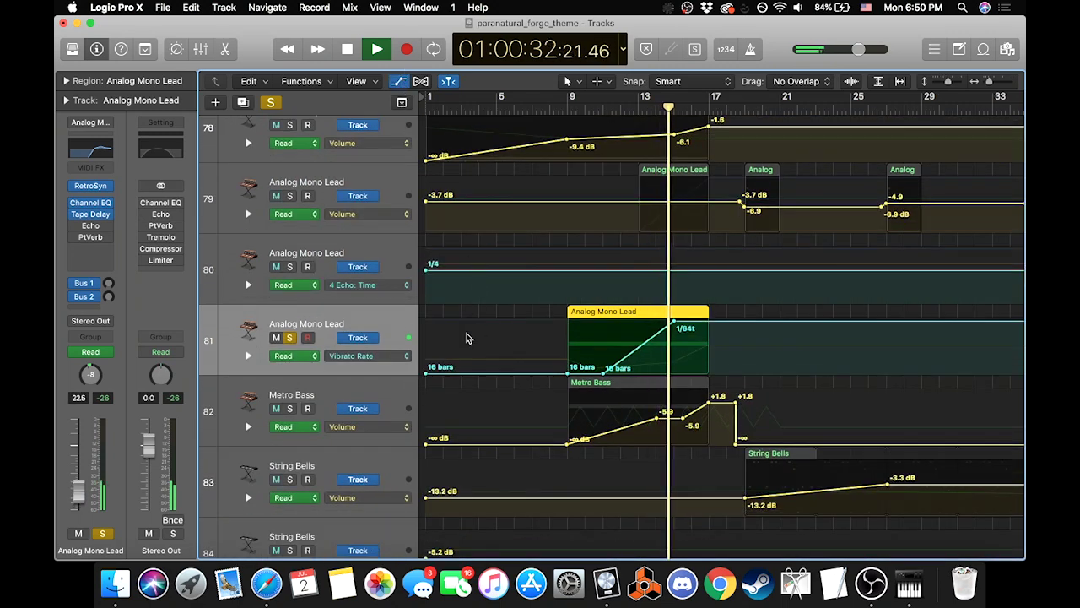
left_click(371, 371)
left_click(370, 365)
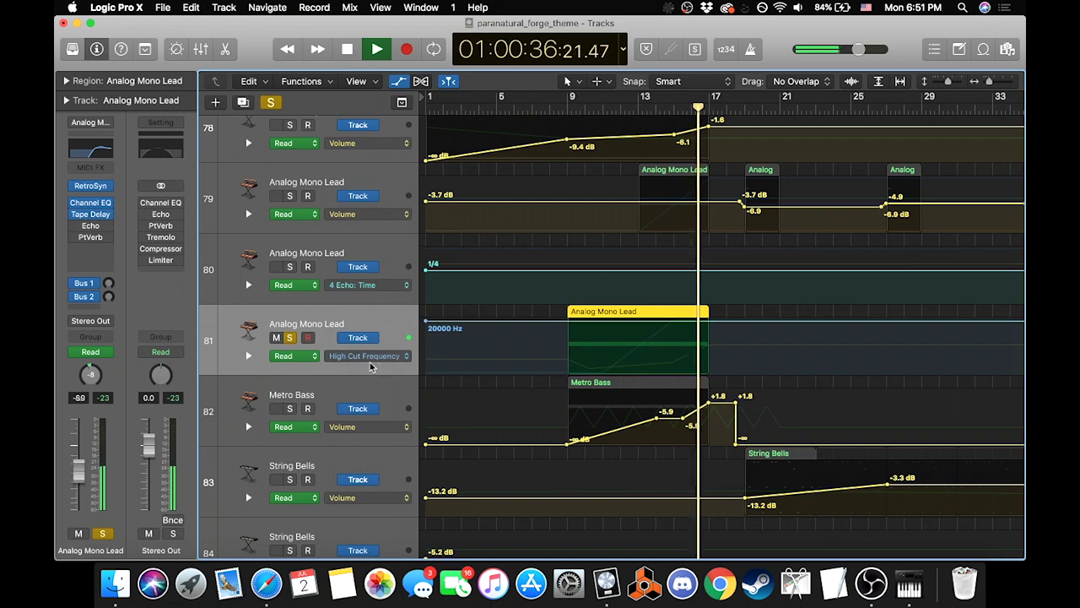
left_click(369, 359)
left_click(373, 330)
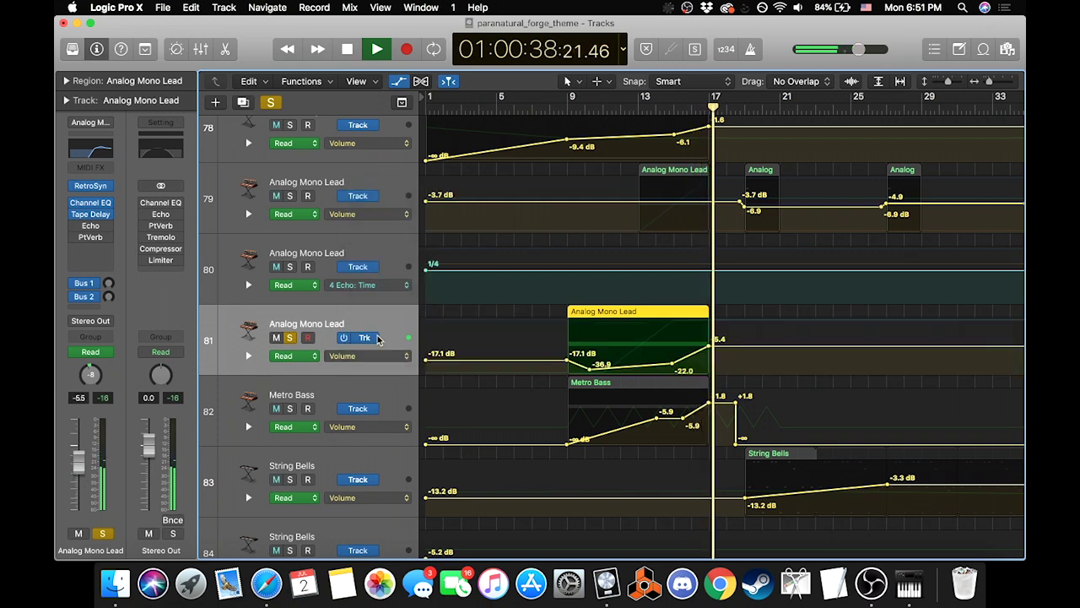
key("space")
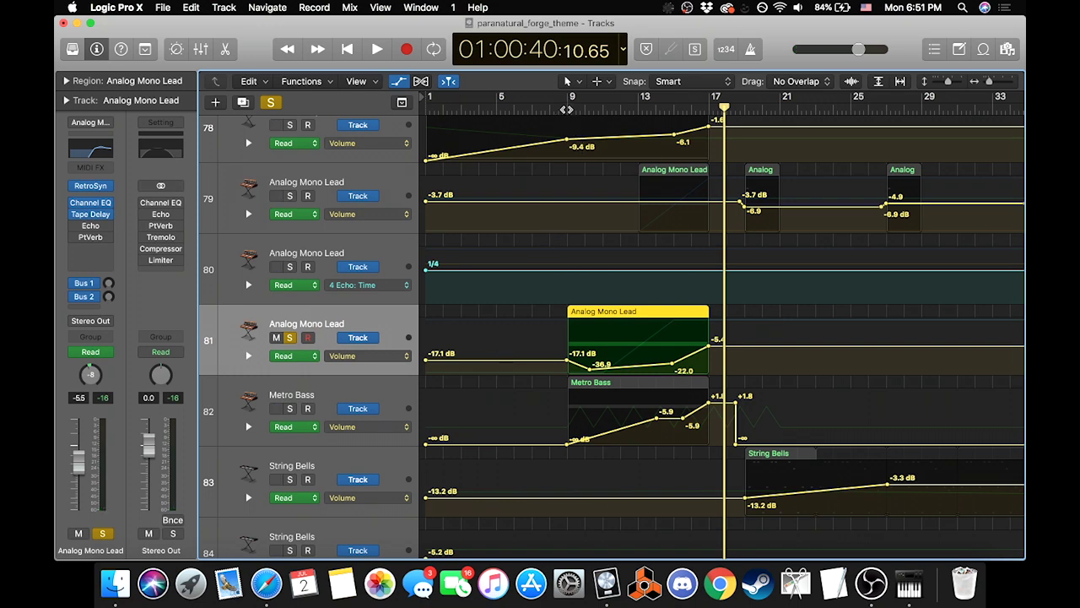
Step: Replay track 81 from bar 9 and display its Vibrato Rate automation during playback
left_click(566, 110)
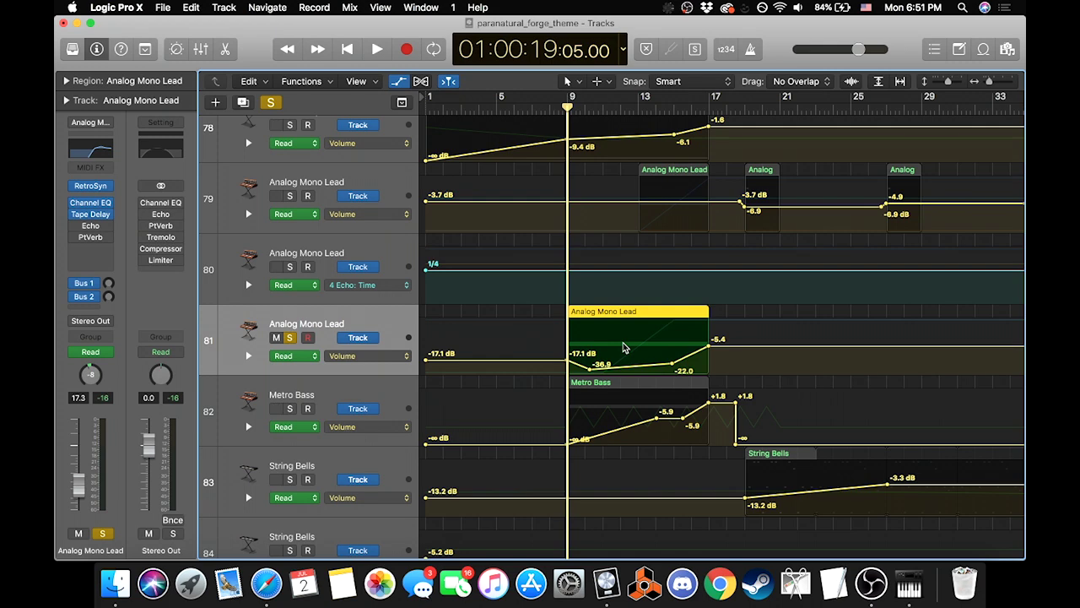
key("space")
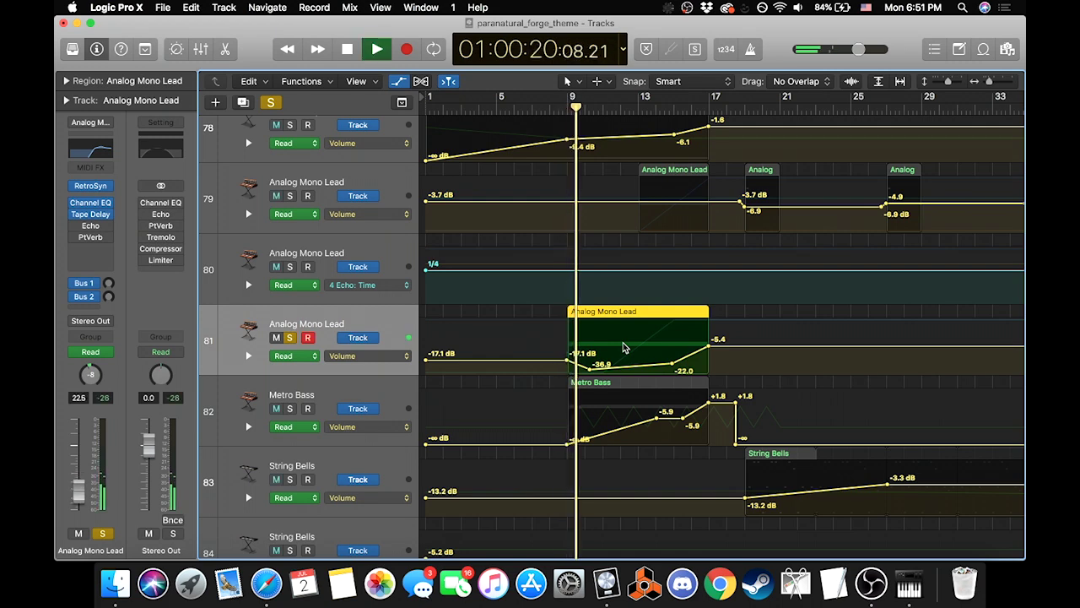
left_click(380, 356)
left_click(397, 357)
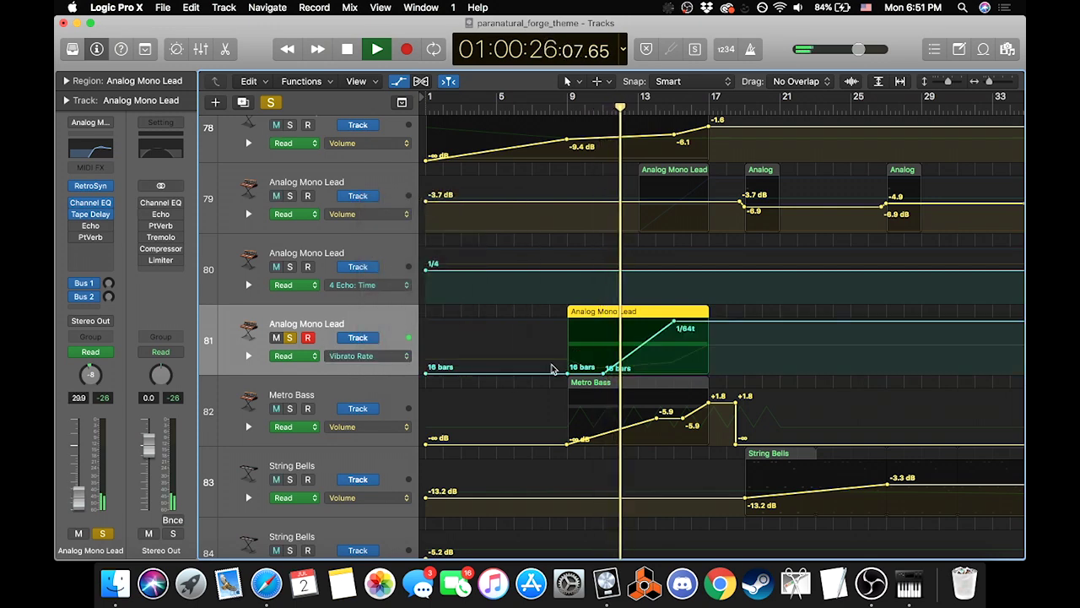
Step: Stop playback and switch track 81's displayed automation to High Cut Frequency, checking its curve across the whole song
key("space")
left_click(641, 350)
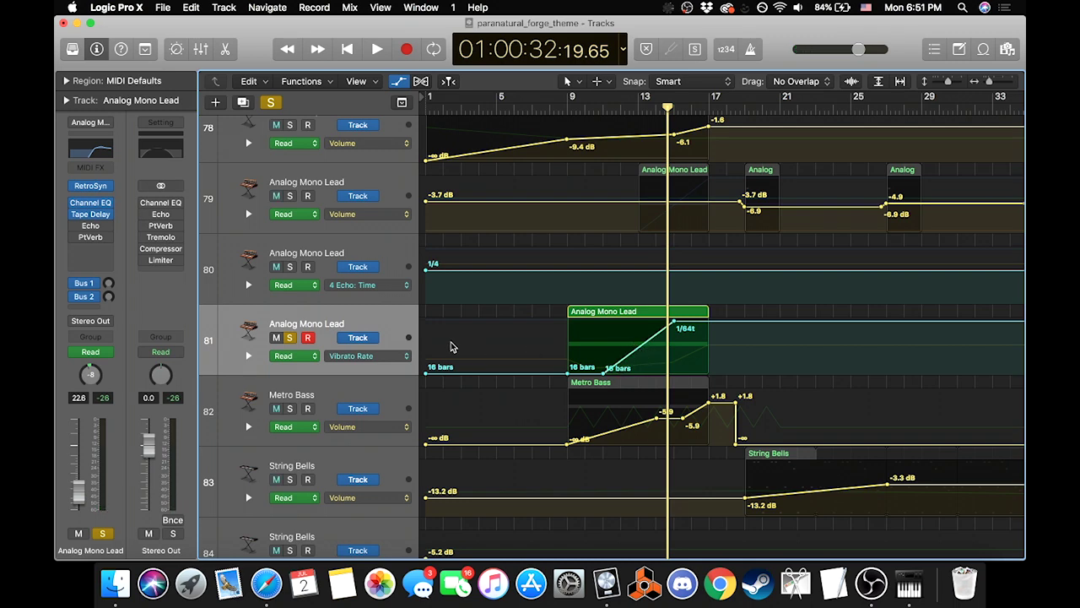
left_click(380, 356)
left_click(398, 360)
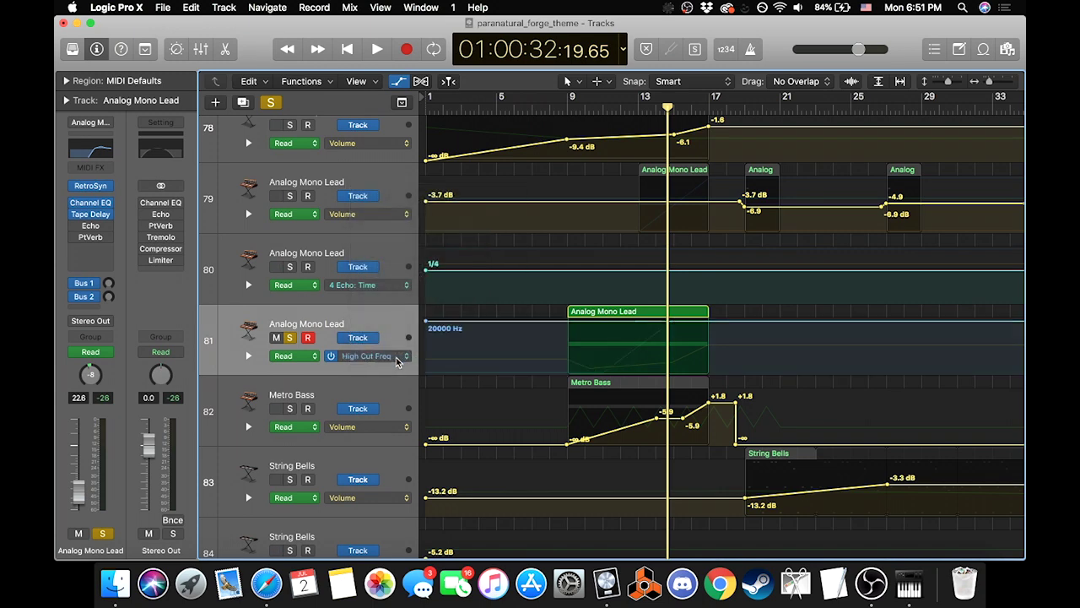
scroll(548, 350, "right", 15)
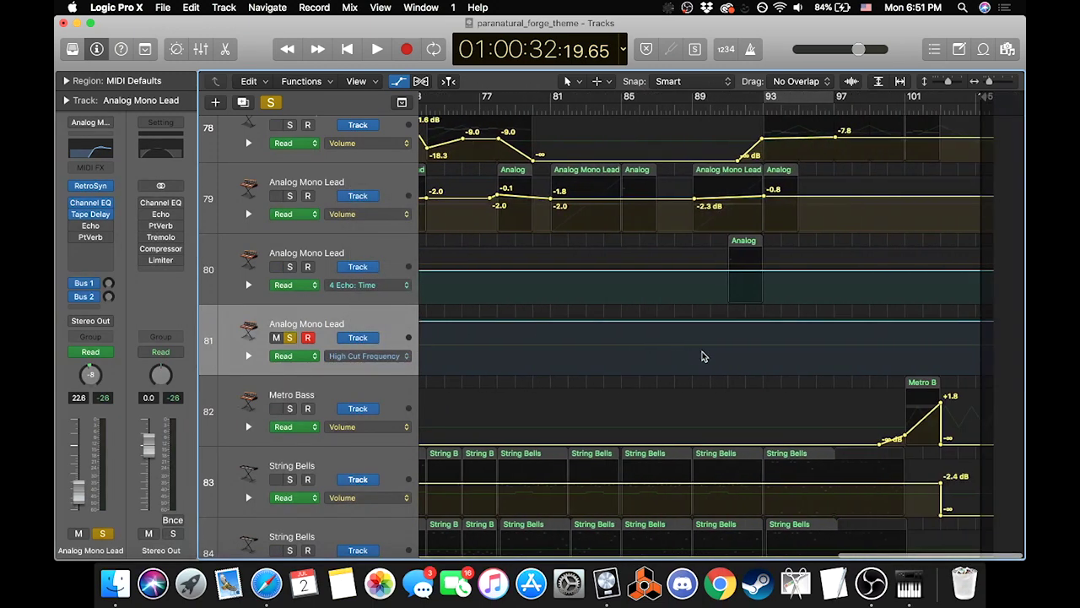
scroll(703, 356, "left", 15)
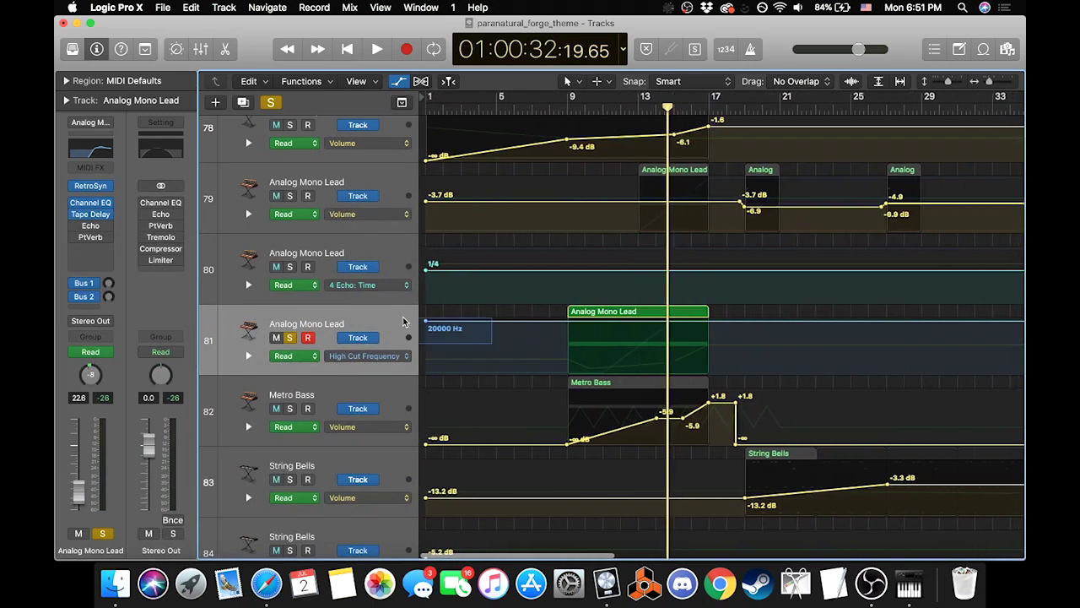
Step: Display track 81's Vibrato Rate and Volume automation, and replay the track briefly from bar 9
left_click(376, 357)
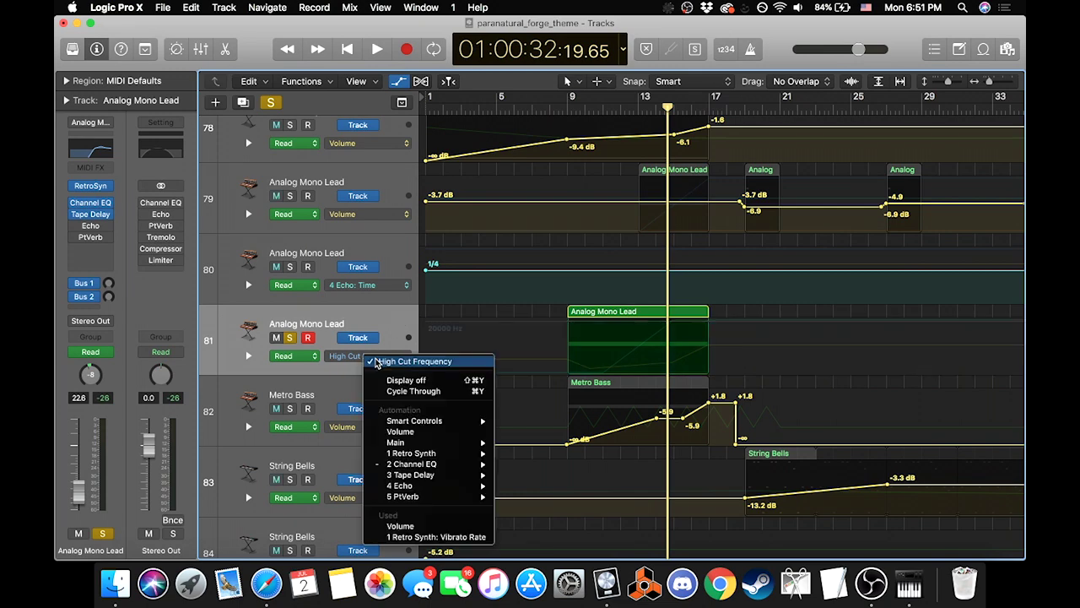
left_click(398, 536)
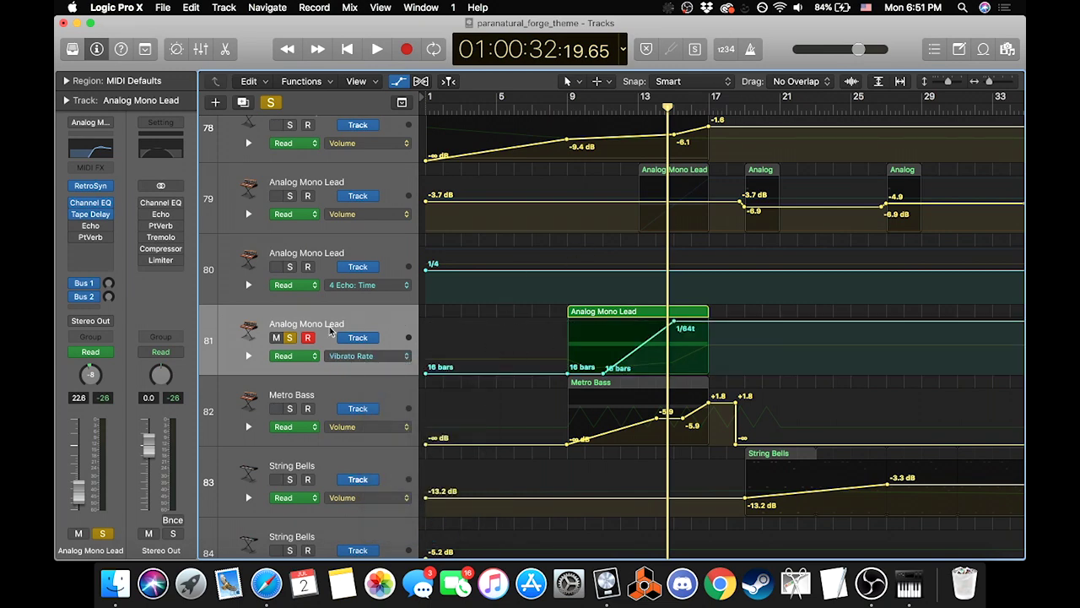
left_click(358, 355)
left_click(369, 340)
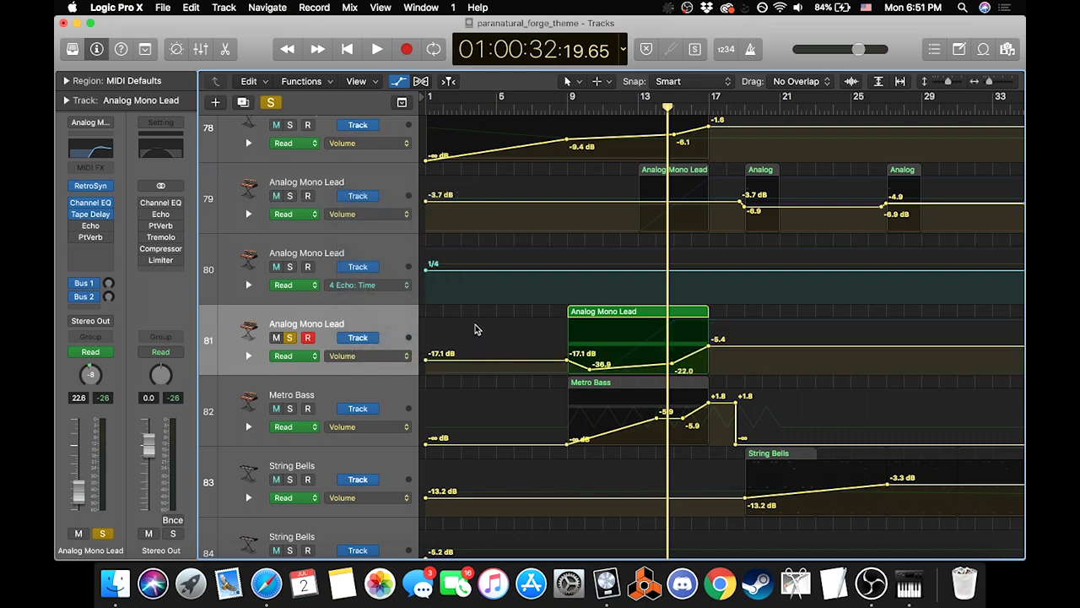
double_click(570, 105)
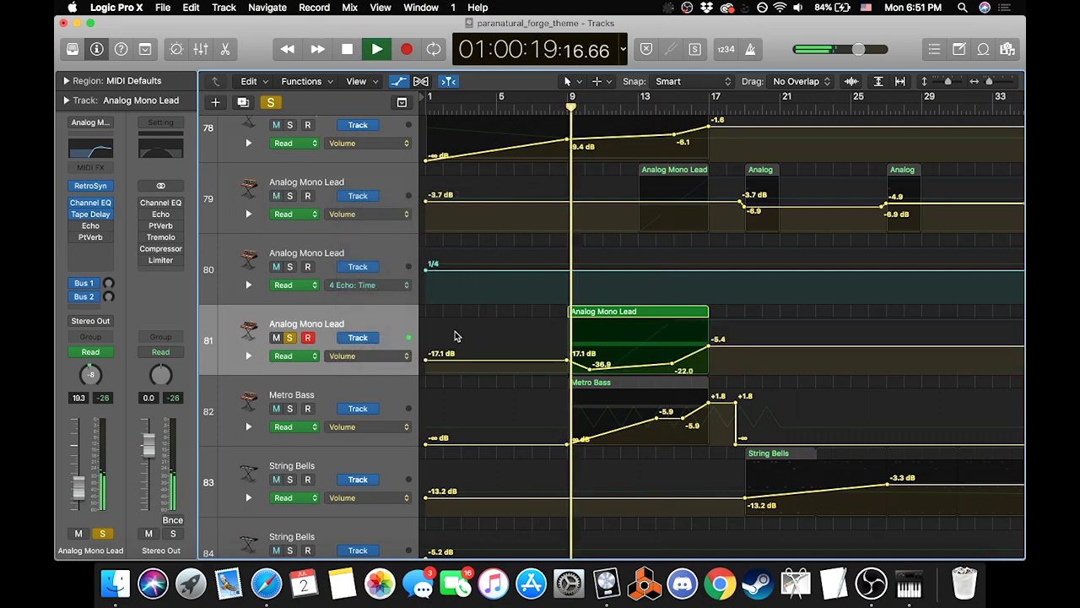
key("space")
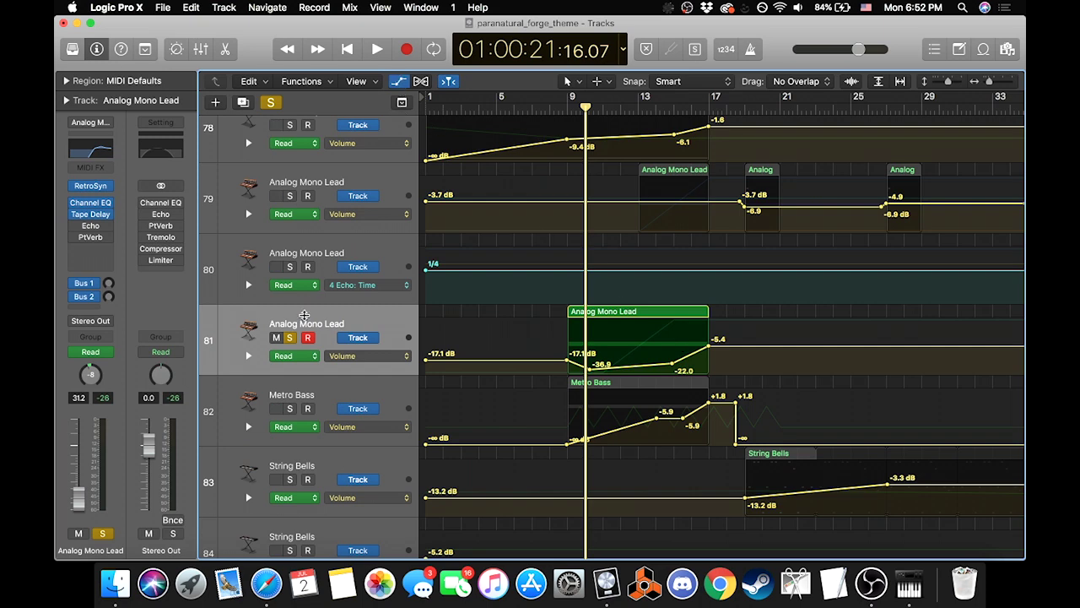
Step: Clear the solo on track 81 and solo Metro Bass track 82 instead
scroll(304, 315, "down", 2)
left_click(290, 352)
left_click(289, 282)
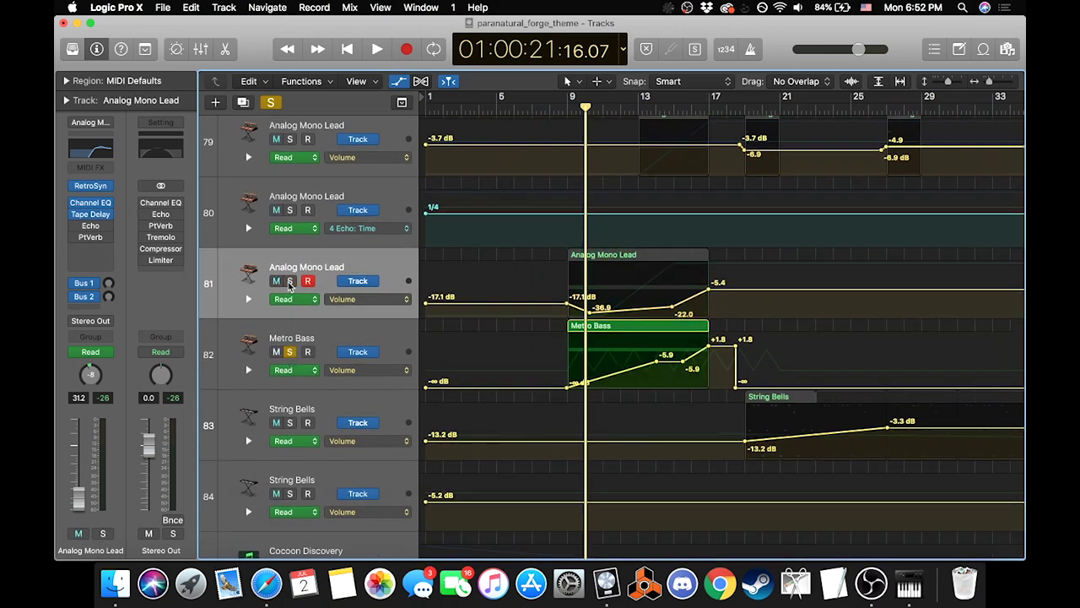
left_click(272, 102)
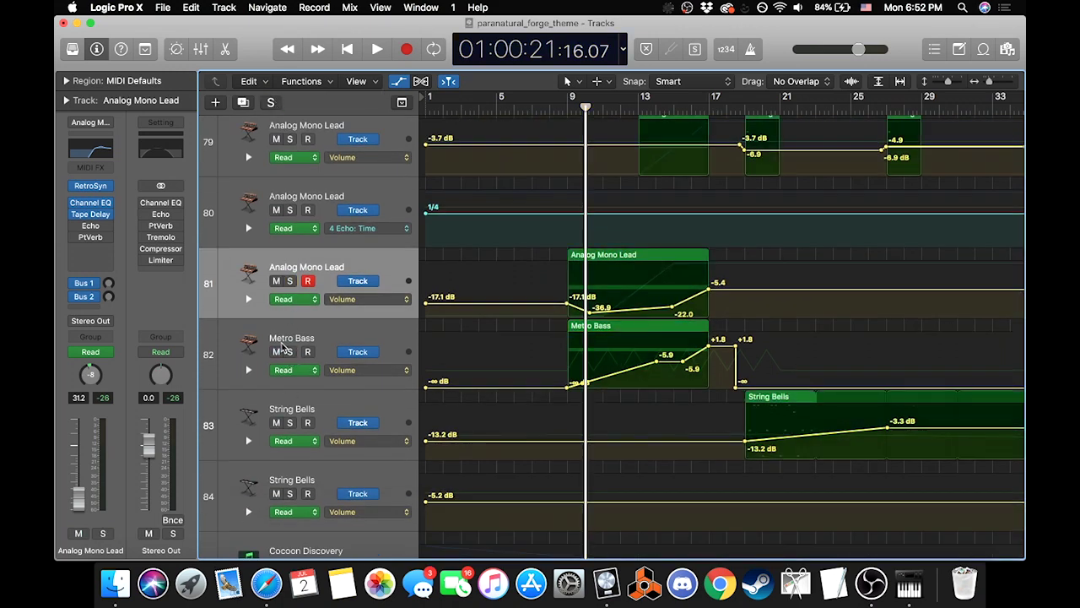
left_click(290, 352)
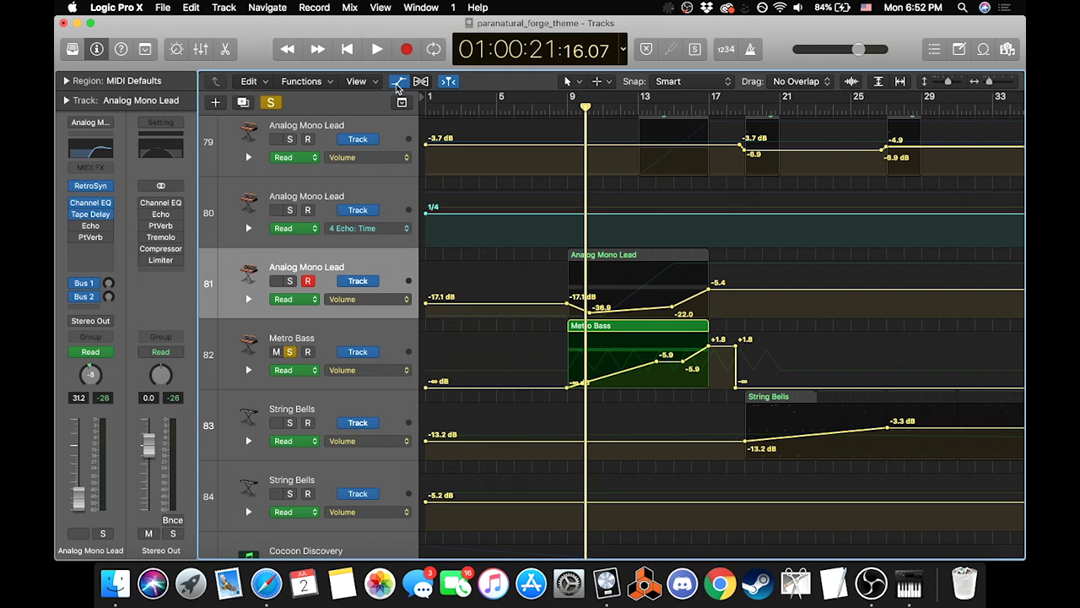
Step: Hide track automation, play the selected Metro Bass track from bar 9 to past bar 17, and return the playhead to bar 9
left_click(398, 83)
left_click(570, 113)
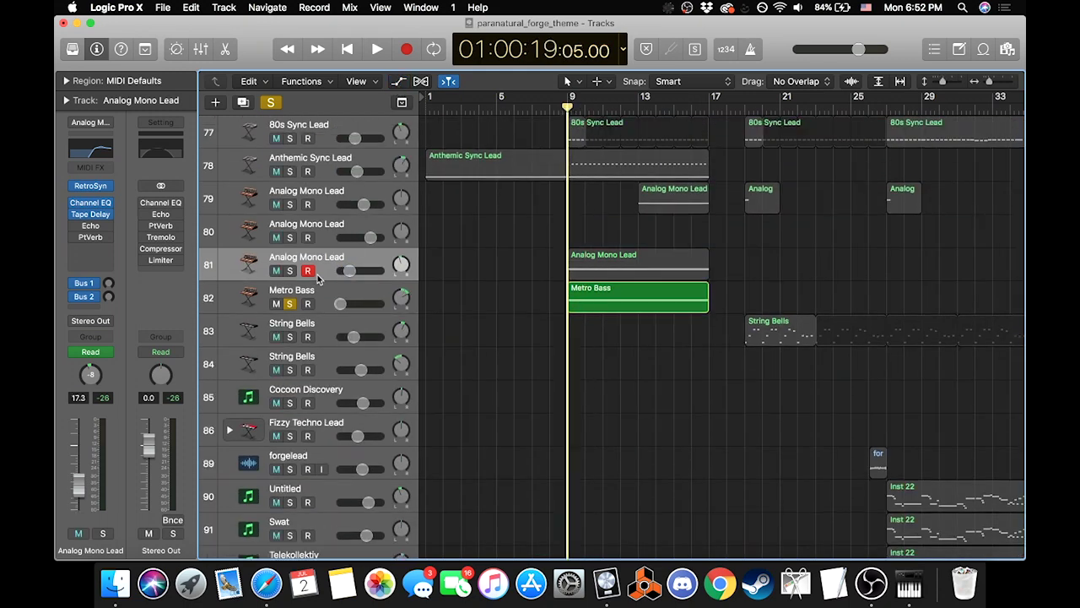
left_click(335, 290)
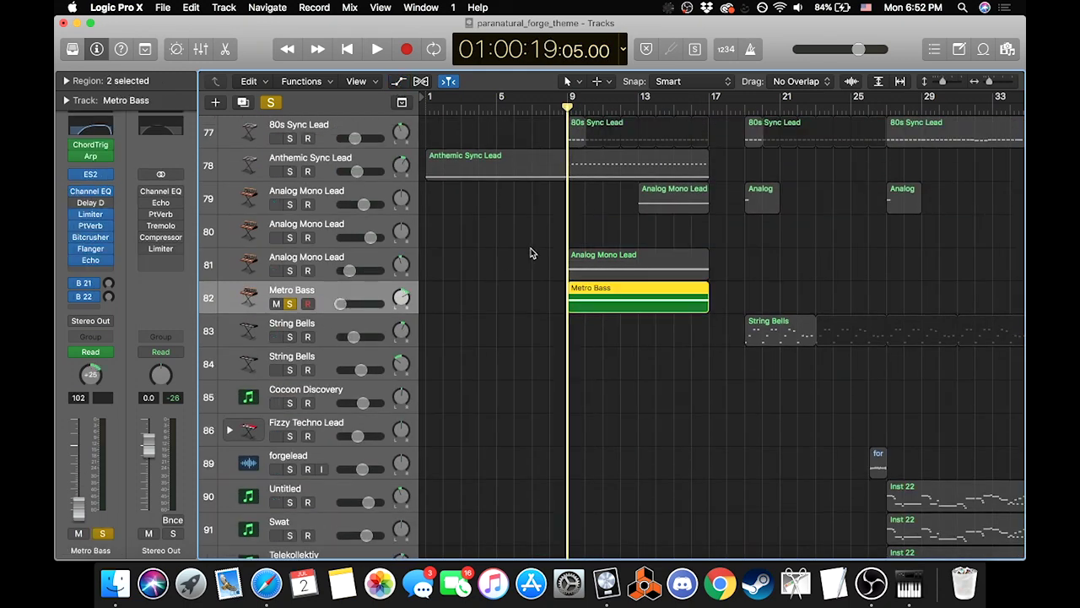
key("space")
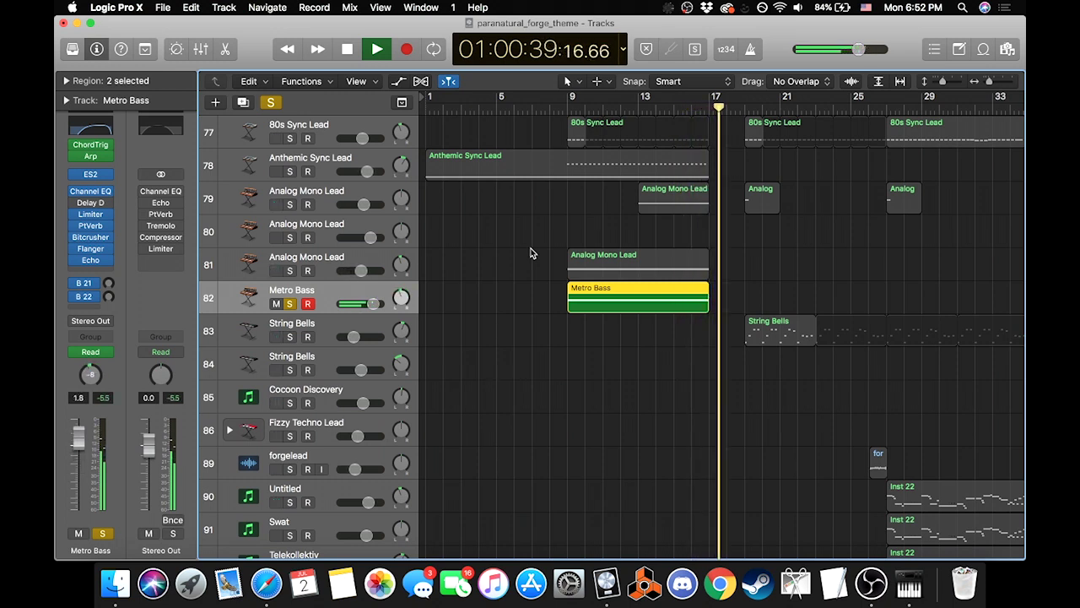
key("space")
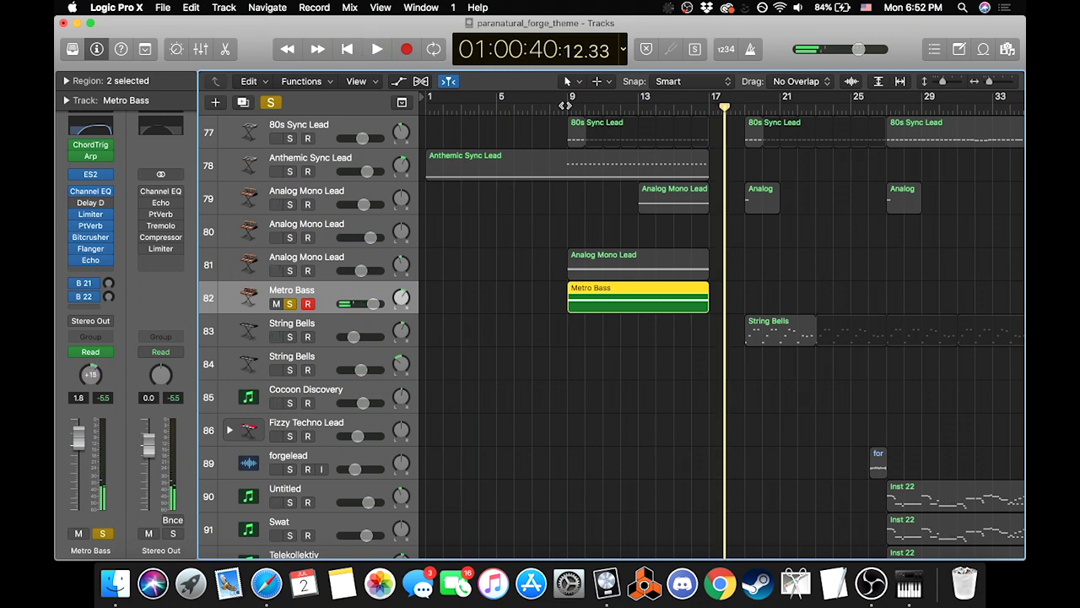
left_click(566, 104)
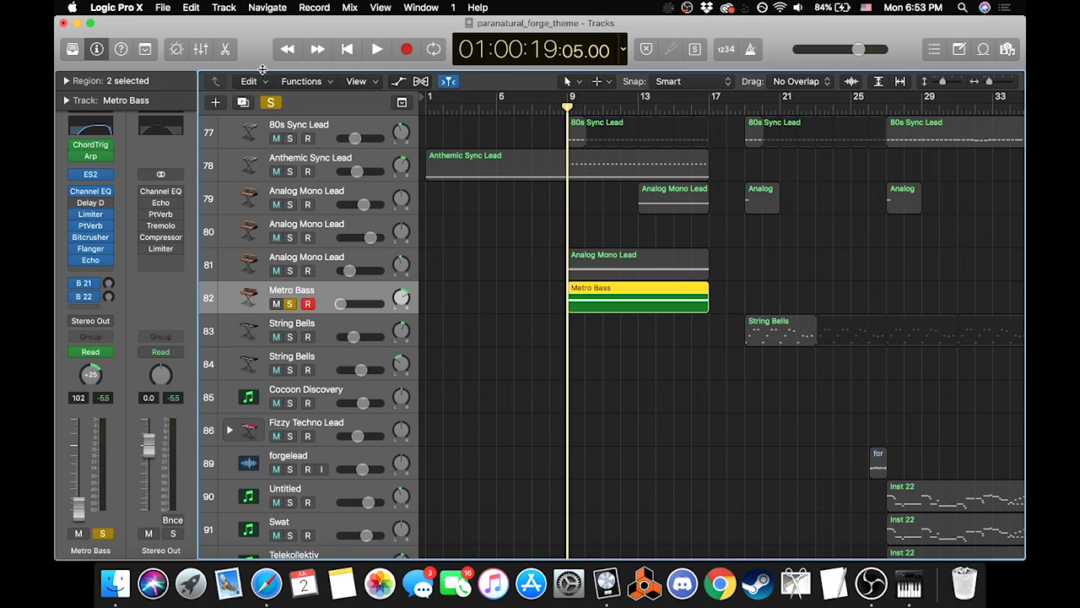
Step: Show the Metro Bass region's notes in the Piano Roll and inspect its Chord Trigger settings during playback
left_click(225, 49)
scroll(533, 411, "left", 3)
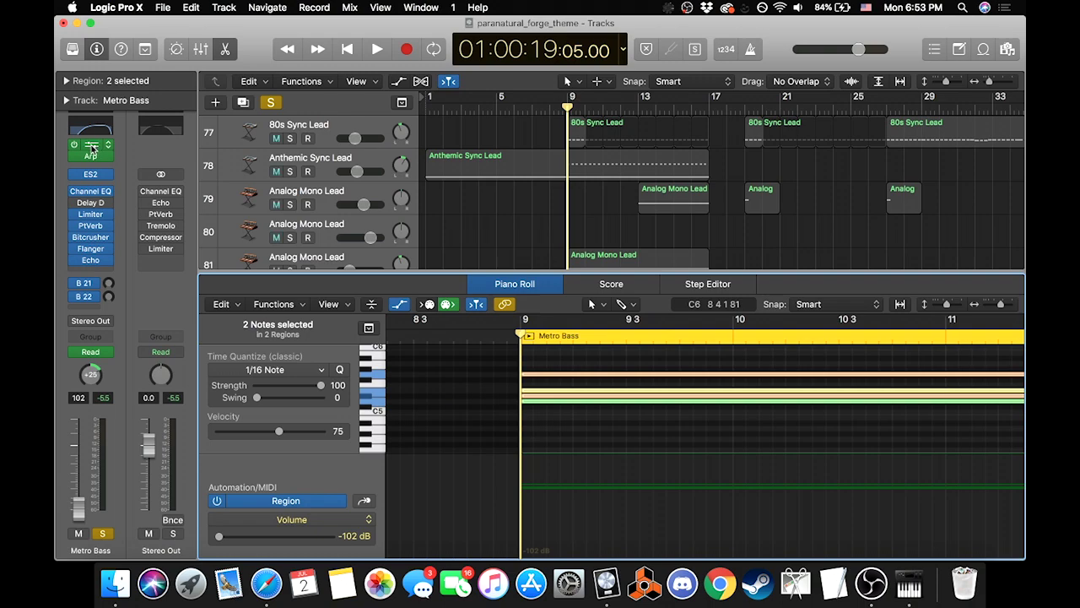
left_click(91, 149)
left_click_drag(403, 51, 612, 138)
key("space")
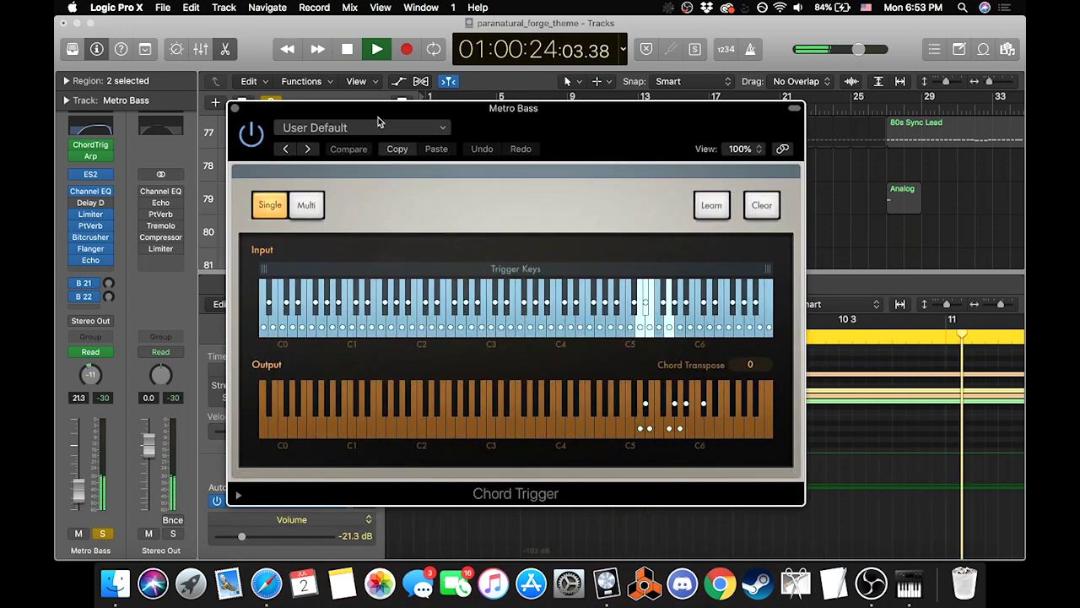
left_click(234, 109)
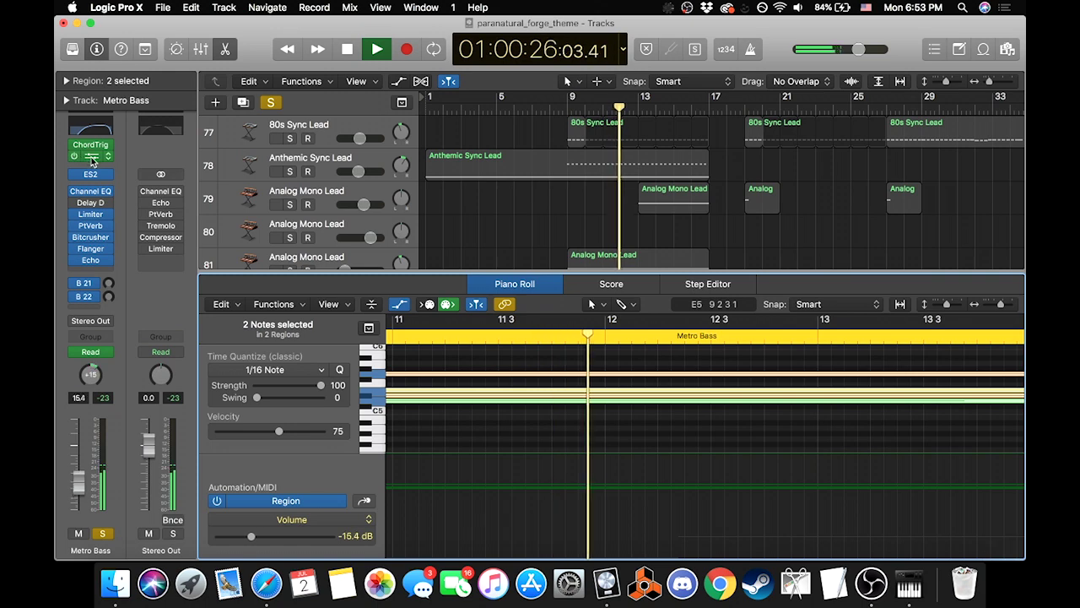
Step: Inspect the Metro Bass Arpeggiator's Pattern, Options and Keyboard settings during playback, close it and stop playback
left_click(89, 156)
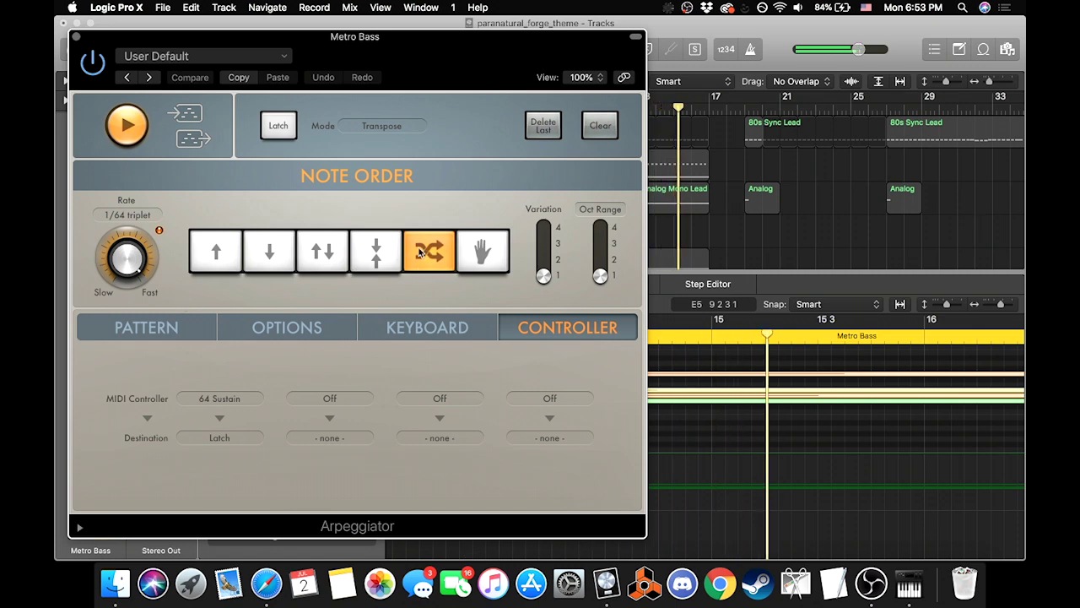
left_click(149, 334)
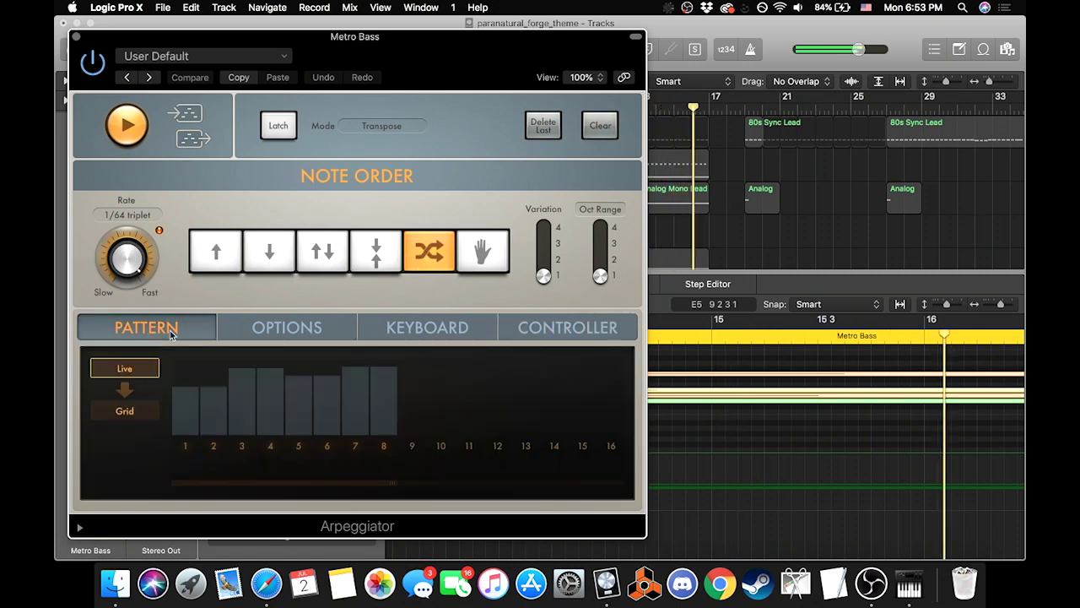
left_click(253, 327)
left_click(409, 332)
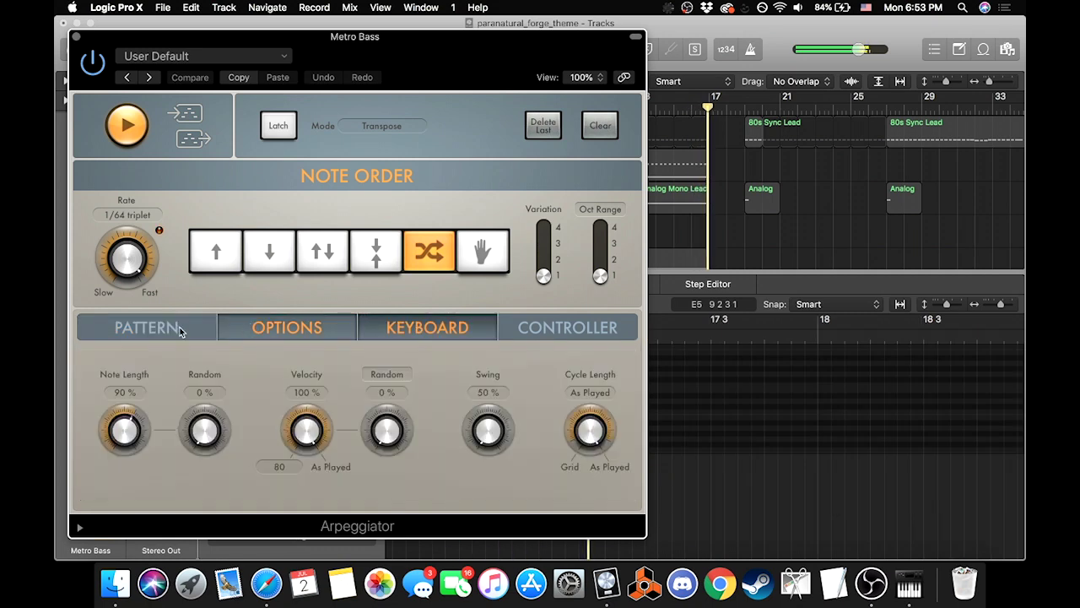
left_click(161, 335)
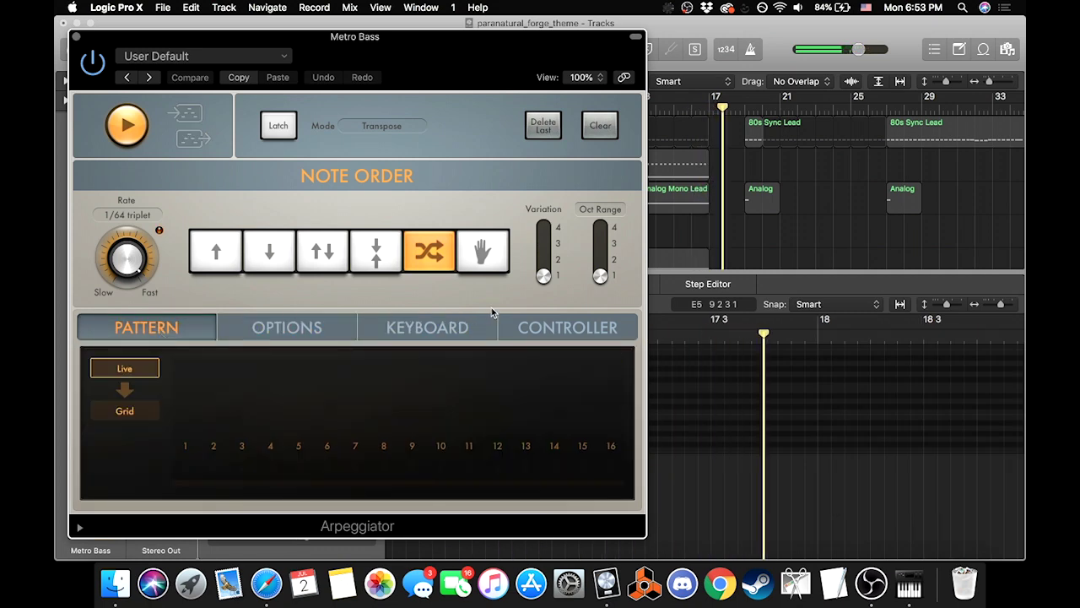
left_click(75, 39)
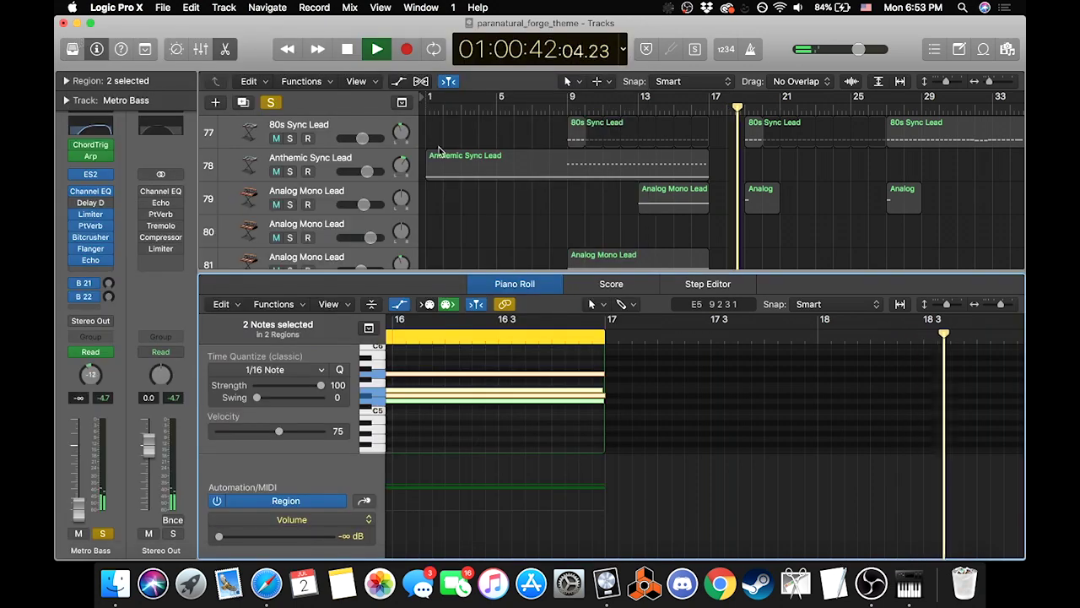
key("ctrl+alt+Up")
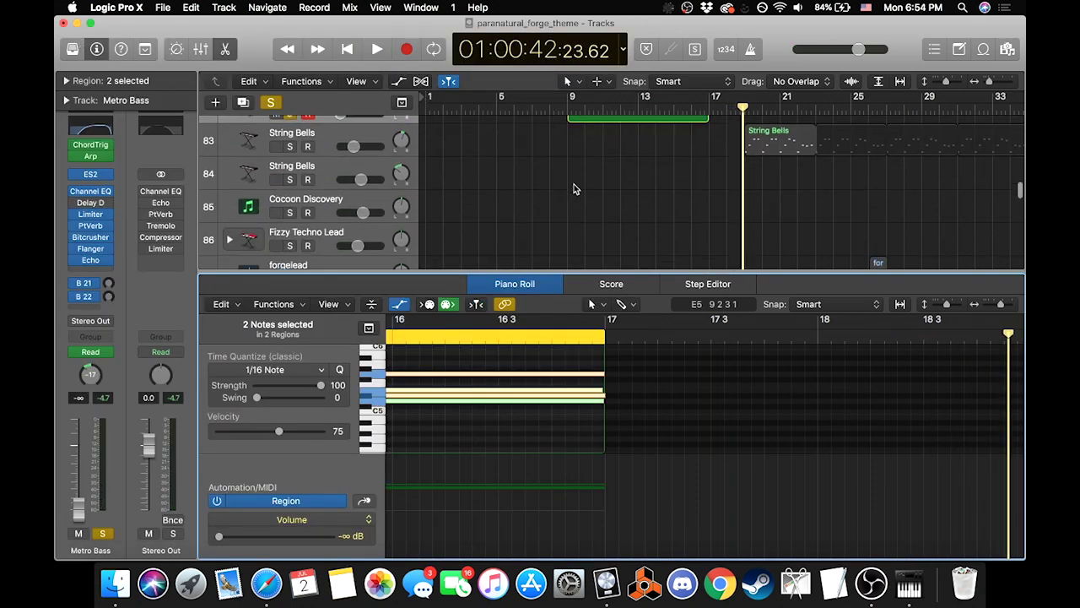
Step: Return the playhead to bar 9, review Metro Bass track 82's Volume and Pan automation, and hide the automation
left_click(568, 110)
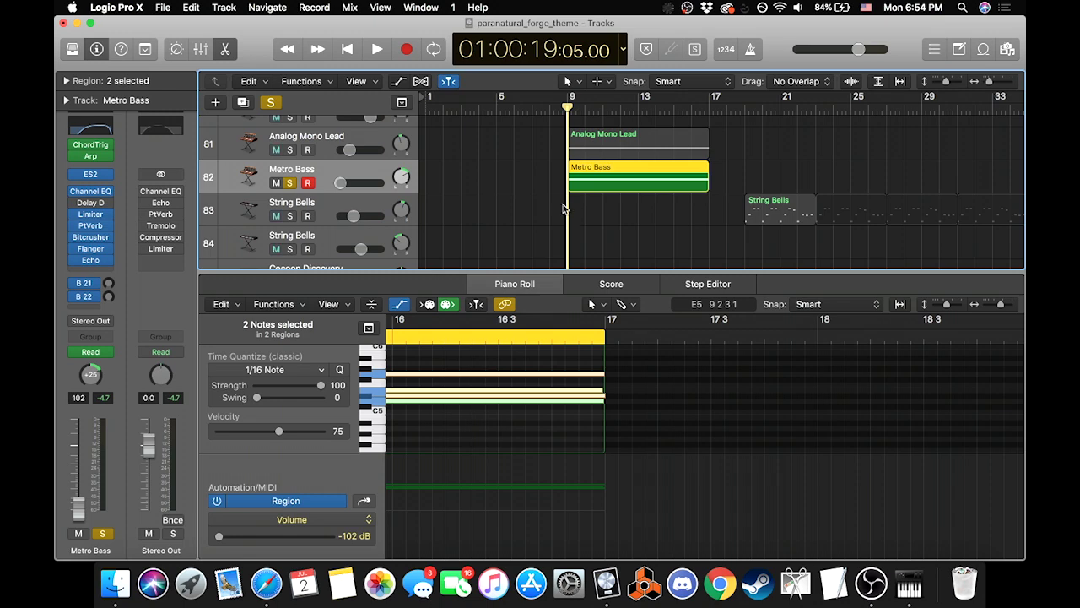
mouse_move(95, 250)
left_click(399, 81)
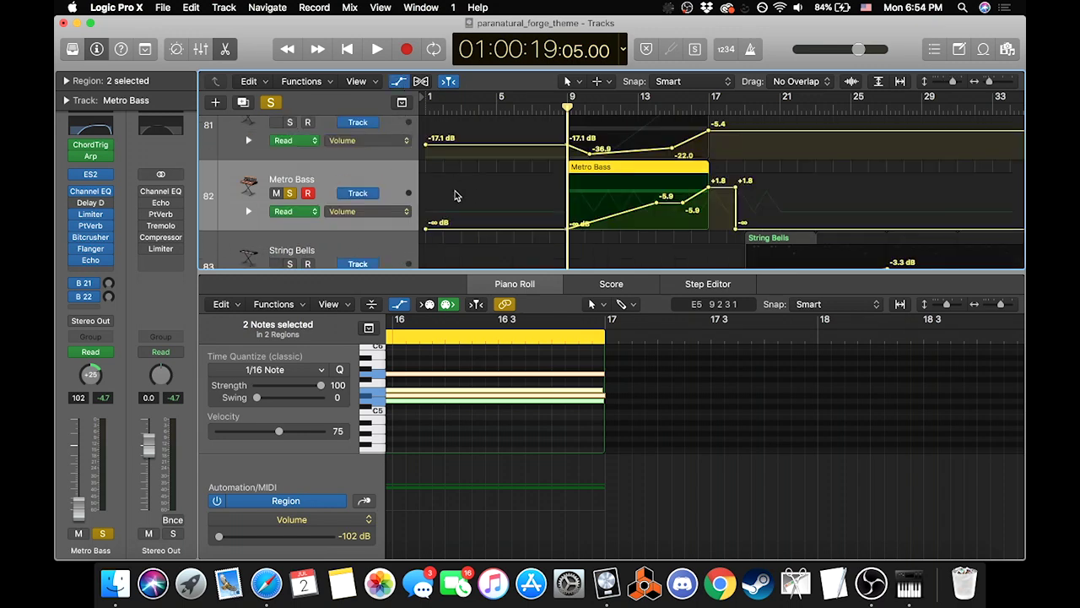
left_click(372, 211)
left_click(374, 221)
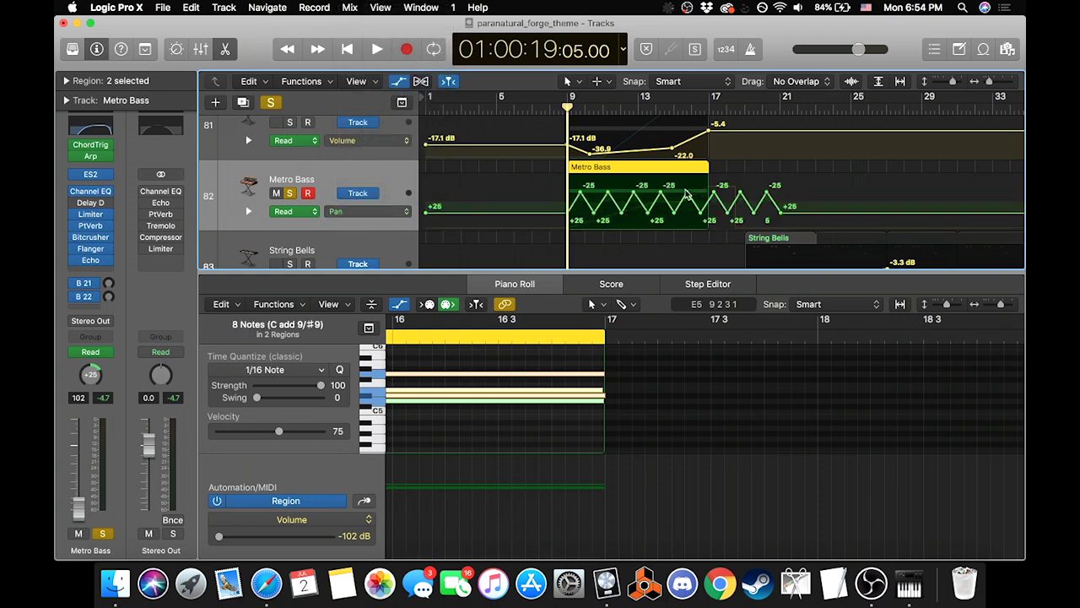
left_click(398, 82)
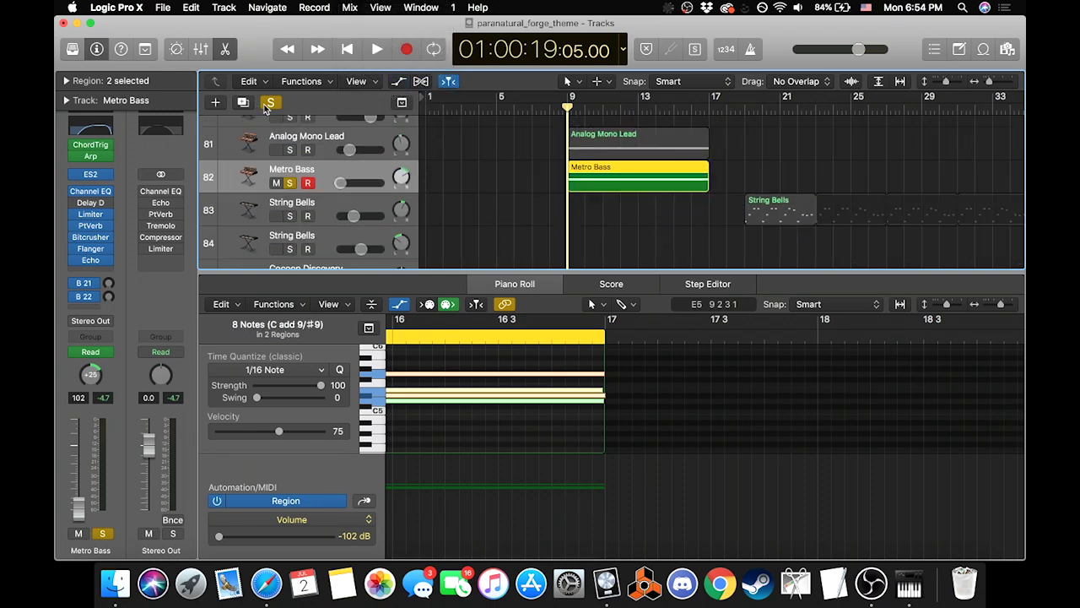
Step: Clear the solo and hide the inspector and Piano Roll to view the full arrangement from the first track
left_click(267, 103)
left_click(96, 49)
left_click(226, 49)
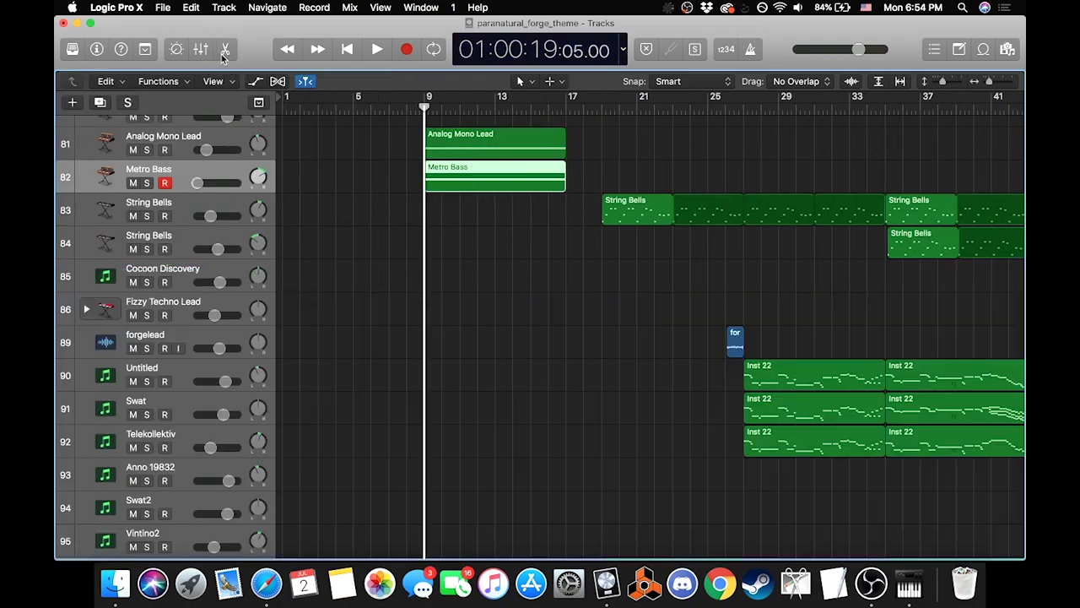
scroll(566, 295, "up", 20)
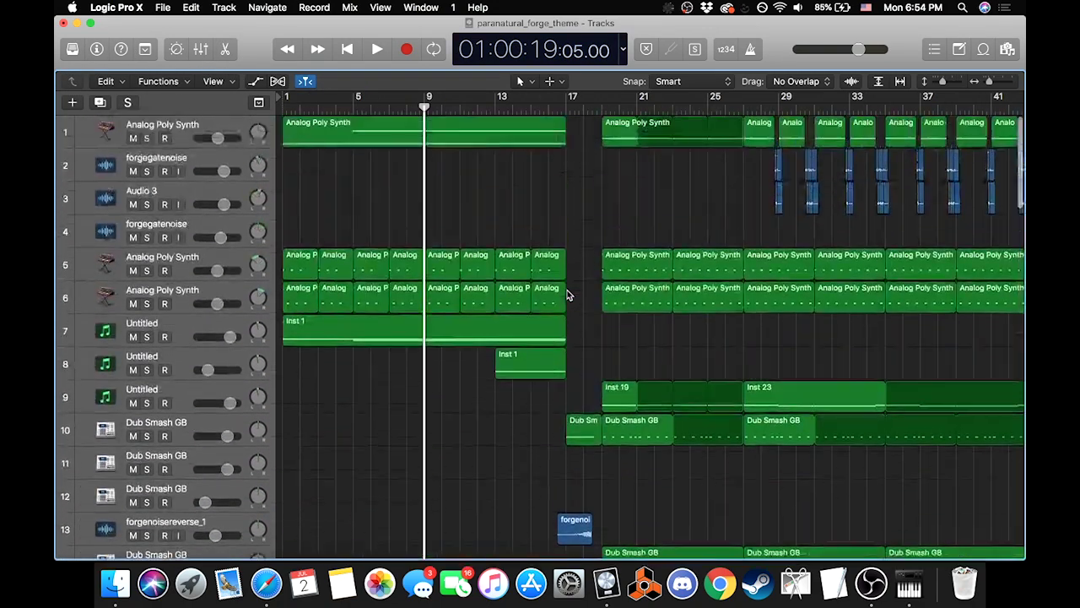
scroll(411, 220, "up", 2)
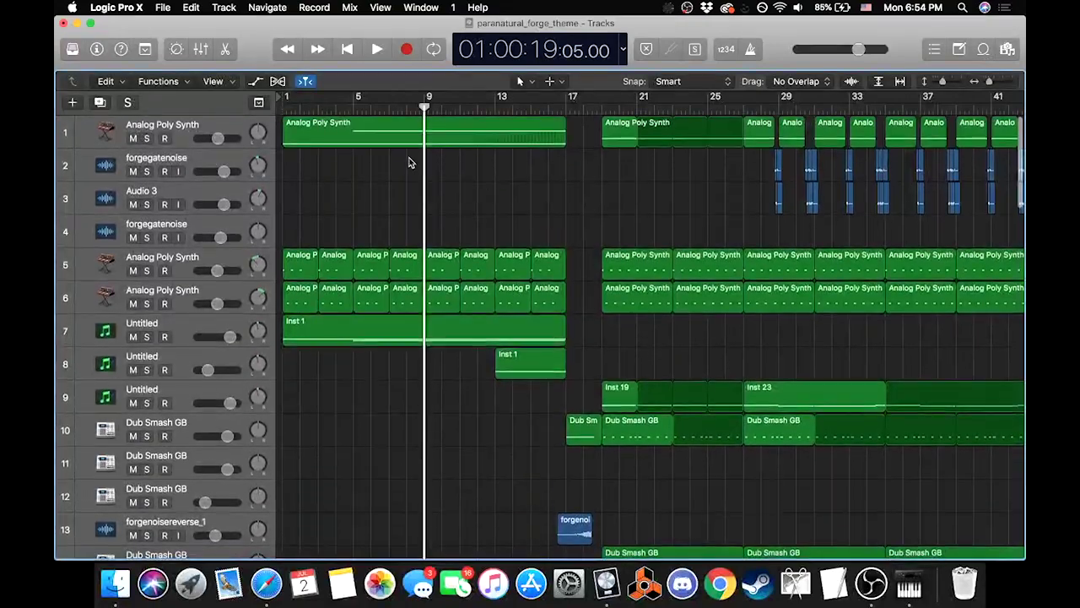
scroll(327, 320, "down", 20)
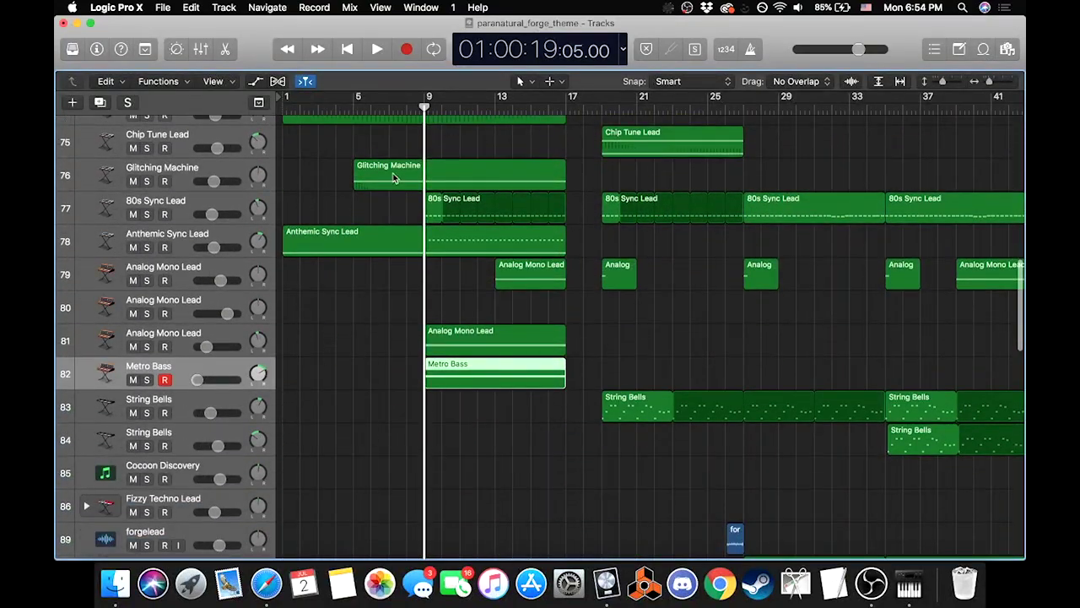
scroll(529, 351, "up", 20)
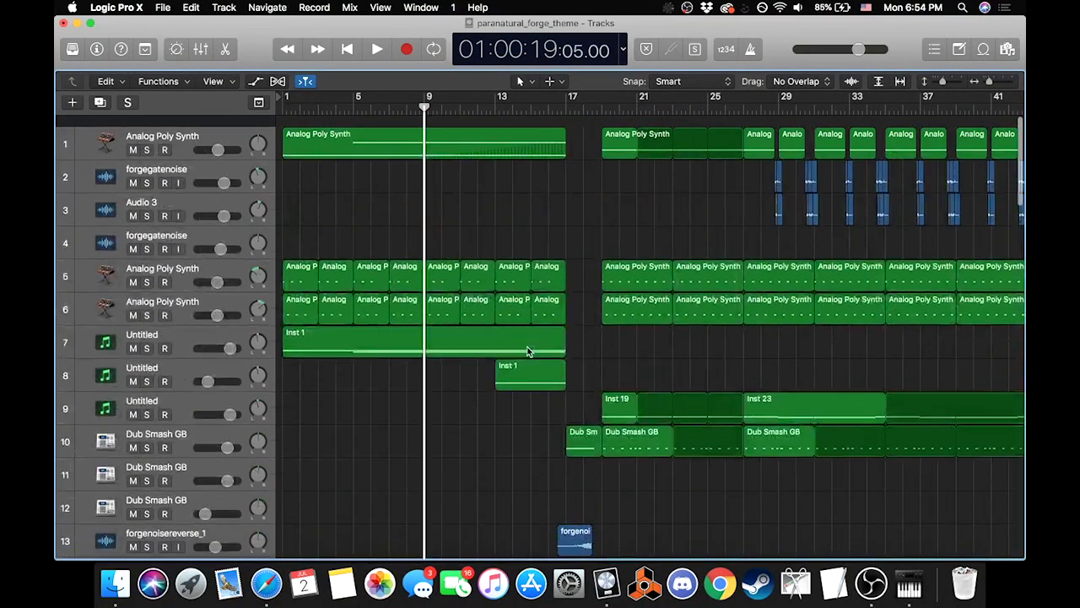
Step: Solo Analog Mono Lead track 79 and play it from bar 13
left_click(564, 109)
scroll(448, 382, "down", 20)
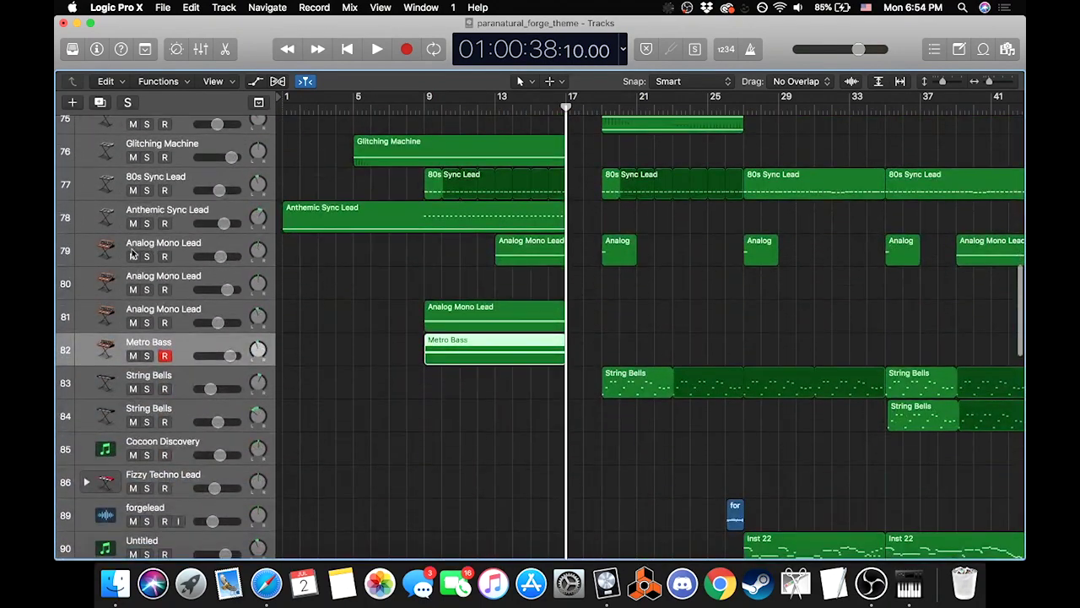
left_click(146, 256)
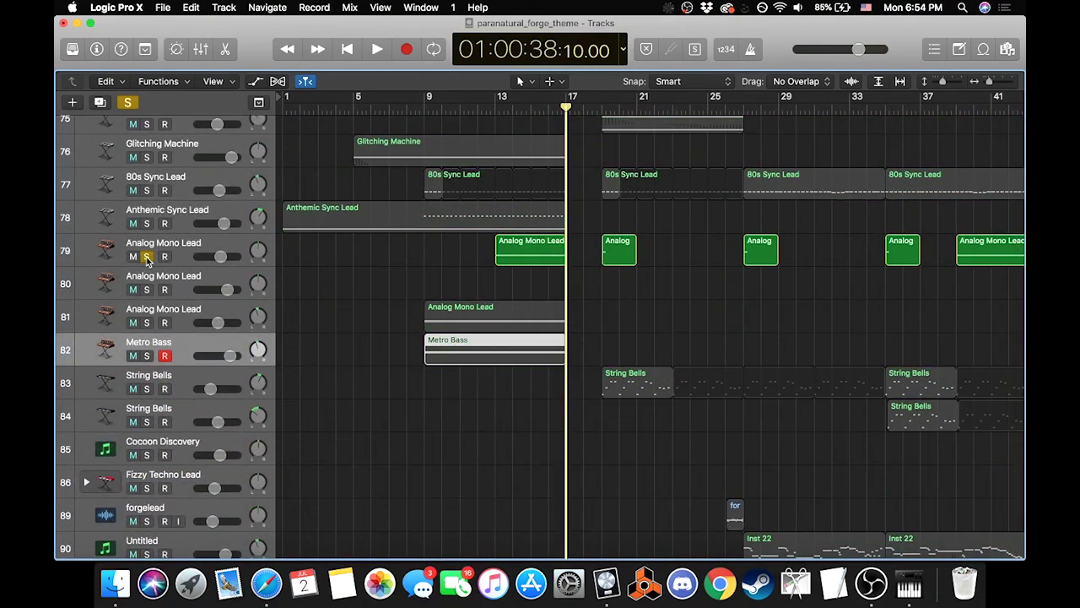
double_click(500, 110)
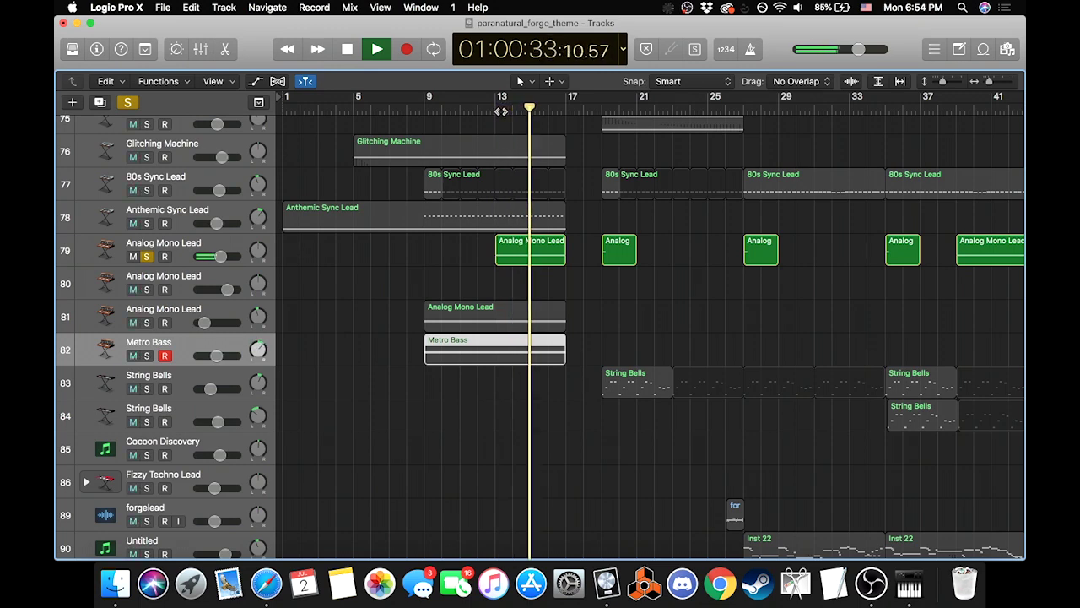
Step: Clear the solo to hear the full mix through the transition after bar 17, stop playback and return the playhead to bar 17
left_click(130, 104)
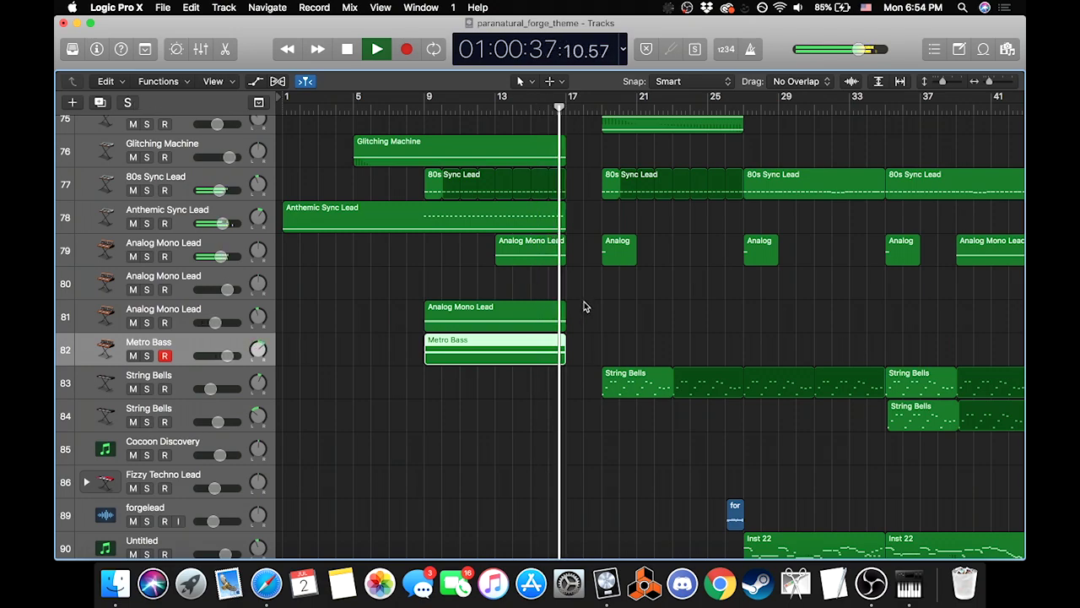
scroll(584, 301, "up", 20)
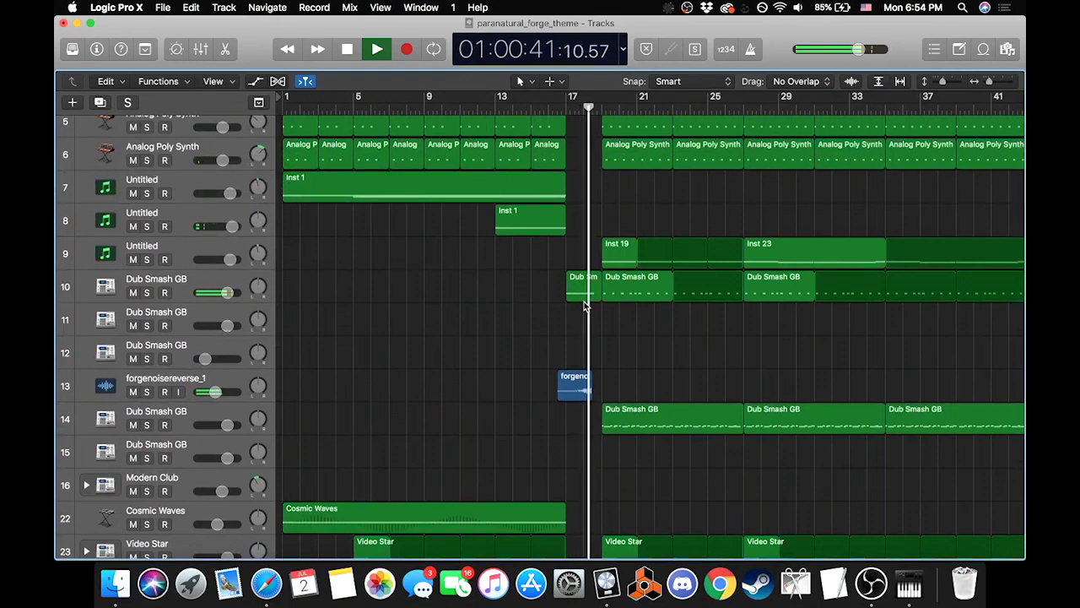
key("space")
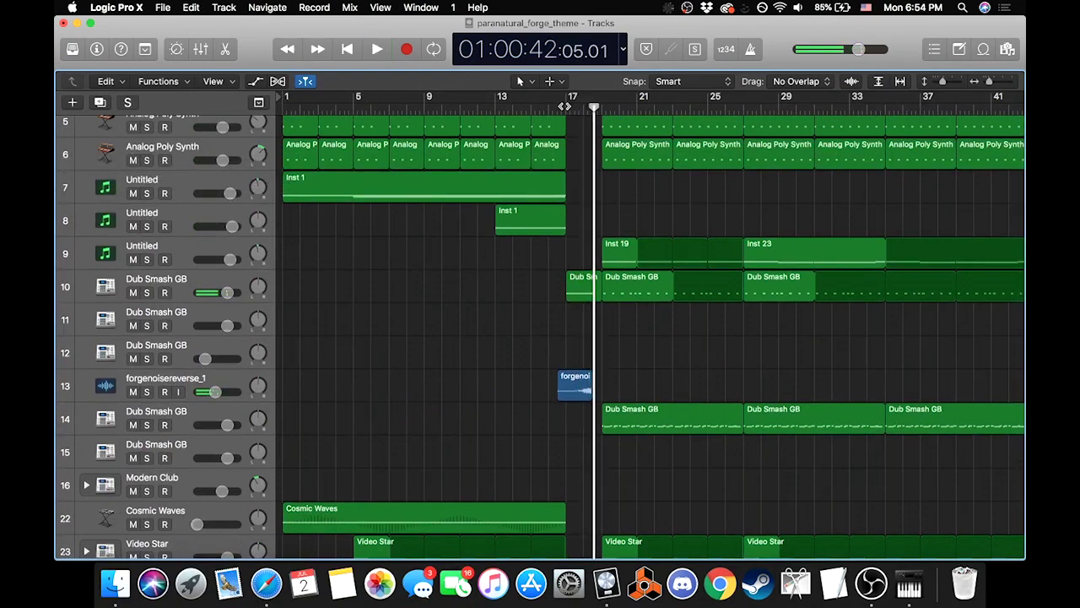
left_click(566, 108)
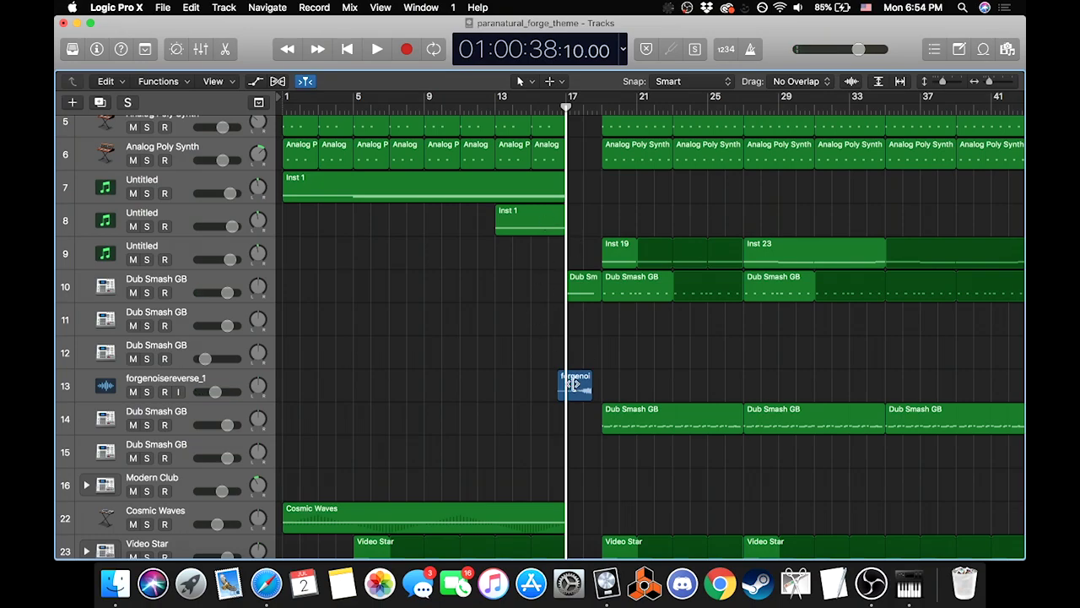
Step: Review the arrangement after bar 17 across all tracks down to the last Classic Electric Piano and back to the first track
scroll(574, 236, "down", 20)
scroll(574, 235, "right", 5)
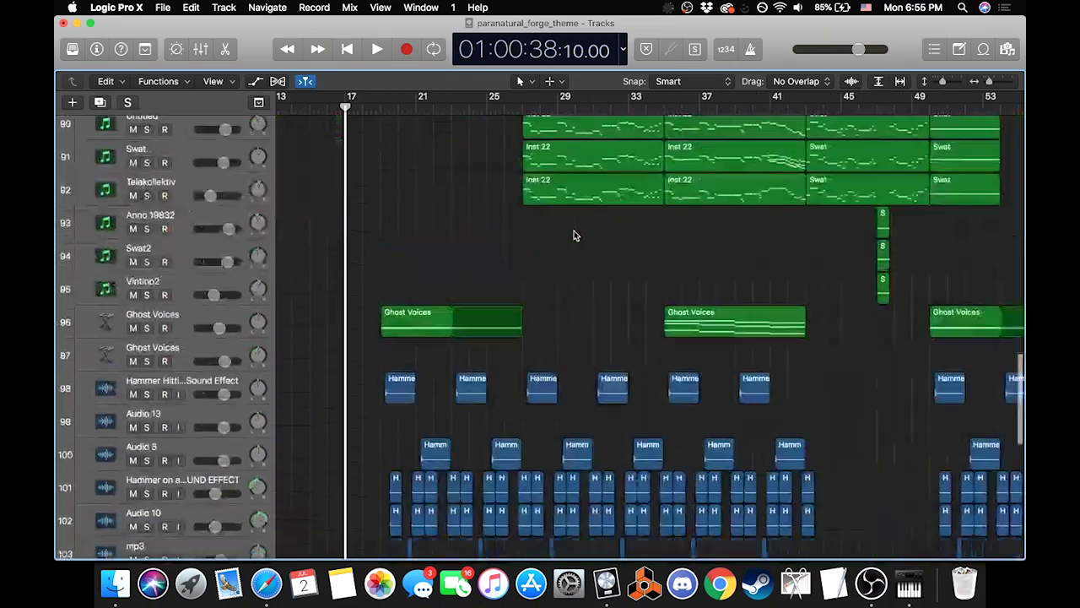
scroll(574, 235, "down", 3)
scroll(574, 235, "left", 6)
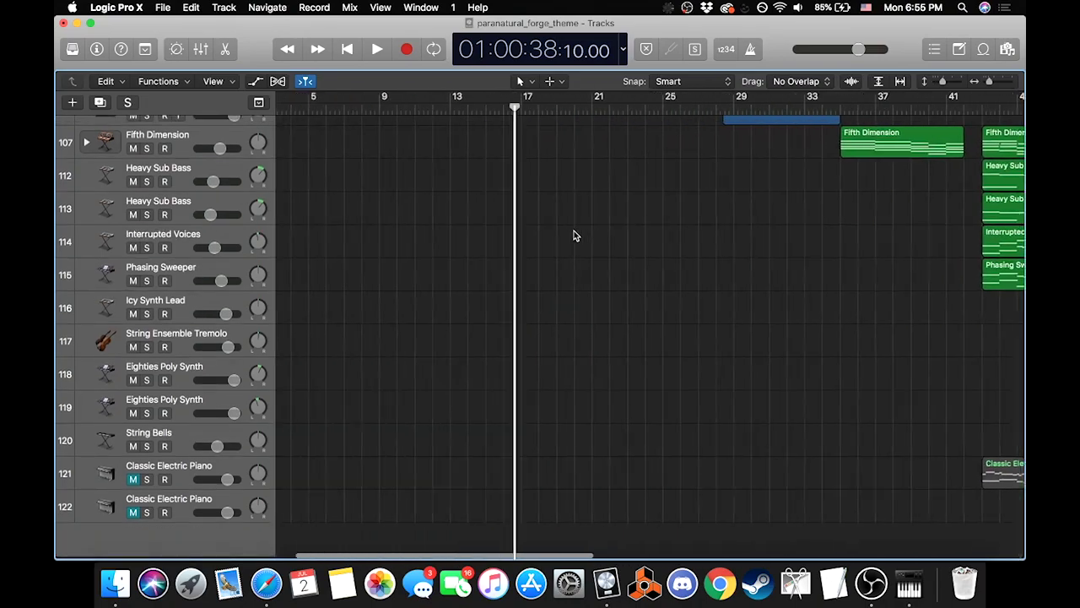
scroll(574, 235, "up", 15)
scroll(574, 236, "up", 20)
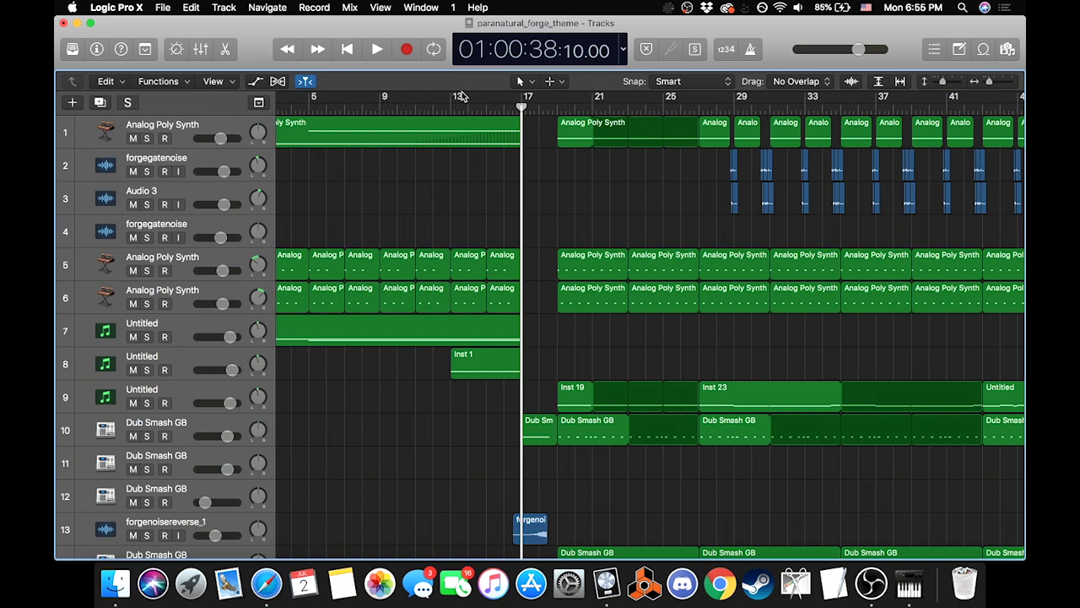
Step: Show Dub Smash GB track 10's channel strip and Library patch, and browse the Drum Machine Designer and Drum Machine kits
scroll(487, 278, "down", 4)
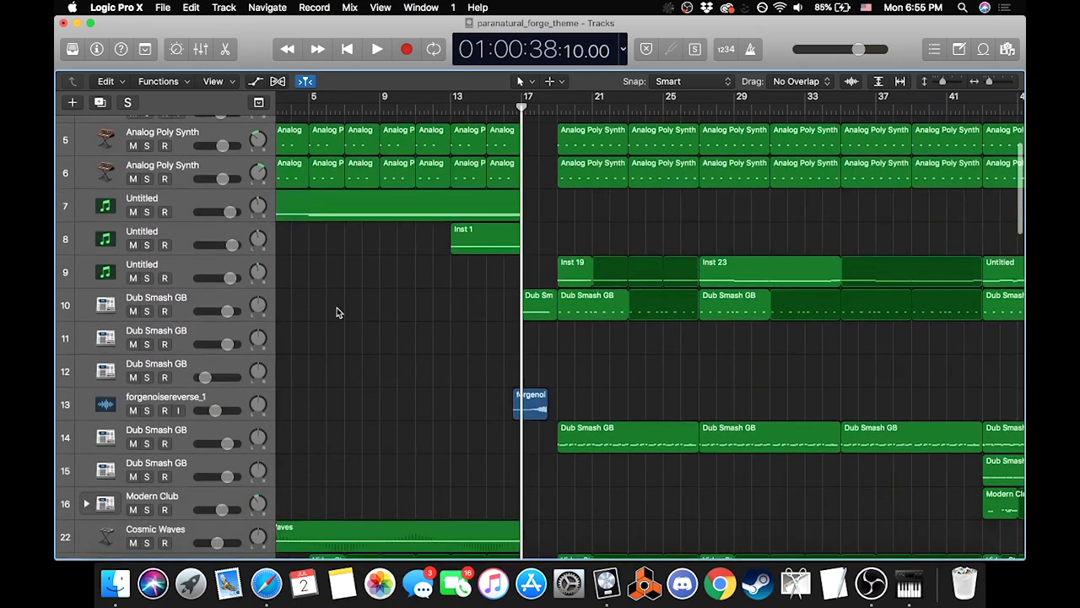
left_click(180, 304)
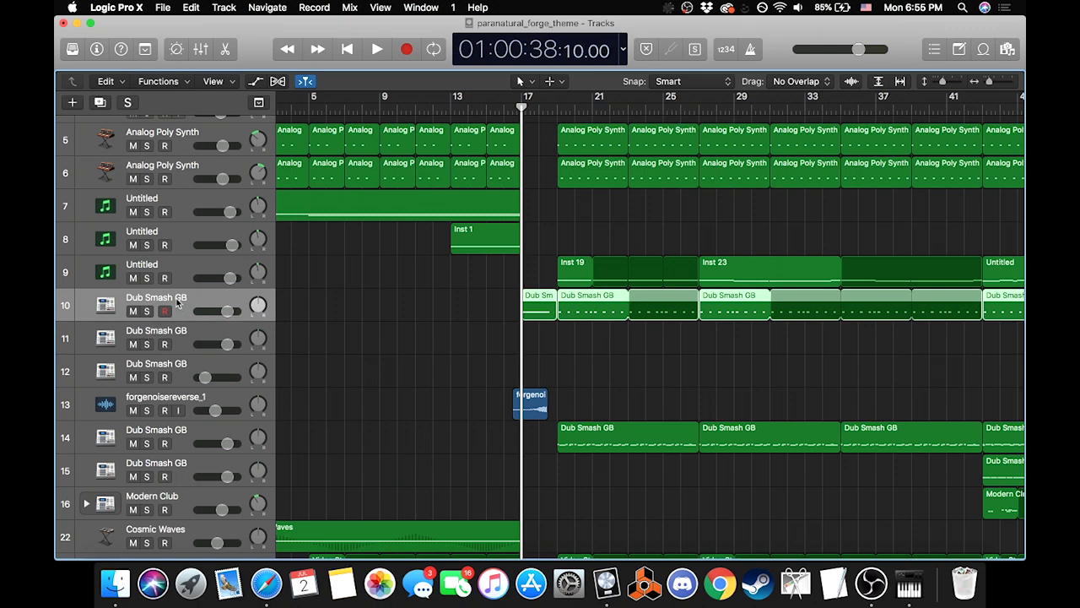
left_click(96, 50)
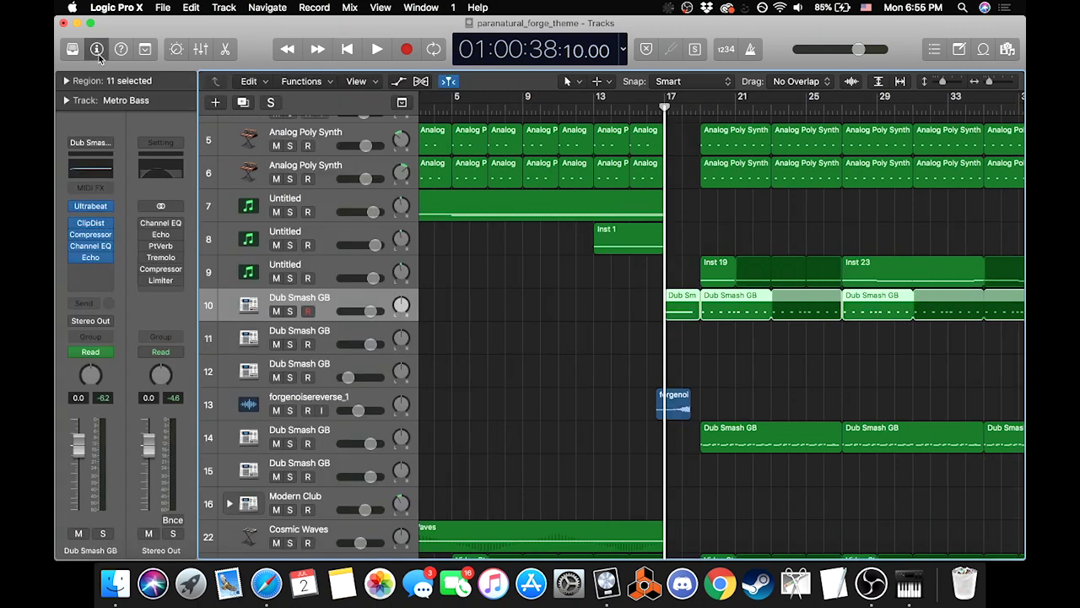
left_click(72, 49)
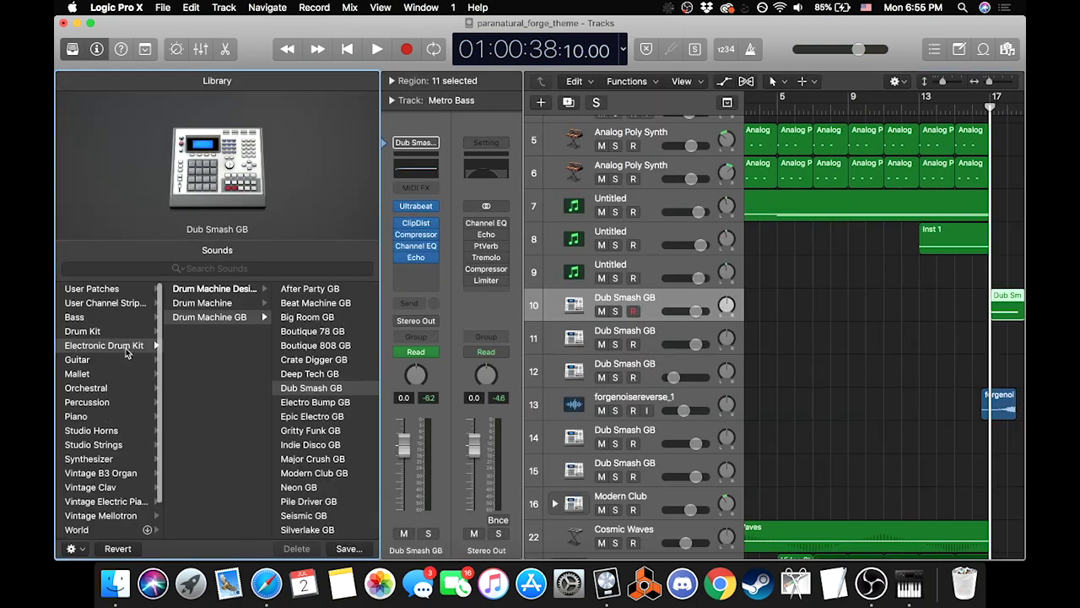
left_click(216, 289)
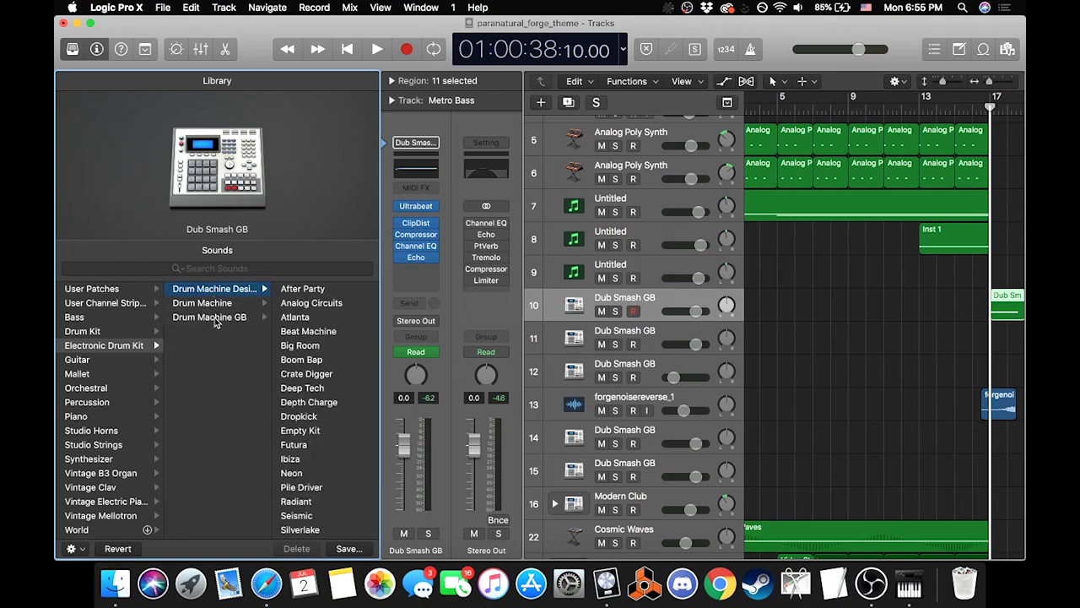
left_click(211, 303)
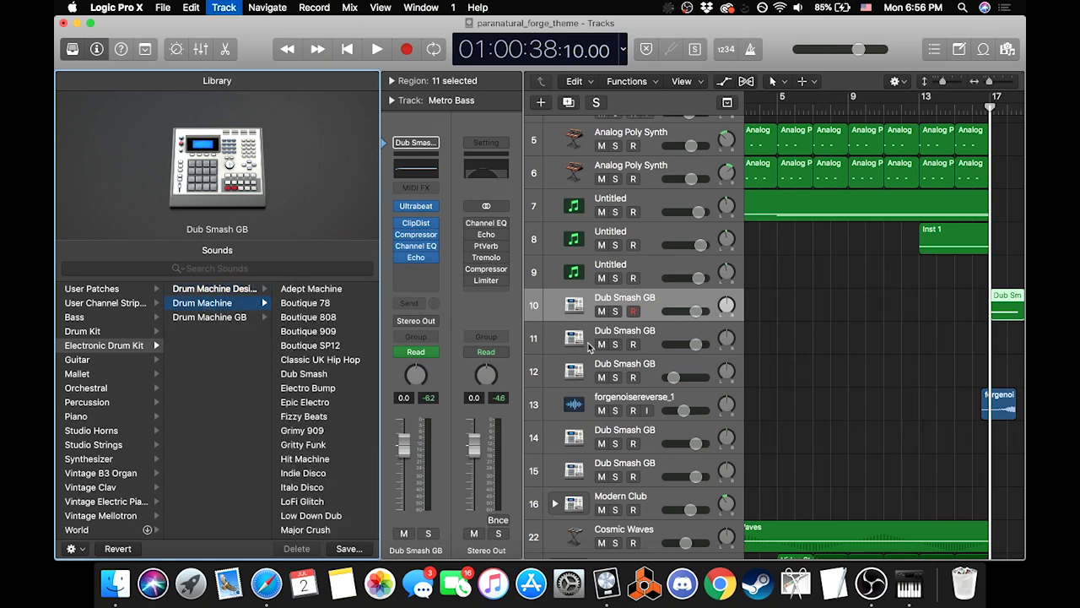
Step: Add a new track with duplicate settings below Dub Smash GB track 10 and load the Drum Machine patch Dub Smash on it
key("super+d")
left_click(202, 304)
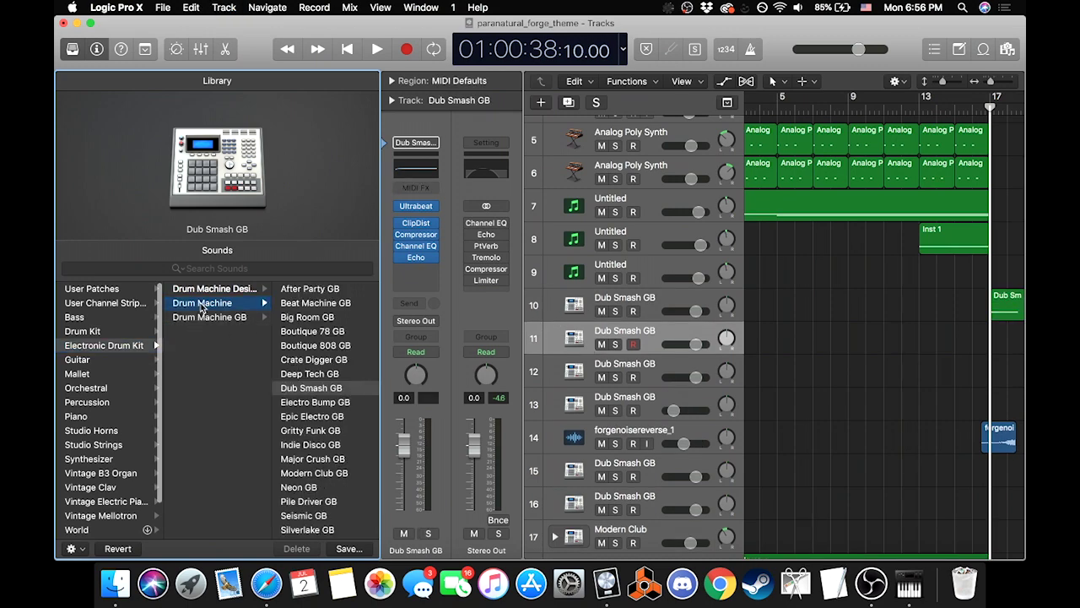
left_click(304, 374)
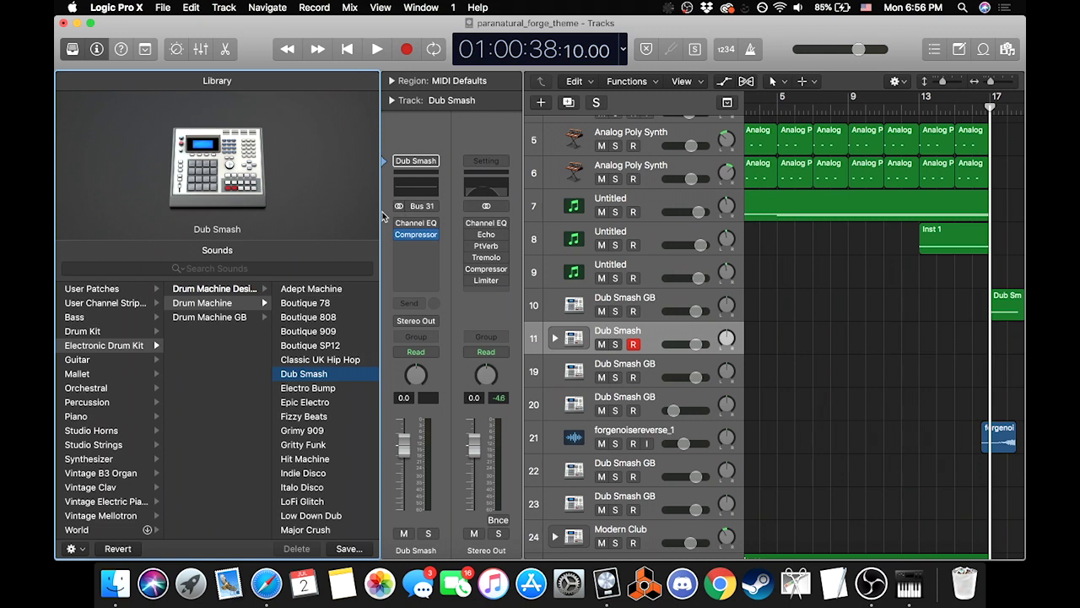
Step: Expand the new Dub Smash track stack, inspect its Kick subtrack's channel strip, and collapse the stack
left_click(555, 339)
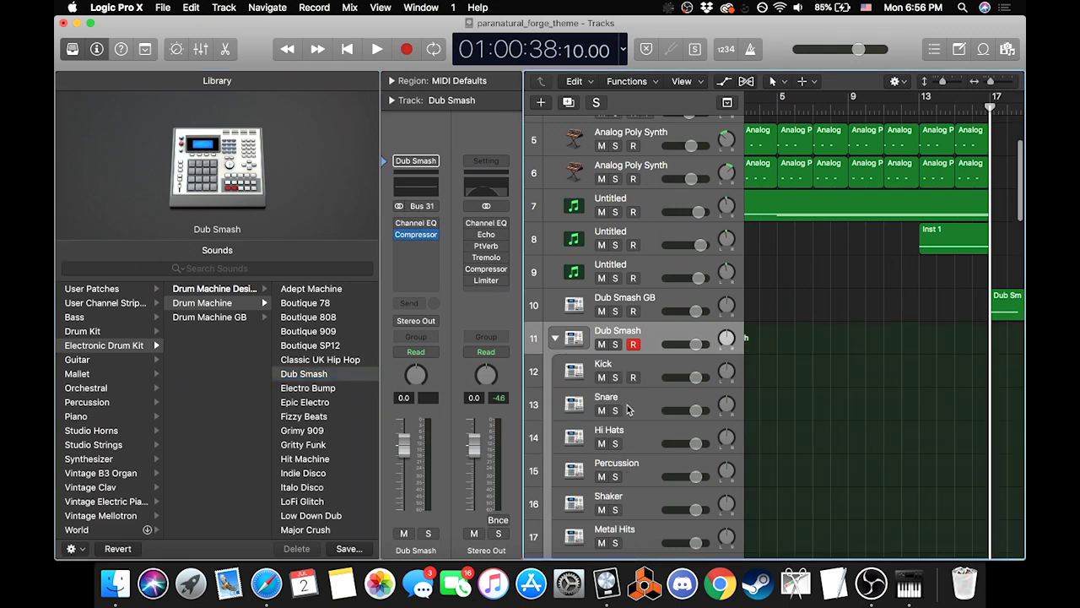
left_click(645, 277)
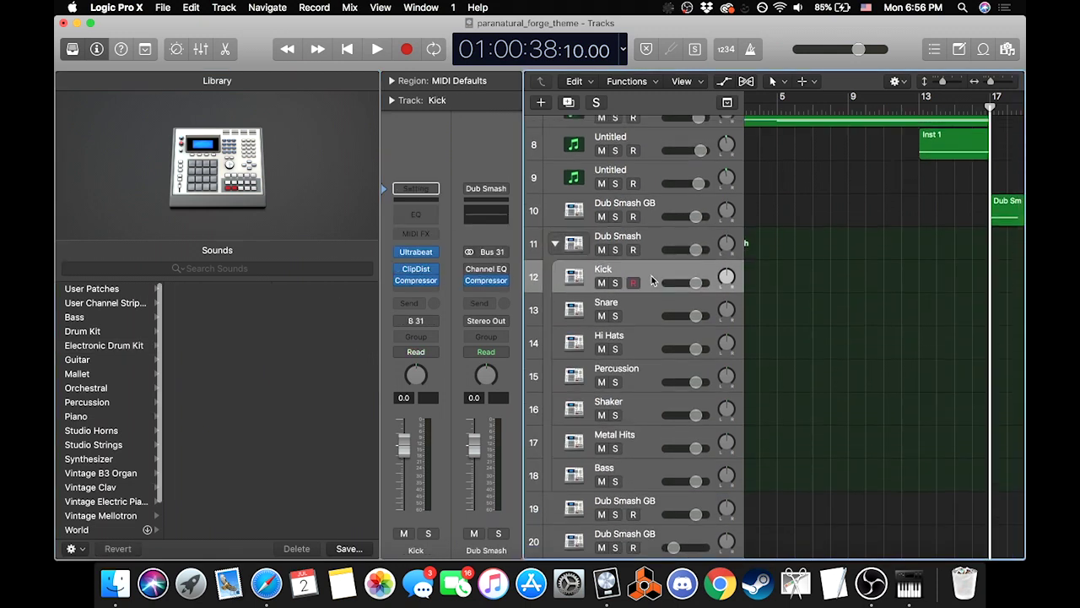
left_click(555, 245)
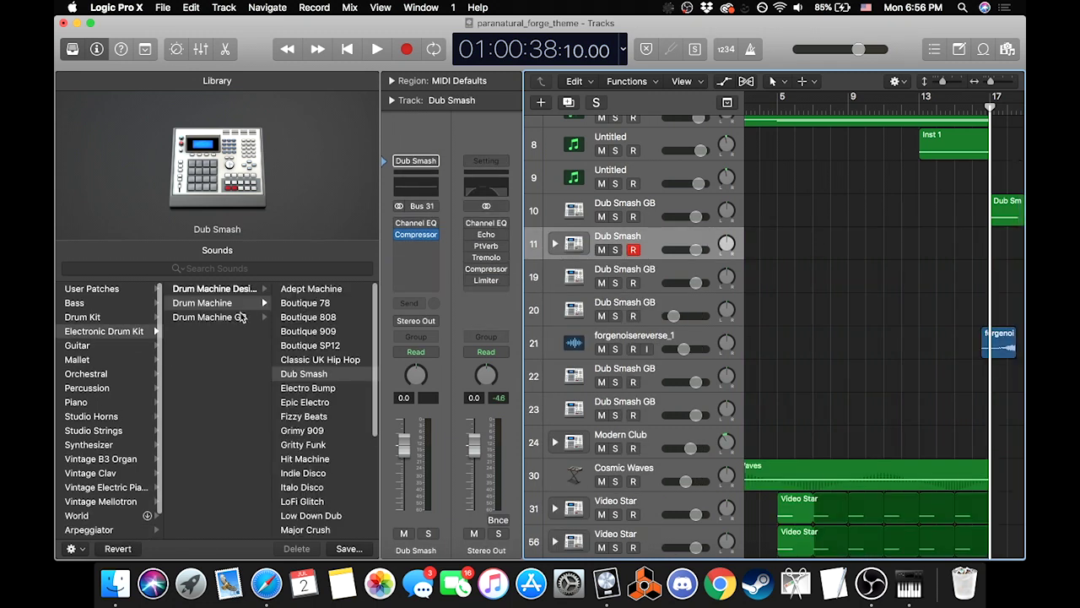
Step: Load the Dropkick patch from Drum Machine Designer onto track 11 and look at its drum machine instrument window
left_click(233, 292)
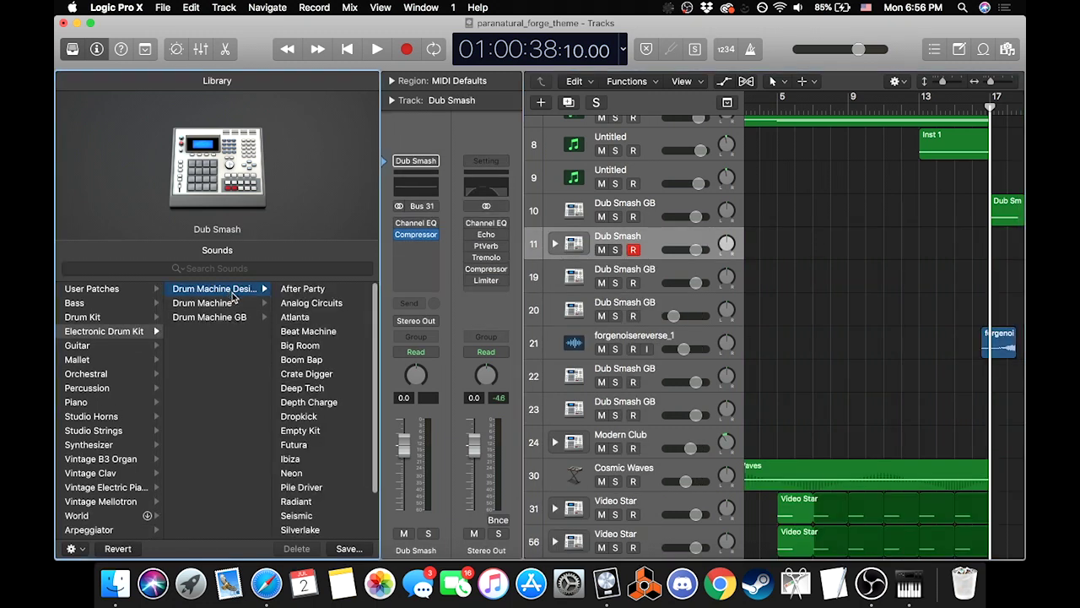
left_click(301, 417)
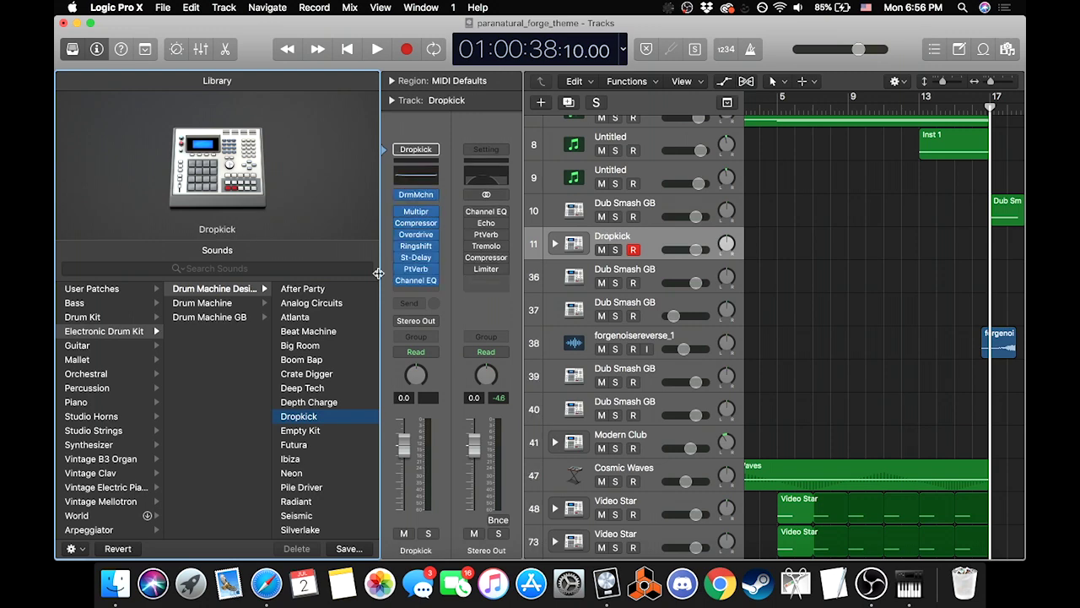
left_click(415, 197)
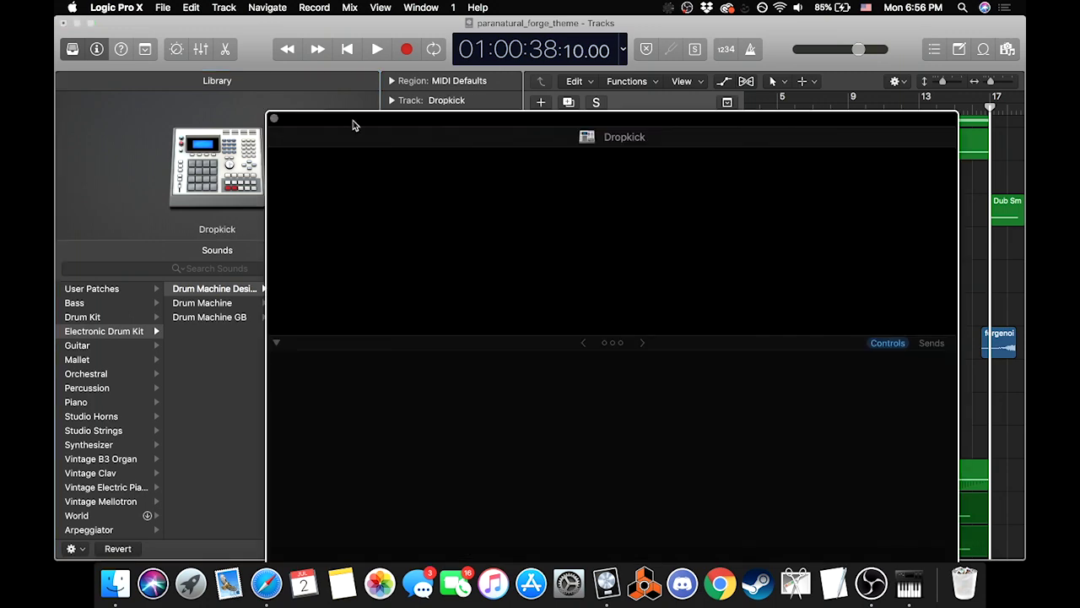
left_click(274, 124)
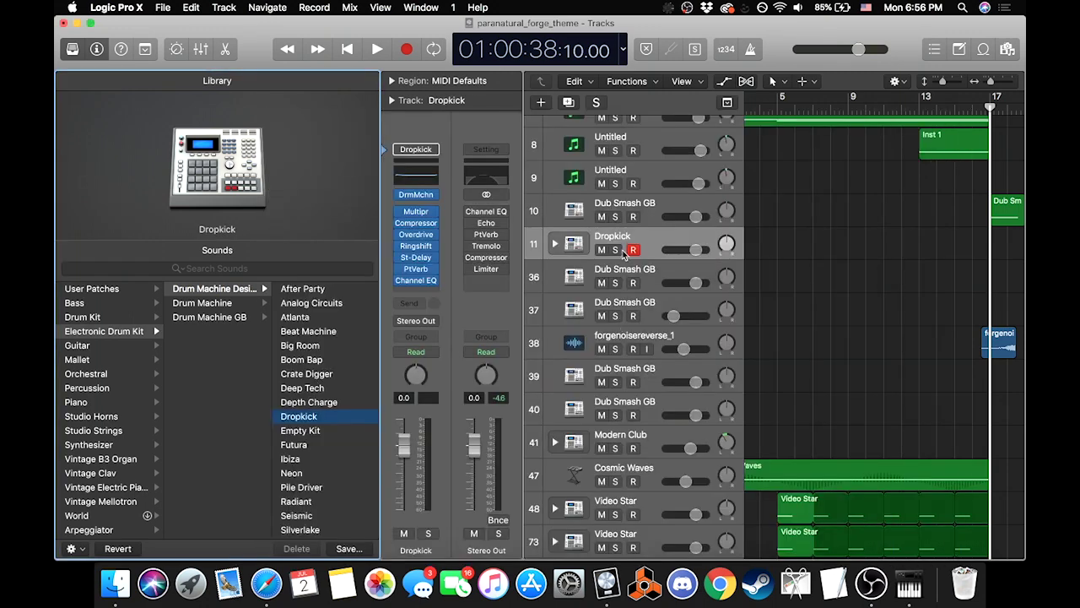
Step: Delete the Dropkick track
scroll(806, 335, "right", 5)
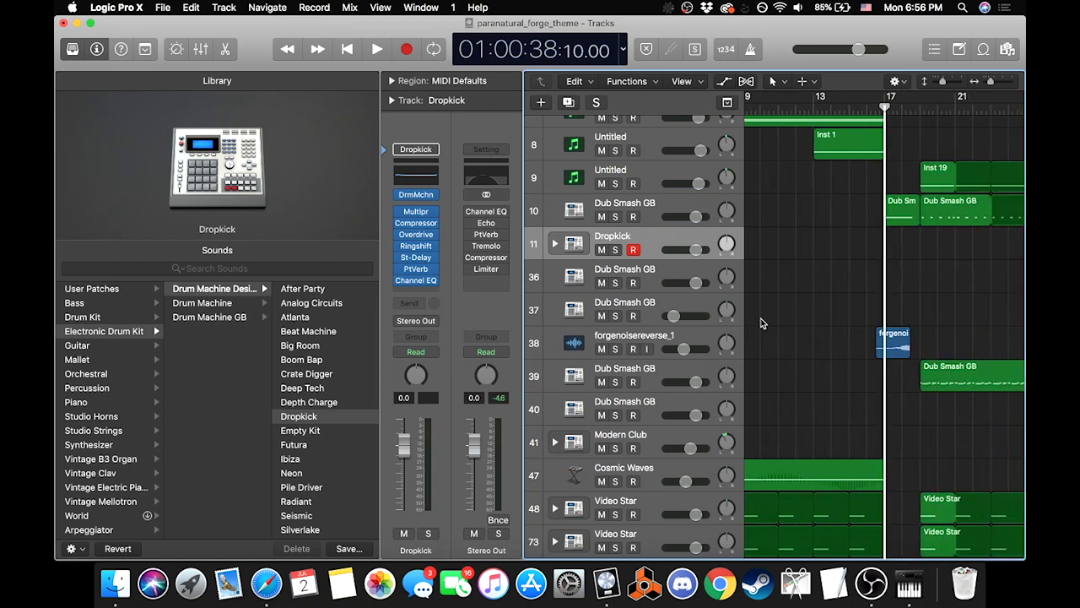
key("super+BackSpace")
Step: Open Ultrabeat on the Dub Smash GB track 10 and step through its drum voices from Perc 2 down to Kick
left_click(643, 216)
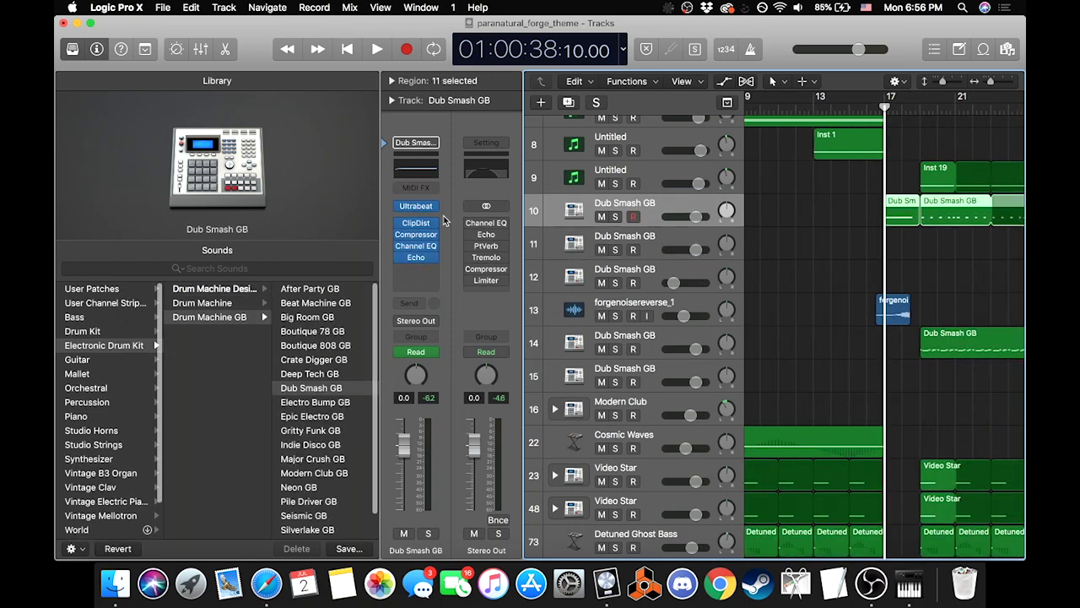
mouse_move(416, 206)
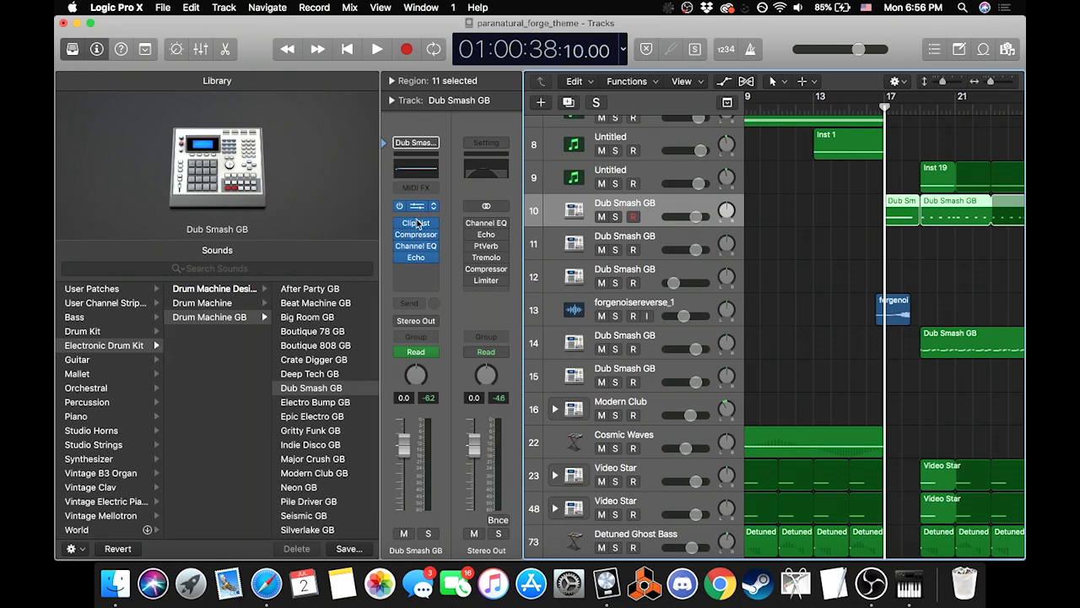
left_click(416, 209)
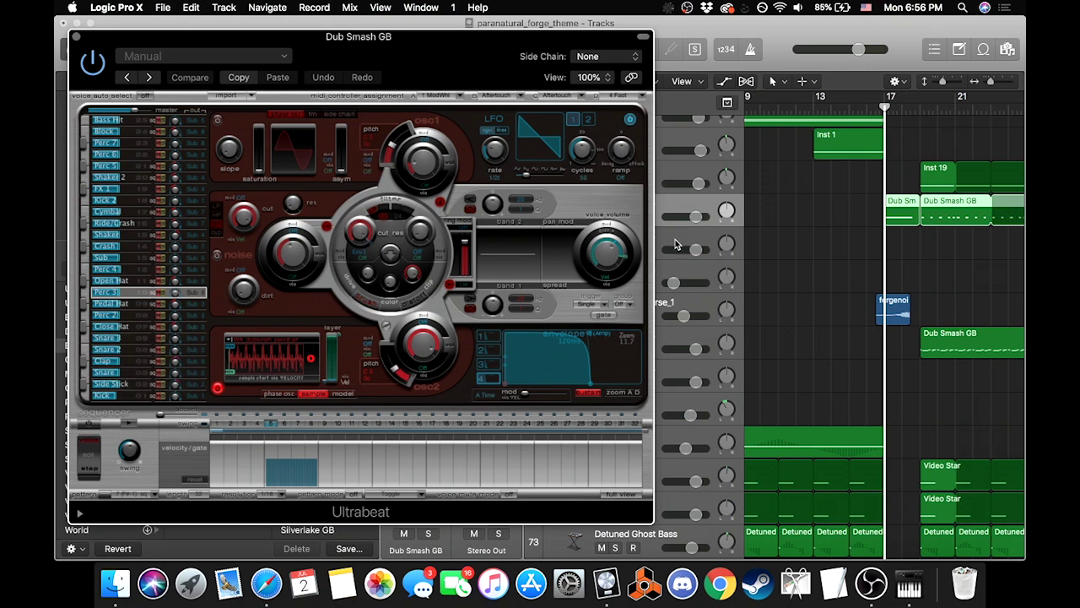
scroll(850, 262, "down", 2)
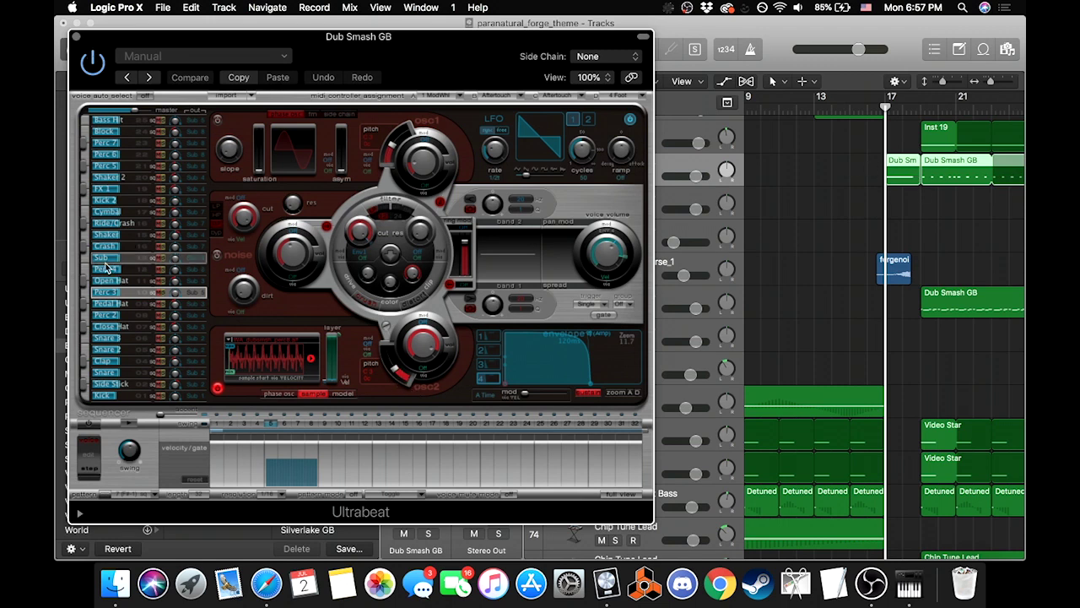
left_click(143, 315)
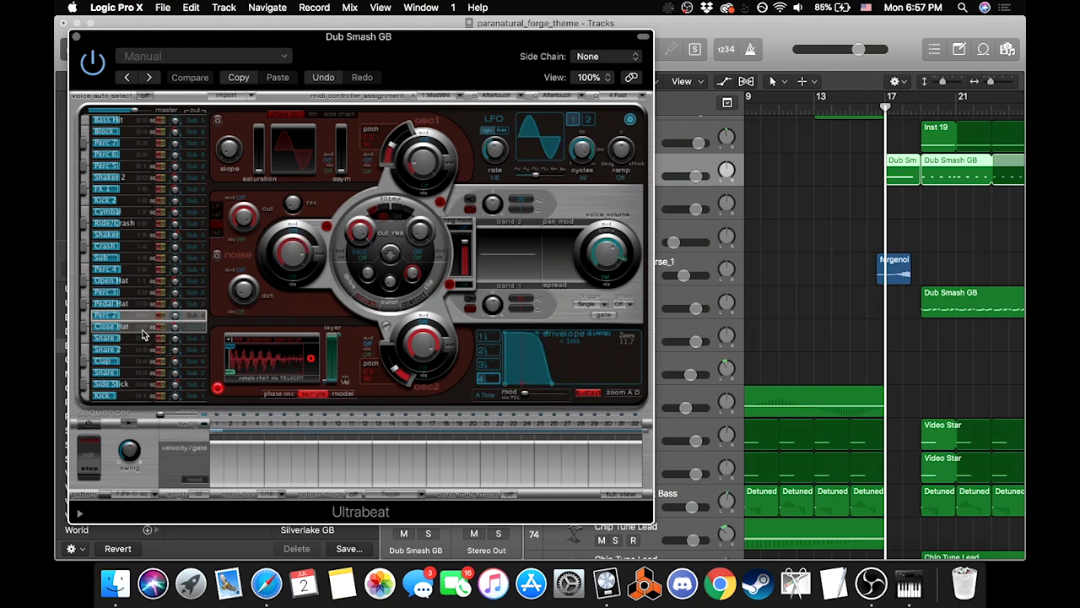
left_click(144, 327)
left_click(144, 337)
left_click(143, 350)
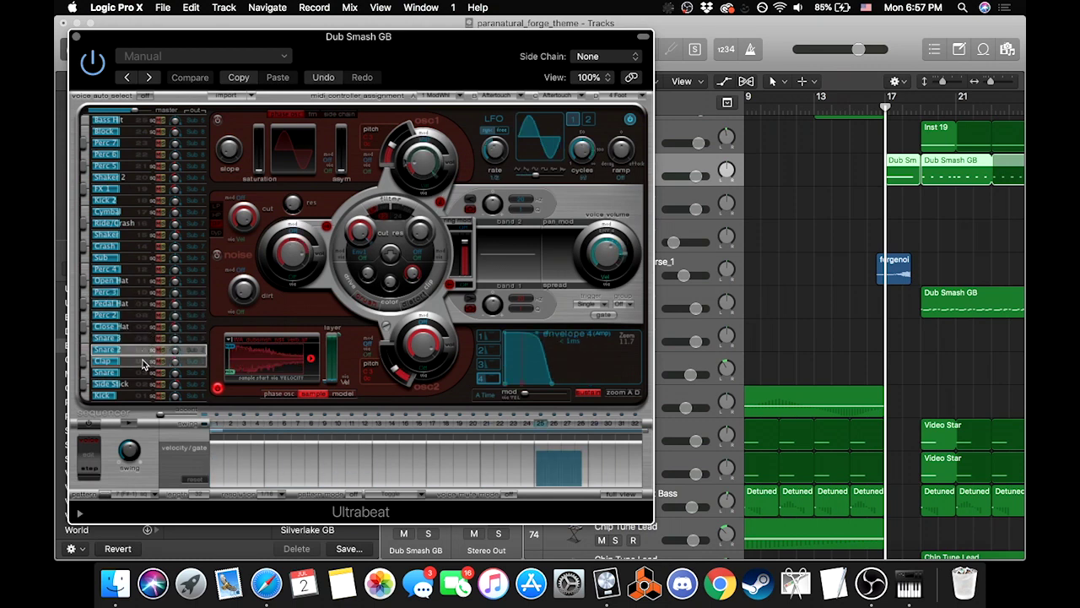
left_click(144, 361)
left_click(143, 372)
left_click(144, 383)
left_click(144, 395)
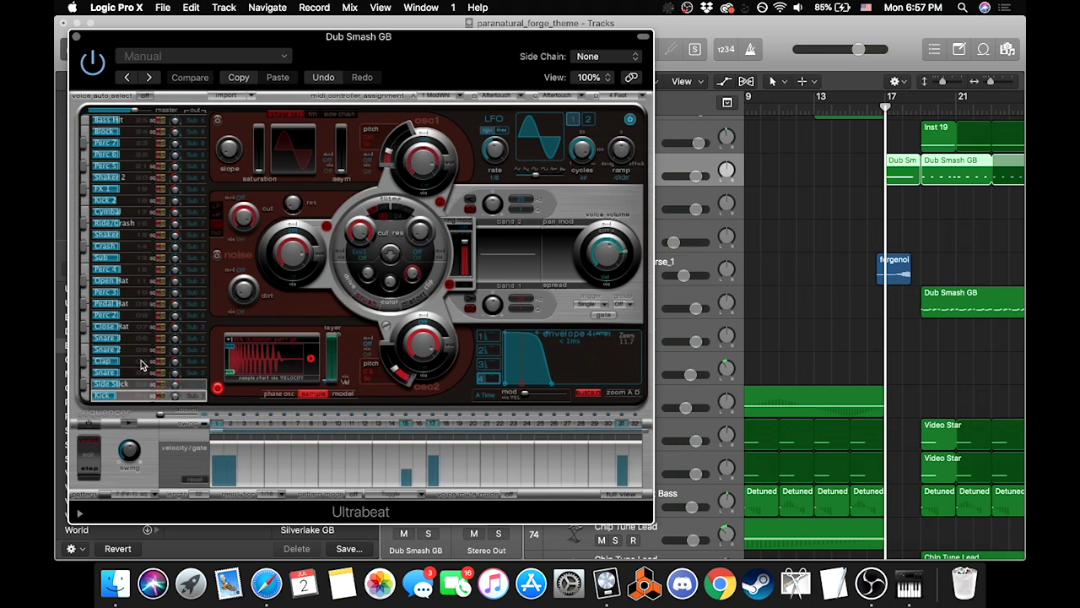
left_click(76, 38)
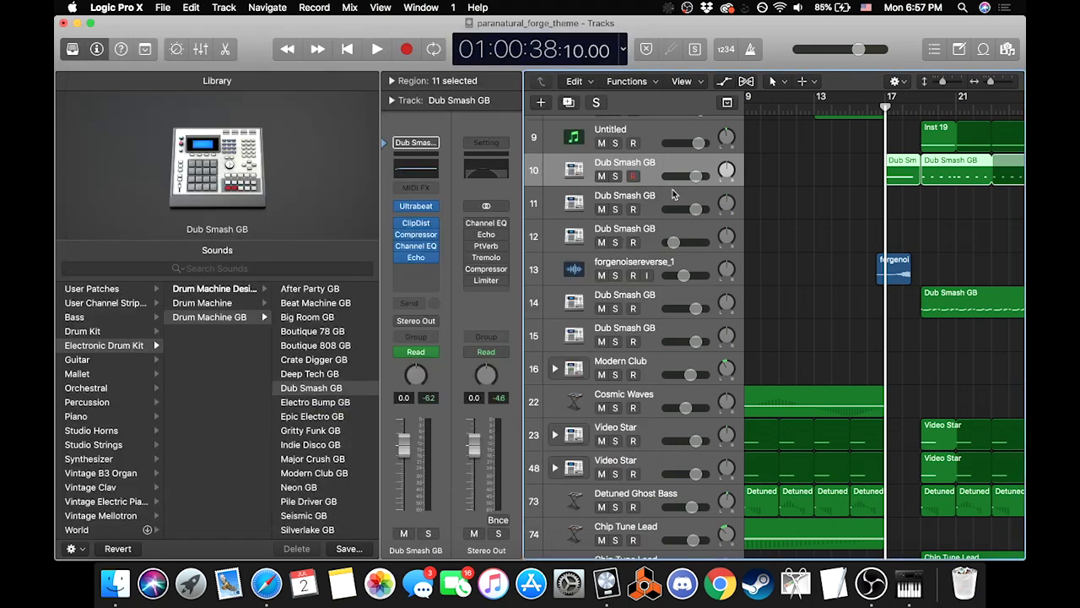
Step: Solo the Dub Smash GB track 10 and listen to its first region from bar 17
left_click(614, 176)
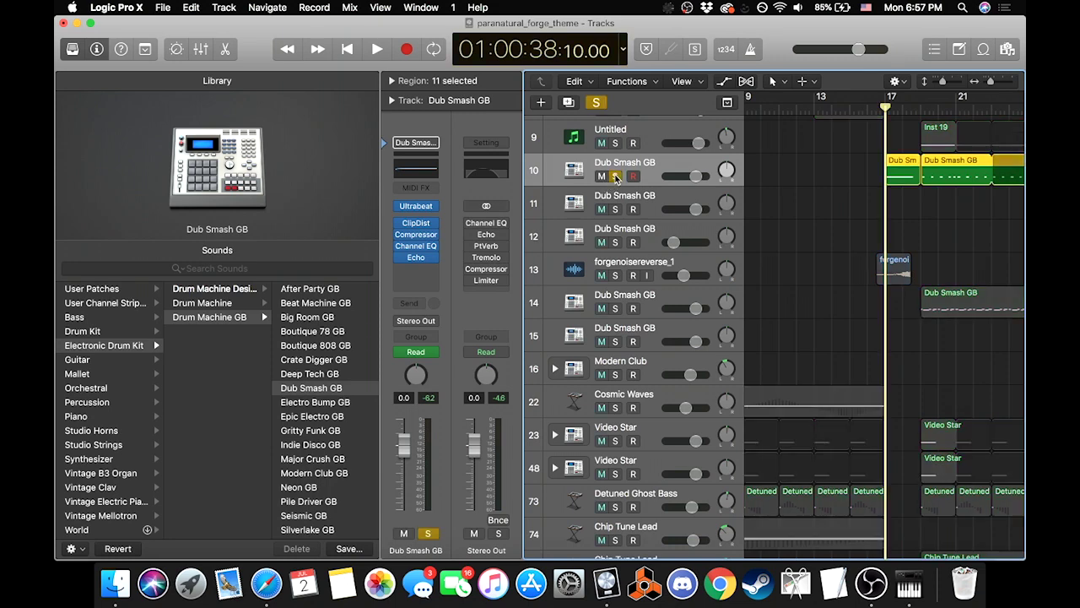
key("space")
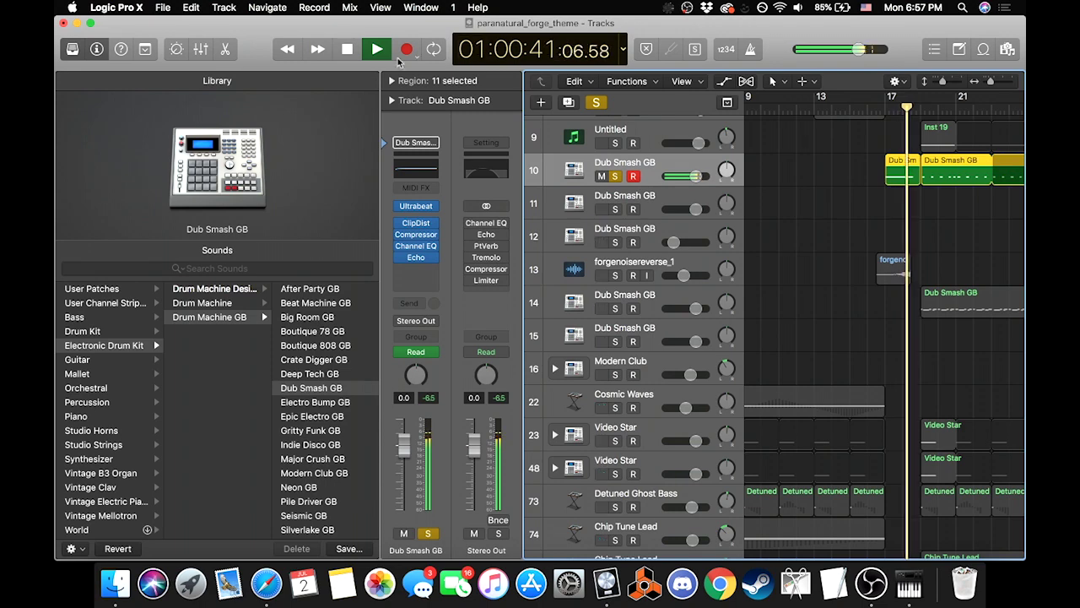
key("space")
Step: Open the Piano Roll for the Dub Smash GB regions and examine the second note of the bar 17 pattern
key("p")
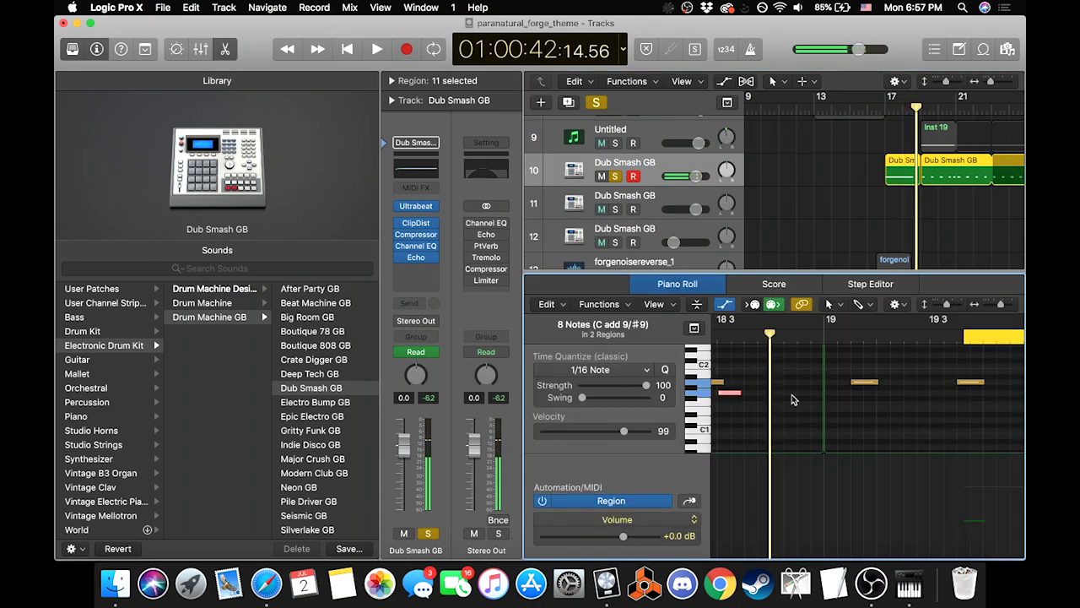
scroll(791, 394, "left", 10)
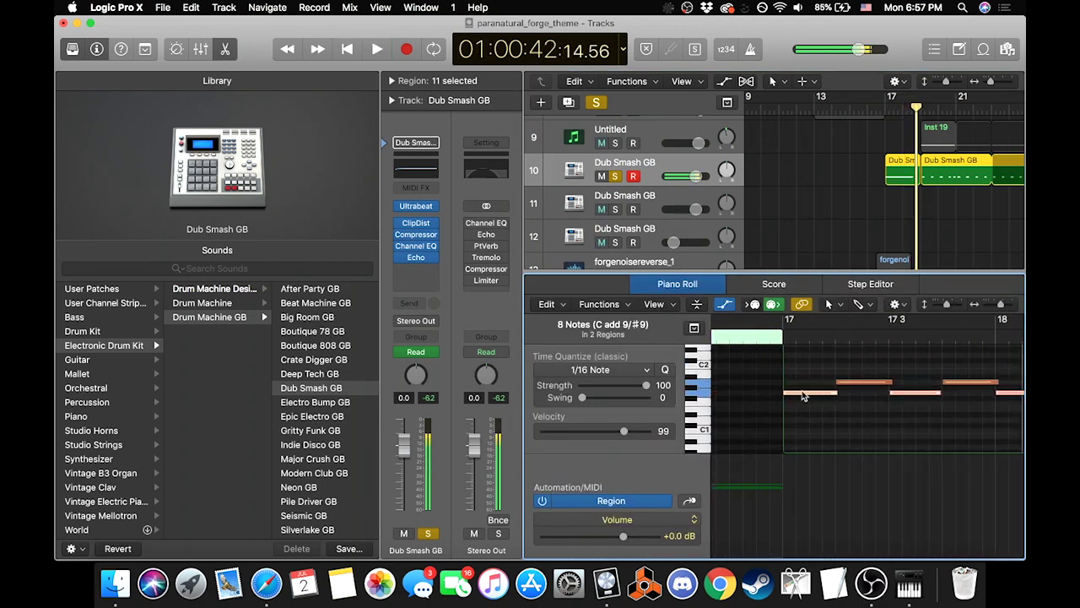
left_click(859, 385)
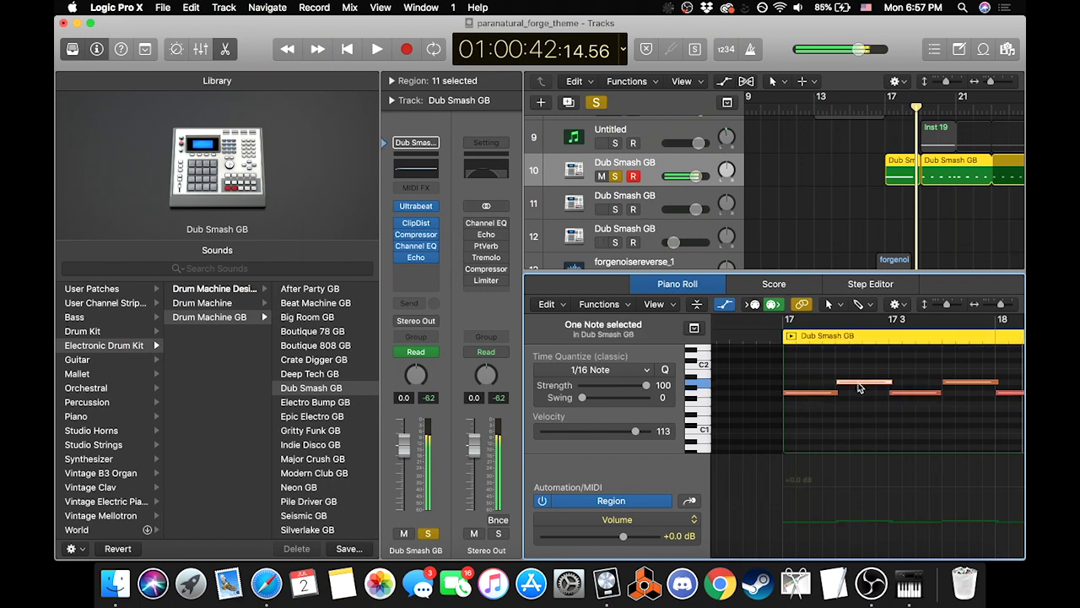
mouse_move(860, 386)
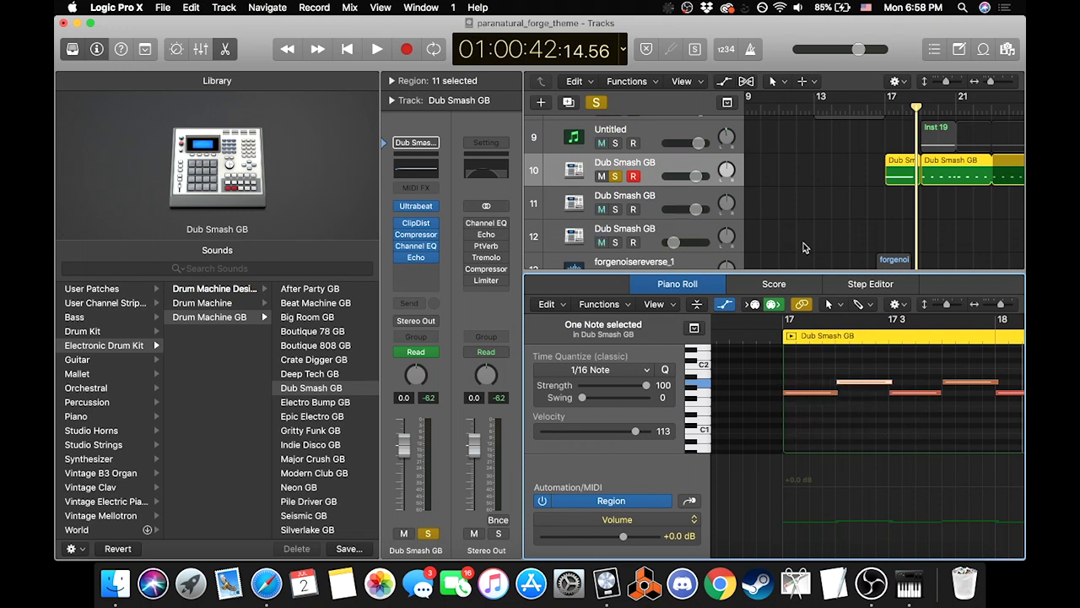
Step: Play the soloed track from bar 17 again while viewing the Piano Roll notes through bars 19 and 20
left_click(885, 108)
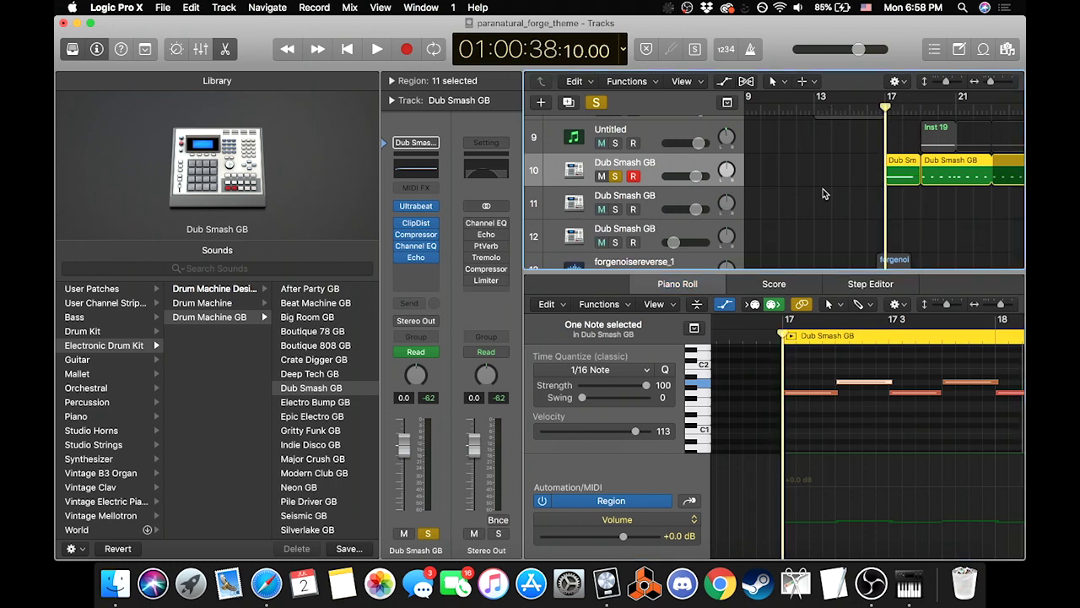
key("space")
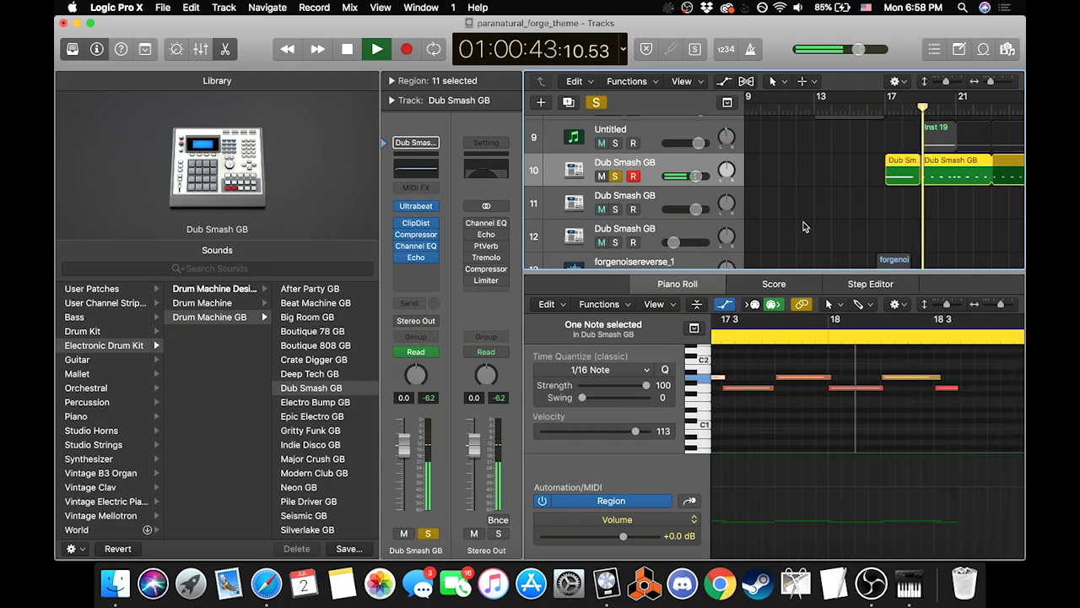
scroll(831, 206, "right", 5)
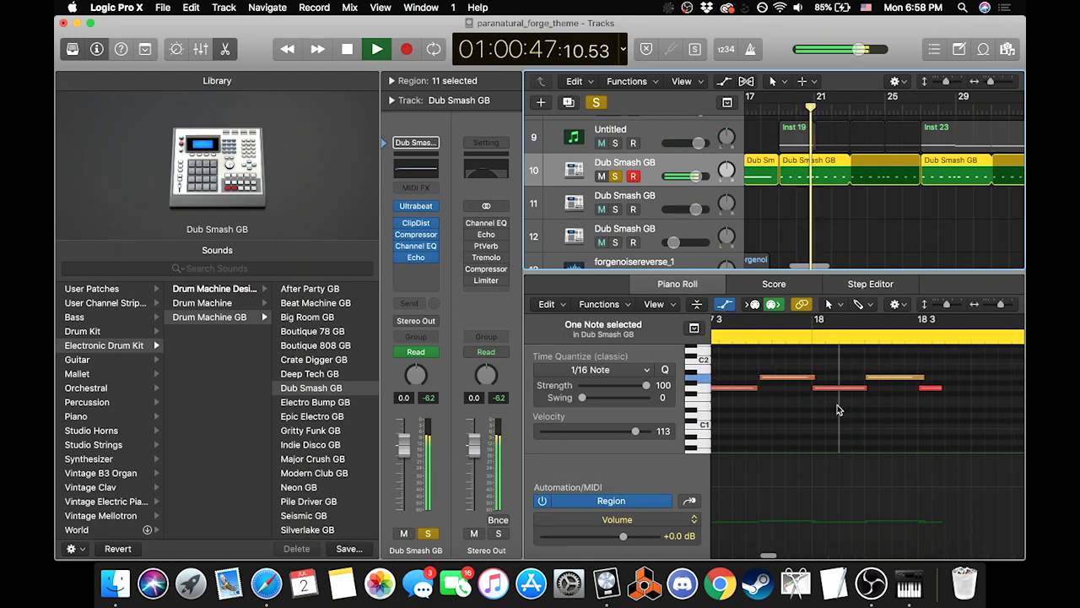
scroll(838, 411, "right", 3)
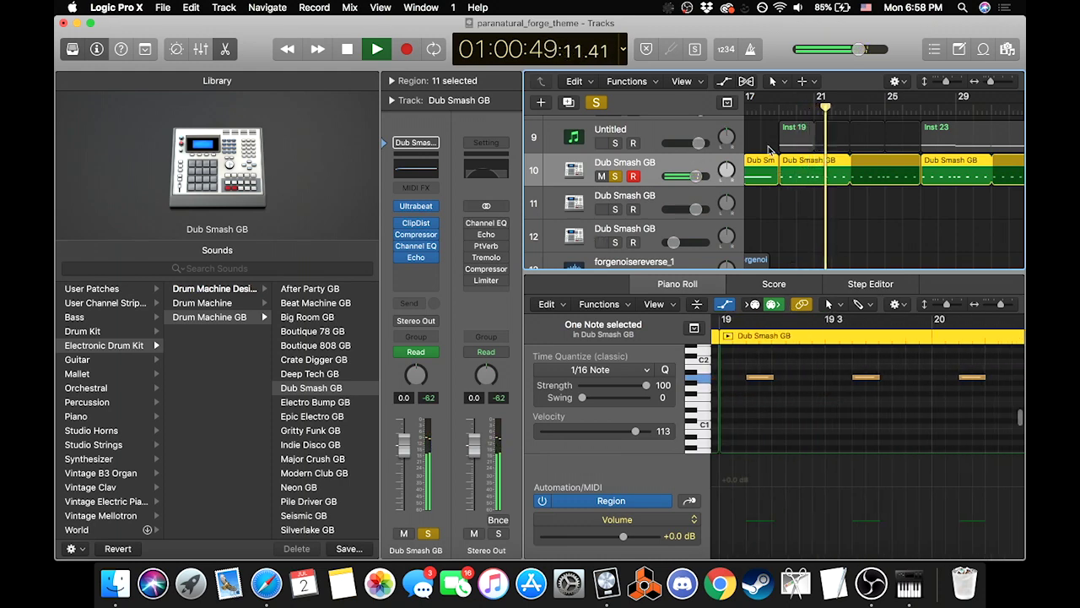
Step: Show track automation and examine the Ultrabeat Osc2 Pitch automation on the Dub Smash GB track 10 from bar 27 onward
left_click(725, 82)
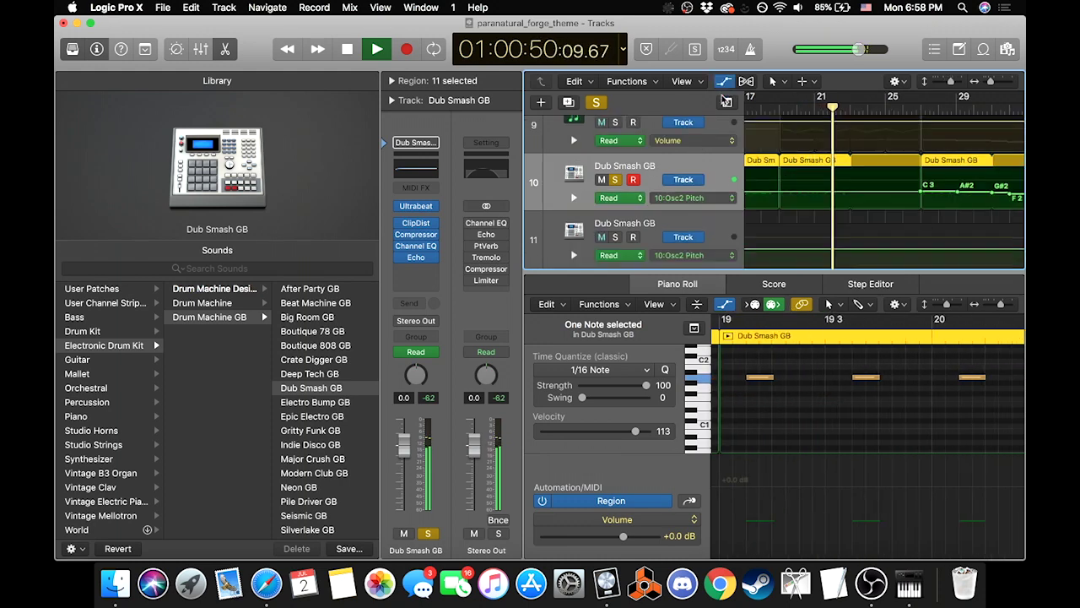
left_click(685, 205)
left_click(717, 198)
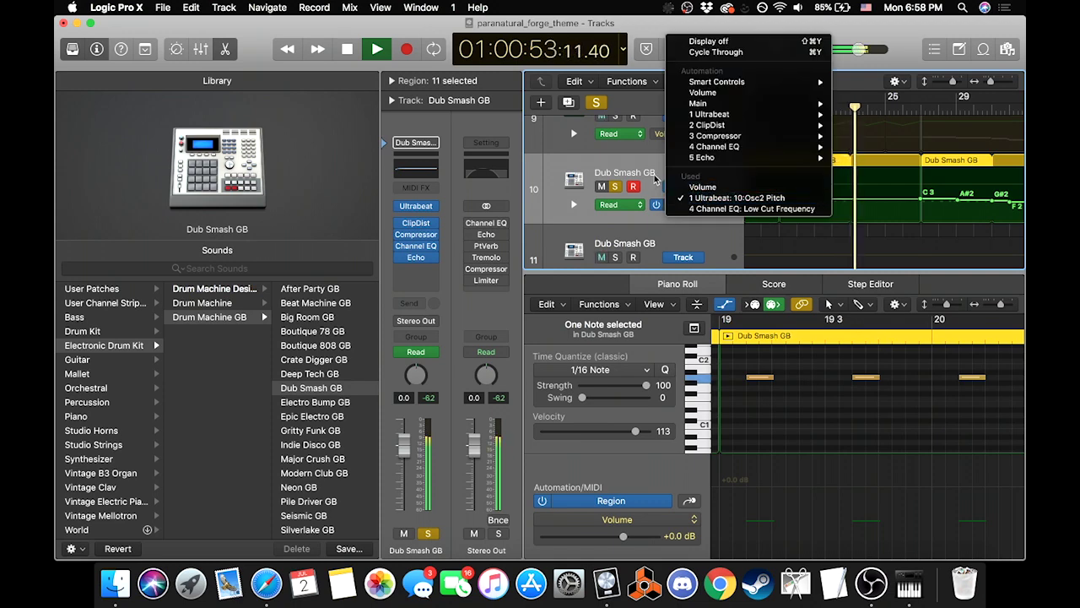
scroll(795, 173, "right", 5)
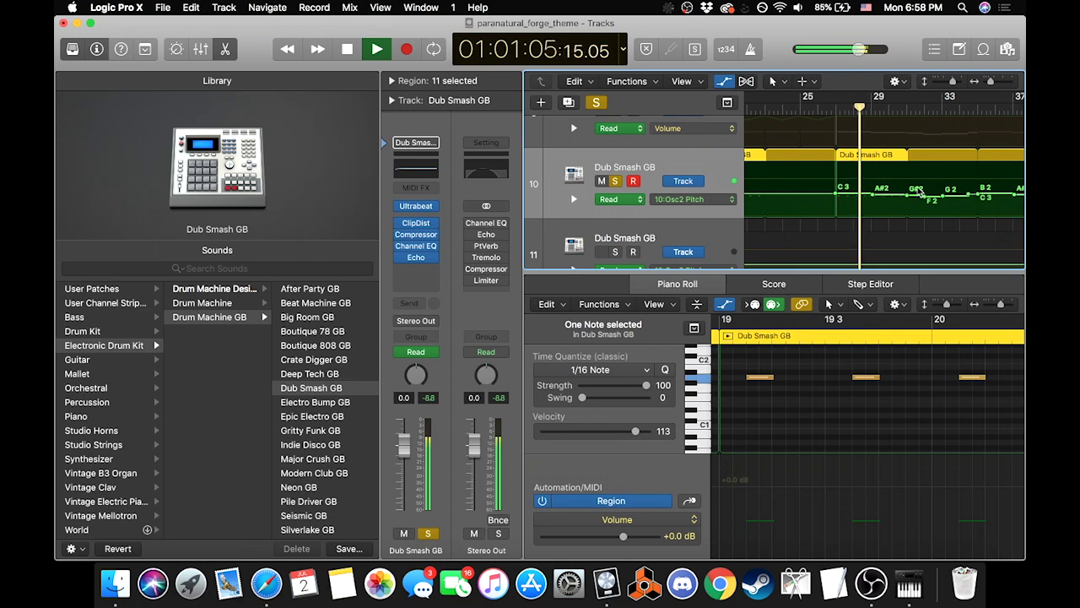
Step: Stop playback, hide the track automation and clear the solo on the Dub Smash GB track
key("space")
key("a")
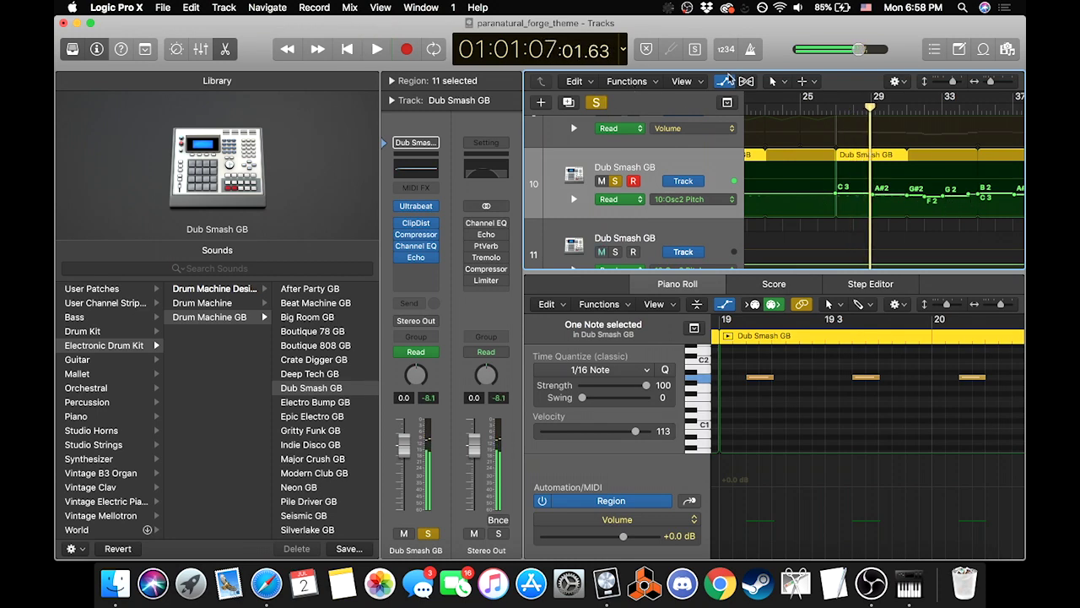
key("super+Up")
key("shift+super+a")
key("super+Left")
key("super+Left")
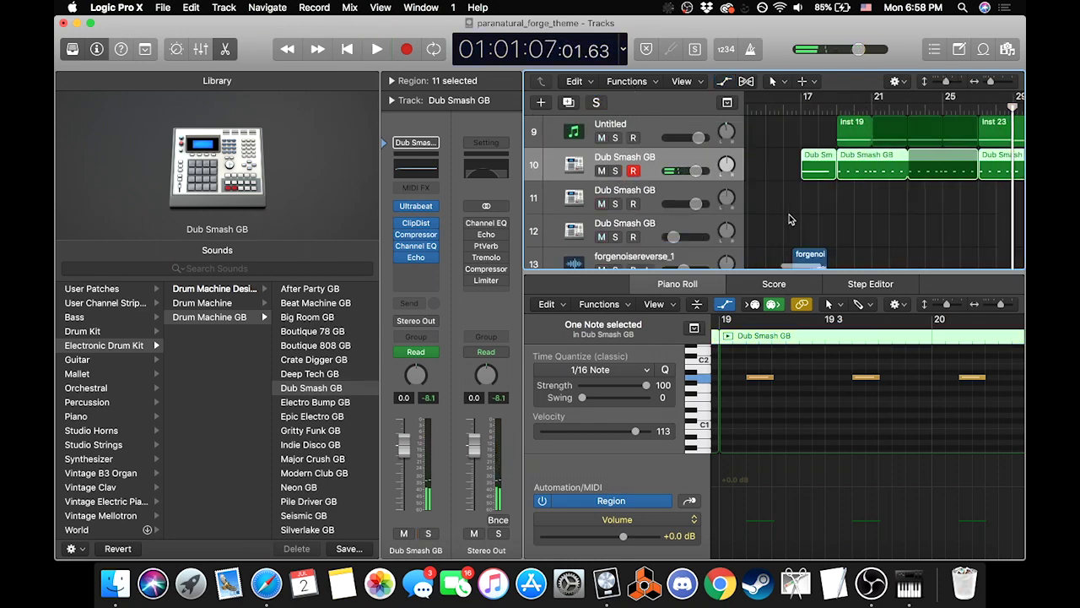
Step: Close the Piano Roll editor and the Library to enlarge the arrangement
left_click(225, 49)
left_click(72, 49)
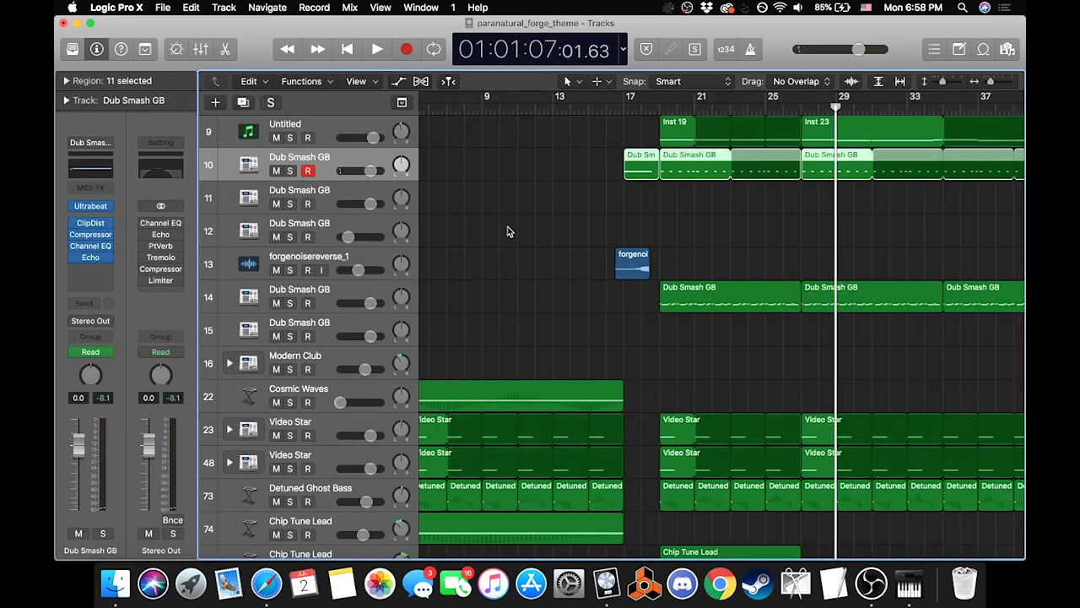
Step: Solo the forgenoisereverse_1 track and listen to its reversed sound from bar 16
scroll(505, 225, "up", 3)
left_click(606, 106)
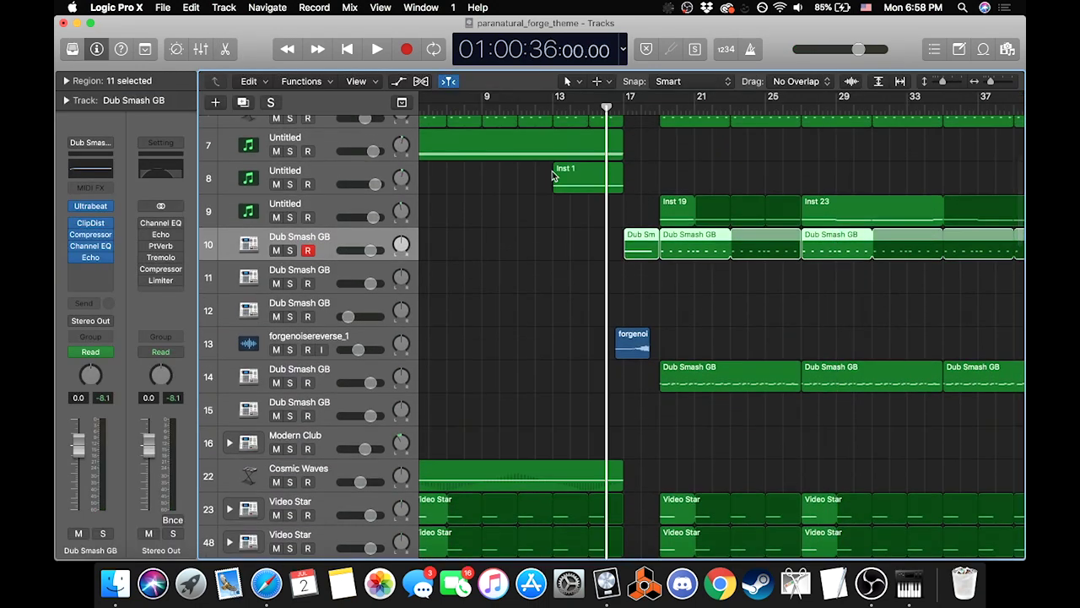
left_click(289, 350)
key("space")
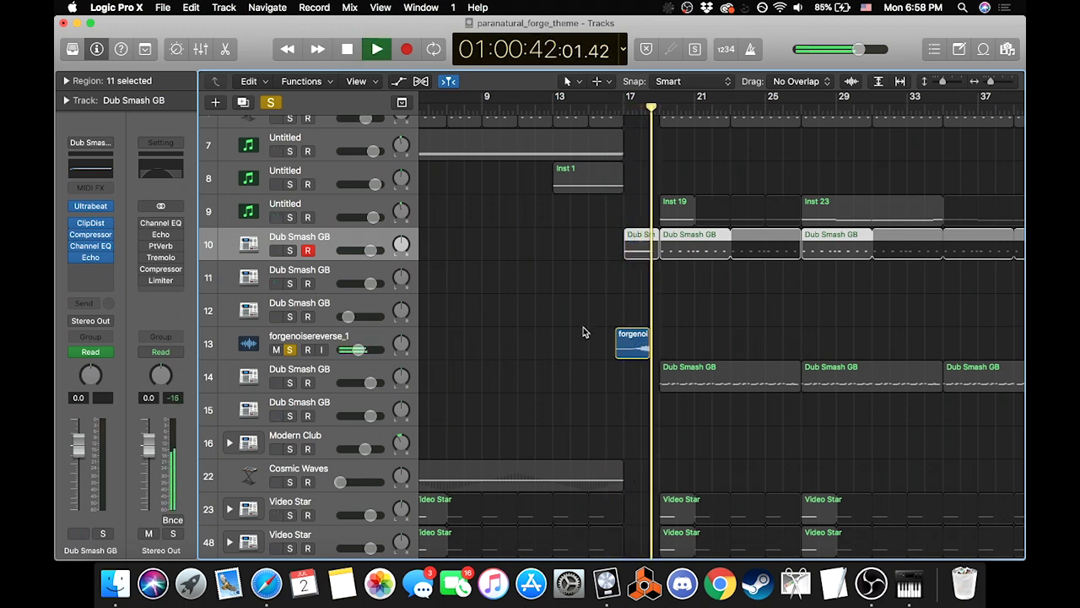
key("space")
Step: Replay the soloed forgenoisereverse_1 region from bar 16
scroll(591, 253, "down", 5)
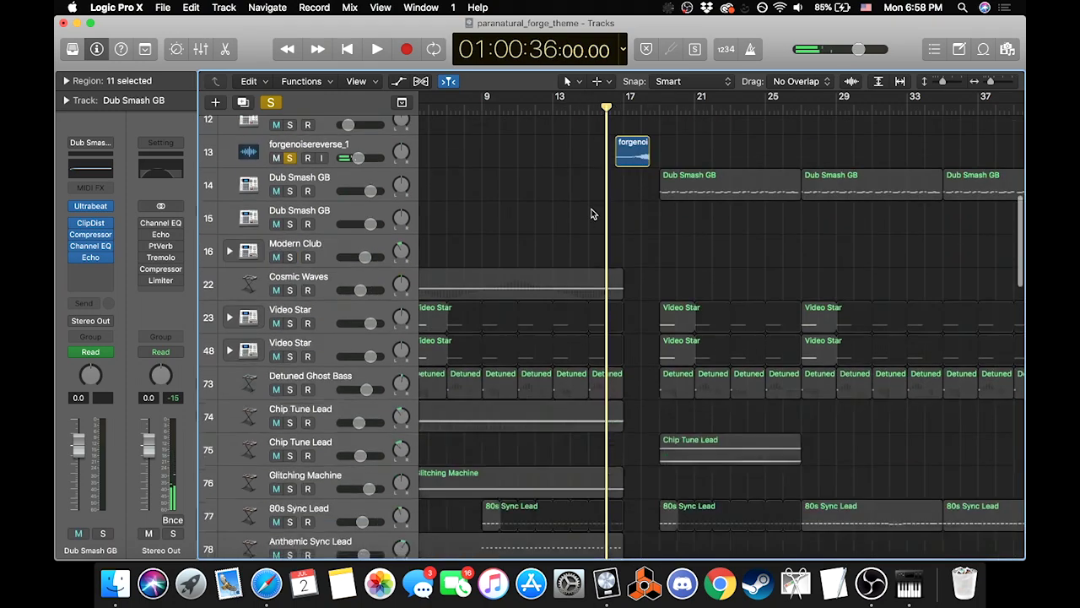
scroll(582, 268, "up", 6)
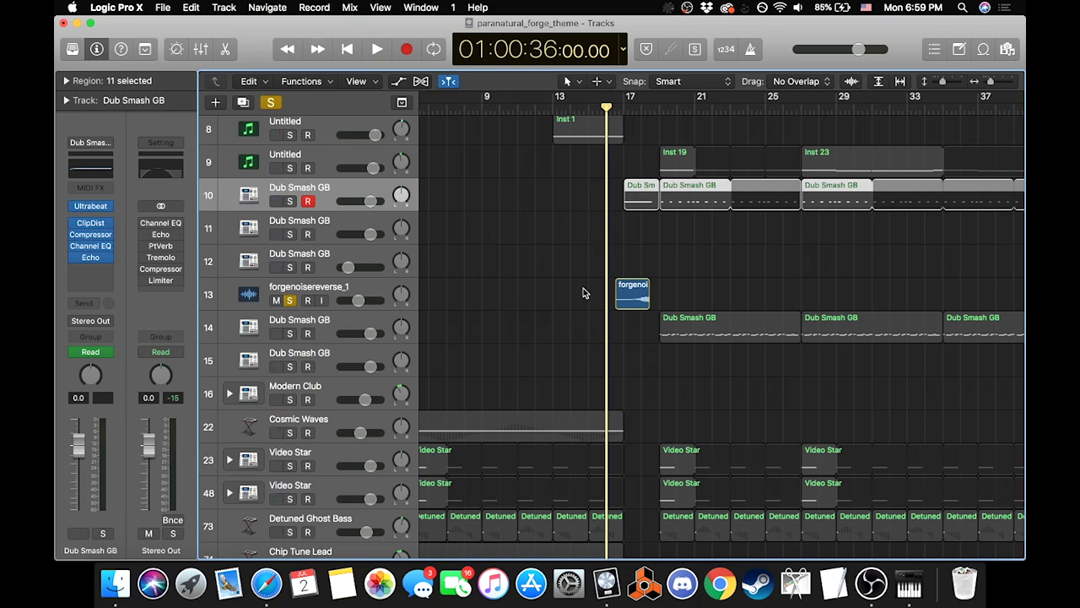
scroll(582, 293, "up", 4)
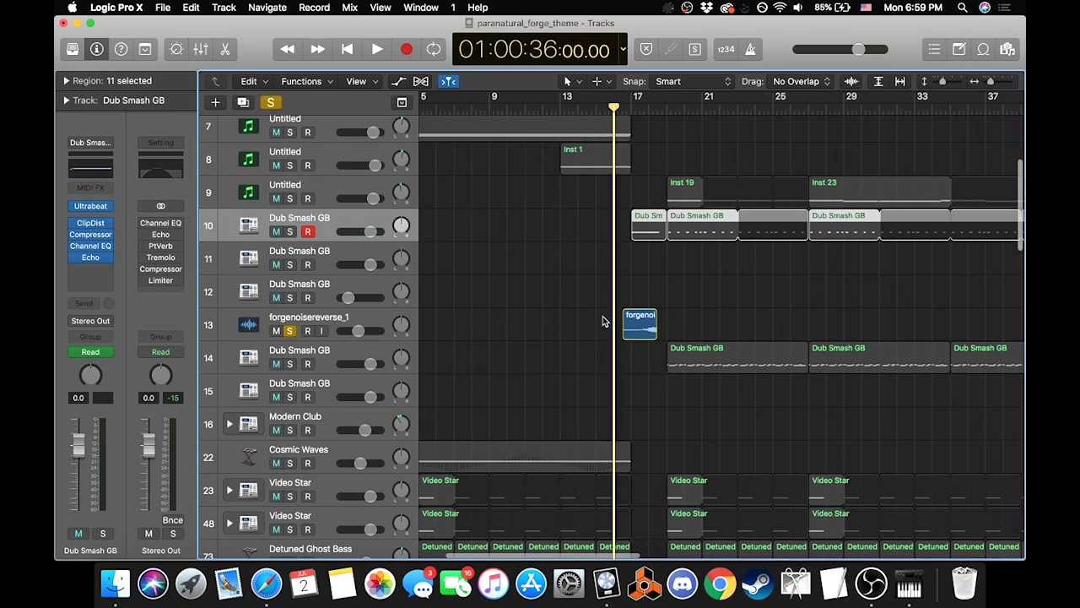
key("space")
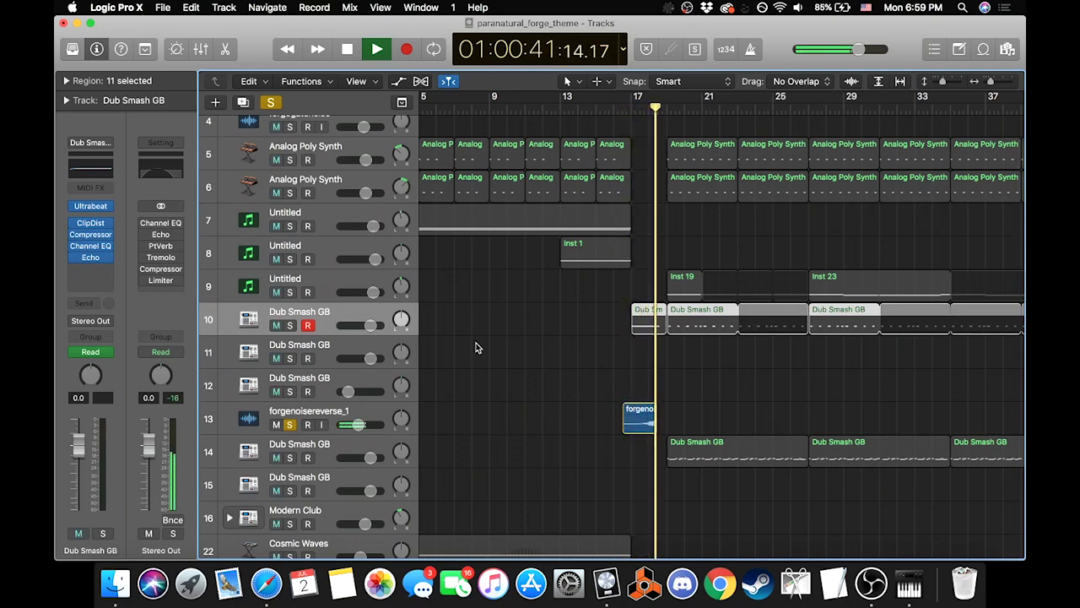
Step: Solo the Dub Smash GB track 10 alongside forgenoisereverse_1 and listen to short passages between bars 18 and 19
key("space")
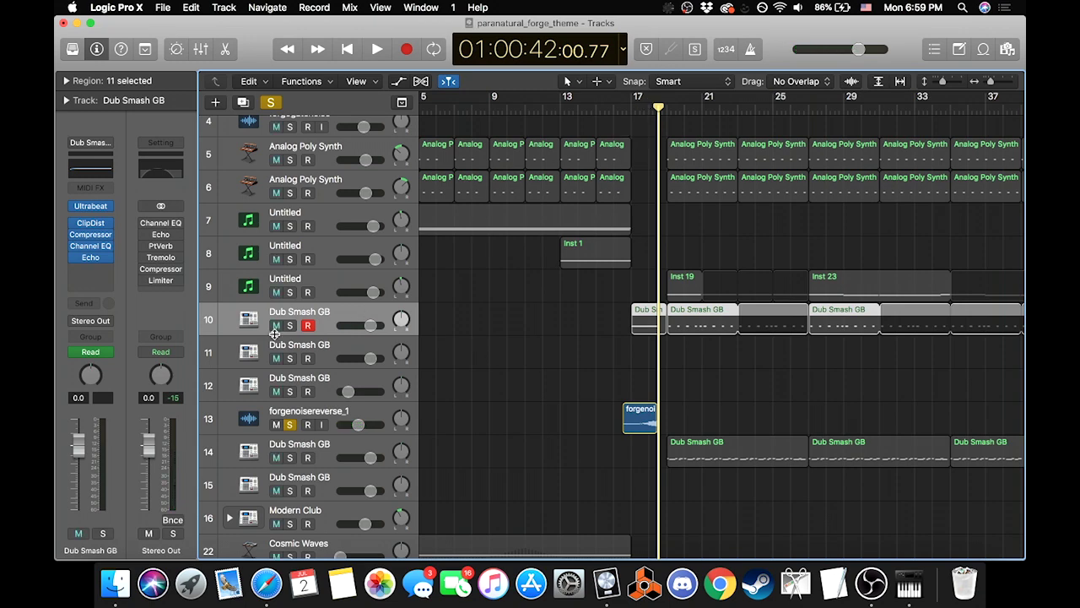
left_click(290, 326)
left_click_drag(990, 81, 994, 81)
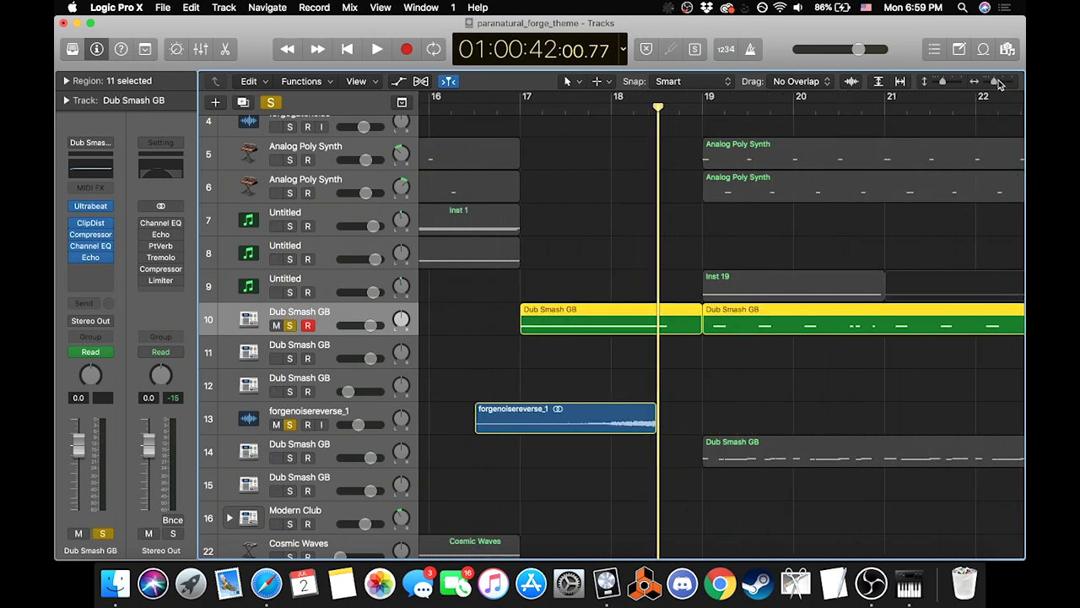
key("space")
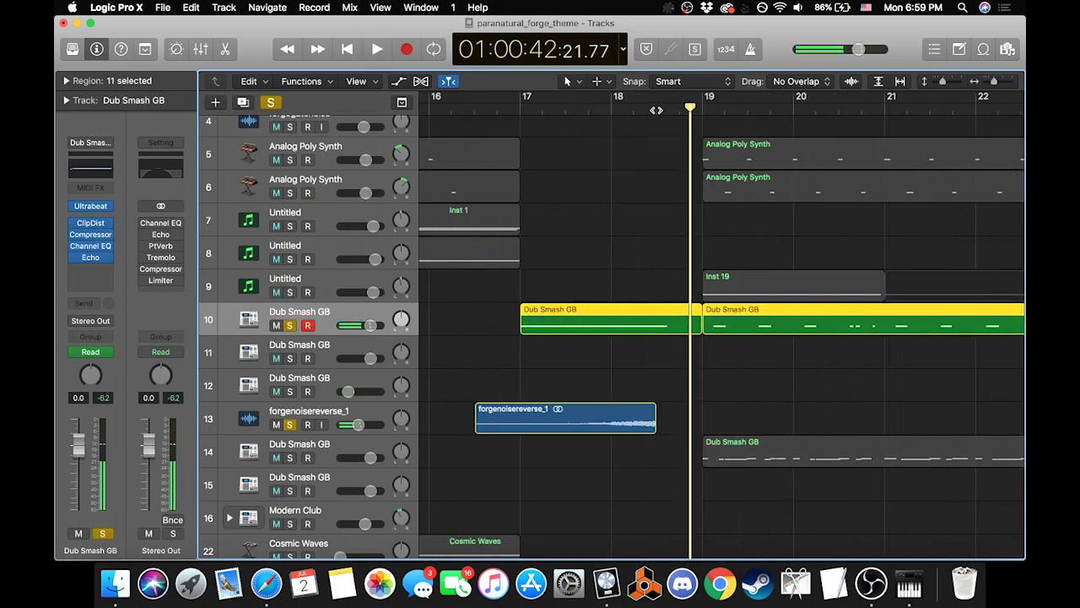
key("space")
key("space")
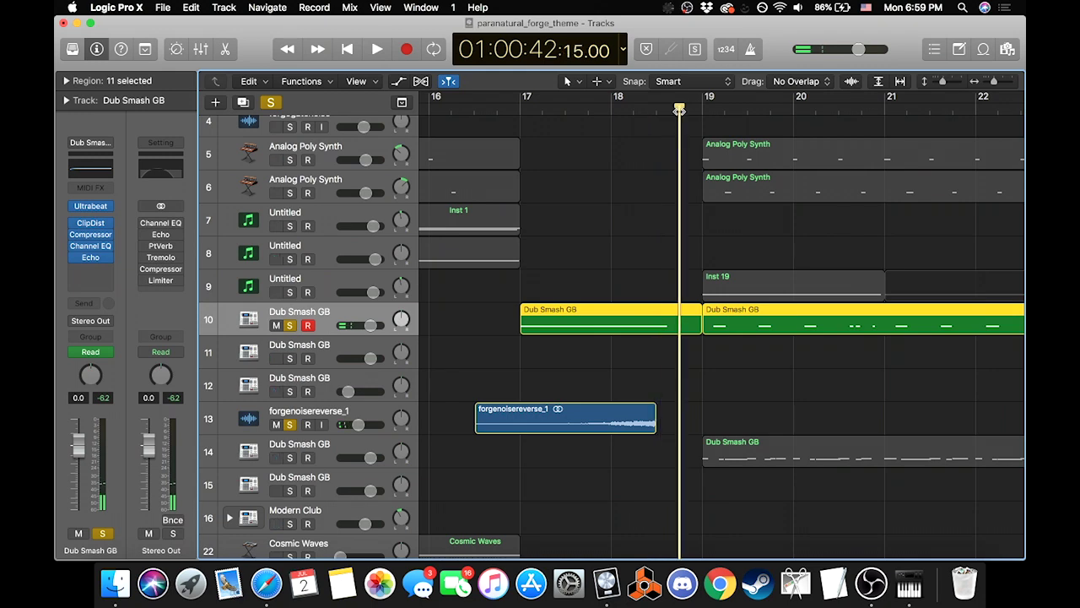
key("space")
left_click_drag(696, 113, 668, 112)
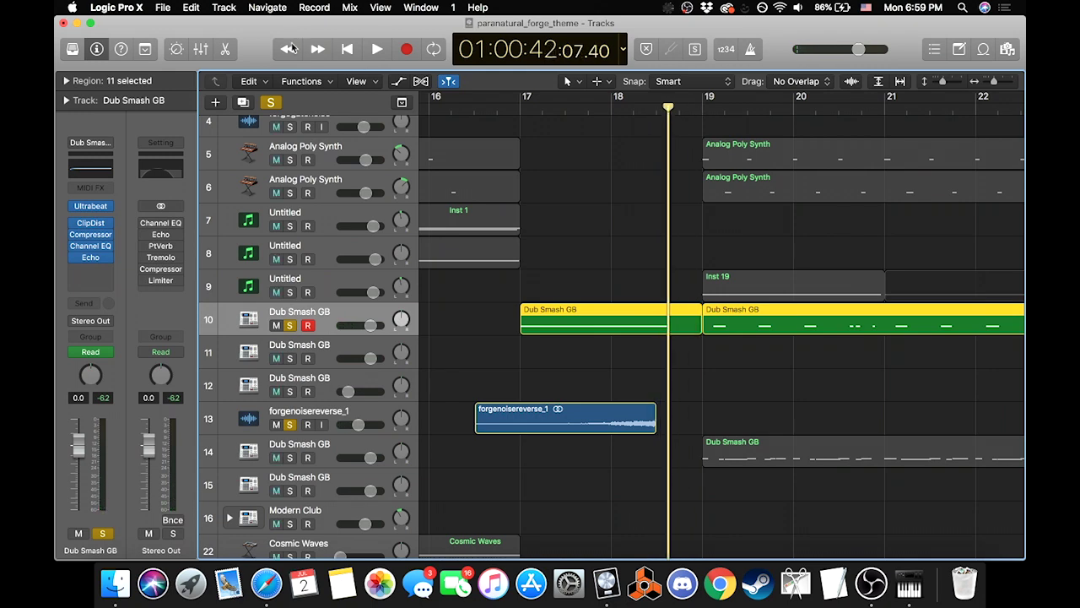
Step: Clear all track solos and play the full arrangement from just past bar 18
left_click(270, 102)
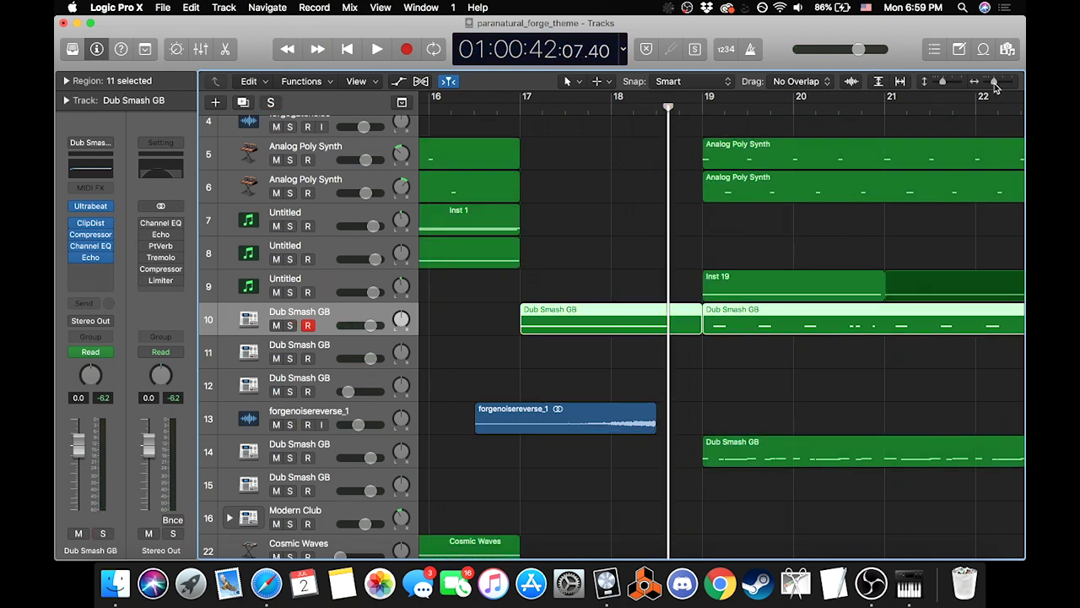
left_click_drag(994, 82, 986, 93)
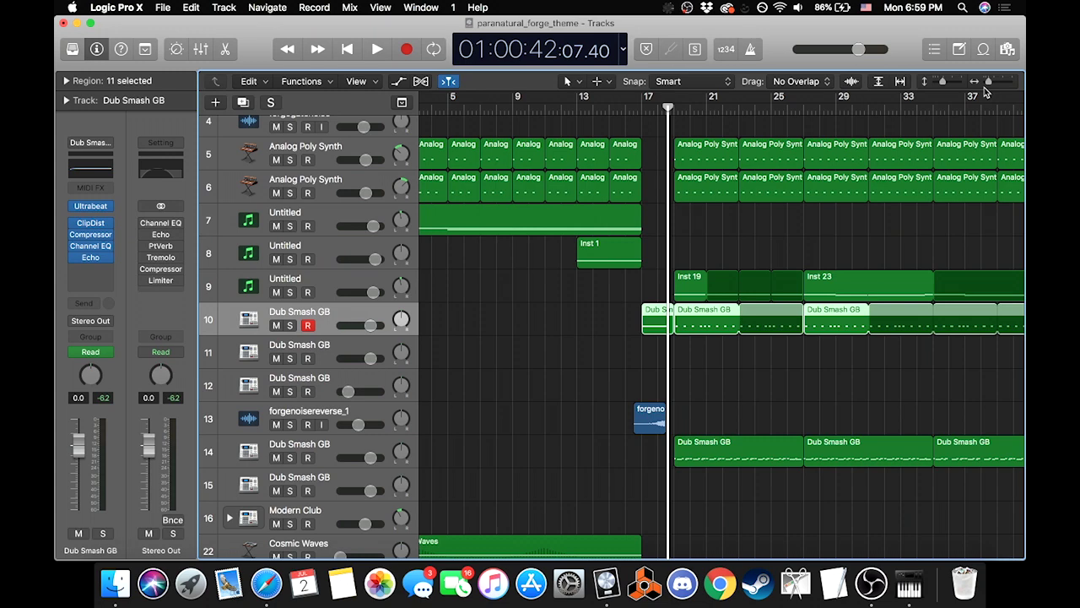
key("space")
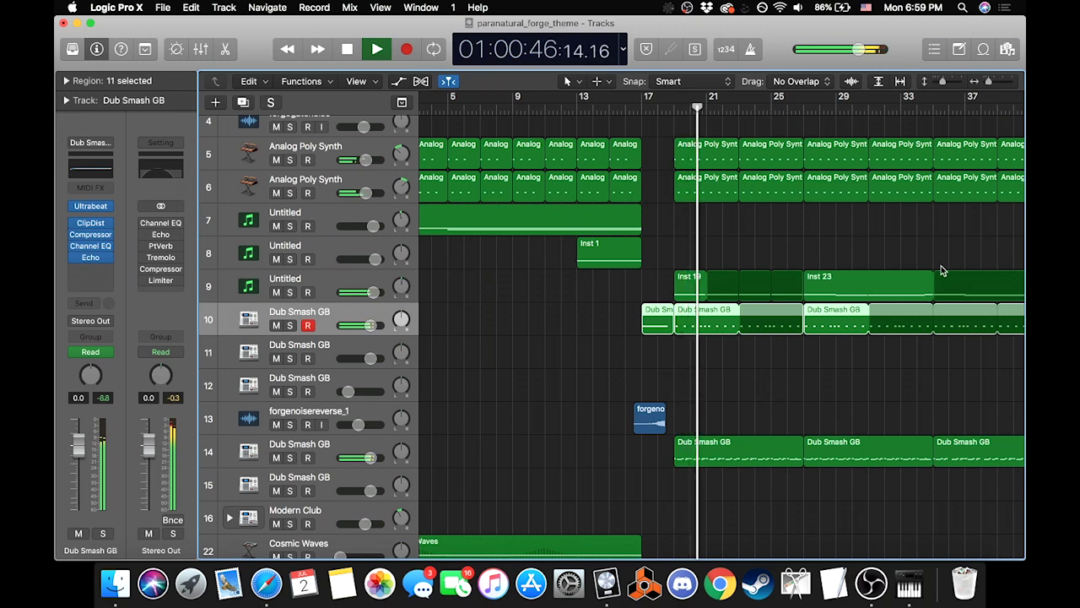
key("space")
Step: Place the playhead at bar 19 and look through the arrangement's synth, bass, lead and bell tracks
scroll(663, 229, "up", 4)
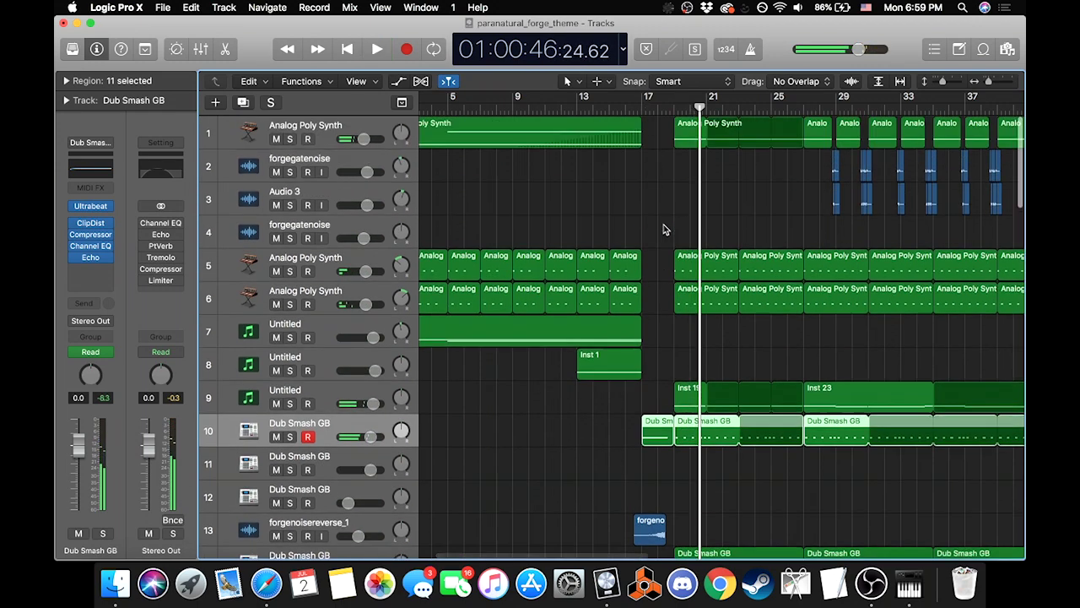
left_click(673, 107)
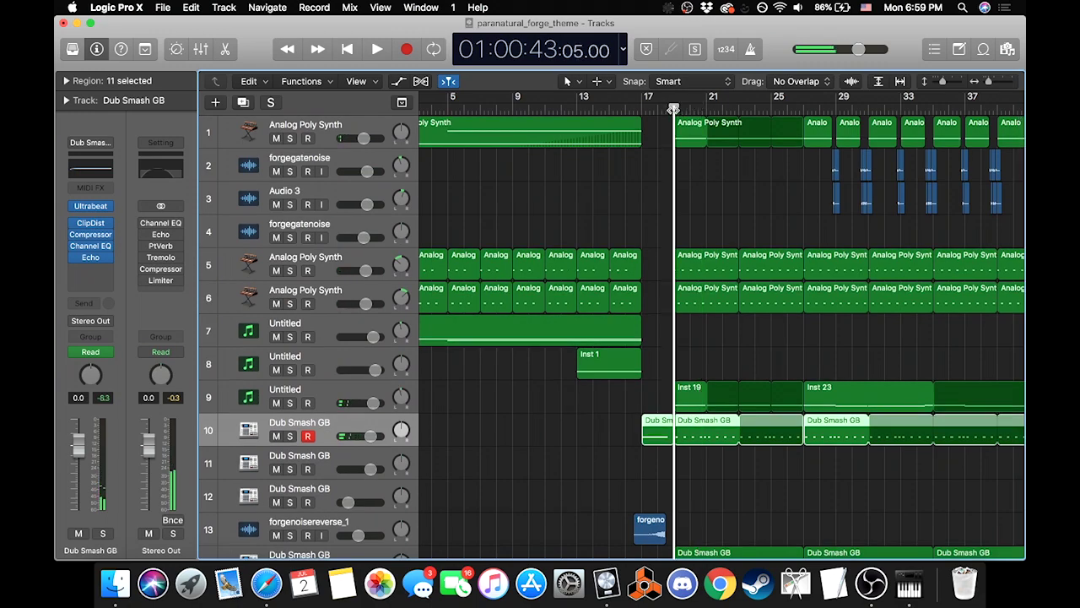
scroll(698, 300, "down", 6)
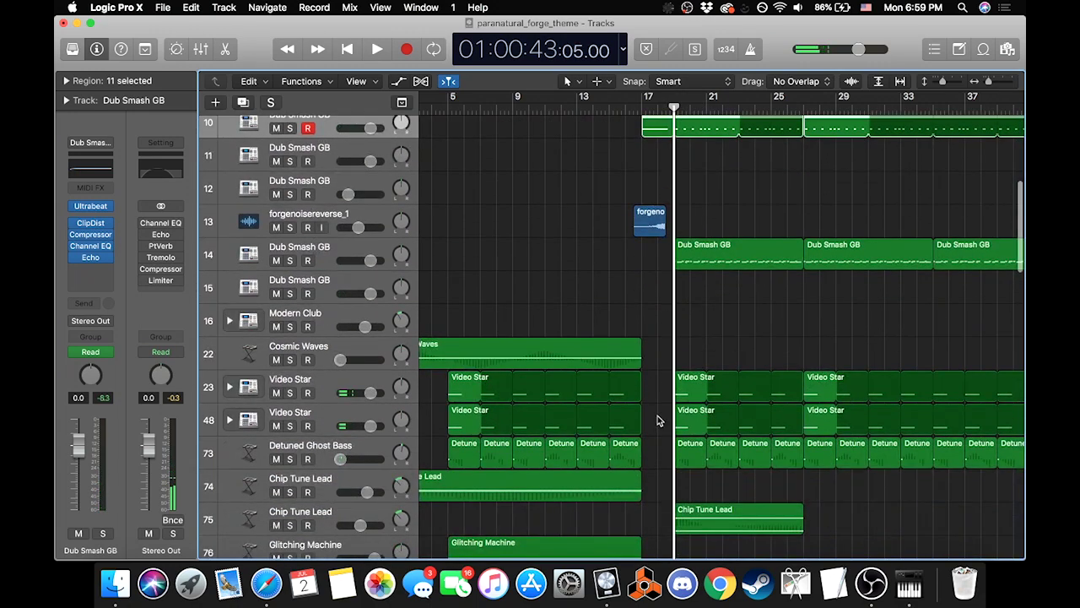
scroll(757, 407, "down", 9)
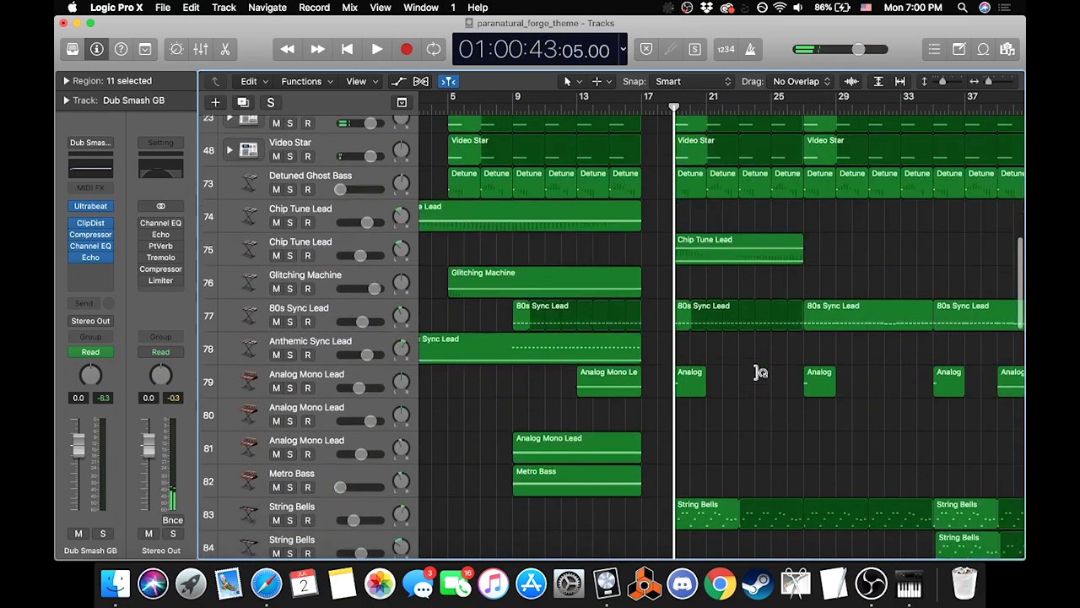
scroll(734, 397, "down", 5)
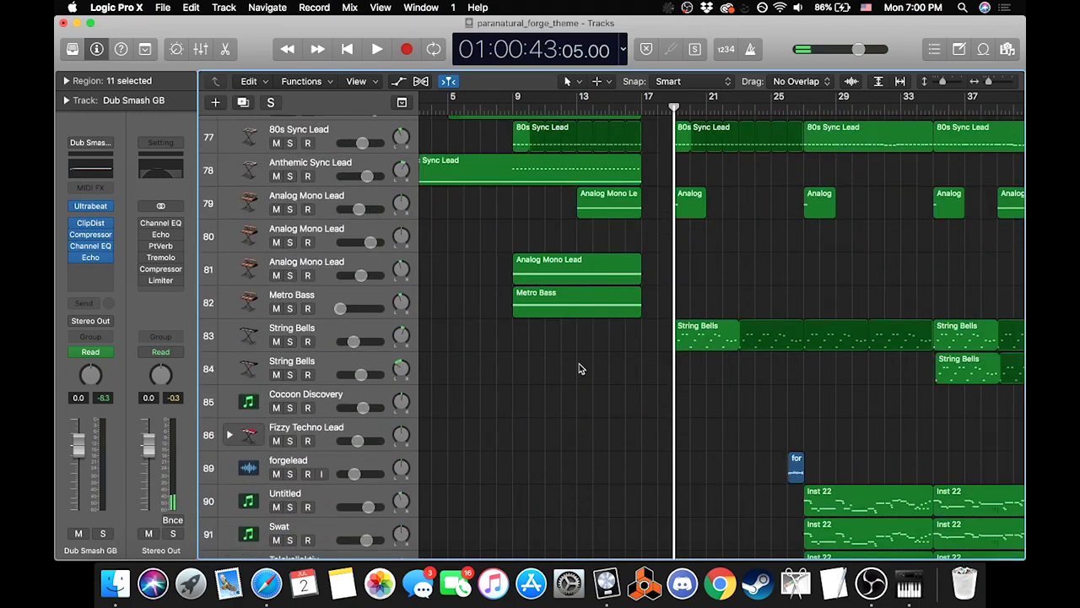
scroll(540, 422, "up", 4)
scroll(532, 380, "left", 2)
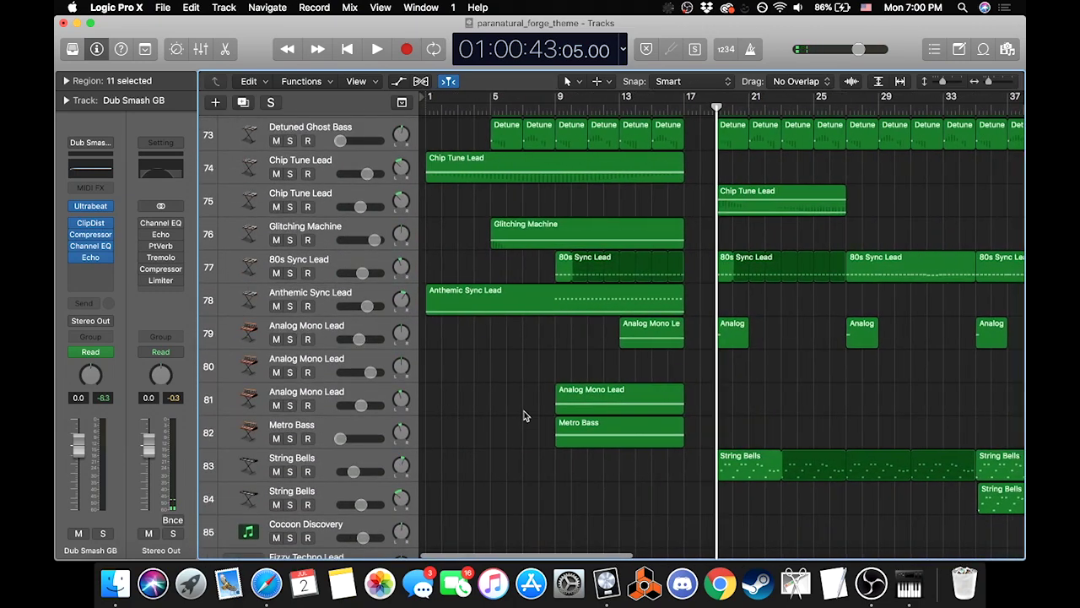
scroll(526, 414, "up", 20)
scroll(523, 415, "down", 1)
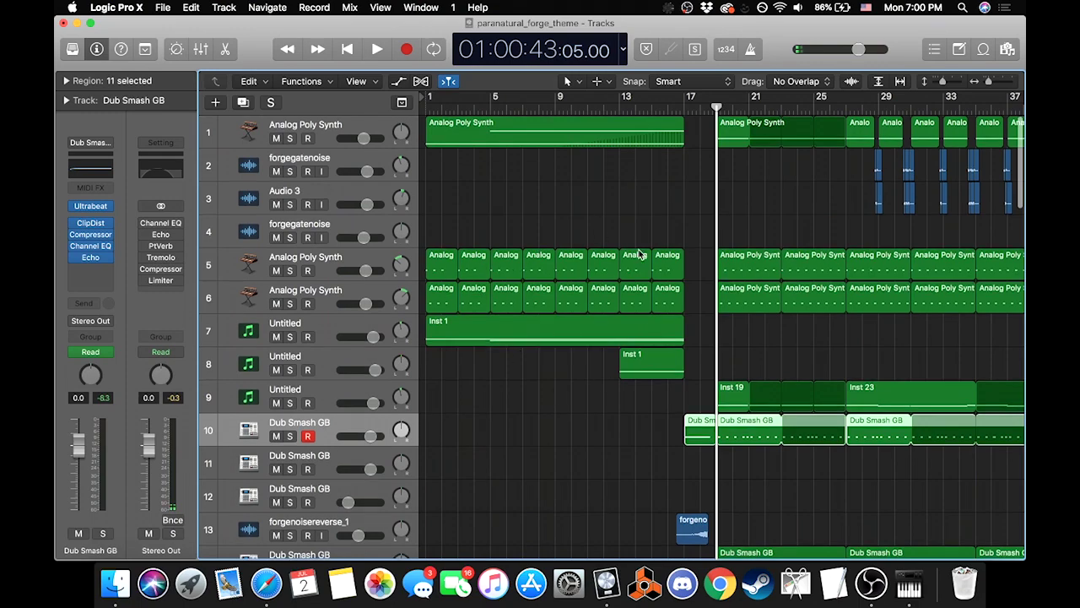
scroll(591, 338, "right", 3)
scroll(639, 255, "up", 2)
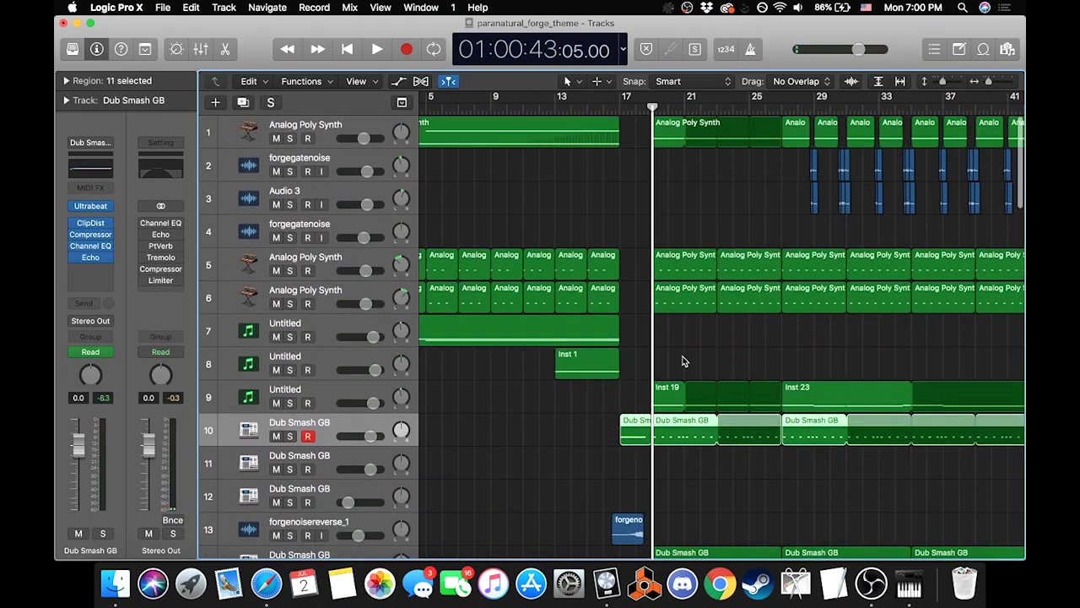
Step: Solo the Analog Poly Synth on track 1, listen to it from bar 19, and clear its solo
left_click(290, 137)
key("space")
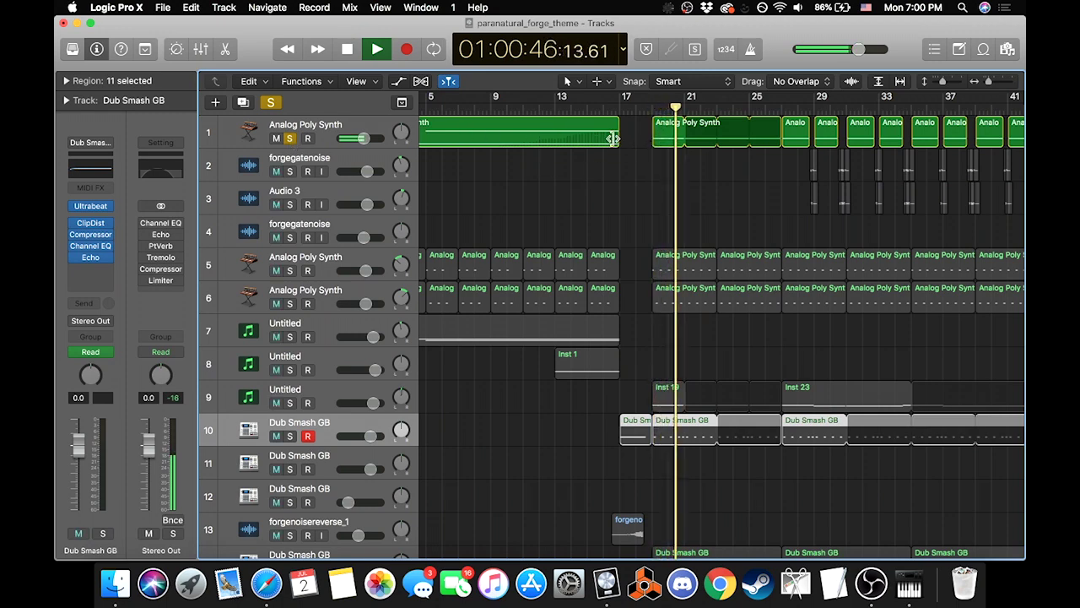
key("space")
left_click(291, 140)
Step: Solo the Analog Poly Synth tracks 5 and 6, listen to them together from bar 19, and clear both solos
left_click(290, 270)
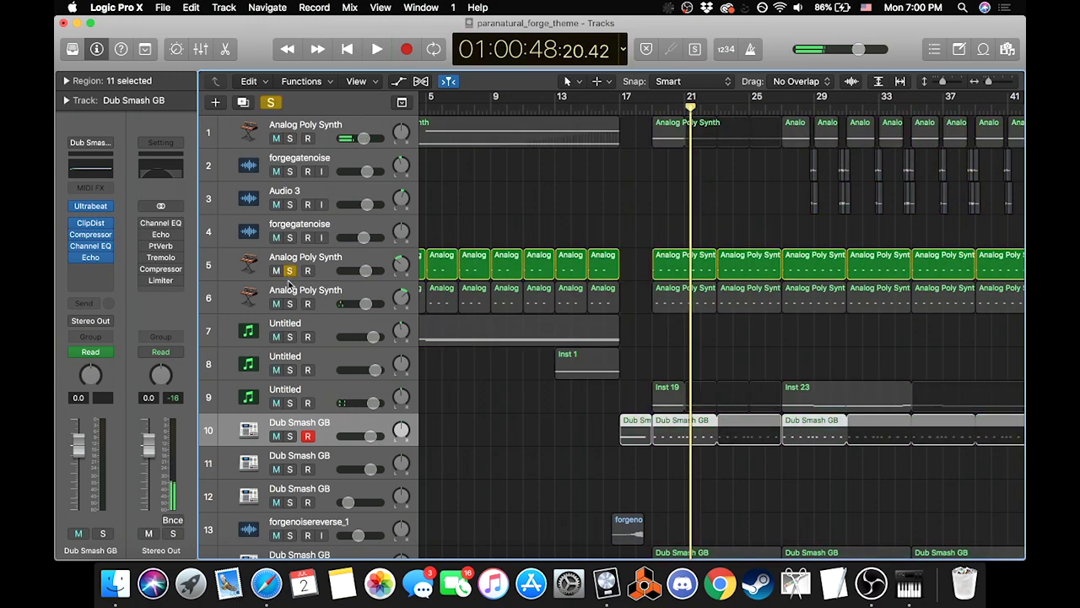
left_click(290, 303)
left_click(652, 111)
key("space")
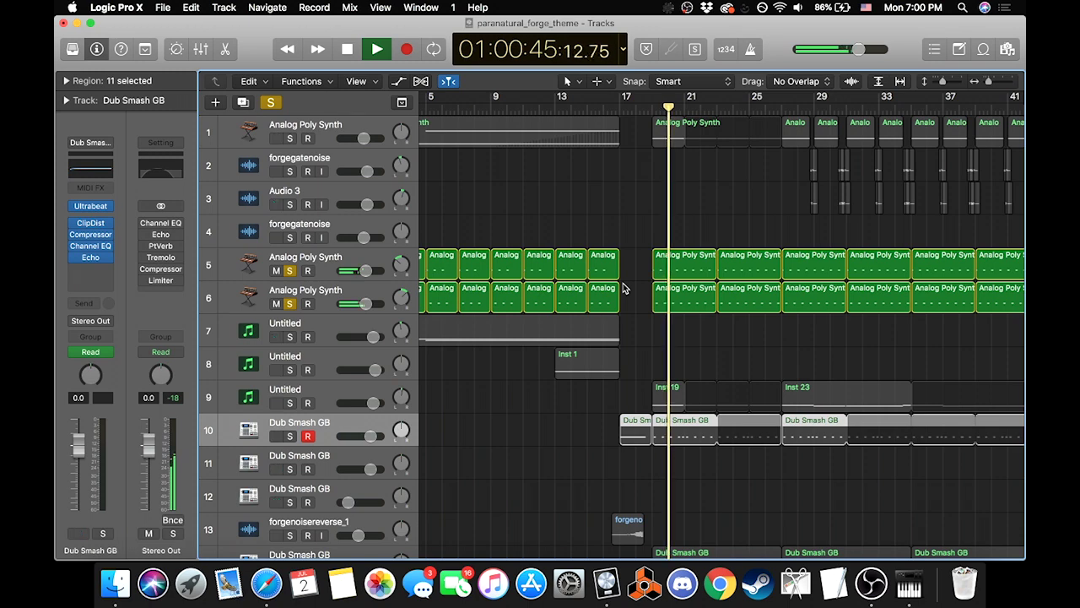
left_click(290, 271)
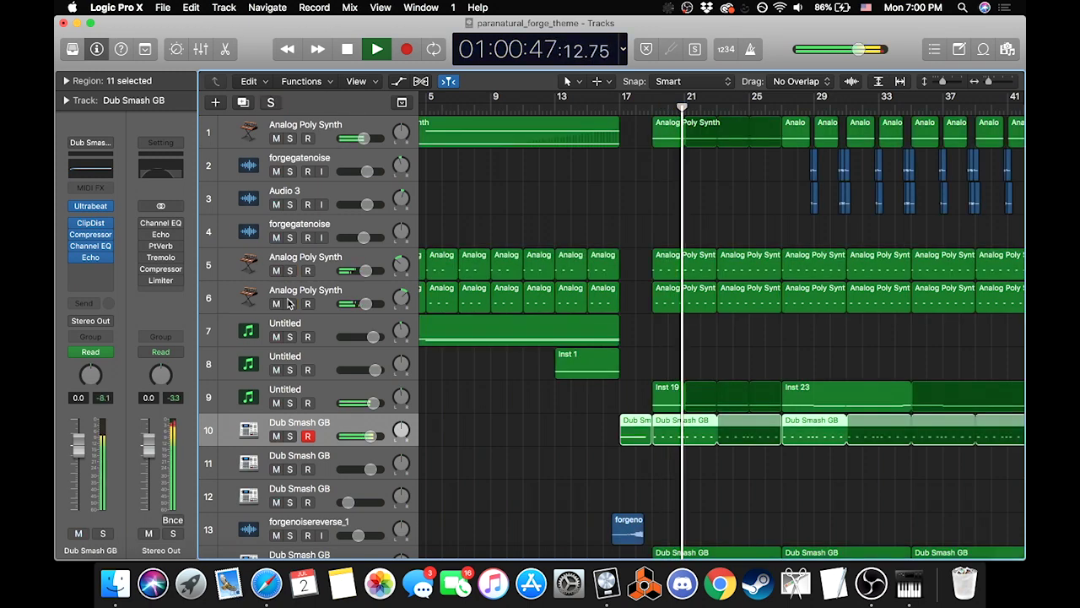
left_click(289, 303)
key("space")
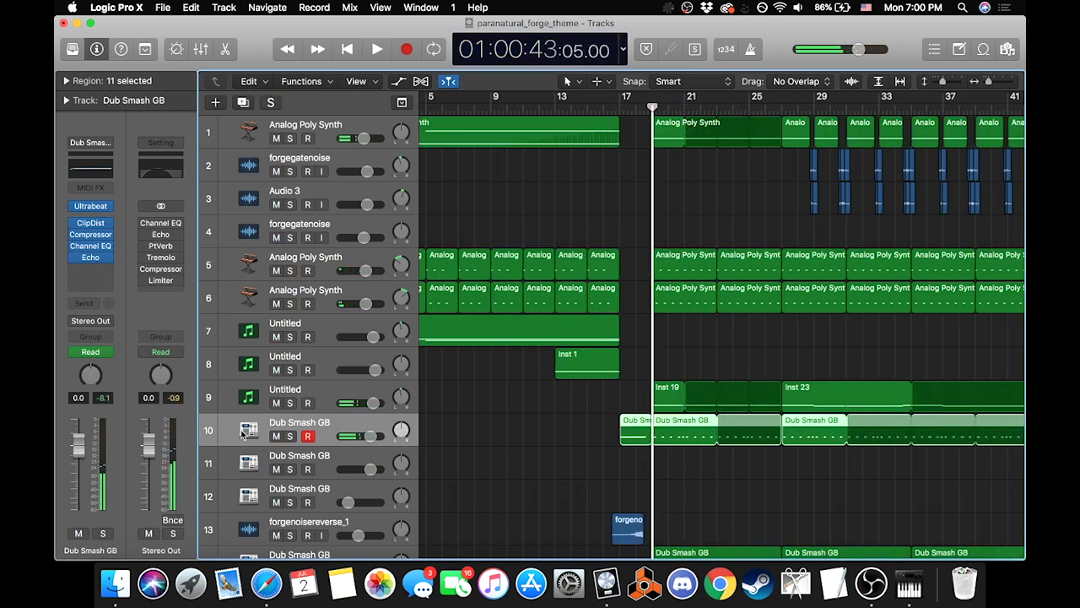
Step: Solo the Untitled Massive track 9 and listen to its Inst 19 region from bar 19 and Inst 23 from bar 27
left_click(289, 402)
scroll(557, 338, "left", 4)
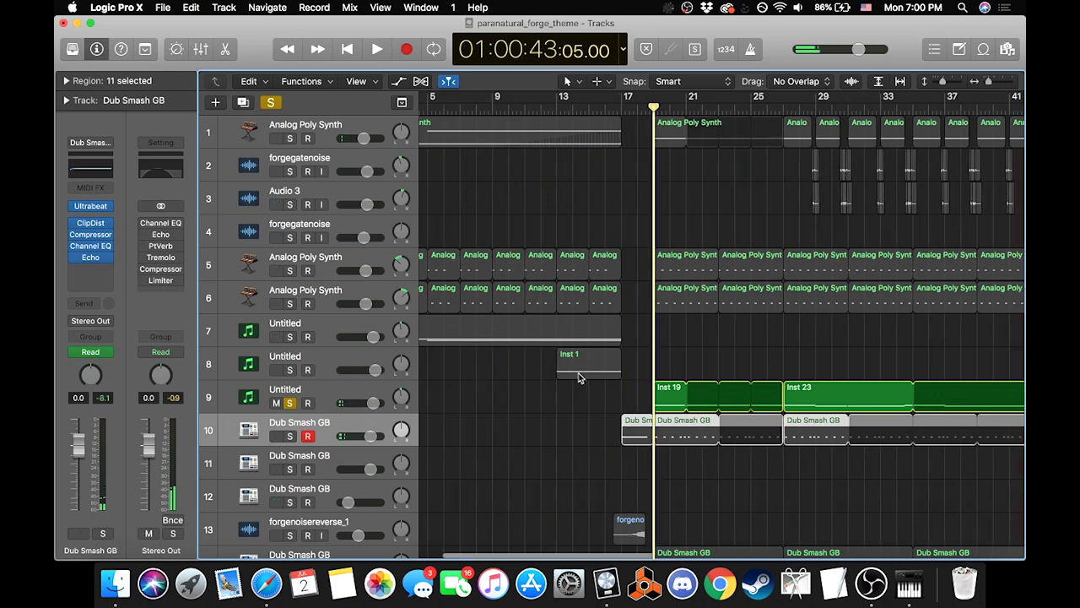
key("space")
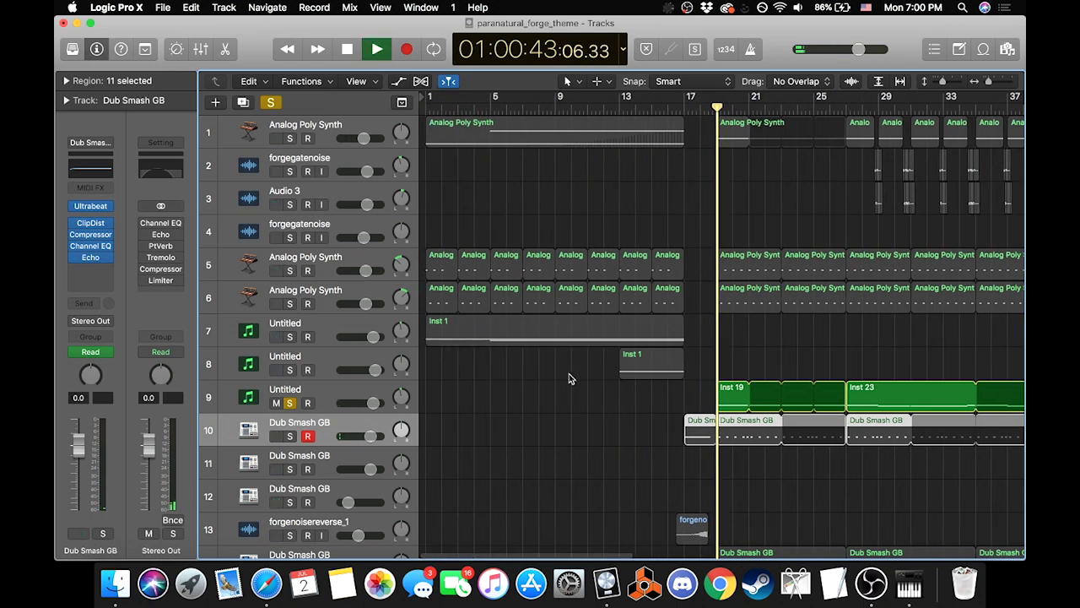
left_click(355, 391)
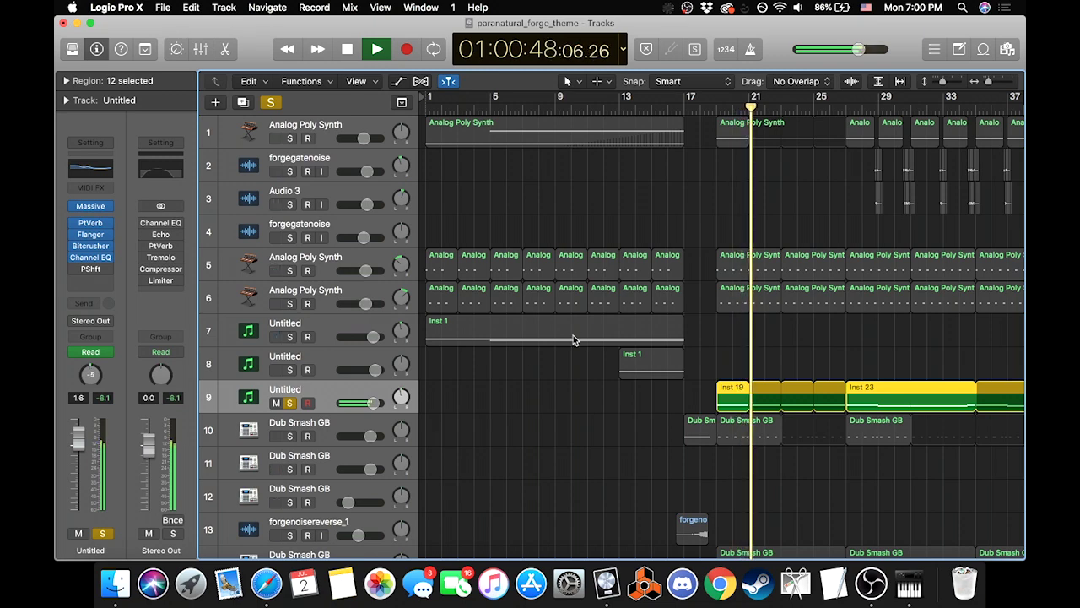
scroll(658, 330, "down", 2)
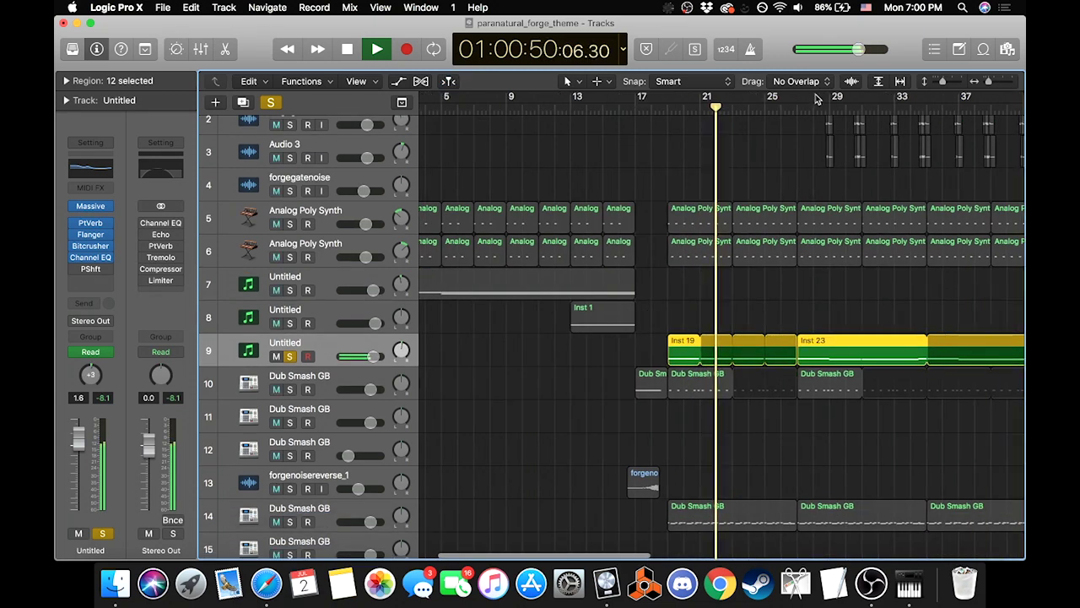
left_click(794, 109)
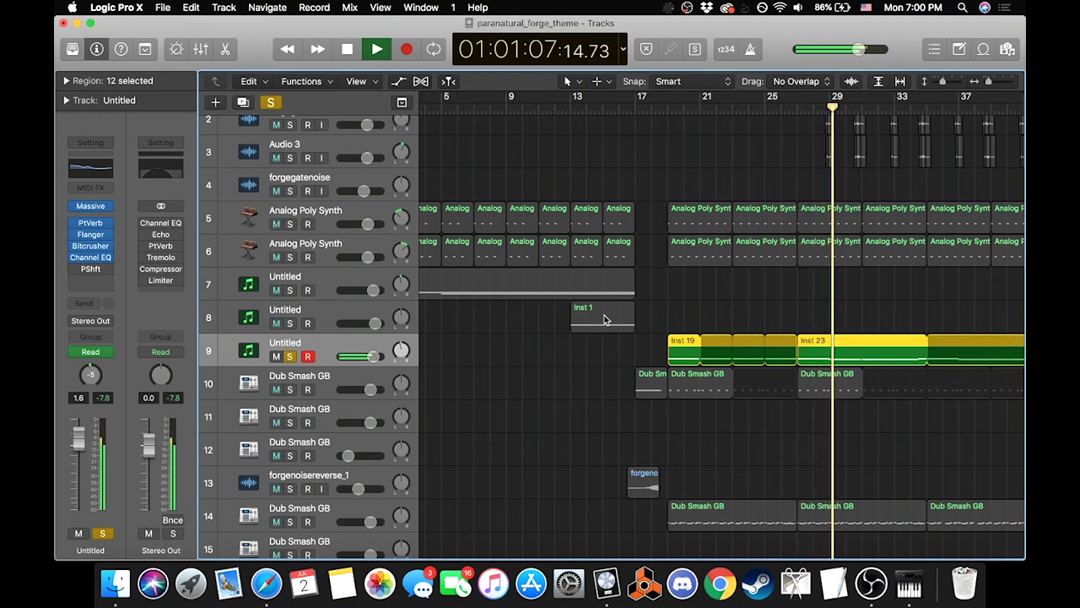
key("space")
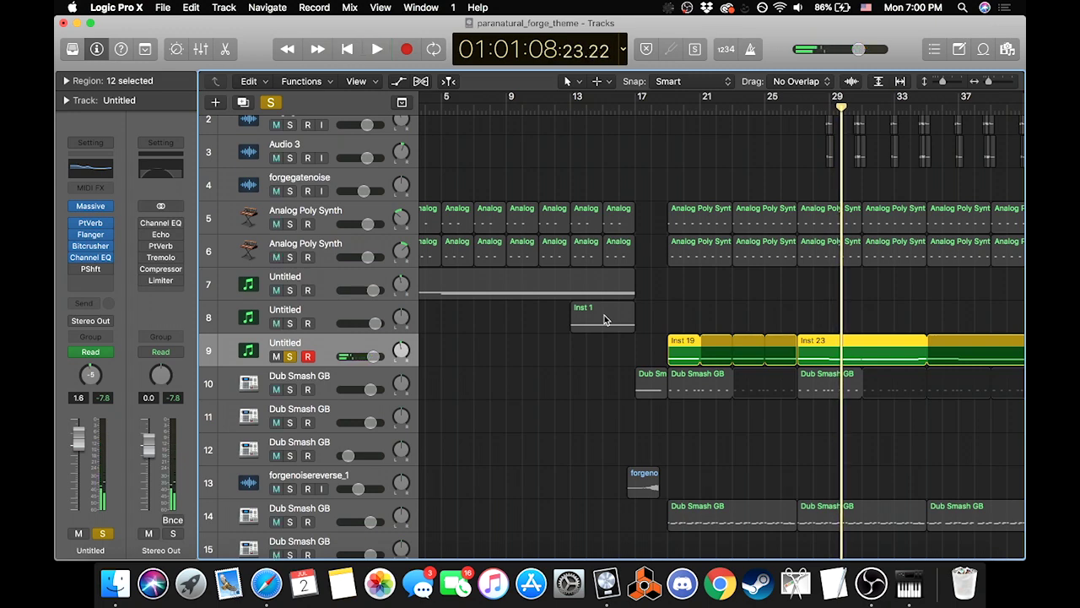
Step: Move the playhead to bar 17, clear the solo, and select the Dub Smash GB region at bar 19 on track 10
left_click(636, 109)
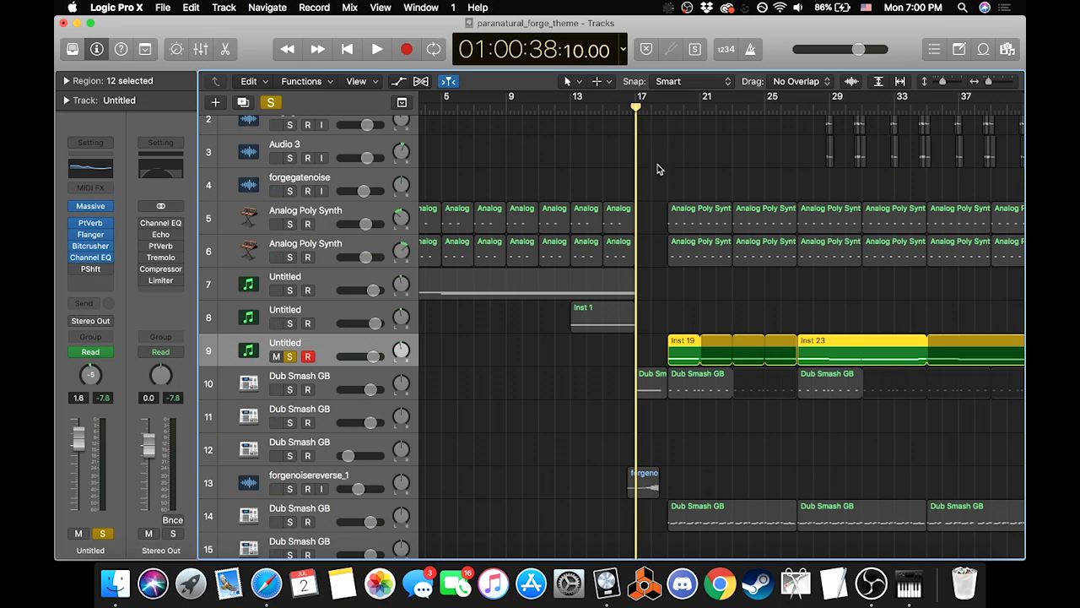
scroll(666, 183, "left", 3)
left_click(431, 285)
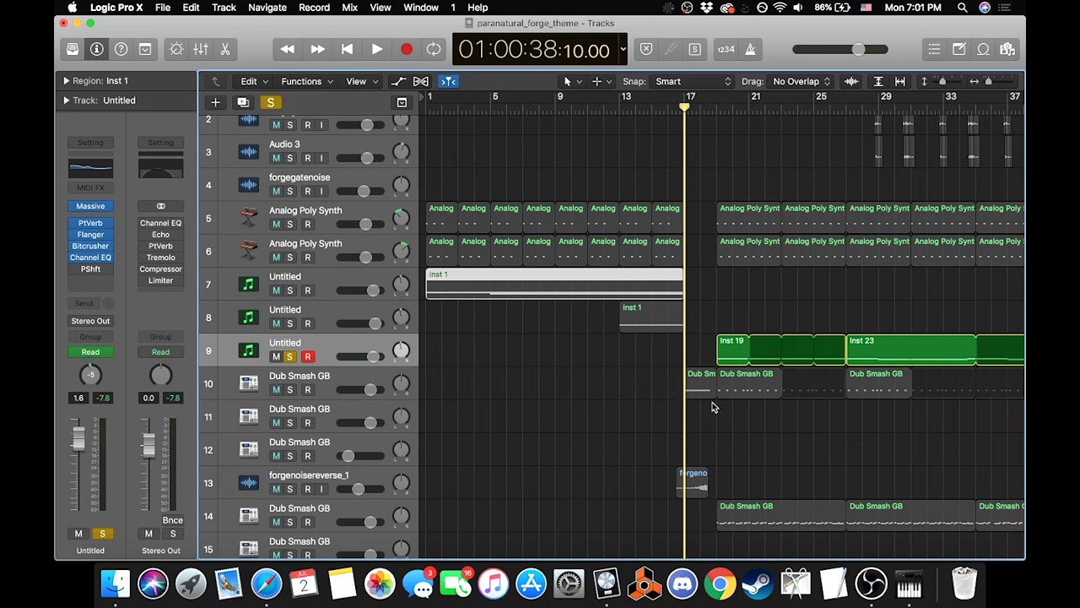
left_click(271, 103)
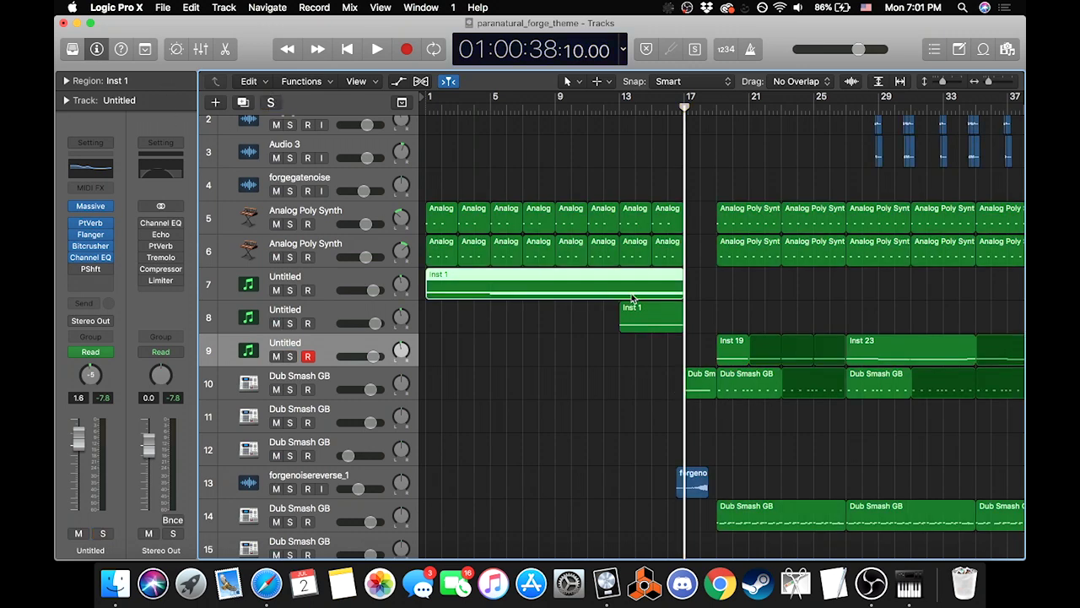
scroll(633, 299, "down", 3)
left_click(753, 309)
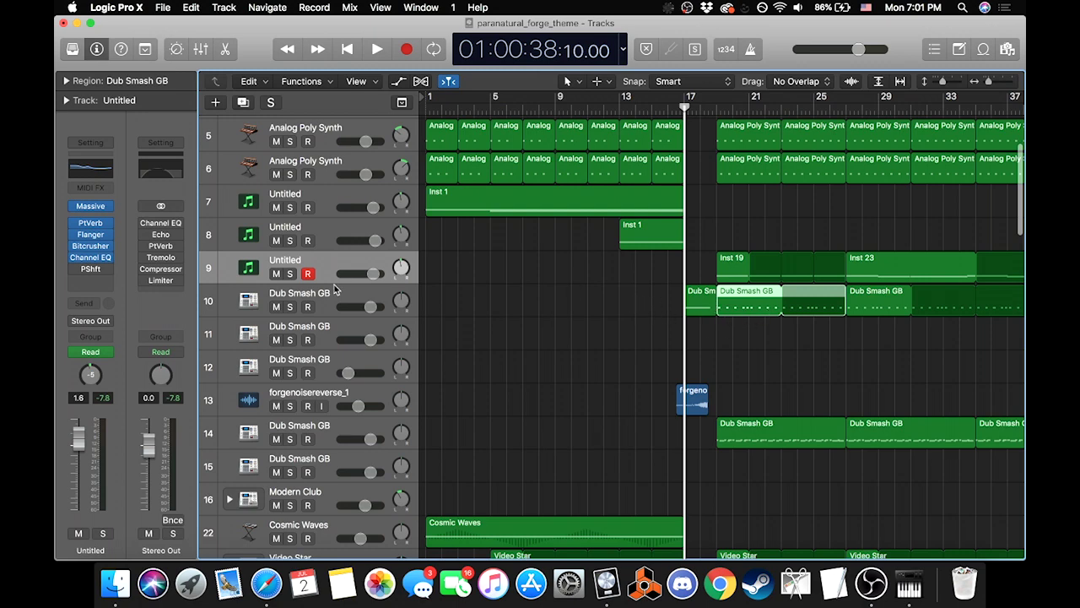
Step: Solo the Dub Smash GB track 14, listen to it from bar 19, and open its Channel EQ
left_click(290, 439)
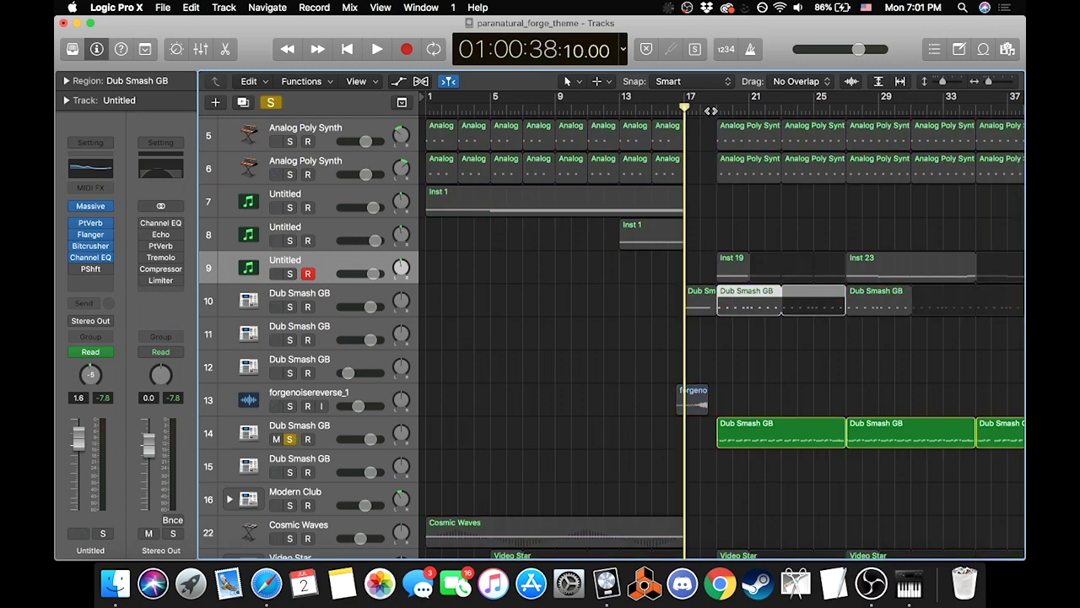
left_click(714, 110)
left_click(374, 423)
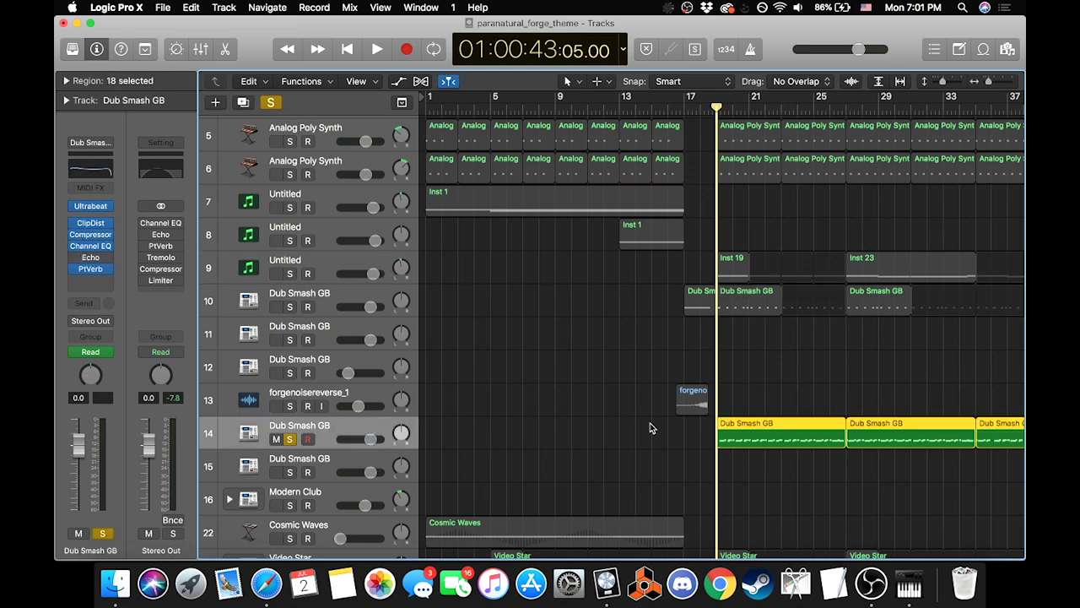
key("space")
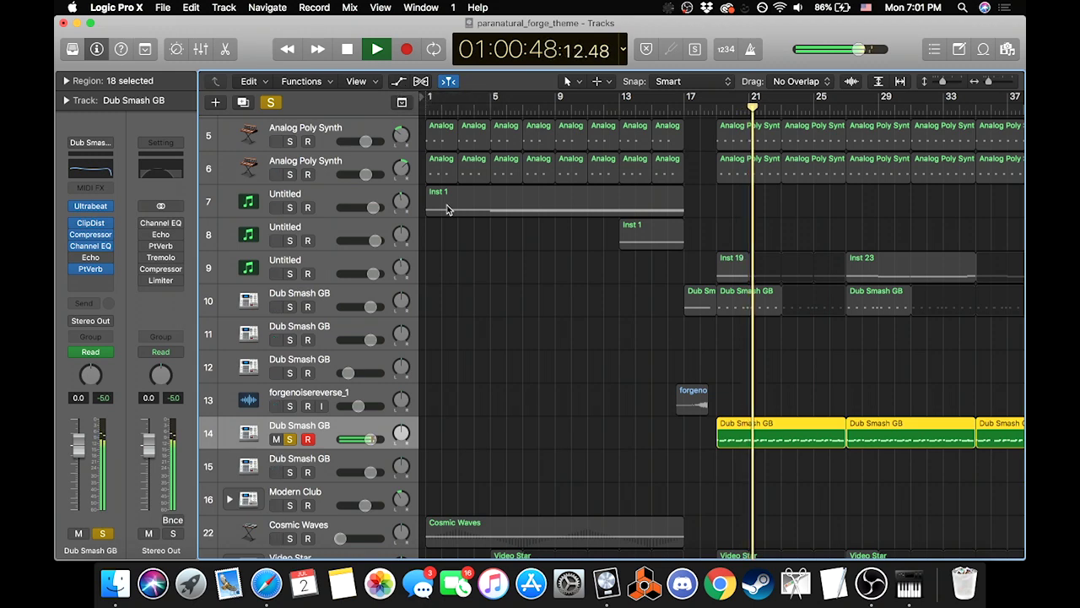
left_click(96, 172)
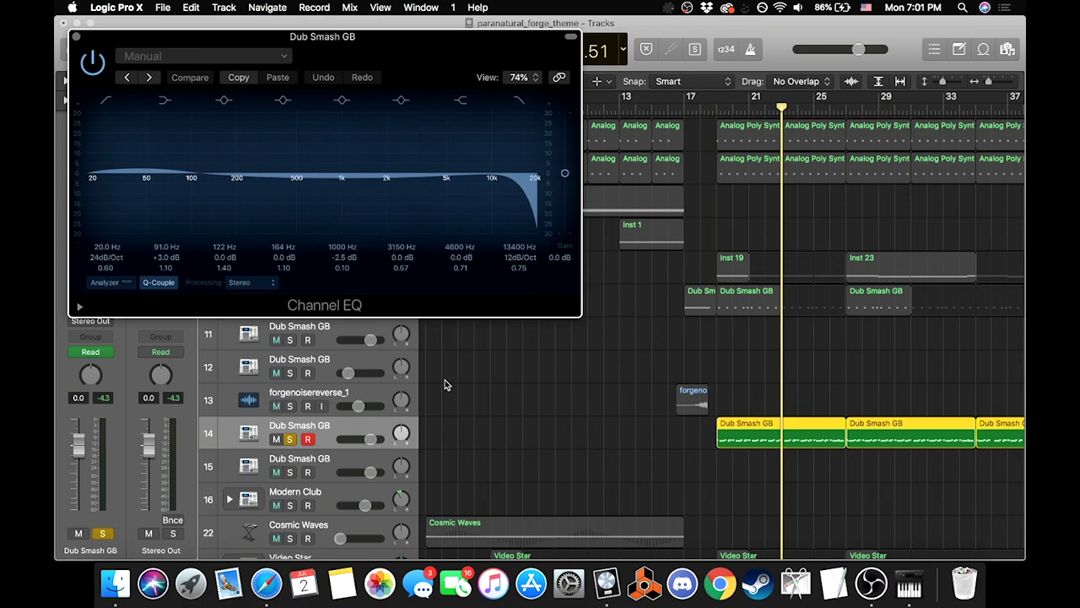
Step: Close the Channel EQ and open the Dub Smash GB track 14 notes in the Piano Roll with the playhead at bar 19
left_click(76, 37)
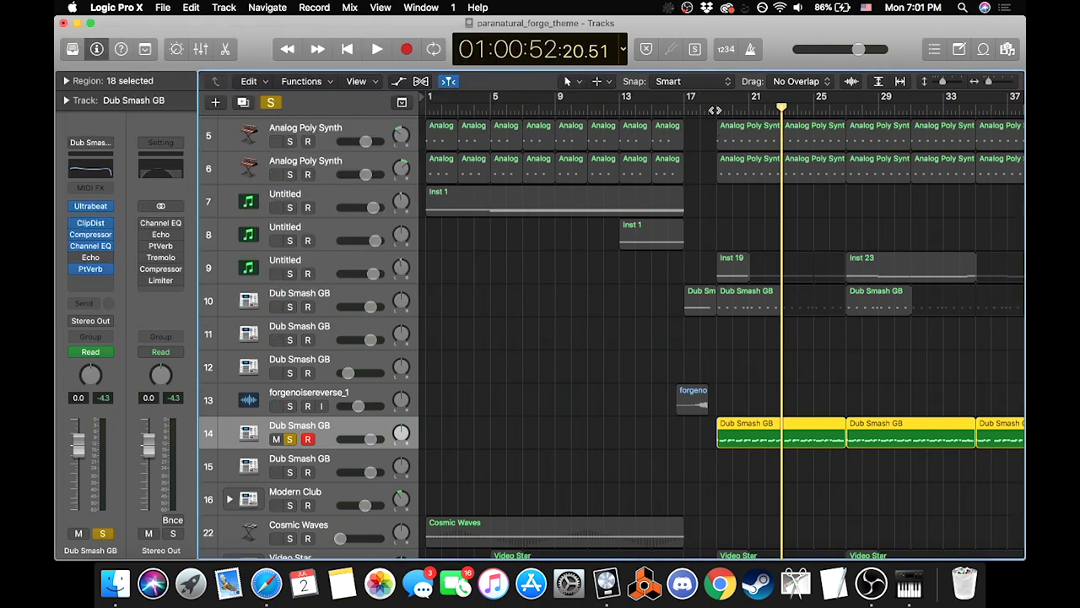
left_click(716, 107)
left_click(228, 48)
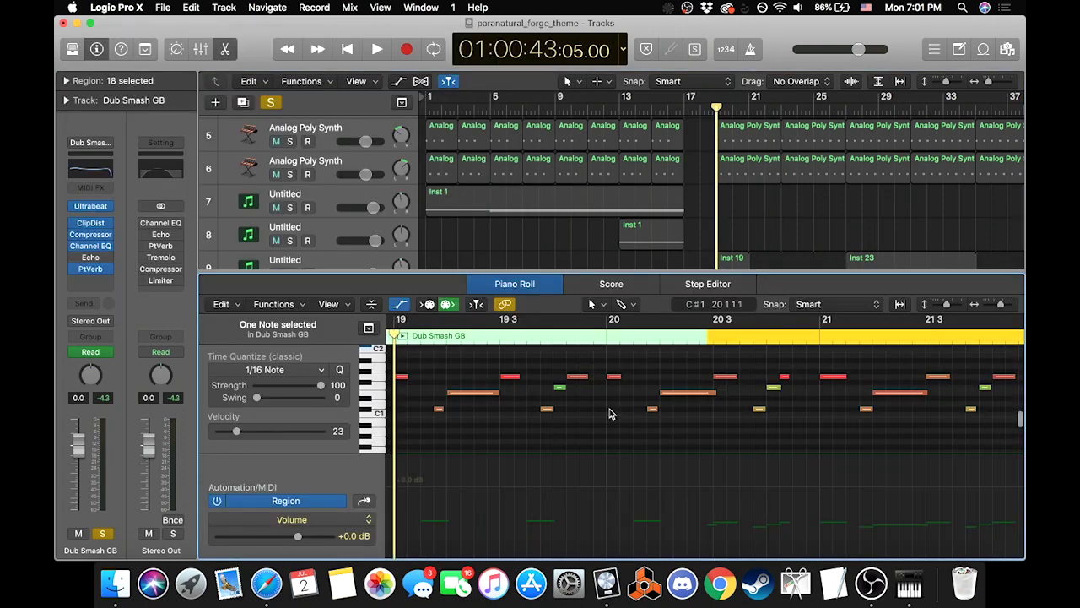
Step: Audition the individual drum notes of the Dub Smash GB region in bar 19
left_click(496, 377)
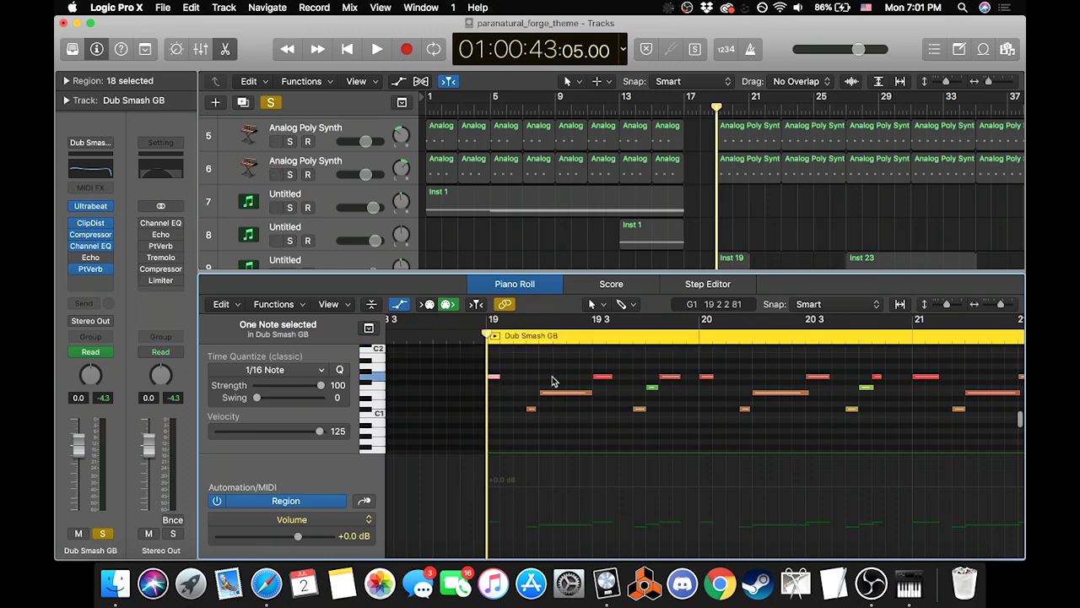
left_click(601, 376)
left_click(569, 393)
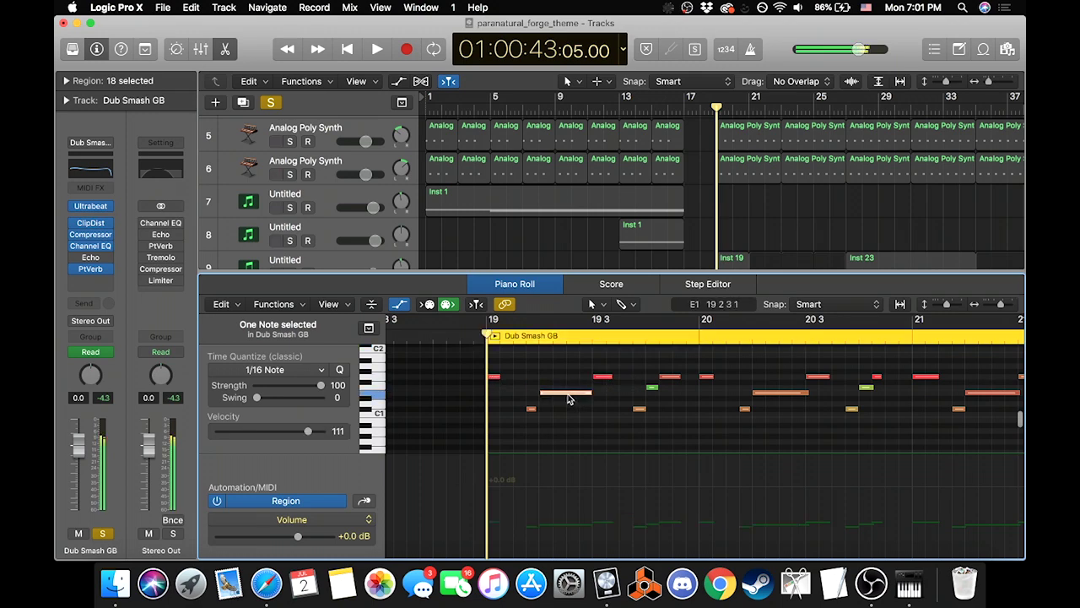
left_click(651, 389)
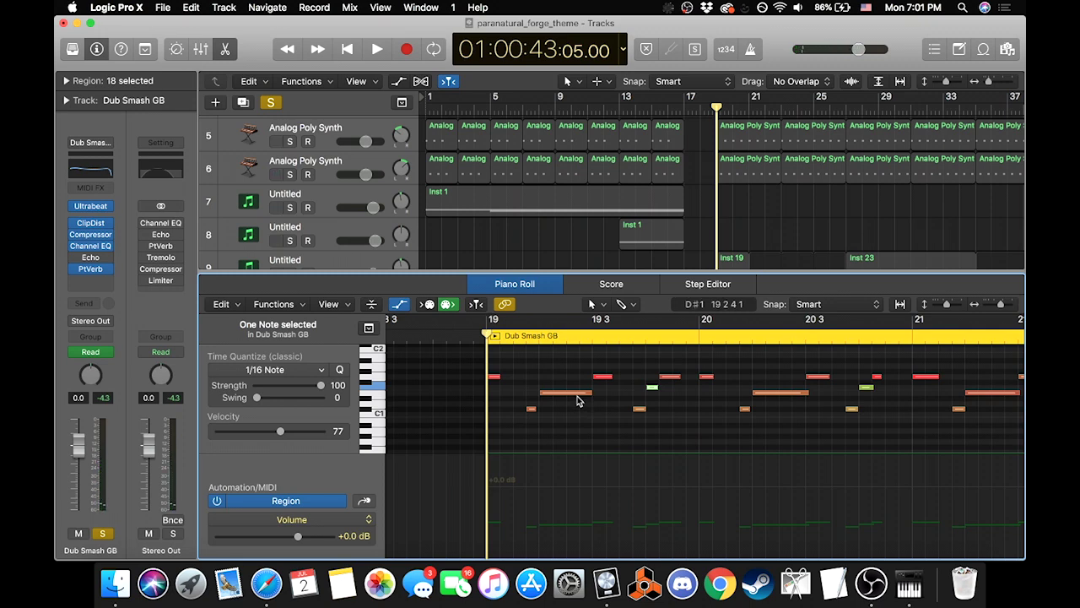
left_click(577, 395)
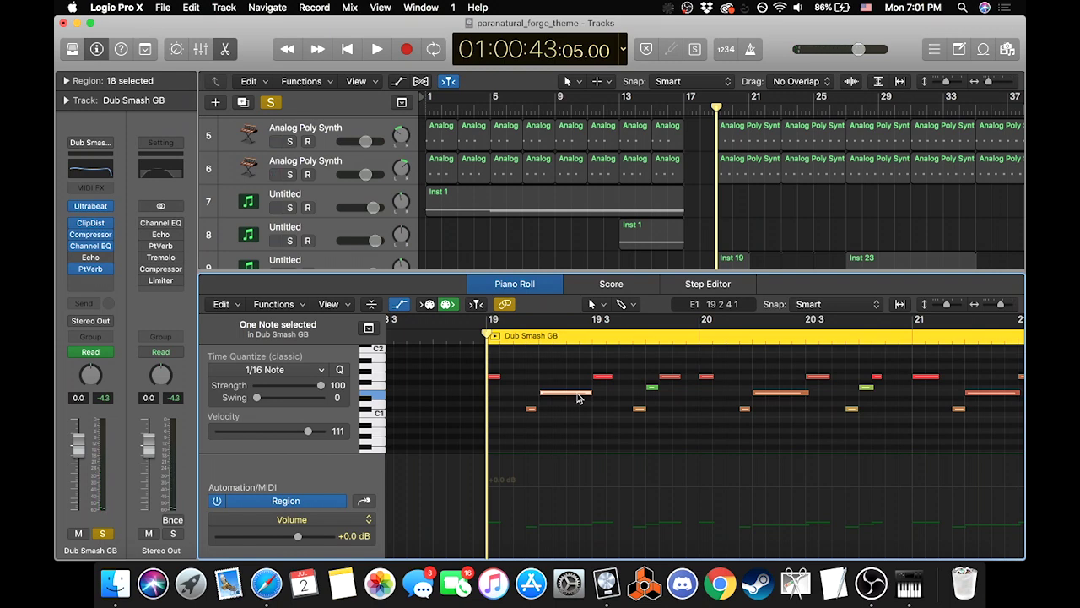
left_click(654, 389)
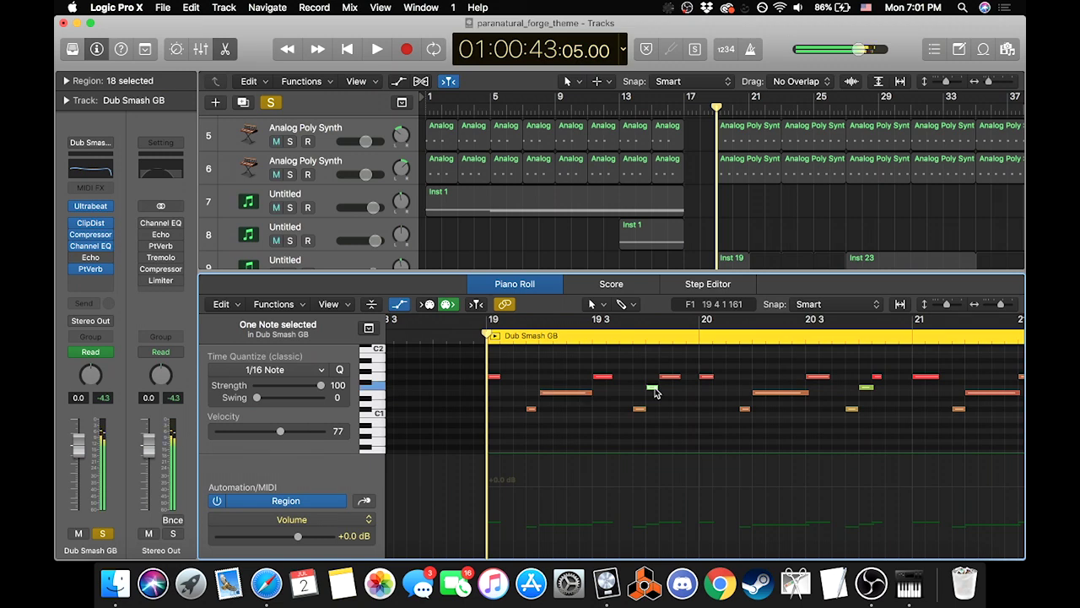
left_click(640, 411)
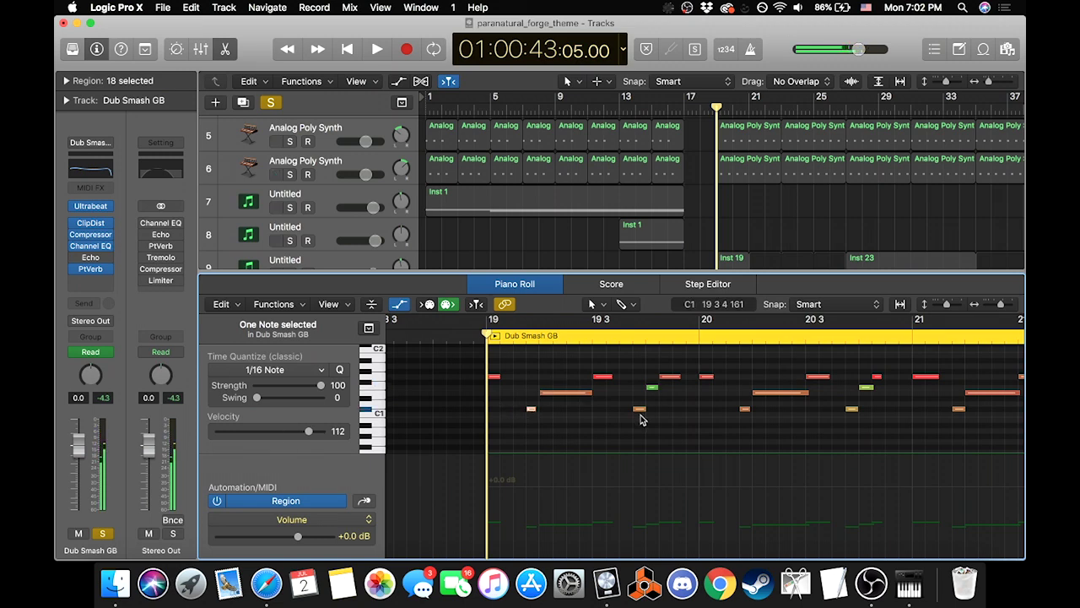
Step: Audition the notes of the drum fill at the end of bar 22 in the Dub Smash GB region
scroll(663, 420, "right", 10)
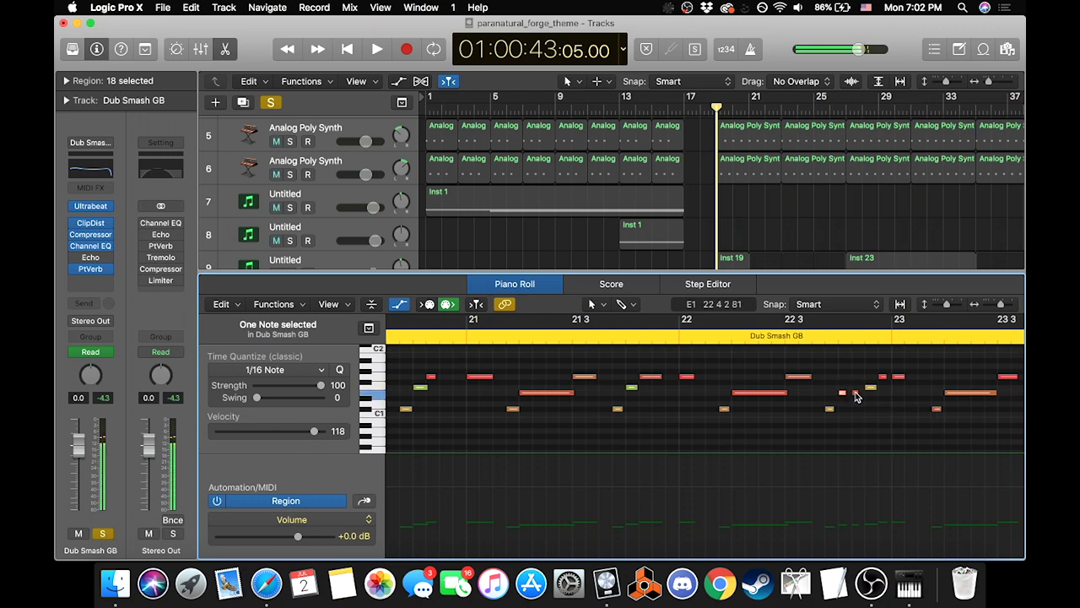
left_click(871, 387)
left_click_drag(878, 386, 876, 384)
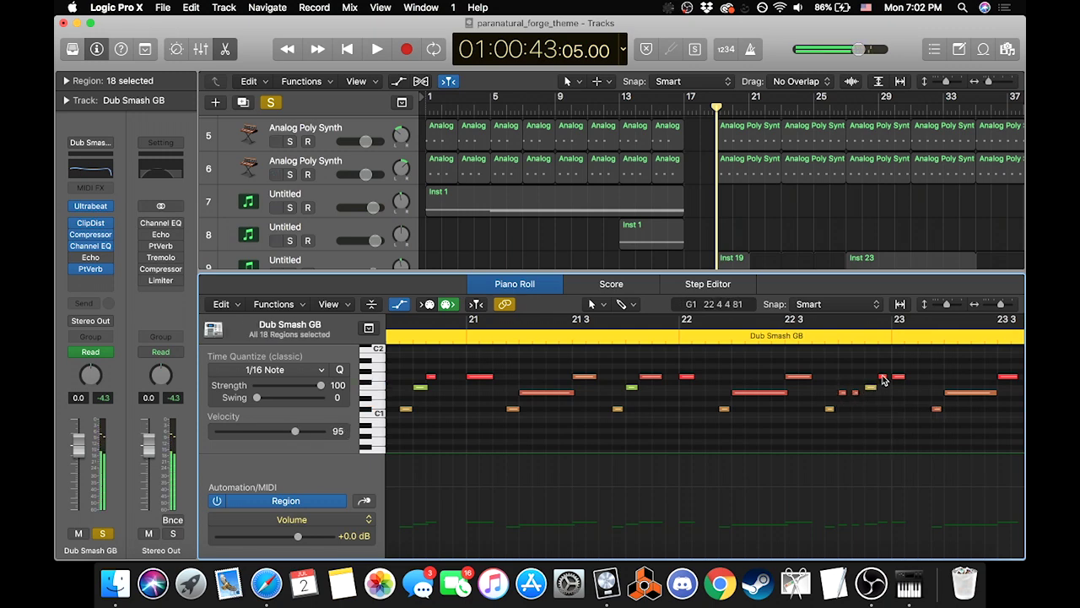
left_click(828, 411)
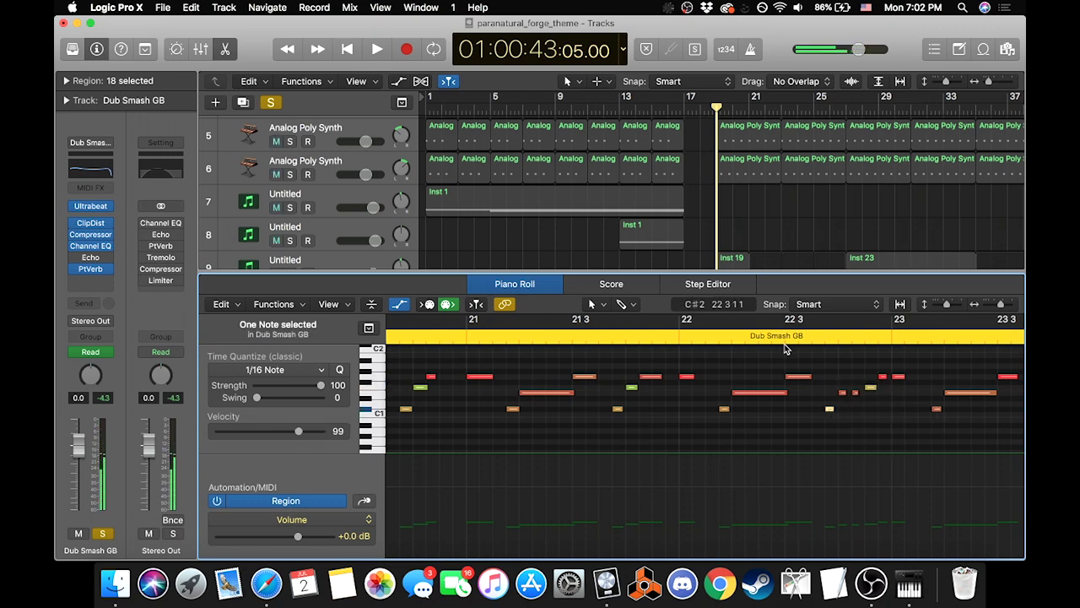
Step: Listen to the drum fill leading into bar 23, replaying it from the start of bar 22
key("space")
left_click(783, 344)
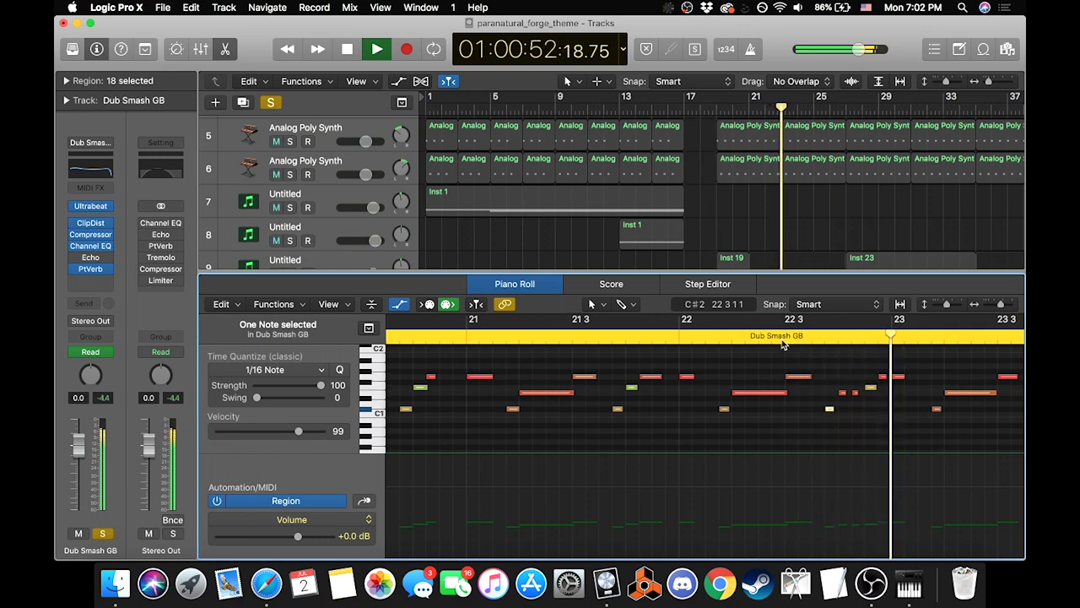
key("space")
scroll(757, 416, "right", 2)
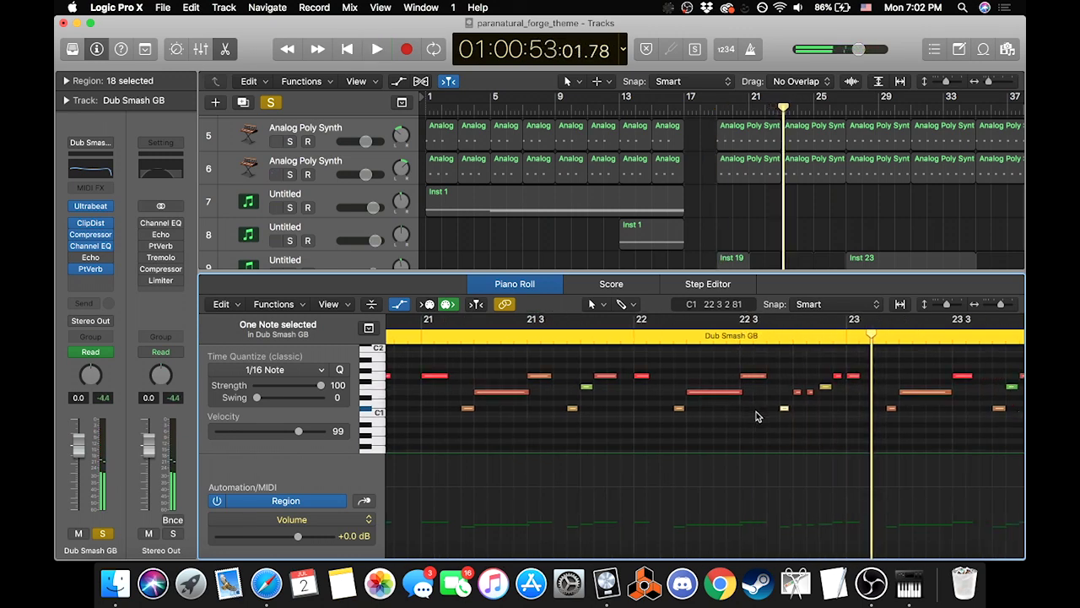
scroll(757, 416, "left", 5)
scroll(856, 398, "right", 5)
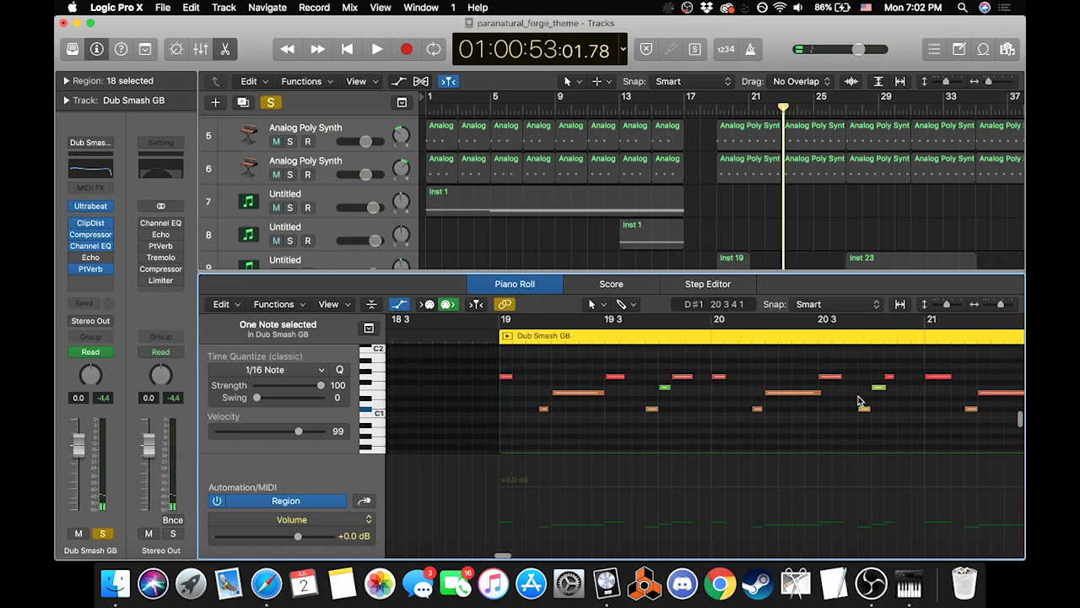
scroll(859, 400, "right", 2)
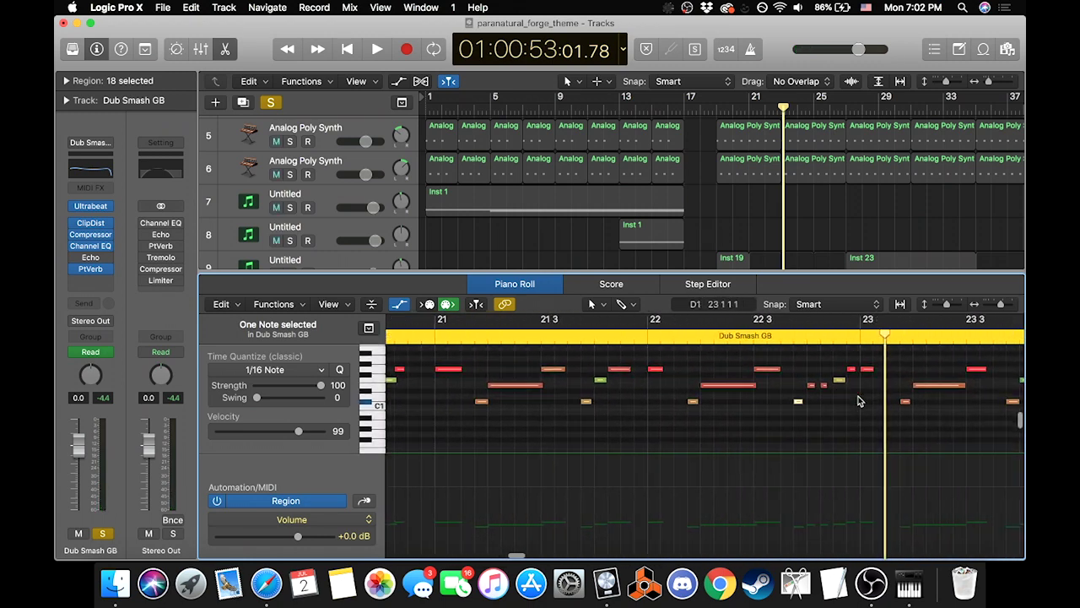
left_click(641, 341)
key("space")
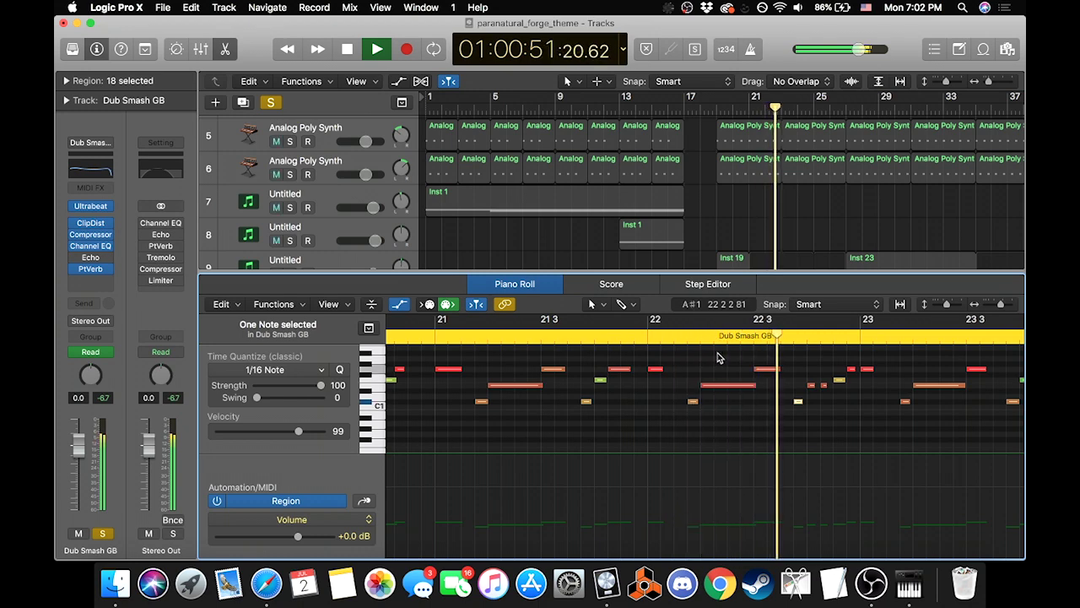
key("space")
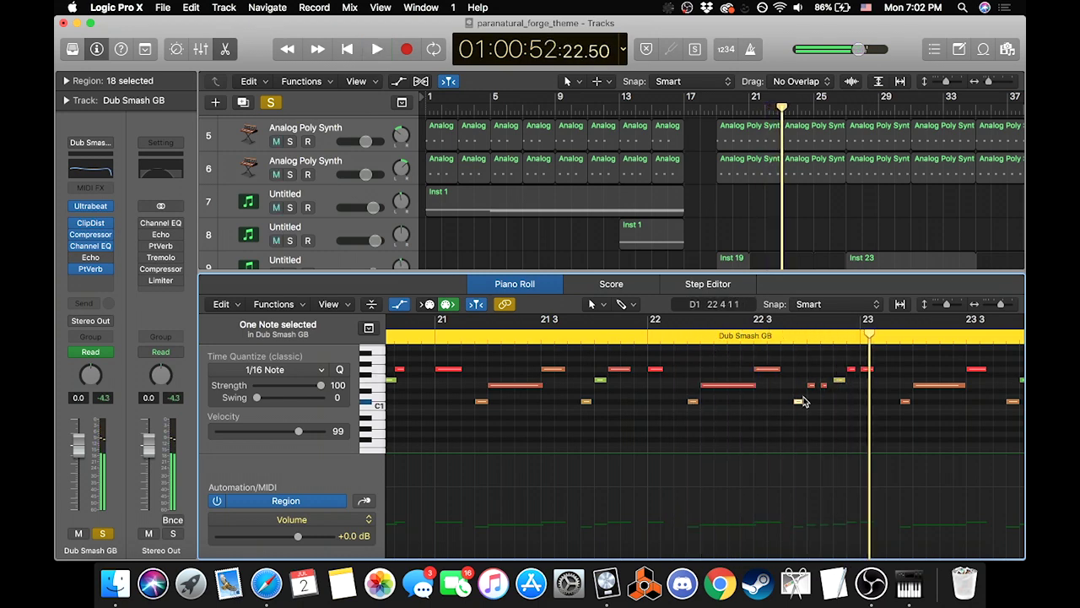
Step: Listen to the drum variation in the Dub Smash GB region from bar 26
scroll(641, 403, "right", 8)
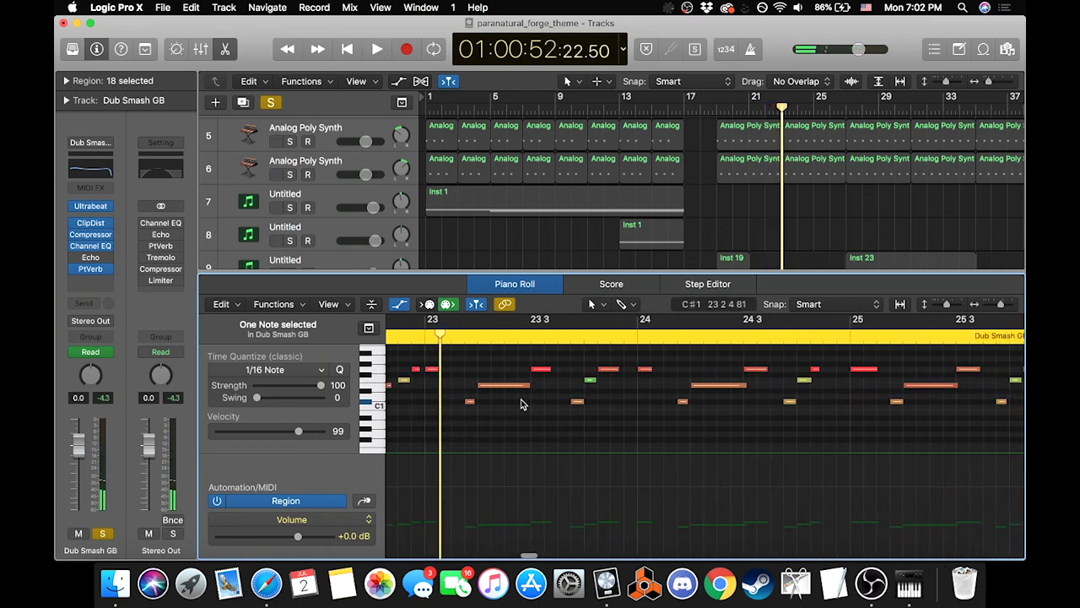
scroll(521, 405, "right", 9)
left_click(587, 338)
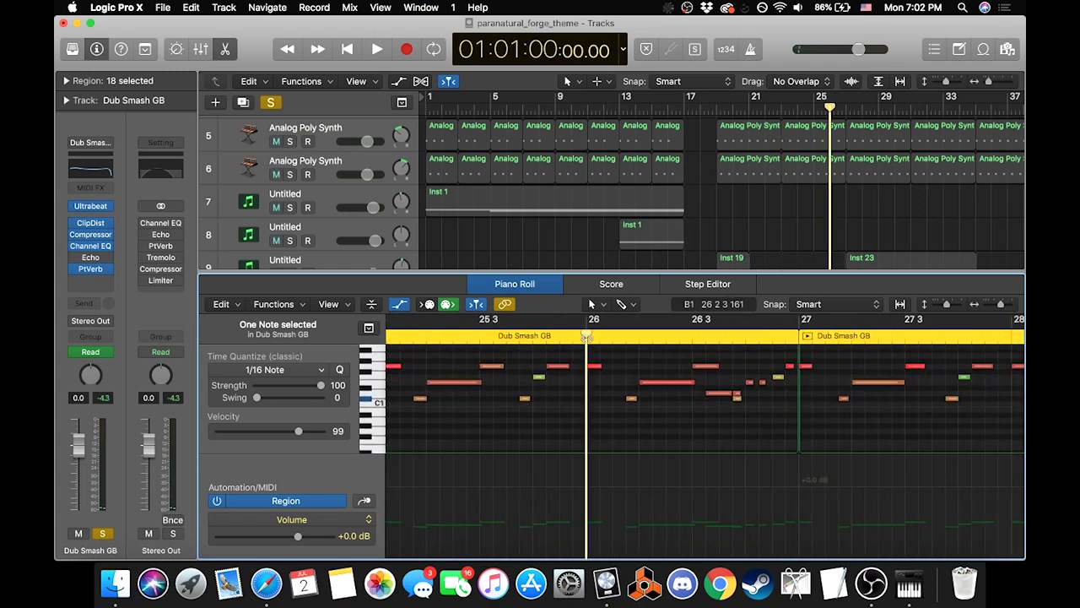
key("space")
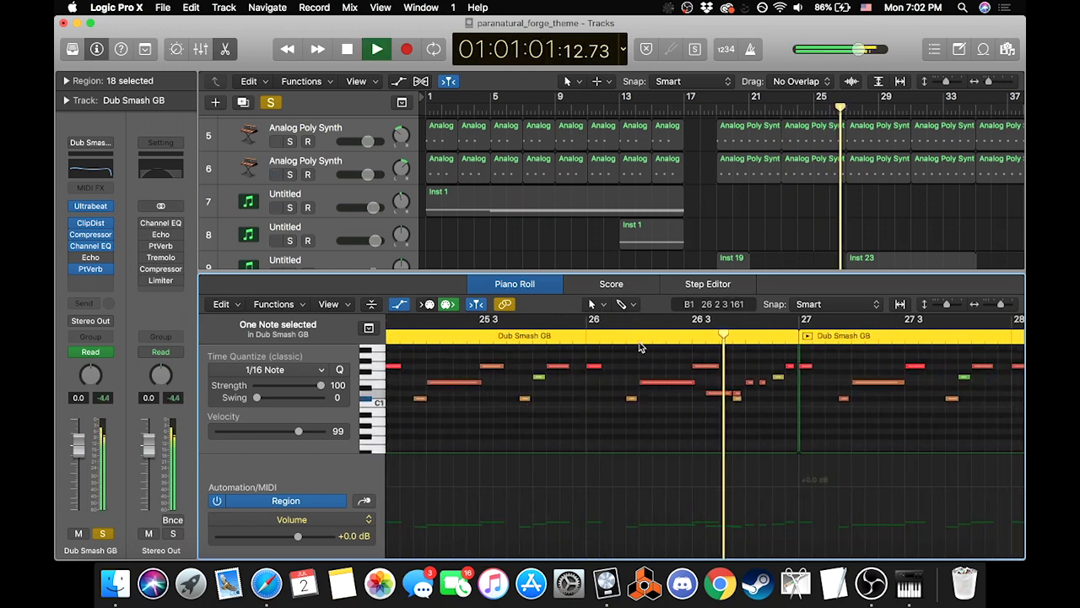
key("space")
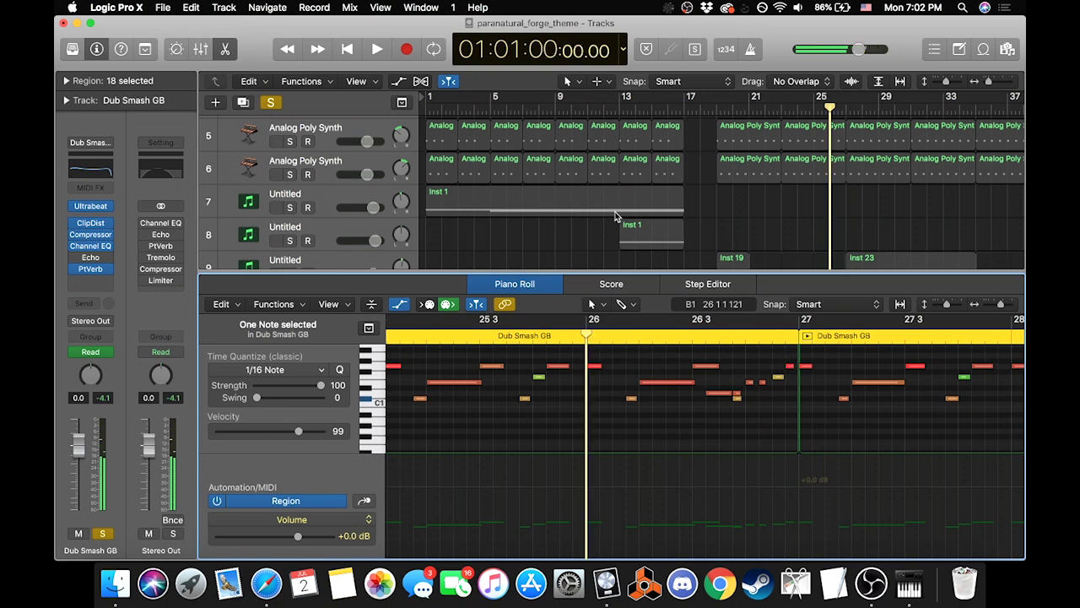
Step: Show track automation and display the Ultrabeat Mix 03 Pan curve on the Dub Smash GB track 14
scroll(658, 195, "down", 10)
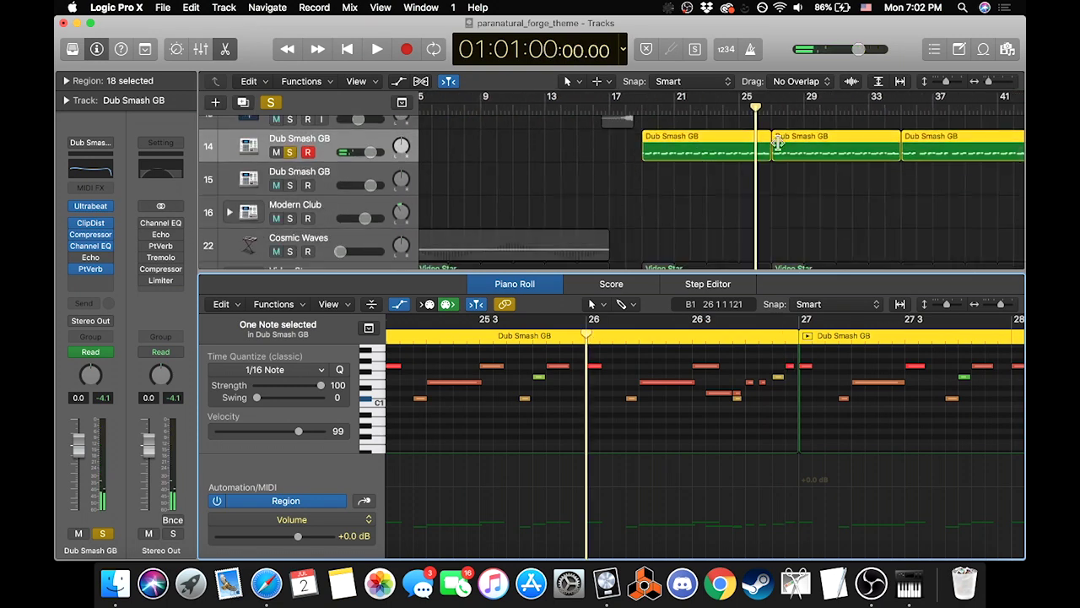
scroll(817, 211, "down", 3)
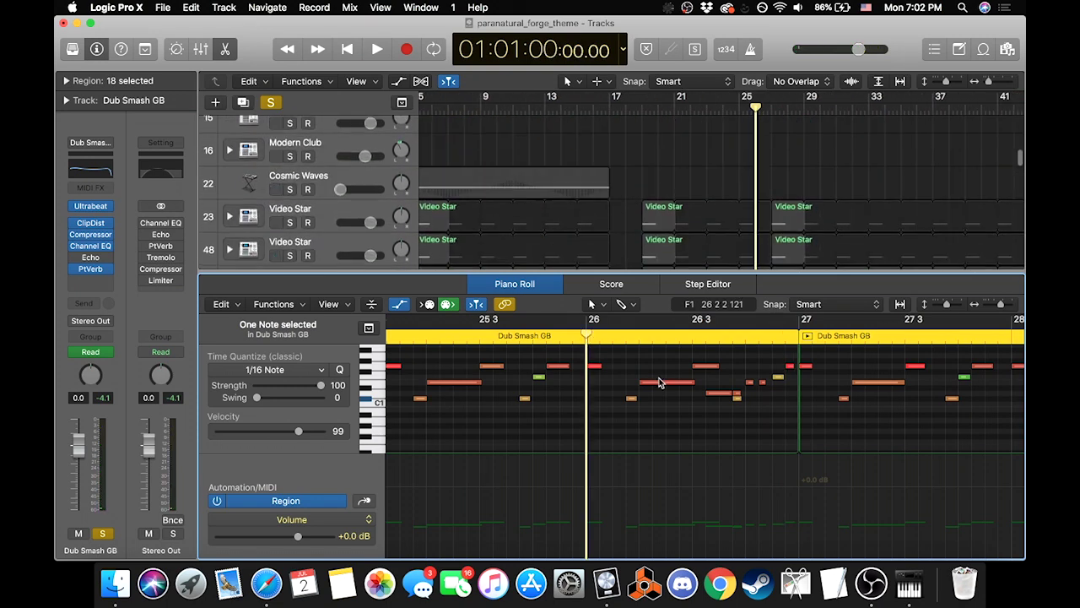
scroll(550, 222, "up", 3)
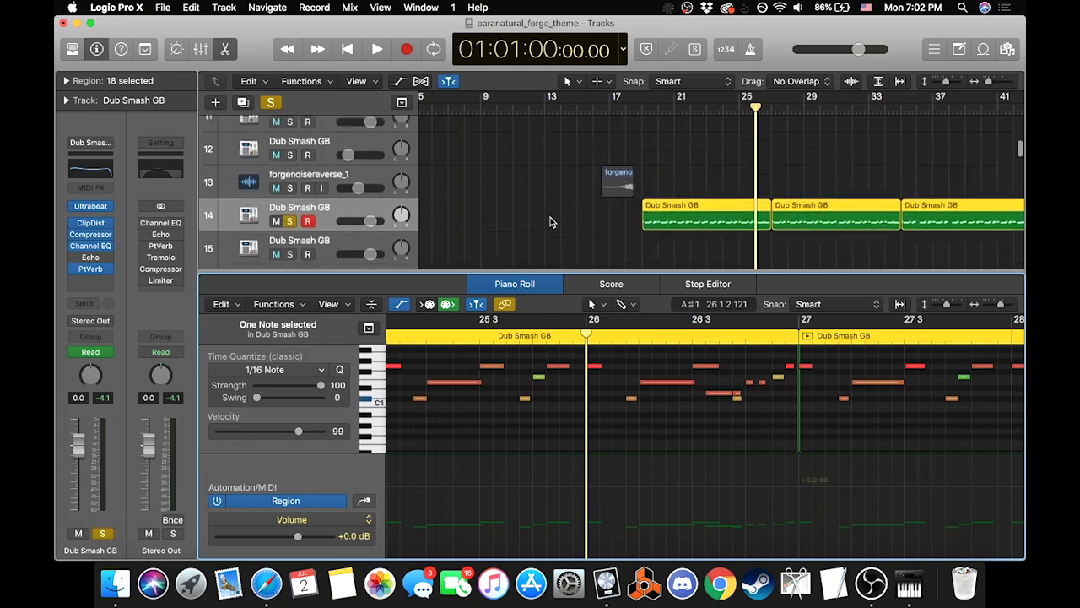
left_click(398, 82)
scroll(616, 201, "down", 1)
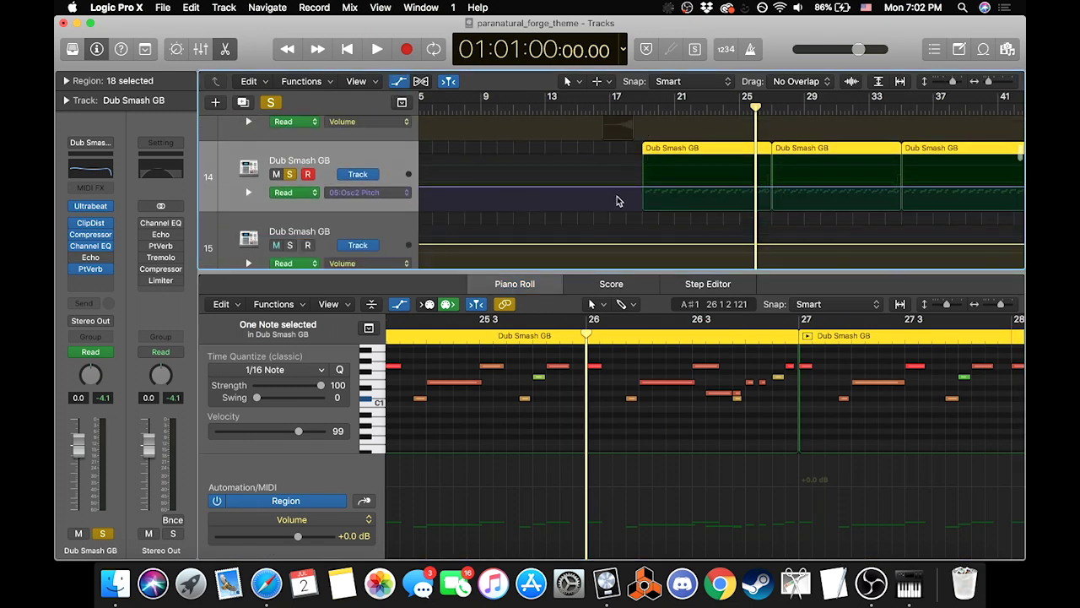
left_click(393, 188)
left_click(396, 171)
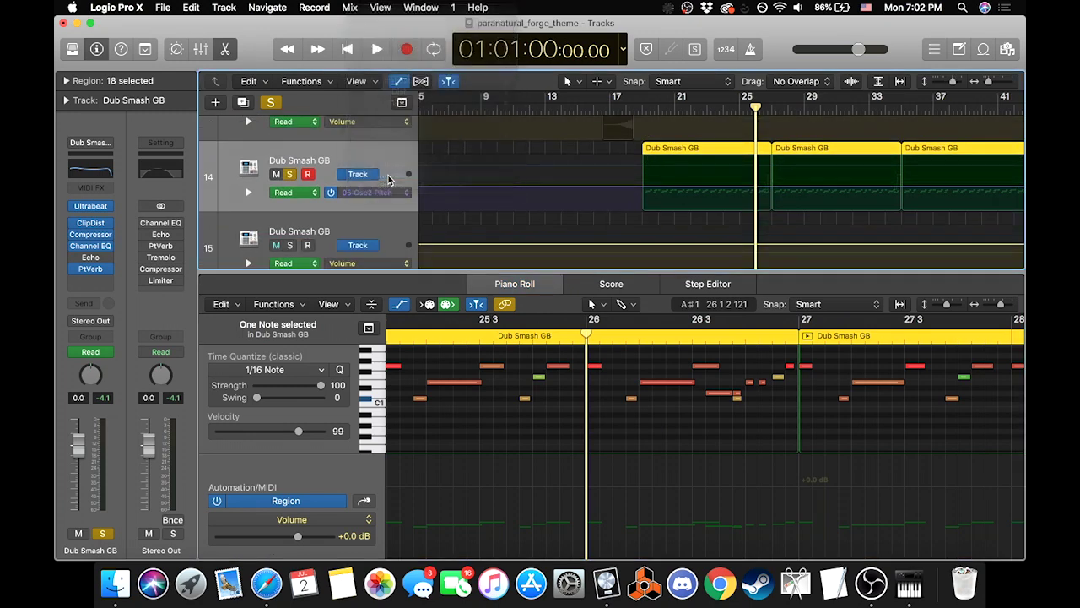
left_click(355, 189)
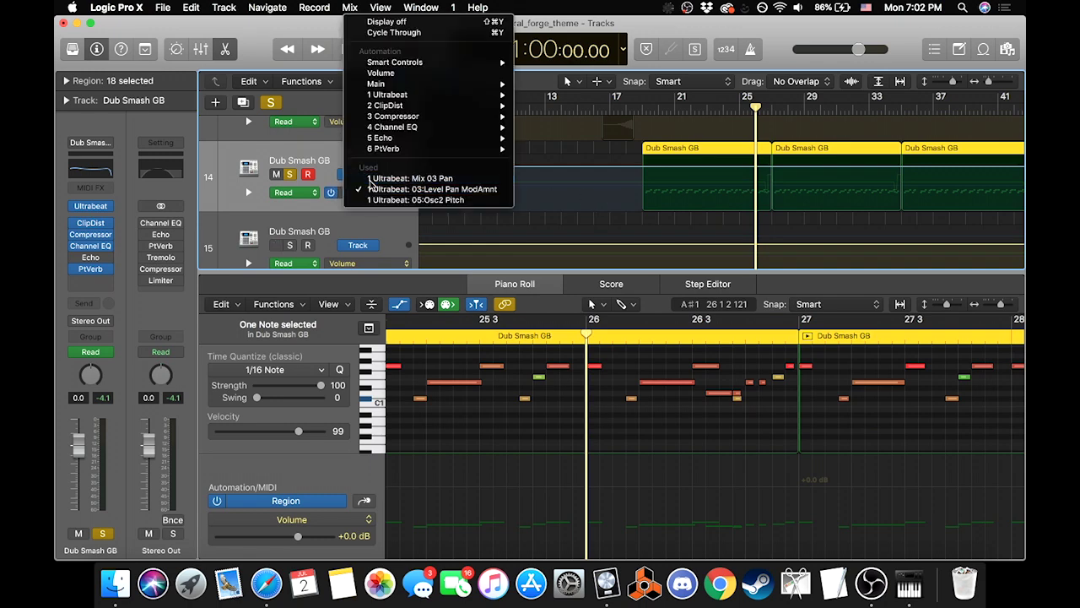
left_click(405, 176)
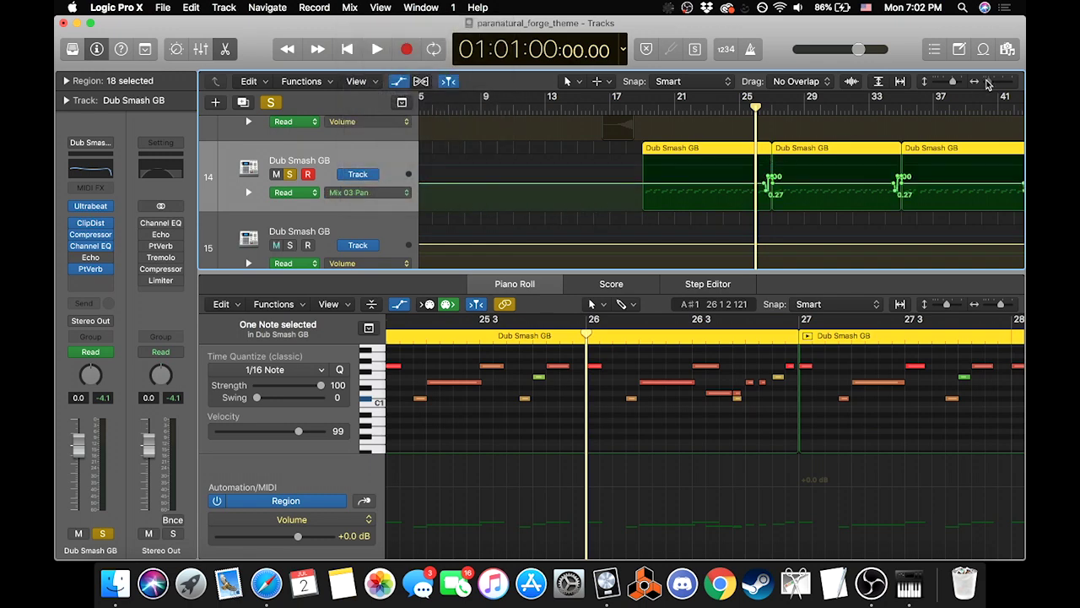
Step: Zoom in on the Mix 03 Pan automation before bar 27 and listen to it from bar 26
left_click_drag(989, 82, 998, 81)
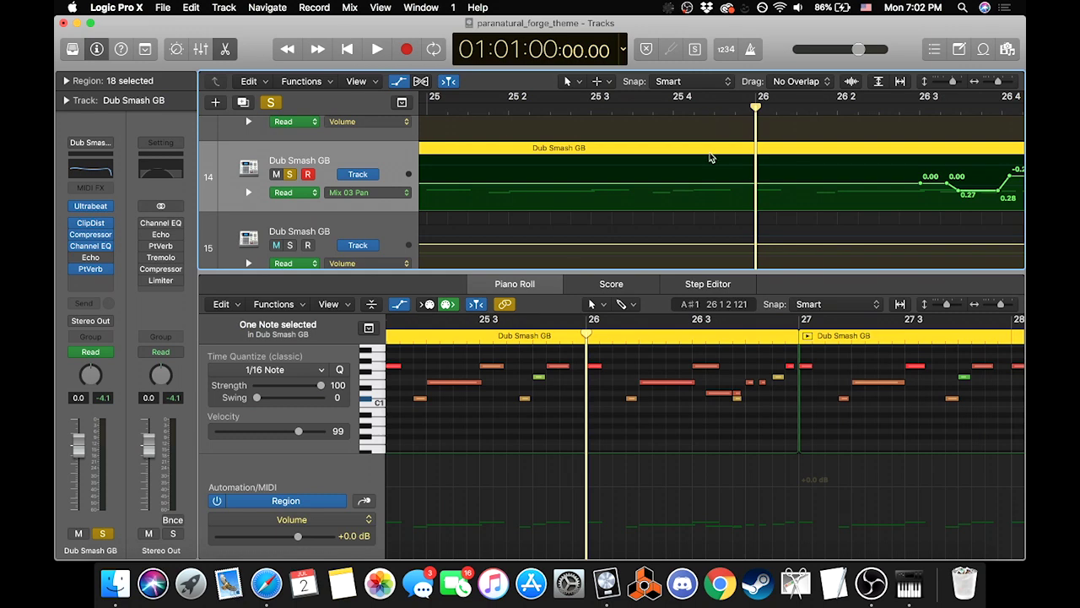
scroll(711, 158, "right", 3)
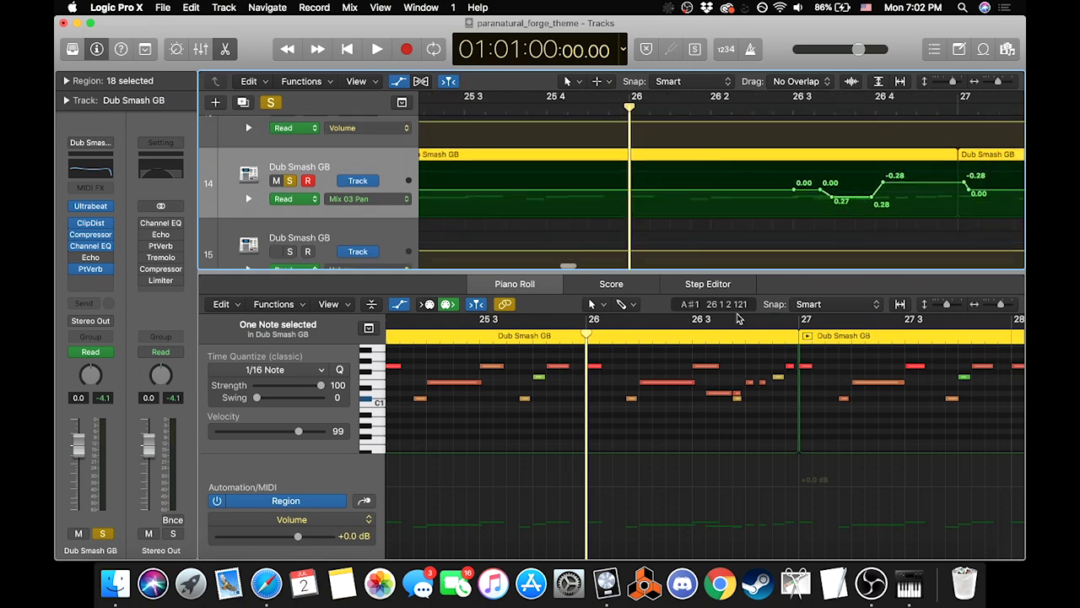
key("space")
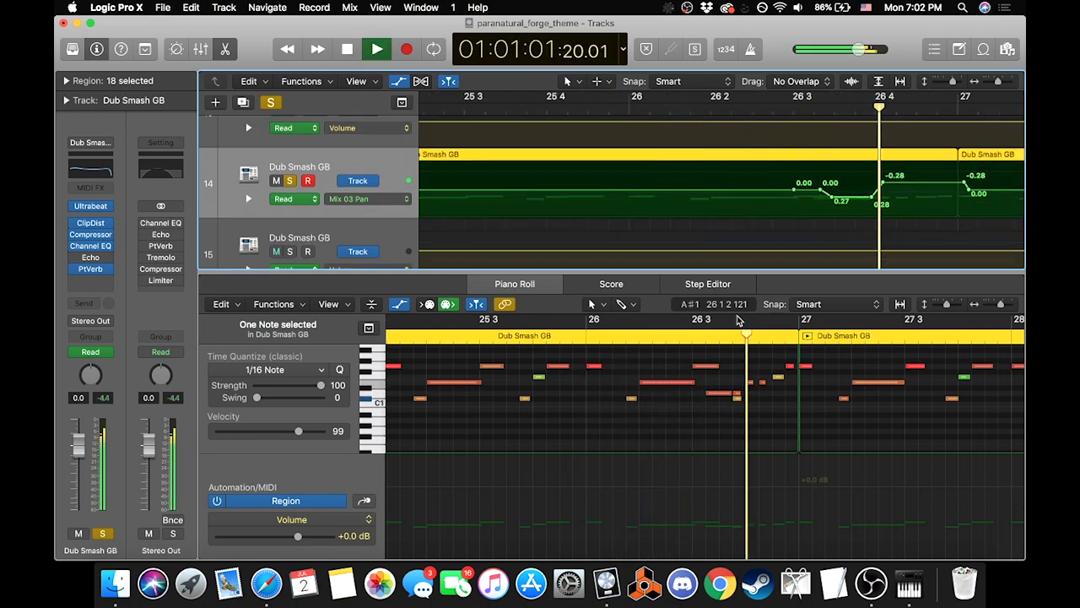
key("space")
Step: Audition the two D1 notes in the second half of bar 26 and hide the track automation
left_click(718, 393)
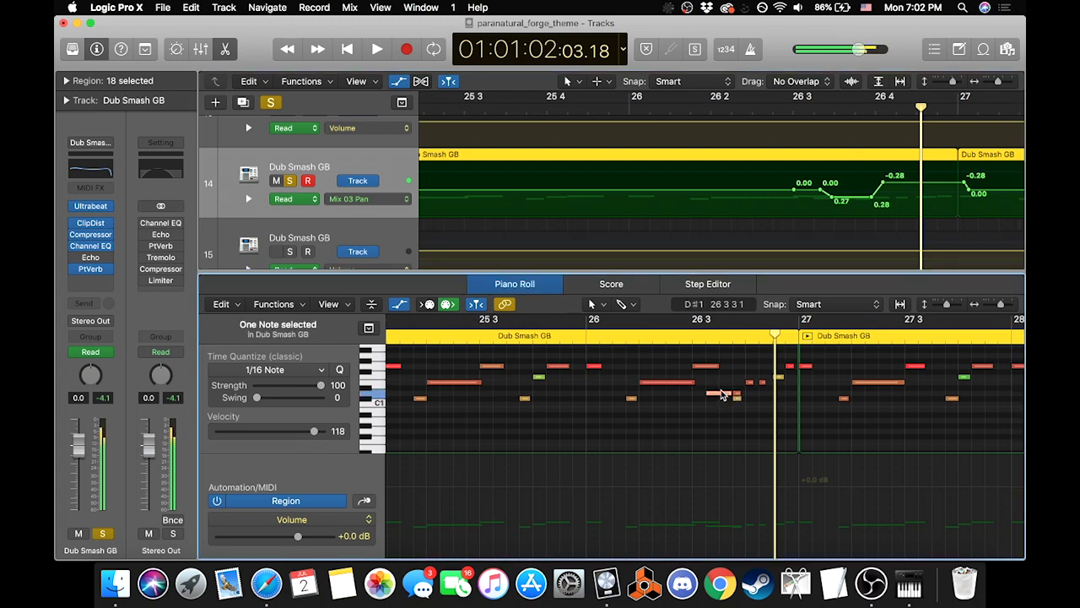
mouse_move(722, 397)
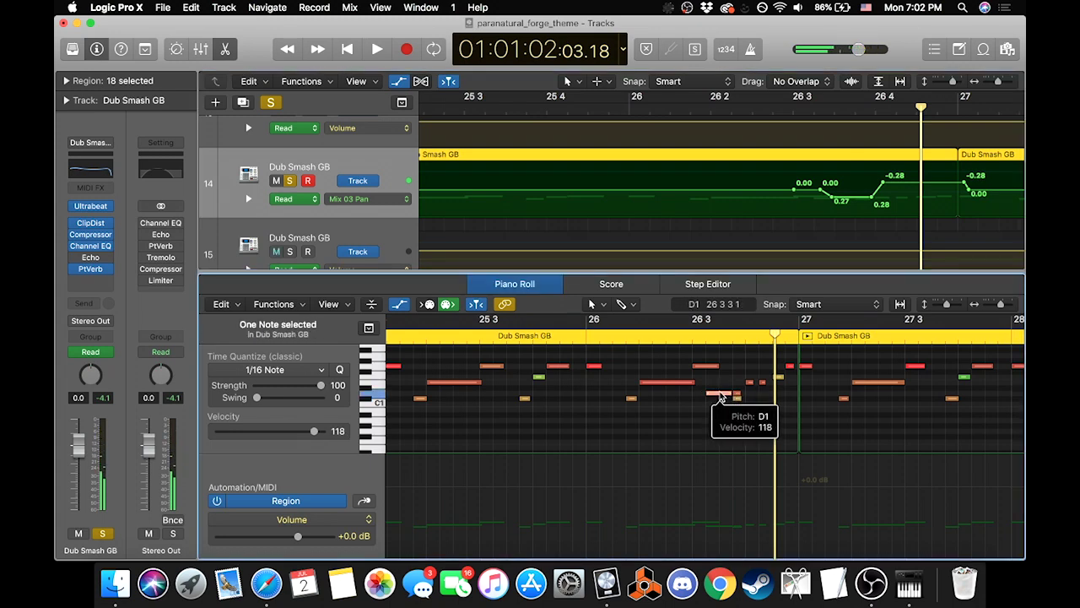
left_click(735, 397)
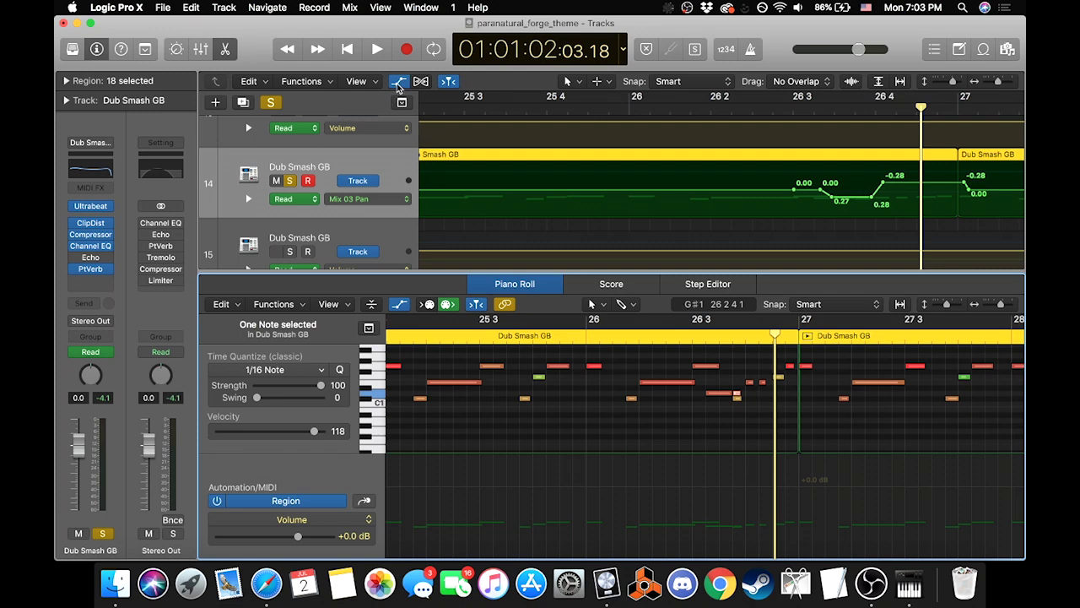
key("Tab")
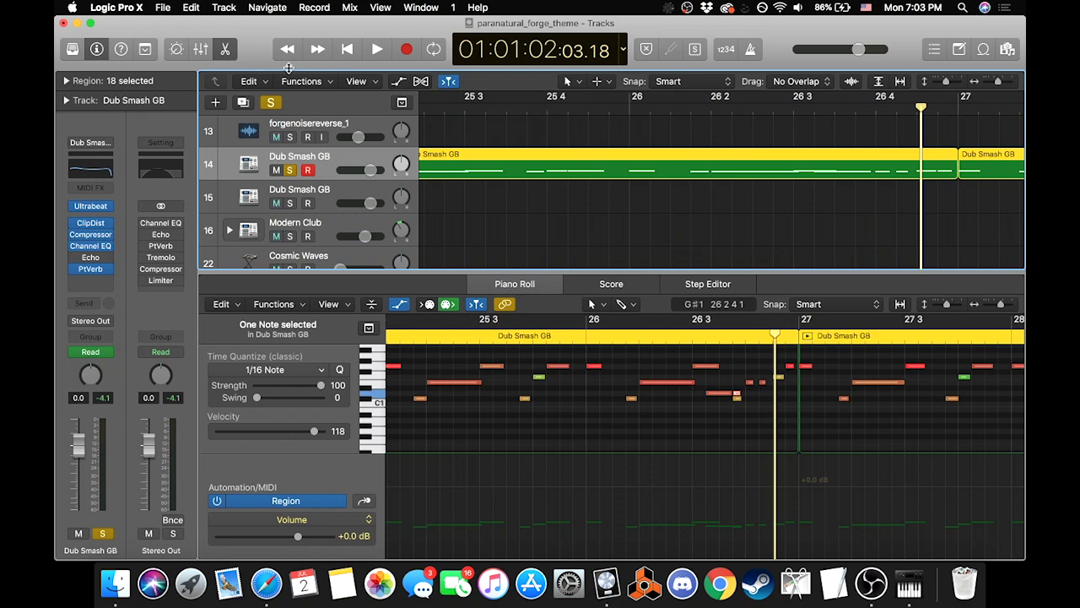
Step: Close the Piano Roll, zoom the arrangement out to show whole regions, and turn off all solos
left_click(225, 51)
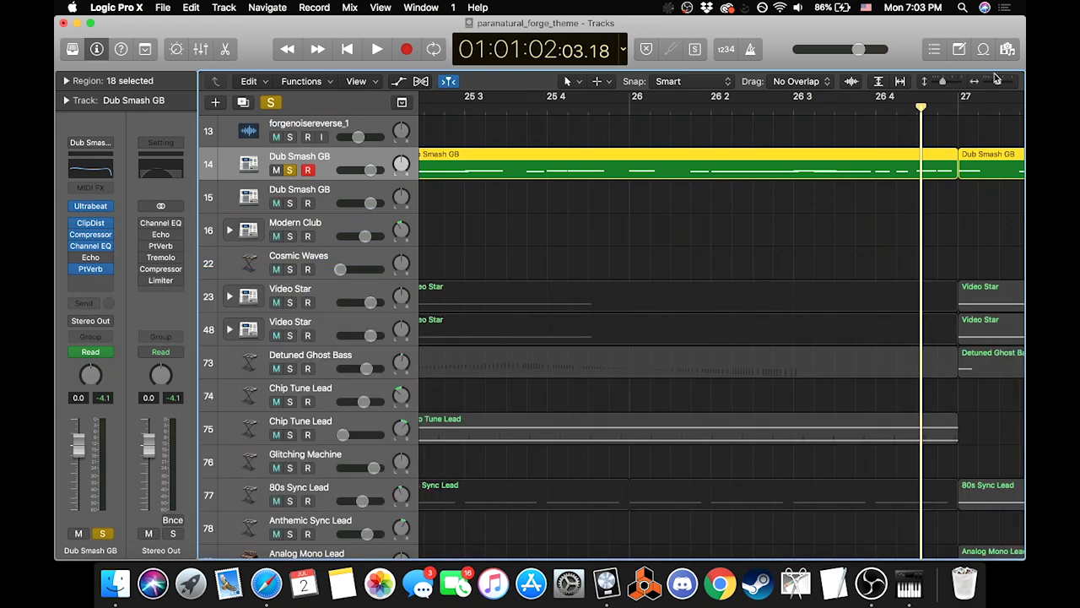
left_click_drag(998, 84, 986, 87)
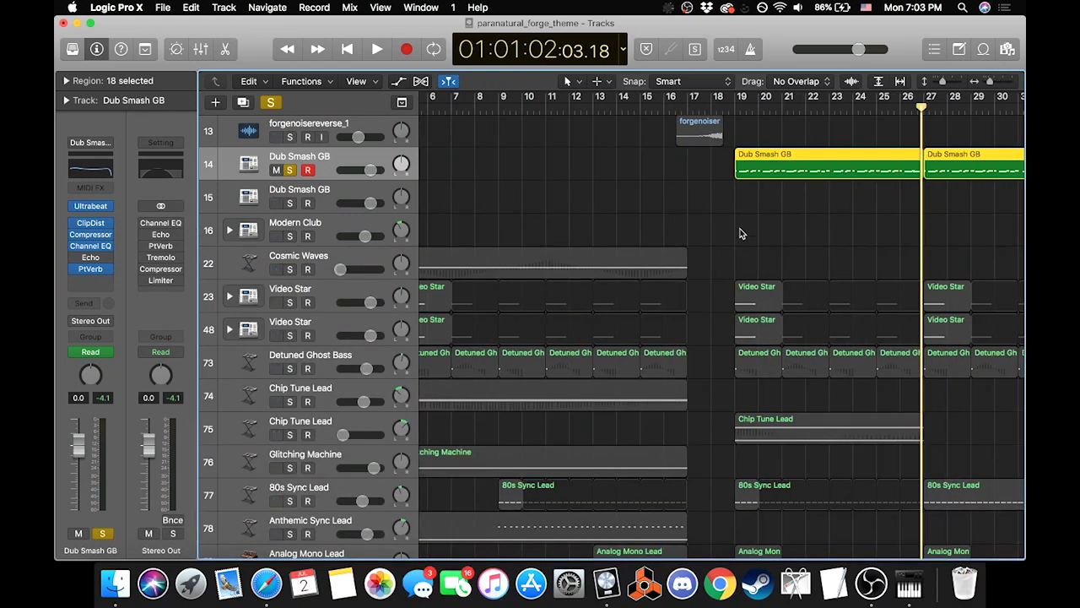
scroll(739, 234, "right", 2)
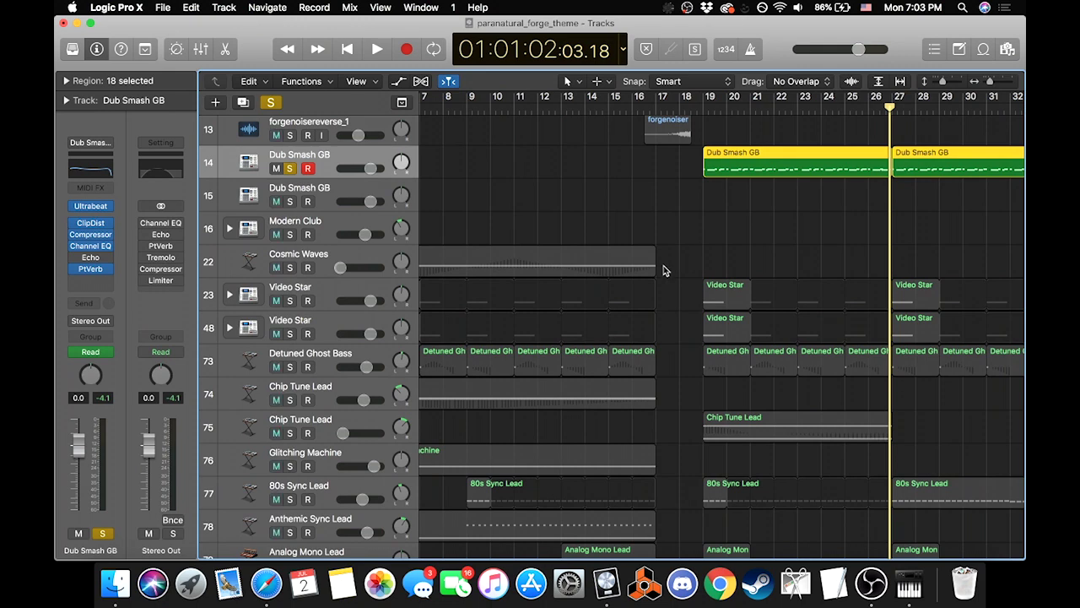
scroll(663, 270, "left", 6)
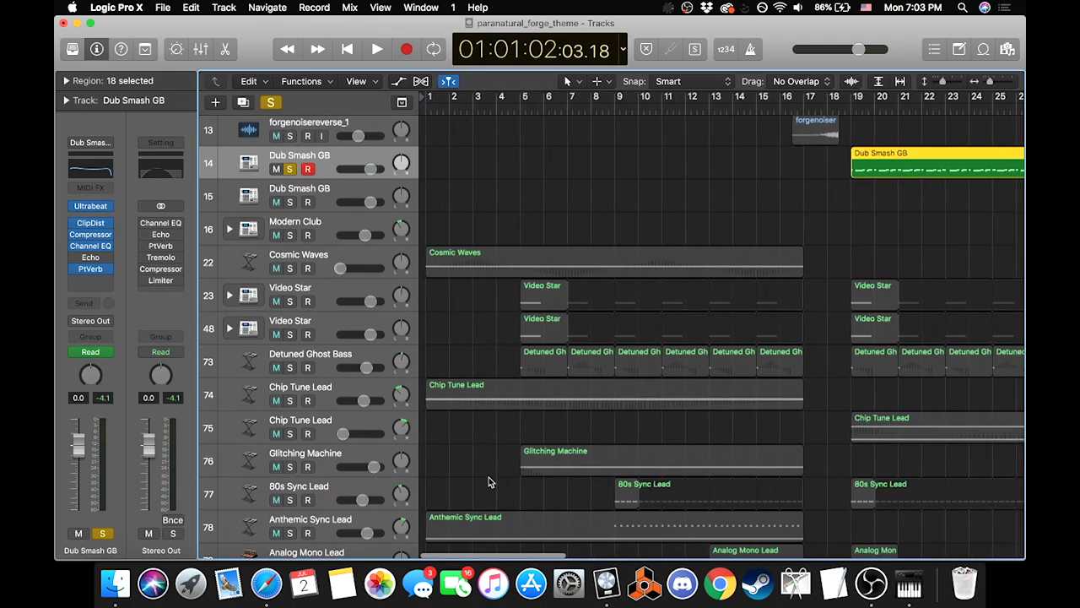
scroll(691, 208, "right", 15)
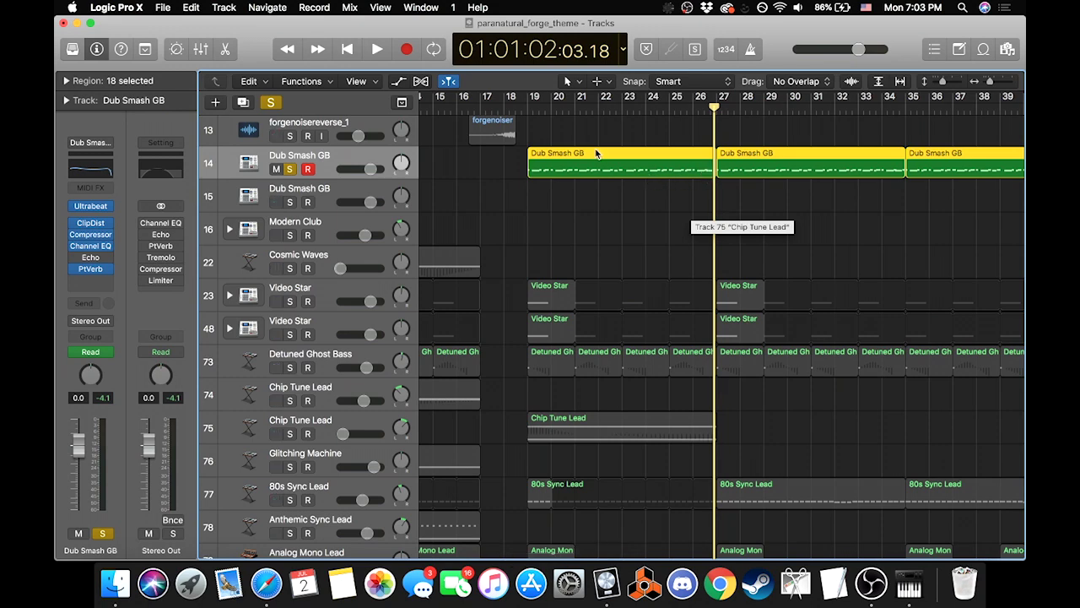
left_click(693, 107)
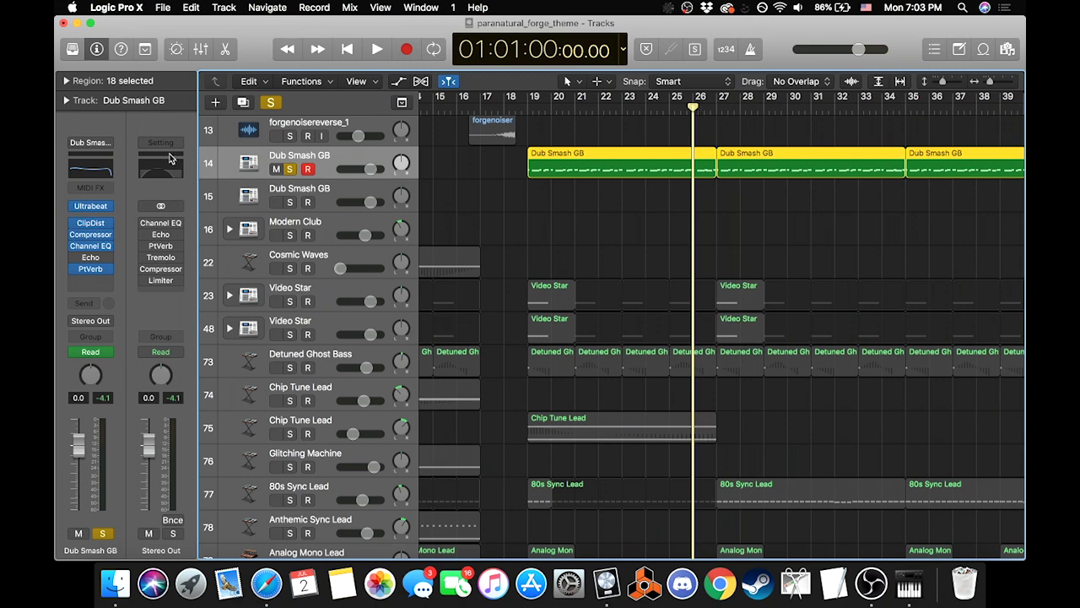
left_click(270, 102)
Step: Place the playhead at bar 19 and solo both Chip Tune Lead tracks, 75 and 74
scroll(411, 284, "down", 2)
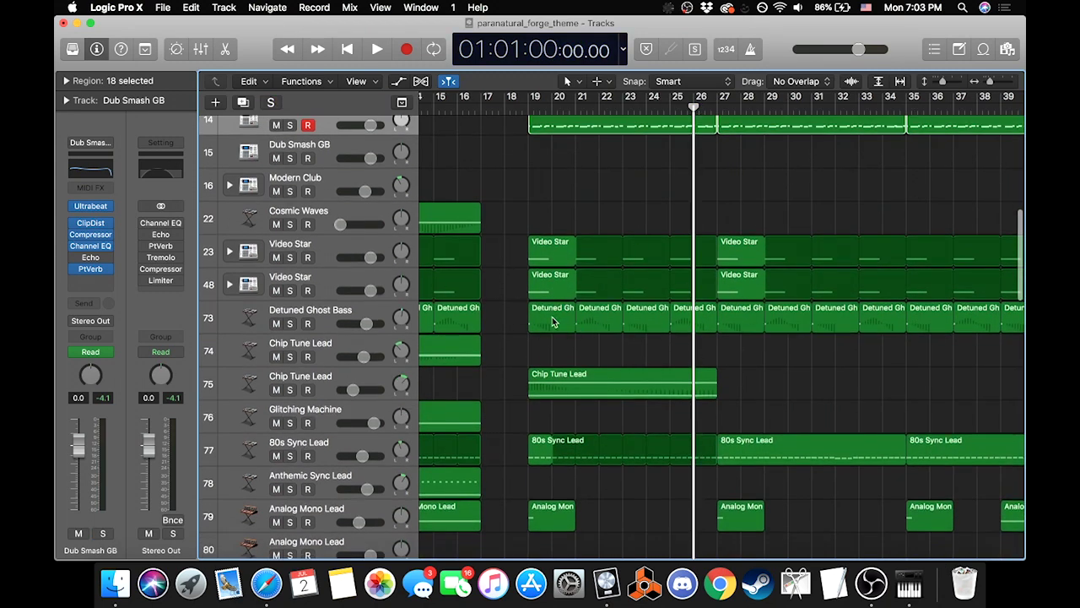
scroll(582, 279, "down", 2)
left_click(530, 110)
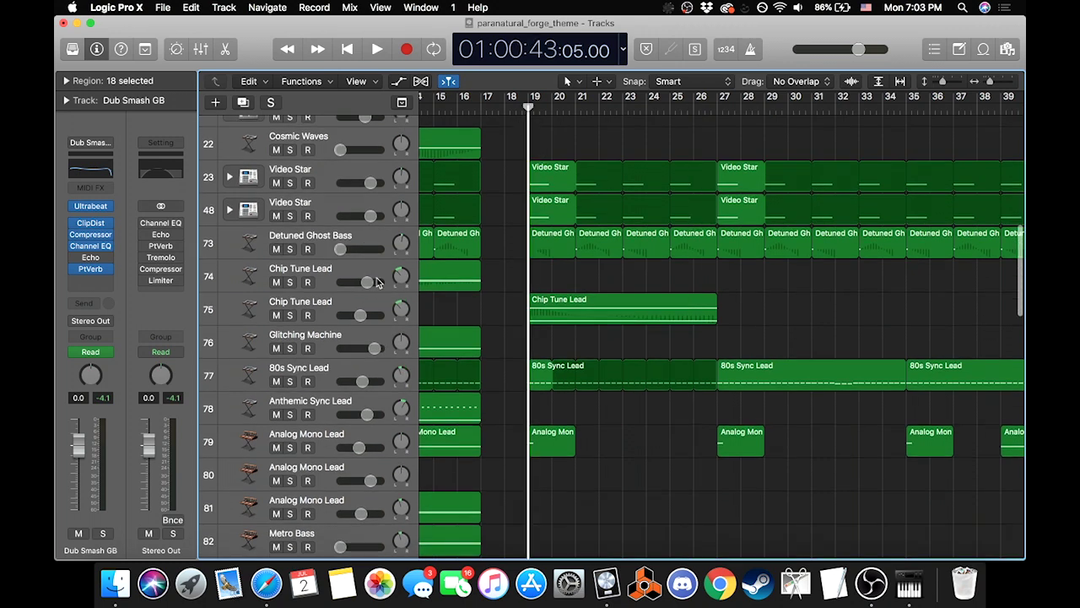
left_click(289, 315)
scroll(441, 286, "left", 5)
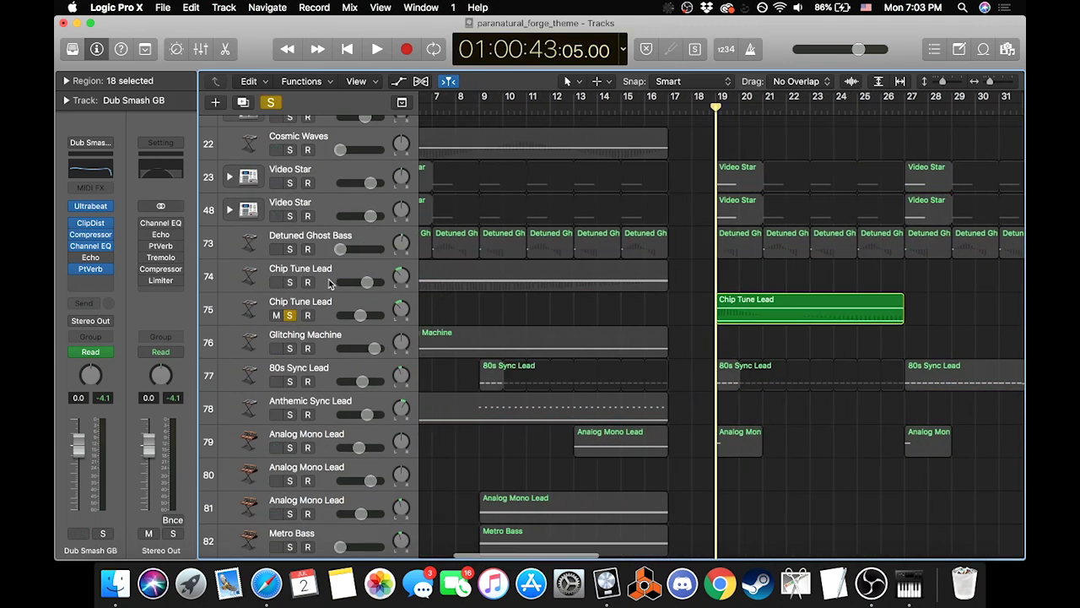
scroll(504, 302, "left", 3)
left_click(289, 282)
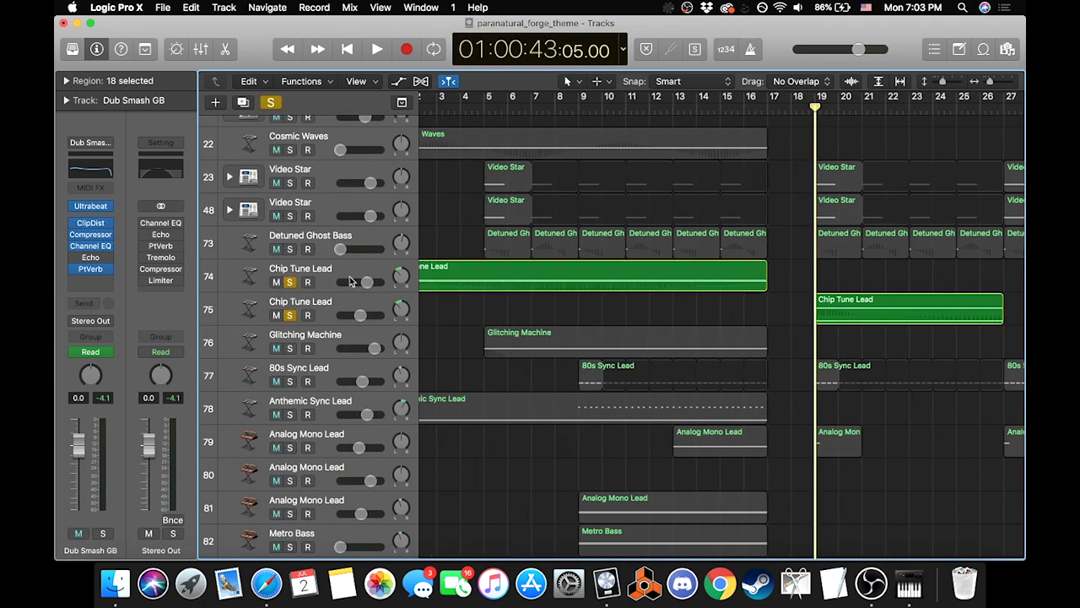
Step: Listen to the soloed Chip Tune Lead tracks from the project start and compare the channel strips of tracks 75 and 74
scroll(494, 255, "left", 2)
key("Return")
key("space")
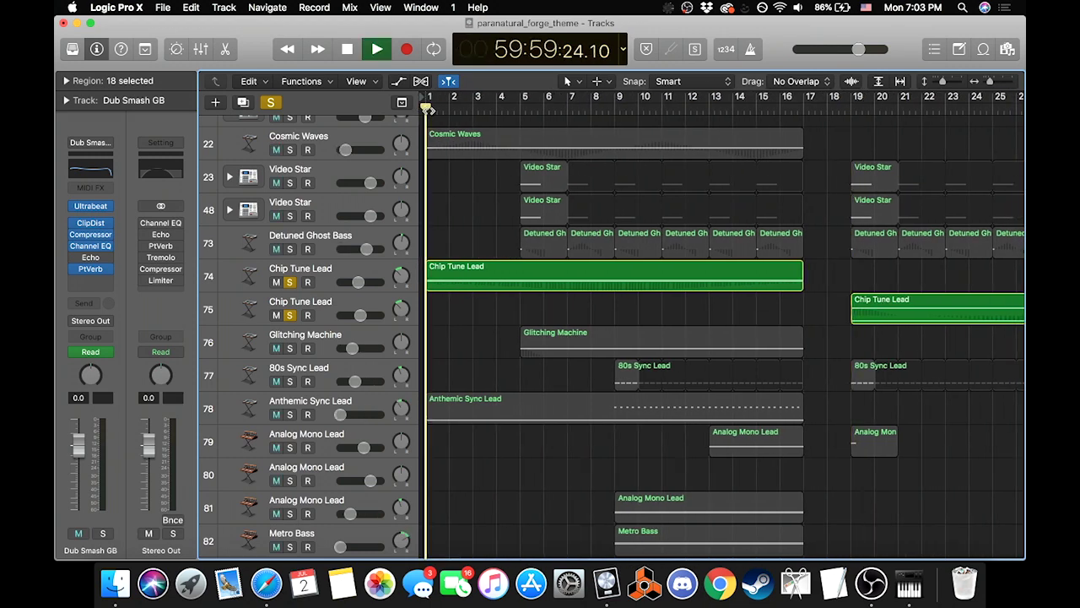
left_click(324, 277)
left_click(323, 310)
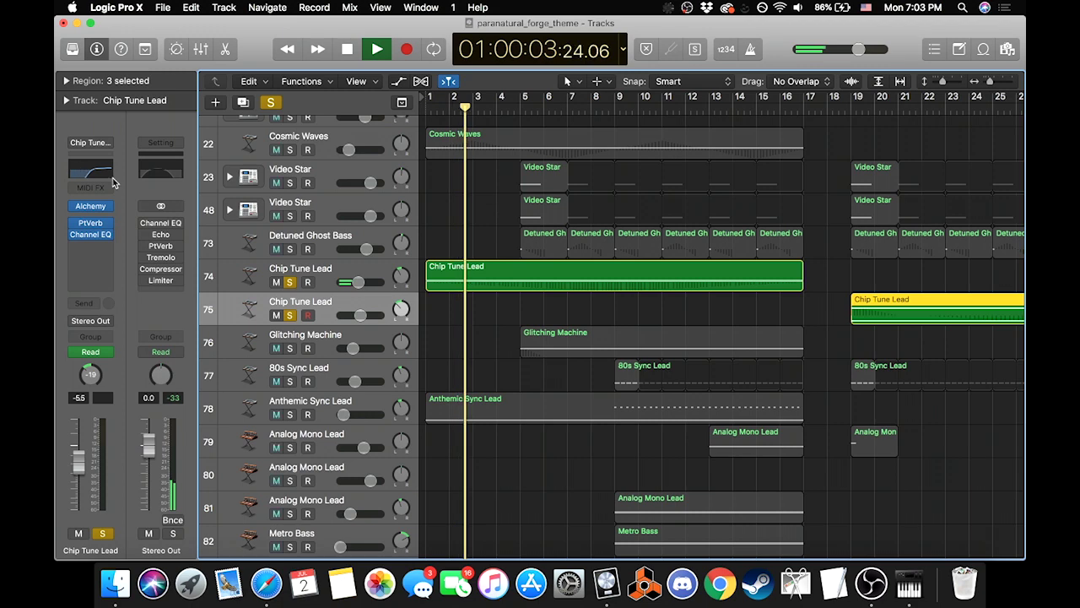
left_click(343, 272)
key("space")
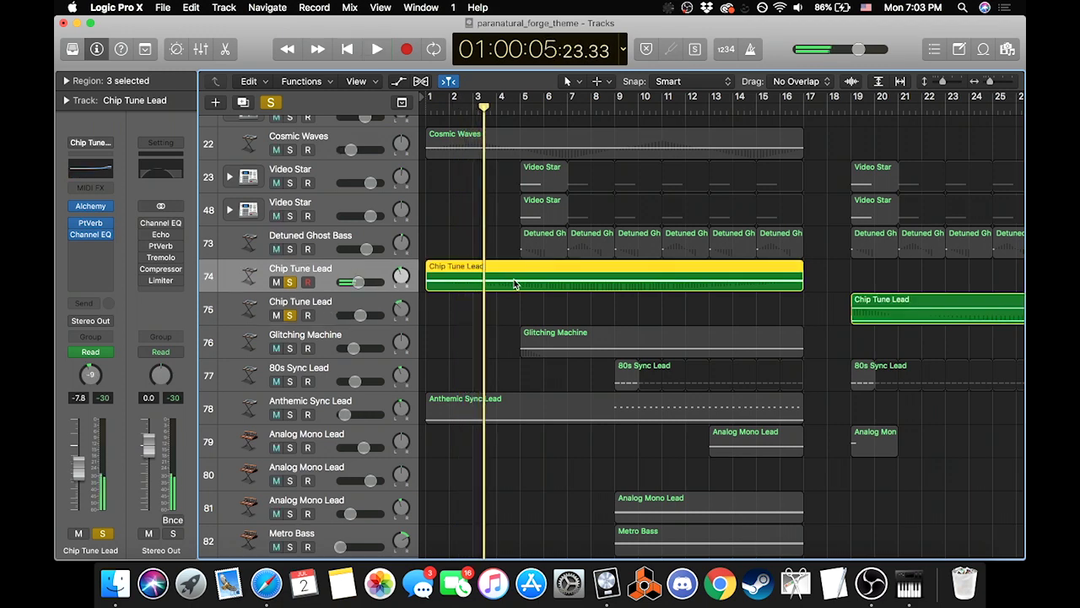
Step: Leave only Chip Tune Lead track 75 soloed and listen to its whole region from bar 19
scroll(548, 253, "right", 5)
left_click(682, 103)
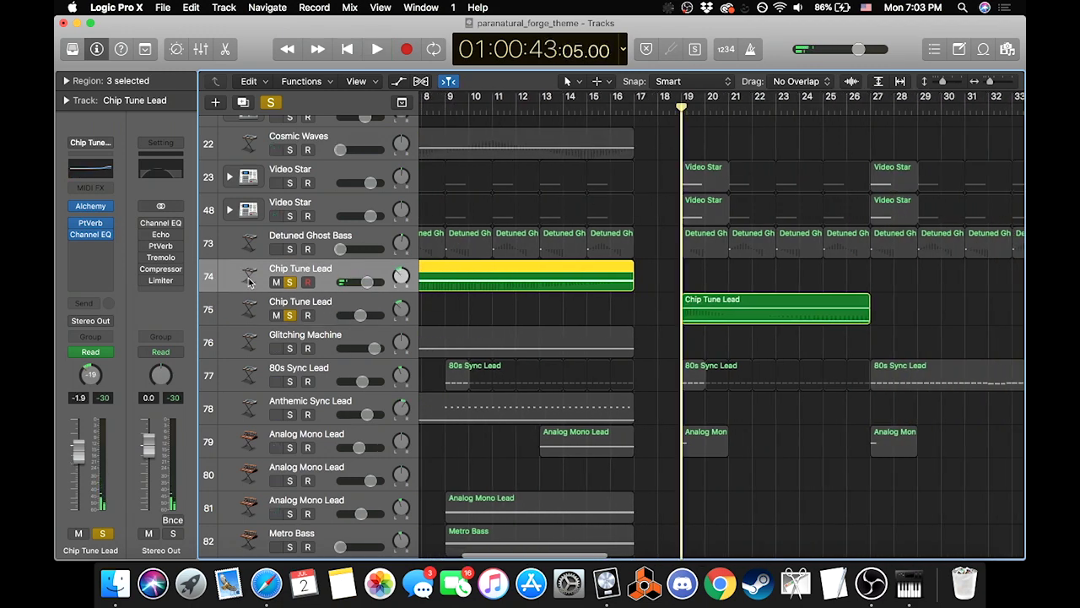
left_click(290, 282)
left_click(331, 309)
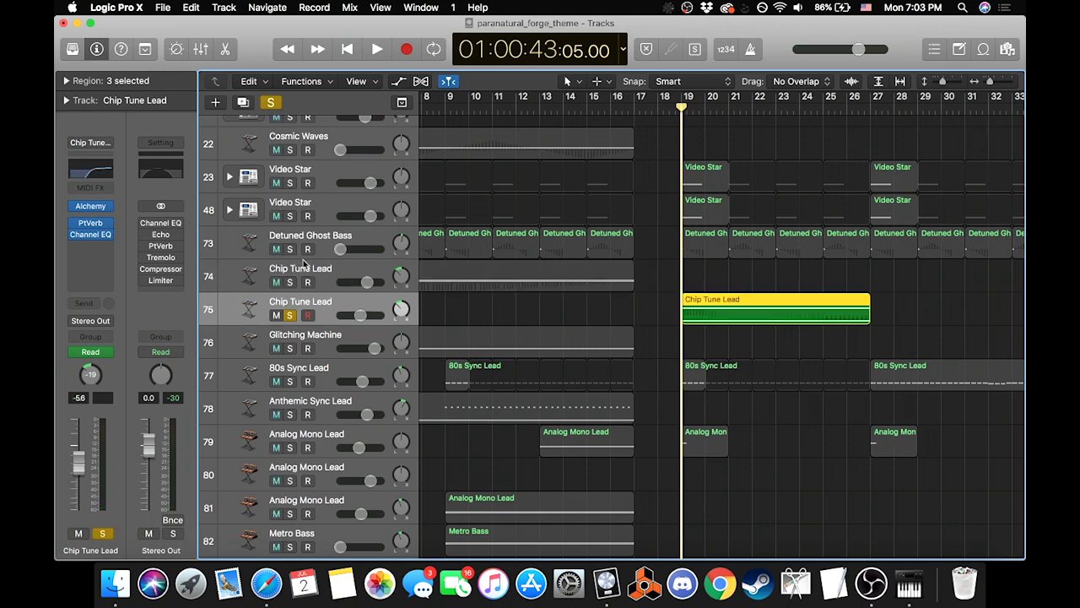
key("space")
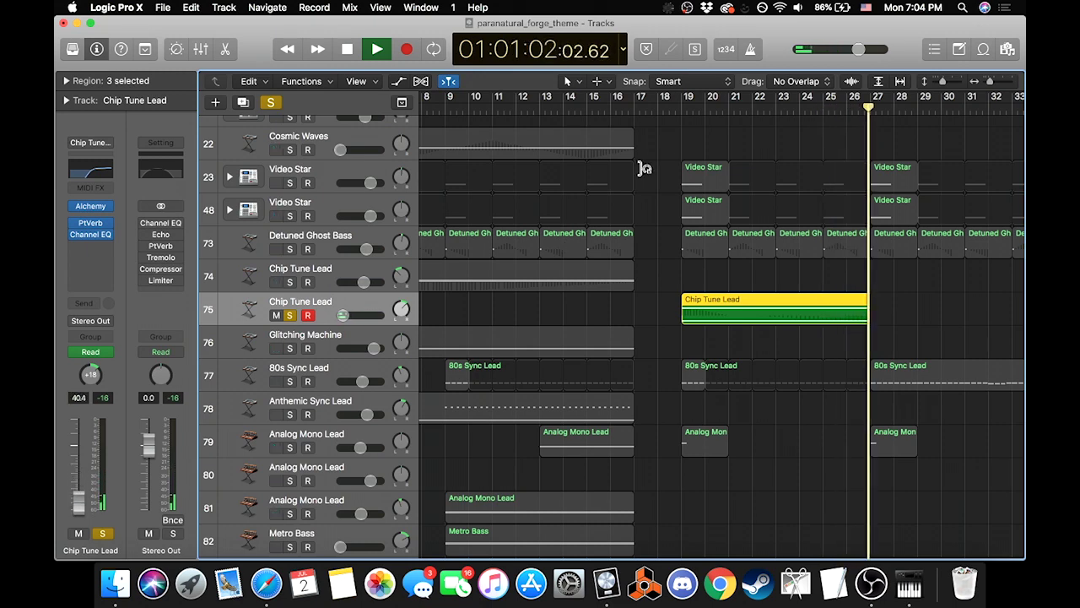
key("space")
Step: Replay the opening of the Chip Tune Lead region on track 75 and return the playhead to bar 19
left_click(683, 108)
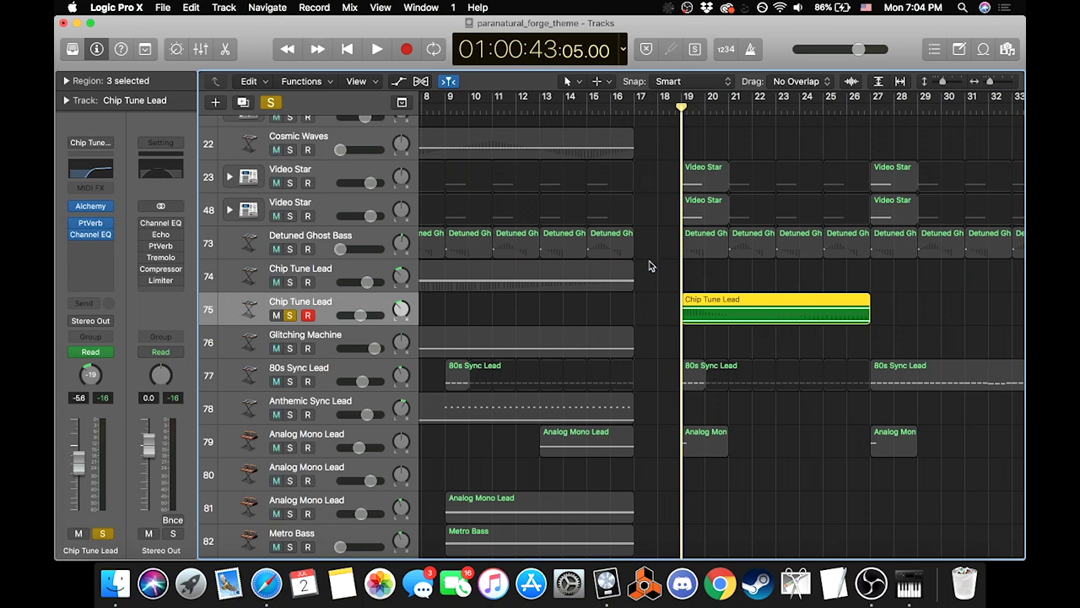
key("space")
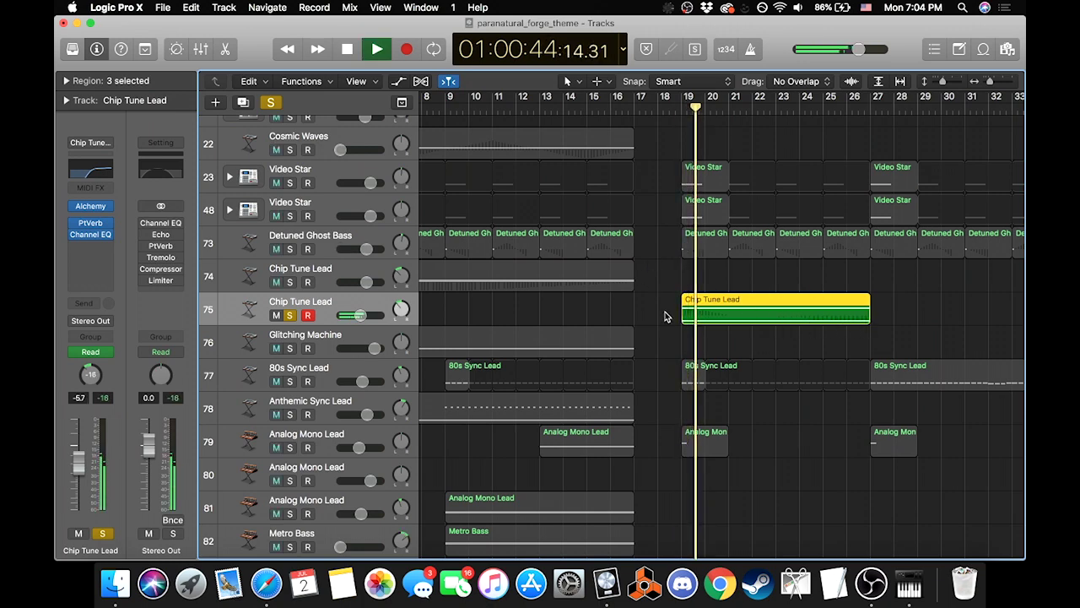
key("space")
key("shift+Return")
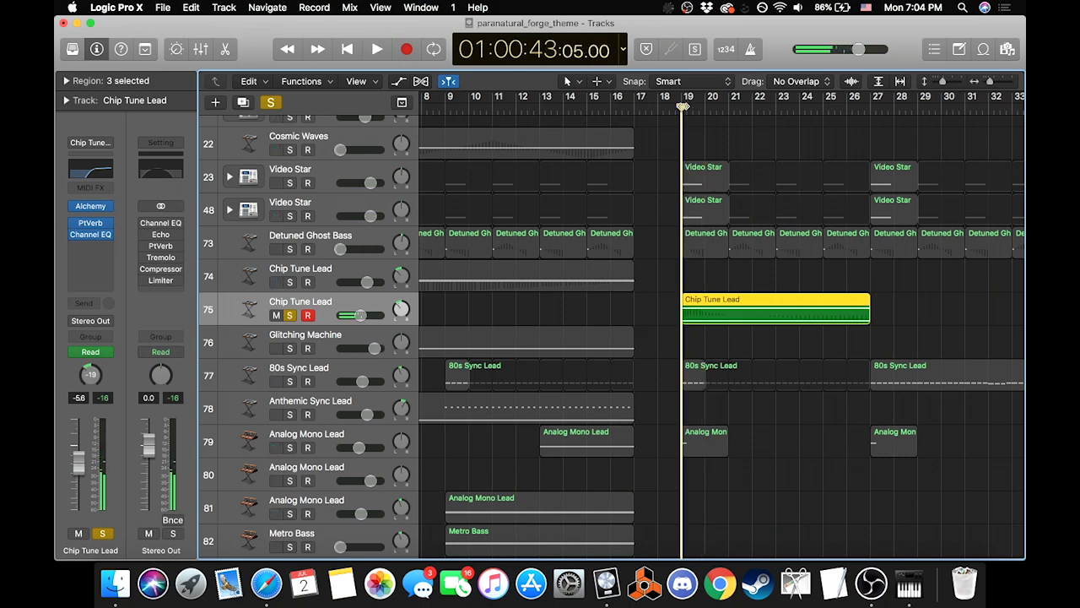
Step: Clear the Chip Tune Lead solo, solo 80s Sync Lead track 77, and listen to it from bar 19 with its channel strip shown
left_click(271, 102)
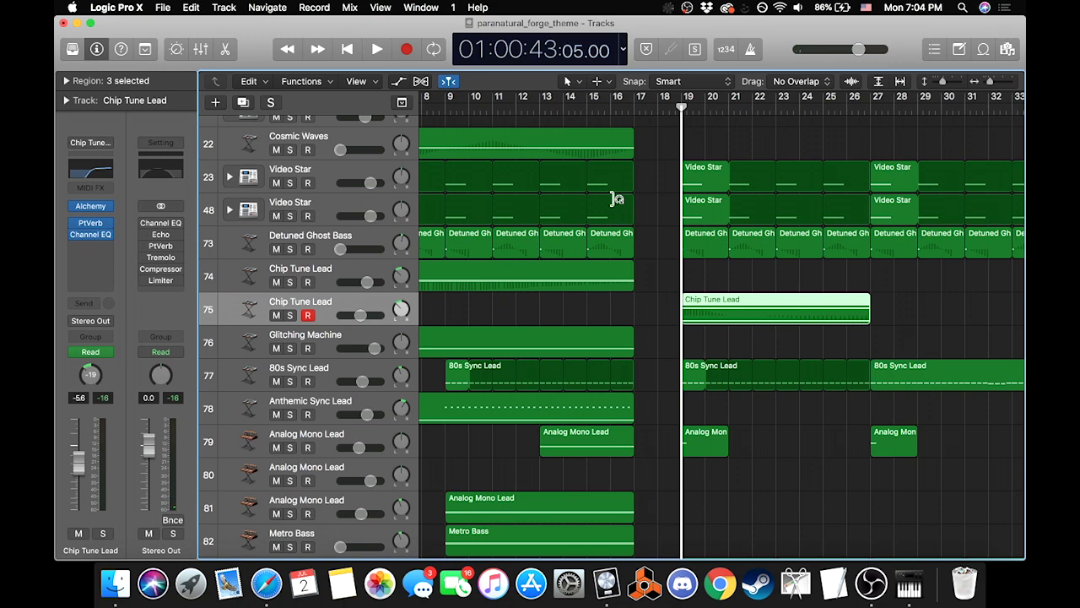
scroll(643, 289, "down", 4)
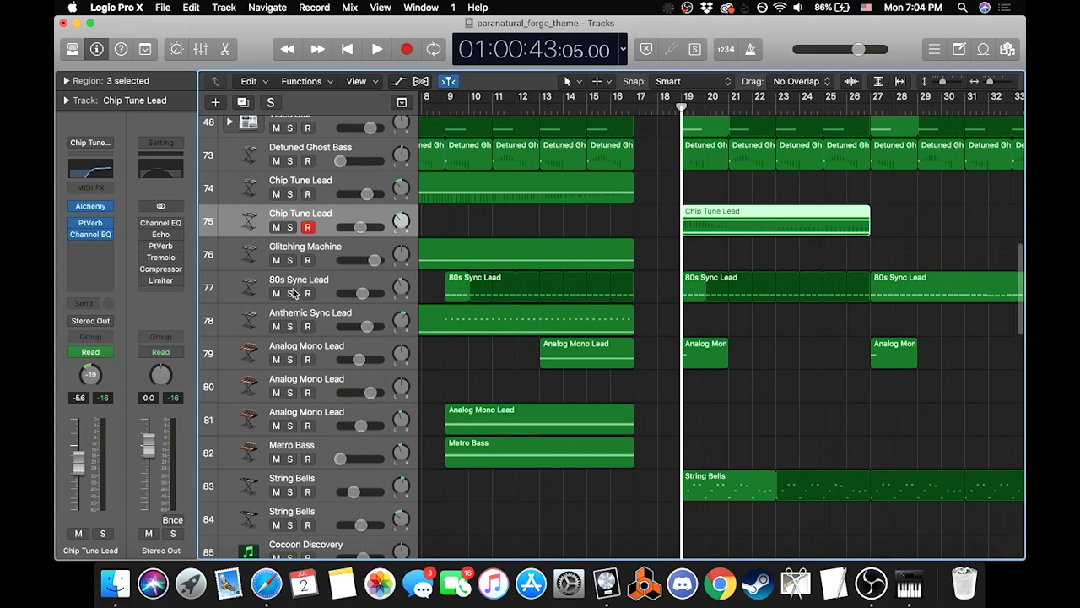
left_click(289, 293)
key("space")
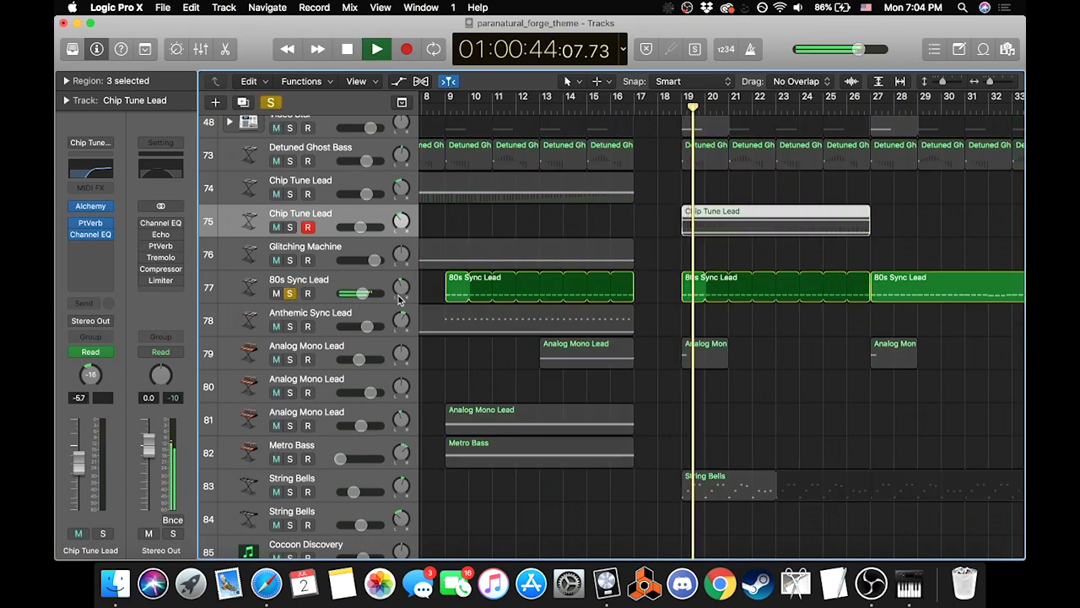
left_click(344, 281)
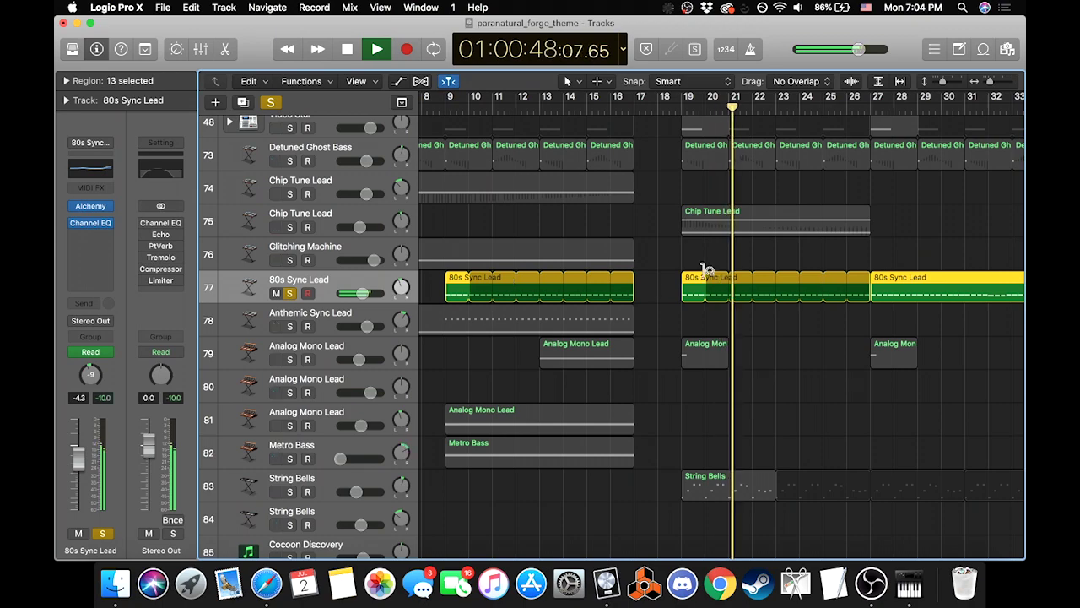
Step: Add Untitled track 9, holding the Inst 19 region, to the solo and listen to it together with the 80s Sync Lead
scroll(701, 278, "up", 20)
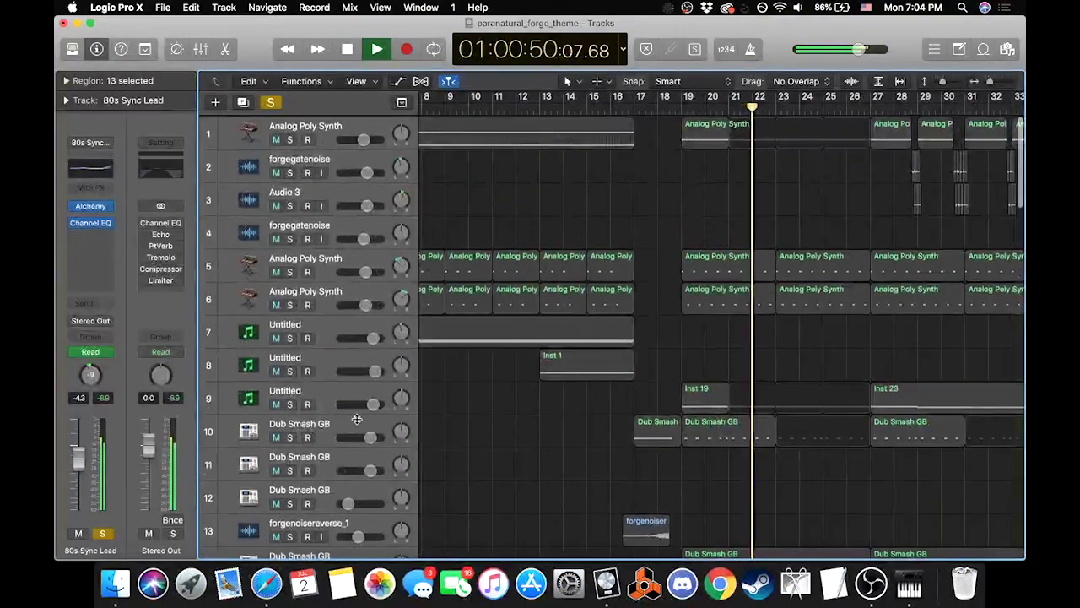
left_click(289, 403)
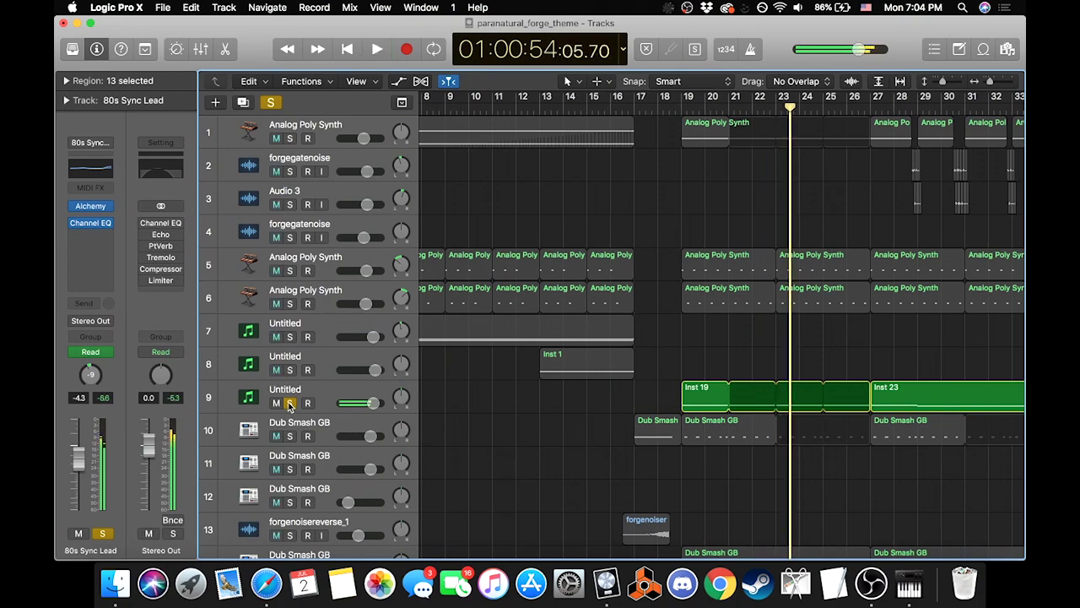
scroll(434, 371, "down", 20)
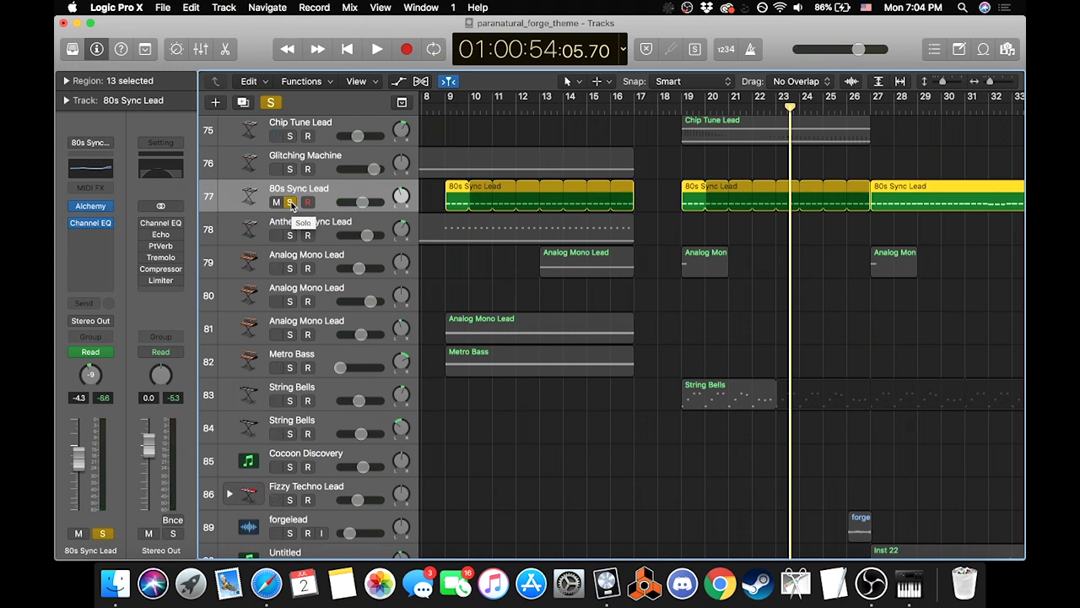
Step: Replace the 80s Sync Lead solo with Analog Mono Lead track 79 and listen to it from bar 19
left_click(289, 203)
left_click(289, 268)
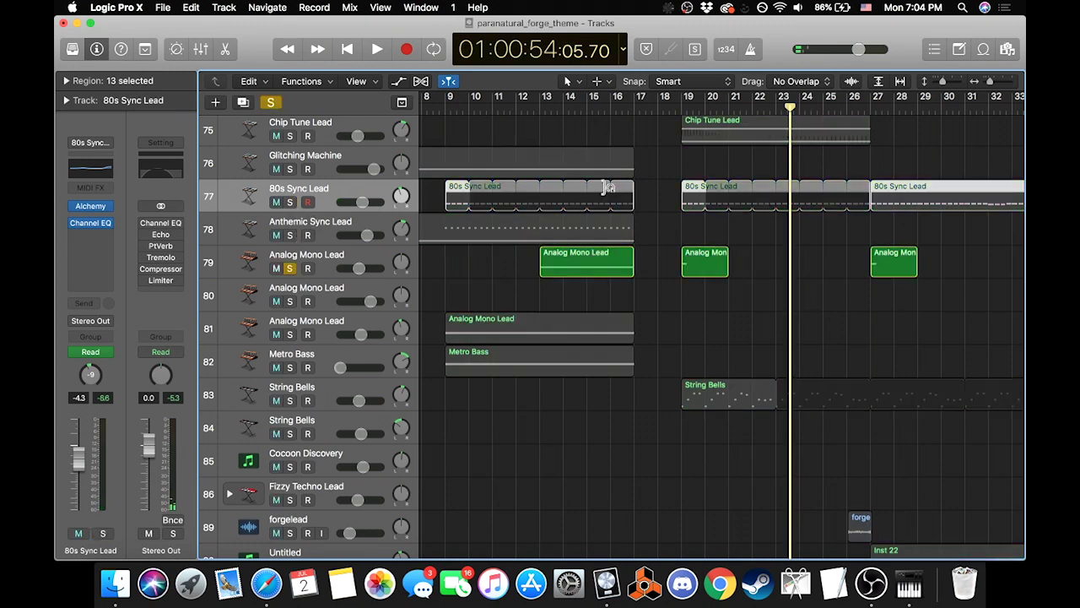
left_click(681, 110)
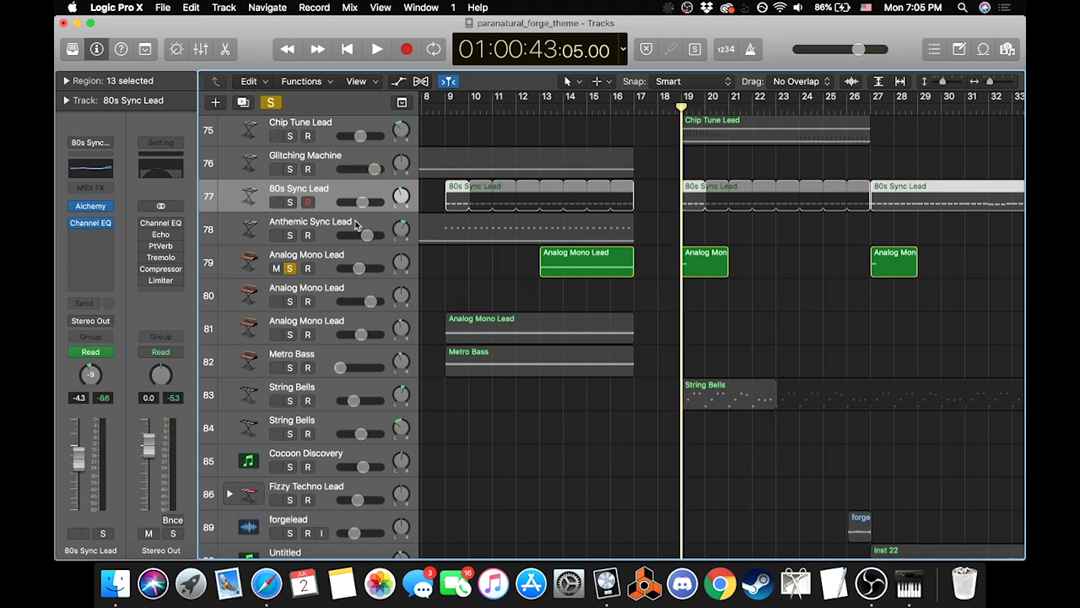
left_click(381, 260)
key("space")
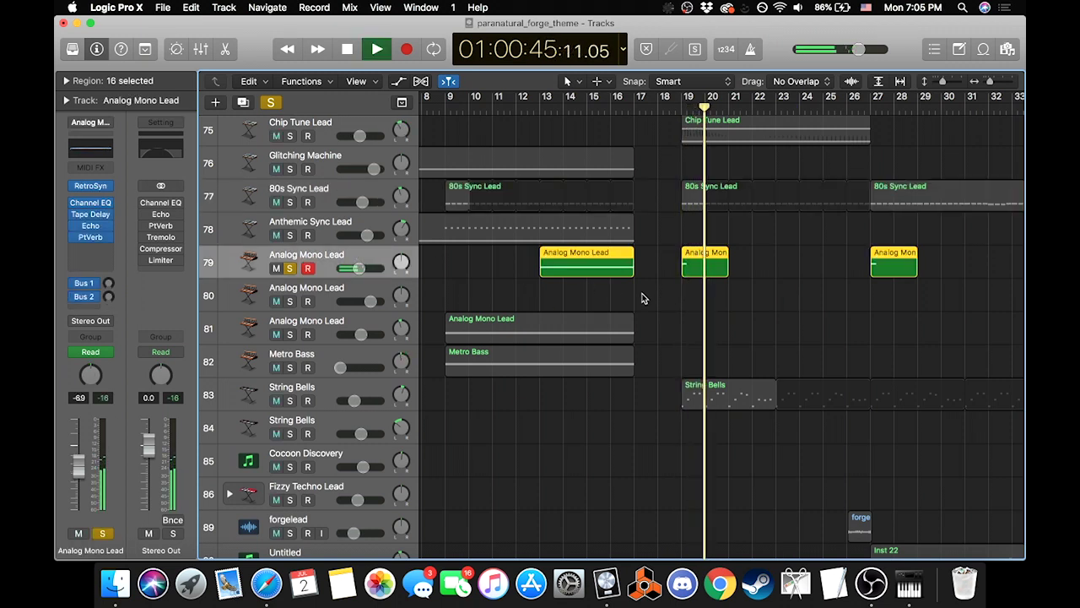
key("space")
Step: Look over the other Analog Mono Lead regions along track 79, return the playhead to bar 19, and turn off all solos
scroll(642, 297, "up", 10)
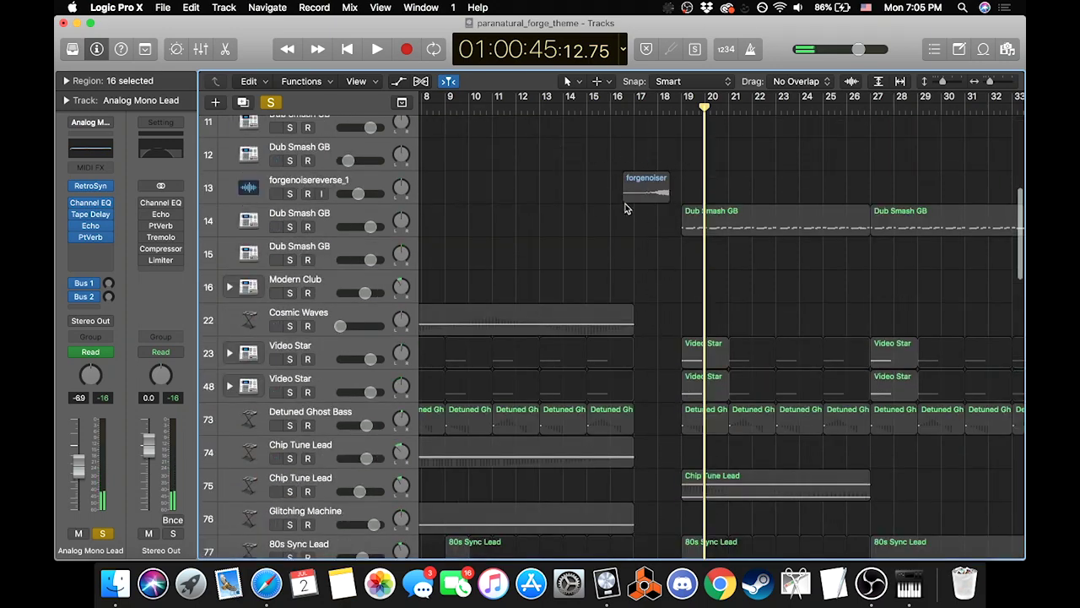
scroll(624, 253, "down", 10)
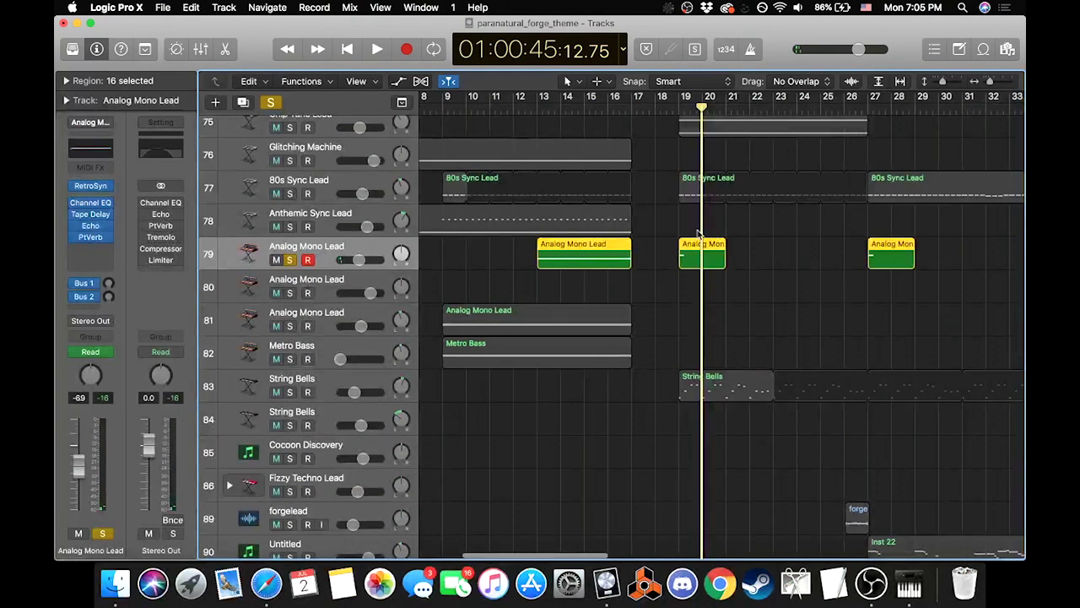
scroll(697, 235, "right", 5)
scroll(697, 235, "left", 3)
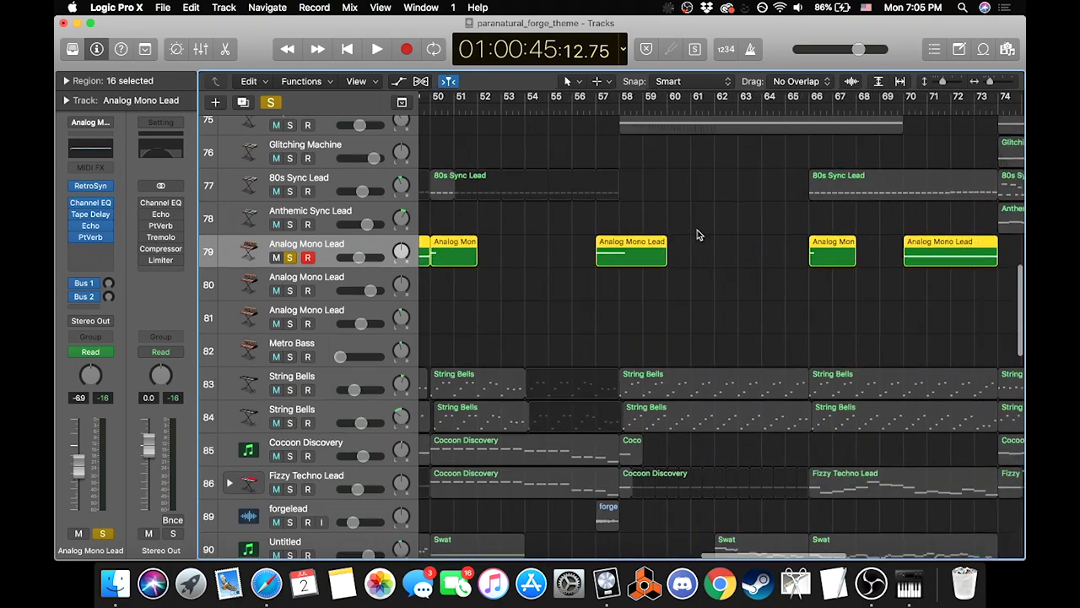
scroll(697, 229, "left", 3)
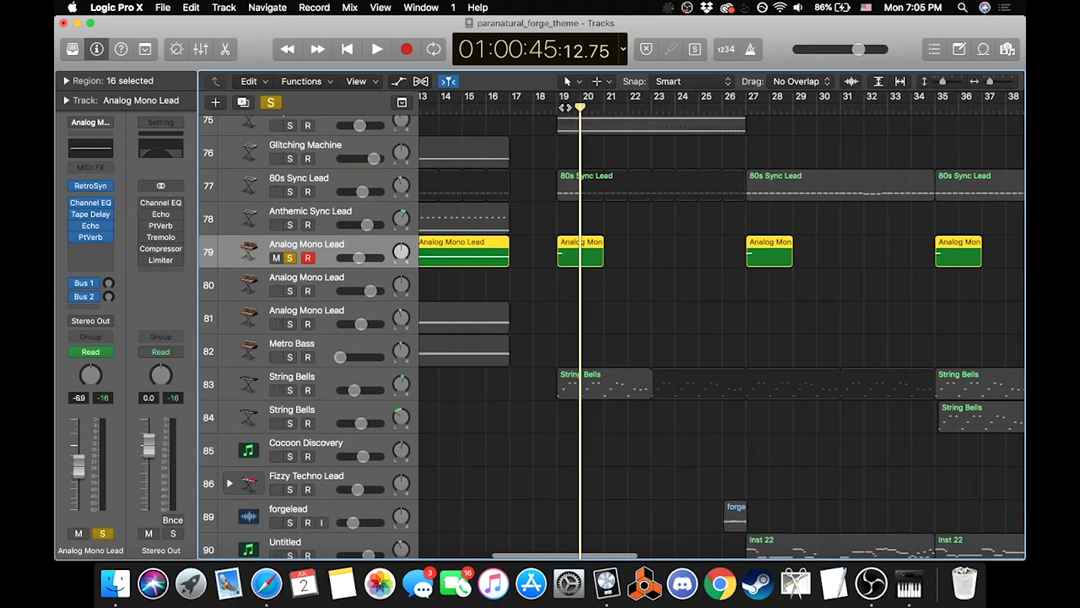
left_click(560, 108)
left_click(271, 102)
scroll(491, 233, "down", 8)
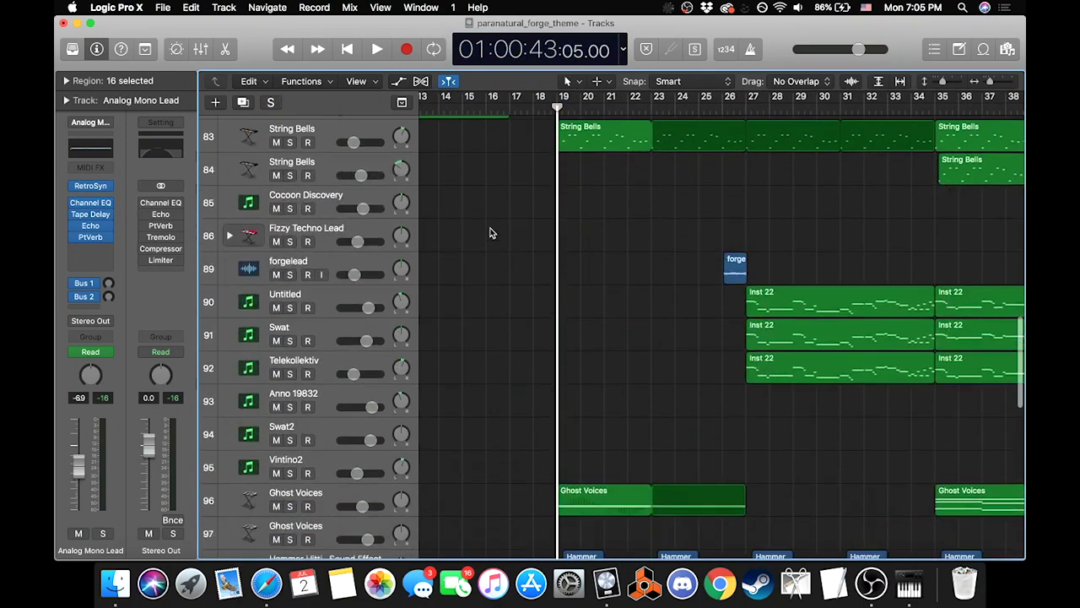
scroll(588, 380, "up", 15)
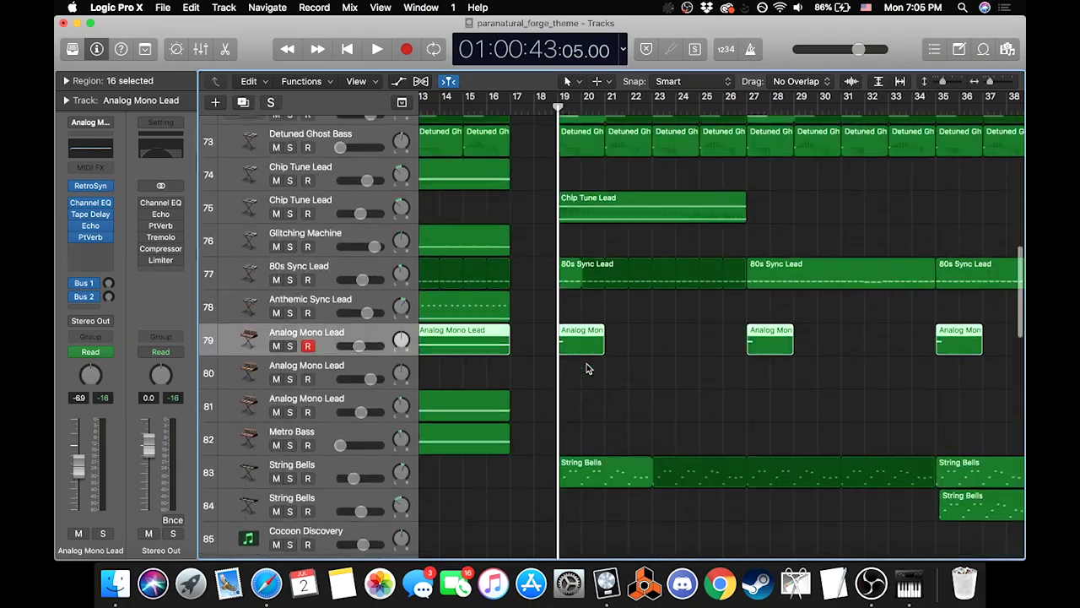
Step: Look over the upper tracks and select Untitled track 9, holding the Inst 19 region, to show its channel strip
scroll(590, 405, "up", 5)
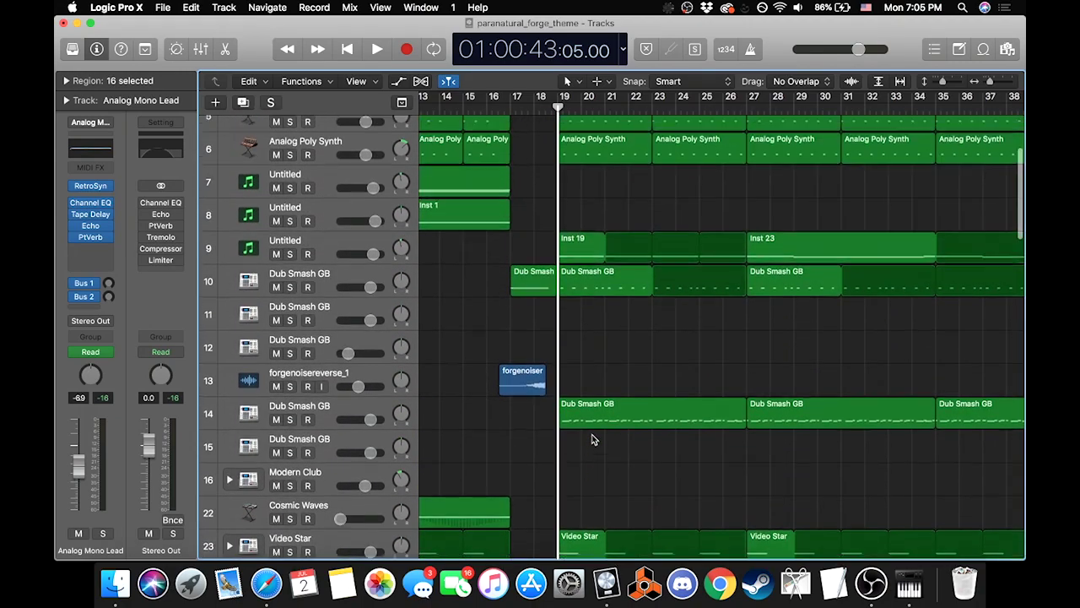
scroll(592, 438, "down", 4)
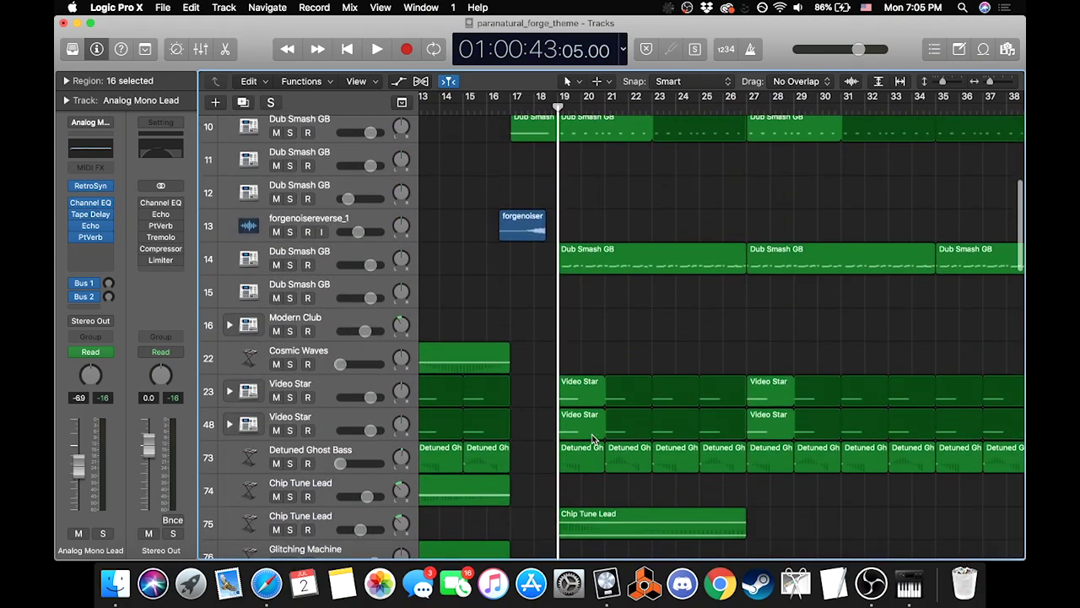
scroll(593, 439, "up", 6)
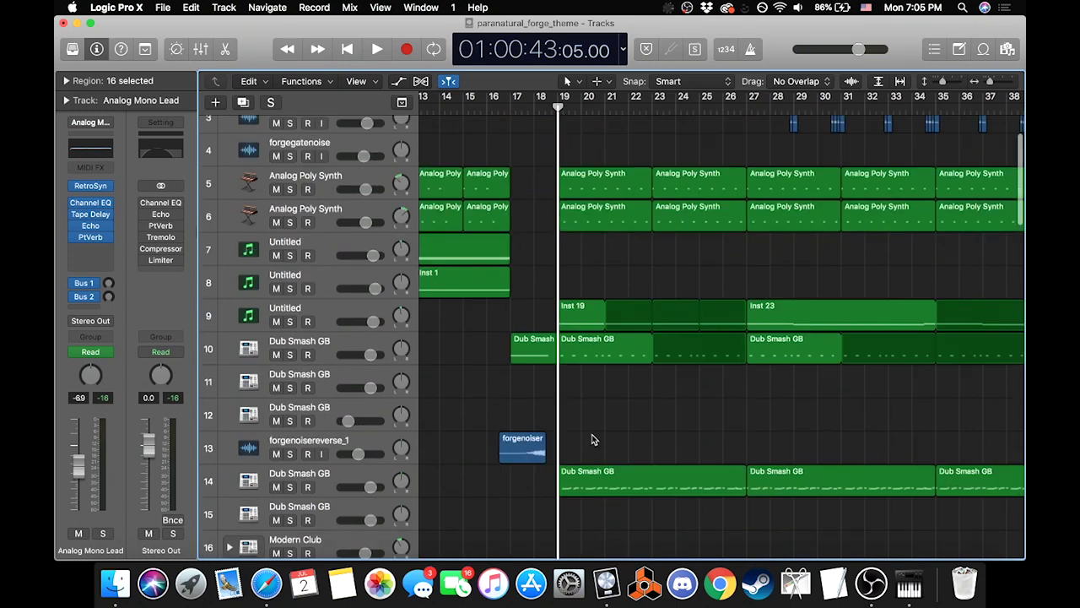
left_click(319, 399)
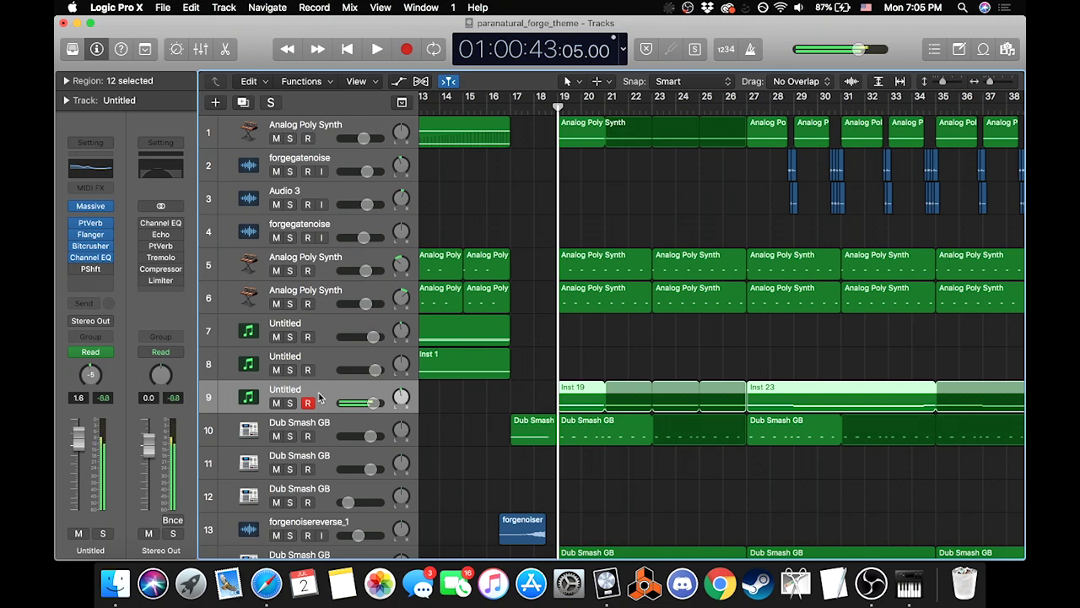
Step: Show the channel strip of String Bells track 83, move the playhead to bar 22, and return it to bar 19
scroll(319, 399, "down", 10)
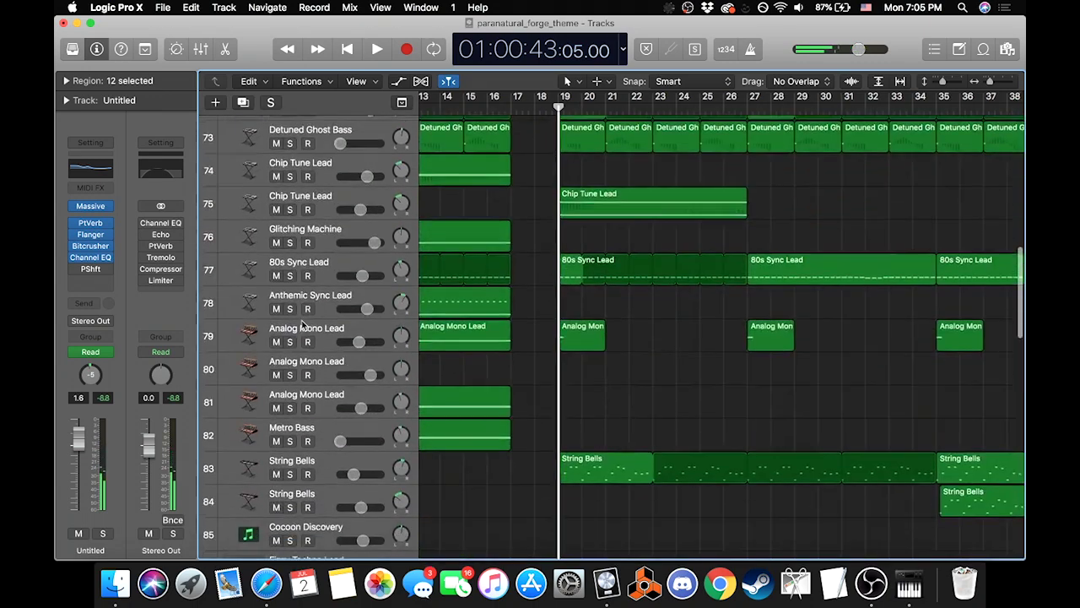
left_click(309, 366)
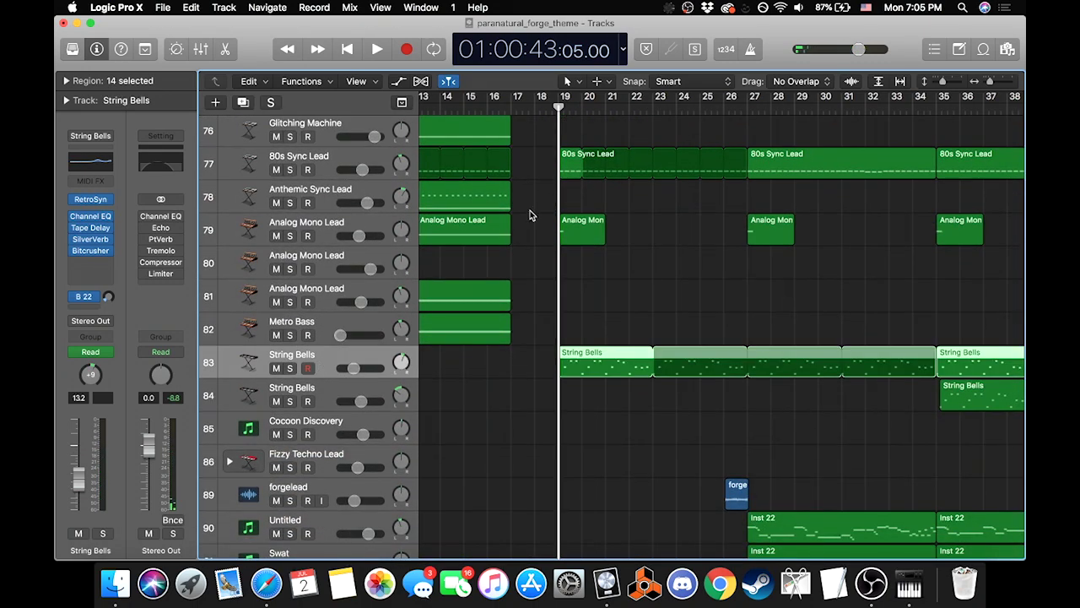
left_click(633, 112)
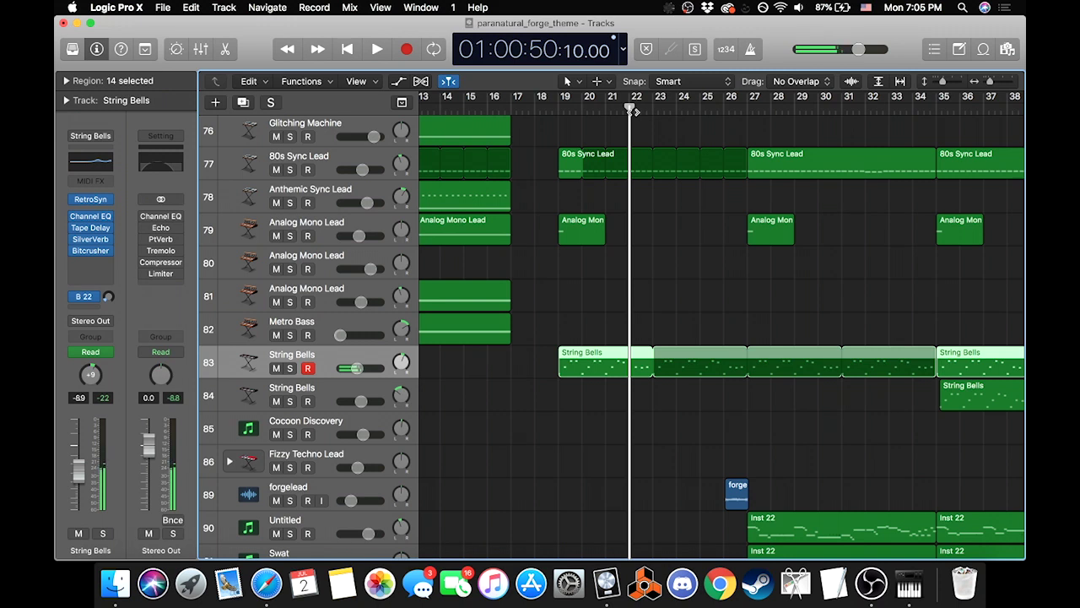
left_click(559, 108)
Step: Solo Untitled track 9 and String Bells track 83 together and listen to them from bar 19
scroll(555, 216, "up", 20)
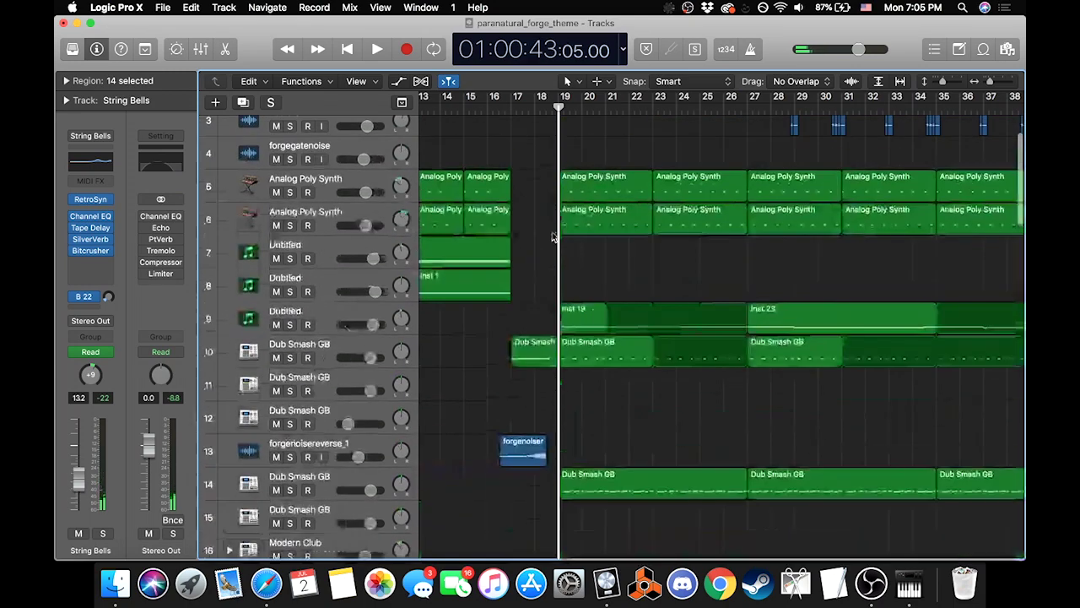
left_click(288, 326)
scroll(441, 321, "down", 20)
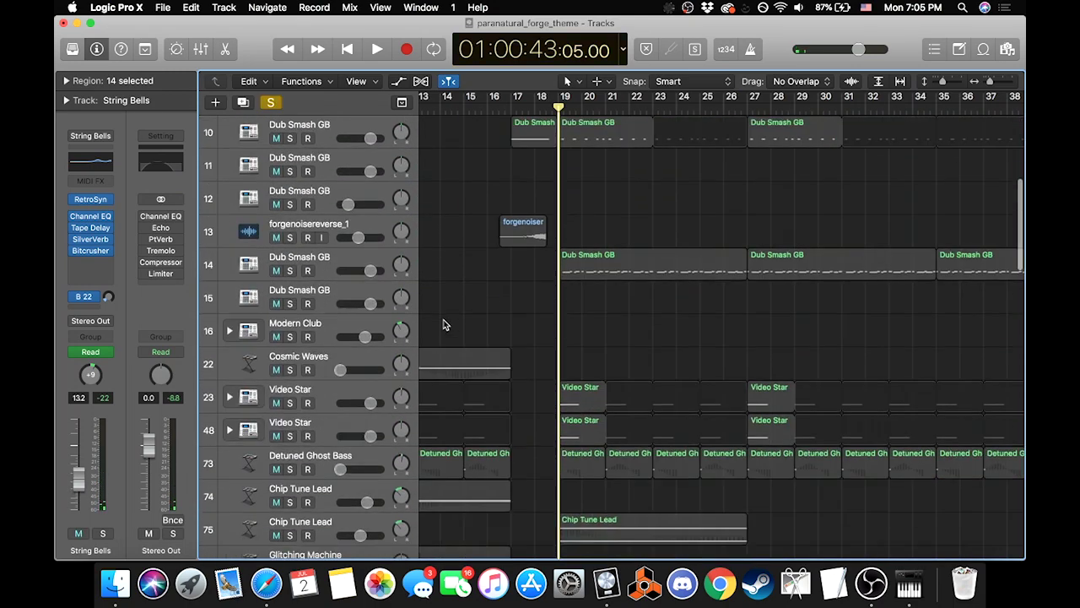
left_click(289, 273)
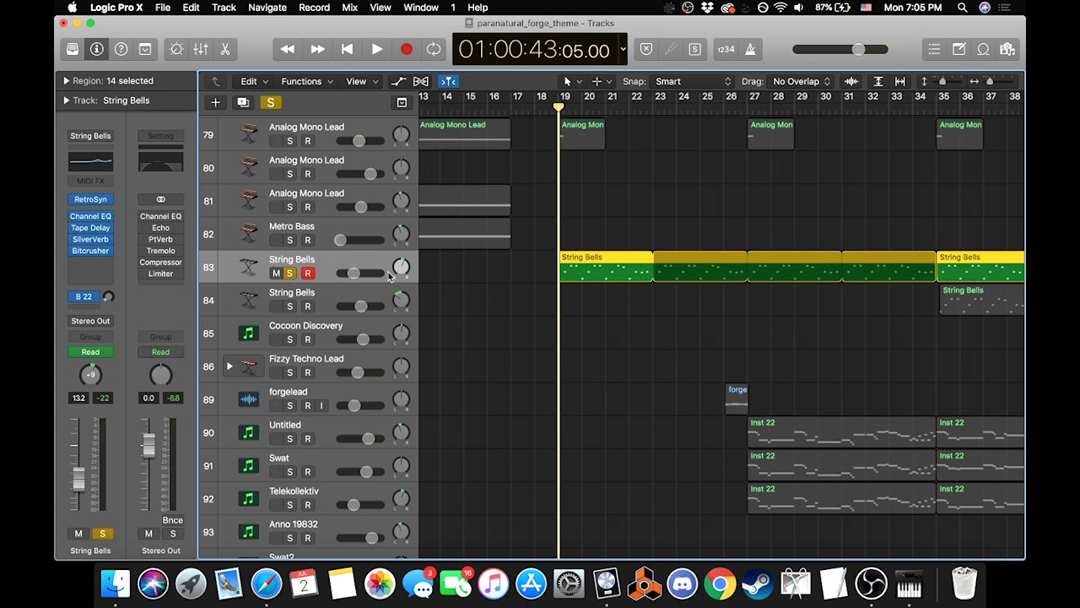
key("space")
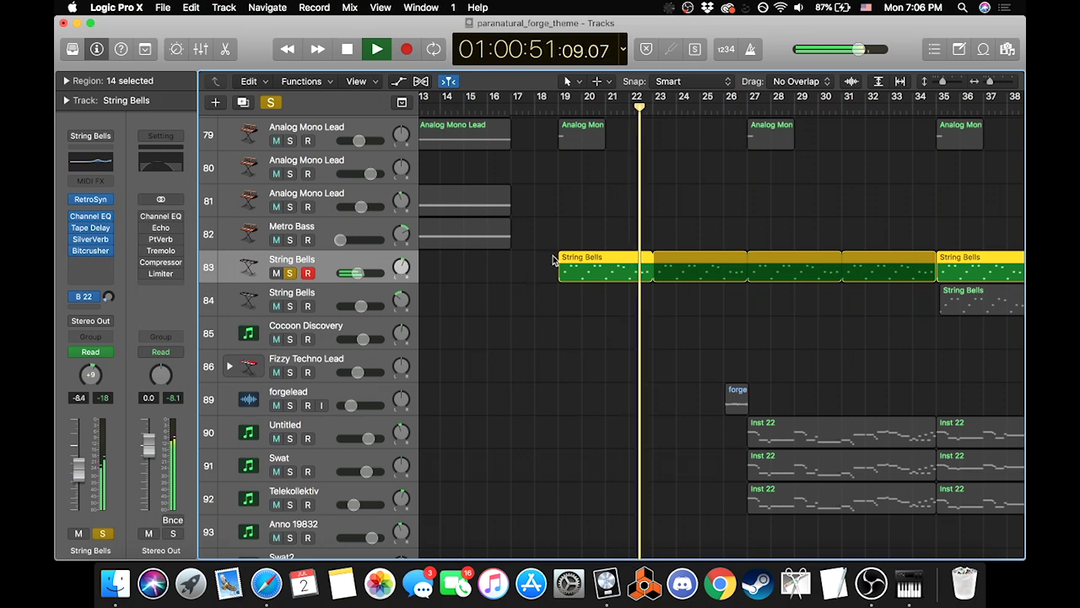
Step: Look over the String Bells regions along track 83 during playback, stop near bar 27, and turn off all solos
scroll(582, 262, "right", 5)
scroll(567, 245, "right", 2)
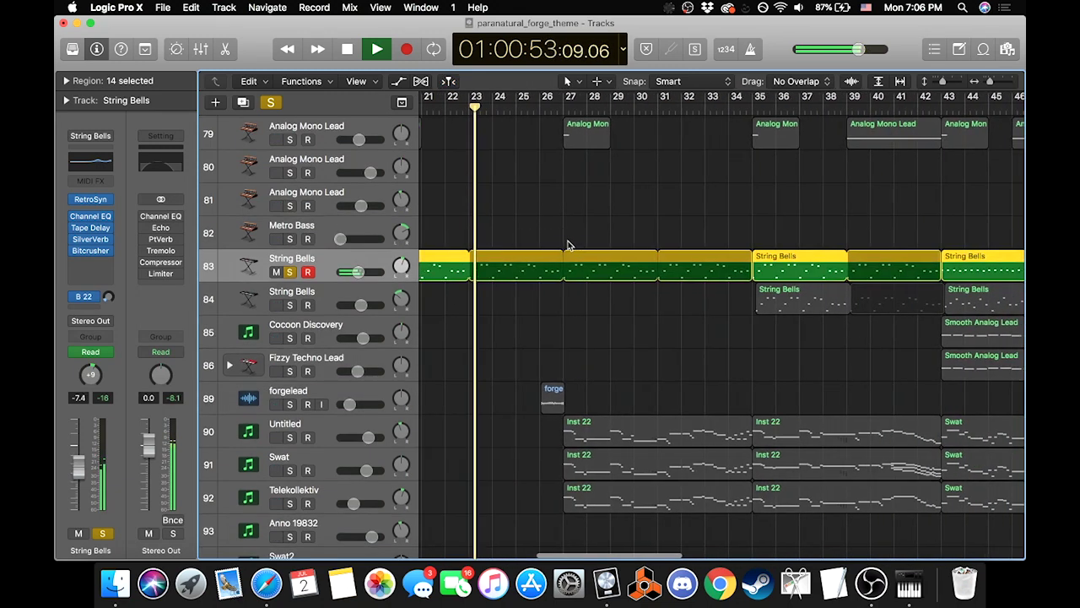
scroll(659, 267, "right", 2)
scroll(638, 270, "left", 5)
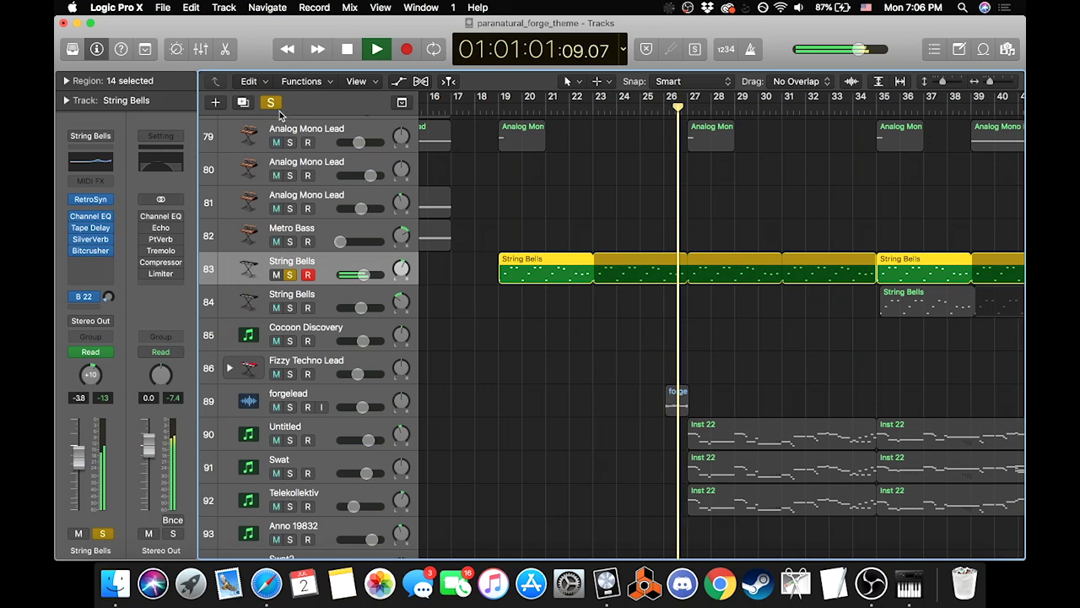
key("space")
left_click(270, 103)
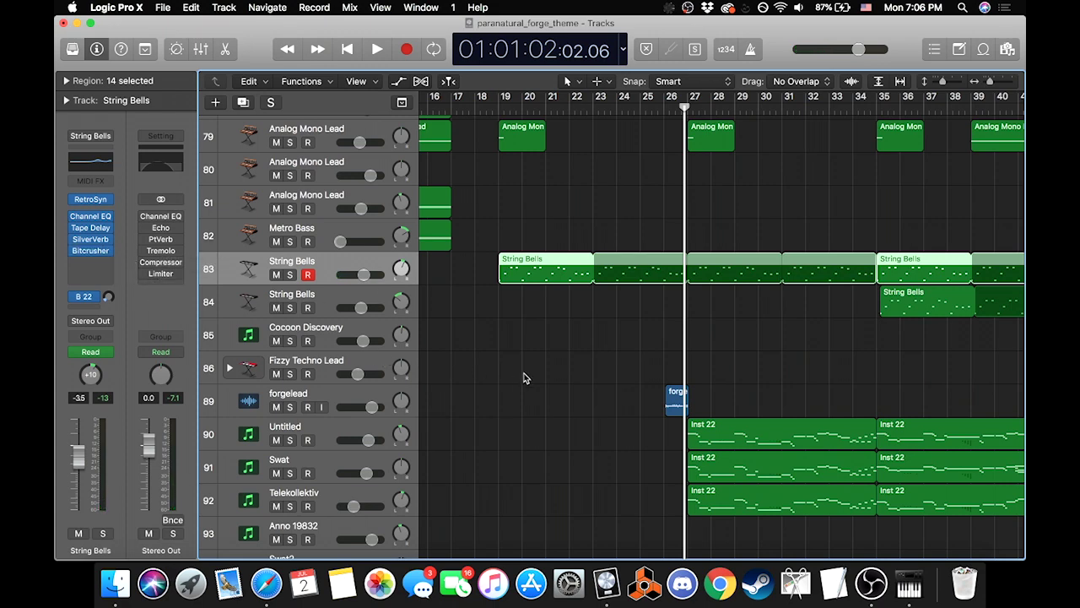
Step: Inspect the channel strips of the three tracks holding the Inst 22 regions: Untitled 90, Swat 91 and Telekollektiv 92
scroll(523, 378, "up", 10)
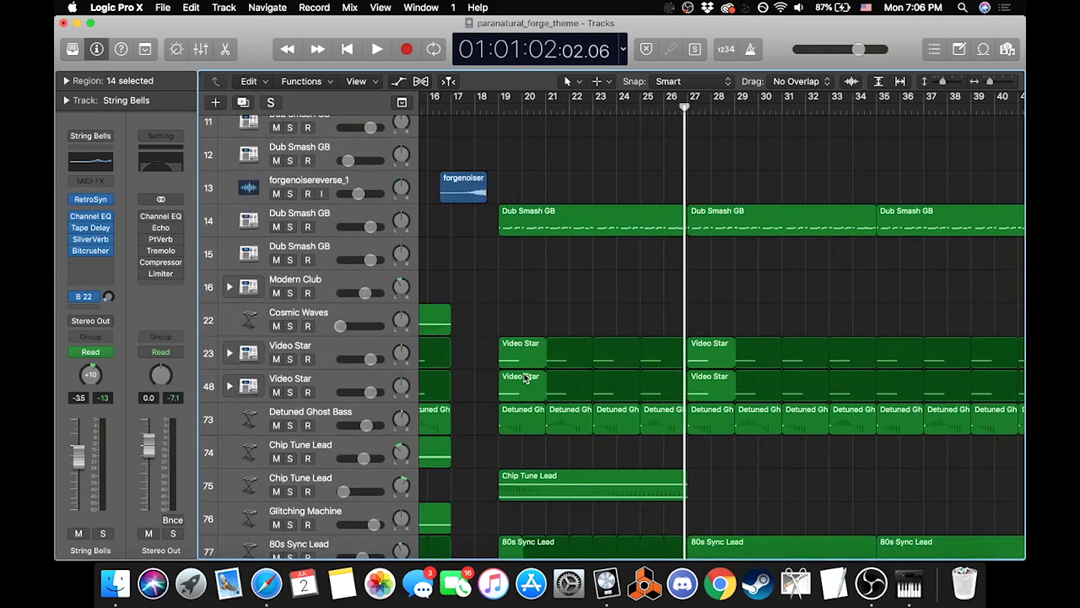
scroll(525, 378, "down", 10)
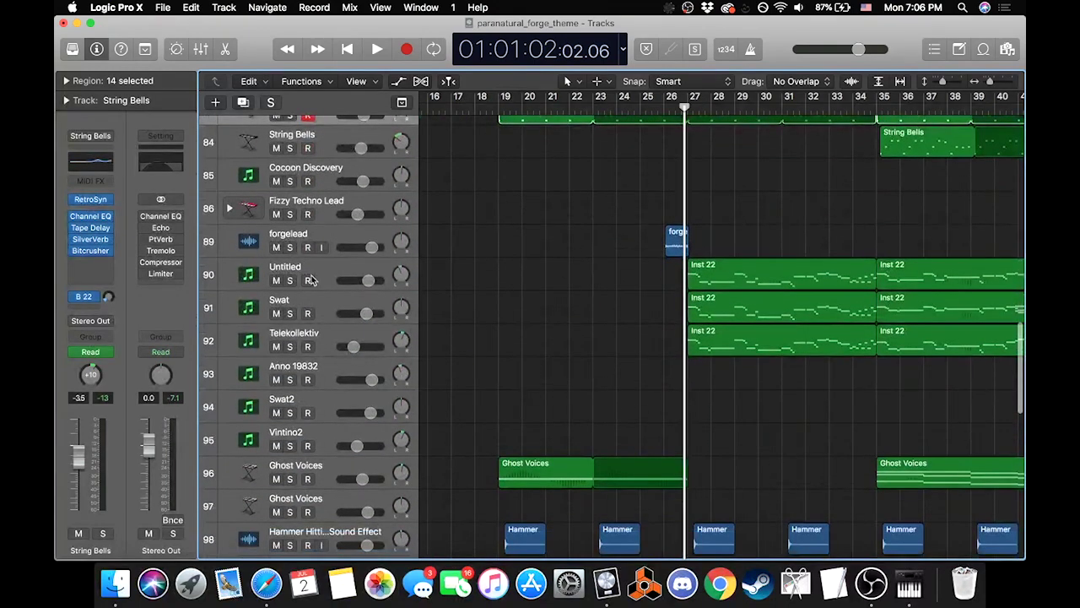
left_click(329, 270)
left_click(324, 296)
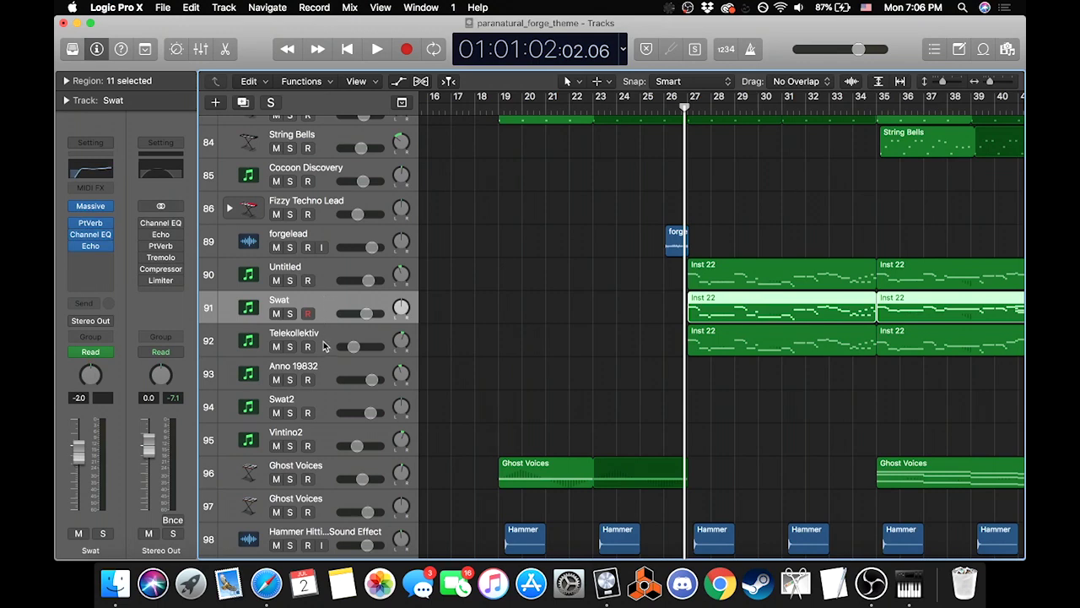
left_click(324, 331)
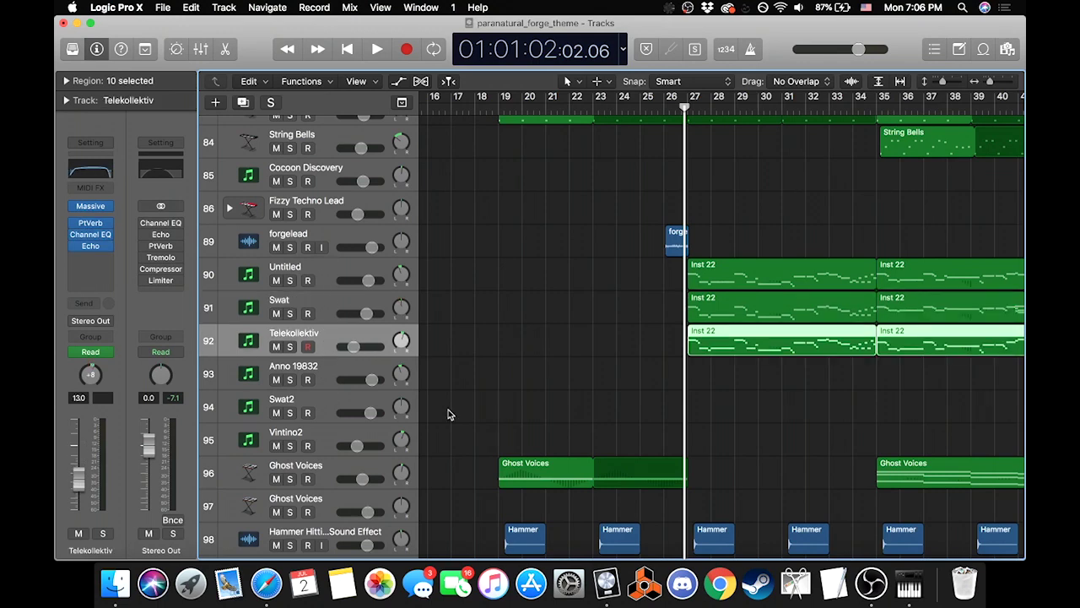
Step: Return the playhead to bar 19, solo Ghost Voices track 96, and listen to it with its channel strip shown
scroll(449, 414, "down", 3)
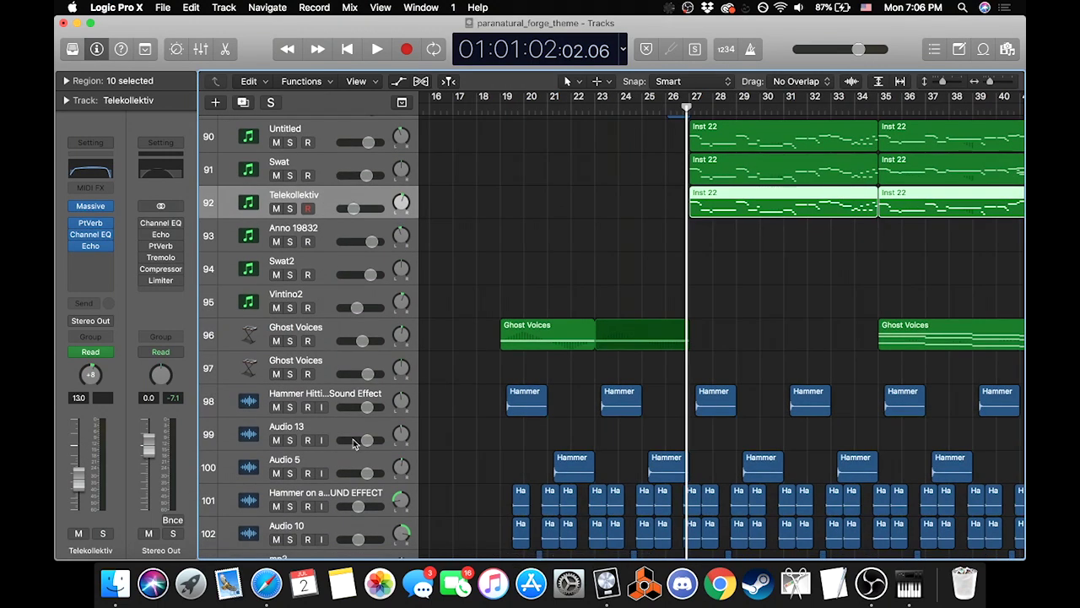
scroll(552, 422, "up", 10)
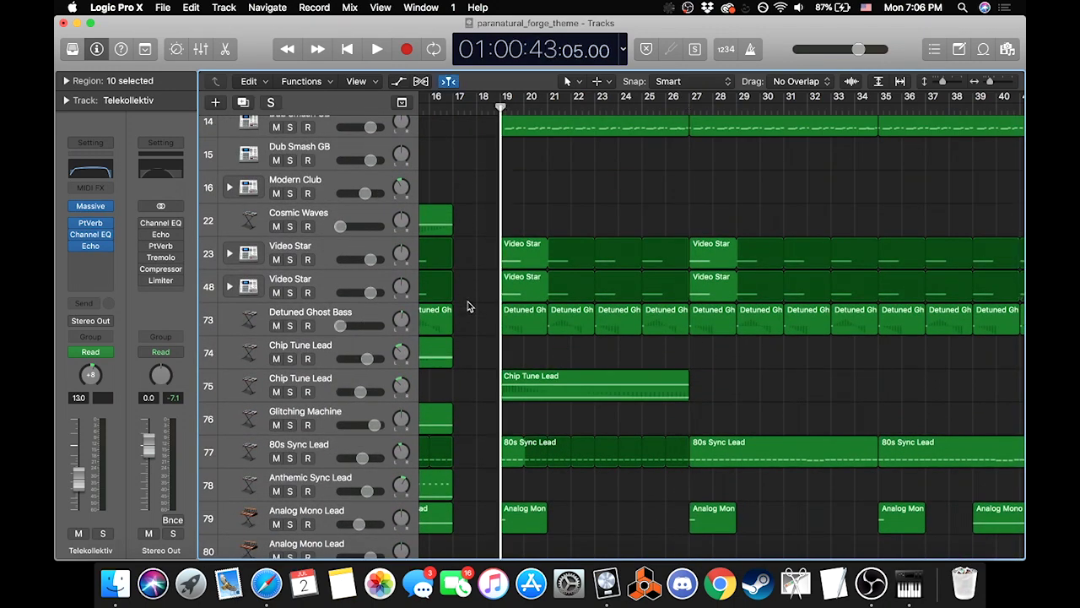
scroll(467, 301, "down", 15)
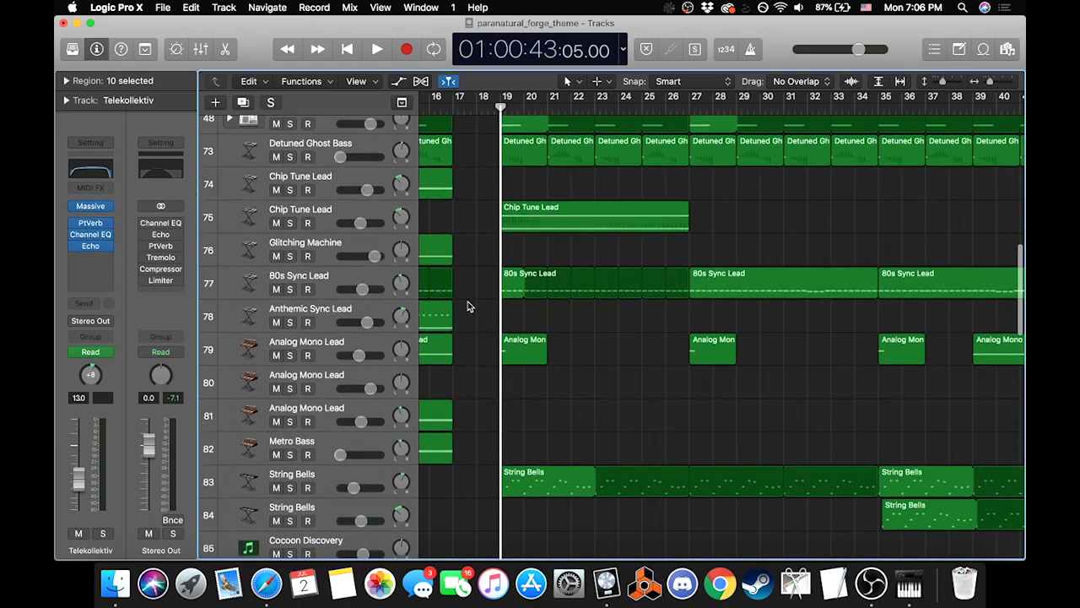
scroll(468, 302, "down", 3)
left_click(323, 400)
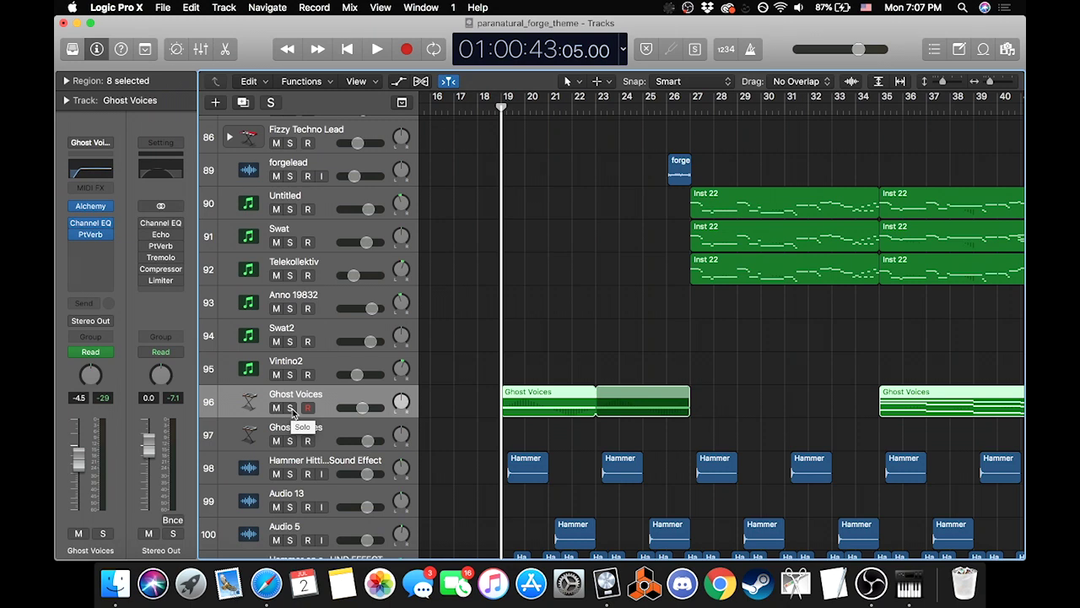
left_click(289, 408)
key("space")
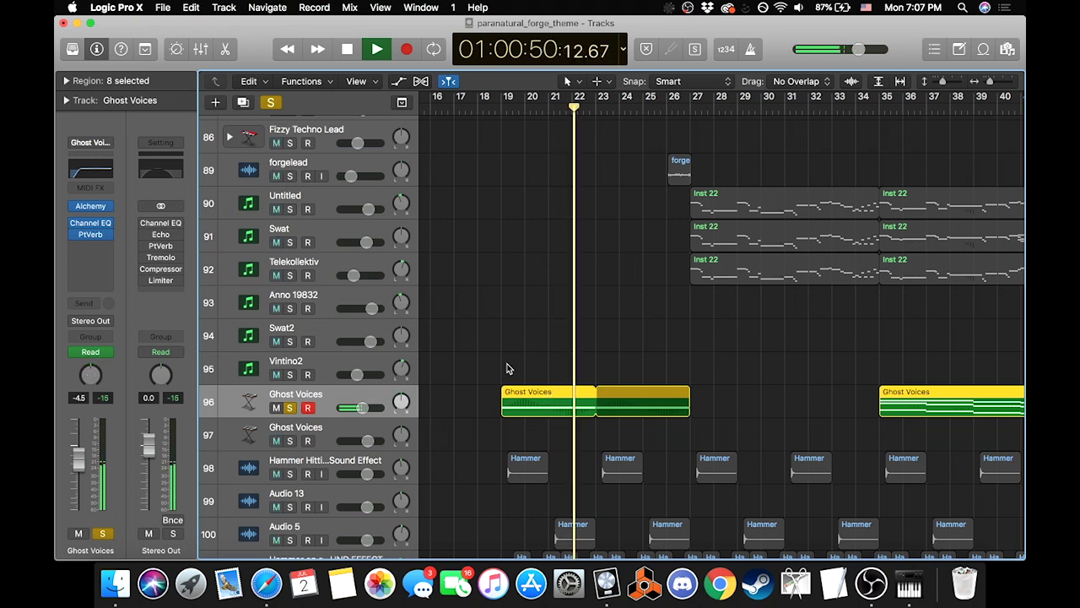
Step: View and close the Ghost Voices track's Alchemy instrument, look over the tracks above, and return the playhead to bar 19
left_click(92, 208)
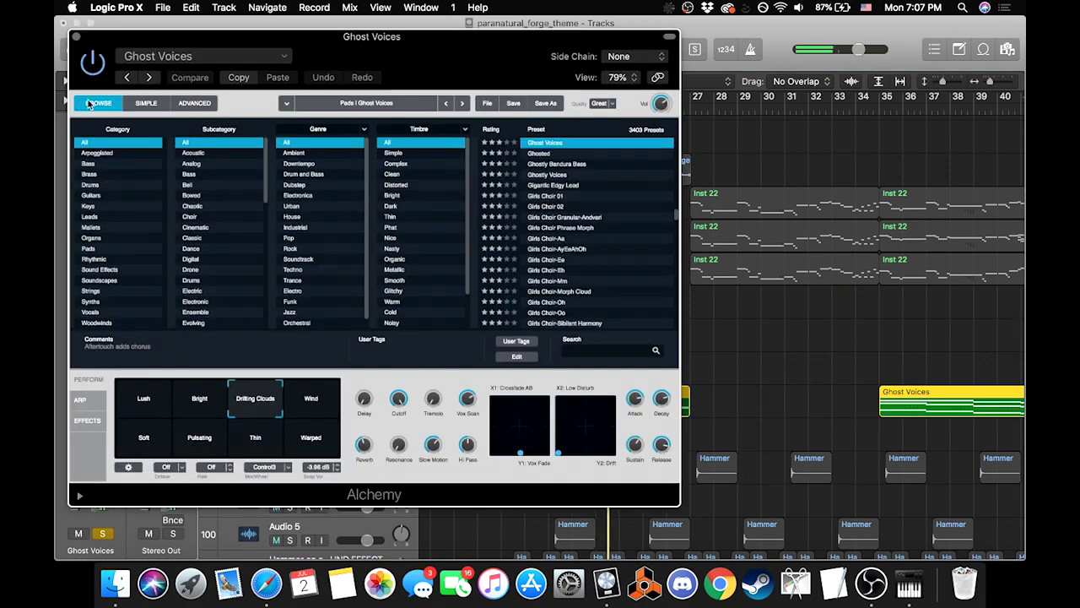
left_click(76, 38)
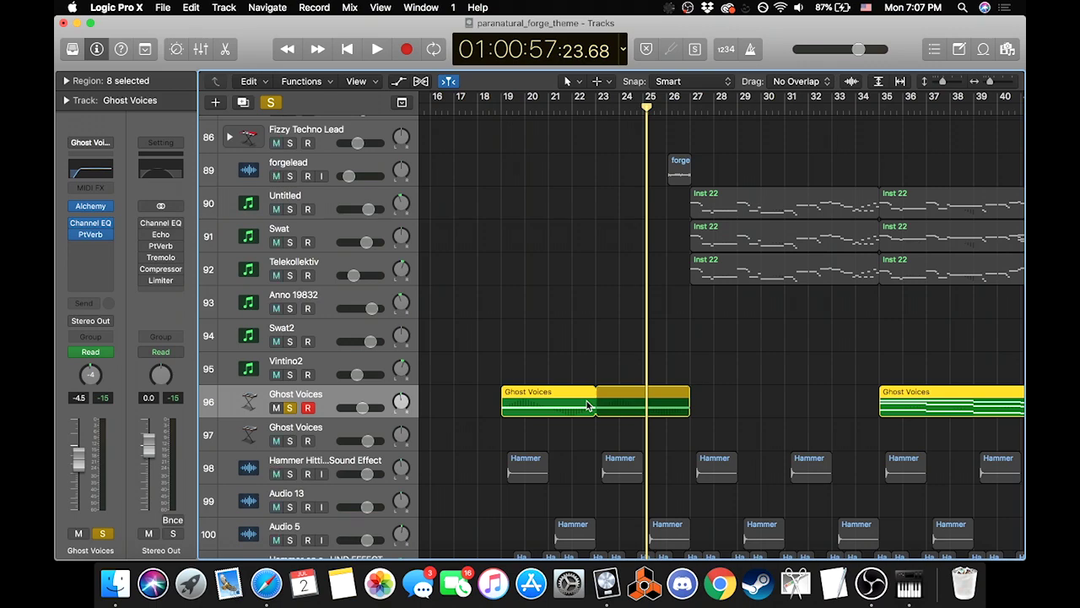
scroll(588, 406, "up", 15)
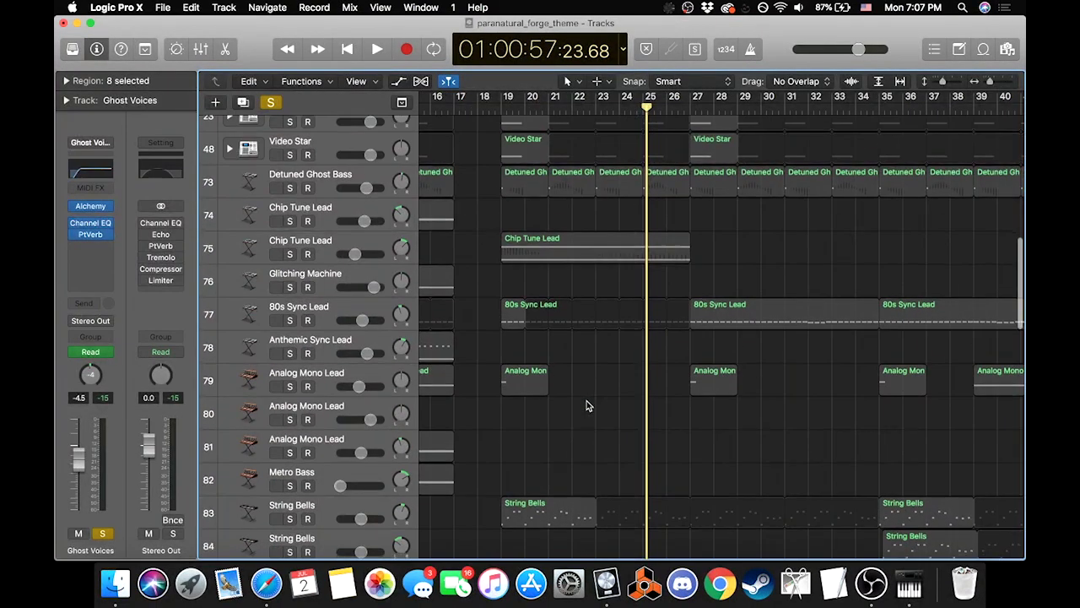
scroll(557, 414, "up", 6)
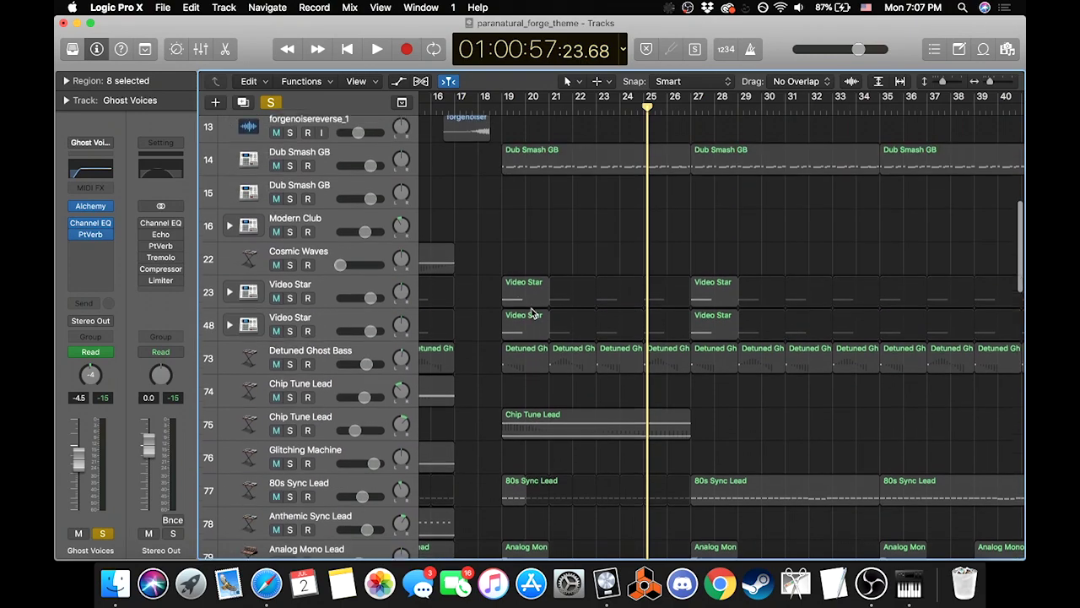
scroll(546, 380, "down", 20)
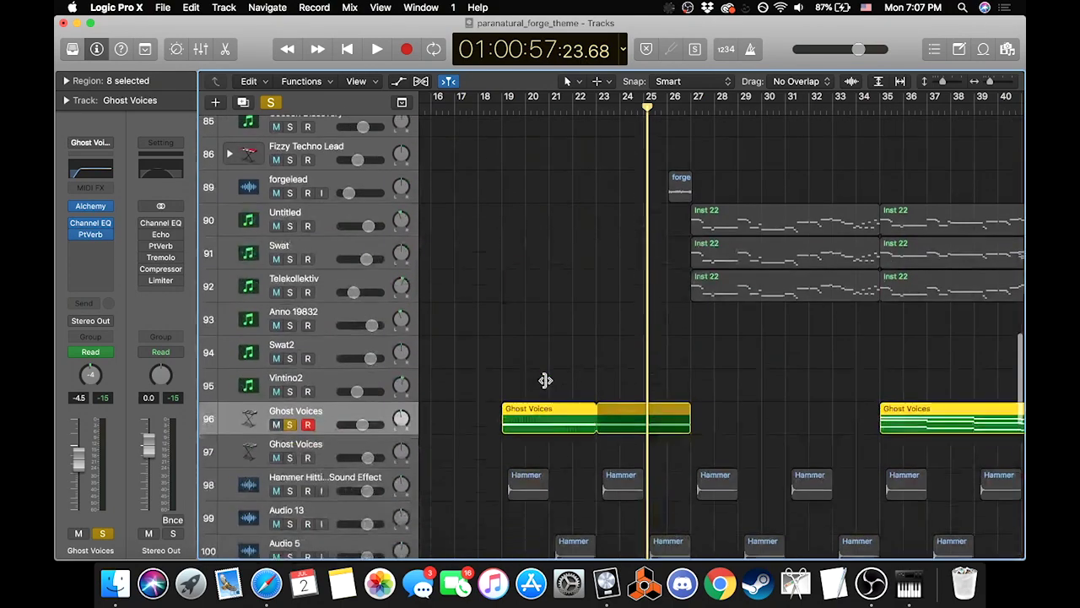
scroll(545, 380, "down", 5)
left_click(502, 110)
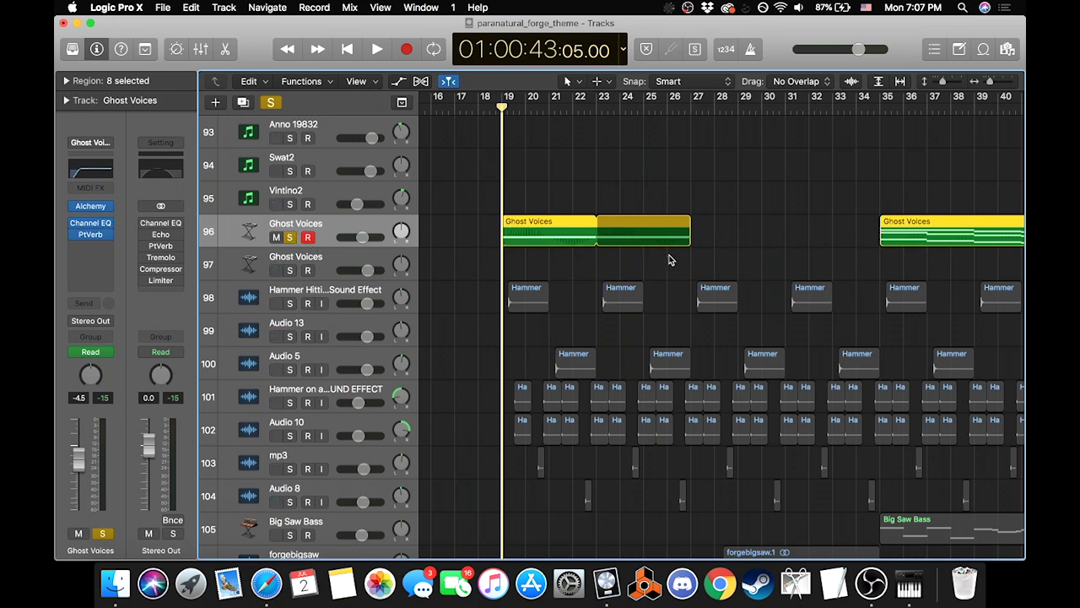
Step: Examine the Ghost Voices regions along track 96 up to bar 43, turn off all solos, and go on to the tracks below
scroll(682, 249, "right", 1)
scroll(681, 250, "right", 2)
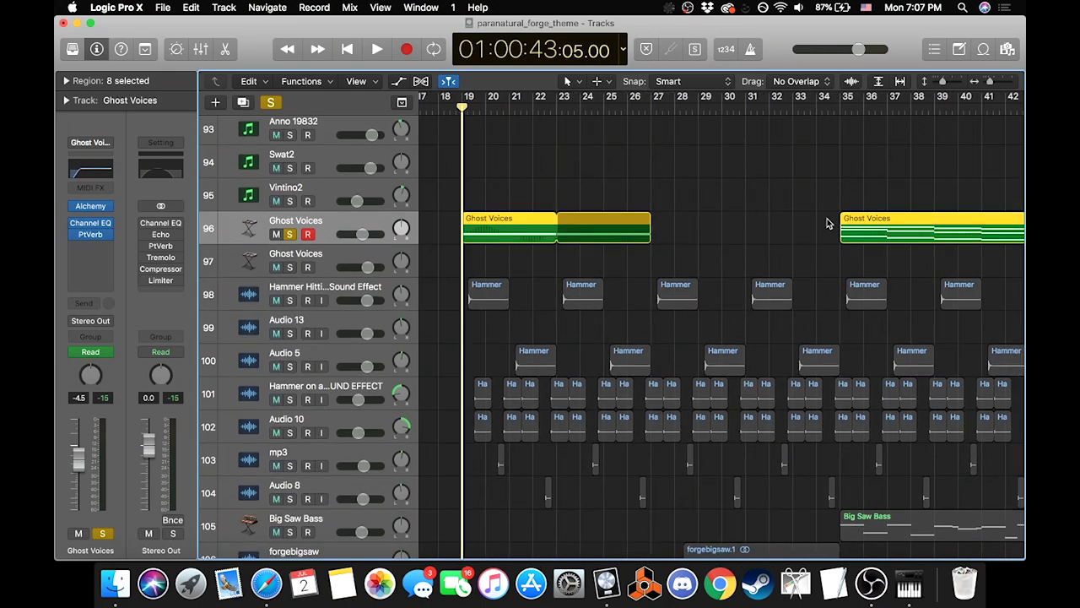
scroll(814, 236, "right", 1)
scroll(815, 237, "down", 1)
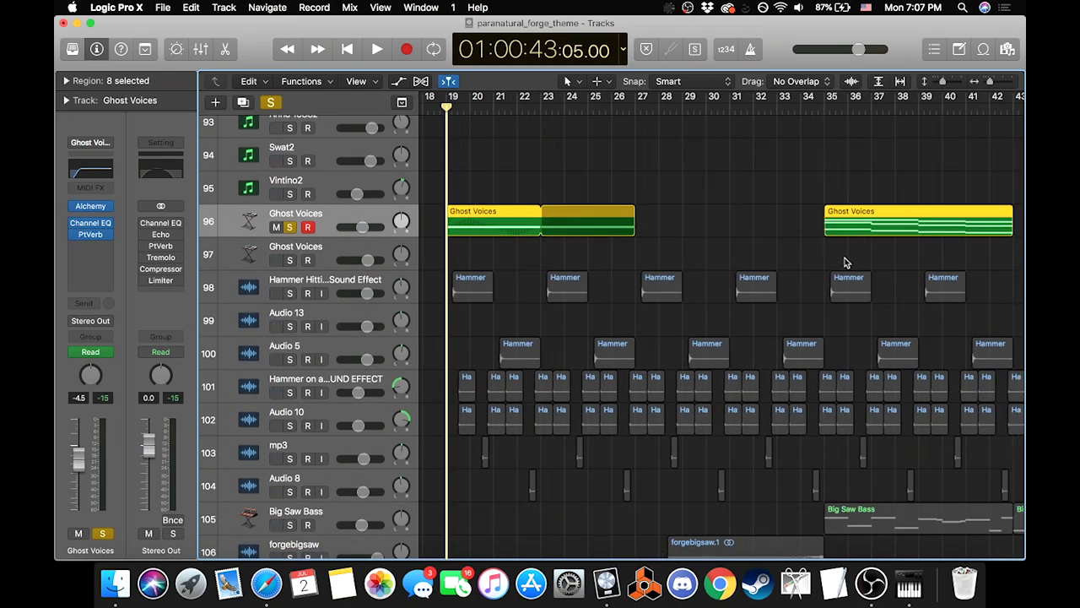
scroll(748, 242, "down", 3)
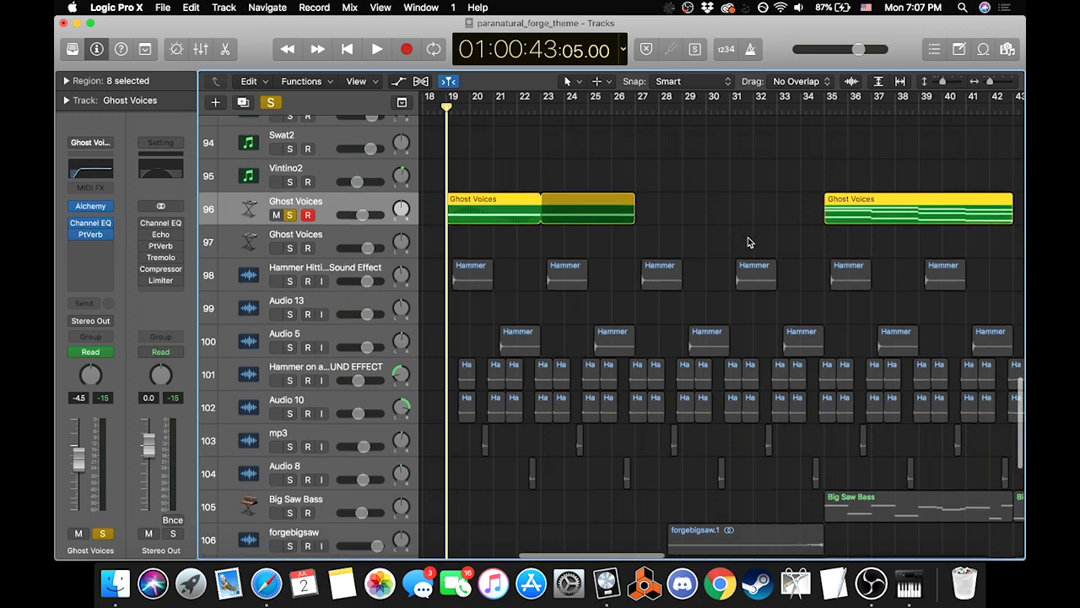
scroll(748, 242, "right", 3)
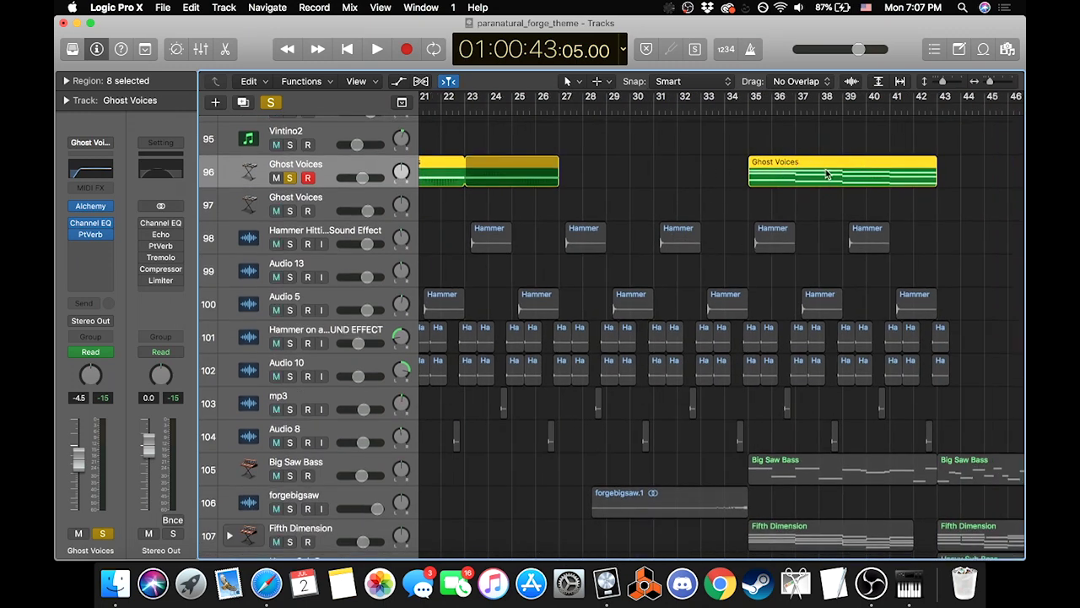
scroll(698, 187, "left", 5)
scroll(699, 187, "up", 1)
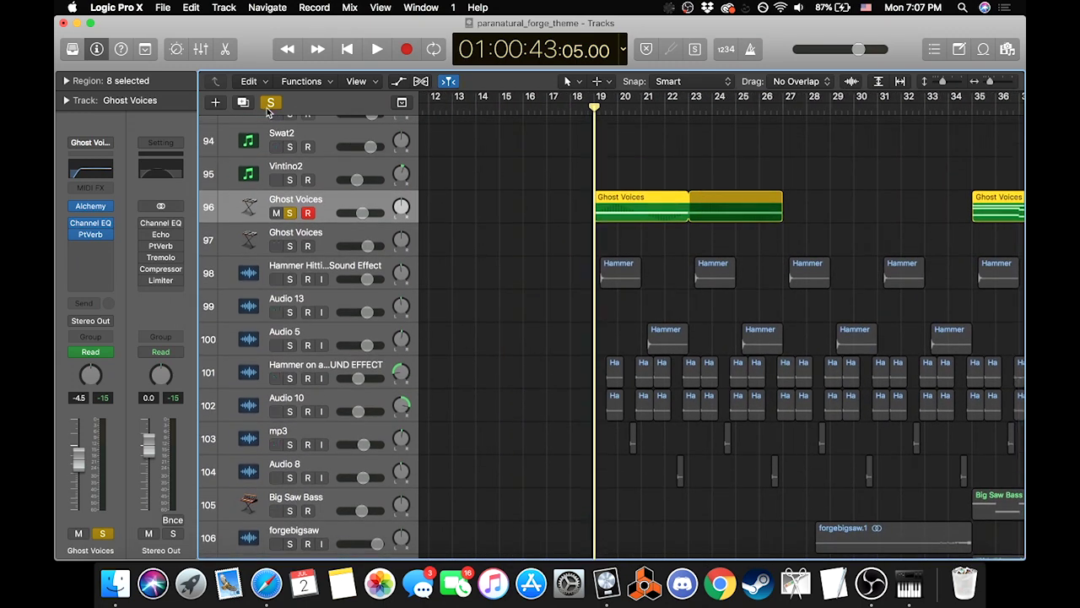
left_click(271, 103)
scroll(612, 346, "down", 1)
scroll(611, 346, "down", 3)
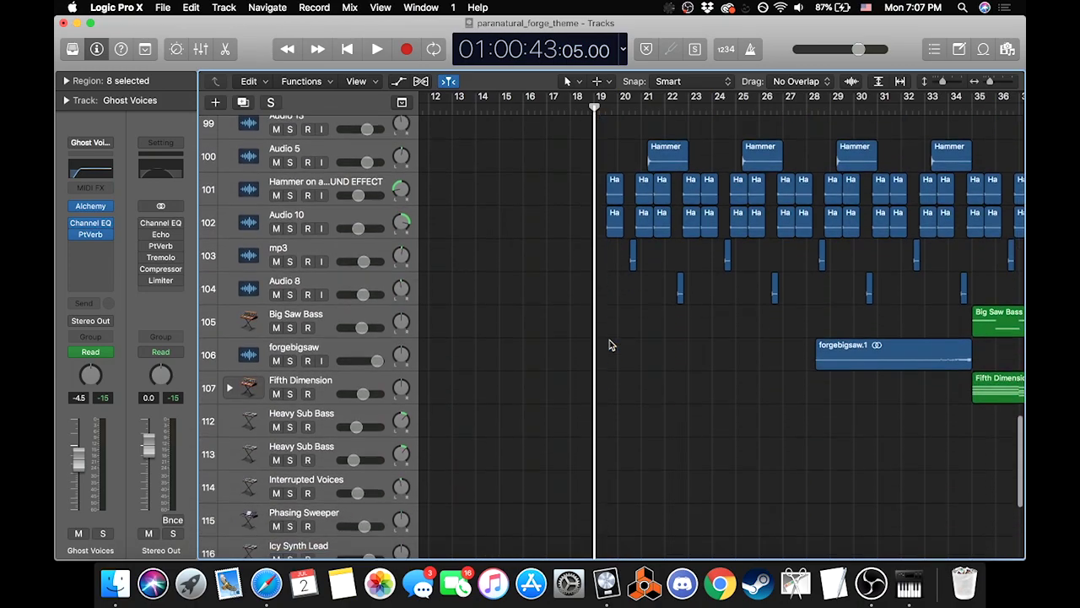
Step: Solo the hammer and percussion tracks 98 to 104, listen to them from bar 19, and return the playhead there
scroll(611, 346, "up", 20)
scroll(611, 346, "down", 20)
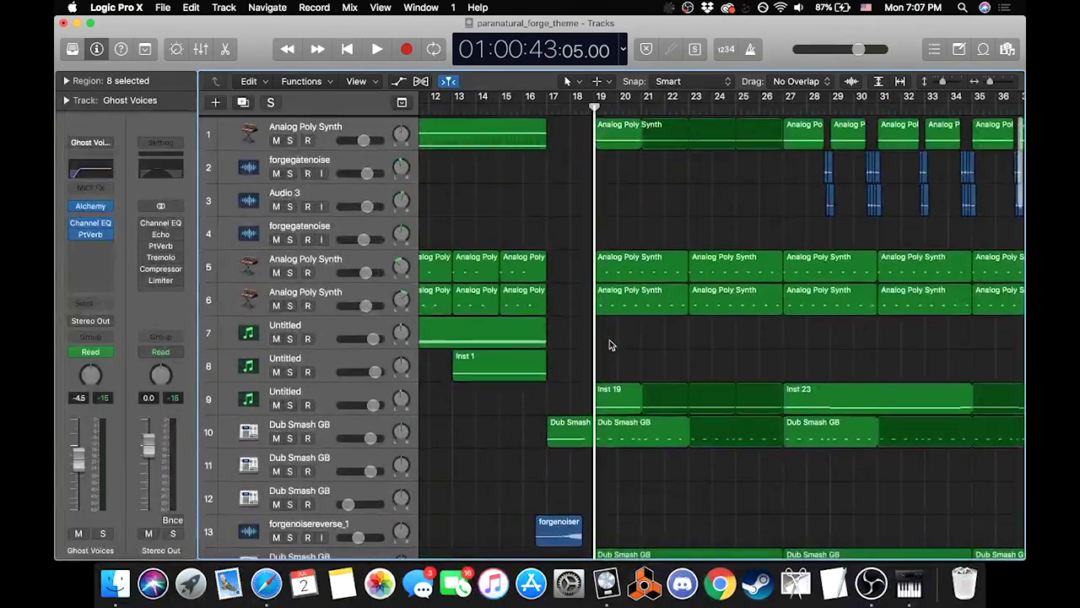
scroll(612, 345, "up", 6)
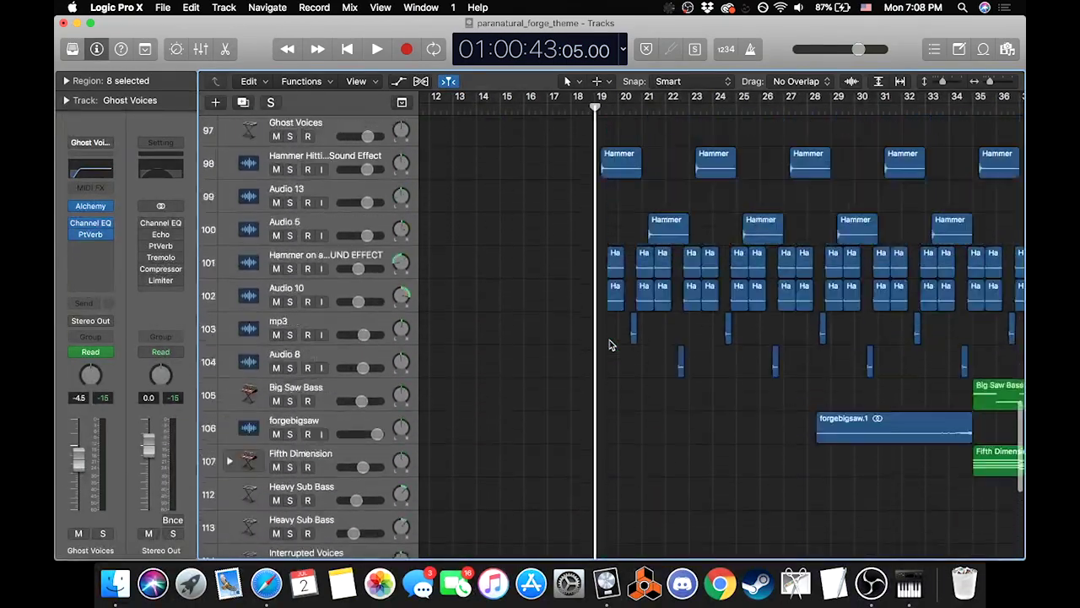
scroll(465, 360, "right", 1)
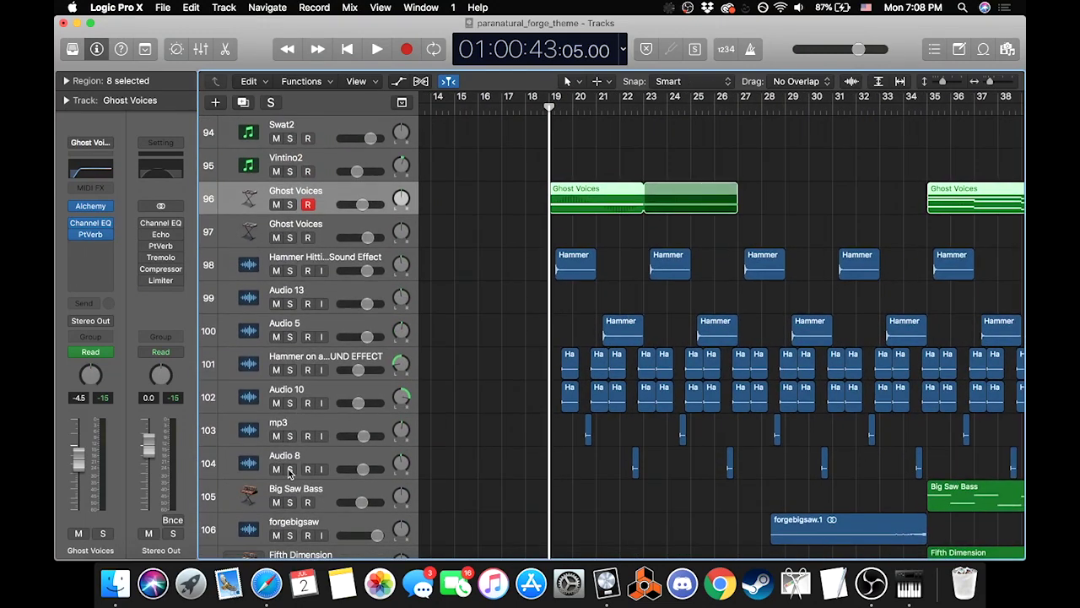
left_click_drag(288, 472, 281, 281)
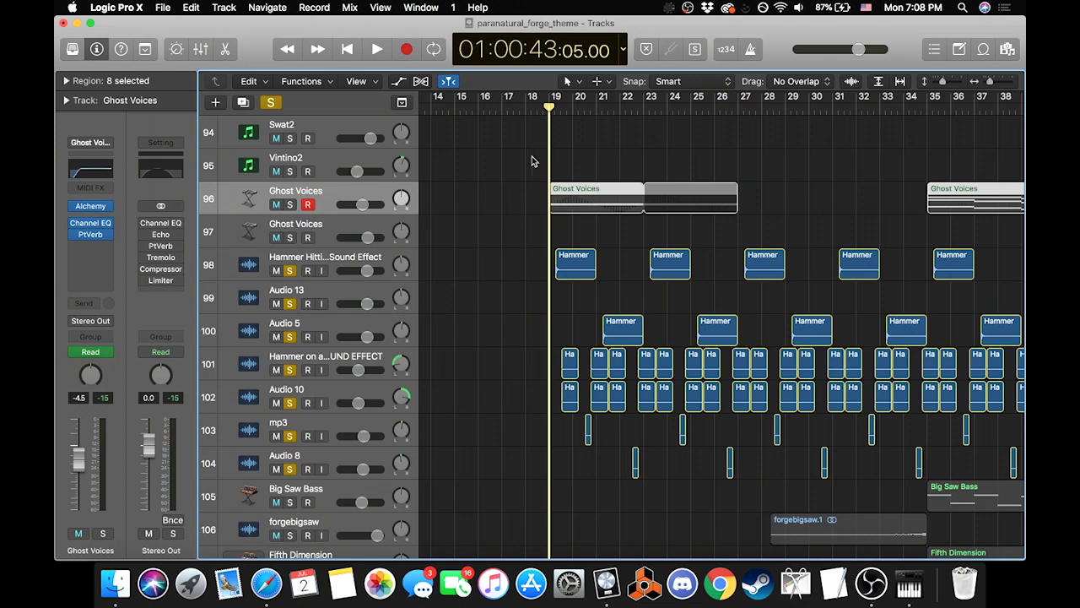
key("space")
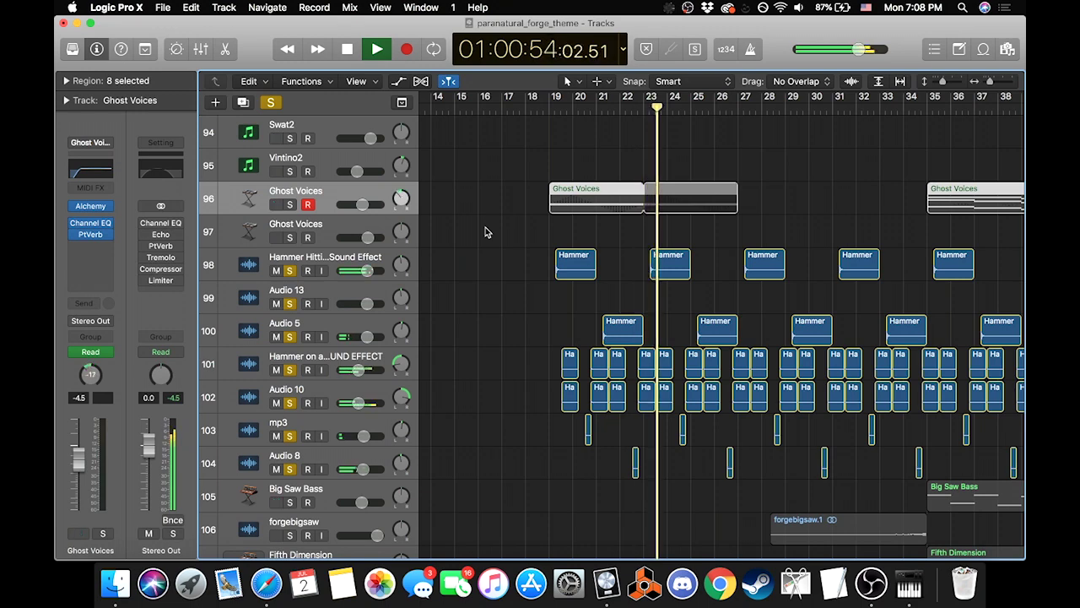
key("space")
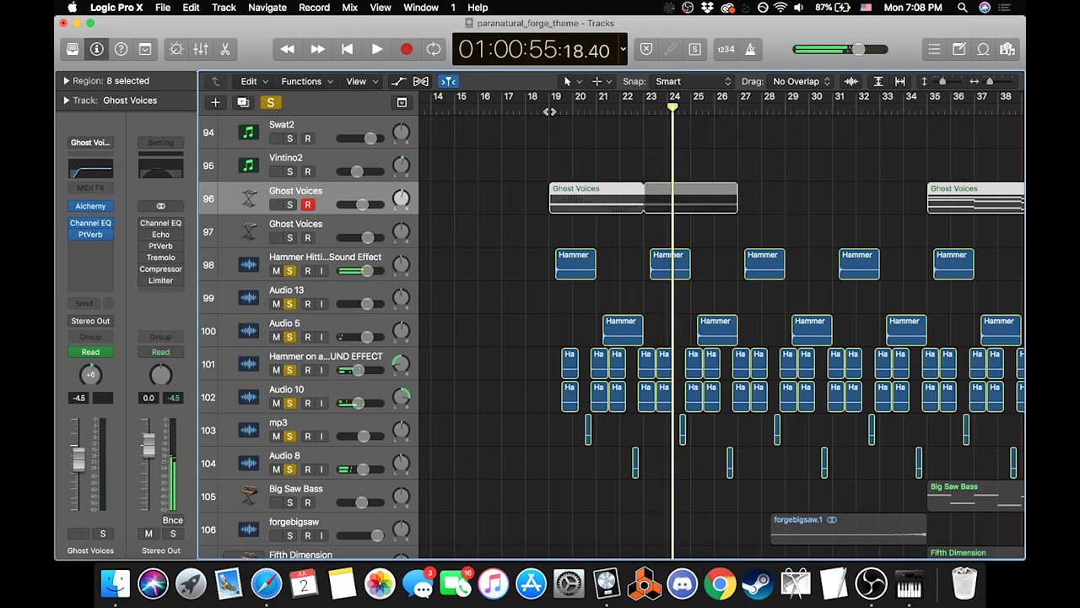
left_click(548, 110)
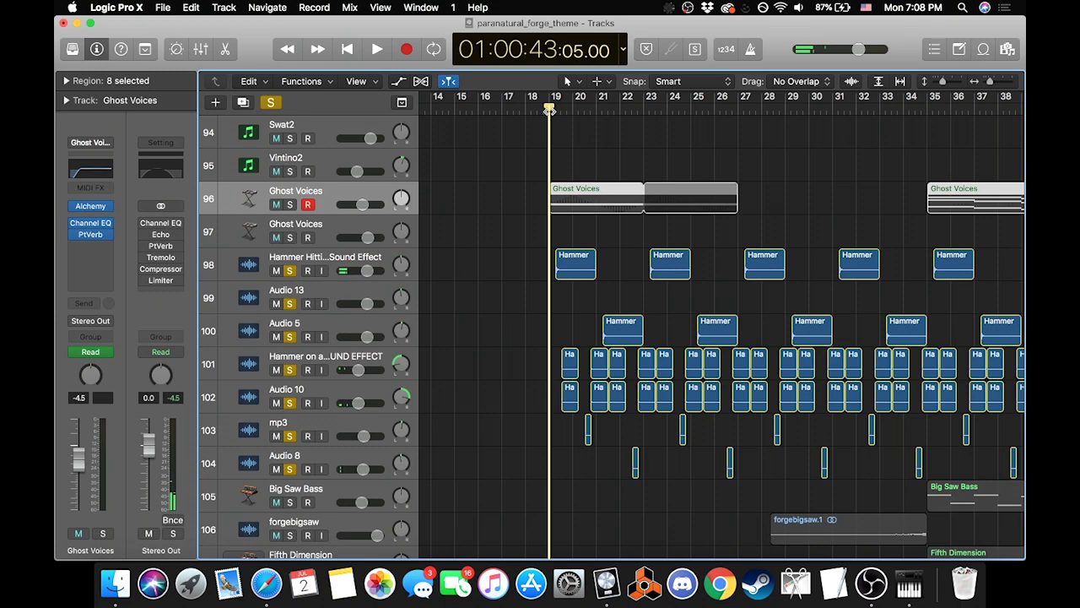
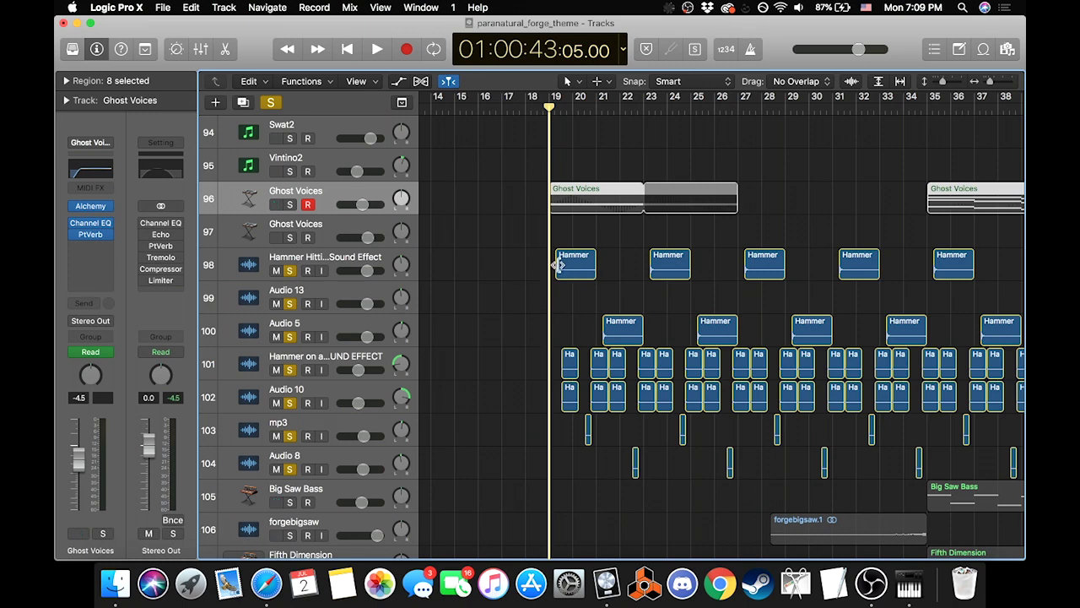
Step: Play the first anvil hit, show track 98's channel strip, and view and close its AUNewPitch effect
key("space")
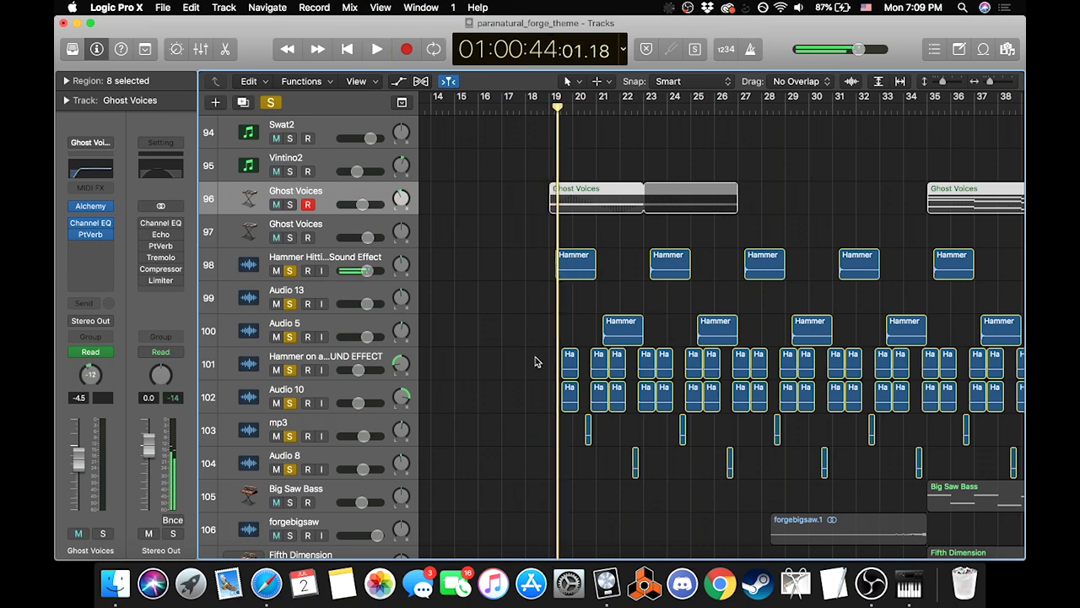
left_click(346, 258)
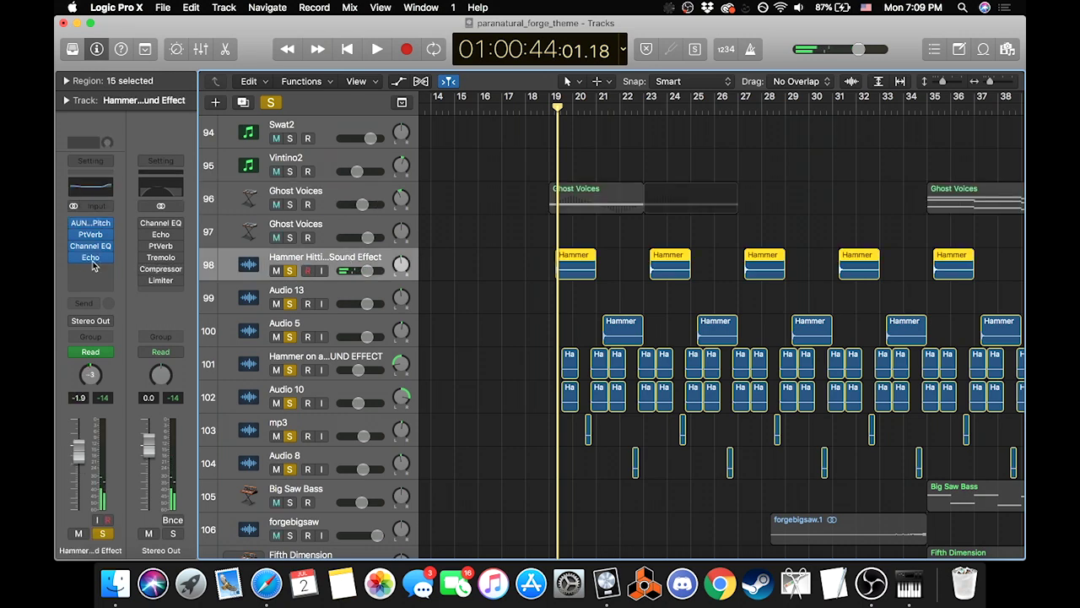
mouse_move(94, 226)
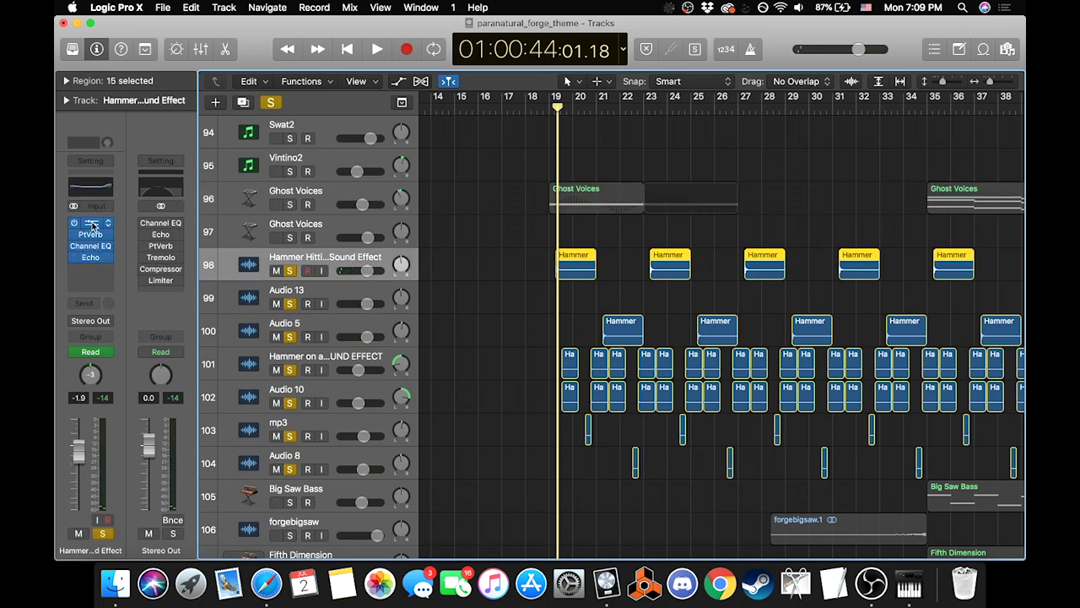
left_click(93, 226)
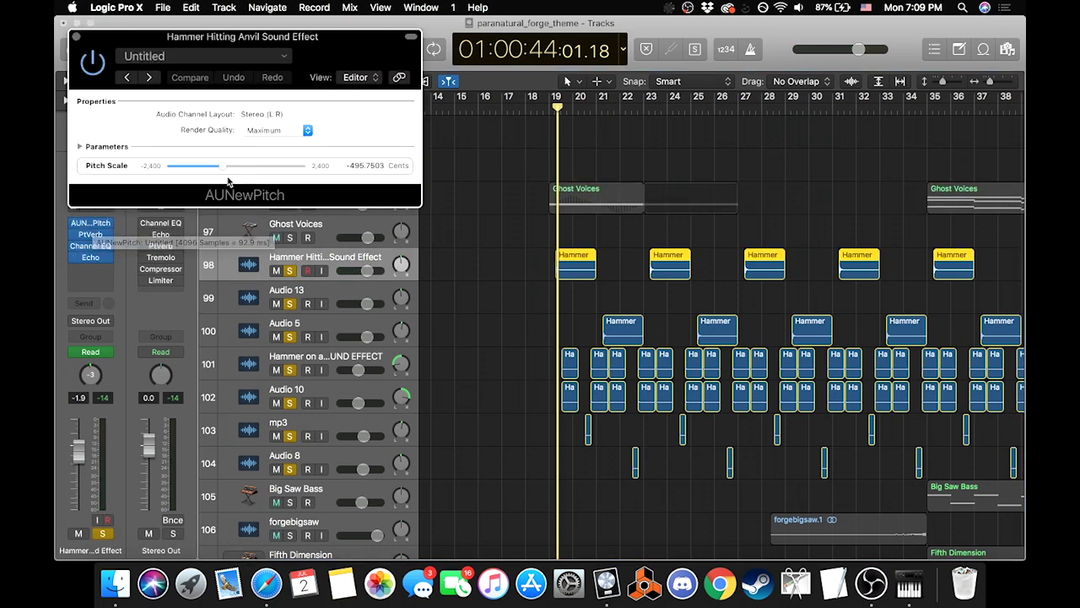
left_click(76, 39)
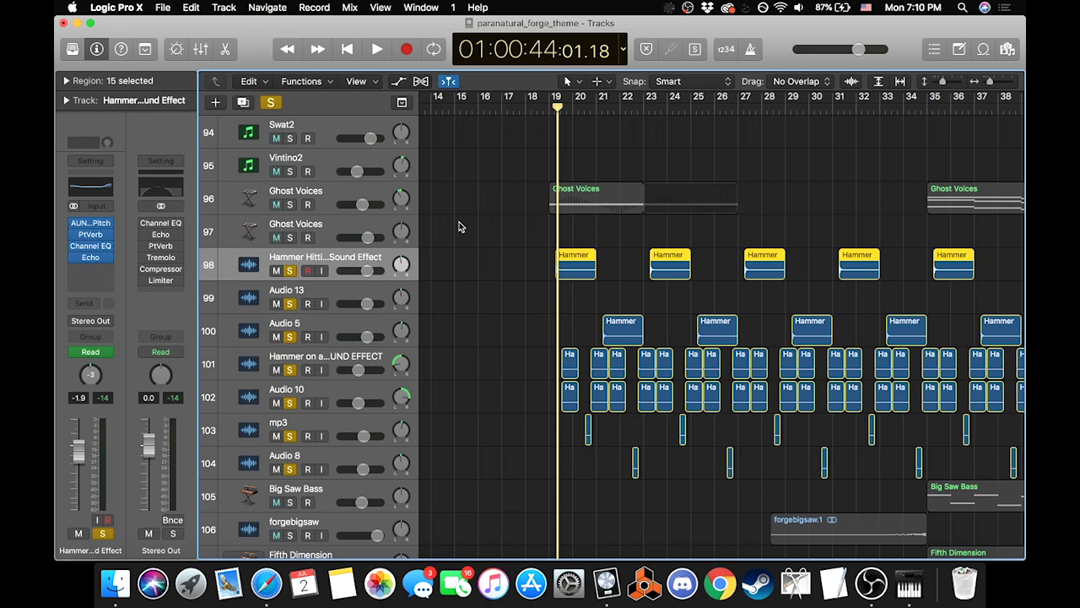
Step: Listen to the mp3 hit after bar 20, compare the channel strips of tracks 103 and 98, and pick out the first regions on tracks 101 to 103
left_click(584, 102)
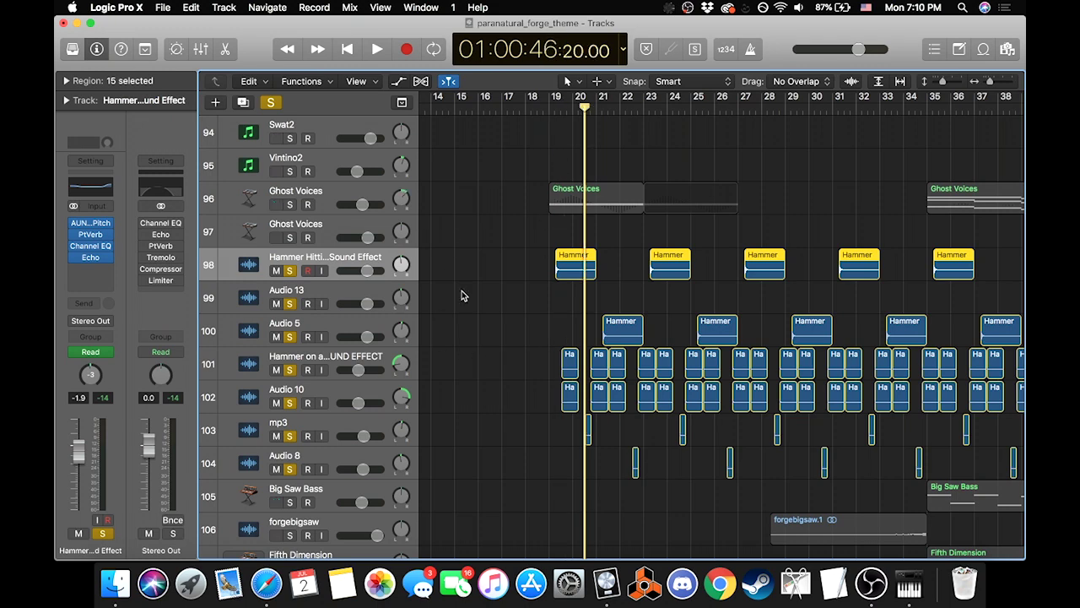
key("space")
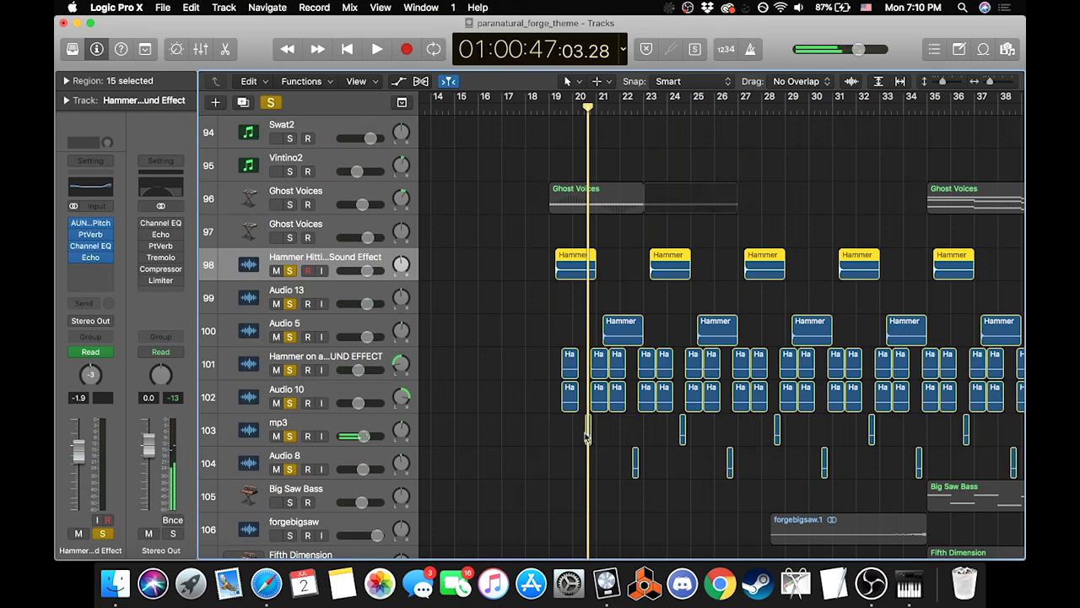
left_click(346, 419)
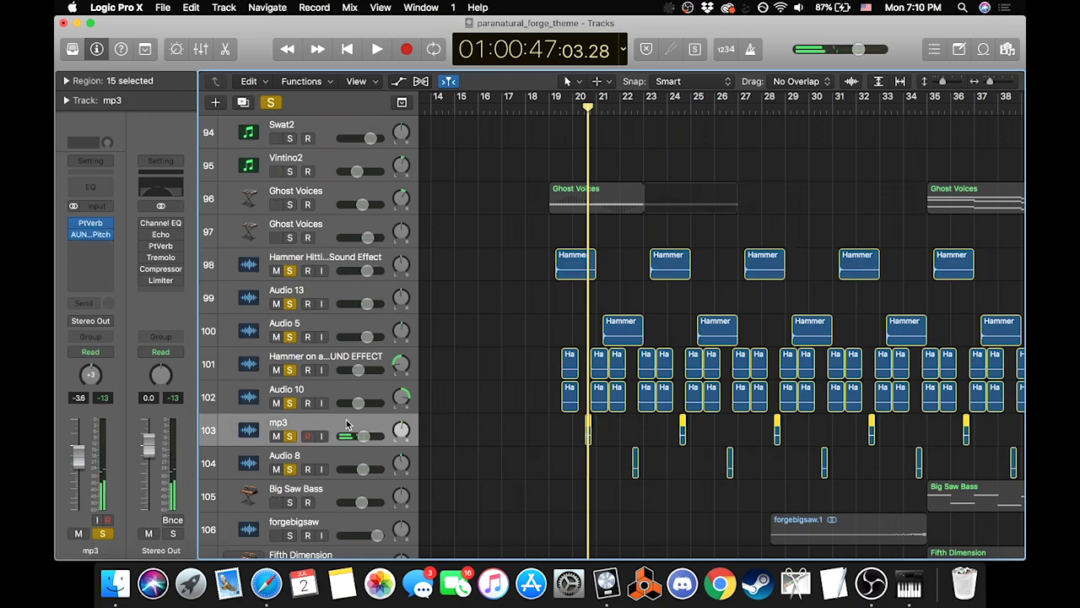
left_click(338, 266)
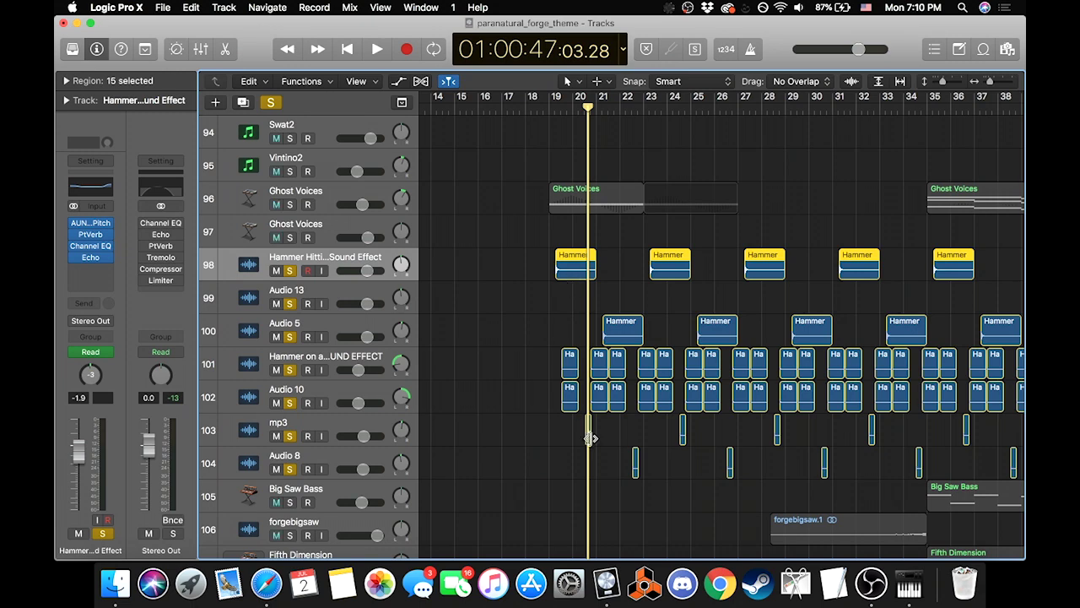
left_click(570, 364)
left_click(569, 400)
left_click(588, 432)
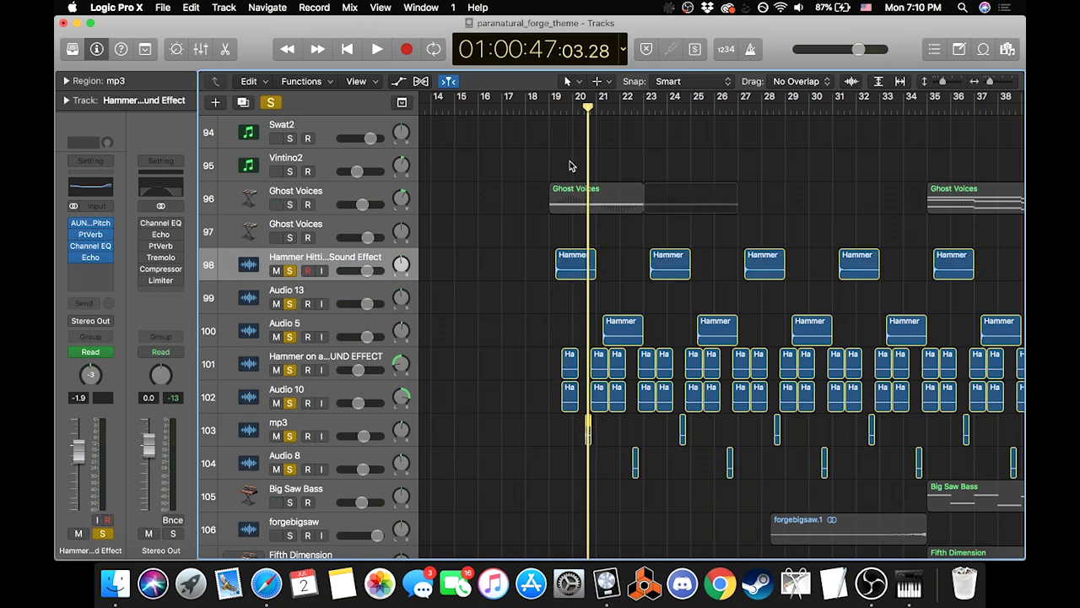
Step: Solo only the anvil track 98, listen to it from bar 19, and turn its solo off
left_click(550, 111)
left_click(289, 271)
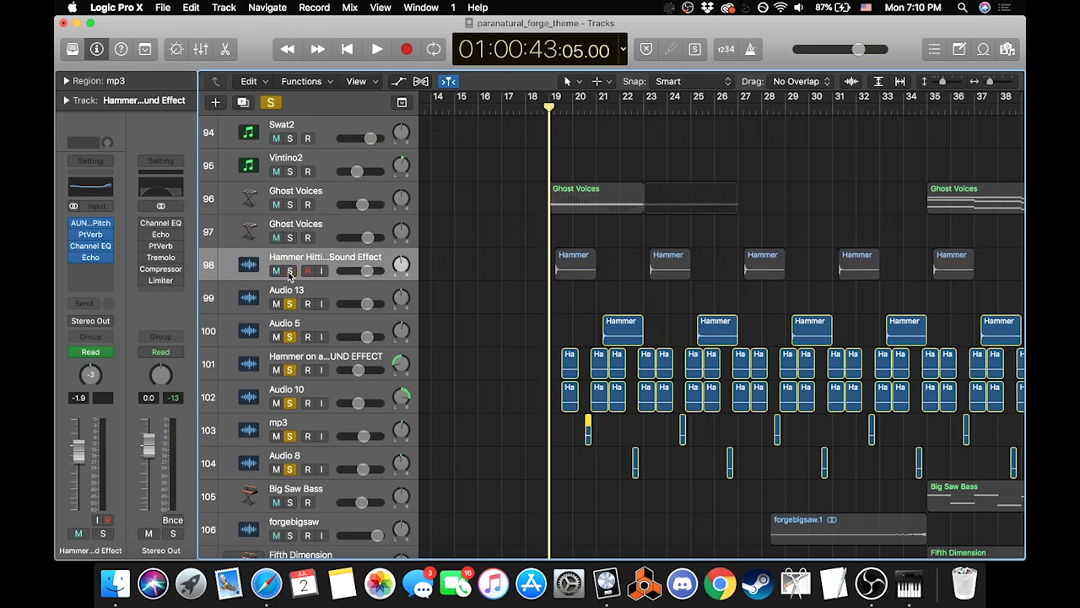
left_click(290, 271)
left_click_drag(290, 470, 290, 271)
left_click(289, 271)
key("space")
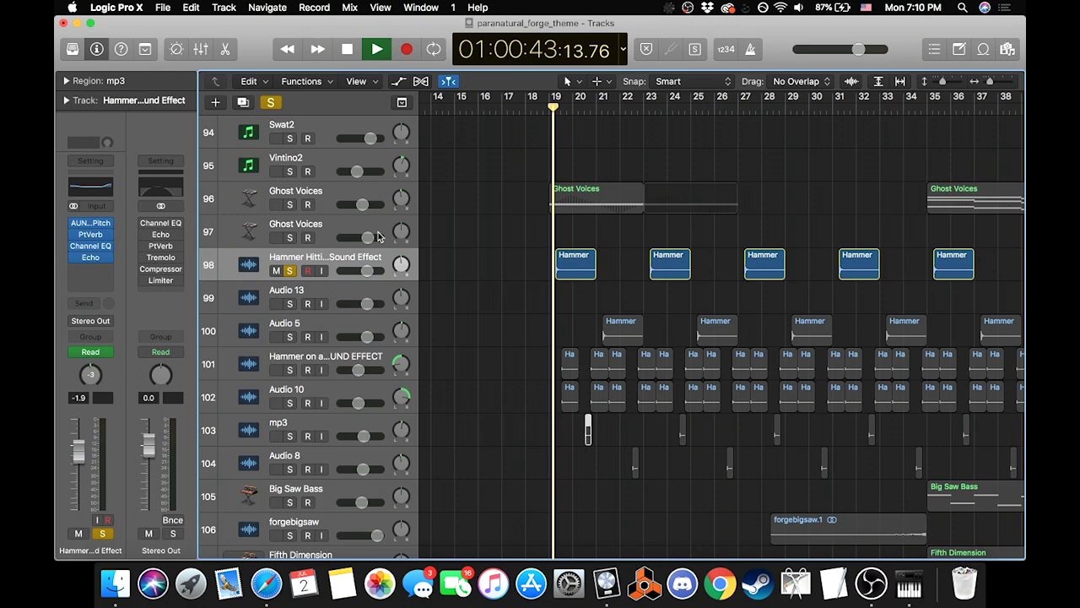
key("space")
left_click(289, 270)
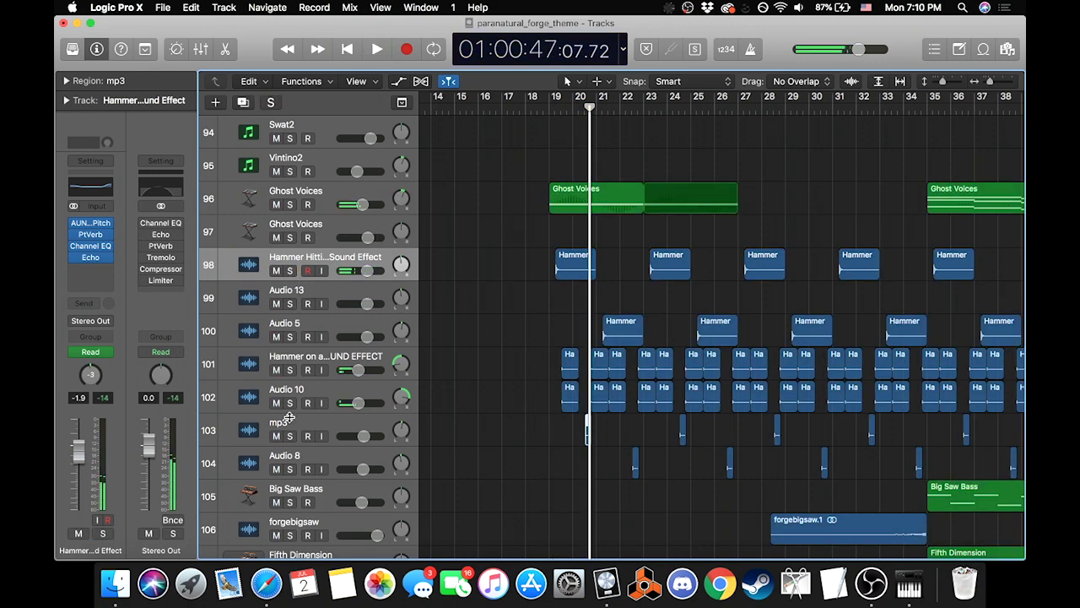
Step: Solo the mp3 track 103, listen to it from just before bar 20 with its channel strip shown, and turn its solo off
left_click(290, 435)
double_click(579, 111)
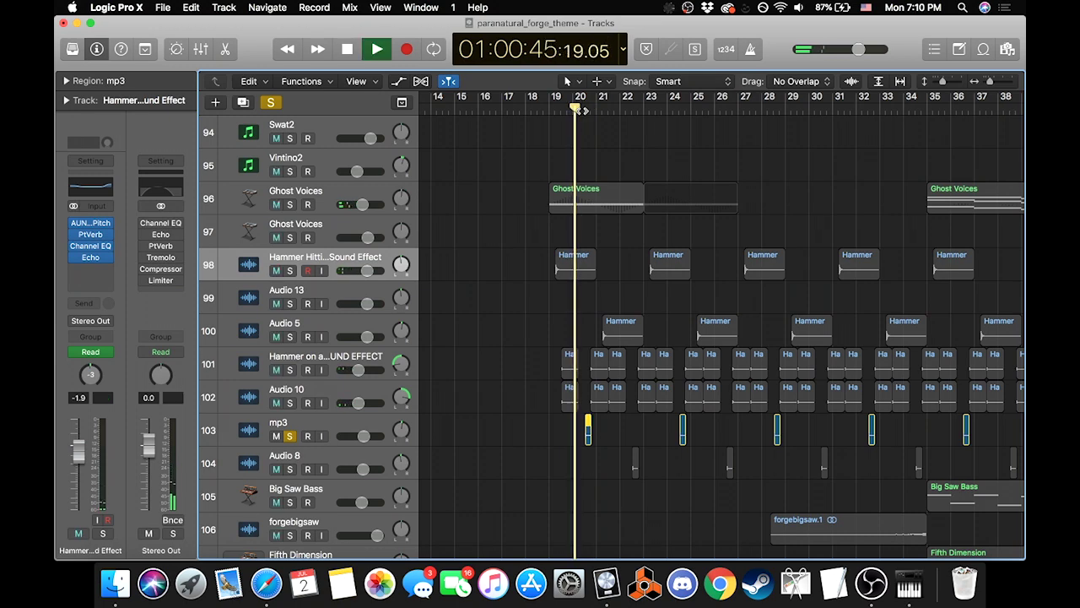
left_click(341, 430)
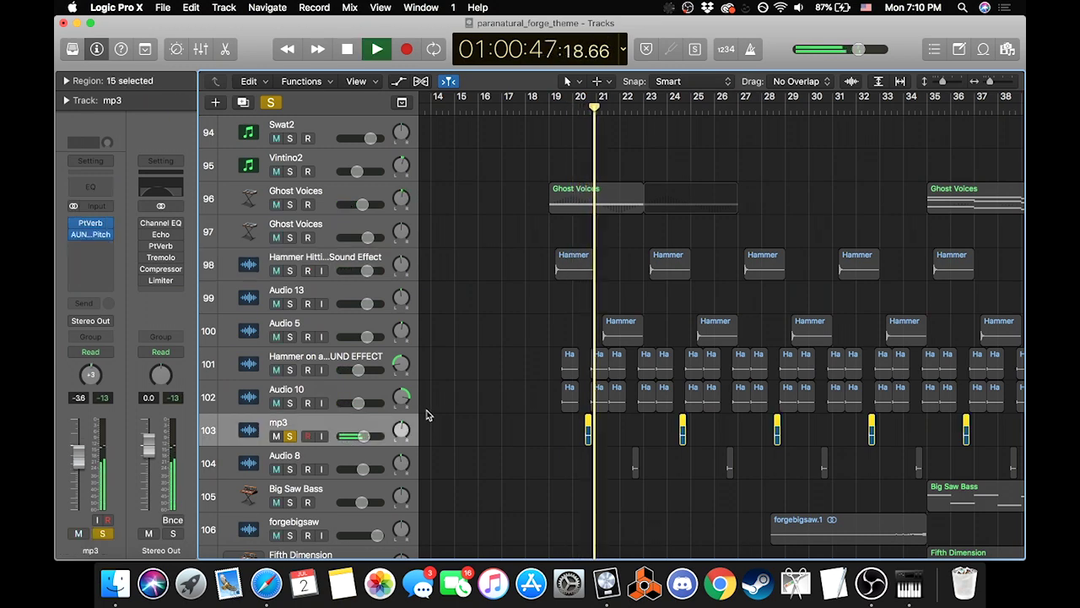
key("space")
left_click(290, 436)
Step: Solo the paired hammer tracks 101 and 102 and listen to them from around bar 19
left_click(290, 402)
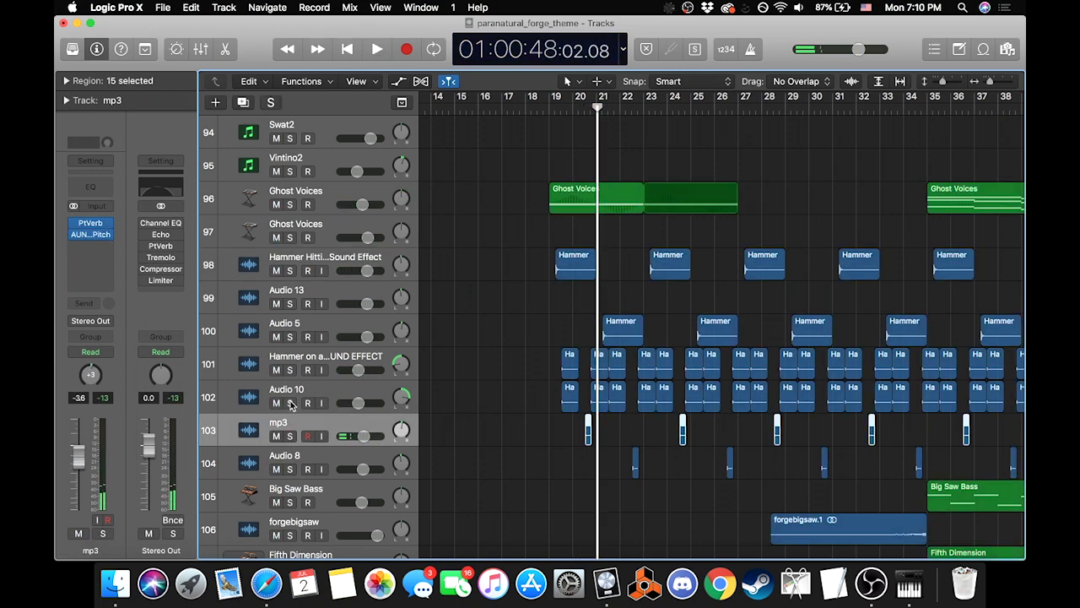
left_click(289, 369)
left_click(565, 104)
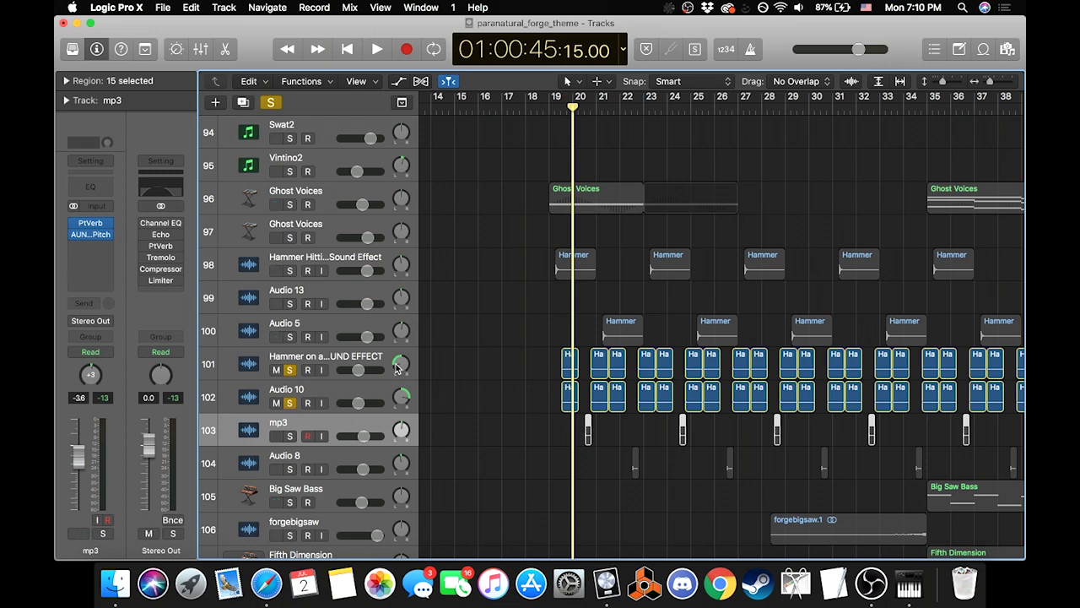
left_click(561, 107)
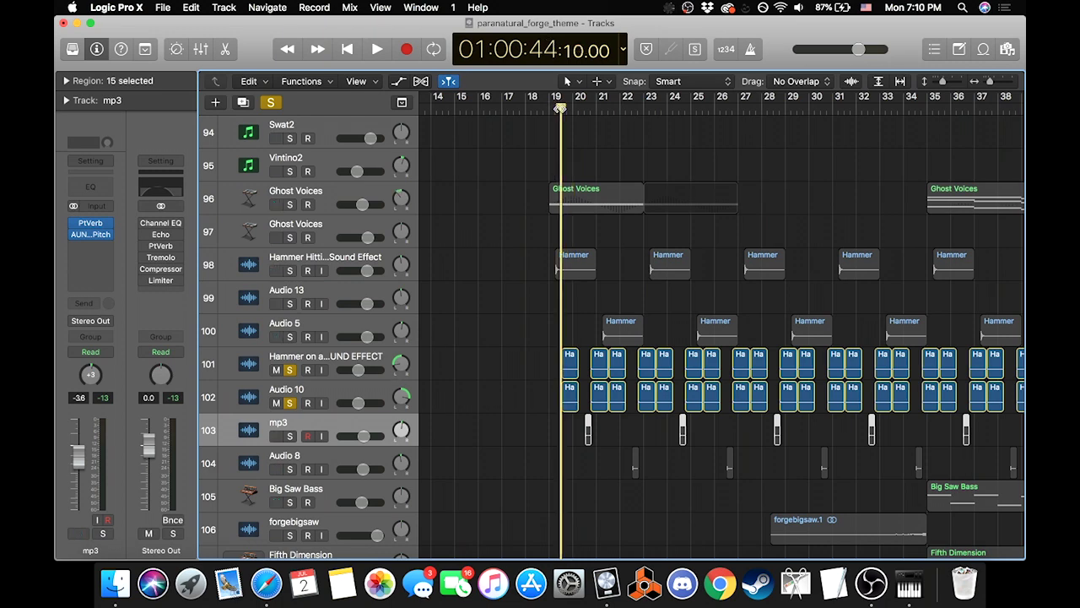
key("space")
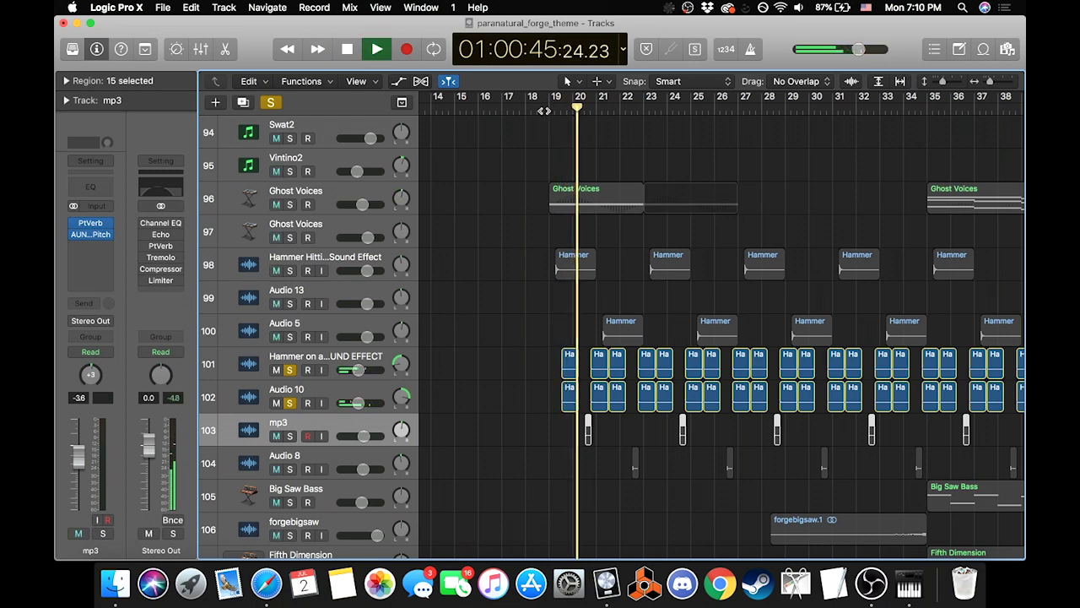
left_click(544, 108)
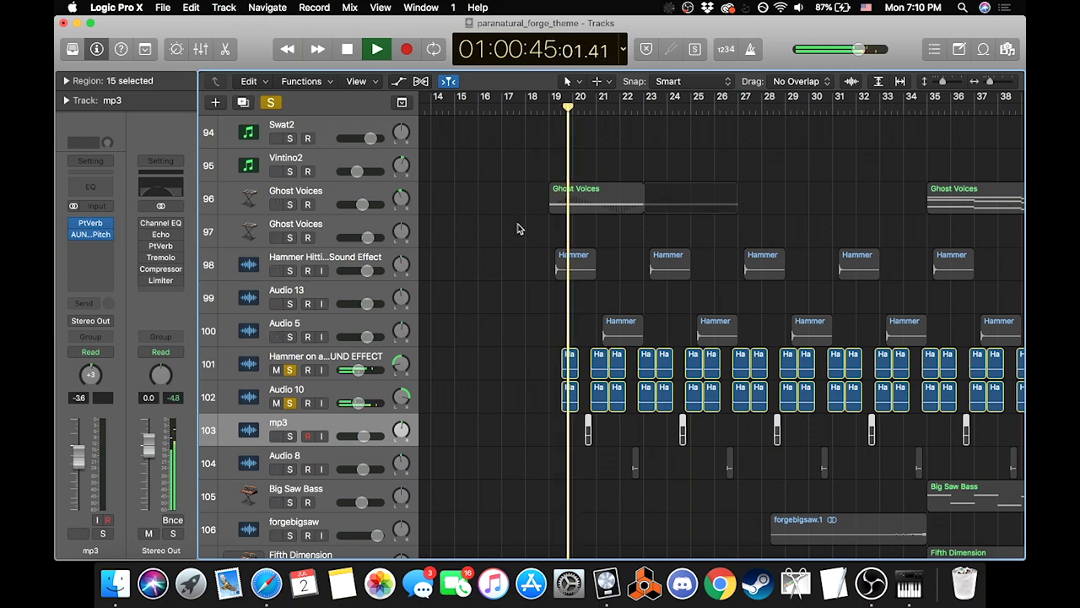
key("space")
Step: Compare the channel strips of the hammer tracks 101 and 102, ending on track 101
left_click(329, 359)
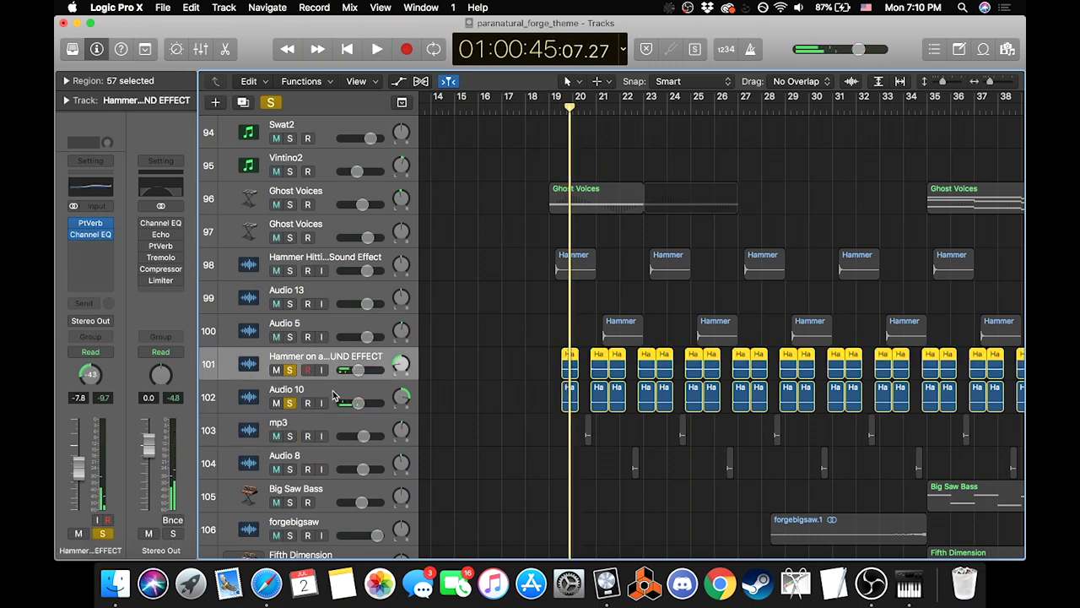
left_click(330, 389)
left_click(329, 359)
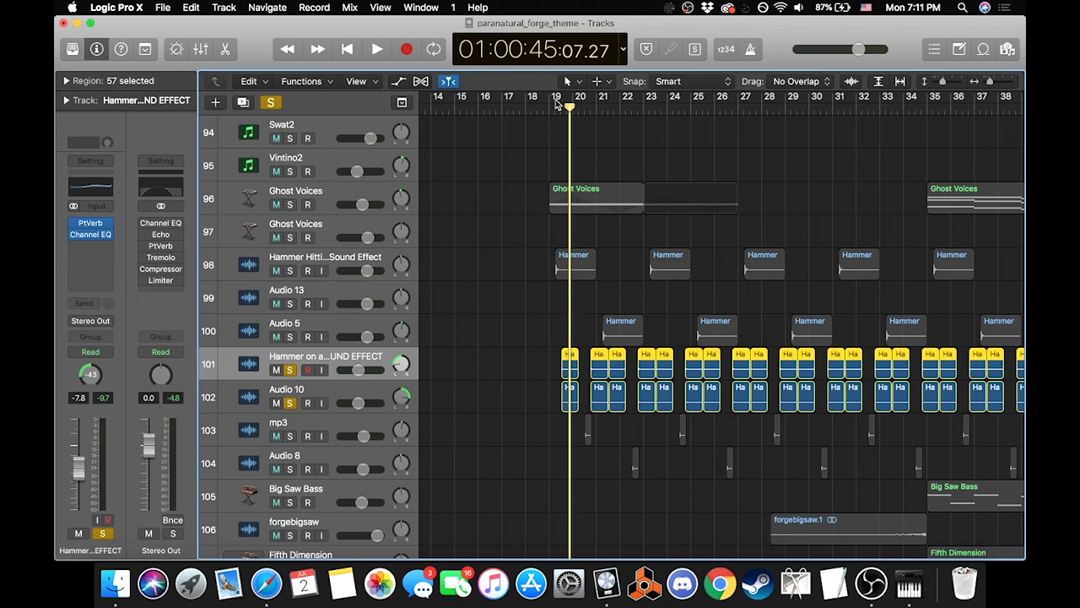
Step: Return the playhead to bar 19, turn off all solos, listen to the full mix, and go back to the tracks below
left_click_drag(570, 107, 550, 108)
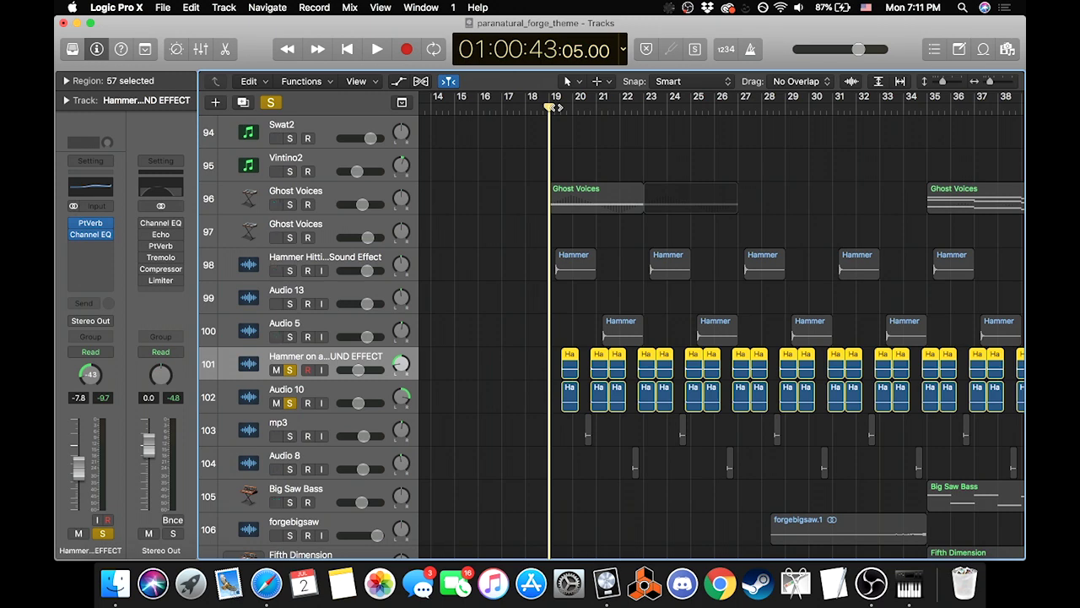
scroll(524, 226, "up", 1)
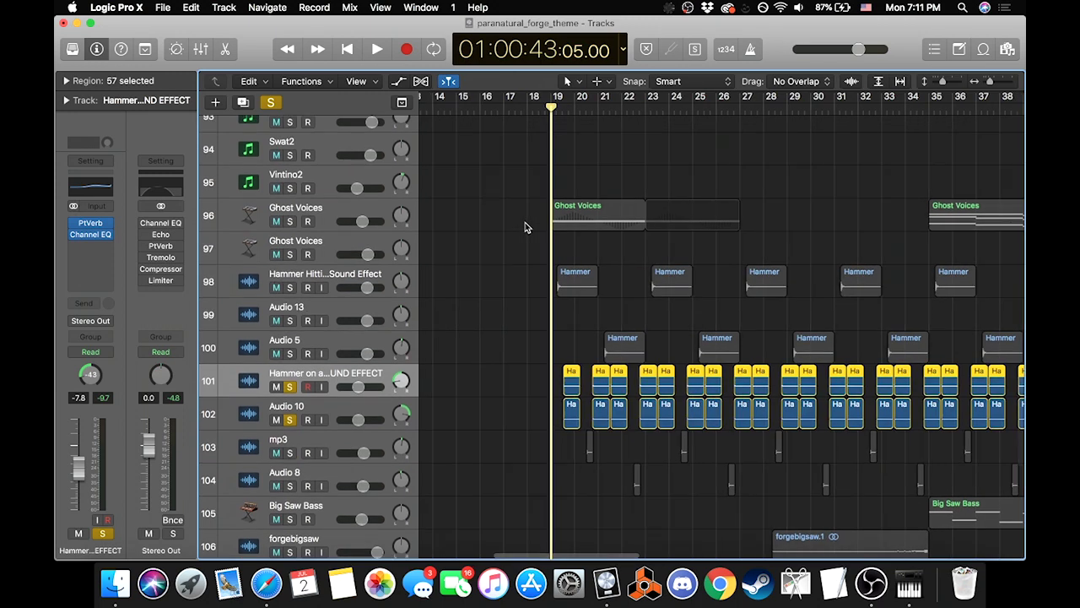
scroll(528, 286, "up", 20)
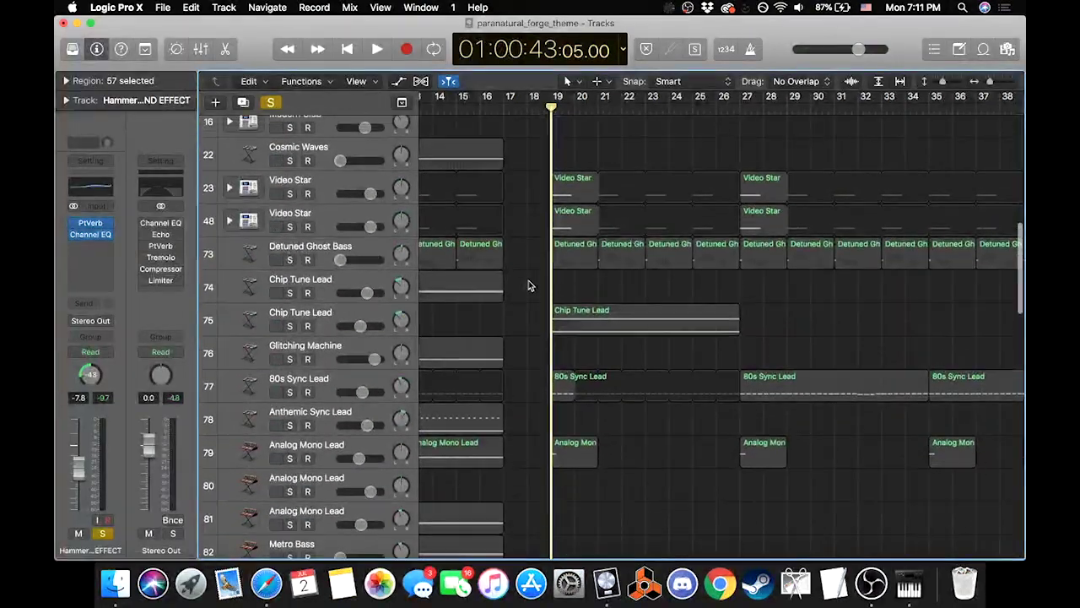
scroll(529, 285, "up", 1)
key("space")
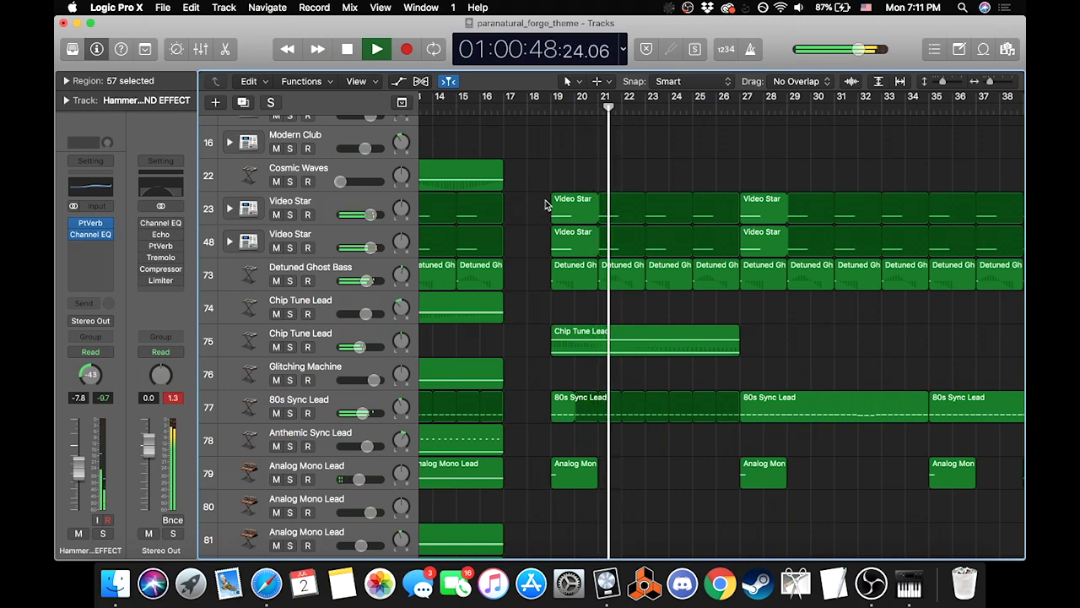
key("space")
scroll(546, 208, "down", 12)
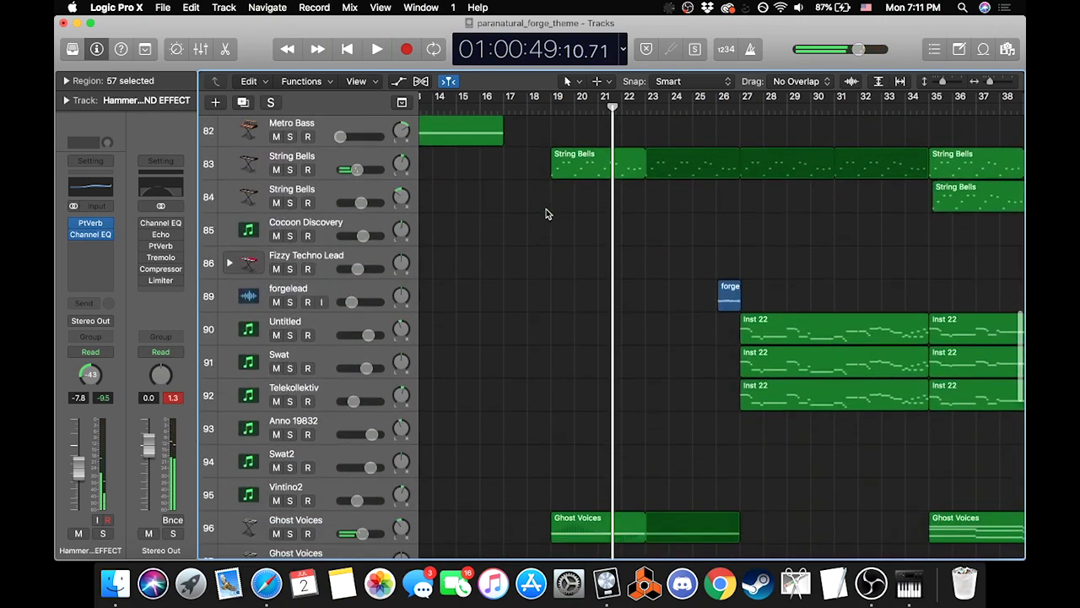
Step: Solo the paired hammer tracks 101 and 102, listen to them from bar 19 again, and turn both solos off
scroll(546, 213, "down", 5)
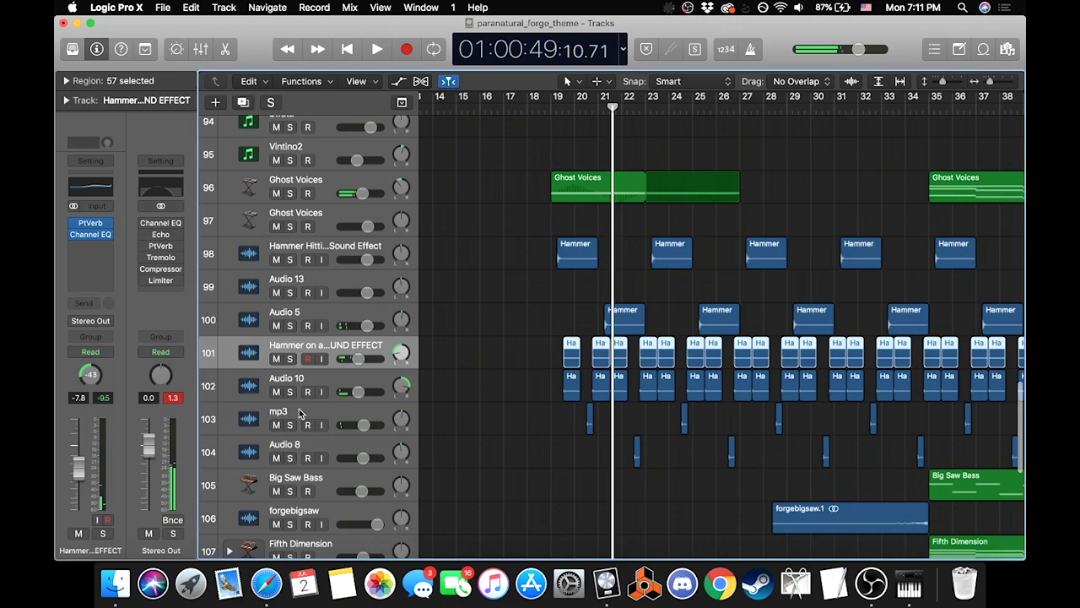
left_click(289, 359)
left_click(289, 392)
key("space")
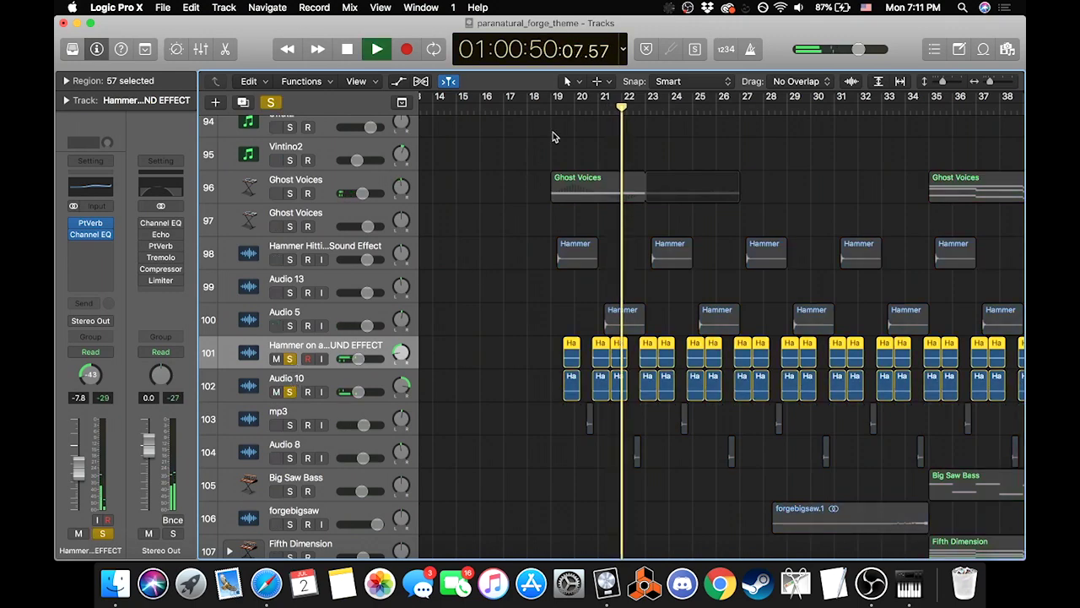
key("comma")
key("comma")
key("comma")
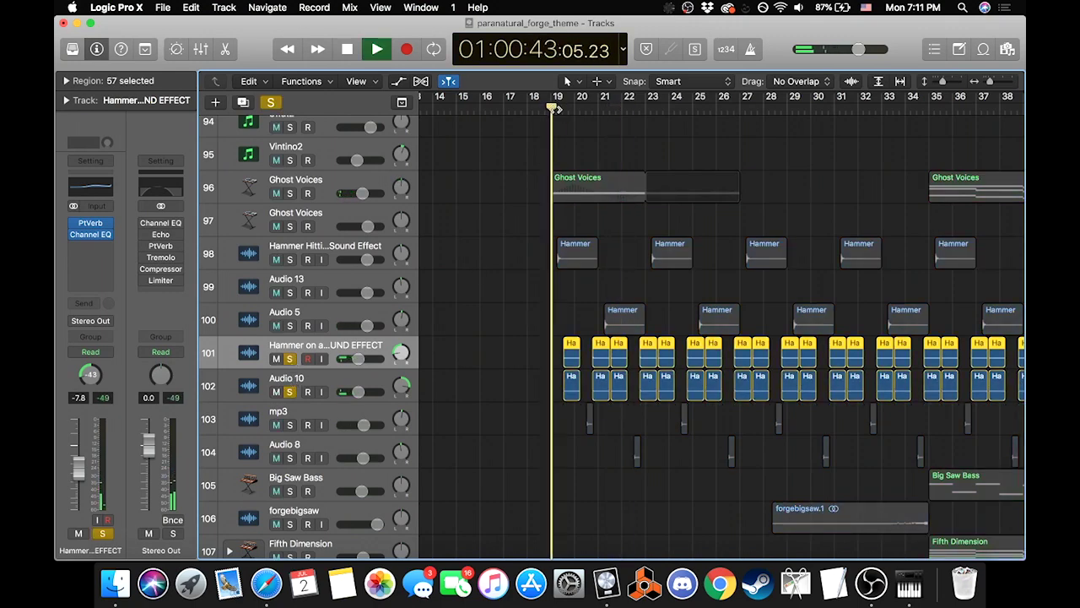
key("space")
left_click(290, 359)
left_click(289, 391)
Step: Solo the two Video Star tracks 23 and 48 and listen to them from around bar 19
scroll(475, 348, "up", 3)
scroll(473, 346, "up", 15)
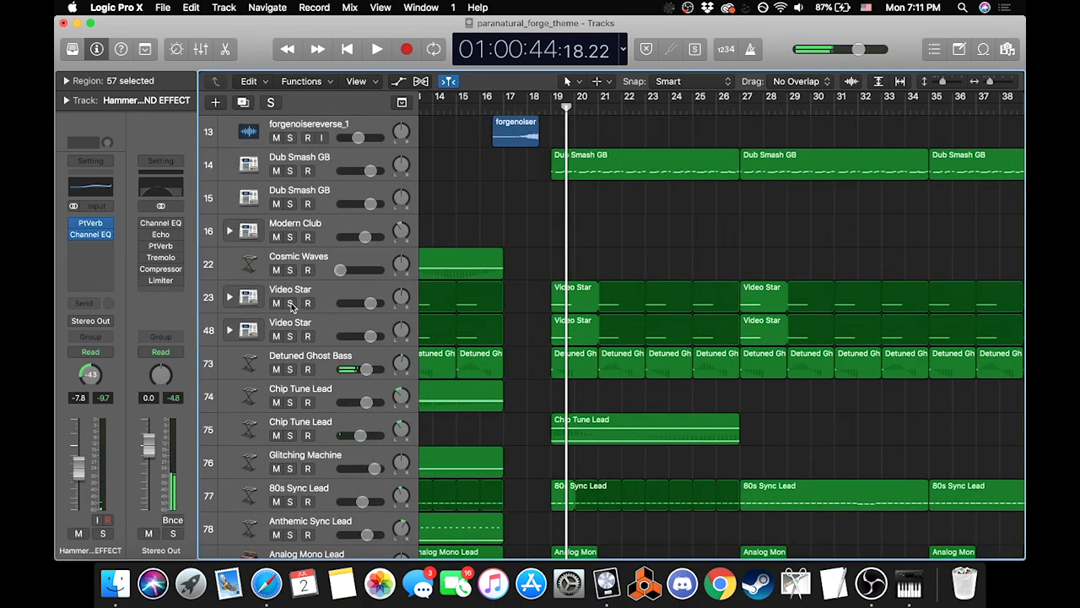
left_click(289, 303)
left_click(290, 336)
left_click(554, 101)
key("space")
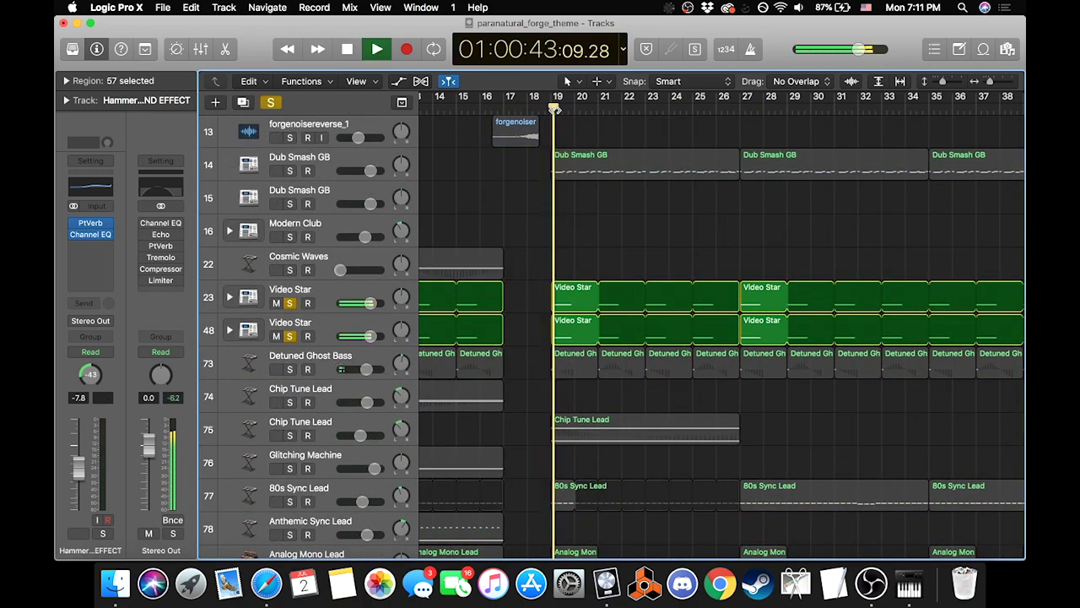
key("space")
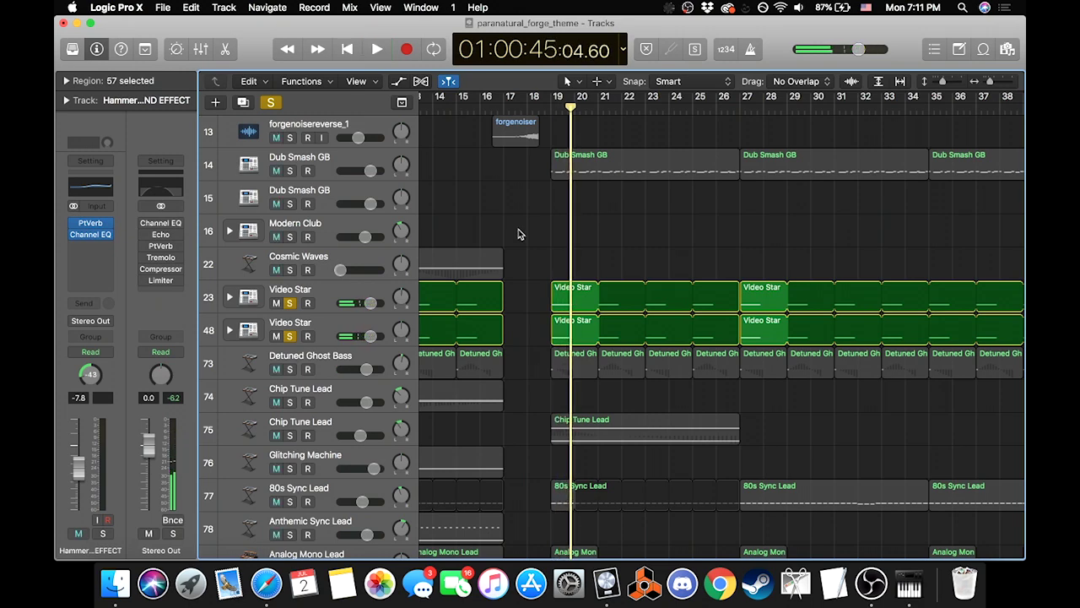
Step: Place the playhead at bar 5, display the automation to inspect the Echo Wet curves of both Video Star tracks, and hide it
scroll(550, 337, "left", 10)
left_click(521, 105)
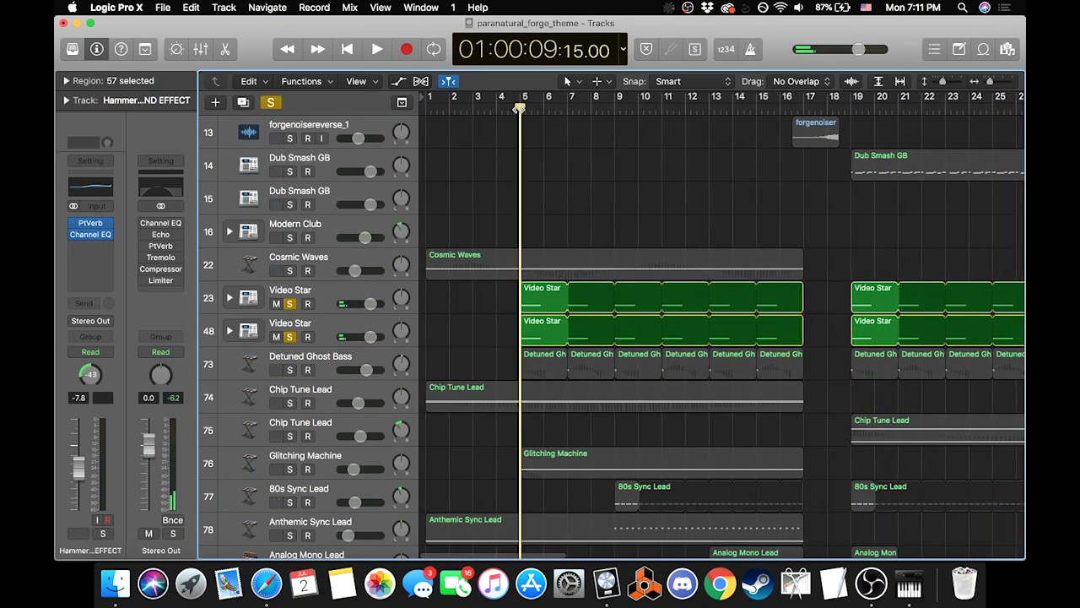
left_click(399, 81)
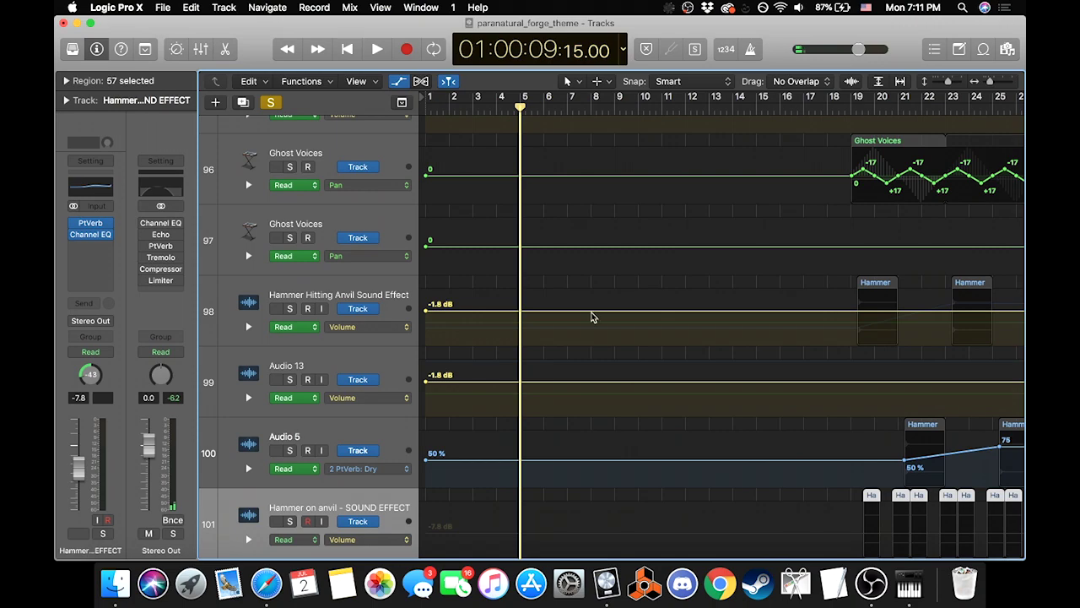
scroll(590, 316, "down", 5)
scroll(590, 317, "up", 15)
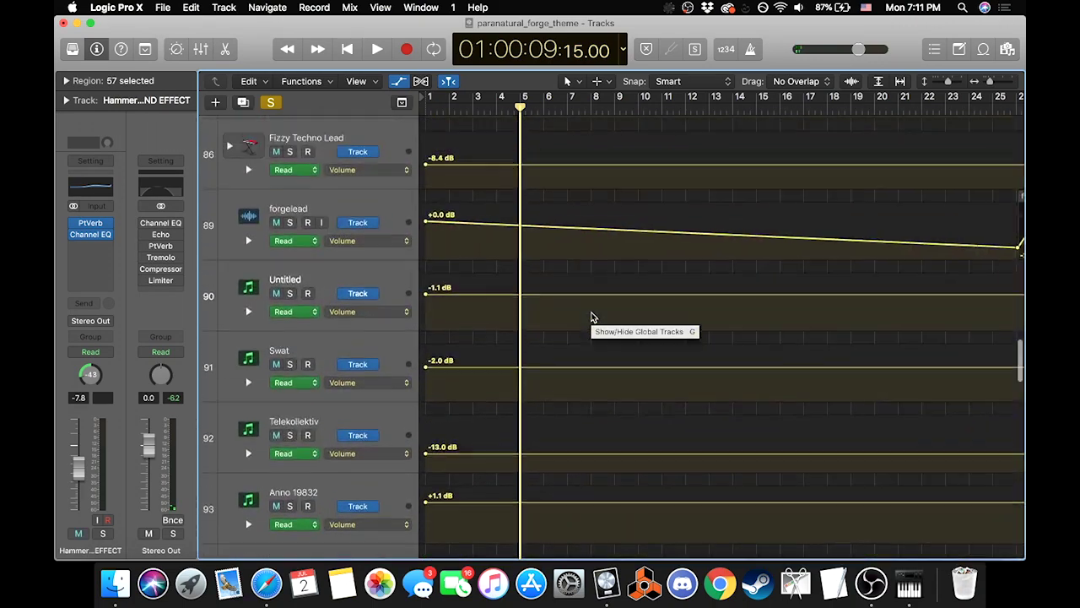
scroll(591, 317, "up", 10)
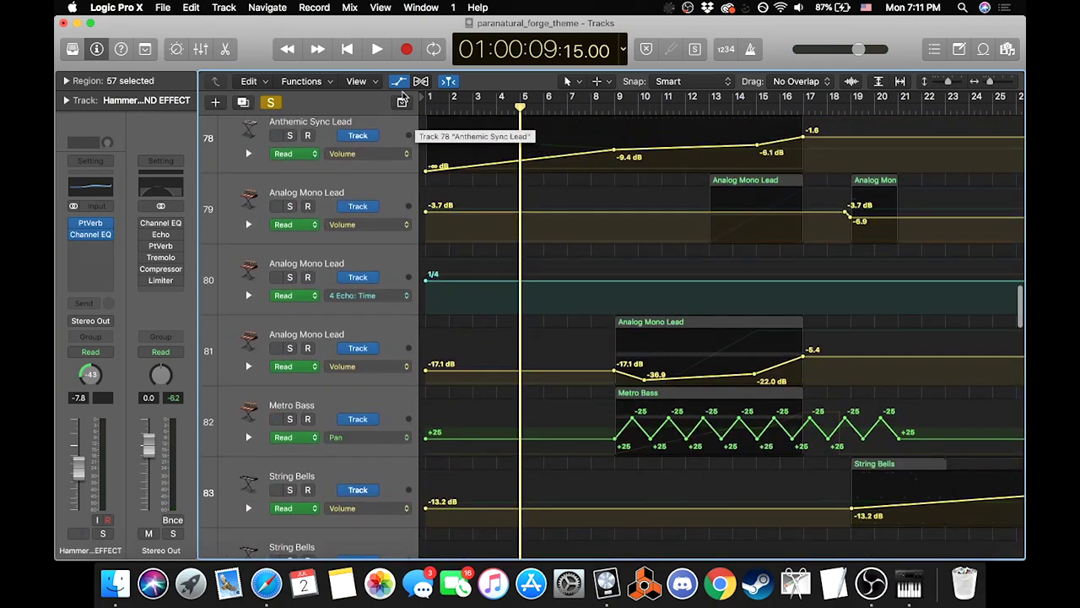
scroll(633, 376, "up", 8)
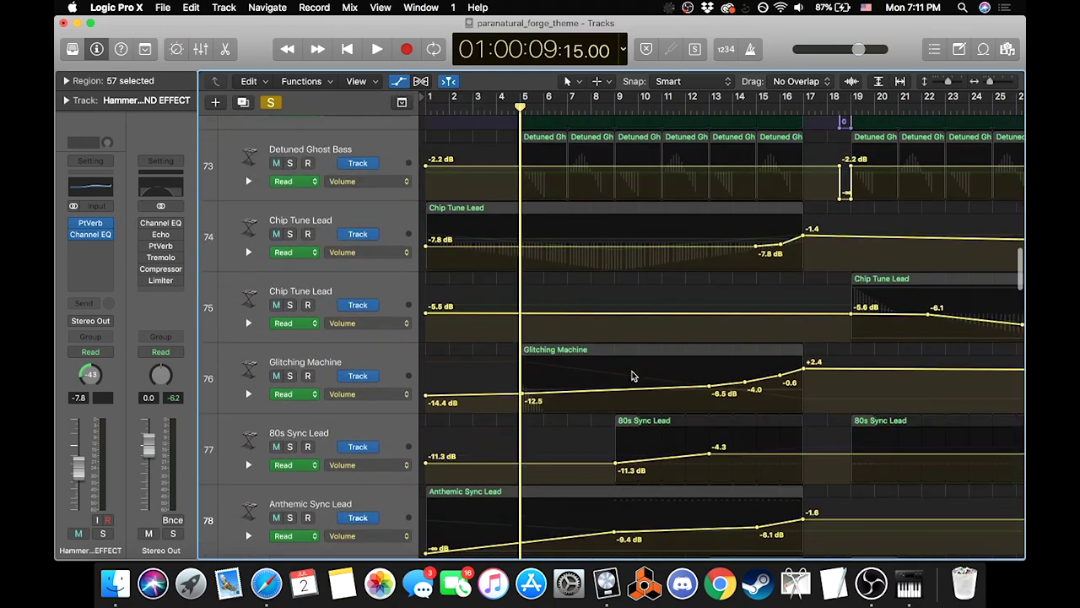
scroll(634, 375, "up", 5)
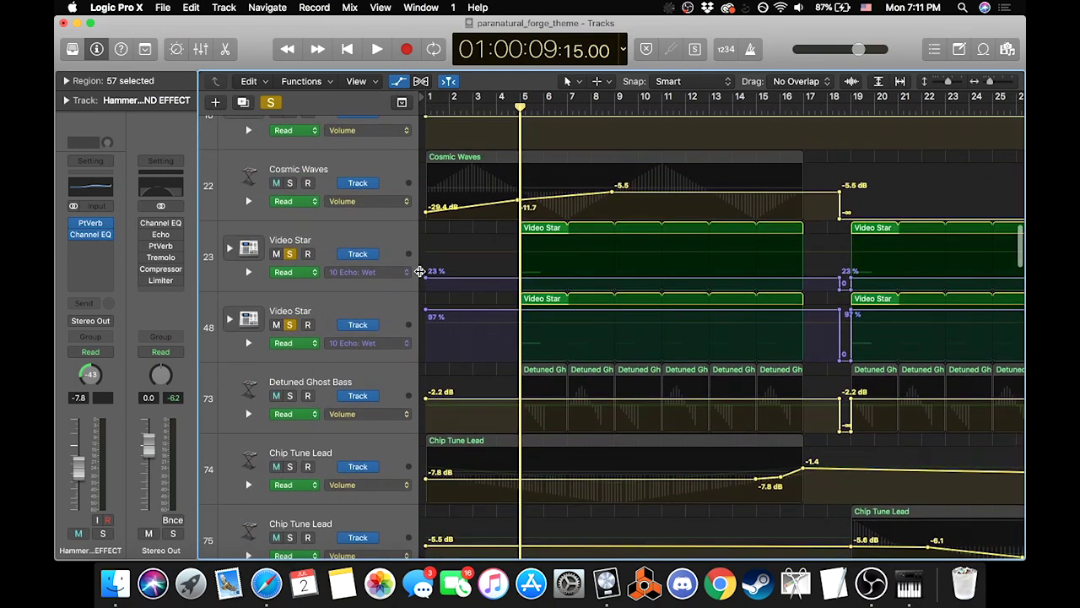
left_click_drag(428, 278, 424, 305)
left_click(397, 81)
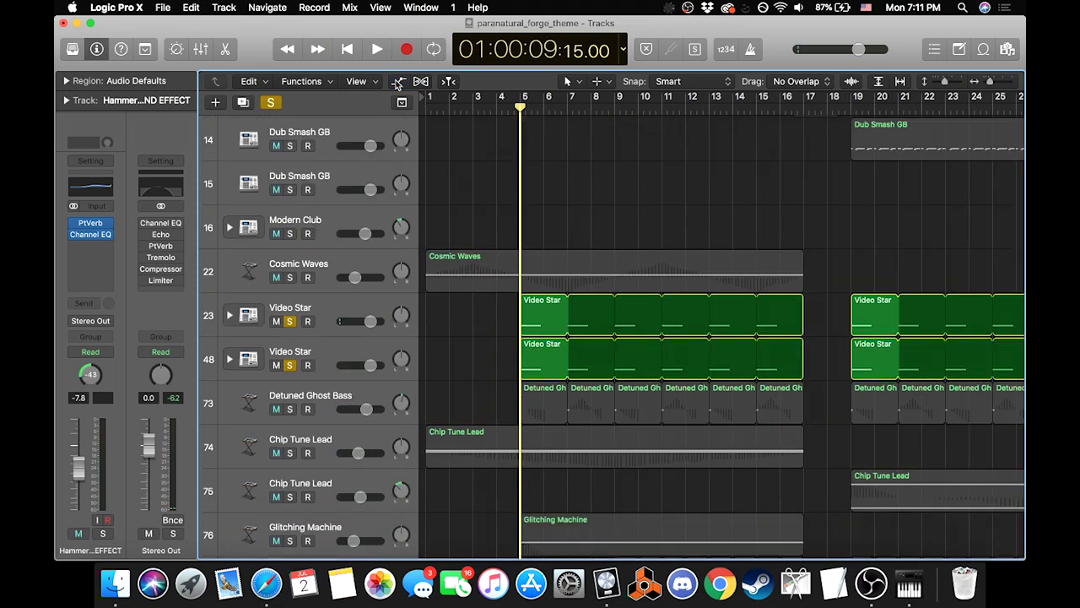
Step: Return the playhead to bar 19 and listen briefly to the soloed Video Star tracks
scroll(670, 355, "down", 10)
scroll(671, 354, "right", 10)
scroll(671, 355, "down", 15)
scroll(671, 355, "left", 3)
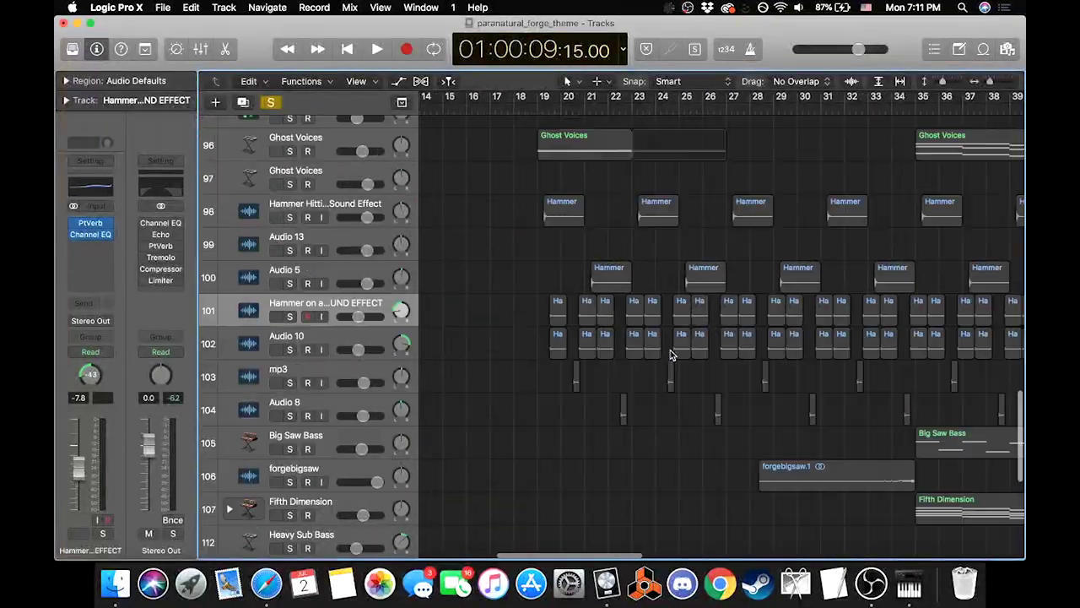
scroll(671, 354, "up", 6)
left_click(546, 98)
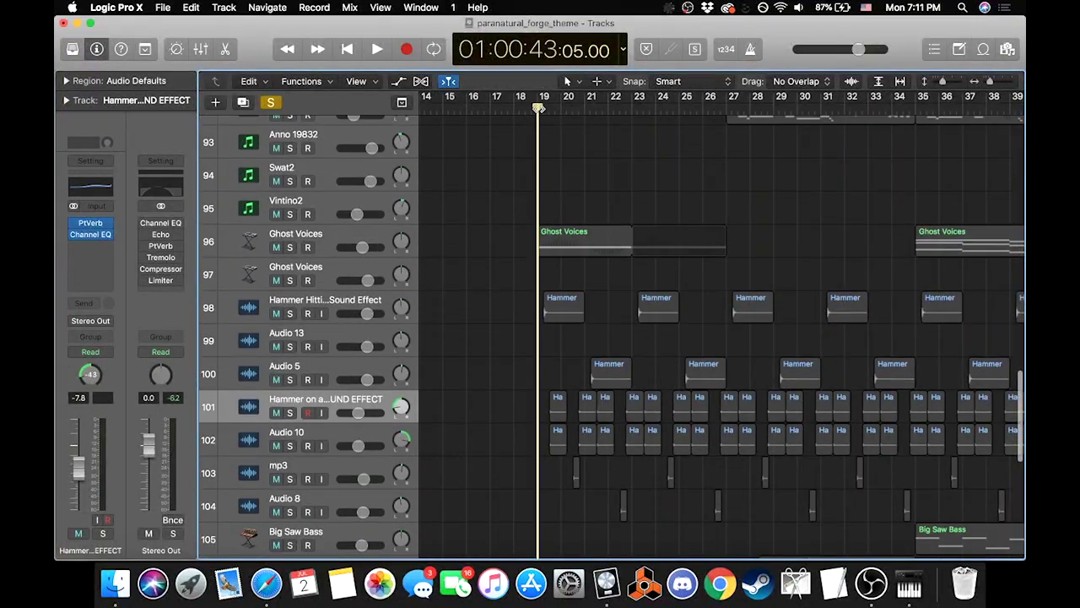
key("space")
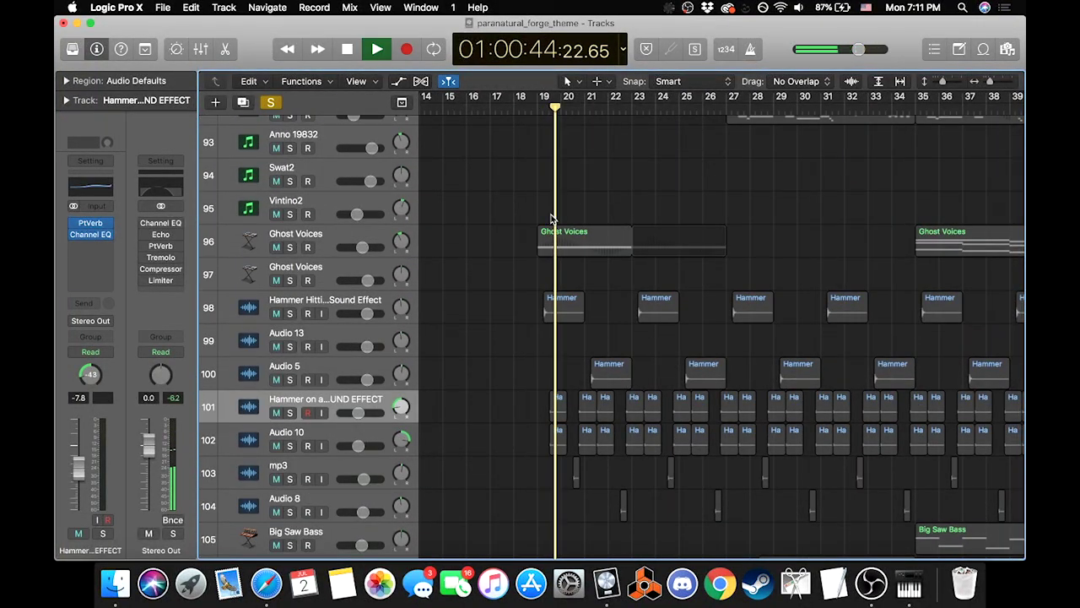
scroll(553, 220, "up", 10)
key("space")
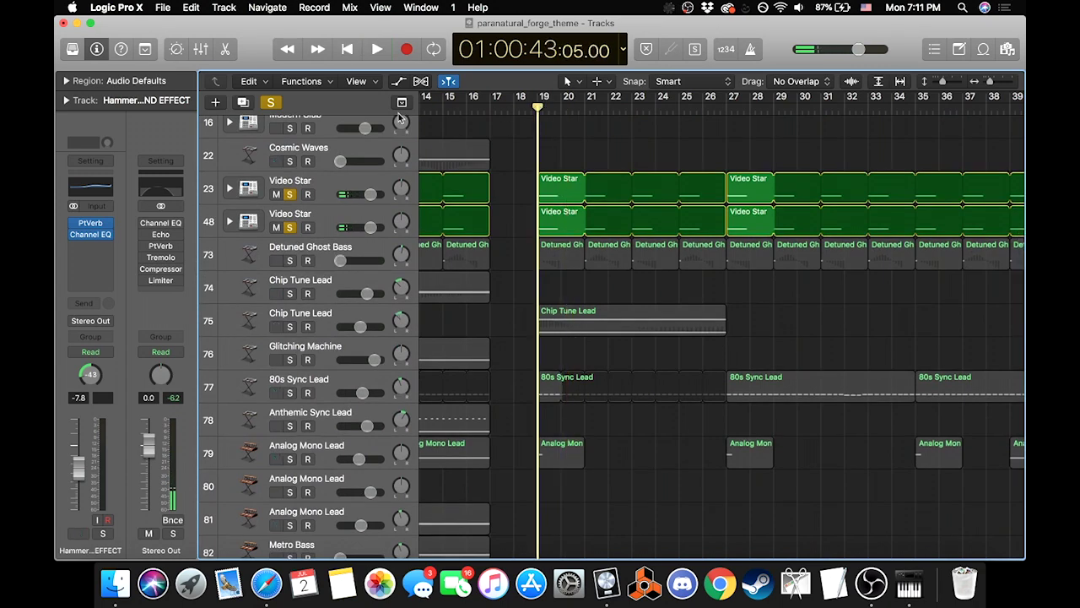
Step: Listen to the Video Star tracks from bar 19 with their Echo Wet automation shown, hide the automation, and turn off all solos
key("a")
scroll(511, 202, "up", 3)
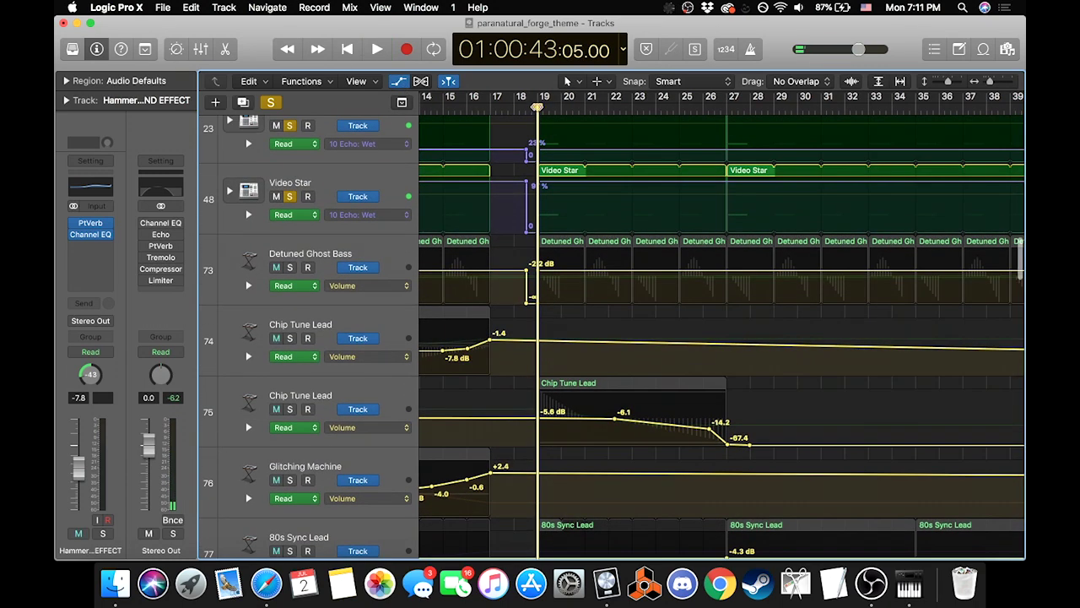
key("space")
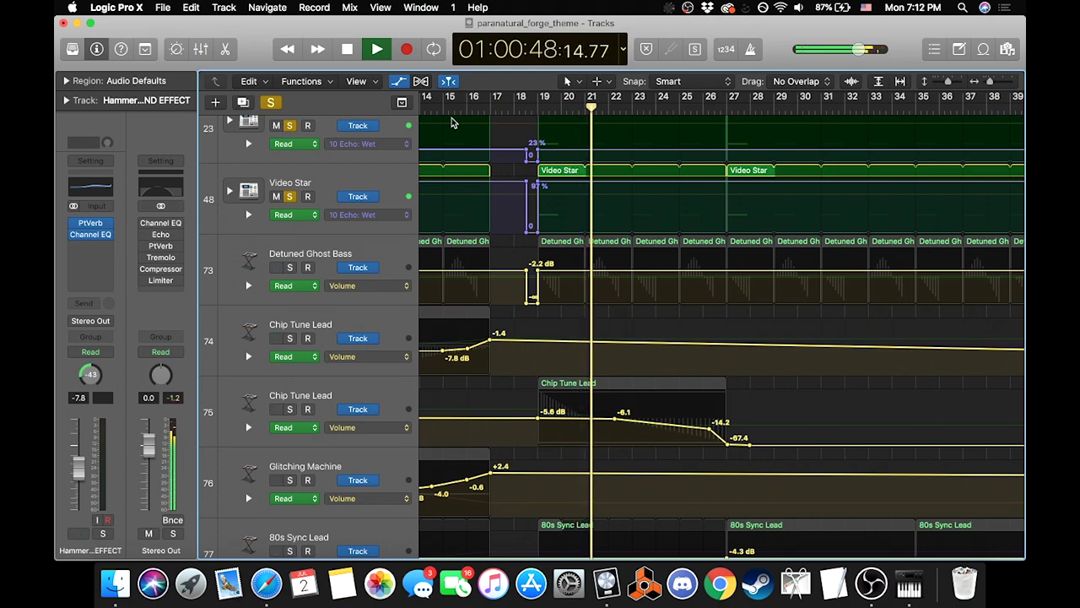
left_click(396, 82)
key("space")
scroll(338, 253, "up", 1)
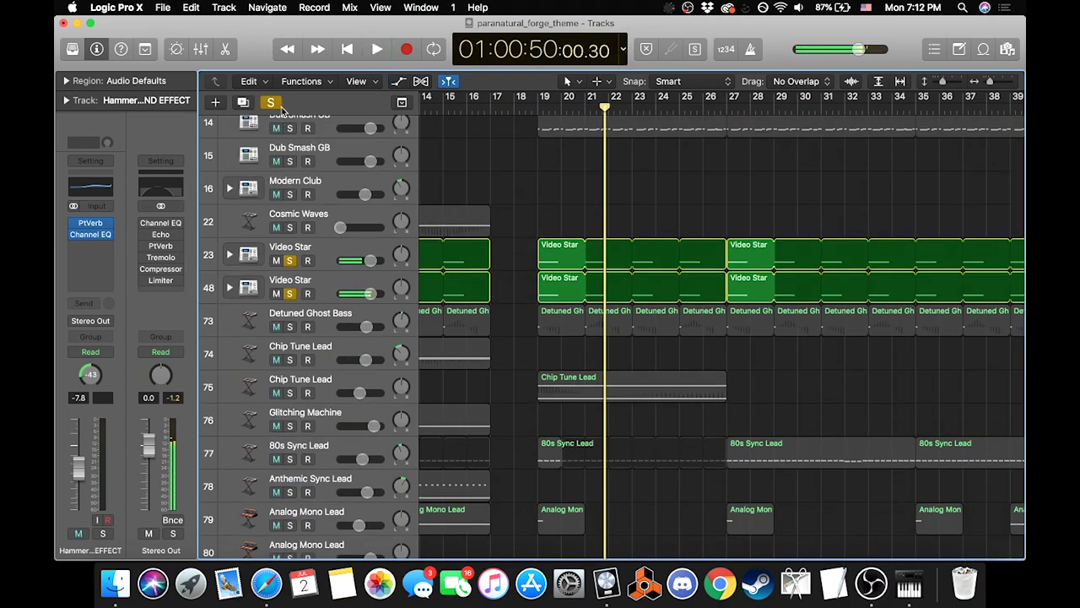
left_click(271, 102)
Step: Look over the tracks in this section and listen to the full mix from bar 19 to bar 27
scroll(545, 257, "down", 8)
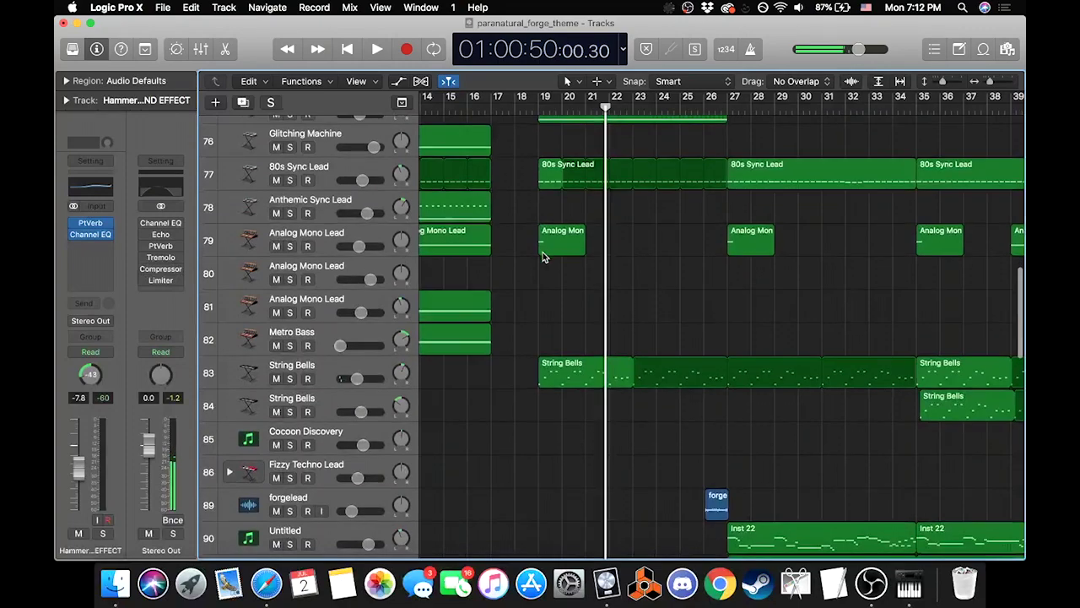
scroll(542, 255, "down", 6)
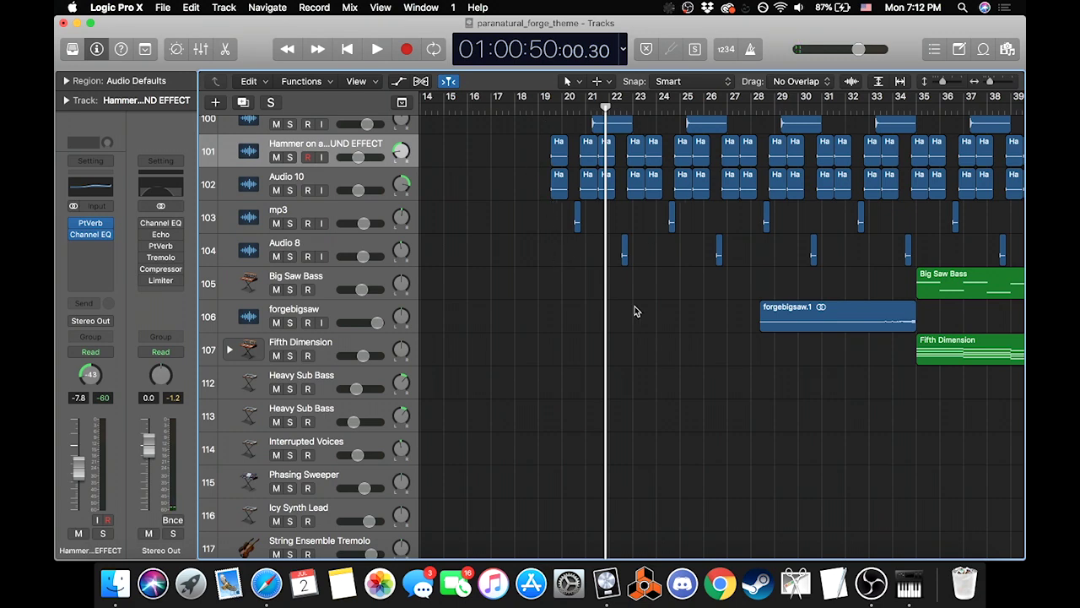
scroll(634, 312, "up", 10)
scroll(629, 379, "right", 3)
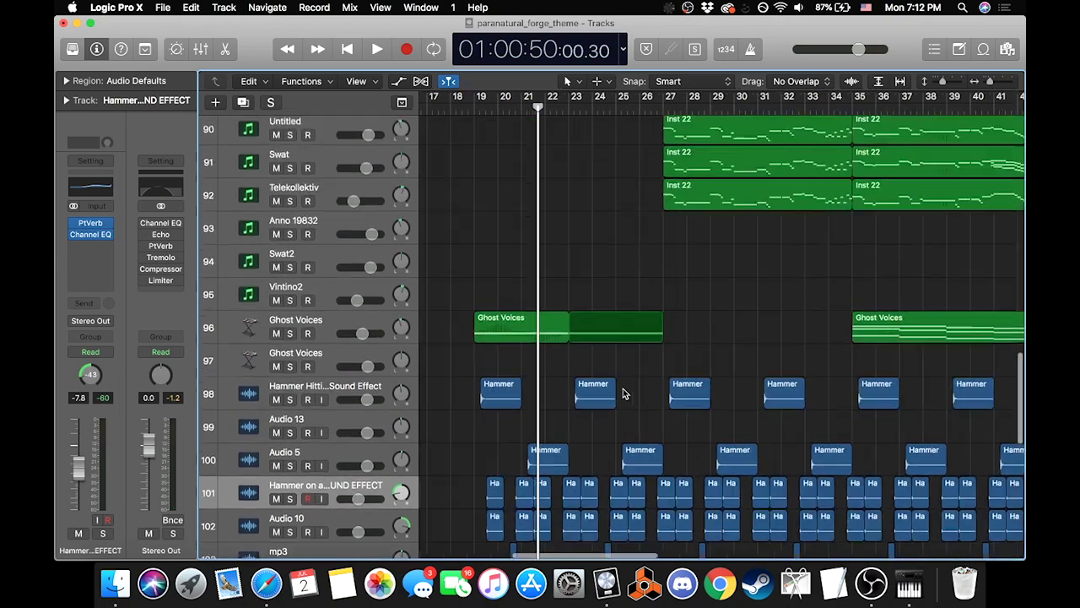
scroll(622, 393, "left", 3)
left_click(550, 99)
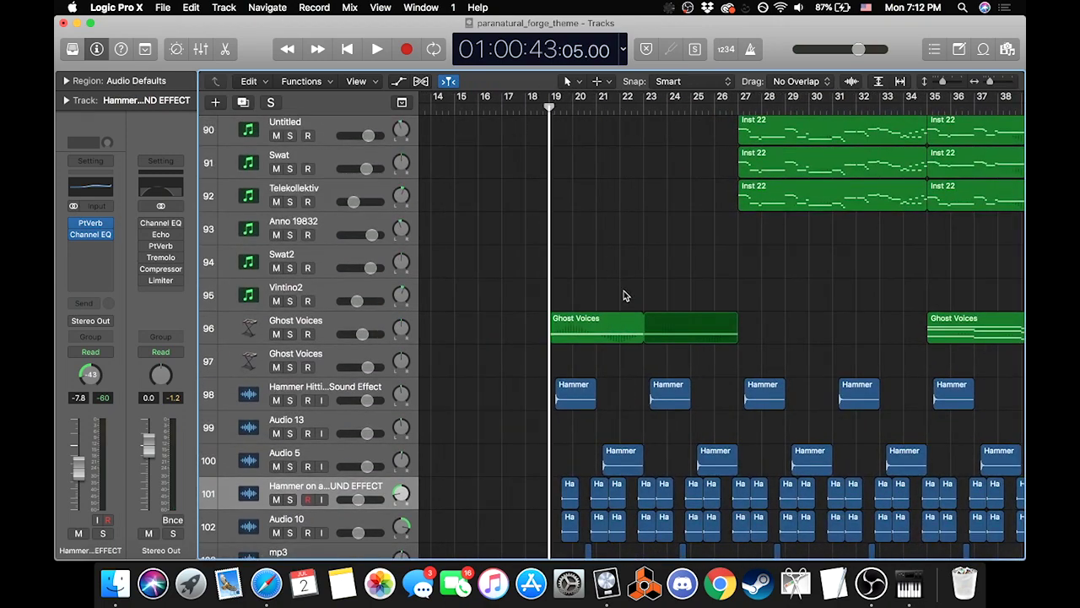
scroll(625, 295, "up", 12)
key("space")
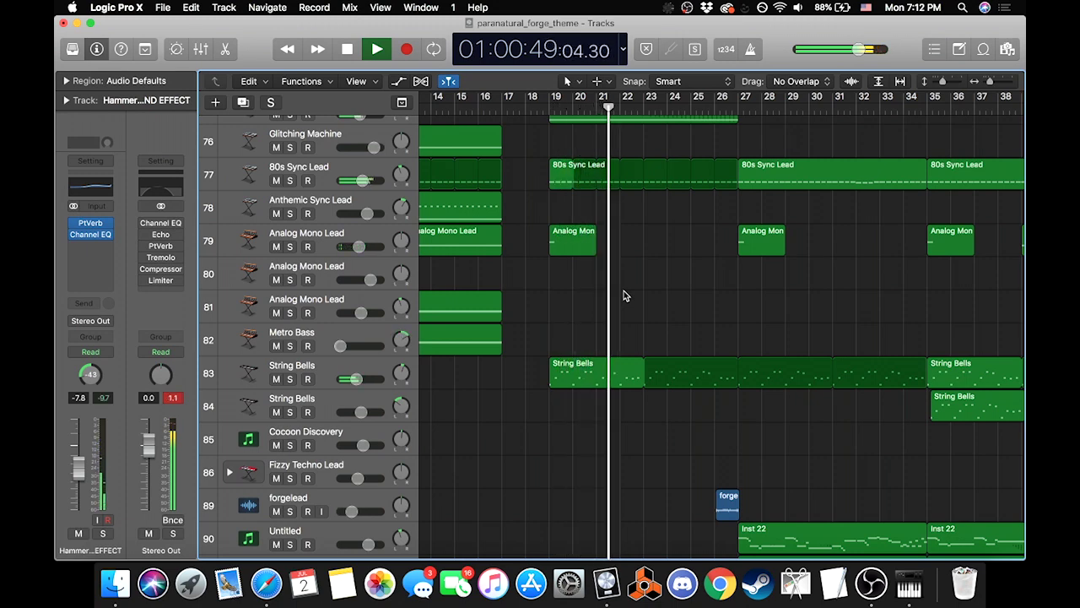
scroll(625, 296, "up", 3)
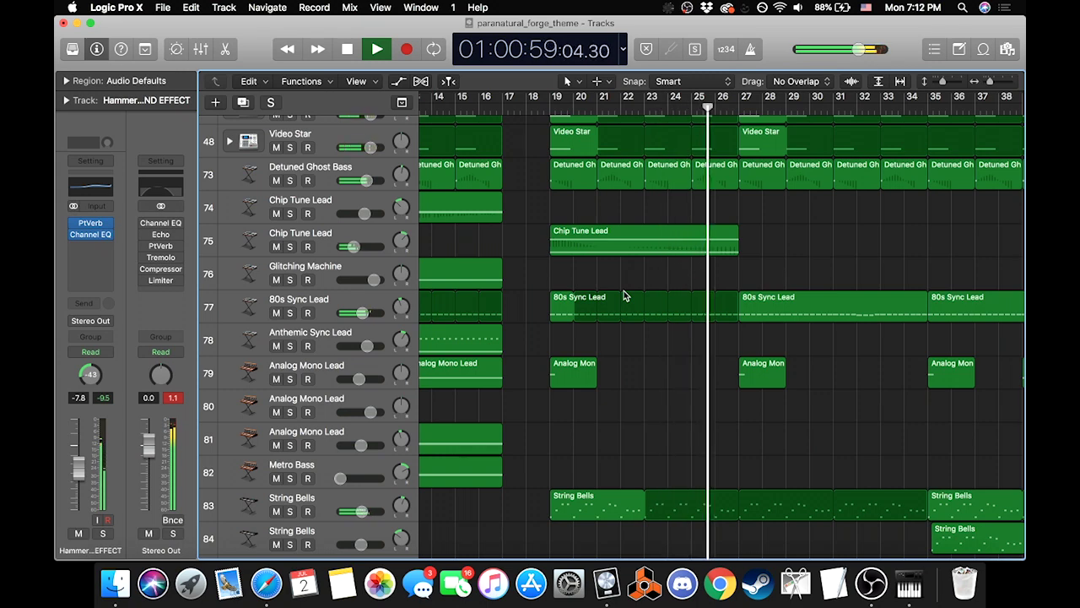
scroll(625, 294, "down", 5)
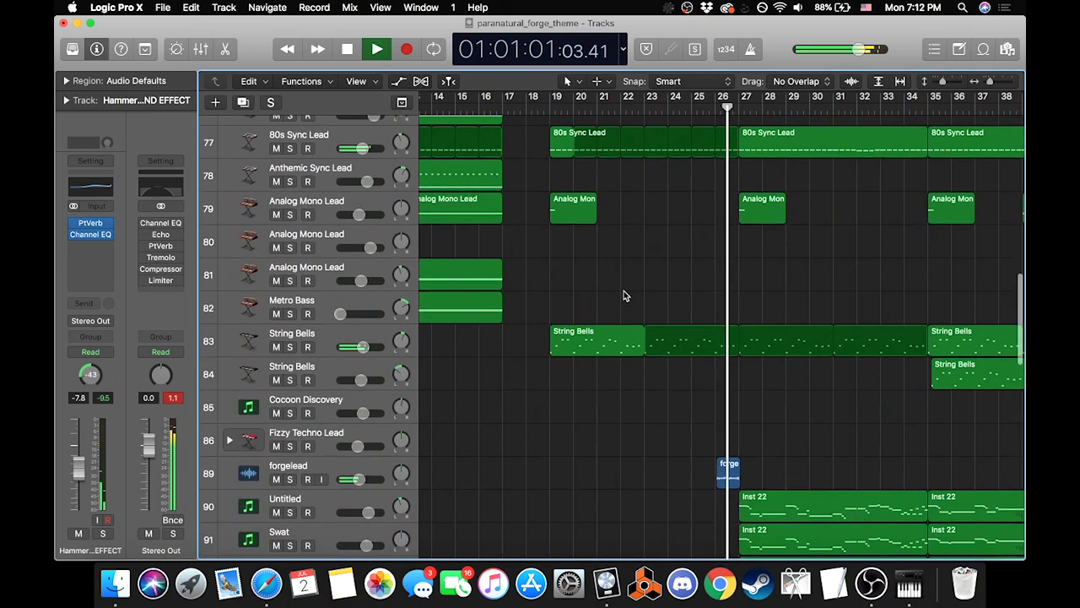
key("space")
Step: Review the section's tracks from Dub Smash GB to the hammer effects, returning the playhead to the start of bar 19
scroll(621, 392, "up", 4)
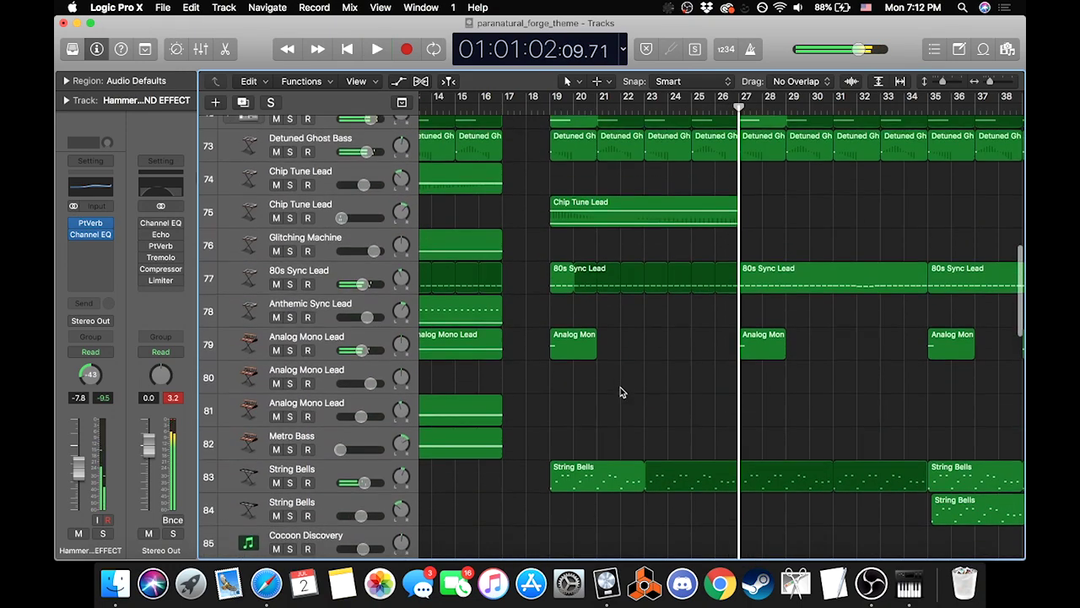
scroll(621, 392, "up", 6)
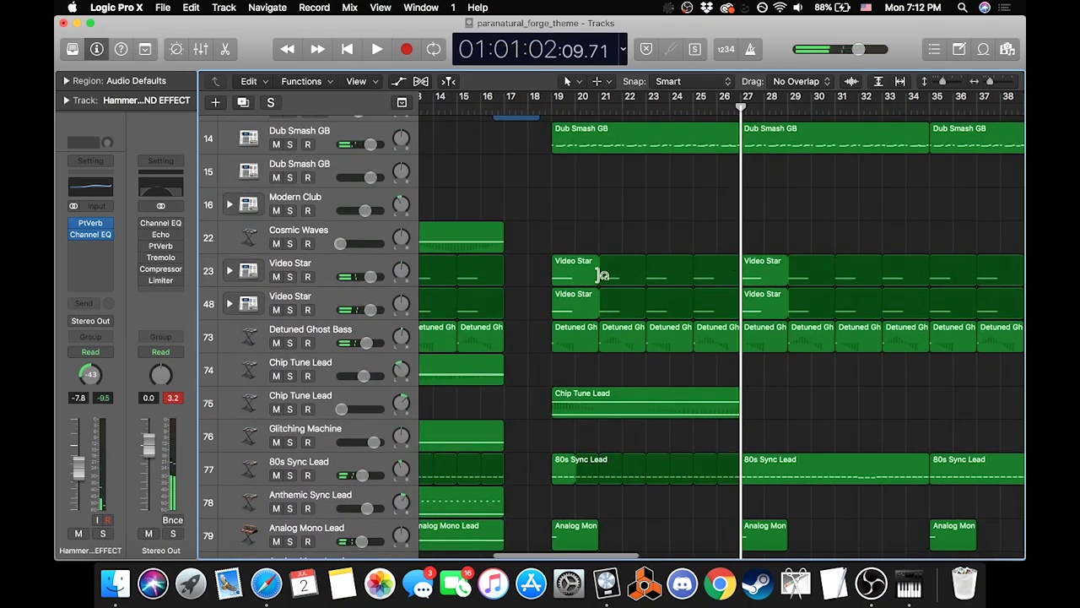
scroll(600, 405, "down", 4)
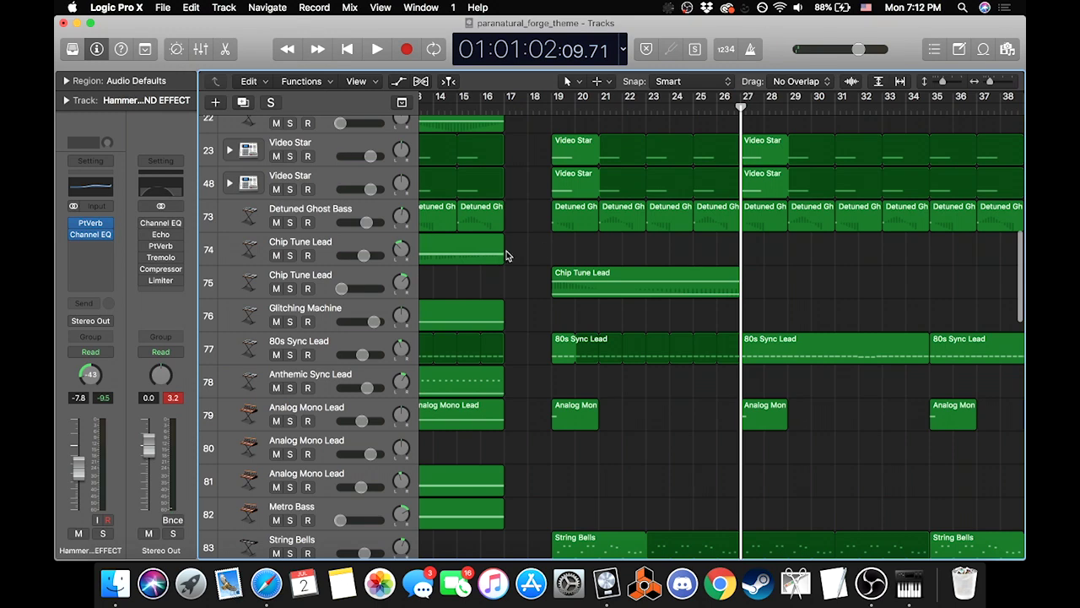
scroll(642, 341, "down", 15)
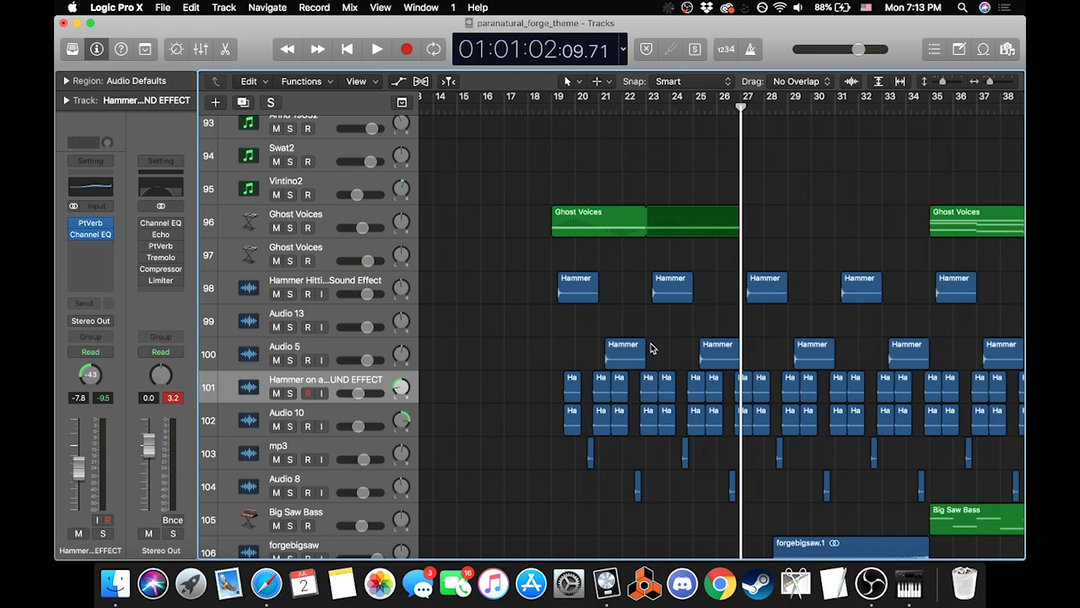
left_click(558, 110)
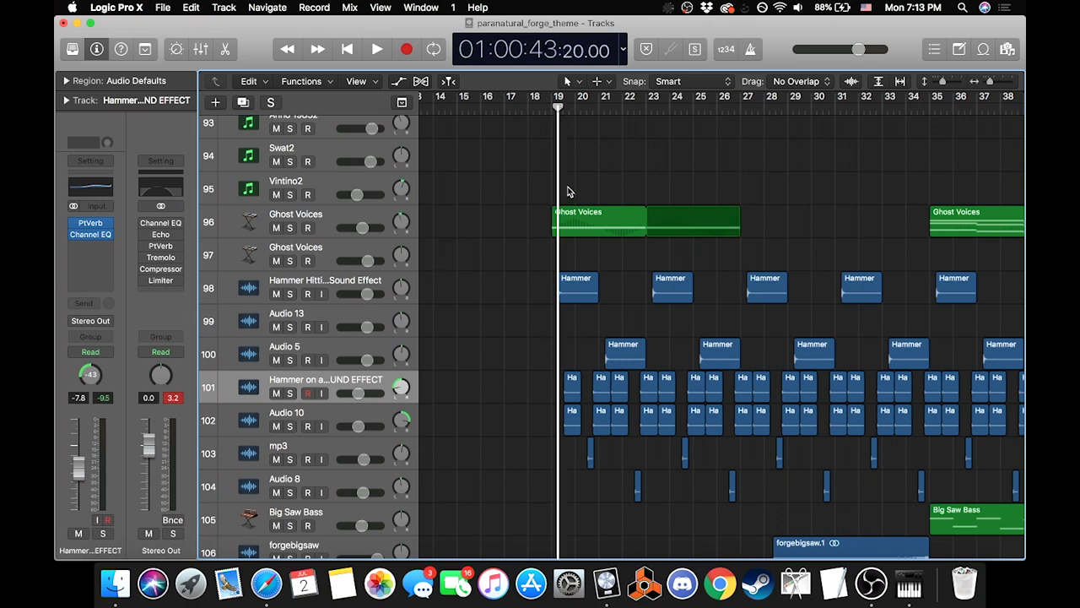
left_click_drag(557, 106, 555, 105)
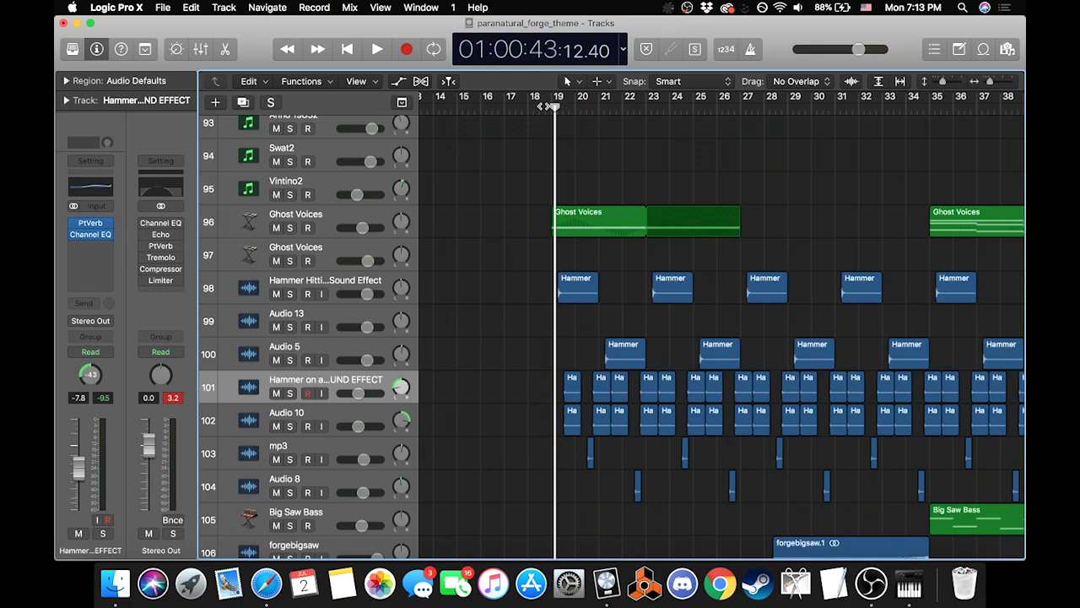
left_click_drag(554, 107, 553, 120)
scroll(637, 242, "down", 8)
scroll(636, 242, "right", 2)
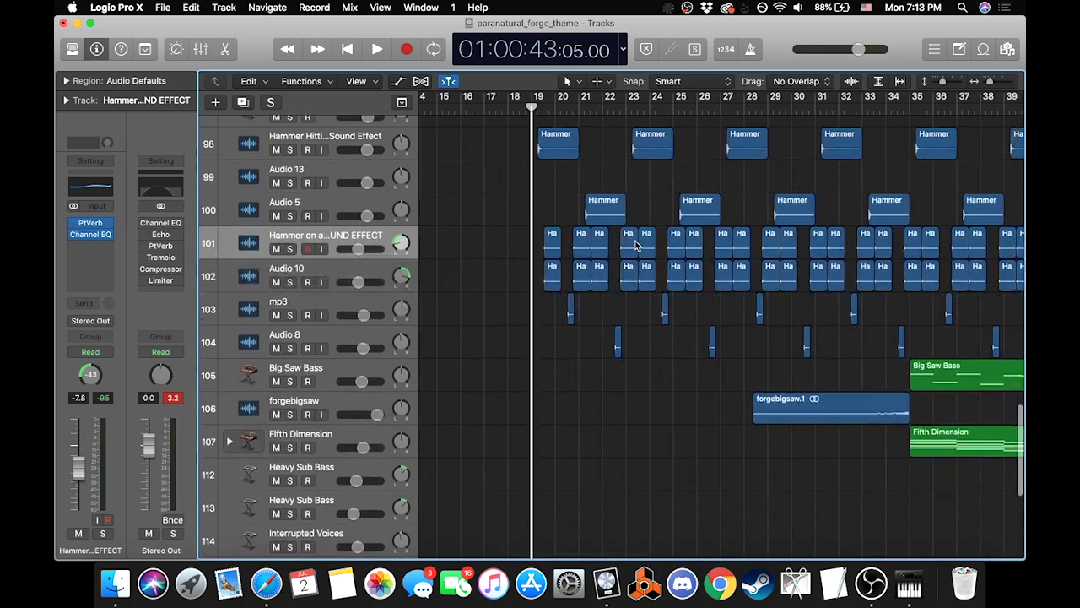
scroll(637, 245, "down", 1)
scroll(636, 246, "right", 2)
scroll(637, 244, "up", 12)
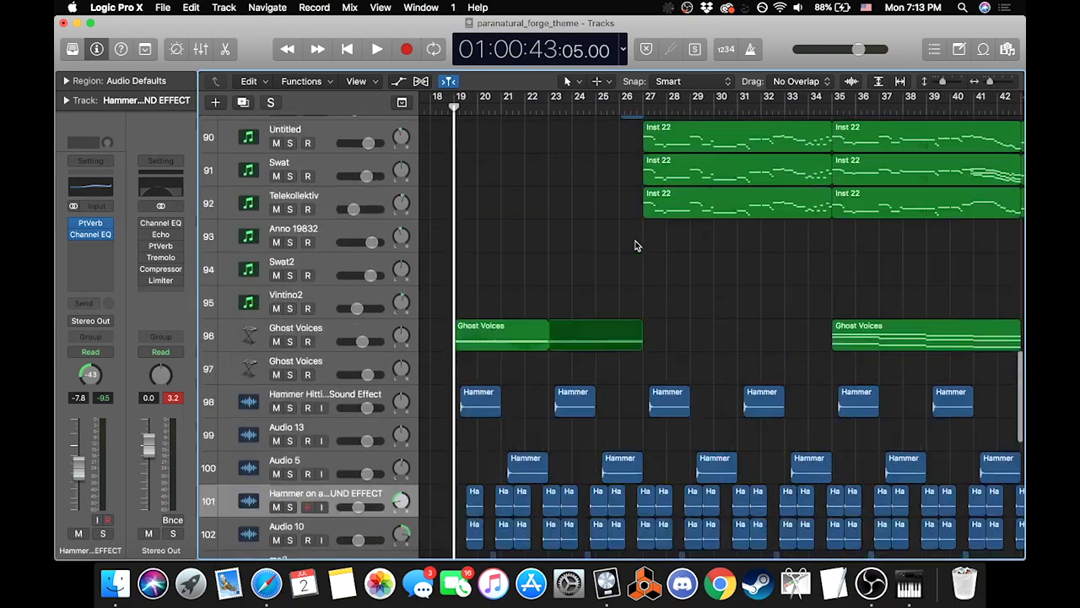
Step: Look over the section's tracks around bar 26 and move the playhead to the start of bar 27
left_click(621, 106)
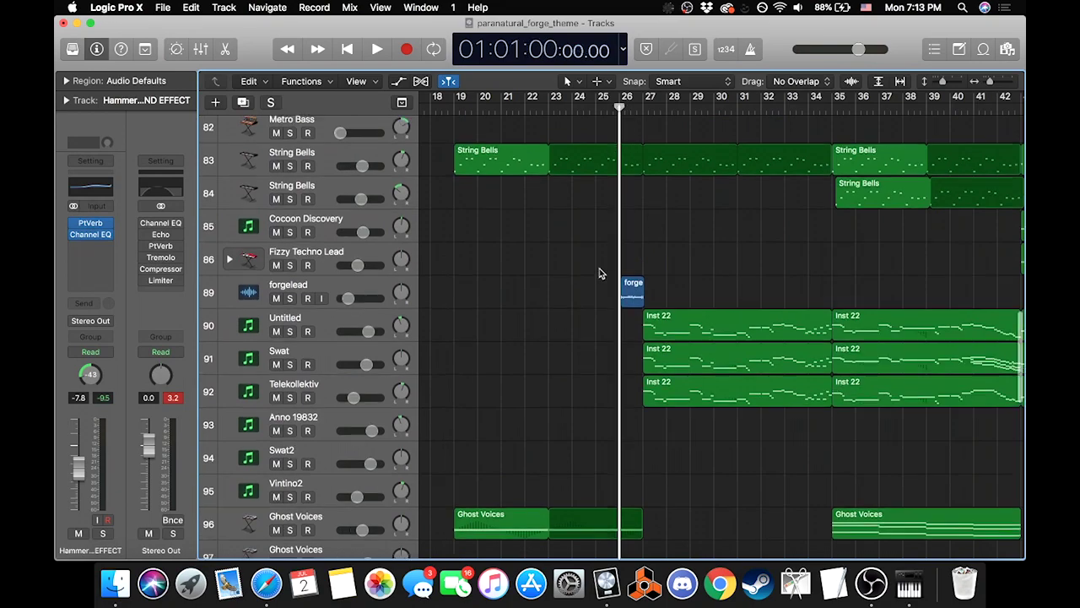
scroll(600, 273, "up", 5)
scroll(635, 347, "up", 2)
scroll(635, 347, "right", 2)
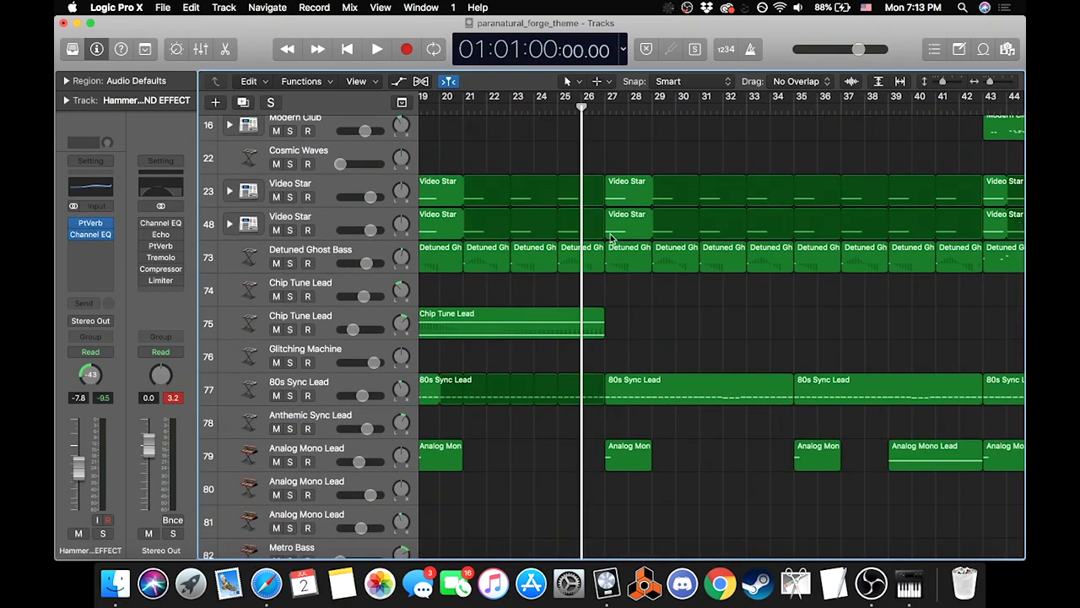
left_click(608, 108)
scroll(613, 341, "down", 10)
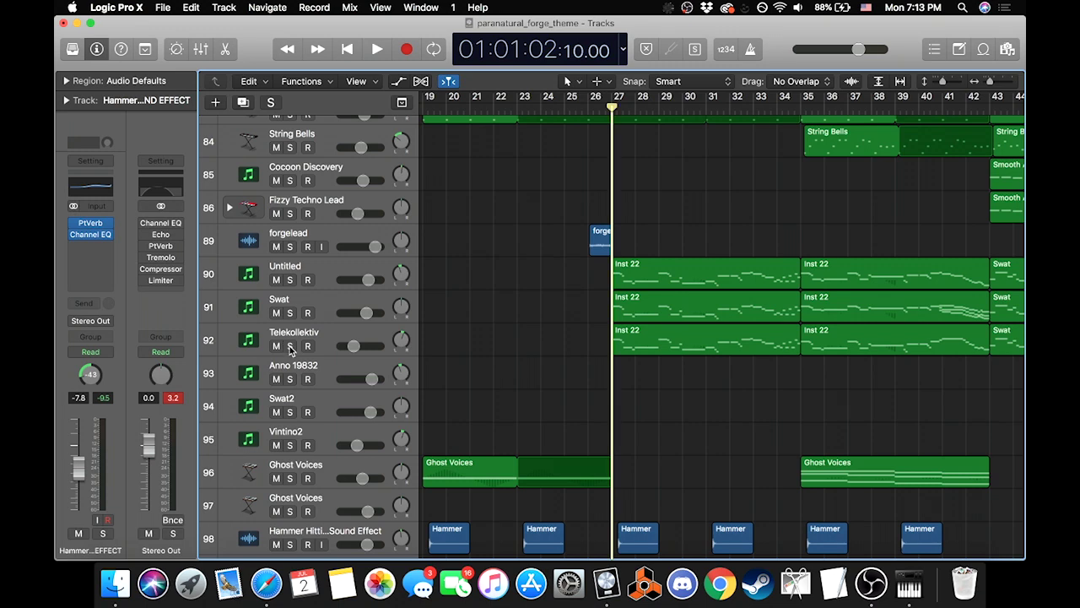
Step: Solo the Untitled, Swat and Telekollektiv tracks, listen from bar 27 to bar 43, and return the playhead to bar 27
left_click_drag(289, 346, 289, 279)
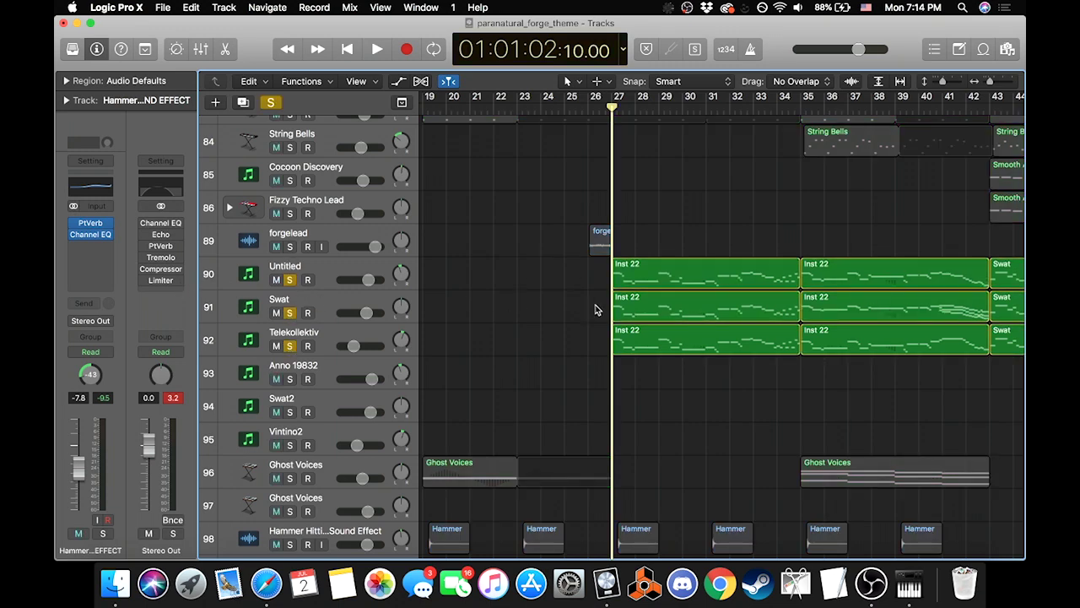
key("space")
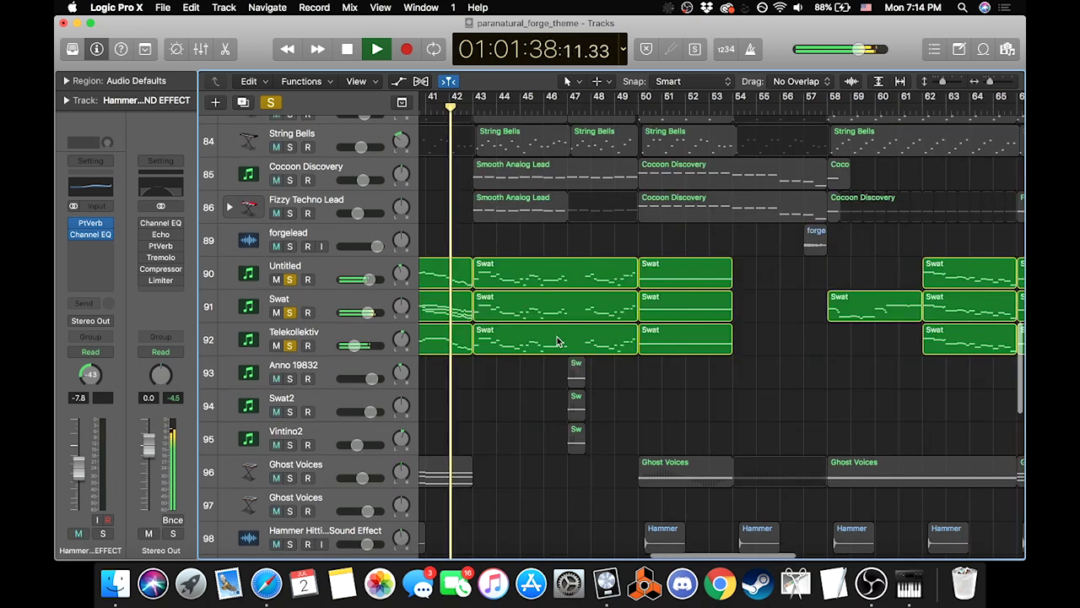
scroll(532, 432, "left", 5)
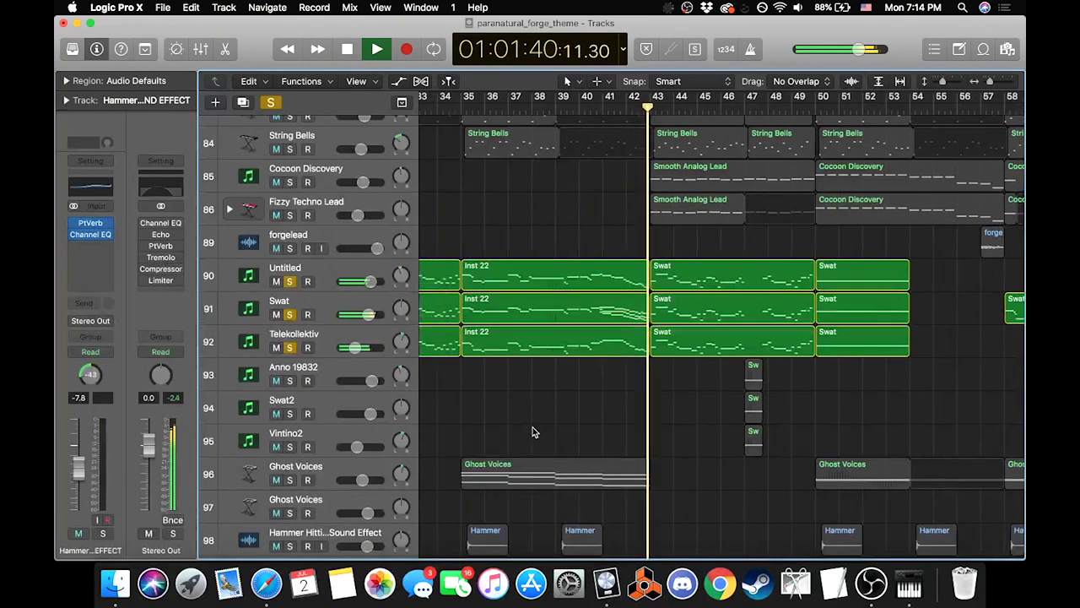
key("space")
scroll(533, 431, "left", 10)
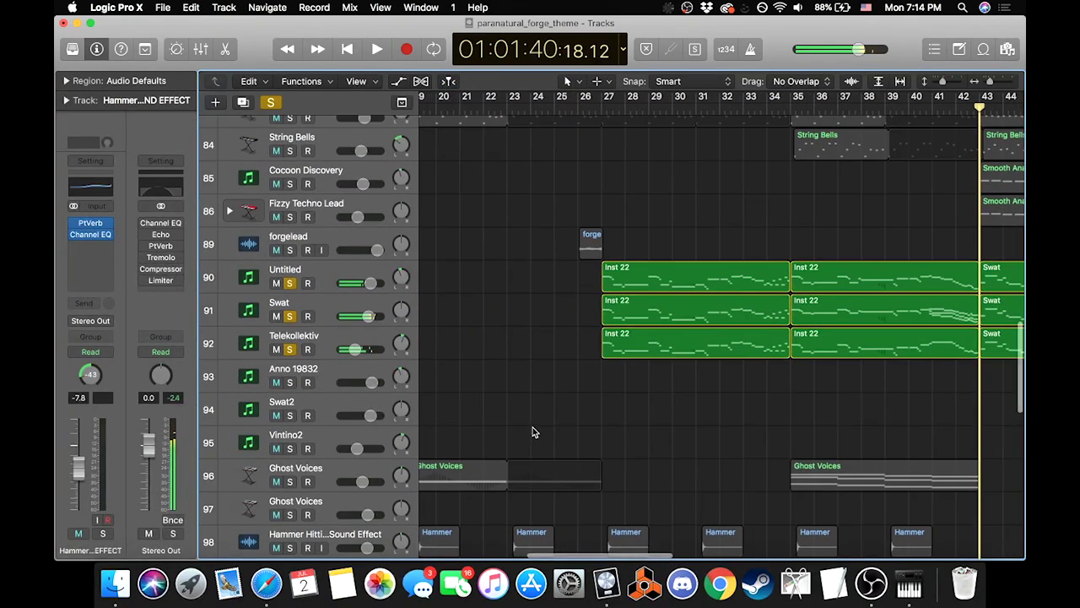
left_click(605, 105)
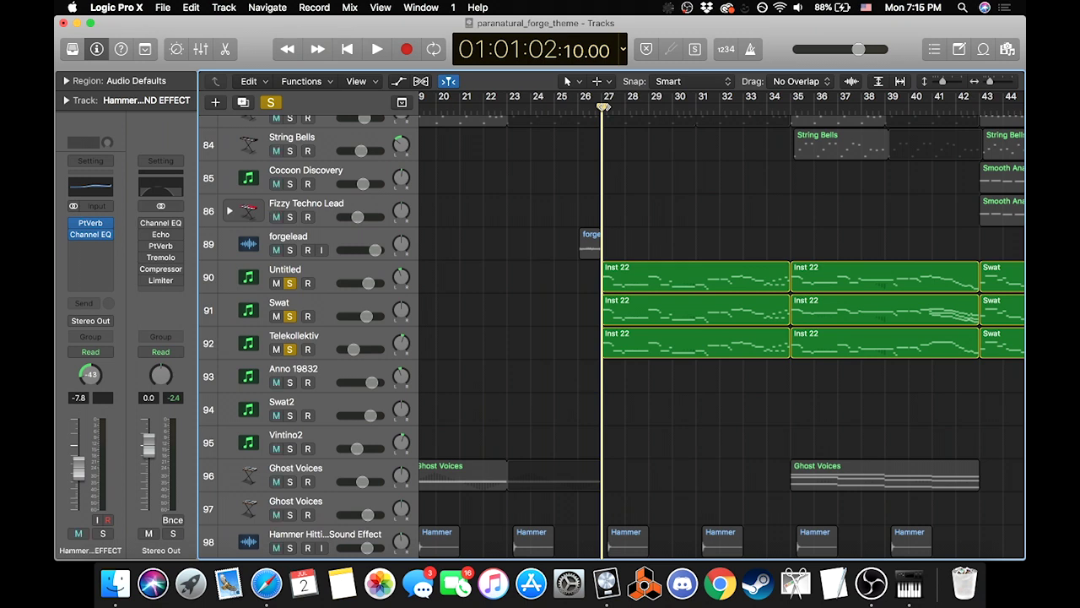
Step: Leave only the Untitled track soloed, inspect its Massive synth settings including the third envelope, and close the plug-in
left_click(289, 316)
left_click(290, 348)
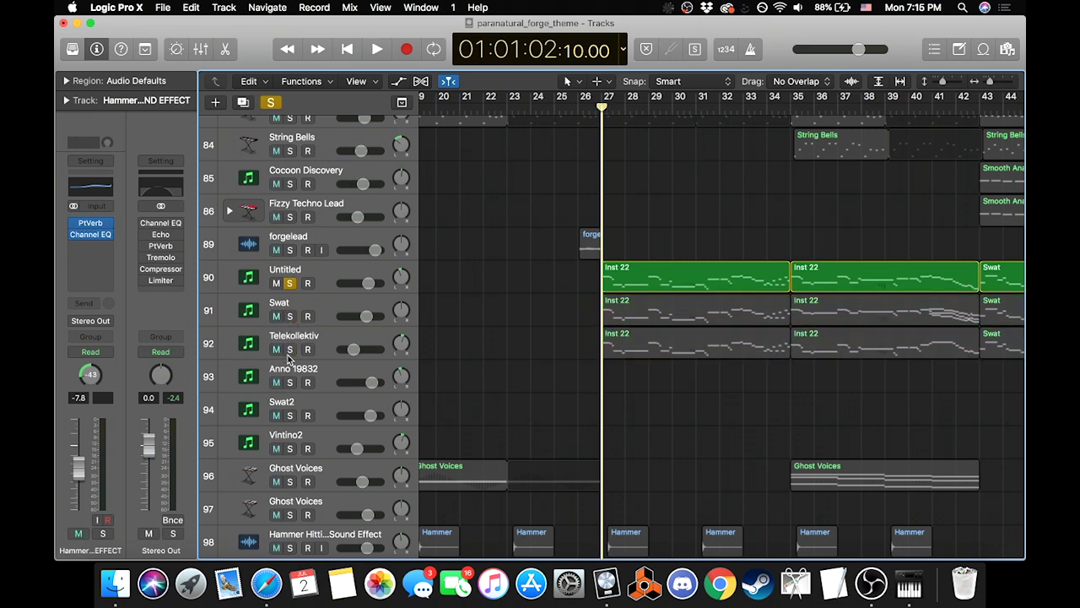
left_click(337, 276)
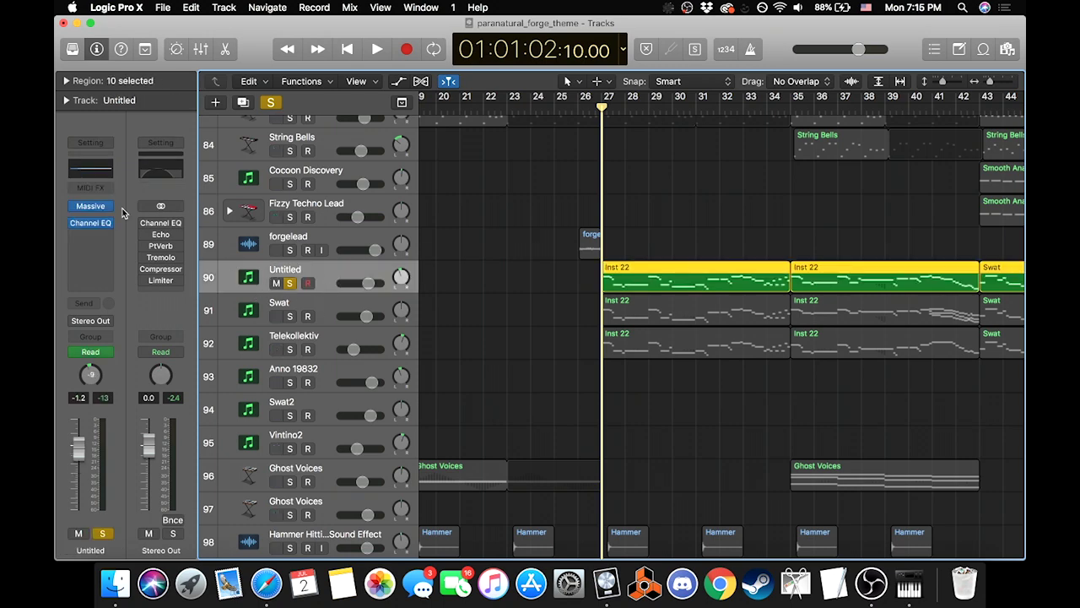
left_click(94, 207)
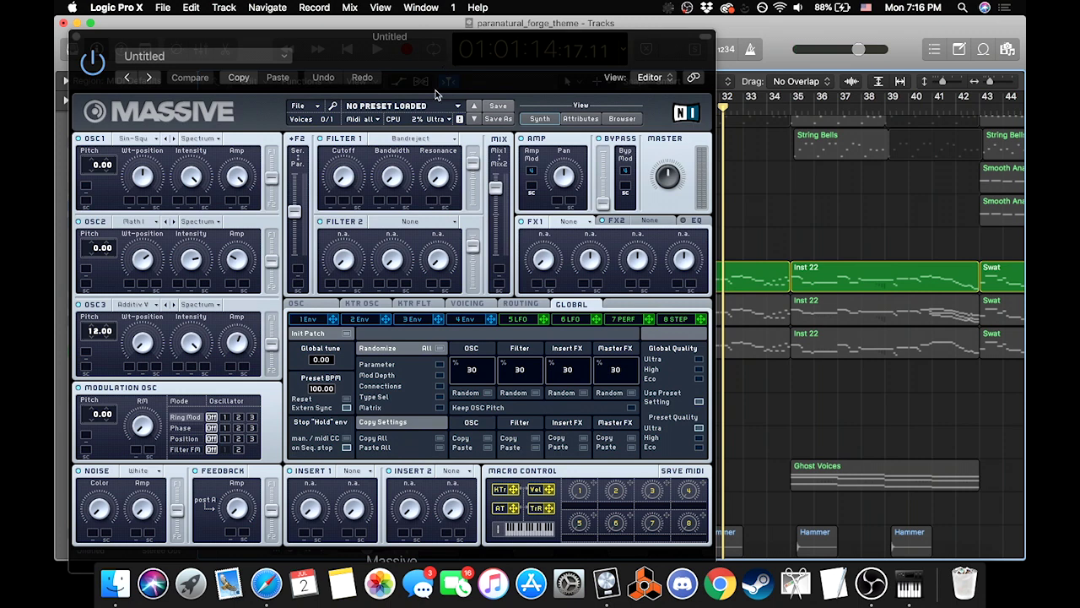
left_click(412, 319)
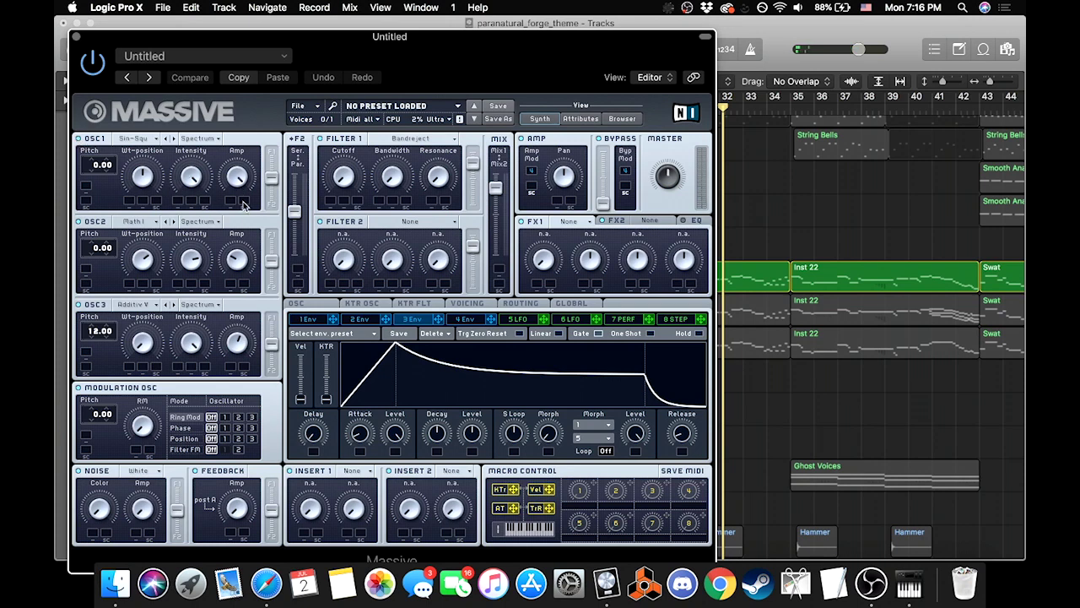
left_click(77, 39)
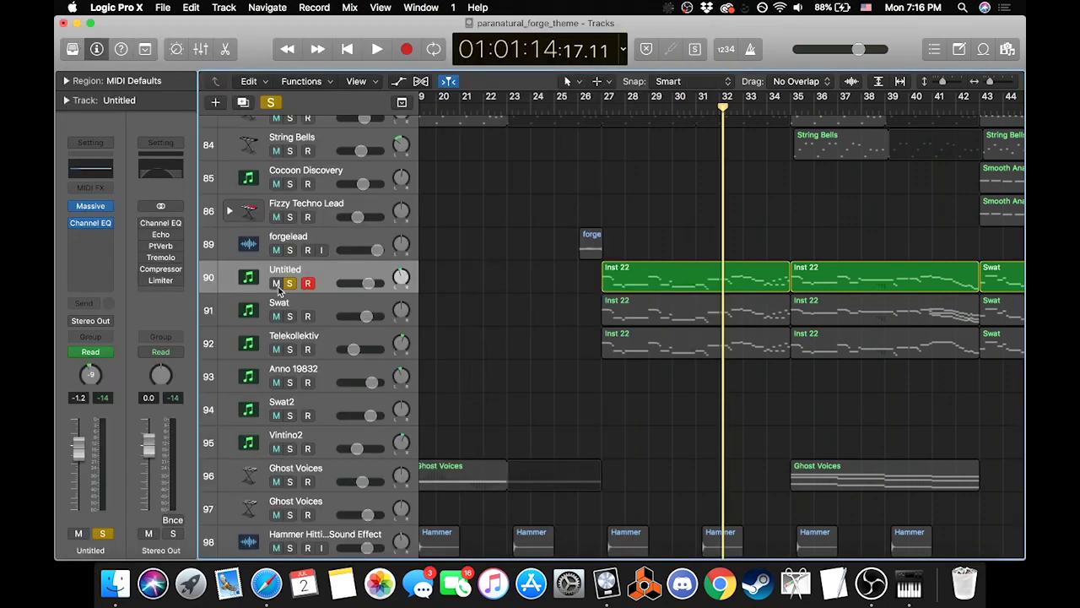
Step: Briefly replay the Untitled track from bar 27, switch the solo to the Swat track, and return the playhead to bar 27
double_click(596, 102)
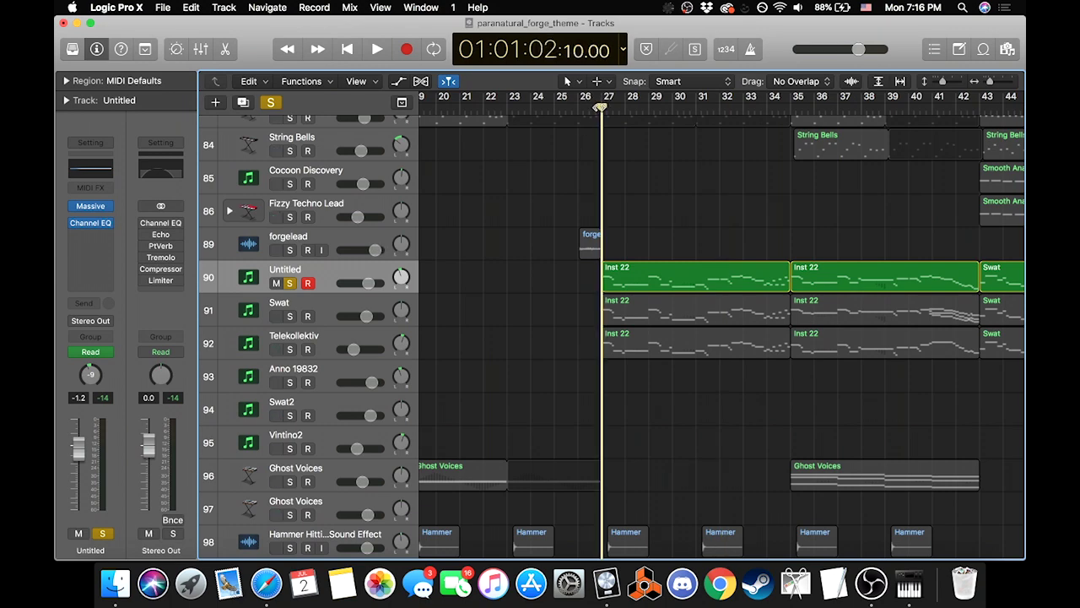
key("space")
key("Down")
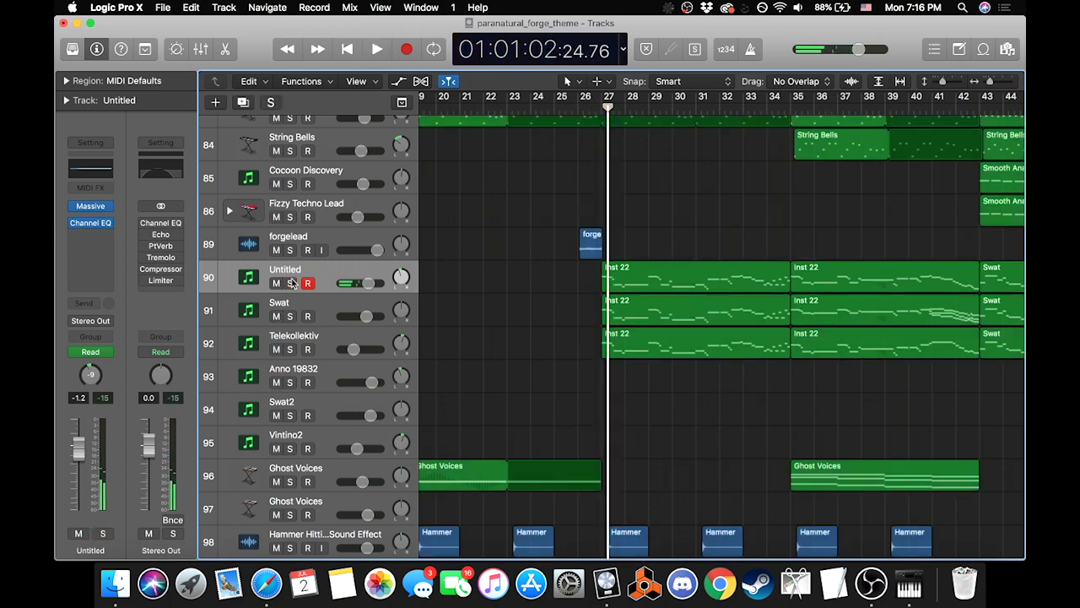
key("space")
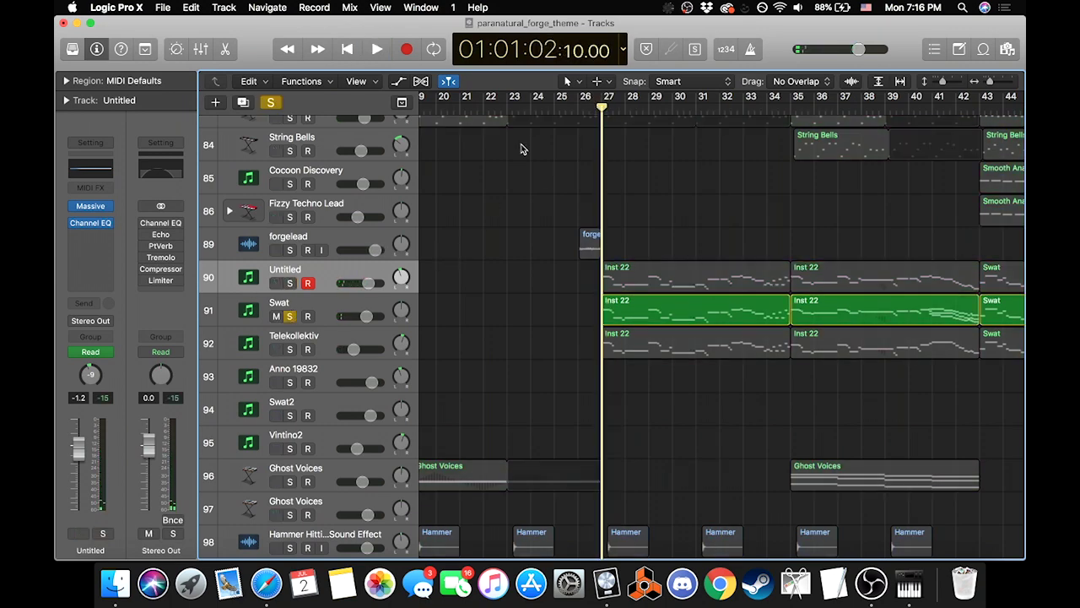
Step: Inspect the Swat track's Channel EQ, listen to the soloed track from bar 27, and return the playhead there
left_click(337, 305)
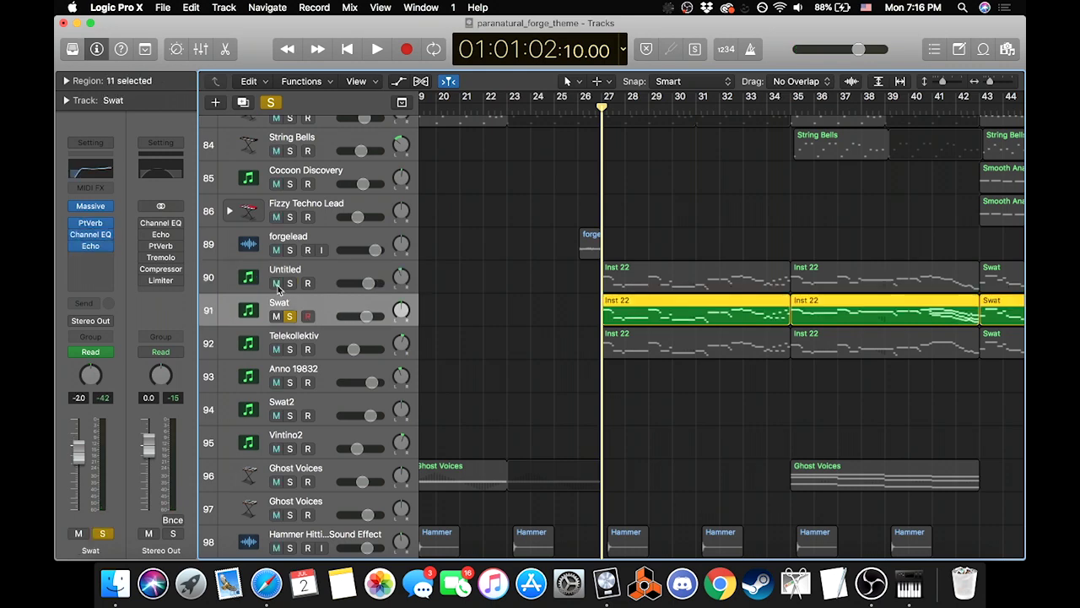
left_click(84, 173)
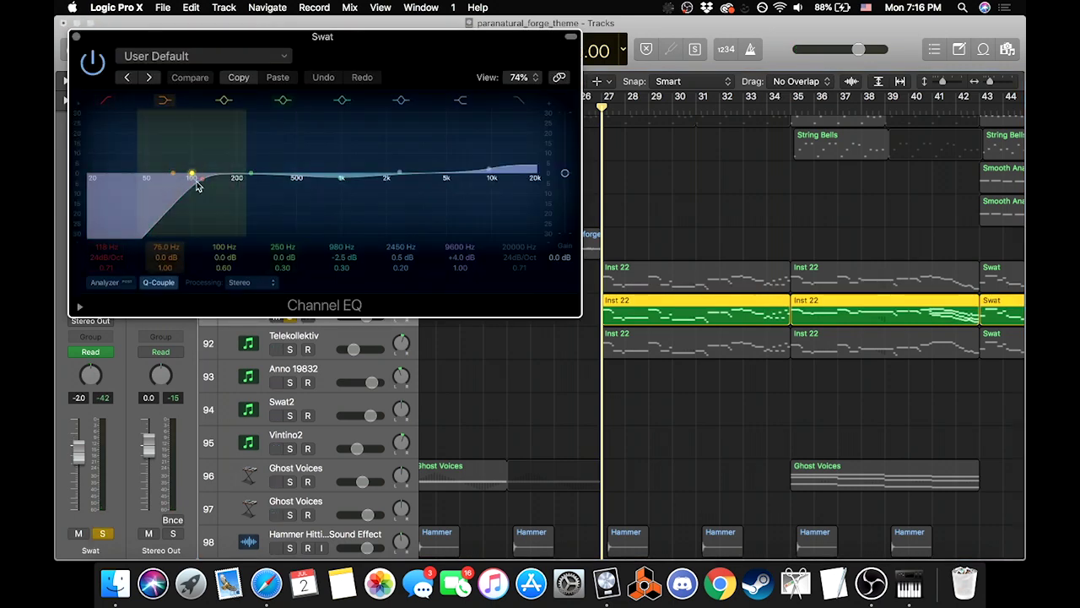
left_click(74, 40)
key("space")
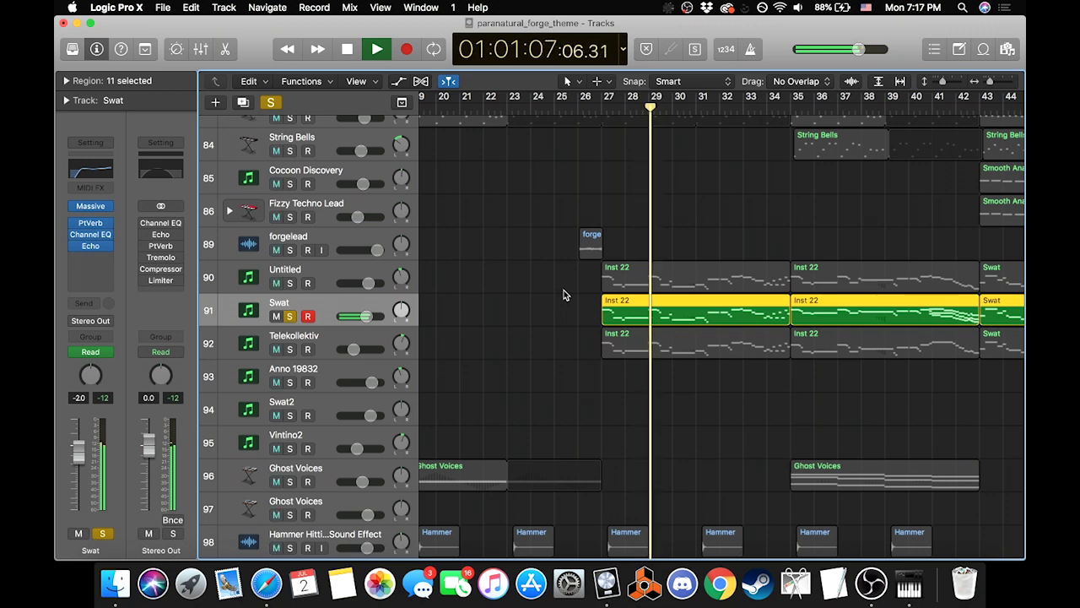
key("space")
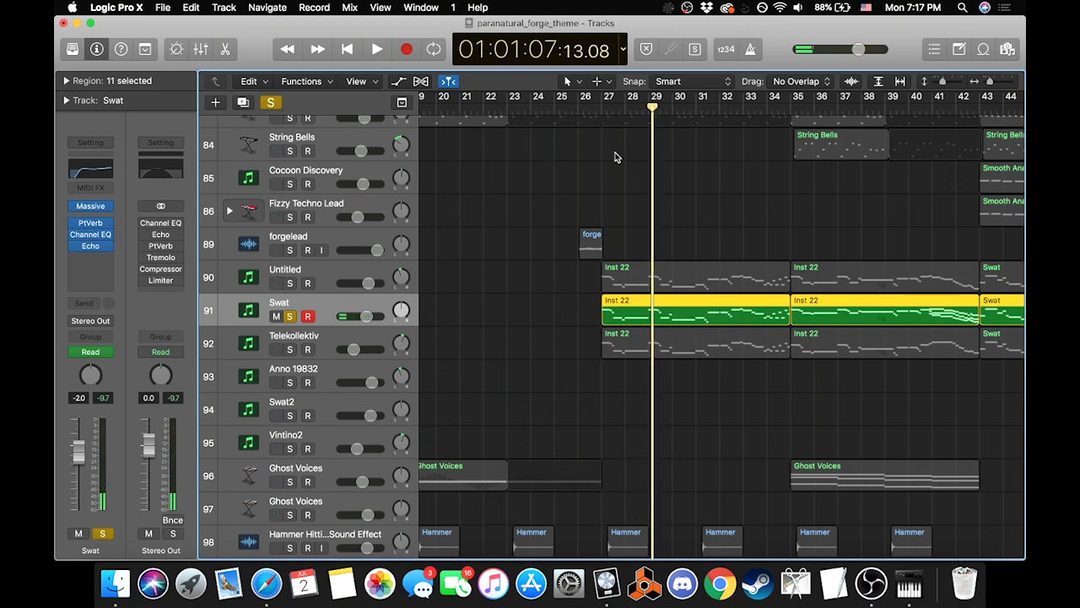
left_click(603, 106)
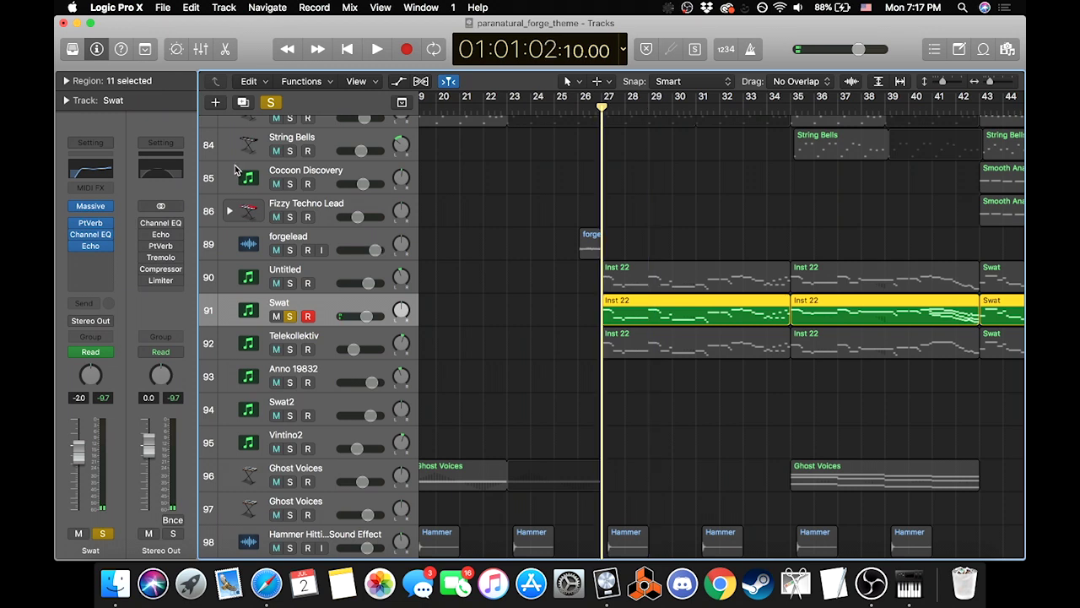
Step: Listen to the soloed Swat track from bar 27 with its Echo settings open, and close the Echo
left_click(88, 239)
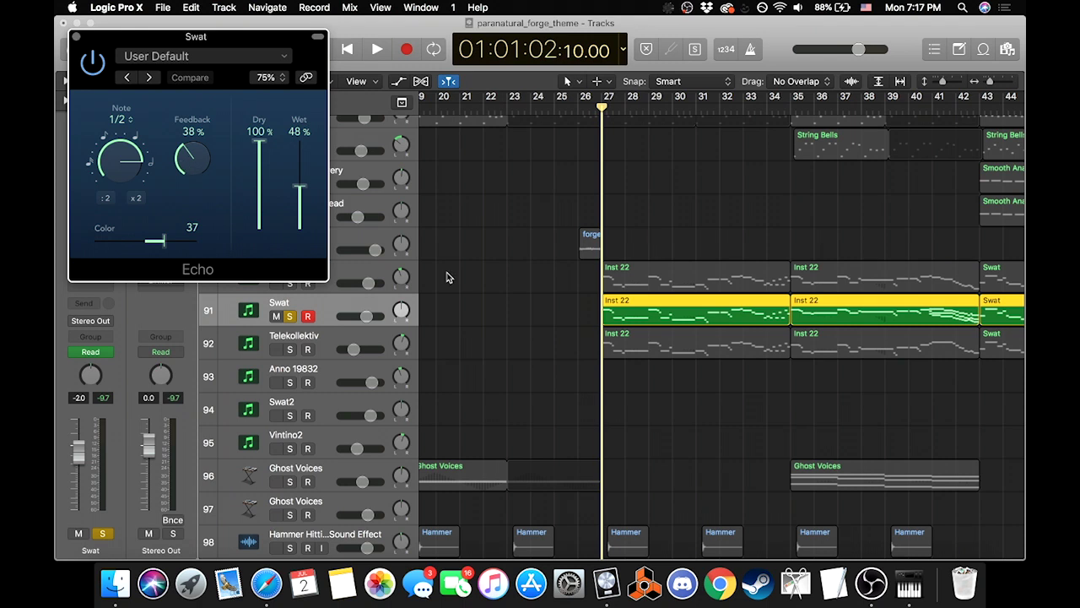
key("space")
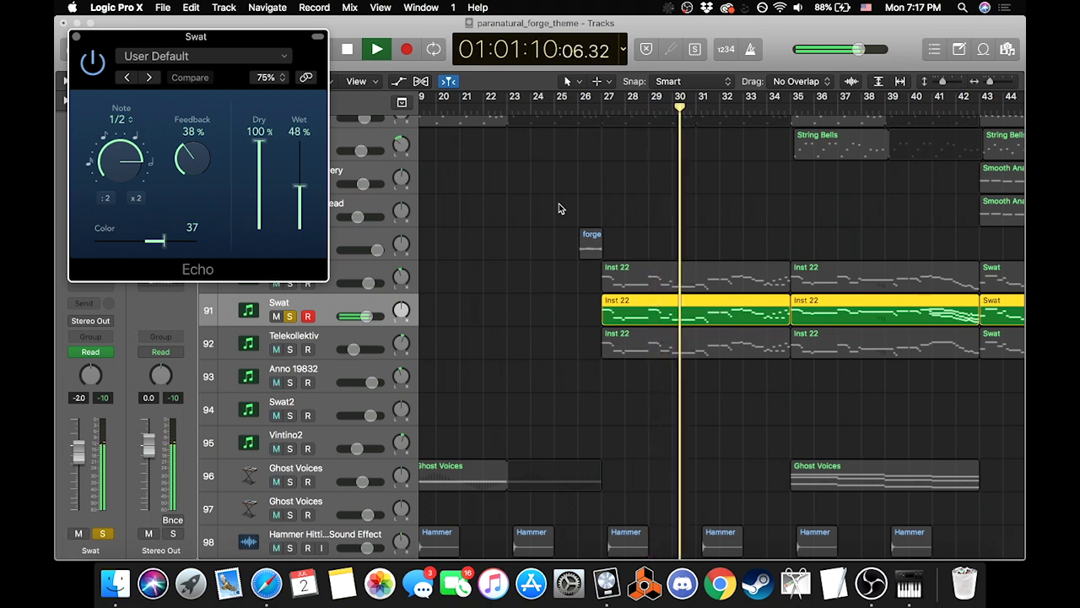
key("space")
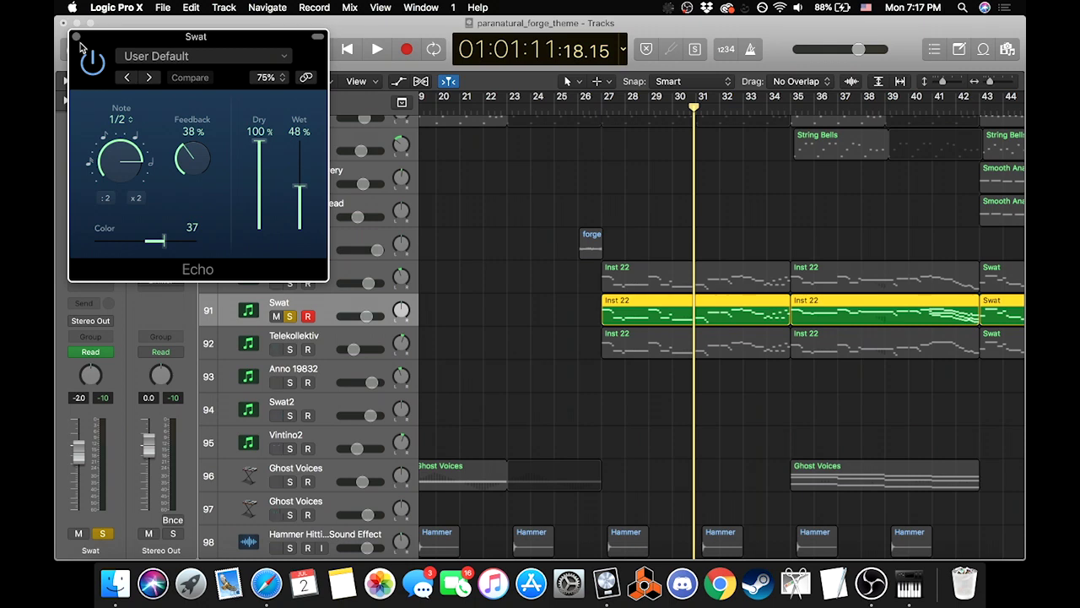
left_click(76, 37)
Step: Inspect the Swat track's Massive patch, close the plug-in, and turn off the track's solo
left_click(290, 316)
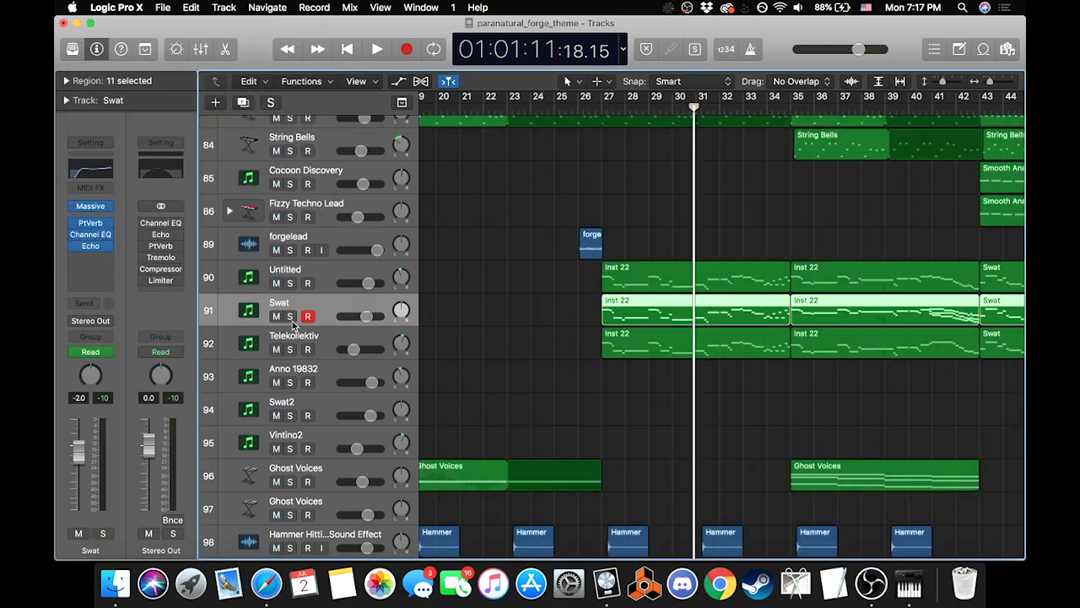
left_click(290, 316)
left_click(90, 206)
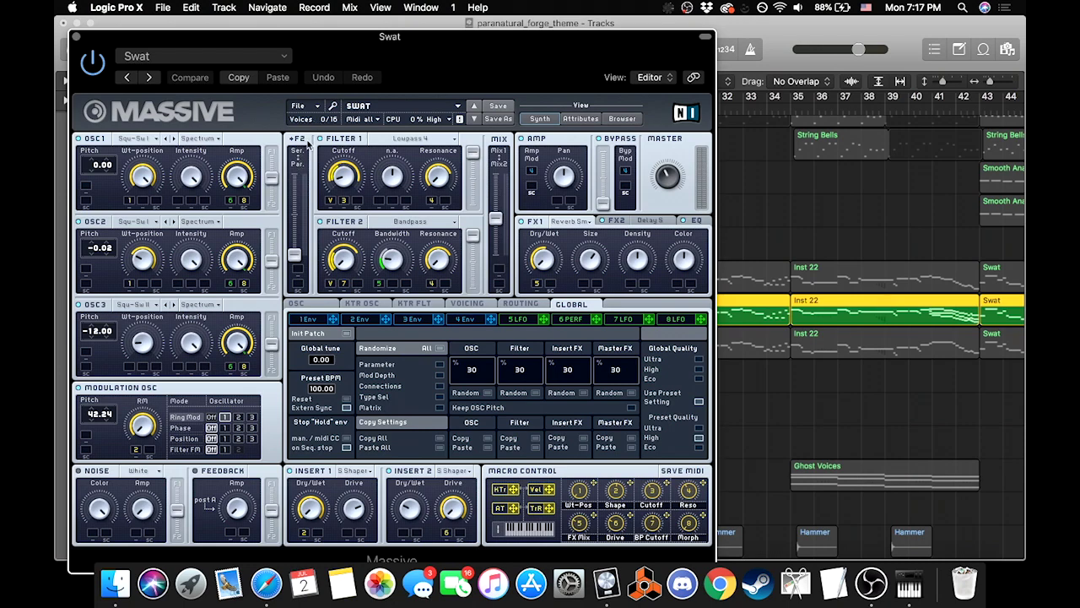
left_click(76, 39)
left_click(290, 316)
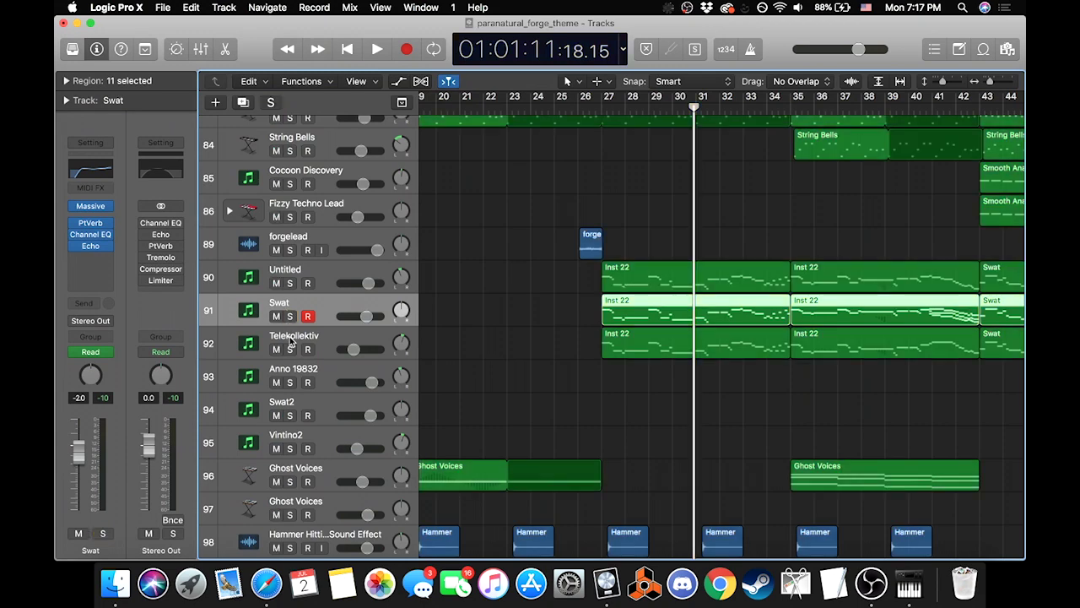
Step: Solo the Telekollektiv track and listen to it from bar 27 to bar 30
left_click(289, 350)
left_click(334, 341)
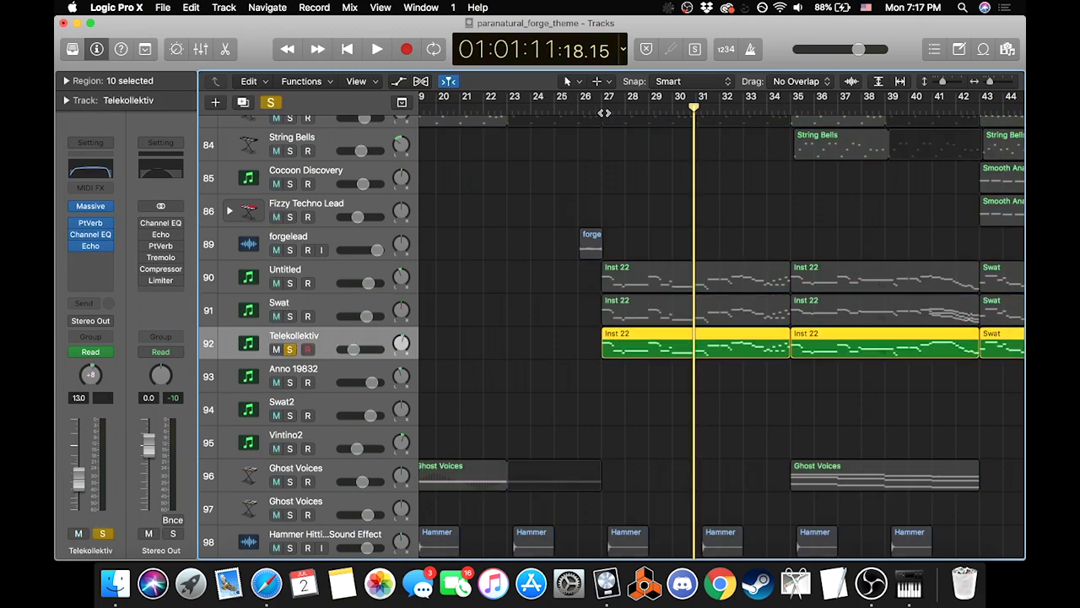
double_click(603, 112)
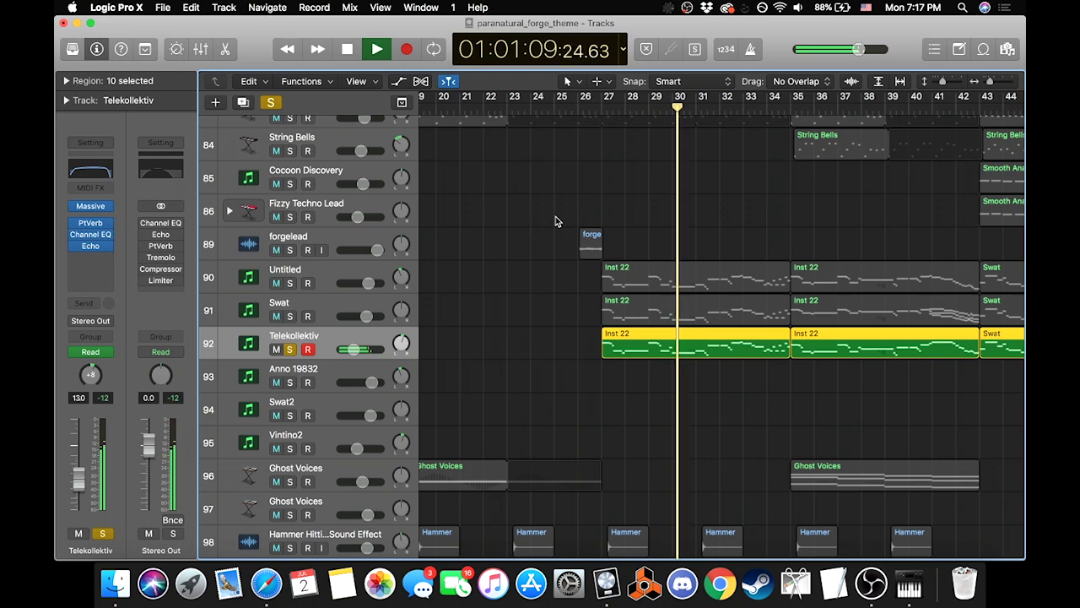
key("space")
Step: Inspect the Telekollektiv track's Channel EQ curve and its Massive patch, closing each plug-in
mouse_move(96, 228)
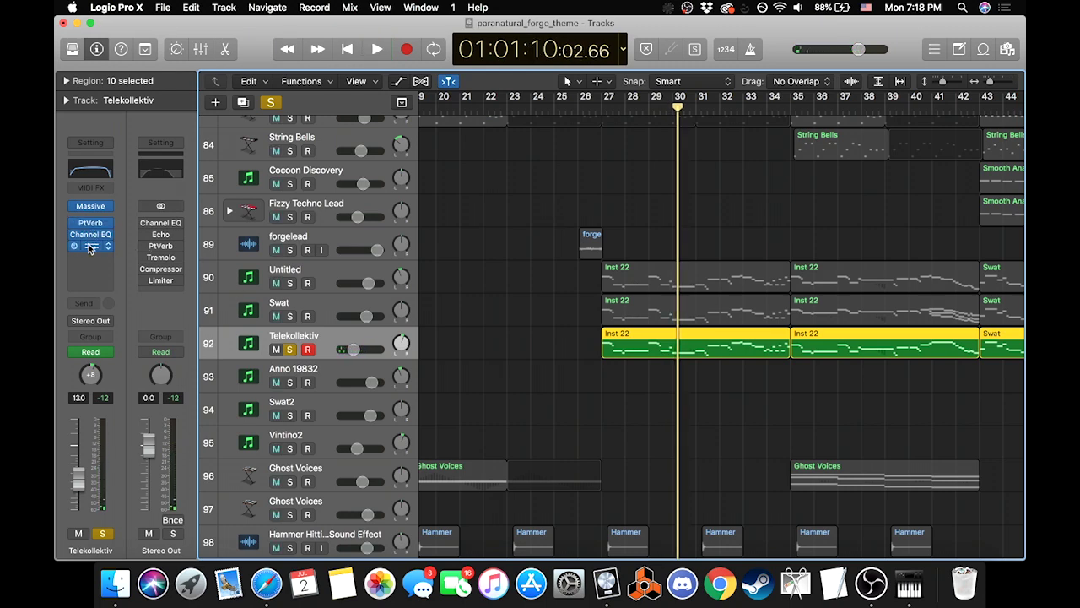
left_click(97, 175)
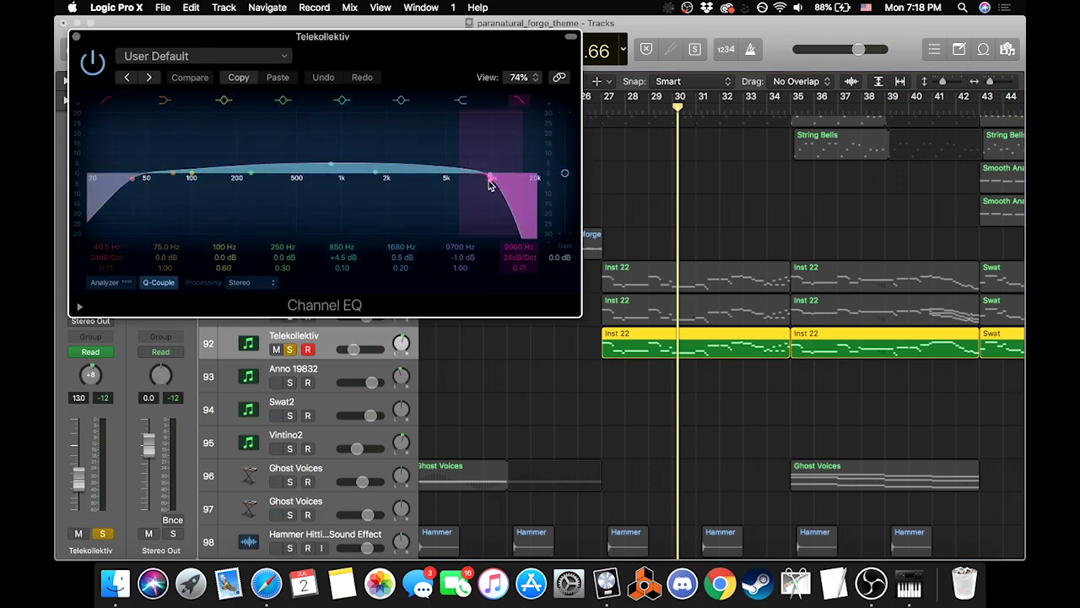
left_click(76, 38)
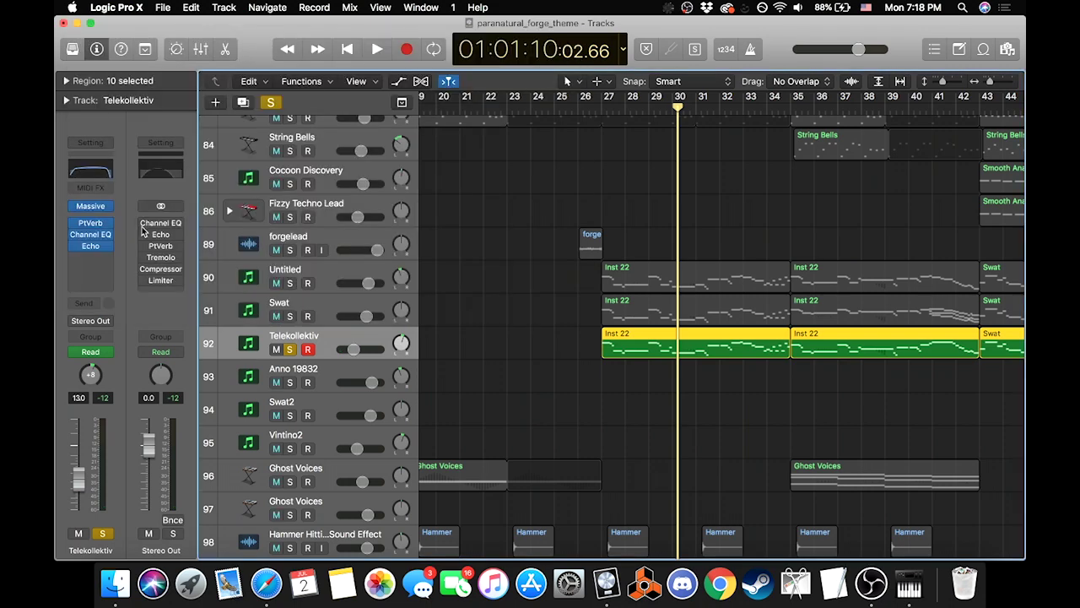
left_click(92, 209)
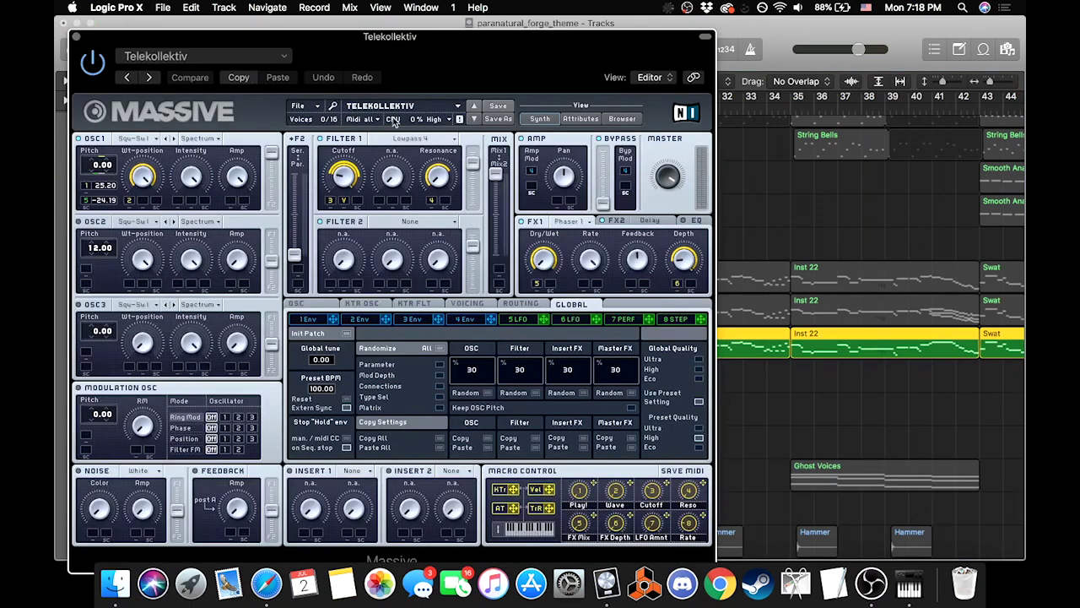
left_click(75, 37)
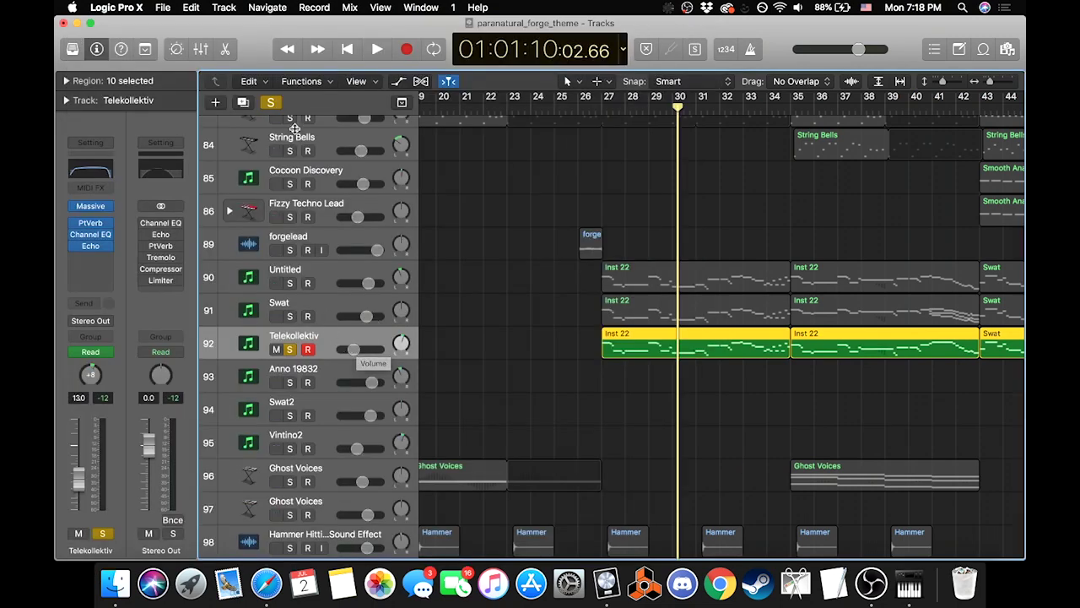
Step: Create one new software instrument track below Telekollektiv with Native Instruments Massive as its instrument
left_click(216, 102)
left_click(467, 159)
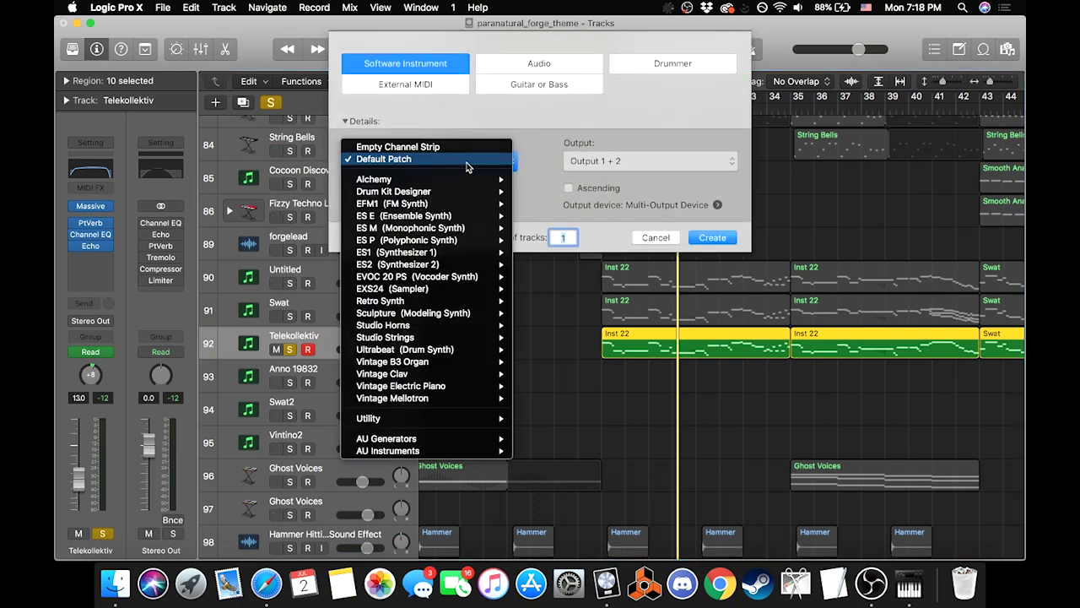
mouse_move(428, 450)
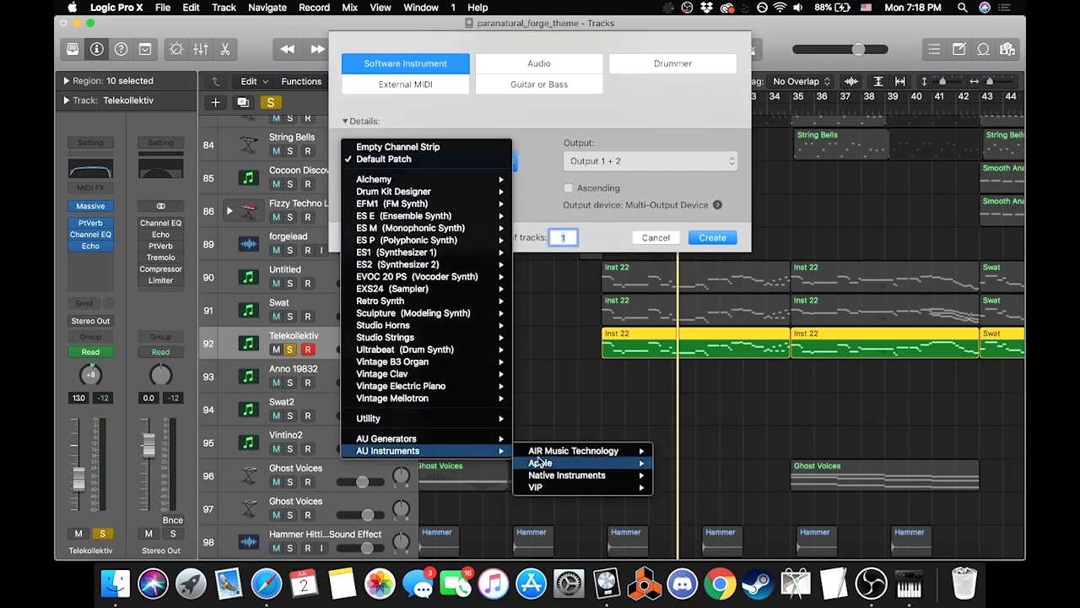
mouse_move(549, 476)
mouse_move(705, 477)
left_click(764, 487)
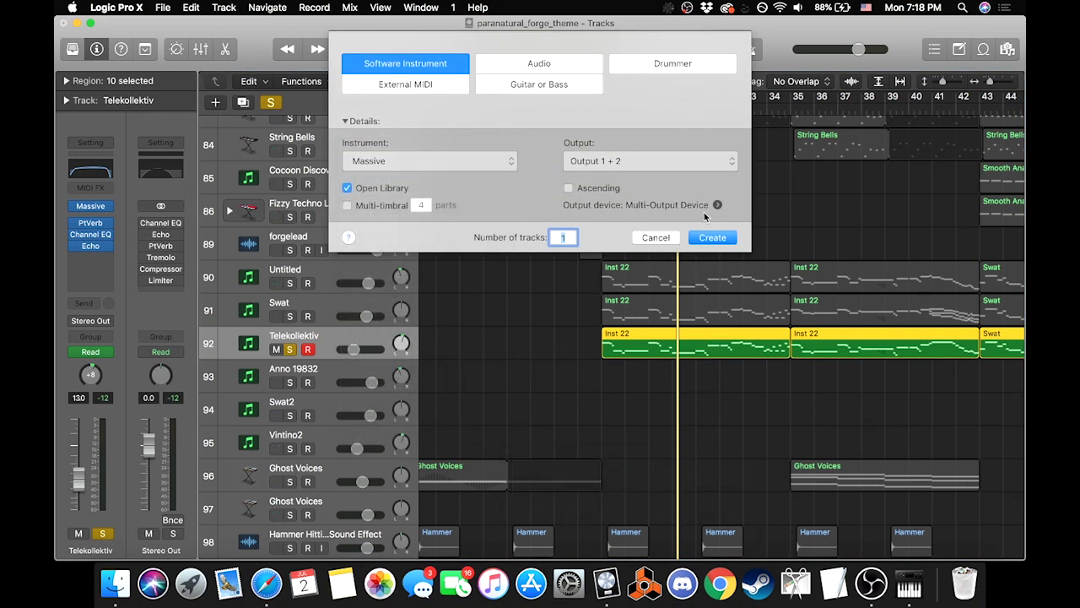
left_click(713, 237)
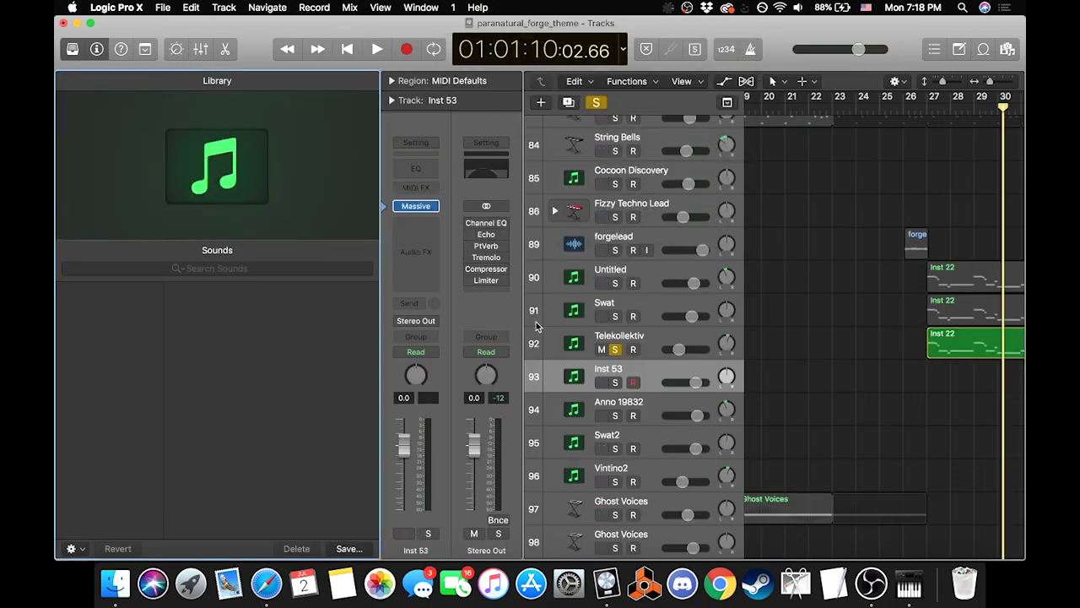
Step: Load the Swat preset into the new track's Massive
left_click(417, 208)
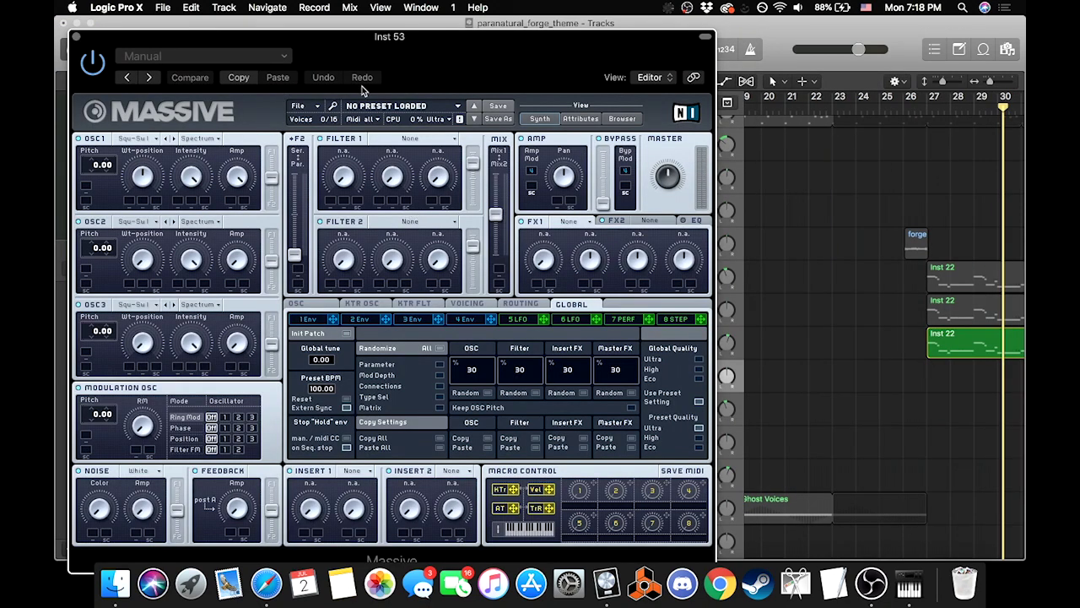
left_click(404, 108)
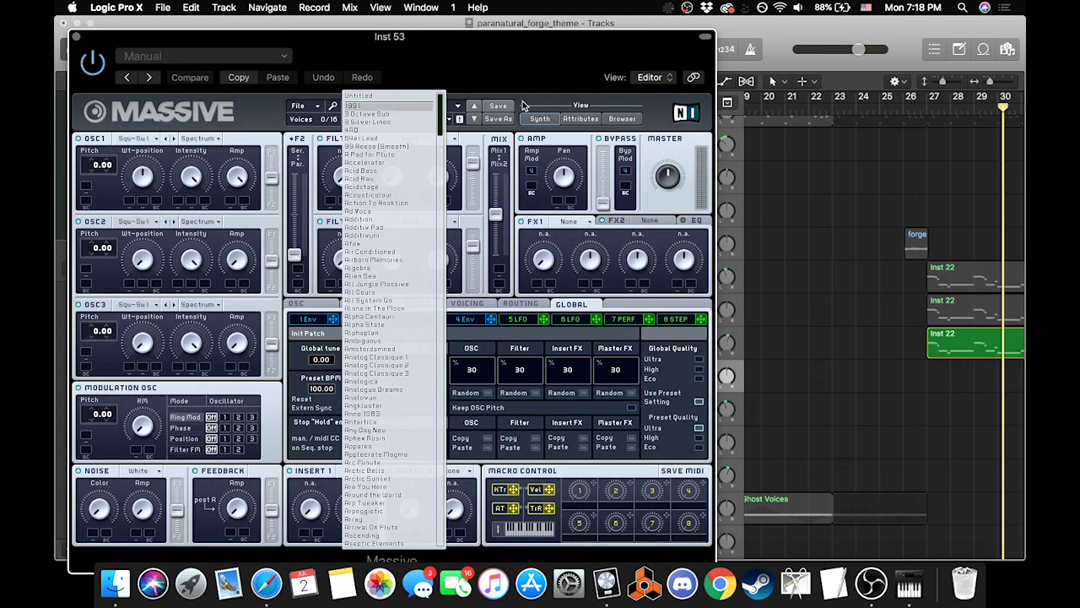
scroll(389, 332, "down", 15)
scroll(390, 331, "down", 12)
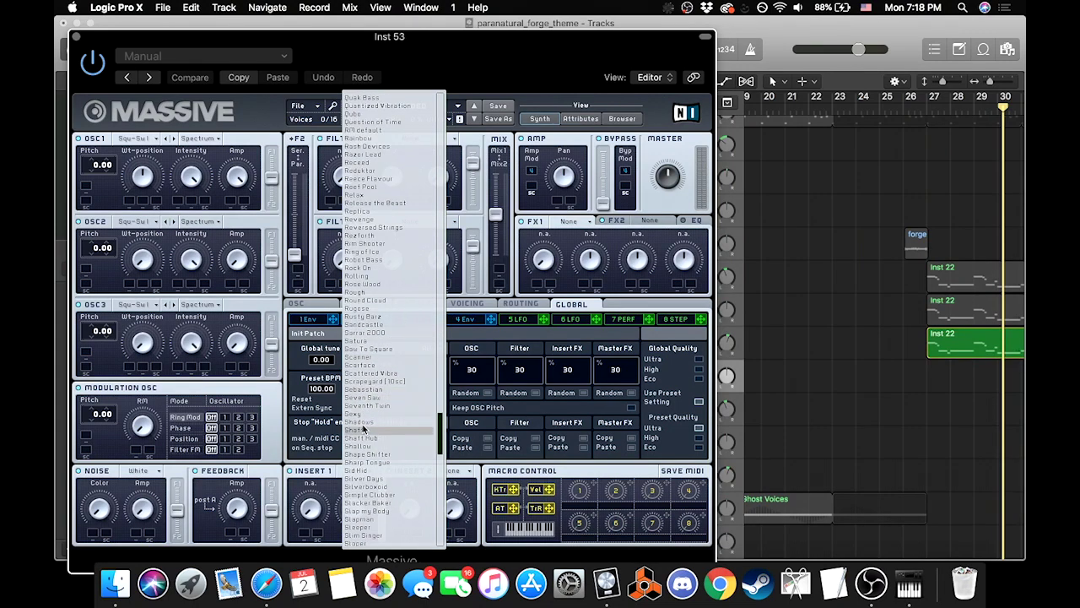
scroll(372, 473, "down", 1)
scroll(371, 475, "down", 10)
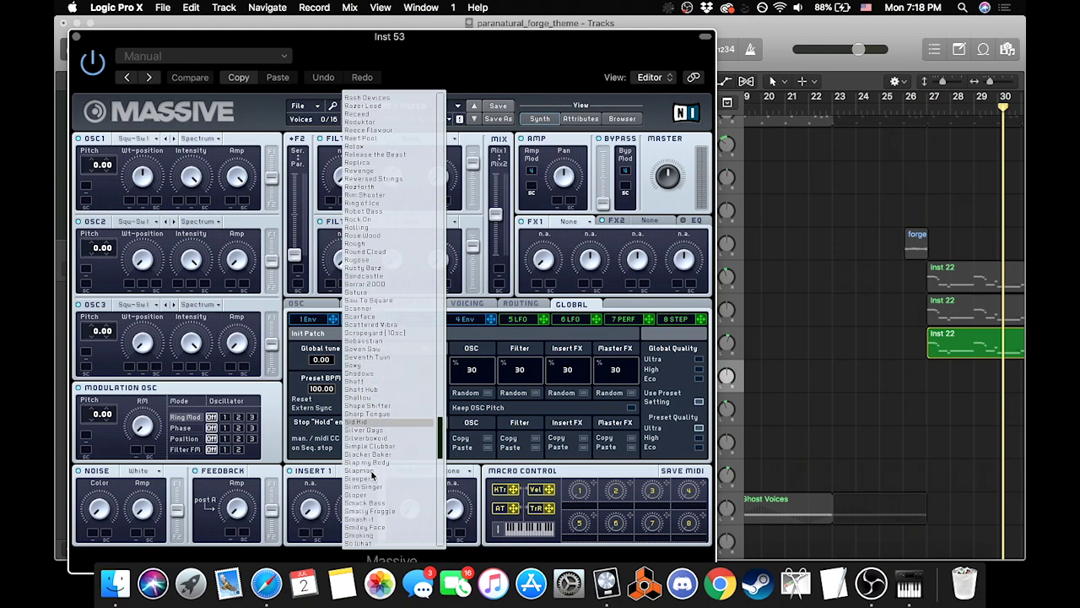
scroll(371, 475, "down", 5)
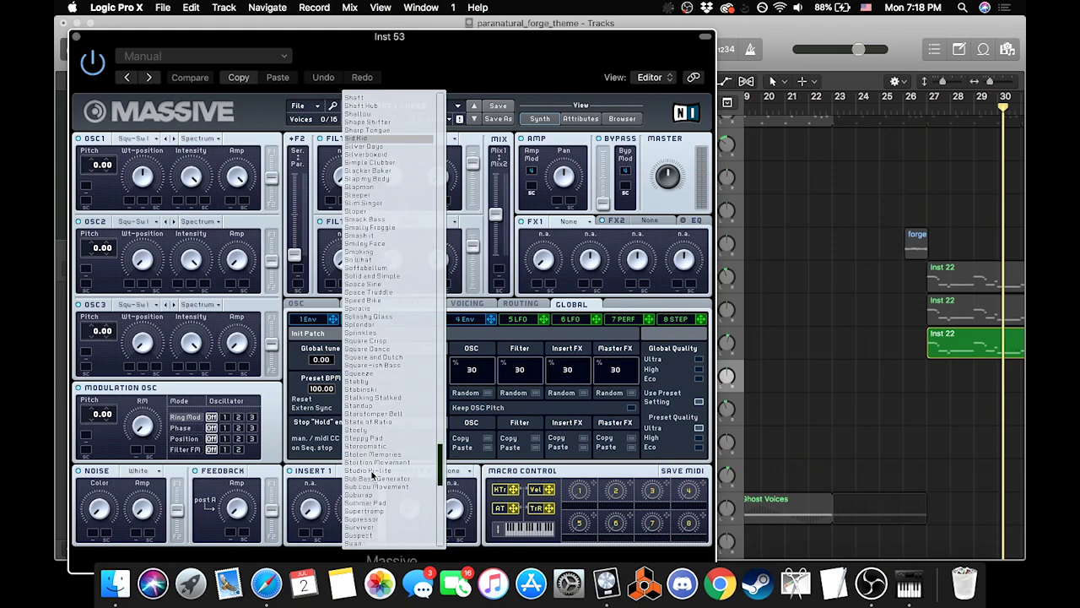
left_click(356, 480)
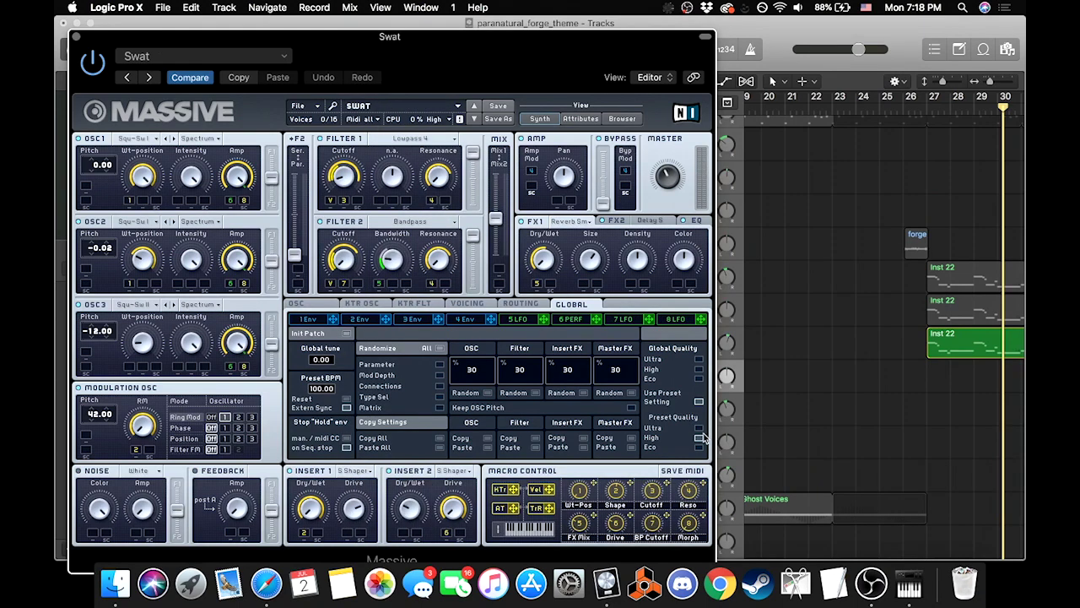
Step: Move the playhead to bar 27 and solo both the new Swat track and the original Swat track 91
left_click_drag(554, 66, 593, 257)
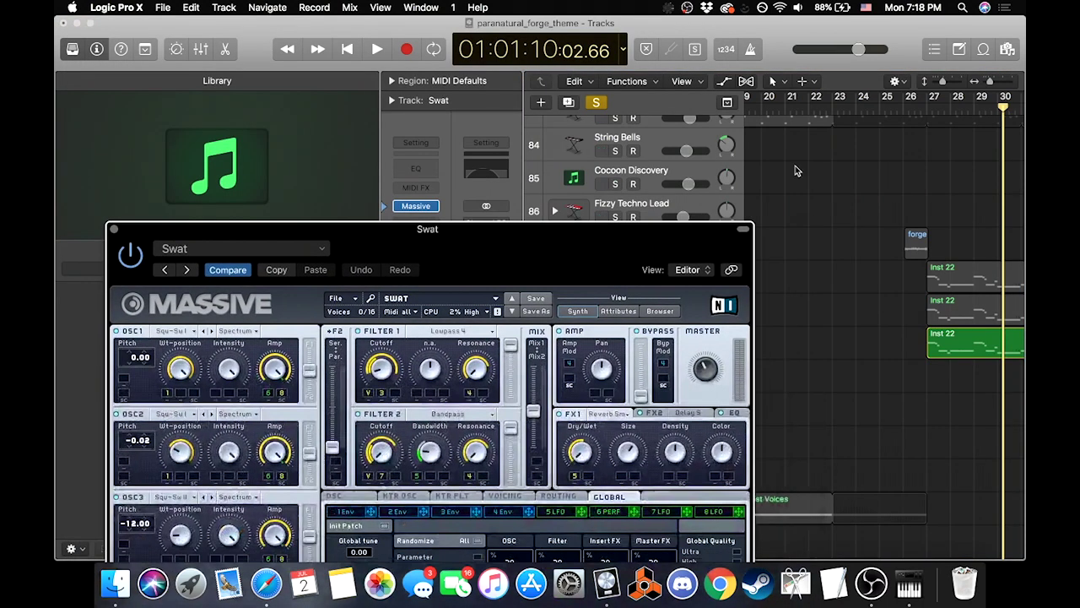
left_click(928, 108)
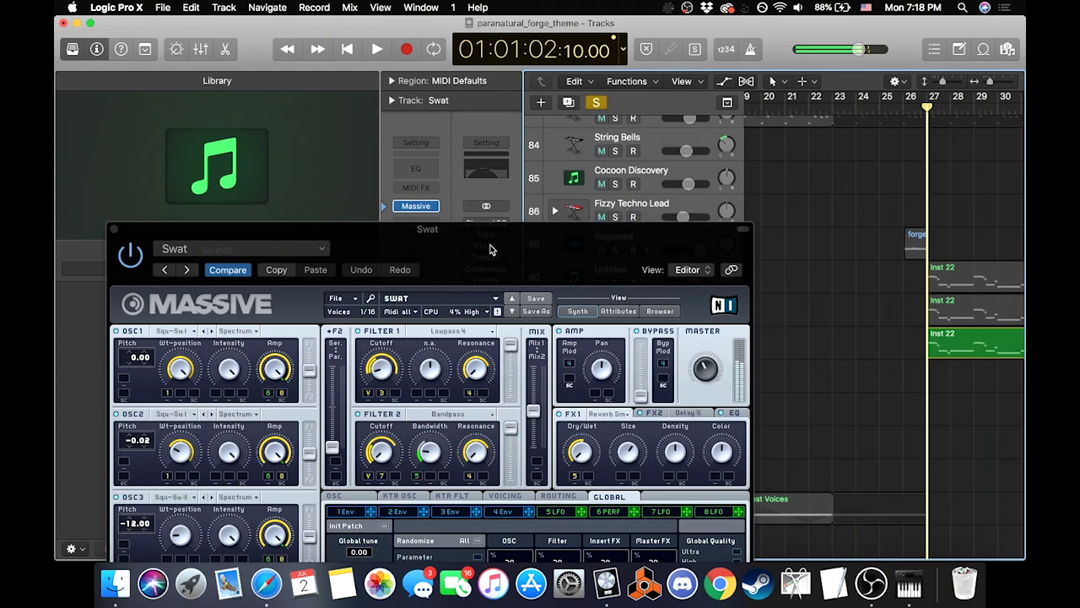
left_click_drag(491, 250, 641, 427)
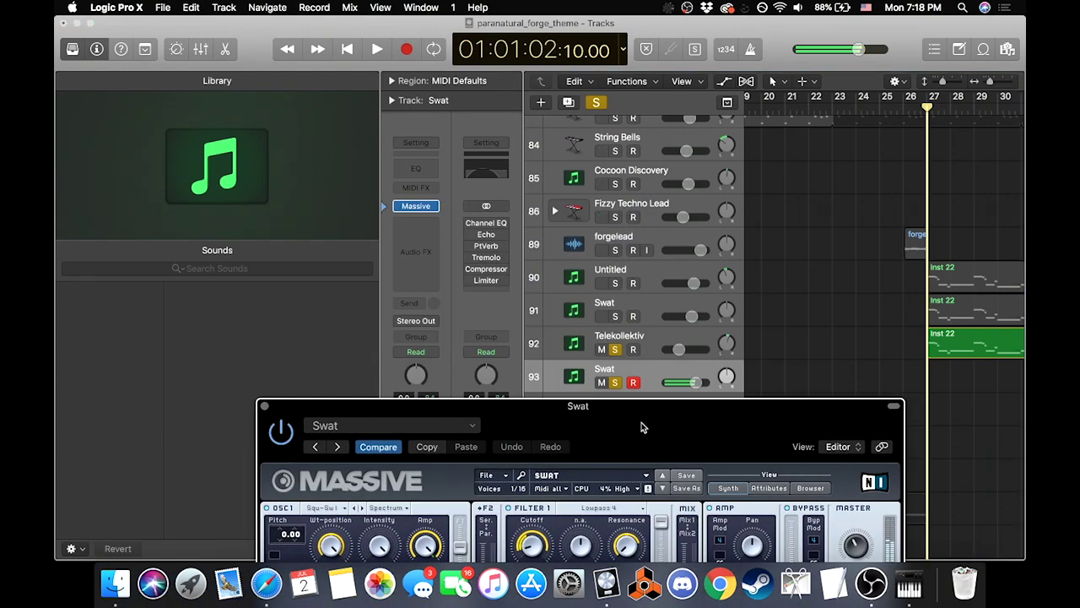
left_click(614, 324)
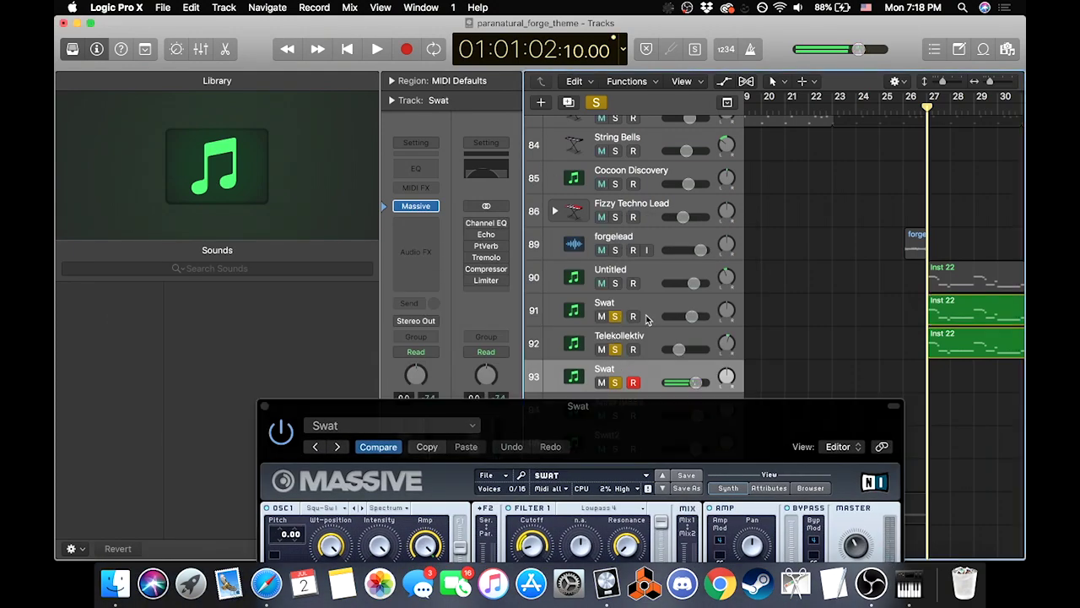
Step: Compare the sound of the new Swat track with Swat track 91 by alternating between them for live playing
left_click(645, 366)
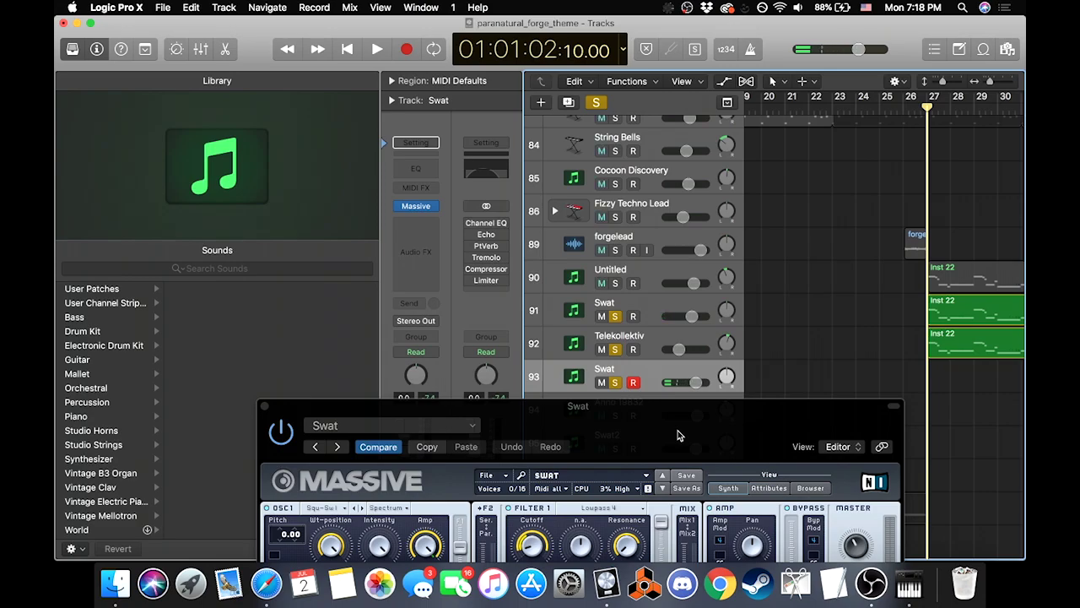
left_click_drag(679, 434, 650, 413)
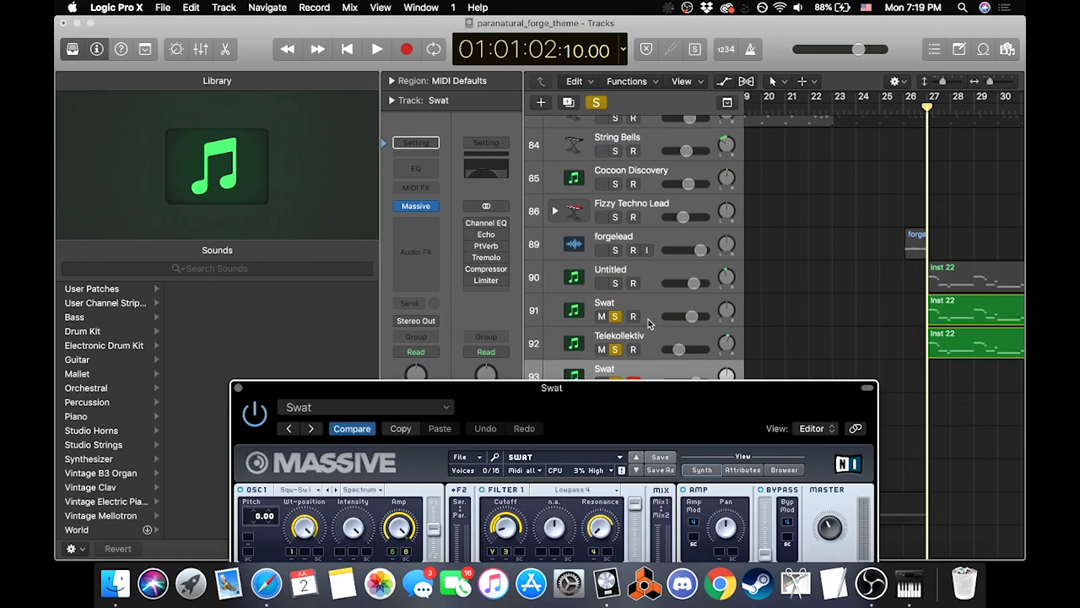
left_click(648, 319)
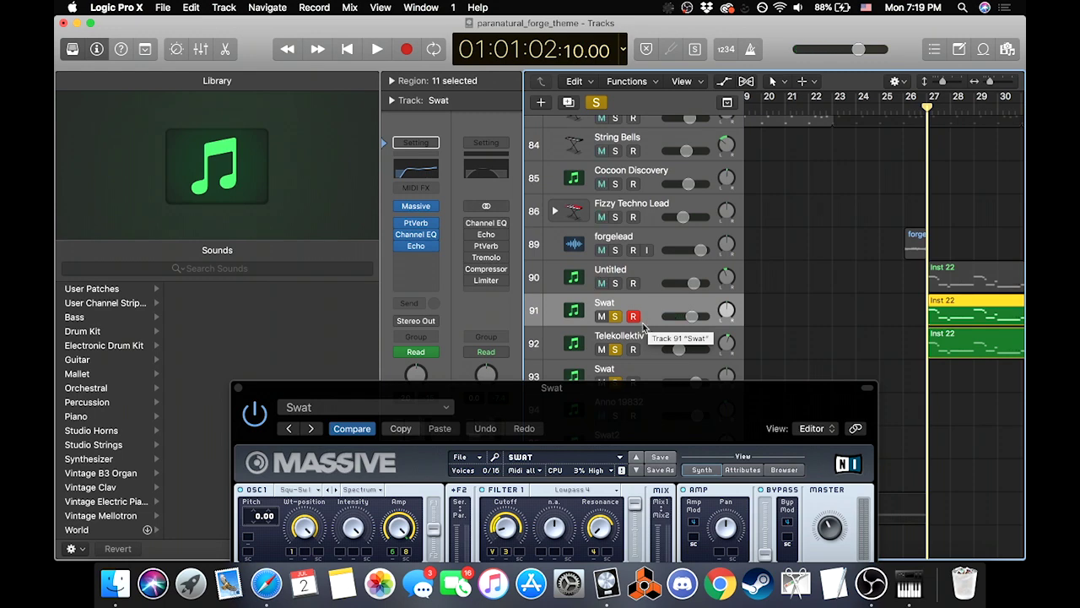
left_click(635, 406)
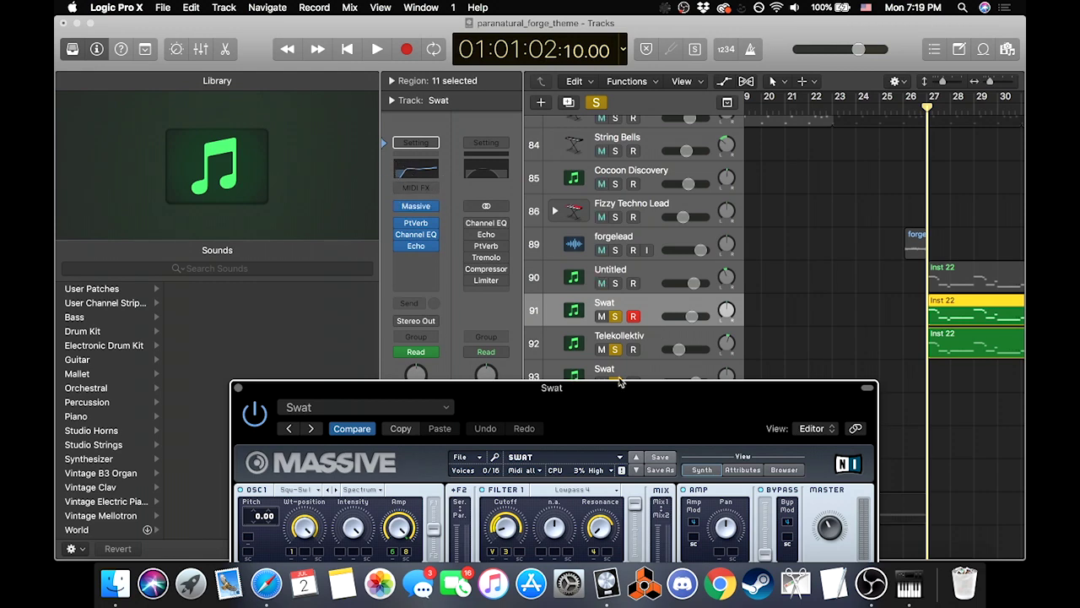
left_click(655, 369)
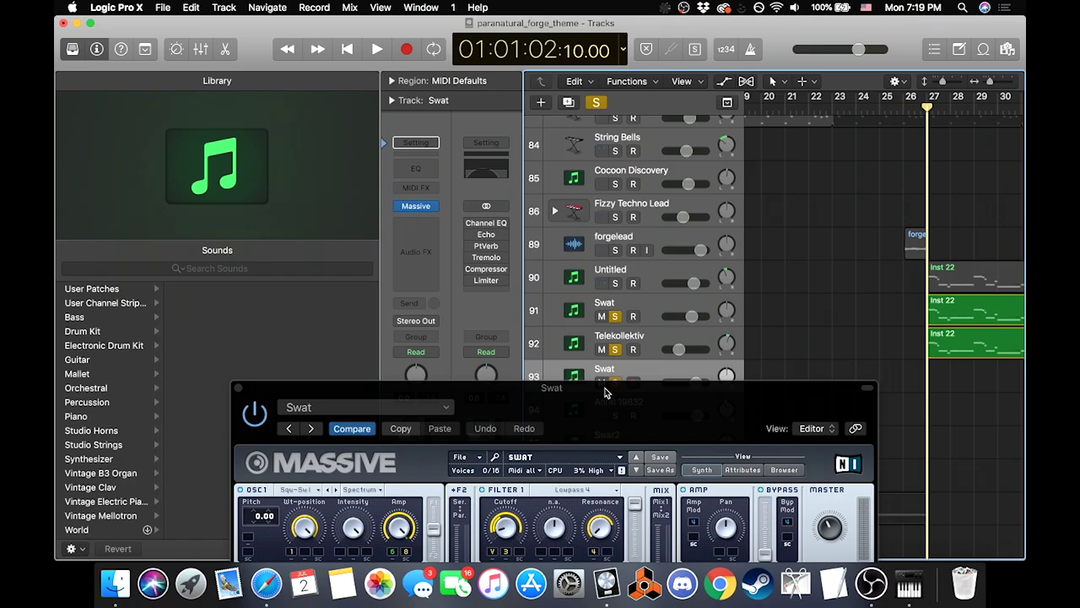
Step: Compare the Massive settings of Swat track 91 side by side with the new track's Swat preset, and close both plug-ins
left_click(540, 310)
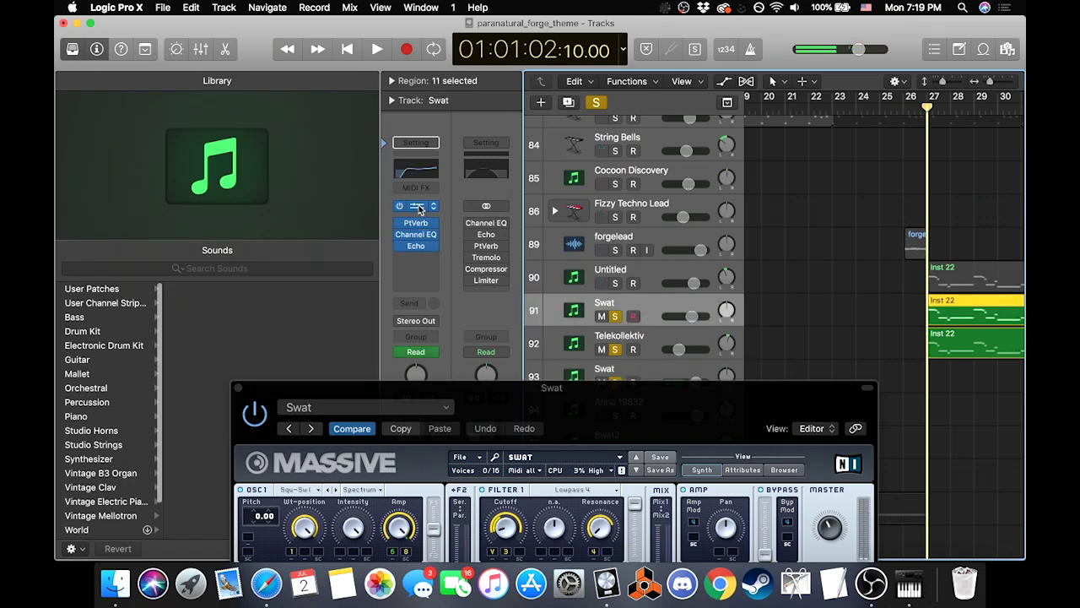
left_click(419, 208)
left_click_drag(743, 414, 941, 36)
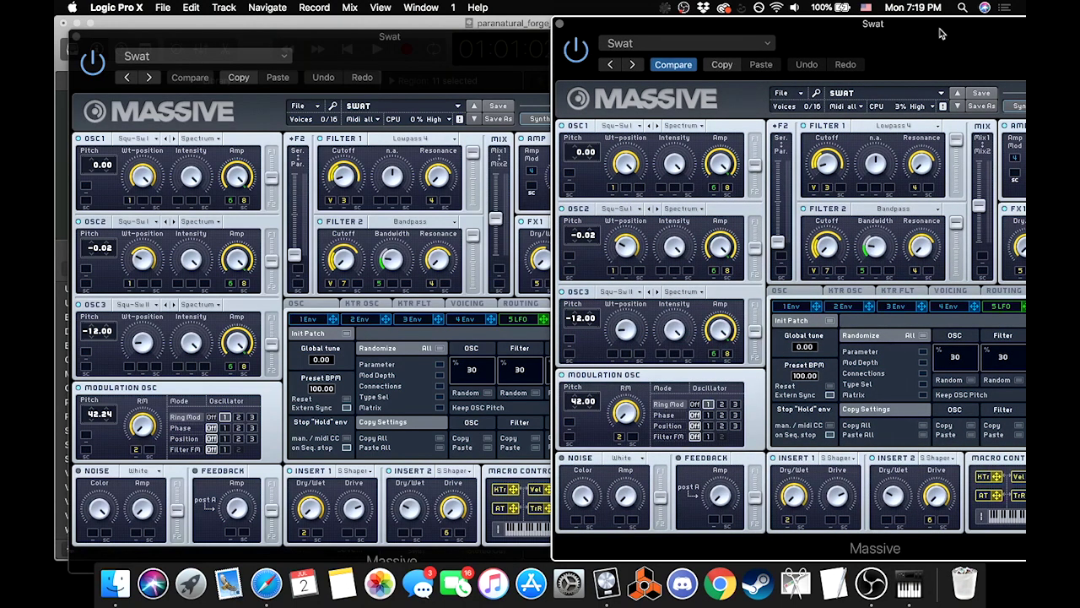
left_click_drag(941, 33, 929, 36)
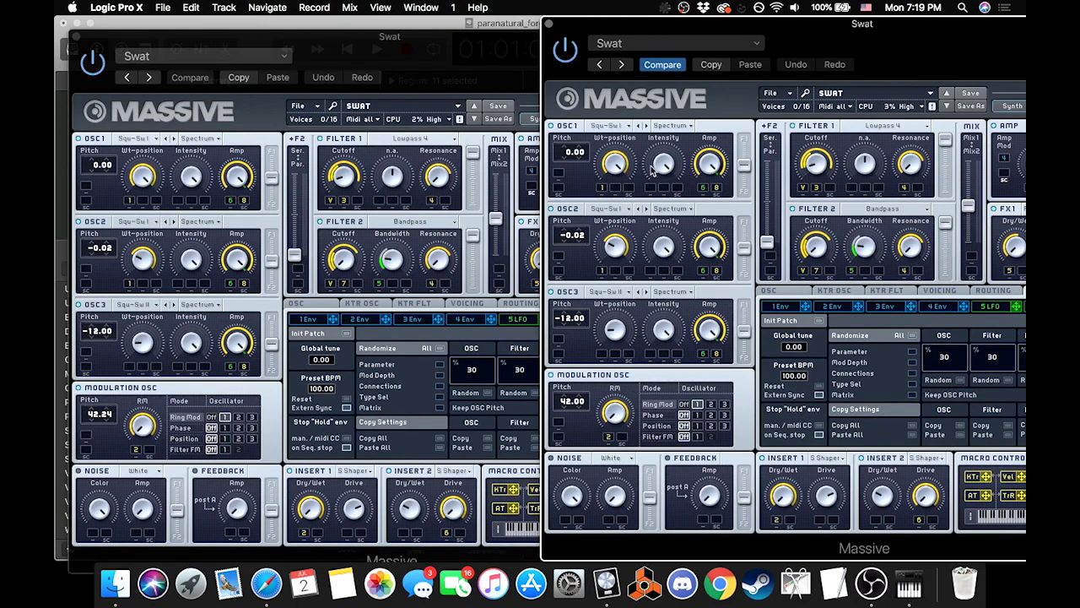
left_click_drag(808, 51, 767, 36)
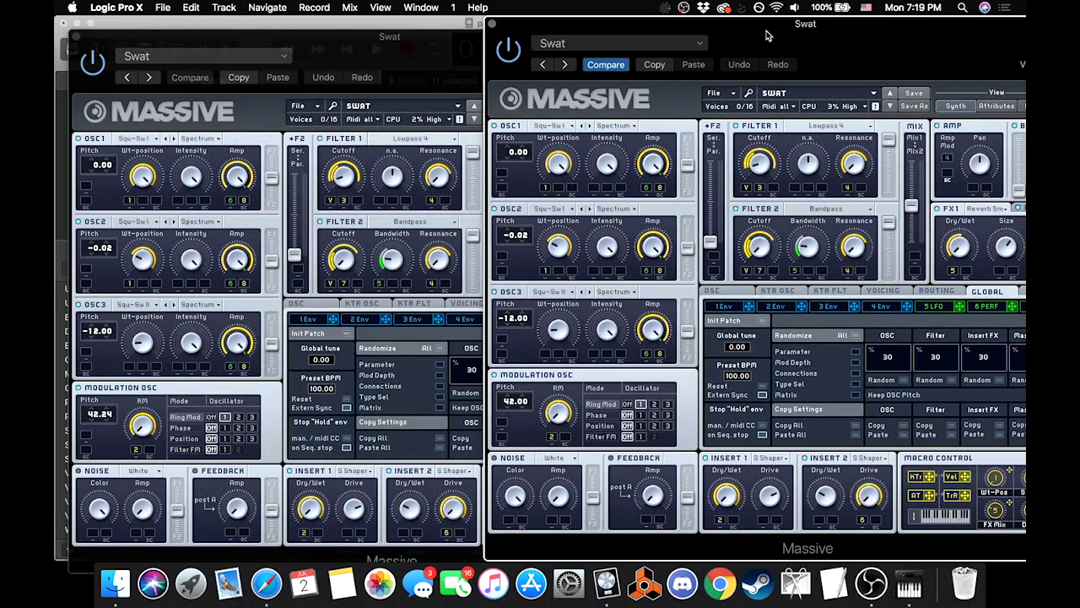
left_click(489, 24)
left_click(74, 37)
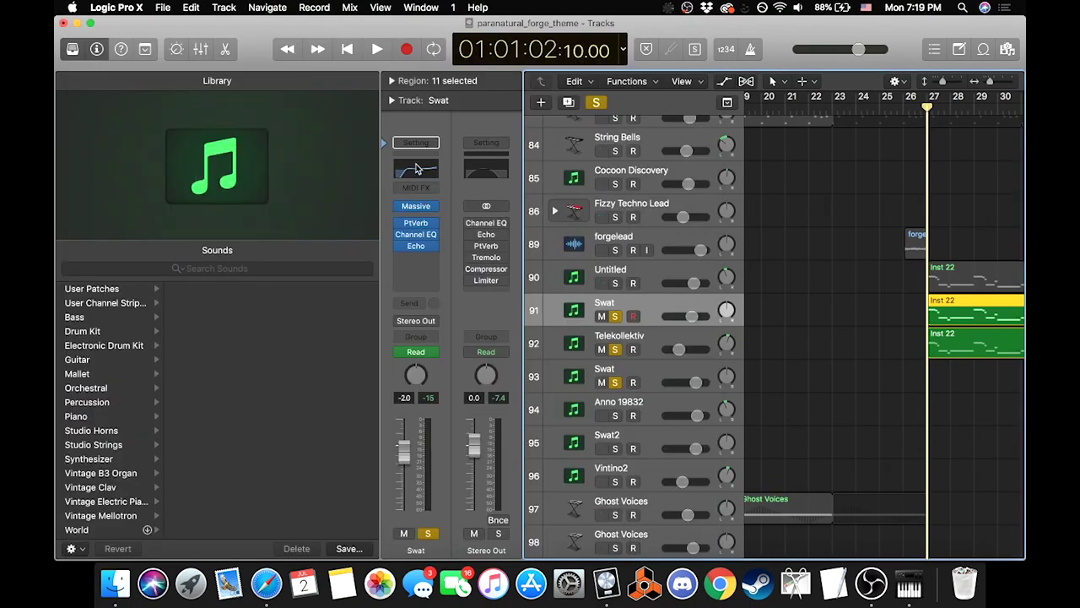
Step: Replace the preset in track 93's Massive with Telekollektiv
left_click(650, 347)
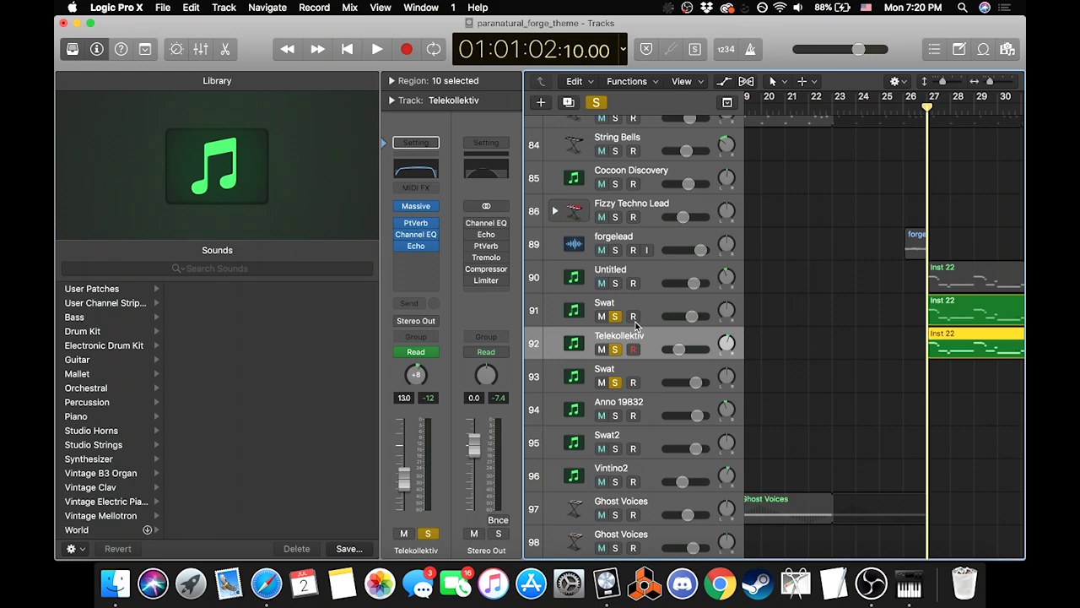
left_click(644, 376)
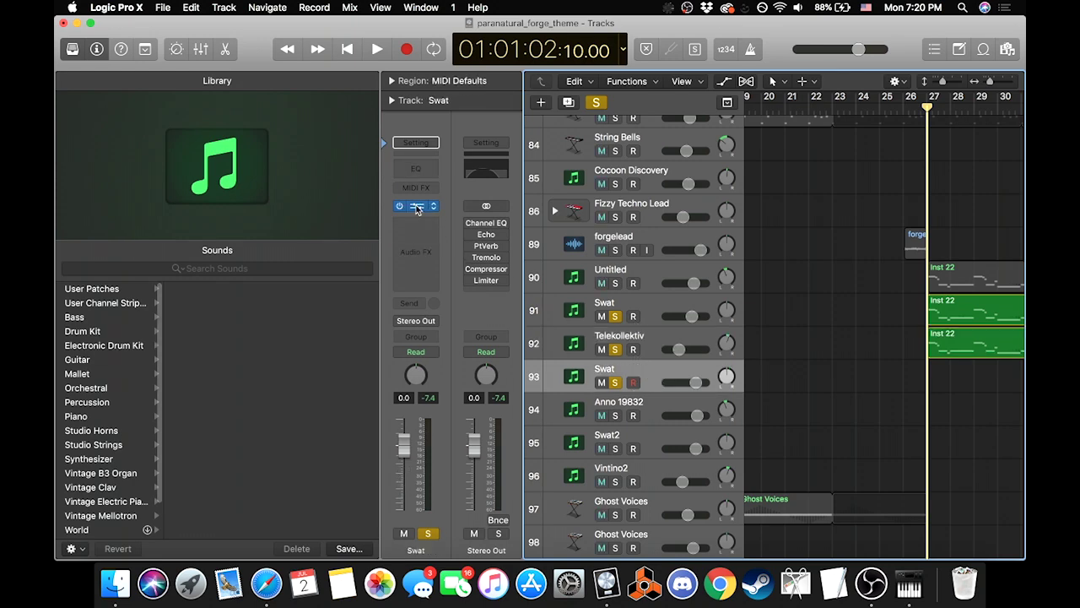
left_click(417, 207)
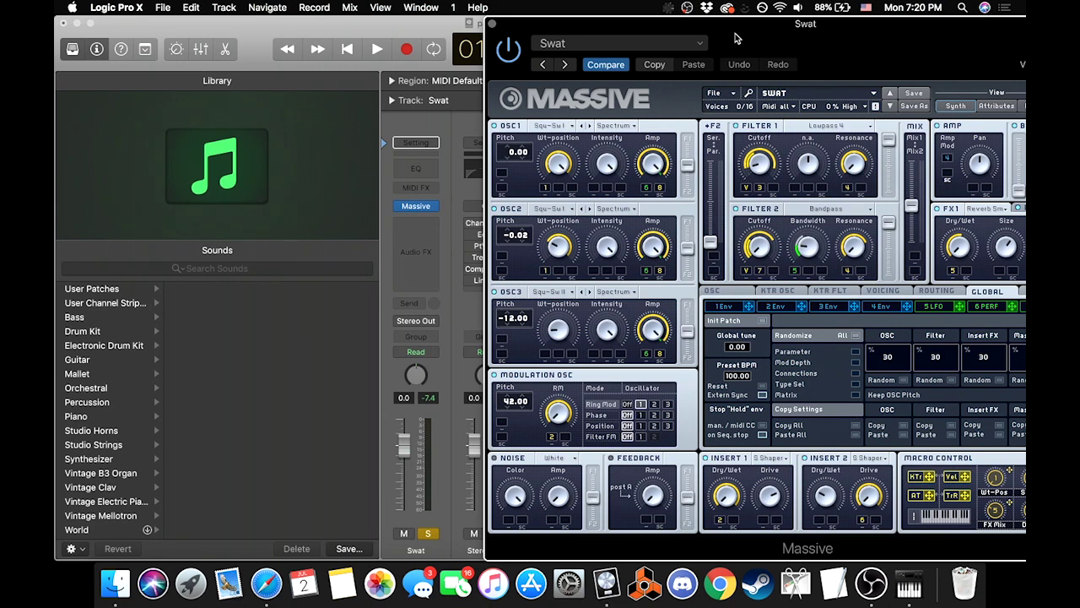
left_click(855, 97)
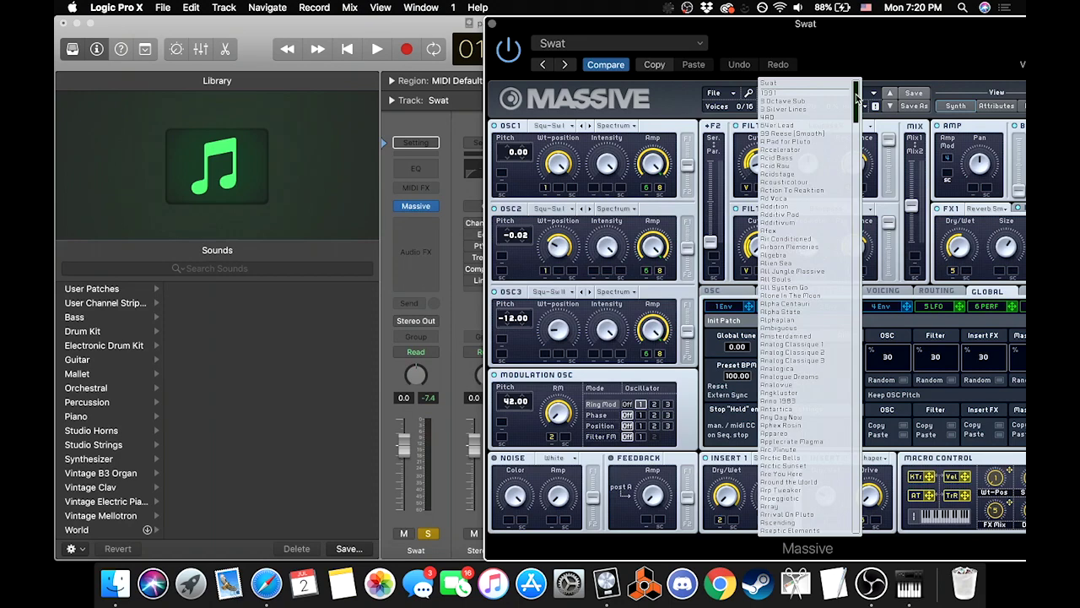
left_click_drag(857, 112, 855, 491)
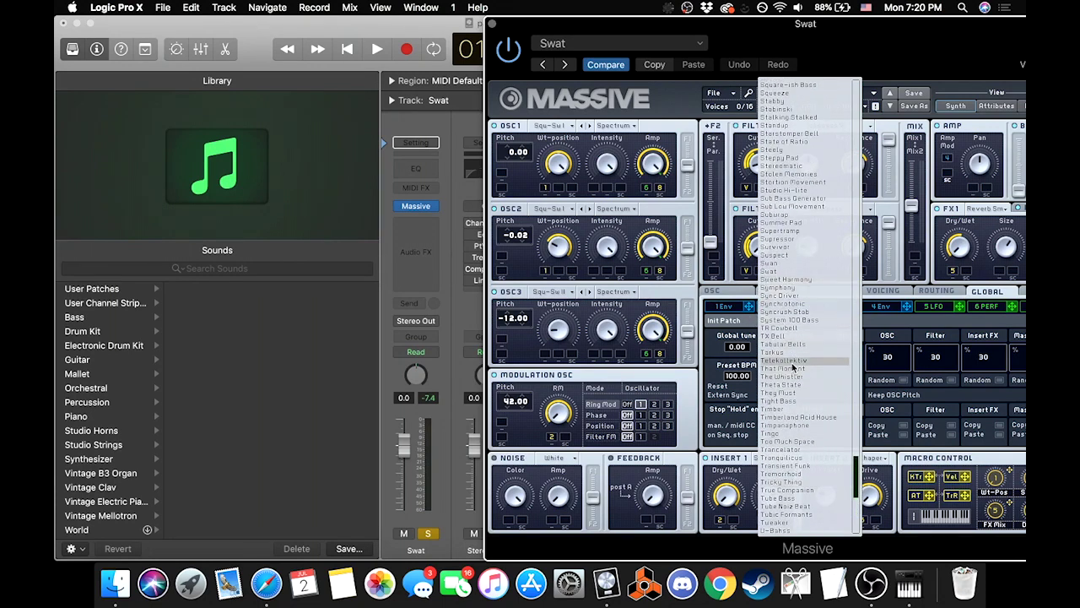
left_click(793, 362)
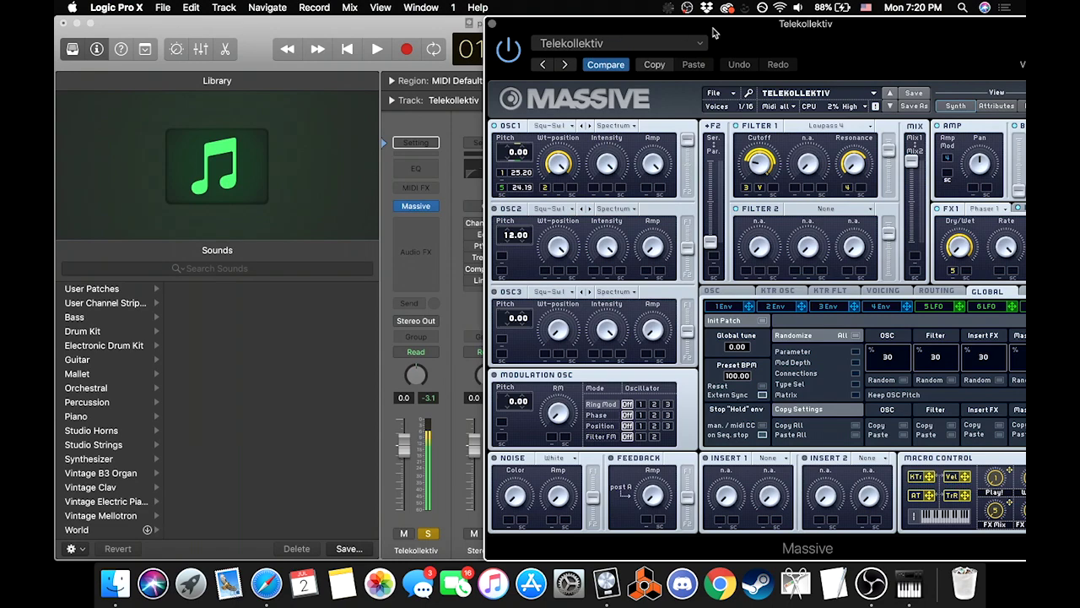
Step: Compare the sound of the unprocessed Telekollektiv track 93 with the original Telekollektiv track 92, and close Massive
left_click_drag(714, 32, 755, 395)
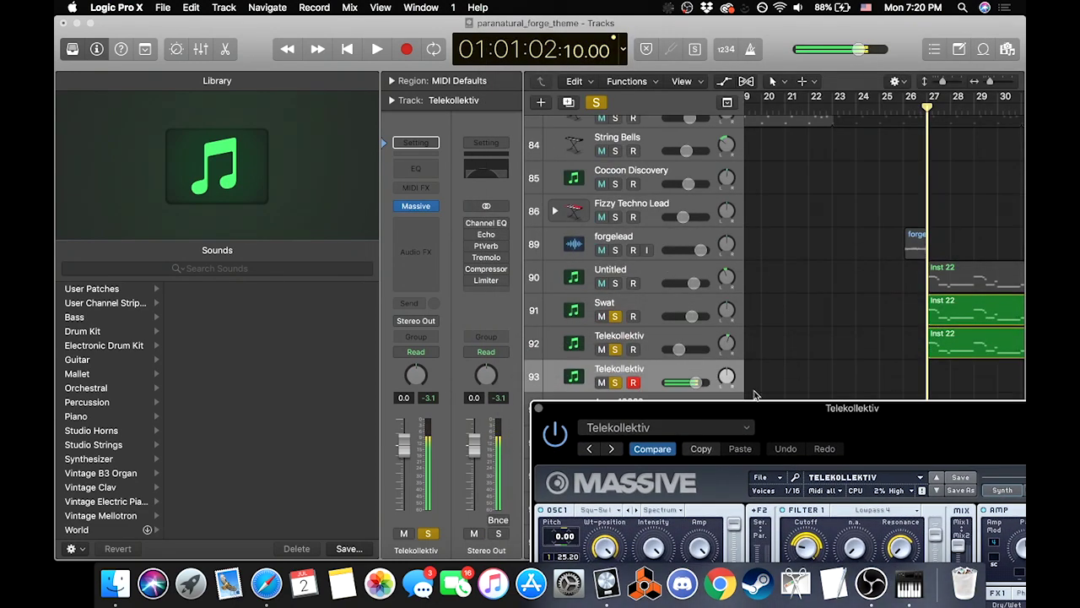
left_click(653, 339)
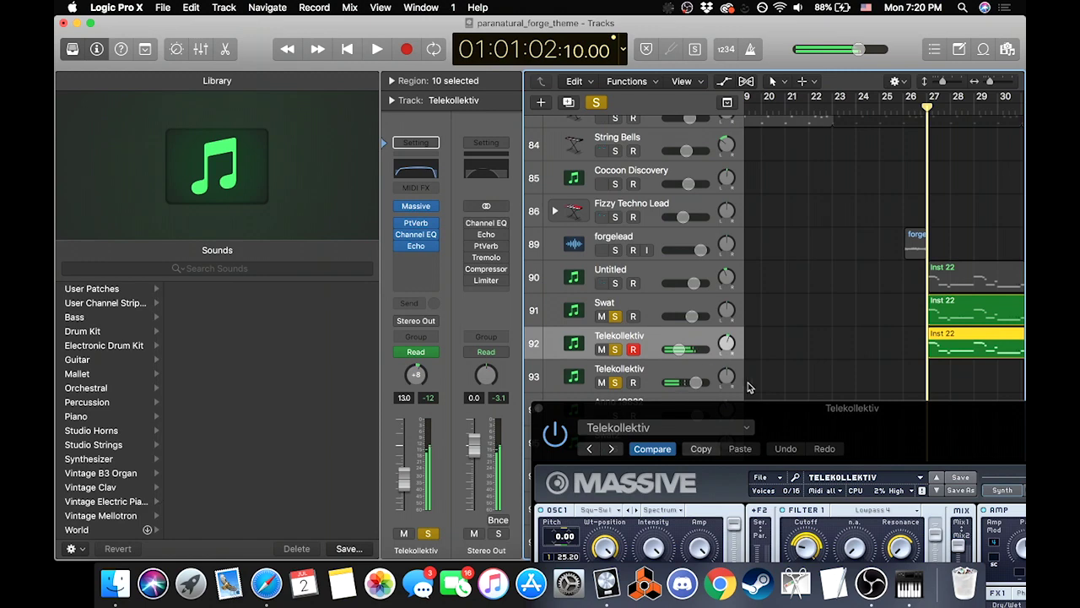
left_click(808, 425)
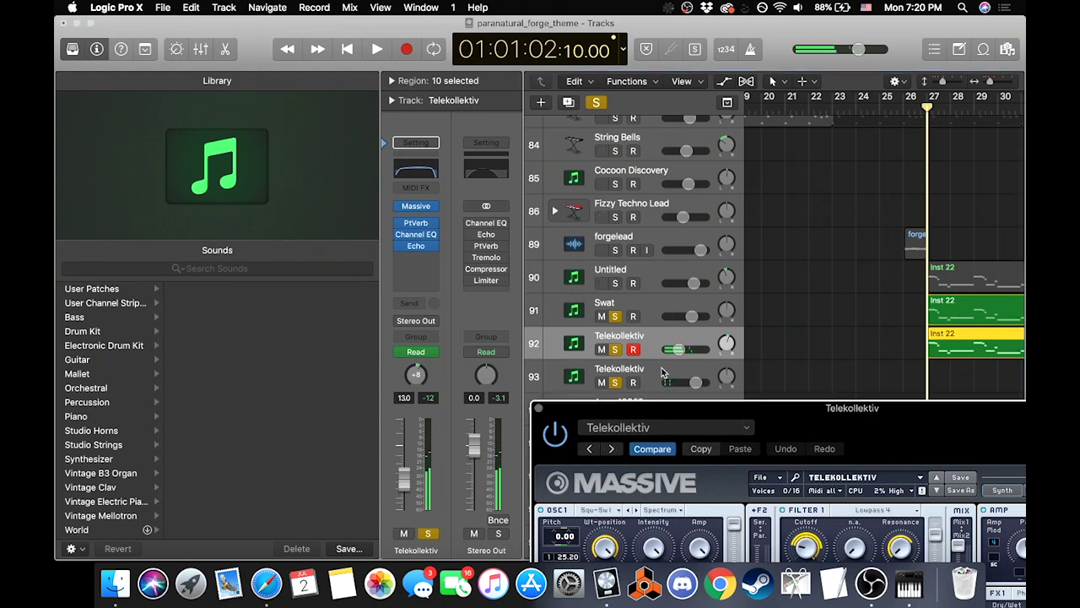
left_click(662, 372)
left_click(539, 409)
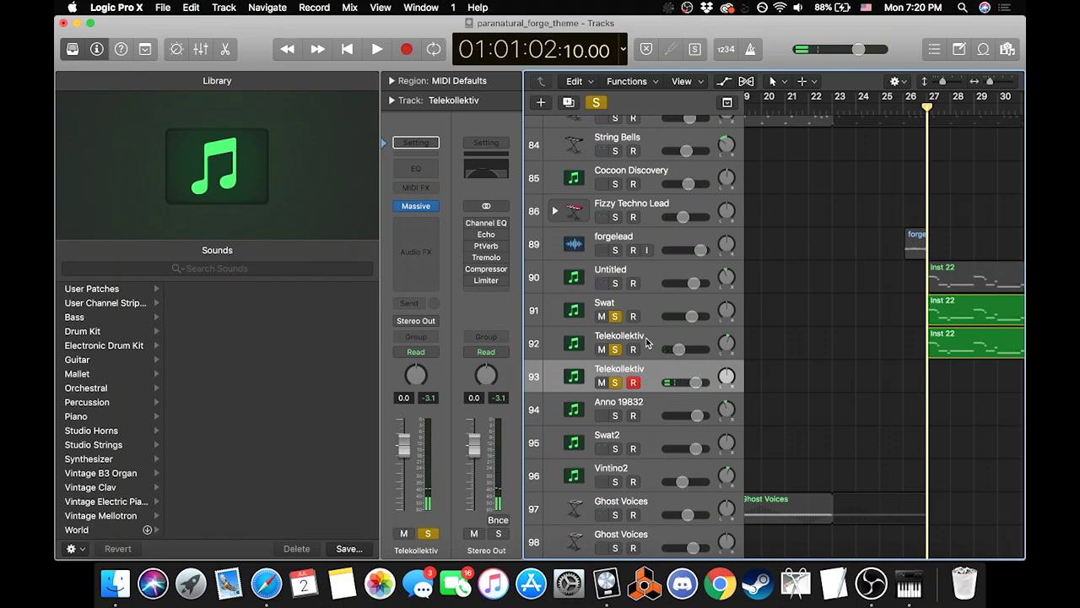
left_click(647, 342)
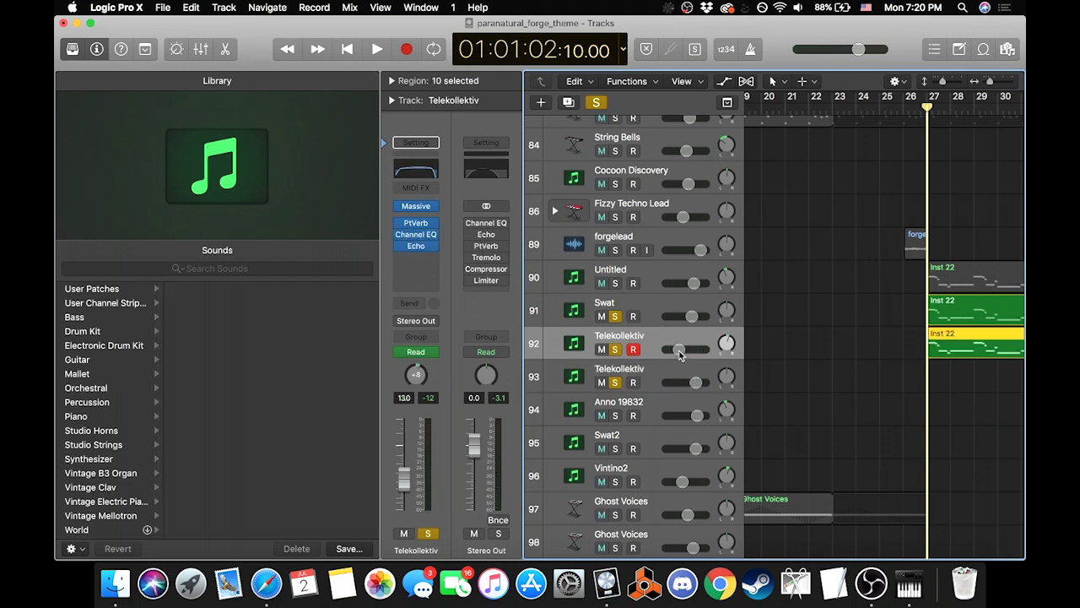
Step: Delete the unprocessed Telekollektiv comparison track 93 from the project
left_click(663, 378)
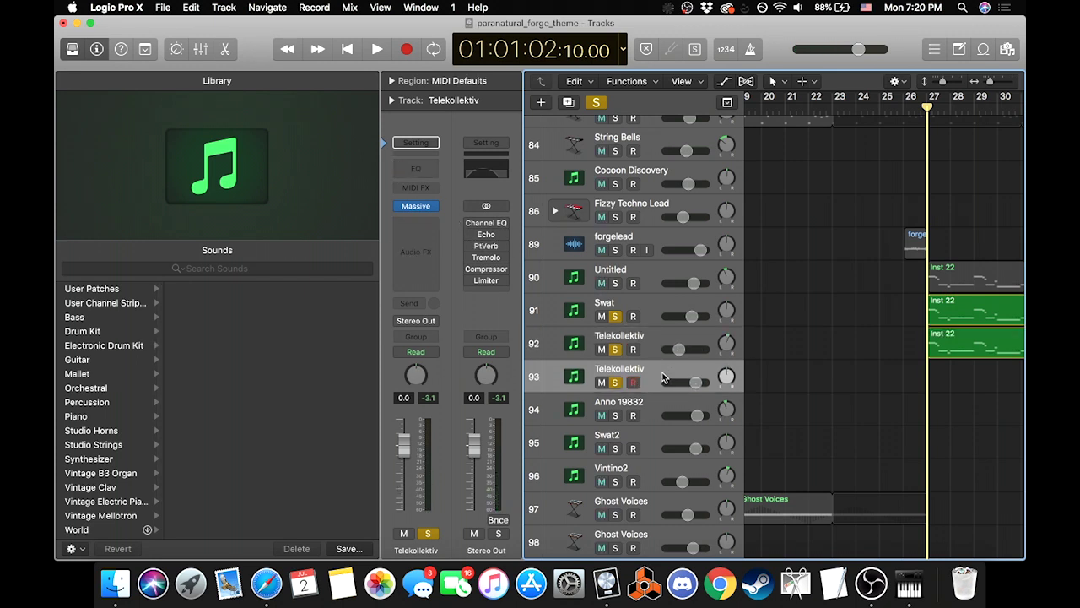
key("super+BackSpace")
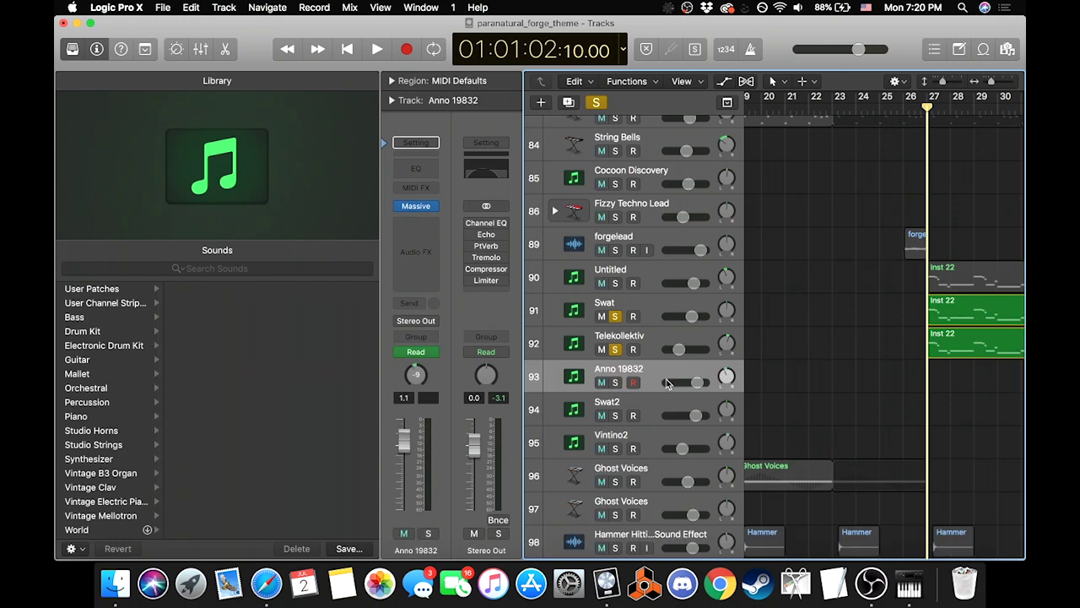
scroll(793, 387, "right", 2)
scroll(792, 383, "right", 5)
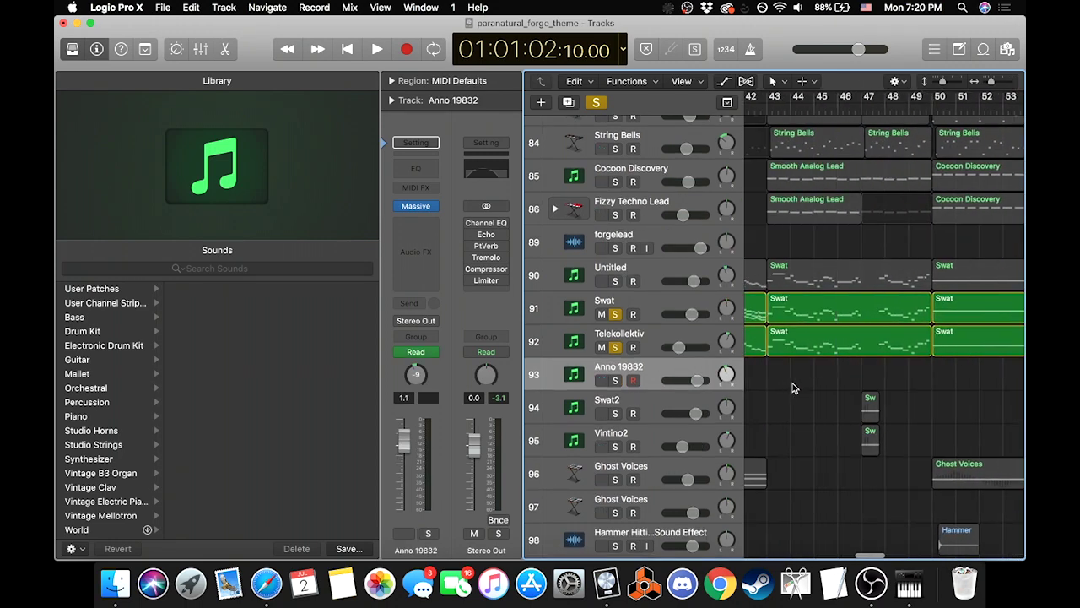
scroll(793, 383, "left", 5)
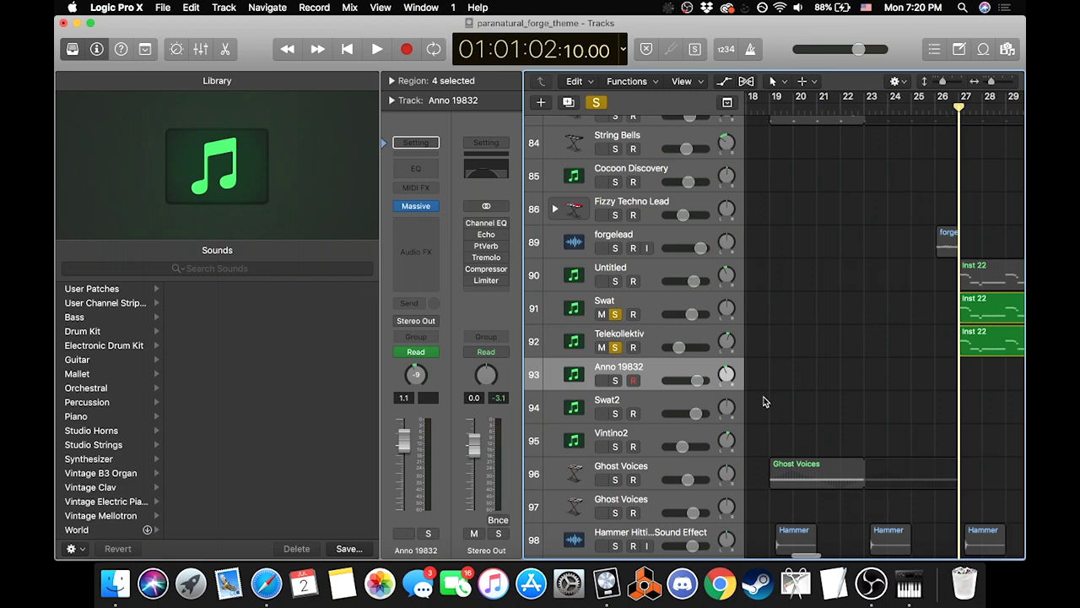
Step: Undo the deletion of Telekollektiv track 93 and redo it
key("alt+z")
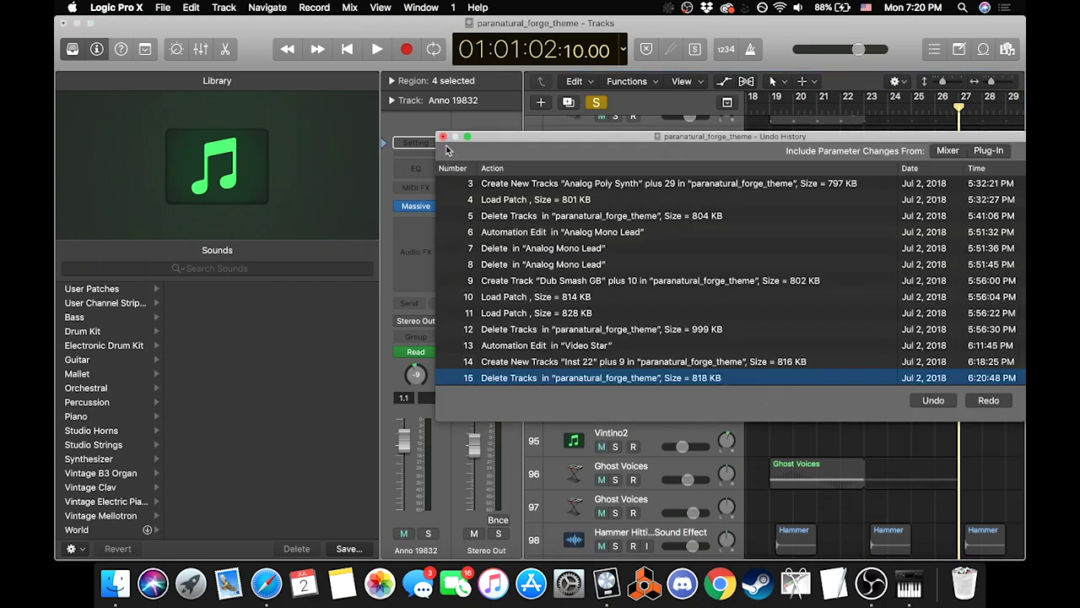
left_click(443, 137)
key("super+z")
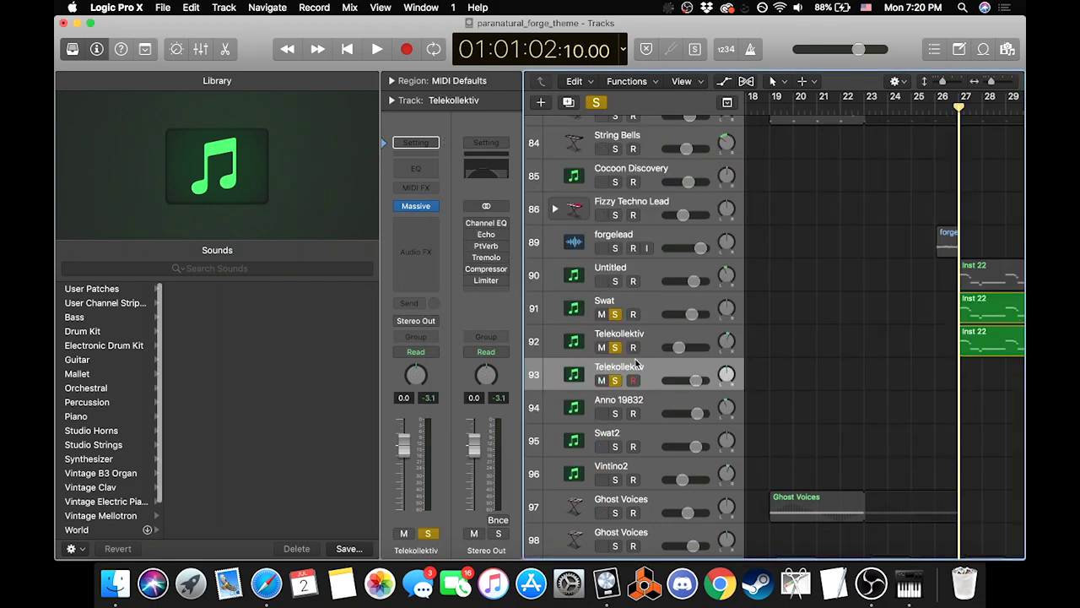
key("shift+super+z")
Step: Solo Untitled track 90 along with Swat and Telekollektiv, and play the three layers together from bar 27
scroll(828, 358, "right", 5)
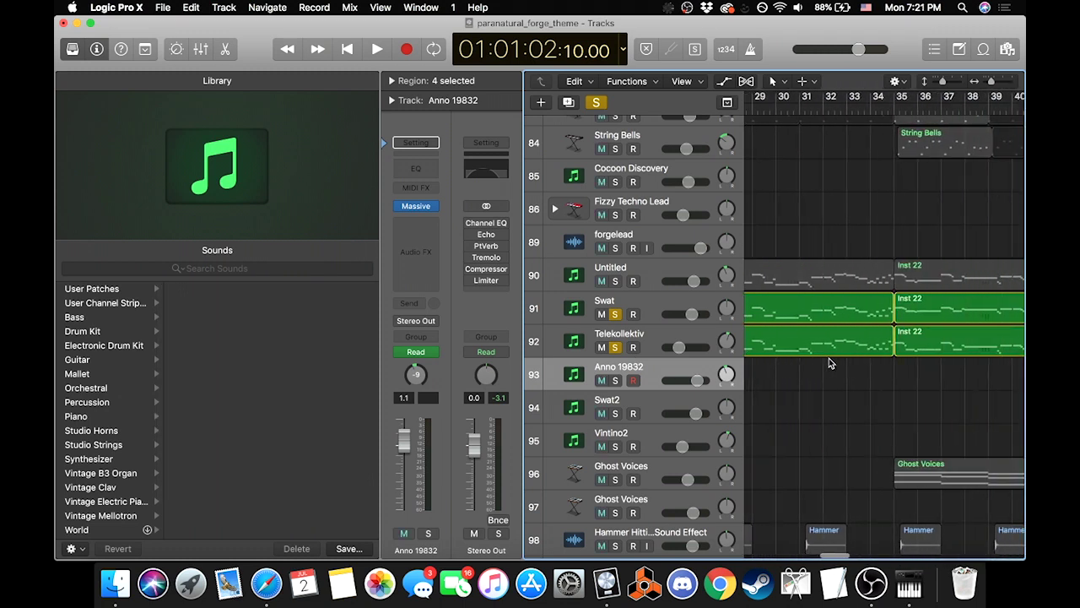
scroll(780, 292, "left", 2)
left_click(615, 281)
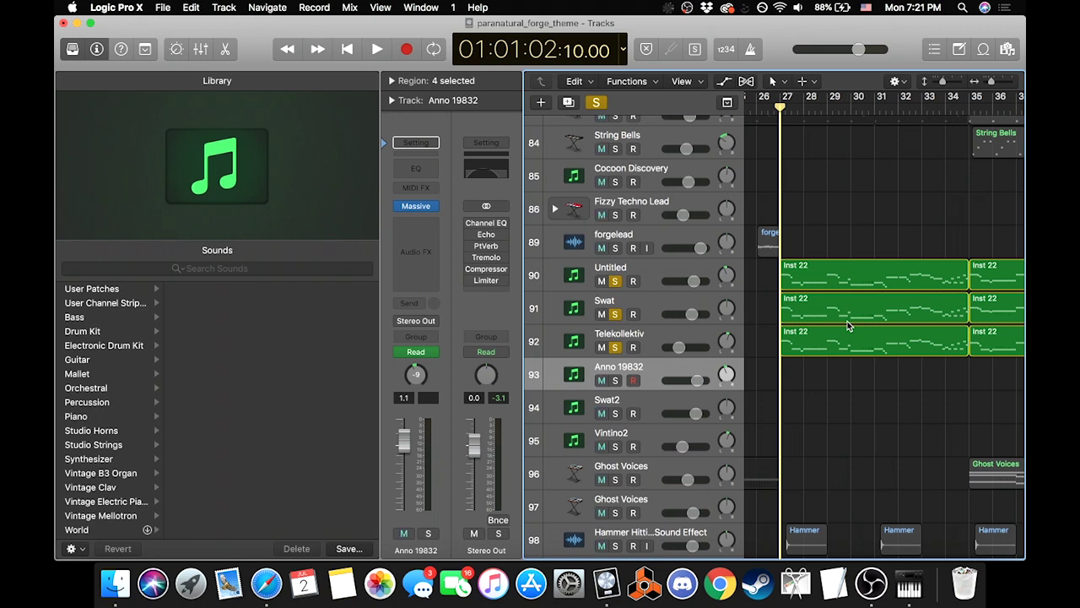
key("space")
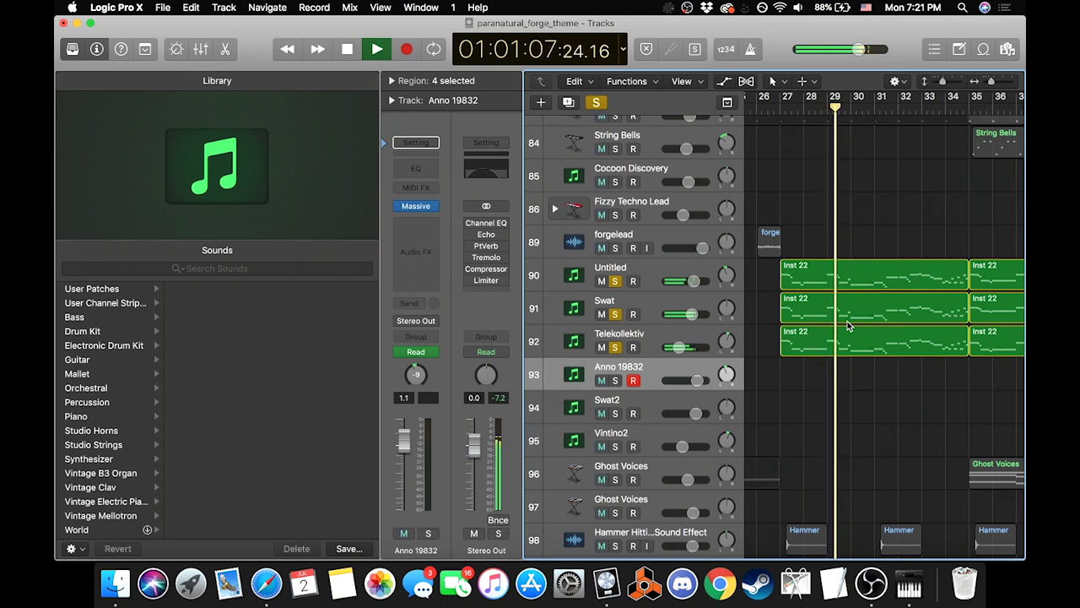
key("space")
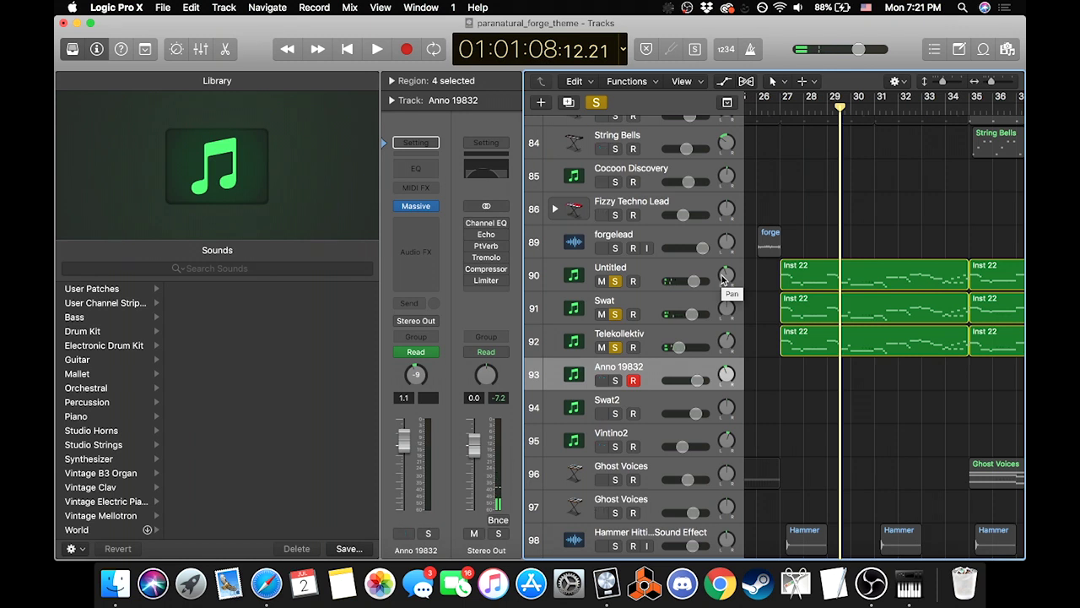
Step: Show the Swat track 91 regions in the Piano Roll and hide the Library to widen the view
left_click_drag(991, 81, 1003, 84)
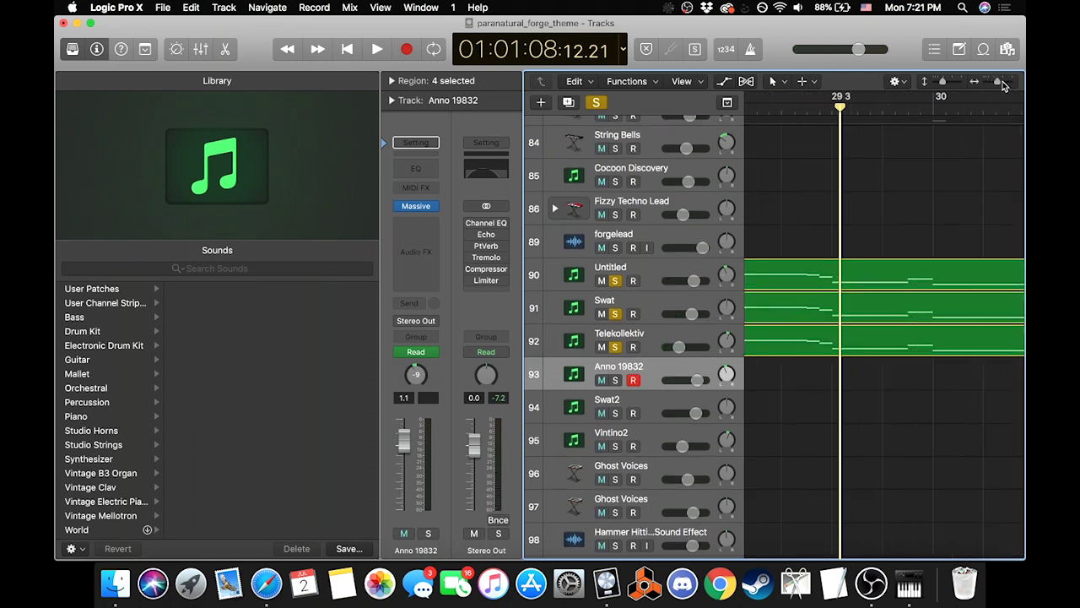
scroll(868, 261, "left", 5)
scroll(868, 261, "down", 1)
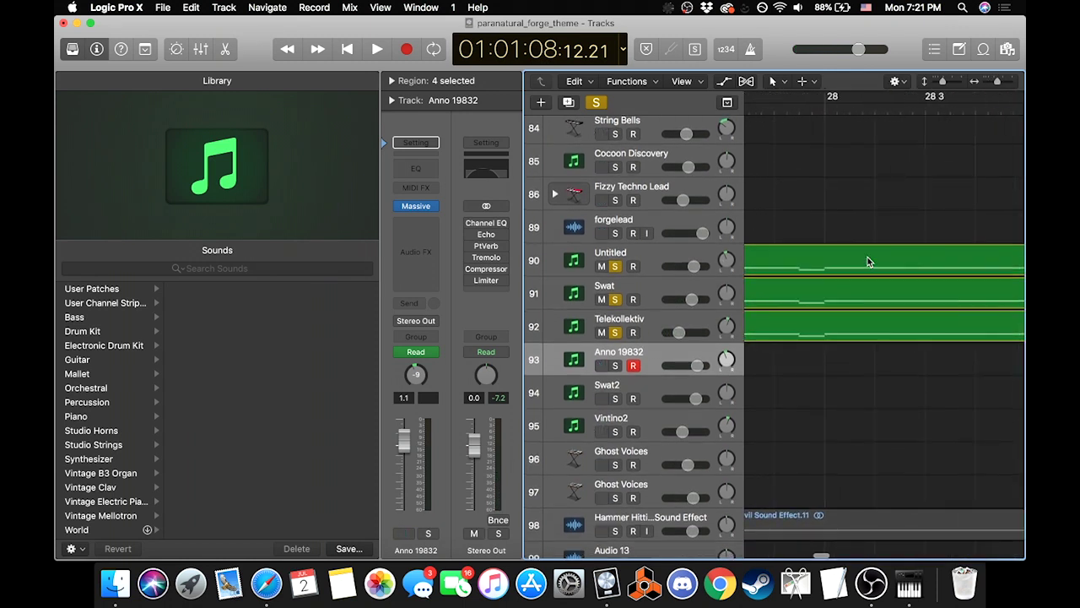
left_click(868, 287)
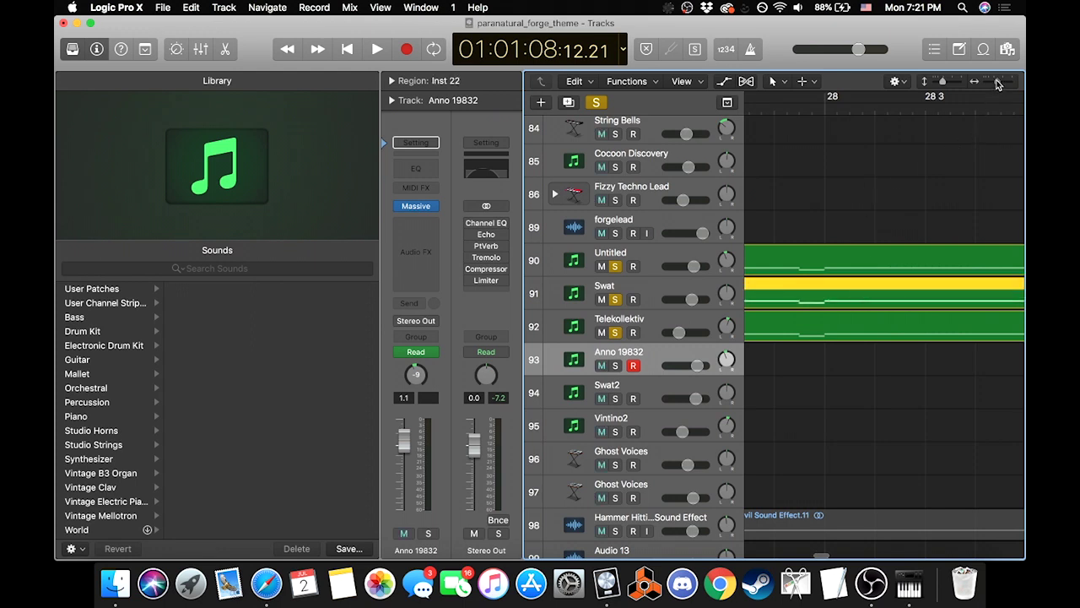
left_click_drag(997, 83, 994, 82)
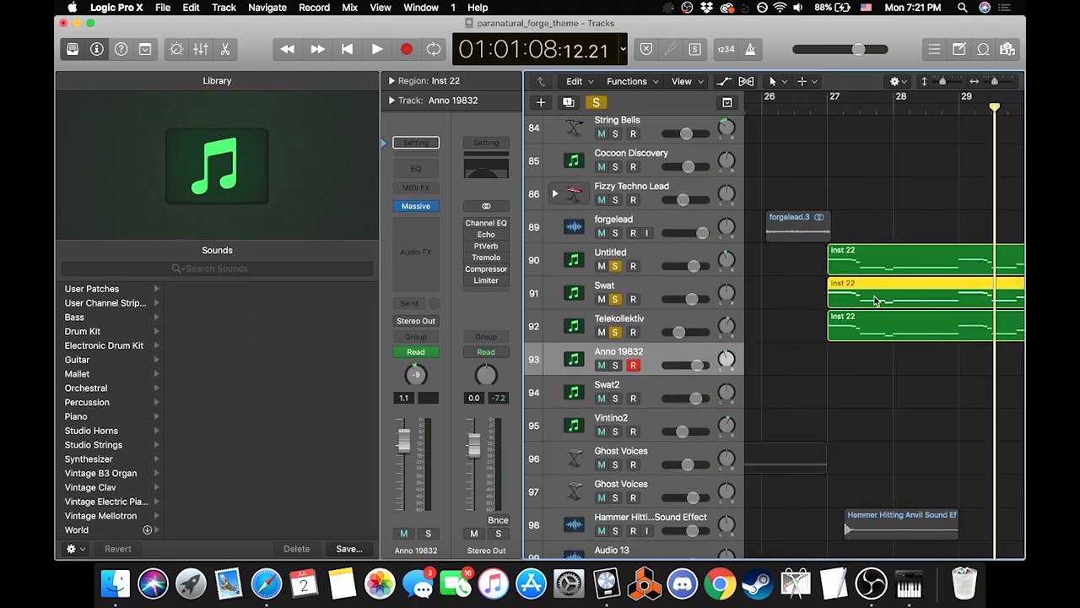
left_click(659, 282)
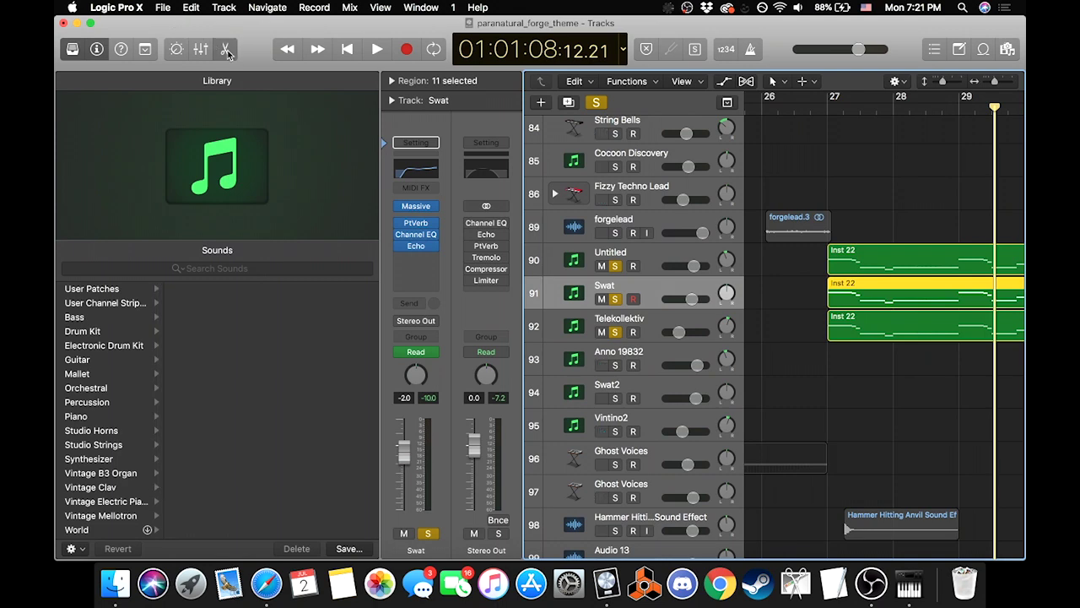
left_click(226, 51)
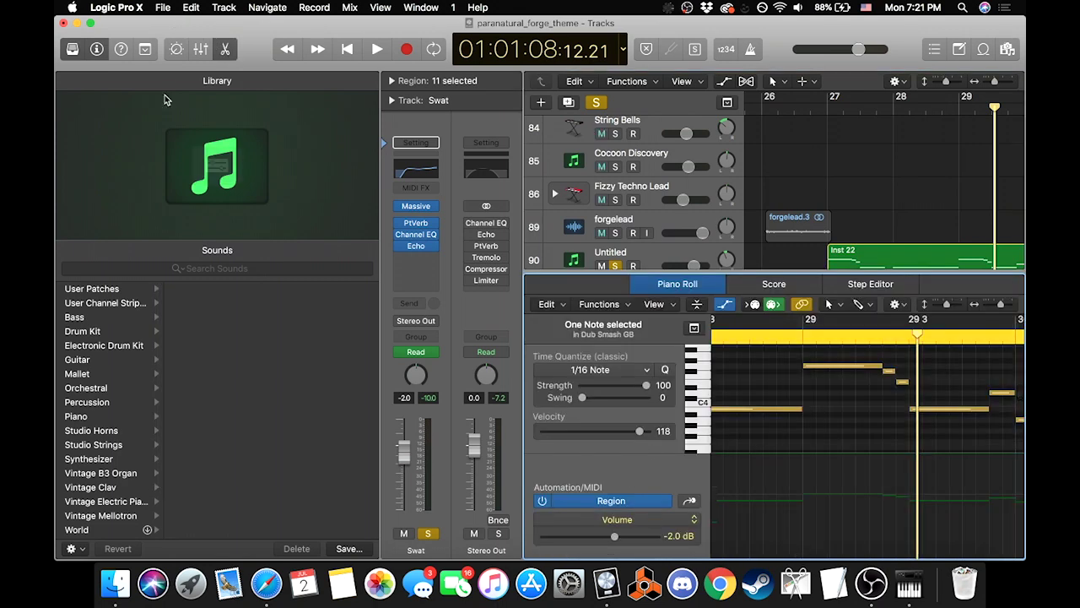
left_click(73, 49)
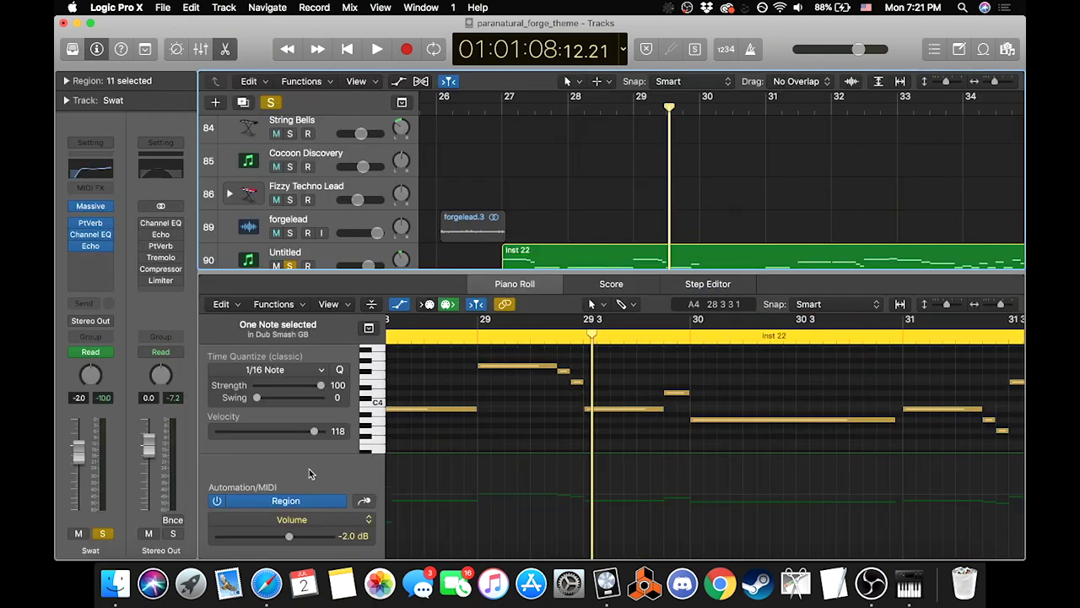
Step: Display the Ch. 1: Pitch Bend data of the Swat regions and examine the bends from bar 28 to bar 31
left_click(315, 522)
left_click(500, 472)
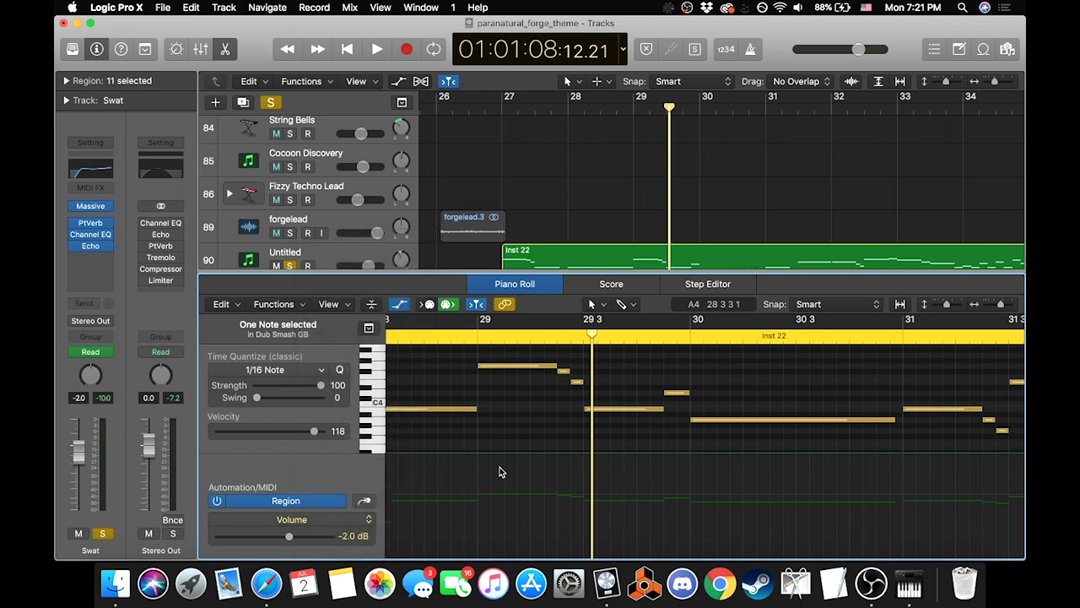
scroll(615, 496, "left", 5)
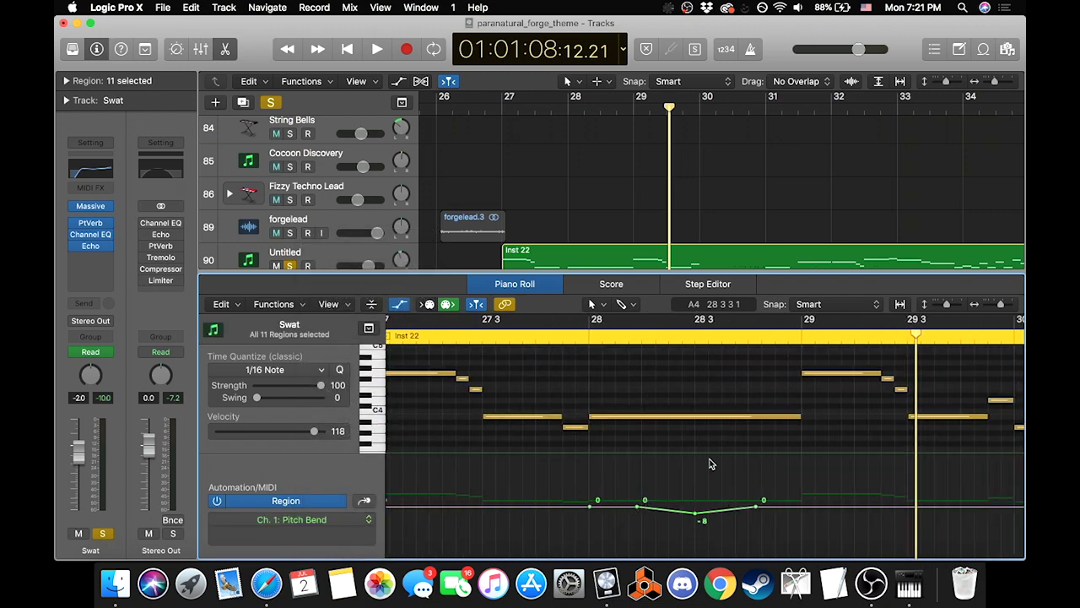
scroll(738, 493, "right", 6)
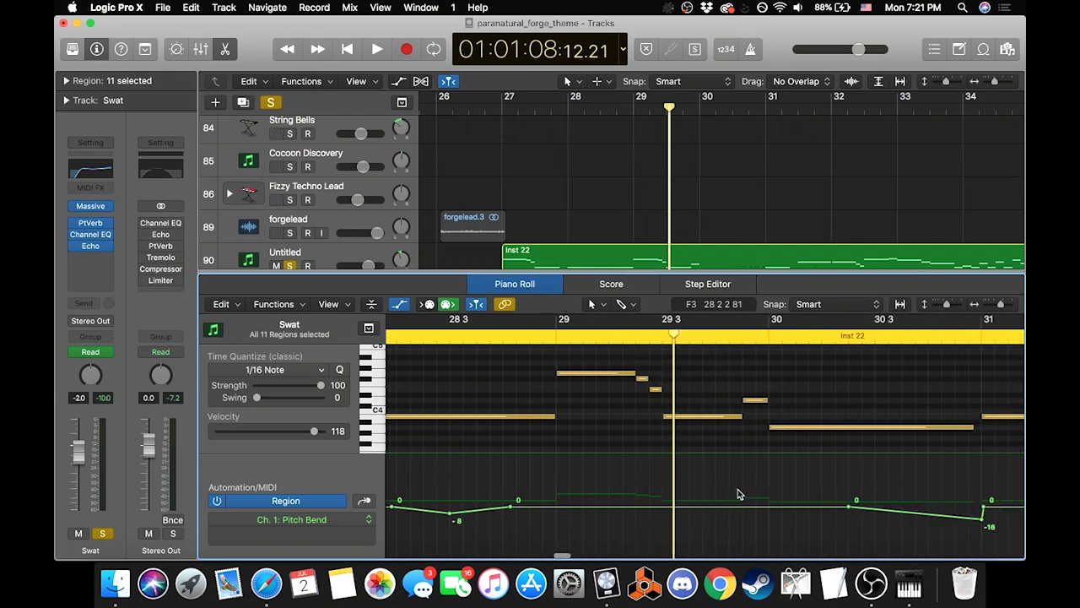
scroll(762, 475, "right", 7)
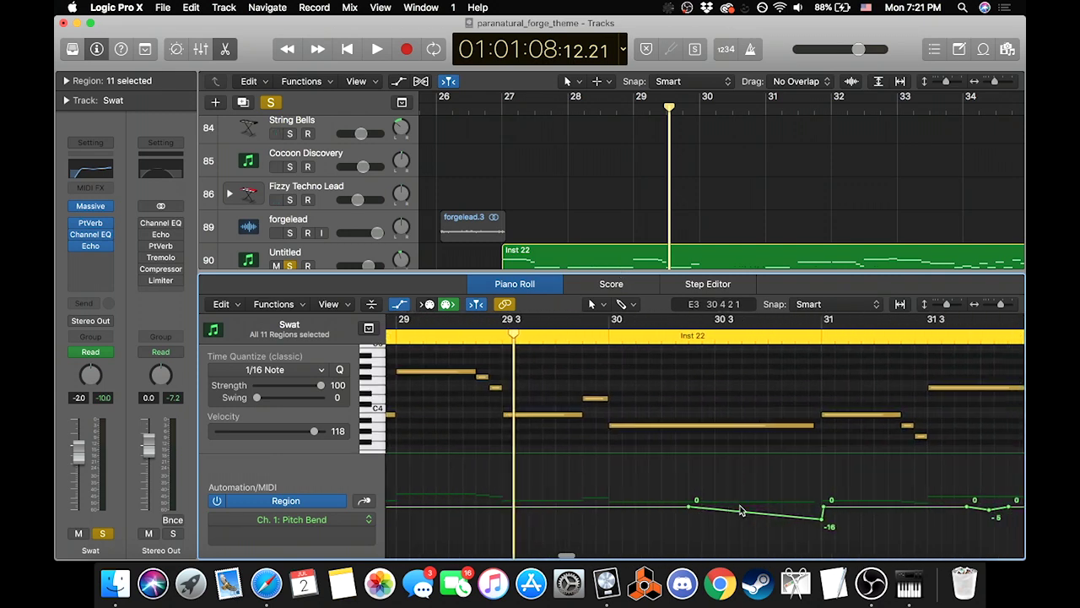
Step: Examine the pitch bend automation of the Swat track's region from bar 29 to bar 35
scroll(865, 516, "right", 8)
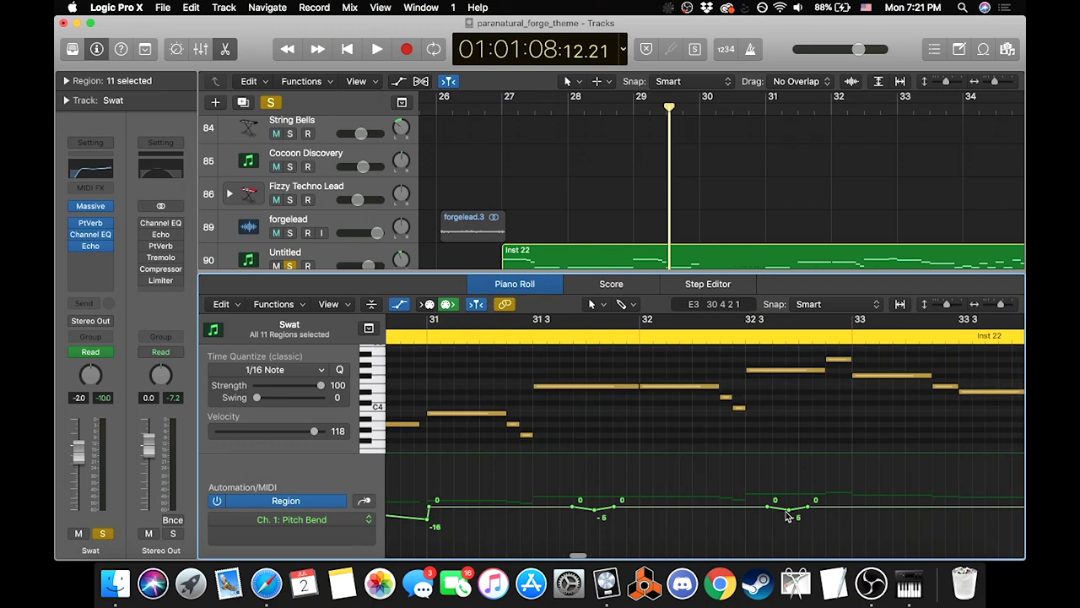
scroll(785, 516, "left", 2)
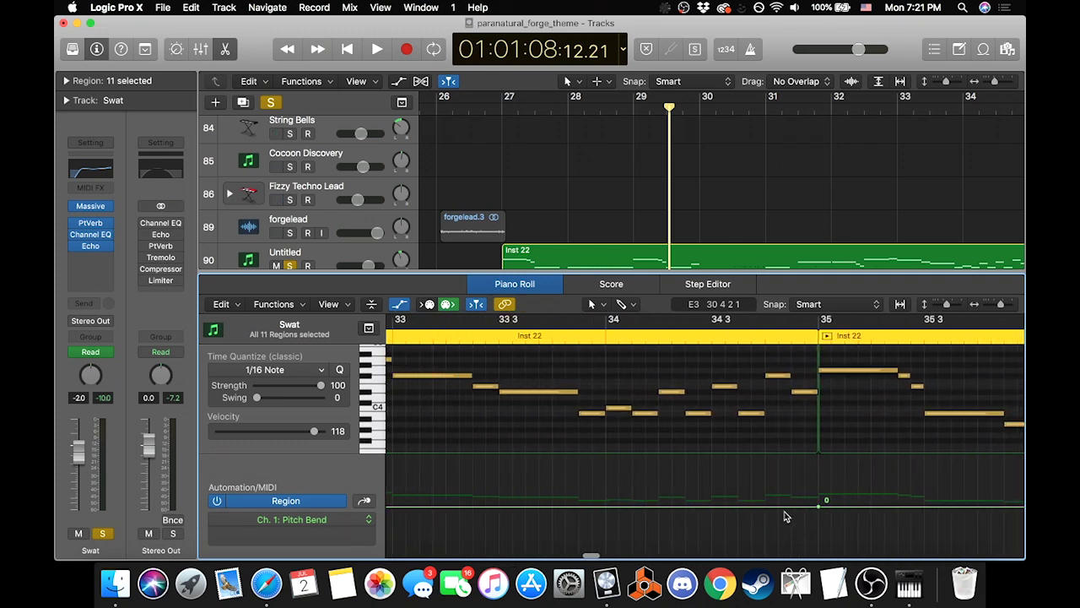
scroll(627, 184, "down", 5)
Step: Play the soloed lead tracks from bar 27, stop, and return the playhead to bar 27
left_click(496, 246)
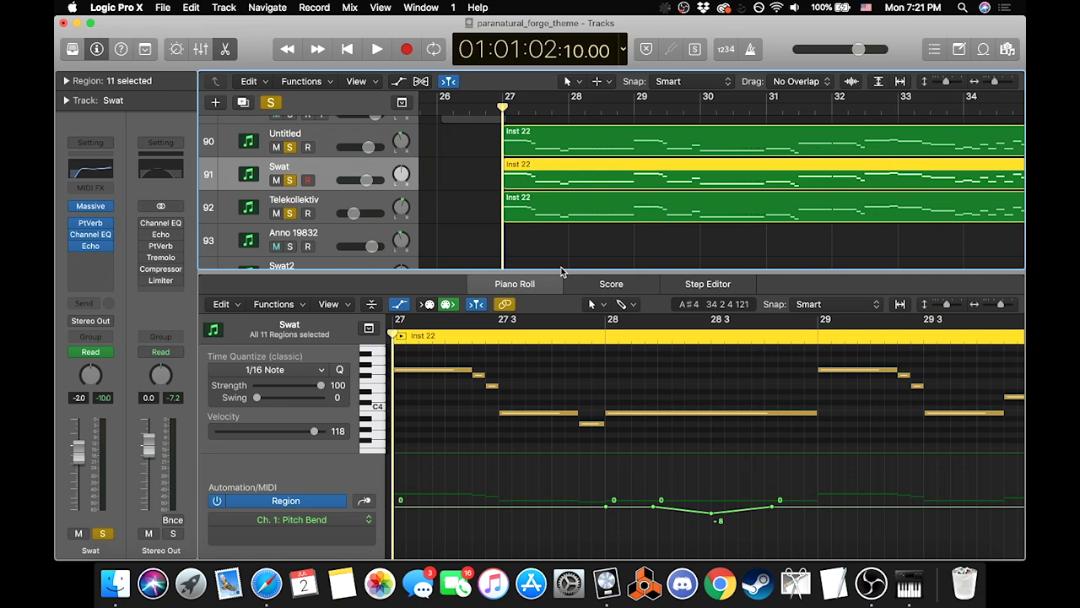
double_click(566, 108)
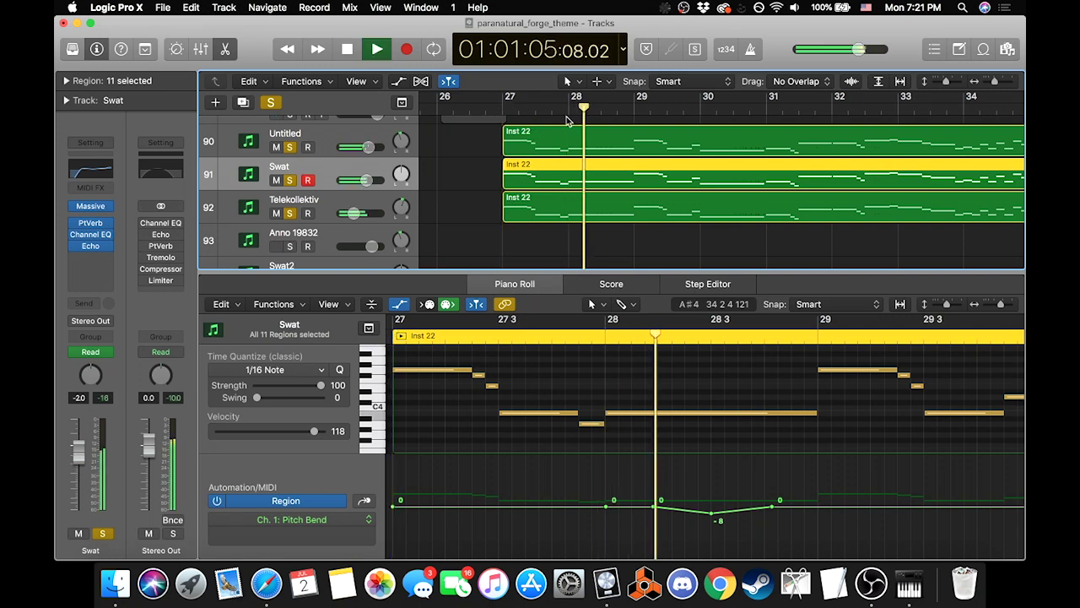
key("space")
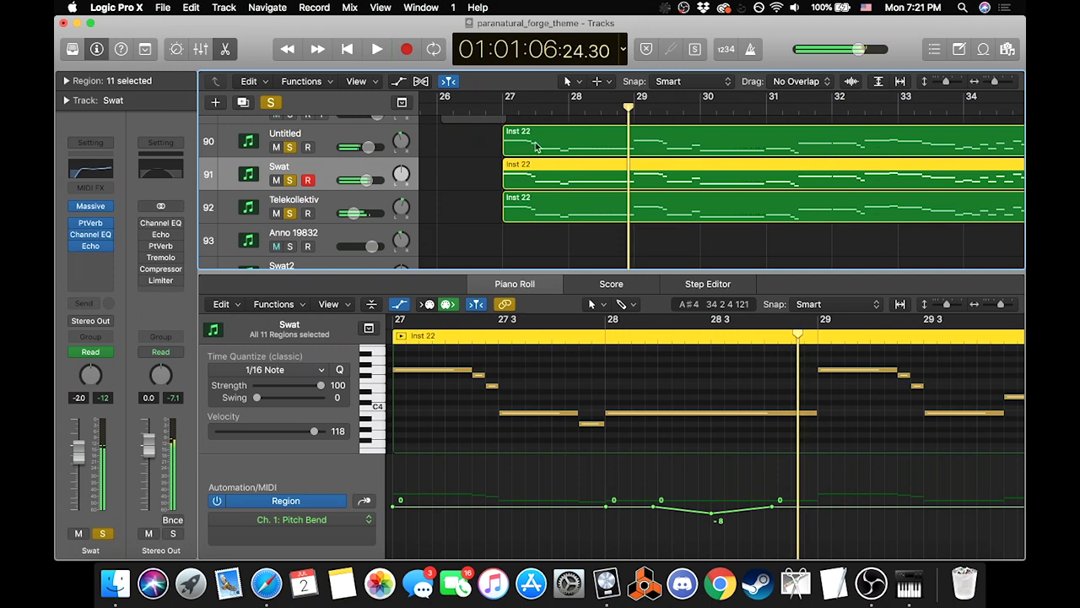
left_click(505, 110)
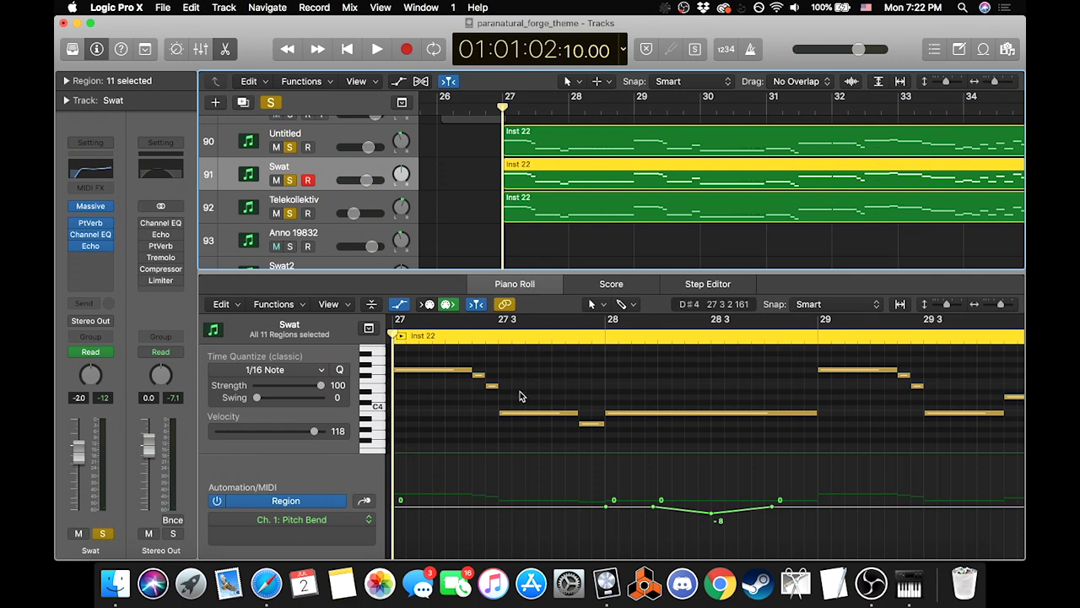
scroll(538, 400, "left", 2)
scroll(537, 400, "up", 1)
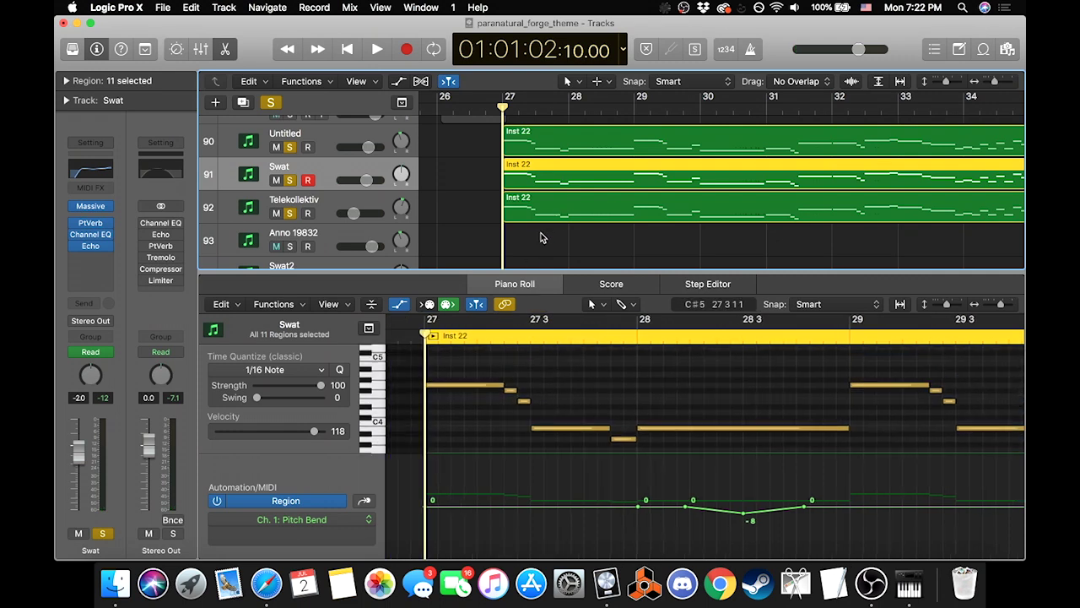
Step: Play the soloed leads from bar 38 beat 3 to hear the long downward pitch bend
scroll(496, 198, "right", 5)
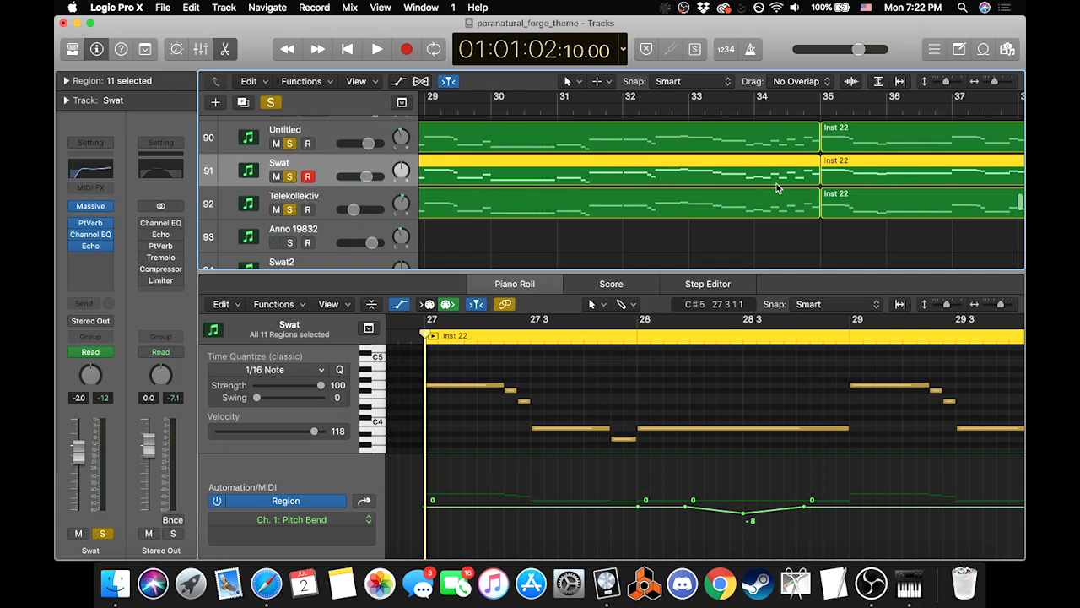
scroll(733, 147, "right", 10)
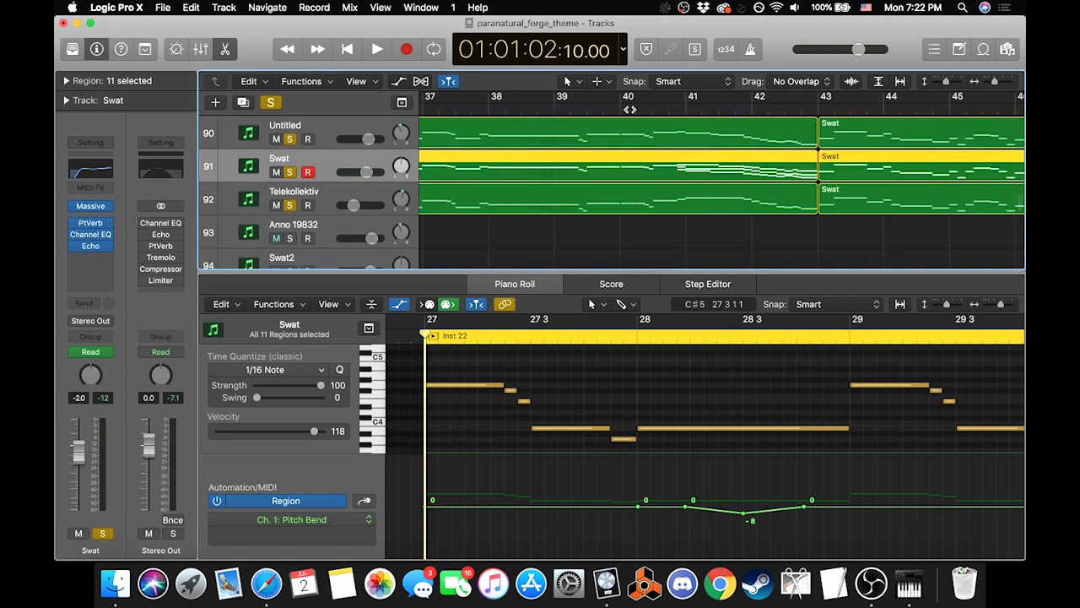
left_click(622, 107)
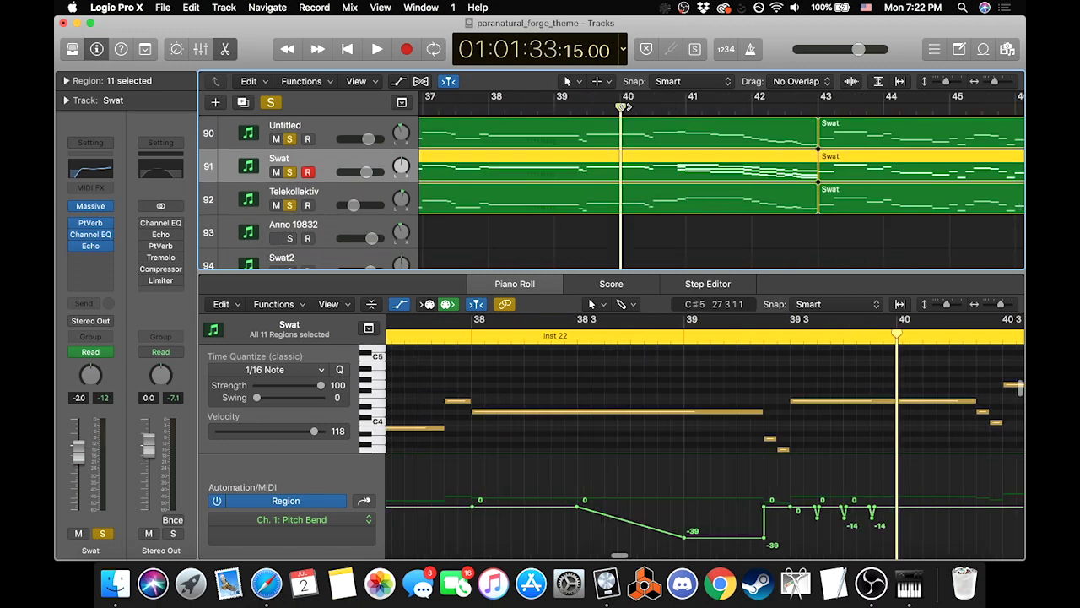
left_click(520, 109)
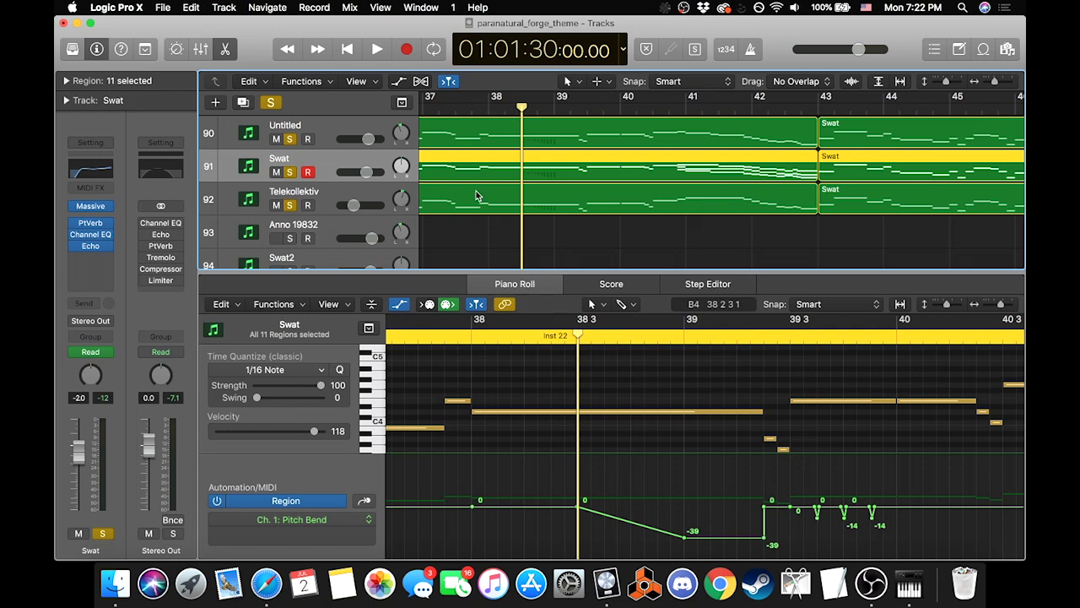
key("space")
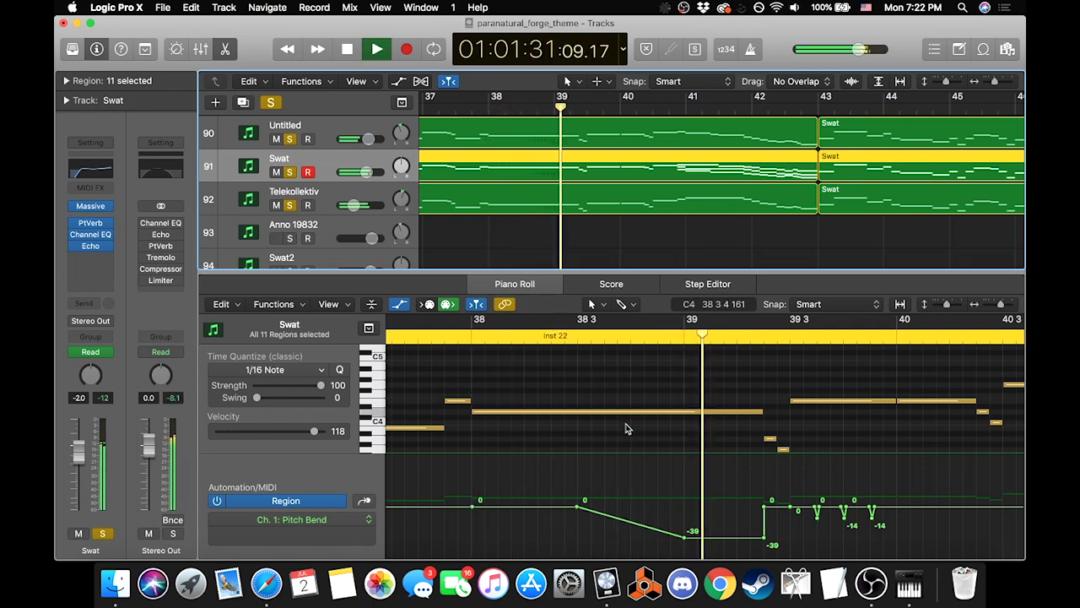
key("space")
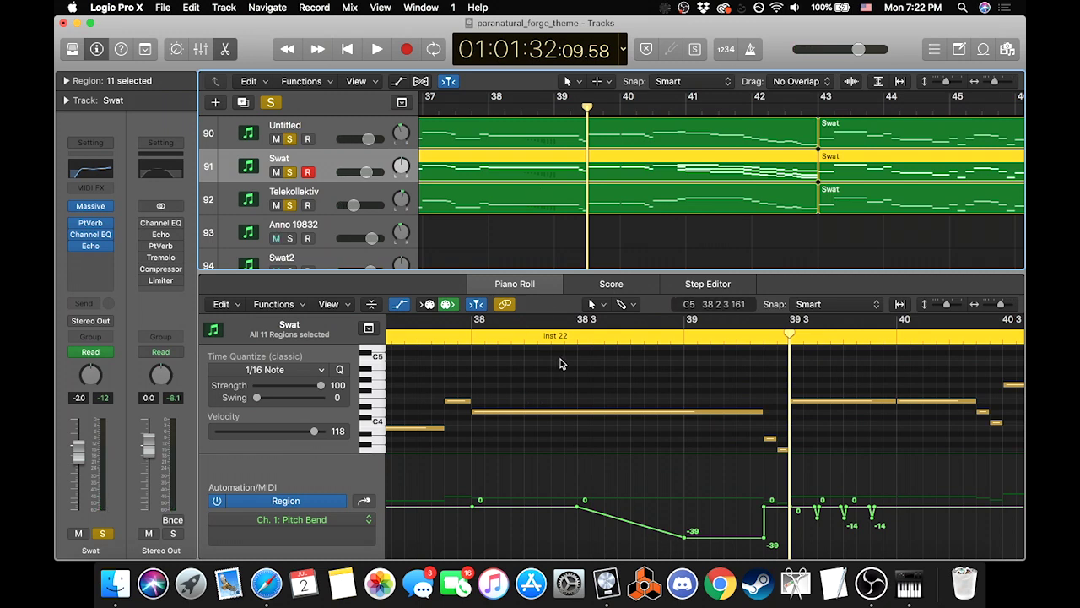
Step: Play on through the short pitch bend dips before bar 40 and view the stacked notes up to bar 42
scroll(731, 478, "down", 3)
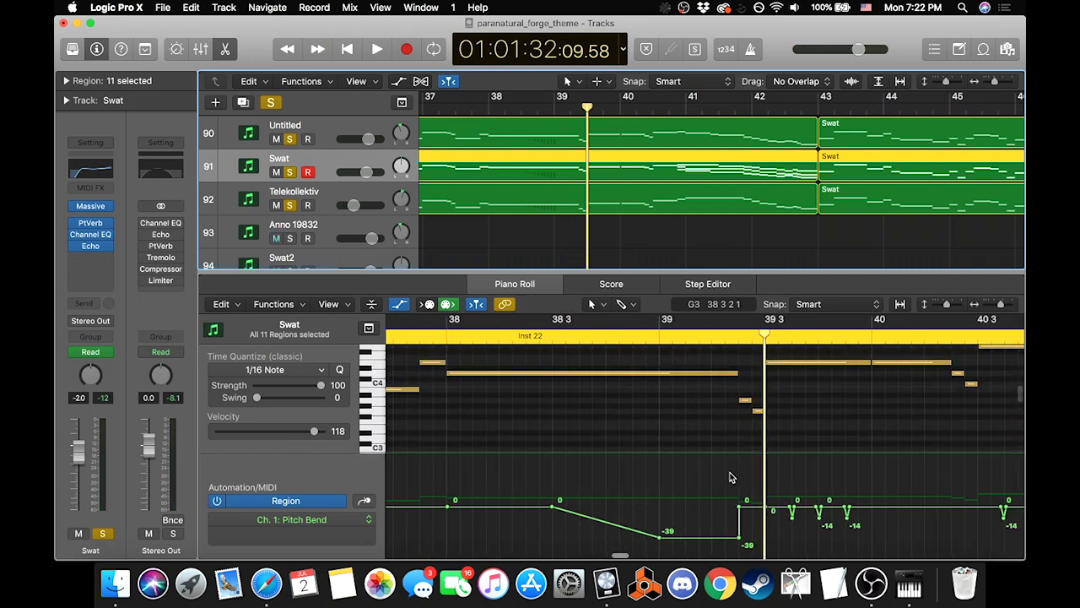
key("space")
scroll(788, 460, "right", 3)
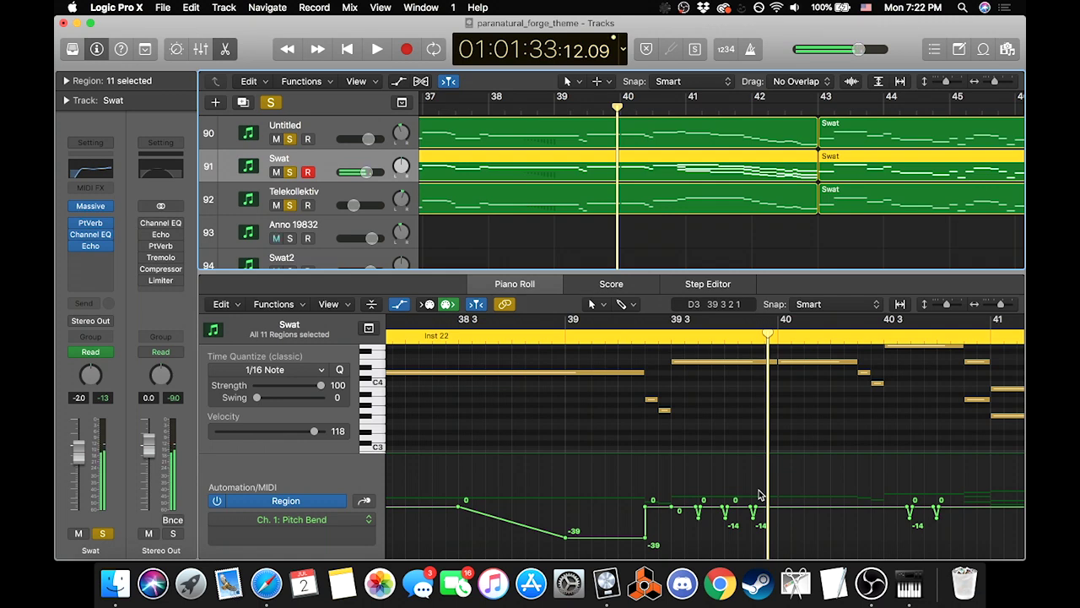
scroll(723, 402, "right", 10)
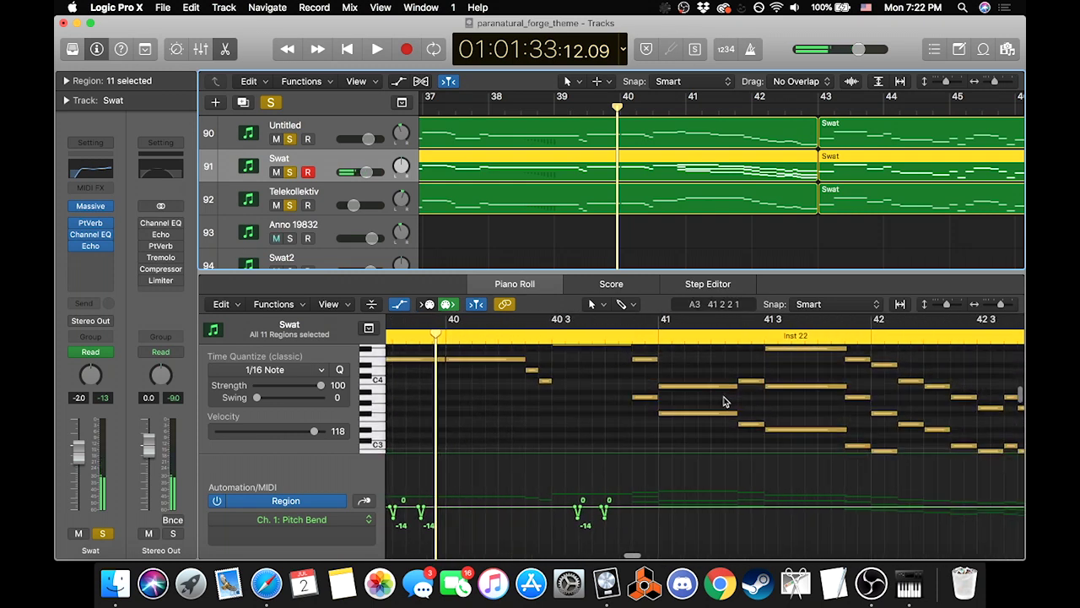
Step: Hide the automation area in the Piano Roll and enlarge the editor to show the notes of bars 41 and 42
left_click(399, 304)
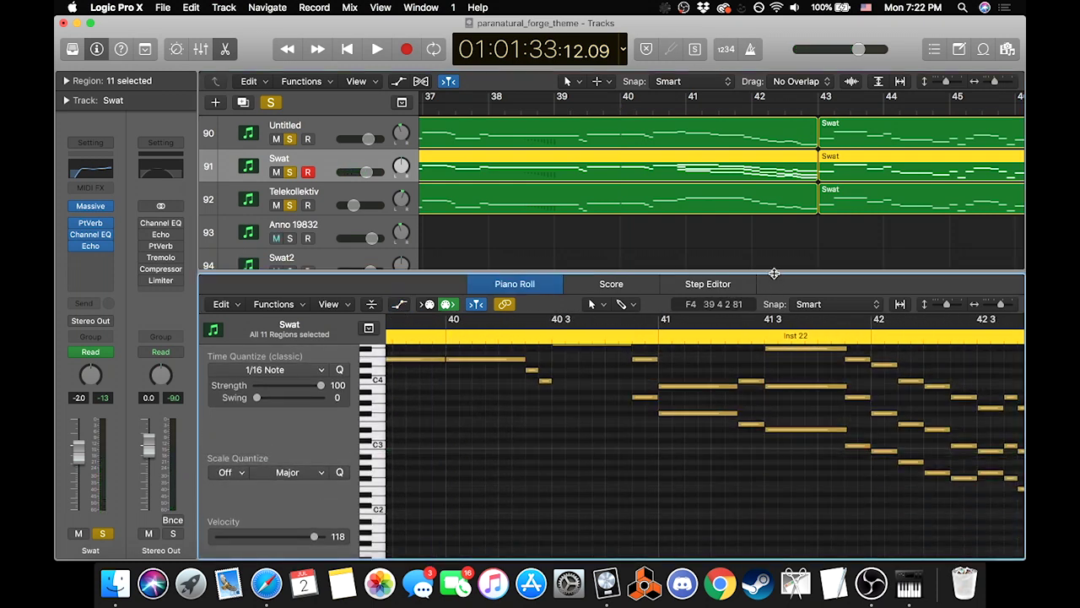
left_click_drag(774, 281, 773, 215)
scroll(756, 309, "right", 3)
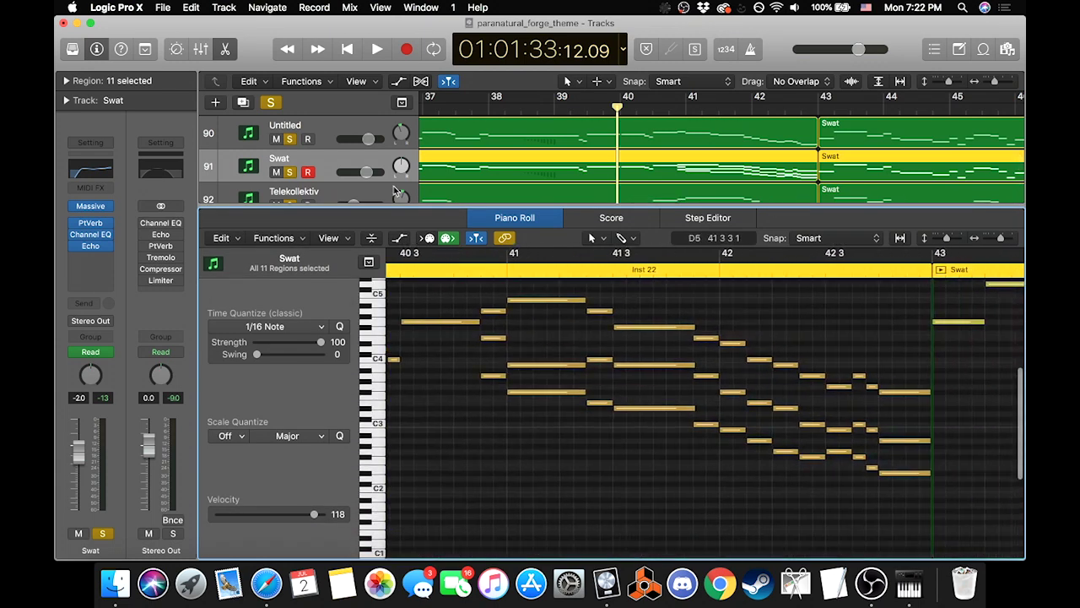
Step: Leave only the Swat track soloed and play its harmonized notes up to bar 43
scroll(290, 173, "down", 2)
left_click(290, 179)
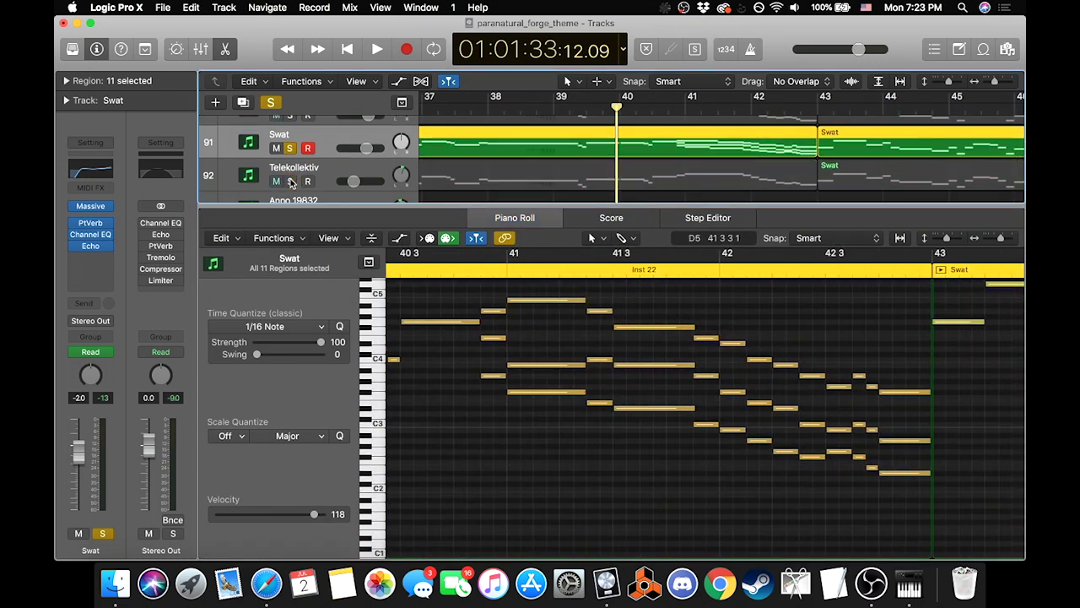
key("space")
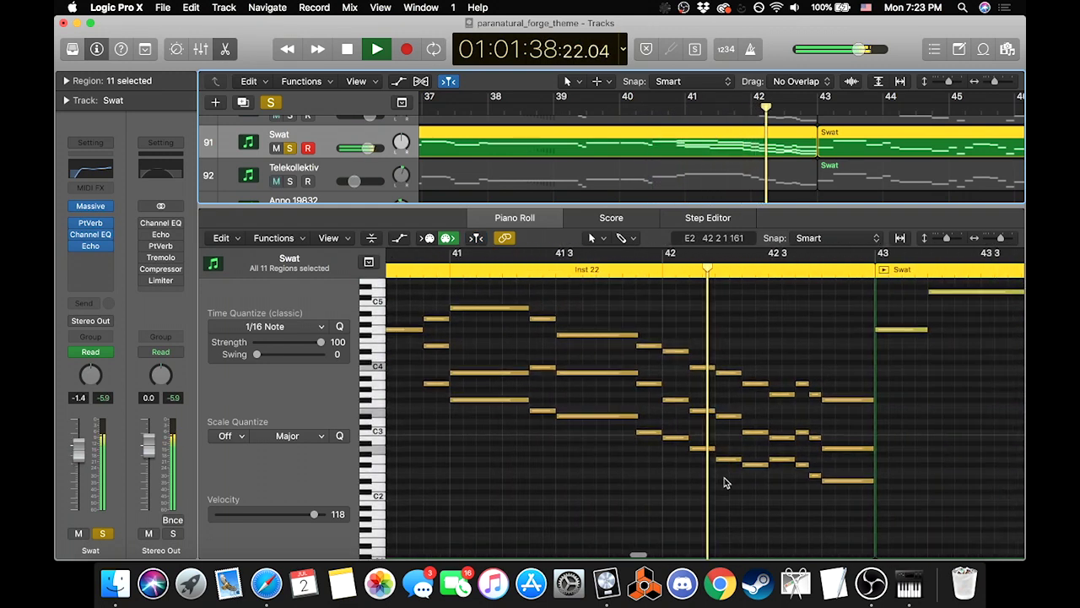
key("space")
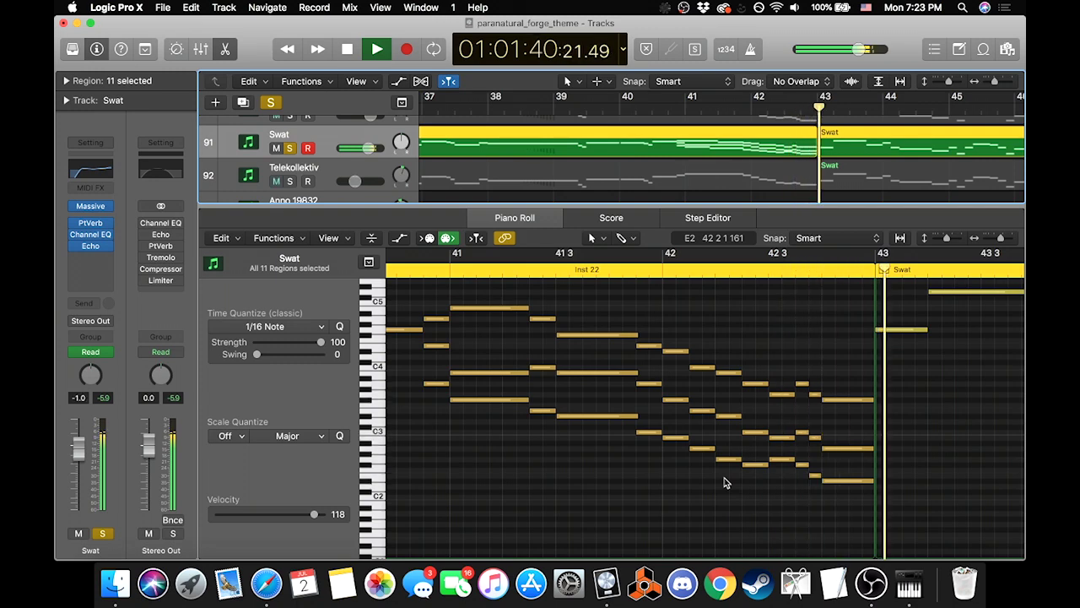
Step: Compare the notes of the Inst 22 regions on the Telekollektiv and Untitled tracks between bars 41 and 43
left_click(599, 182)
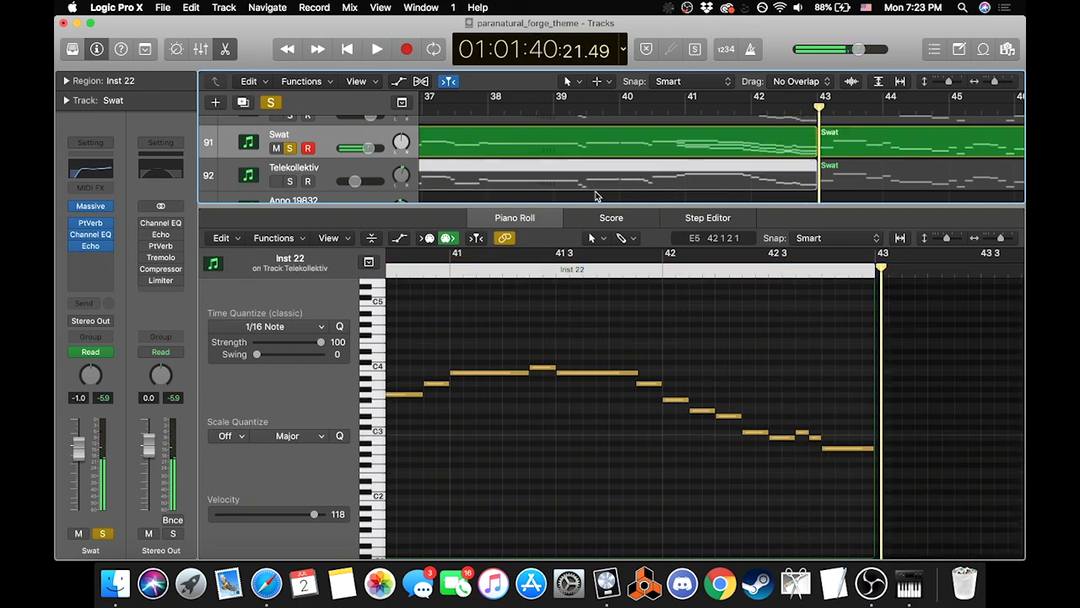
scroll(732, 288, "up", 2)
left_click(703, 123)
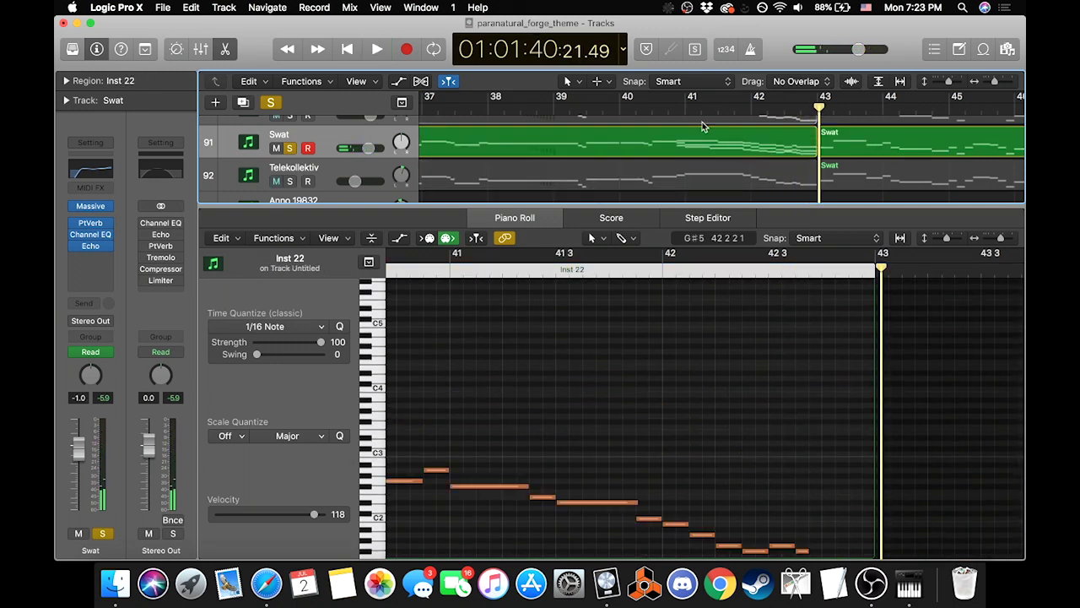
left_click(620, 184)
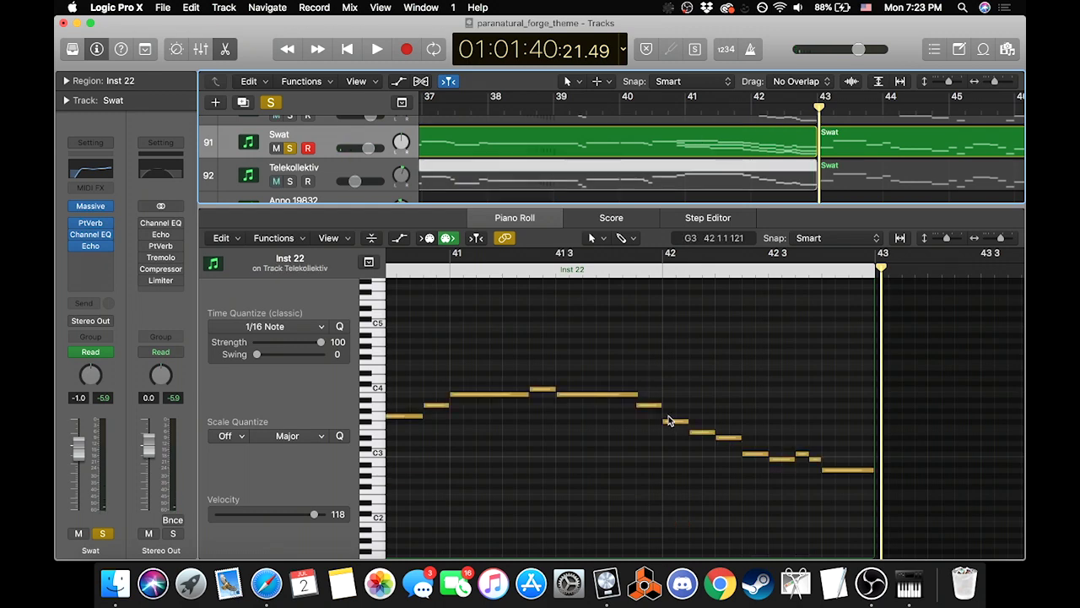
scroll(670, 424, "up", 2)
scroll(610, 149, "up", 1)
Step: Hide the editor and inspector panes and clear all track solos
left_click(226, 49)
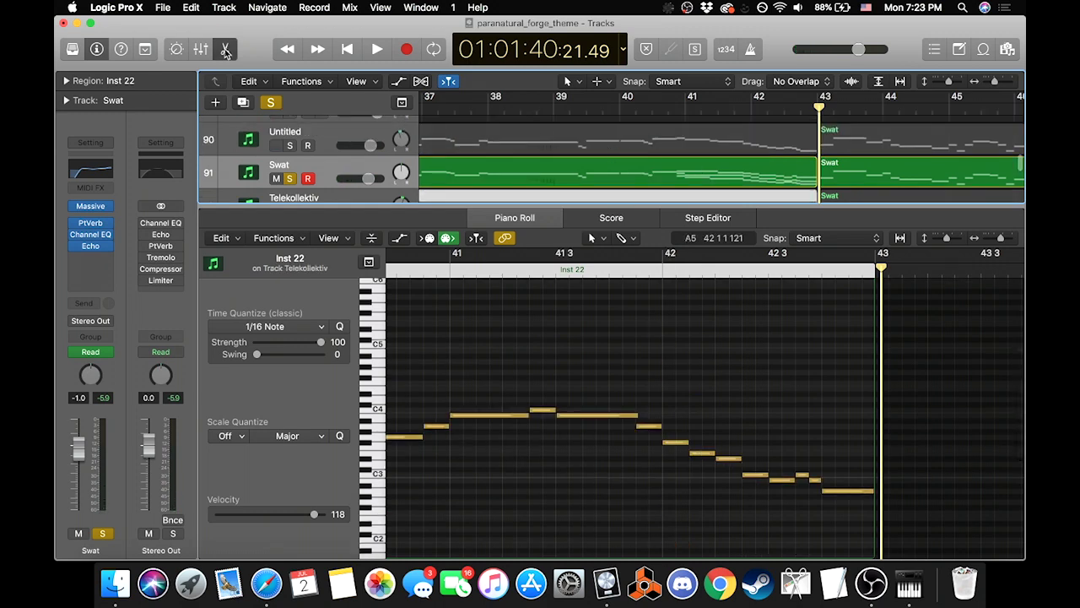
left_click(97, 49)
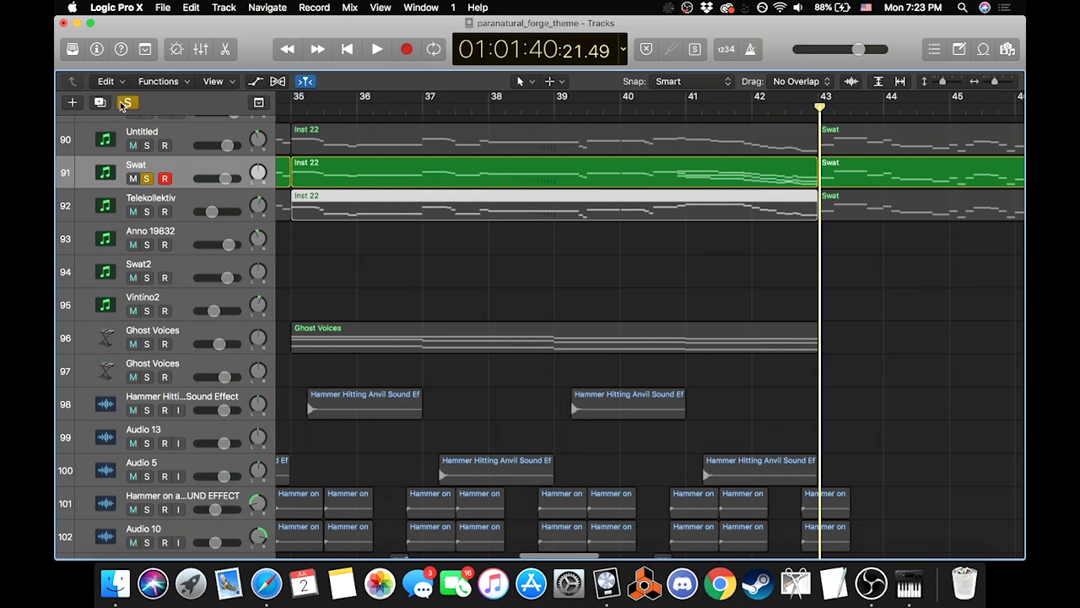
left_click(127, 102)
Step: Place the playhead at bar 35 to hear the full arrangement
scroll(368, 272, "up", 3)
left_click(296, 108)
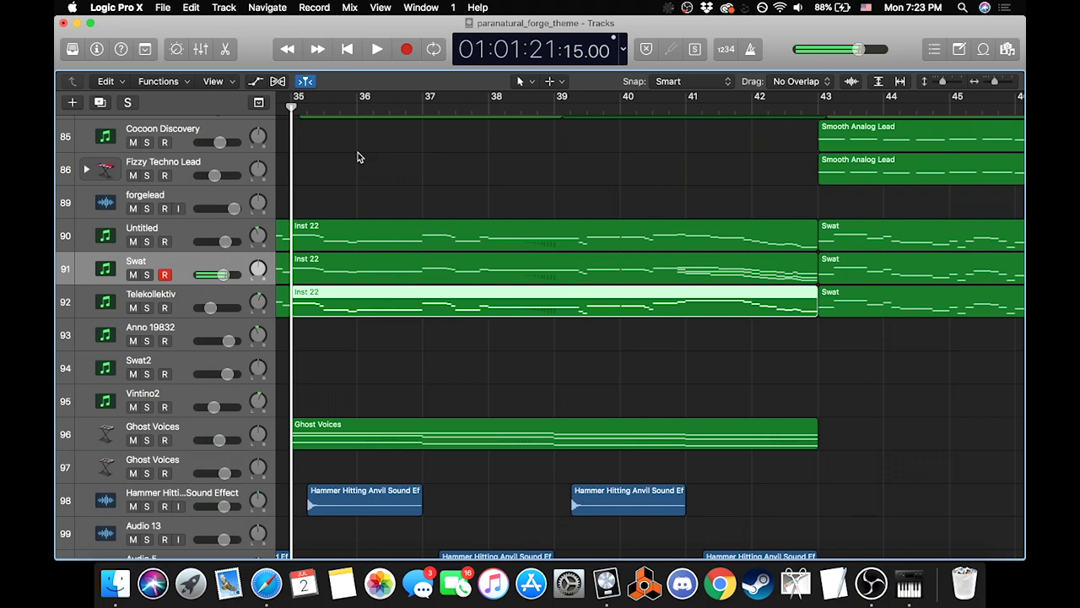
scroll(394, 269, "up", 5)
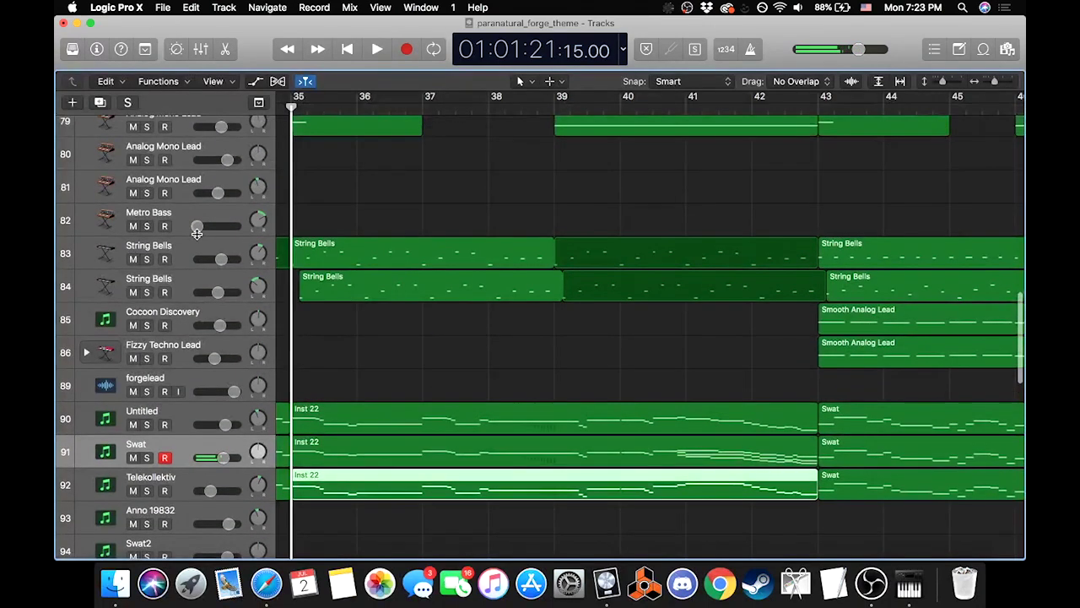
Step: Zoom out the timeline and look over the arrangement's tracks around bars 21 to 53
scroll(768, 203, "left", 2)
left_click_drag(992, 82, 989, 82)
scroll(601, 262, "left", 2)
scroll(602, 262, "up", 1)
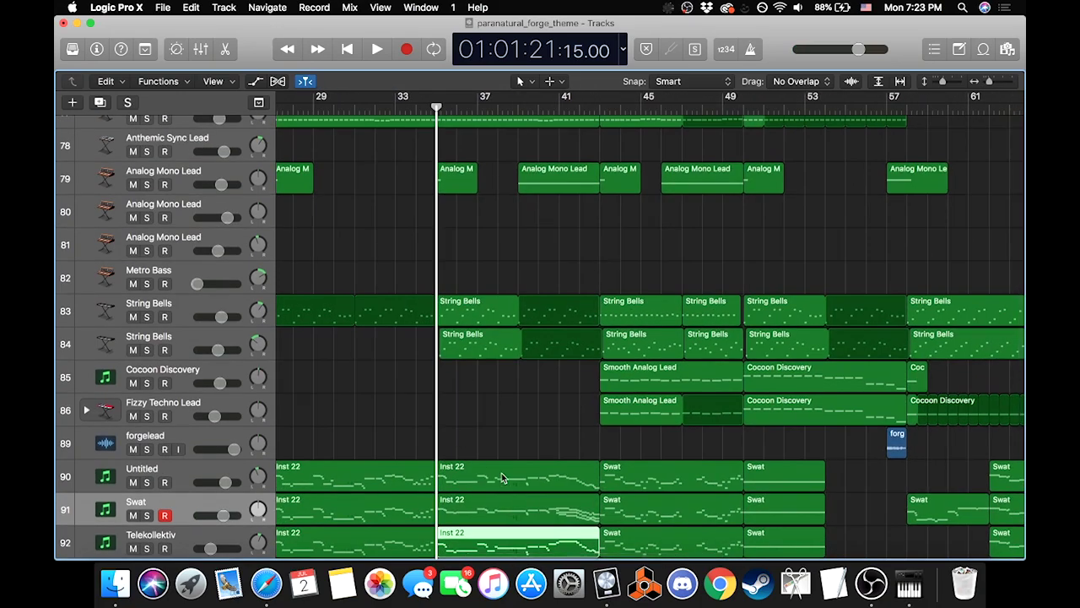
scroll(523, 280, "up", 20)
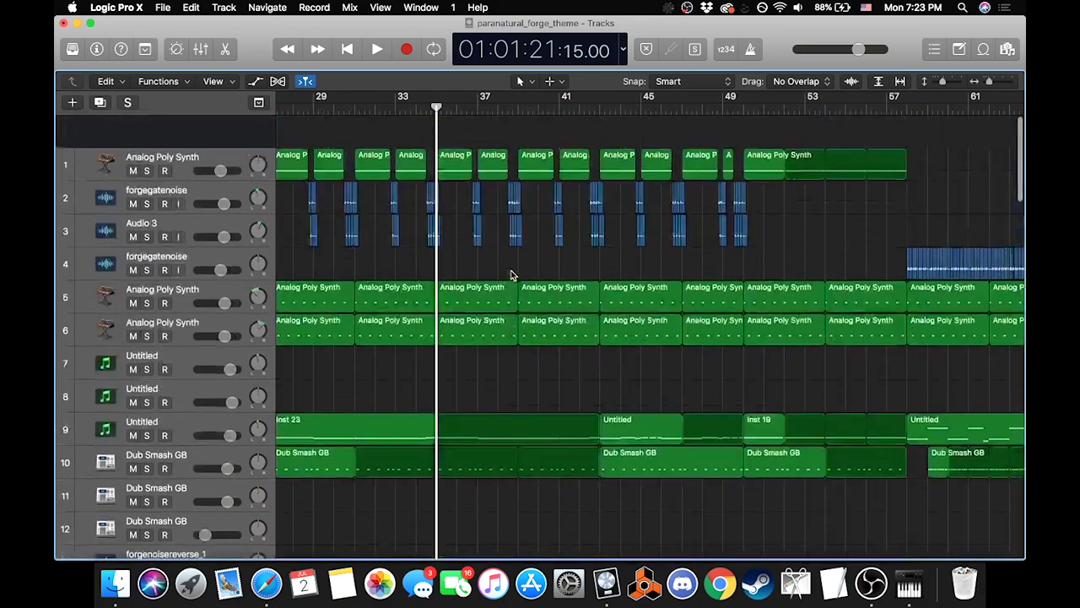
scroll(437, 263, "left", 3)
scroll(436, 263, "down", 15)
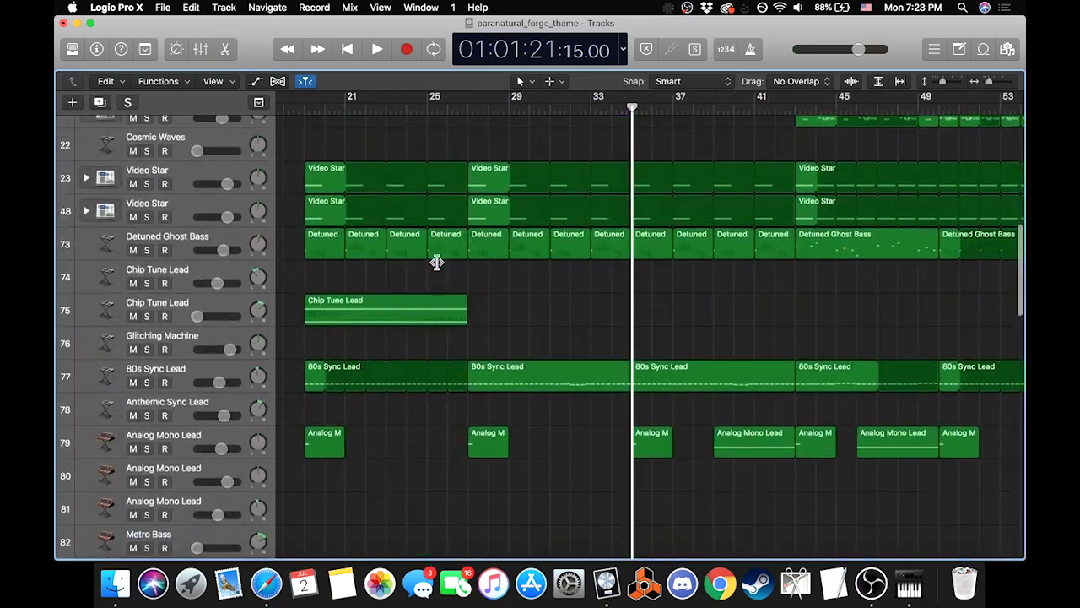
scroll(436, 263, "down", 7)
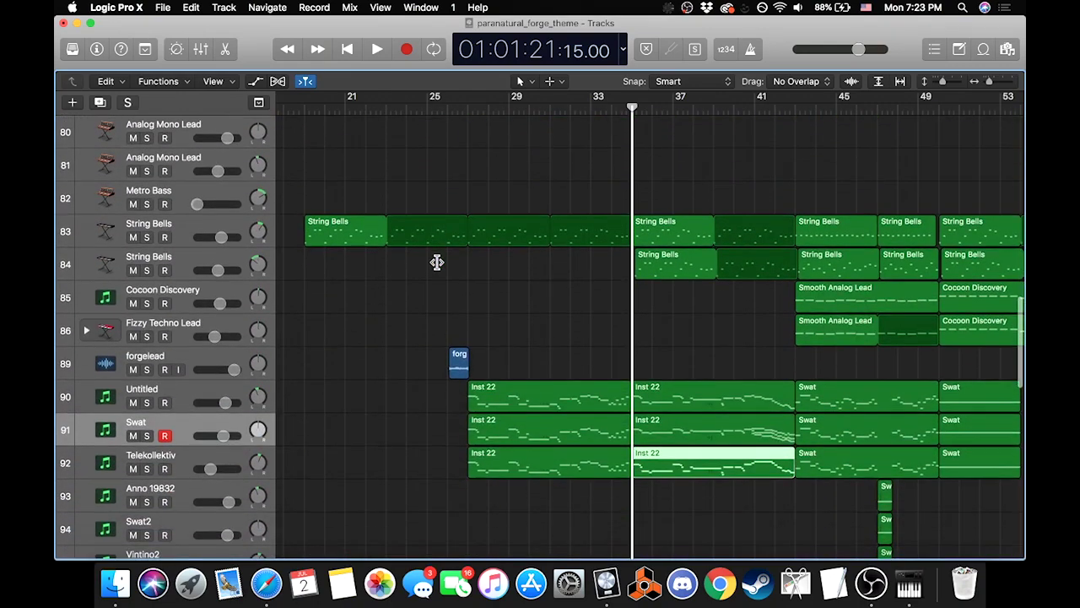
scroll(548, 321, "up", 20)
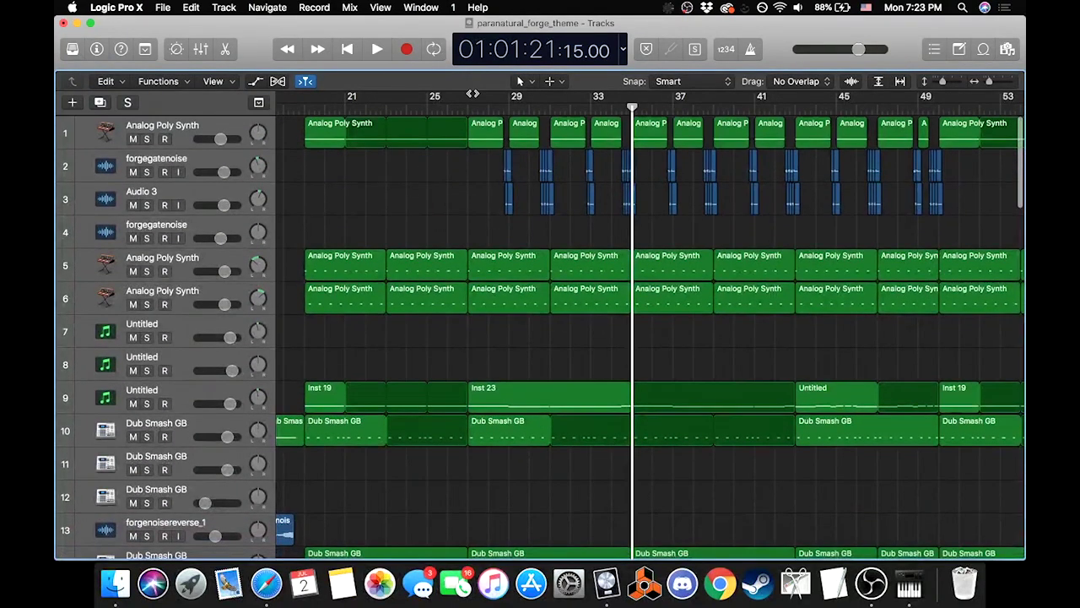
Step: Place the playhead at bar 27 and solo the first three tracks: Analog Poly Synth, forgegatenoise and Audio 3
left_click(469, 108)
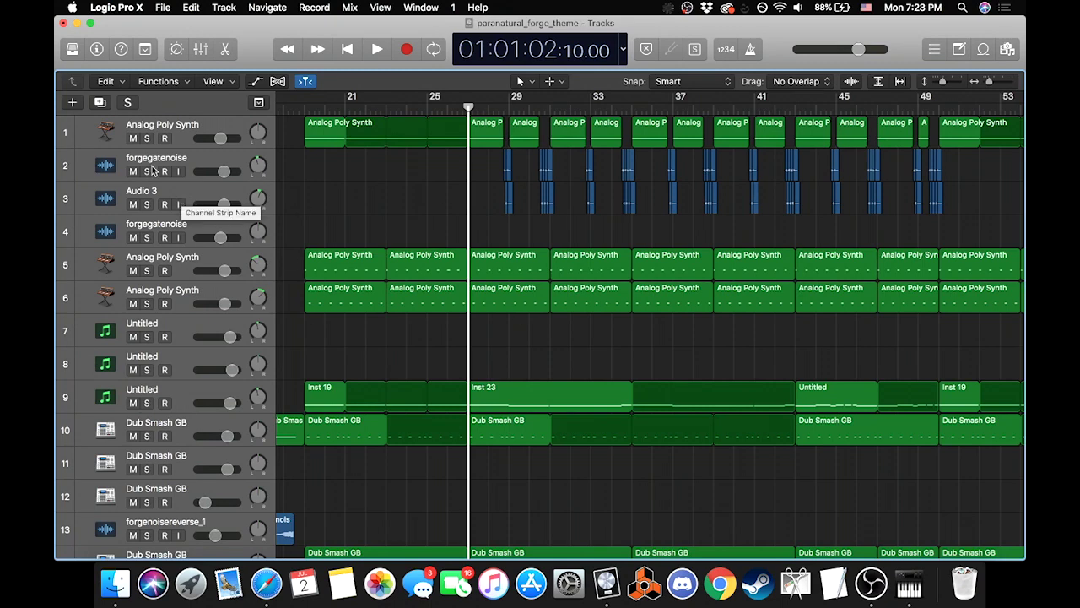
left_click(147, 138)
left_click_drag(147, 171, 148, 204)
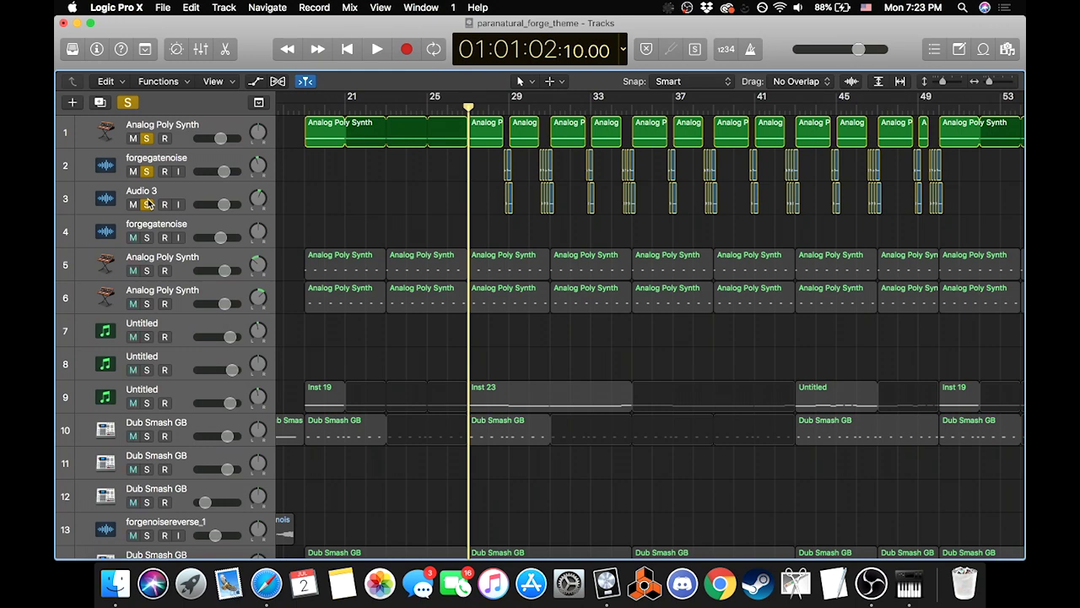
Step: Play the three soloed tracks from bar 27 through the first group of noise hits before bar 29
key("space")
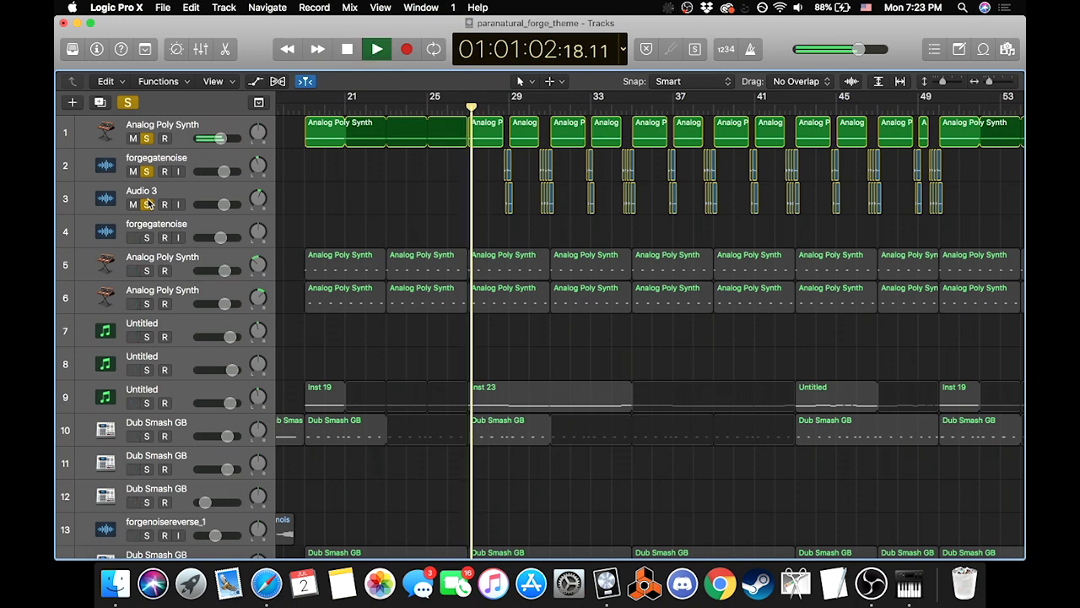
left_click(990, 82)
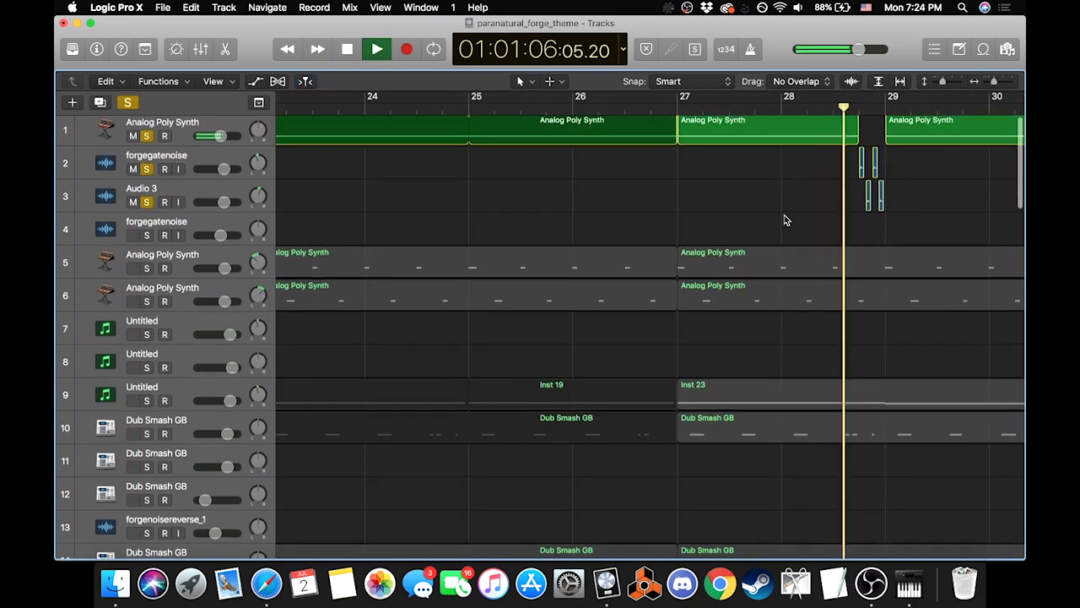
key("space")
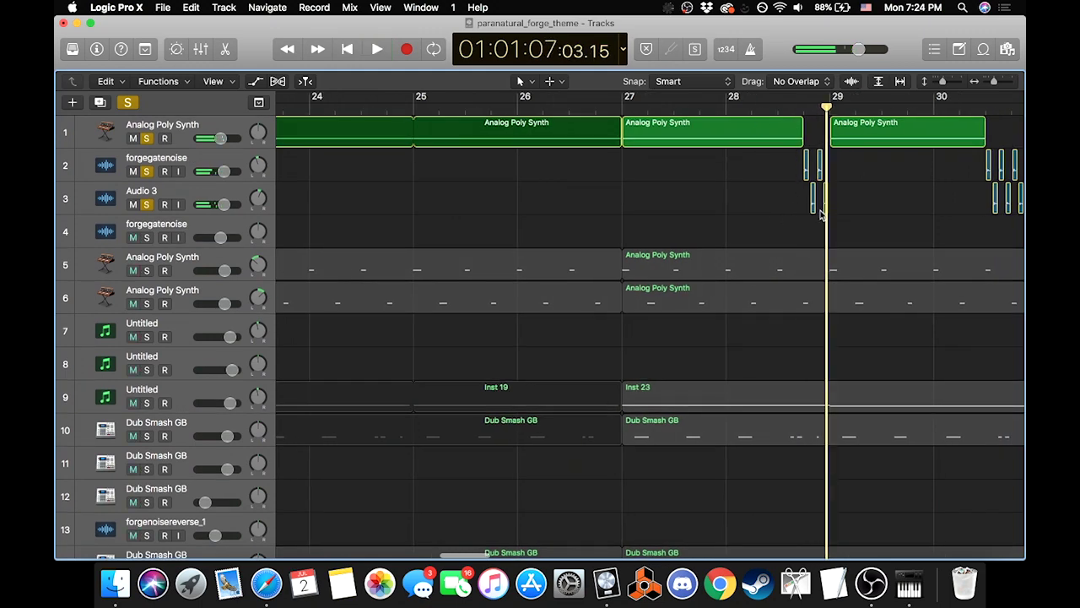
Step: Examine the noise regions on tracks 2 and 3, moving the playhead to bar 28 beat 4 and to the group midway through bar 30
left_click(1009, 82)
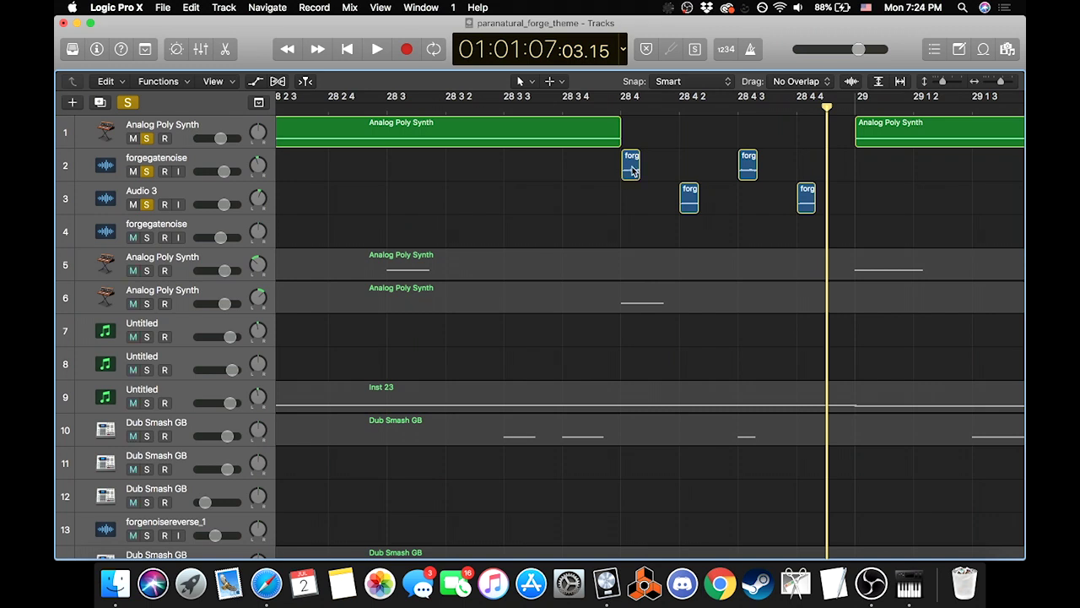
left_click(620, 109)
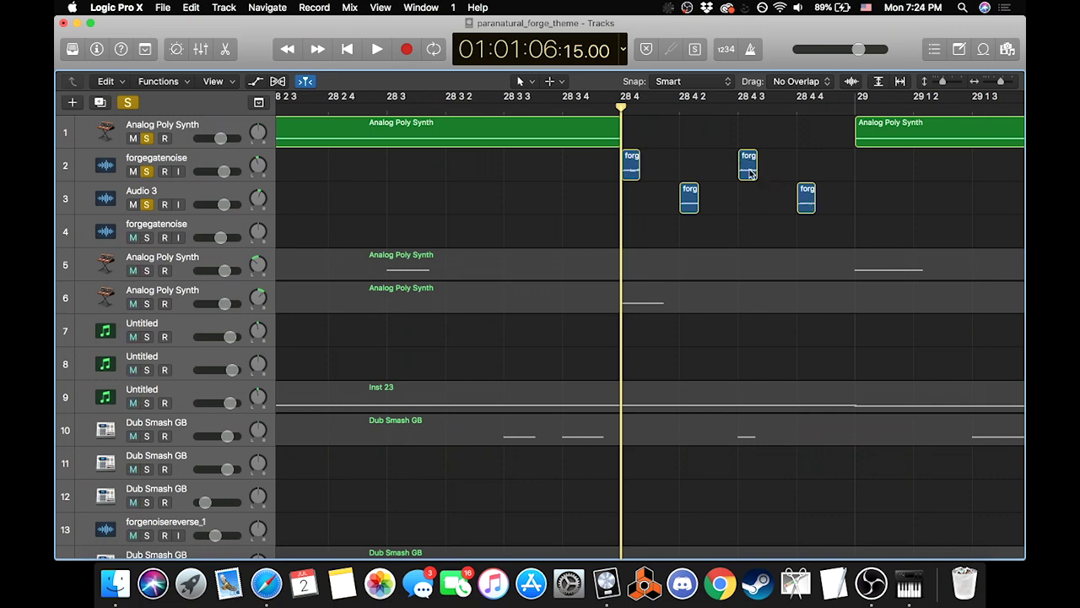
left_click_drag(1003, 85, 990, 88)
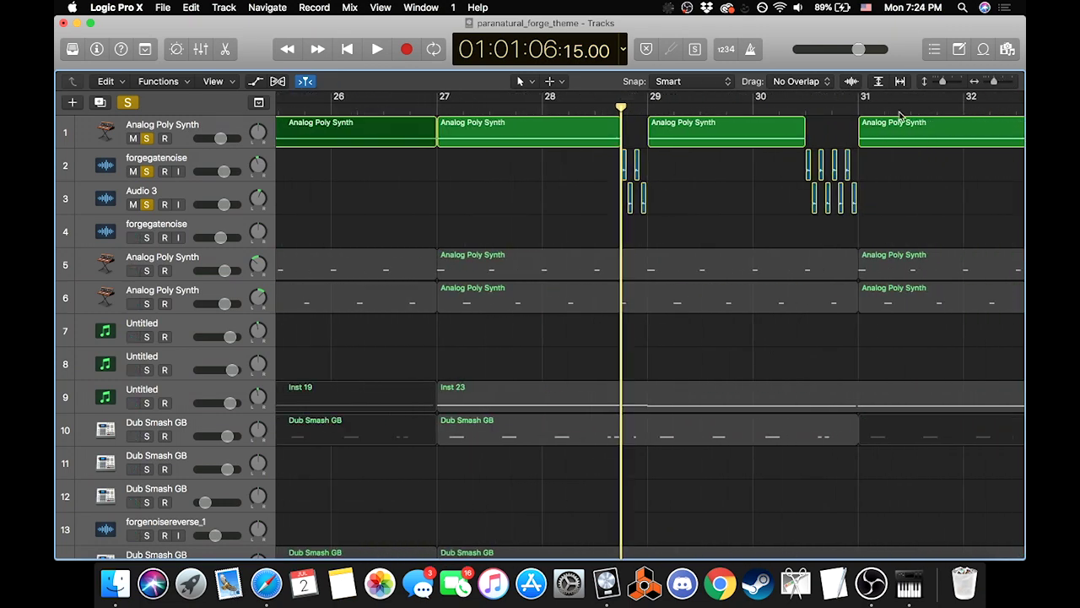
left_click(806, 108)
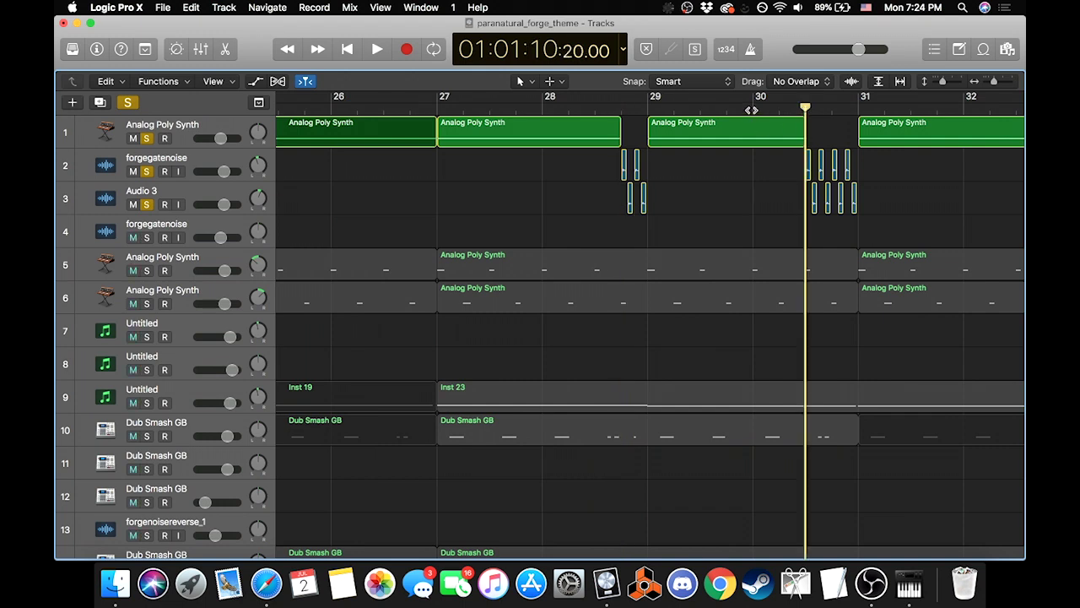
Step: Play the soloed tracks from bar 29 through the second group of noise hits before bar 31
left_click(647, 110)
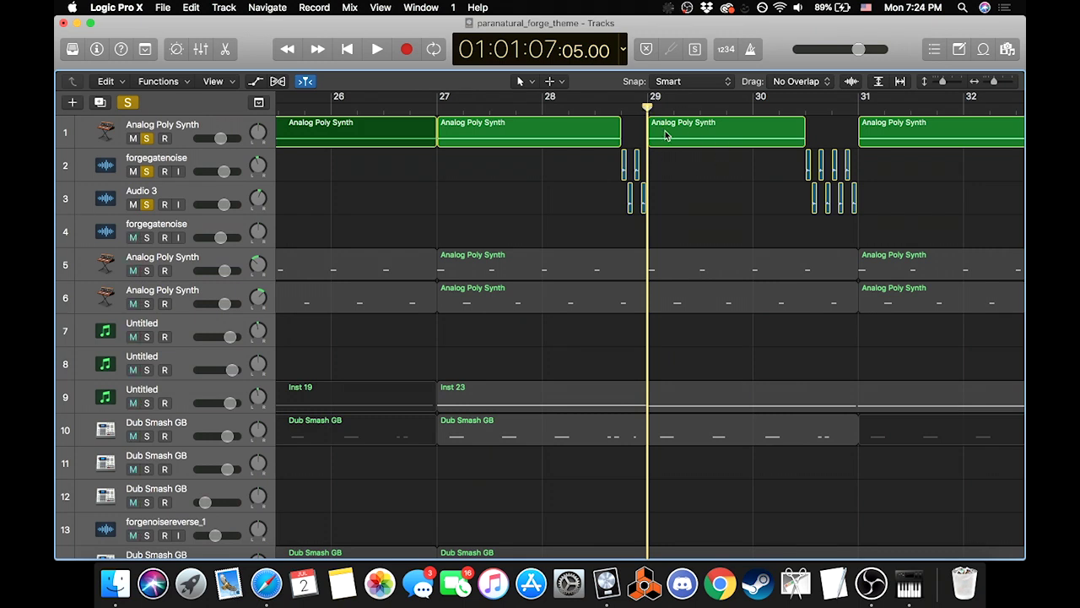
key("space")
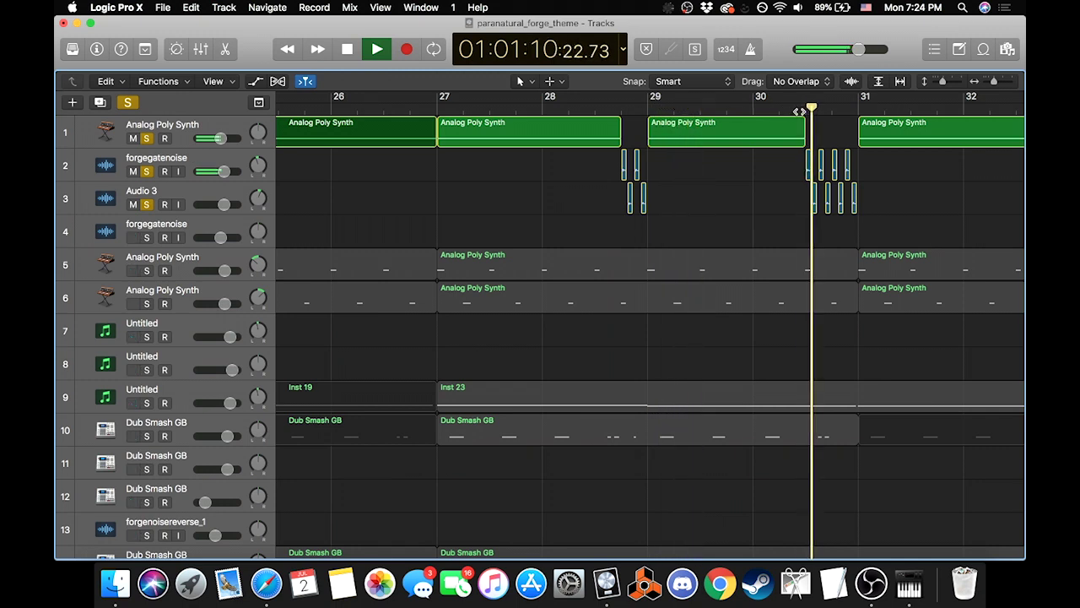
key("space")
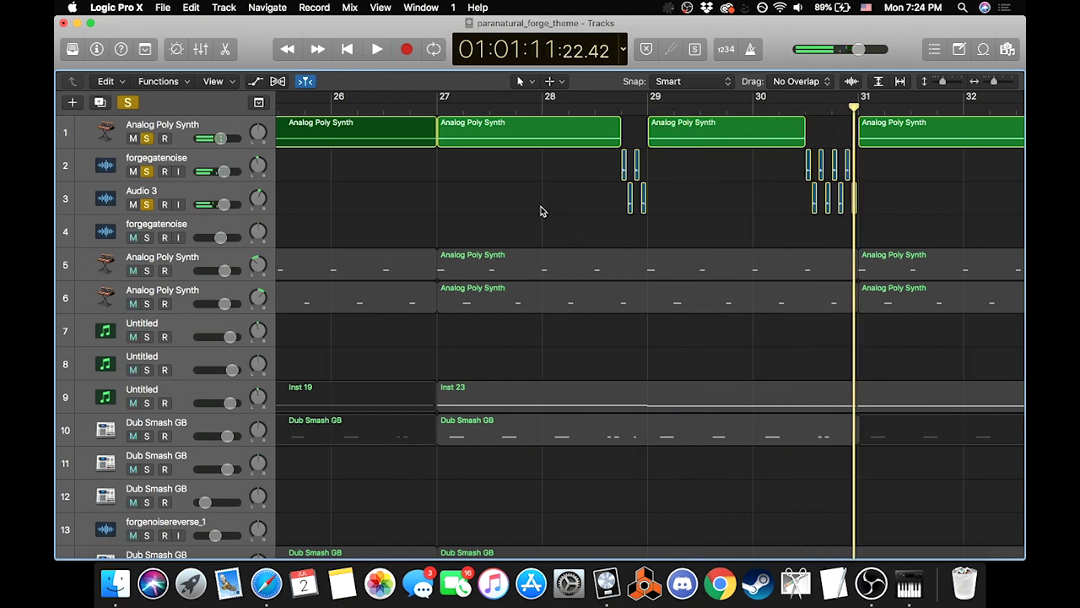
Step: Return the playhead to bar 27 and clear all track solos
left_click(445, 98)
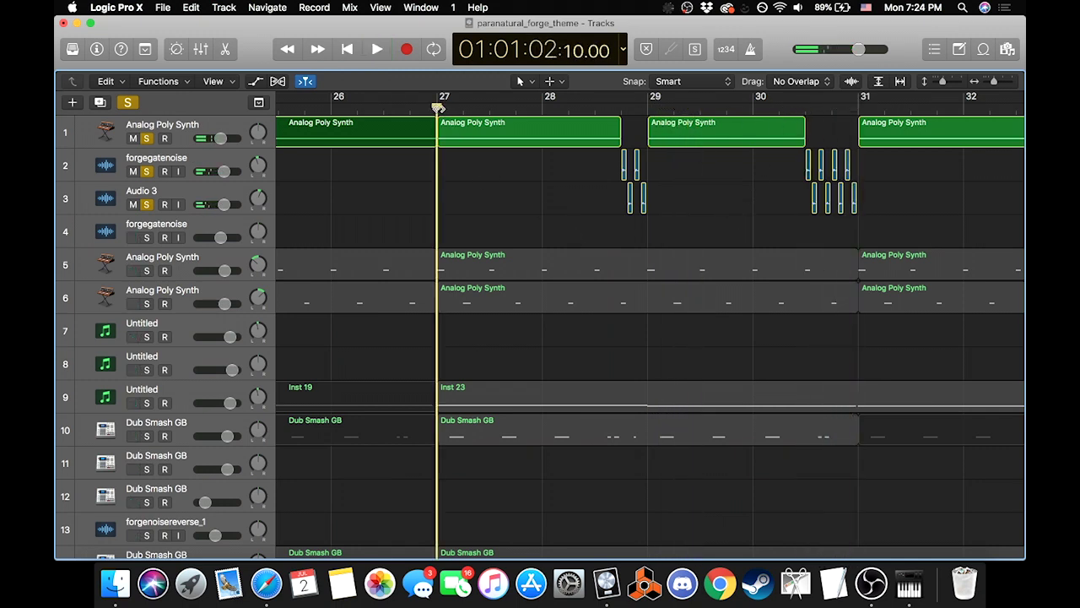
left_click(128, 103)
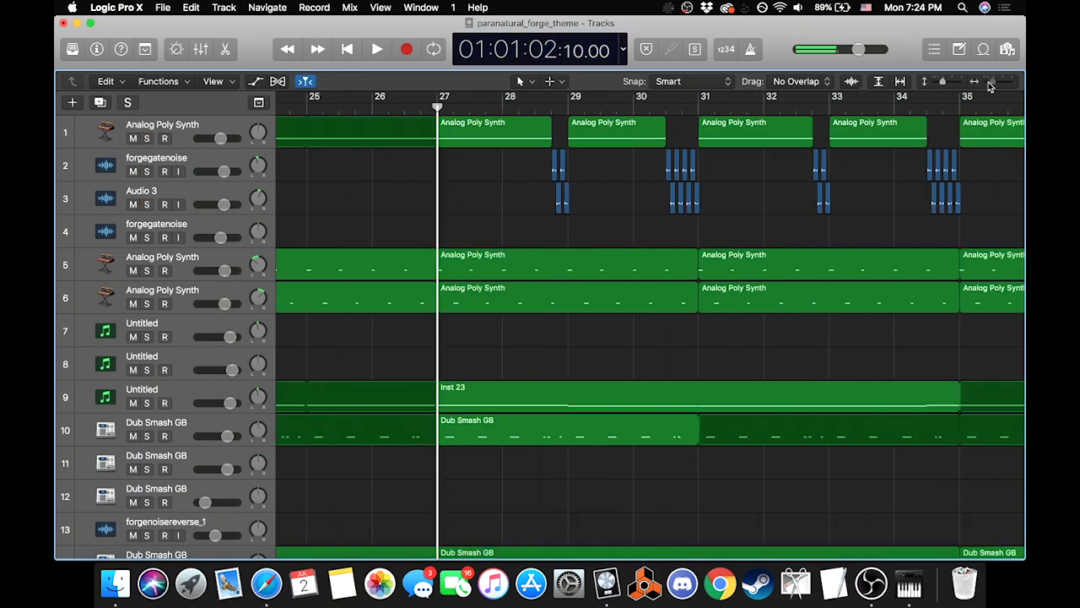
left_click_drag(993, 82, 986, 81)
Step: Solo track 9, the Untitled track with the Inst 23 region, audition it from bar 27, and clear its solo
scroll(727, 294, "down", 3)
scroll(728, 295, "down", 5)
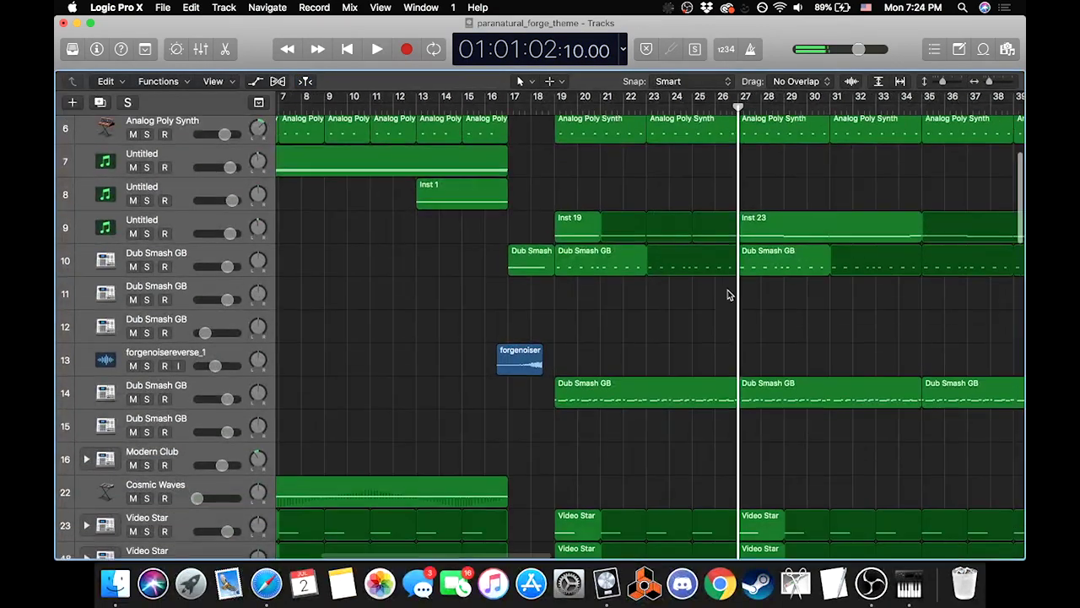
scroll(727, 295, "right", 5)
scroll(729, 295, "up", 2)
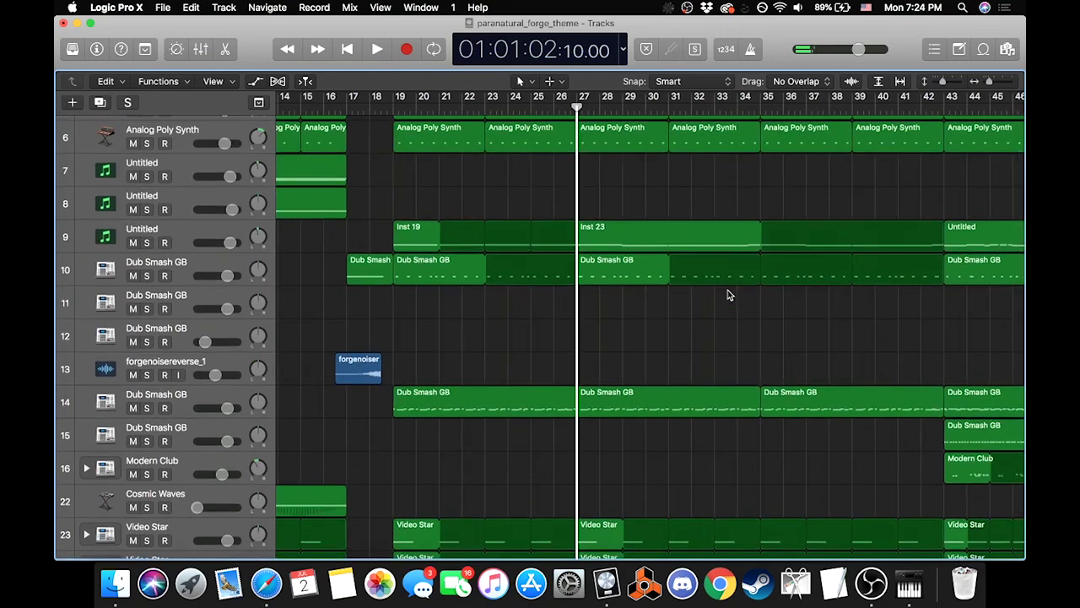
left_click(146, 242)
key("space")
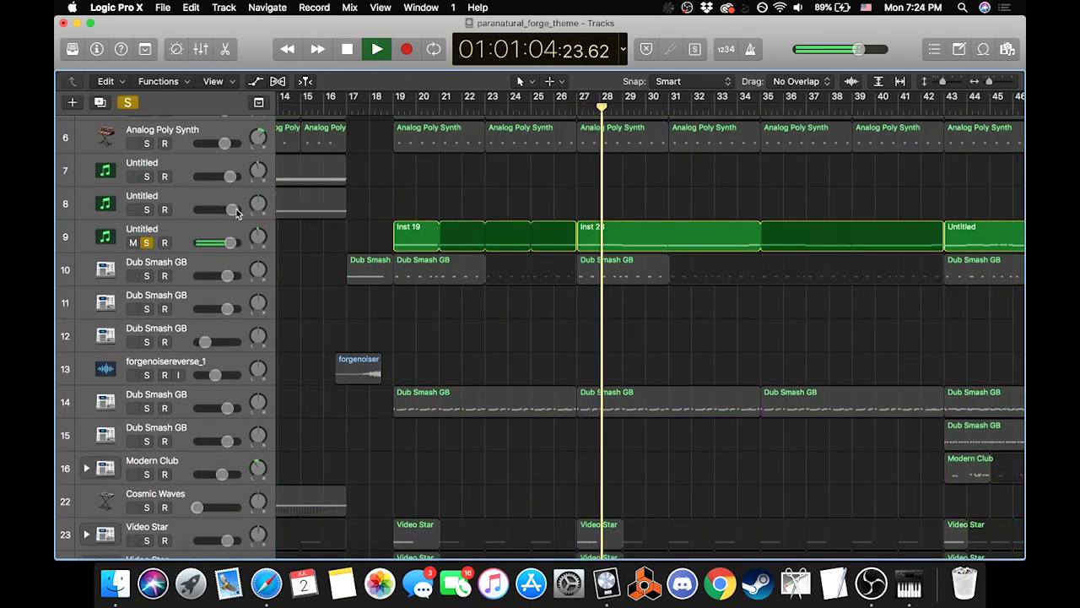
key("space")
left_click(146, 242)
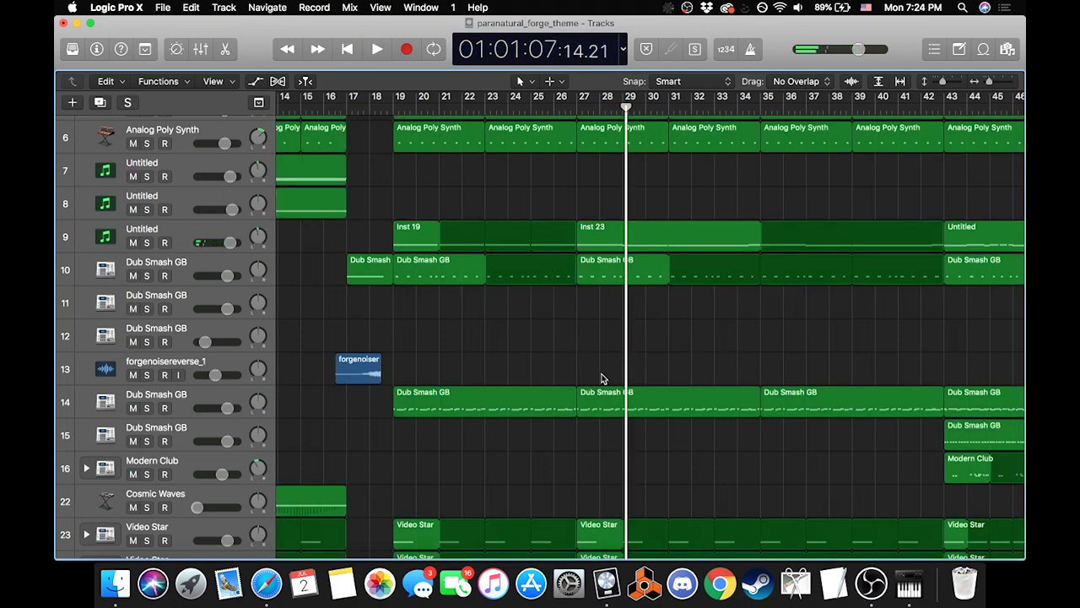
Step: Solo the Dub Smash GB track 14 and start playback from bar 27
scroll(602, 379, "down", 3)
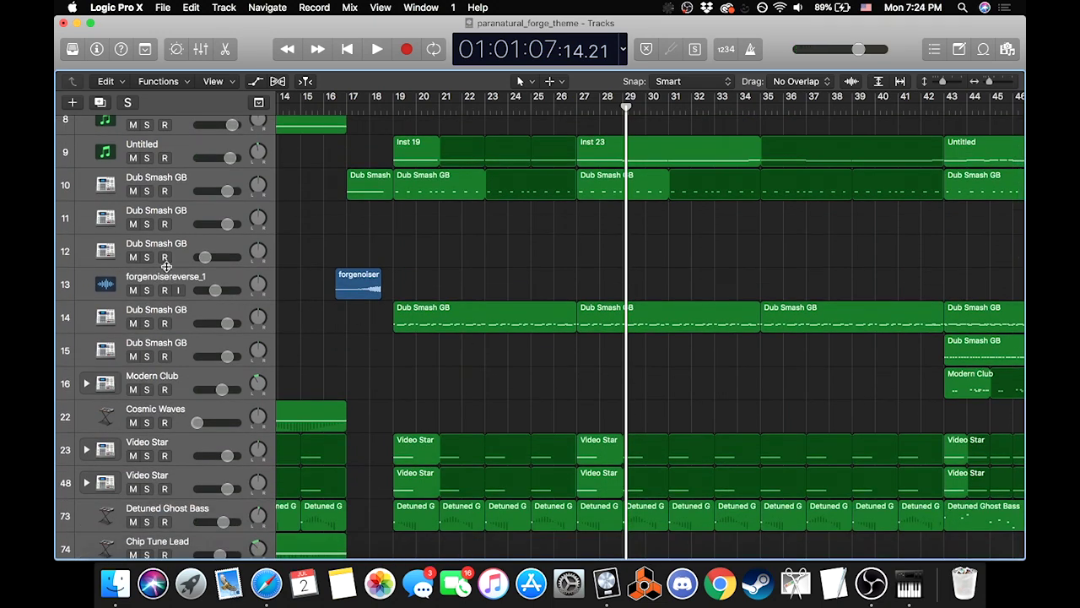
left_click(147, 324)
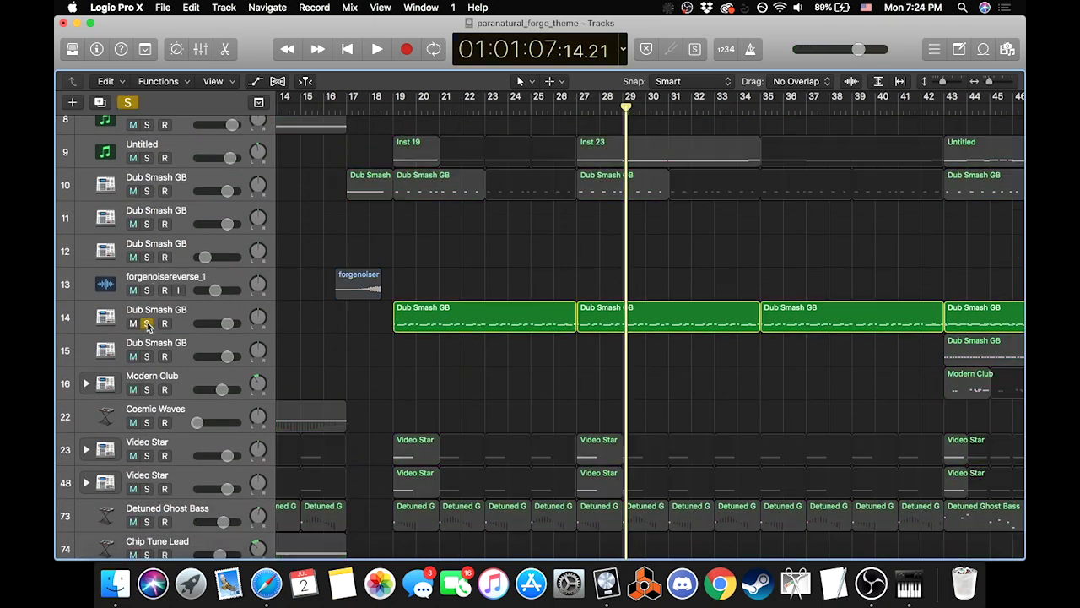
left_click(581, 108)
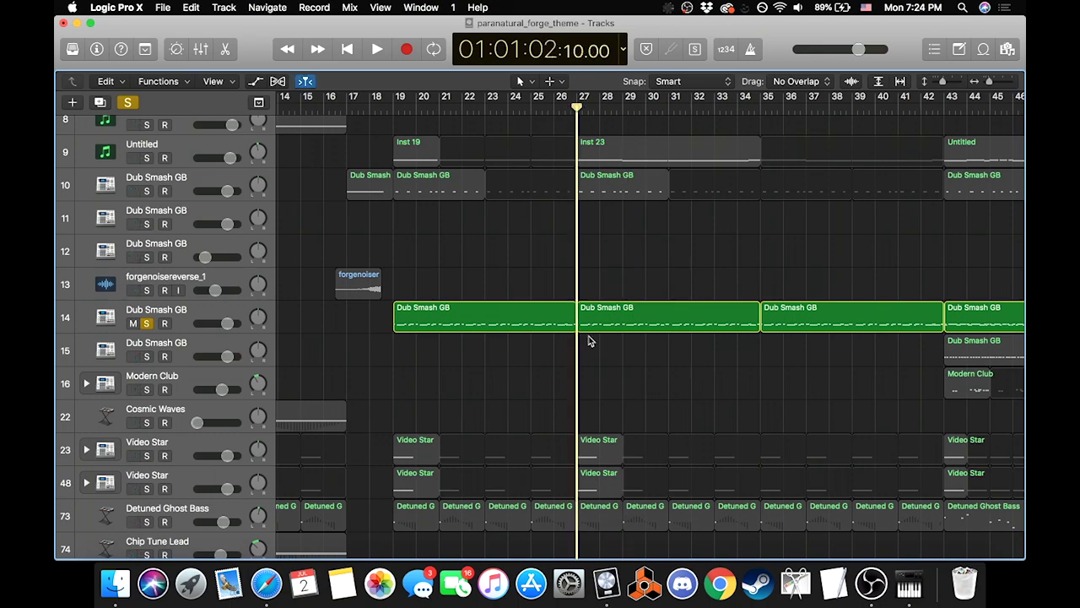
key("space")
scroll(628, 378, "down", 5)
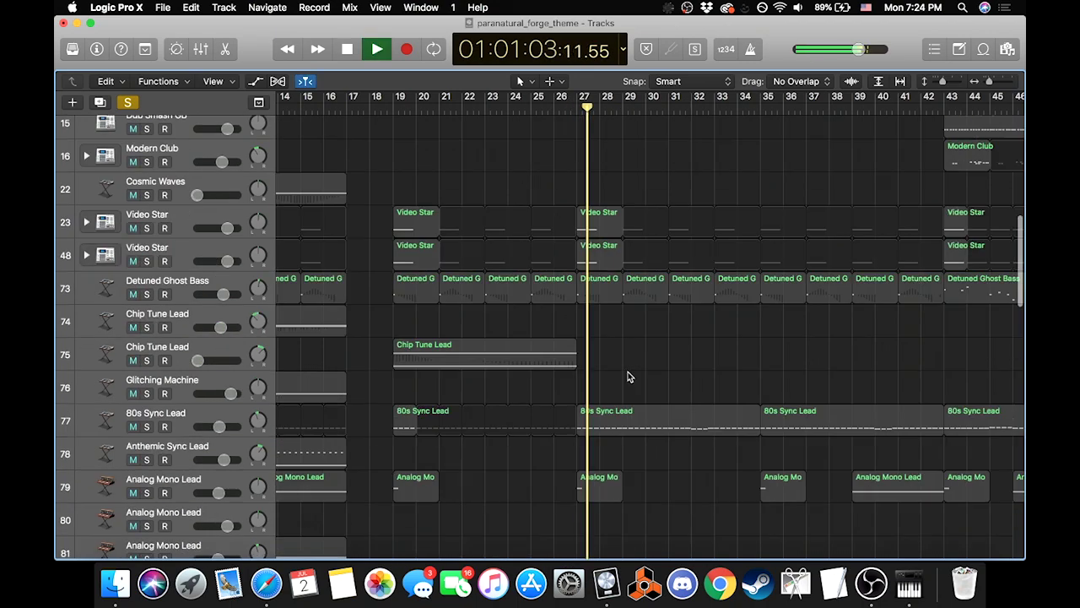
scroll(628, 377, "down", 20)
scroll(628, 377, "up", 8)
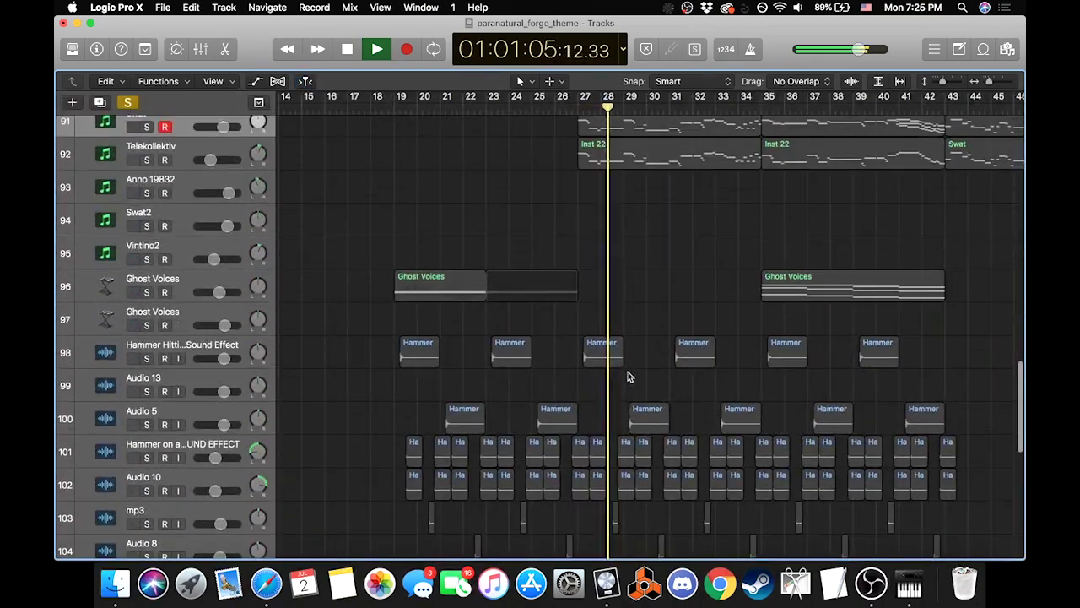
Step: Open track 14's Dub Smash GB region at bar 27 in the Piano Roll and examine its notes up to bar 35
scroll(627, 378, "up", 20)
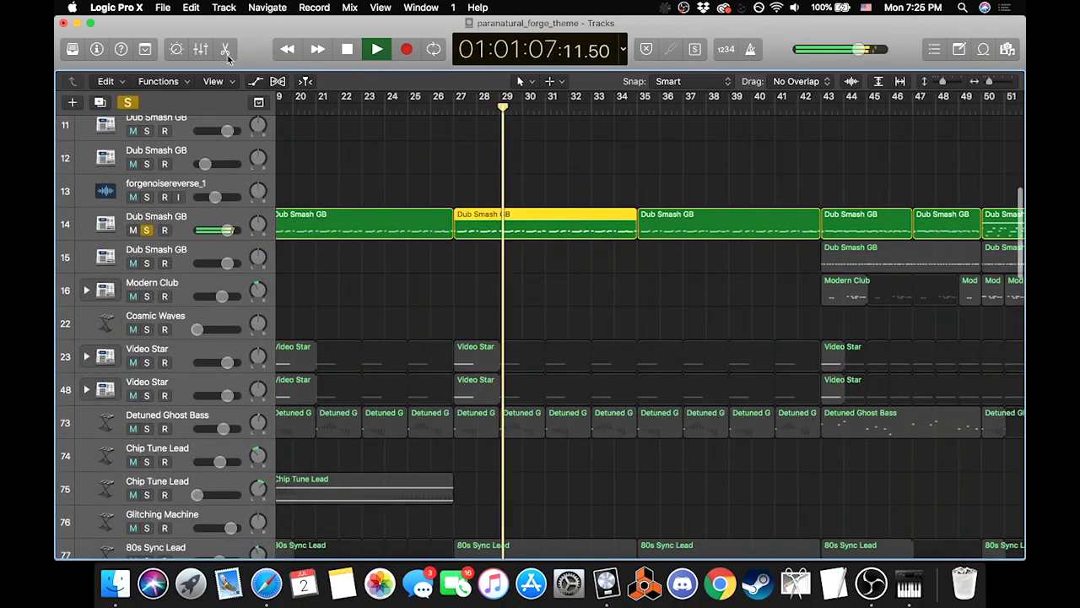
left_click(227, 50)
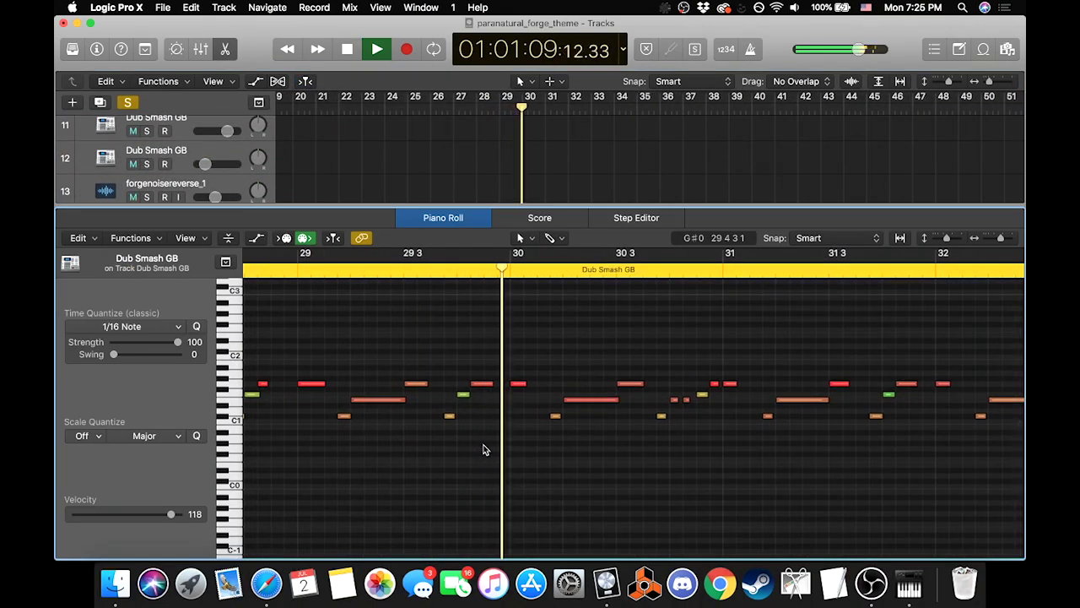
scroll(489, 439, "right", 5)
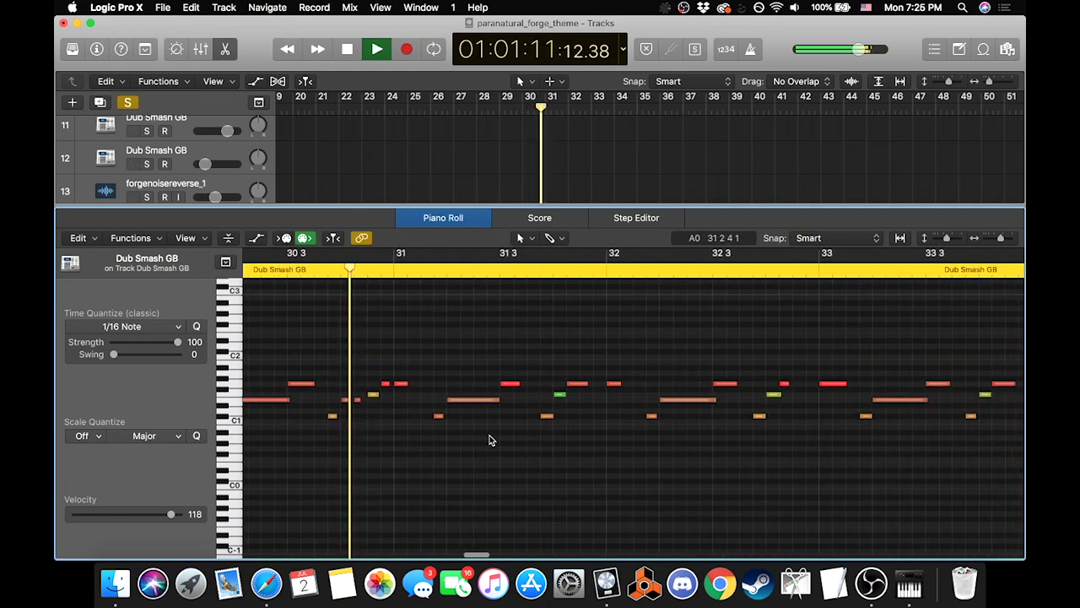
scroll(489, 440, "right", 8)
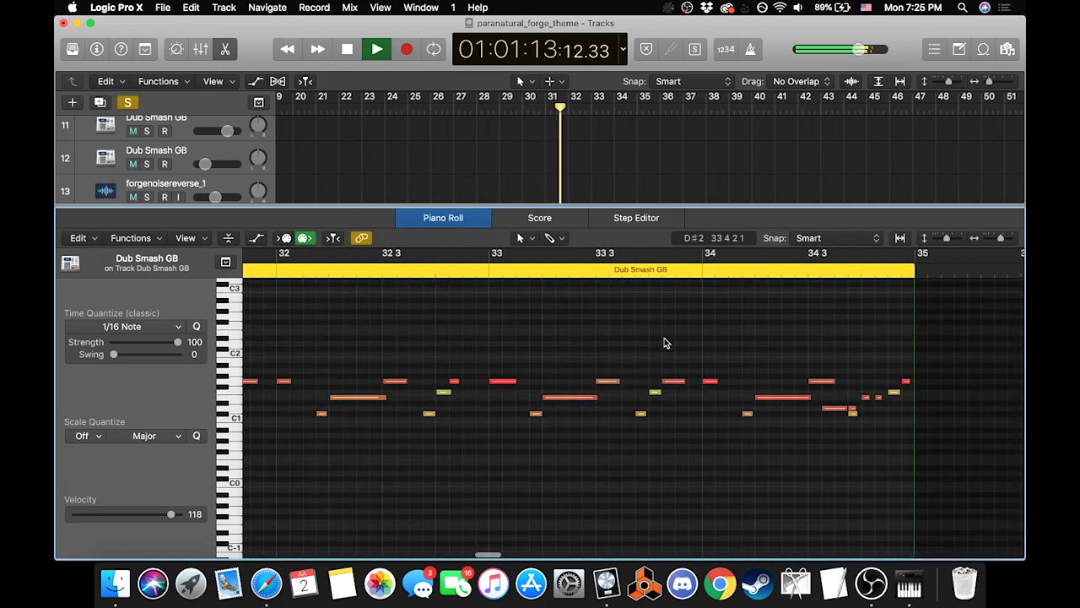
key("space")
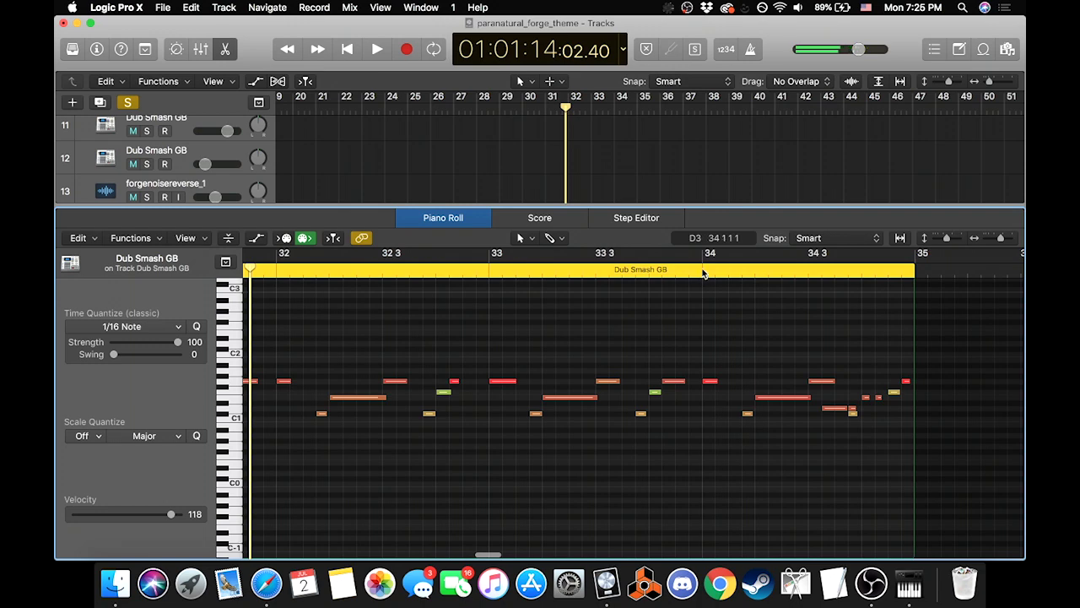
Step: Play the ending of track 14's bar 27 region from bar 34
left_click(704, 272)
left_click(613, 104)
key("space")
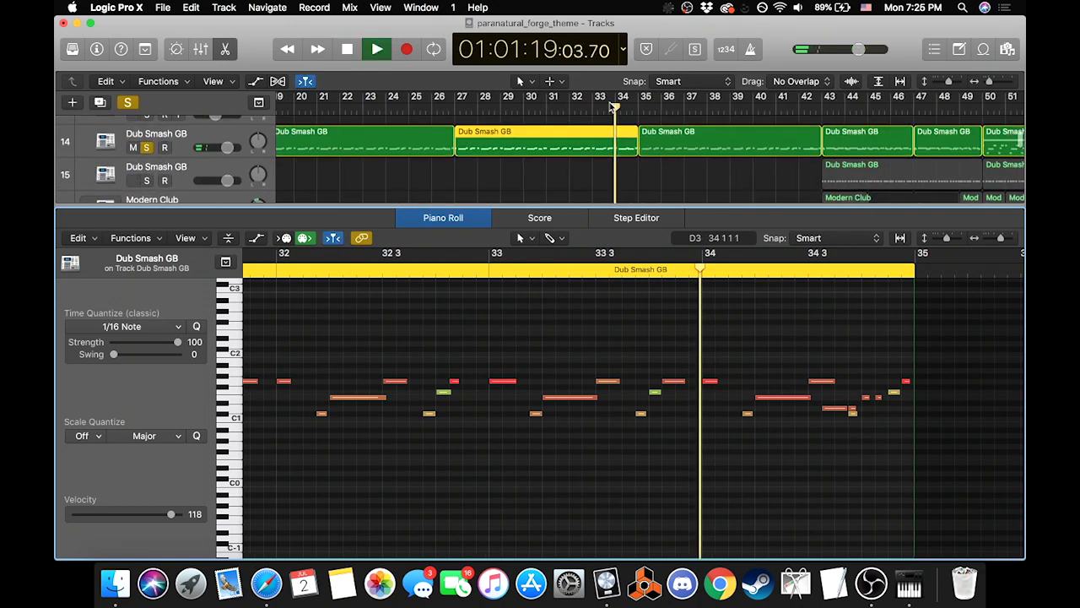
scroll(509, 163, "down", 2)
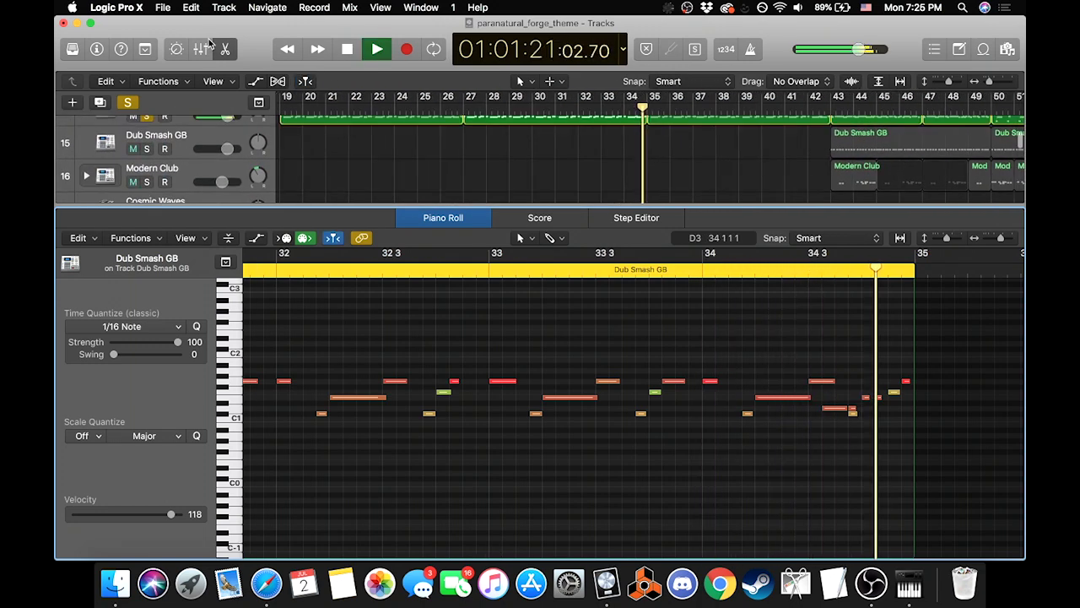
Step: Open track 14's Dub Smash GB region at bar 35 in the Piano Roll
left_click(226, 49)
scroll(557, 280, "down", 15)
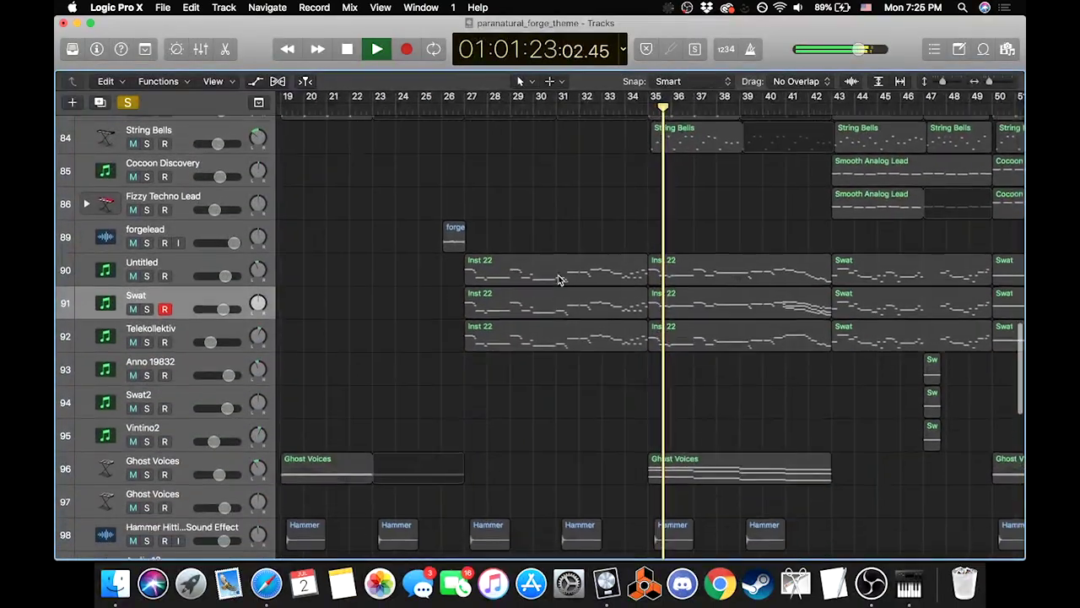
left_click(717, 281)
scroll(716, 281, "up", 10)
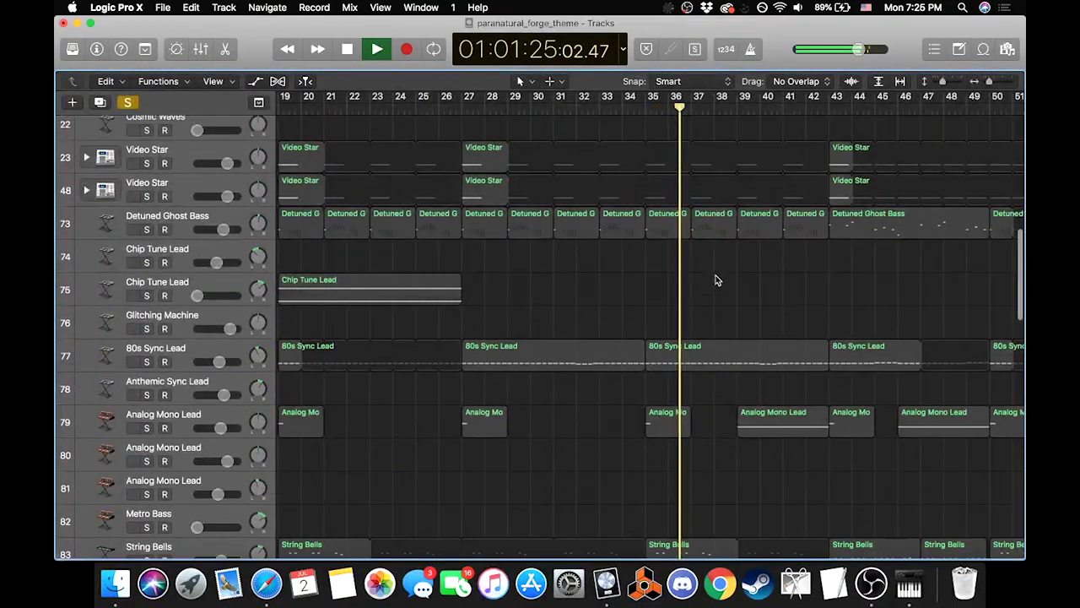
scroll(717, 281, "up", 5)
left_click(674, 251)
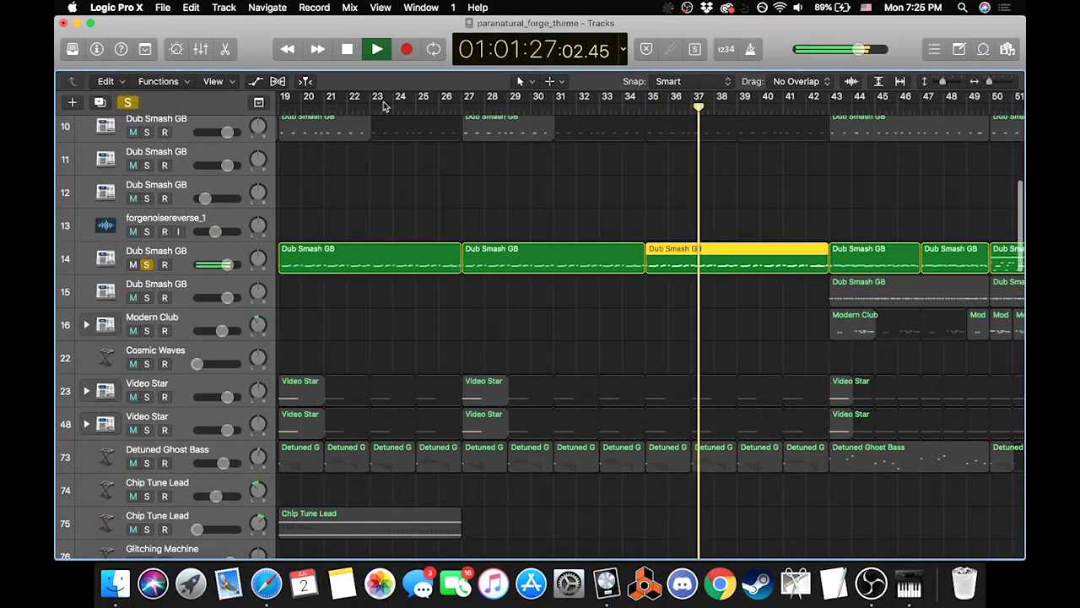
left_click(225, 49)
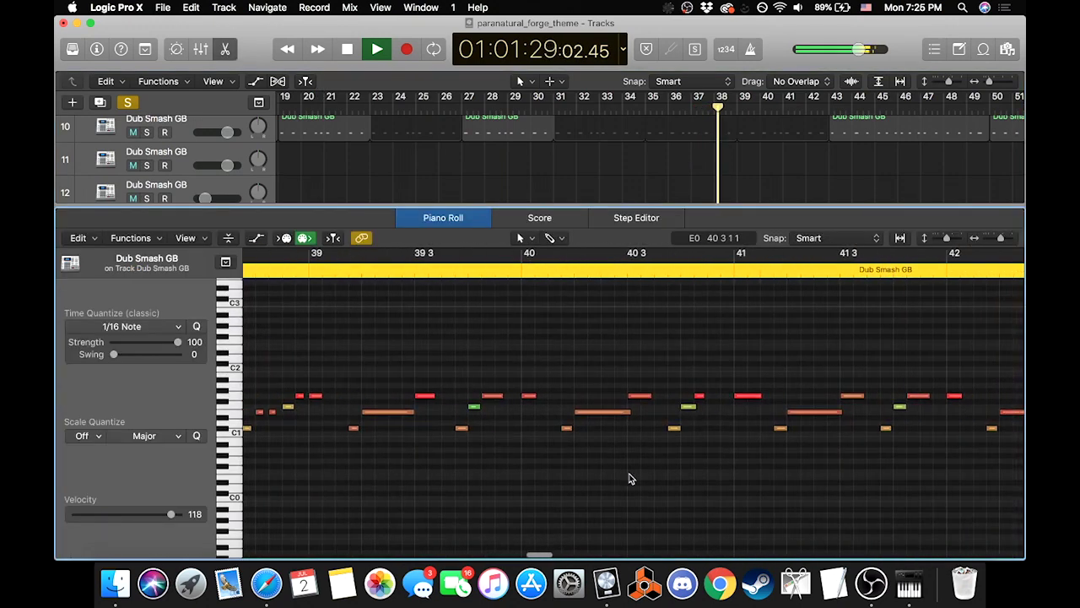
Step: Examine the end of the bar 35 Dub Smash GB region and play it from bar 42 to bar 43
key("space")
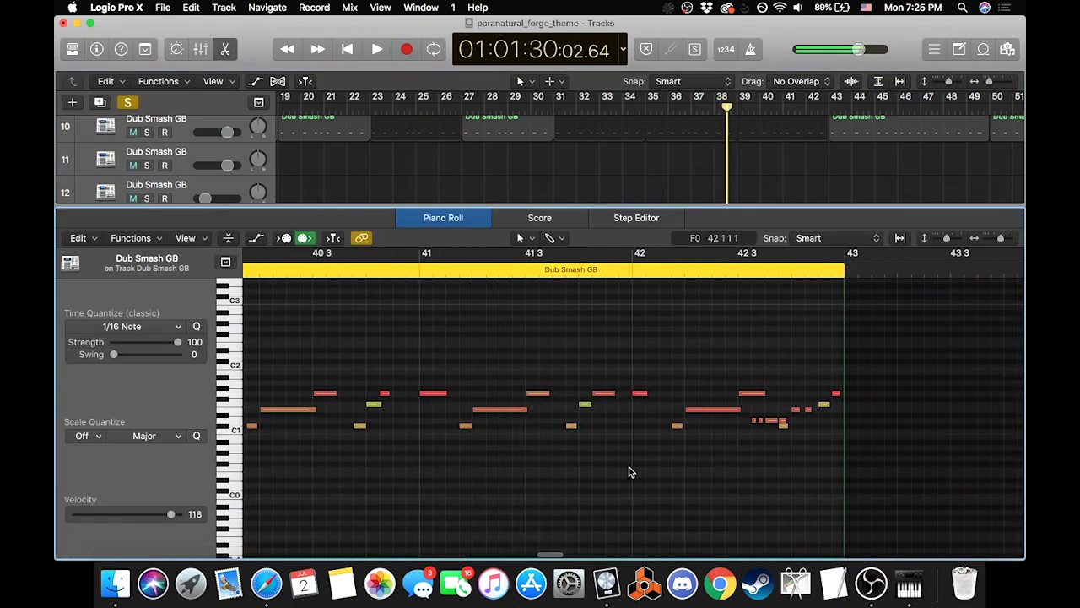
double_click(633, 272)
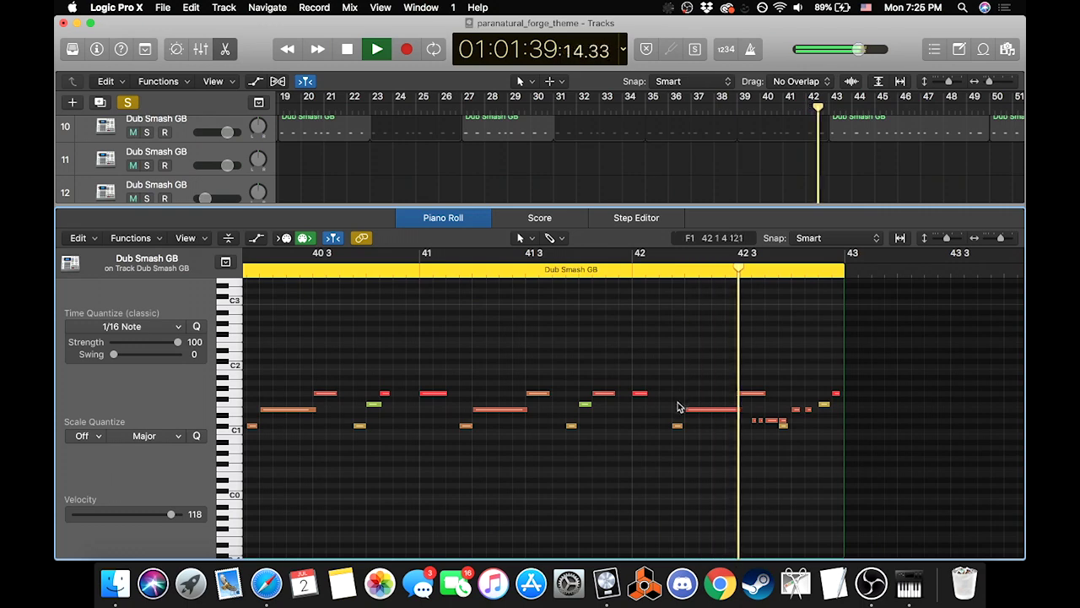
key("space")
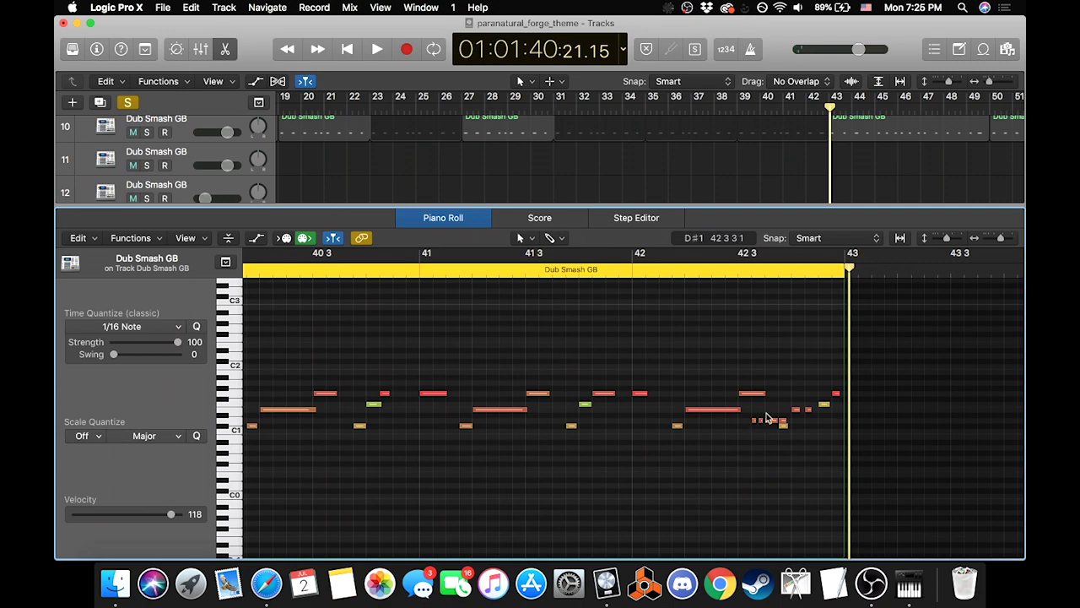
Step: Replay the end of track 14's bar 35 Dub Smash GB region from bar 42 and close the Piano Roll
double_click(637, 268)
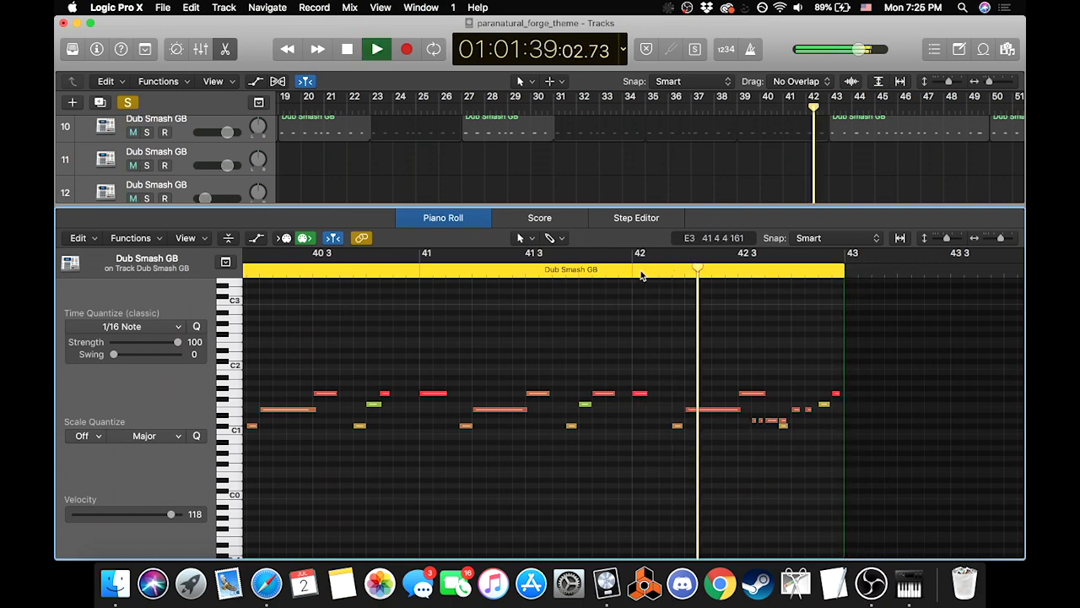
key("space")
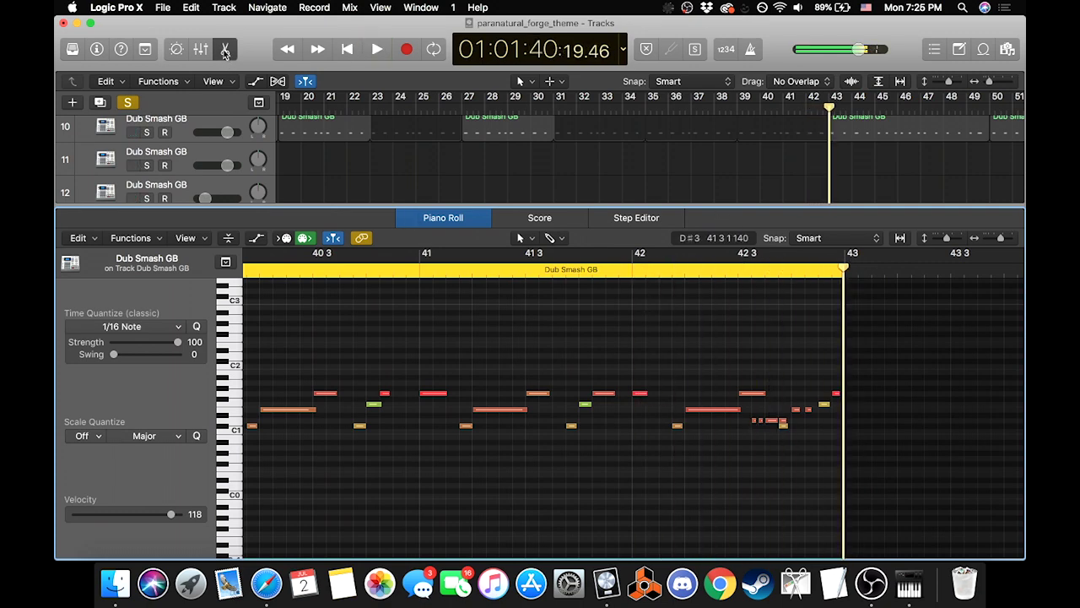
key("e")
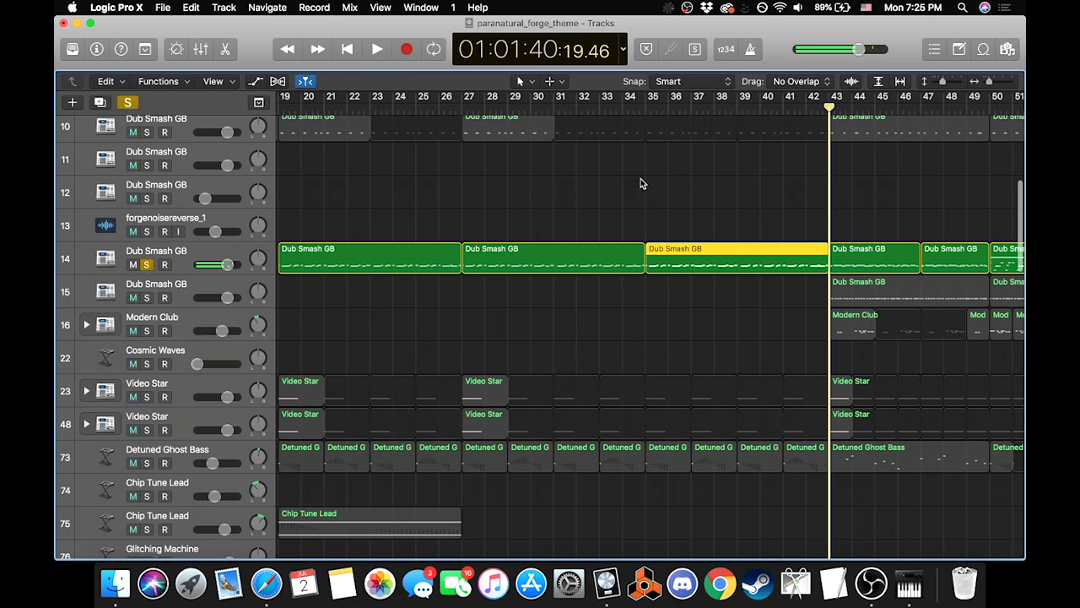
Step: Examine and play track 14's Mix 03 Pan automation around bar 42 beat 3, and hide the automation lanes again
left_click(254, 83)
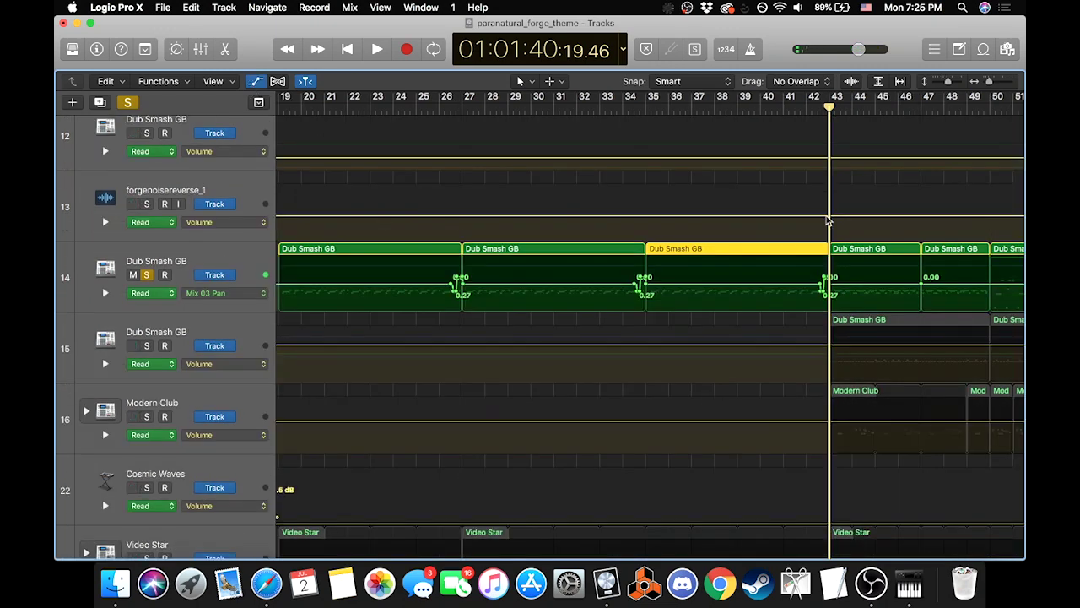
left_click_drag(989, 81, 1002, 81)
double_click(692, 112)
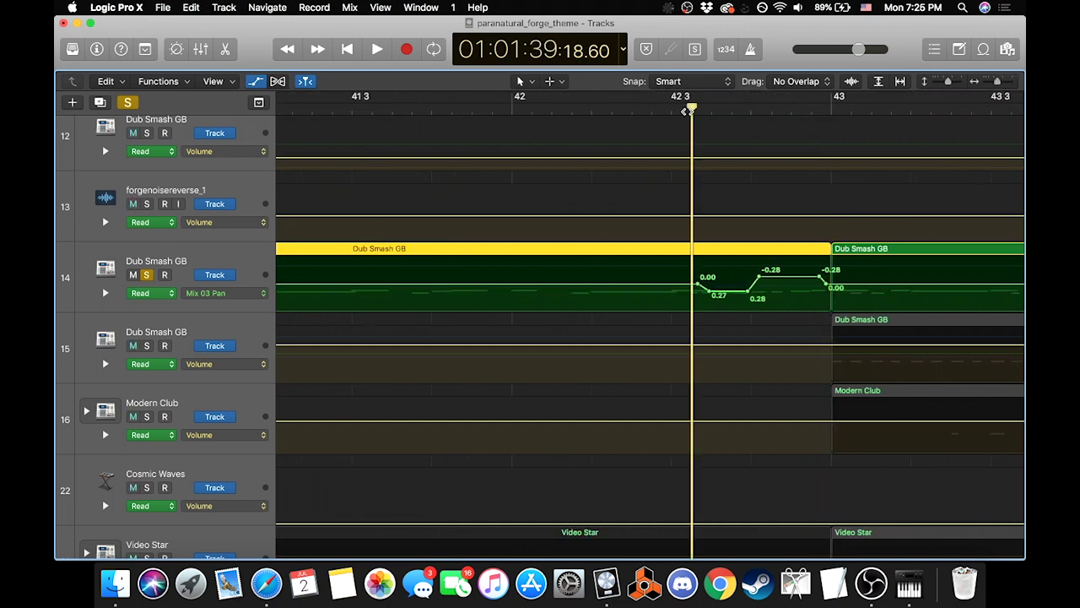
key("space")
left_click(660, 113)
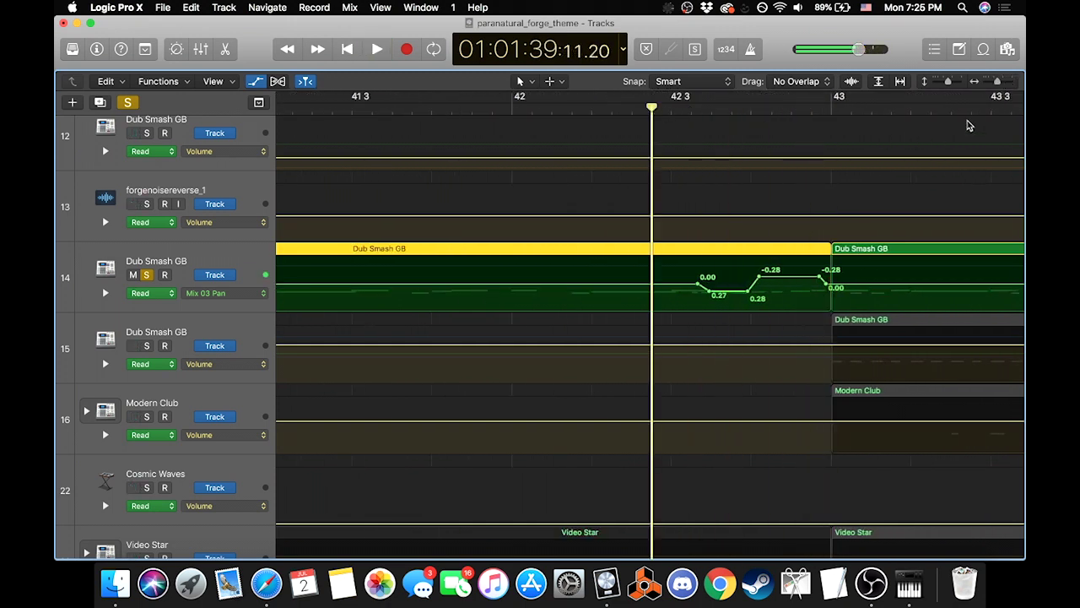
left_click_drag(1000, 83, 989, 82)
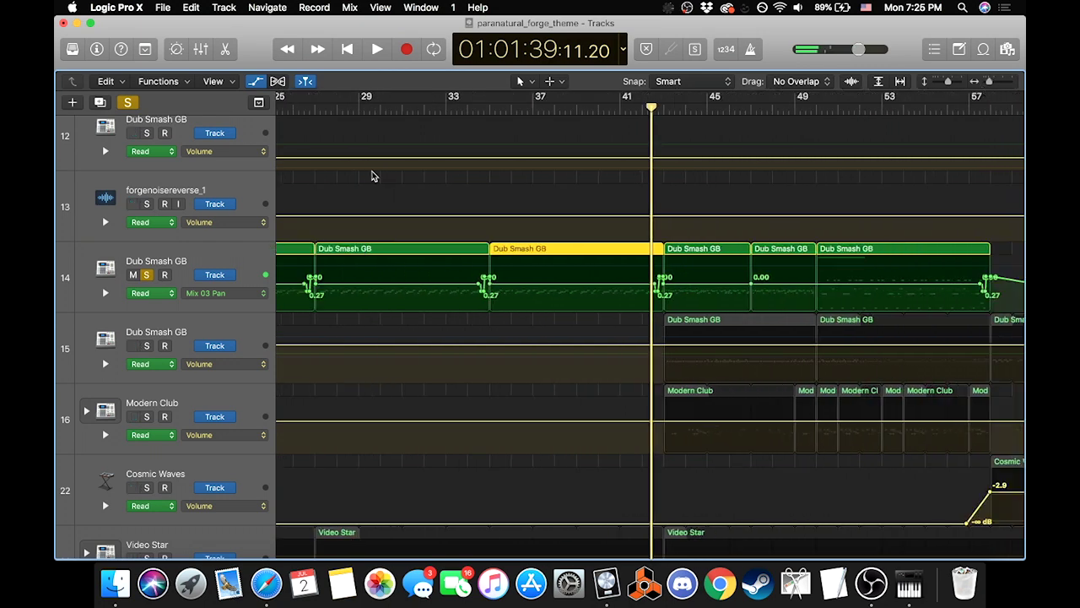
left_click(255, 82)
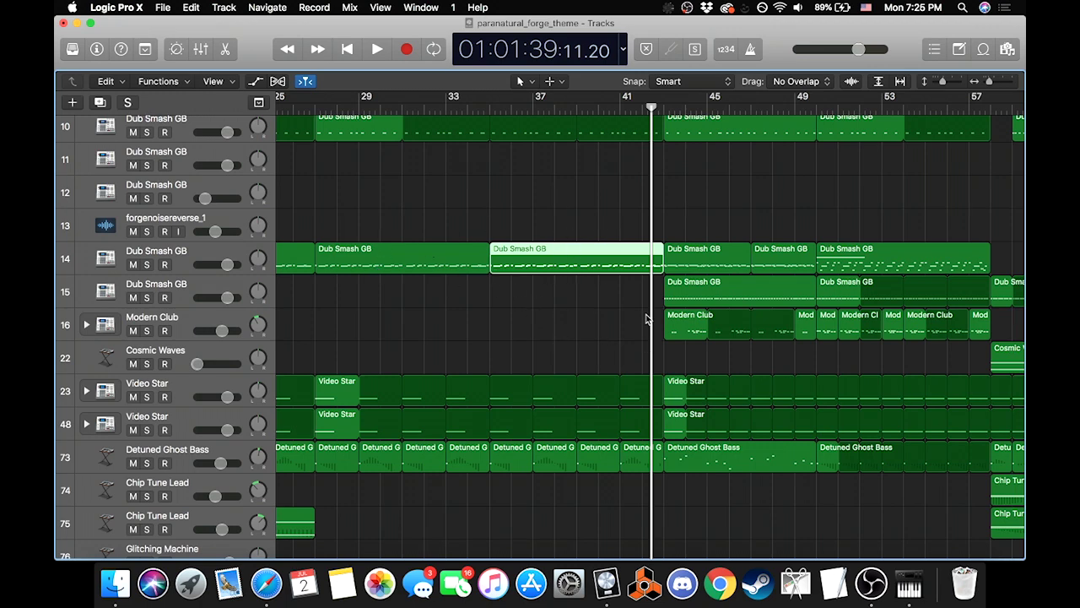
Step: Locate the 80s Sync Lead part on track 77 and select its bar 27 and bar 35 regions in turn
scroll(563, 354, "down", 5)
scroll(563, 355, "left", 2)
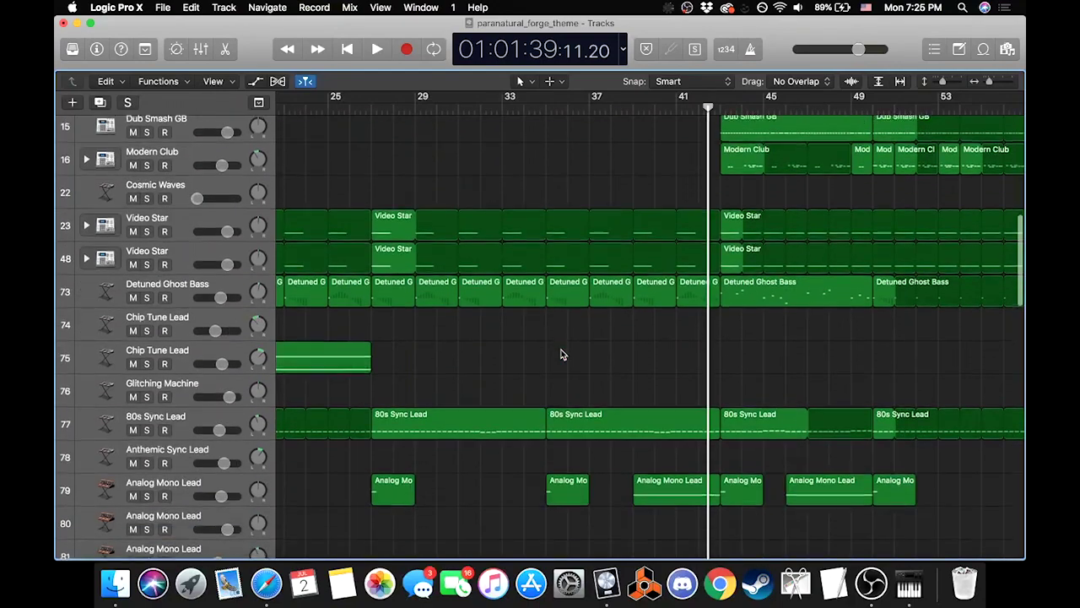
scroll(646, 350, "down", 2)
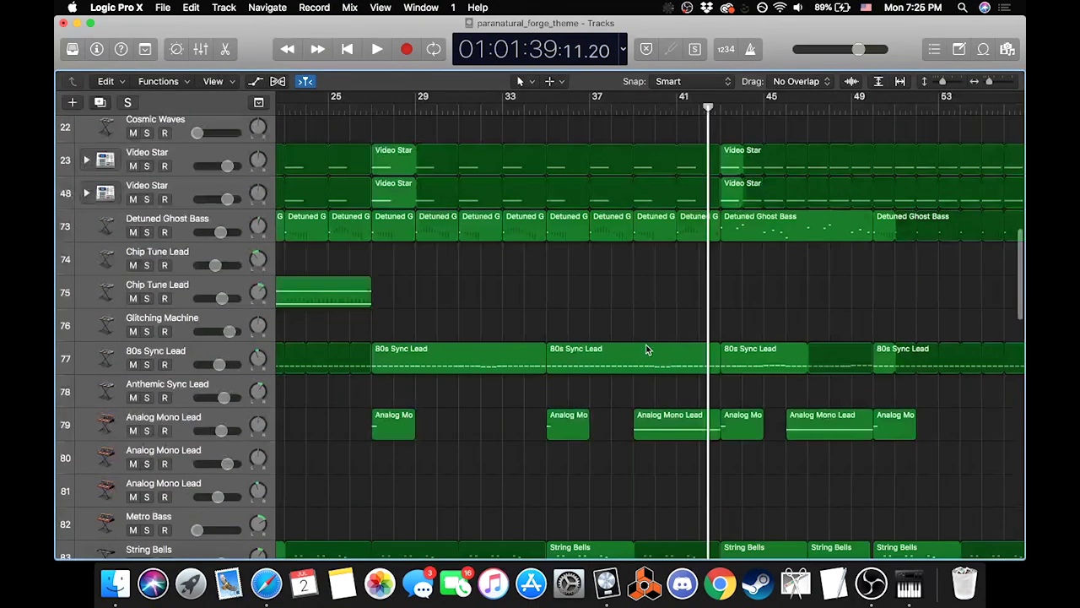
left_click(445, 368)
left_click(602, 373)
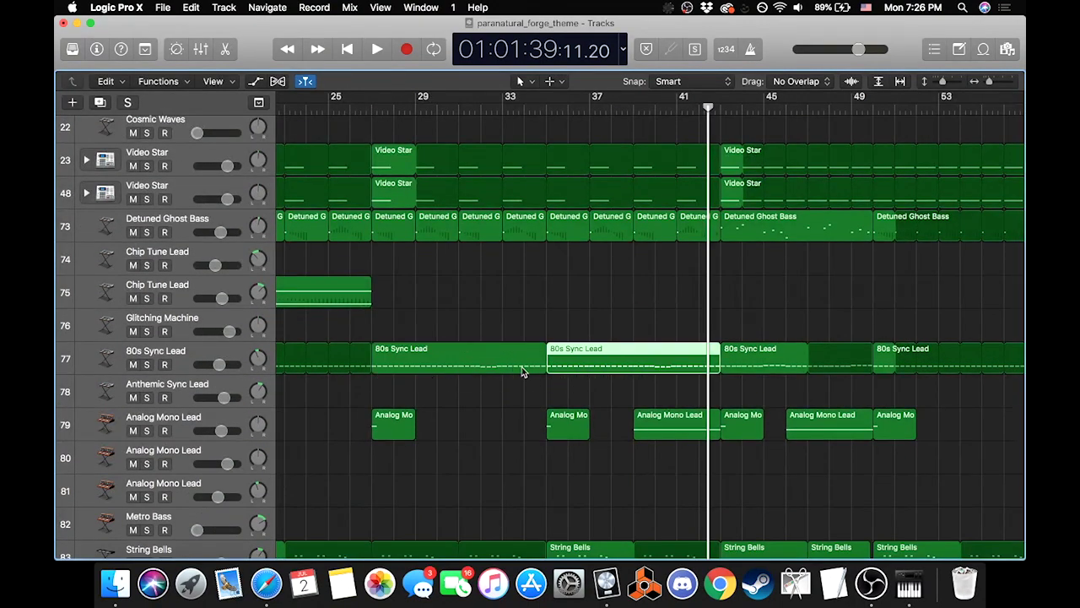
Step: Play the Analog Mono Lead on track 79 soloed from bar 39 past bar 43, and clear the solo
scroll(523, 370, "down", 3)
left_click(633, 105)
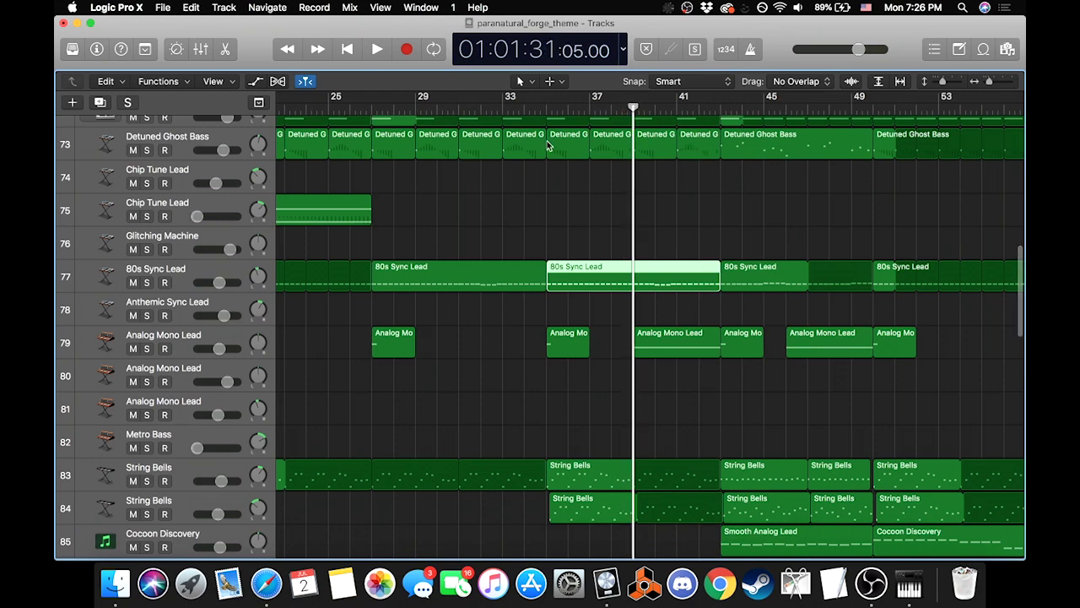
left_click(147, 348)
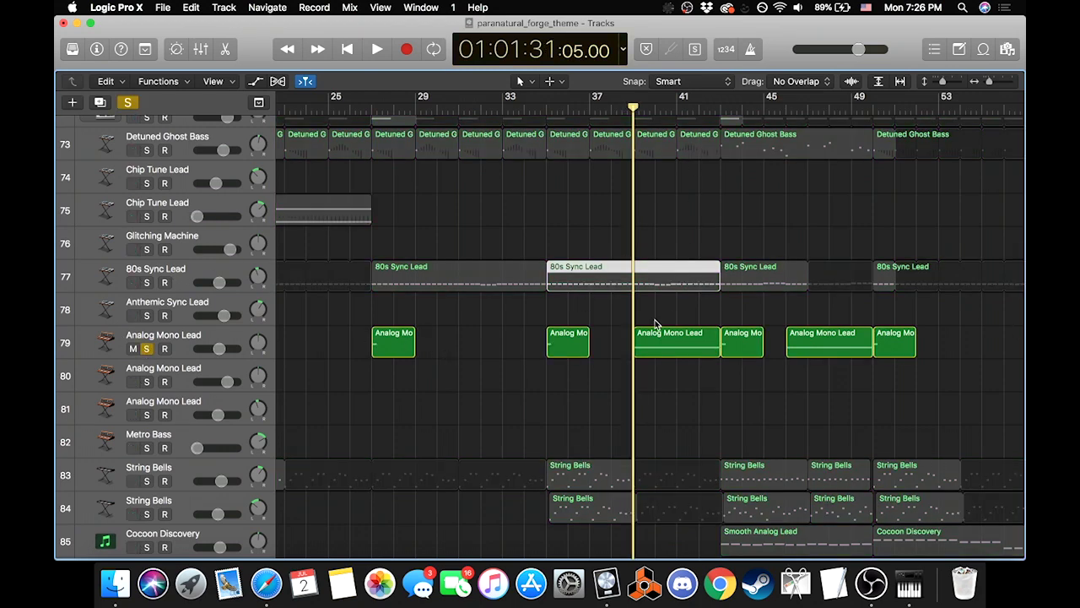
key("space")
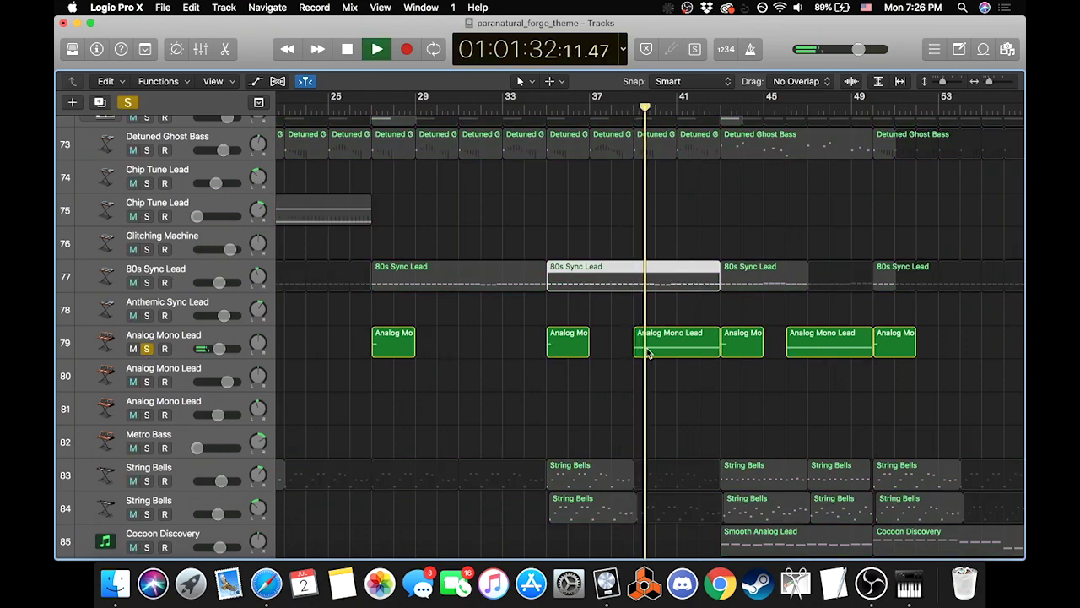
left_click(649, 353)
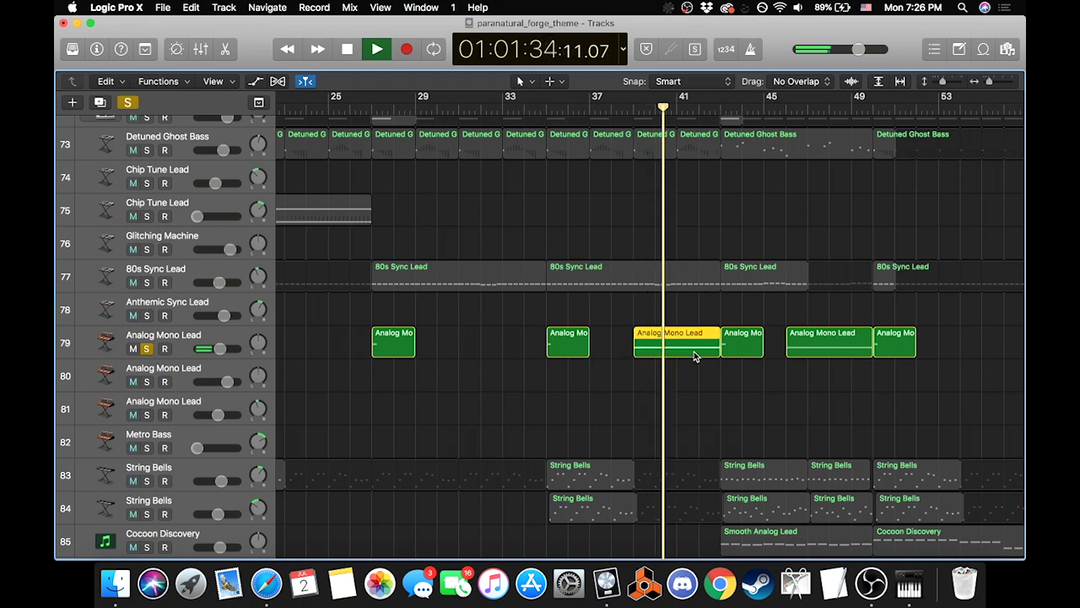
scroll(717, 345, "left", 10)
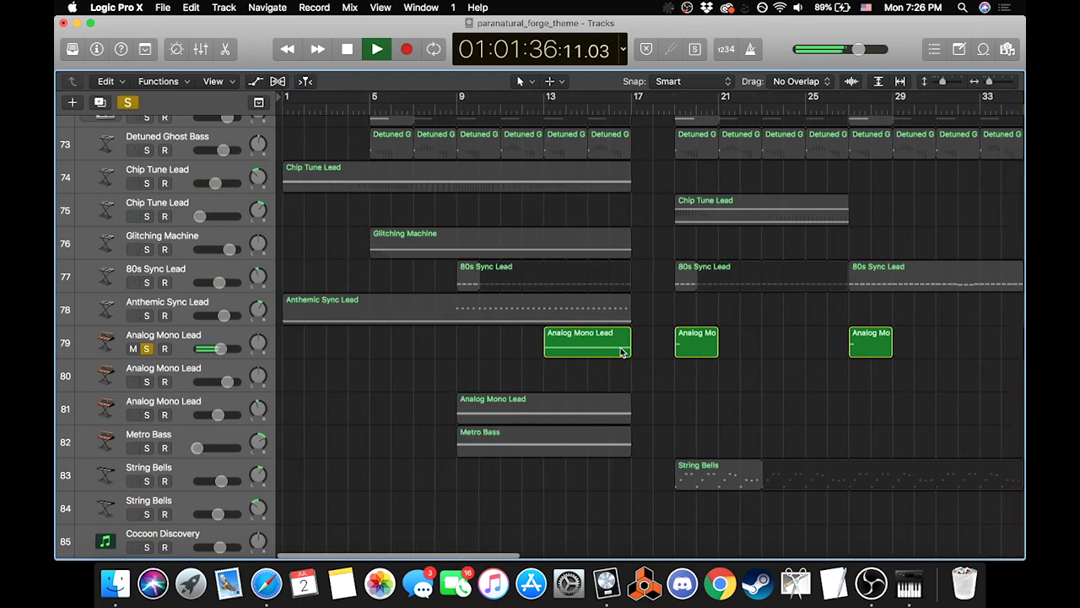
scroll(591, 362, "right", 10)
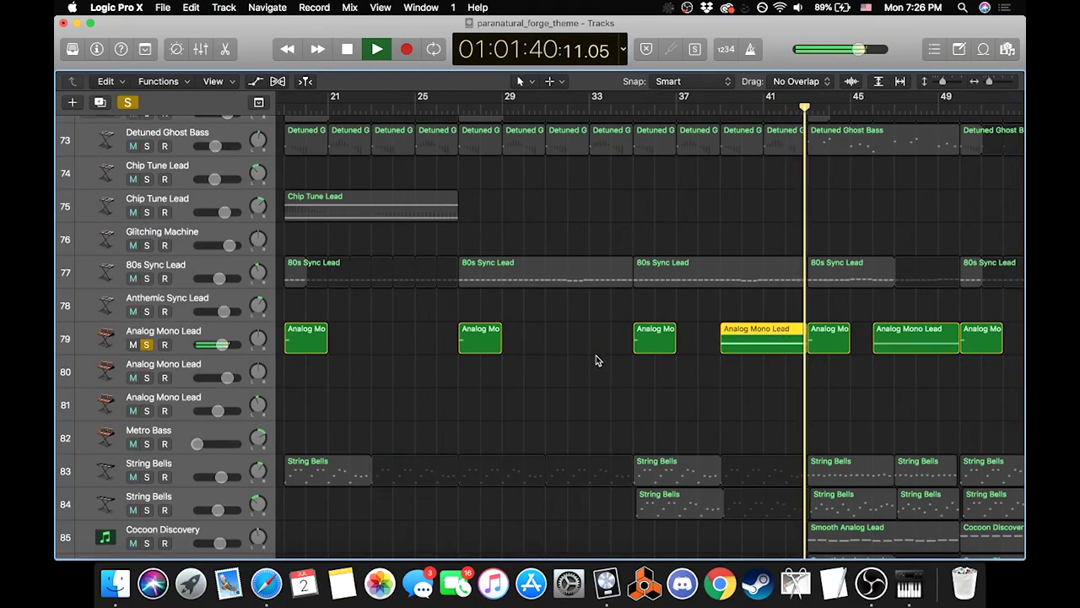
key("space")
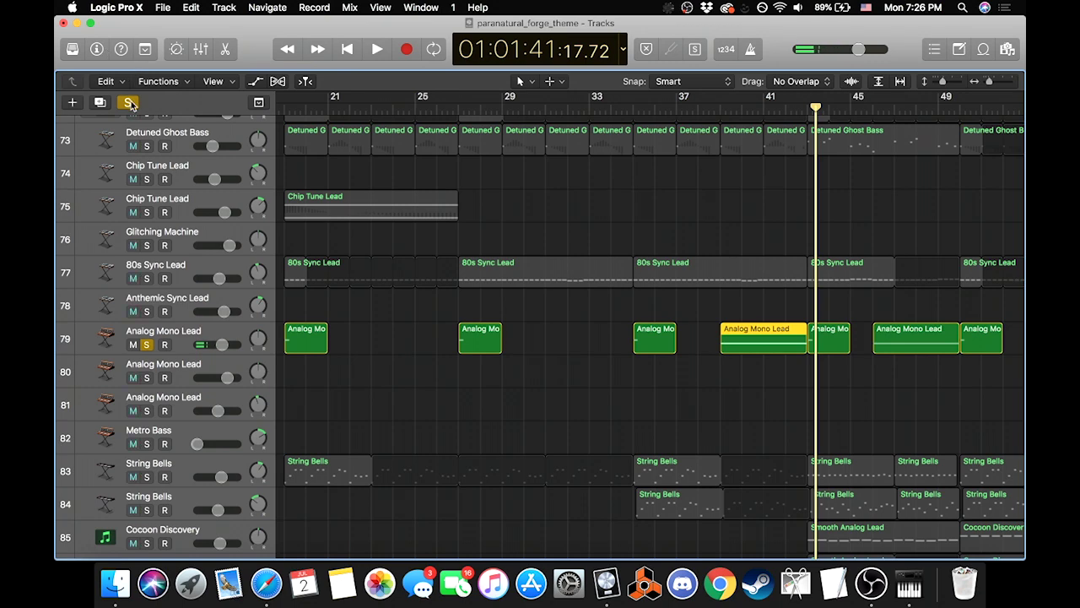
key("s")
Step: Solo the String Bells tracks 83 and 84 and play them from bar 35
scroll(518, 333, "down", 5)
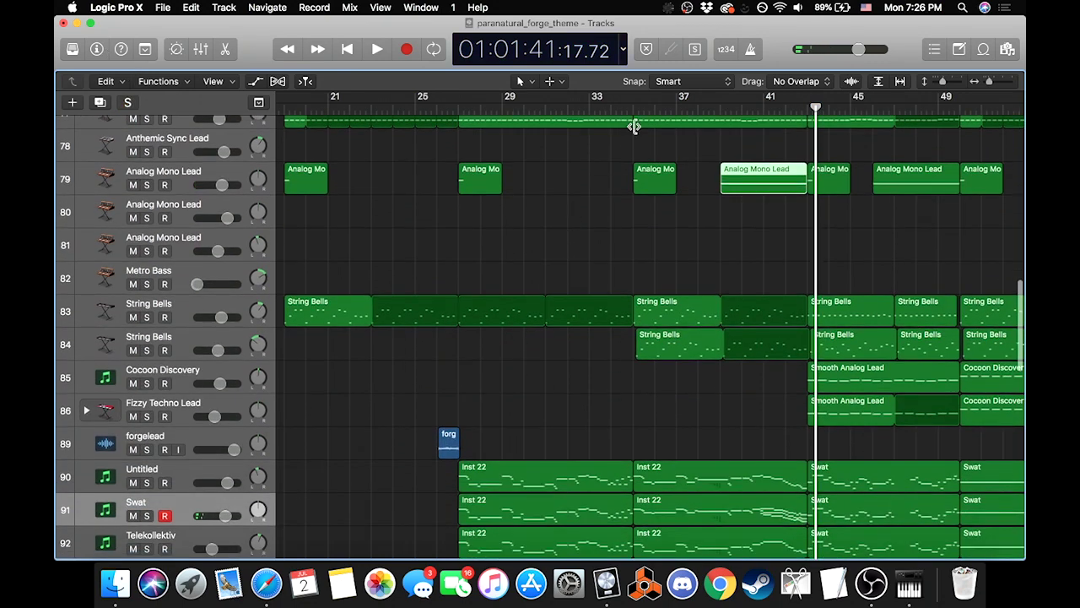
left_click(633, 105)
scroll(768, 390, "down", 5)
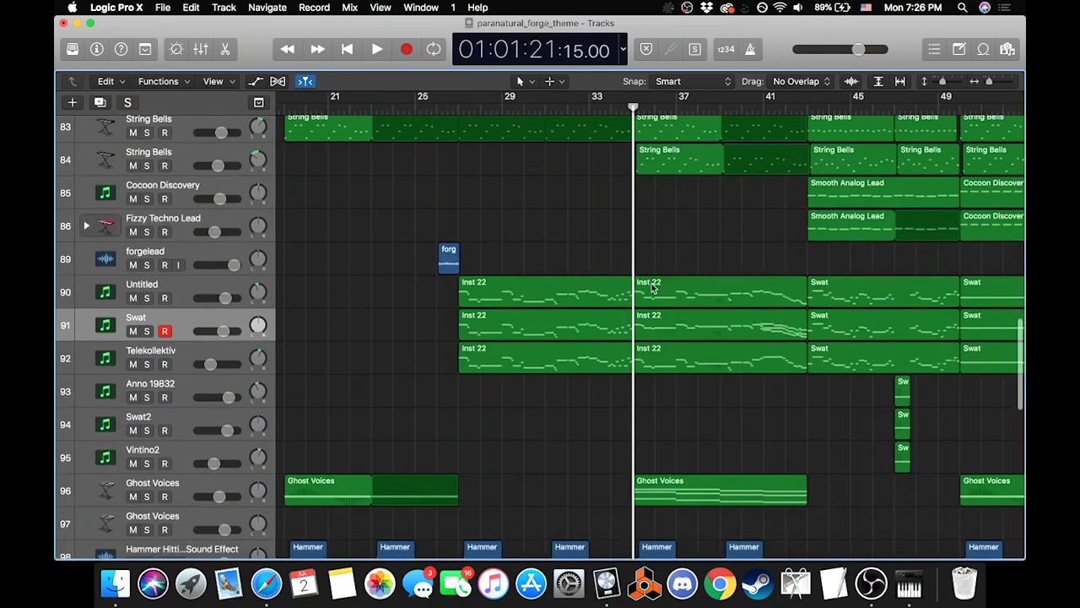
scroll(628, 338, "up", 2)
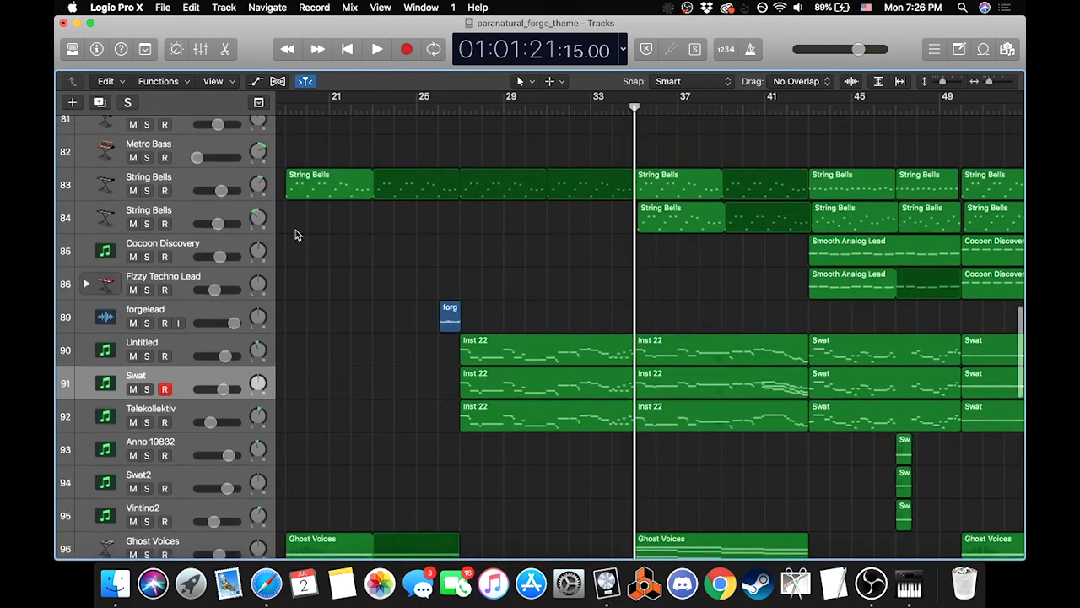
left_click_drag(146, 191, 149, 222)
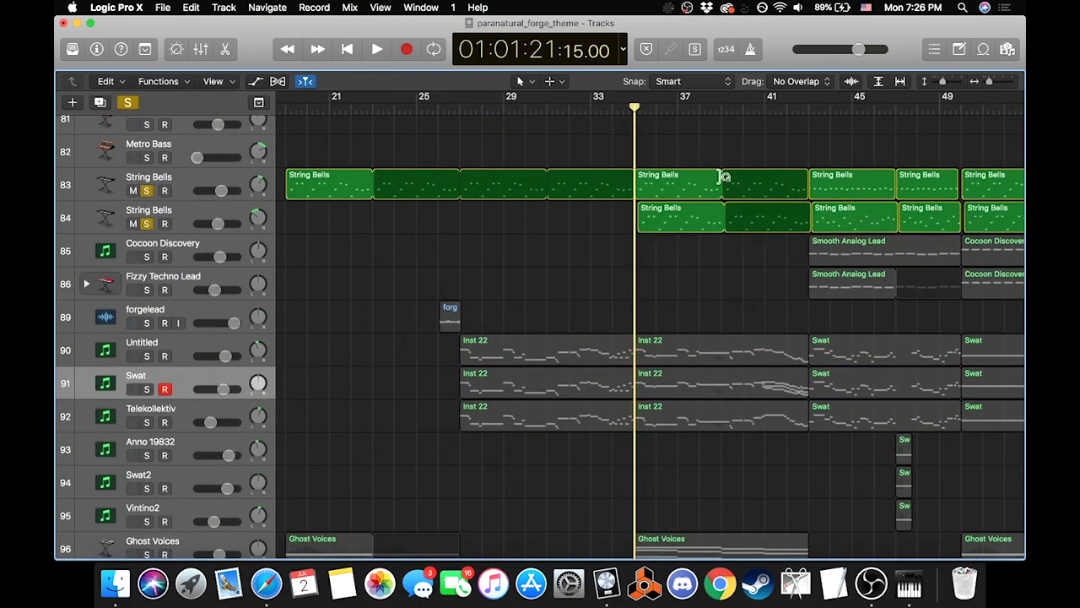
key("space")
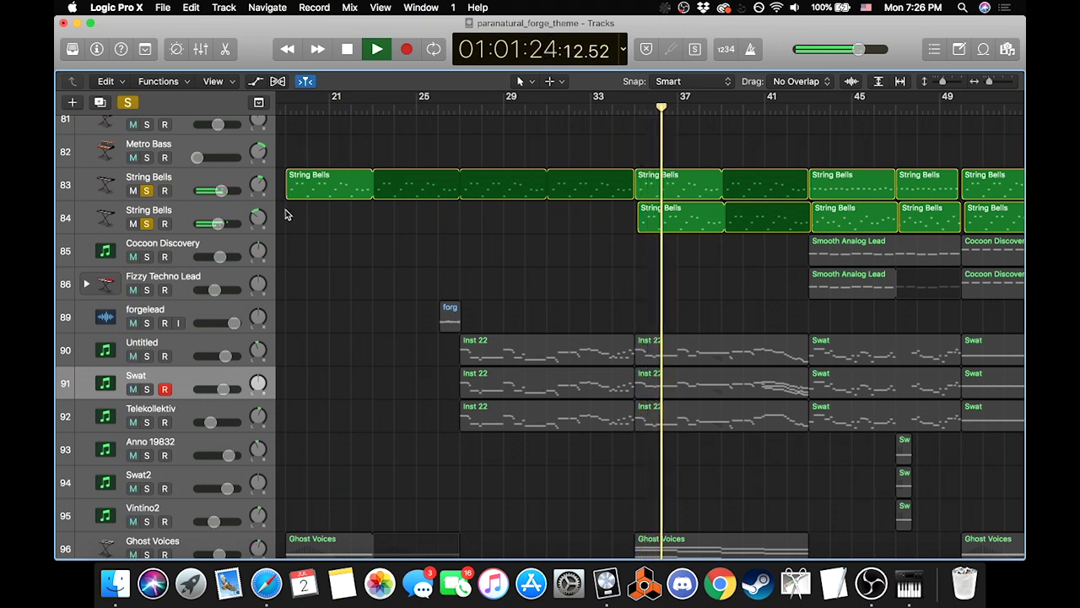
key("space")
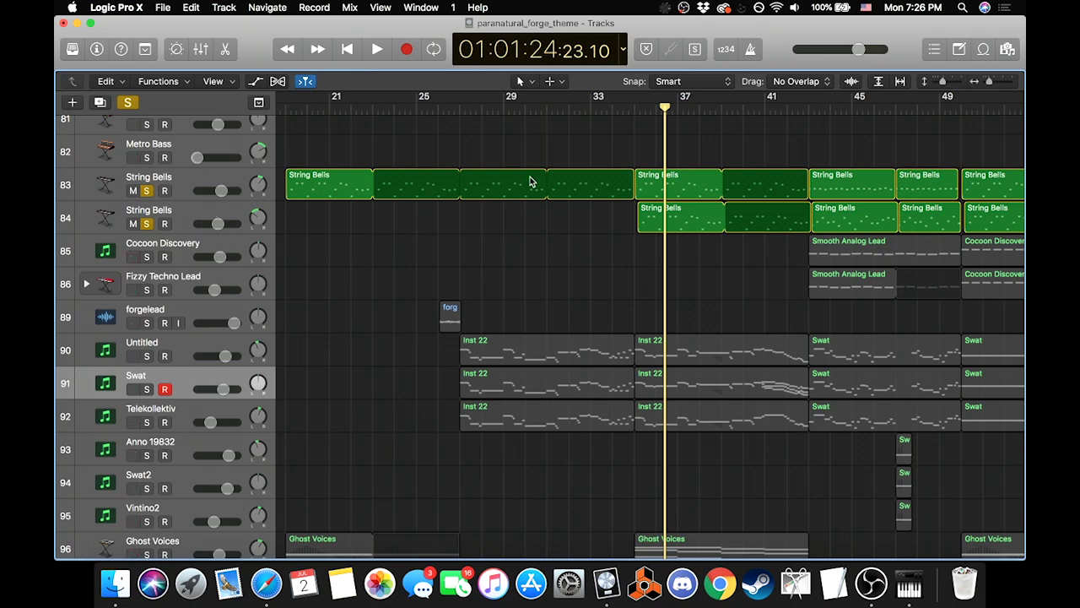
Step: Replay the two String Bells tracks from bar 35, check their volume automation, and clear the solos
double_click(637, 108)
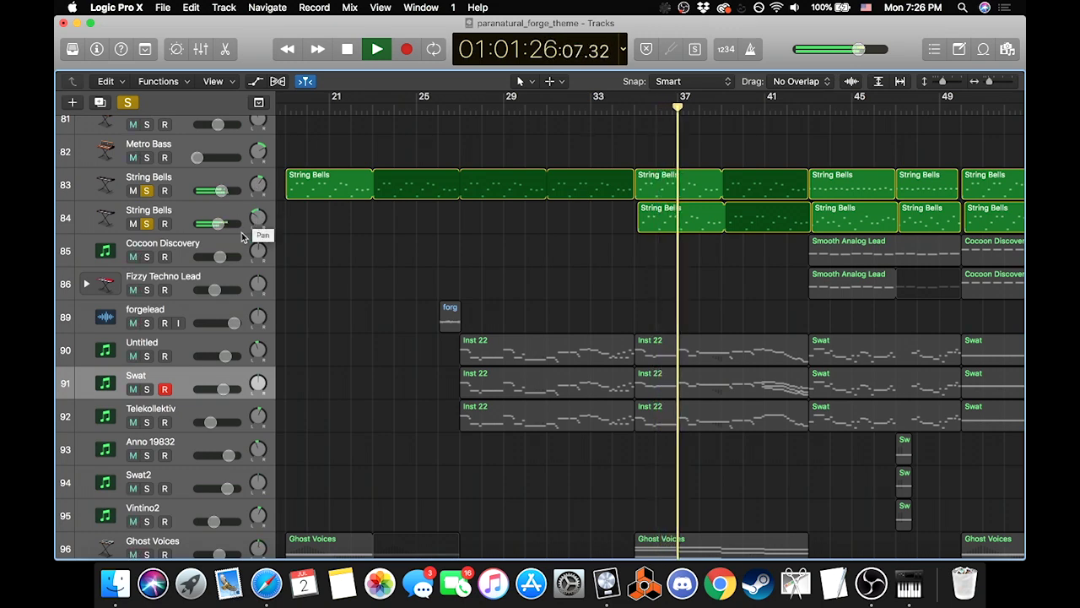
left_click(255, 81)
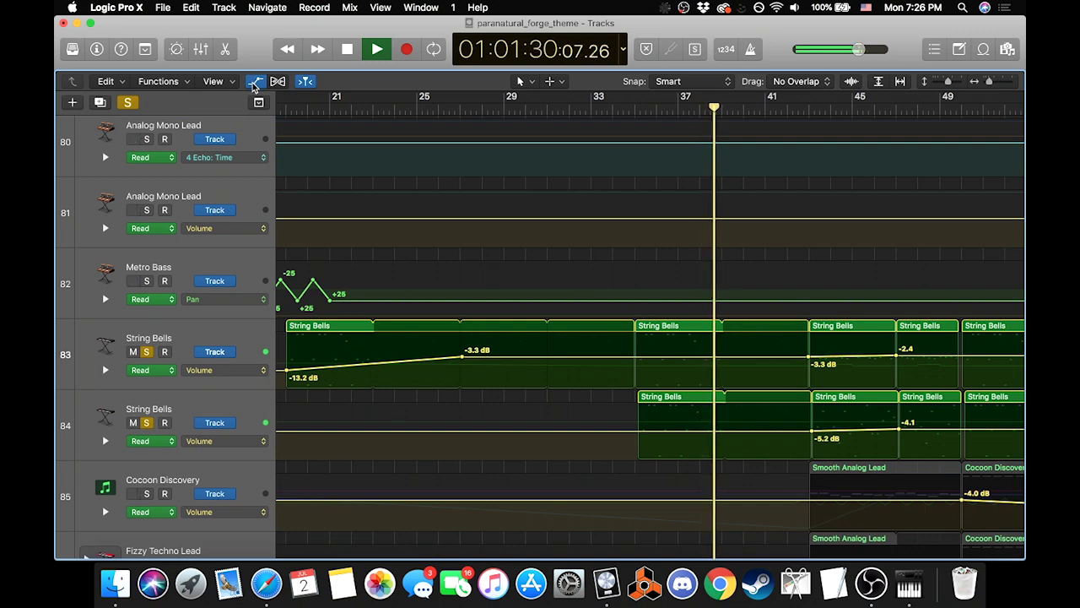
left_click(255, 81)
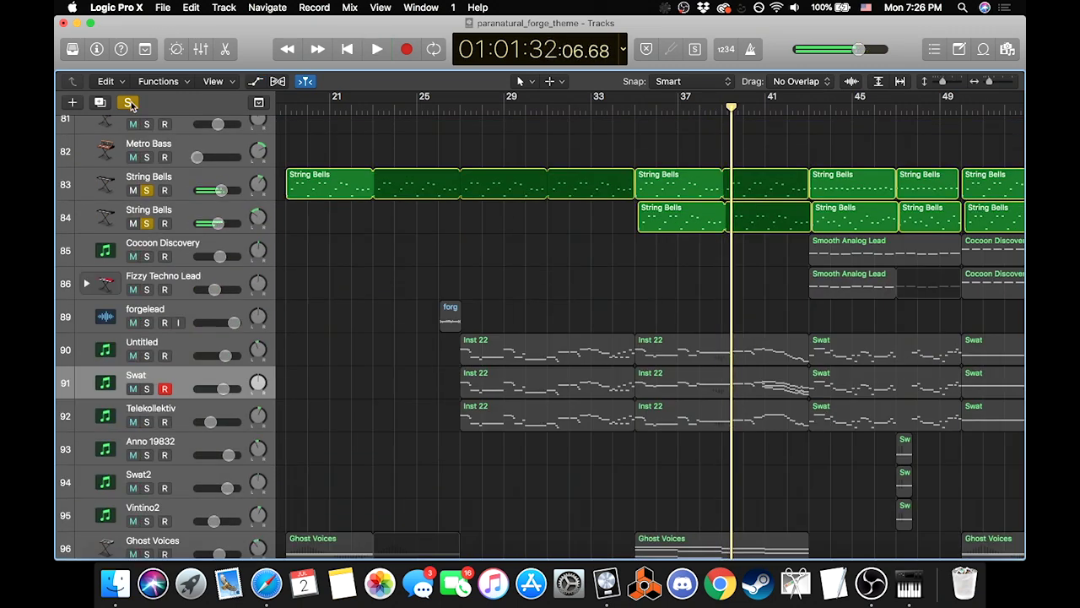
left_click(128, 102)
Step: Play the Ghost Voices on track 96 soloed from bar 35 past bar 43, and select the track
left_click(636, 109)
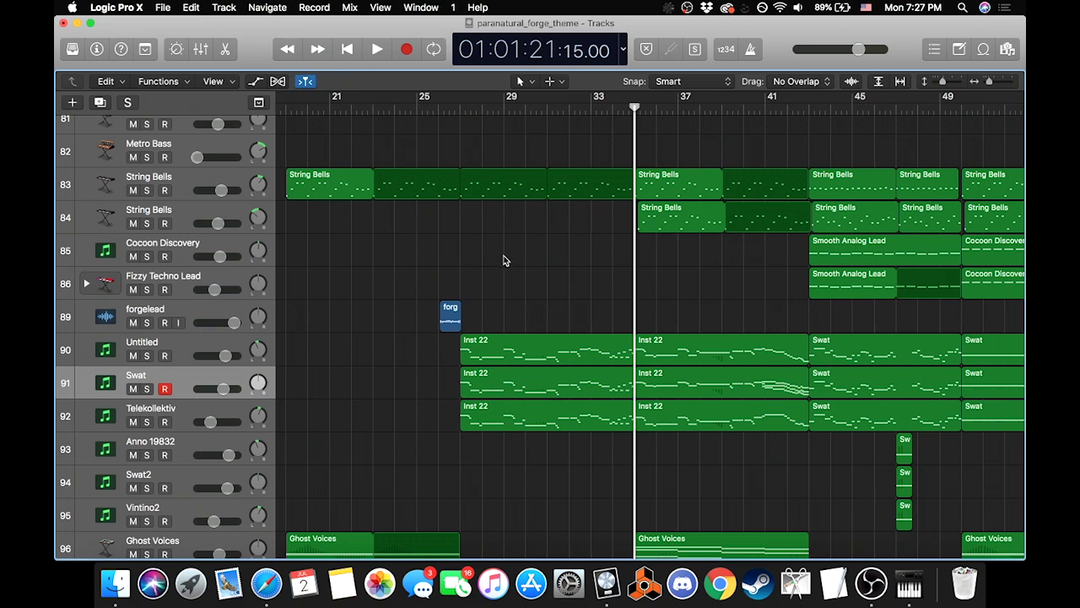
scroll(504, 260, "down", 7)
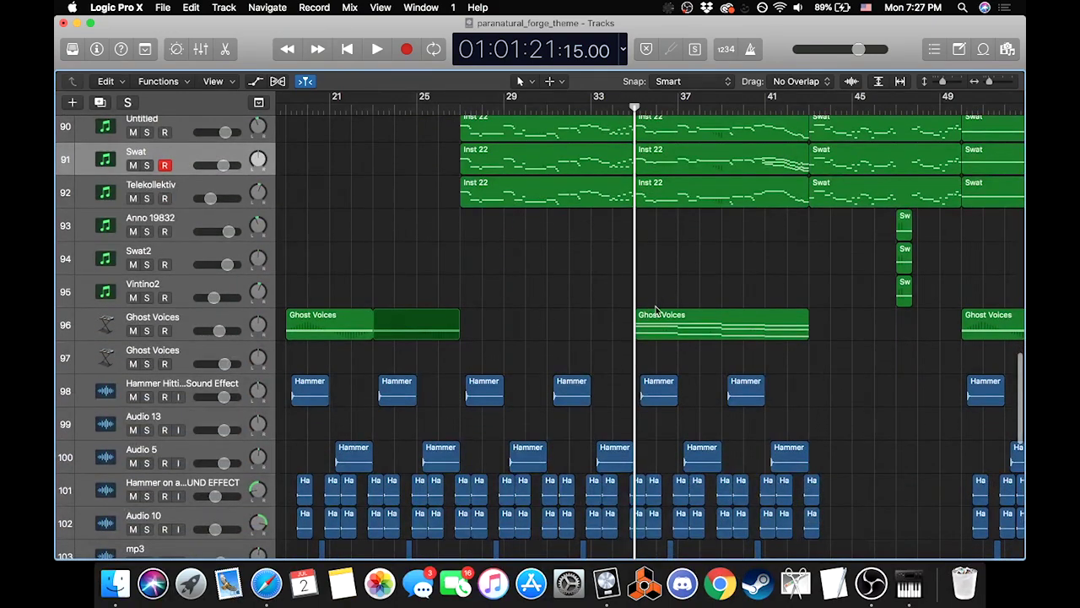
left_click(146, 330)
key("space")
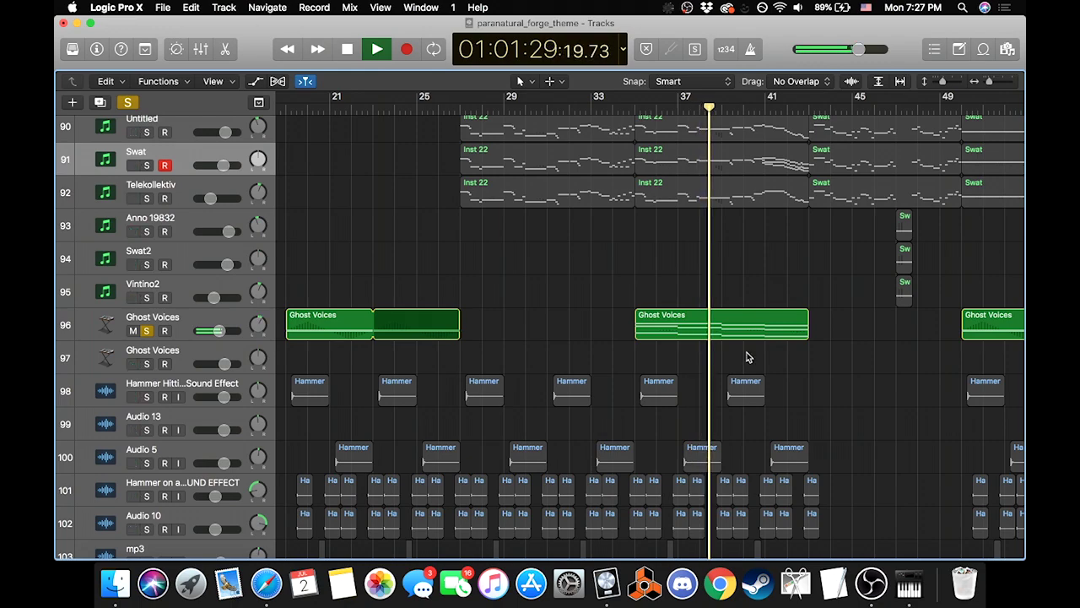
scroll(747, 357, "down", 5)
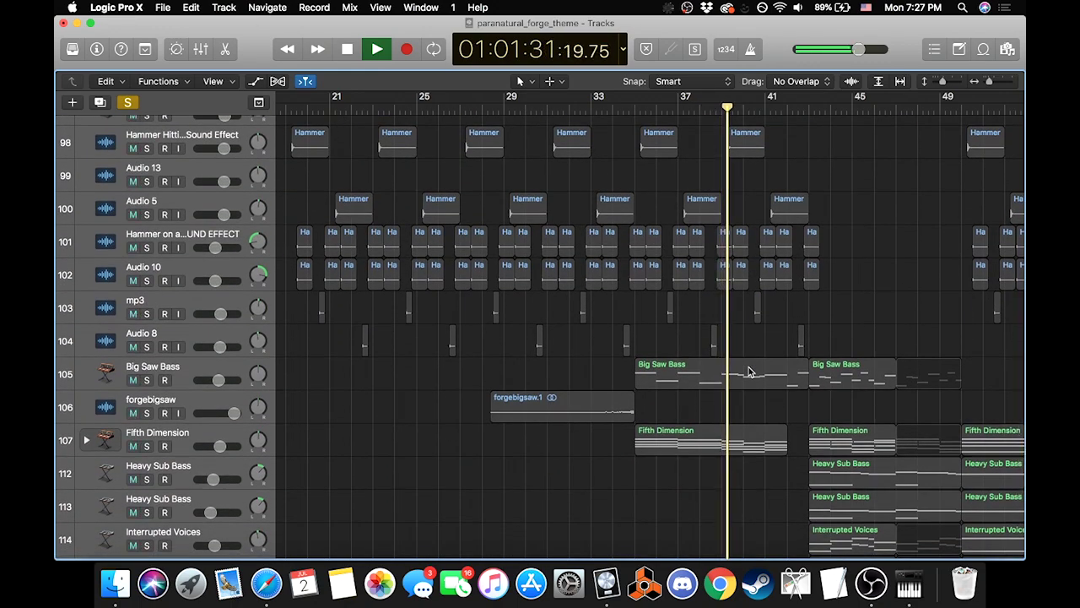
scroll(748, 372, "down", 3)
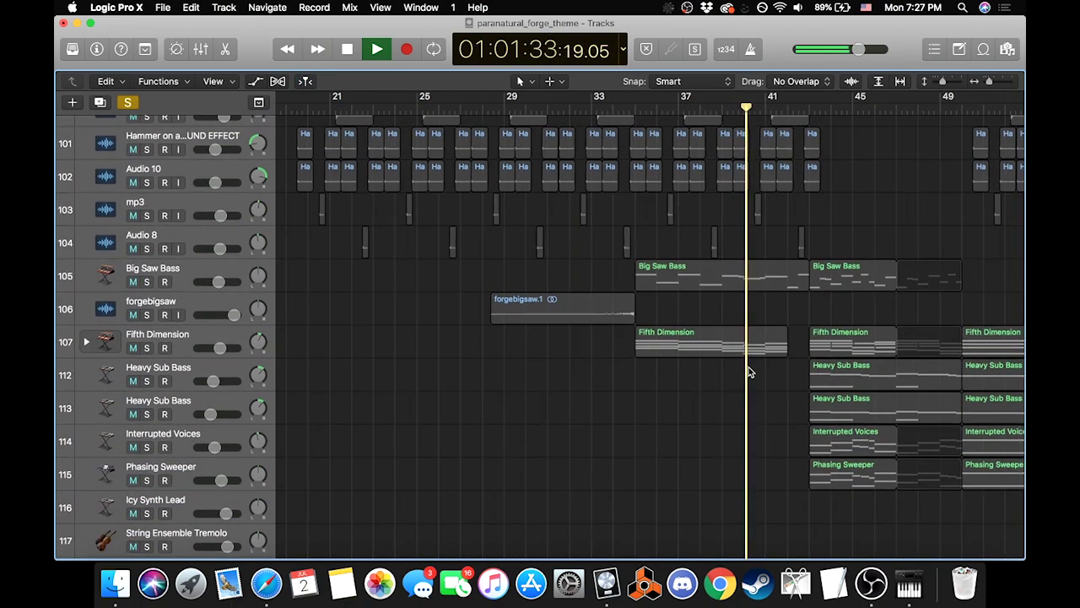
scroll(748, 372, "up", 8)
scroll(748, 372, "up", 1)
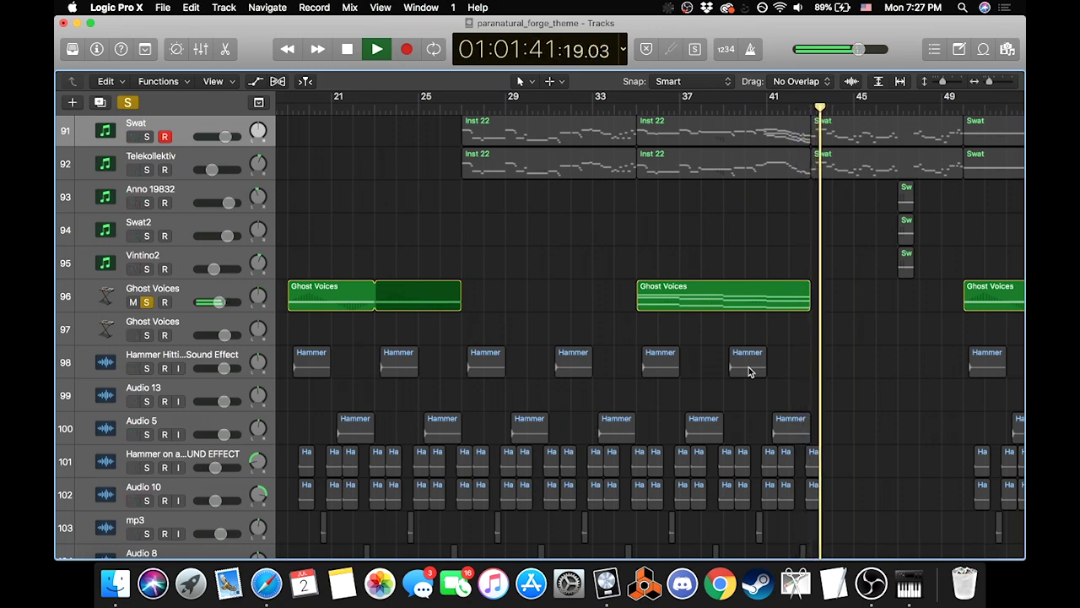
key("space")
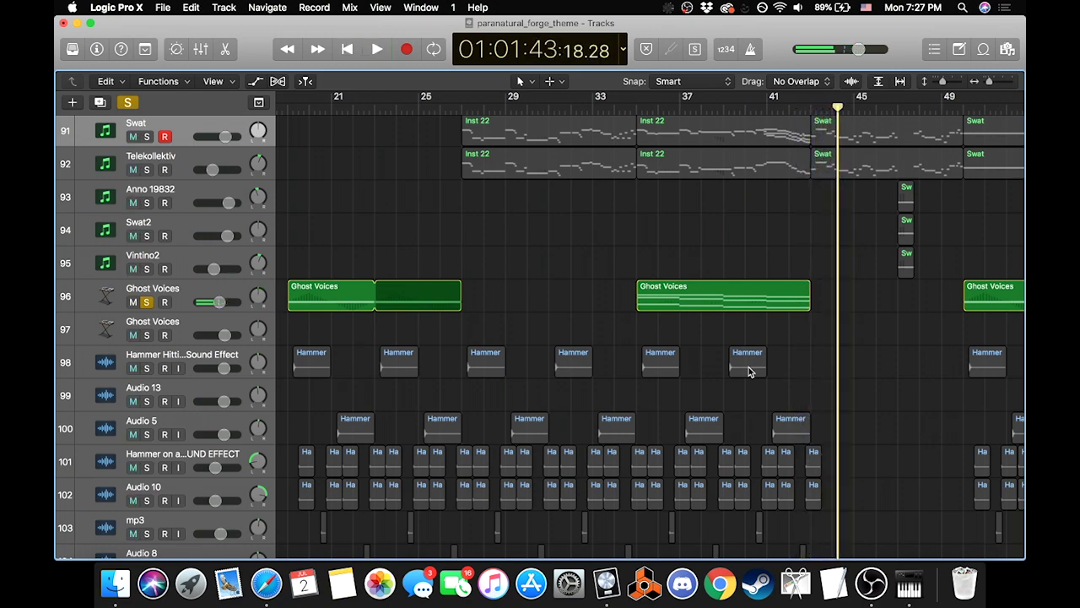
left_click(192, 289)
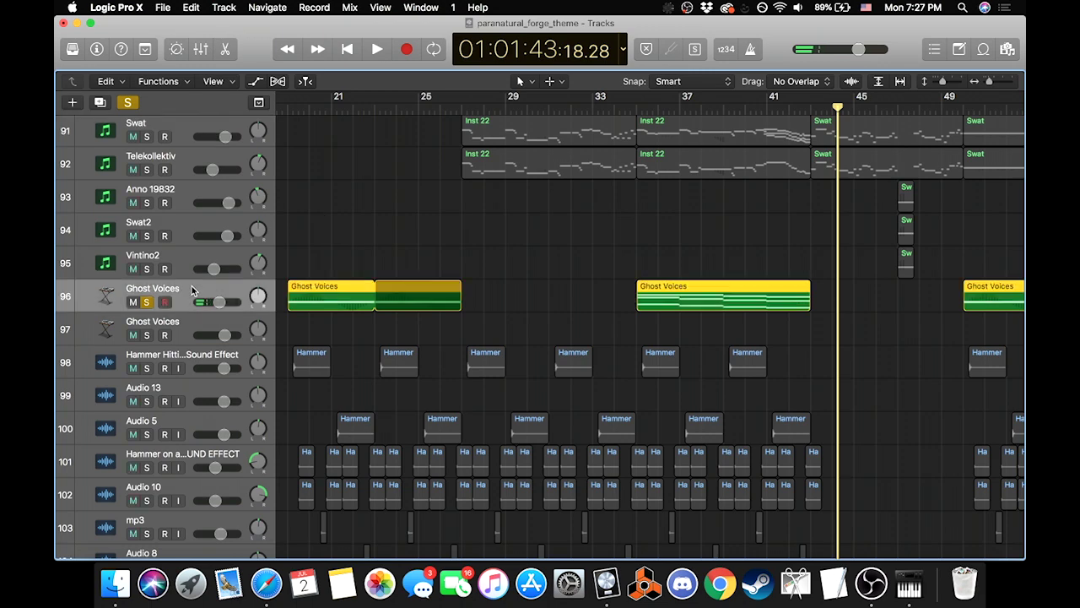
Step: Clear the Ghost Voices solo and move the playhead back to bar 35
left_click(97, 49)
left_click(97, 49)
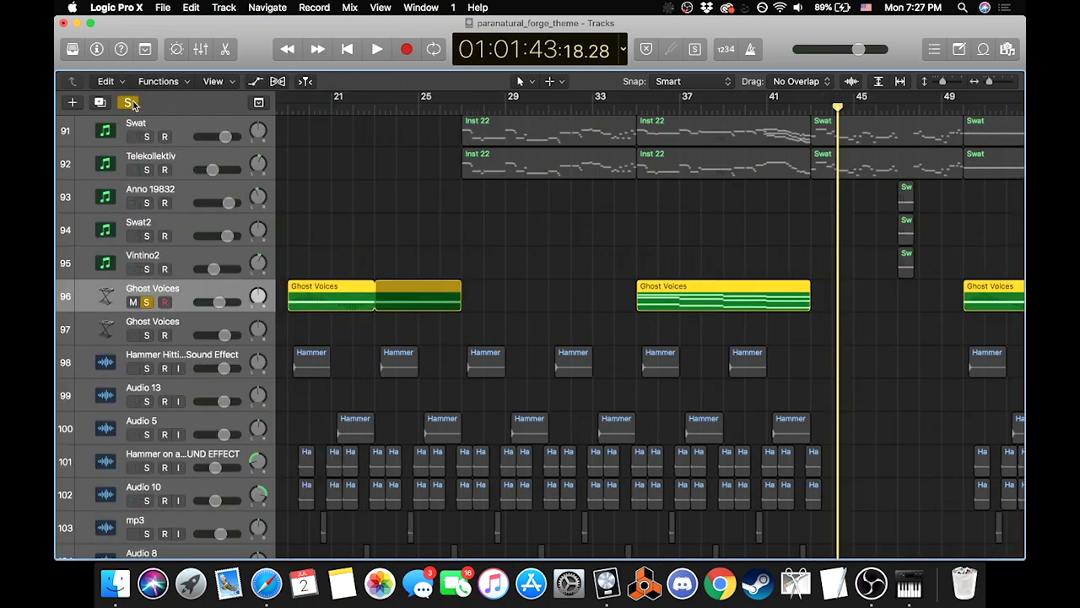
left_click(129, 102)
left_click(638, 109)
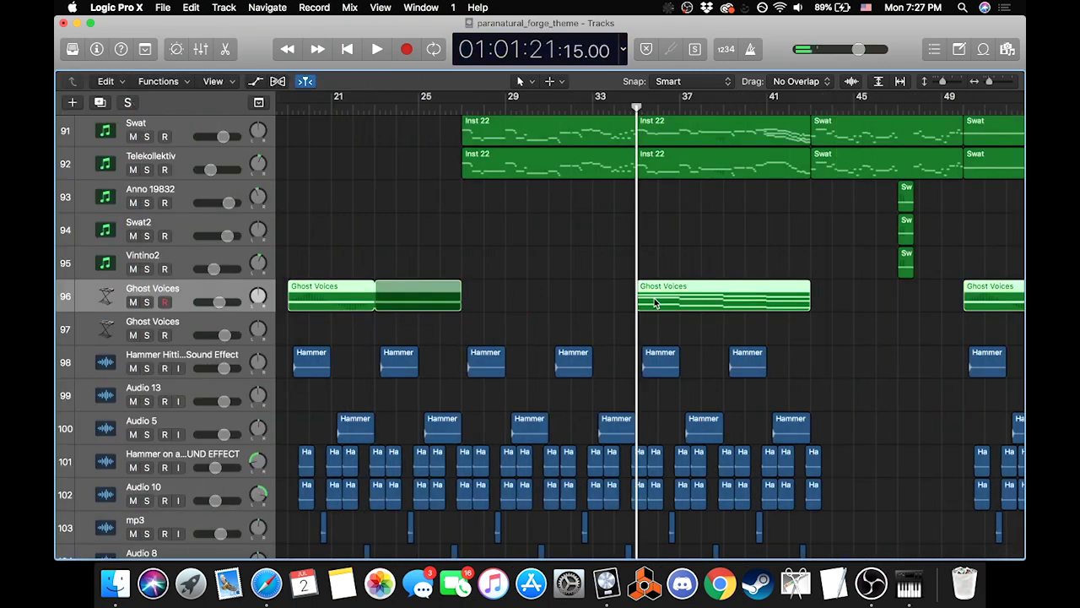
Step: Play the Big Saw Bass on track 105 soloed from bar 35, and show its channel strip in the inspector
scroll(659, 302, "down", 8)
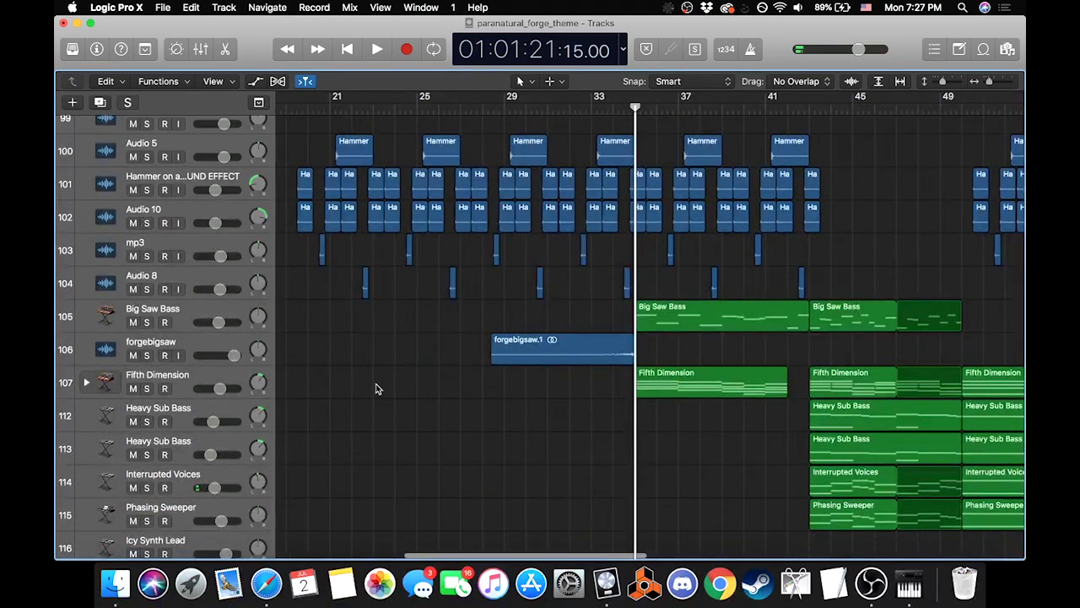
scroll(489, 362, "up", 18)
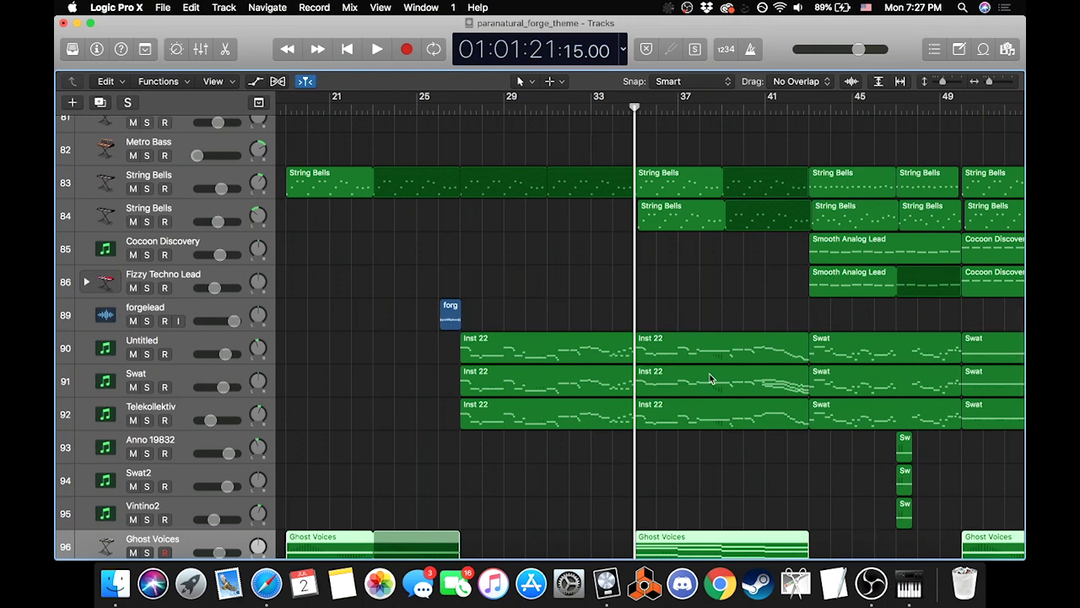
scroll(684, 325, "down", 20)
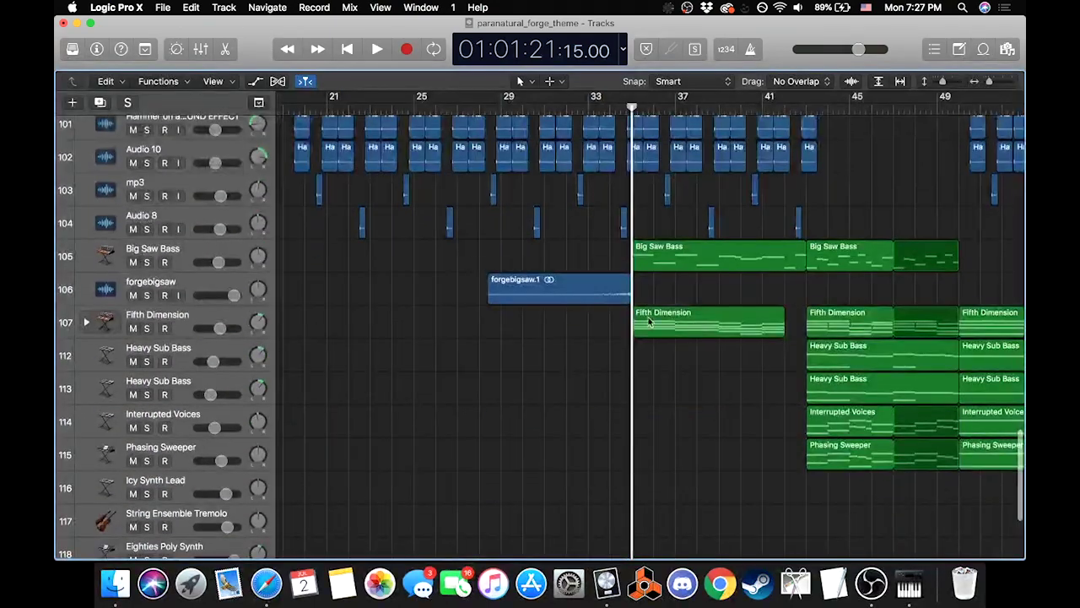
left_click(146, 262)
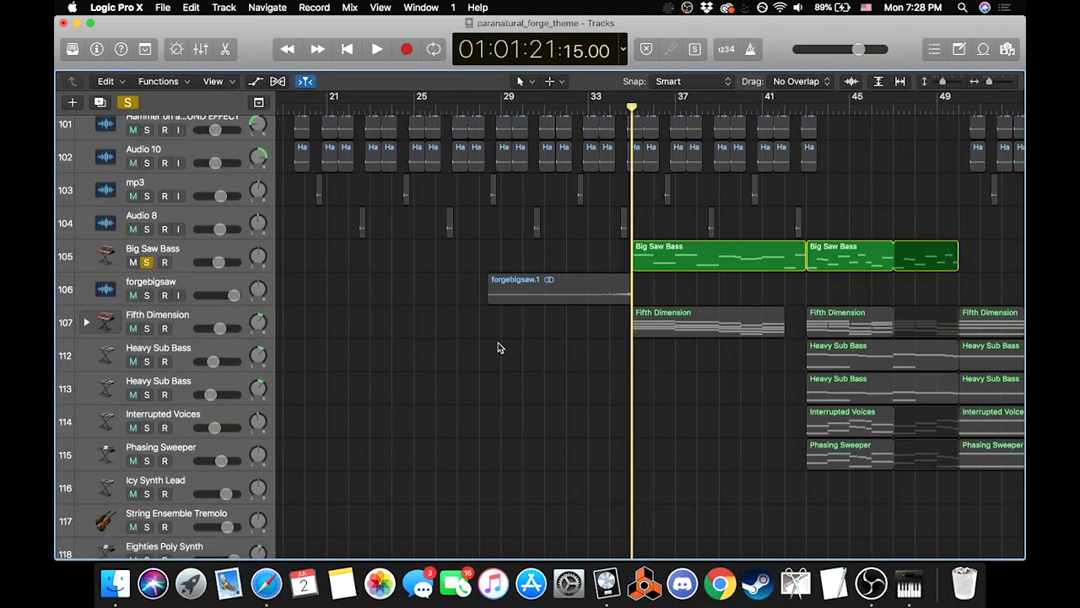
key("space")
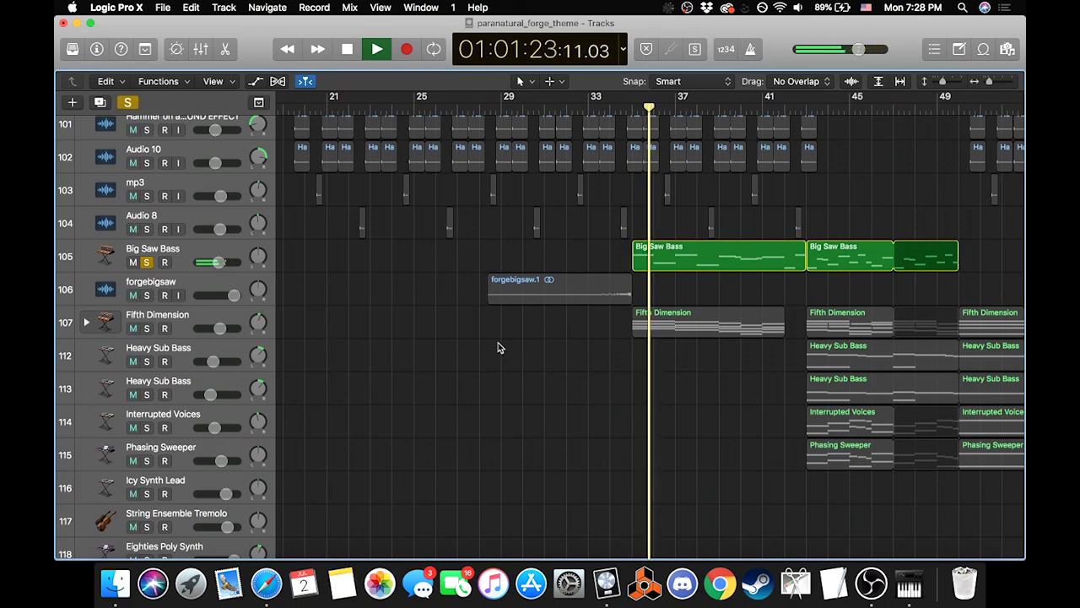
left_click(218, 252)
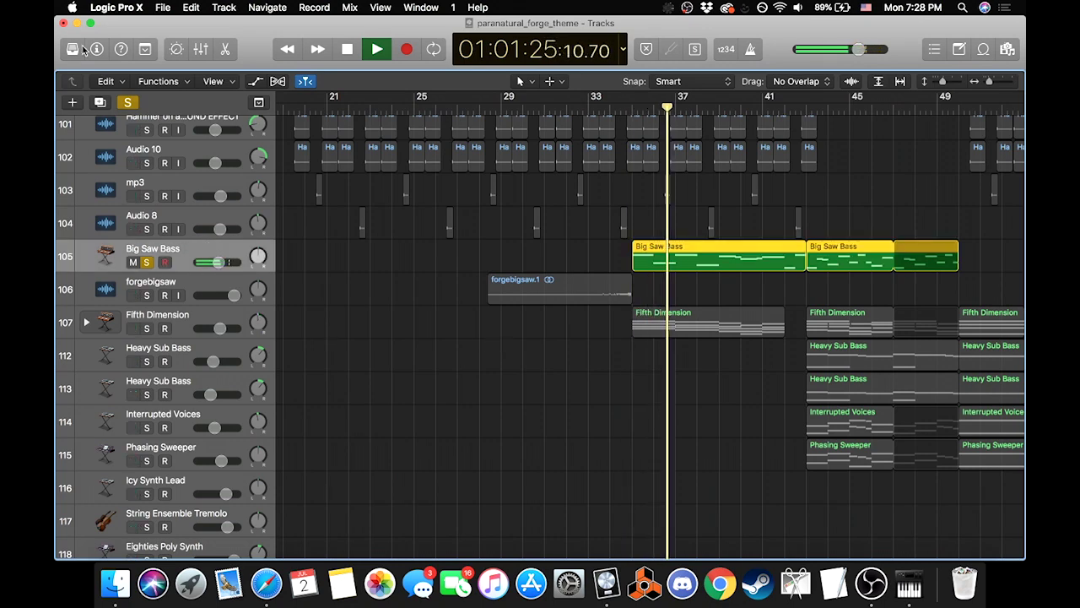
key("i")
key("space")
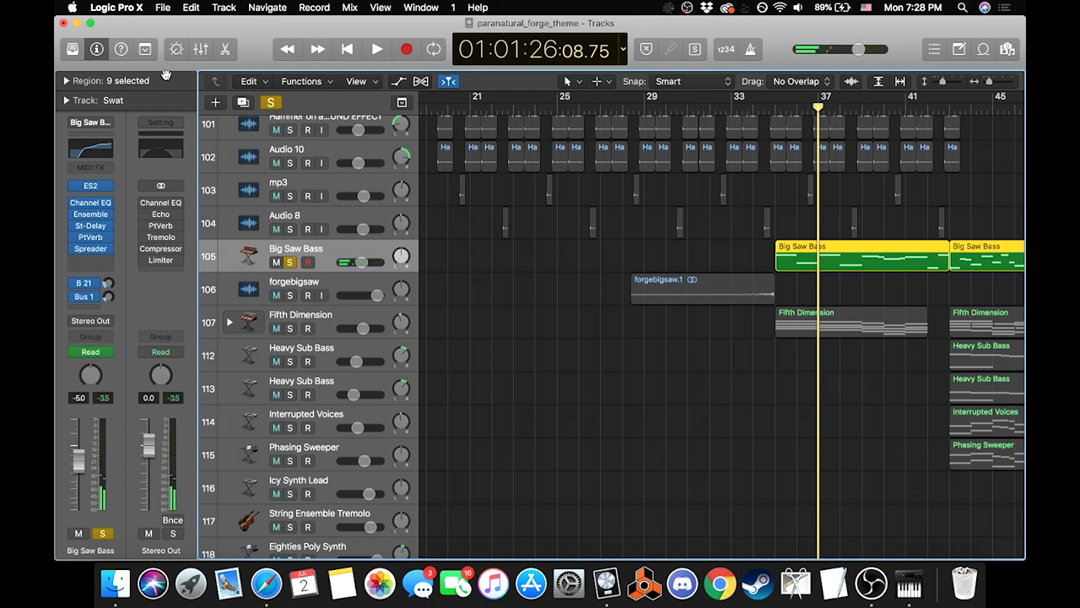
Step: Examine the Big Saw Bass's Channel EQ curve and its ES2 synth settings, closing both plug-in windows
left_click(103, 150)
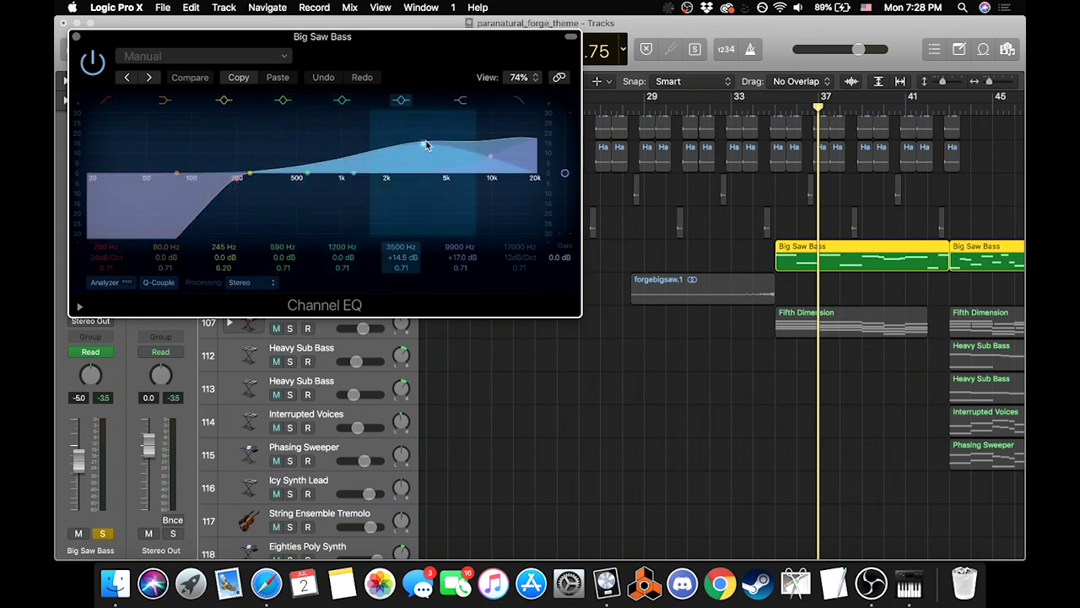
left_click(76, 37)
left_click(95, 190)
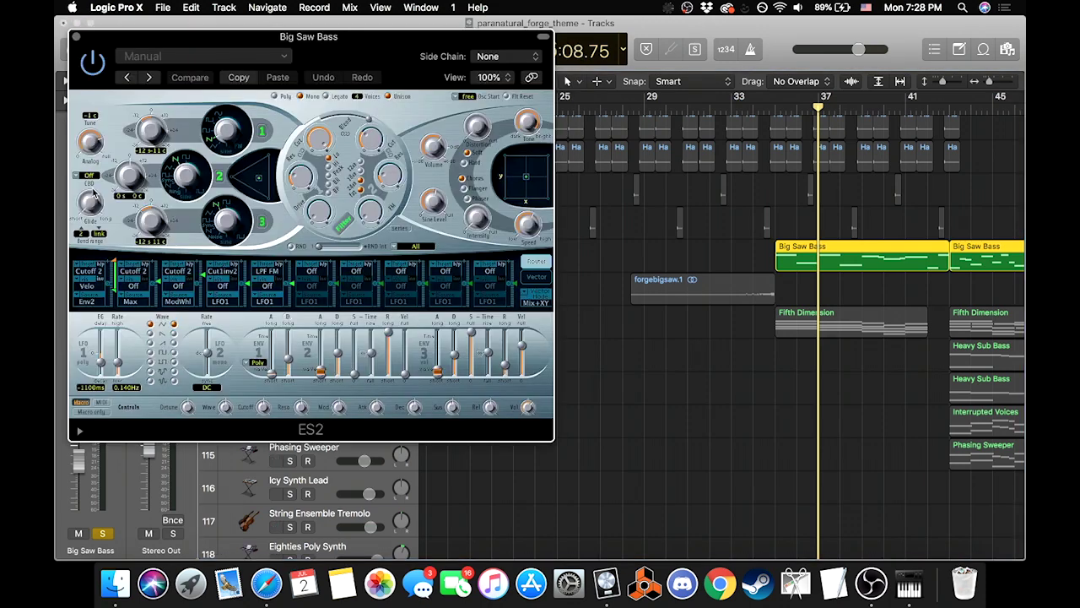
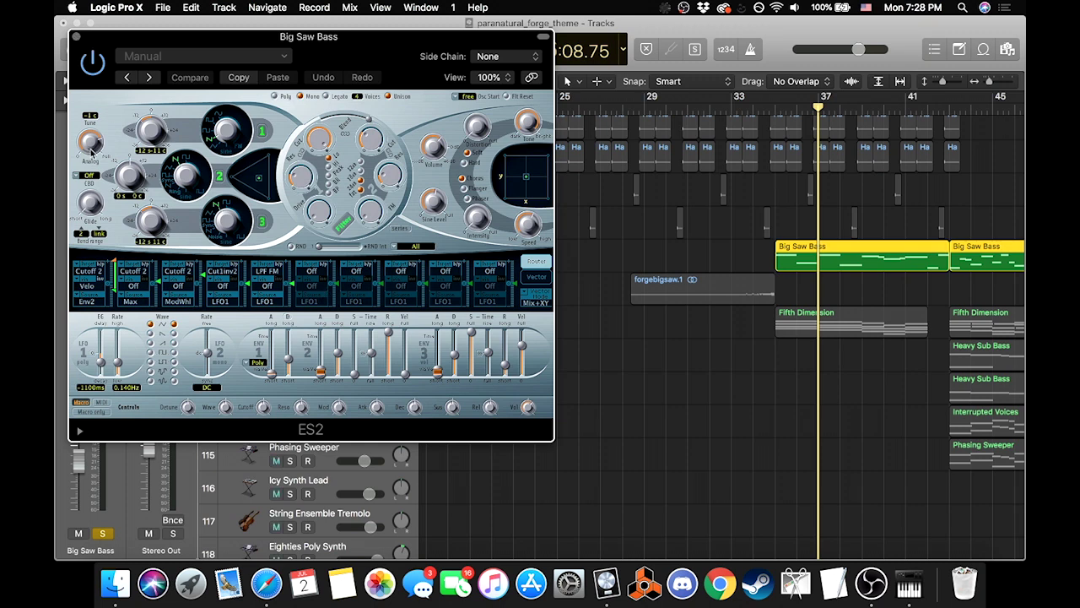
left_click(75, 38)
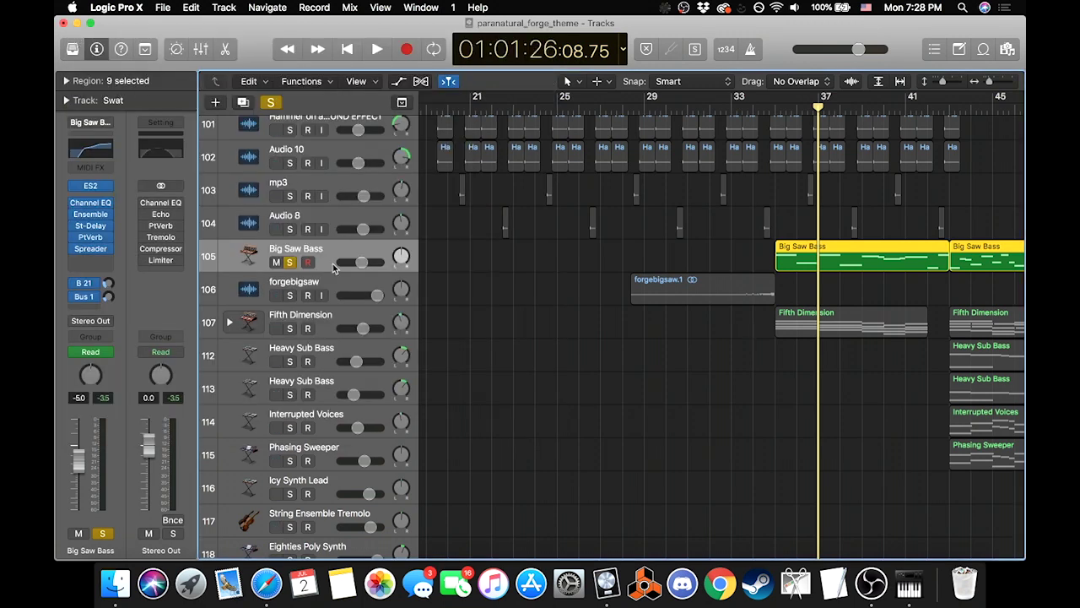
Step: Replay the soloed Big Saw Bass from bar 35 to about bar 36, and return the playhead to bar 35
scroll(624, 185, "right", 5)
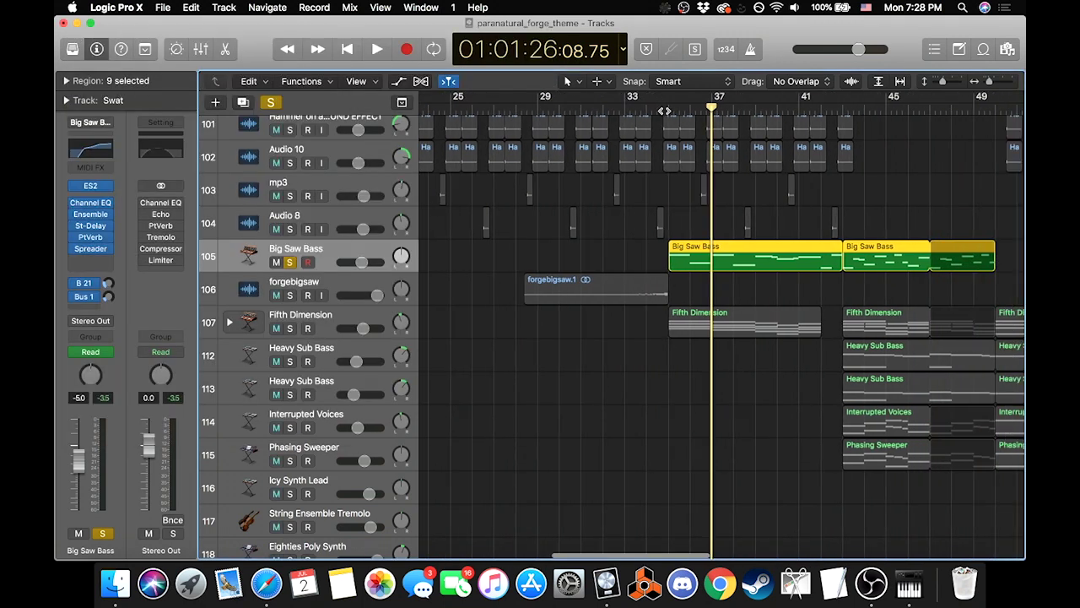
left_click(664, 110)
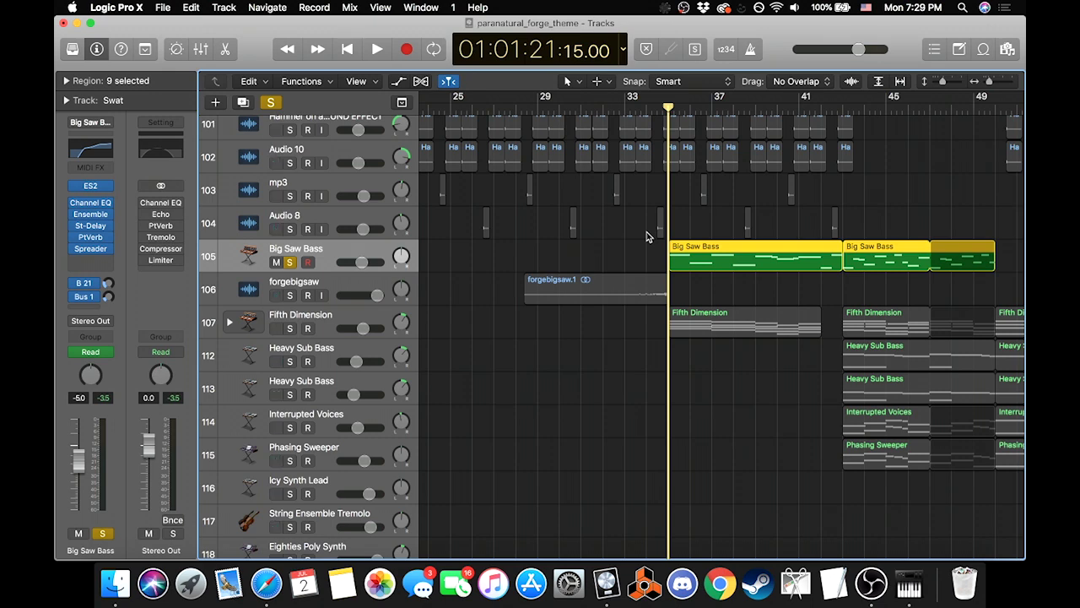
key("space")
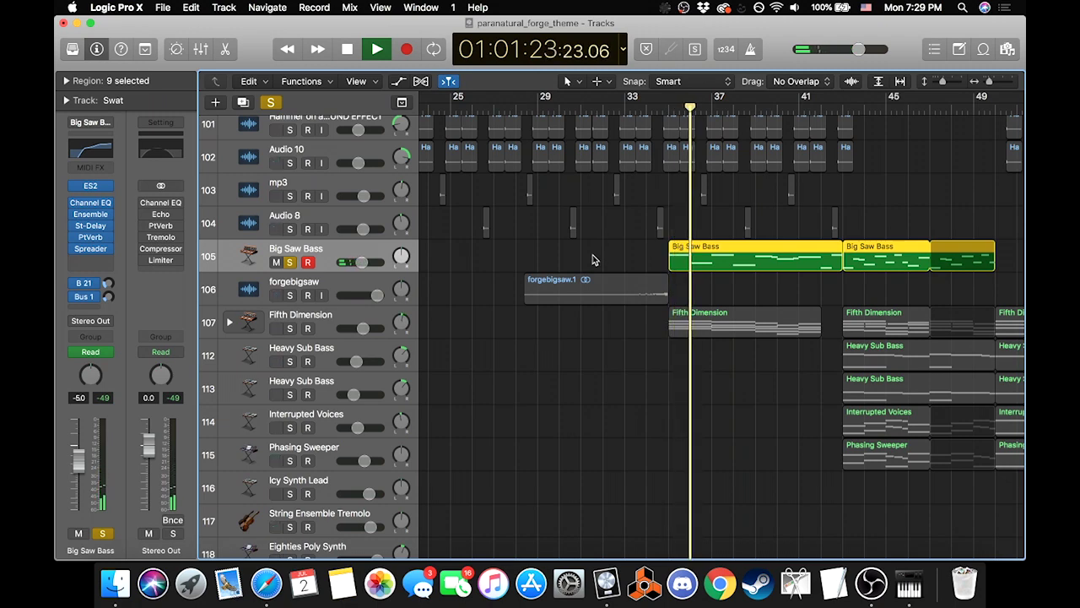
key("space")
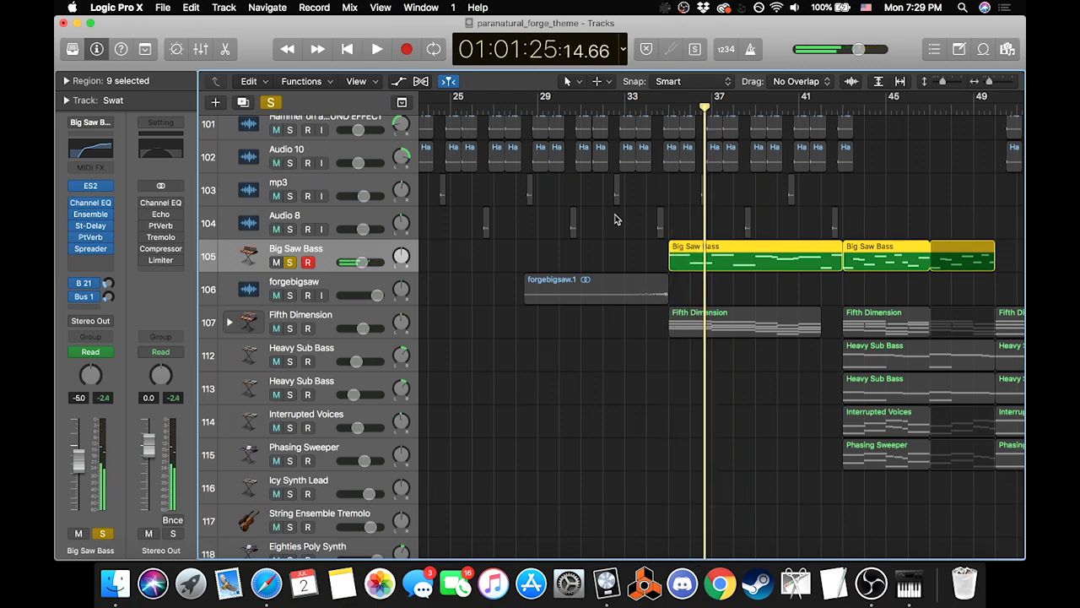
key("shift+Home")
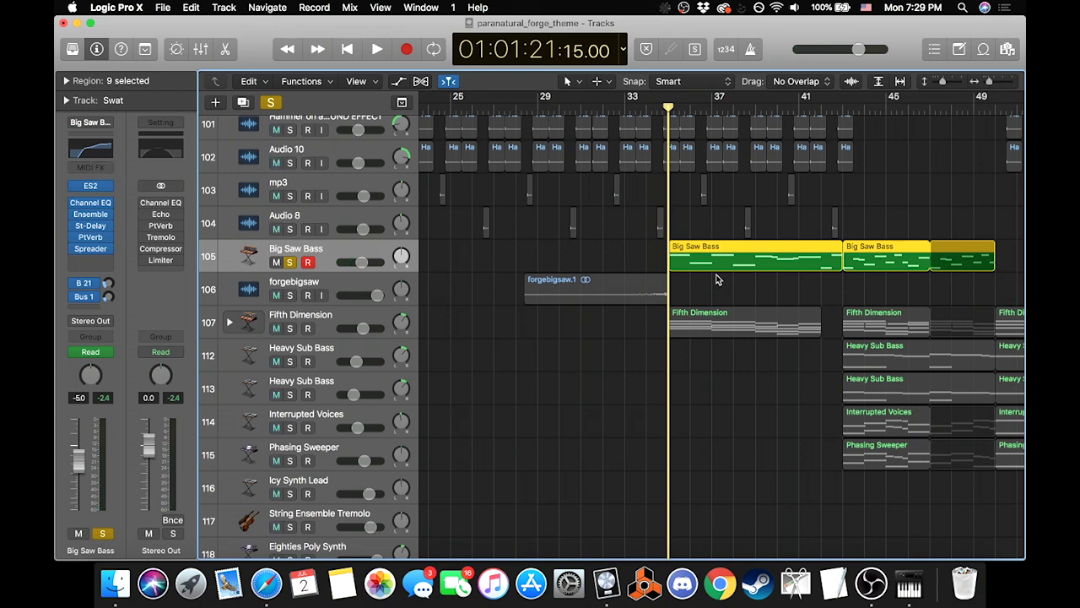
Step: Add the Untitled track 9 to the solo, play it with the Big Saw Bass from bar 35, and clear the solos
scroll(312, 306, "up", 15)
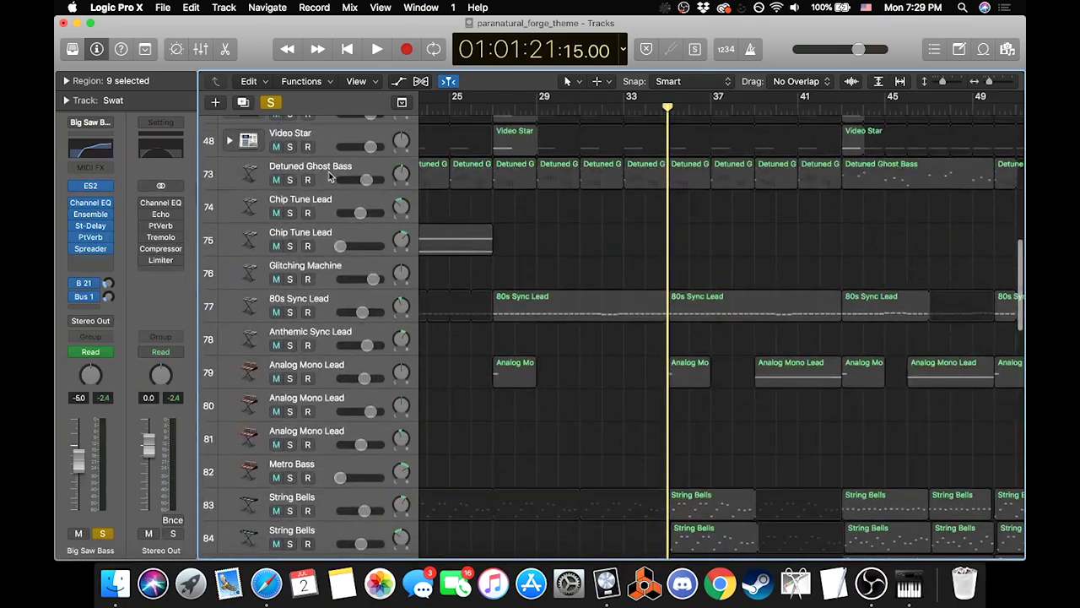
scroll(312, 306, "up", 10)
left_click(289, 201)
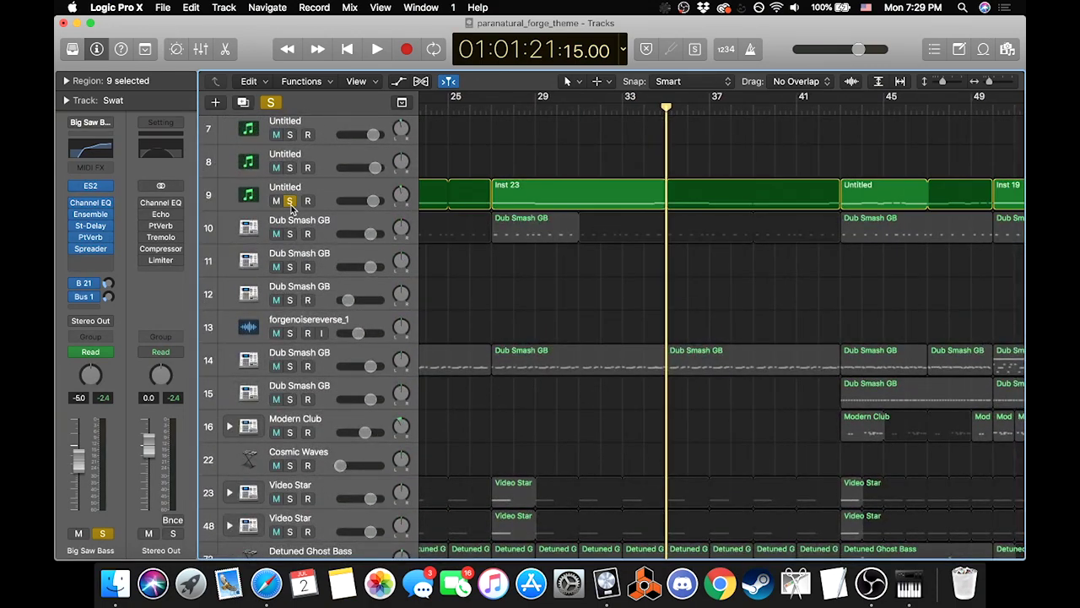
key("space")
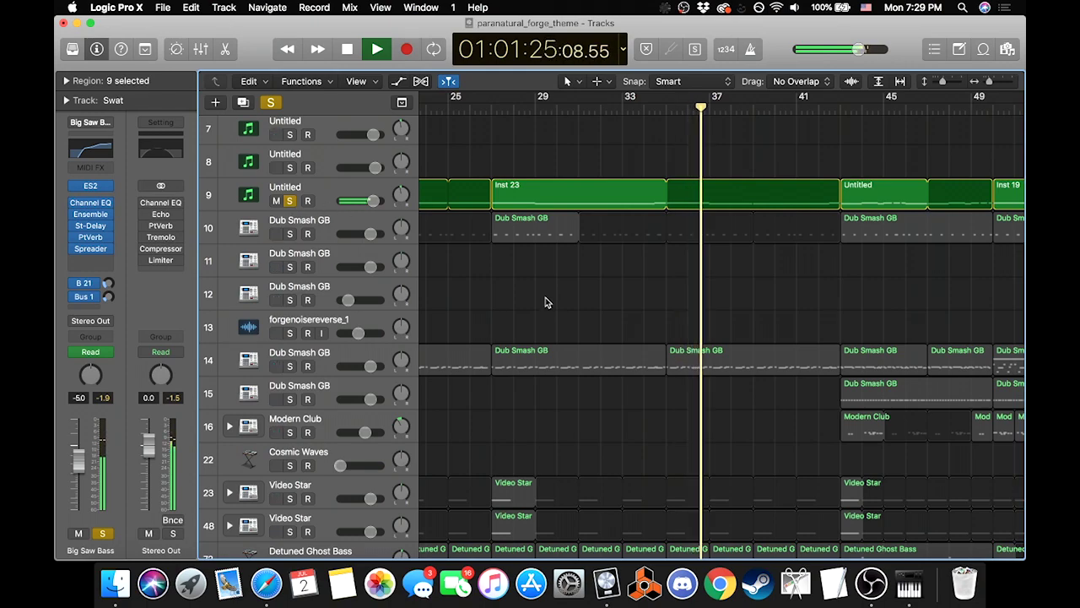
key("space")
left_click(270, 102)
Step: Solo forgebigsaw on track 106, play it from the start of its region, and select the forgebigsaw.1 region
scroll(552, 236, "down", 20)
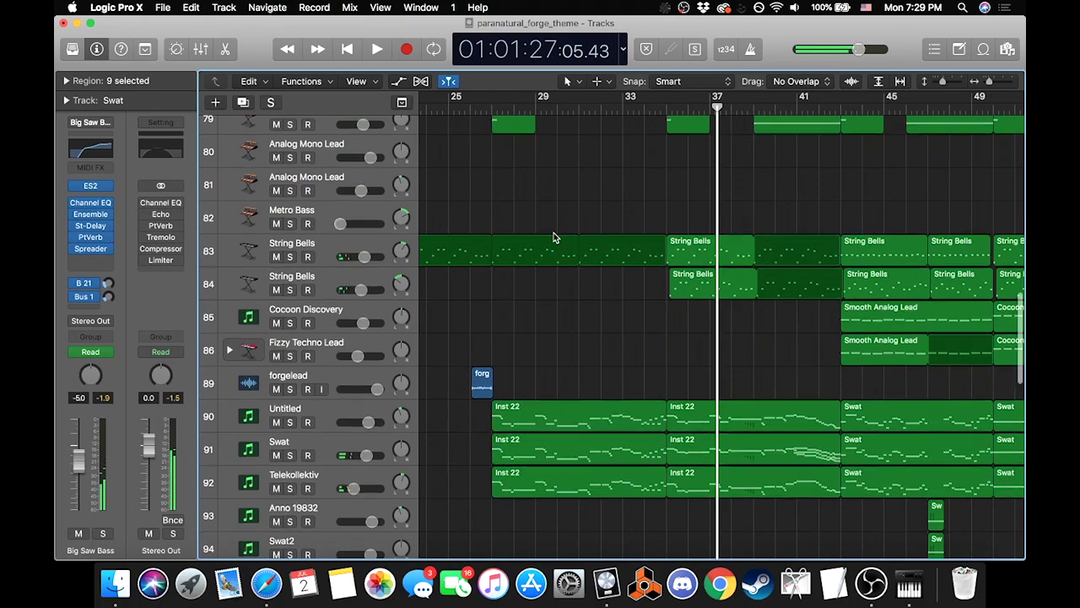
scroll(553, 238, "down", 10)
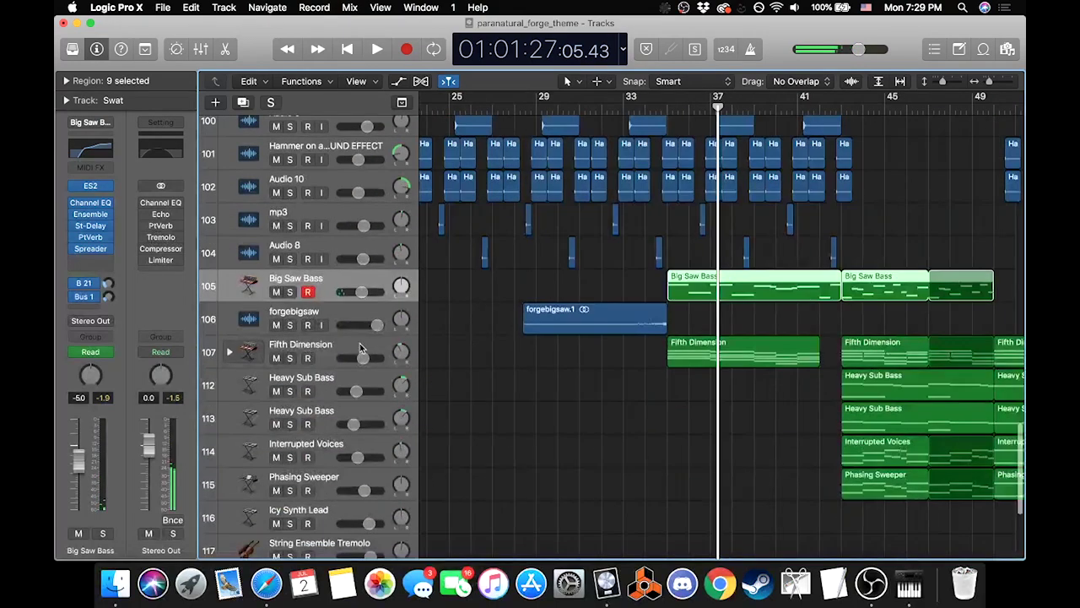
left_click(290, 325)
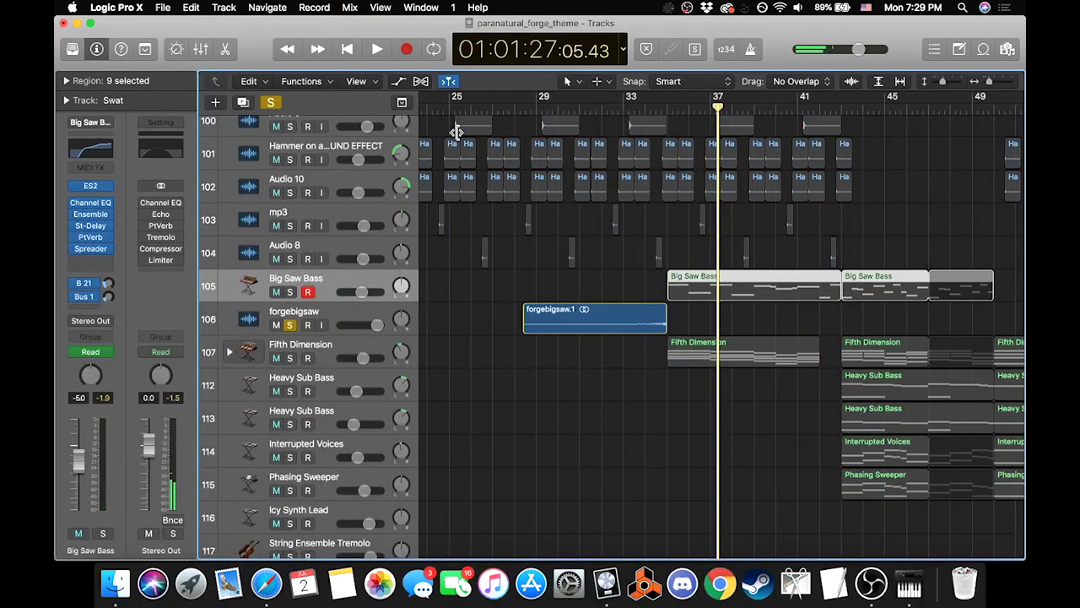
left_click(525, 109)
key("space")
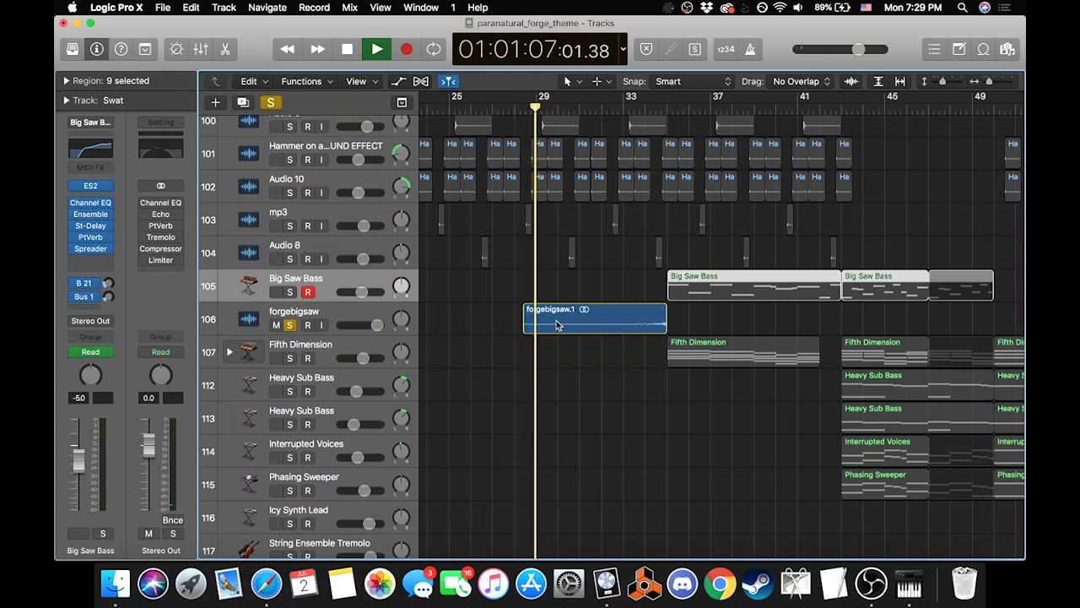
left_click(620, 324)
key("space")
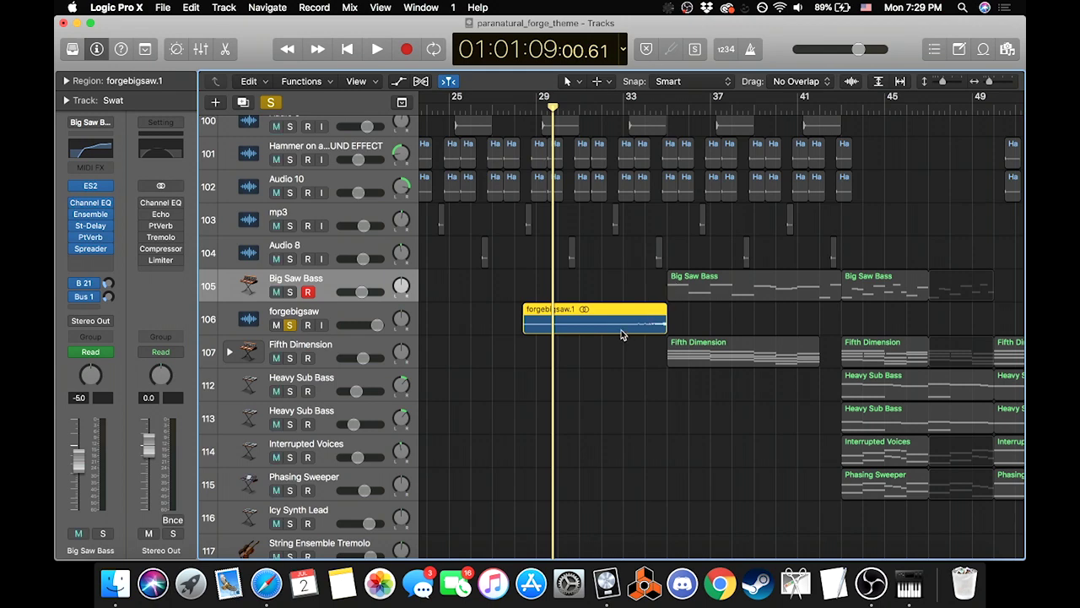
Step: Resume playback of forgebigsaw to bar 35 while checking the region's Reverse setting, and select track 106
key("space")
left_click(66, 80)
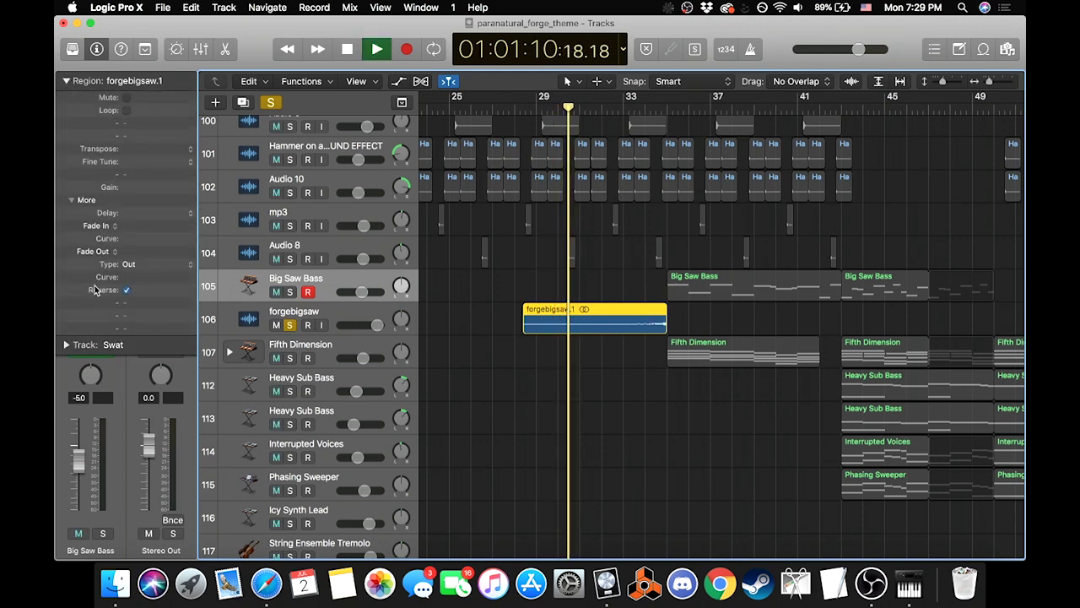
left_click(66, 80)
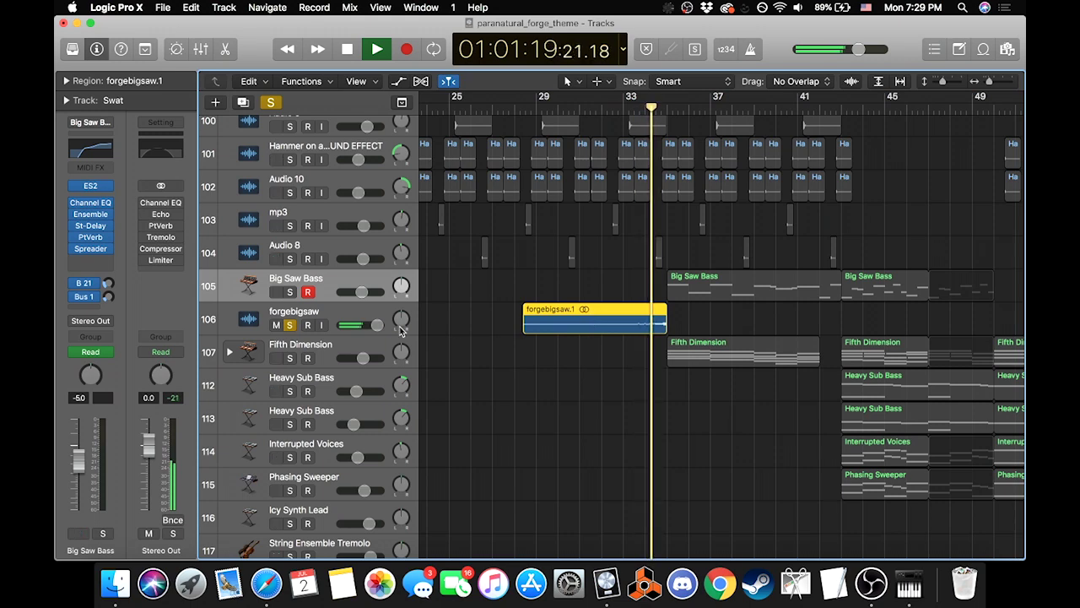
left_click(368, 317)
key("space")
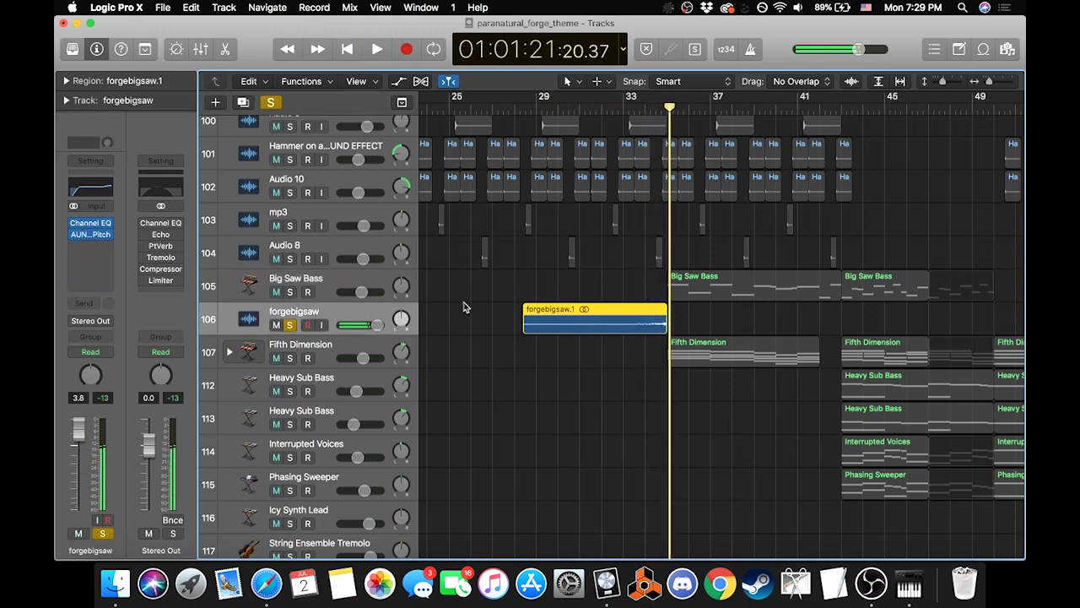
Step: Move the playhead near the start of forgebigsaw.1 and check which automation parameters track 106 offers, hiding the automation again
left_click(599, 107)
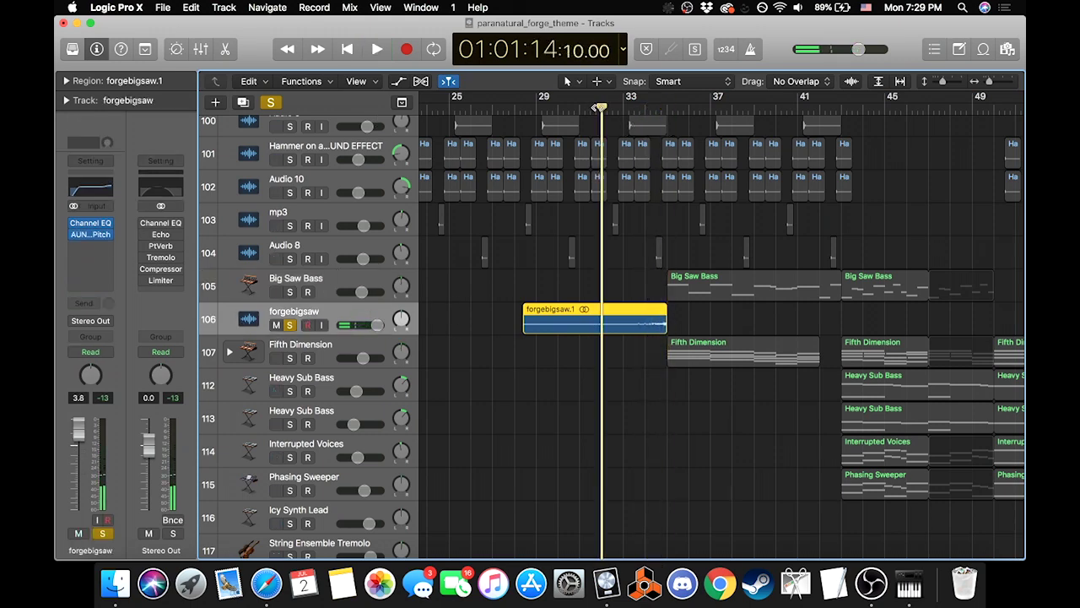
left_click(533, 108)
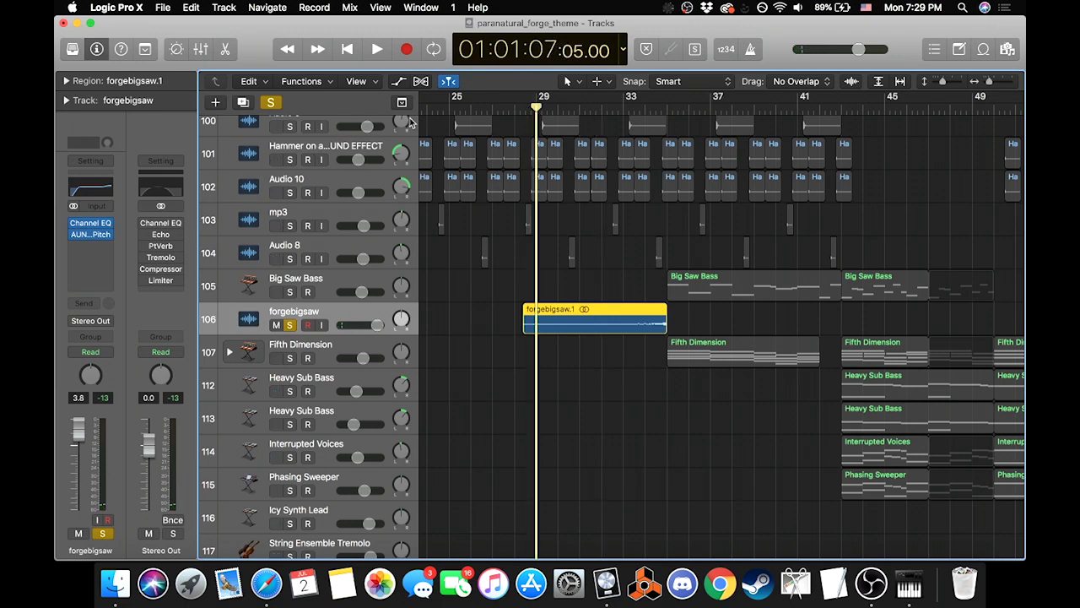
left_click(398, 81)
left_click(376, 352)
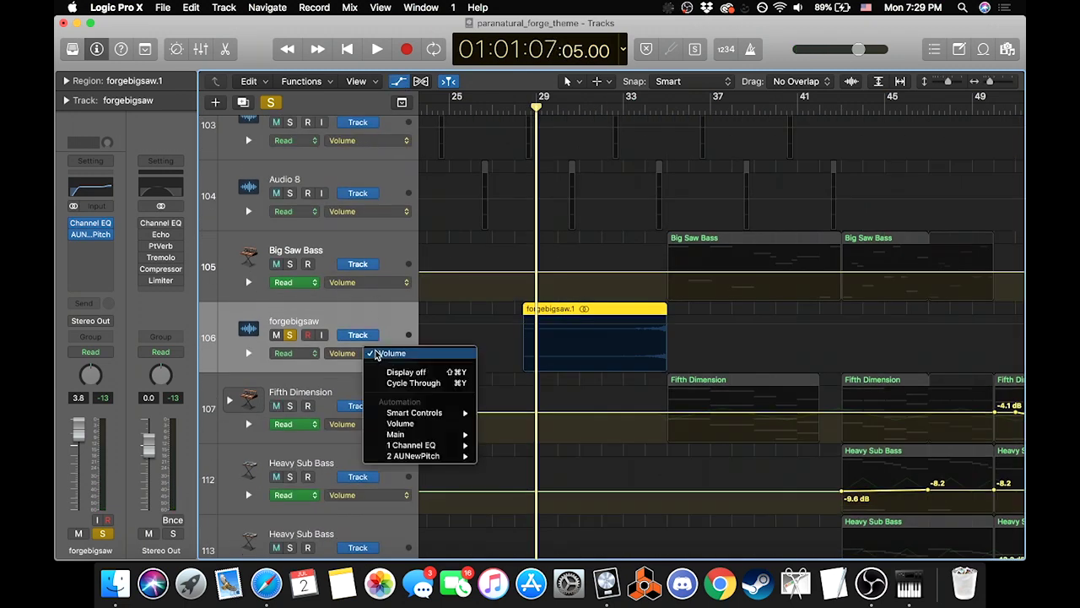
left_click(362, 352)
left_click(398, 82)
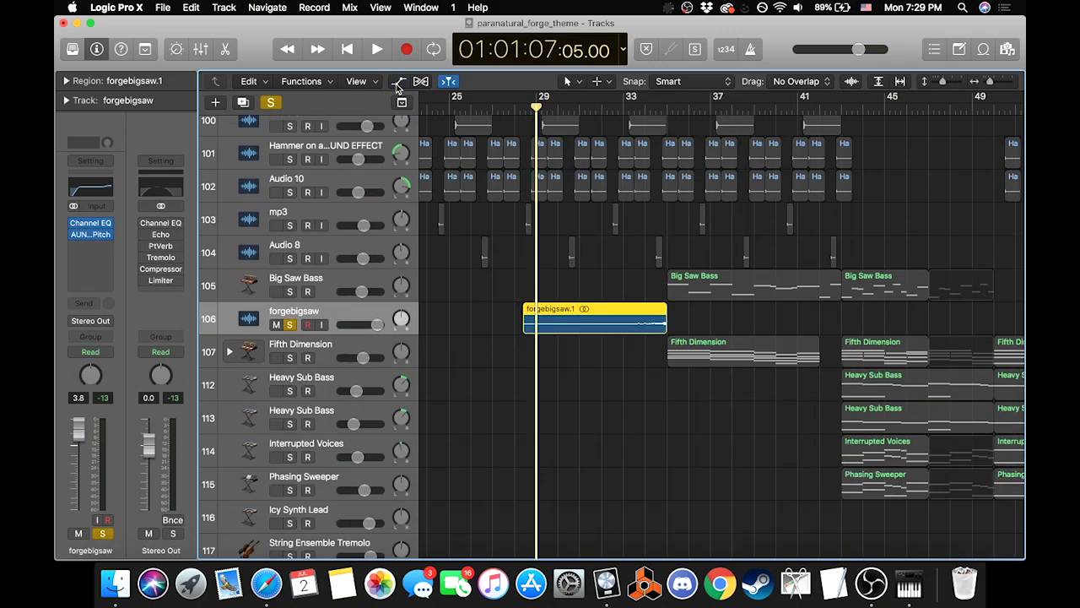
Step: Move the playhead near the end of forgebigsaw.1 and inspect the AUNewPitch pitch scale on track 106, closing the plug-in window again
left_click(644, 110)
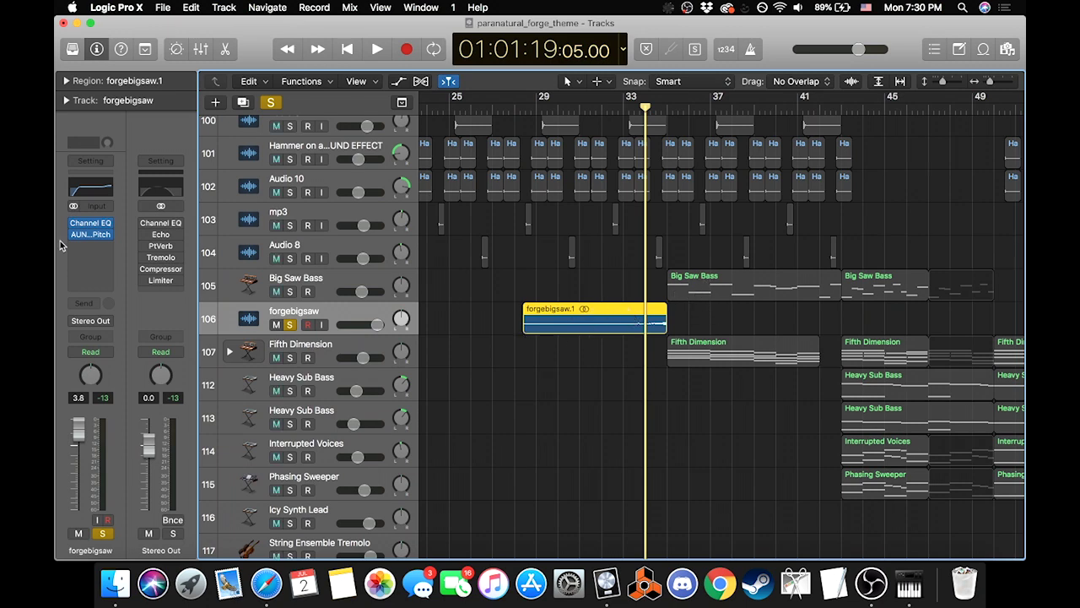
left_click(91, 233)
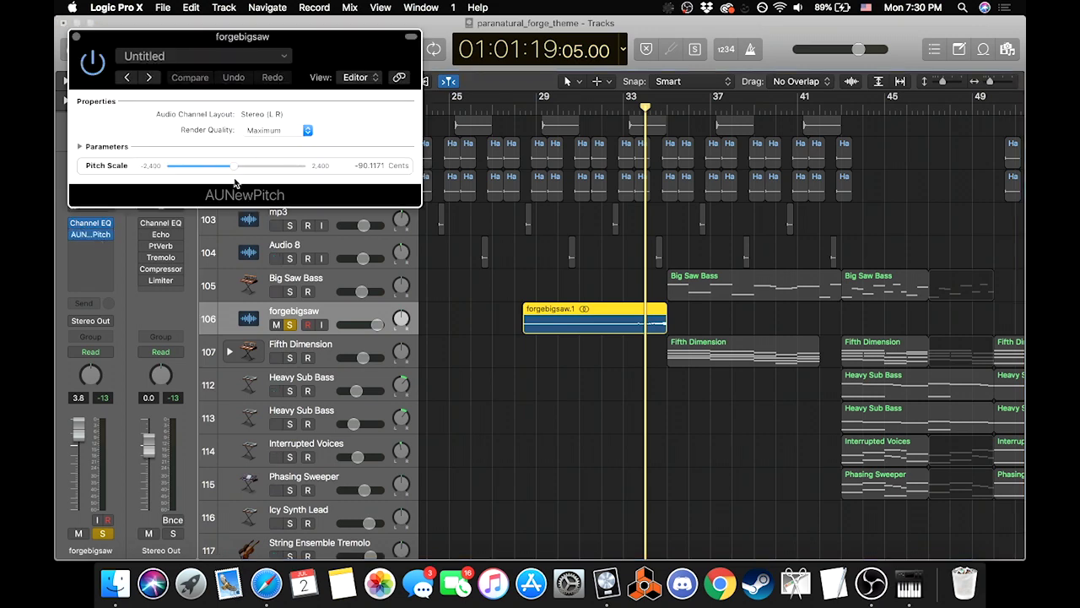
left_click(75, 37)
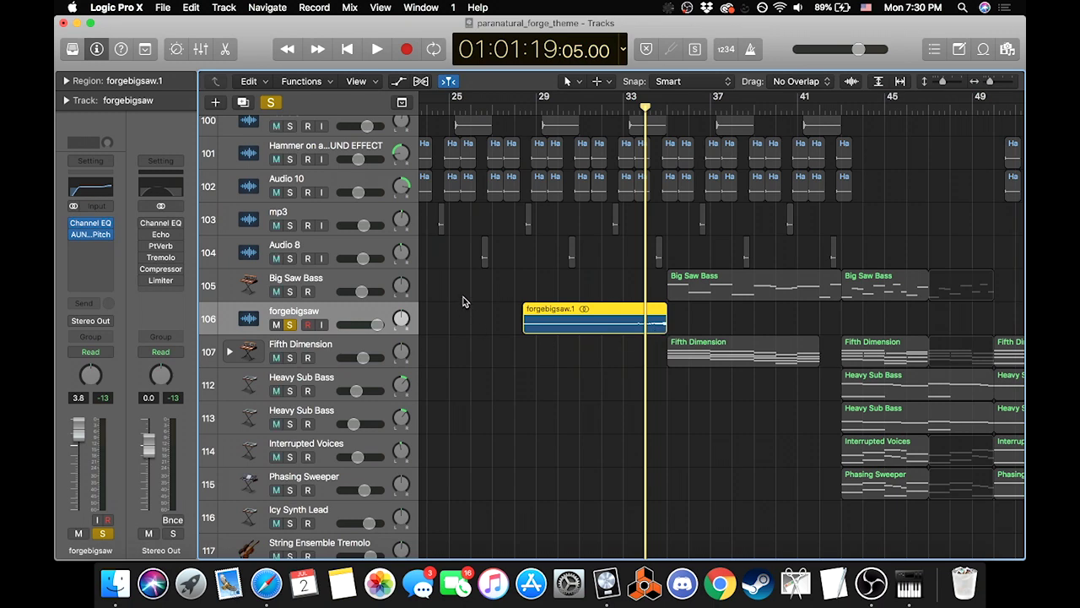
Step: Play forgebigsaw into bar 35 with Big Saw Bass added to the solo, stop, and clear the solos
key("space")
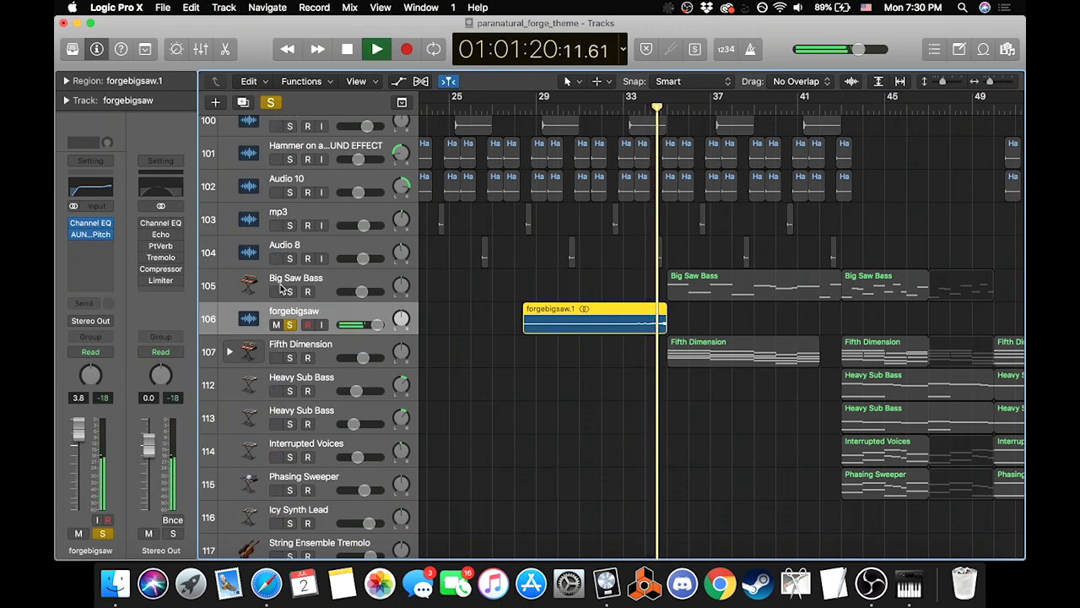
left_click(289, 291)
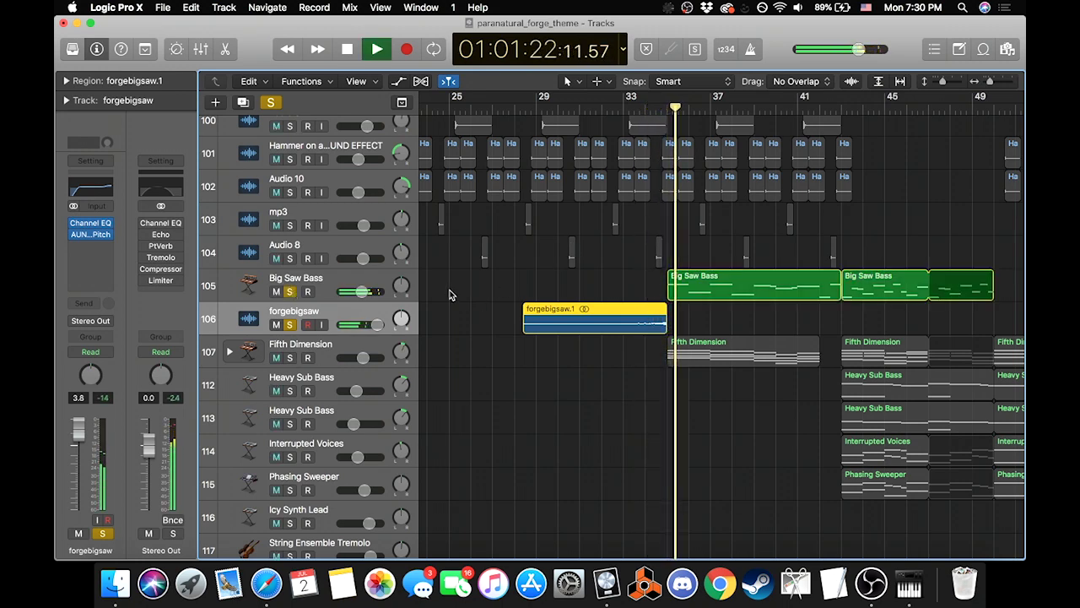
key("space")
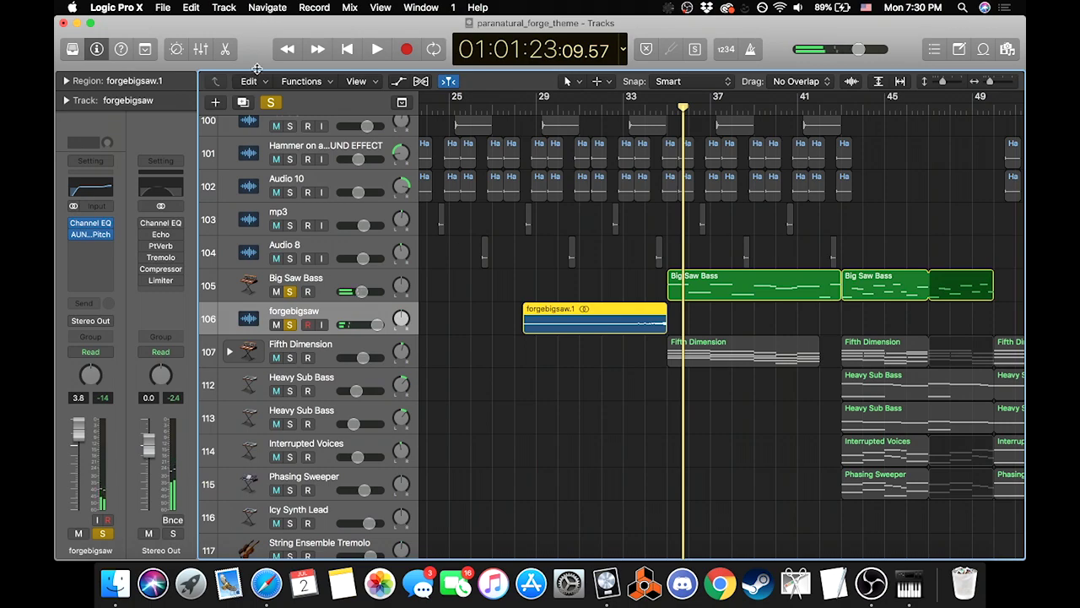
left_click(270, 102)
Step: Solo tracks 89 to 92, play from the start of the forgelead region into the Inst 22 regions, and clear the solos
scroll(656, 312, "left", 5)
scroll(656, 313, "up", 15)
scroll(656, 313, "right", 3)
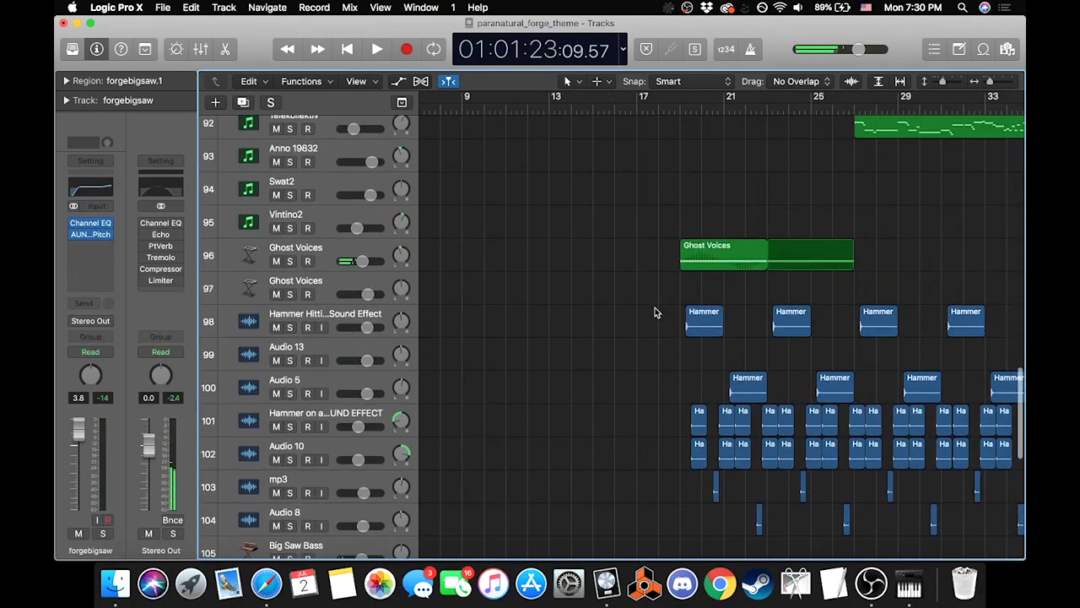
left_click(729, 108)
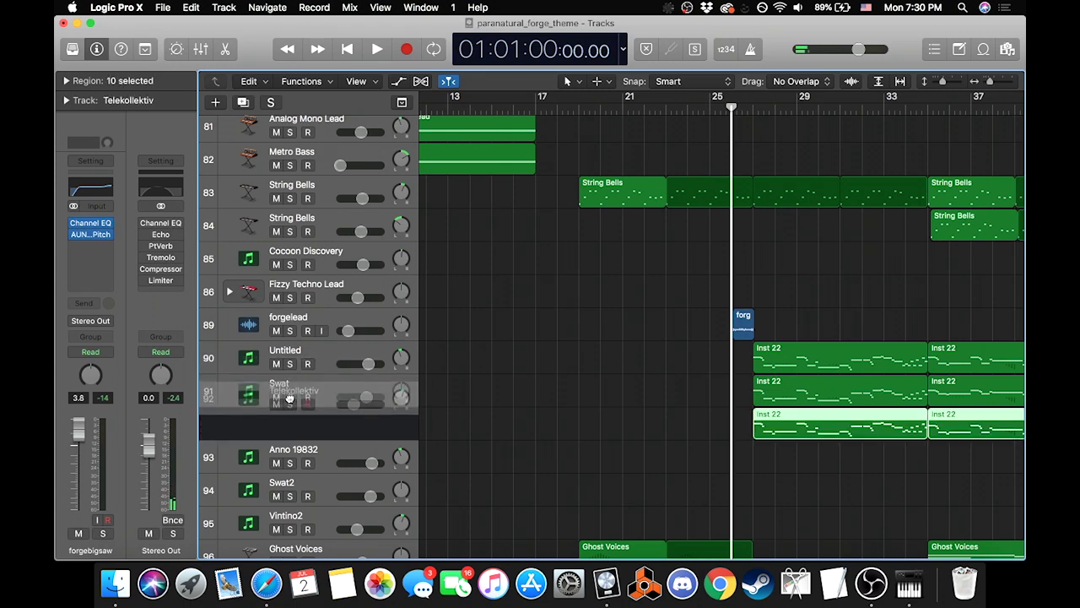
left_click(290, 429)
left_click_drag(290, 429, 290, 332)
key("space")
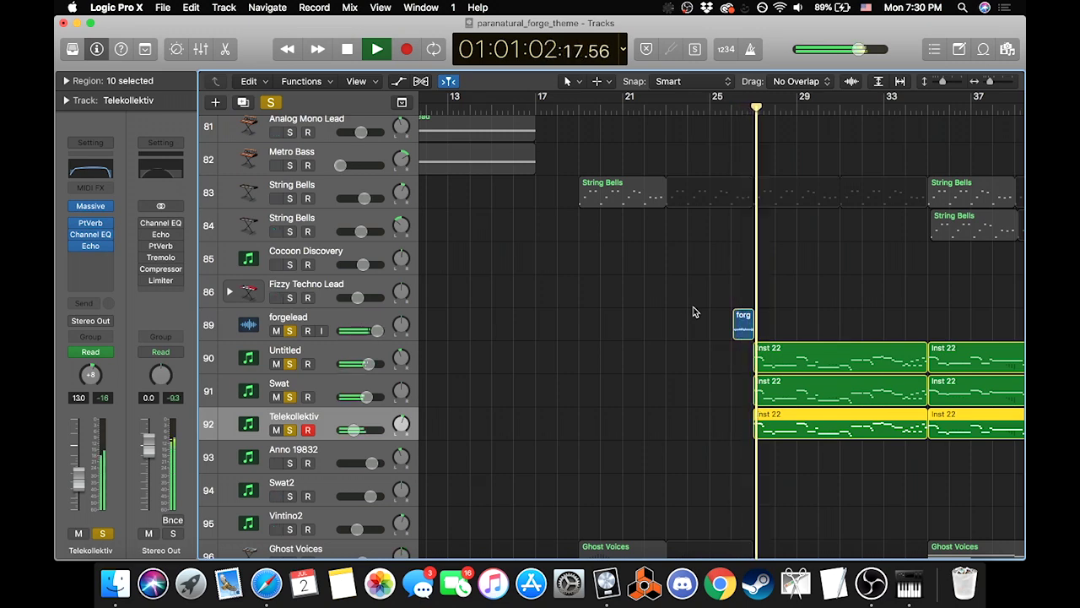
key("space")
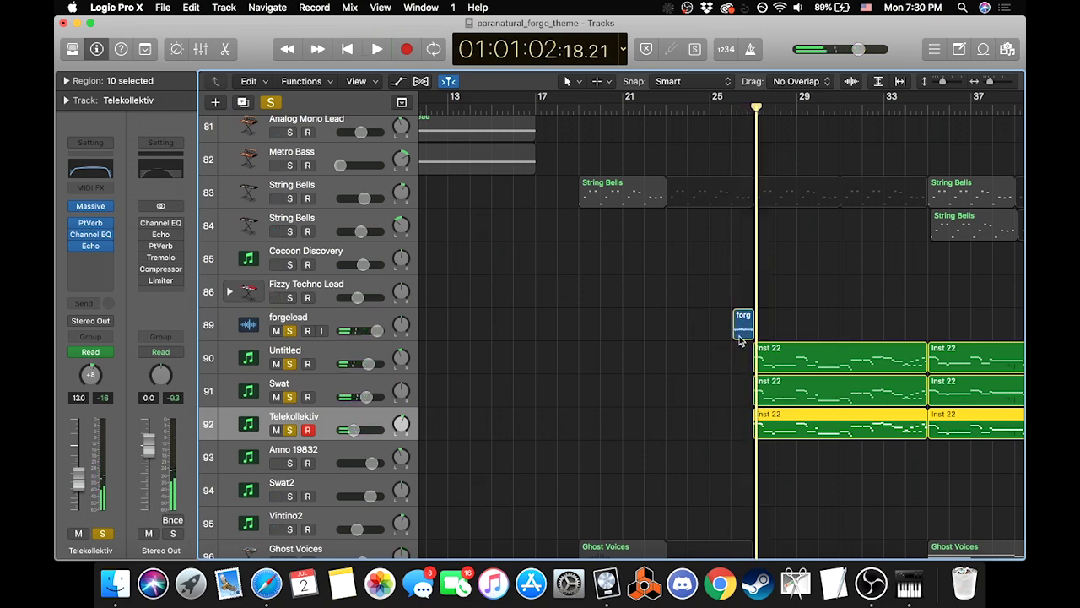
scroll(690, 359, "down", 2)
scroll(689, 359, "right", 3)
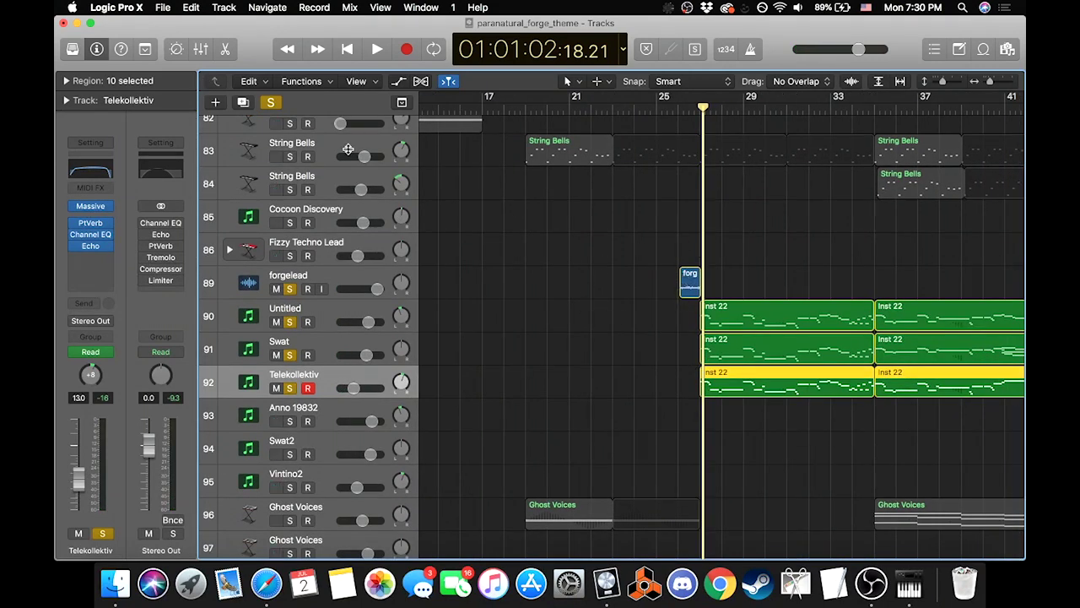
scroll(603, 290, "down", 10)
scroll(603, 289, "right", 3)
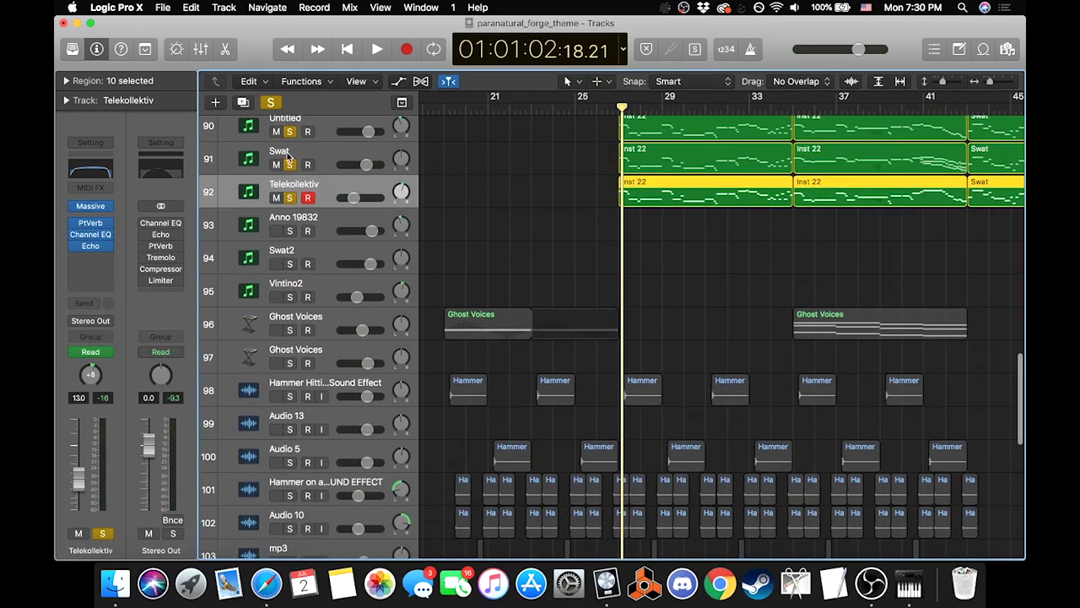
key("ctrl+alt+super+s")
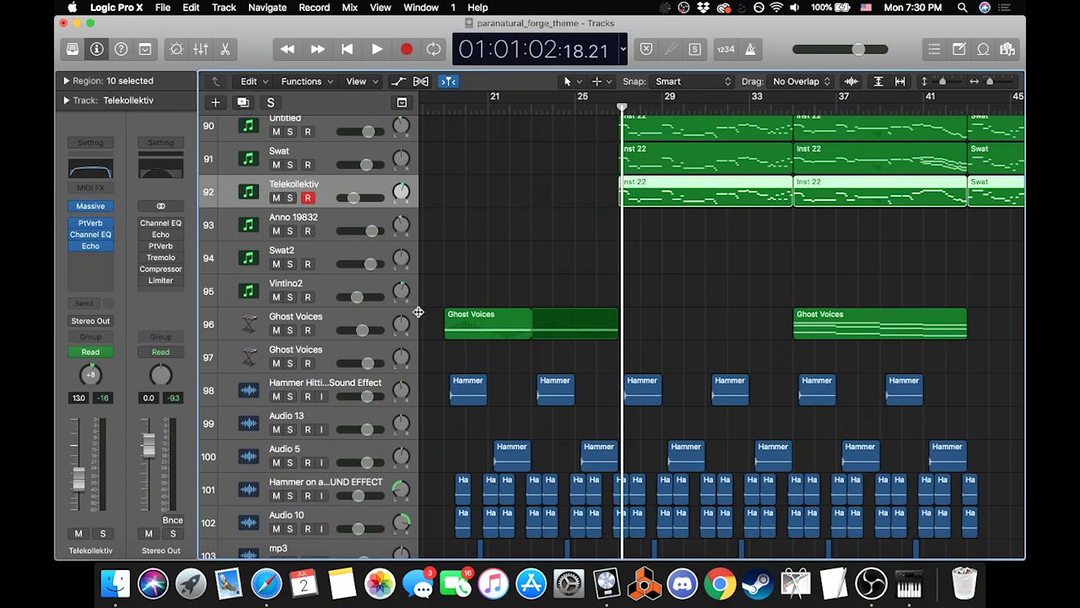
Step: Look over the tracks around the end of the current section and place the playhead at bar 43
scroll(835, 337, "down", 10)
scroll(836, 338, "right", 2)
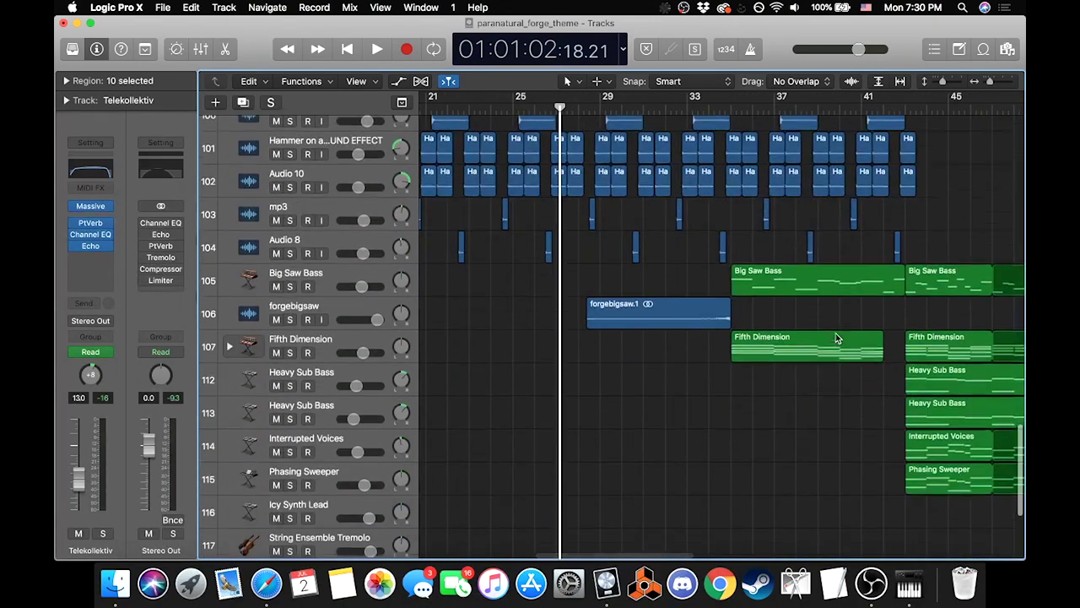
scroll(835, 338, "right", 2)
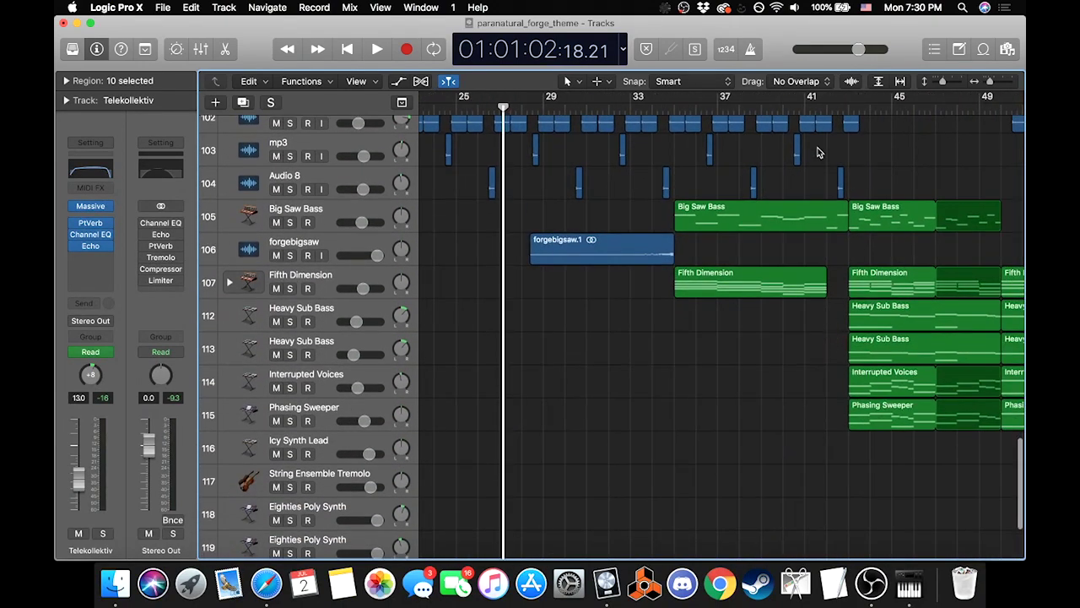
scroll(789, 302, "up", 15)
scroll(789, 302, "right", 2)
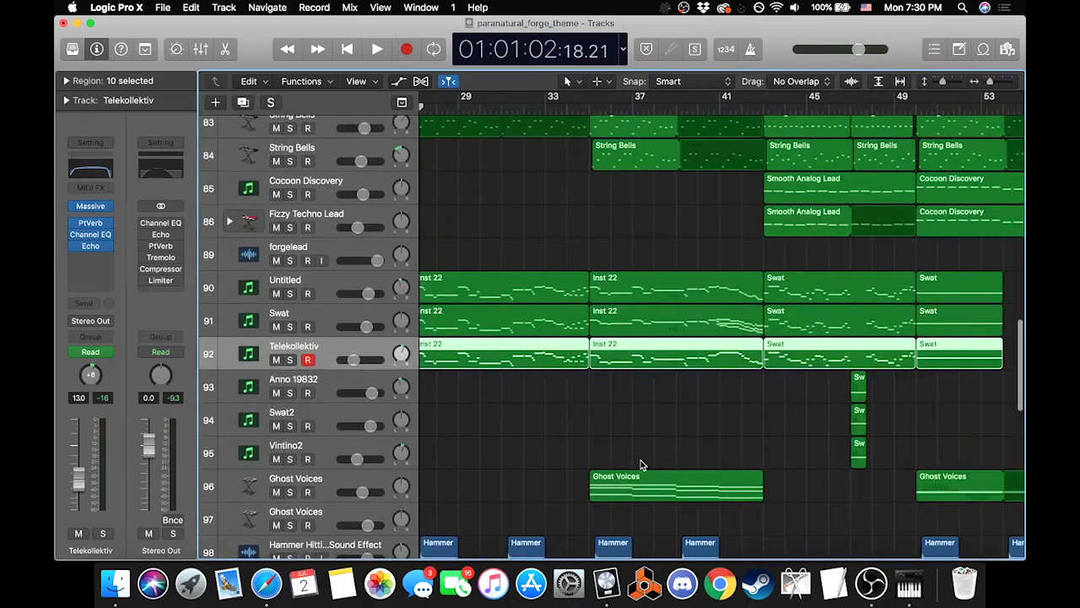
scroll(684, 260, "up", 20)
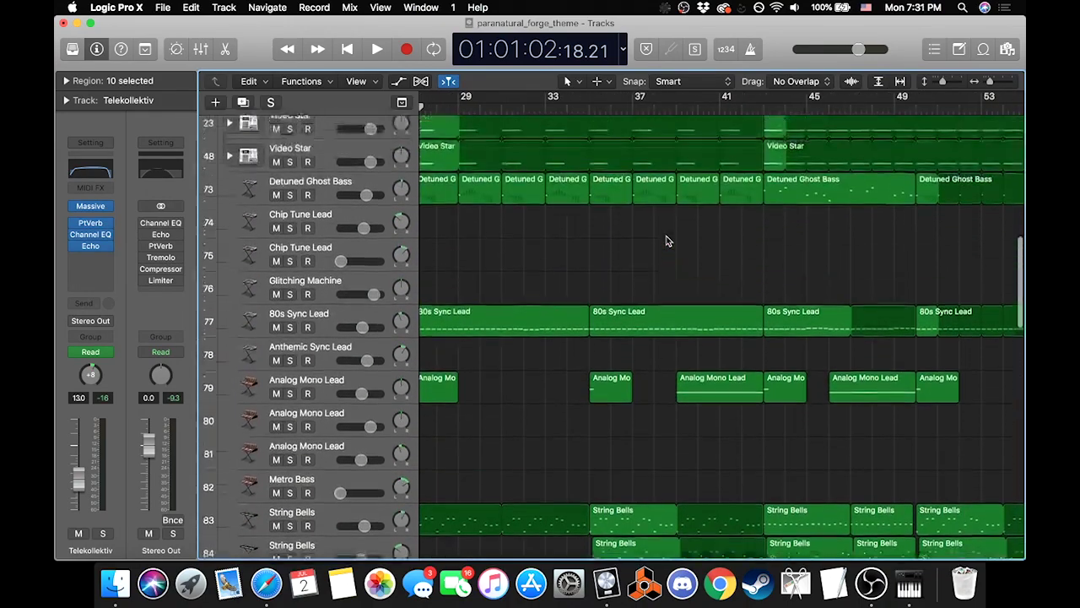
scroll(666, 241, "up", 5)
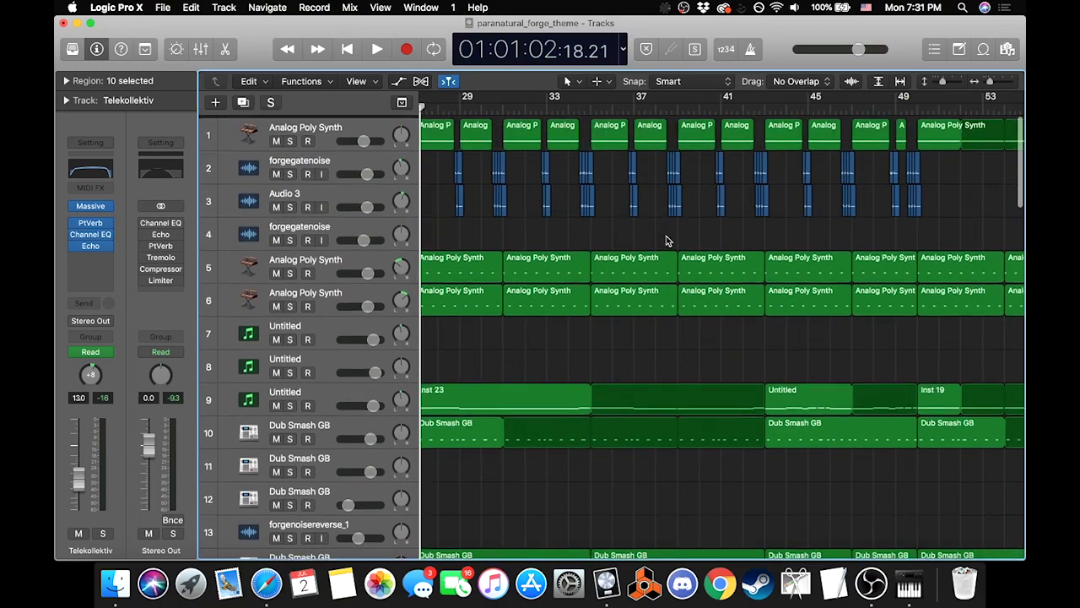
scroll(665, 241, "right", 2)
scroll(666, 241, "down", 5)
scroll(665, 241, "right", 2)
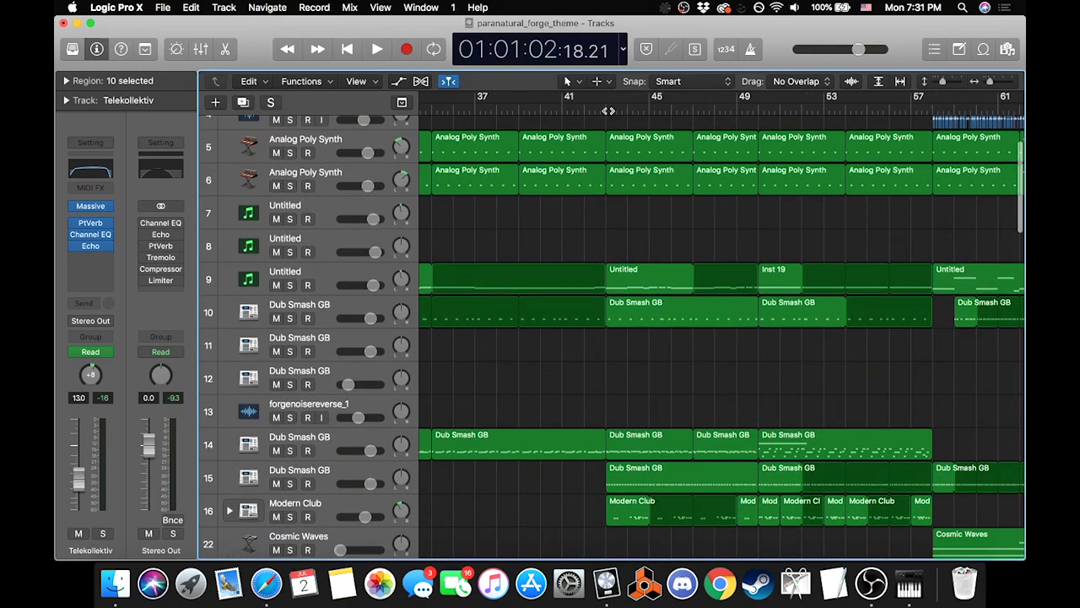
left_click(607, 111)
Step: Play the full mix from bar 43 to just past bar 50 while looking over the section's tracks down to 122
scroll(622, 326, "down", 7)
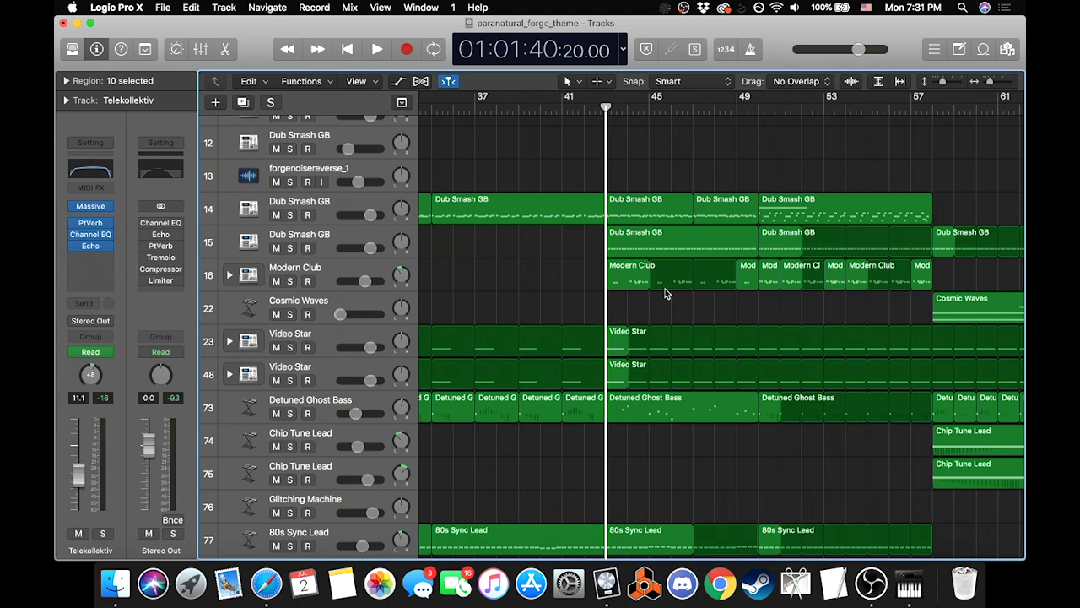
scroll(665, 291, "up", 10)
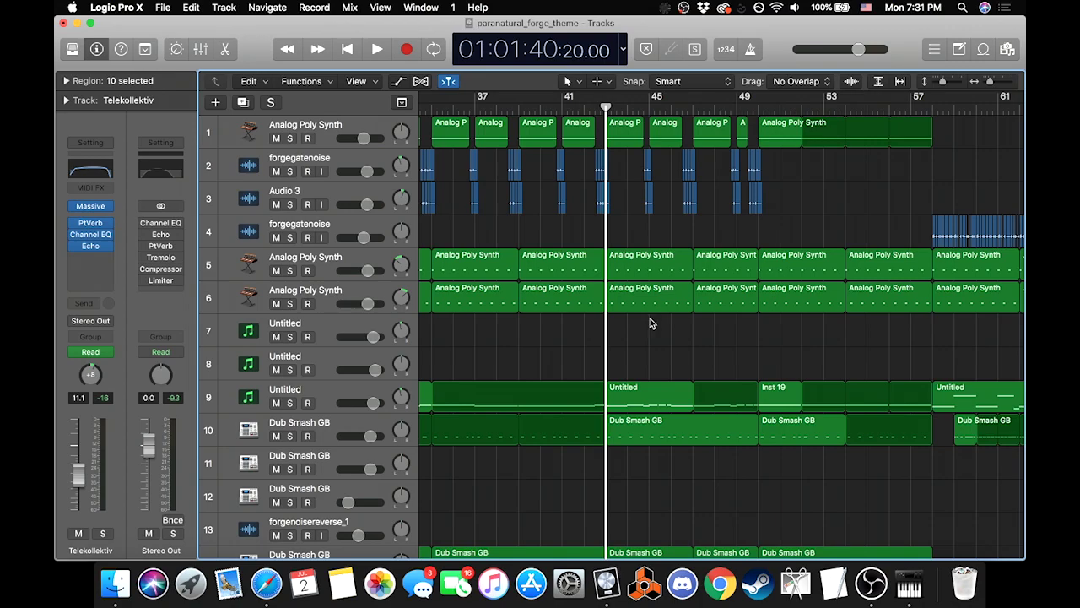
scroll(651, 324, "down", 20)
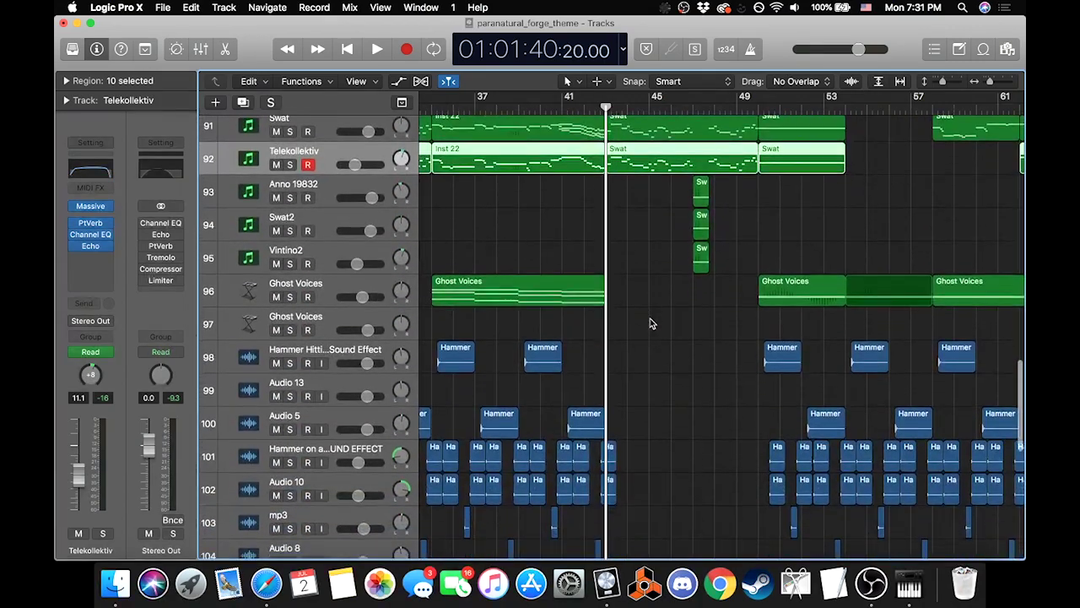
scroll(651, 323, "down", 3)
key("space")
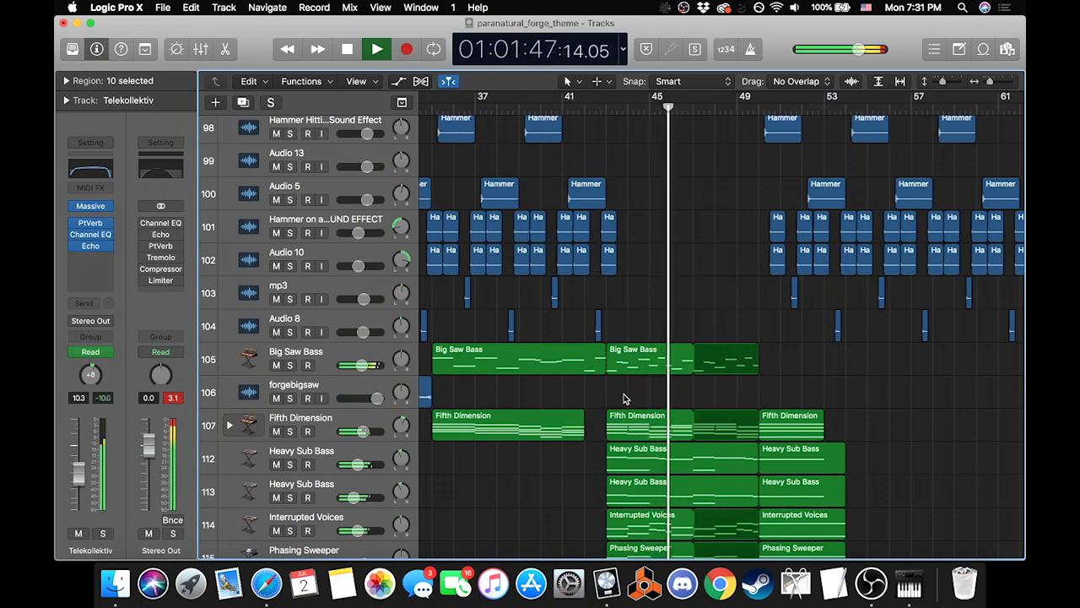
scroll(625, 399, "down", 5)
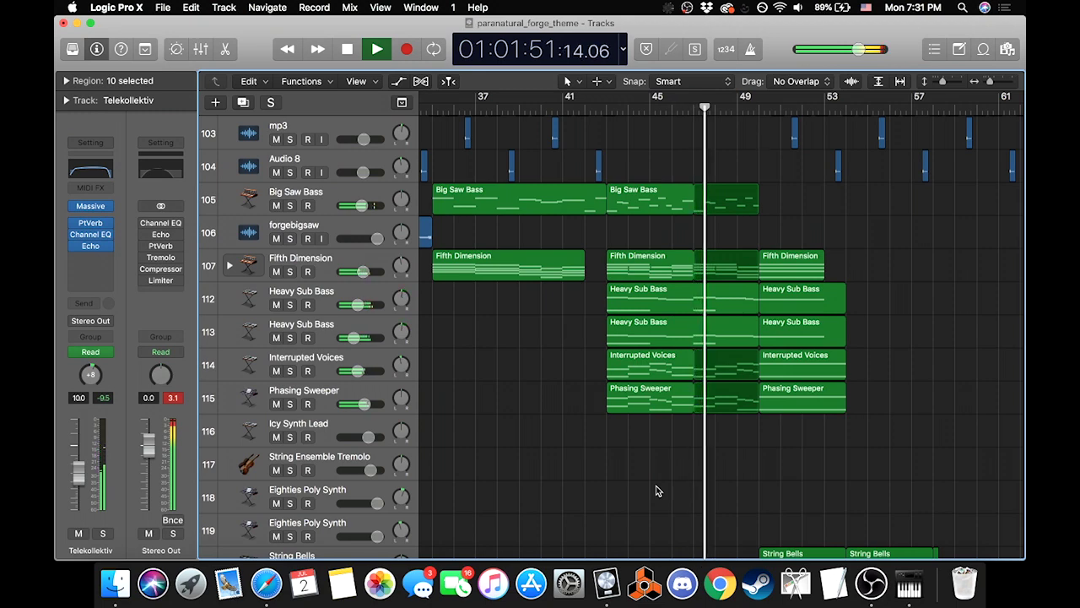
scroll(675, 451, "down", 1)
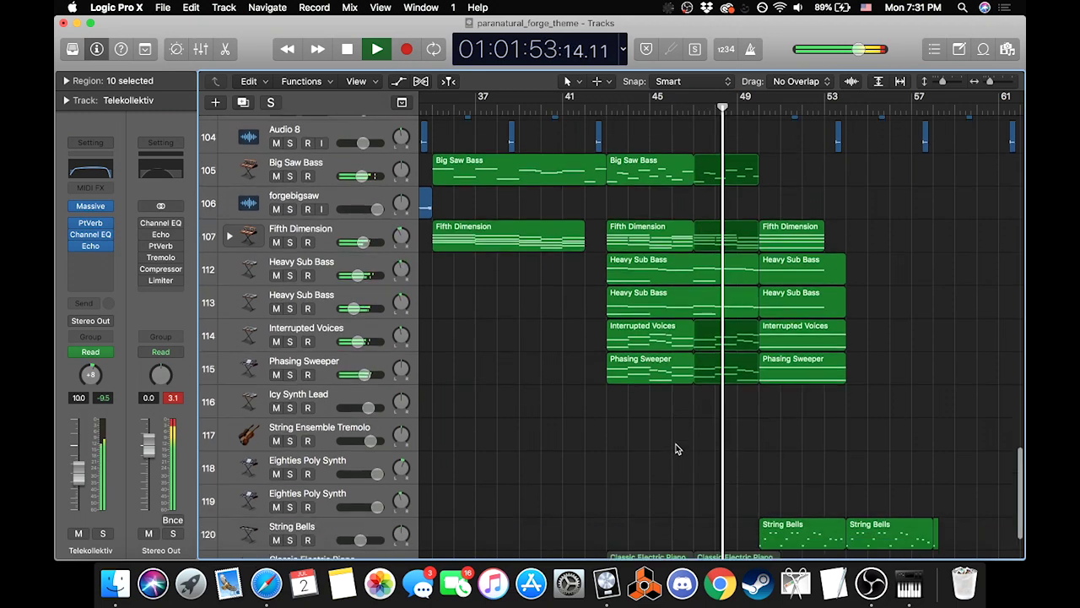
scroll(675, 449, "down", 3)
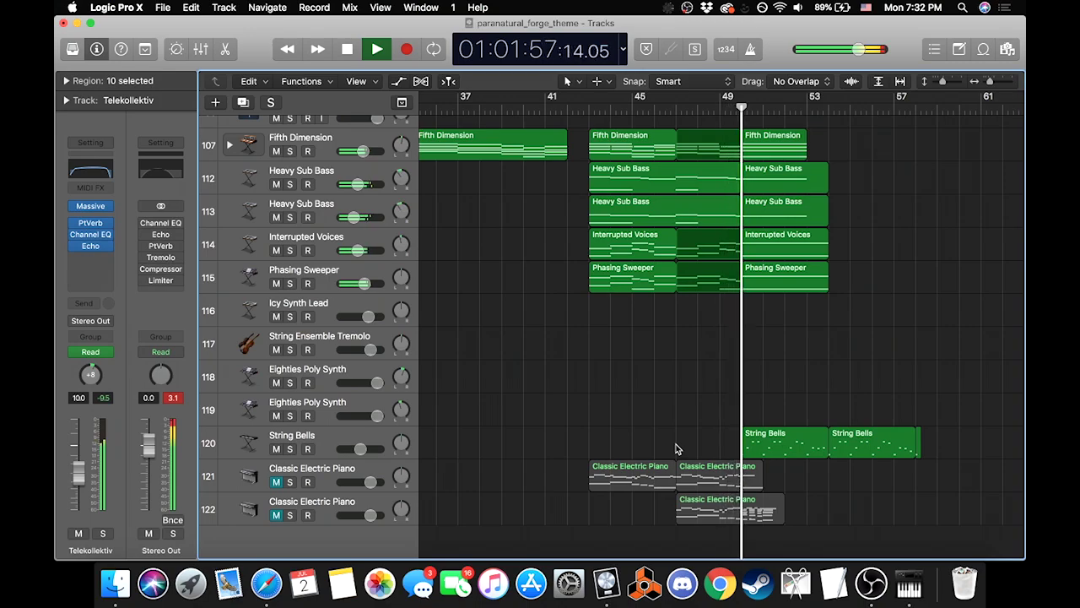
key("space")
Step: Look through the section's tracks again and move the playhead to its start at bar 43 and its end at bar 50
scroll(675, 449, "up", 20)
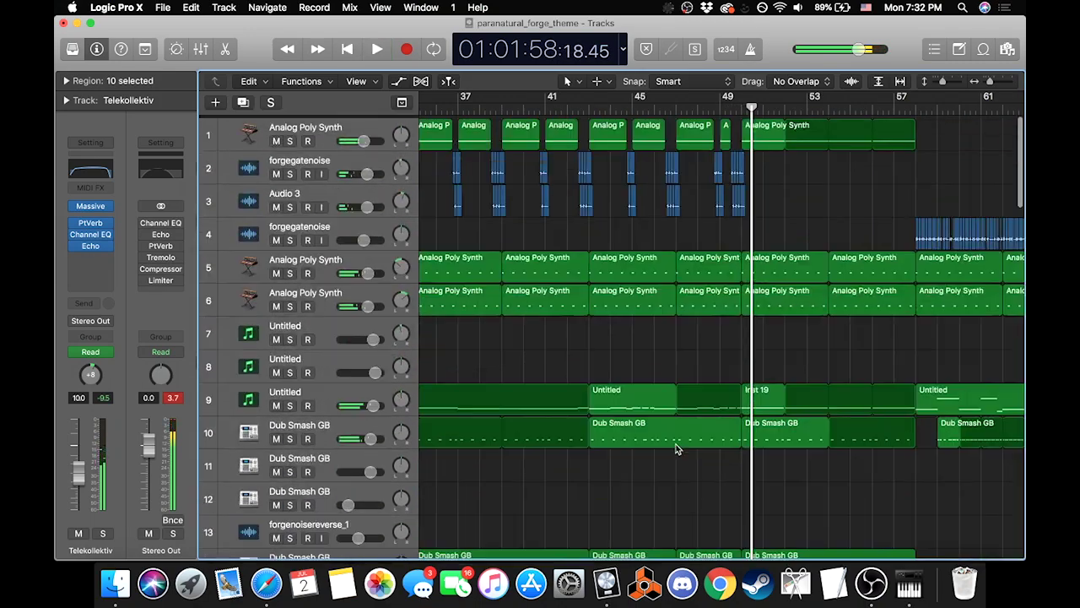
scroll(675, 449, "down", 20)
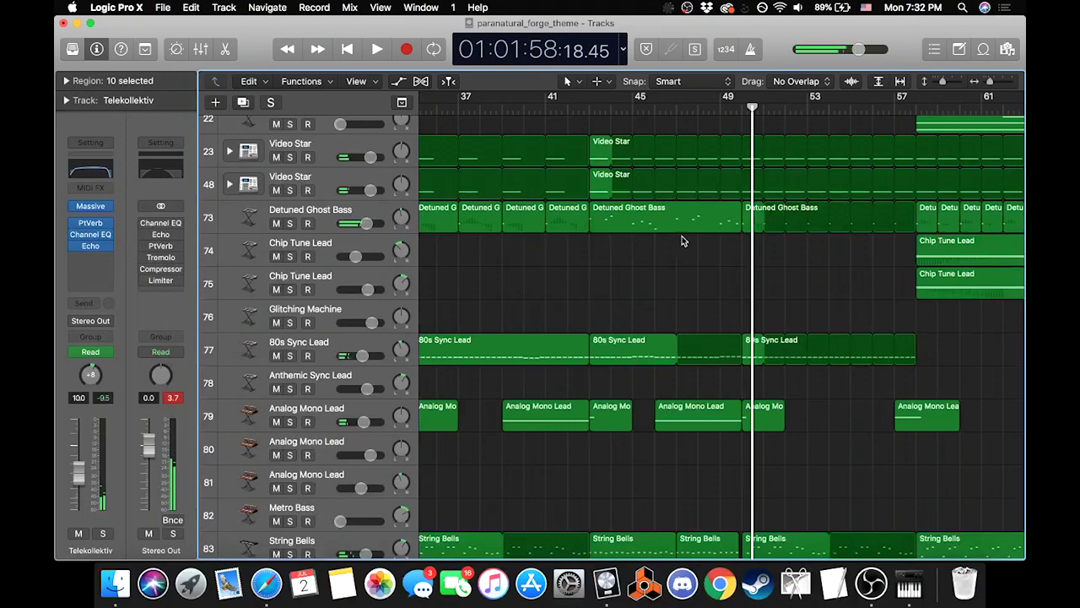
scroll(642, 375, "left", 5)
scroll(771, 262, "down", 15)
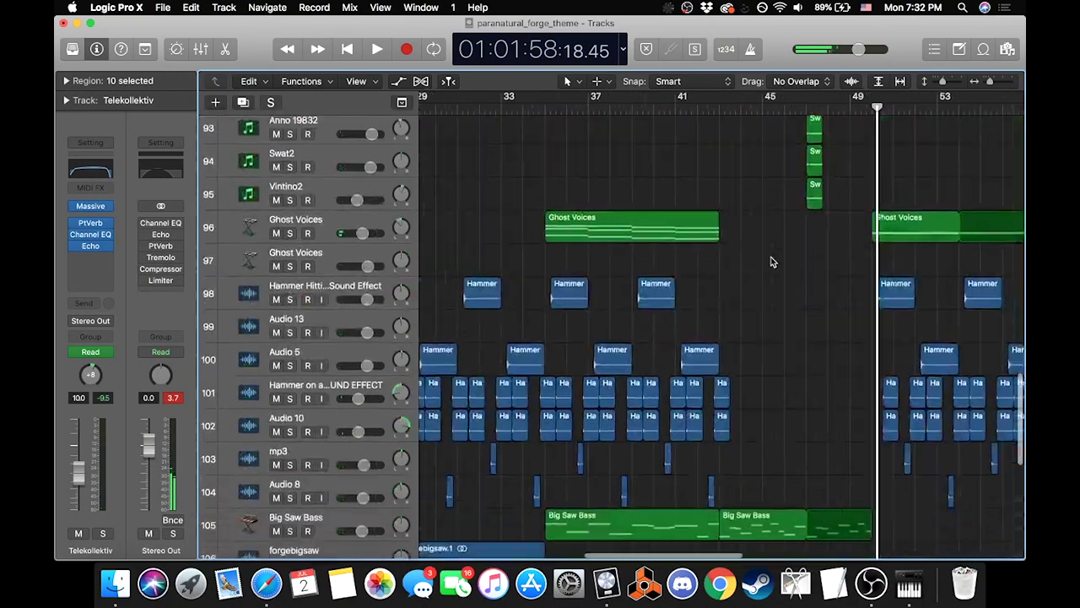
scroll(771, 262, "down", 10)
scroll(771, 261, "right", 4)
left_click(684, 108)
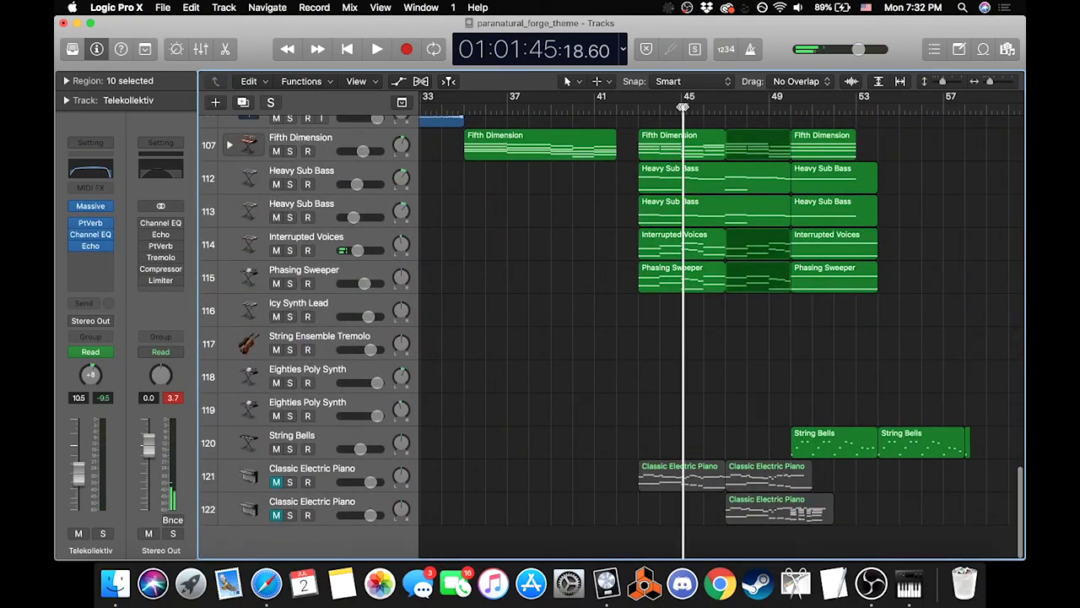
left_click(637, 108)
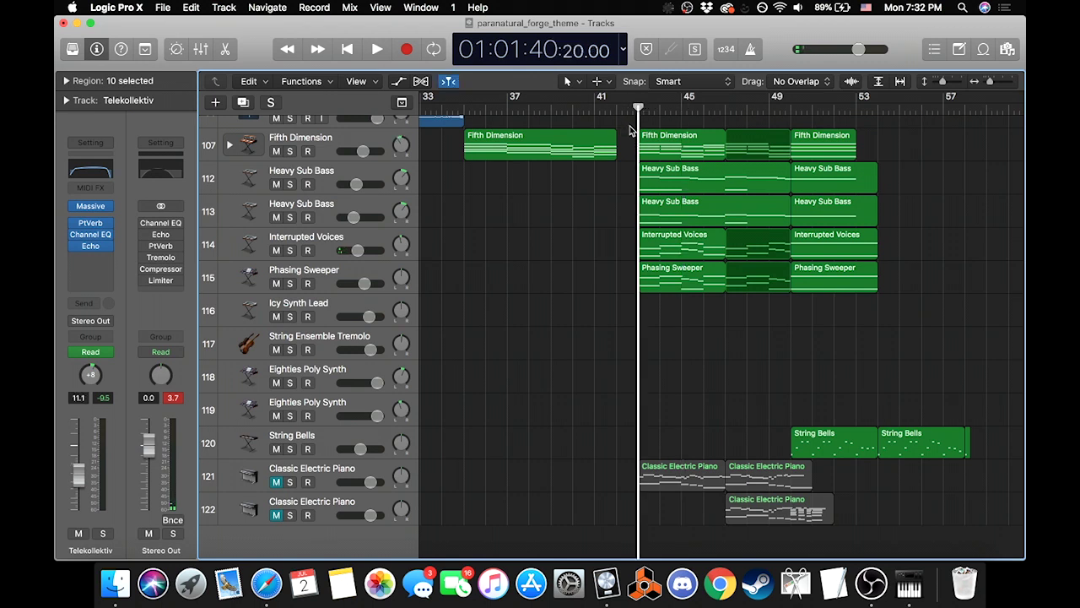
left_click(790, 108)
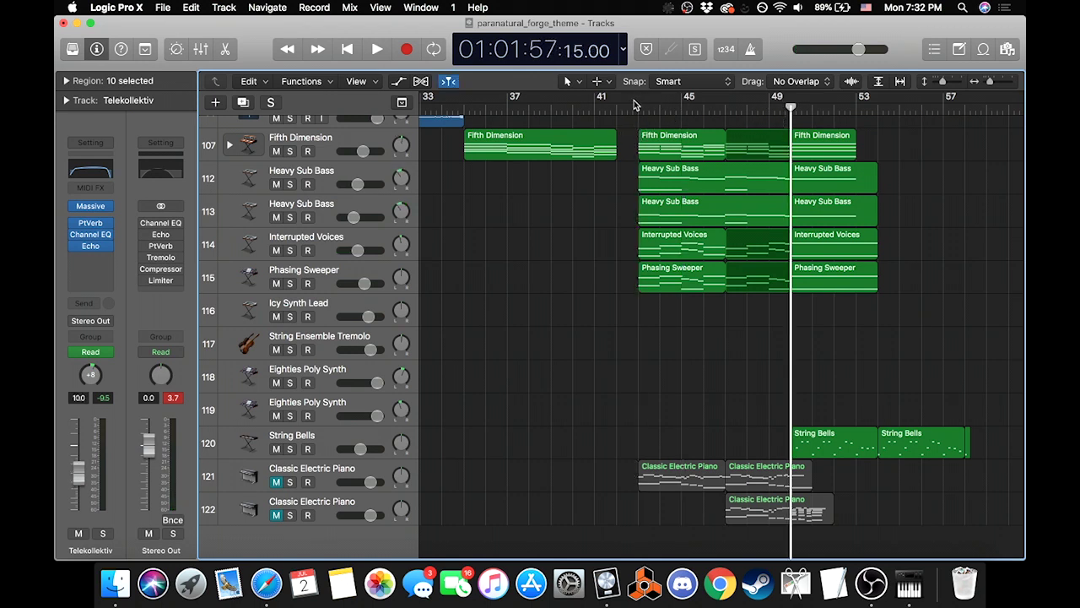
Step: Play short excerpts from bars 43, 47 and 50, stop playback, and return the playhead to bar 50
double_click(636, 108)
double_click(726, 108)
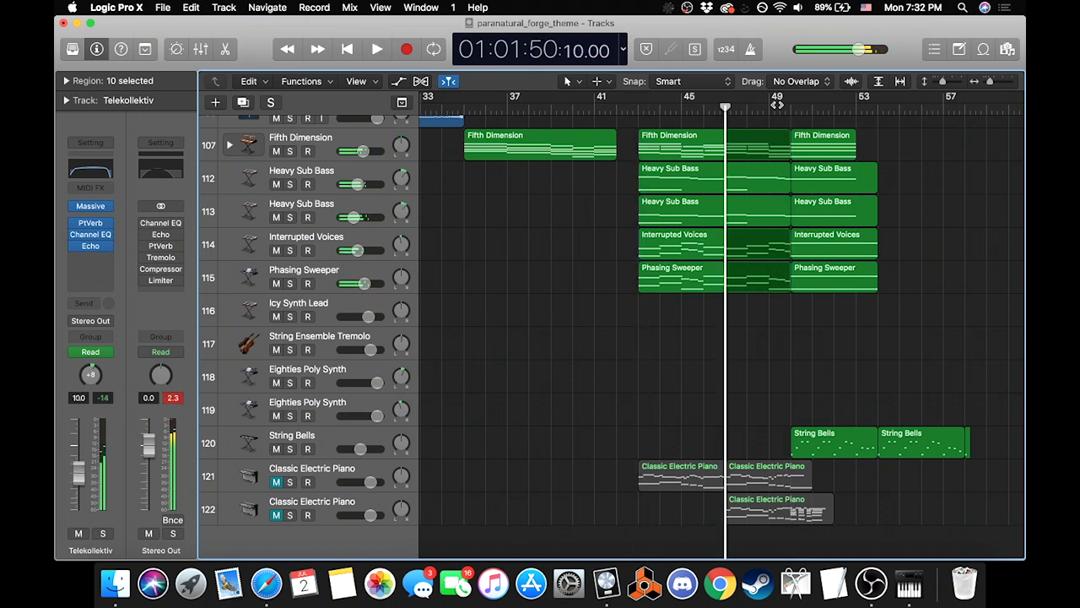
double_click(791, 108)
key("space")
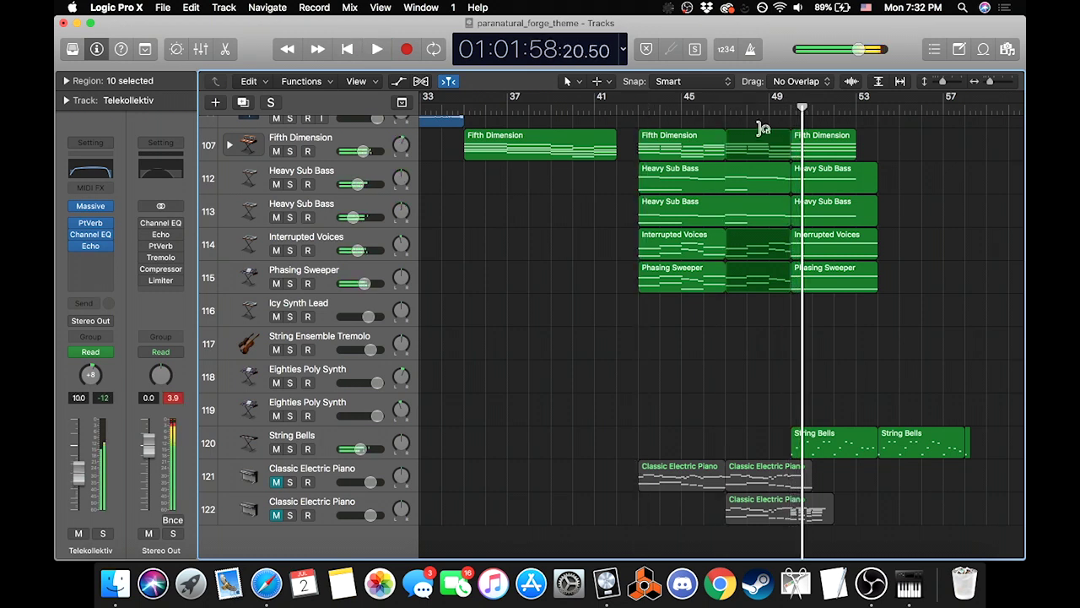
key("comma")
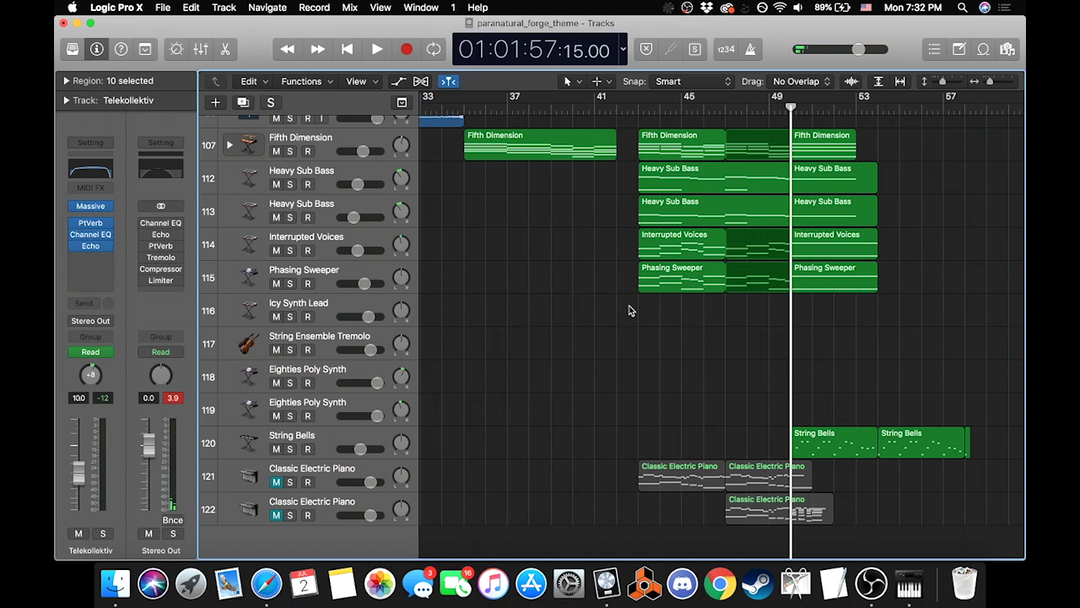
Step: Look over the section's tracks from the lower ones up to track 1 and place the playhead at bar 43
scroll(646, 322, "up", 10)
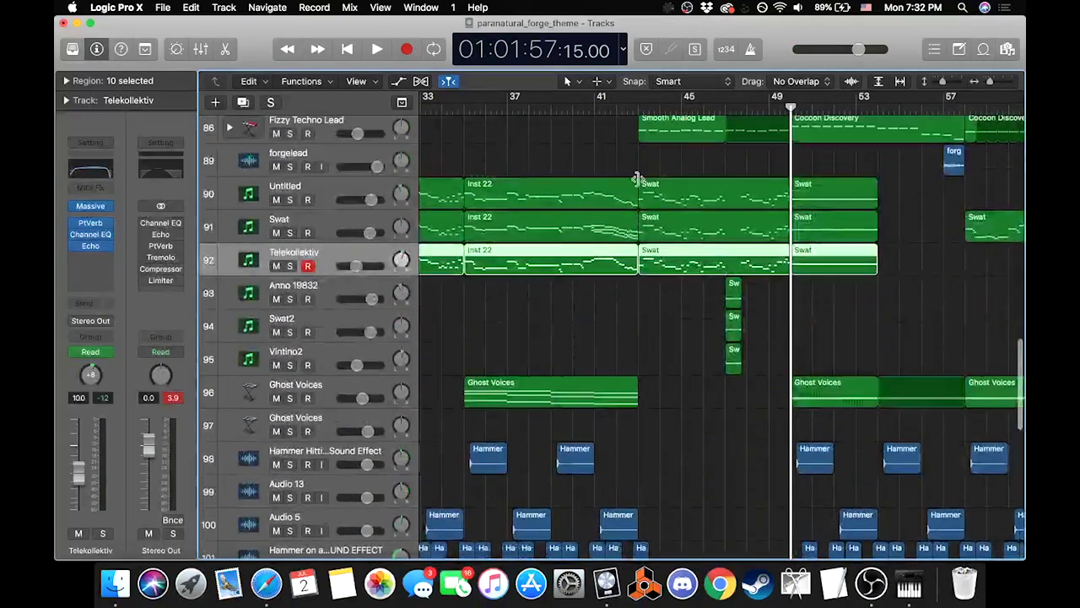
left_click(638, 107)
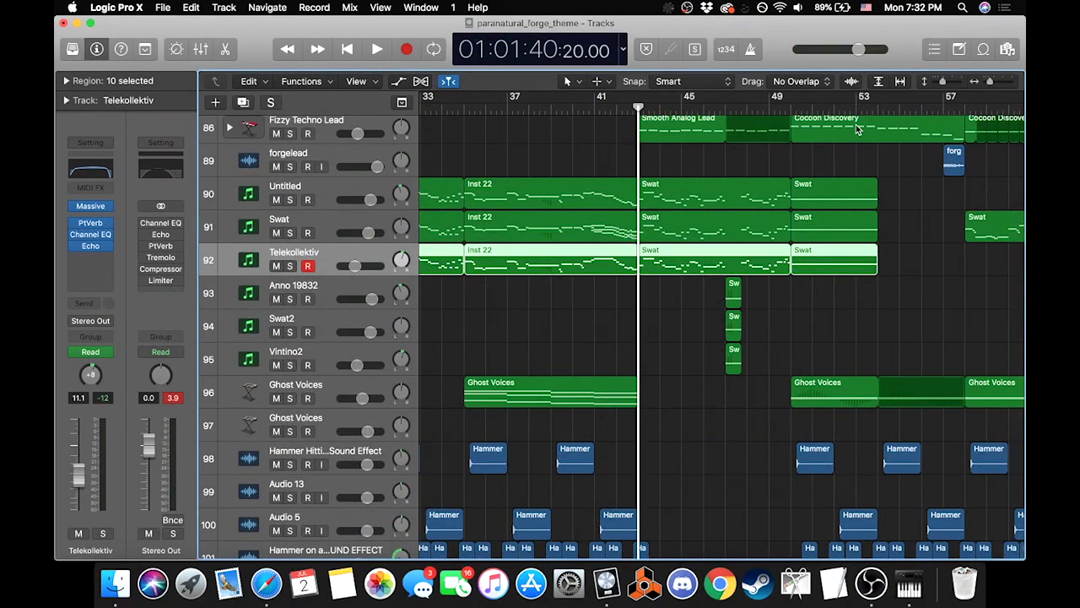
left_click(766, 110)
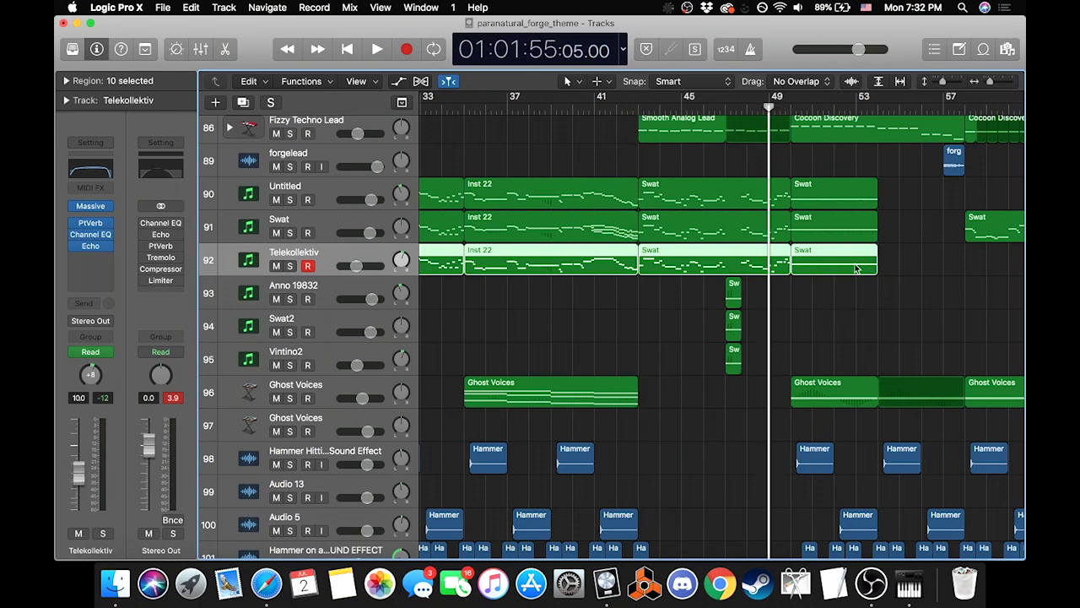
scroll(745, 207, "up", 3)
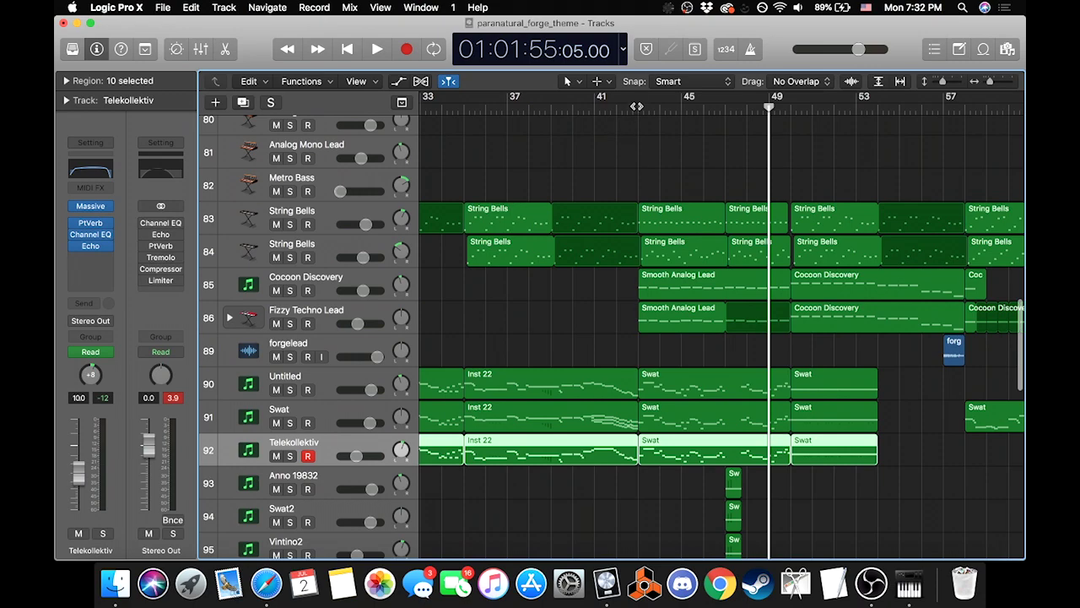
left_click(637, 108)
scroll(671, 253, "up", 5)
scroll(671, 253, "down", 5)
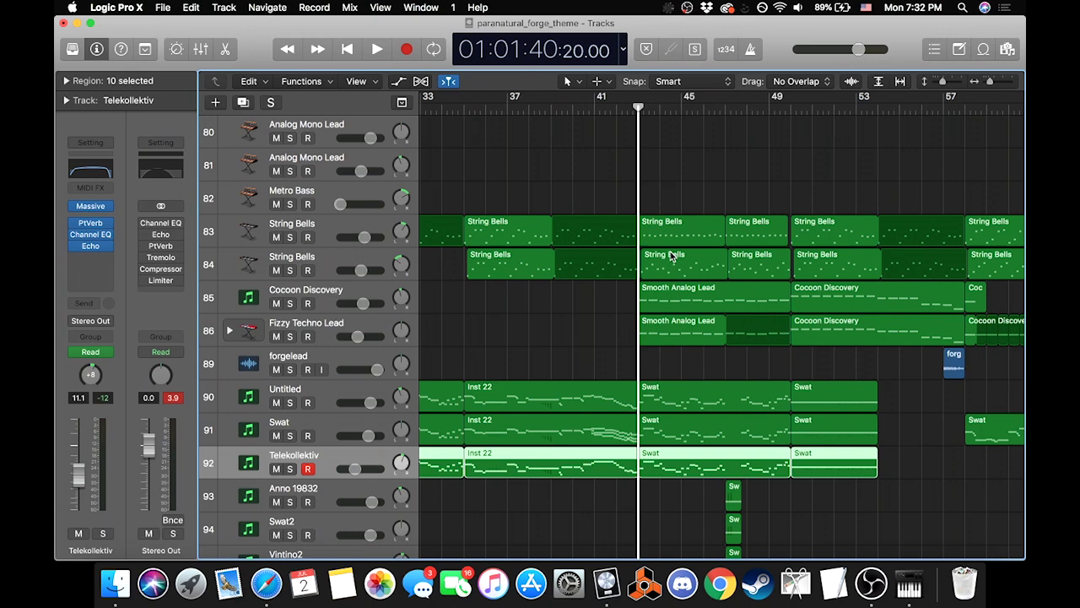
scroll(671, 258, "up", 20)
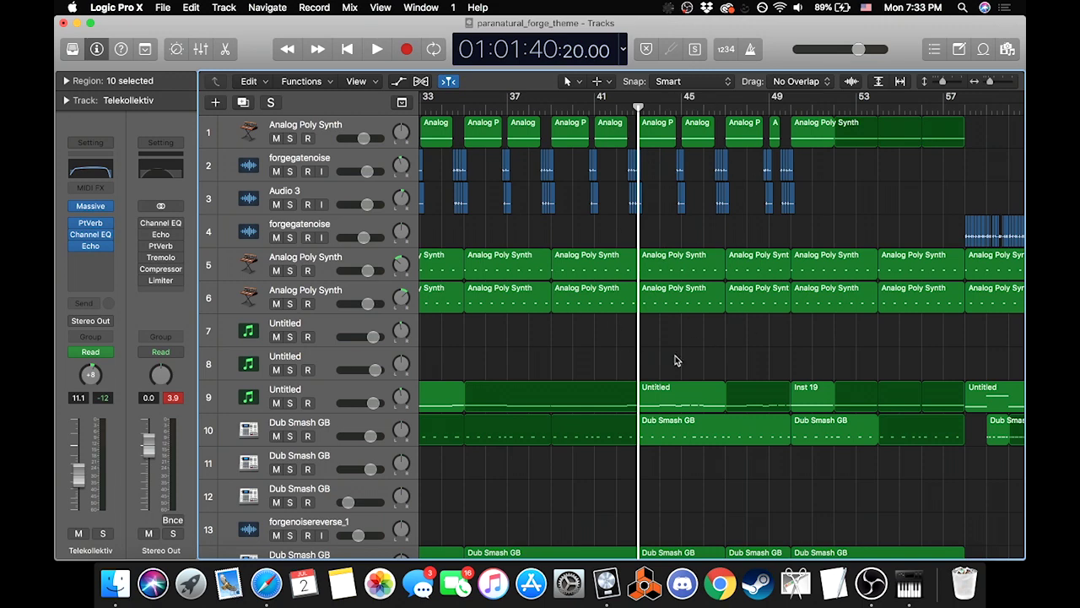
Step: Solo the Untitled track 9 and play it from bar 43 to past bar 45
scroll(716, 322, "down", 3)
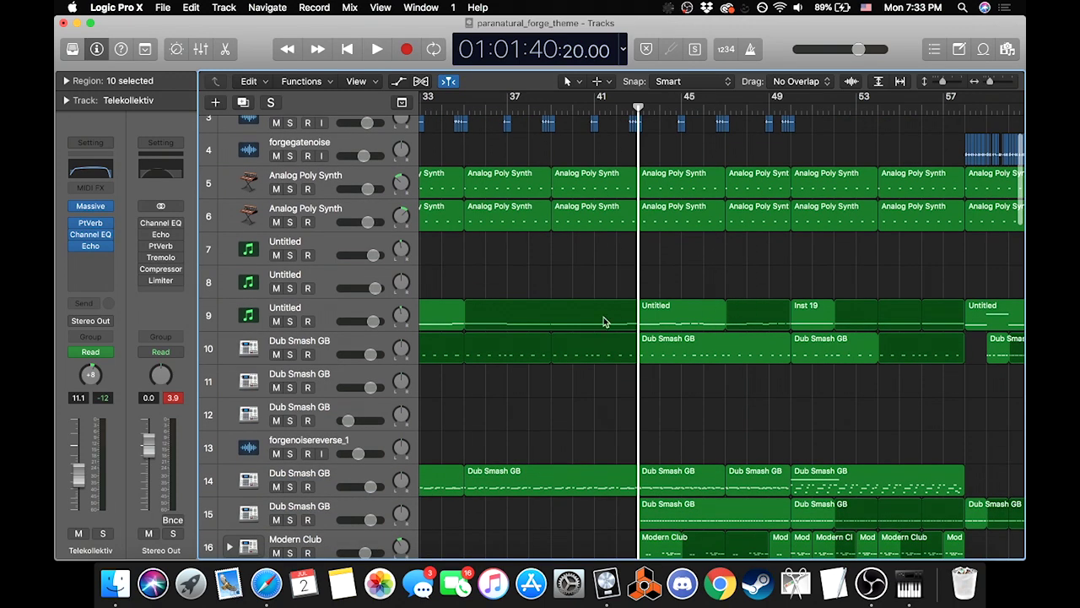
left_click(289, 355)
key("space")
left_click(289, 354)
left_click(290, 322)
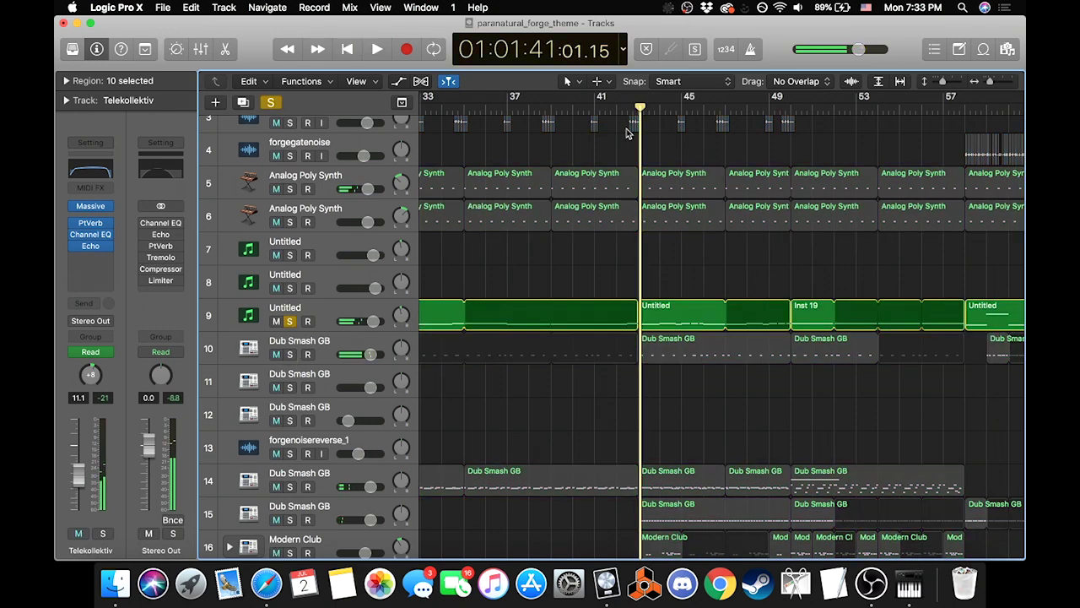
key("space")
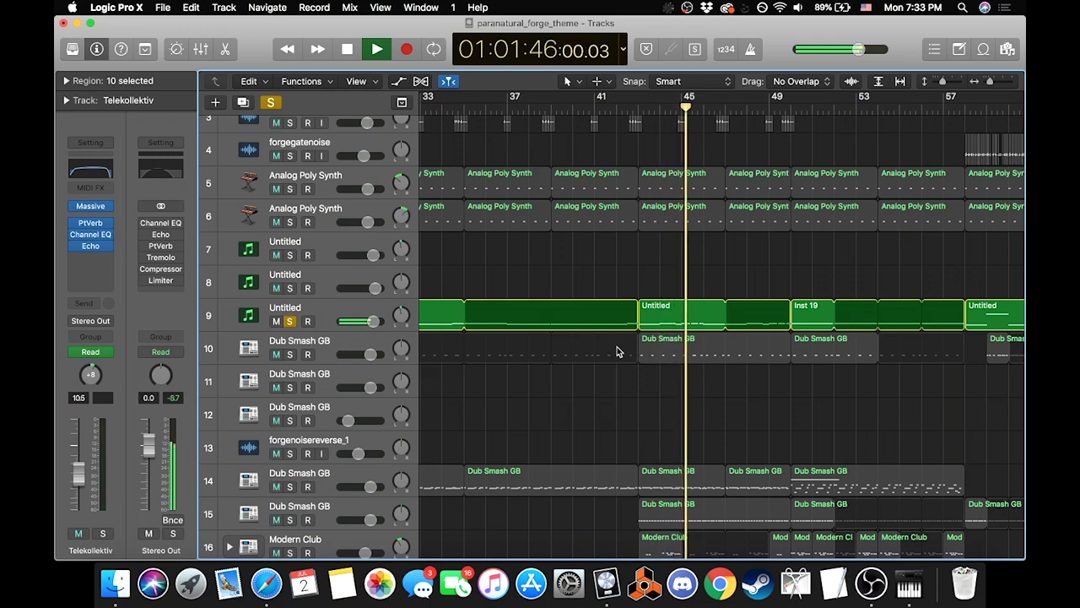
key("space")
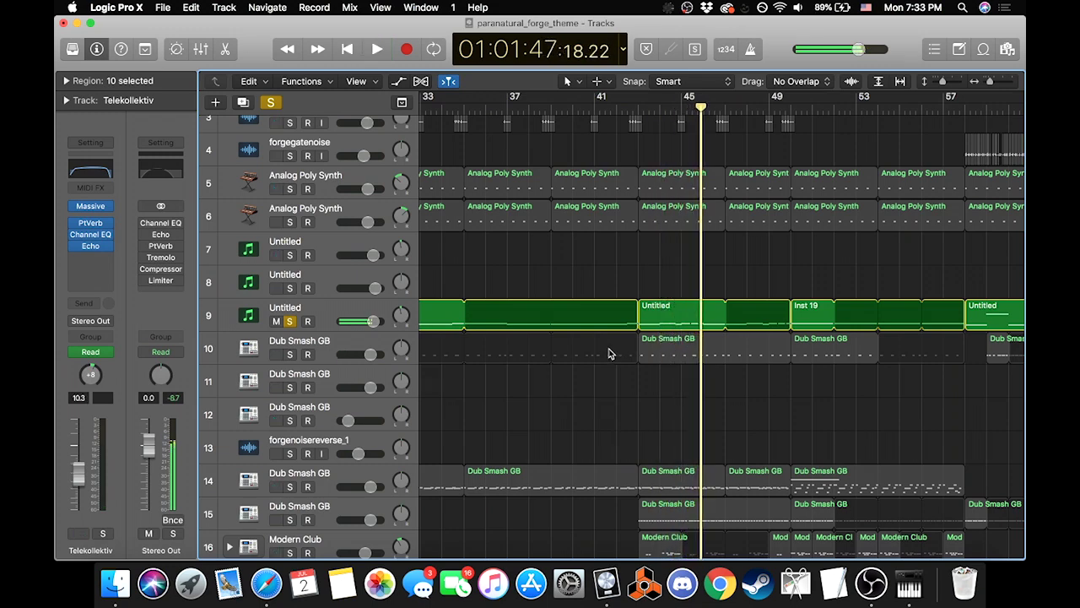
Step: Solo Dub Smash GB track 10 instead and play it from bar 27
left_click(290, 354)
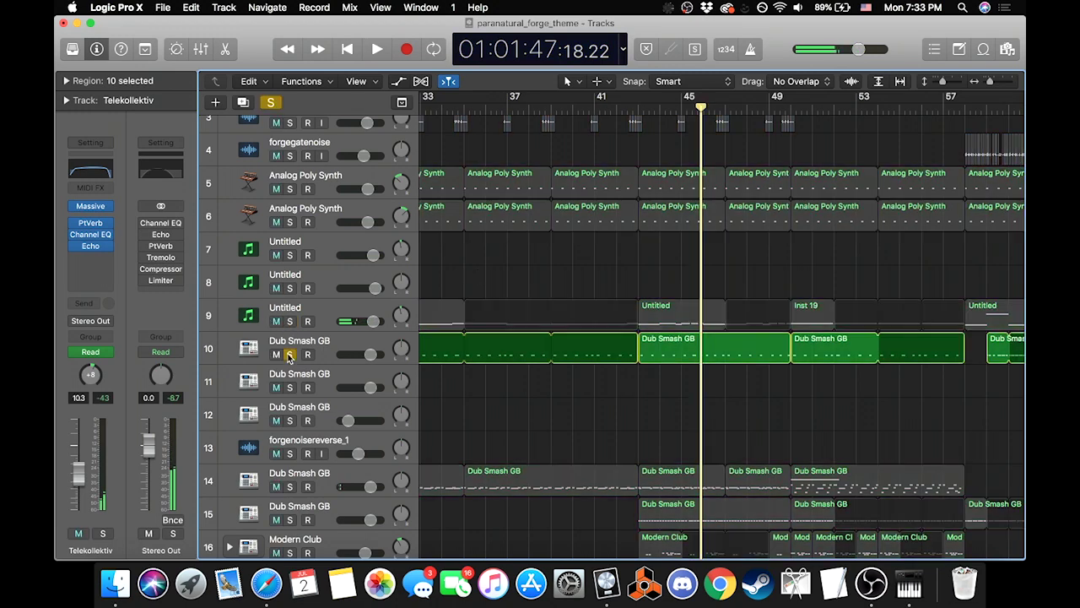
left_click(642, 108)
scroll(638, 287, "left", 6)
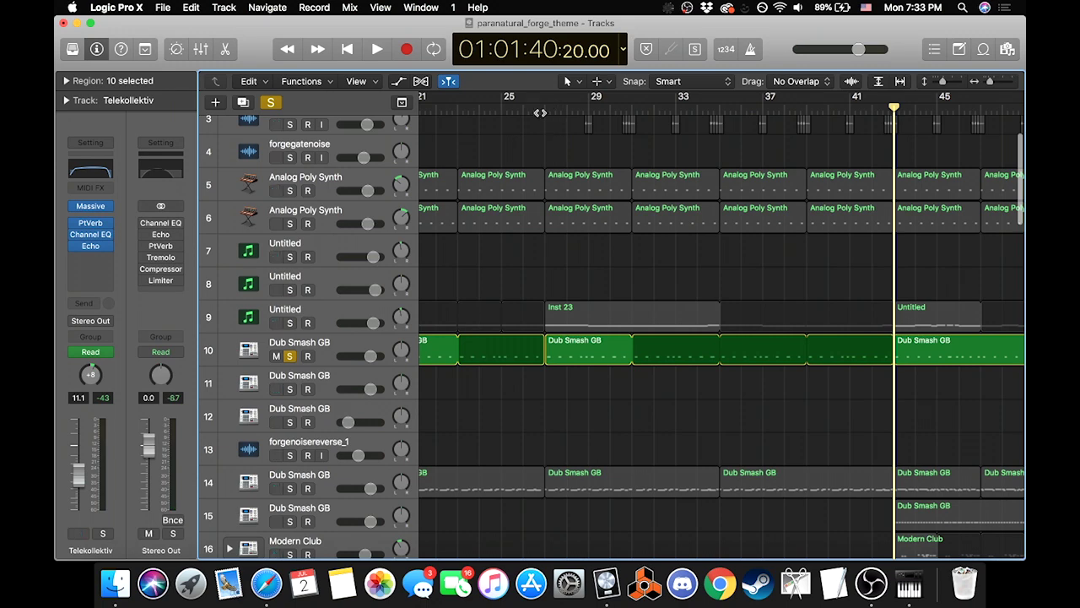
left_click(540, 108)
key("space")
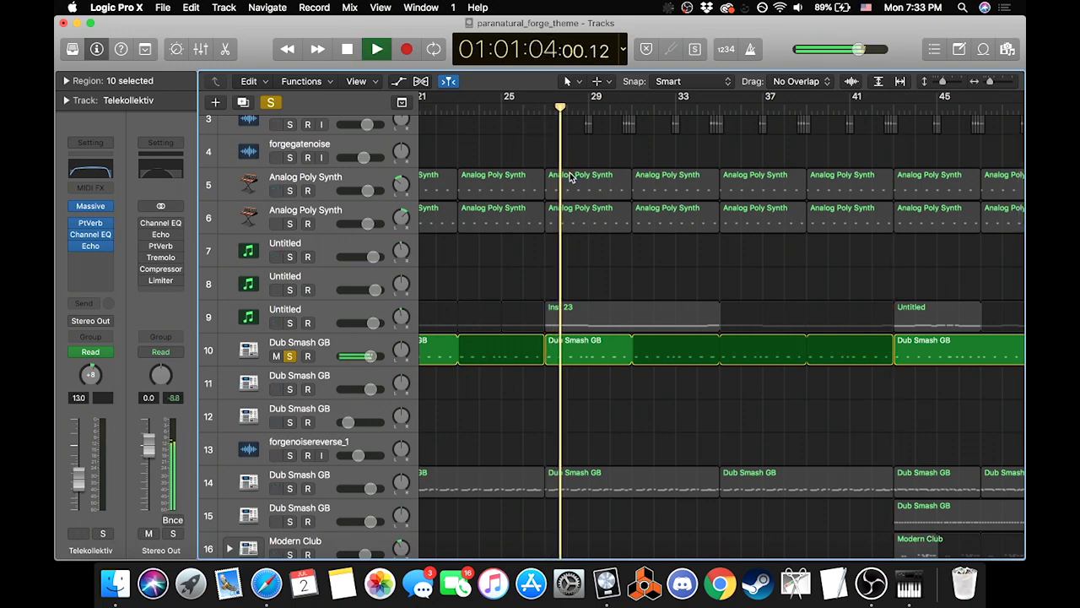
key("ctrl+m")
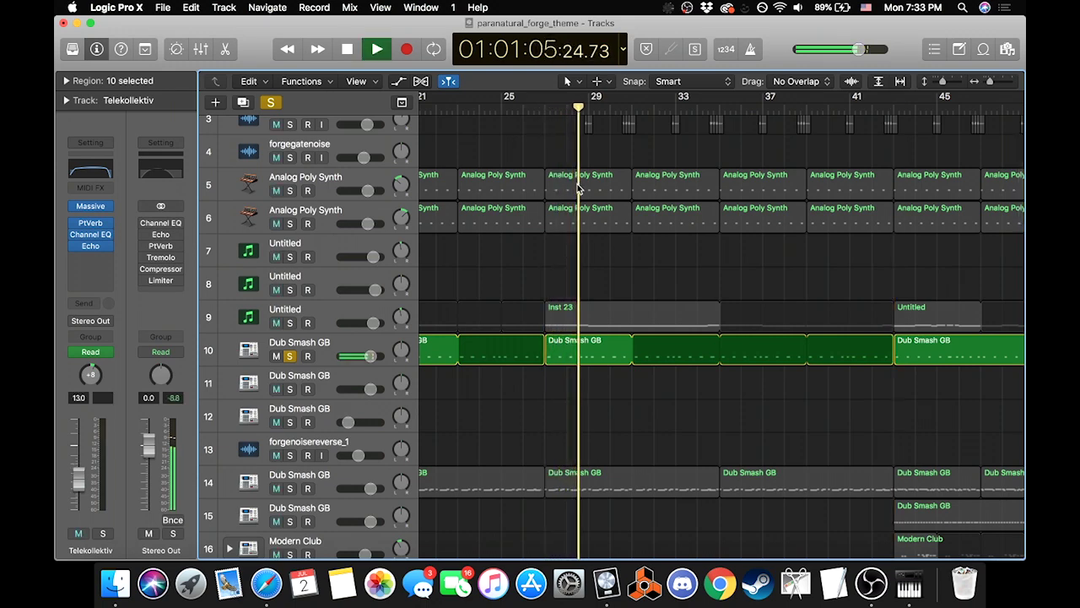
key("ctrl+m")
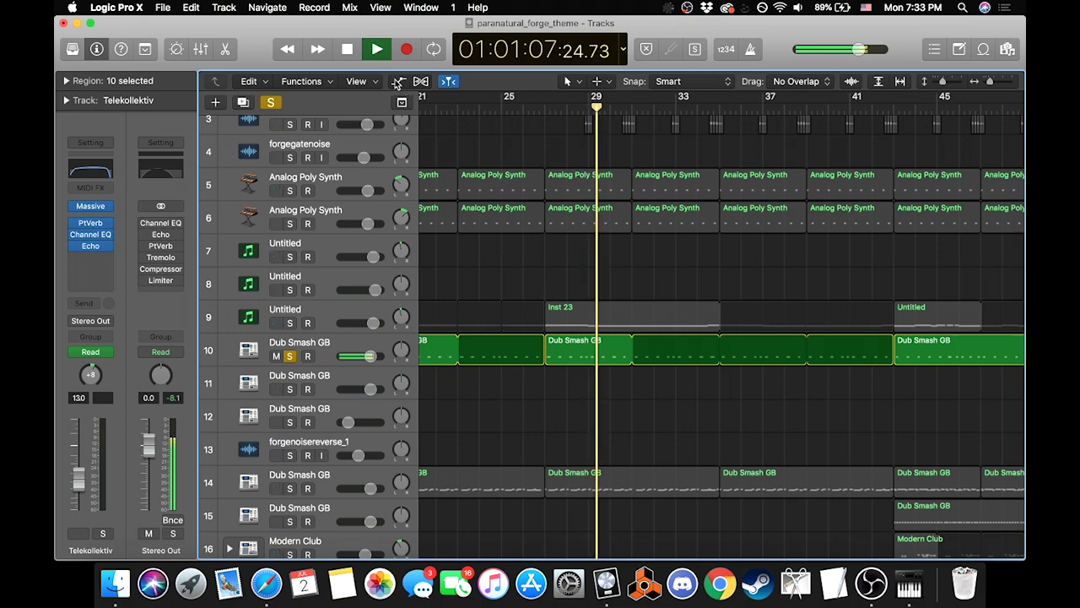
Step: Show the track automation and examine the 10:Osc2 Pitch curve on Dub Smash GB track 10
left_click(397, 81)
scroll(625, 367, "down", 15)
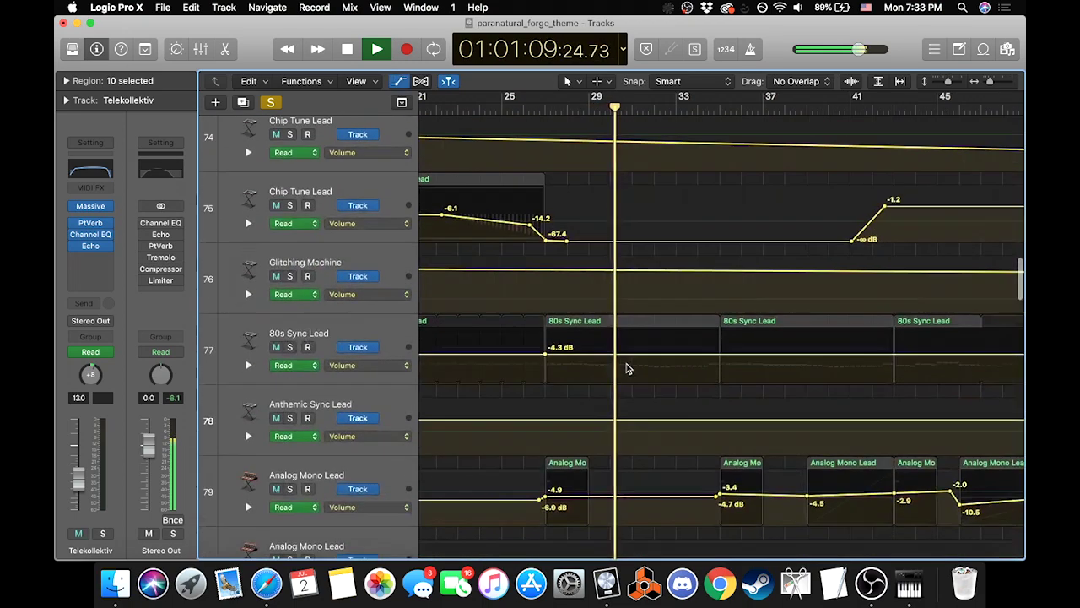
scroll(627, 368, "up", 20)
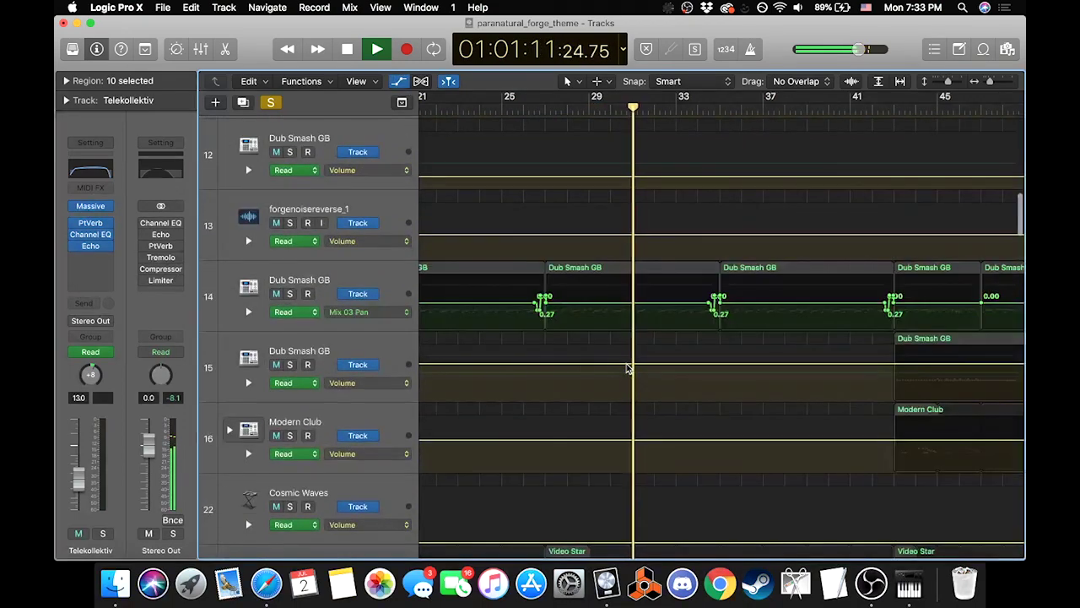
scroll(624, 362, "up", 5)
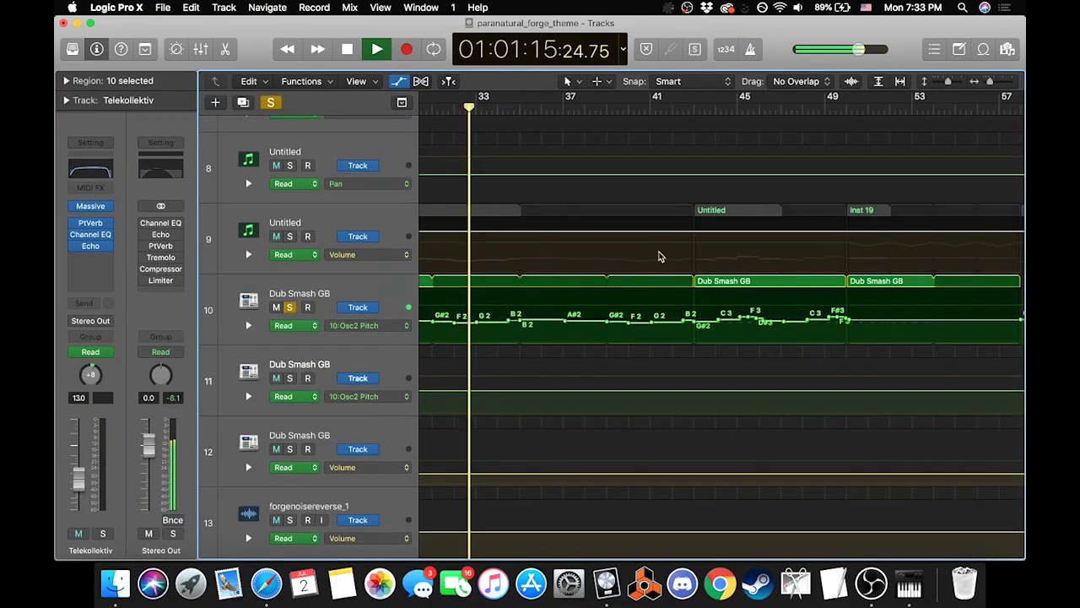
Step: Play track 10 from bar 43 to about bar 47, stop playback, and hide the track automation
left_click(689, 105)
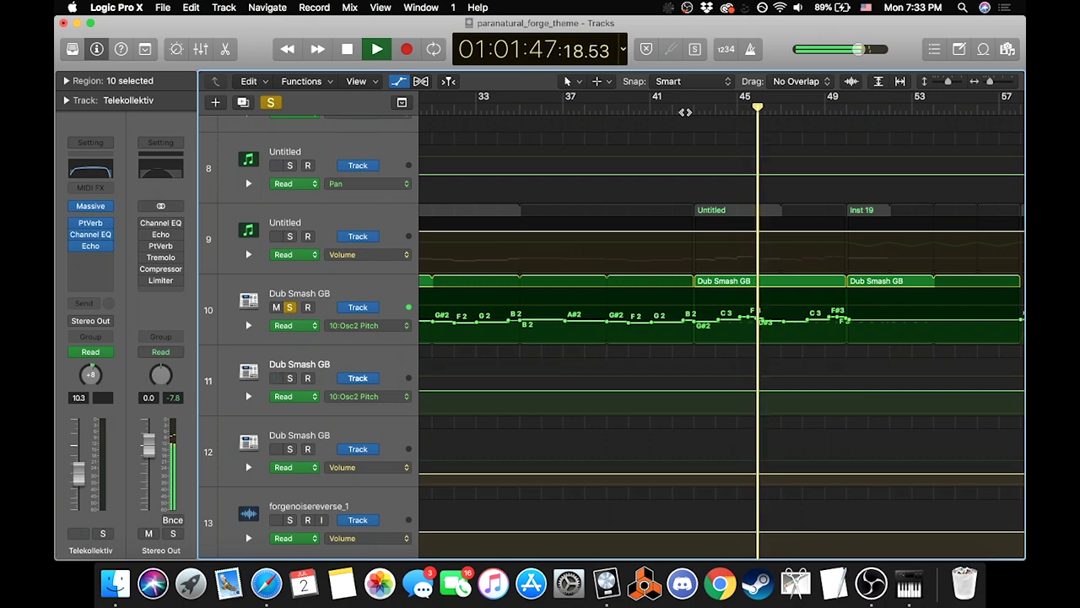
key("space")
left_click(400, 82)
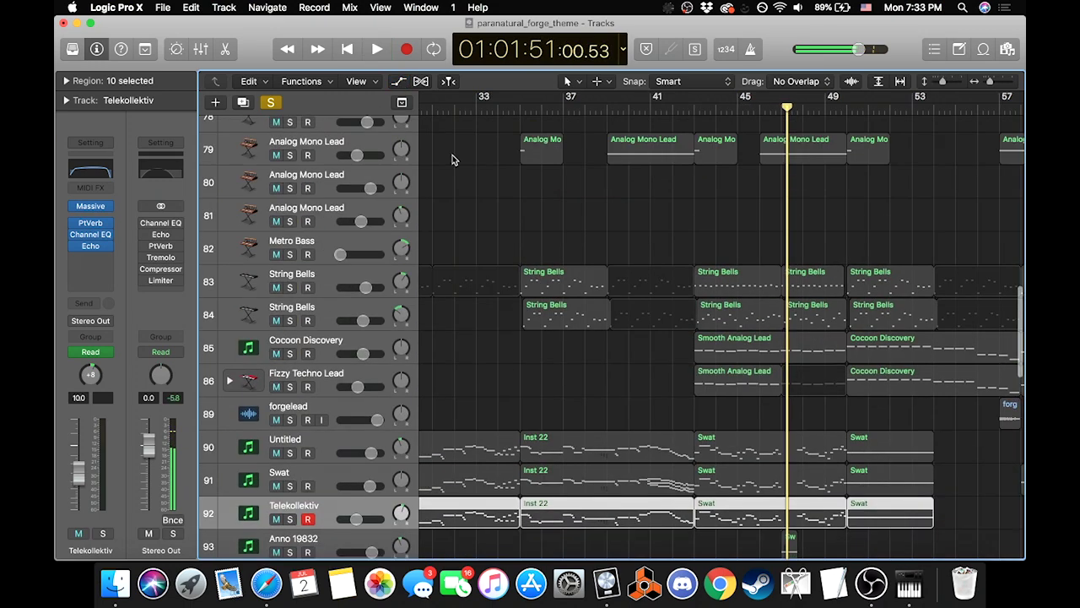
Step: Return the playhead to bar 43 and turn off all track solos
scroll(714, 346, "up", 20)
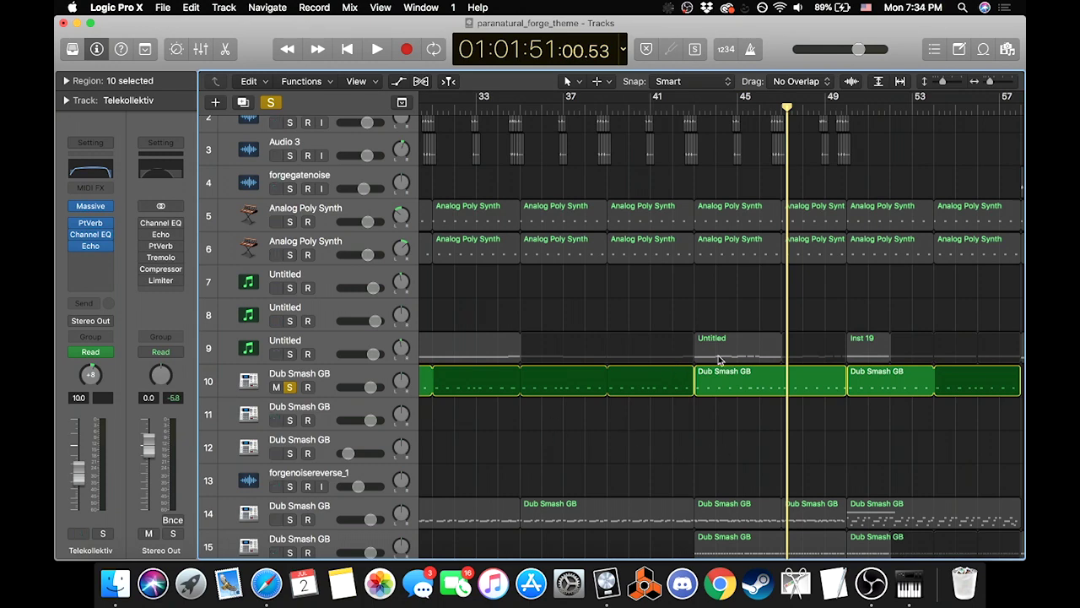
scroll(718, 359, "down", 5)
left_click(696, 113)
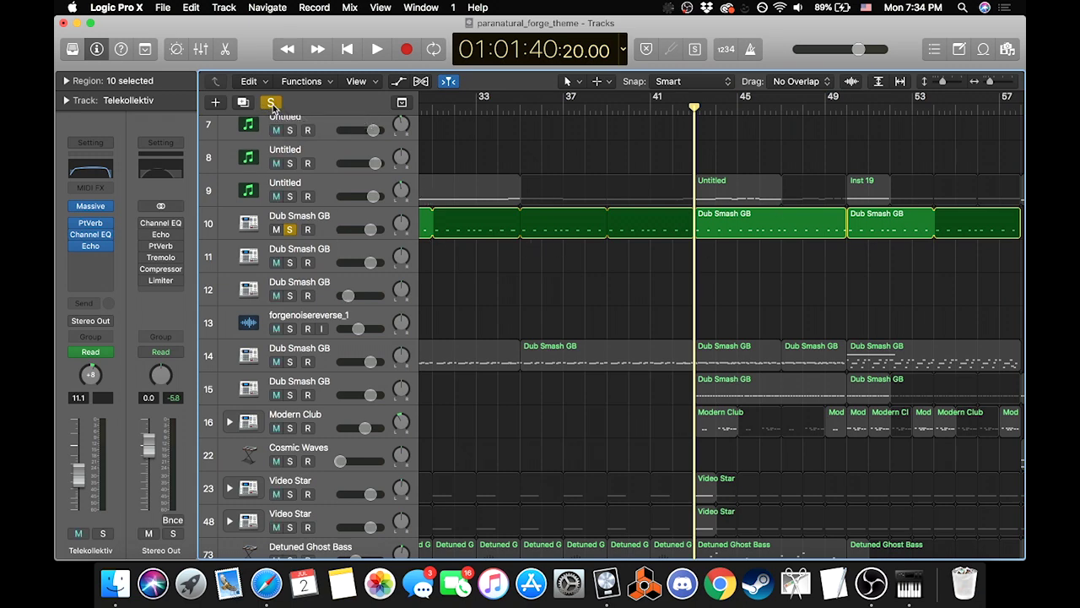
left_click(271, 104)
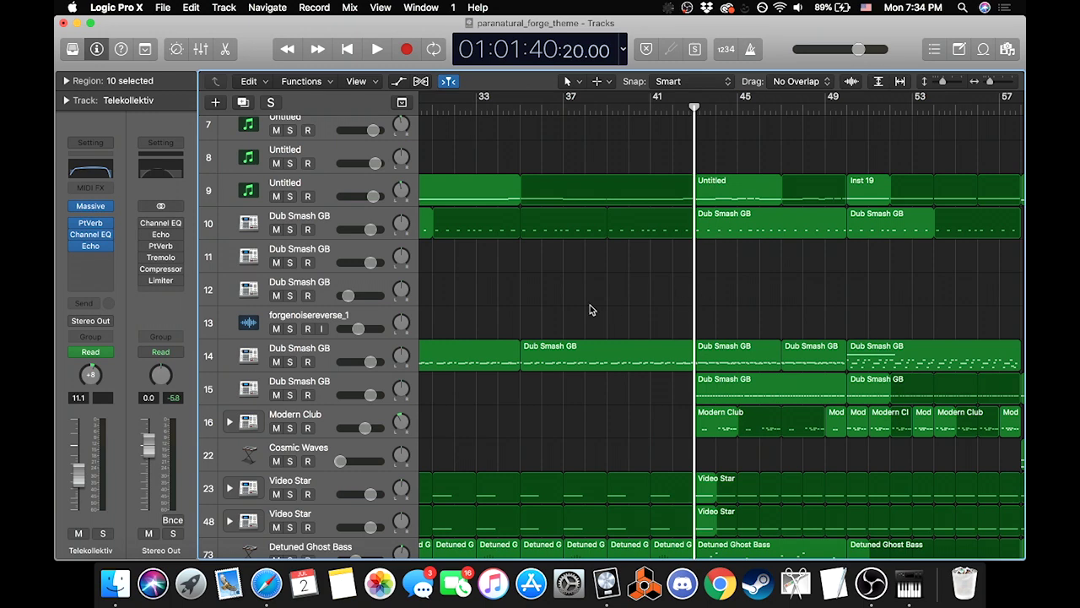
Step: Solo Dub Smash GB tracks 14 and 15 plus Modern Club track 16 and play them from bar 43 to past bar 50
scroll(540, 310, "down", 3)
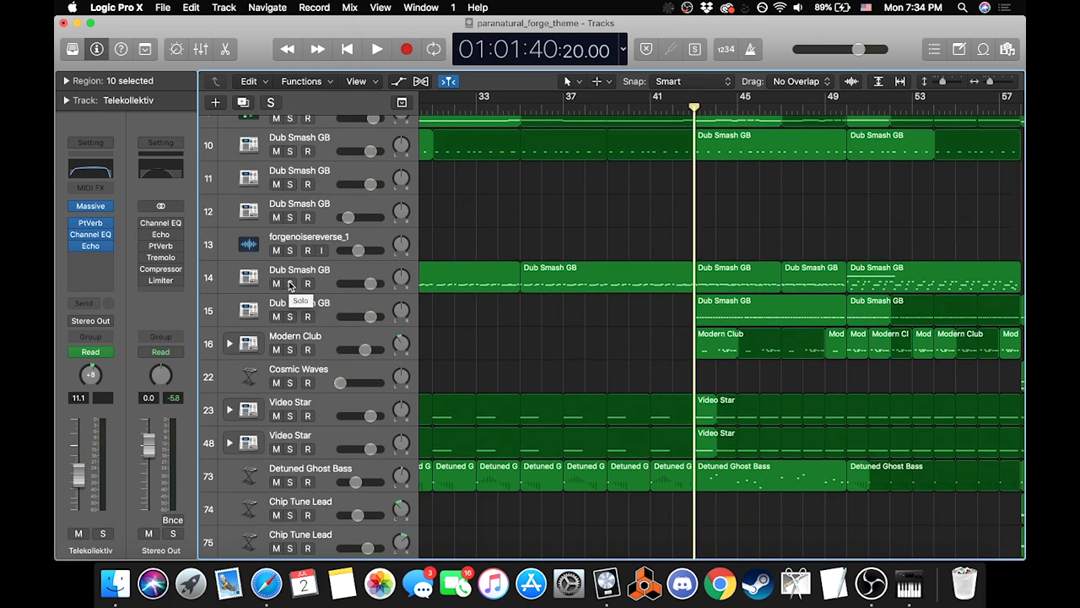
left_click_drag(289, 283, 290, 347)
key("space")
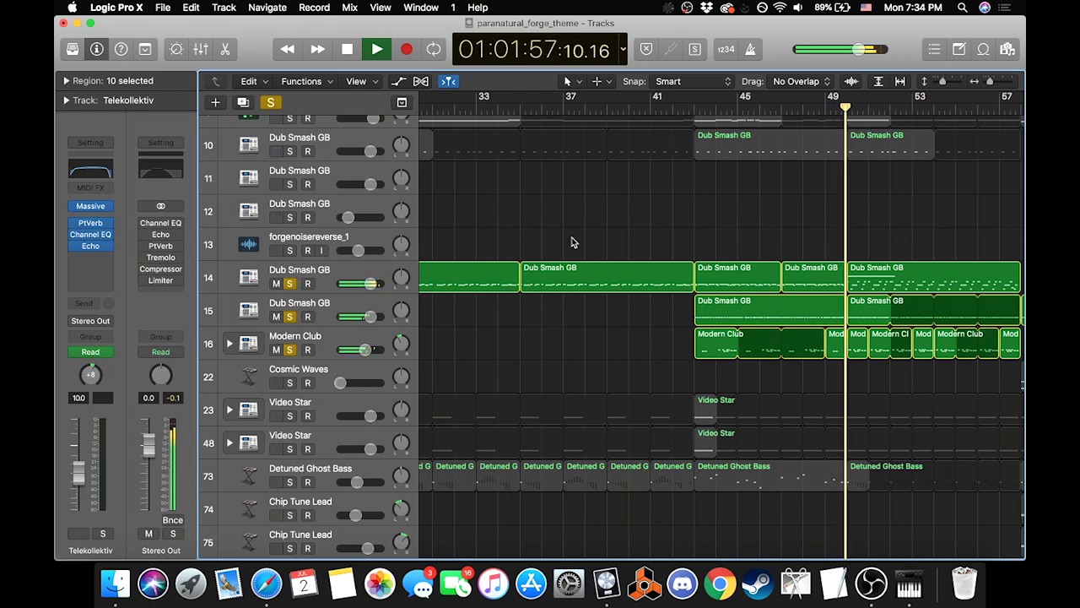
scroll(603, 310, "right", 2)
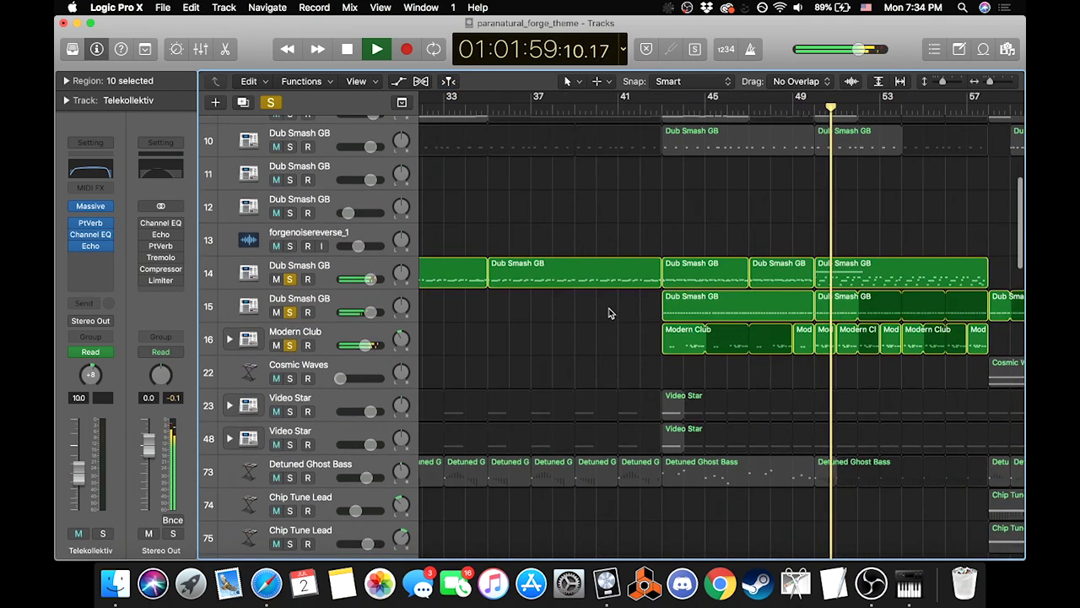
Step: Leave only Dub Smash GB track 15 soloed, play it from bar 43, and select its region there at a closer zoom
left_click(661, 109)
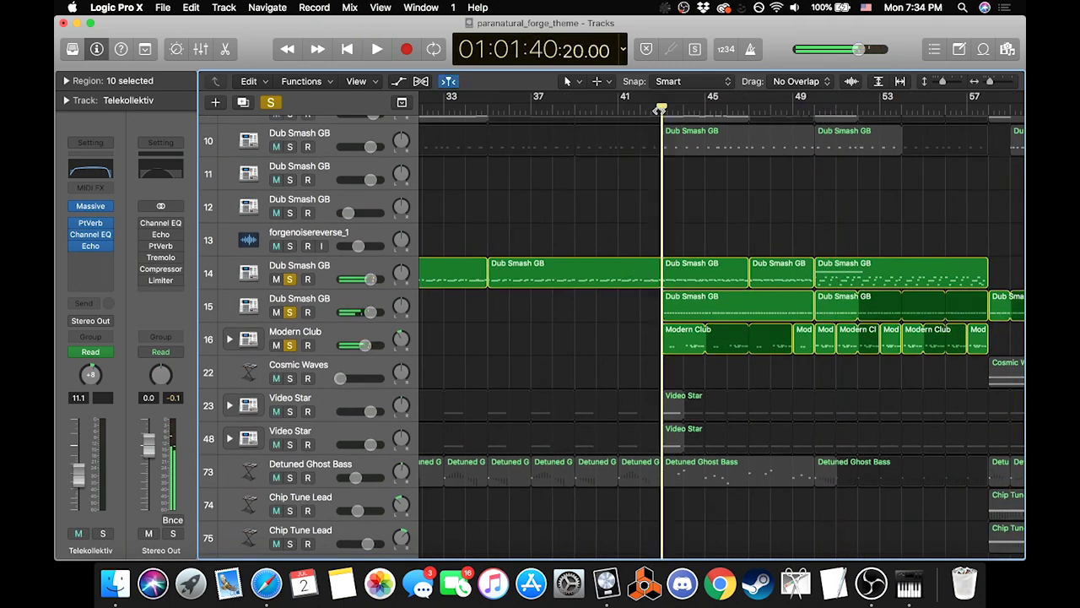
left_click(290, 346)
left_click(290, 279)
key("space")
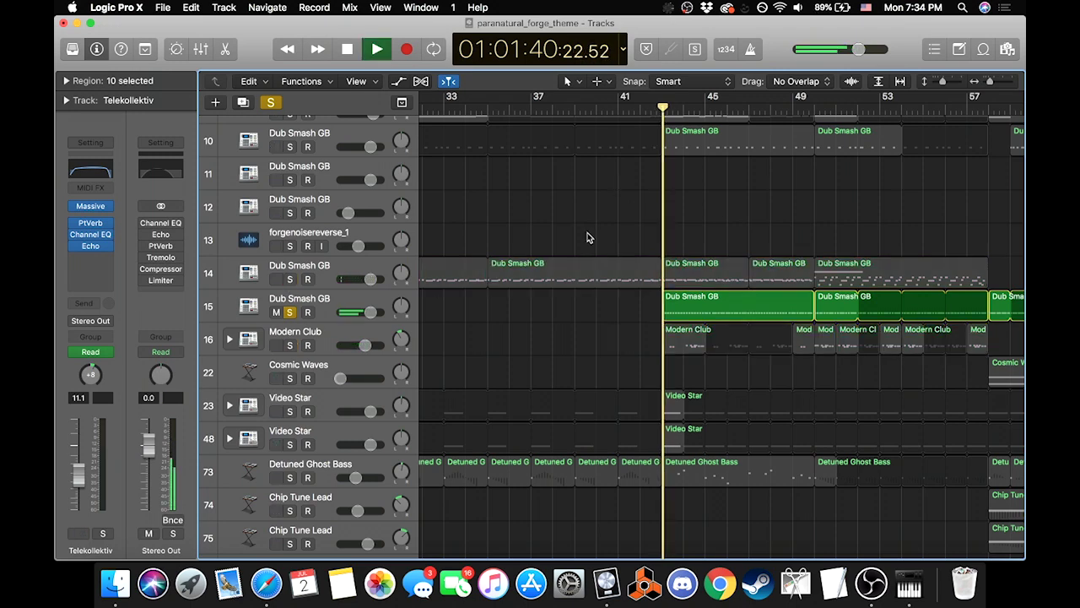
left_click_drag(992, 82, 1000, 82)
left_click(793, 310)
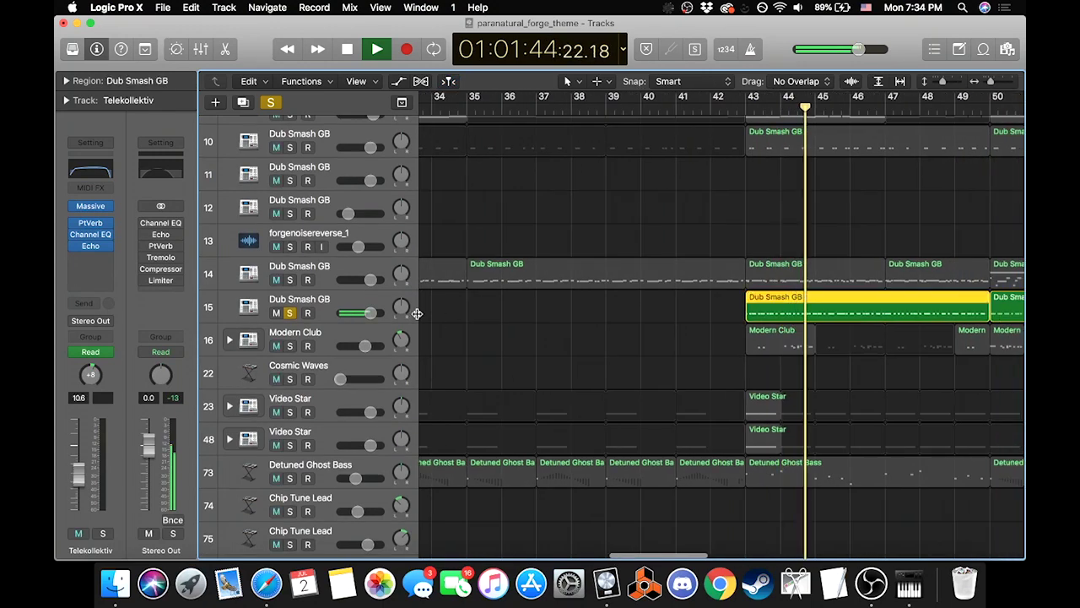
Step: Compare the channel strip effects of Dub Smash GB tracks 14 and 15, ending on track 15 with the playhead at bar 43
left_click(332, 275)
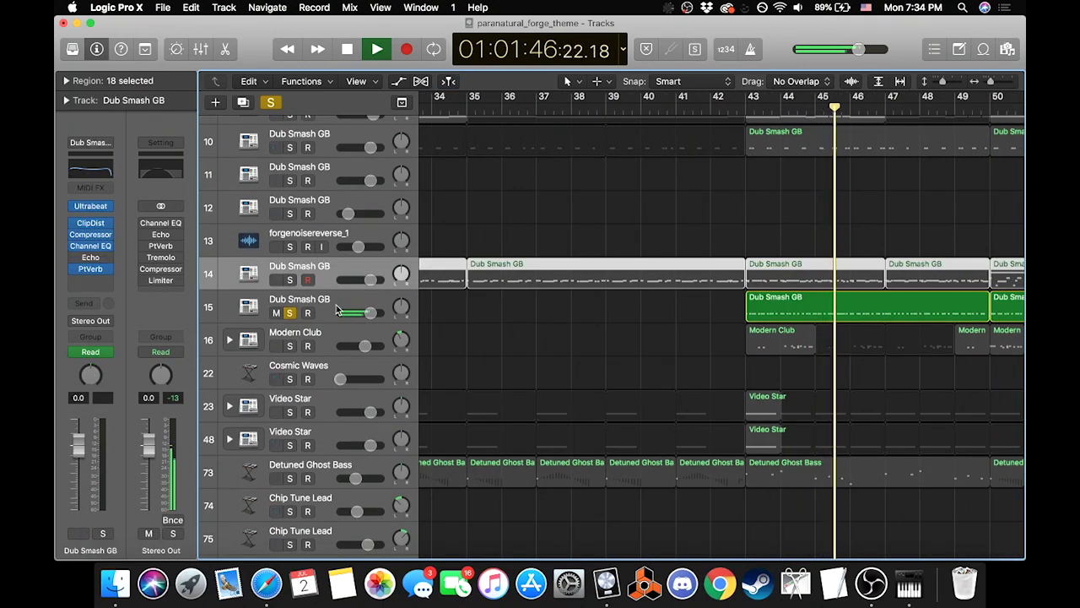
left_click(335, 305)
left_click(328, 272)
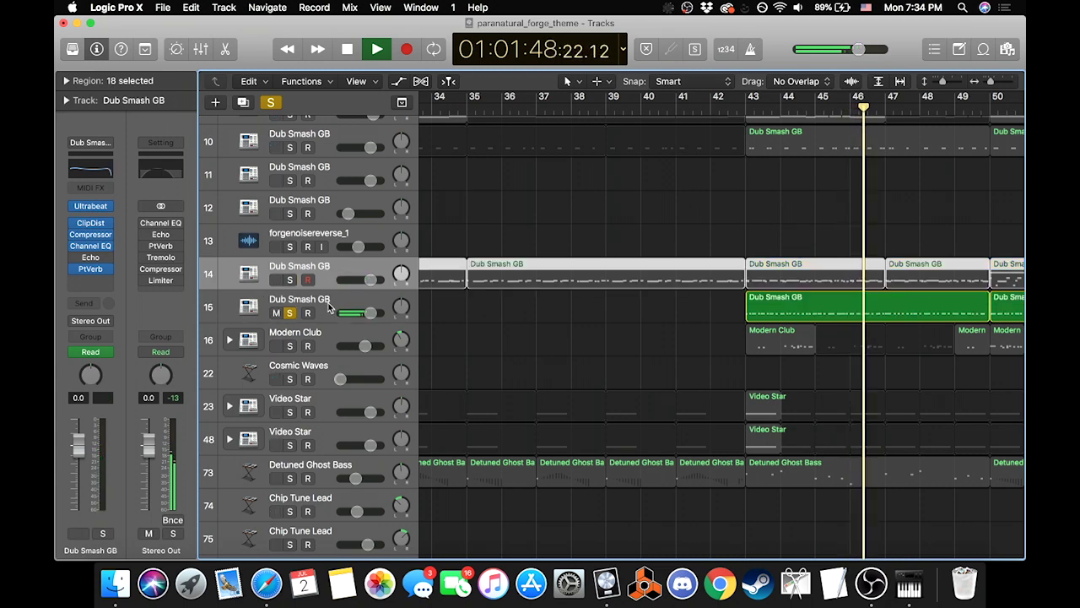
left_click(329, 302)
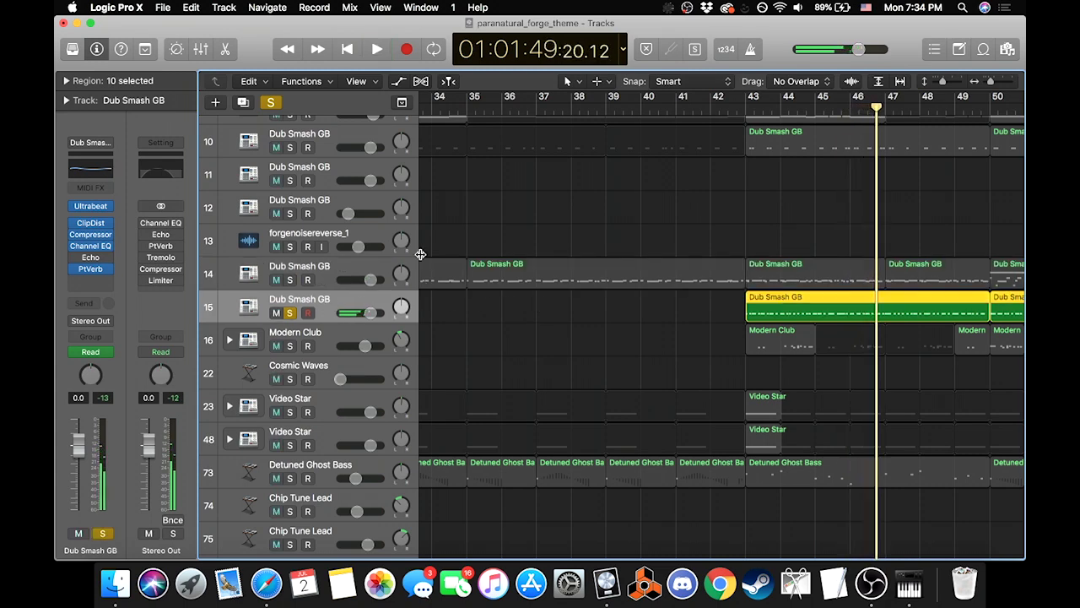
left_click(319, 267, "shift")
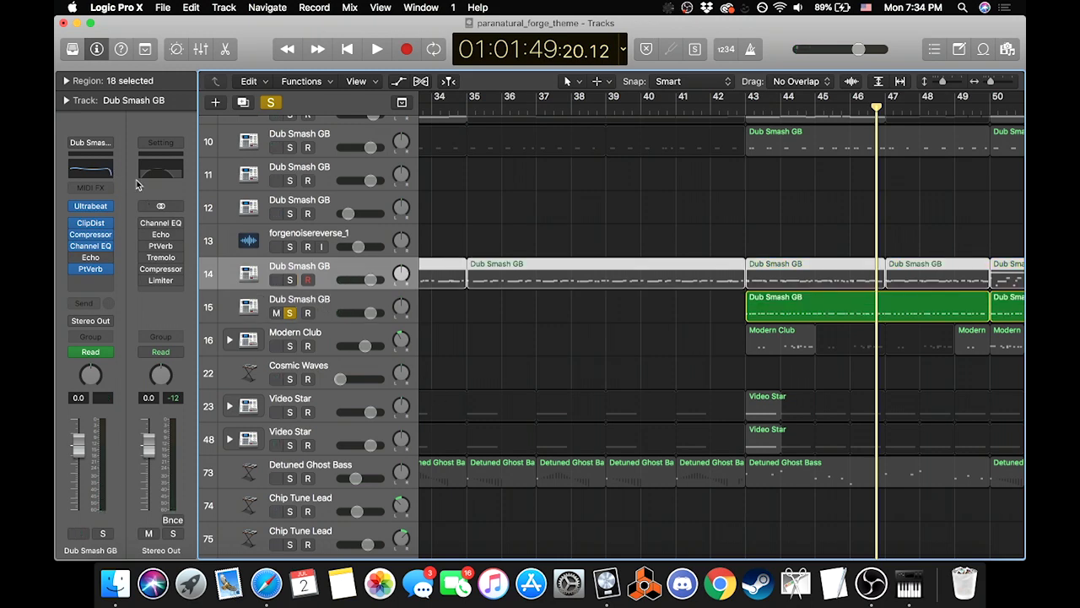
left_click(328, 302)
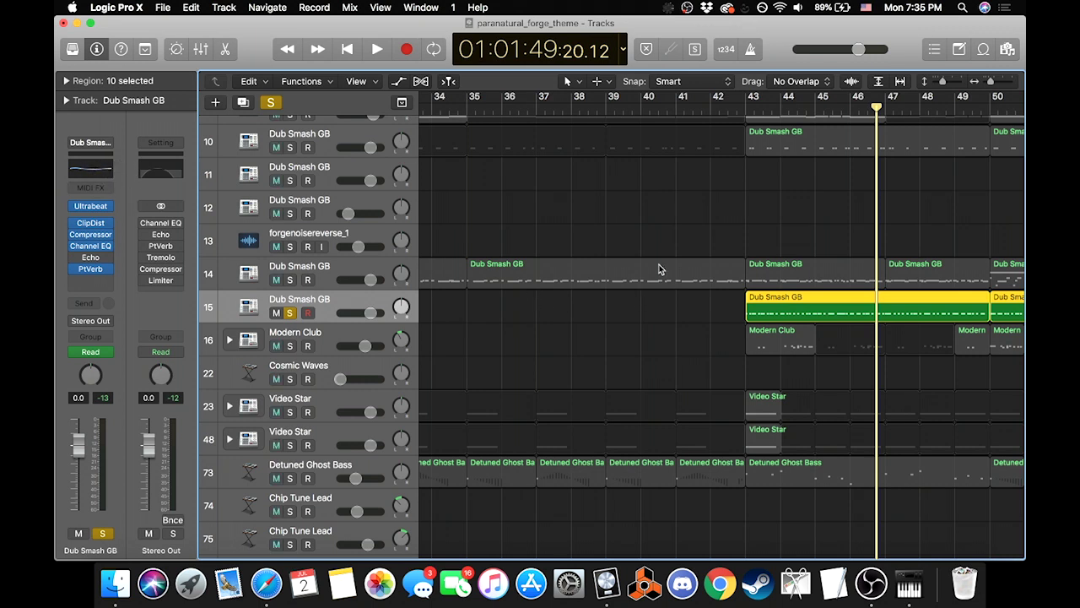
key("space")
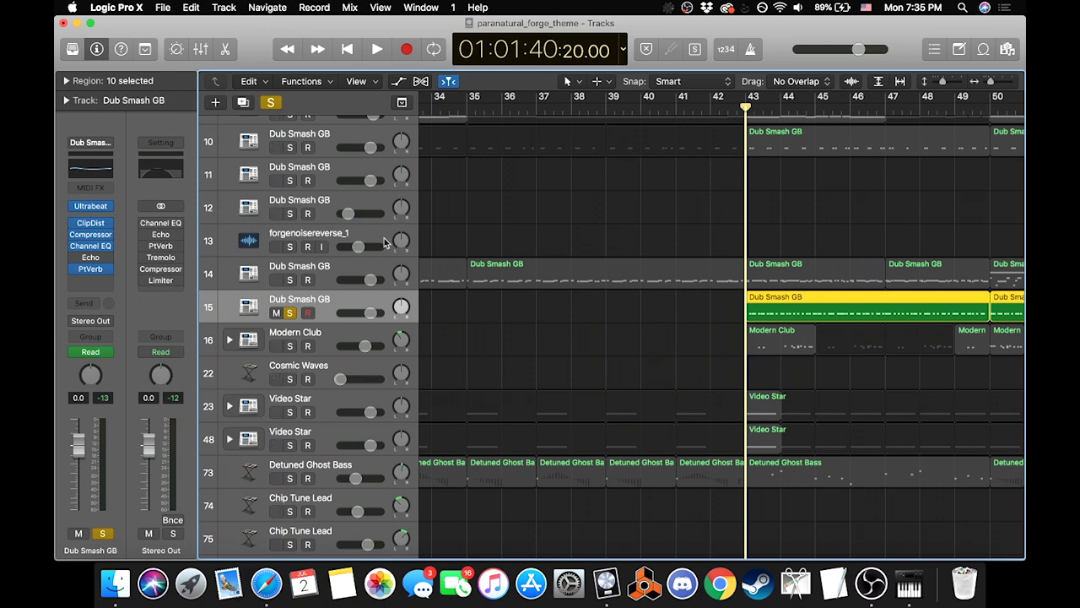
Step: Solo only Dub Smash GB track 14, play it from bar 43, and open its bar 43 region in the Piano Roll
left_click(290, 314)
left_click(290, 279)
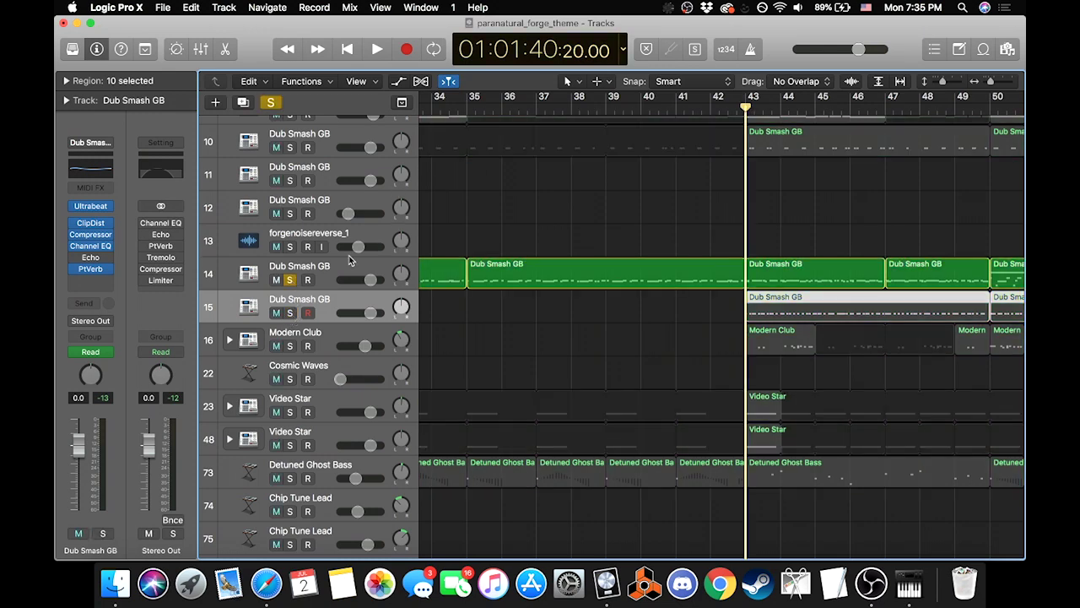
key("space")
left_click(789, 272)
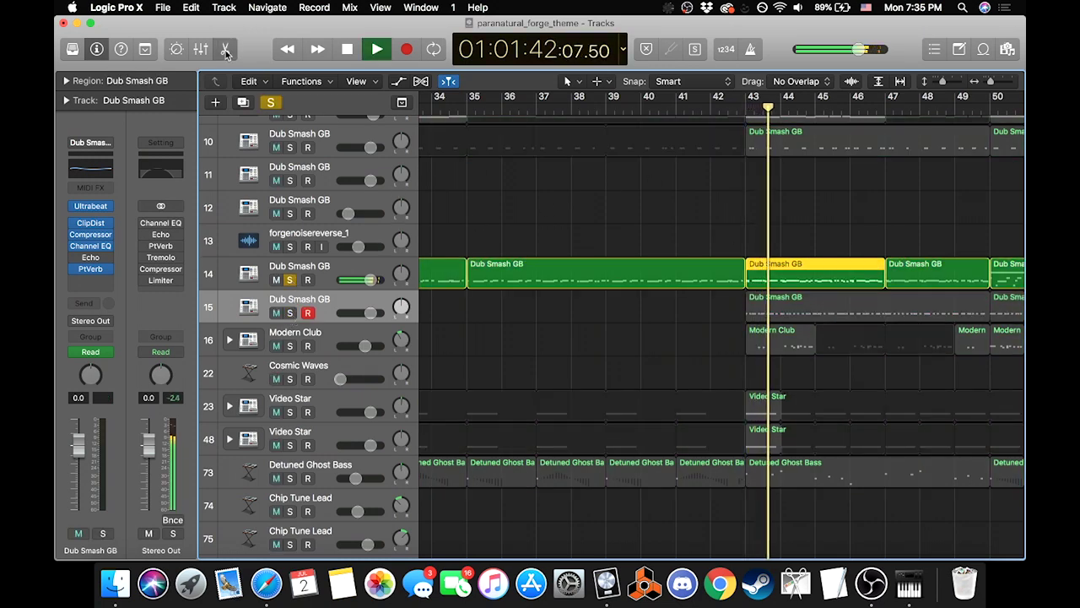
double_click(789, 273)
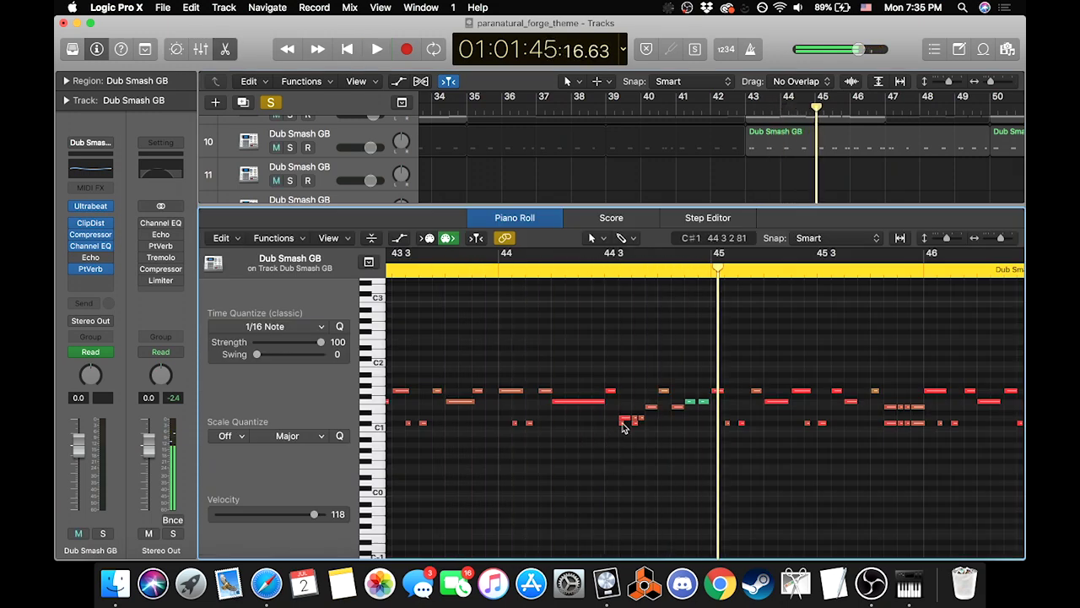
Step: Audition the low notes in track 14's bar 43 region and play the region in stages up to bar 47
left_click(622, 422)
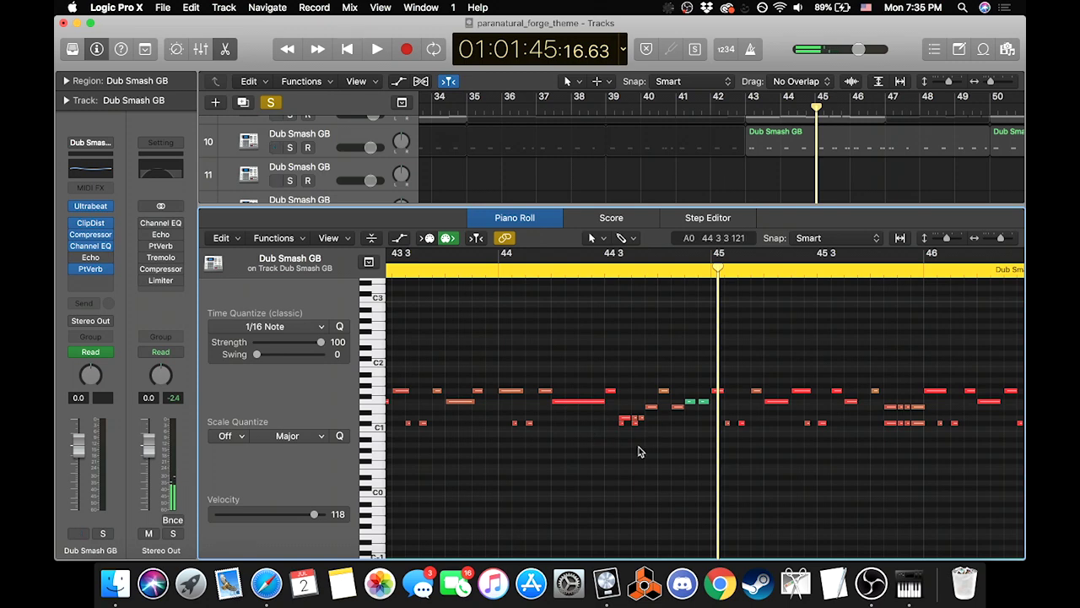
left_click(635, 421)
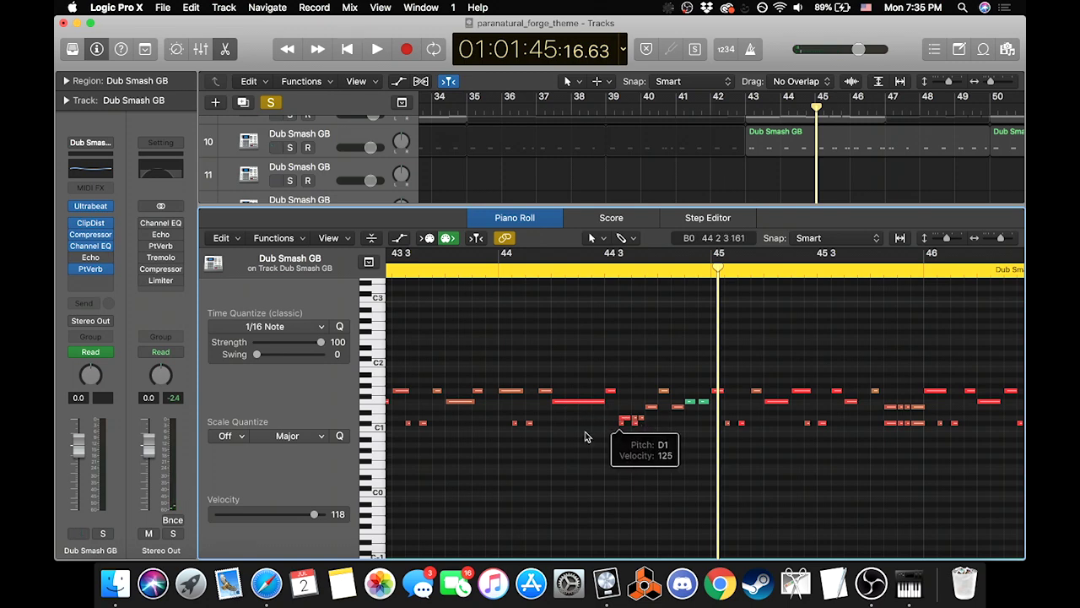
scroll(700, 424, "right", 2)
key("space")
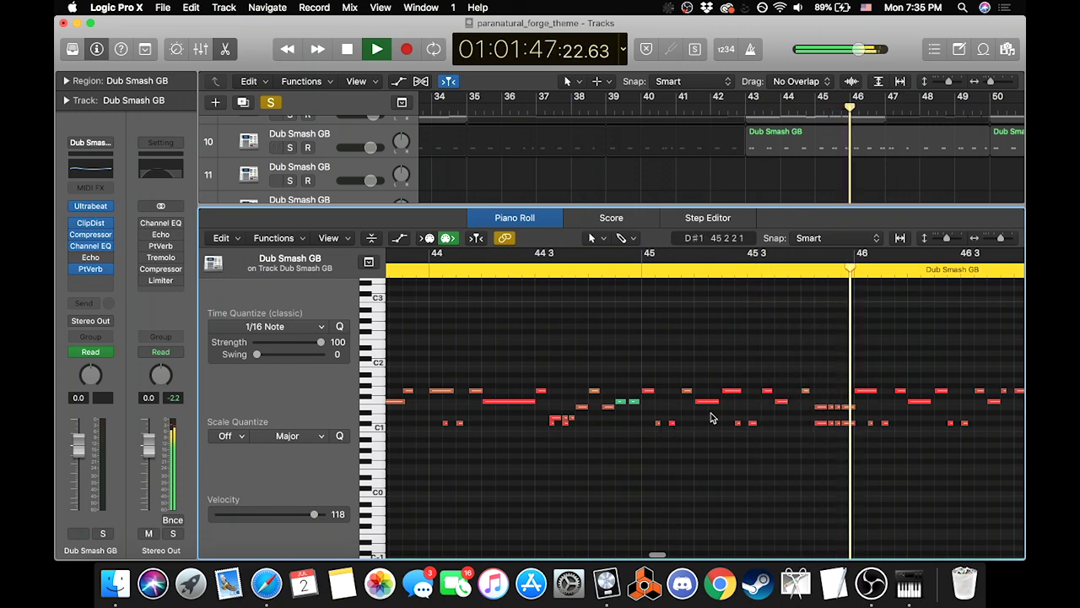
key("space")
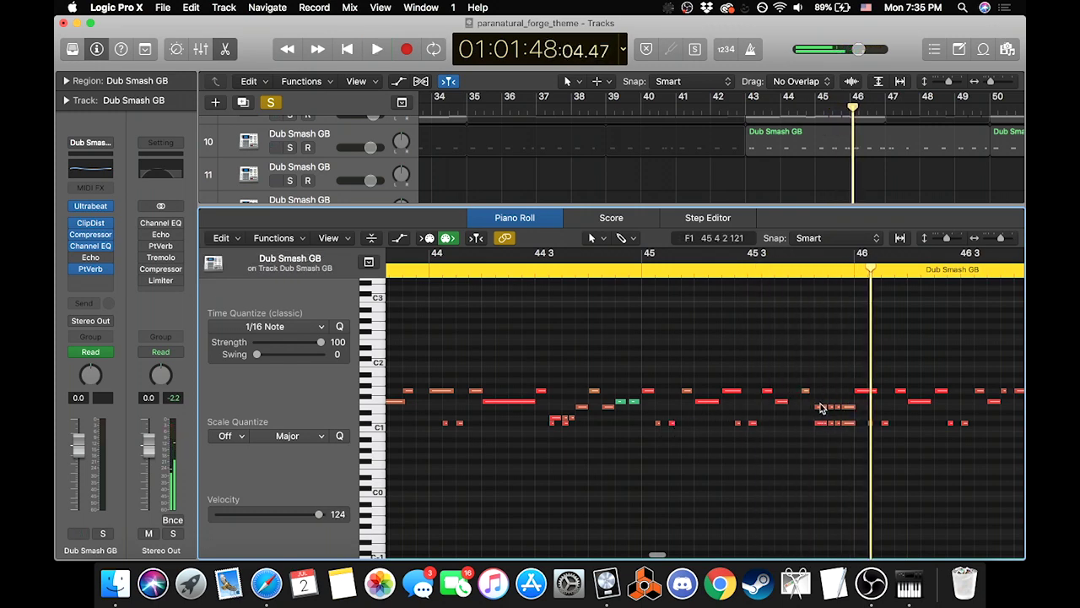
scroll(806, 409, "right", 2)
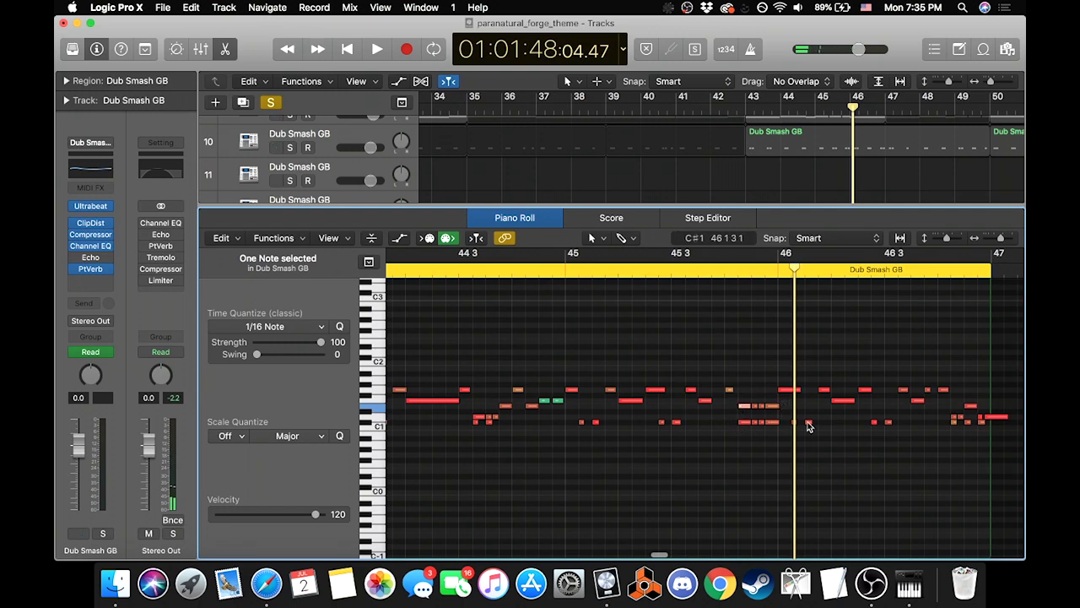
scroll(808, 427, "right", 3)
key("space")
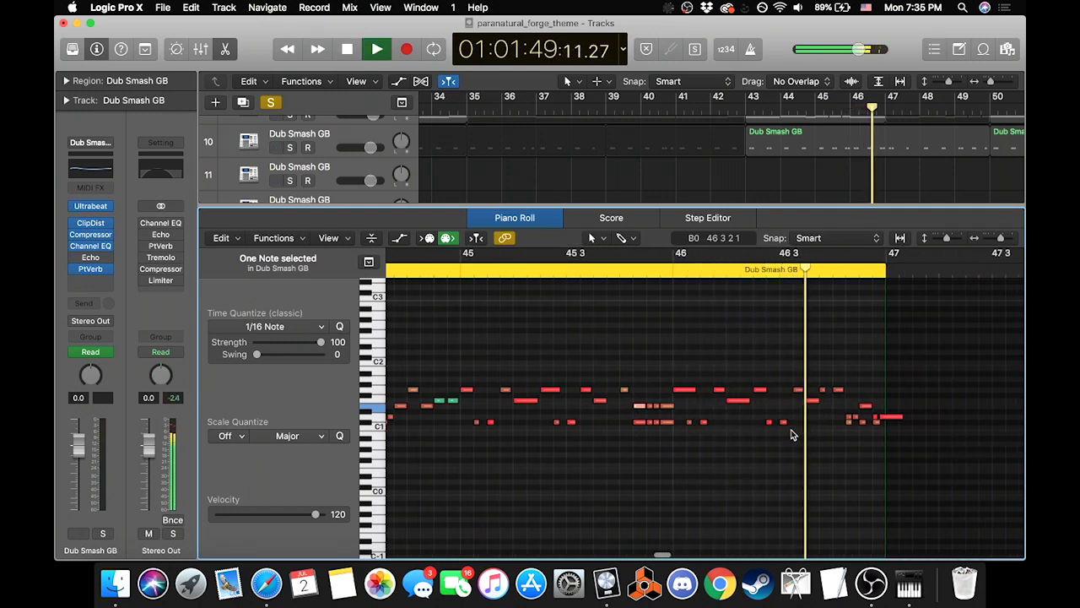
key("space")
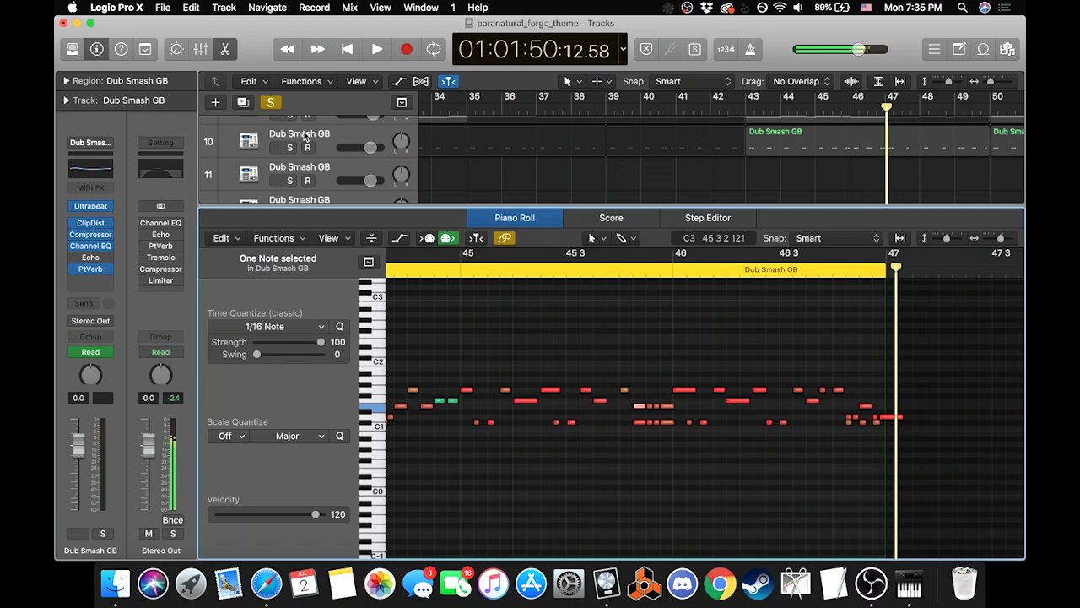
Step: Open track 14's bar 47 region in the Piano Roll and play its notes between bars 48 and 49
left_click(219, 50)
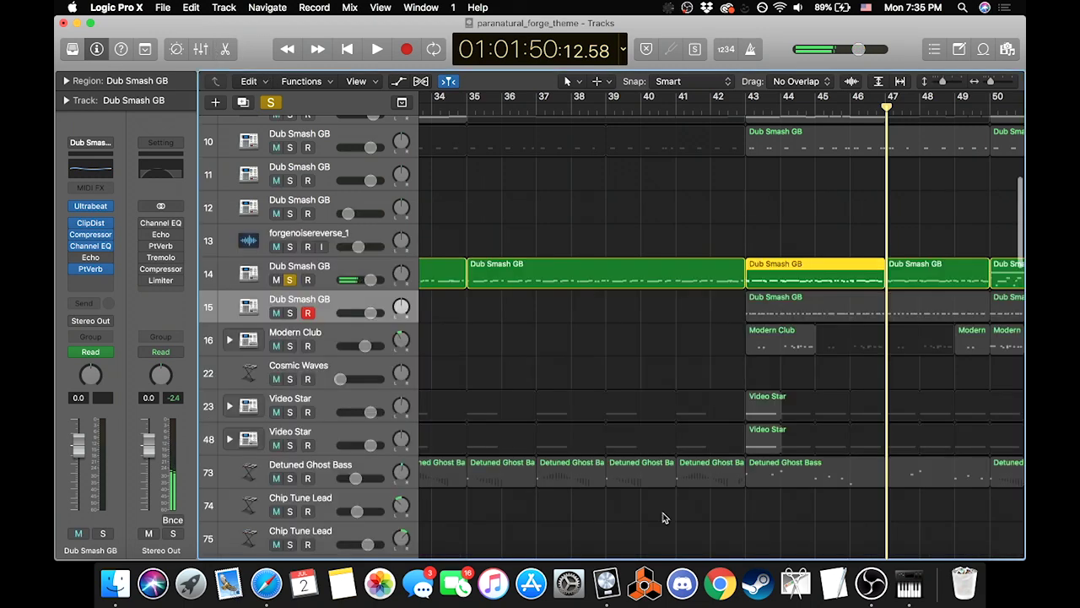
left_click(917, 268)
left_click(226, 51)
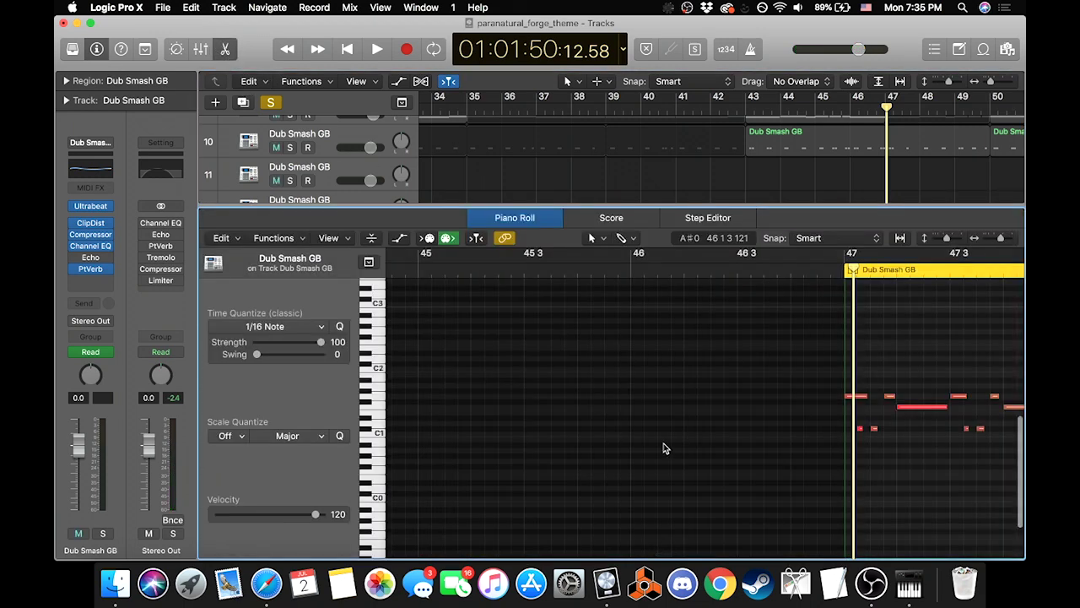
scroll(665, 448, "right", 5)
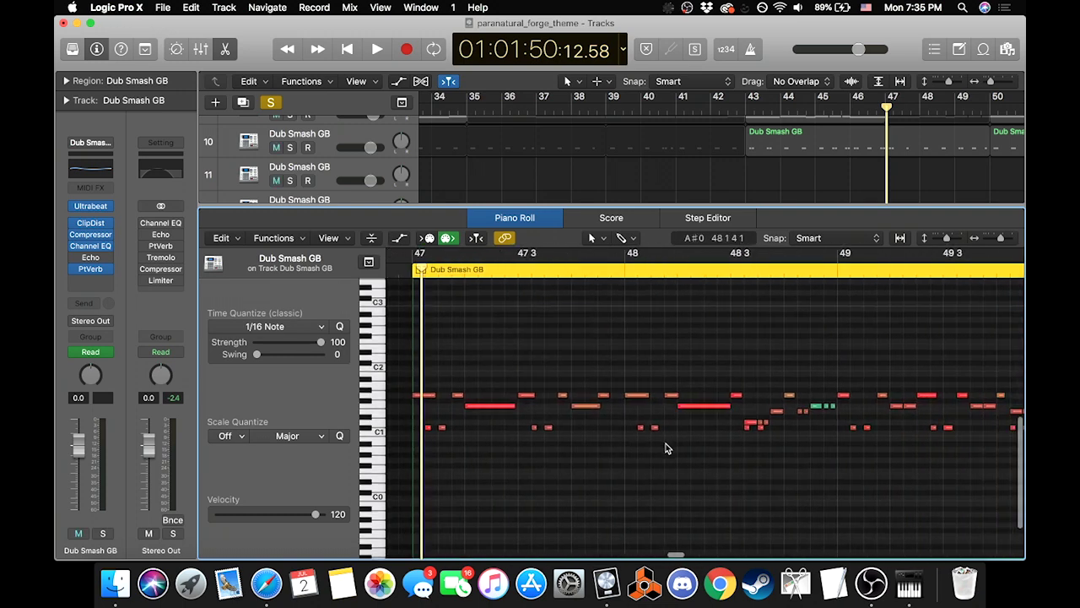
left_click(697, 274)
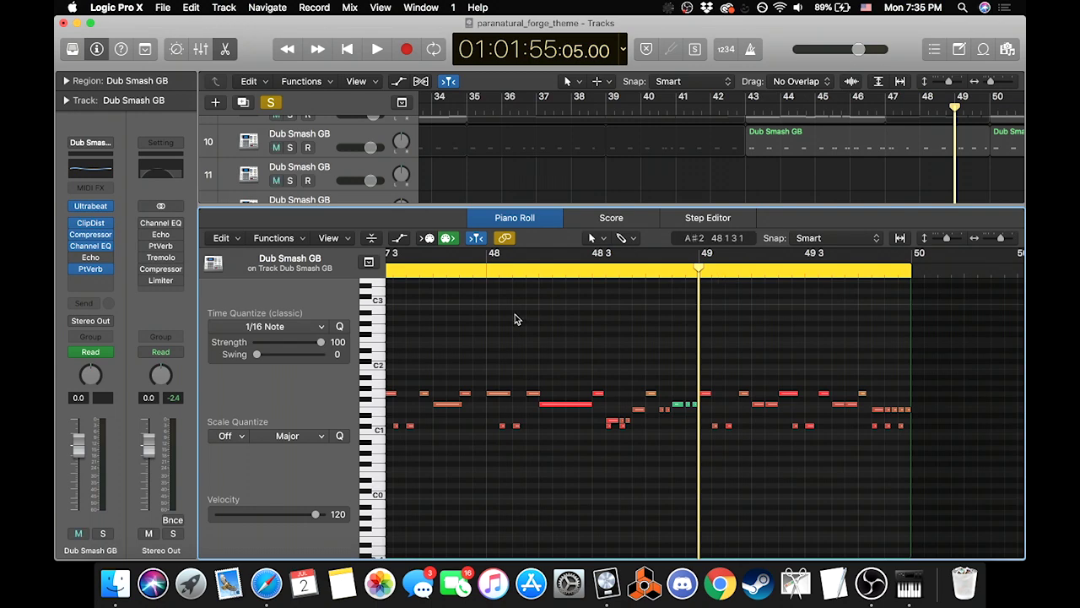
left_click(535, 272)
key("space")
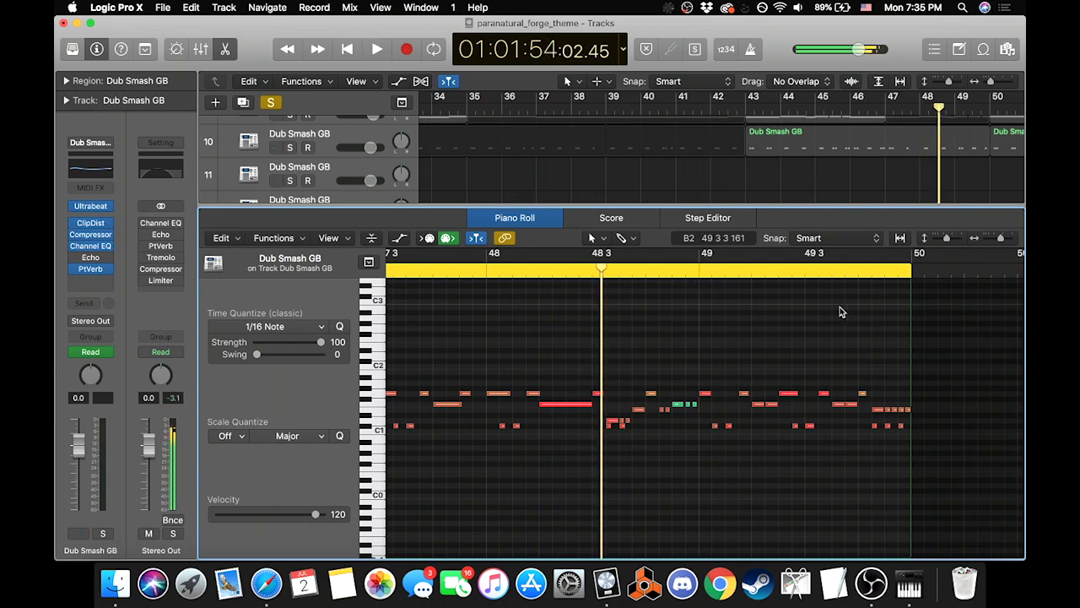
left_click(714, 274)
Step: Display track 14's 05:Osc2 Pitch automation and play the pitch changes from beat 4 of bar 49 into bar 50
scroll(692, 172, "down", 3)
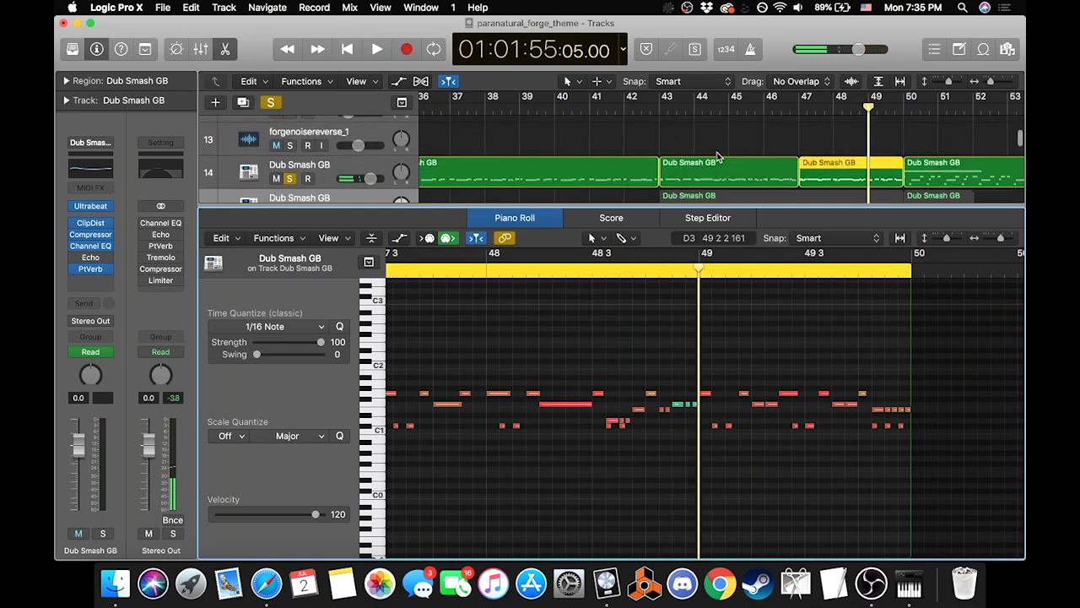
left_click(399, 82)
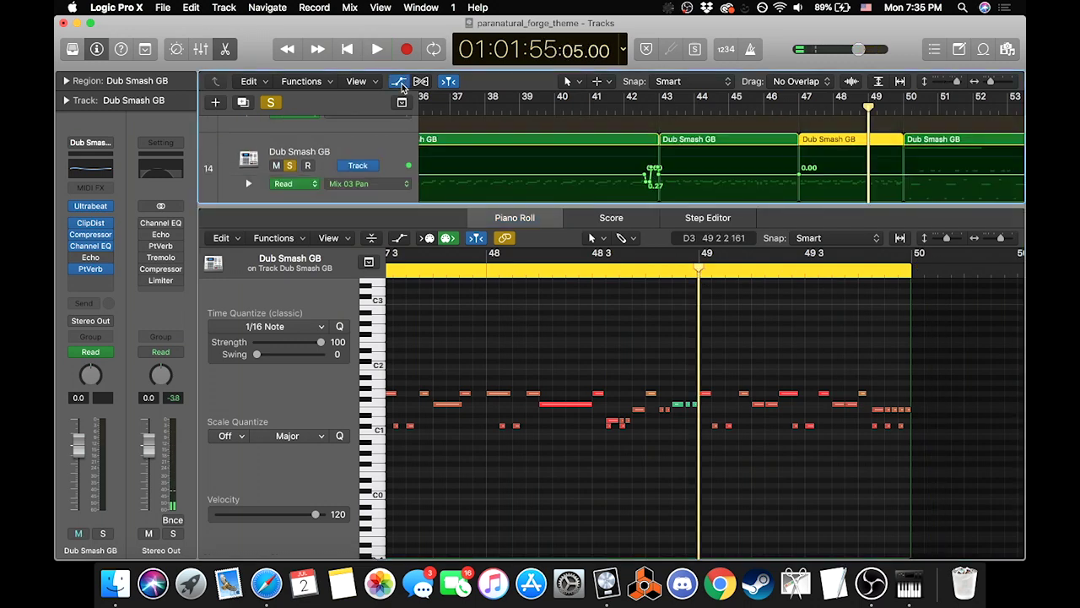
left_click(368, 180)
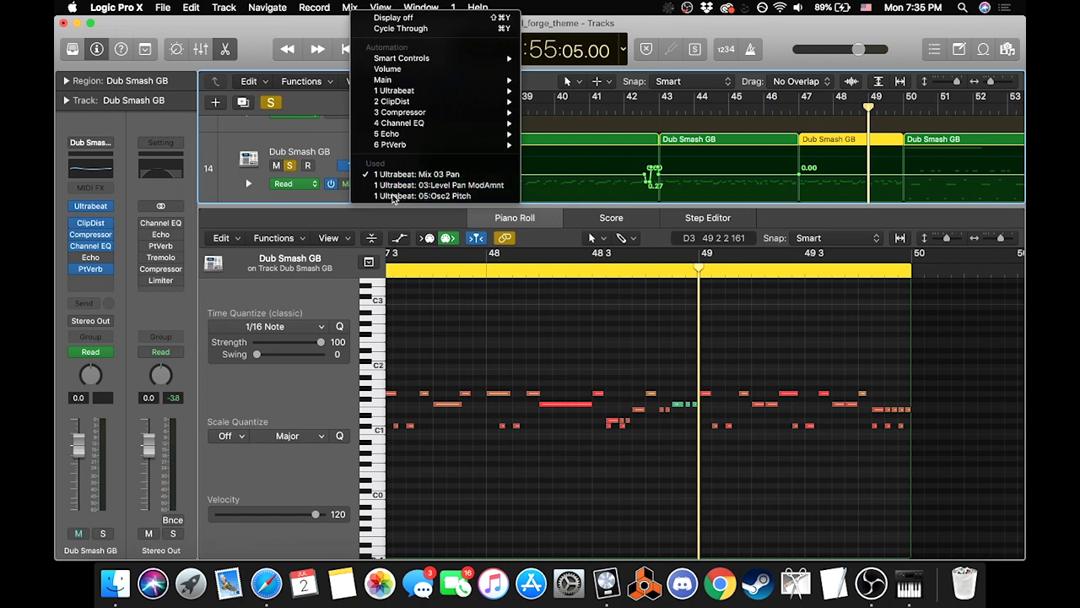
left_click(392, 196)
left_click_drag(991, 82, 1009, 82)
scroll(793, 160, "right", 5)
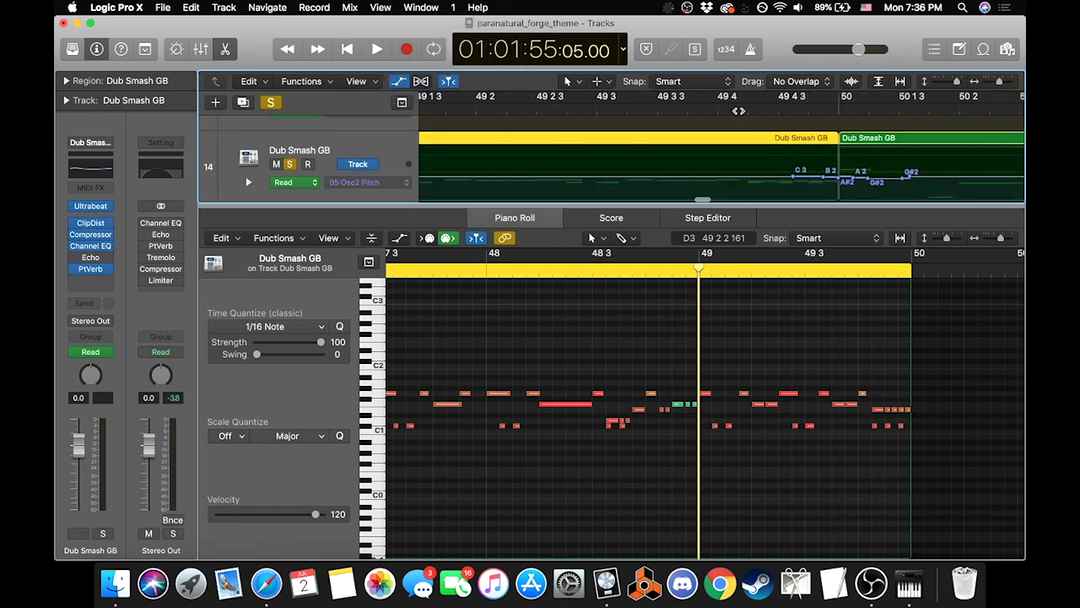
double_click(740, 108)
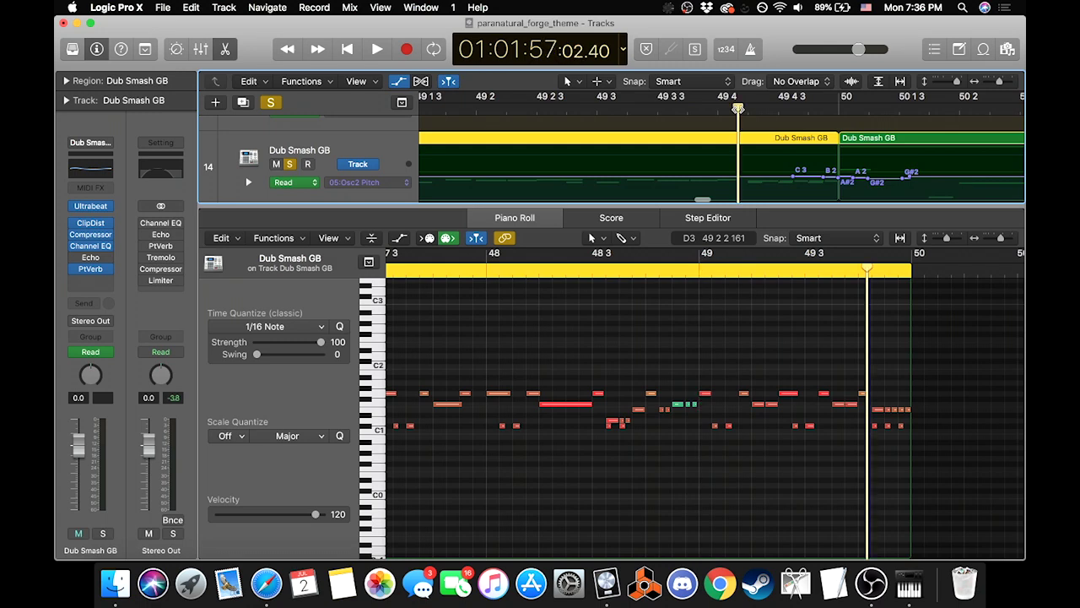
left_click(765, 160)
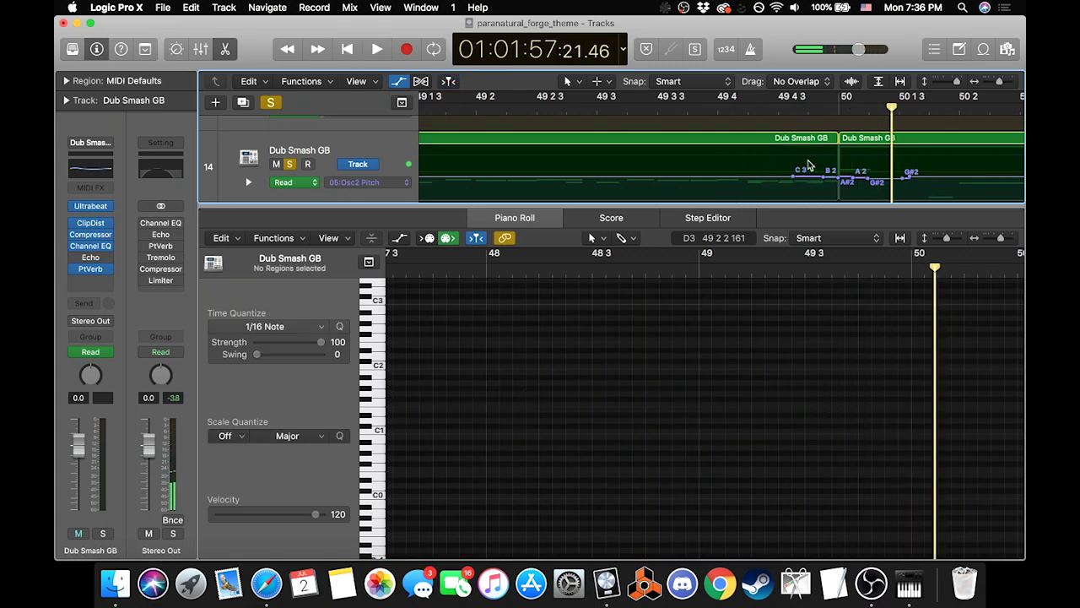
Step: Move track 14's Osc2 Pitch automation points around bar 50 earlier, beginning shortly after 49 4, and play from there
left_click_drag(795, 175, 828, 175)
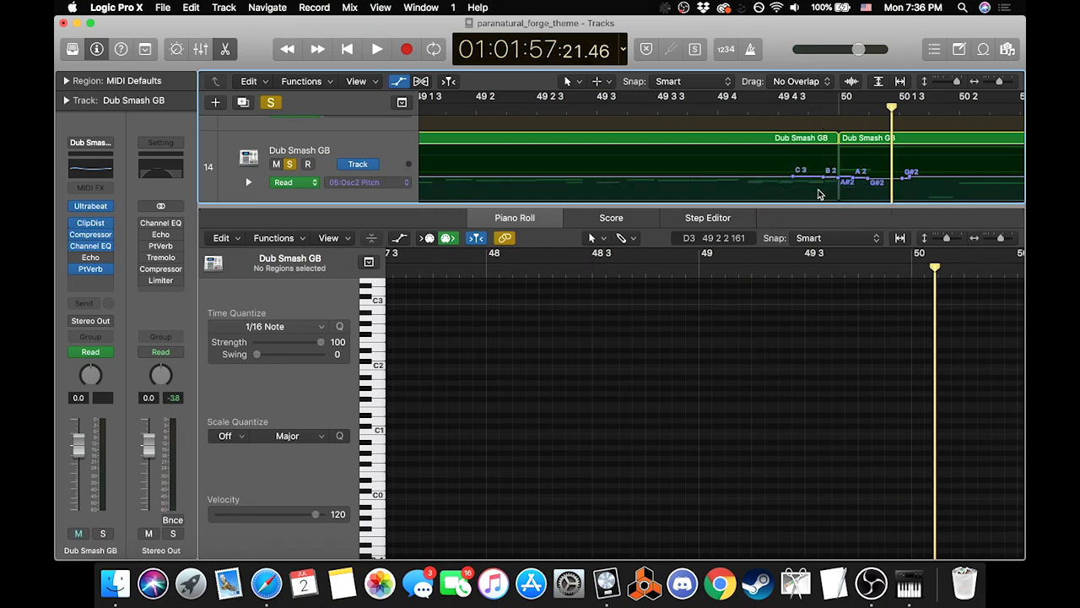
left_click_drag(791, 176, 750, 179)
left_click(743, 106)
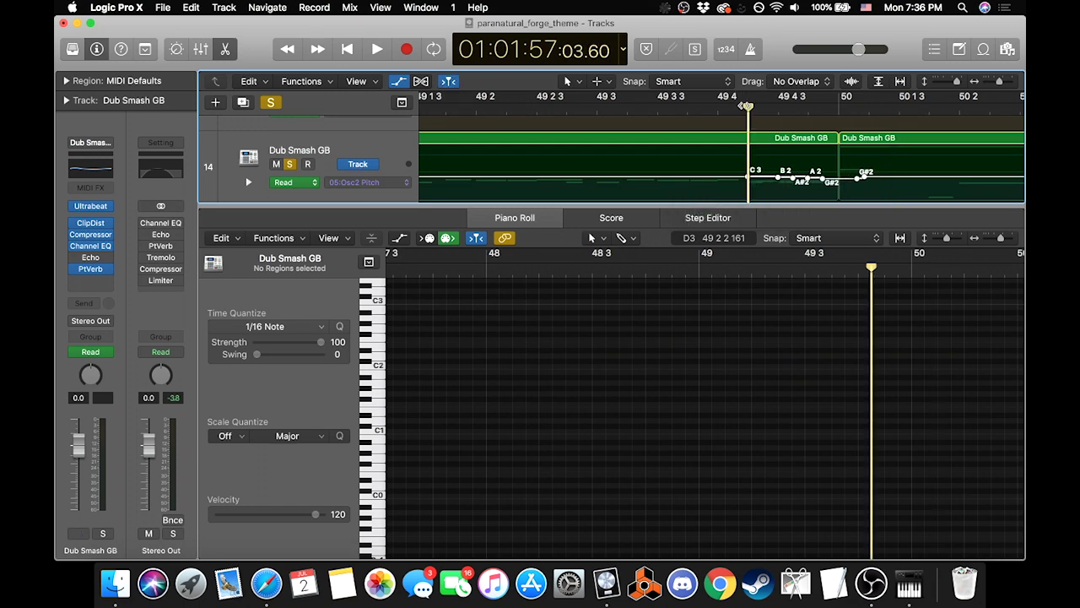
key("space")
key("space")
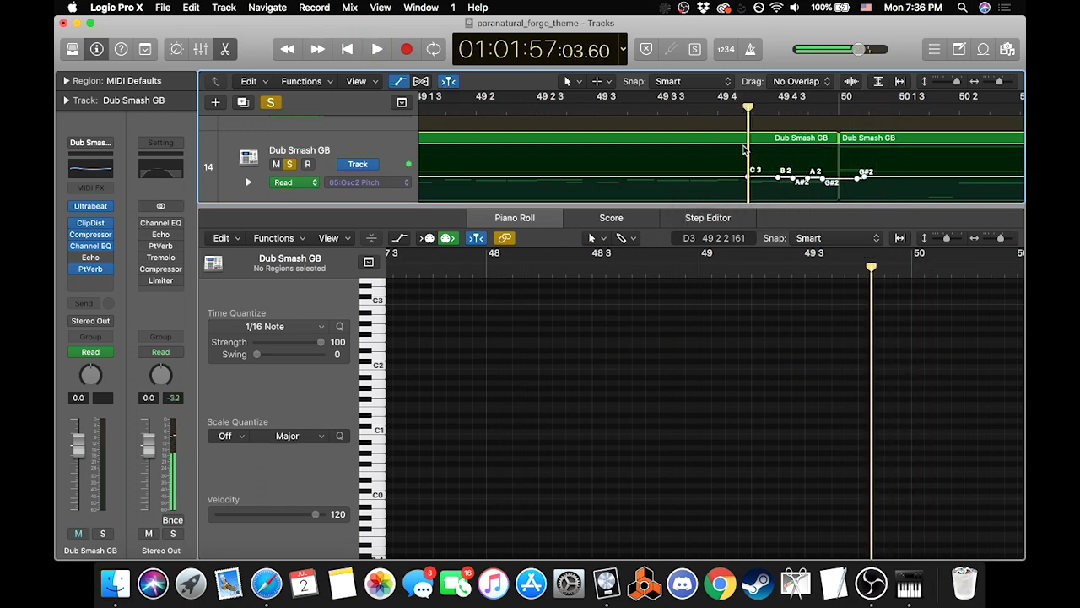
Step: Close the Piano Roll and automation view, add Dub Smash GB track 15 to the solo, and play from bar 43 to about bar 45
left_click(226, 51)
key("super+Up")
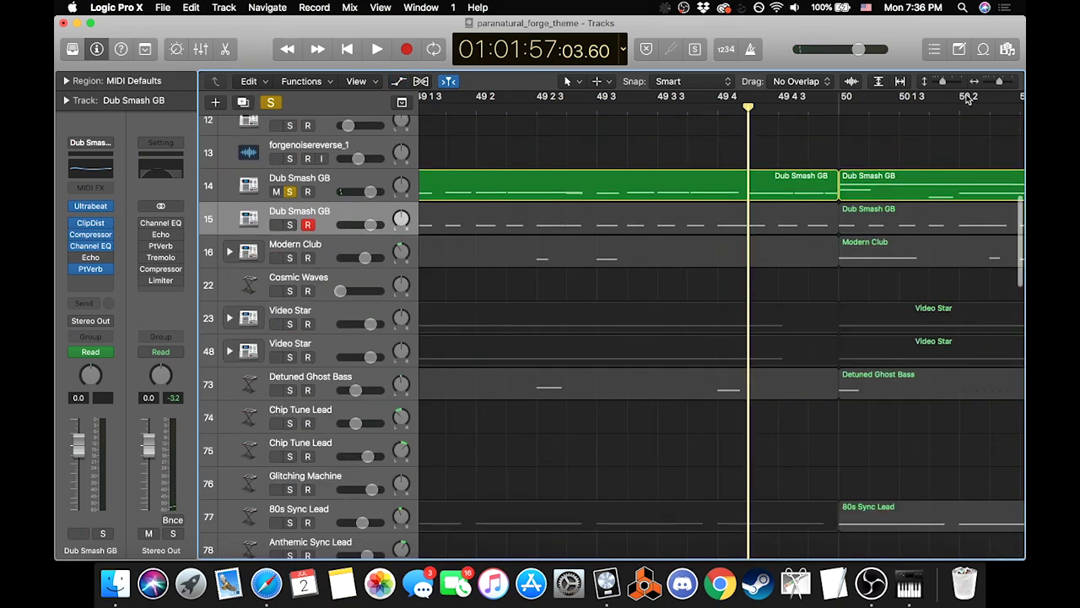
mouse_move(993, 82)
left_mouse_down()
mouse_move(982, 88)
mouse_move(999, 90)
left_mouse_up()
scroll(653, 266, "left", 5)
scroll(652, 266, "left", 3)
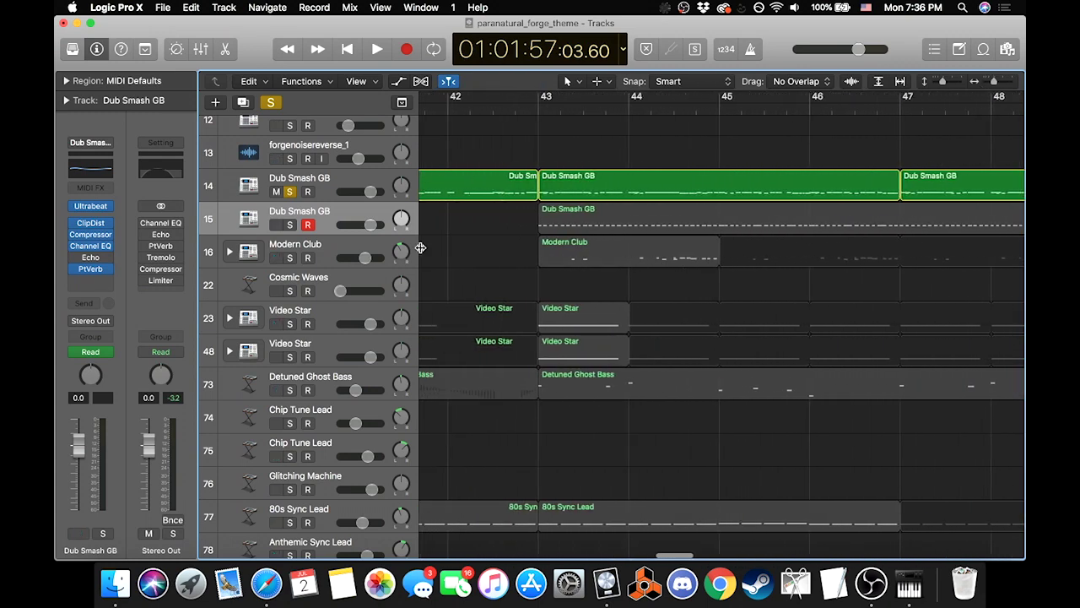
left_click(289, 225)
left_click(531, 108)
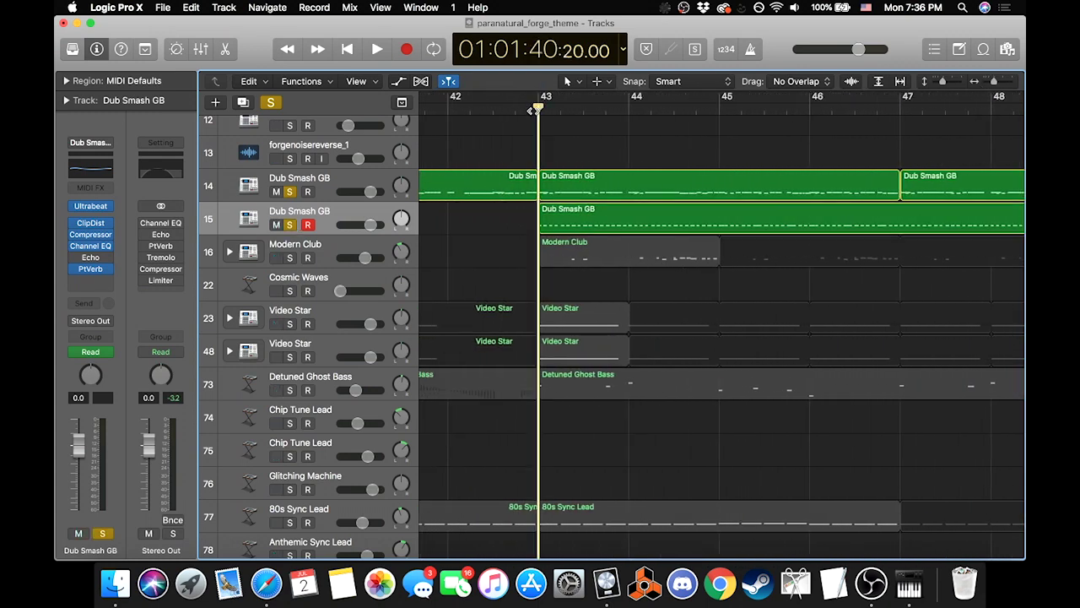
key("space")
left_click_drag(993, 81, 992, 81)
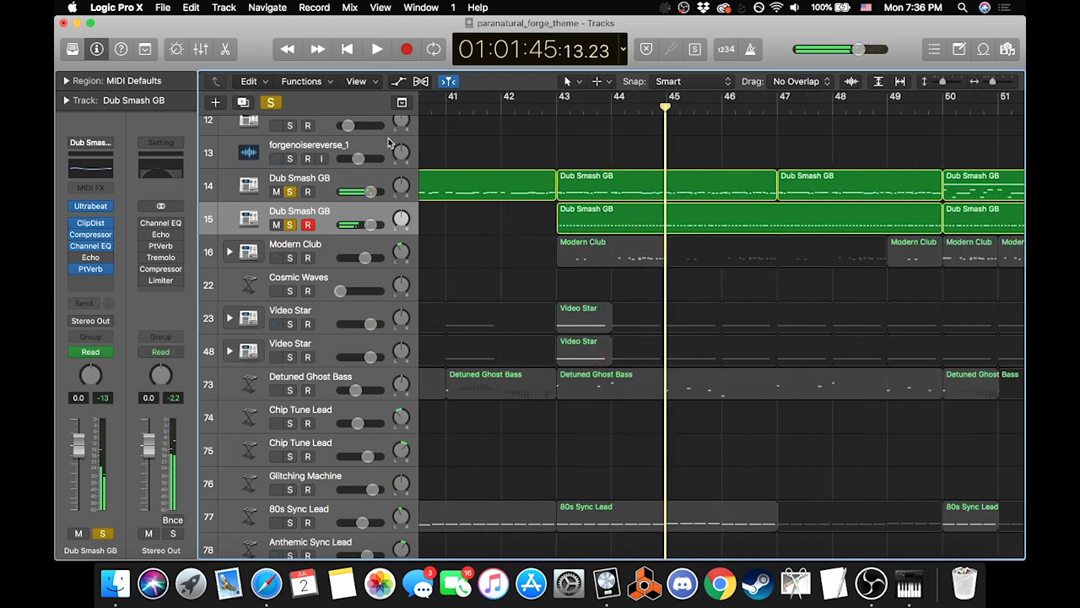
Step: Select Dub Smash GB track 14 to view its channel strip and return the playhead to bar 43
left_click(359, 177)
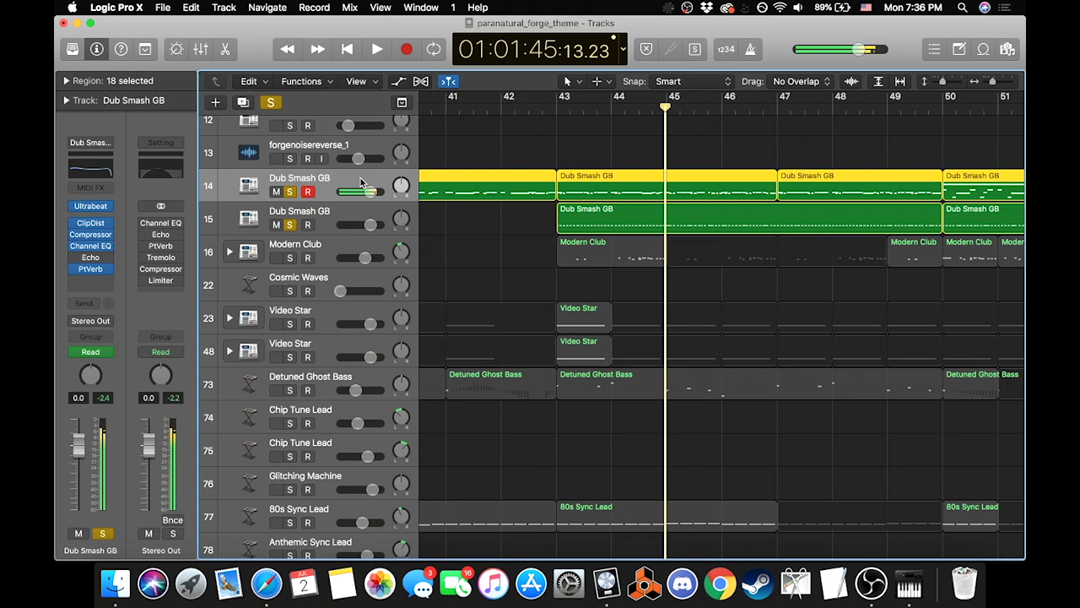
key("s")
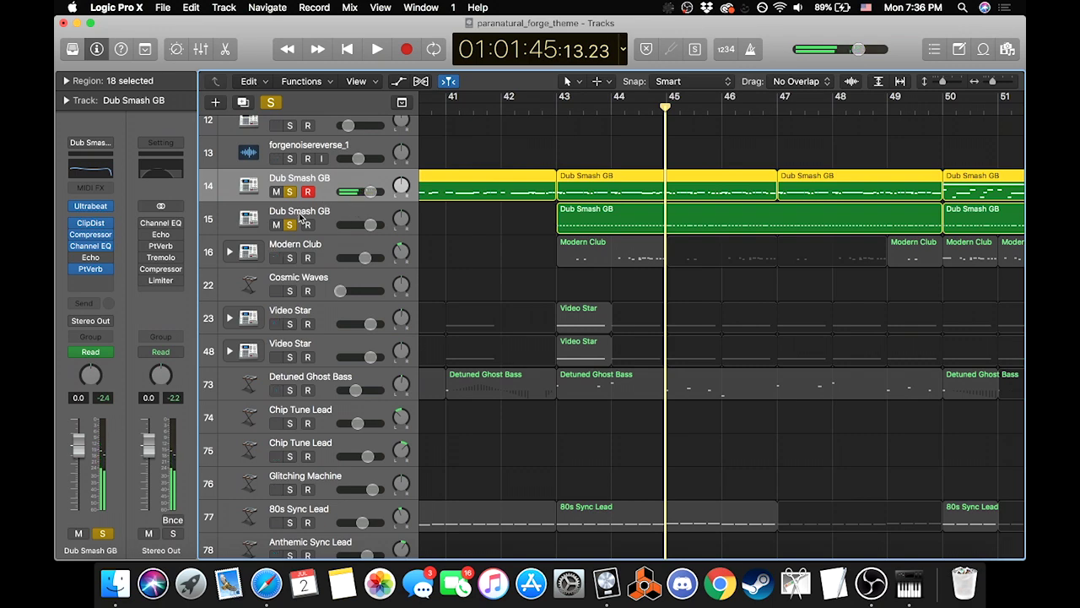
left_click(555, 109)
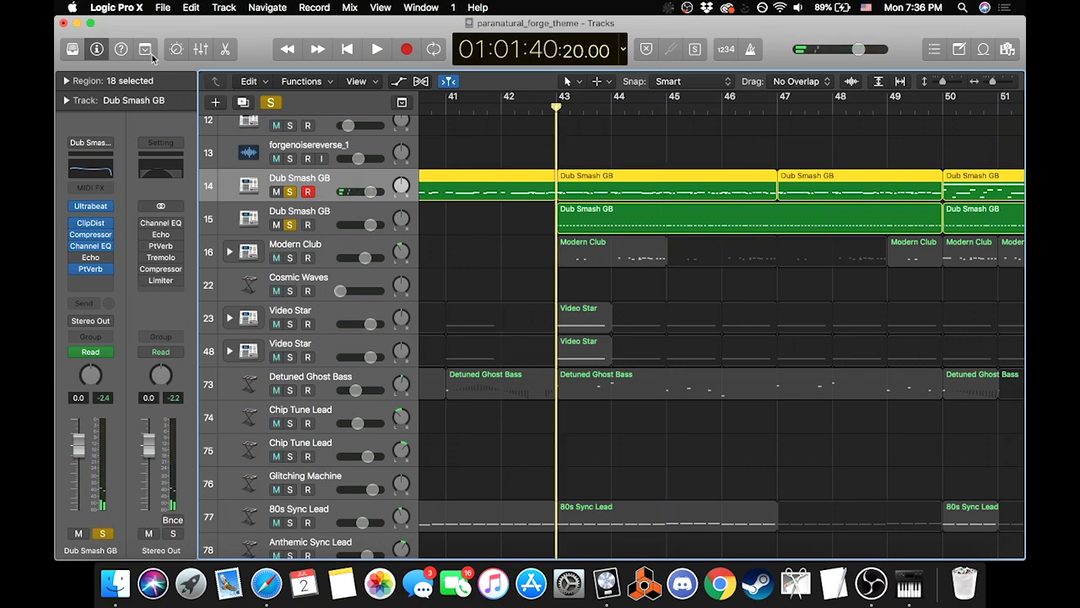
Step: Clear all solos, solo only Modern Club track 16, and play it from bar 43 to about bar 45 at a closer zoom
left_click(270, 103)
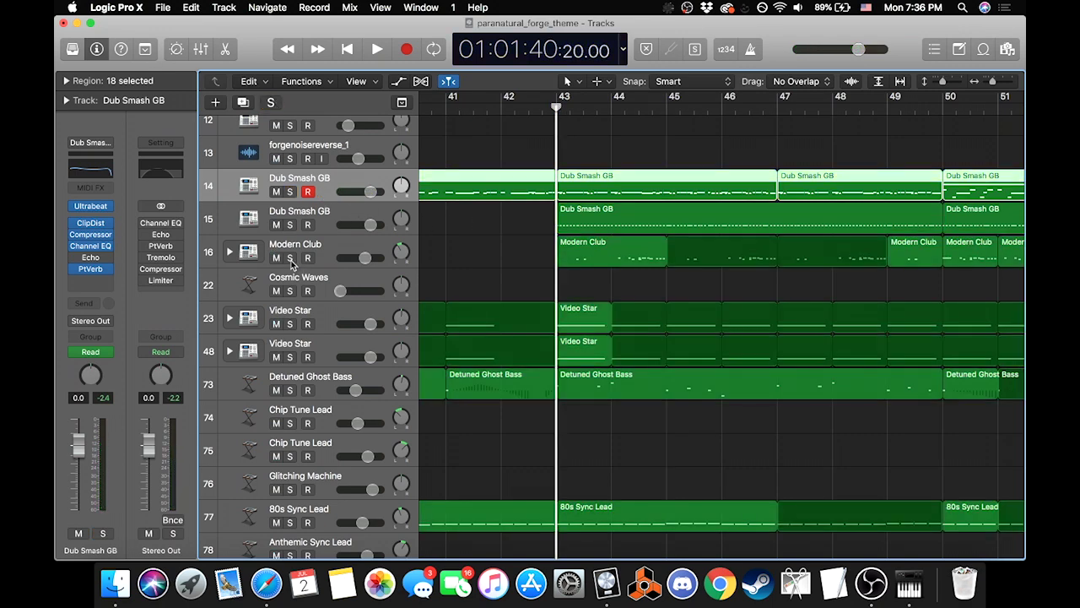
left_click(290, 258)
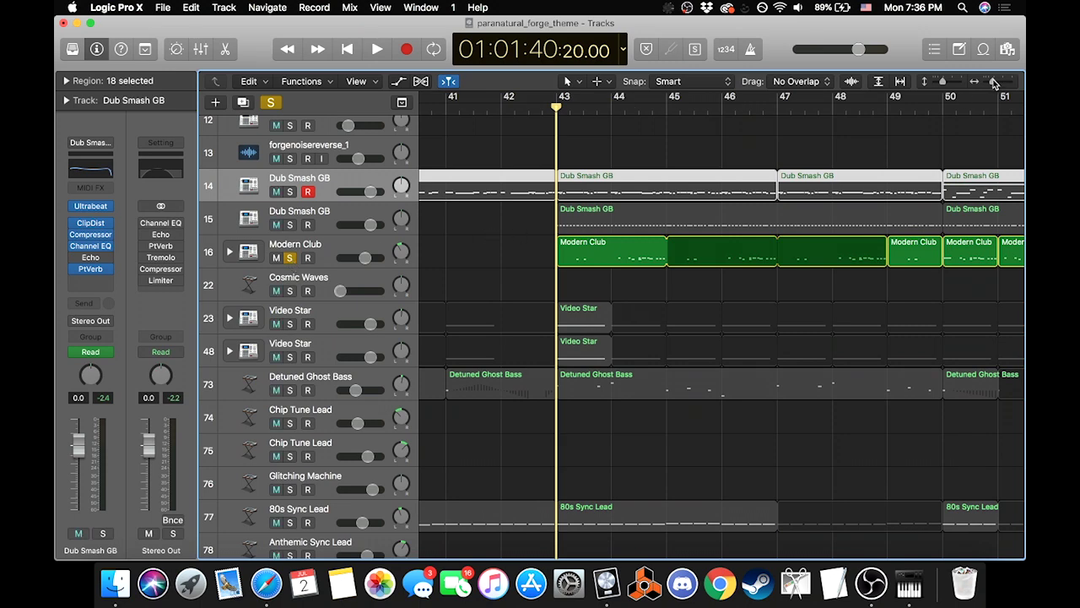
key("super+Right")
key("super+Right")
key("space")
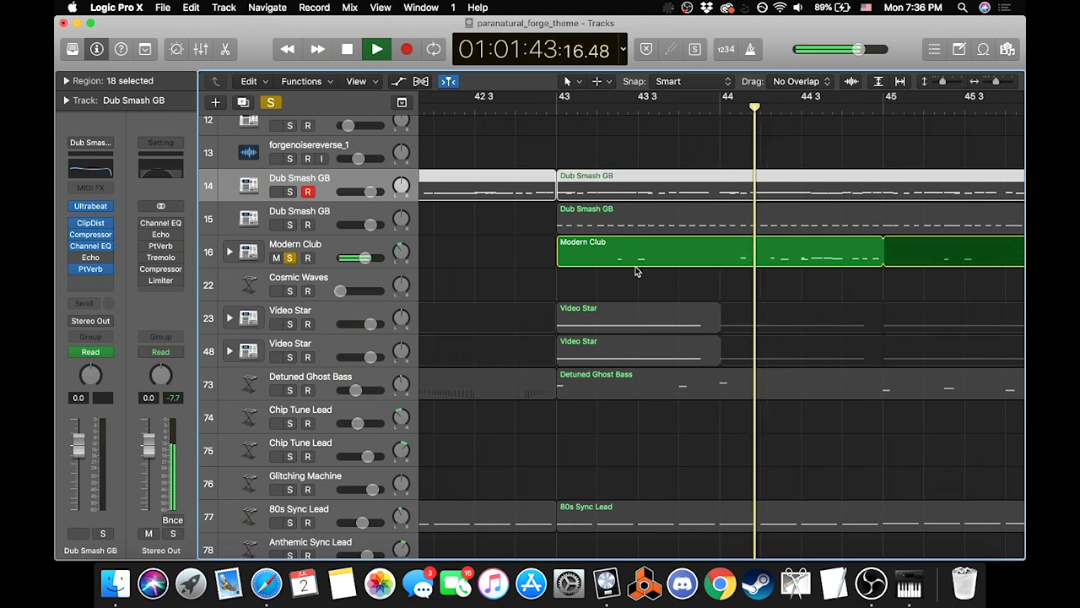
key("space")
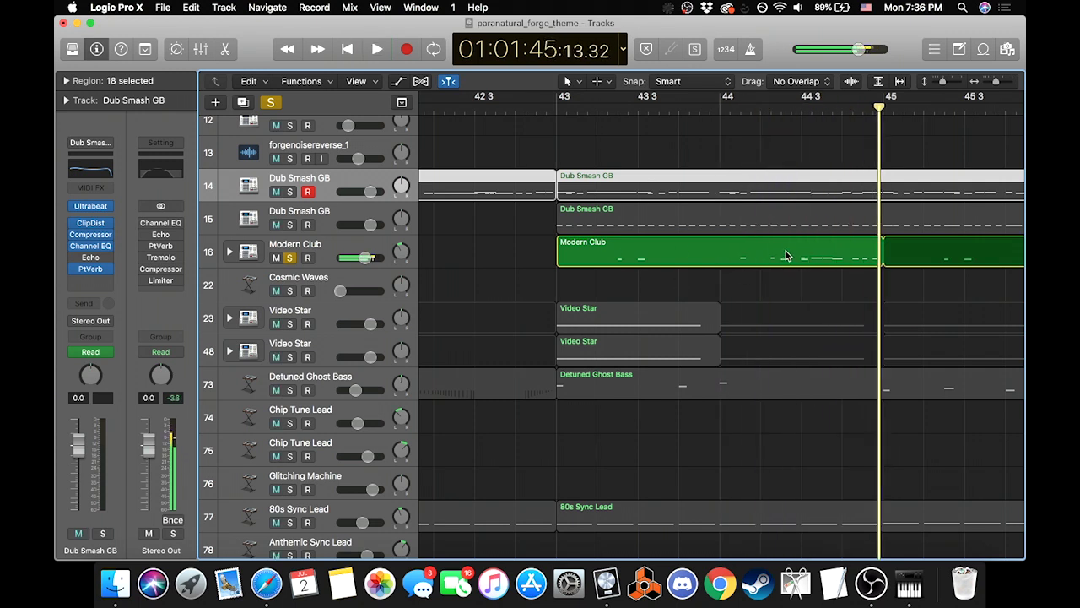
Step: Select Modern Club track 16 to view its channel strip and play it briefly from just before 43 3
left_click(768, 256)
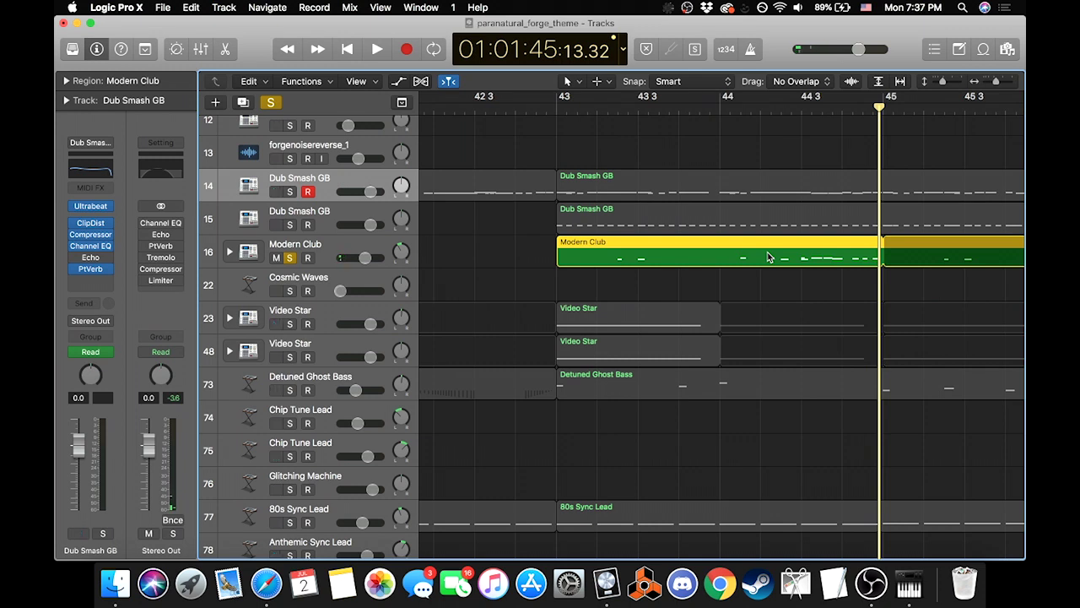
left_click(321, 253)
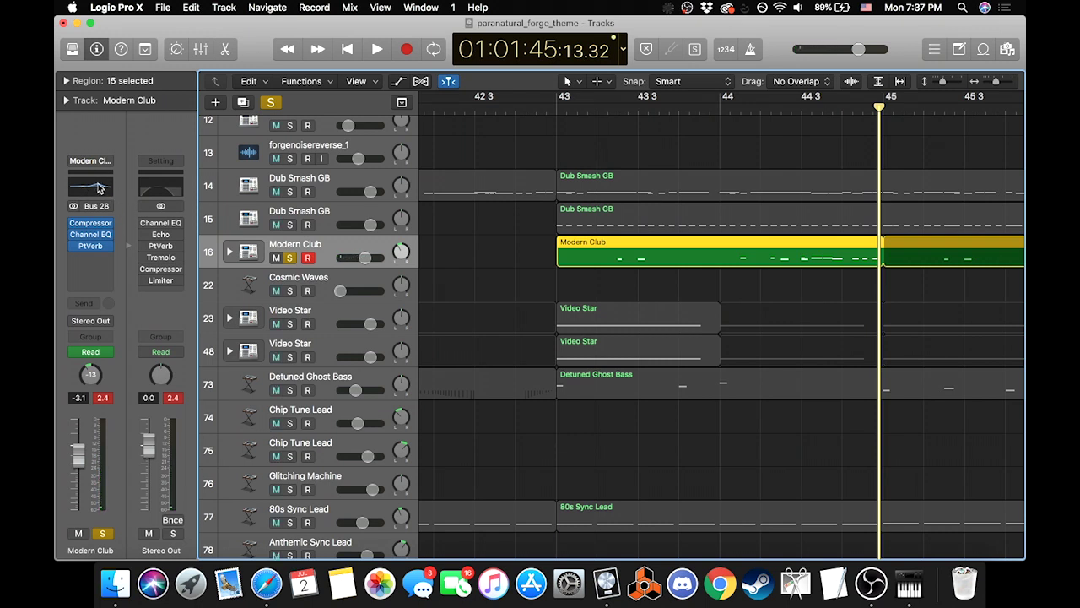
double_click(623, 108)
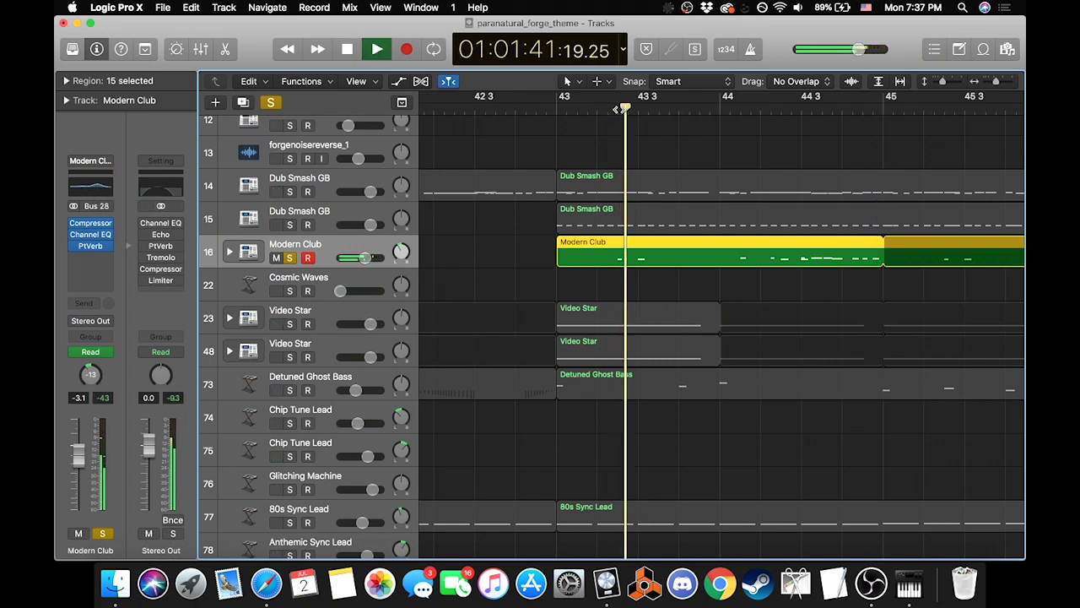
key("space")
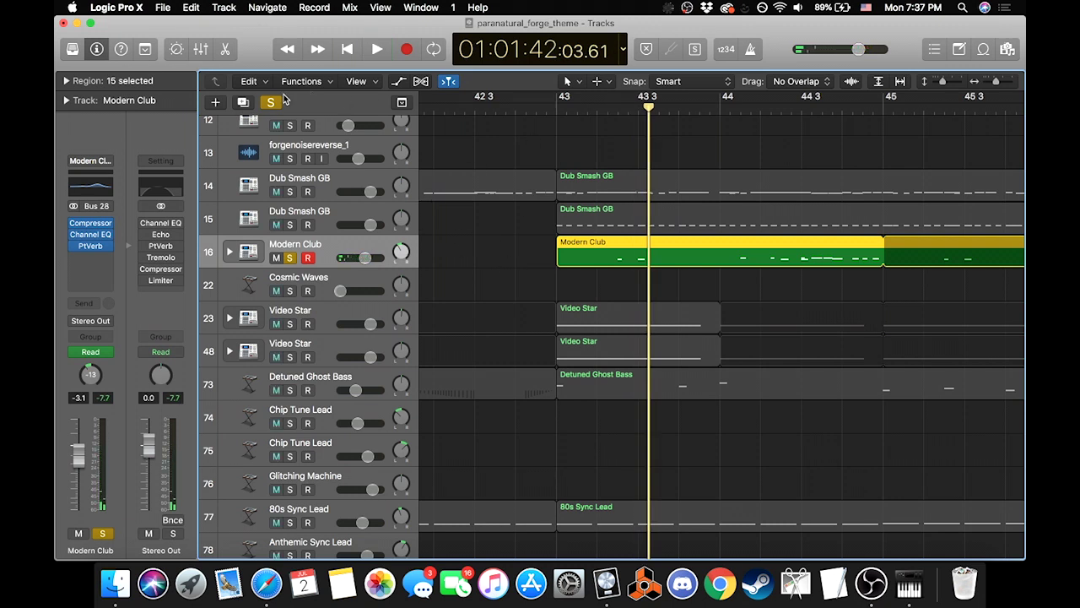
Step: Solo only Detuned Ghost Bass track 73, play it from bar 43 to about bar 44, and return the playhead to bar 43
left_click(271, 102)
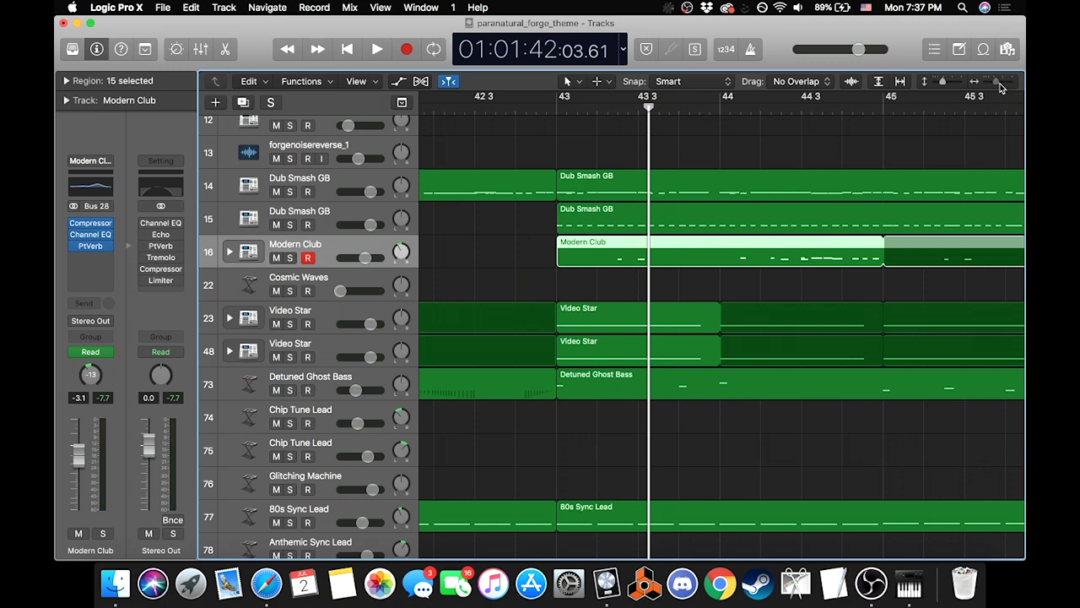
left_click_drag(996, 81, 991, 81)
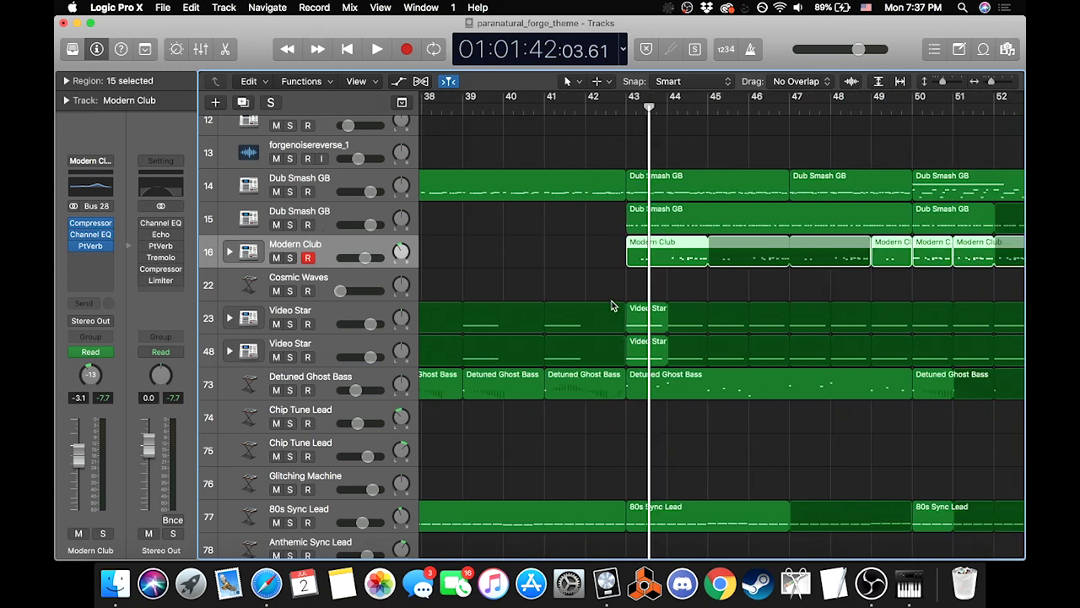
left_click(627, 109)
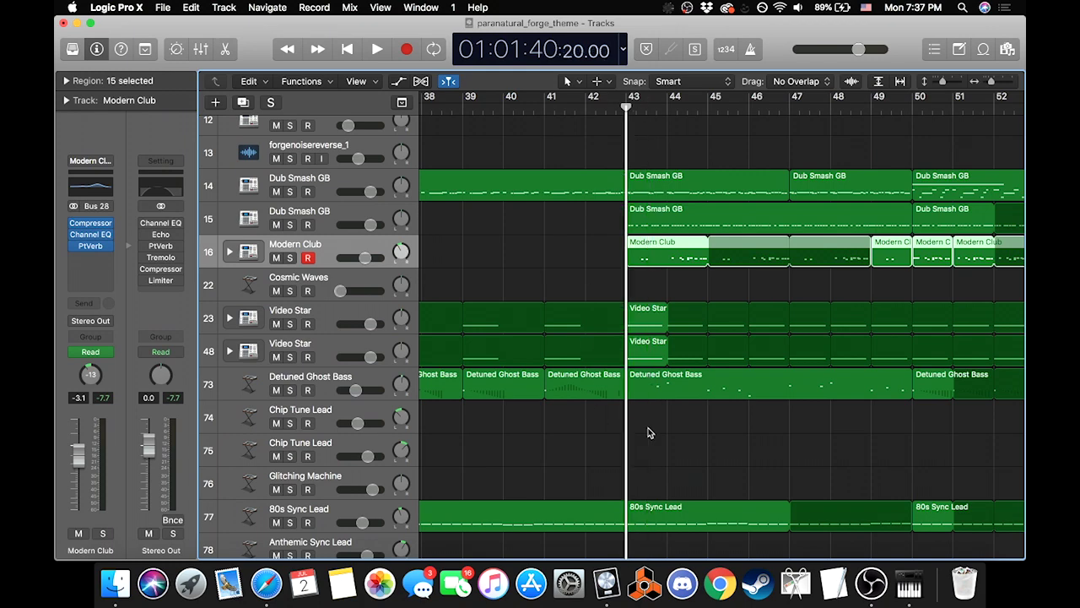
left_click(290, 391)
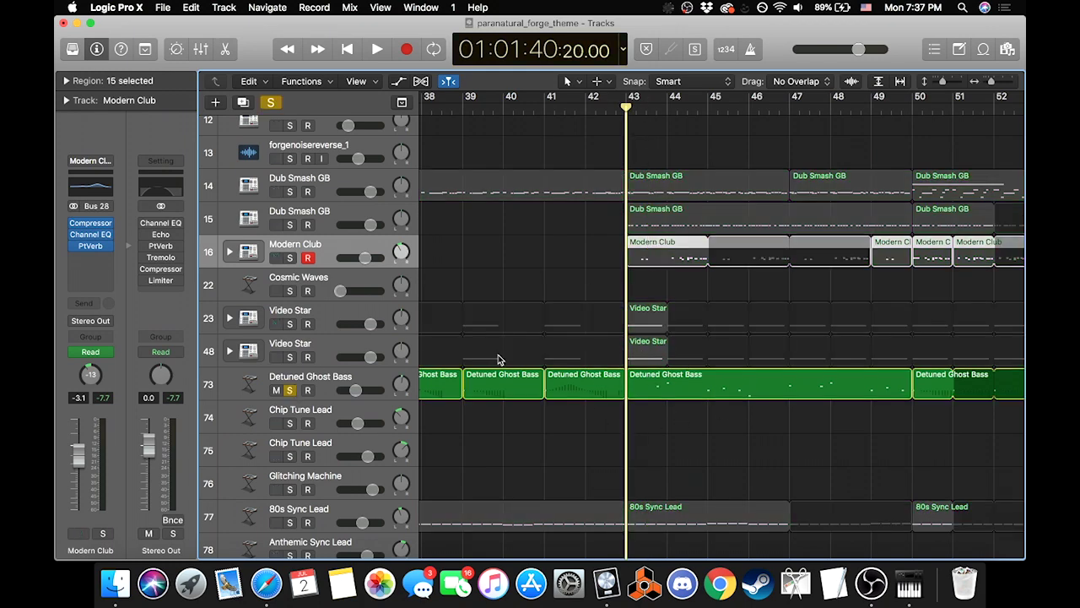
left_click_drag(625, 108, 629, 133)
key("space")
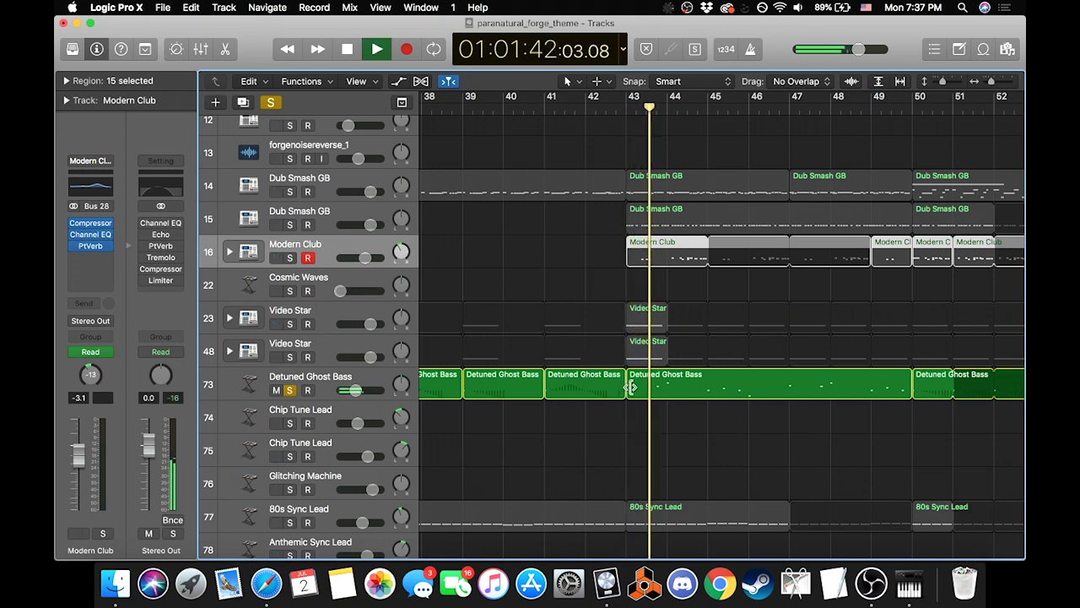
key("space")
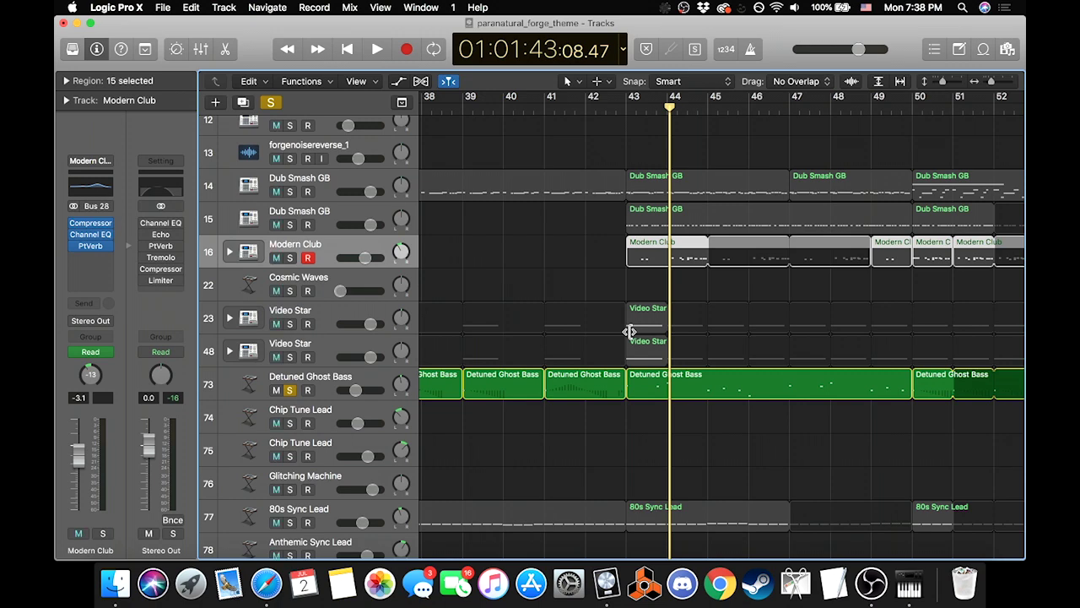
left_click(624, 110)
Step: Clear all solos and view Analog Mono Lead track 79's channel strip and Retro Synth settings, closing the plug-in afterward
scroll(507, 169, "down", 1)
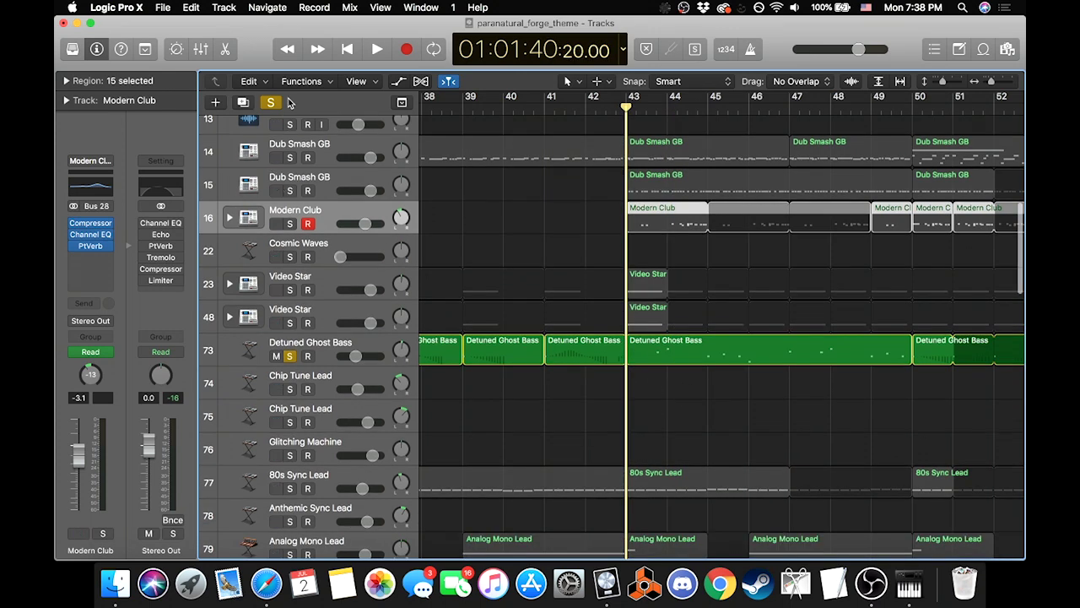
left_click(271, 103)
scroll(574, 345, "down", 7)
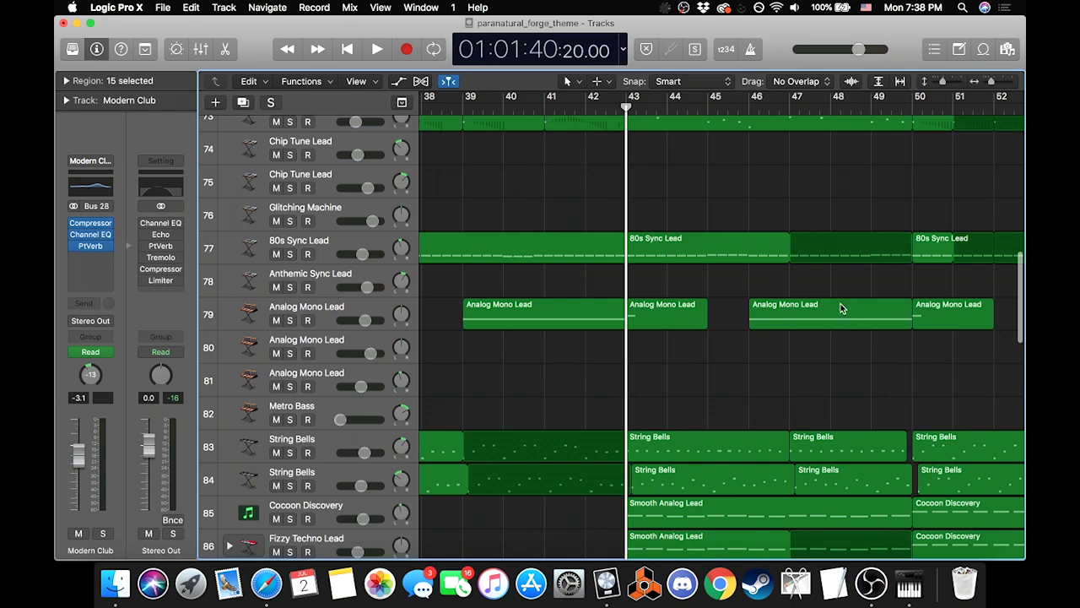
scroll(567, 332, "down", 3)
left_click(336, 226)
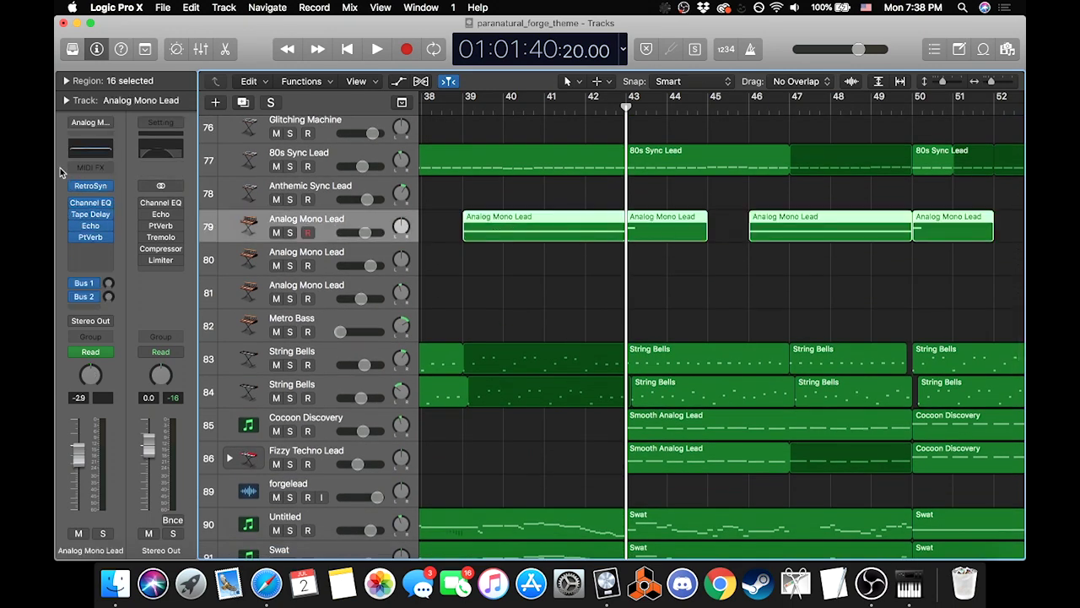
left_click(93, 191)
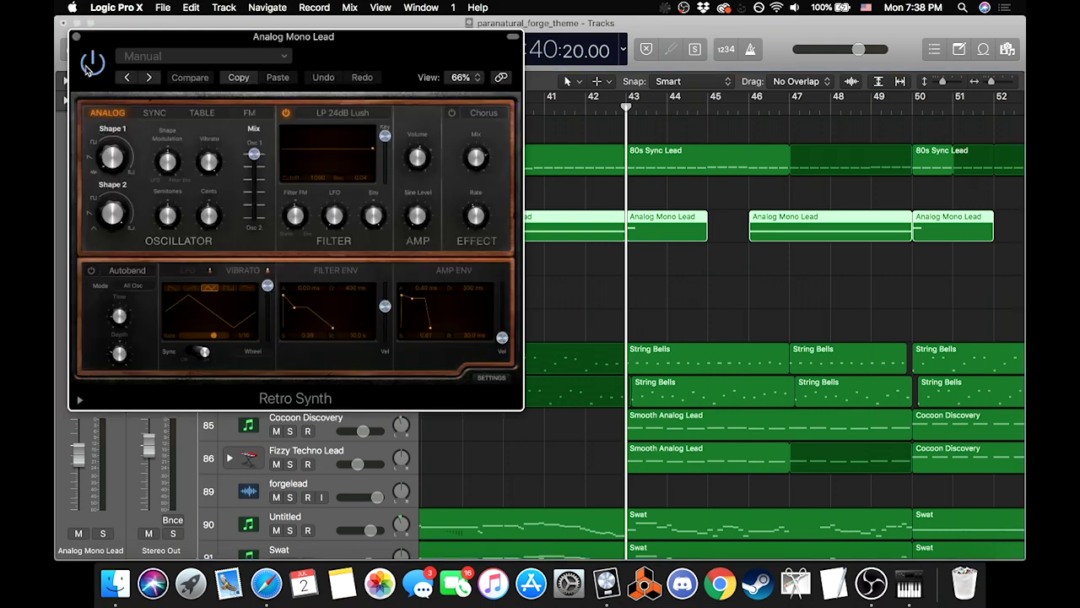
left_click(76, 38)
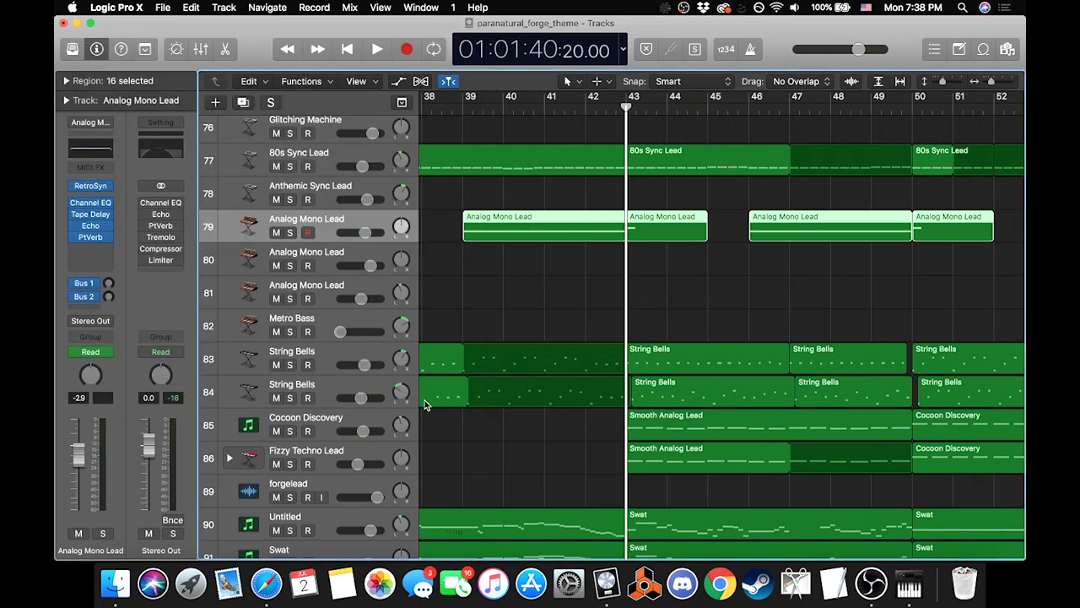
Step: Solo String Bells tracks 83 and 84 and play them from bar 43 to about bar 44
left_click(289, 365)
left_click(290, 398)
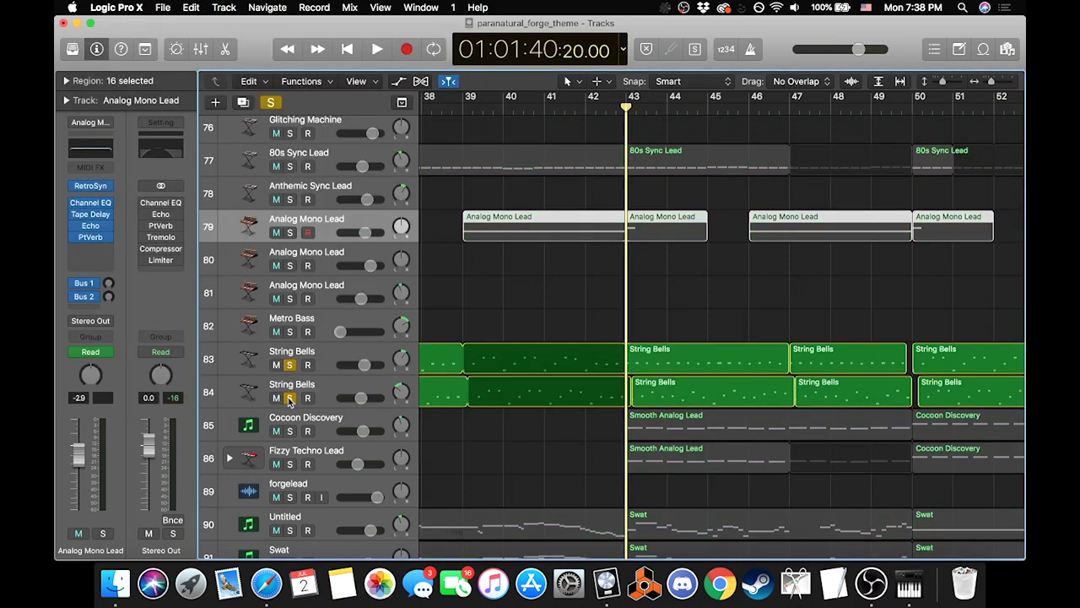
scroll(607, 278, "left", 5)
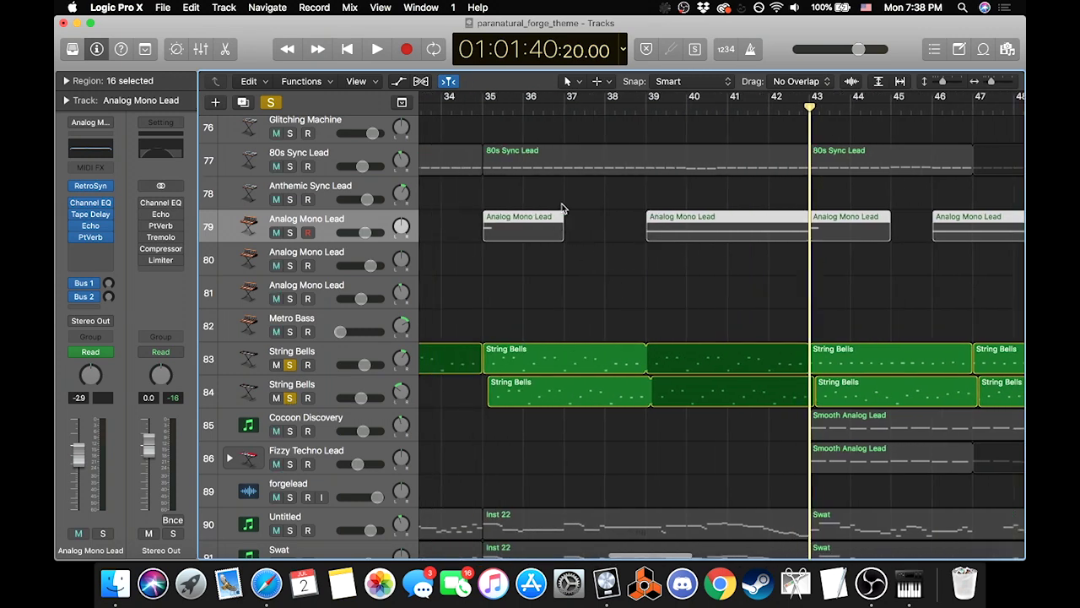
key("space")
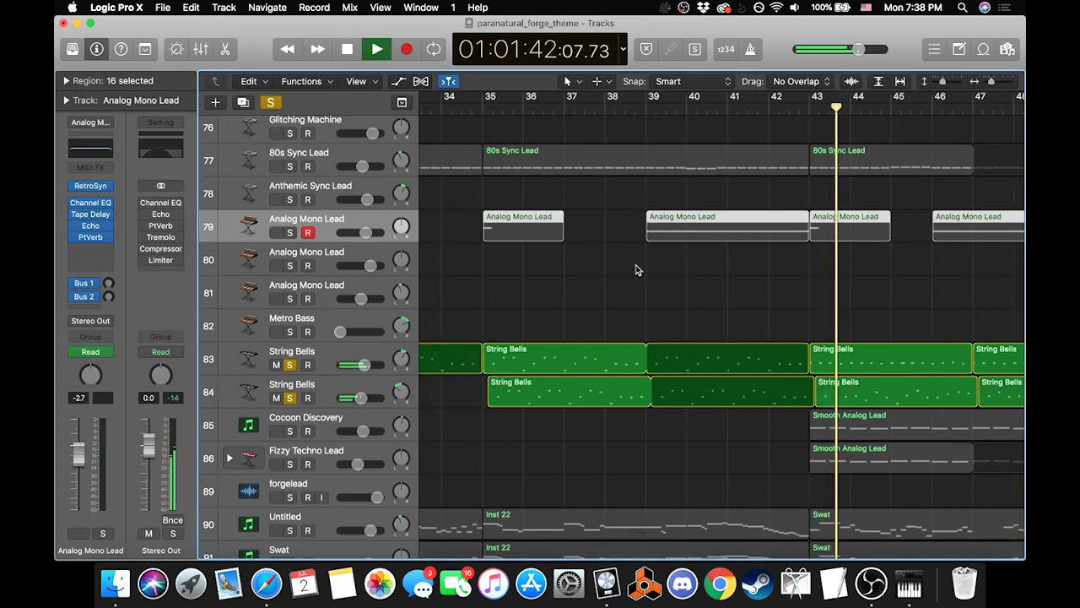
key("space")
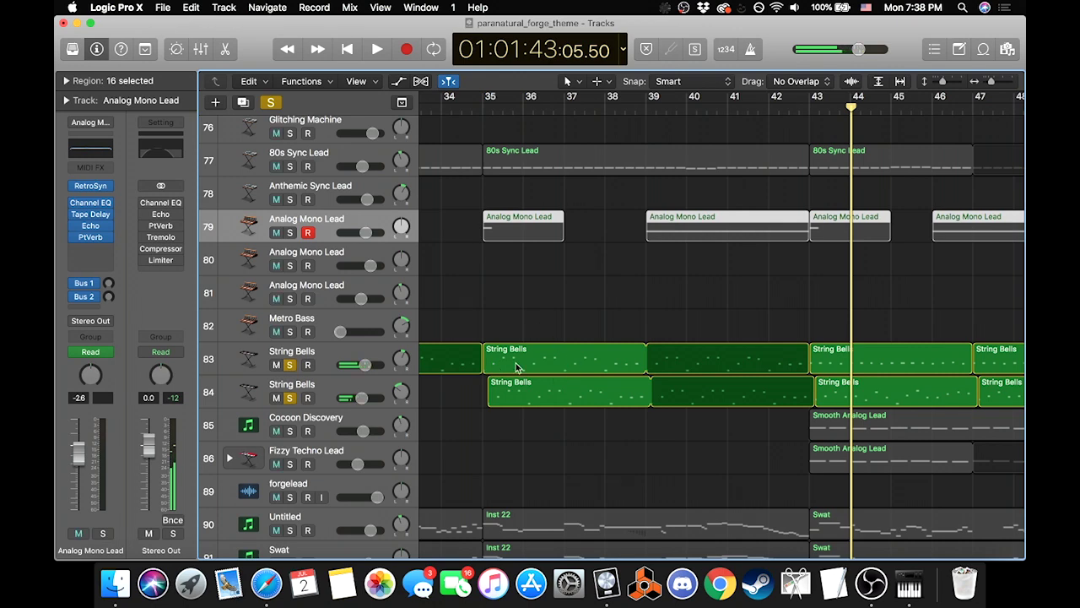
Step: Return the playhead to bar 43, compare the String Bells regions from bar 35 onward, and play them past bar 47
scroll(815, 392, "right", 3)
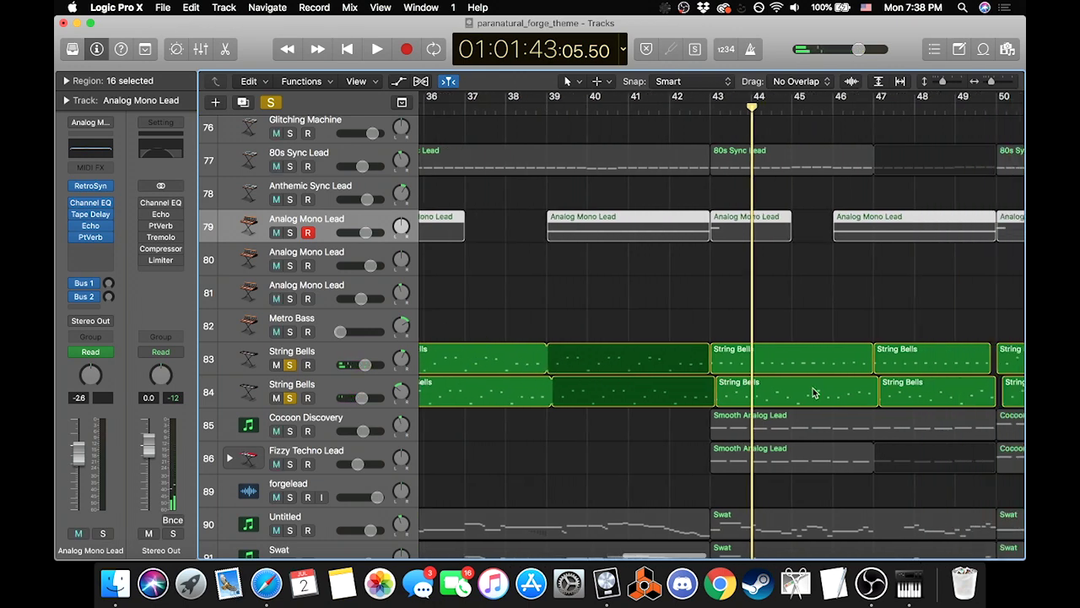
left_click(712, 105)
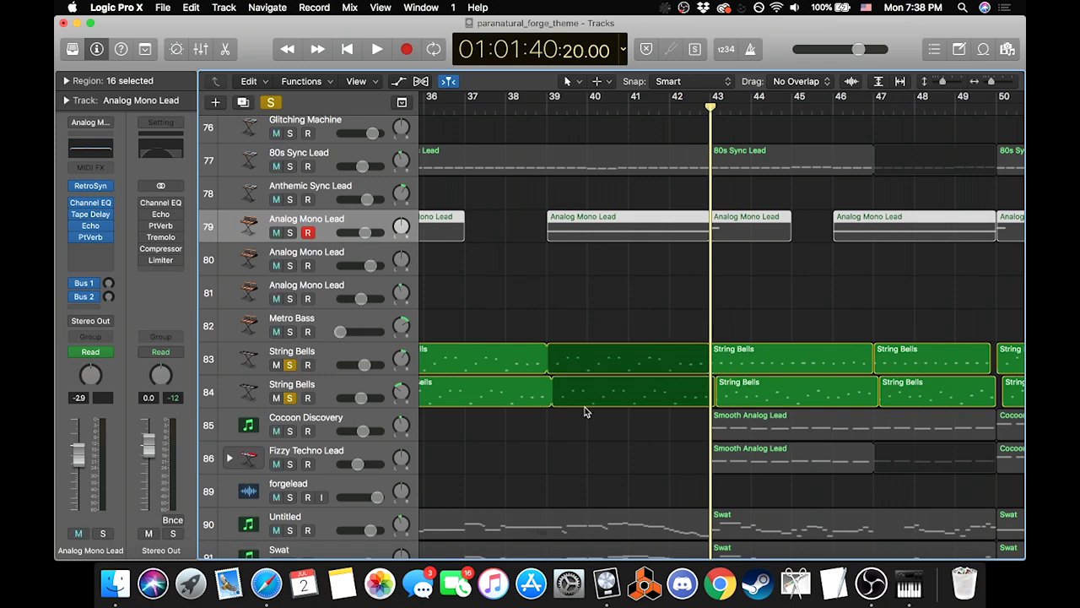
scroll(542, 365, "left", 5)
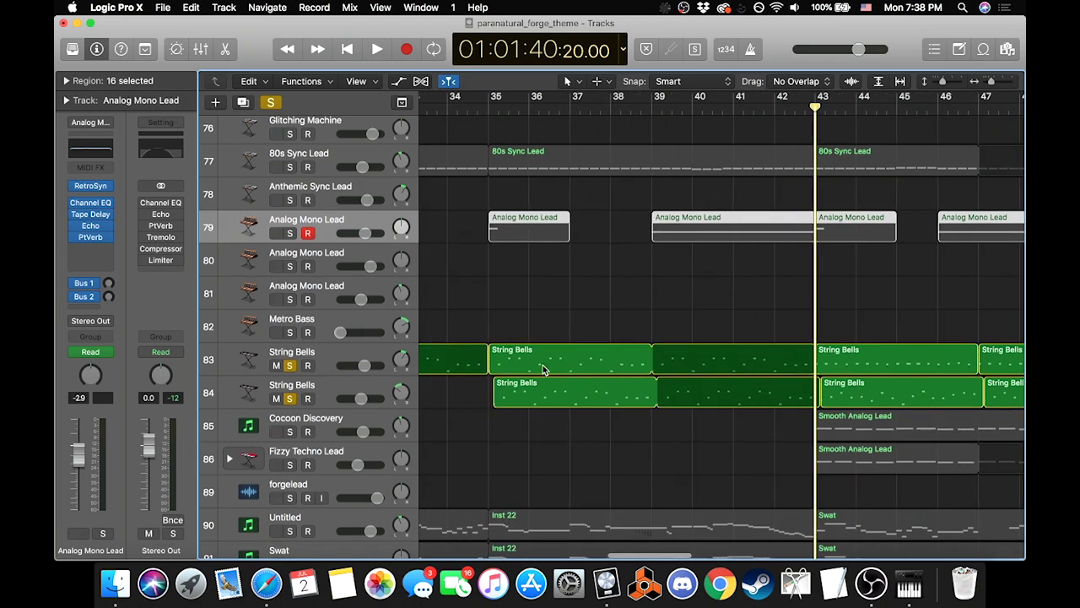
scroll(682, 327, "right", 3)
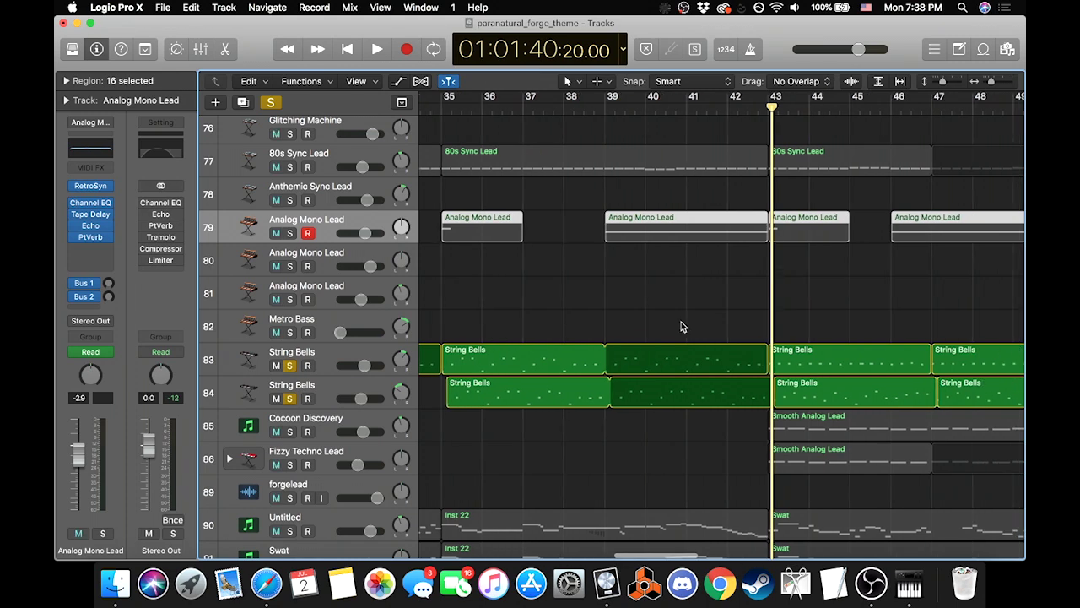
key("space")
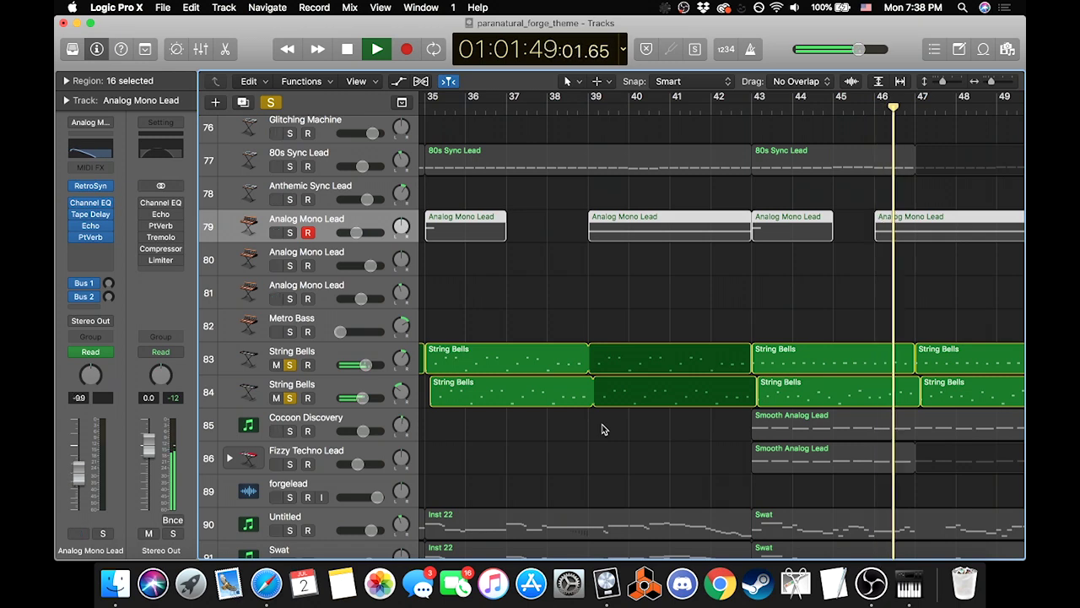
scroll(601, 430, "right", 3)
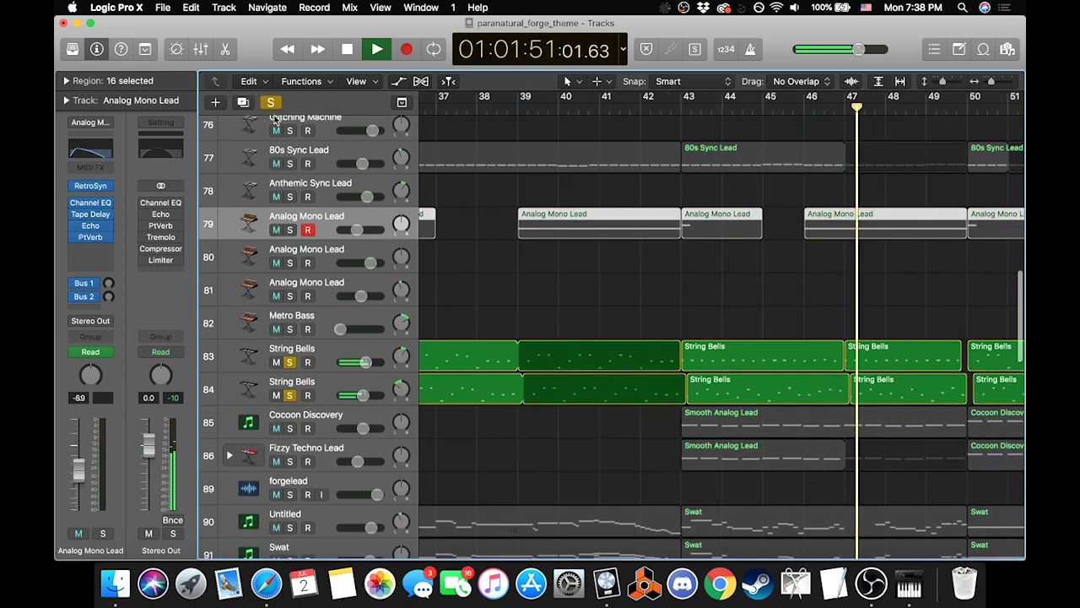
Step: Clear all solos during playback to hear the full mix, then stop and return the playhead to bar 43
key("ctrl+alt+super+s")
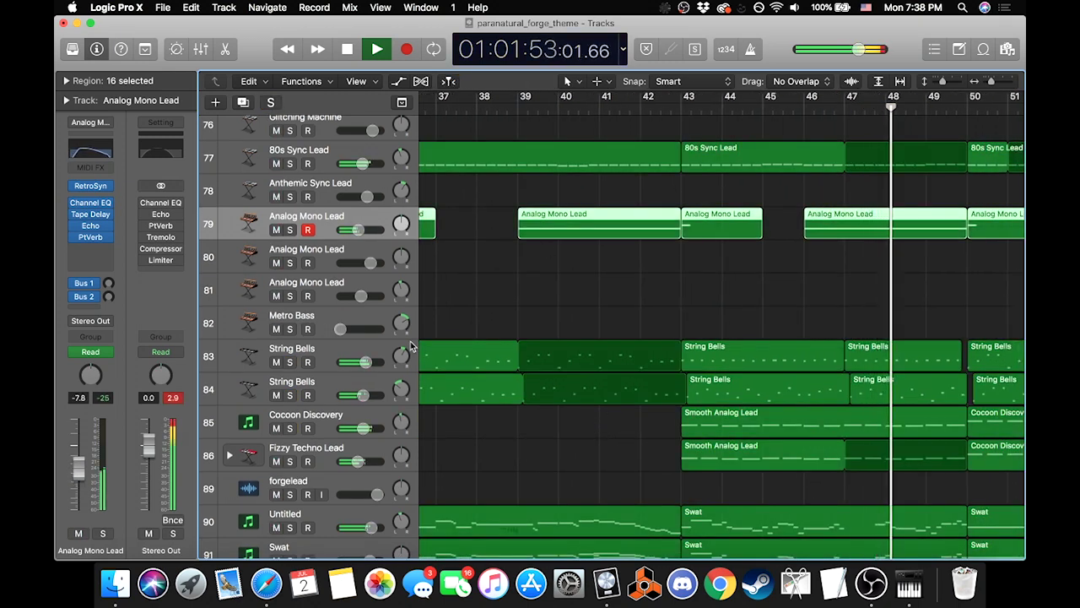
key("space")
left_click(681, 106)
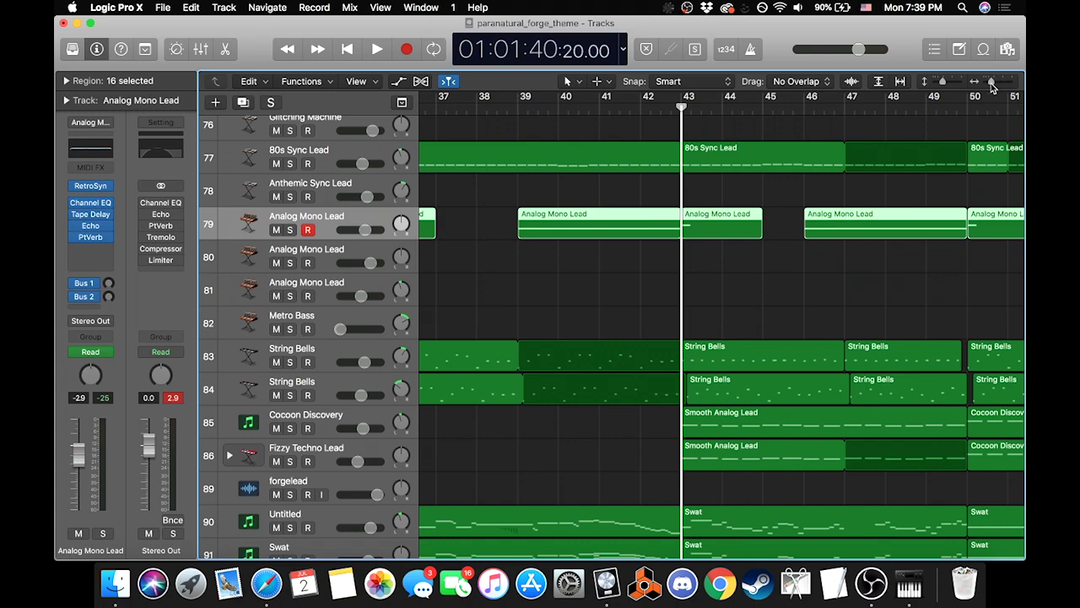
Step: Examine which tracks, from Analog Mono Lead track 79 down to Phasing Sweeper track 115, have regions in bars 43 to 50
left_click_drag(993, 87, 990, 90)
scroll(838, 251, "down", 10)
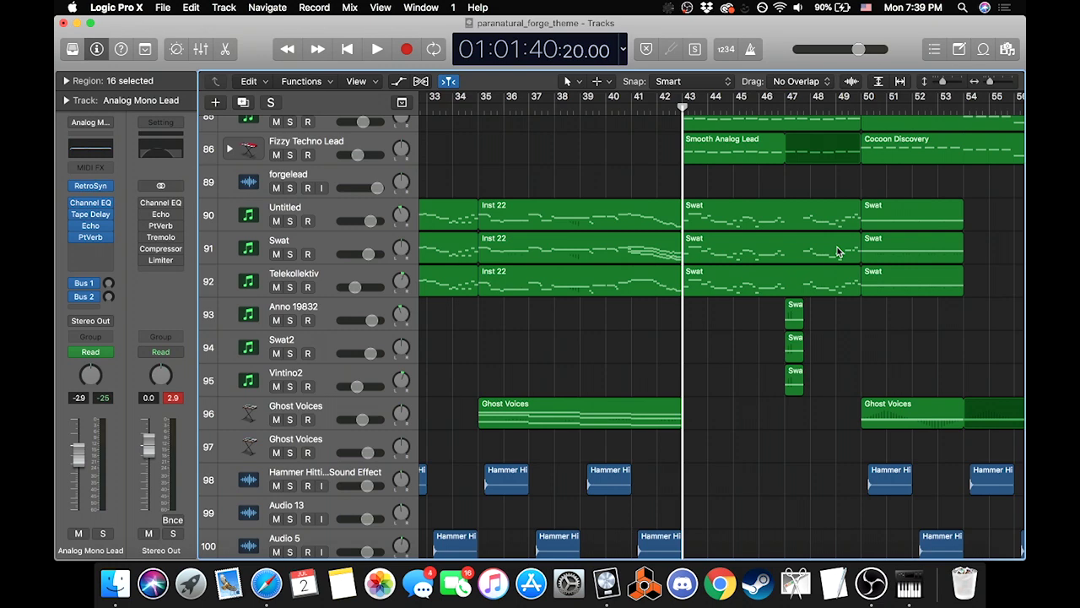
scroll(837, 250, "up", 7)
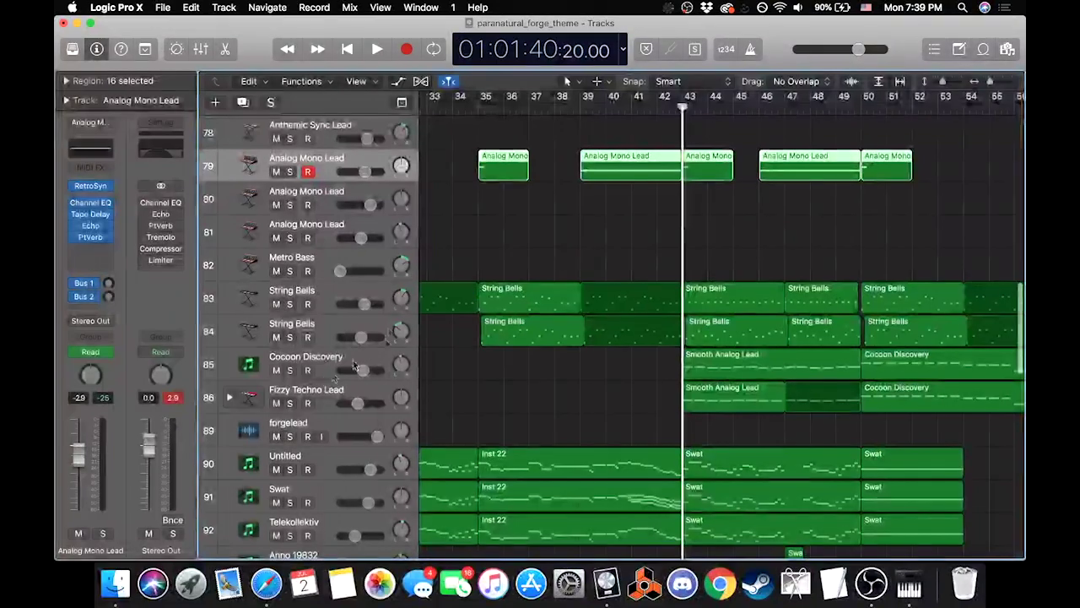
scroll(641, 386, "down", 5)
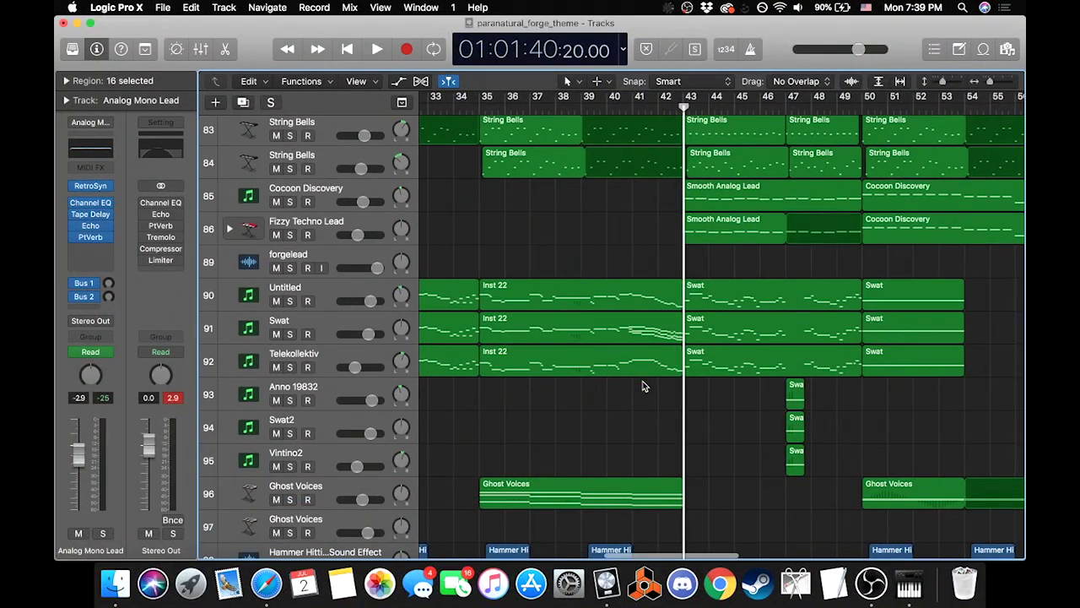
scroll(642, 385, "up", 3)
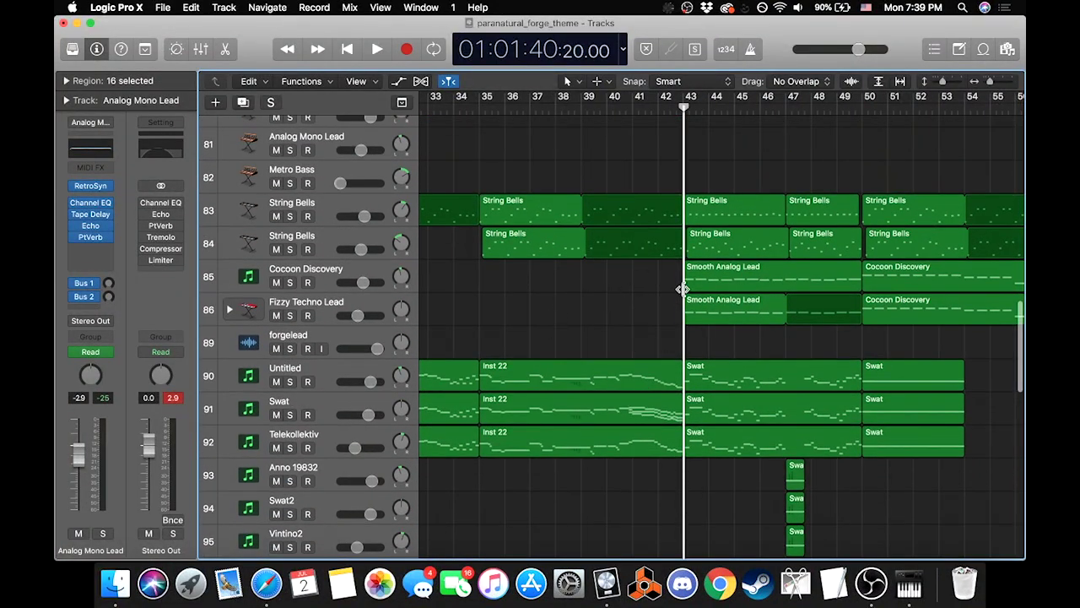
scroll(764, 332, "up", 8)
scroll(765, 352, "down", 6)
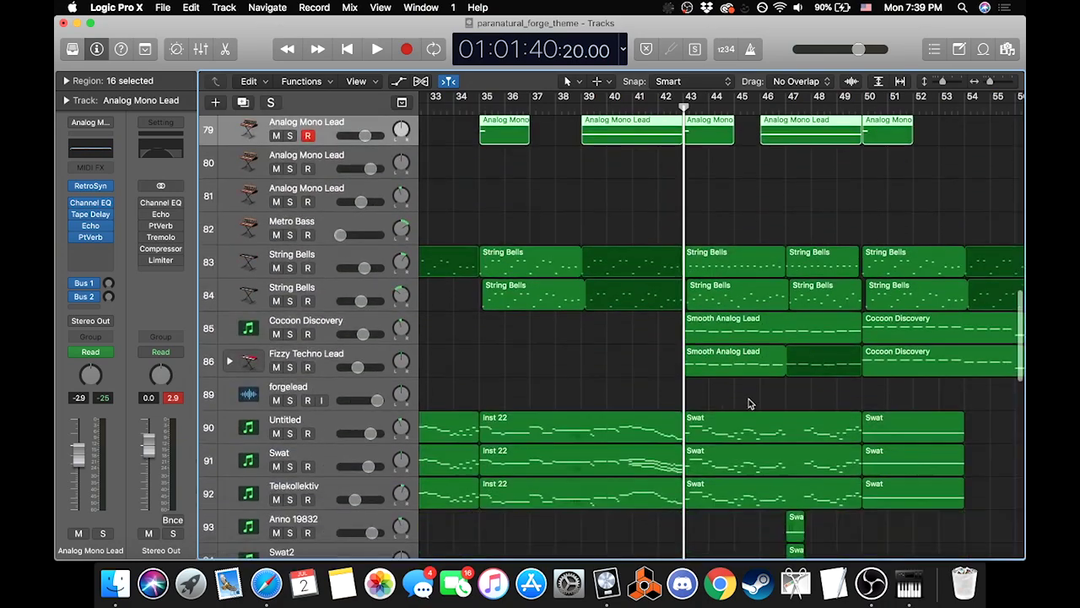
scroll(793, 380, "down", 20)
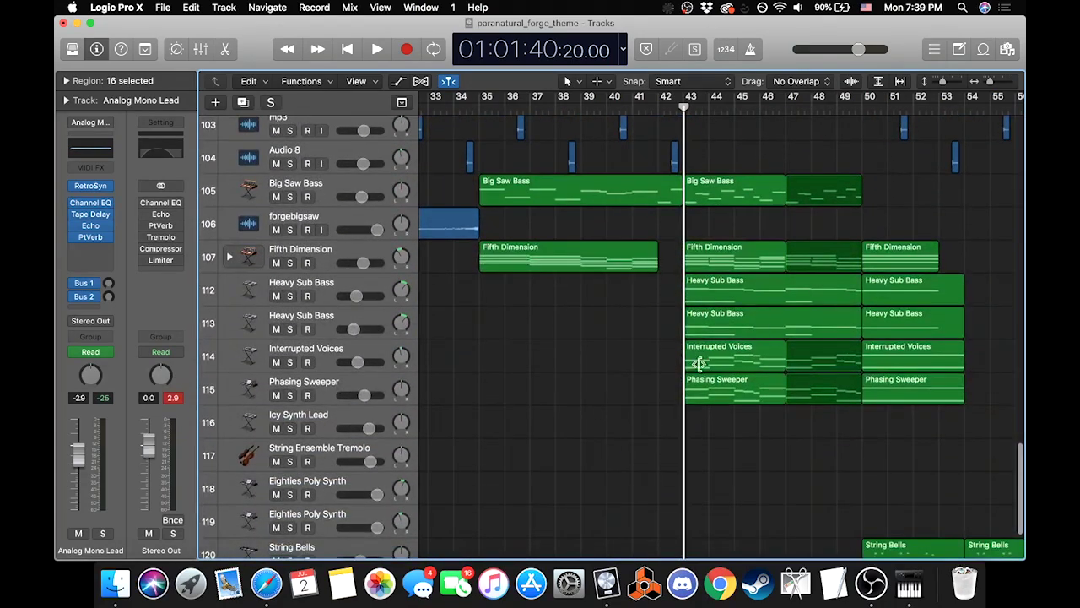
scroll(785, 365, "up", 5)
scroll(785, 364, "up", 14)
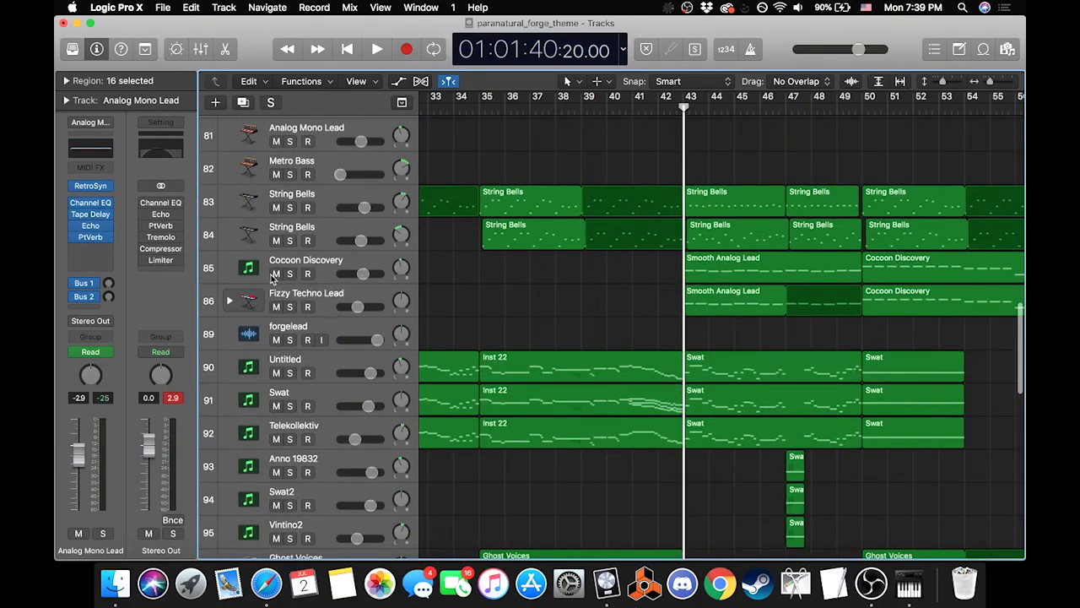
Step: Solo Cocoon Discovery track 85 and Fizzy Techno Lead track 86 and play them from bar 43
left_click(290, 273)
left_click(289, 306)
key("space")
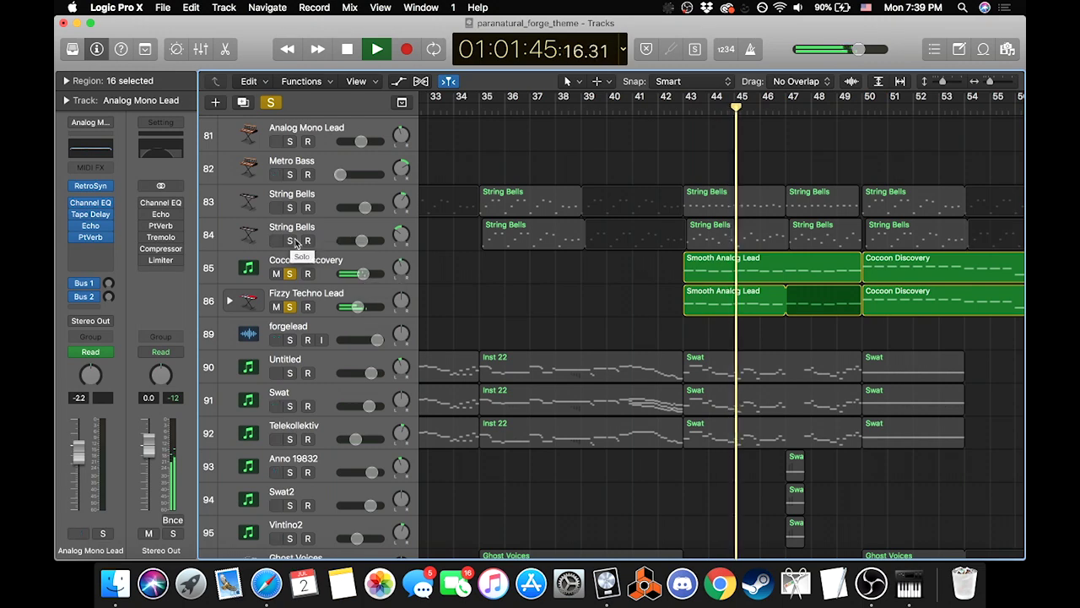
Step: Return to bar 43, unsolo Fizzy Techno Lead track 86, and play Cocoon Discovery track 85 alone to about bar 46
key("space")
left_click(682, 108)
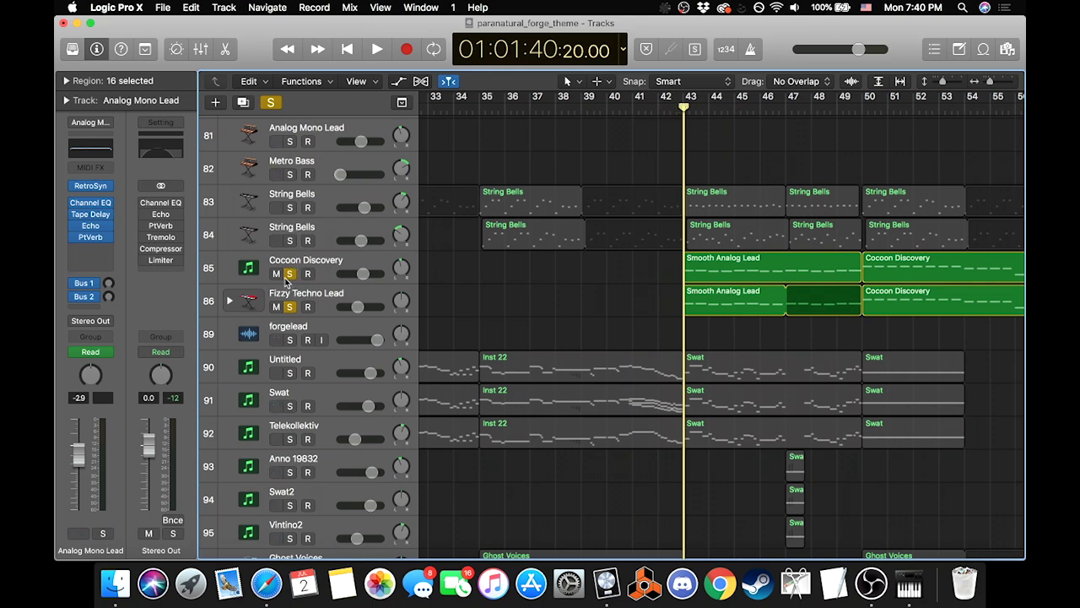
left_click(290, 307)
key("space")
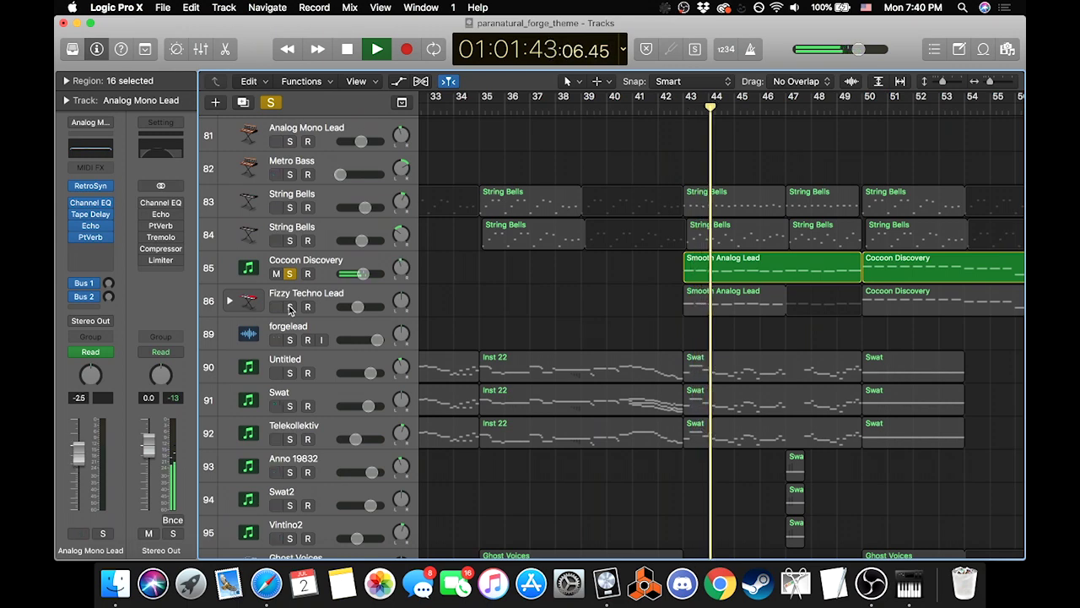
left_click(314, 293)
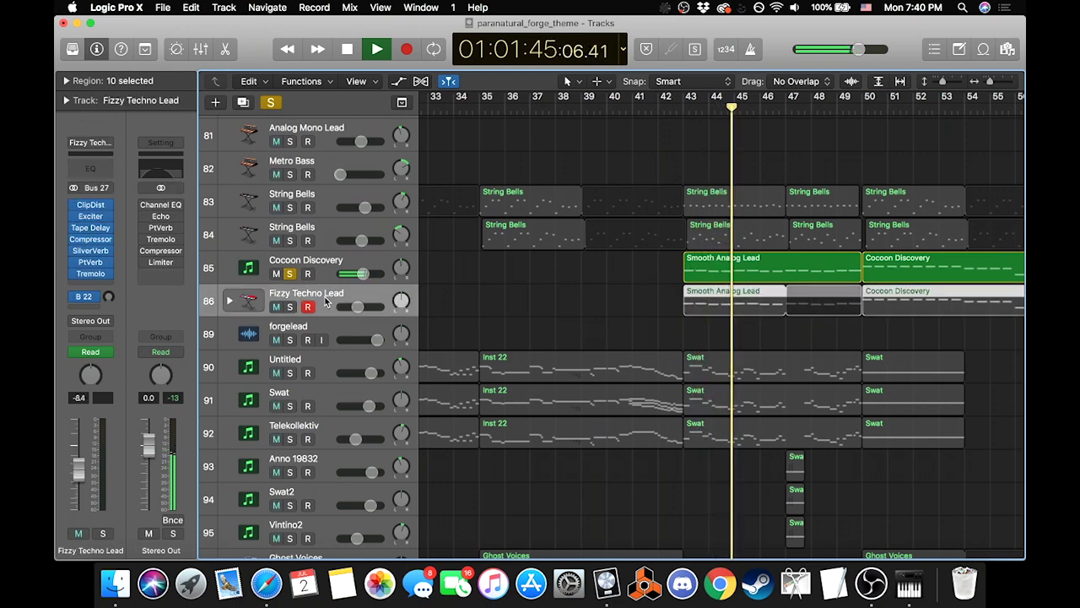
left_click(332, 273)
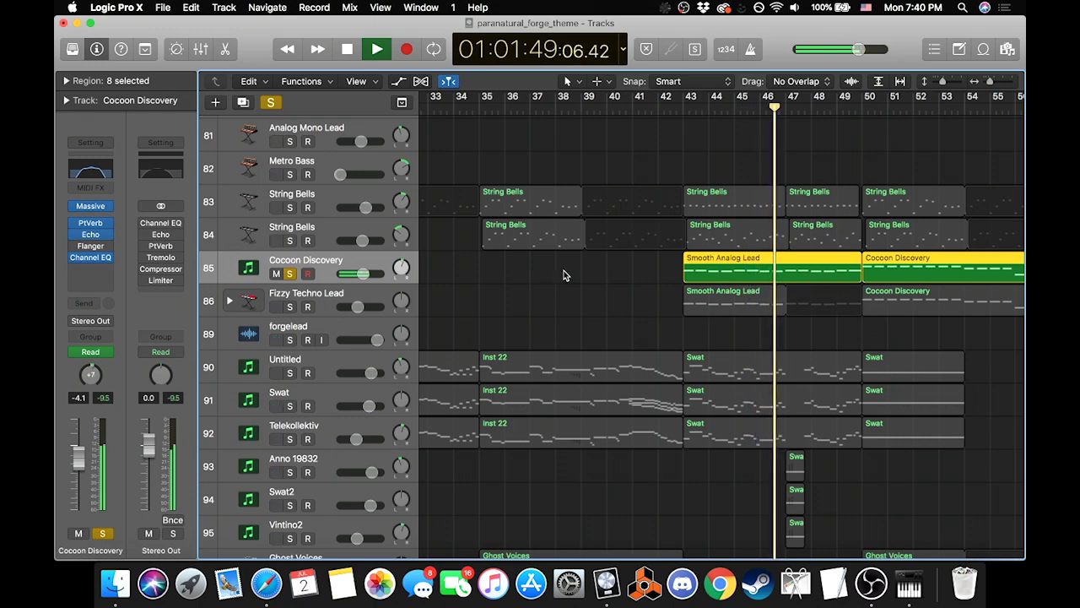
key("space")
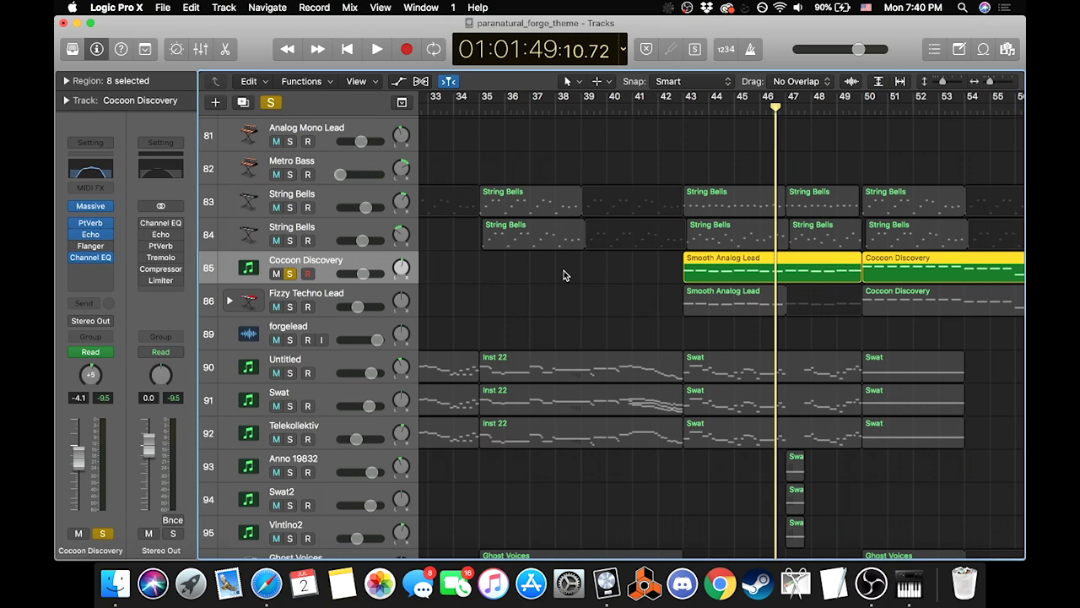
Step: Replay the soloed Cocoon Discovery track from bar 43 for about two bars, then return the playhead to bar 43
left_click(682, 103)
key("space")
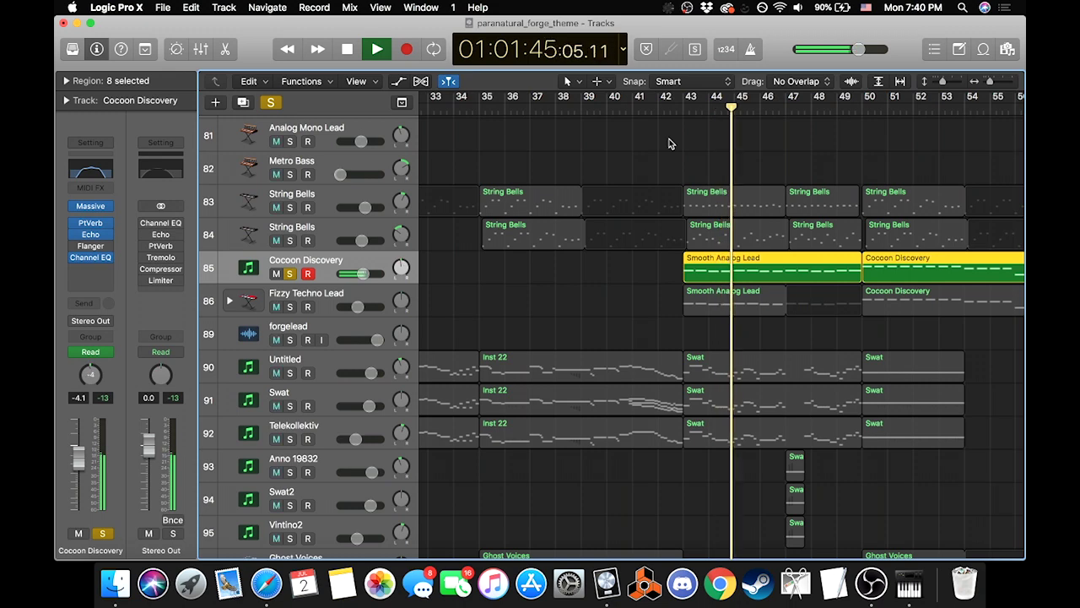
key("space")
left_click(682, 110)
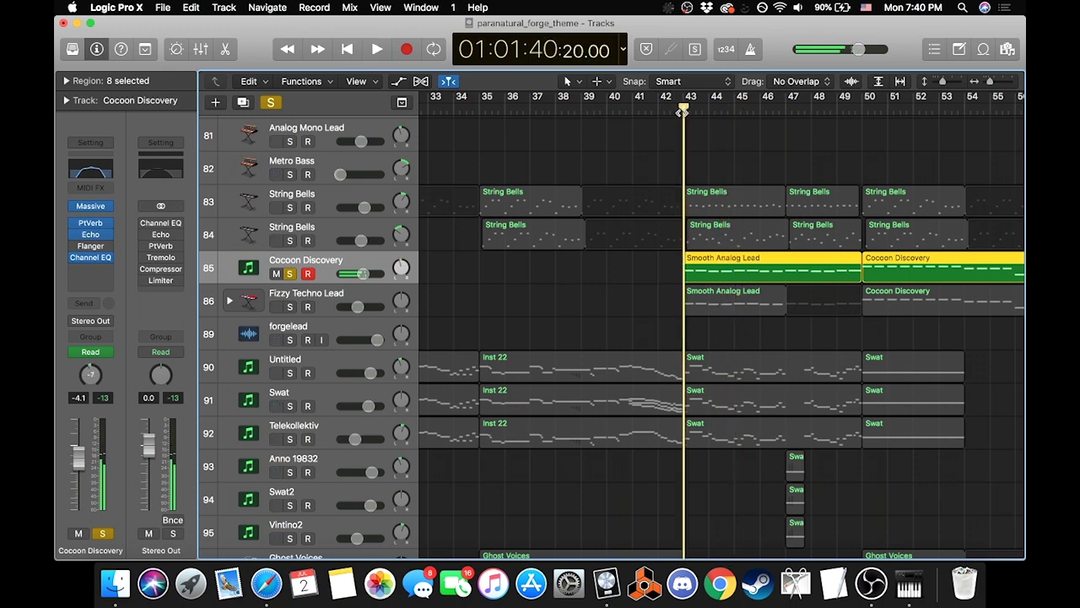
Step: Inspect the Formant Acid patch in the Massive synth on the Cocoon Discovery track, then close the plug-in window
left_click(93, 209)
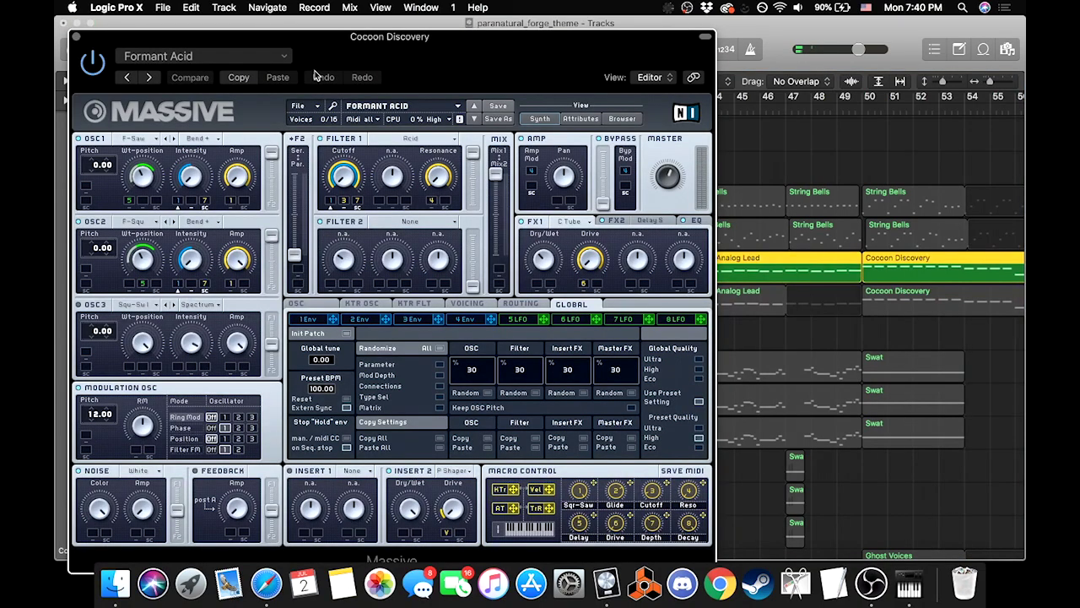
left_click_drag(350, 40, 466, 35)
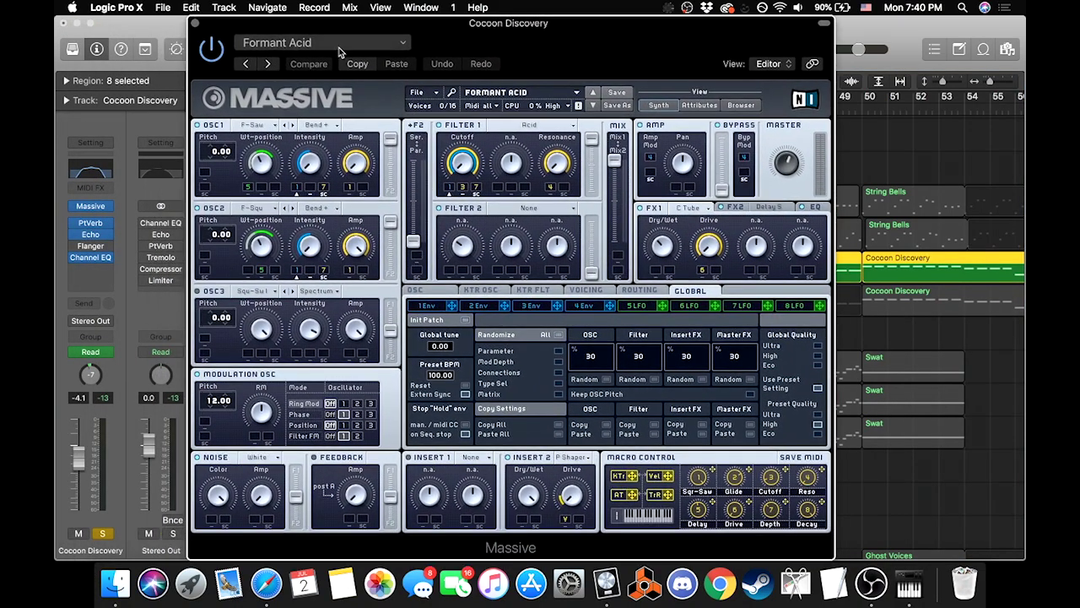
left_click(196, 26)
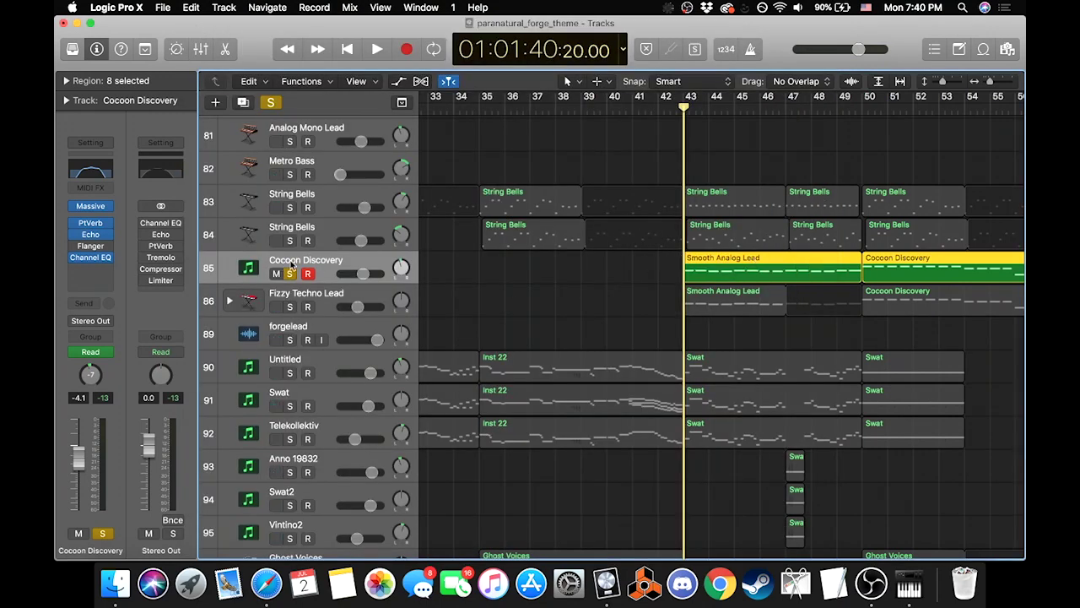
left_click(91, 207)
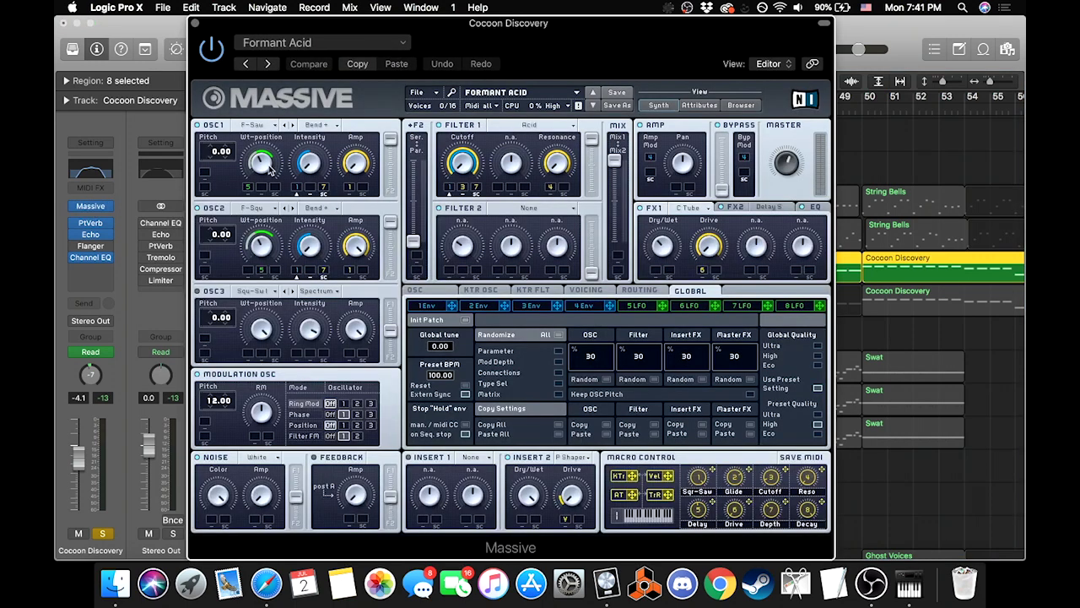
left_click(196, 24)
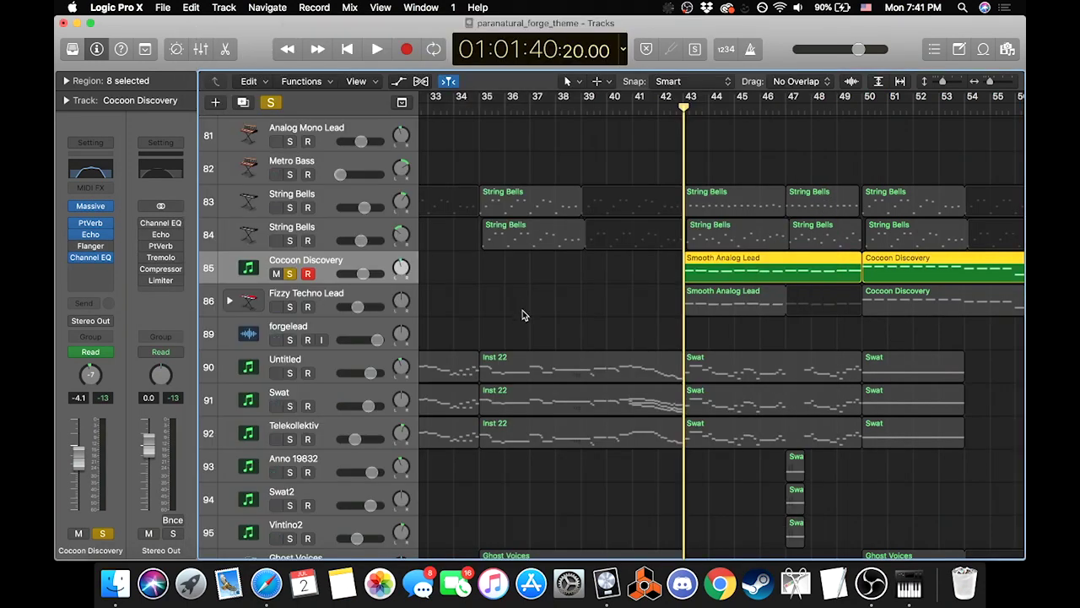
Step: Switch the solo from Cocoon Discovery to Fizzy Techno Lead track 86, play it briefly from bar 43 and select its track
left_click(688, 296)
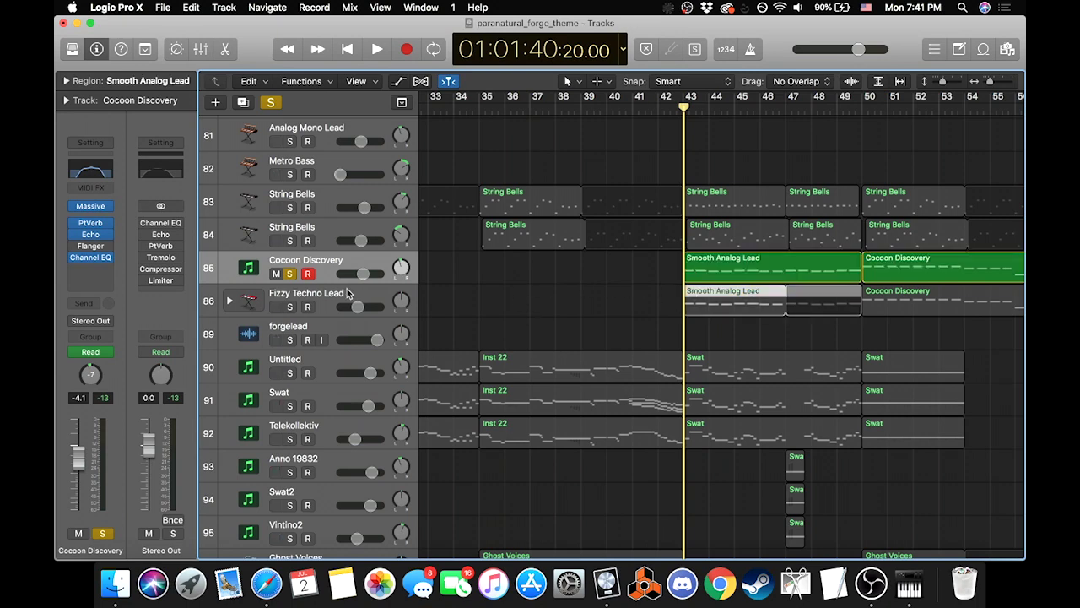
left_click(288, 273)
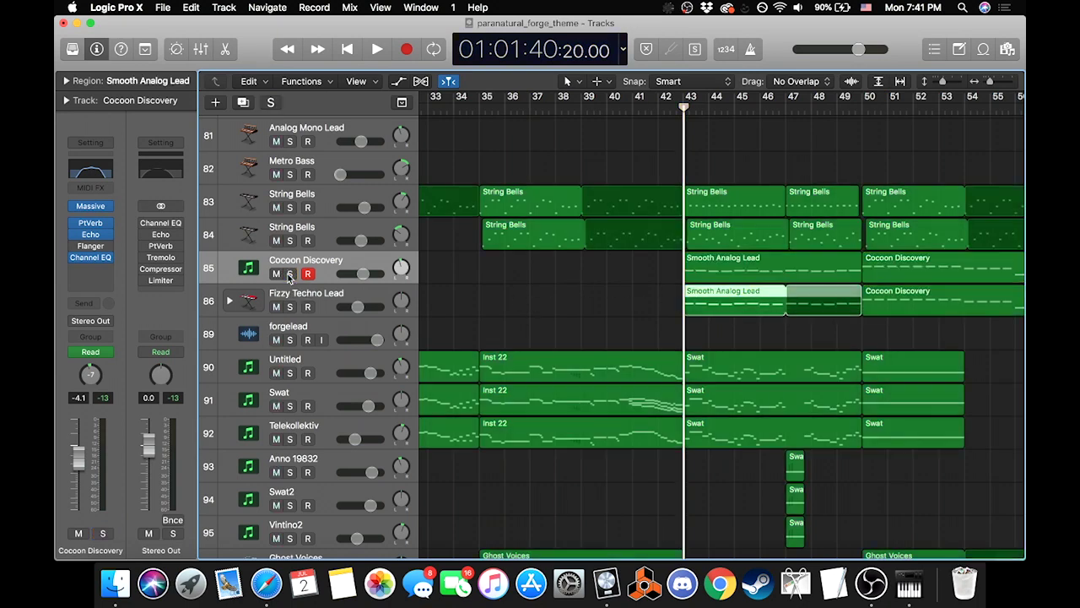
left_click(288, 307)
key("space")
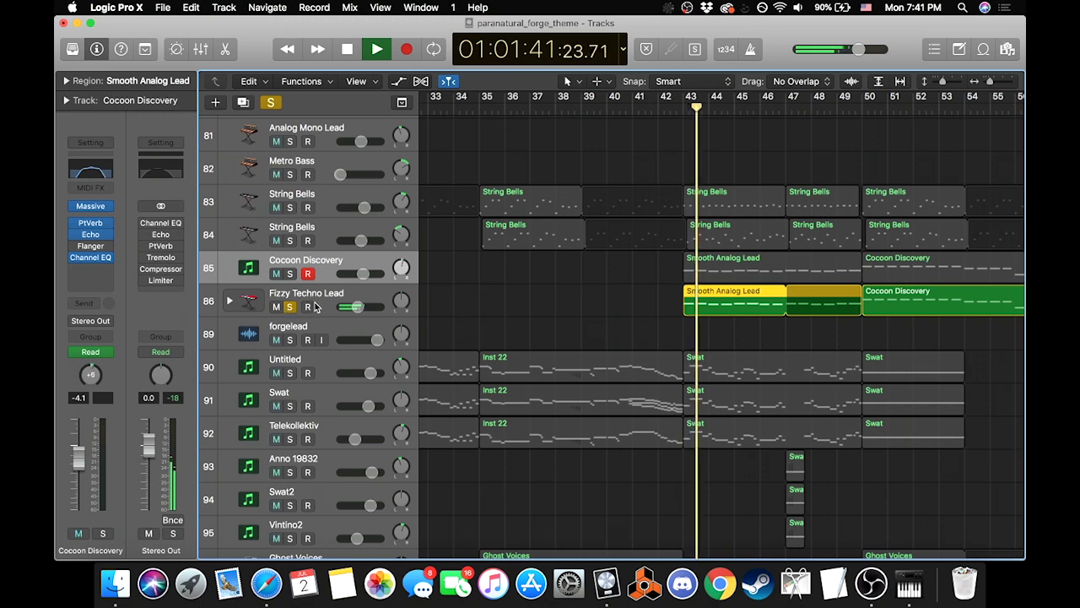
left_click(319, 301)
key("space")
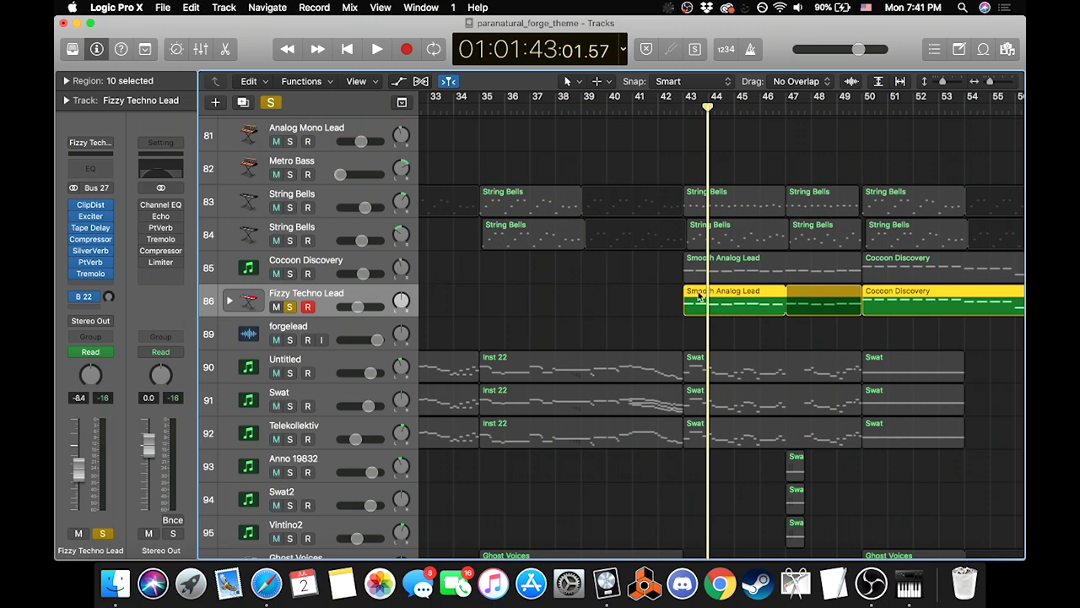
Step: Open the Tremolo effect on Fizzy Techno Lead and play the lead twice from bar 43, zoomed in for the second pass
left_click(688, 112)
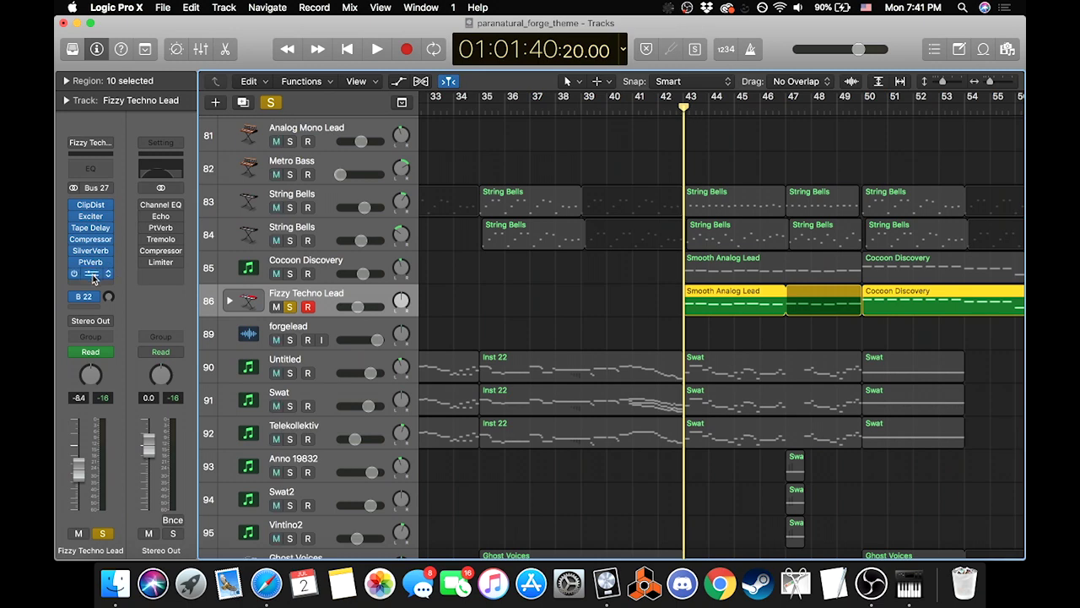
left_click(92, 275)
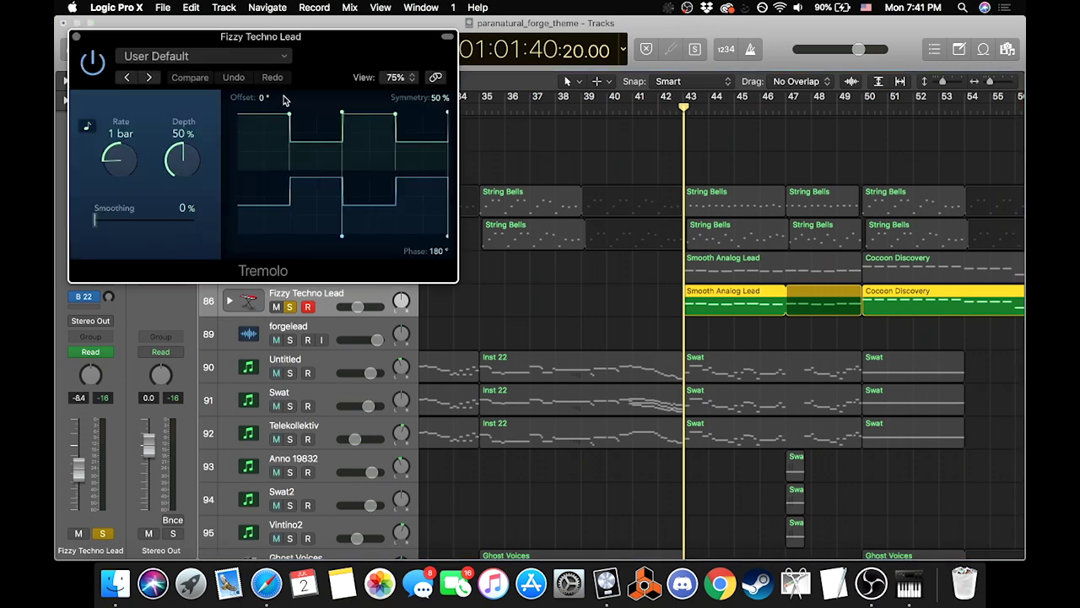
key("space")
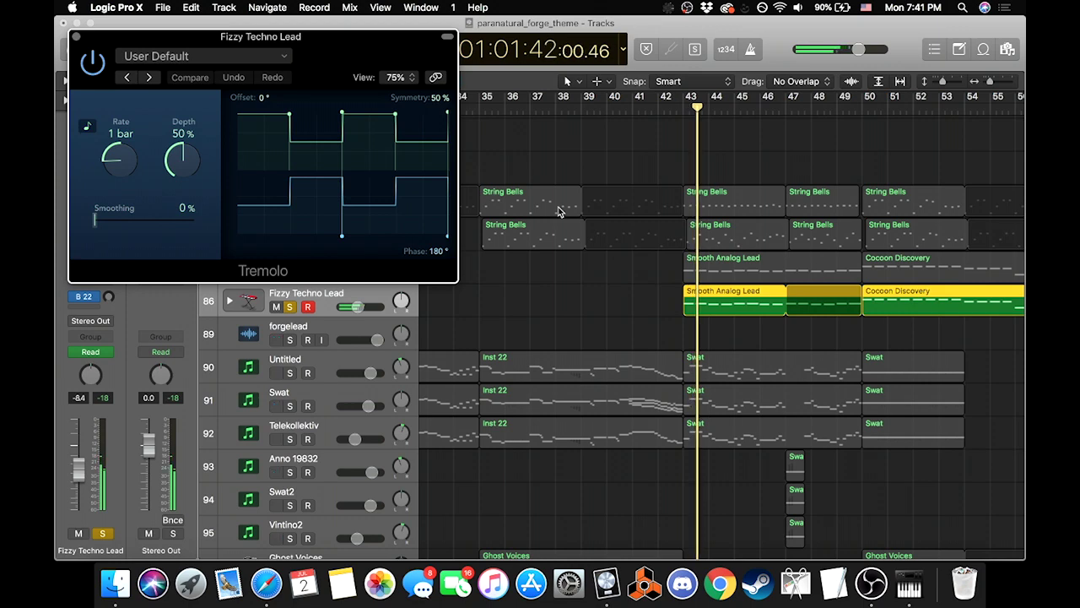
key("space")
left_click(684, 110)
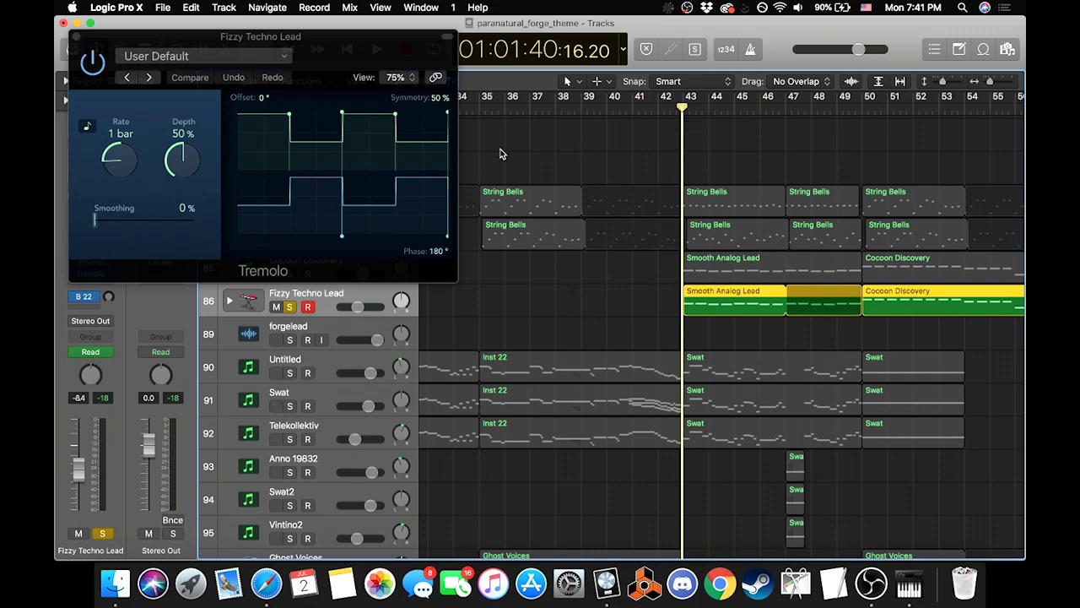
left_click_drag(975, 81, 992, 81)
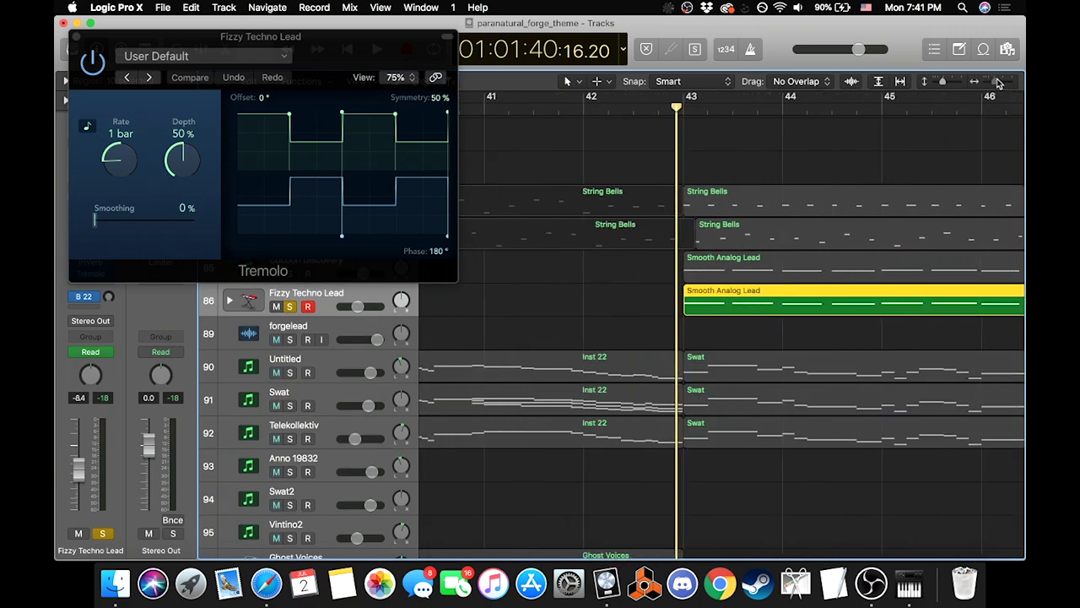
key("space")
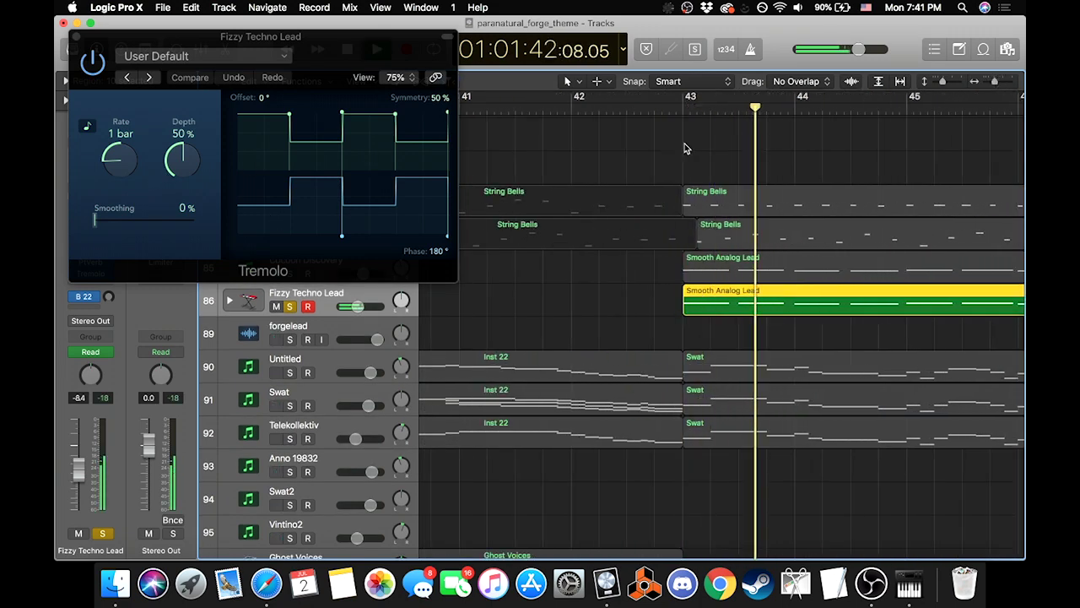
left_click(687, 111)
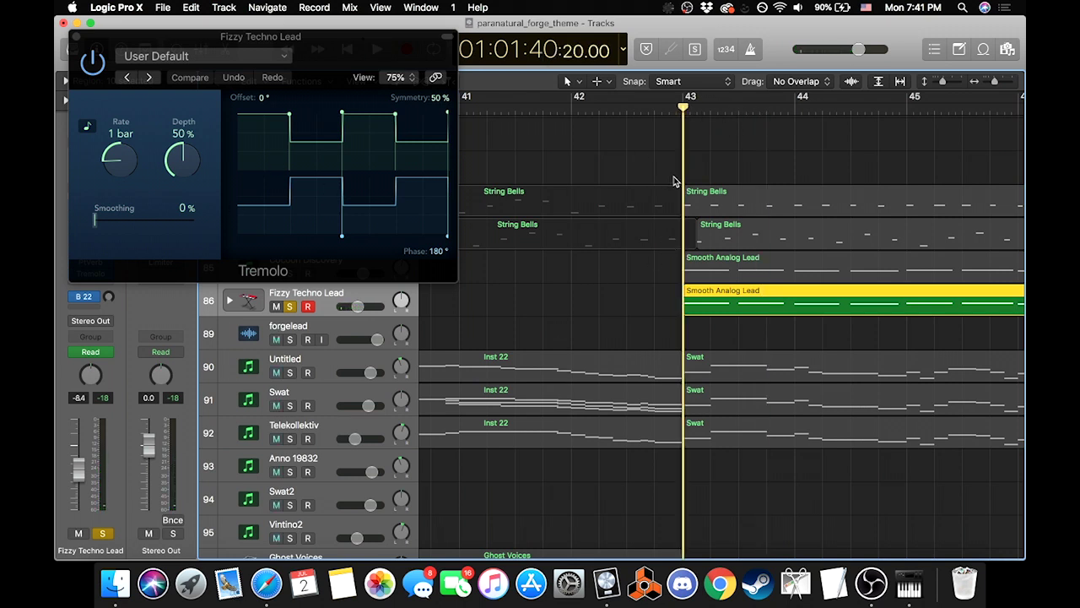
Step: Move the playhead between bar 43, its midpoint and bar 44 to trace the Tremolo's one-bar cycle, ending at bar 43
left_click(795, 108)
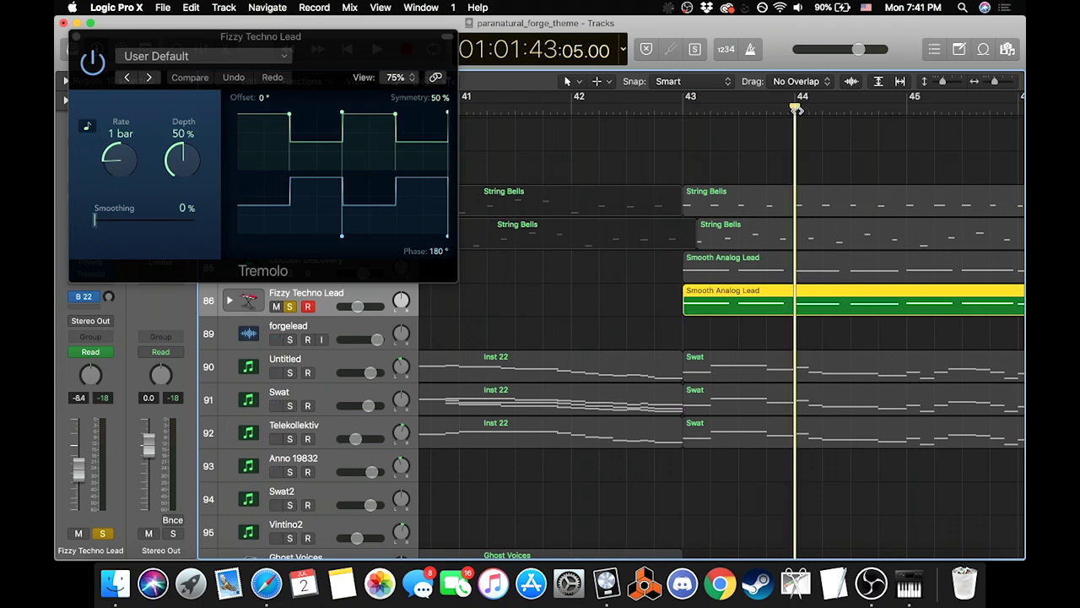
left_click(682, 108)
left_click(736, 109)
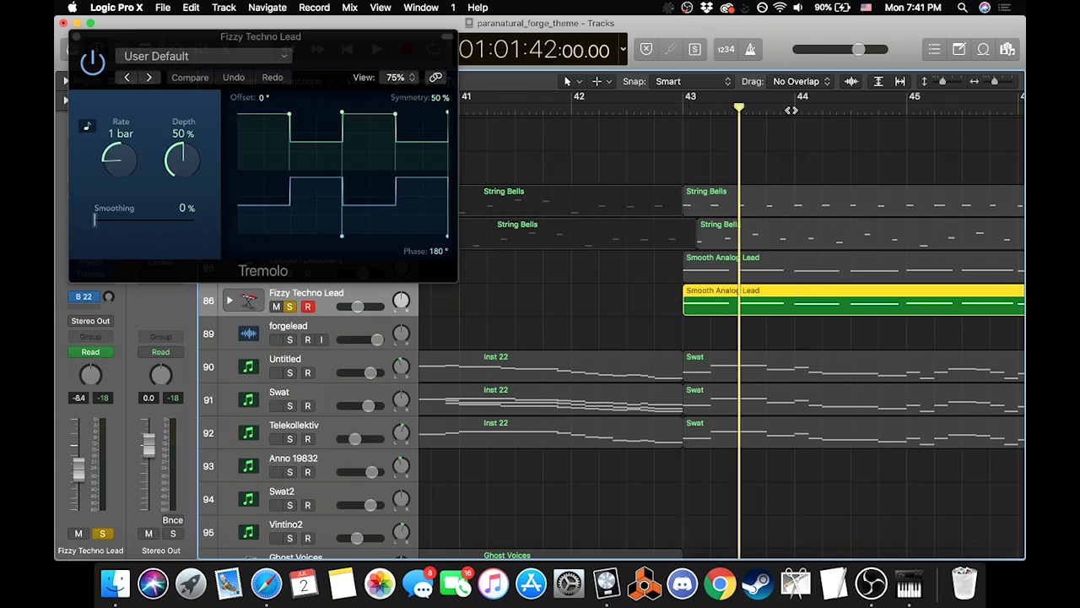
left_click(795, 109)
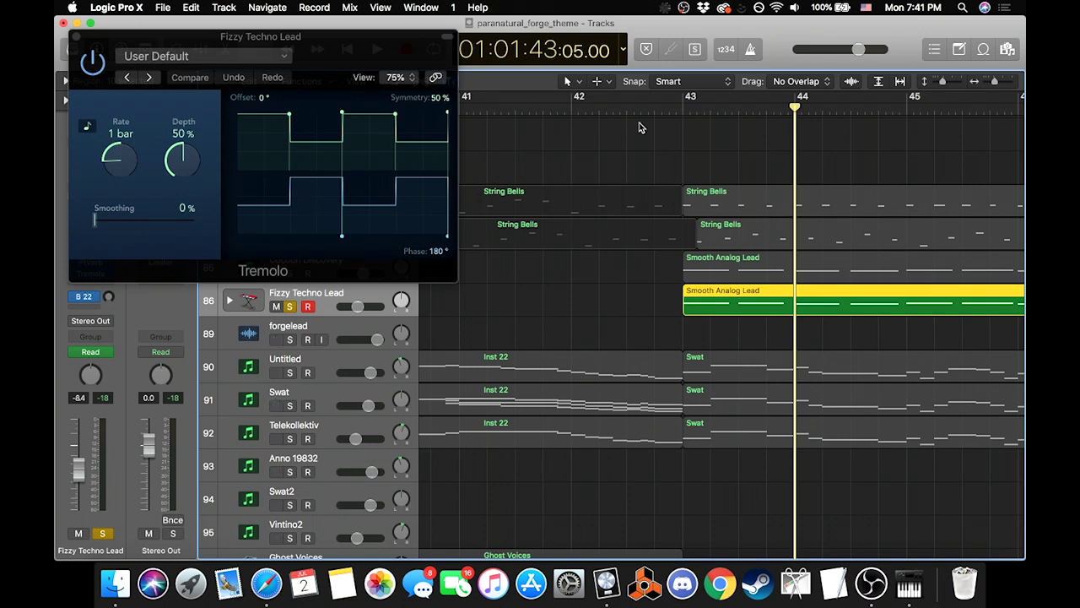
left_click(681, 111)
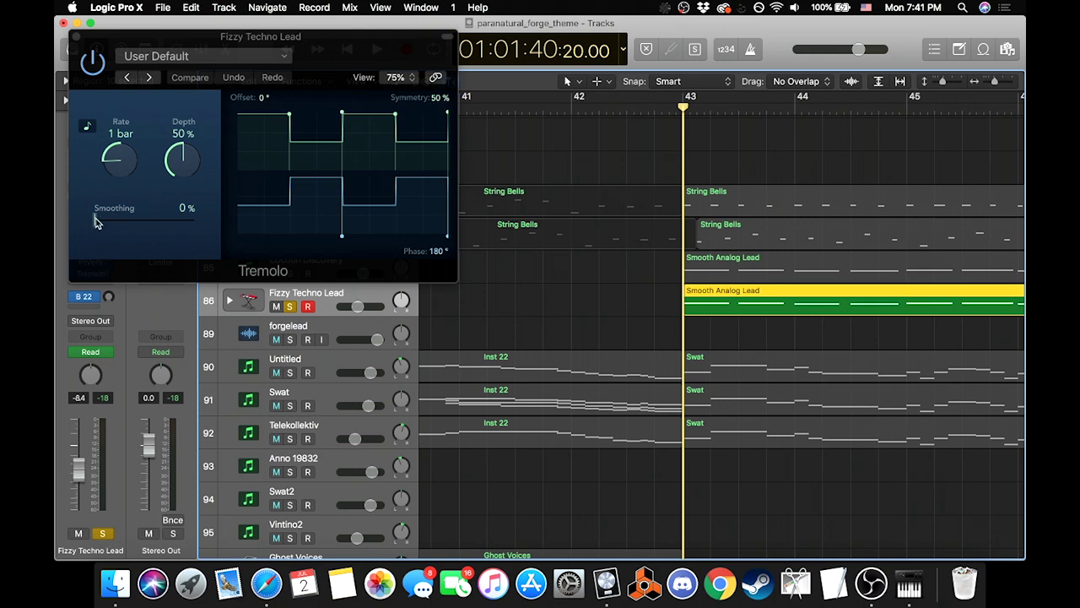
Step: Set the Tremolo's smoothing to 0%, close the effect, and replay the Fizzy Techno Lead from bar 43
left_click_drag(99, 222, 57, 216)
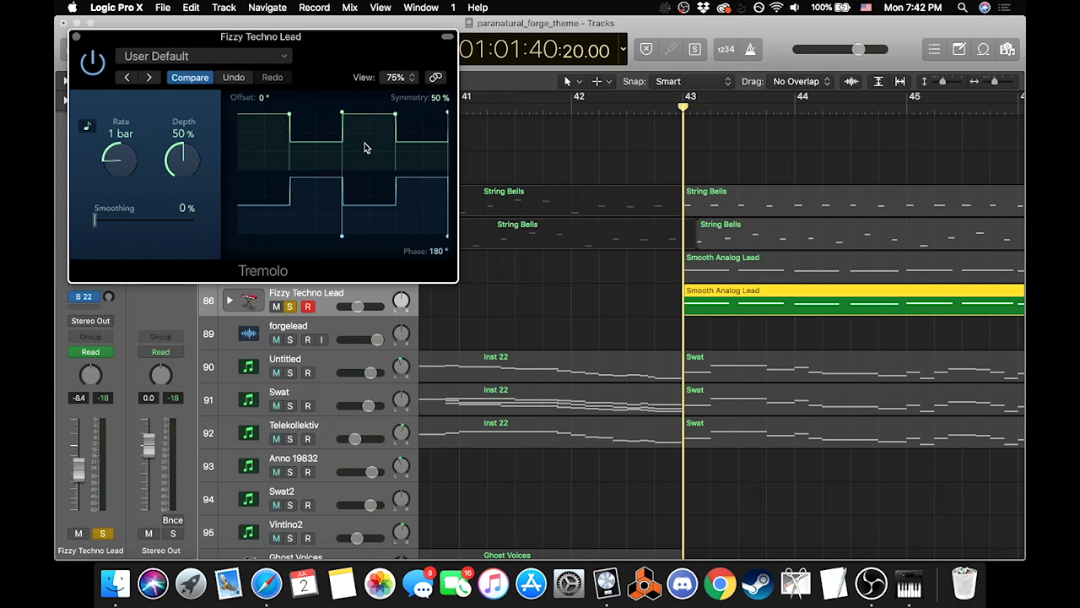
left_click(75, 38)
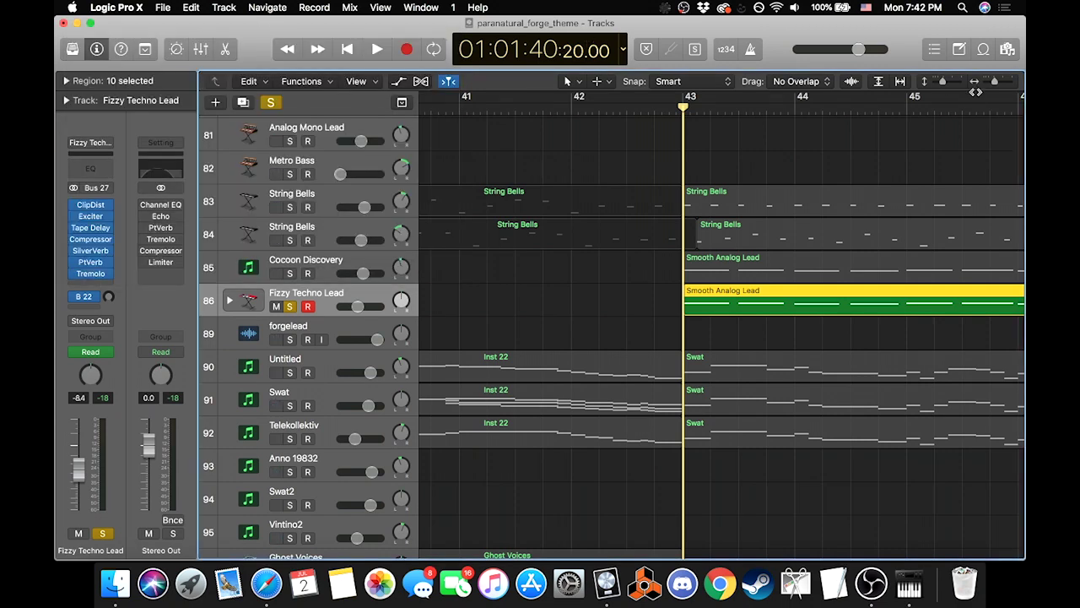
key("space")
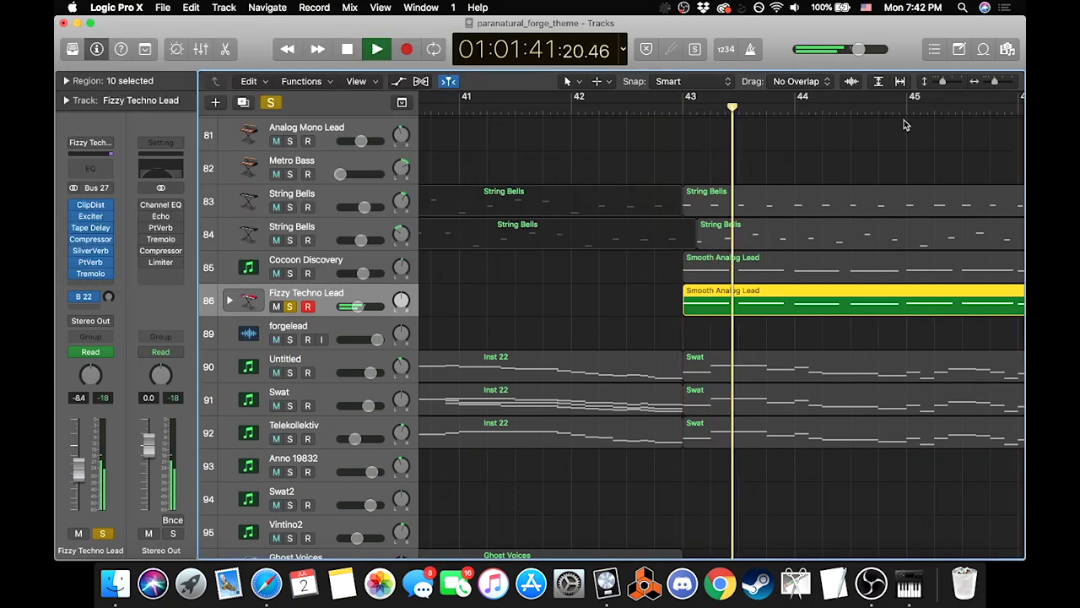
key("space")
left_click(681, 108)
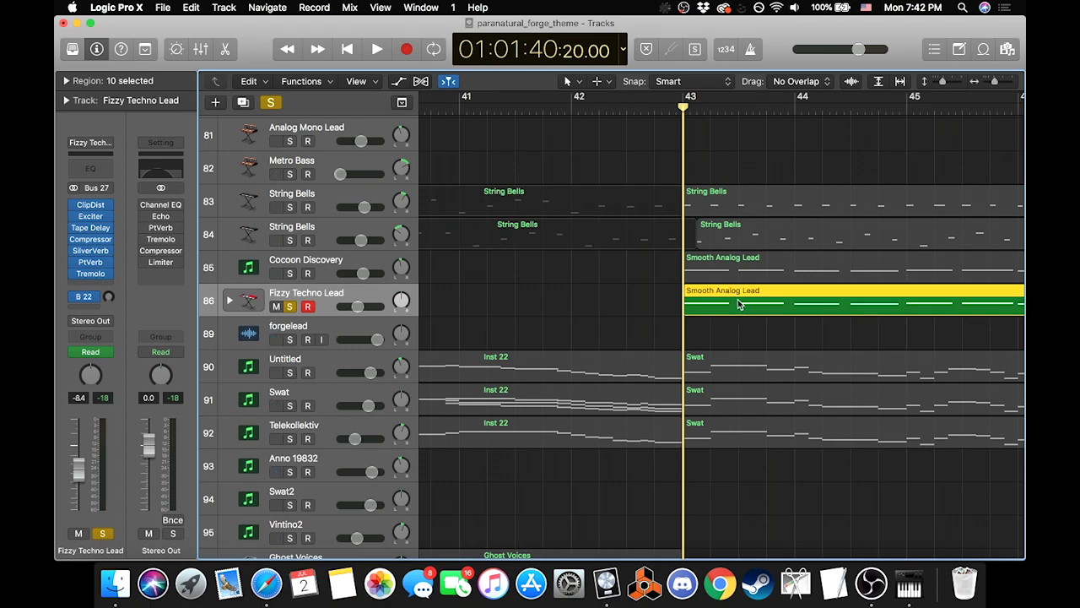
Step: Clear the Fizzy Techno Lead solo and solo tracks 90 to 95, from Untitled down to Vintino2
left_click_drag(997, 82, 991, 87)
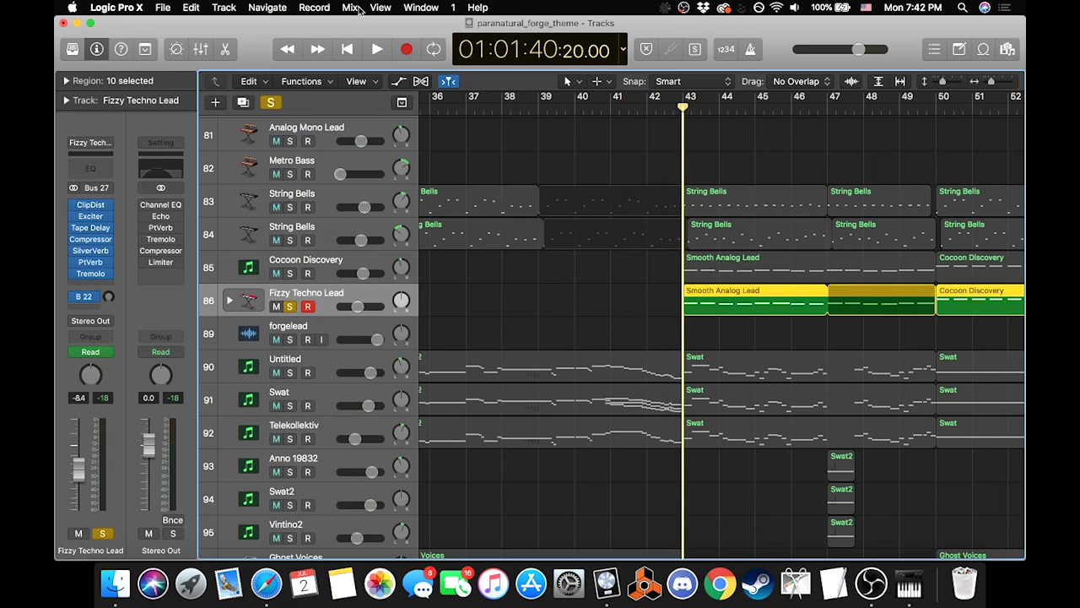
key("s")
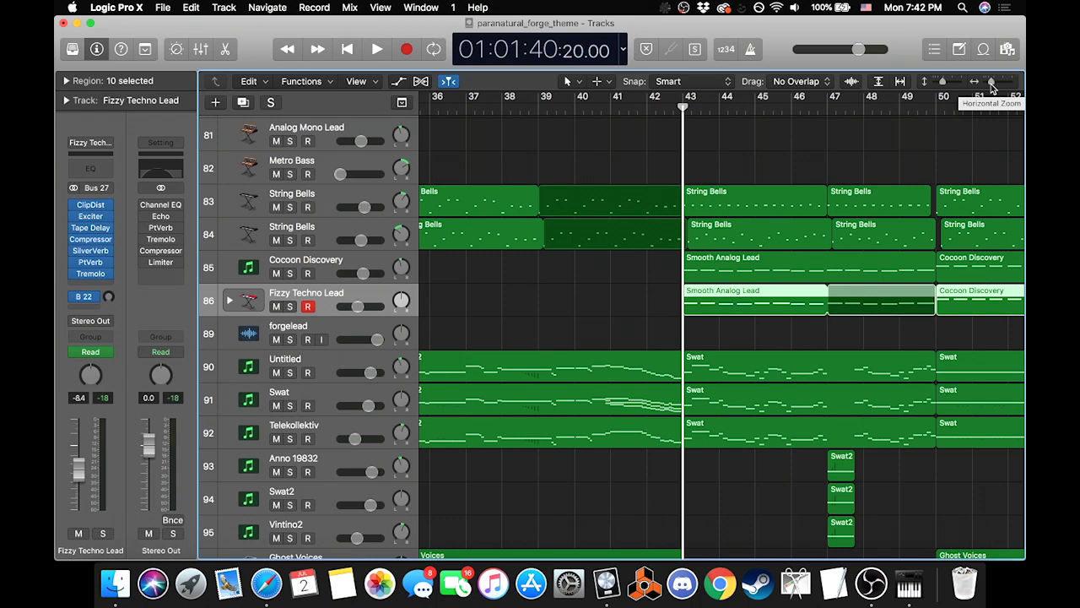
scroll(784, 293, "down", 4)
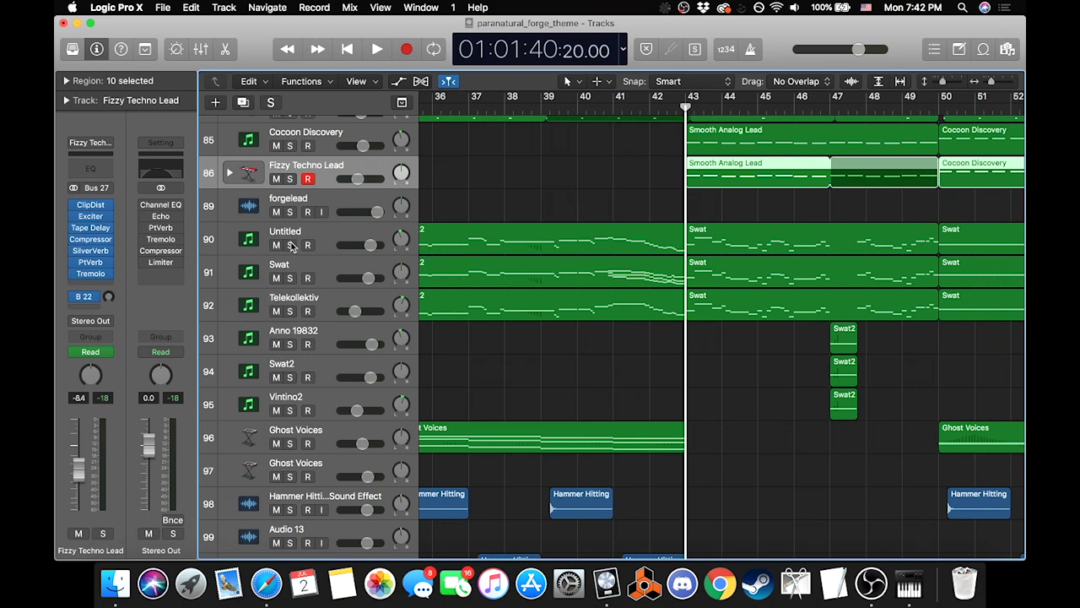
left_click_drag(290, 245, 291, 408)
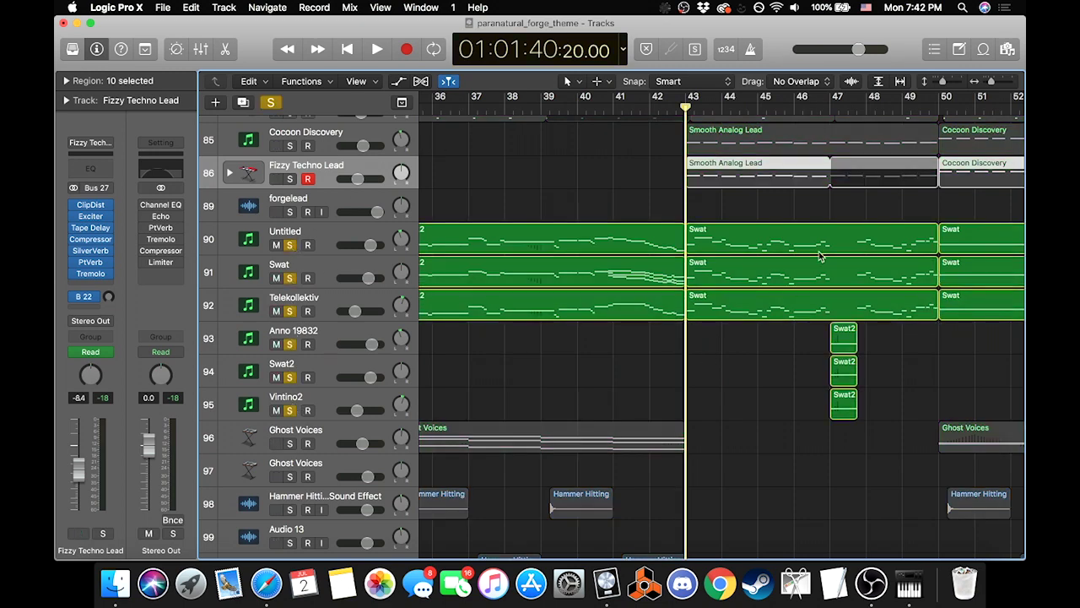
Step: Play the soloed tracks 90 to 95 from bar 43 through the Swat regions past bar 50
left_click_drag(992, 83, 997, 87)
scroll(796, 250, "right", 3)
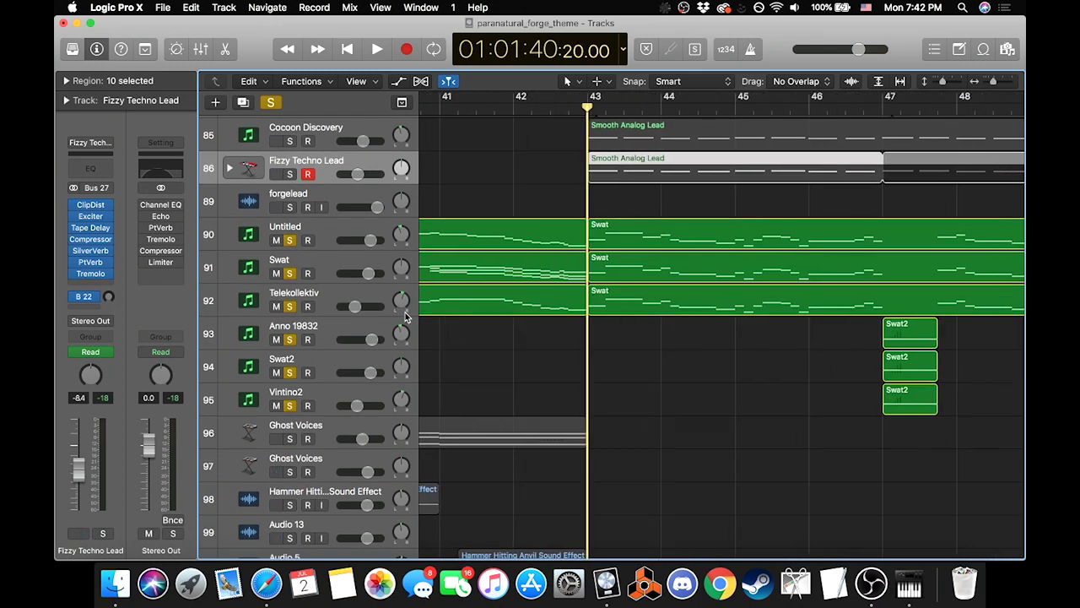
scroll(525, 368, "left", 3)
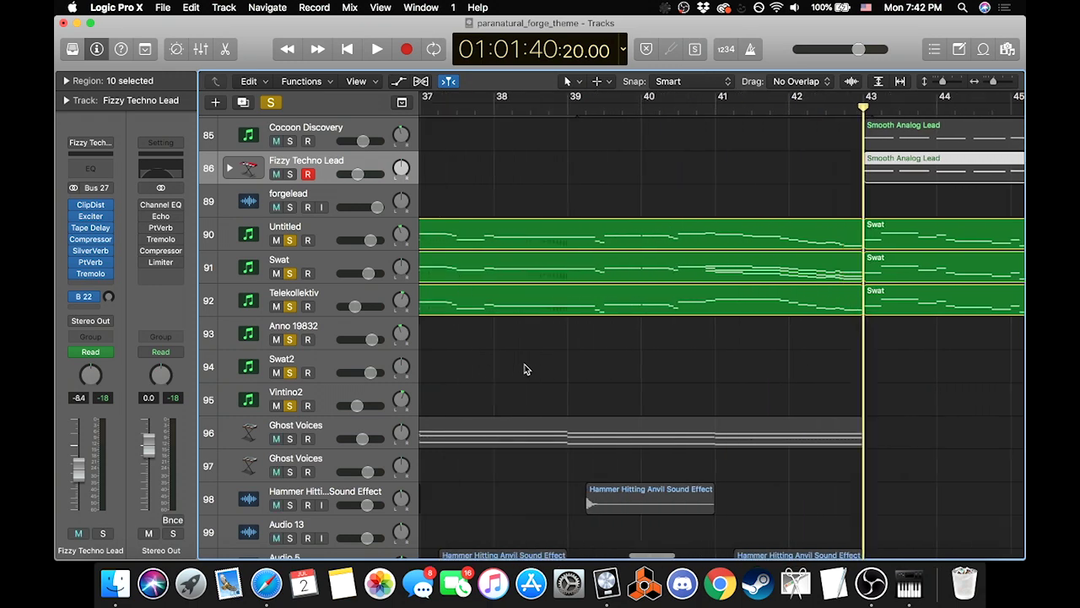
scroll(525, 369, "right", 3)
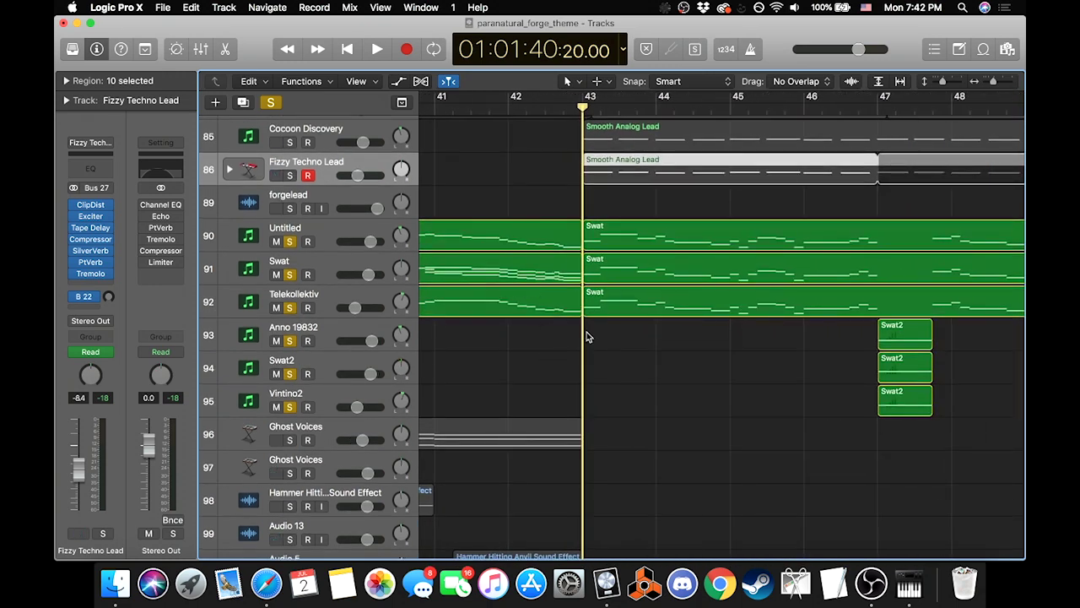
key("space")
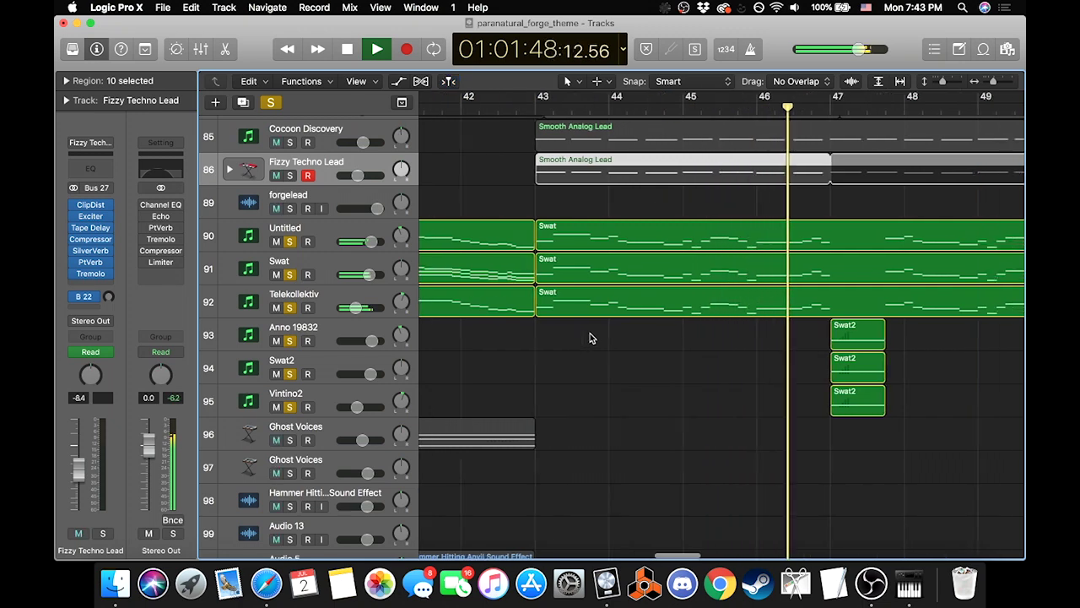
scroll(589, 338, "right", 2)
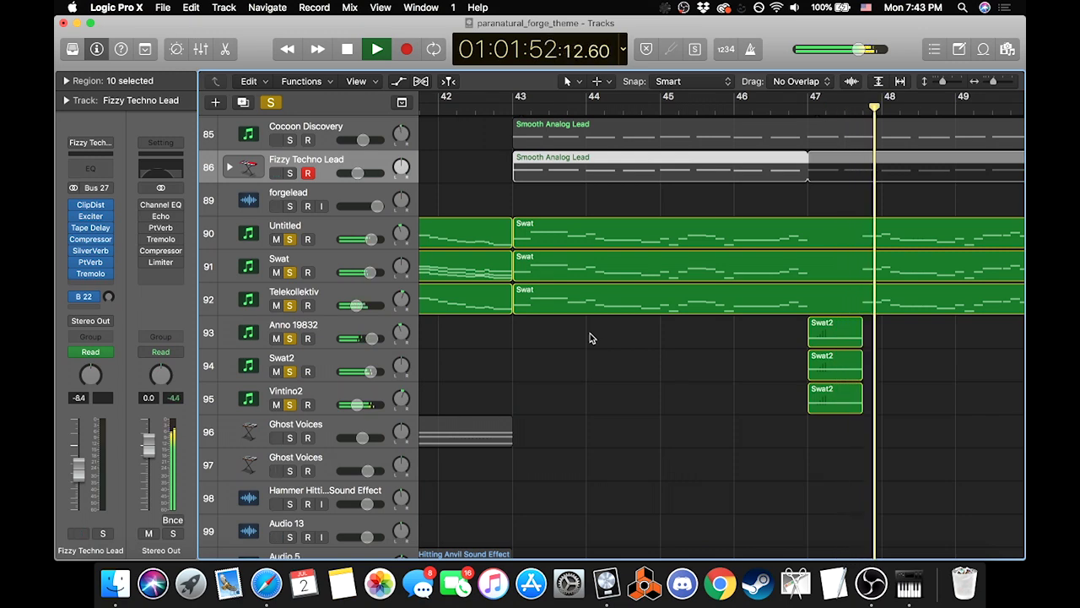
scroll(591, 338, "right", 4)
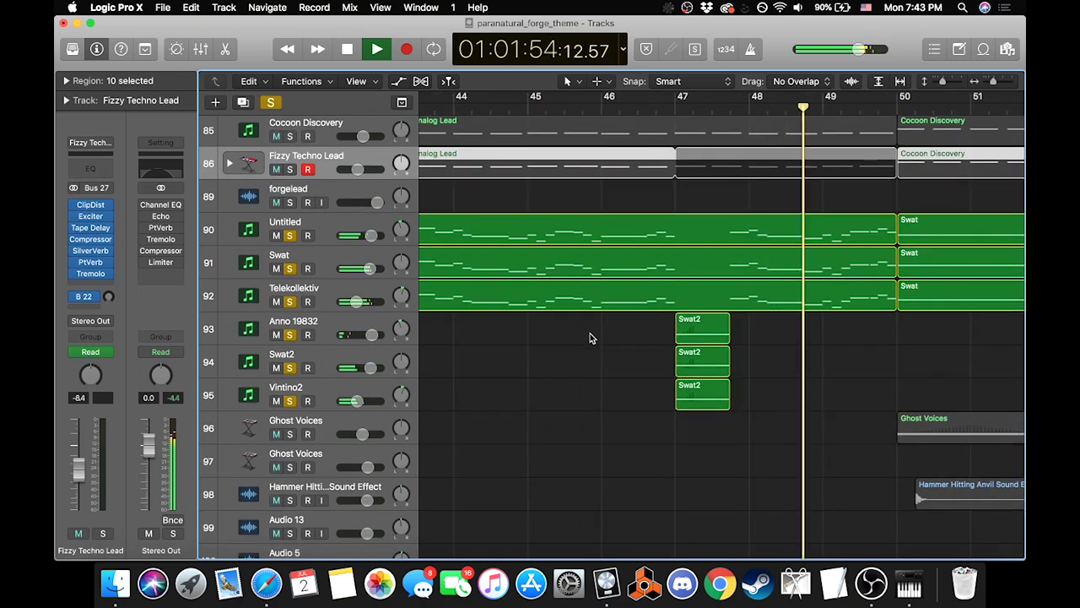
scroll(590, 338, "right", 7)
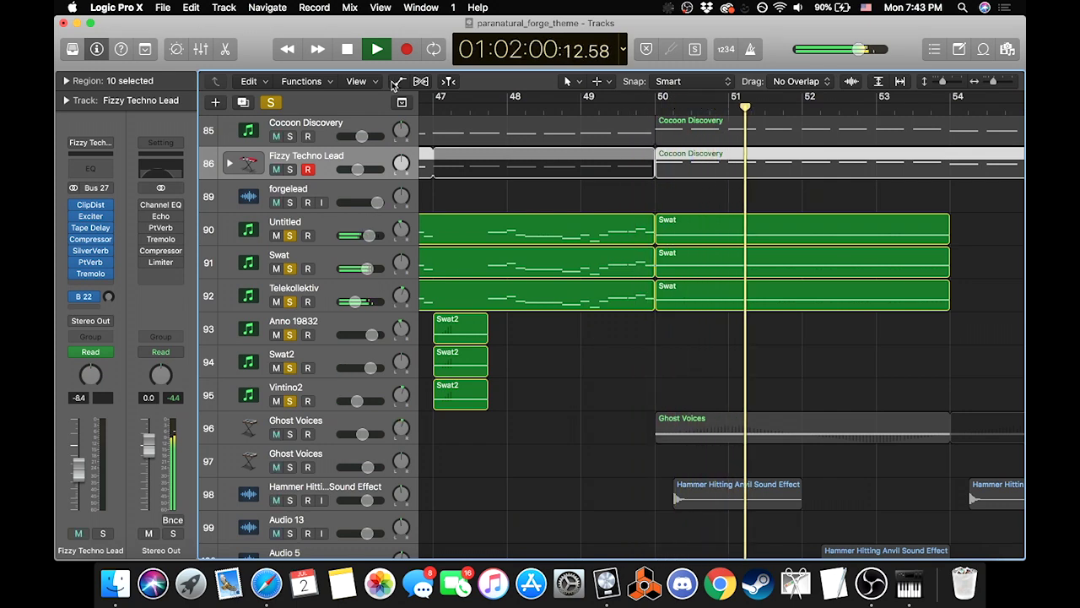
Step: Open the Swat track's notes in the Piano Roll, stop playback, and display the region's Pitch Bend automation from bar 50
left_click(224, 48)
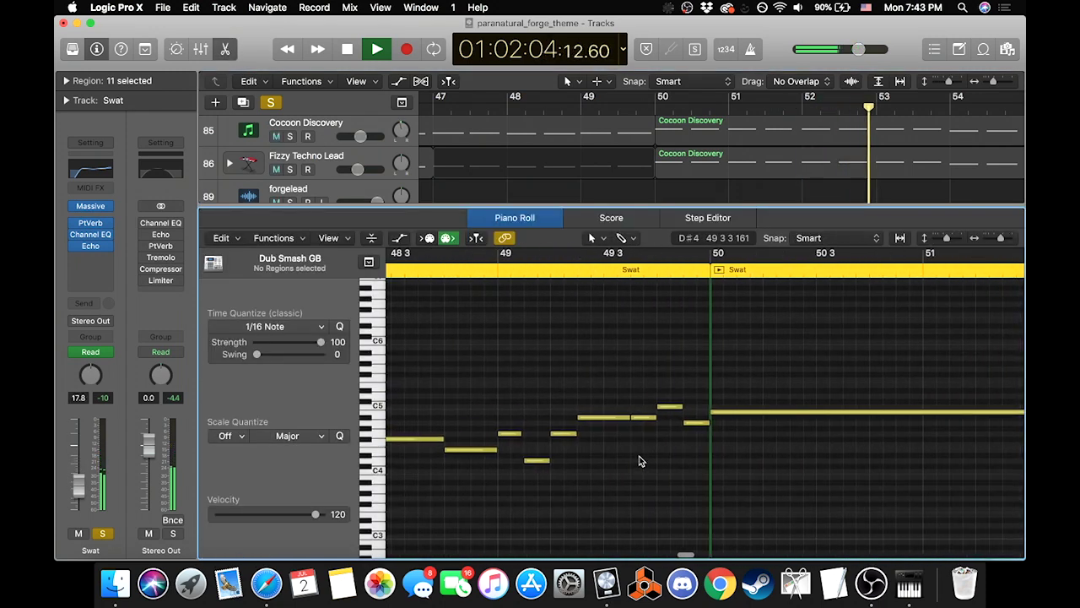
key("space")
left_click(398, 239)
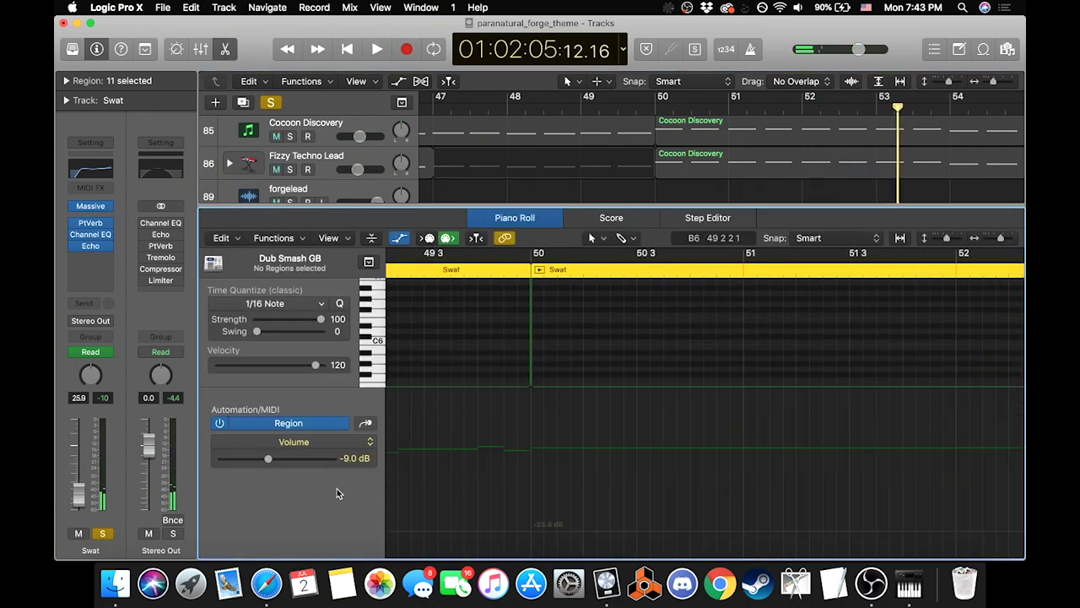
left_click(305, 441)
left_click(340, 488)
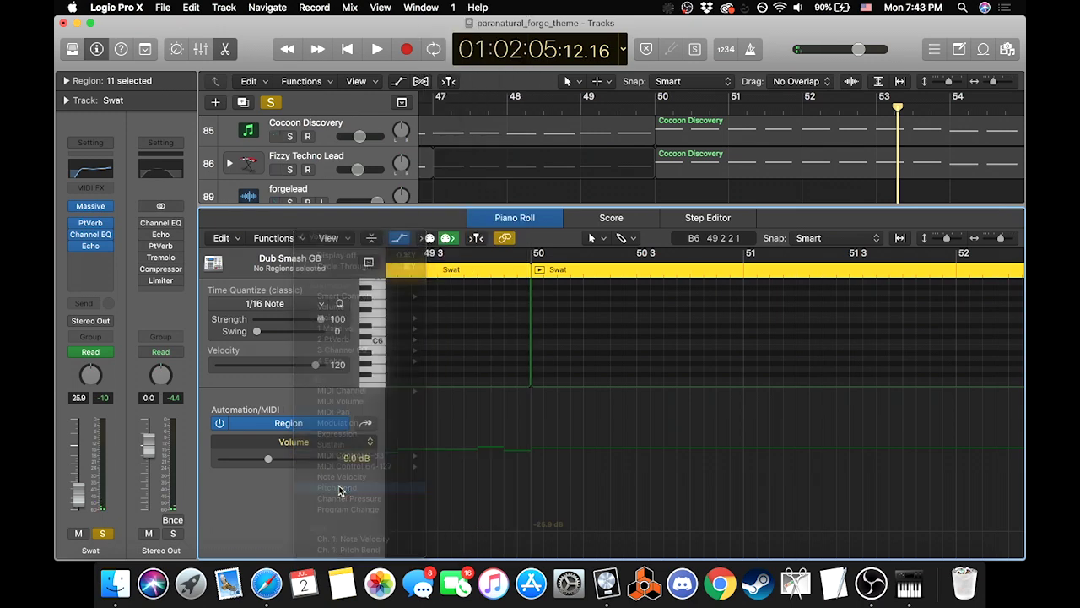
scroll(675, 380, "right", 3)
scroll(690, 160, "down", 5)
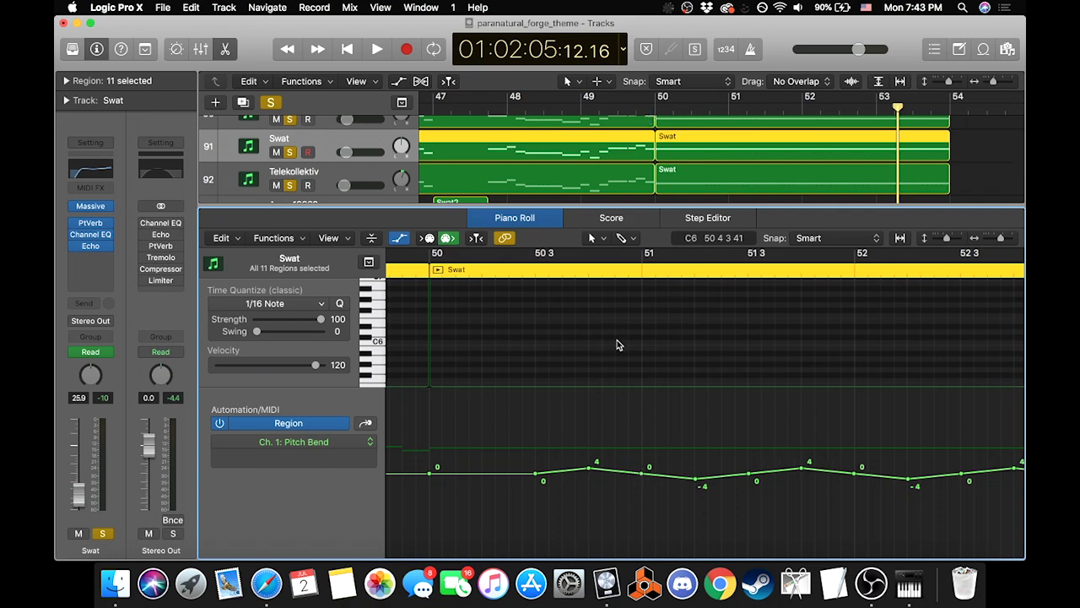
Step: Examine the Swat track's pitch bend curve back to bar 40, then across all its regions in a zoomed-out view
scroll(543, 410, "left", 3)
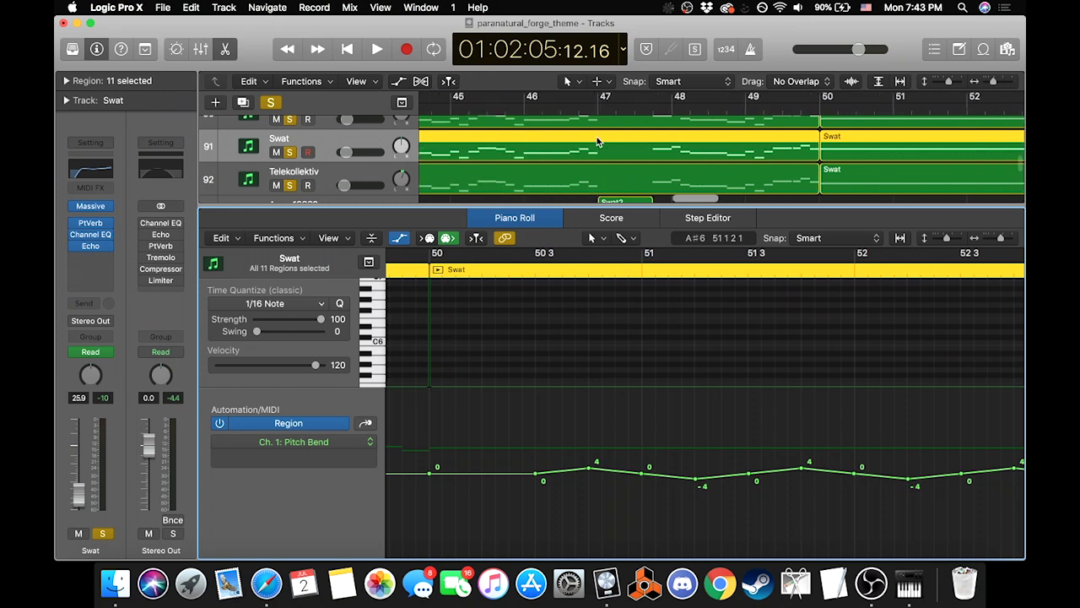
scroll(543, 410, "left", 5)
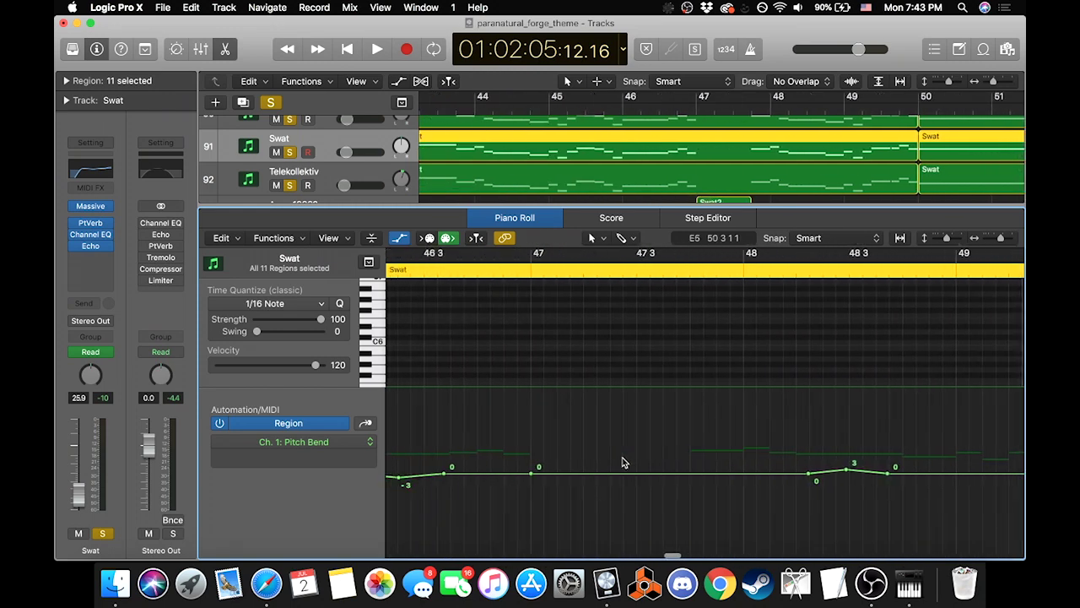
scroll(622, 463, "left", 3)
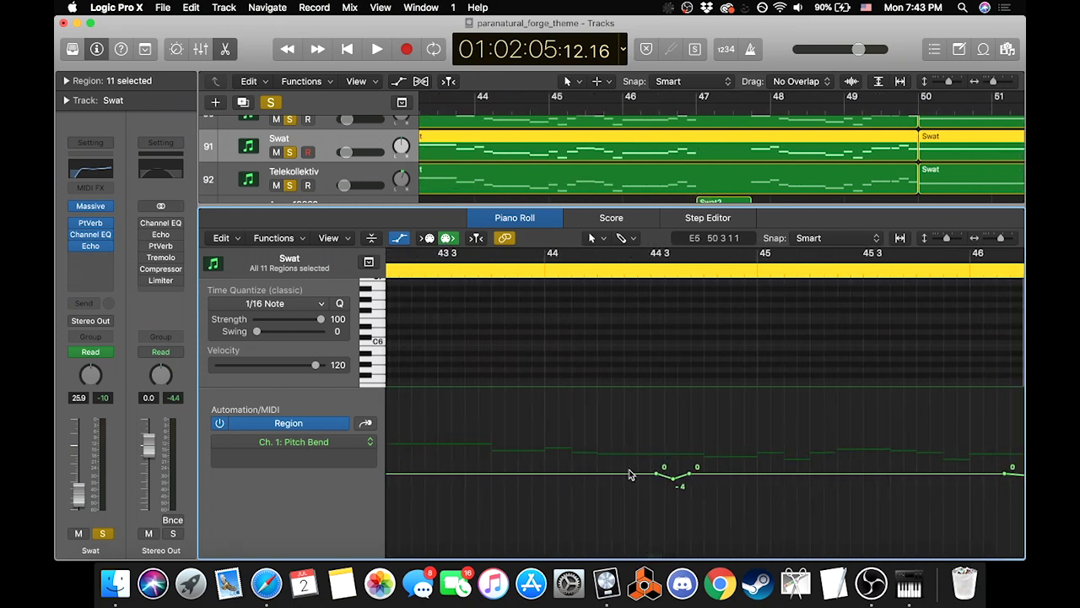
scroll(659, 431, "left", 5)
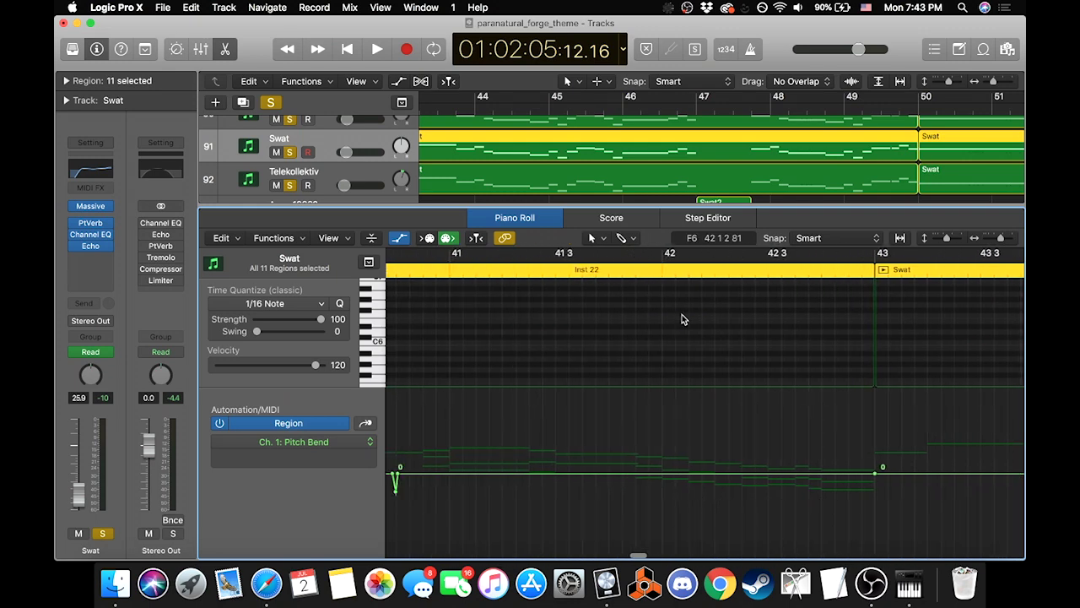
scroll(648, 402, "left", 2)
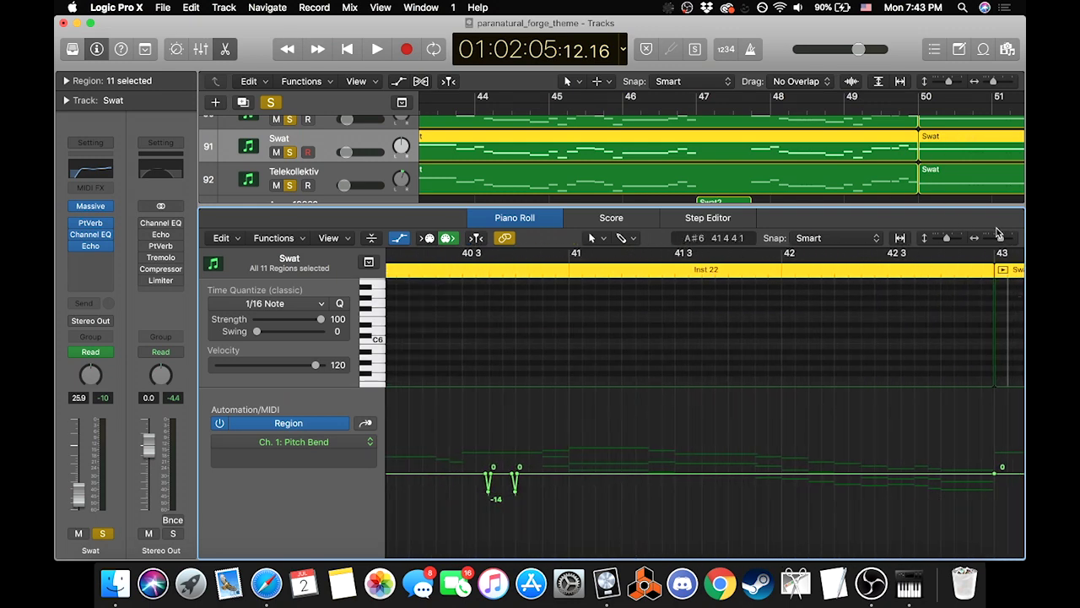
scroll(883, 441, "down", 5)
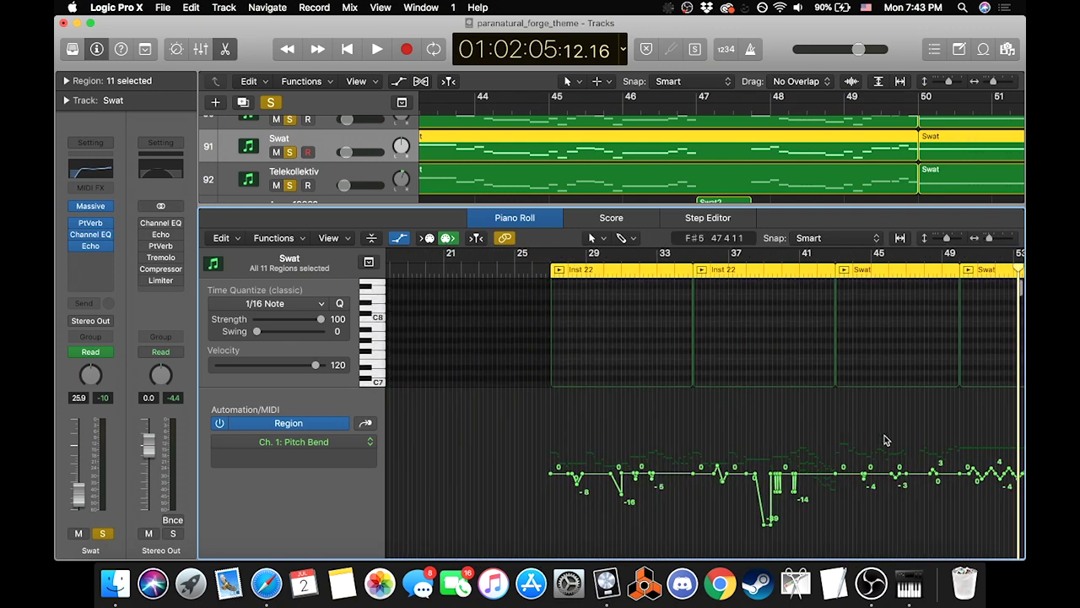
scroll(808, 338, "right", 6)
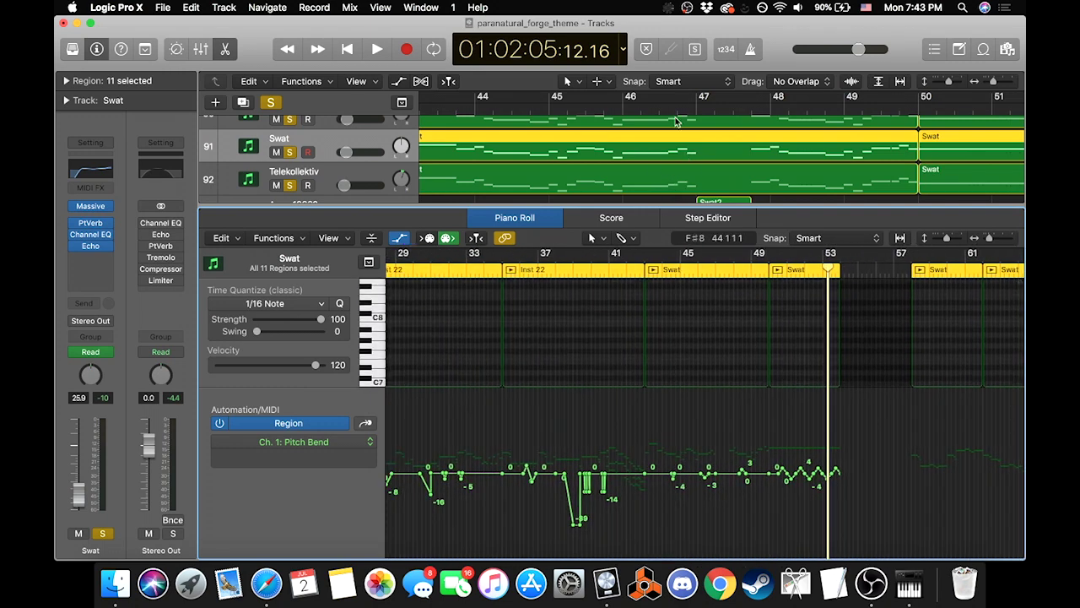
Step: Move the playhead back to bar 43 and briefly play the soloed Swat leads from there
left_click(639, 108)
scroll(591, 133, "left", 3)
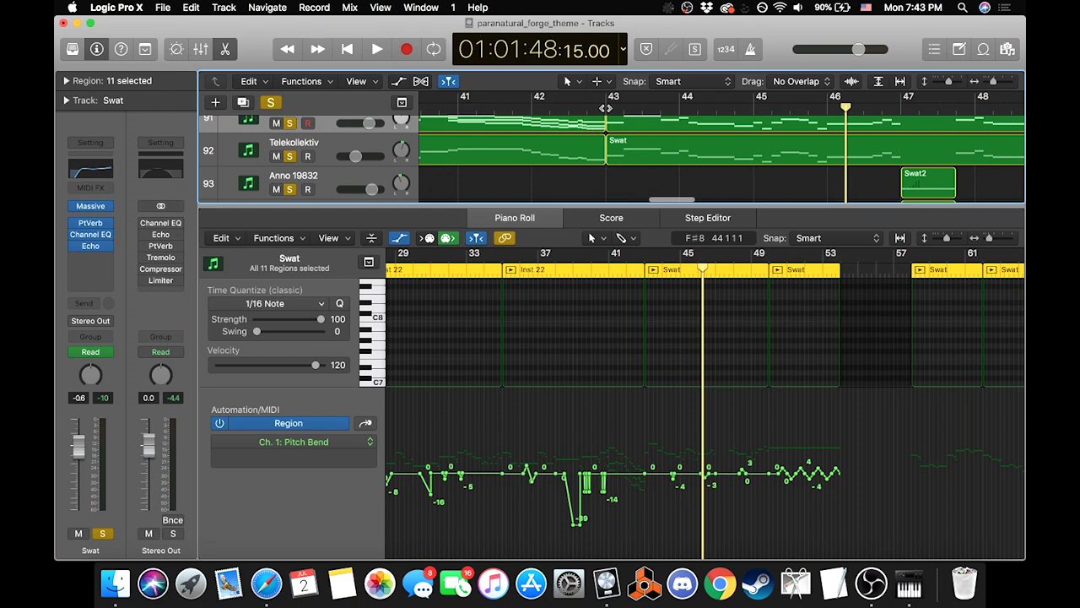
double_click(605, 108)
key("space")
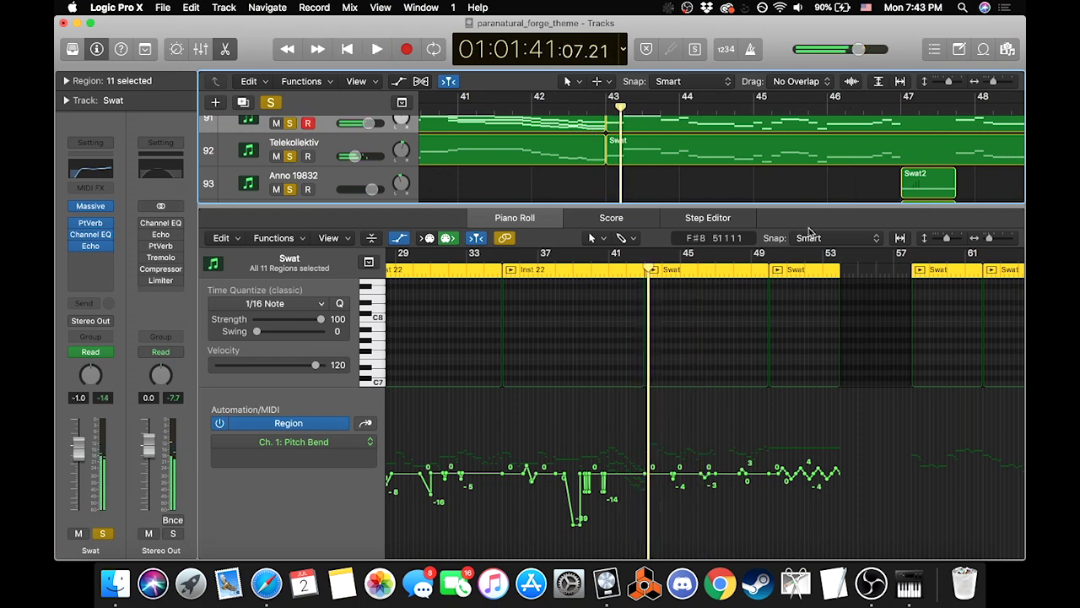
Step: Look closer at the pitch bends around bars 39 to 49, then hide the automation and close the Piano Roll
left_click_drag(989, 237, 996, 237)
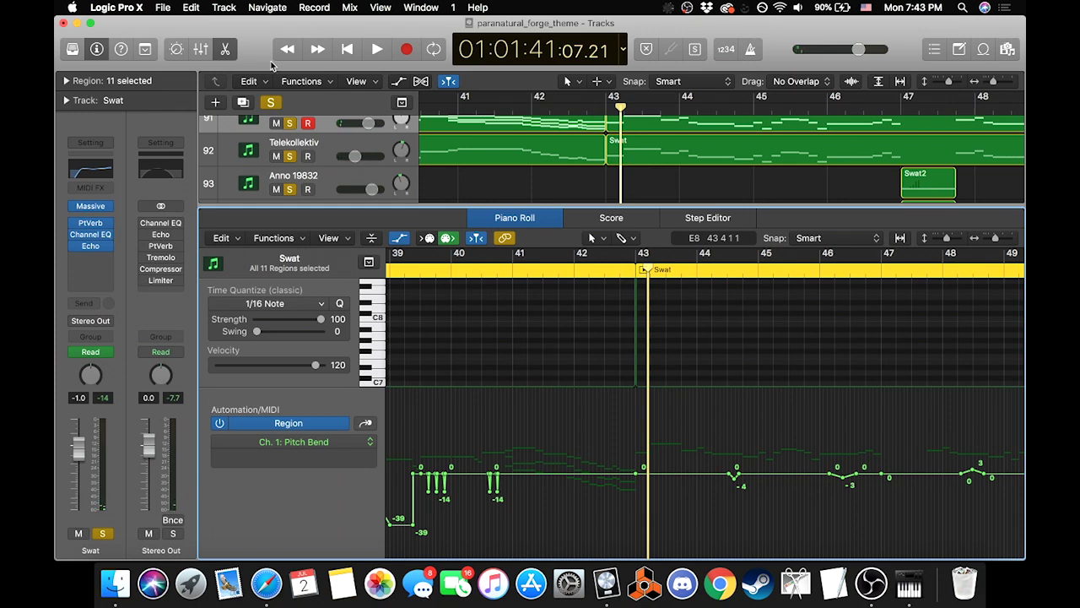
left_click(402, 239)
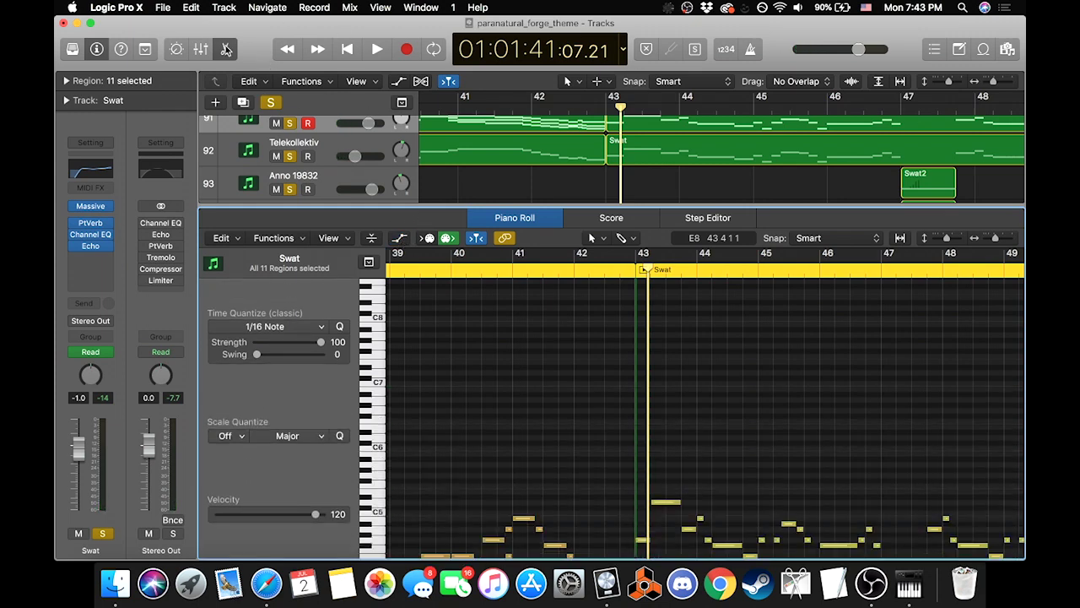
left_click(226, 49)
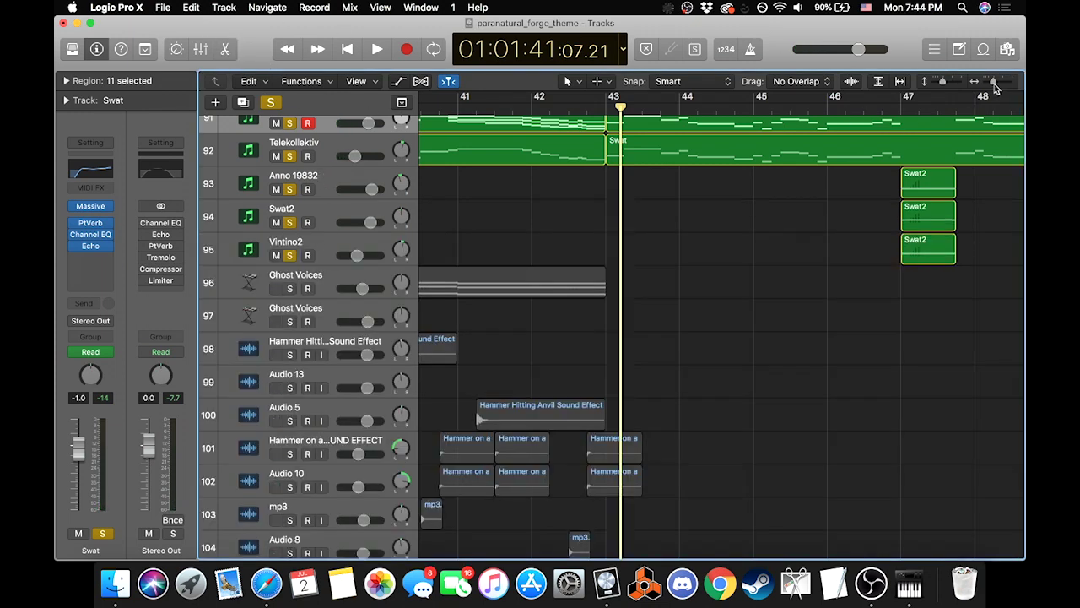
Step: Turn off solo on the Telekollektiv, Swat and Untitled tracks
left_click_drag(994, 82, 991, 83)
scroll(919, 211, "up", 2)
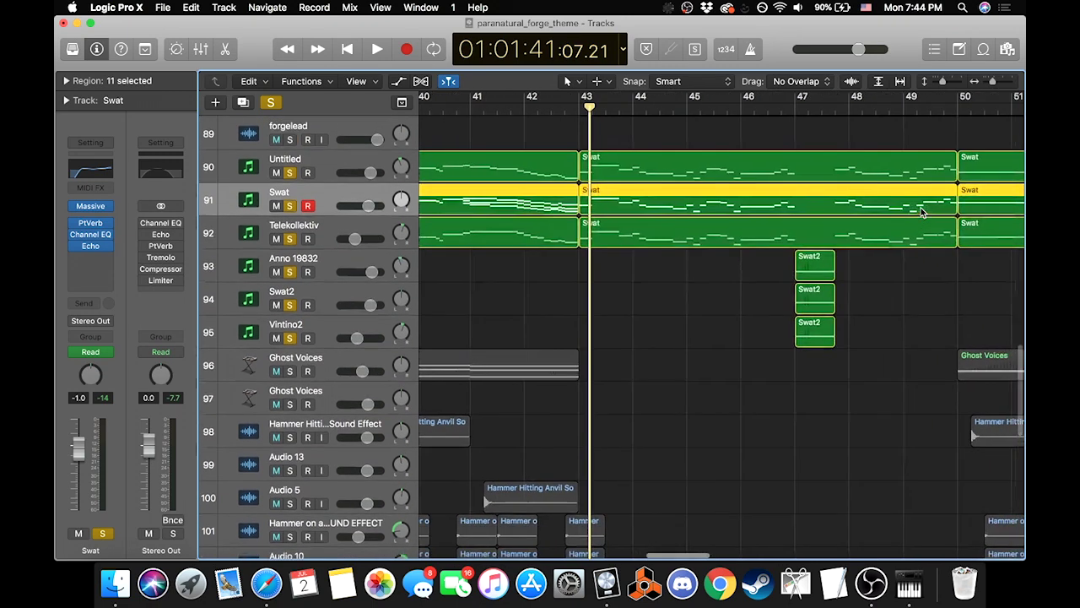
scroll(921, 207, "right", 1)
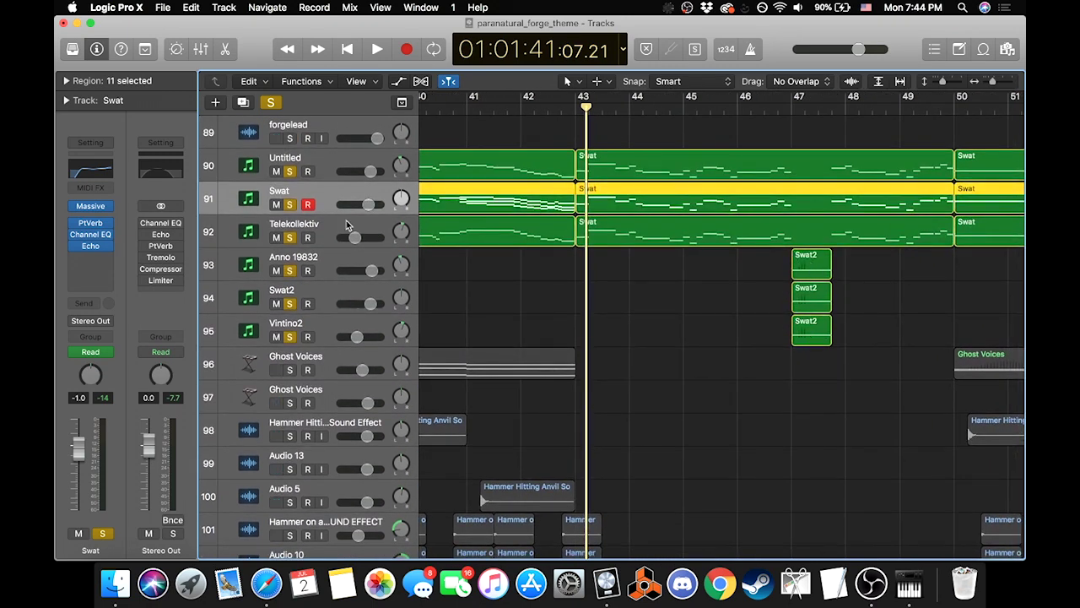
left_click(289, 237)
left_click_drag(289, 204, 287, 169)
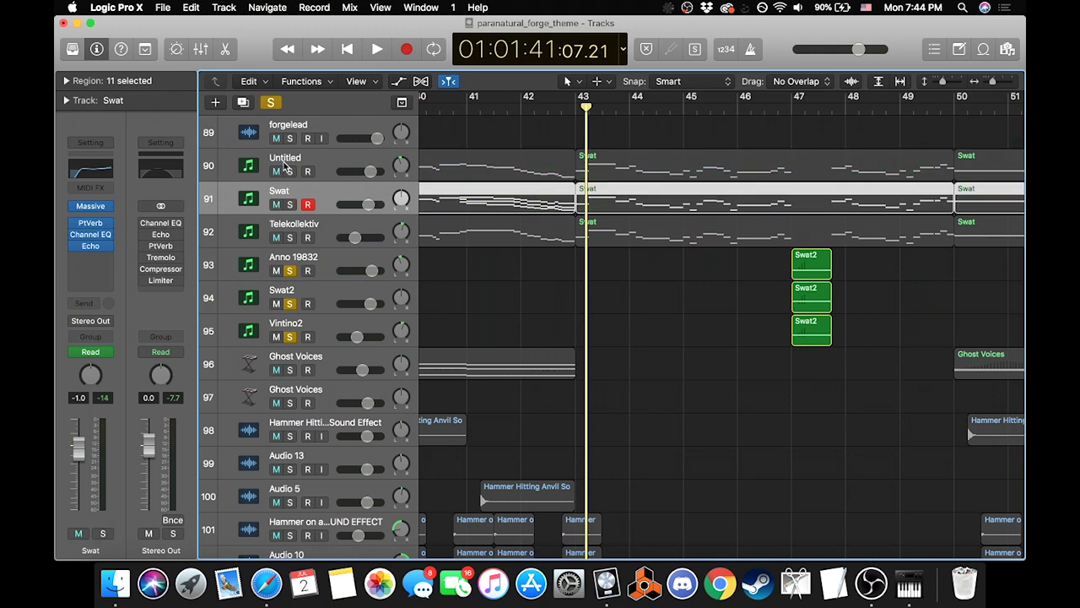
Step: Select the Anno 19832 track and play back the soloed Swat2 regions from bar 47
left_click(320, 265)
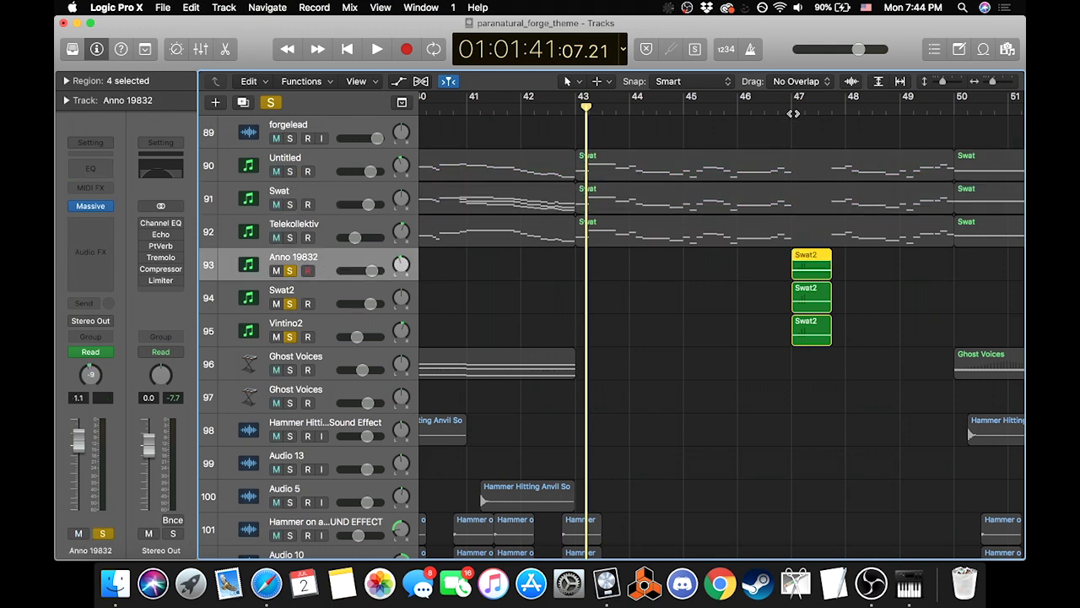
left_click(794, 113)
key("space")
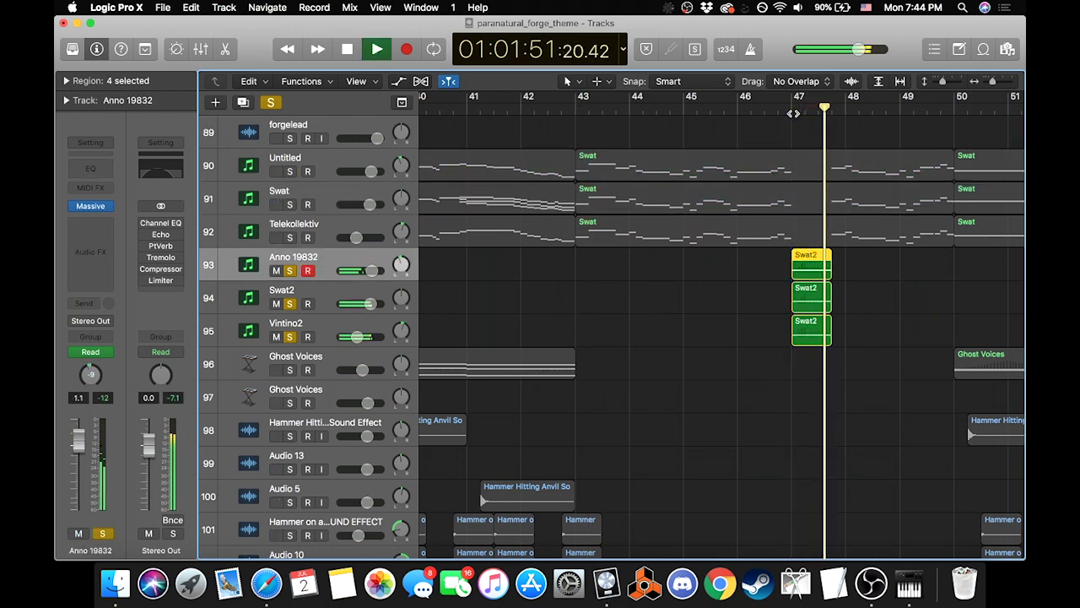
key("space")
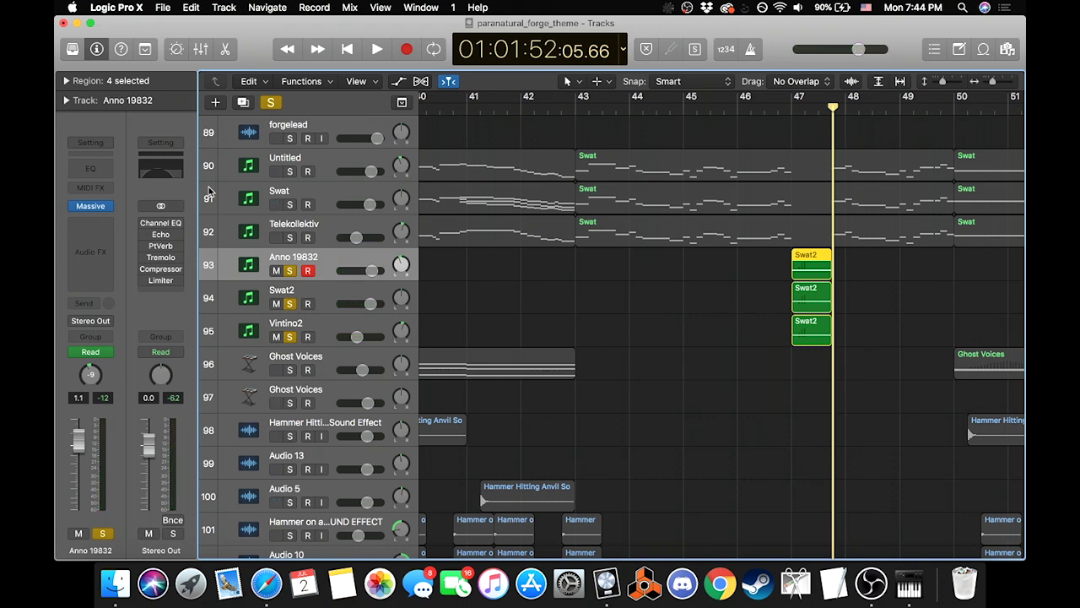
Step: Open the Massive synth on the Anno 19832 track and review its LFO, performer, stepper and envelope pages
left_click(310, 189)
left_click(325, 266)
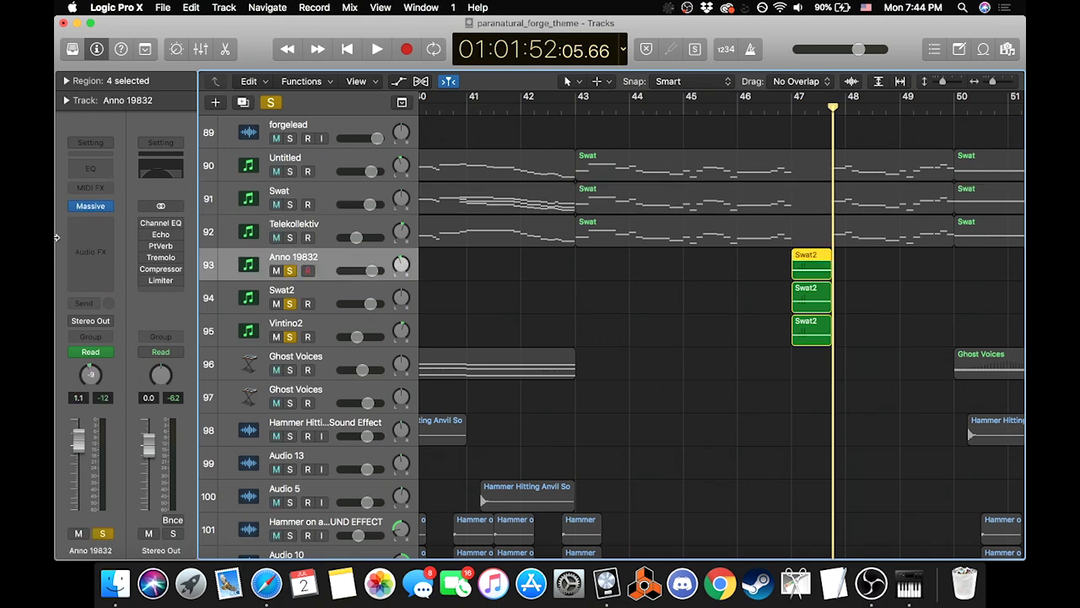
left_click(93, 211)
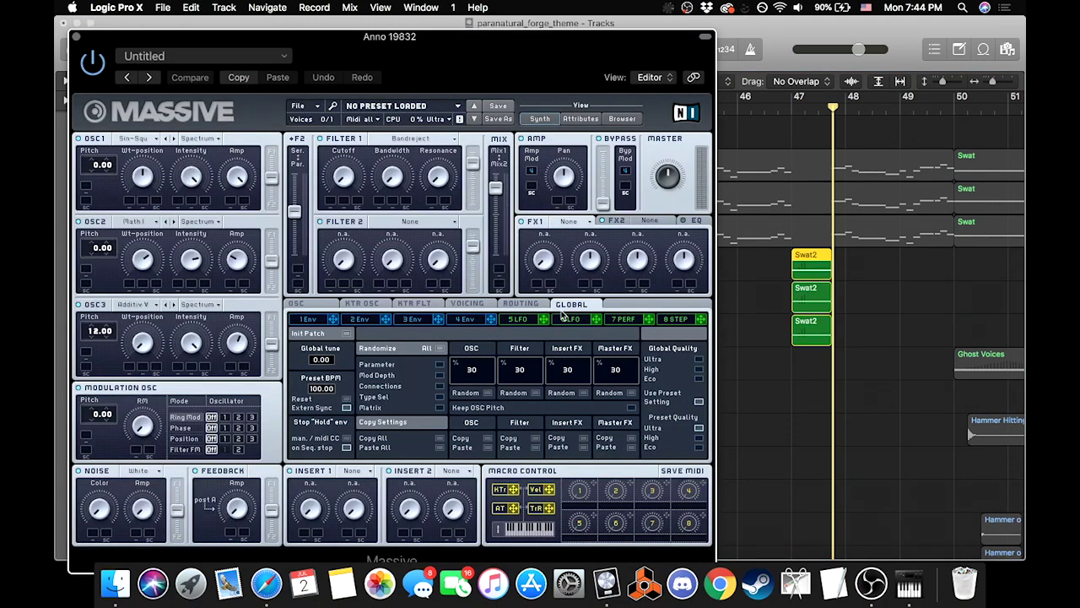
left_click(517, 320)
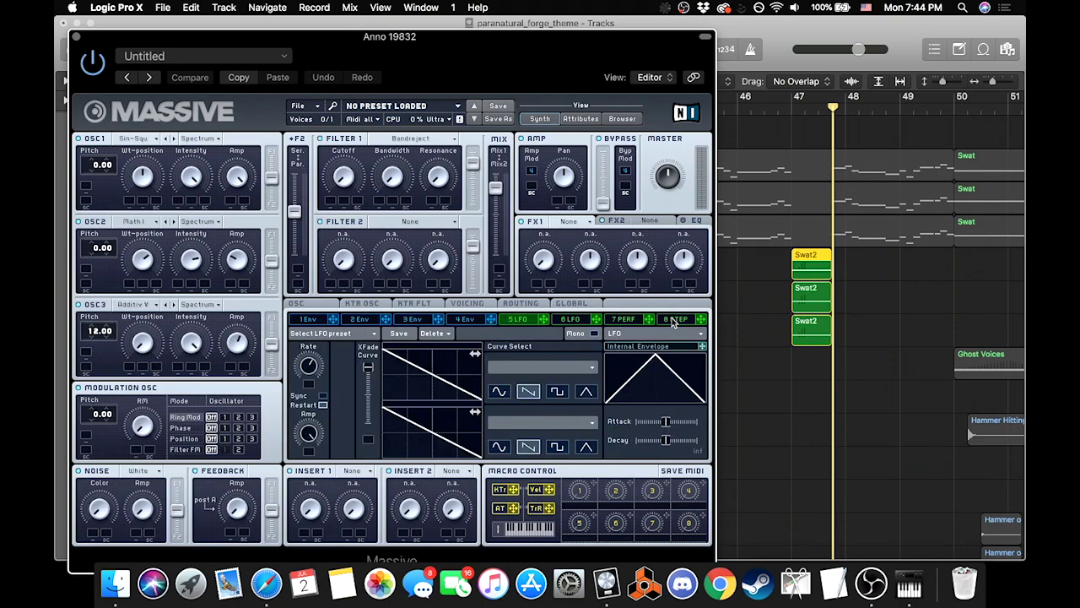
left_click(625, 320)
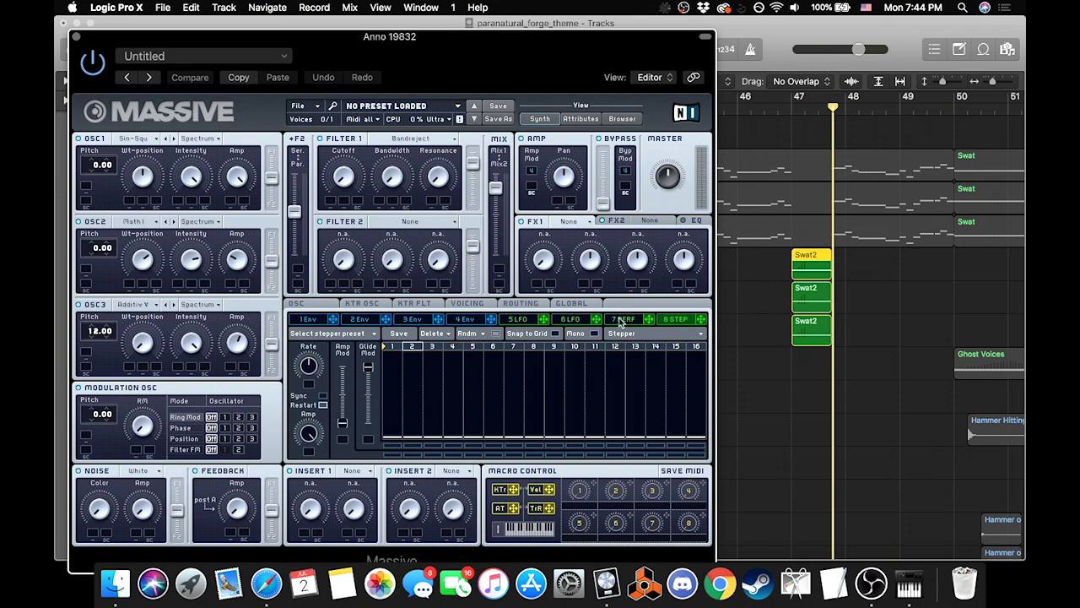
left_click(625, 320)
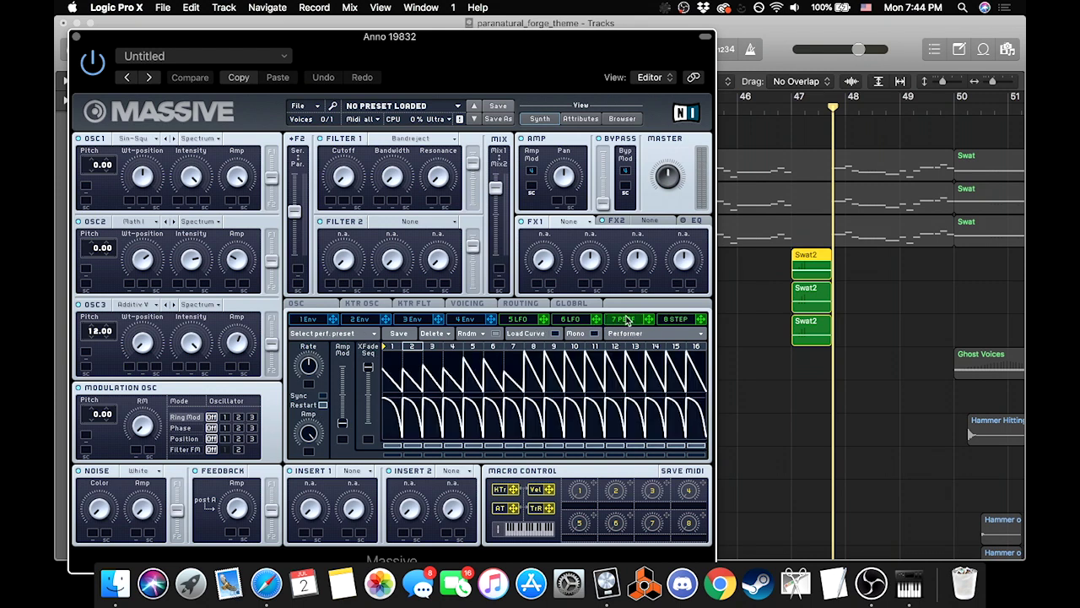
left_click(583, 321)
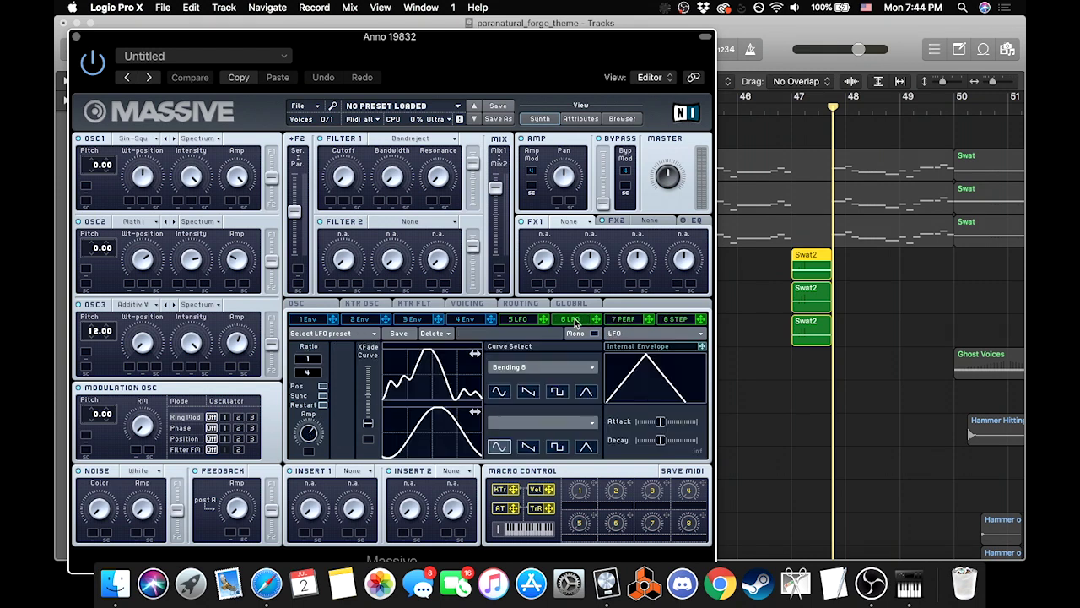
left_click(521, 320)
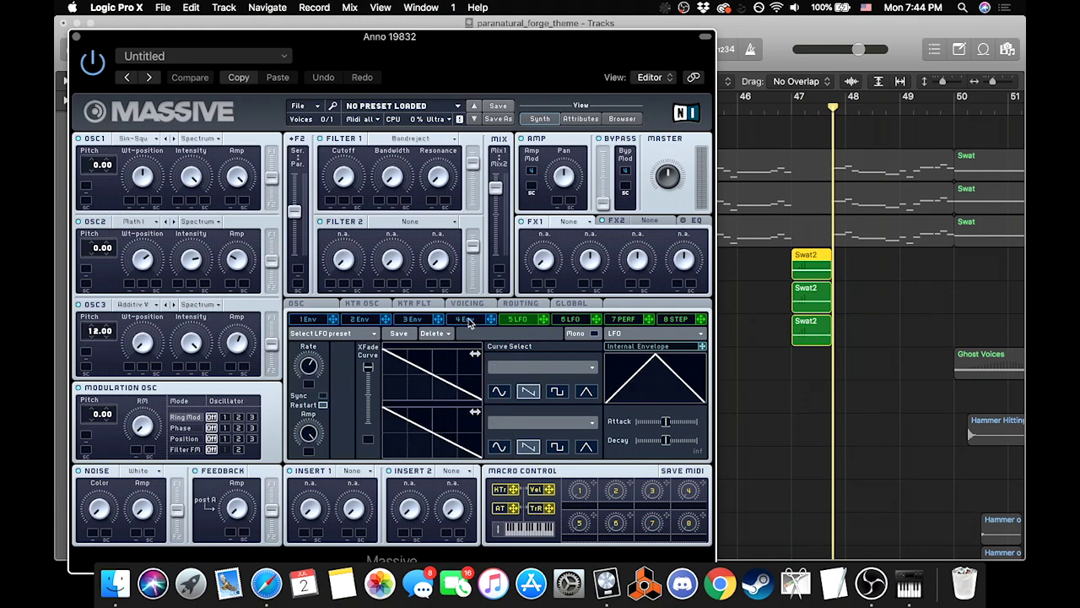
left_click(459, 320)
left_click(302, 322)
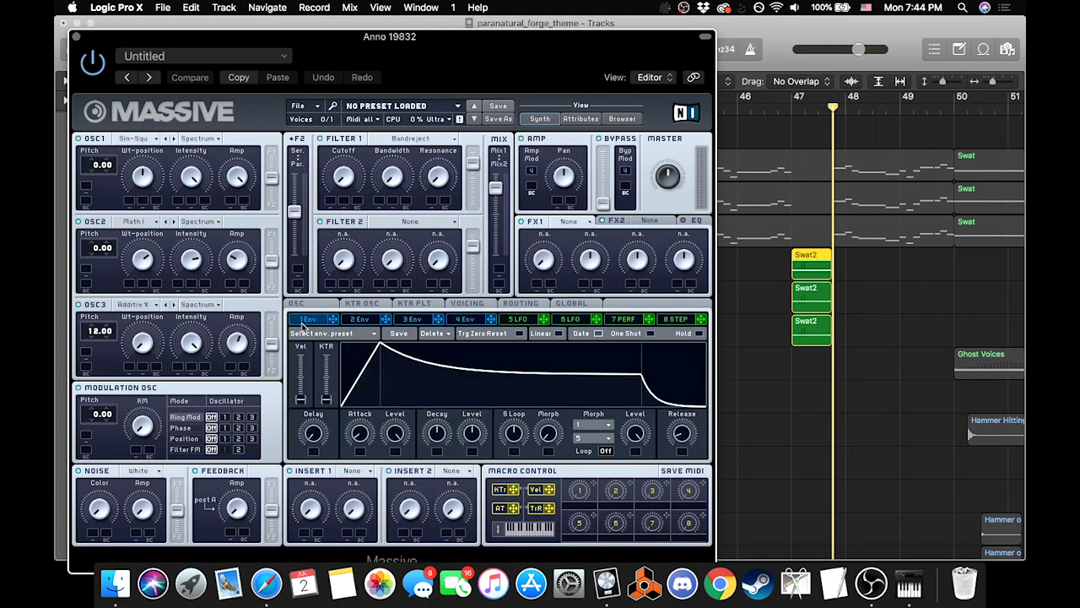
left_click(361, 322)
Step: Review Massive's key tracking, voicing, routing and global pages, ending on the oscillator page with the pitchbend range
left_click(363, 305)
left_click(435, 308)
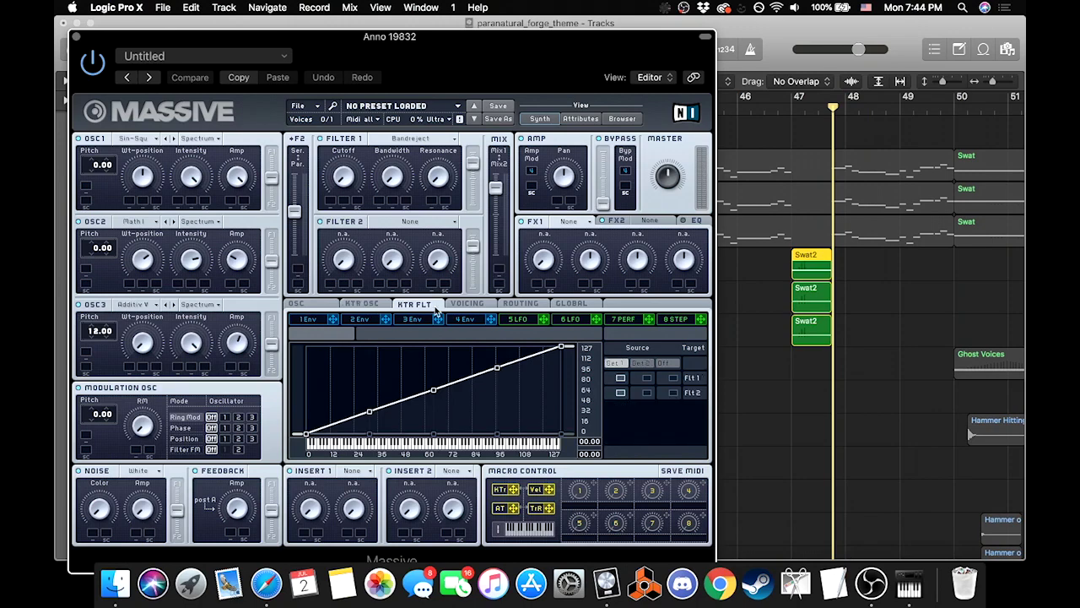
left_click(464, 306)
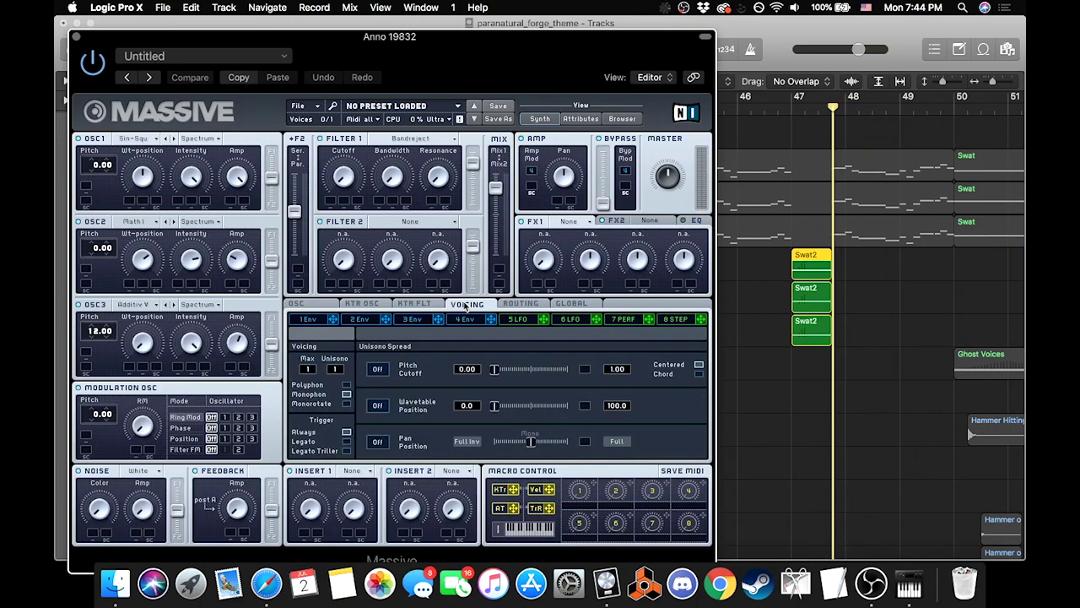
left_click(510, 308)
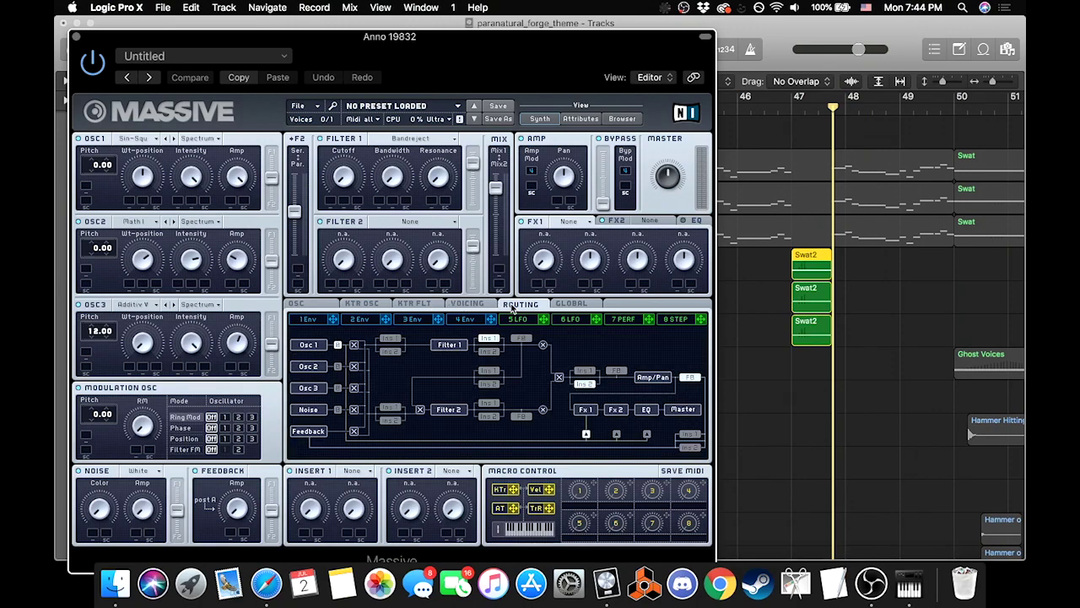
left_click(570, 305)
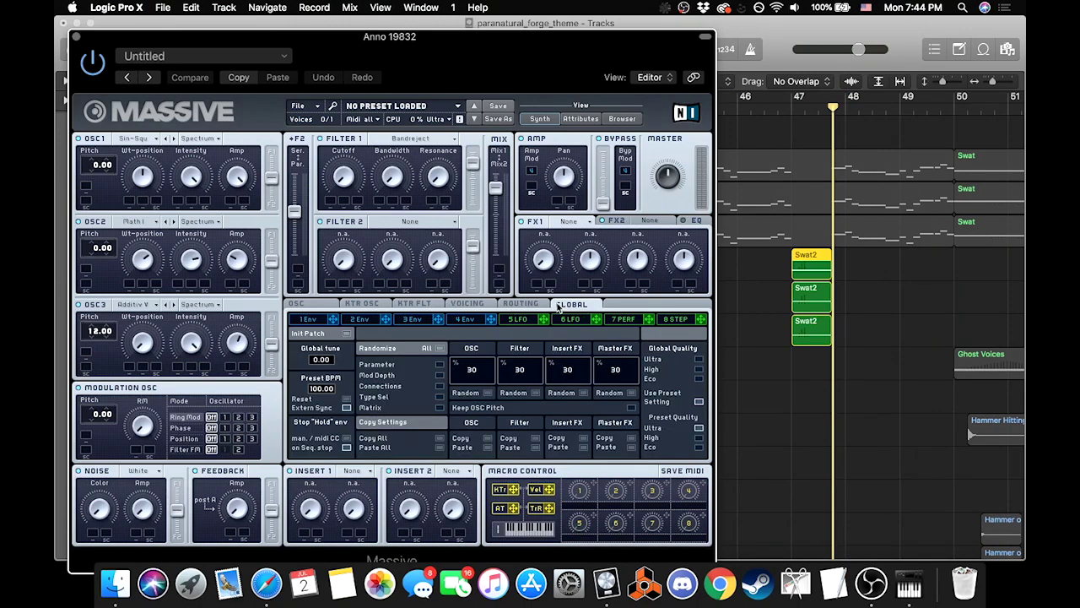
left_click(321, 305)
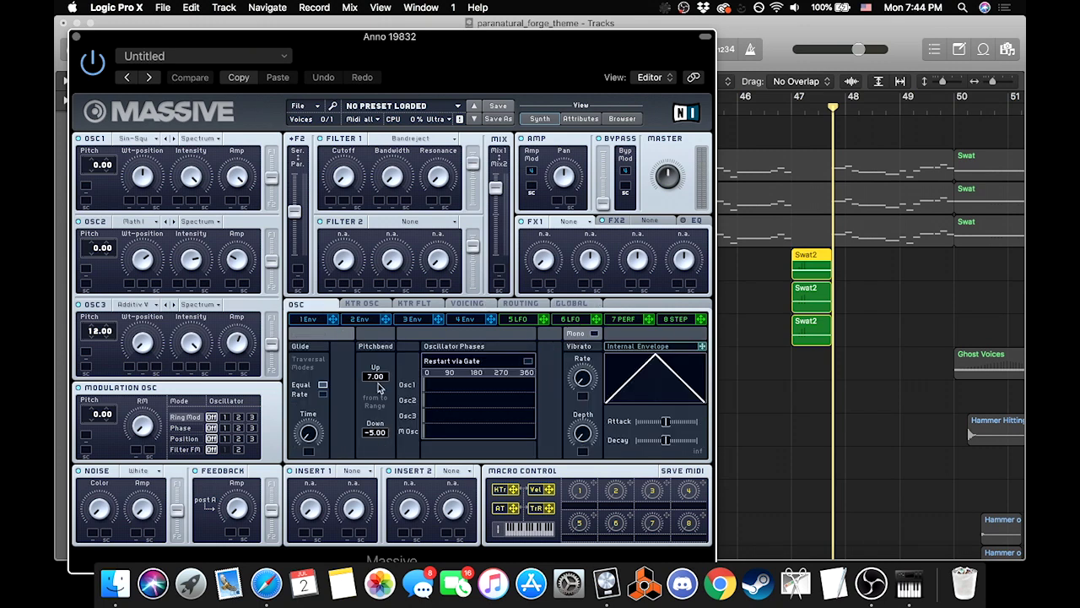
Step: Move the playhead to bar 47, check Massive's first envelope and return to its oscillator page
left_click(788, 124)
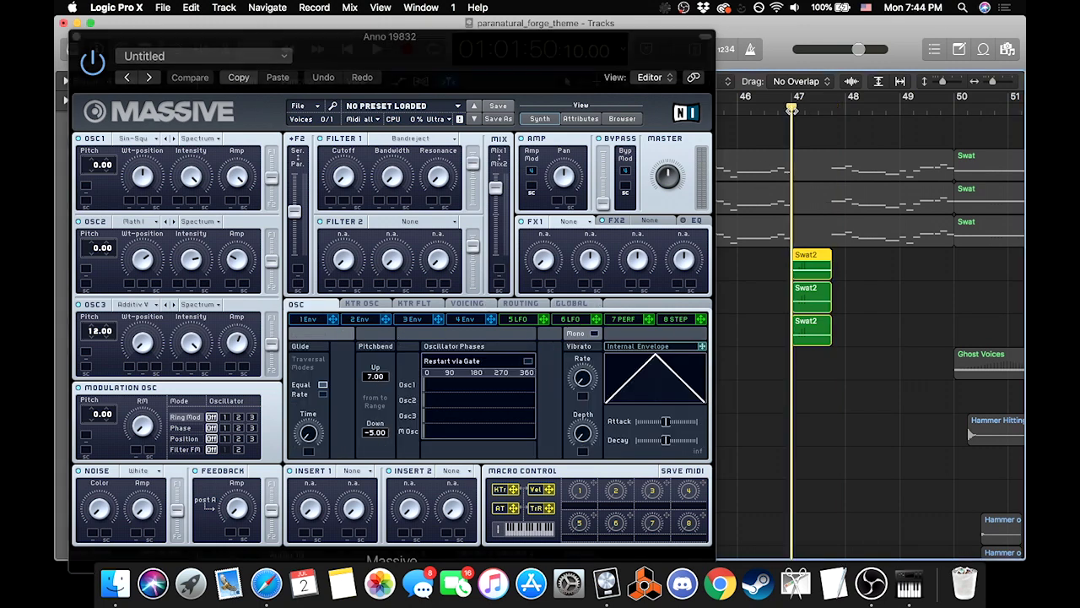
left_click(353, 305)
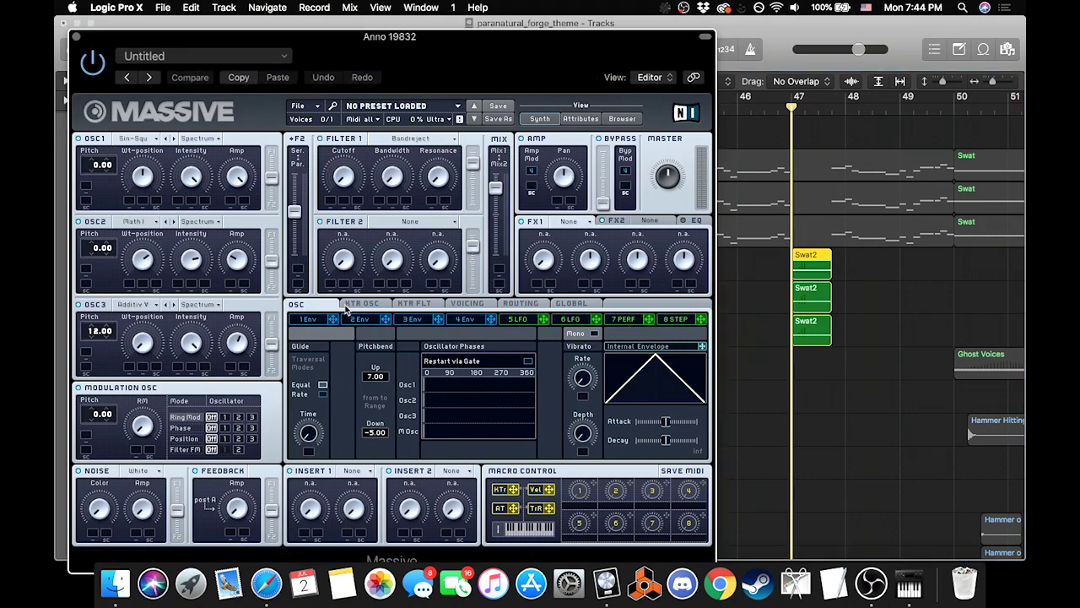
left_click(311, 319)
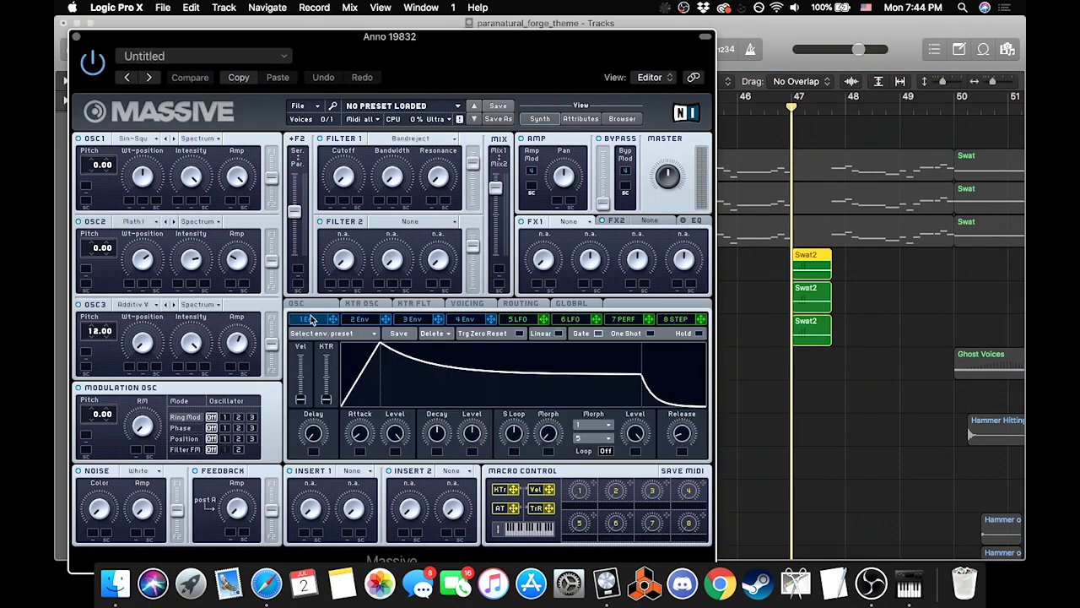
left_click(297, 305)
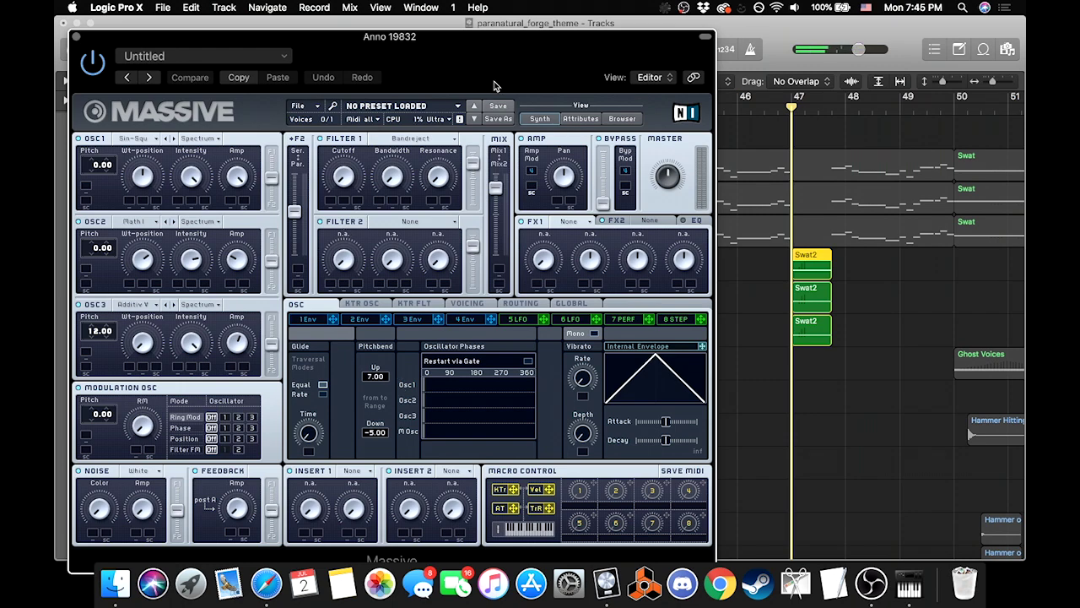
Step: Move the Massive window off the tracks and audition the Untitled track in solo from bar 43
left_click_drag(492, 58, 524, 408)
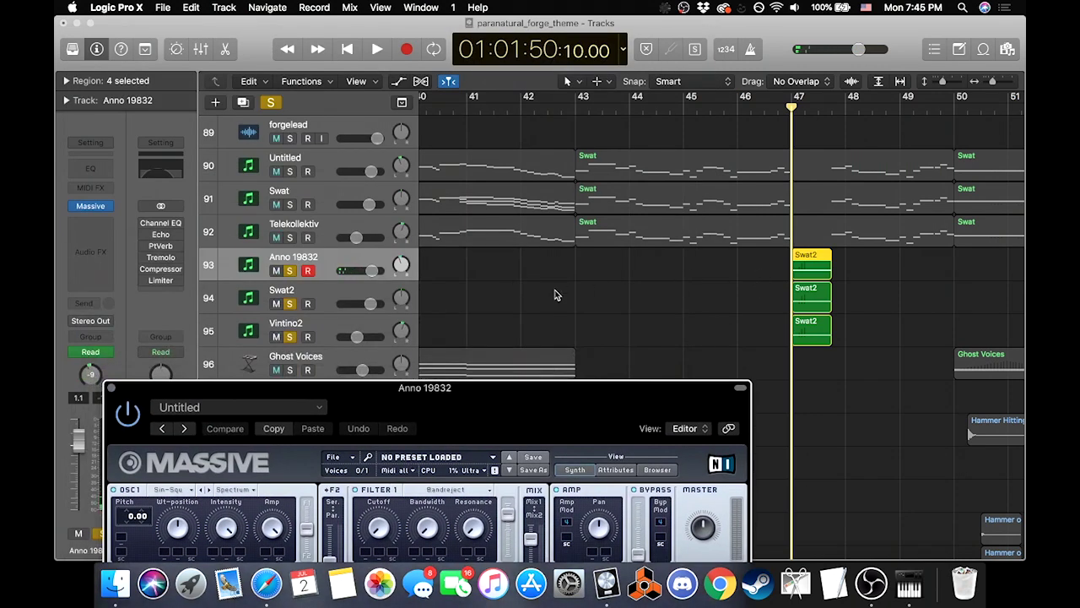
left_click_drag(545, 403, 522, 312)
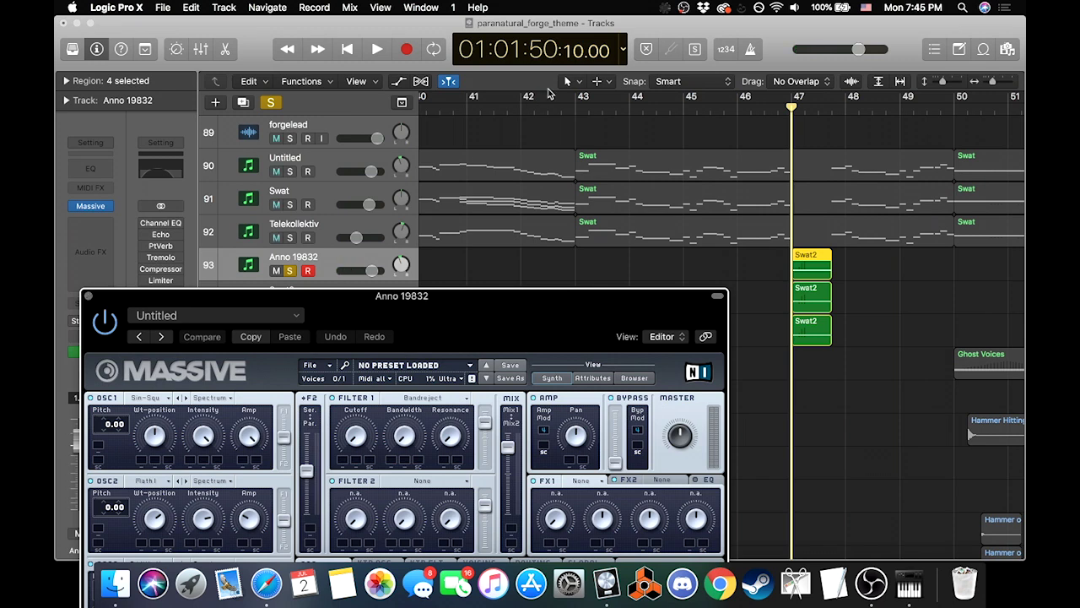
left_click(290, 171)
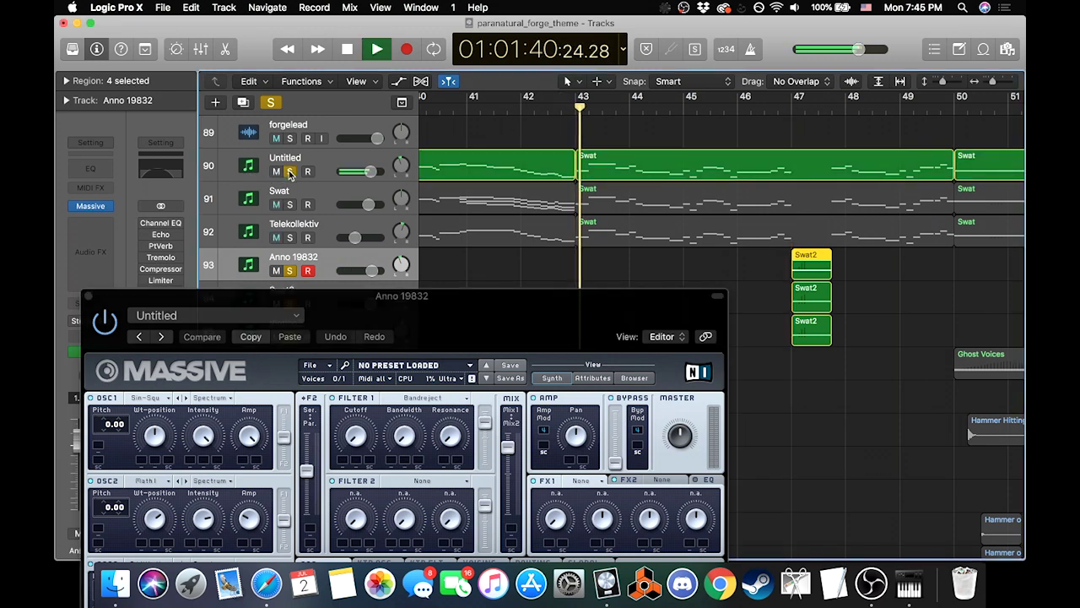
left_click(289, 171)
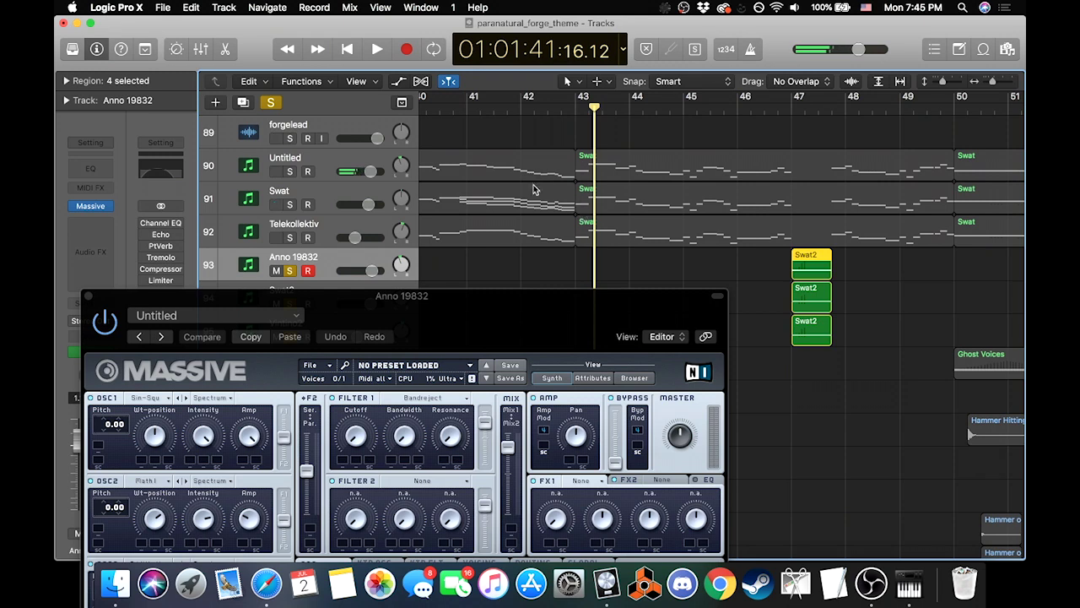
left_click(576, 110)
left_click_drag(431, 290, 499, 327)
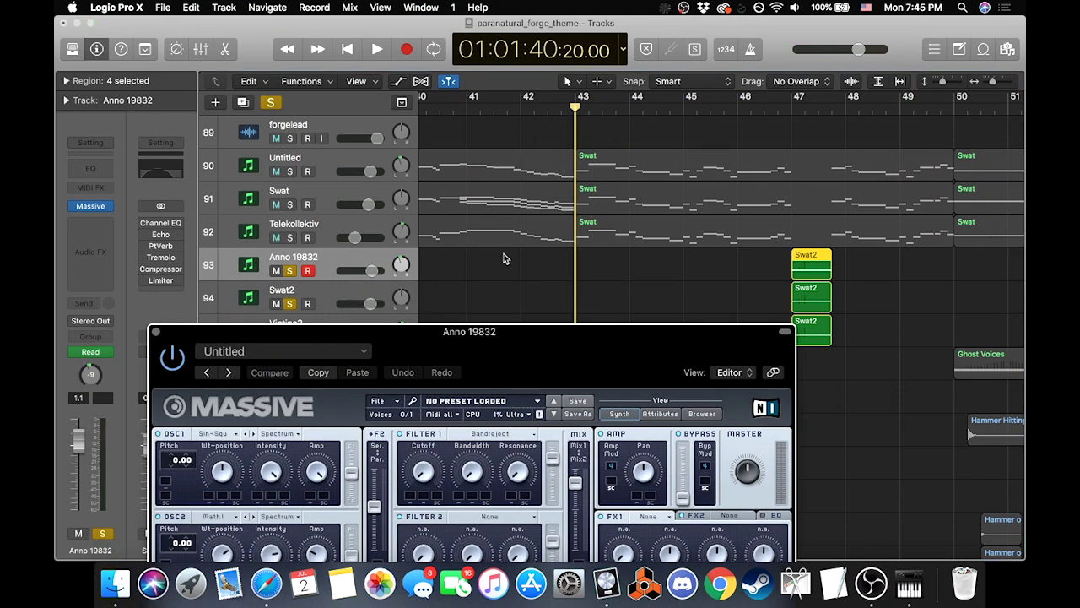
Step: Close the Anno 19832 synth window and check the pitchbend range in the Untitled track's Massive oscillator page
left_click(336, 178)
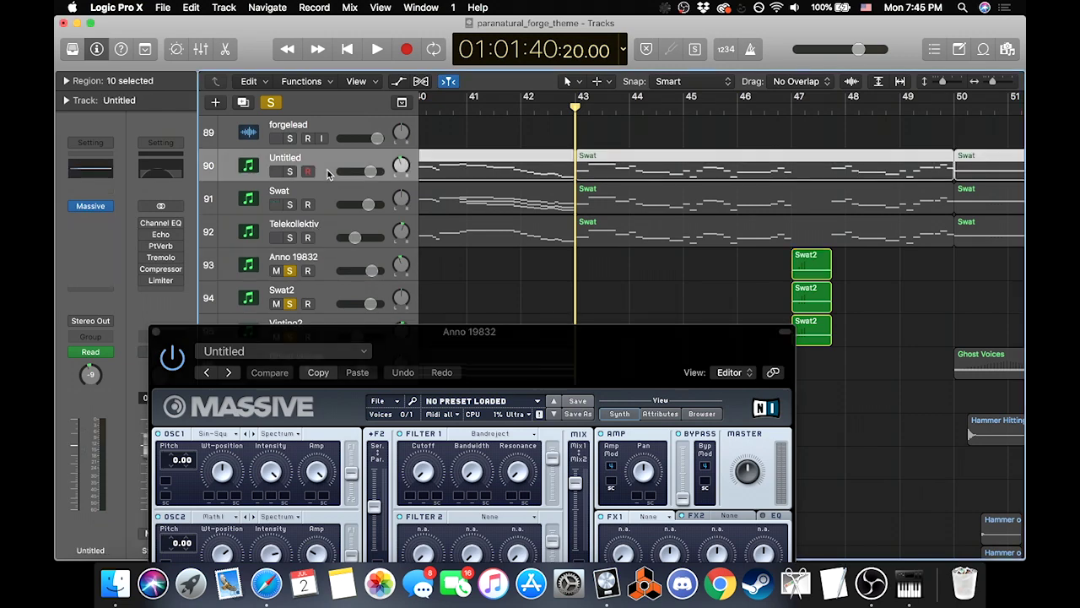
left_click(155, 332)
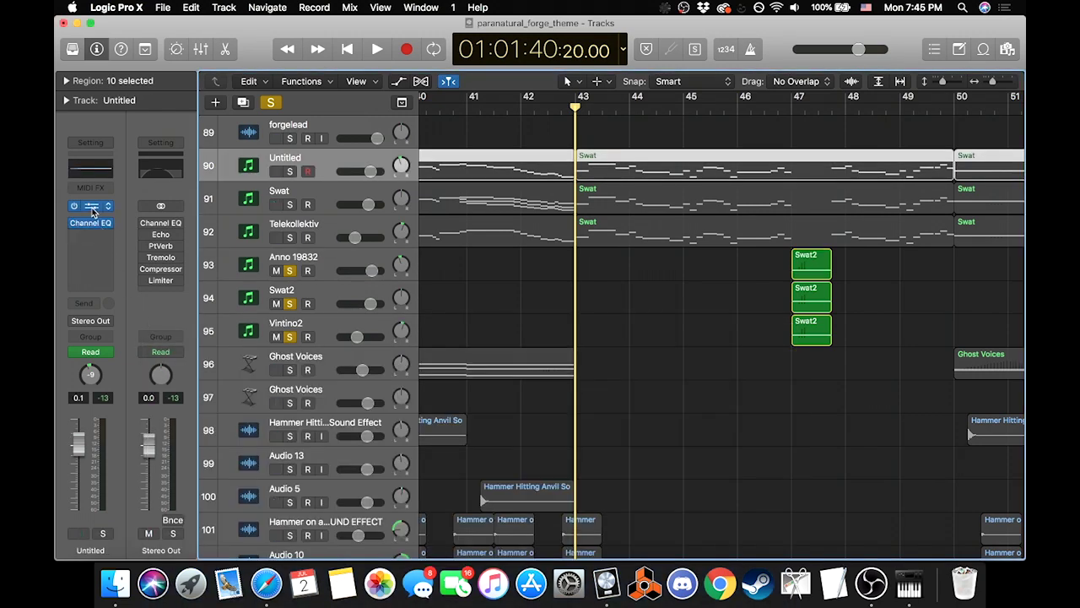
left_click(93, 208)
left_click(318, 304)
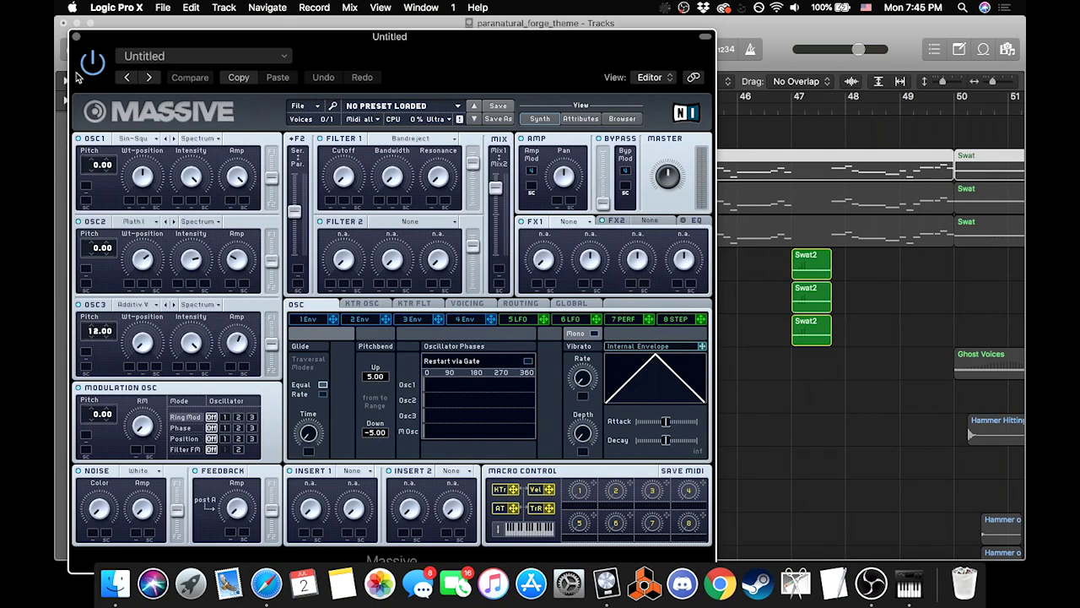
left_click(75, 39)
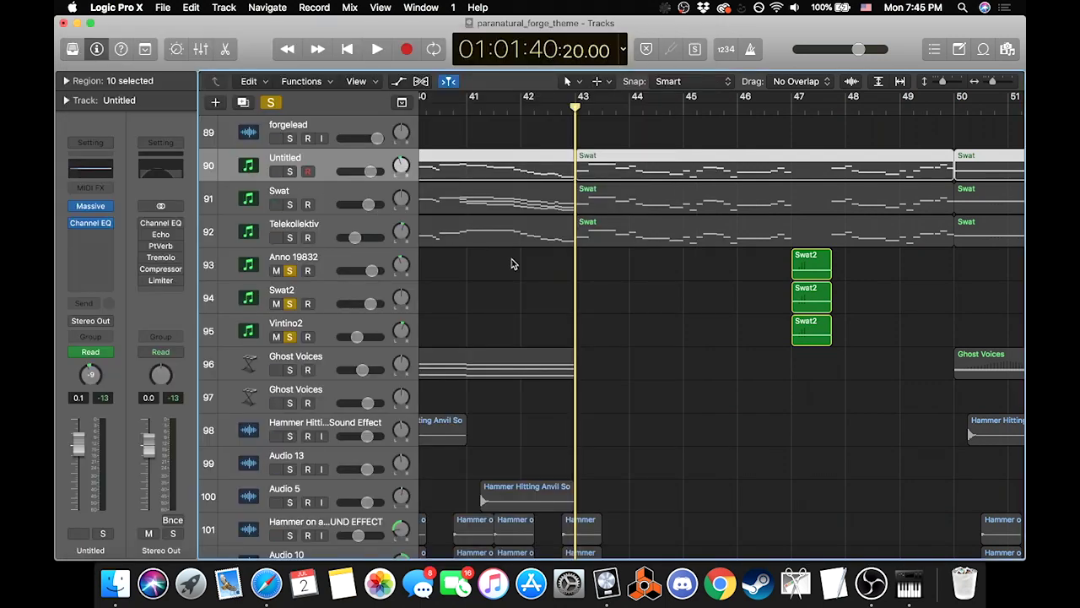
Step: Select the Anno 19832 track and clear solo on all tracks
left_click(317, 263)
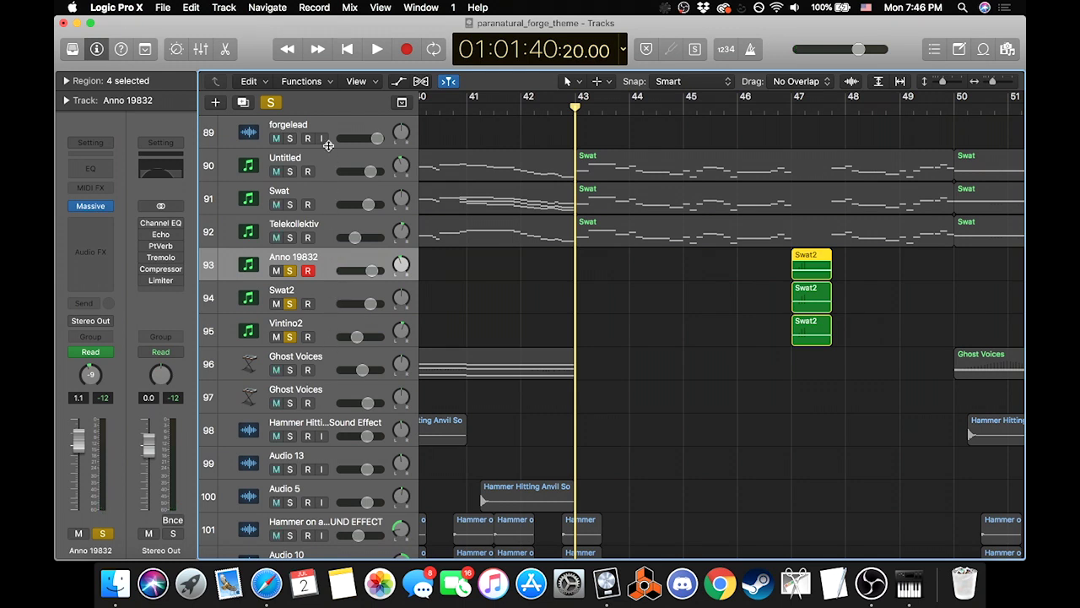
left_click(276, 109)
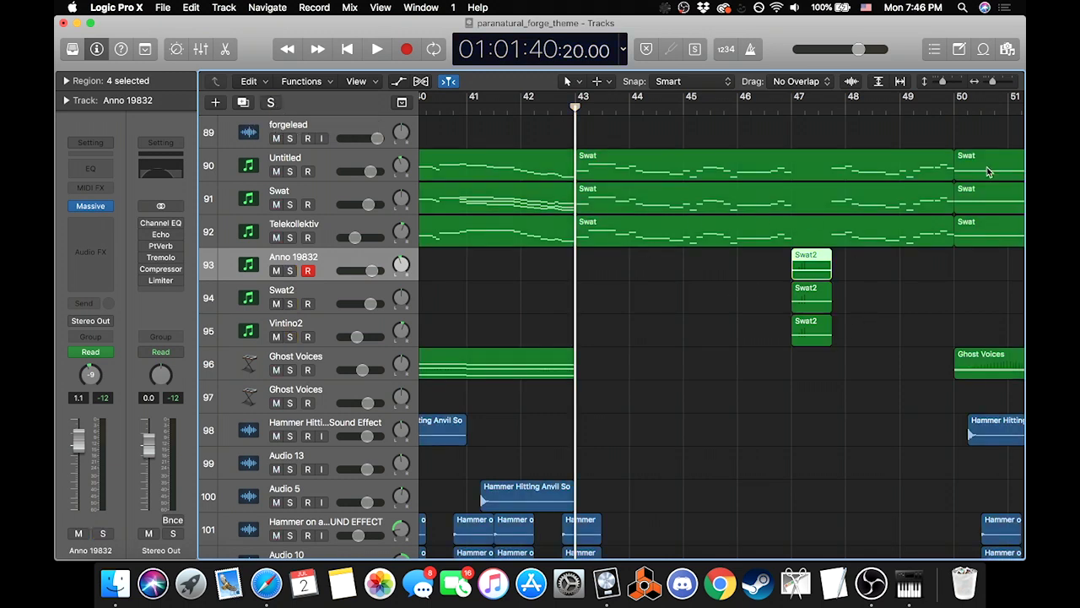
left_click_drag(992, 86, 988, 88)
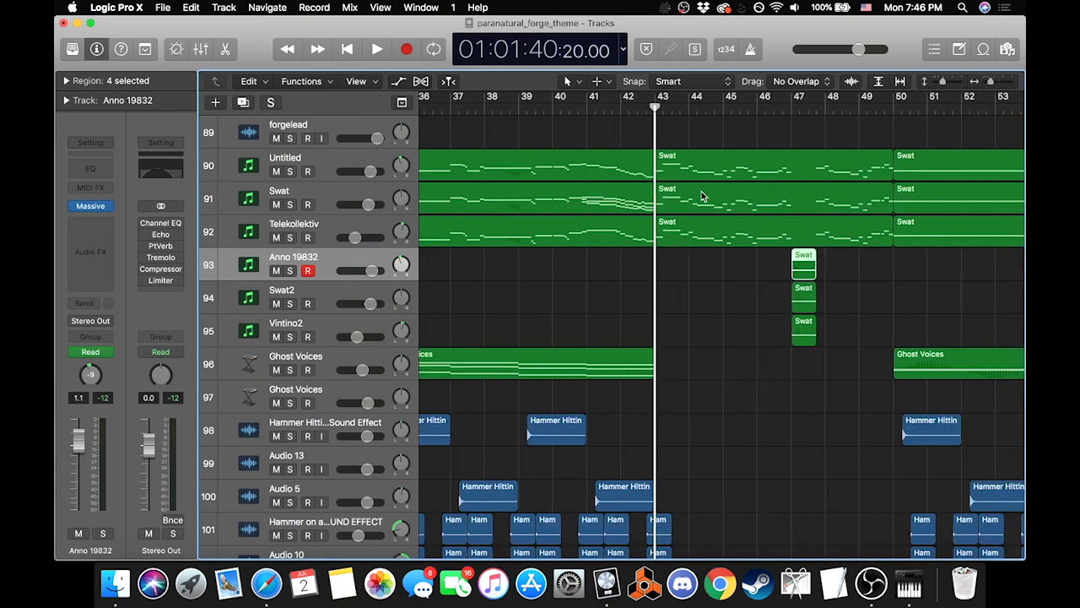
Step: Audition the Big Saw Bass track in solo from bar 43 and clear its solo
scroll(689, 321, "down", 7)
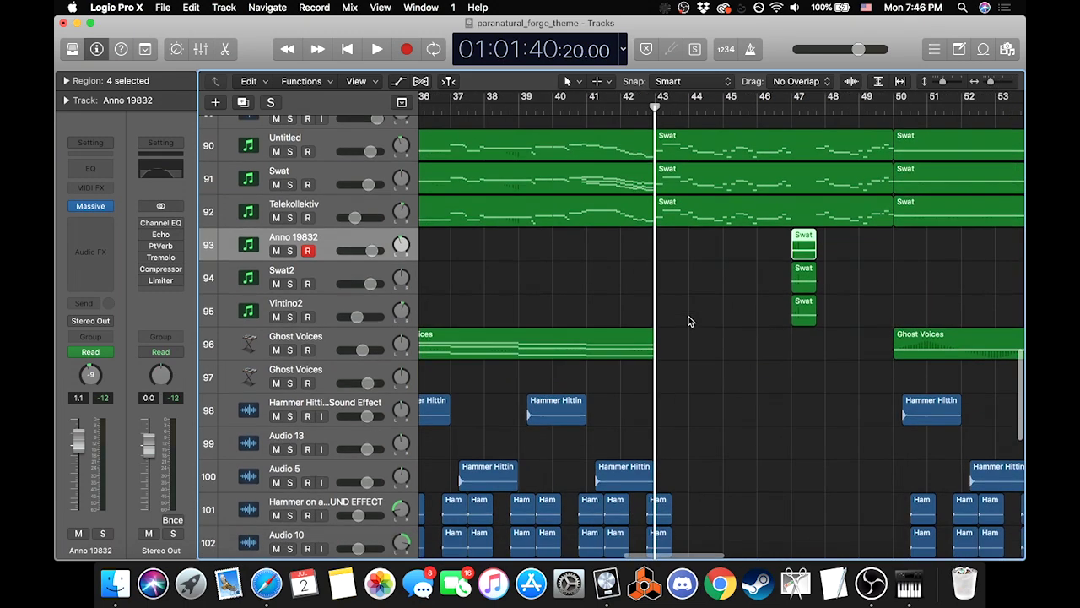
scroll(689, 320, "up", 4)
scroll(689, 321, "up", 8)
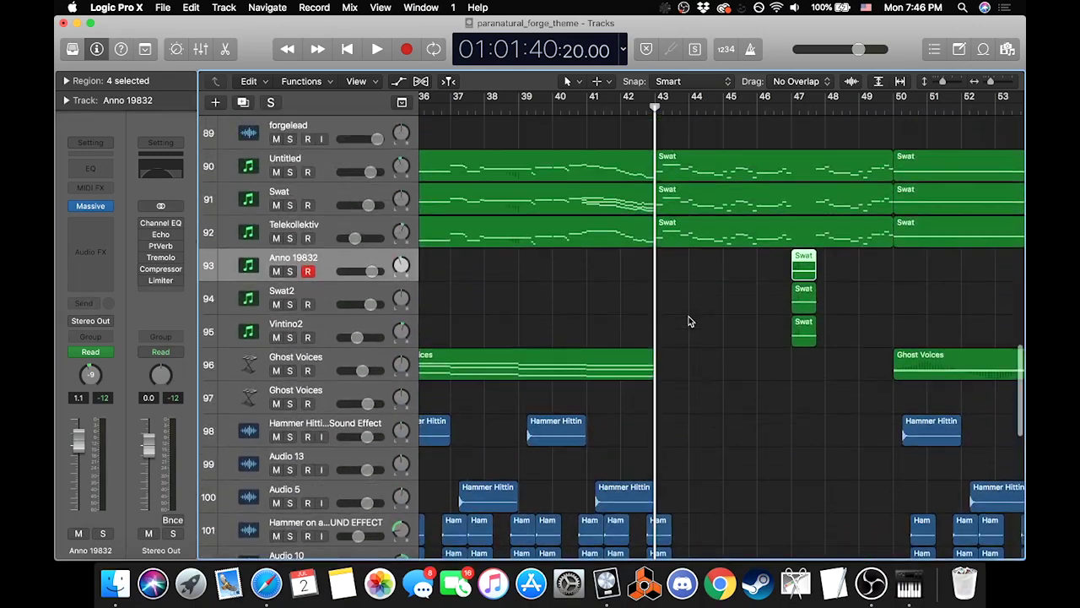
scroll(689, 320, "down", 10)
scroll(690, 321, "down", 1)
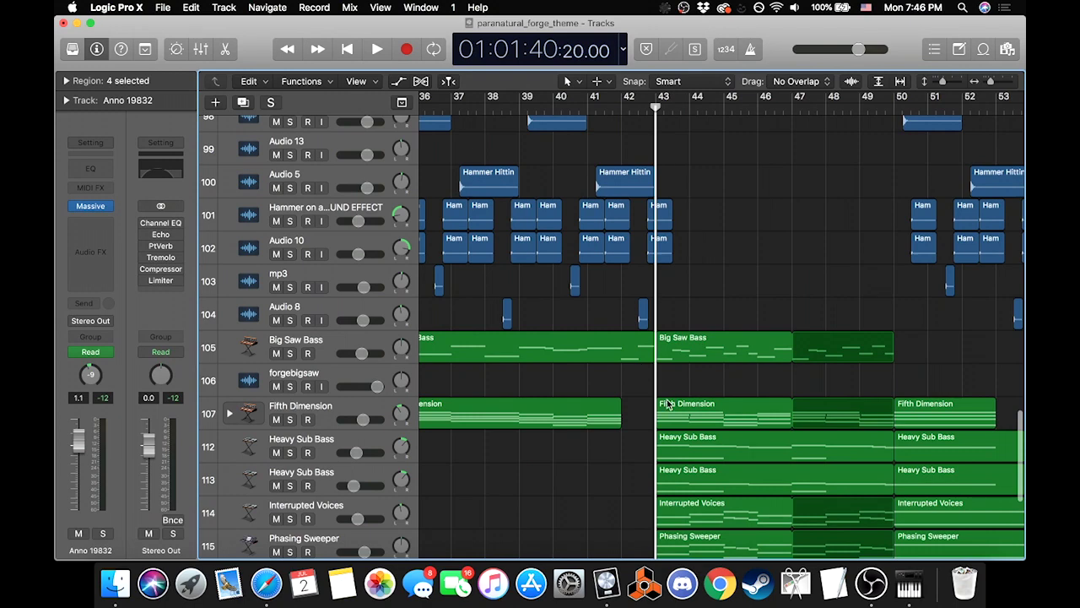
left_click(289, 354)
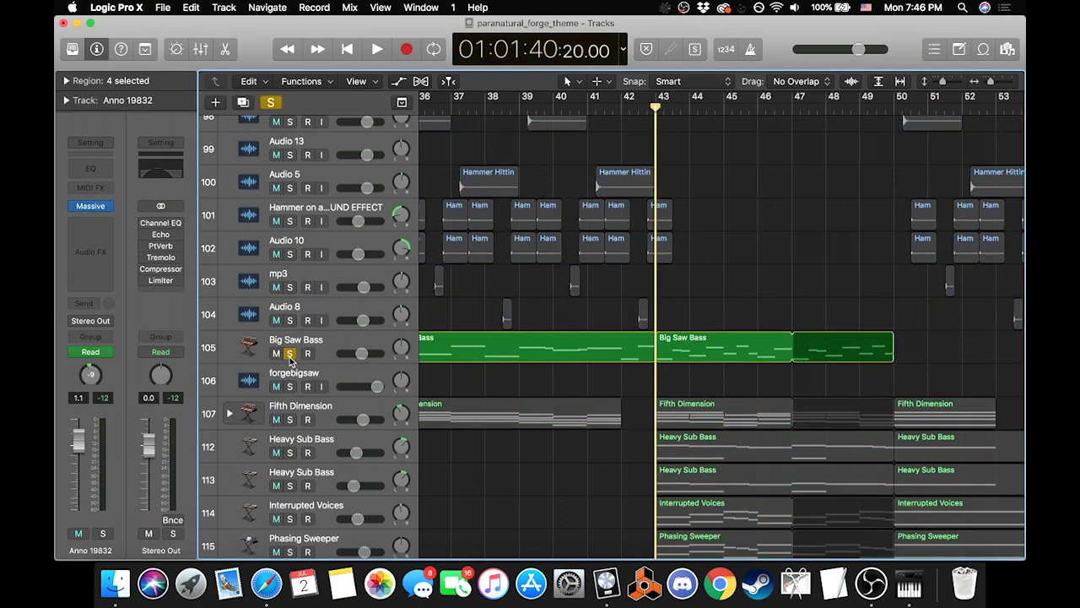
key("space")
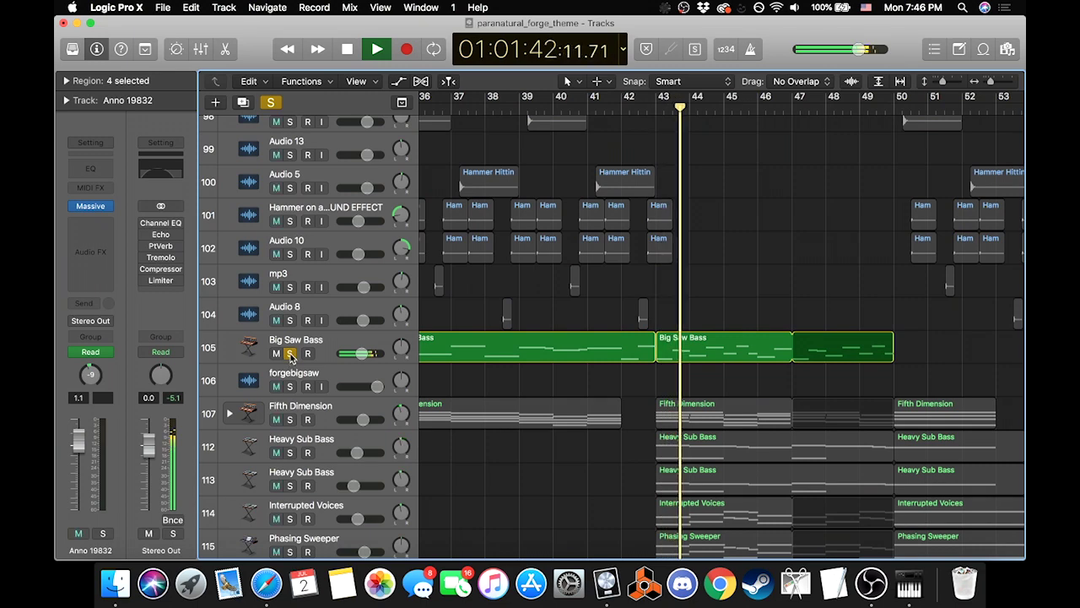
key("space")
left_click(289, 354)
Step: Solo the Fifth Dimension track and play its region from bar 35
scroll(504, 379, "left", 5)
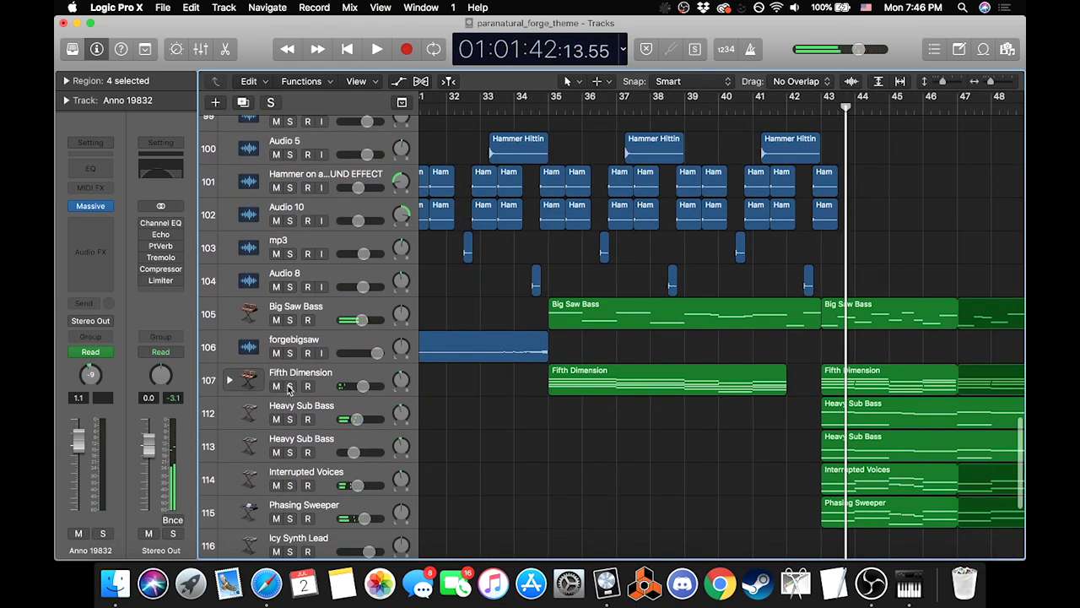
left_click(290, 387)
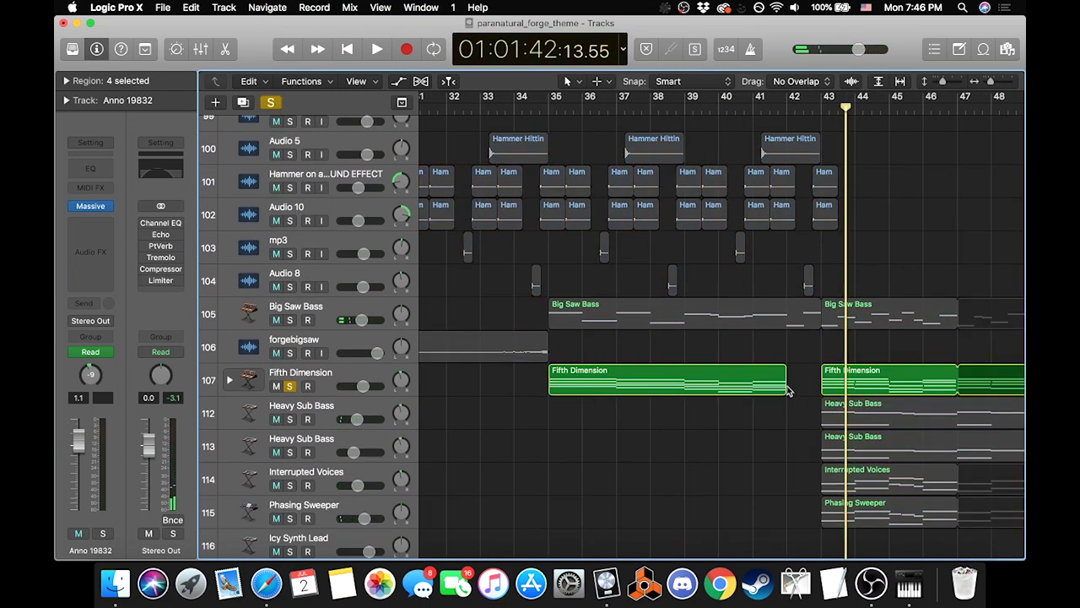
scroll(724, 376, "right", 3)
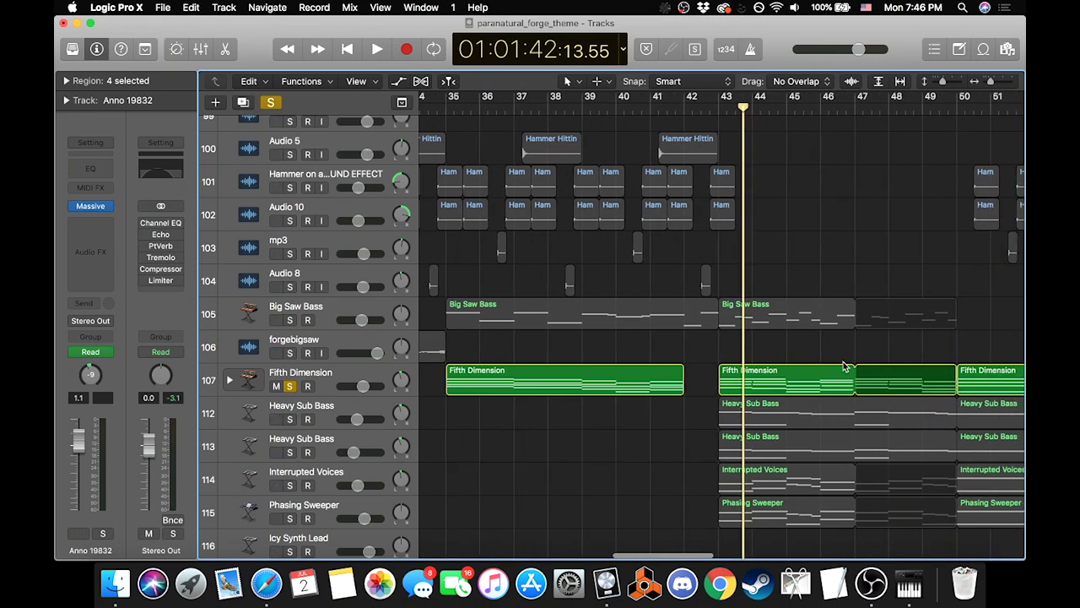
scroll(757, 368, "left", 2)
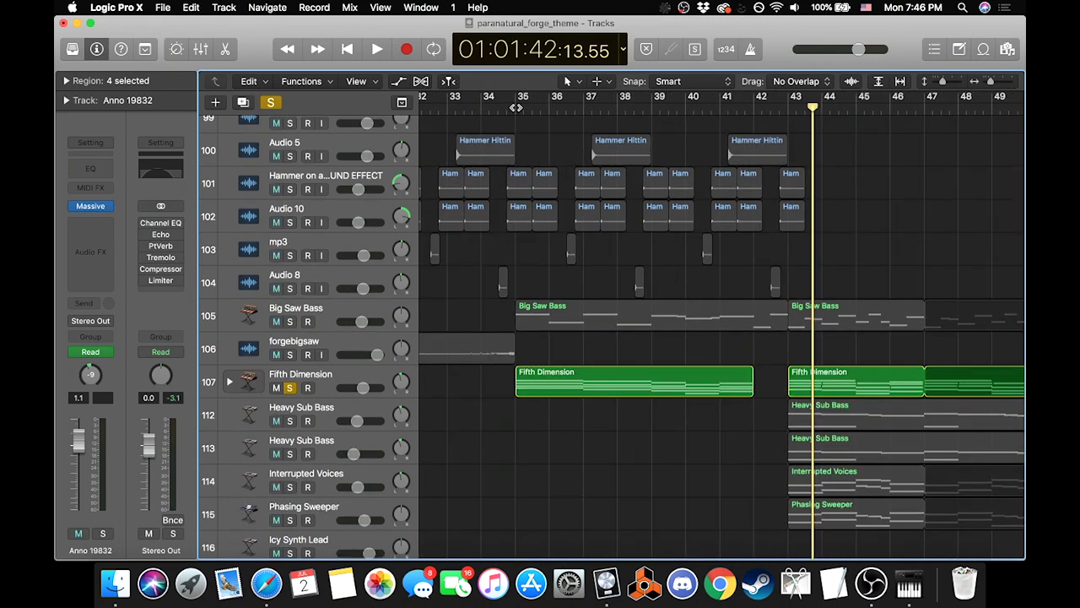
left_click(516, 107)
key("space")
Step: Show the Fifth Dimension track's patch in the Library, stop playback and return the playhead to bar 35
left_click(333, 380)
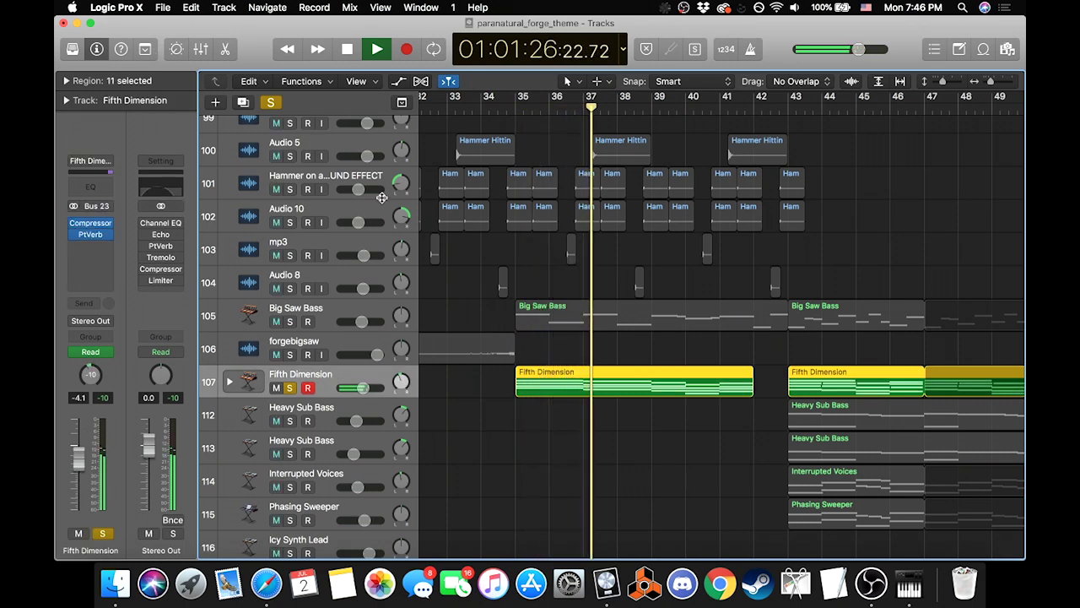
left_click(73, 49)
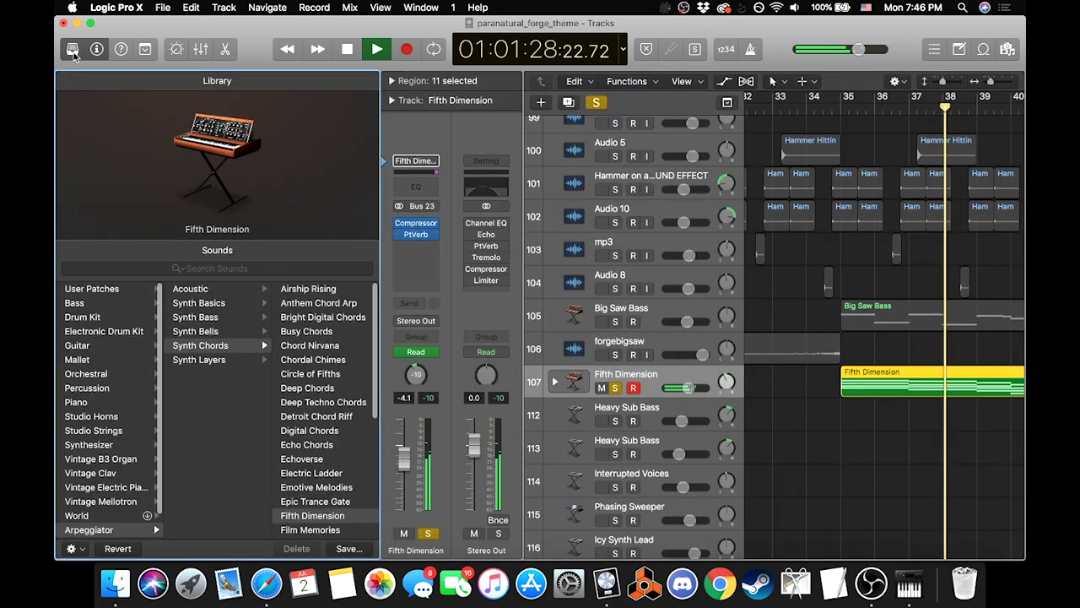
key("space")
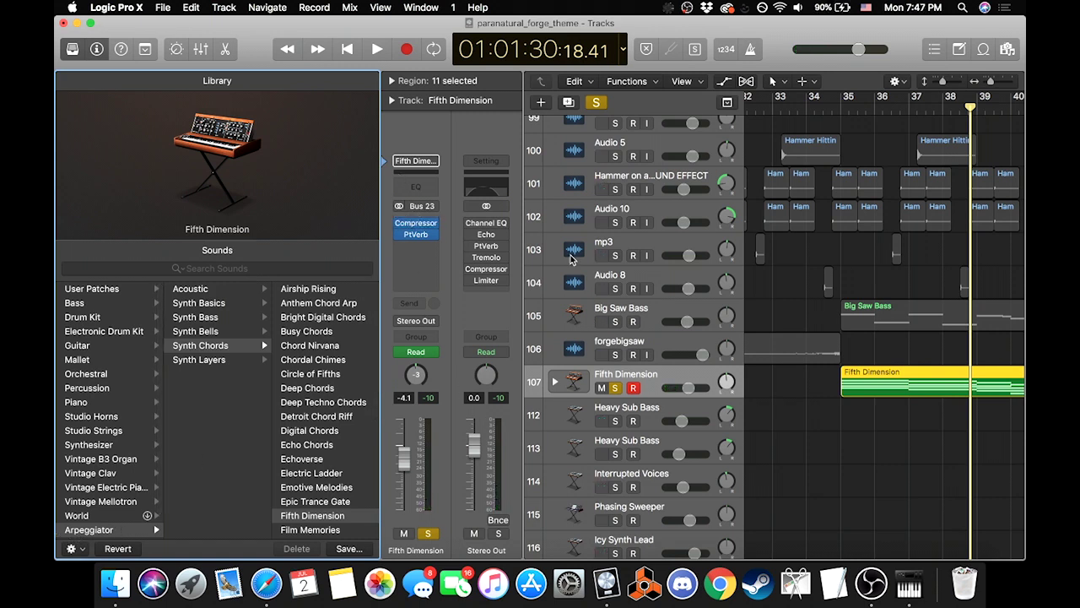
mouse_move(417, 230)
scroll(769, 457, "right", 3)
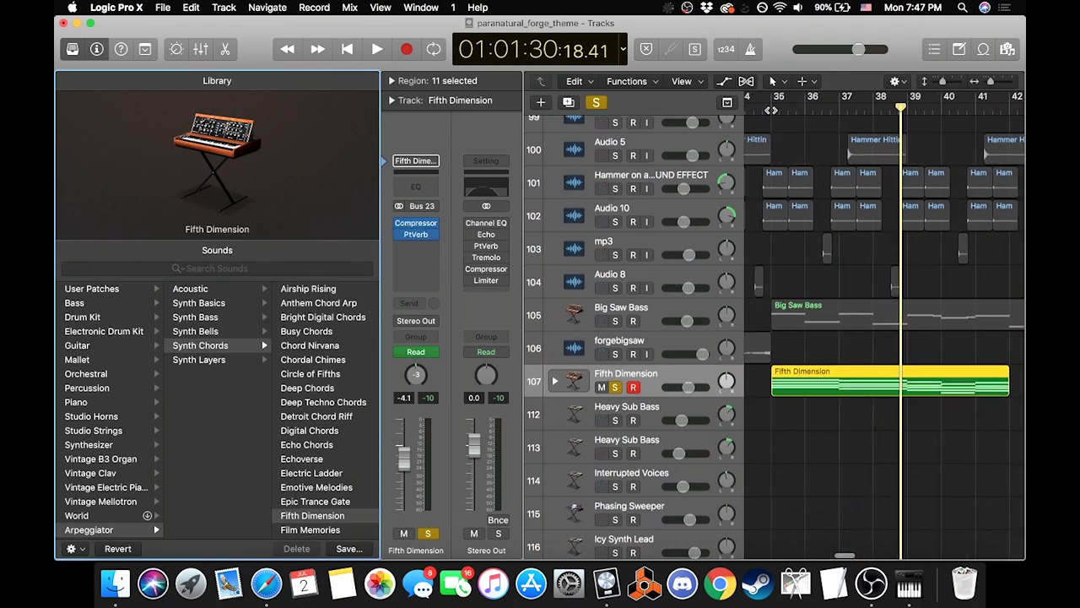
left_click(770, 456)
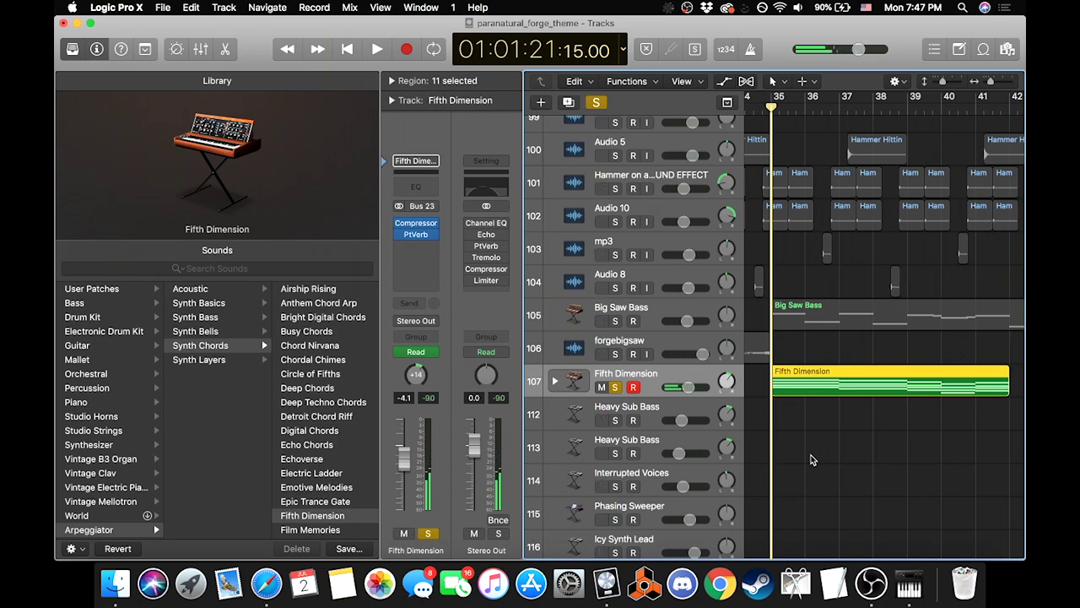
Step: Audition the soloed Fifth Dimension track from bar 43 and return the playhead to bar 43
scroll(861, 436, "right", 3)
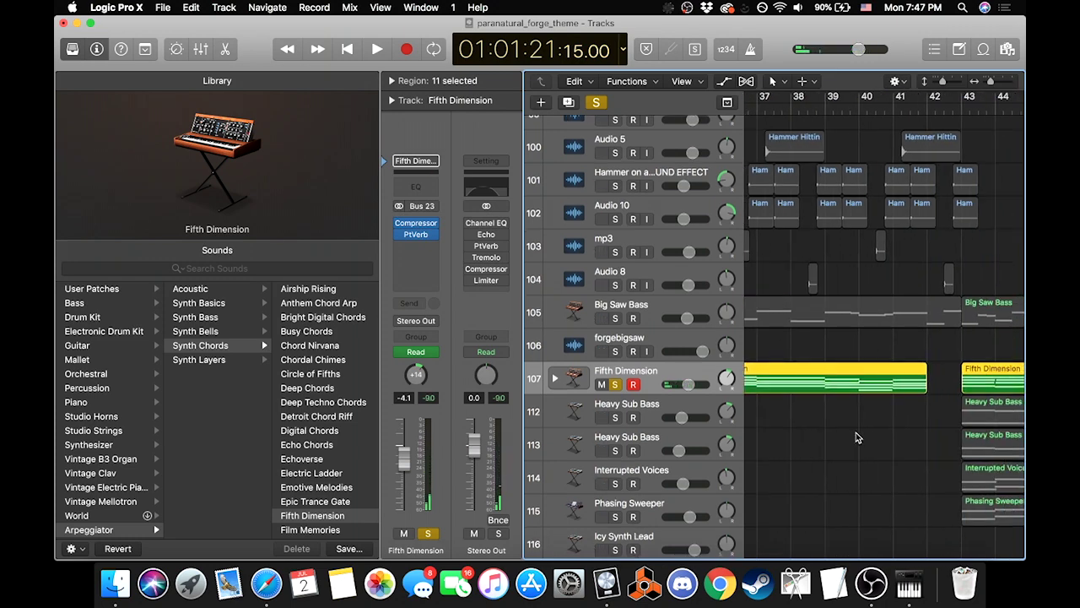
scroll(898, 422, "right", 3)
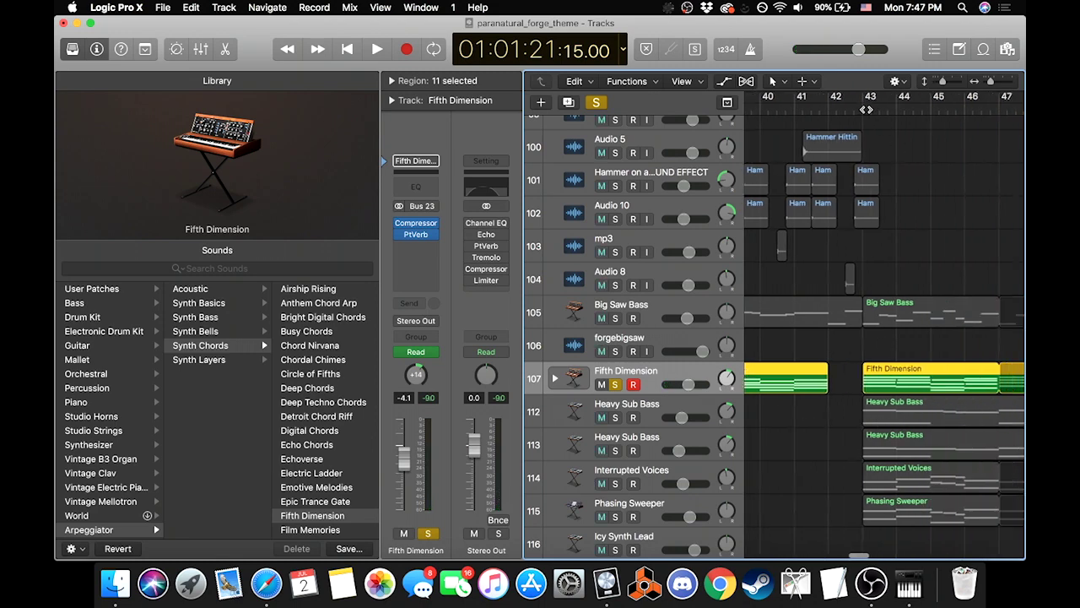
left_click(869, 108)
key("space")
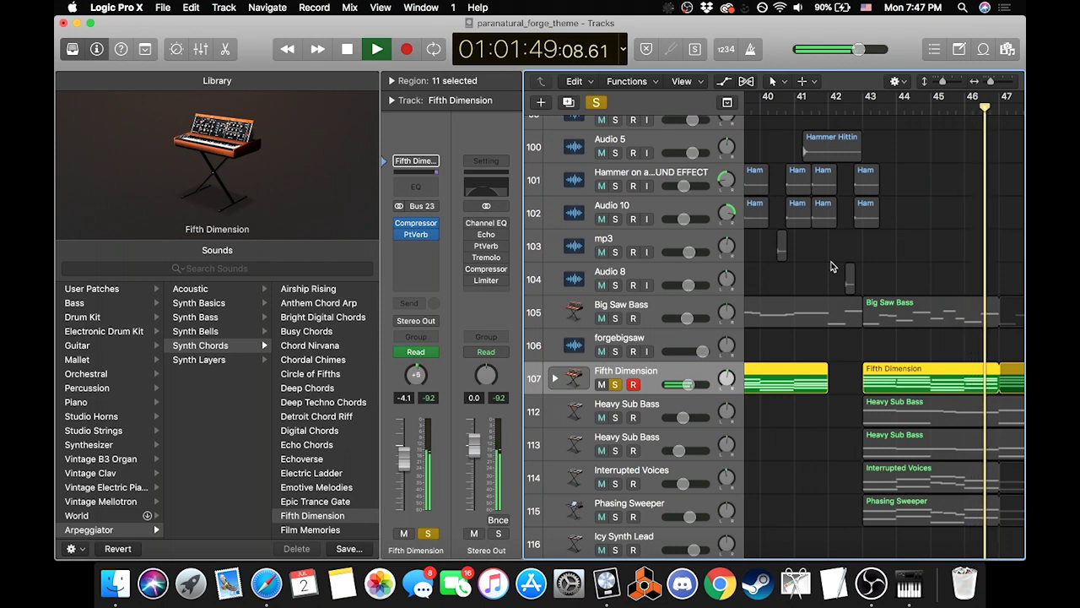
key("space")
left_click(865, 111)
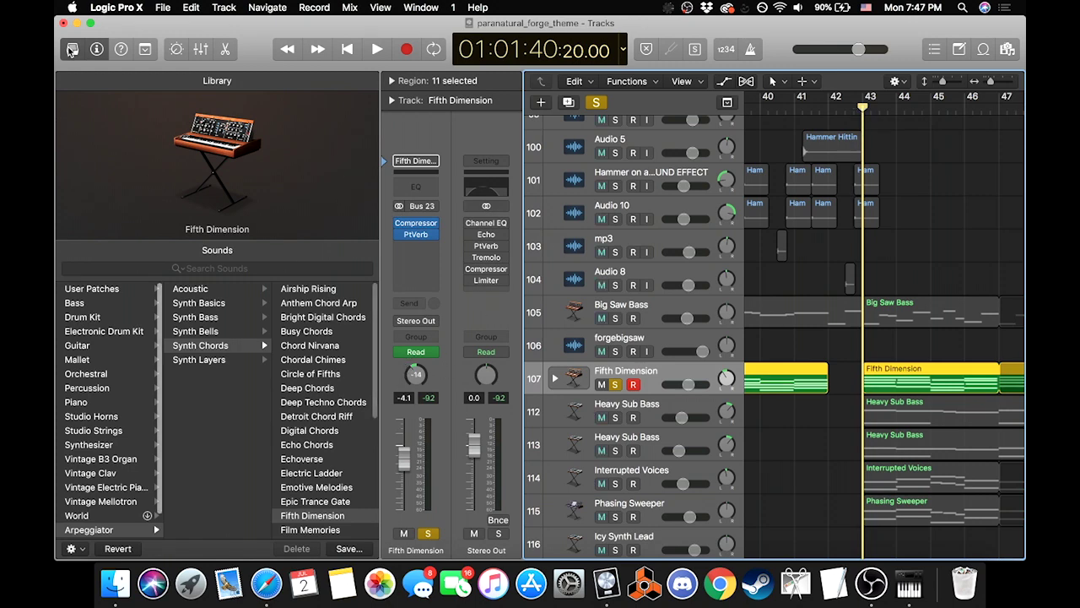
Step: Hide the Library and Inspector and briefly replay the soloed Fifth Dimension track from bar 43
left_click(72, 48)
left_click(96, 49)
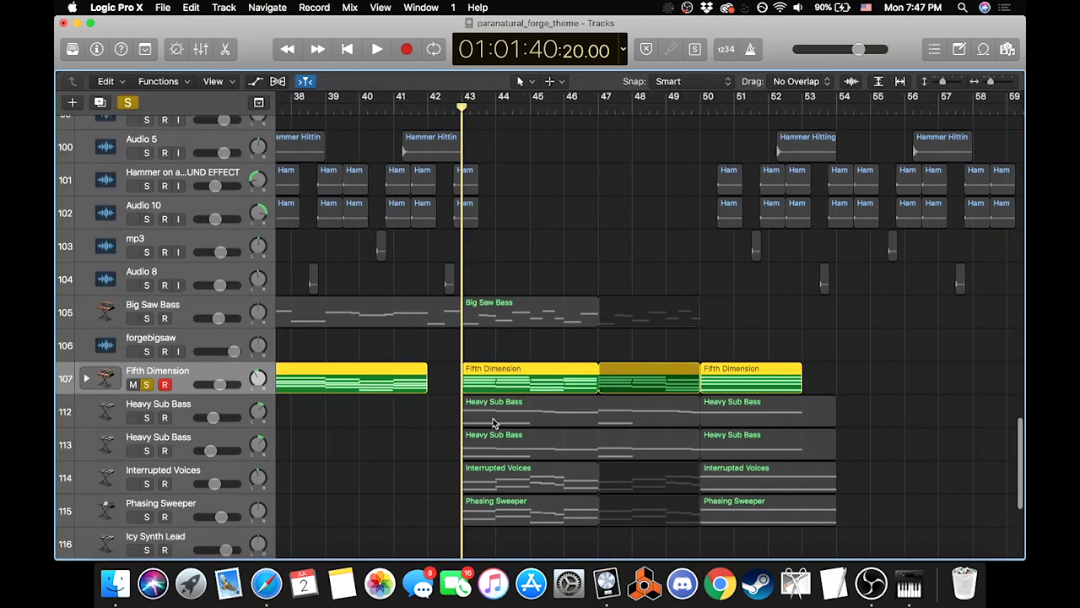
scroll(477, 380, "left", 5)
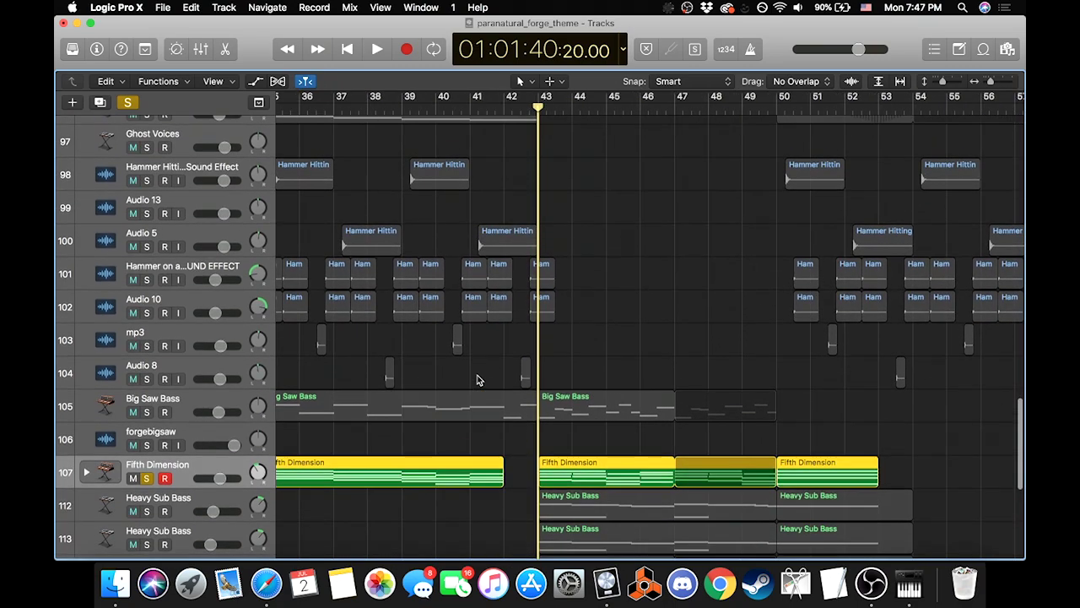
key("space")
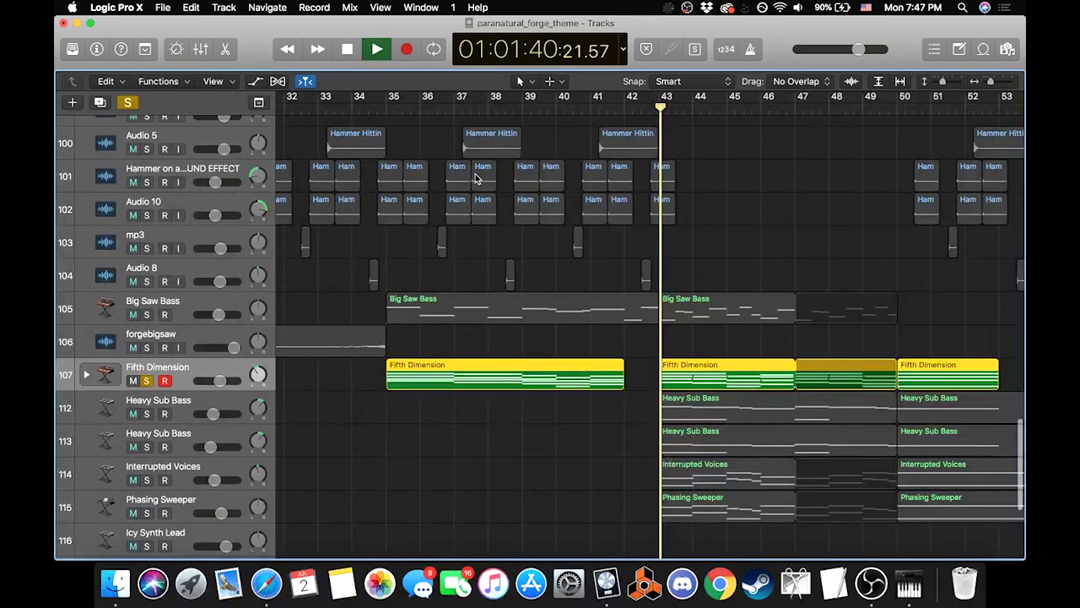
key("space")
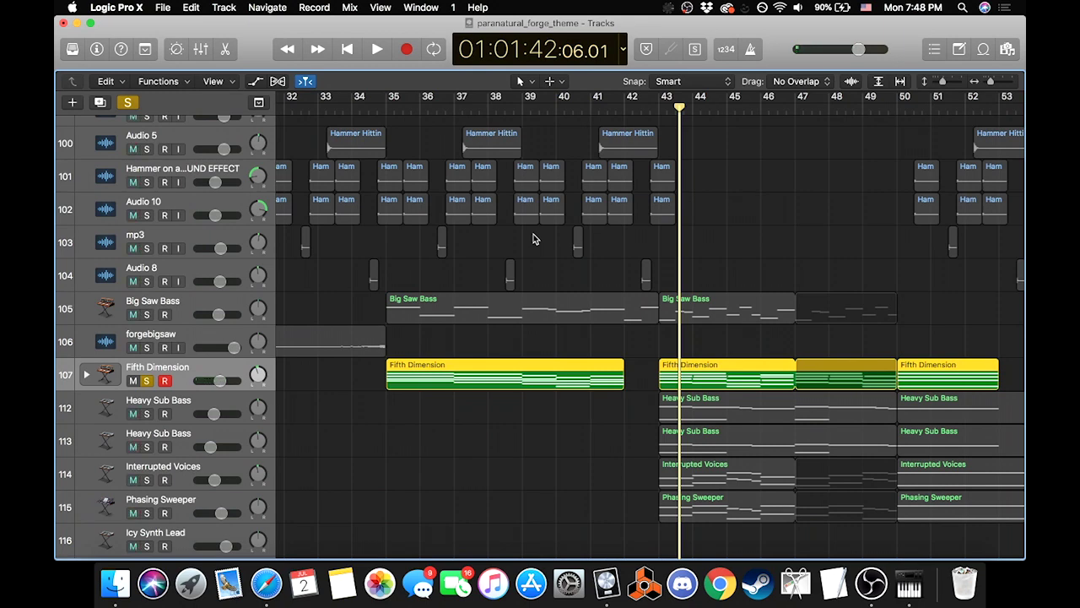
left_click(654, 107)
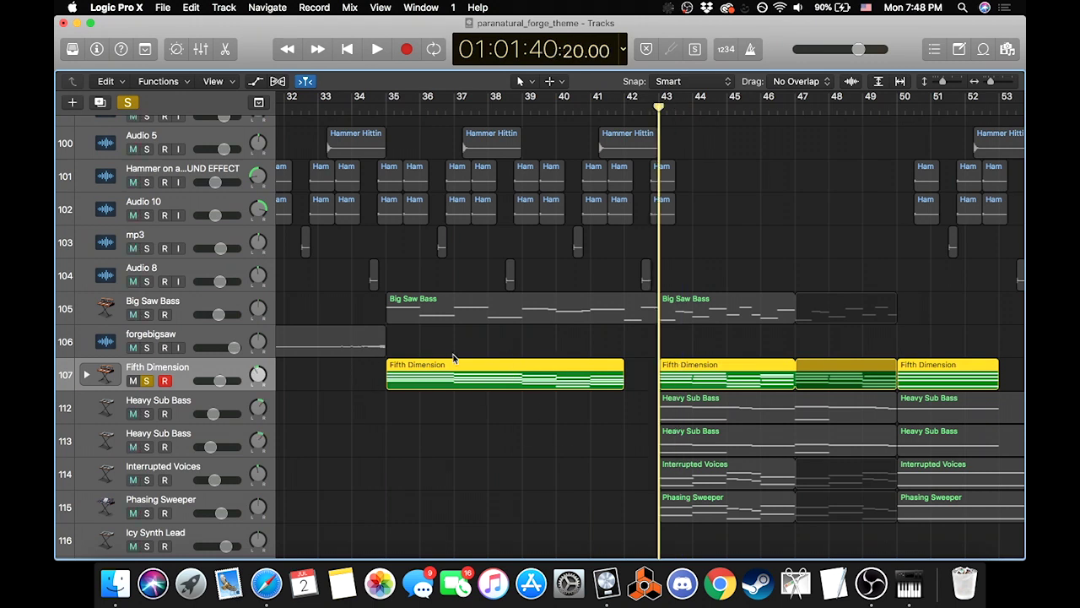
Step: Switch the solo from Fifth Dimension to both Heavy Sub Bass tracks, audition them from bar 43 and clear all solos
left_click(148, 381)
left_click(148, 382)
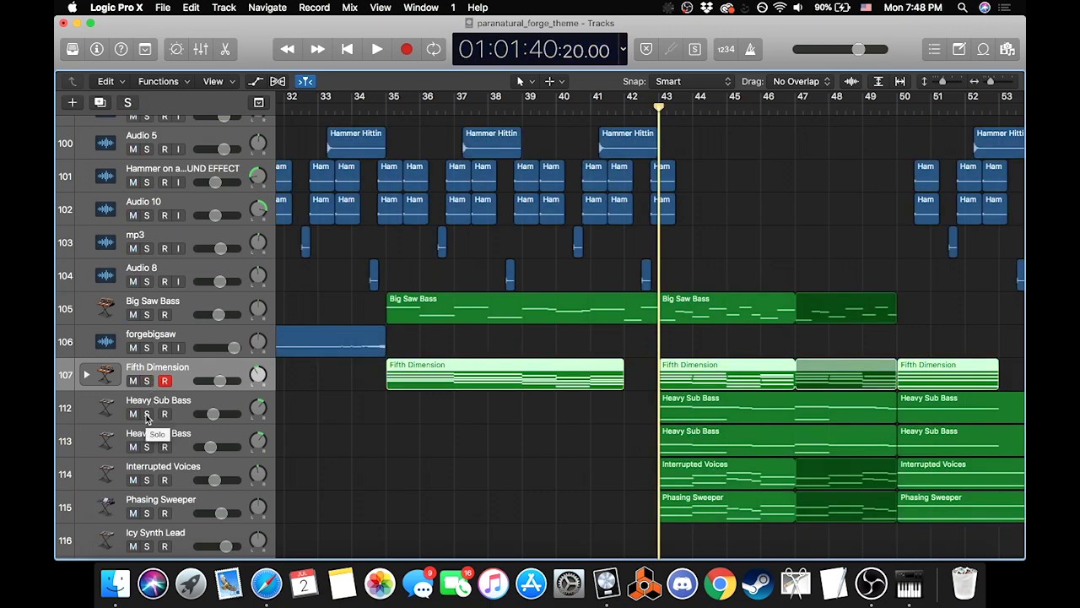
left_click_drag(146, 414, 145, 444)
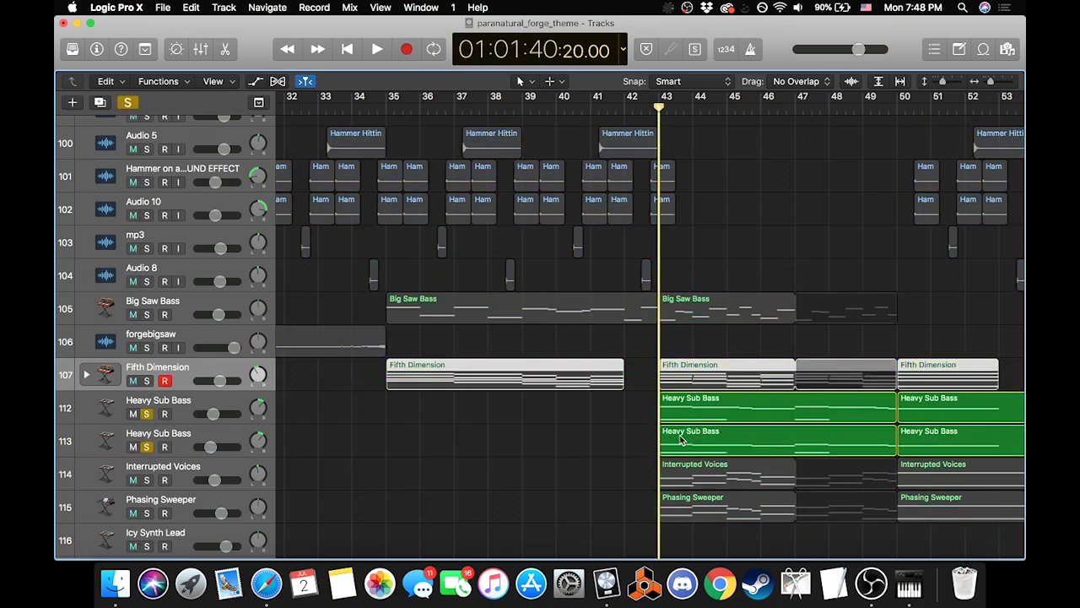
key("space")
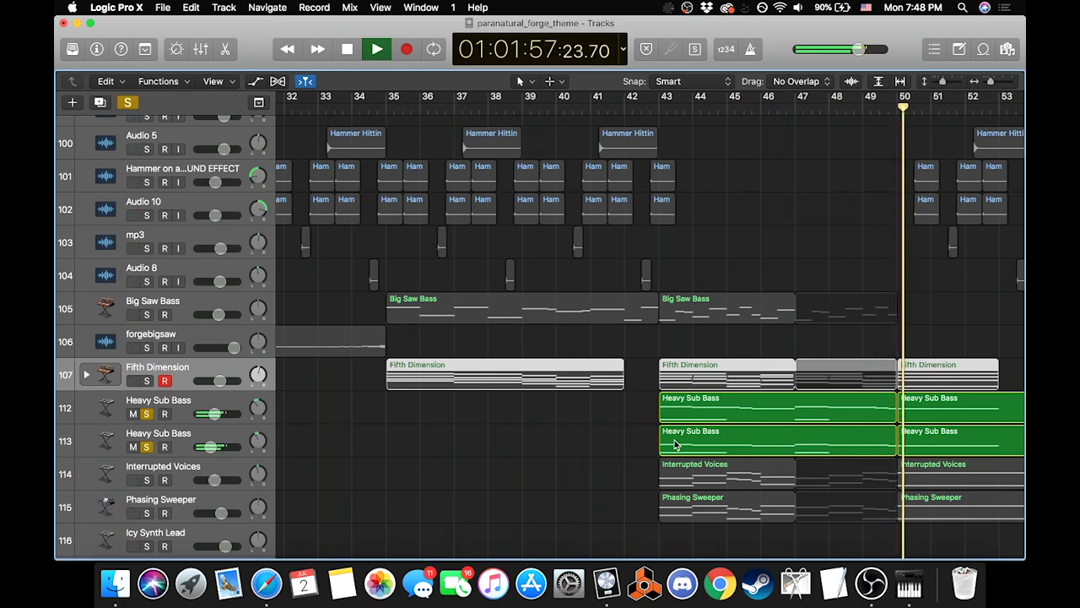
left_click(128, 102)
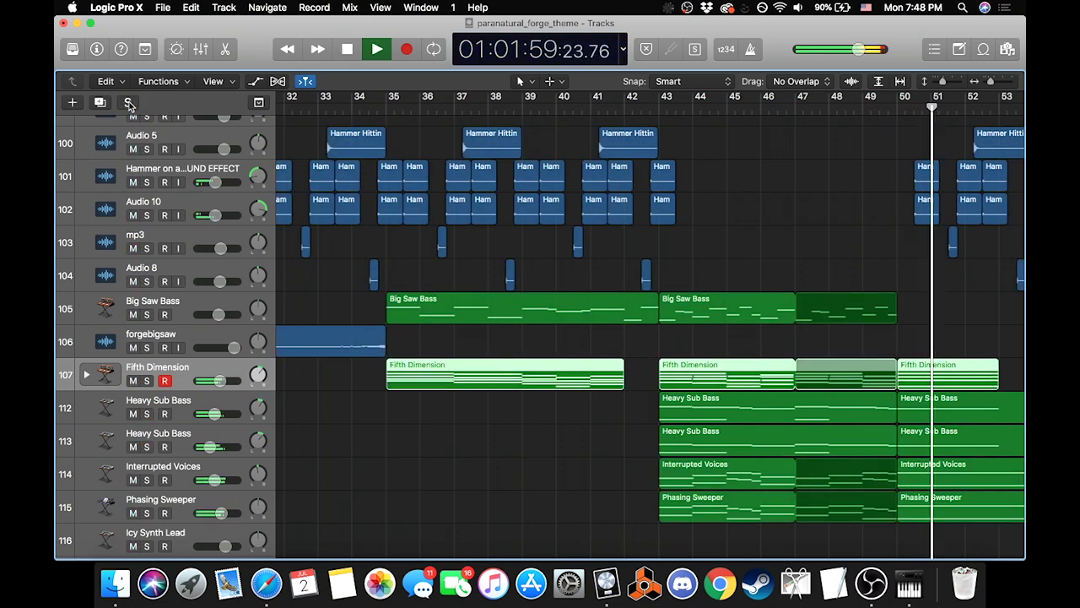
key("space")
left_click(657, 108)
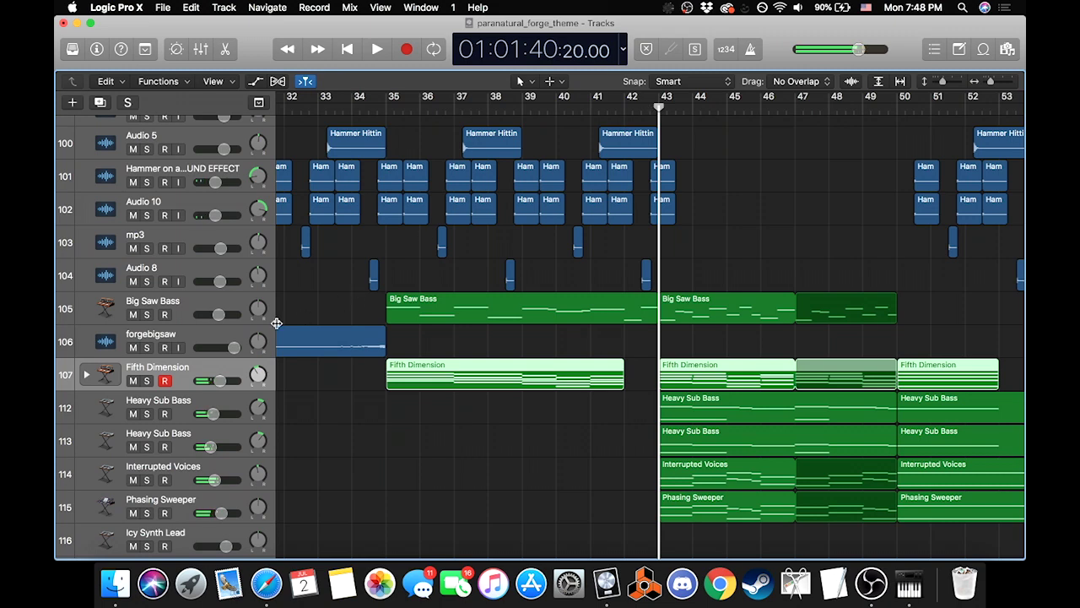
Step: Show the patch of the first Heavy Sub Bass track in the Library
left_click(189, 402)
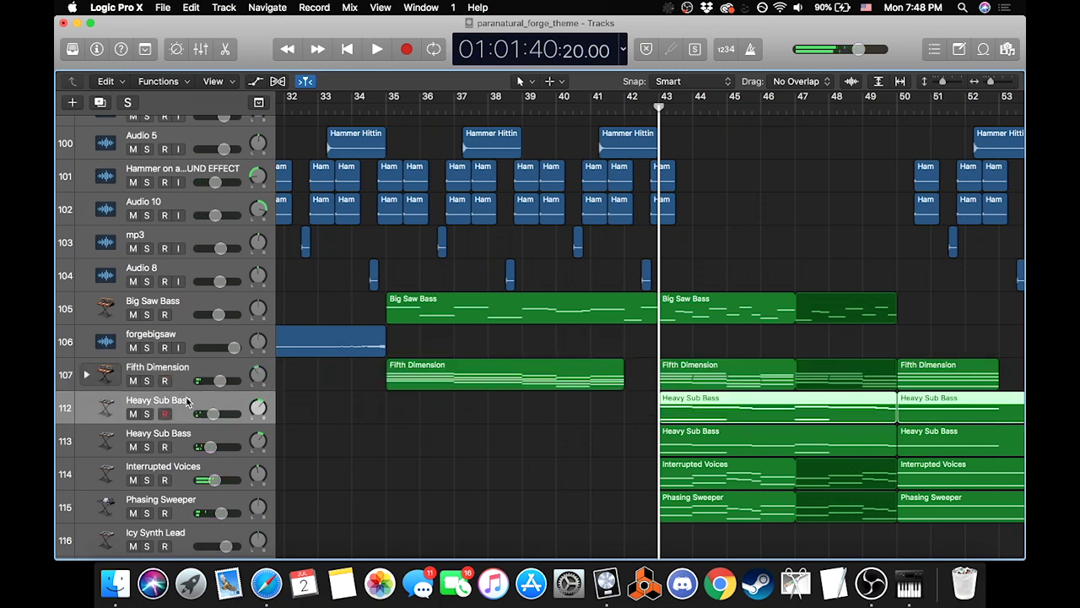
left_click(73, 49)
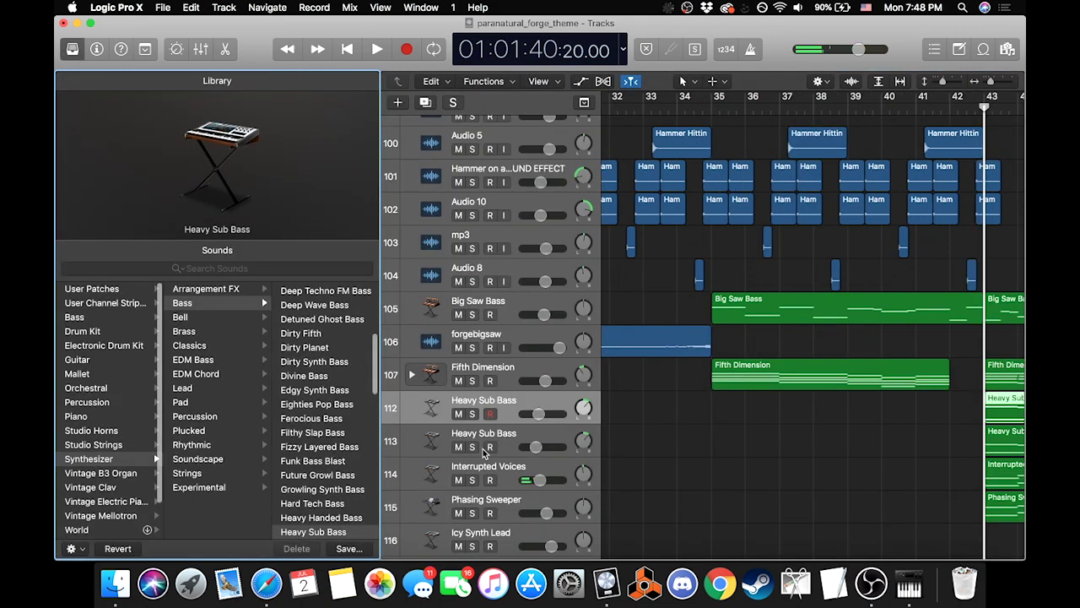
Step: Create a new software instrument track below the first Heavy Sub Bass track and delete it again
left_click(399, 103)
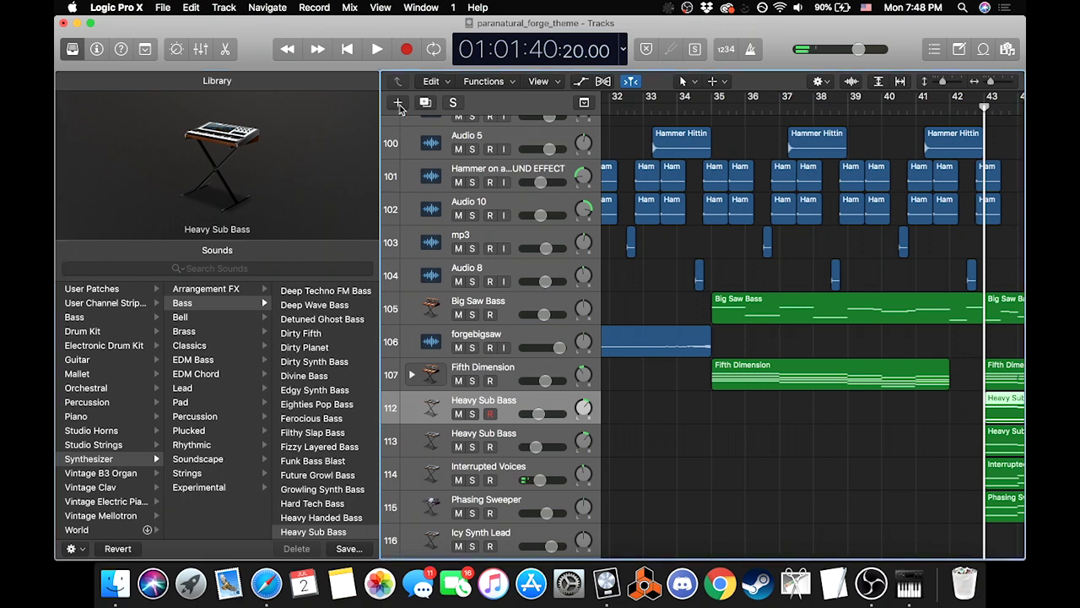
left_click(710, 237)
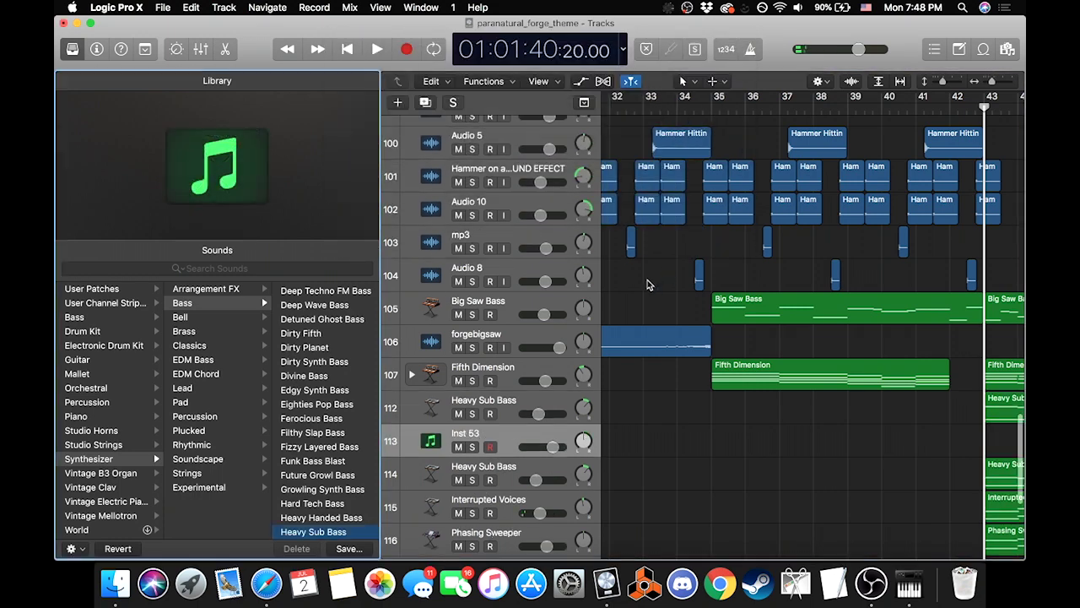
left_click(428, 440)
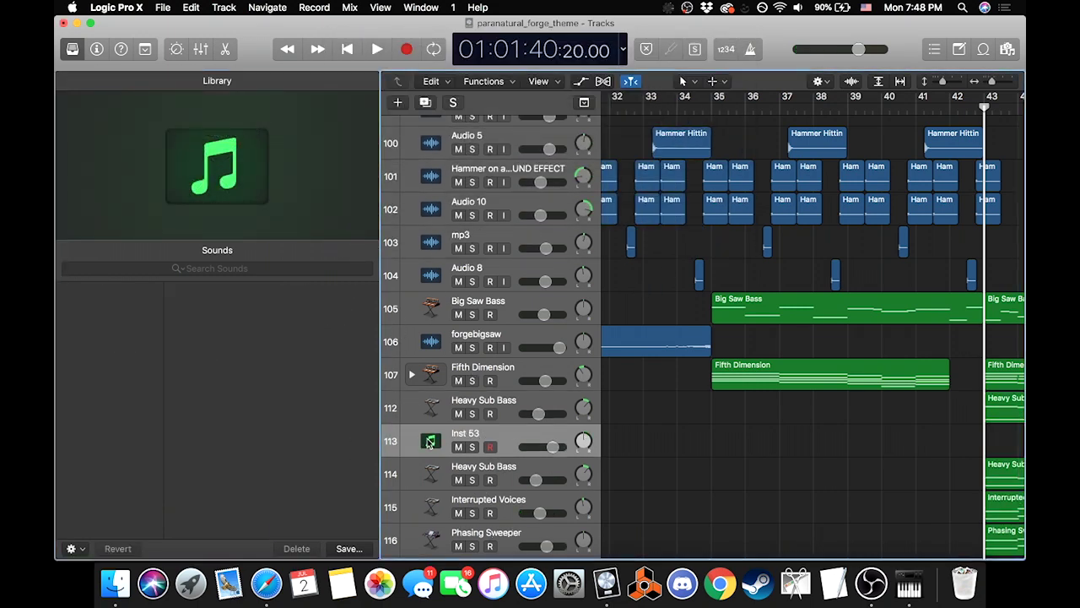
key("super+BackSpace")
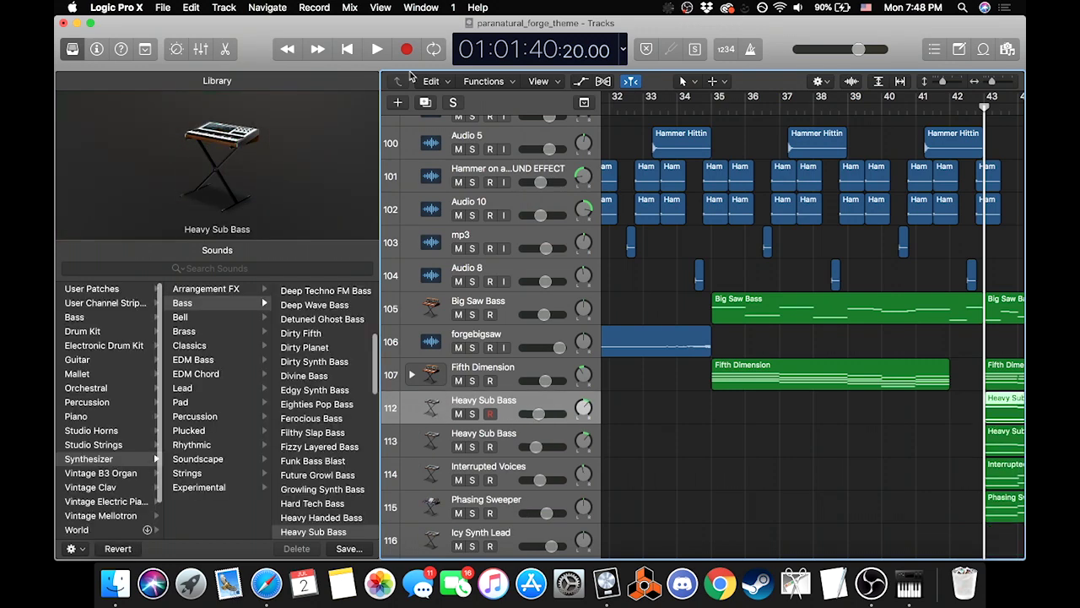
Step: Create a software instrument track with the Default Patch below the first Heavy Sub Bass track
left_click(398, 102)
left_click(407, 164)
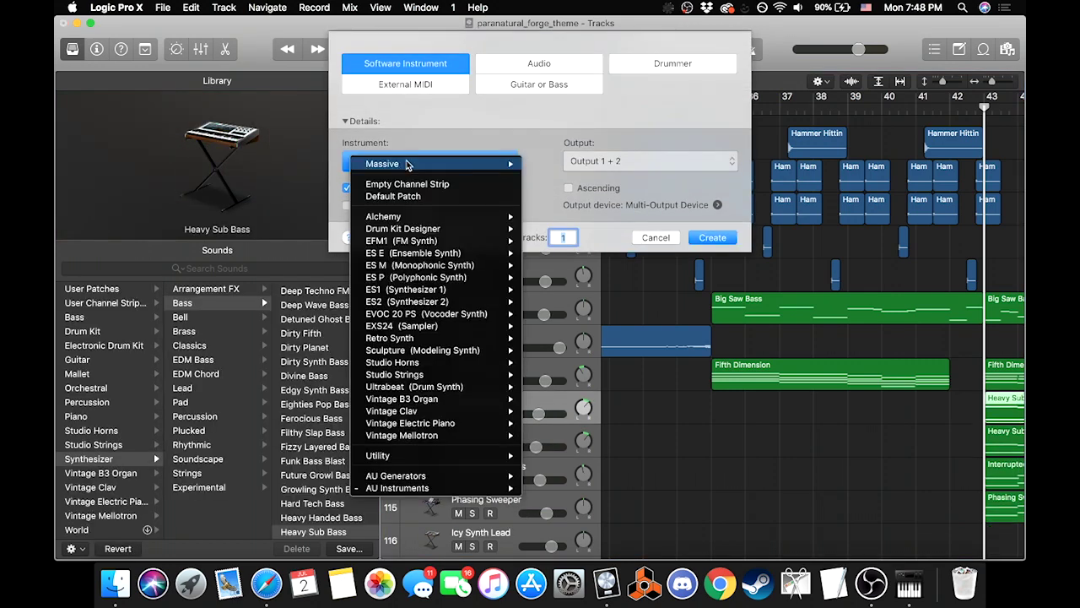
left_click(394, 196)
left_click(712, 237)
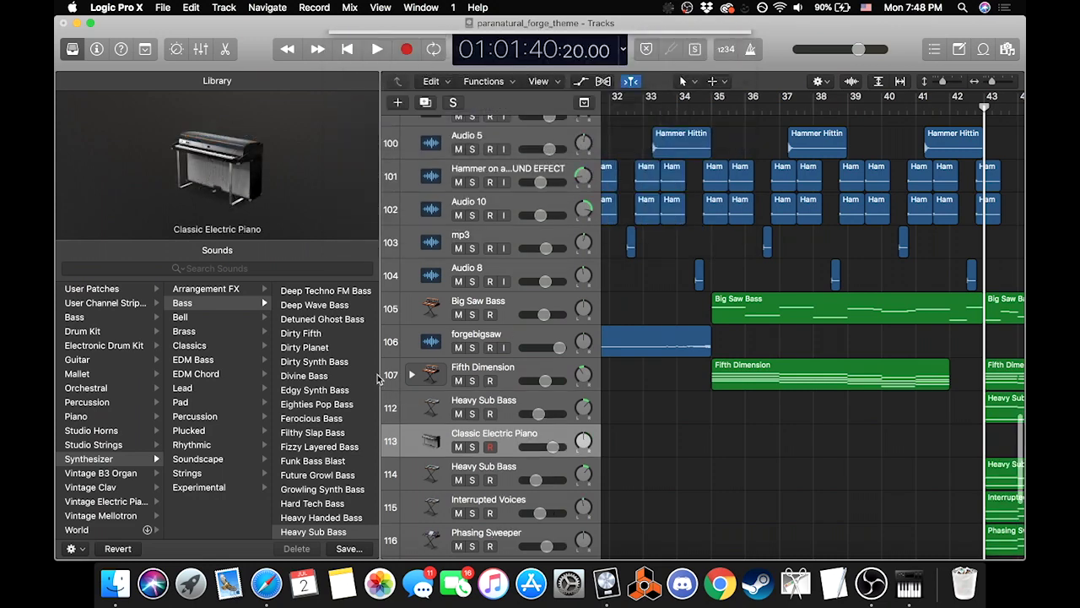
Step: Search the Library for "heavy s", load the Heavy Sub Bass patch onto the new track and hide the Library
left_click(231, 267)
type("H")
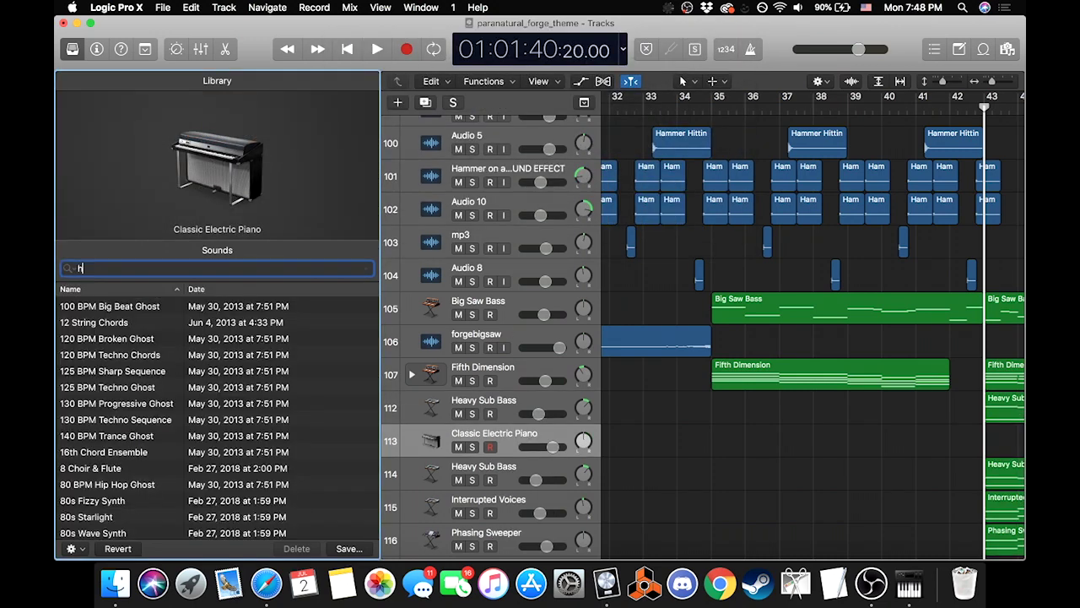
type("eavy s")
left_click(89, 307)
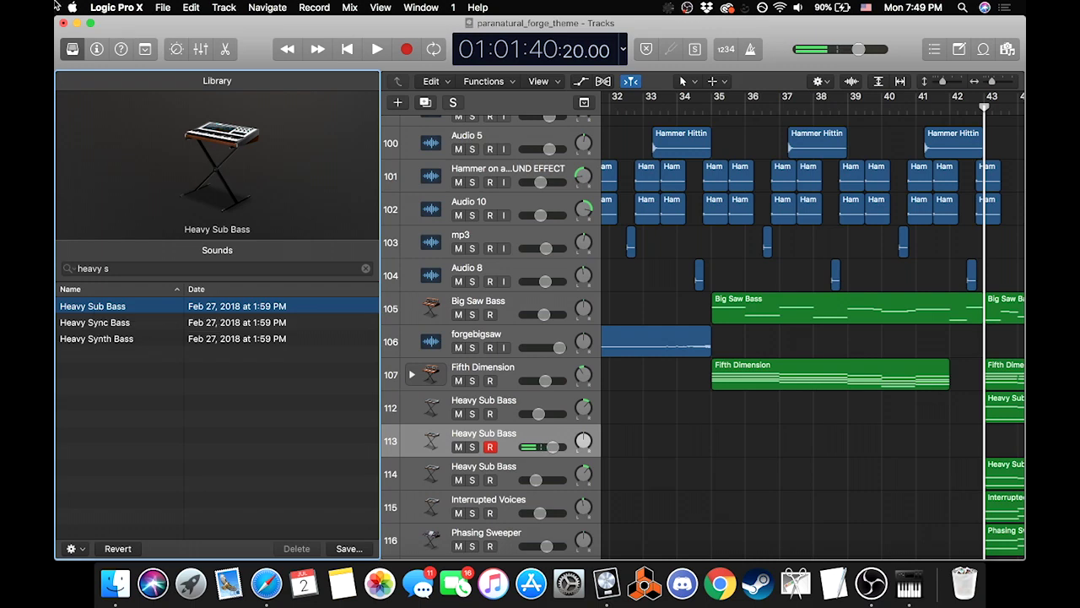
left_click(73, 50)
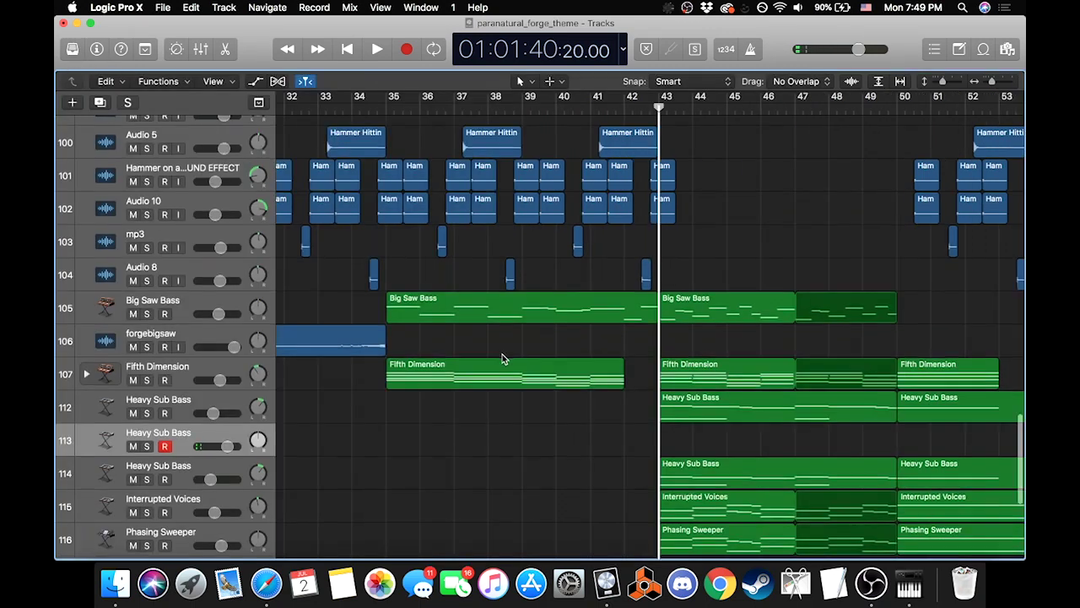
Step: Compare the first Heavy Sub Bass track with the new empty Heavy Sub Bass track, and delete the empty one
scroll(502, 353, "down", 2)
left_click(188, 334)
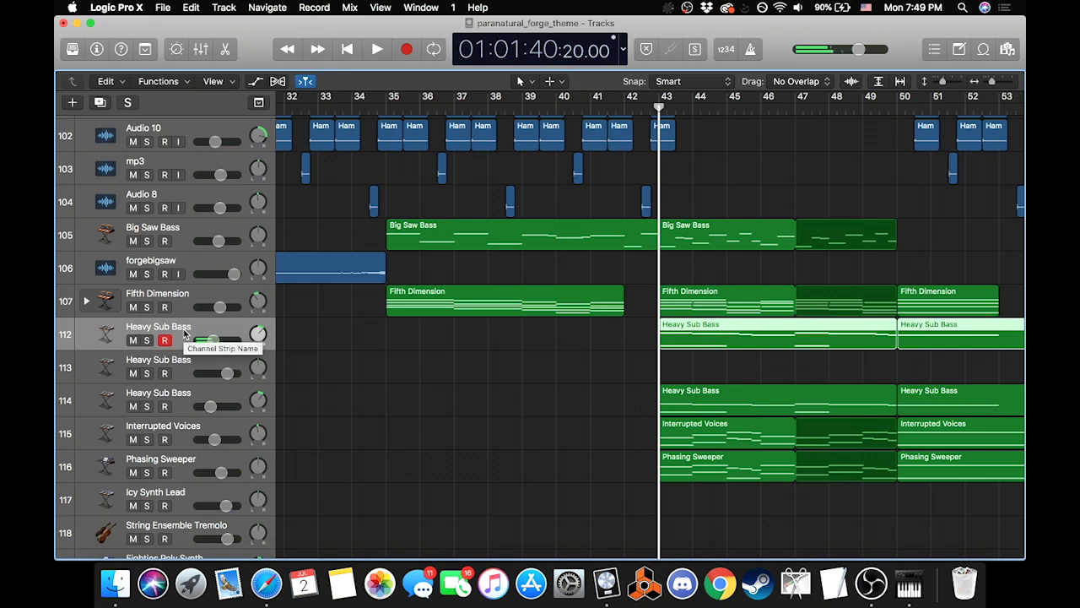
left_click(197, 364)
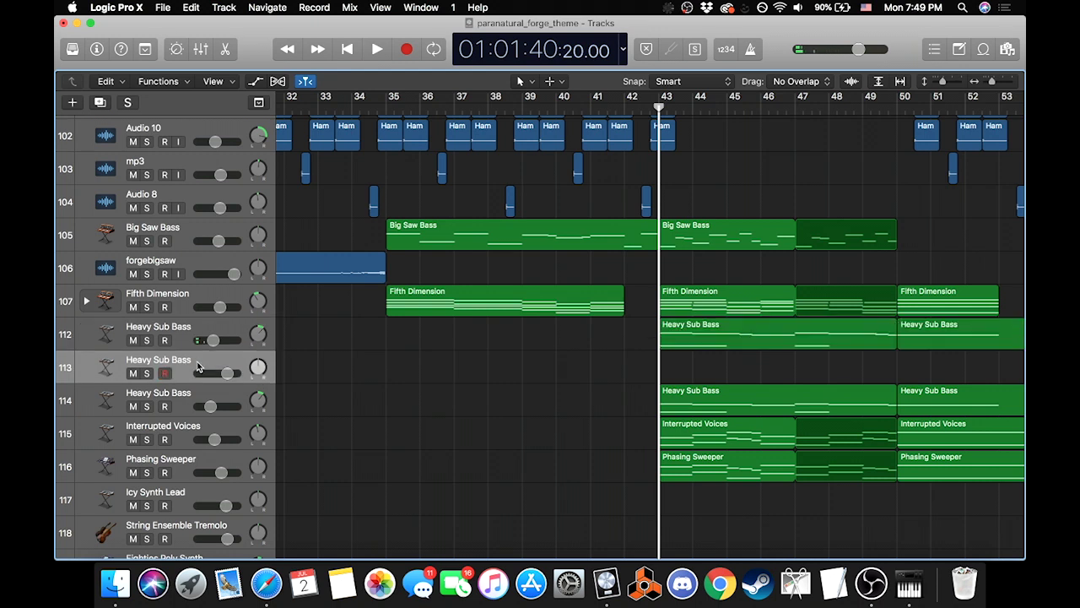
key("super+BackSpace")
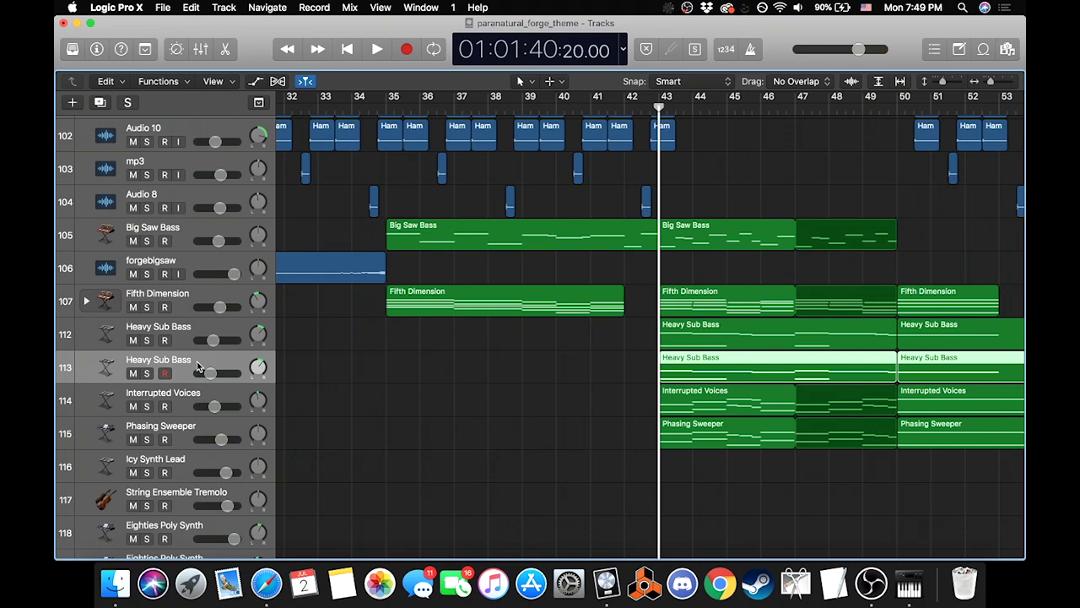
Step: Solo Cocoon Discovery and Fizzy Techno Lead, audition them briefly from bar 43 and clear all solos
scroll(360, 432, "up", 15)
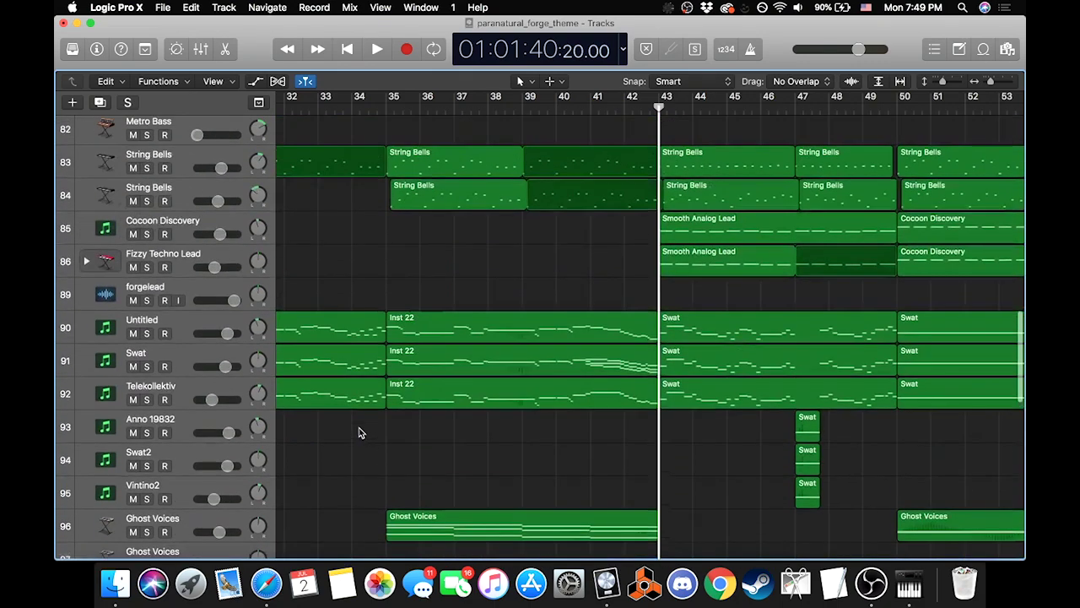
left_click(146, 263)
left_click(146, 295)
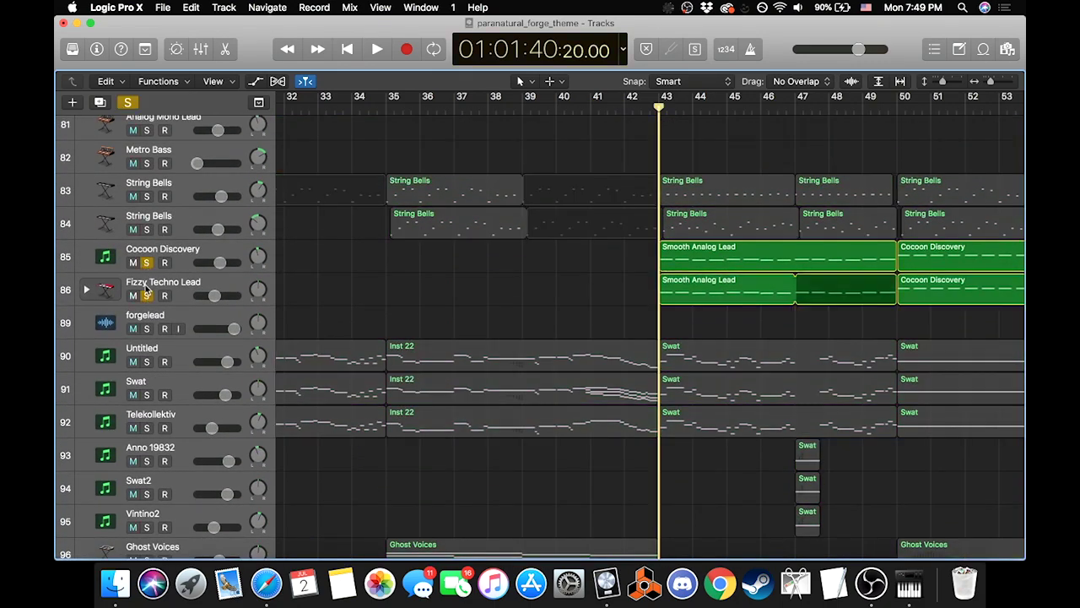
key("space")
scroll(357, 326, "down", 2)
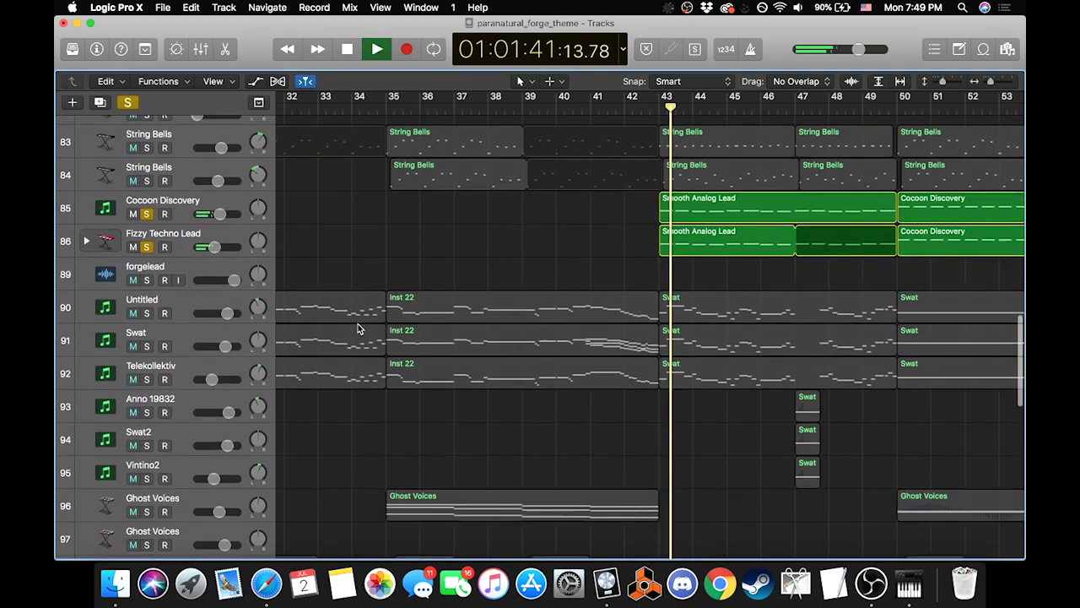
key("space")
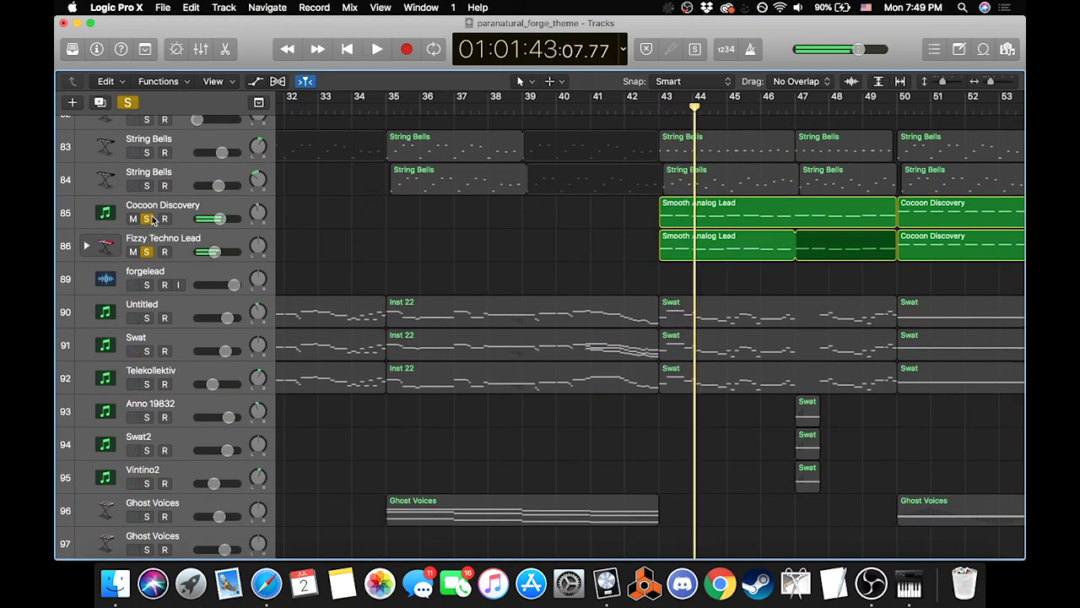
key("ctrl+alt+super+s")
Step: Solo both Heavy Sub Bass tracks and audition them together from bar 43
scroll(454, 242, "down", 20)
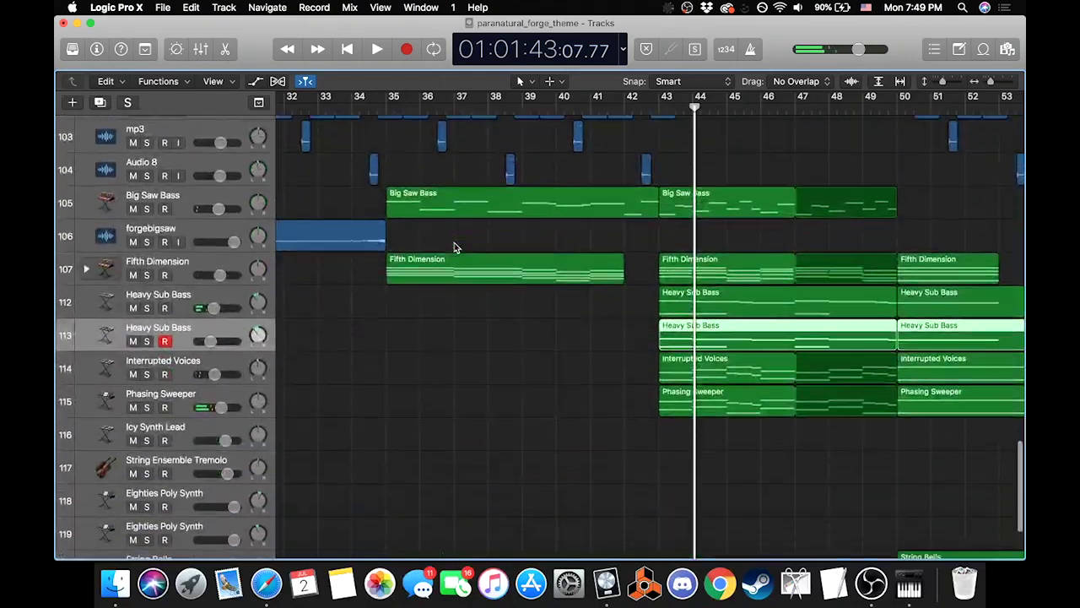
left_click(663, 110)
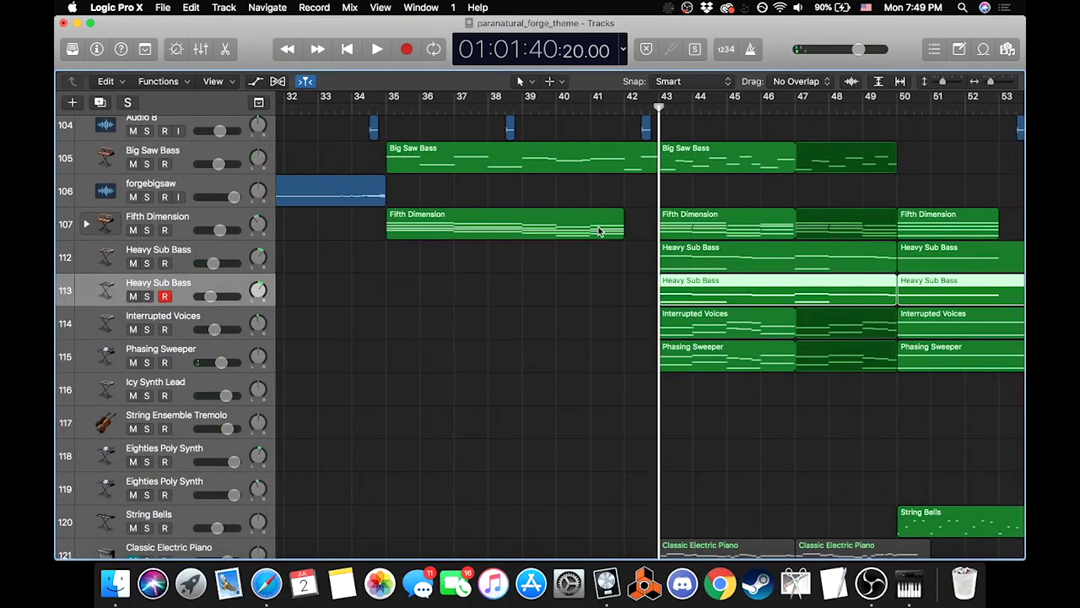
left_click(146, 297)
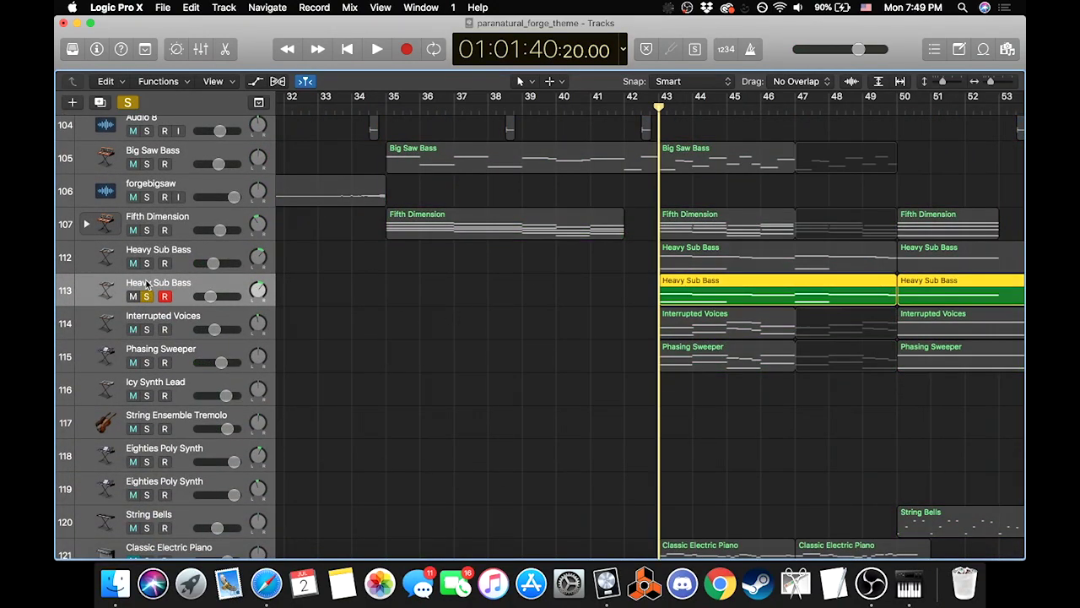
left_click(146, 264)
key("space")
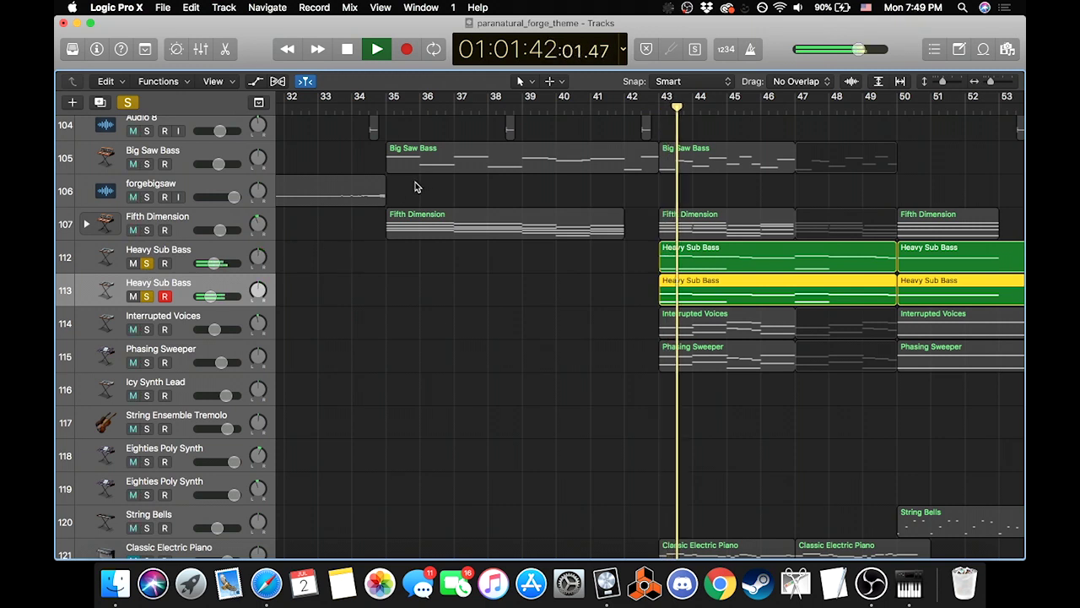
key("space")
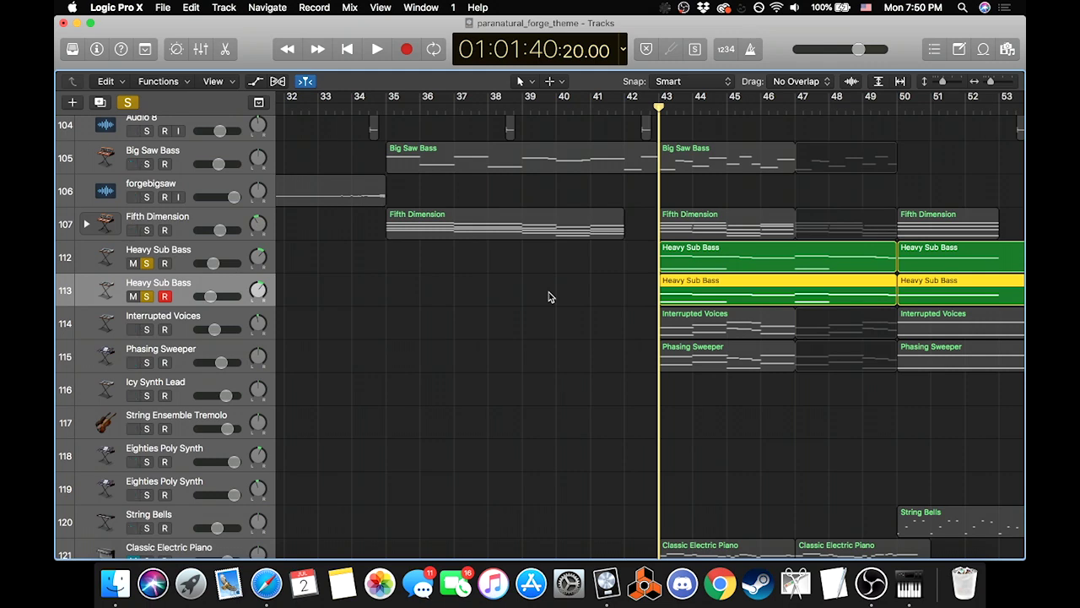
Step: Show the Inspector and open the Alchemy instrument of the first Heavy Sub Bass track, moving its window clear of the track headers
left_click(97, 49)
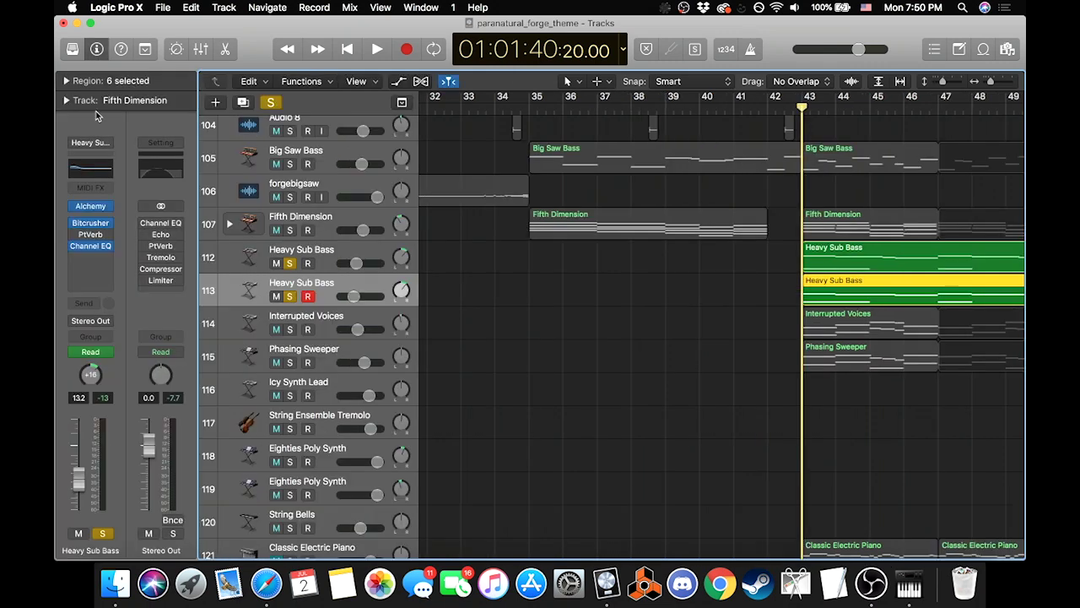
left_click(304, 253)
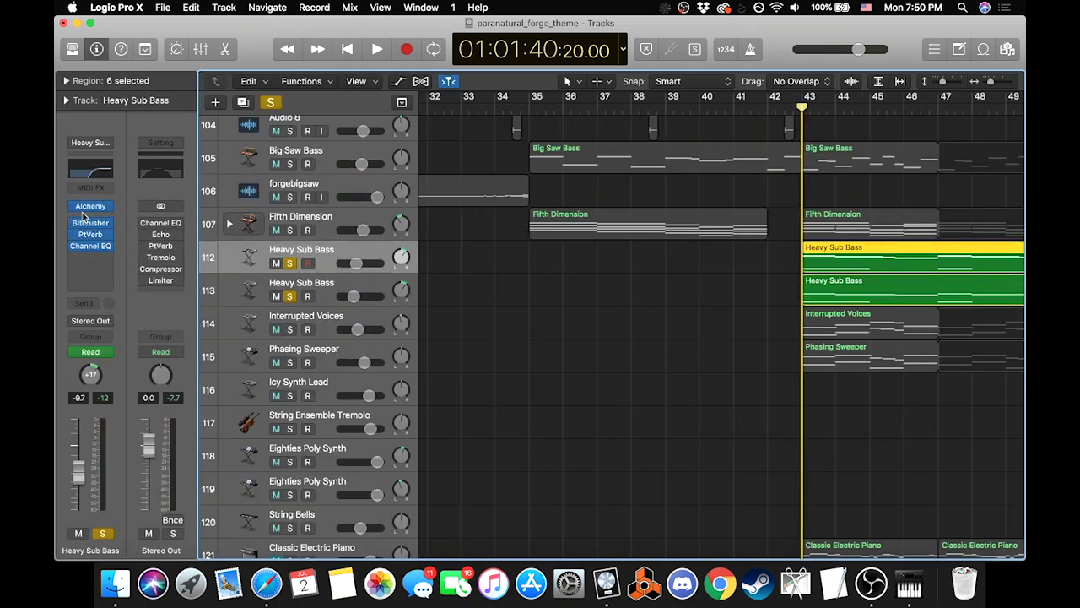
left_click(95, 206)
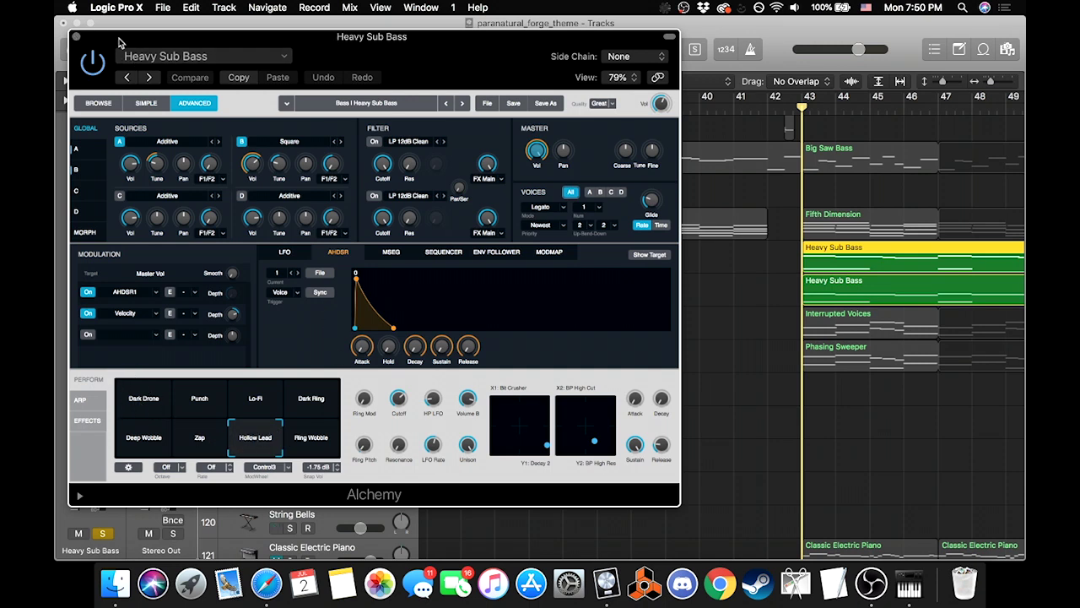
left_click_drag(119, 42, 481, 54)
Step: Duplicate the first Heavy Sub Bass track with its settings and load the stock Heavy Sub Bass patch from the Library onto the duplicate
left_click(248, 261)
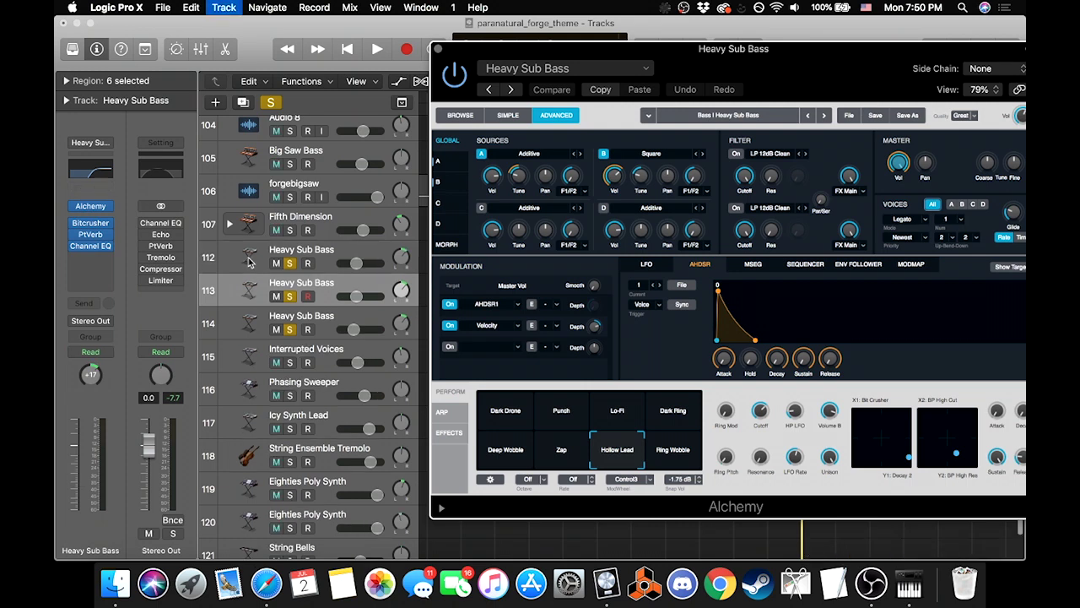
left_click(73, 49)
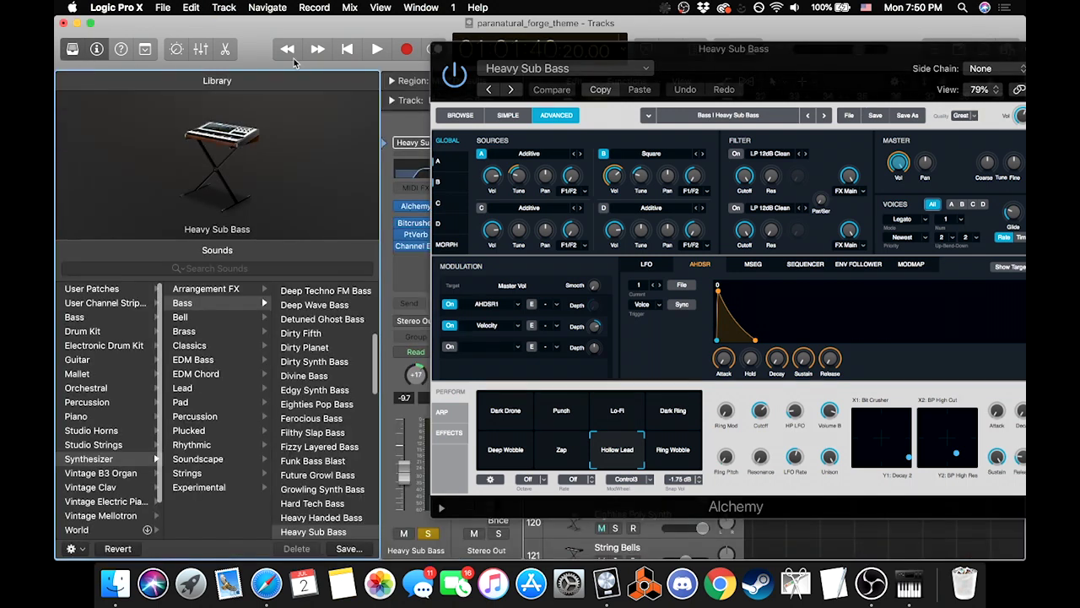
left_click(444, 50)
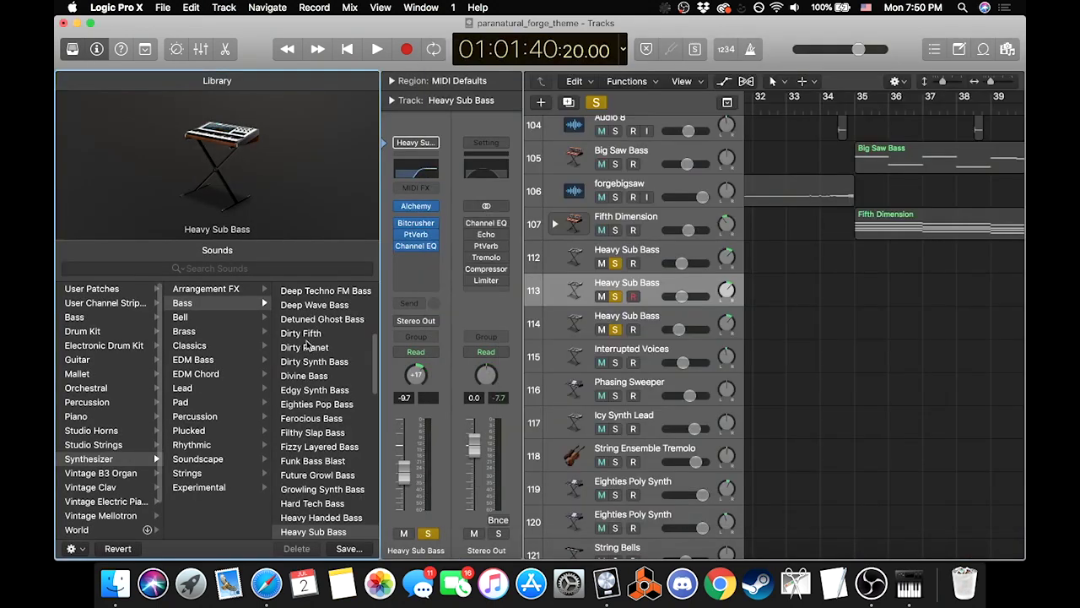
left_click(321, 517)
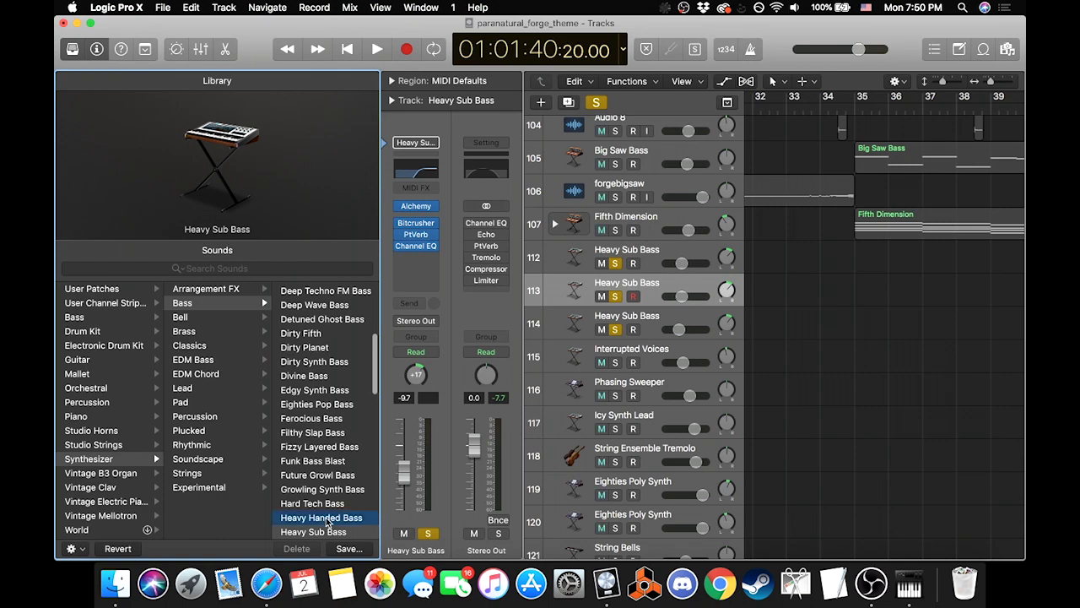
Step: Examine the duplicate track's stock Alchemy settings in the Advanced view and close the plug-in window
left_click(422, 206)
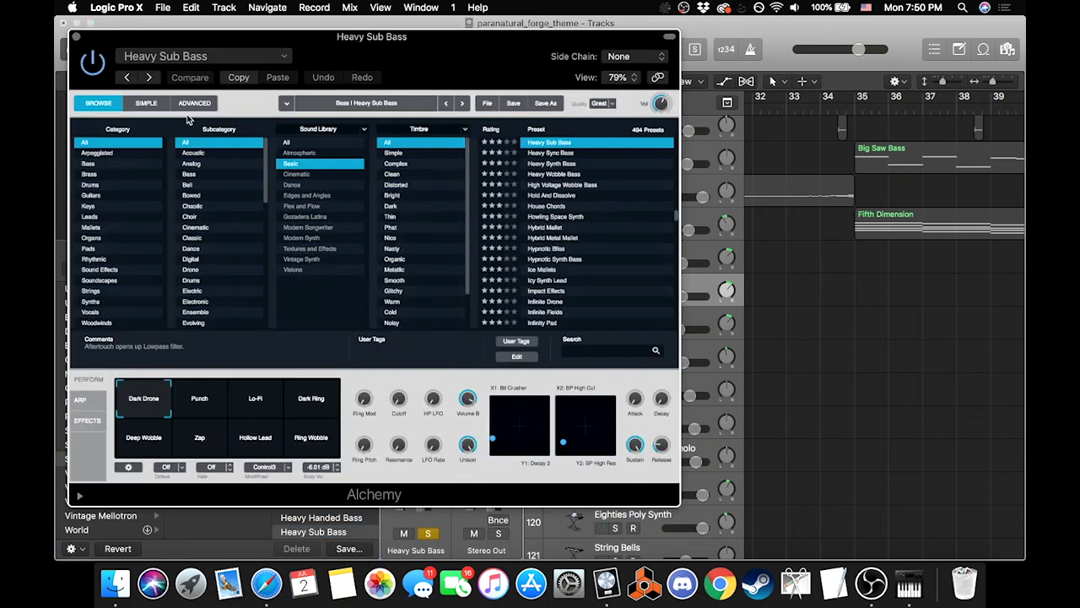
left_click(195, 103)
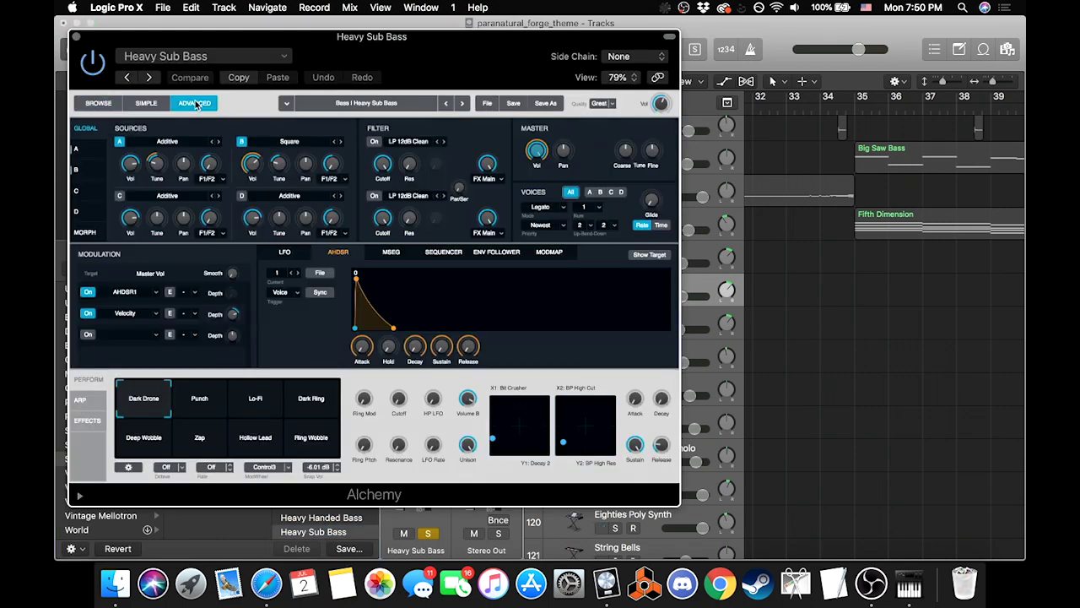
left_click(75, 38)
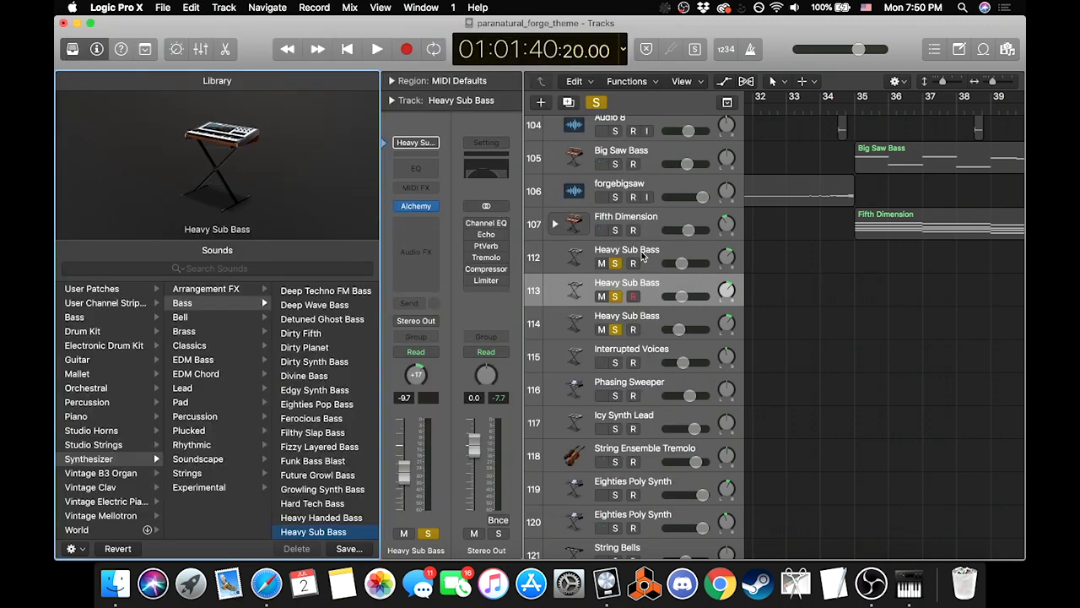
Step: Reopen the first Heavy Sub Bass track's Alchemy, set its window view to 50% and place it over the Library
mouse_move(424, 209)
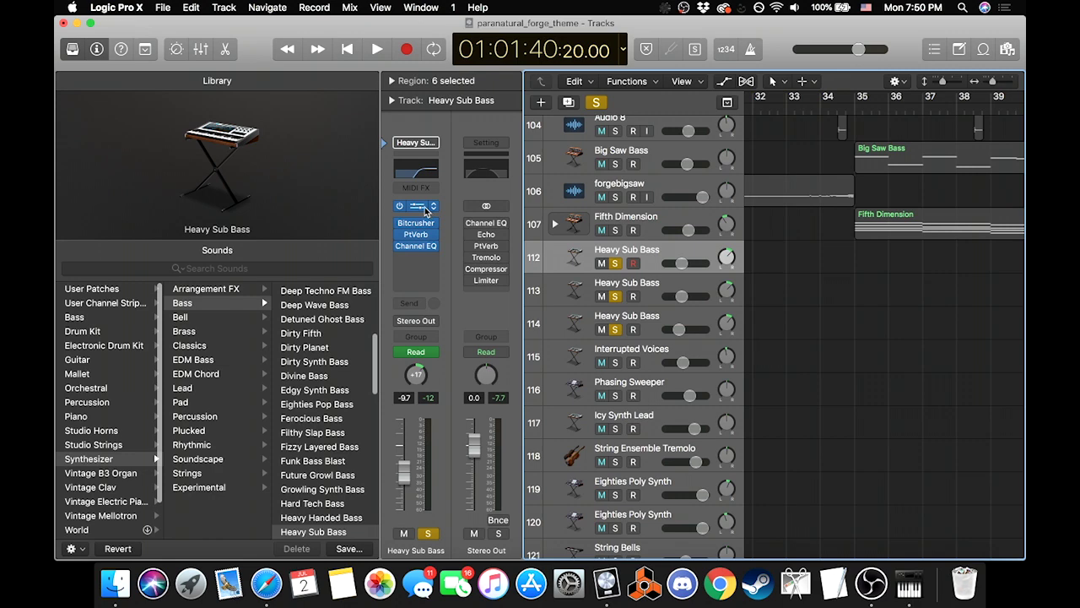
double_click(569, 264)
left_click_drag(731, 81, 299, 52)
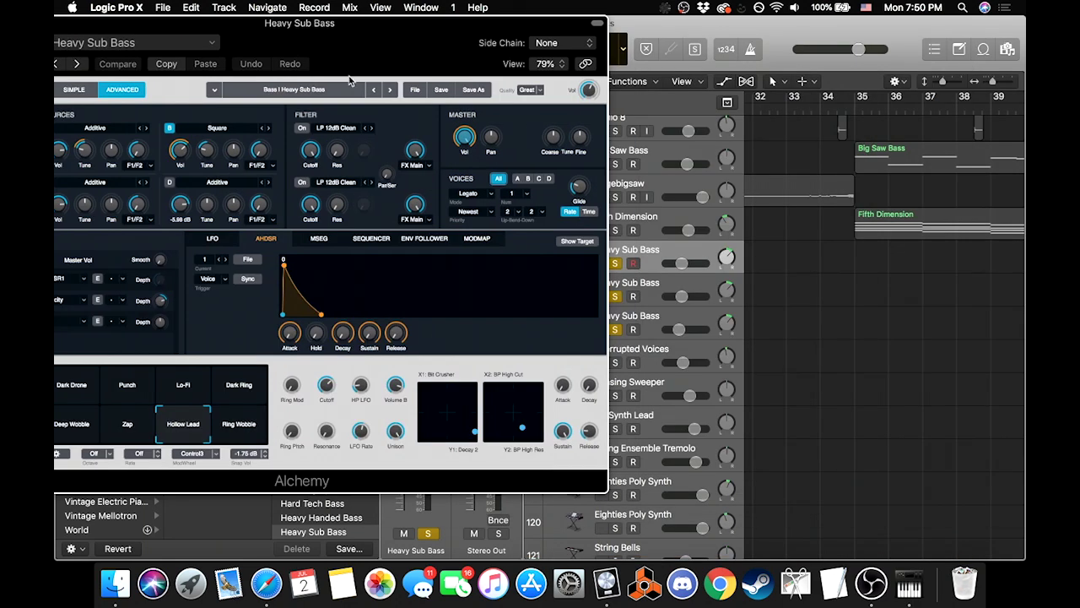
left_click_drag(432, 60, 623, 67)
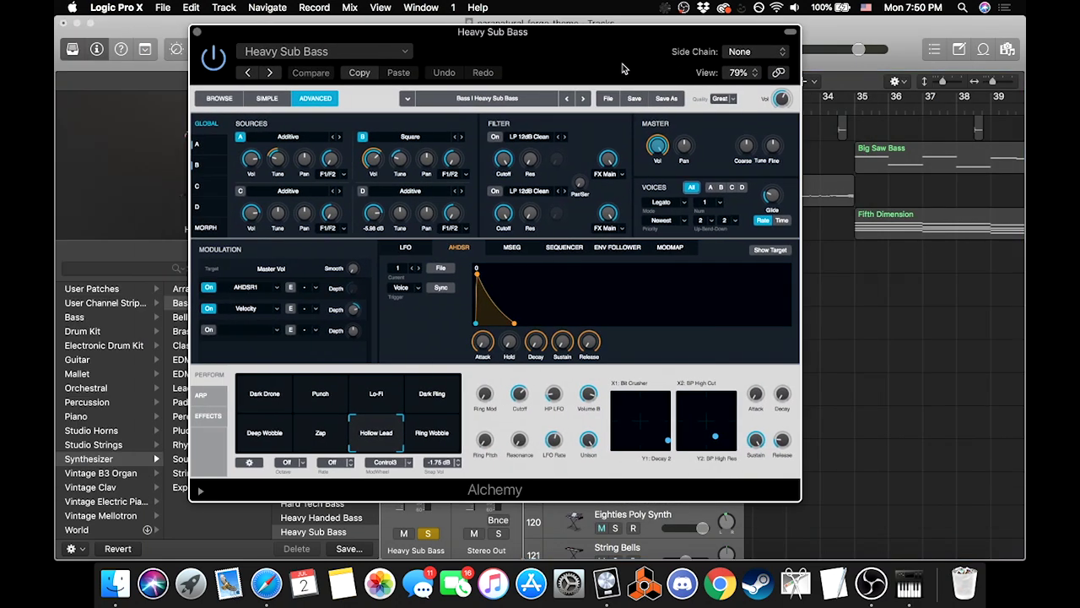
left_click(738, 72)
left_click(734, 89)
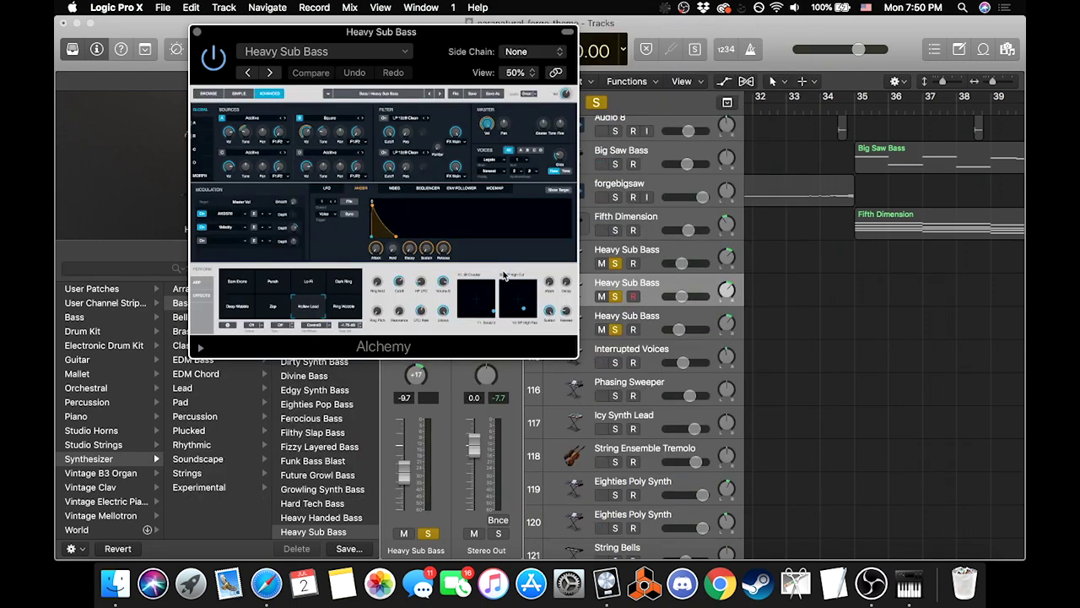
left_click_drag(438, 44, 261, 40)
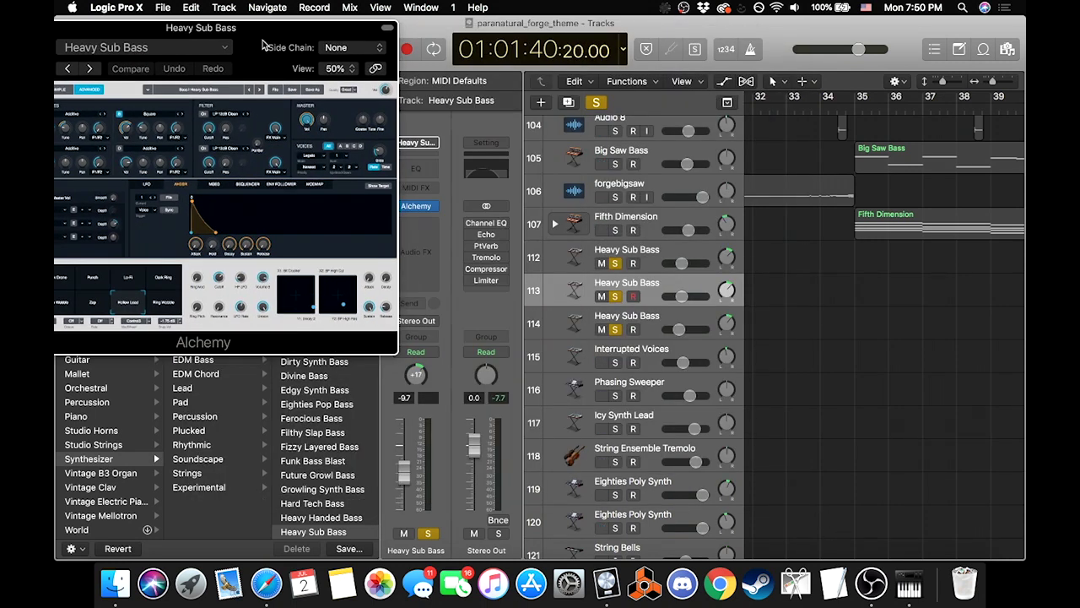
Step: Open the duplicate track's Alchemy and shrink its window to 50% beside the first one for comparison
left_click(422, 208)
left_click(421, 210)
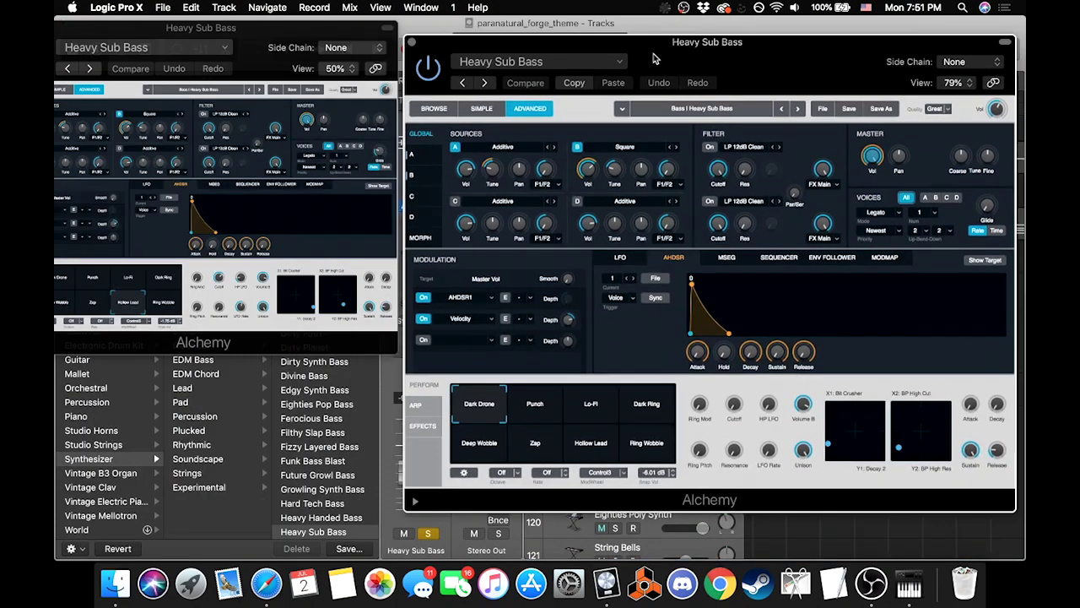
left_click_drag(643, 54, 650, 35)
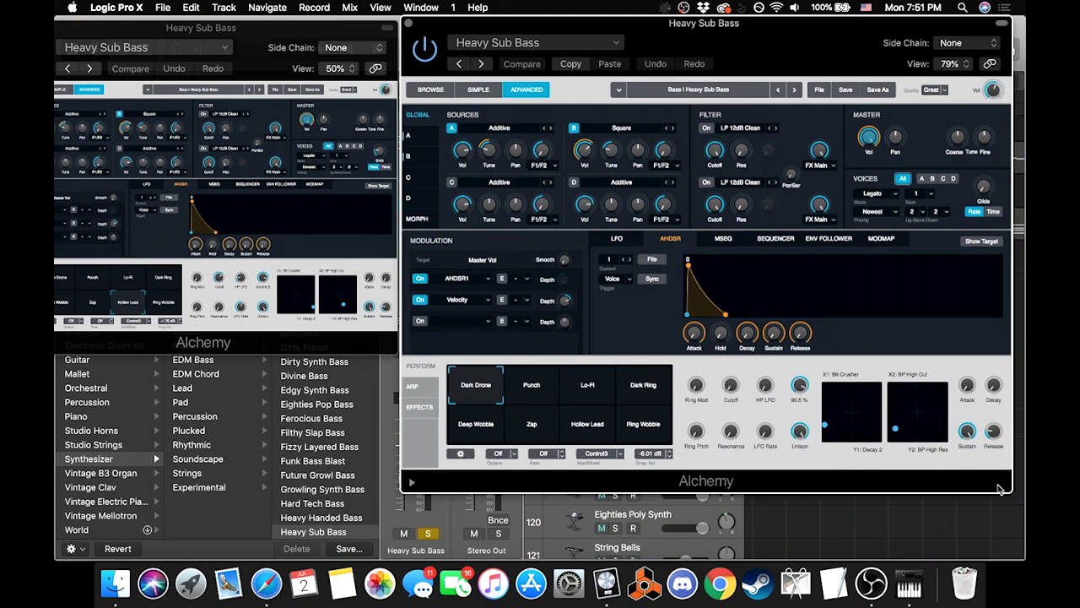
left_click_drag(1008, 487, 791, 350)
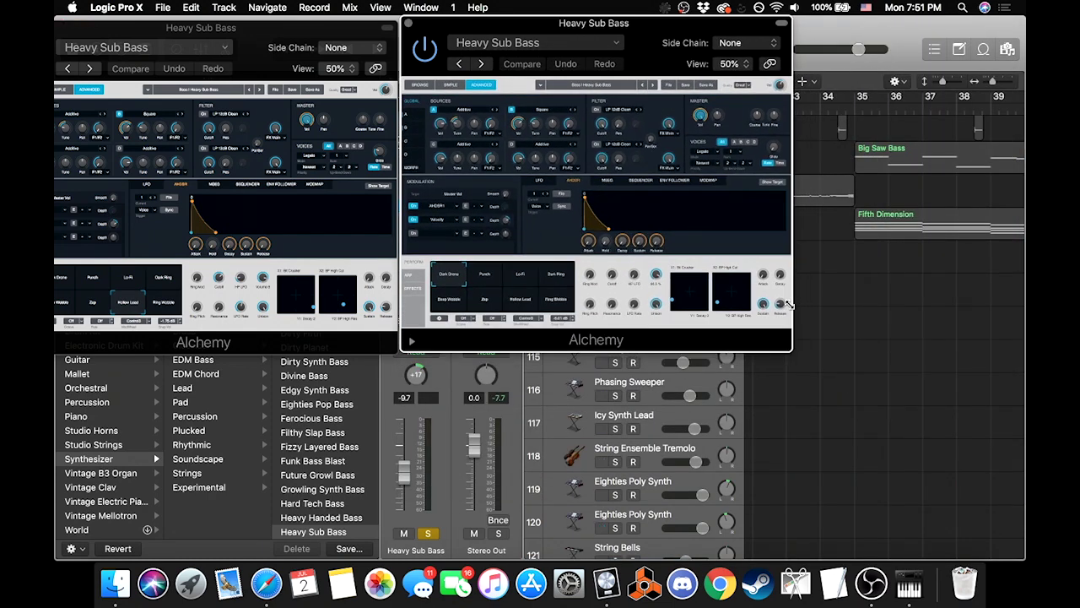
Step: Arrange the two Alchemy windows side by side over the project and show the Browse view in both
left_click_drag(598, 29, 775, 47)
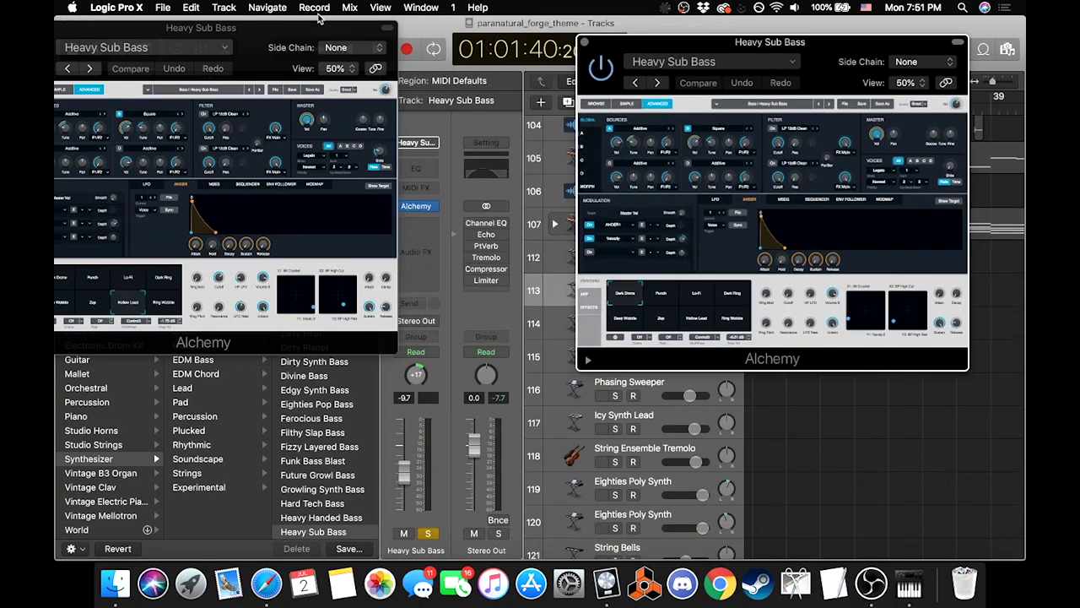
left_click_drag(277, 31, 418, 44)
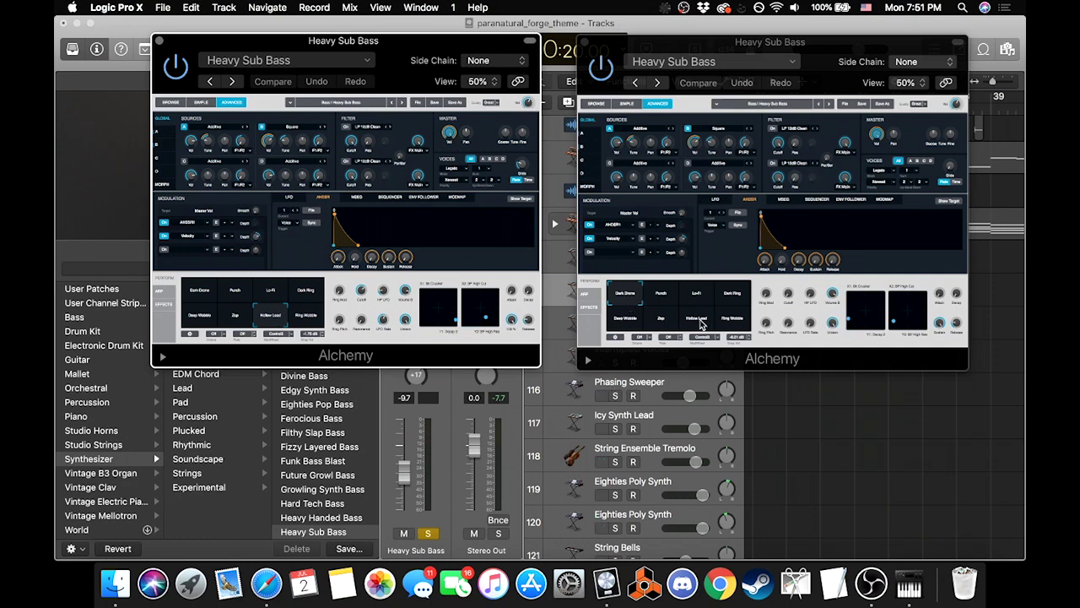
left_click(595, 104)
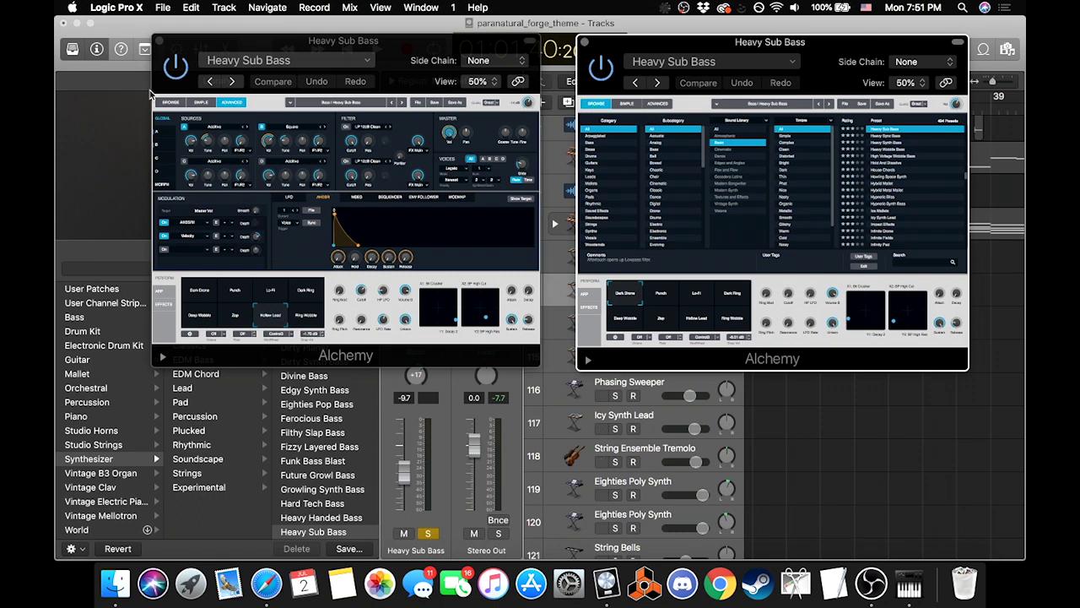
left_click(170, 102)
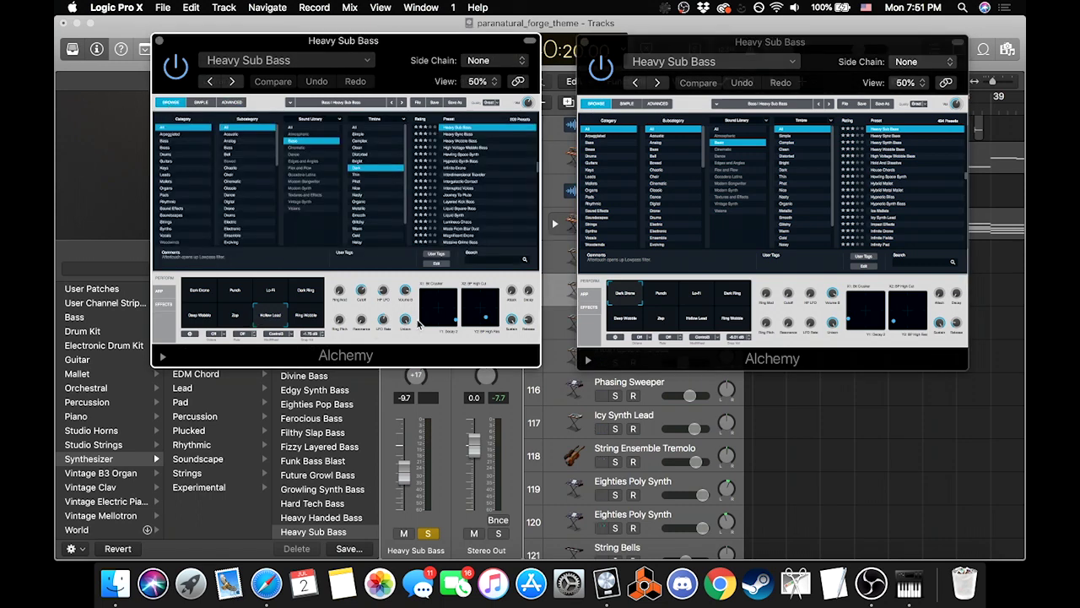
Step: Select the Hollow Lead snapshot in the duplicate's stock Alchemy and compare both instances in the Advanced view
left_click(694, 321)
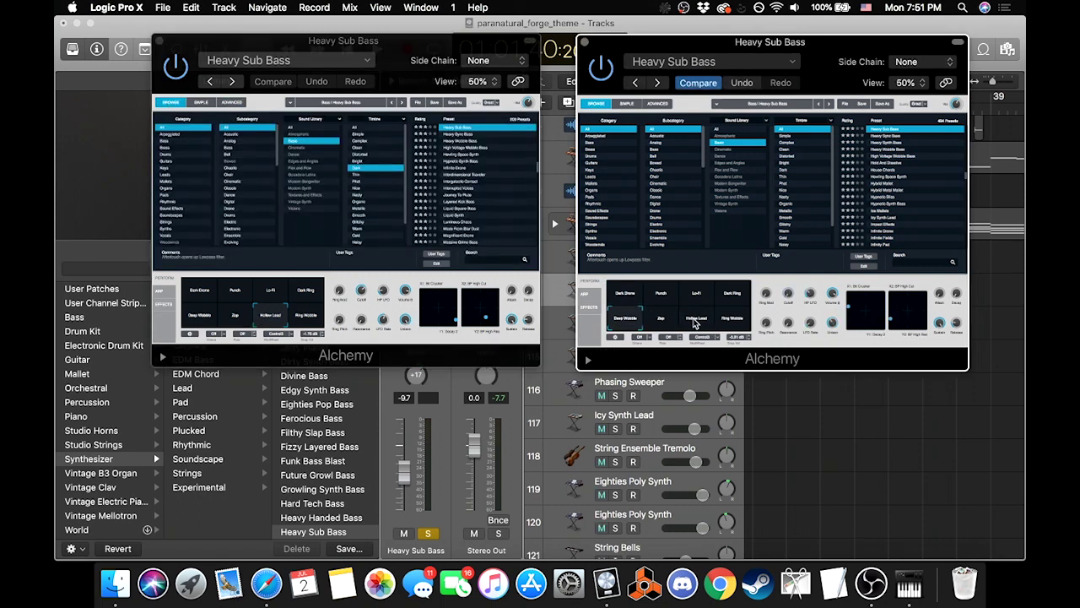
left_click(704, 323)
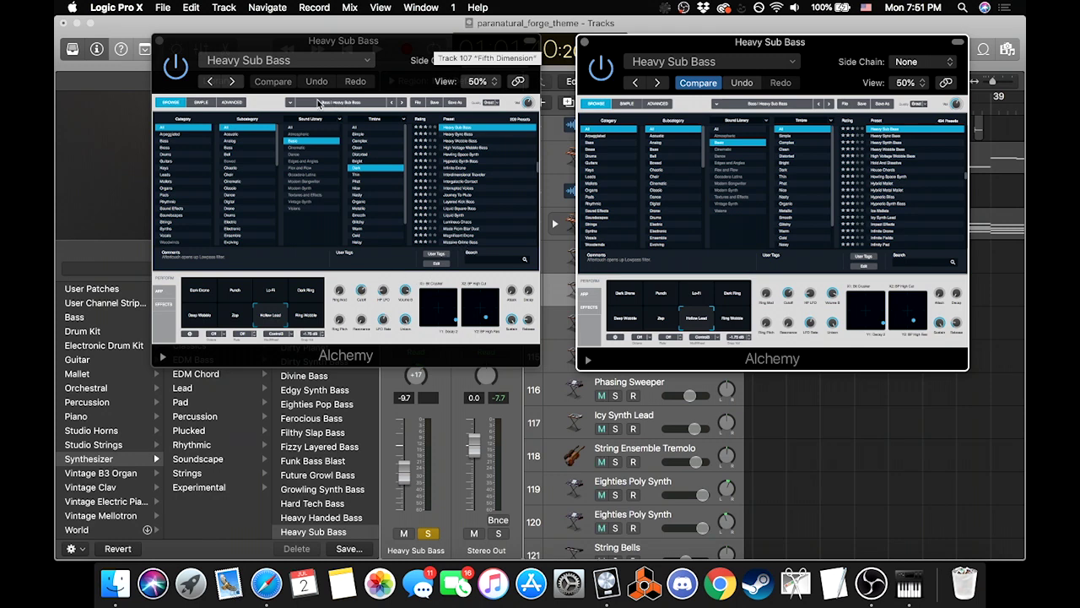
left_click(232, 102)
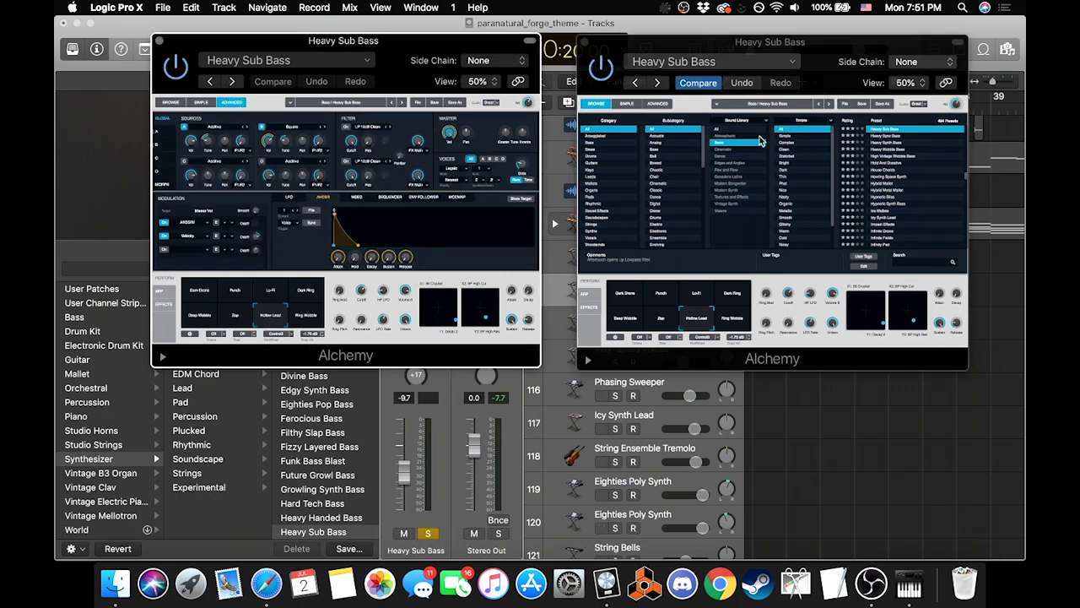
left_click(659, 104)
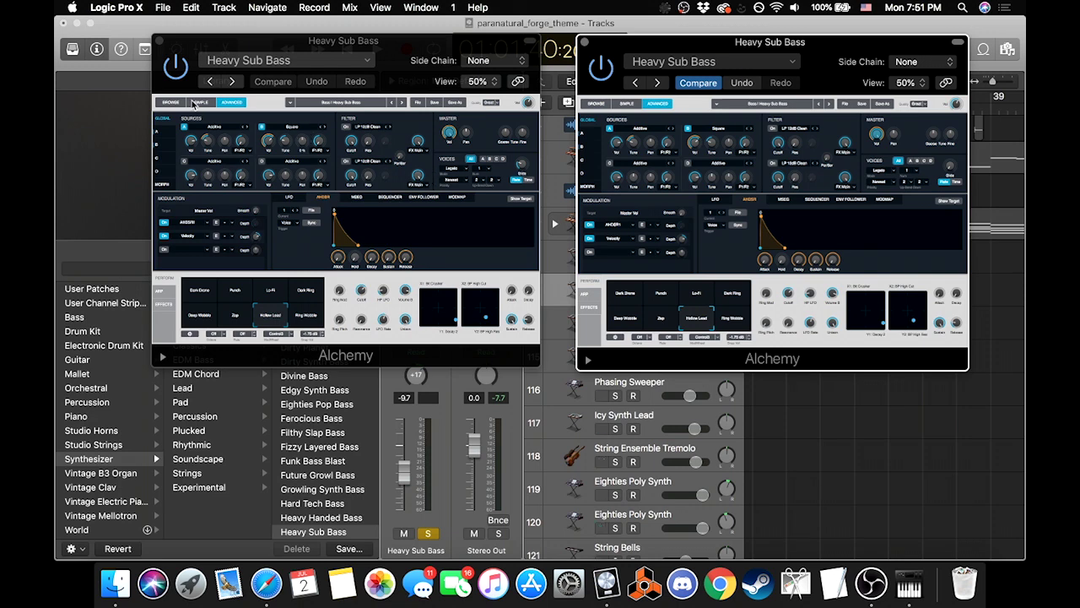
Step: Close both Alchemy windows, delete the duplicate Heavy Sub Bass track and select Heavy Sub Bass track 113
left_click(157, 41)
left_click(585, 42)
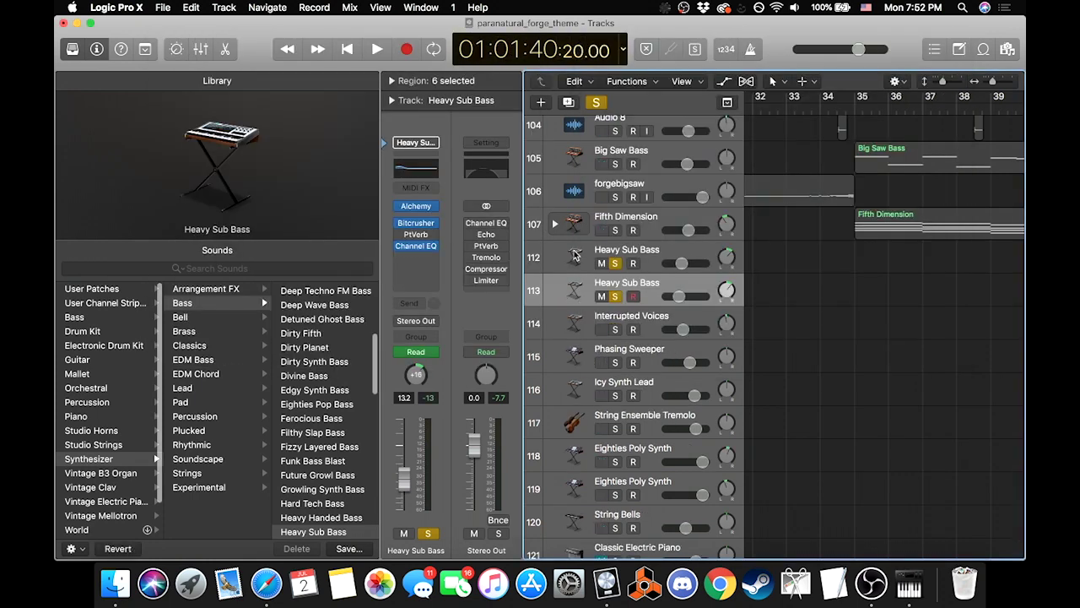
key("super+BackSpace")
key("Down")
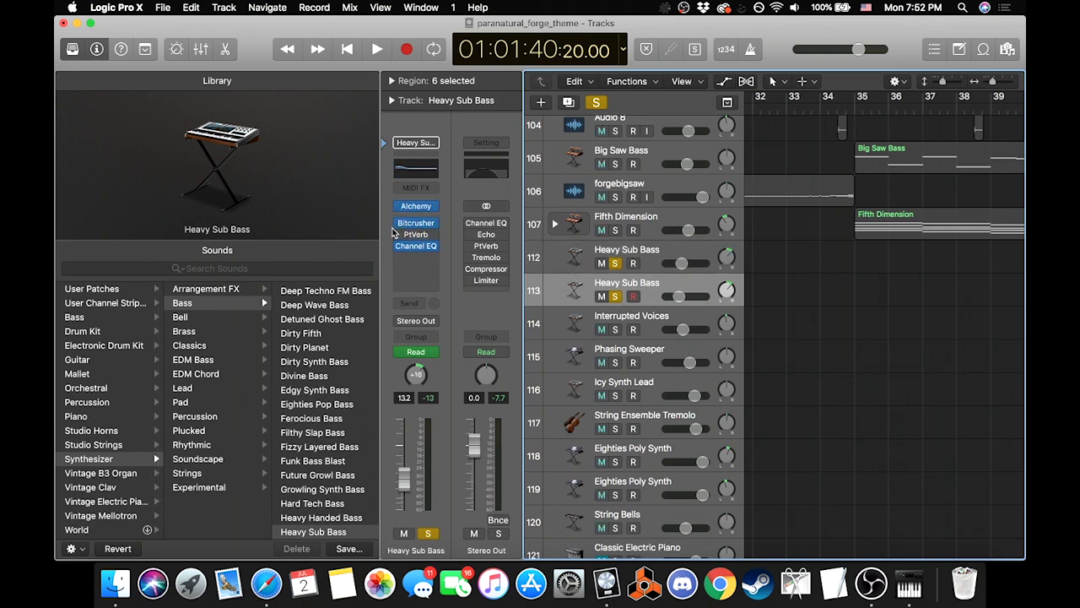
Step: Examine the Bitcrusher settings on Heavy Sub Bass track 113 and close the plug-in window
left_click_drag(412, 234, 413, 249)
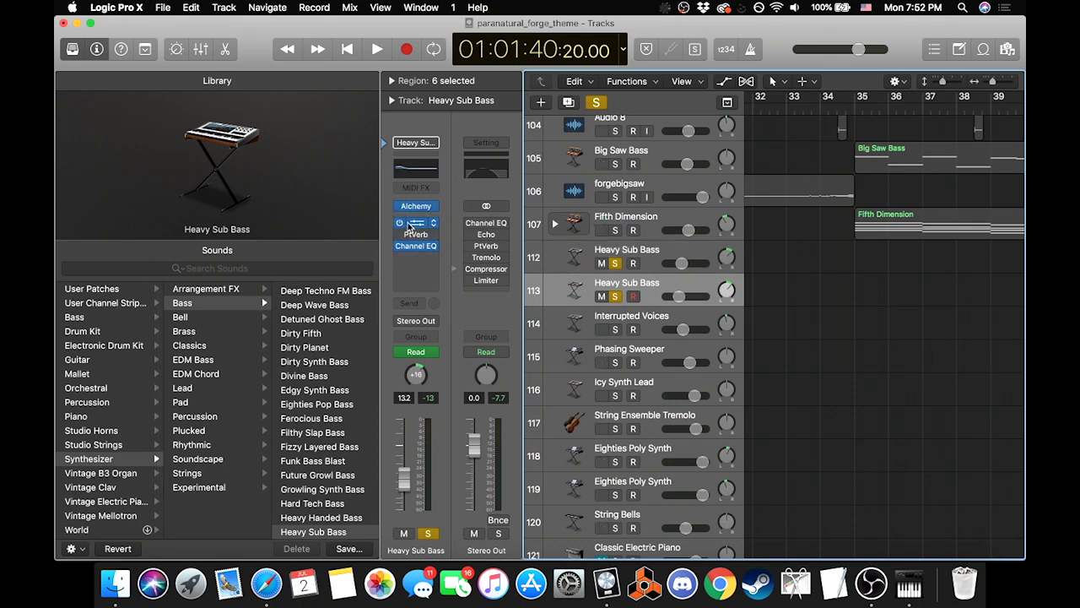
left_click(415, 224)
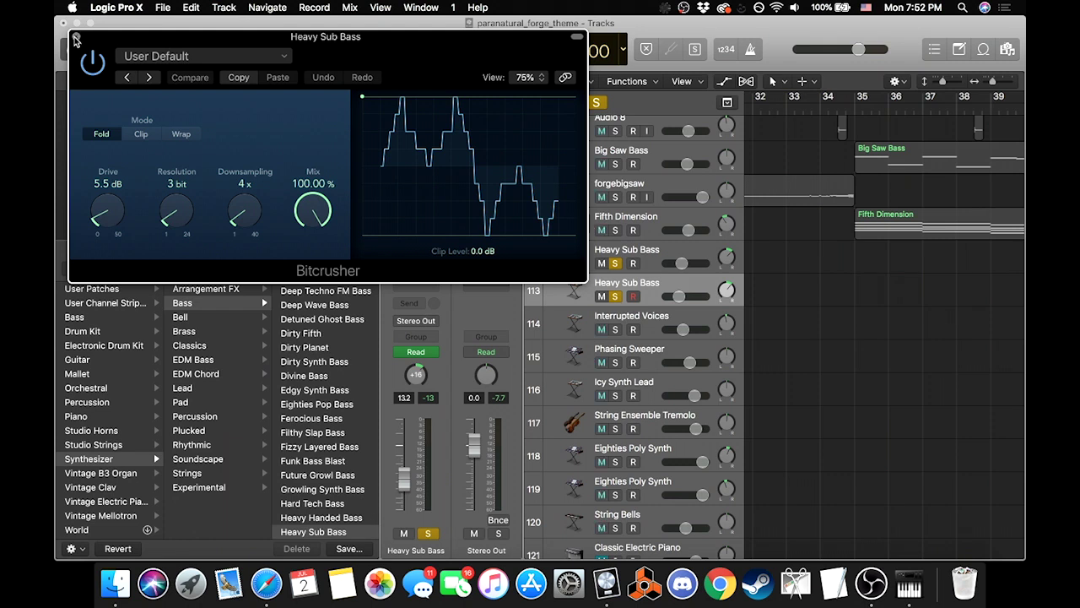
left_click(75, 39)
Step: Select Heavy Sub Bass track 112 and audition it together with the other soloed Heavy Sub Bass track
left_click(661, 255)
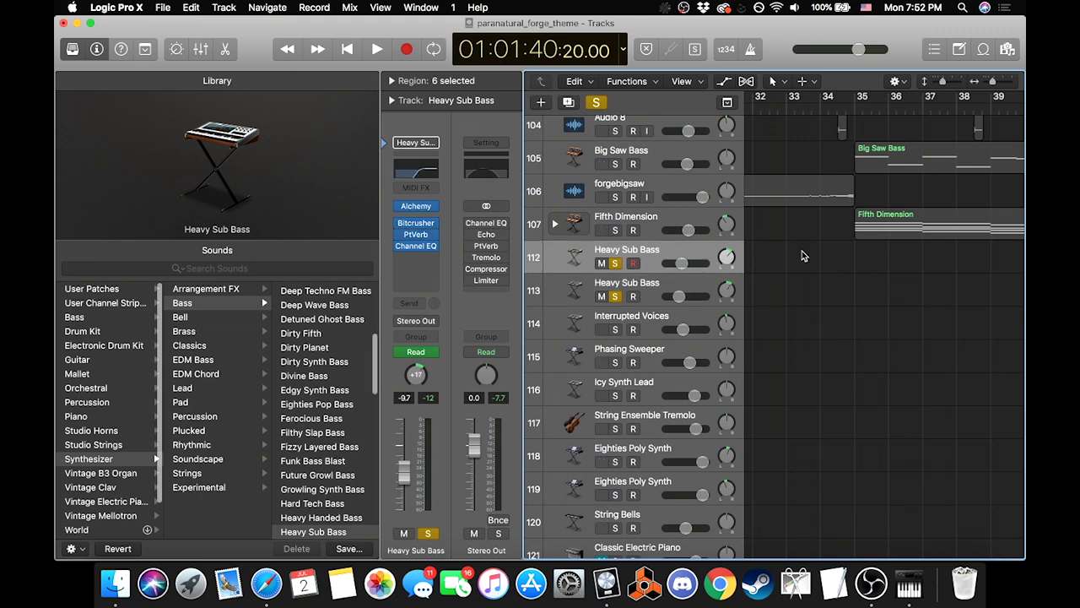
key("space")
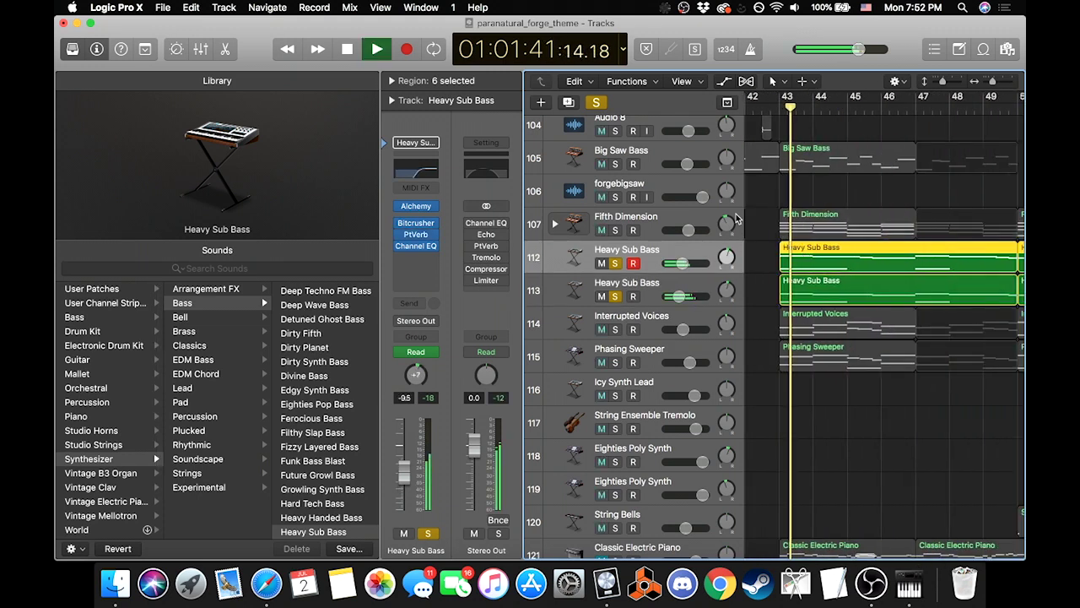
key("space")
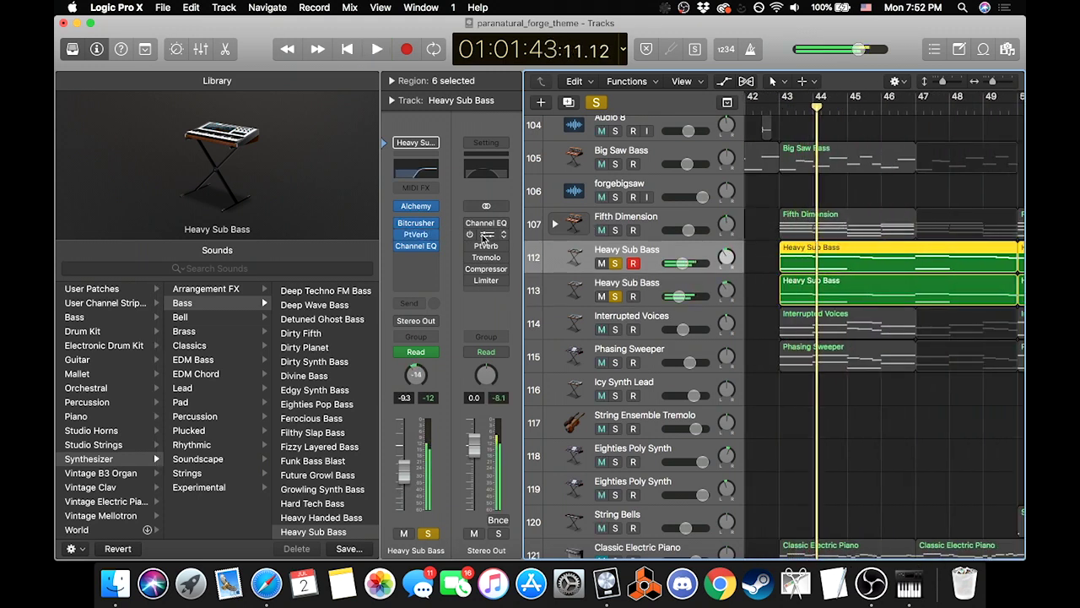
Step: Unsolo Heavy Sub Bass track 113 and play track 112 alone
left_click(615, 296)
key("space")
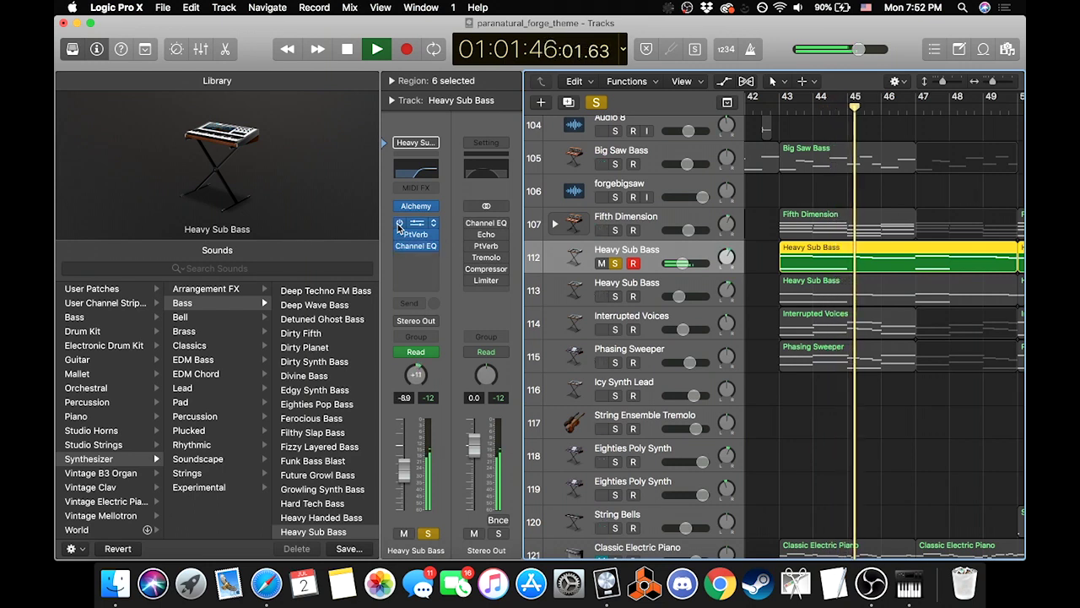
key("space")
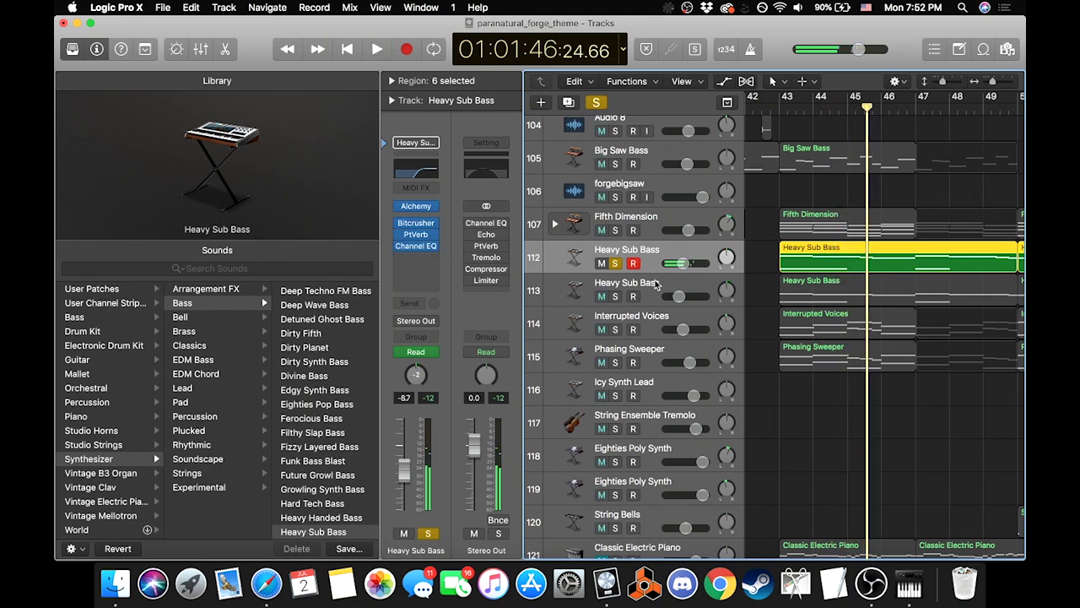
Step: Compare the effects of the two Heavy Sub Bass tracks, solo track 113 instead of 112 and audition it from bar 43
left_click(654, 283)
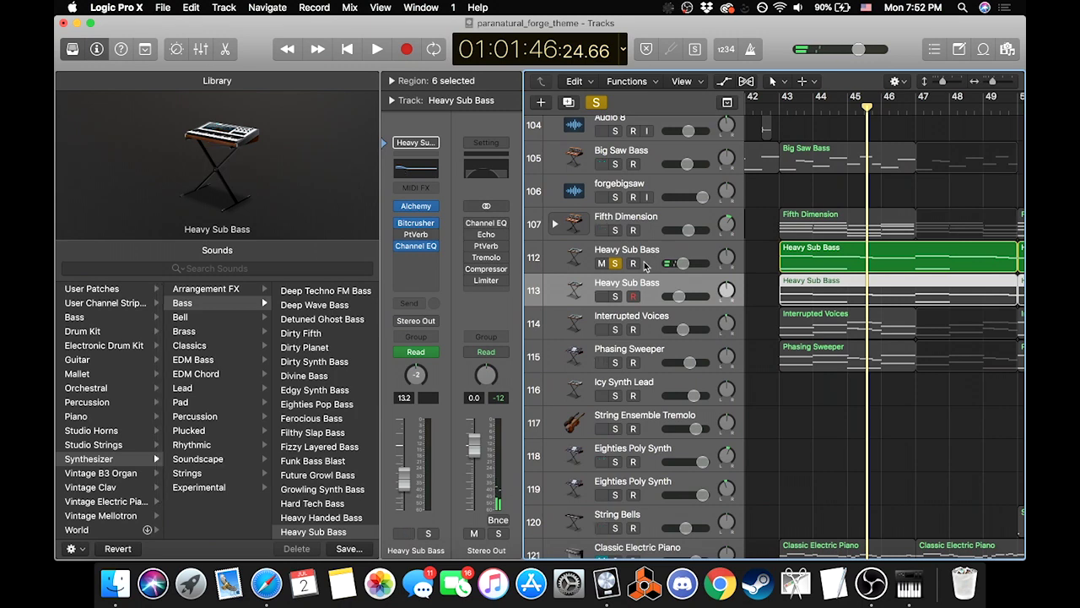
key("Up")
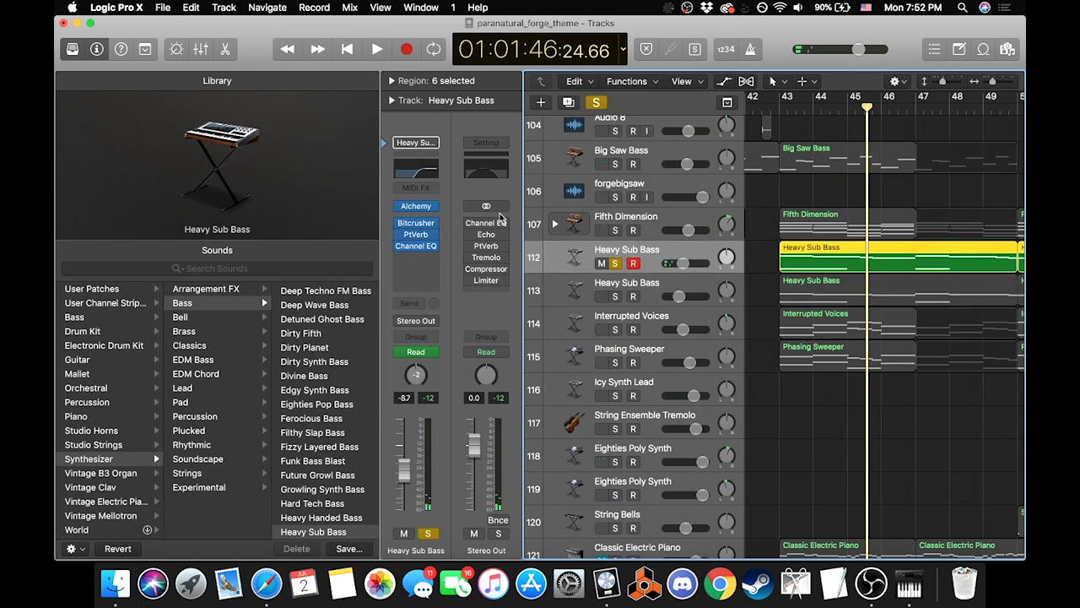
left_click(646, 290)
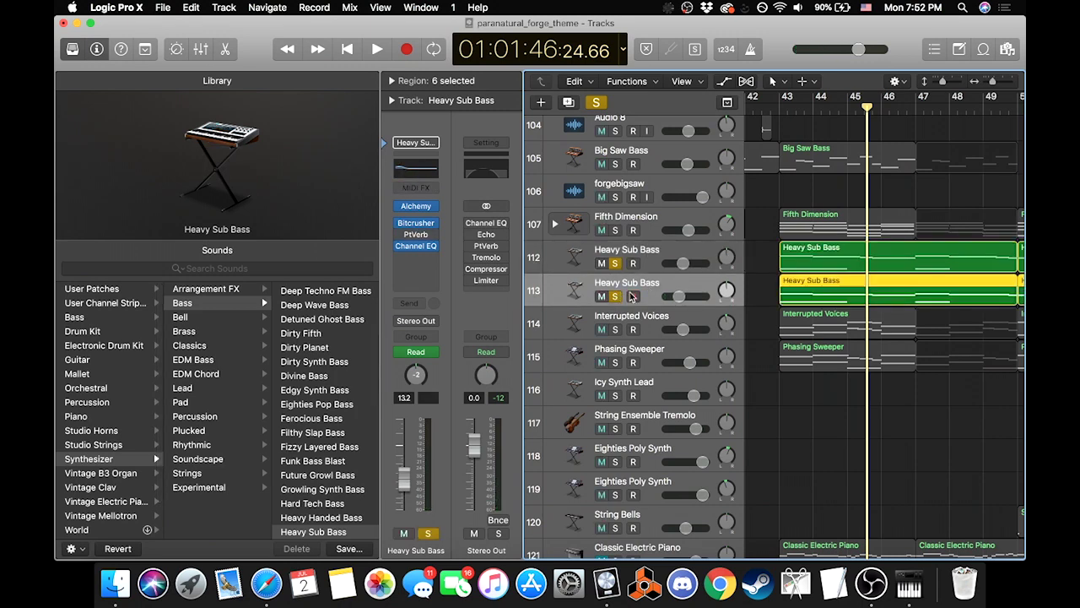
left_click(650, 250)
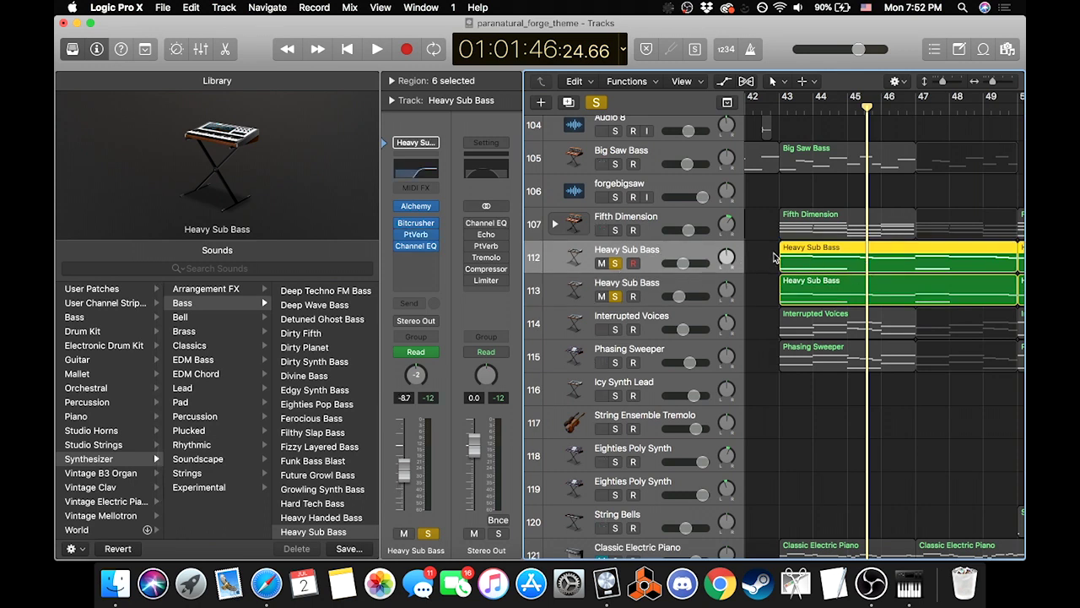
left_click(615, 264)
left_click(650, 288)
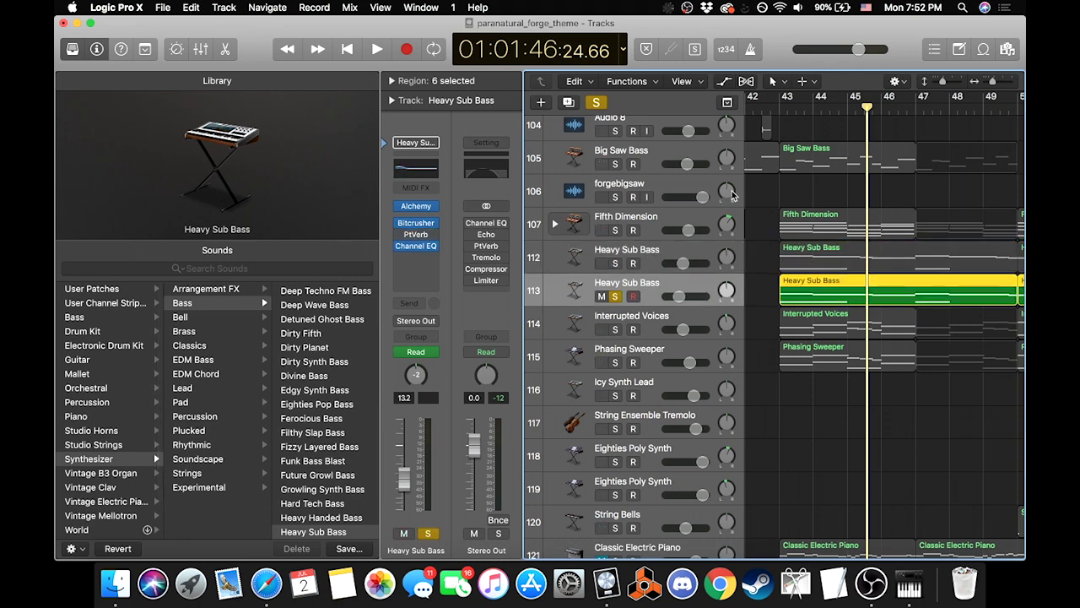
key("shift+space")
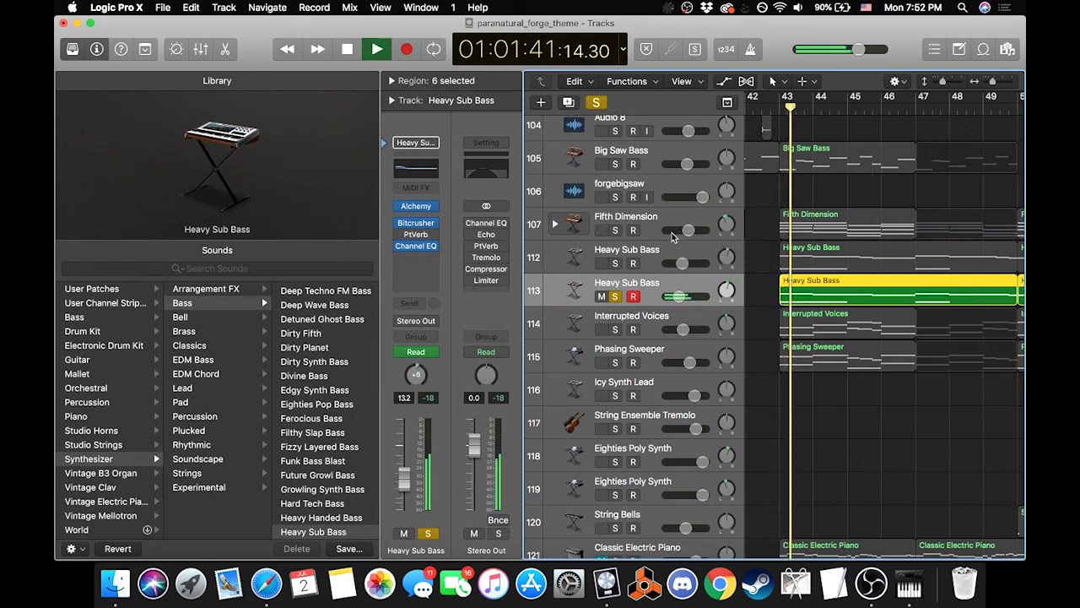
key("space")
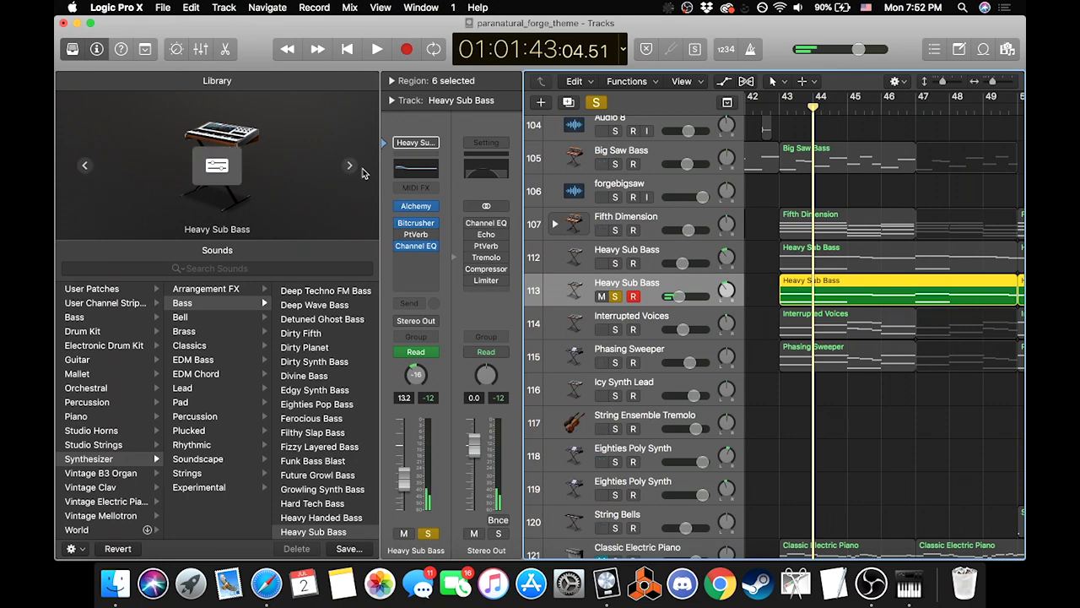
Step: Recheck track 113's Bitcrusher settings, close the window and play a little more of the soloed bass
left_click(416, 224)
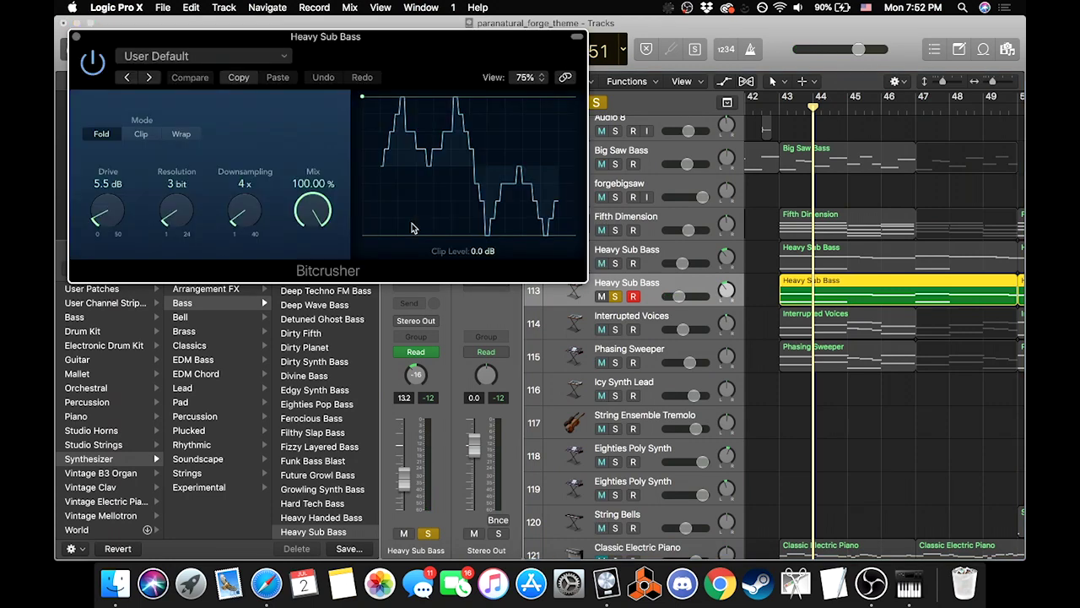
left_click(74, 39)
key("space")
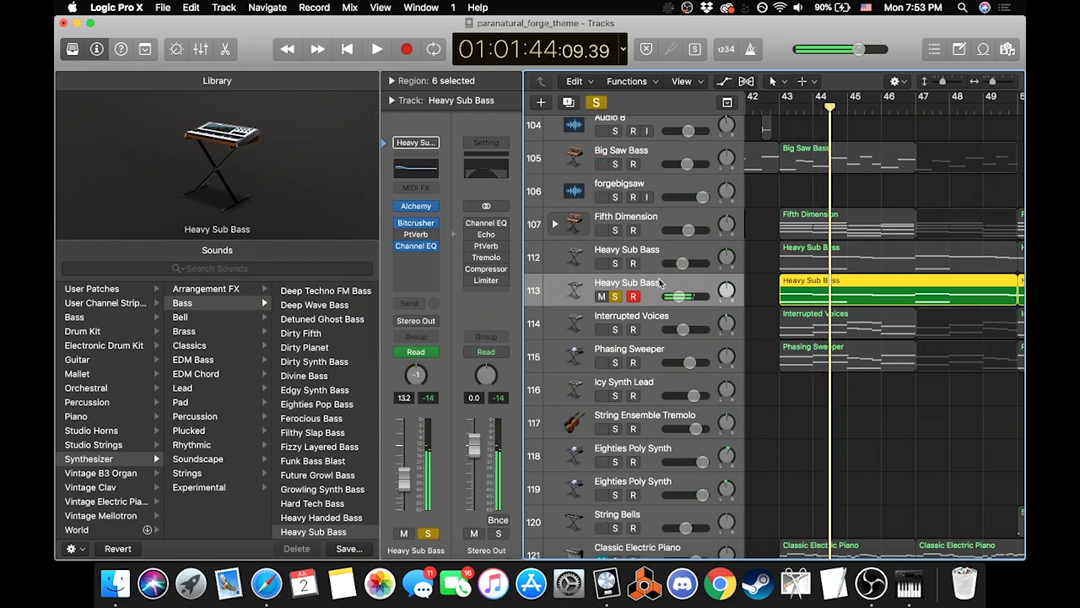
Step: Solo Heavy Sub Bass track 112 as well and play both bass layers together from bar 43
left_click(615, 262)
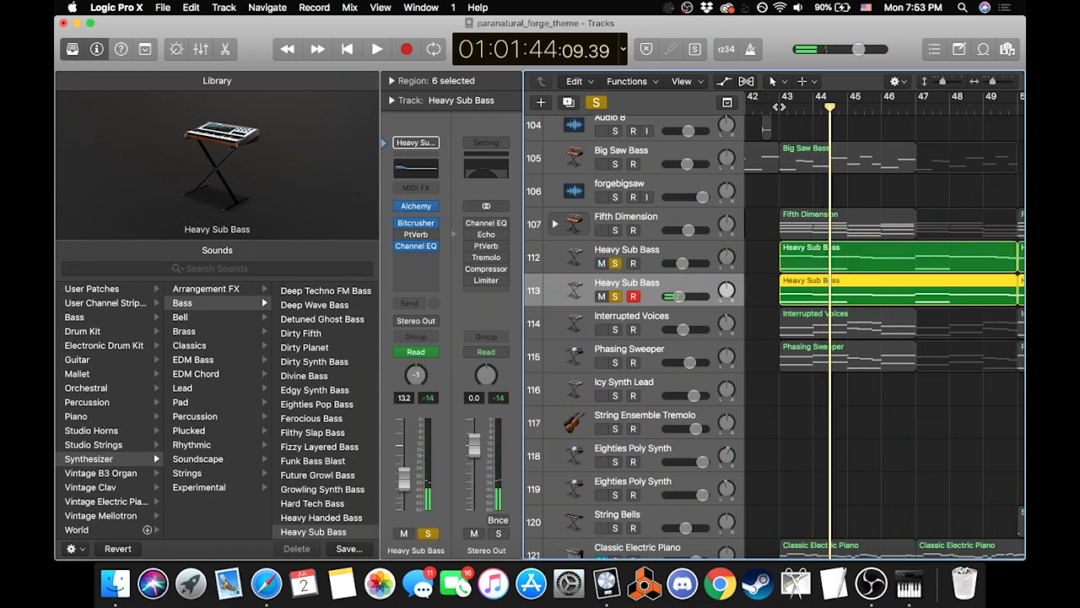
key("space")
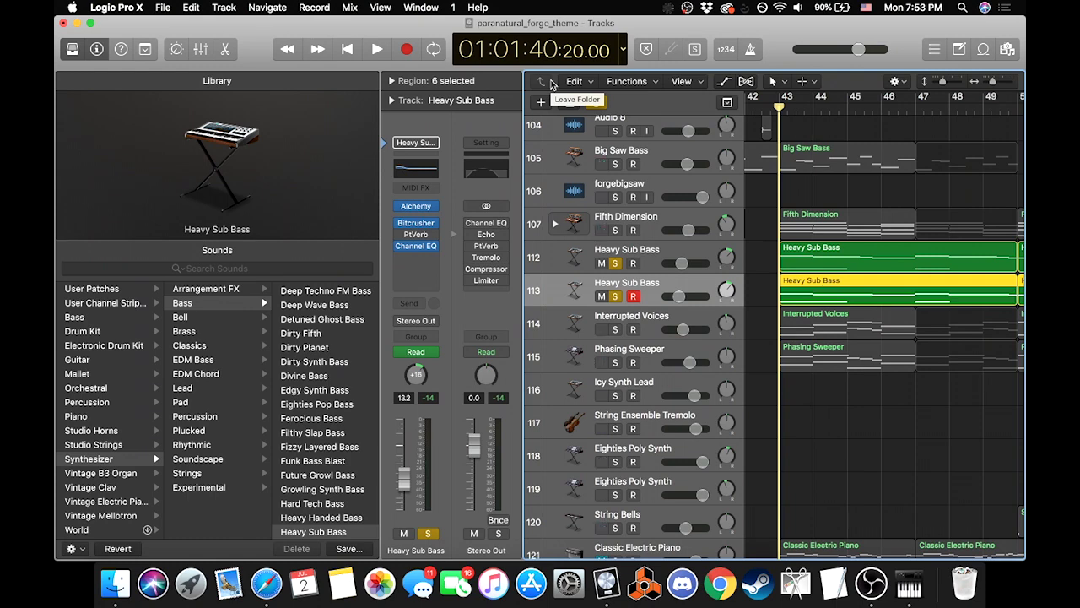
key("space")
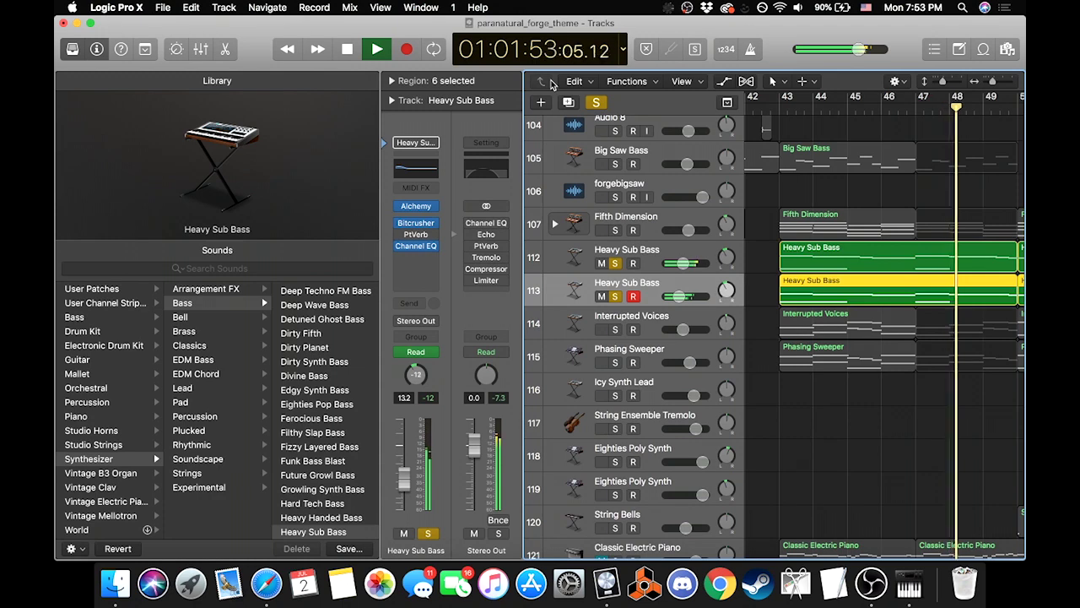
key("space")
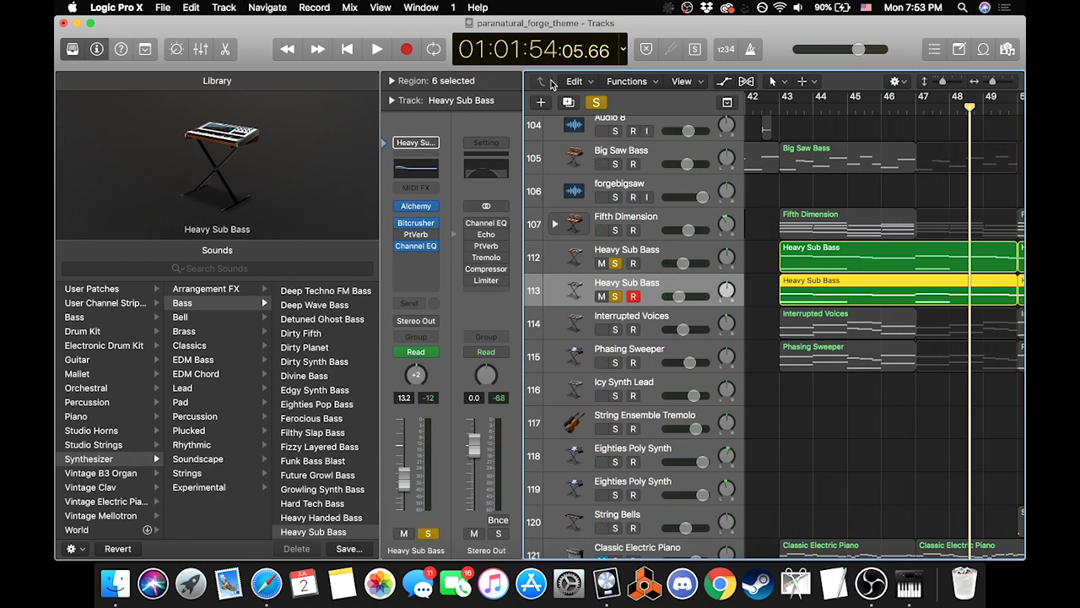
Step: Clear the Heavy Sub Bass solos, solo Interrupted Voices and Phasing Sweeper, and hide the Library
left_click(597, 103)
left_click(610, 331)
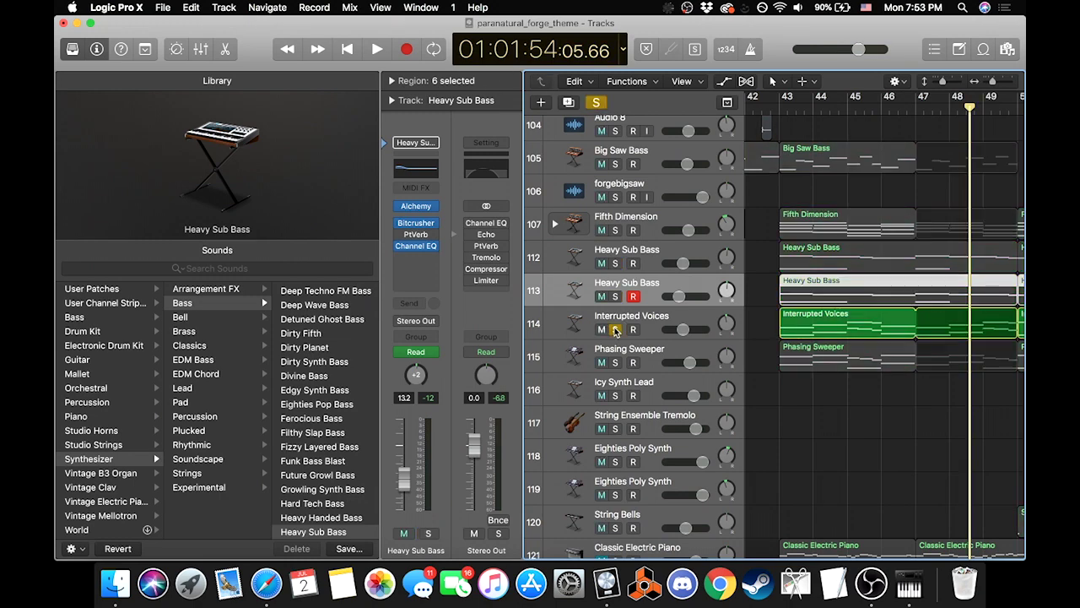
left_click(615, 362)
left_click(74, 50)
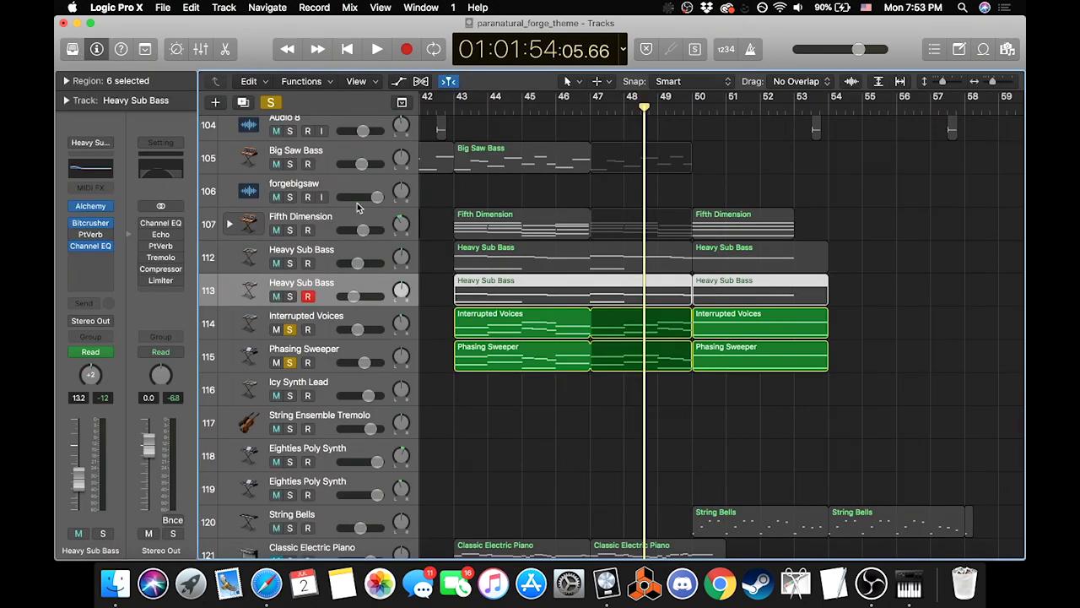
Step: Move the playhead to bar 43 and unsolo Phasing Sweeper so that only Interrupted Voices is soloed
scroll(545, 376, "down", 3)
scroll(545, 376, "left", 1)
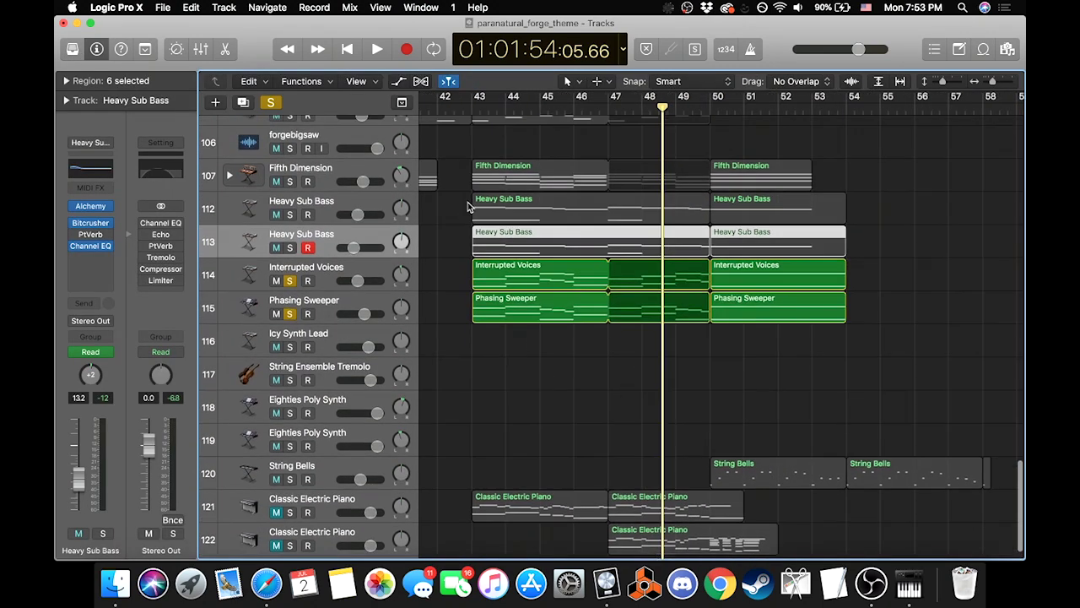
left_click(477, 112)
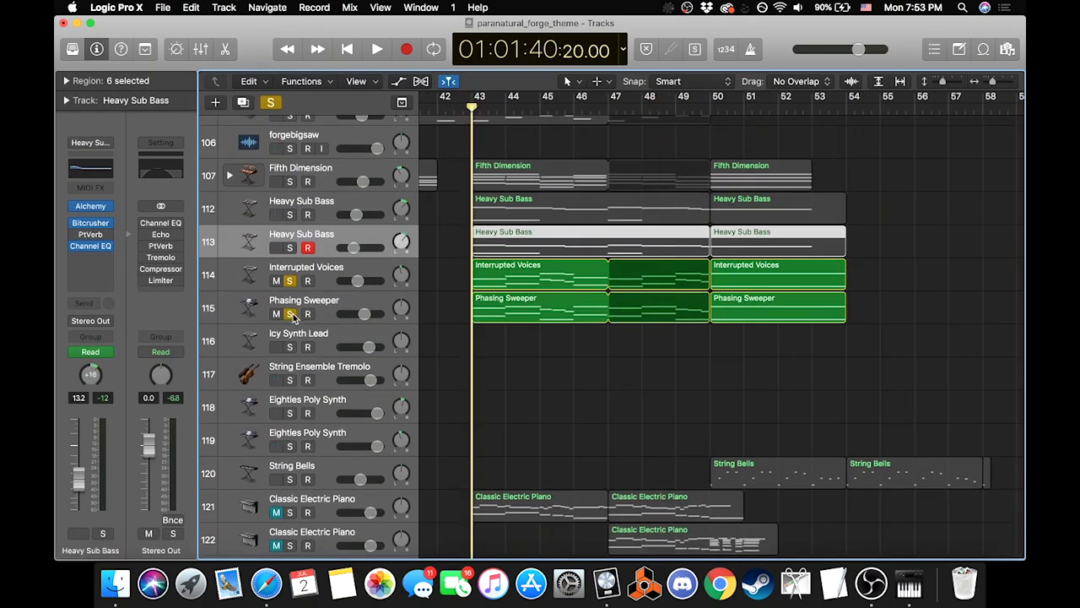
left_click(290, 314)
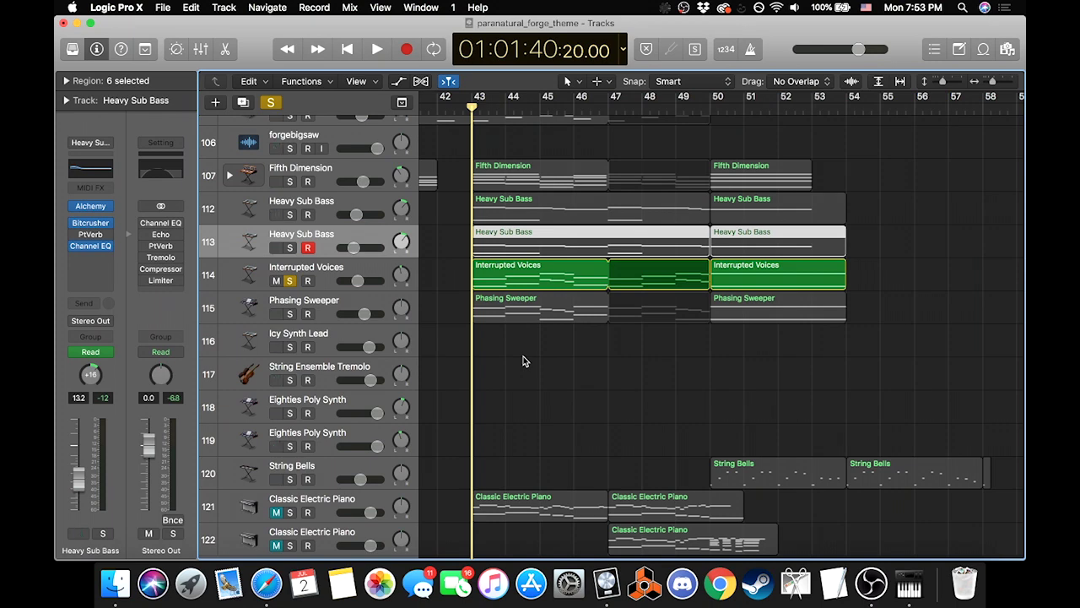
Step: Select the Interrupted Voices track and play it soloed from bar 43 to about bar 47
left_click(319, 270)
scroll(544, 295, "left", 5)
scroll(545, 295, "up", 2)
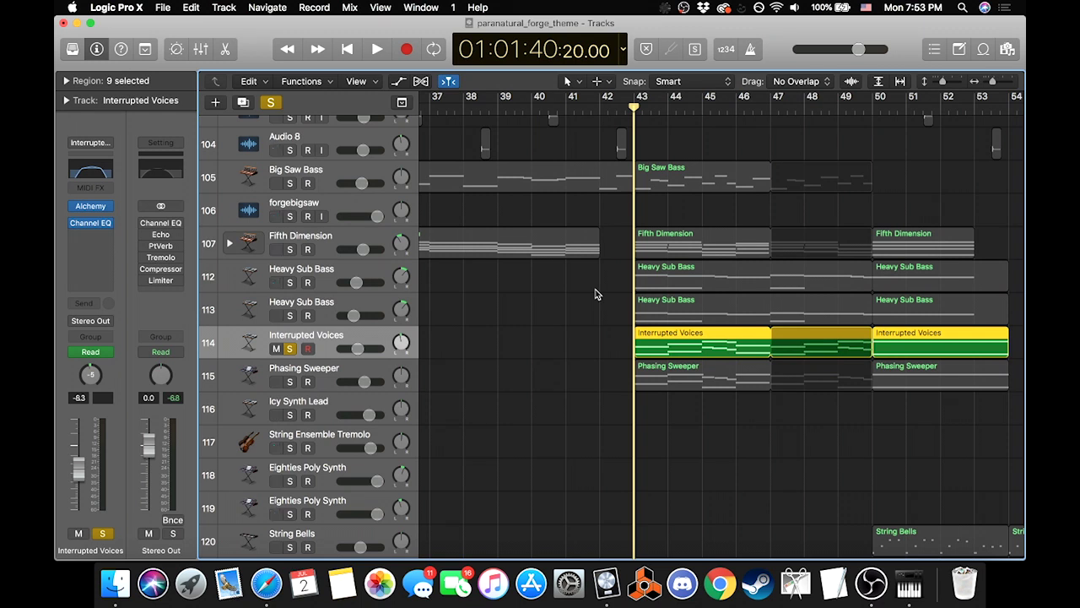
key("space")
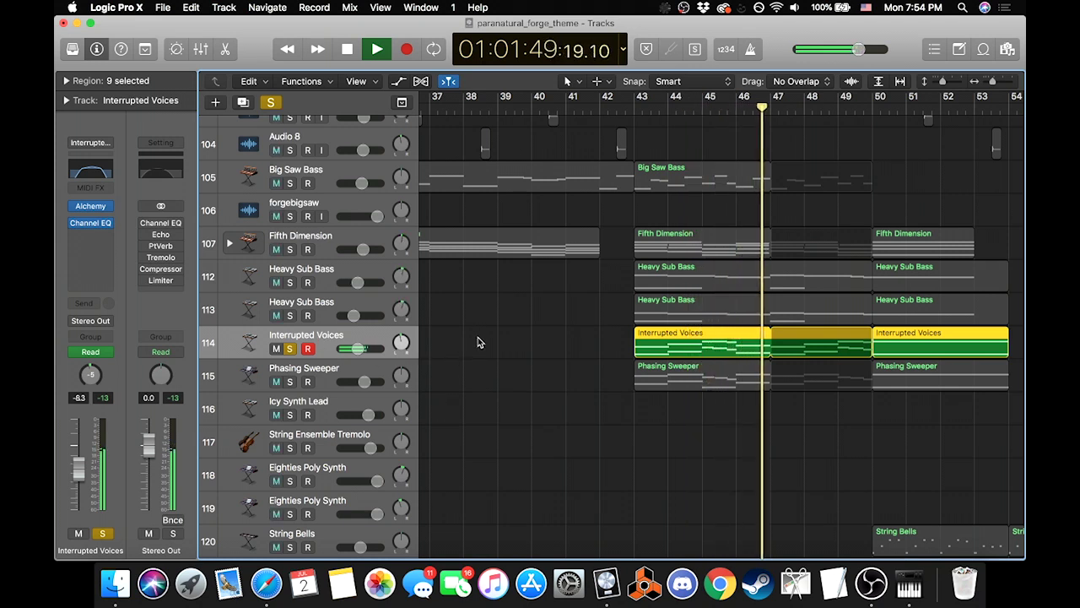
key("space")
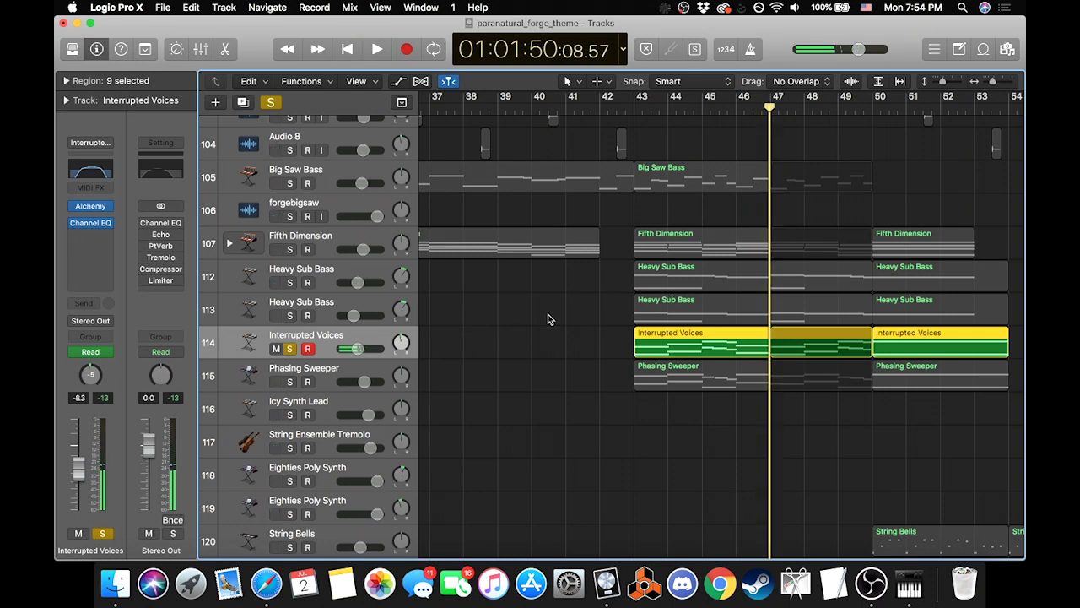
Step: Open the Alchemy instrument of Interrupted Voices and enlarge its window to 80% view
left_click(92, 208)
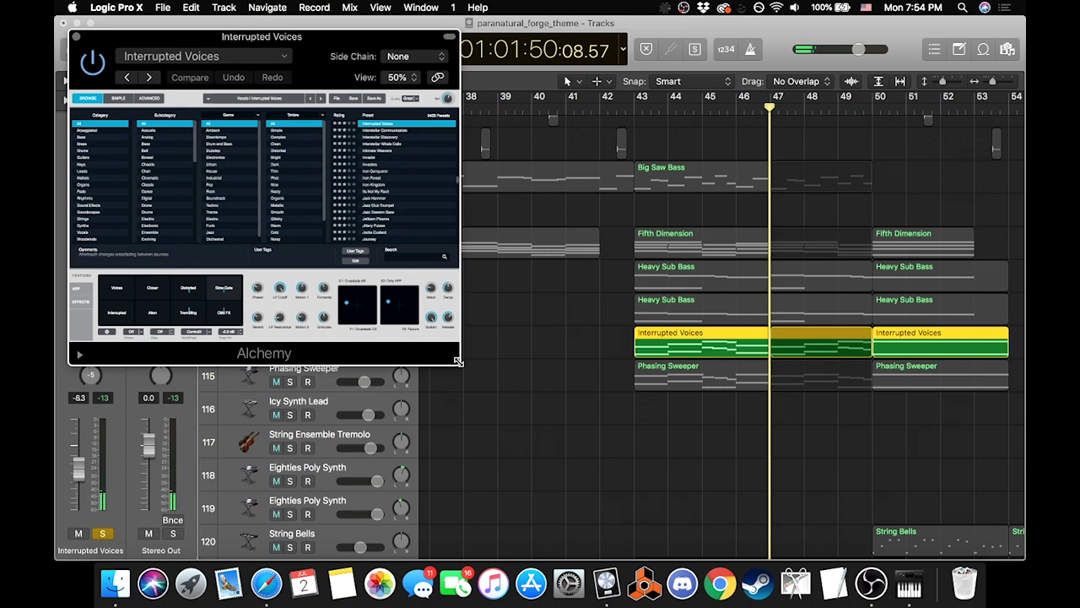
left_click_drag(640, 463, 682, 506)
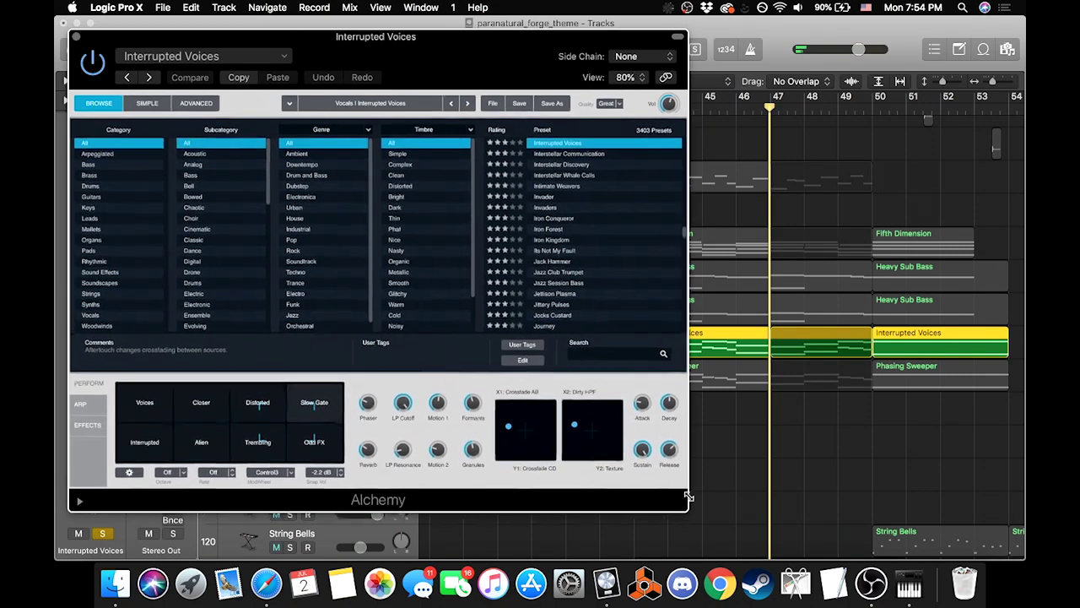
left_click_drag(361, 62, 567, 61)
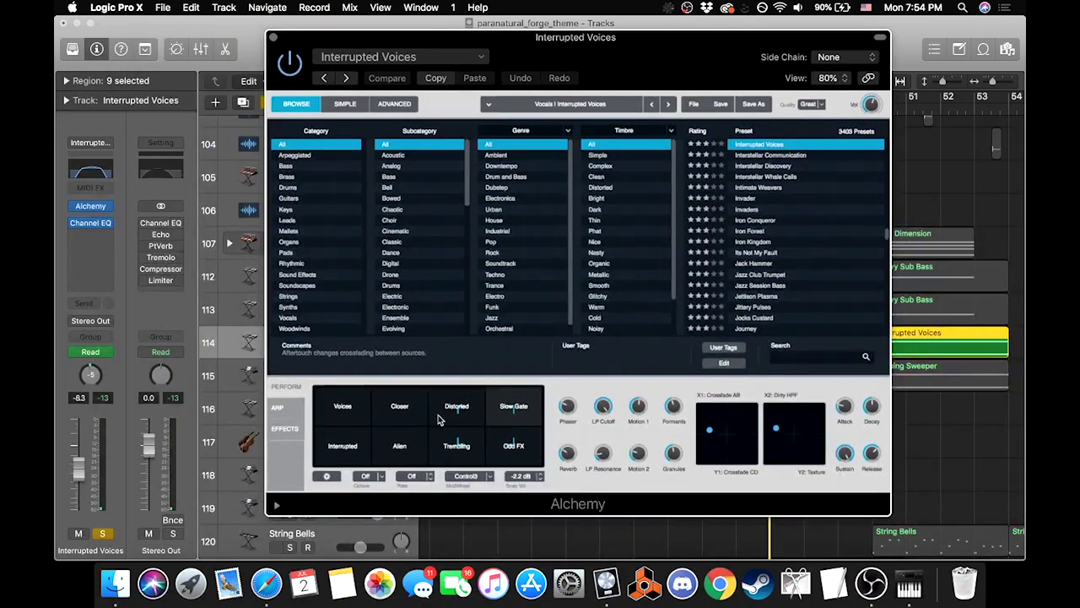
Step: Try Alchemy's Slow Gate snapshot on Interrupted Voices, and return the blend to between Distorted, Slow Gate, Trembling and Odd FX
left_click(510, 405)
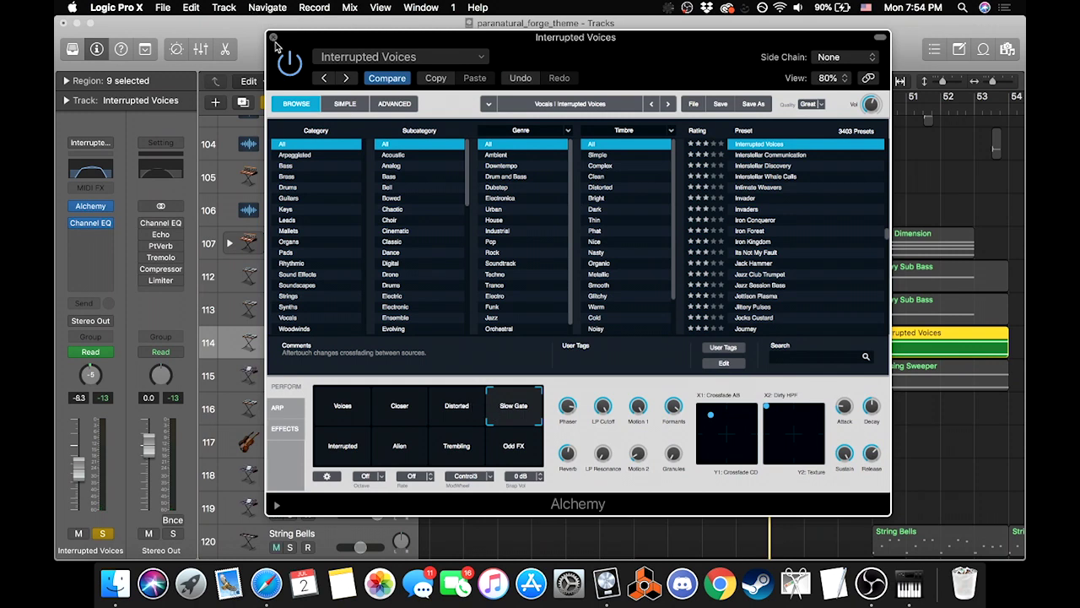
key("Up")
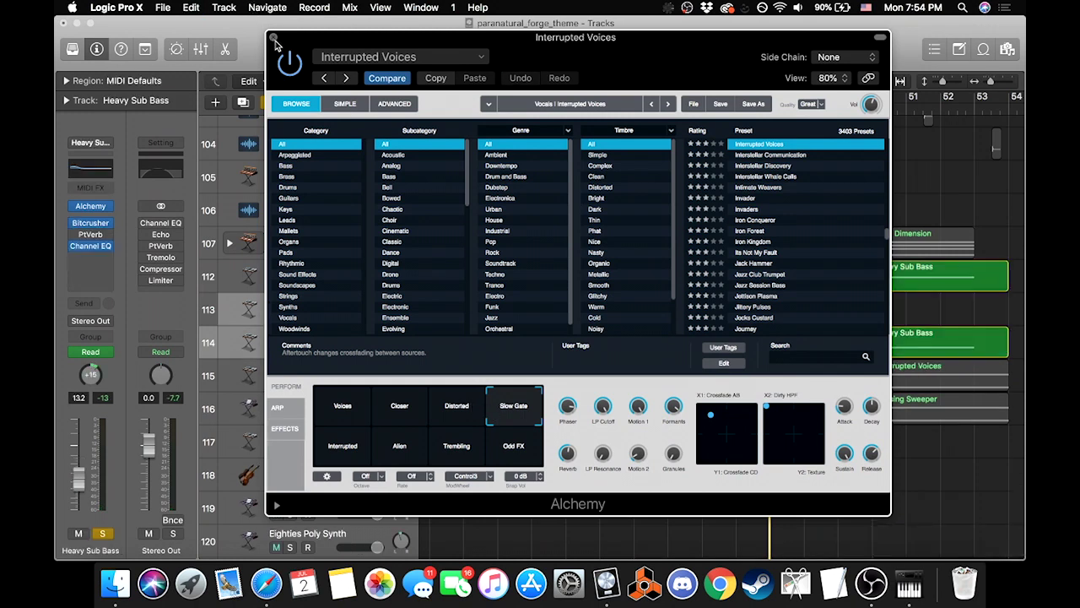
key("Down")
left_click_drag(509, 451, 482, 429)
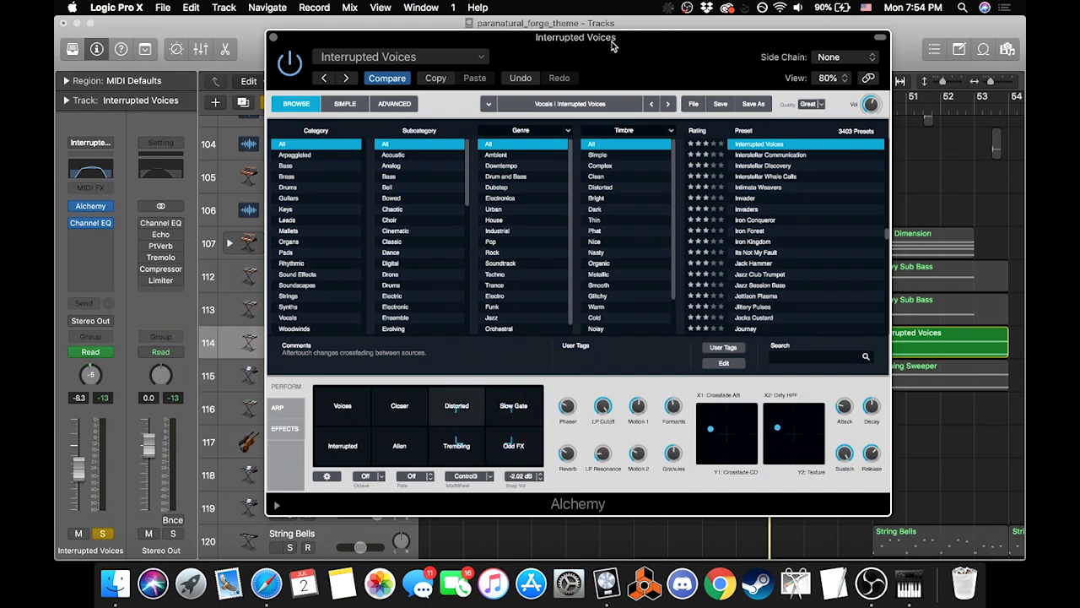
Step: Play Interrupted Voices from bar 43 with the Alchemy window moved off the ruler, and bring the snapshot pad back into view
left_click_drag(614, 47, 655, 449)
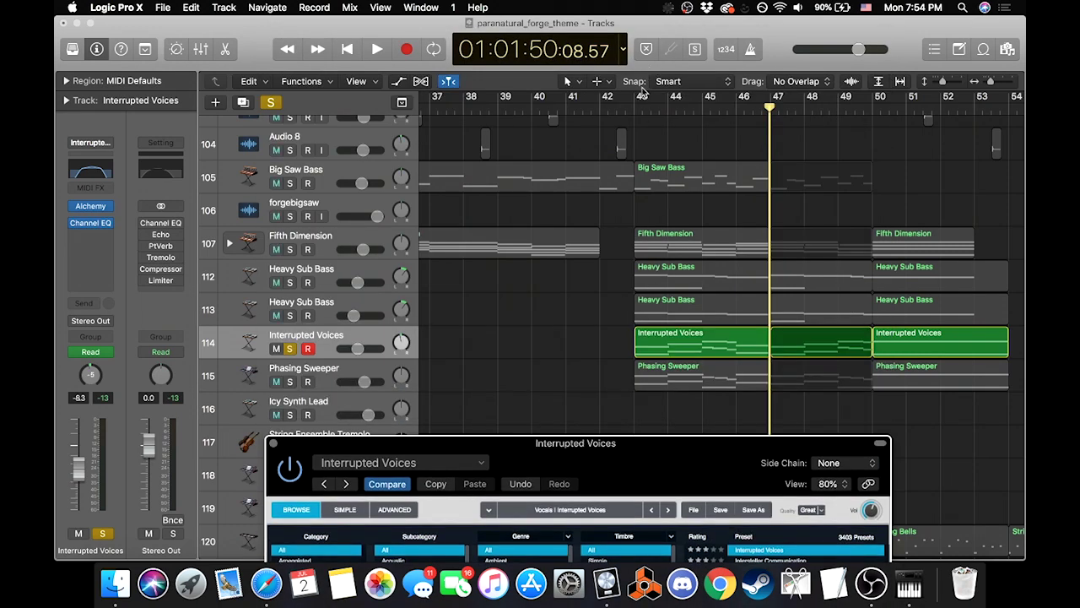
double_click(634, 109)
left_click_drag(591, 443, 631, 78)
mouse_move(531, 458)
left_mouse_down()
mouse_move(554, 447)
mouse_move(506, 472)
mouse_move(520, 471)
mouse_move(523, 429)
left_mouse_up()
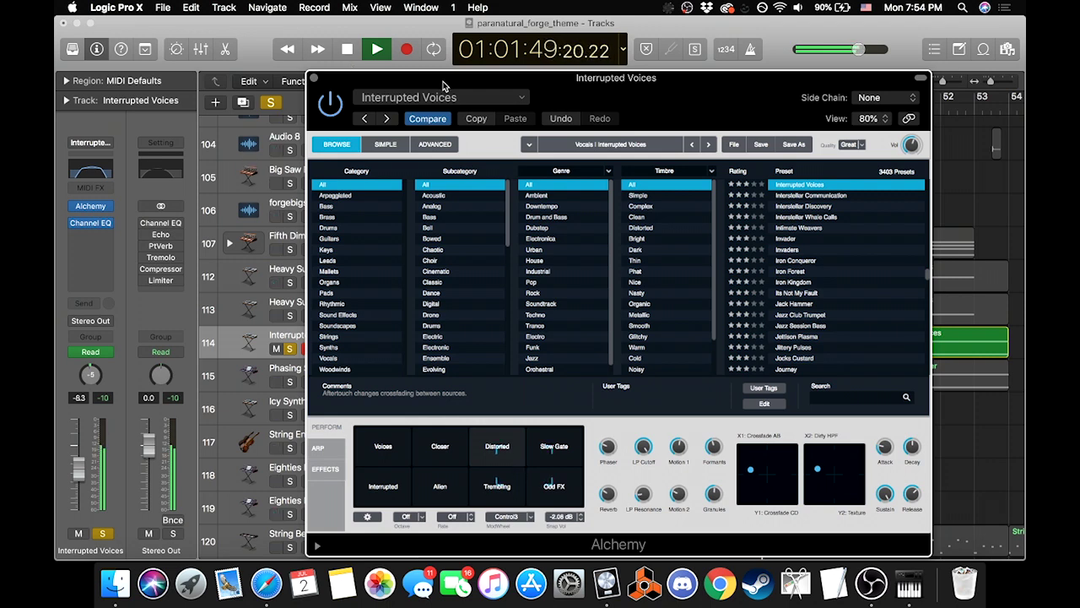
Step: Reposition the Alchemy window clear of the track headers and shift the snapshot blend around the Distorted, Slow Gate, Trembling and Odd FX junction
left_click_drag(441, 78, 553, 184)
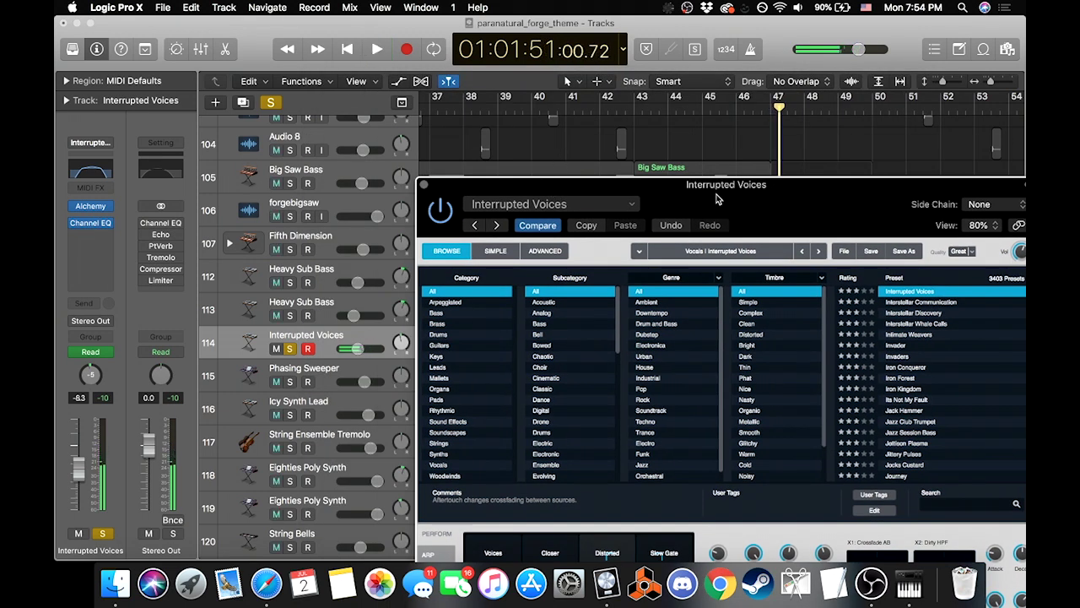
left_click_drag(719, 186, 682, 41)
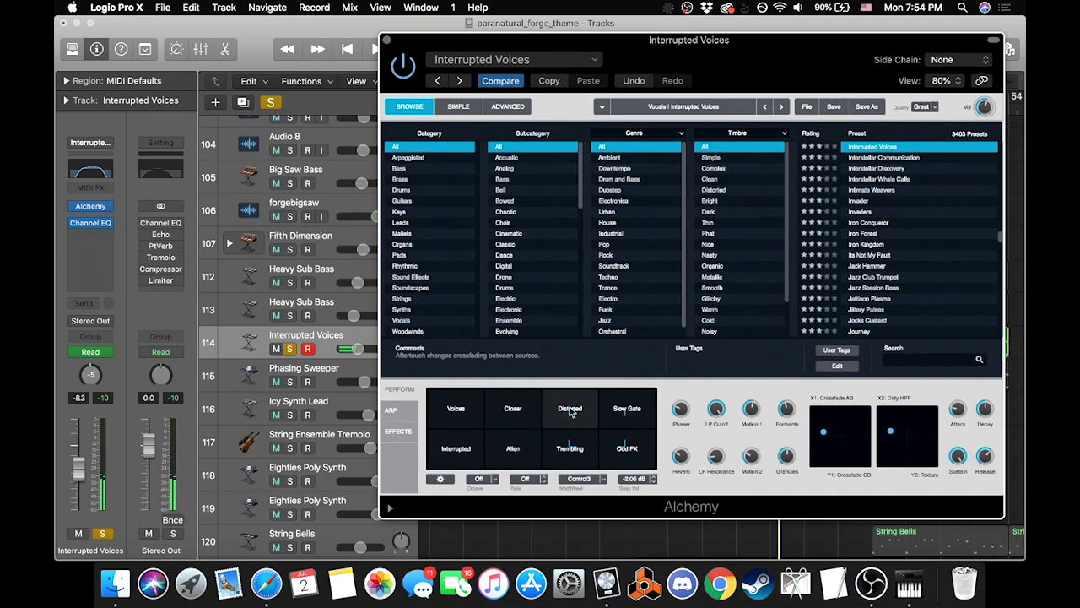
left_click(594, 436)
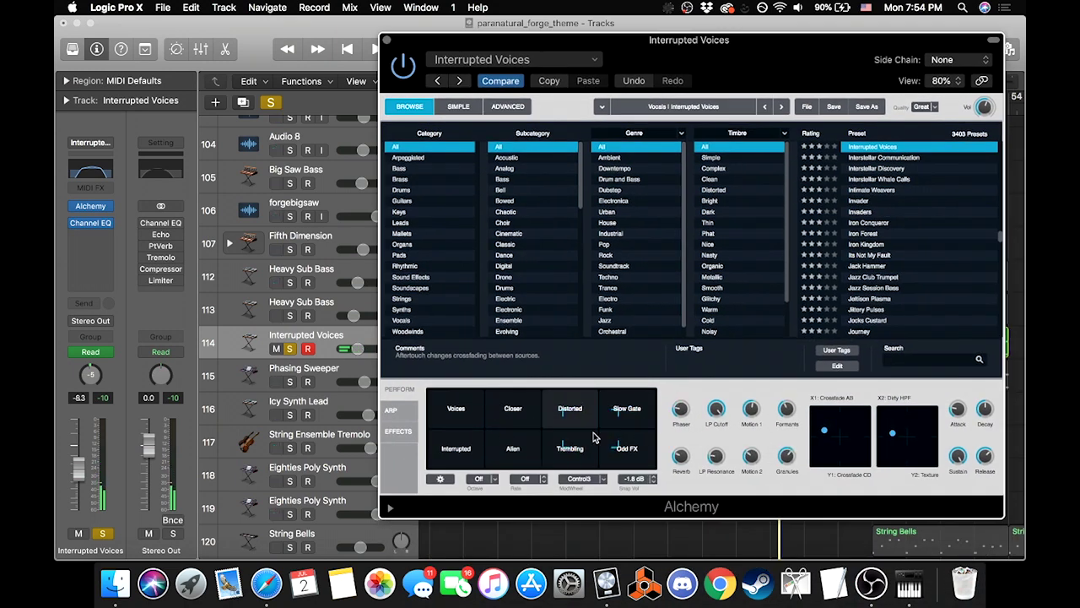
left_click_drag(594, 435, 627, 423)
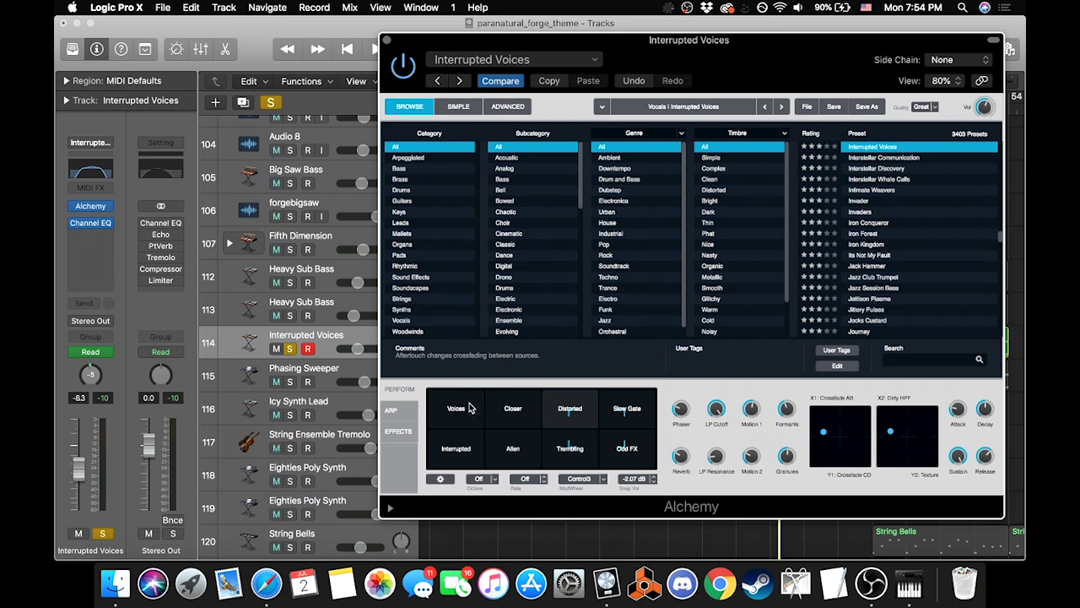
Step: Audition Alchemy's Voices snapshot and move the playhead to about bar 49, keeping the snapshot pad in view
left_click(471, 407)
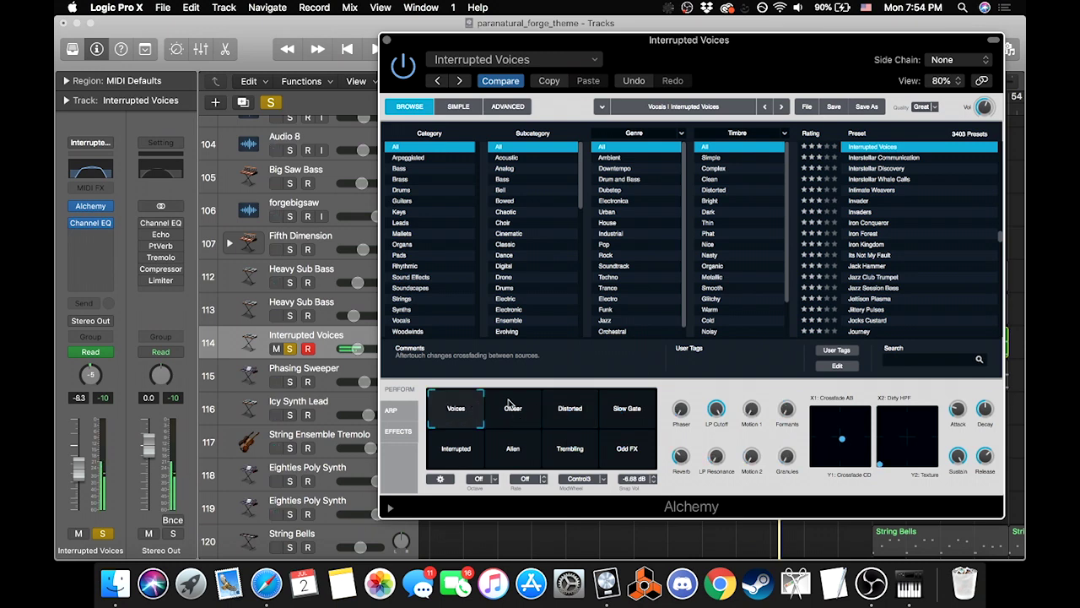
left_click_drag(557, 51, 737, 456)
left_click(840, 105)
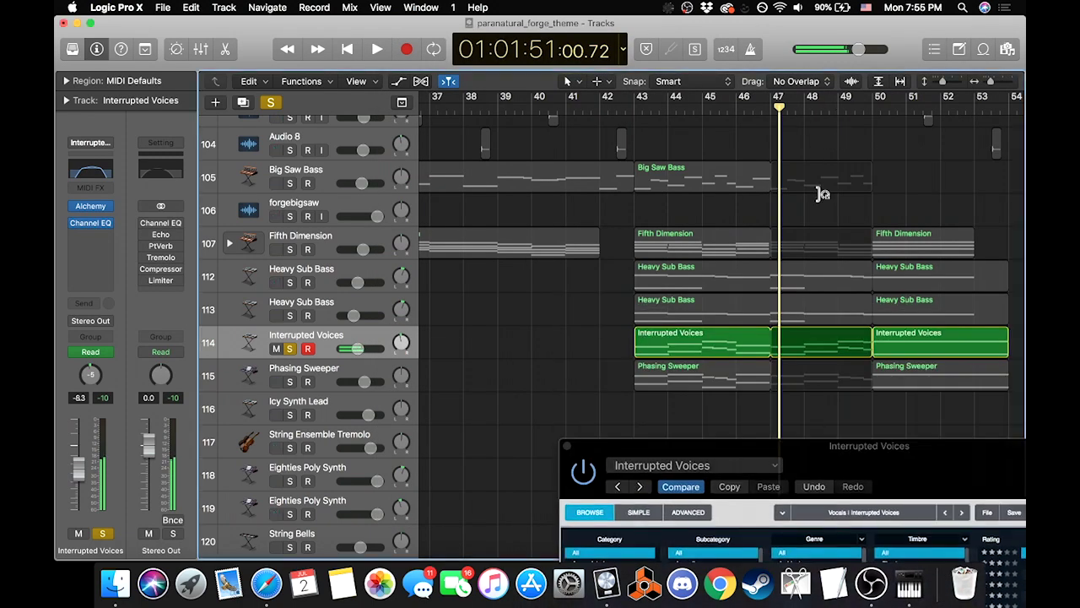
left_click(835, 101)
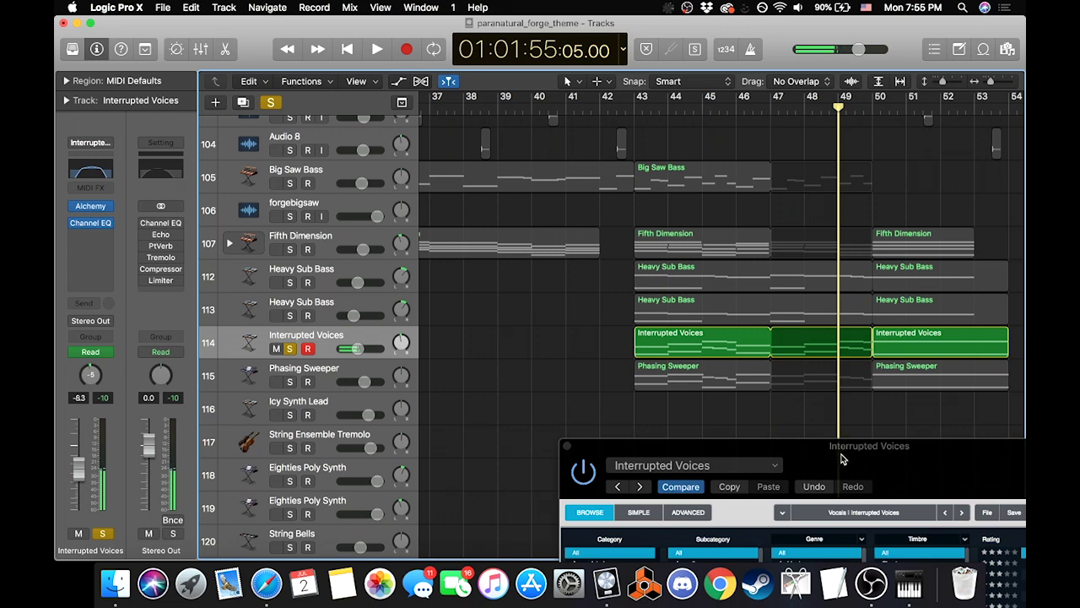
left_click_drag(844, 459, 817, 133)
Step: Audition the Closer, Distorted, Slow Gate, Interrupted, Alien, Trembling and Odd FX snapshots of Interrupted Voices in turn
left_click(697, 449)
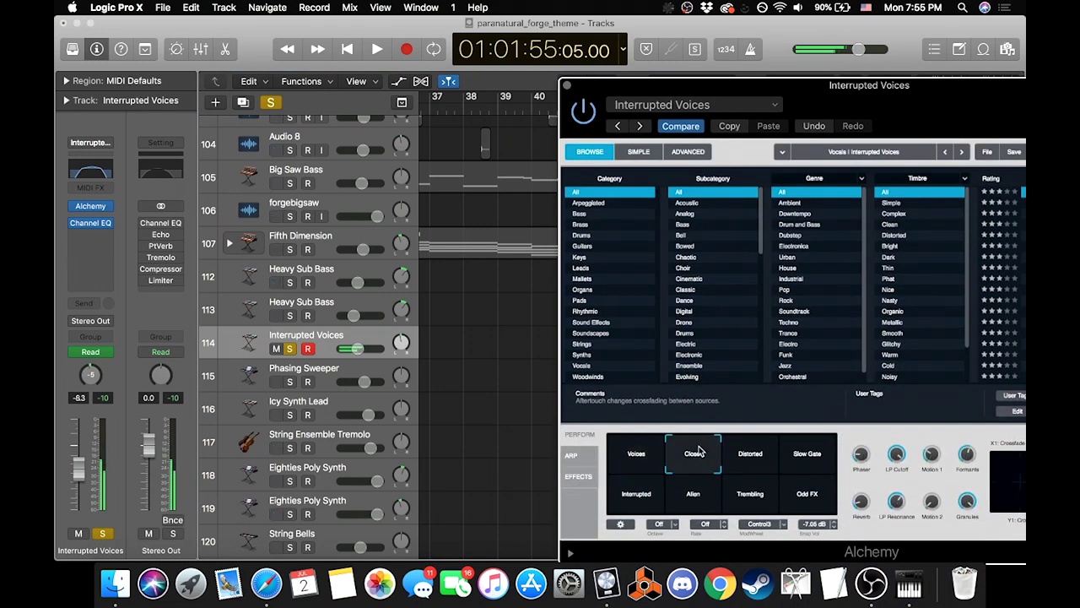
left_click(738, 454)
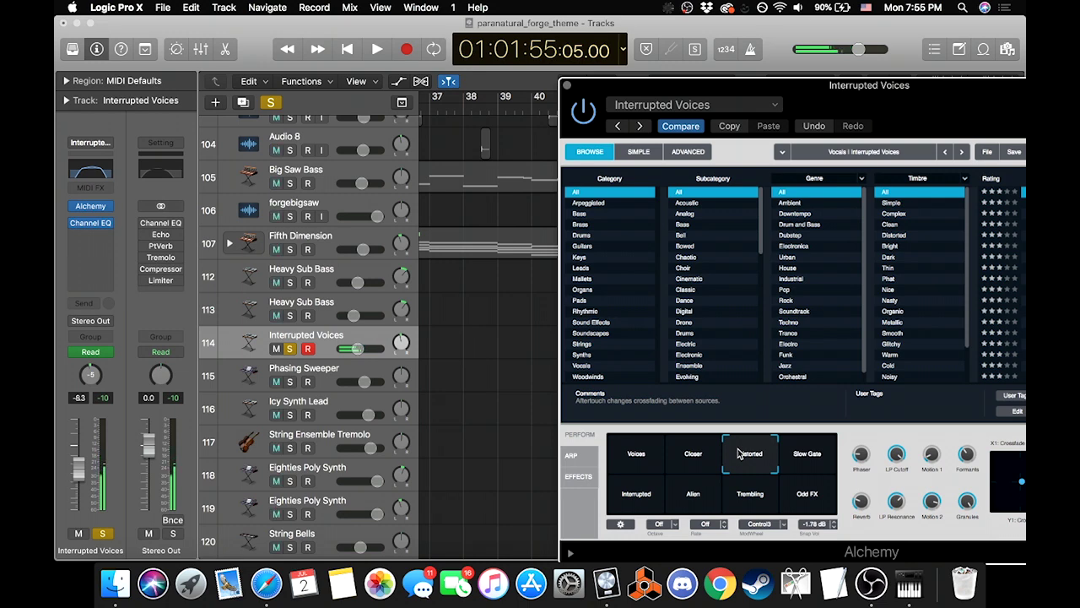
left_click(798, 450)
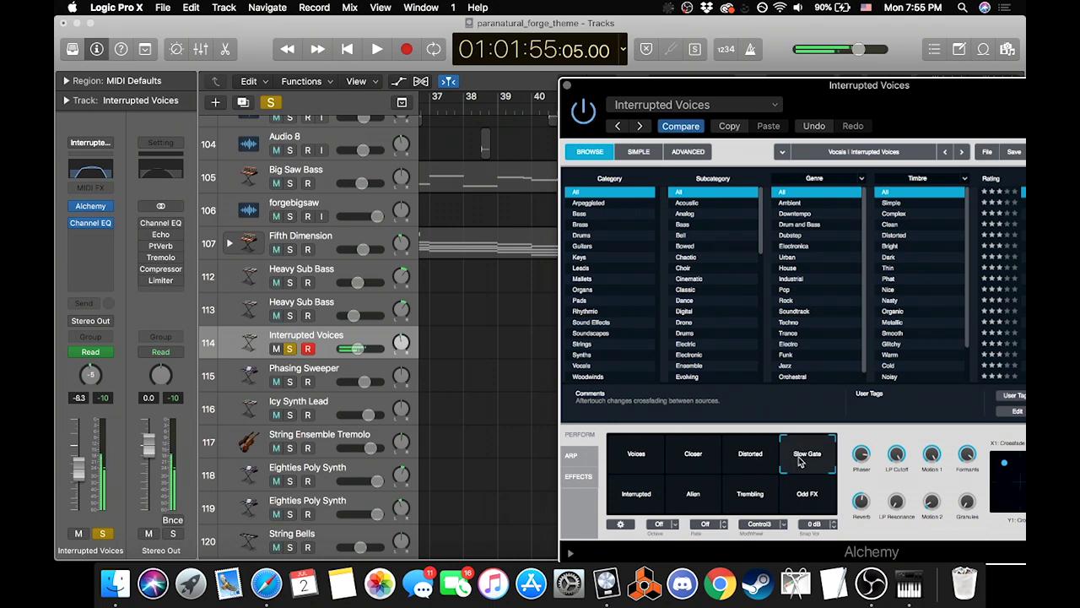
left_click(634, 498)
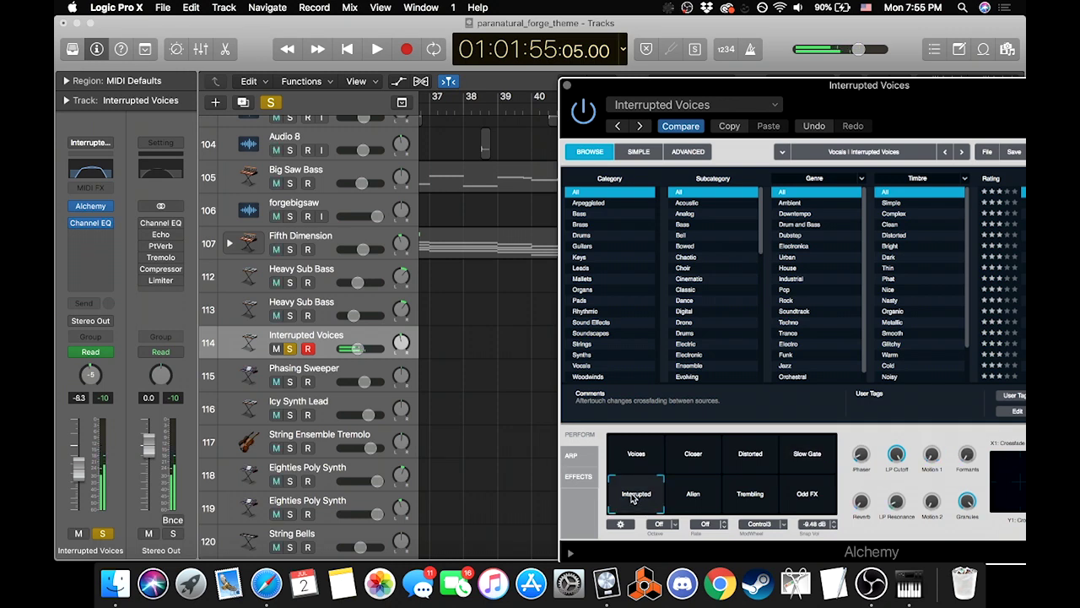
left_click(683, 498)
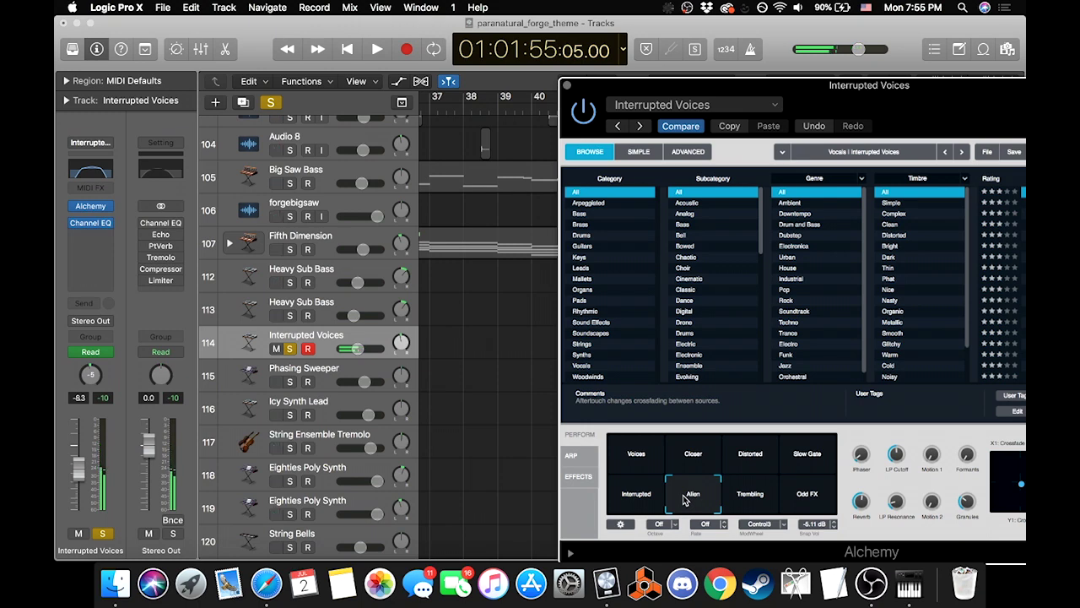
left_click(744, 494)
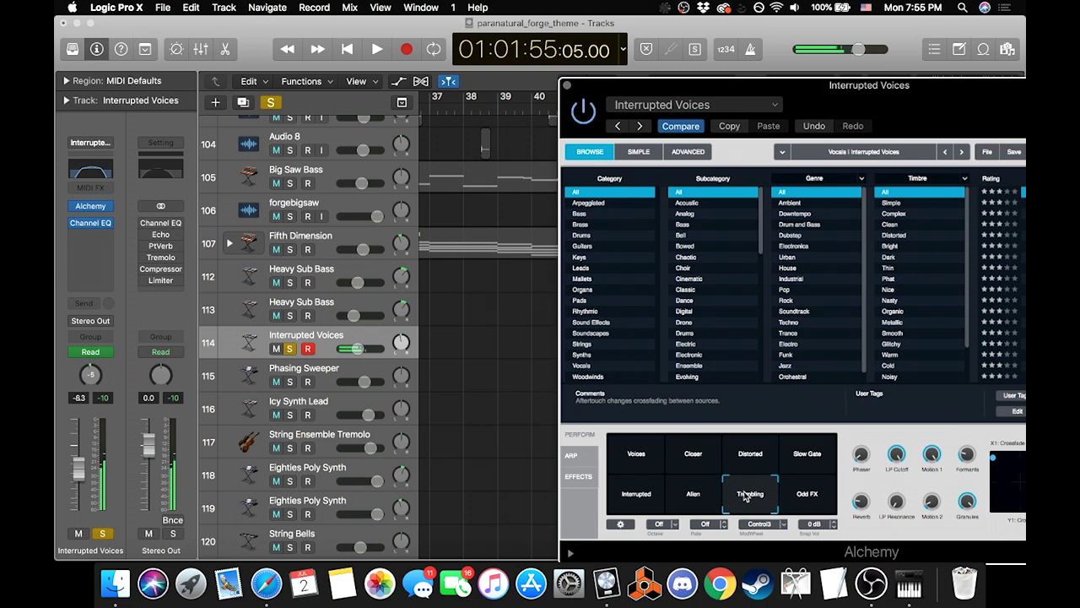
left_click(805, 497)
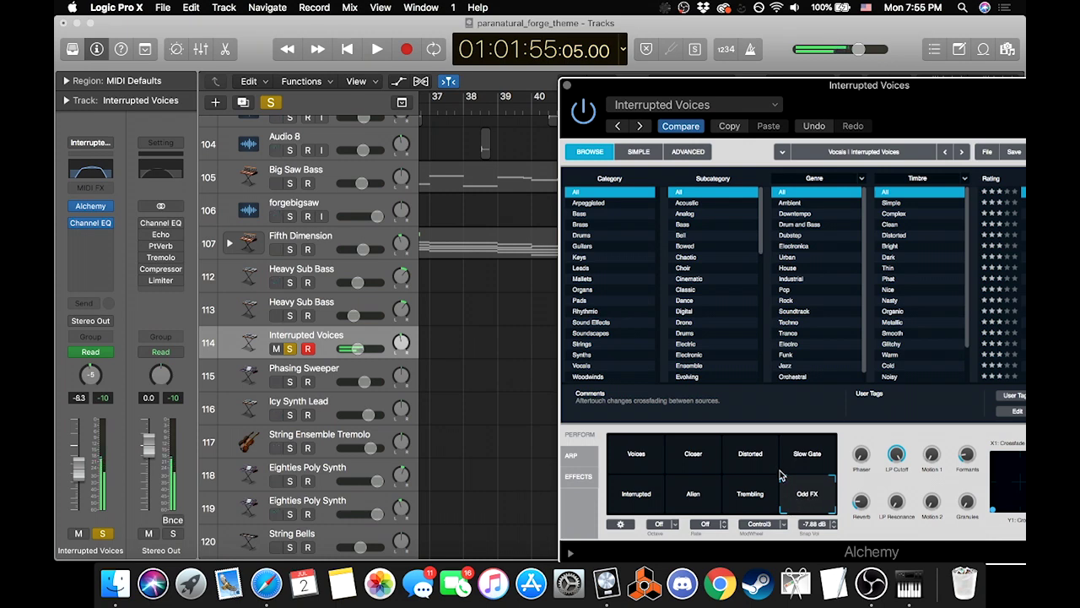
Step: Set the Alchemy snapshot blend between Distorted, Slow Gate, Trembling and Odd FX, and close the instrument window
left_click(781, 478)
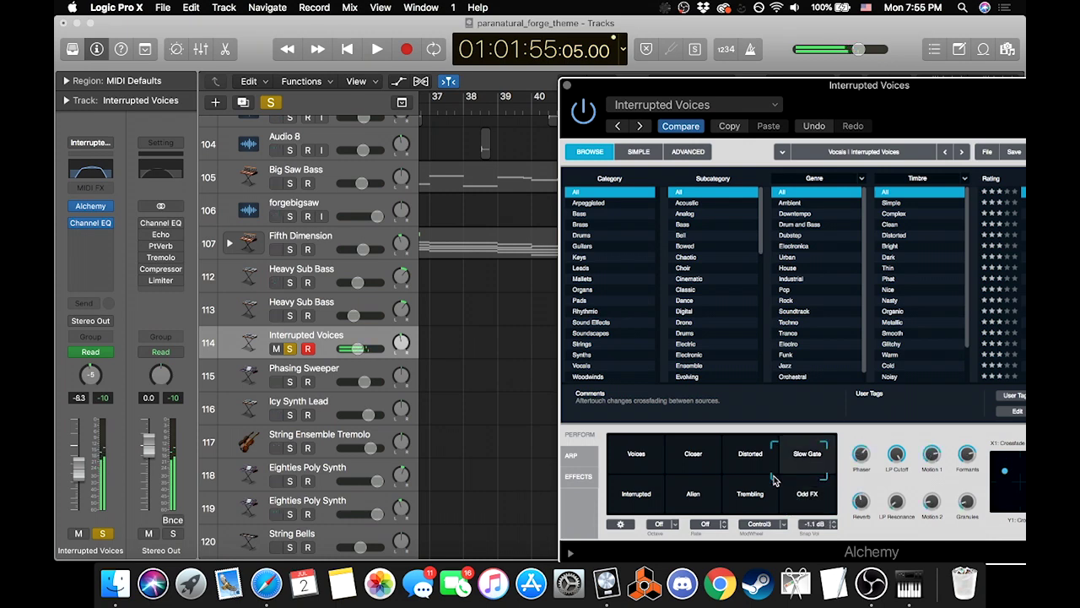
left_click(757, 494)
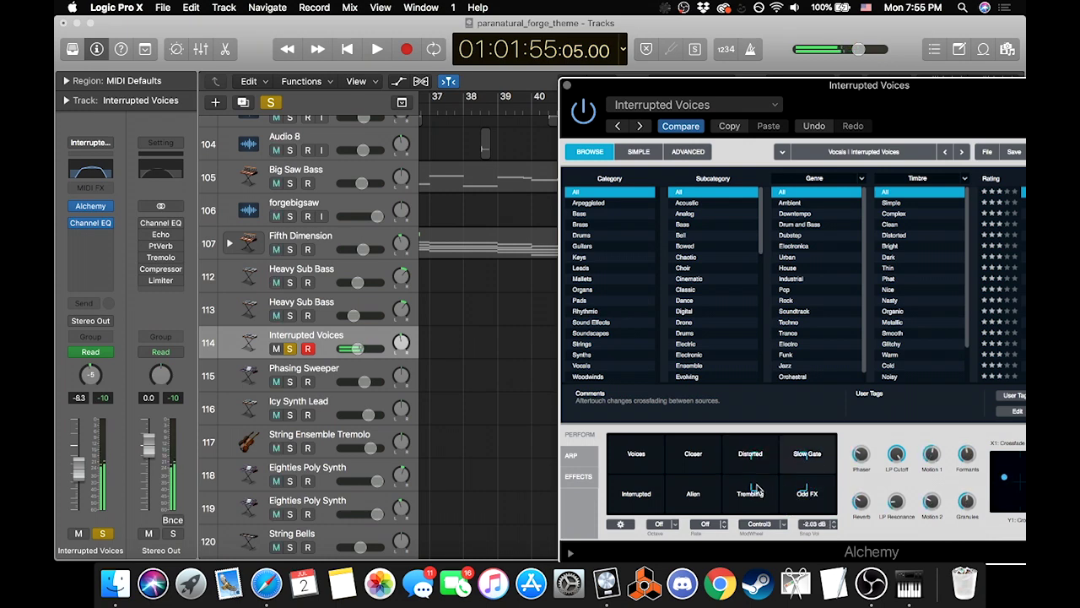
left_click(566, 86)
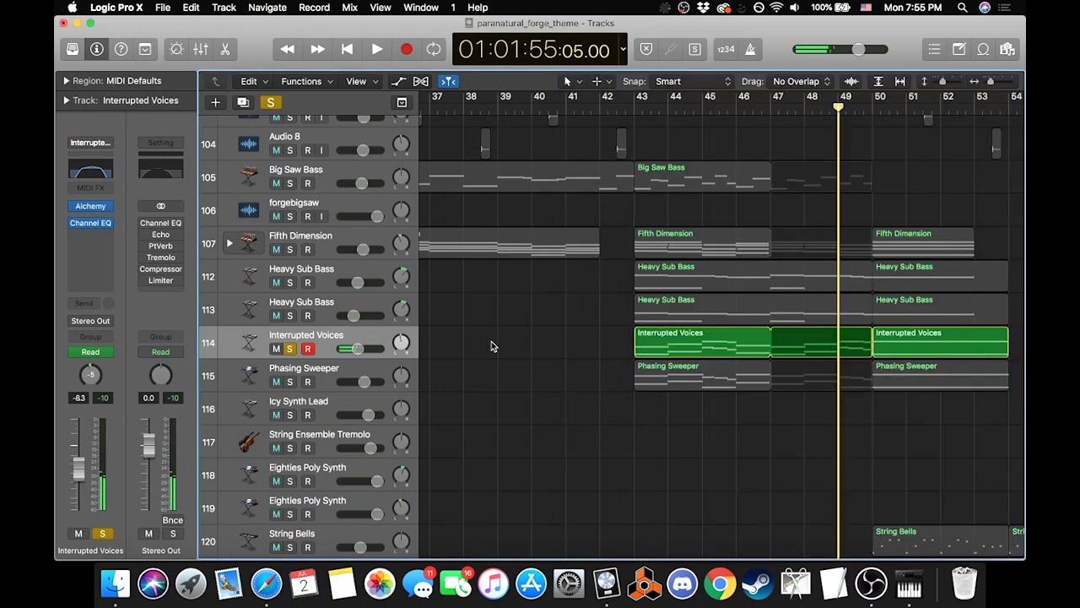
Step: Unsolo Interrupted Voices, solo the Phasing Sweeper track and move the playhead to bar 43
left_click(289, 348)
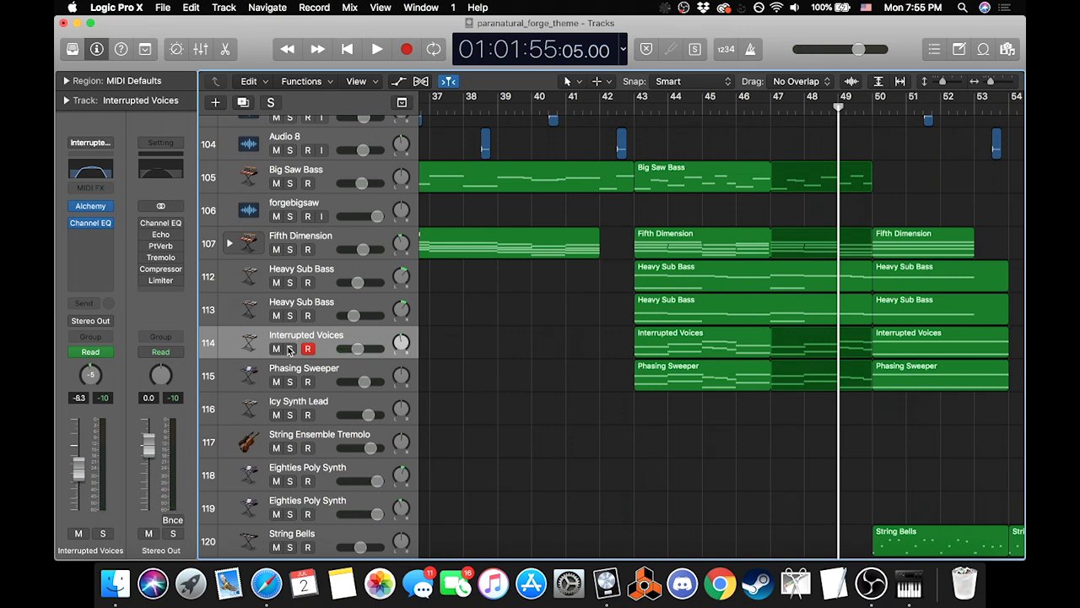
left_click(321, 368)
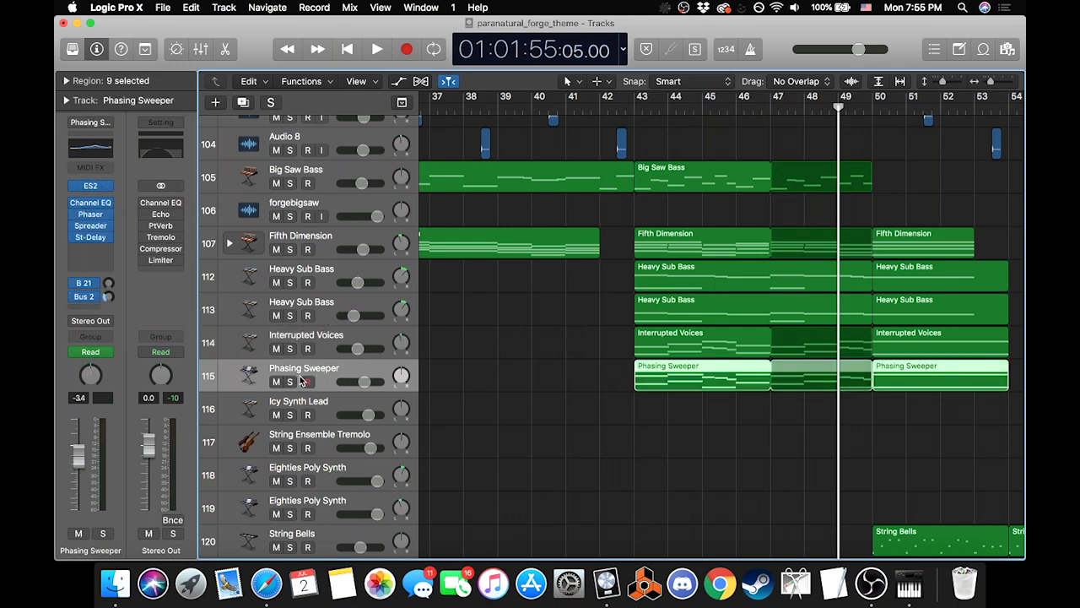
left_click(289, 382)
left_click(635, 106)
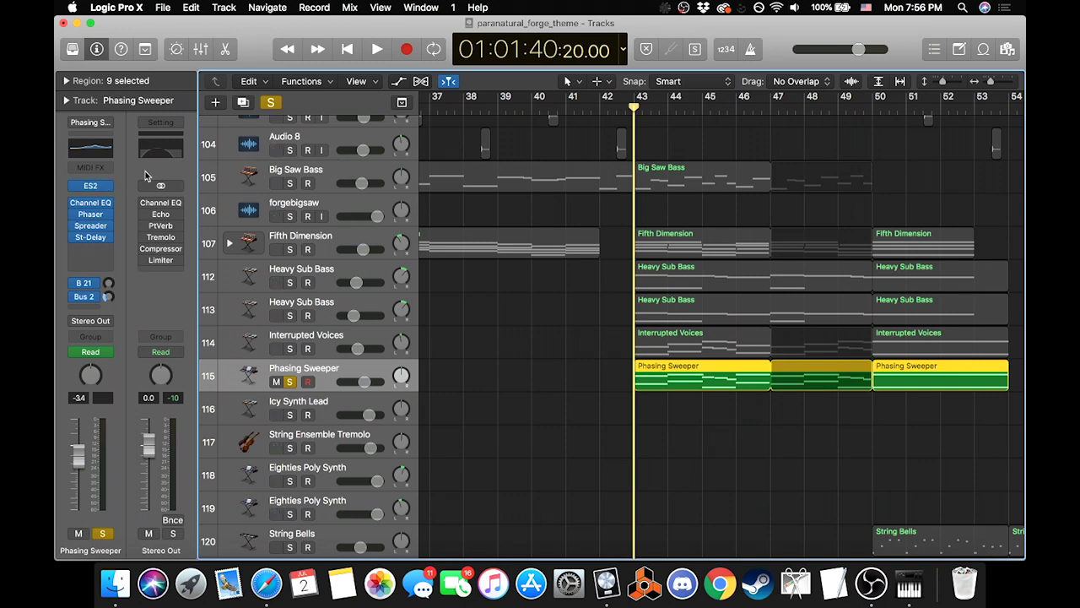
Step: Play the opening of the soloed Phasing Sweeper, then examine its Phaser settings and close the plug-in window
key("space")
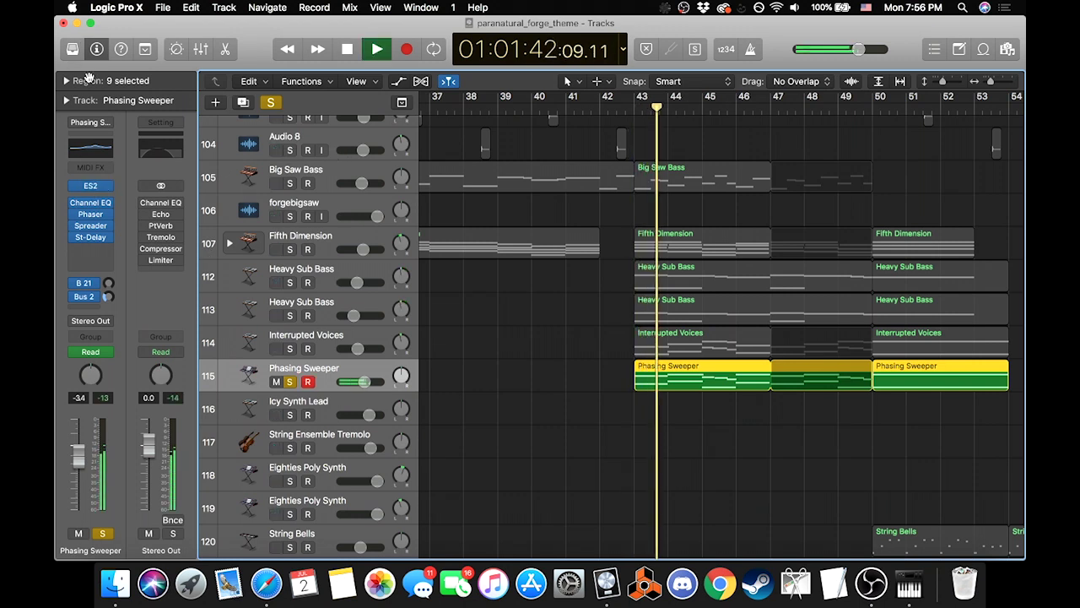
key("space")
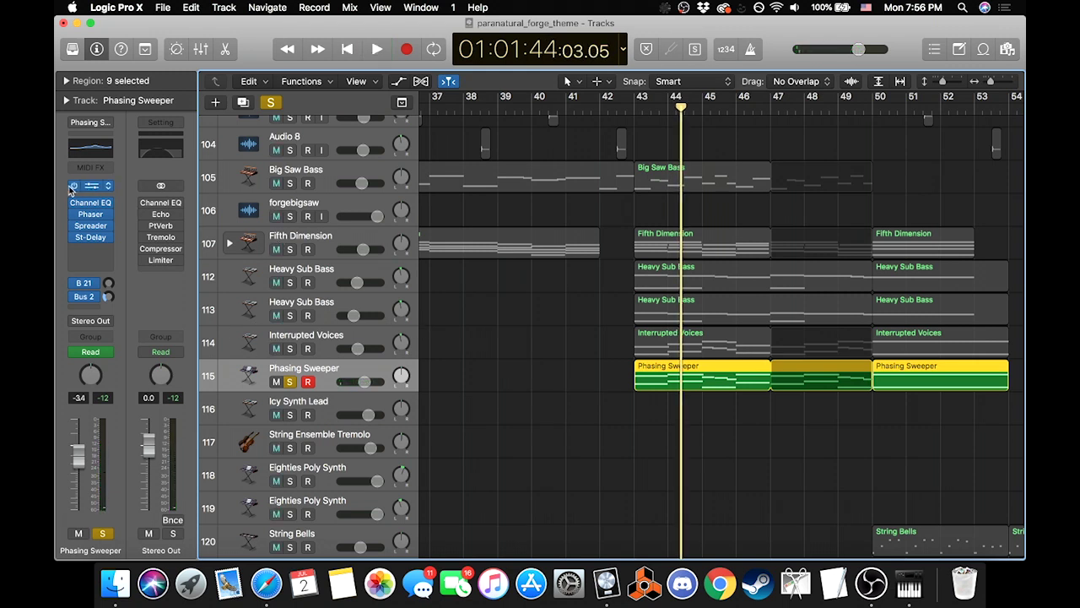
left_click(91, 215)
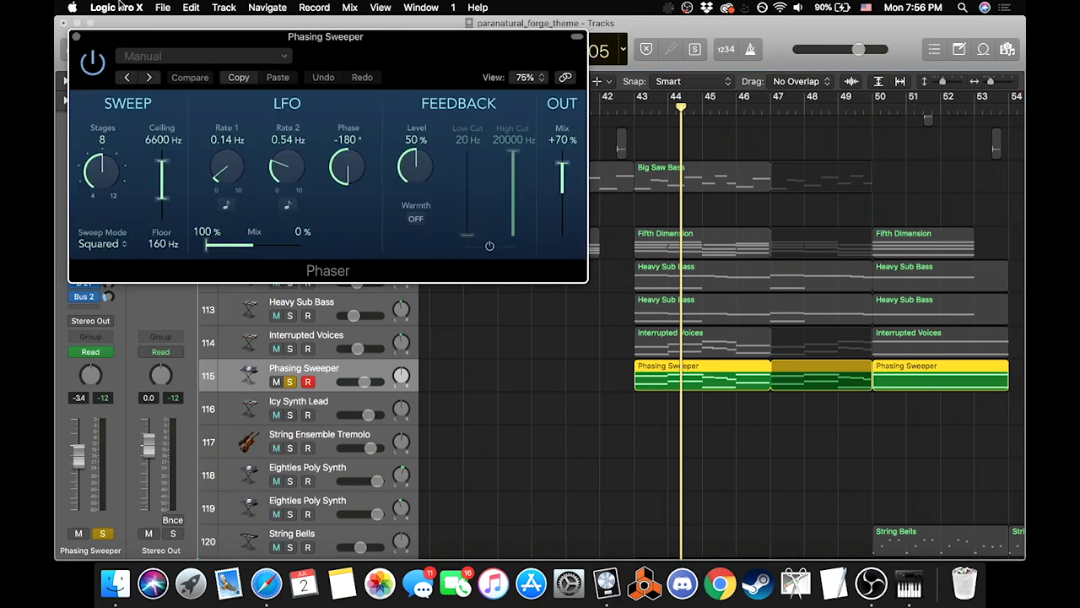
left_click(75, 38)
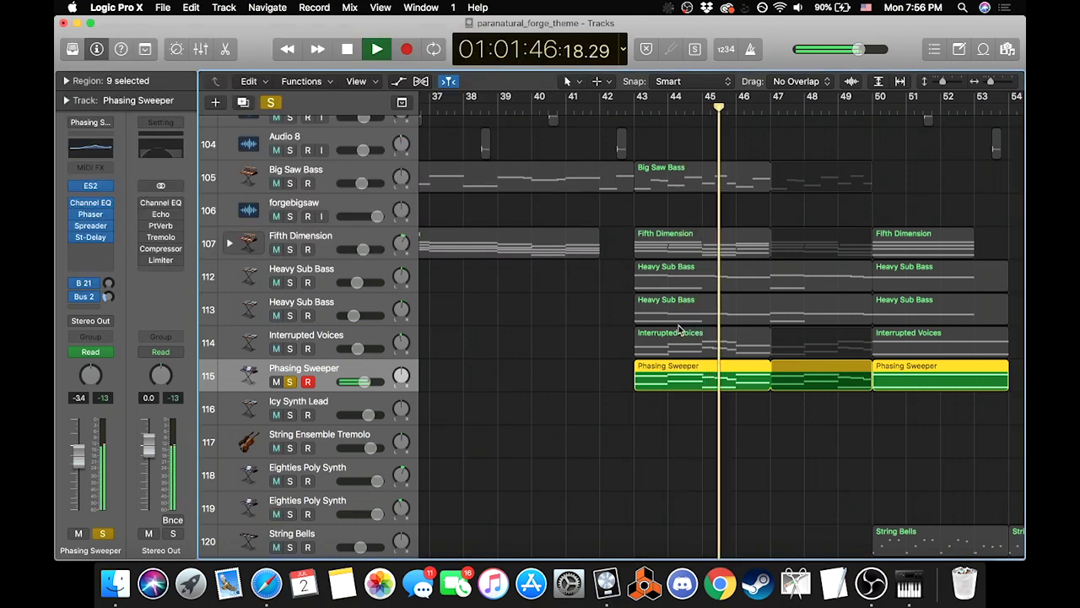
Step: Stop playback, return the playhead to bar 43, then examine the Phasing Sweeper's Spreader settings and close the plug-in window
key("space")
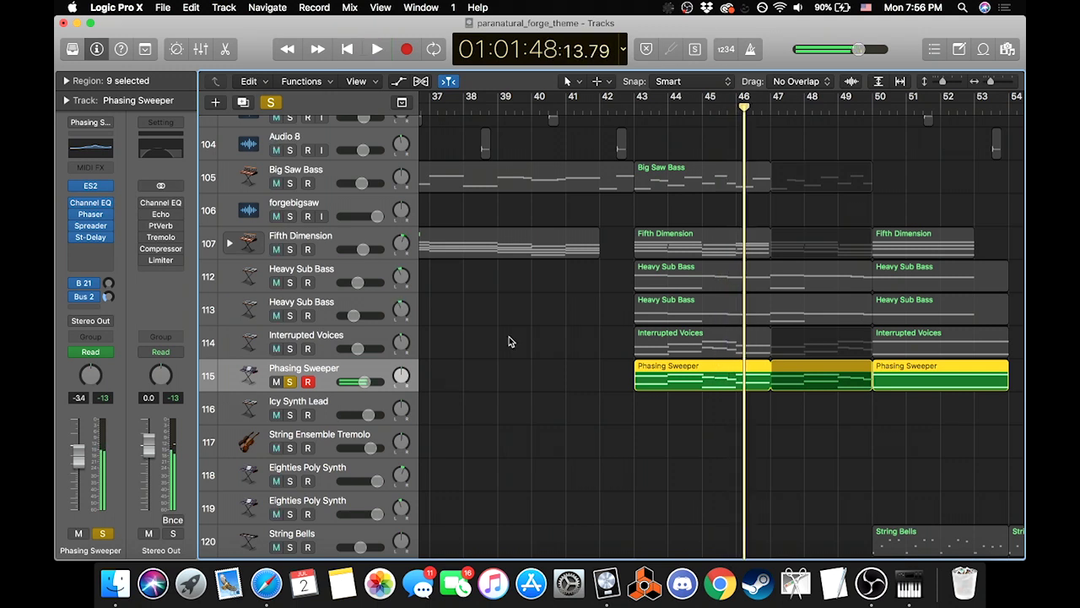
mouse_move(80, 226)
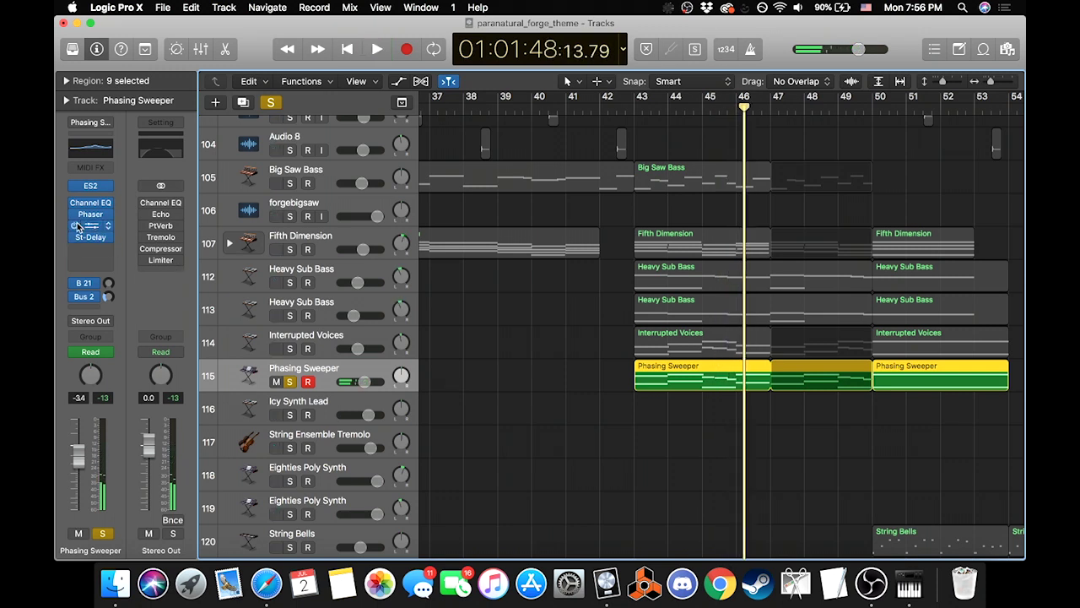
key("shift+Return")
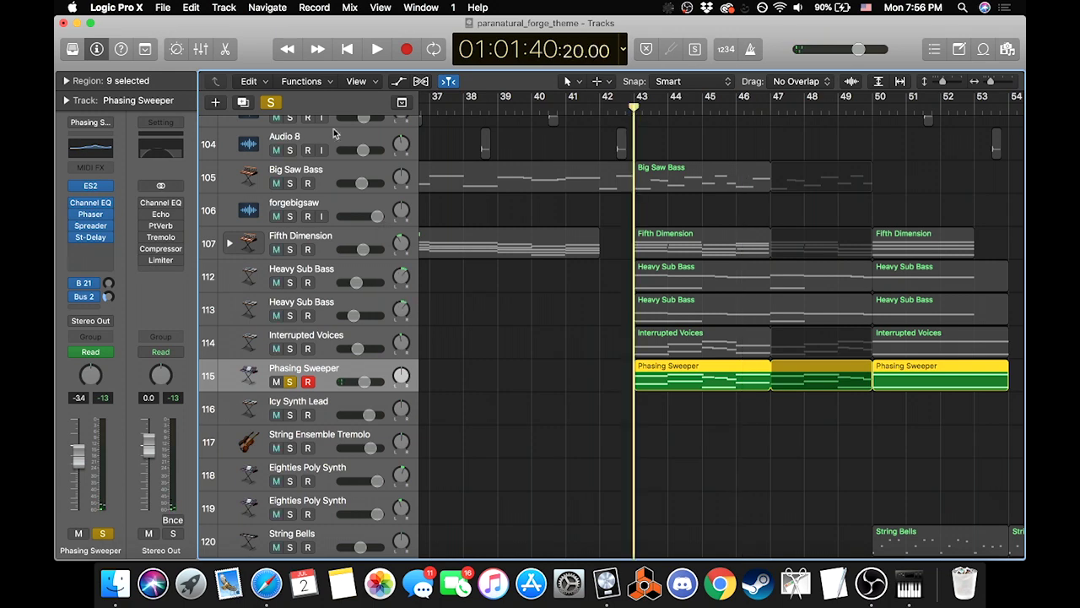
left_click(90, 225)
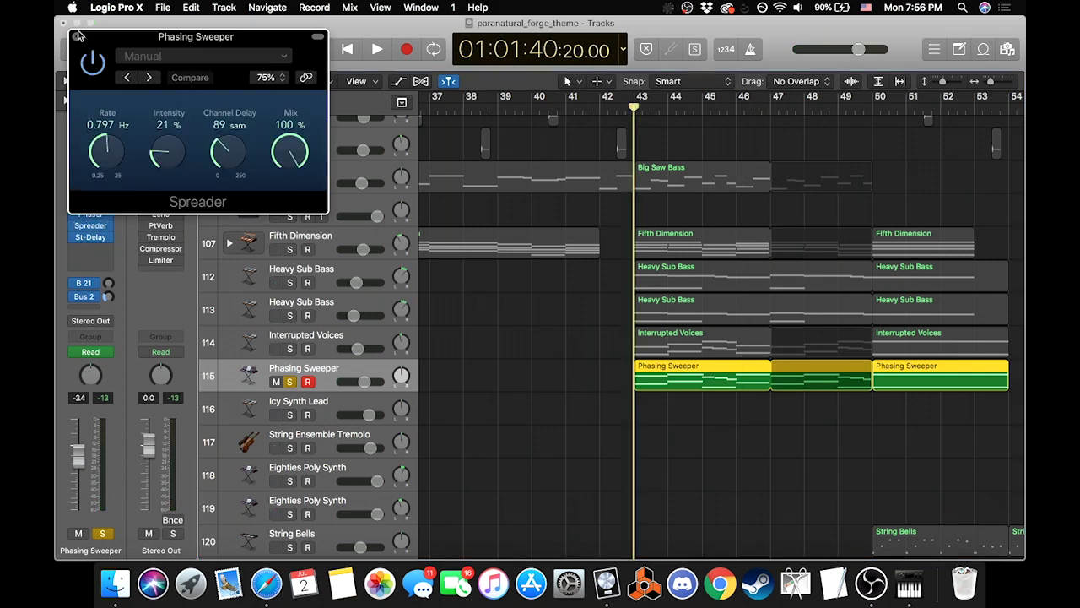
left_click(76, 37)
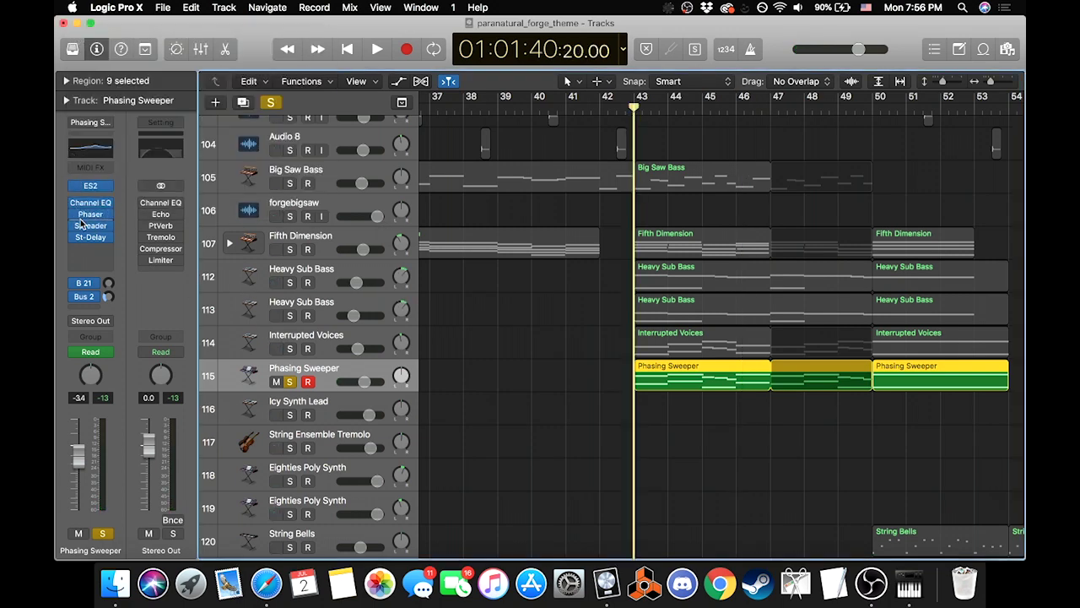
Step: Play the Phasing Sweeper from bar 43 with the Spreader bypassed for comparison, then clear the track's solo
key("space")
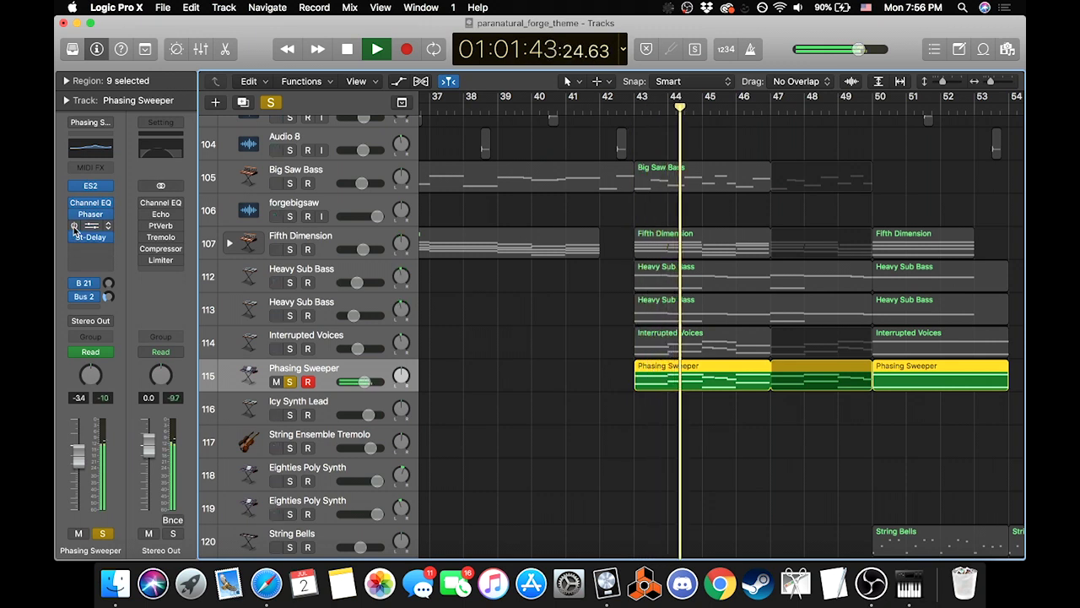
key("space")
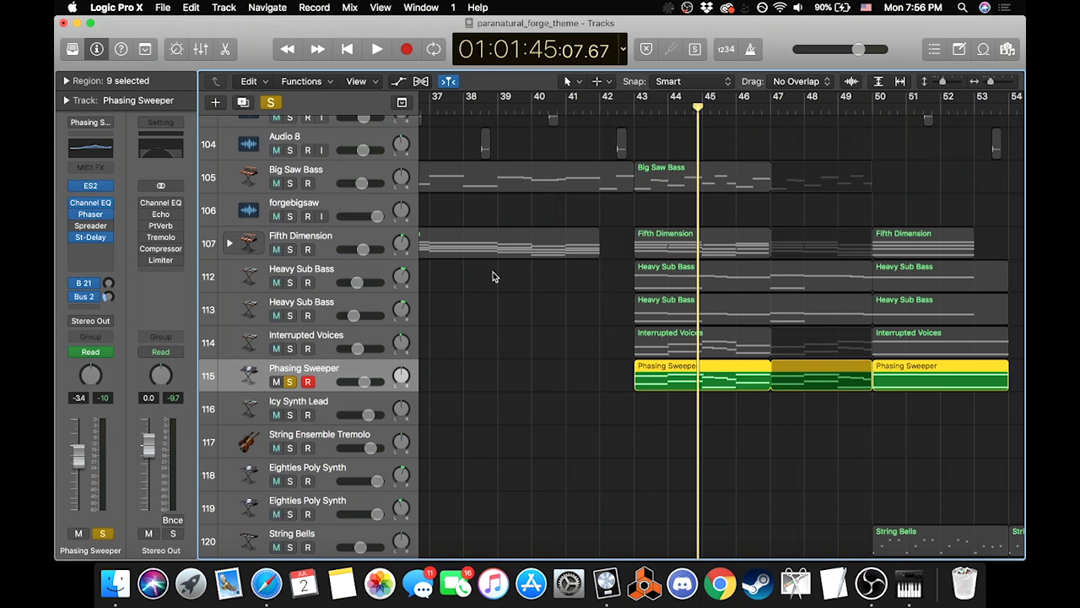
left_click(272, 102)
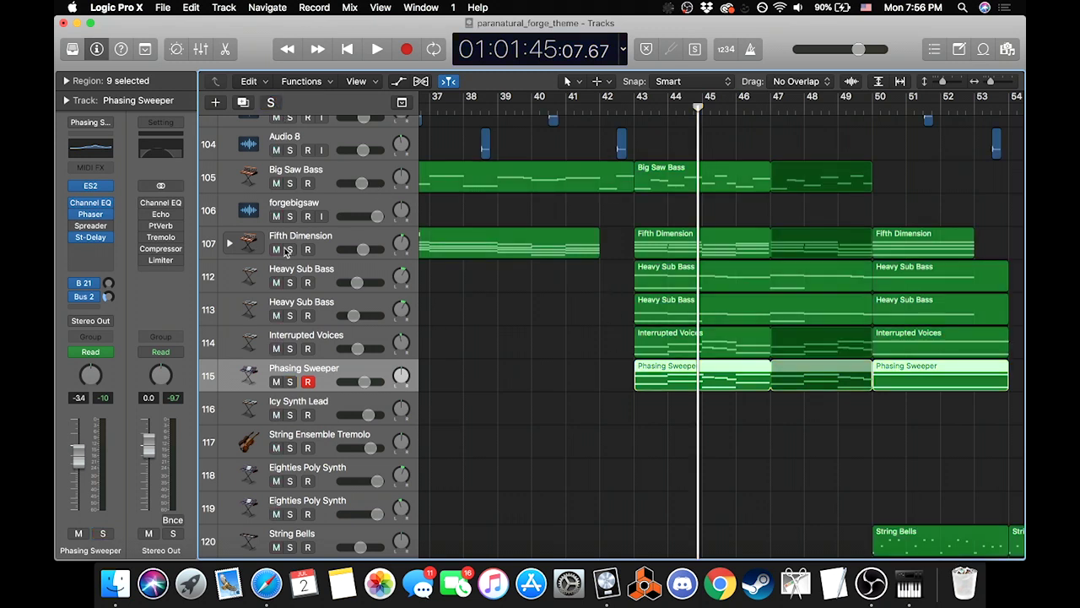
Step: Set the playhead to bar 43 and look over the tracks that play in that section
scroll(513, 374, "up", 15)
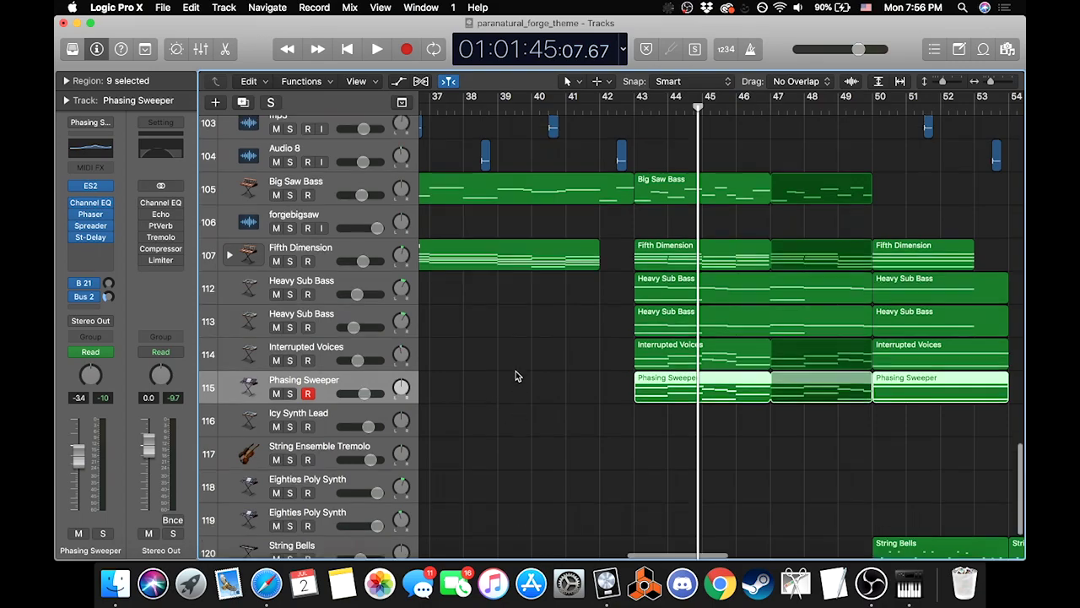
scroll(516, 371, "down", 16)
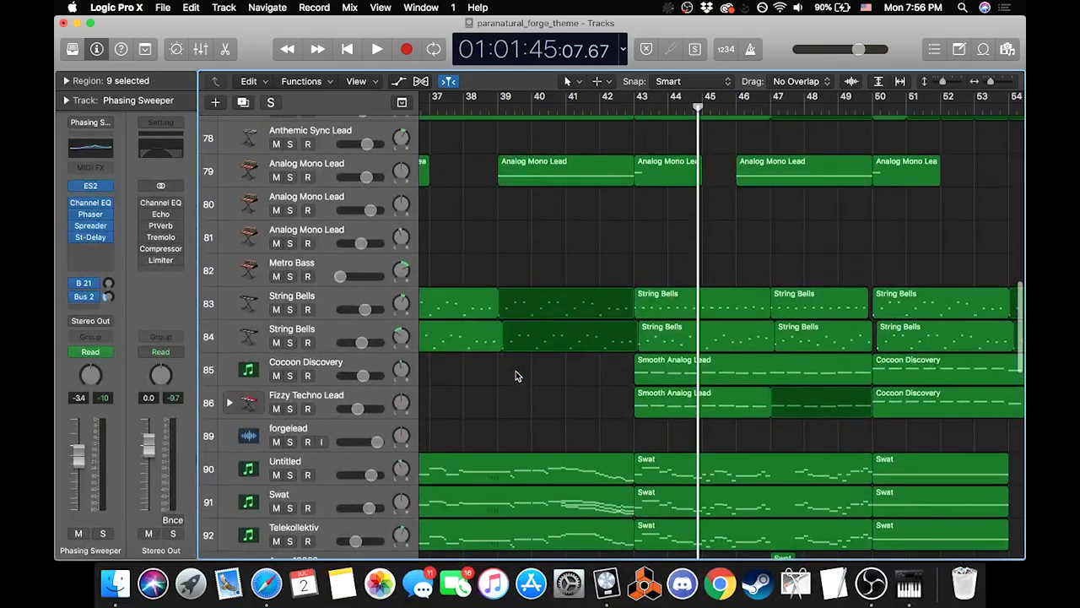
left_click(637, 110)
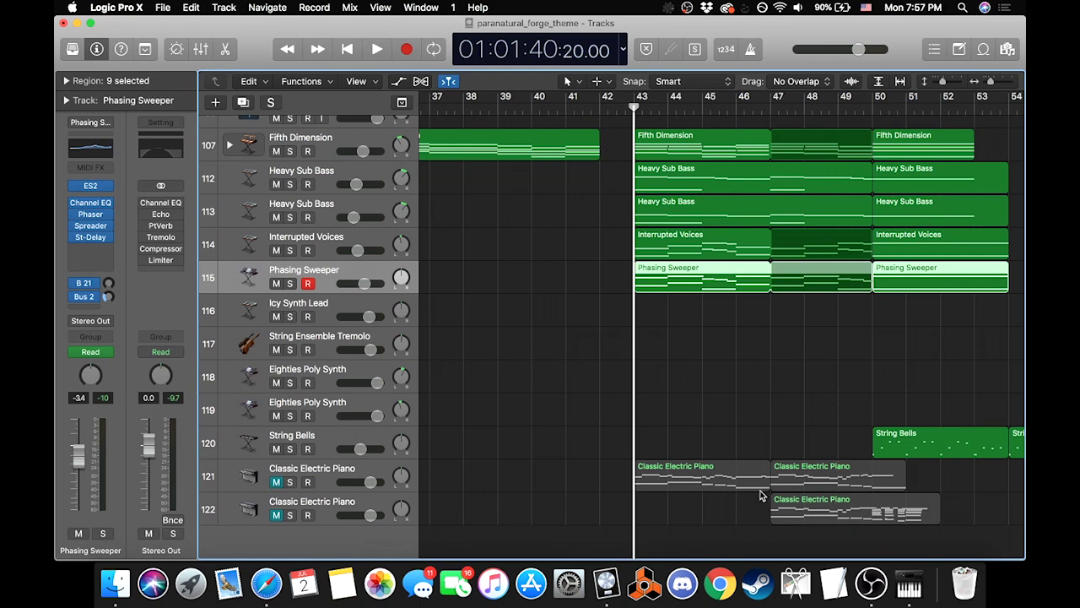
scroll(728, 510, "up", 10)
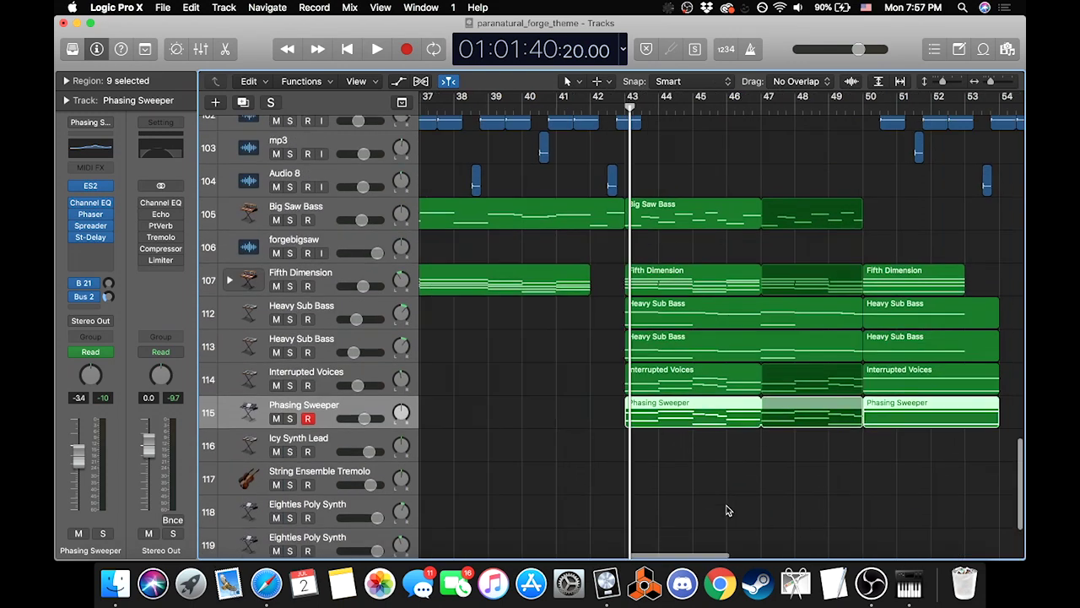
scroll(728, 509, "down", 10)
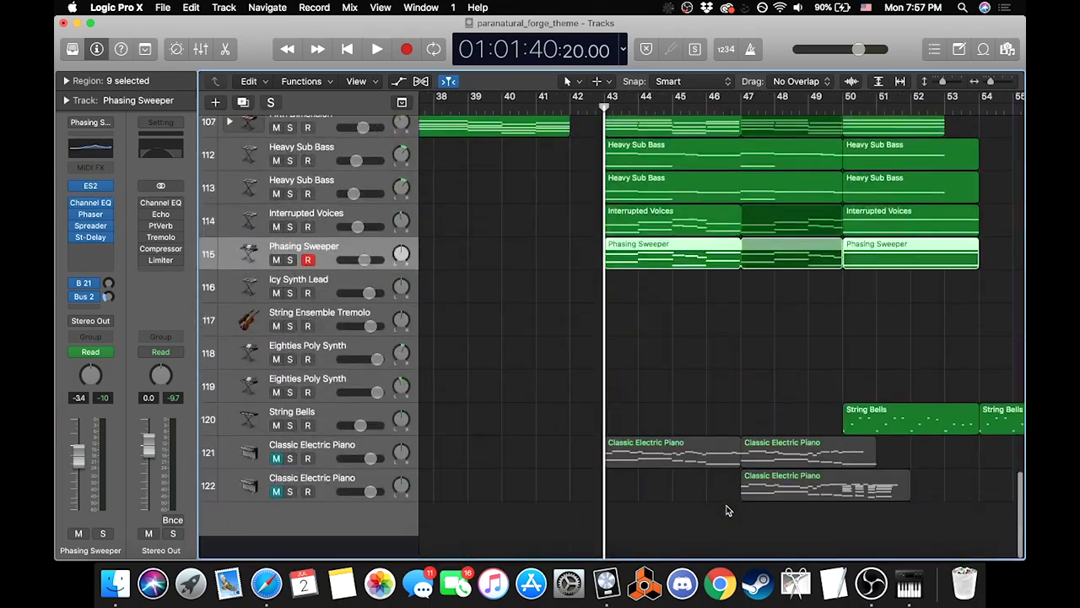
scroll(848, 479, "up", 20)
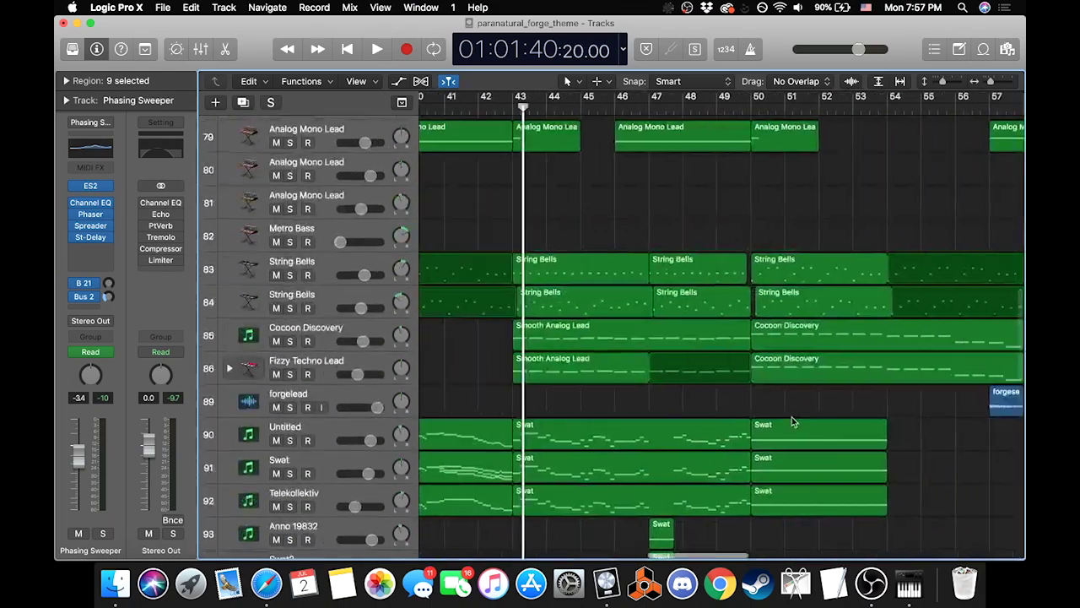
scroll(793, 422, "up", 20)
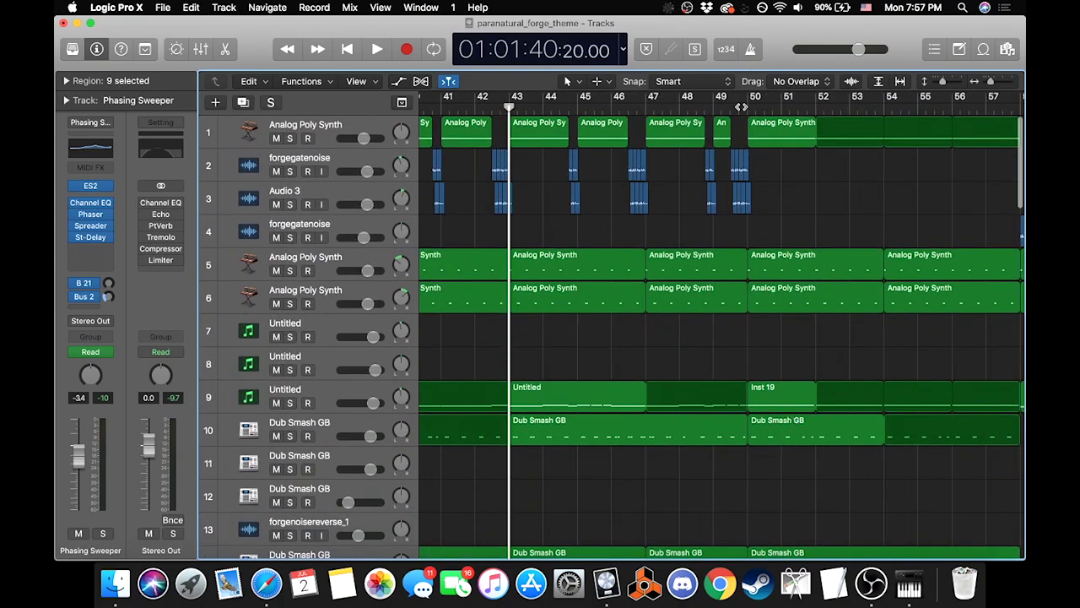
Step: Move the playhead to bar 50 and look through the track arrangement around the section starting there
left_click(746, 110)
scroll(728, 268, "down", 20)
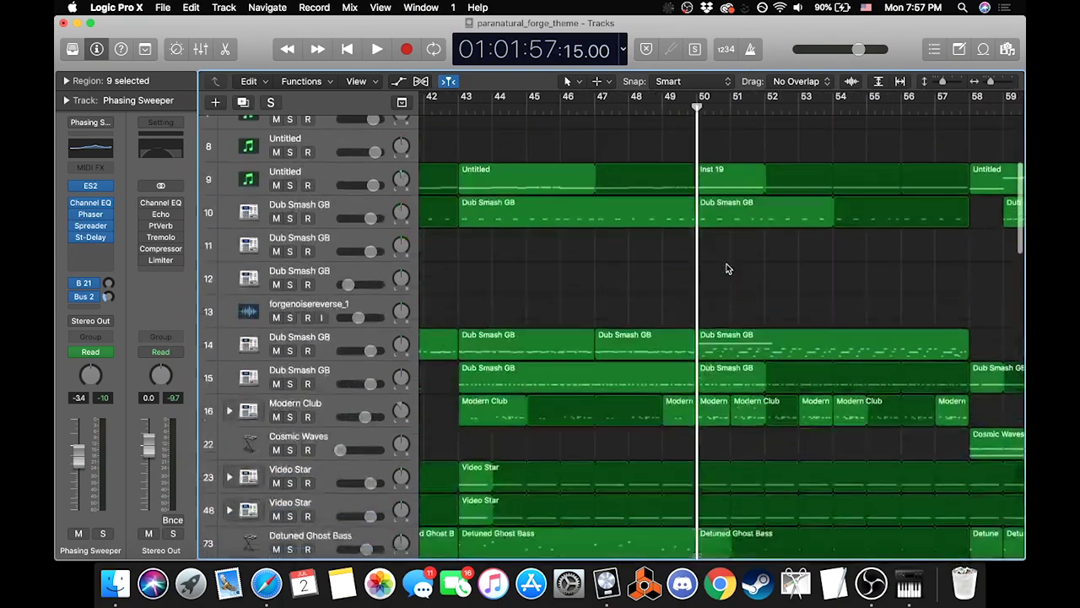
scroll(727, 269, "down", 10)
scroll(727, 269, "left", 15)
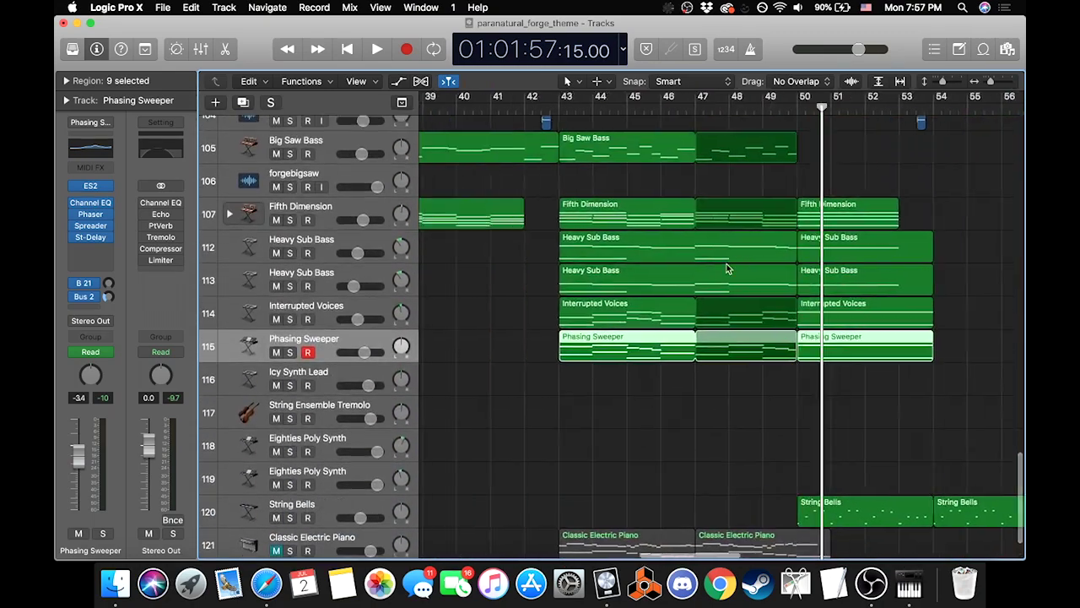
scroll(727, 268, "up", 20)
scroll(728, 268, "up", 20)
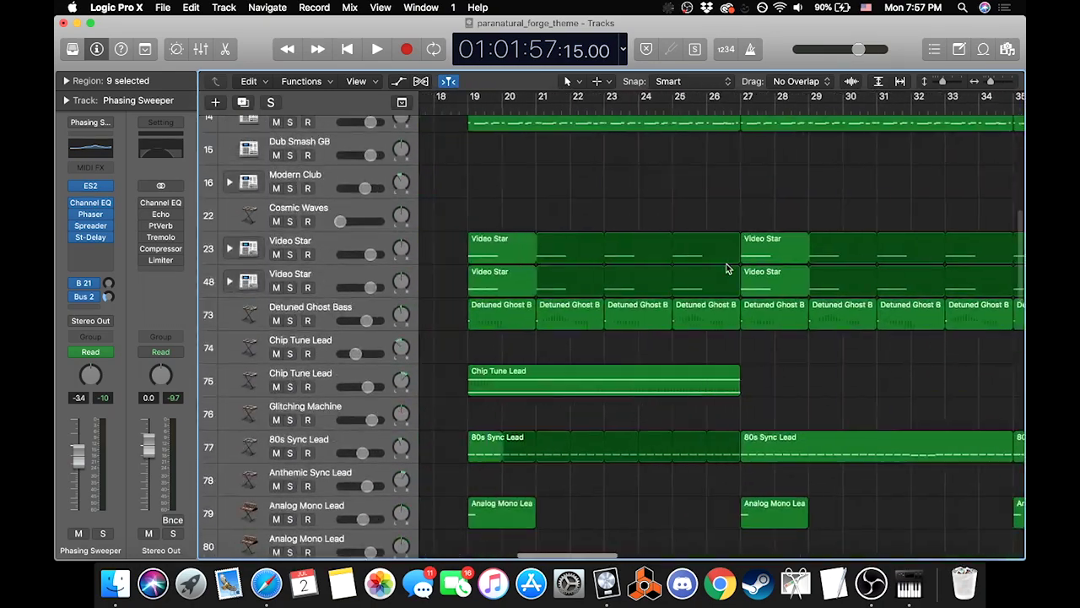
scroll(725, 268, "left", 8)
Step: Play the full mix briefly from bar 19 and look down through the tracks of that earlier section
left_click_drag(991, 85, 986, 81)
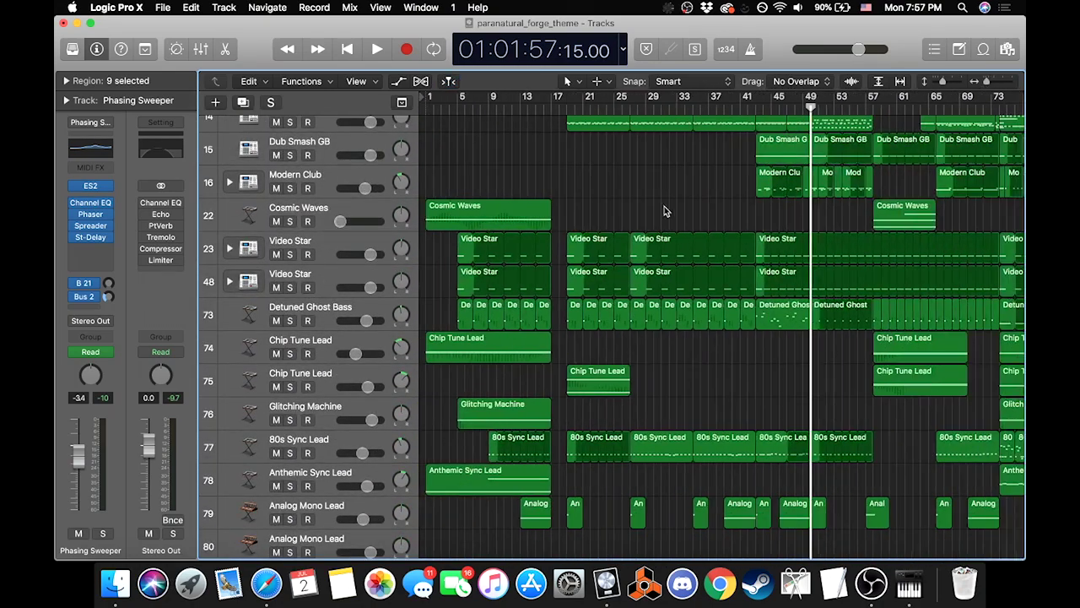
left_click(567, 108)
key("space")
scroll(605, 294, "down", 15)
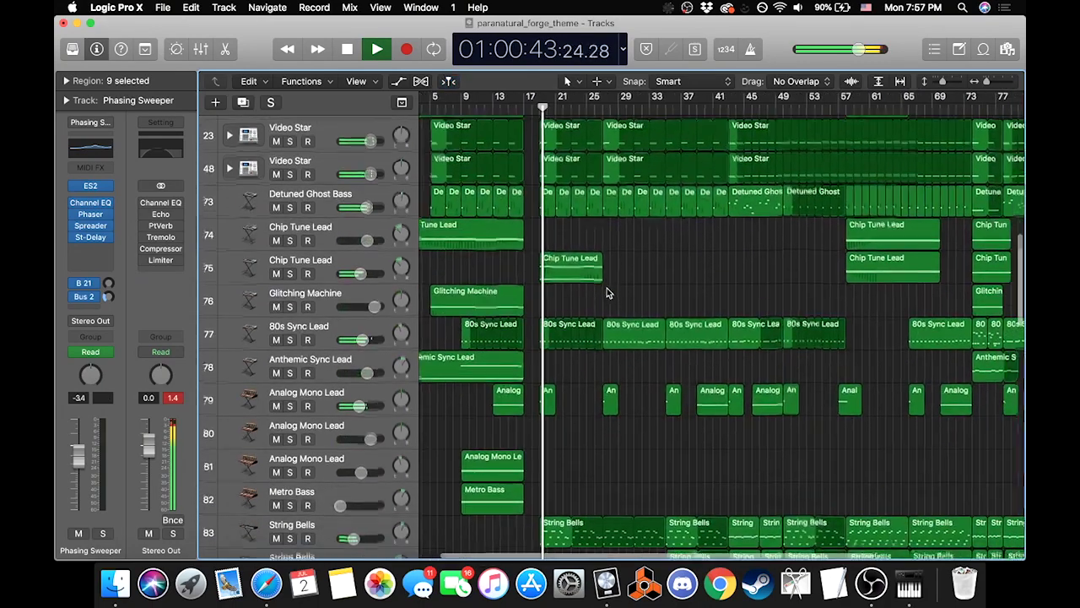
scroll(605, 294, "right", 3)
key("space")
scroll(607, 295, "down", 15)
scroll(607, 295, "right", 3)
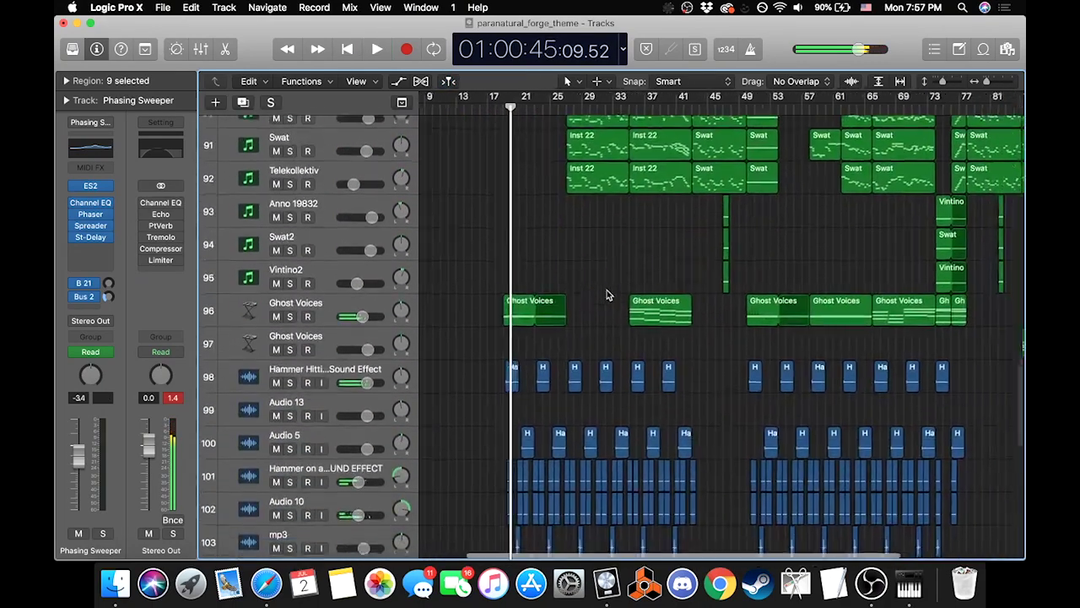
scroll(663, 156, "down", 3)
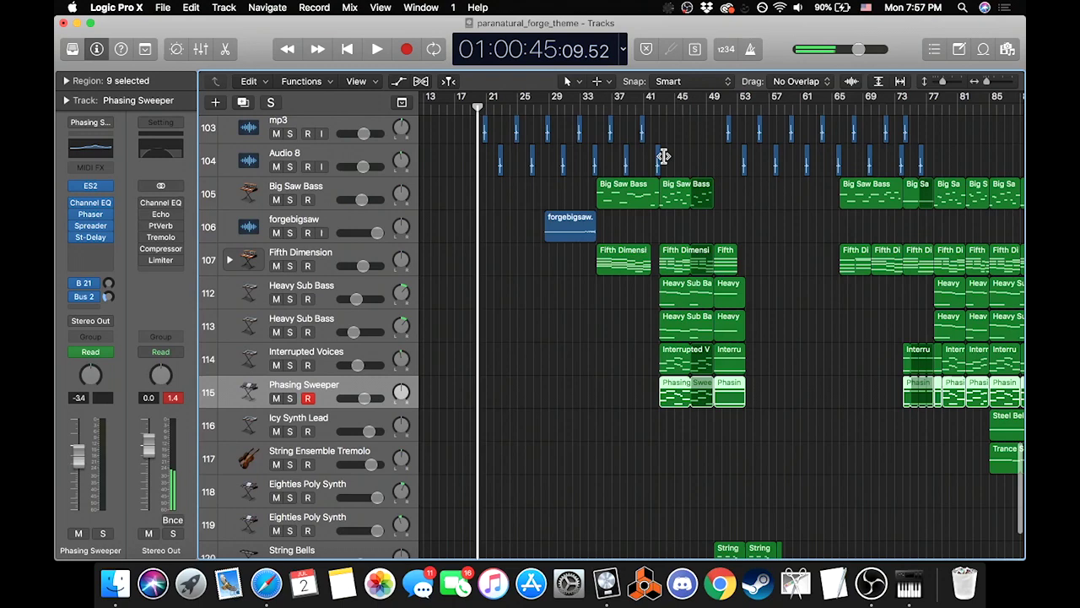
Step: Set the playhead to bar 50 and play the full mix through to about bar 58
left_click(714, 111)
scroll(714, 224, "down", 4)
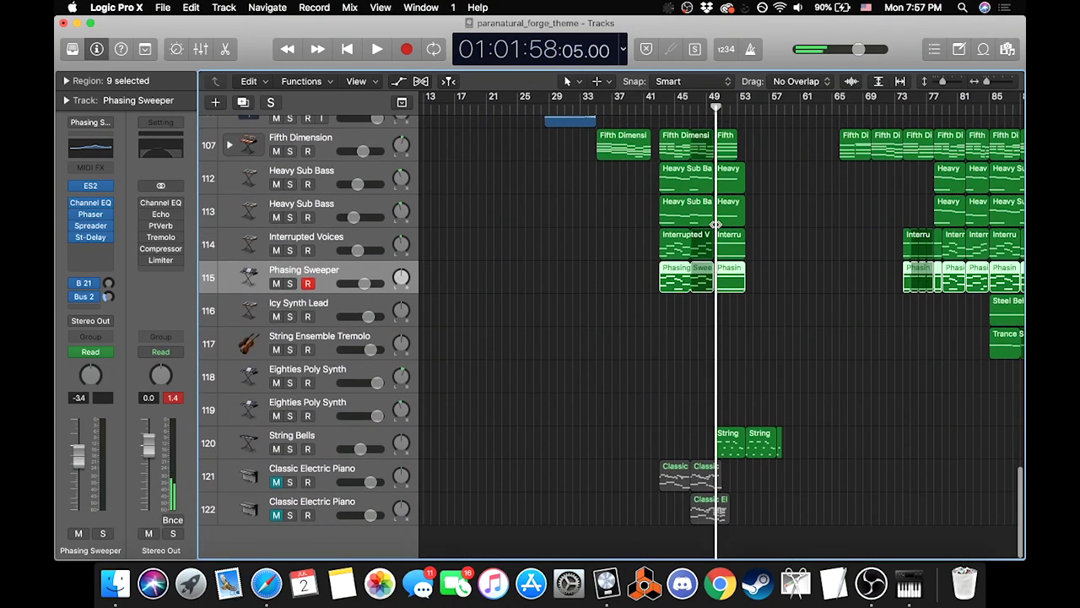
key("space")
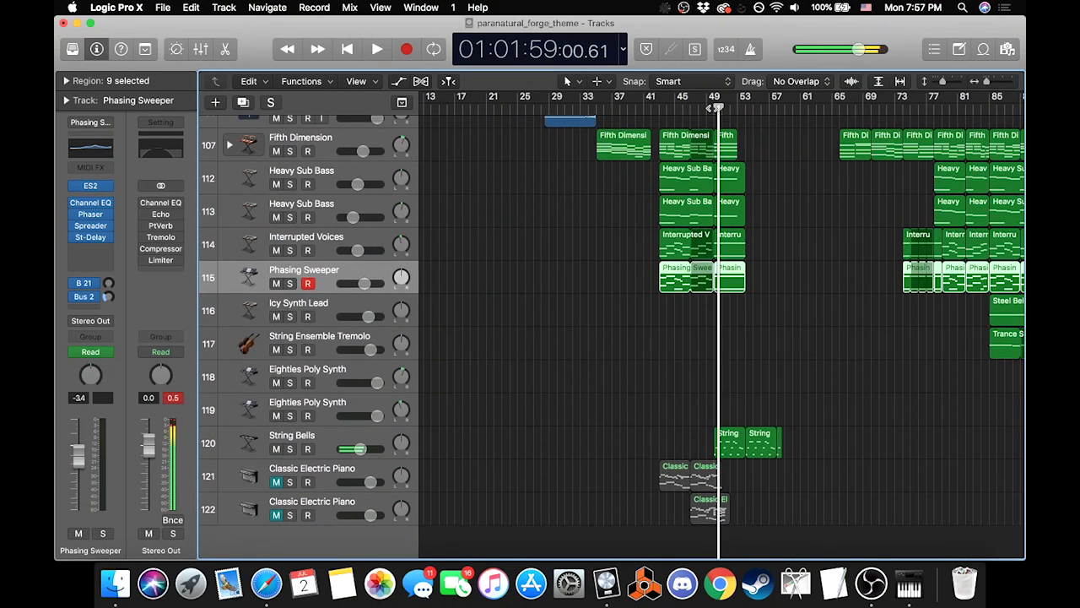
left_click(710, 109)
mouse_move(711, 110)
left_mouse_down()
mouse_move(697, 109)
mouse_move(718, 111)
left_mouse_up()
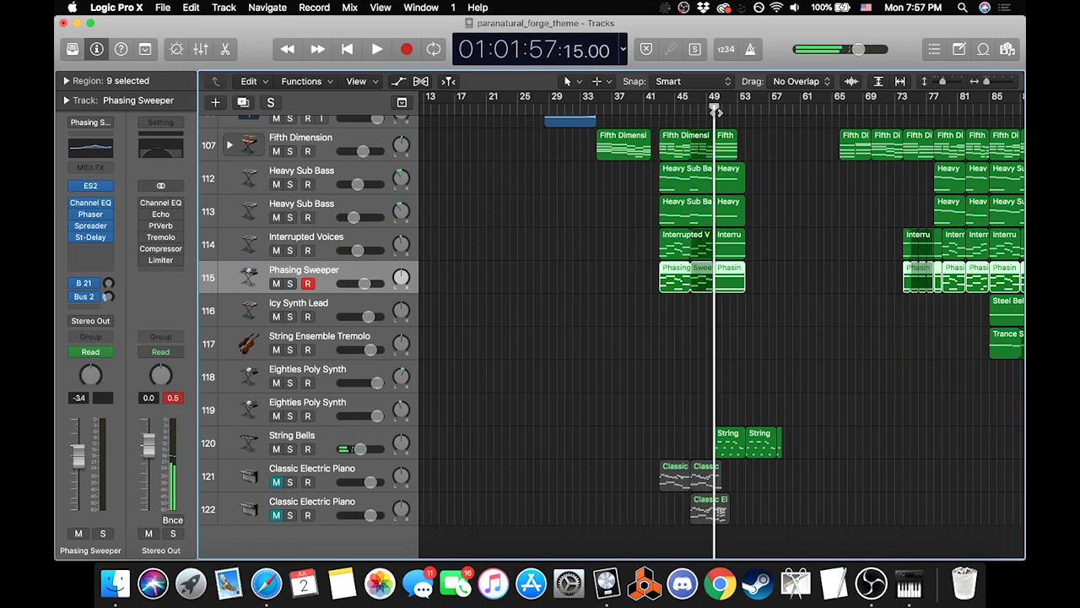
key("space")
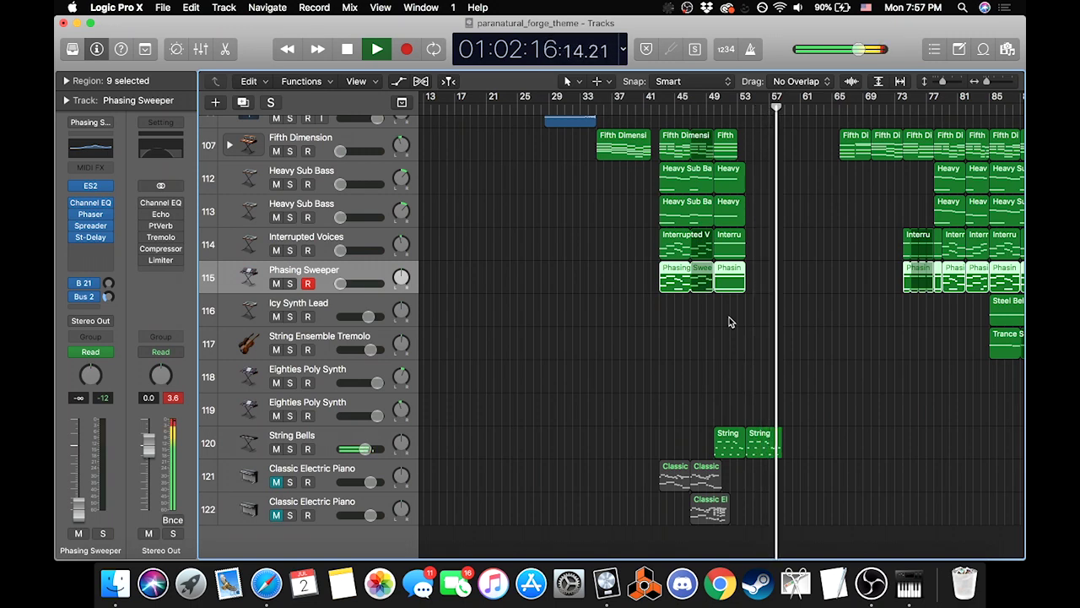
key("space")
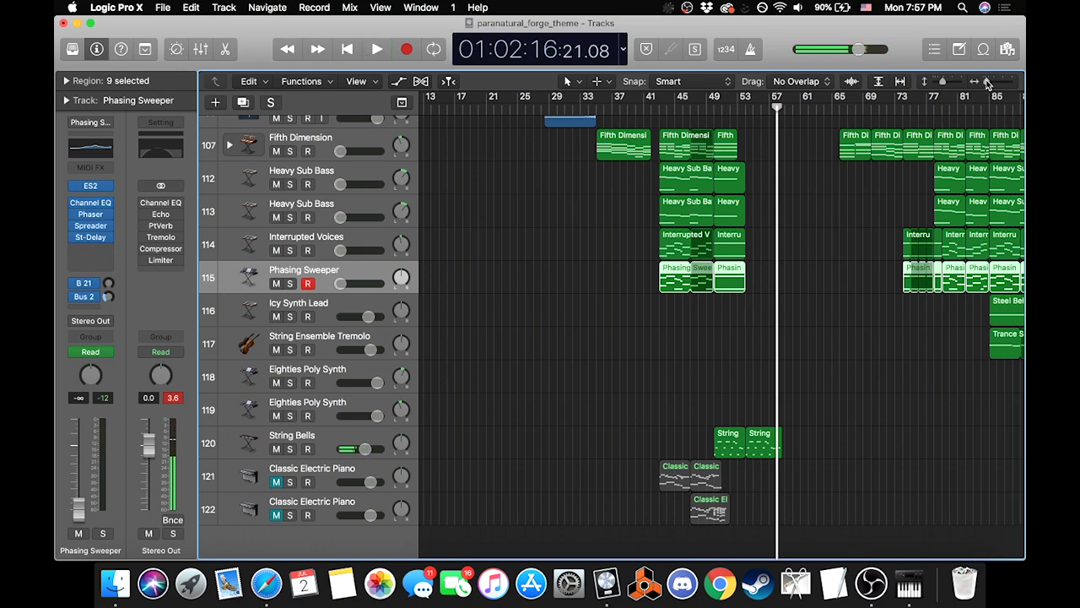
Step: Return the playhead to bar 50 and solo Dub Smash GB tracks 14 and 15 together with Modern Club
left_click(988, 81)
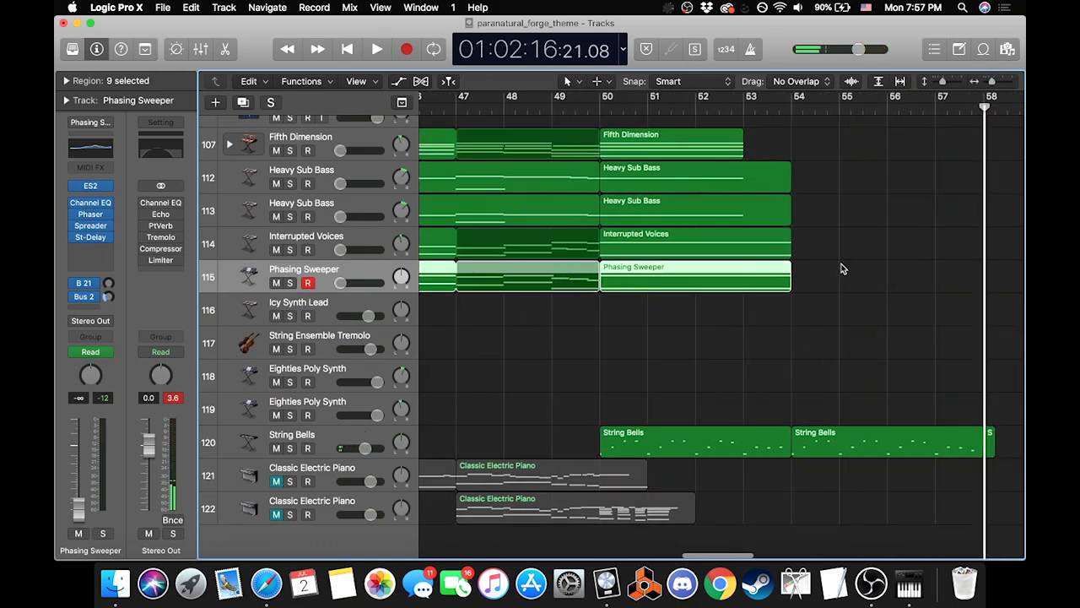
left_click(599, 108)
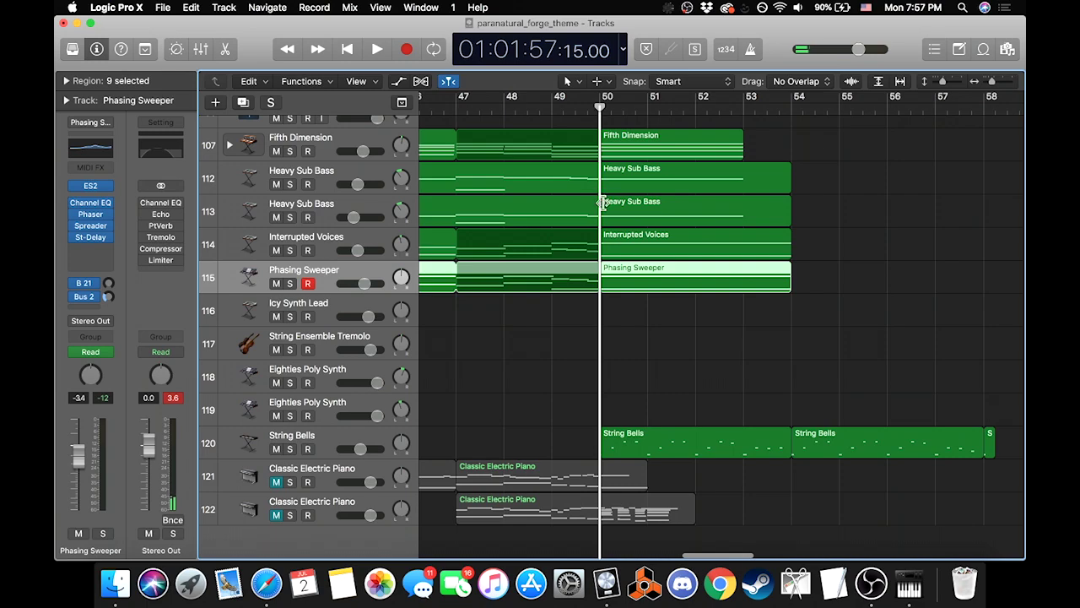
scroll(652, 334, "up", 20)
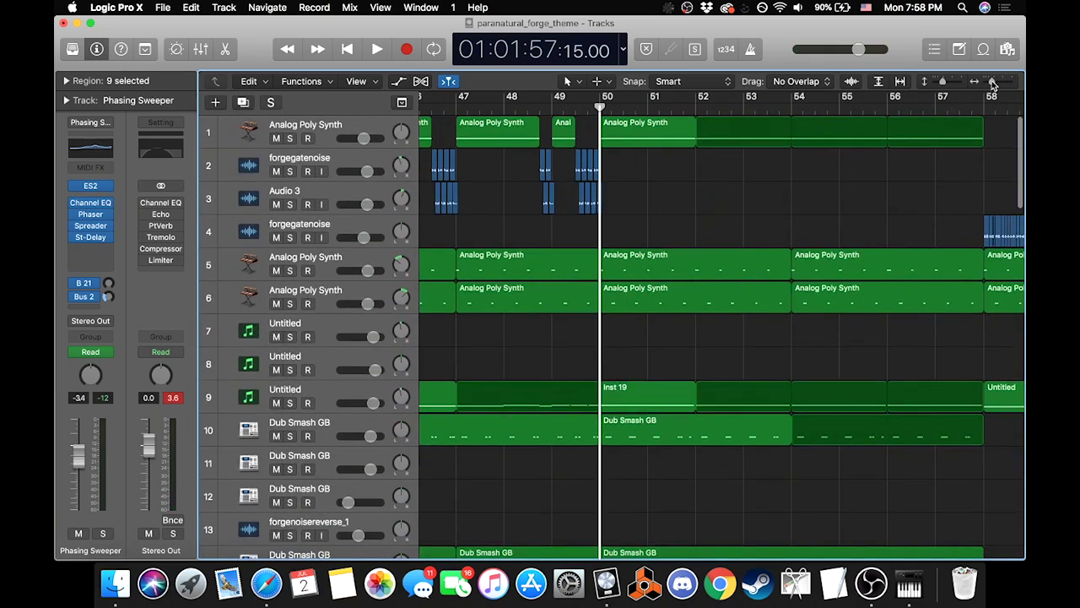
left_click_drag(994, 84, 985, 86)
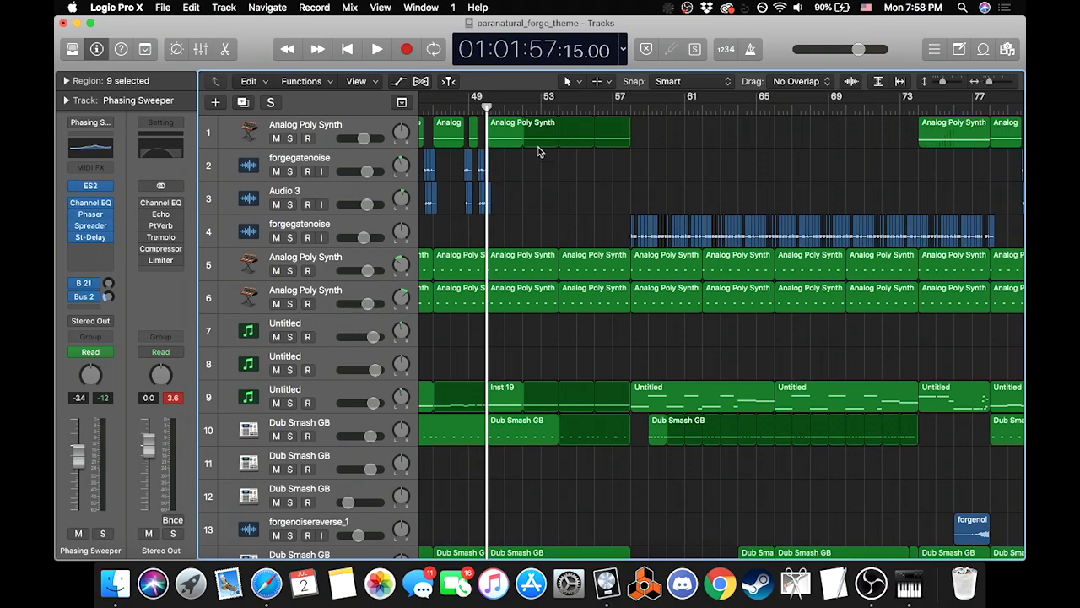
scroll(555, 368, "down", 10)
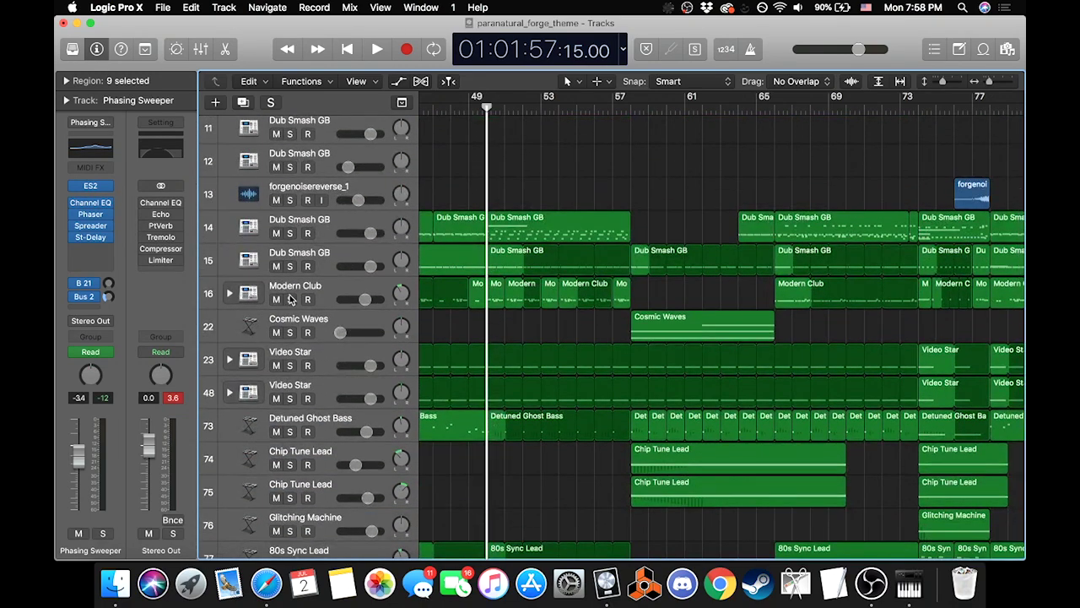
left_click_drag(290, 299, 291, 242)
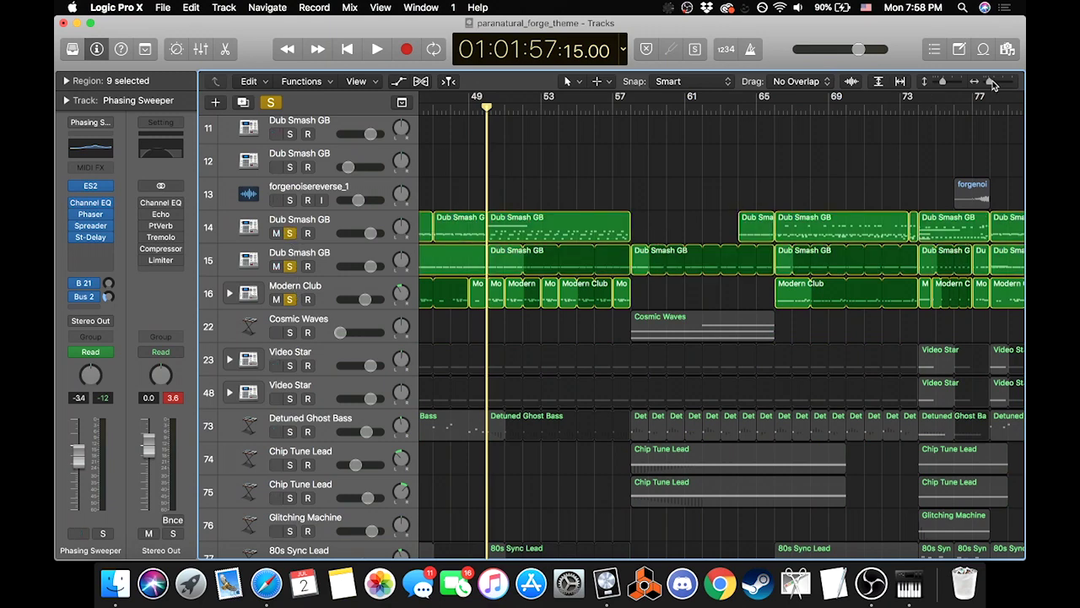
Step: Play the soloed Dub Smash GB and Modern Club tracks from bar 50 to about the middle of bar 54
left_click_drag(992, 87, 996, 87)
key("space")
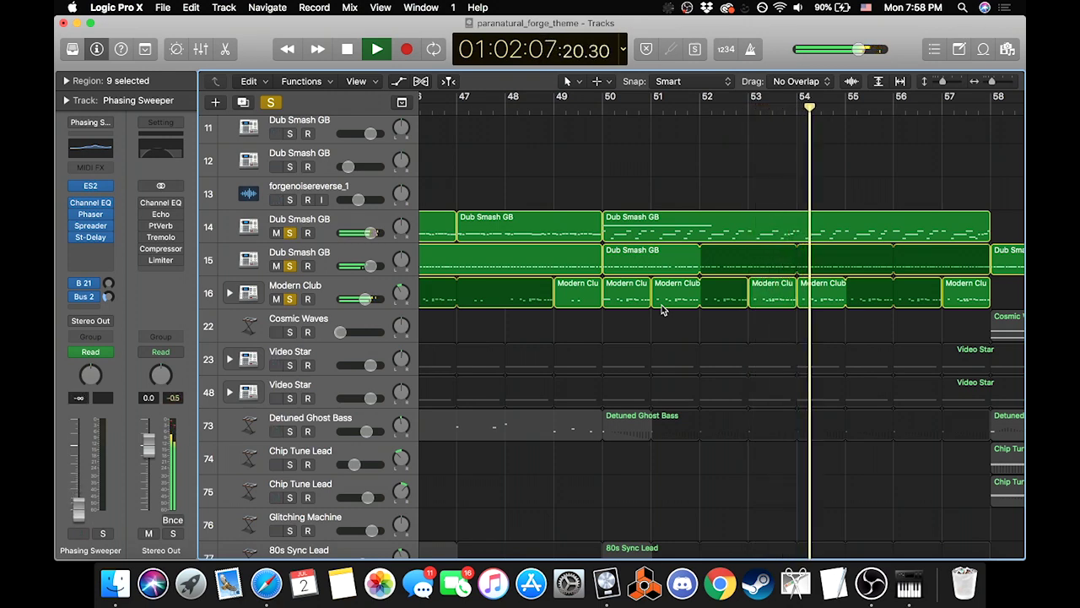
key("space")
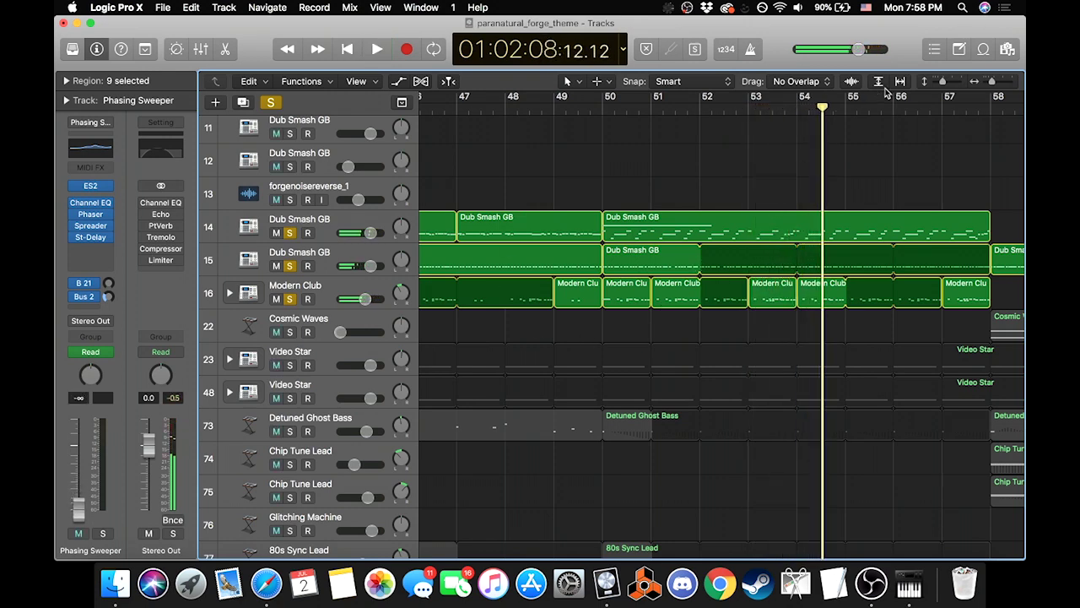
Step: Zoom out the timeline and briefly play the soloed drum tracks from the earlier section at bar 19
left_click_drag(994, 85, 988, 81)
scroll(699, 285, "left", 10)
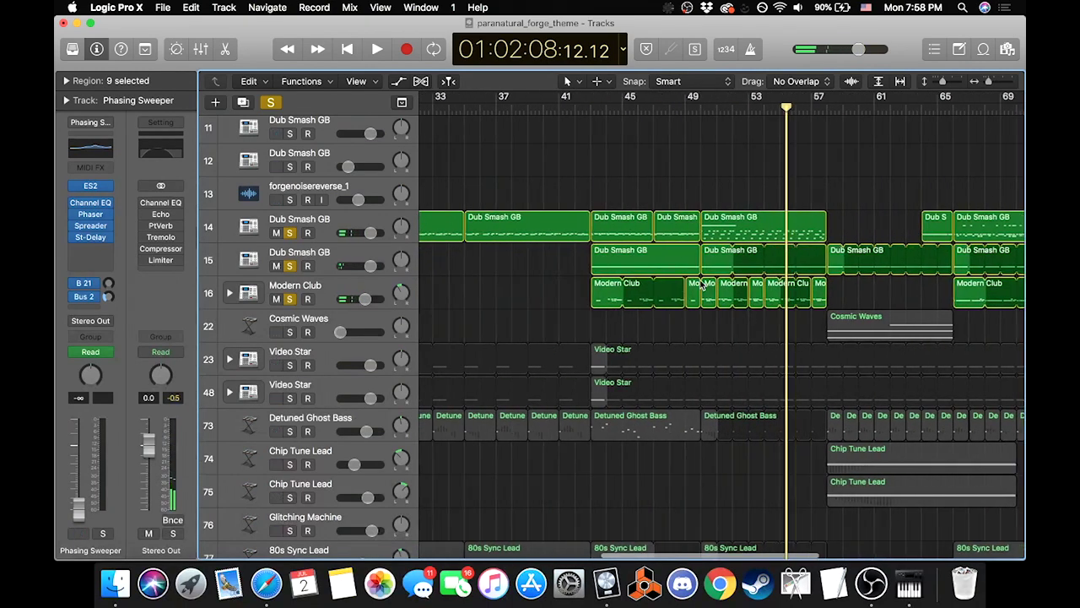
key("shift+Return")
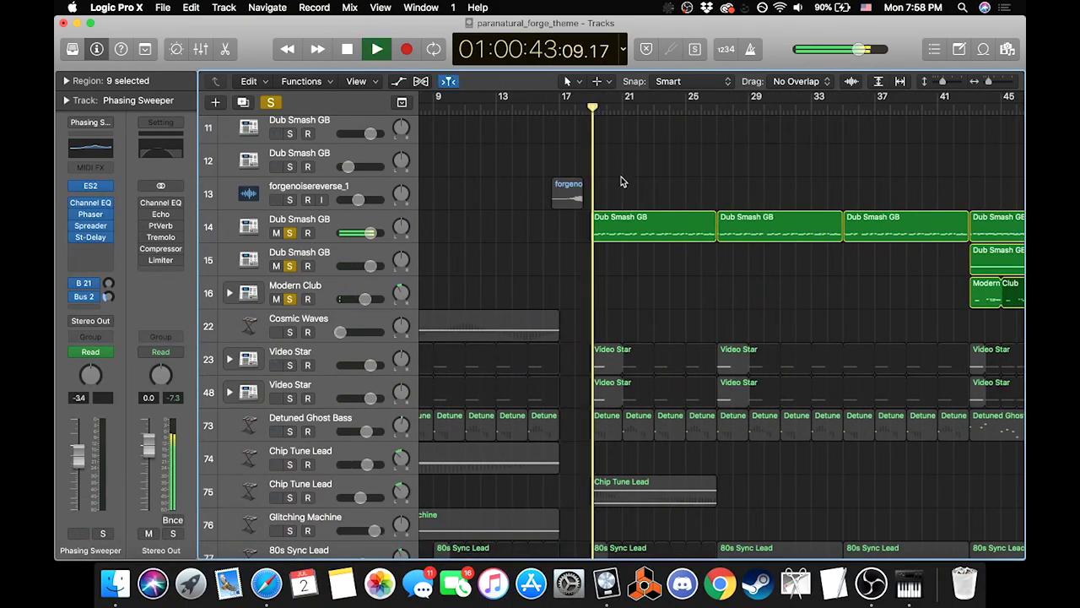
scroll(722, 290, "right", 3)
scroll(738, 282, "right", 3)
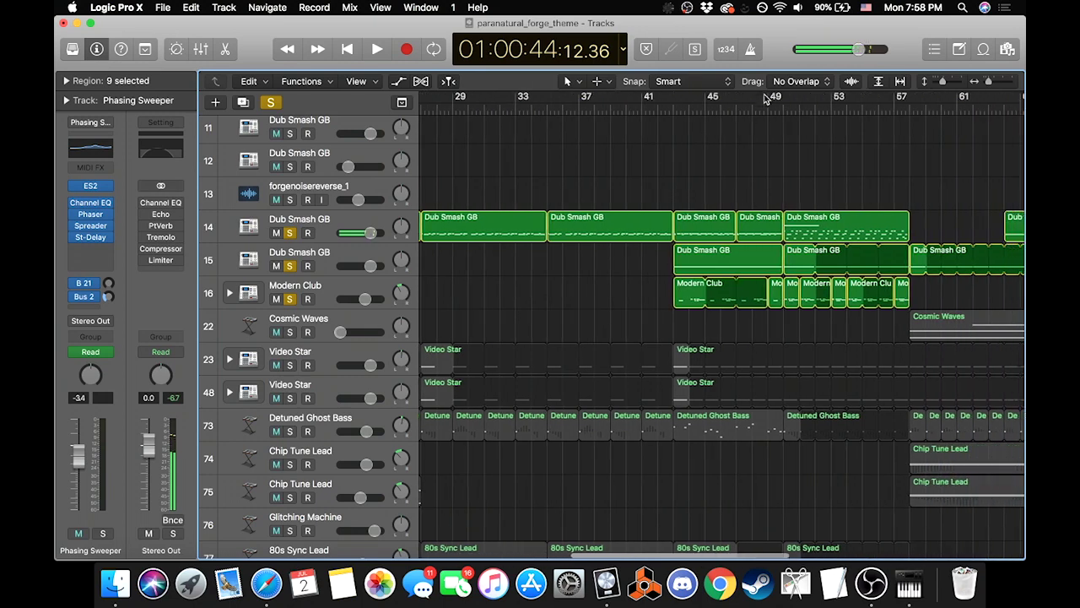
Step: Play the soloed drum tracks from bar 50, adding Dub Smash GB track 10 to the solo
left_click(782, 102)
key("space")
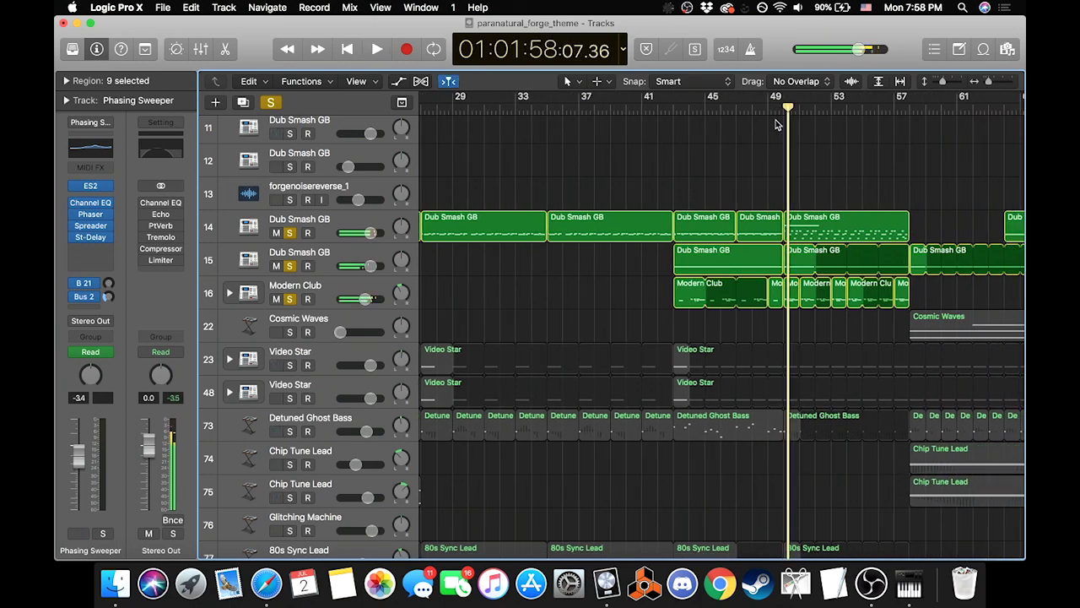
key("space")
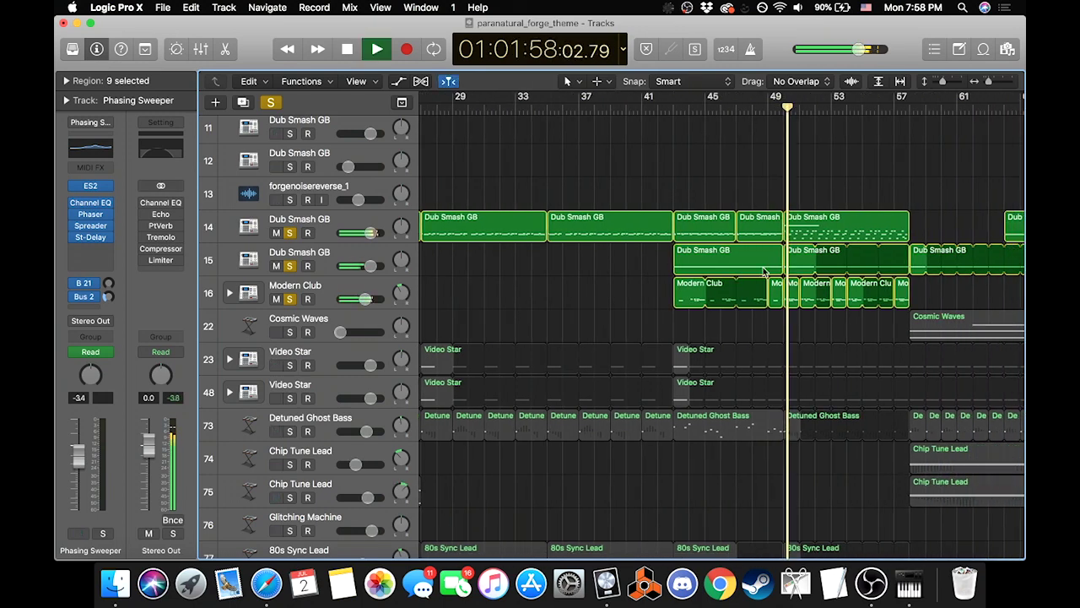
scroll(688, 270, "up", 8)
left_click(289, 371)
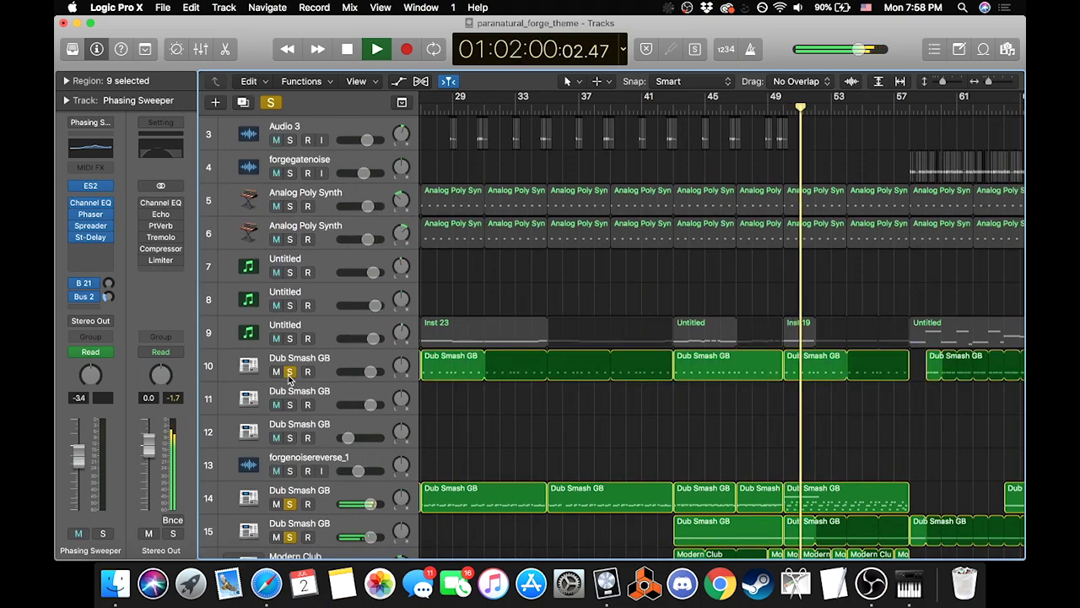
key("space")
Step: Clear the solos on Dub Smash GB tracks 10, 14, 15 and Modern Club, and look down to the String Bells tracks
left_click(289, 372)
scroll(466, 313, "down", 7)
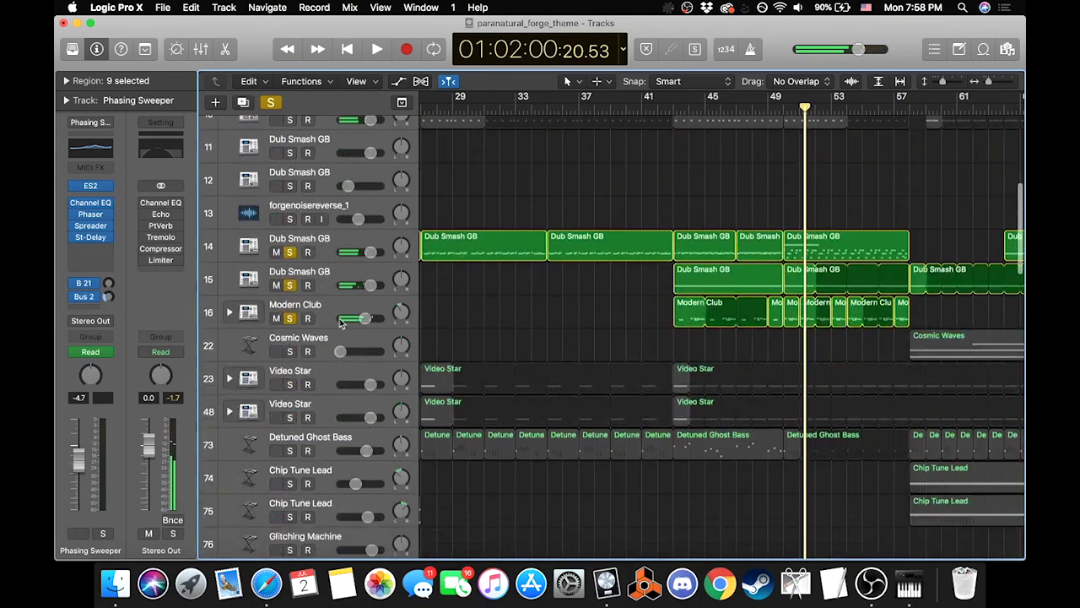
left_click_drag(291, 319, 290, 253)
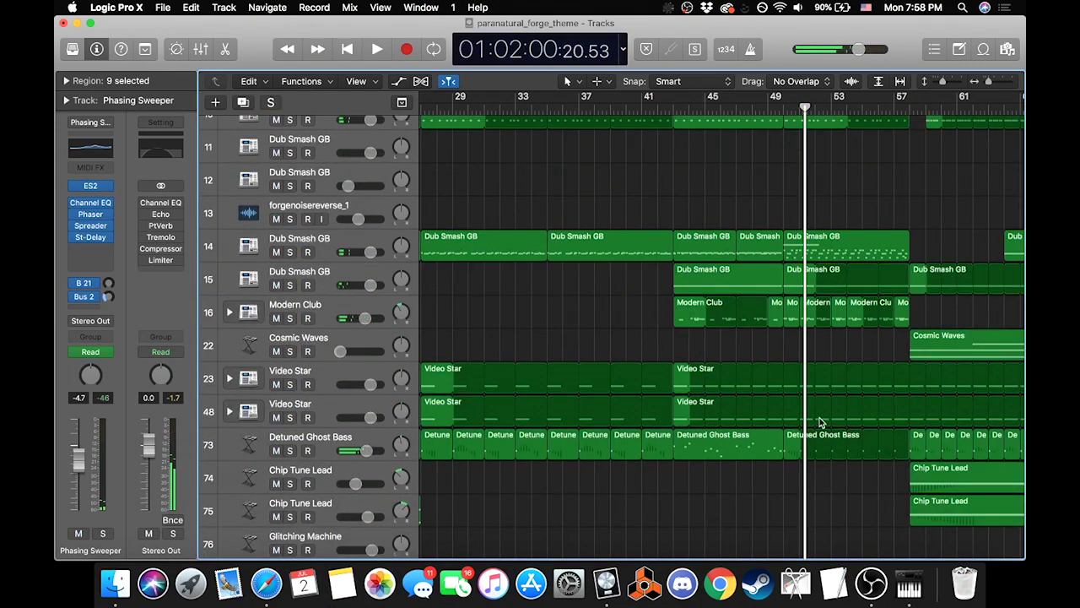
scroll(823, 422, "down", 5)
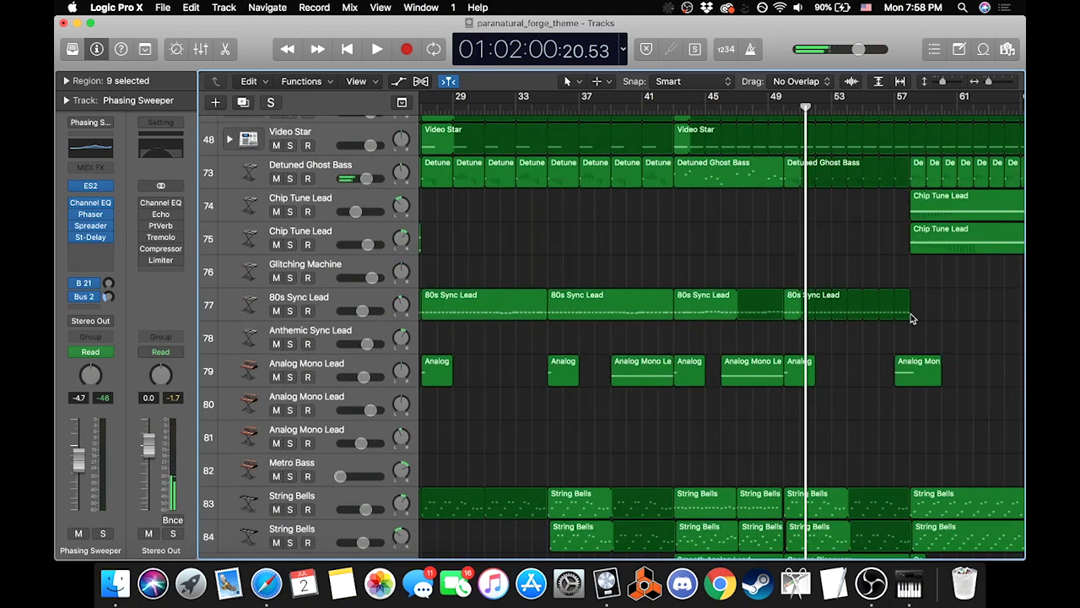
scroll(896, 400, "down", 3)
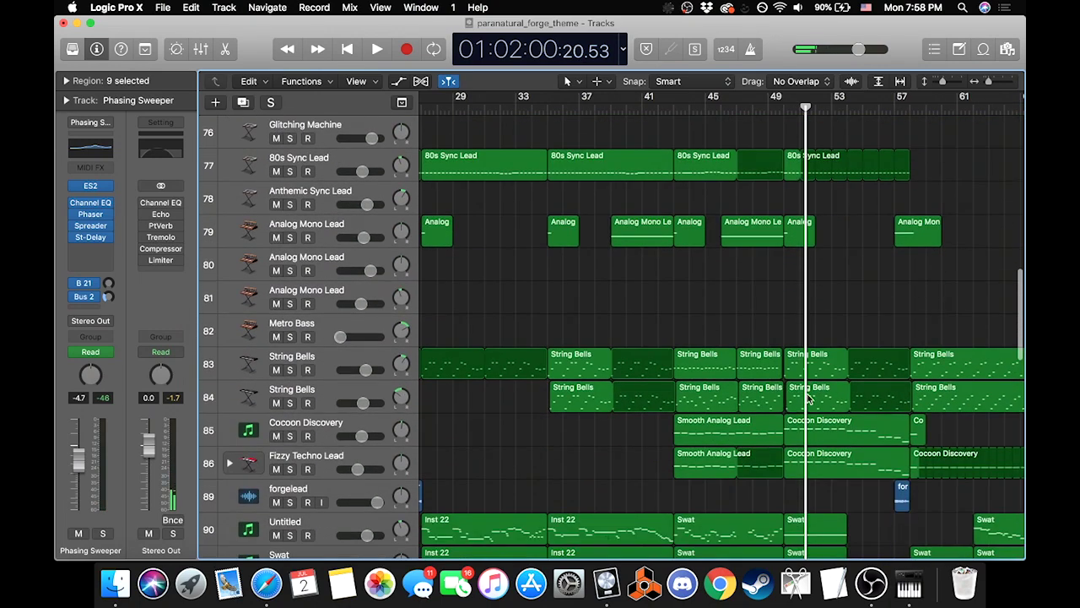
Step: Solo String Bells tracks 83 and 84, Cocoon Discovery and Fizzy Techno Lead, and start playback from bar 50
left_click(786, 106)
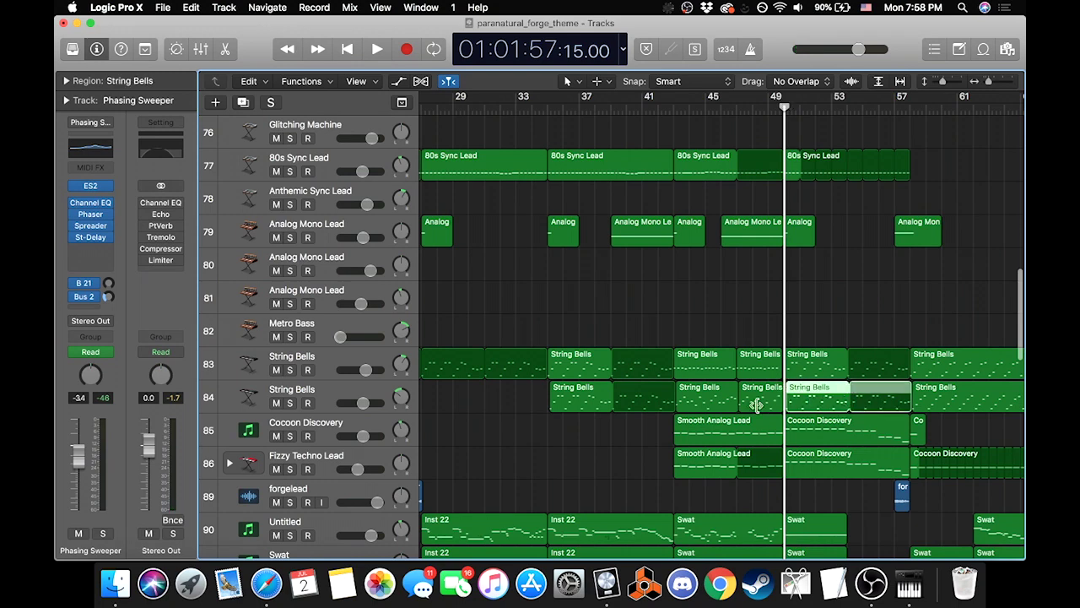
scroll(757, 405, "down", 2)
scroll(785, 407, "right", 1)
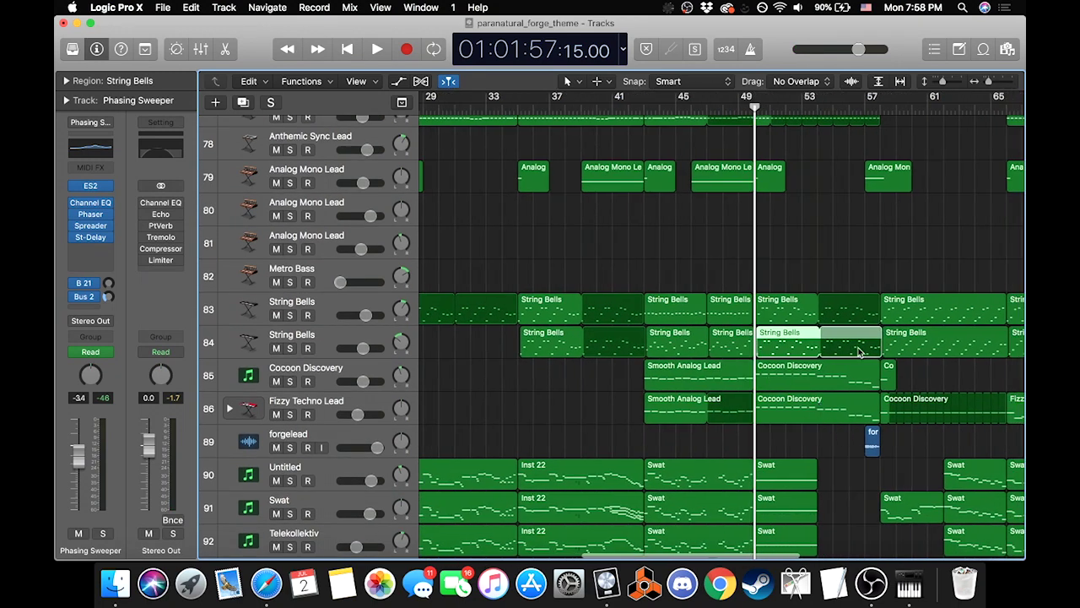
left_click(994, 84)
scroll(907, 177, "right", 5)
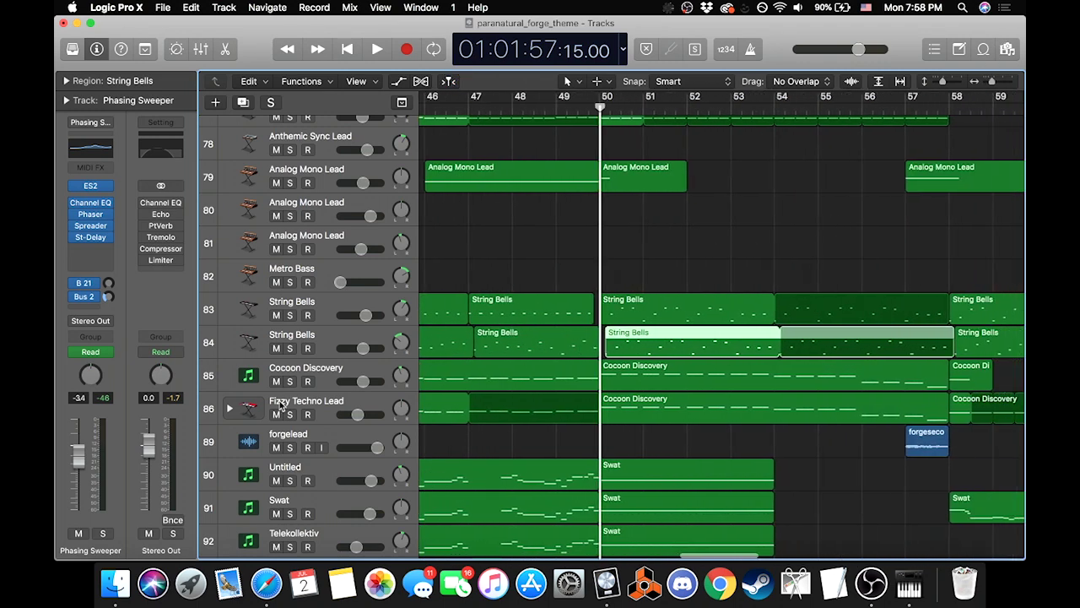
left_click_drag(289, 415, 291, 319)
key("space")
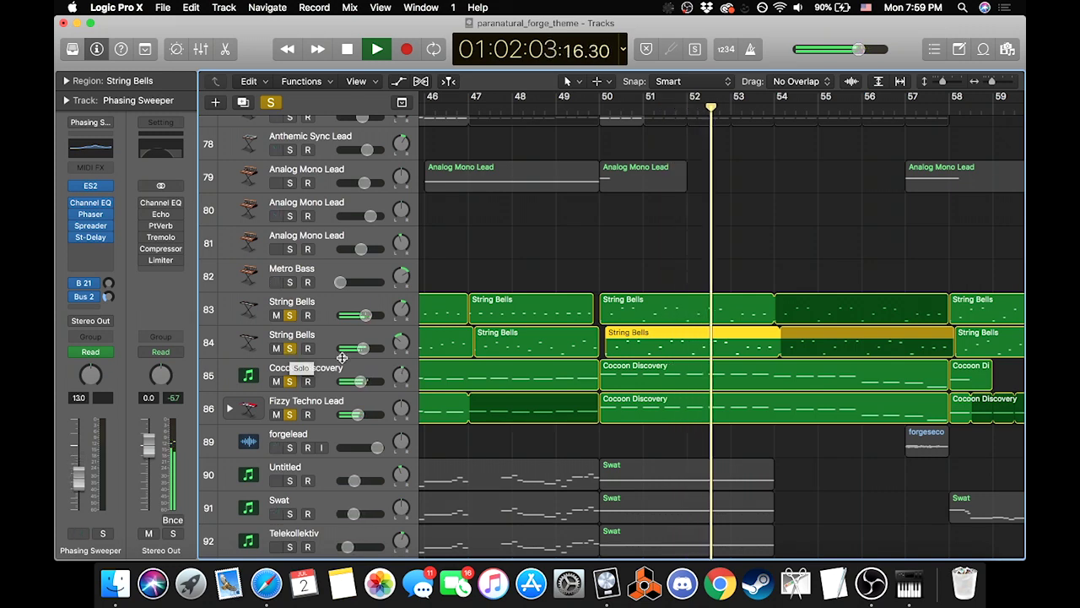
Step: Inspect the Cocoon Discovery and Fizzy Techno Lead effects while playing the soloed tracks through to about bar 59
left_click(337, 371)
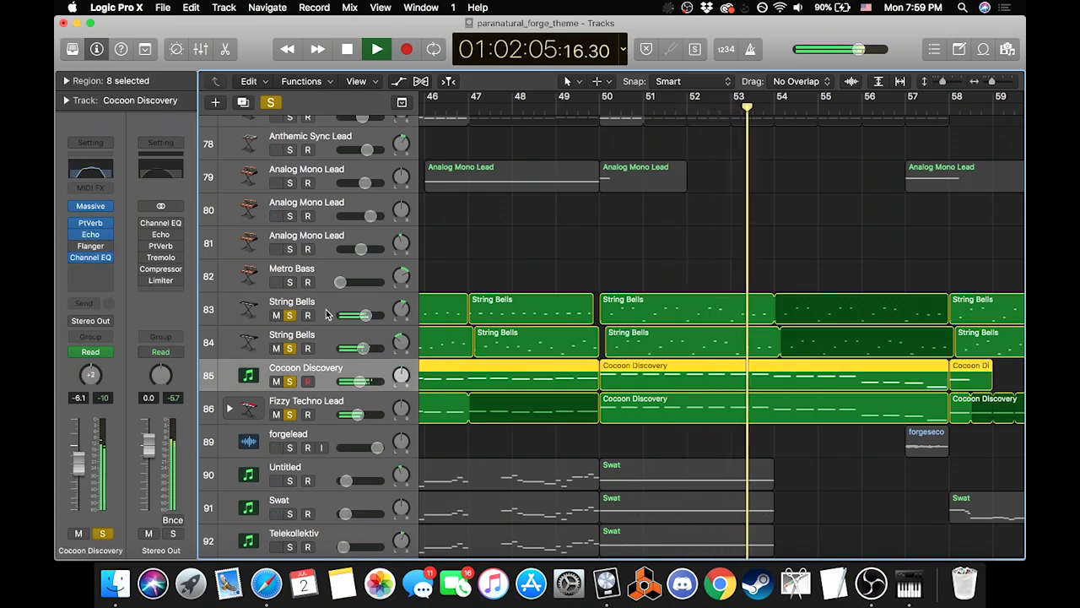
left_click(324, 416)
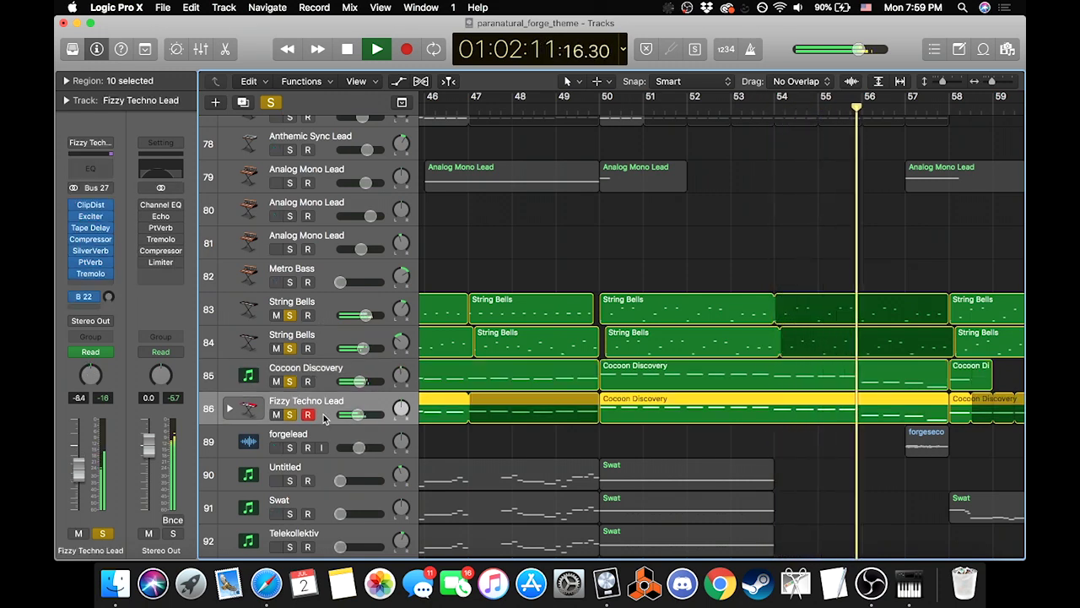
scroll(627, 418, "right", 3)
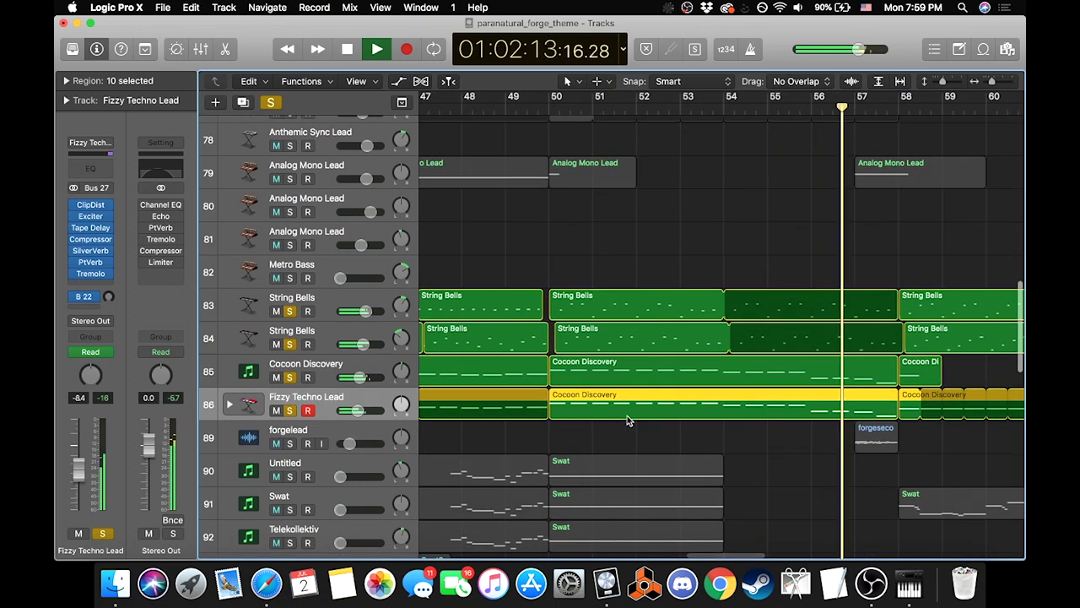
scroll(627, 415, "right", 3)
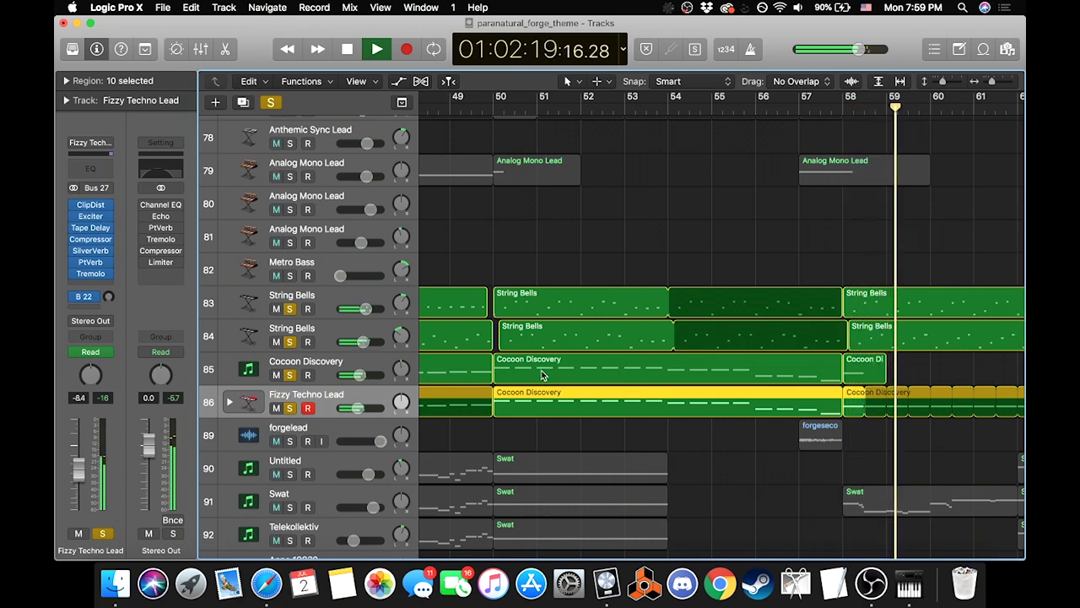
key("space")
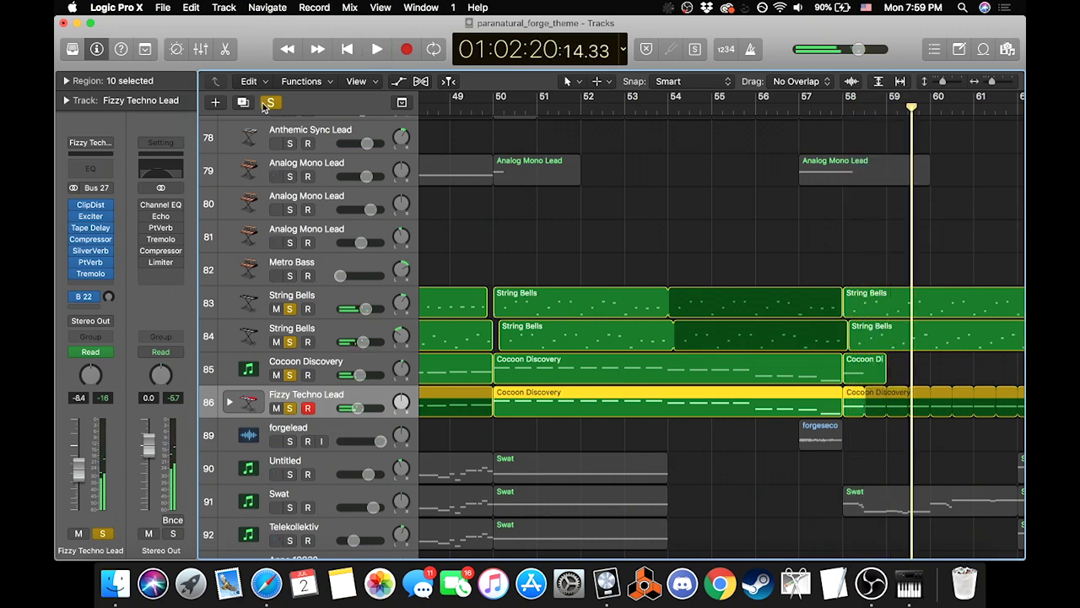
Step: Clear the current solos, return the playhead to bar 50 and solo tracks 107 to 115, from Fifth Dimension to Phasing Sweeper
left_click(268, 103)
left_click(498, 95)
scroll(540, 371, "down", 5)
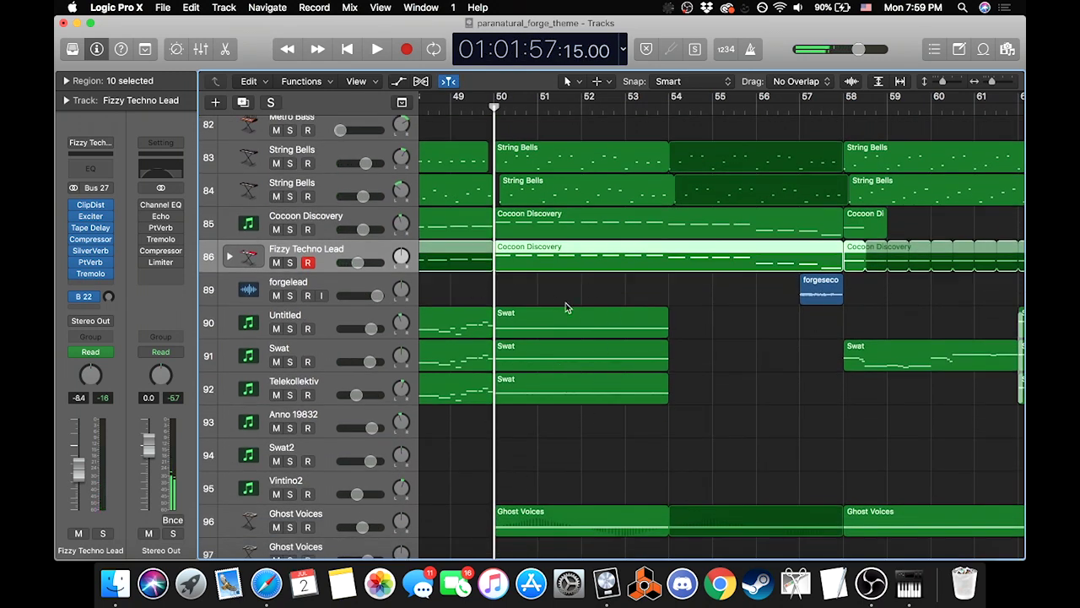
scroll(665, 369, "down", 1)
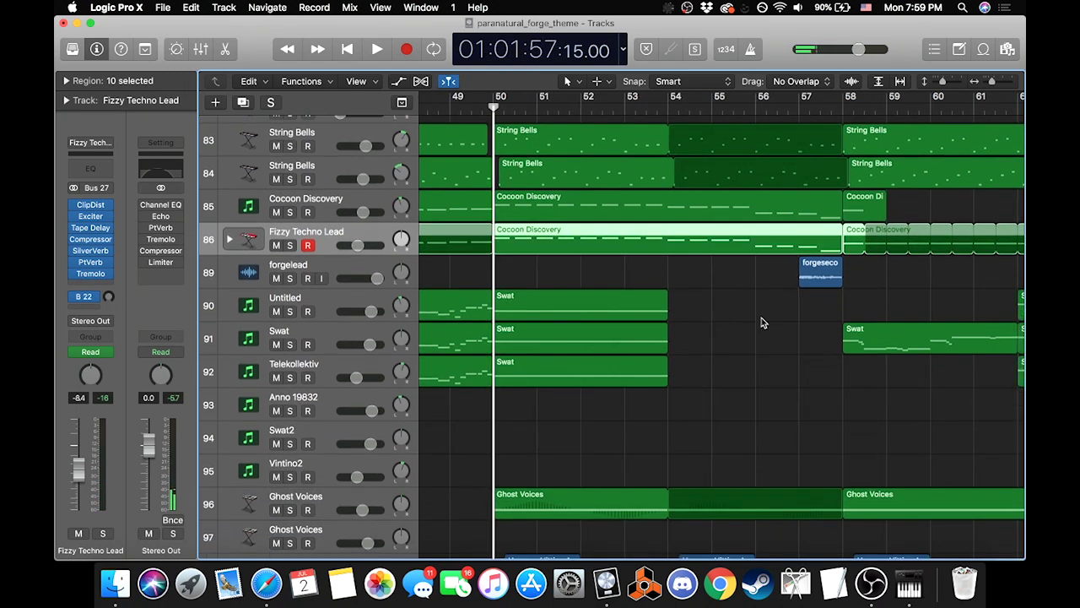
scroll(763, 322, "down", 15)
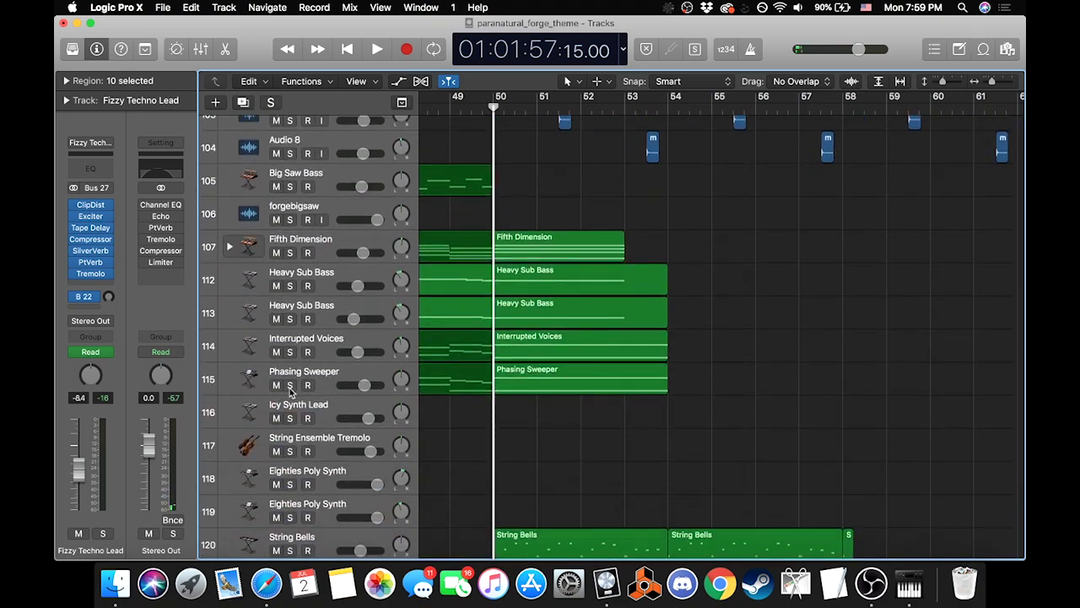
left_click_drag(290, 386, 290, 253)
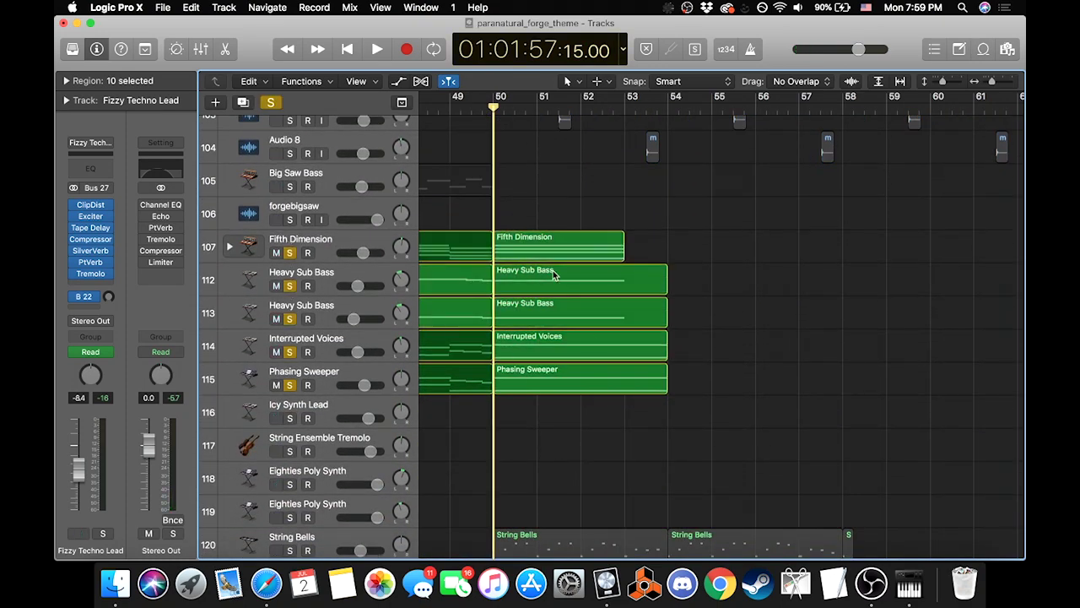
Step: Play the soloed Fifth Dimension, Heavy Sub Bass, Interrupted Voices and Phasing Sweeper tracks from bar 50 to about bar 53
scroll(485, 349, "left", 6)
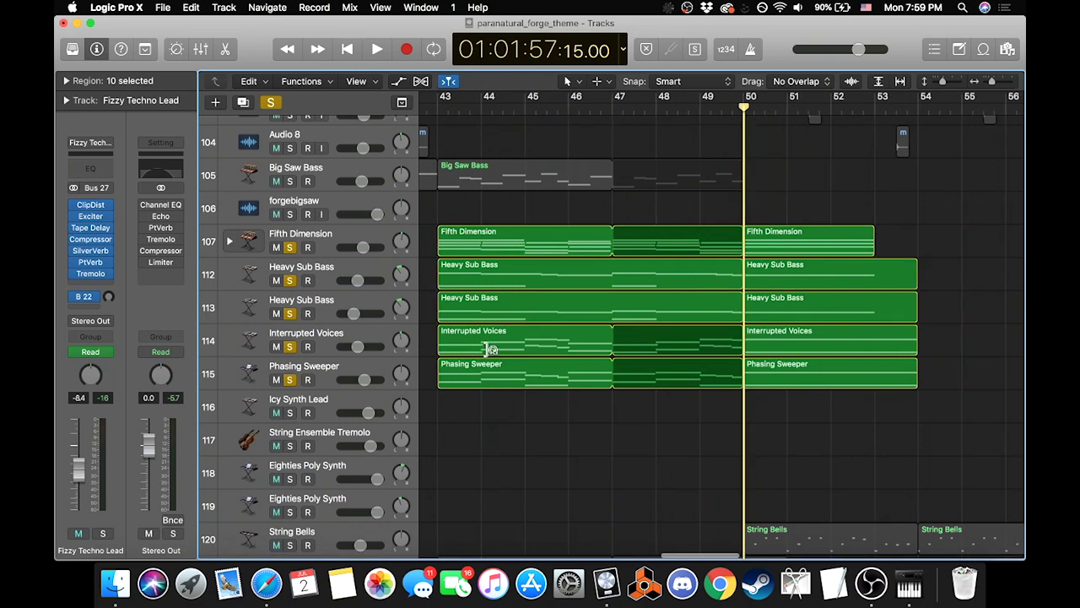
scroll(490, 349, "up", 2)
scroll(490, 349, "right", 2)
key("space")
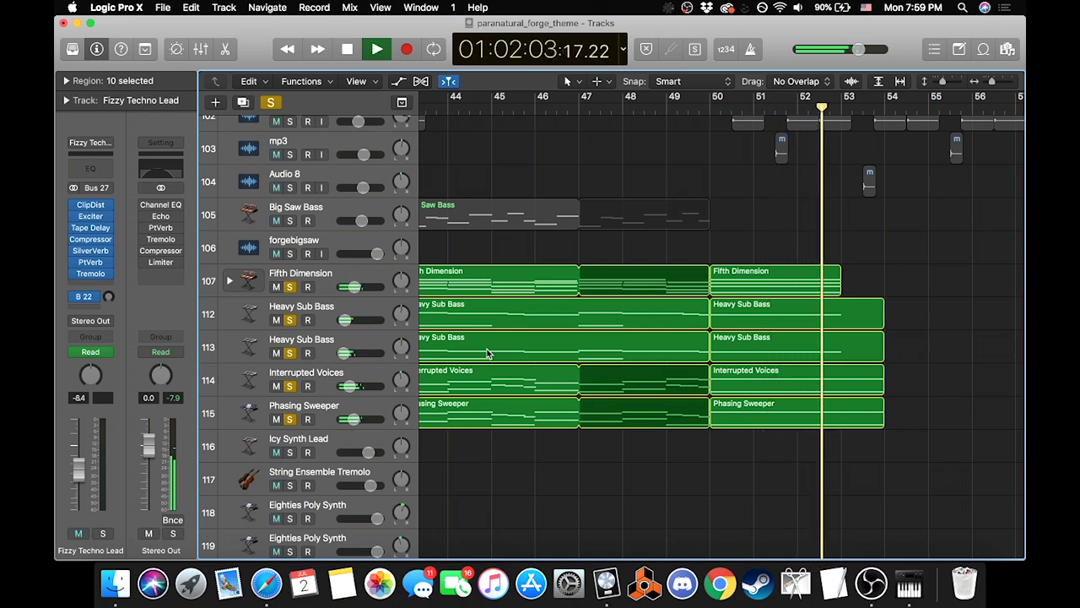
key("space")
Step: Clear the solos on tracks 107 to 115 and look through the section's remaining tracks
scroll(553, 340, "down", 5)
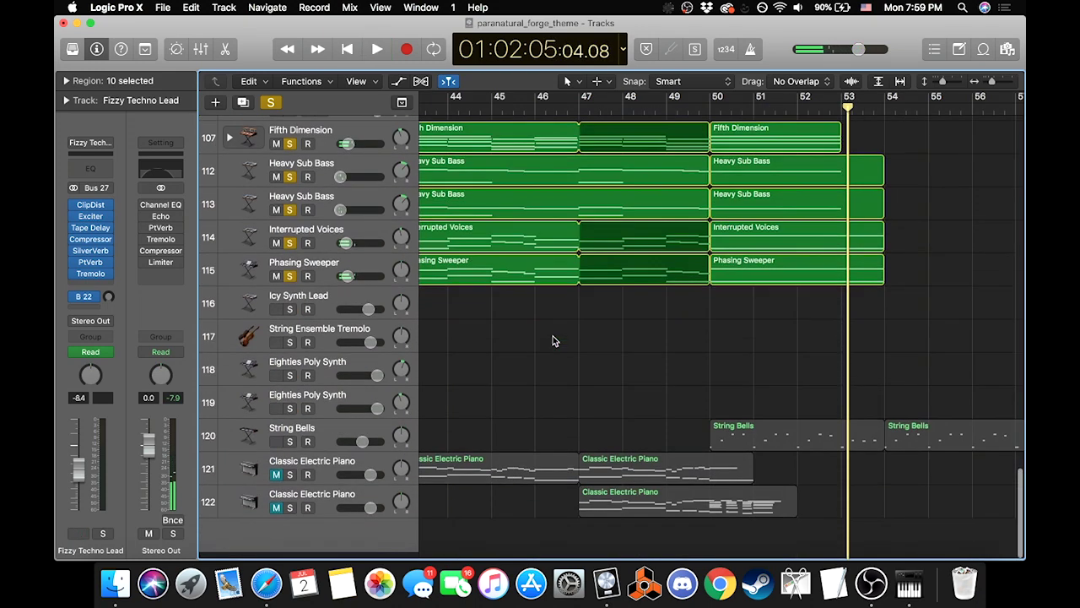
scroll(553, 340, "right", 1)
scroll(734, 417, "up", 6)
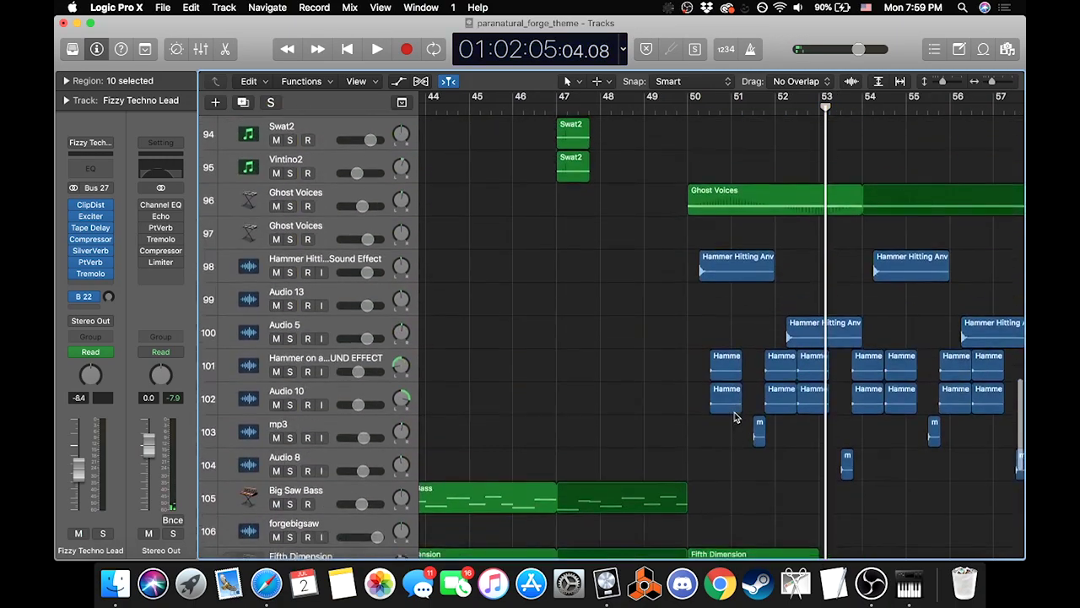
scroll(734, 417, "right", 1)
scroll(762, 381, "up", 4)
scroll(762, 382, "down", 15)
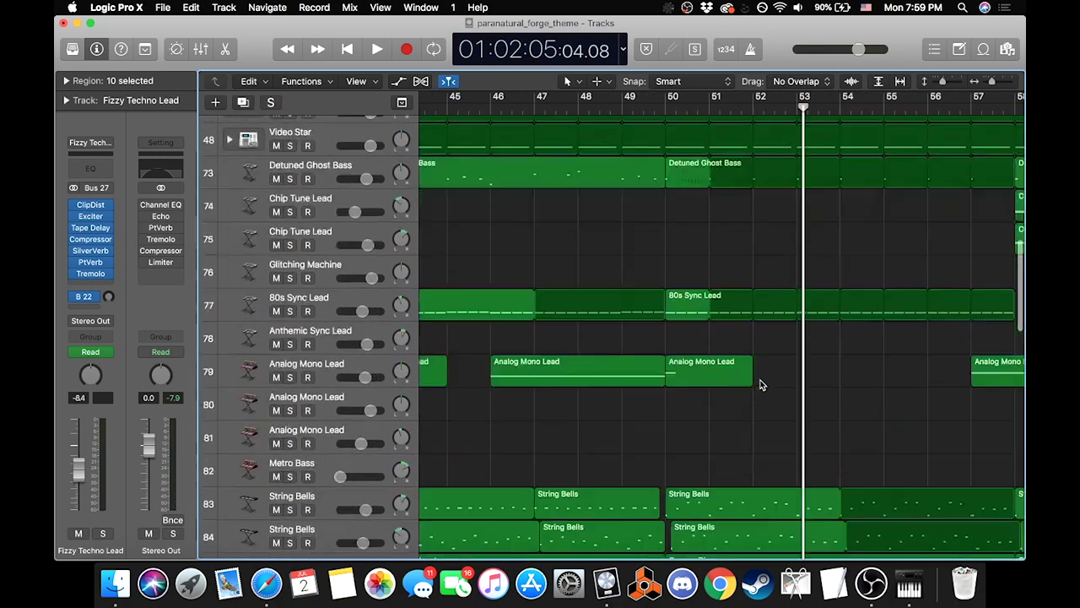
Step: Return the playhead to bar 50, then solo and select String Bells track 120
left_click(667, 109)
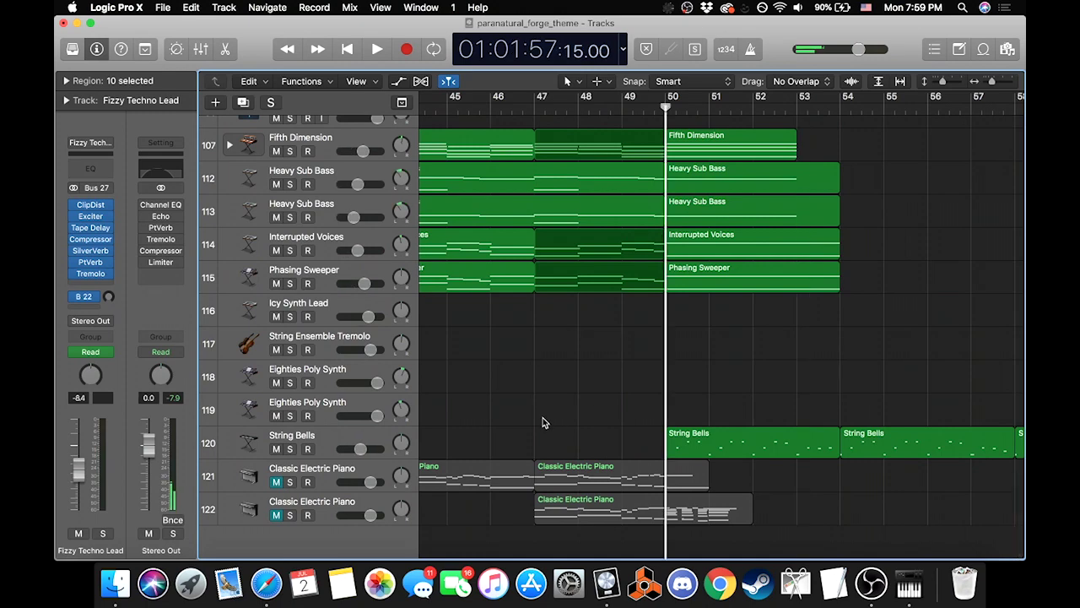
left_click(290, 449)
left_click(332, 441)
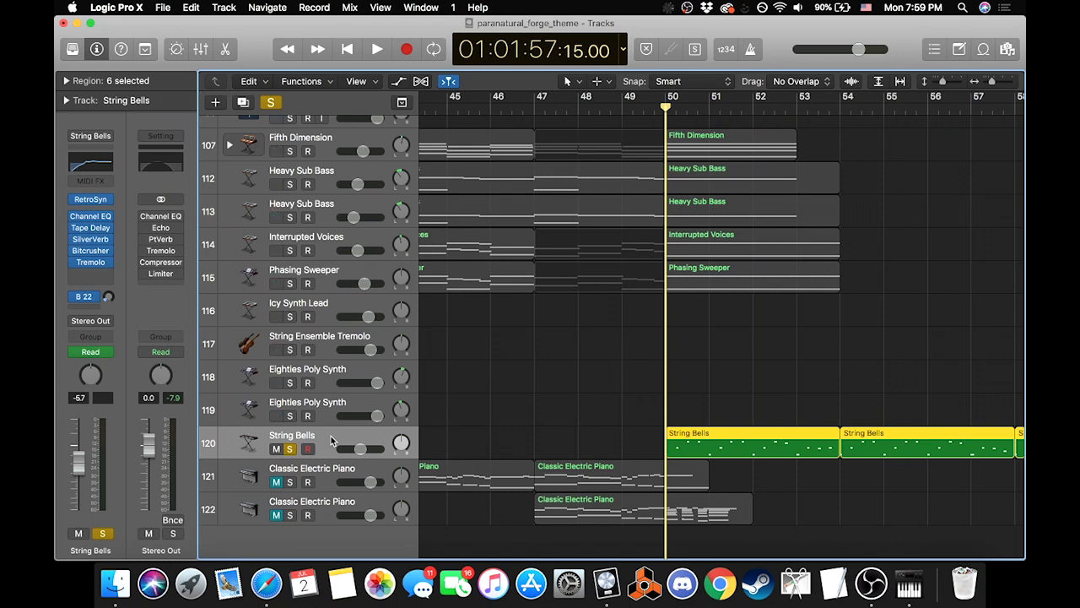
Step: Solo String Bells track 83 alongside track 120 and play from bar 50, briefly adding track 84 to the solos
scroll(461, 393, "right", 5)
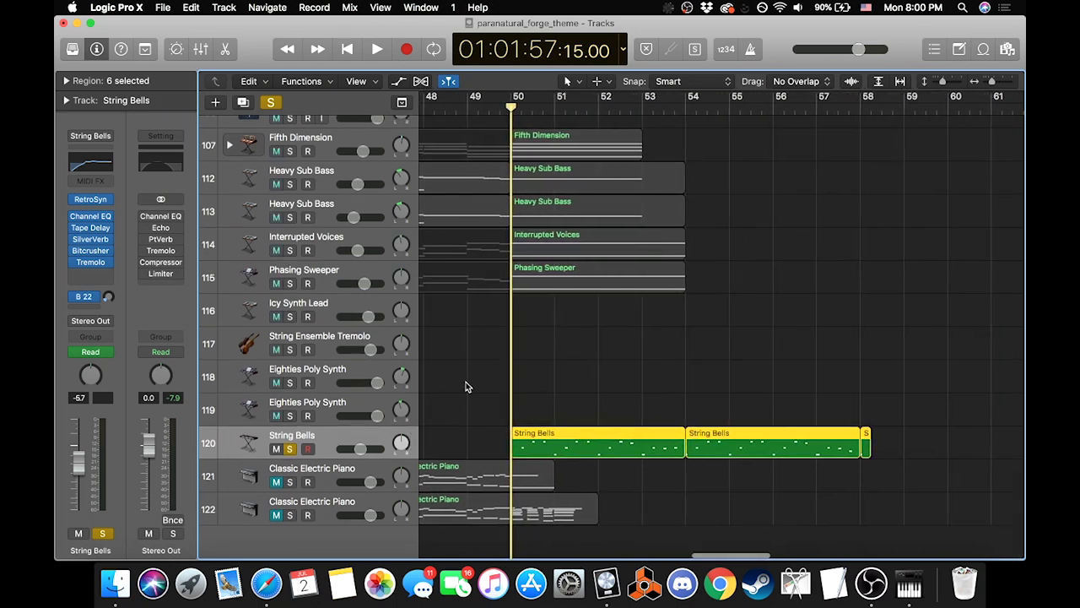
scroll(411, 434, "up", 20)
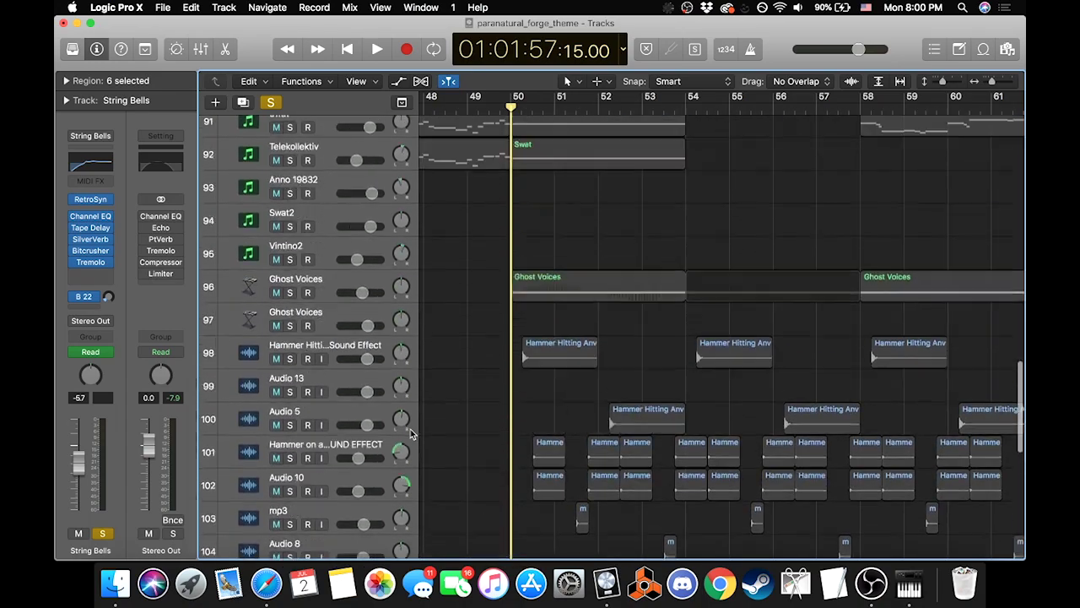
scroll(411, 435, "up", 10)
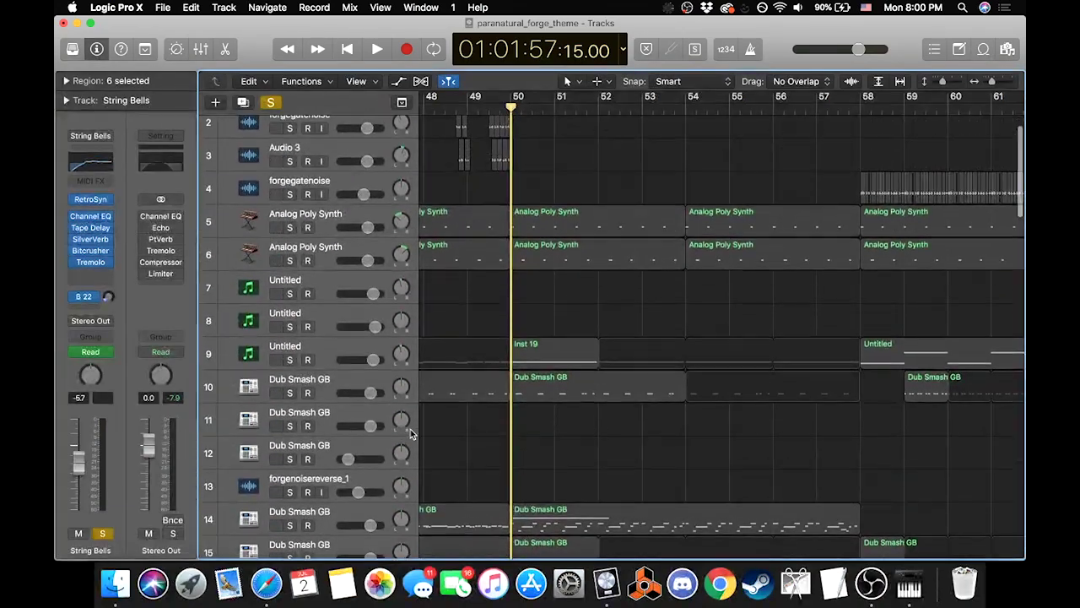
scroll(411, 434, "down", 5)
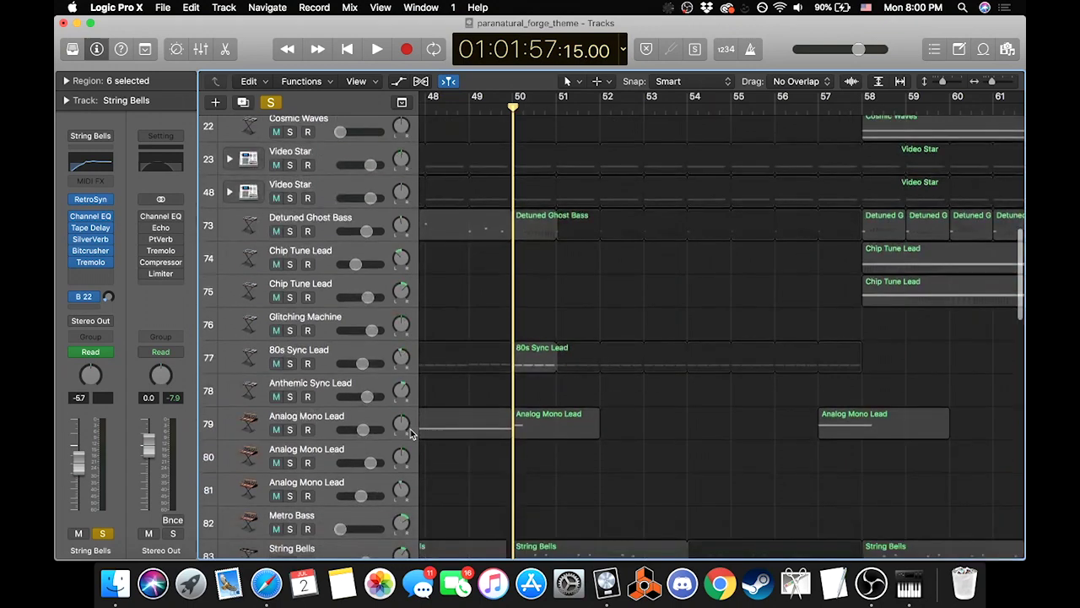
scroll(391, 300, "down", 6)
scroll(391, 299, "down", 1)
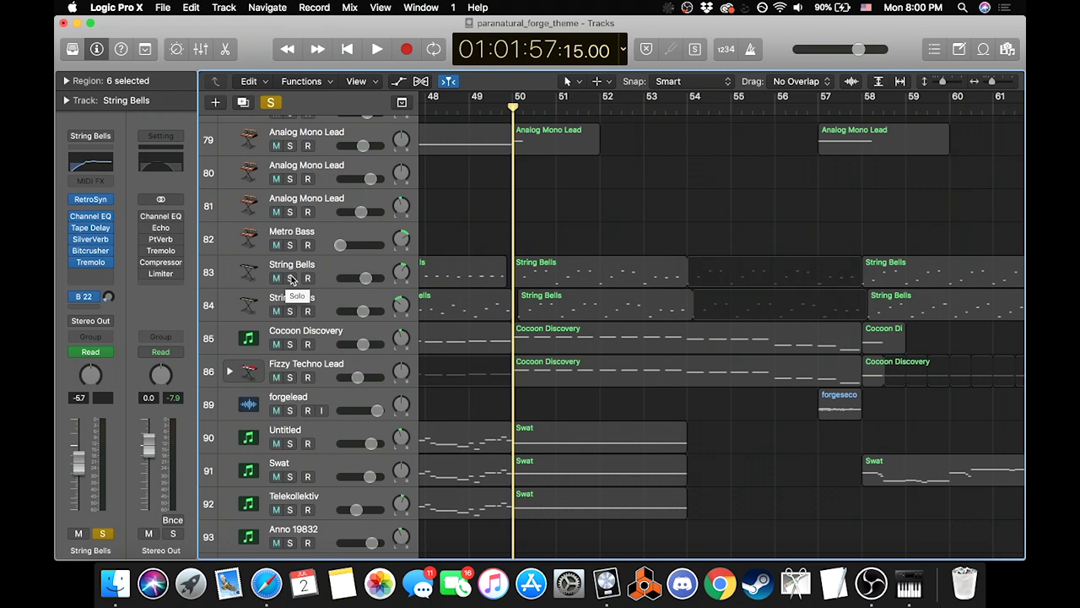
left_click(290, 278)
key("space")
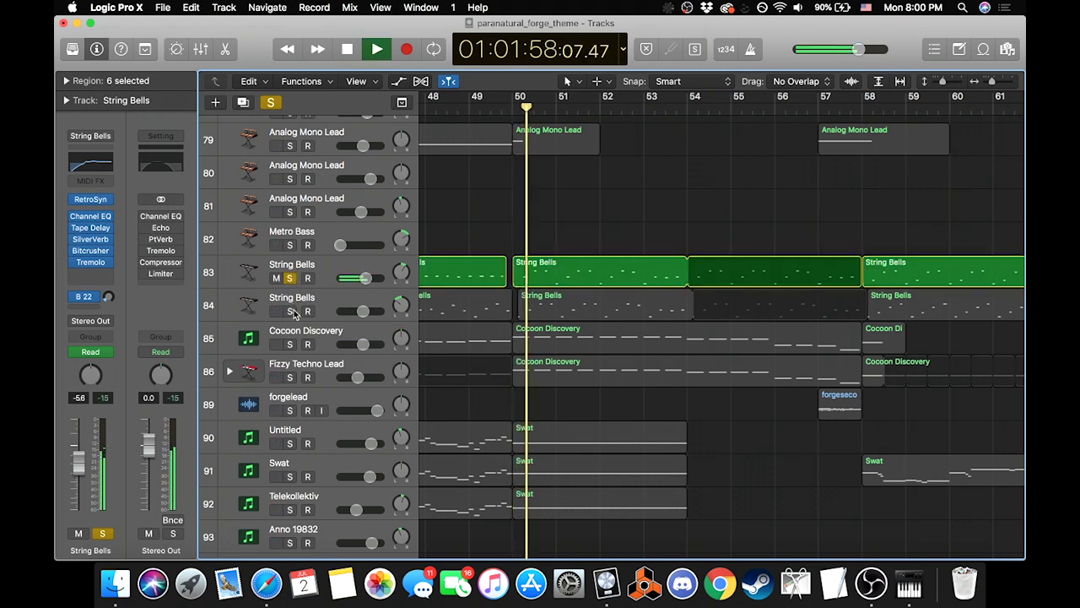
left_click(290, 310)
left_click(290, 311)
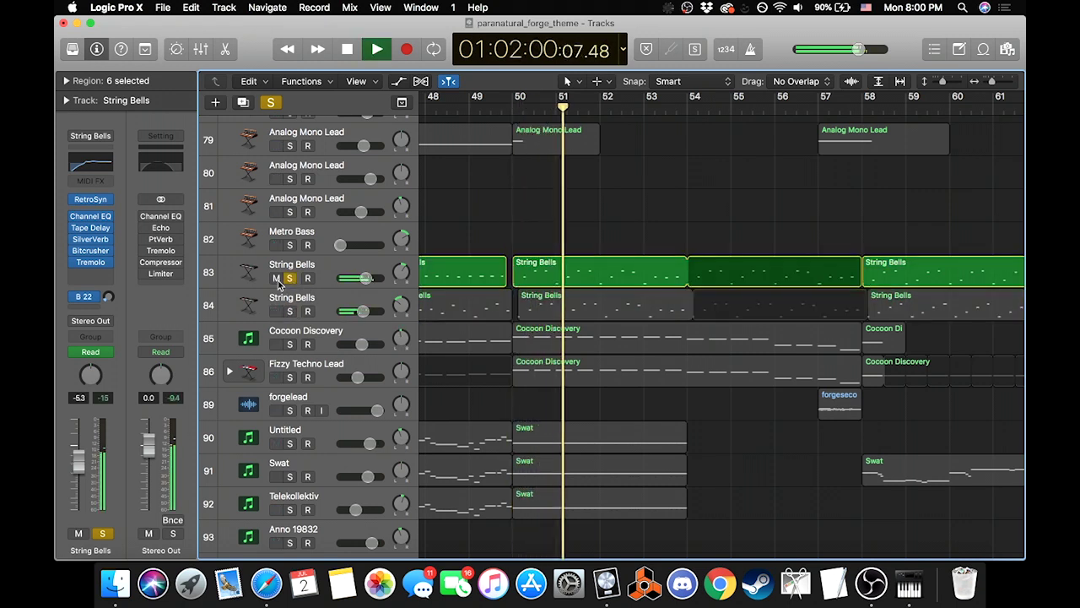
Step: Select String Bells track 83, clear its solo and select String Bells track 120 during playback
left_click(306, 271)
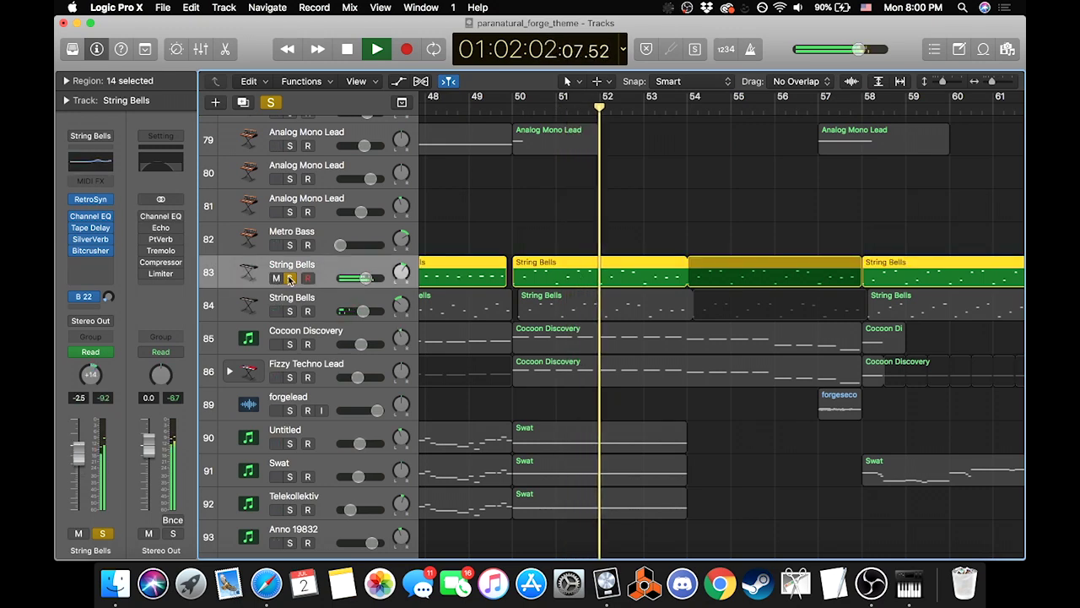
key("s")
scroll(420, 326, "down", 10)
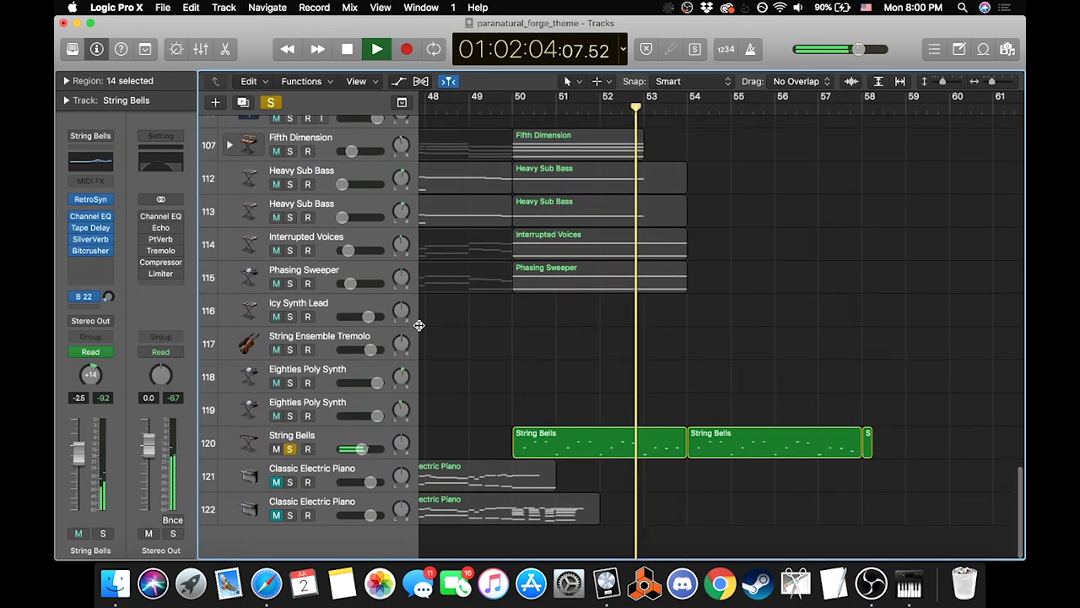
left_click(337, 452)
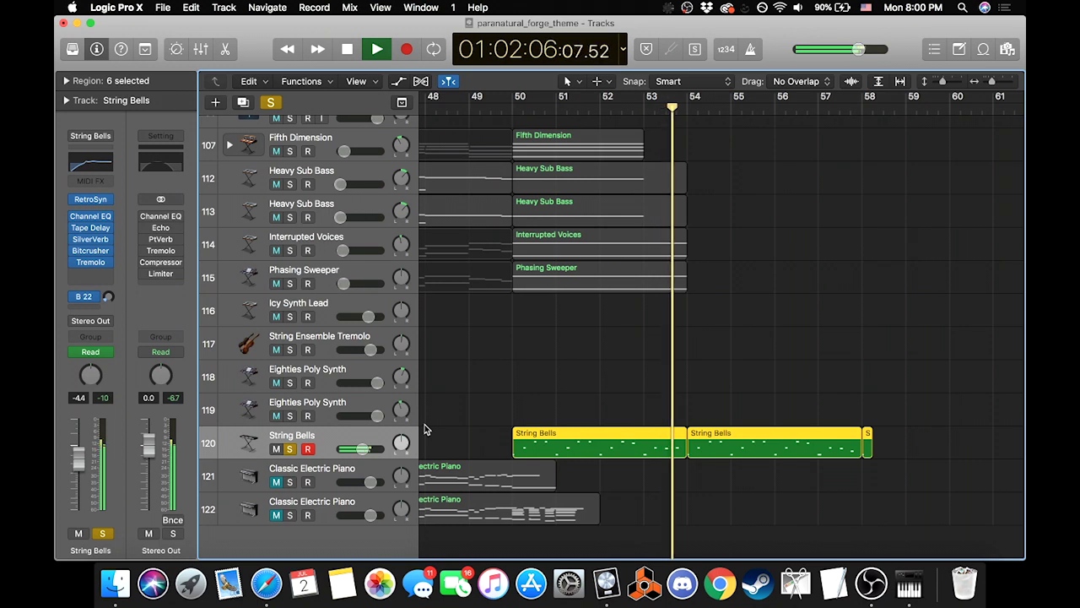
Step: Examine the Tremolo effect on String Bells track 120, play the part from bar 50 to about bar 52 and close the effect
left_click(91, 264)
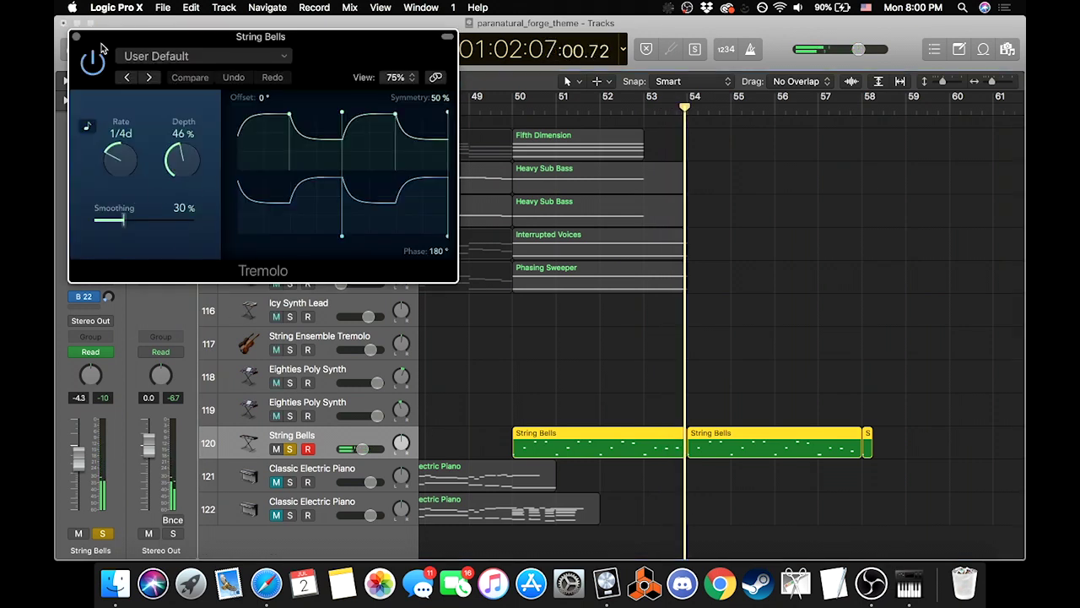
left_click_drag(101, 48, 130, 57)
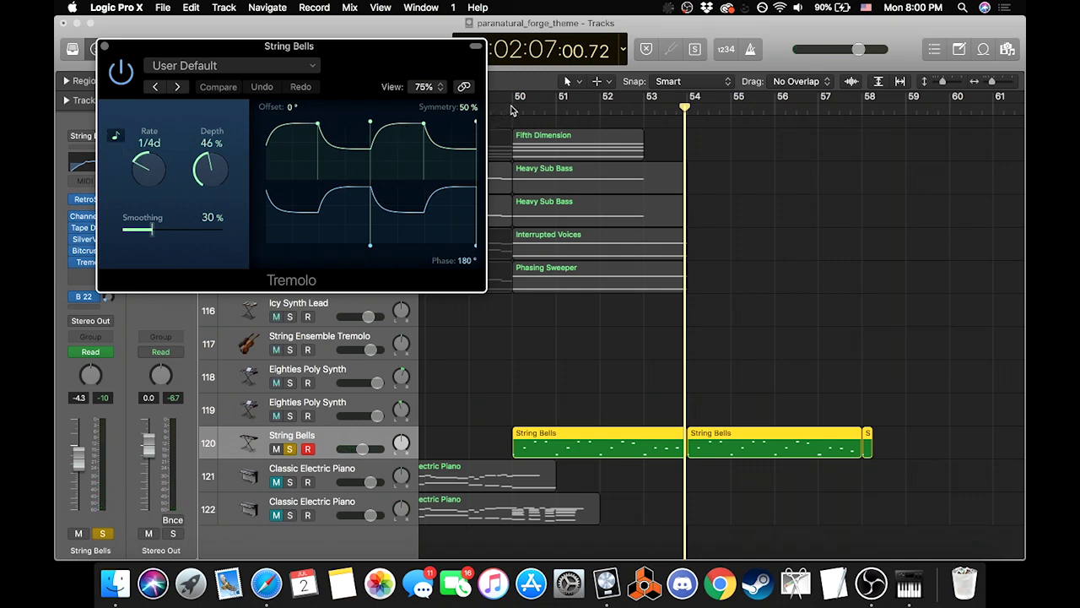
left_click(514, 106)
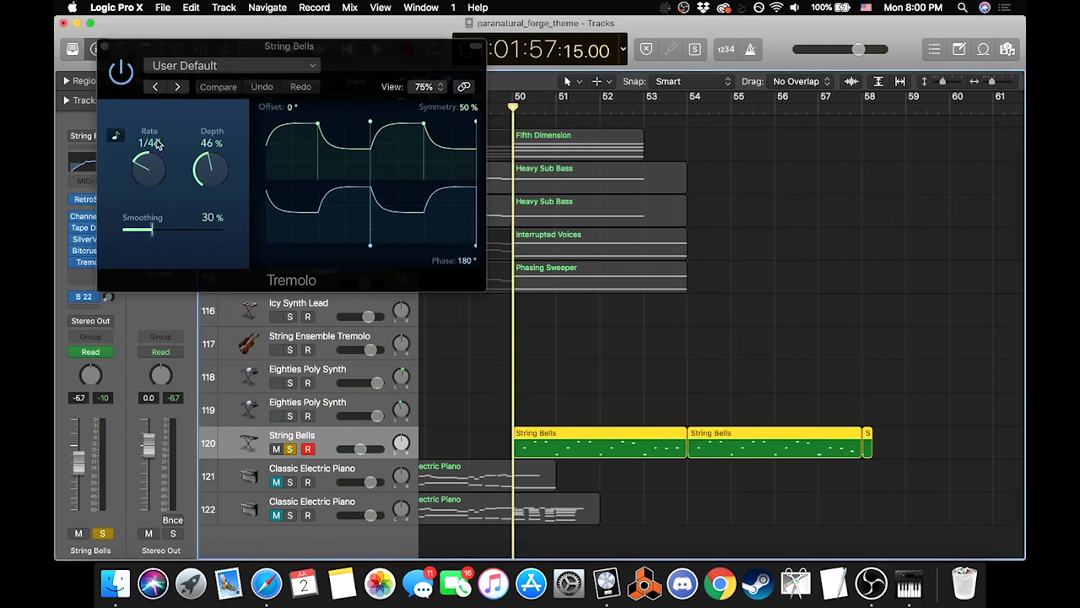
key("space")
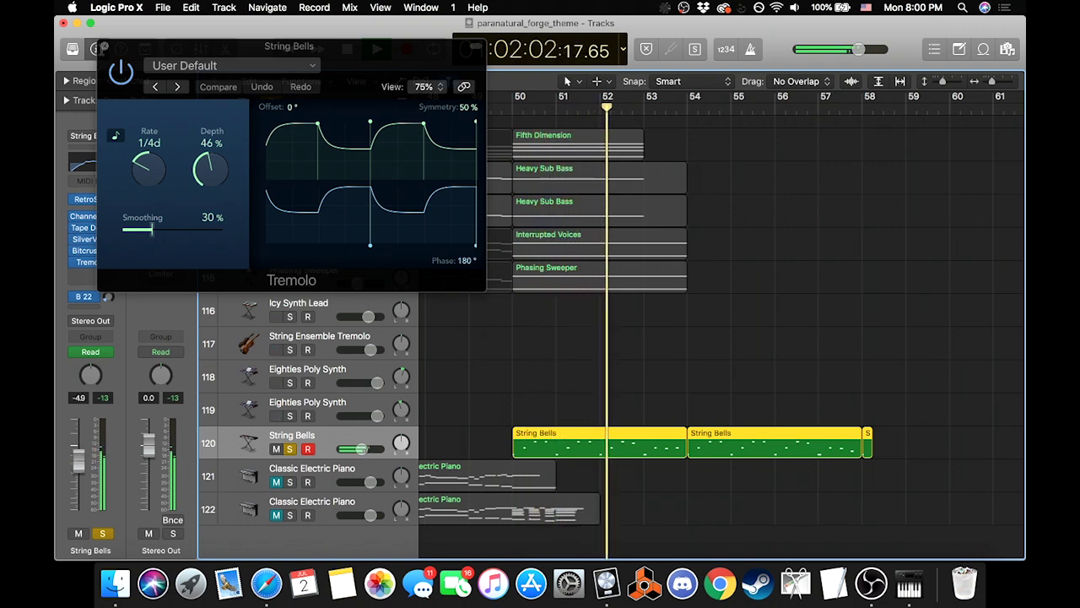
left_click(99, 47)
key("space")
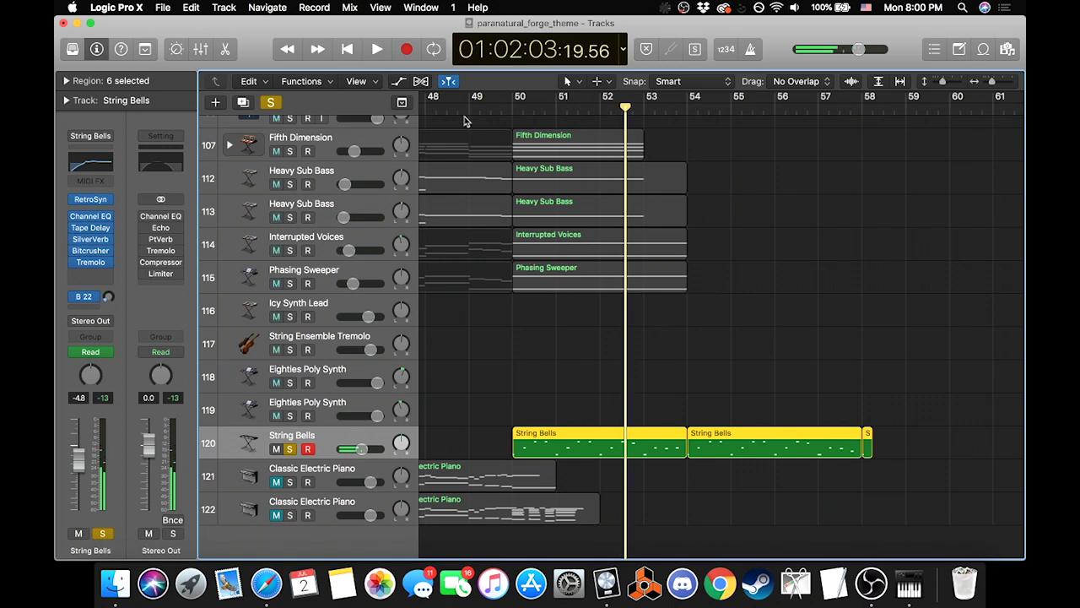
Step: Return the playhead to bar 50 and compare the effect chains of String Bells tracks 83 and 120
left_click(506, 112)
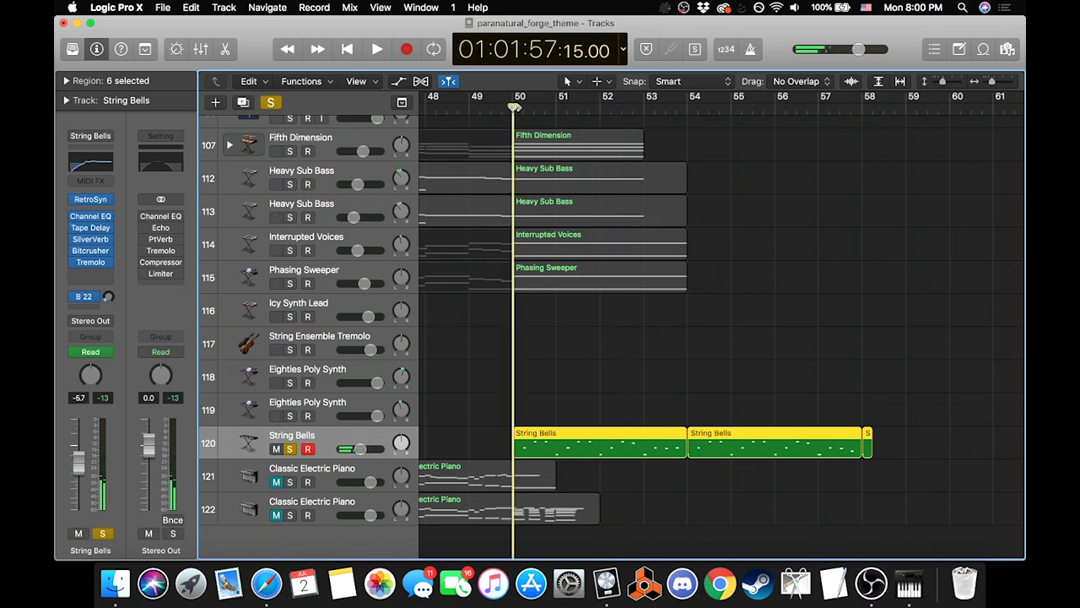
scroll(451, 299, "up", 5)
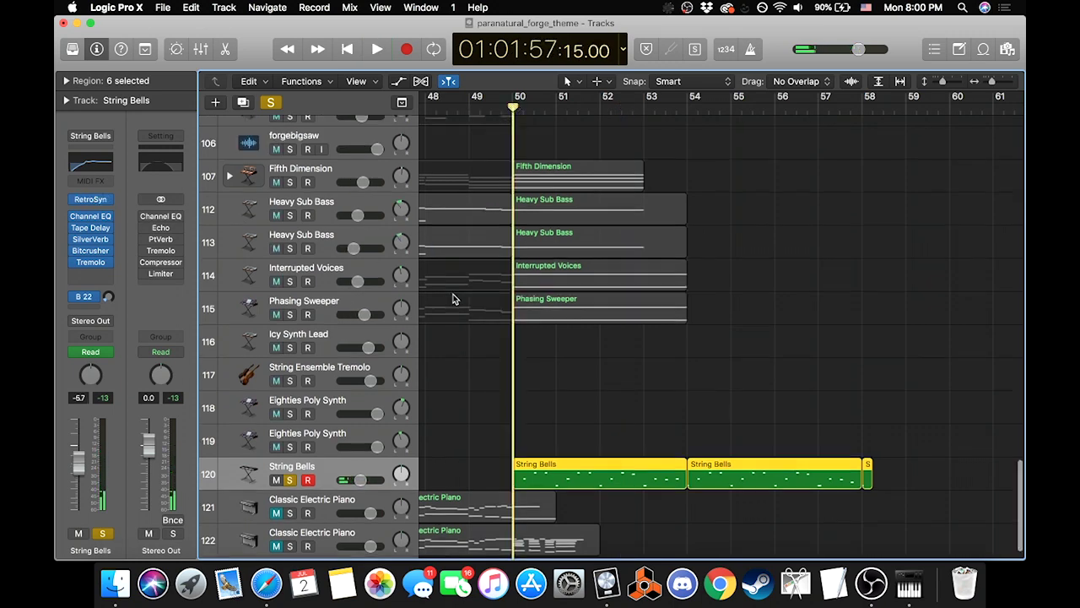
scroll(451, 299, "up", 8)
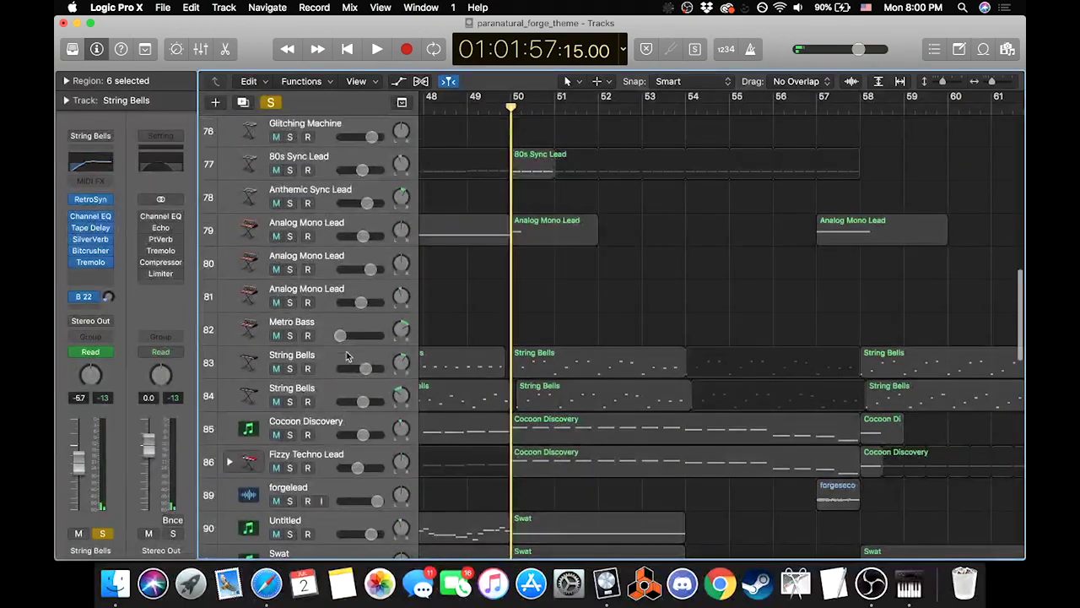
left_click(323, 360)
scroll(336, 350, "down", 12)
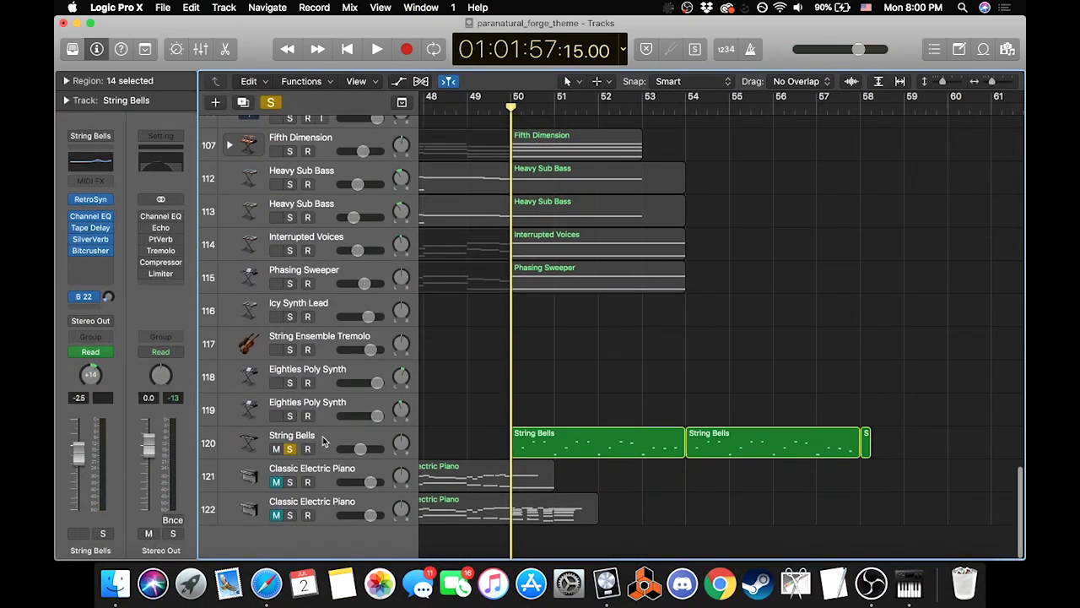
left_click(253, 443)
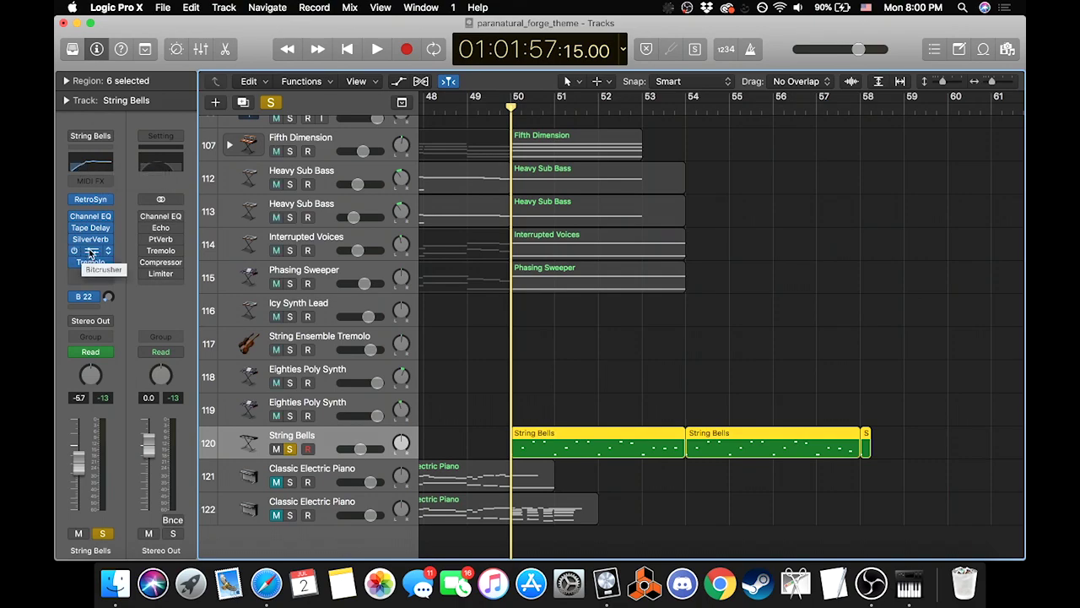
scroll(412, 340, "up", 10)
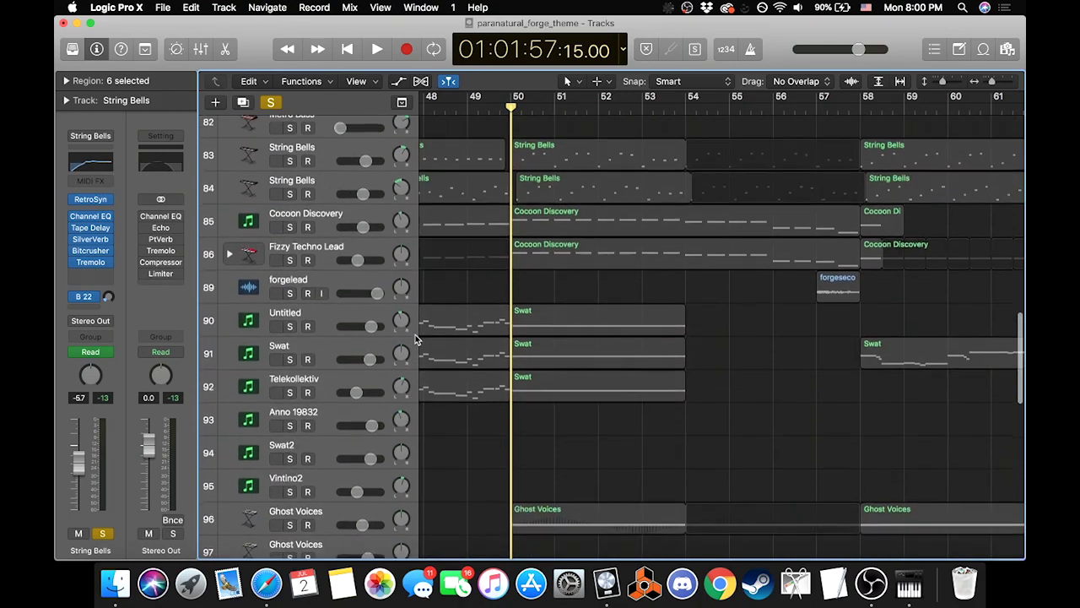
scroll(415, 340, "up", 3)
left_click(333, 275, "shift")
scroll(425, 288, "down", 10)
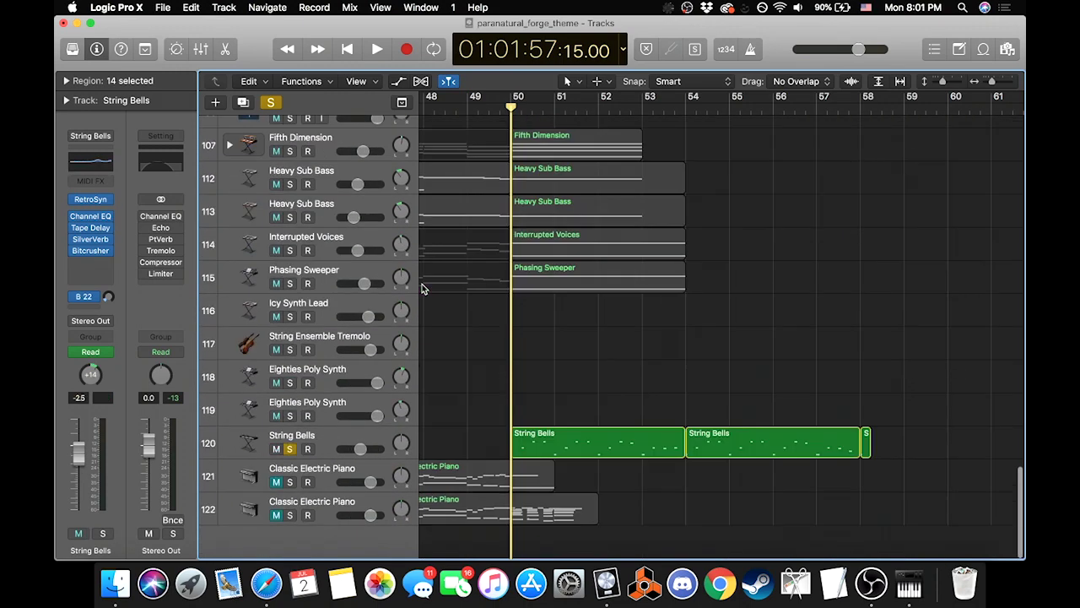
left_click(333, 444)
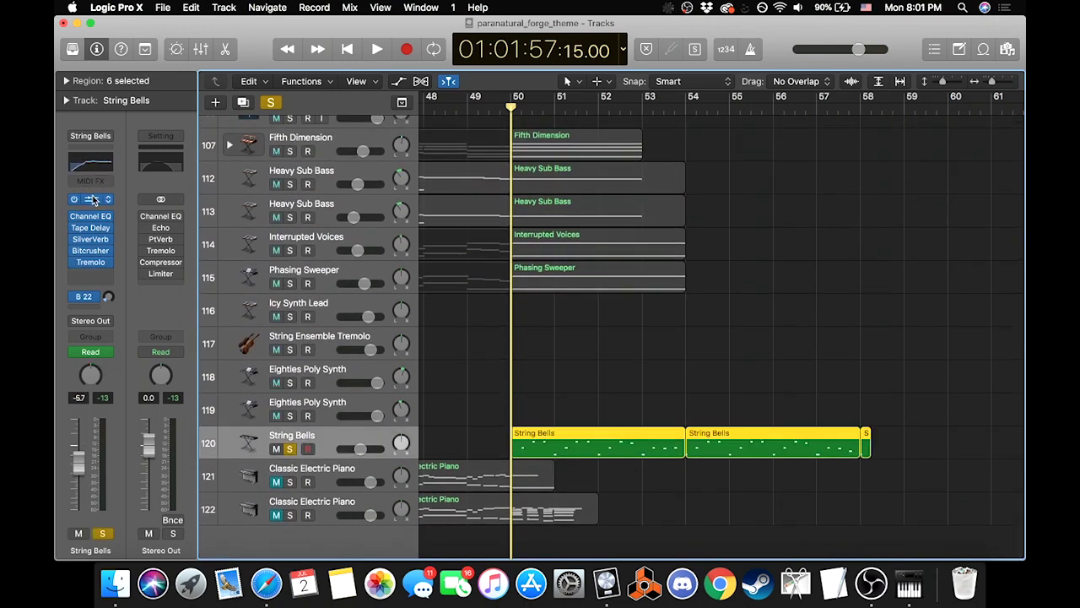
Step: Compare the Retro Synth settings of String Bells tracks 120 and 83 side by side and close both instruments
left_click(91, 199)
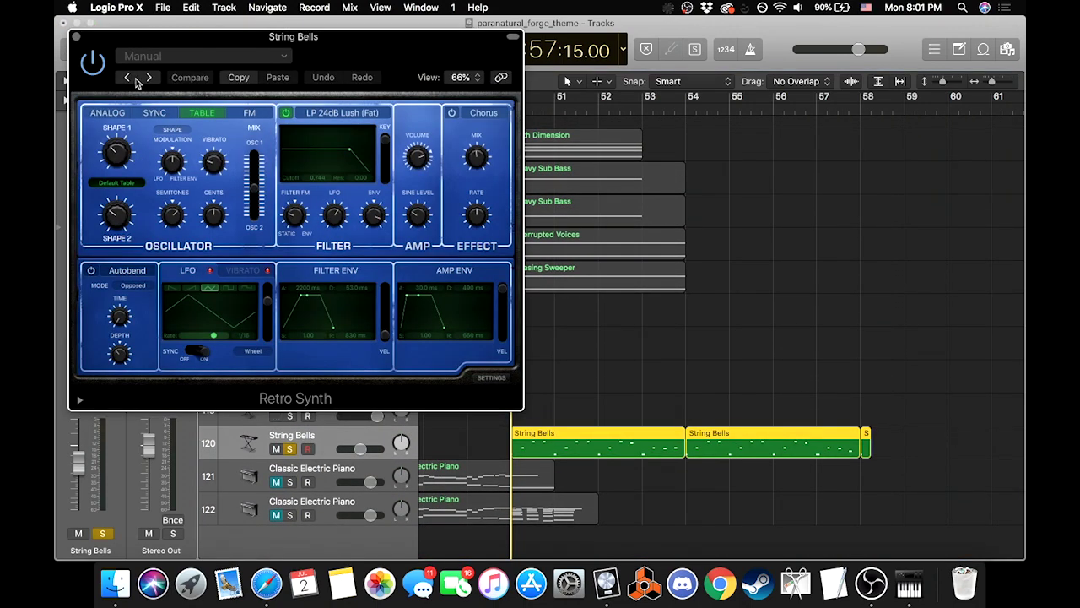
left_click_drag(158, 41, 720, 86)
scroll(512, 280, "up", 15)
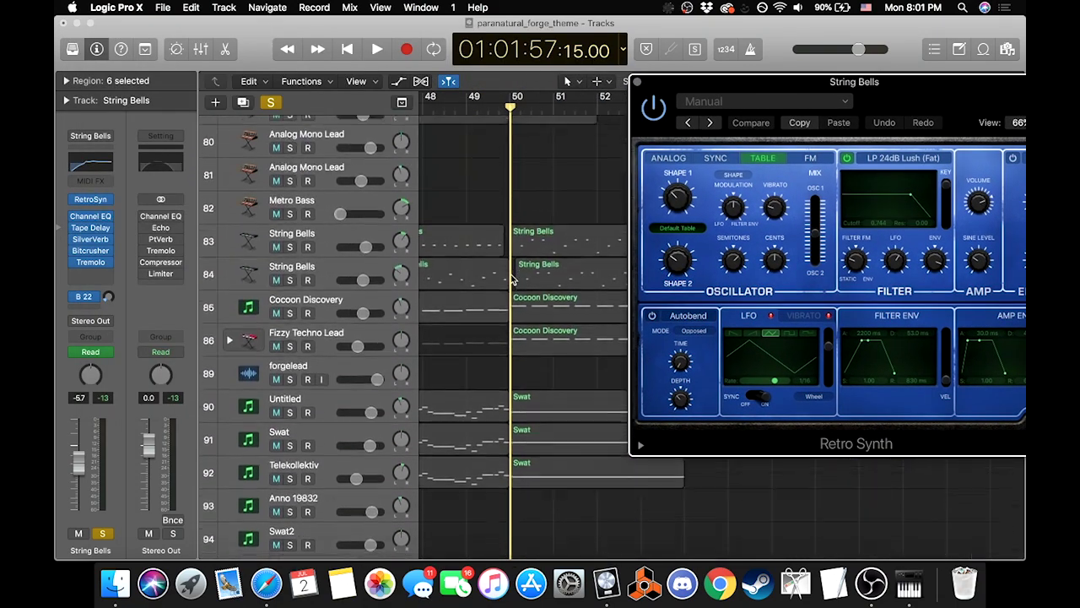
scroll(422, 271, "up", 2)
left_click(321, 292)
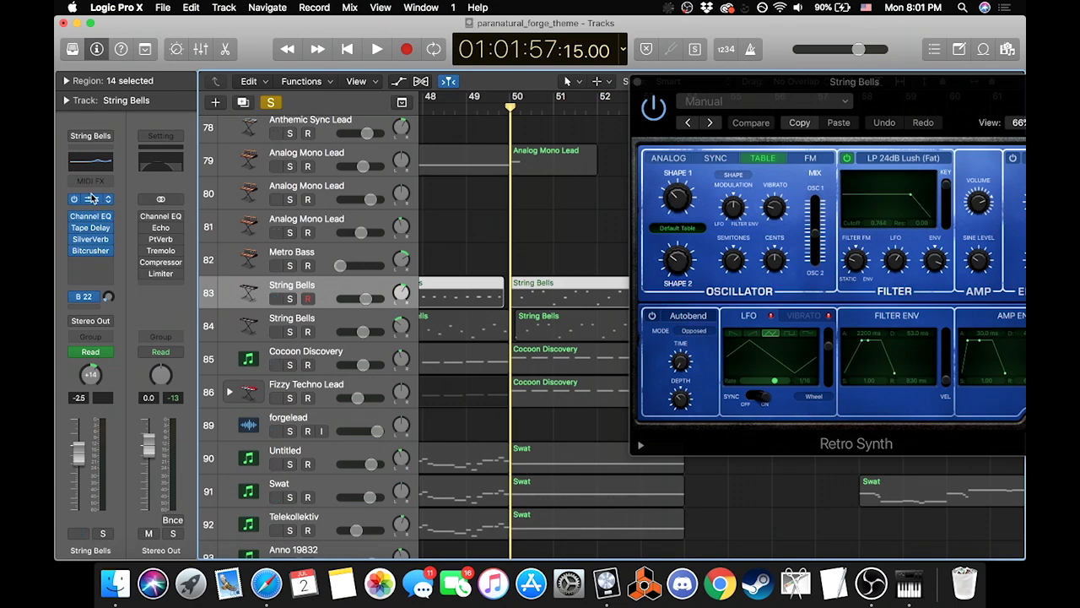
left_click(93, 199)
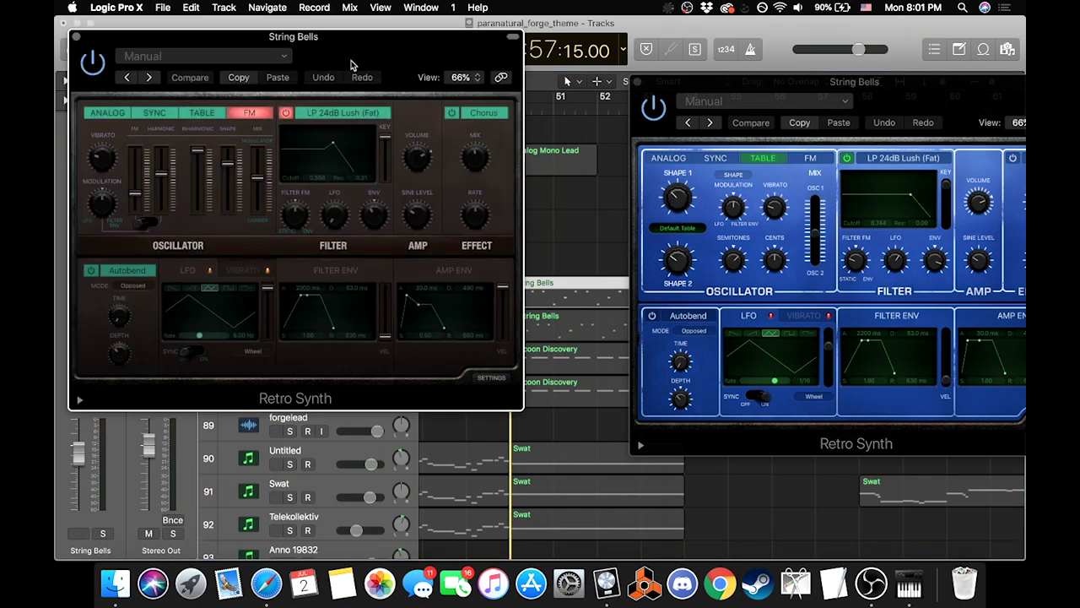
left_click_drag(352, 65, 424, 93)
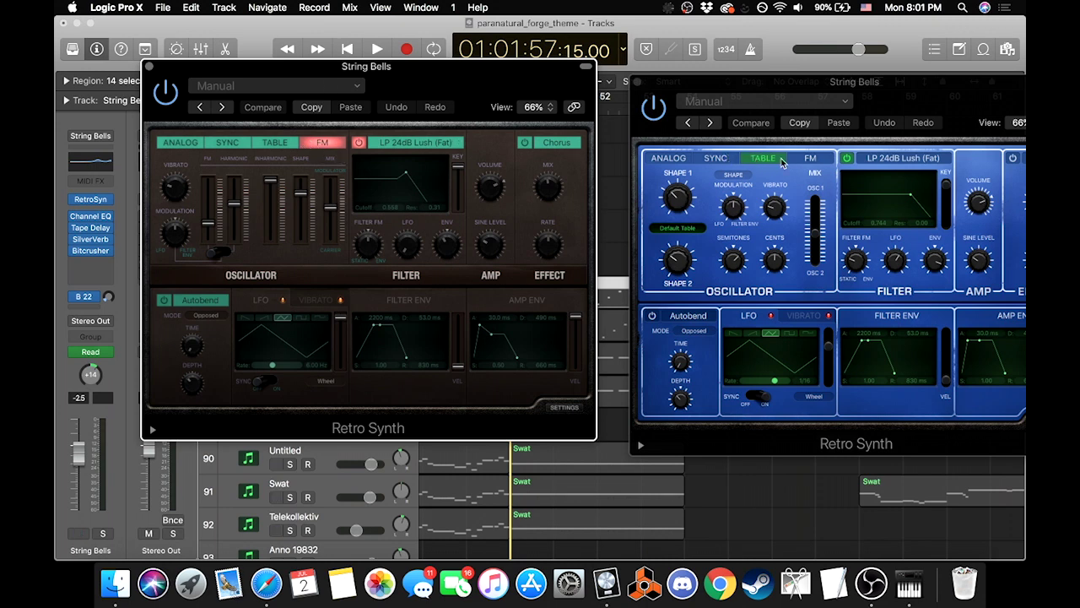
left_click(638, 83)
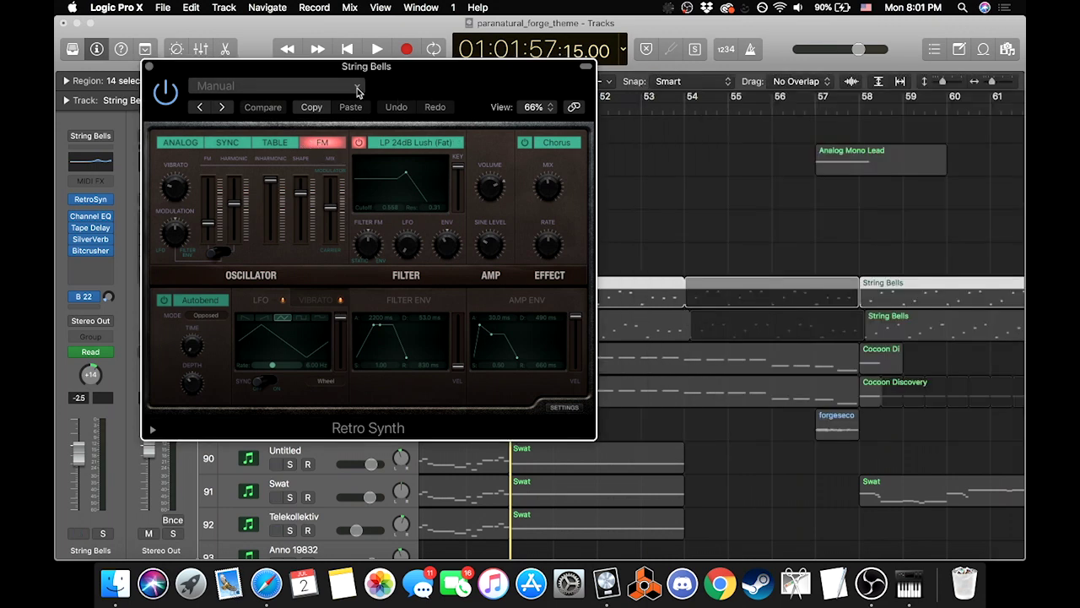
left_click(149, 68)
Step: Check the channel strip of 80s Sync Lead track 77 and reopen Retro Synth on String Bells track 120
scroll(578, 340, "down", 10)
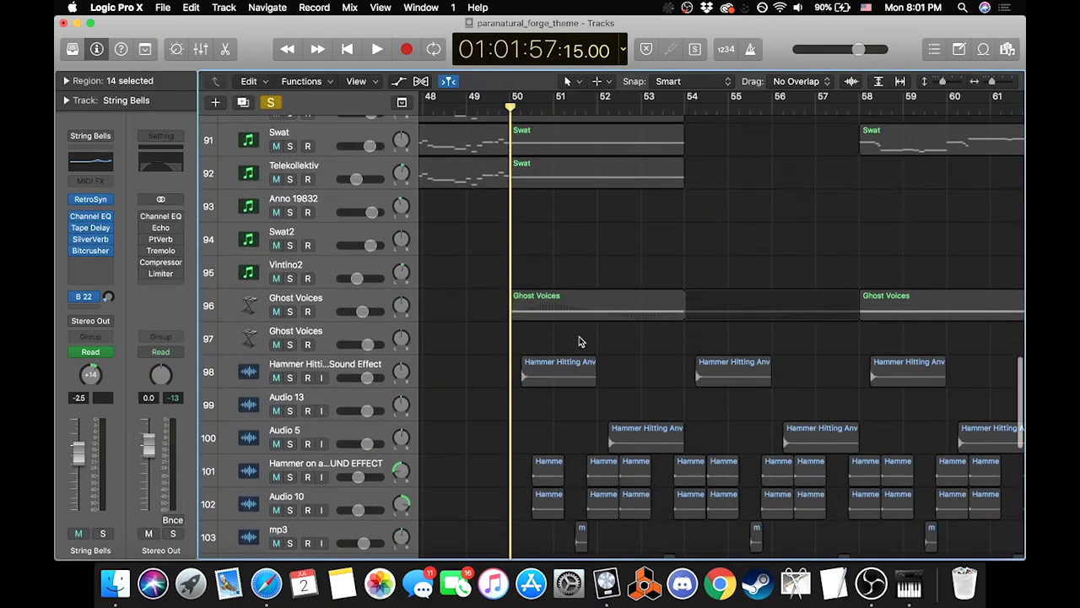
scroll(579, 340, "down", 5)
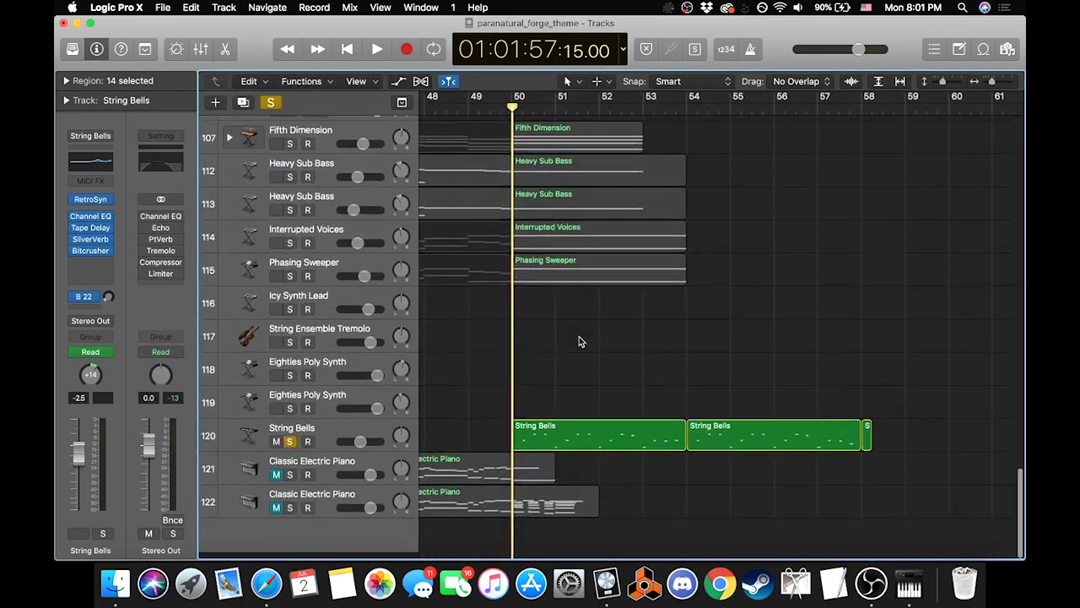
scroll(579, 340, "up", 15)
scroll(579, 340, "down", 4)
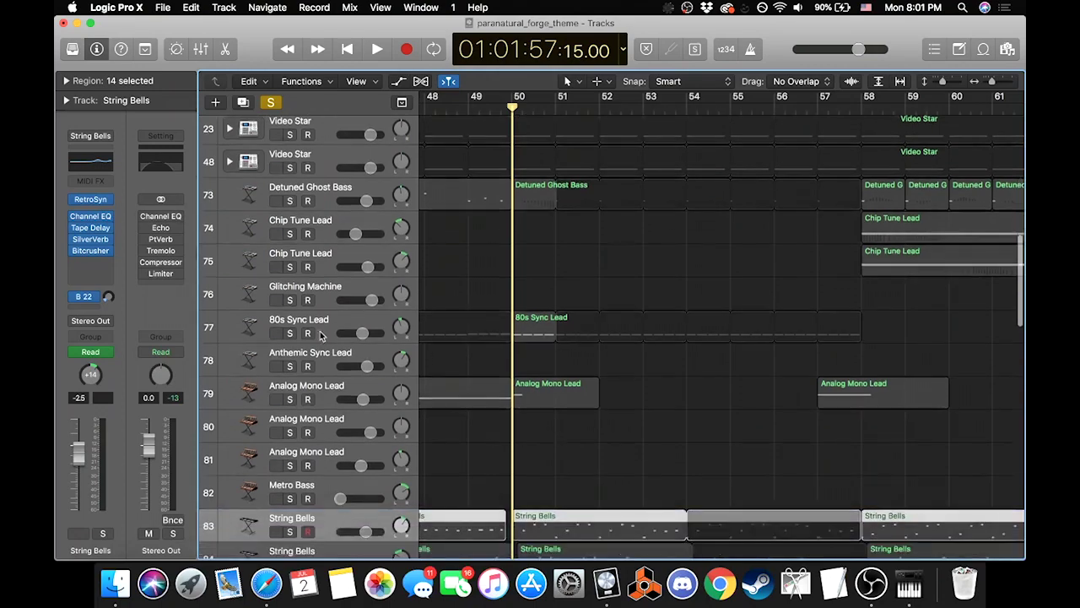
left_click(277, 314)
scroll(507, 208, "down", 15)
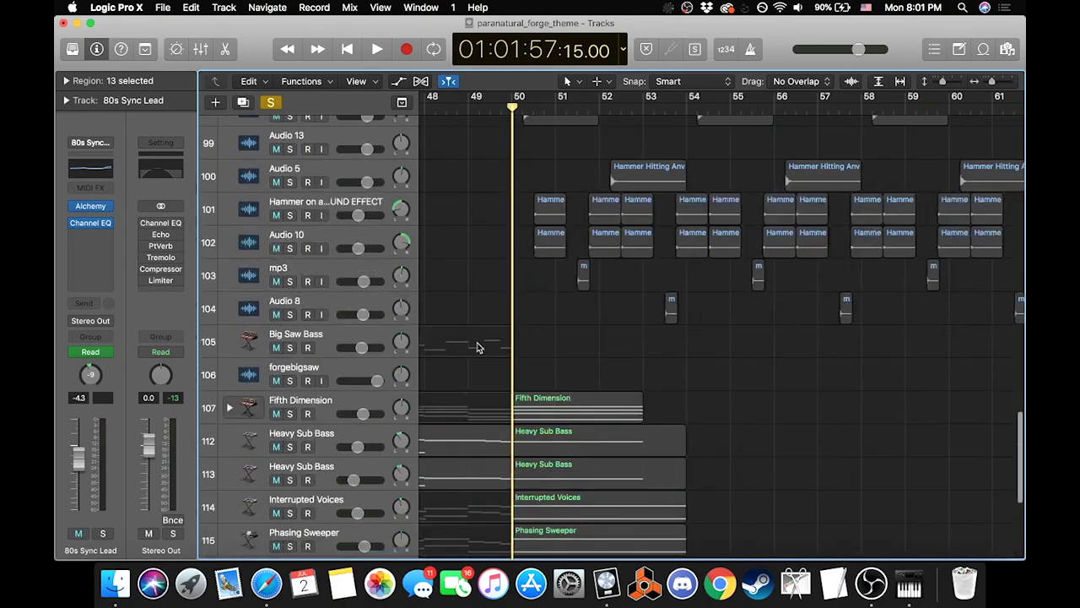
scroll(507, 209, "up", 1)
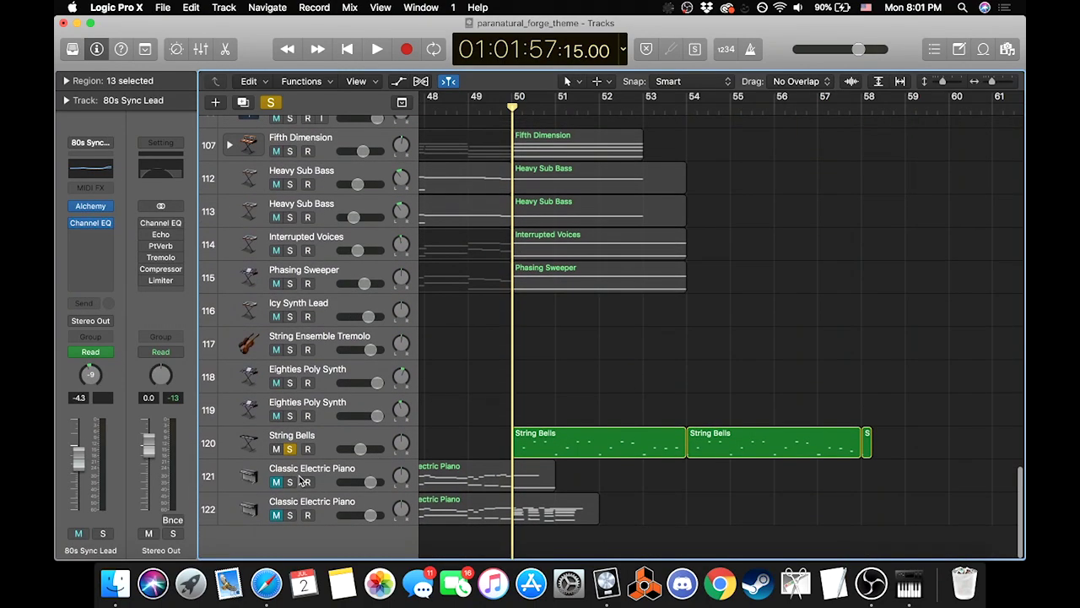
left_click(327, 442)
left_click(93, 200)
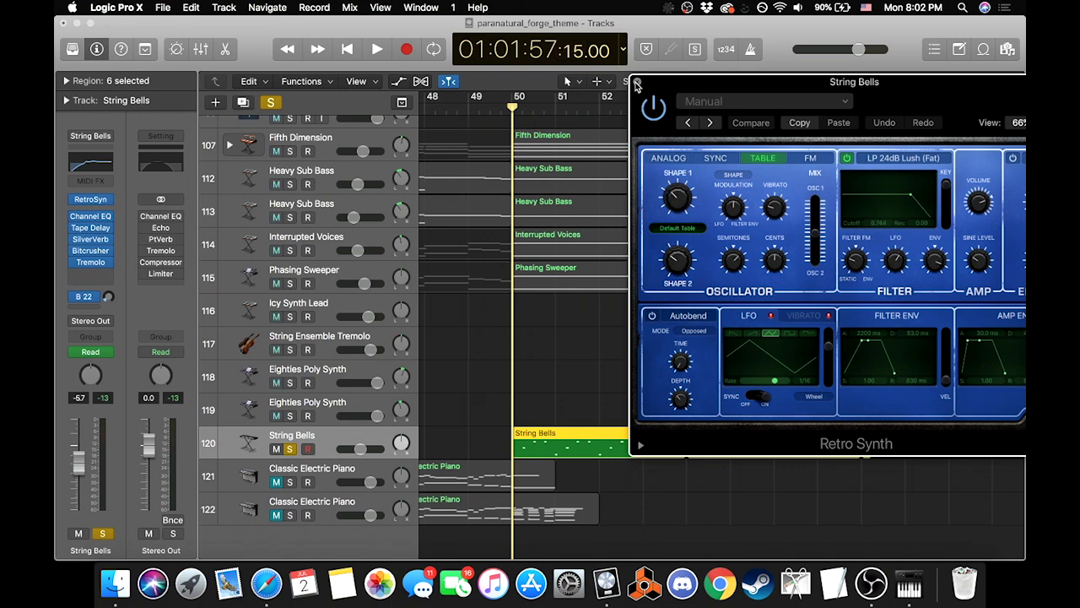
Step: Close Retro Synth, audition soloed String Bells track 120 twice from bar 50 to about bar 53, and clear the solo
left_click(637, 82)
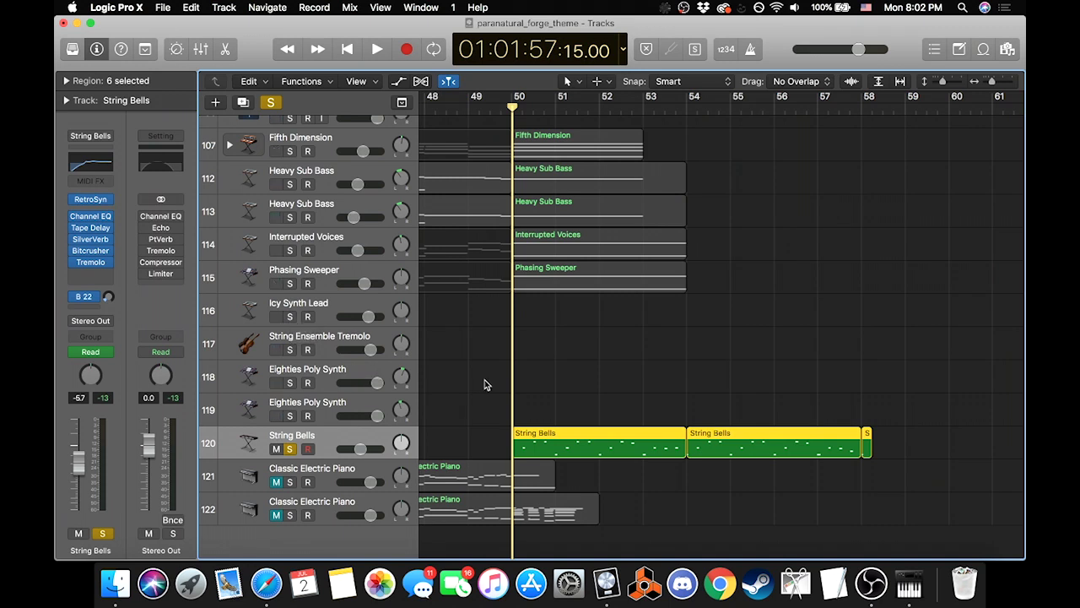
key("space")
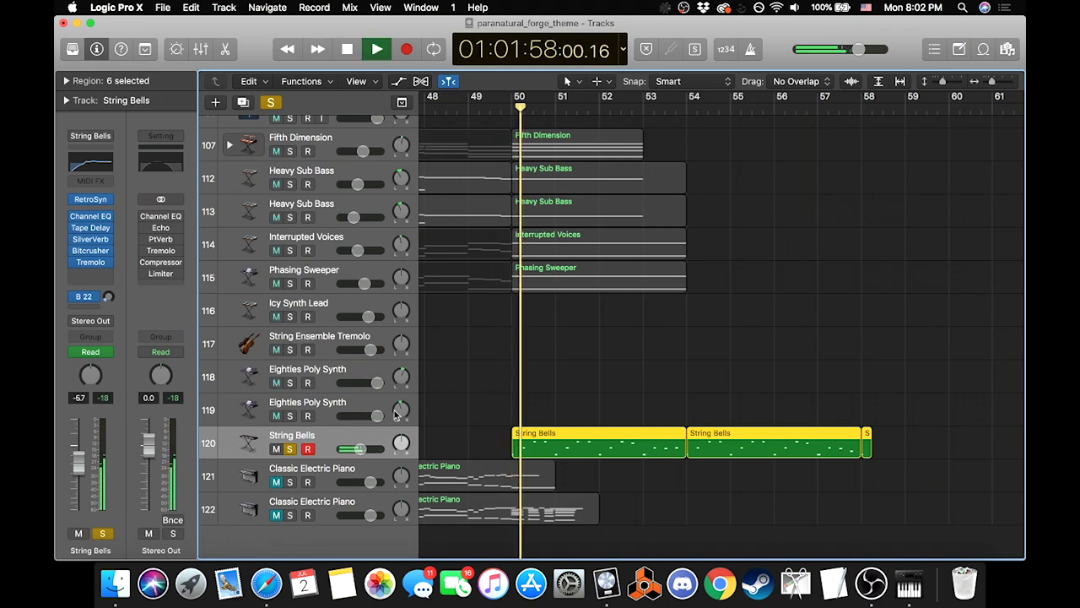
key("space")
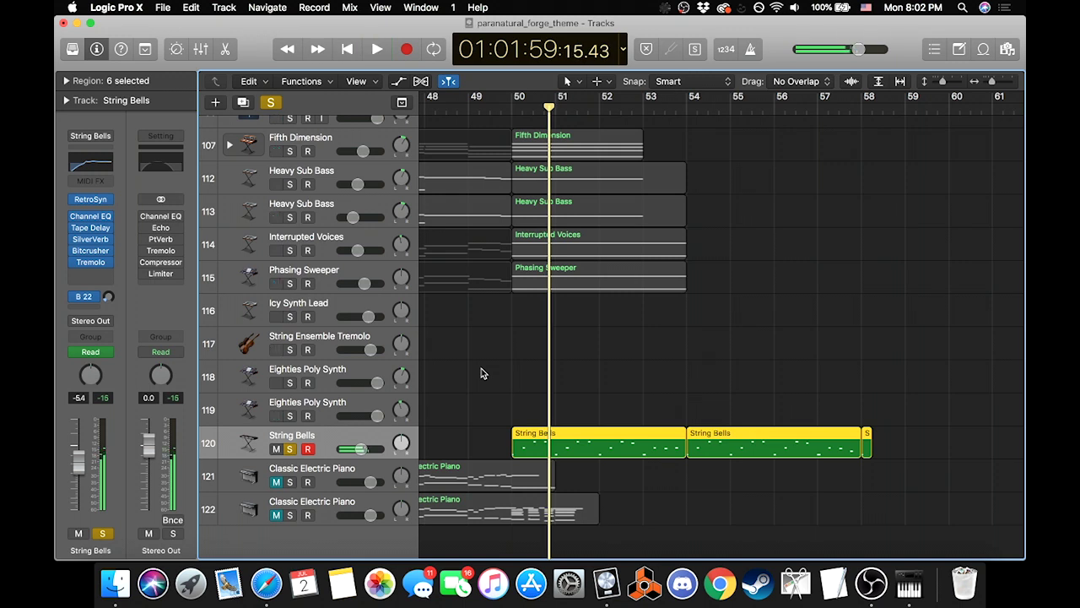
left_click(513, 105)
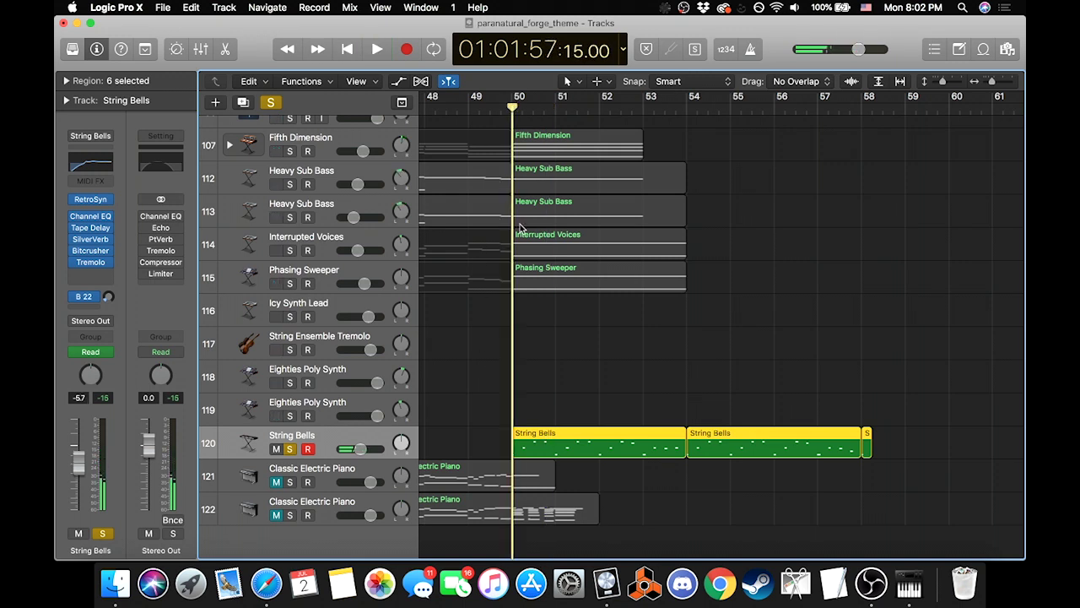
key("space")
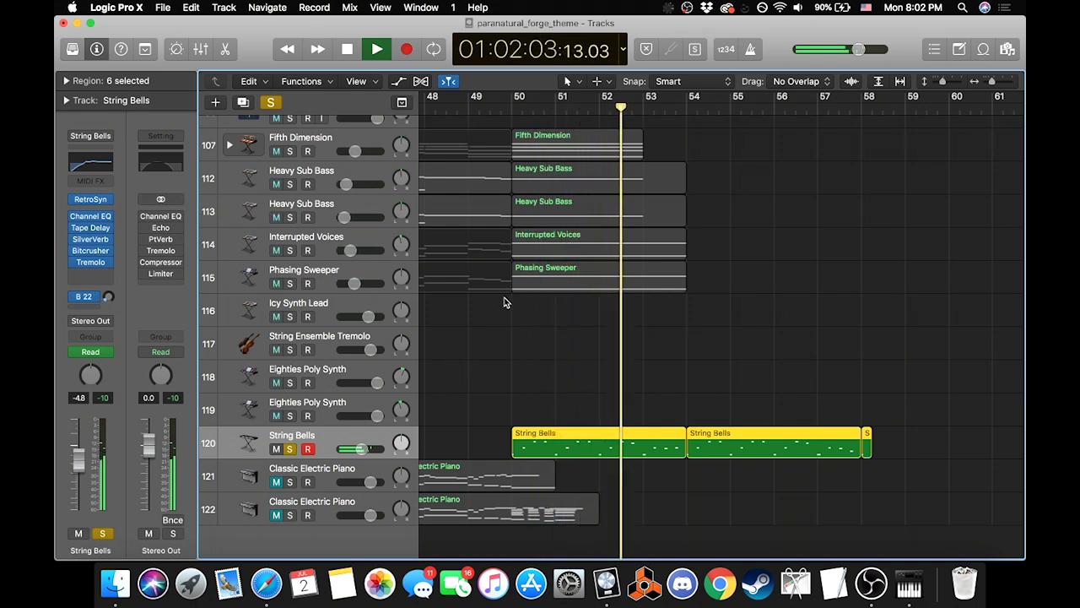
key("space")
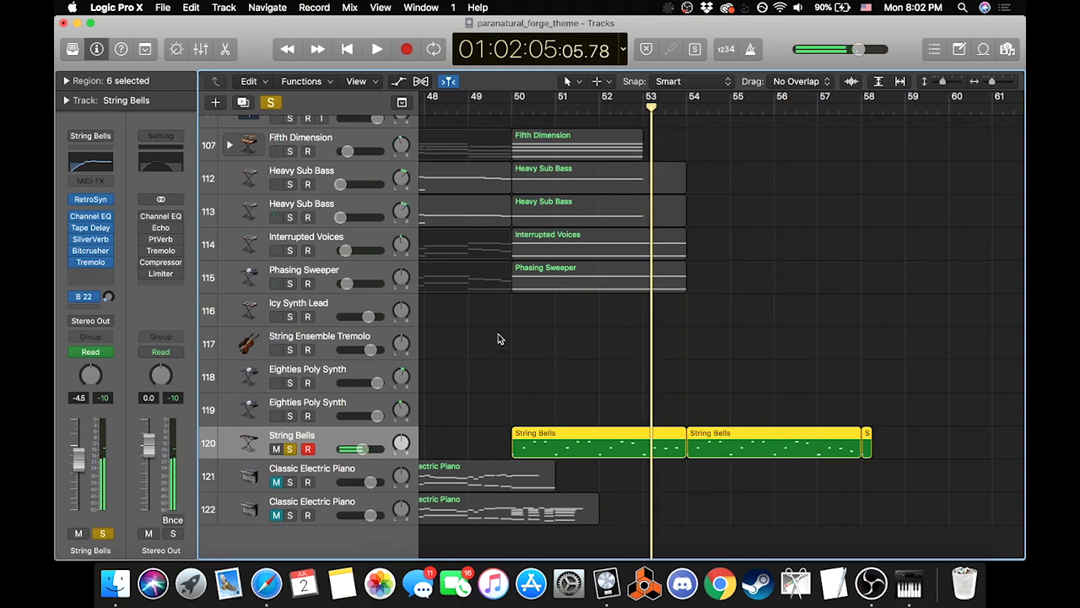
key("s")
Step: Examine the regions on tracks 77 to 122 around bars 50 to 58 and clear the region selection
scroll(568, 356, "up", 8)
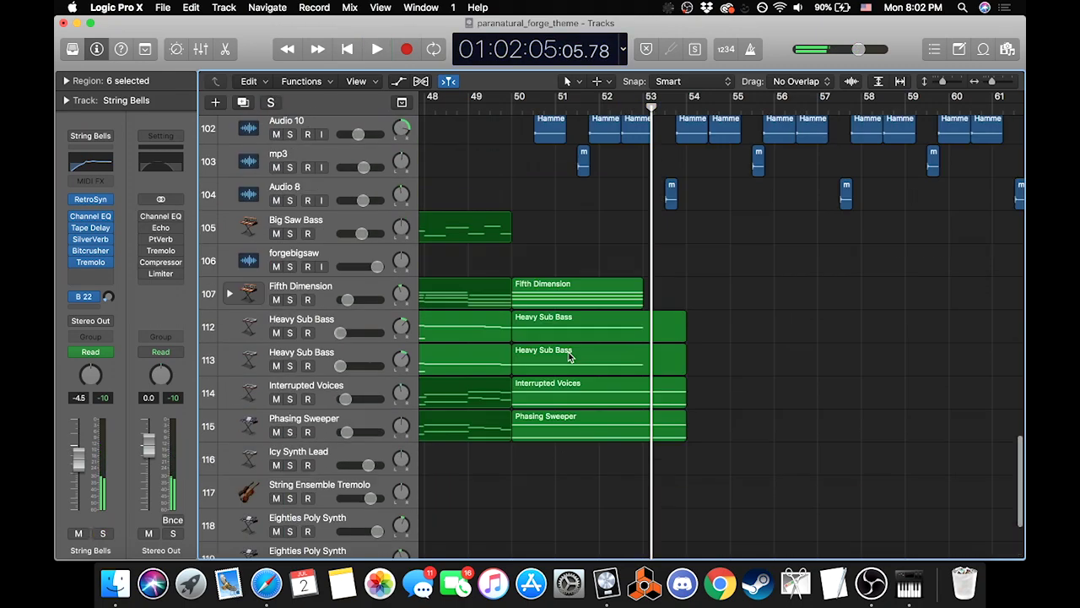
scroll(568, 356, "up", 5)
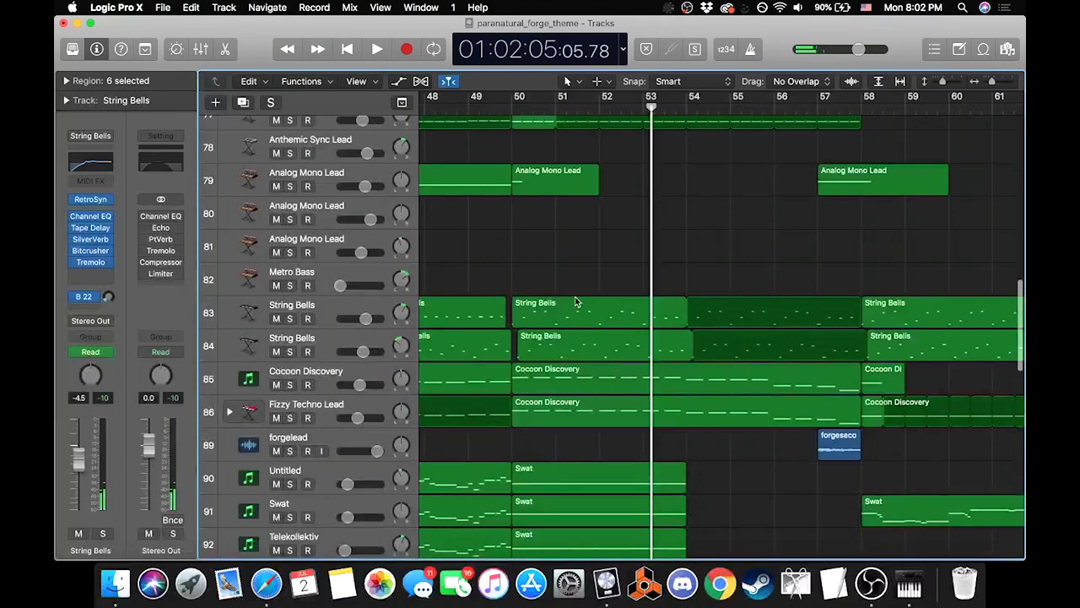
scroll(716, 437, "down", 7)
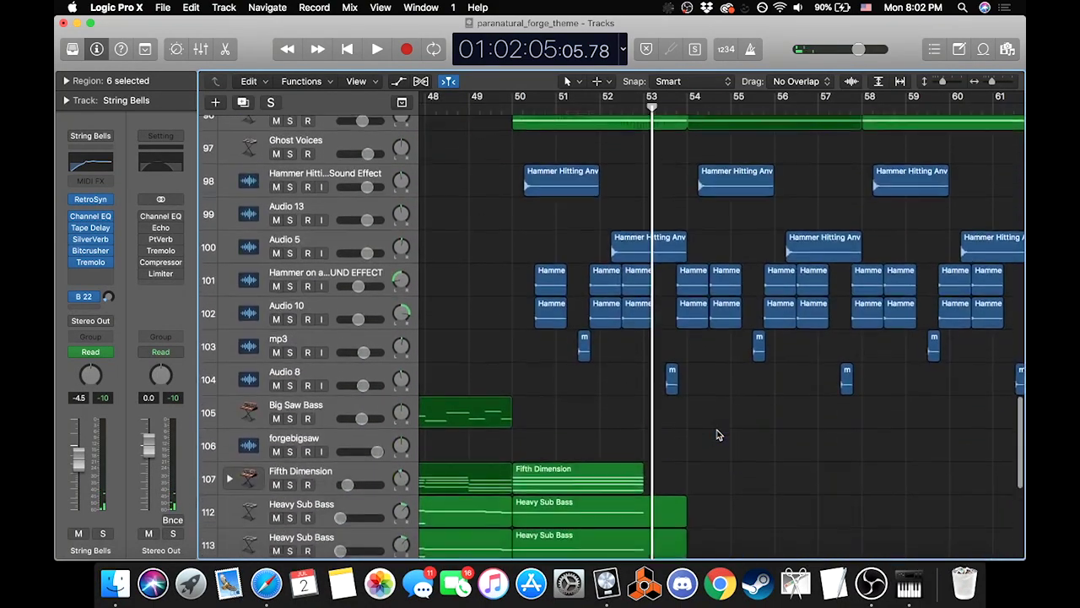
mouse_move(994, 82)
left_mouse_down()
mouse_move(981, 85)
mouse_move(991, 81)
left_mouse_up()
scroll(724, 191, "down", 8)
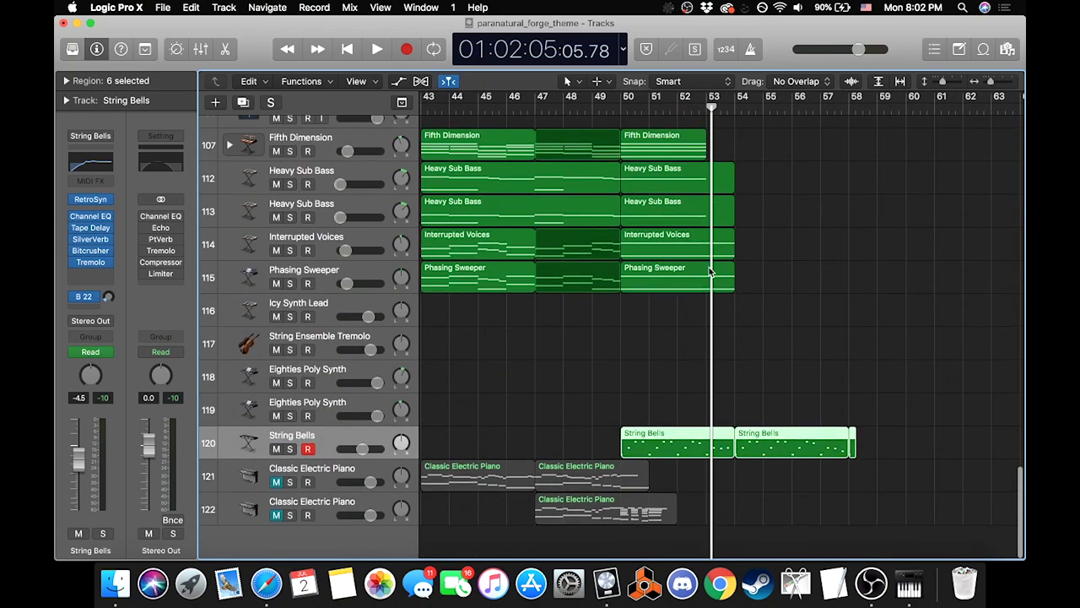
scroll(731, 267, "up", 3)
scroll(730, 267, "up", 5)
left_click(731, 266)
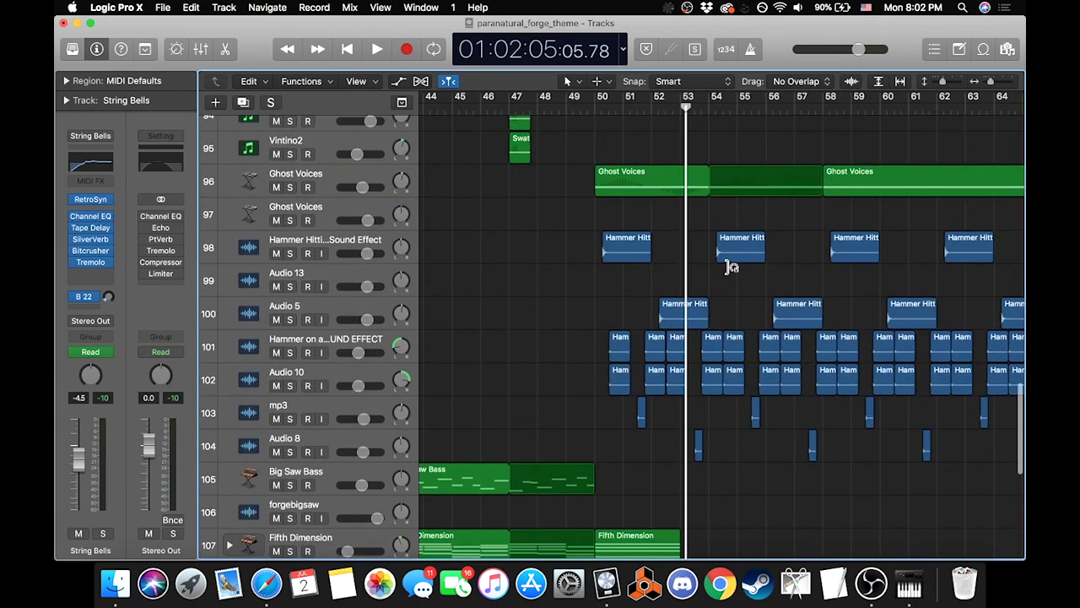
scroll(731, 267, "up", 6)
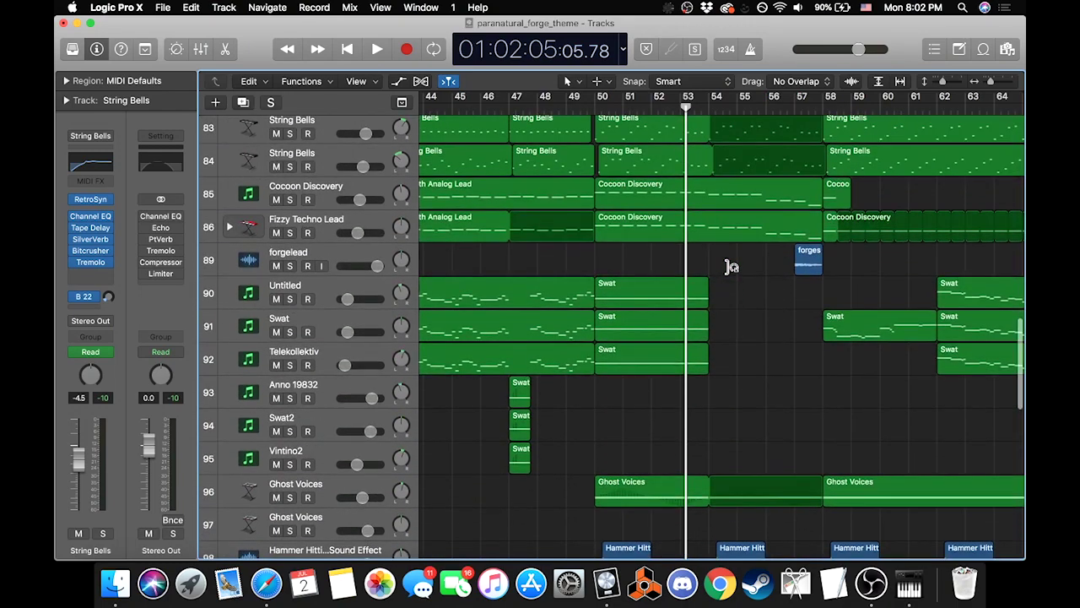
Step: Play the full mix from bar 57 to about bar 66, starting at the forgelead region
left_click(796, 108)
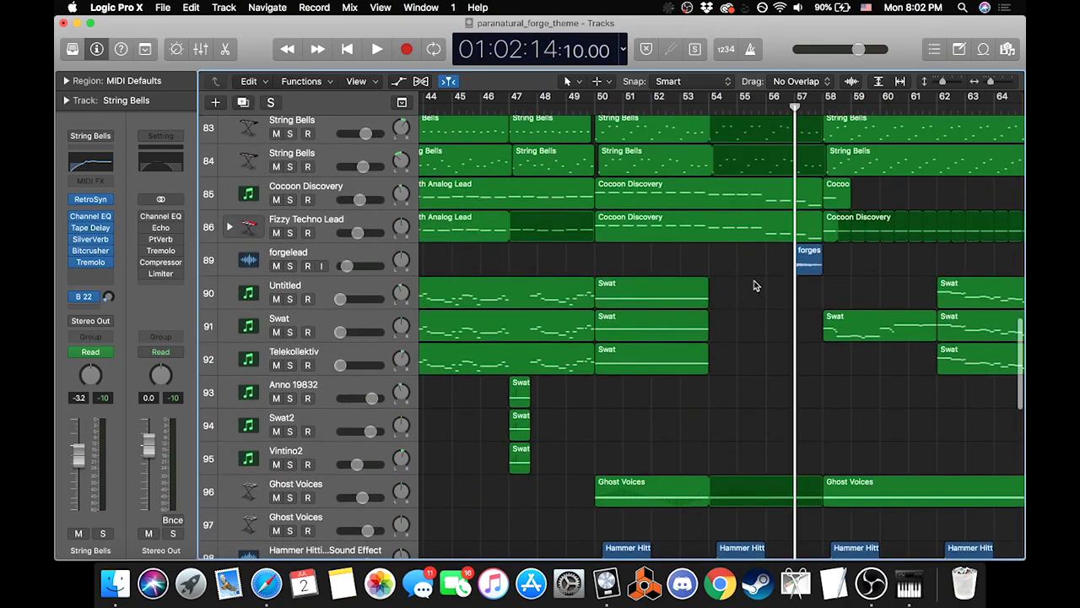
scroll(755, 285, "down", 4)
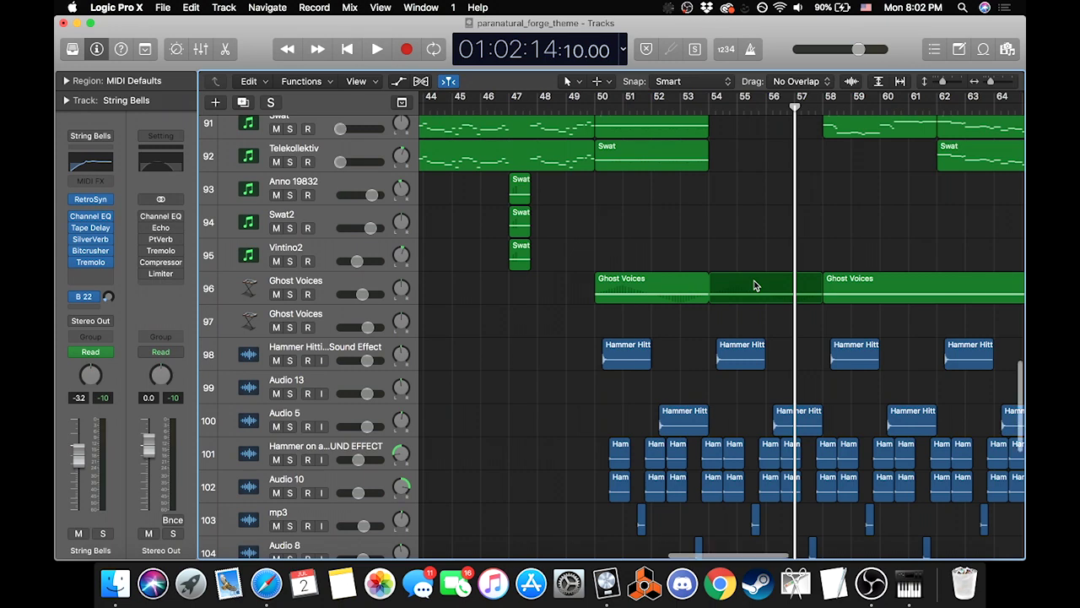
scroll(754, 285, "up", 5)
scroll(754, 286, "right", 3)
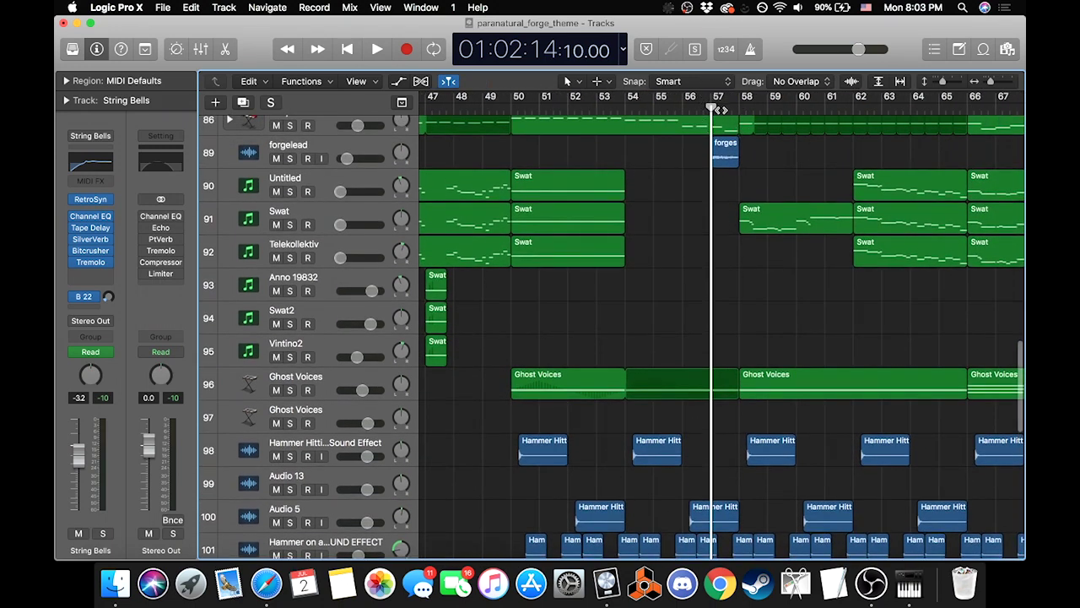
key("space")
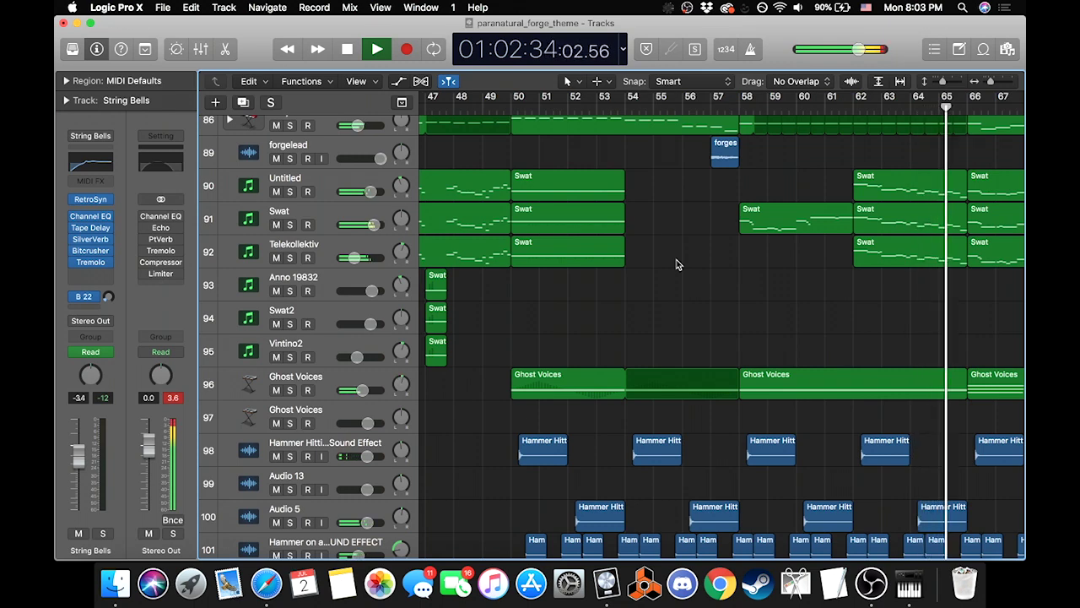
key("space")
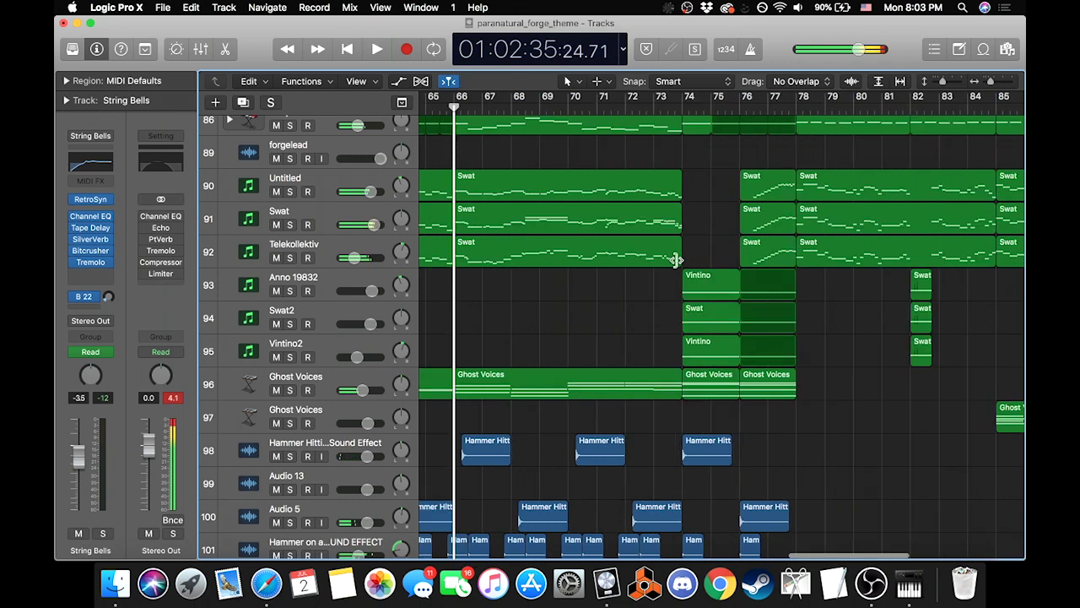
Step: Return the playhead to bar 58 and bring the project's first tracks into view
scroll(641, 278, "left", 5)
scroll(641, 277, "up", 2)
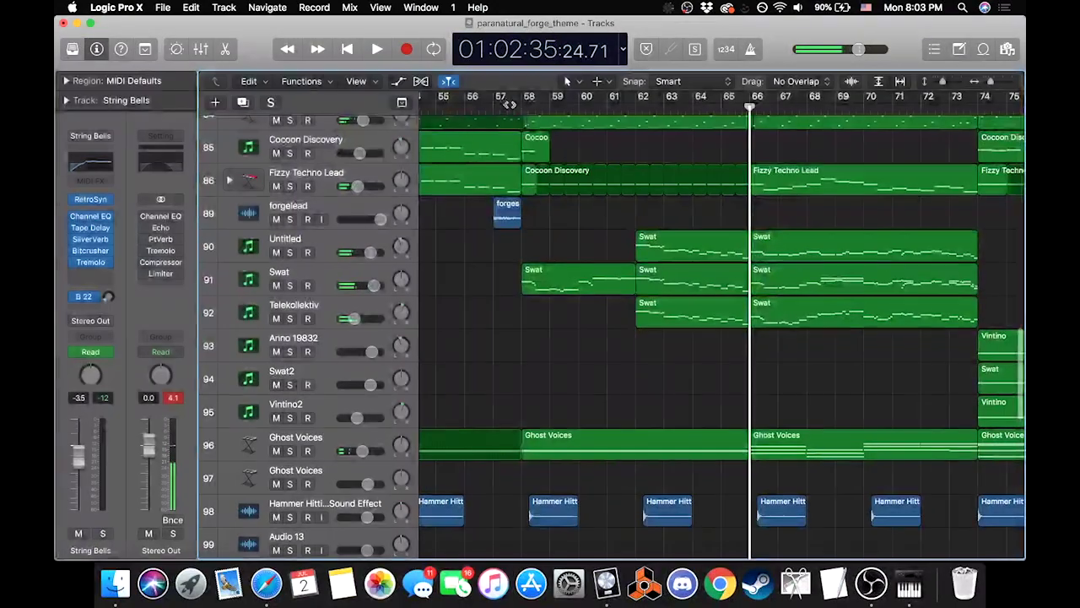
scroll(549, 276, "up", 5)
scroll(550, 275, "up", 5)
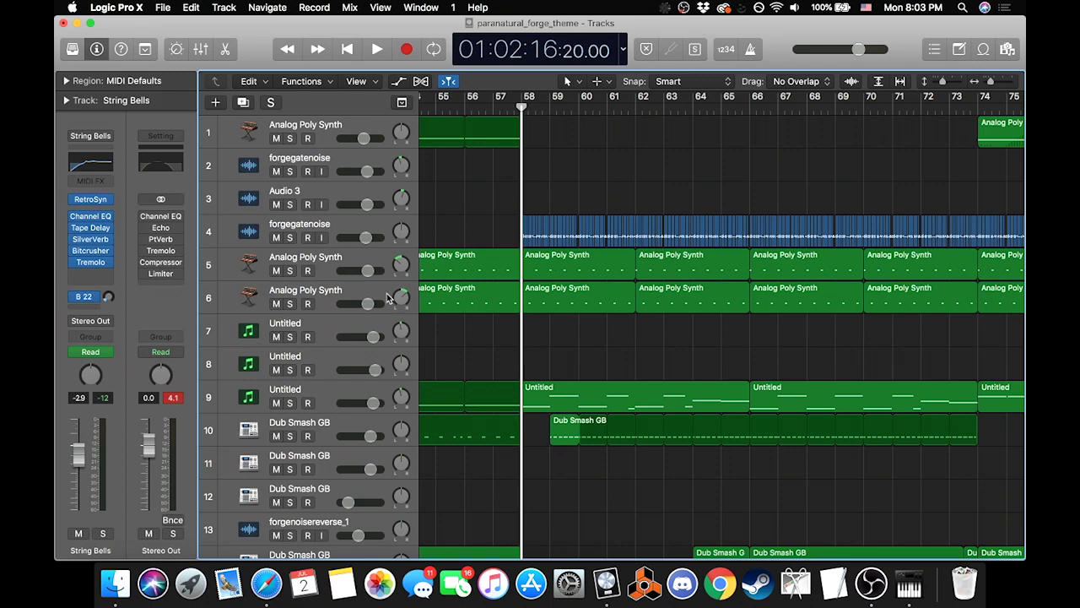
Step: Solo Analog Poly Synth track 1, play it briefly from bar 50, and clear its solo
left_click(289, 139)
scroll(552, 211, "left", 2)
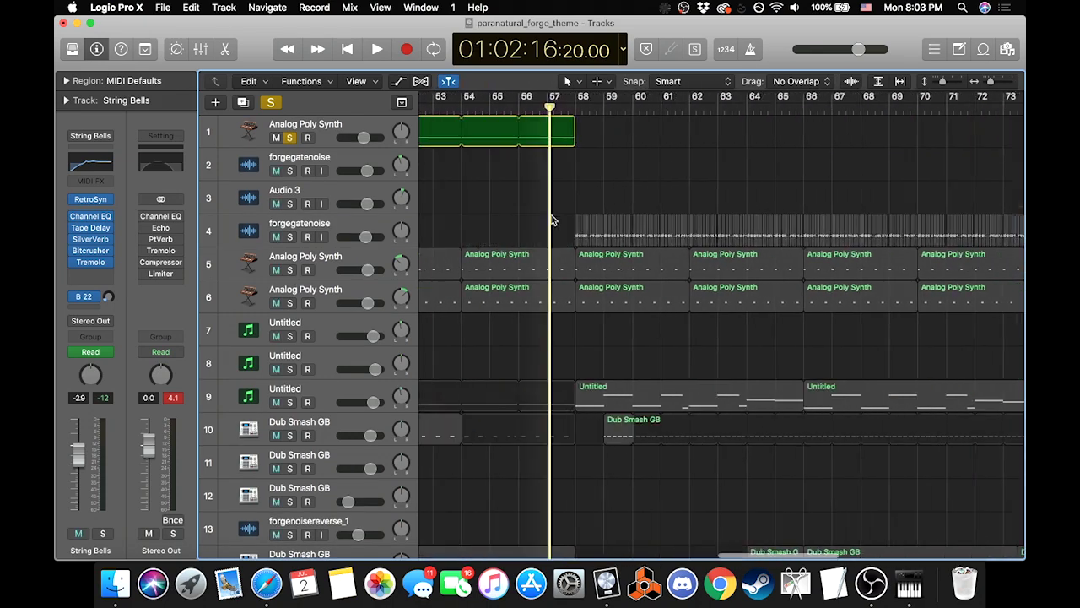
scroll(551, 218, "left", 5)
left_click(537, 98)
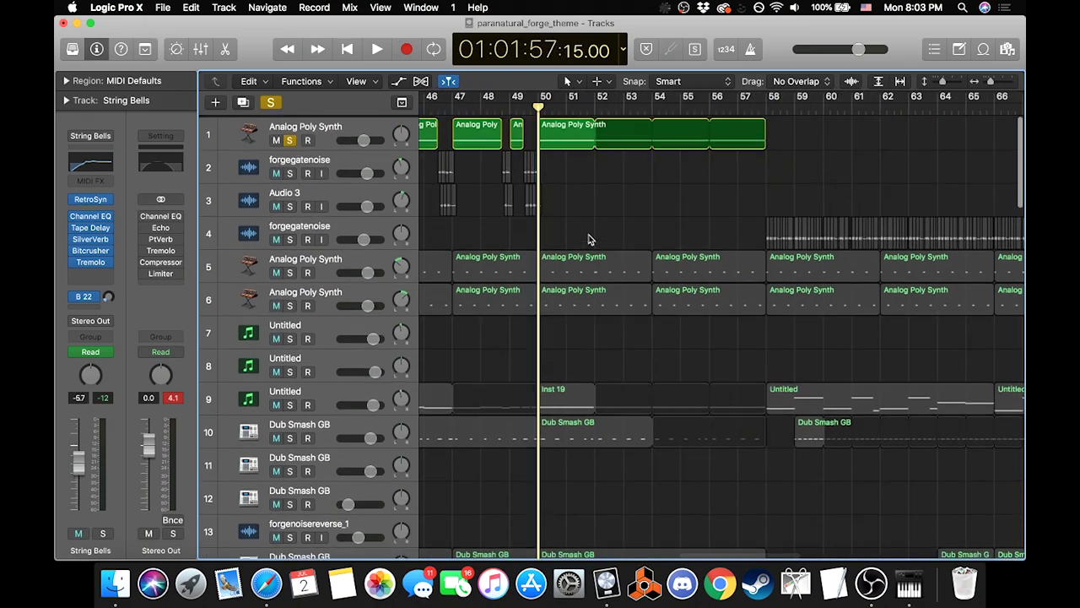
scroll(589, 240, "down", 1)
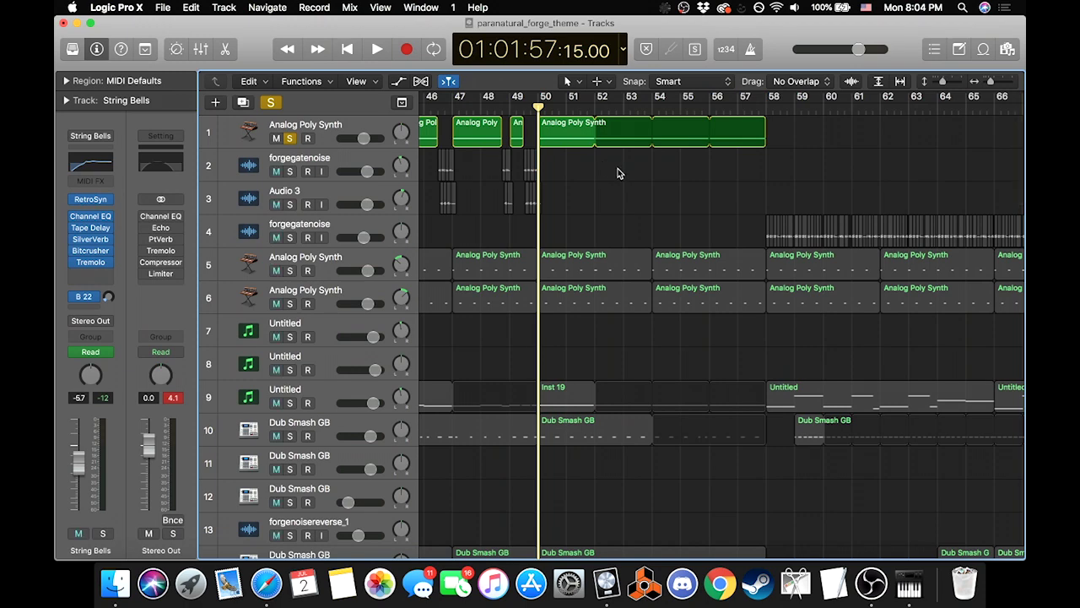
key("space")
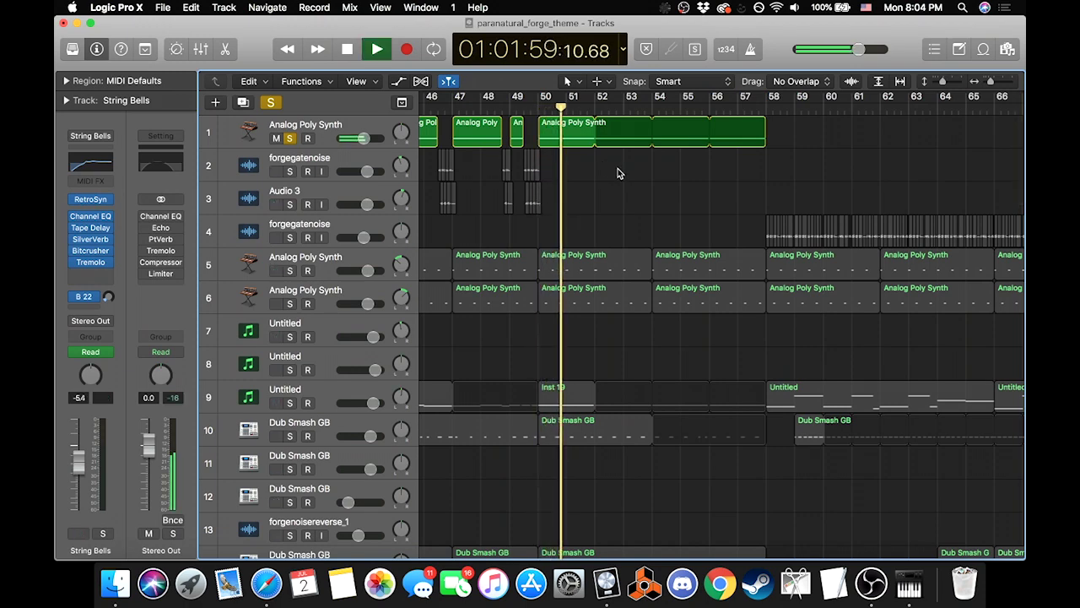
key("space")
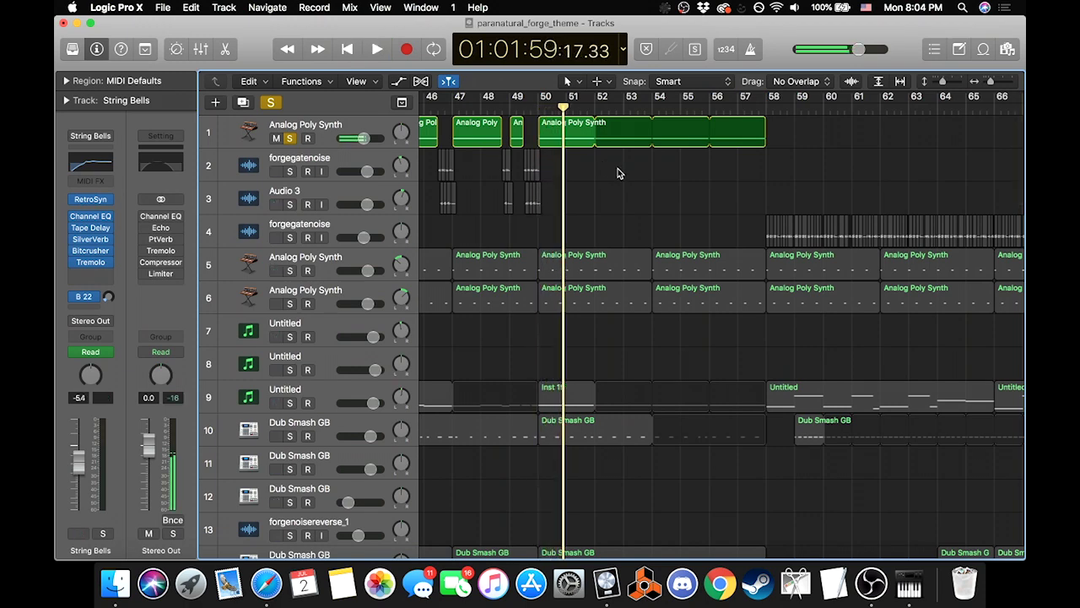
left_click(291, 139)
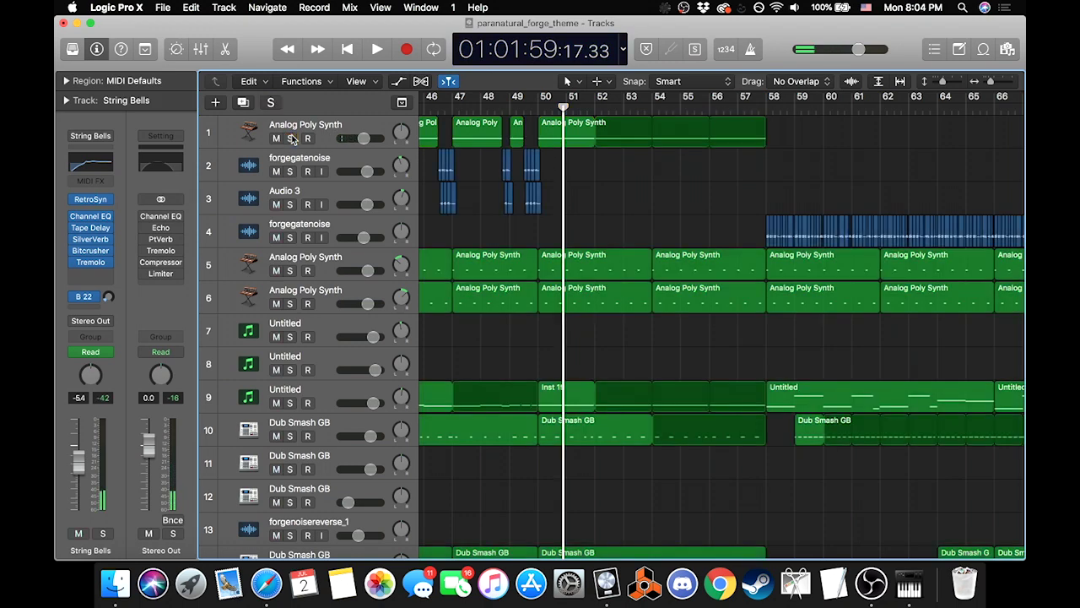
Step: Solo forgegatenoise track 4, play it from bar 58 to about bar 60, examine its slices and clear the solo
scroll(540, 198, "right", 5)
left_click(583, 157)
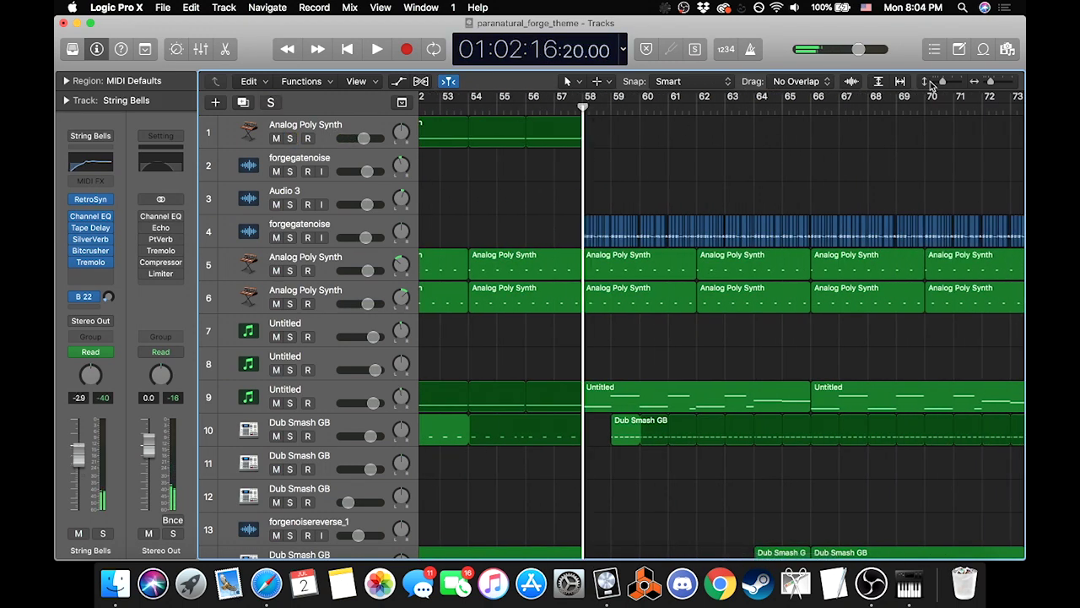
left_click_drag(989, 81, 994, 81)
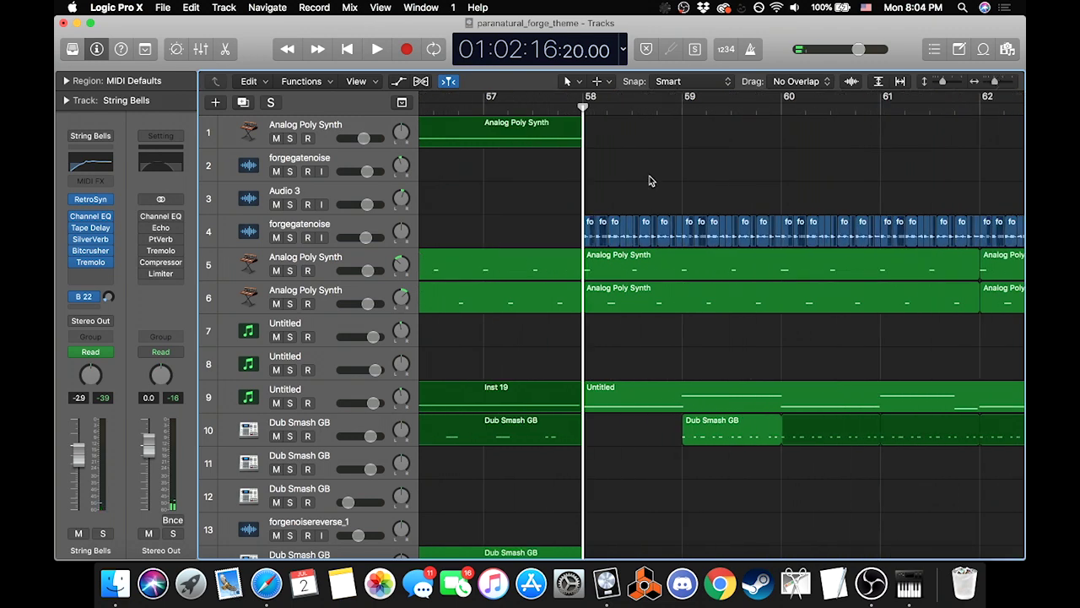
left_click(289, 238)
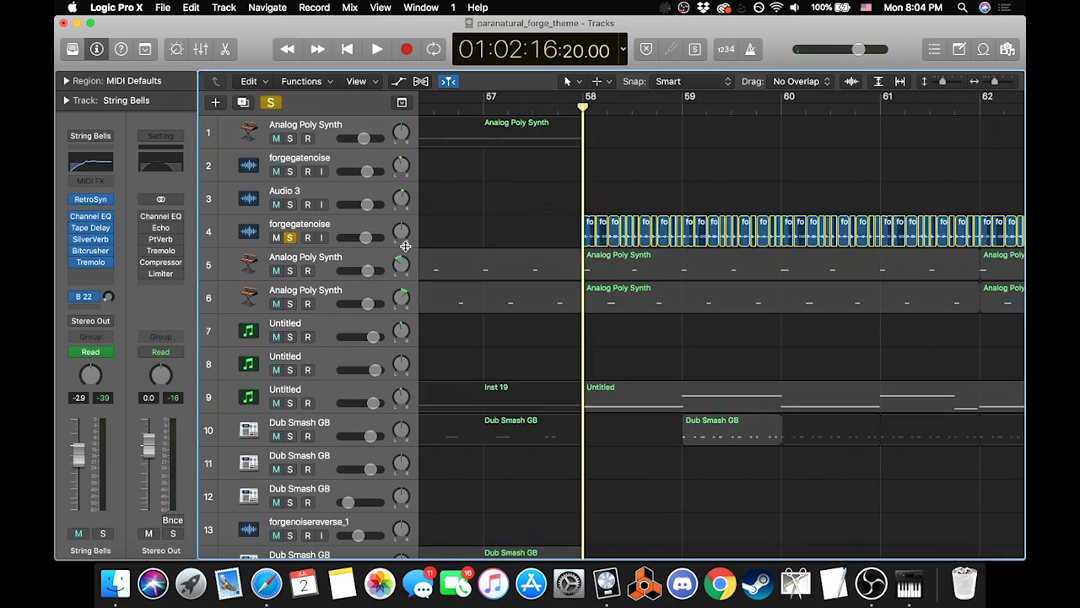
key("space")
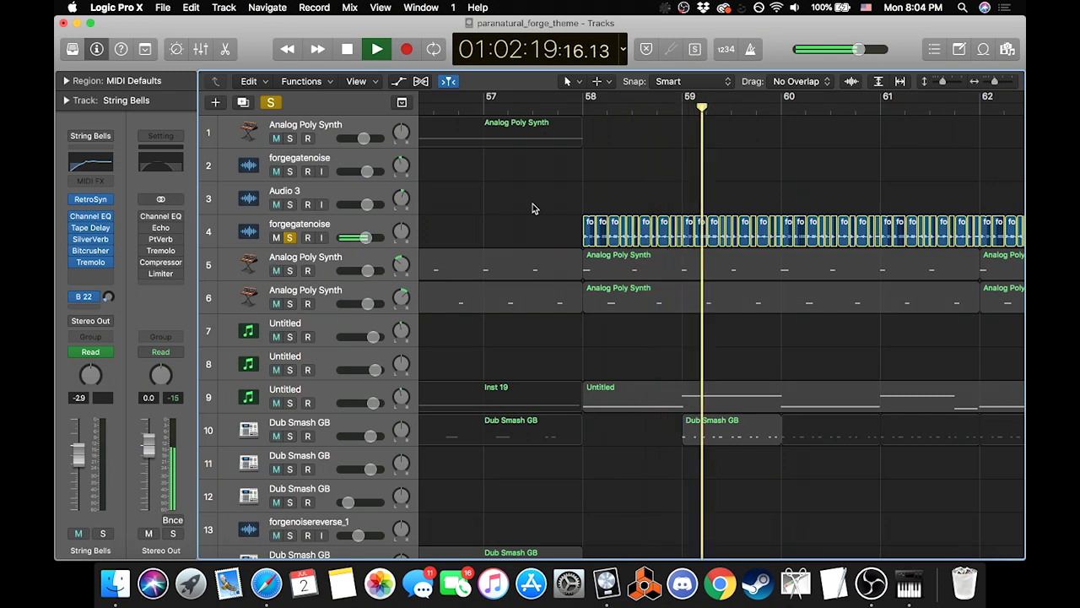
key("space")
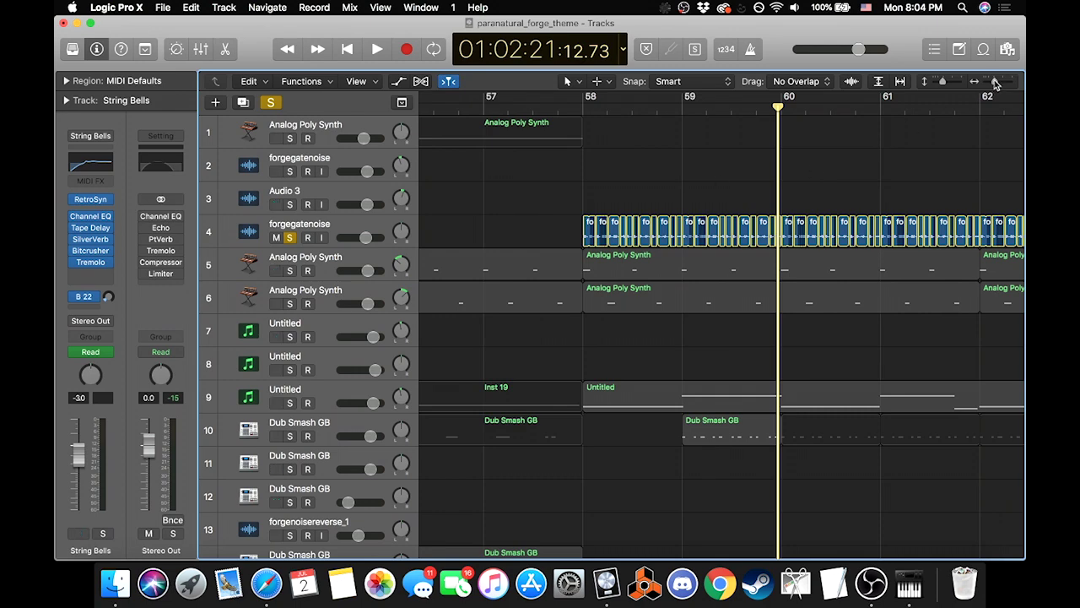
left_click_drag(996, 82, 1000, 83)
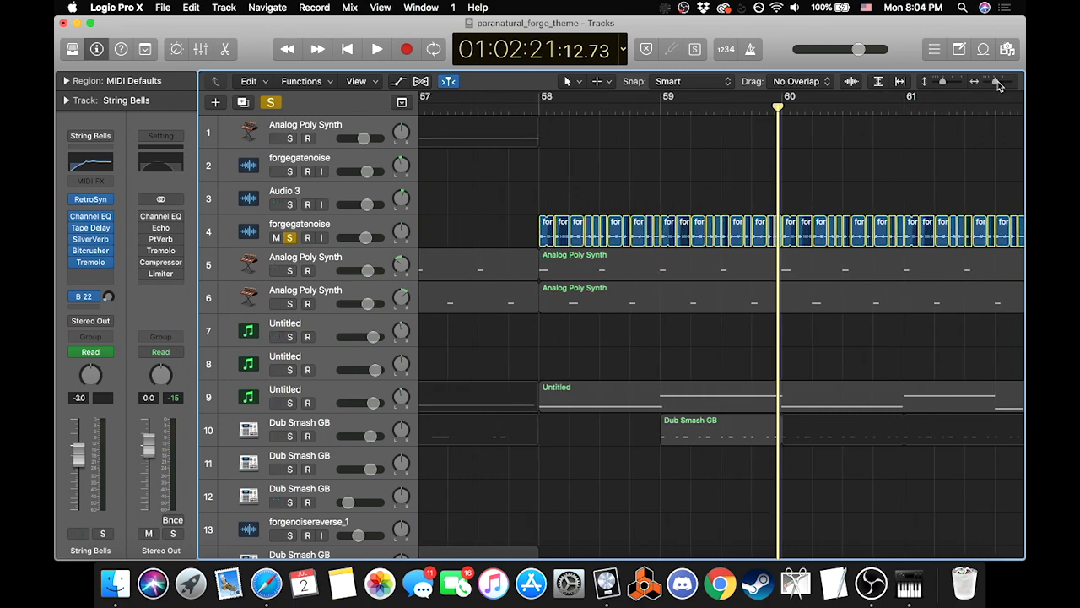
left_click_drag(999, 83, 992, 84)
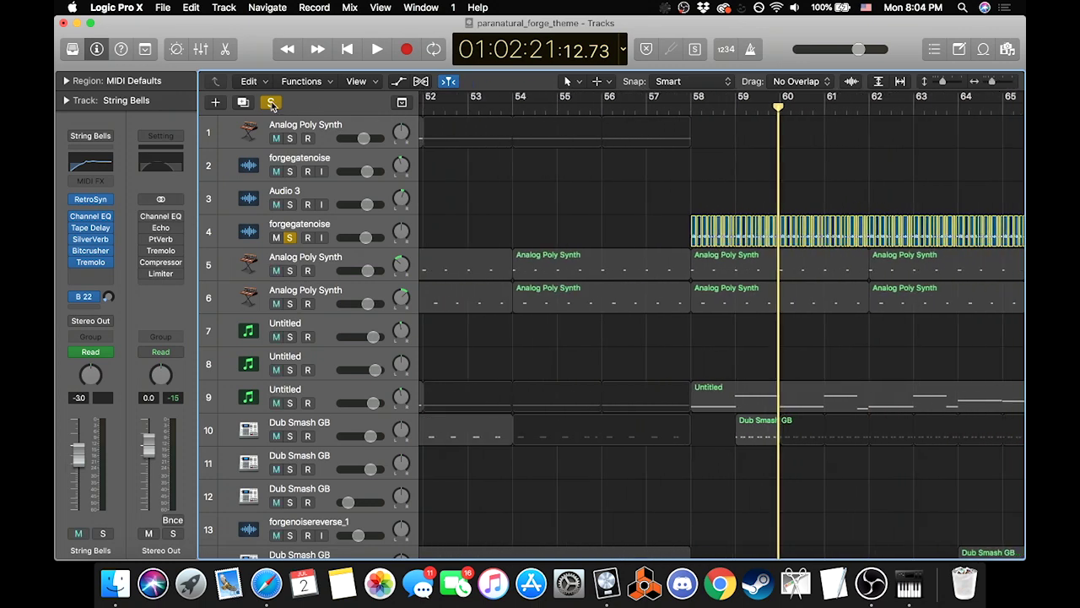
left_click(272, 103)
Step: Return the playhead to bar 58 and select Untitled track 9, which enters there
scroll(703, 324, "down", 3)
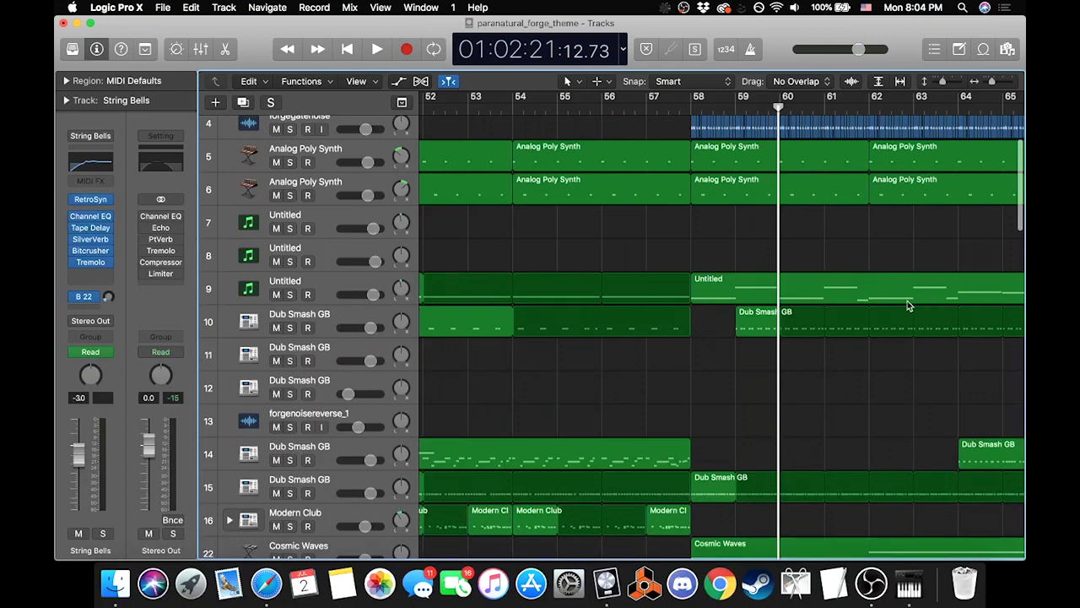
scroll(907, 305, "left", 1)
scroll(724, 309, "right", 3)
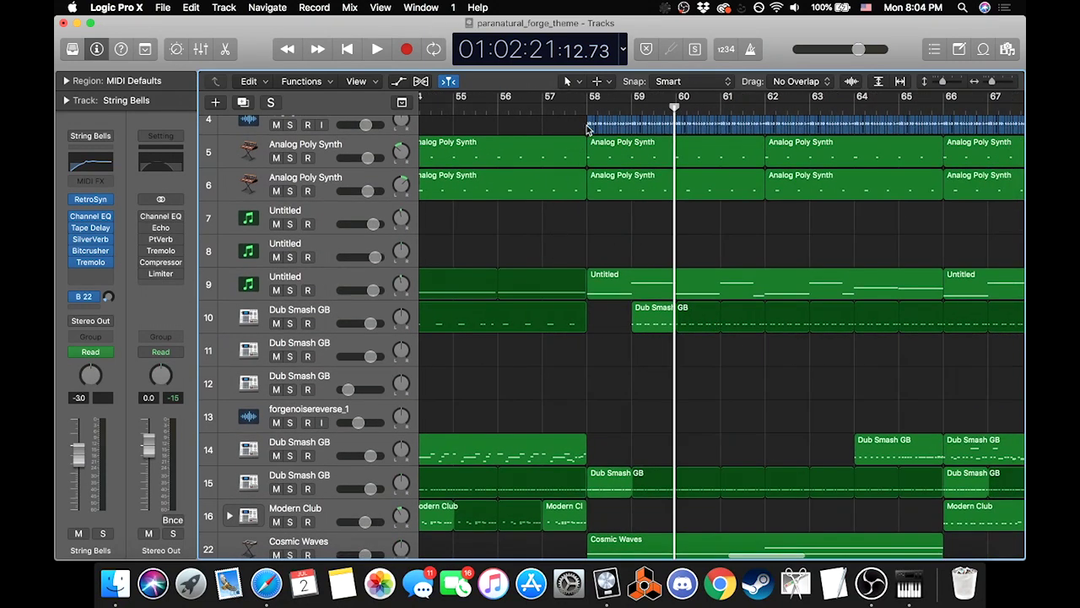
left_click(589, 107)
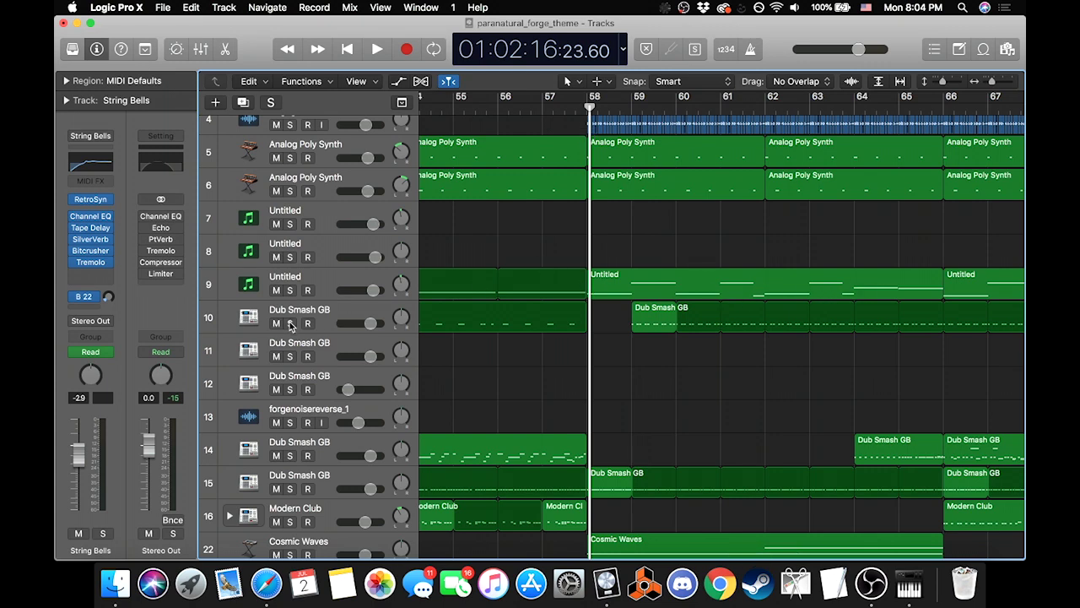
left_click(326, 287)
Step: Select Swat track 91 to audition its Massive instrument
scroll(338, 331, "down", 9)
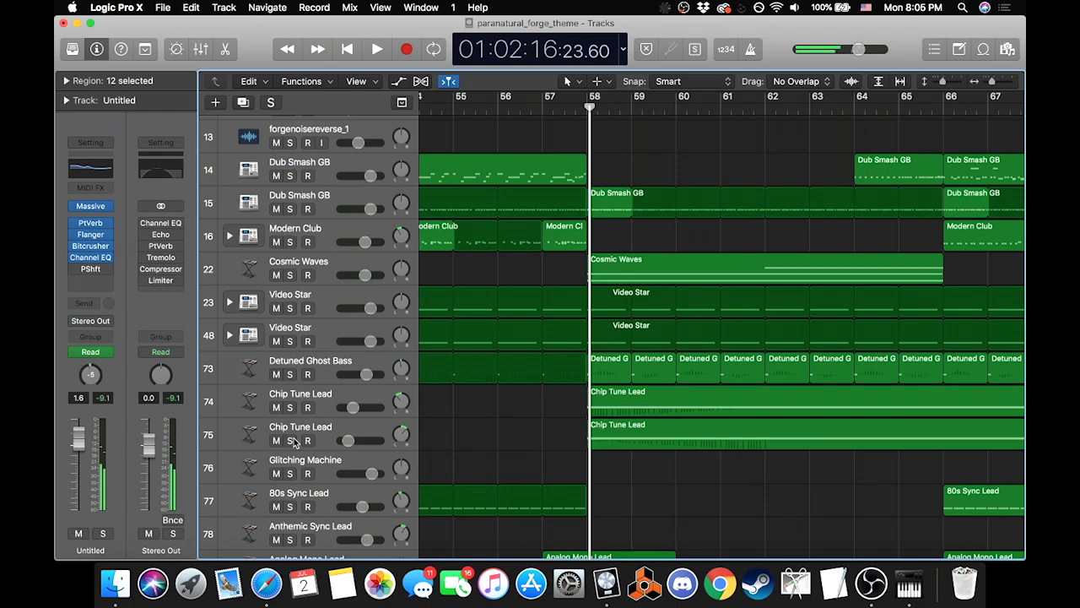
scroll(294, 437, "down", 15)
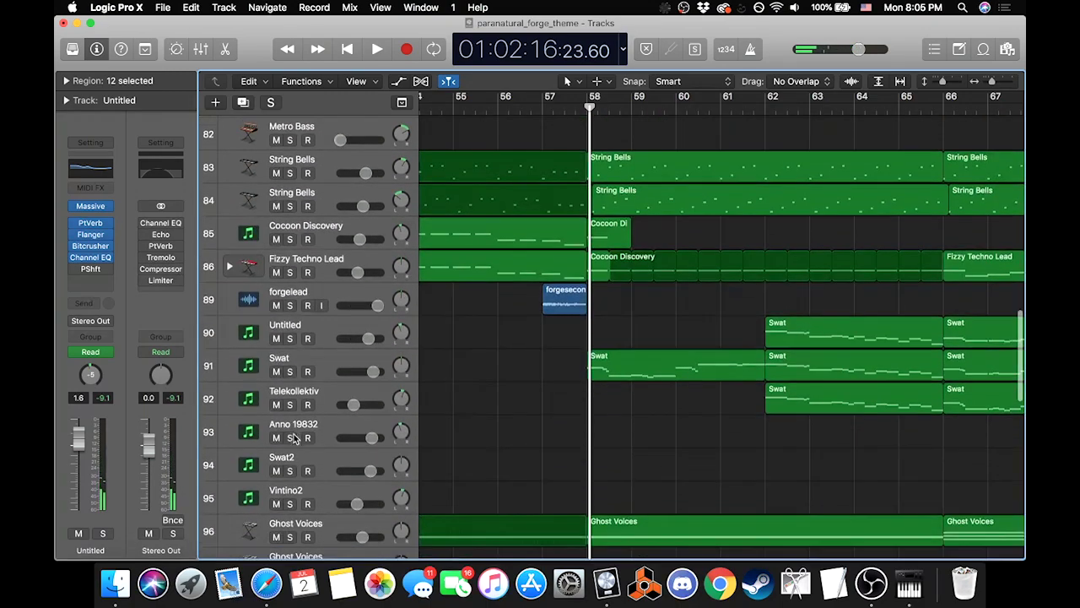
left_click(325, 358)
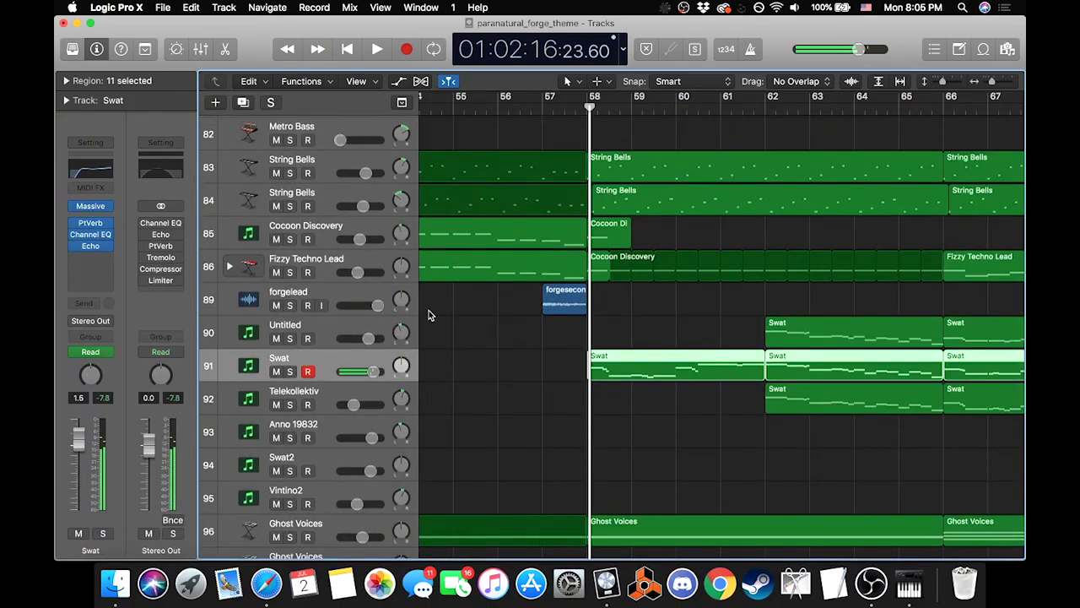
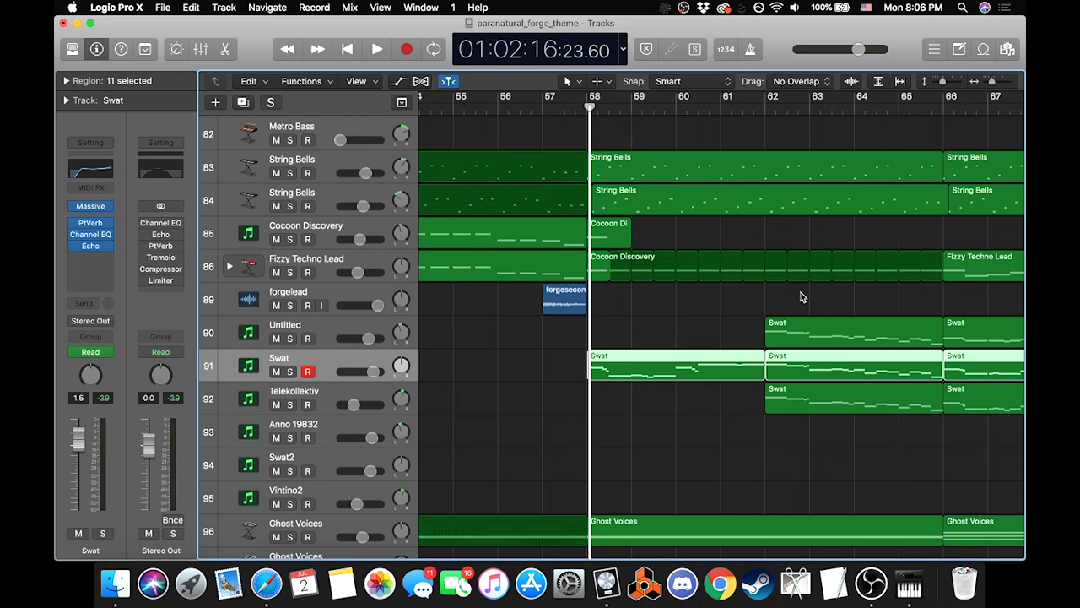
Step: Solo Dub Smash GB track 10 and play its part briefly from bar 50
scroll(725, 306, "down", 3)
scroll(727, 308, "up", 3)
scroll(728, 308, "up", 10)
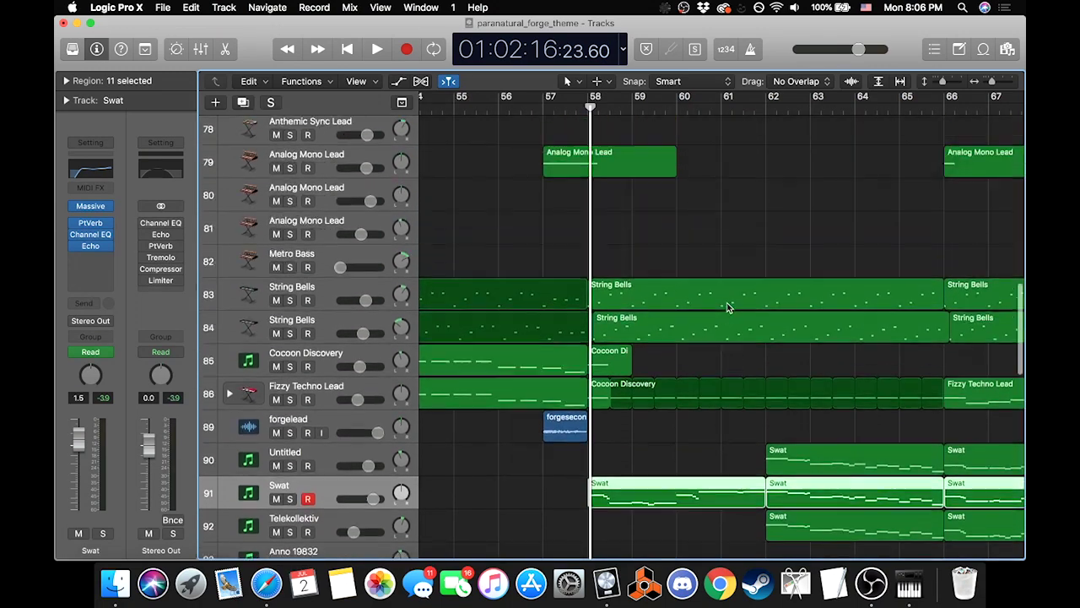
scroll(727, 307, "up", 6)
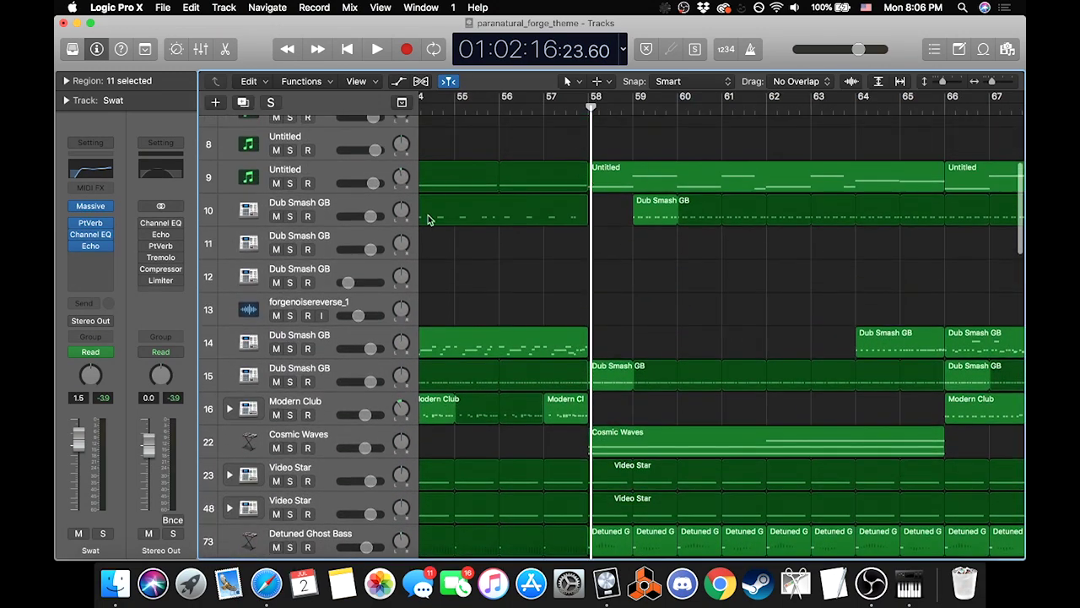
scroll(497, 265, "up", 1)
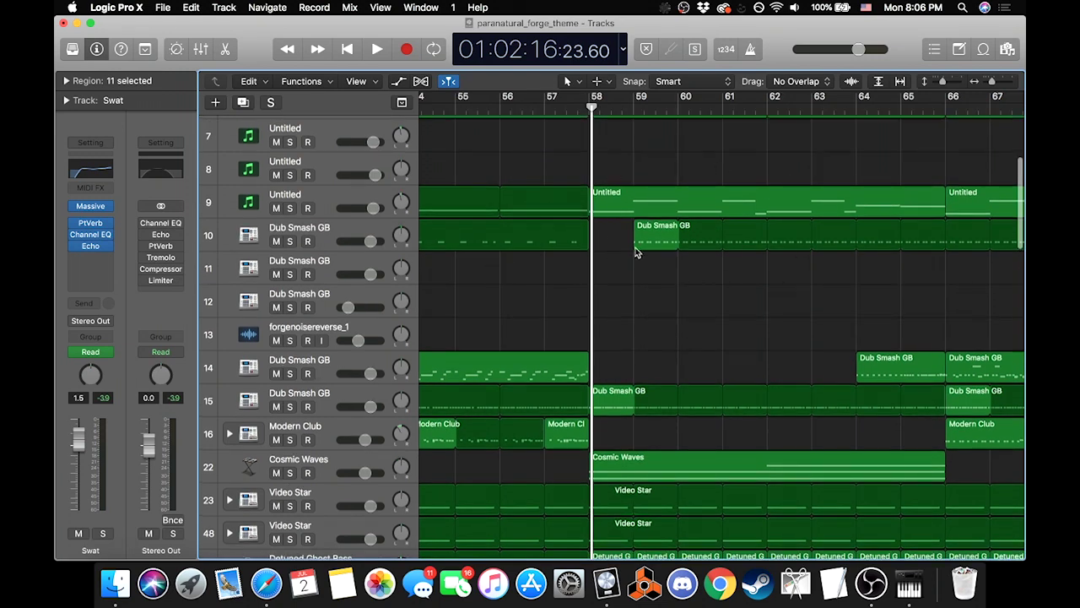
left_click(290, 242)
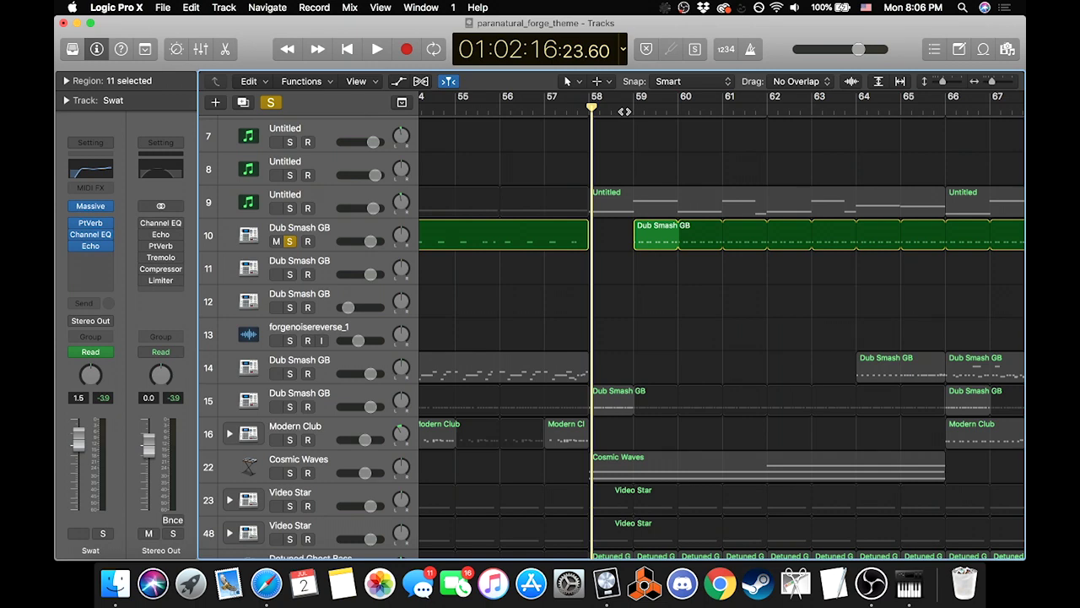
left_click(633, 108)
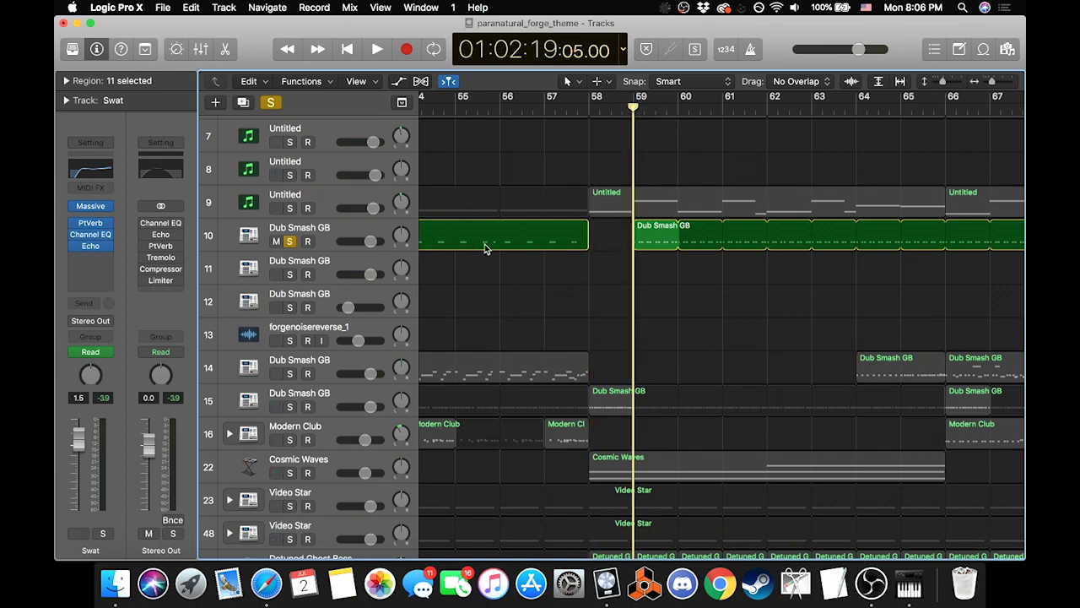
scroll(544, 238, "left", 10)
left_click(583, 109)
key("space")
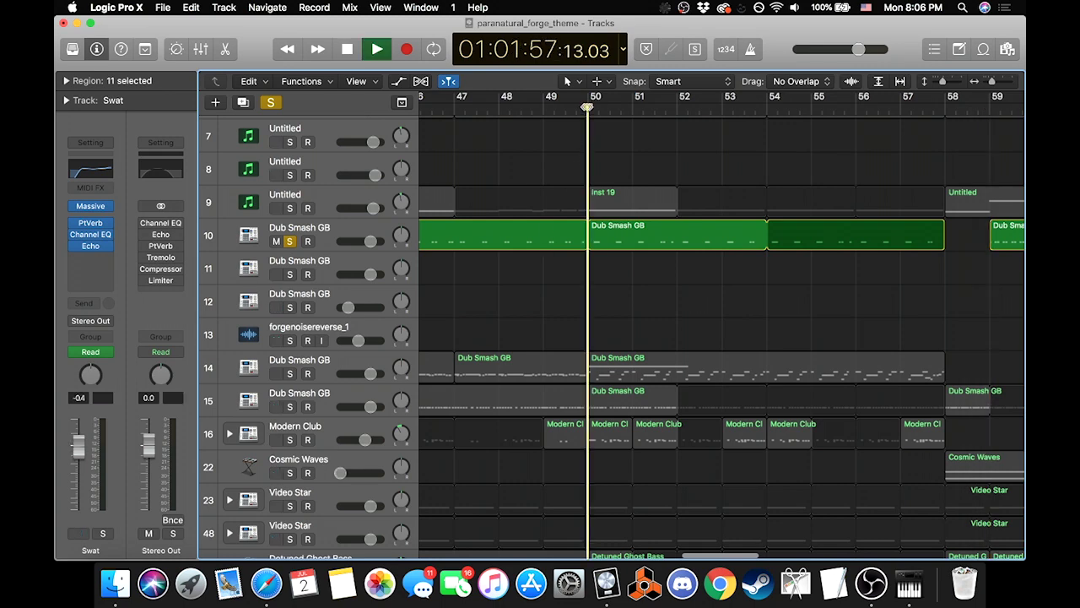
scroll(627, 301, "right", 6)
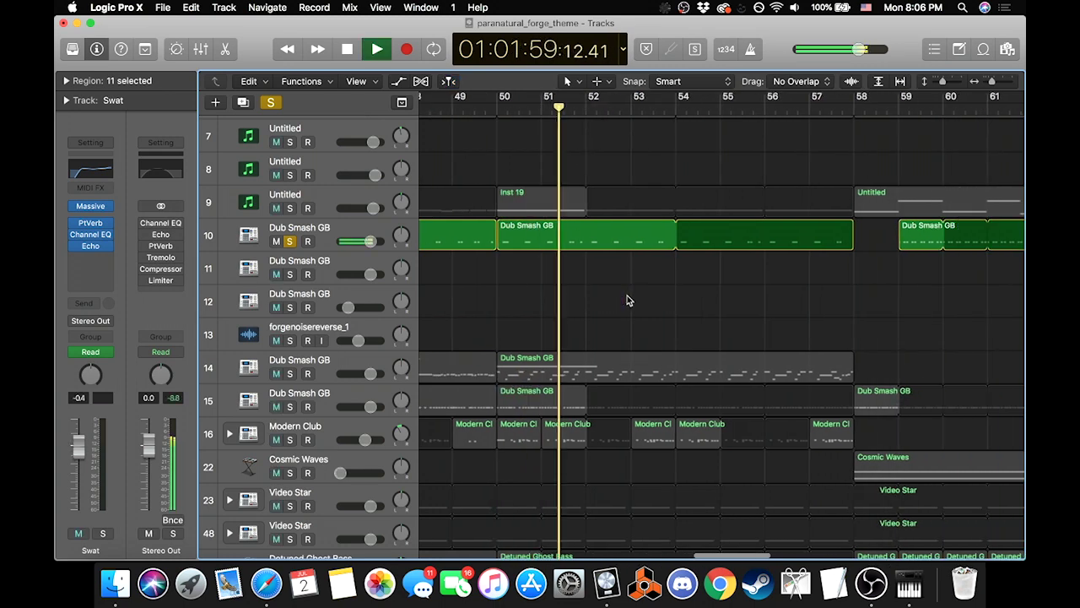
key("space")
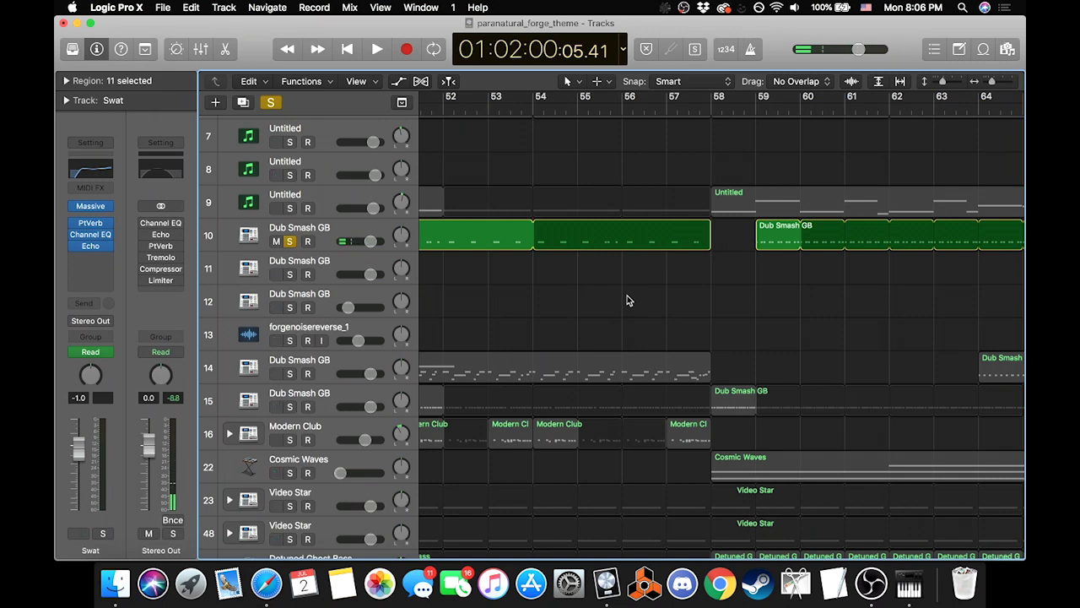
Step: Select the soloed Dub Smash GB track 10 and play it from bar 59 to about bar 62
left_click(753, 108)
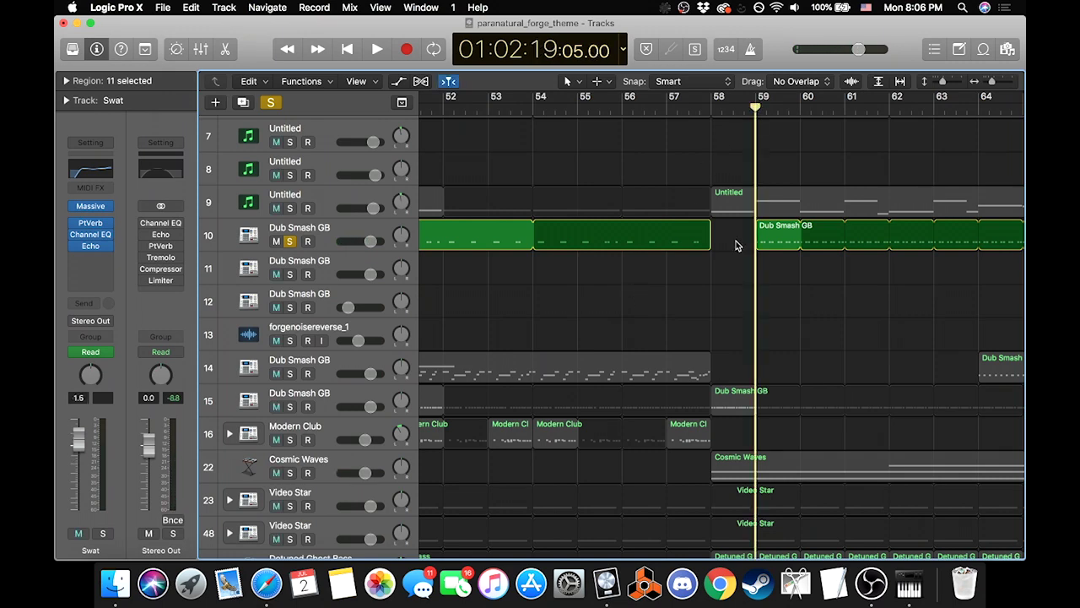
scroll(736, 241, "right", 4)
scroll(736, 241, "up", 1)
scroll(736, 240, "right", 2)
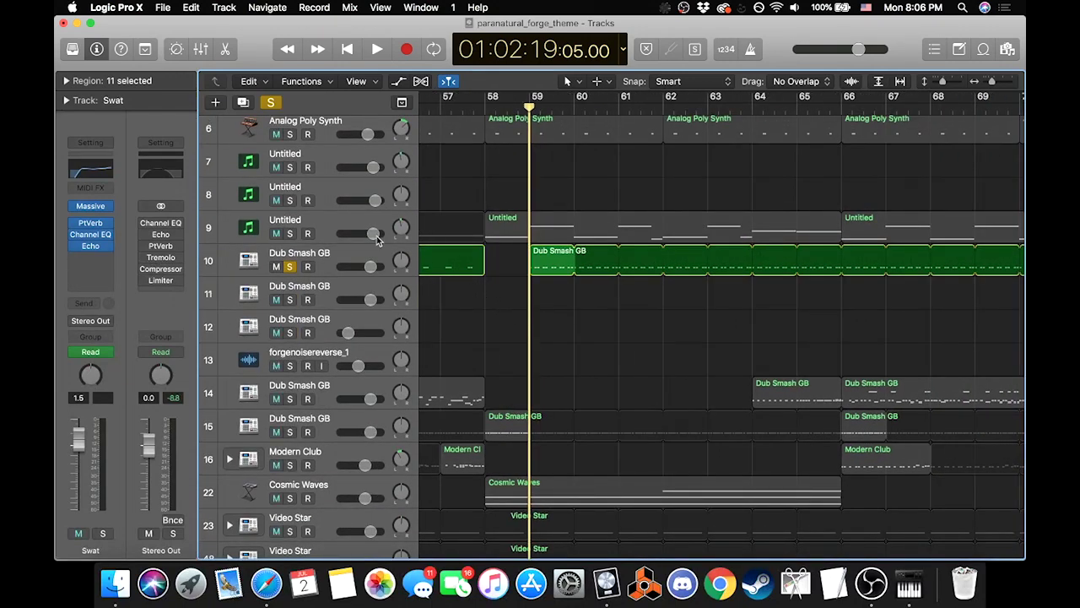
left_click(346, 256)
key("space")
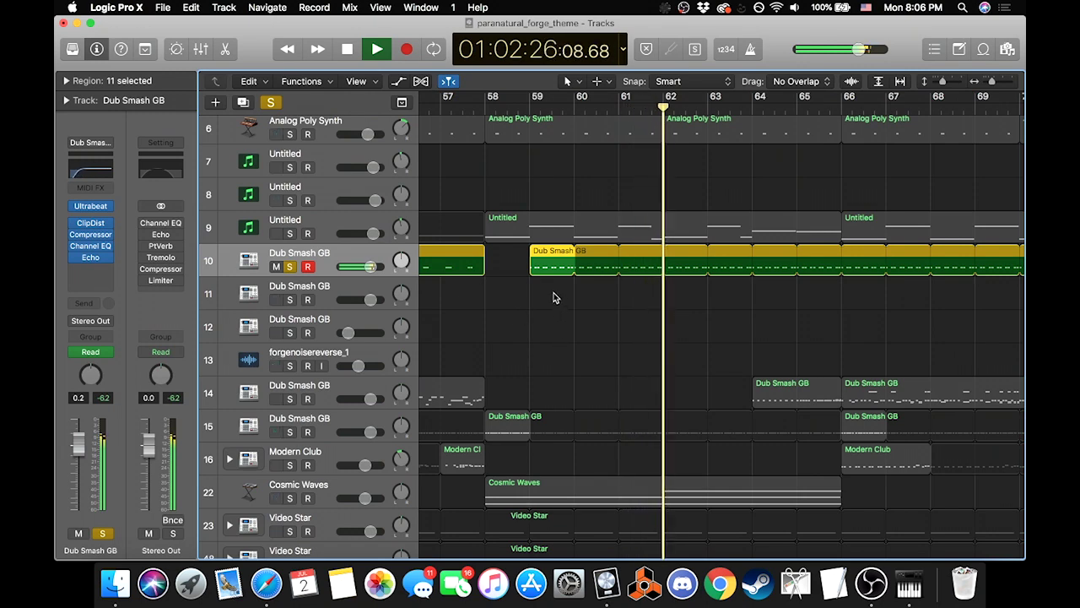
Step: Replay track 10 from bar 59 while examining its Osc2 Pitch automation, and clear the solo
left_click(528, 101)
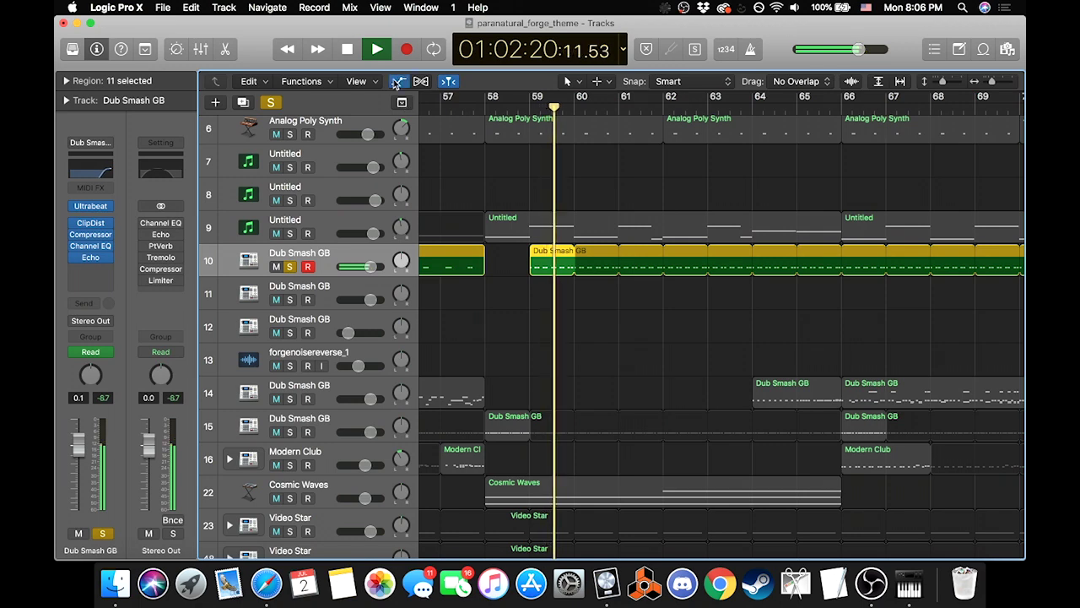
left_click(397, 81)
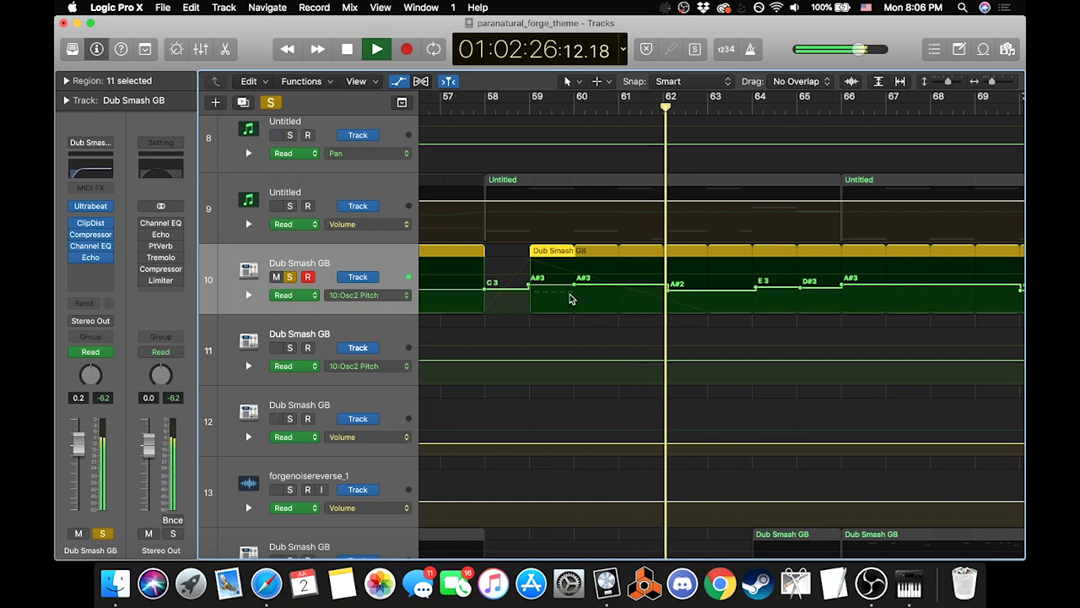
key("space")
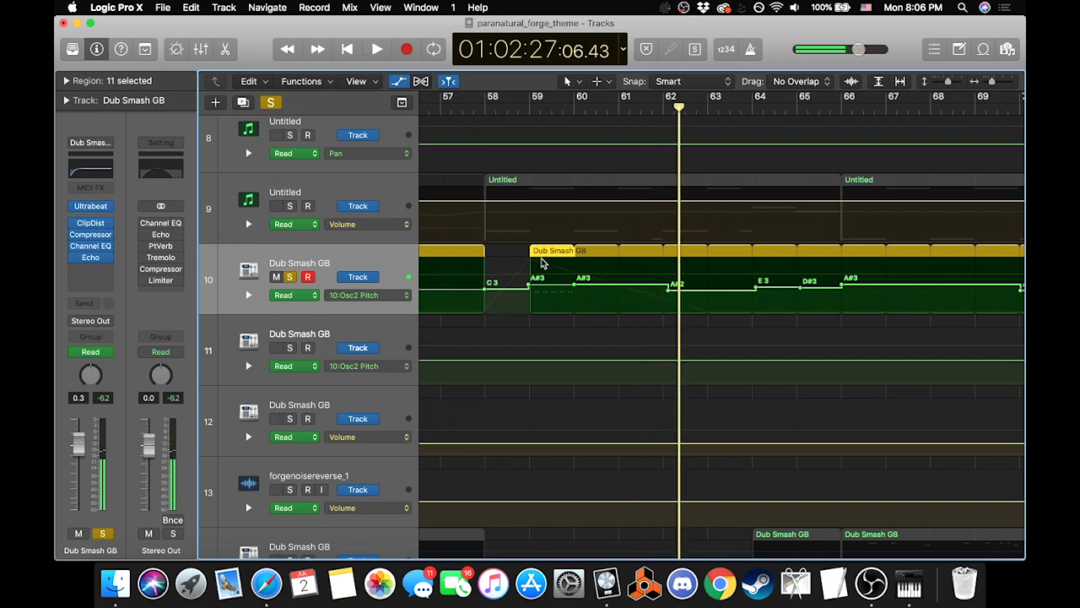
key("a")
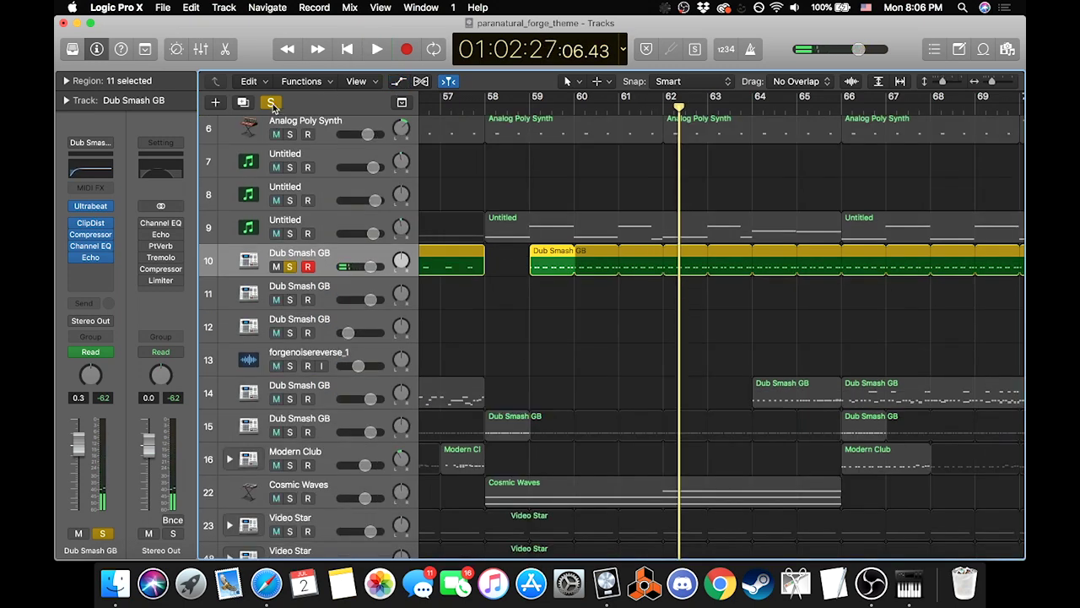
left_click(270, 102)
Step: Show more bars in the timeline and play the full mix from bar 58
left_click_drag(993, 84, 990, 85)
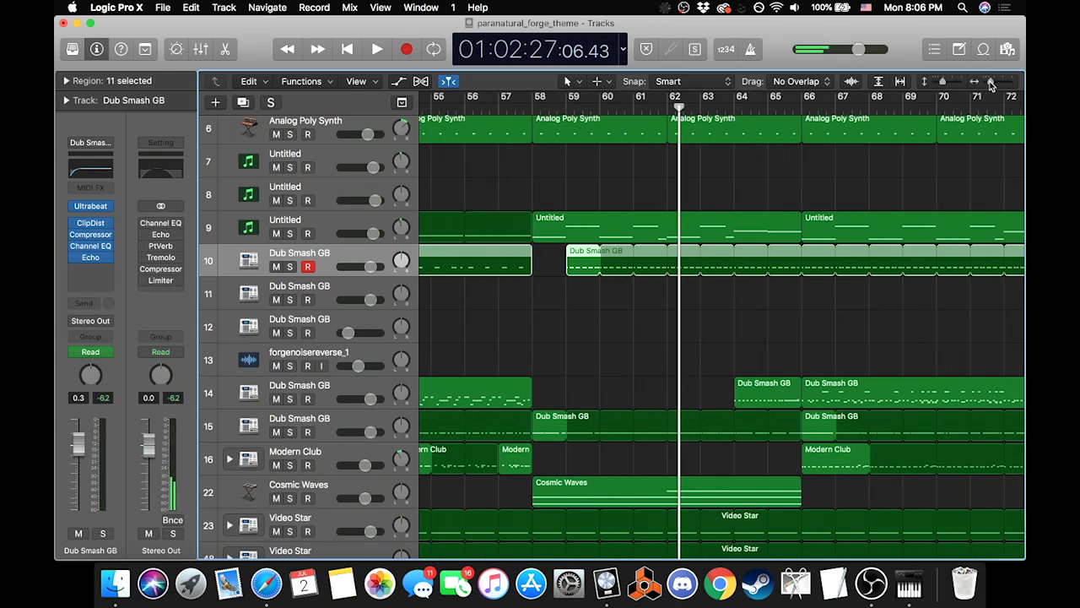
scroll(786, 191, "down", 1)
scroll(650, 258, "down", 2)
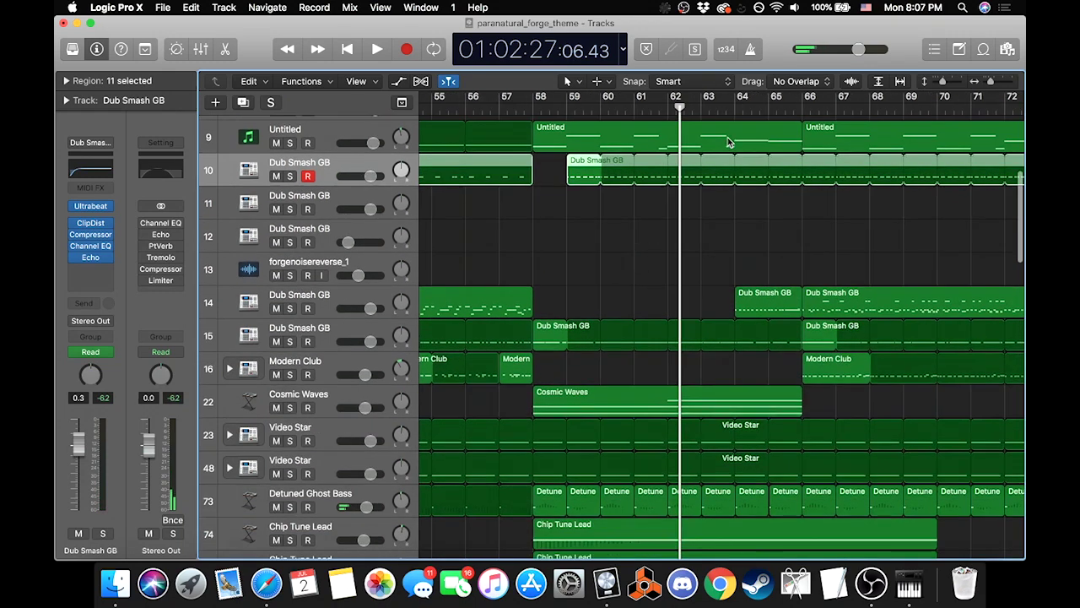
left_click(734, 112)
scroll(695, 278, "up", 1)
scroll(694, 278, "right", 1)
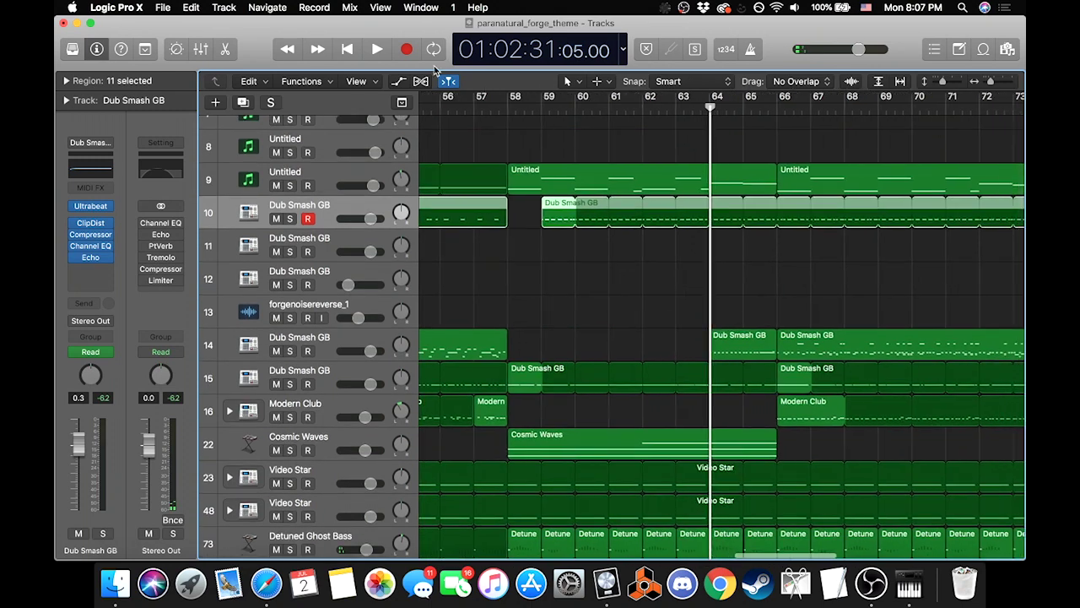
left_click(510, 107)
key("space")
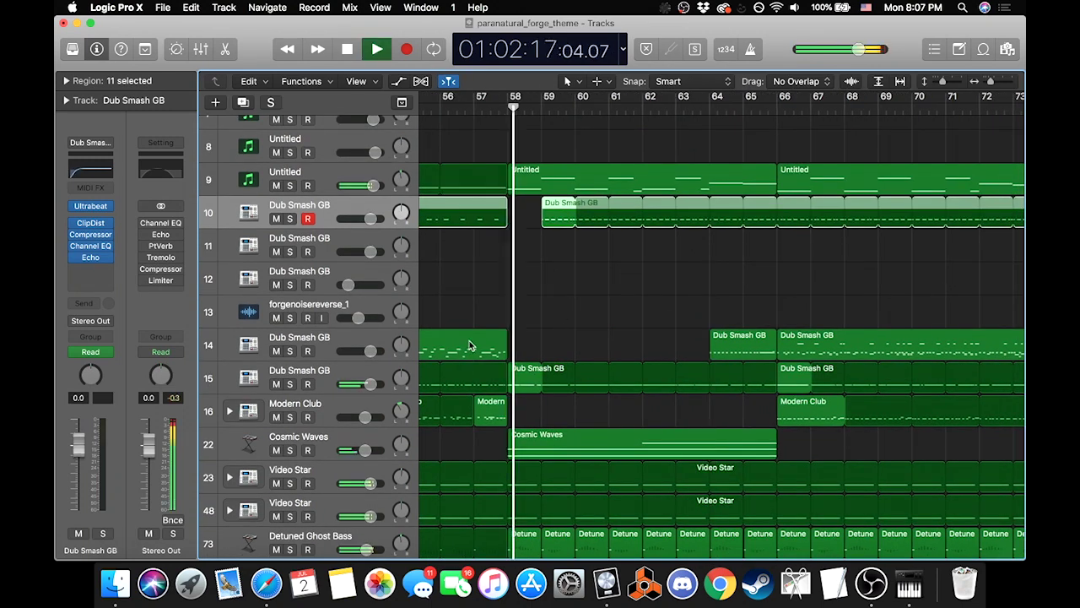
Step: Solo Dub Smash GB track 15 in place of track 14 and play it from bar 50
left_click(473, 348)
left_click(289, 351)
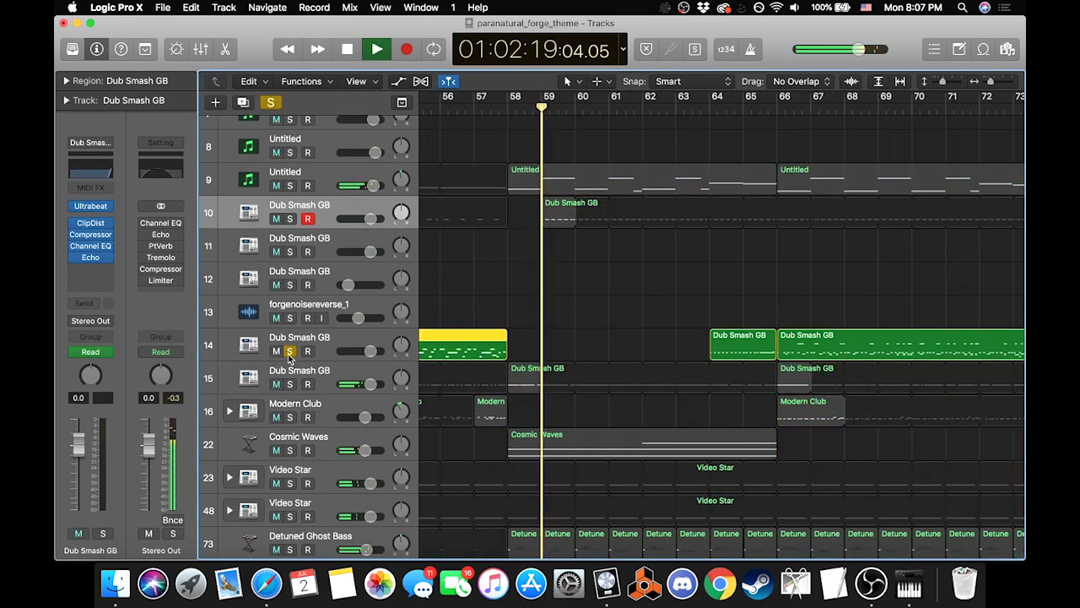
left_click(290, 351)
left_click(289, 384)
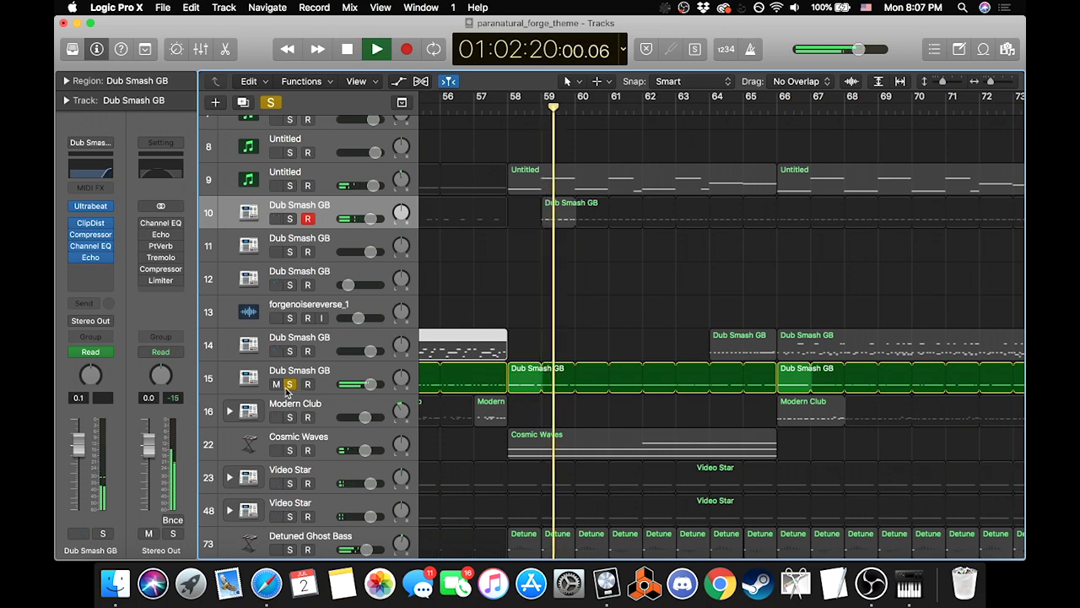
scroll(698, 148, "left", 10)
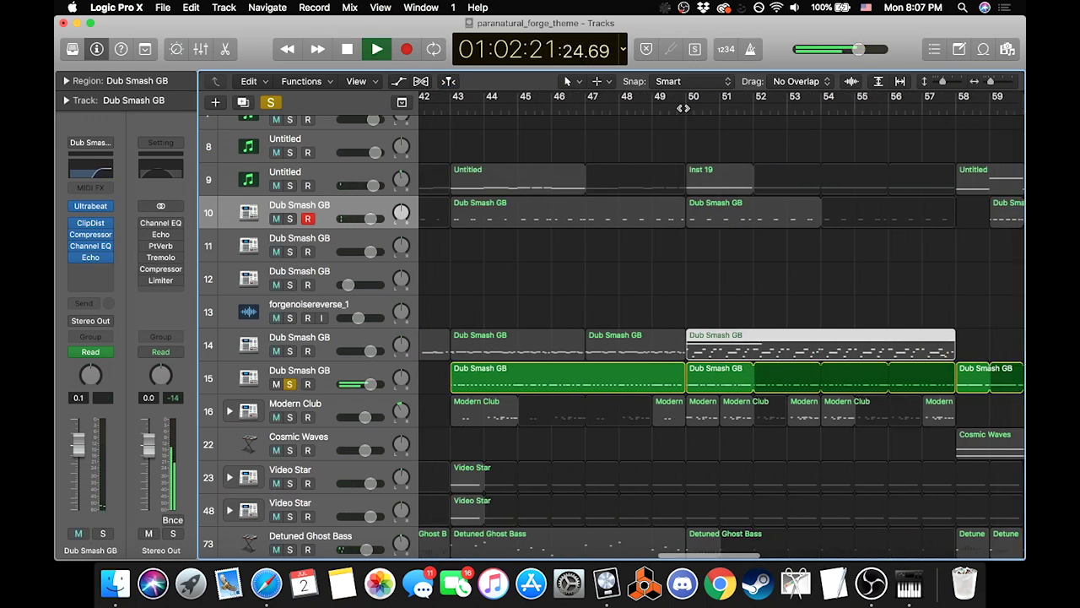
left_click(683, 108)
scroll(694, 233, "right", 6)
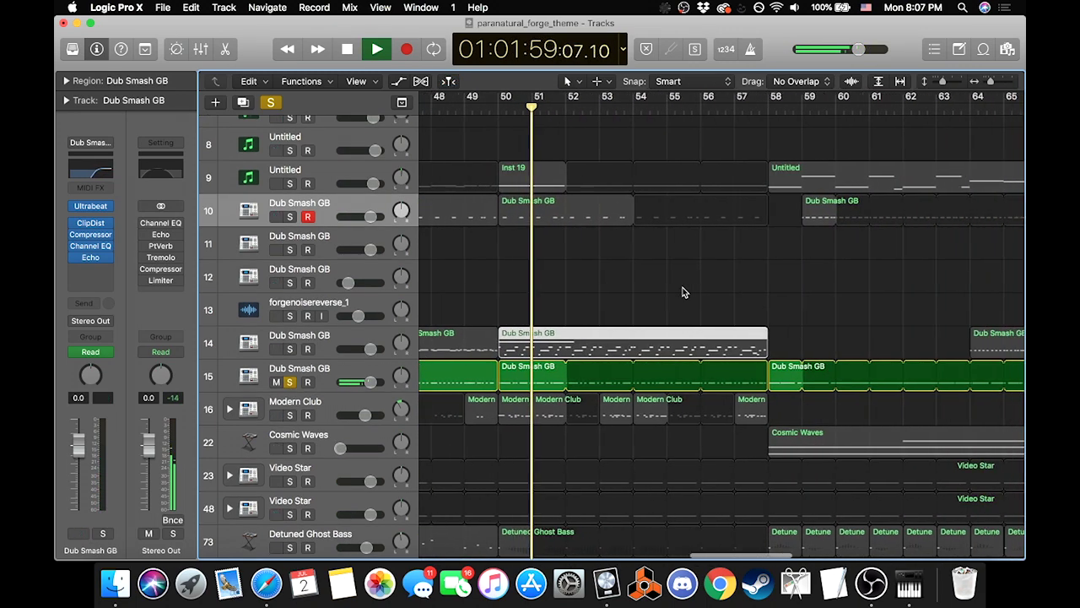
Step: Solo Dub Smash GB track 14 alongside track 15, play both from bar 64 to about bar 66, and select track 14
key("space")
scroll(759, 148, "right", 5)
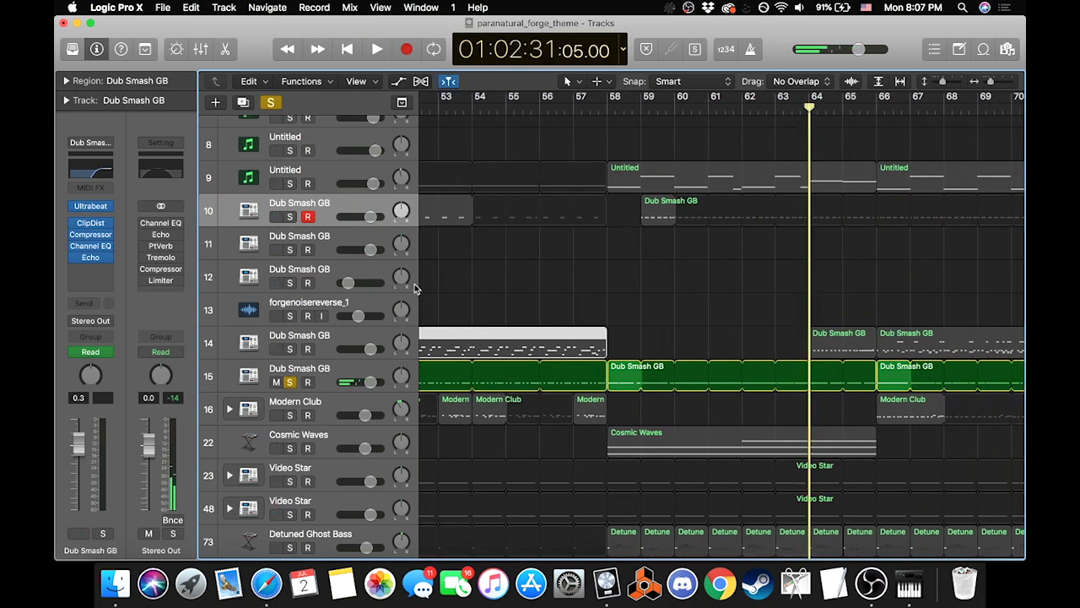
left_click(290, 349)
key("space")
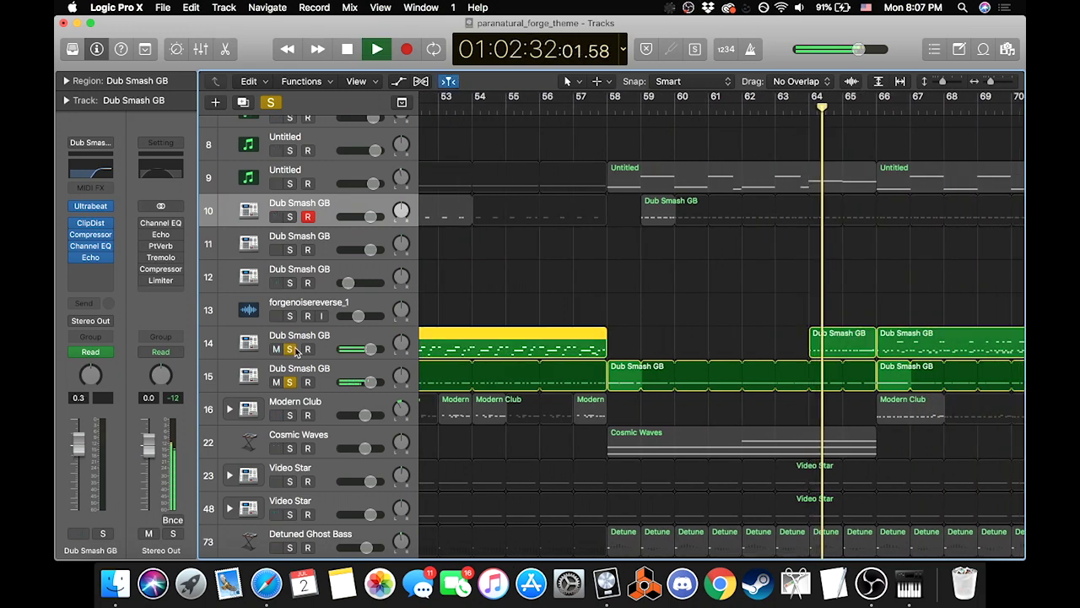
left_click(340, 342)
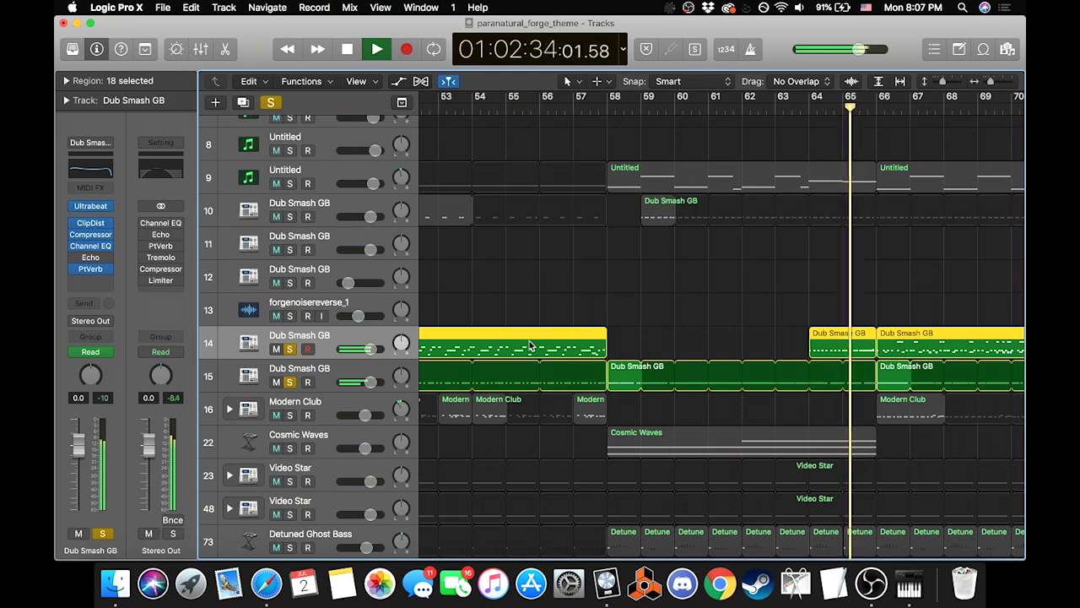
key("space")
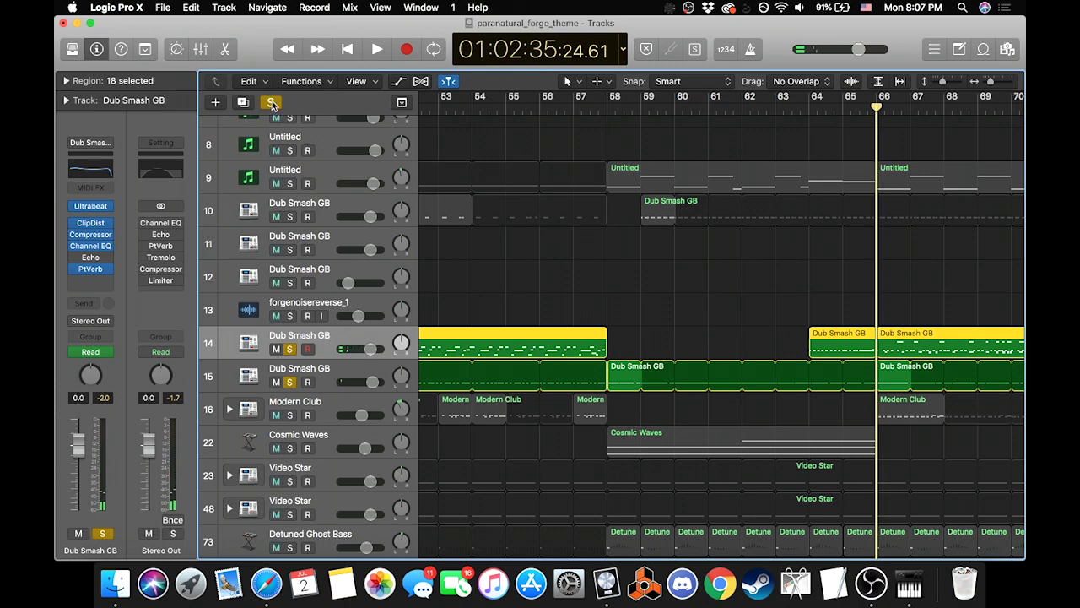
Step: Clear the Dub Smash GB solos and move the playhead back to bar 58
left_click(272, 103)
scroll(574, 180, "down", 5)
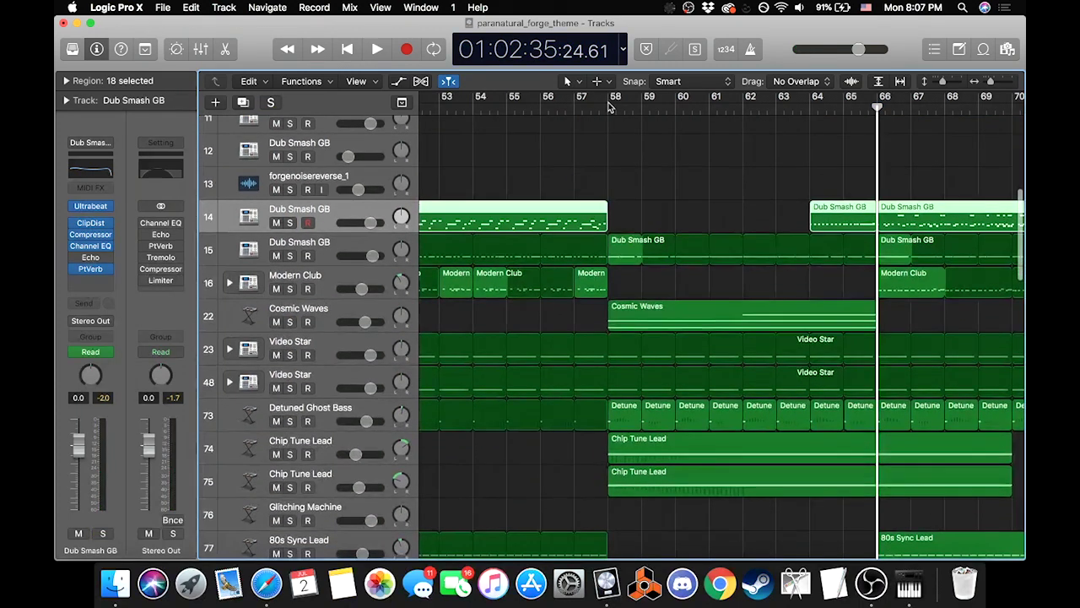
key("Return")
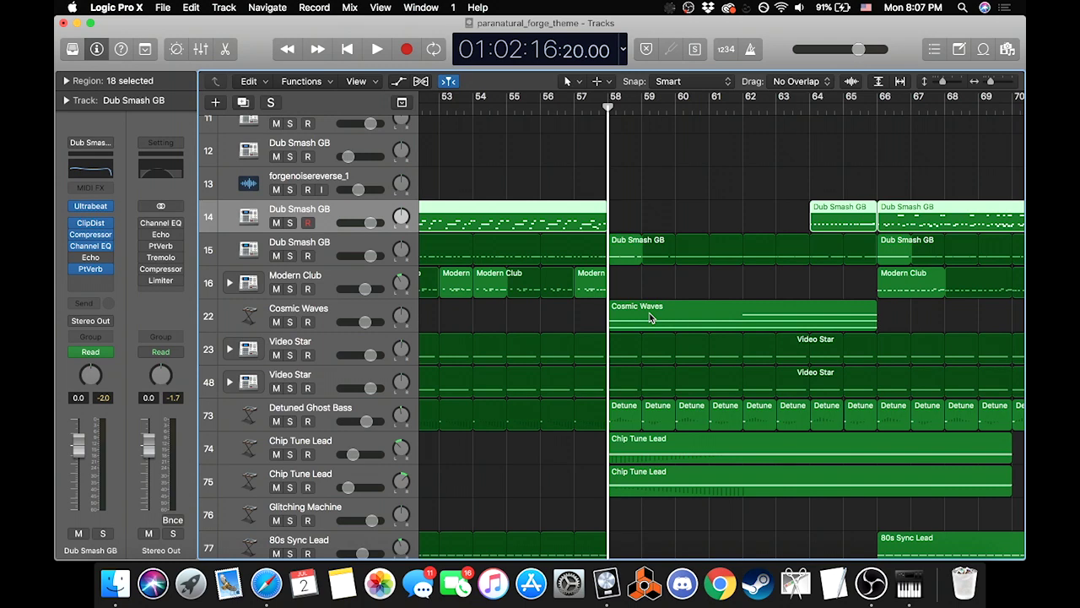
Step: Solo the Cosmic Waves track and play its opening part from bar 1
scroll(650, 317, "down", 4)
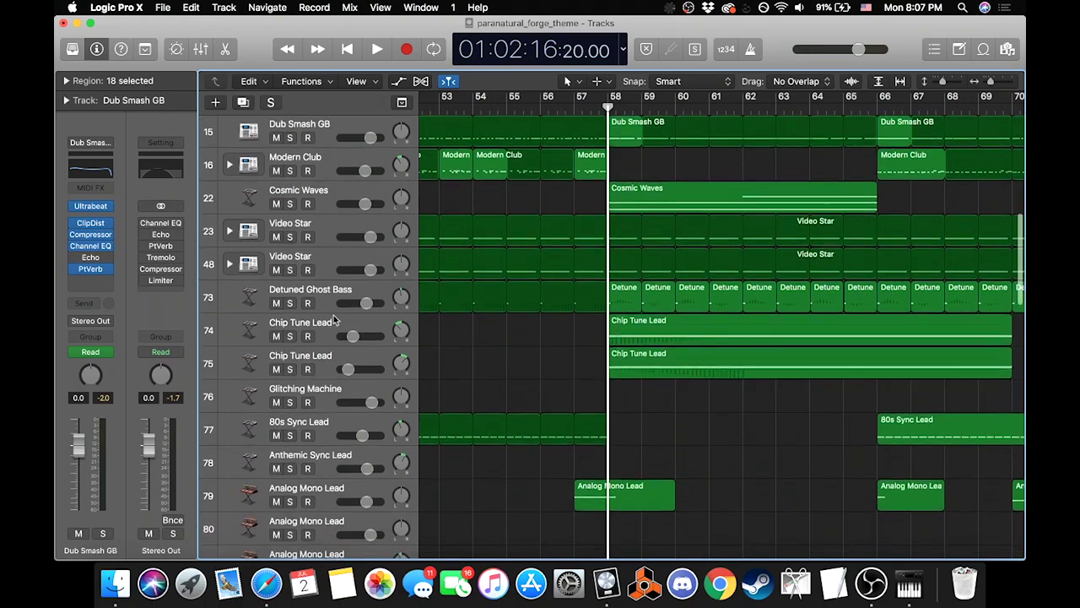
left_click(290, 204)
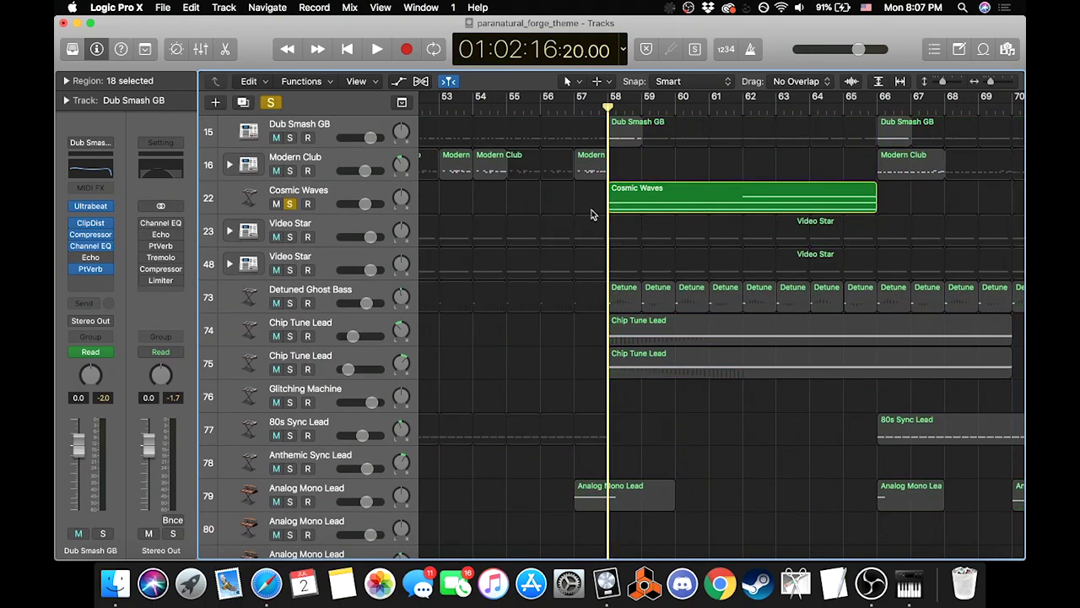
scroll(591, 213, "left", 15)
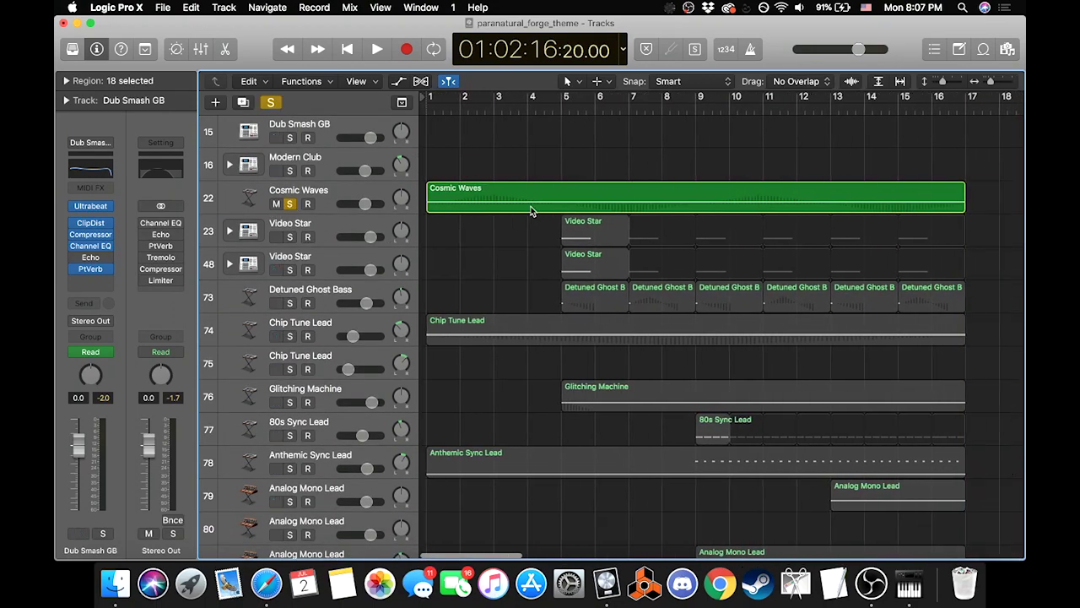
scroll(579, 182, "right", 10)
scroll(534, 210, "left", 10)
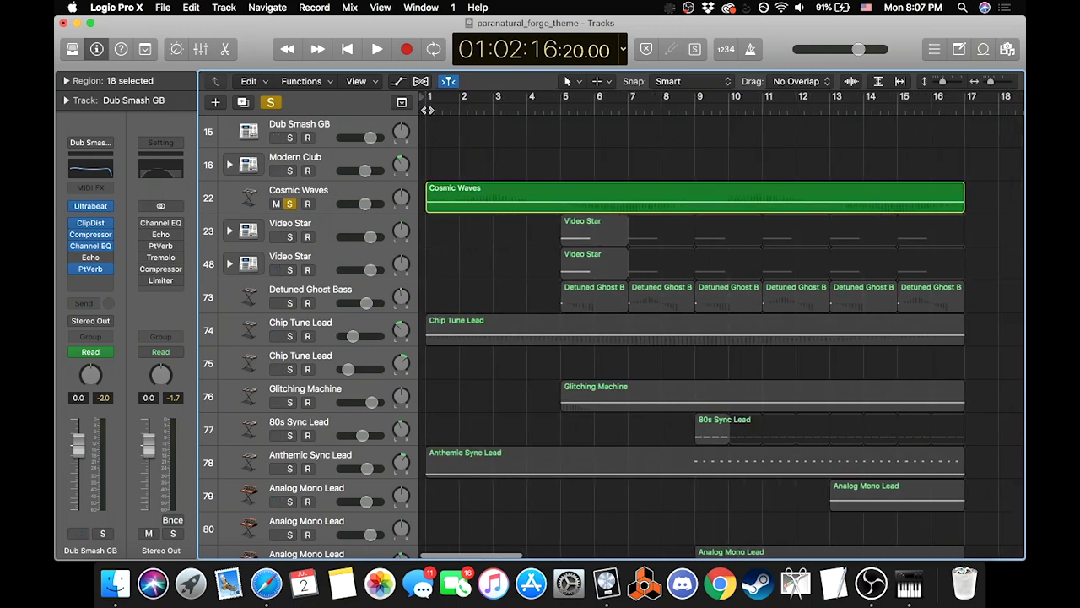
key("space")
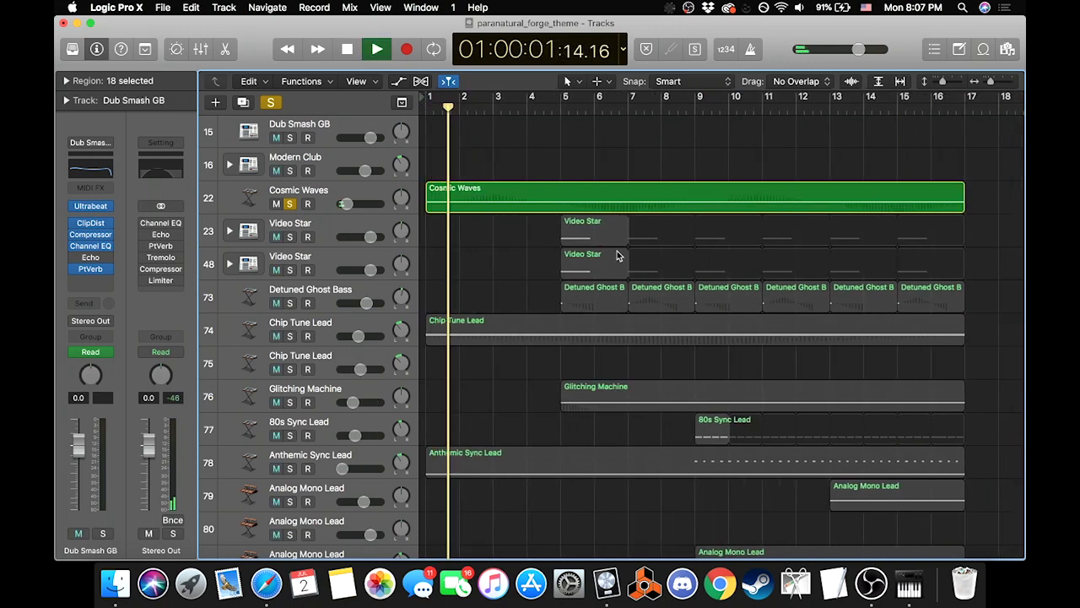
scroll(617, 254, "right", 20)
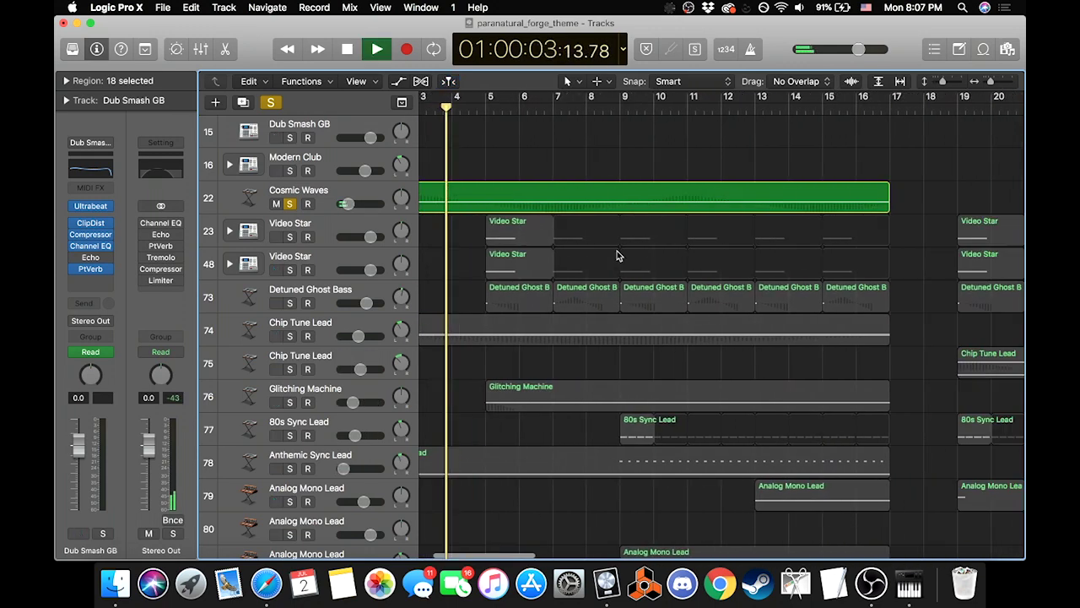
key("space")
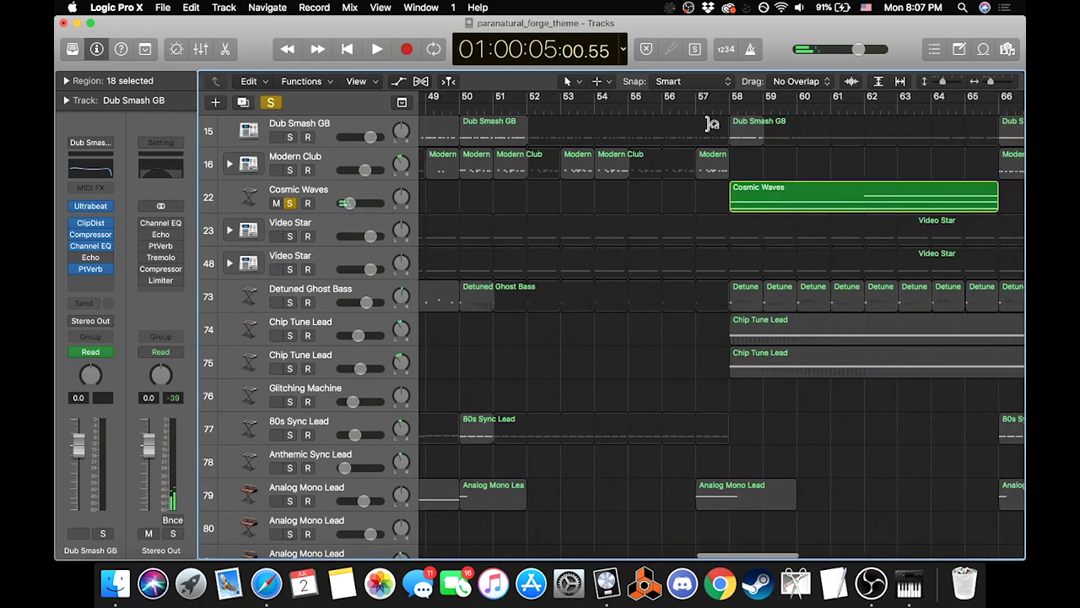
Step: Play the soloed Cosmic Waves part from bar 58 and select its region and track
left_click(727, 108)
key("space")
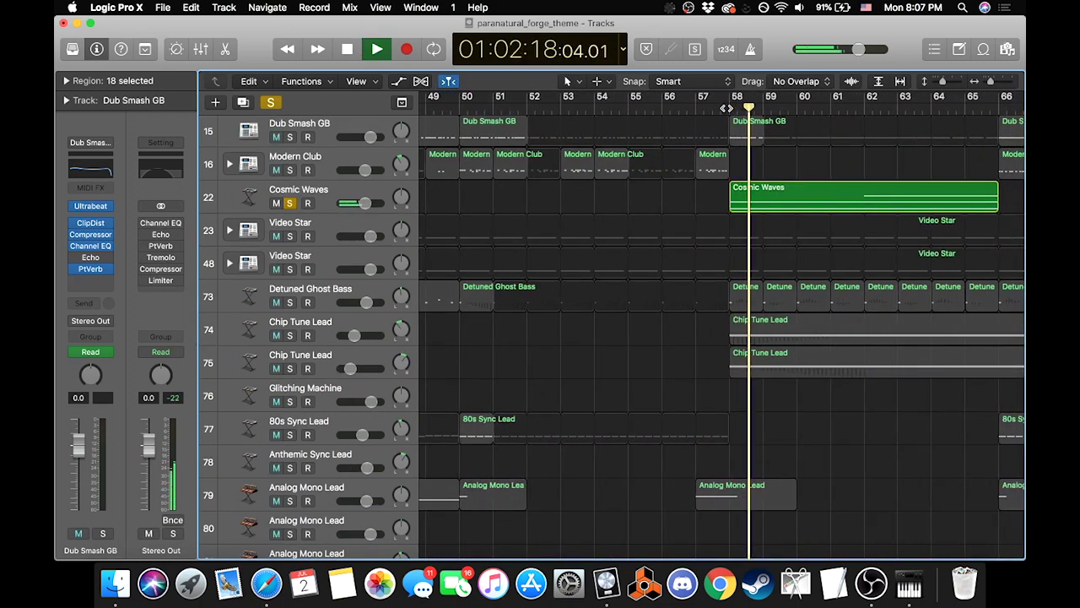
left_click(787, 200)
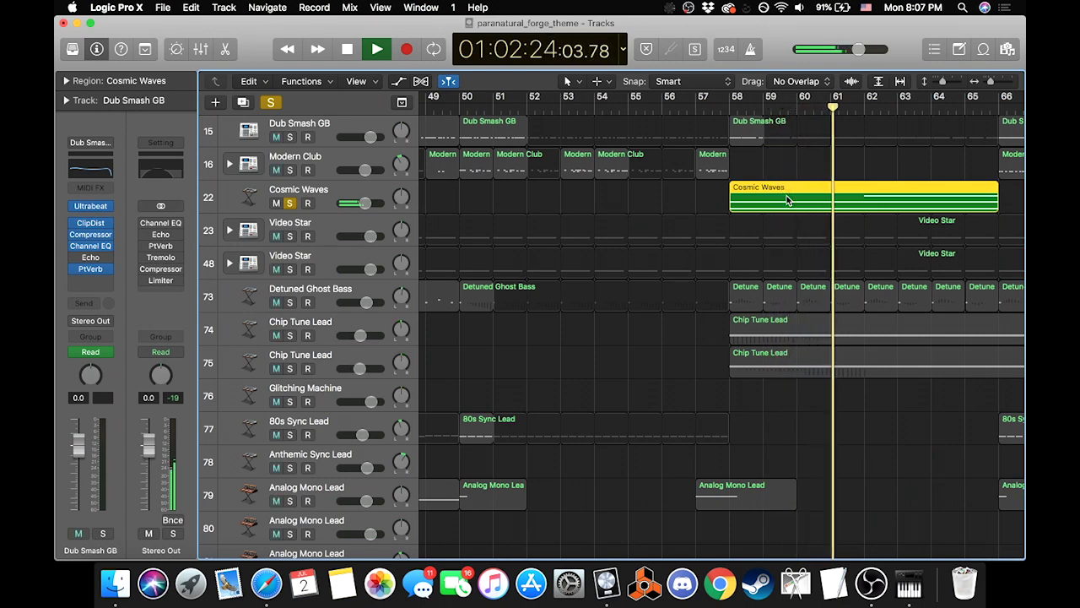
left_click(334, 189)
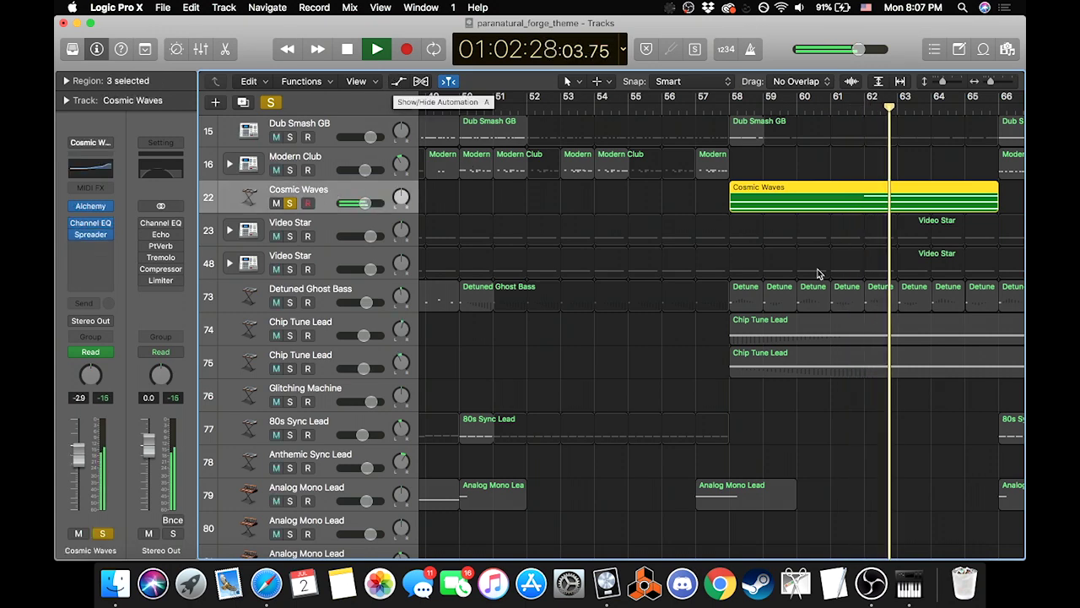
Step: Show the track automation to check the Cosmic Waves volume curve around bar 58, and hide it again
key("a")
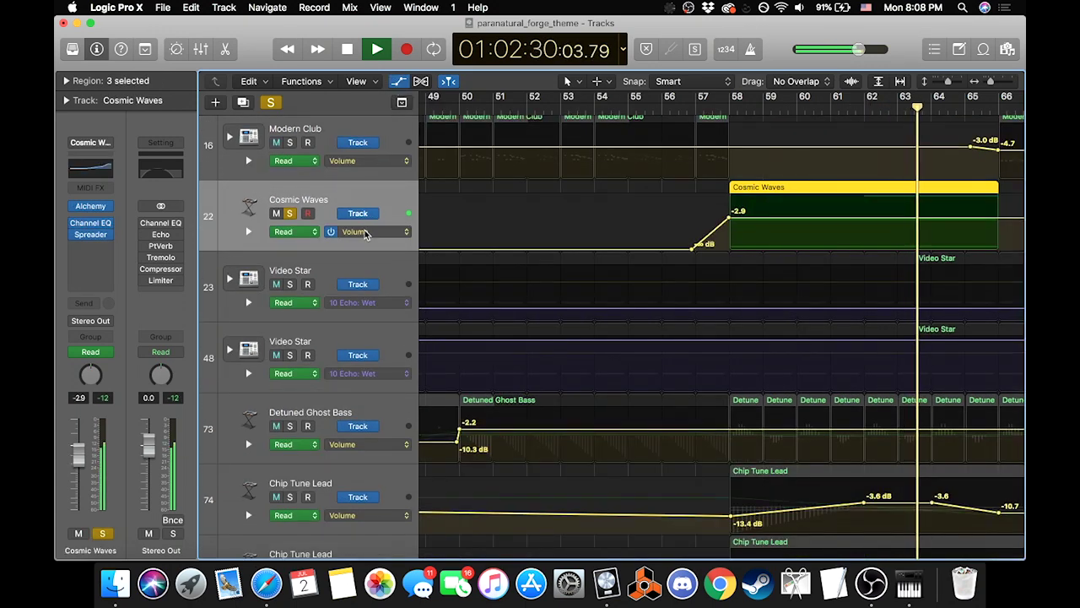
left_click(364, 235)
key("Escape")
left_click(399, 81)
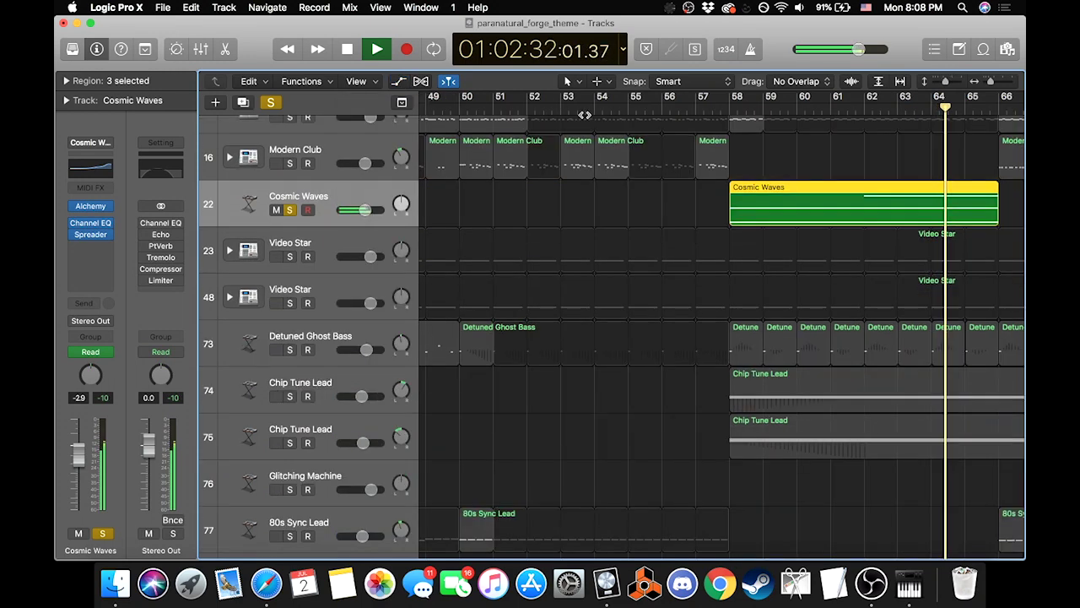
Step: Return to bar 58, stop playback and unsolo the Cosmic Waves track
left_click(721, 114)
key("space")
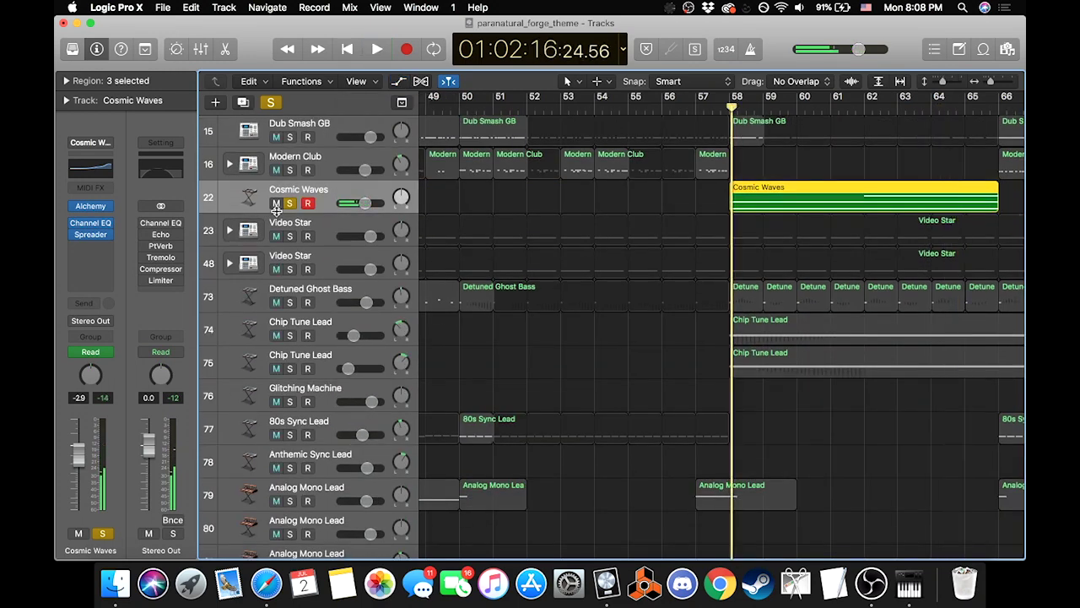
left_click(289, 203)
Step: Solo both Chip Tune Lead tracks, 74 and 75, and play them from bar 58, briefly adding Cosmic Waves to the solo
left_click(333, 322)
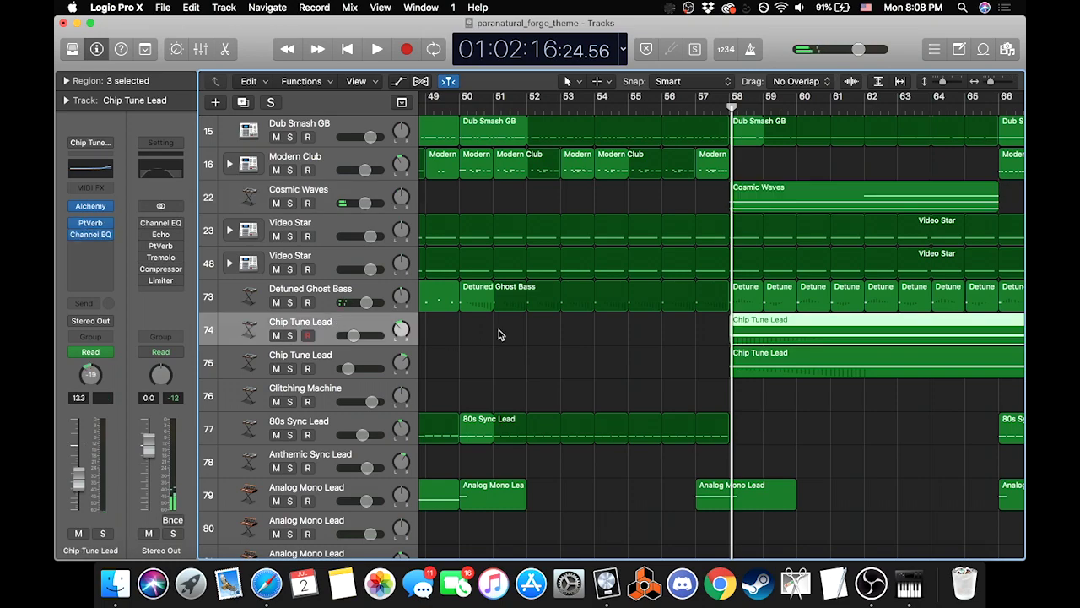
scroll(631, 328, "left", 15)
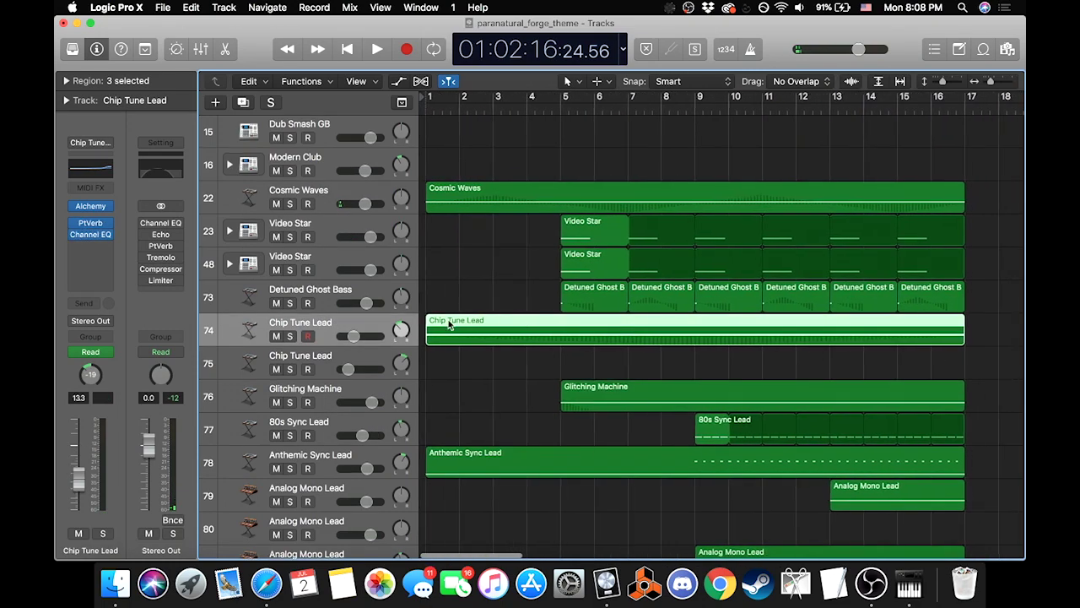
scroll(683, 327, "right", 5)
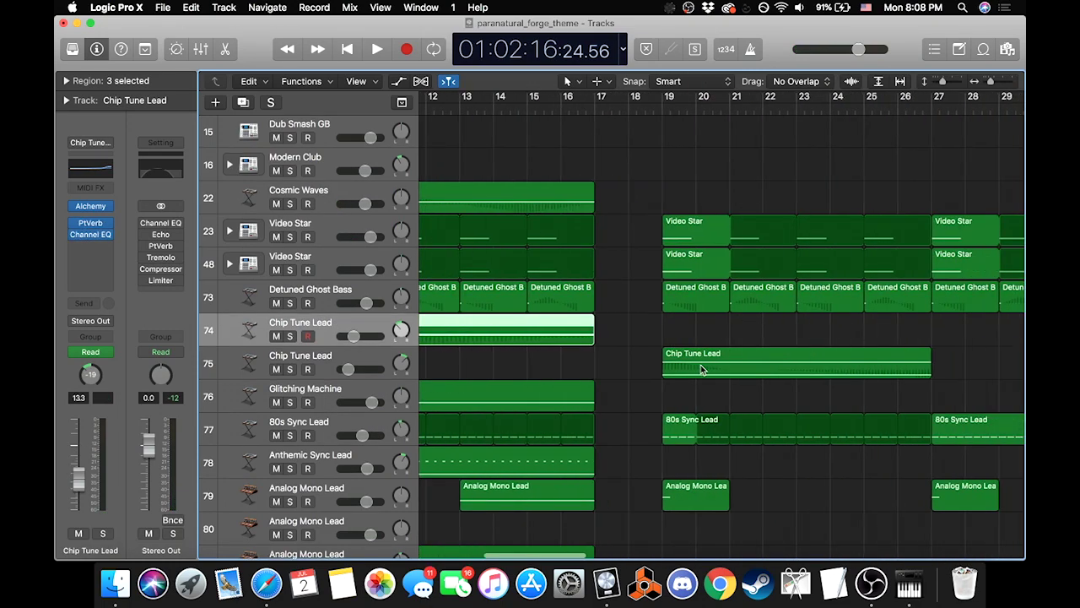
scroll(945, 356, "right", 15)
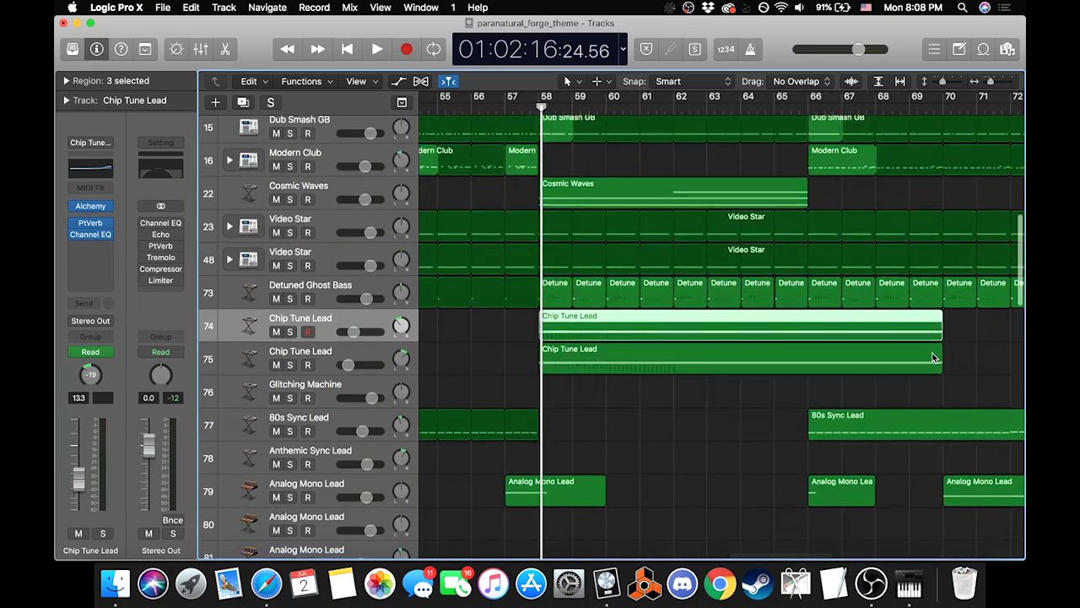
left_click(537, 109)
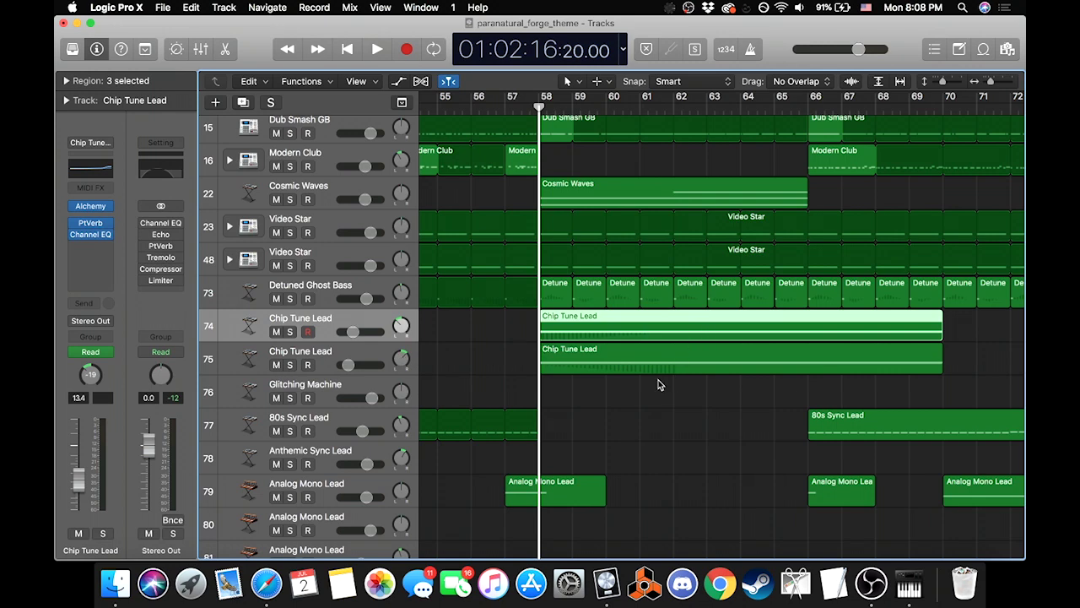
left_click(290, 365)
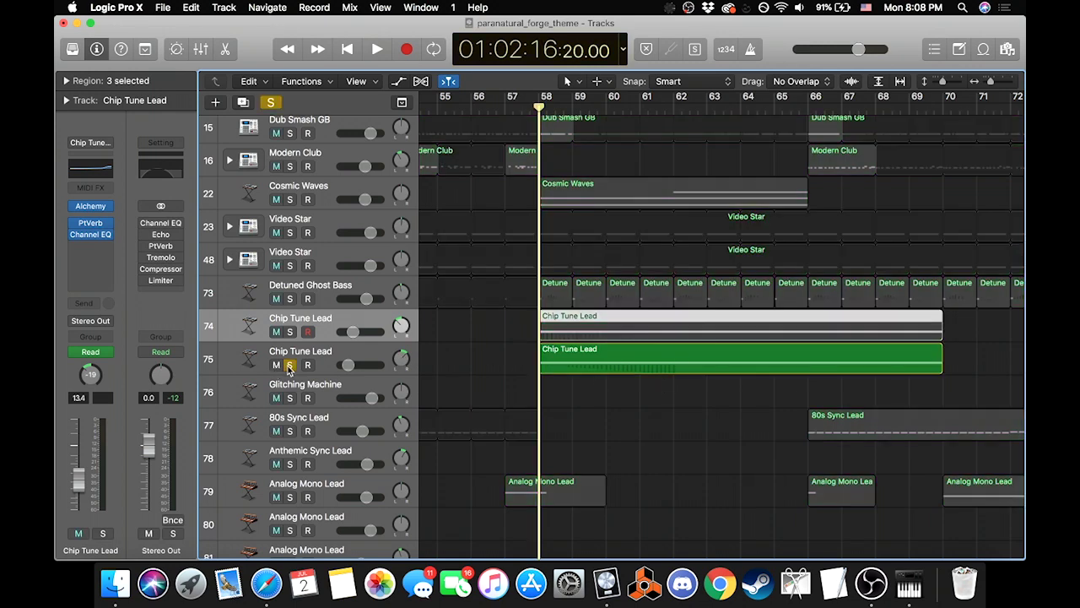
left_click(289, 332)
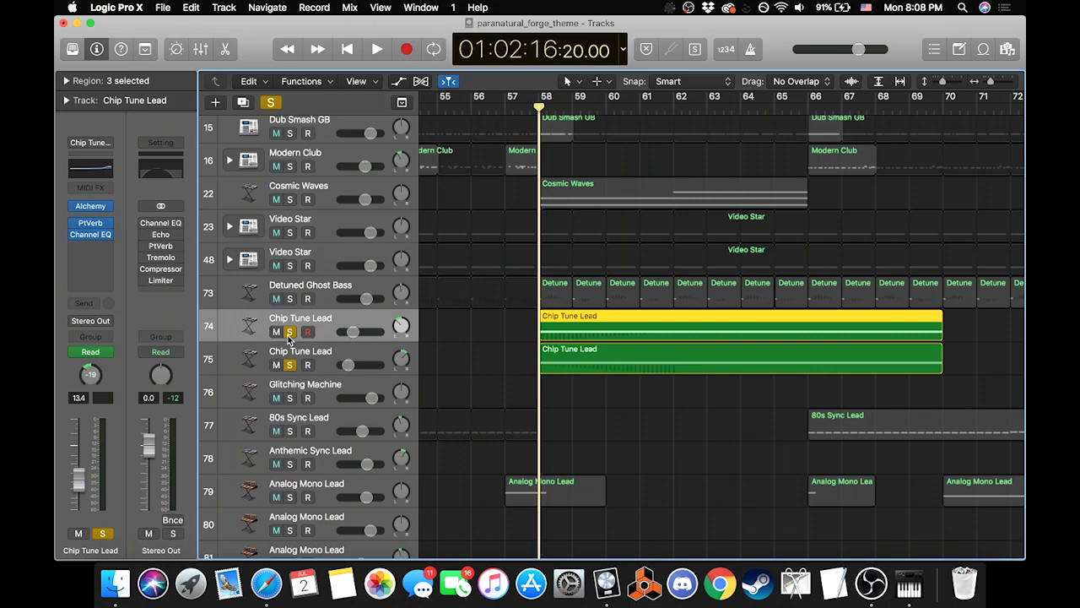
key("space")
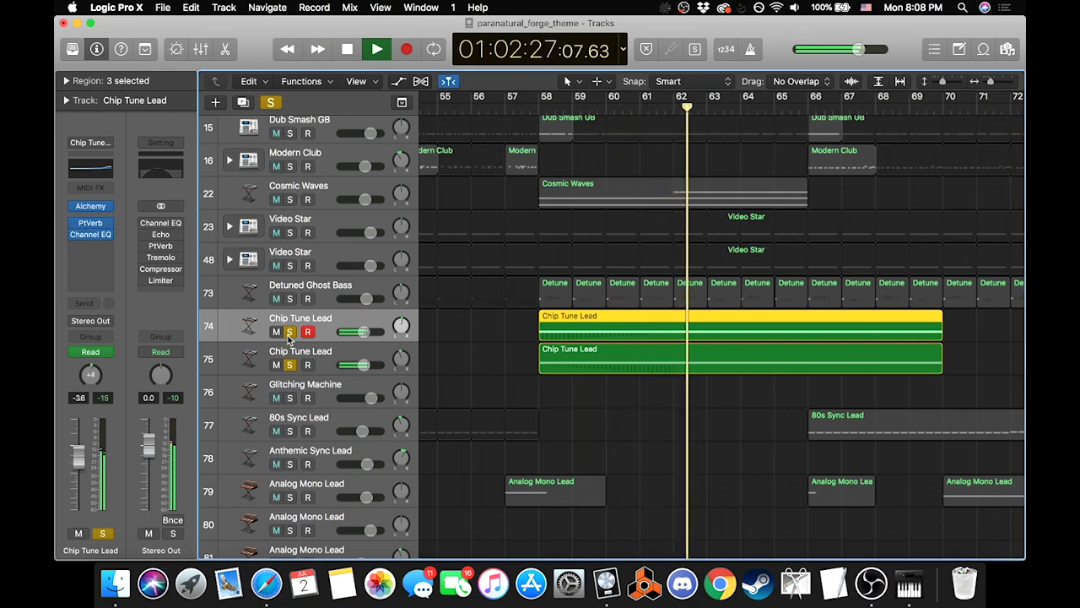
left_click(289, 200)
left_click(289, 199)
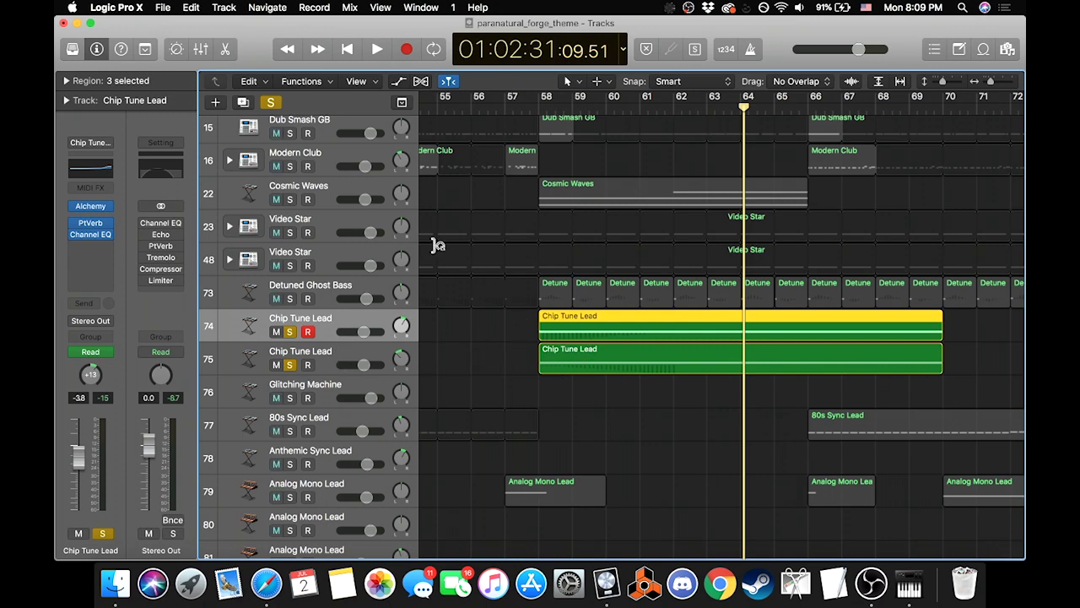
Step: Clear the Chip Tune Lead solos and set the playhead to bar 58
left_click(272, 102)
scroll(557, 284, "down", 8)
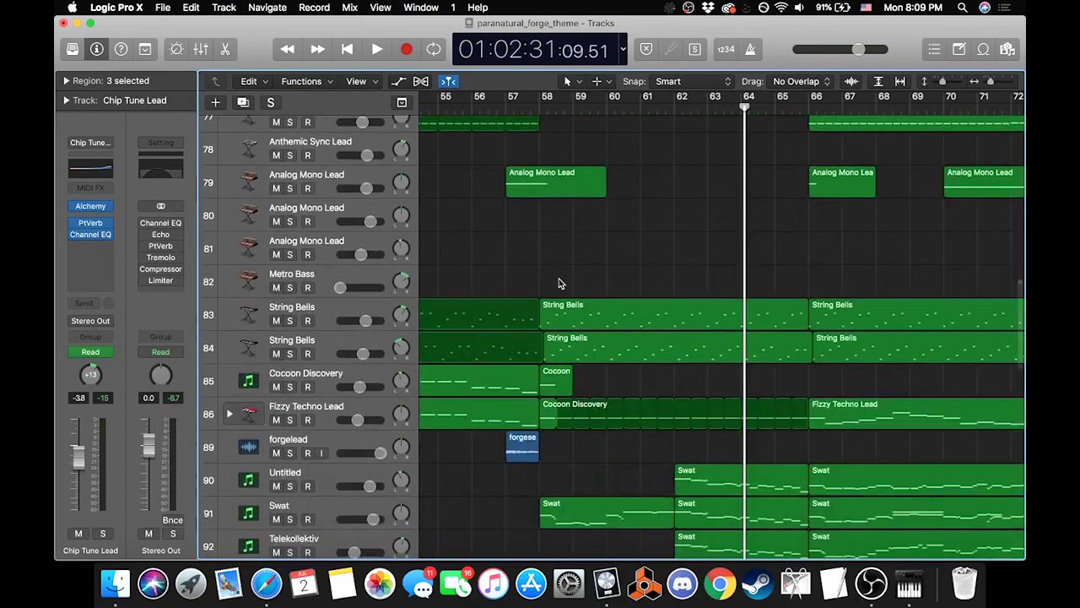
left_click(541, 106)
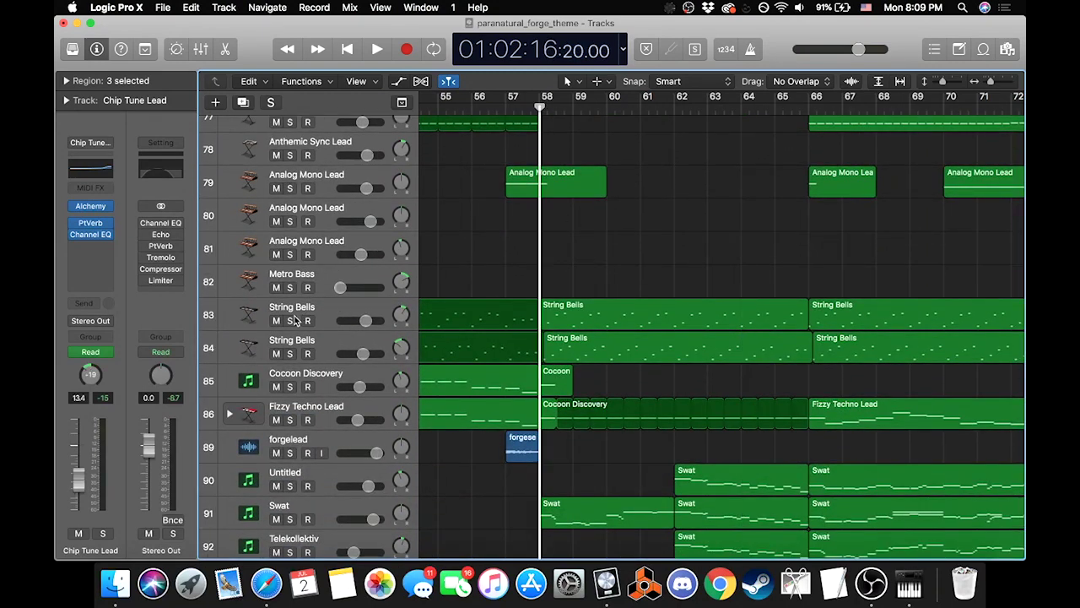
Step: Solo both String Bells tracks, Cocoon Discovery and Fizzy Techno Lead, and play them from bar 57
left_click_drag(290, 320, 294, 412)
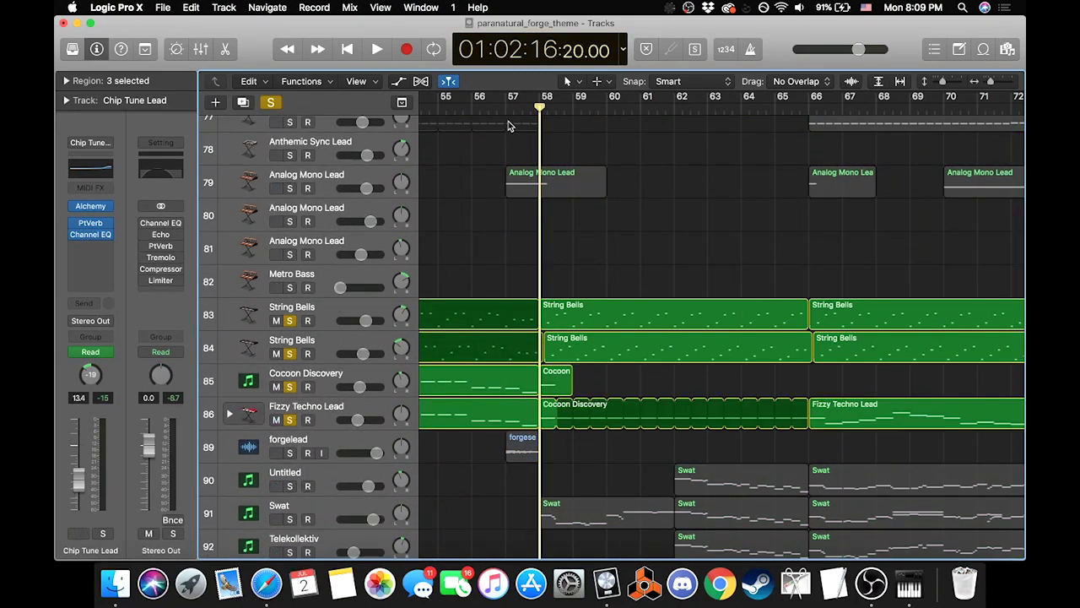
left_click(506, 113)
key("space")
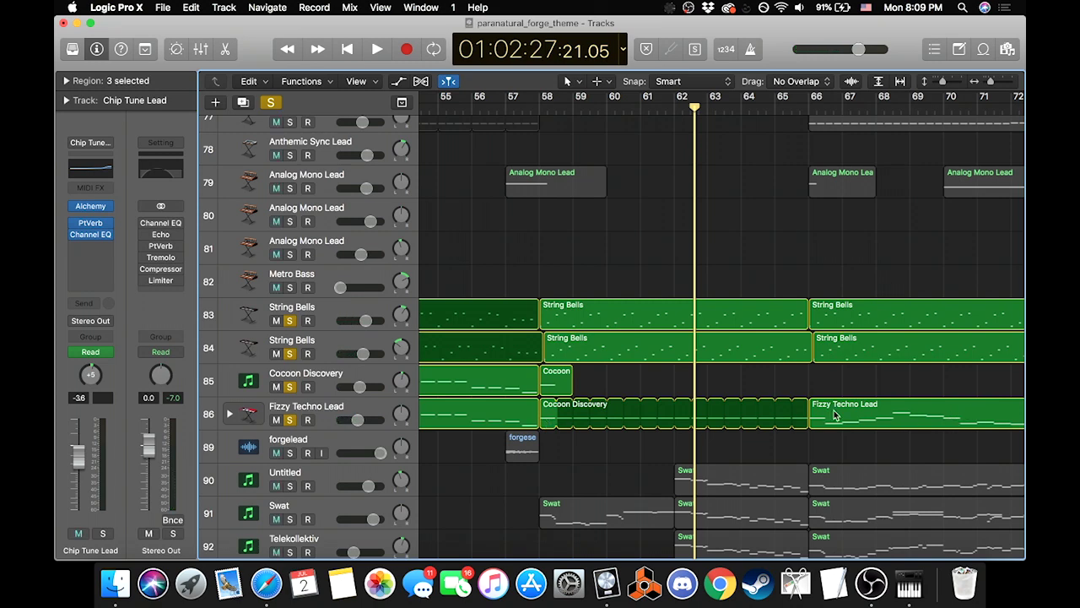
scroll(802, 419, "right", 5)
scroll(663, 400, "left", 5)
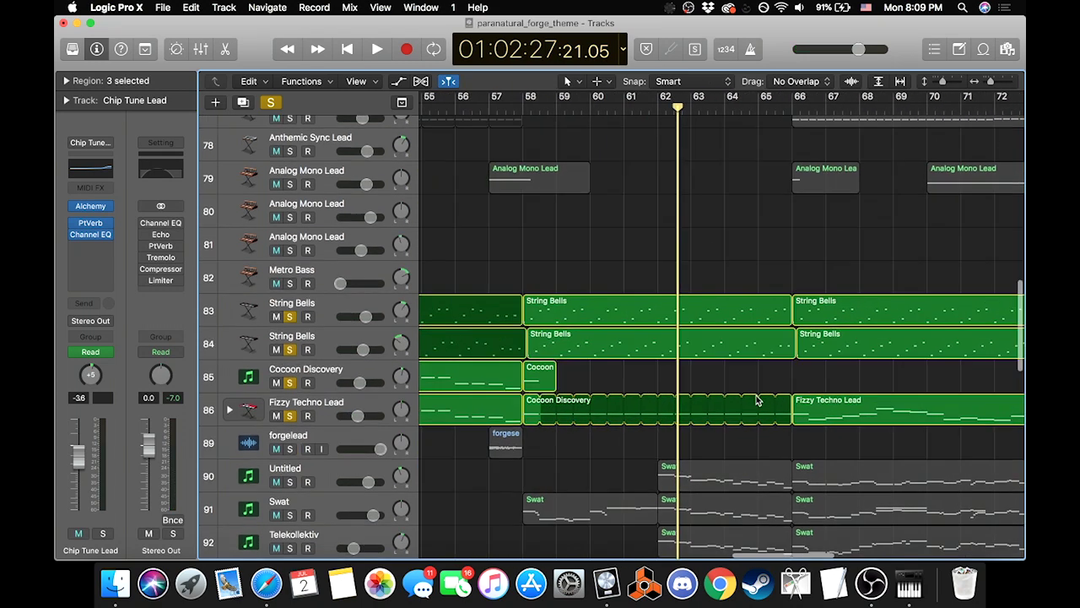
Step: Clear the solos on tracks 83 to 86 and return the playhead to bar 58
scroll(391, 237, "down", 4)
left_click(271, 102)
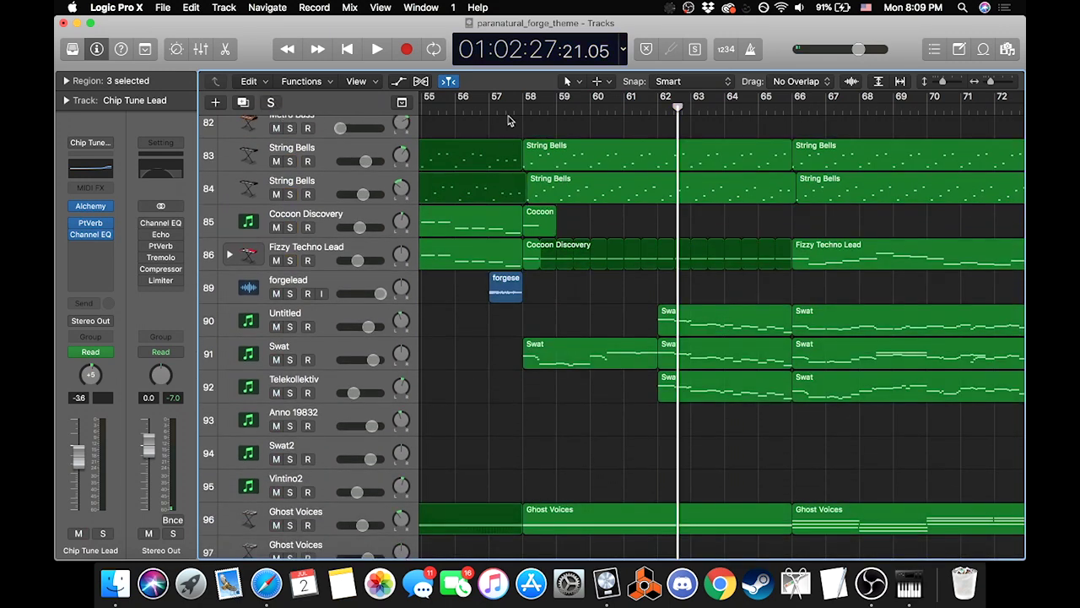
left_click(519, 111)
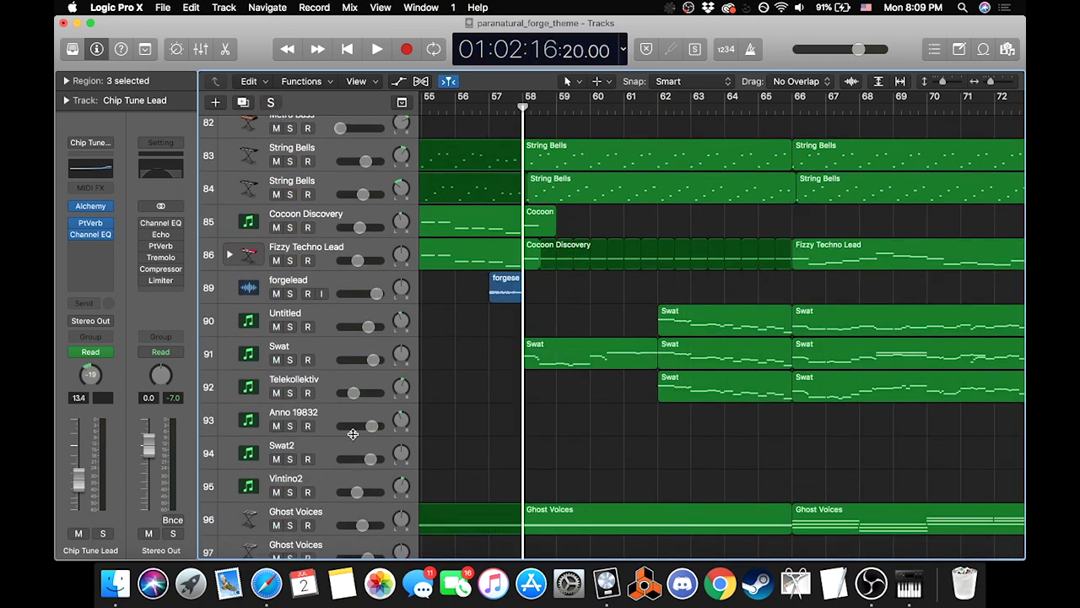
Step: Solo the Swat track 91 and play it from bar 58, adding Untitled 90 and Telekollektiv 92 to the solo, then stop and clear the solos
left_click(289, 360)
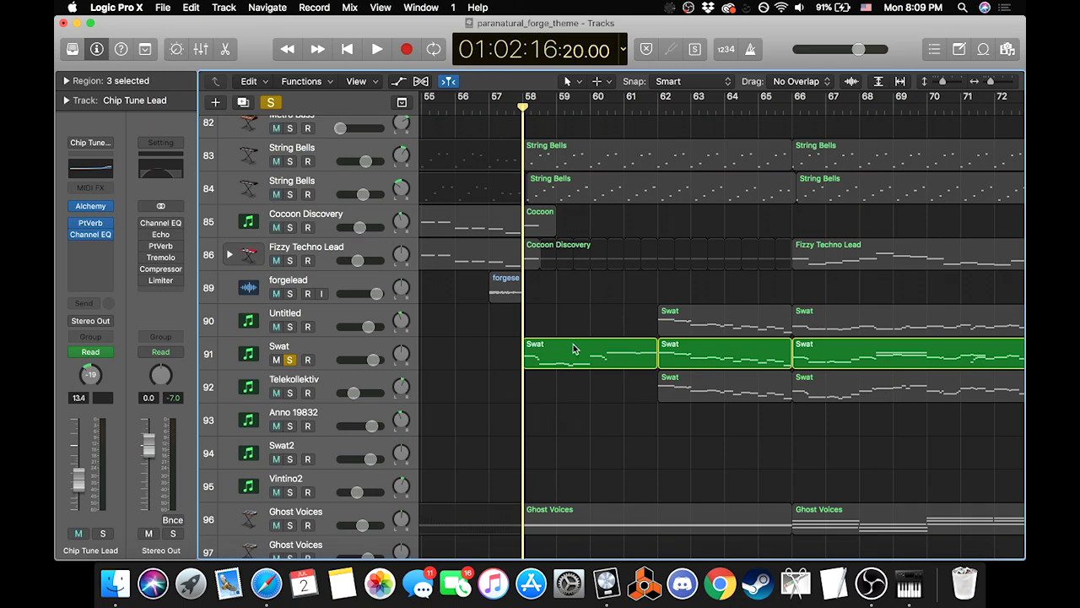
key("space")
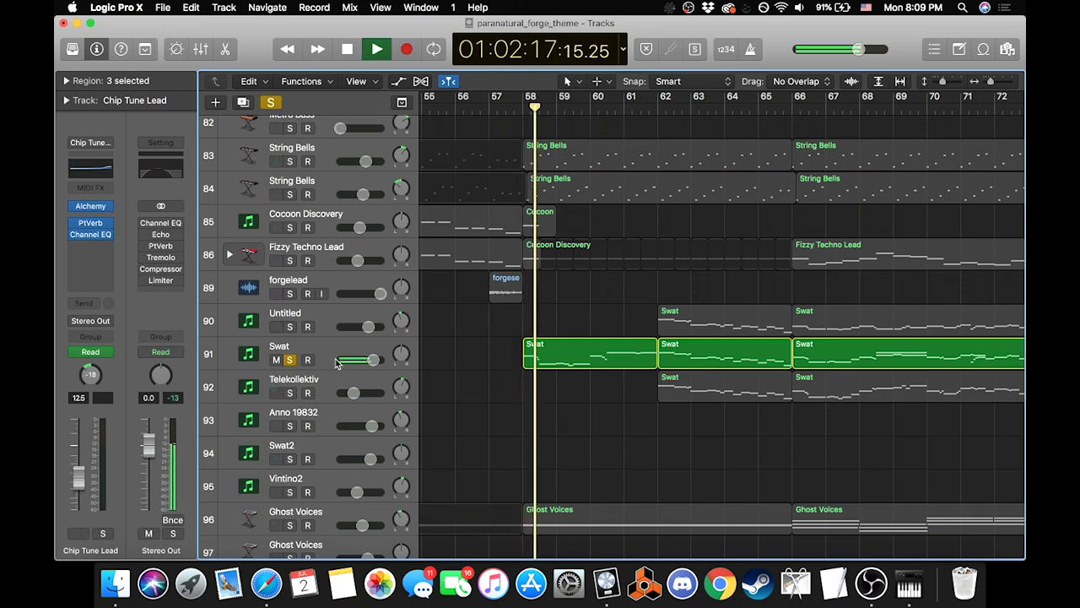
left_click_drag(290, 393, 289, 327)
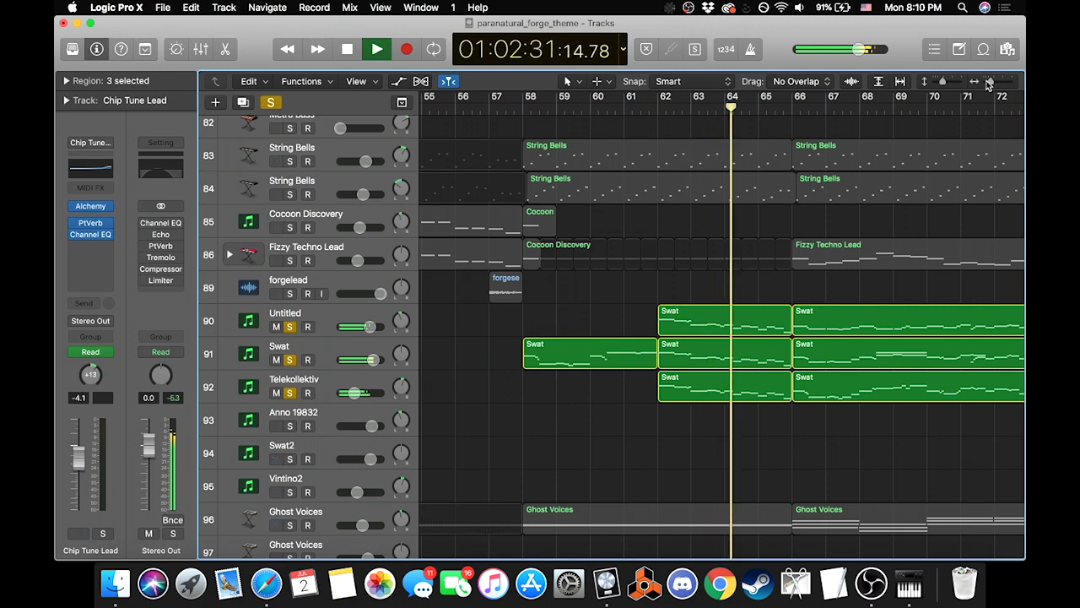
left_click_drag(990, 81, 996, 82)
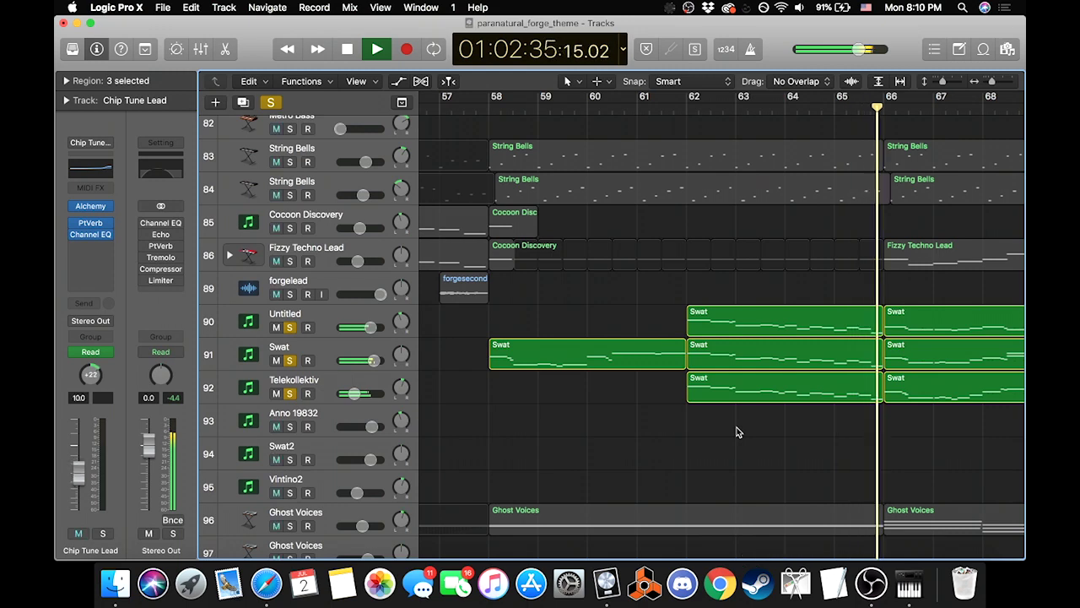
key("space")
left_click_drag(992, 82, 987, 82)
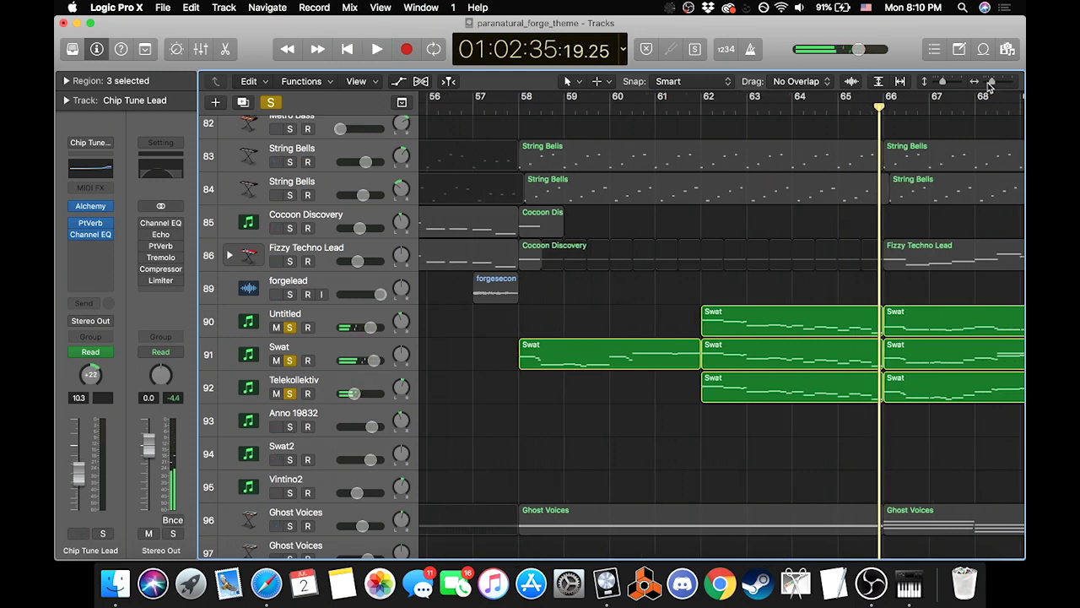
scroll(591, 338, "down", 5)
left_click(269, 102)
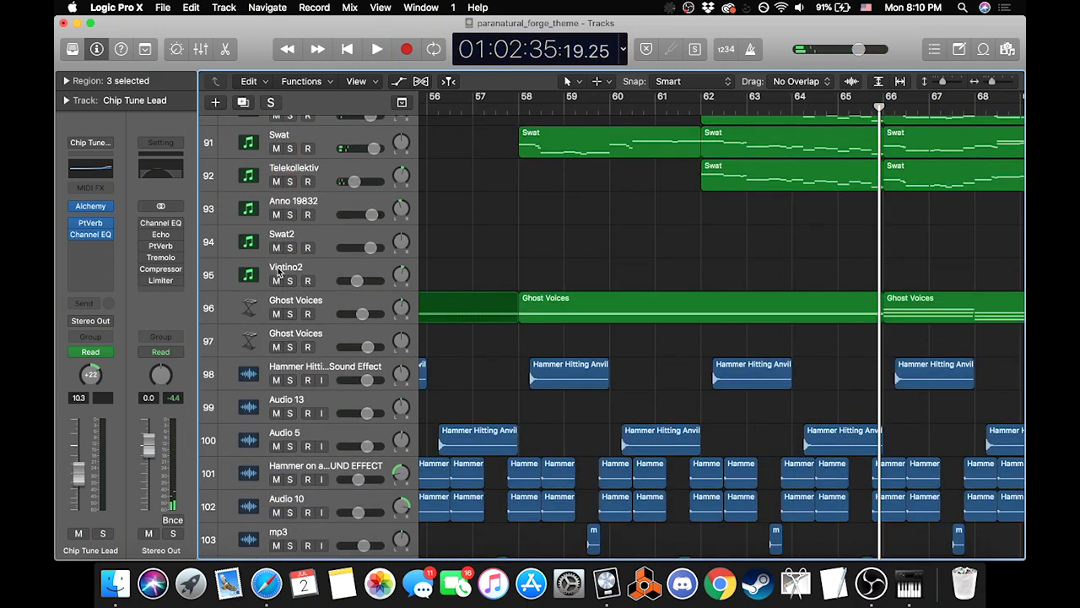
Step: Solo Ghost Voices track 96, play it from bar 58 while viewing its regions, stop playback and clear the solo
left_click(289, 314)
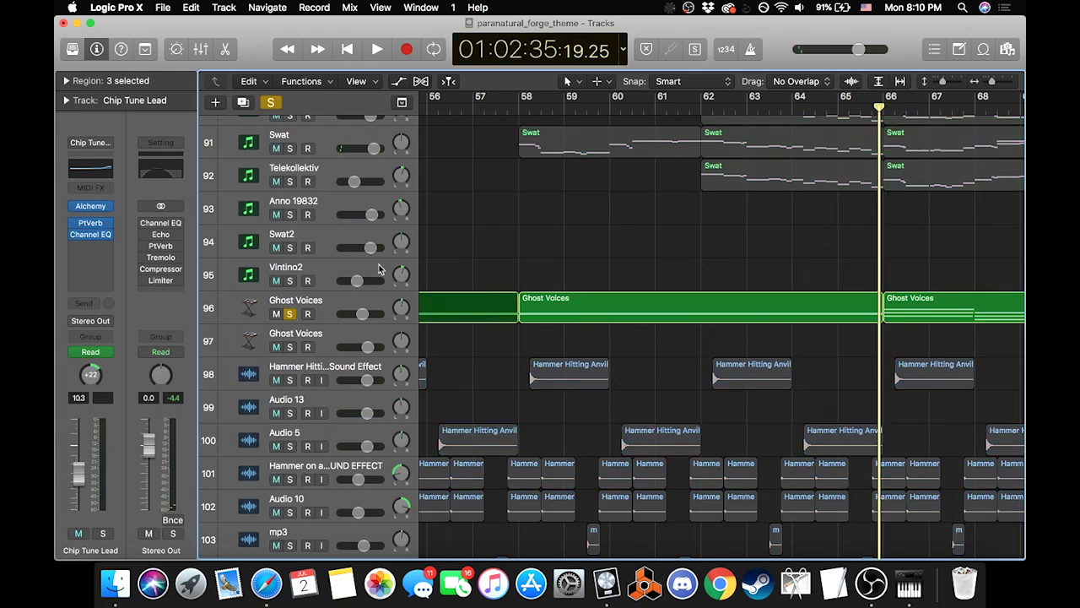
double_click(515, 110)
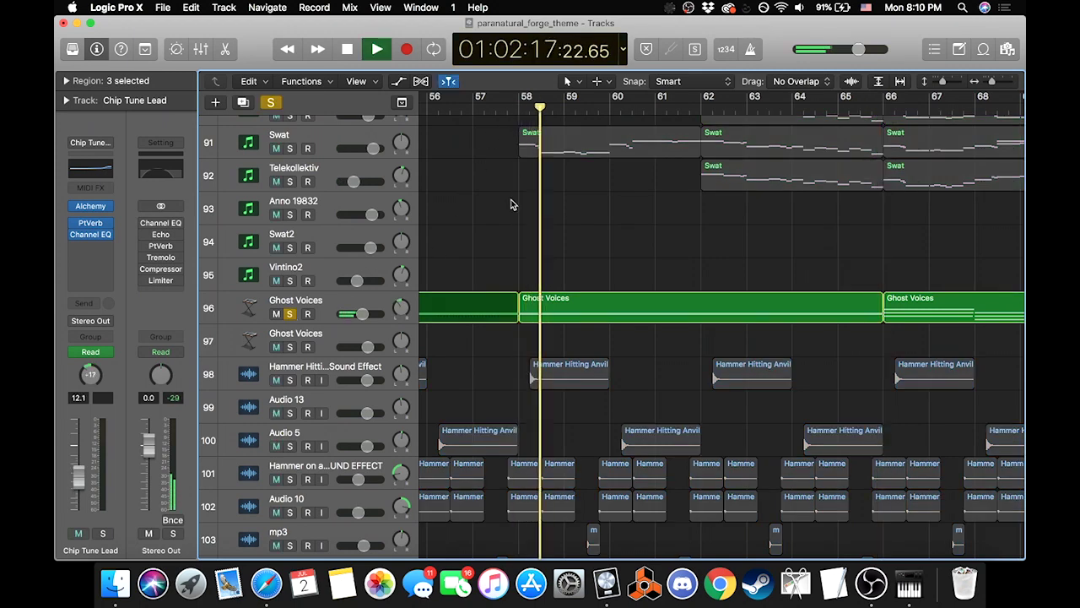
scroll(589, 295, "left", 7)
scroll(586, 301, "right", 3)
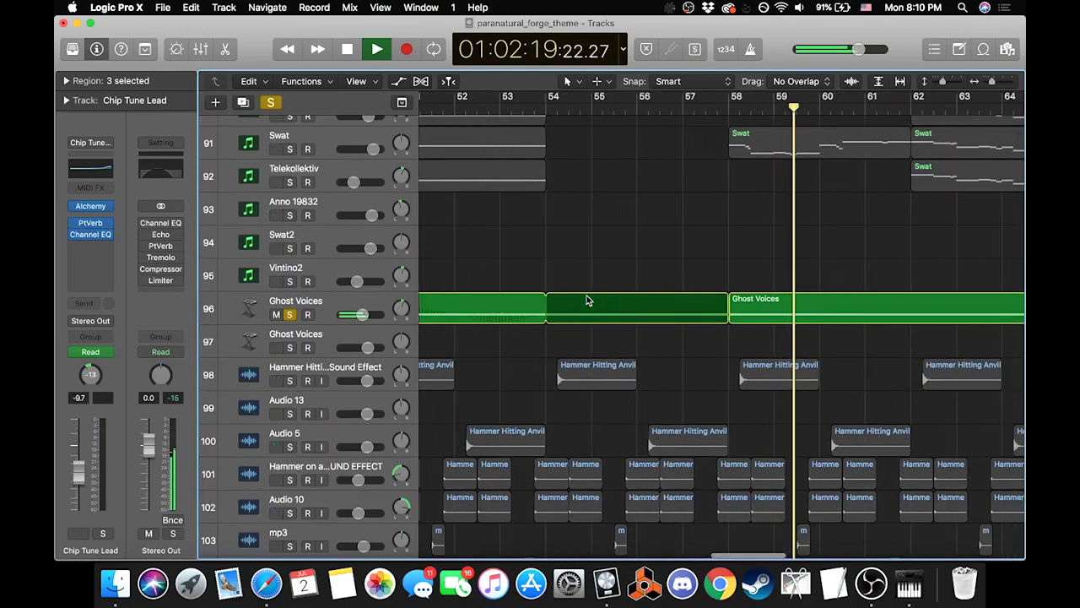
scroll(589, 301, "right", 4)
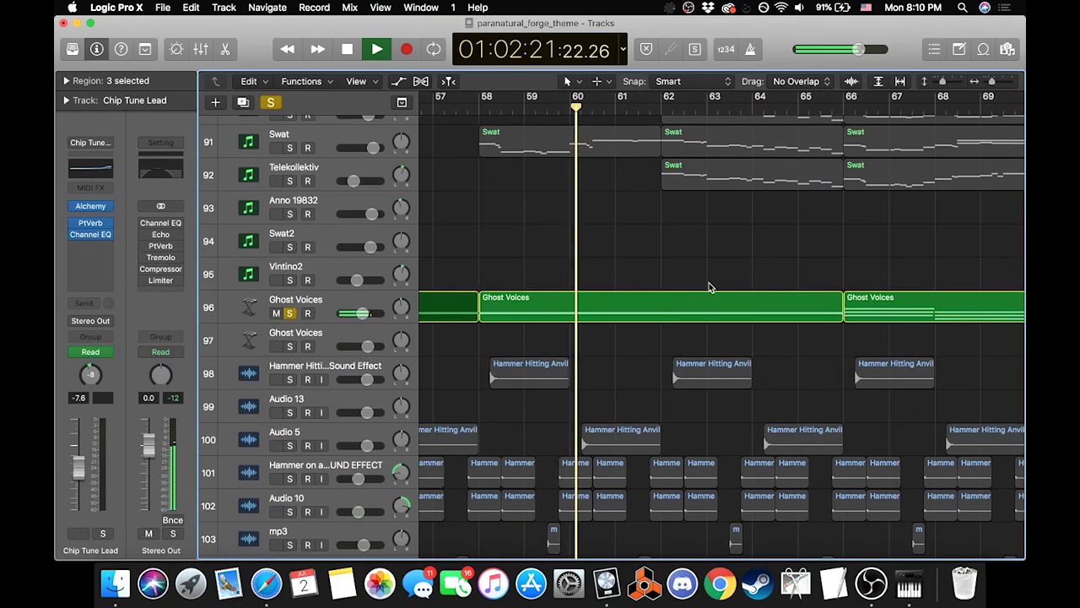
key("space")
scroll(794, 302, "right", 3)
scroll(875, 285, "left", 2)
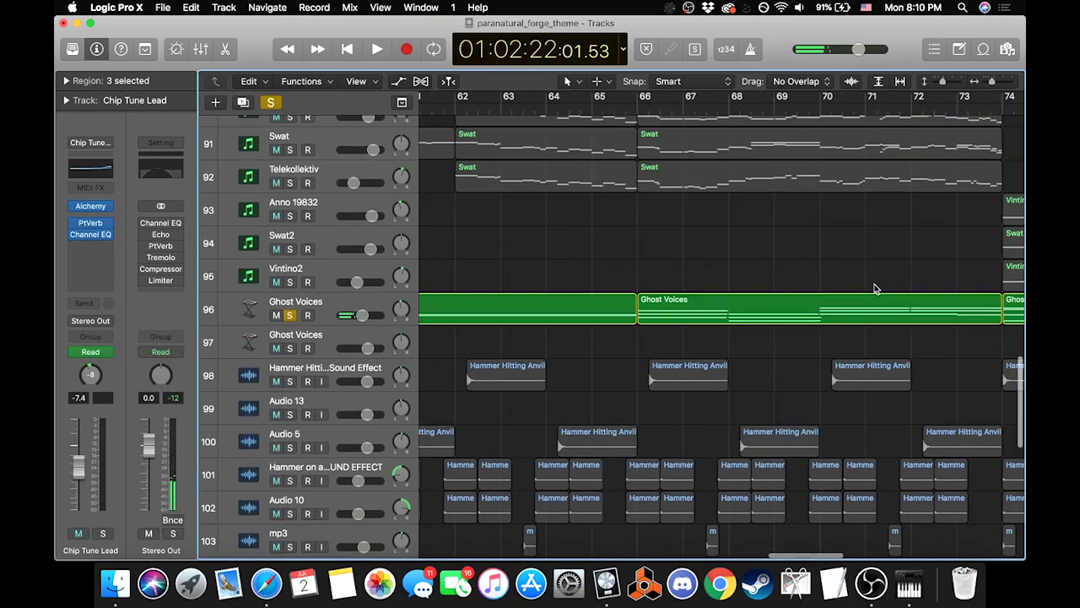
scroll(830, 197, "down", 3)
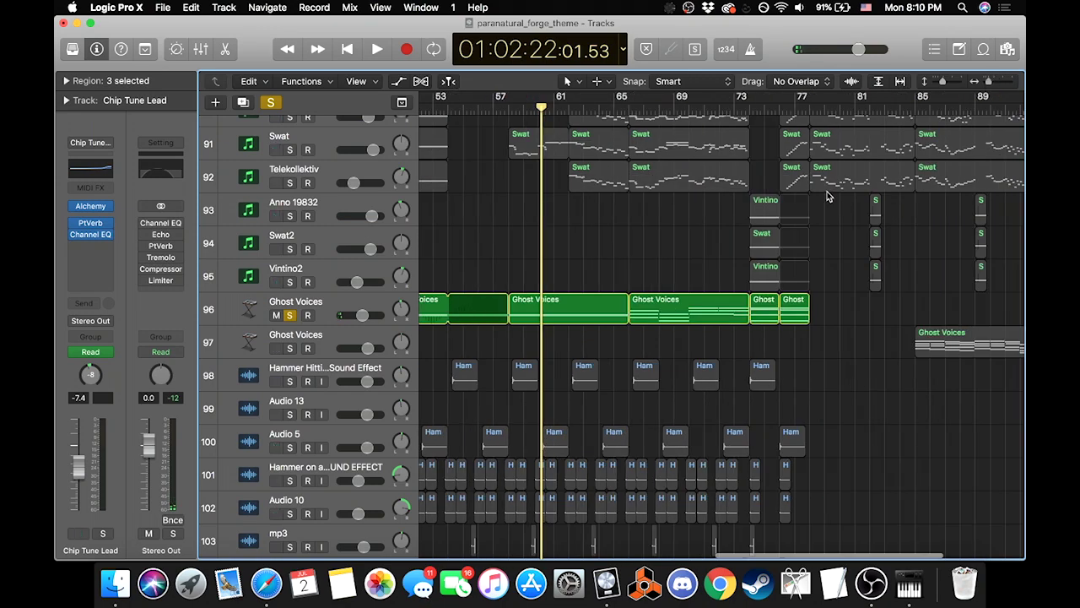
scroll(419, 183, "down", 5)
left_click(271, 102)
Step: Look over the tracks below Ghost Voices and set the playhead to bar 66
scroll(560, 268, "down", 5)
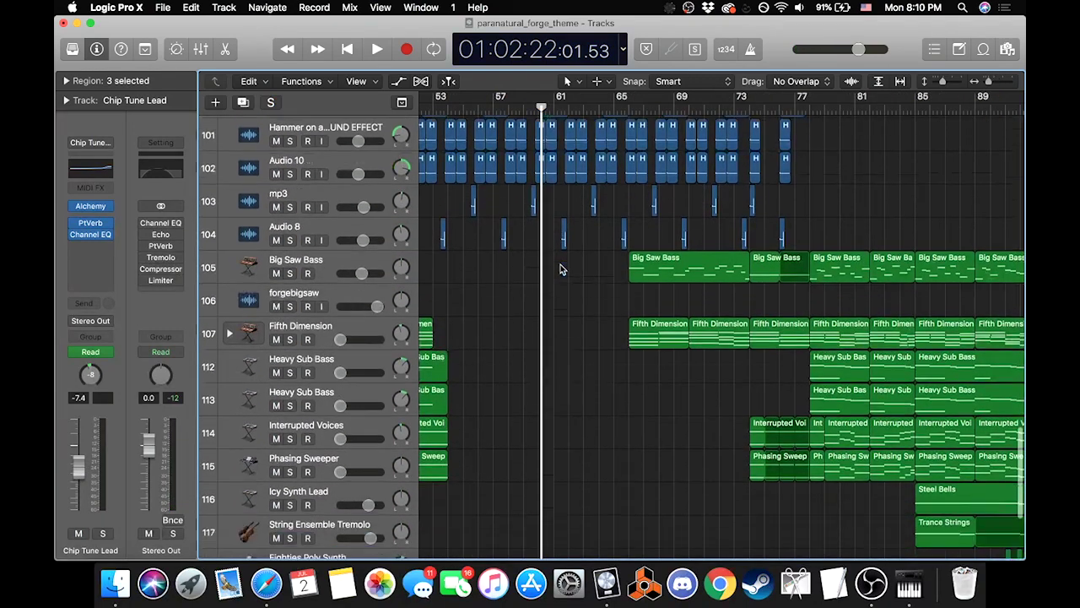
scroll(560, 268, "up", 1)
scroll(560, 268, "up", 4)
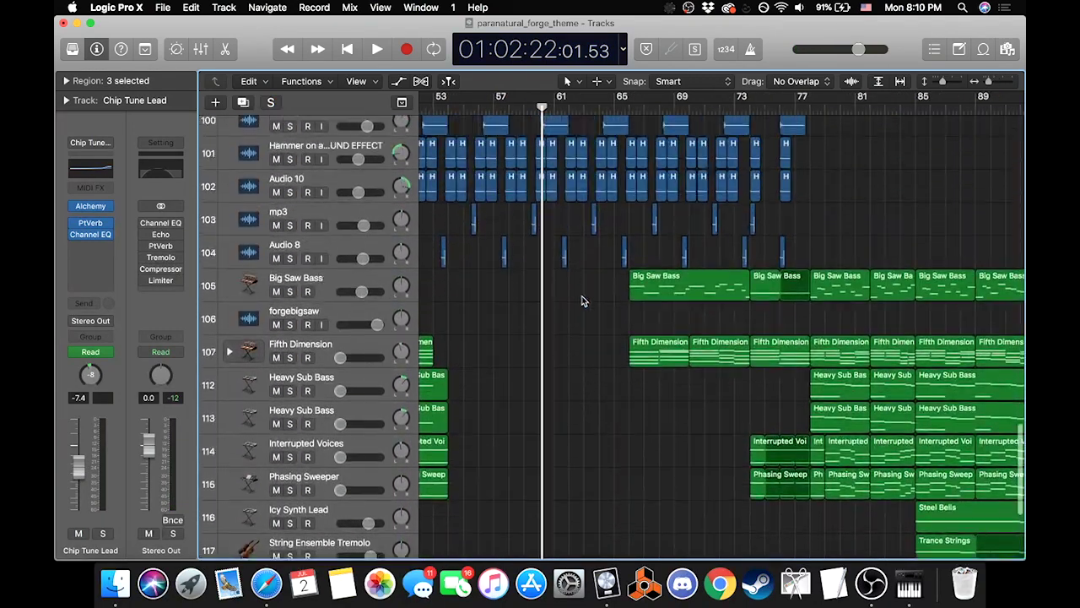
scroll(661, 363, "up", 2)
scroll(661, 363, "right", 1)
scroll(660, 363, "up", 15)
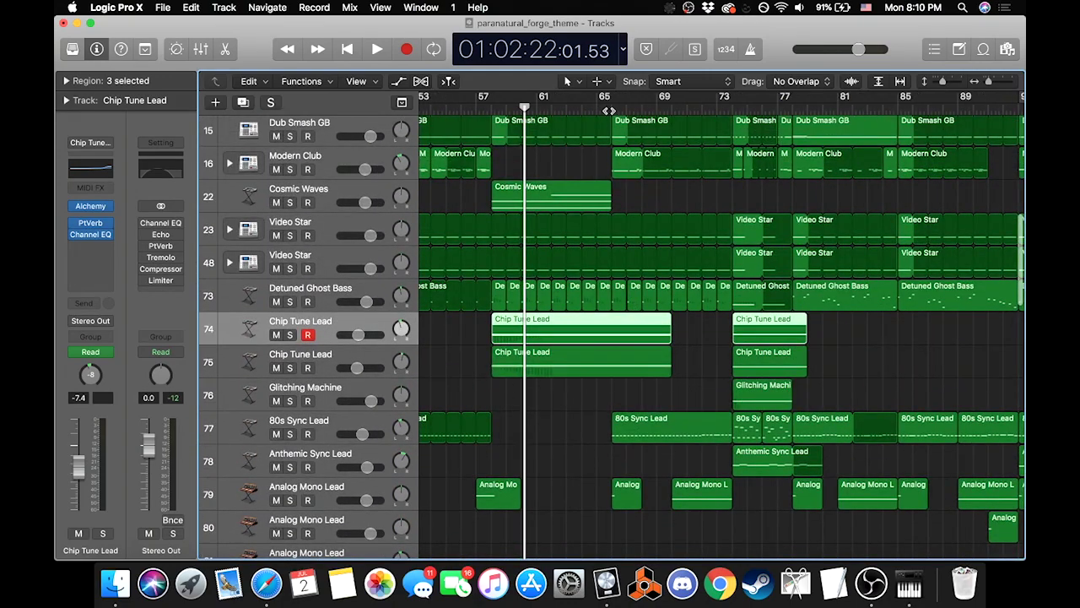
left_click(609, 110)
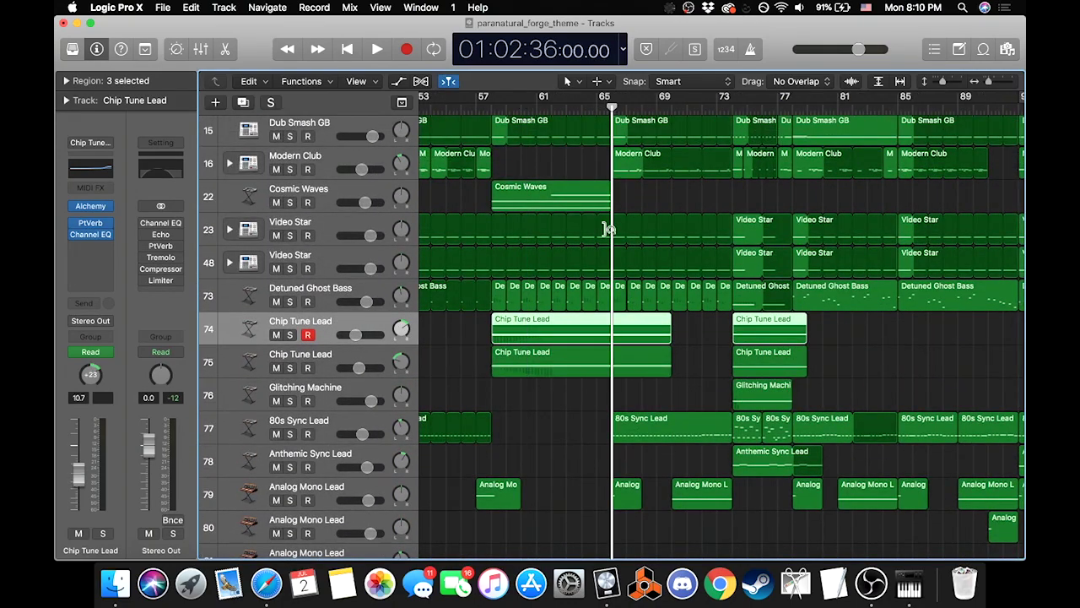
Step: Play the full arrangement from bar 66 to bar 74 while looking through the tracks up to track 1
scroll(603, 236, "down", 12)
scroll(602, 245, "down", 1)
key("space")
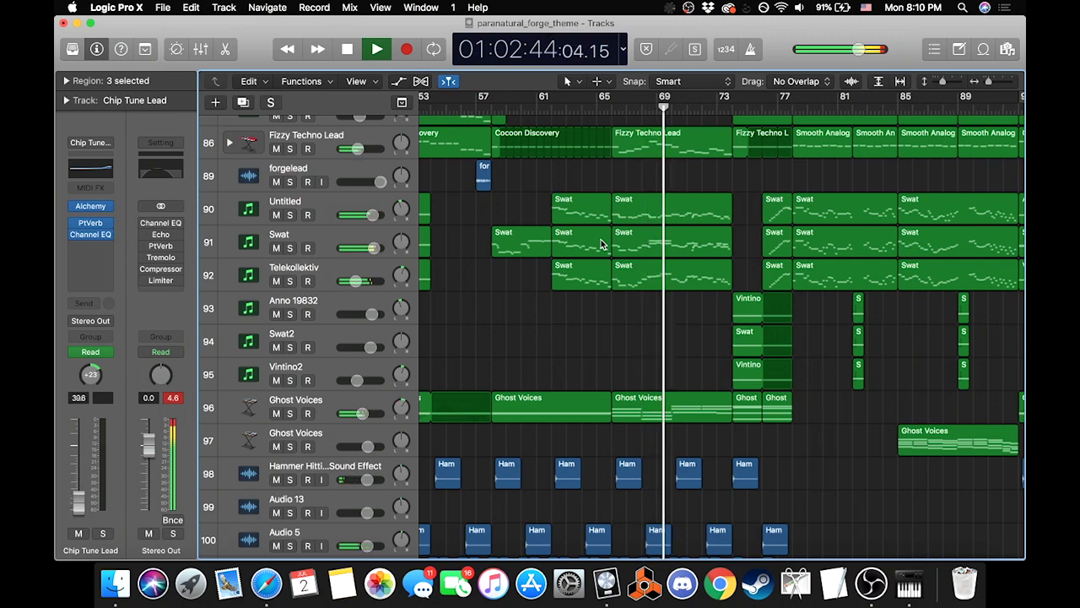
scroll(609, 398, "up", 15)
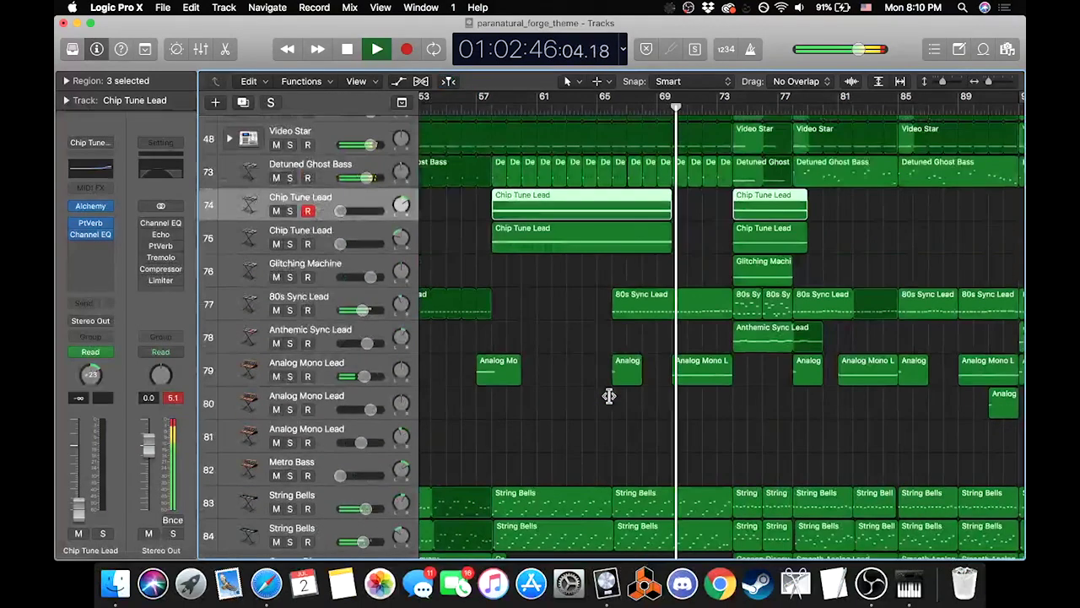
scroll(609, 396, "up", 2)
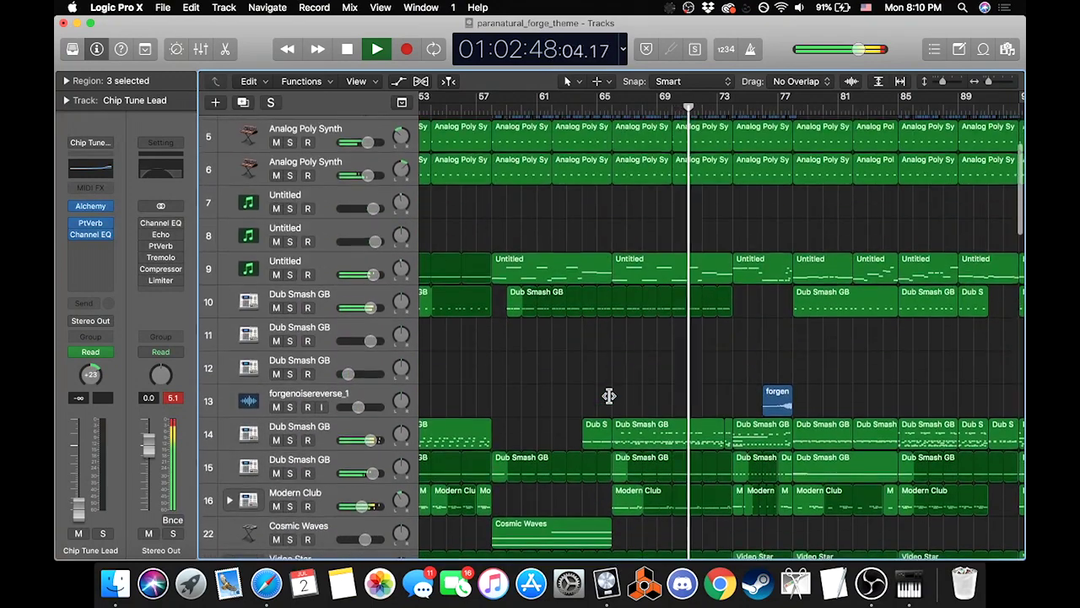
scroll(522, 355, "up", 4)
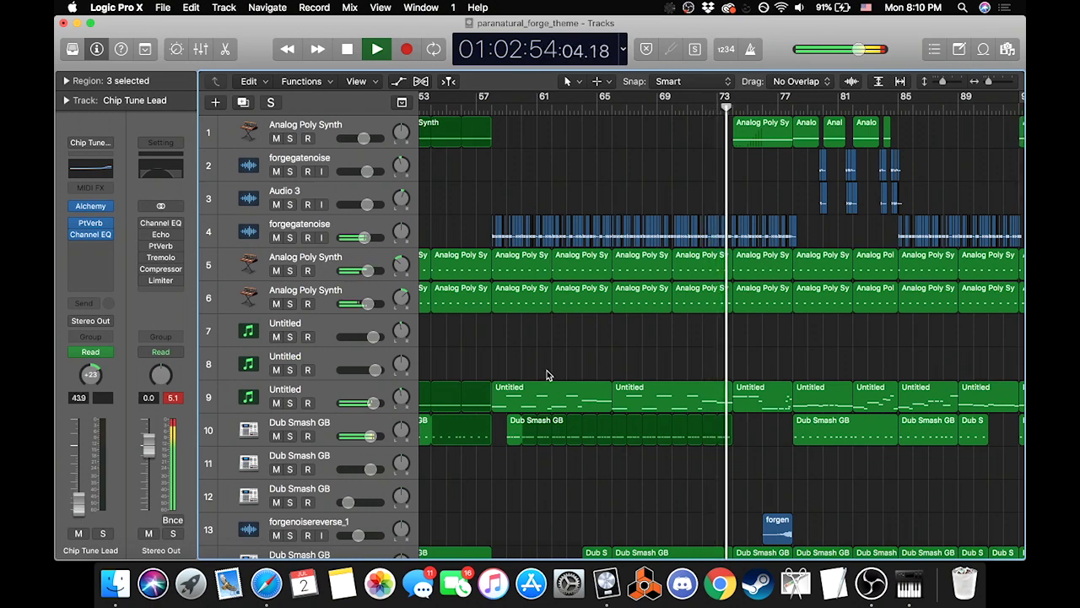
key("space")
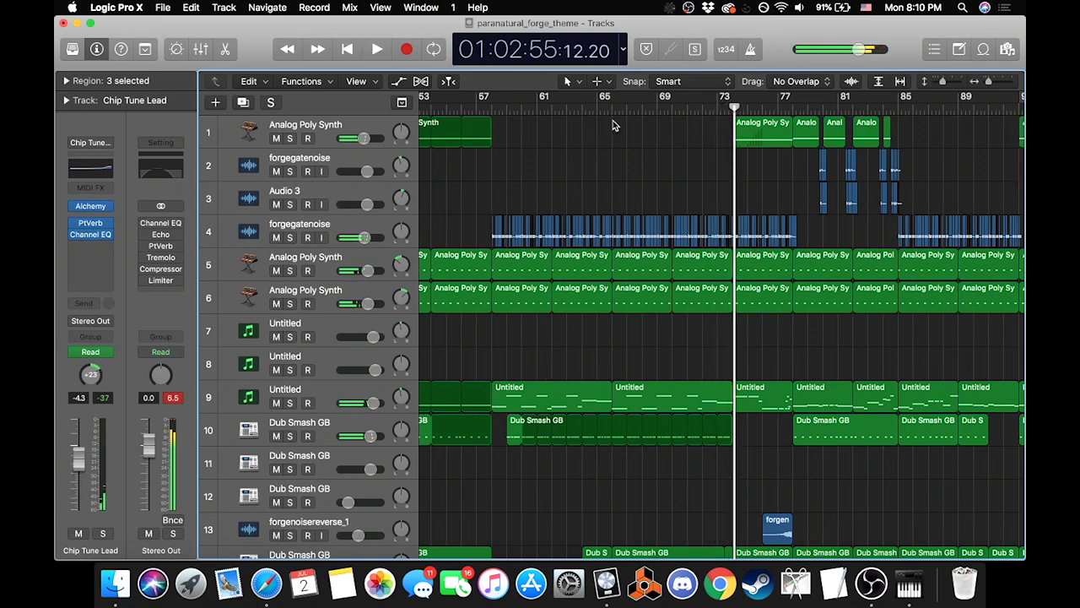
Step: Return the playhead to bar 66, solo the Untitled track 9 and play it briefly, clearing the solo at the end
key("shift+Return")
left_click(289, 402)
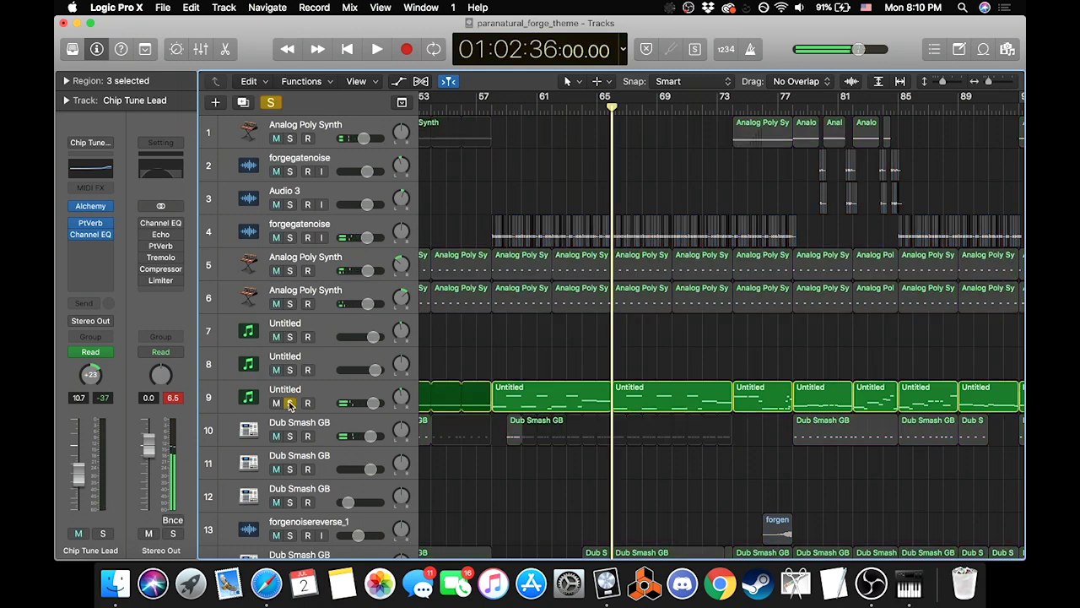
key("space")
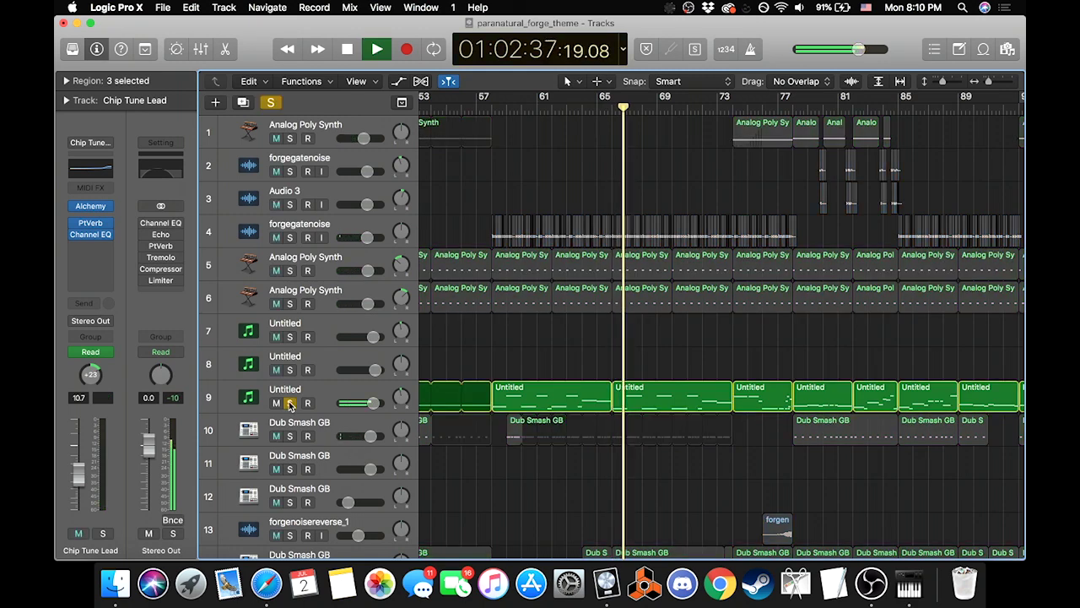
left_click(290, 402)
key("space")
scroll(495, 120, "down", 3)
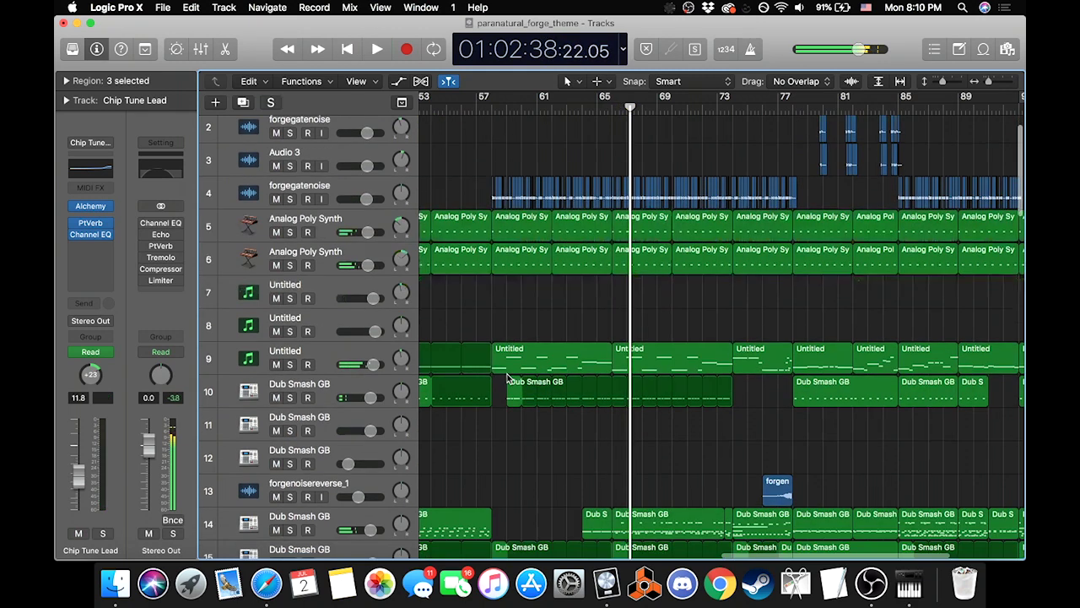
Step: Solo both Video Star tracks, 23 and 48, and play them from bar 58, stopping playback and clearing the solos at the end
left_click(492, 111)
scroll(714, 366, "down", 5)
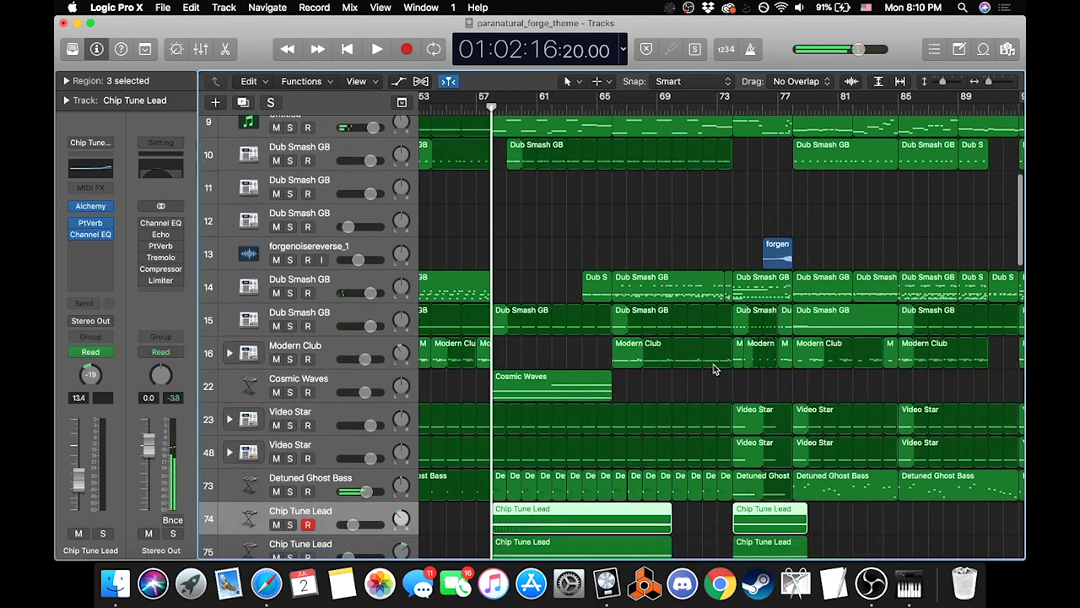
scroll(617, 356, "down", 5)
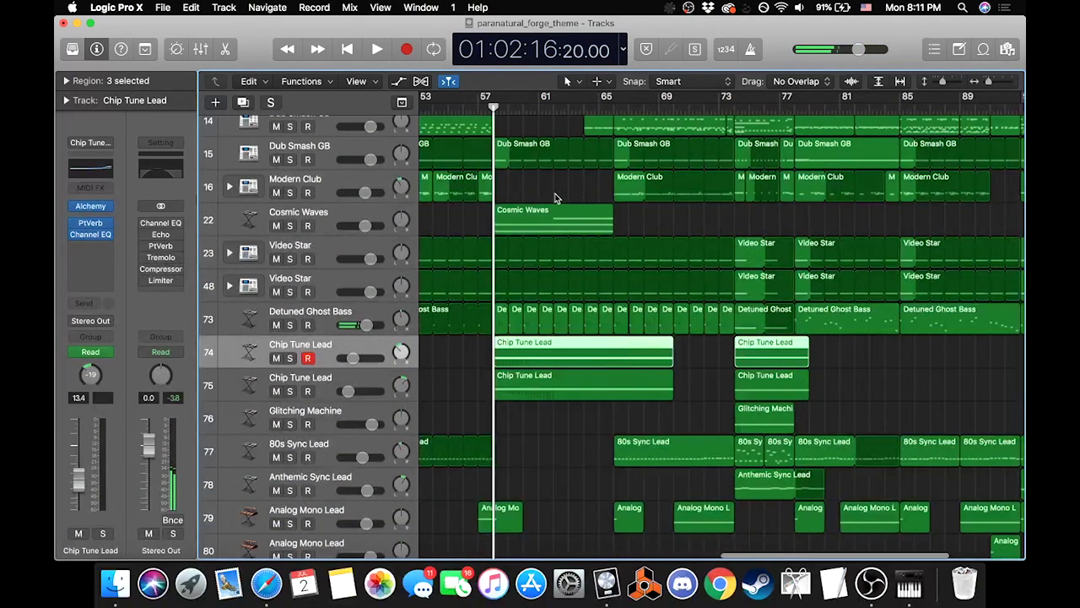
left_click_drag(290, 293, 289, 259)
key("space")
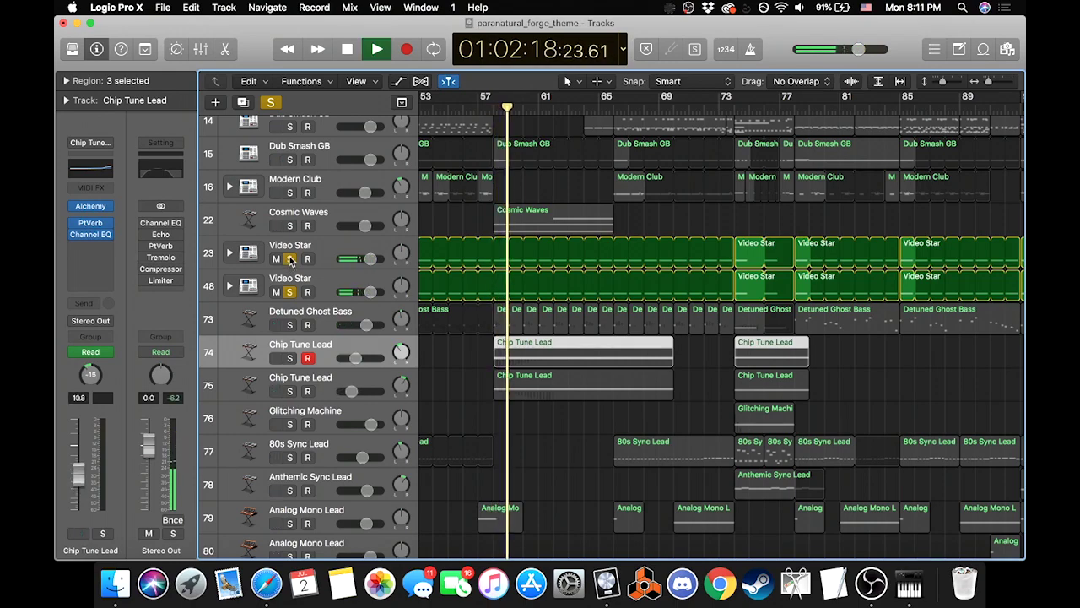
left_click_drag(290, 259, 289, 292)
key("space")
Step: Solo both Video Star tracks and play them from bar 43 for comparison, stopping playback and clearing the solos at the end
scroll(523, 270, "left", 10)
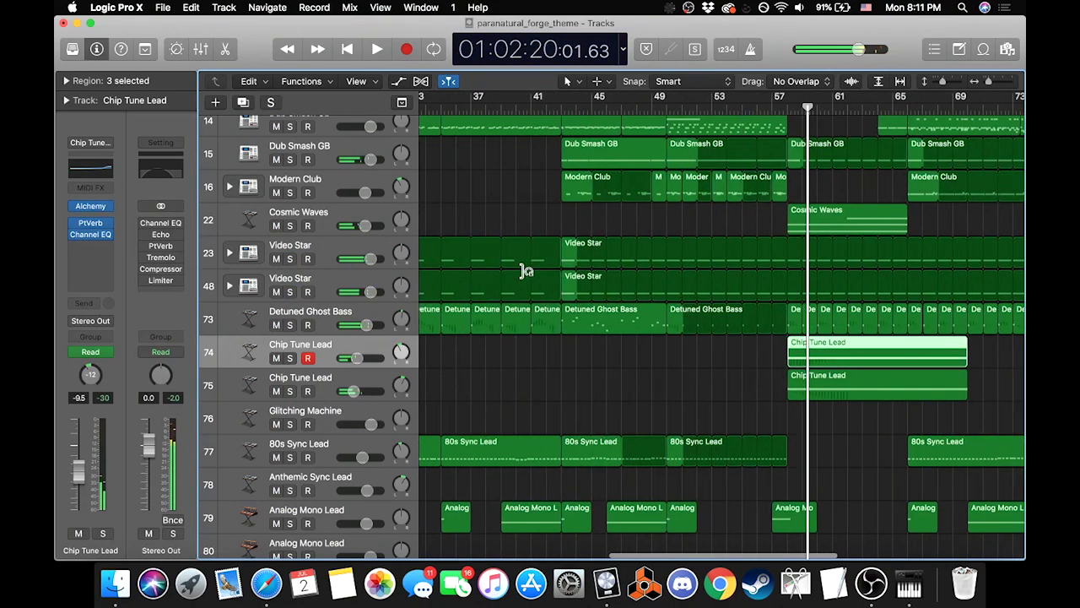
scroll(707, 254, "down", 12)
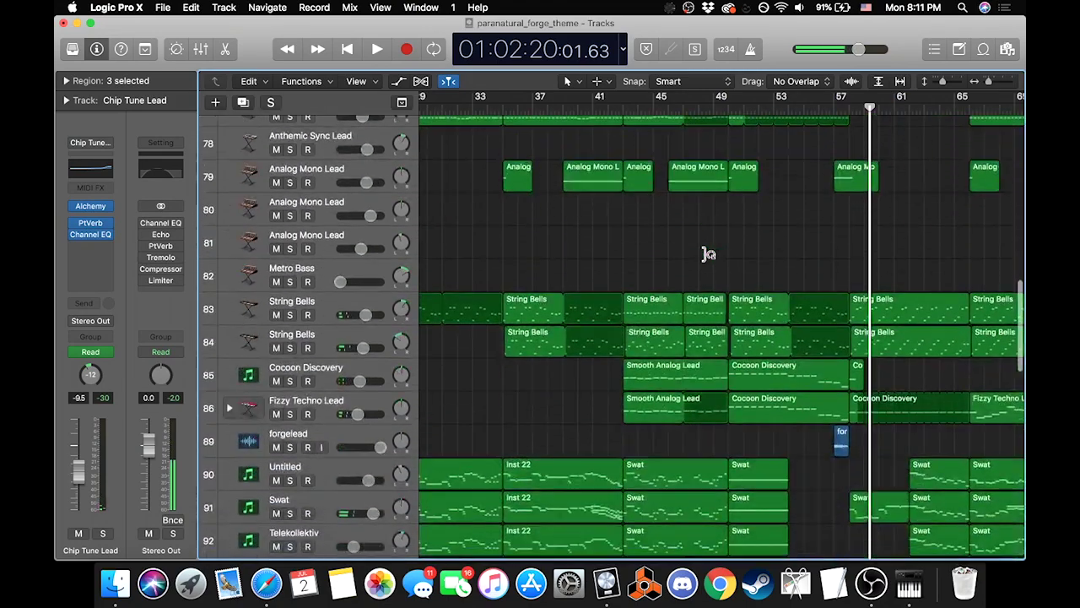
scroll(707, 254, "down", 5)
scroll(707, 254, "up", 20)
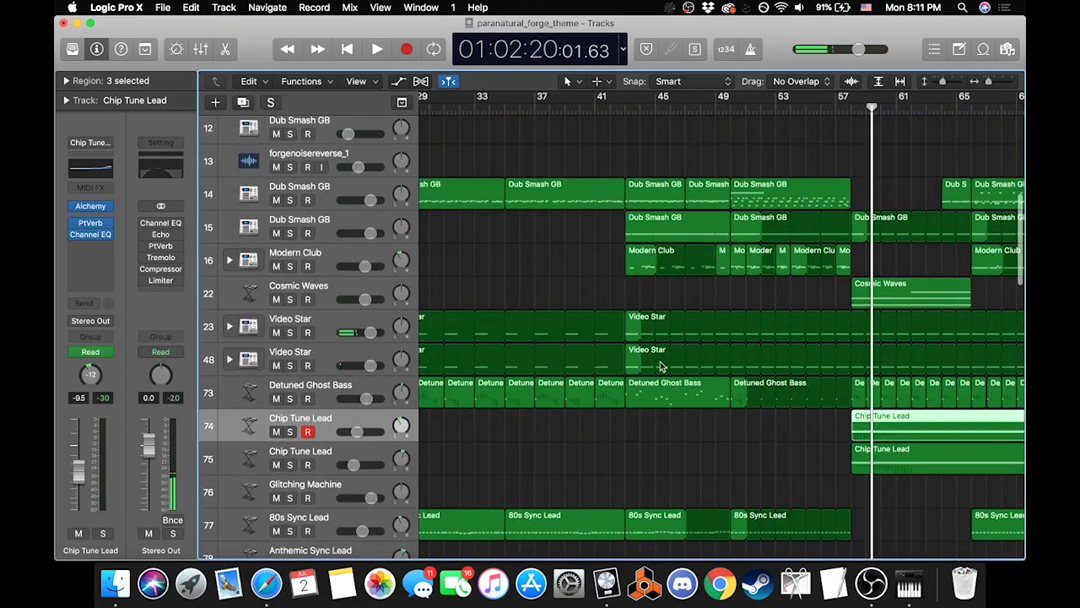
left_click(627, 106)
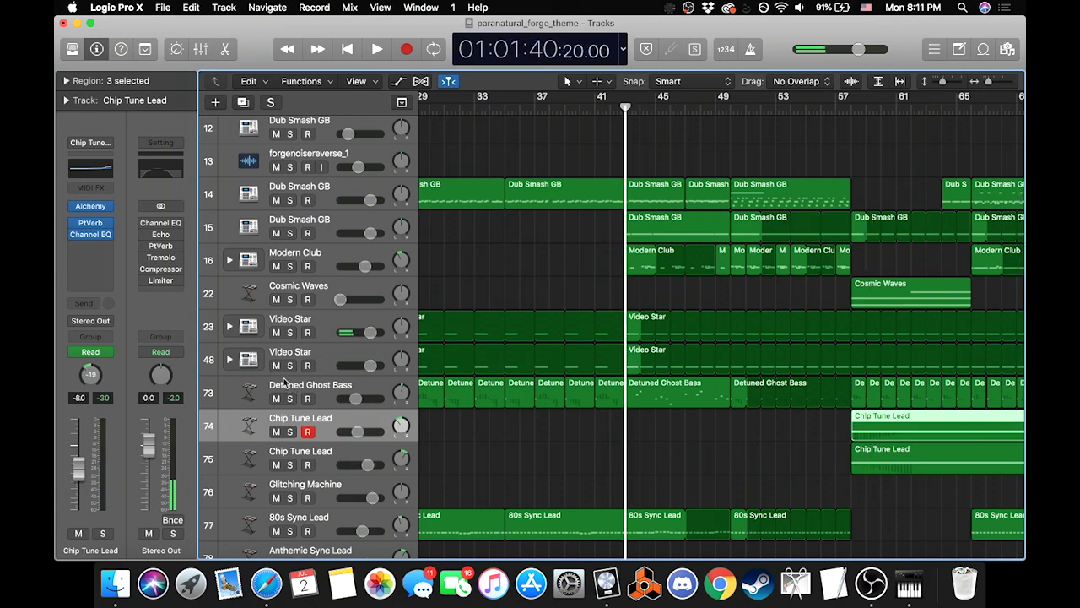
left_click_drag(290, 333, 290, 367)
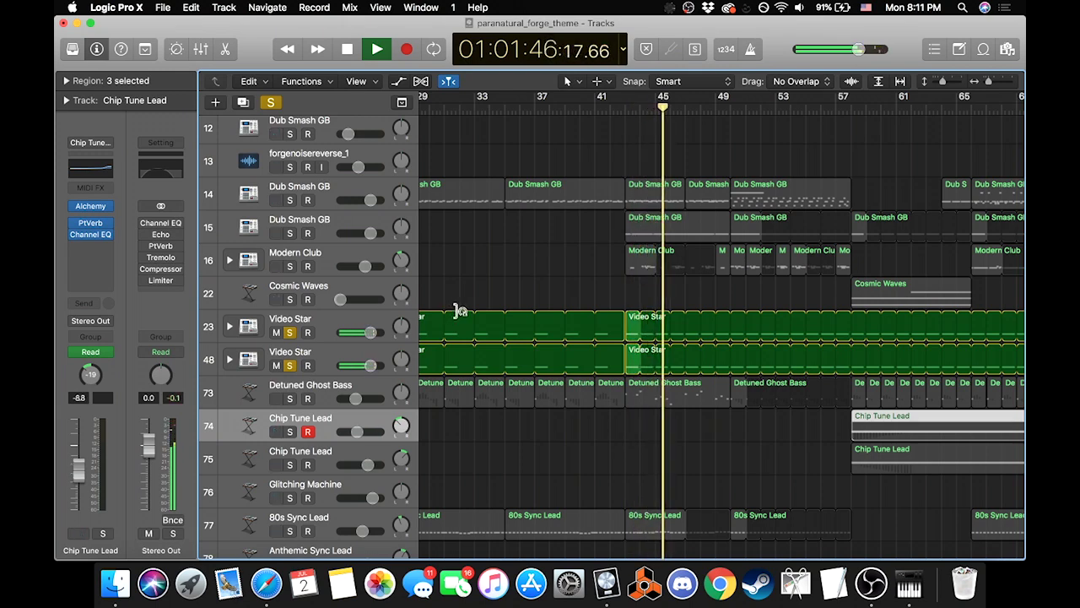
key("space")
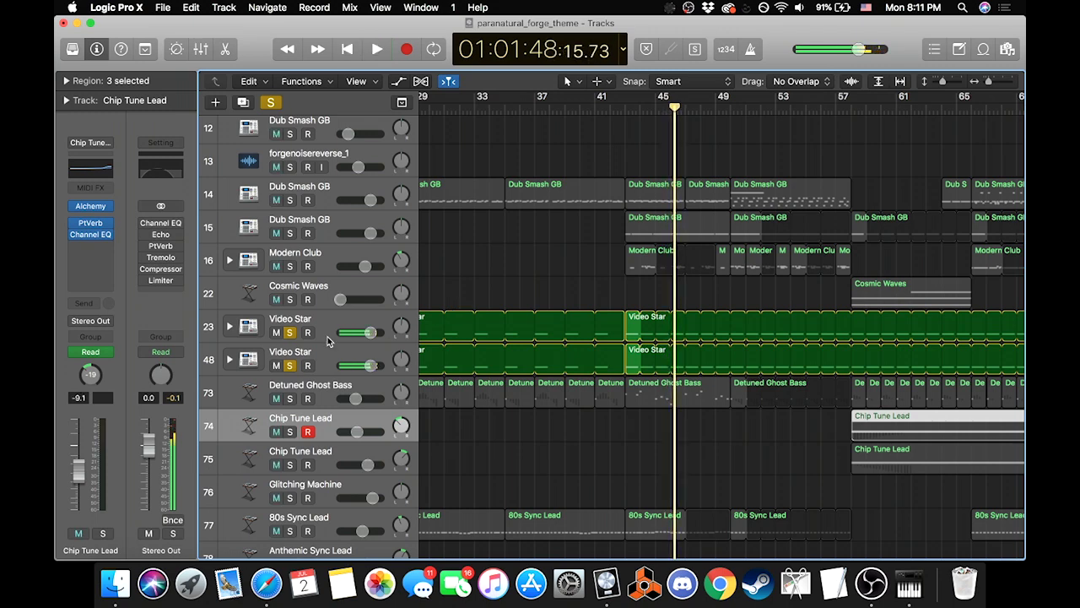
left_click(289, 334)
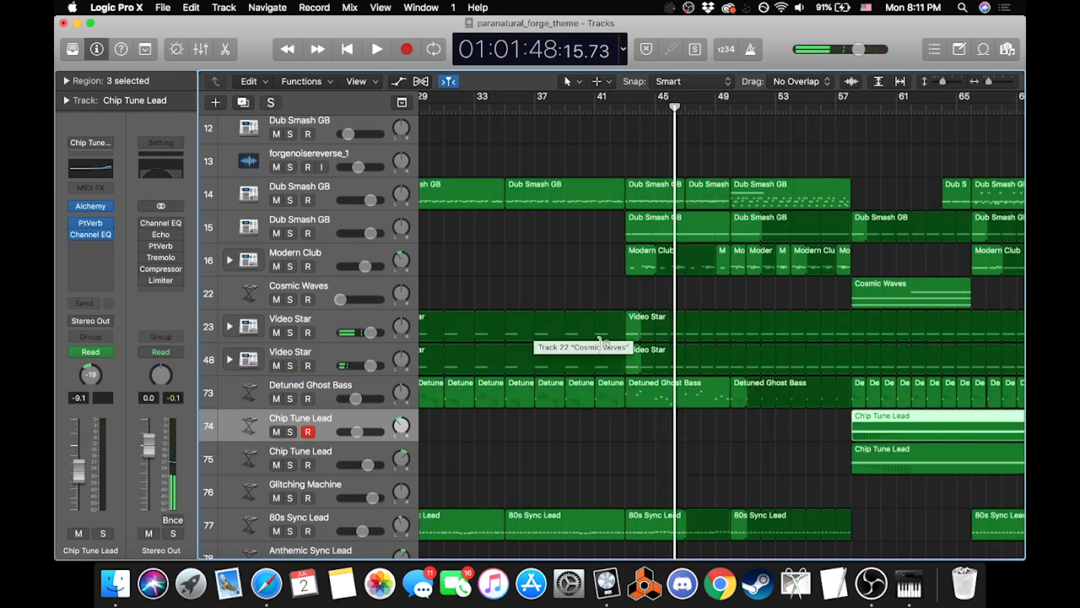
scroll(823, 363, "down", 20)
scroll(823, 363, "right", 5)
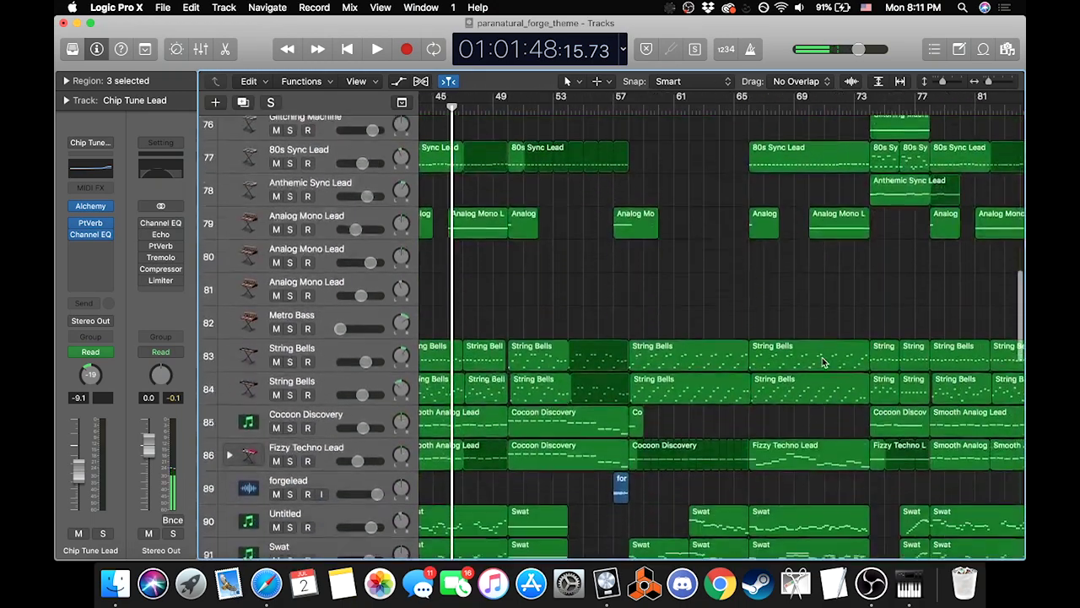
Step: Solo both Dub Smash GB tracks 14 and 15 and Modern Club track 16, and play them from bar 66 to bar 74
scroll(823, 363, "down", 4)
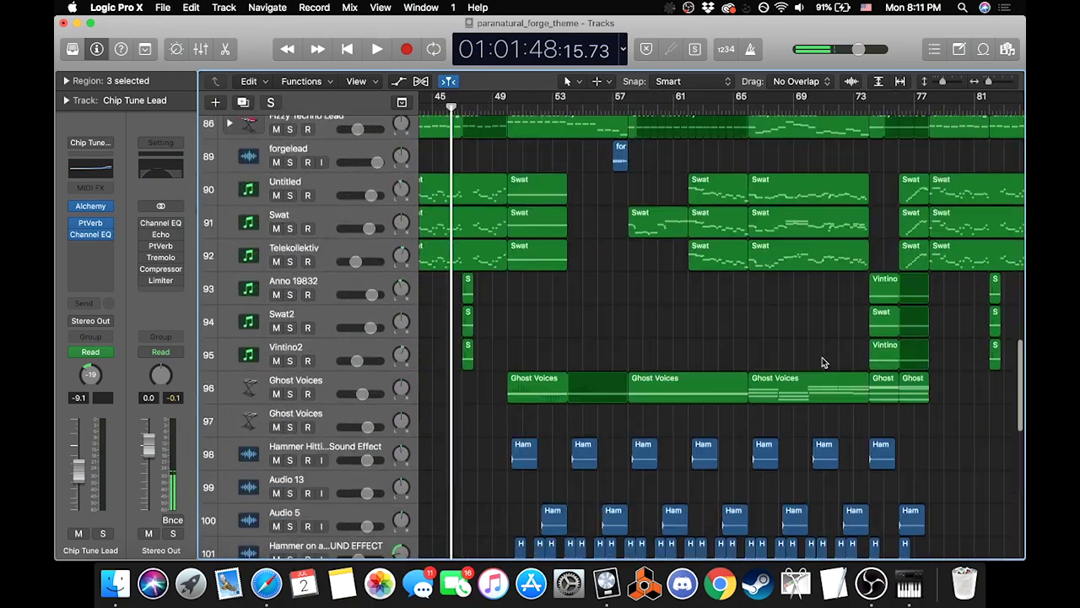
left_click(751, 105)
scroll(754, 309, "up", 20)
scroll(754, 309, "right", 2)
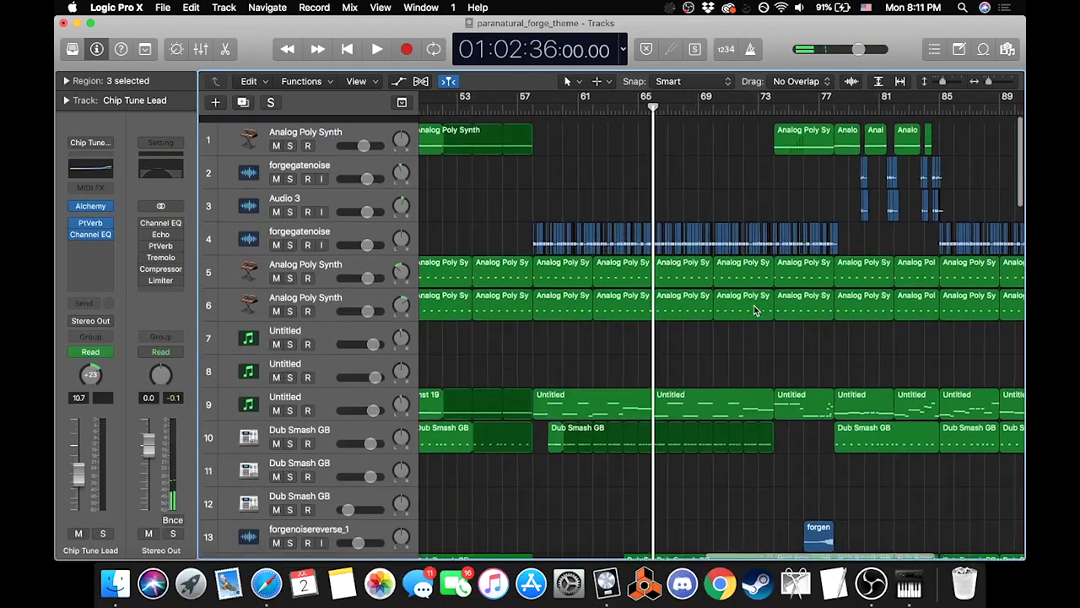
scroll(646, 202, "down", 1)
scroll(714, 410, "down", 7)
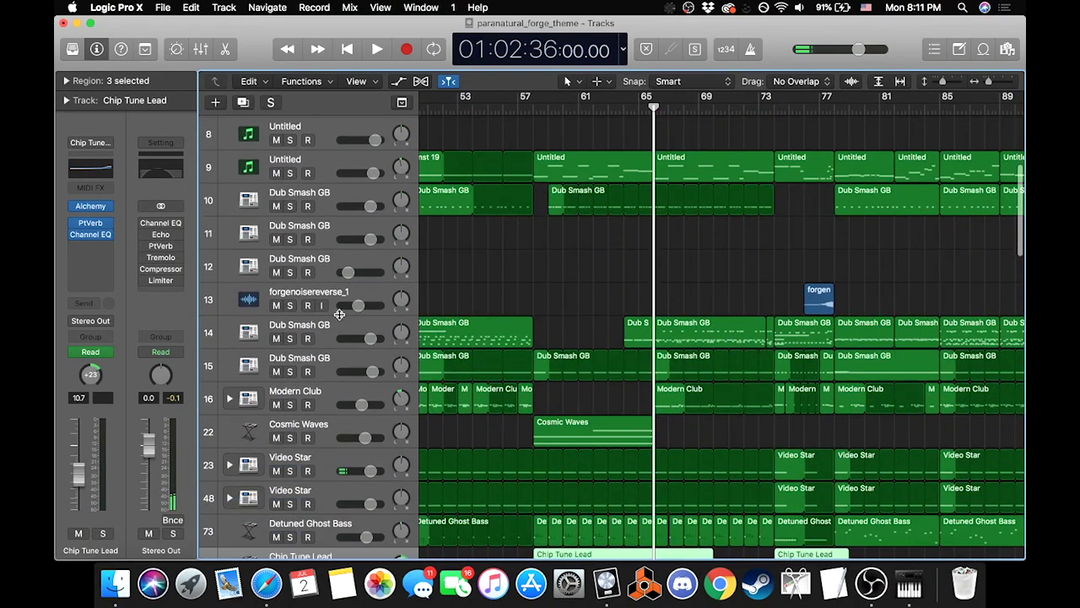
left_click_drag(284, 338, 290, 400)
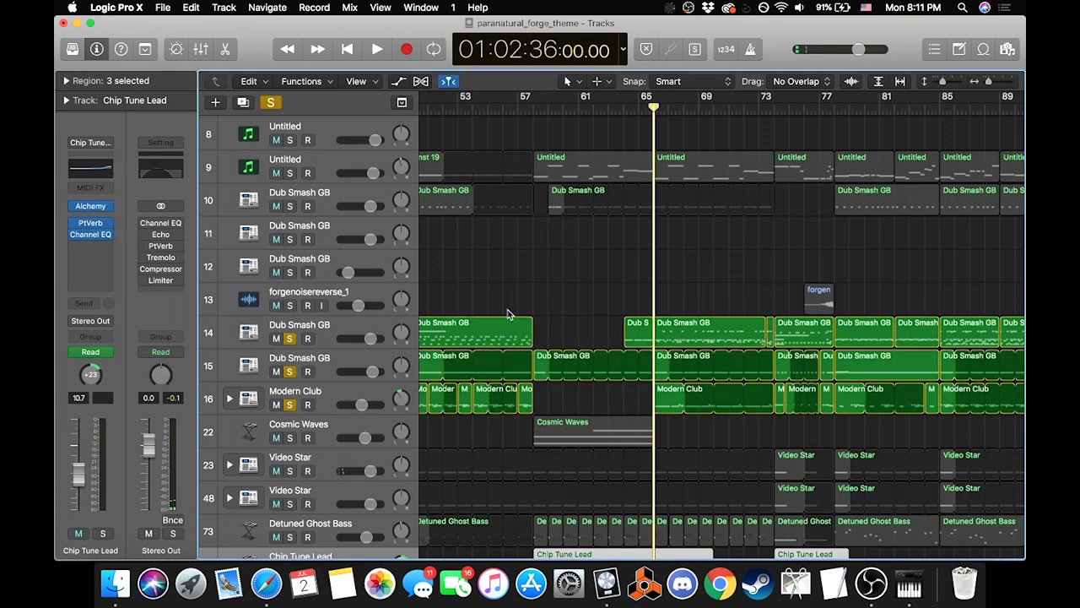
key("space")
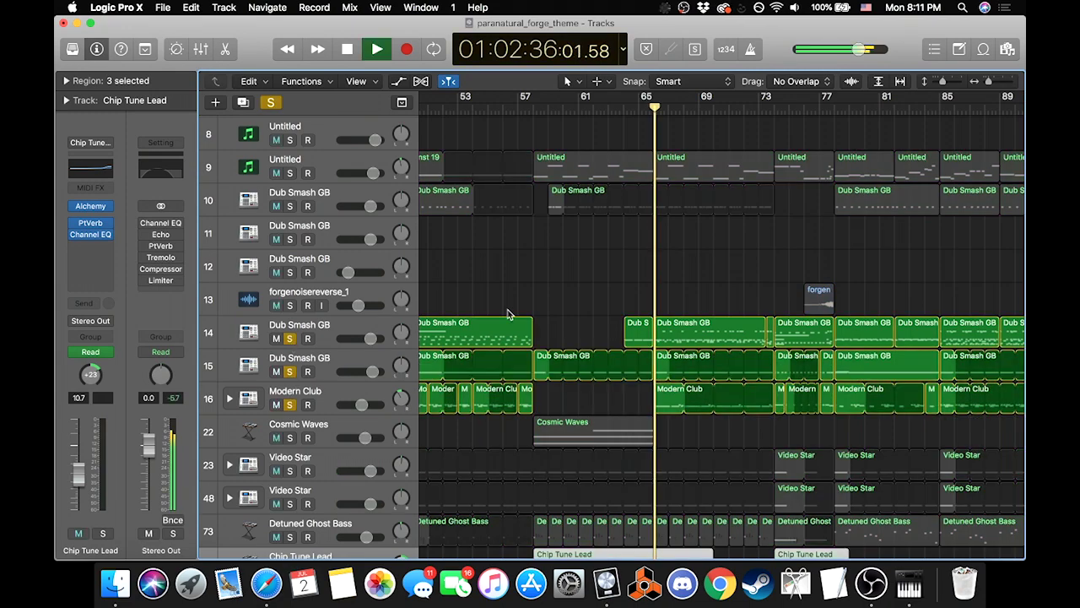
left_click(991, 82)
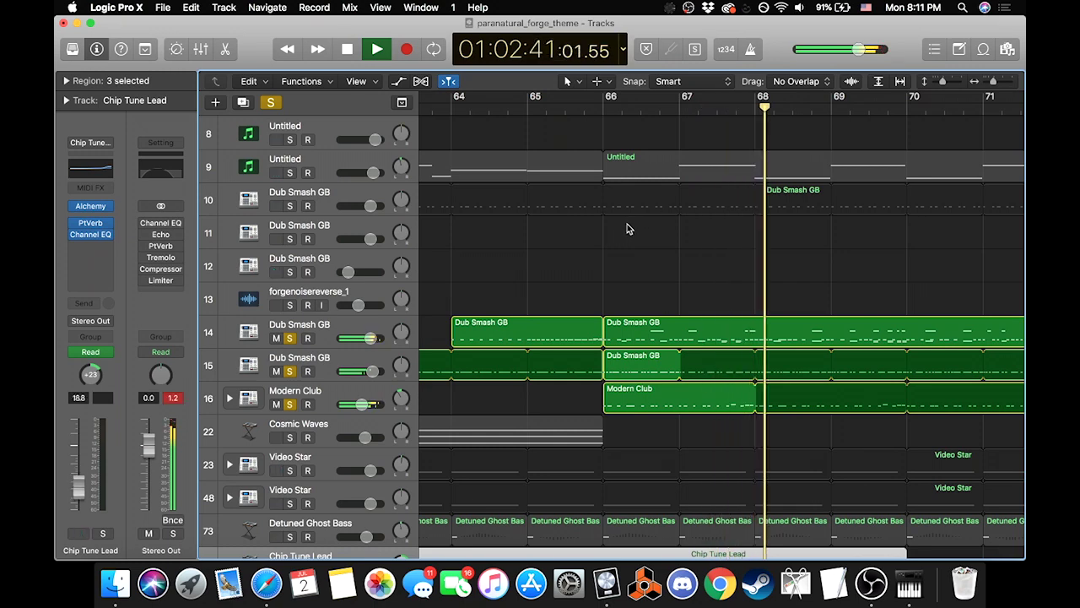
left_click(635, 336)
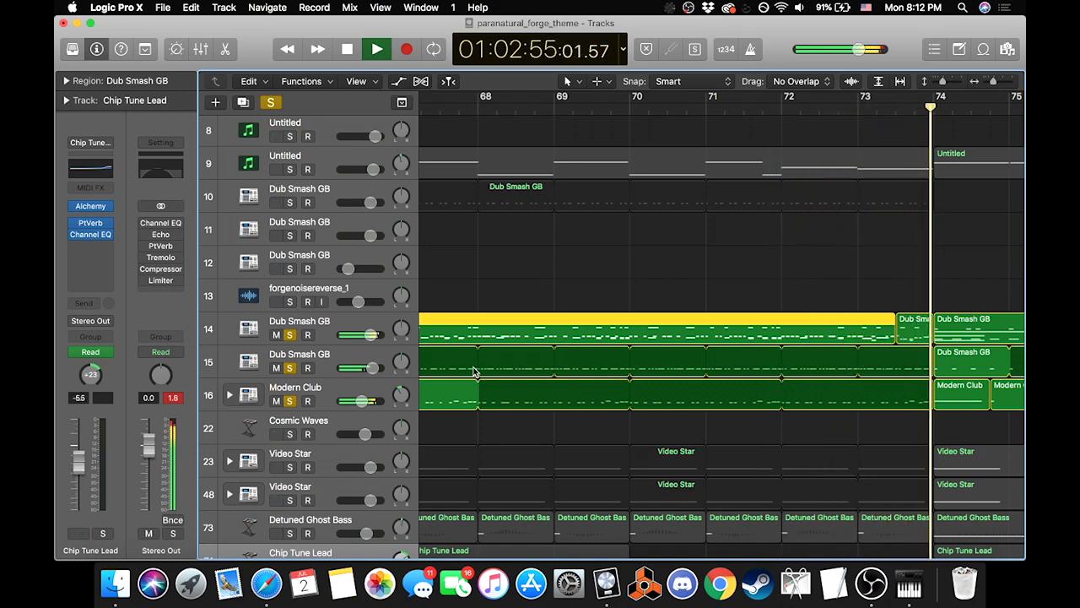
key("space")
scroll(474, 373, "left", 5)
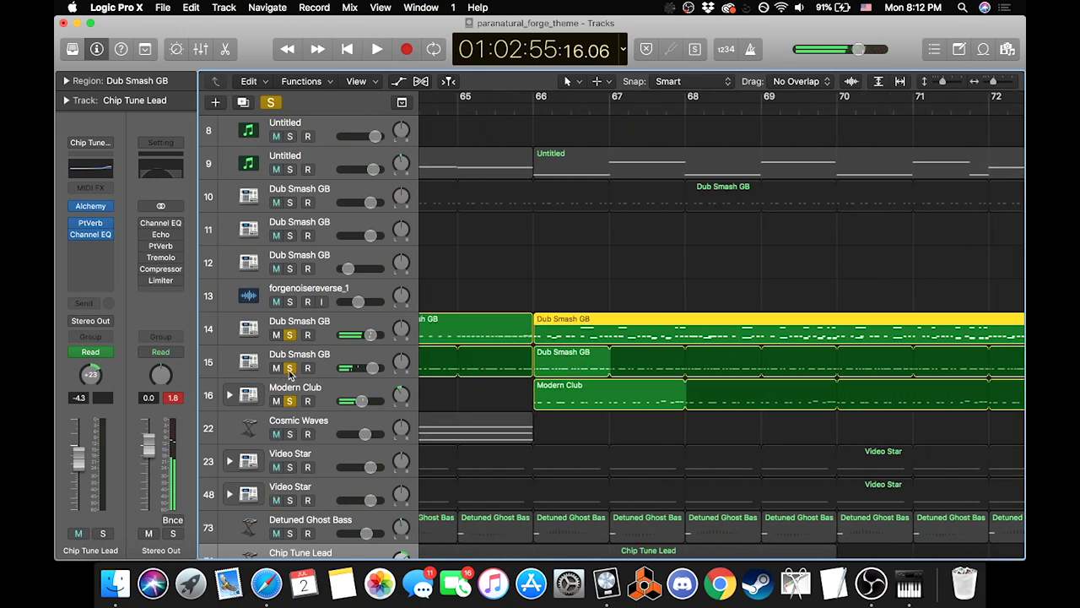
Step: Solo only Dub Smash GB track 14 and play it from bar 66 with its notes in the Piano Roll, closing the editor at the end
left_click_drag(289, 370, 290, 388)
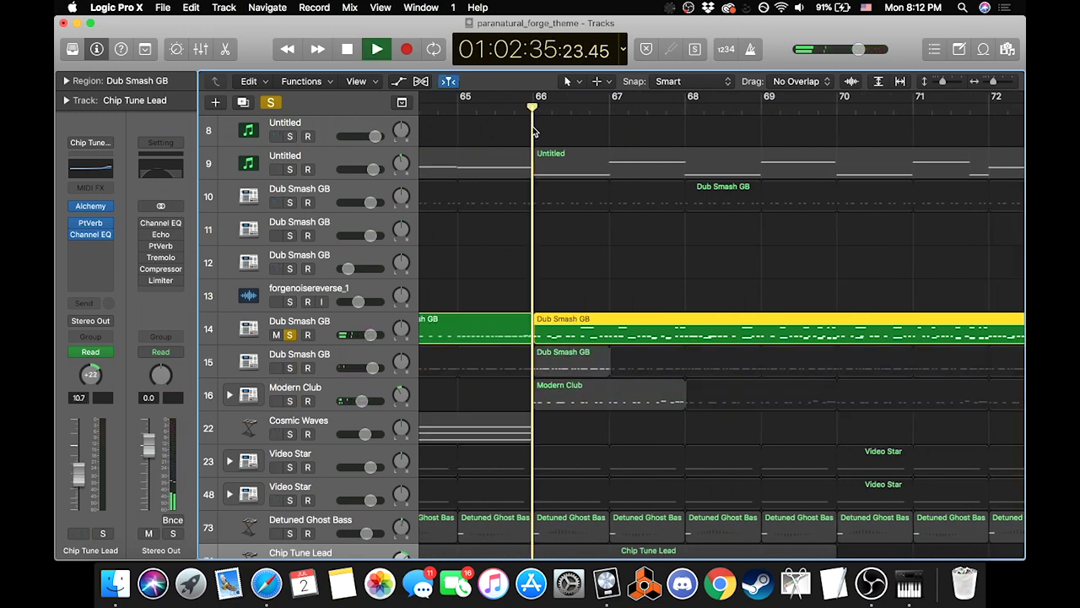
left_click(225, 49)
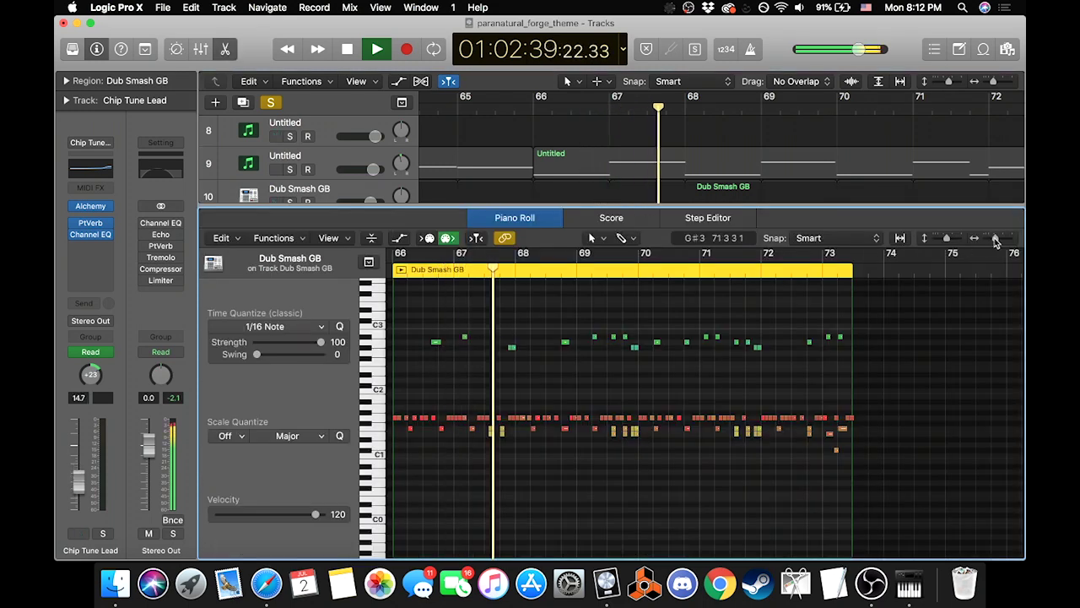
left_click_drag(996, 240, 999, 240)
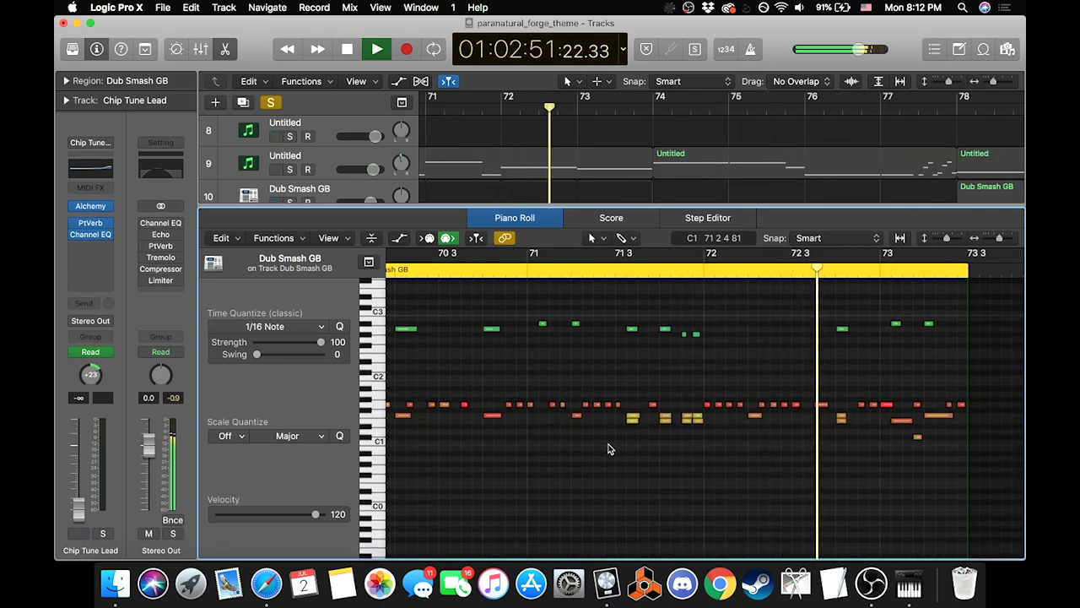
scroll(579, 163, "down", 3)
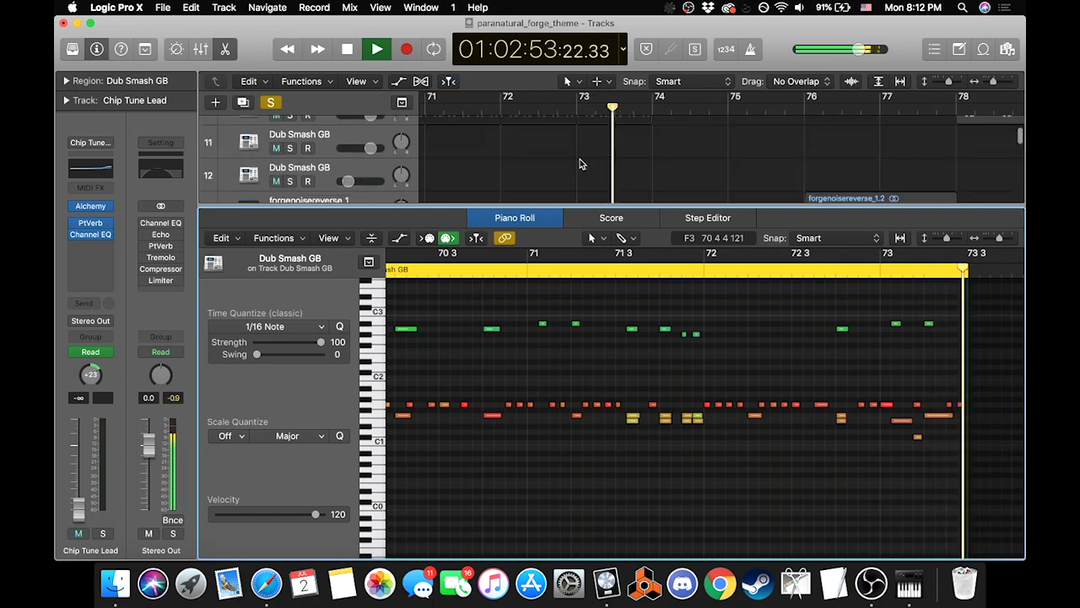
scroll(580, 164, "down", 3)
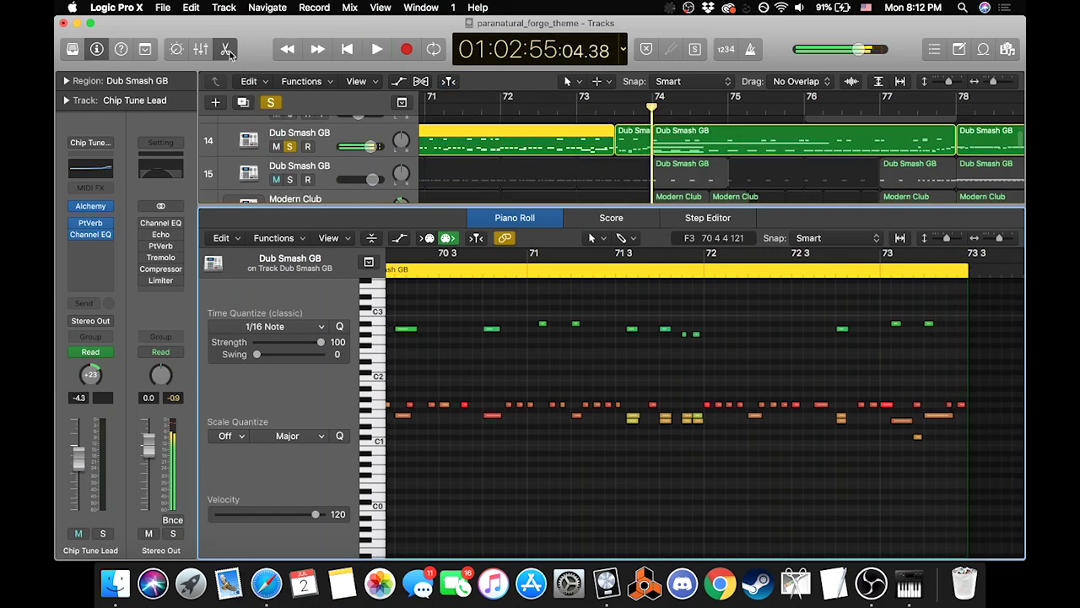
key("e")
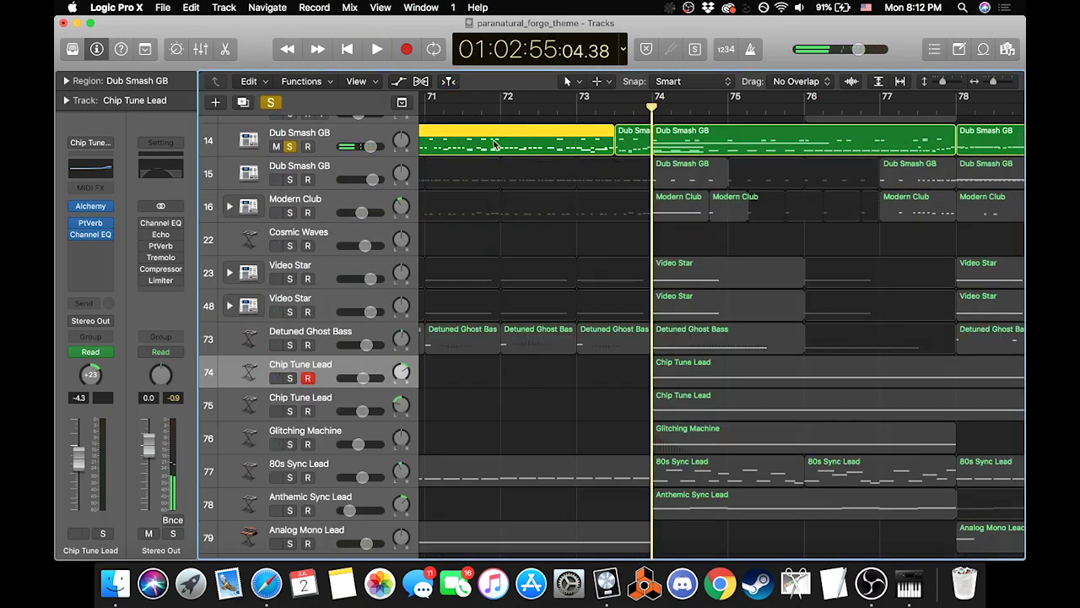
Step: Solo Dub Smash GB track 15 instead of track 14, play it briefly from bar 66, and return the playhead to bar 66
scroll(515, 162, "left", 4)
scroll(508, 154, "left", 2)
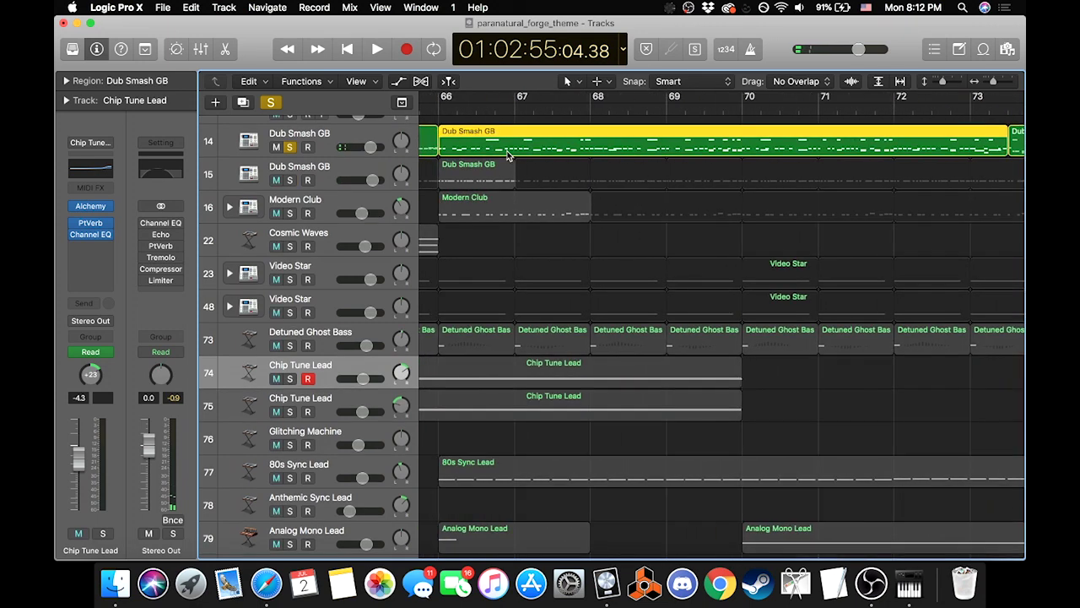
left_click_drag(996, 82, 993, 84)
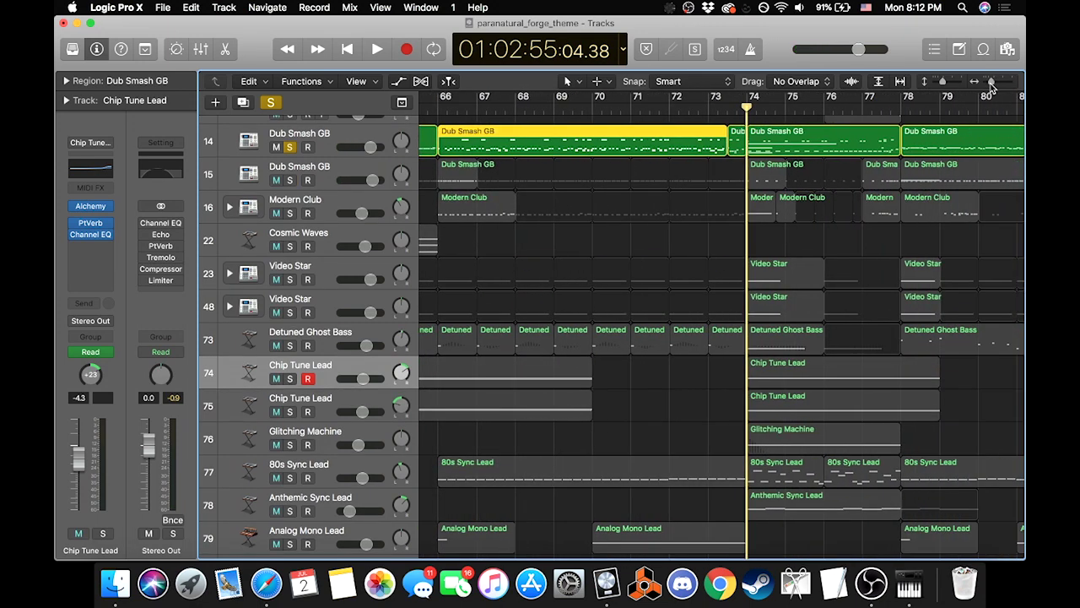
left_click(289, 180)
left_click(290, 148)
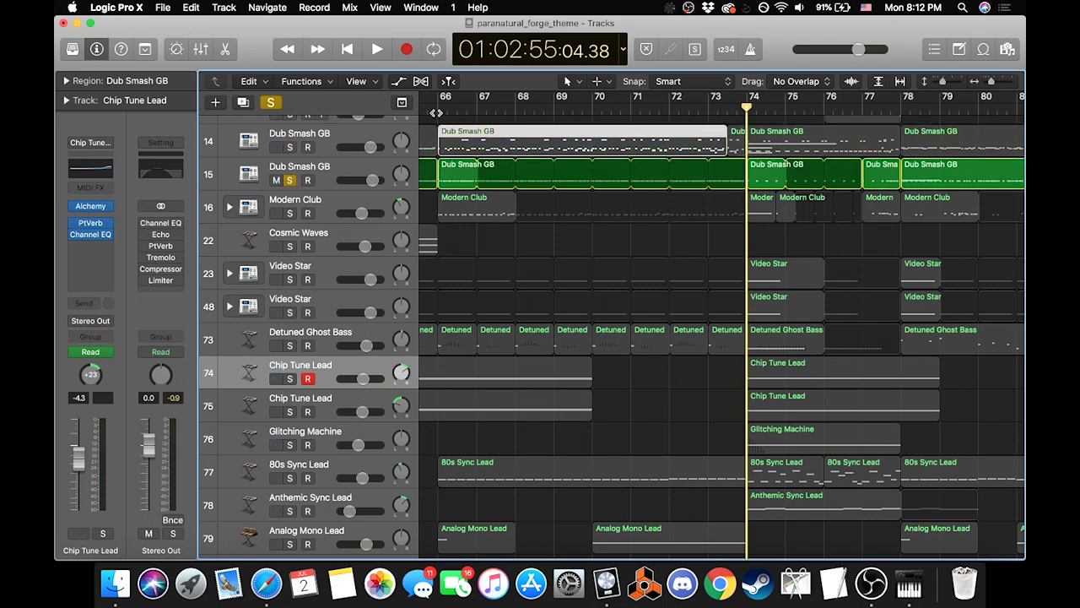
left_click(436, 113)
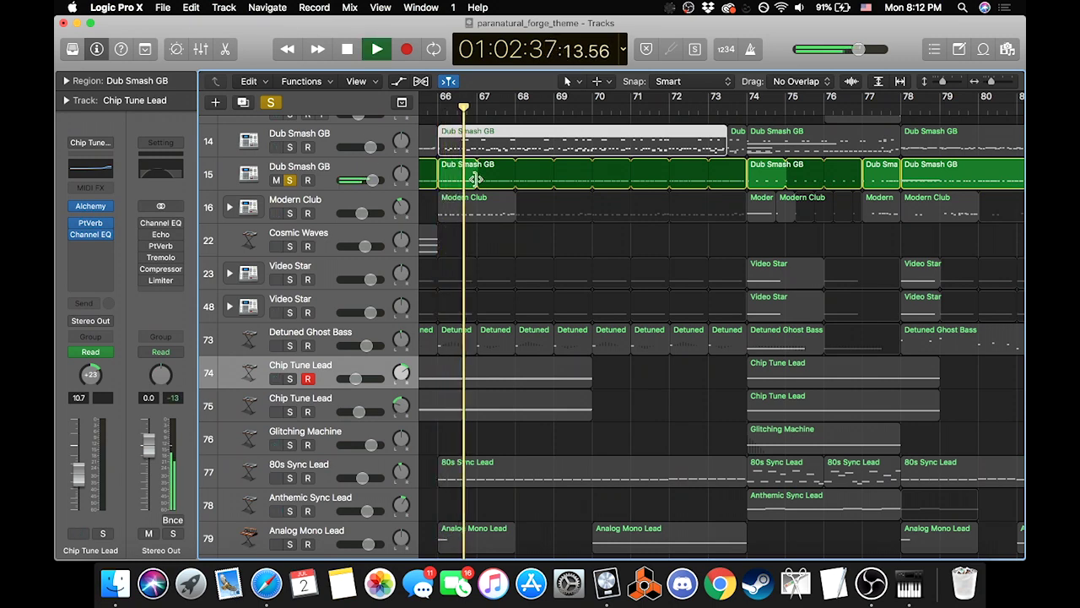
key("space")
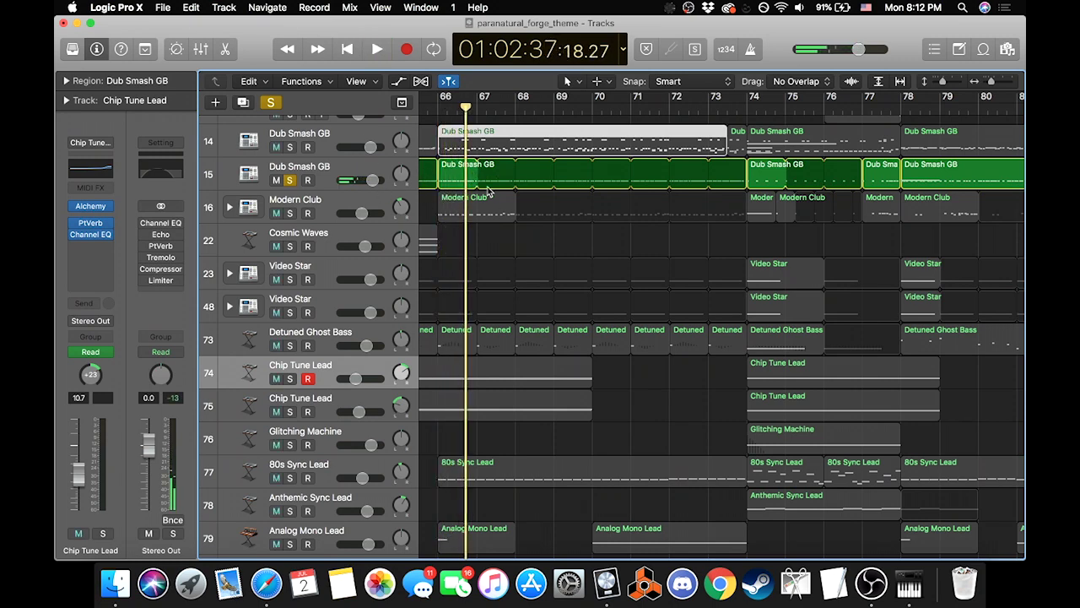
key("comma")
Step: Play the soloed Dub Smash GB track 15 at bar 58 for comparison with bar 66, stopping playback and clearing the solo at the end
scroll(501, 158, "left", 8)
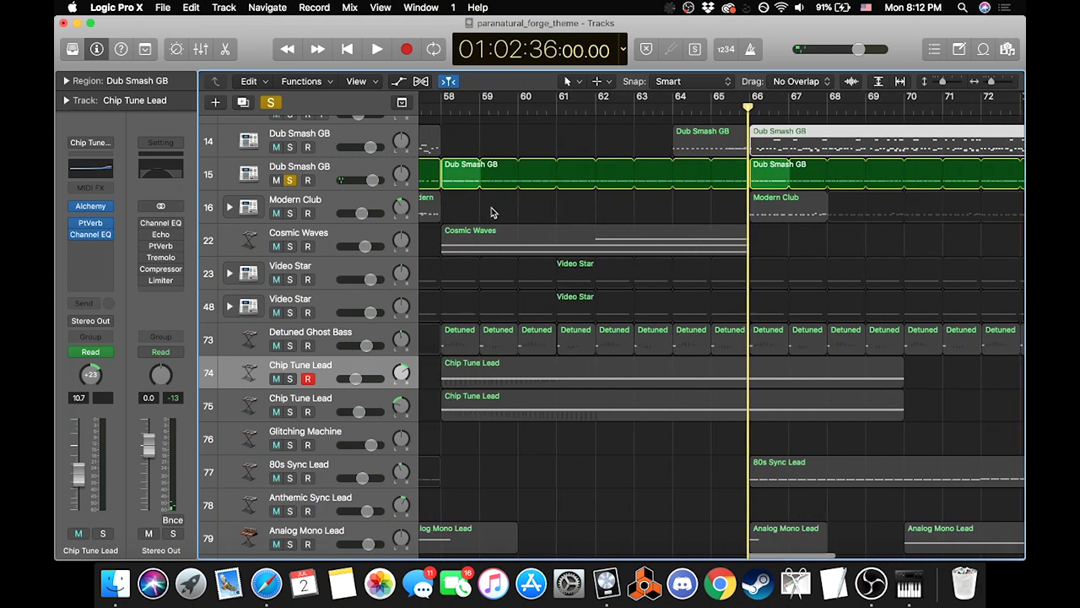
left_click(525, 109)
key("space")
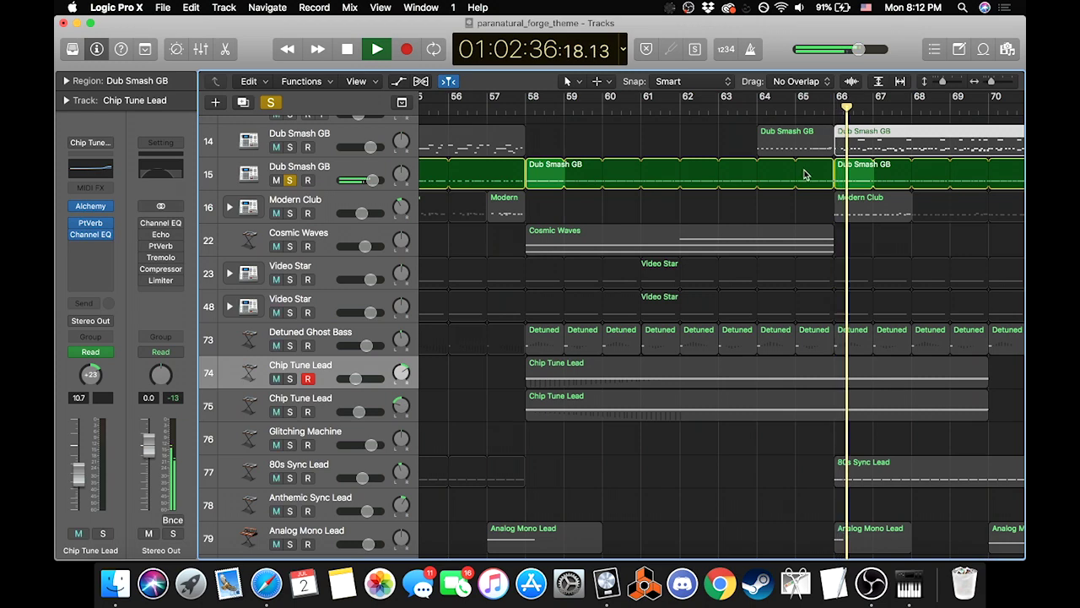
key("space")
left_click(289, 180)
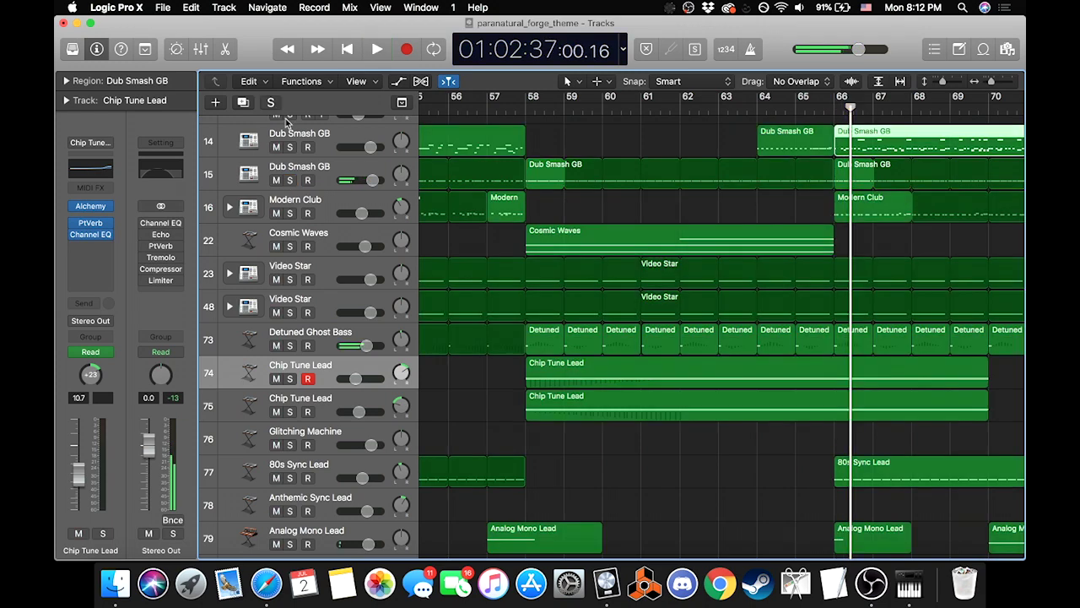
Step: Return the playhead to bar 66, solo the 80s Sync Lead track 77 and play it briefly, clearing the solo at the end
scroll(525, 232, "right", 3)
scroll(525, 232, "down", 1)
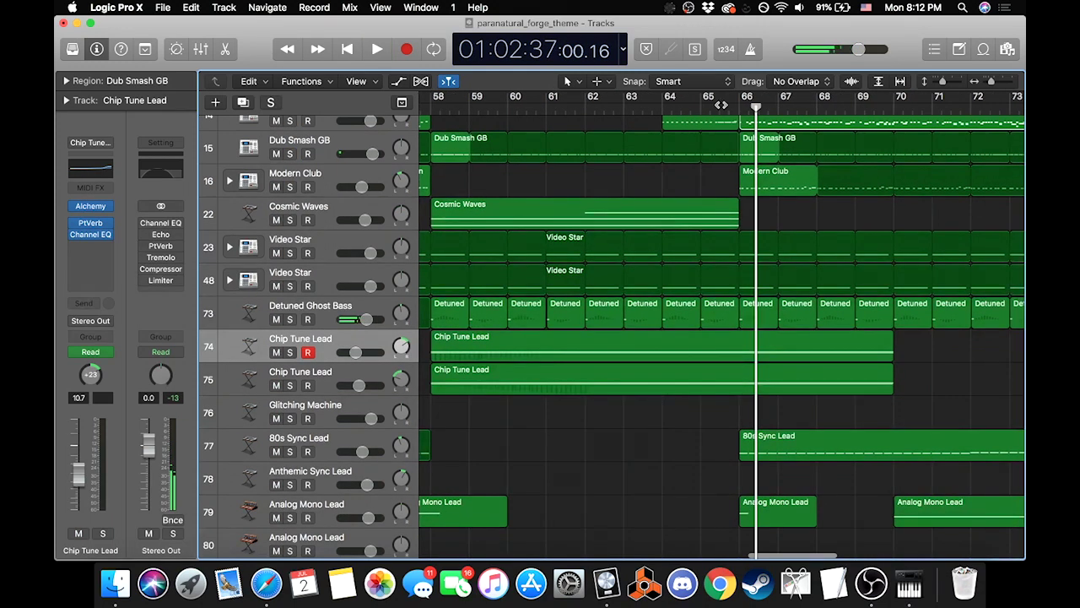
left_click(731, 105)
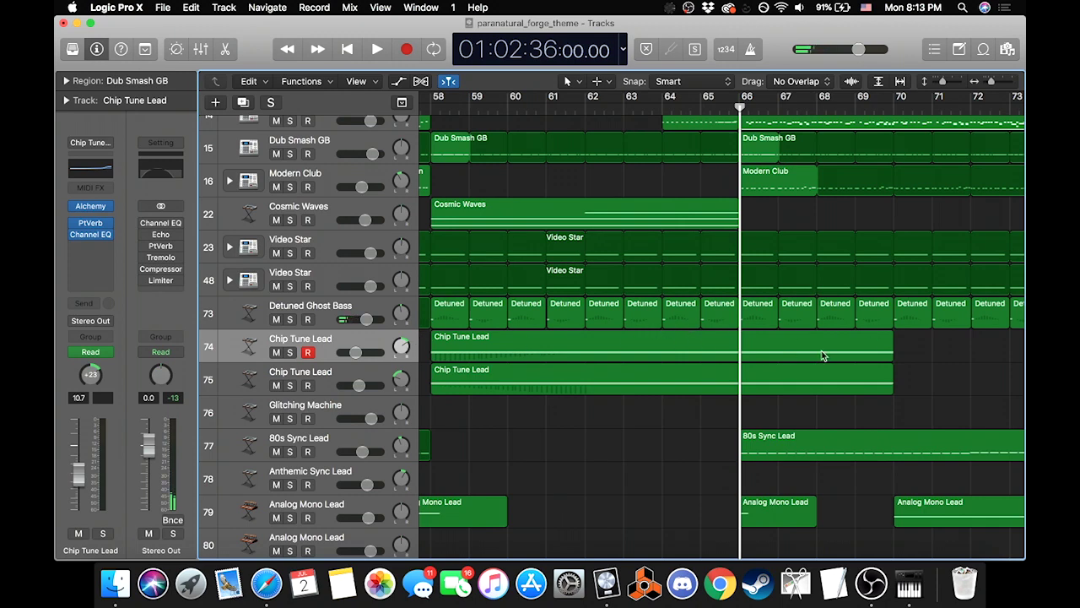
scroll(796, 447, "down", 2)
scroll(665, 364, "down", 2)
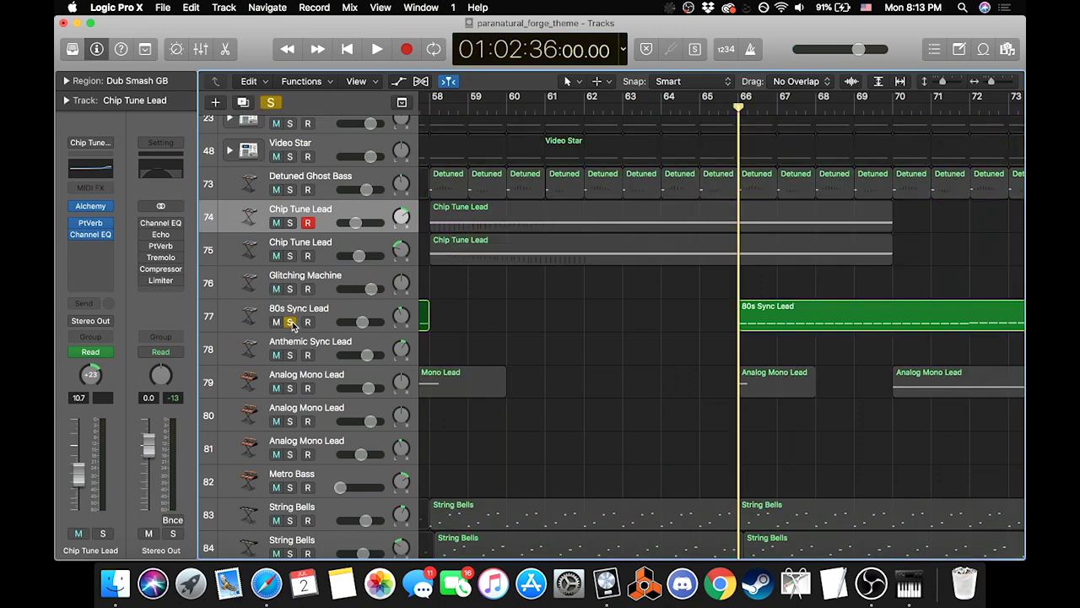
key("space")
scroll(705, 313, "down", 2)
scroll(705, 312, "down", 5)
scroll(704, 313, "right", 1)
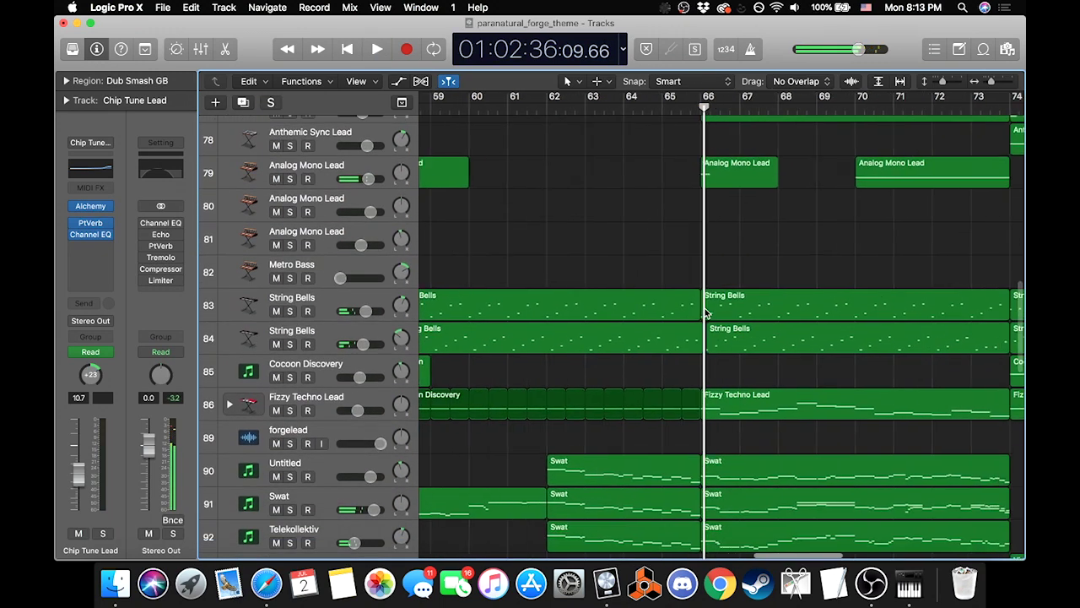
Step: Select the Fizzy Techno Lead region at bar 66, solo its track 86, and play it from bar 66
scroll(750, 309, "down", 1)
left_click(739, 370)
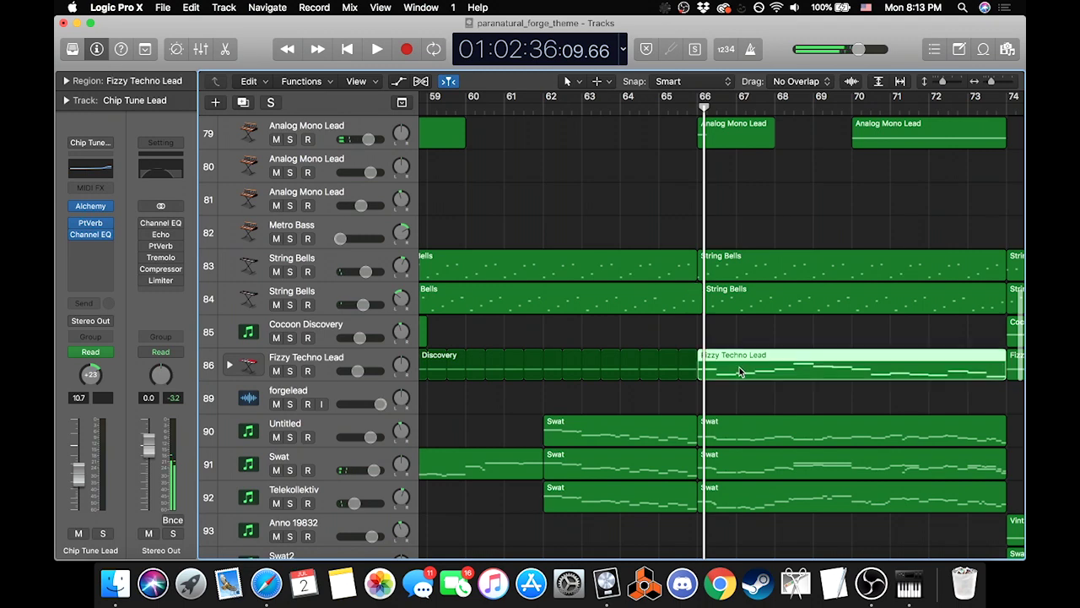
key("shift+Home")
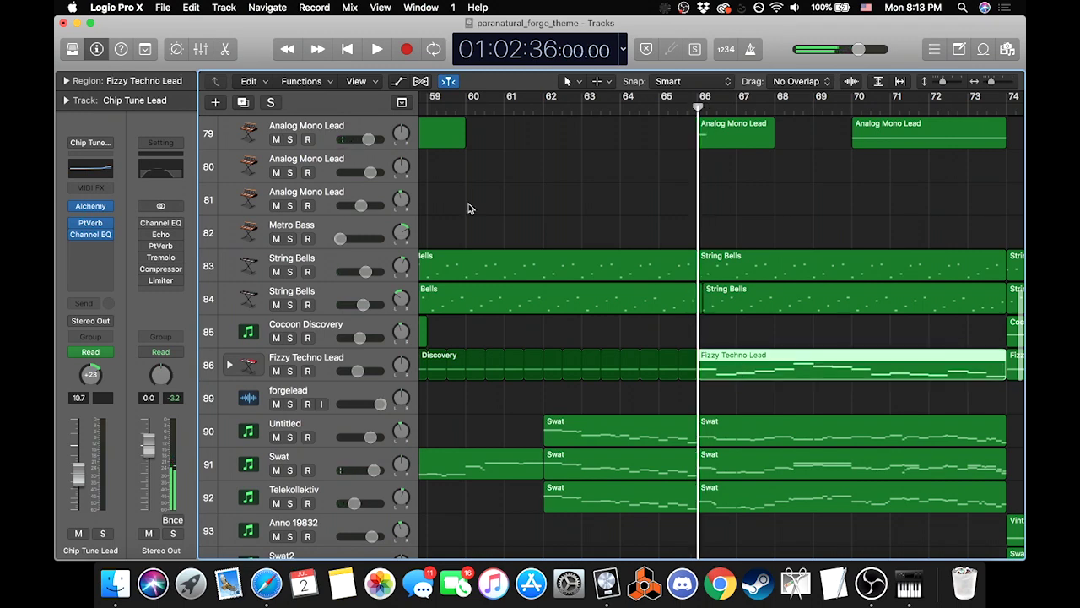
left_click(291, 373)
key("space")
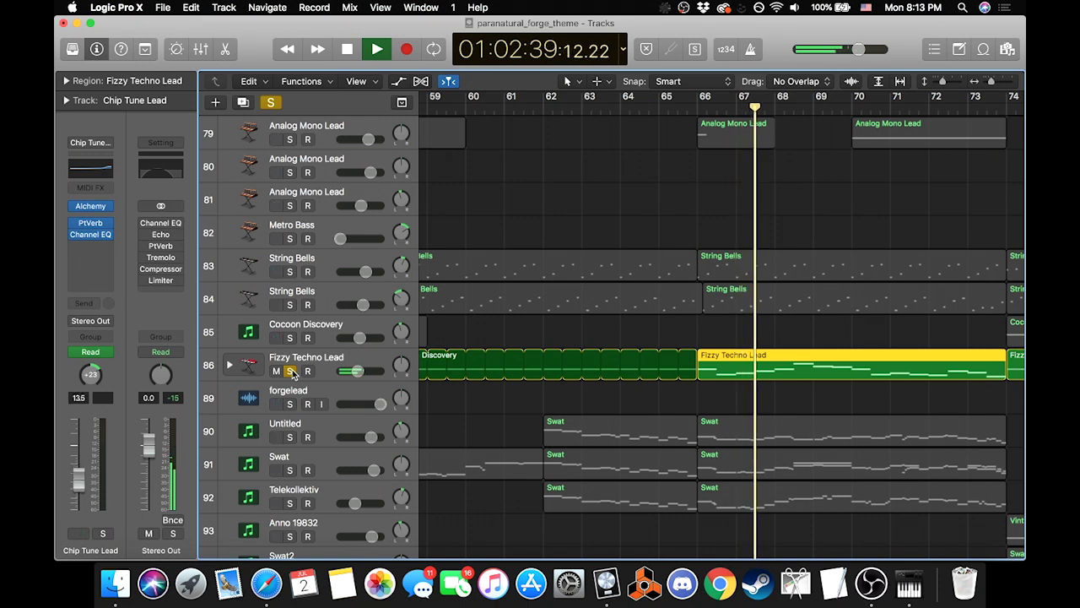
Step: Add both String Bells tracks, 83 and 84, to the solo during playback, stopping at bar 70 and clearing all solos
left_click(290, 305)
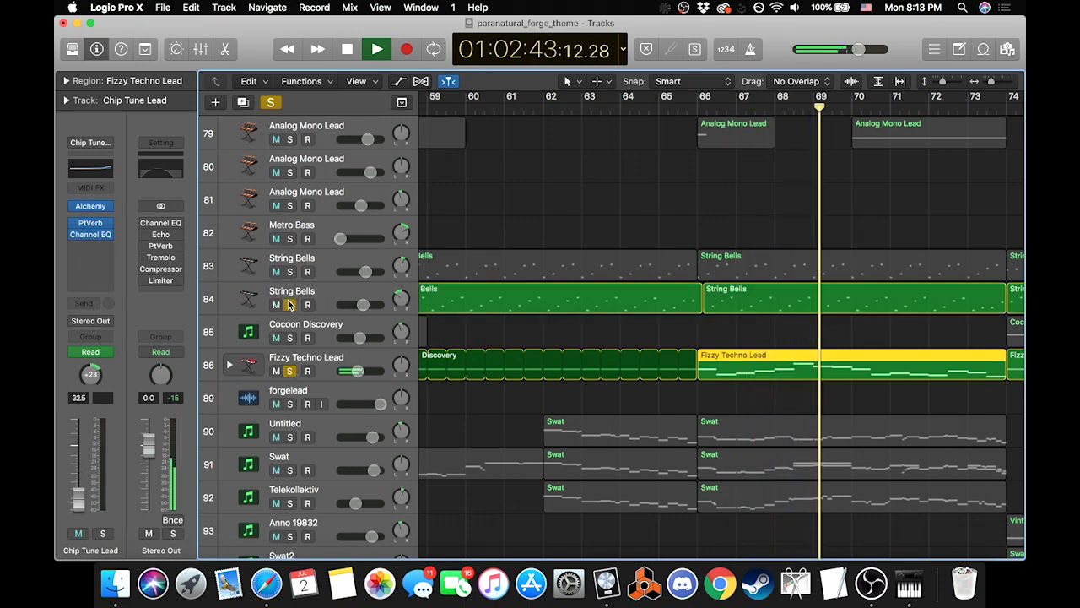
left_click(290, 271)
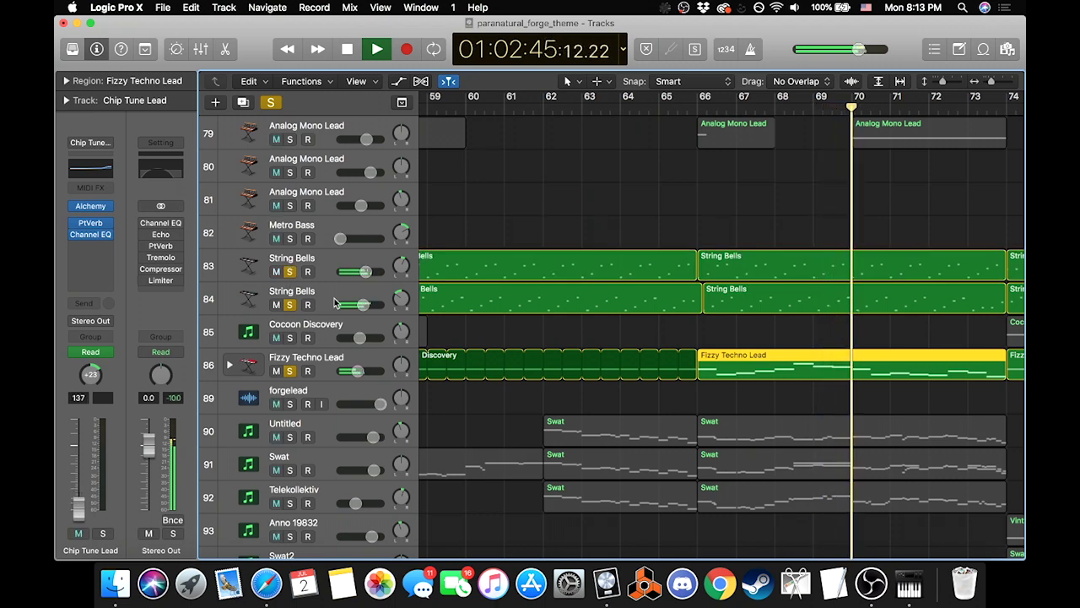
key("space")
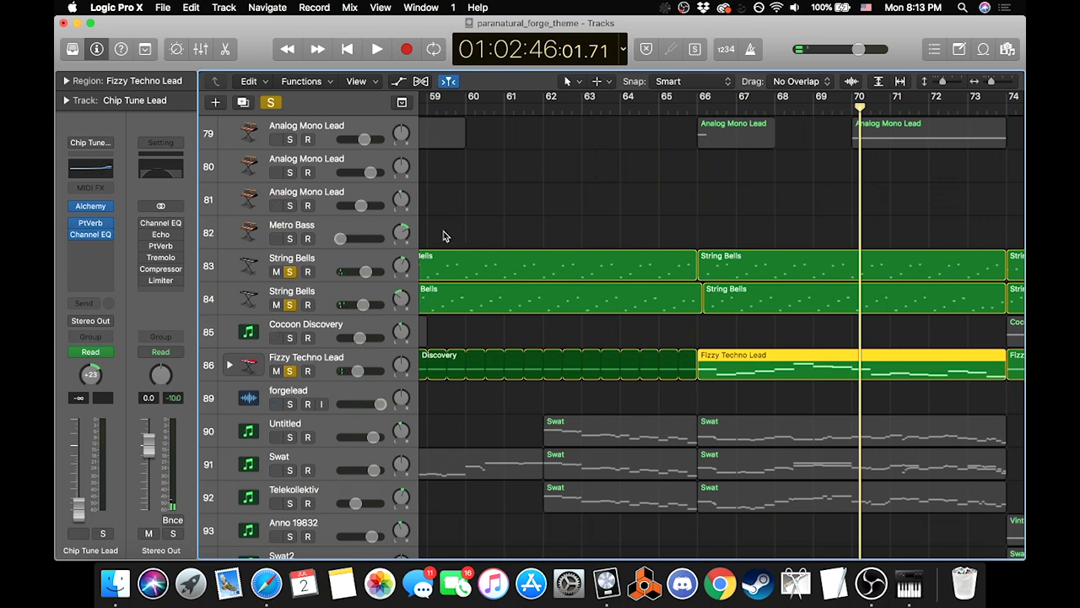
left_click(269, 102)
Step: Return the playhead to bar 66, solo the Untitled, Swat and Telekollektiv tracks 90 to 92, and play them together up to bar 74
scroll(562, 189, "down", 5)
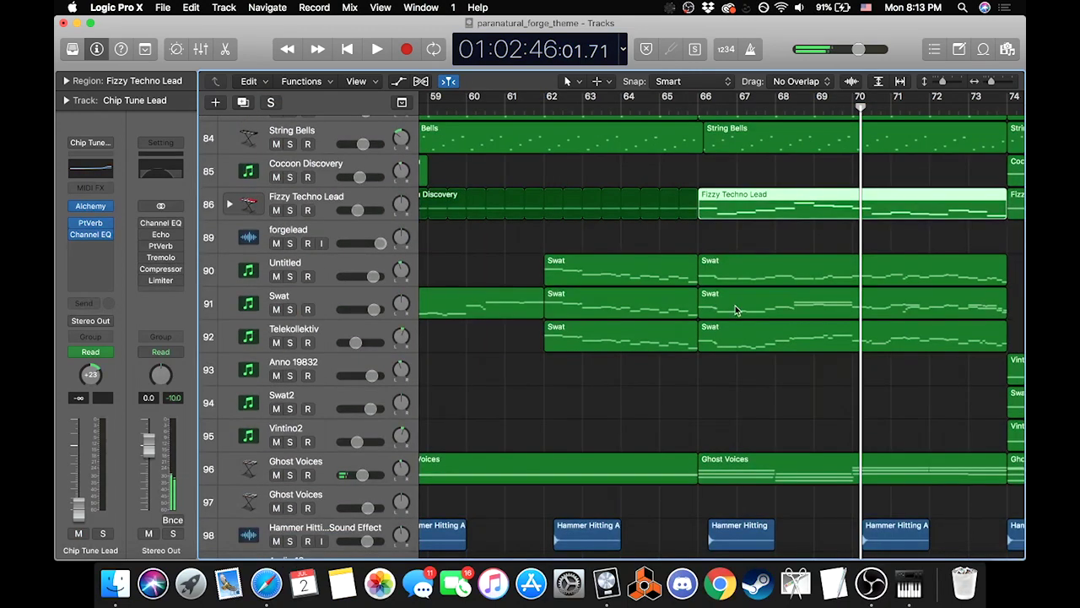
left_click(701, 110)
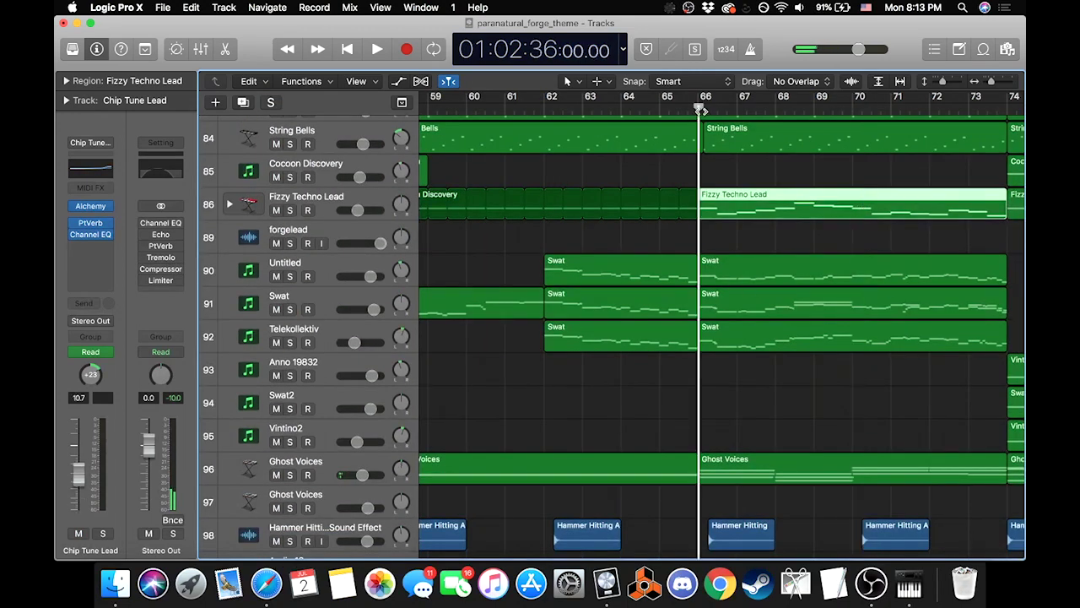
scroll(753, 373, "right", 2)
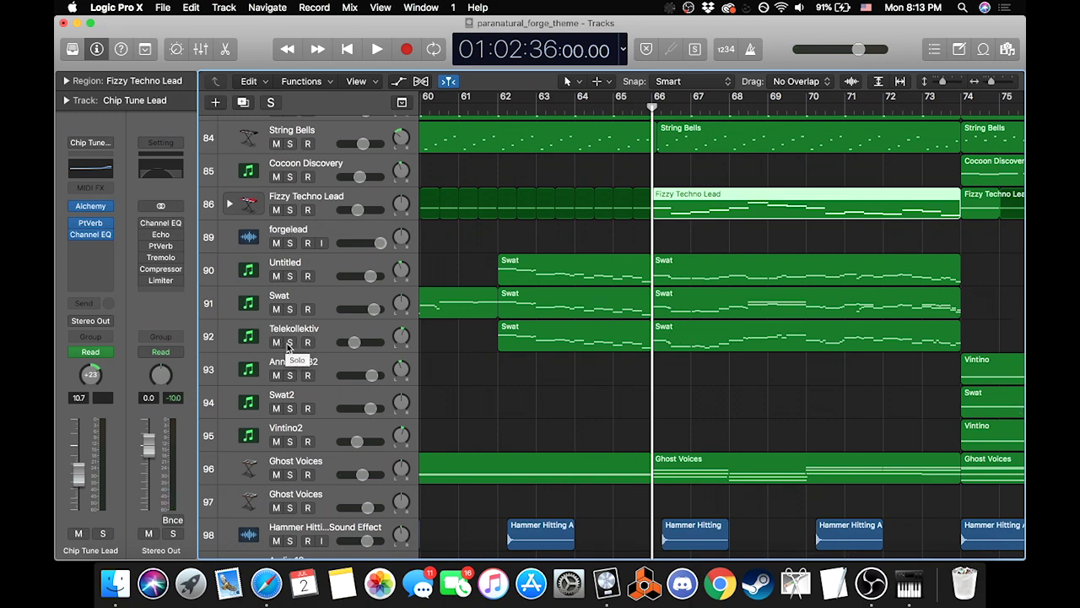
left_click_drag(290, 342, 290, 276)
key("space")
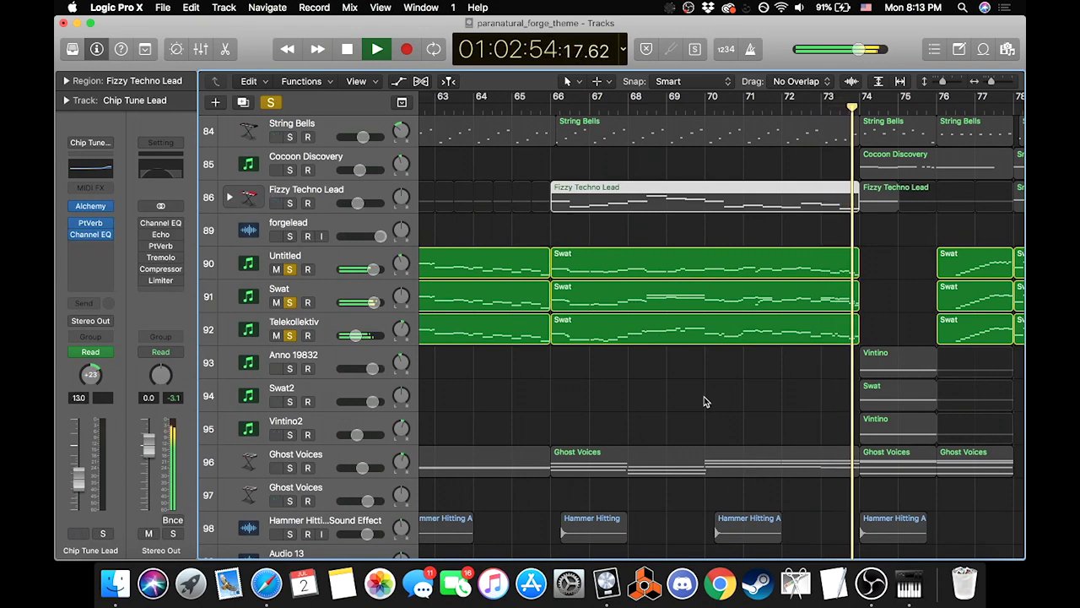
Step: Remove tracks 91 and 92 from the solo and play the Untitled track 90 alone from bar 66 to bar 74
left_click(555, 108)
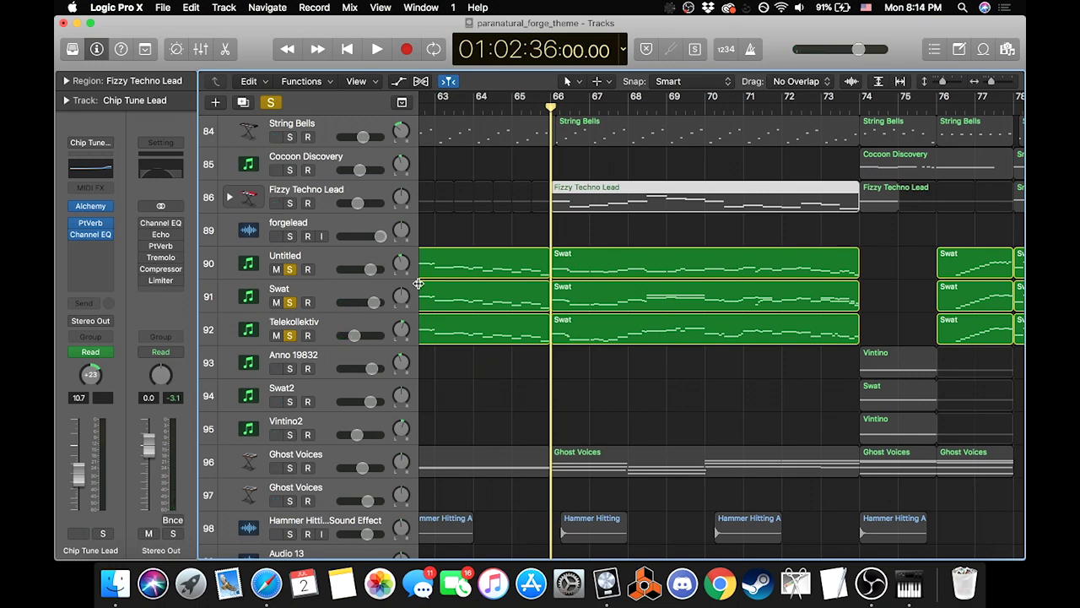
left_click(289, 302)
left_click(290, 335)
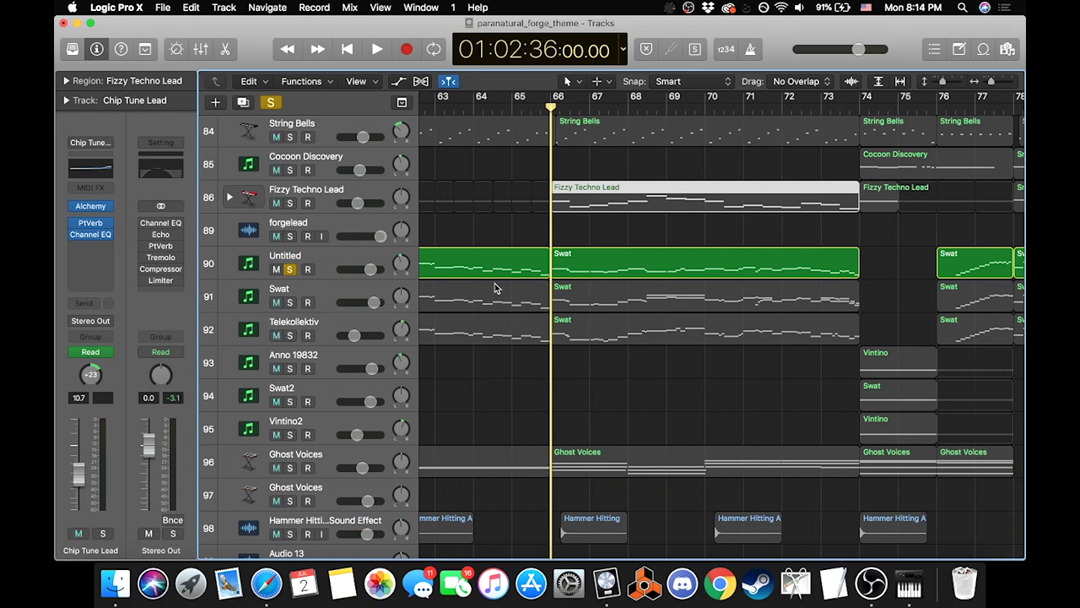
key("space")
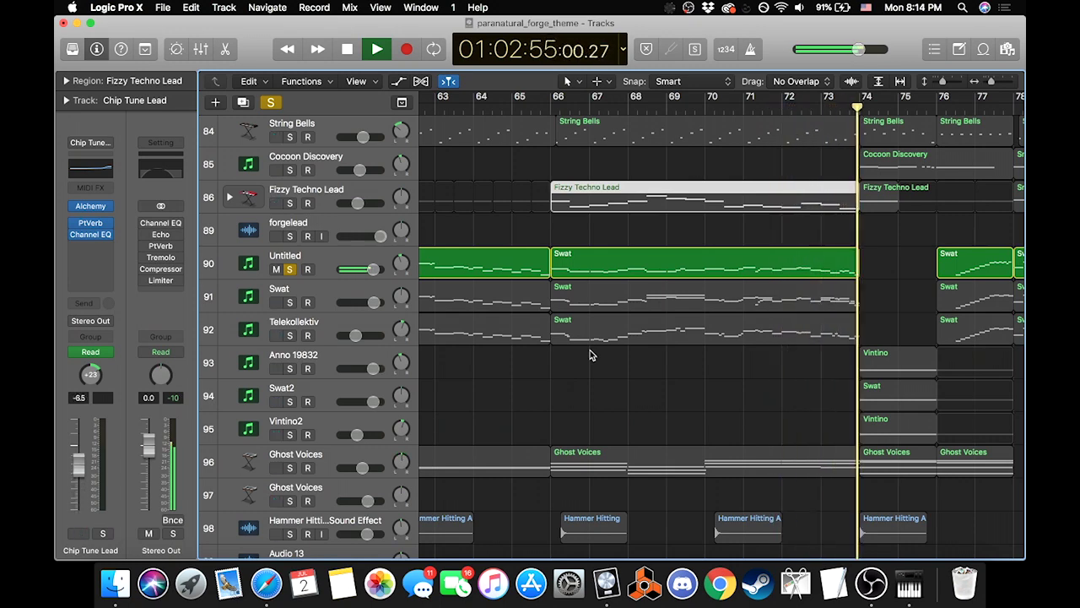
key("space")
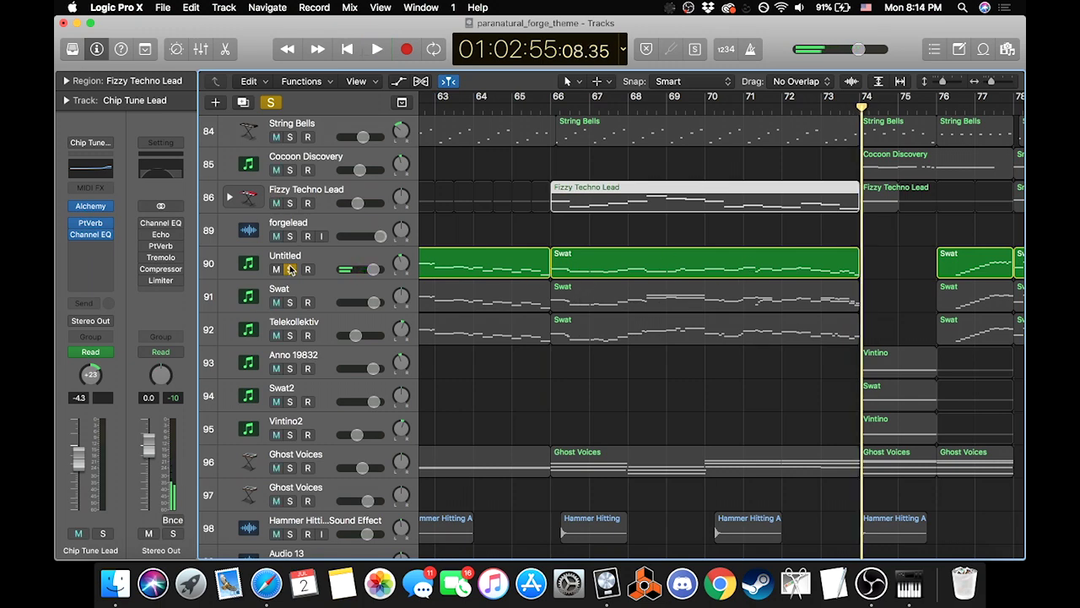
Step: Switch the solo to the Swat track 91 and play it from bar 66 to bar 74, clearing its solo at the end
left_click(289, 302)
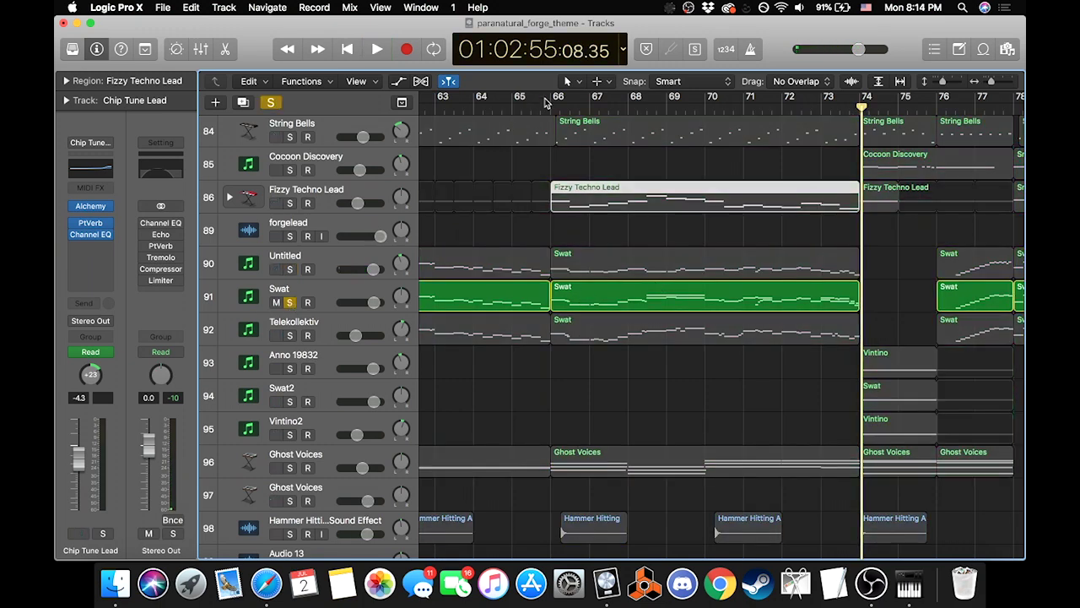
double_click(552, 107)
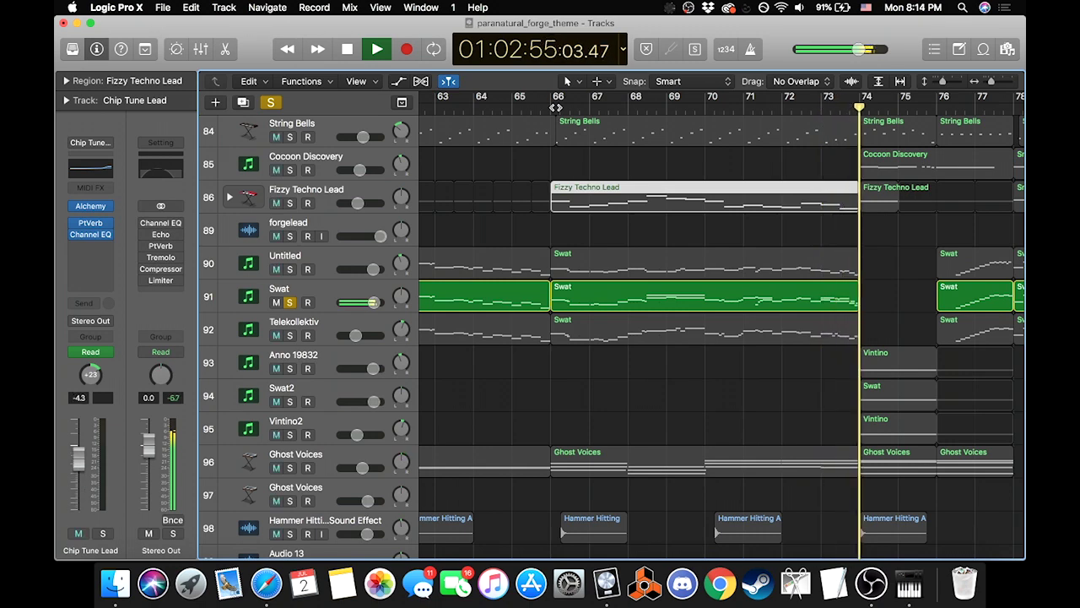
key("space")
left_click(290, 302)
Step: Solo the Telekollektiv track 92 and play it from bar 66 past bar 74, clearing the solo at the end
left_click(290, 336)
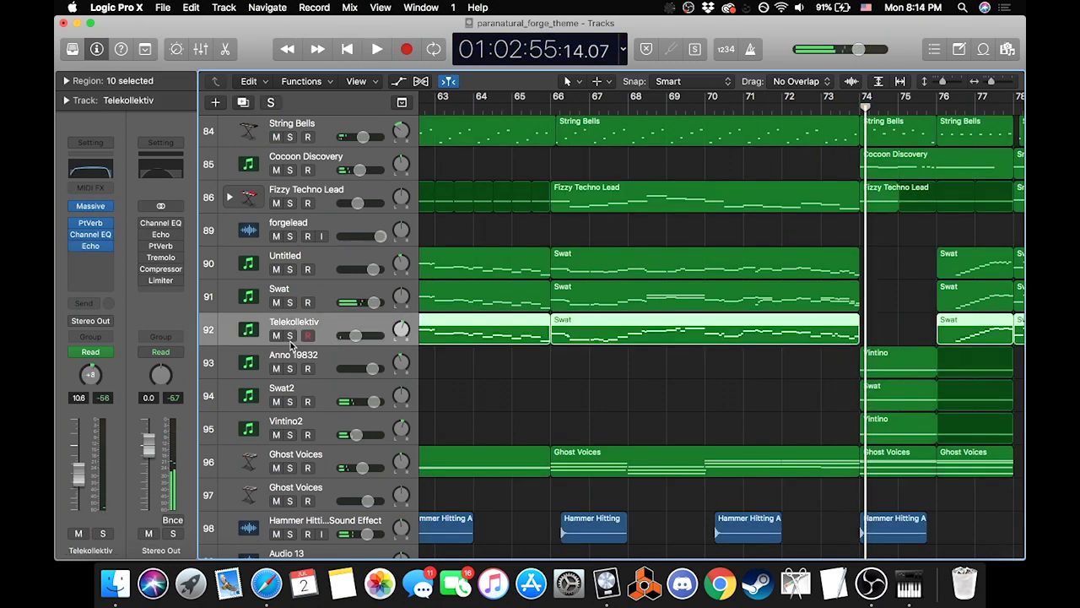
left_click(541, 114)
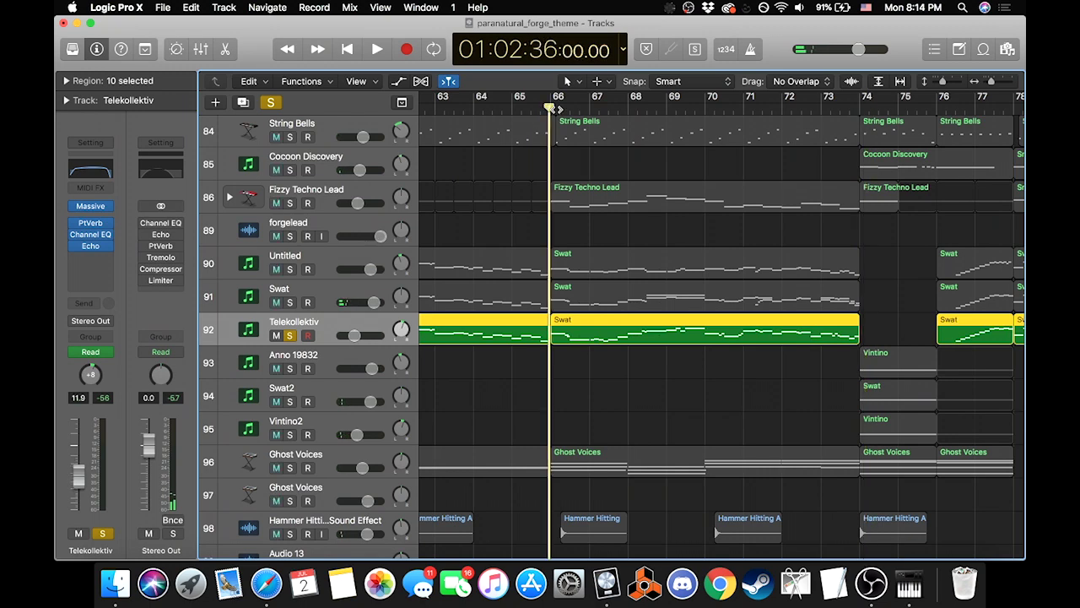
key("space")
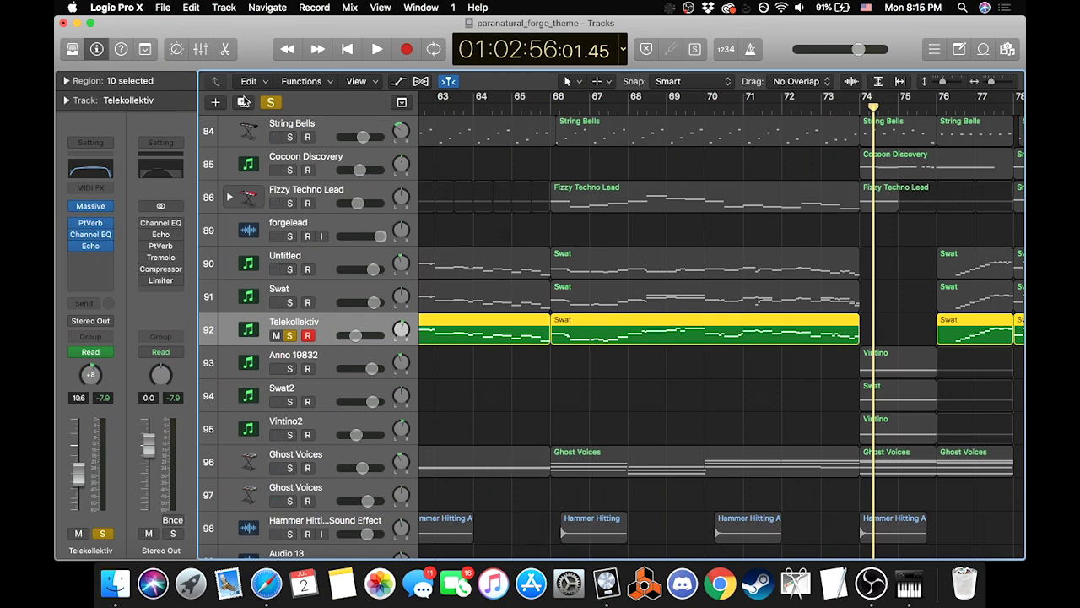
left_click(270, 102)
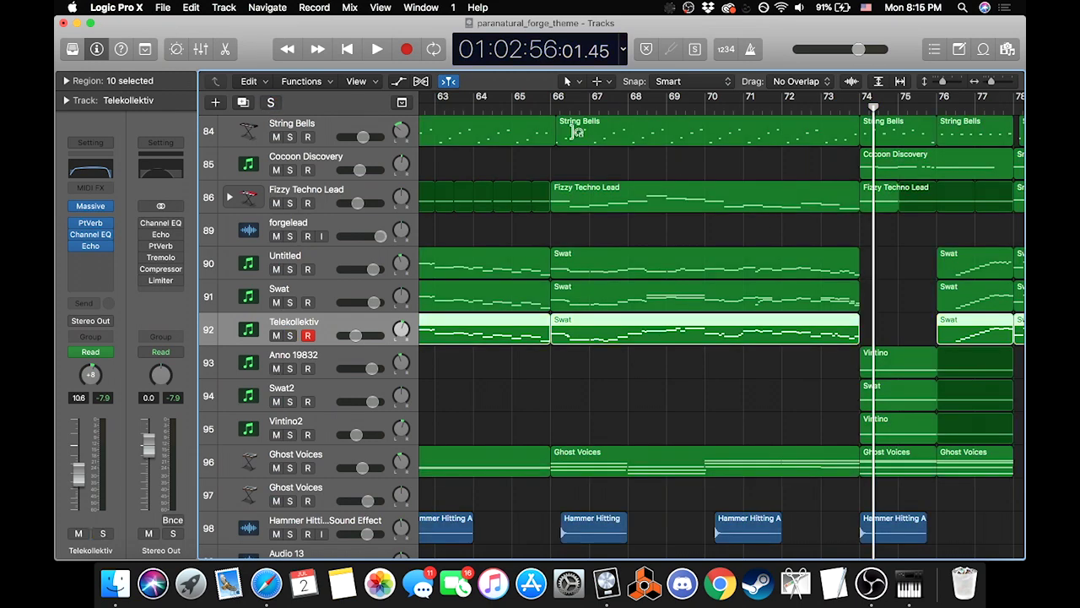
Step: Return the playhead to bar 66 and look through the lower tracks, including Big Saw Bass and Fifth Dimension, for the section's remaining layers
left_click(991, 84)
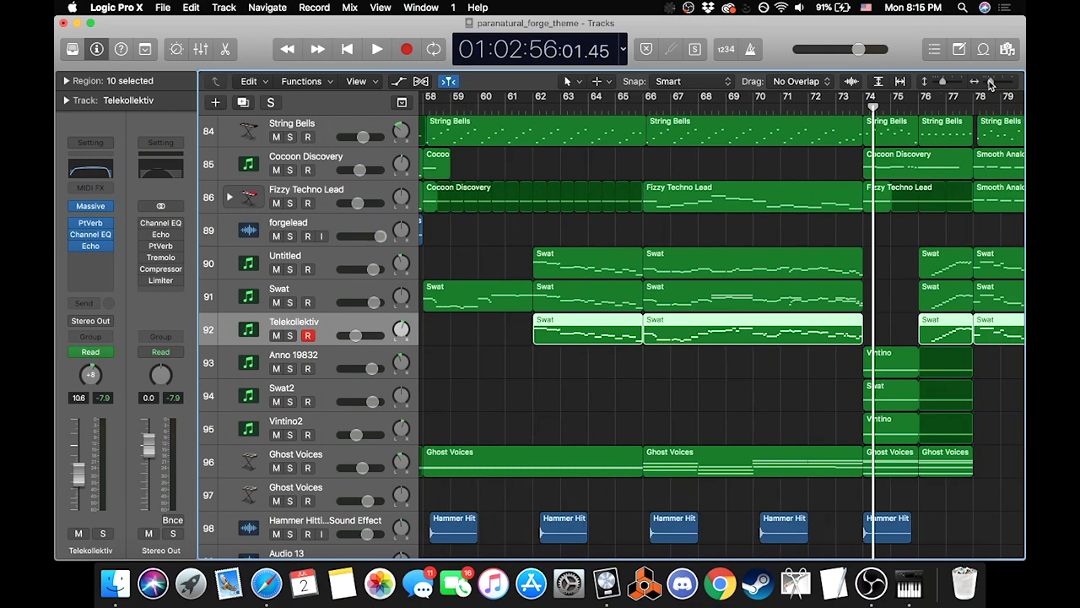
scroll(635, 135, "down", 3)
left_click(642, 105)
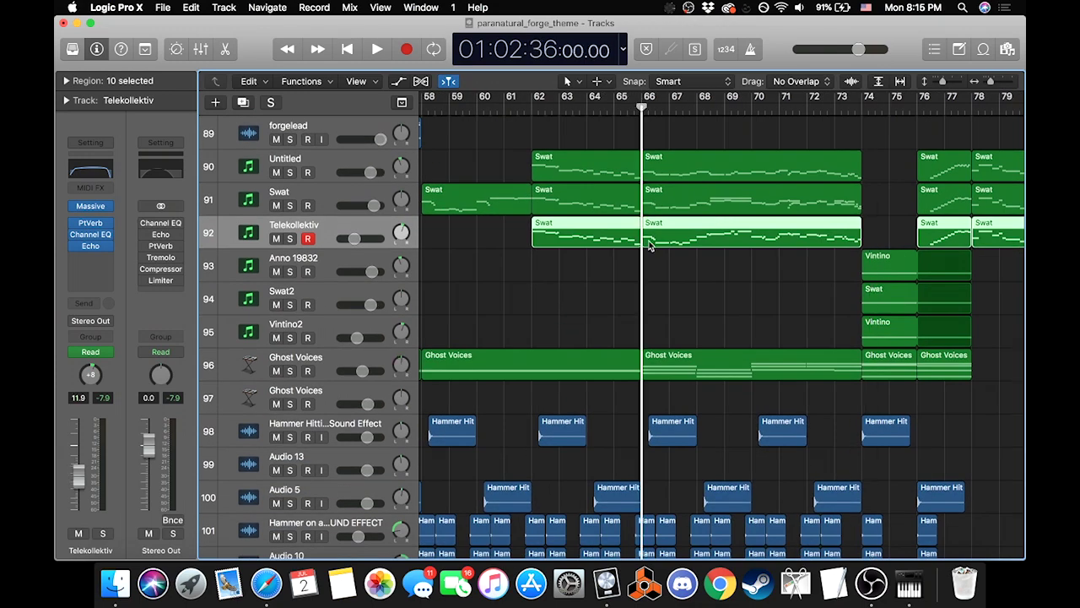
scroll(643, 245, "down", 2)
scroll(740, 398, "down", 6)
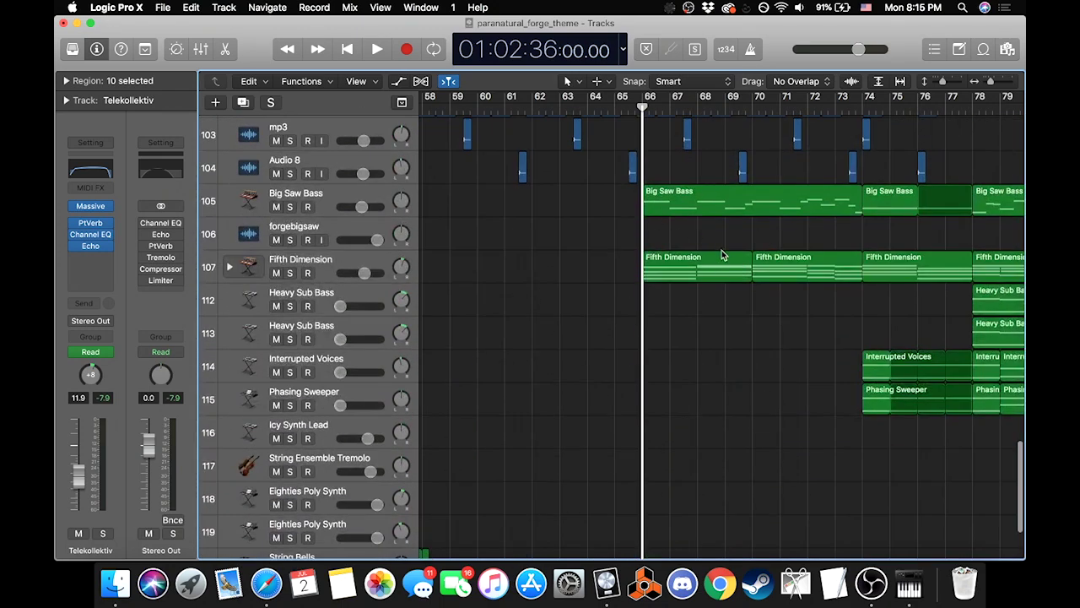
scroll(714, 318, "right", 2)
scroll(715, 318, "down", 3)
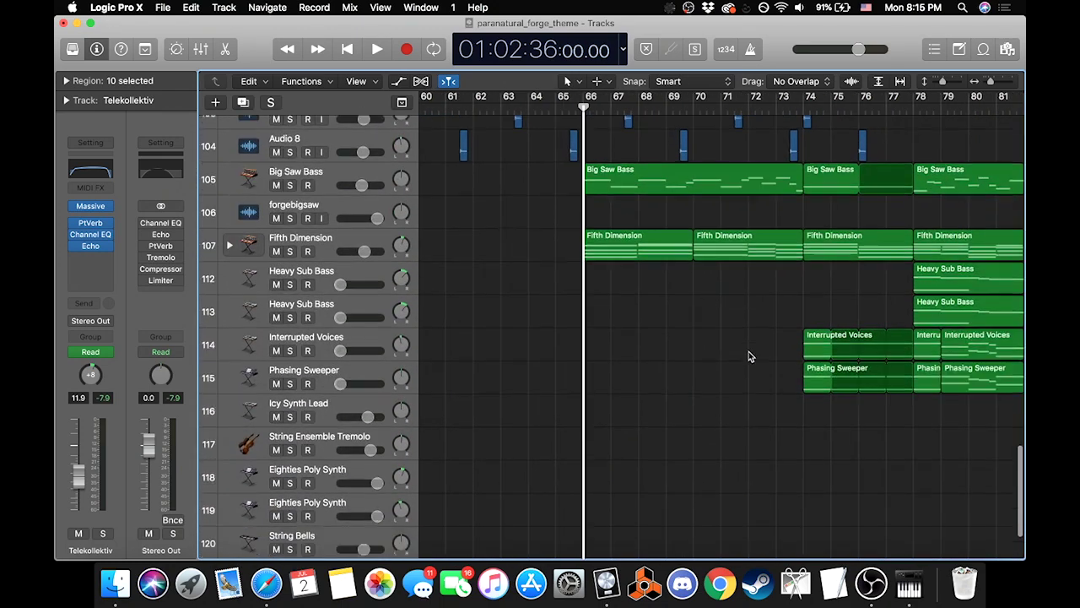
scroll(748, 354, "up", 15)
scroll(749, 354, "right", 4)
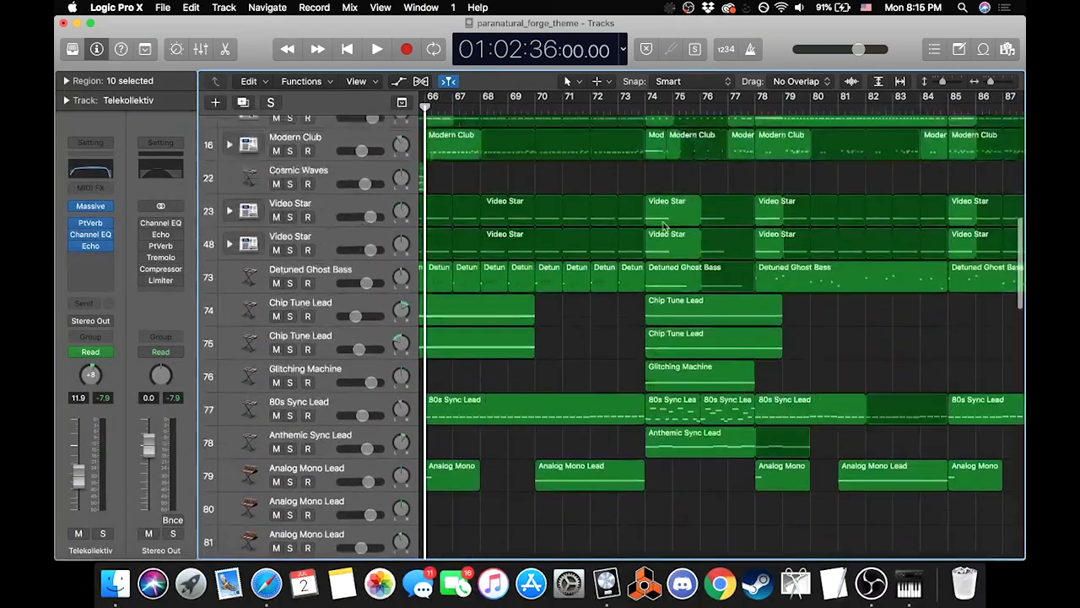
Step: Play the full mix from bar 74 to just before bar 78, then return the playhead to bar 74
left_click(646, 103)
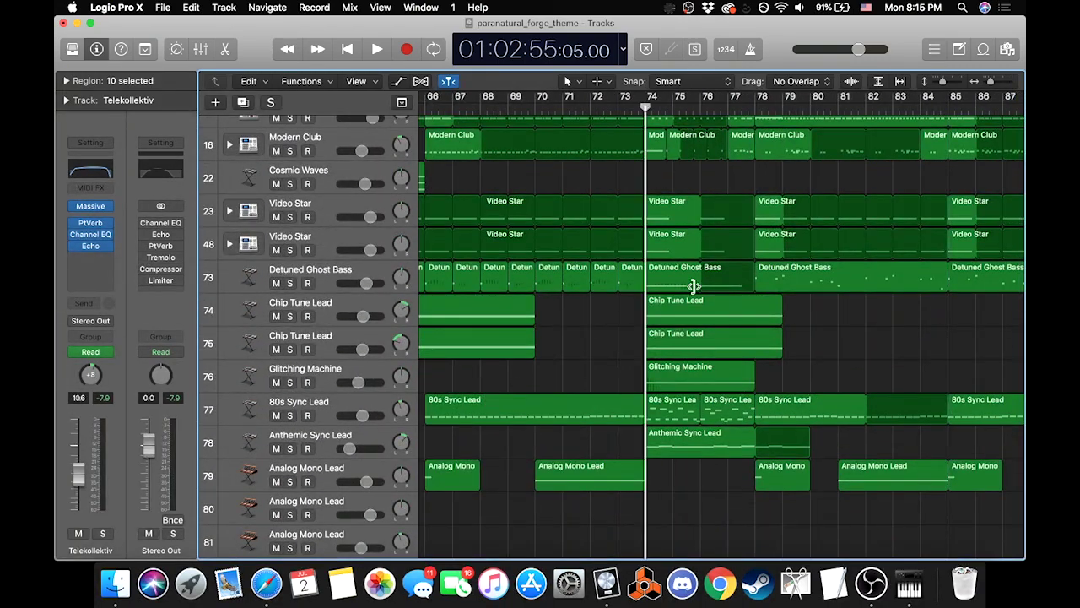
scroll(694, 287, "up", 3)
scroll(693, 287, "up", 2)
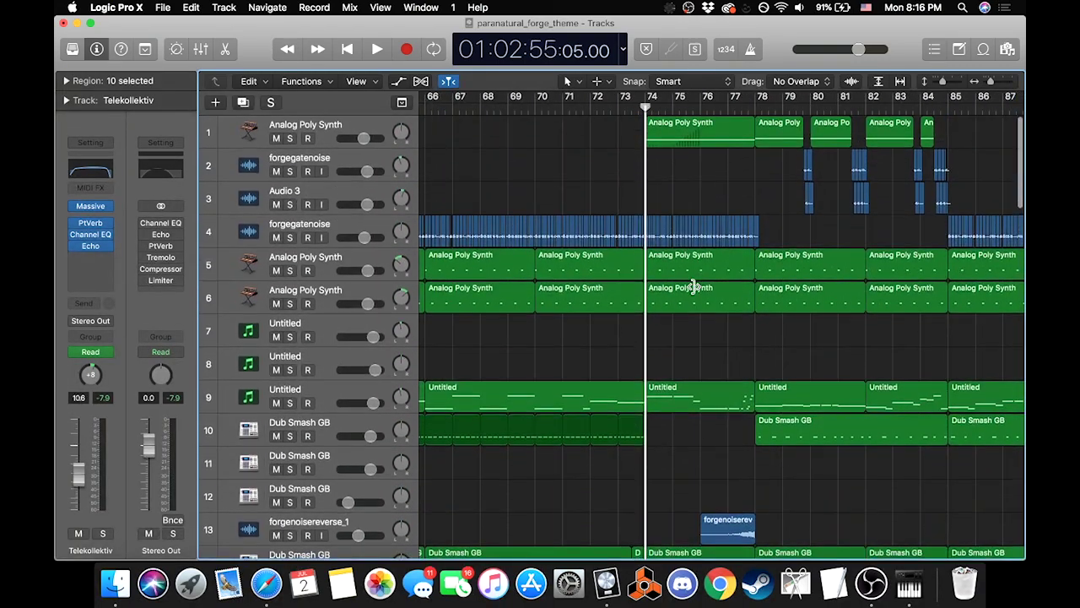
key("space")
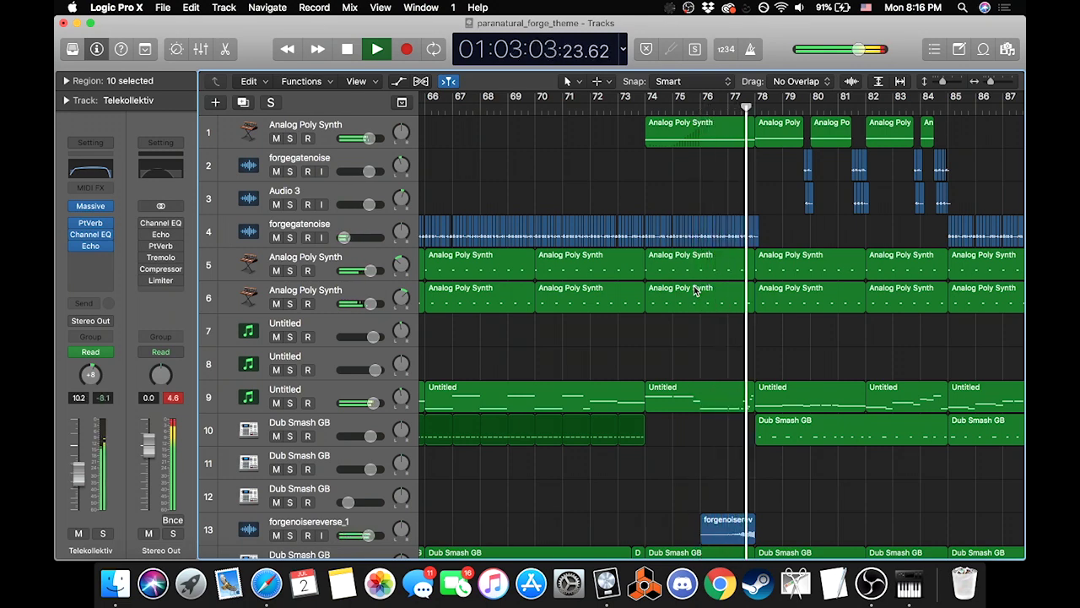
key("space")
left_click(646, 108)
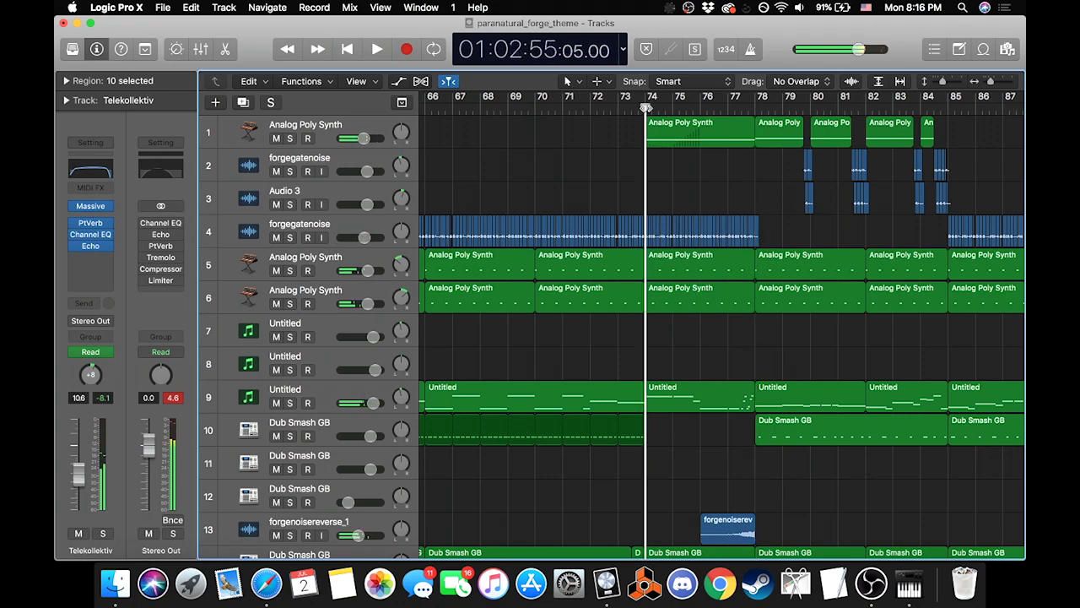
Step: Hide the Inspector to widen the tracks area
scroll(644, 202, "down", 15)
scroll(644, 203, "left", 5)
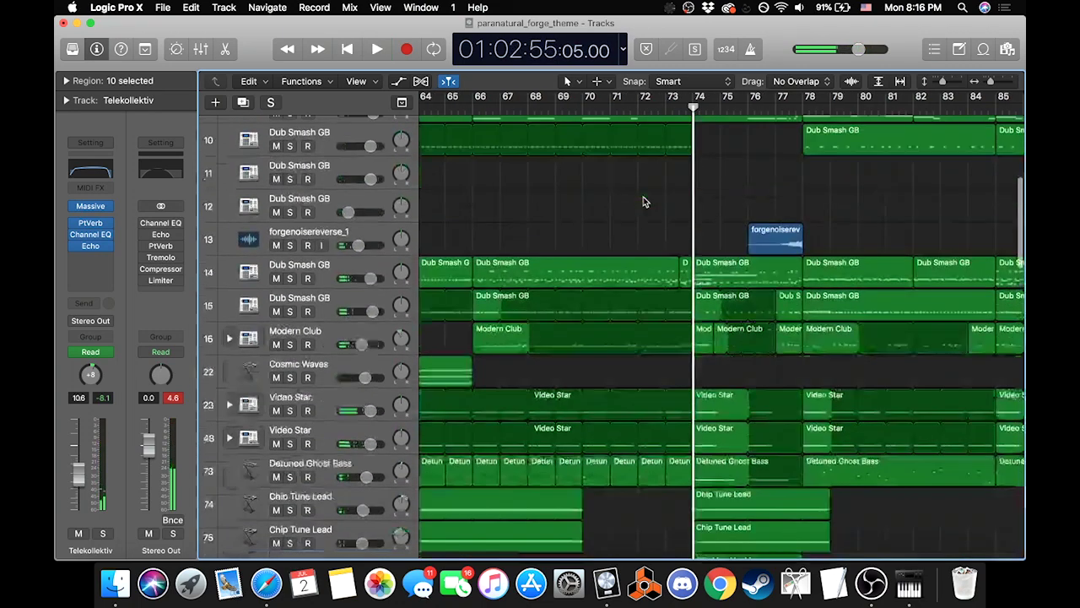
key("i")
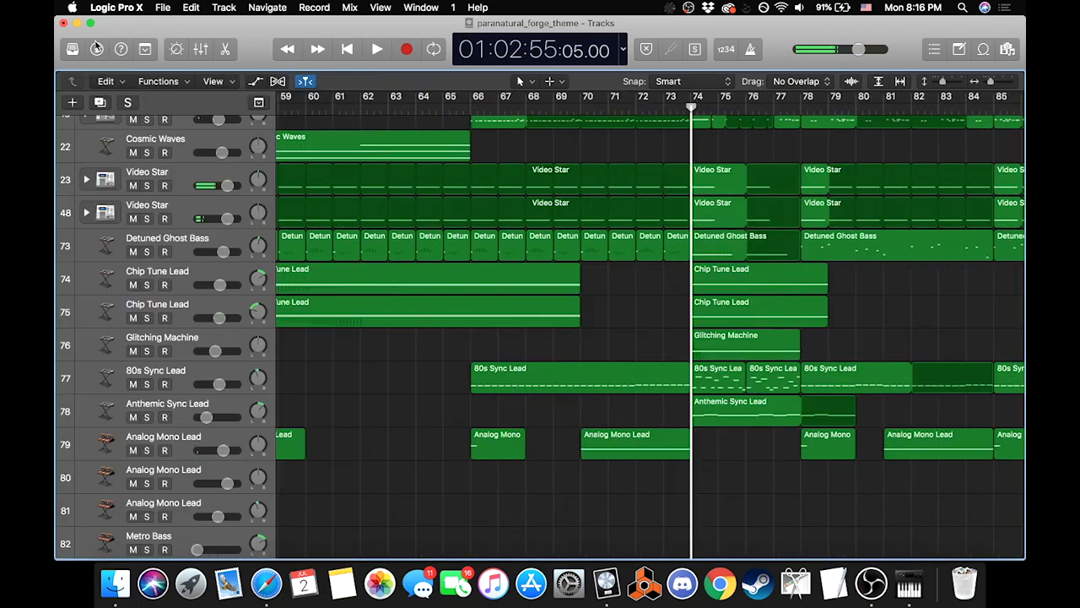
Step: Move the playhead to bar 58 and play the full mix there briefly
scroll(372, 246, "left", 2)
scroll(371, 247, "up", 2)
left_click(318, 108)
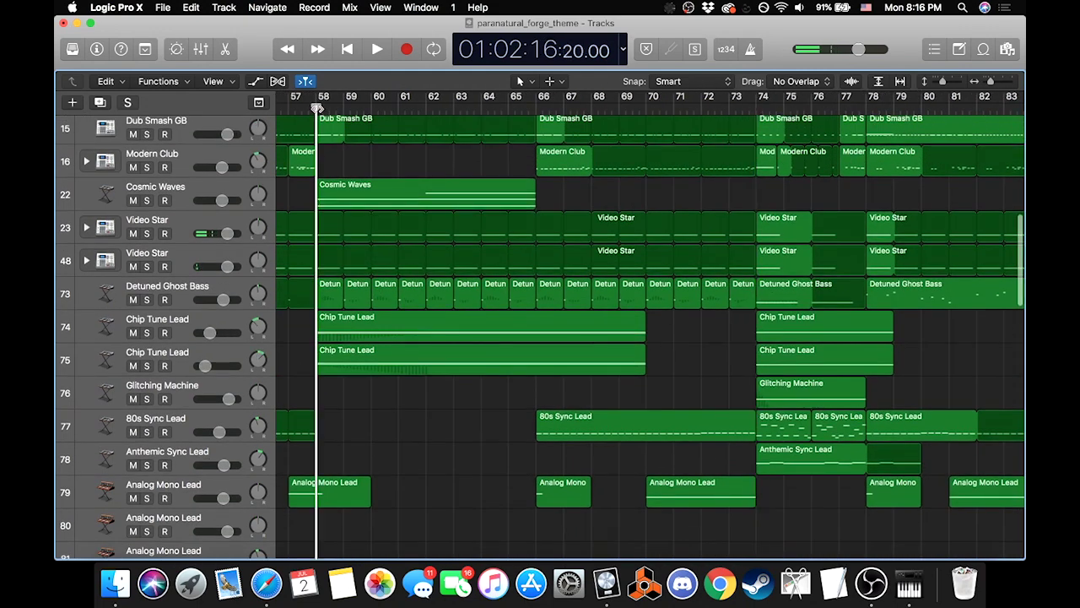
key("space")
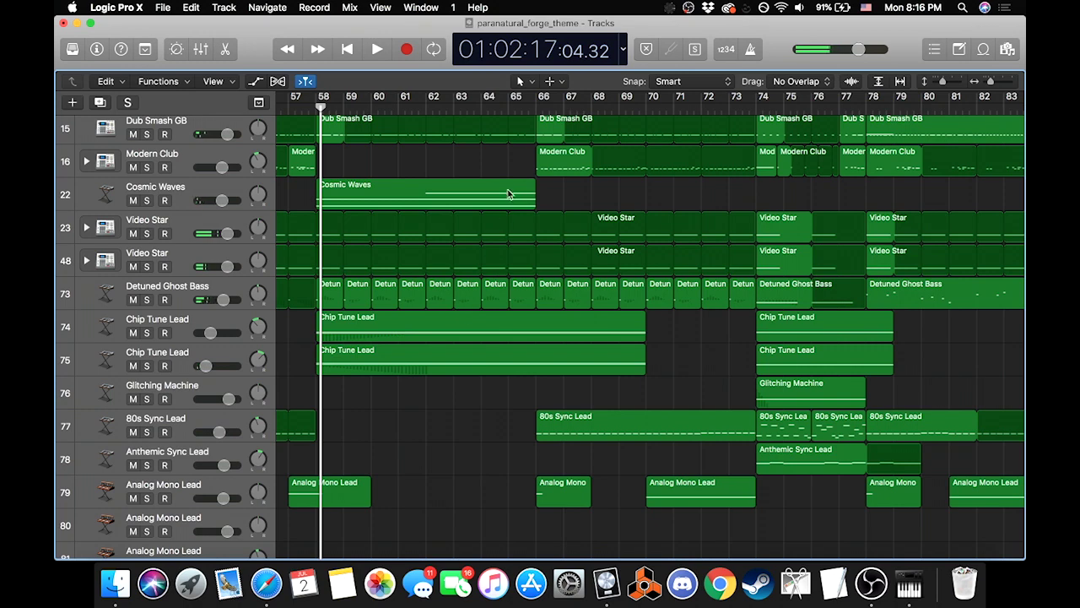
Step: Step the playhead through bars 66, 72, 73, 74, 76 and 78 to examine where the sections begin and end
left_click(534, 106)
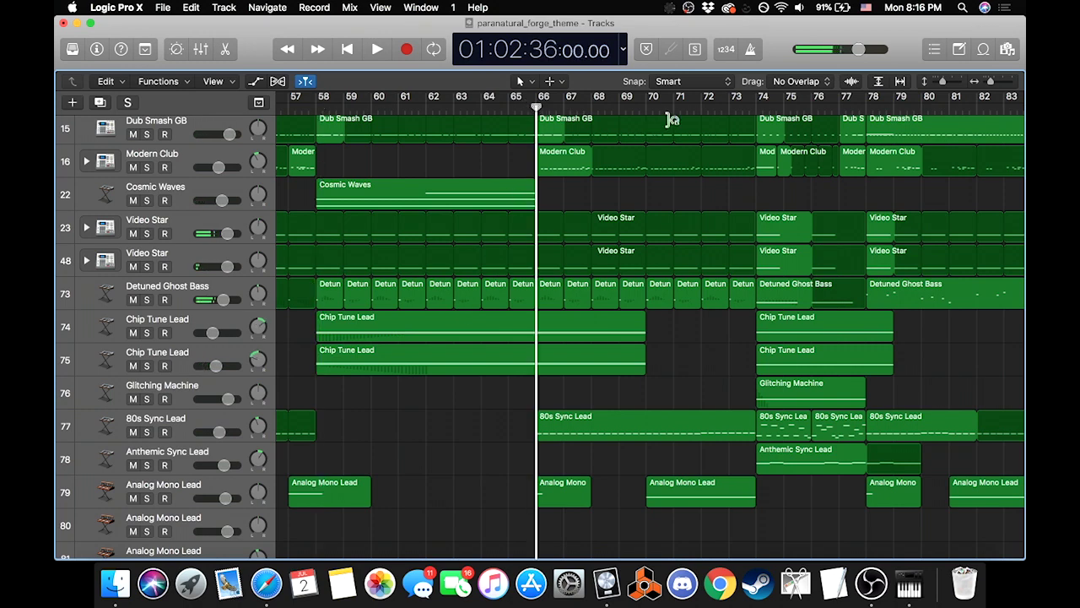
left_click(702, 107)
left_click(730, 107)
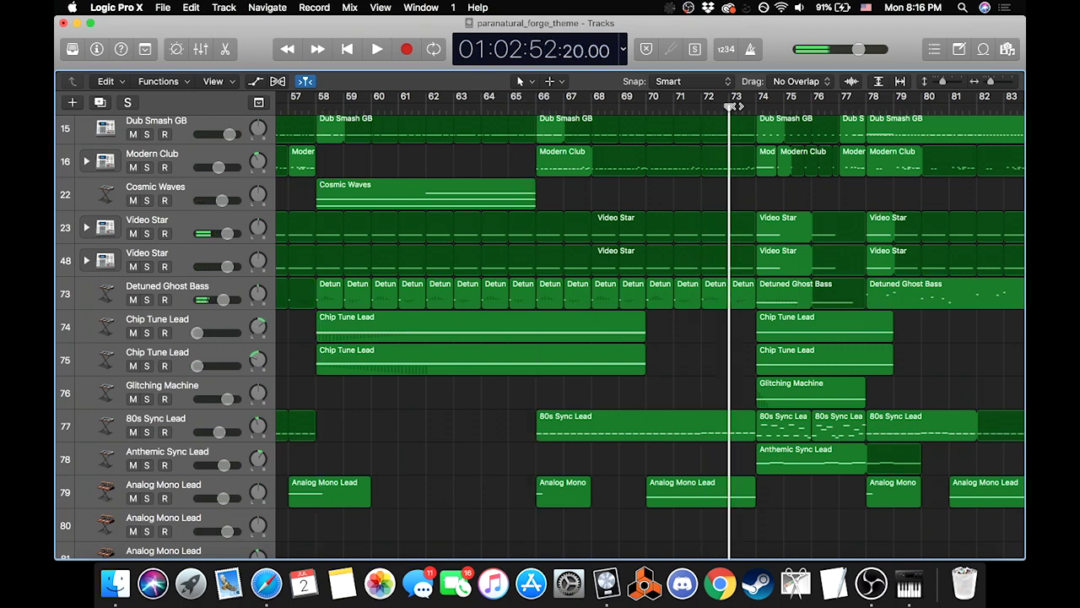
left_click(757, 106)
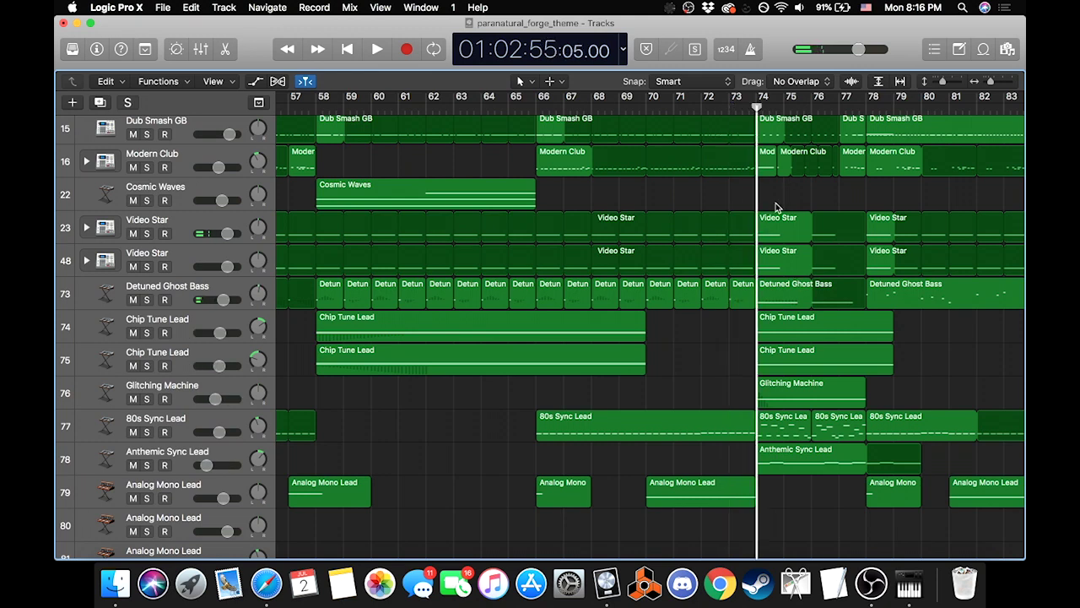
left_click(812, 107)
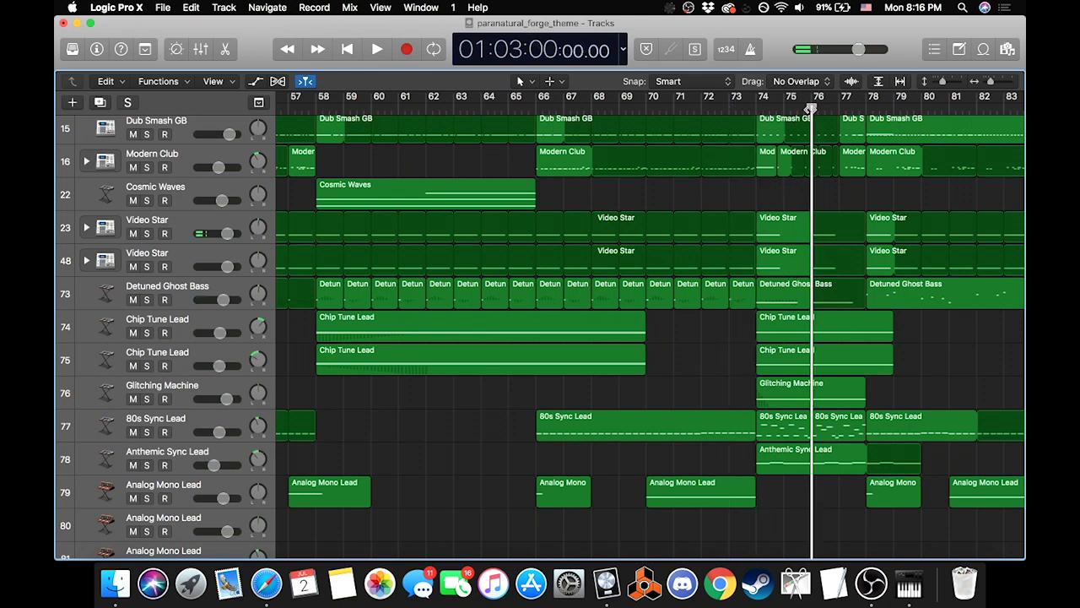
left_click(866, 107)
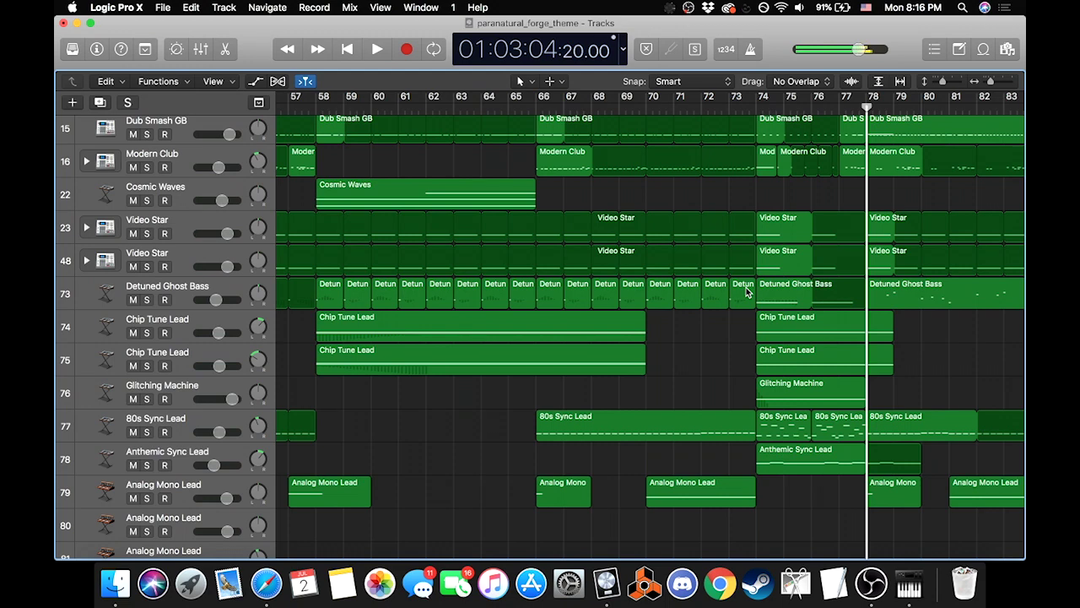
Step: Return the playhead to bar 74 and solo the forgegatenoise track 4
left_click(755, 108)
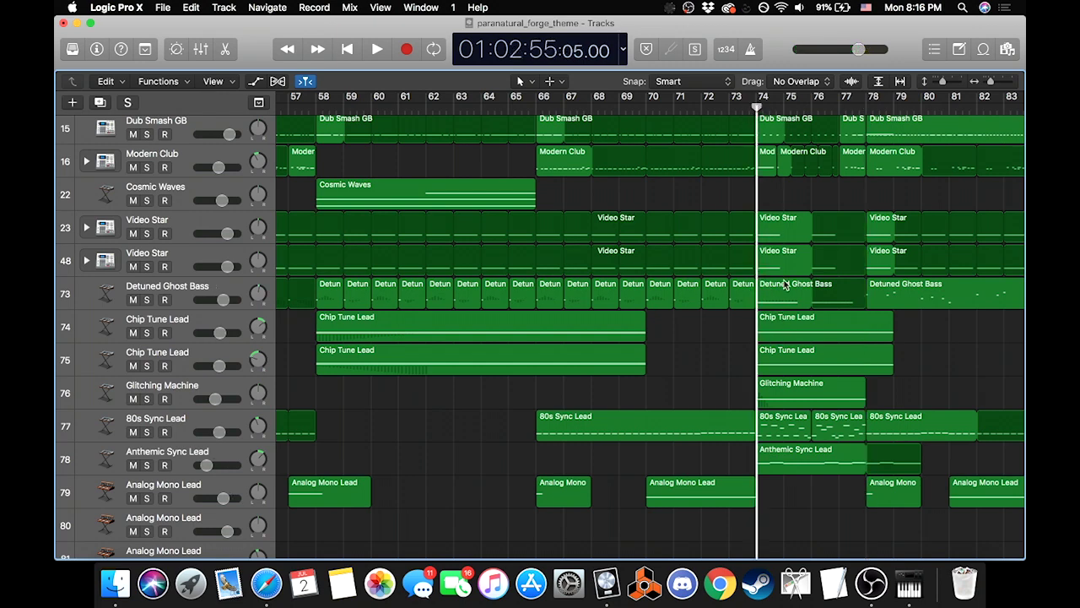
scroll(793, 342, "up", 15)
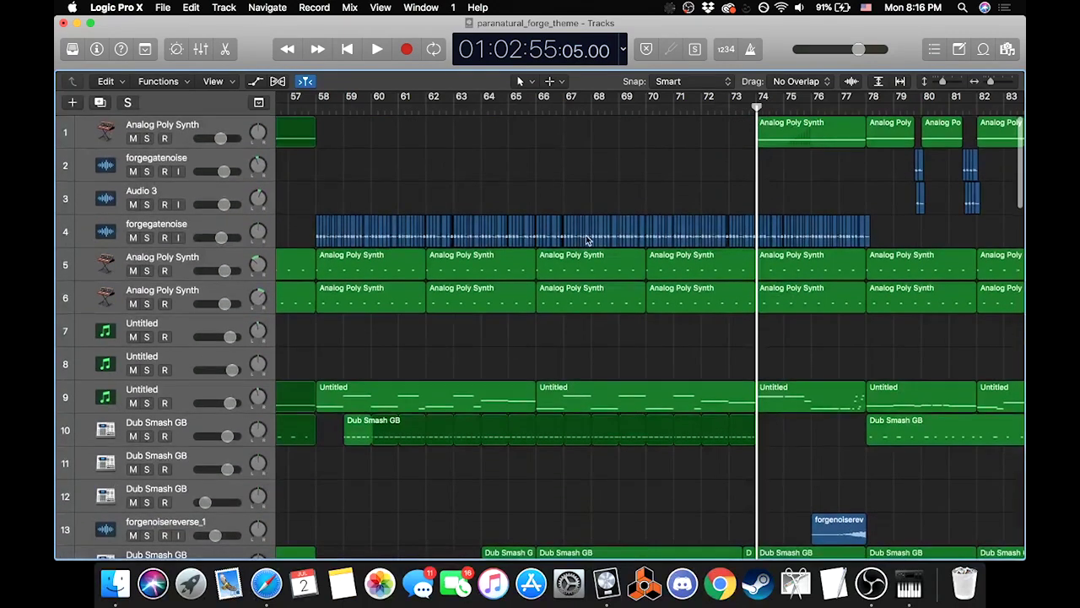
key("ctrl+s")
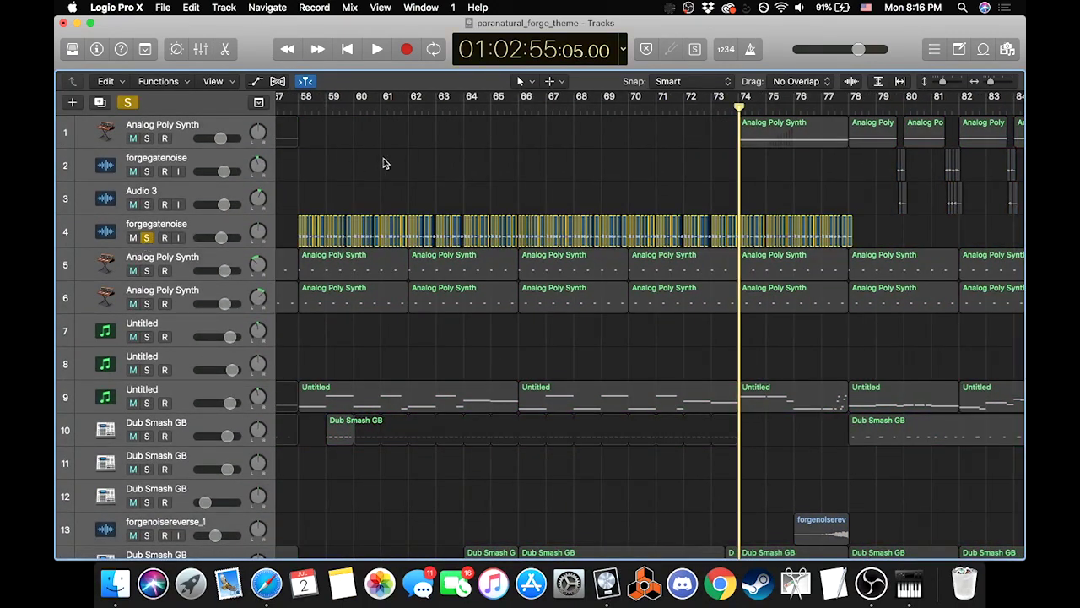
Step: Play the soloed forgegatenoise track 4 from bar 74 until about the middle of bar 75
key("space")
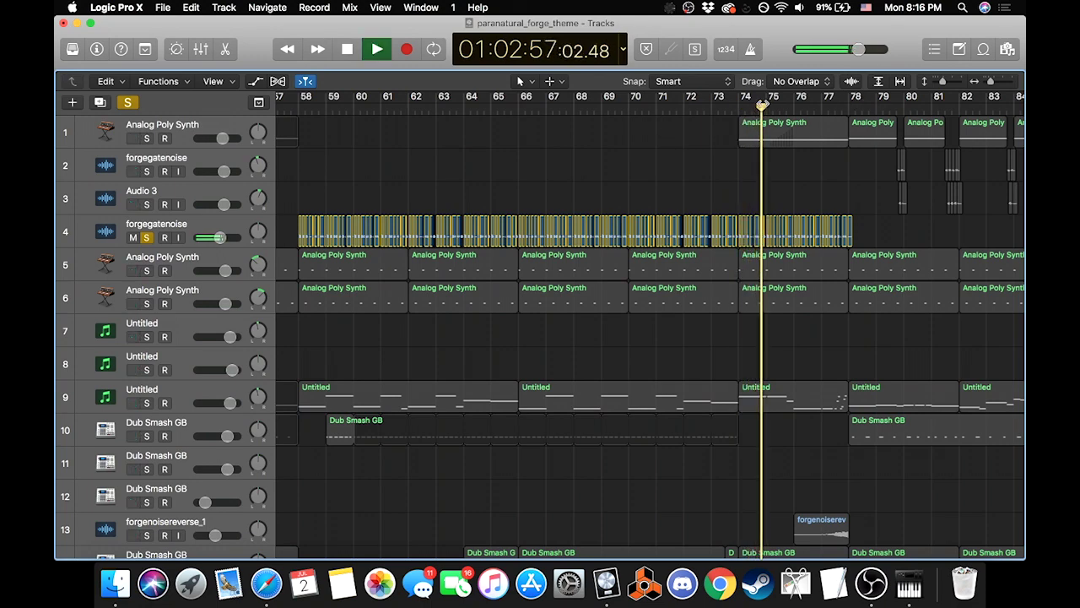
key("space")
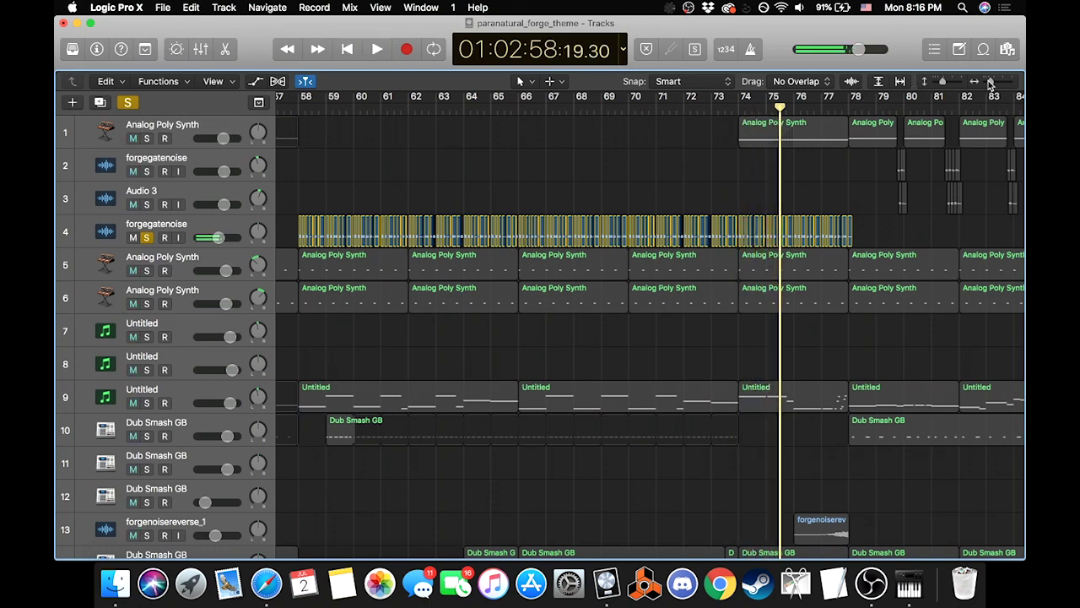
scroll(742, 160, "up", 5)
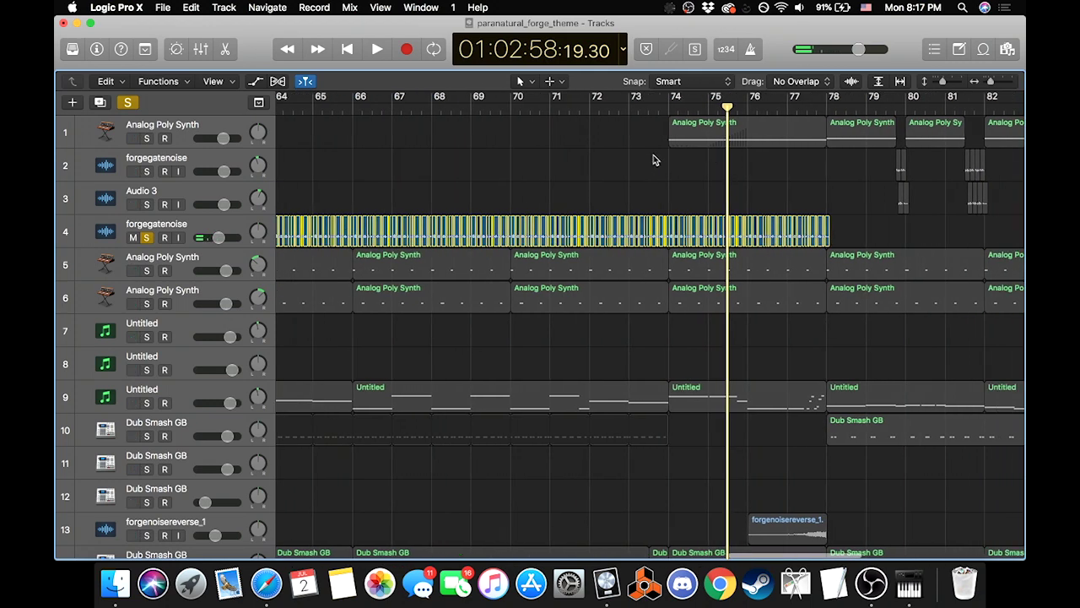
scroll(490, 143, "right", 1)
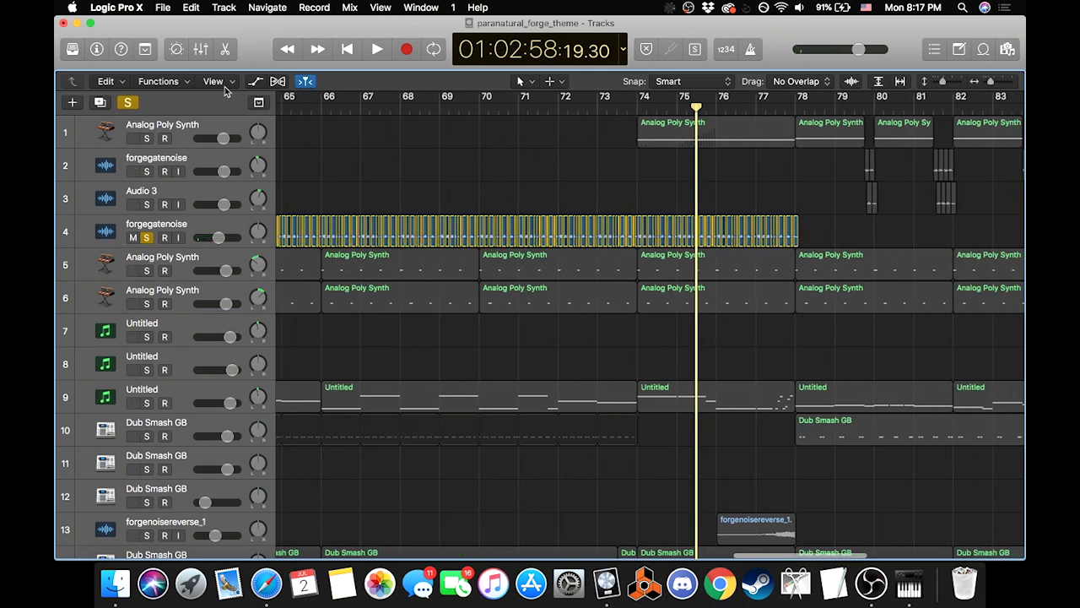
Step: Solo Analog Poly Synth track 1 alongside track 4, play both from bar 74 to just before bar 78, and clear all solos
left_click(146, 139)
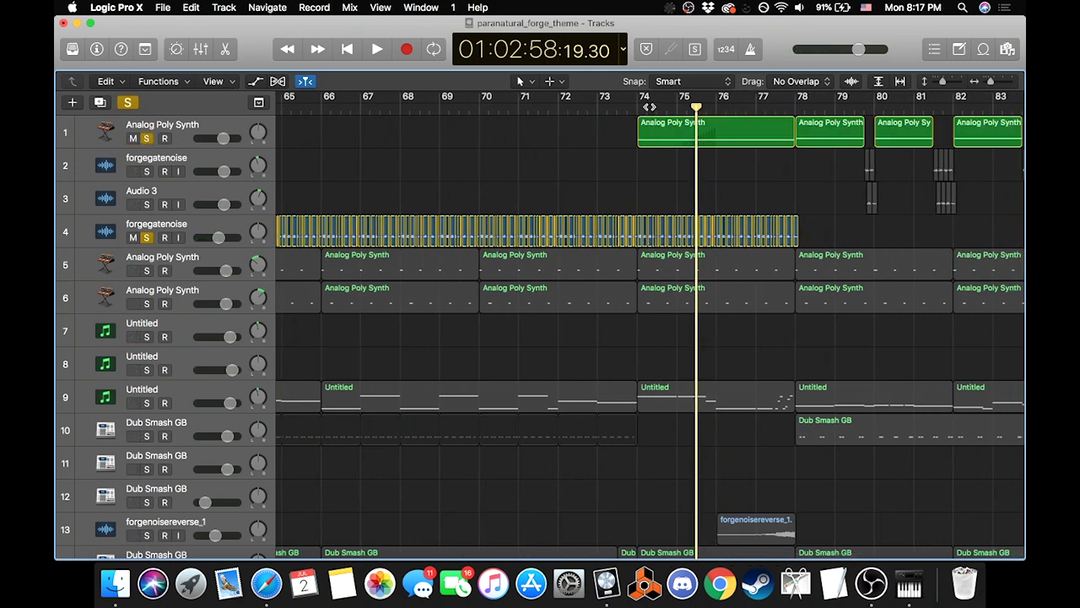
double_click(642, 107)
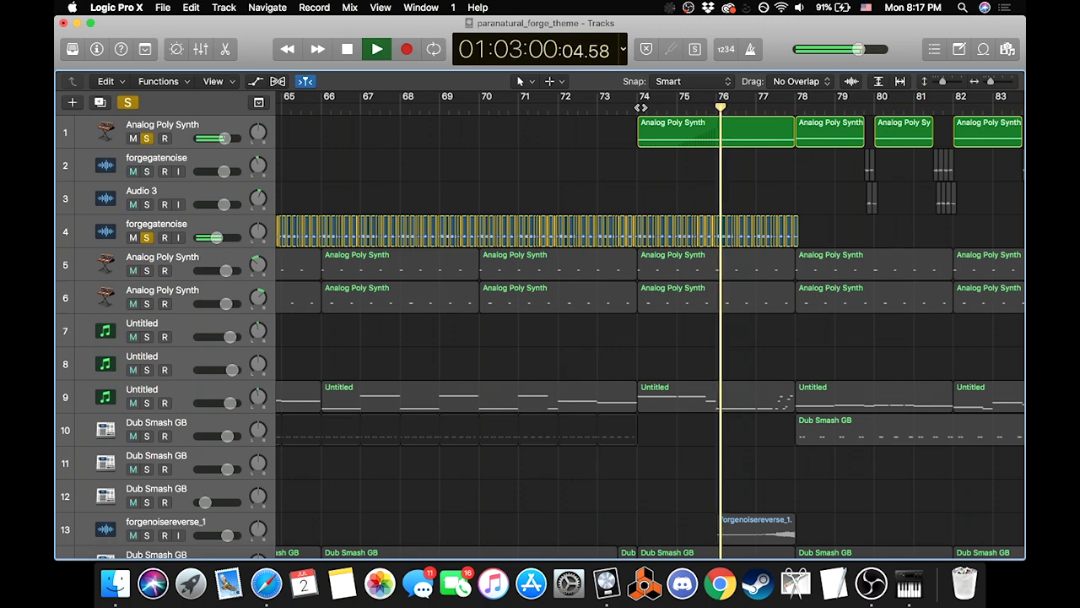
scroll(487, 164, "right", 2)
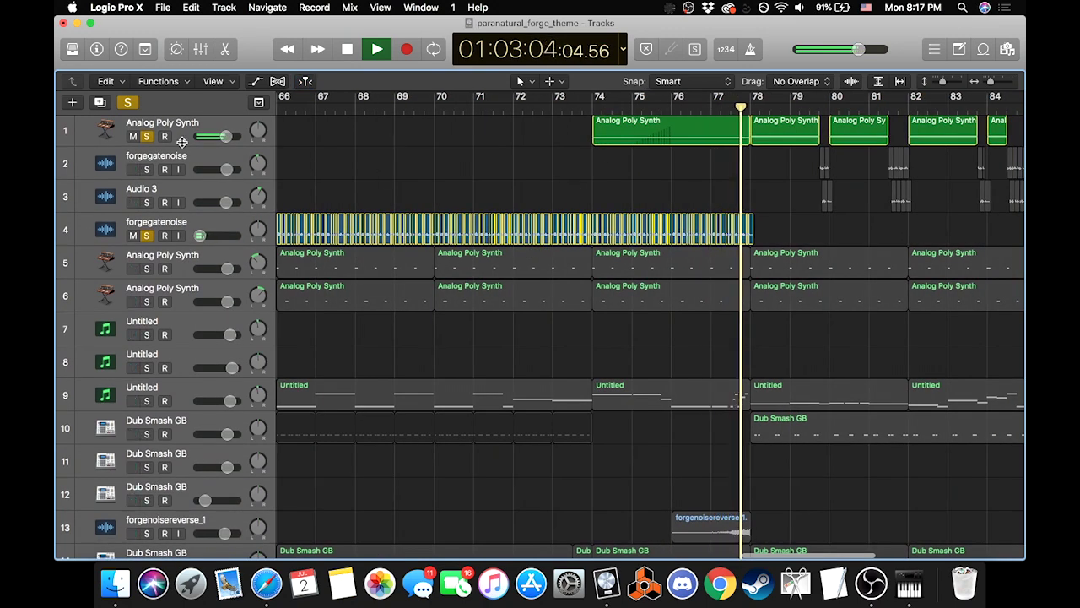
key("space")
key("ctrl+alt+super+s")
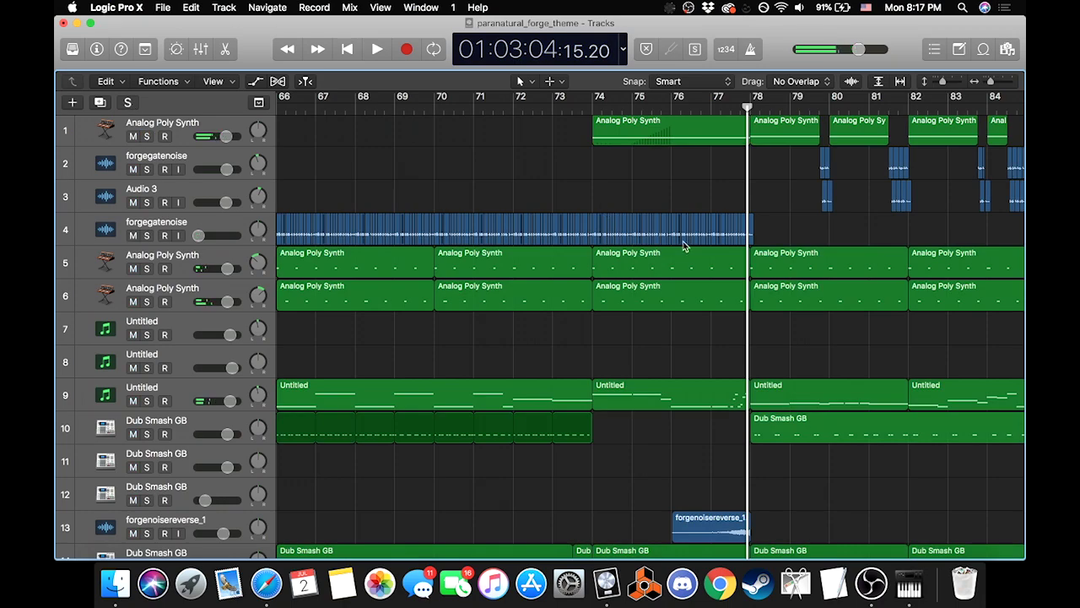
Step: Solo Untitled track 9, play its region from bar 74 to bar 78, and remove the solo
scroll(730, 261, "right", 5)
scroll(646, 183, "left", 7)
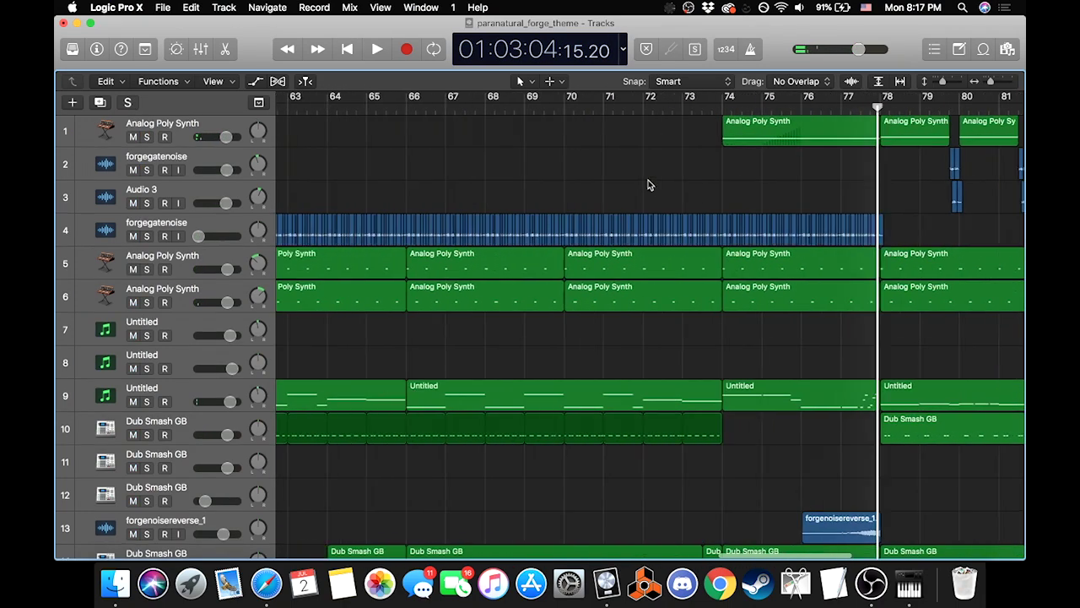
scroll(646, 180, "down", 2)
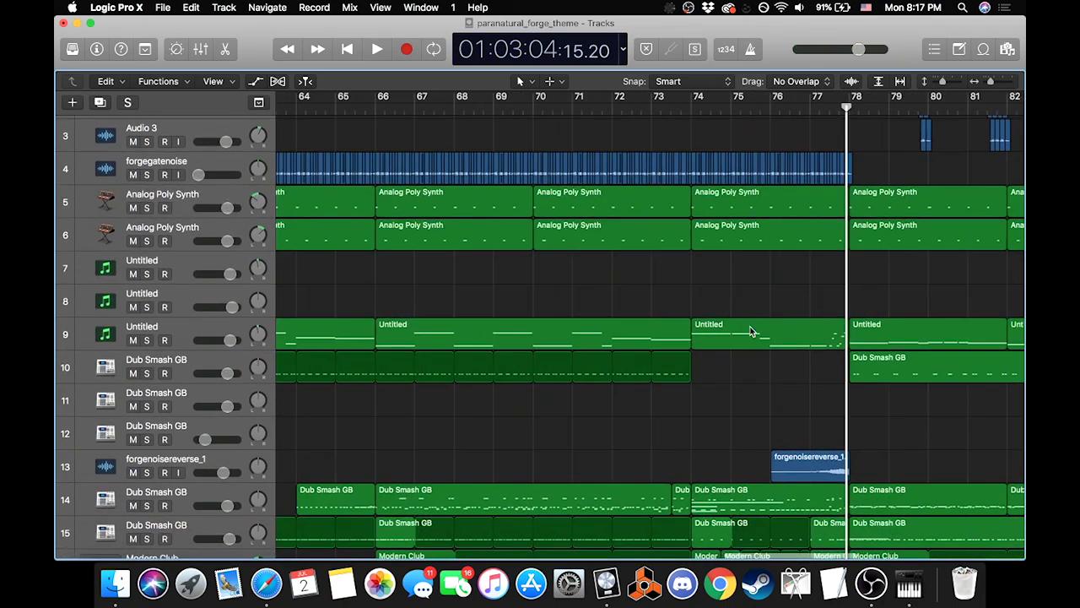
left_click(753, 334)
left_click(688, 110)
left_click(146, 340)
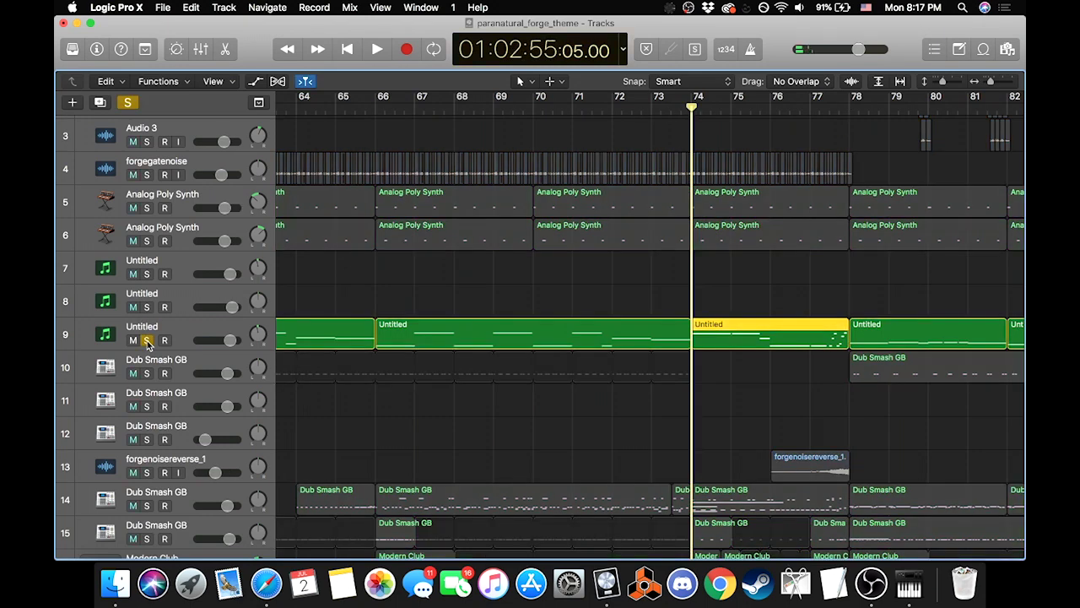
key("space")
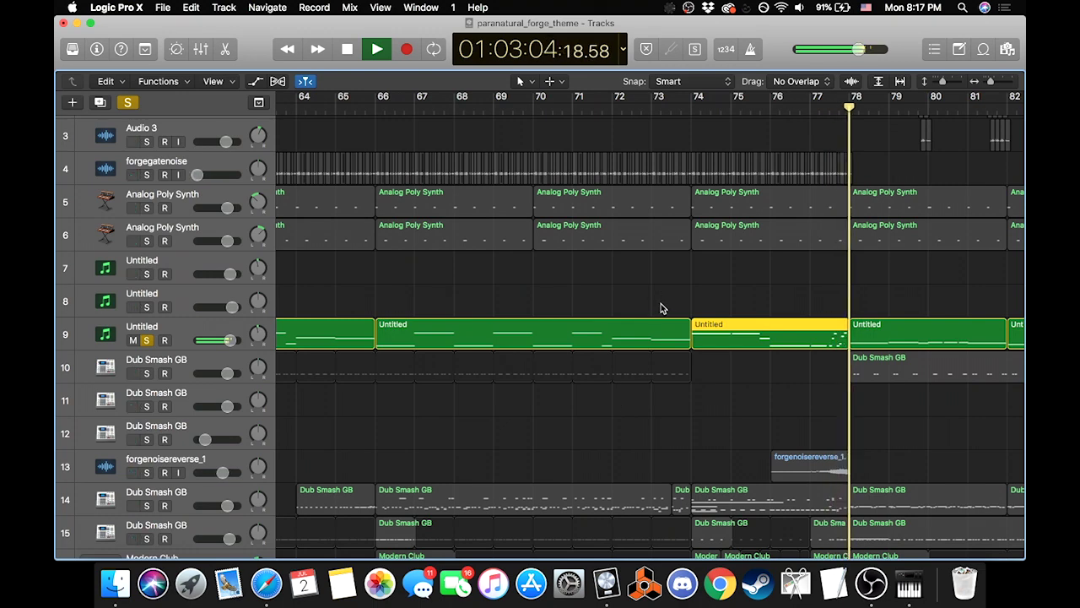
key("space")
left_click(146, 340)
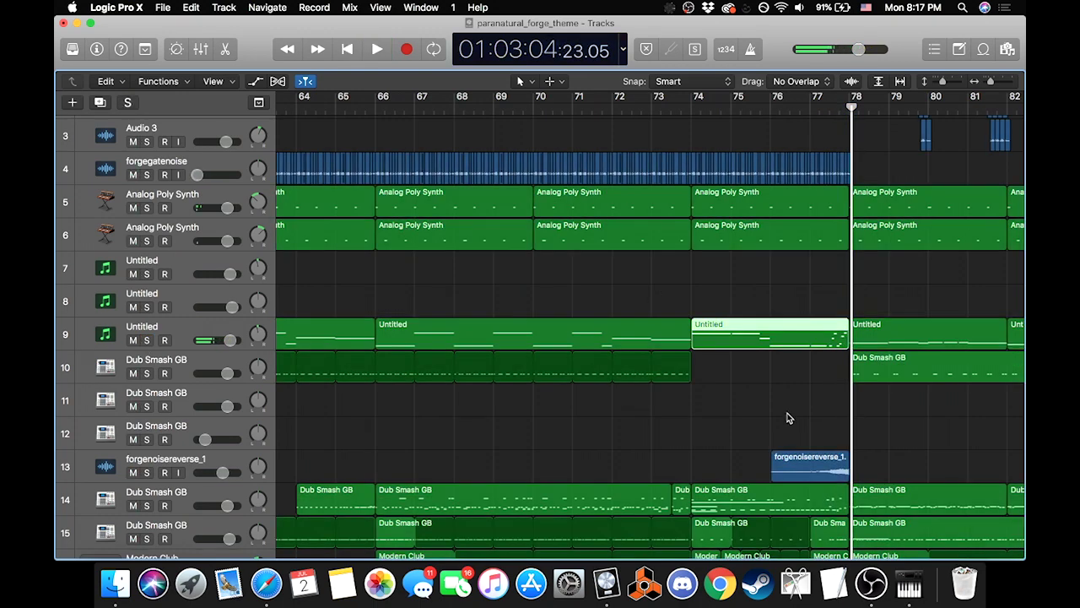
Step: Solo forgenoisereverse_1 track 13, play it from bar 76 to bar 78 while viewing its regions across the project, and clear the solo
scroll(328, 298, "down", 4)
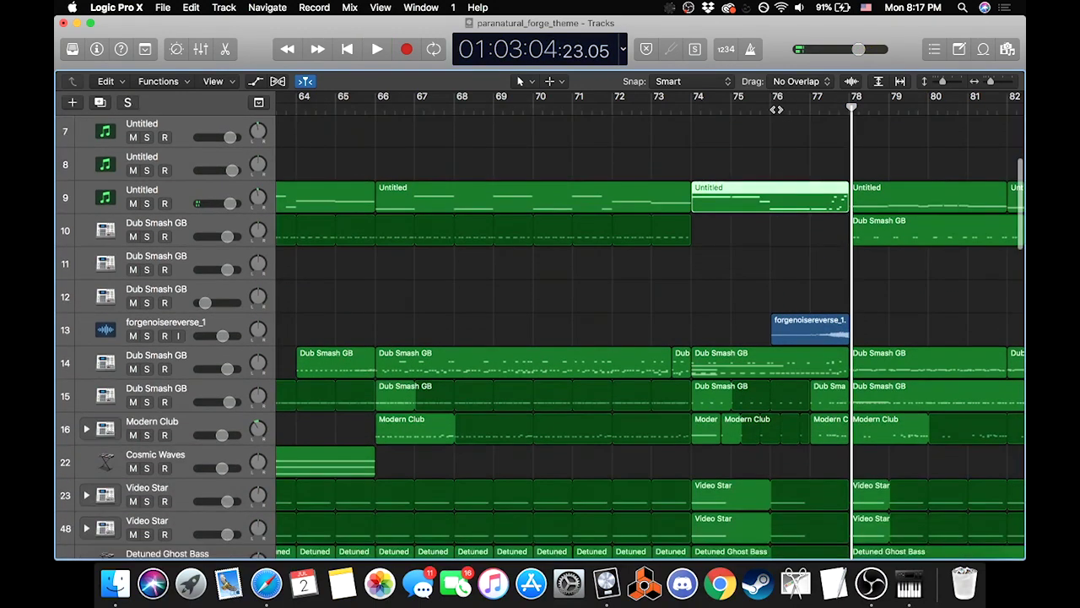
key("comma")
key("comma")
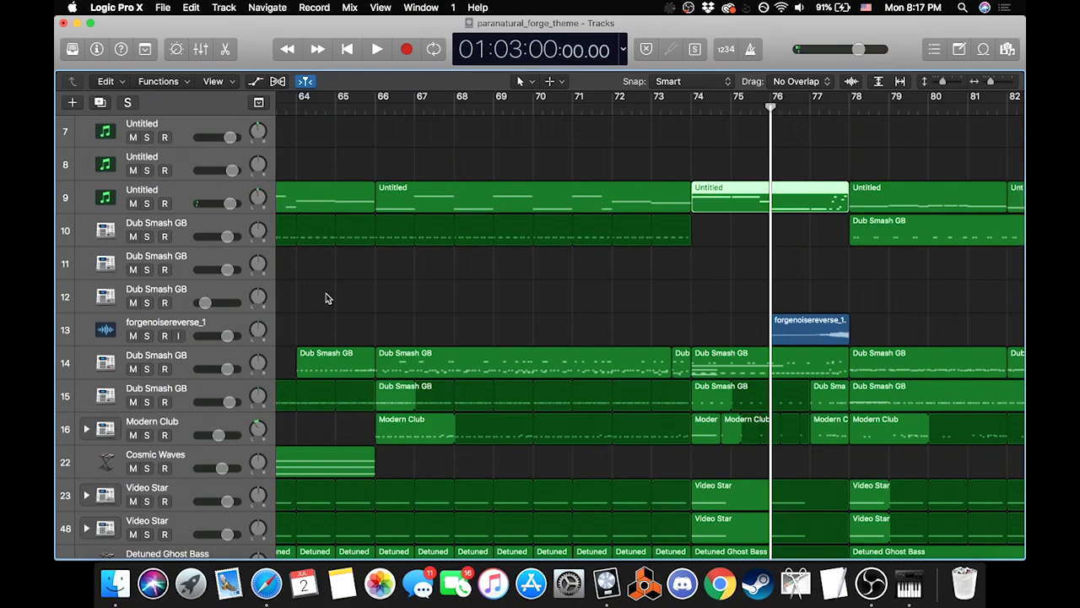
left_click(146, 337)
key("space")
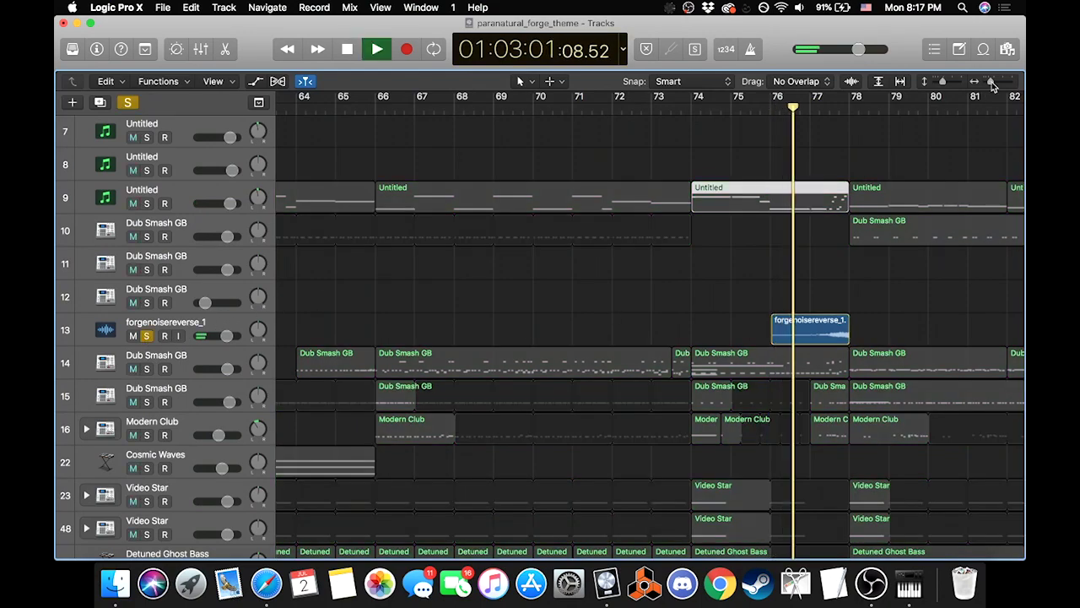
left_click_drag(991, 81, 986, 81)
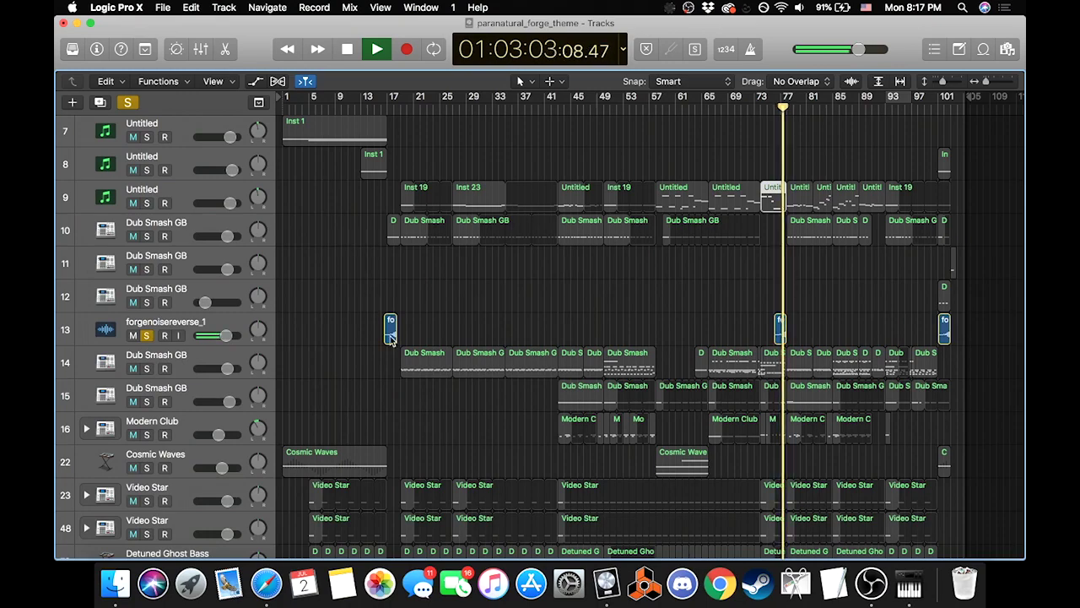
key("space")
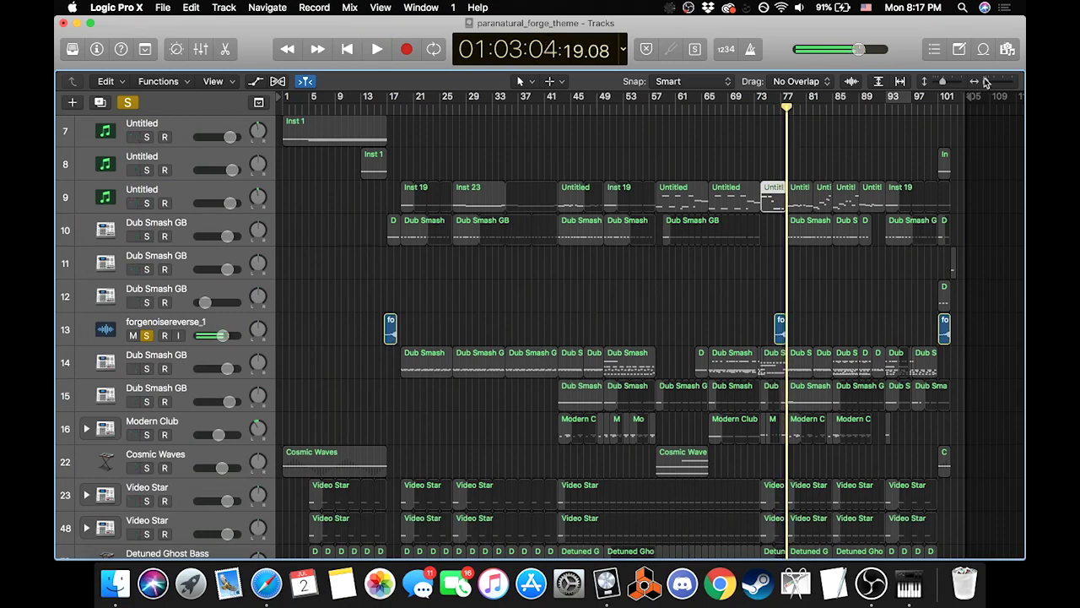
left_click_drag(985, 82, 993, 81)
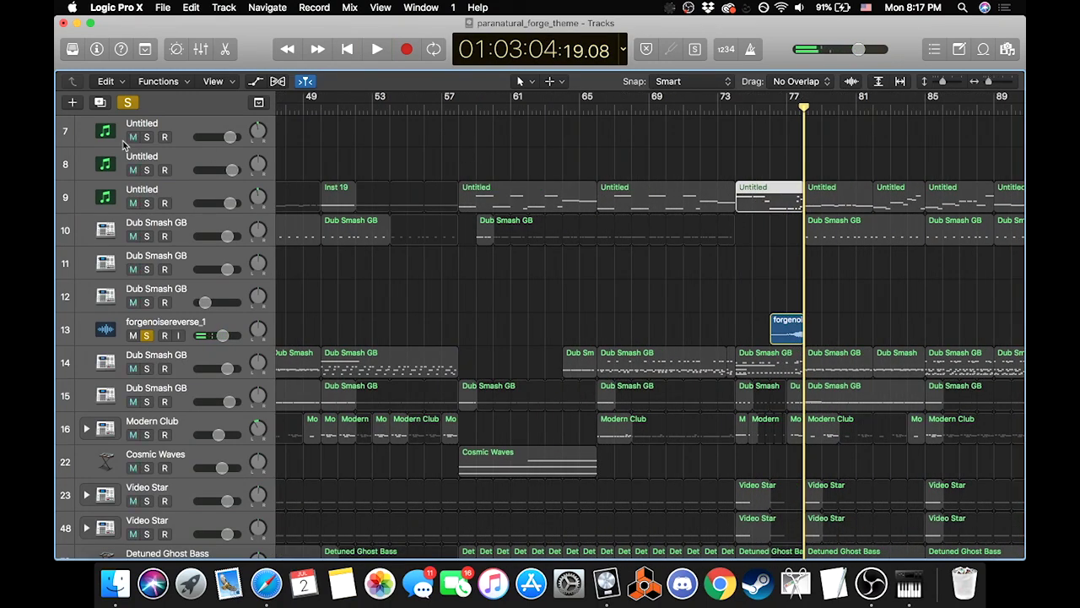
left_click(128, 103)
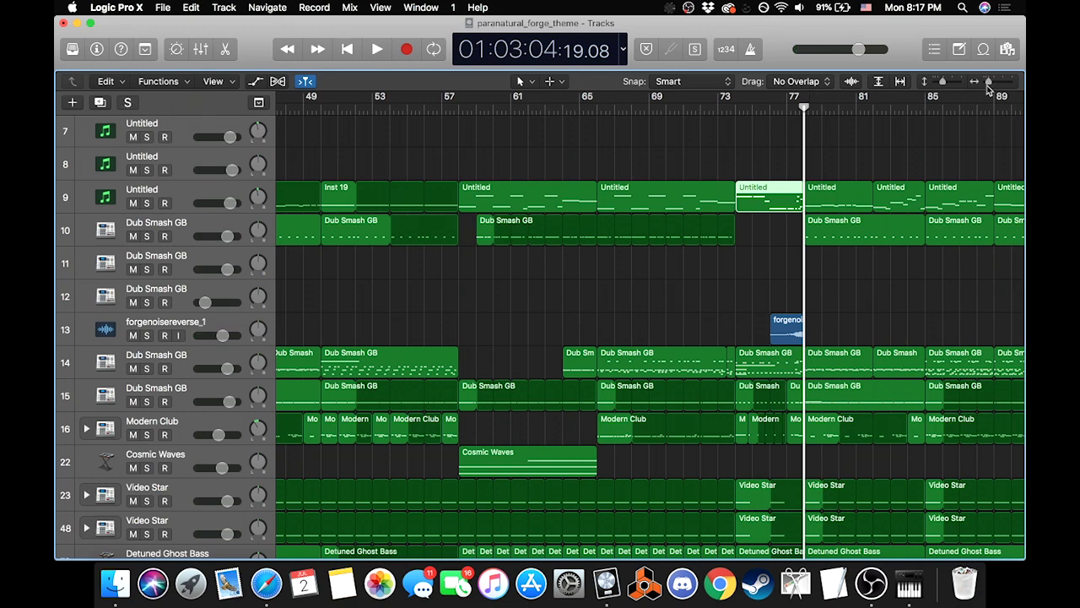
Step: Return the playhead to bar 74 and solo the Dub Smash GB tracks 14 and 15 and Modern Club track 16
key("super+Right")
key("super+Right")
key("super+Right")
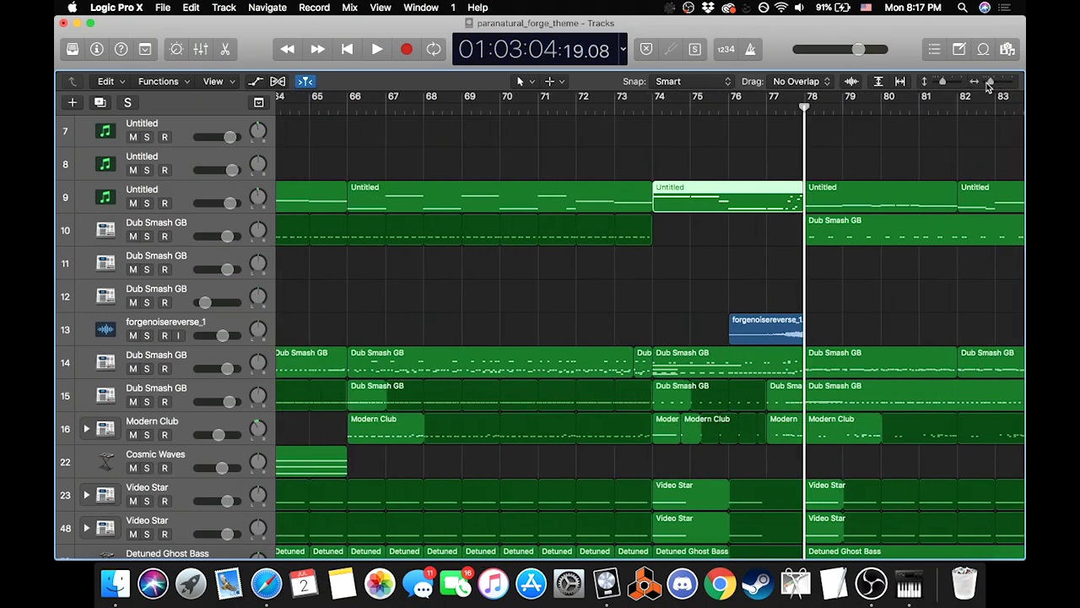
left_click_drag(987, 84, 993, 84)
scroll(610, 270, "left", 2)
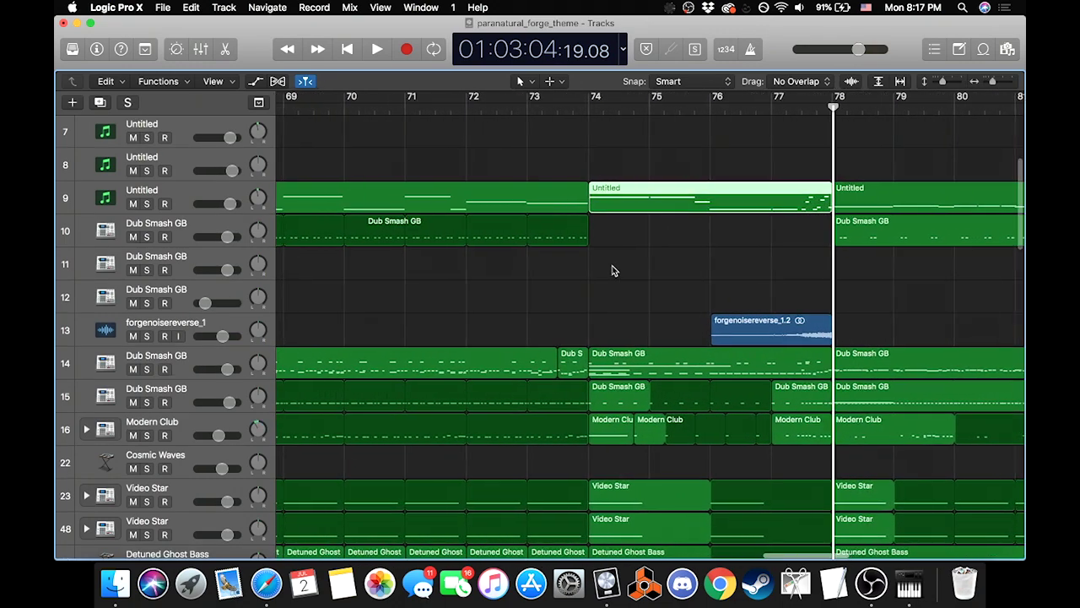
scroll(600, 210, "down", 3)
left_click(592, 105)
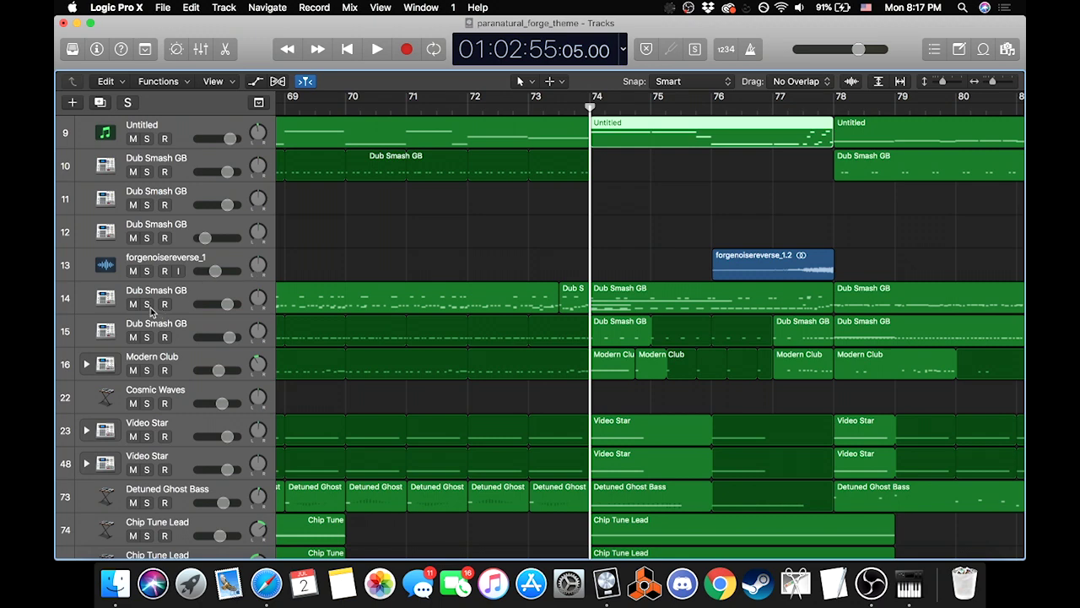
left_click_drag(147, 305, 147, 366)
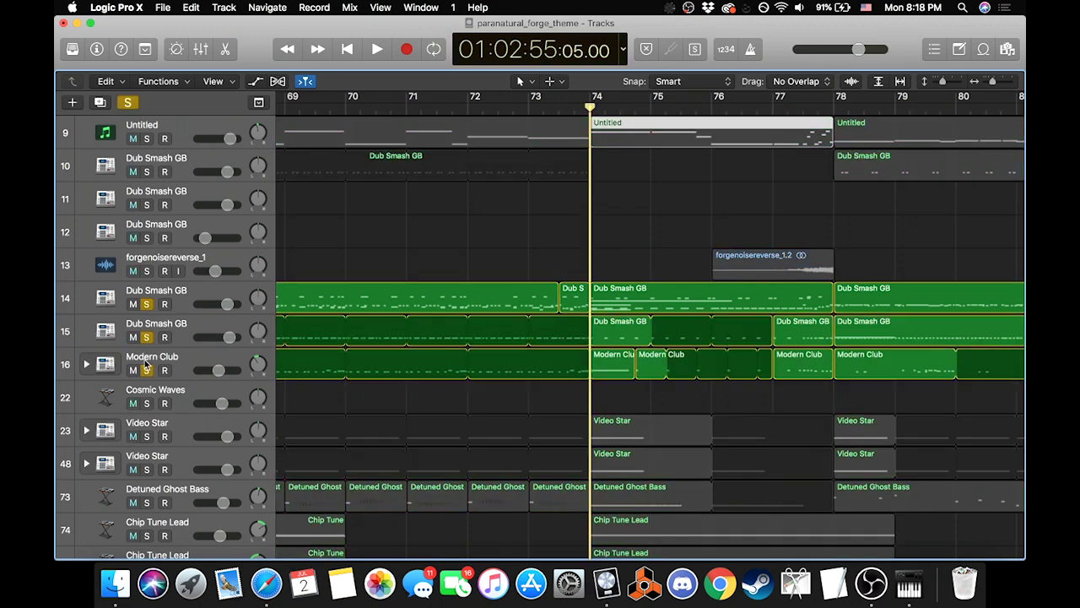
Step: Select the track 15 region at bar 74 and play the three soloed drum tracks to just before bar 78
left_click(627, 338)
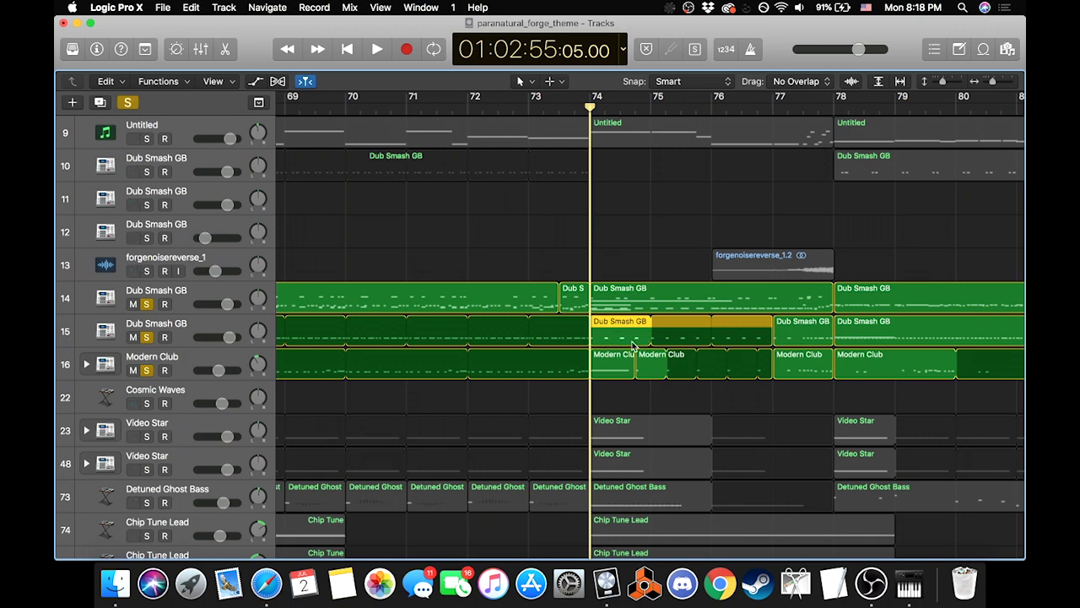
key("space")
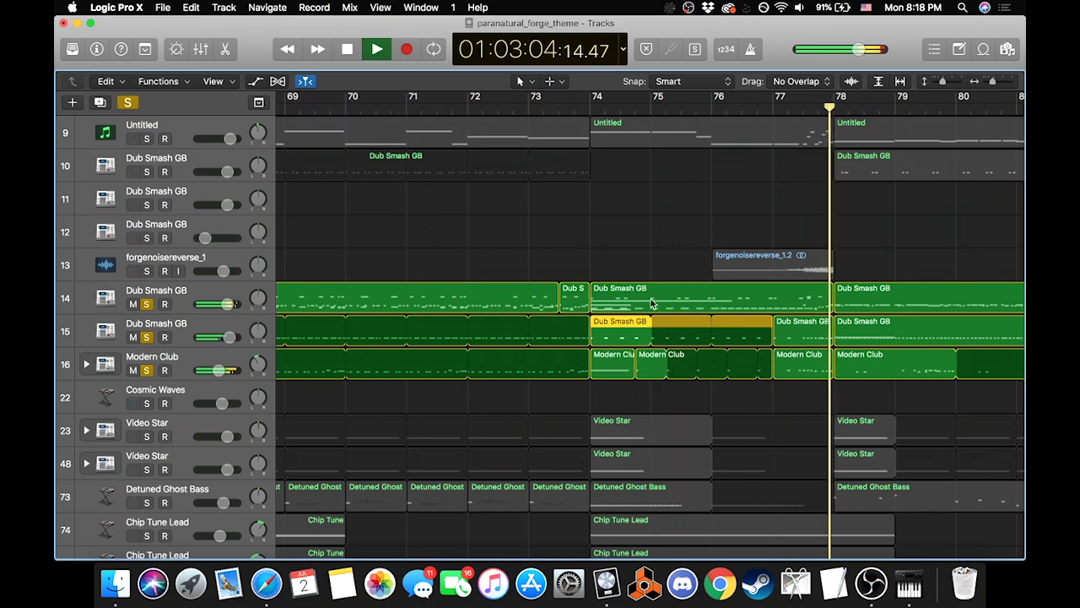
key("space")
Step: Unsolo tracks 15 and 16 and play Dub Smash GB track 14 alone from bar 74 to about bar 75
left_click(589, 109)
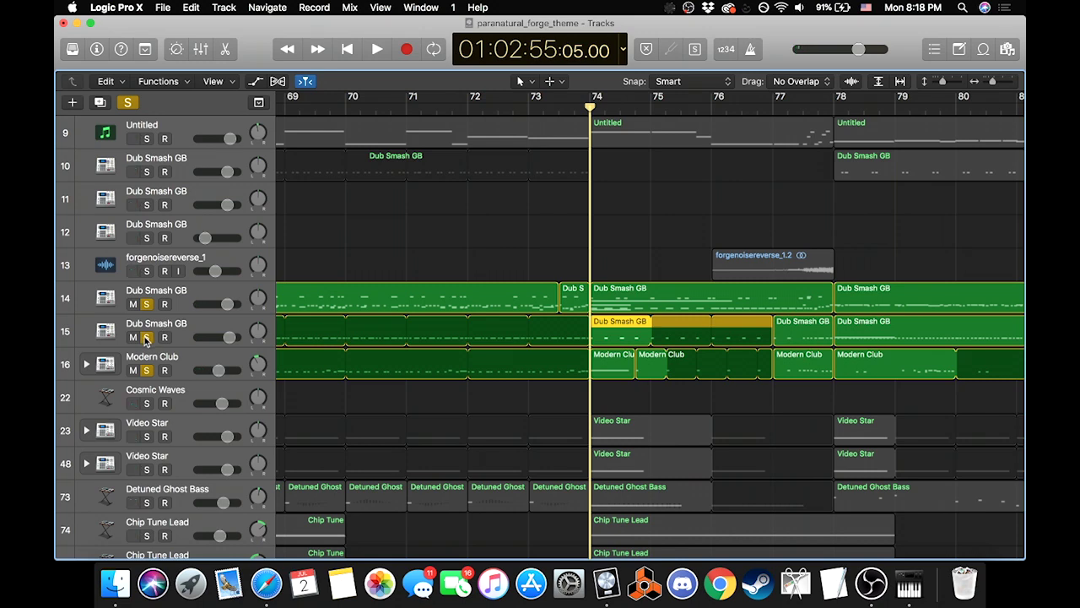
left_click(146, 337)
left_click(146, 369)
key("space")
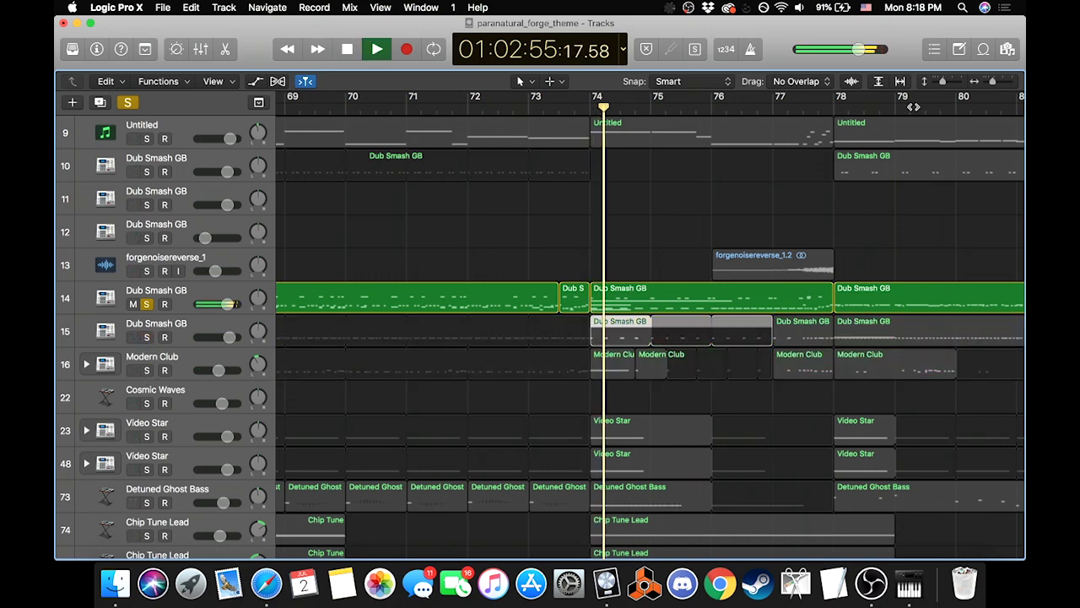
key("super+Right")
key("space")
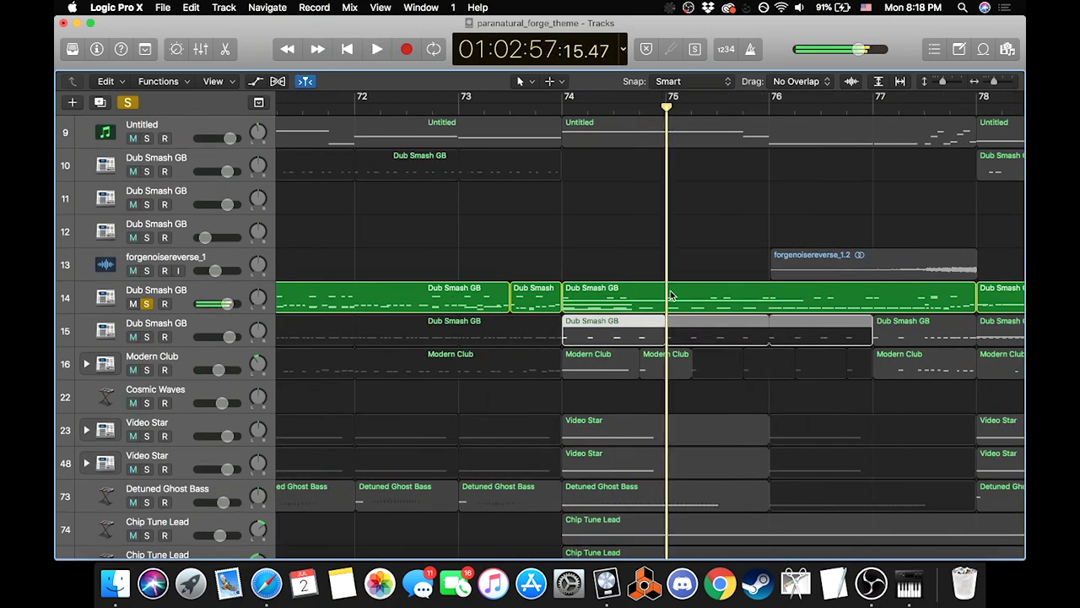
Step: Examine the track 14 region at bar 74 in the Piano Roll, audition its first high note, select the track, and close the editor
left_click(671, 295)
left_click(225, 50)
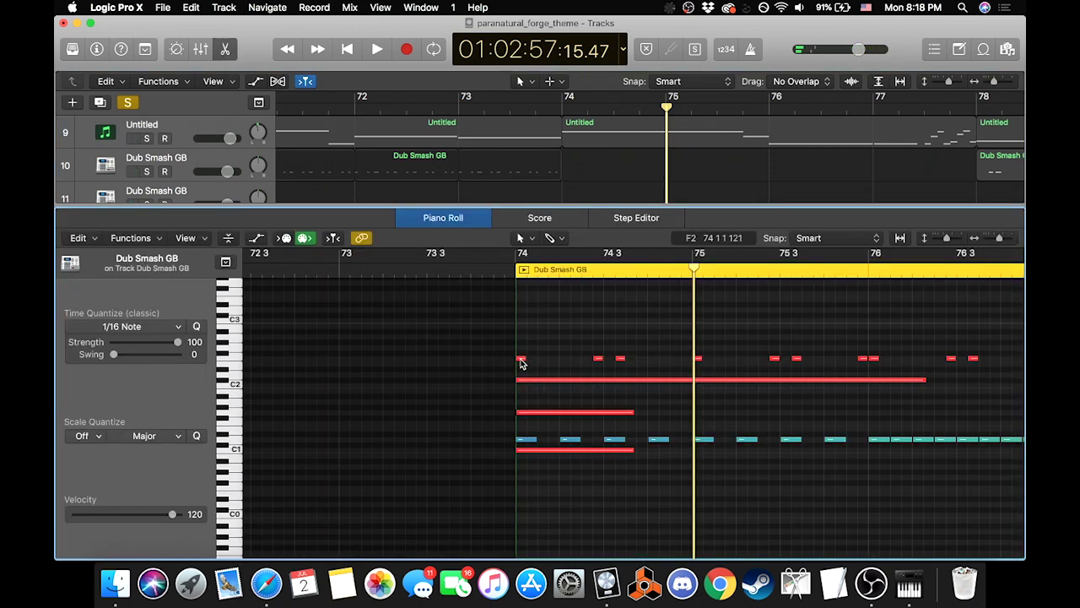
left_click(521, 361)
scroll(391, 181, "down", 5)
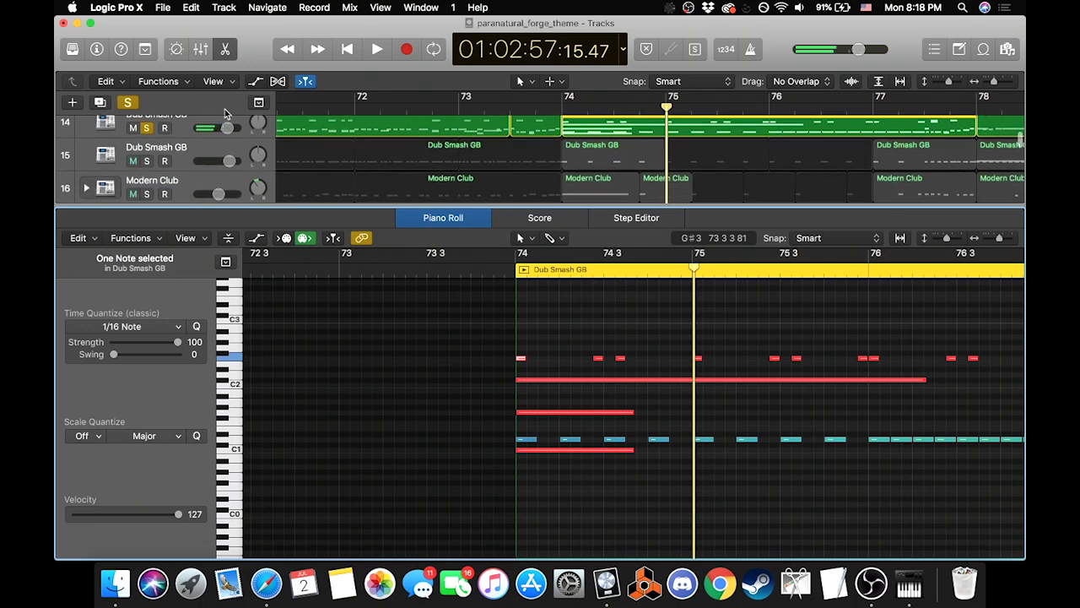
left_click(180, 127)
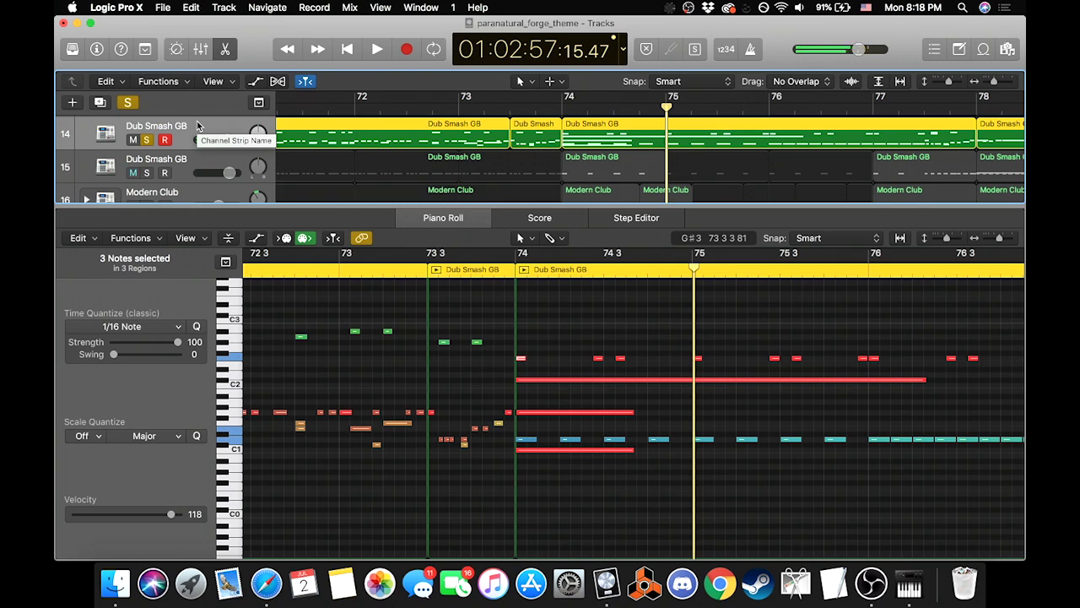
left_click(226, 49)
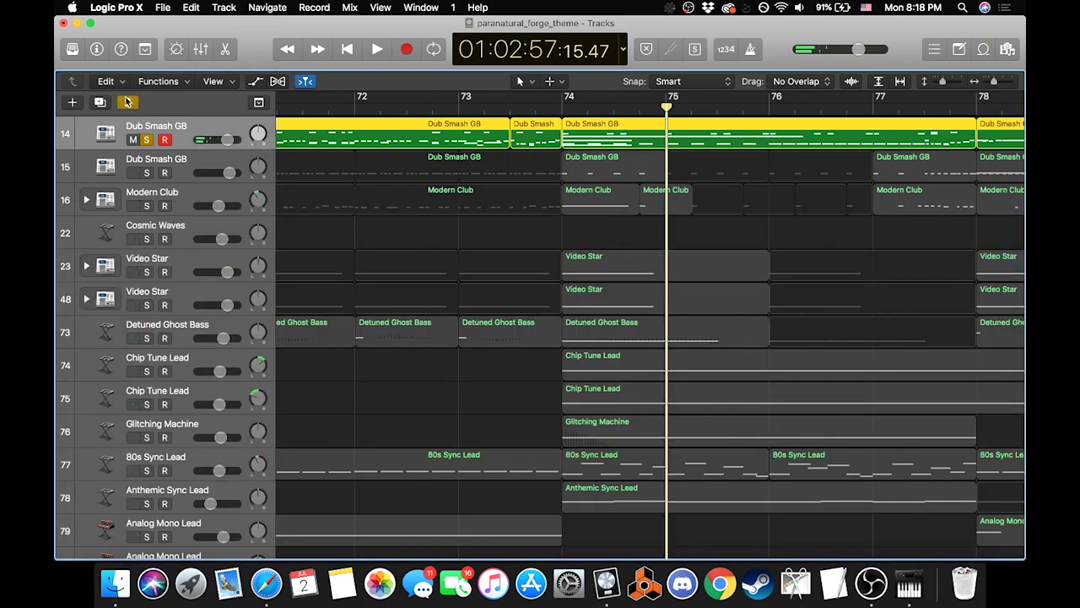
Step: Solo and play Modern Club track 16 from bar 74, add Dub Smash GB track 15, stop just before bar 78, and clear the solos
scroll(270, 194, "up", 1)
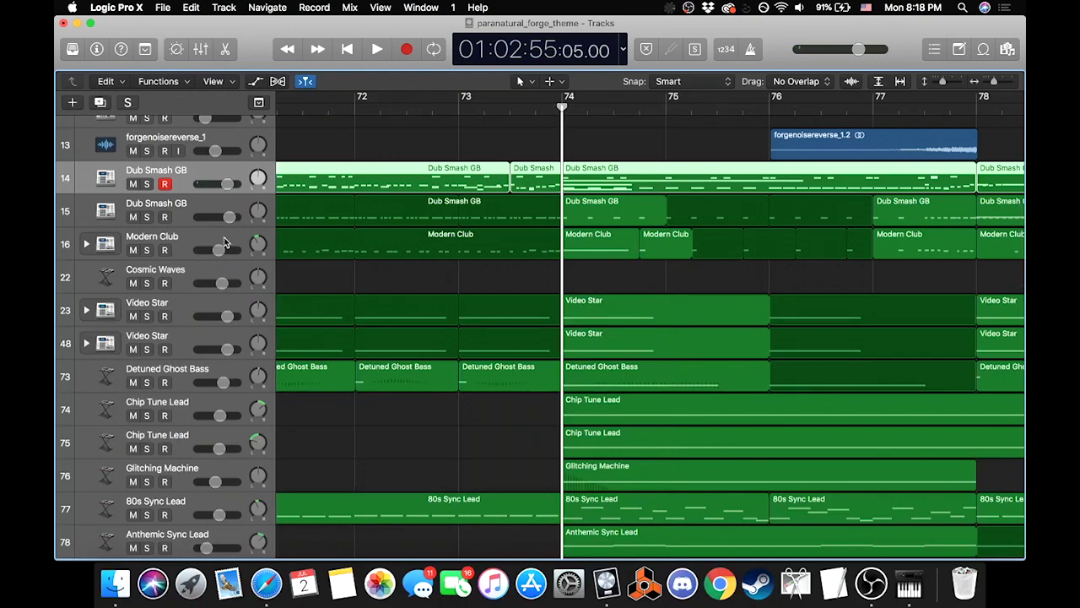
left_click(146, 250)
key("space")
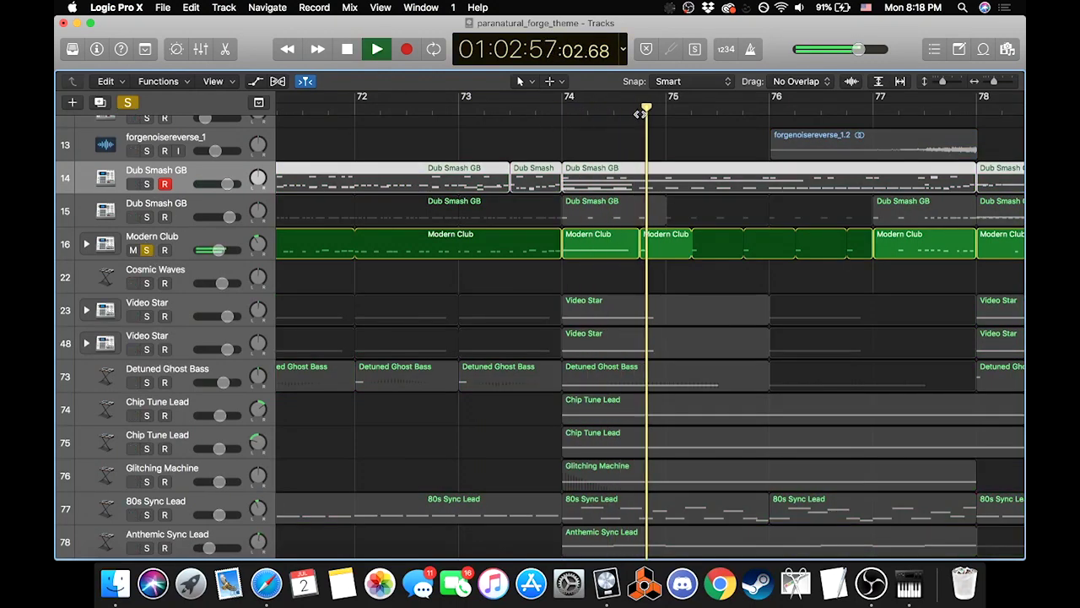
left_click(181, 243)
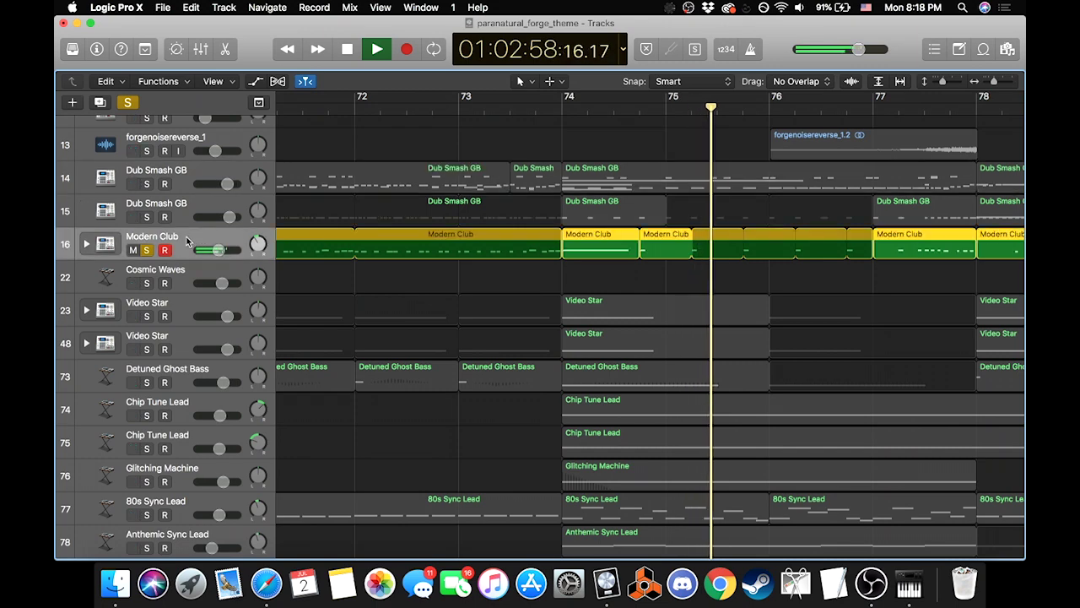
left_click(146, 217)
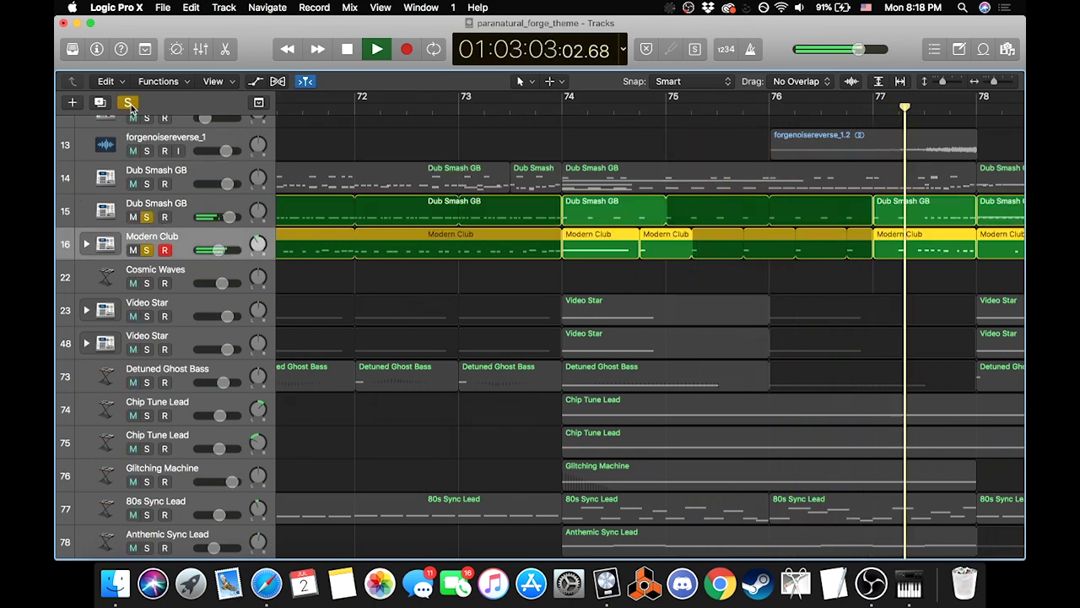
key("space")
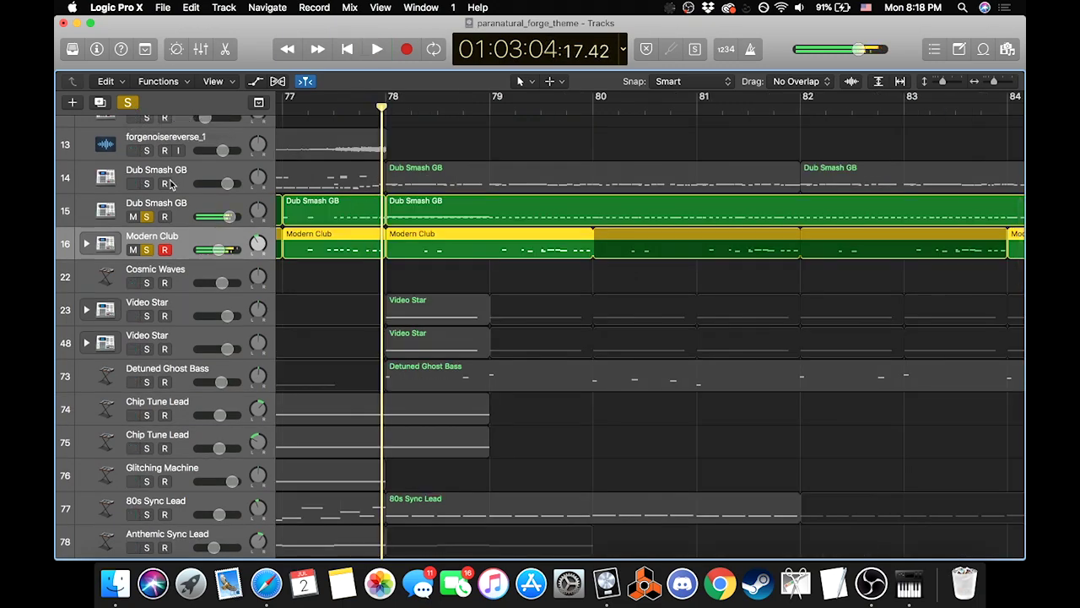
left_click(127, 102)
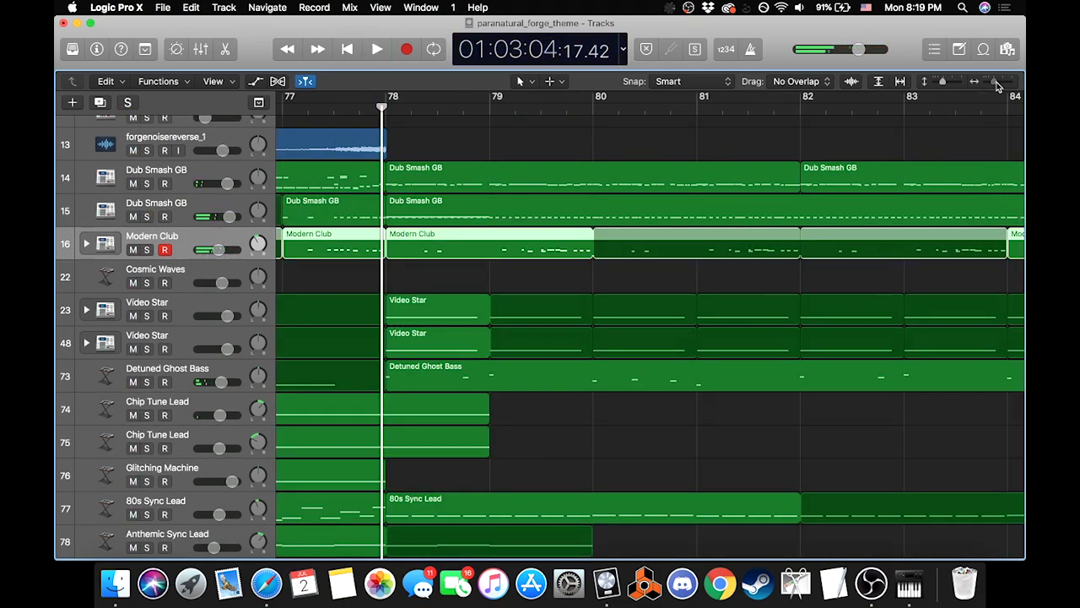
Step: Return the playhead to bar 74, solo Video Star tracks 23 and 48 plus Detuned Ghost Bass track 73, and play to past bar 76
left_click_drag(997, 85, 990, 81)
scroll(893, 198, "left", 5)
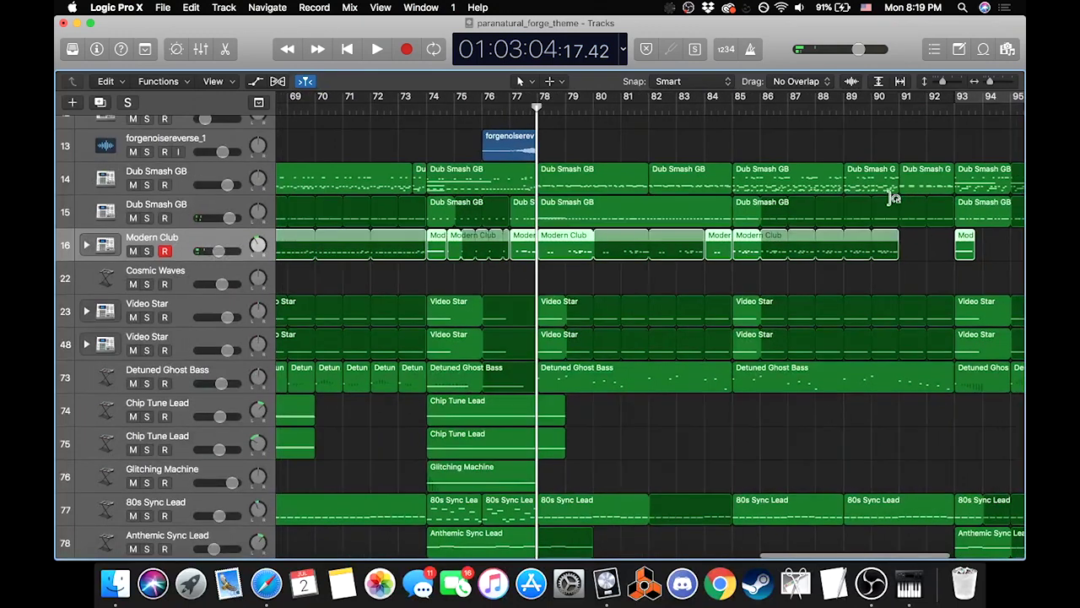
left_click(429, 107)
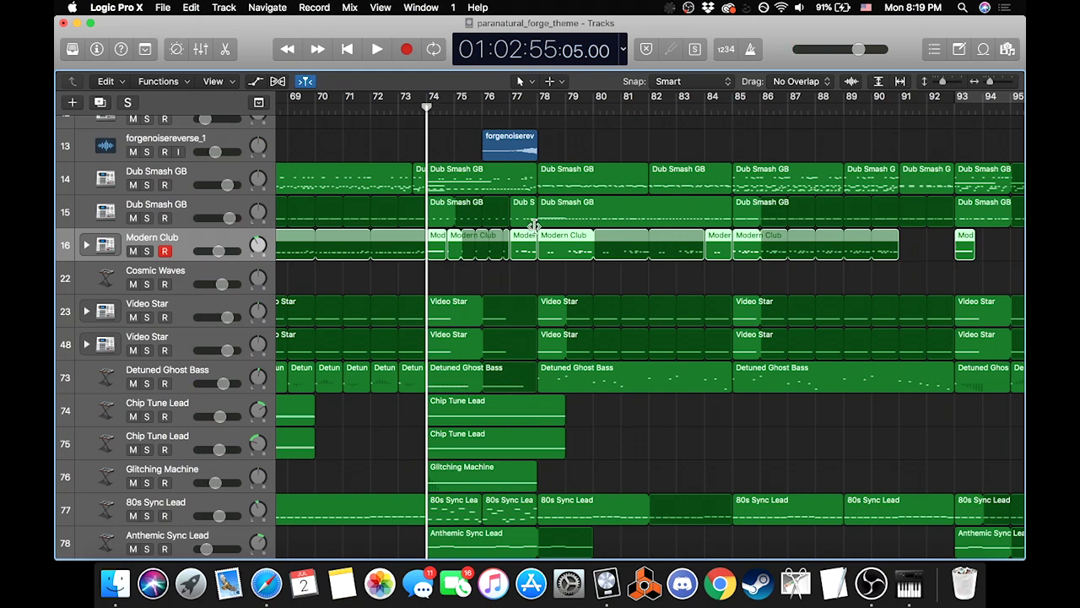
scroll(517, 276, "down", 3)
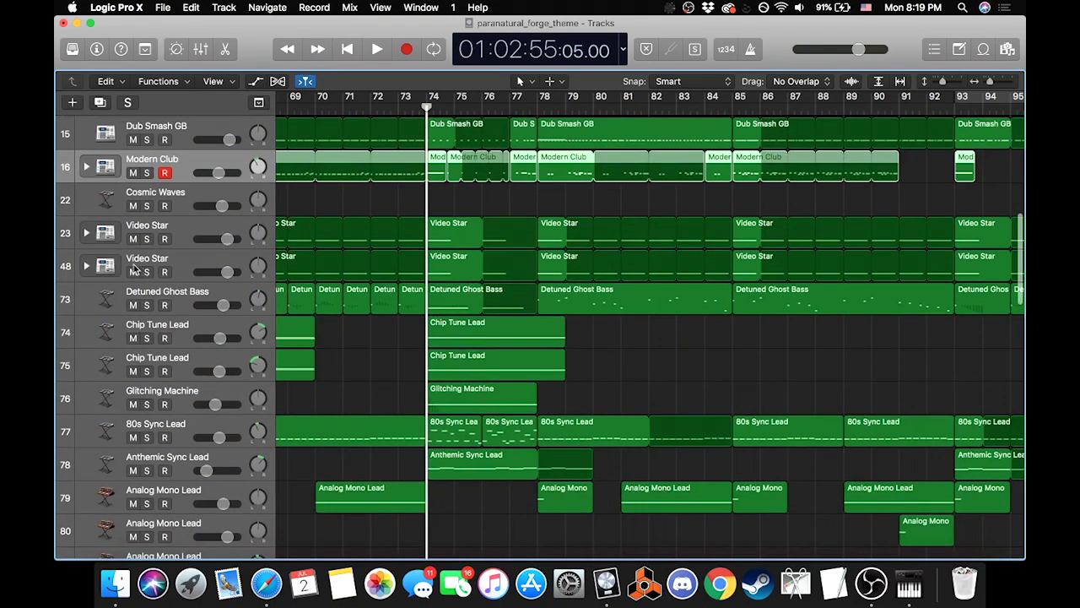
left_click_drag(145, 240, 146, 305)
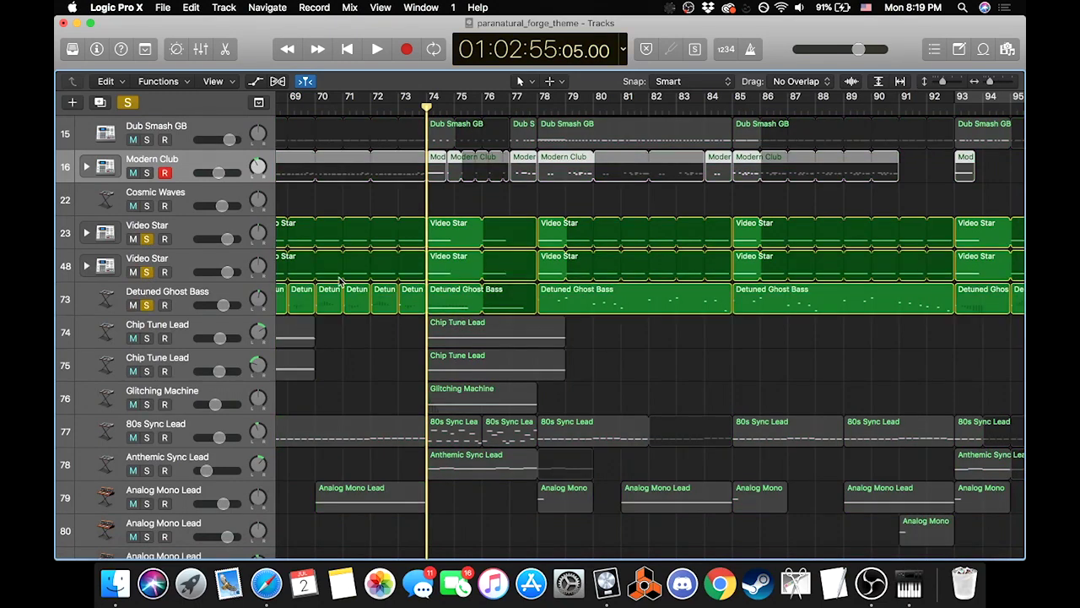
key("space")
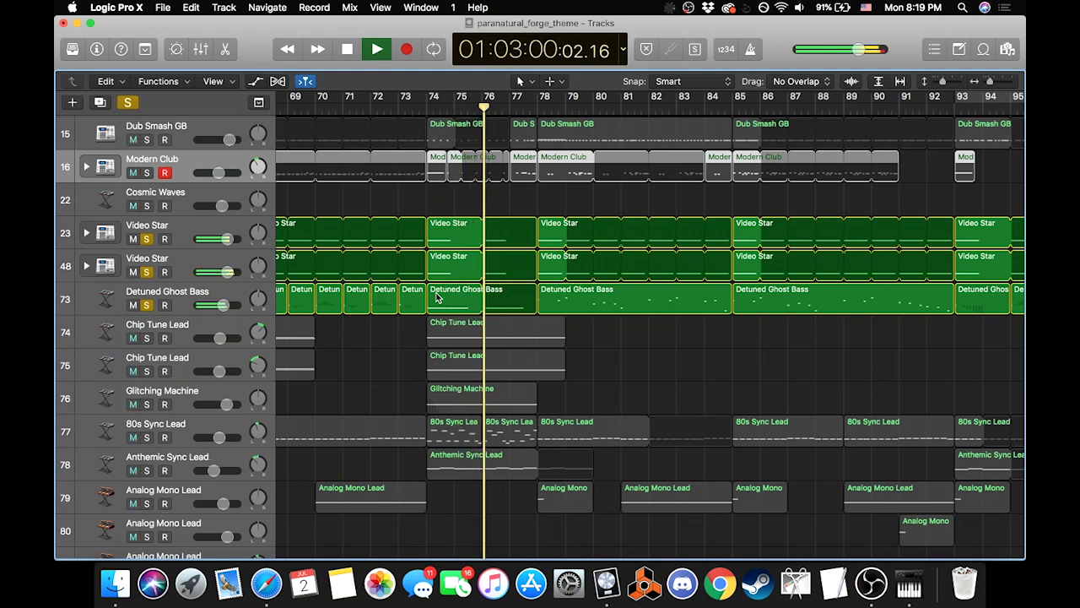
key("space")
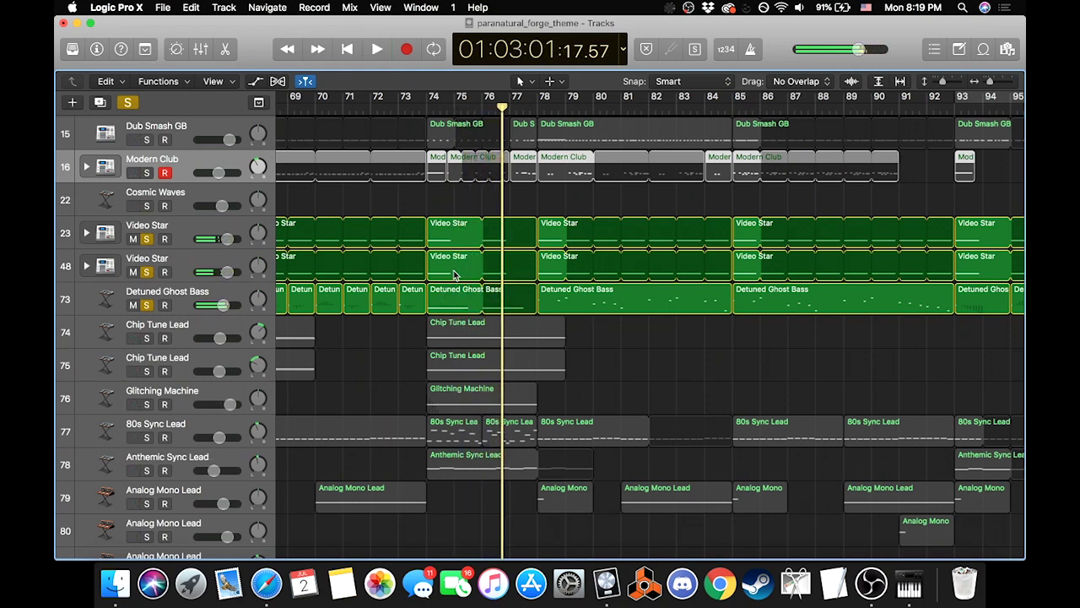
Step: Review the earlier bass regions, select the Detuned Ghost Bass region at bar 74, and play the soloed tracks from bar 70 to past bar 71
scroll(540, 268, "left", 15)
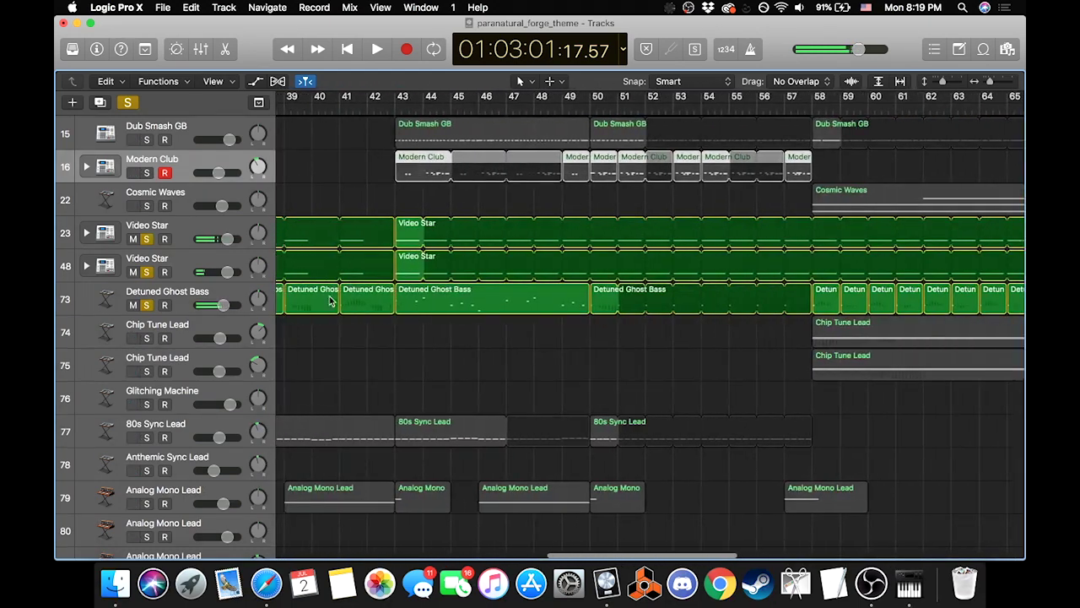
scroll(506, 262, "left", 10)
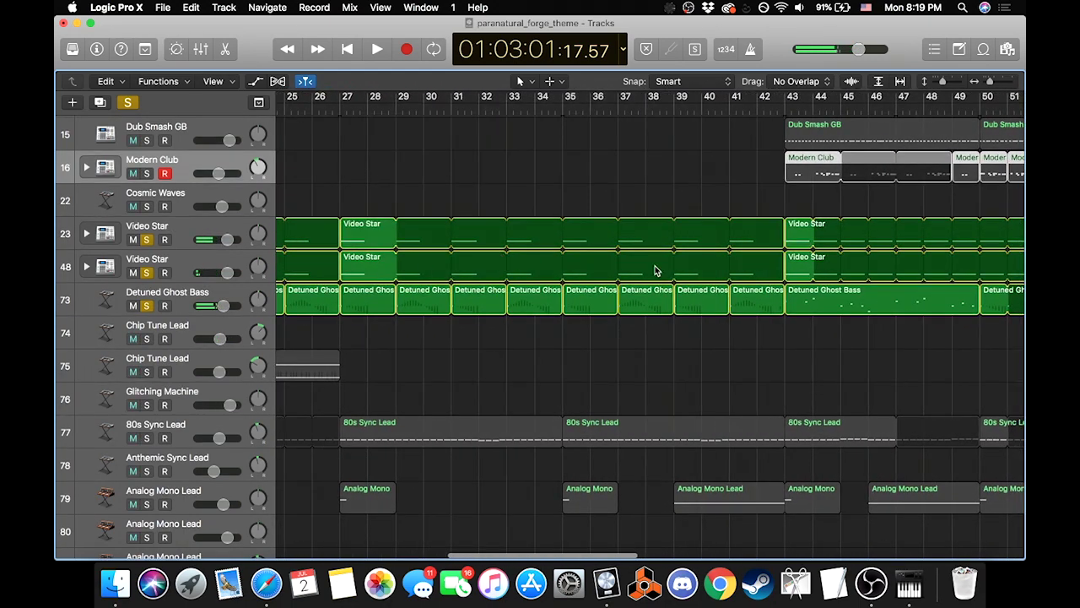
scroll(656, 270, "right", 10)
scroll(656, 270, "right", 14)
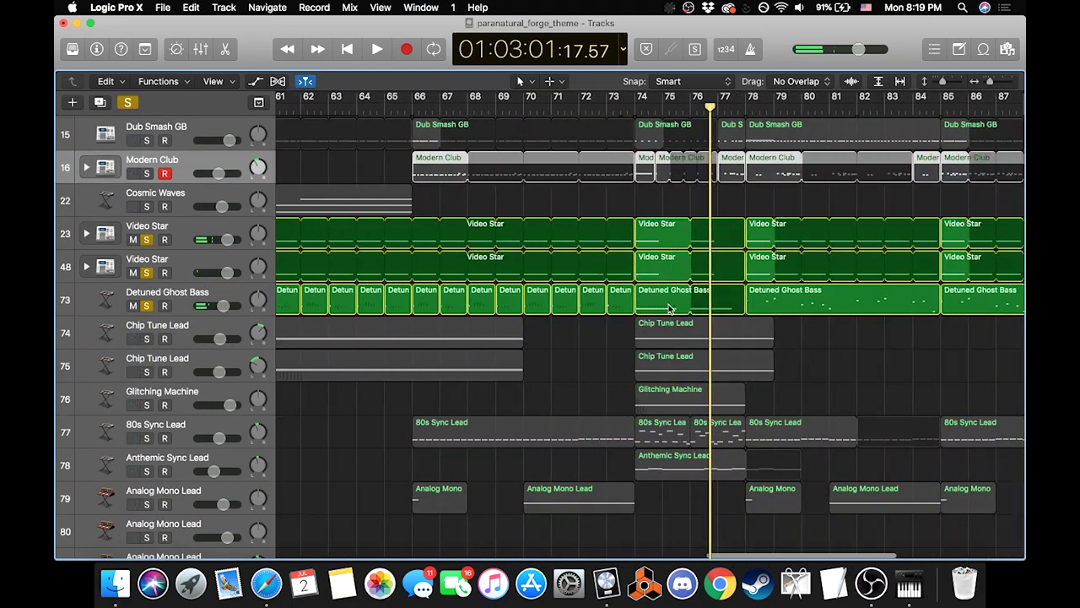
left_click(664, 306)
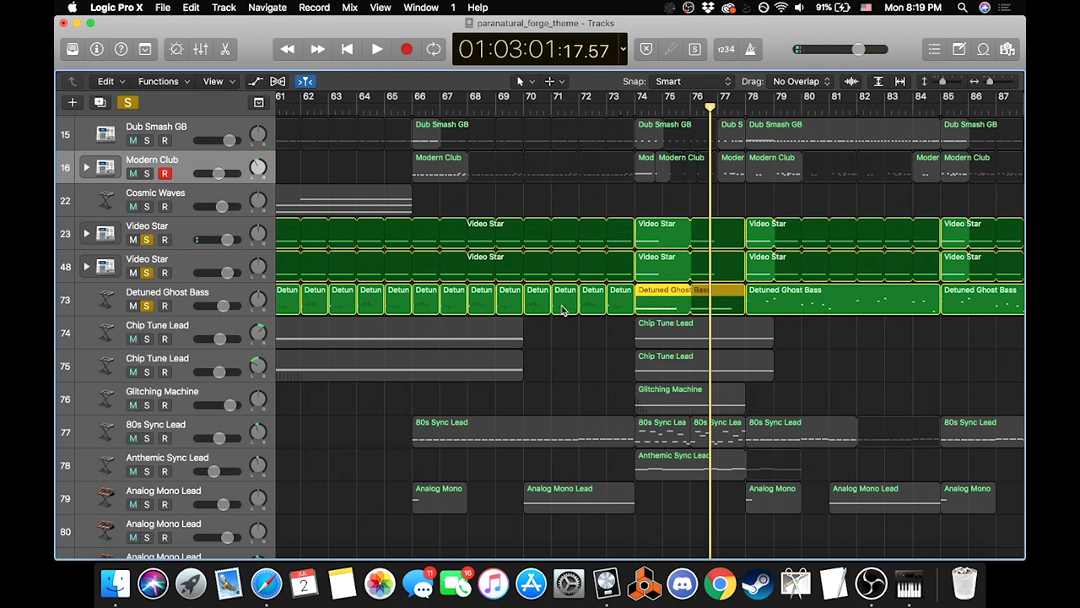
double_click(519, 110)
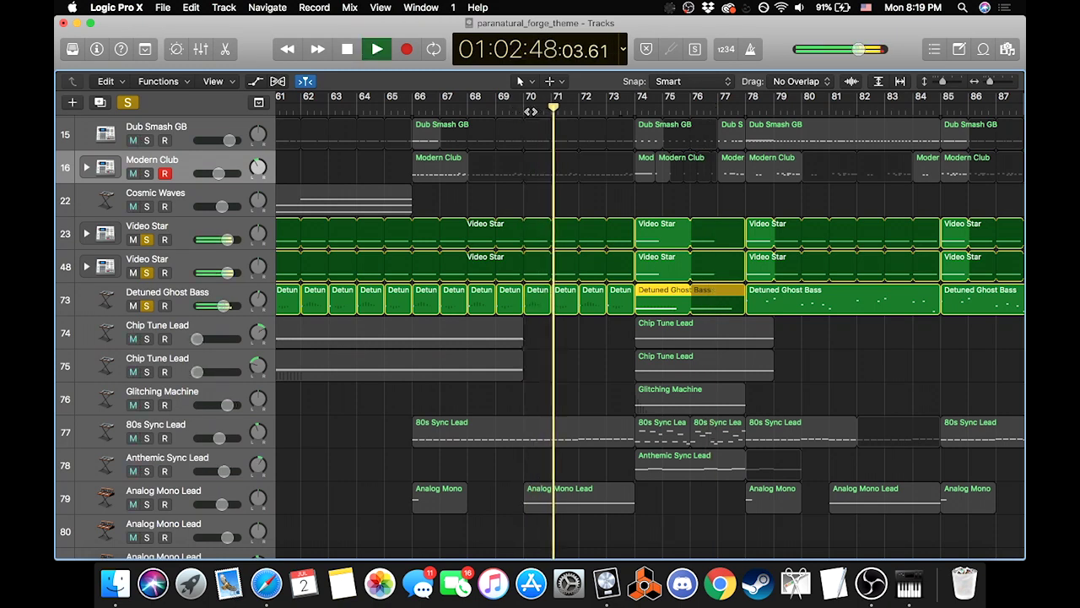
key("space")
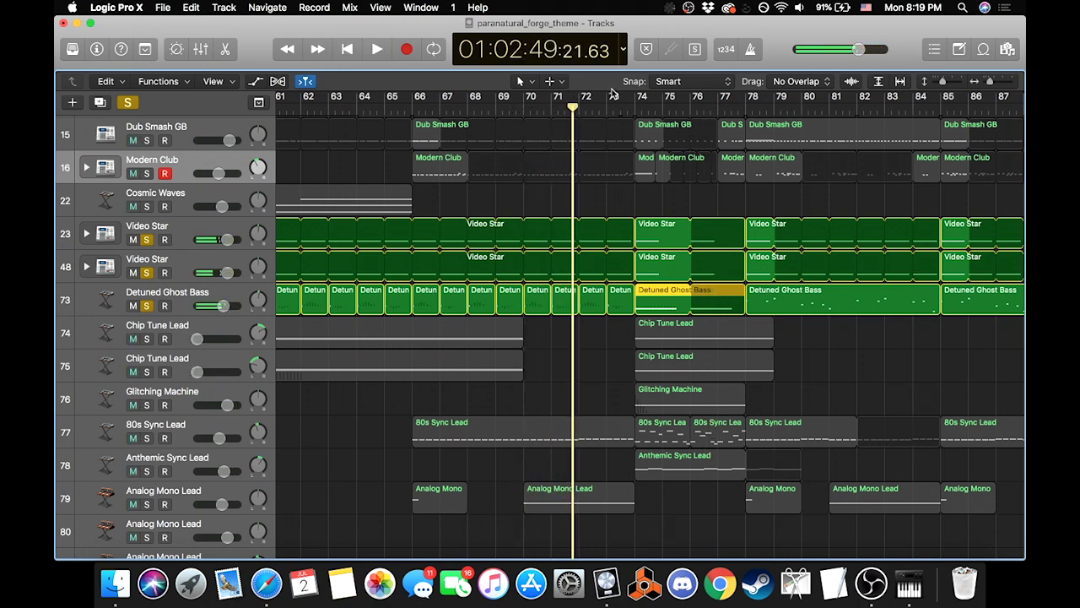
Step: Play the soloed bass tracks briefly from bar 74, then clear the solos and play the full mix for a moment
double_click(635, 106)
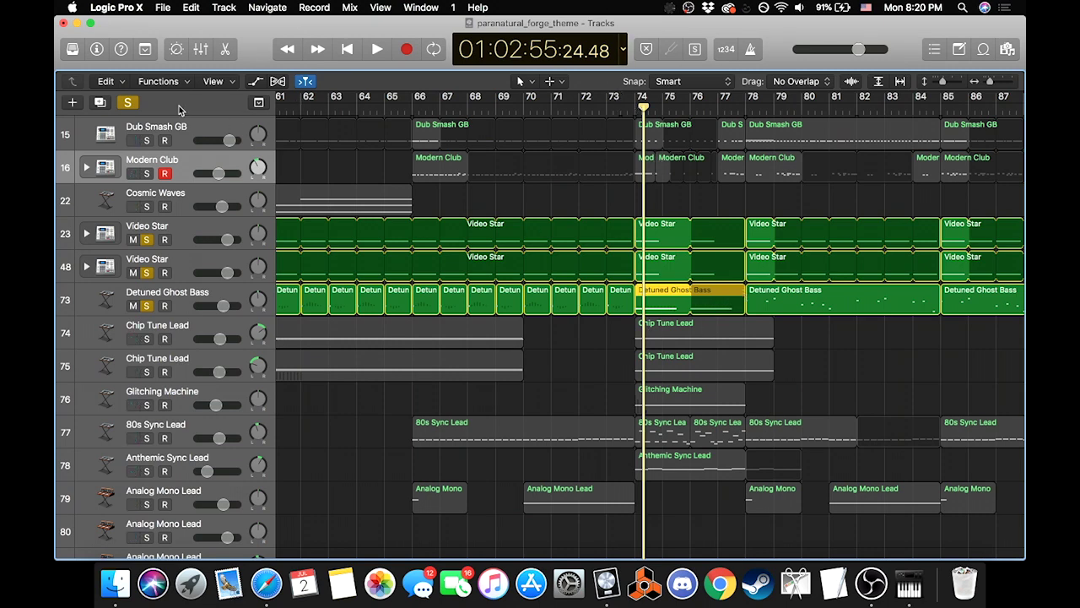
key("space")
left_click(128, 102)
key("space")
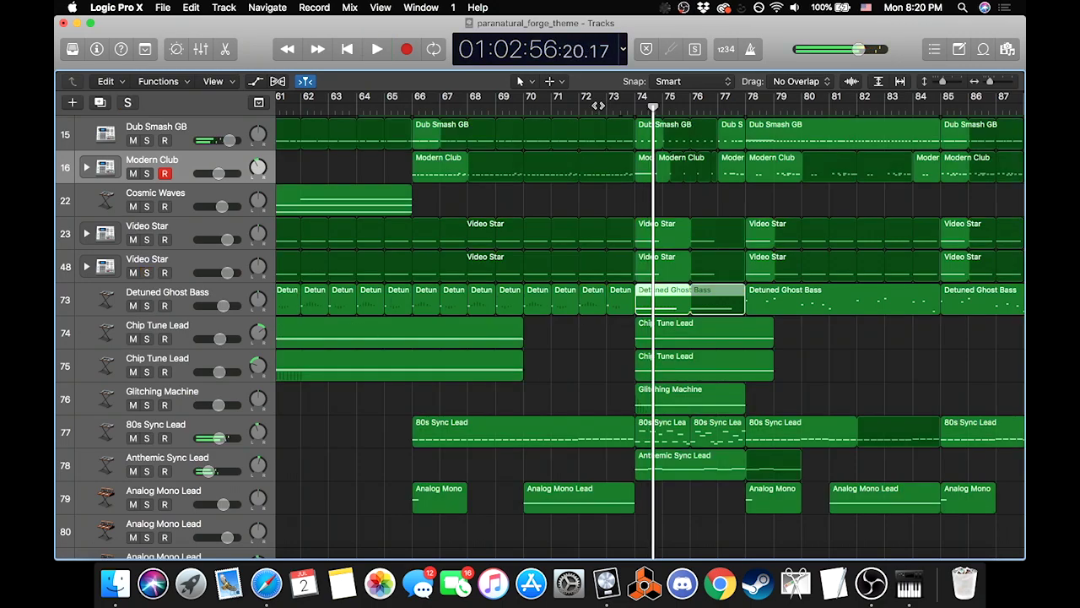
Step: Return the playhead to bar 74, solo Chip Tune Lead tracks 74 and 75, and play them to past bar 76
left_click(634, 108)
scroll(650, 366, "up", 10)
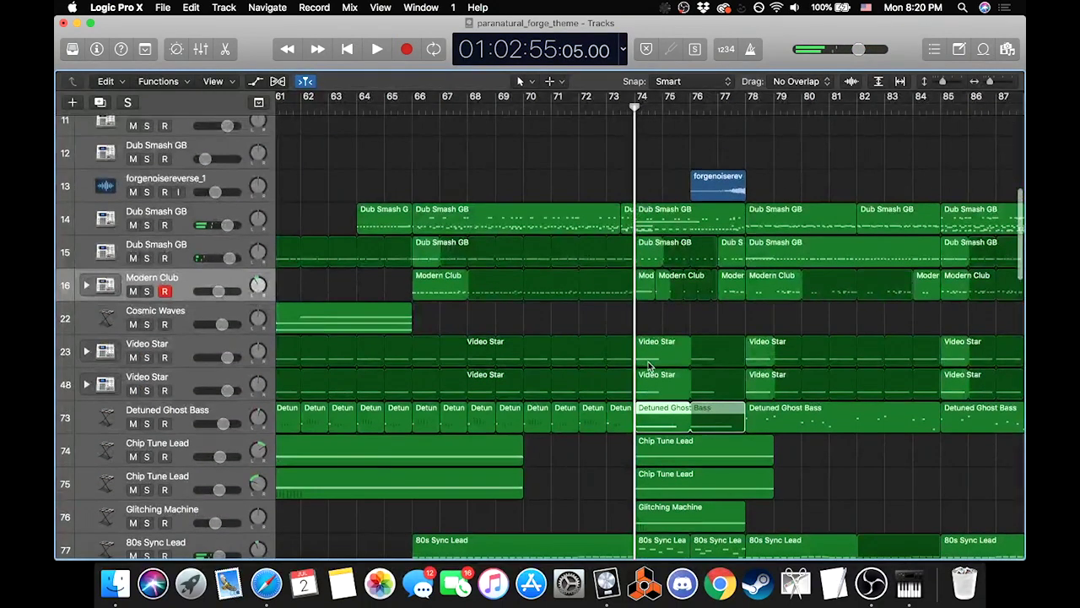
scroll(649, 380, "down", 15)
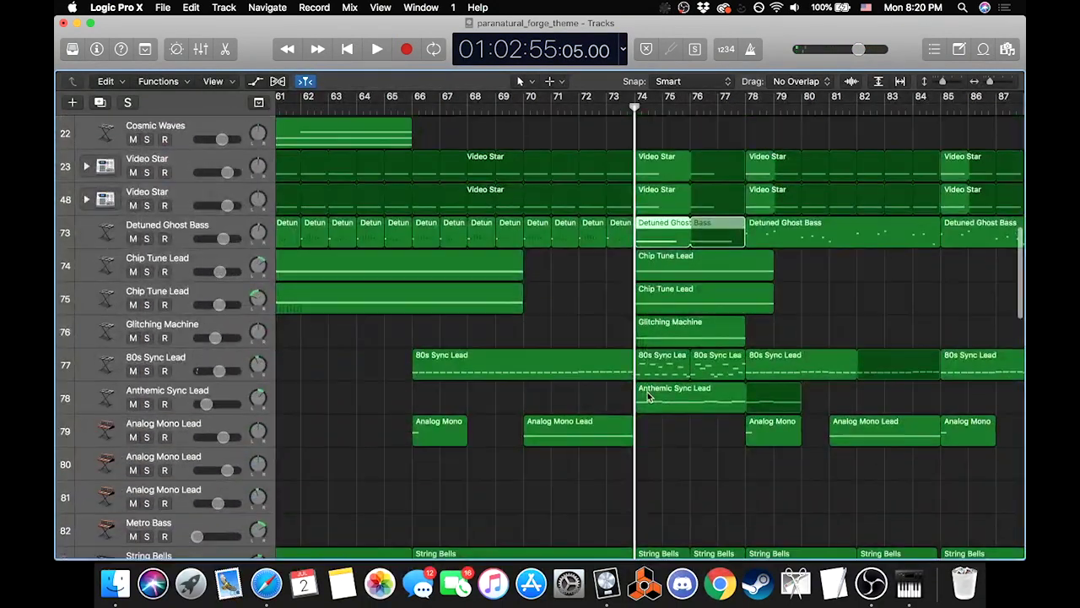
left_click(146, 271)
left_click(146, 305)
key("space")
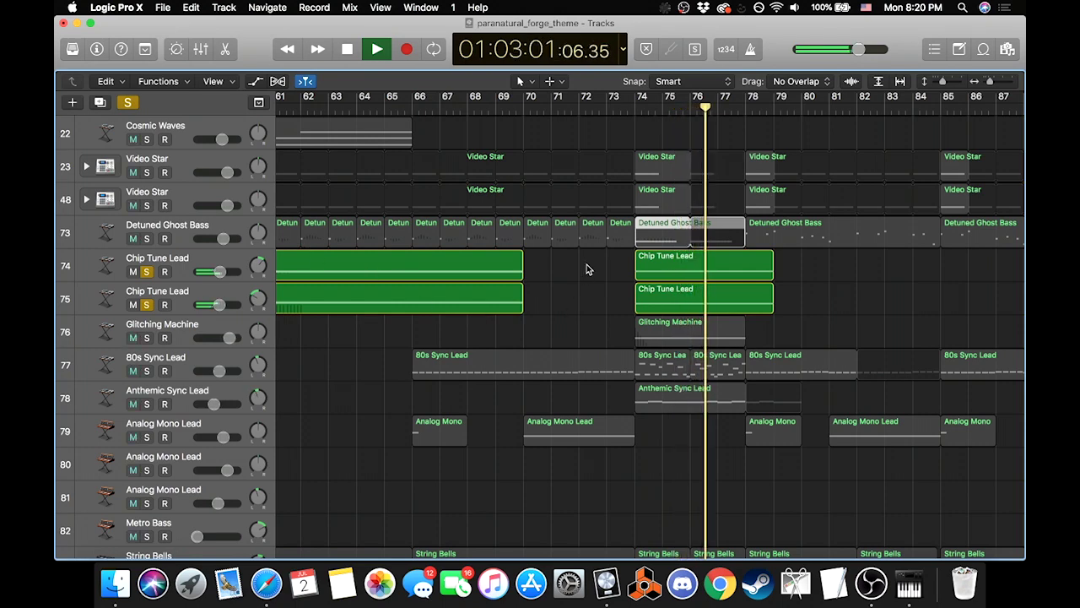
key("space")
Step: Switch the solo from the Chip Tune Lead tracks to Glitching Machine track 76, play it from bar 74, and select the track
left_click(638, 122)
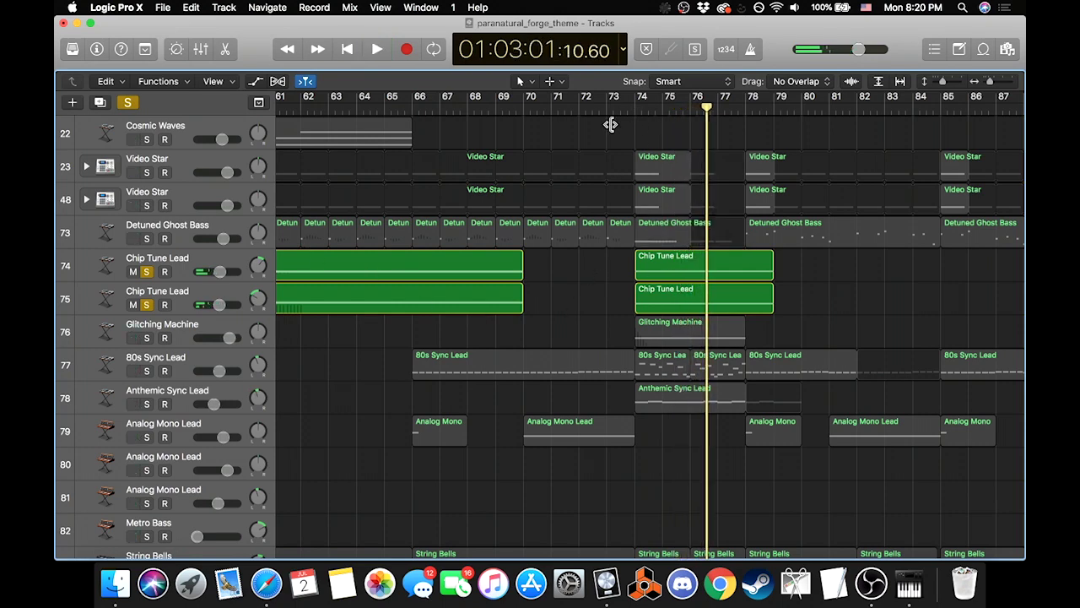
left_click(146, 272)
left_click(146, 305)
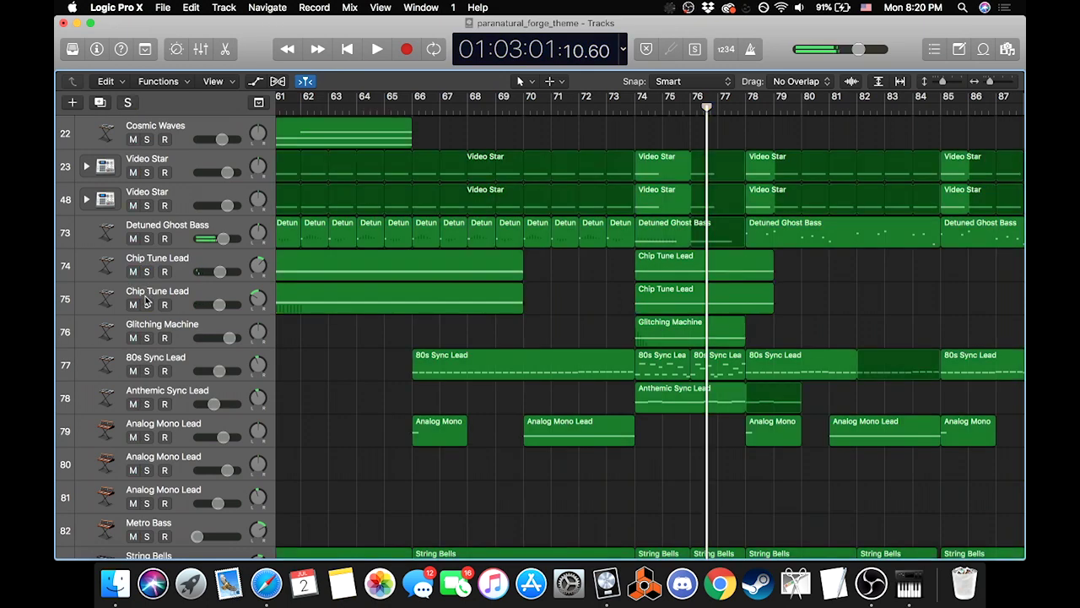
left_click(146, 338)
double_click(635, 108)
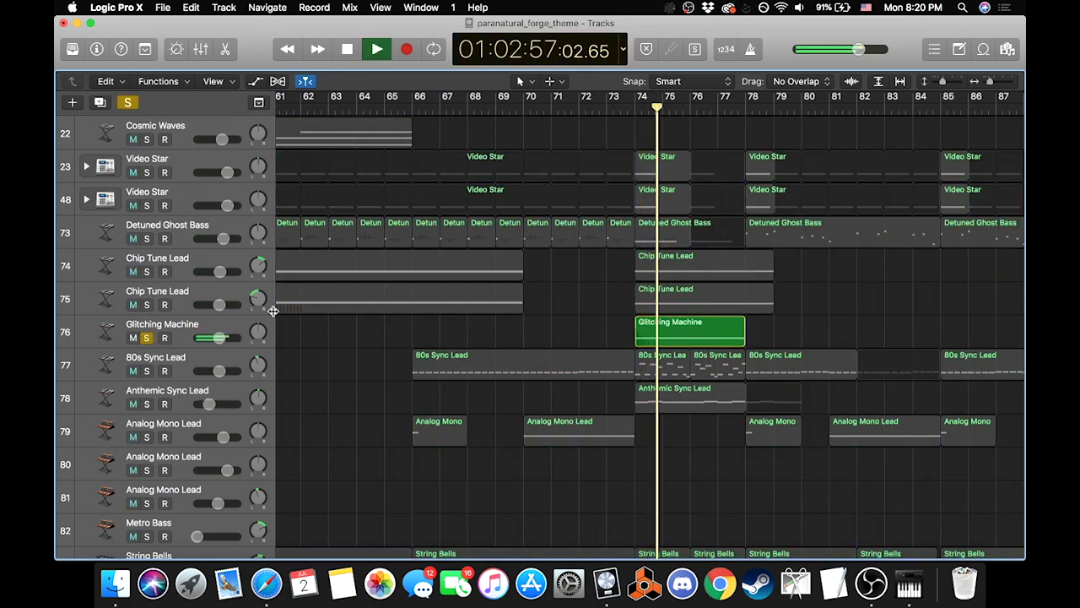
left_click(199, 325)
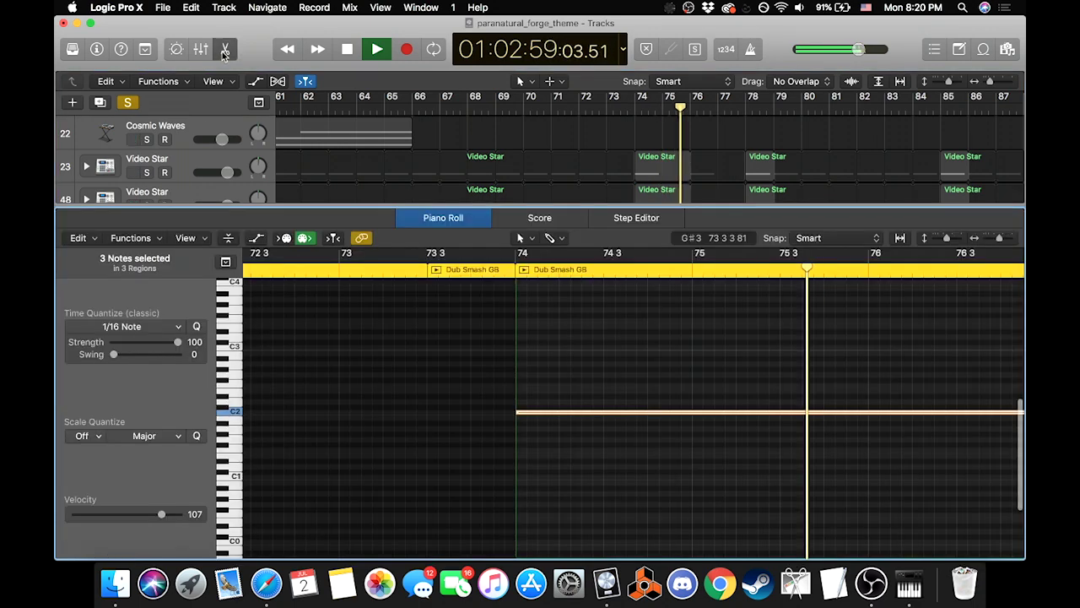
Step: Show the Modulation automation of the Glitching Machine region in the Piano Roll and stop playback after bar 77
left_click(225, 49)
left_click(256, 237)
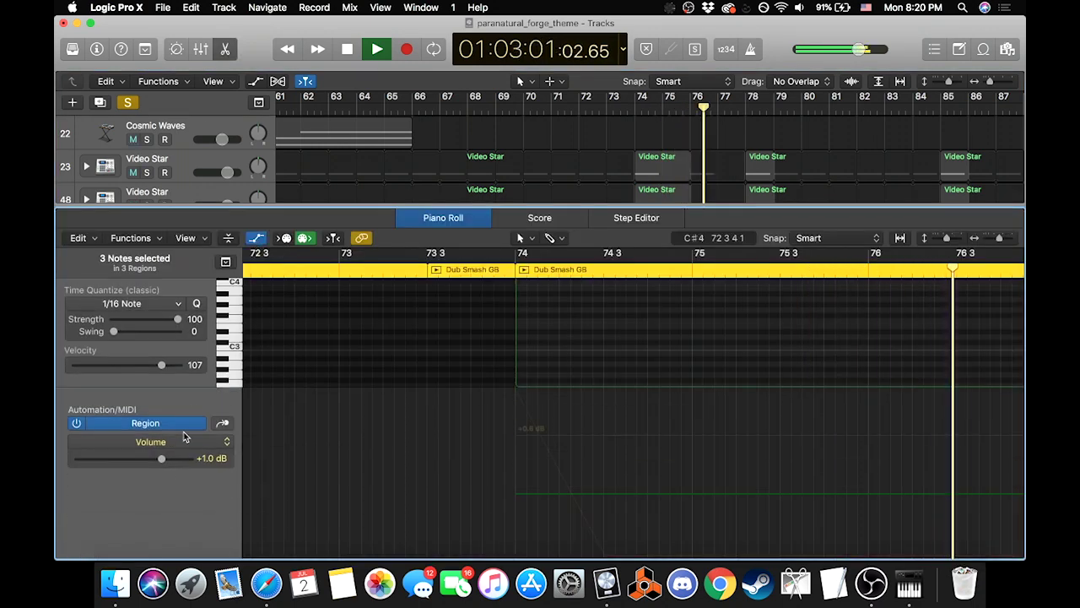
left_click(150, 442)
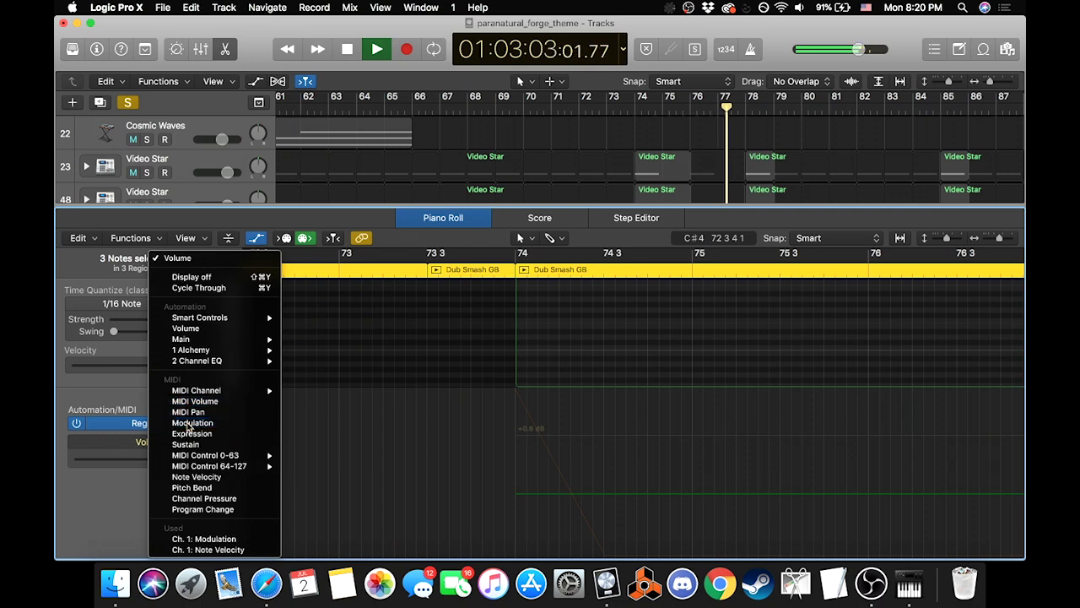
left_click(190, 422)
key("space")
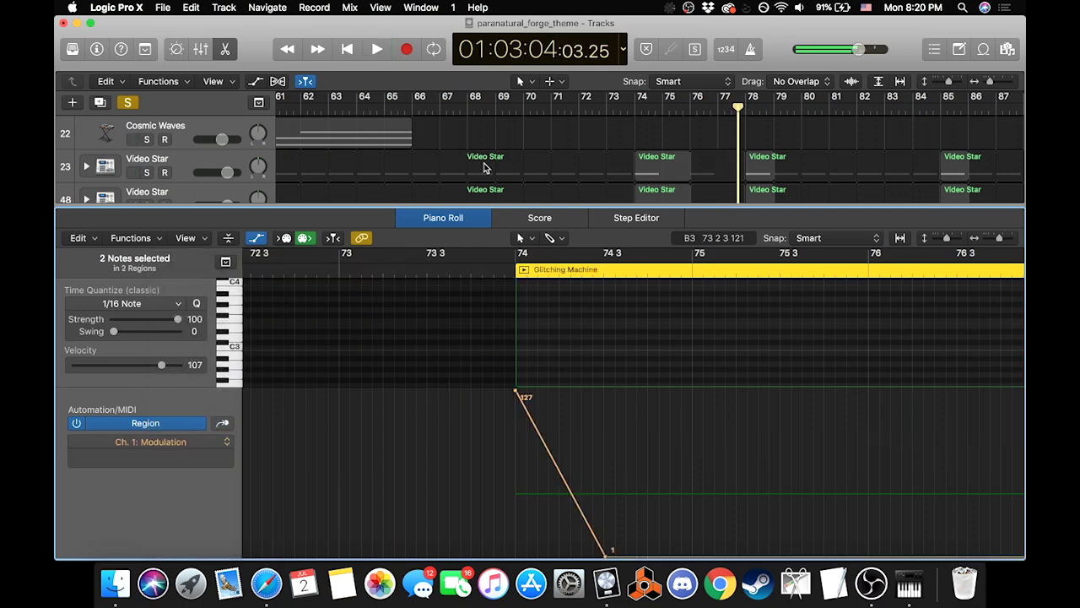
Step: Replay the soloed Glitching Machine region from bar 74 past its falling modulation ramp and stop before bar 75
scroll(484, 167, "down", 15)
scroll(570, 158, "down", 2)
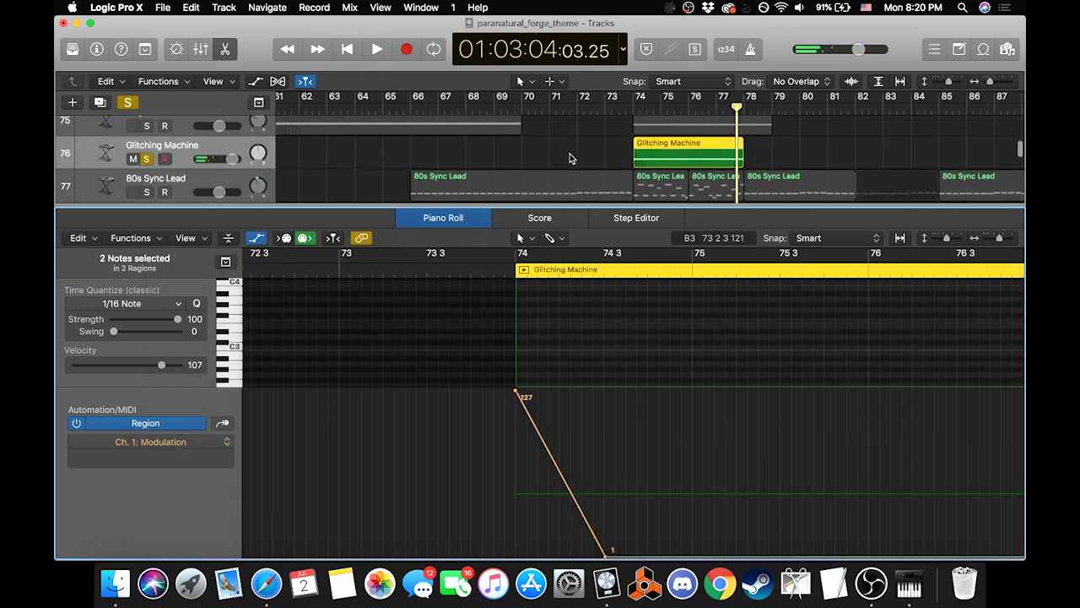
left_click(634, 108)
key("space")
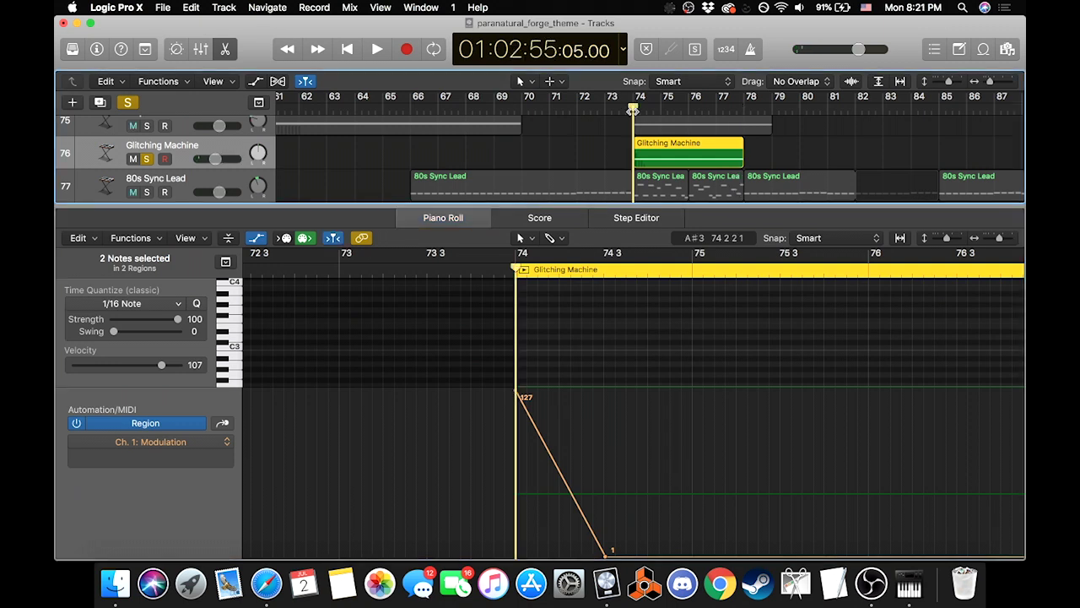
key("space")
left_click(632, 109)
key("space")
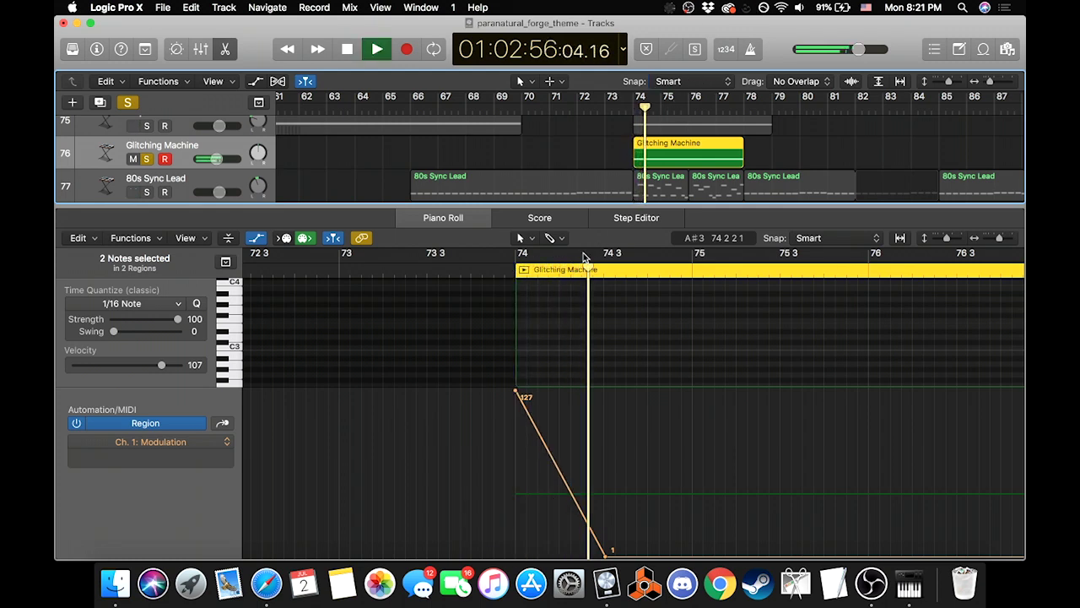
key("space")
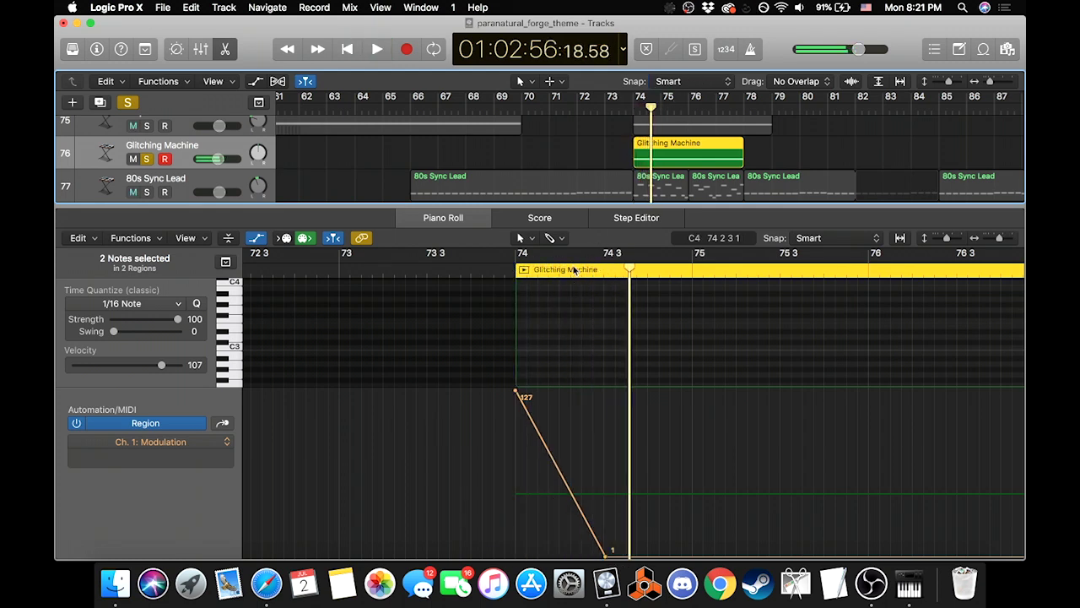
Step: Close the Piano Roll, unsolo Glitching Machine track 76, and bring the lead and String Bells tracks into view
left_click(225, 49)
scroll(481, 186, "right", 2)
scroll(481, 185, "up", 1)
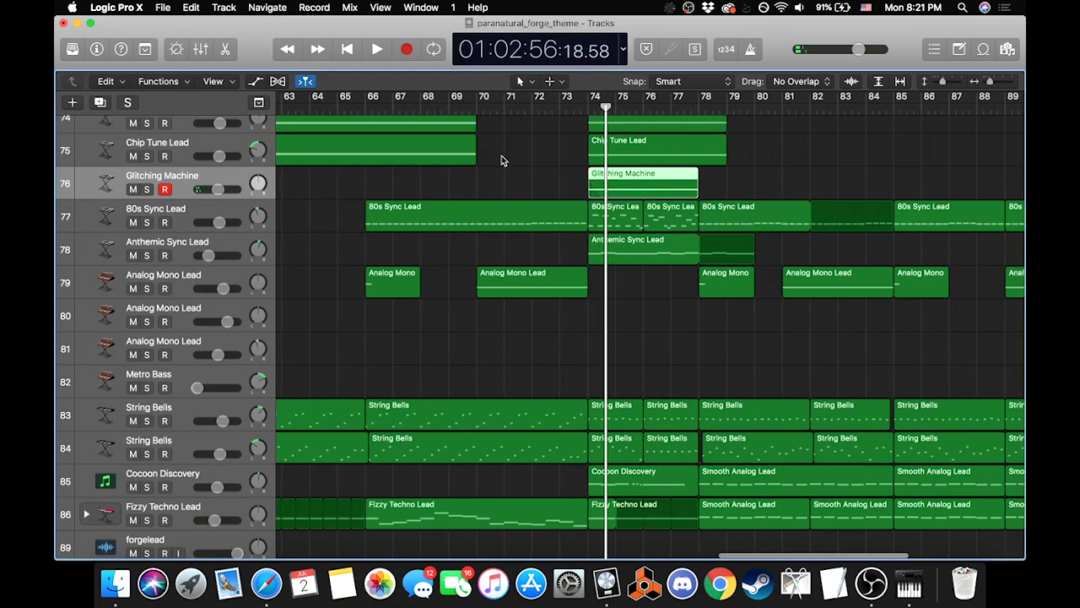
Step: Solo 80s Sync Lead track 77, play it from bar 74 to bar 78, return the playhead to bar 74, and clear the solo
left_click(146, 222)
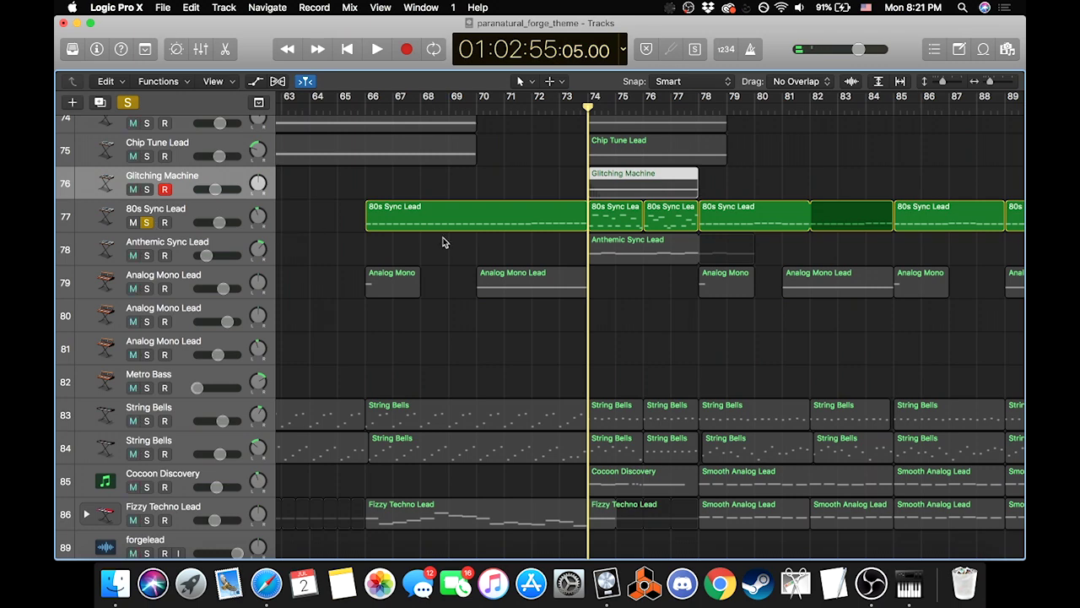
key("space")
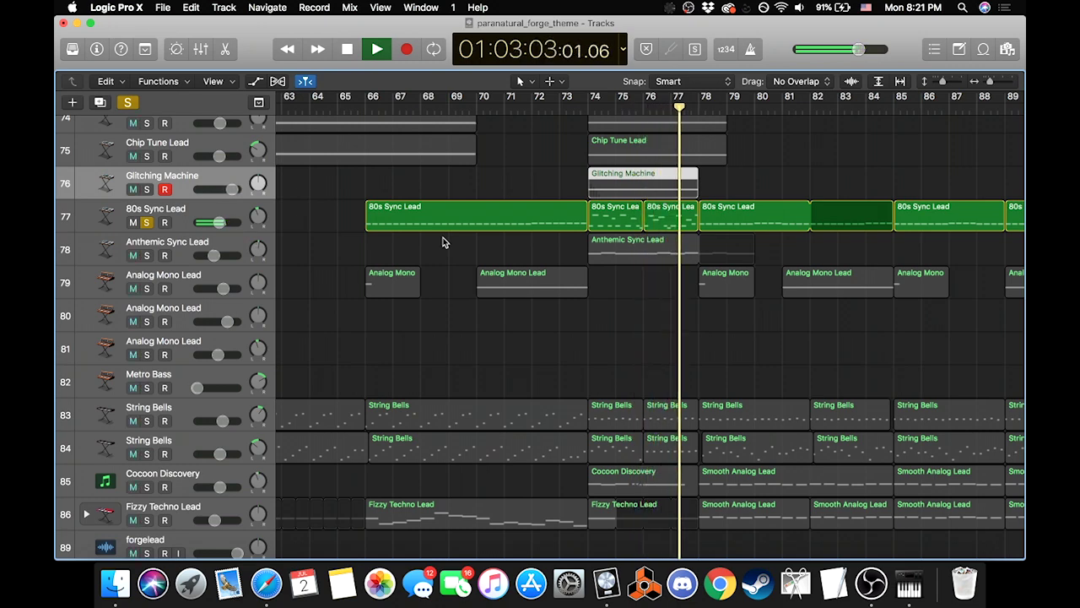
key("space")
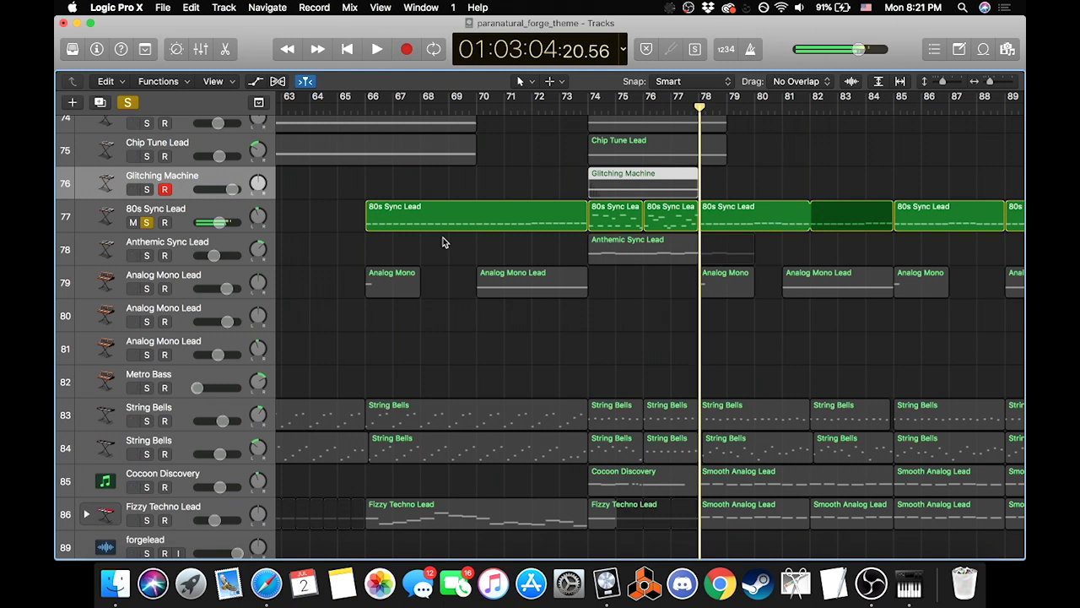
left_click(589, 110)
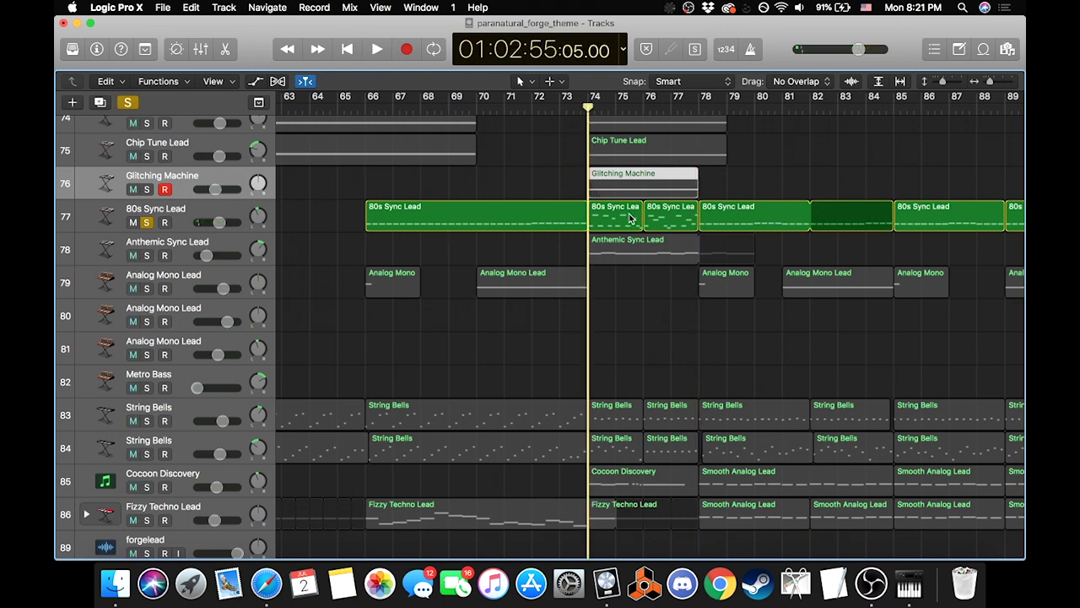
left_click(128, 102)
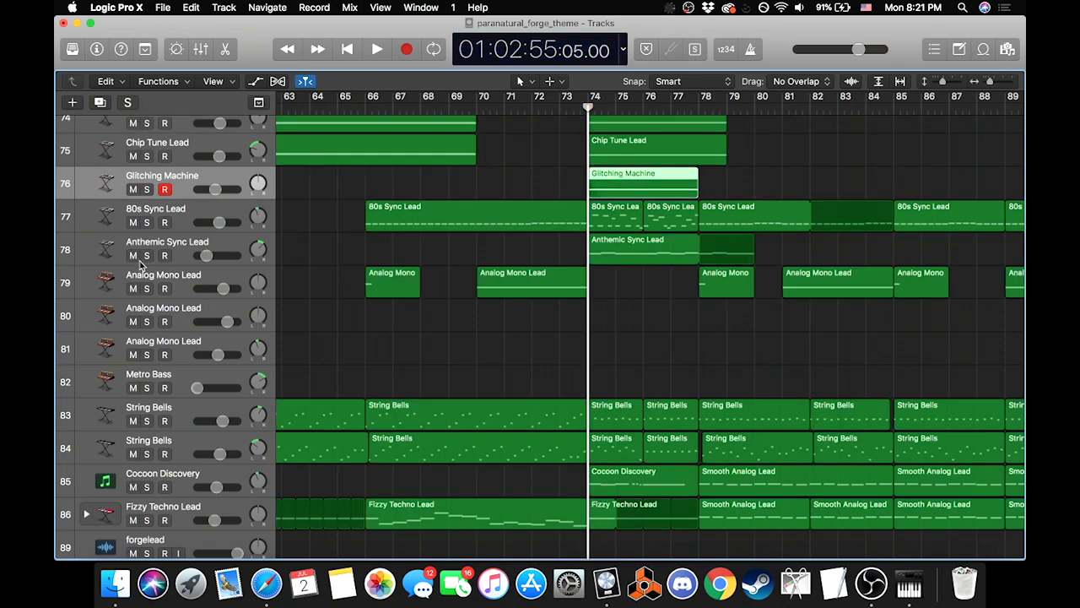
Step: Select and solo Anthemic Sync Lead track 78, then play its intro region from the project start and stop after bar 2
left_click(155, 245)
left_click(146, 255)
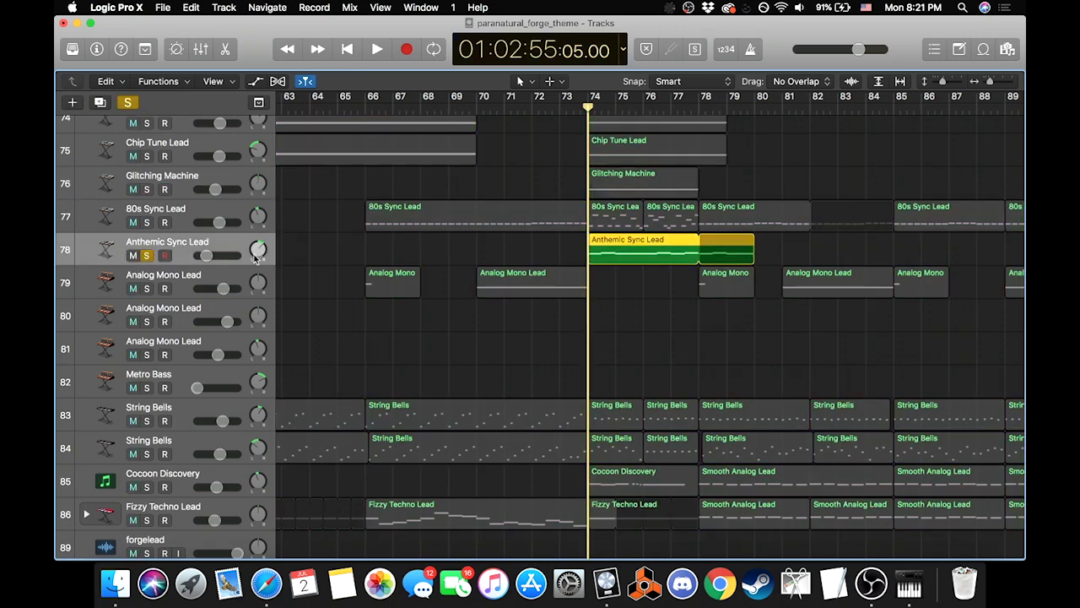
scroll(427, 265, "left", 15)
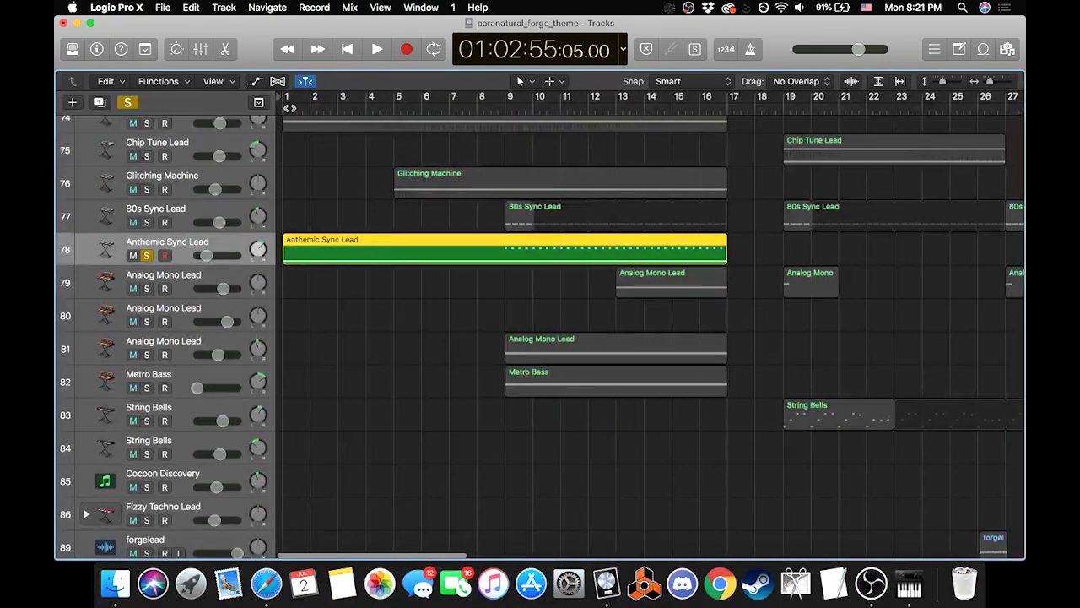
key("Return")
key("space")
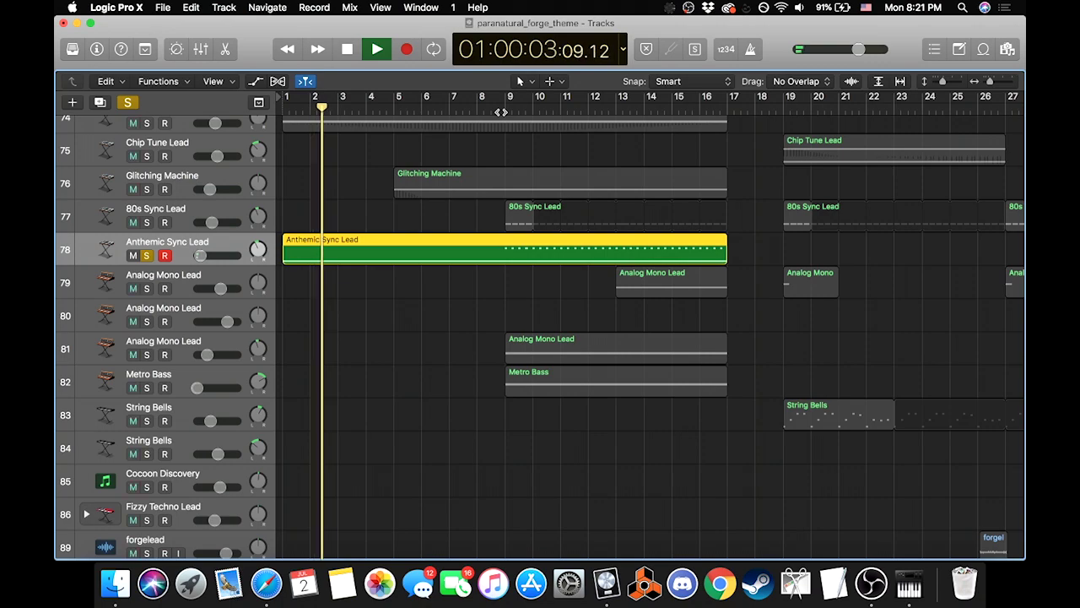
key("space")
Step: Play the soloed Anthemic Sync Lead from bar 74, stop just past bar 76, and clear the solo
scroll(512, 140, "right", 10)
scroll(512, 140, "right", 20)
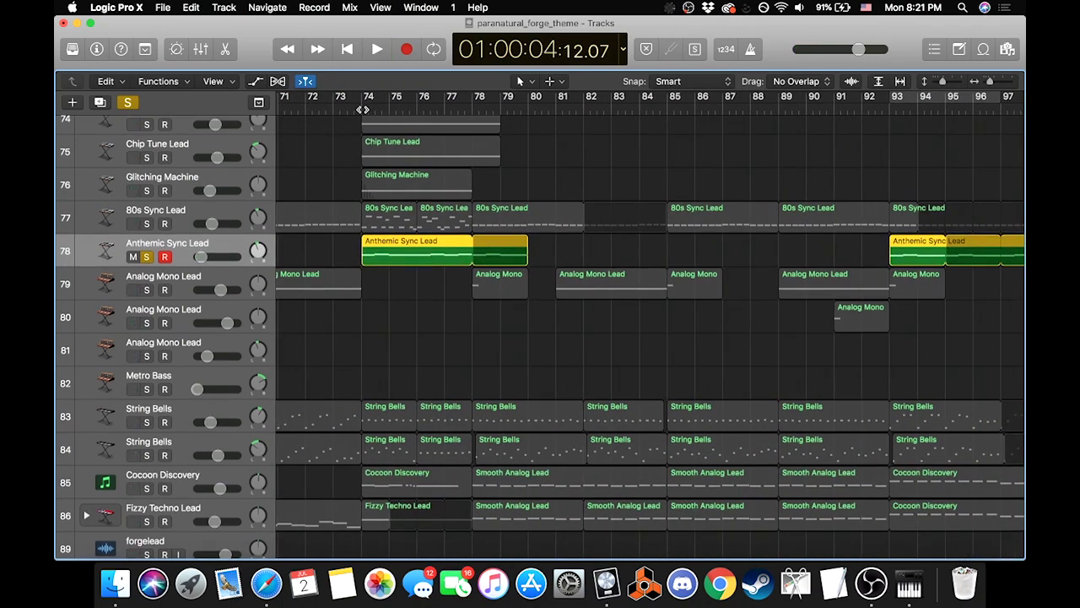
left_click(362, 107)
key("space")
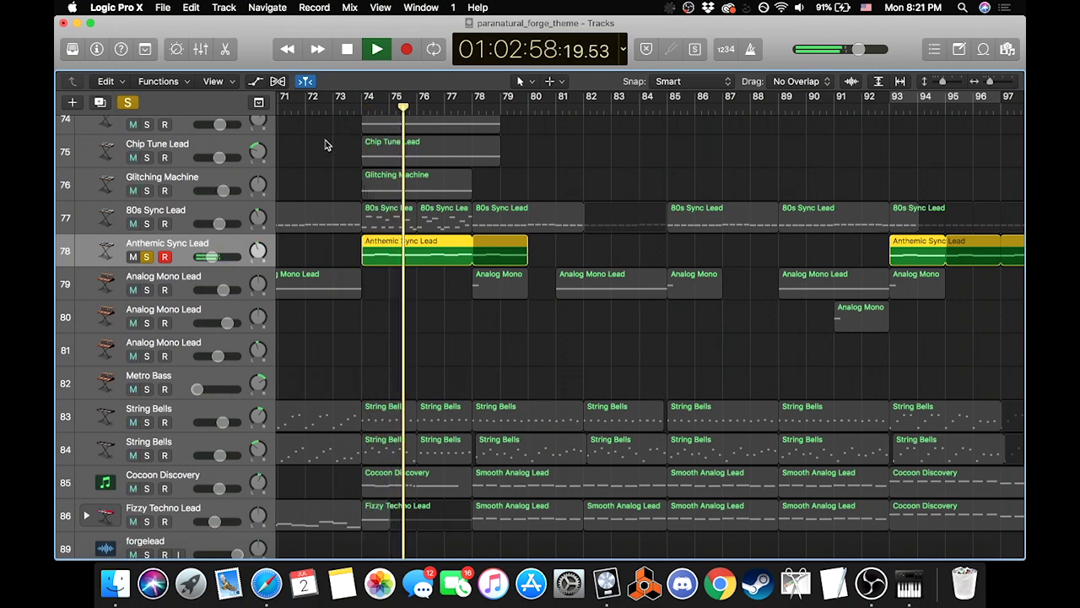
key("space")
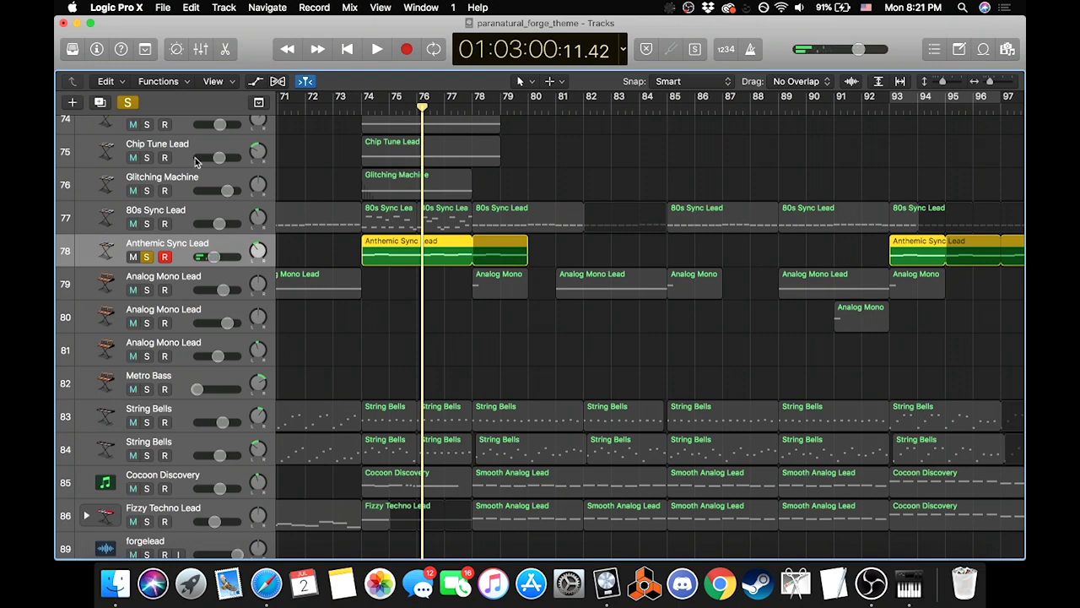
left_click(127, 103)
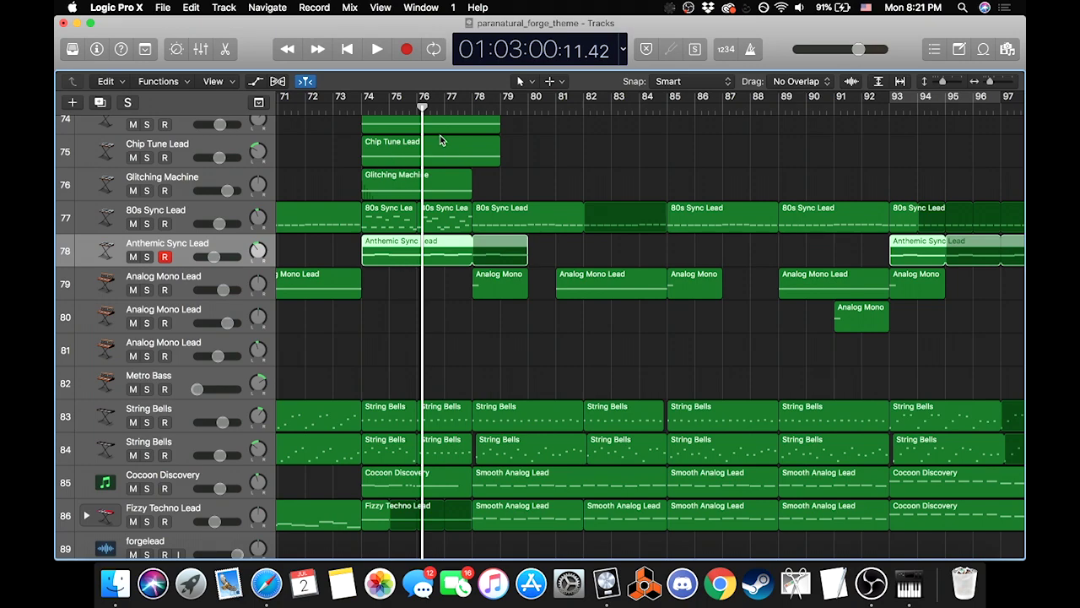
Step: Solo String Bells, Cocoon Discovery and Fizzy Techno Lead tracks 83 to 86, play them from bar 74 to almost bar 78, and clear the solo
scroll(456, 297, "up", 4)
scroll(456, 297, "left", 1)
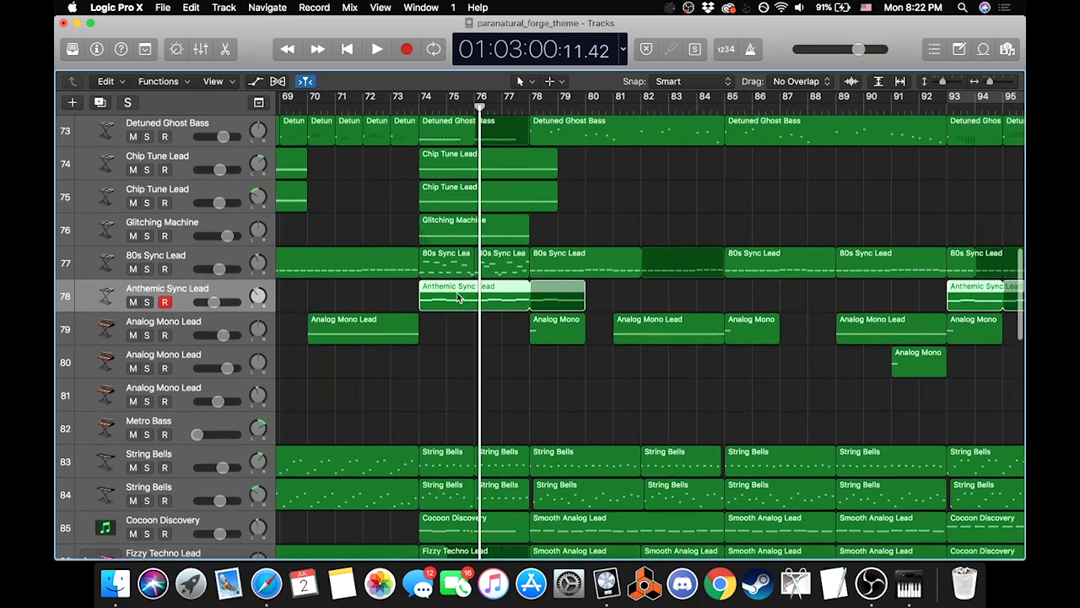
scroll(437, 313, "down", 8)
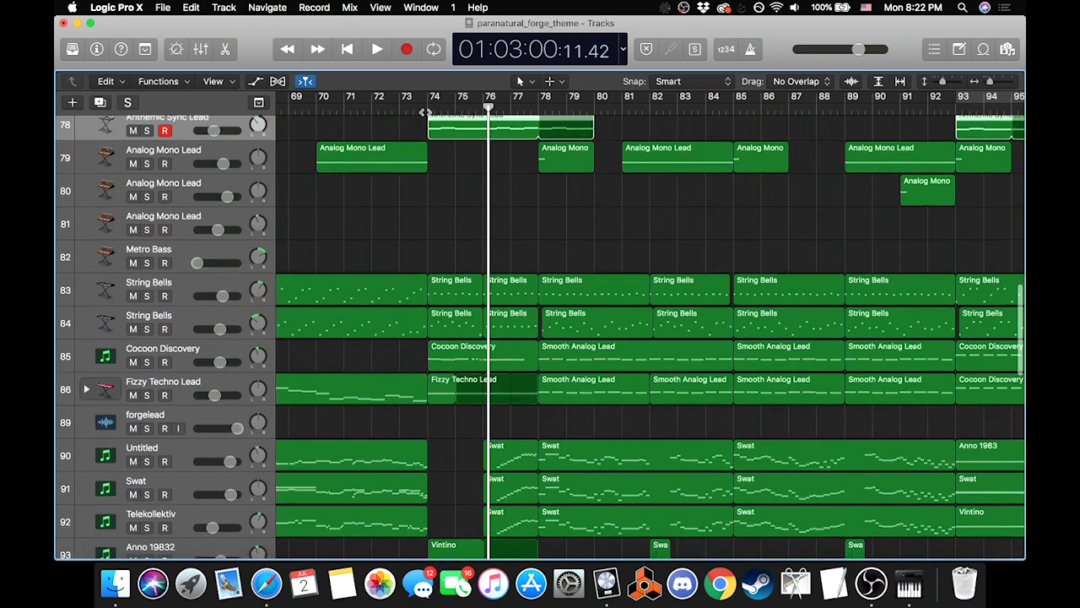
left_click(426, 112)
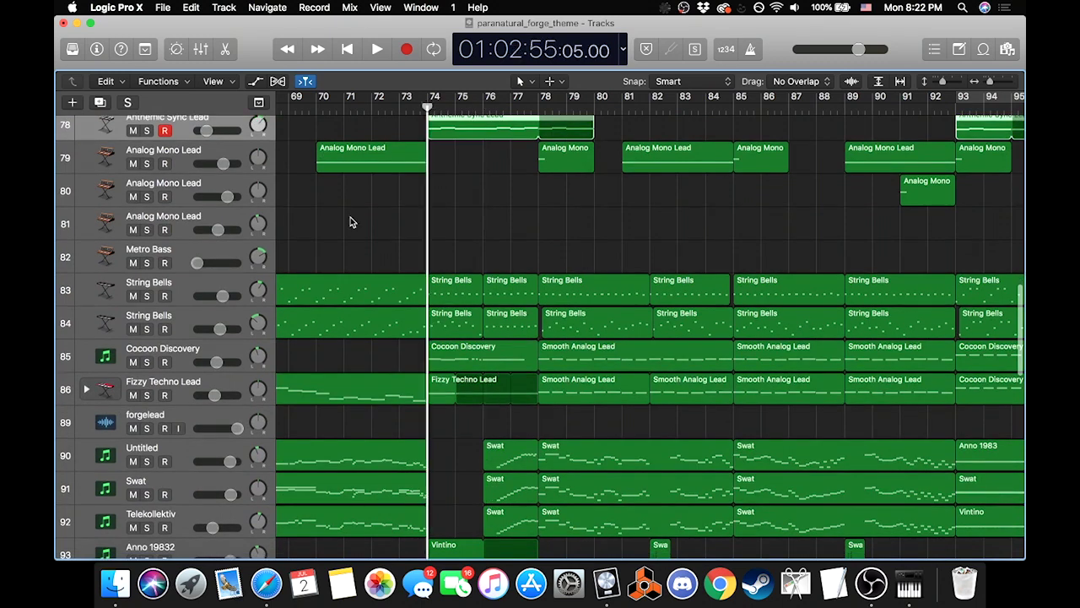
left_click_drag(148, 394, 143, 289)
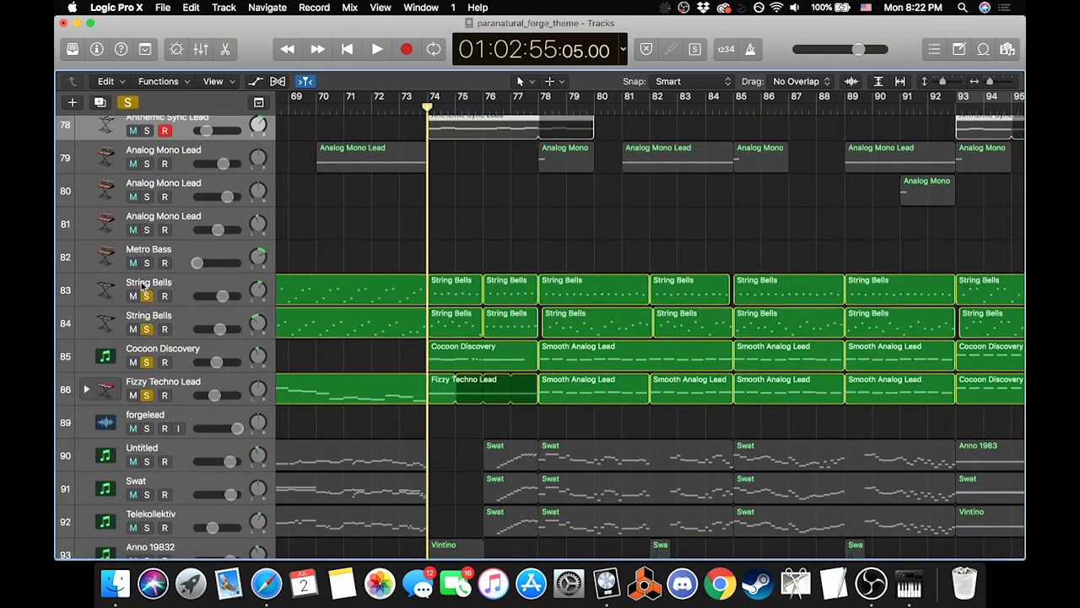
key("space")
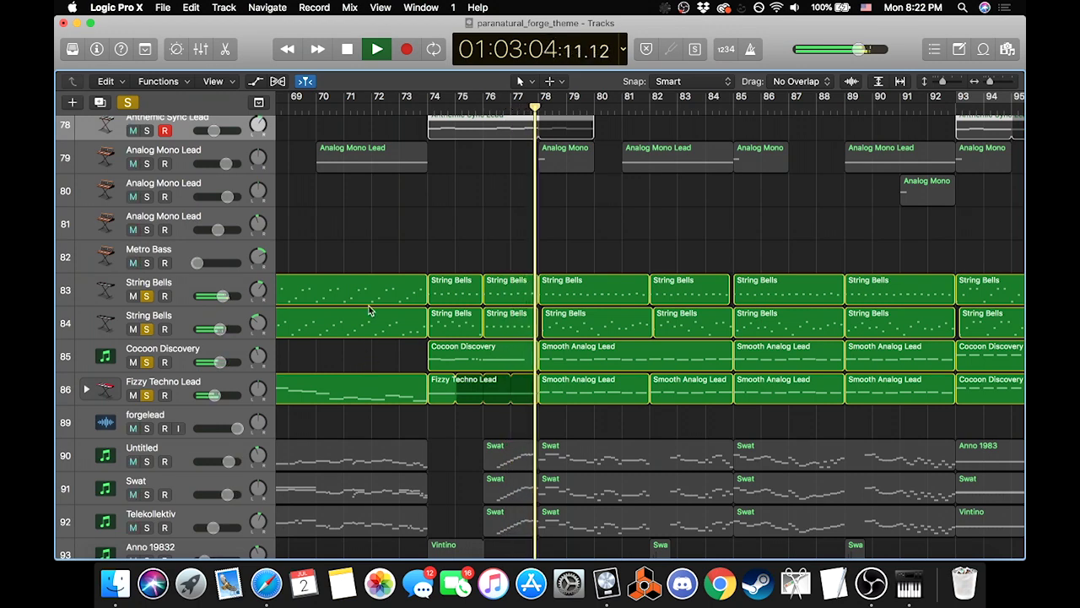
key("space")
left_click(429, 108)
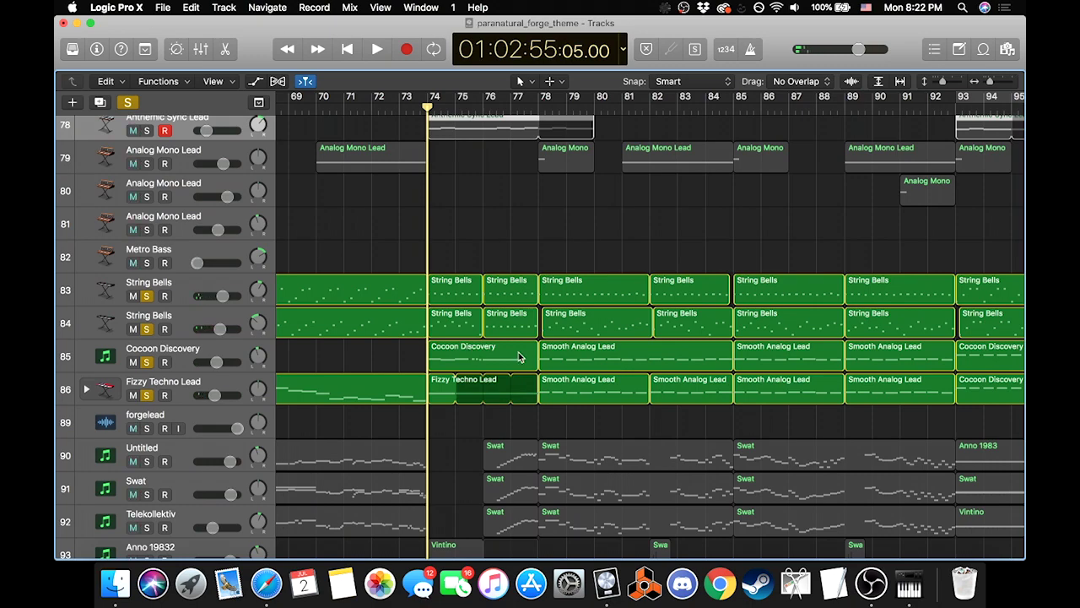
scroll(472, 329, "down", 4)
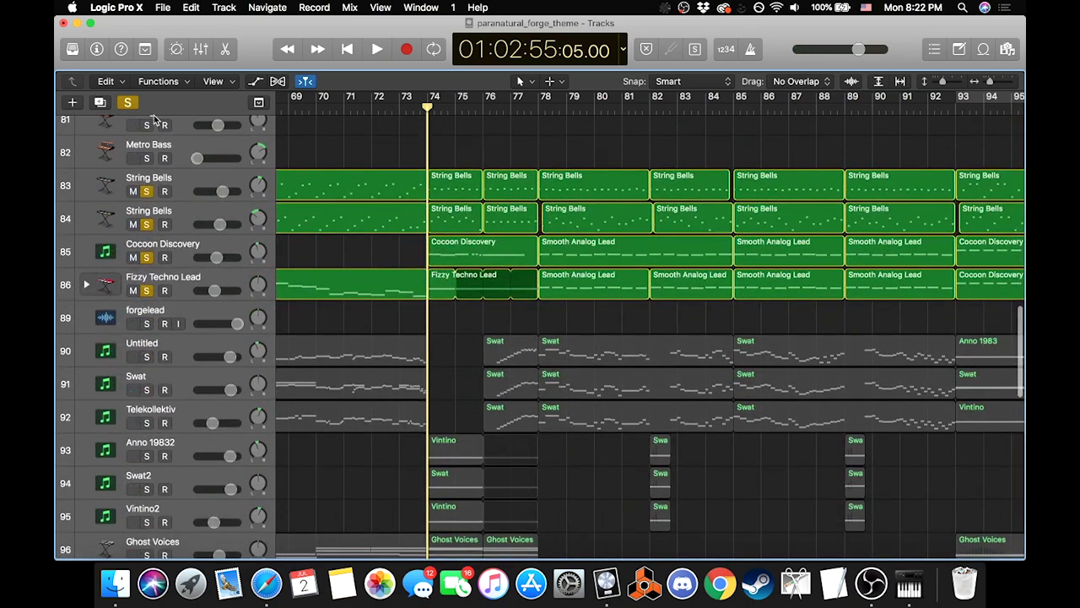
left_click(127, 102)
Step: Solo lead tracks 90 to 95, from Untitled through Vintino2, and play them from bar 74 to bar 78
scroll(502, 257, "down", 5)
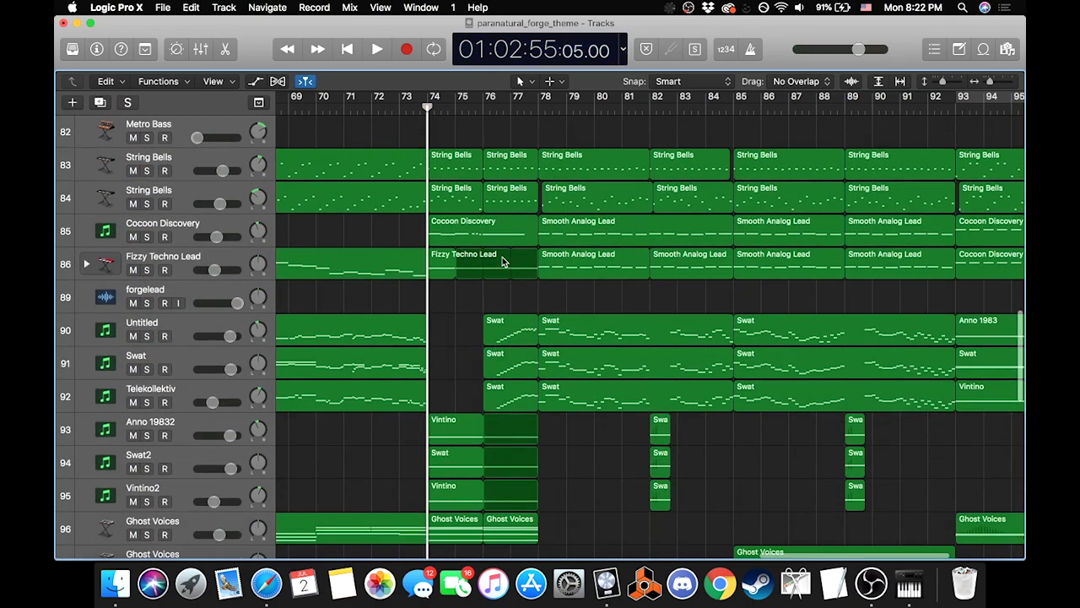
scroll(501, 260, "up", 2)
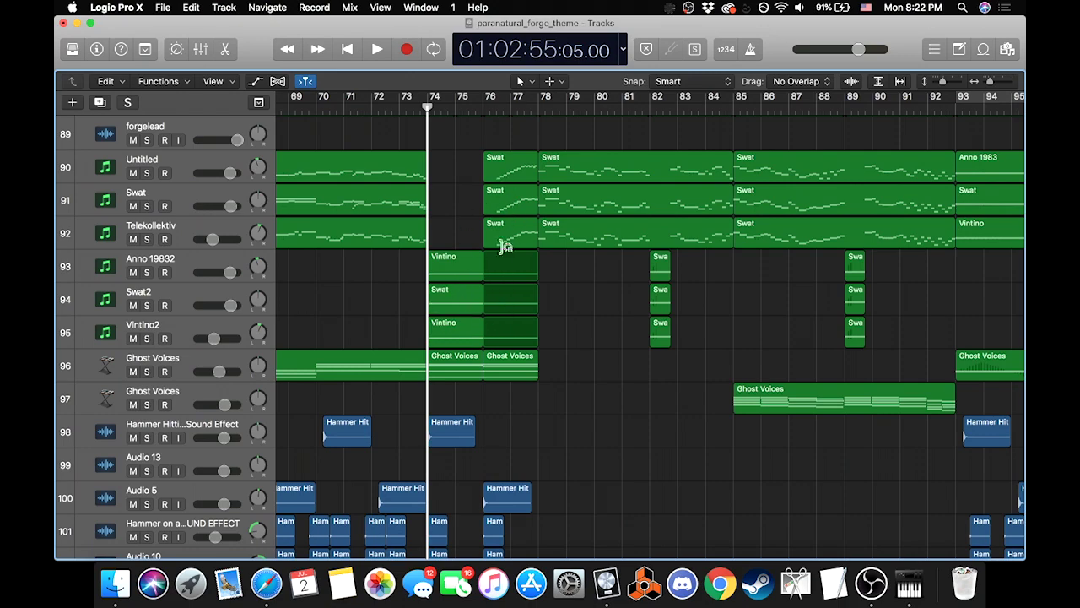
scroll(437, 342, "up", 2)
scroll(437, 342, "up", 4)
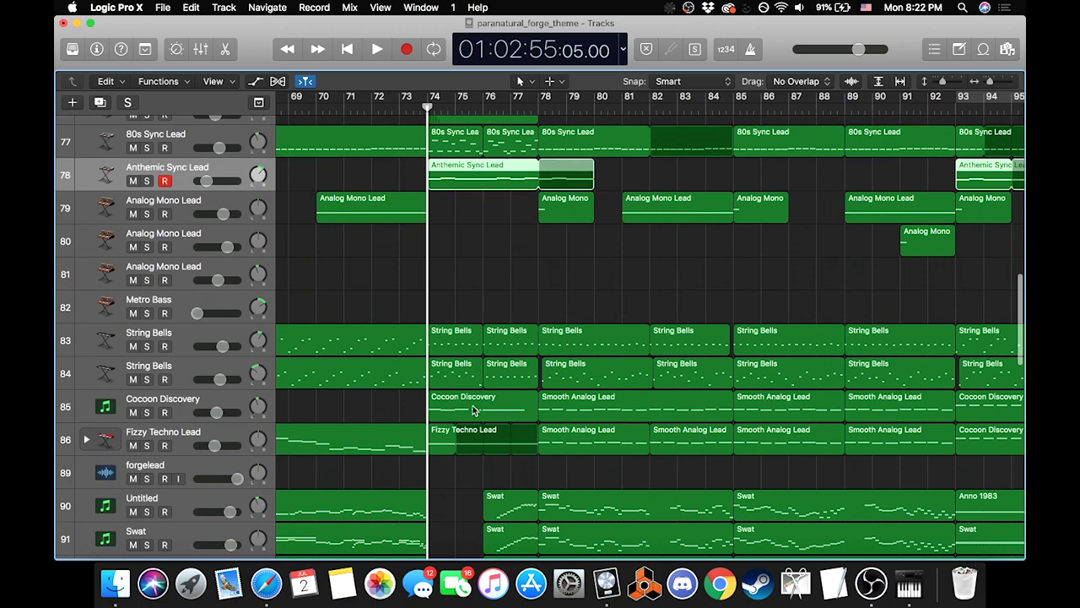
scroll(475, 409, "down", 10)
scroll(479, 409, "up", 2)
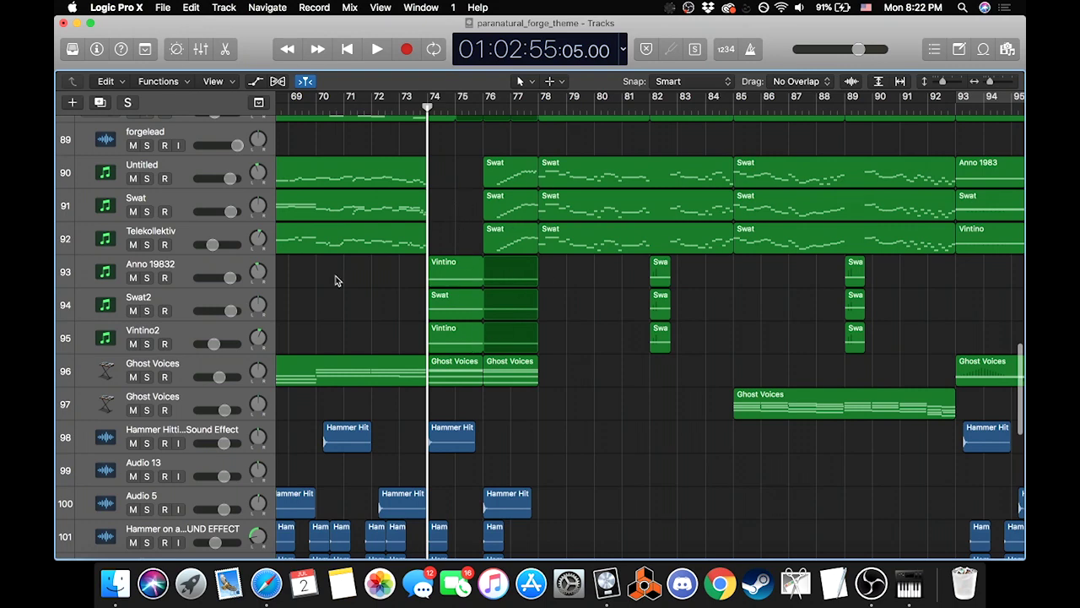
left_click_drag(146, 343, 140, 180)
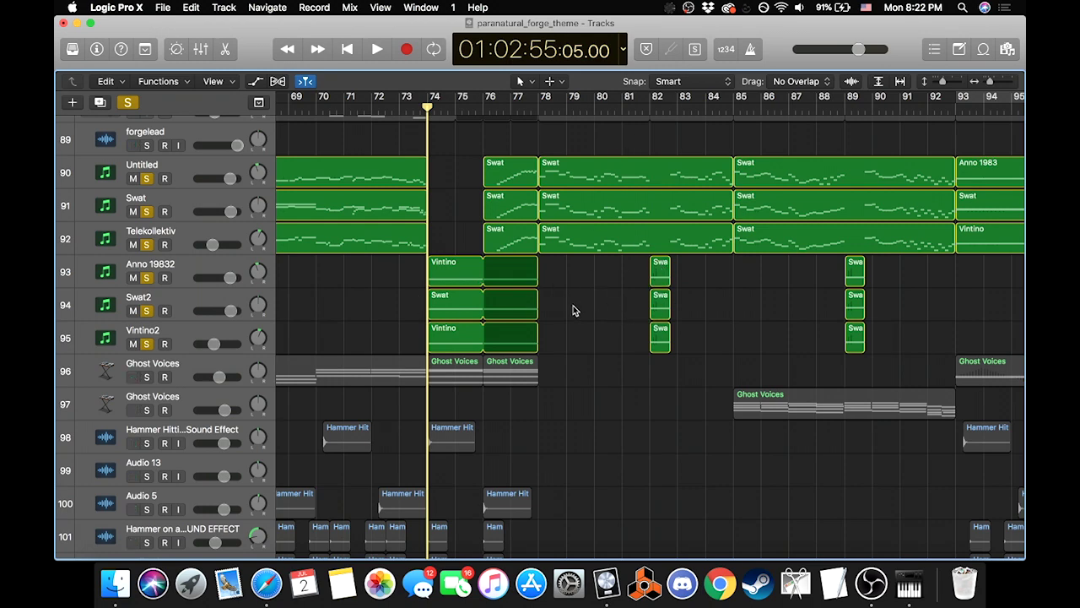
key("space")
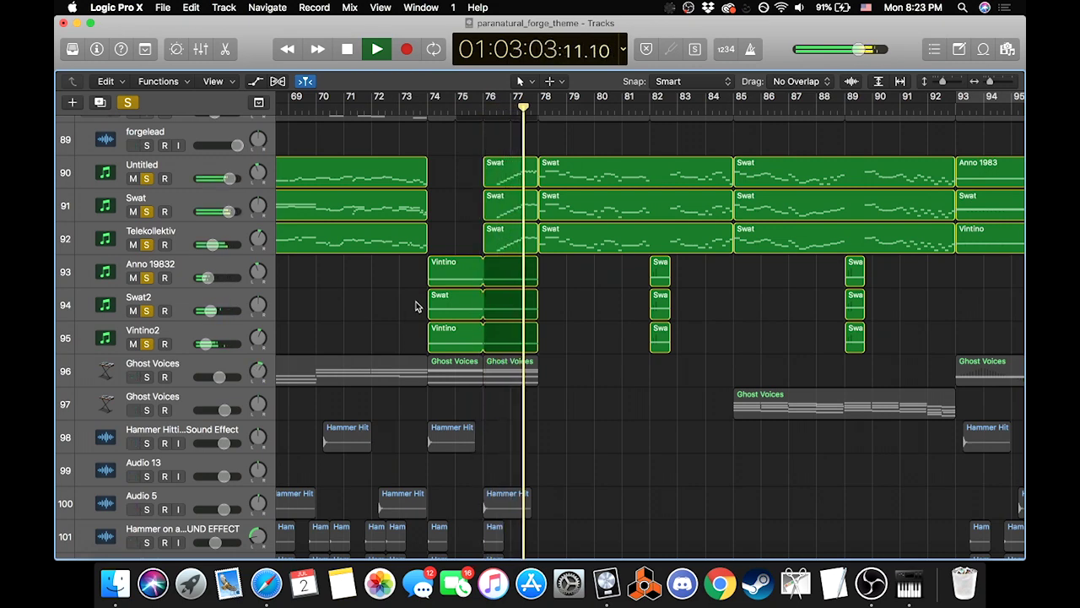
key("space")
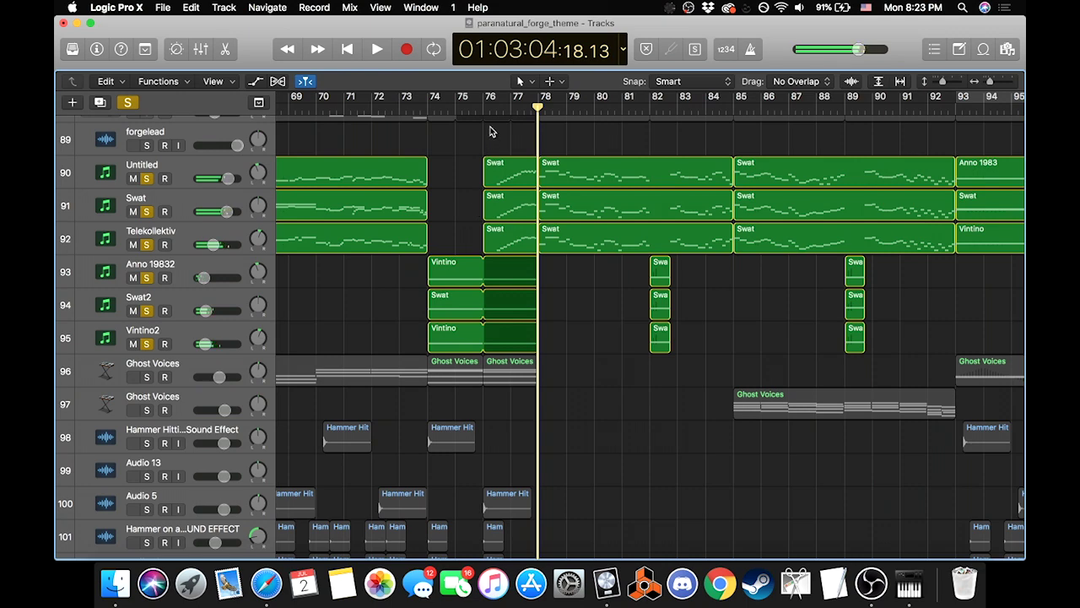
Step: Replay the soloed lead tracks from midway through bar 73 across the transition into bar 74
left_click(475, 276)
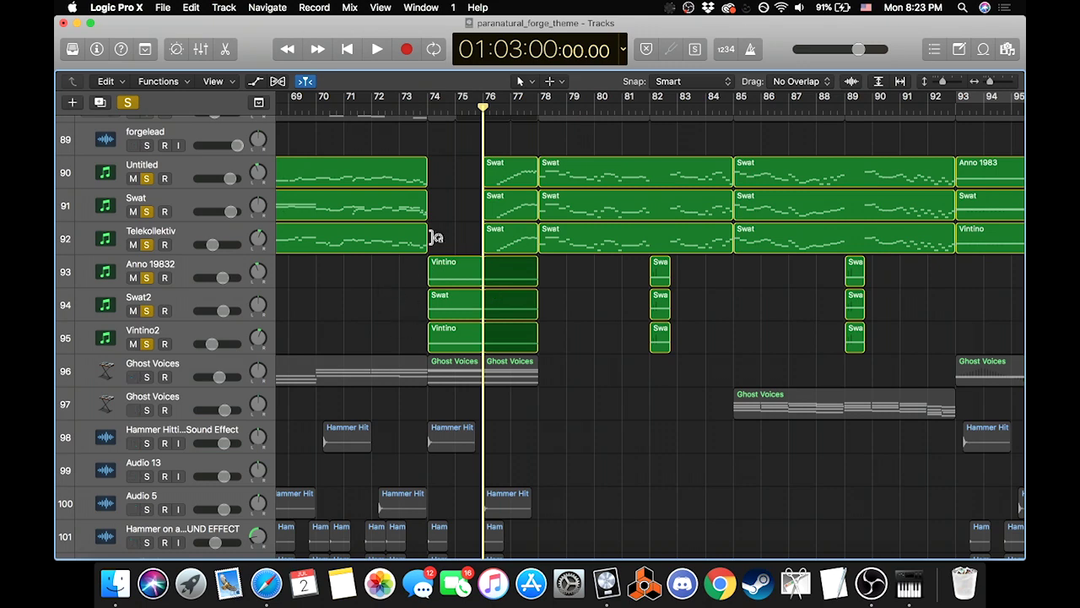
left_click(414, 110)
key("space")
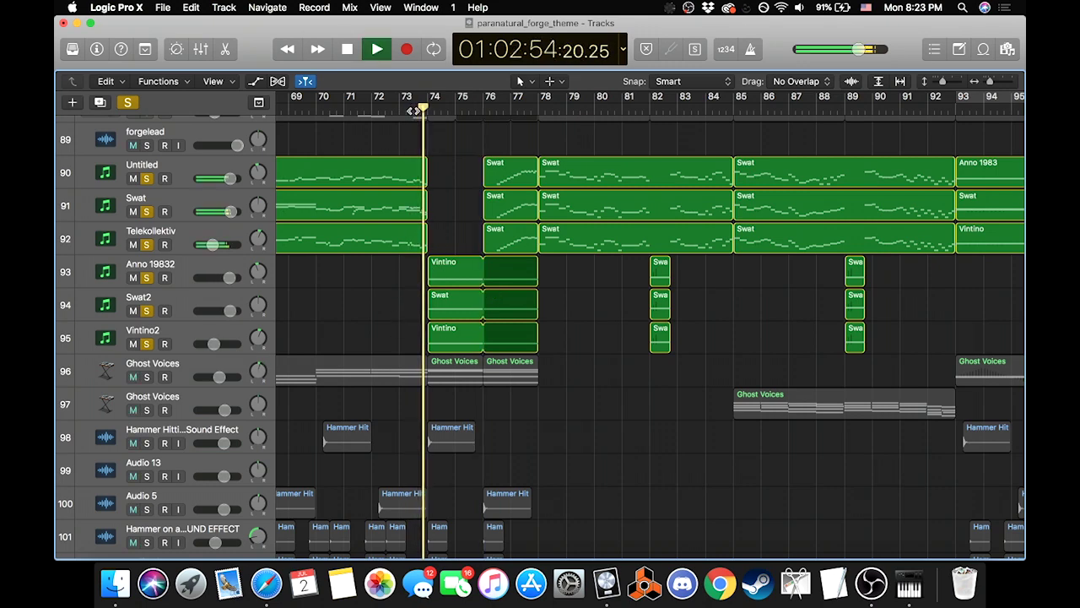
key("space")
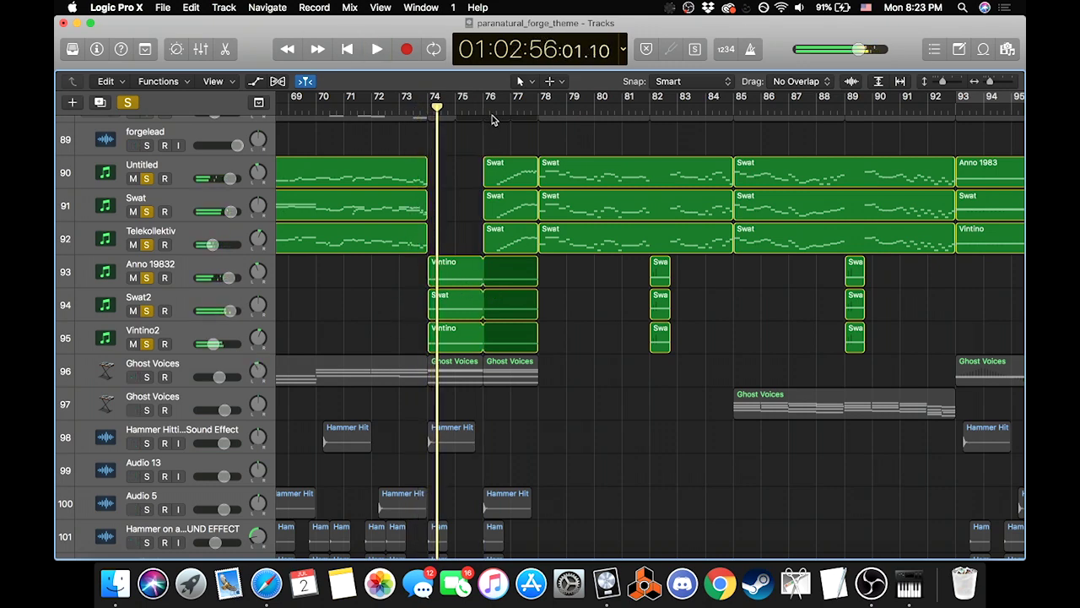
Step: Play the rising Swat regions of the soloed leads from bar 76 to almost bar 78, and return the playhead to bar 76
left_click(484, 109)
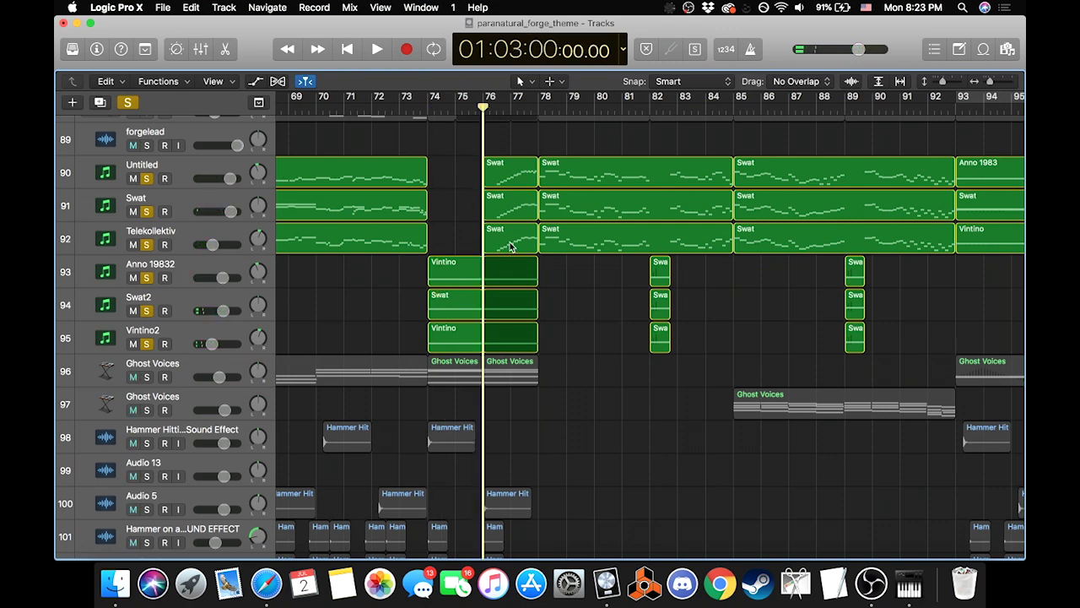
key("space")
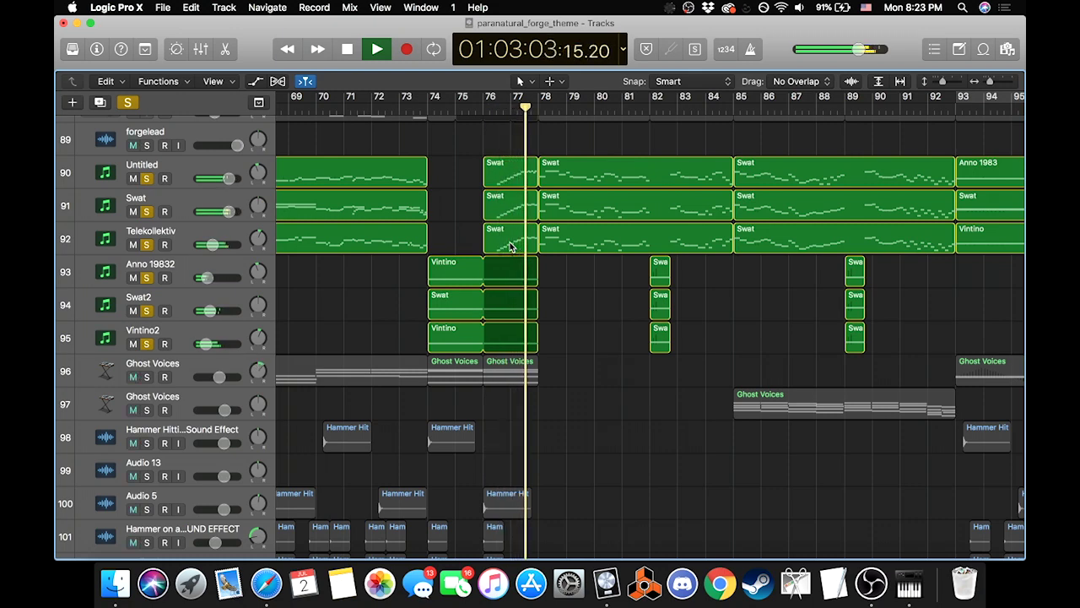
key("space")
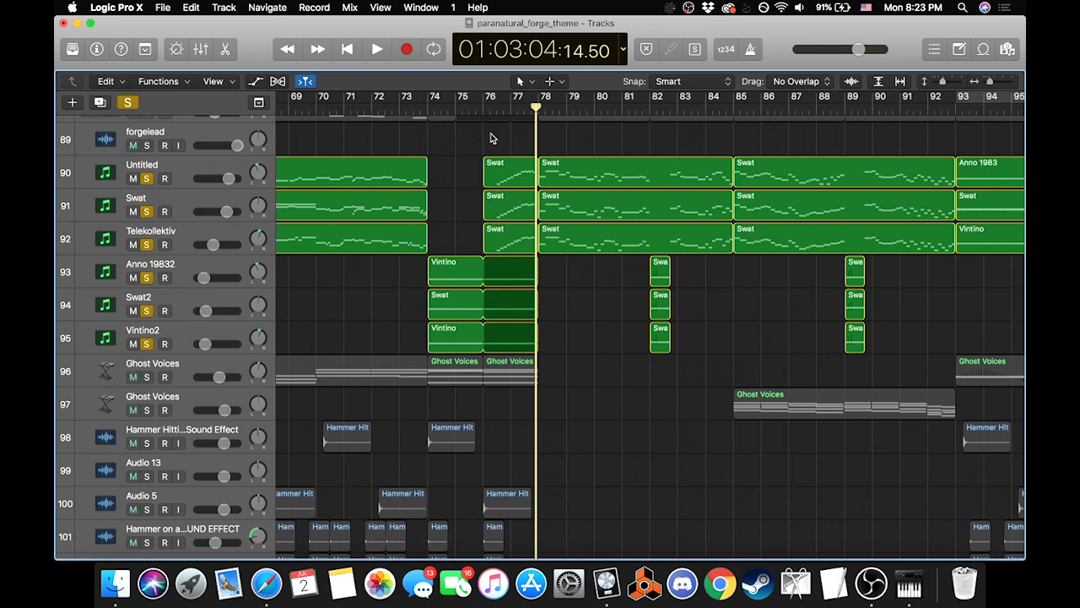
left_click(482, 105)
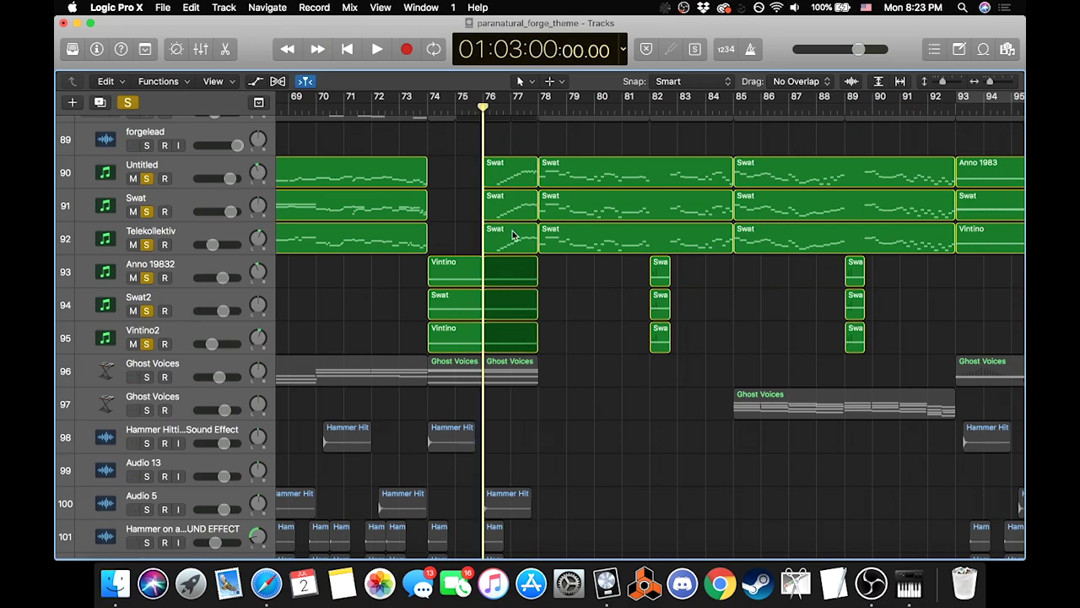
Step: Clear the solo on lead tracks 90 to 95 and bring the Ghost Voices and hammer sound tracks into view
scroll(508, 249, "up", 10)
scroll(508, 249, "down", 10)
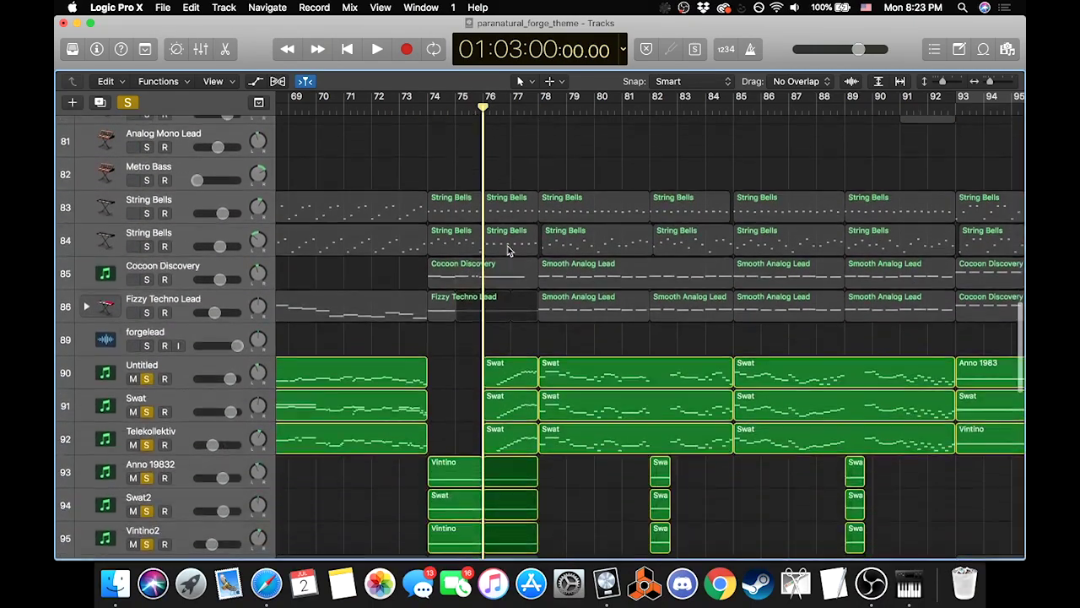
scroll(508, 249, "down", 4)
key("ctrl+alt+super+s")
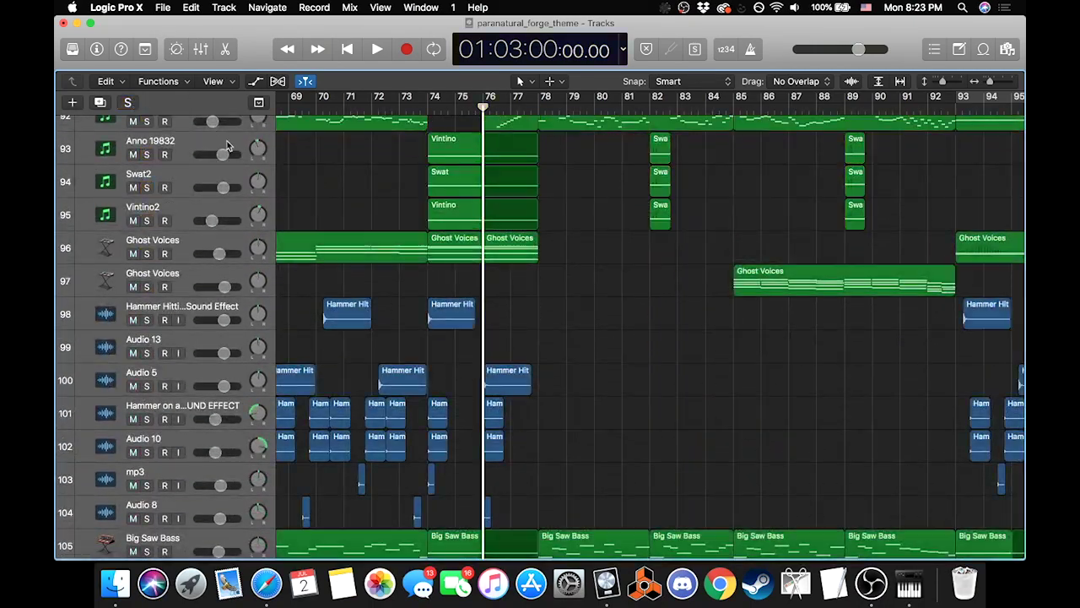
Step: Solo the Phasing Sweeper and Interrupted Voices tracks and play them from bar 74
scroll(432, 229, "up", 4)
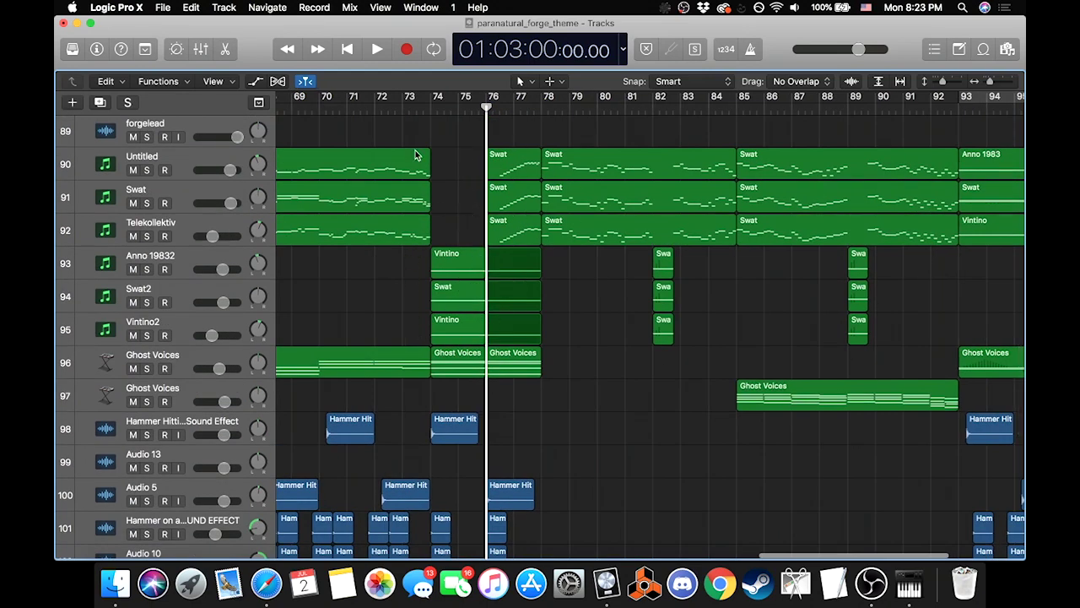
left_click(431, 107)
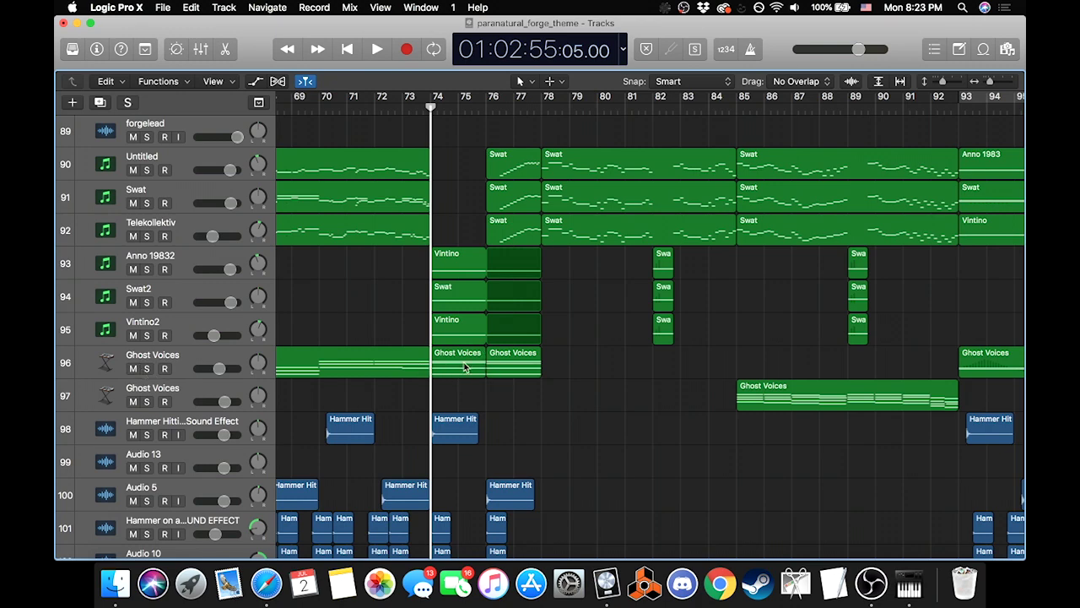
scroll(525, 345, "down", 4)
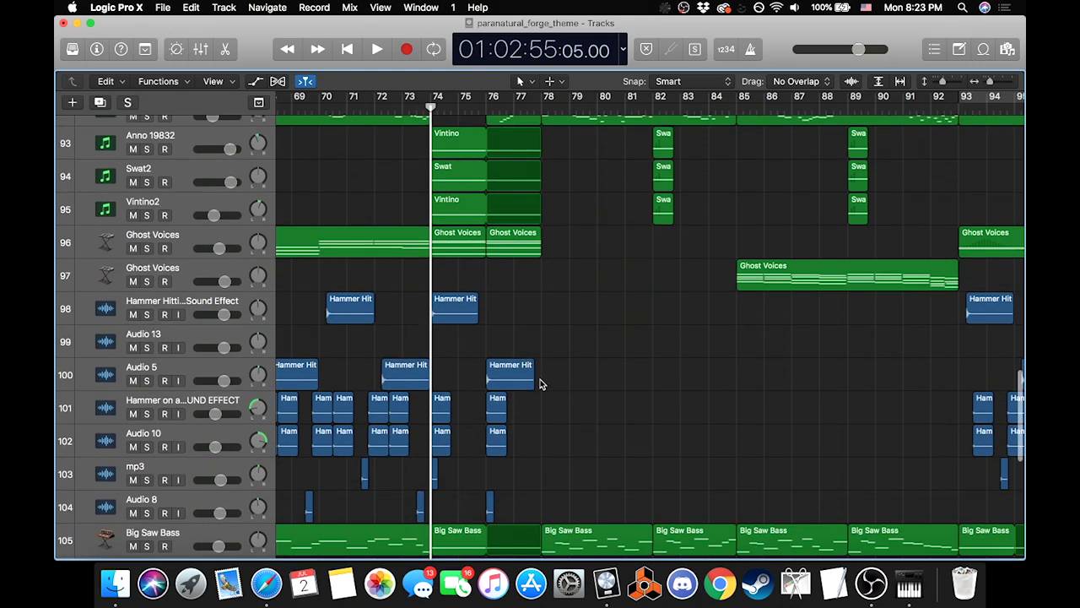
scroll(541, 384, "down", 6)
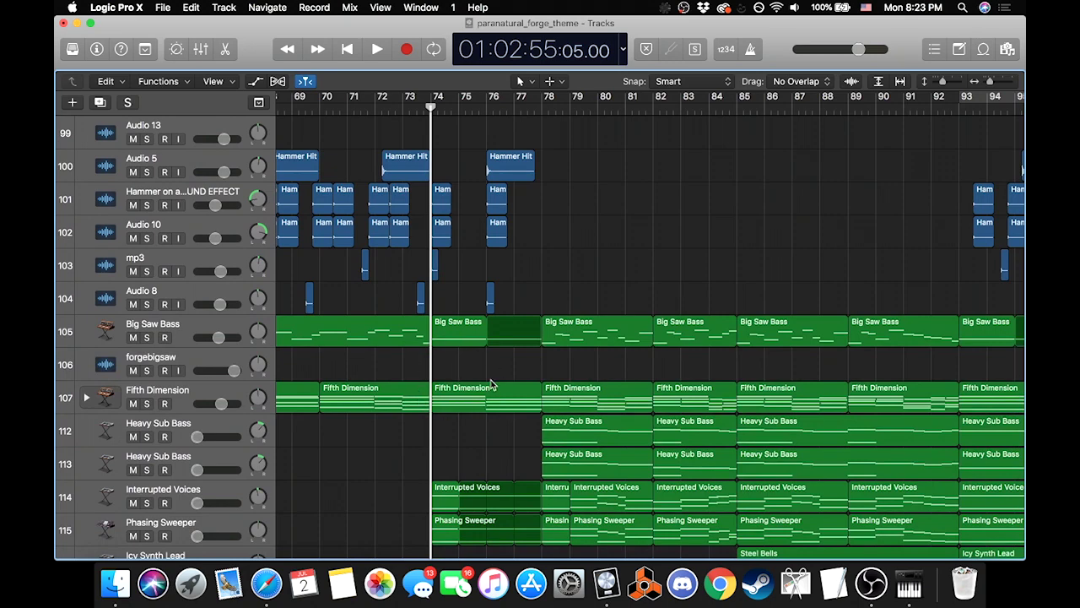
scroll(494, 385, "down", 5)
left_click(146, 361)
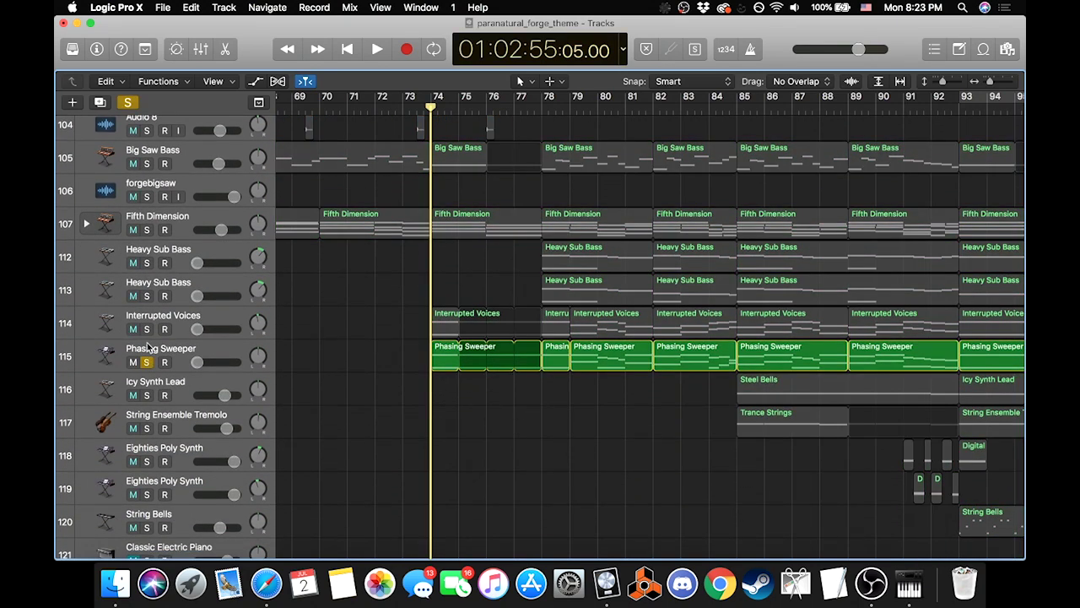
left_click(146, 329)
key("space")
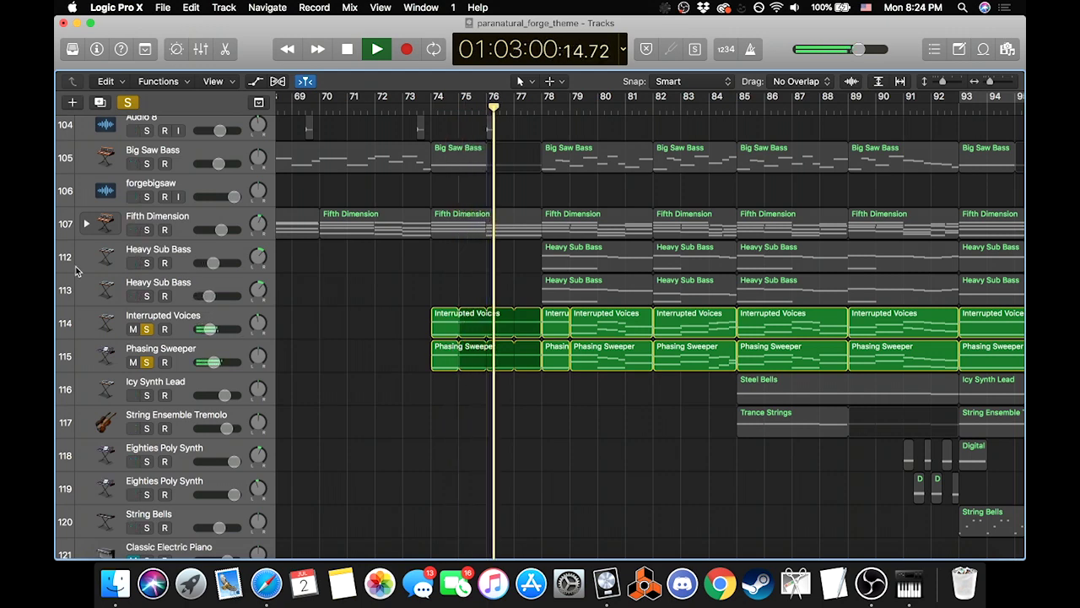
Step: Add the Fifth Dimension and Big Saw Bass tracks to the solo during playback, and stop just after bar 78 with all solos cleared
left_click(146, 229)
left_click(145, 163)
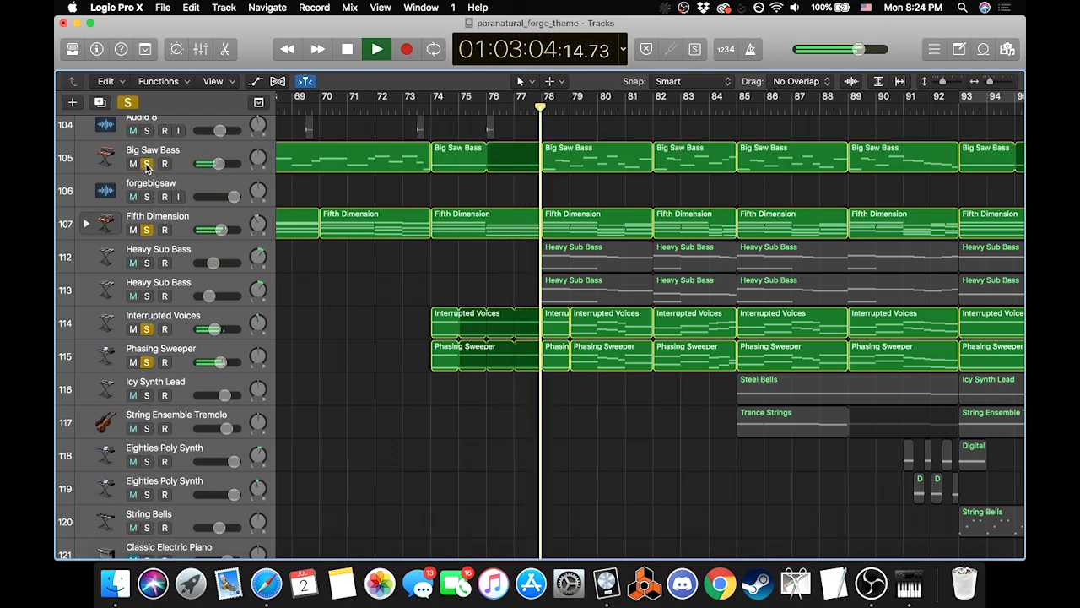
key("space")
key("ctrl+alt+super+s")
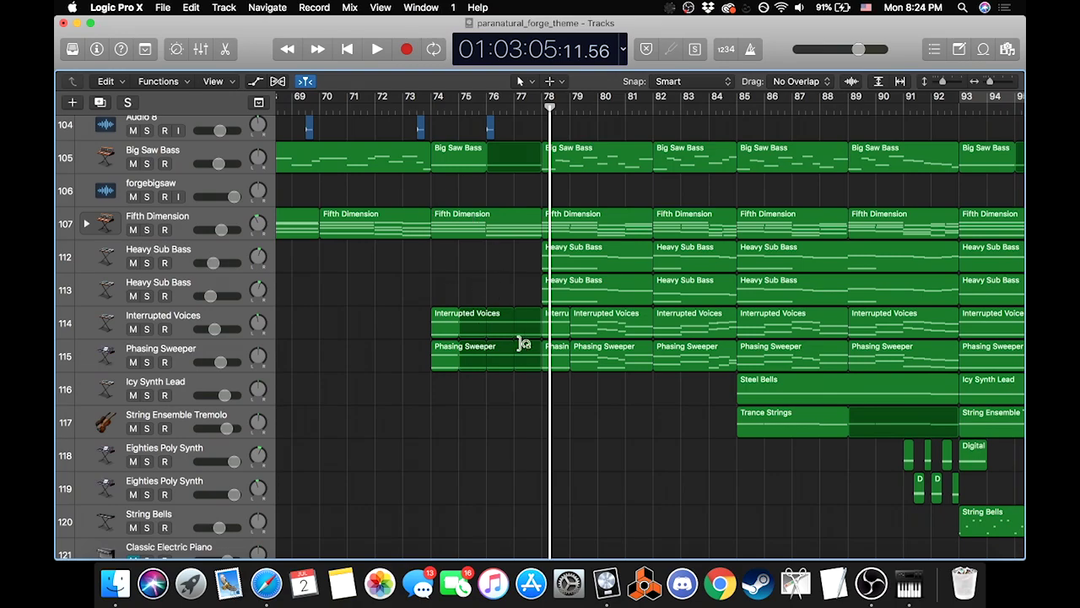
Step: Play Dub Smash GB track 15 soloed from bar 78, clear its solo and stop before bar 79
scroll(524, 343, "up", 20)
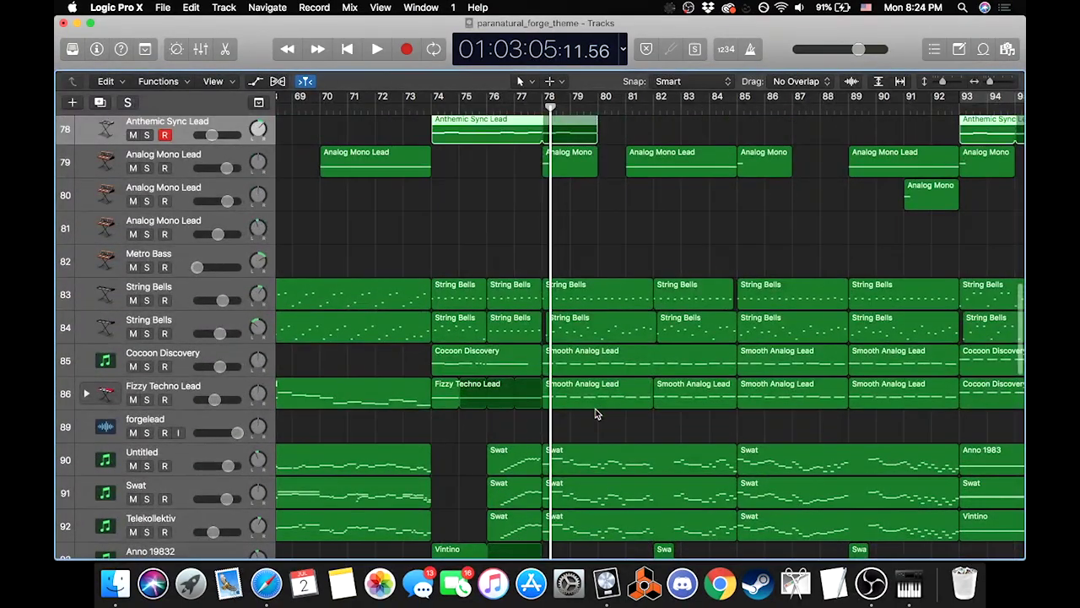
scroll(646, 445, "up", 10)
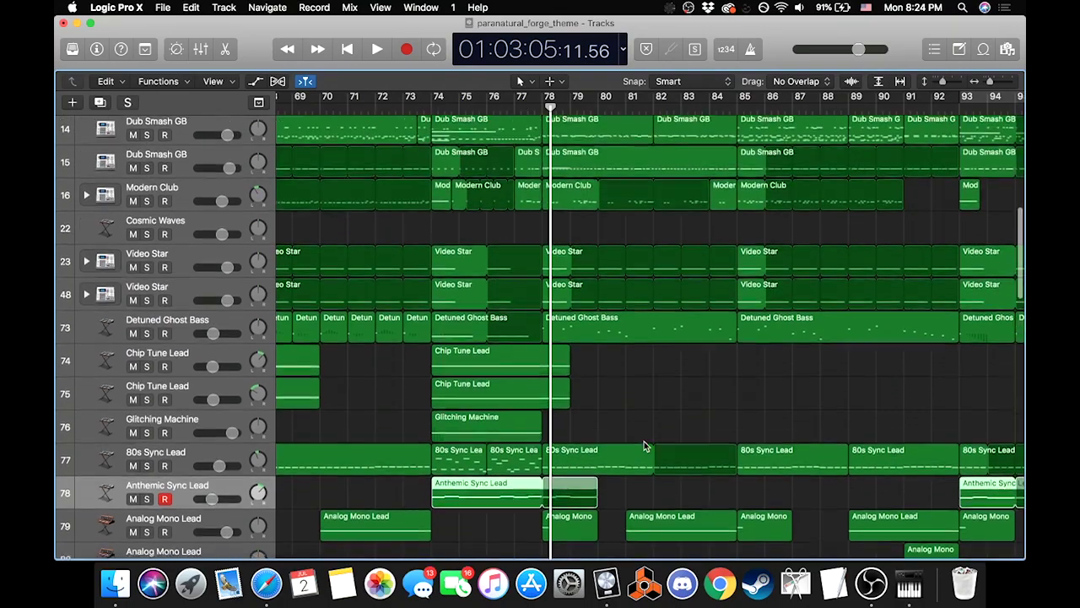
scroll(644, 445, "up", 5)
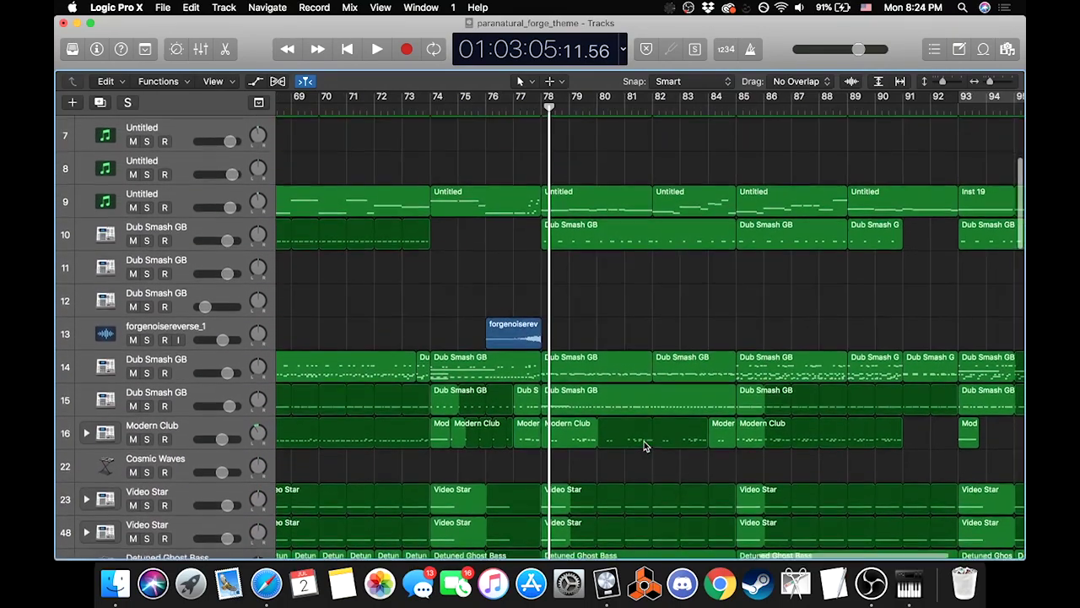
scroll(644, 445, "left", 15)
scroll(646, 446, "down", 3)
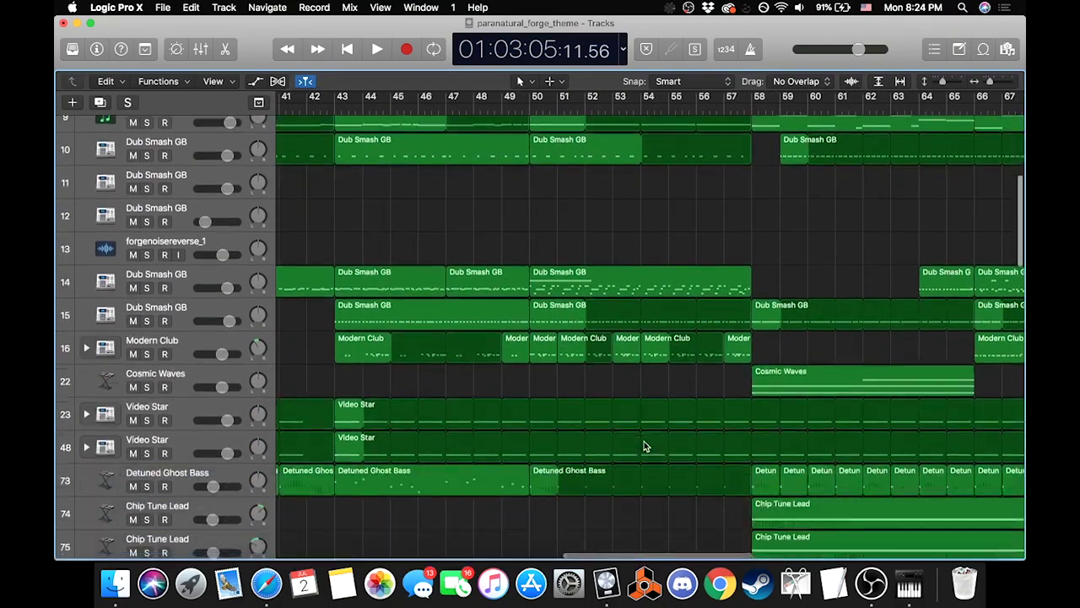
scroll(644, 445, "down", 1)
scroll(646, 446, "right", 12)
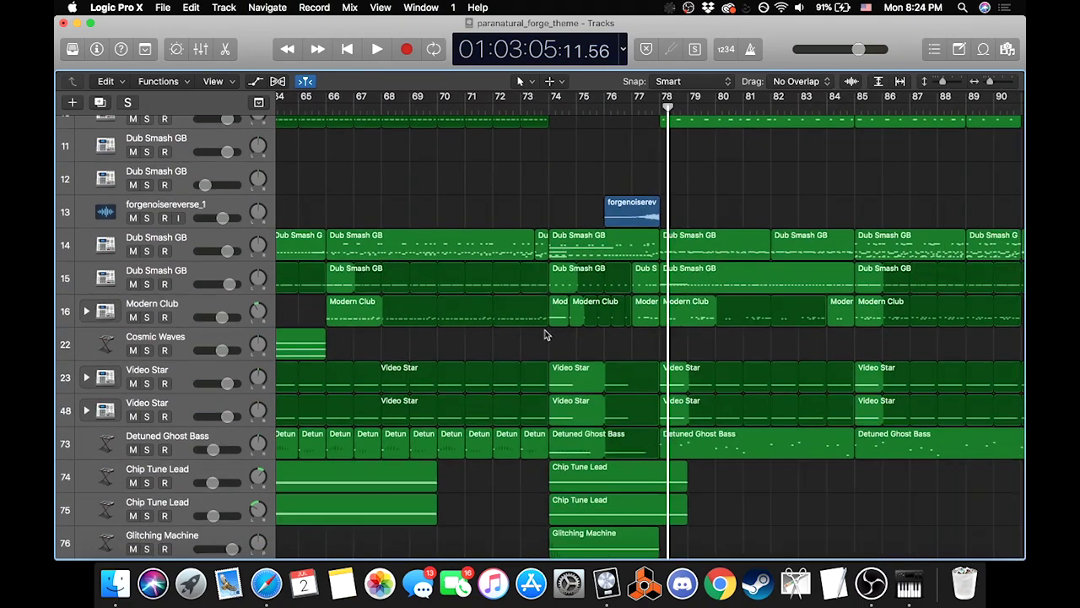
left_click(659, 107)
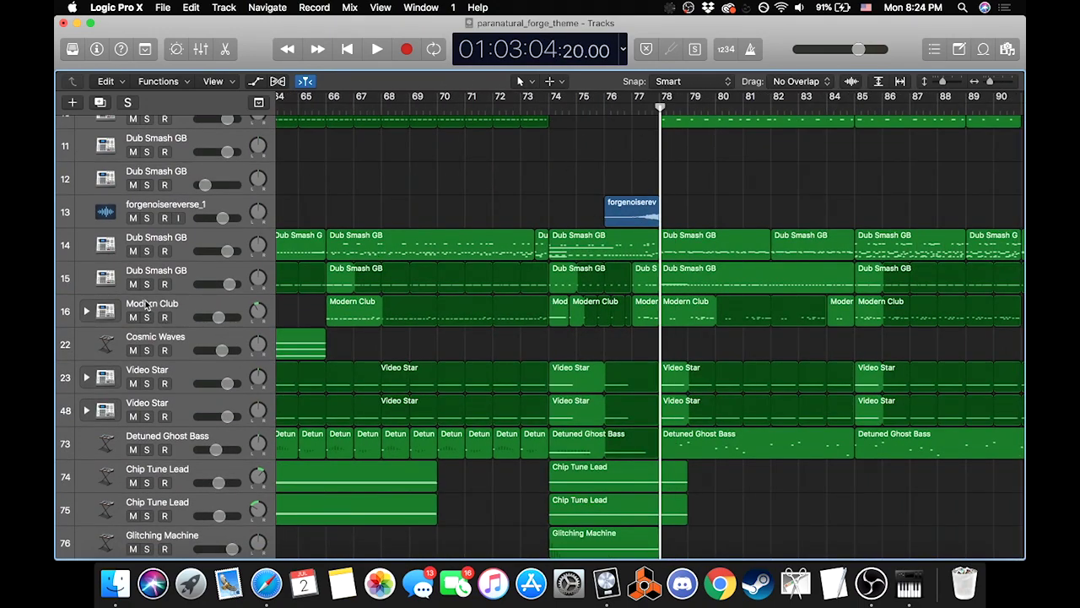
left_click(147, 284)
key("space")
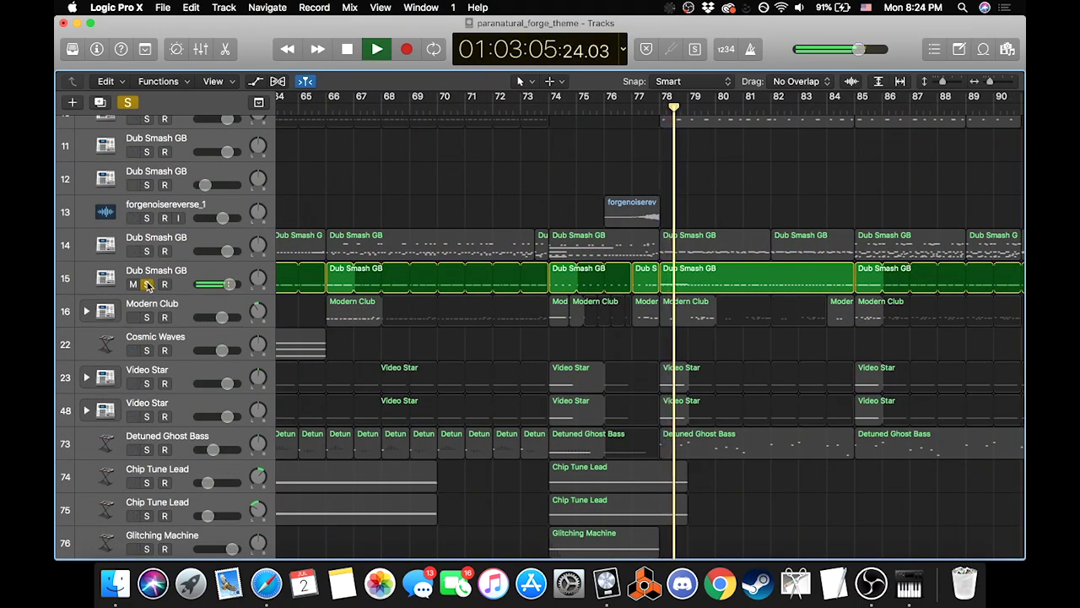
left_click(147, 284)
key("space")
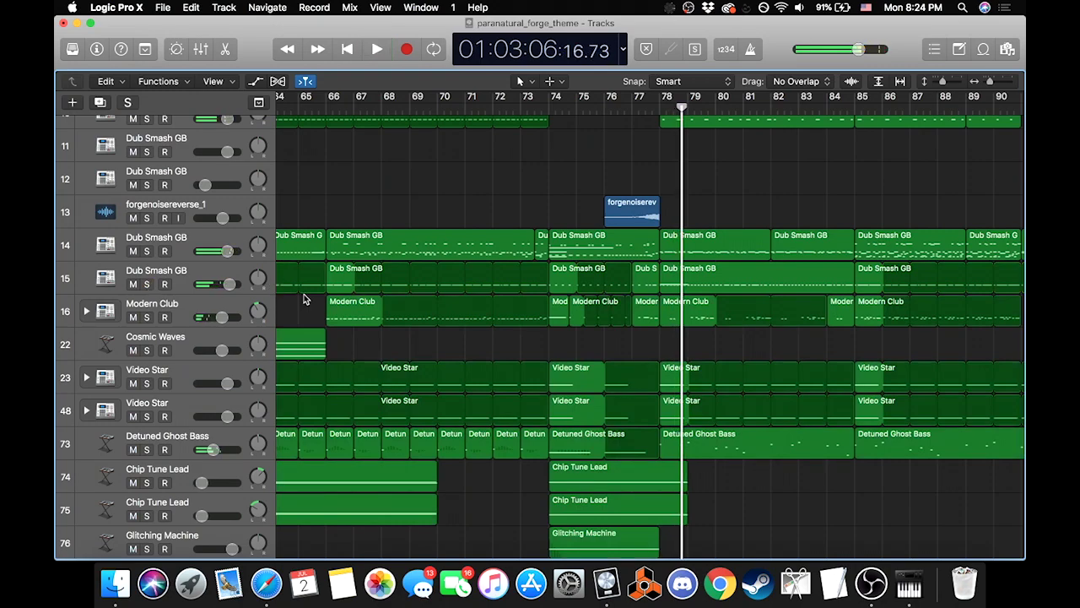
Step: Place the playhead at bar 84 and select the Untitled lead on track 90
scroll(656, 299, "up", 5)
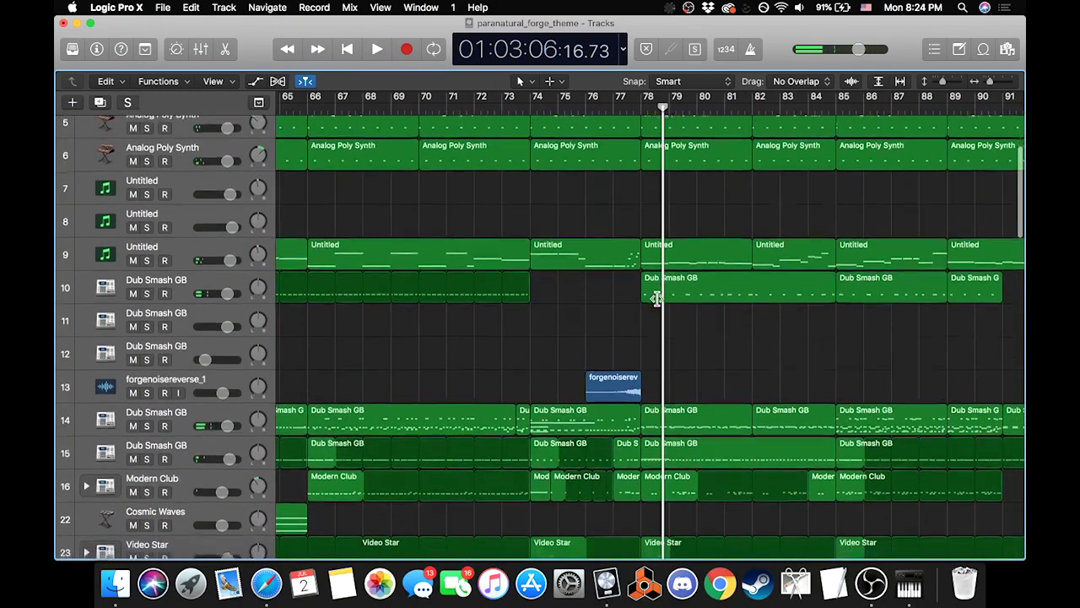
scroll(657, 299, "up", 2)
scroll(663, 371, "up", 2)
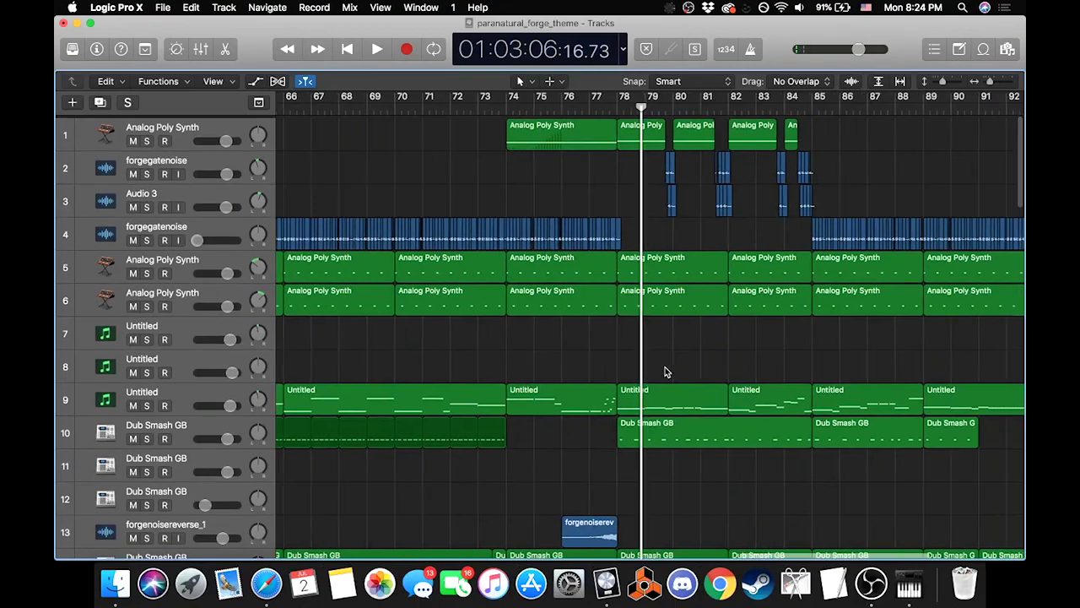
scroll(665, 371, "down", 20)
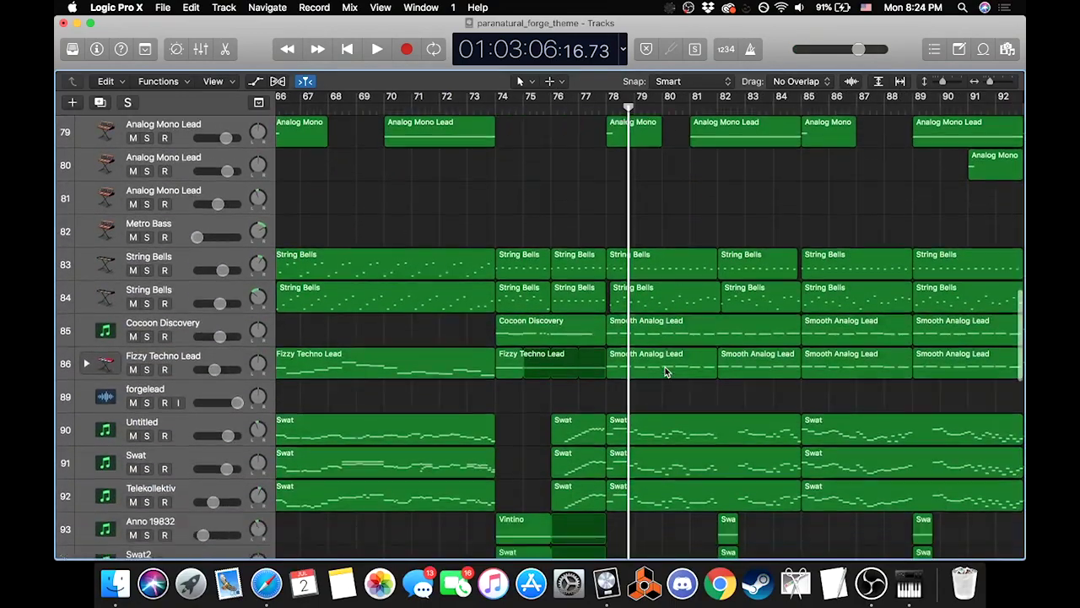
scroll(665, 371, "down", 3)
scroll(665, 371, "right", 2)
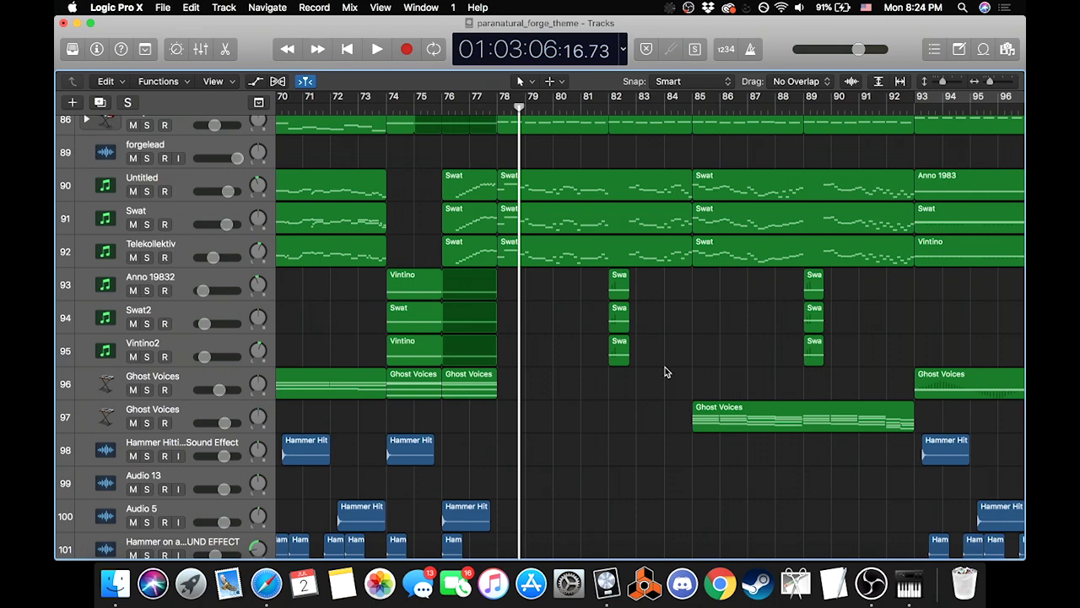
left_click(663, 108)
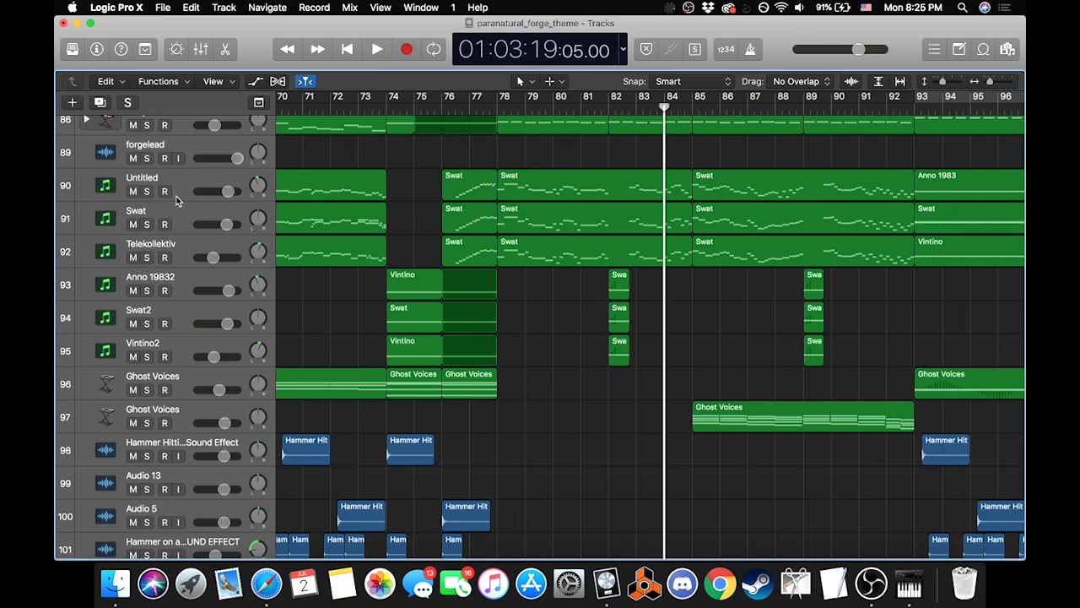
left_click(178, 194)
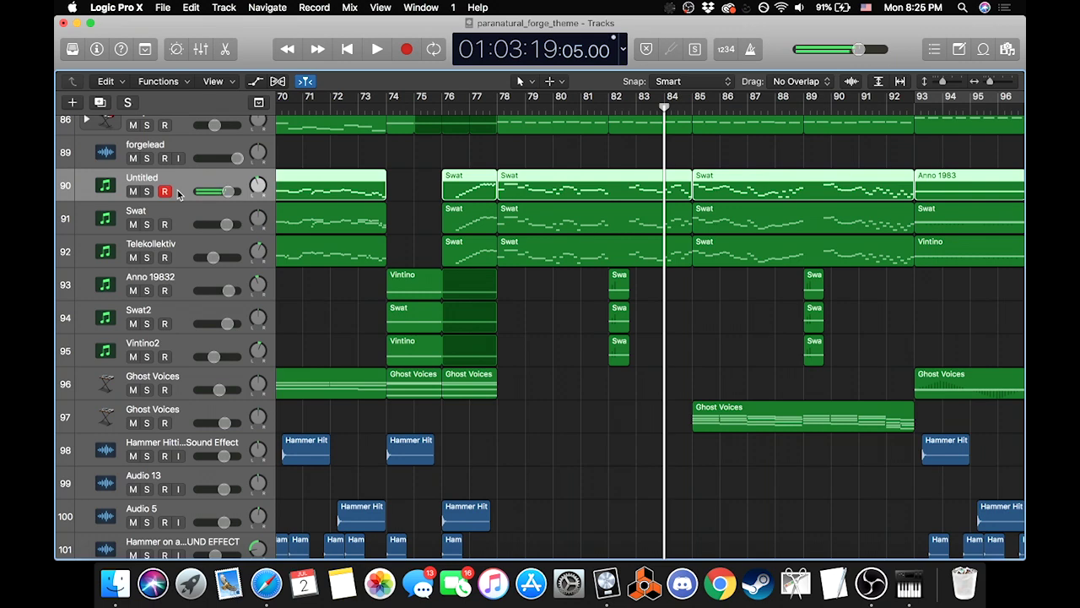
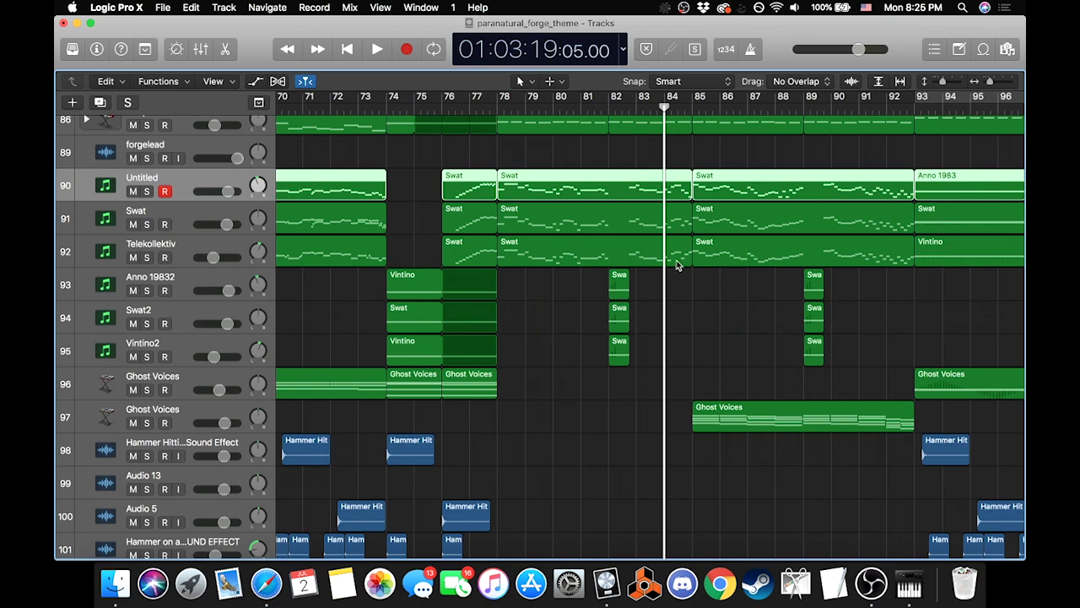
Step: Return the playhead to bar 78 and look over the lead, bell and Ghost Voices regions from there onward
left_click(498, 108)
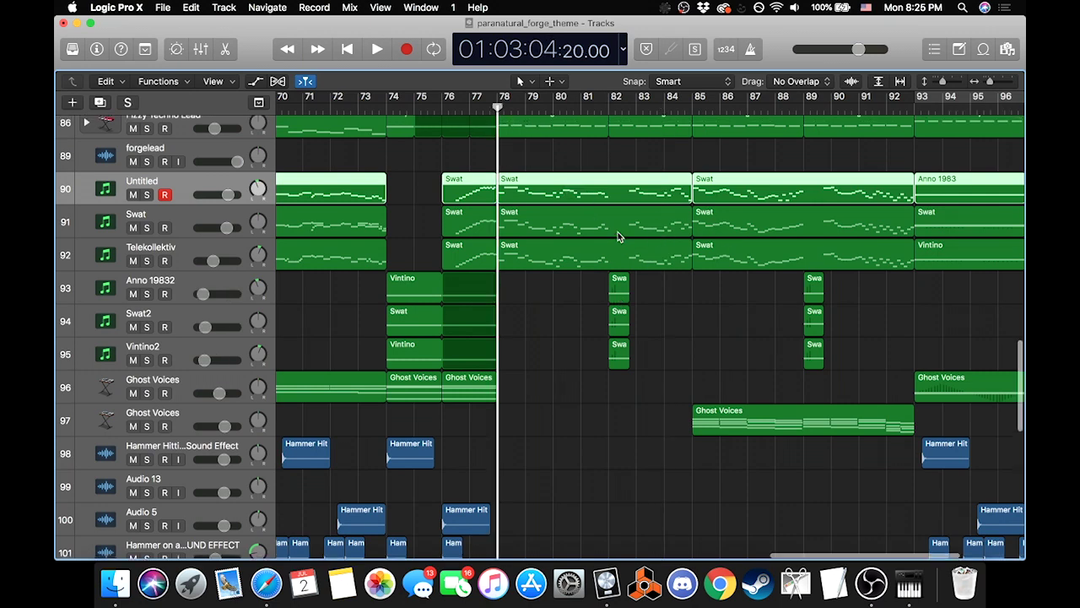
scroll(617, 234, "up", 2)
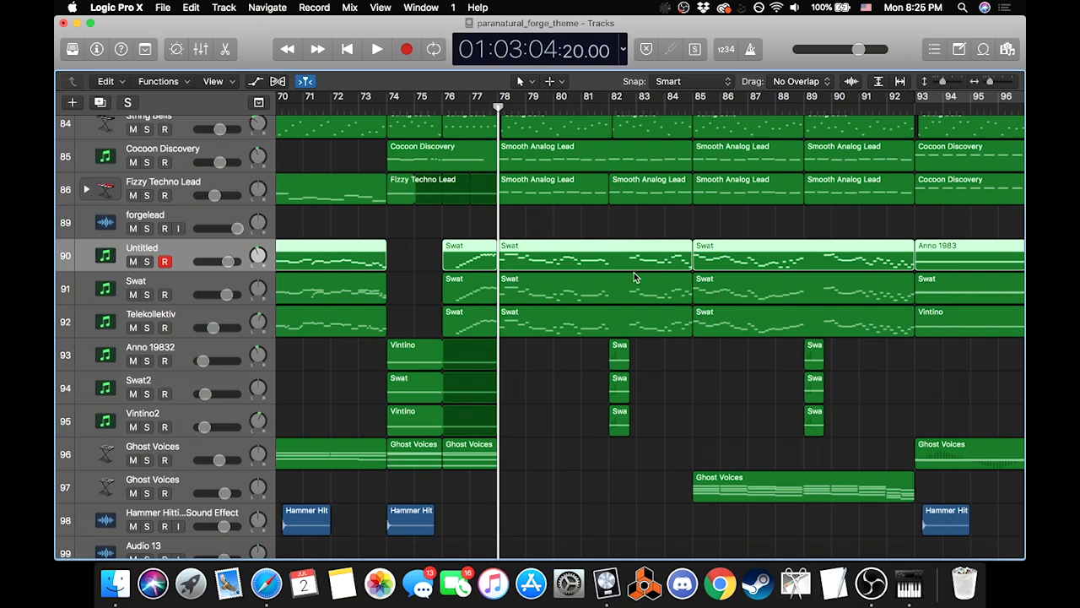
scroll(675, 258, "up", 1)
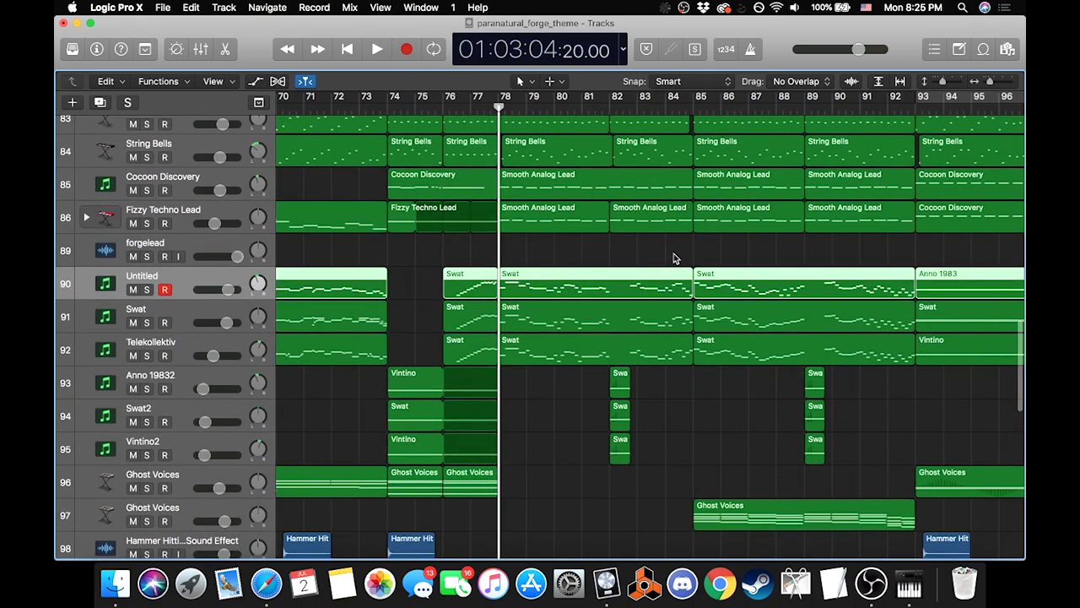
scroll(674, 257, "up", 2)
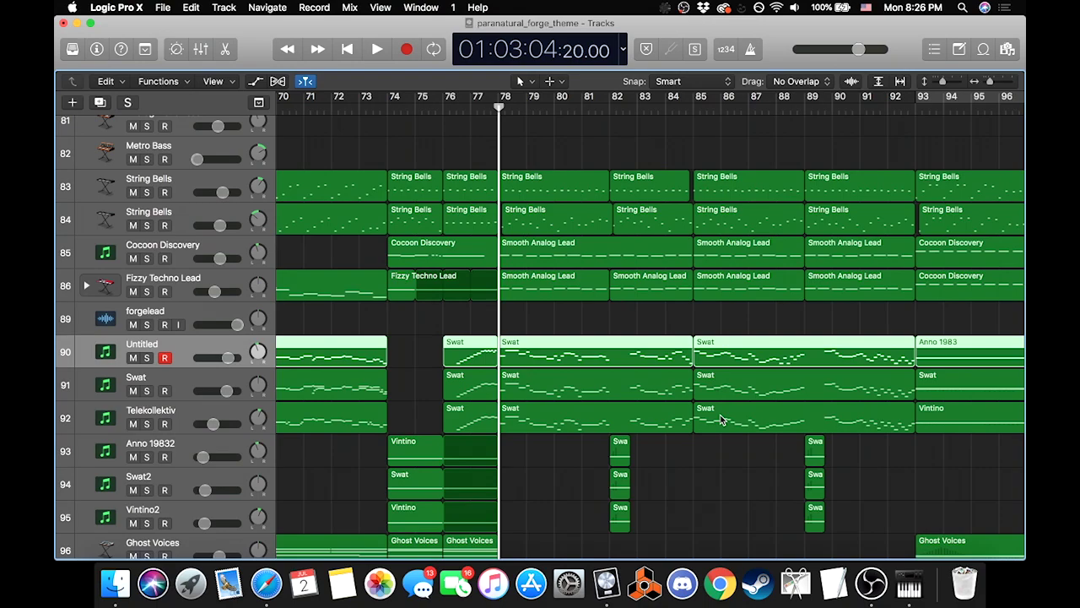
scroll(722, 420, "up", 10)
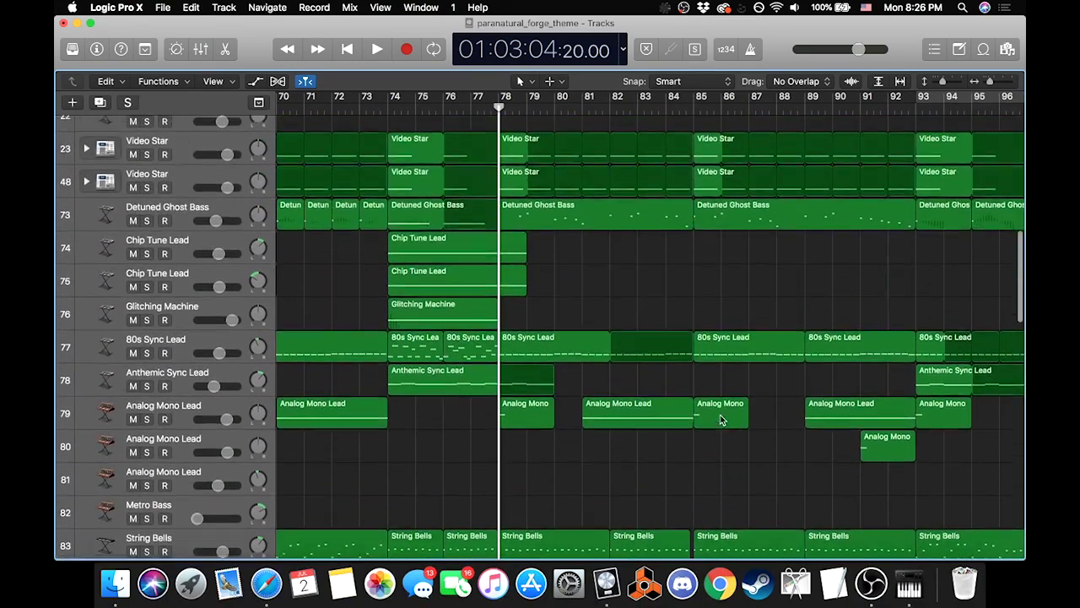
scroll(721, 419, "up", 1)
scroll(721, 419, "down", 12)
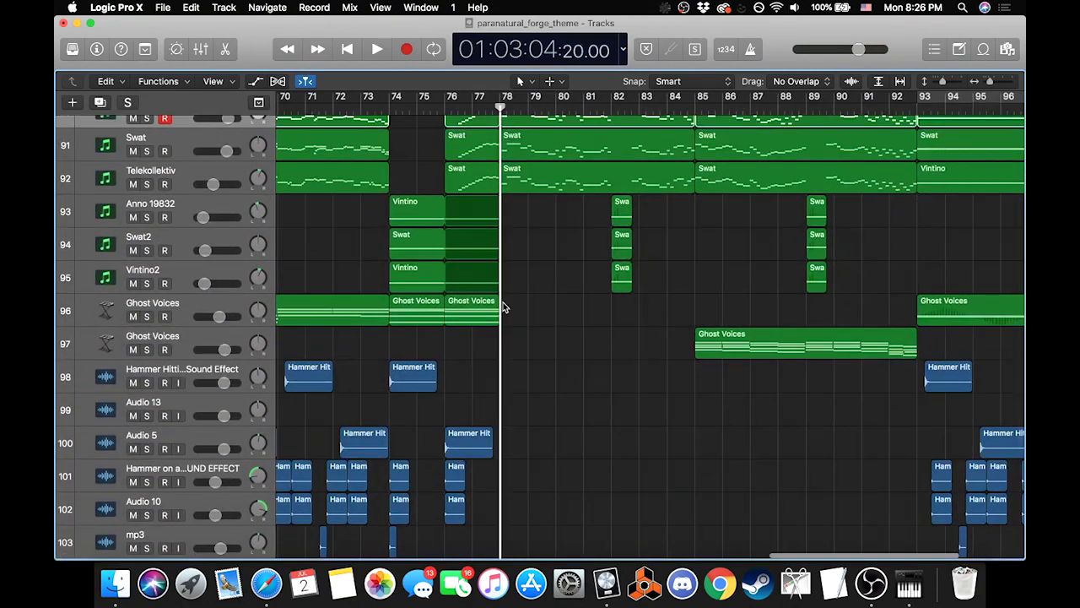
scroll(504, 305, "up", 2)
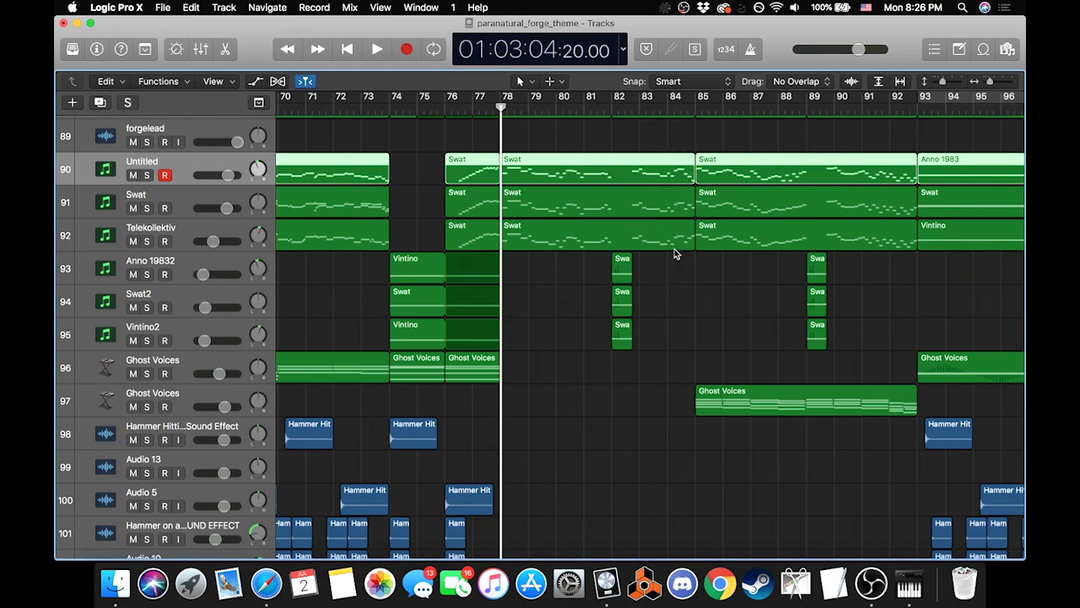
Step: Solo lead tracks 90 to 95, play them from bar 78 to just past bar 85, and clear the solo
left_click(145, 174)
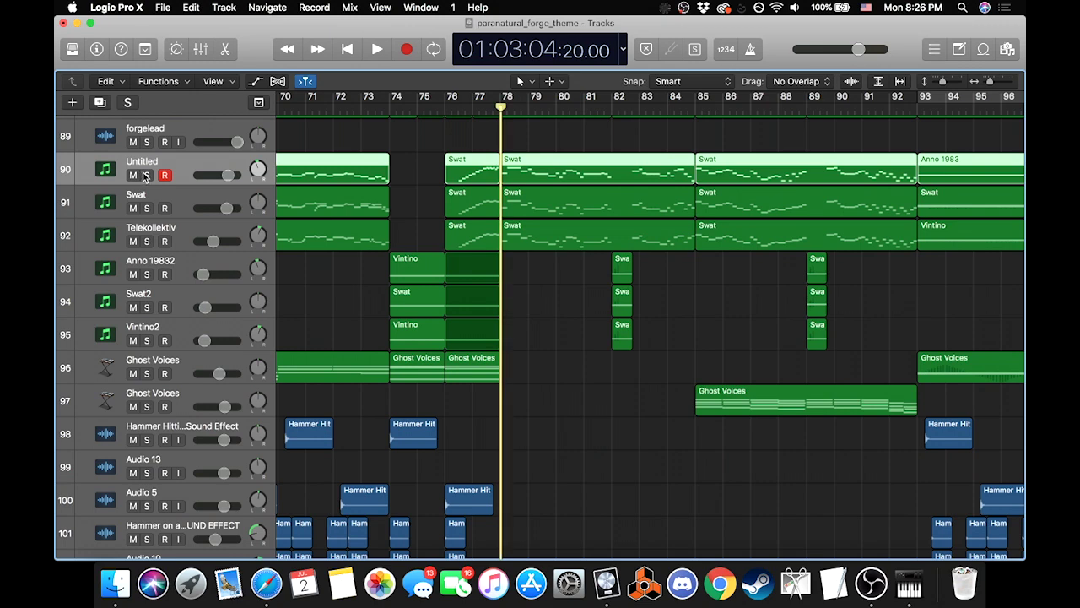
left_click_drag(145, 175, 145, 340)
key("space")
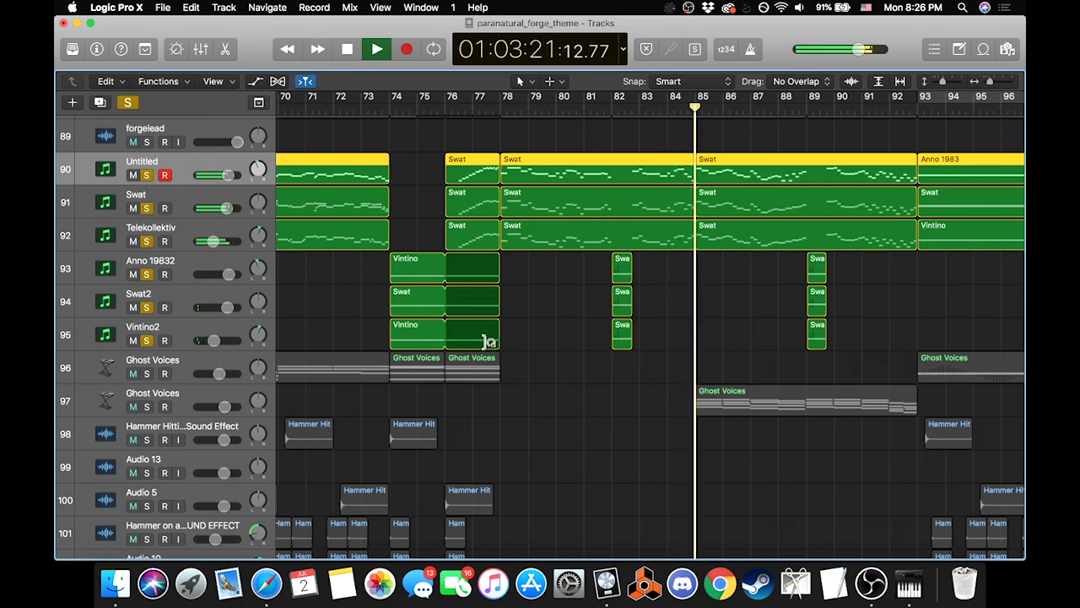
key("space")
left_click(128, 102)
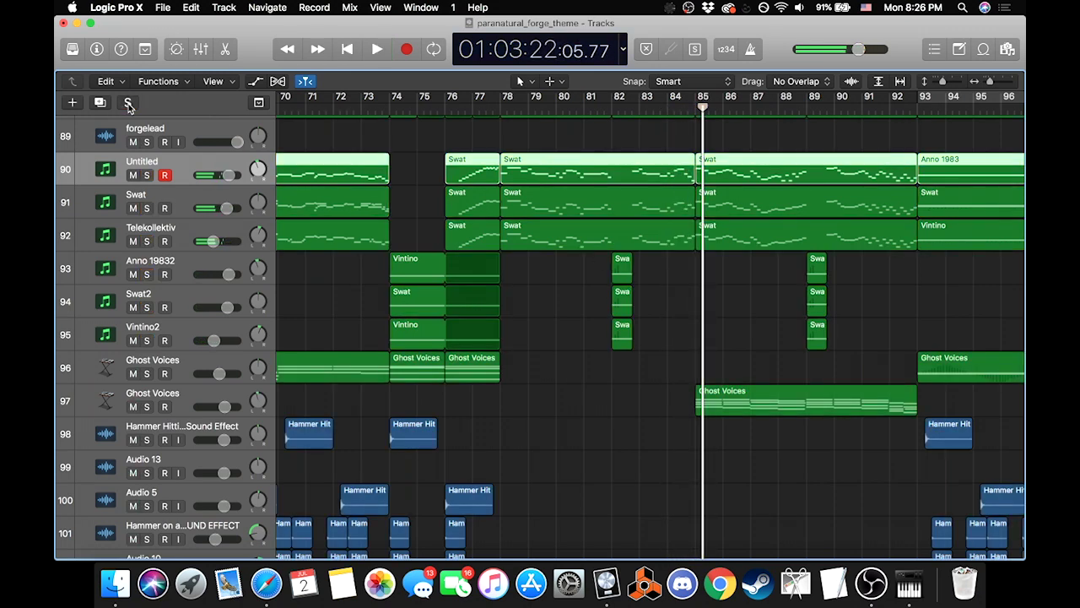
Step: Set the playhead to bar 85 and bring the bell and lead regions through bar 101 into view
scroll(831, 265, "up", 1)
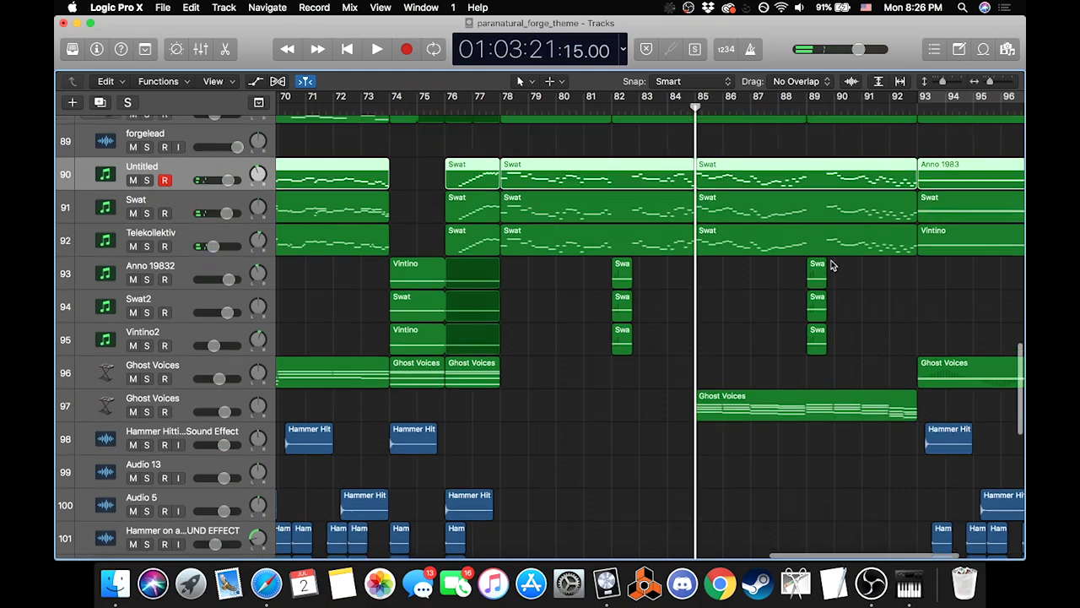
scroll(830, 265, "up", 4)
scroll(831, 265, "right", 3)
scroll(831, 266, "right", 3)
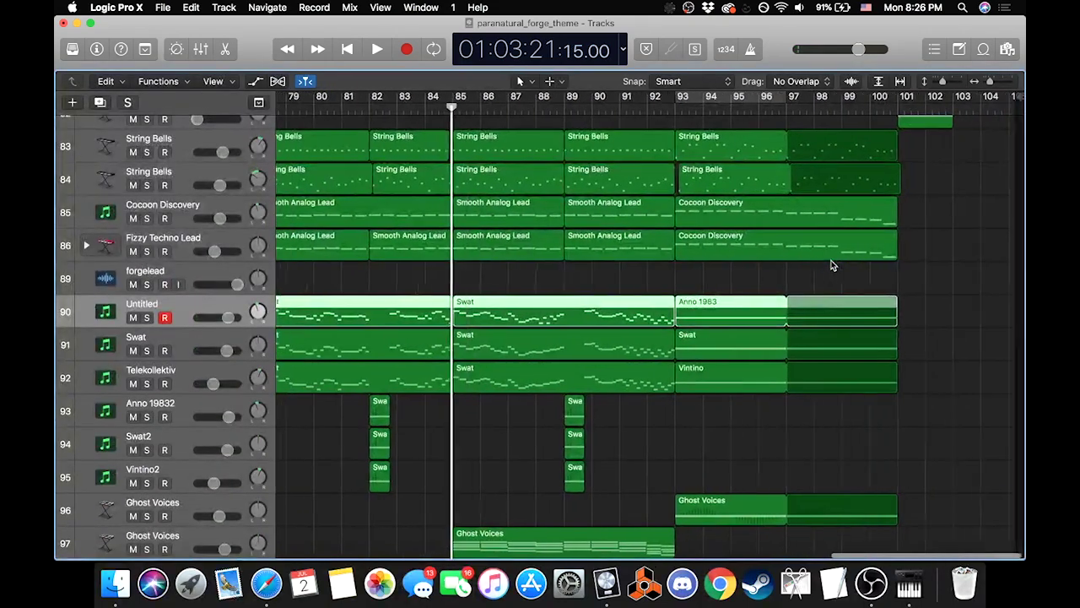
Step: Play the full arrangement from bar 85 to bar 93 and return the playhead to bar 85
scroll(831, 266, "left", 5)
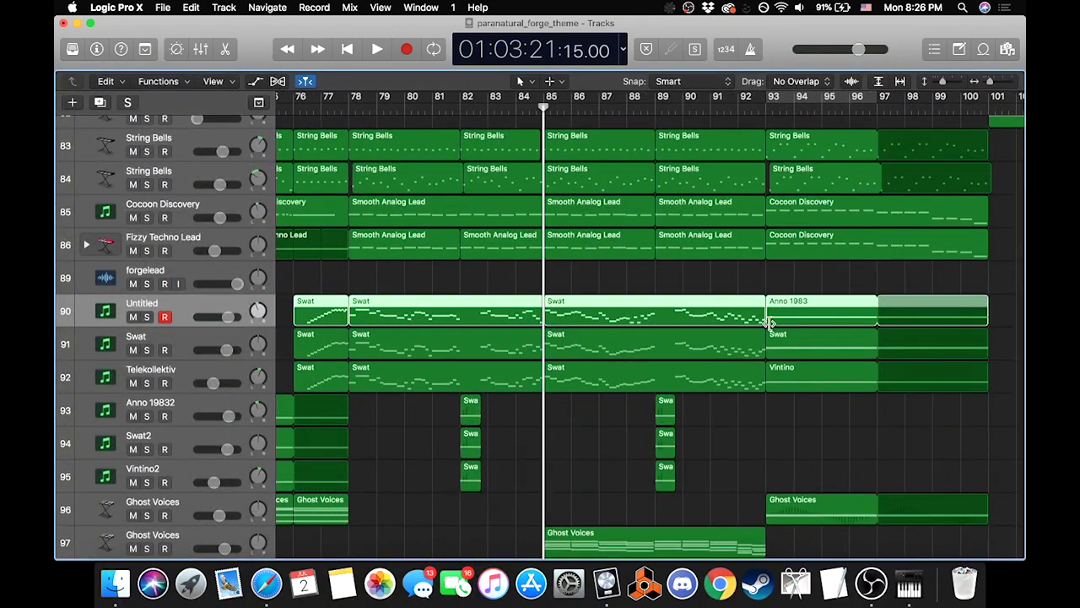
scroll(770, 322, "up", 20)
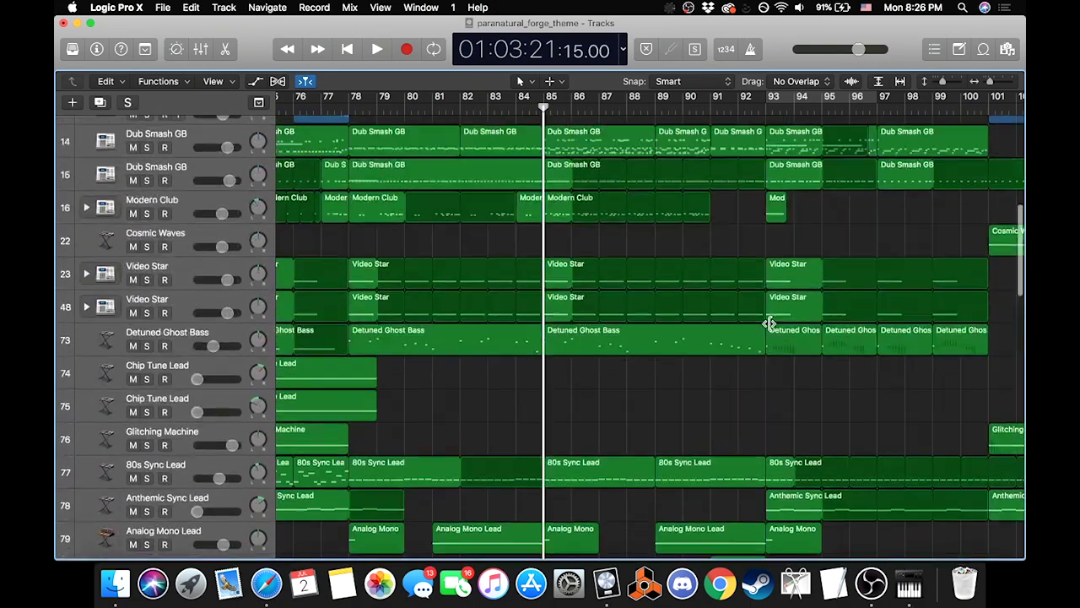
scroll(770, 323, "up", 2)
key("space")
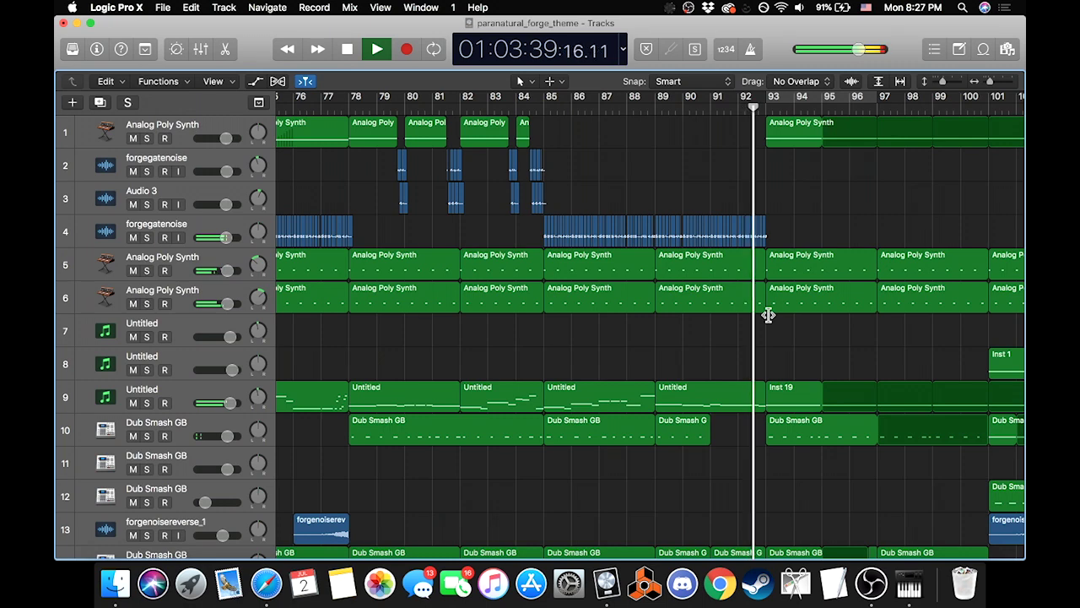
key("space")
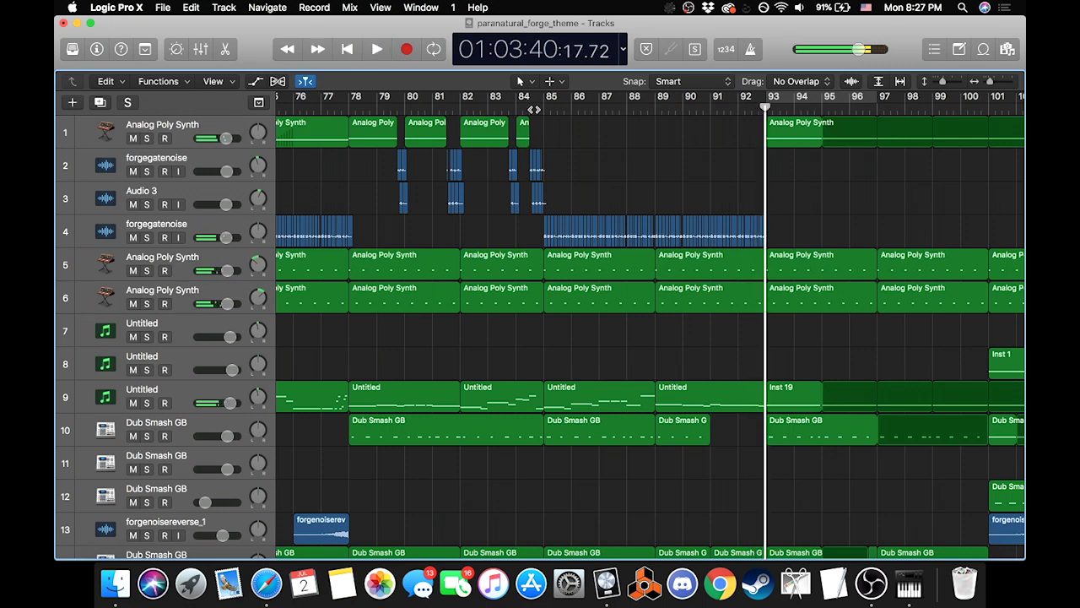
left_click(545, 107)
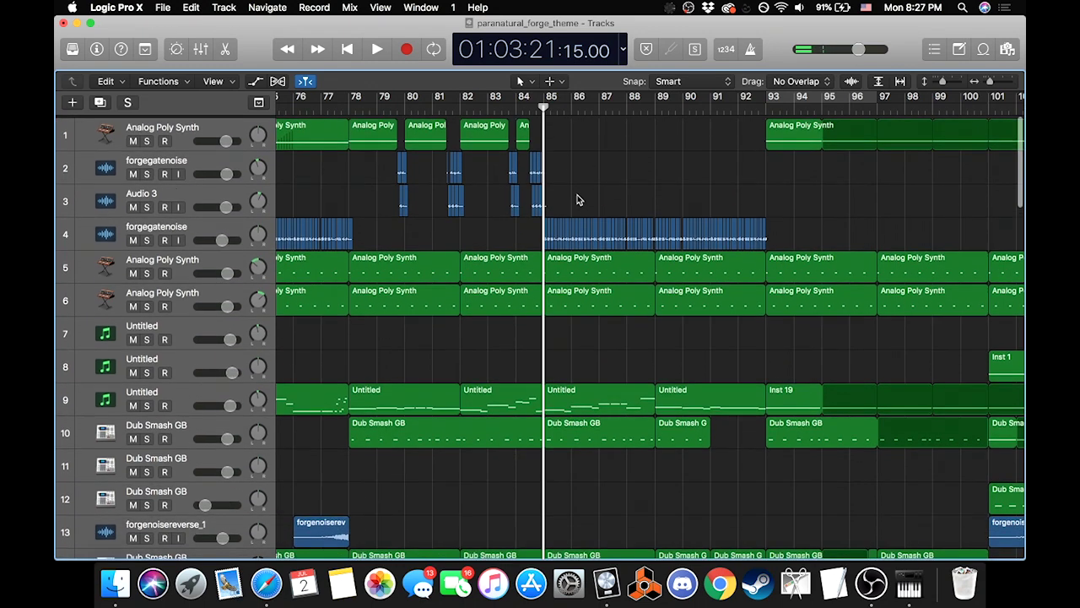
left_click(761, 111)
left_click(544, 108)
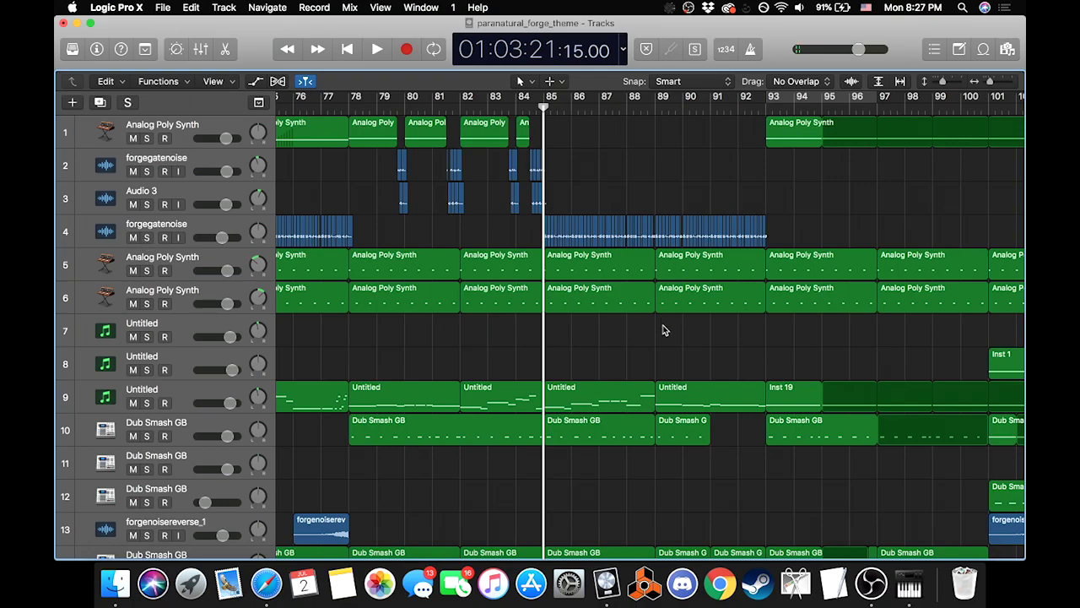
Step: Look over the lead, bell and Ghost Voices tracks from bar 85 and solo the Untitled instrument on track 9
scroll(699, 355, "down", 20)
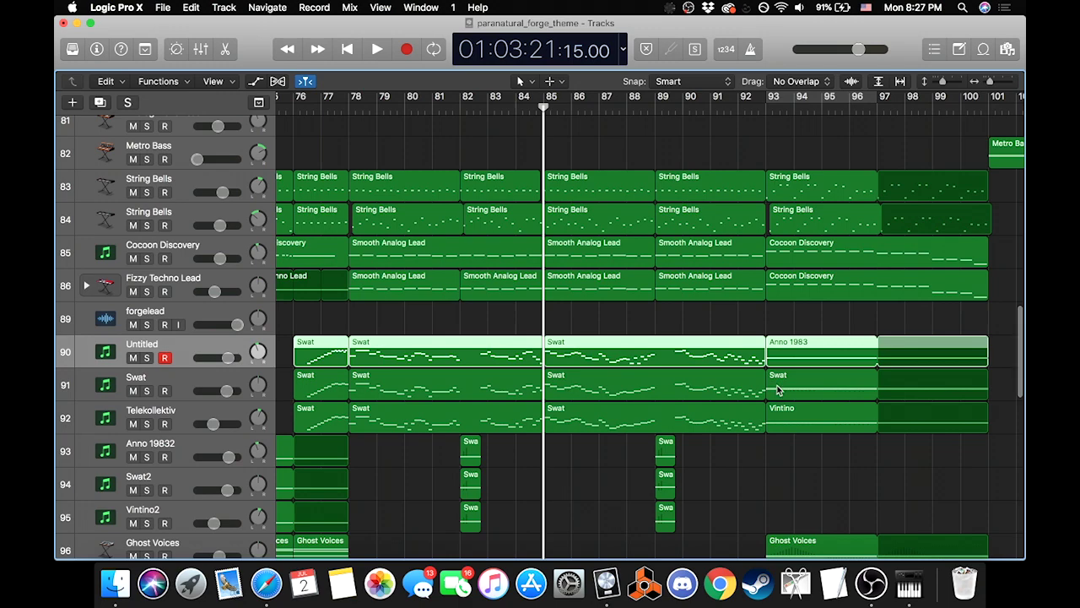
scroll(874, 393, "down", 3)
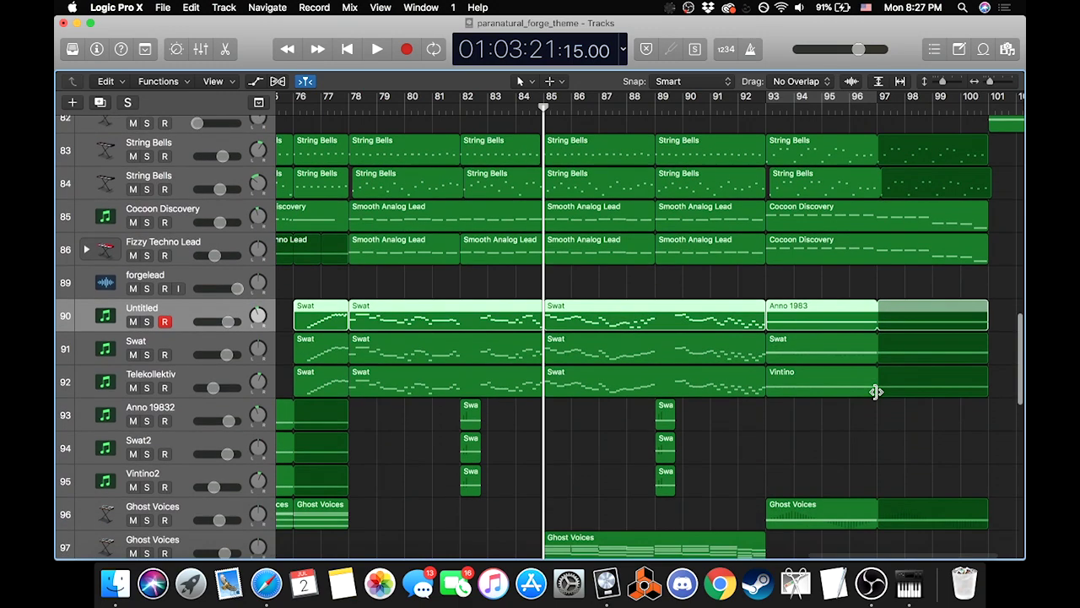
scroll(522, 457, "up", 15)
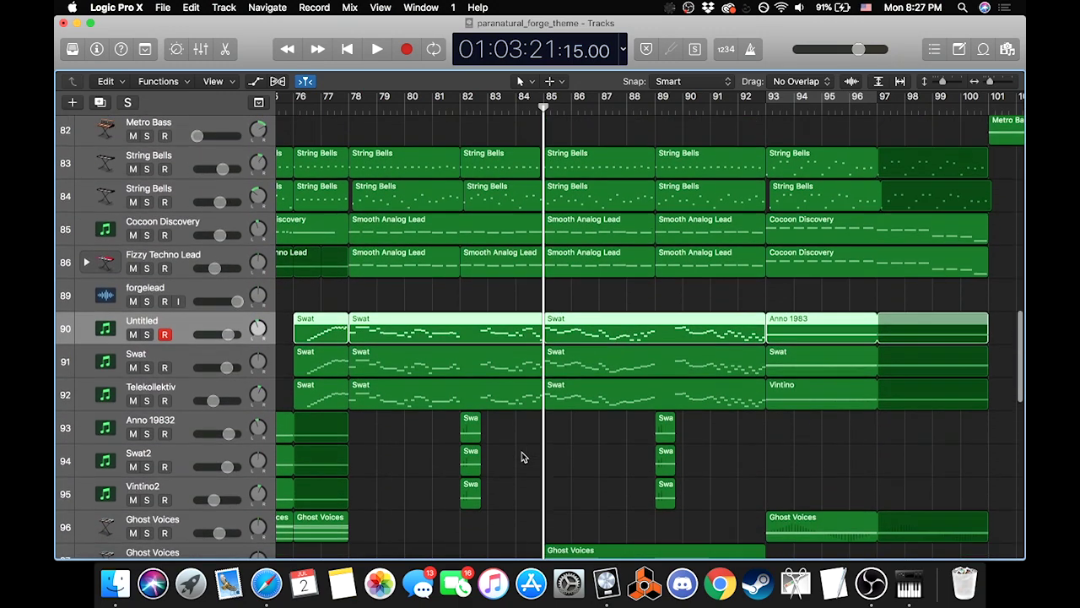
scroll(521, 446, "down", 15)
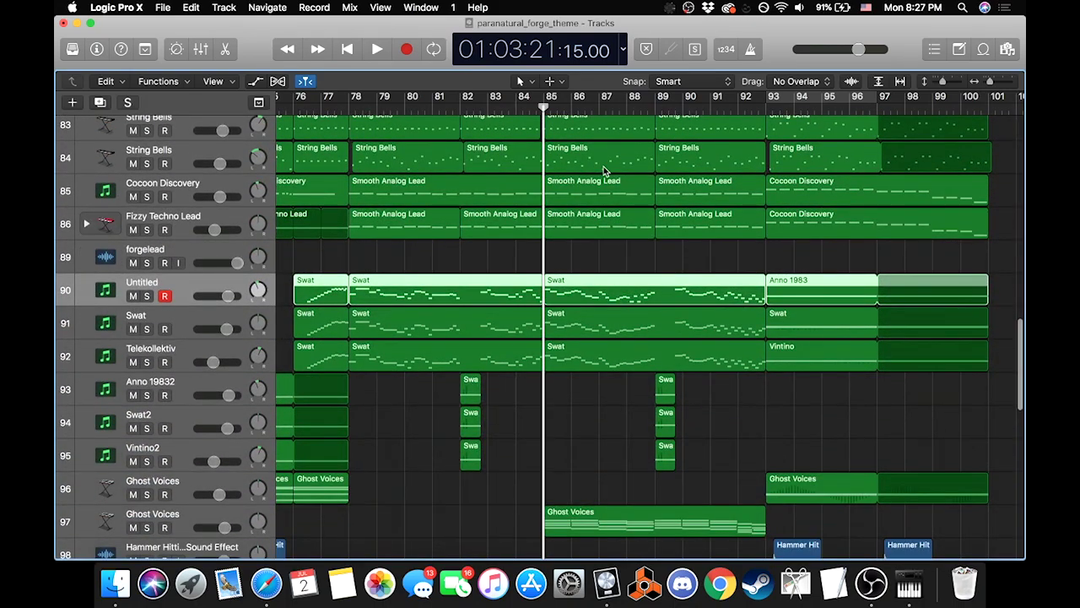
scroll(242, 294, "up", 15)
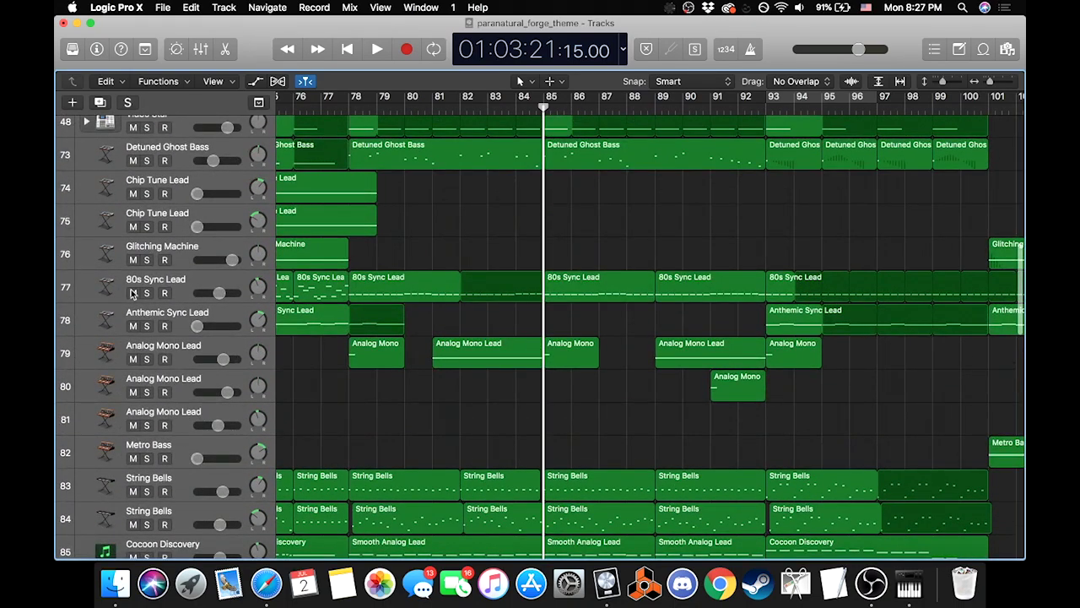
scroll(133, 293, "up", 20)
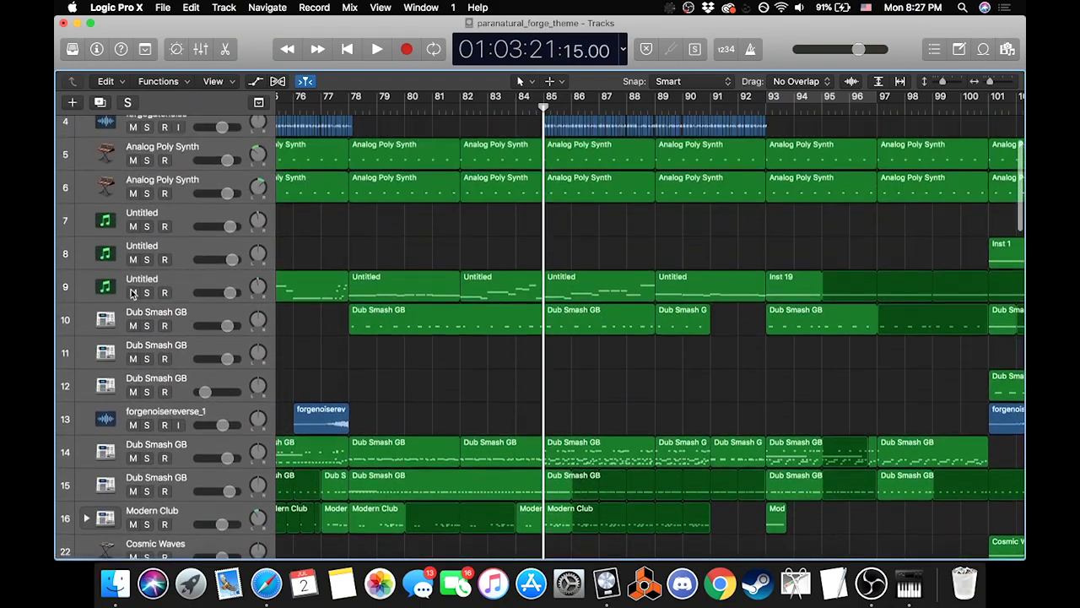
left_click(145, 302)
Step: Also solo Big Saw Bass on track 105 and play the soloed parts from bar 85 to just past bar 93
scroll(145, 304, "down", 20)
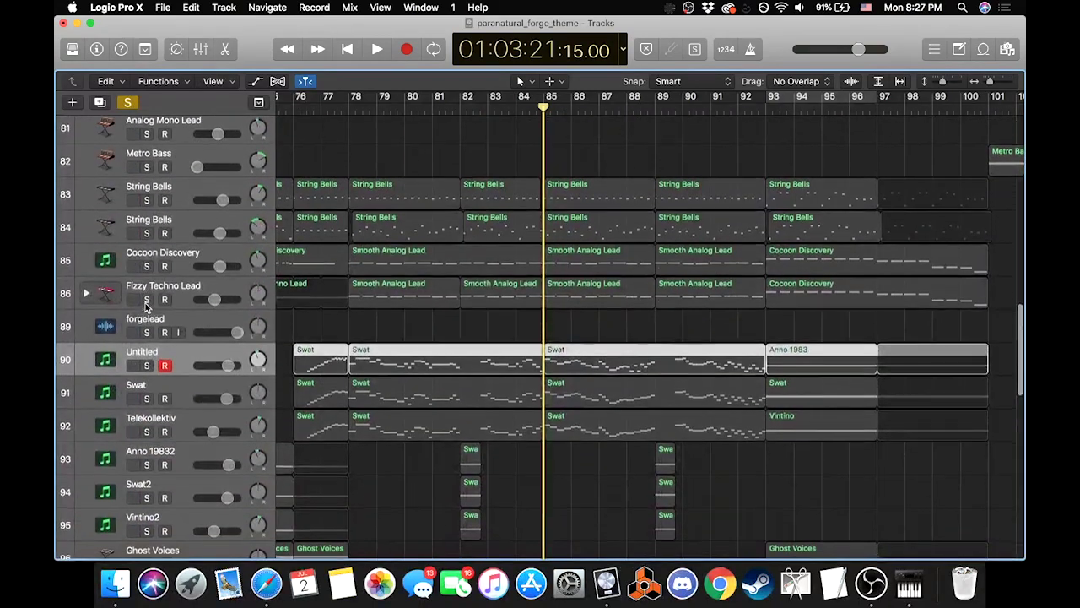
scroll(146, 306, "down", 20)
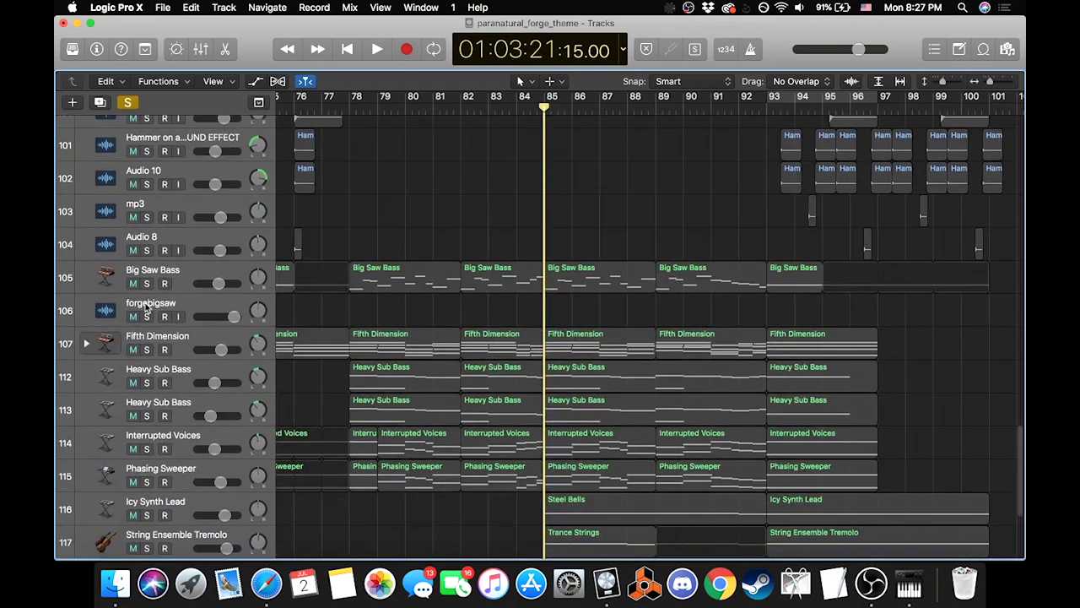
scroll(145, 309, "down", 1)
left_click(147, 237)
key("space")
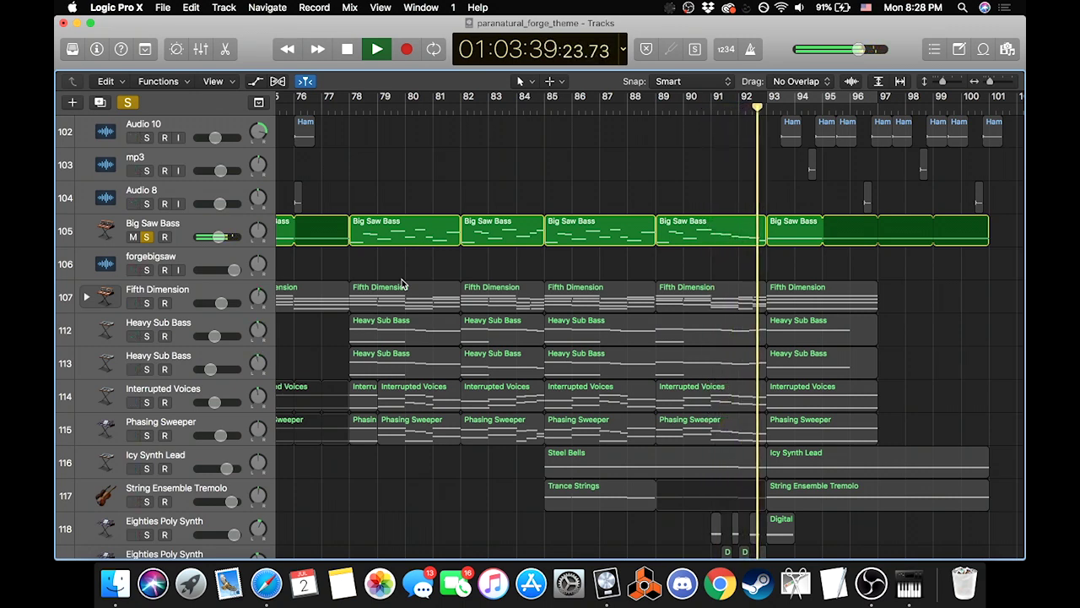
scroll(402, 284, "up", 2)
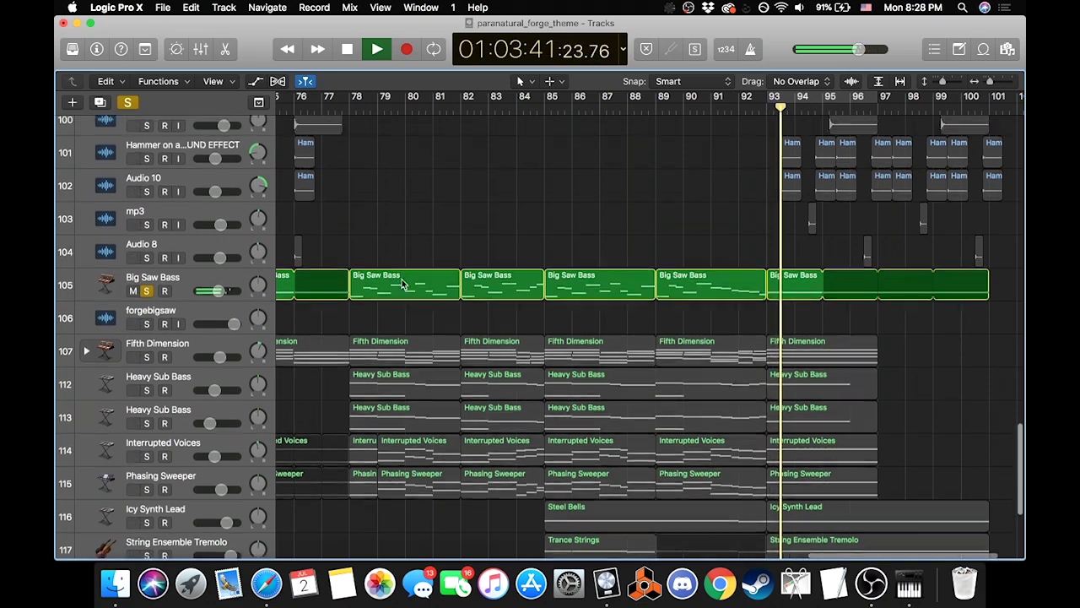
scroll(402, 284, "up", 10)
key("space")
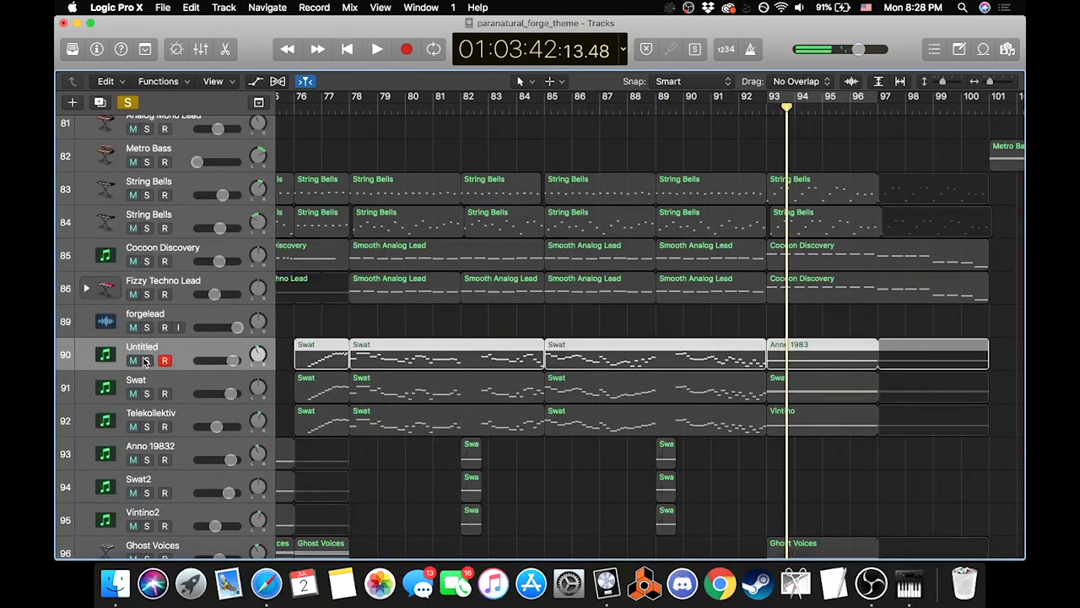
Step: Solo the Untitled lead on track 90 with the playhead set to bar 89, and clear all solos
left_click(146, 360)
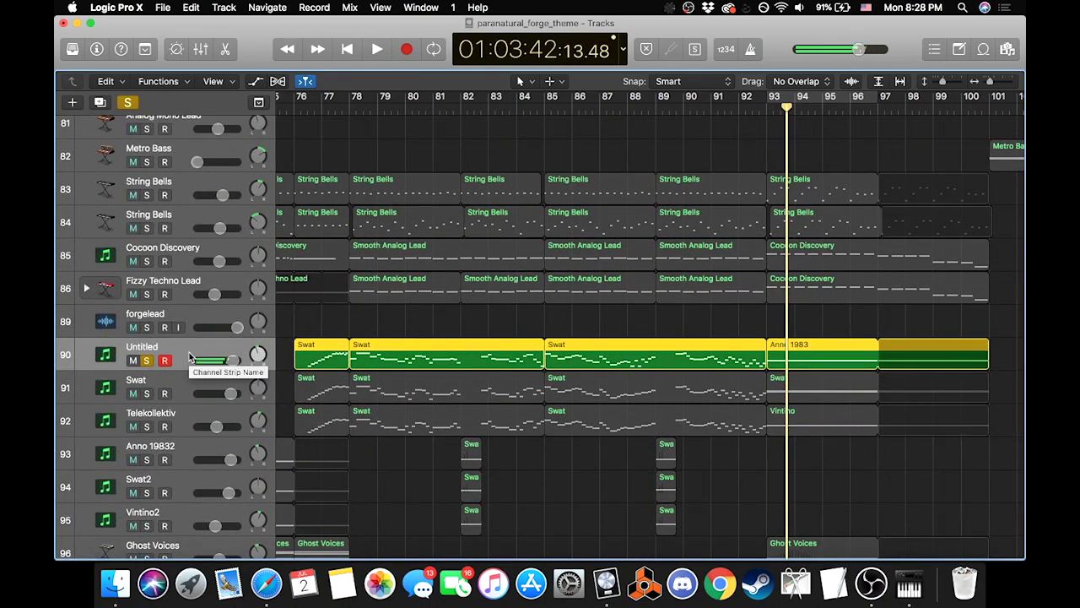
left_click(682, 101)
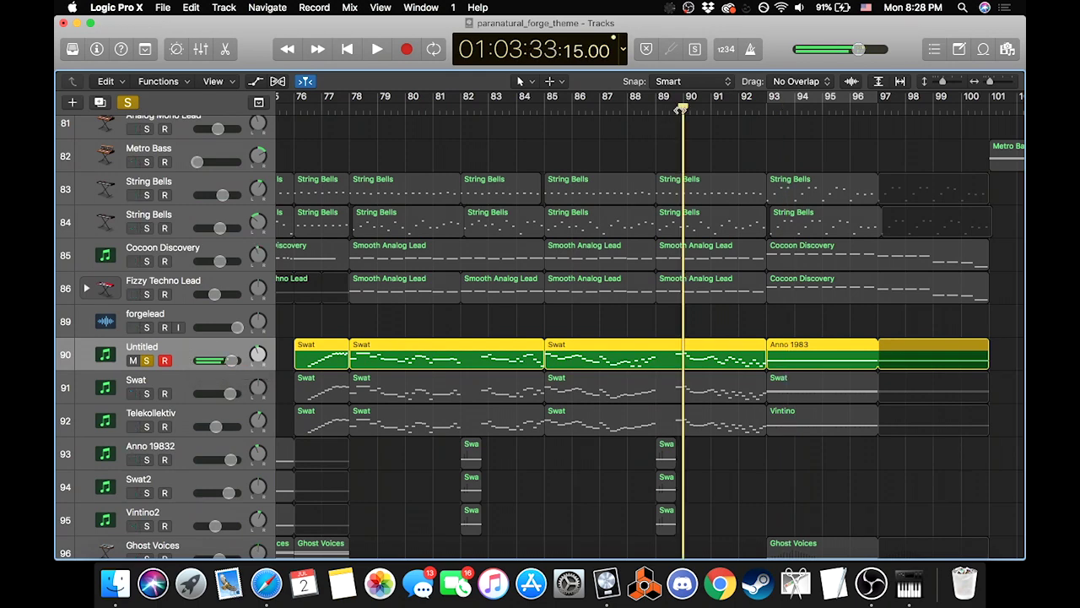
left_click(657, 108)
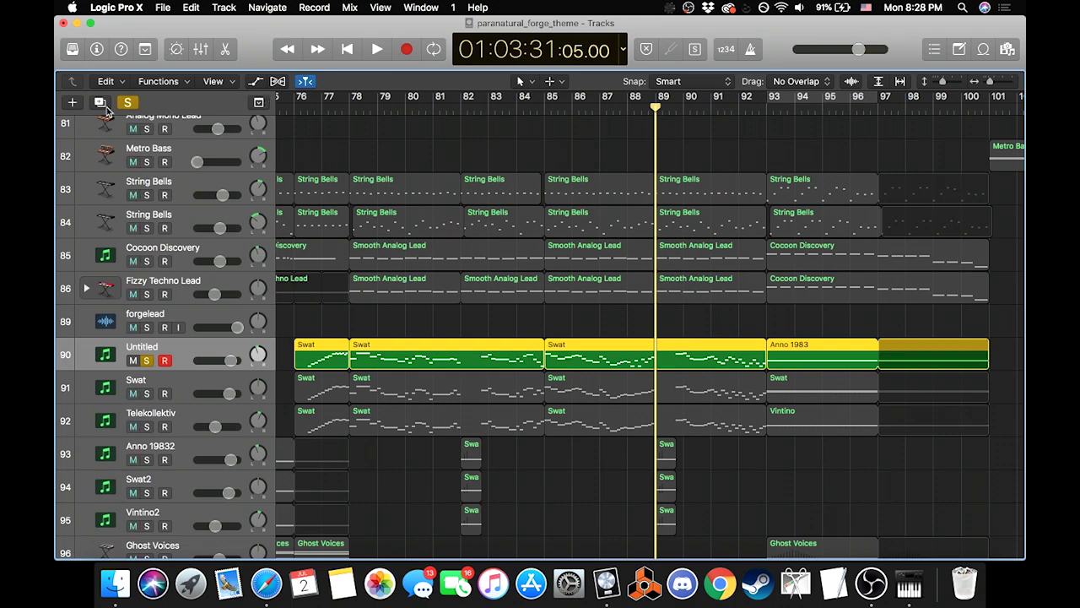
left_click(129, 102)
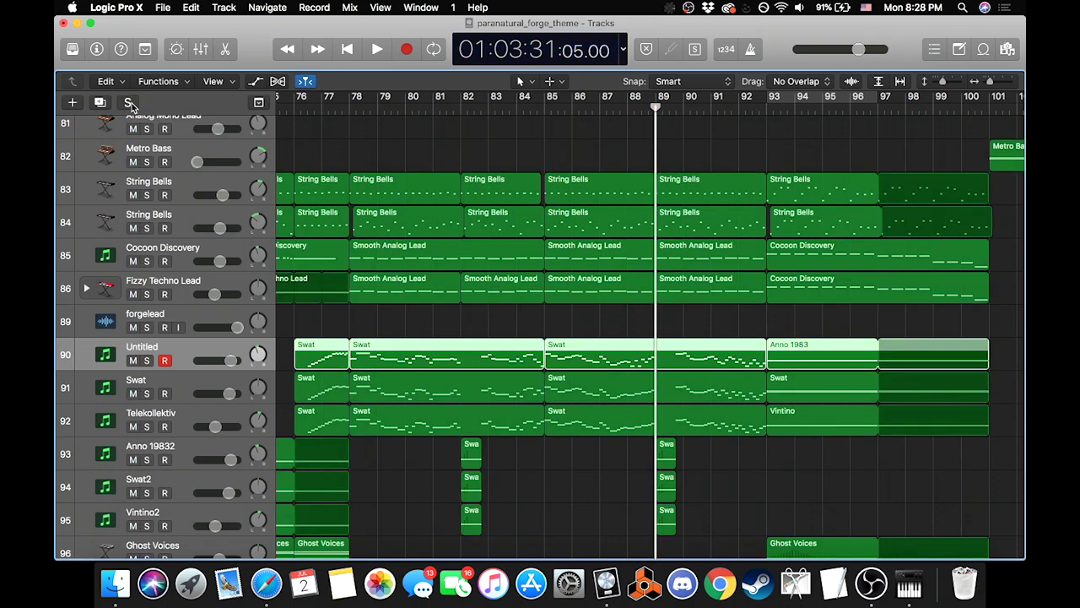
Step: Solo the forgegatenoise audio on track 4, play it briefly from bar 85, and turn its solo off
scroll(509, 340, "up", 10)
scroll(510, 340, "up", 6)
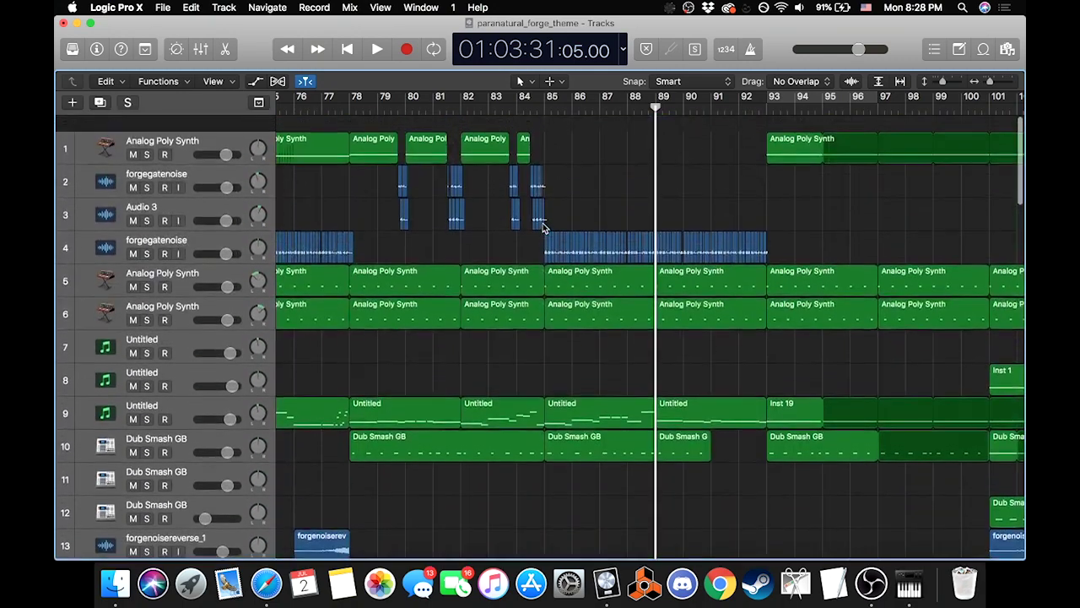
left_click(543, 108)
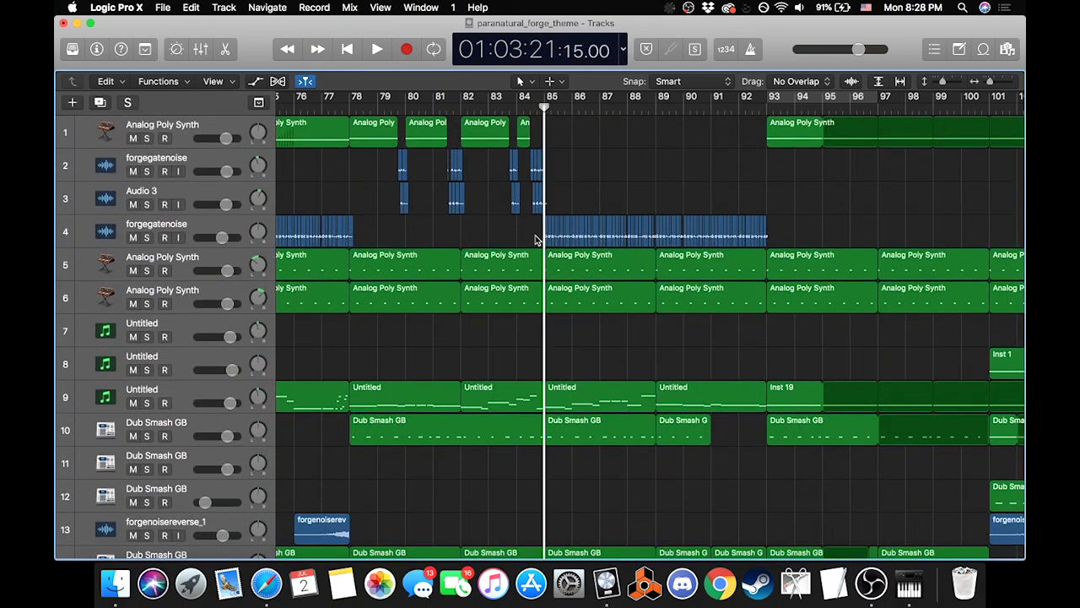
left_click(148, 238)
key("space")
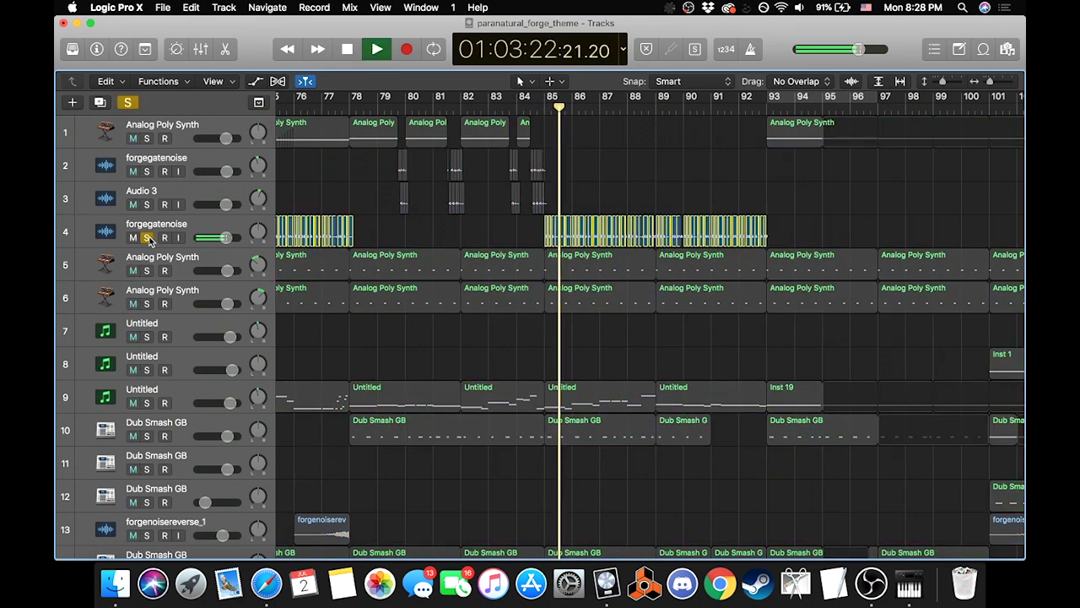
key("space")
left_click(148, 238)
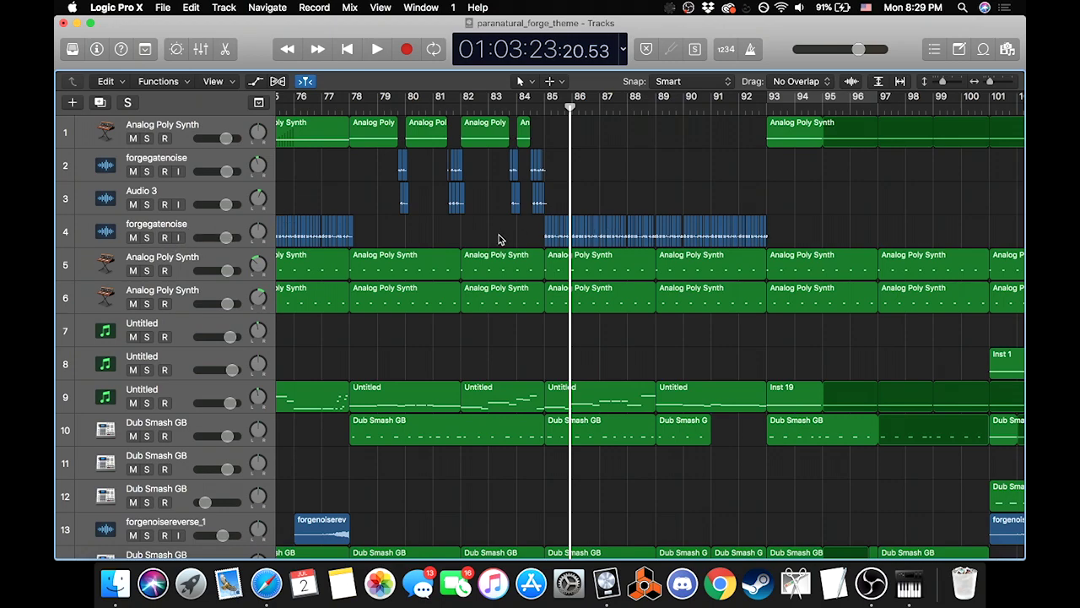
Step: Solo the Dub Smash GB drums on track 10, play them briefly from bar 85, and clear the solo
scroll(553, 261, "down", 5)
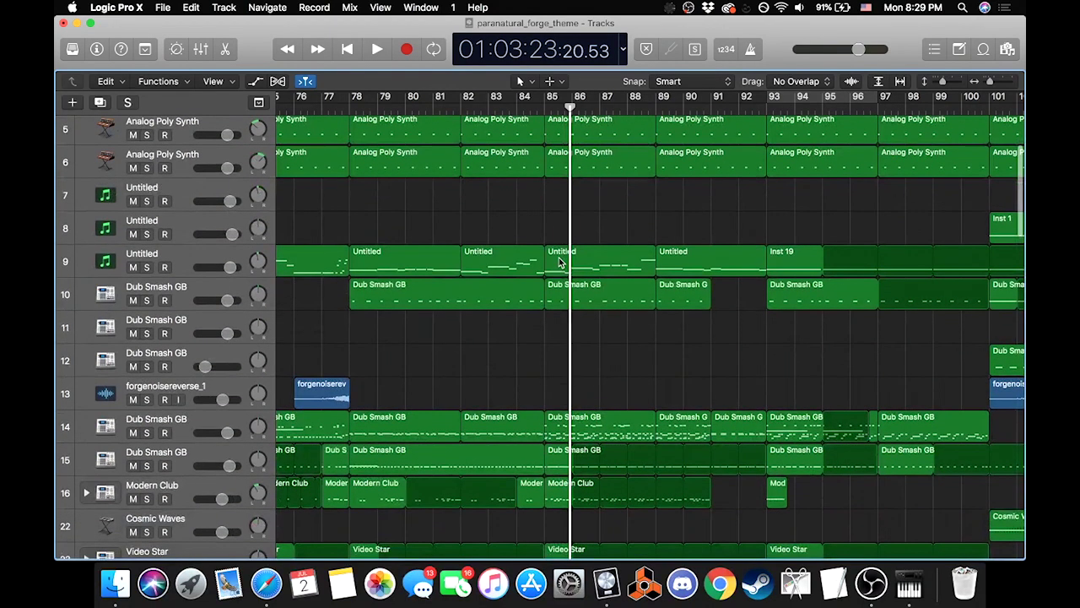
scroll(559, 263, "up", 3)
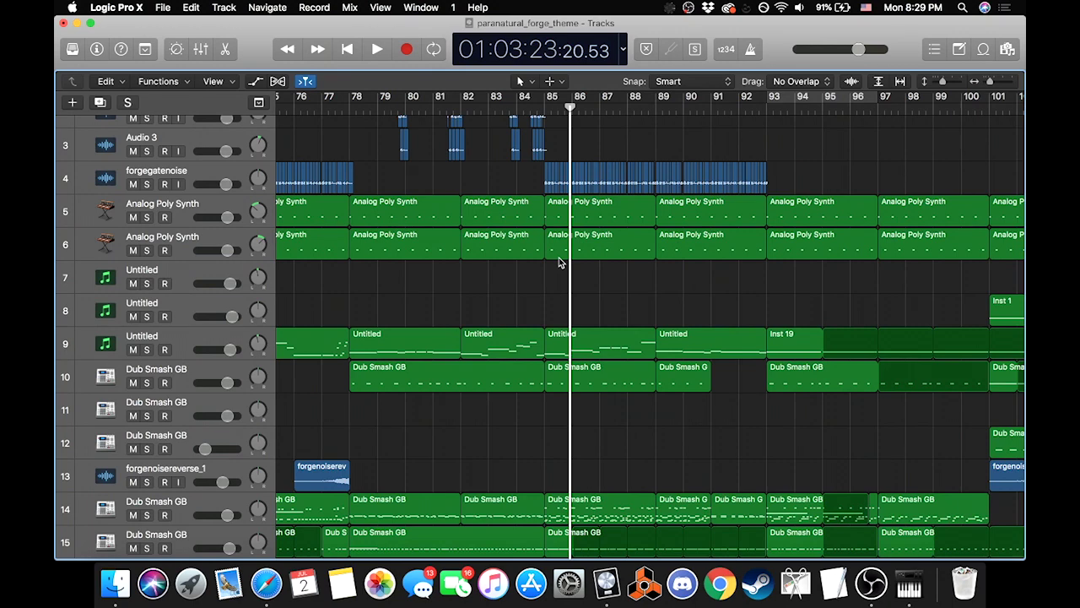
scroll(559, 262, "down", 3)
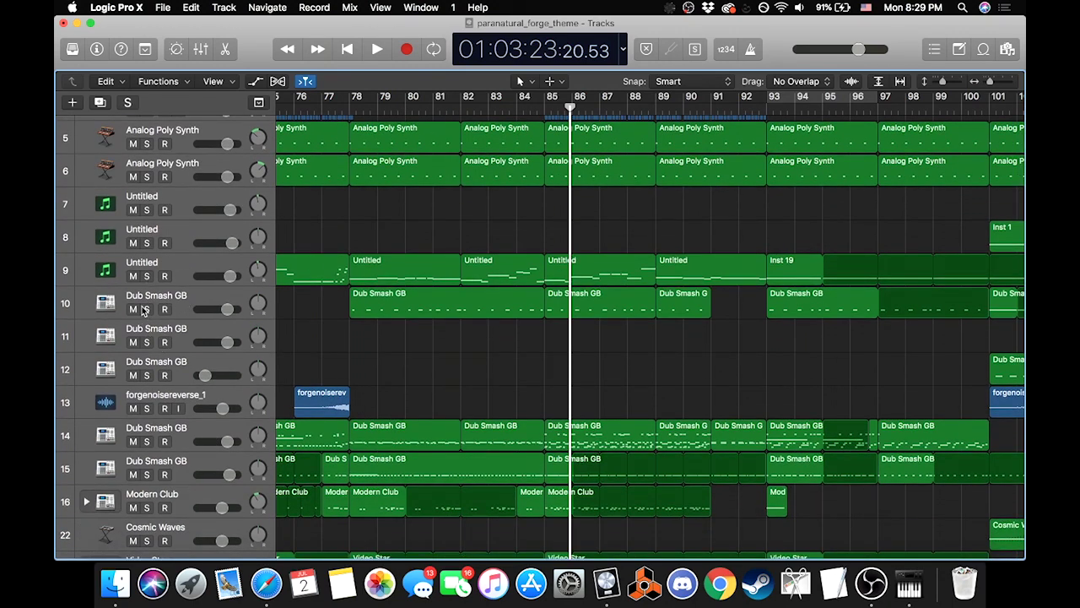
left_click(146, 308)
left_click(546, 110)
key("space")
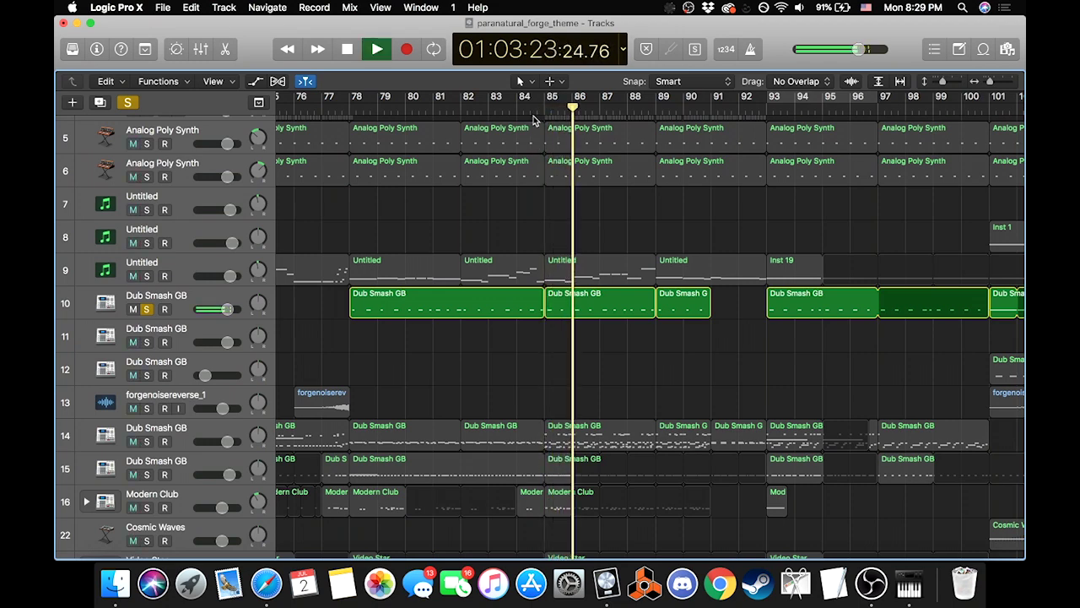
key("space")
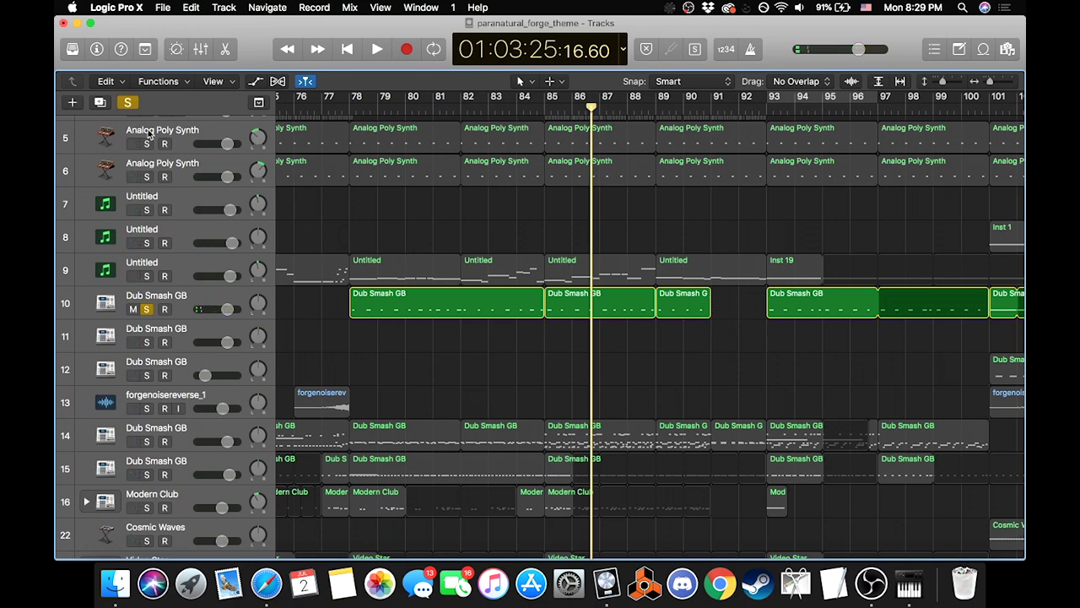
left_click(128, 102)
Step: Solo the two Dub Smash GB tracks 14 and 15 plus Modern Club on track 16, and play them from bar 85
scroll(173, 396, "down", 3)
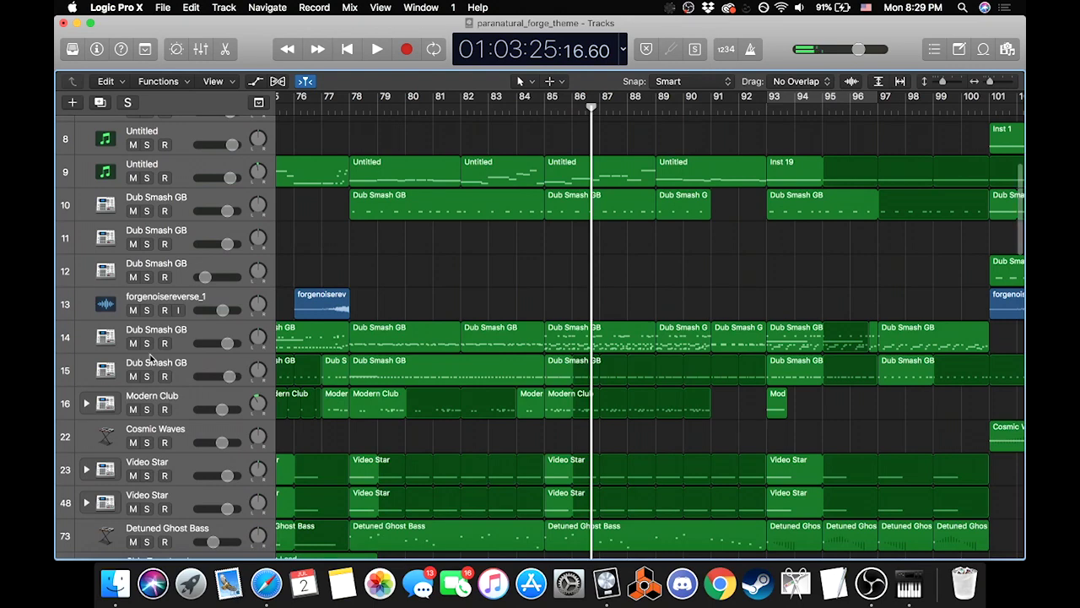
left_click_drag(146, 344, 146, 409)
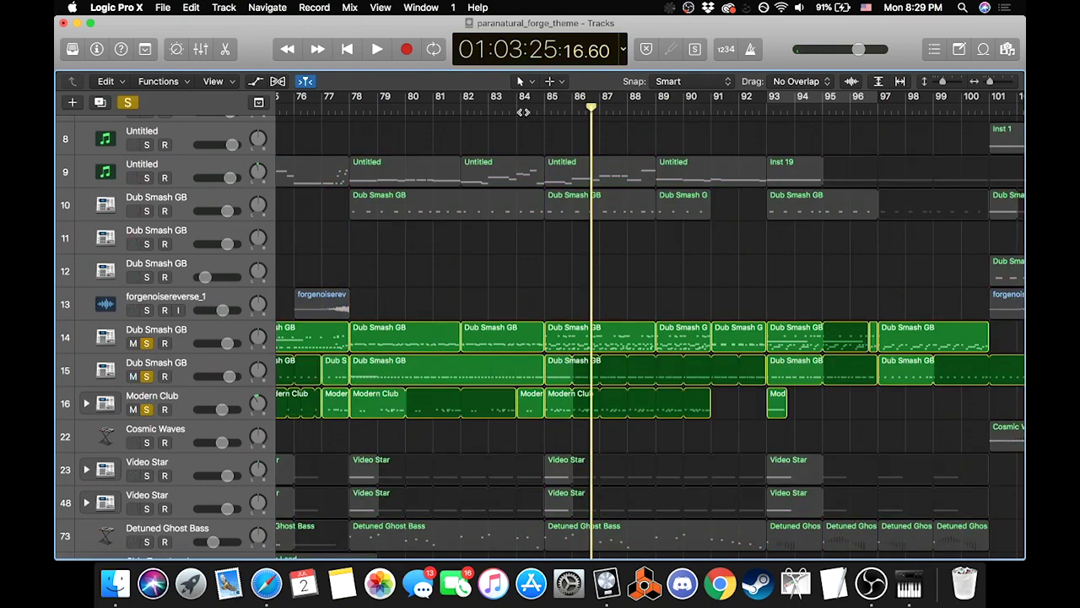
left_click(546, 106)
left_click(577, 344)
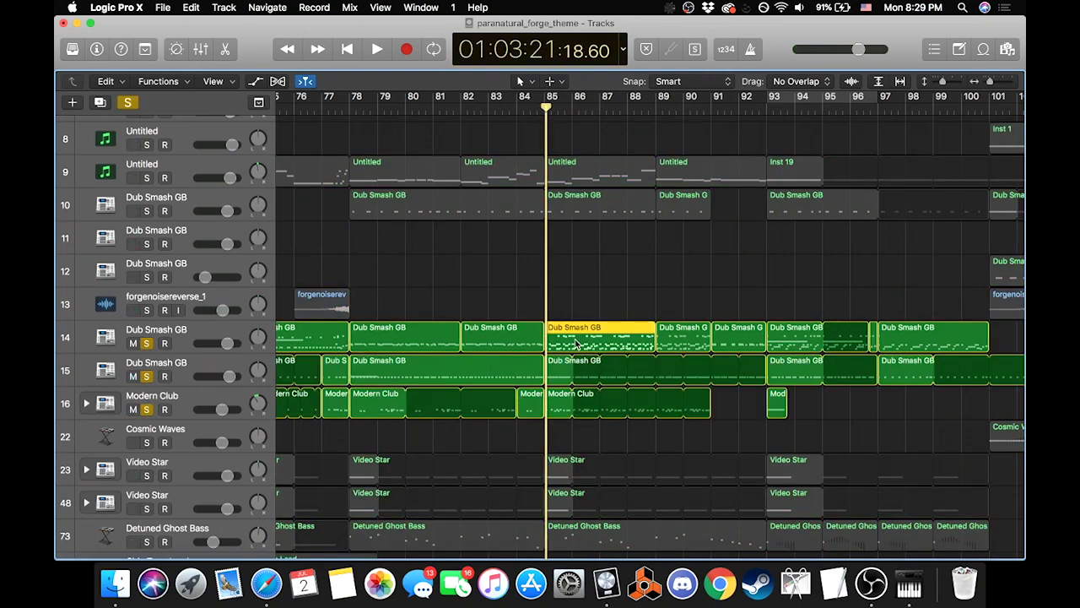
left_click(557, 402)
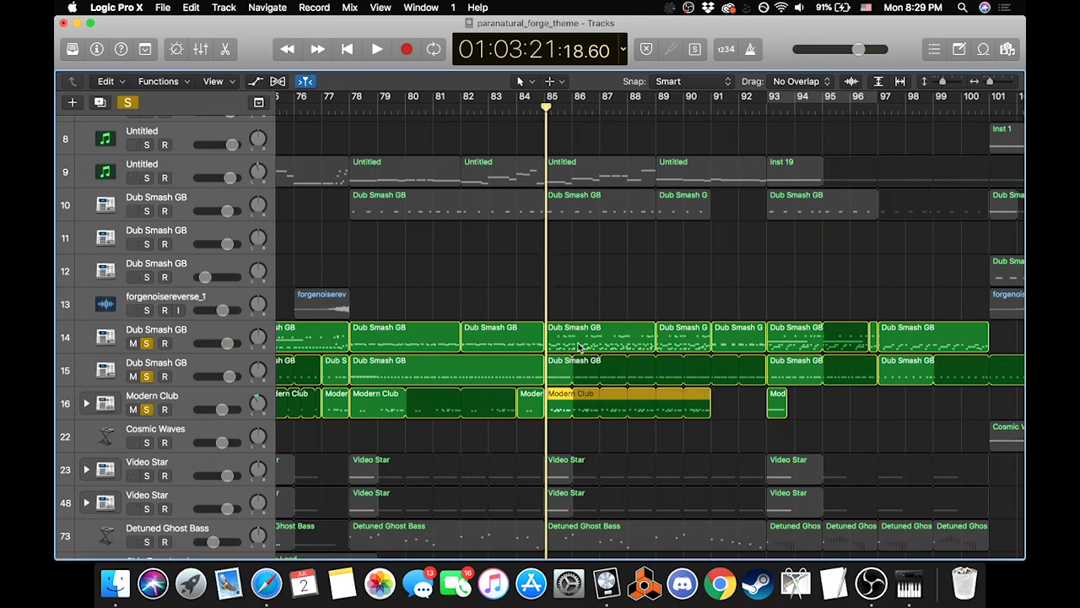
key("space")
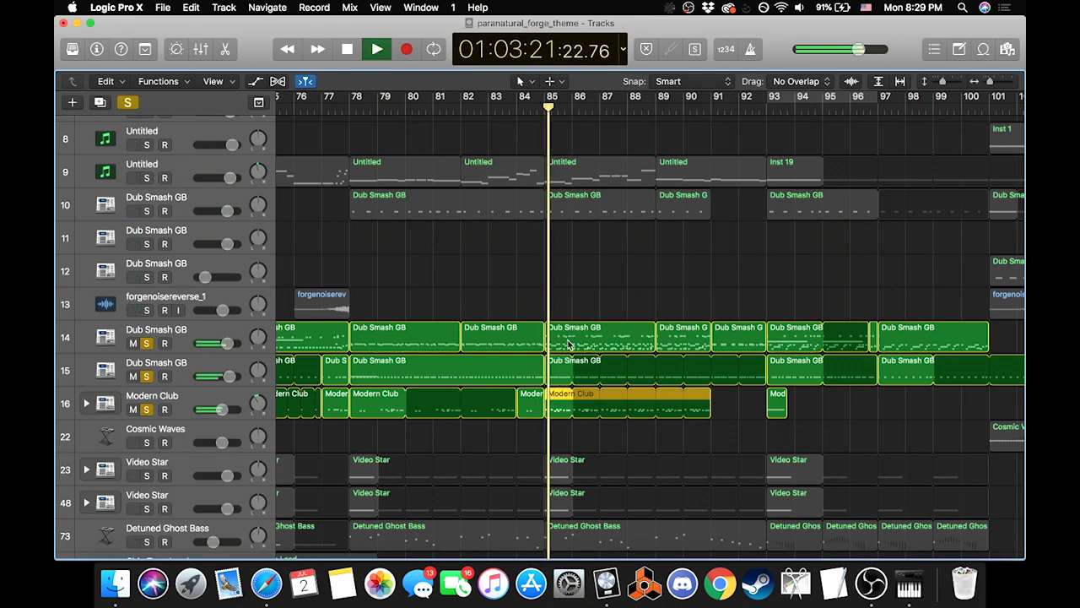
Step: Open track 14's Dub Smash GB region at bar 85 in the Piano Roll, examine its notes during playback, and stop past bar 89
left_click(579, 345)
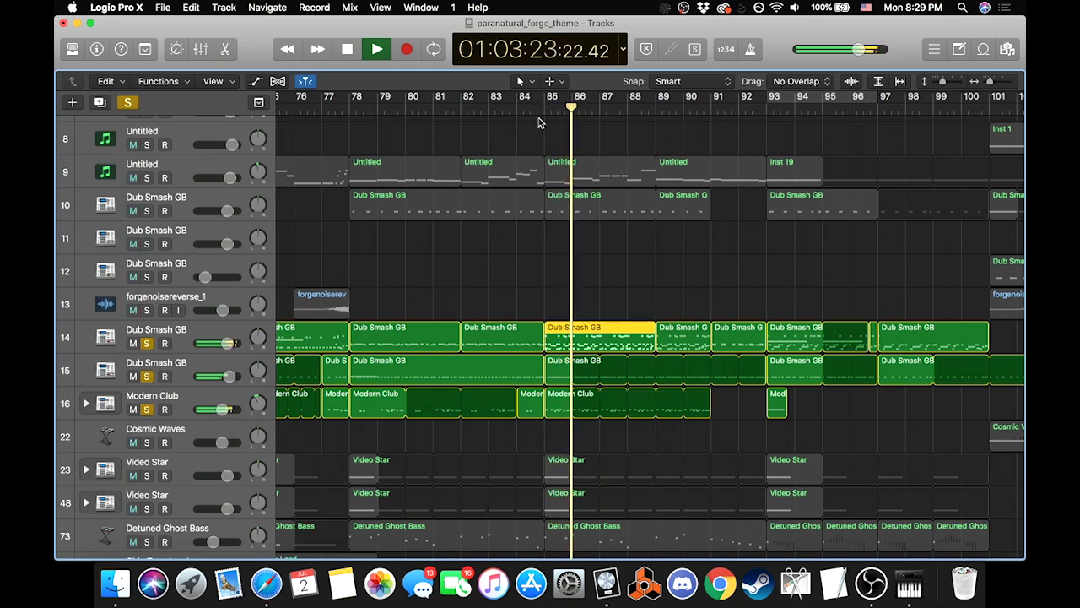
left_click(225, 50)
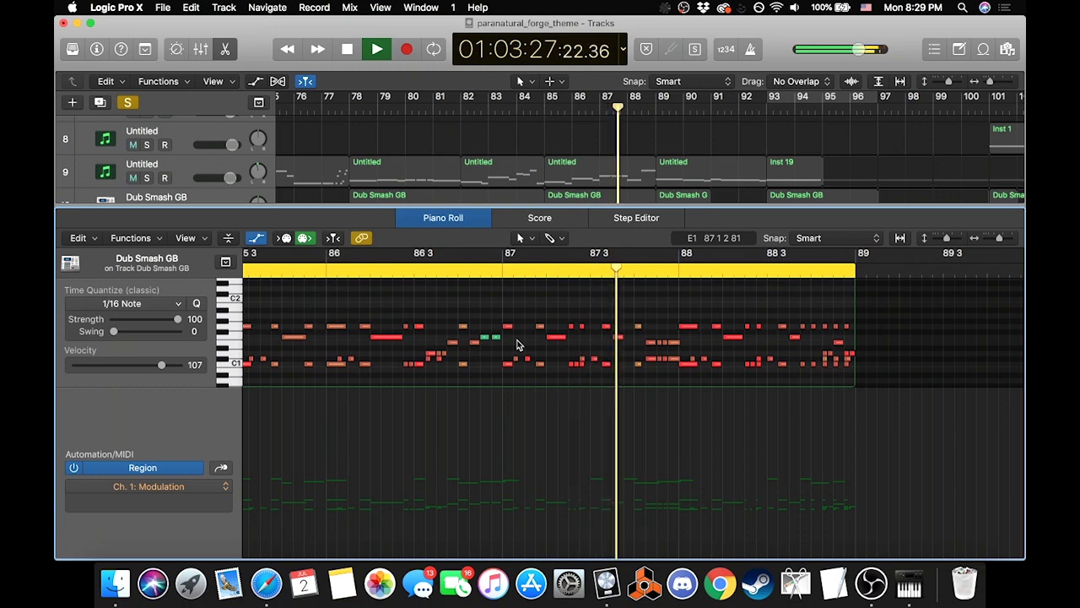
scroll(518, 344, "left", 5)
scroll(518, 345, "up", 1)
scroll(518, 344, "up", 3)
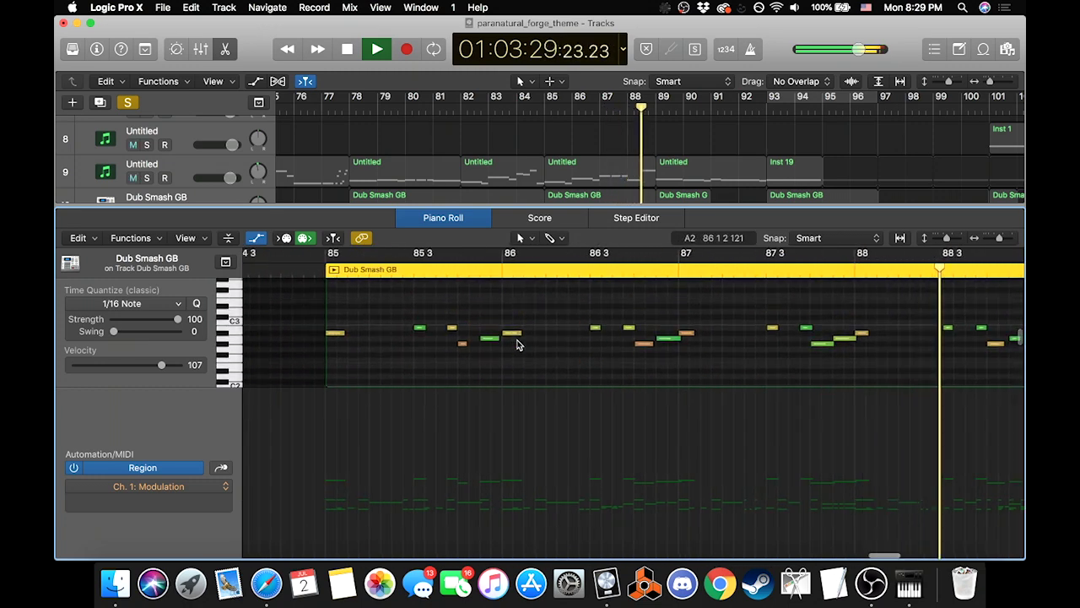
scroll(563, 156, "down", 6)
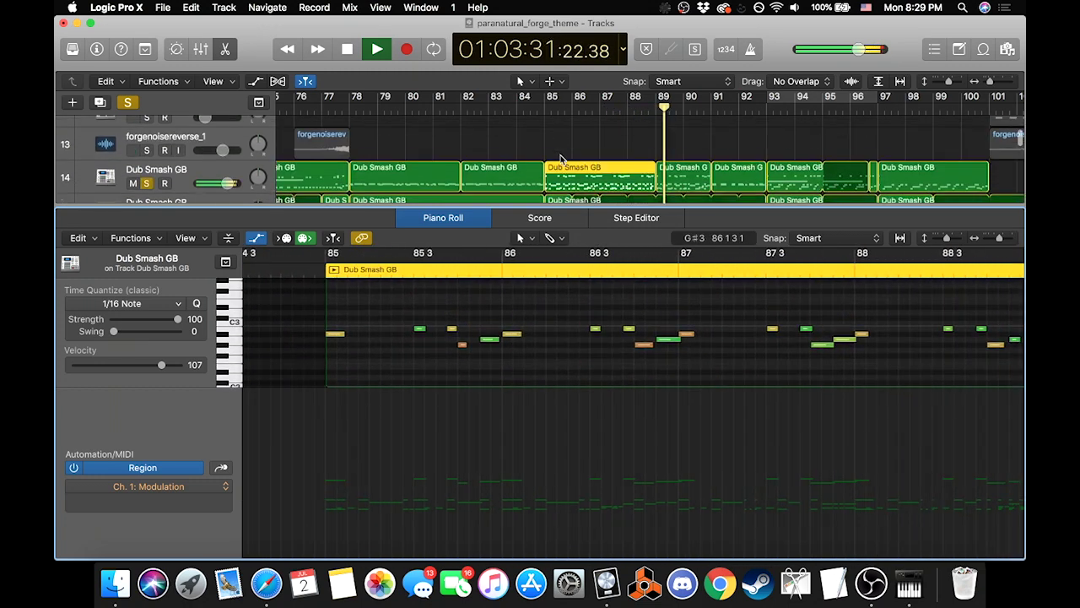
key("space")
Step: Audition the higher notes between C2 and C3 in the Dub Smash GB region, from bar 85 to the start of bar 86
left_click(579, 139)
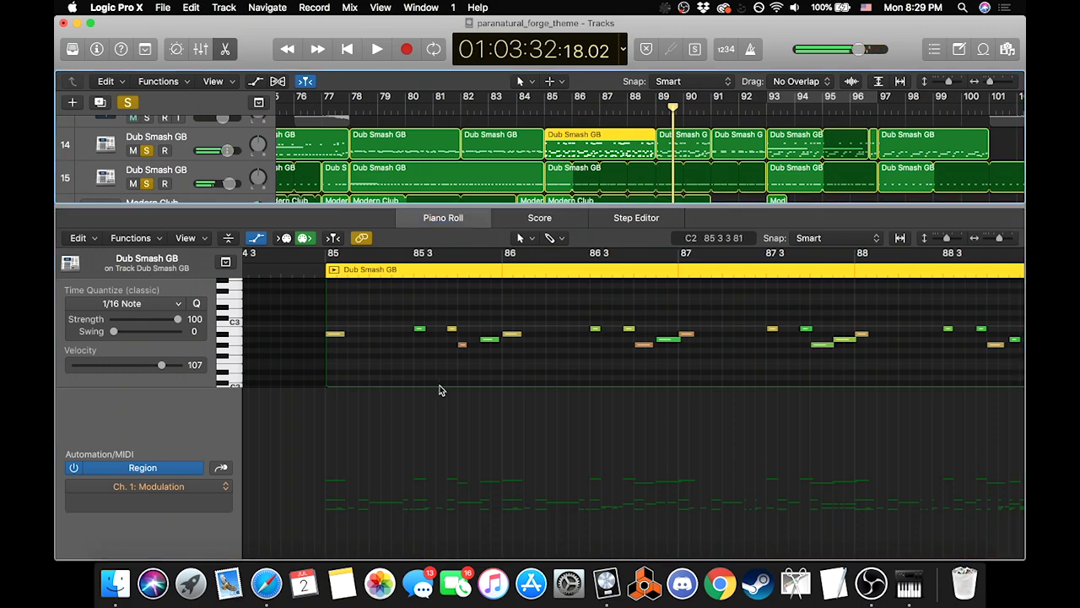
scroll(407, 352, "up", 2)
scroll(408, 352, "down", 2)
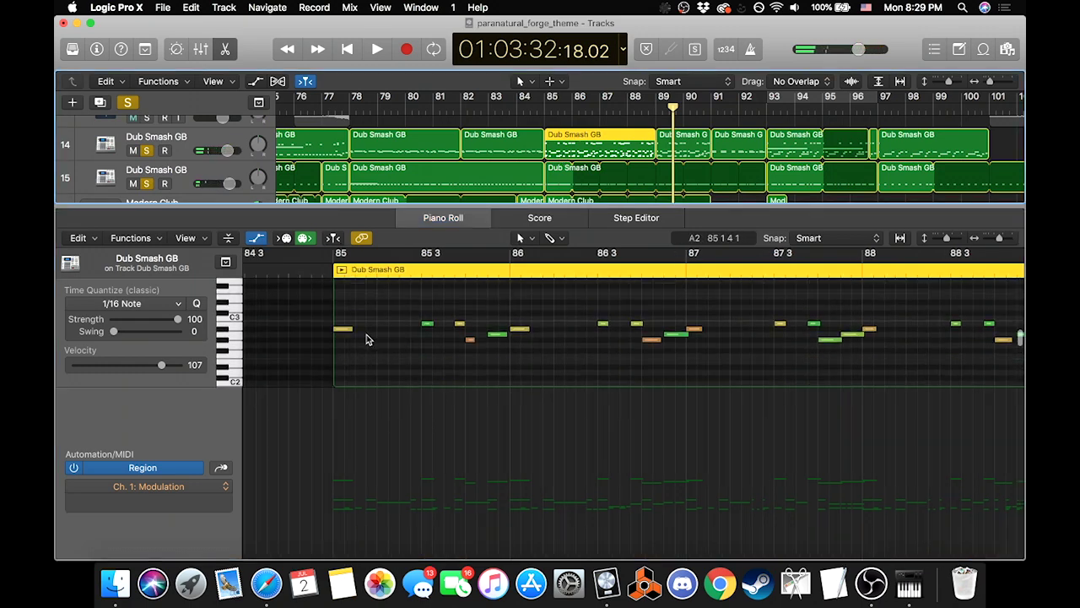
left_click(340, 329)
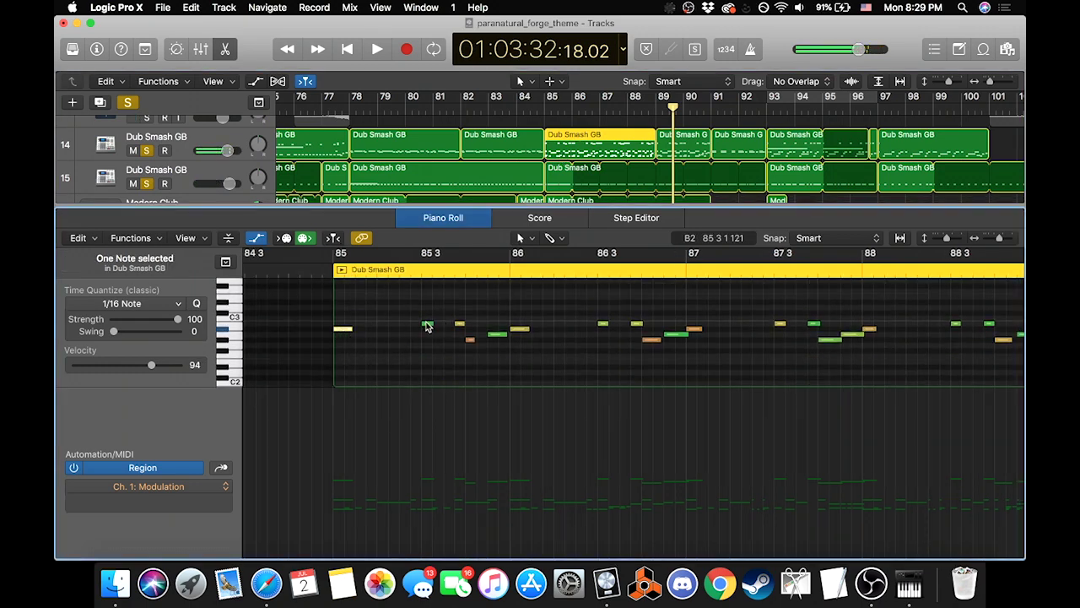
left_click(458, 322)
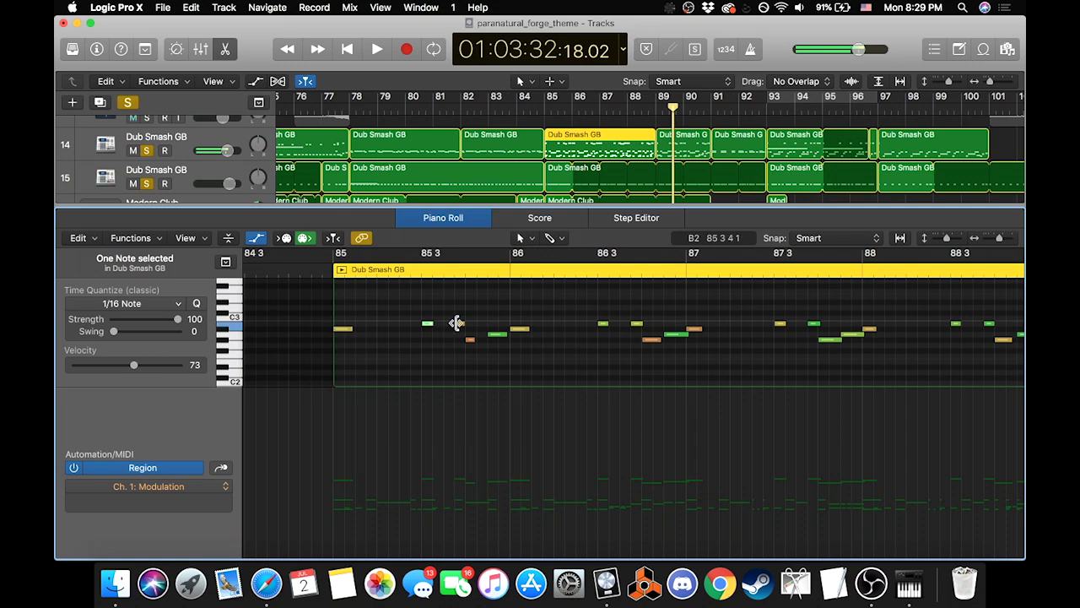
left_click(504, 339)
left_click(518, 329)
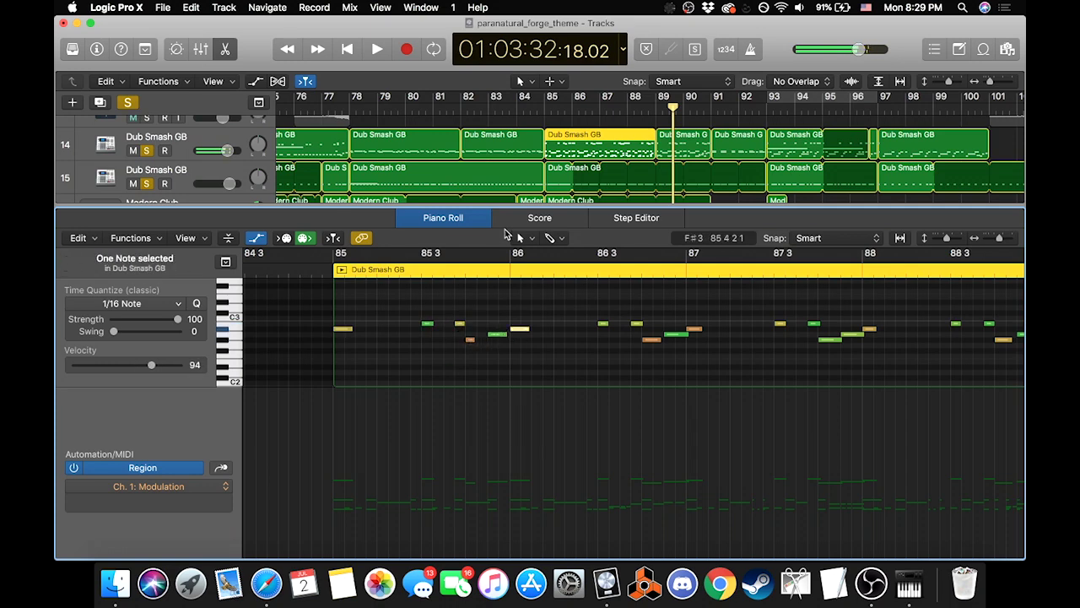
Step: With the automation area hidden, audition the low drum notes around C1 in bar 85 and return the playhead to bar 85
scroll(507, 178, "down", 3)
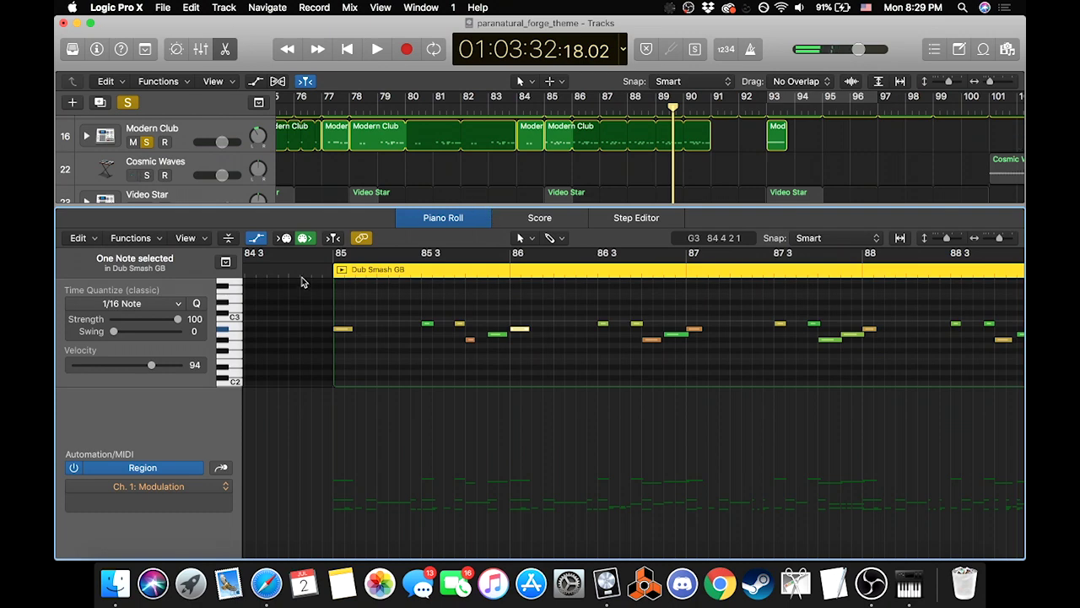
left_click(256, 238)
scroll(346, 405, "down", 2)
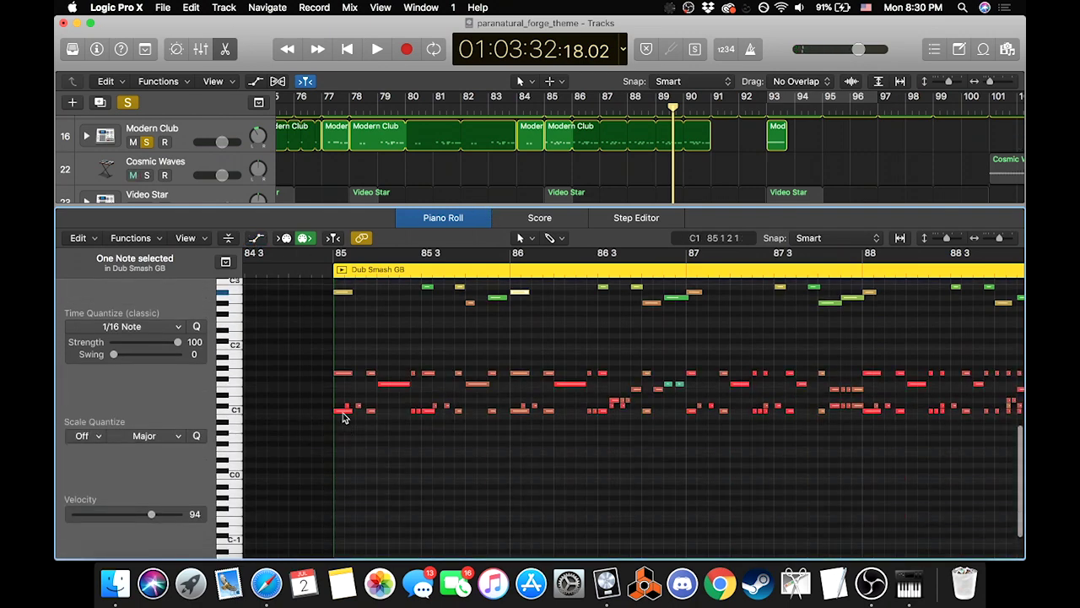
left_click(344, 411)
left_click(371, 412)
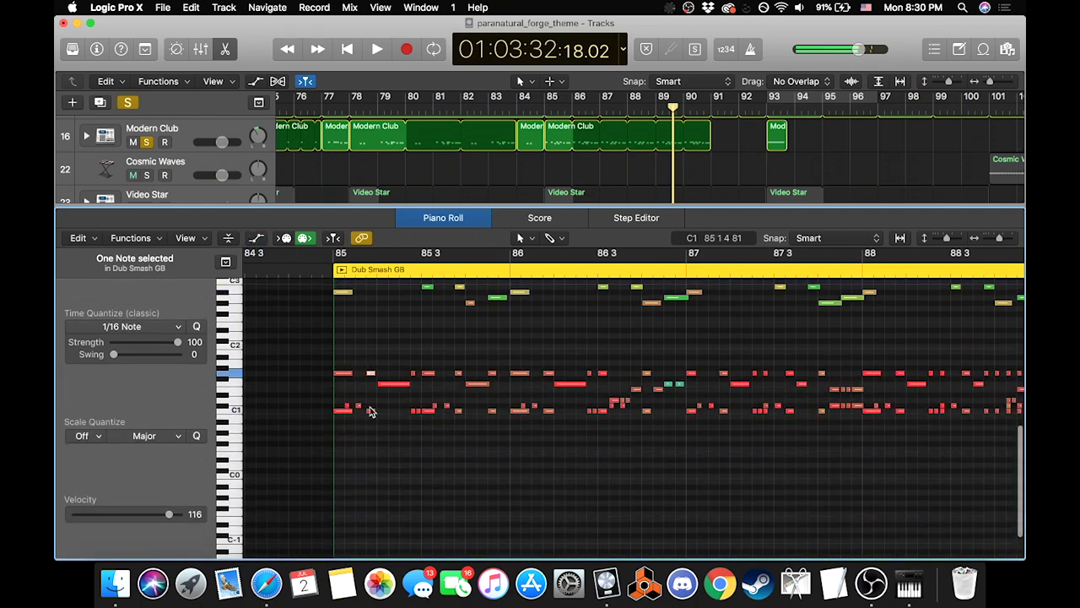
left_click_drag(372, 413, 360, 406)
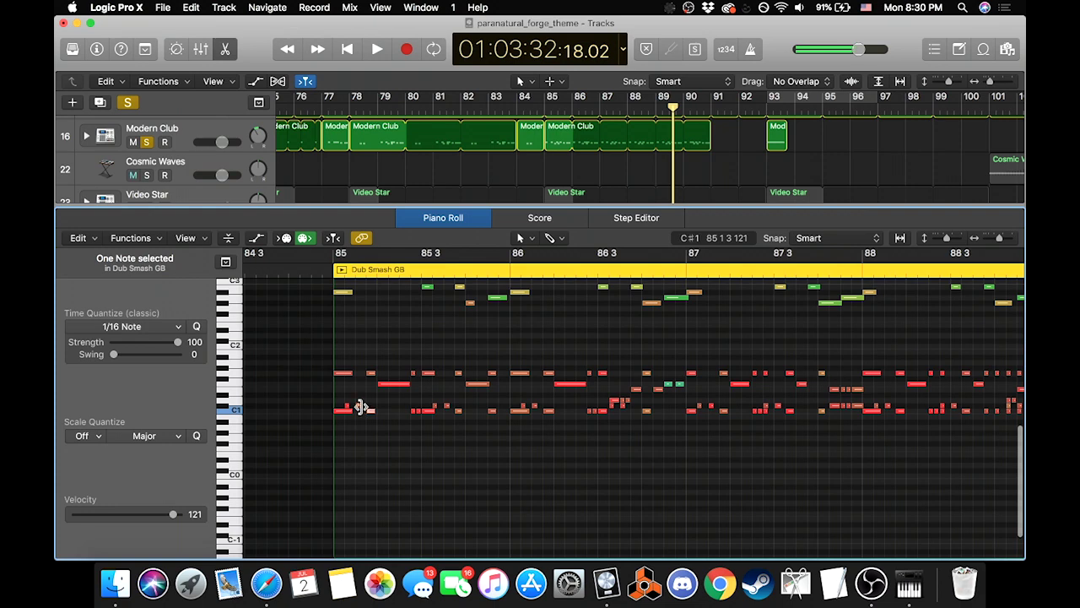
left_click(420, 411)
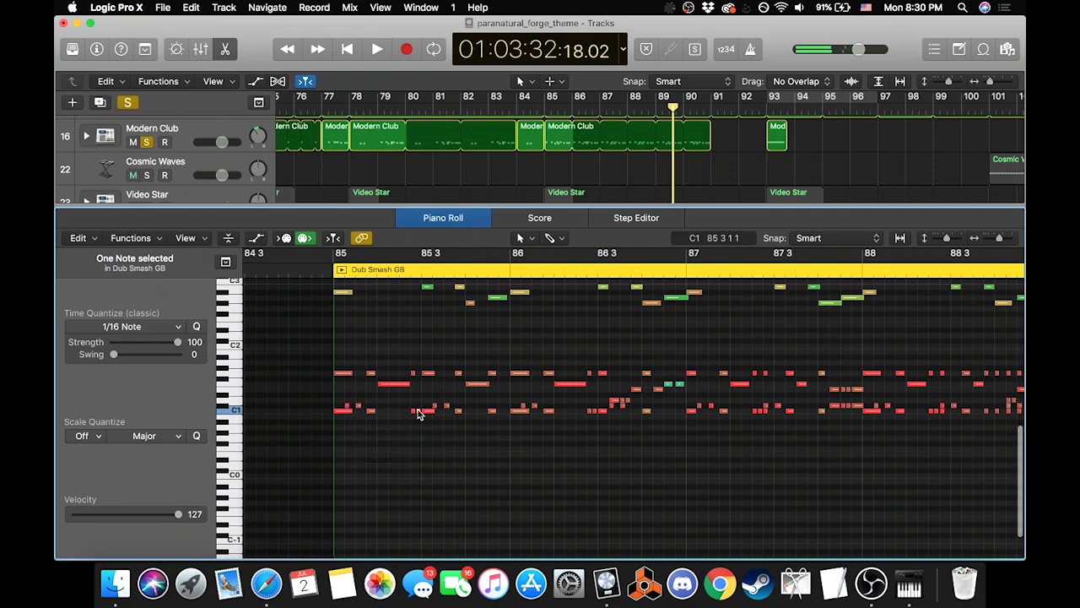
left_click(336, 411)
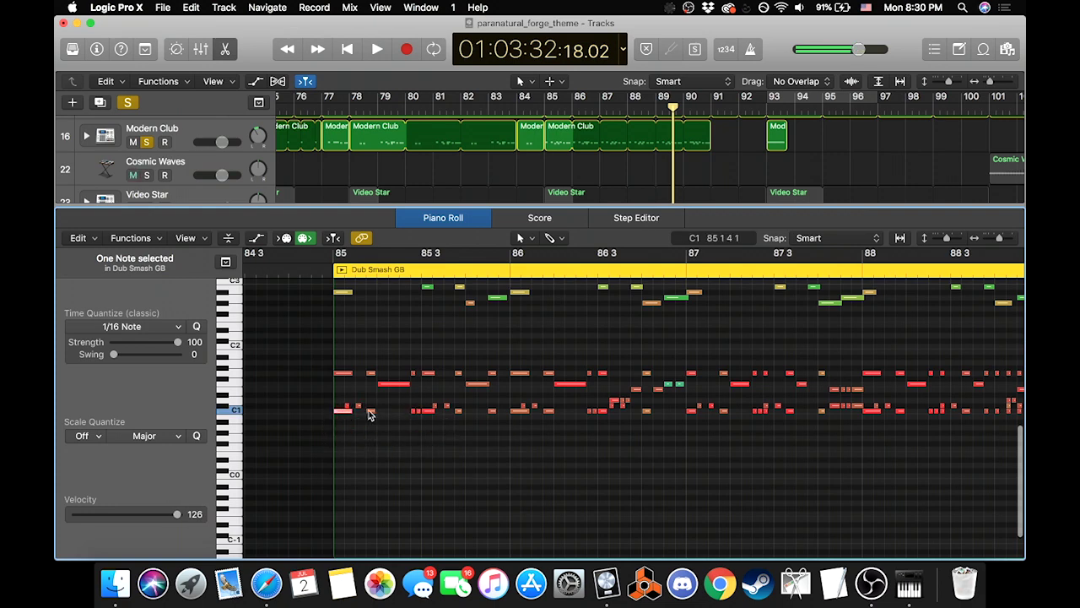
left_click(370, 414)
left_click(341, 411)
left_click(333, 271)
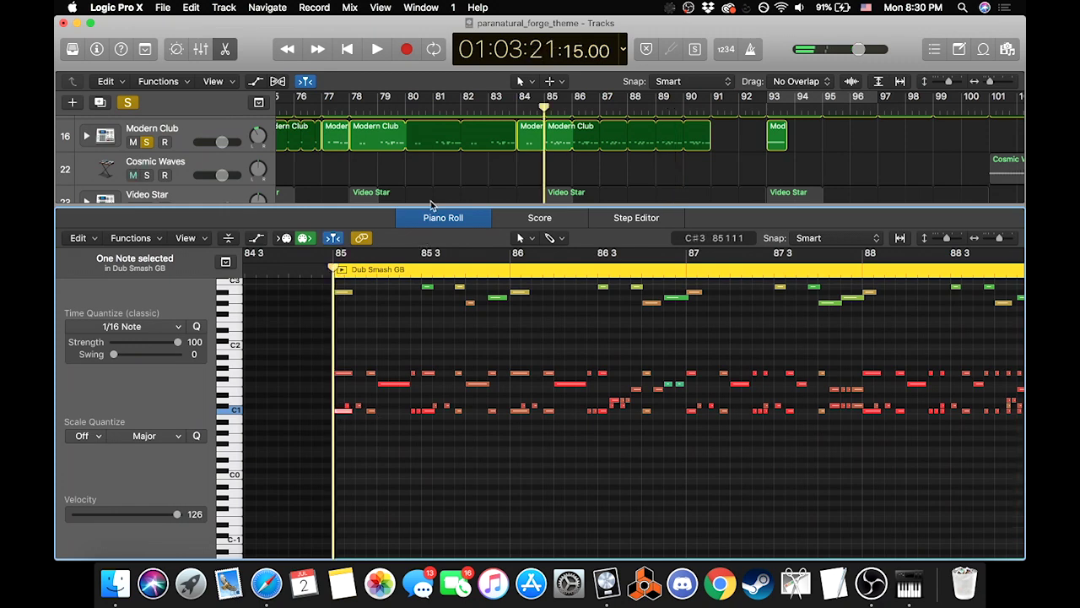
Step: Show the inspector for Dub Smash GB on track 14, and view its Ultrabeat instrument before closing the plug-in window
left_click(96, 49)
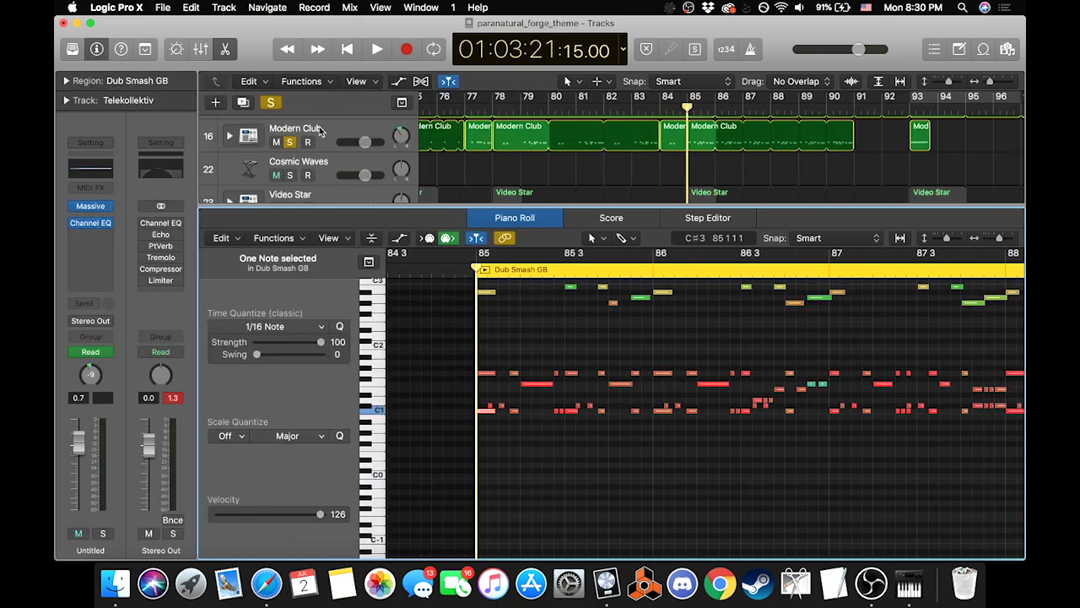
scroll(355, 164, "up", 3)
left_click(338, 160)
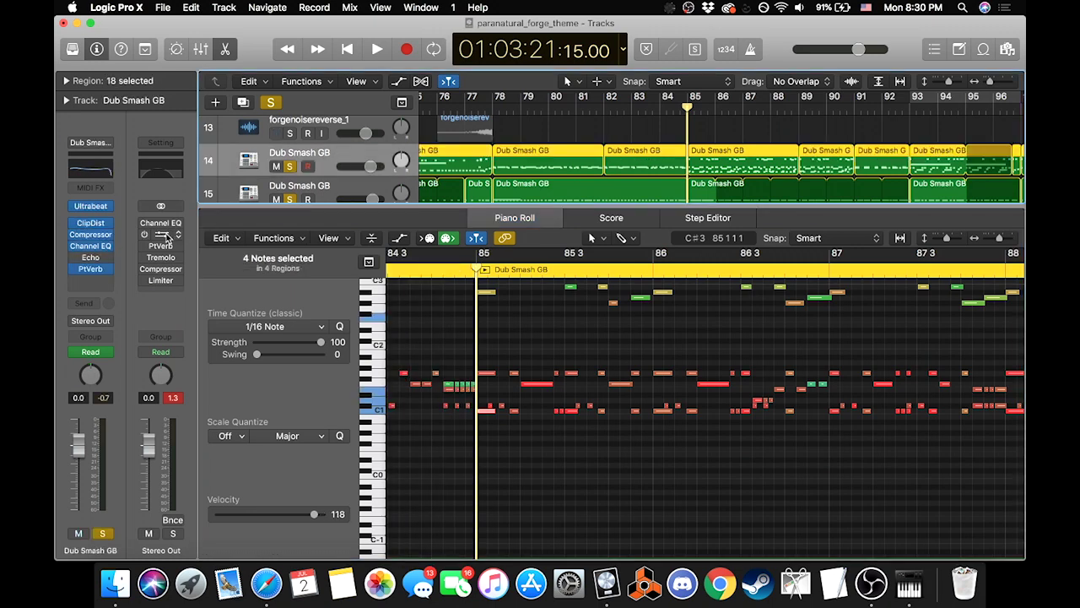
left_click(92, 207)
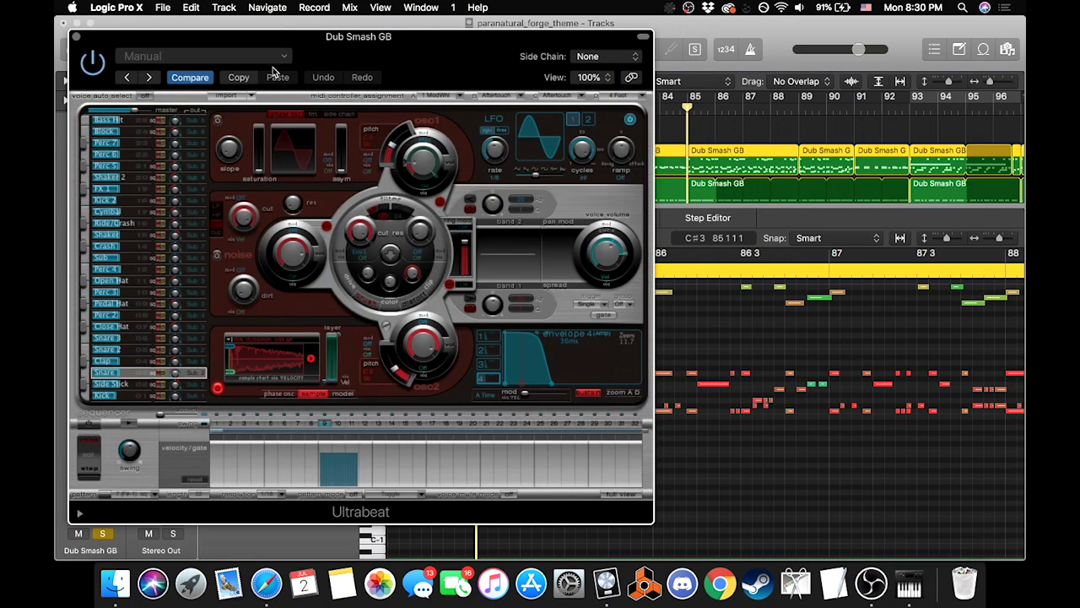
left_click(76, 39)
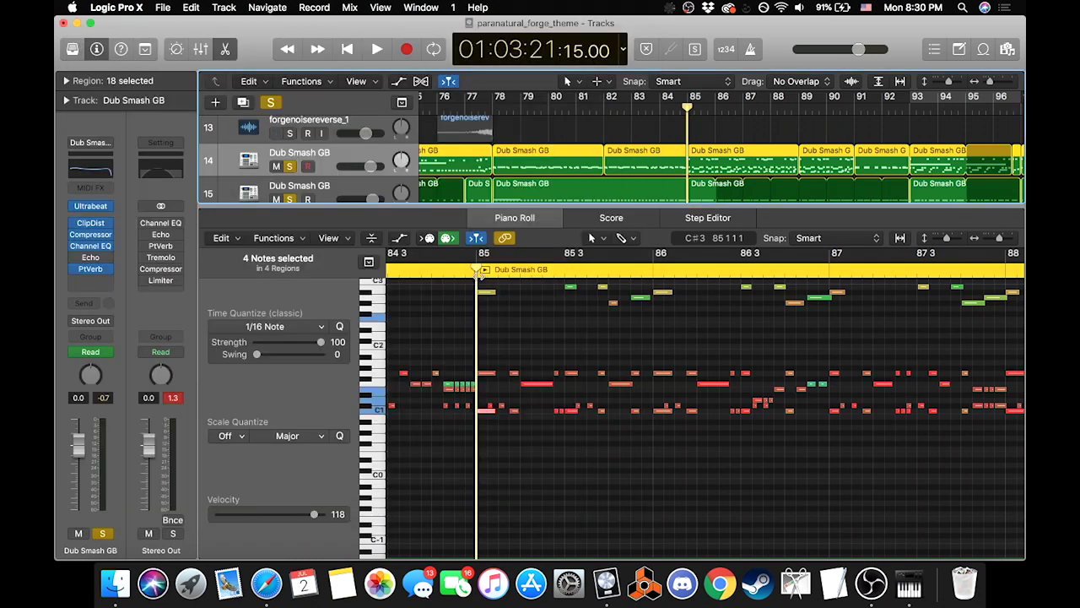
Step: Play the soloed drums from bar 85 to past bar 86, and set the playhead to bar 88 after auditioning a bar 87 note
key("space")
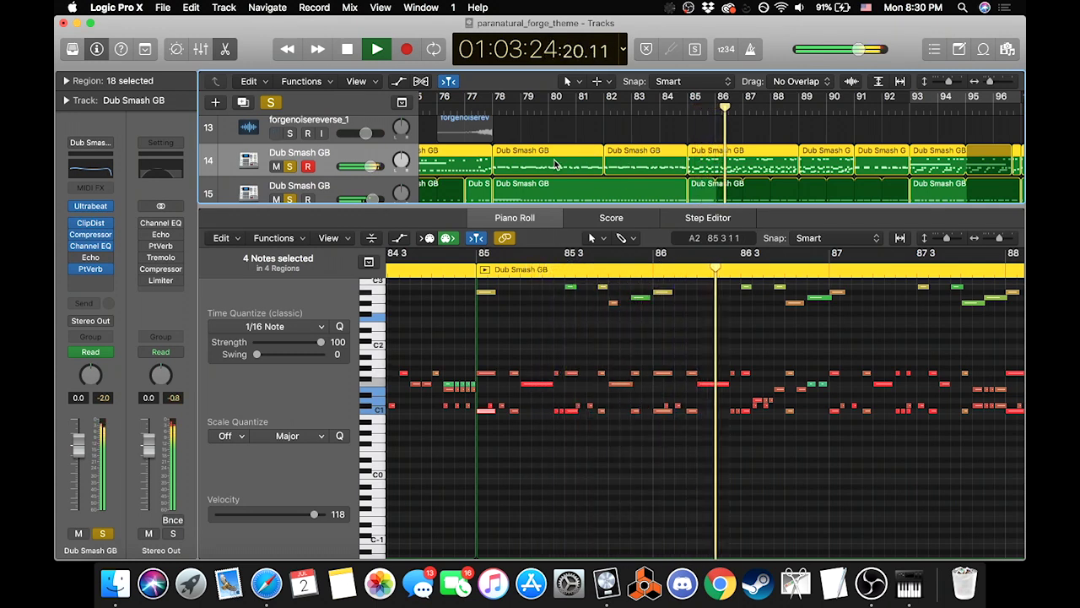
key("space")
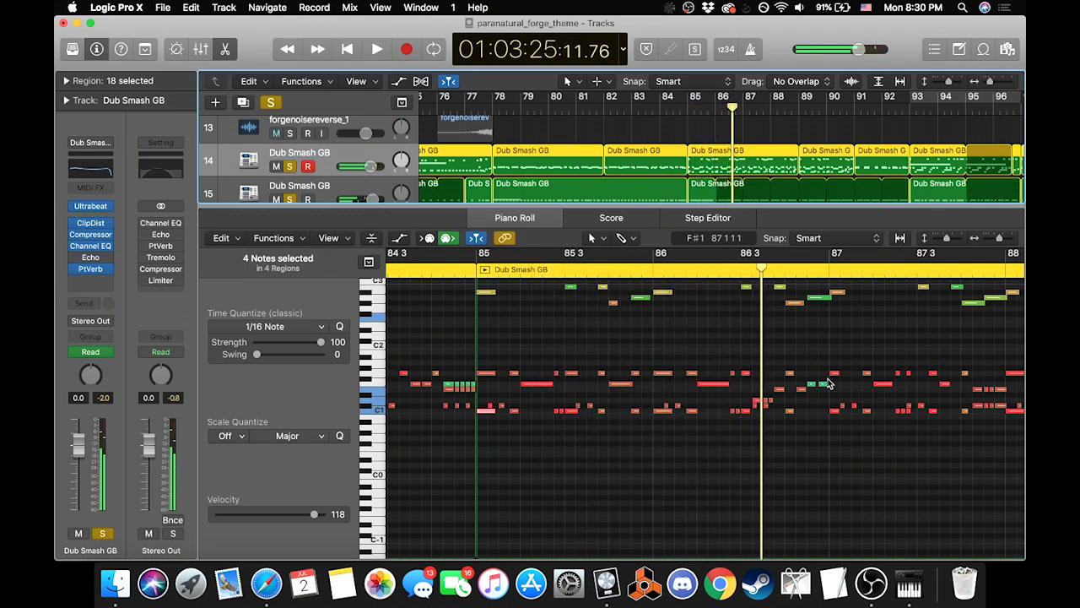
left_click(866, 372)
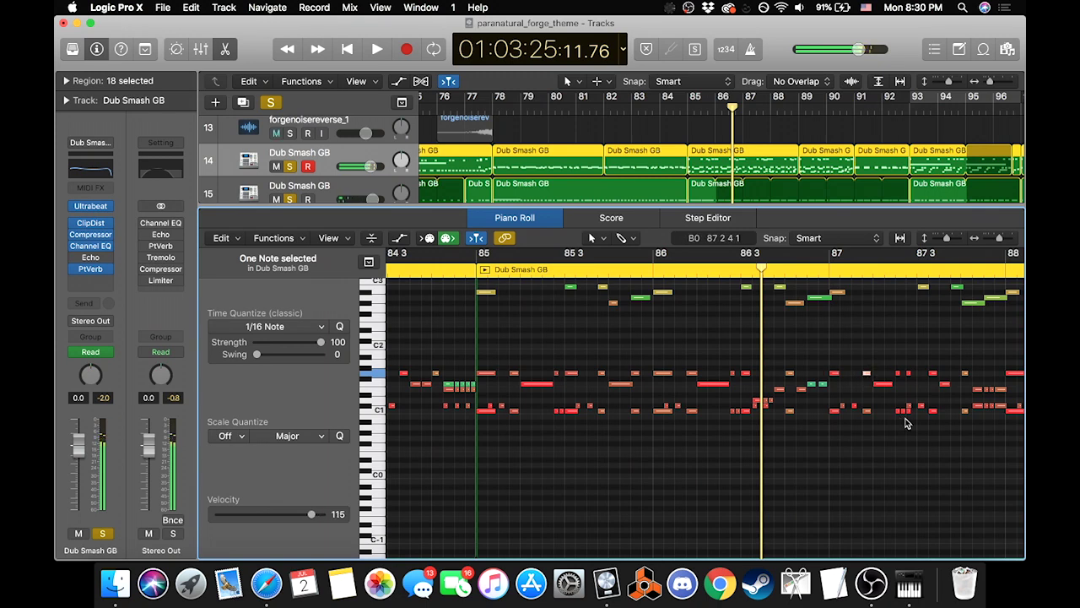
scroll(905, 424, "right", 5)
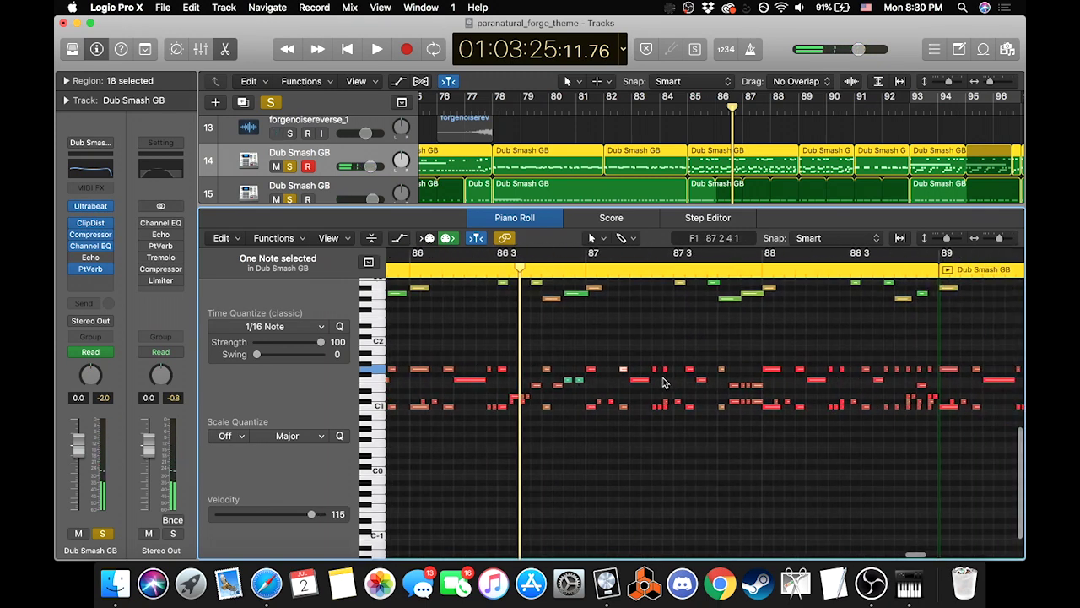
left_click(758, 272)
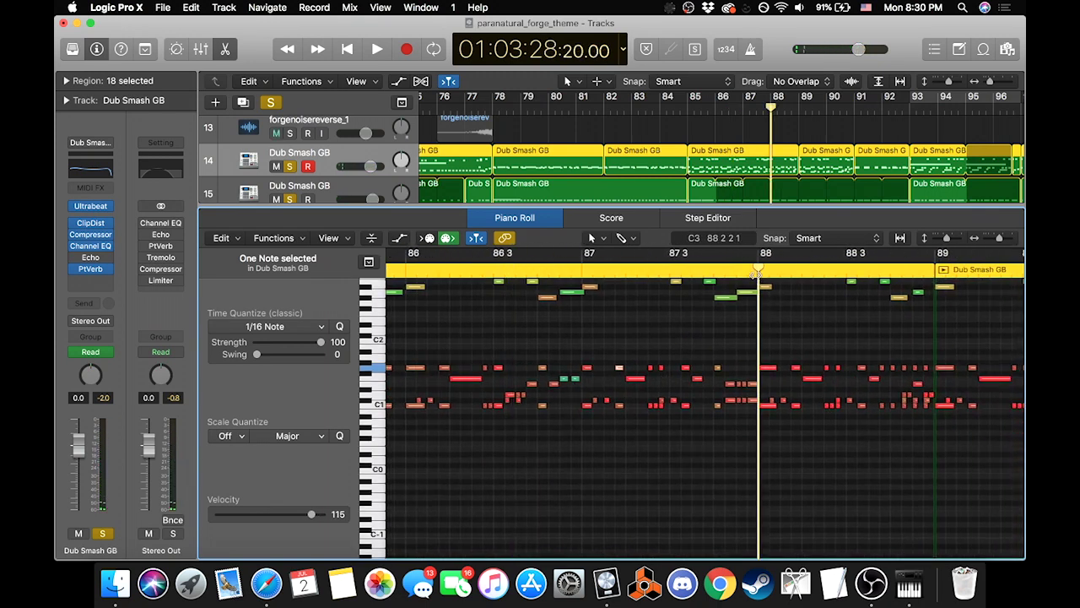
Step: Play the soloed drum tracks in short passages from bar 88 up to bar 91
key("space")
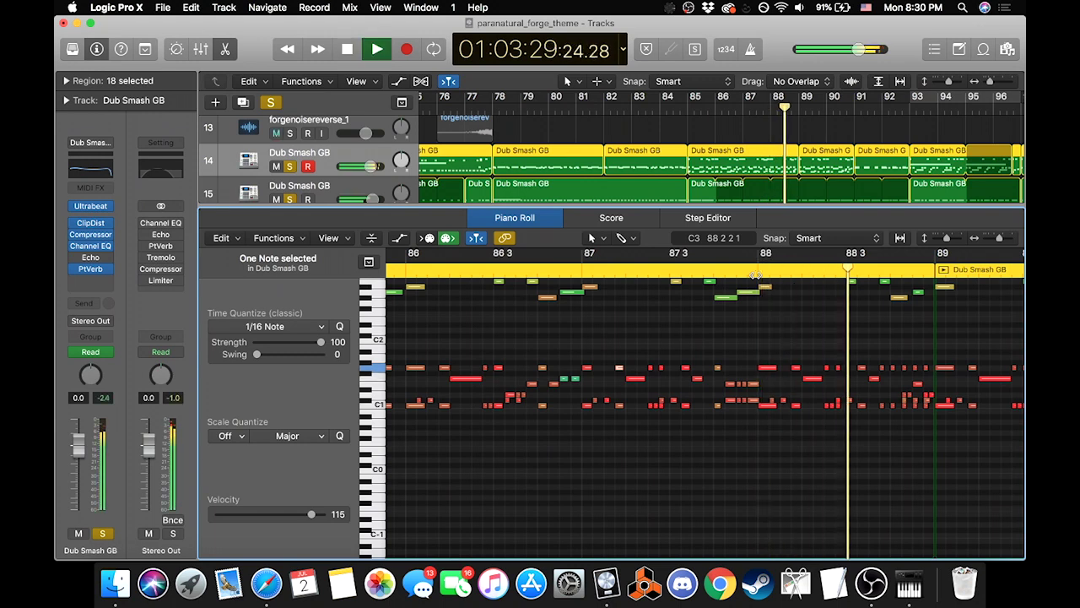
key("space")
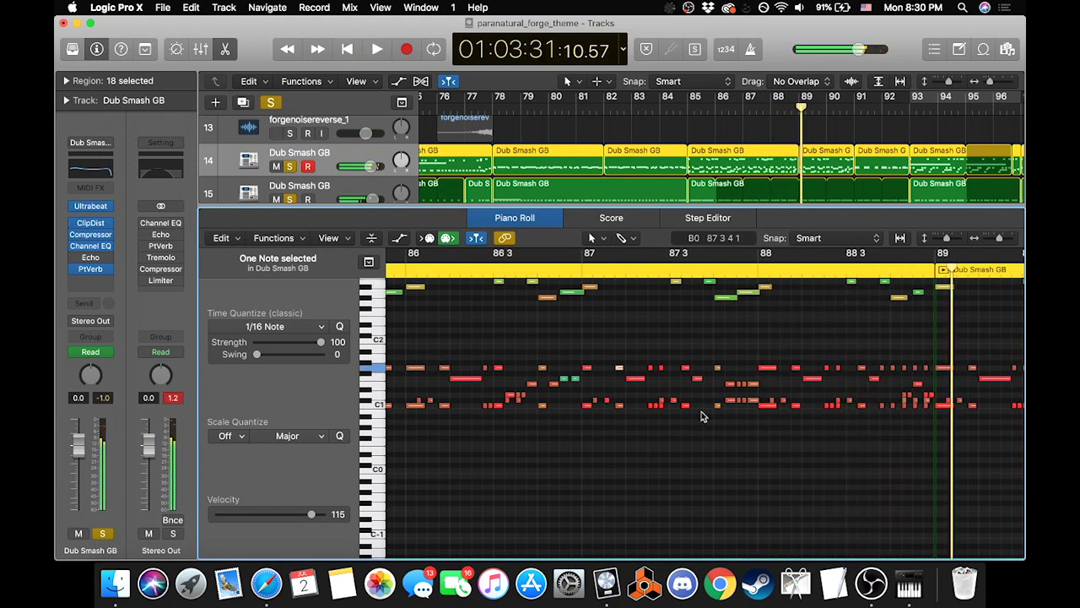
key("space")
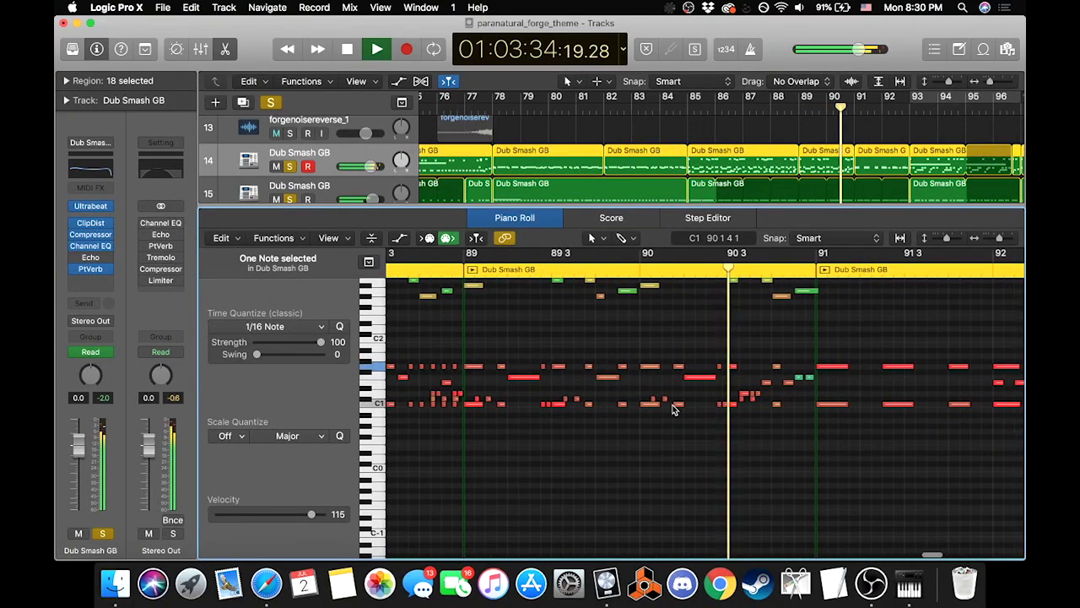
key("space")
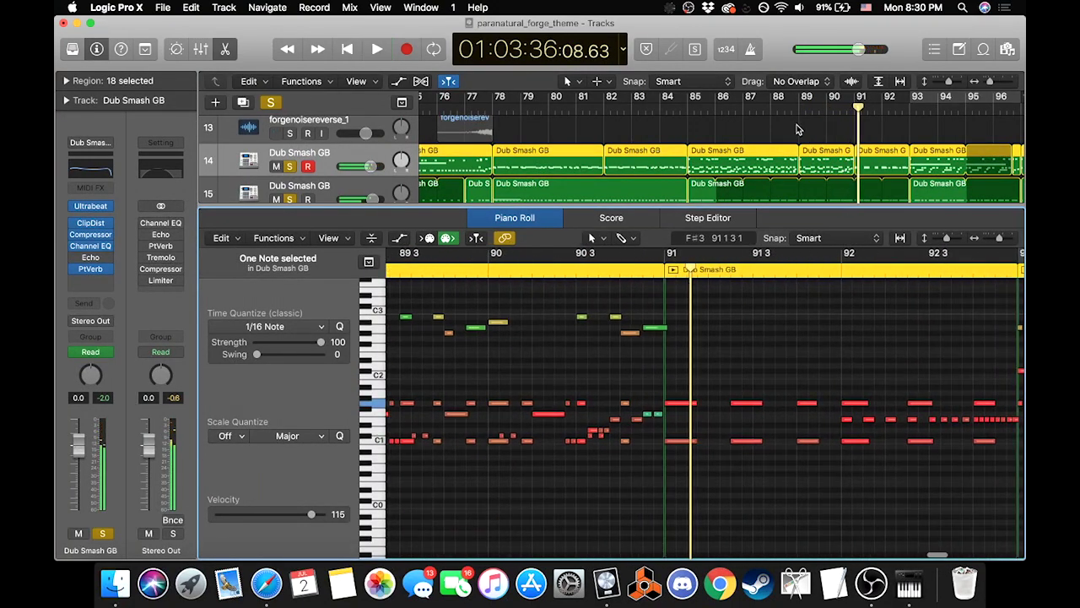
Step: Highlight the run of repeated notes in bar 92 of the Dub Smash GB part and play the drum fill from bar 91
scroll(798, 130, "down", 3)
left_click(817, 161)
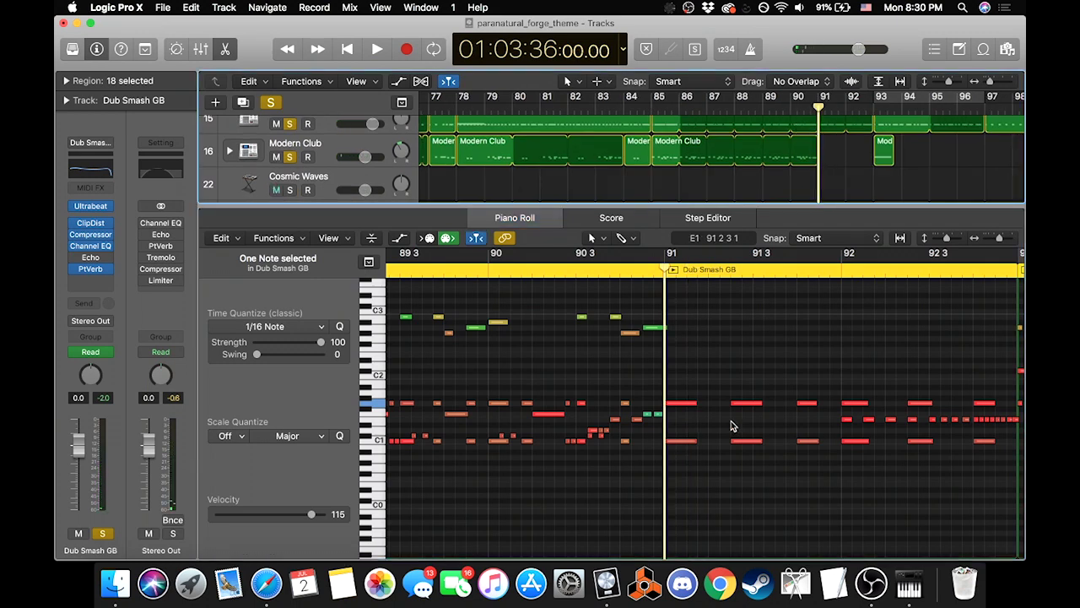
scroll(733, 426, "right", 3)
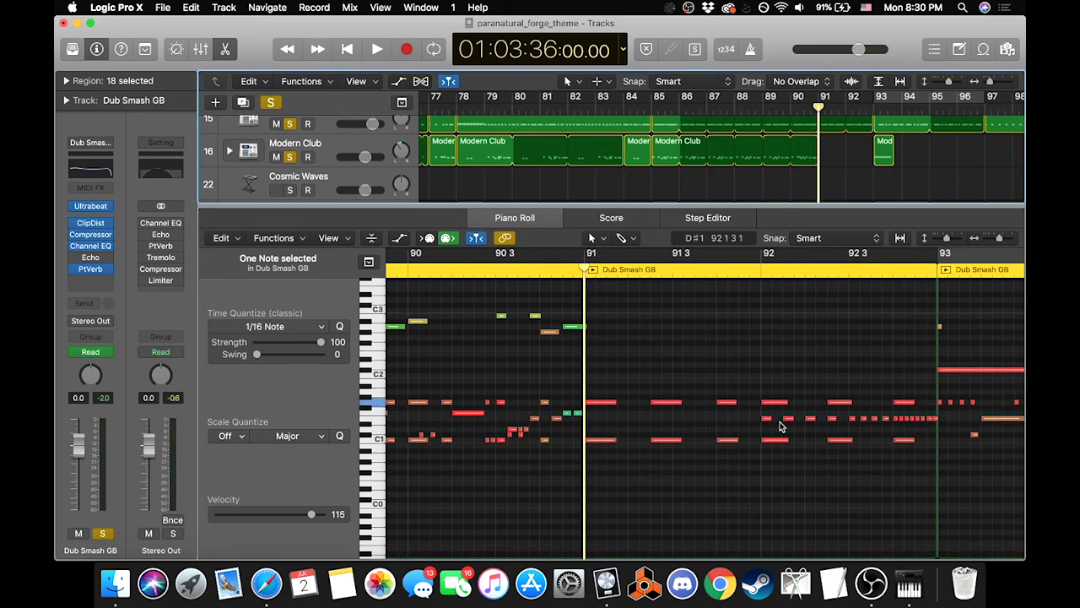
left_click_drag(739, 413, 940, 423)
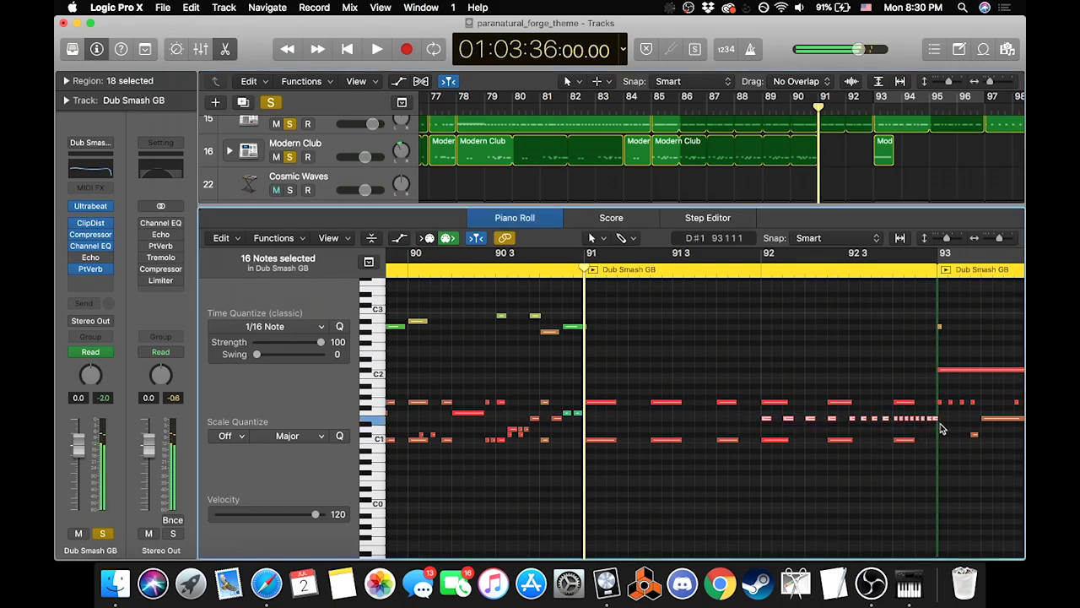
left_click(731, 420)
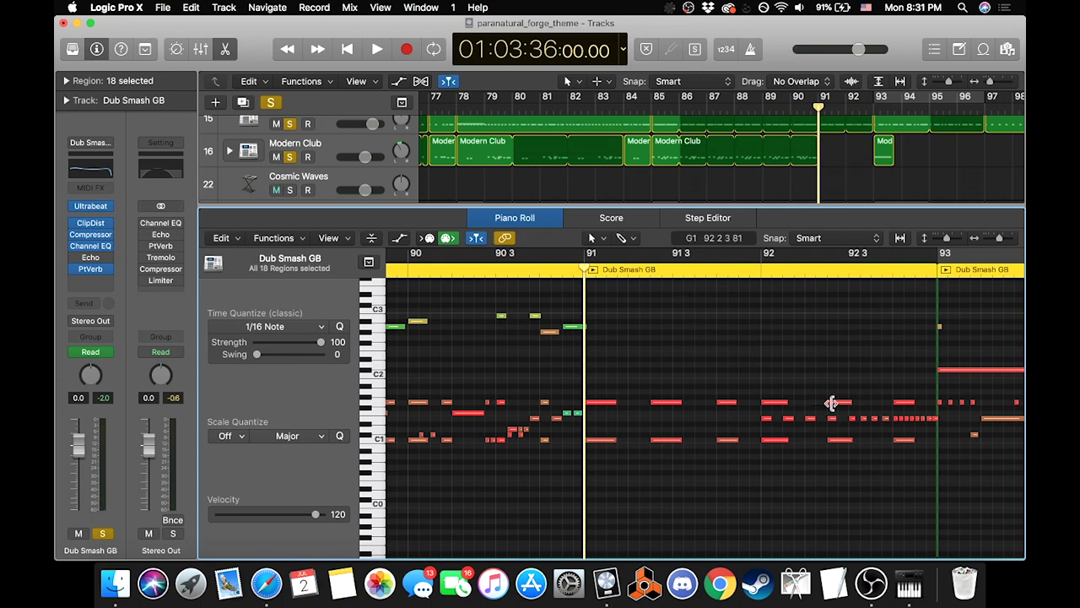
key("space")
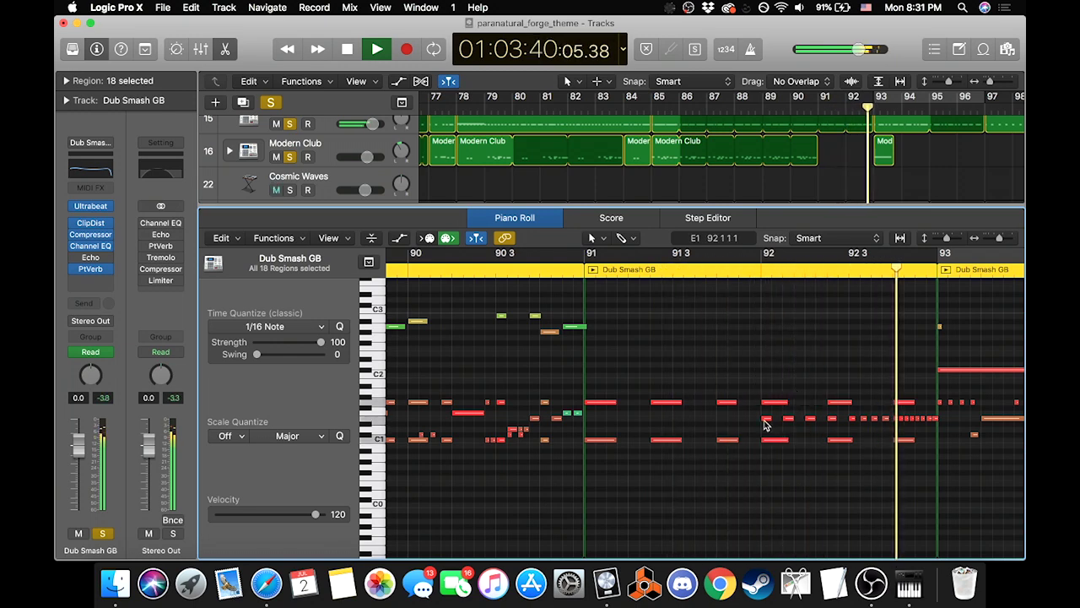
key("space")
Step: Show the notes of the track 14 Dub Smash GB region starting at bar 78 and play it from its beginning
left_click(651, 116)
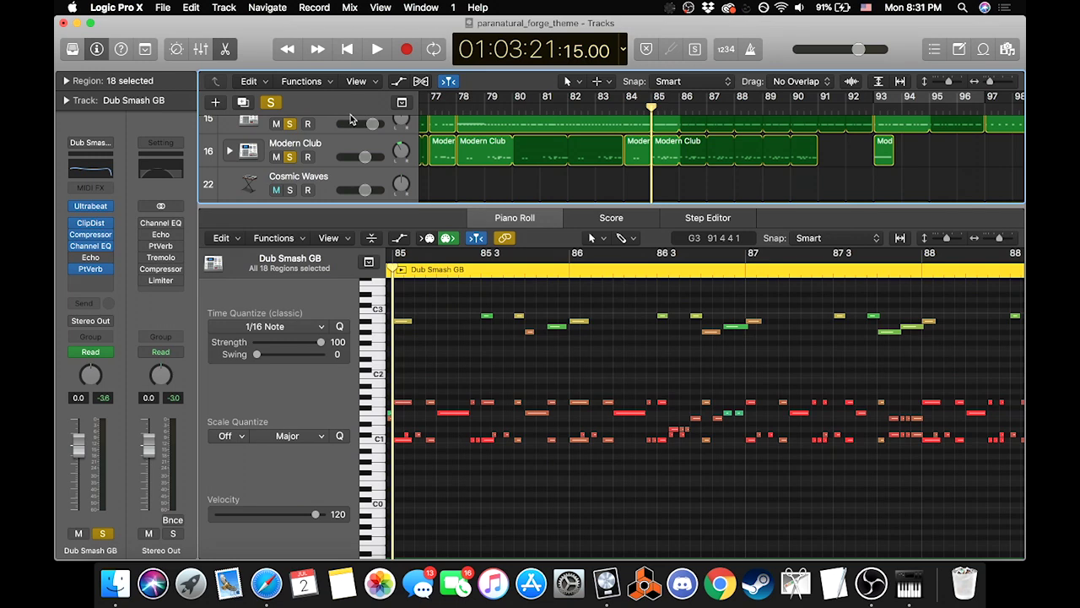
scroll(492, 162, "up", 2)
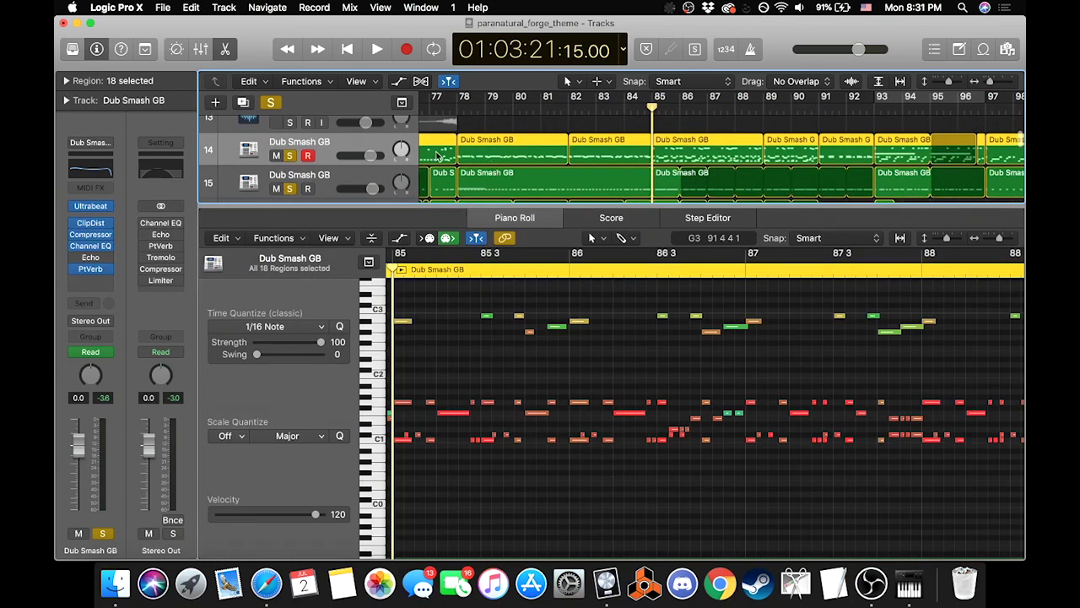
scroll(493, 150, "down", 1)
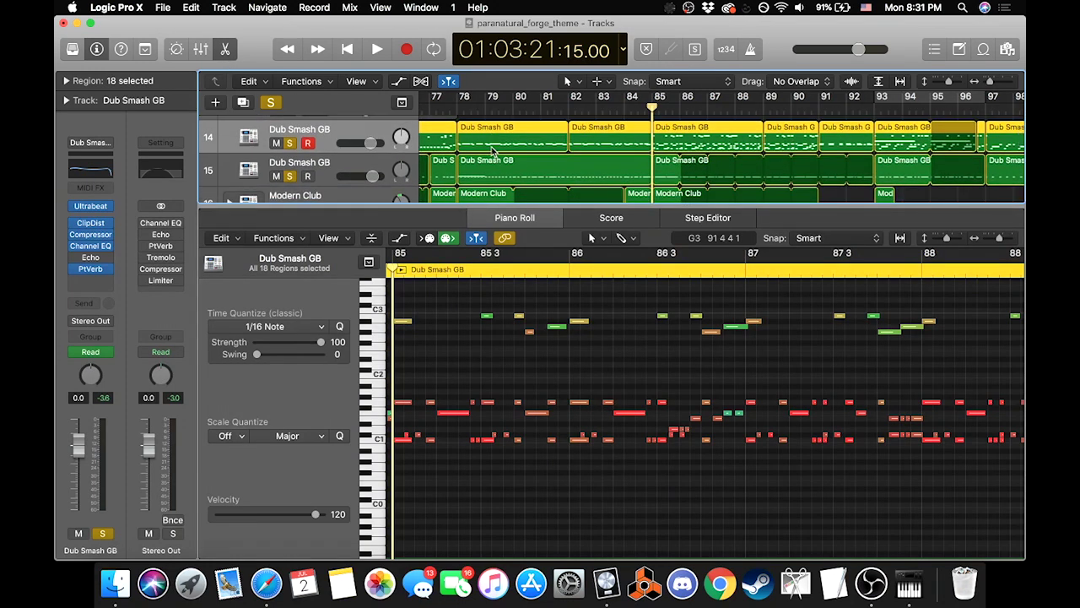
left_click(565, 168)
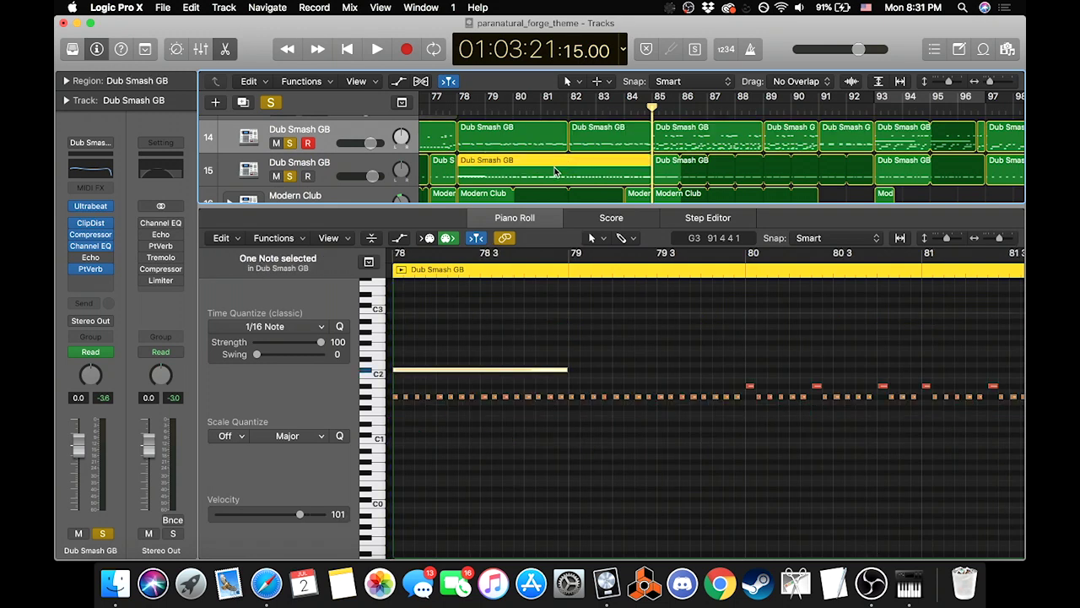
left_click(545, 139)
left_click(460, 105)
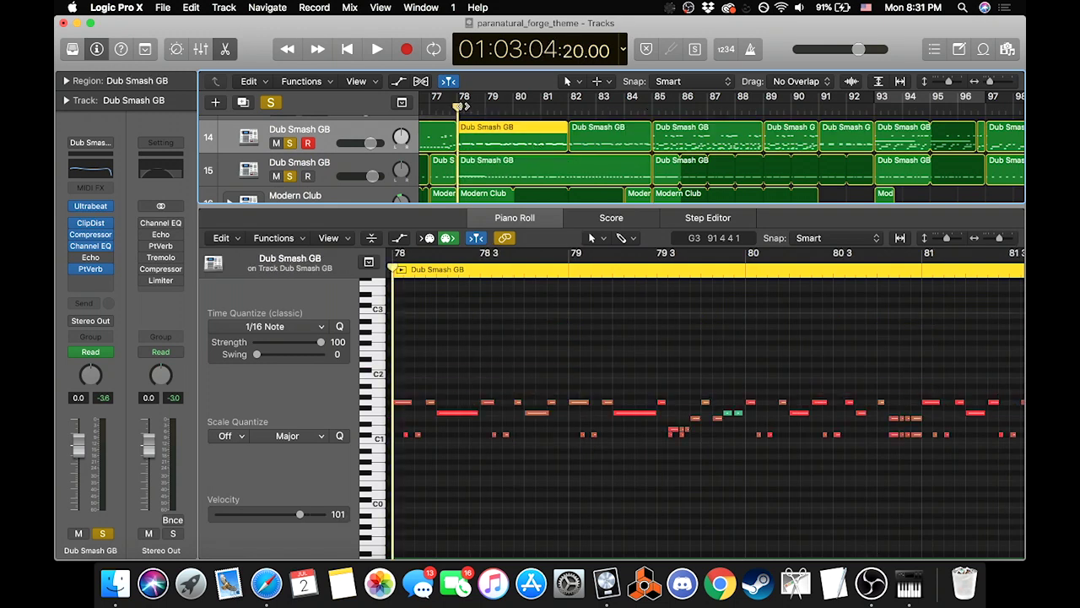
key("space")
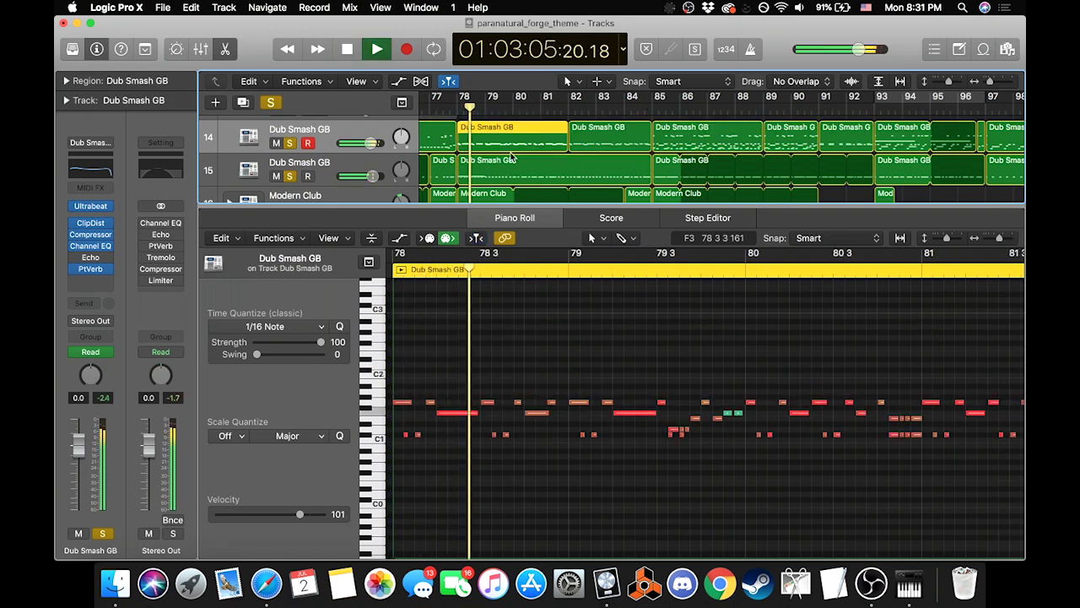
key("space")
Step: Show the notes of the Modern Club region at bar 78 and play that track with both Dub Smash GB tracks unsoloed
scroll(502, 176, "down", 1)
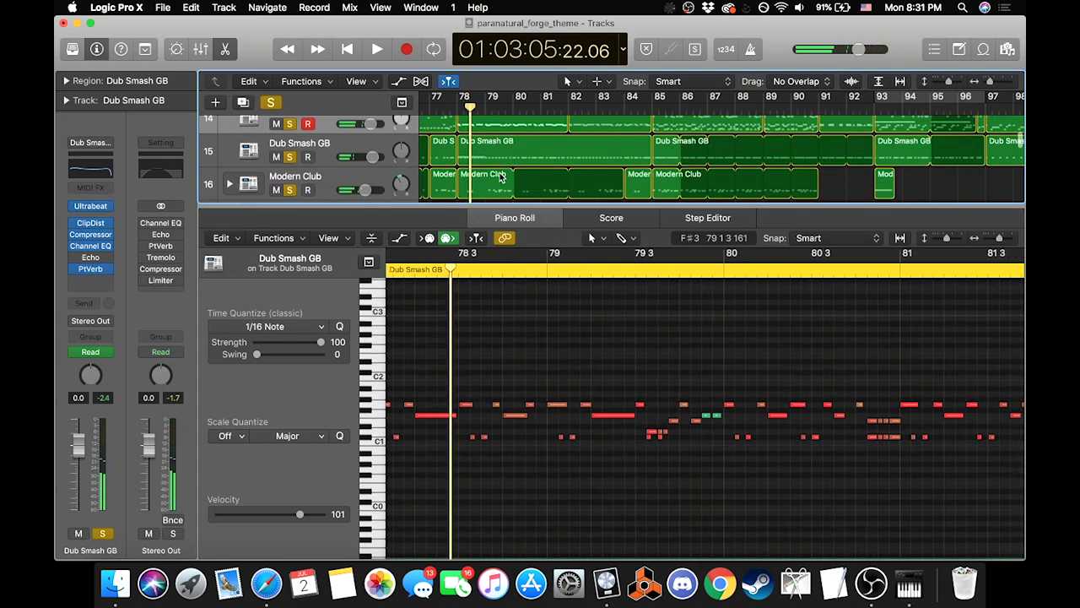
scroll(502, 175, "down", 1)
left_click(501, 171)
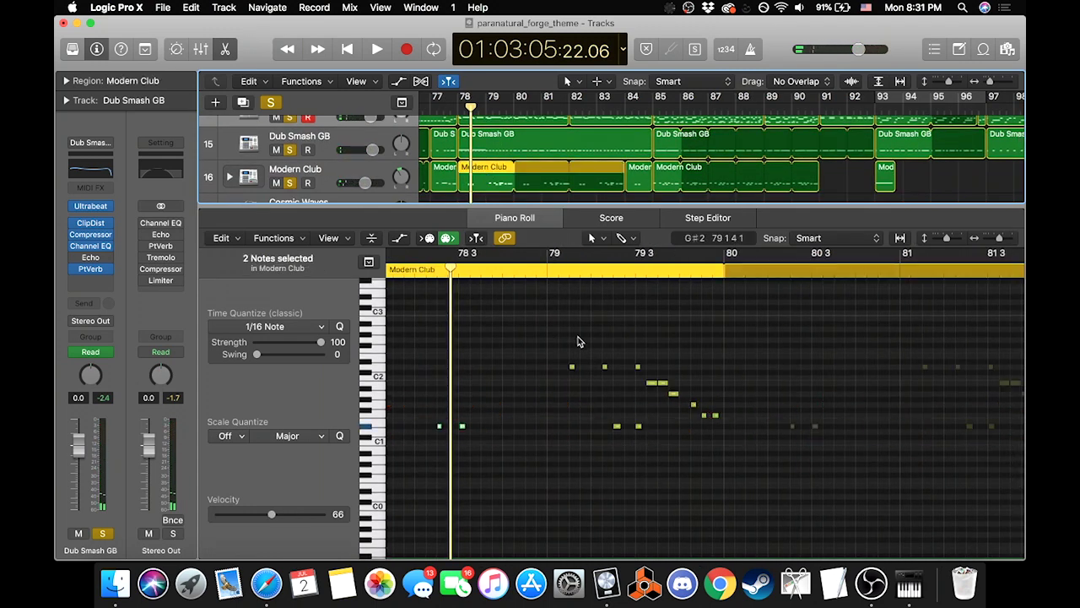
key("space")
scroll(293, 122, "up", 2)
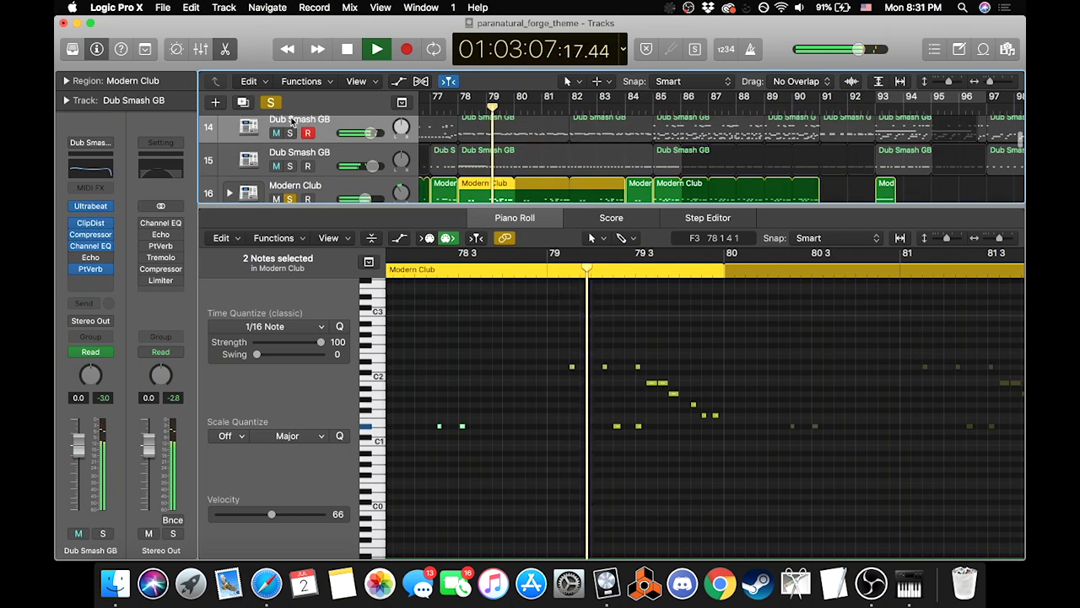
key("space")
scroll(522, 184, "down", 1)
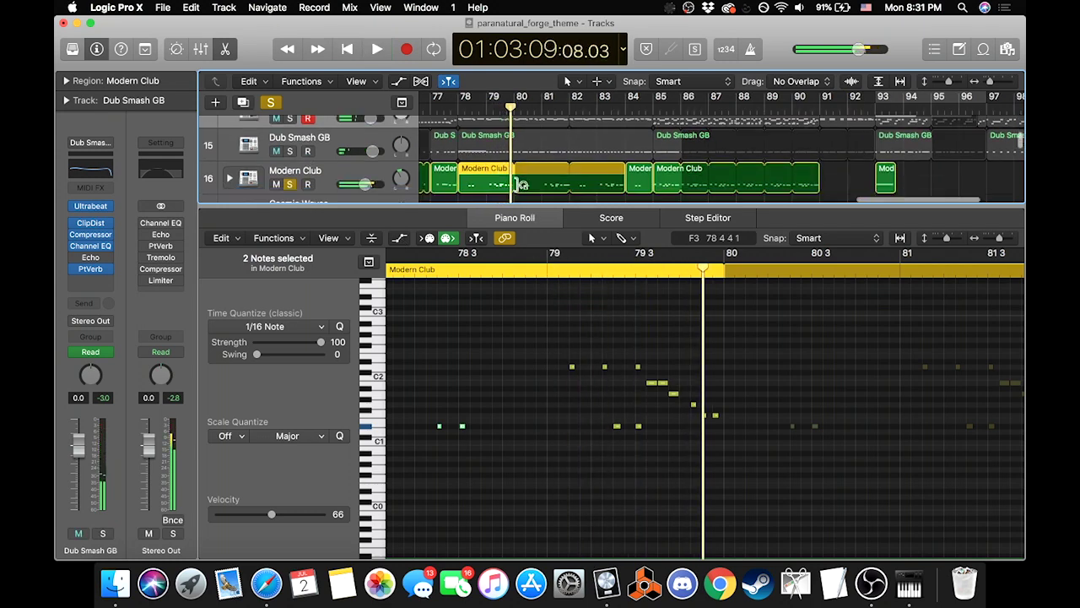
Step: Close the note editor and clear all track solos to return to the full arrangement
left_click(226, 49)
left_click(271, 102)
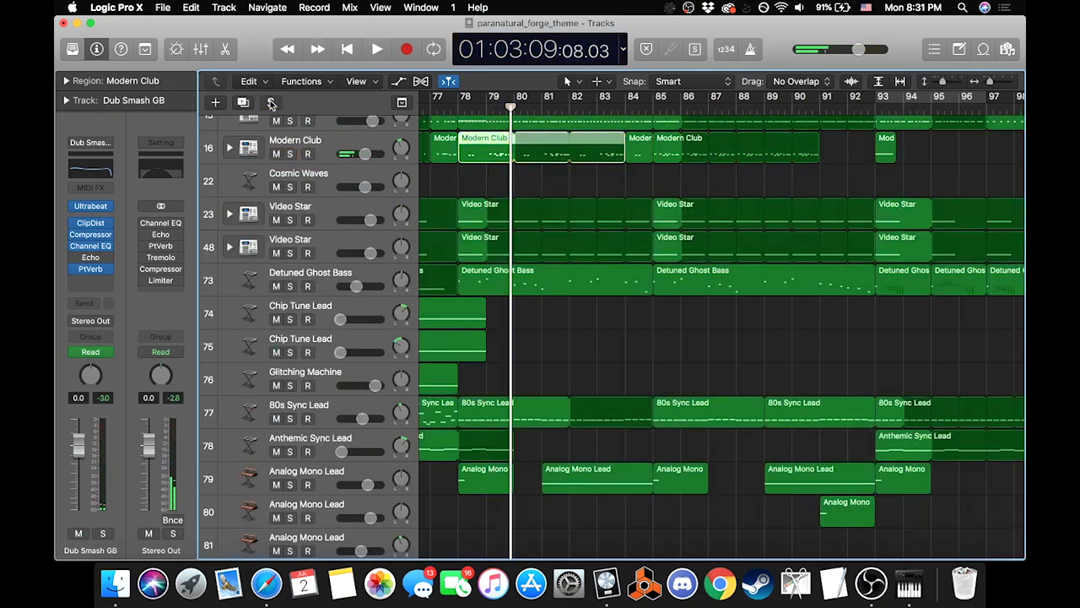
scroll(435, 233, "up", 2)
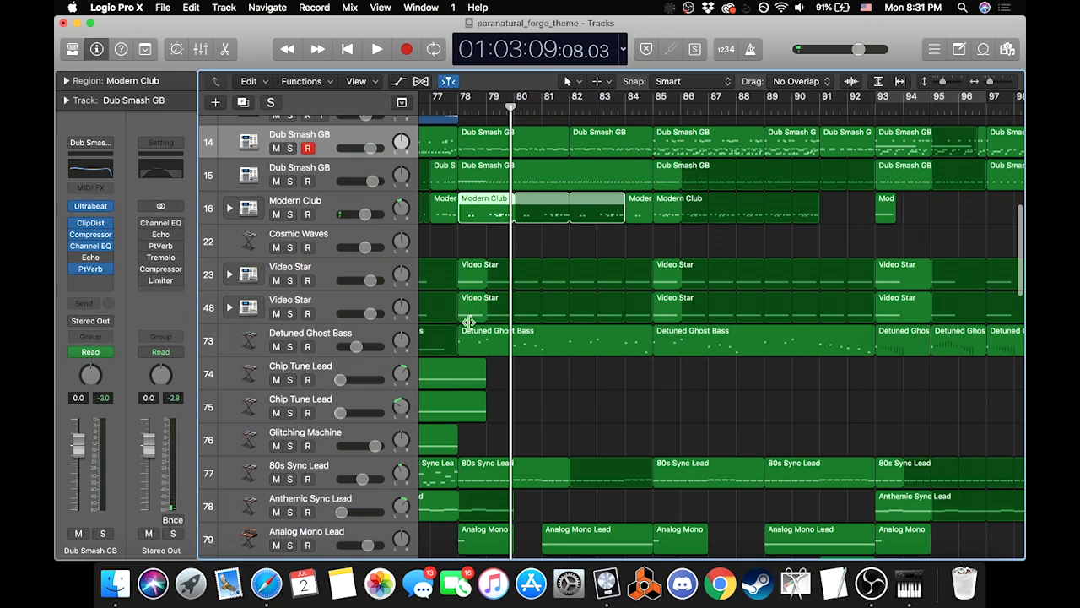
scroll(581, 299, "right", 1)
Step: Solo the Modern Club track and play its region from bar 85
left_click(629, 111)
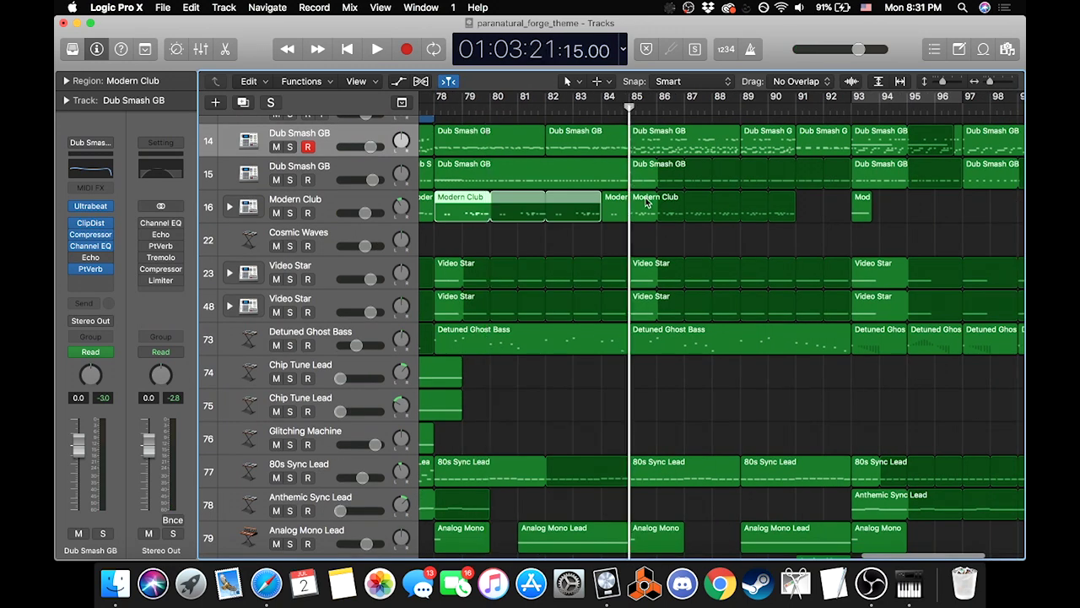
left_click(646, 202)
left_click(289, 213)
key("space")
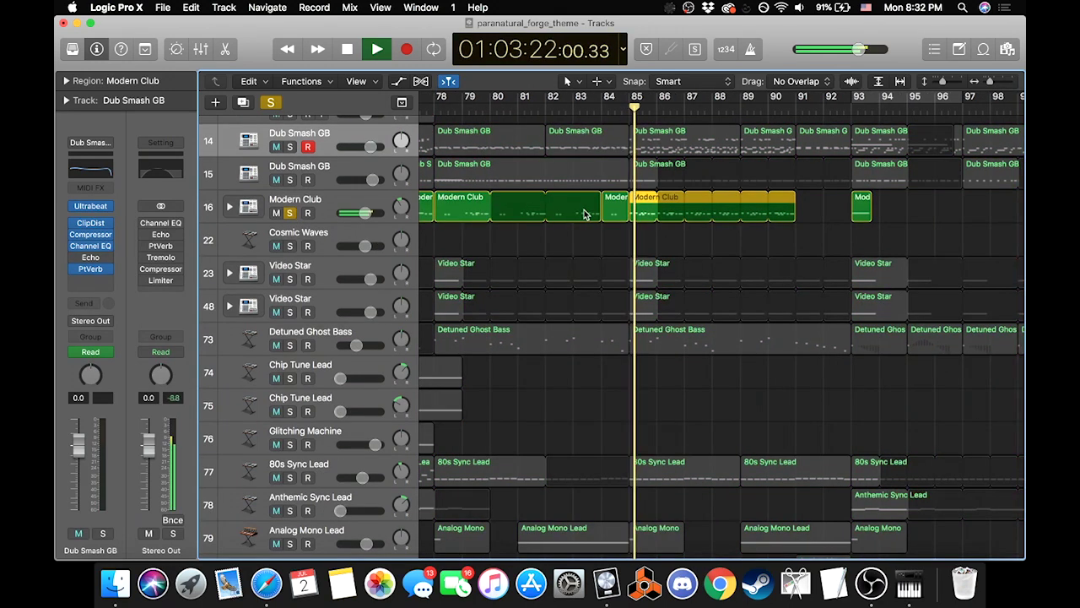
key("space")
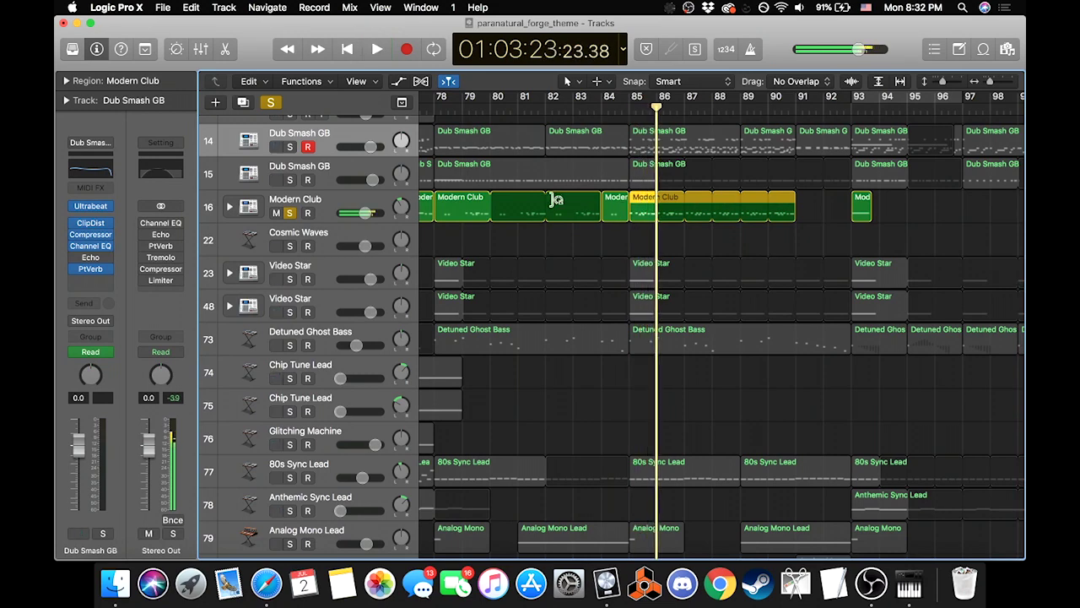
Step: Solo only Dub Smash GB track 15, play it from bars 85 and 78, and clear the solo
left_click(289, 213)
left_click(290, 180)
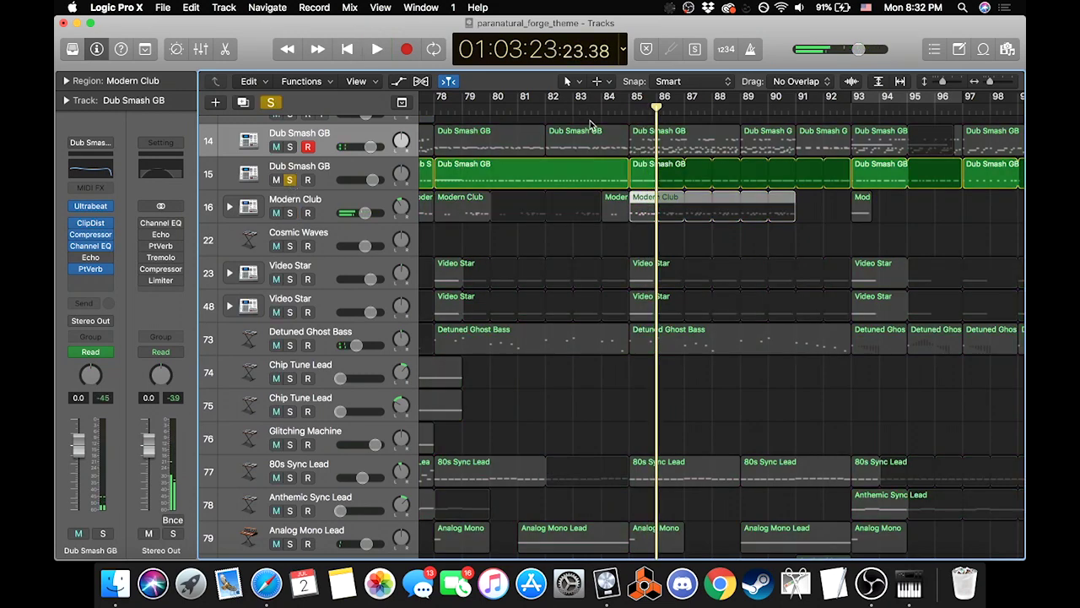
key("space")
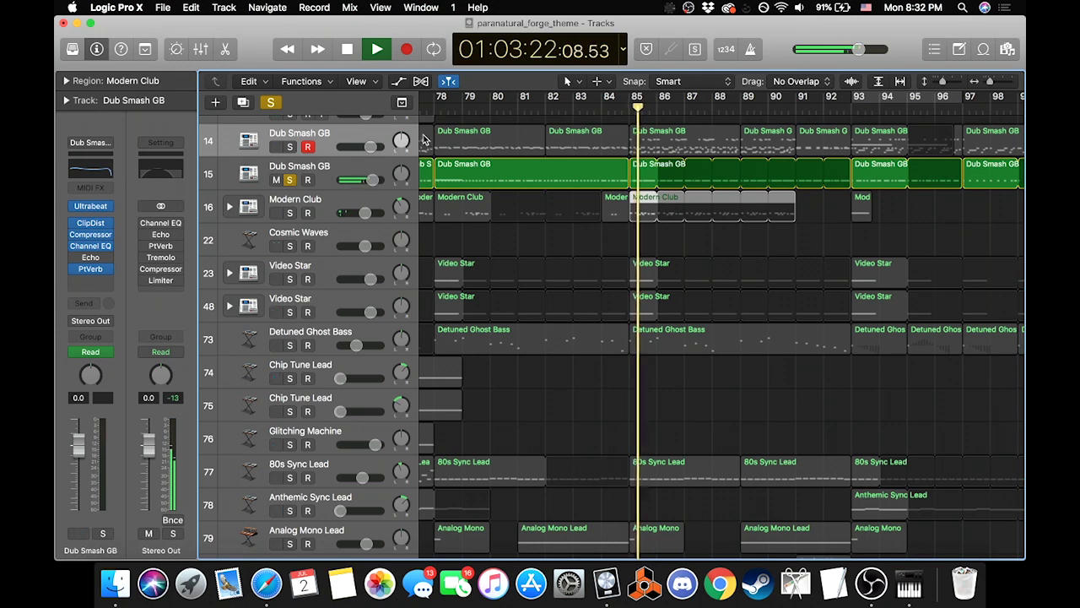
left_click(436, 96)
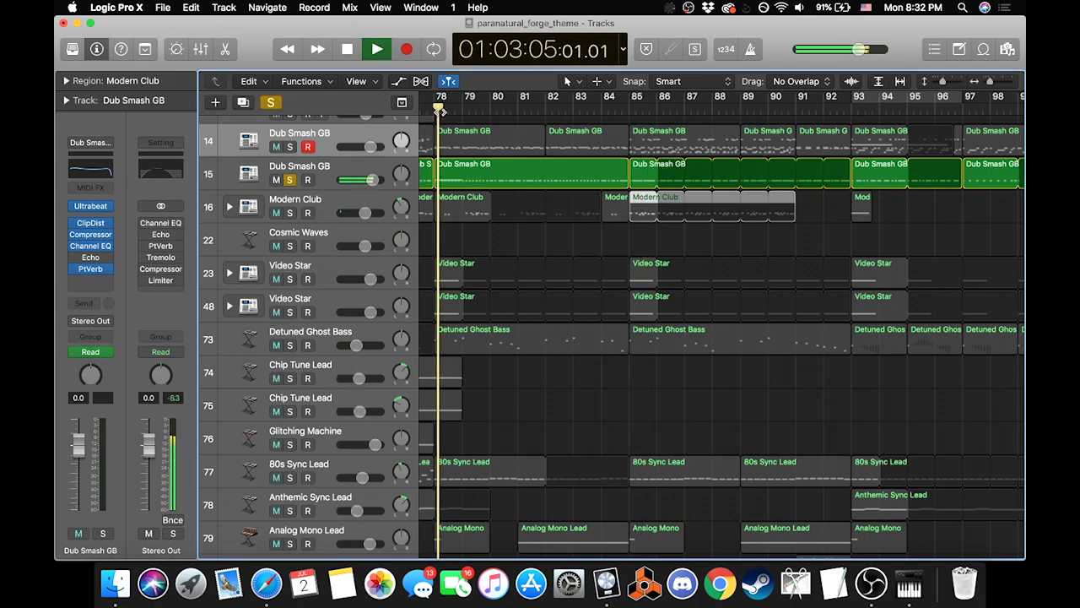
key("space")
left_click(271, 102)
Step: Solo tracks 83 to 86, from String Bells to Fizzy Techno Lead, and play them from bar 85
scroll(613, 252, "down", 1)
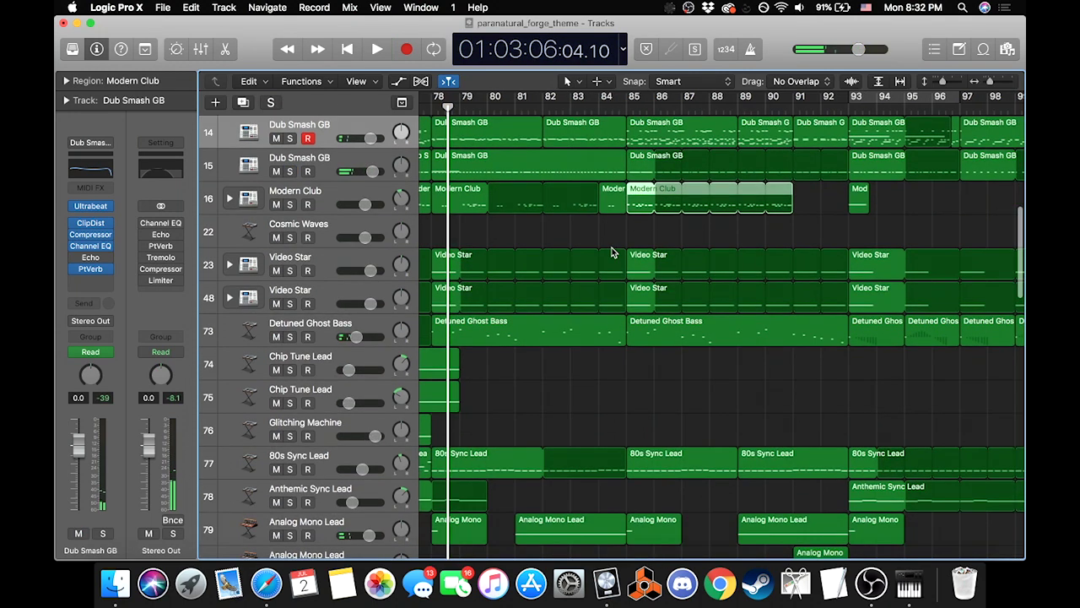
scroll(692, 335, "down", 3)
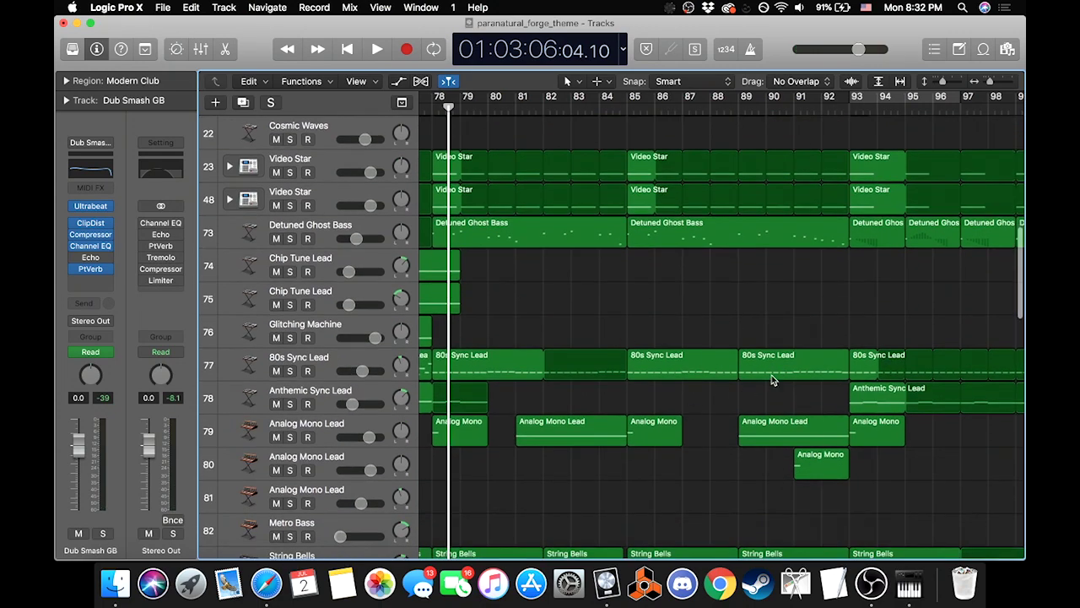
scroll(806, 339, "up", 4)
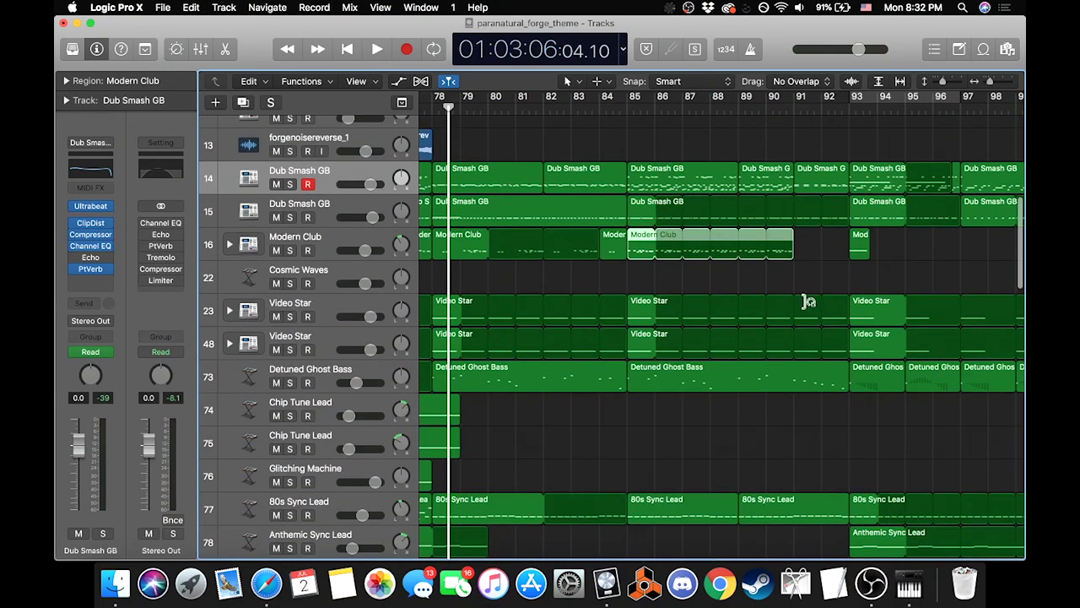
scroll(817, 395, "down", 10)
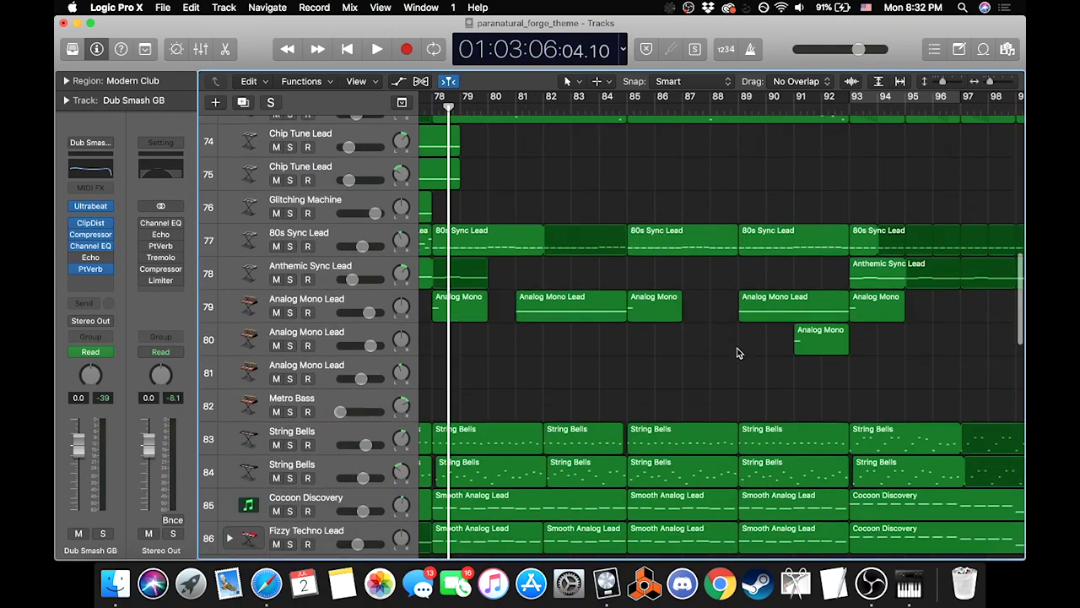
scroll(737, 353, "down", 3)
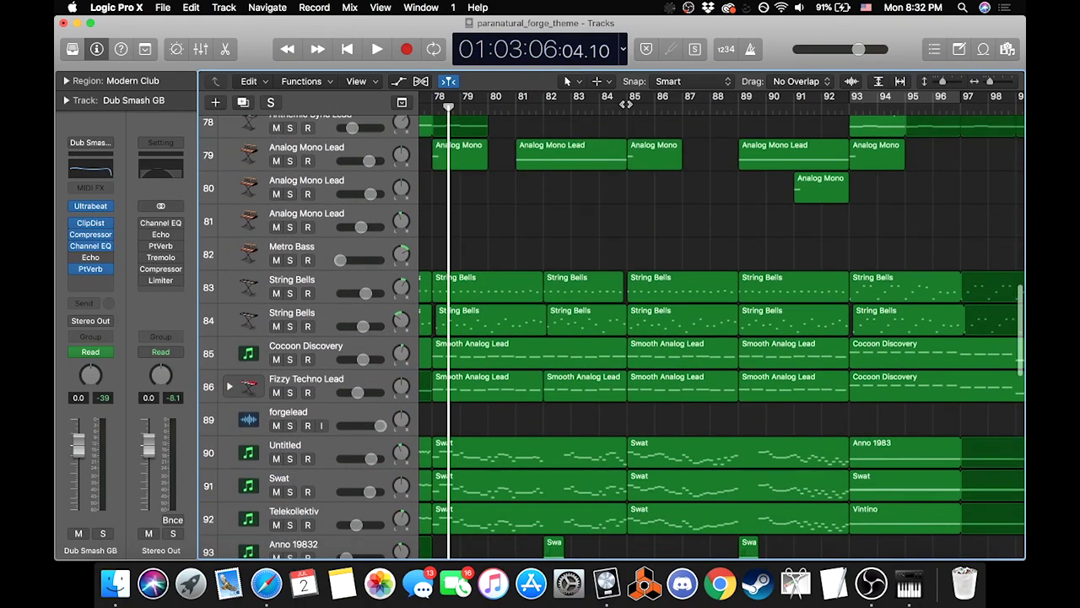
left_click(626, 102)
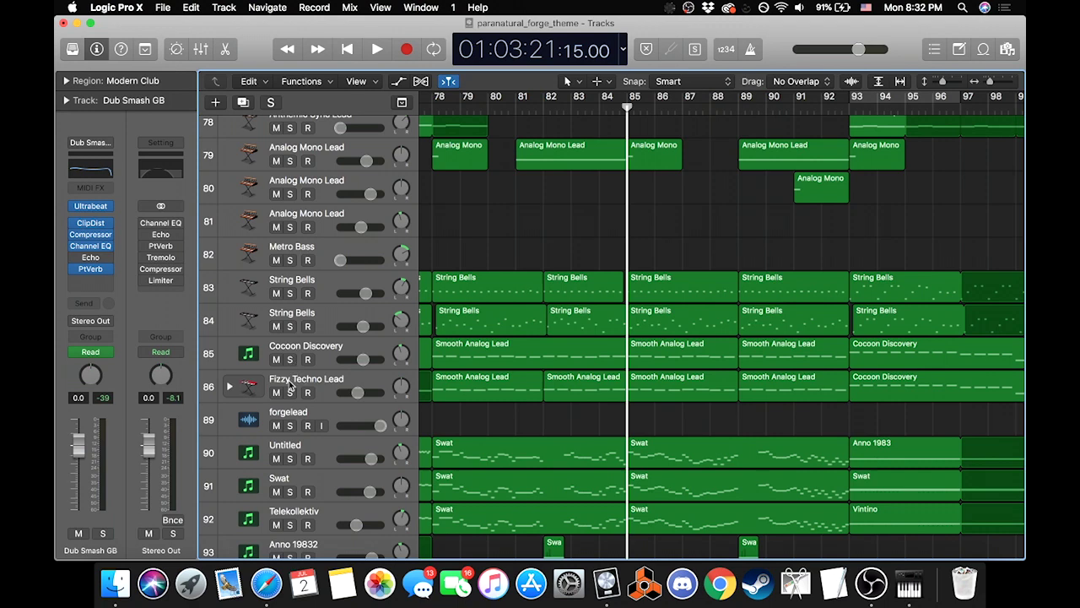
left_click_drag(290, 394, 287, 269)
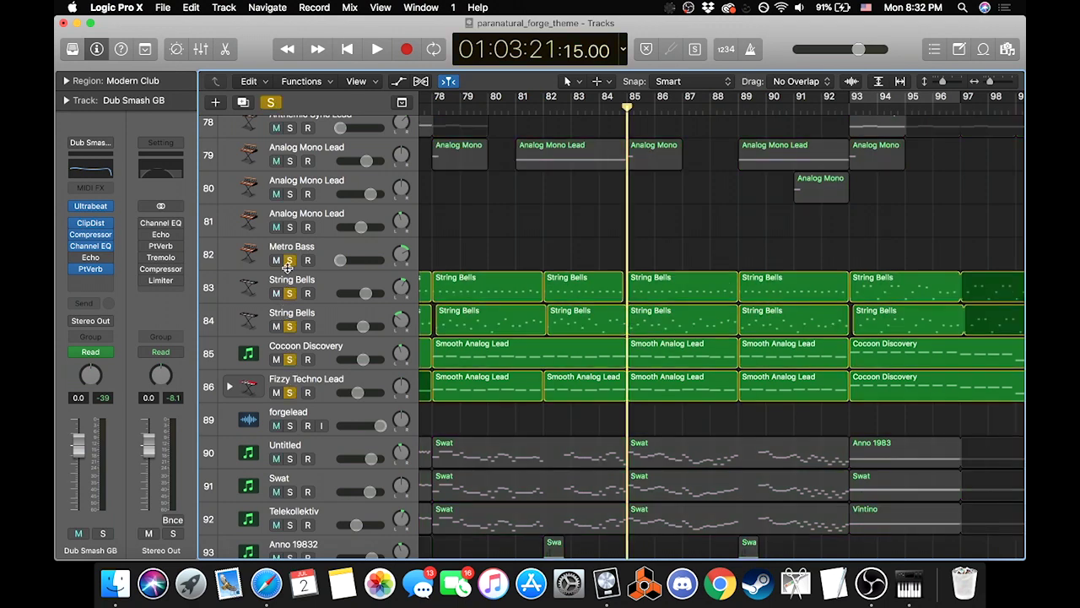
key("space")
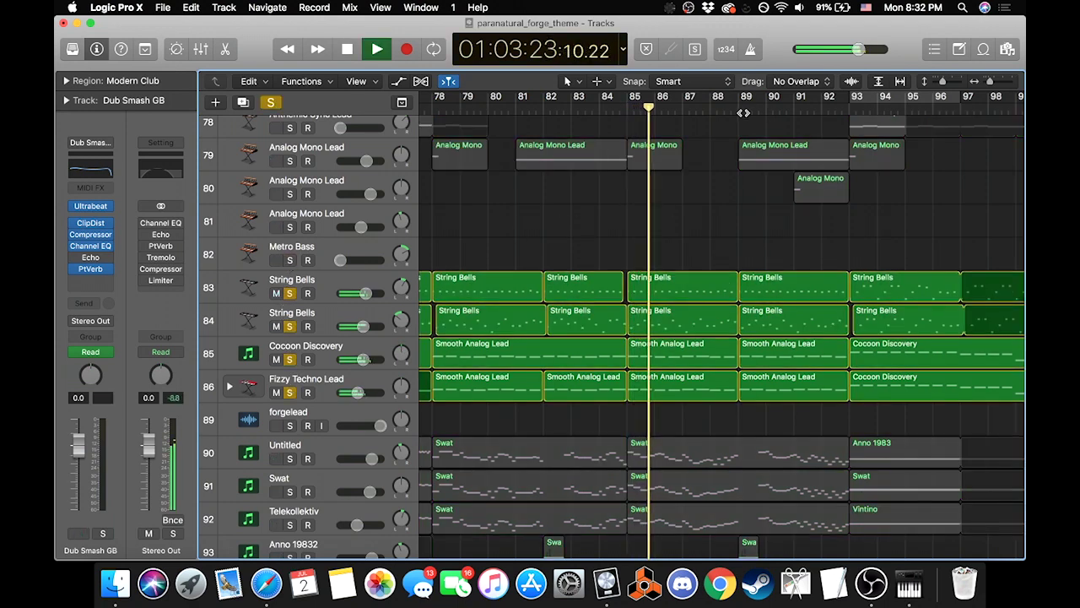
key("space")
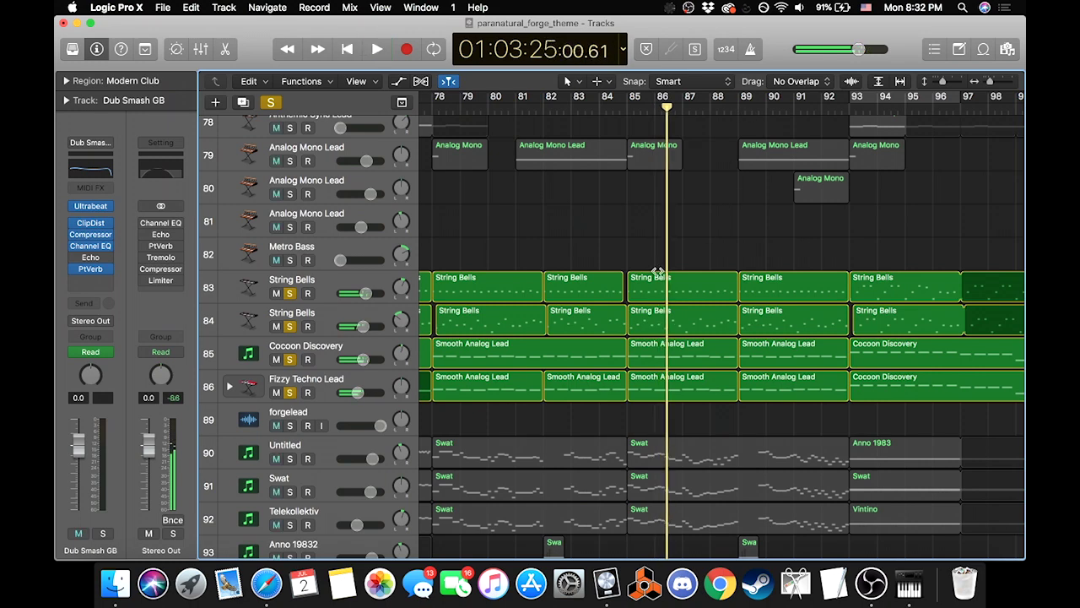
Step: Play the soloed String Bells and analog lead layers from bar 91, move the playhead to bar 89 and clear the solos
scroll(657, 271, "down", 2)
double_click(793, 106)
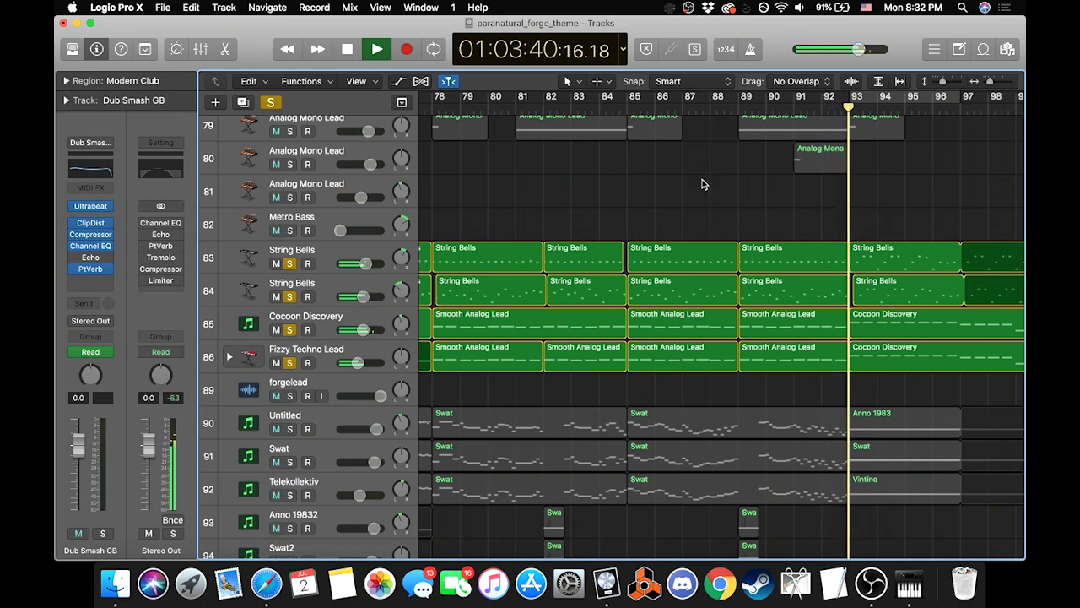
key("space")
left_click(739, 110)
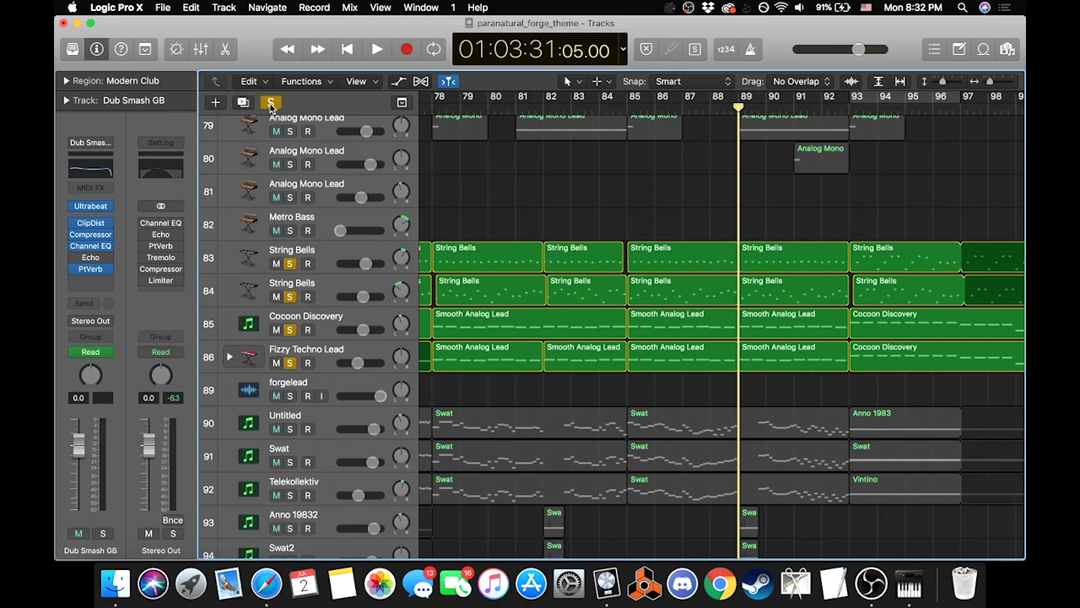
left_click(271, 103)
Step: Solo tracks 90 to 95, from Untitled to Vintino2, and play the Swat melody from bar 85 through the start of bar 93
scroll(574, 369, "down", 4)
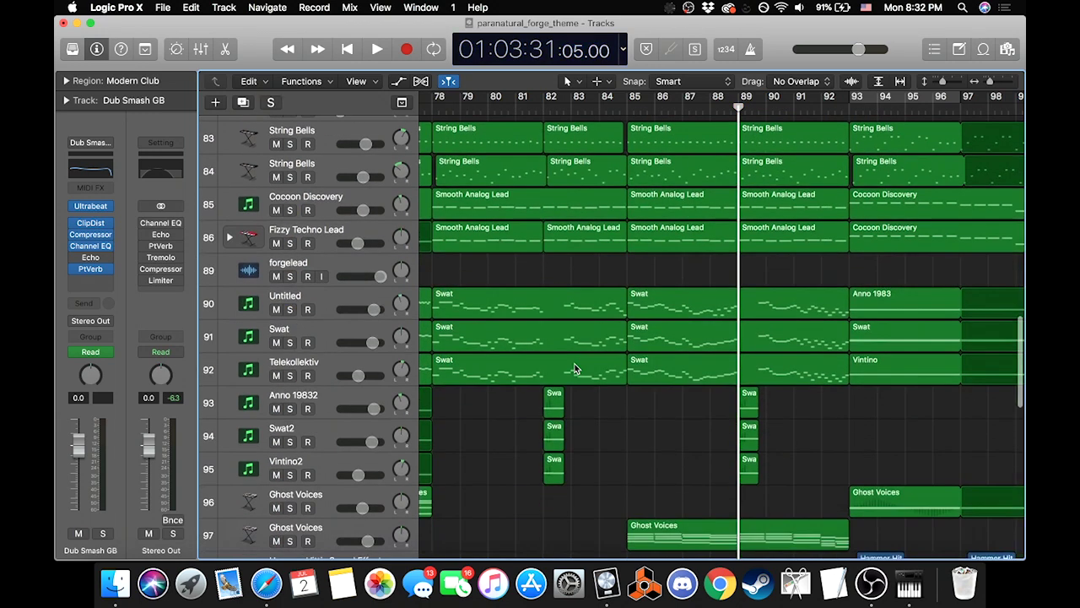
left_click_drag(290, 475, 295, 310)
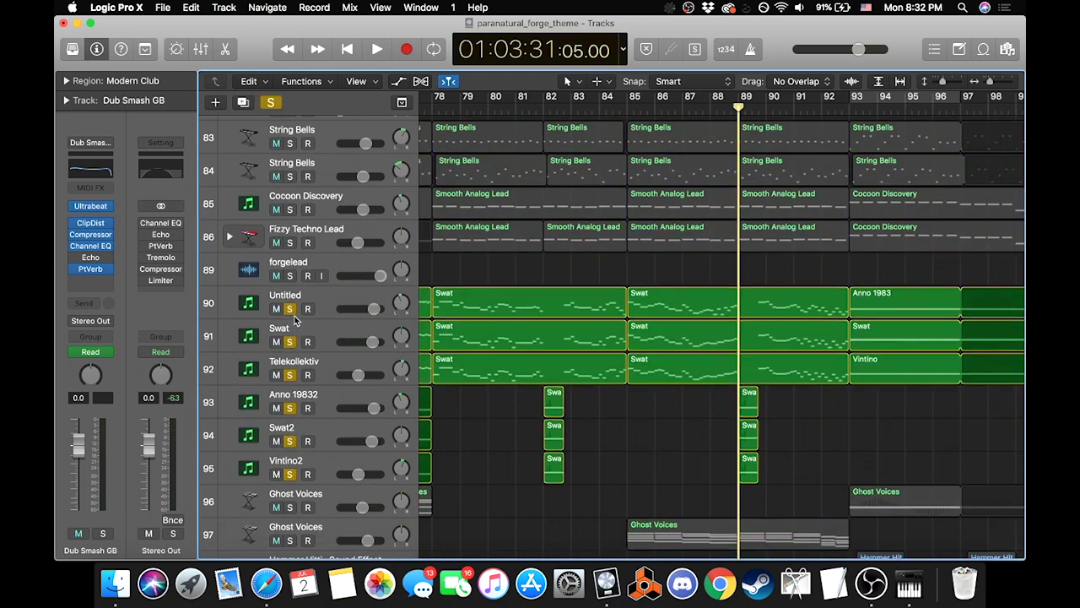
left_click(630, 108)
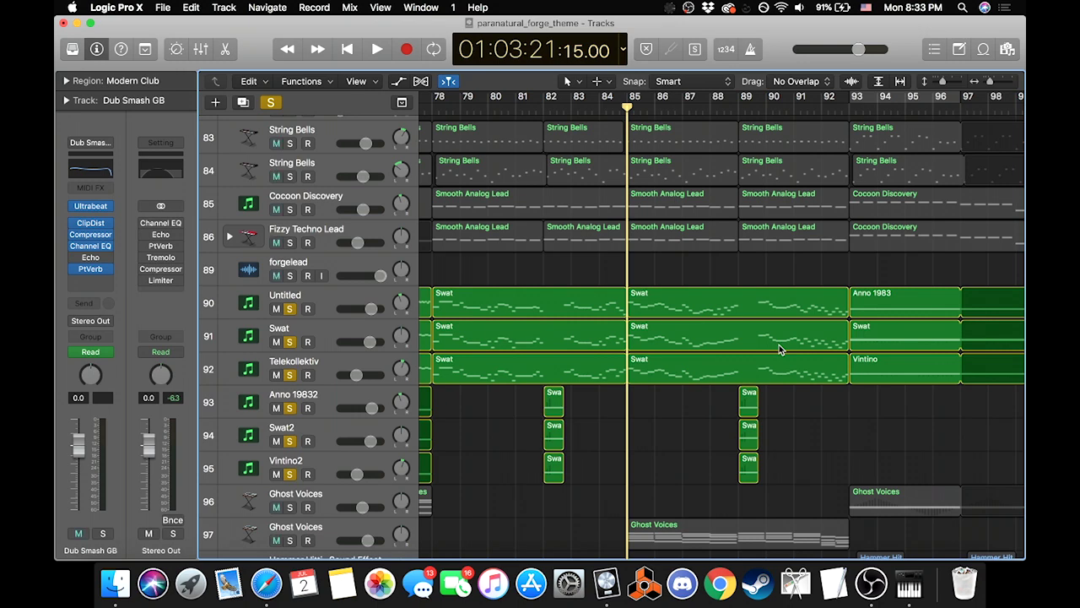
key("space")
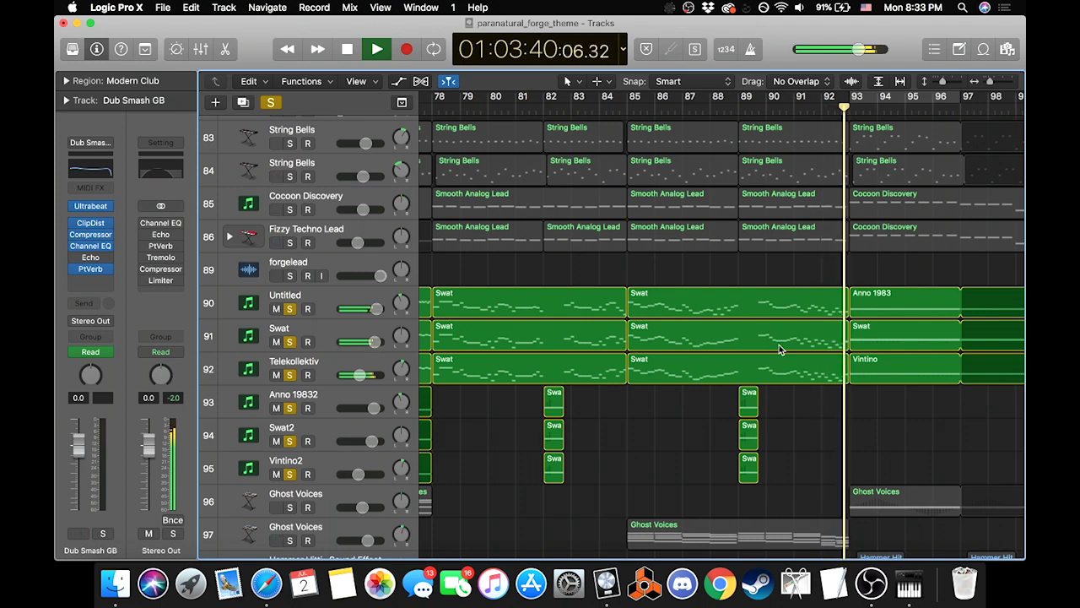
key("space")
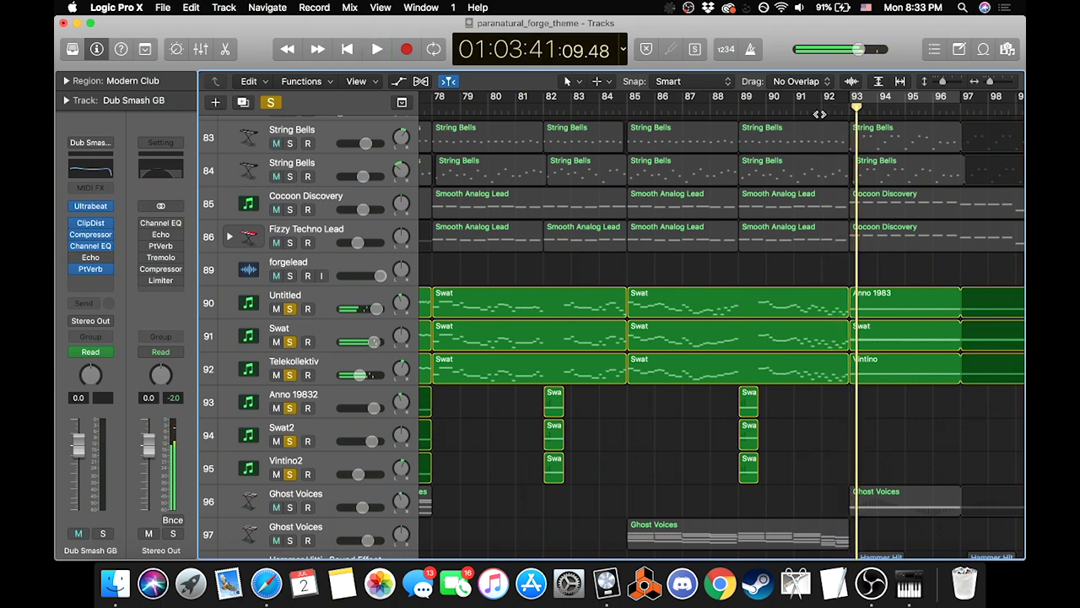
left_click(820, 111)
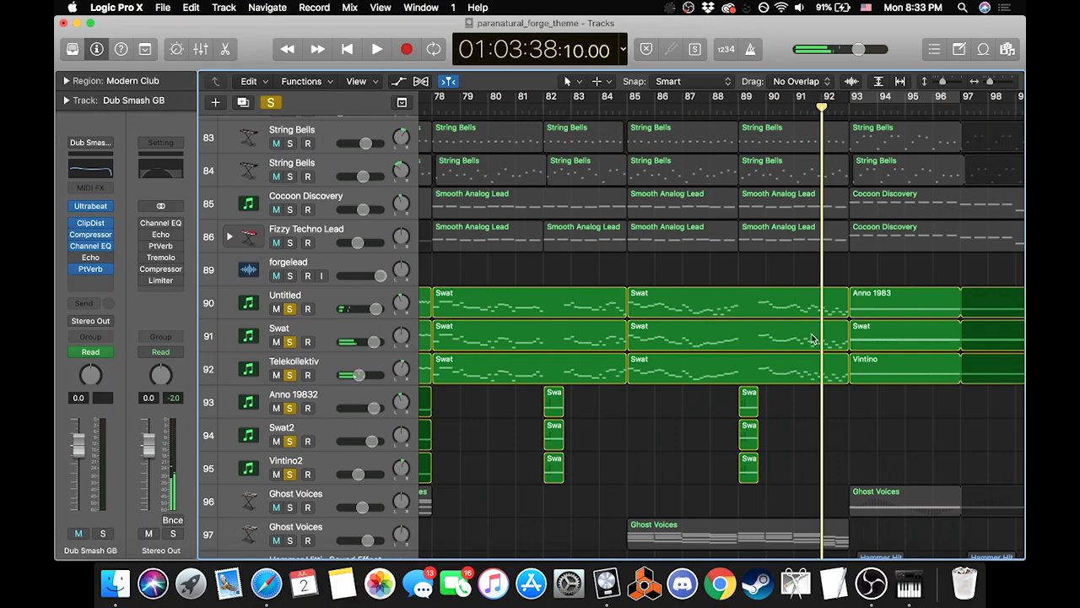
Step: Show the track automation and examine the volume curves of the soloed Swat layers across the arrangement
left_click(399, 81)
scroll(618, 319, "down", 10)
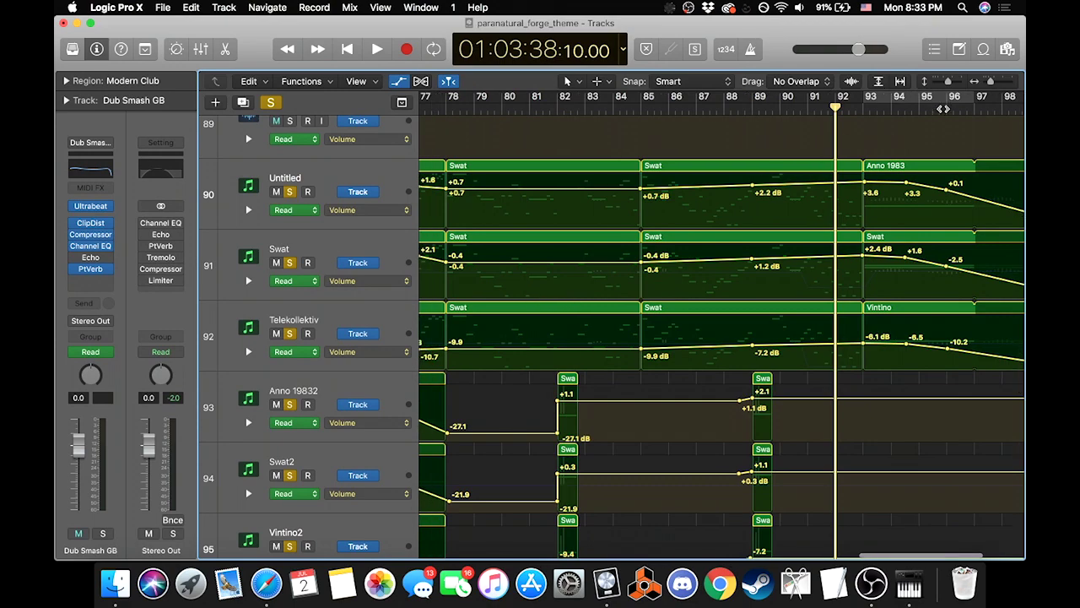
left_click(990, 82)
scroll(861, 152, "left", 10)
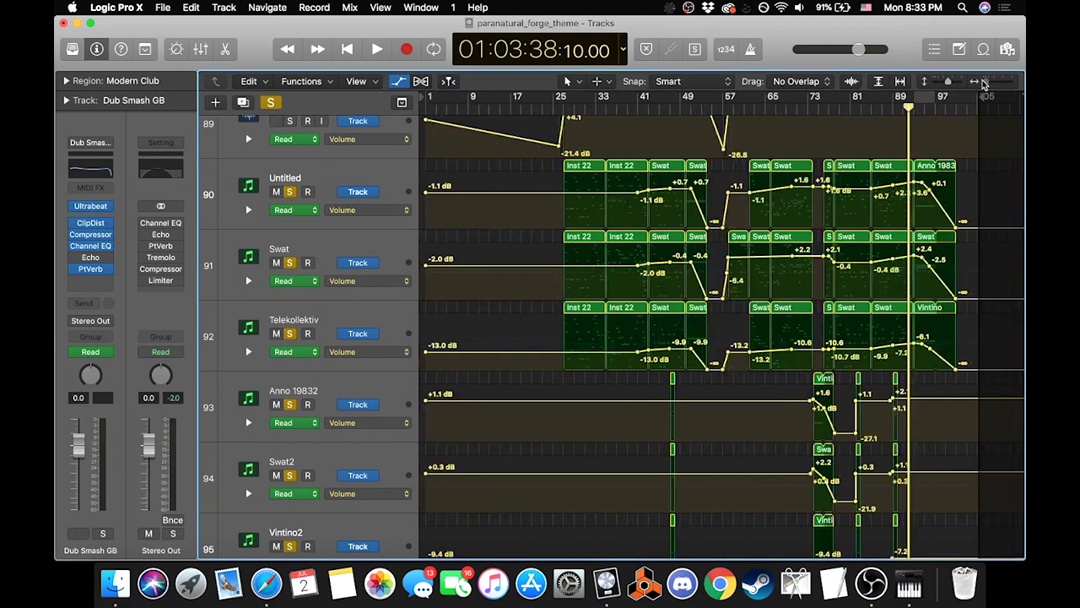
scroll(861, 153, "right", 4)
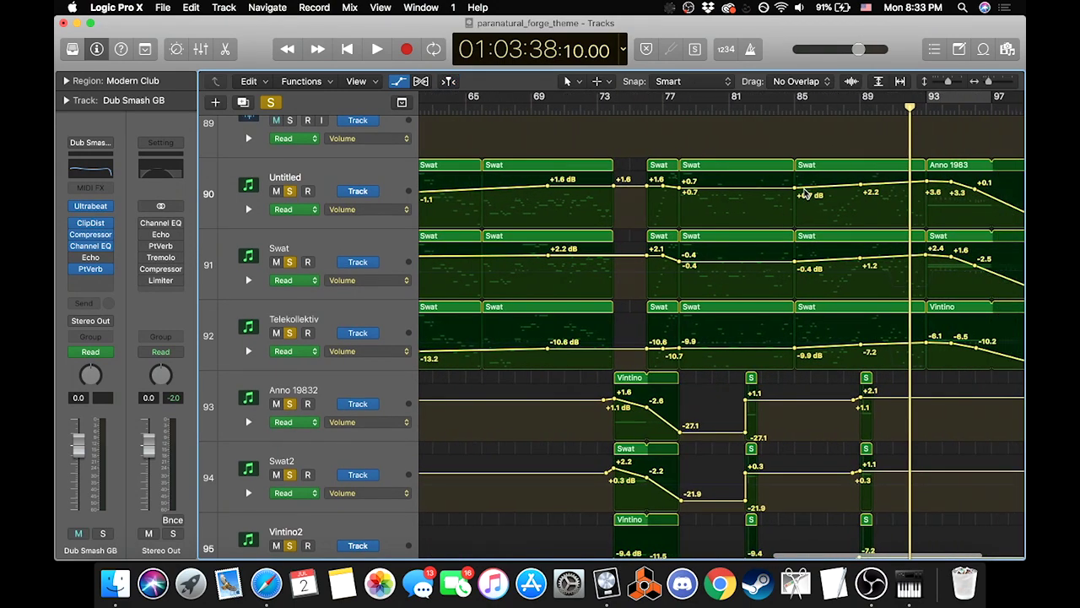
scroll(649, 184, "right", 2)
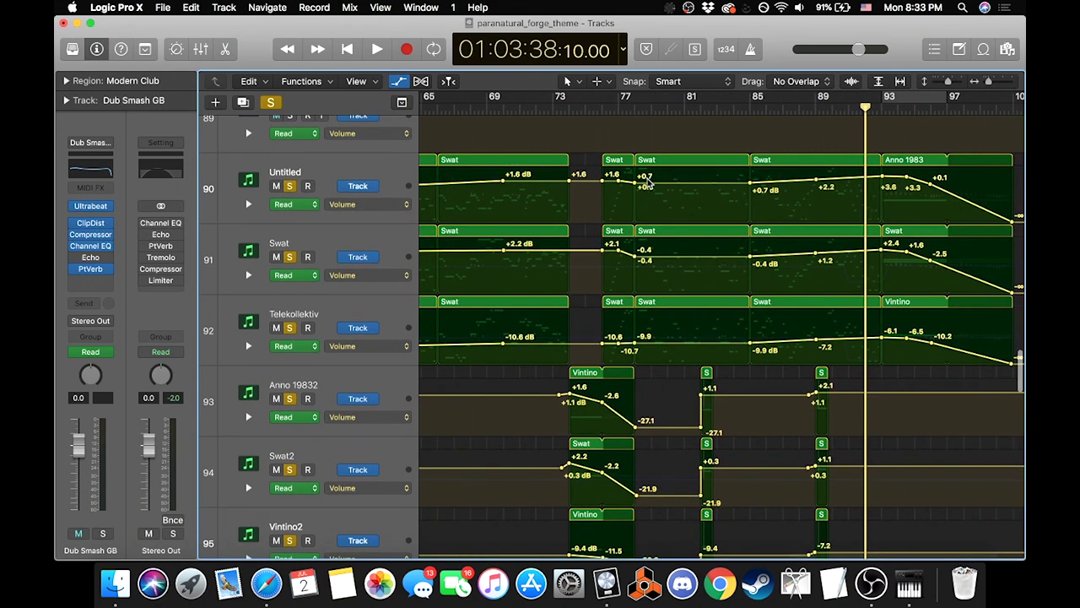
left_click(347, 206)
left_click(305, 153)
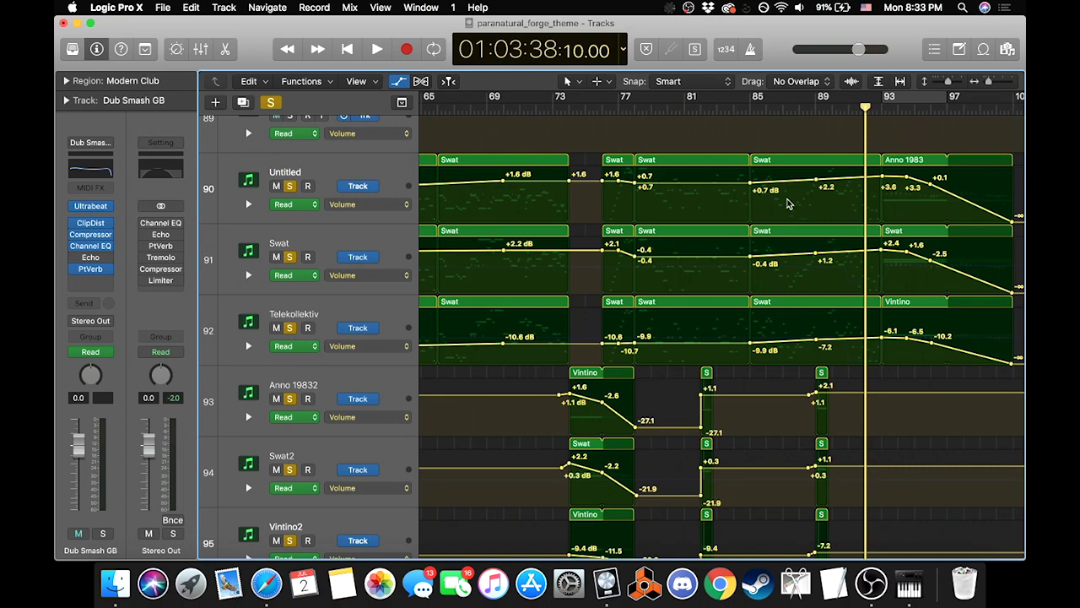
Step: Hide the track automation and clear the solos on tracks 90 to 95
left_click(402, 82)
scroll(667, 267, "down", 5)
scroll(667, 266, "up", 5)
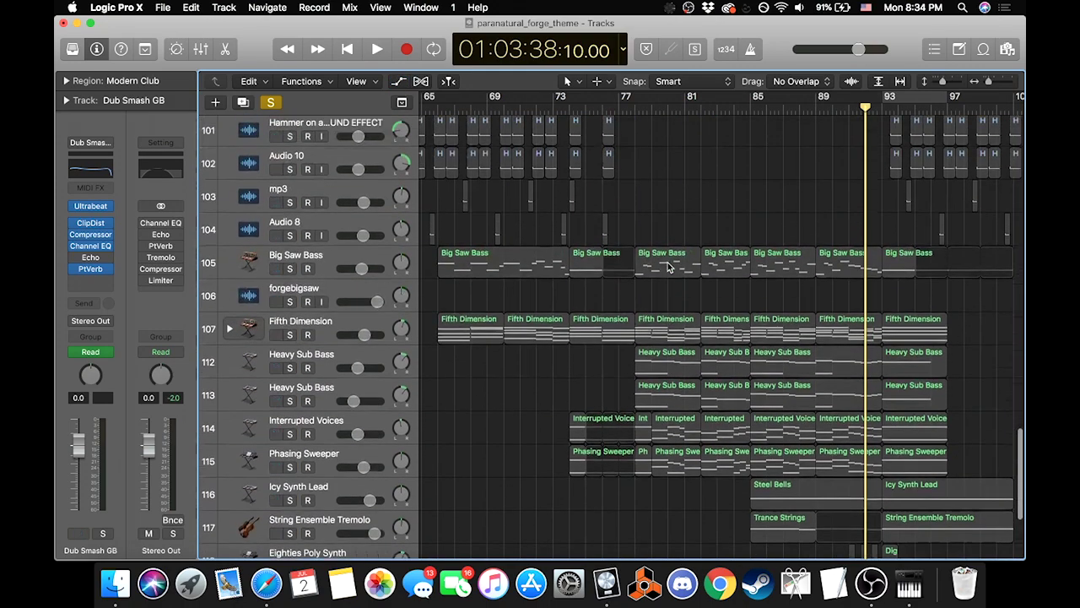
scroll(667, 267, "right", 2)
scroll(668, 267, "up", 5)
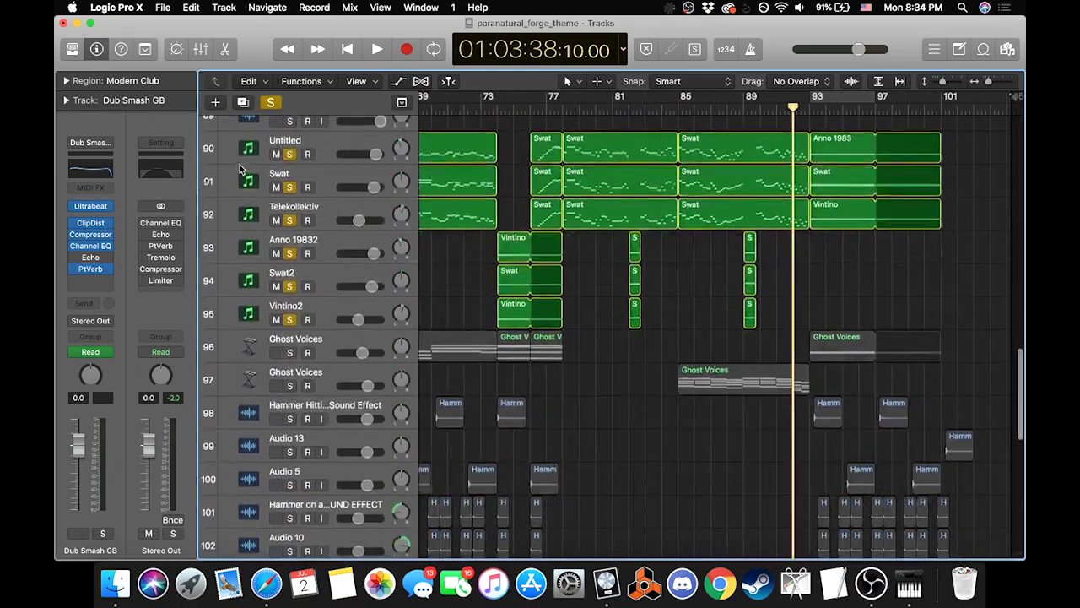
left_click(278, 103)
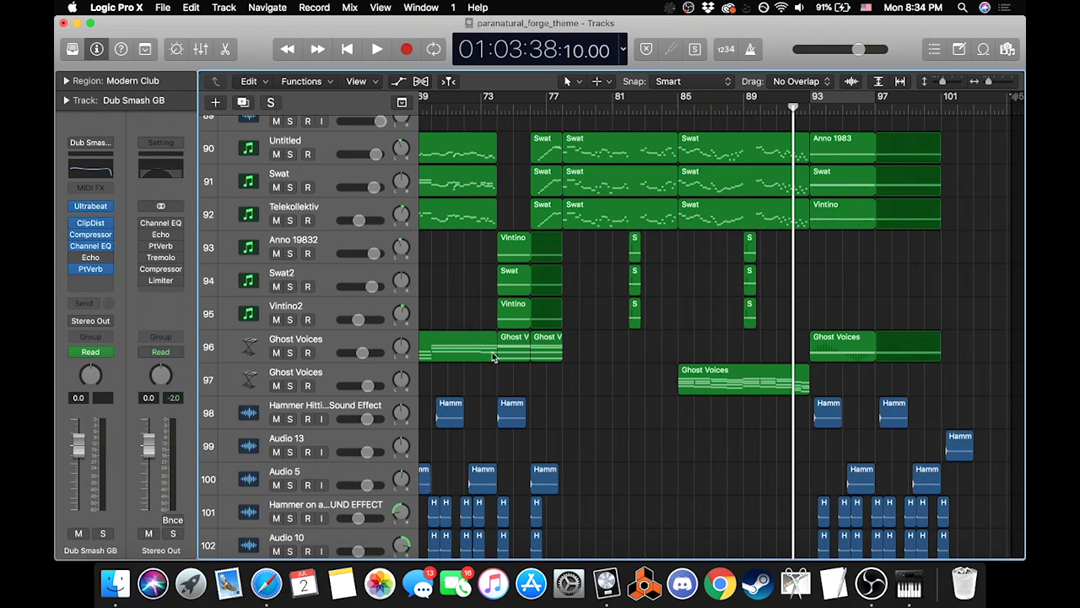
Step: Solo Ghost Voices track 97, play its region from bar 85 to bar 89, and clear the solo
left_click(288, 386)
scroll(516, 402, "left", 15)
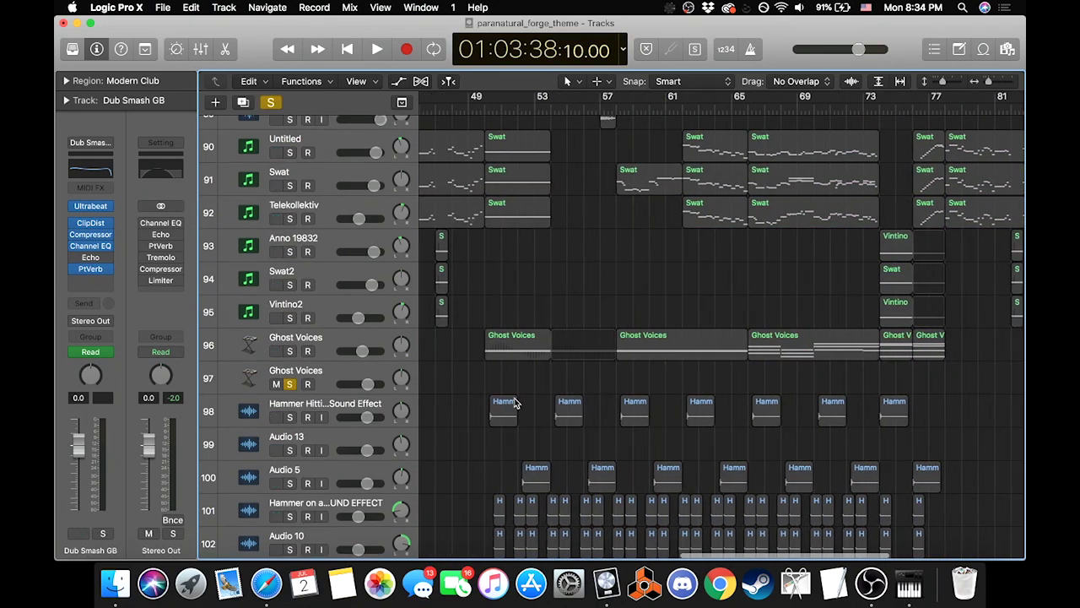
scroll(516, 403, "right", 15)
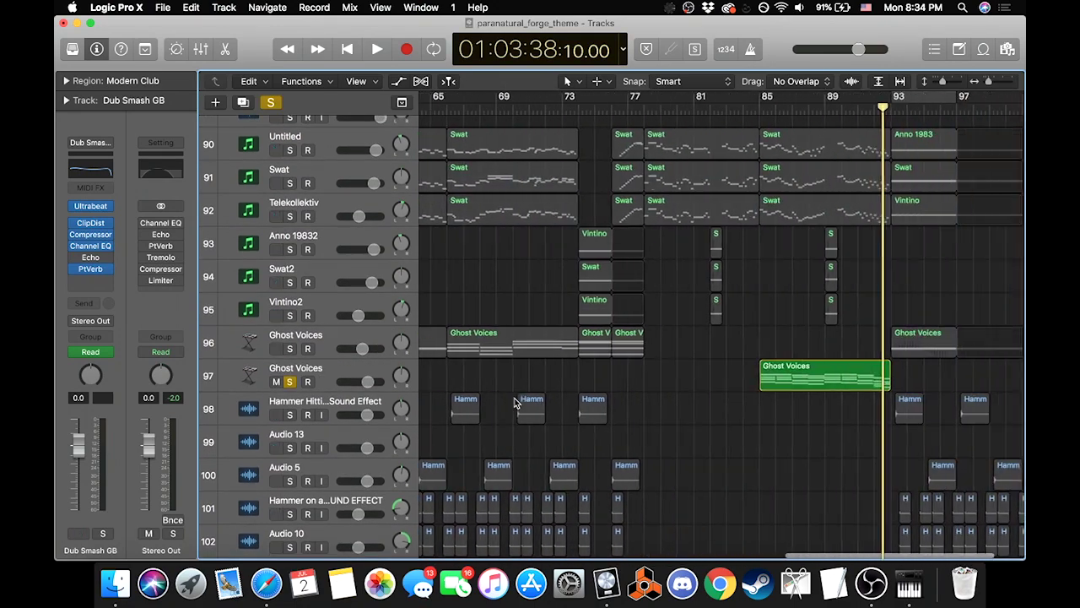
left_click(721, 107)
key("space")
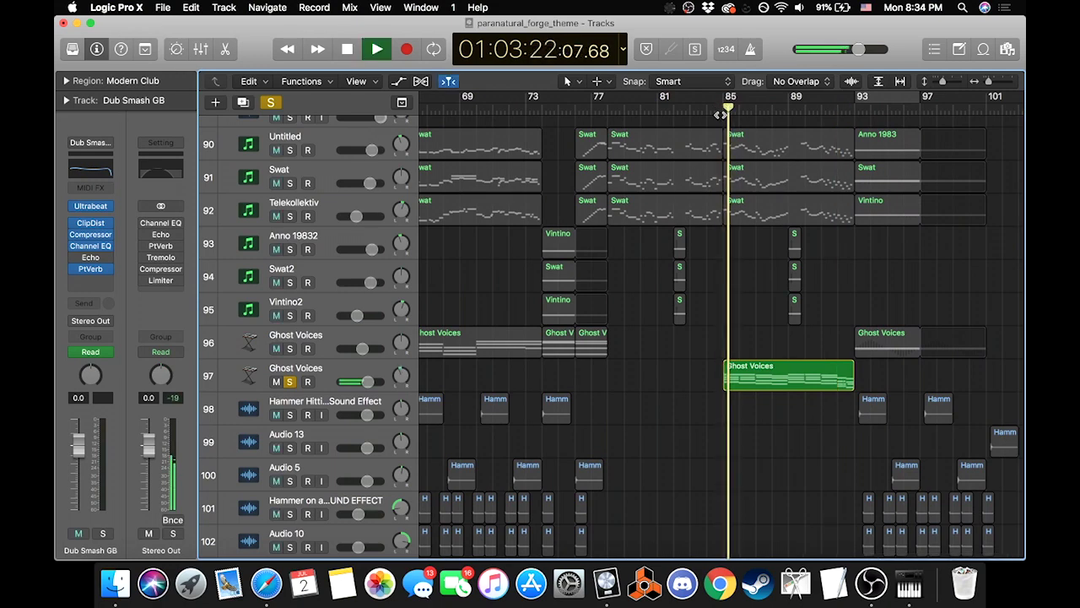
left_click(359, 375)
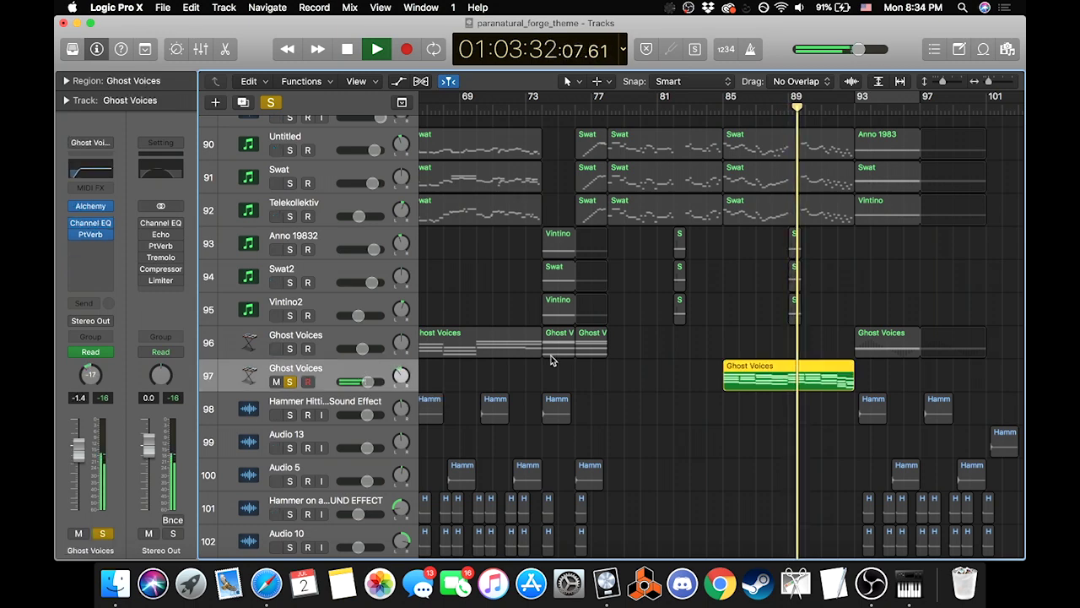
key("space")
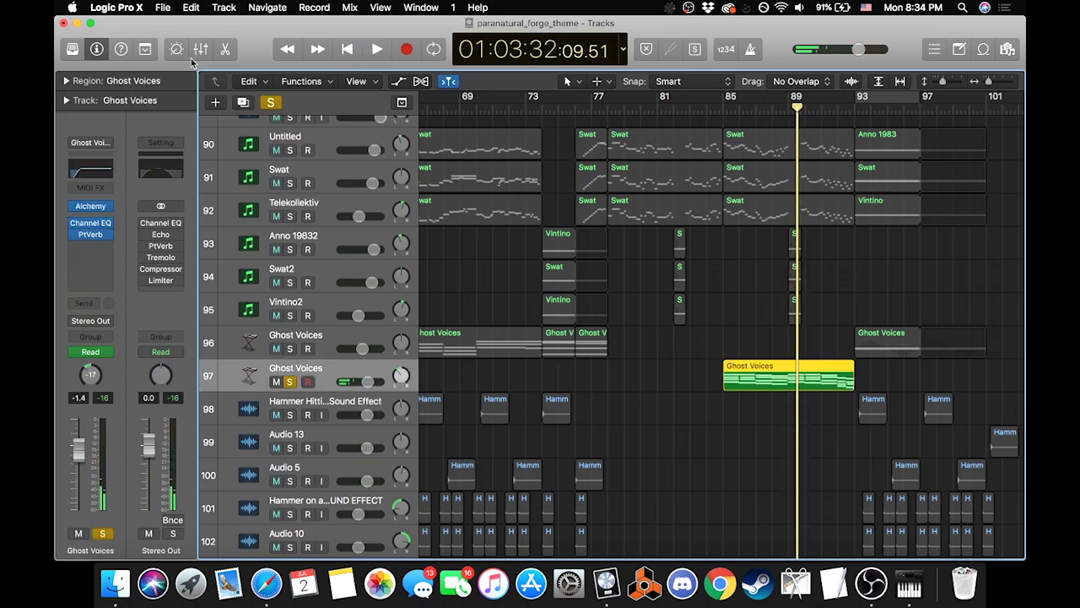
left_click(271, 102)
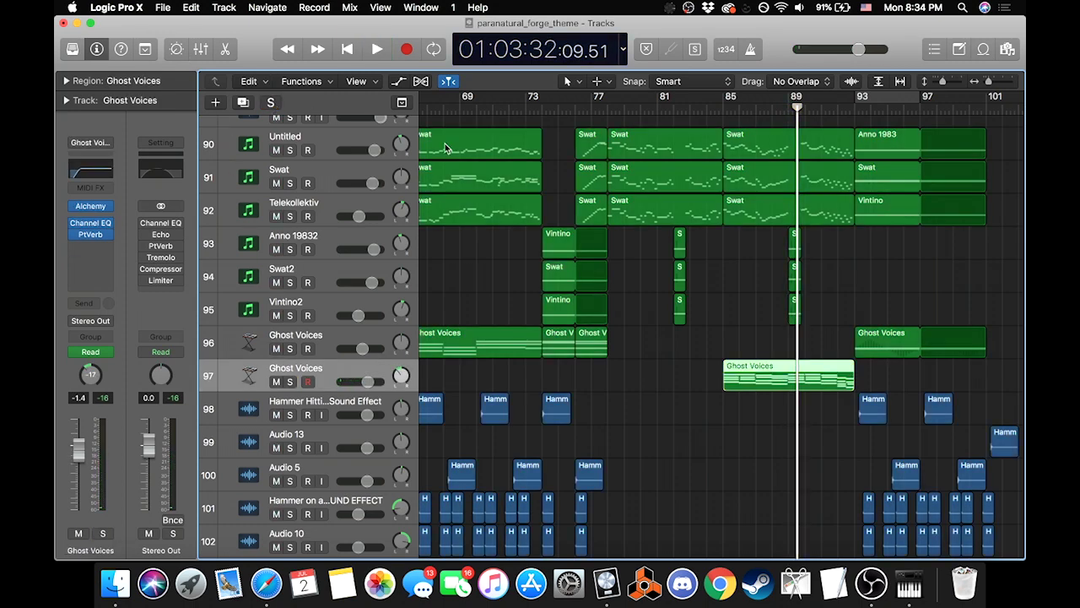
Step: Solo tracks 105 to 115, from Big Saw Bass to Phasing Sweeper, and play them from bar 85
scroll(731, 239, "down", 5)
scroll(731, 240, "down", 6)
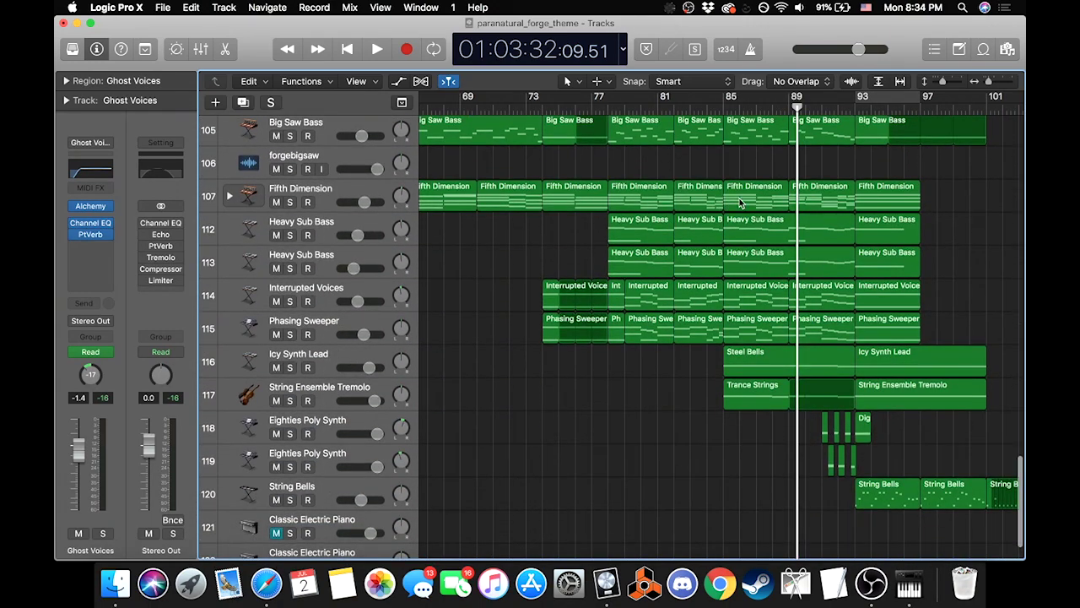
left_click(726, 107)
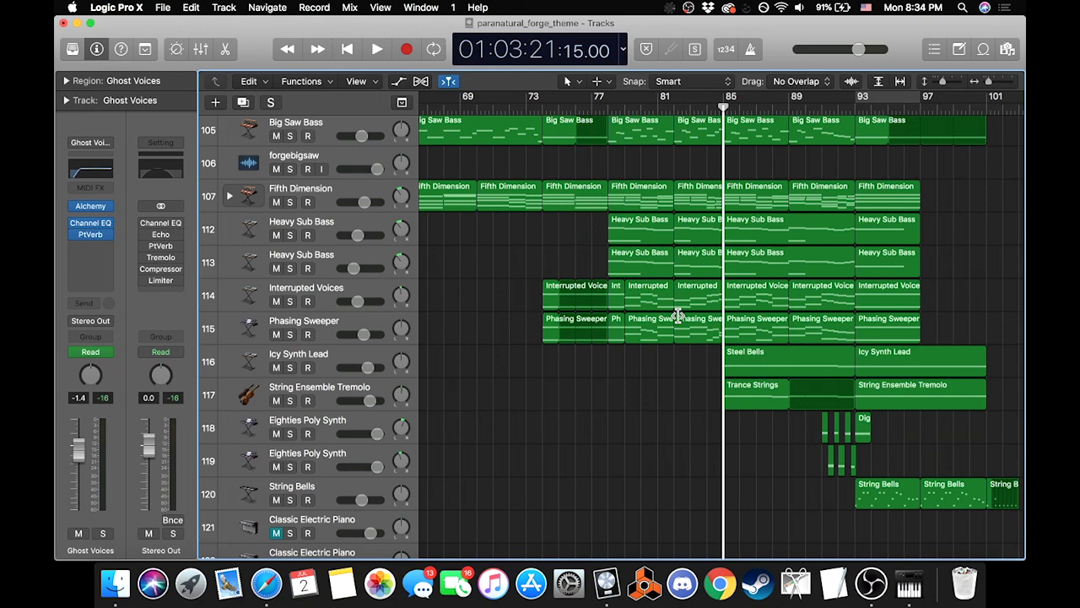
scroll(641, 385, "up", 2)
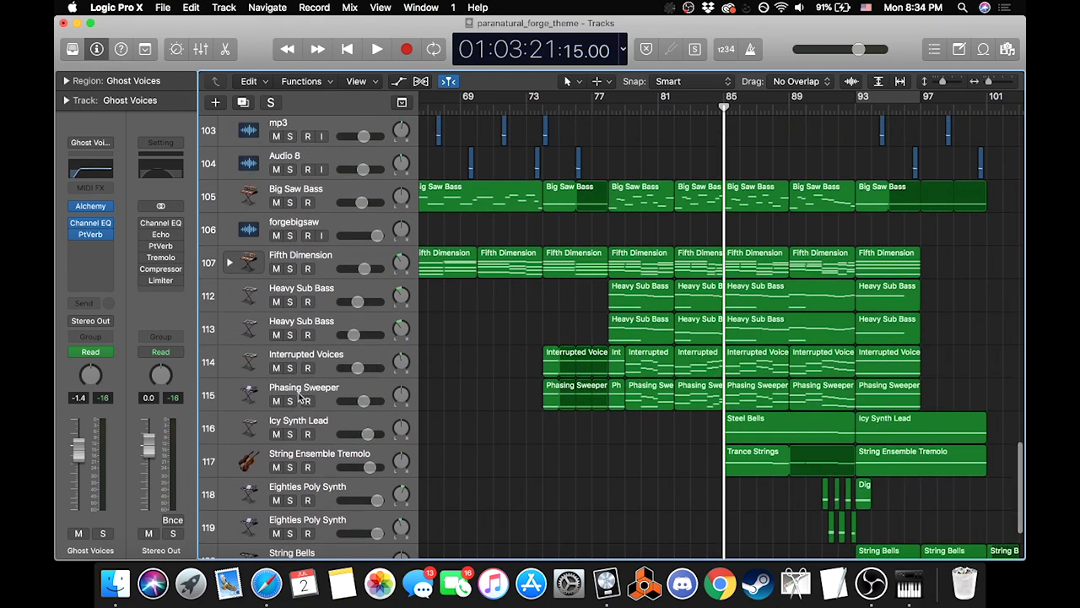
left_click_drag(289, 401, 290, 202)
key("space")
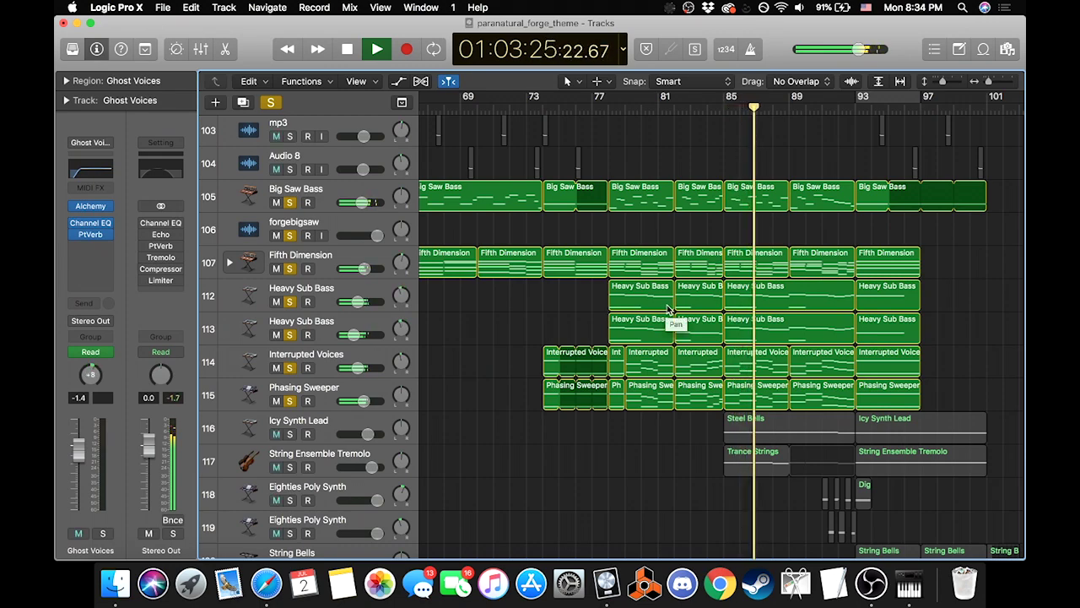
Step: Let the soloed bass layers play on to bar 93, stop playback, and clear all solos
scroll(670, 319, "down", 2)
scroll(670, 319, "right", 1)
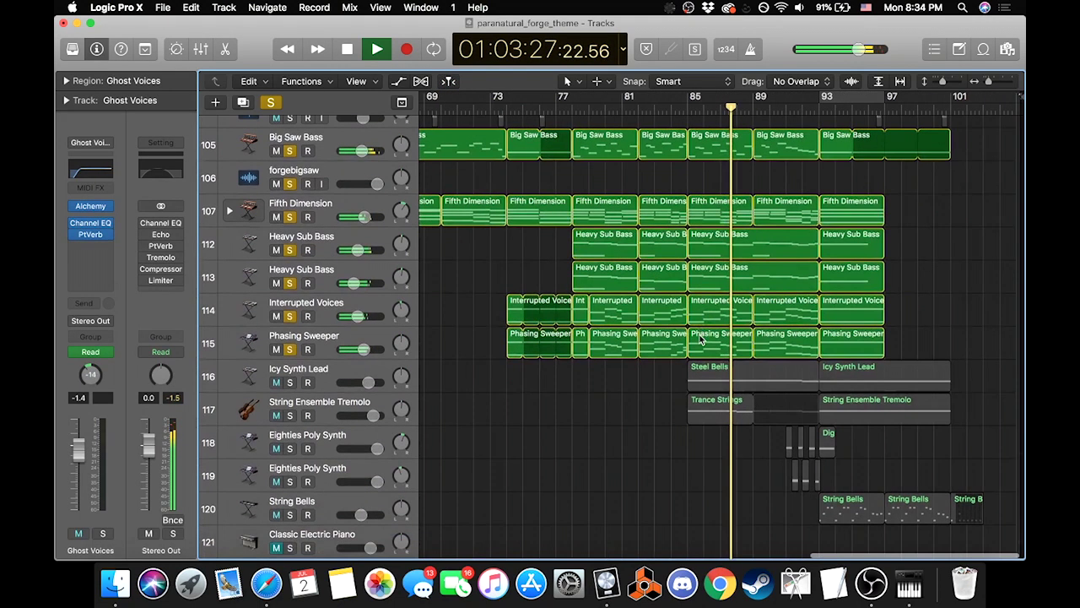
scroll(700, 338, "down", 2)
scroll(700, 339, "right", 1)
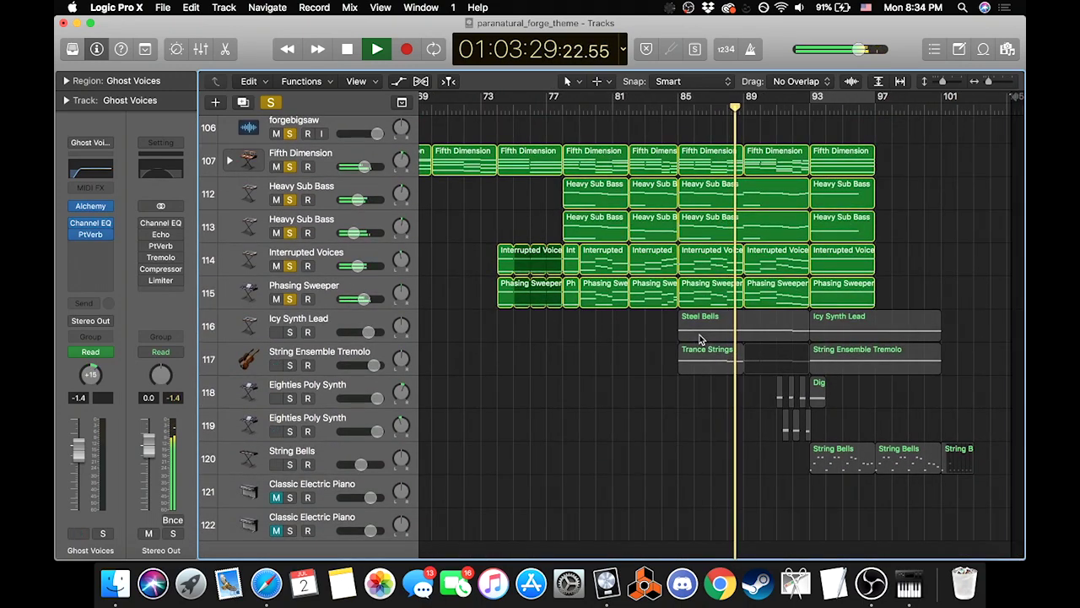
scroll(699, 338, "up", 2)
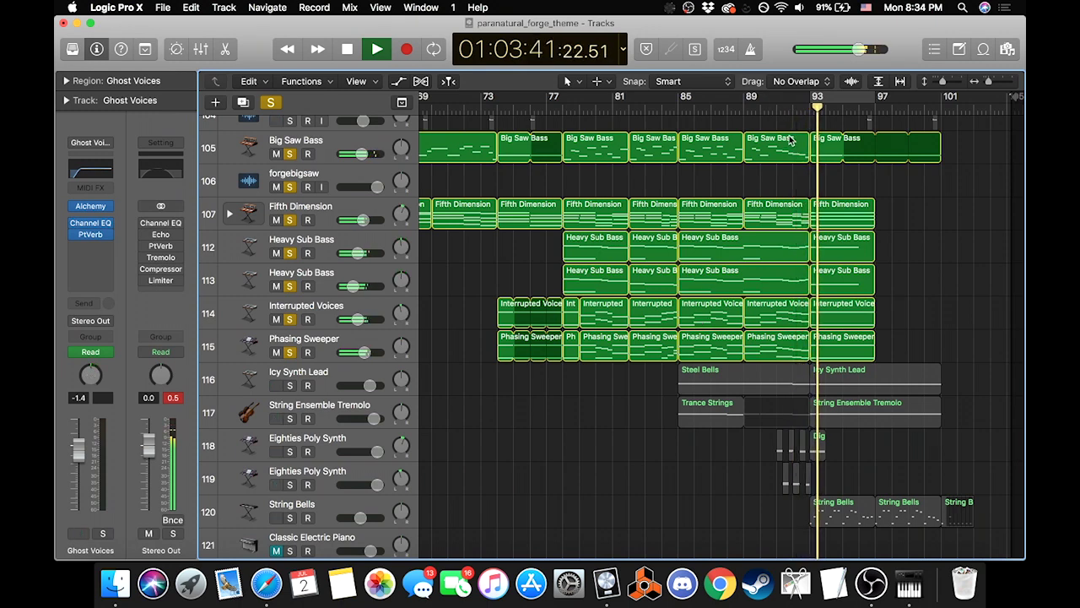
key("space")
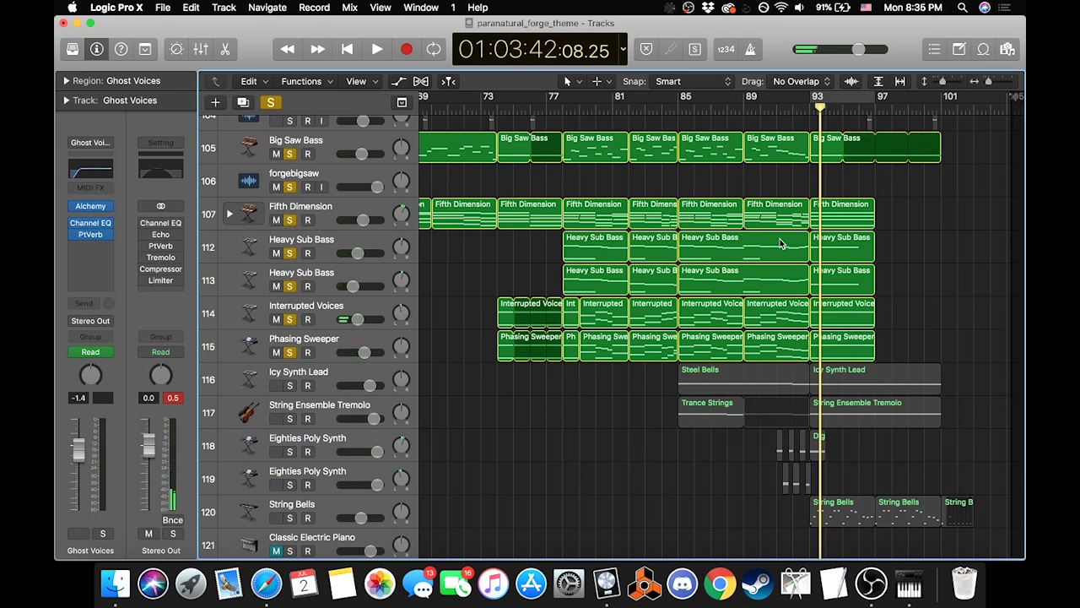
left_click(271, 103)
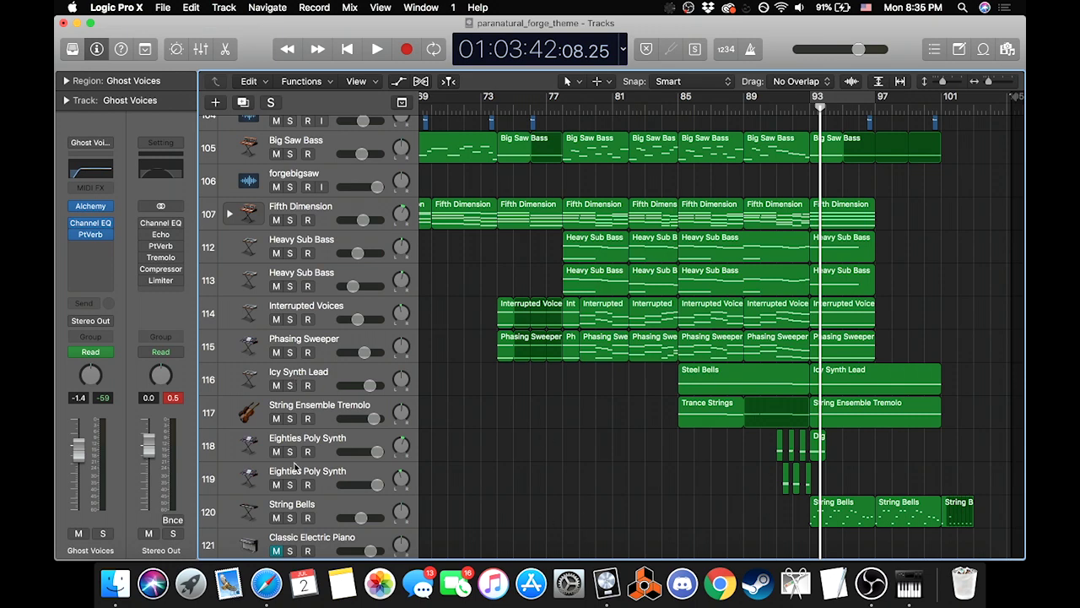
Step: Solo Icy Synth Lead track 116, select it, and play it from bar 85
left_click(289, 385)
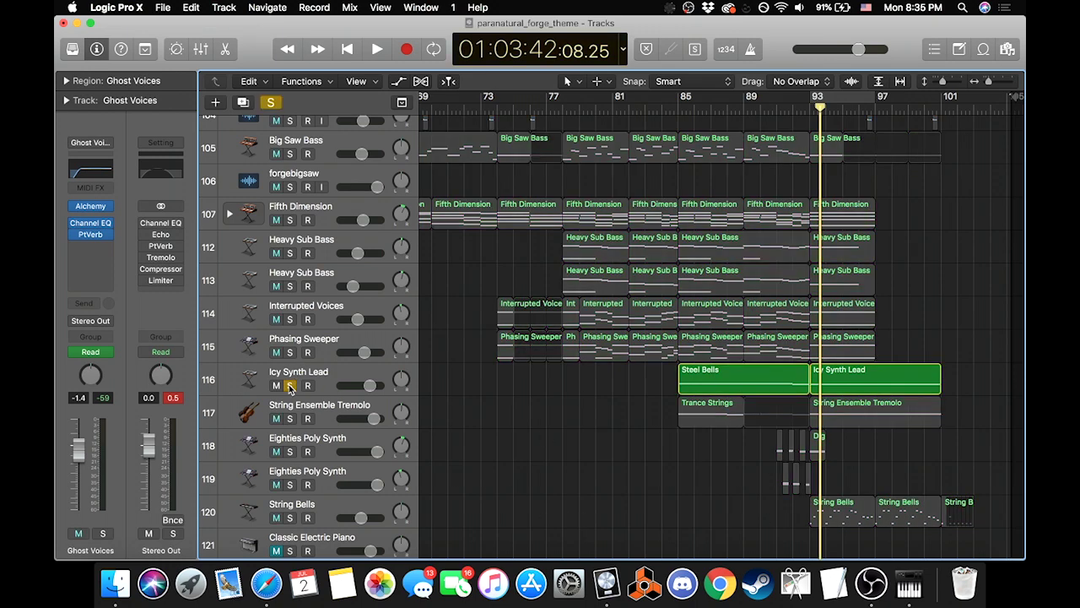
left_click(676, 110)
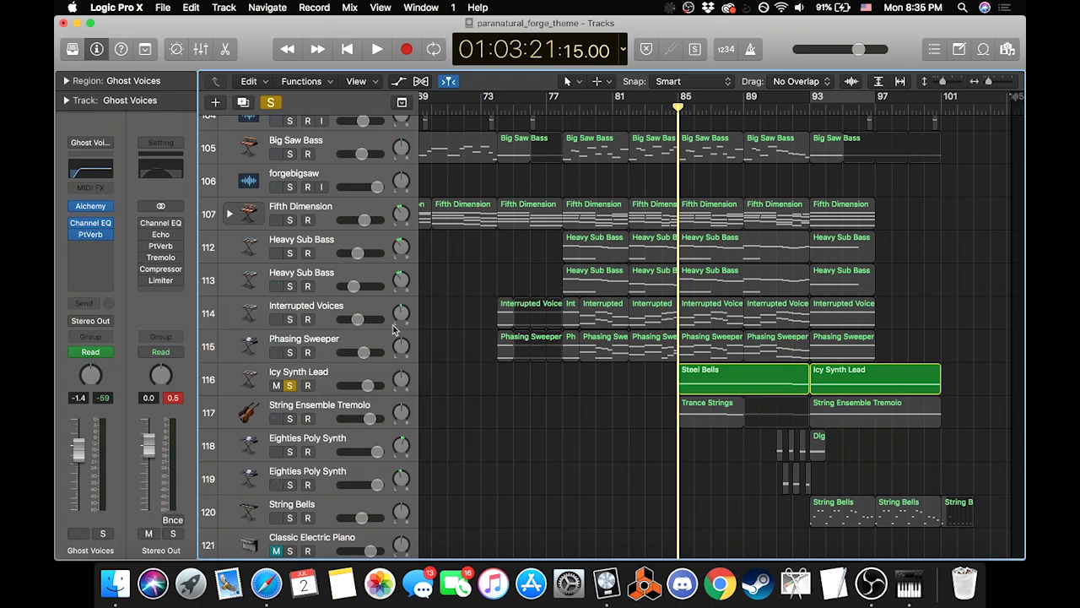
left_click(319, 375)
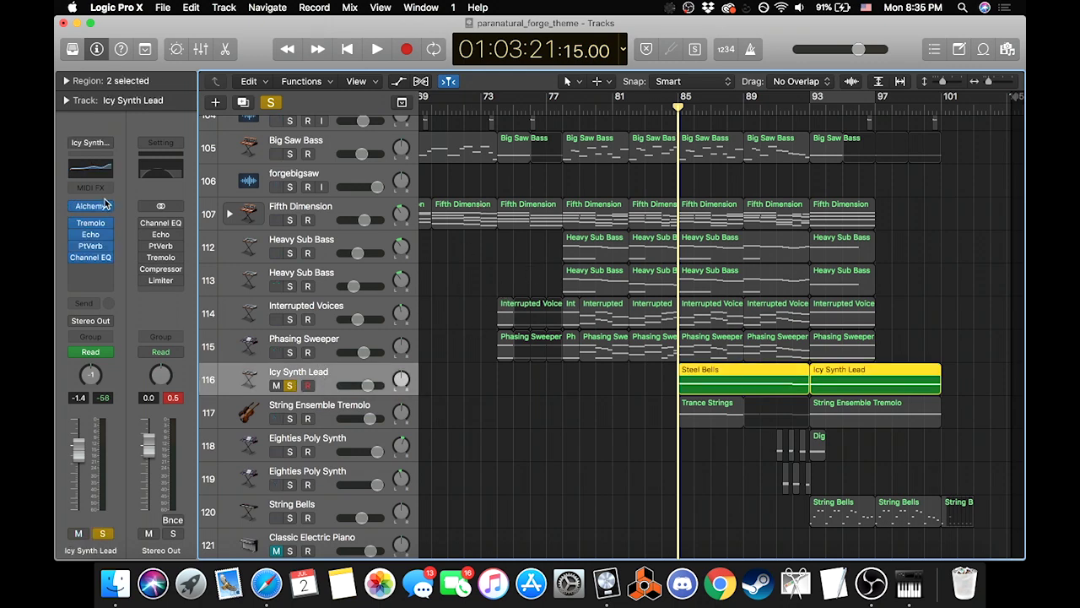
key("space")
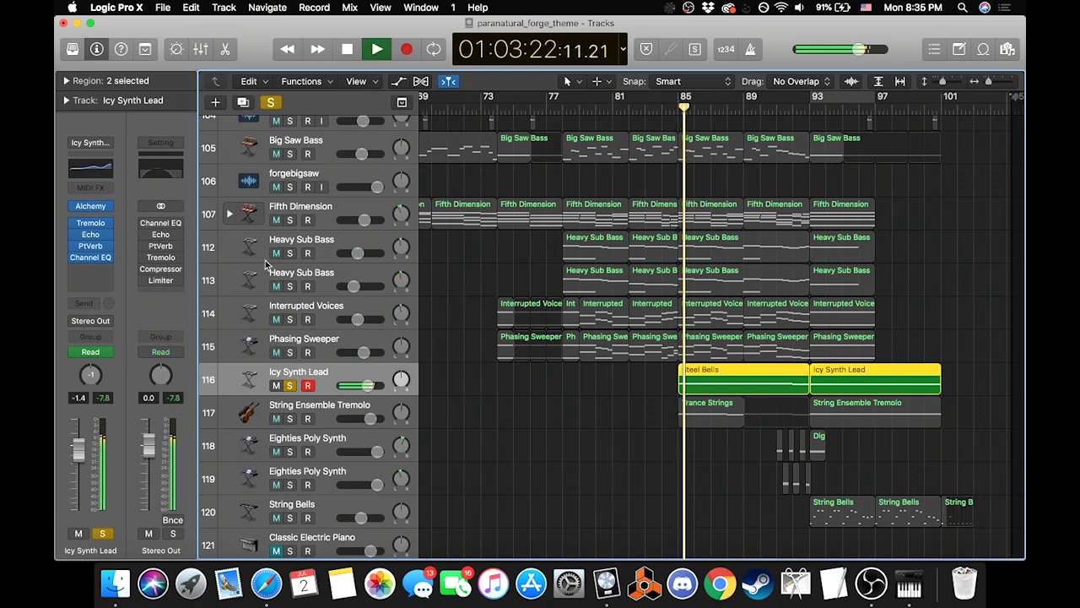
Step: Inspect the Tremolo effect and the Alchemy instrument on the Icy Synth Lead track, stopping playback in between
left_click(90, 223)
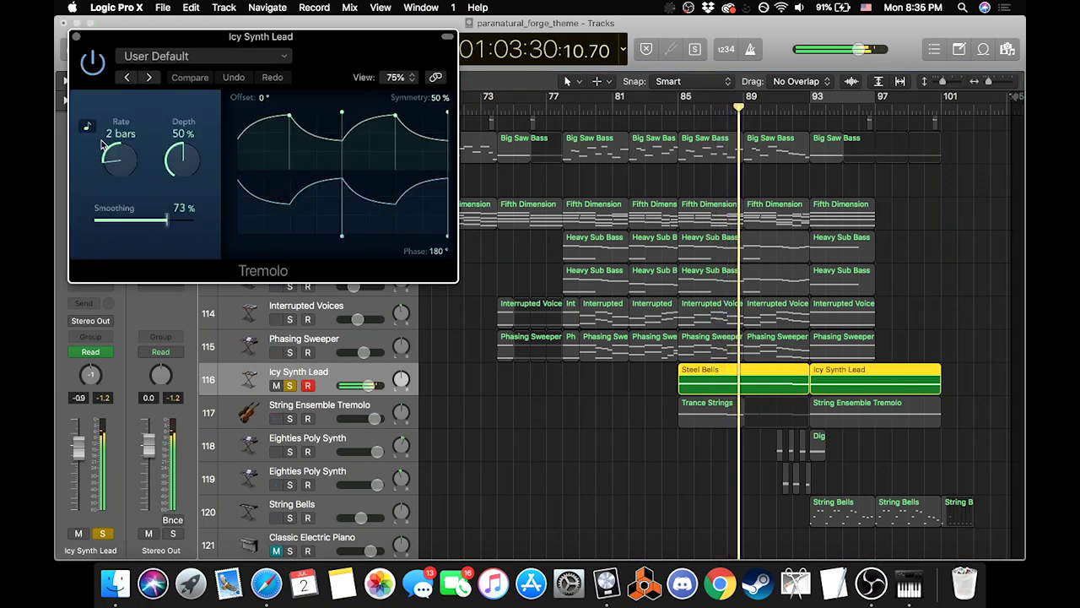
left_click(76, 40)
key("space")
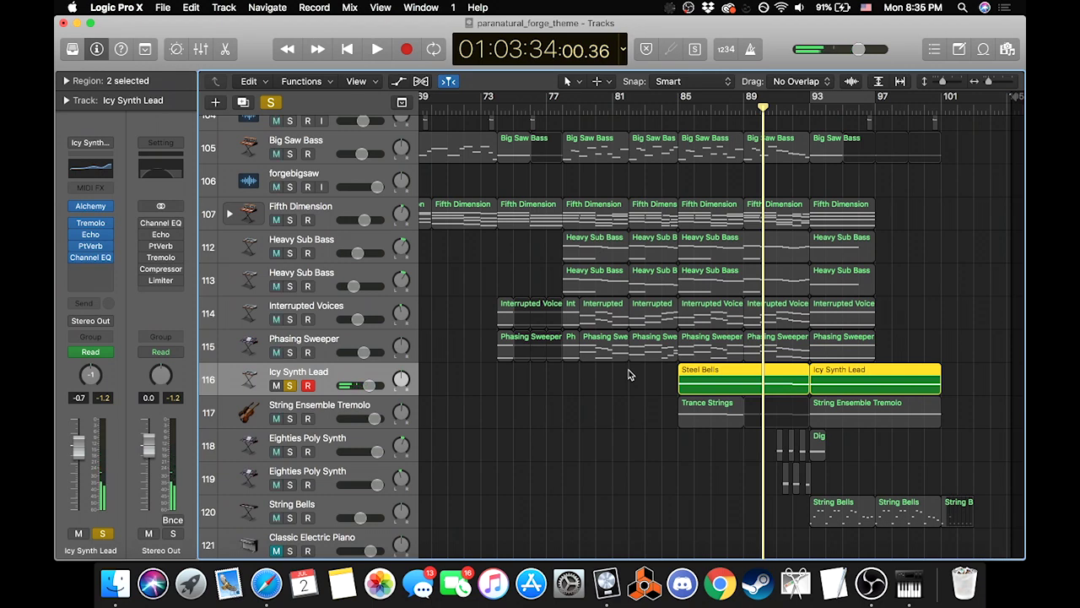
left_click(96, 211)
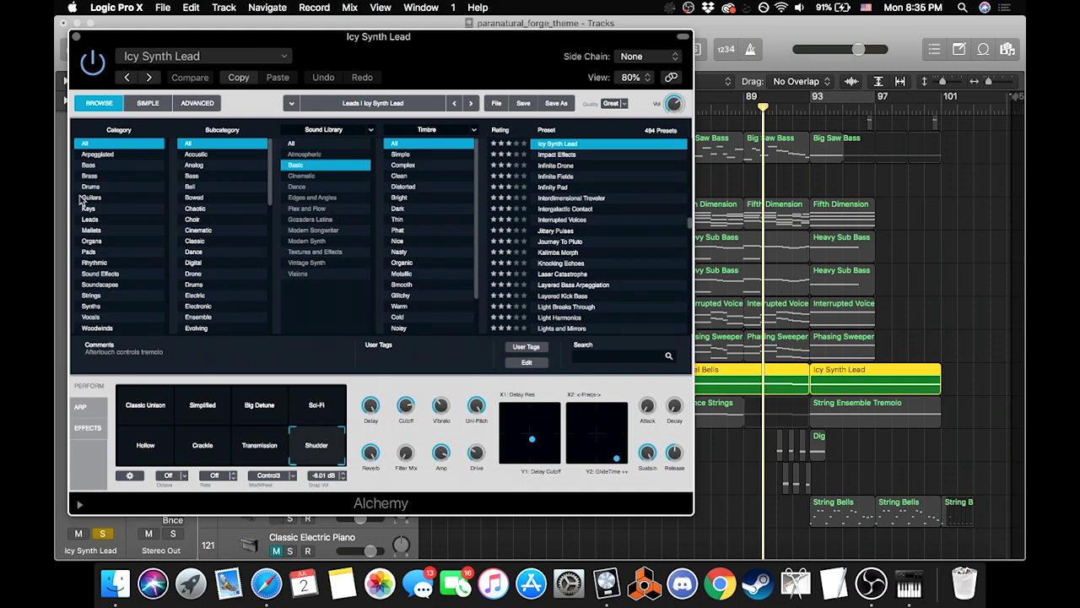
left_click(76, 37)
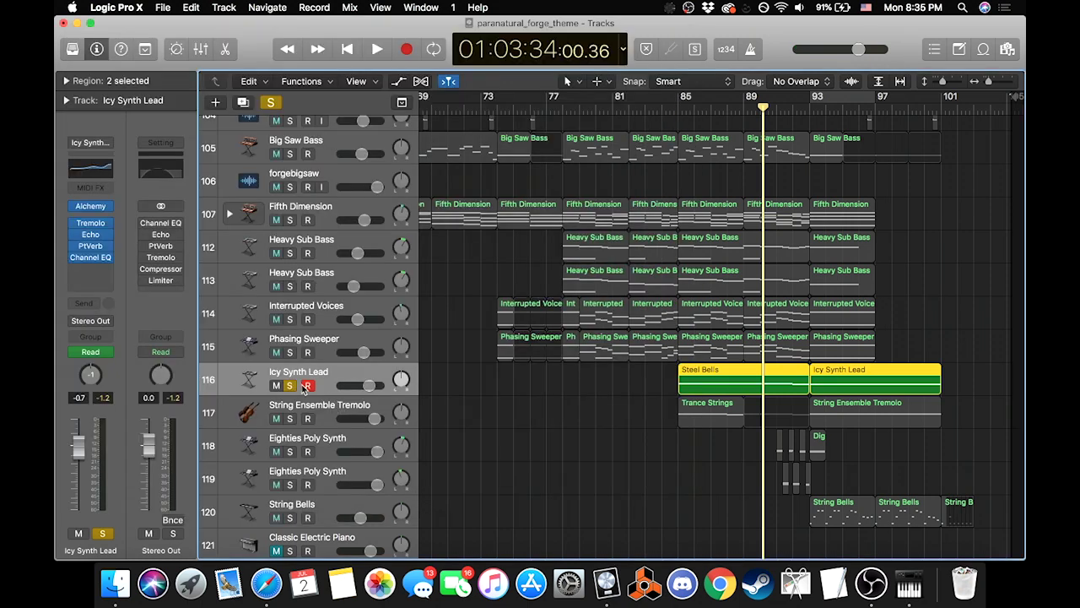
Step: Switch the solo from Icy Synth Lead to String Ensemble Tremolo track 117 and play it briefly from bar 85
left_click(291, 385)
left_click(290, 419)
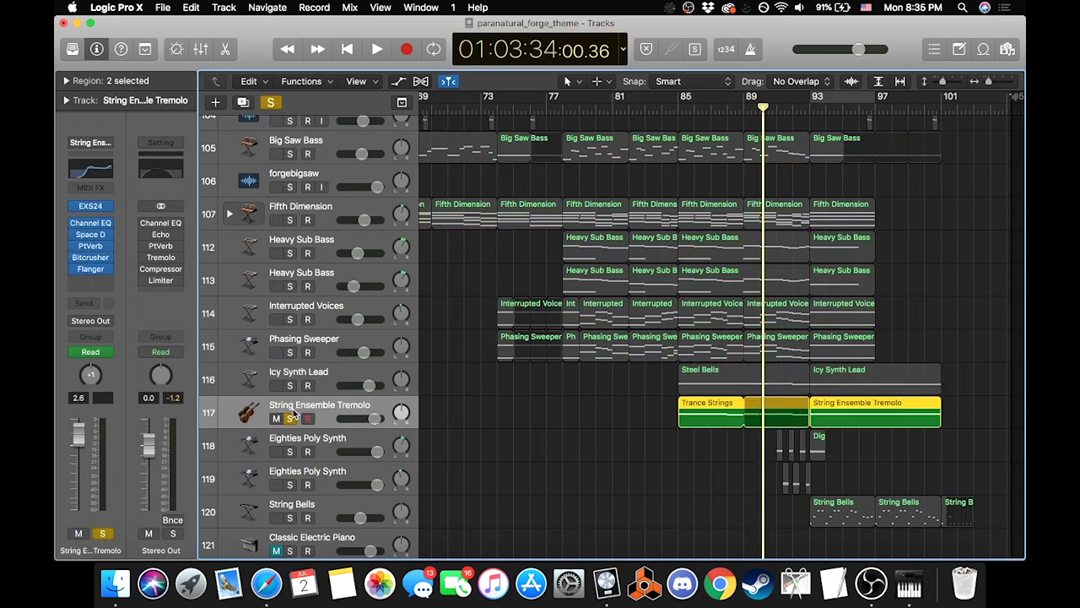
double_click(682, 108)
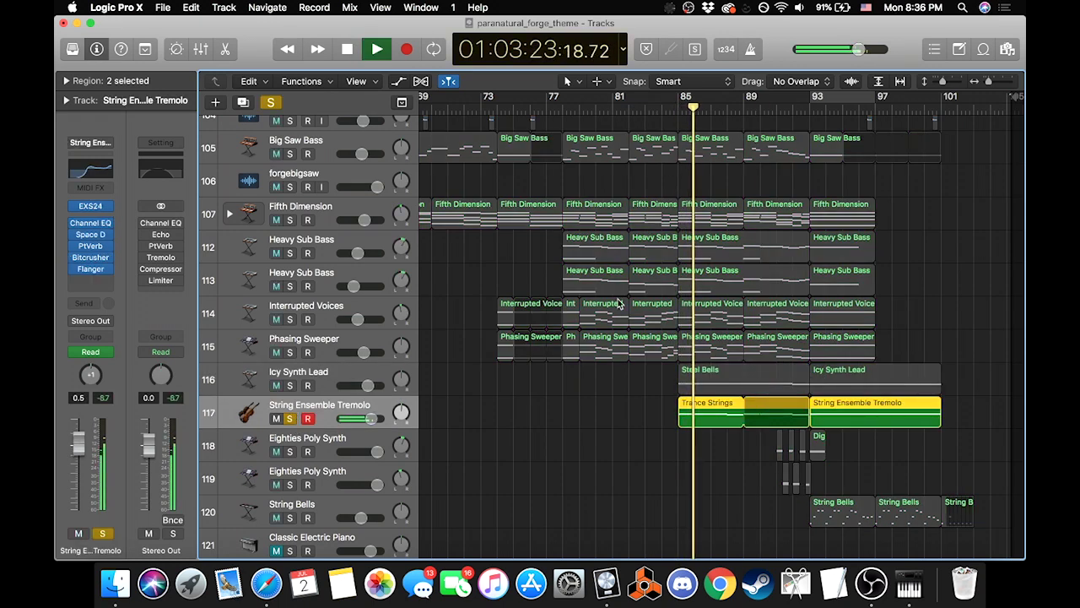
key("space")
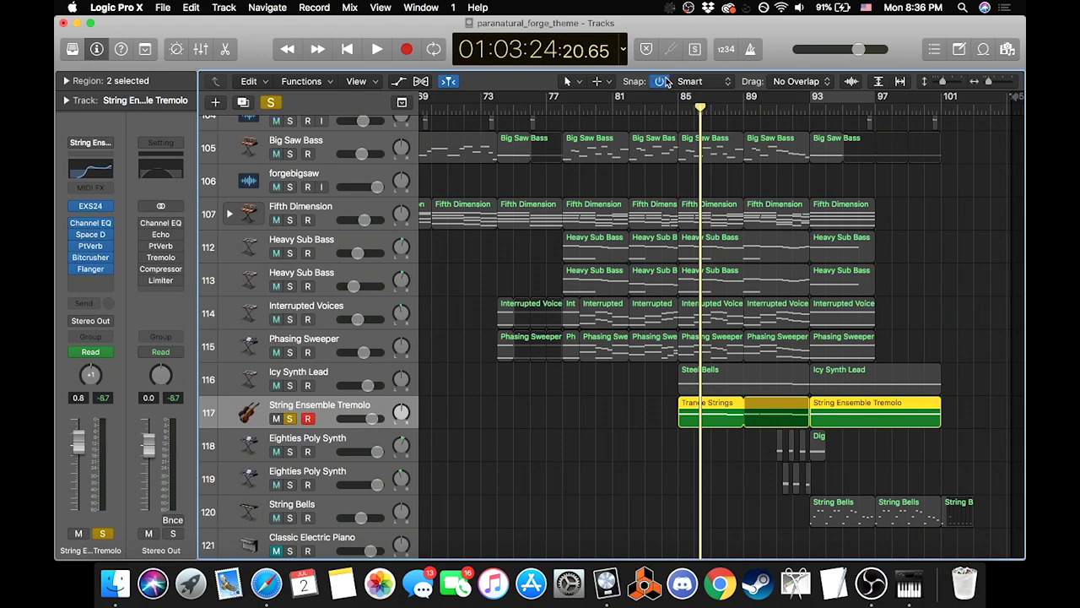
Step: Replay String Ensemble Tremolo from bar 85 to bar 89 while checking its patch in the orchestral strings library
left_click(680, 106)
key("space")
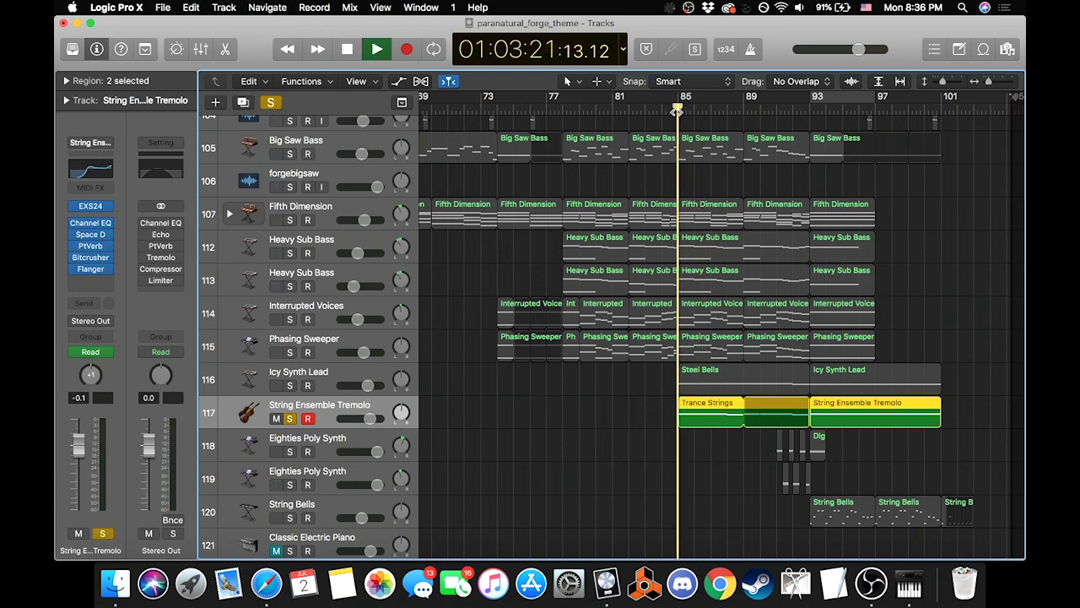
left_click(74, 49)
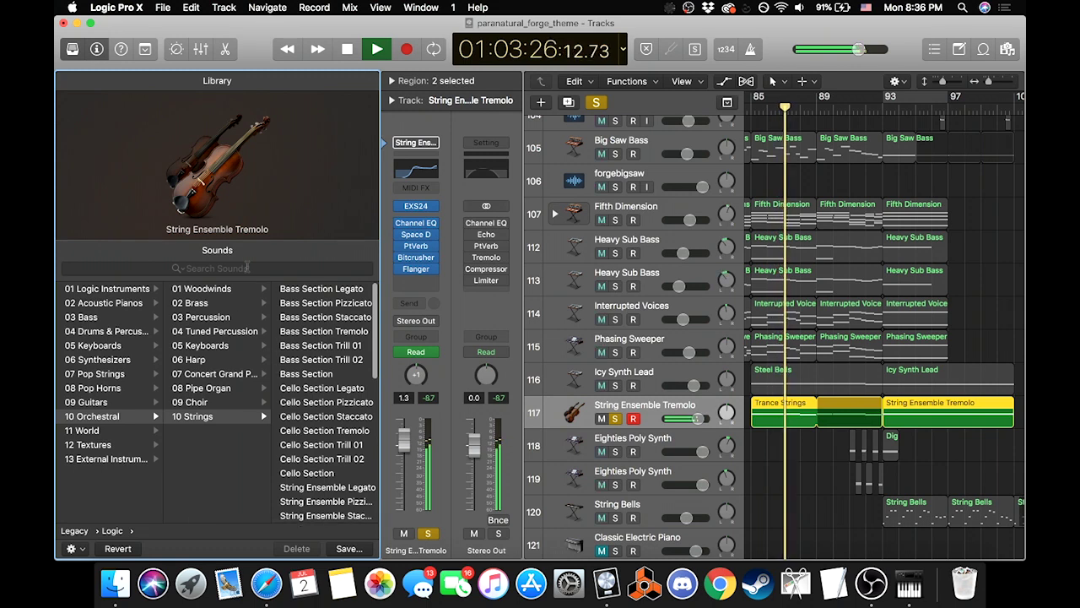
scroll(313, 413, "down", 5)
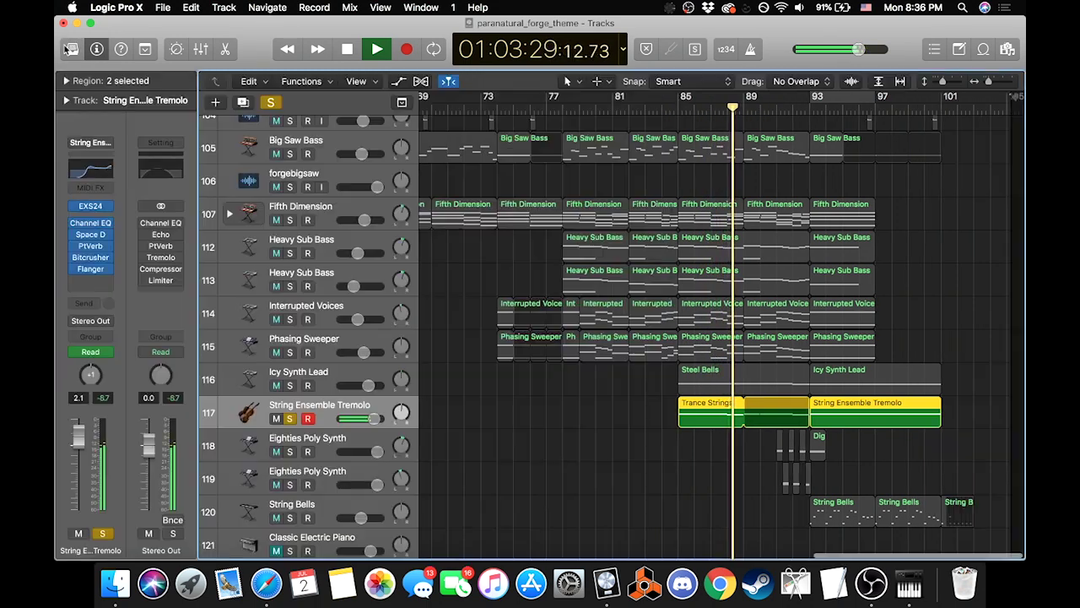
left_click(97, 49)
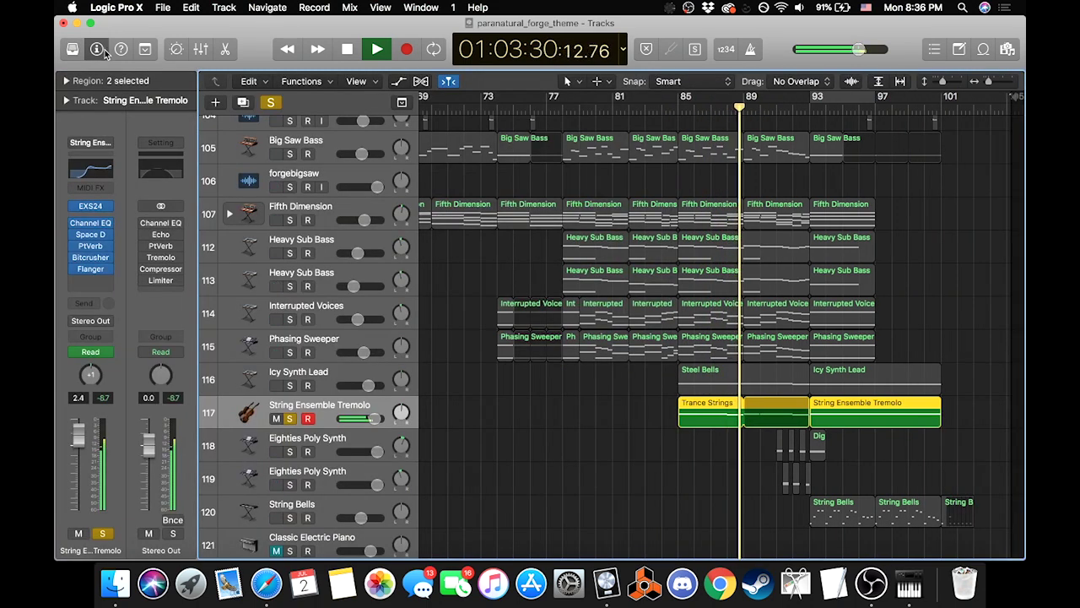
key("space")
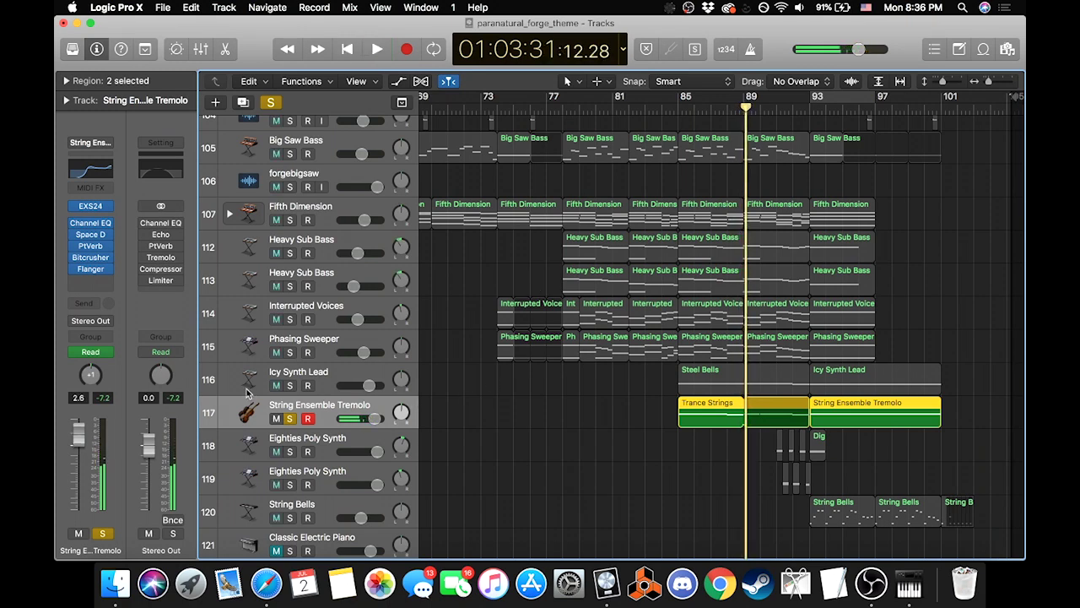
Step: Play Icy Synth Lead and String Ensemble Tremolo together from bar 85, adding both Heavy Sub Bass tracks to the solo during playback
left_click(289, 386)
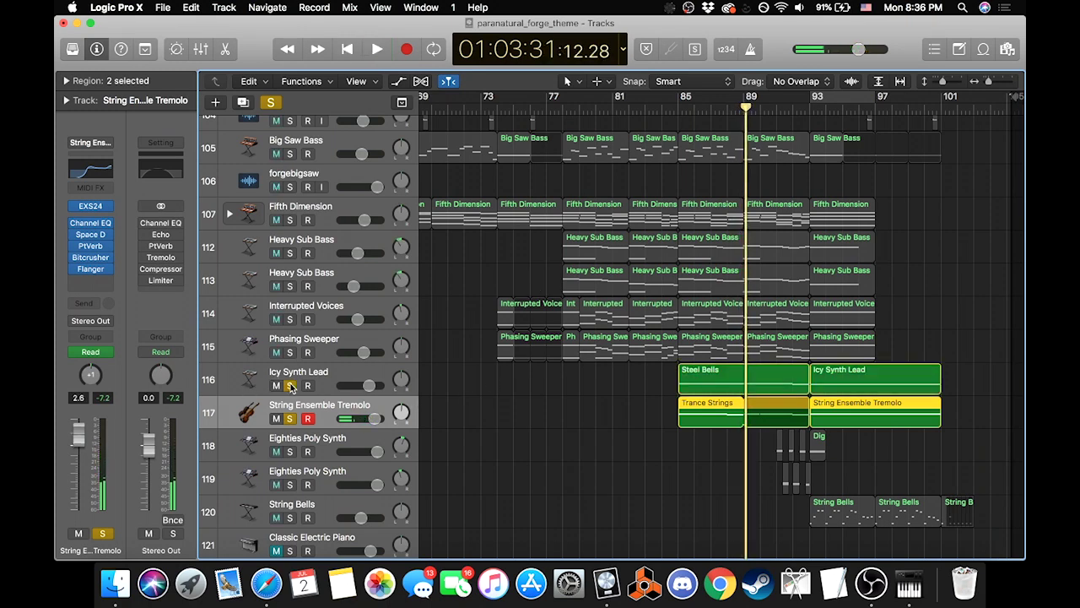
double_click(677, 108)
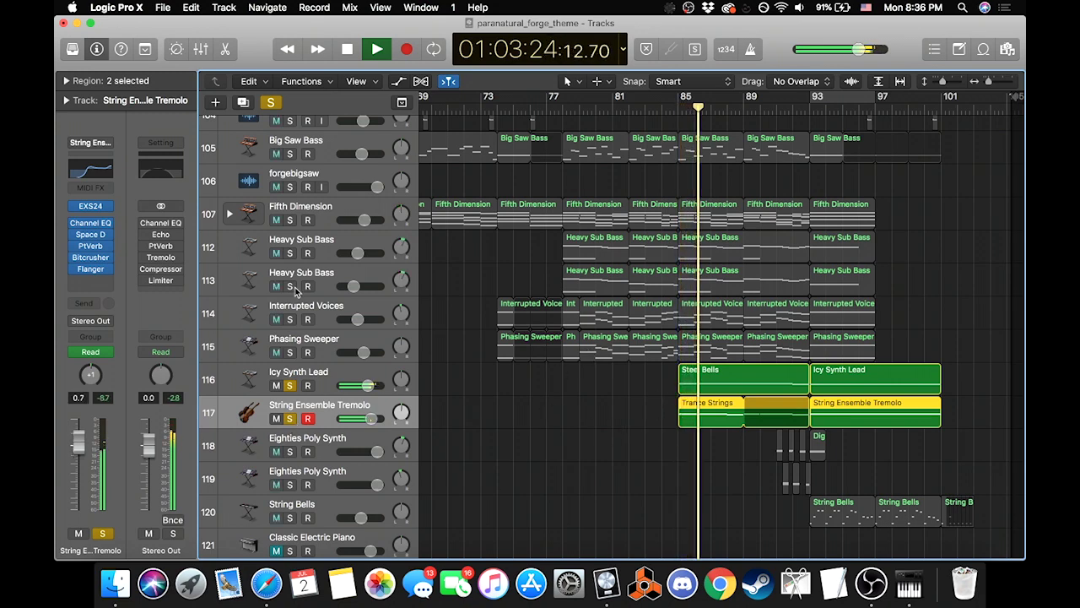
left_click_drag(290, 286, 289, 252)
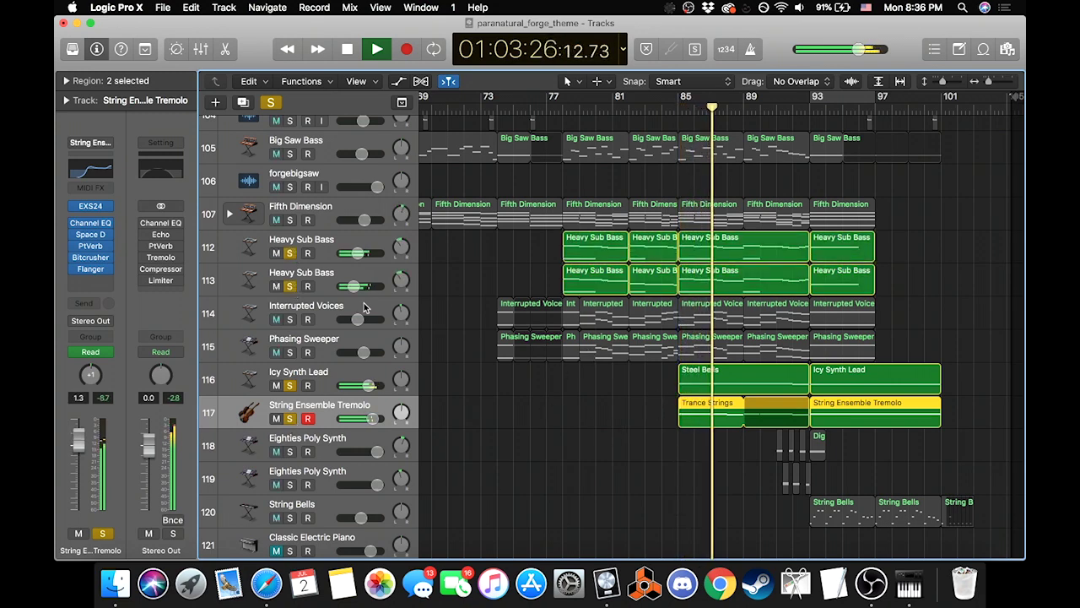
key("space")
Step: Clear the solos on both Heavy Sub Bass tracks, String Ensemble Tremolo and Icy Synth Lead
left_click(289, 286)
left_click(289, 253)
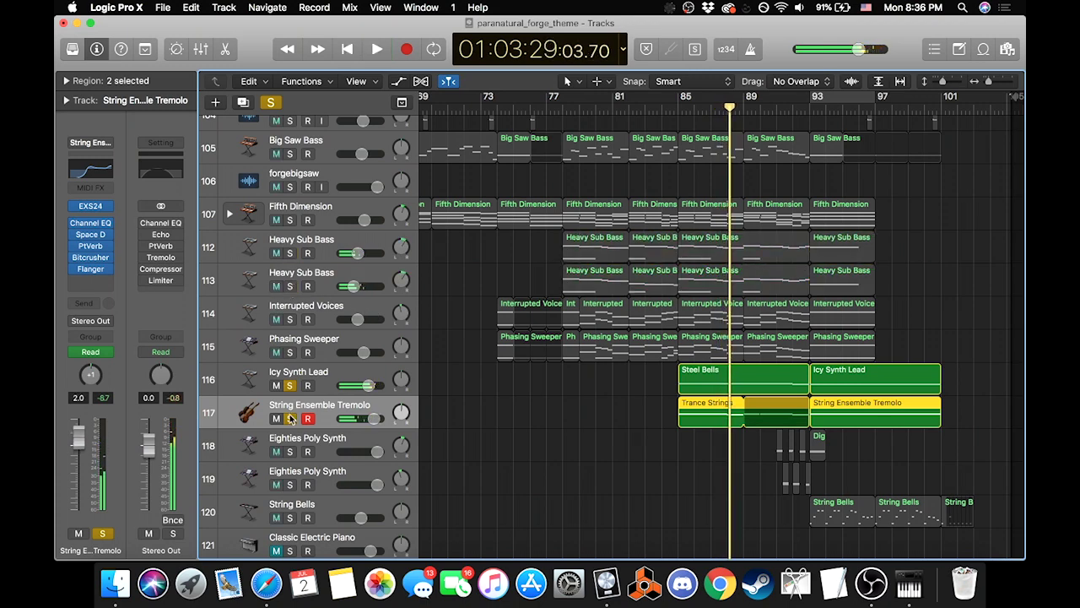
left_click_drag(289, 418, 290, 385)
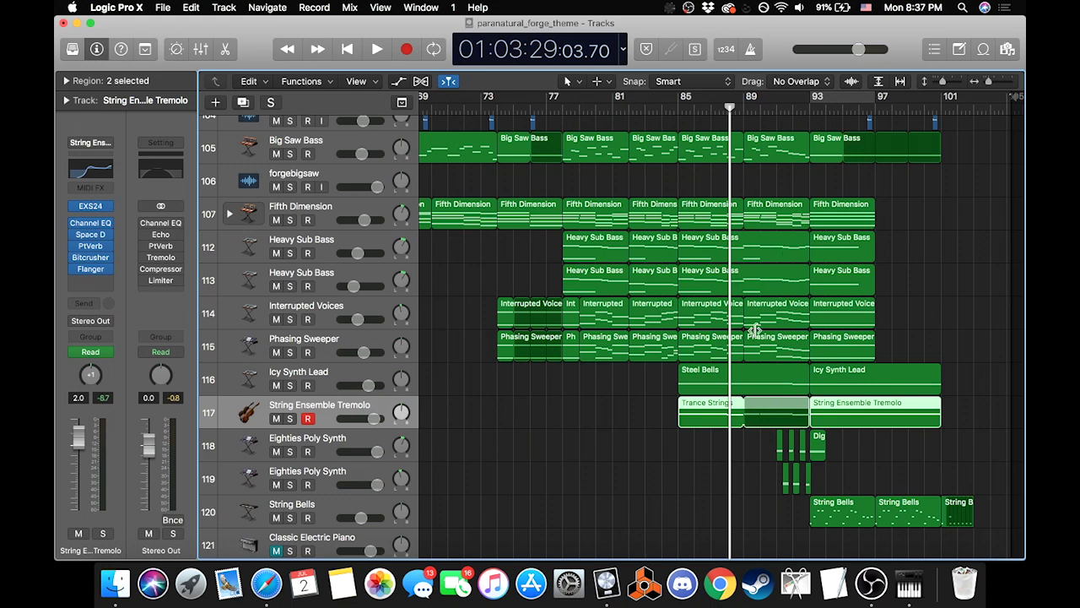
Step: Solo Eighties Poly Synth tracks 118 and 119, enlarge their regions around bar 91, and compare the two channel strips
scroll(686, 455, "down", 1)
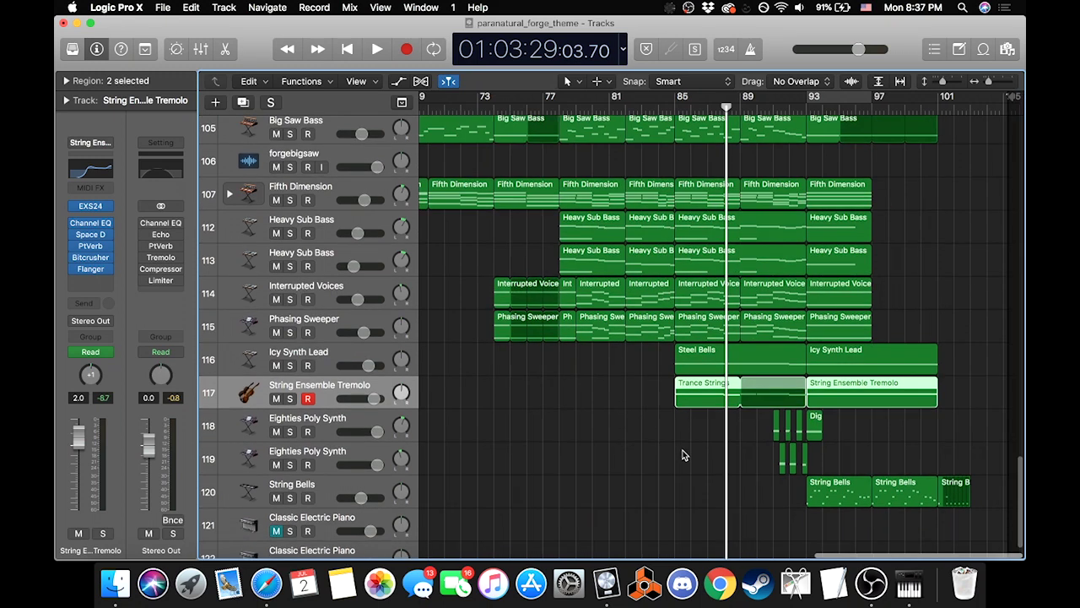
left_click(289, 428)
left_click(291, 460)
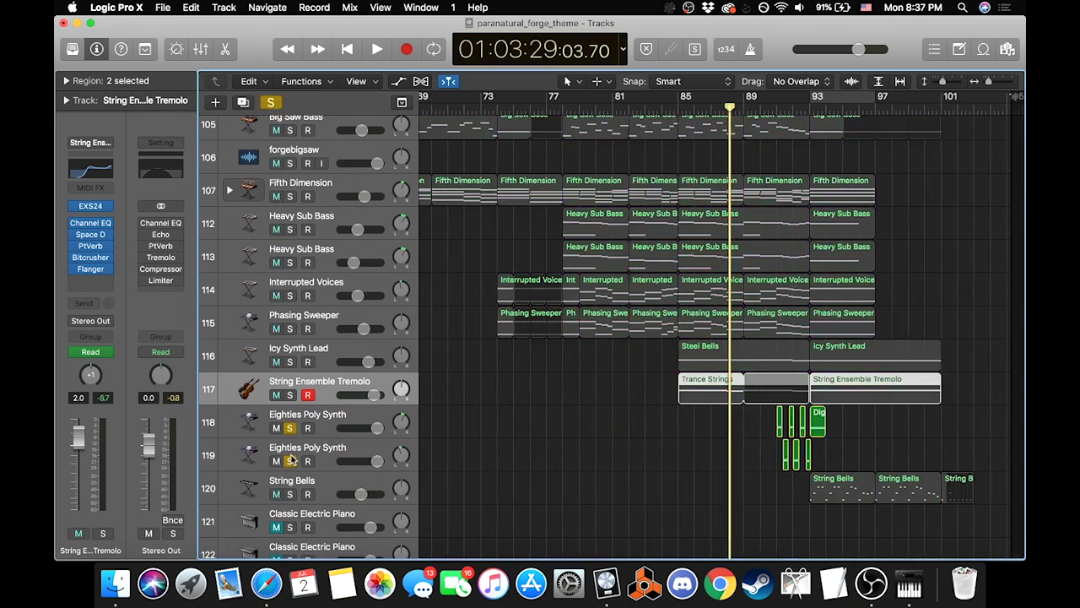
left_click(324, 427)
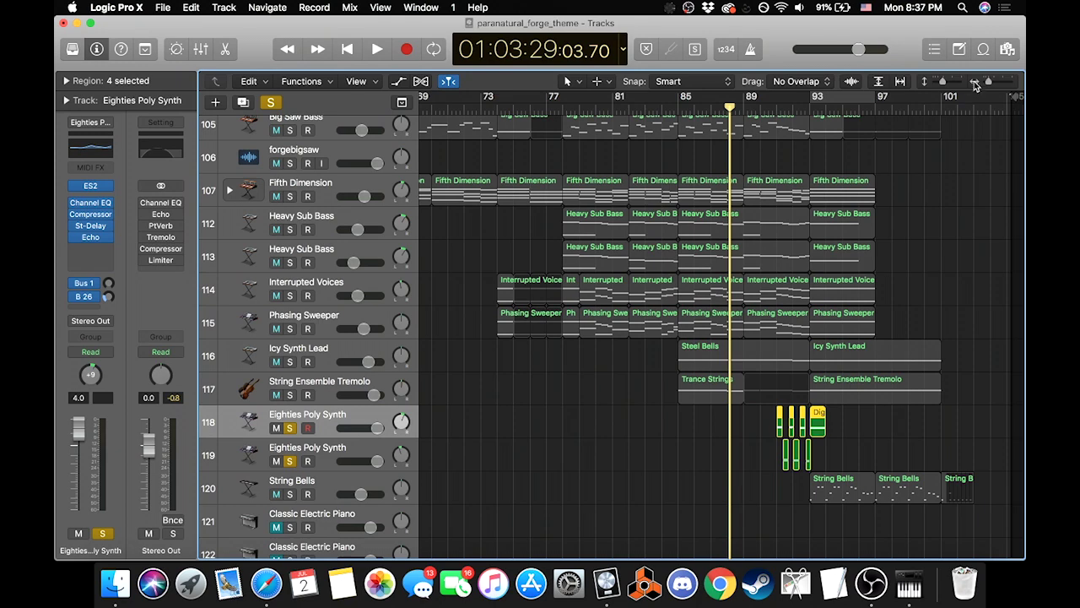
left_click_drag(982, 83, 992, 82)
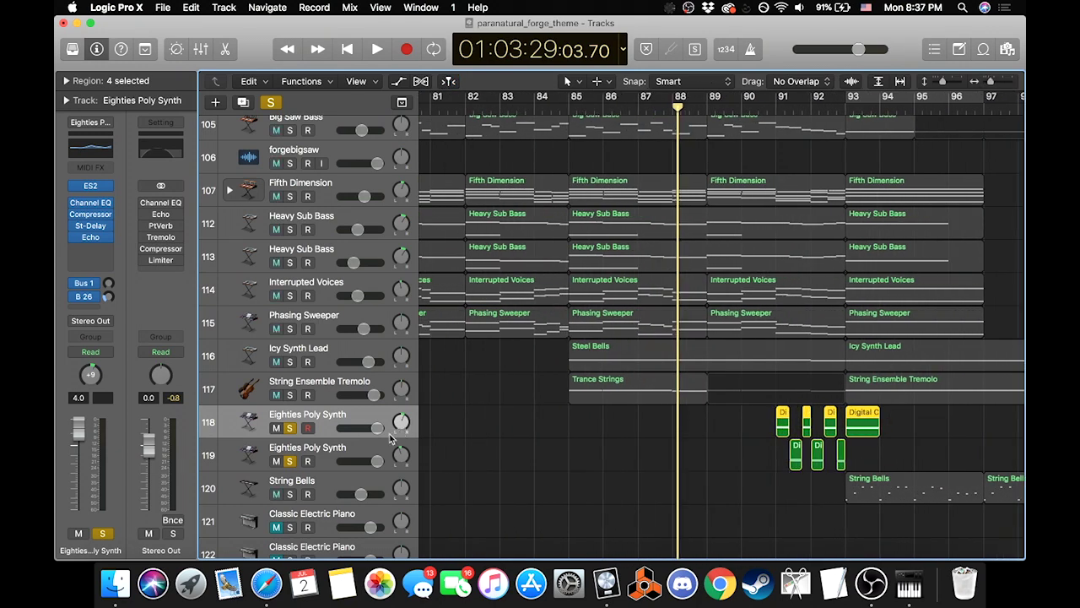
left_click(318, 449)
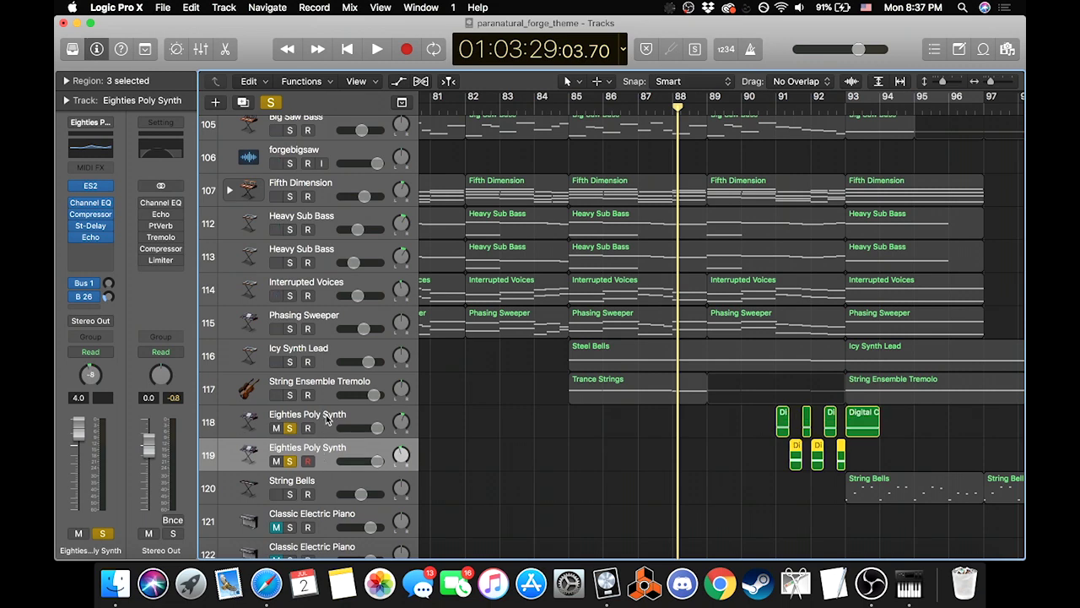
left_click(325, 417)
Step: Play the soloed Eighties Poly Synth regions from bar 91 to past bar 93, and return the playhead to bar 91
key("space")
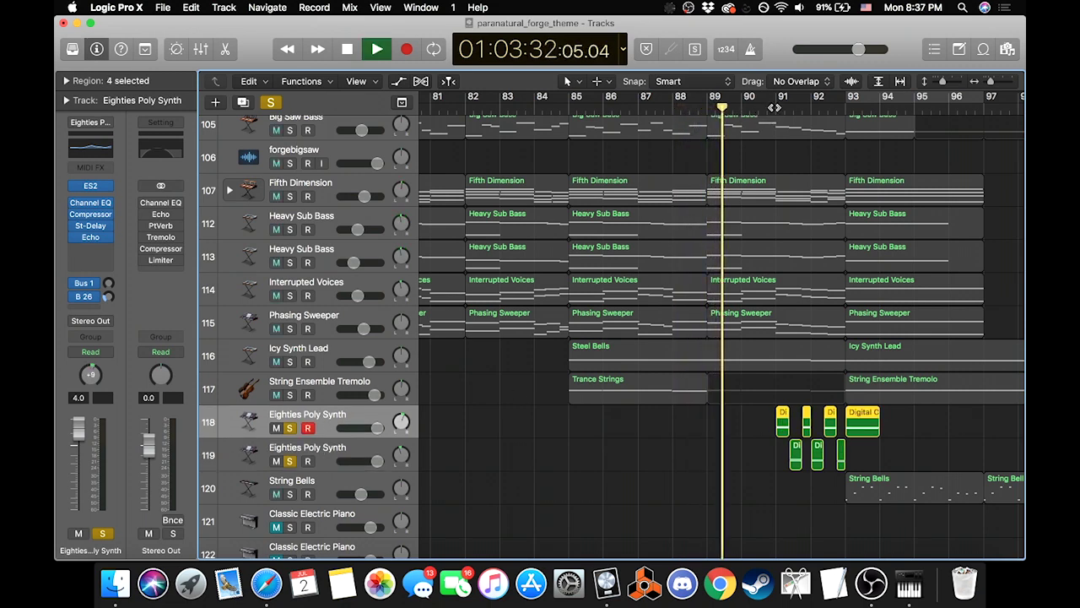
left_click(773, 106)
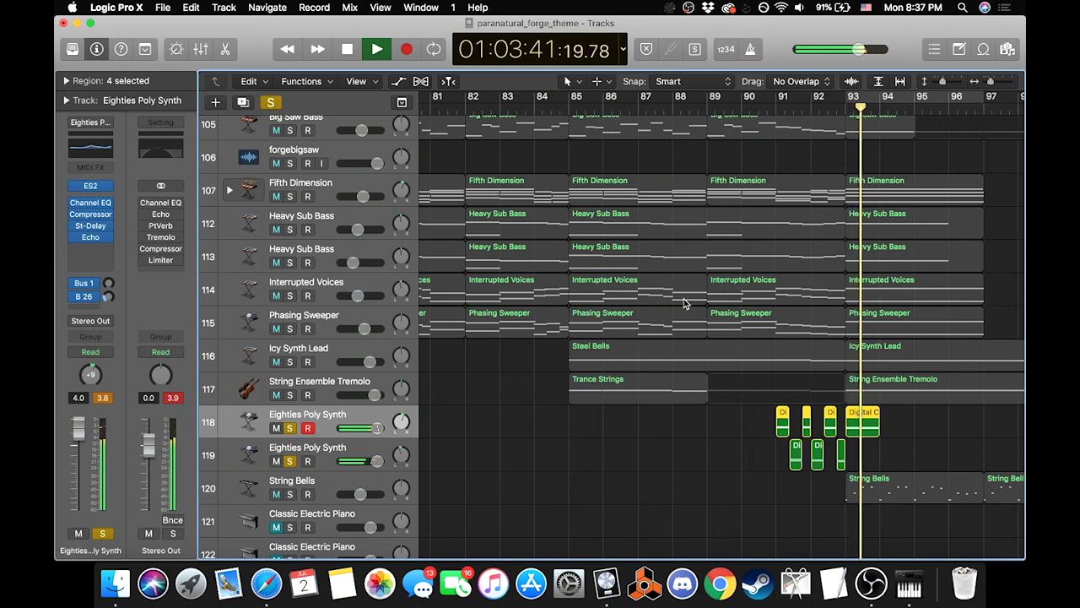
key("space")
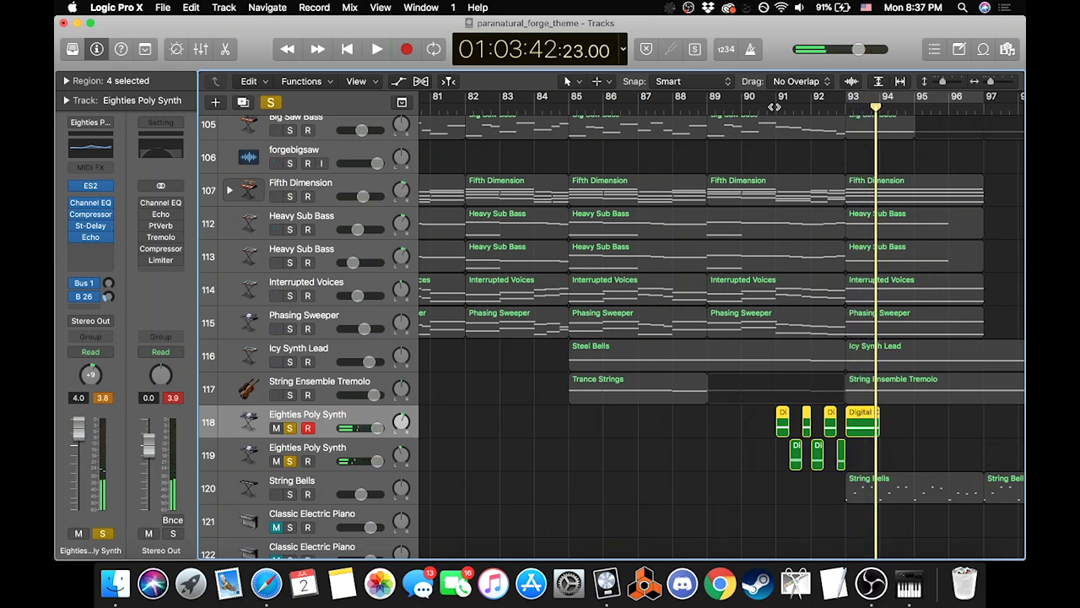
left_click(775, 108)
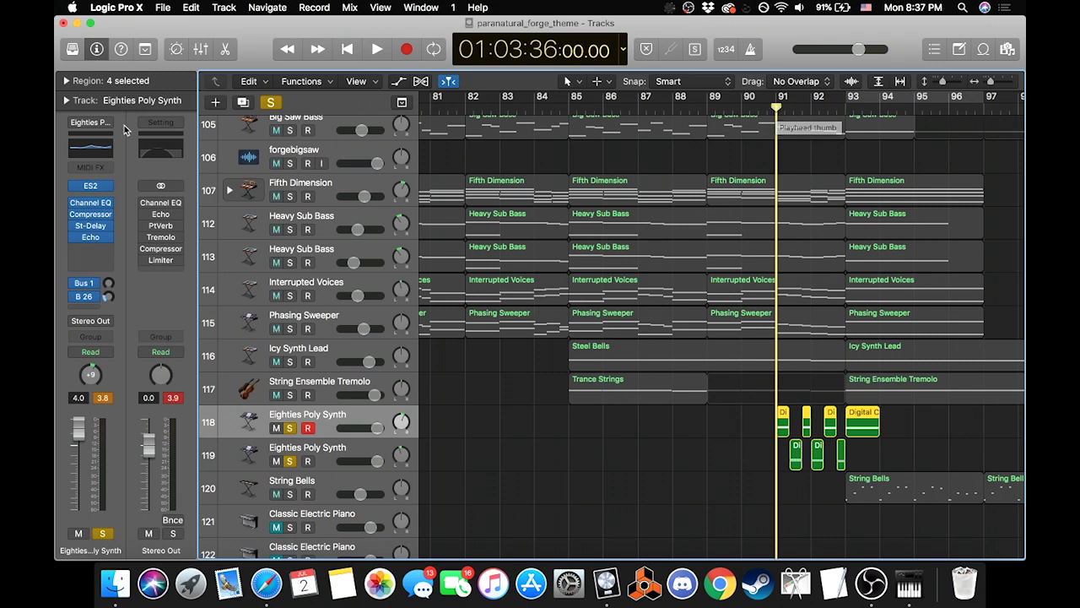
Step: View the Channel EQ curve on Eighties Poly Synth track 118, close it, and clear all track solos
left_click(95, 149)
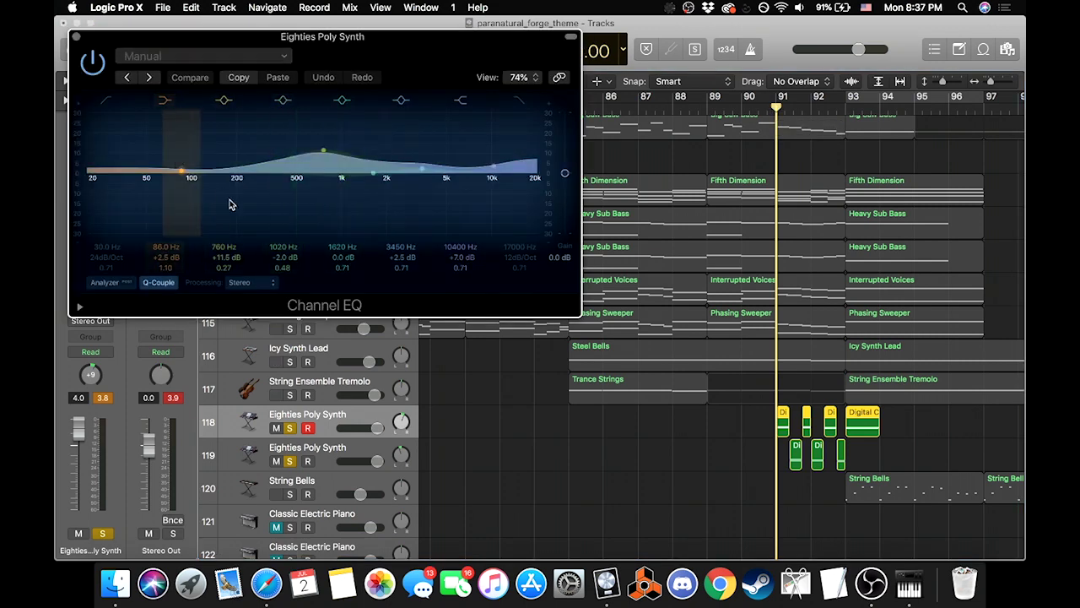
left_click(74, 39)
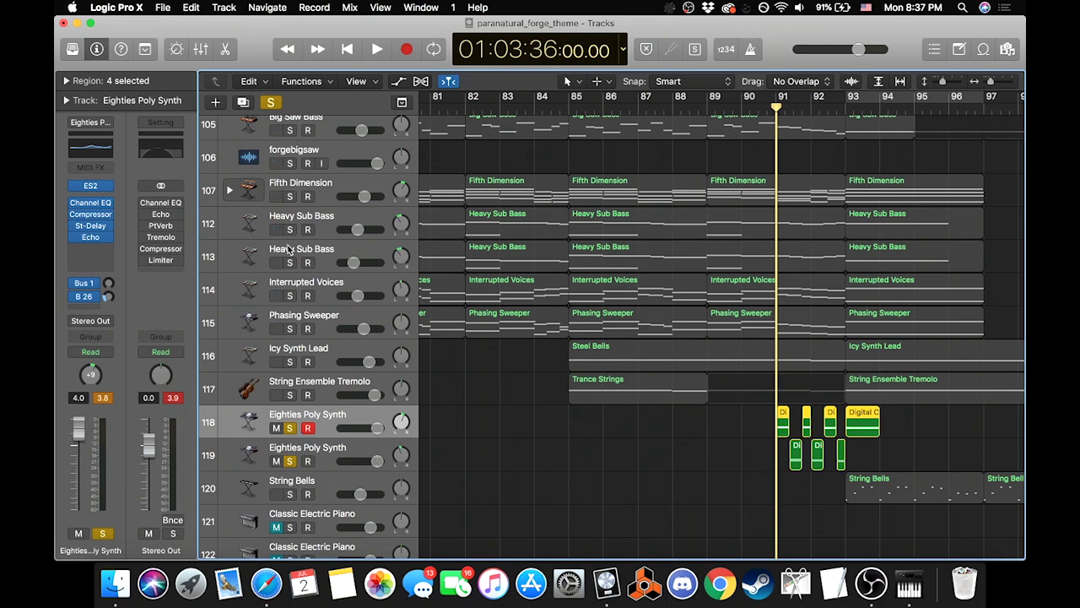
scroll(591, 270, "down", 2)
scroll(590, 270, "right", 2)
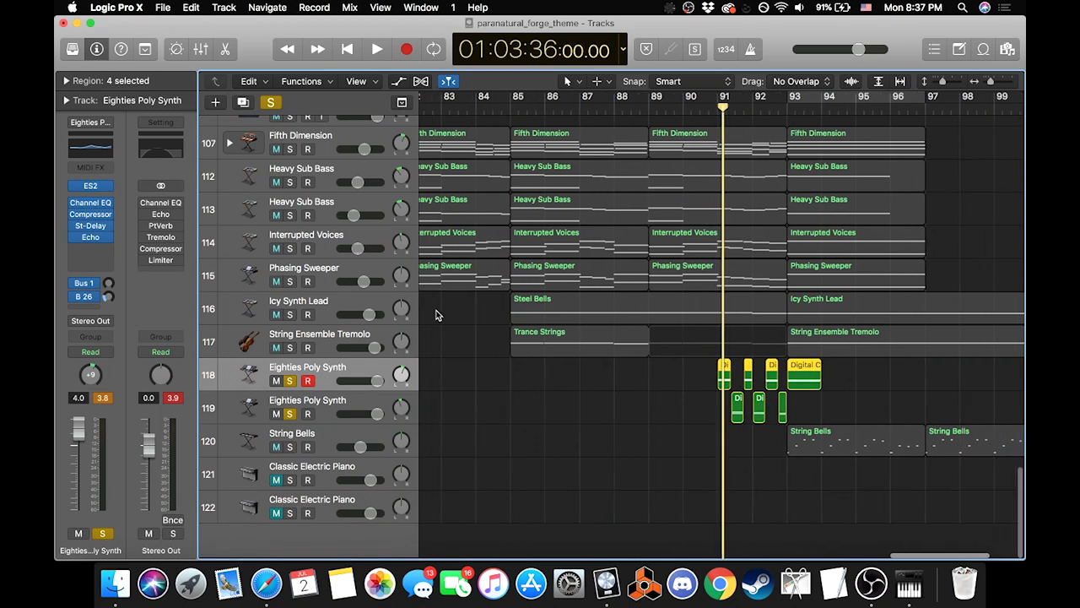
left_click(271, 103)
Step: Inspect the ES2 synth settings on Eighties Poly Synth track 118 and close the plug-in window
scroll(665, 321, "right", 3)
scroll(666, 321, "up", 1)
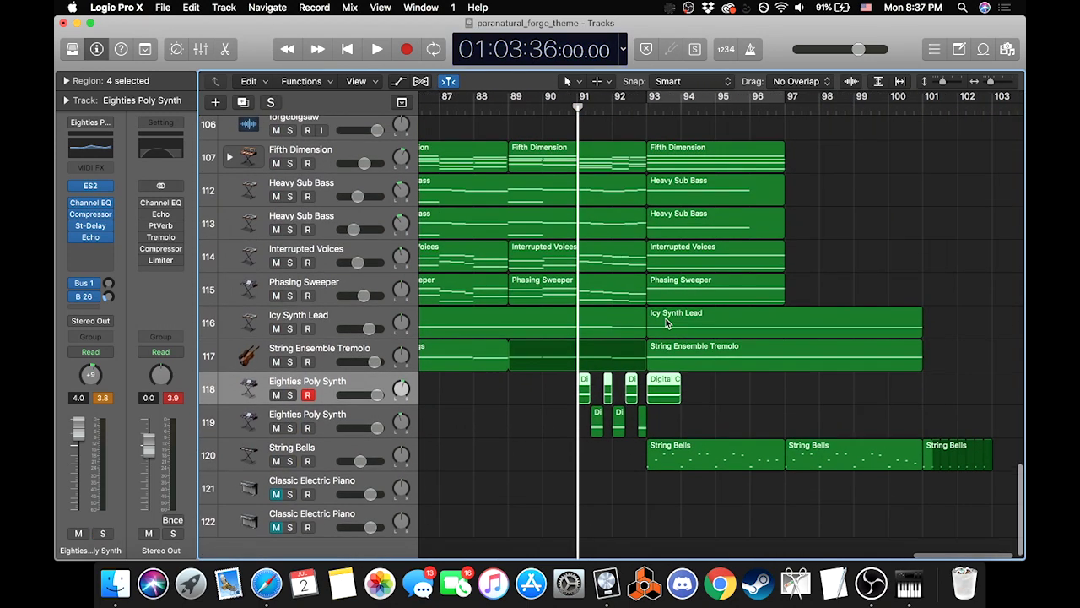
scroll(666, 322, "up", 10)
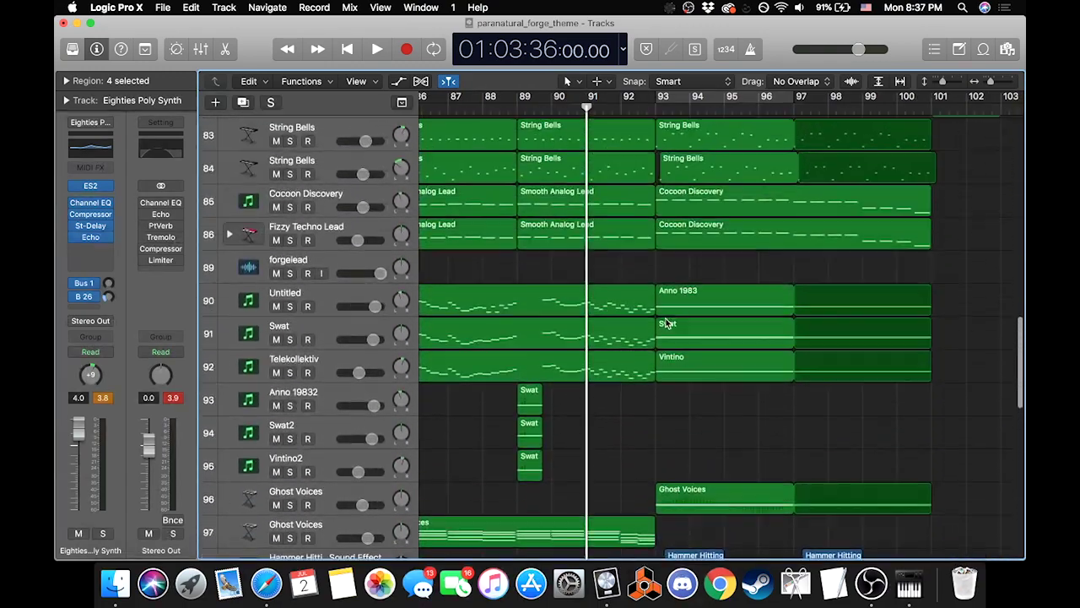
scroll(666, 323, "down", 11)
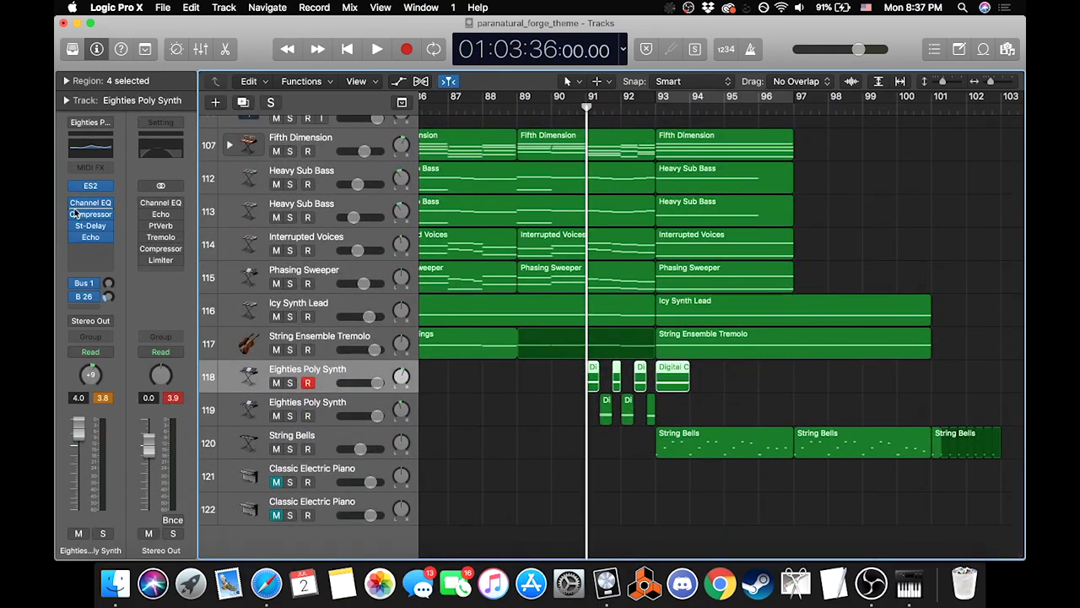
left_click(92, 187)
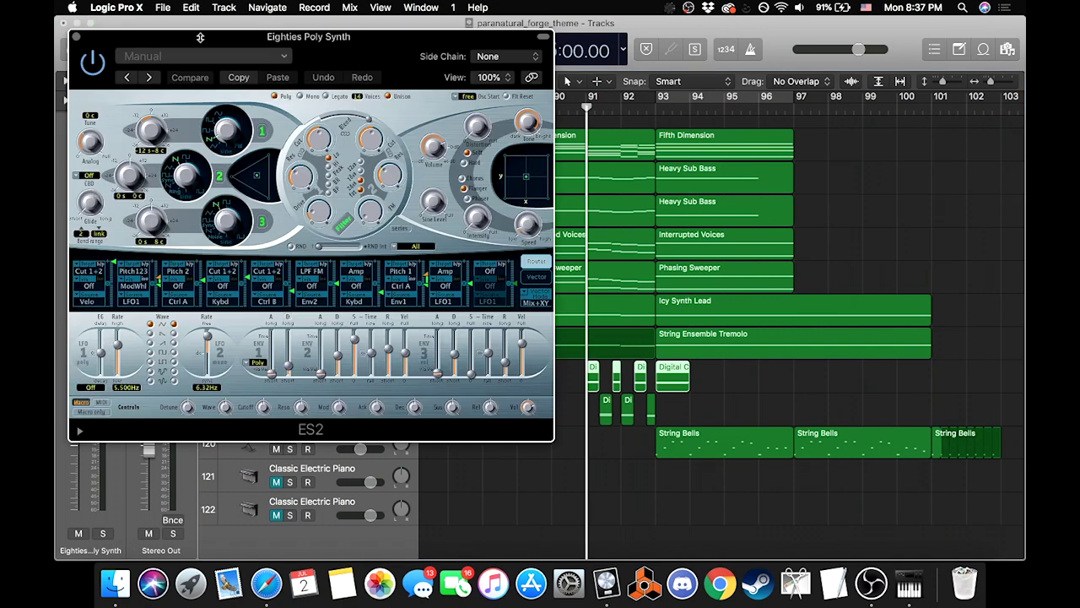
left_click(77, 38)
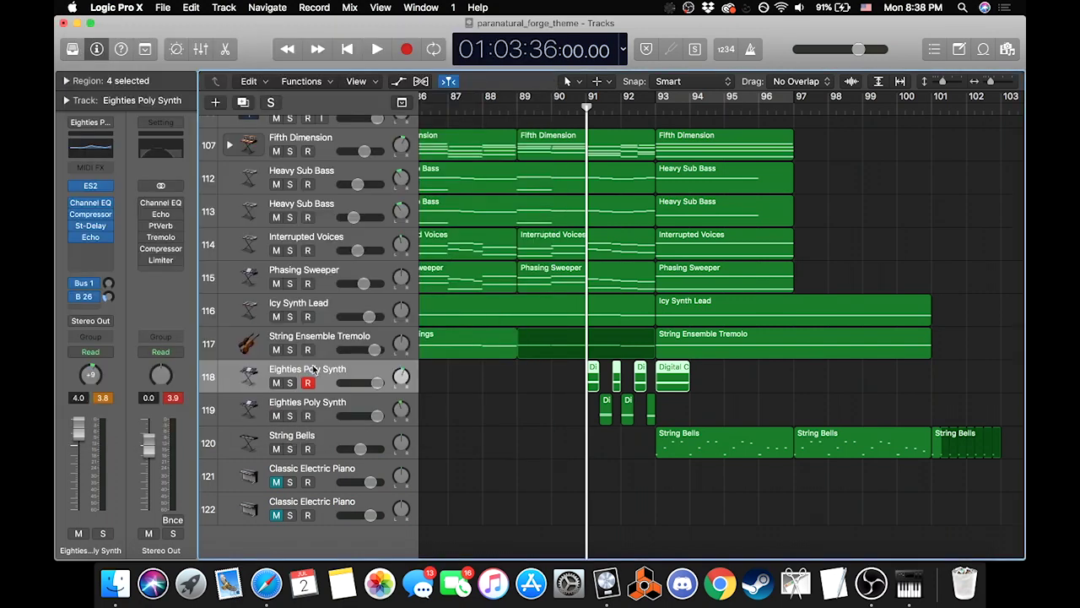
Step: Inspect the EXS24 sampler settings on the String Ensemble Tremolo track and close the plug-in window
left_click(320, 337)
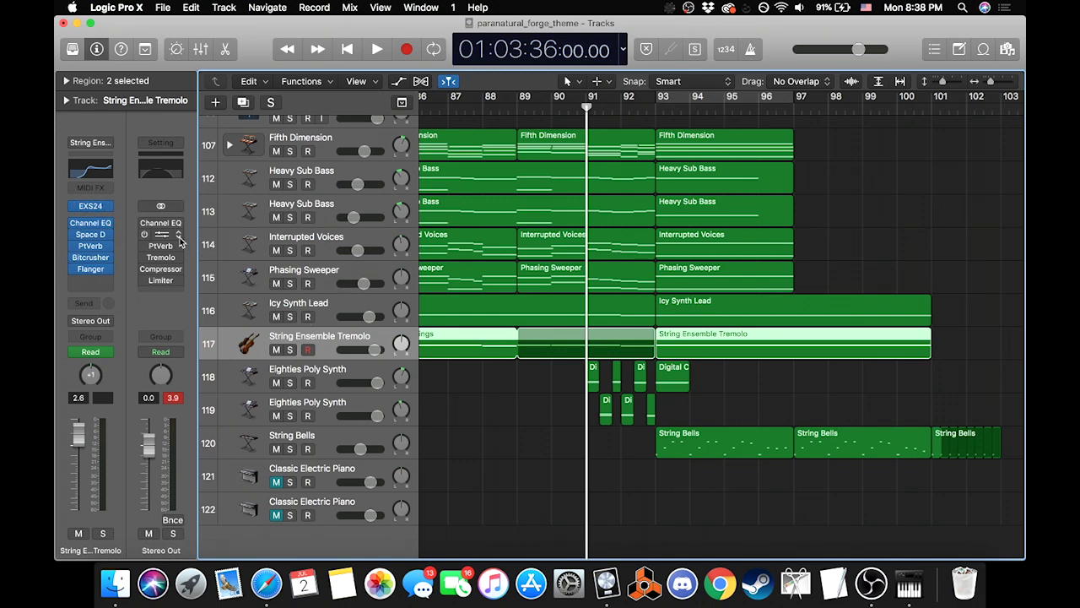
left_click(91, 207)
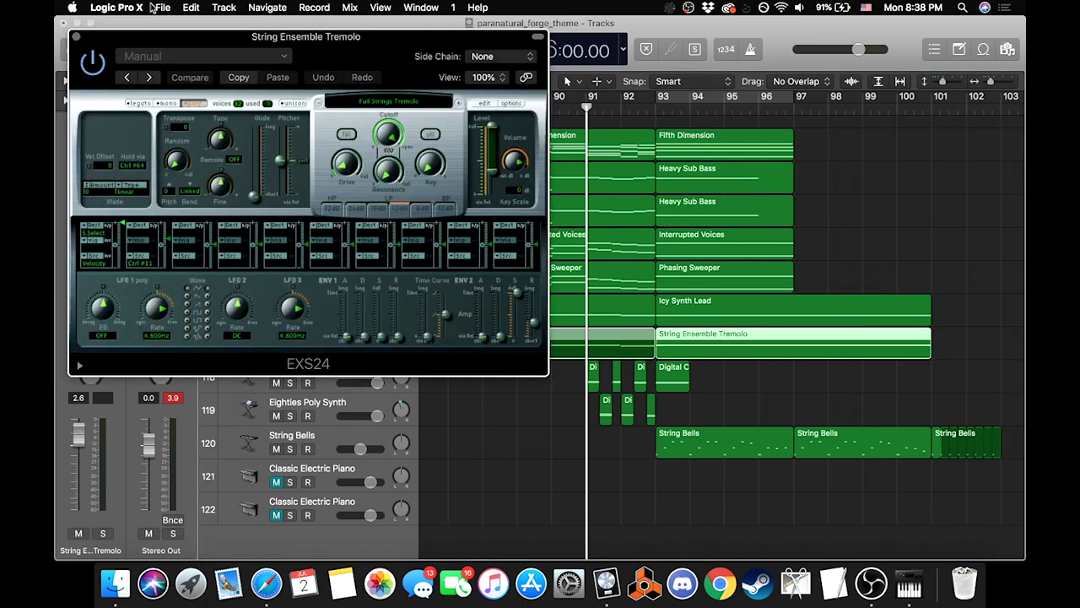
left_click_drag(177, 36, 465, 80)
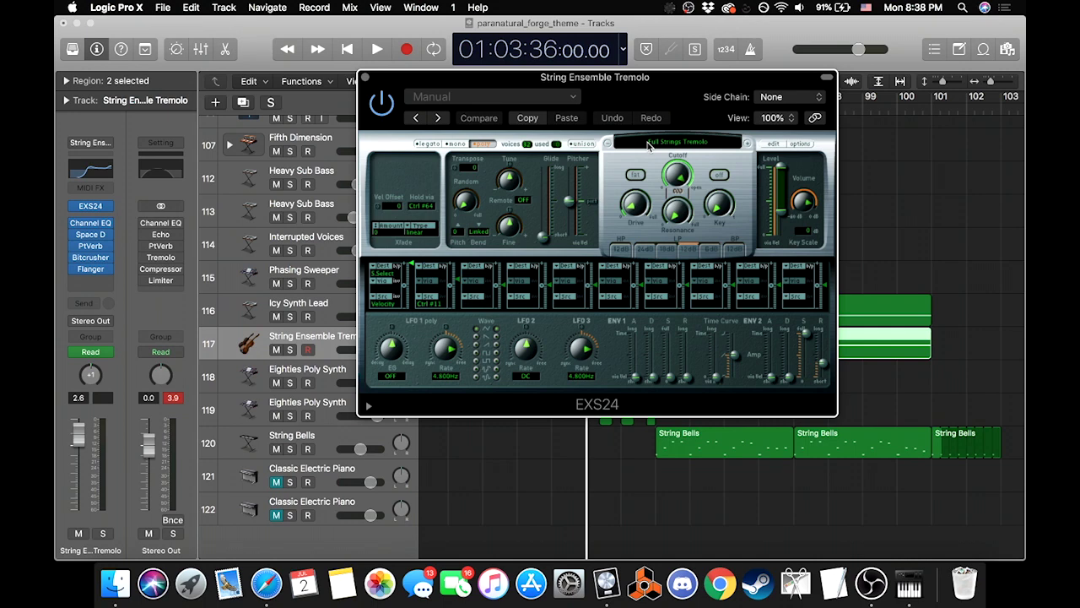
left_click(364, 78)
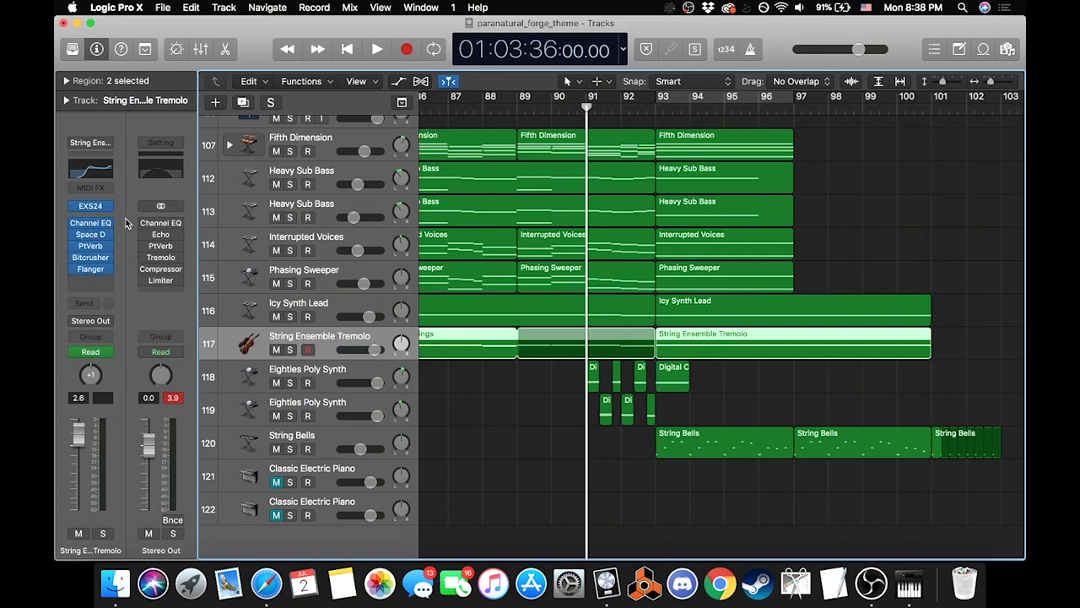
Step: Select the Icy Synth Lead track and play the unsoloed arrangement from bar 89 to bar 104
left_click(307, 304)
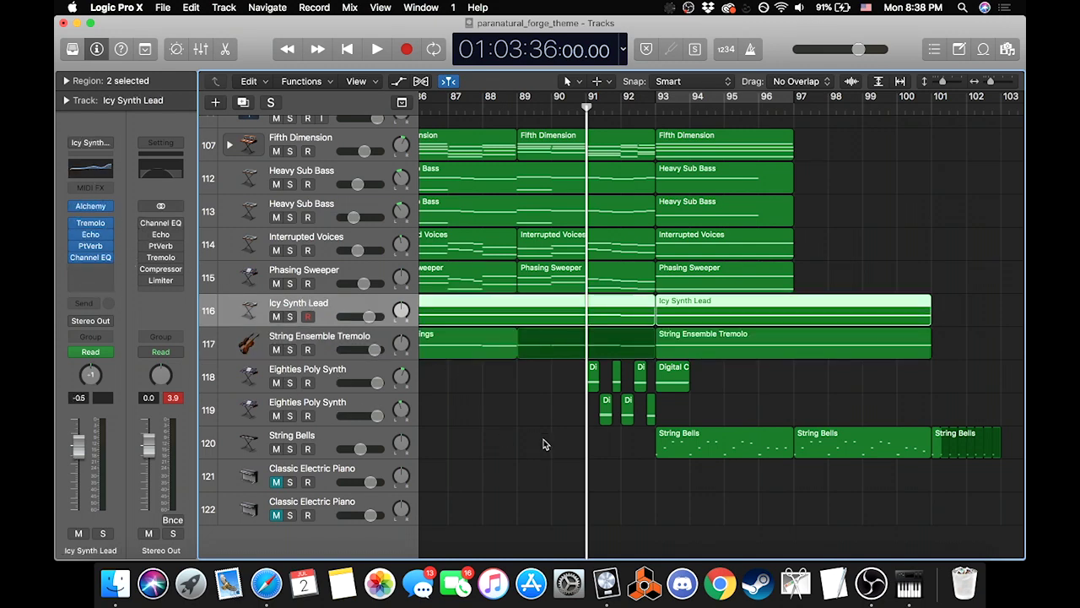
scroll(544, 445, "right", 2)
left_click(467, 109)
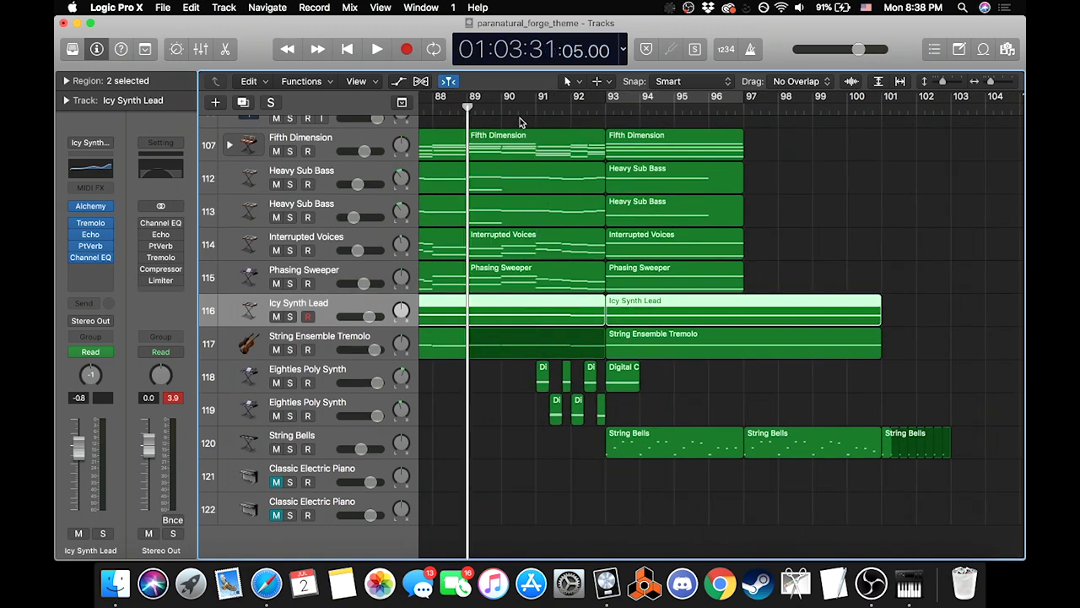
scroll(717, 362, "up", 3)
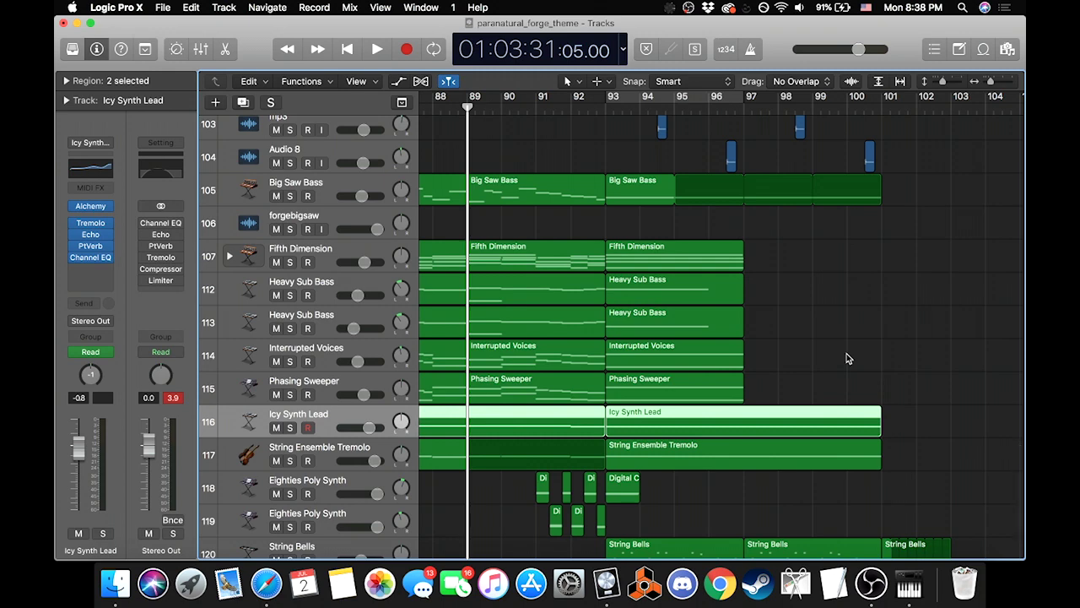
key("space")
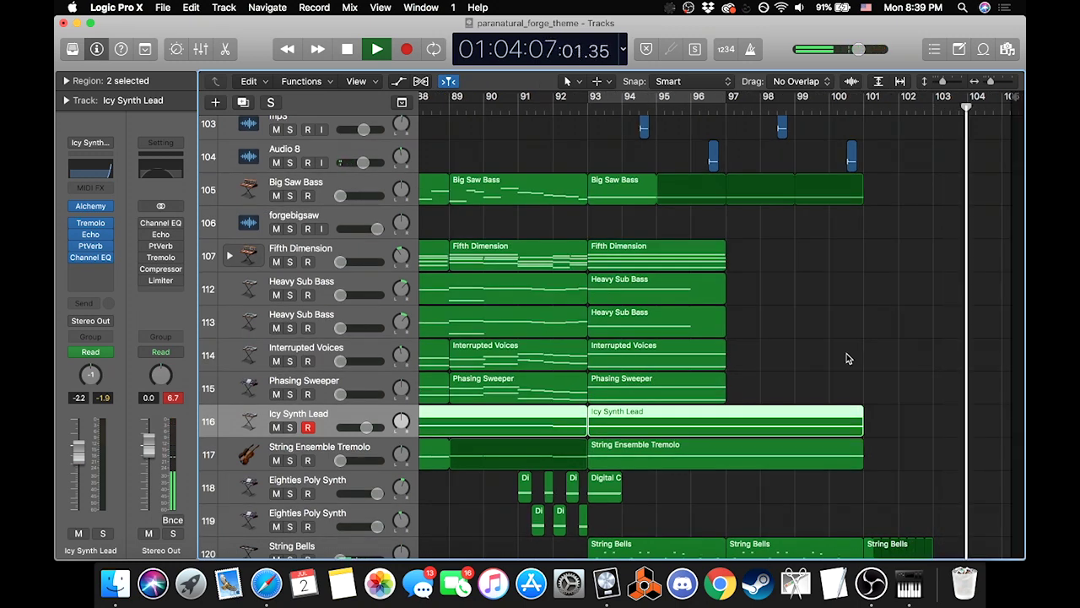
key("space")
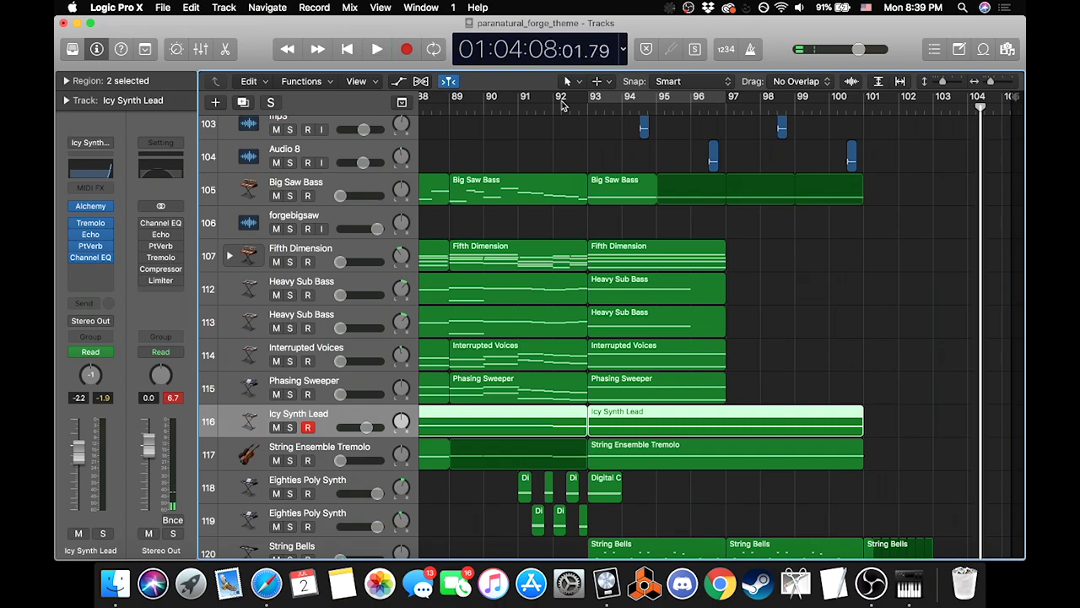
Step: Place the playhead at bar 93 and examine which tracks have regions in the section starting there
left_click(588, 101)
scroll(772, 341, "up", 15)
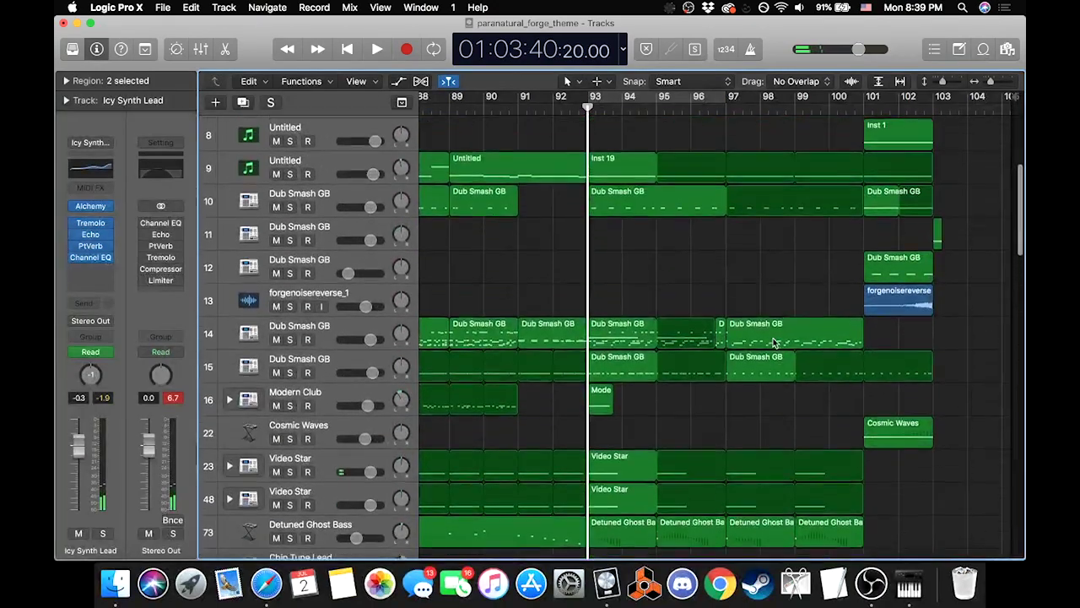
scroll(667, 402, "up", 7)
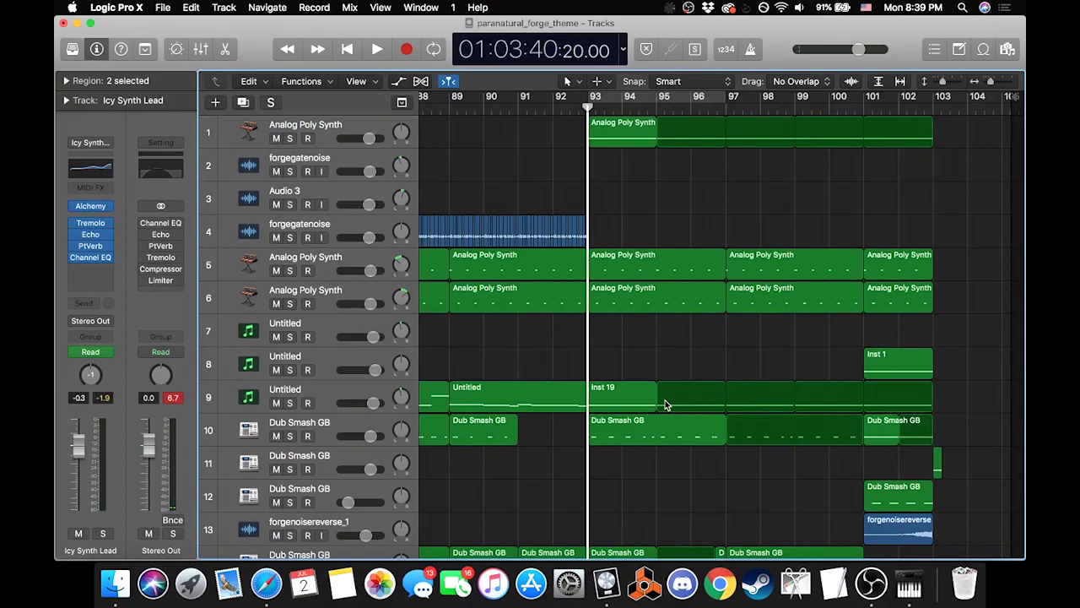
scroll(664, 405, "down", 20)
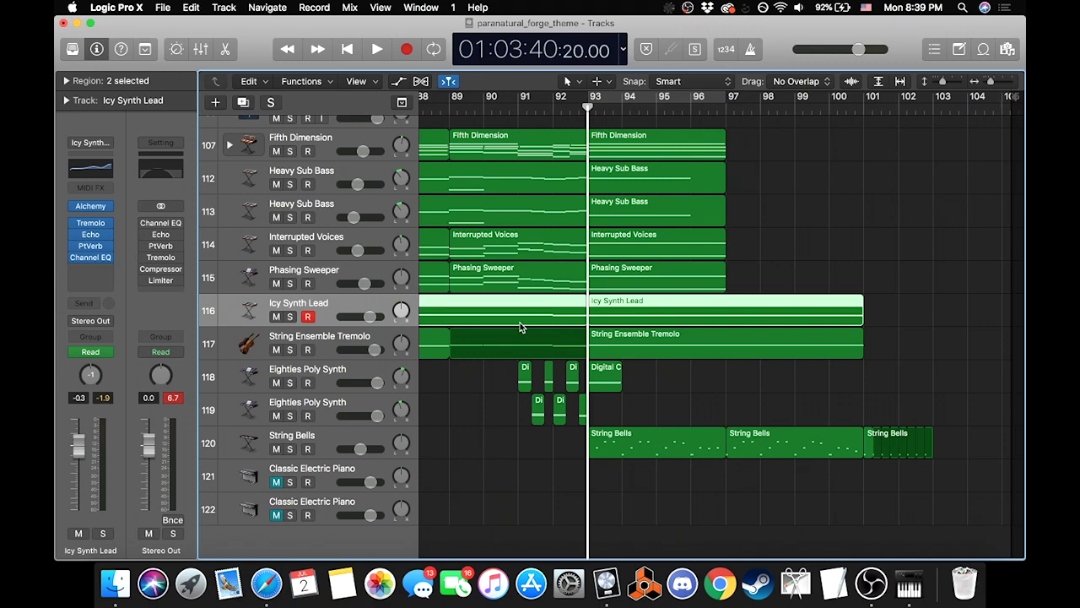
scroll(613, 339, "up", 10)
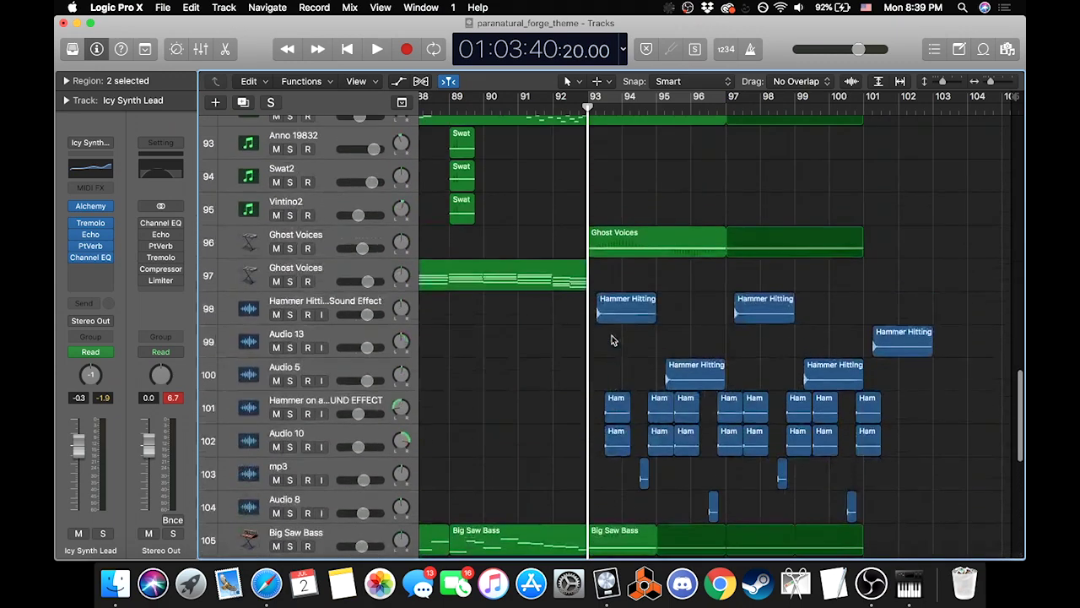
scroll(613, 340, "up", 1)
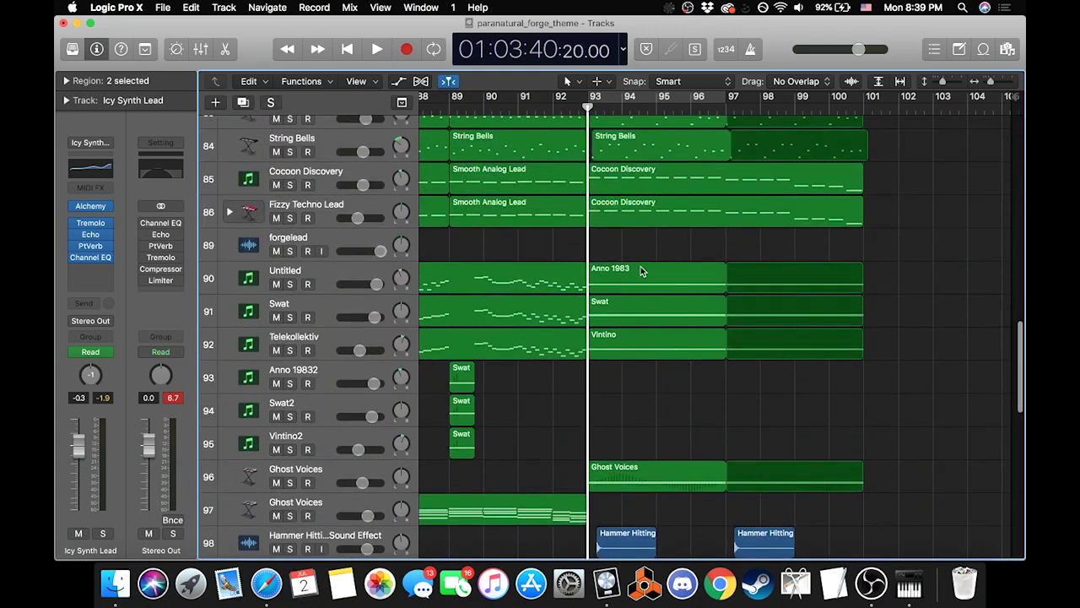
Step: Open Swat track 91 in the Piano Roll and display its Pitch Bend automation from bar 93 onward
left_click(297, 272)
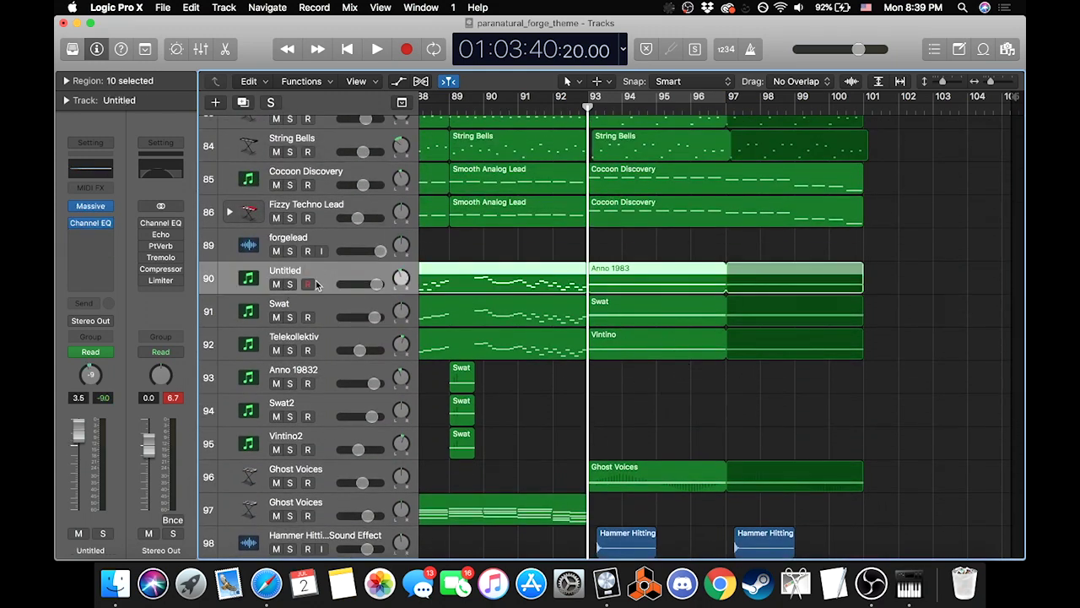
left_click(319, 302)
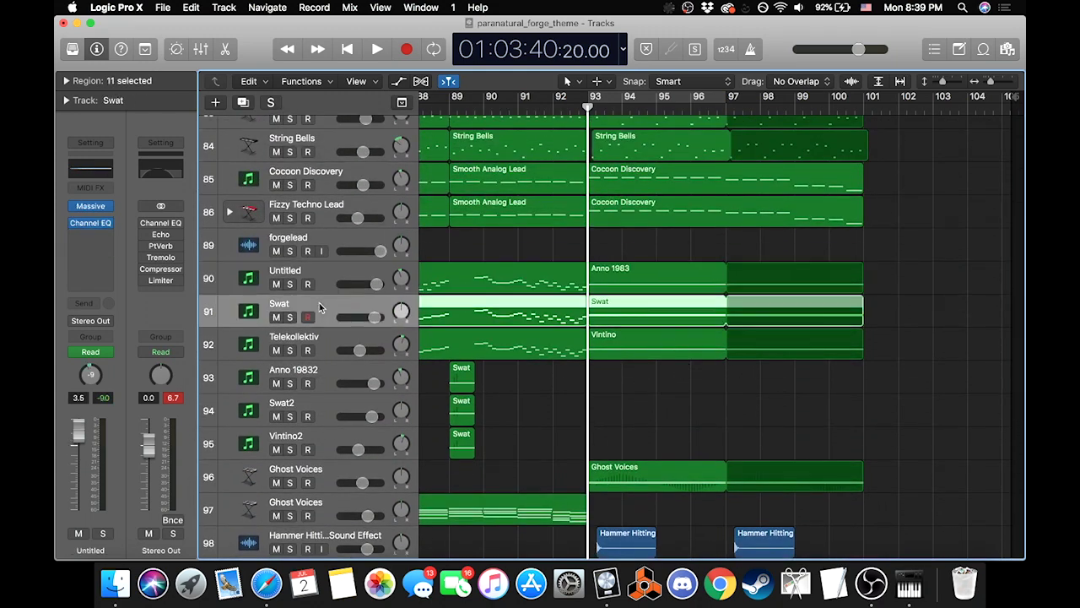
left_click(224, 51)
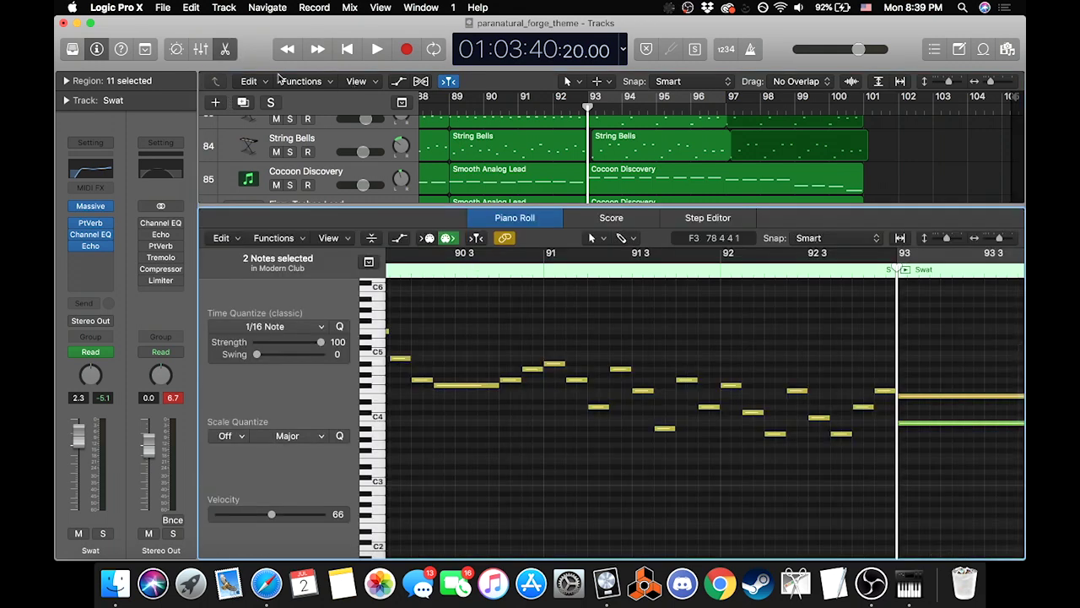
scroll(513, 177, "down", 5)
left_click(400, 238)
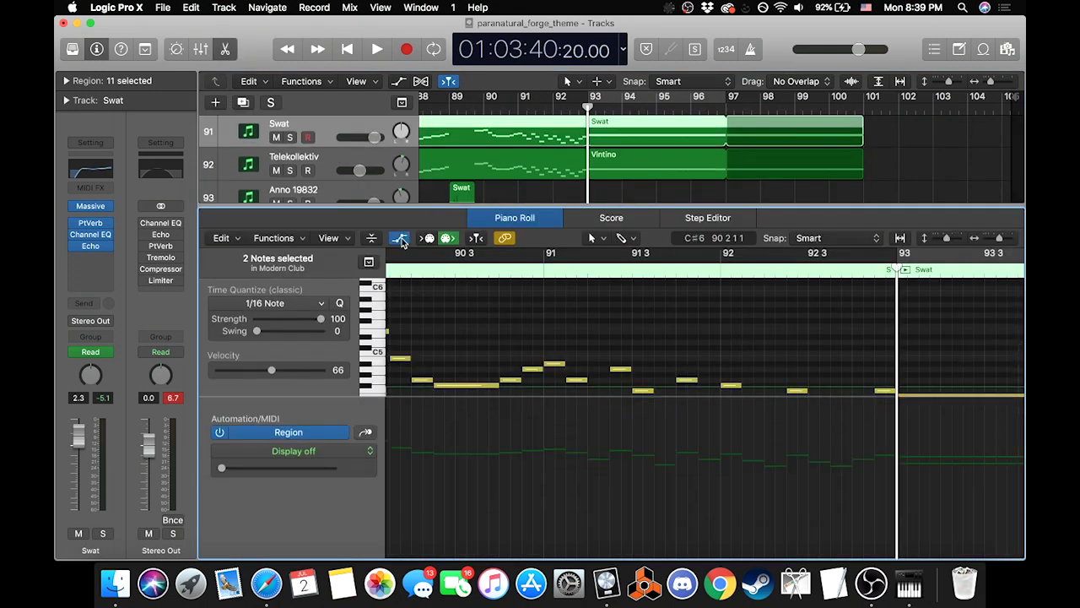
left_click(308, 442)
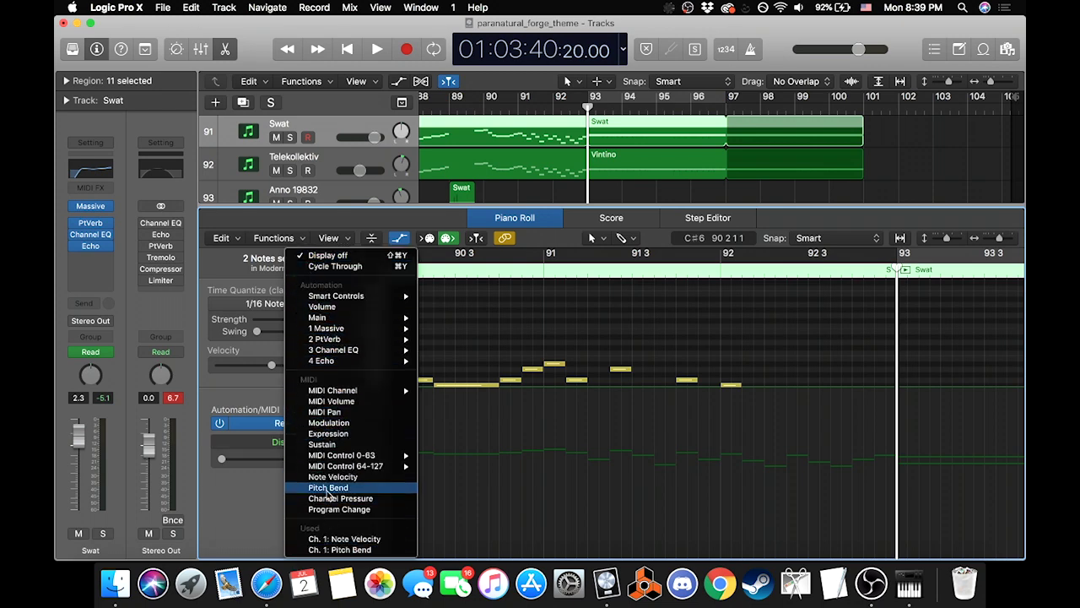
left_click(327, 487)
scroll(519, 475, "right", 10)
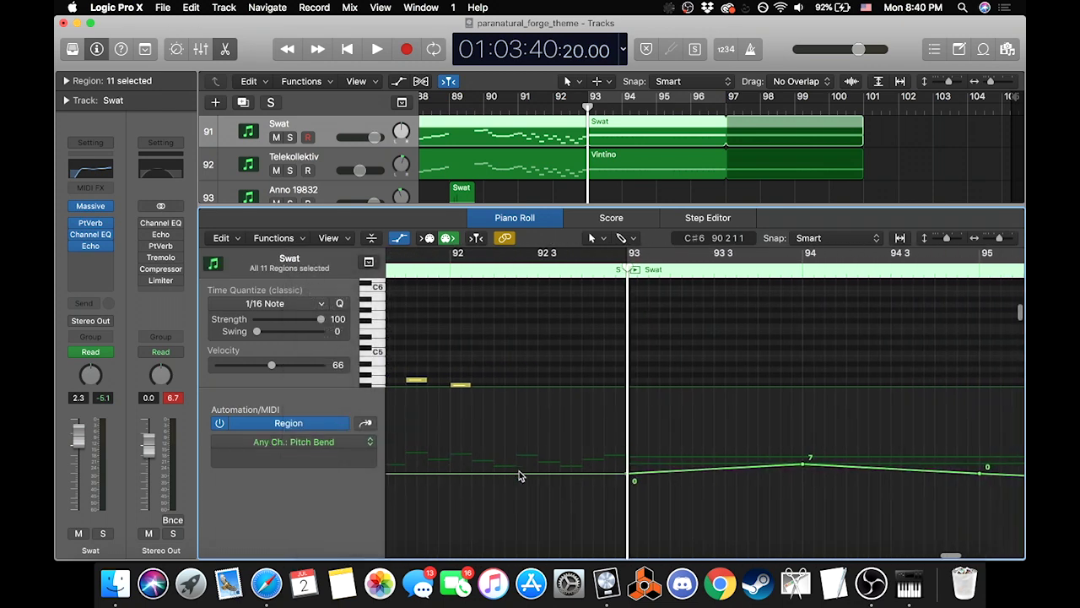
scroll(579, 143, "down", 2)
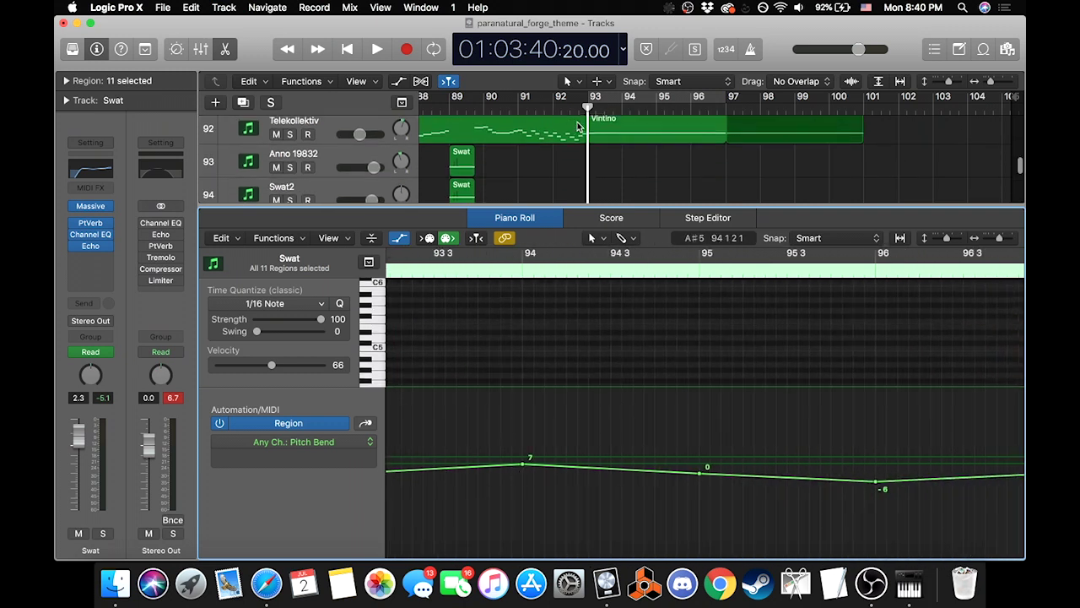
Step: Play from bar 93 with Swat track 91 soloed to hear its pitch bend, and stop past bar 94
scroll(506, 144, "up", 2)
key("space")
left_click(290, 144)
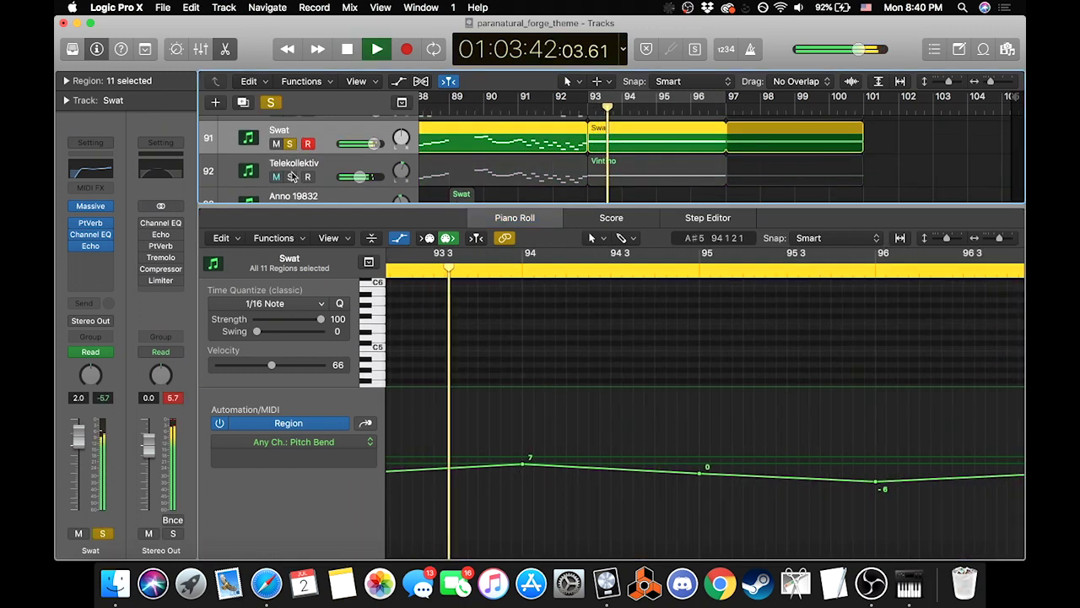
key("space")
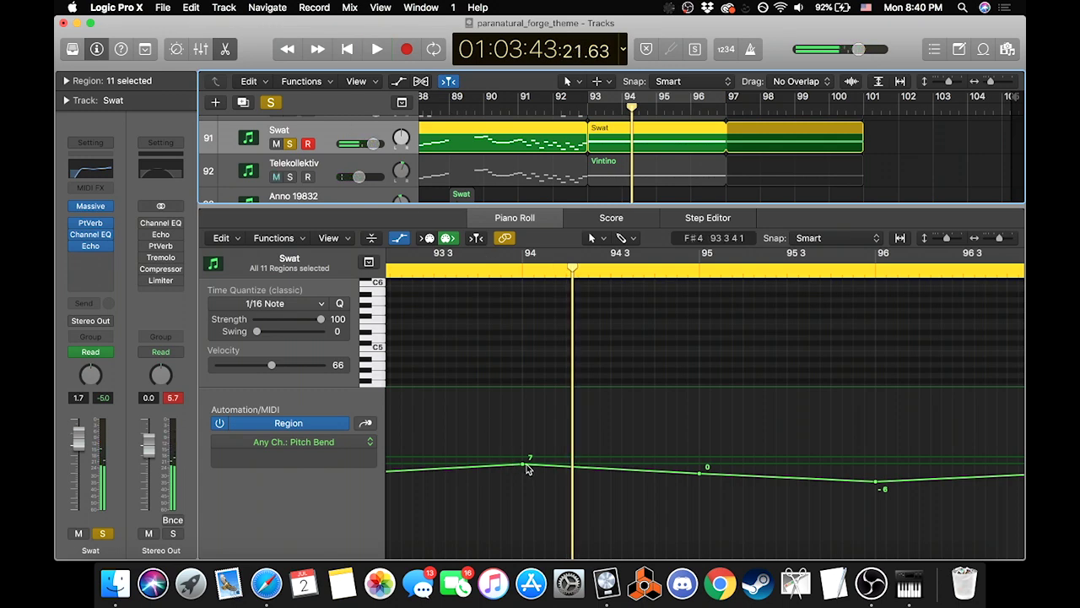
Step: Close the Piano Roll and play from bar 93 to near bar 97, adding Untitled track 90 and Telekollektiv to the Swat solo
left_click(224, 51)
scroll(476, 336, "up", 4)
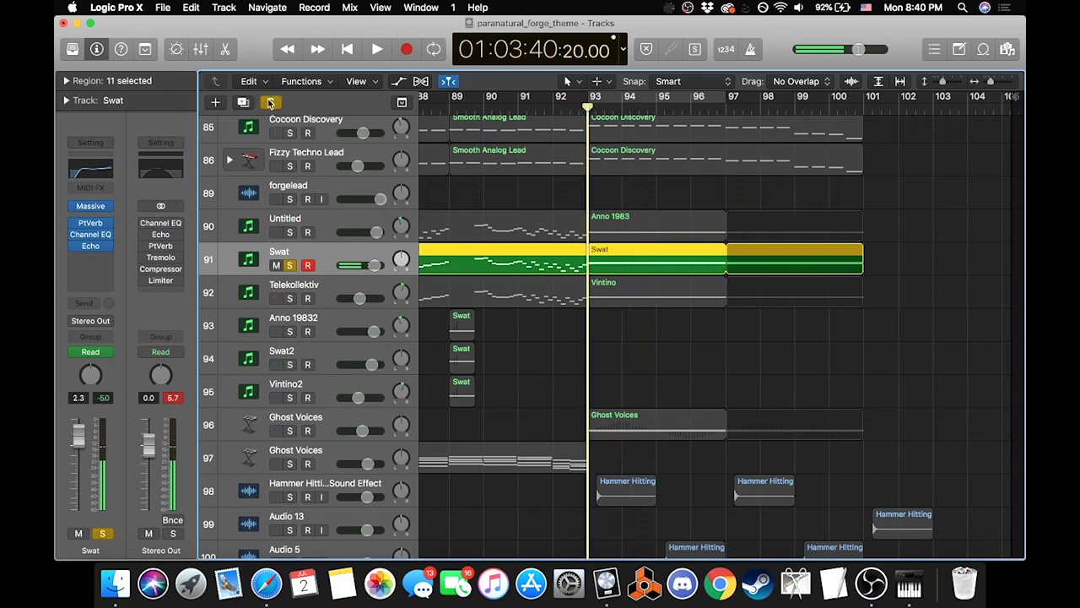
key("space")
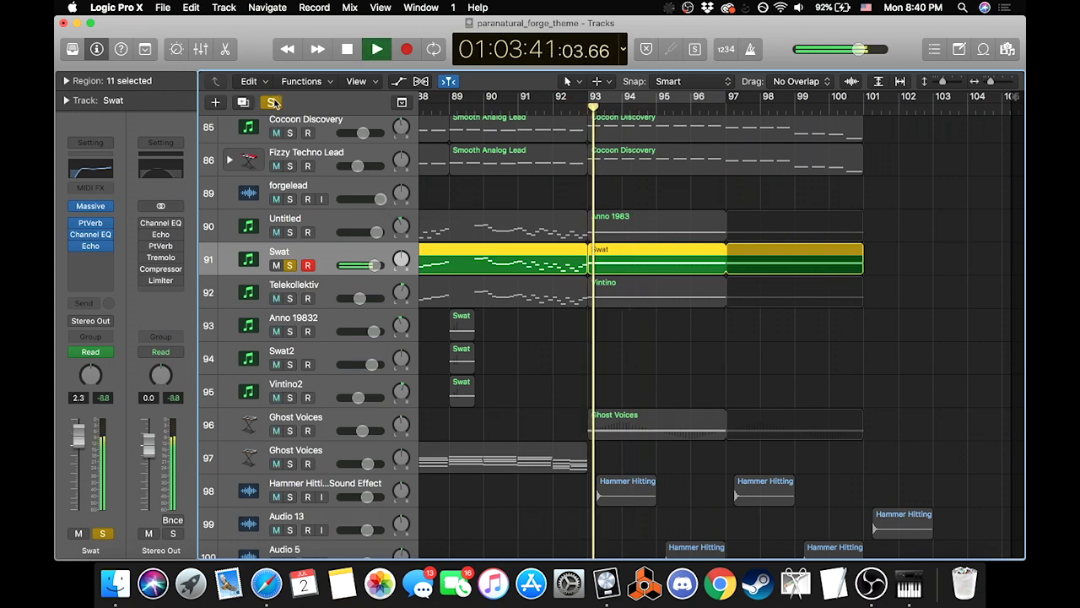
left_click(290, 231)
left_click(290, 298)
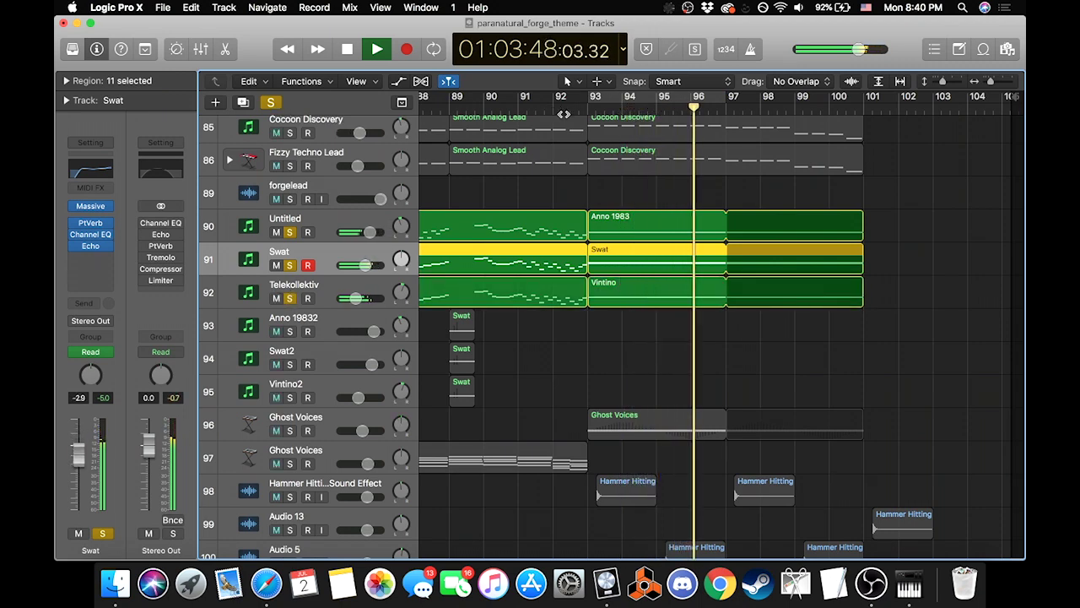
key("space")
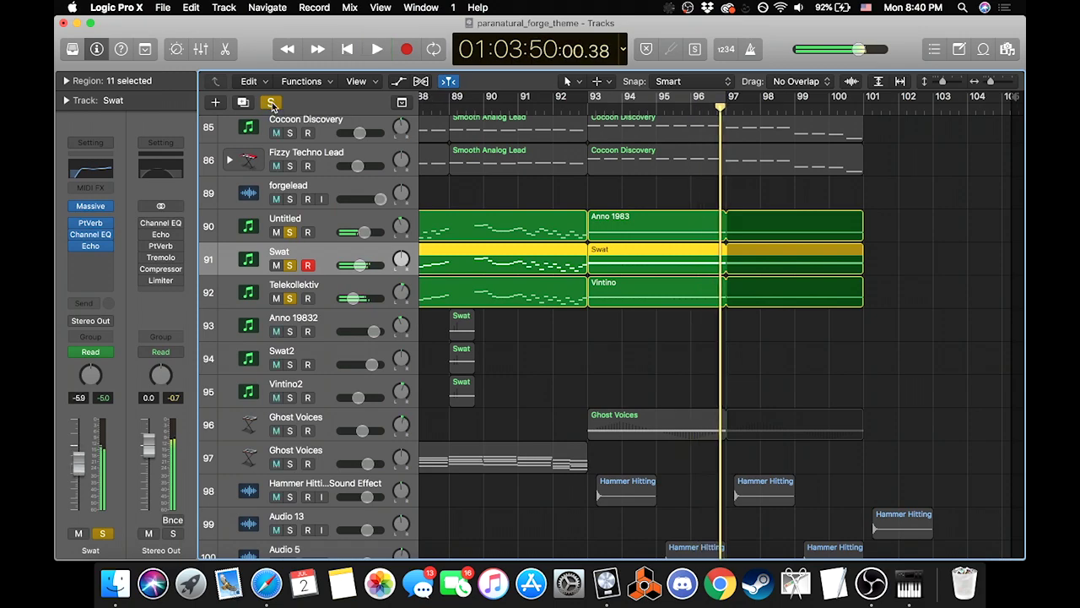
Step: Clear all track solos and place the playhead back at bar 93
left_click(272, 104)
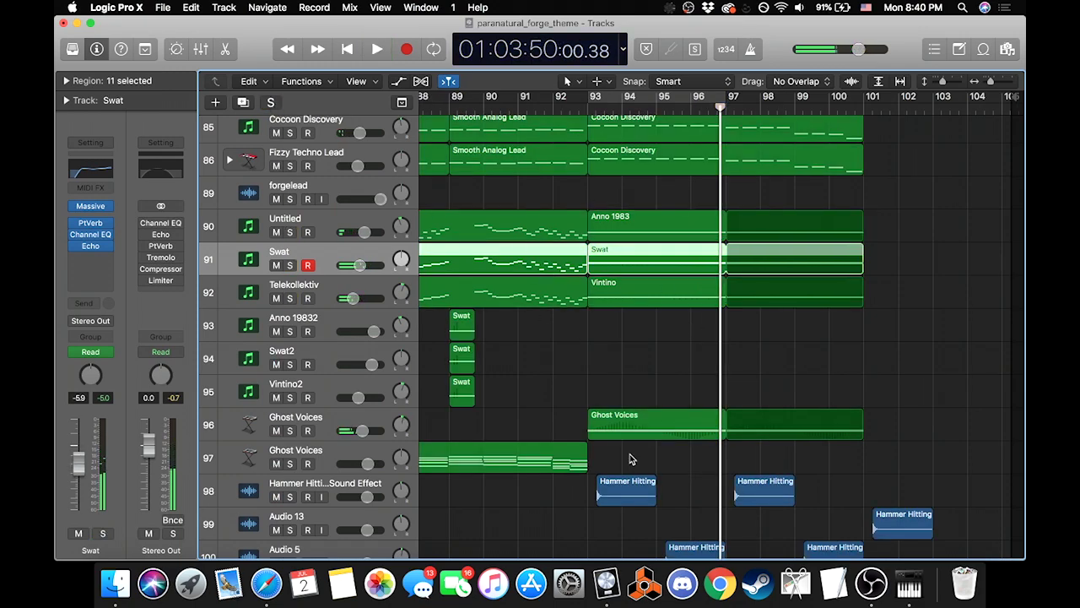
scroll(629, 458, "up", 15)
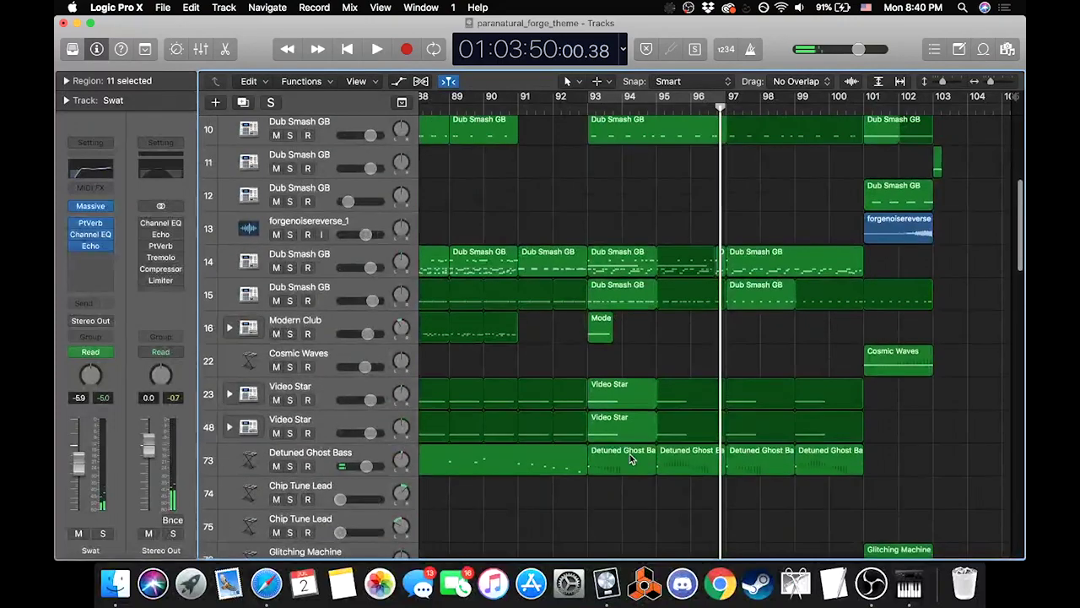
scroll(658, 366, "up", 8)
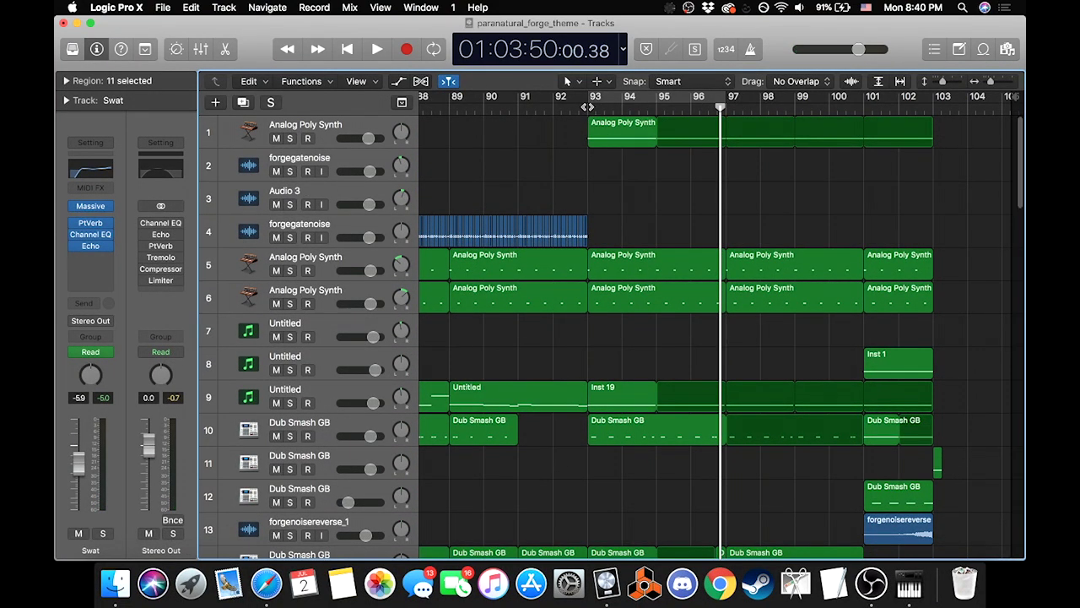
left_click(589, 107)
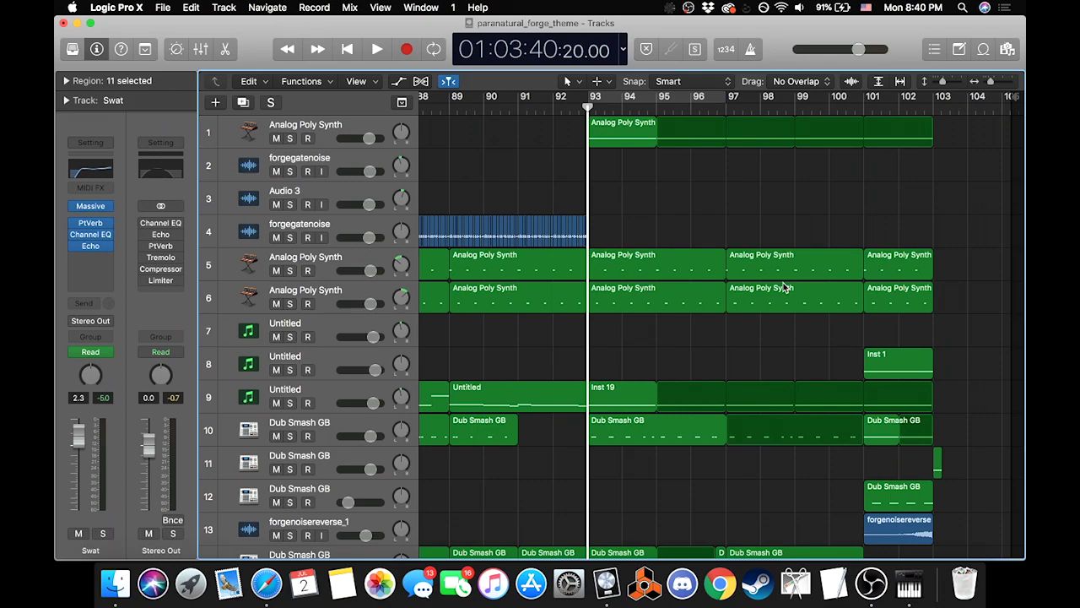
Step: Play the full mix briefly from bar 19 to hear the earlier section
scroll(784, 288, "down", 4)
scroll(784, 288, "left", 15)
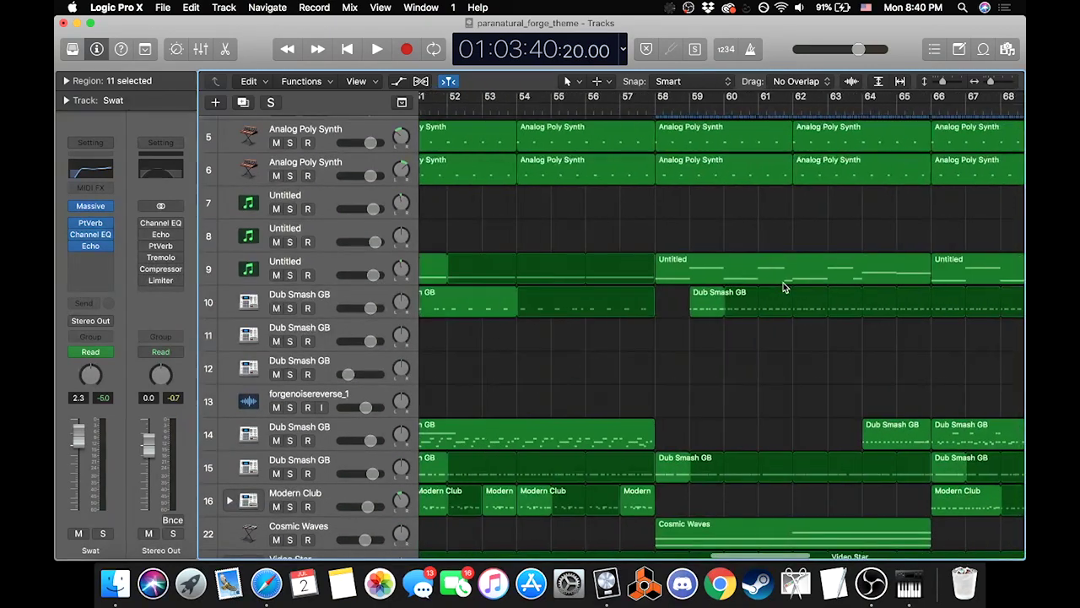
scroll(784, 288, "left", 2)
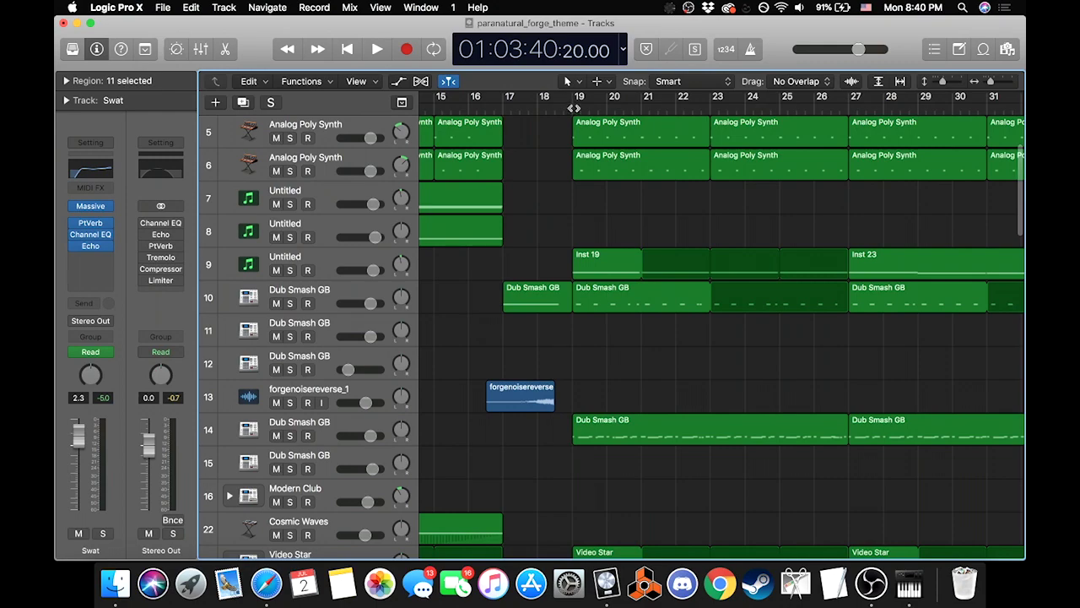
left_click(574, 108)
key("space")
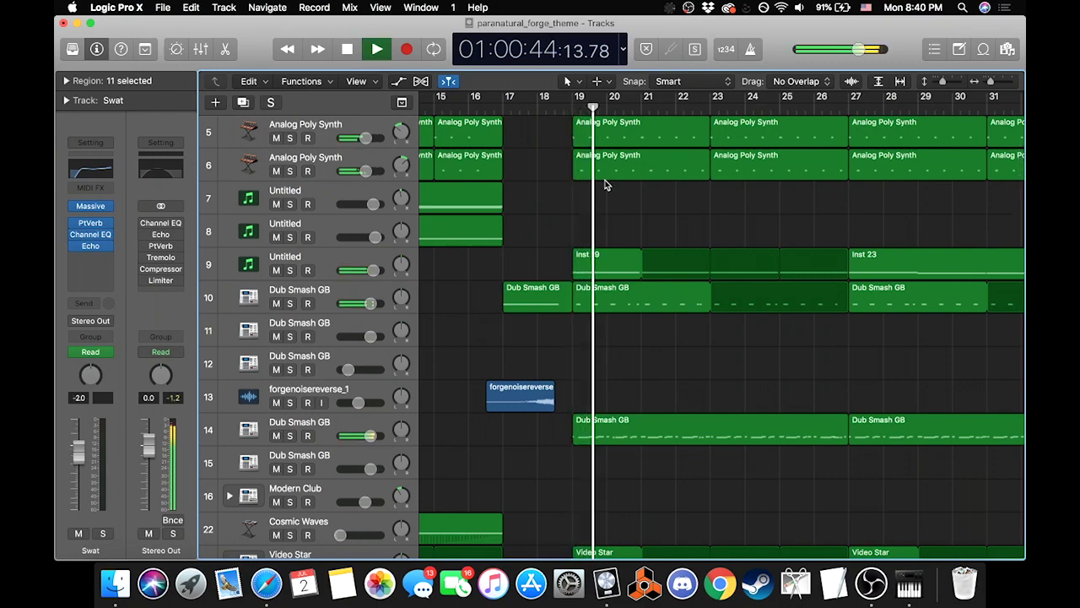
Step: Play from bar 93 to bar 98 with Dub Smash GB tracks 10, 14, 15 and Modern Club soloed, dropping track 10 from the solo during playback
scroll(605, 184, "right", 10)
scroll(604, 184, "right", 20)
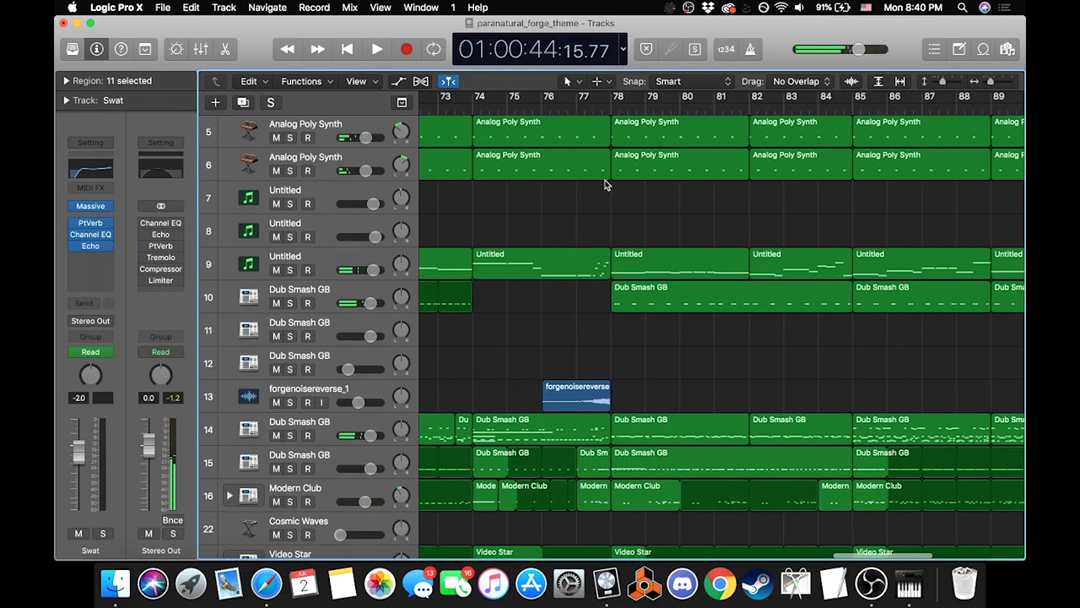
scroll(604, 184, "down", 6)
scroll(605, 184, "right", 5)
scroll(604, 184, "up", 3)
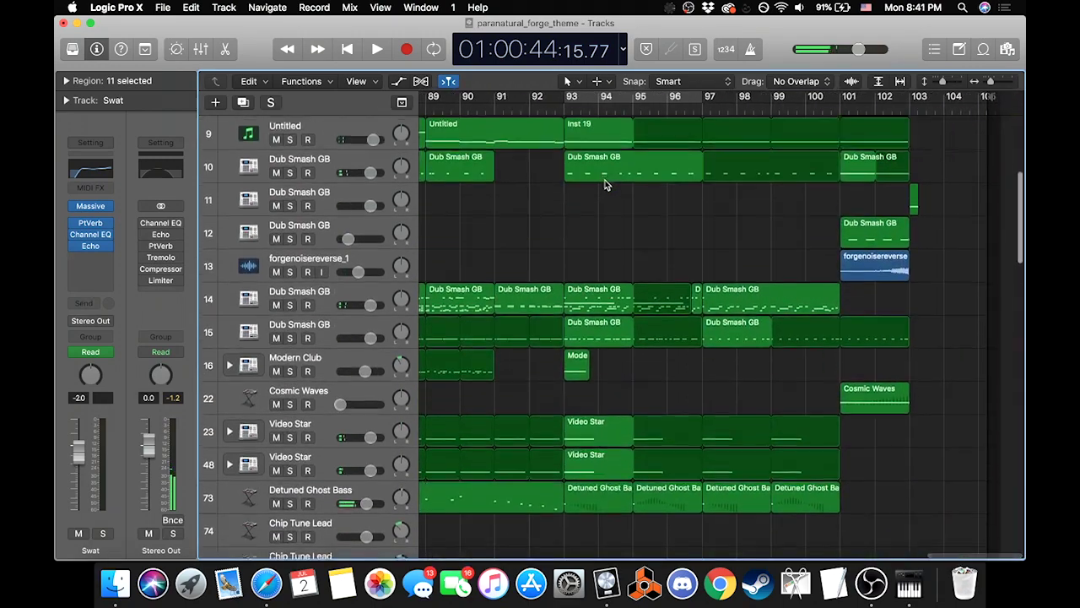
left_click(589, 102)
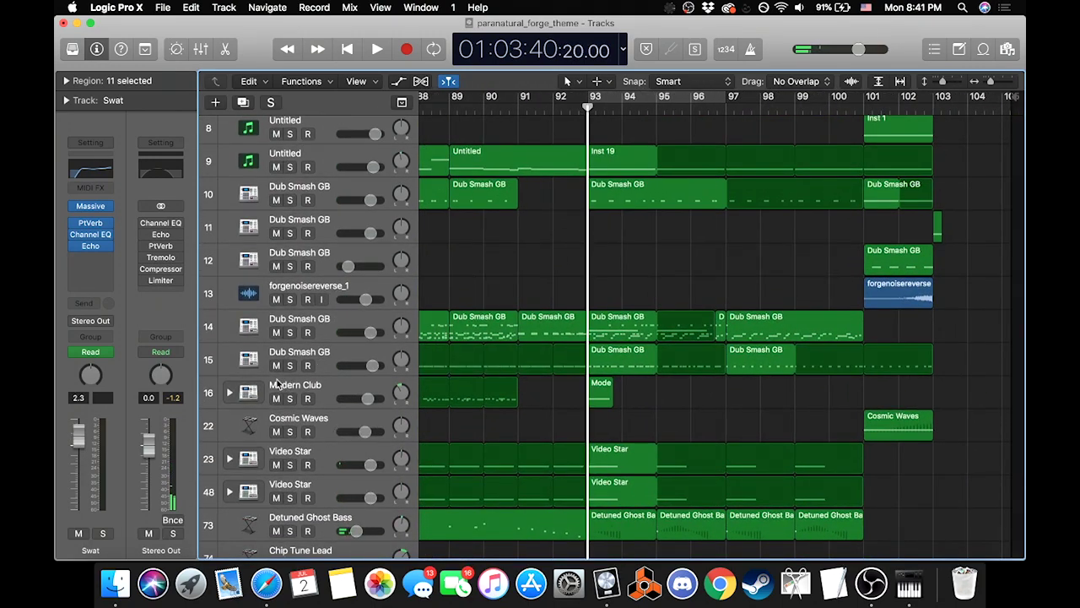
left_click_drag(290, 400, 291, 332)
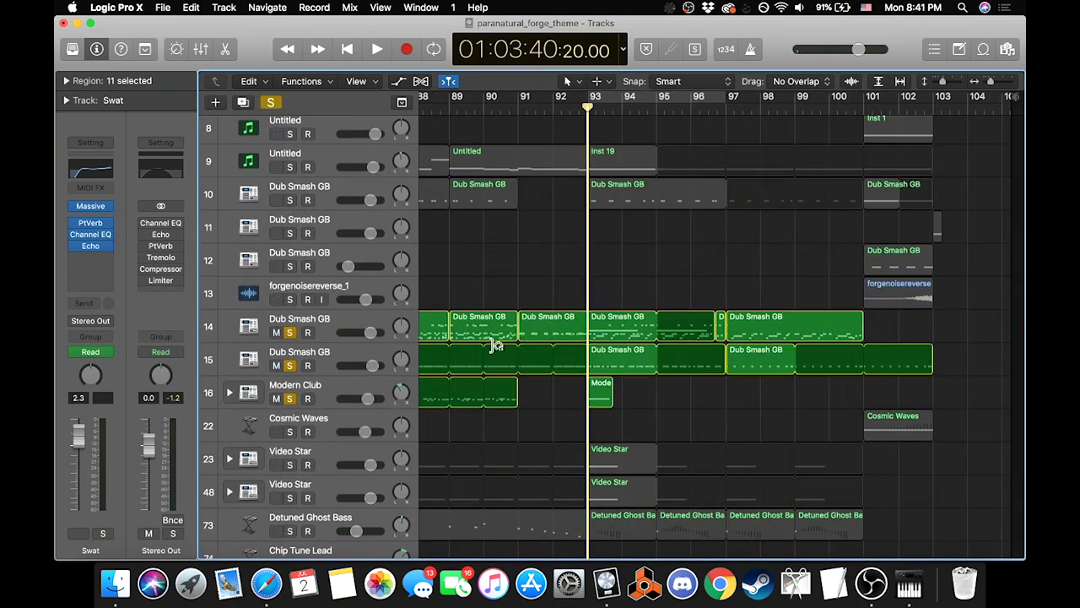
left_click(289, 200)
key("space")
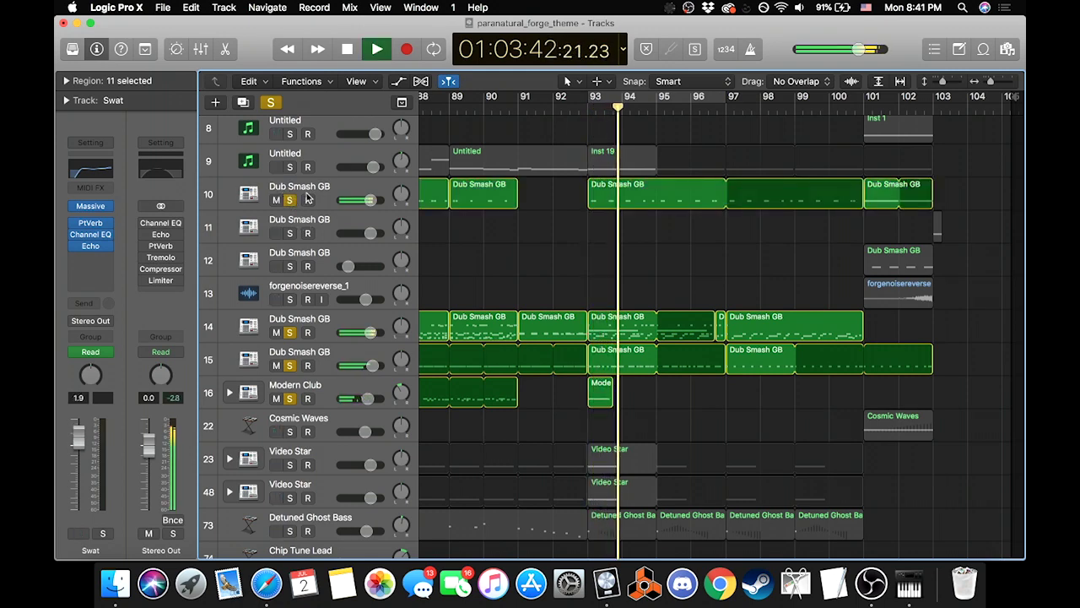
key("s")
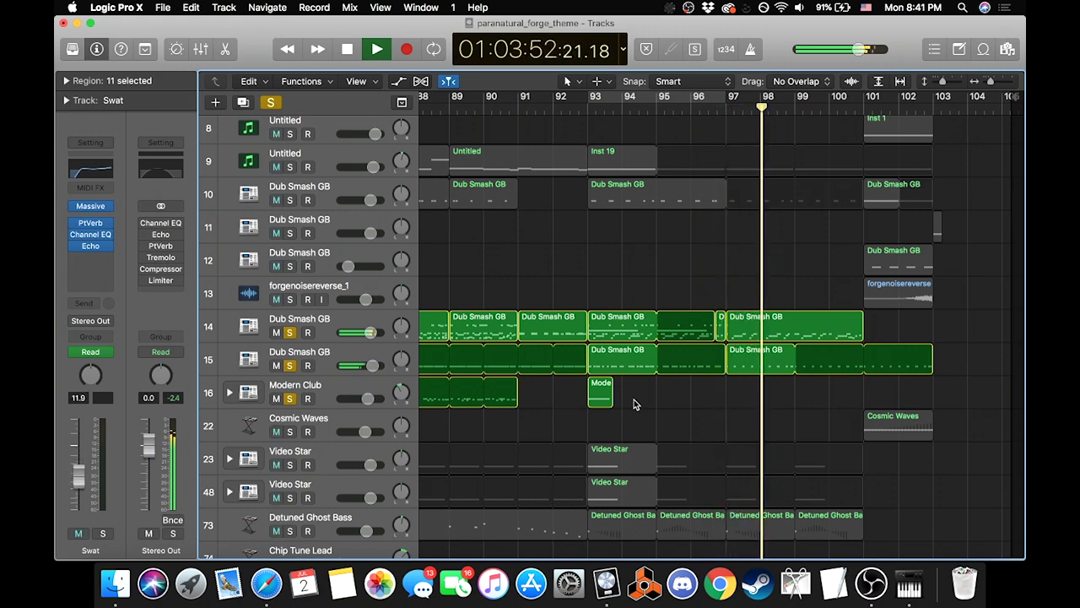
key("space")
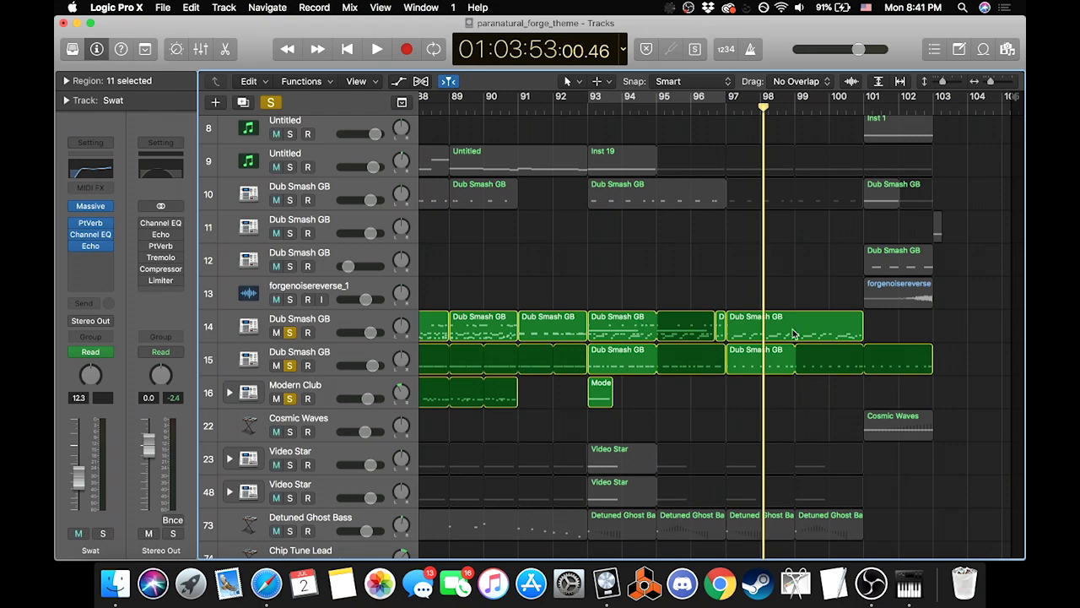
Step: Play briefly from bar 97 with Dub Smash GB tracks 14 and 15 and Modern Club still soloed, and clear the solos
left_click(725, 116)
key("space")
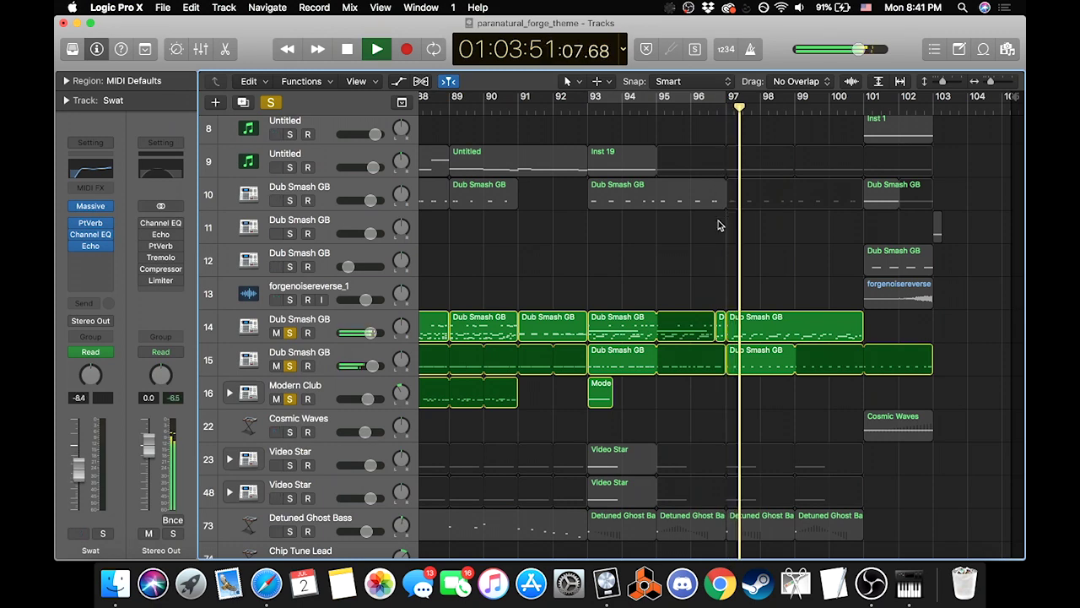
key("space")
left_click(270, 102)
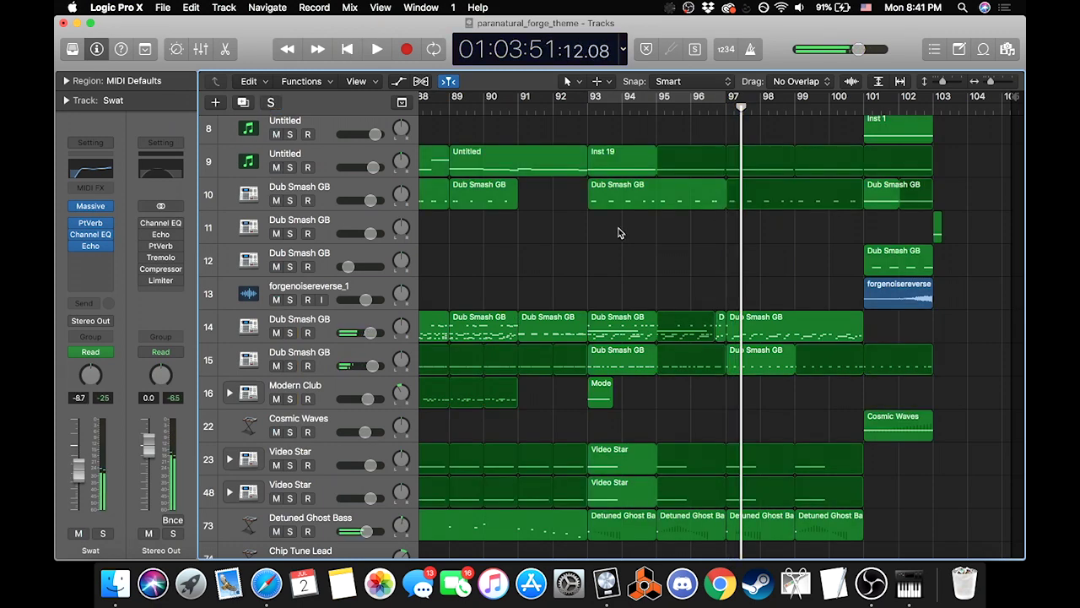
Step: Return the playhead to bar 93 and select the Analog Mono Lead region and the Anthemic Sync Lead region starting there in turn
scroll(612, 249, "up", 5)
left_click(588, 106)
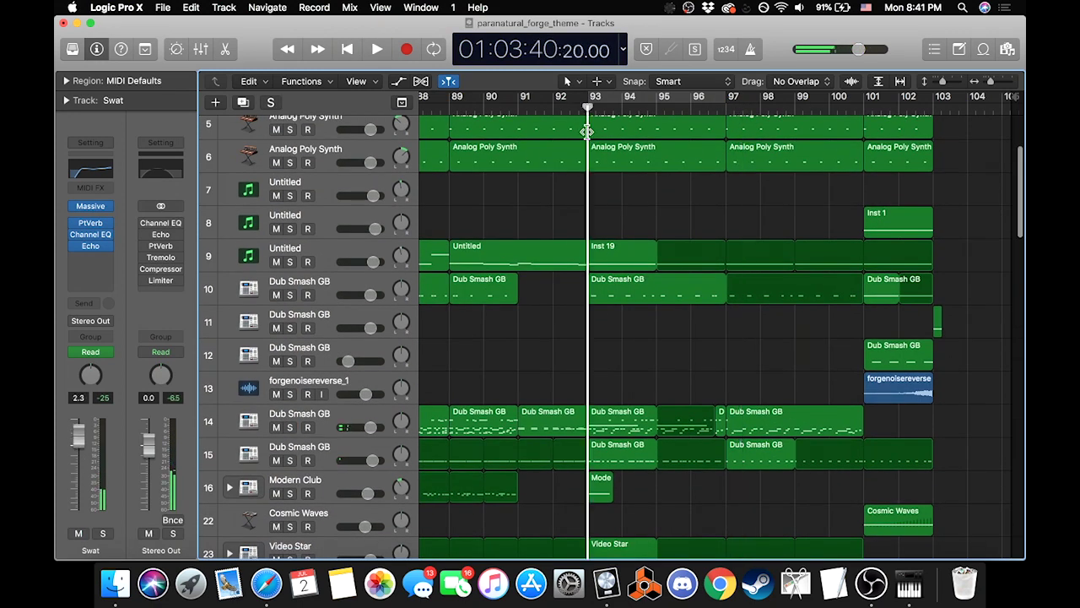
scroll(601, 232, "down", 1)
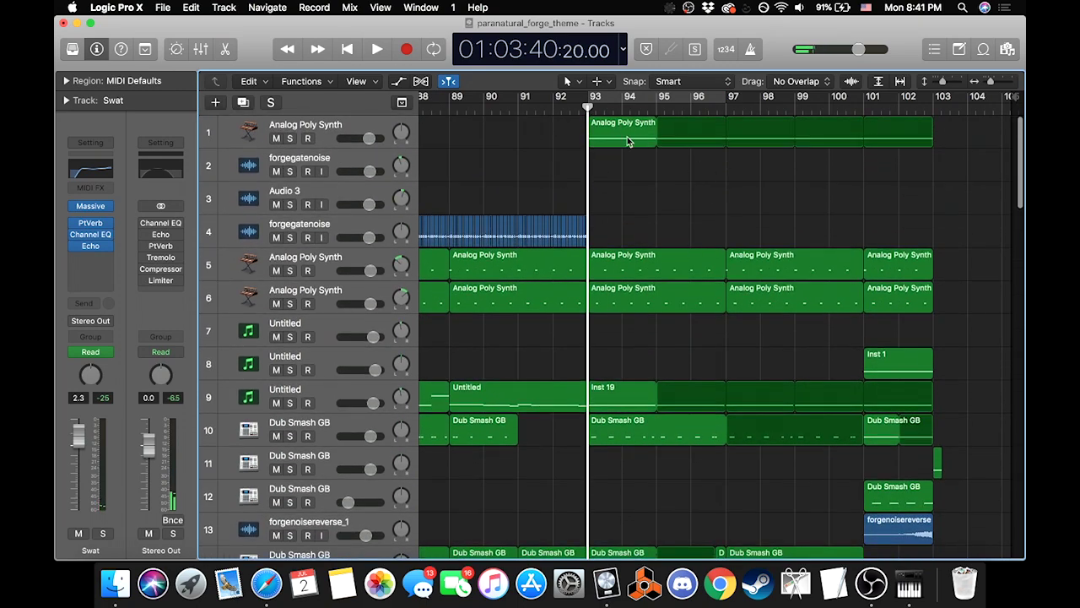
scroll(662, 296, "down", 4)
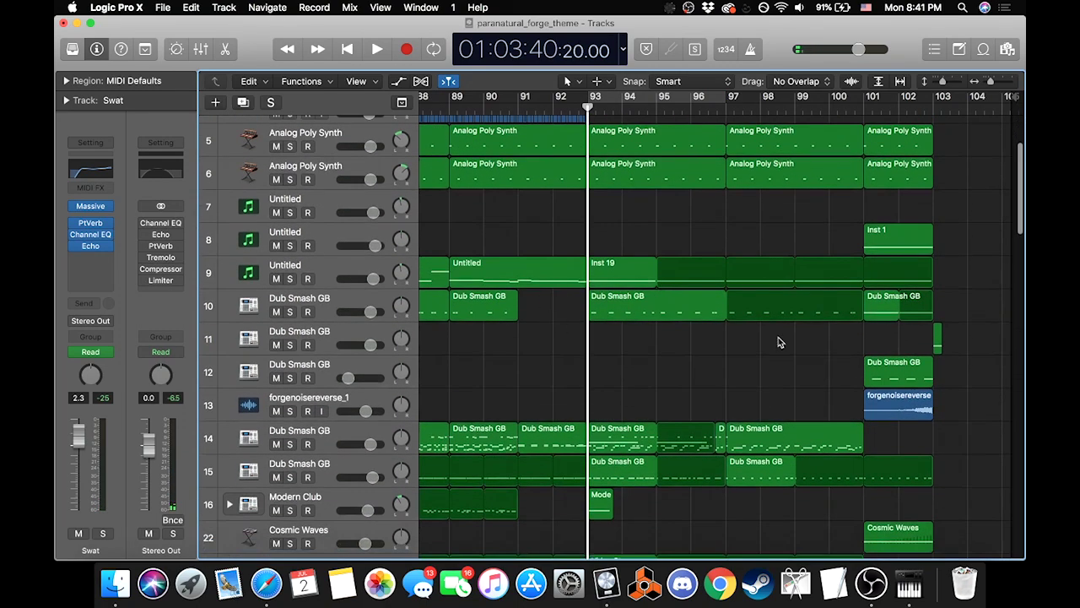
scroll(754, 347, "down", 6)
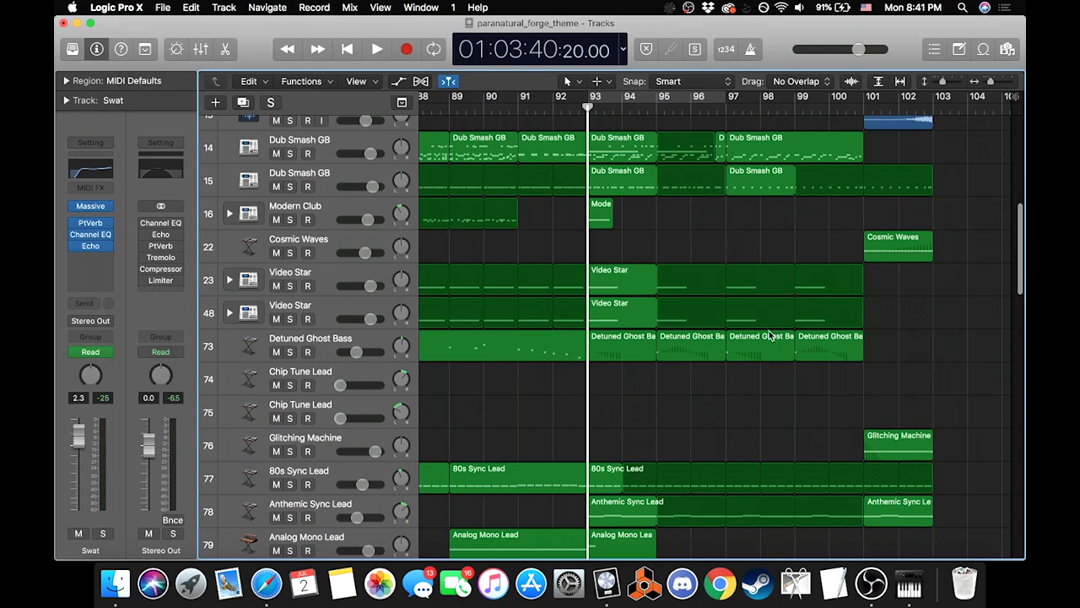
scroll(658, 415, "down", 3)
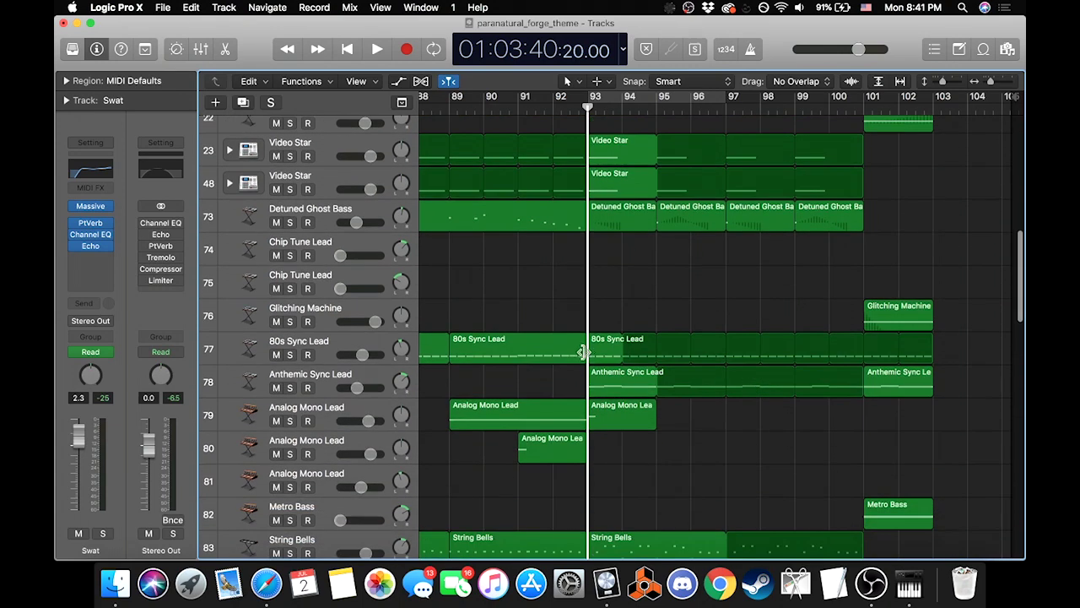
left_click(622, 420)
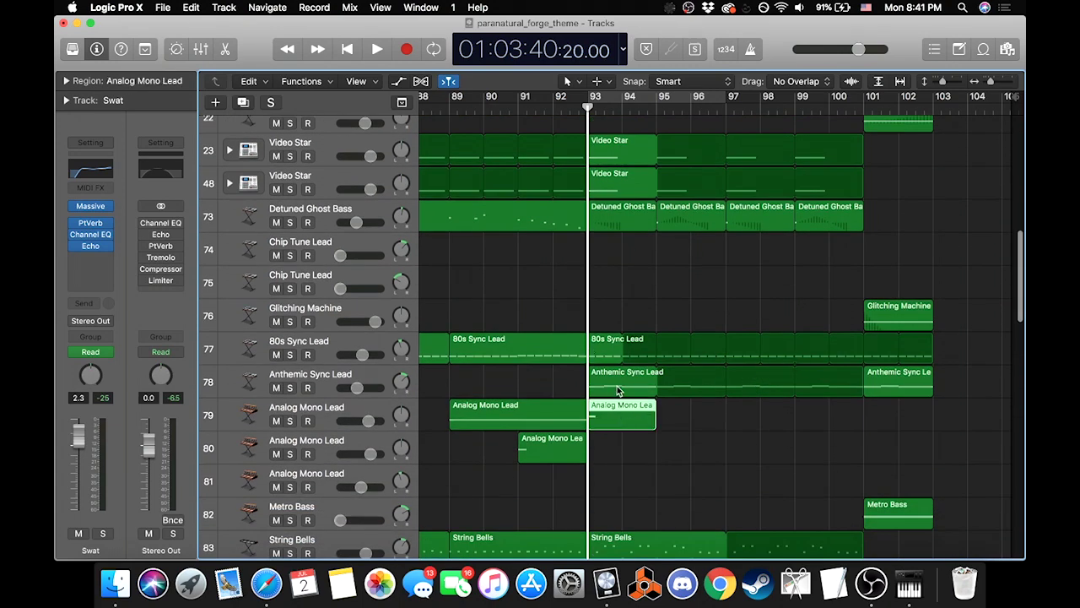
left_click(617, 390)
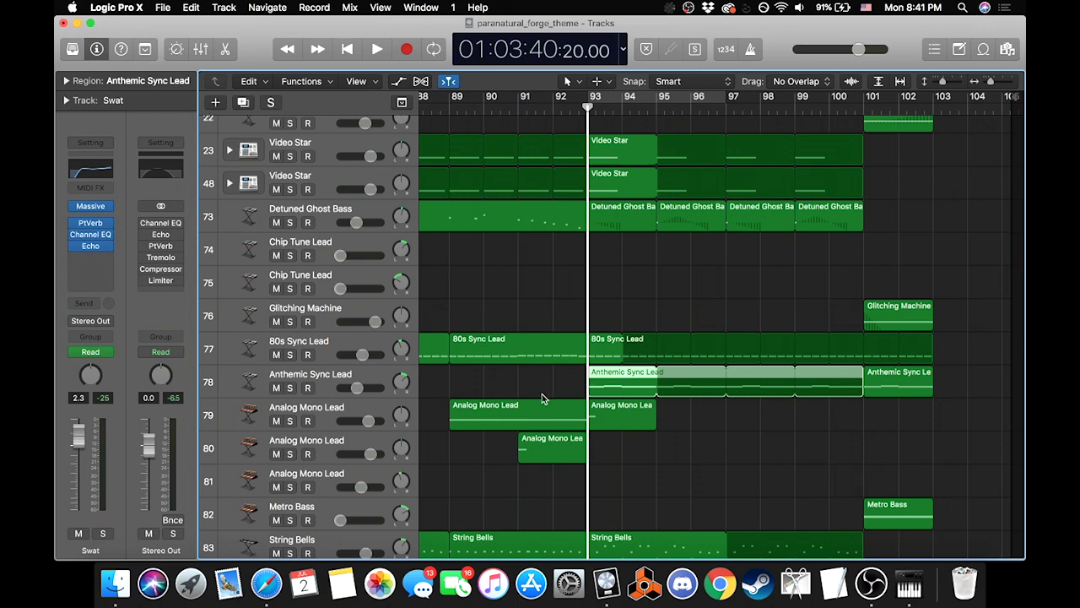
Step: Play Anthemic Sync Lead soloed from bar 93 to past bar 94, remove its solo, and return the playhead to bar 93
left_click(290, 387)
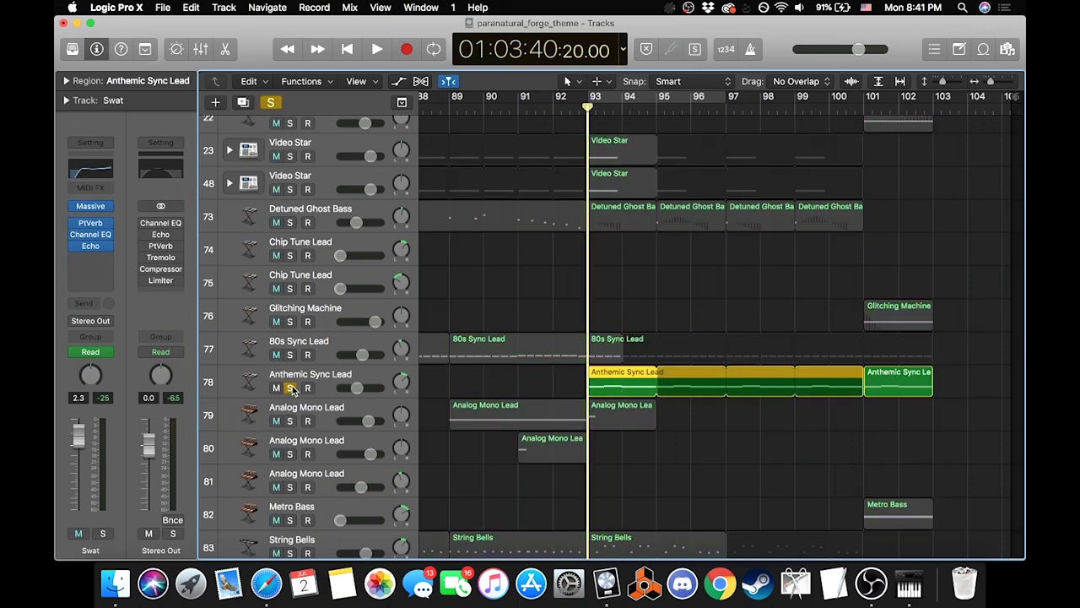
key("space")
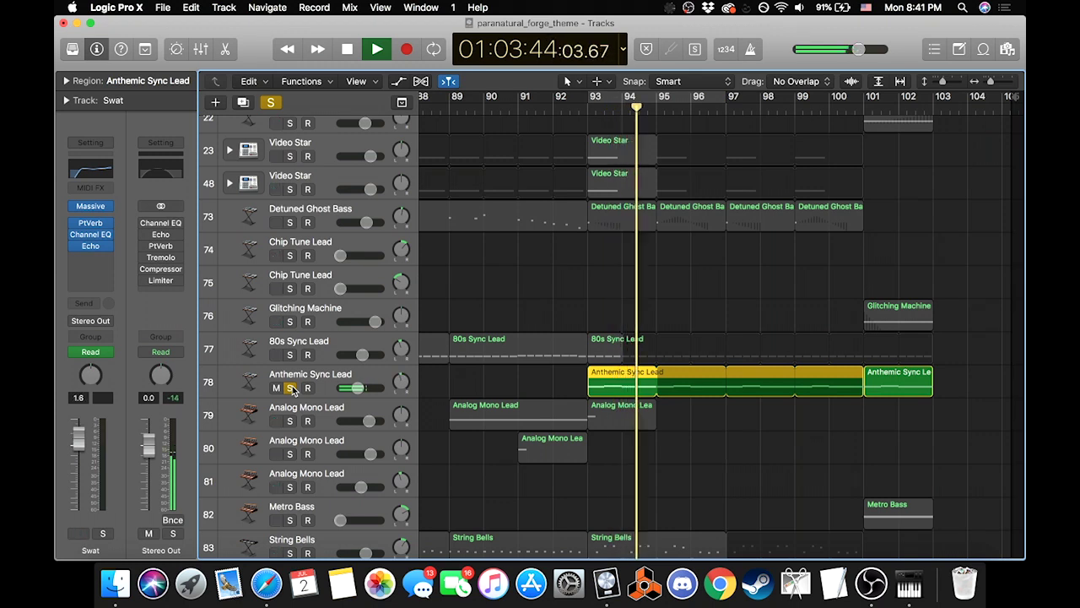
key("space")
left_click(290, 387)
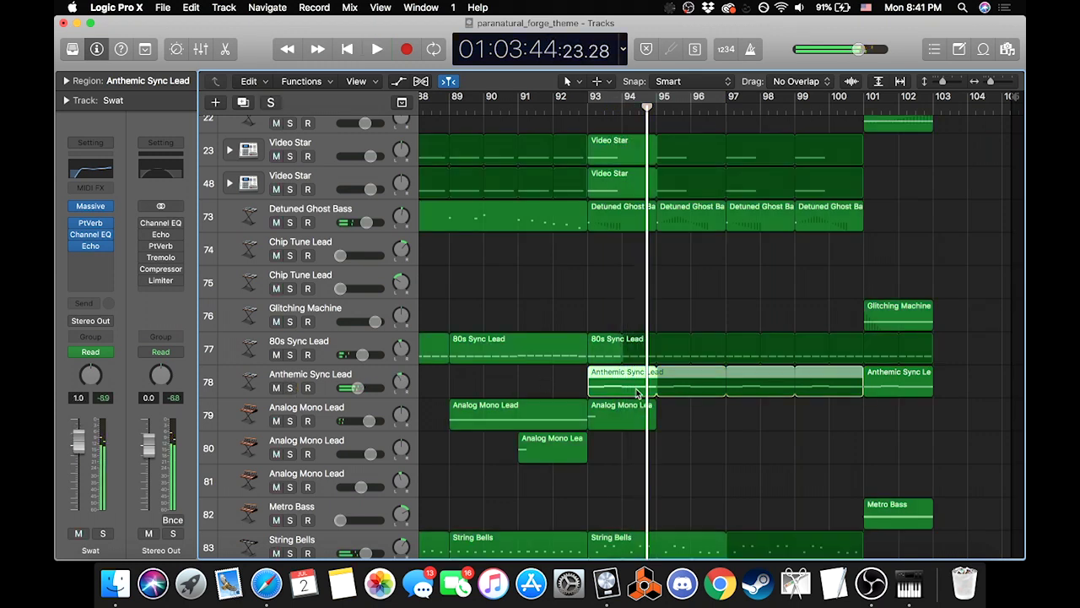
left_click(586, 108)
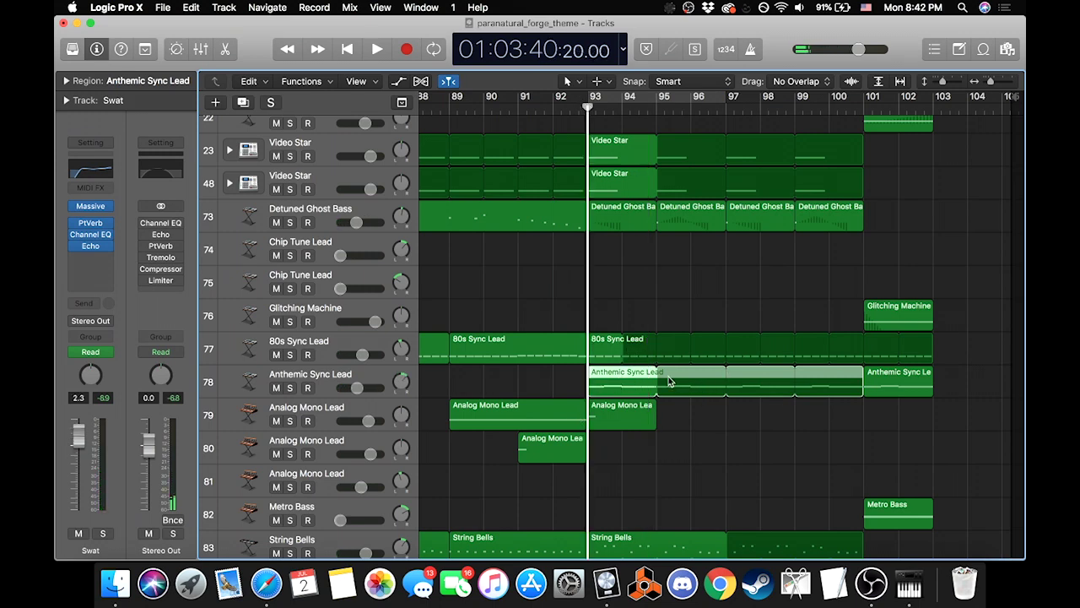
Step: Play the Analog Mono Lead region on track 80 soloed from bar 91, and clear the solo with Analog Mono Lead track 79 selected
scroll(635, 379, "down", 3)
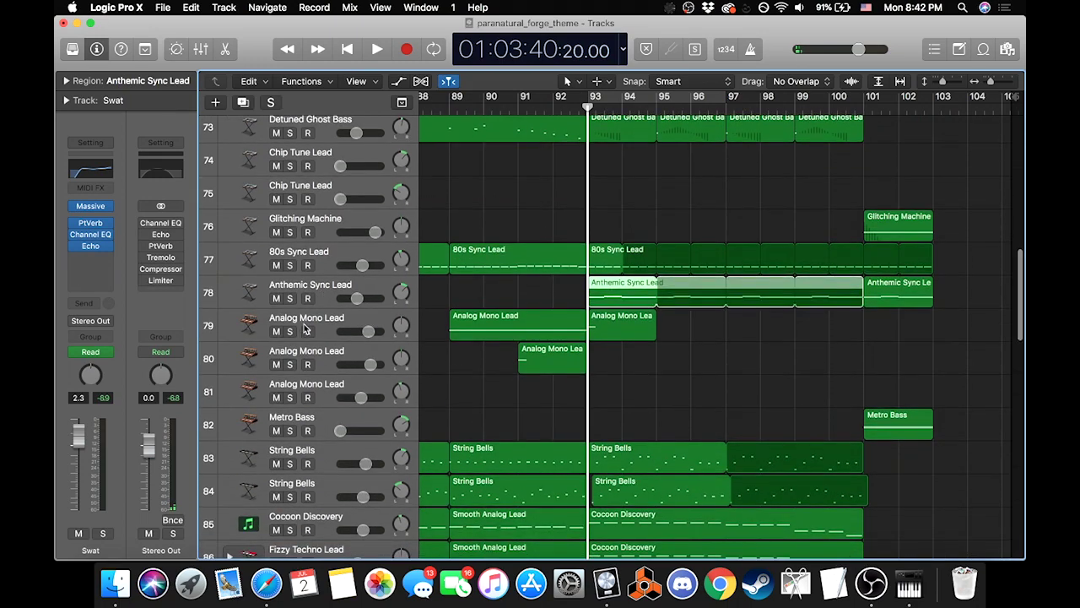
left_click(290, 332)
left_click(290, 332)
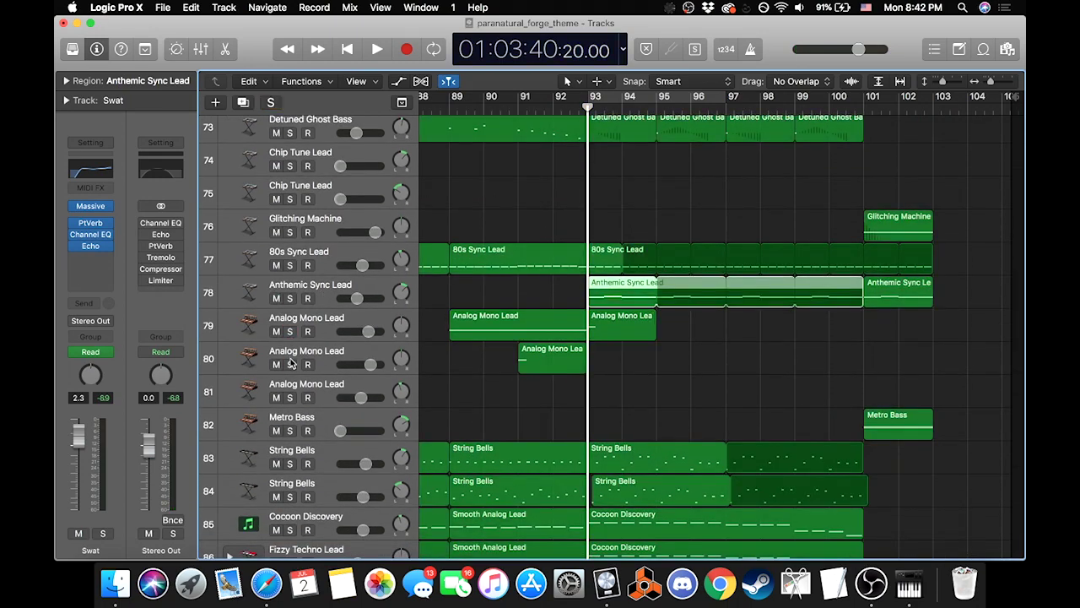
left_click(289, 363)
scroll(581, 369, "left", 10)
scroll(581, 369, "left", 15)
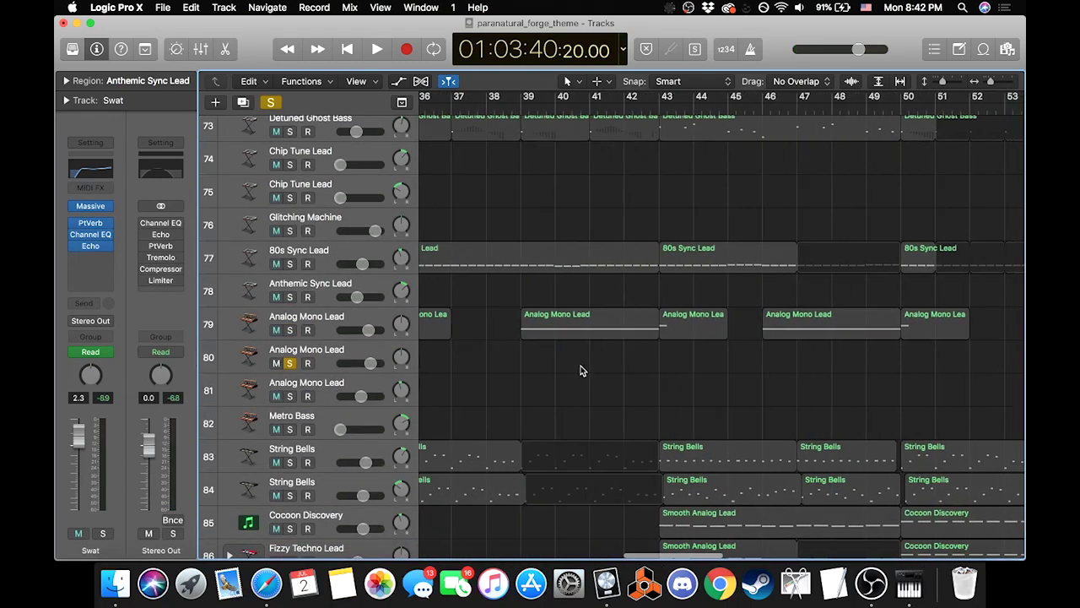
scroll(581, 370, "right", 20)
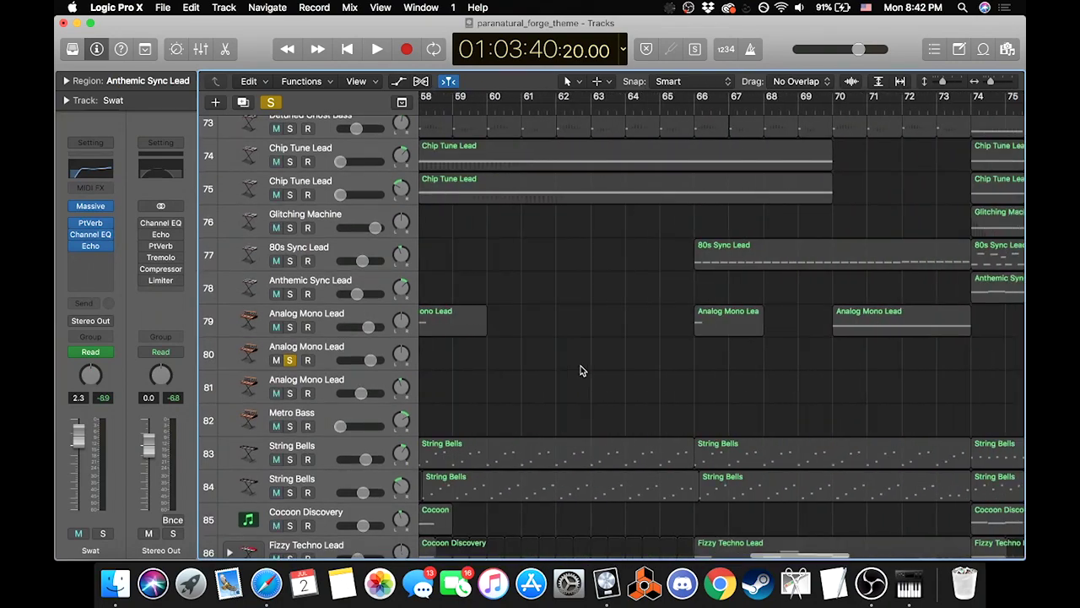
left_click(518, 110)
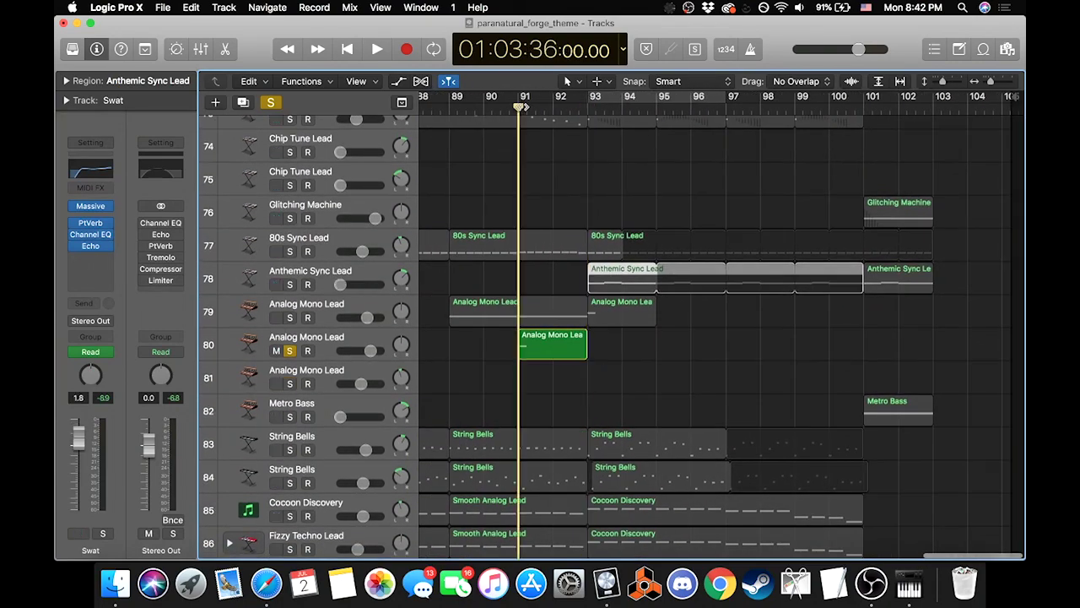
key("space")
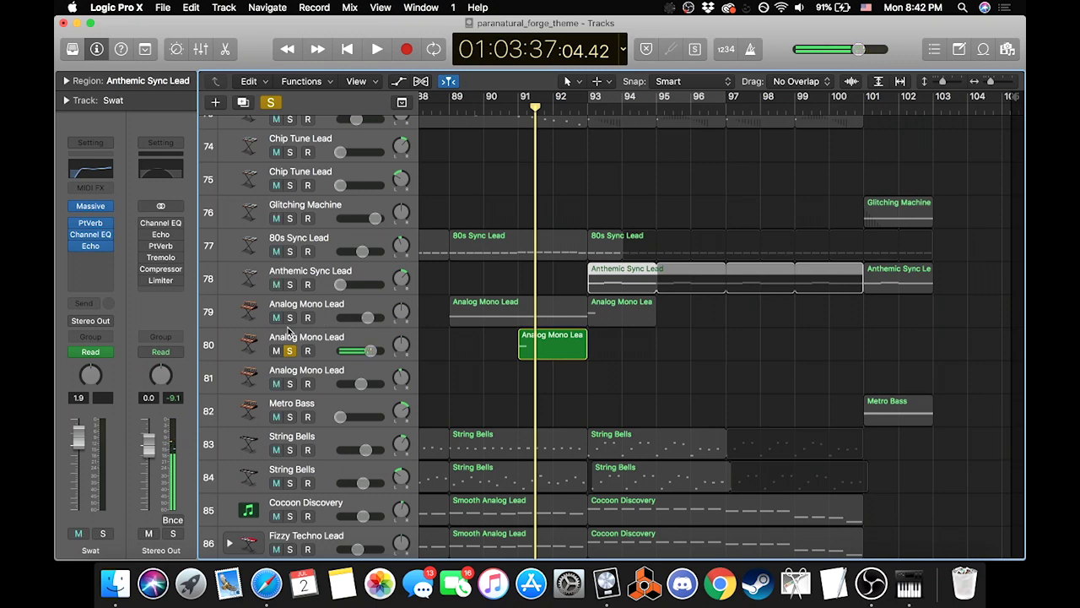
left_click(308, 306)
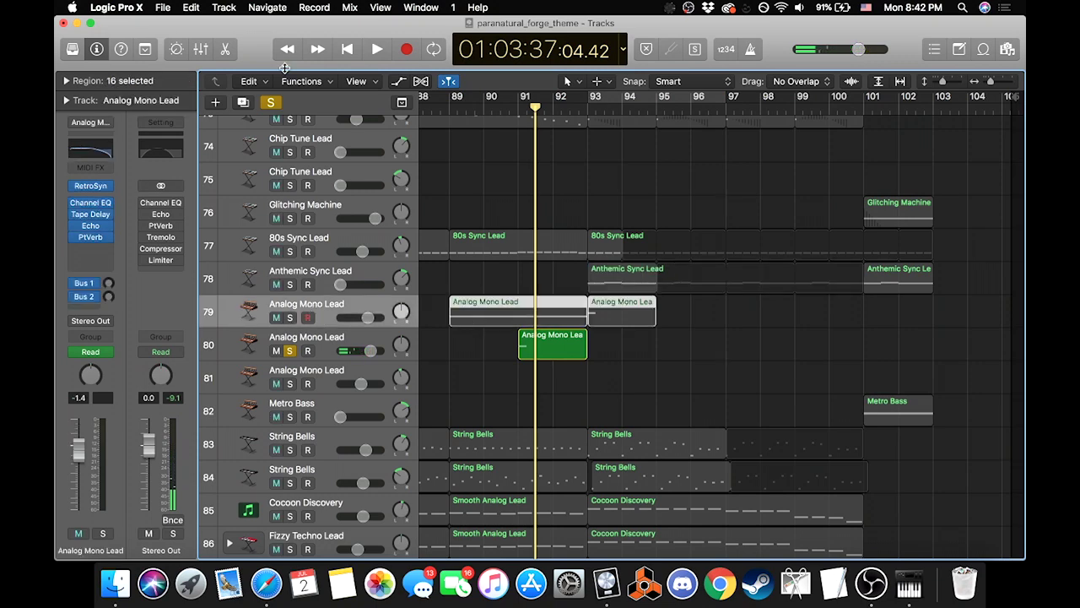
left_click(272, 102)
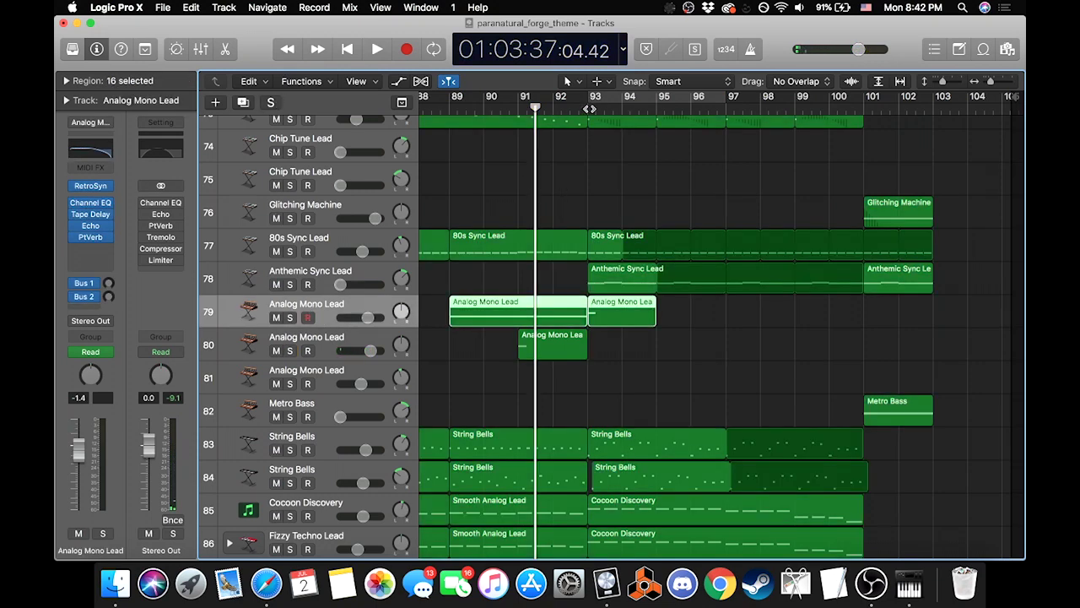
Step: Play Cocoon Discovery, Fizzy Techno Lead and String Bells tracks 83 and 84 soloed from bar 93 to about bar 97, and clear the solos
left_click(589, 109)
scroll(558, 527, "down", 3)
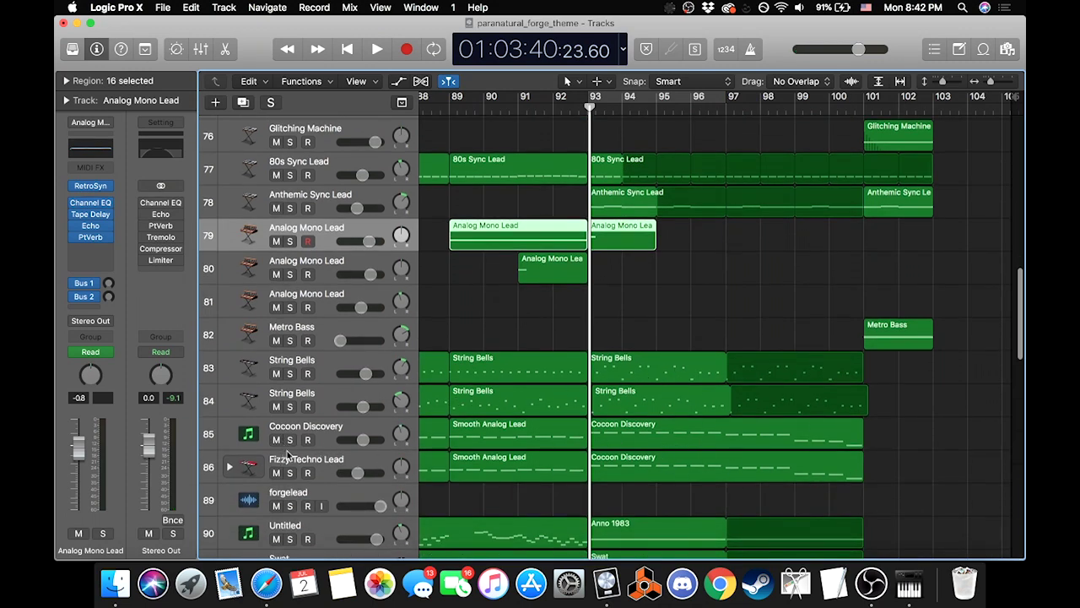
left_click_drag(289, 440, 290, 472)
key("space")
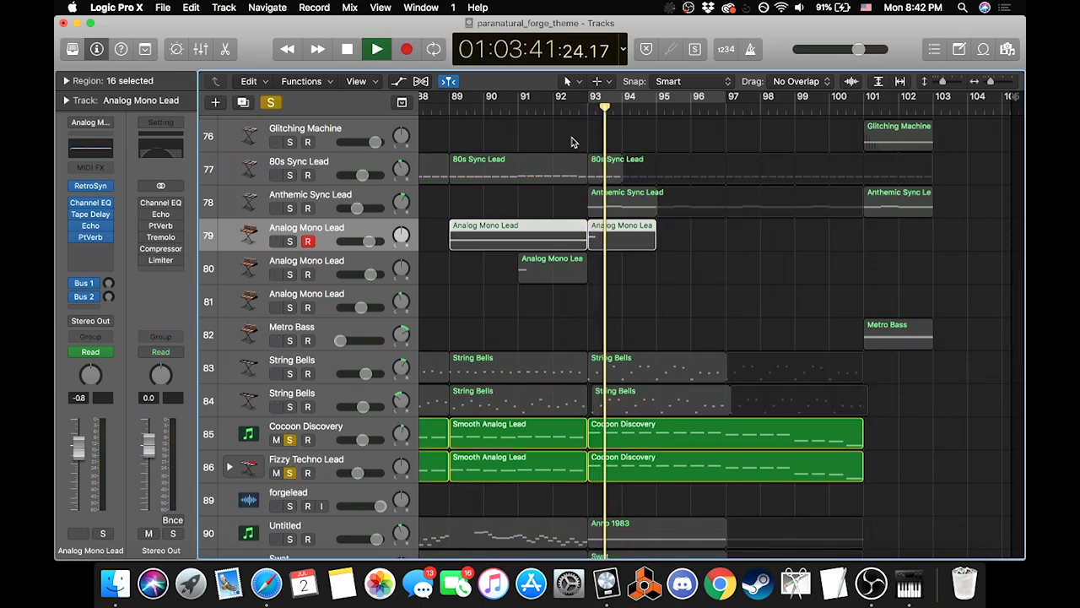
left_click(290, 407)
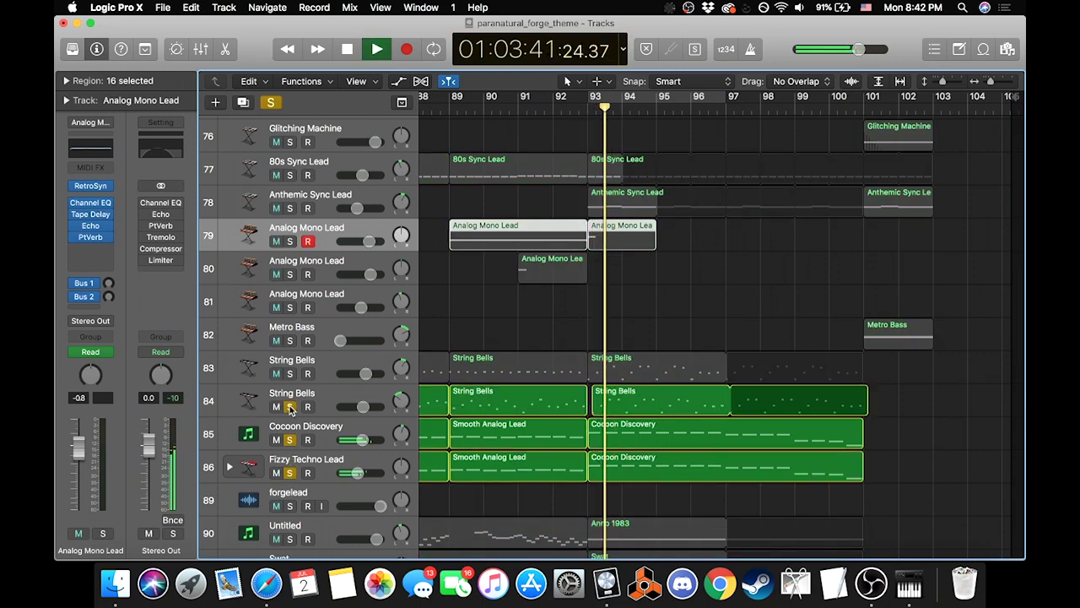
left_click(289, 374)
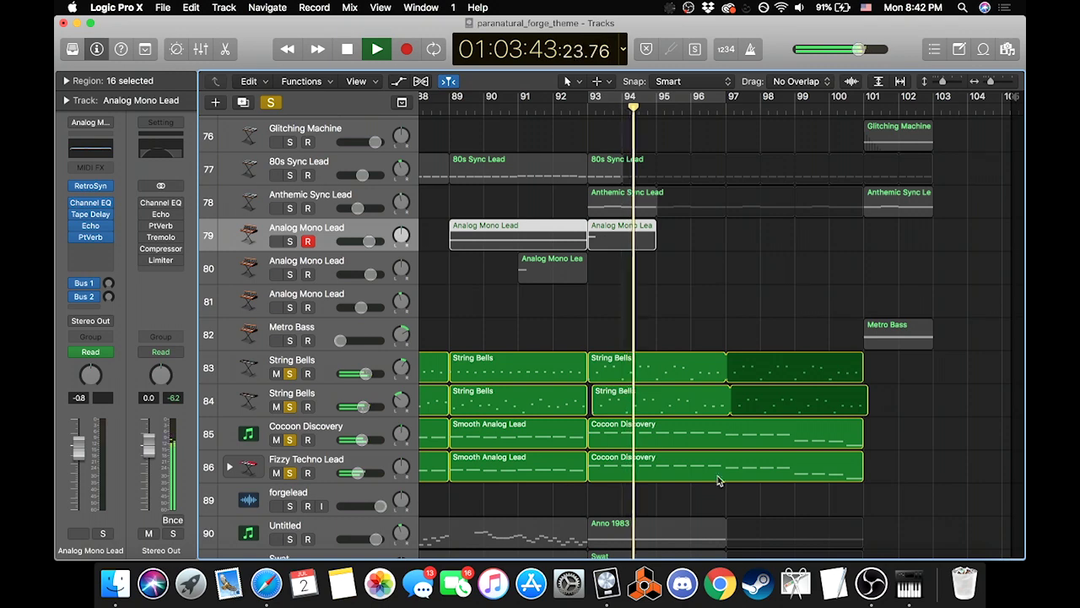
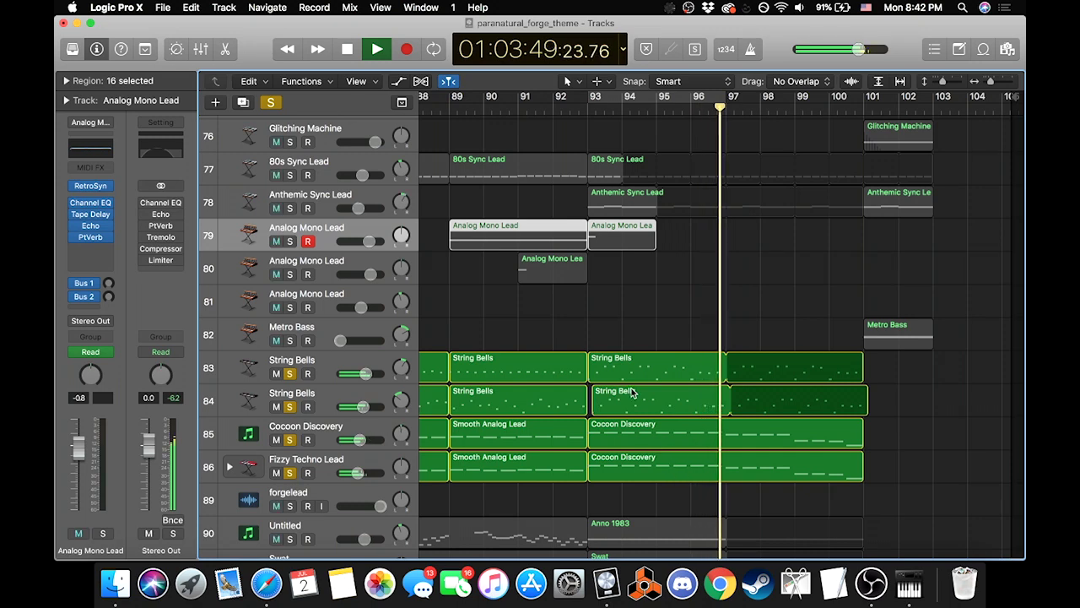
key("space")
left_click(272, 103)
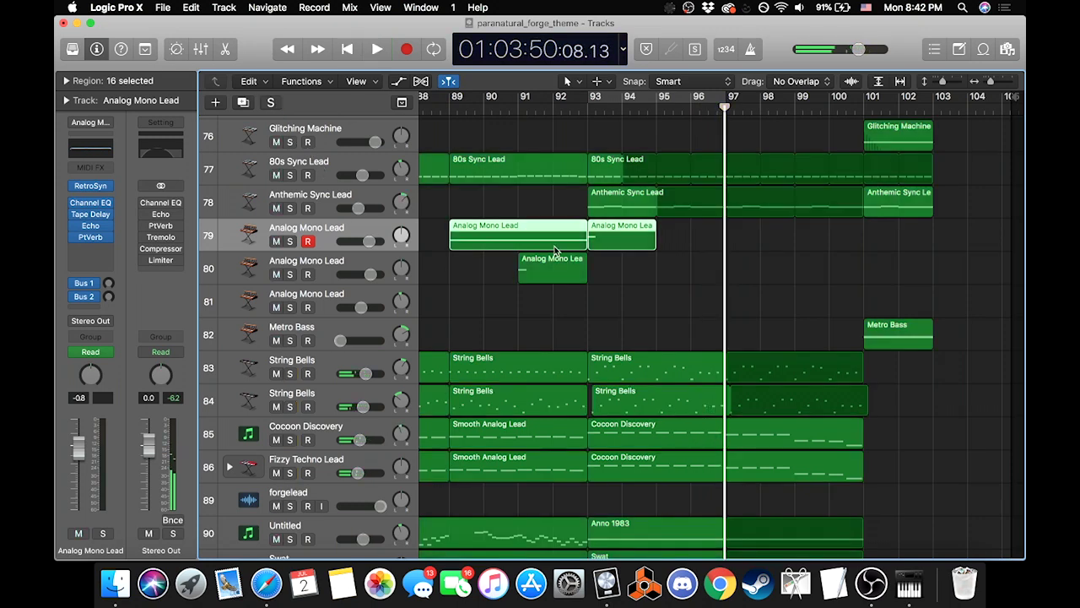
Step: Return the playhead to bar 93 and start playing the Big Saw Bass track soloed
scroll(555, 251, "down", 5)
scroll(743, 354, "down", 3)
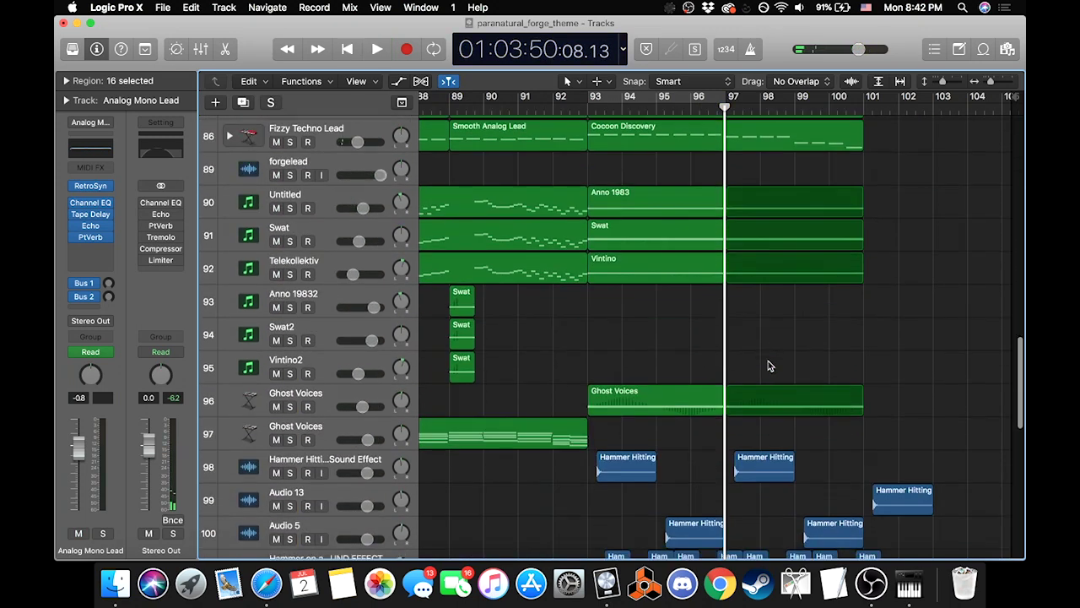
scroll(721, 384, "down", 5)
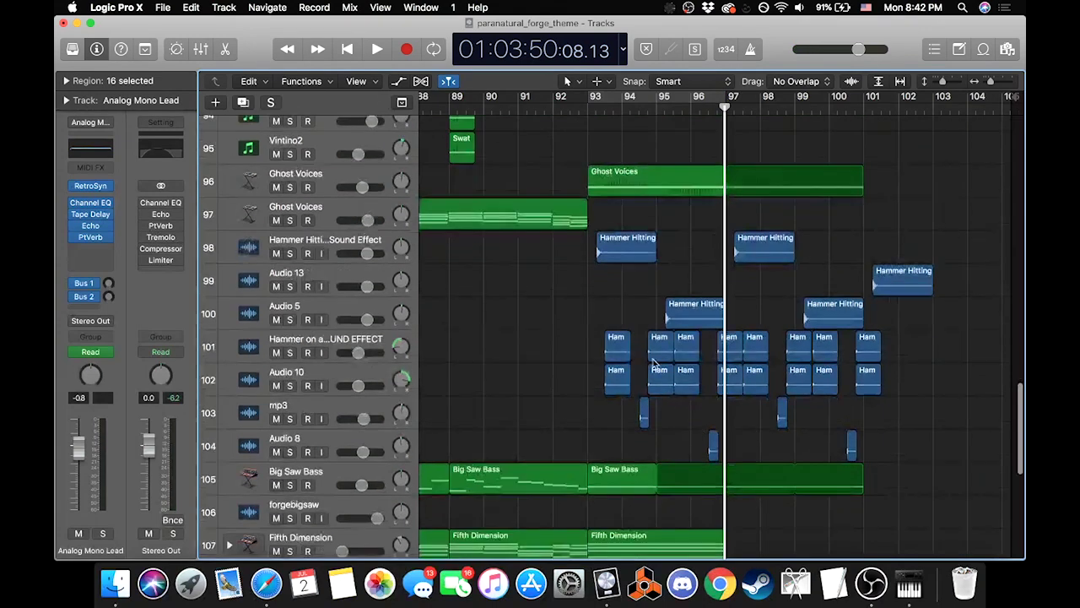
scroll(670, 346, "down", 2)
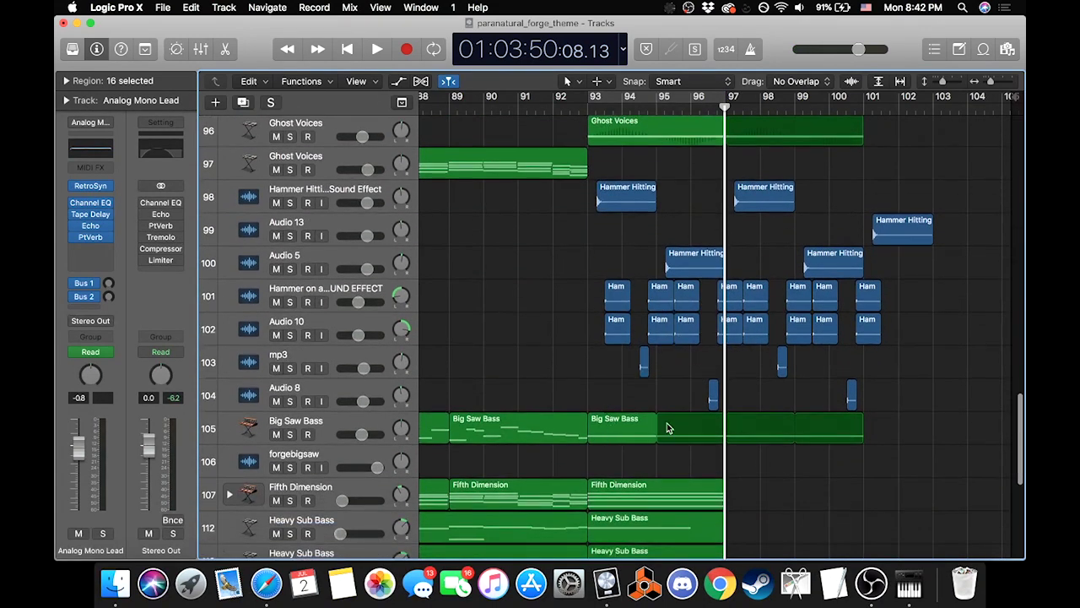
left_click(586, 113)
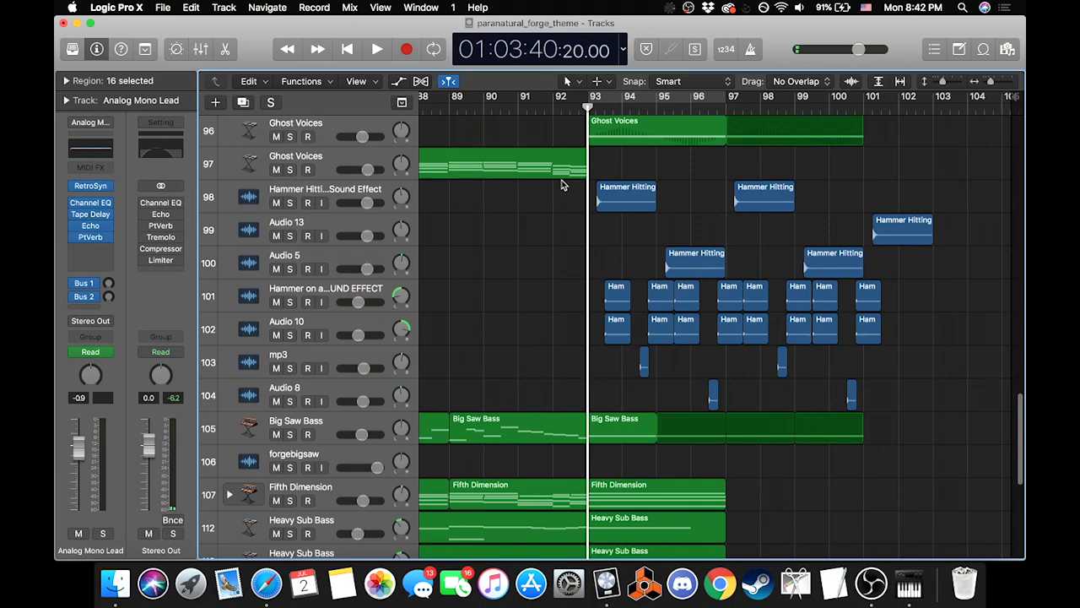
left_click(289, 434)
key("space")
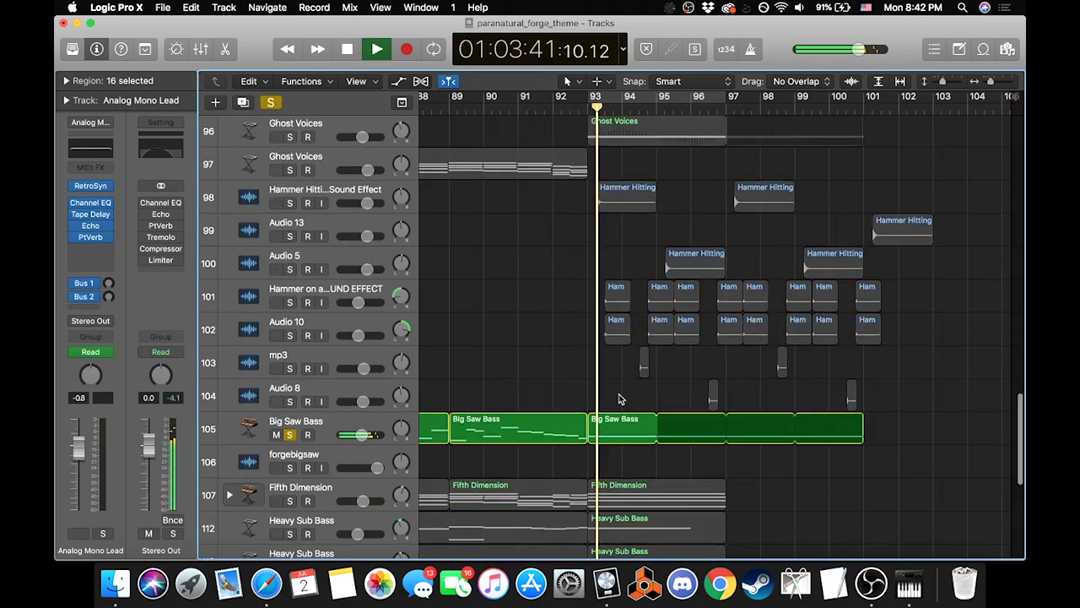
Step: Examine Big Saw Bass's earlier regions between bars 46 and 70 during playback, select its track, and stop near bar 97 with the solo cleared
scroll(621, 401, "left", 10)
scroll(621, 401, "left", 12)
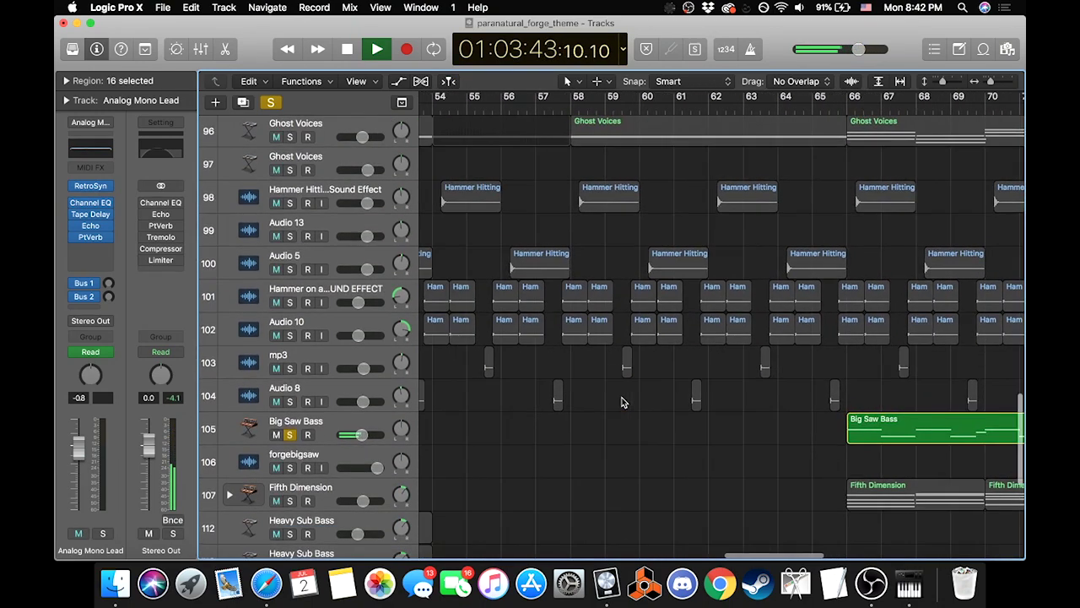
scroll(622, 402, "right", 15)
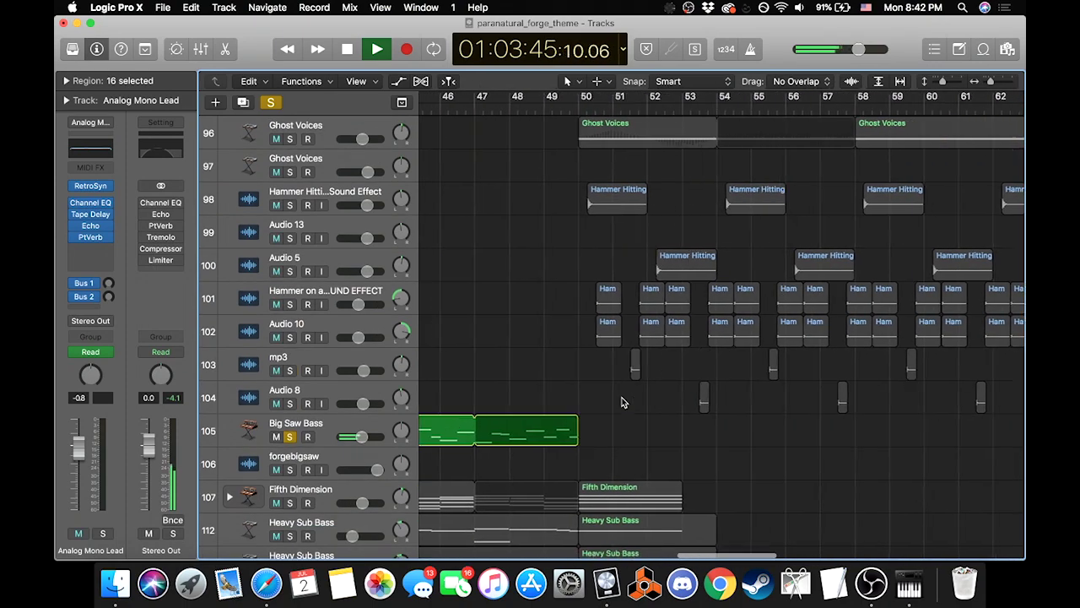
scroll(622, 402, "right", 8)
scroll(619, 397, "down", 2)
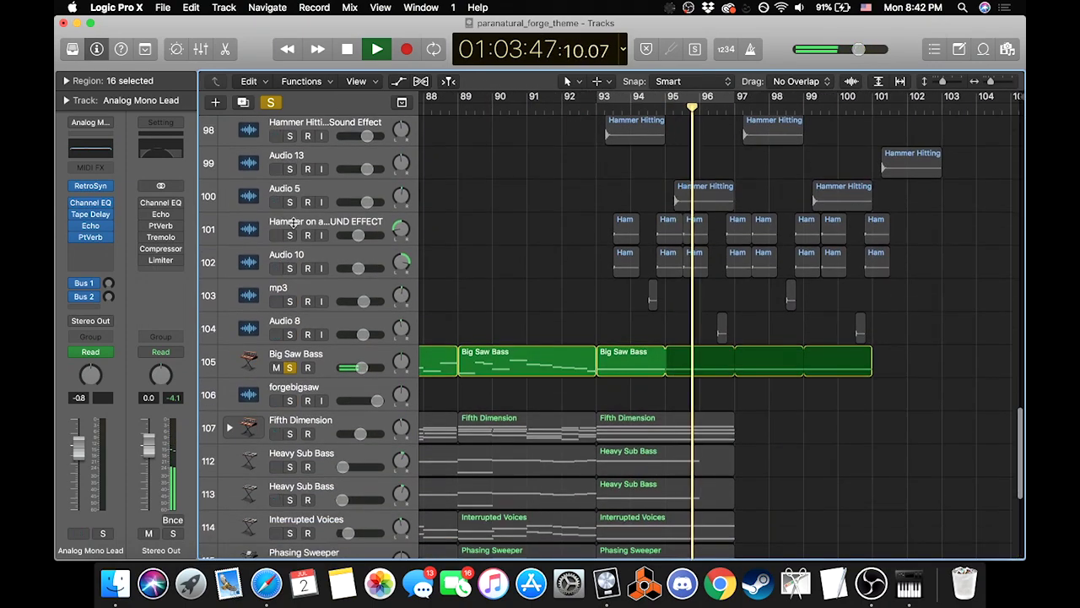
left_click(329, 353)
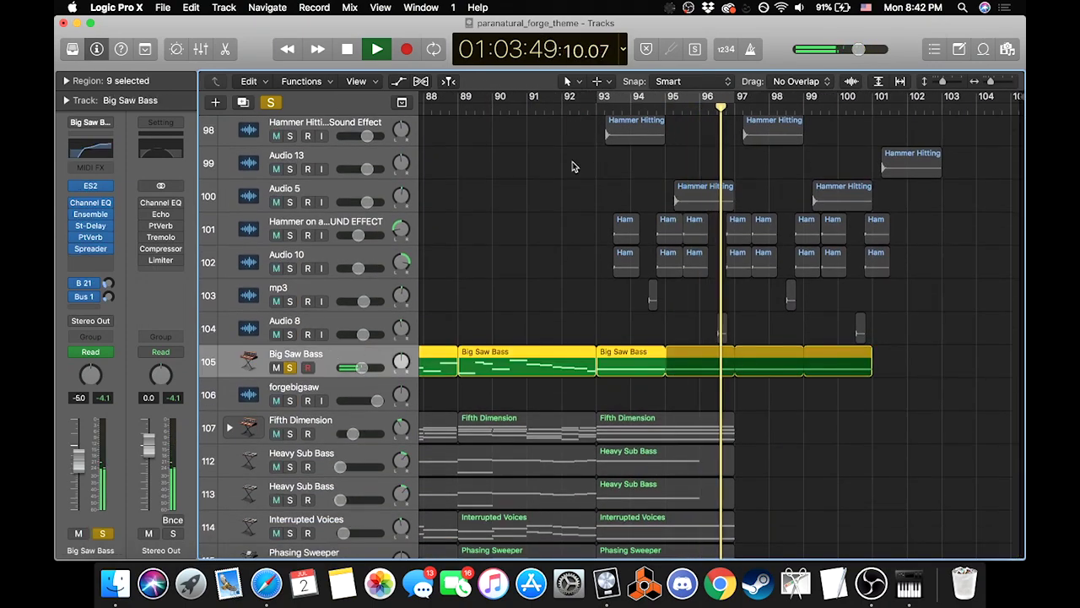
key("space")
key("s")
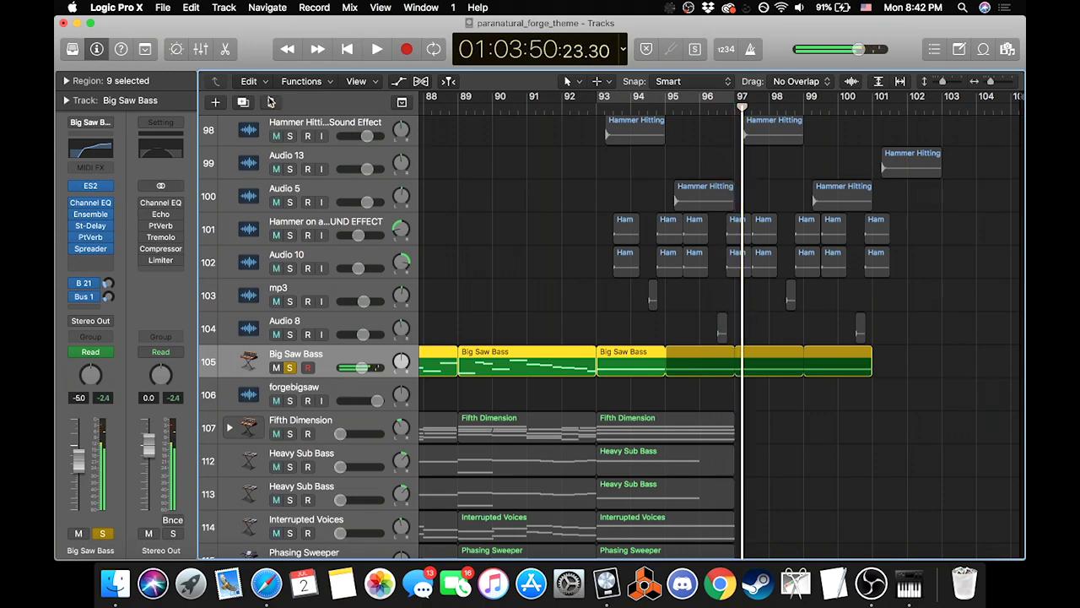
Step: Play from bar 93 and solo the tracks from Fifth Dimension to String Ensemble Tremolo (107 to 117)
scroll(661, 328, "down", 4)
scroll(660, 327, "down", 1)
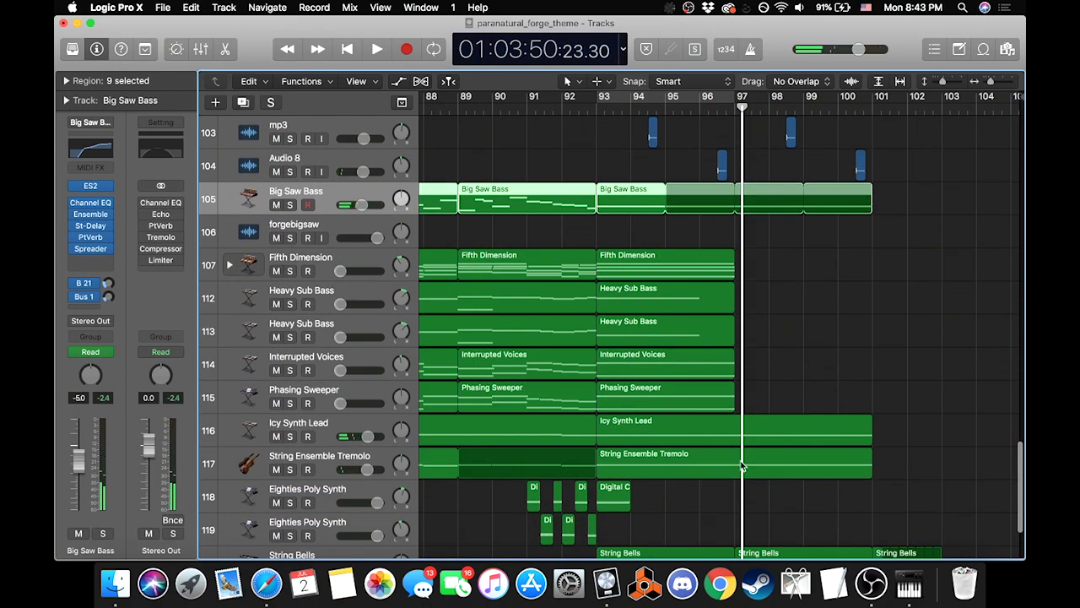
scroll(737, 462, "down", 4)
left_click(598, 99)
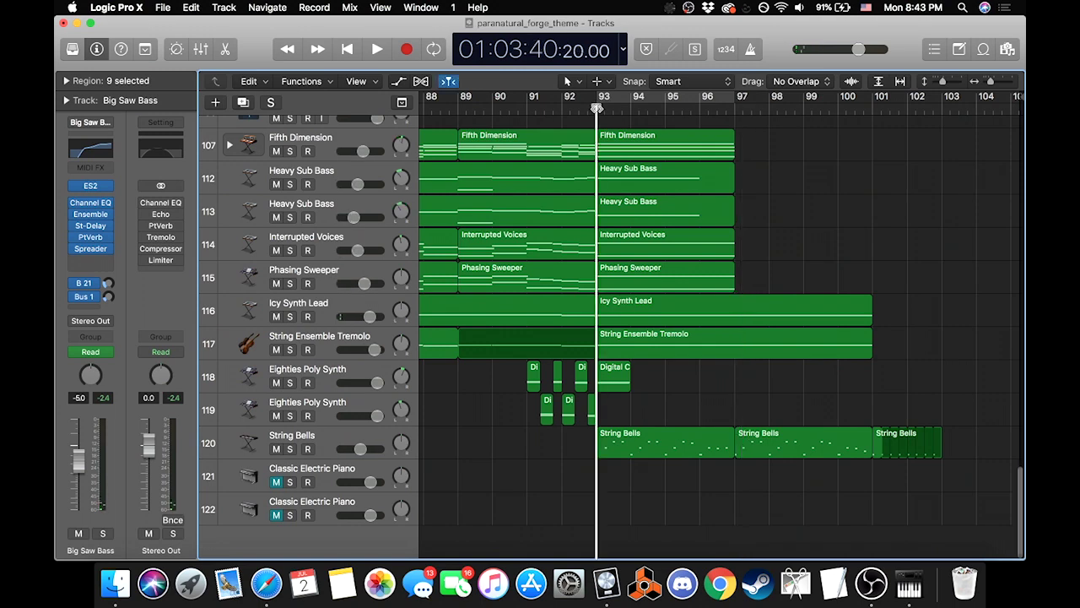
key("space")
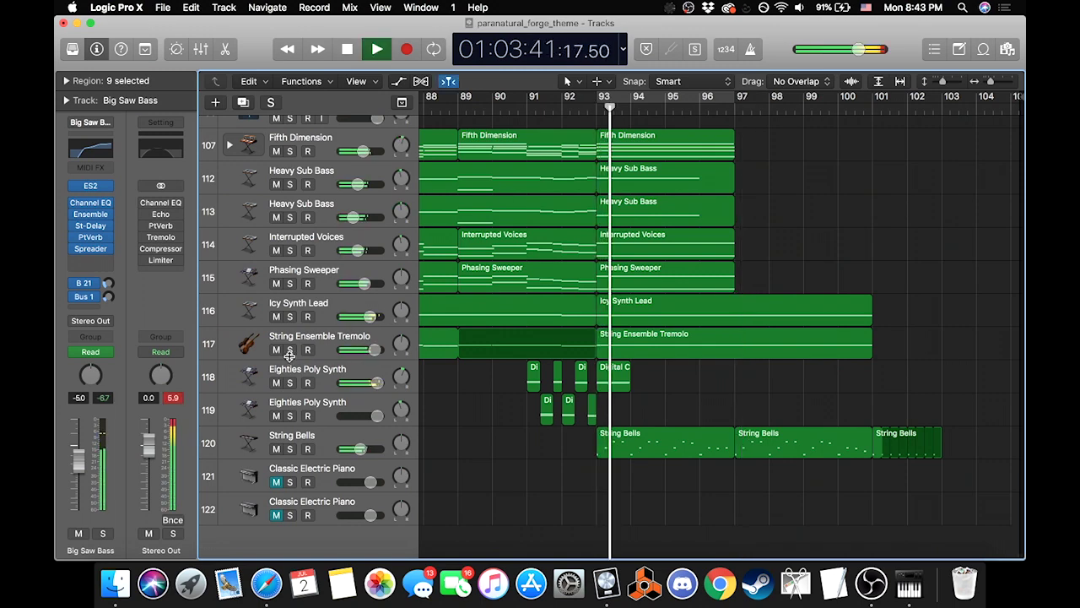
left_click_drag(289, 349, 290, 250)
left_click_drag(289, 182, 289, 151)
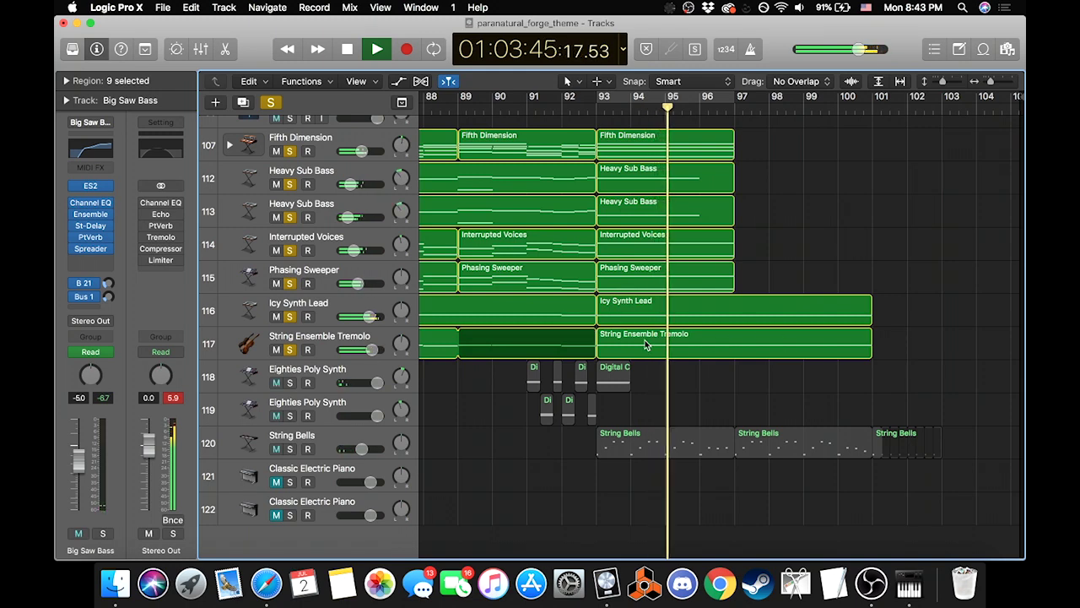
Step: Unsolo tracks 107 to 115, leaving Icy Synth Lead and String Ensemble Tremolo soloed, and select those two tracks in turn
left_click_drag(290, 283, 286, 157)
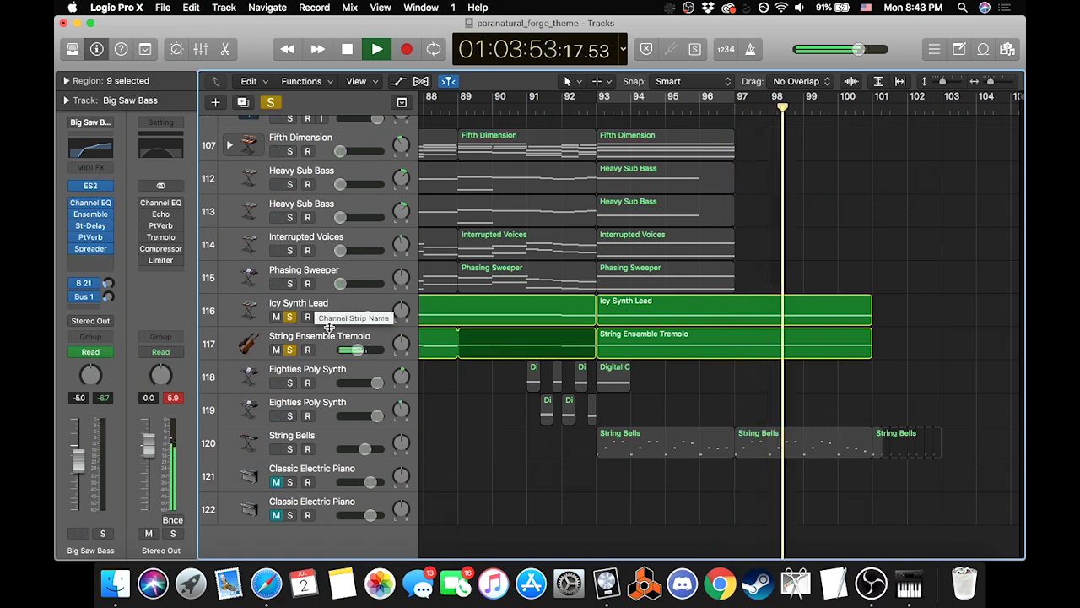
left_click(331, 339)
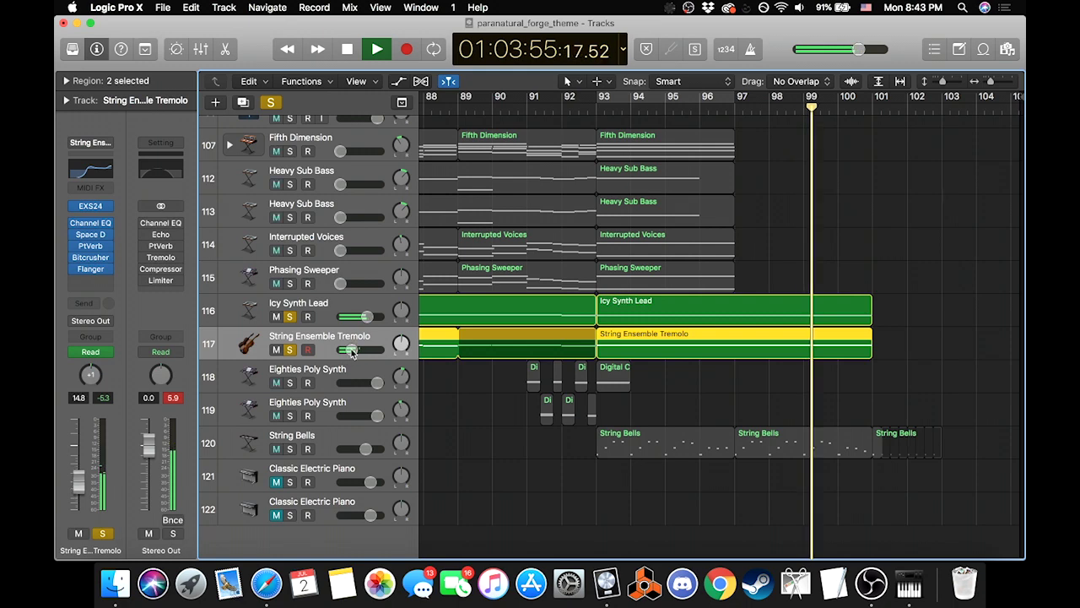
key("Up")
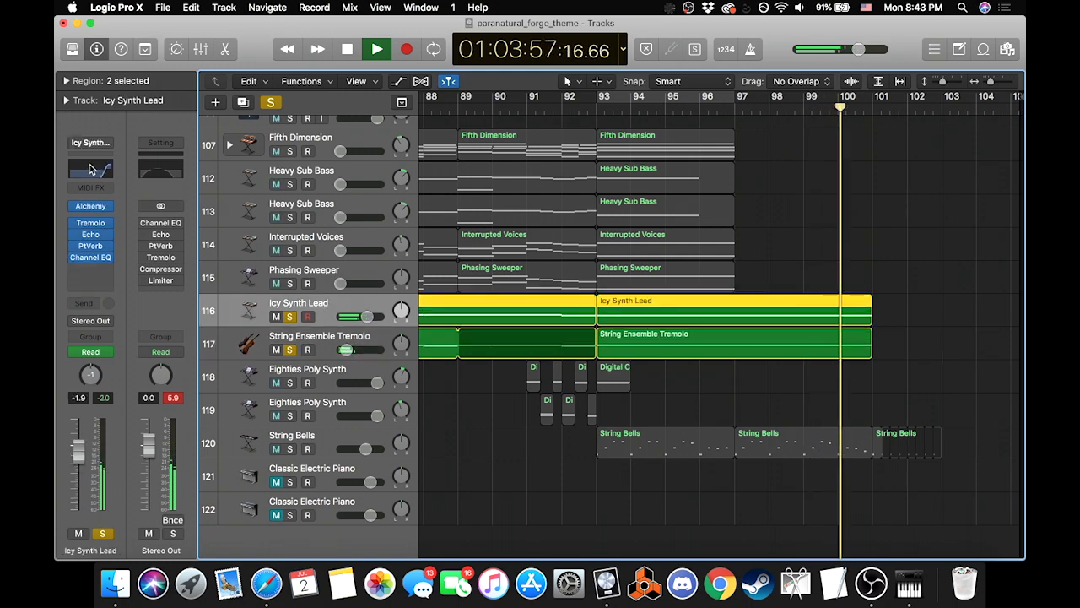
Step: Examine Icy Synth Lead's Channel EQ curve while replaying the soloed passage, and close the EQ
left_click(162, 222)
mouse_move(394, 234)
left_mouse_down()
mouse_move(482, 212)
mouse_move(536, 179)
left_mouse_up()
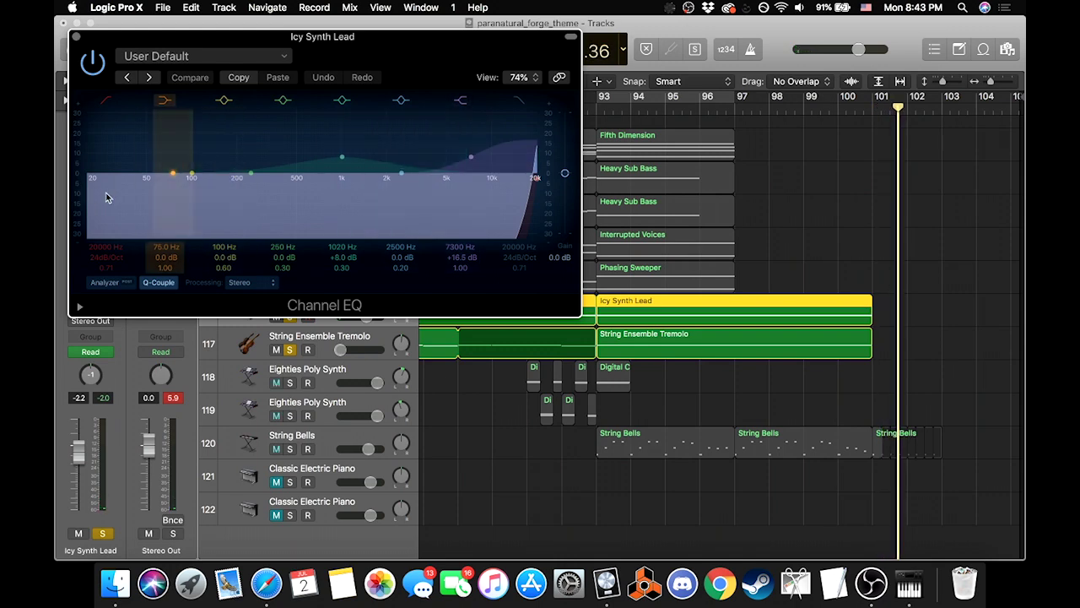
left_click(597, 116)
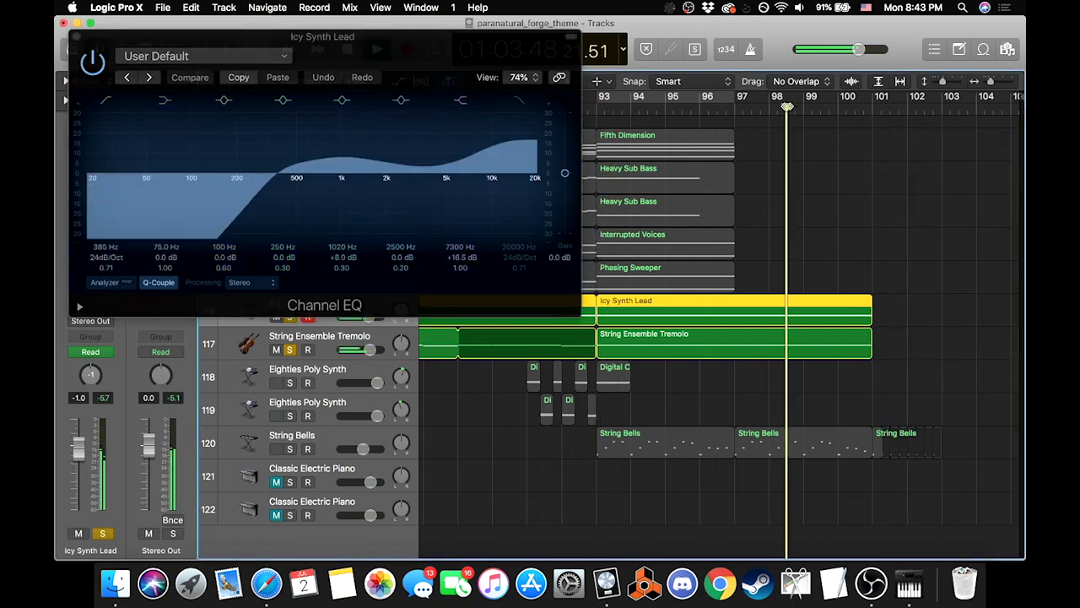
left_click(76, 37)
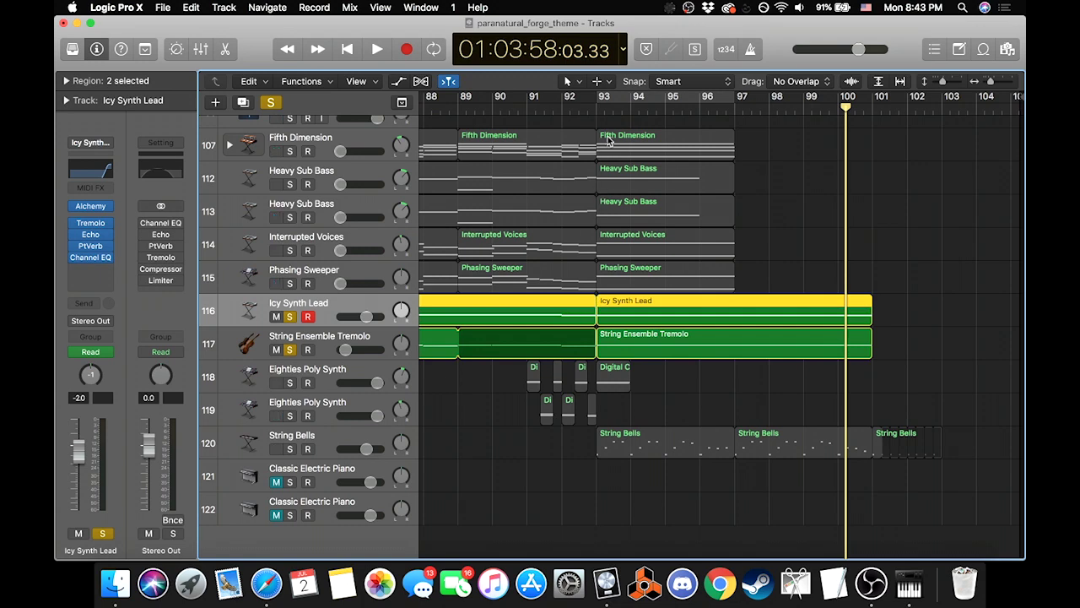
Step: Return the playhead to bar 93, clear the solos, and play String Bells track 120 soloed
left_click(597, 110)
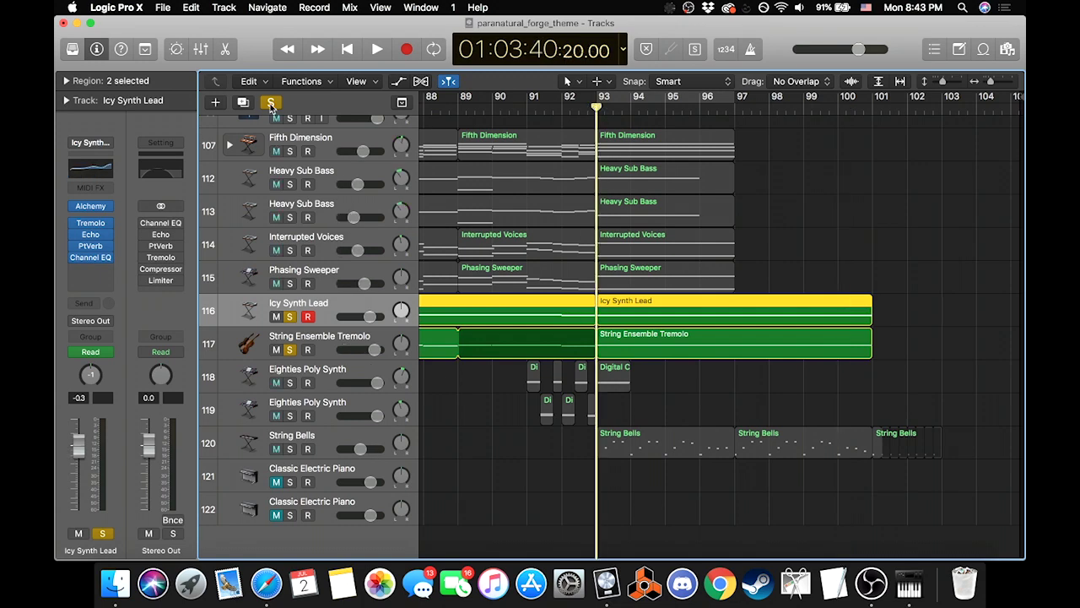
left_click(270, 102)
left_click(291, 449)
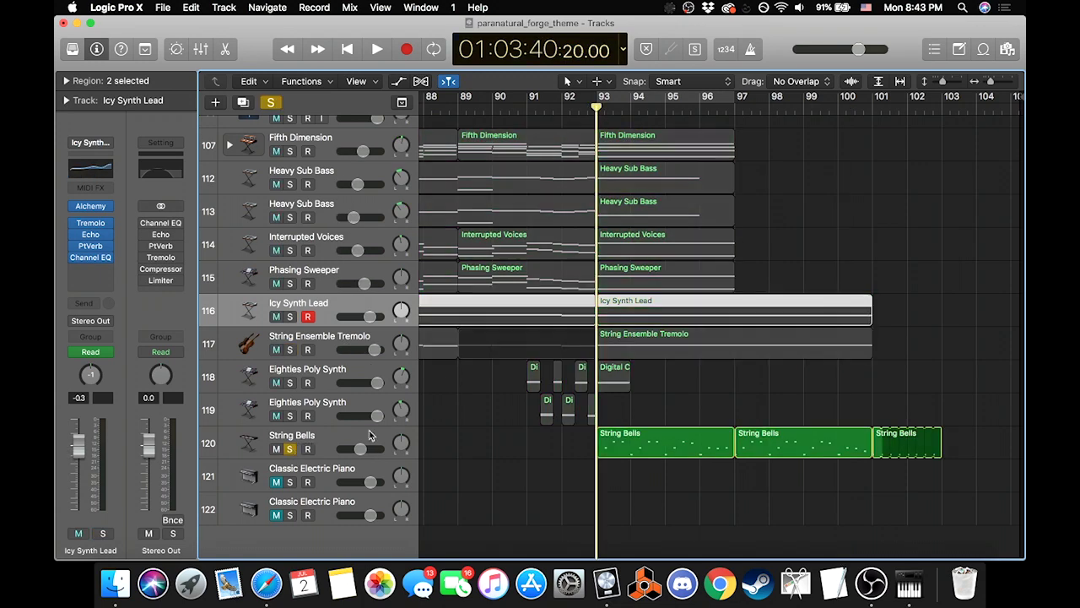
key("space")
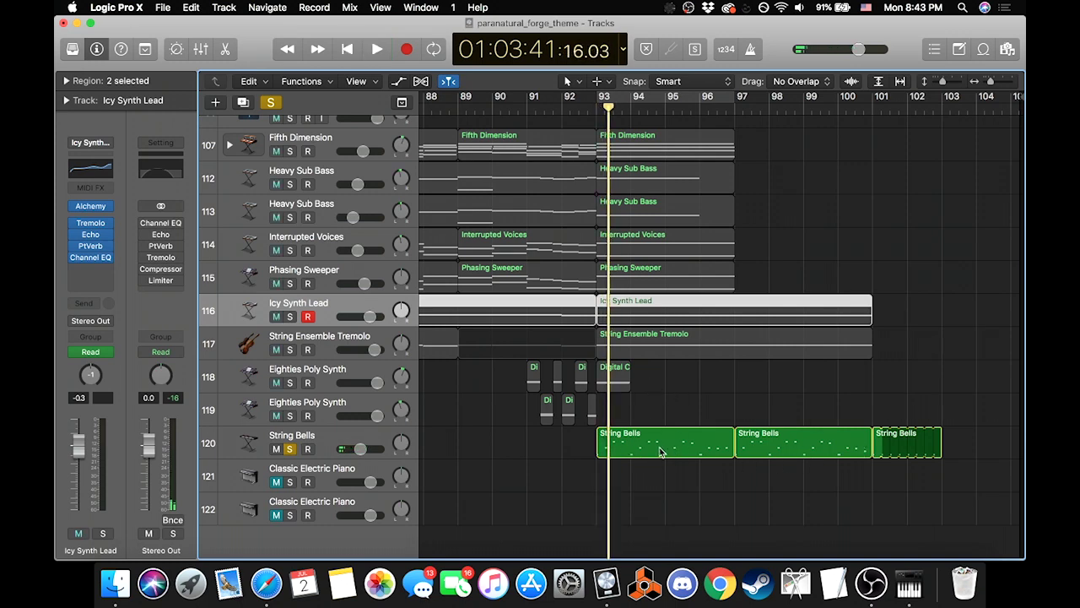
Step: Play the soloed String Bells track from bar 101 to near bar 103
left_click(871, 123)
key("space")
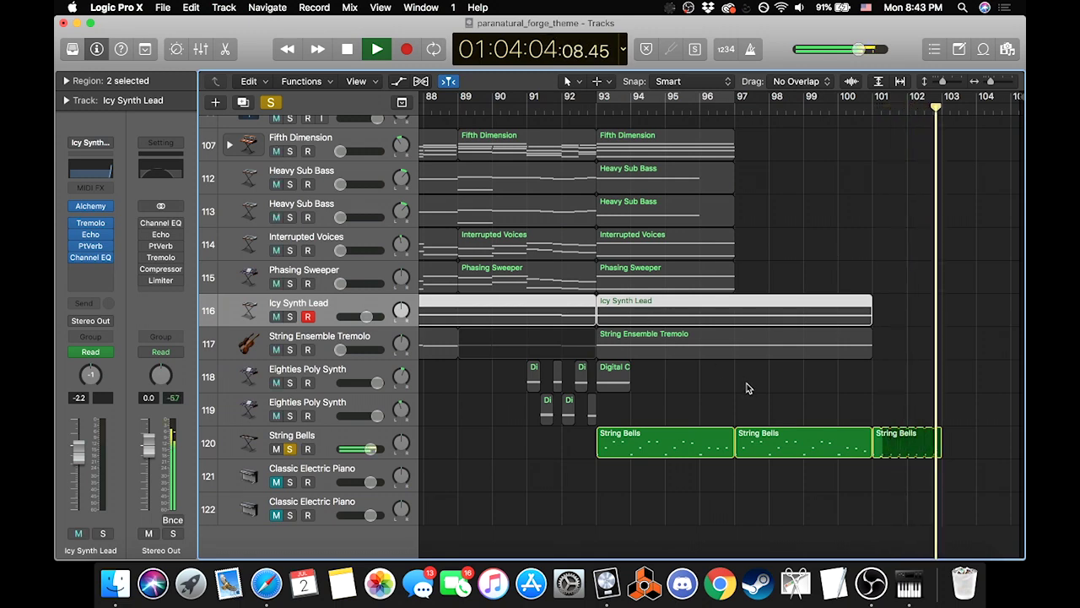
key("space")
Step: Examine the earlier String Bells regions on track 120 around bars 50 to 58, and clear the solo
scroll(900, 427, "left", 20)
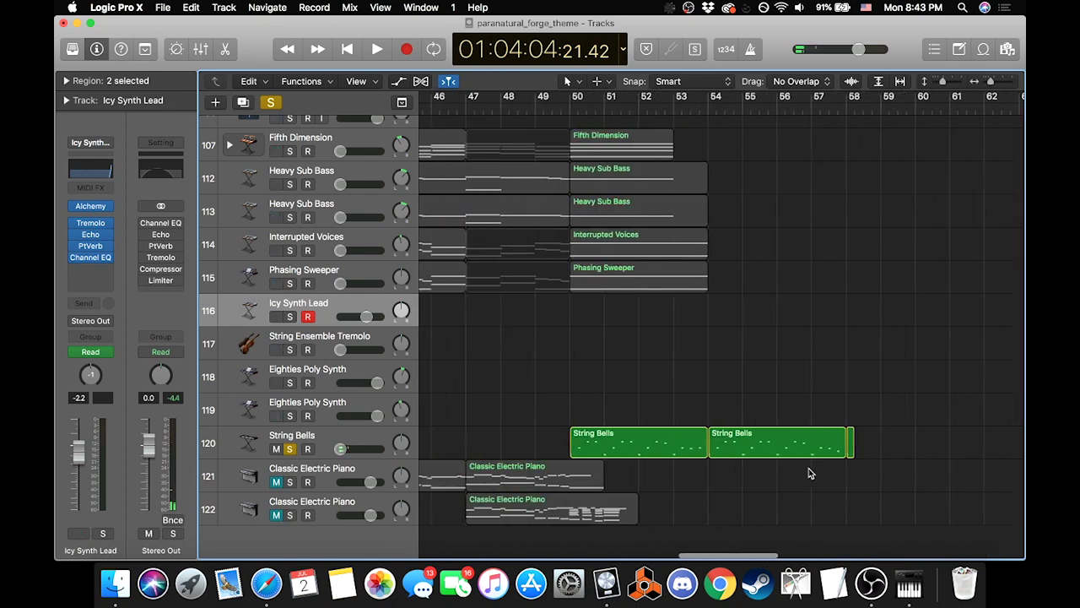
scroll(826, 443, "right", 15)
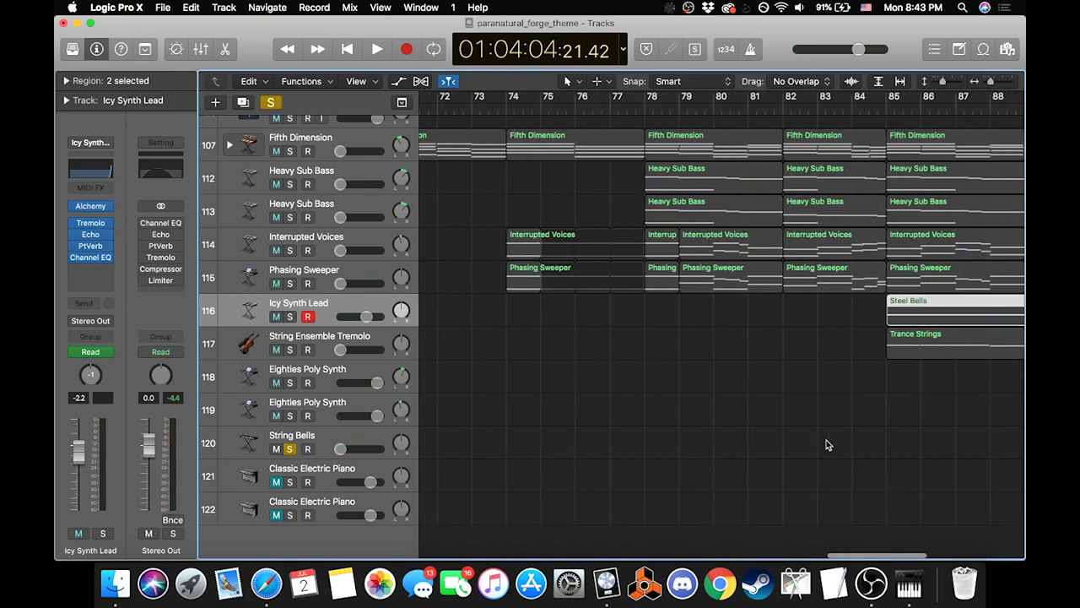
left_click(270, 102)
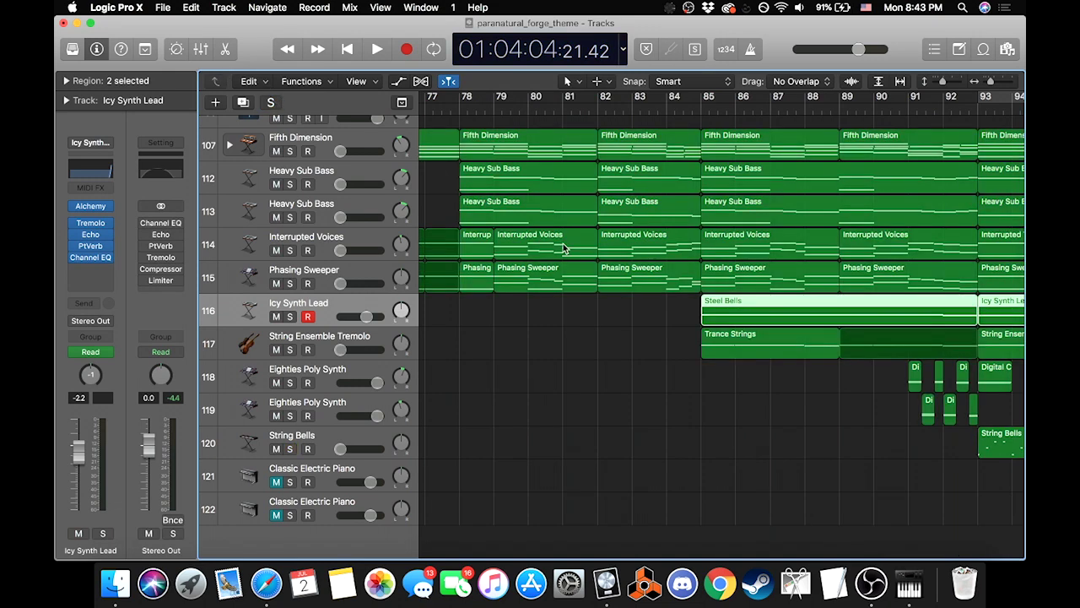
scroll(567, 394, "right", 6)
scroll(759, 331, "left", 1)
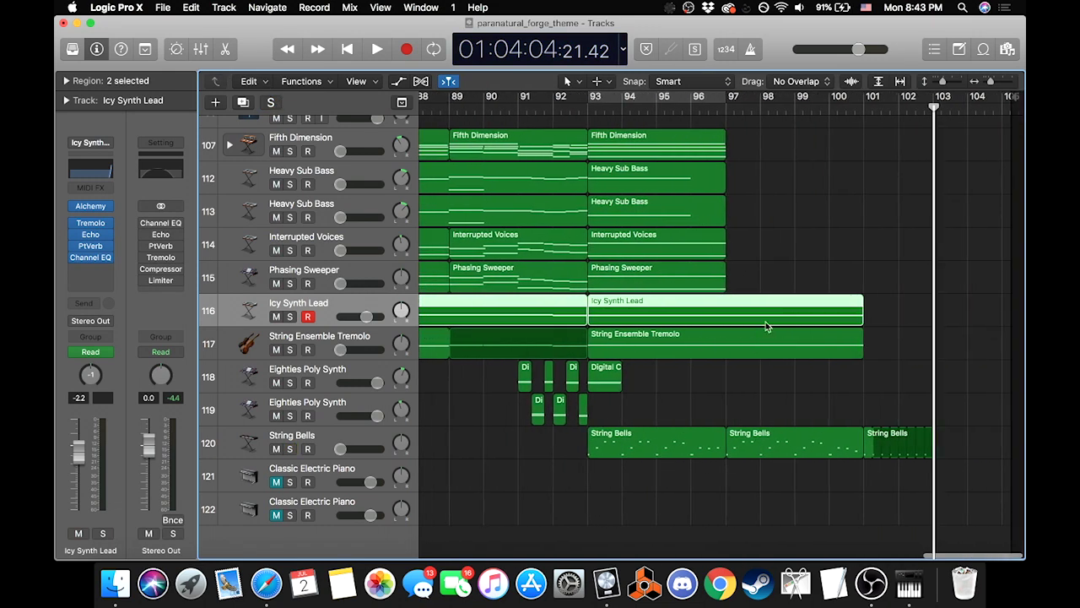
scroll(666, 389, "up", 5)
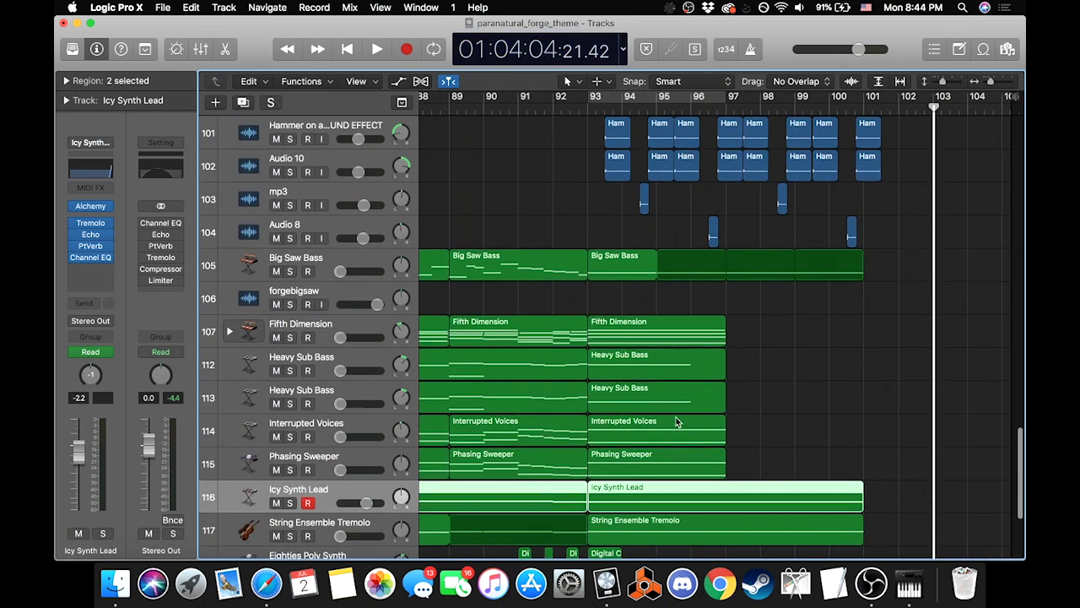
Step: Return the playhead to bar 101 and examine the topmost tracks' regions around bars 101 to 103
scroll(667, 348, "up", 20)
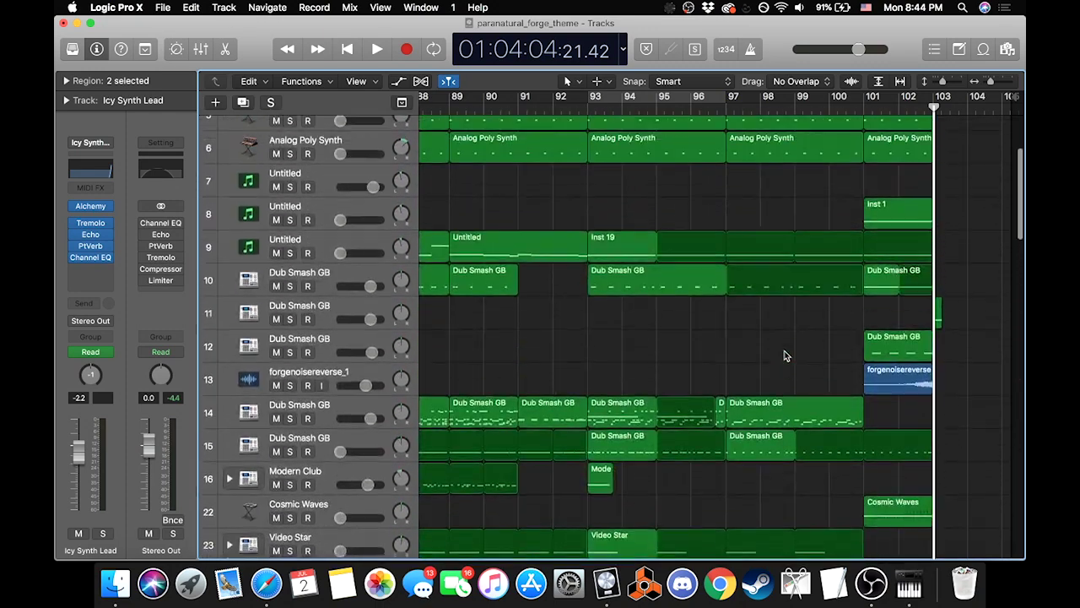
left_click(864, 99)
scroll(869, 253, "up", 4)
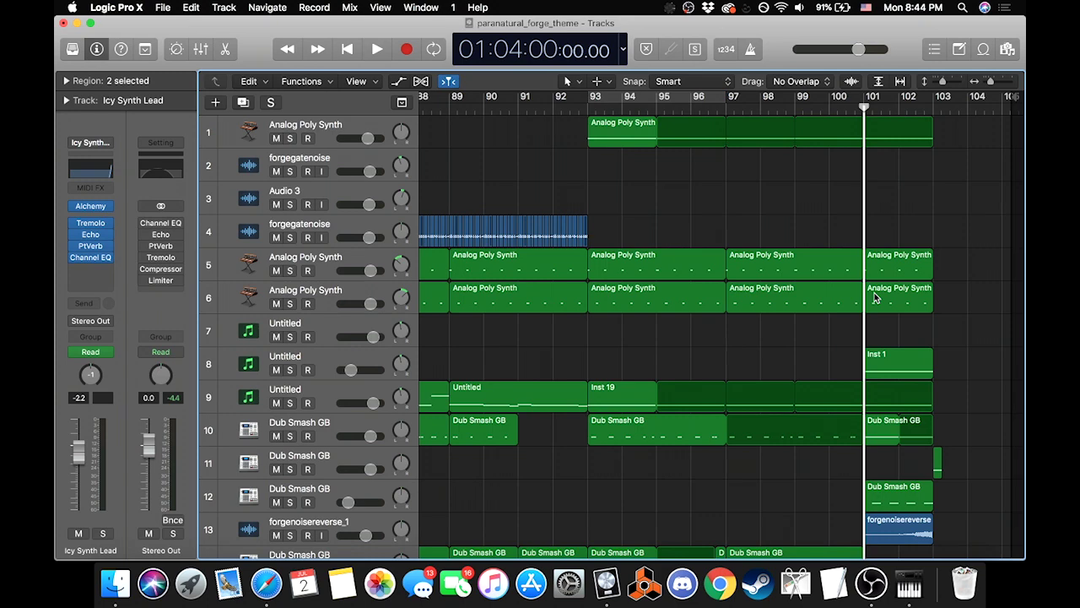
scroll(875, 296, "down", 2)
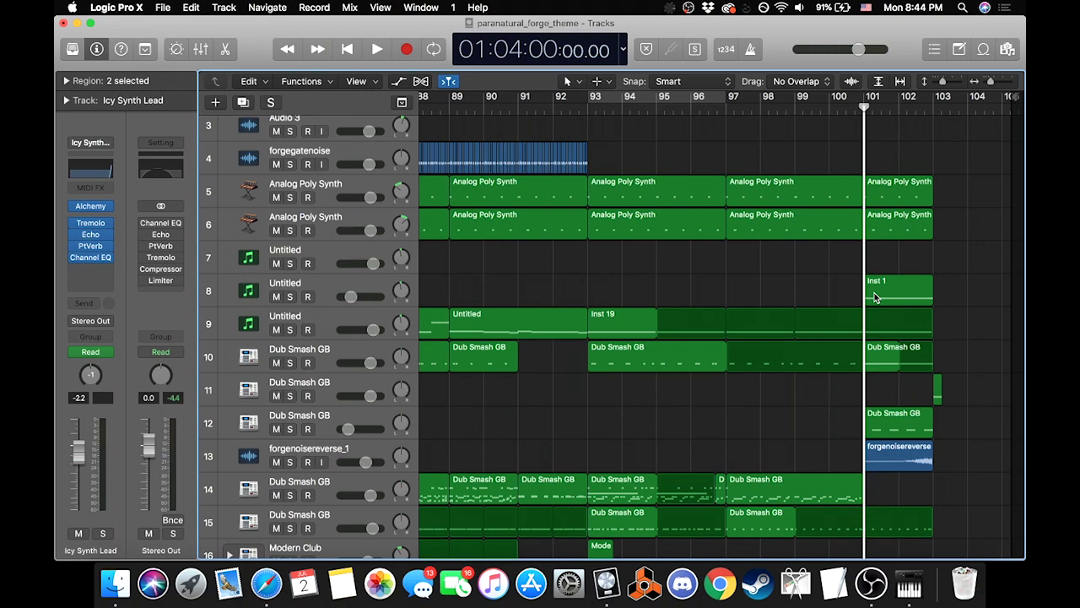
Step: Play the earlier transition around bars 17 to 18 and select the Dub Smash GB region on track 10 there
scroll(875, 297, "left", 15)
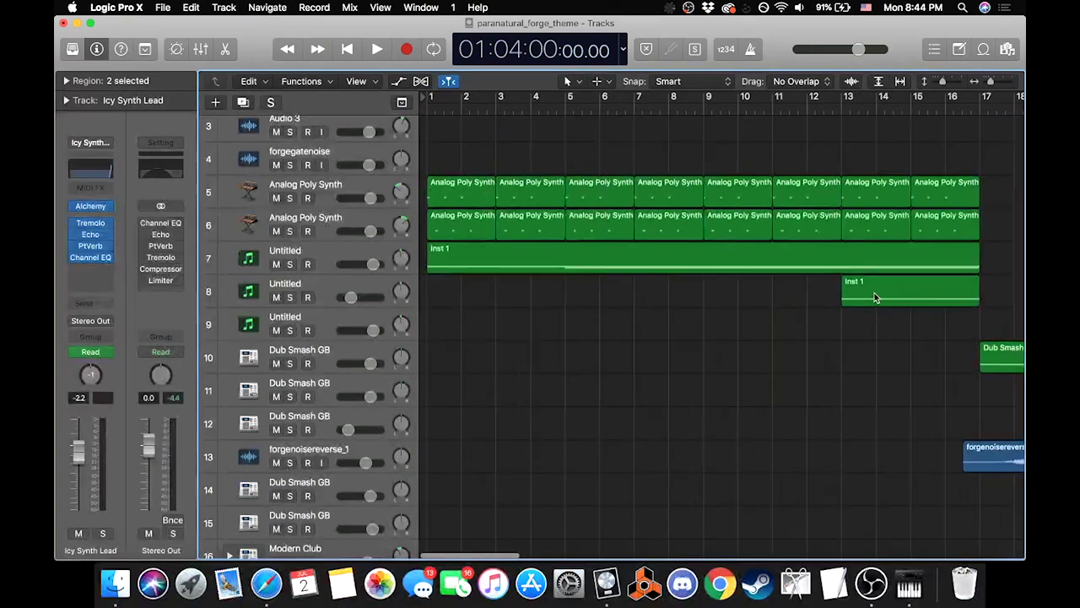
left_click(972, 103)
key("space")
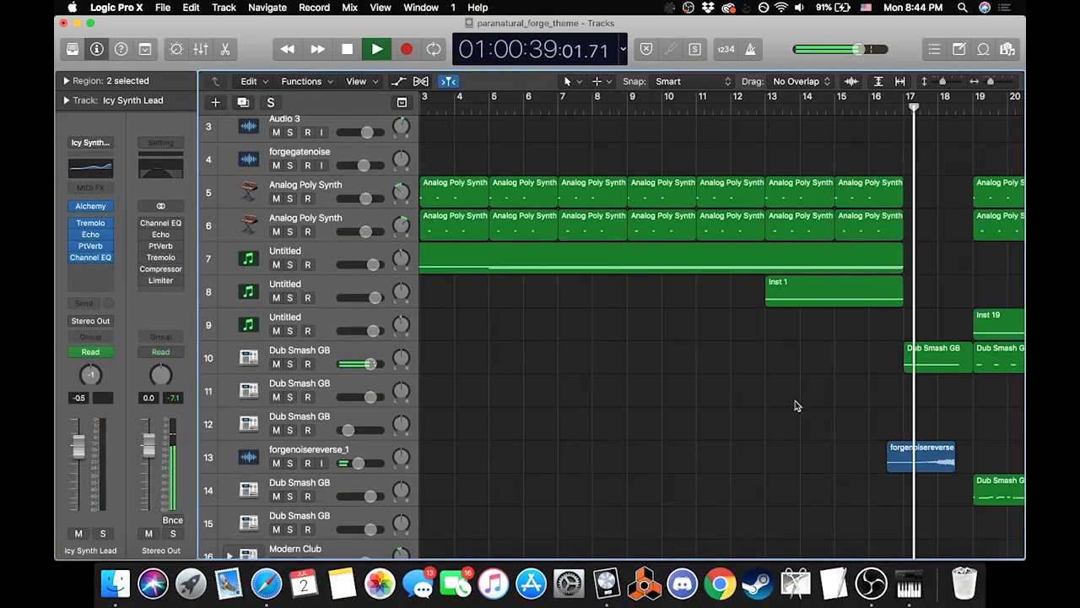
scroll(798, 393, "right", 4)
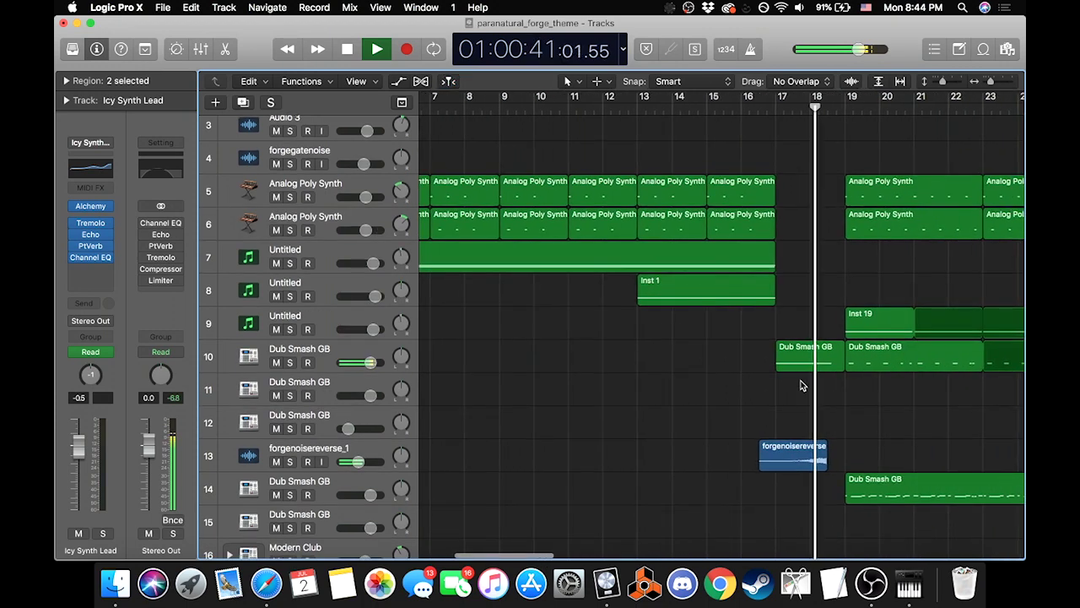
key("space")
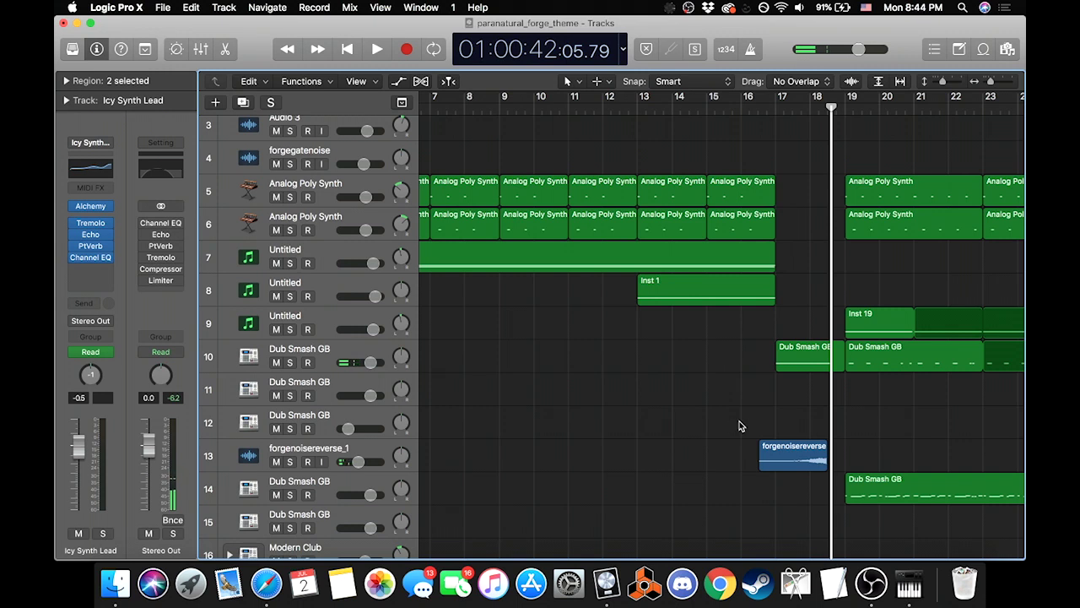
left_click(798, 365)
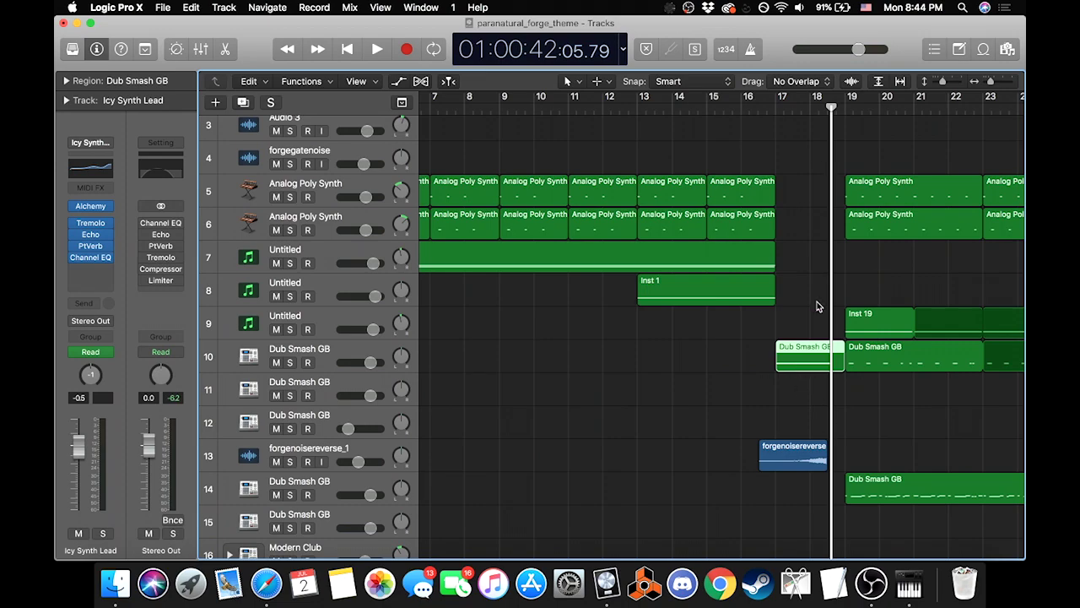
Step: Return the playhead to bar 101 and play the full mix briefly from there
scroll(817, 306, "right", 15)
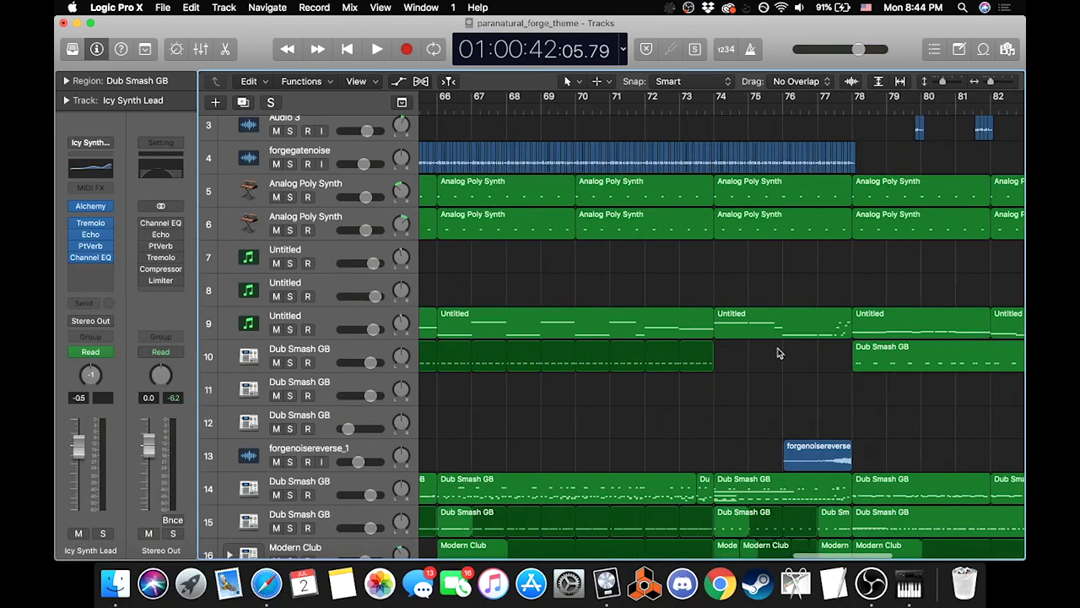
scroll(778, 352, "right", 6)
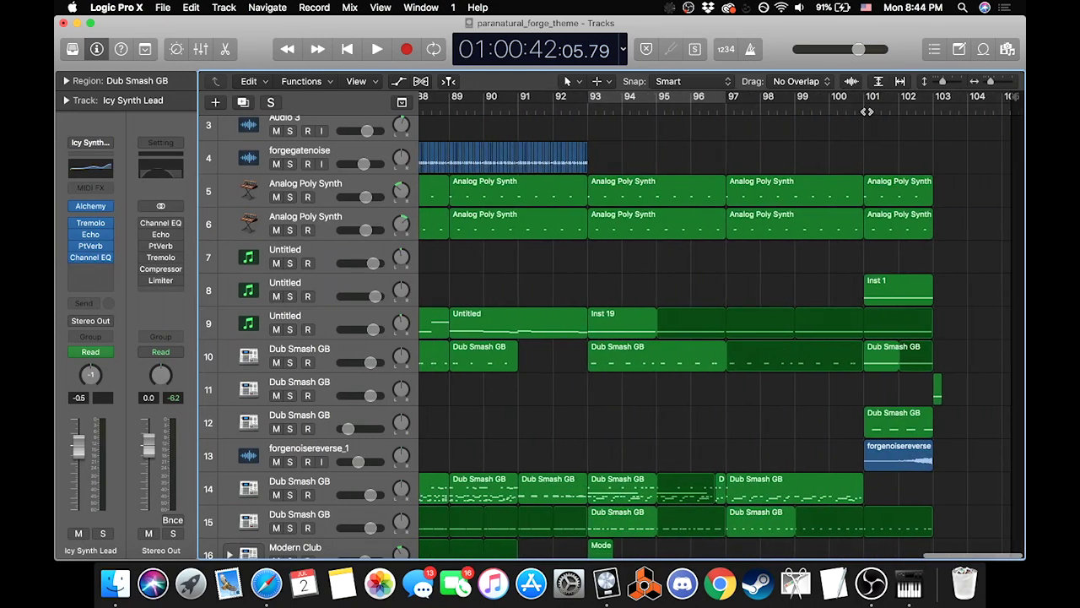
left_click(867, 112)
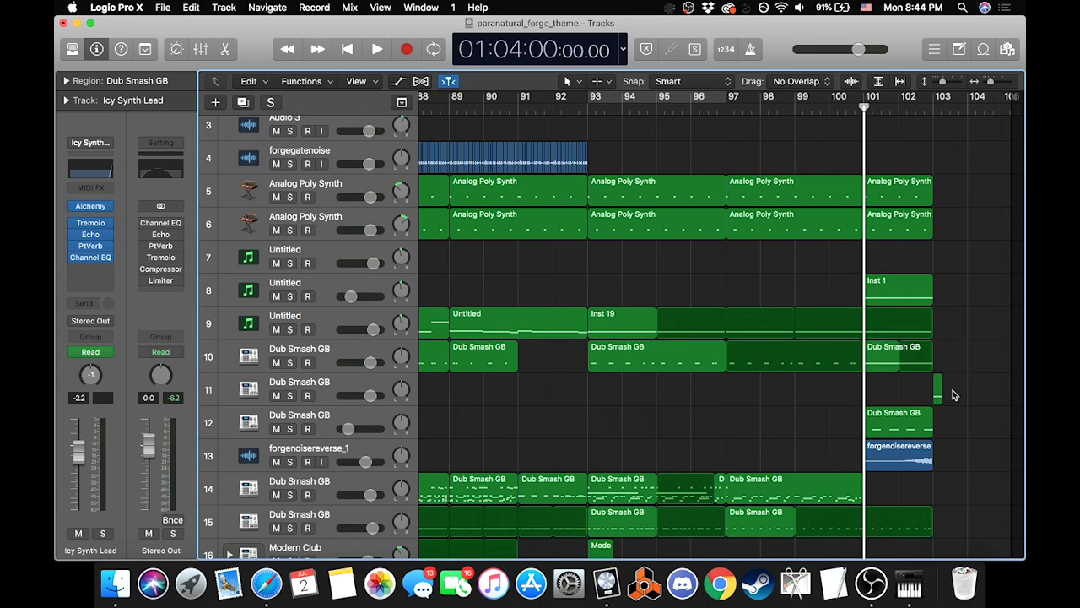
key("space")
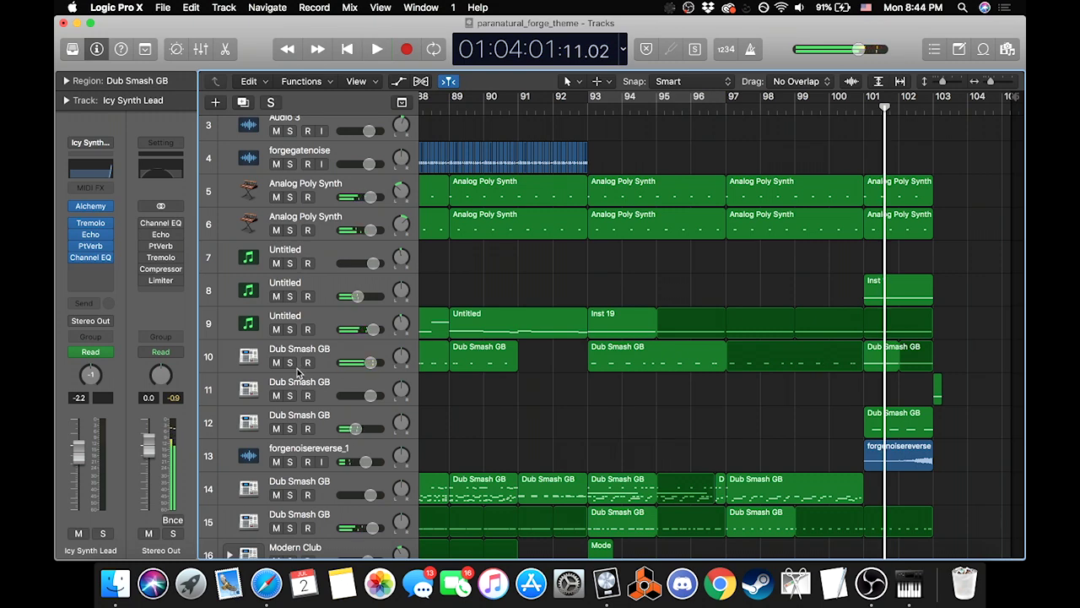
Step: Solo Dub Smash GB track 10, play it from bar 93 and again from around bar 89, and select the track
left_click(289, 363)
key("space")
left_click(590, 100)
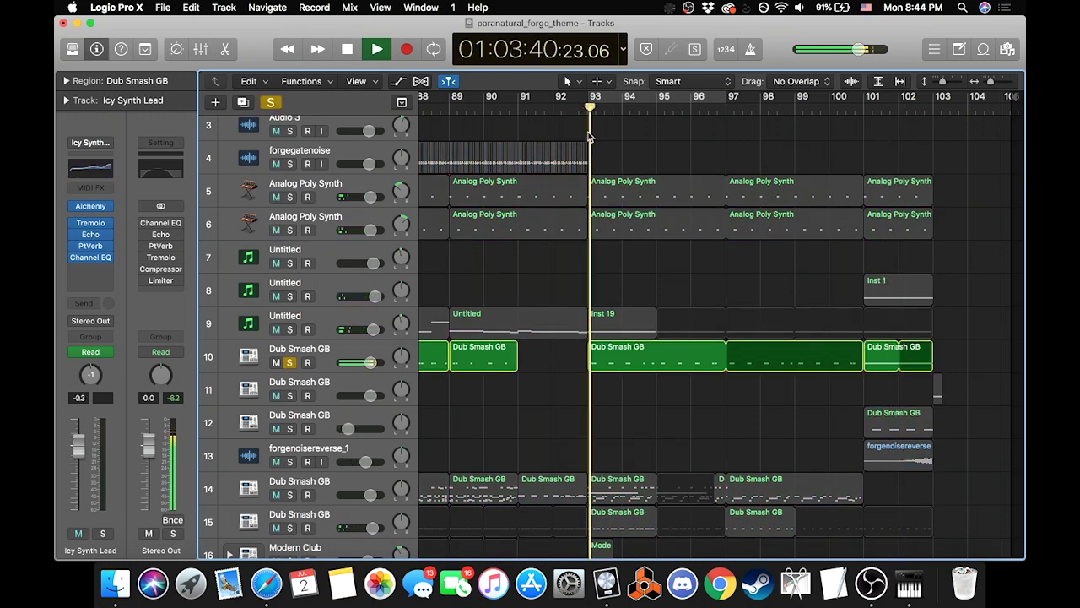
scroll(590, 135, "left", 4)
left_click(590, 102)
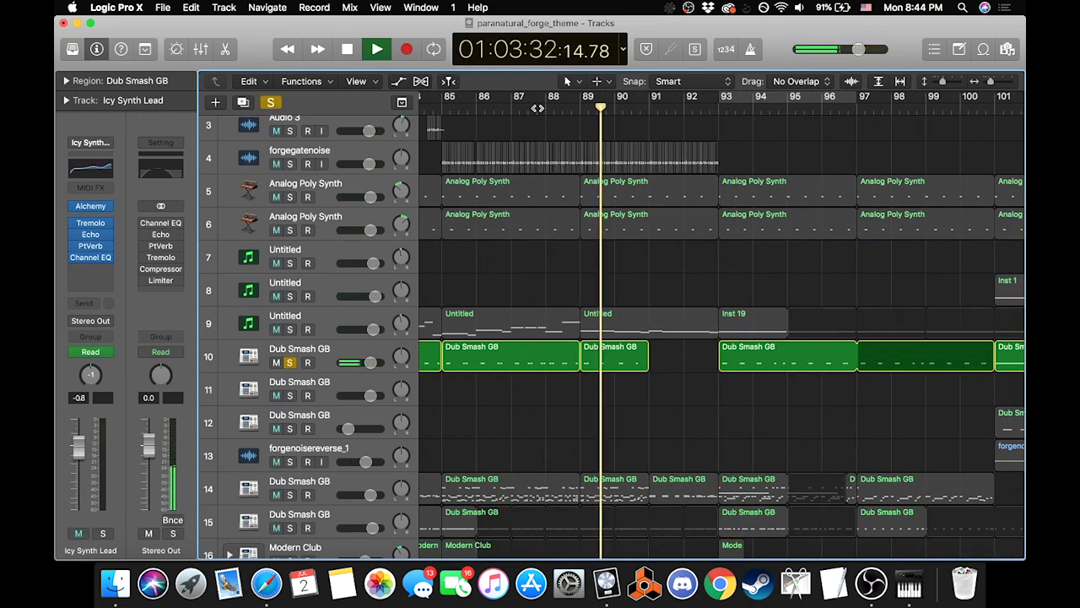
left_click(538, 107)
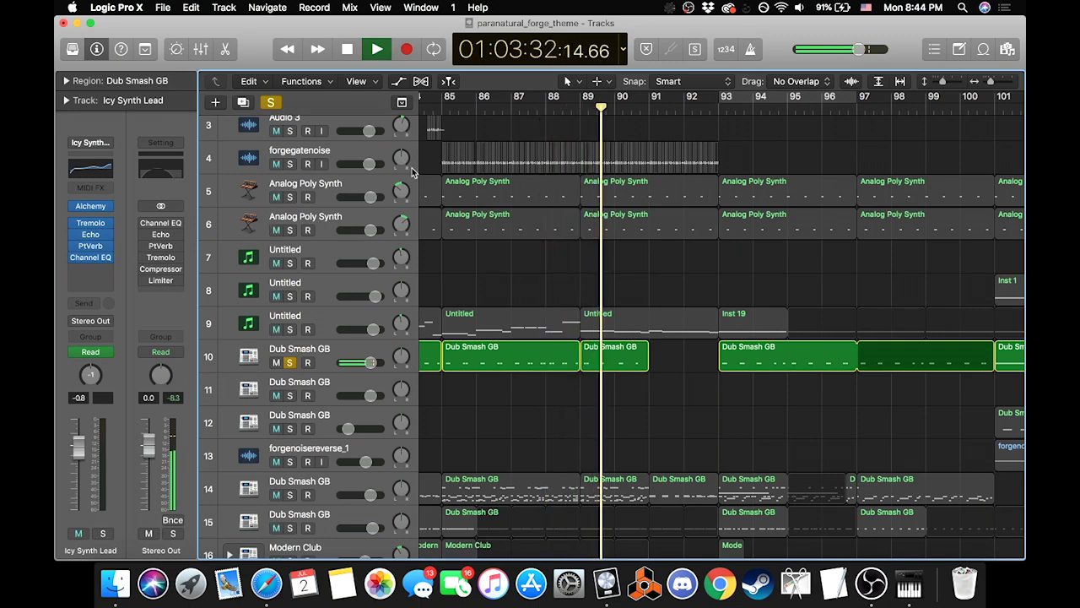
left_click(397, 348)
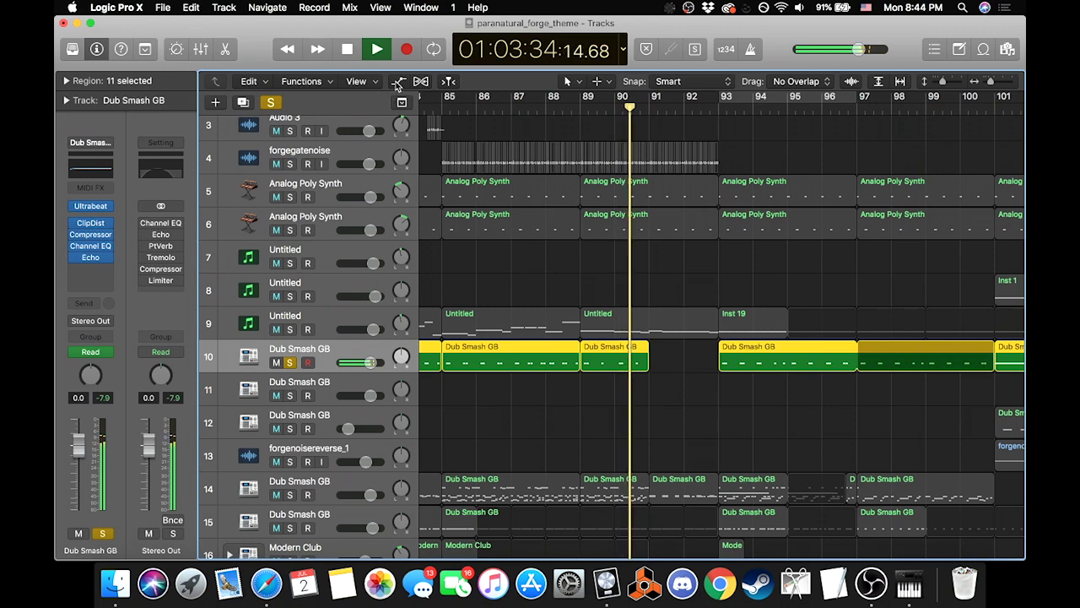
Step: Play the soloed Dub Smash GB track 10 from bar 101, stop playback and clear the solo
scroll(824, 228, "right", 5)
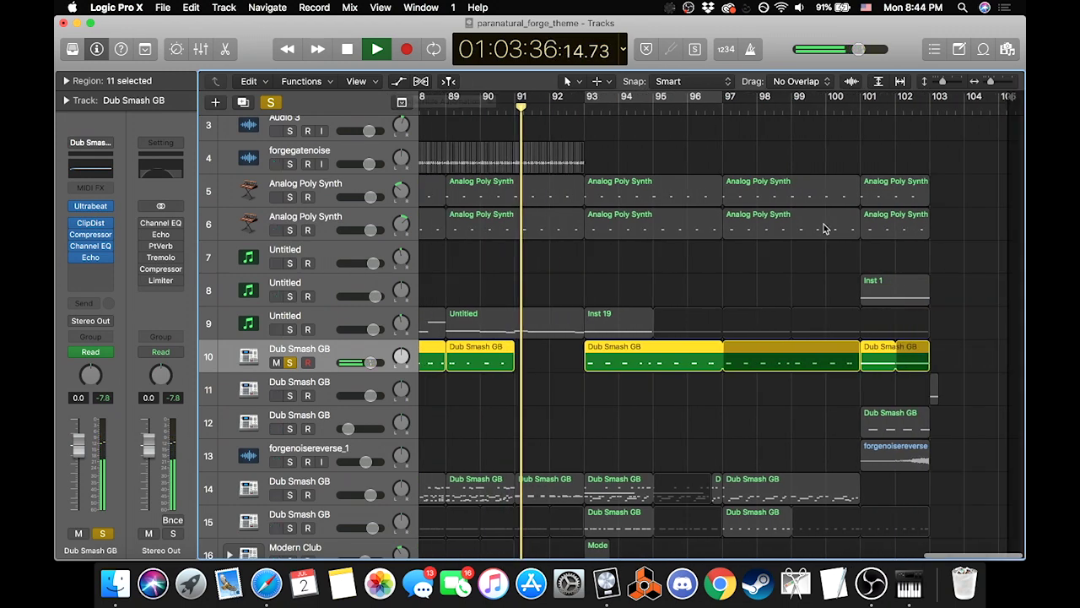
left_click(865, 100)
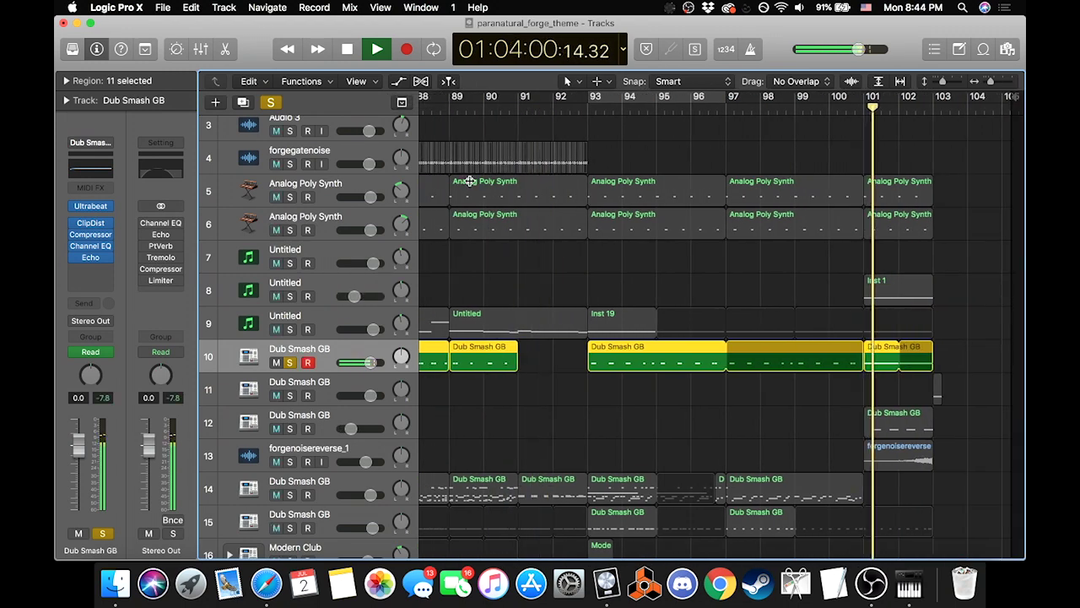
key("space")
left_click(271, 102)
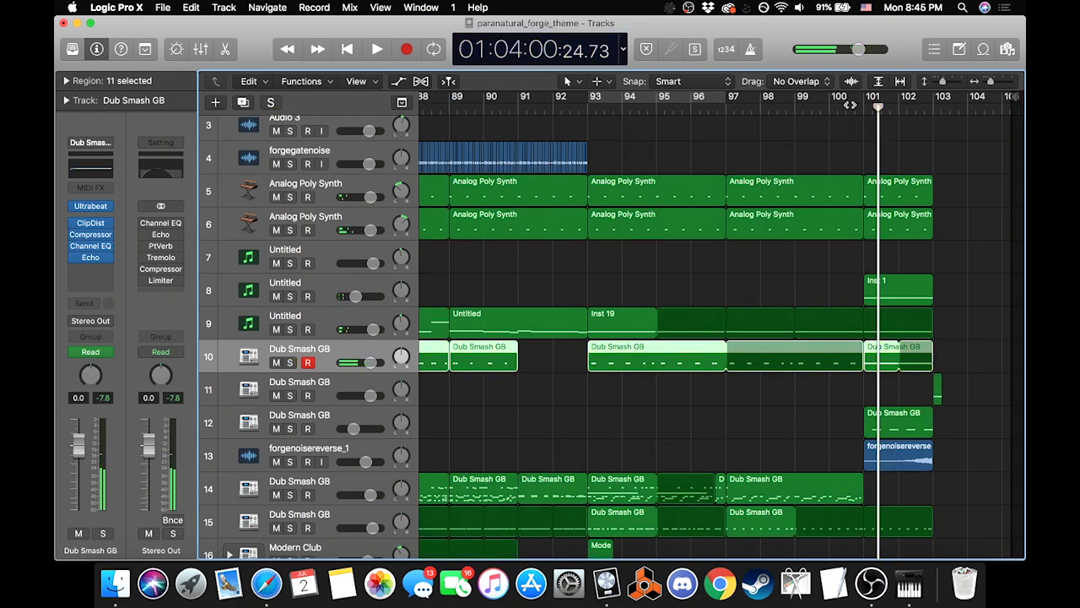
Step: Play the unsoloed full mix through bars 101 and 102, stopping near bar 103
key("space")
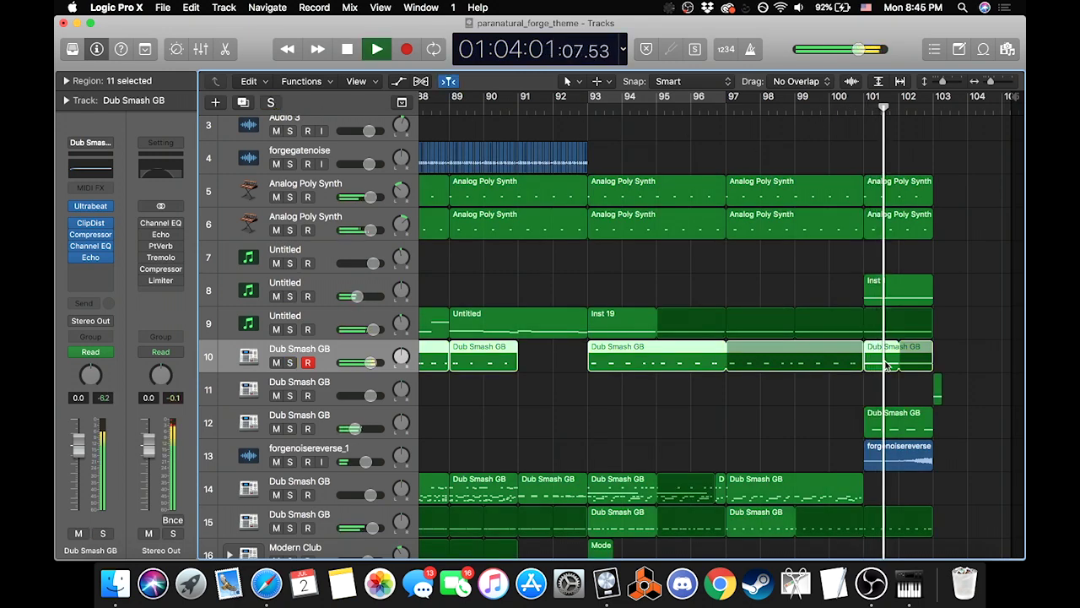
scroll(886, 364, "up", 2)
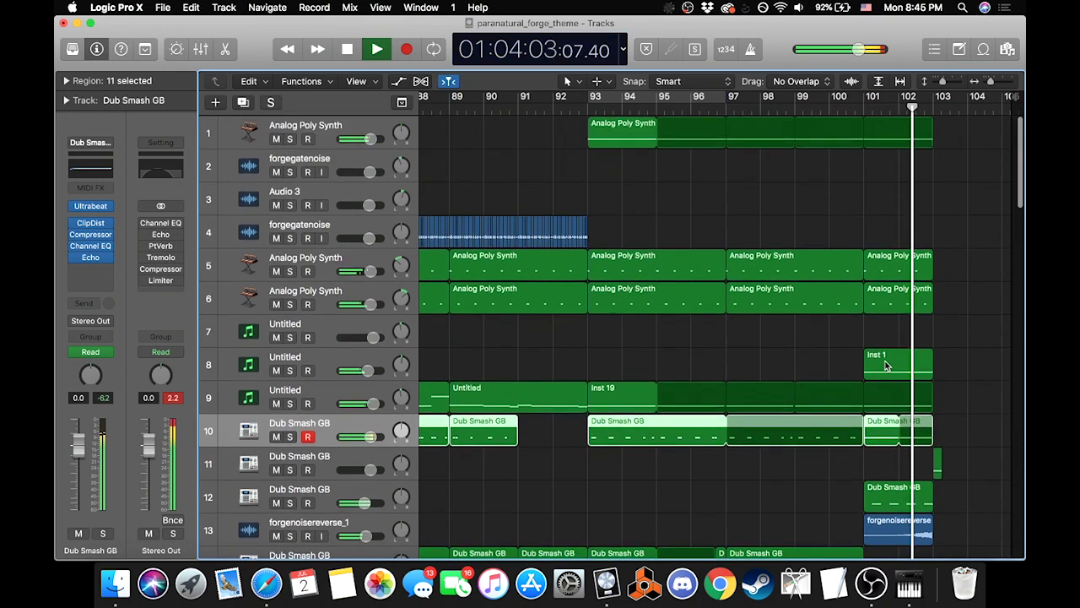
key("space")
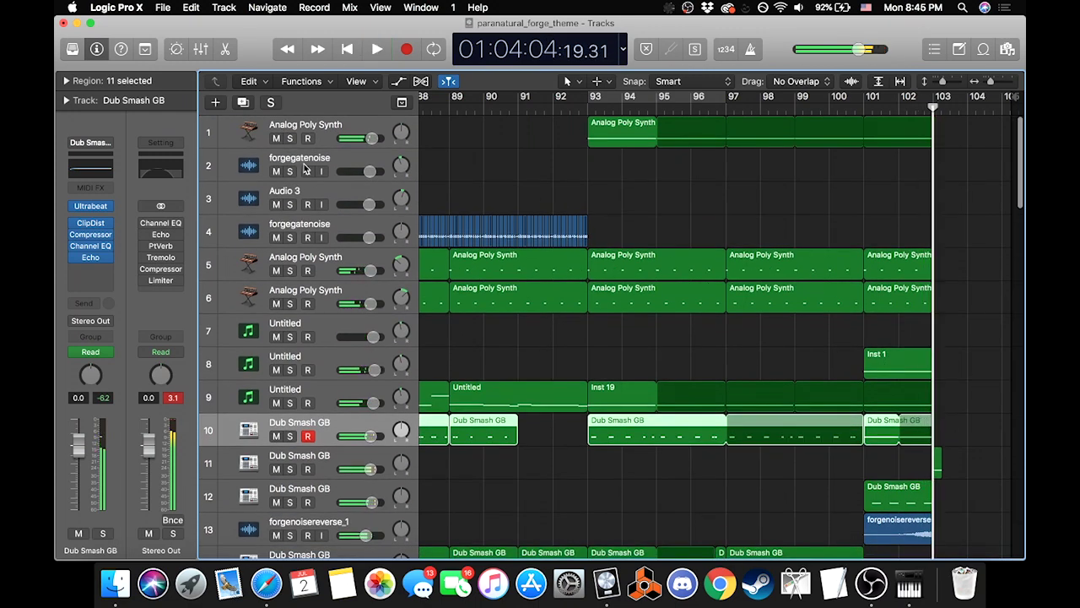
Step: Solo Analog Poly Synth track 1, play it from bar 101, and clear the solo
left_click(289, 139)
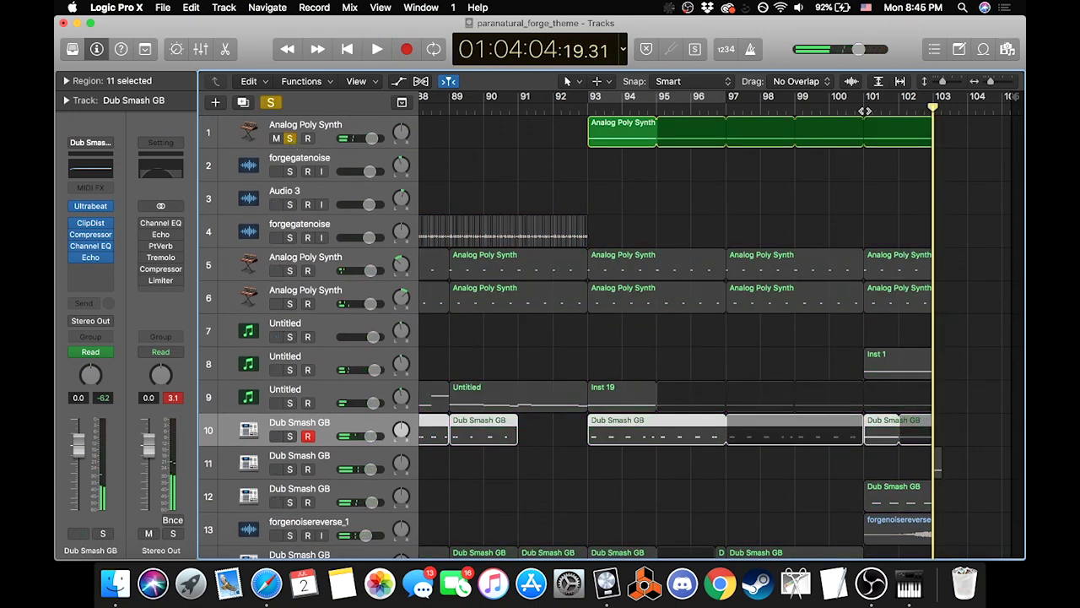
left_click(870, 106)
key("space")
left_click(270, 102)
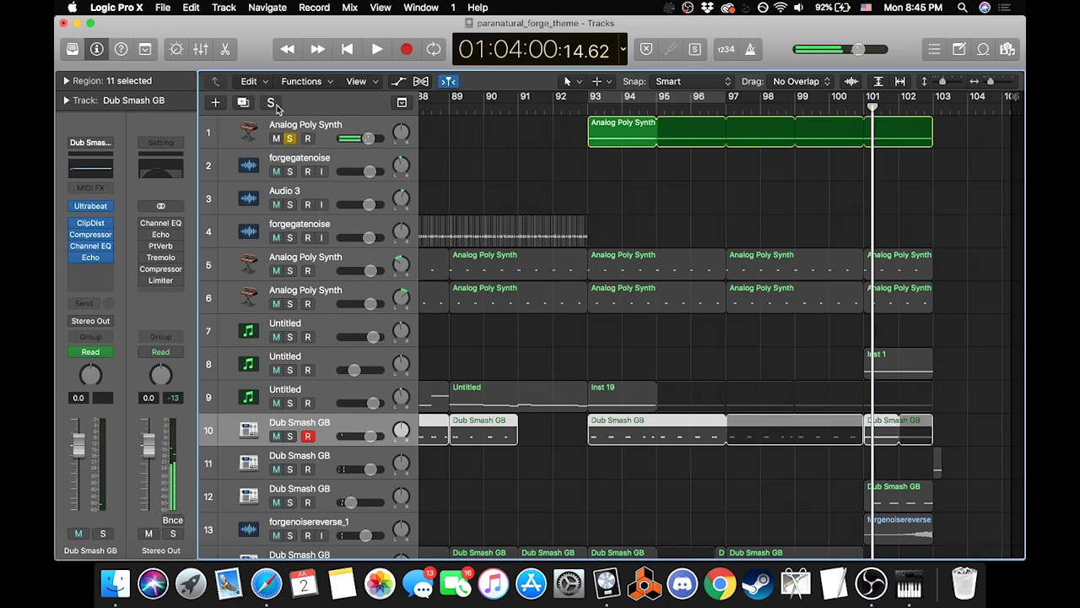
Step: Solo Analog Poly Synth tracks 5 and 6, examine track 5's Channel EQ curve while playing from bar 101, and close the EQ
left_click_drag(289, 271, 287, 305)
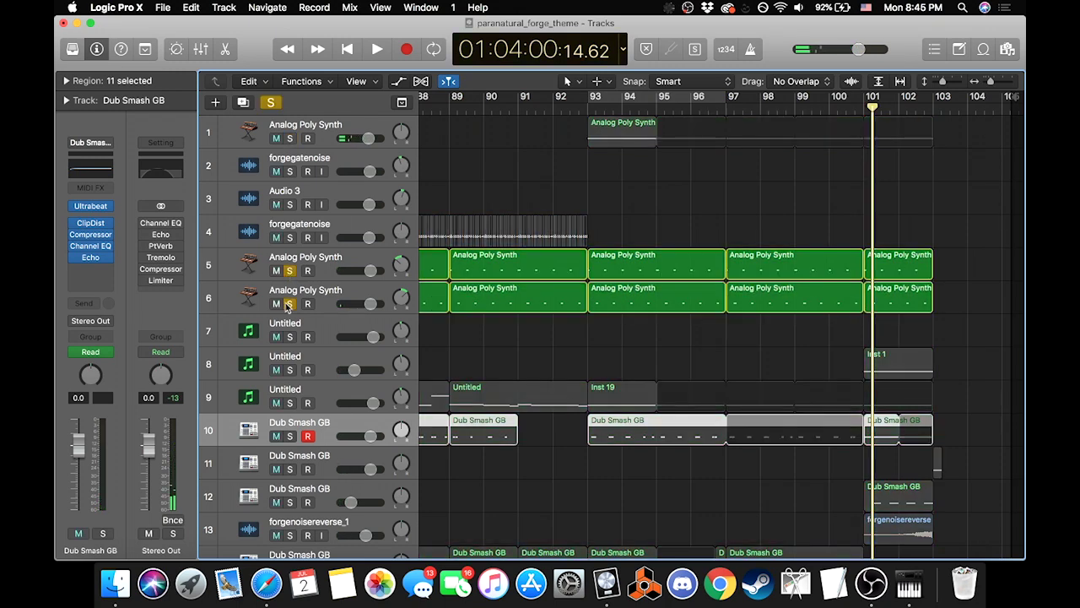
key("space")
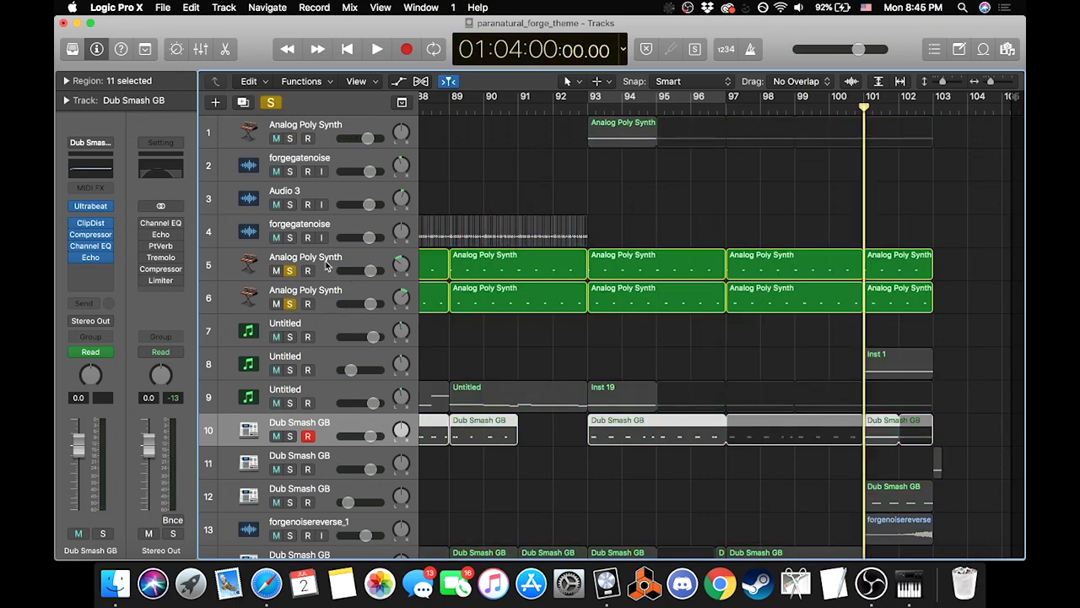
left_click(327, 266)
left_click(93, 154)
key("space")
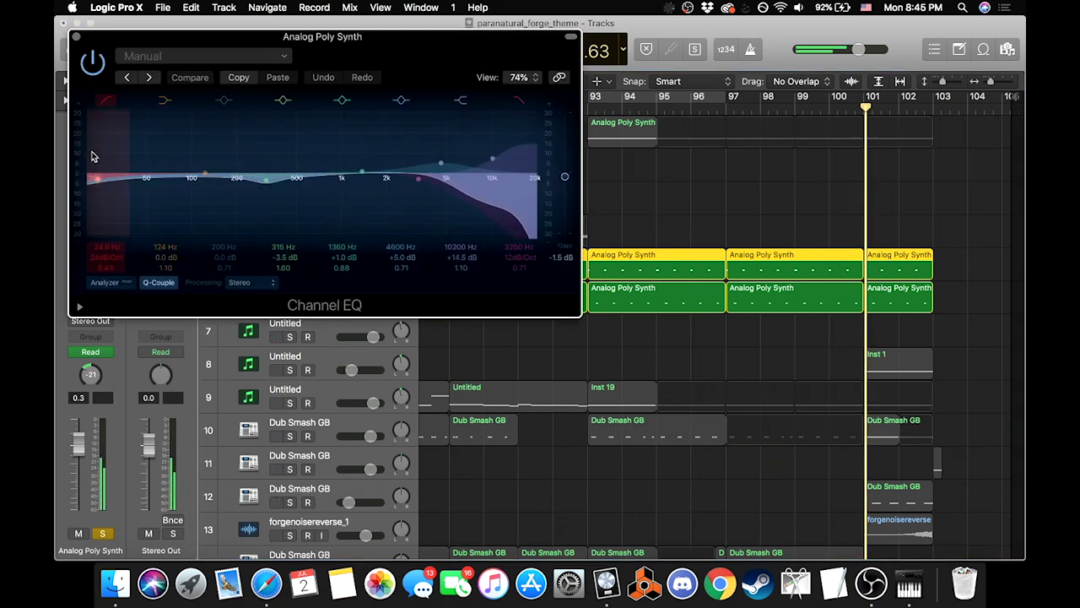
left_click_drag(456, 184, 497, 178)
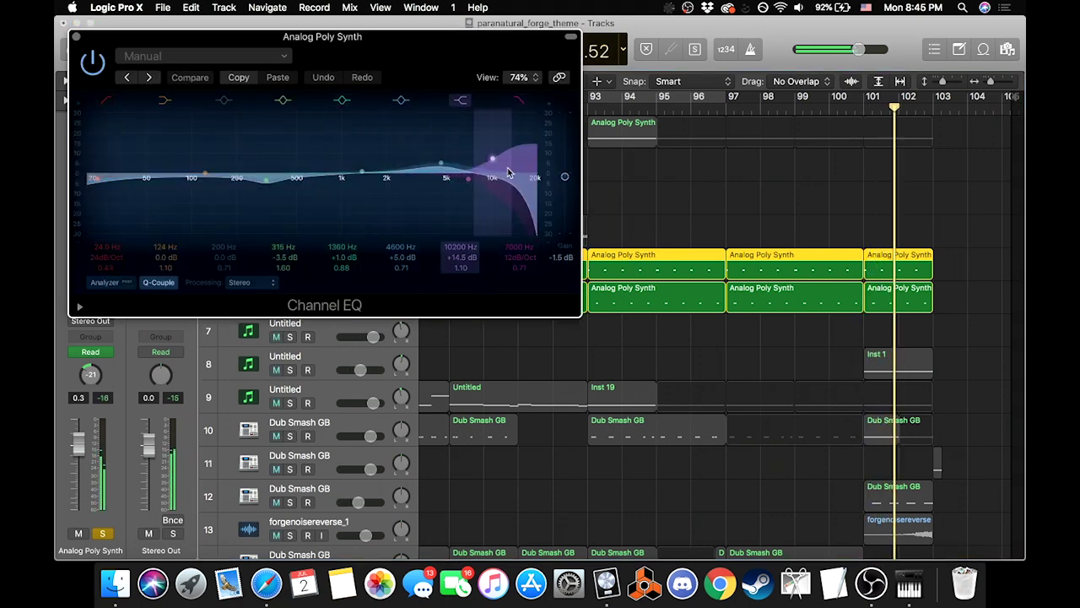
left_click(75, 39)
Step: Switch the solo from tracks 5 and 6 to track 8, play its Inst 1 region from bar 101, and clear the solo
scroll(658, 313, "down", 4)
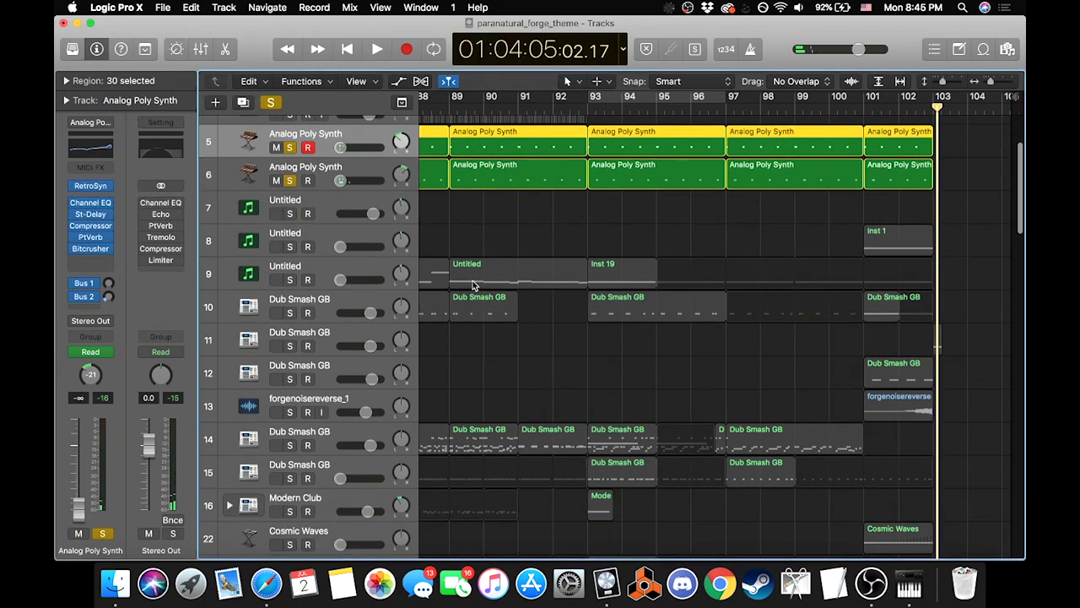
left_click(290, 247)
left_click(290, 180)
left_click(290, 147)
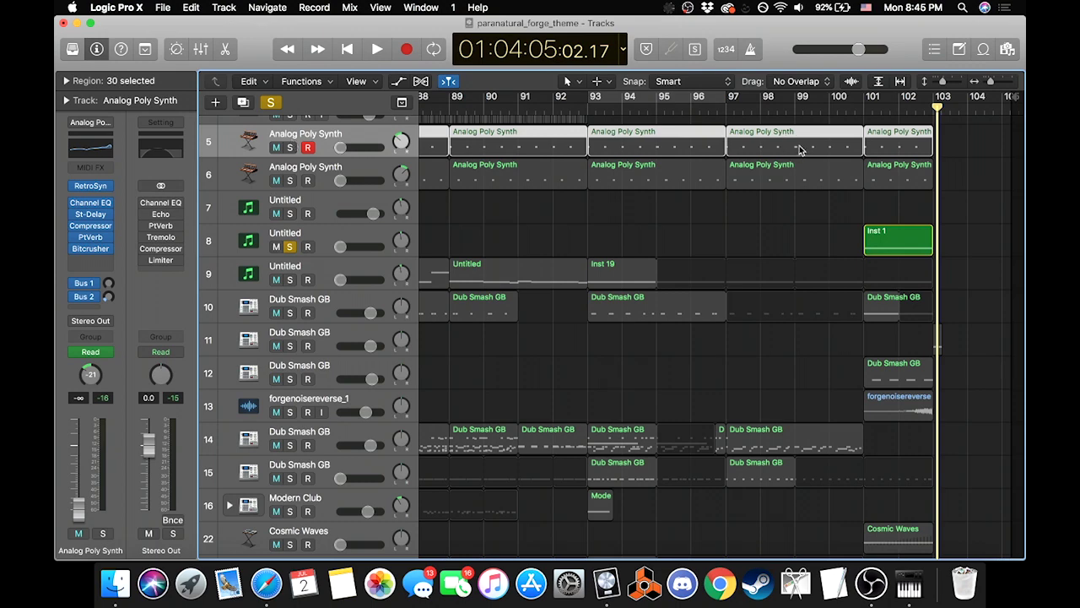
key("shift+space")
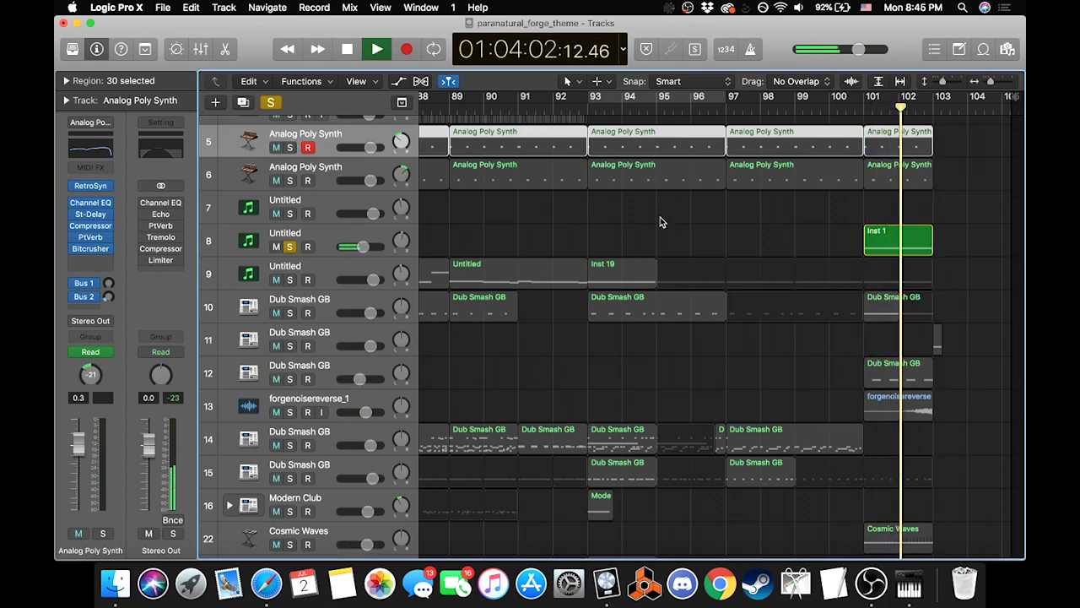
key("space")
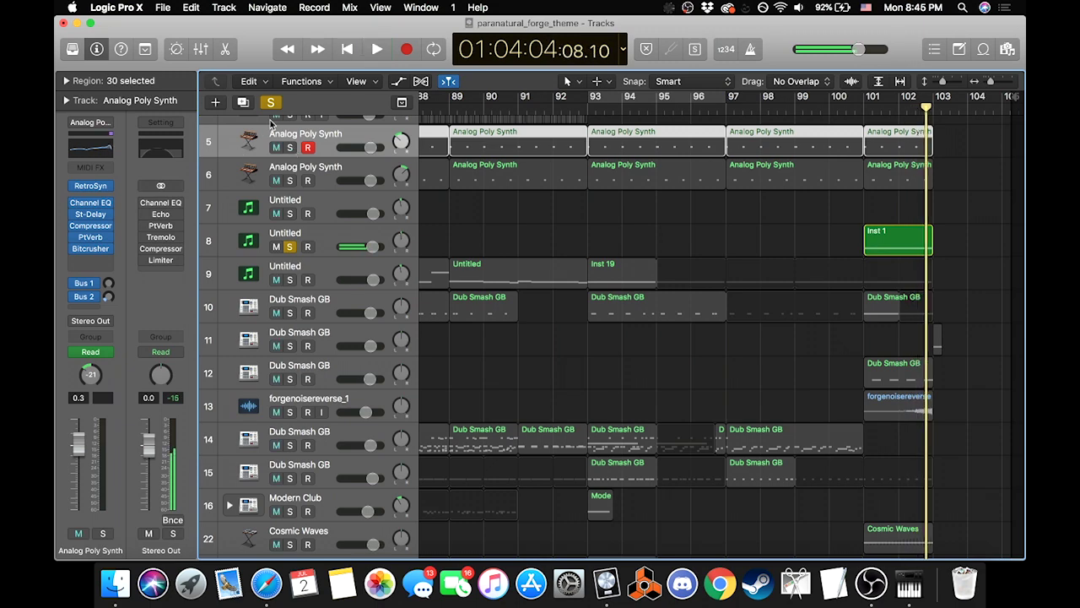
left_click(271, 102)
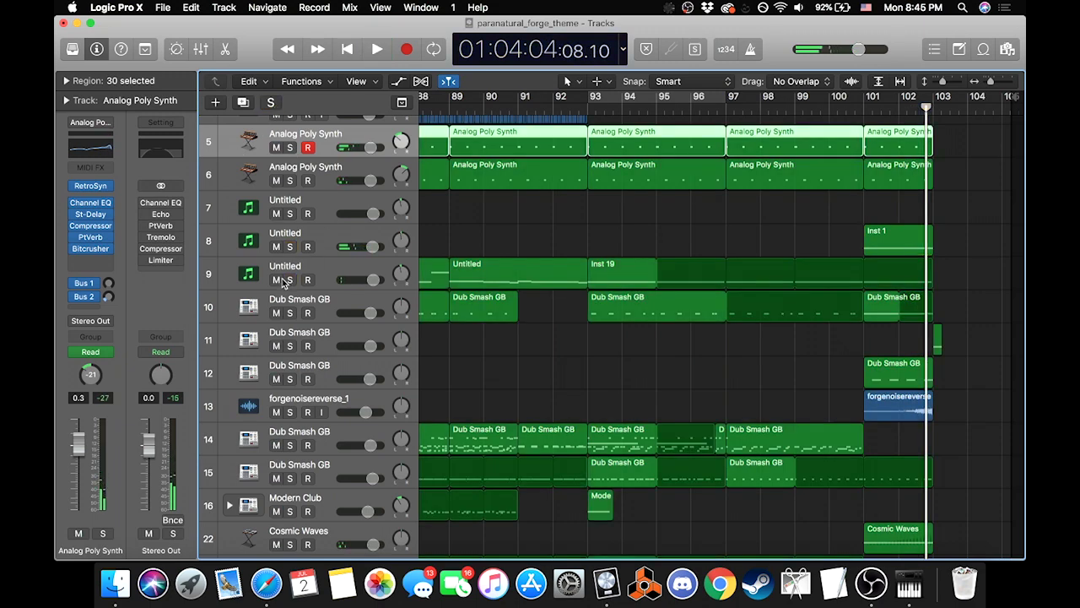
Step: Solo Dub Smash GB tracks 10 and 12, play them together from bar 101, and clear the solos
left_click(289, 313)
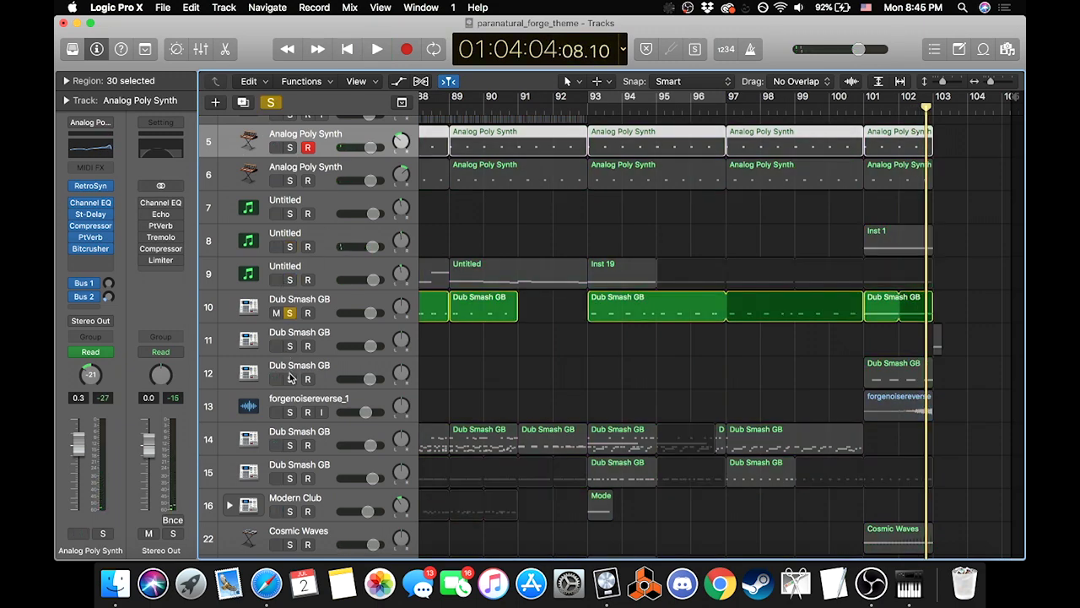
left_click(289, 378)
left_click(290, 313)
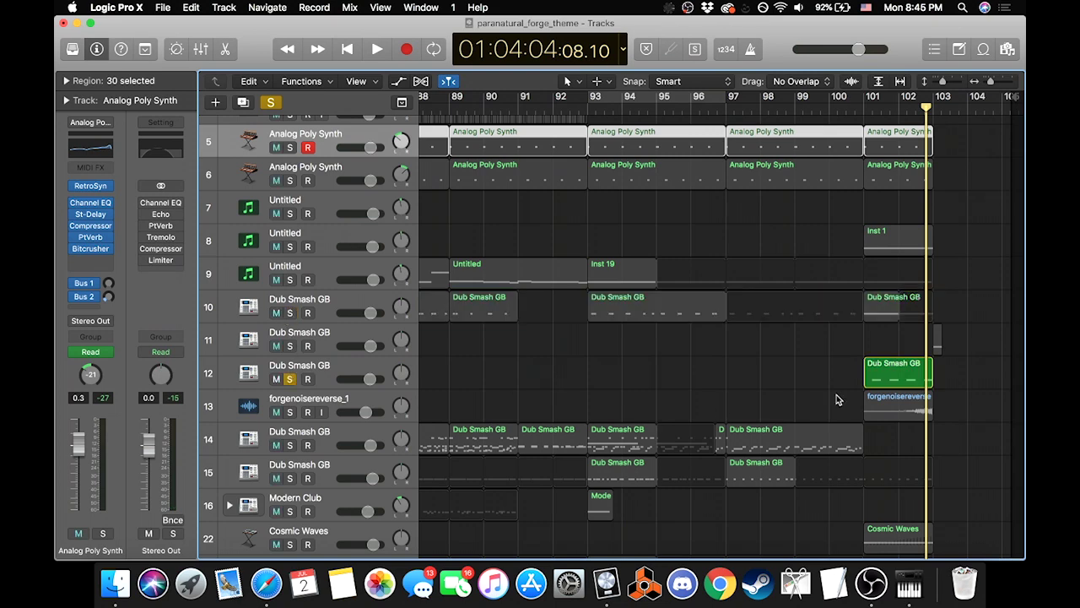
left_click(865, 106)
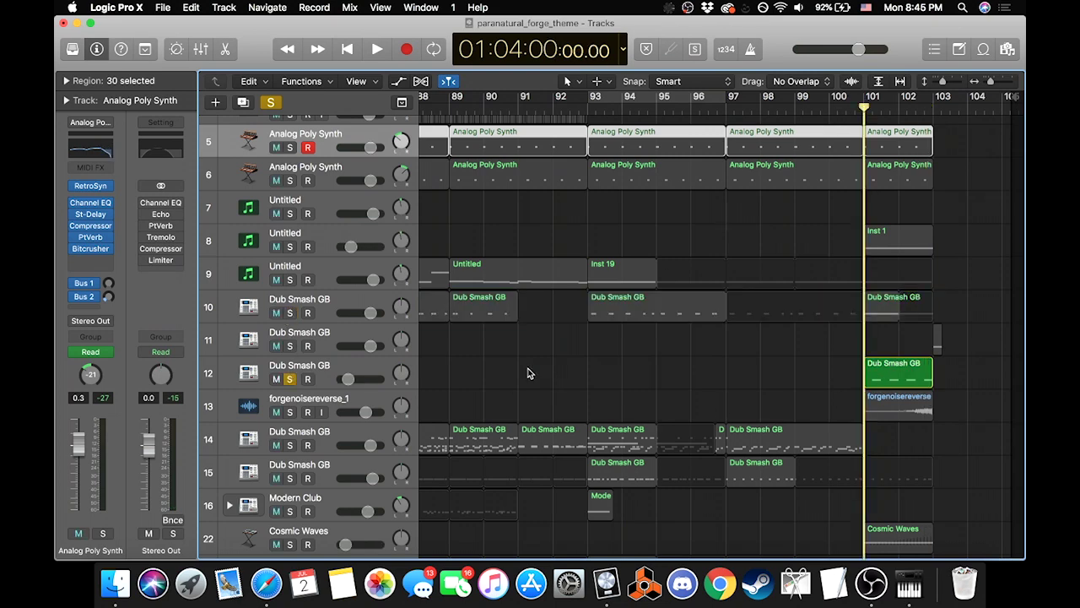
left_click(353, 385)
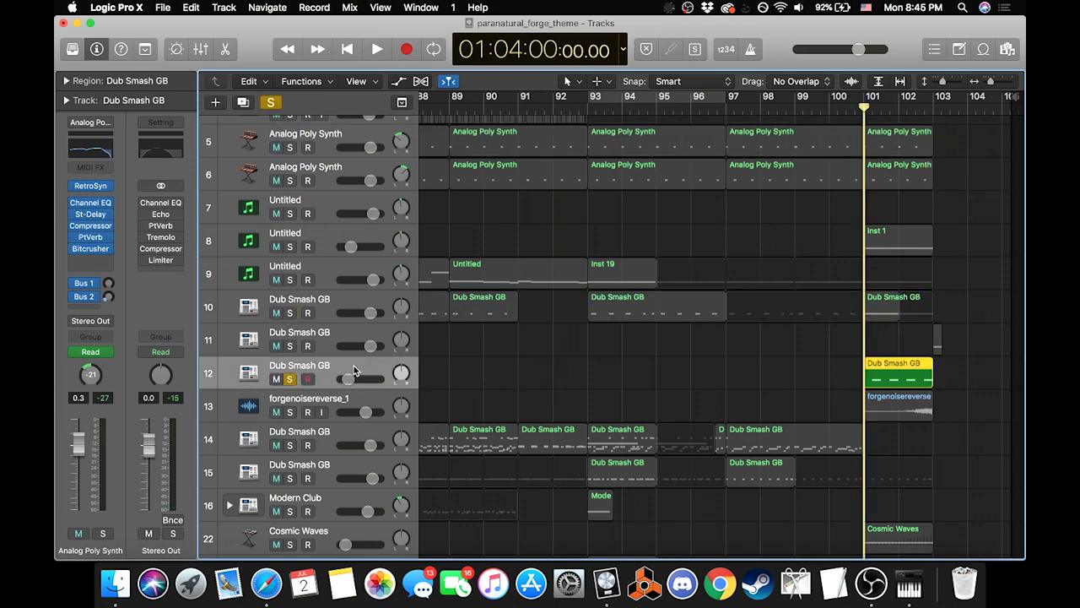
left_click(290, 313)
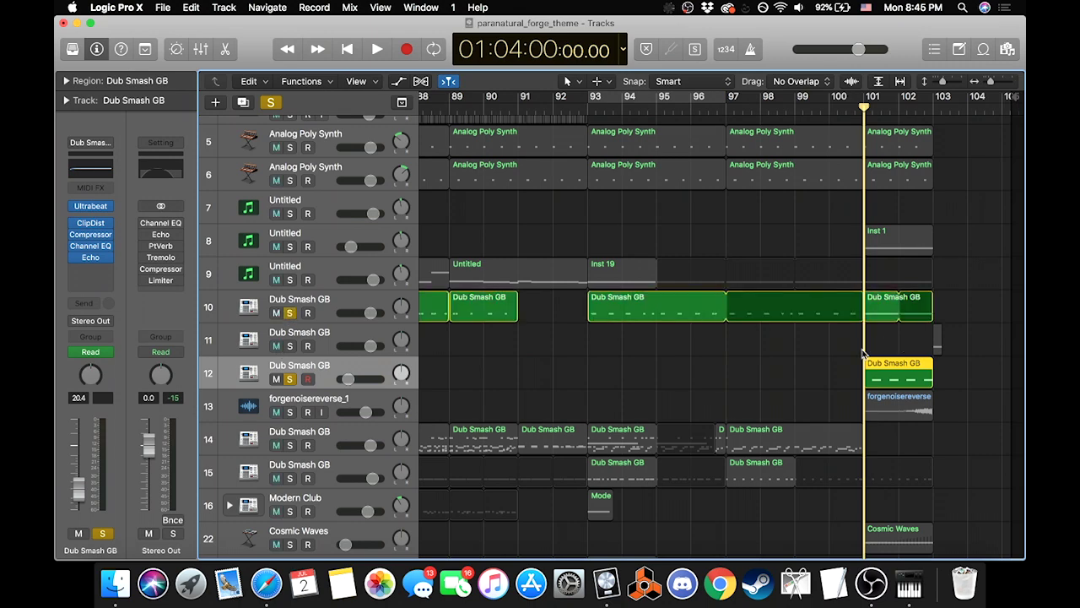
key("space")
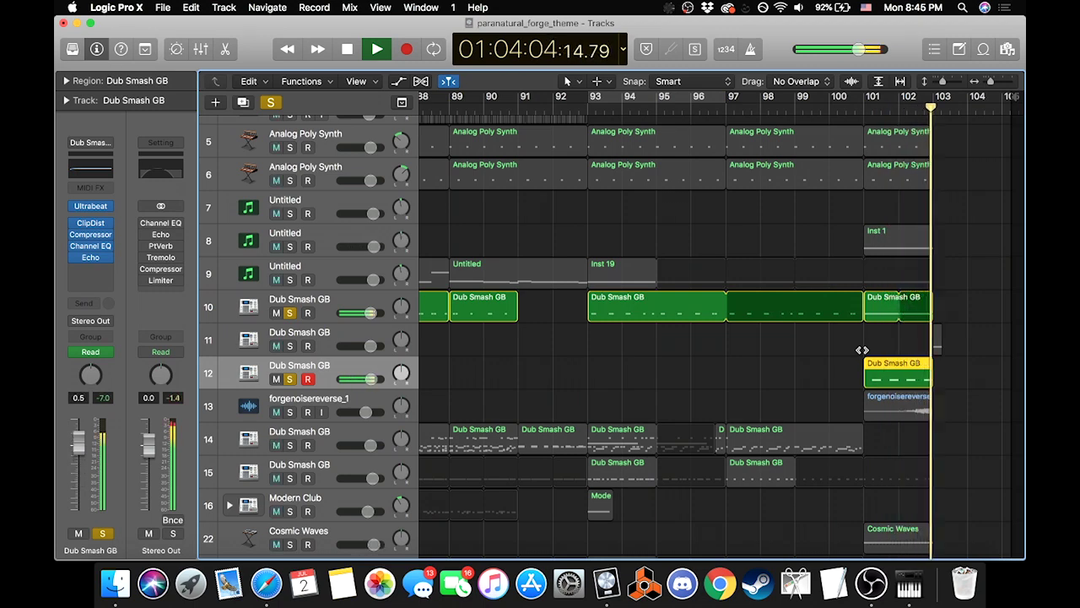
key("space")
left_click(272, 104)
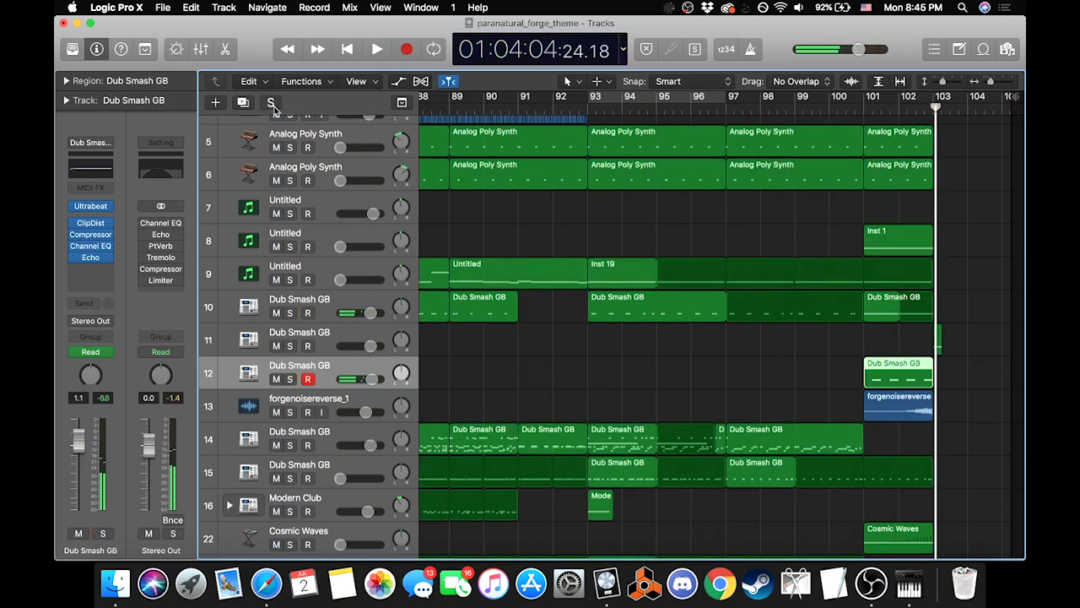
Step: Solo Cosmic Waves on track 22, play its region from bar 101, and clear the solo
scroll(865, 344, "down", 2)
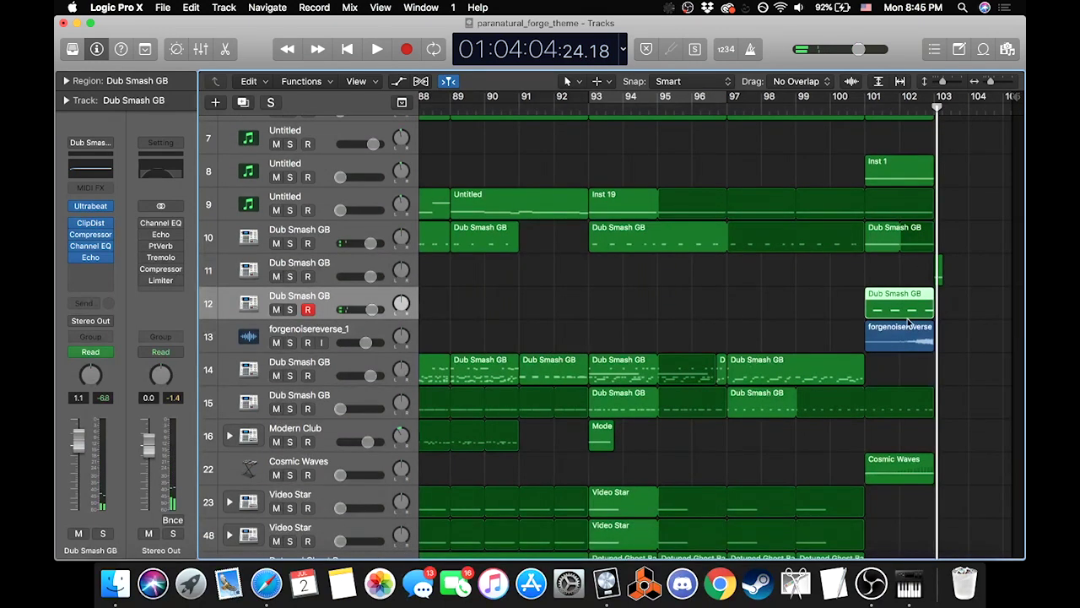
left_click(897, 415)
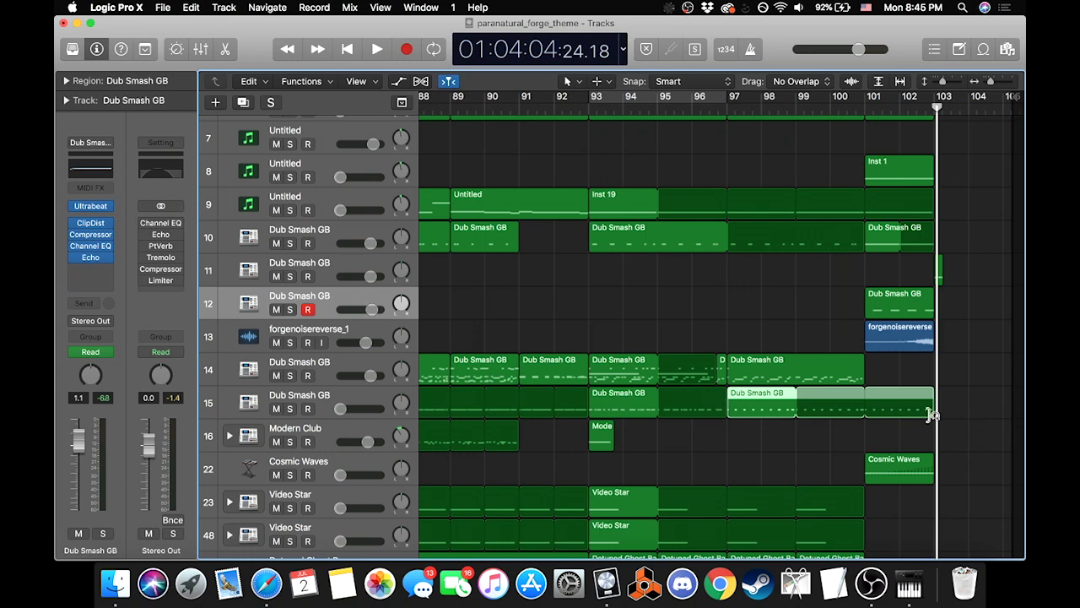
scroll(844, 409, "down", 2)
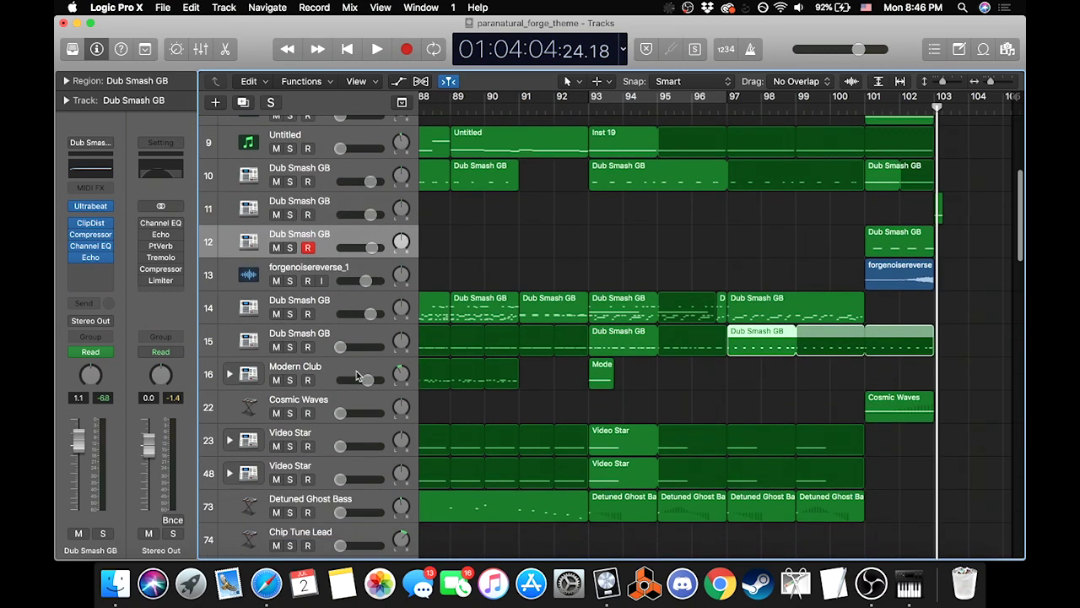
left_click(290, 412)
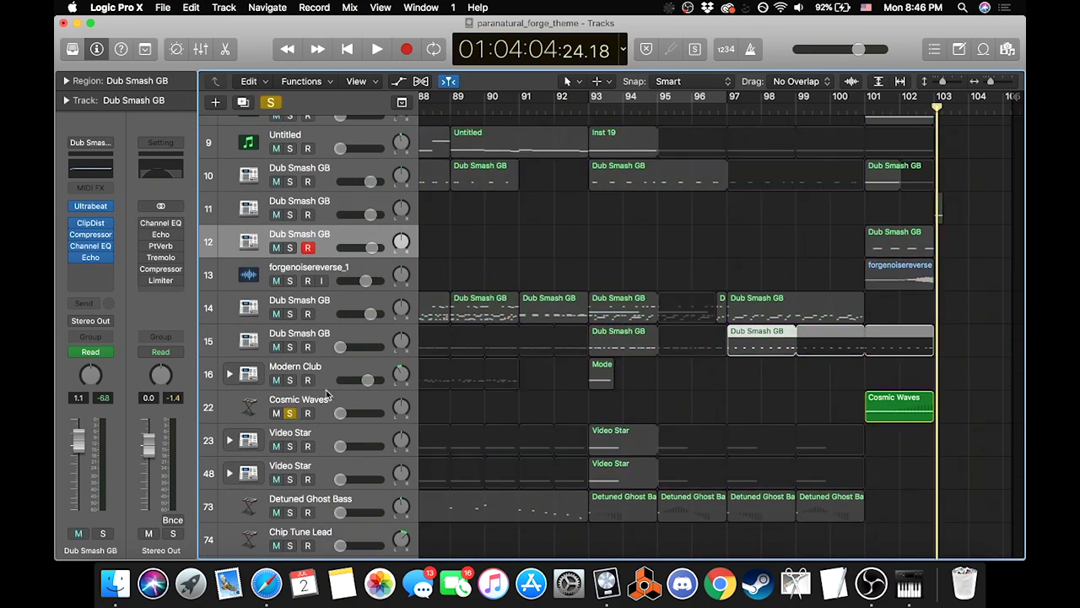
double_click(873, 114)
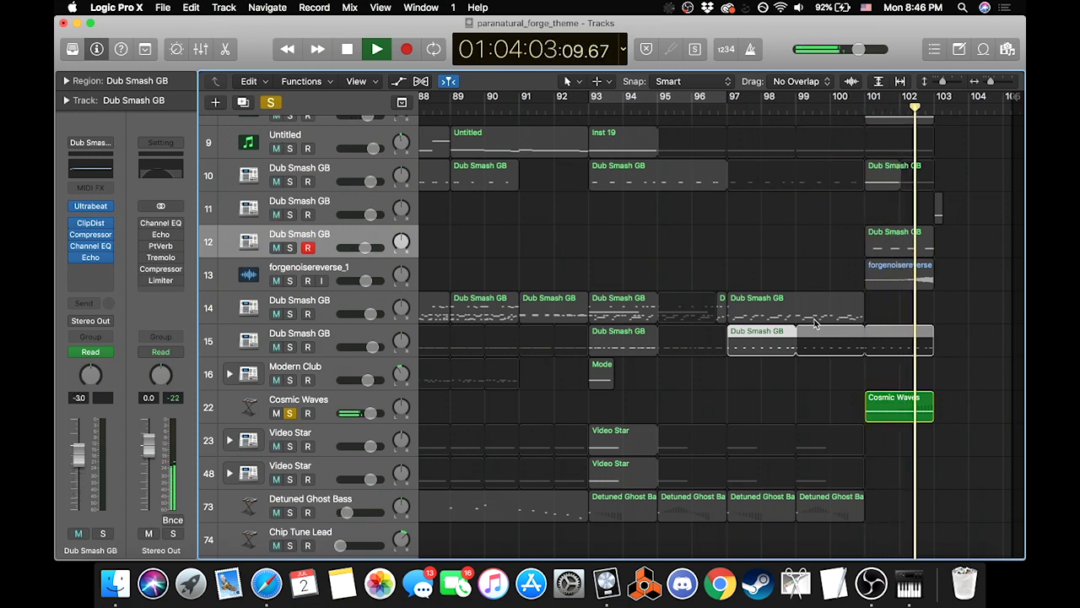
key("space")
scroll(814, 324, "down", 10)
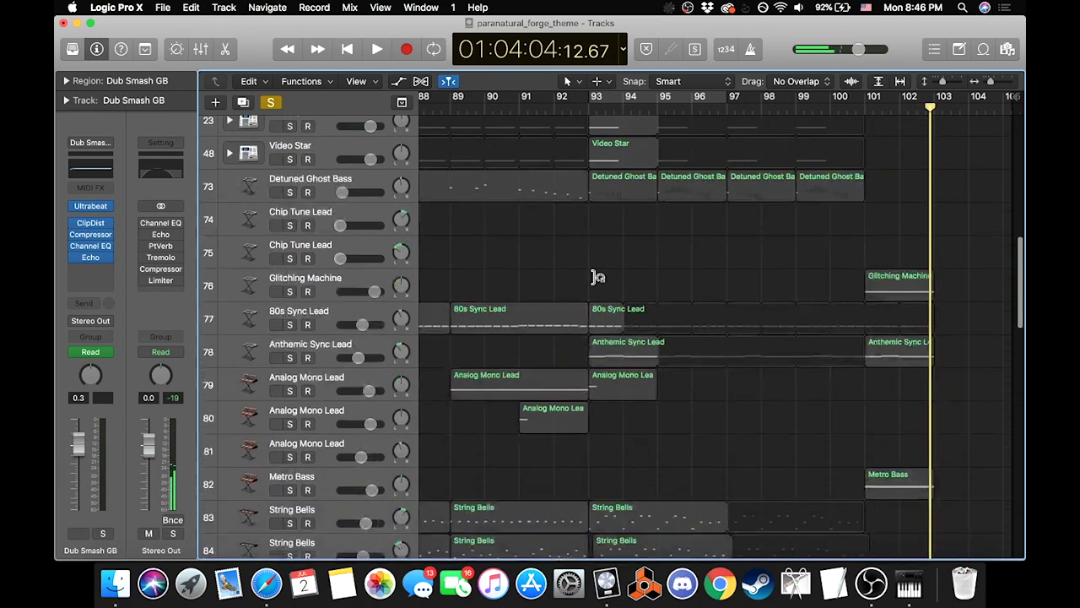
left_click(273, 105)
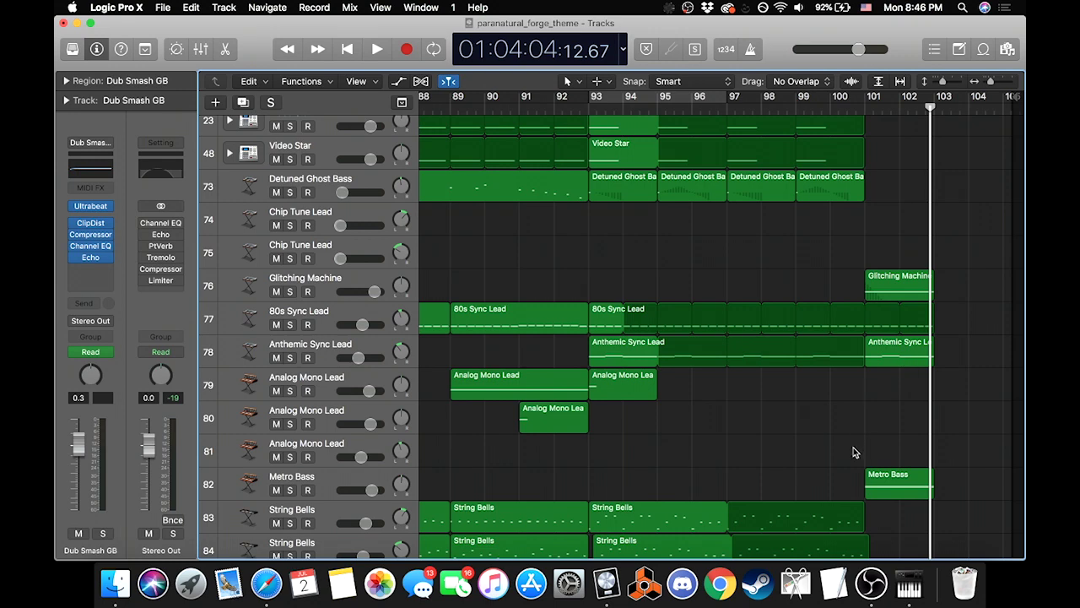
Step: Solo Metro Bass on track 82, play its region from bar 101, and clear the solo
scroll(854, 453, "down", 4)
left_click(881, 358)
left_click(290, 358)
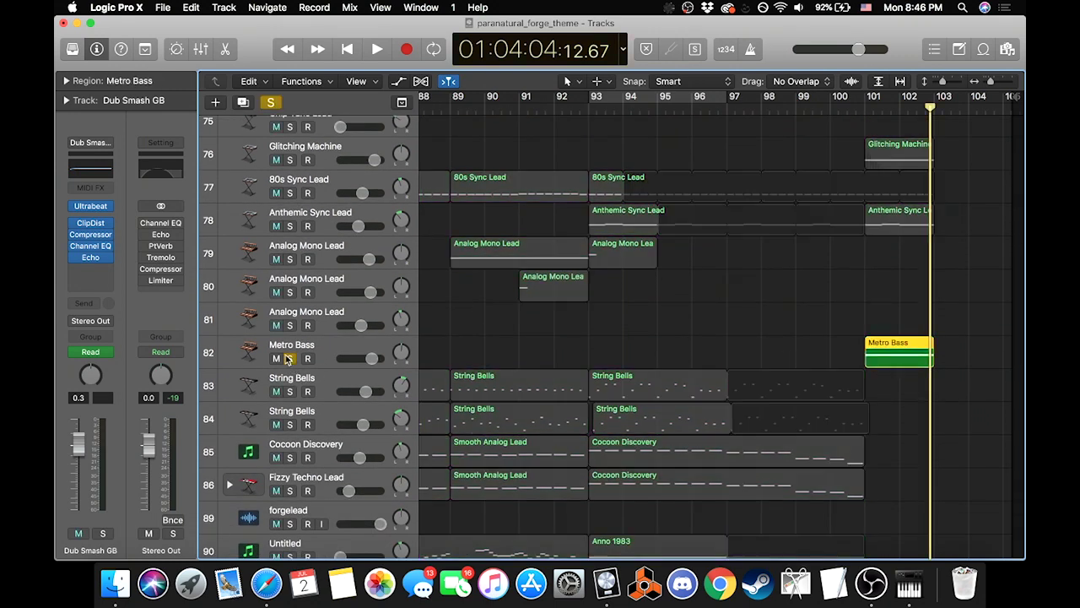
double_click(863, 107)
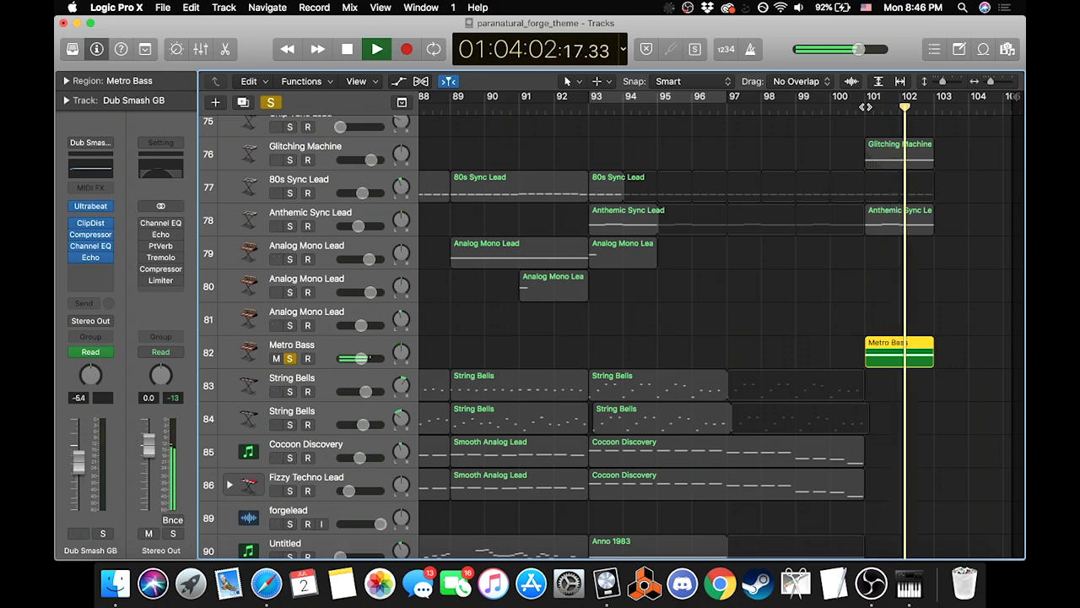
key("space")
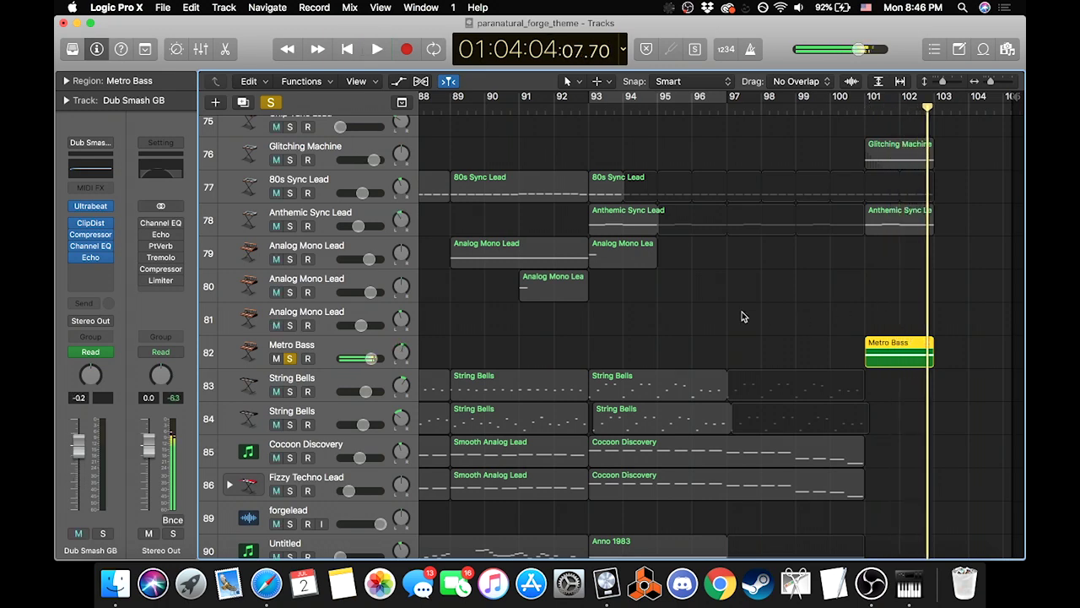
scroll(738, 311, "down", 5)
key("s")
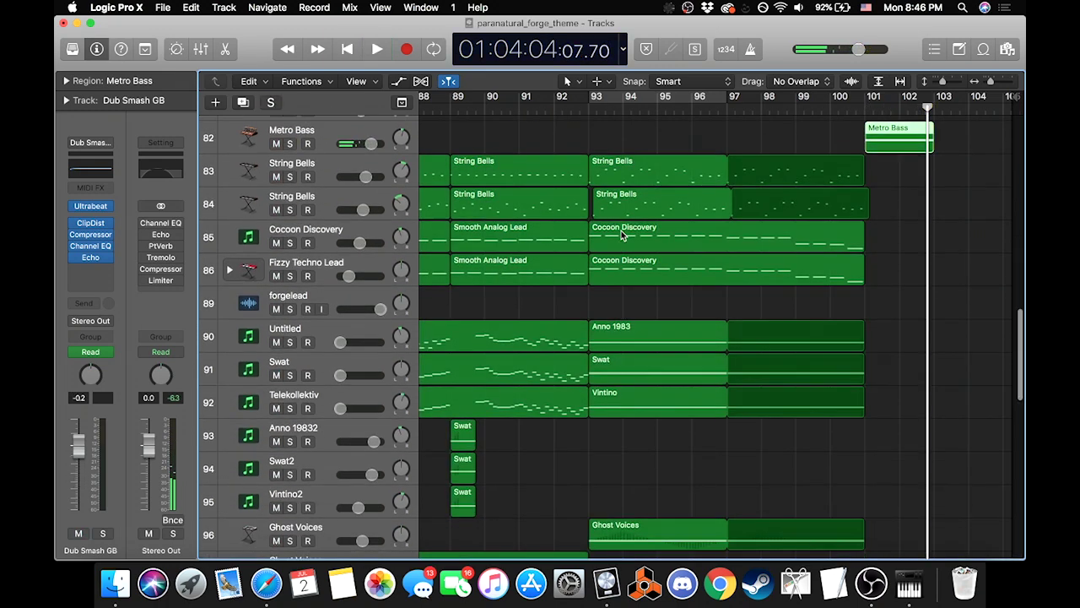
Step: Select the Hammer Hitting region on track 99, solo Audio 13, and set the playhead to bar 101
scroll(712, 192, "down", 2)
scroll(802, 274, "down", 12)
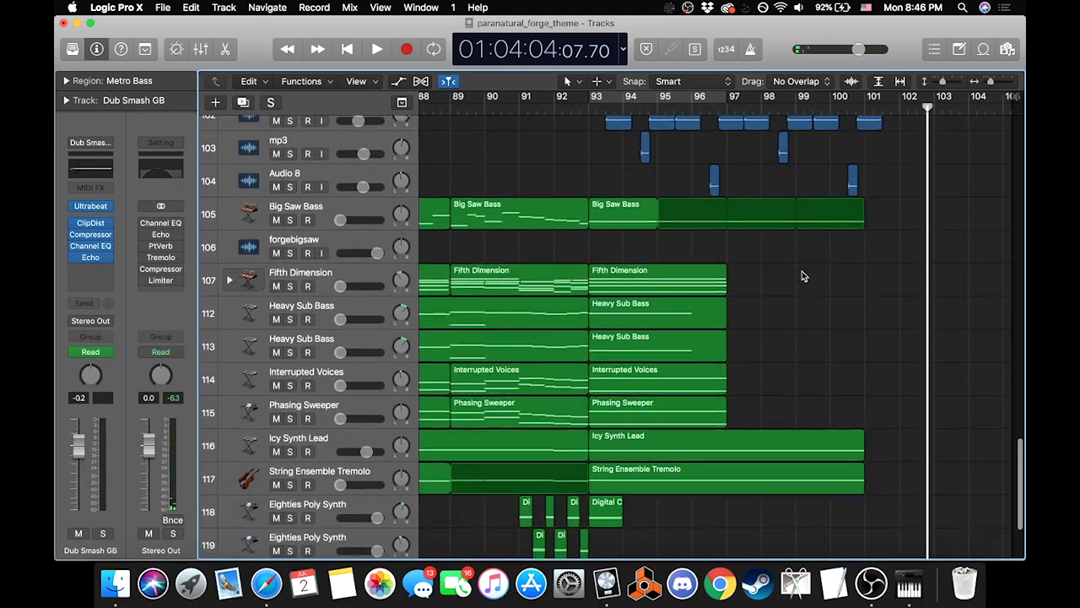
scroll(878, 455, "up", 7)
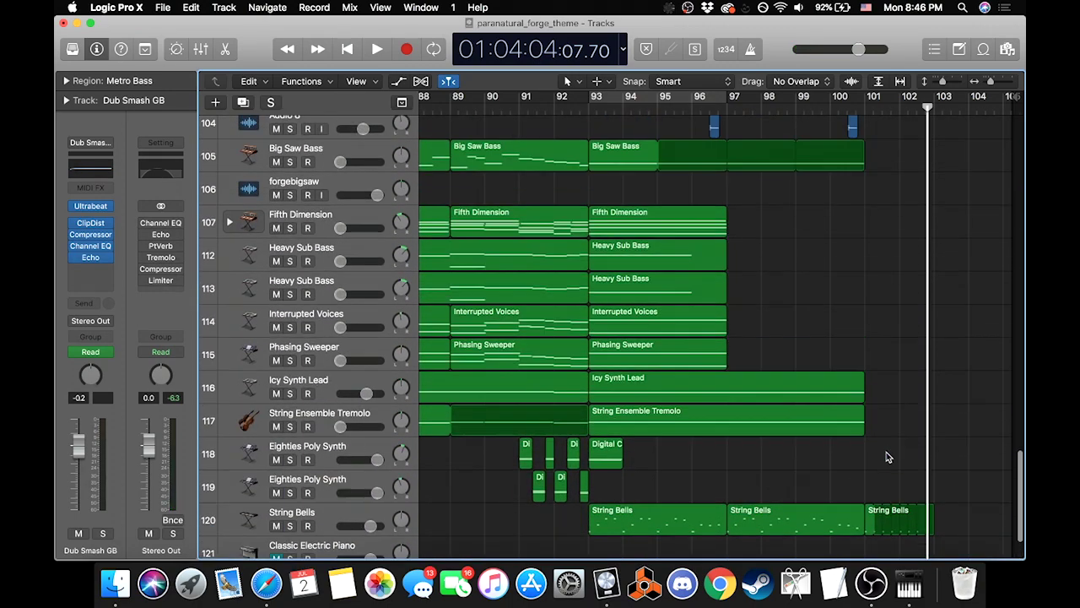
left_click(890, 336)
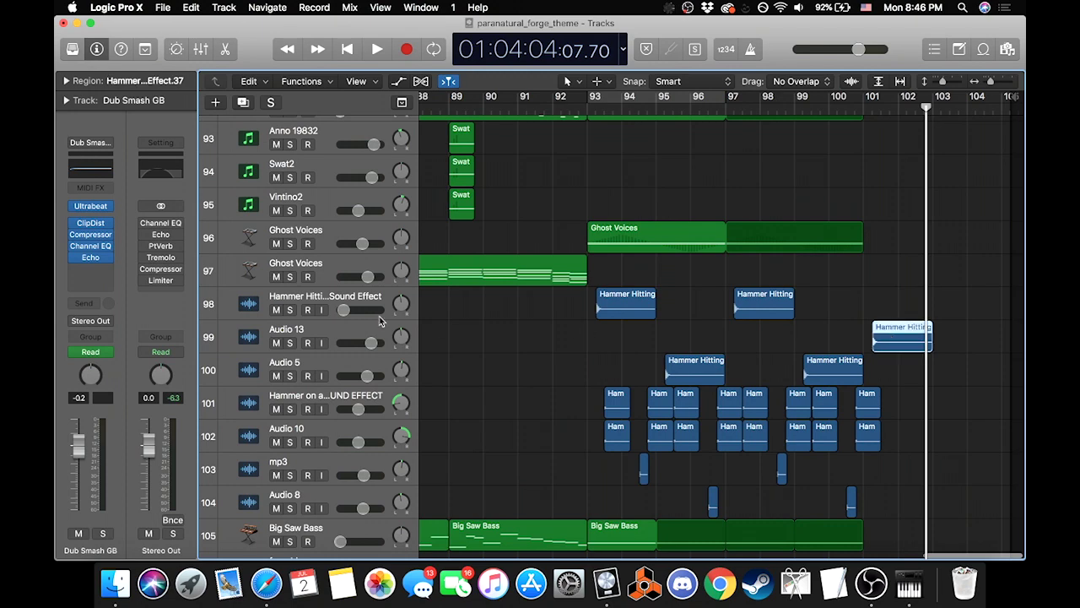
left_click(329, 331)
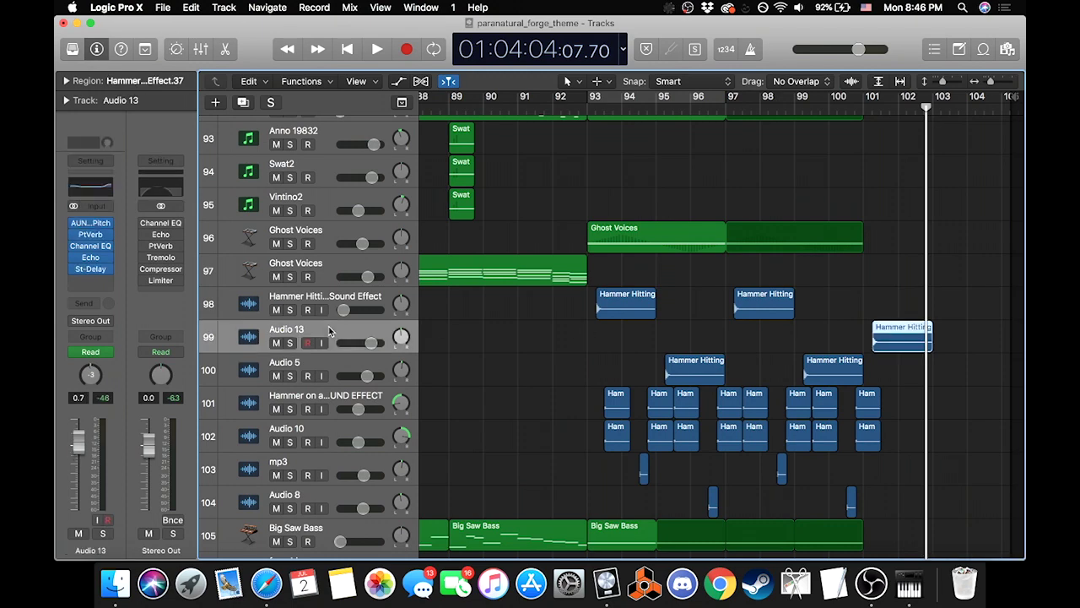
left_click(290, 342)
left_click(861, 96)
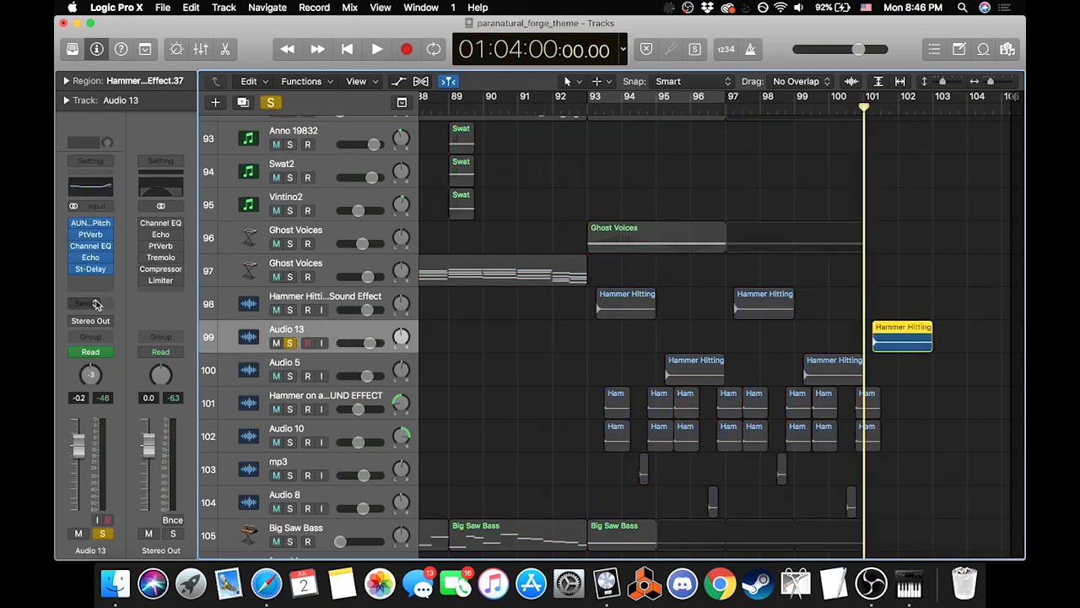
Step: Play the soloed Audio 13 hammer hit from bar 101 and examine its Stereo Delay settings, closing the plug-in
left_click(296, 306)
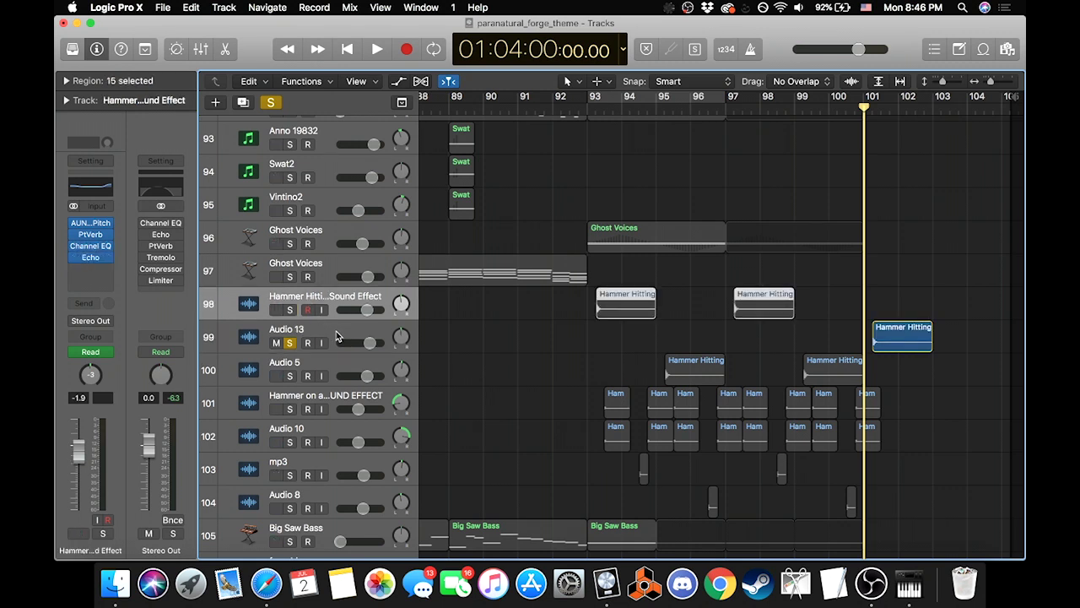
left_click(336, 331)
key("space")
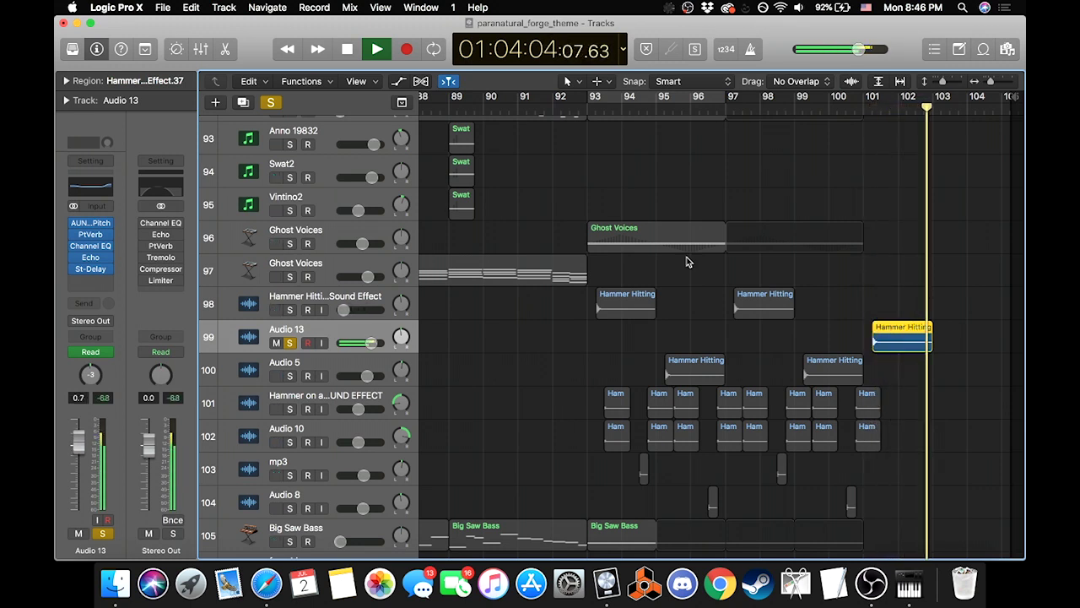
key("space")
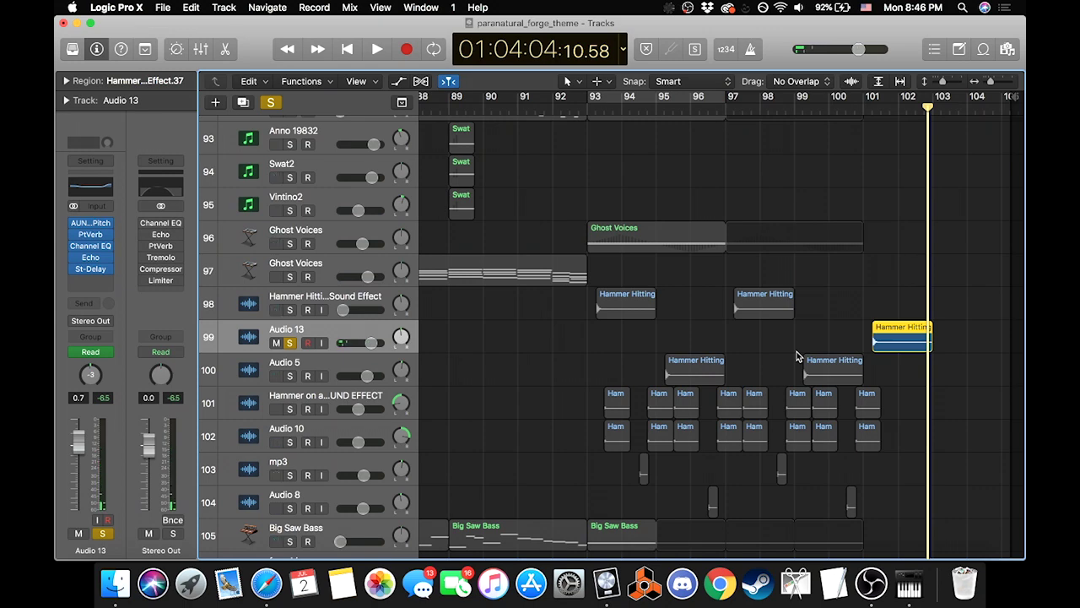
left_click(91, 269)
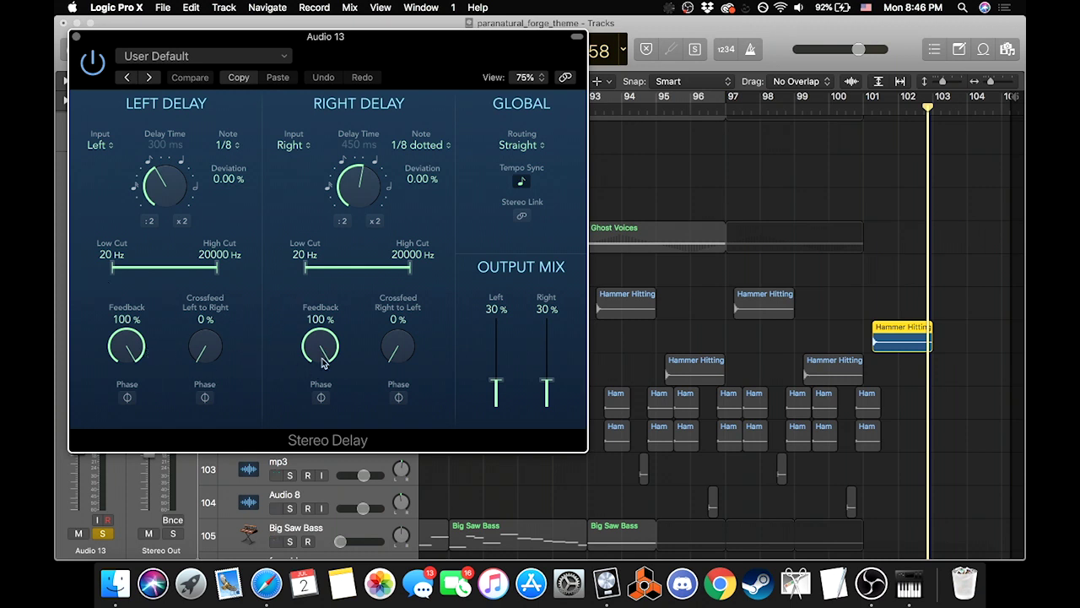
left_click(77, 40)
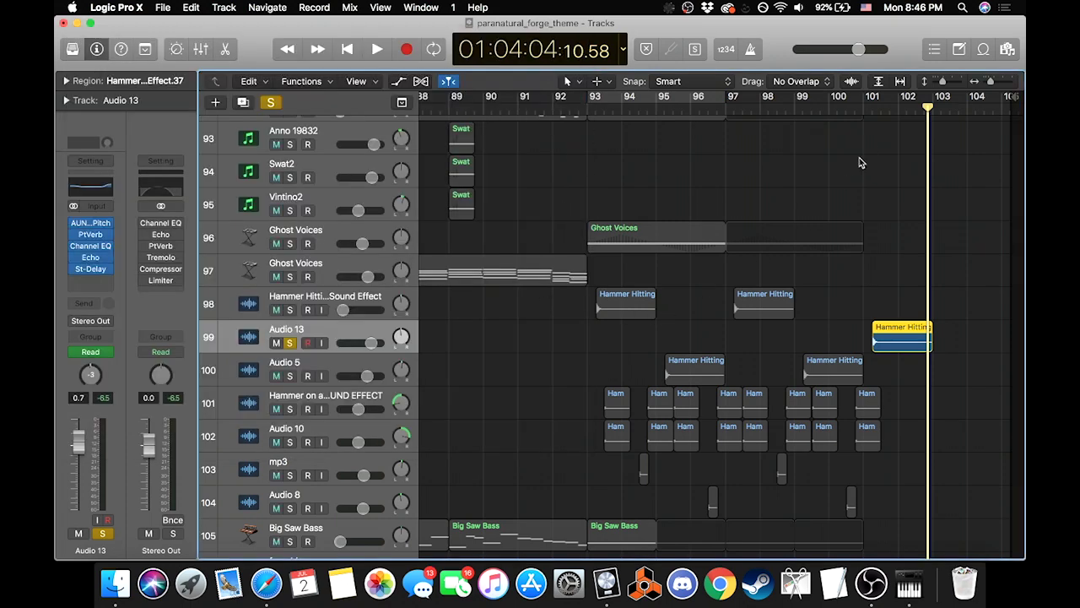
Step: Show track automation, examine the volume and pan curves across the tracks around bars 101 to 103, and hide the automation
left_click(865, 110)
left_click(400, 82)
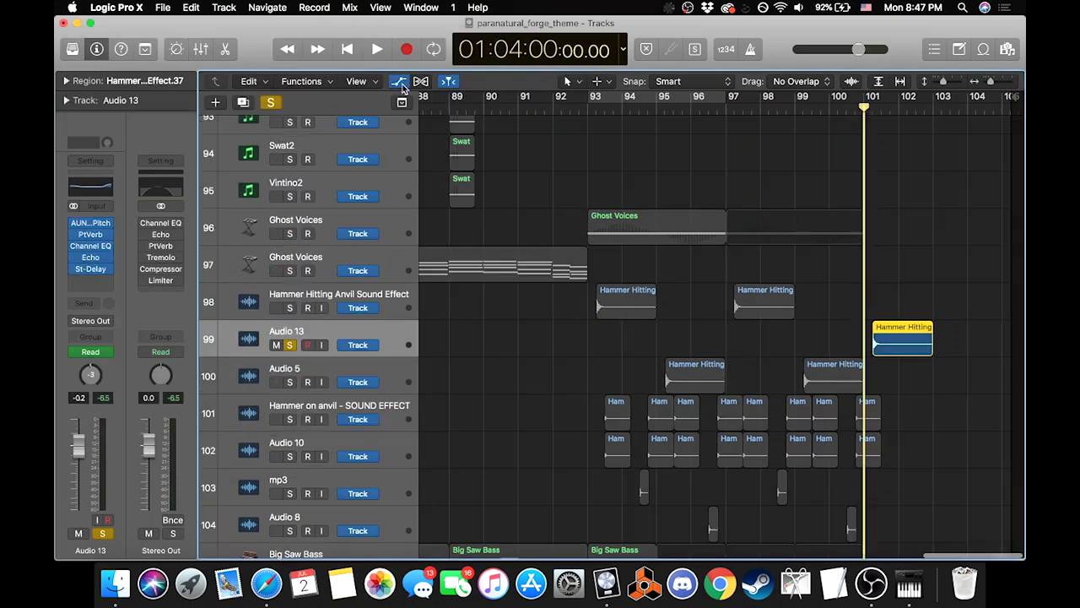
scroll(933, 329, "down", 20)
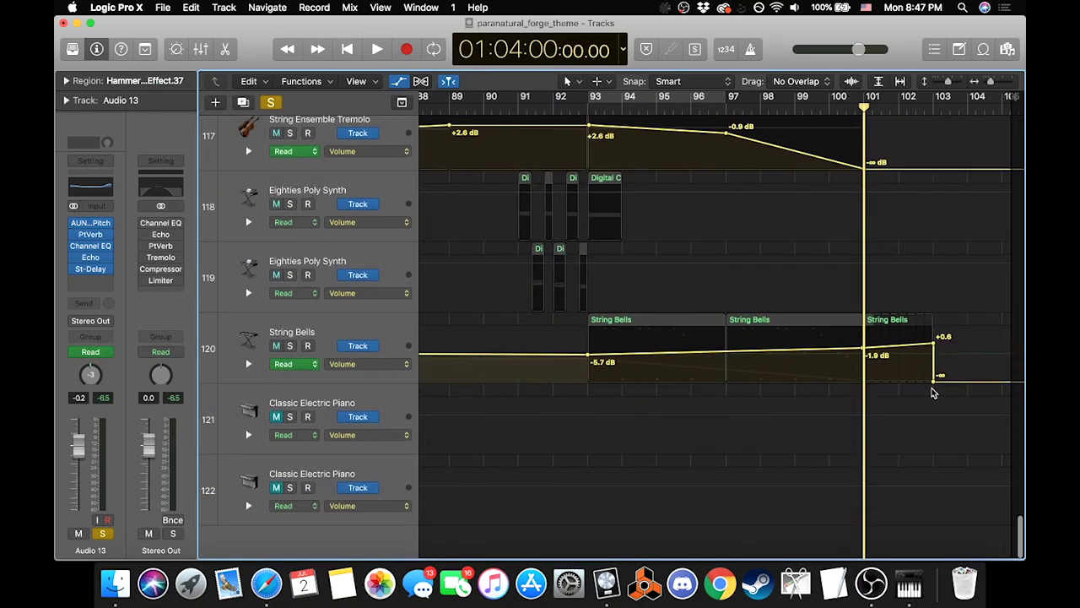
scroll(934, 378, "up", 20)
scroll(933, 392, "up", 20)
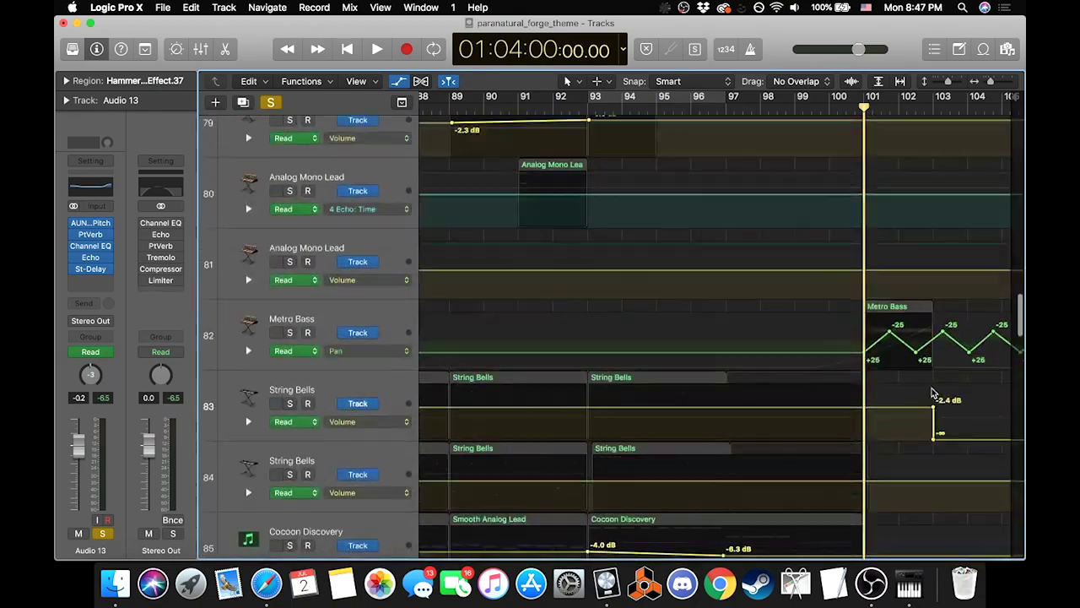
scroll(932, 392, "up", 20)
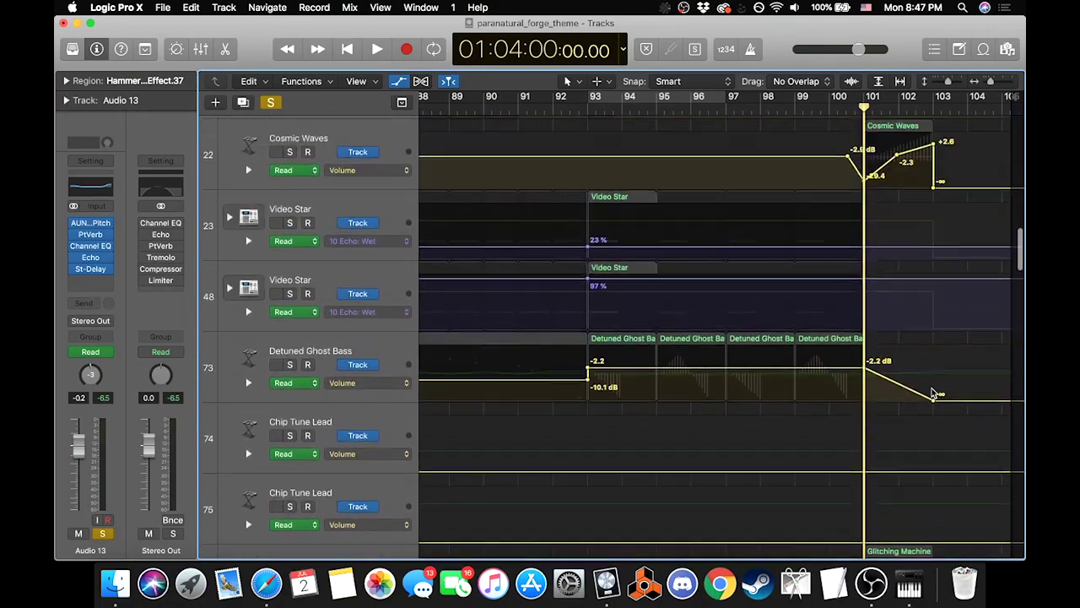
scroll(933, 392, "up", 10)
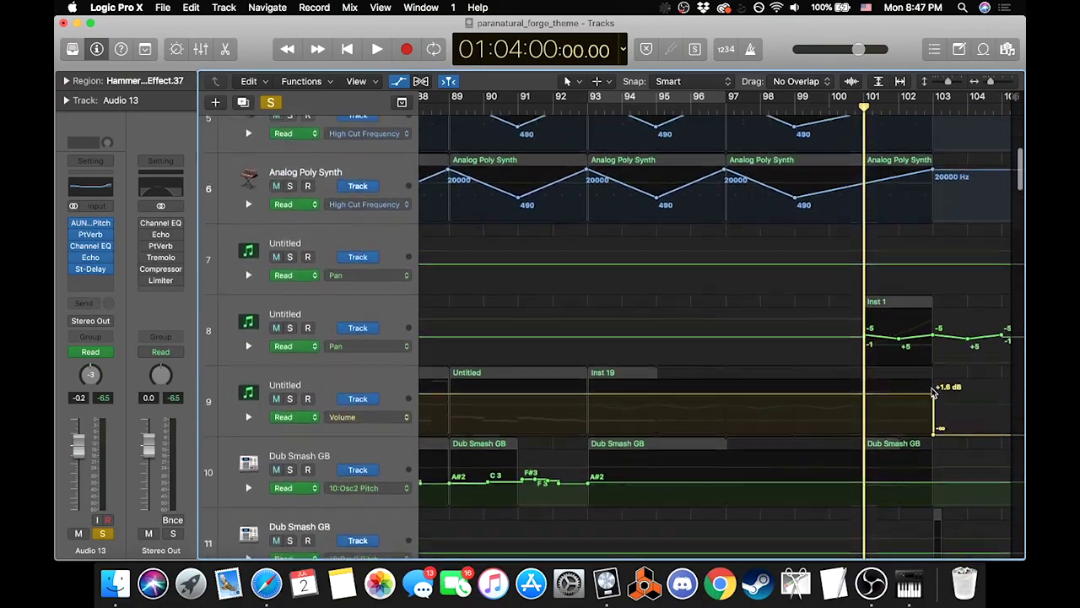
left_click(399, 81)
Step: Play the hit at bar 103 on Dub Smash GB track 11 and stop playback
scroll(715, 305, "up", 20)
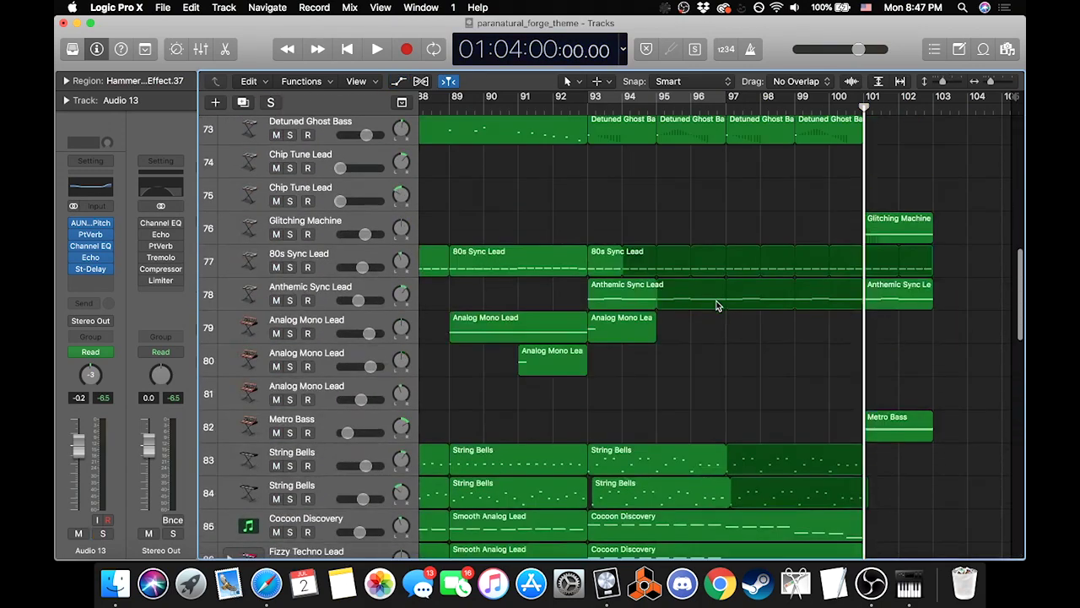
left_click(934, 107)
key("space")
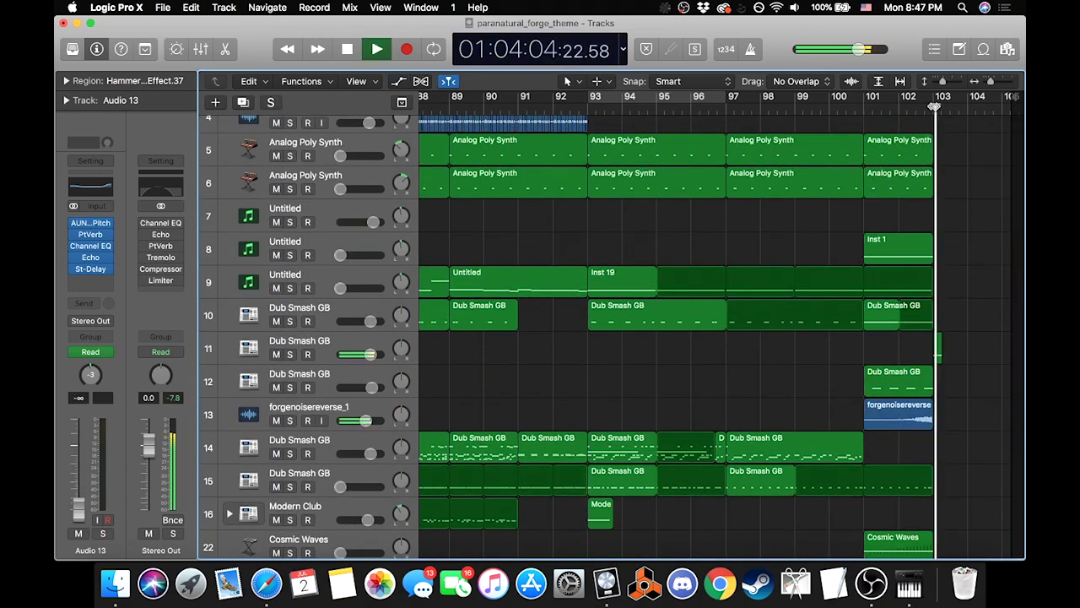
key("space")
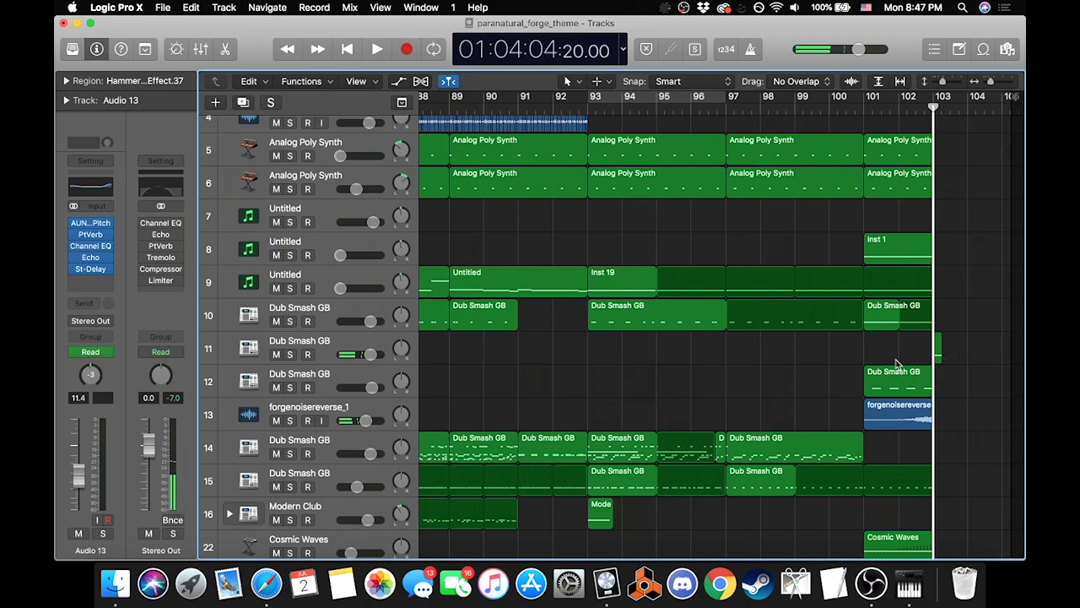
Step: Solo Anthemic Sync Lead on track 78 and play its region from bar 101
scroll(933, 361, "down", 20)
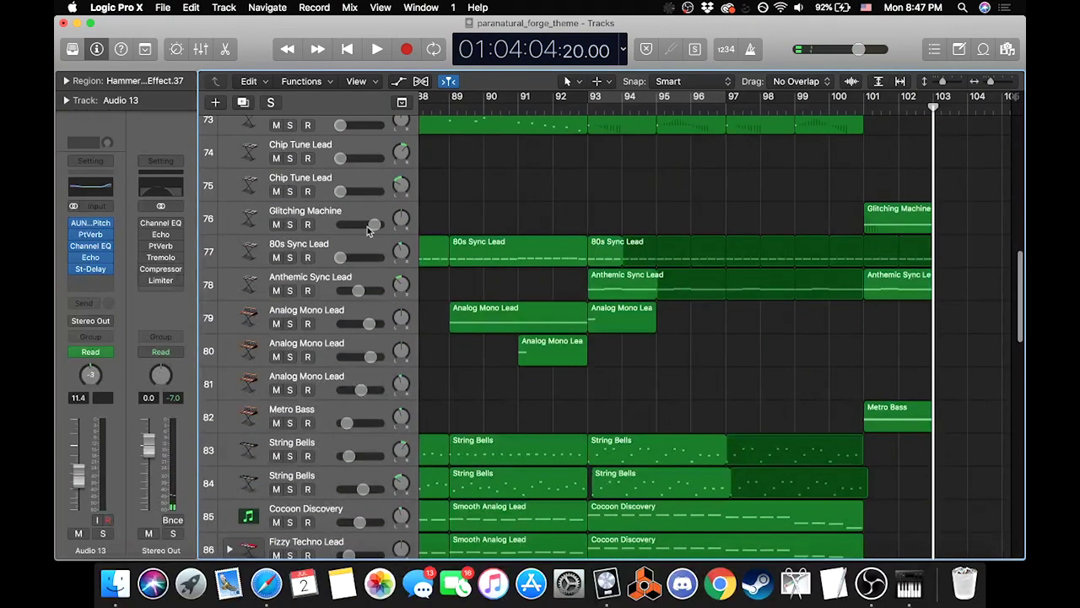
left_click(289, 290)
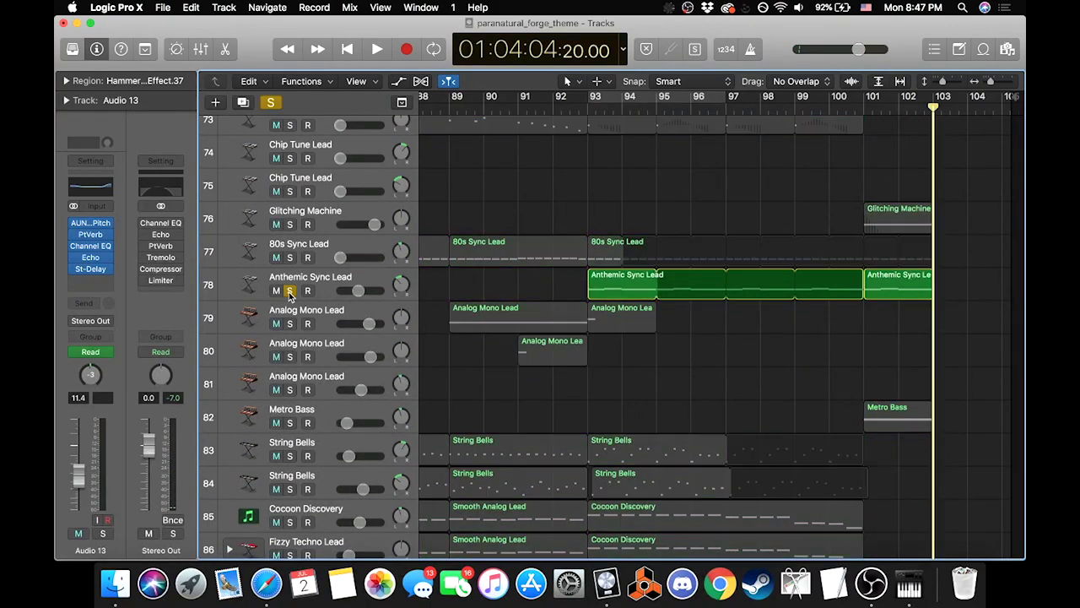
left_click(869, 107)
key("space")
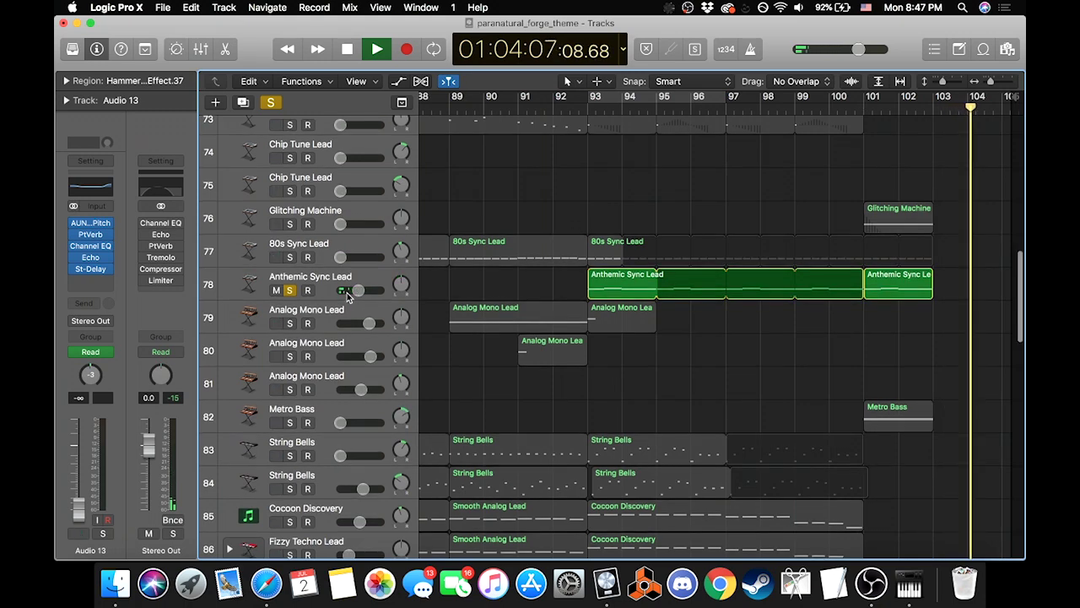
key("space")
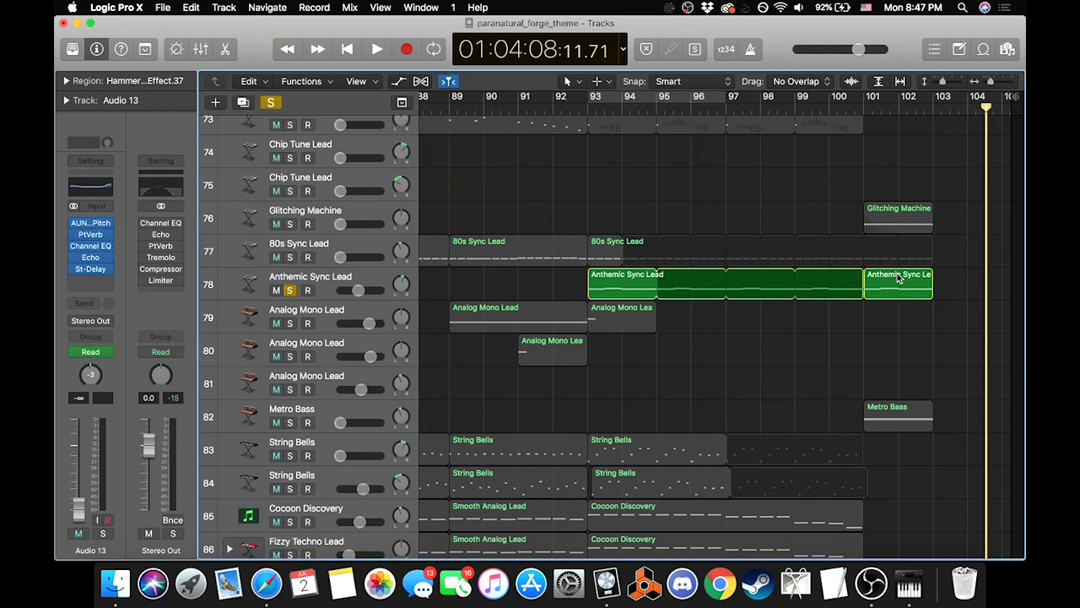
Step: Select the Anthemic Sync Lead track, set the playhead to bar 103, and clear the solo
left_click(318, 281)
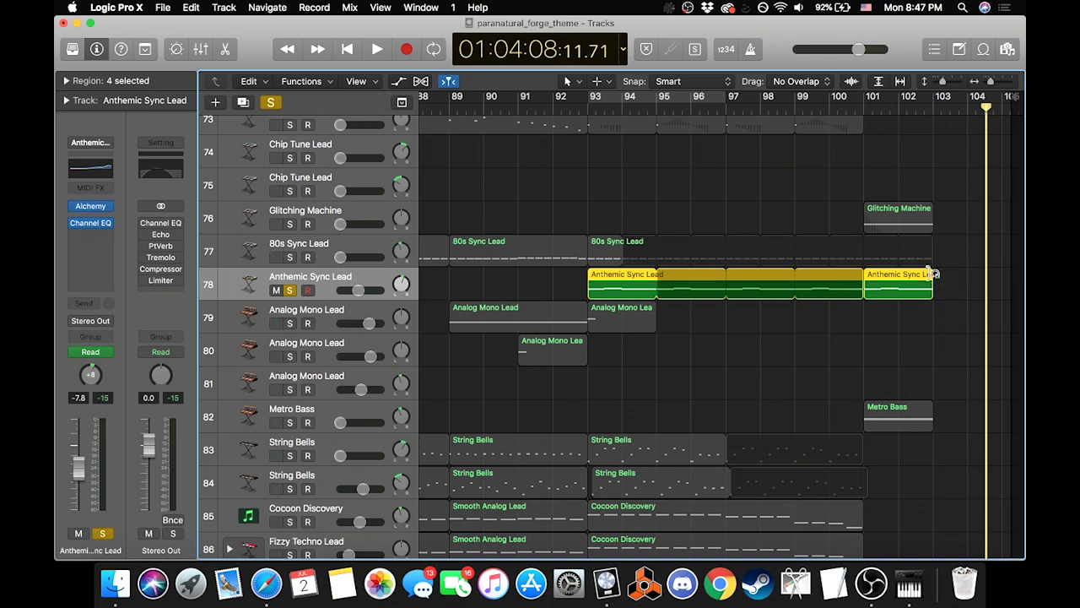
left_click(932, 107)
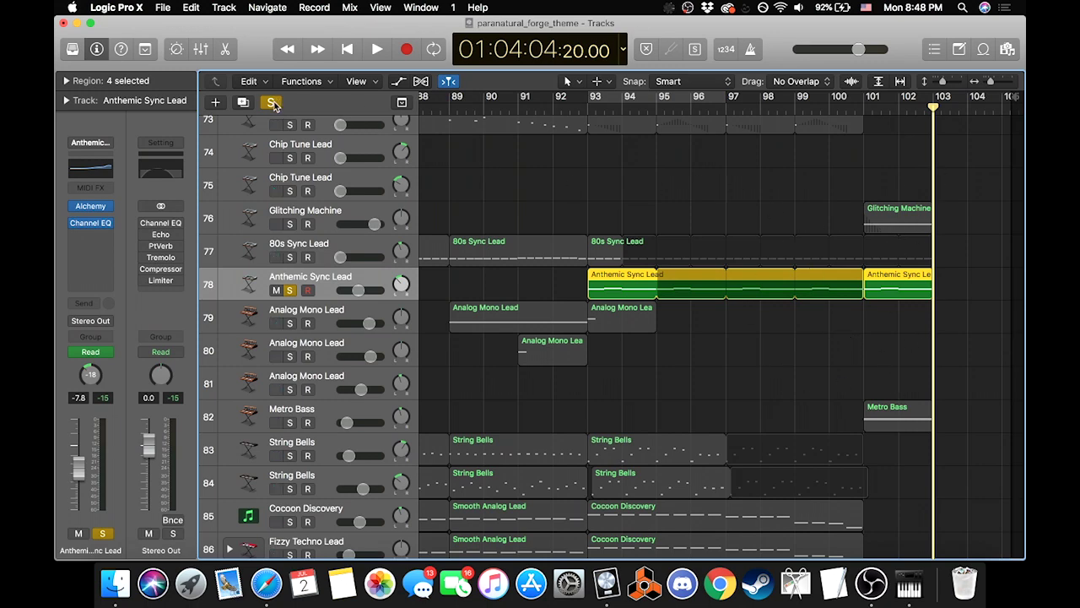
left_click(273, 102)
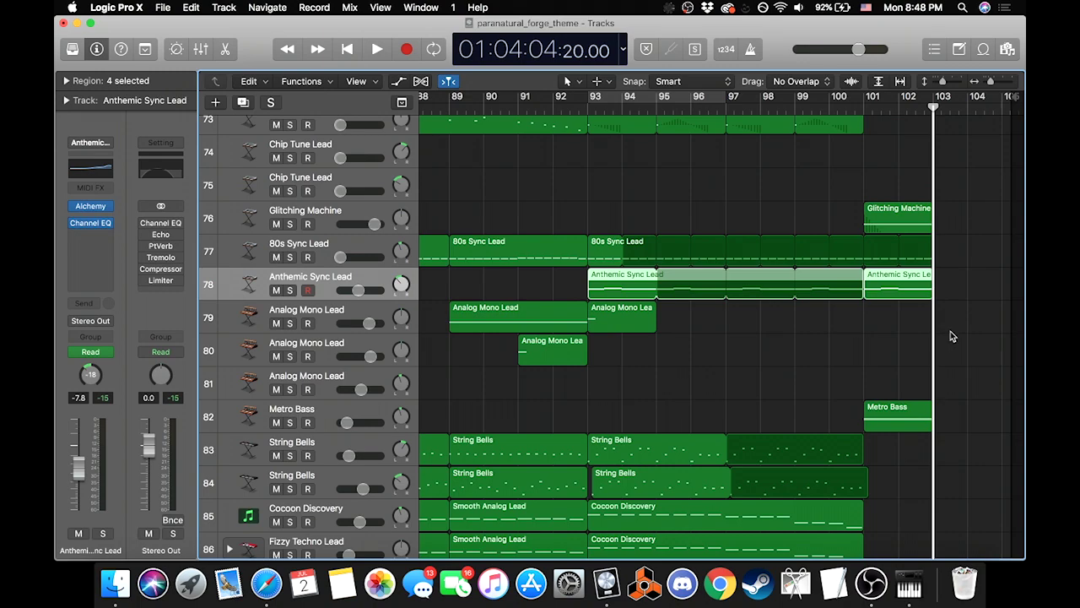
Step: Examine the full arrangement across all tracks, from the opening bars to the muted Classic Electric Piano tracks at the end of the list
left_click_drag(993, 82, 986, 82)
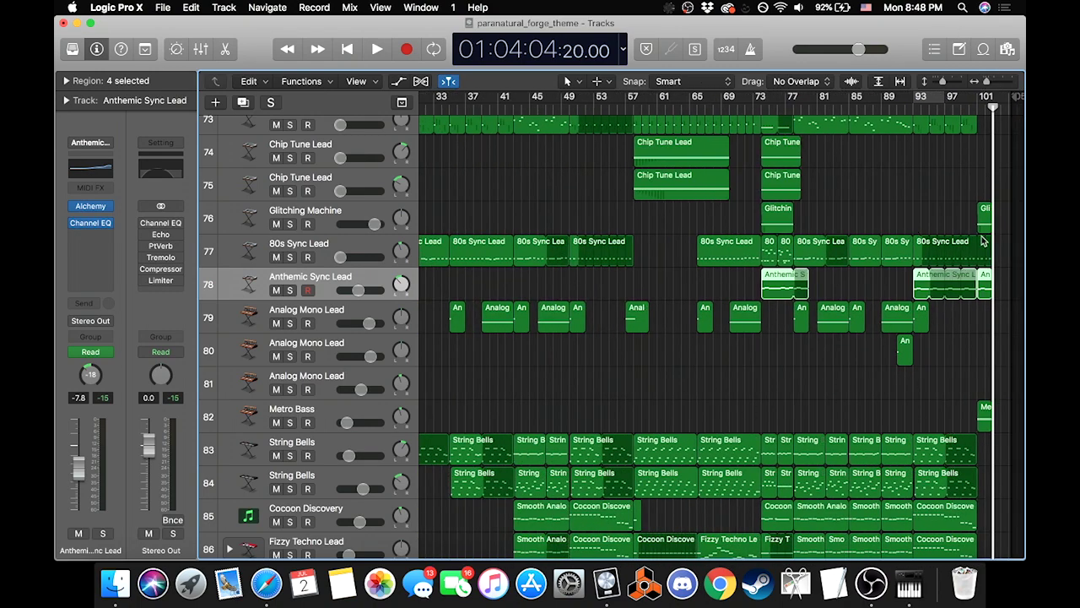
scroll(784, 368, "left", 10)
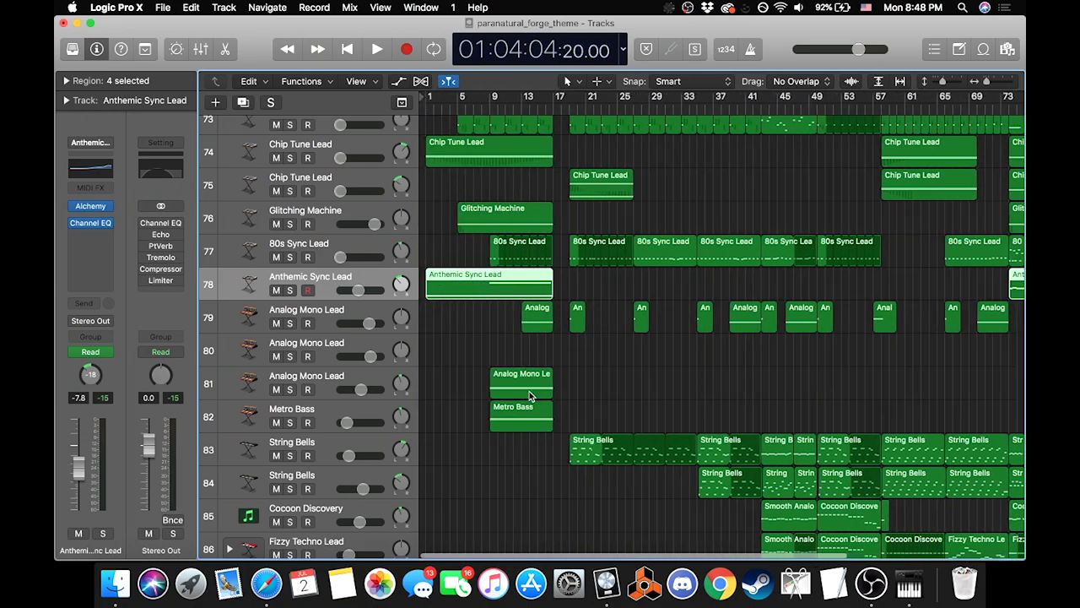
scroll(529, 391, "up", 20)
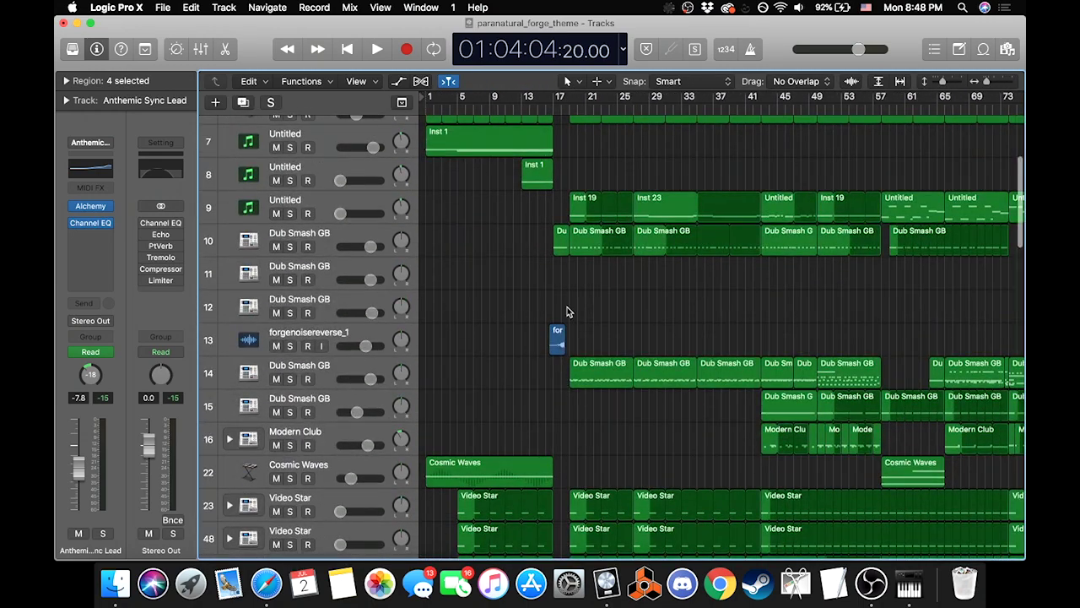
scroll(568, 312, "down", 20)
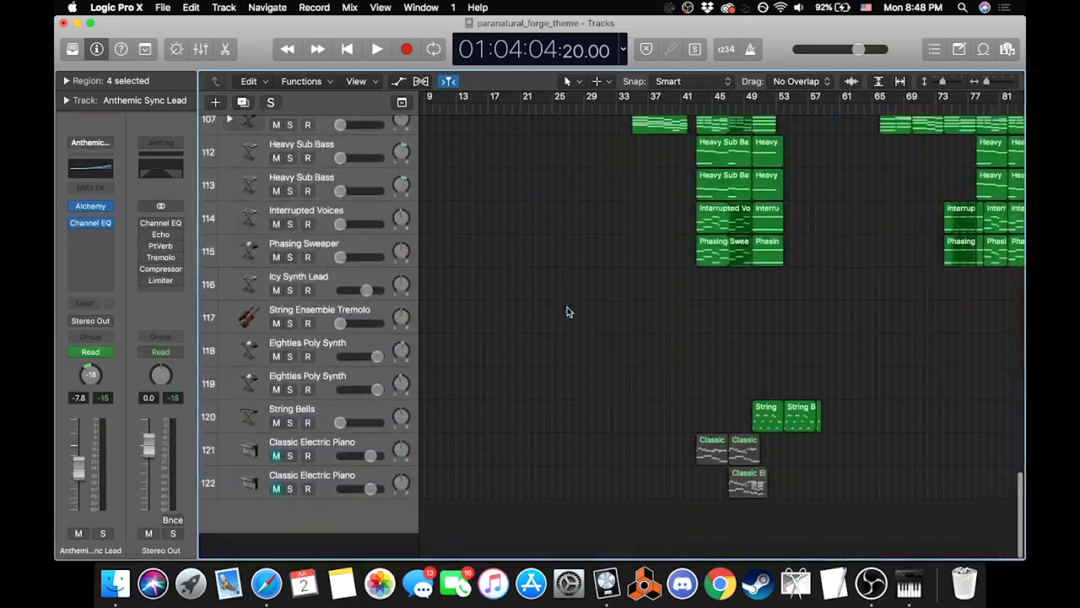
scroll(807, 251, "up", 1)
scroll(802, 371, "right", 3)
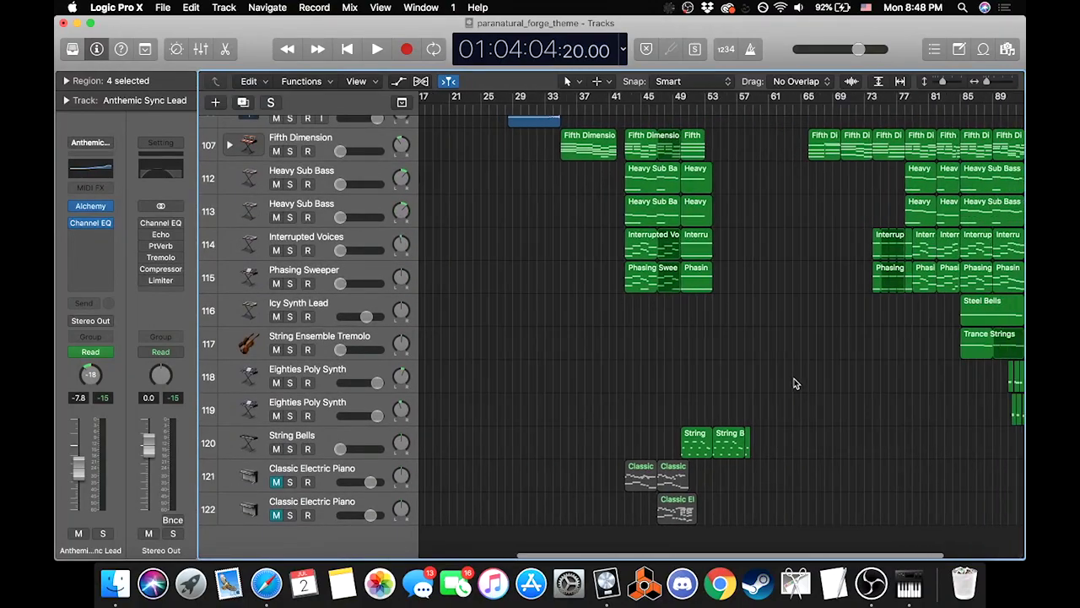
scroll(743, 432, "right", 5)
scroll(766, 436, "up", 10)
scroll(768, 437, "left", 4)
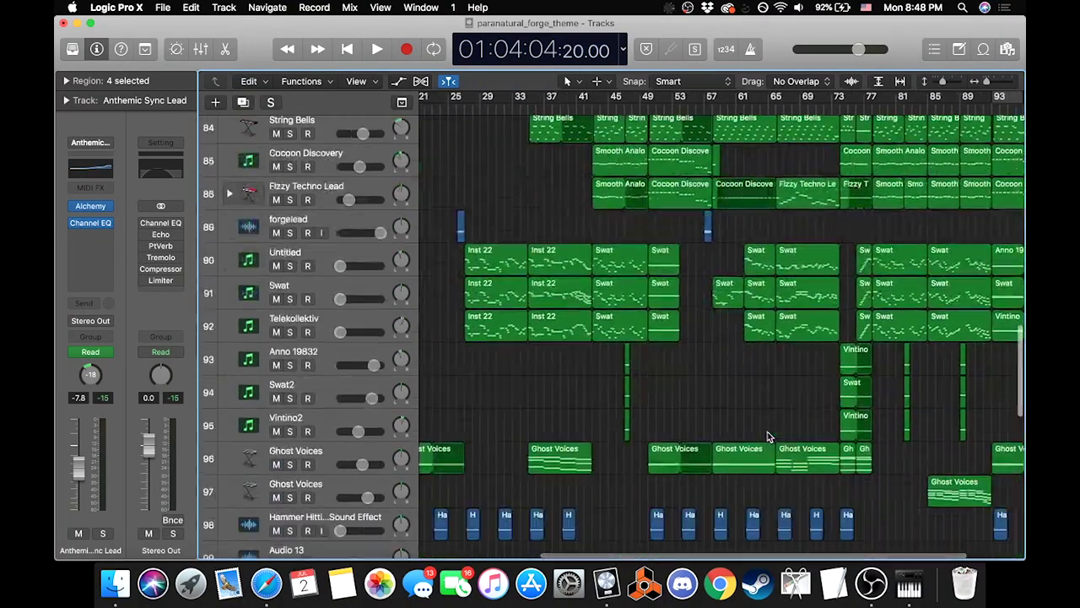
scroll(766, 439, "down", 15)
scroll(763, 440, "left", 3)
scroll(759, 441, "up", 1)
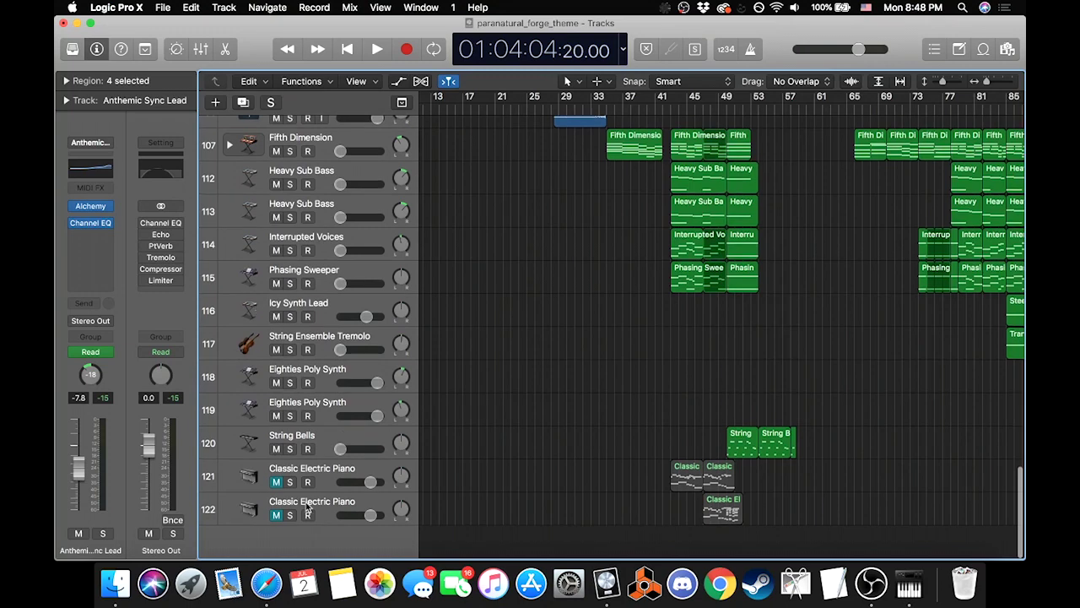
Step: Solo Classic Electric Piano on track 121 and select the track with its two regions at bars 43 and 47
left_click(289, 482)
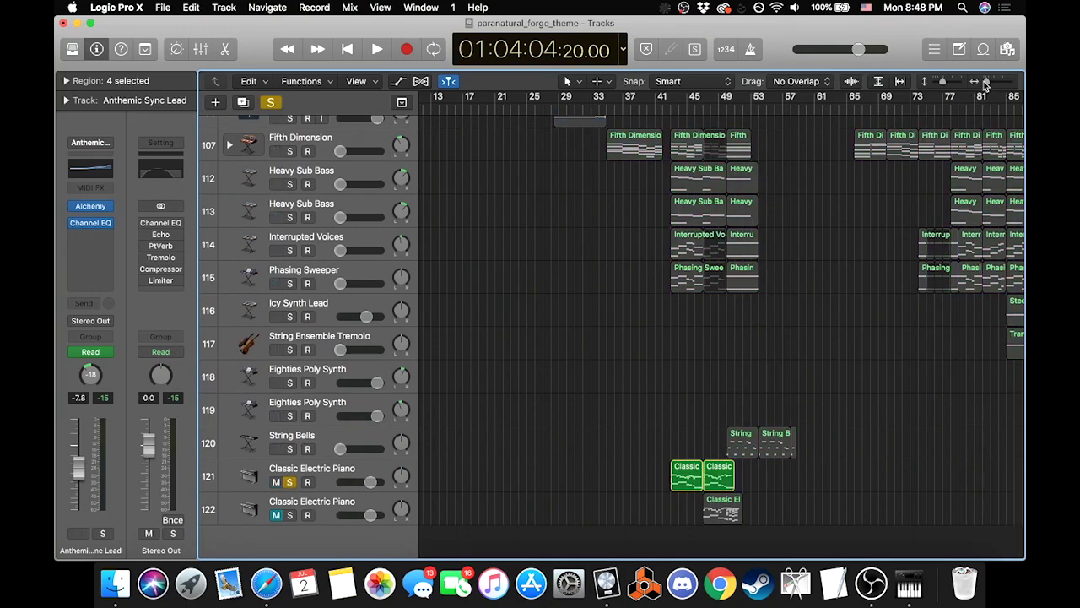
scroll(837, 231, "up", 5)
scroll(743, 387, "right", 4)
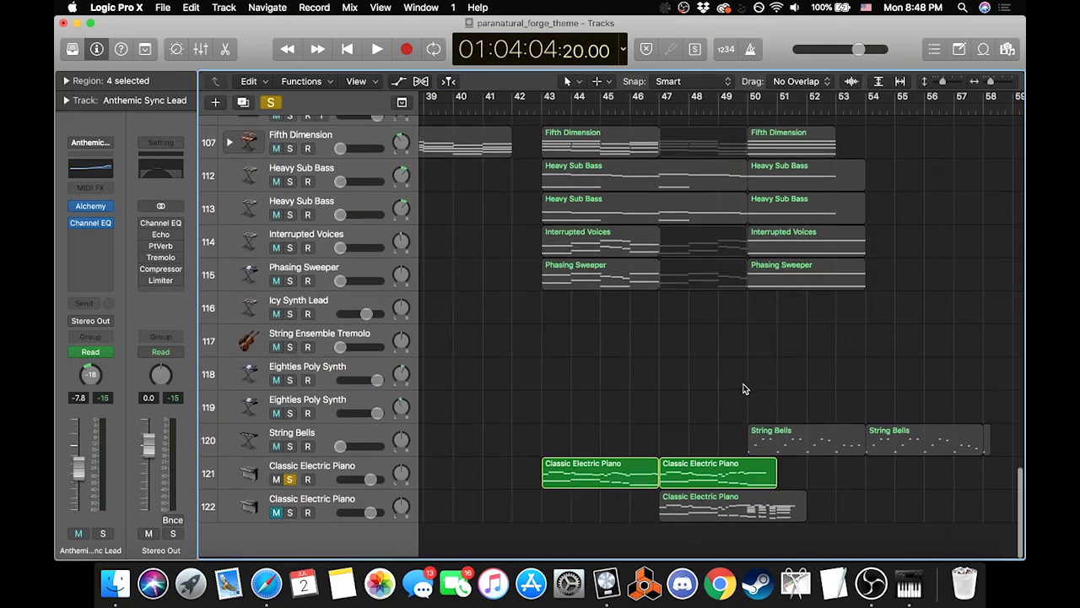
left_click(334, 481)
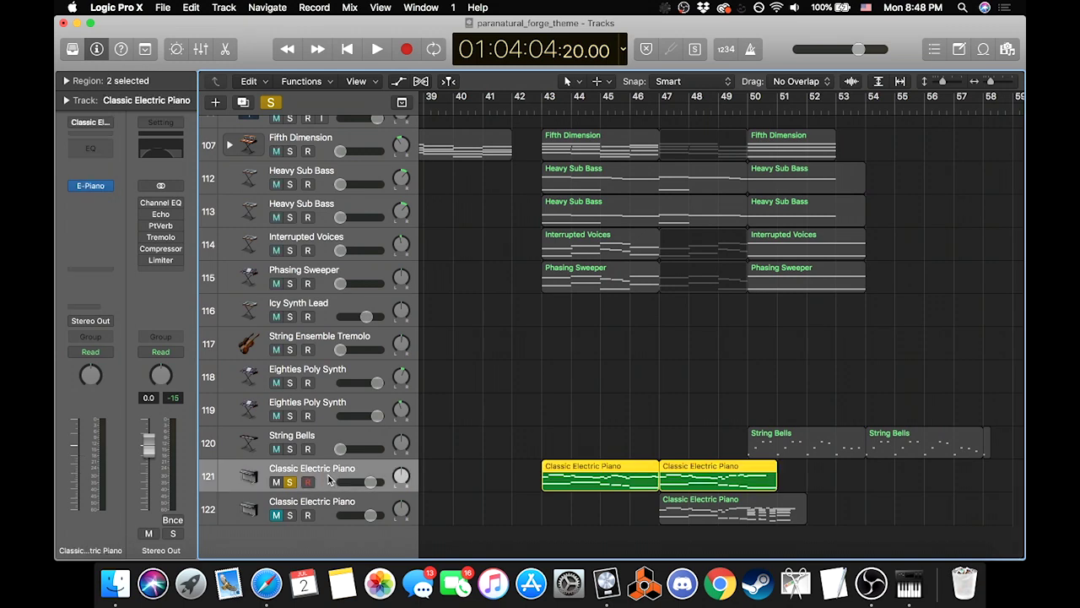
Step: Try adding one software instrument track with the Default Patch, and hide the Library
left_click(214, 104)
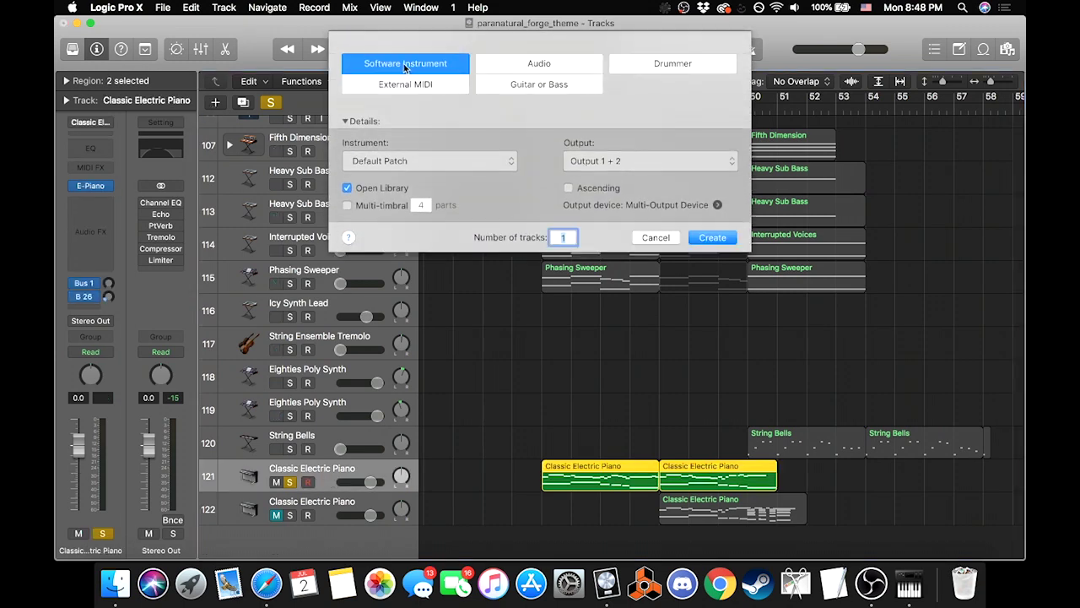
left_click(712, 238)
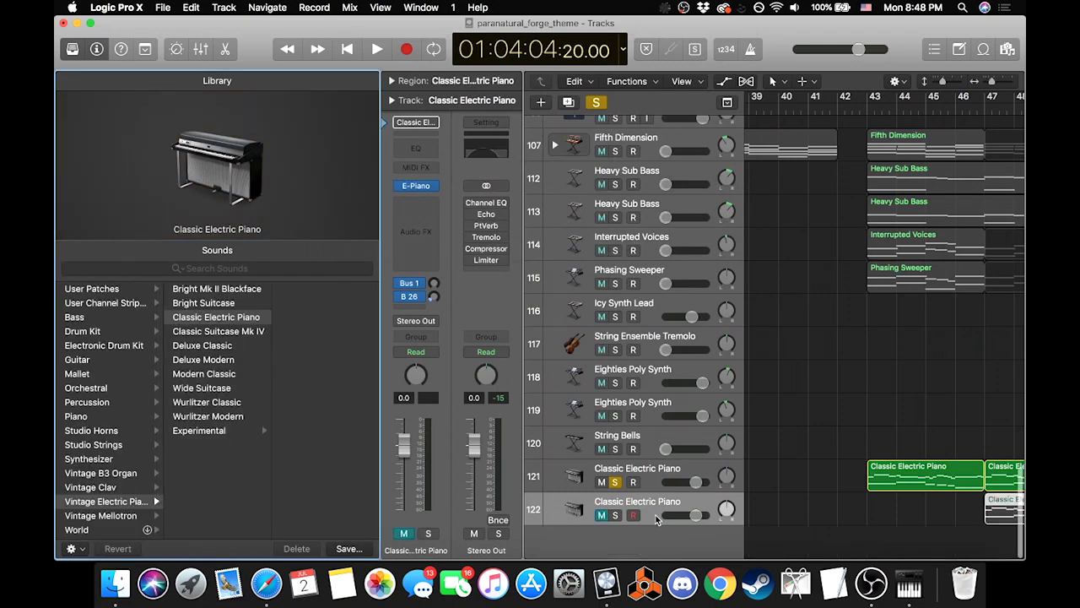
scroll(819, 402, "right", 3)
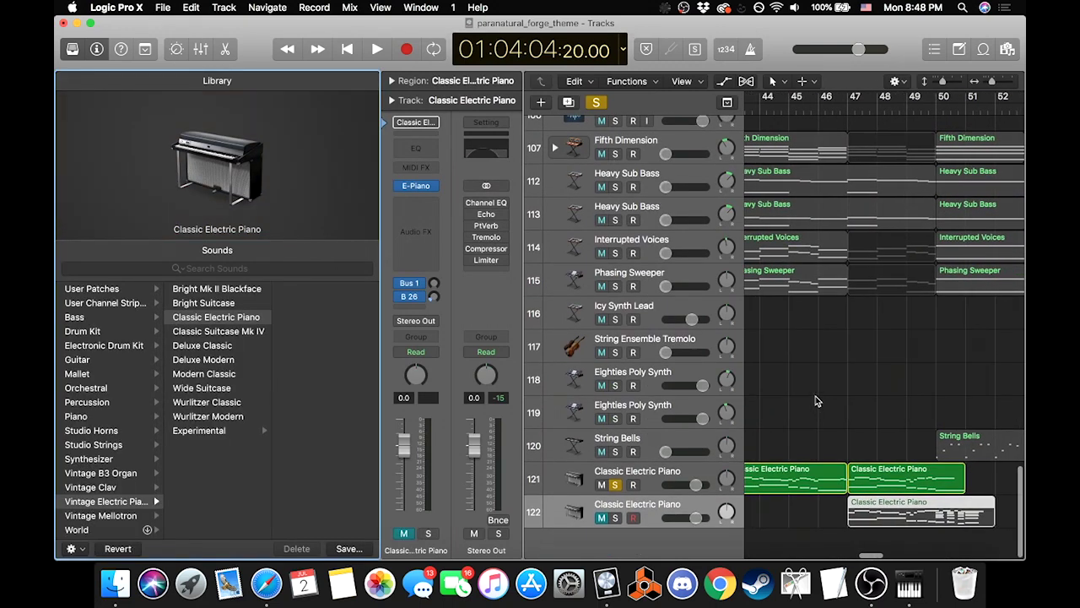
left_click(73, 49)
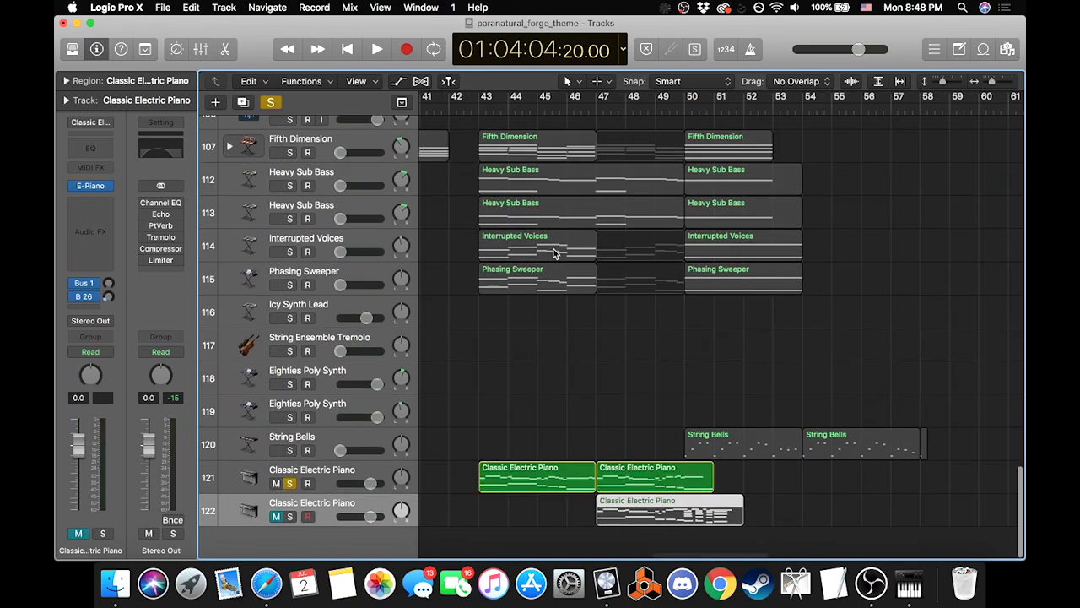
Step: Play the soloed Classic Electric Piano regions on track 121 from bar 43 and stop playback
left_click(480, 106)
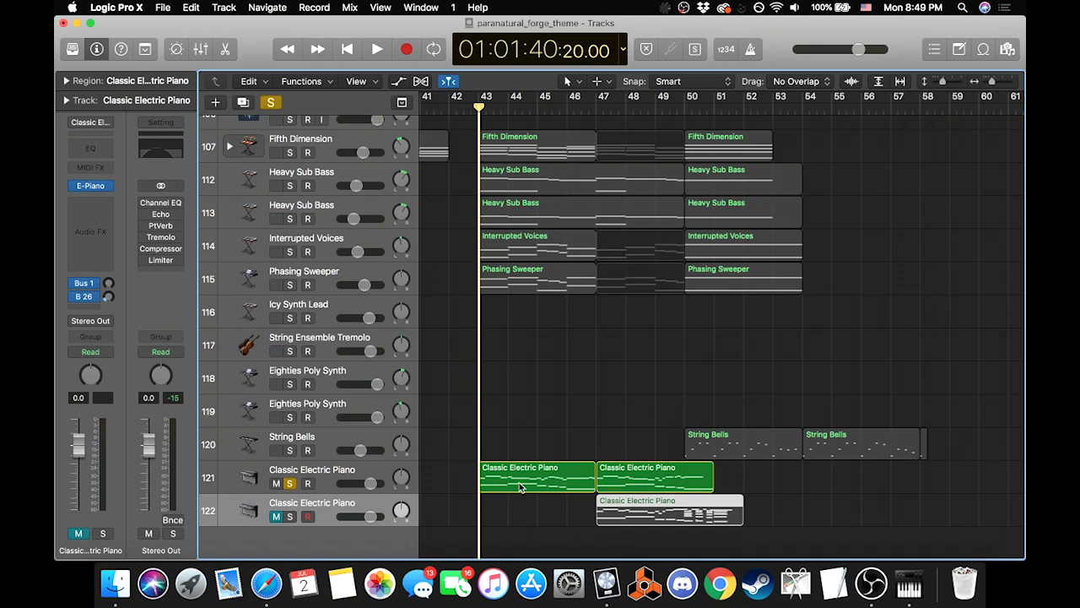
key("space")
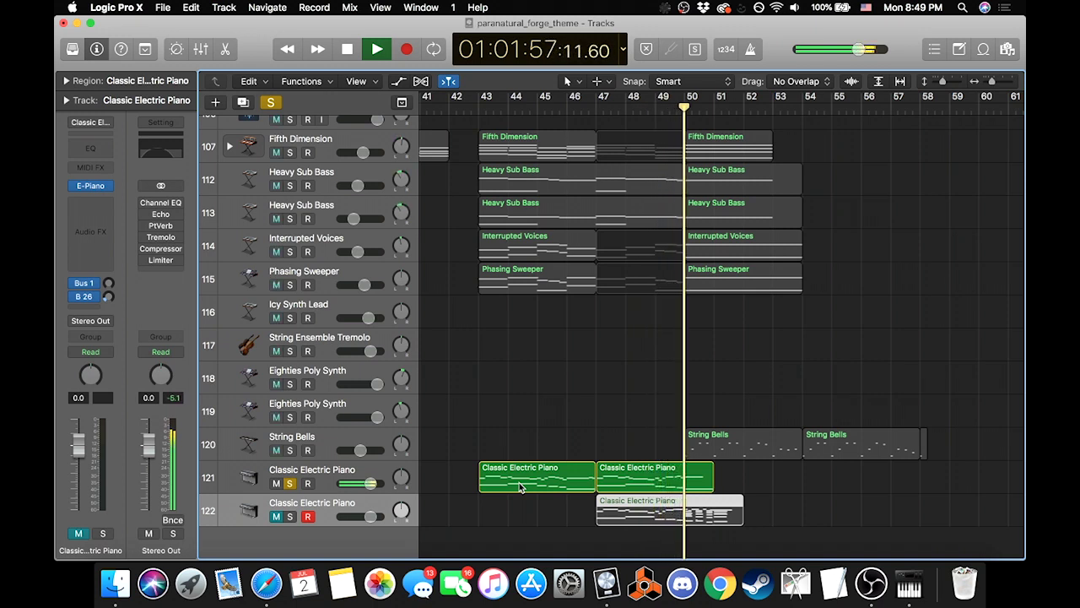
key("space")
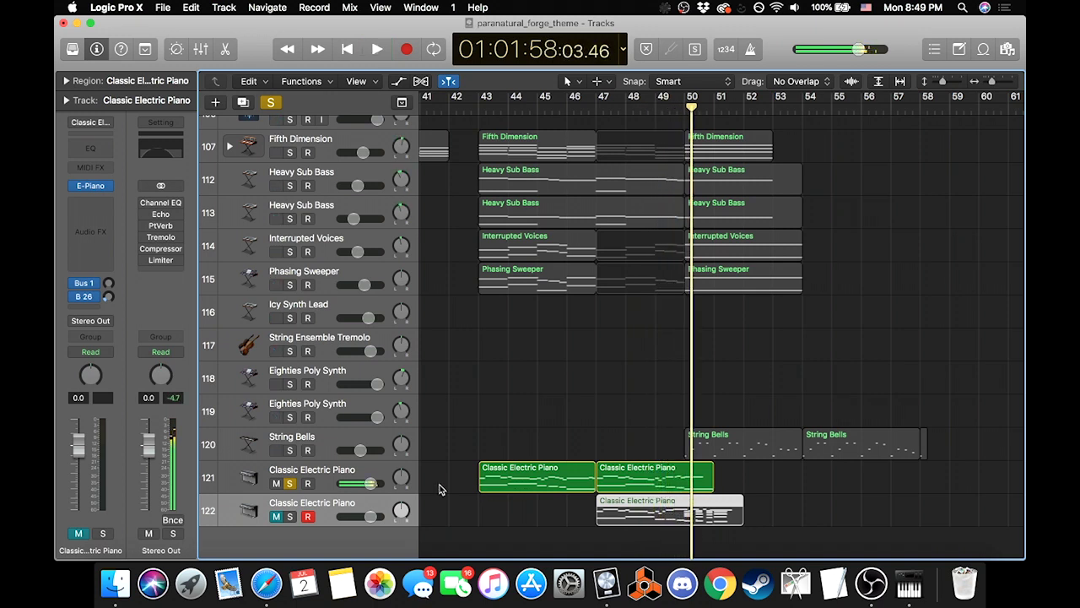
Step: Switch the solo from track 121 to Classic Electric Piano on track 122 and play its region from bar 47
left_click(290, 482)
left_click(290, 515)
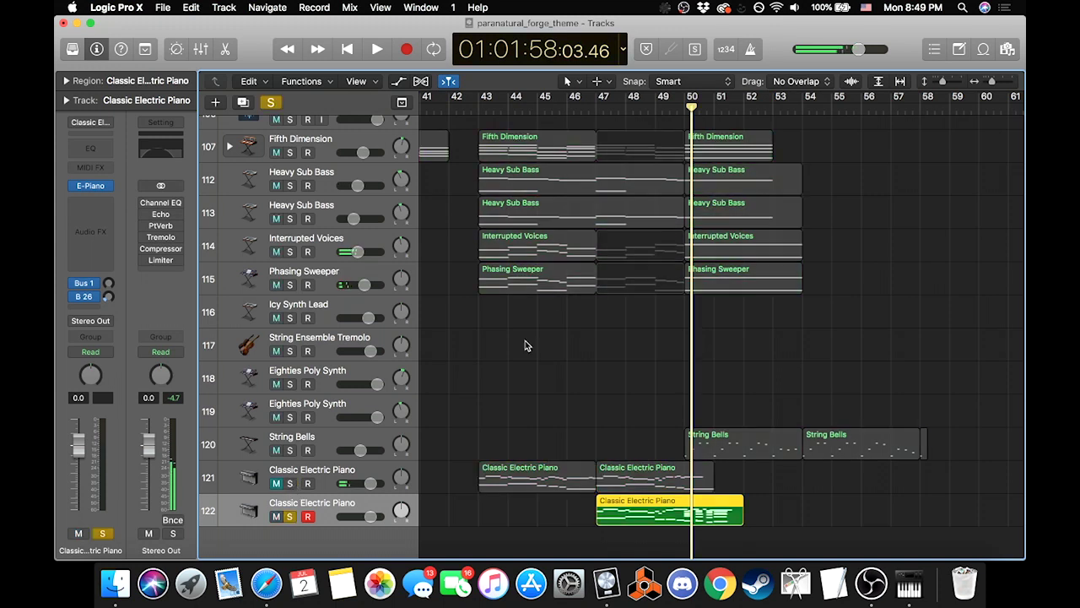
left_click(595, 108)
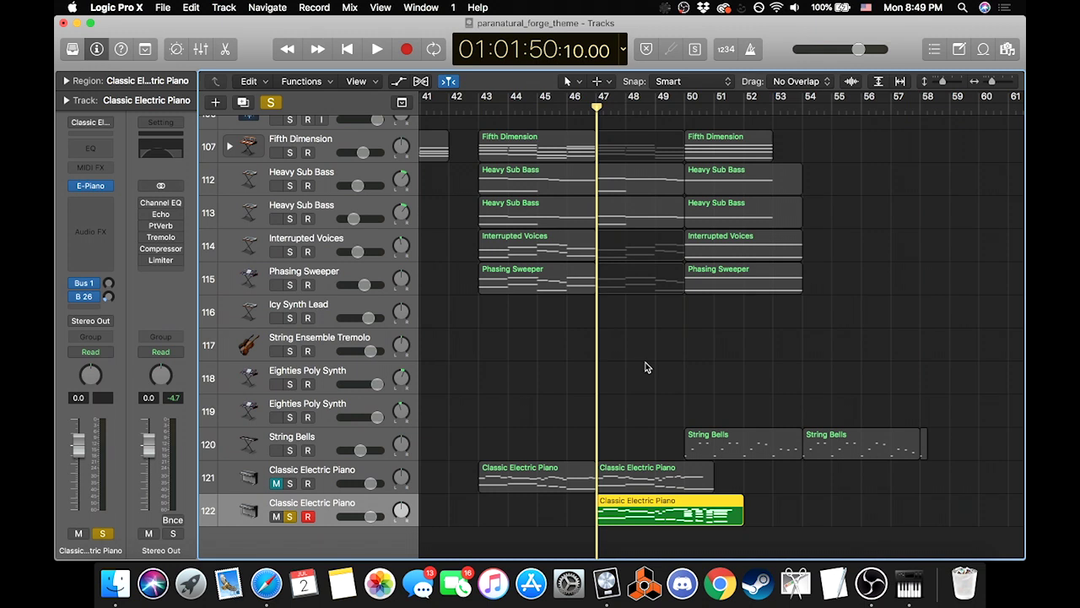
key("space")
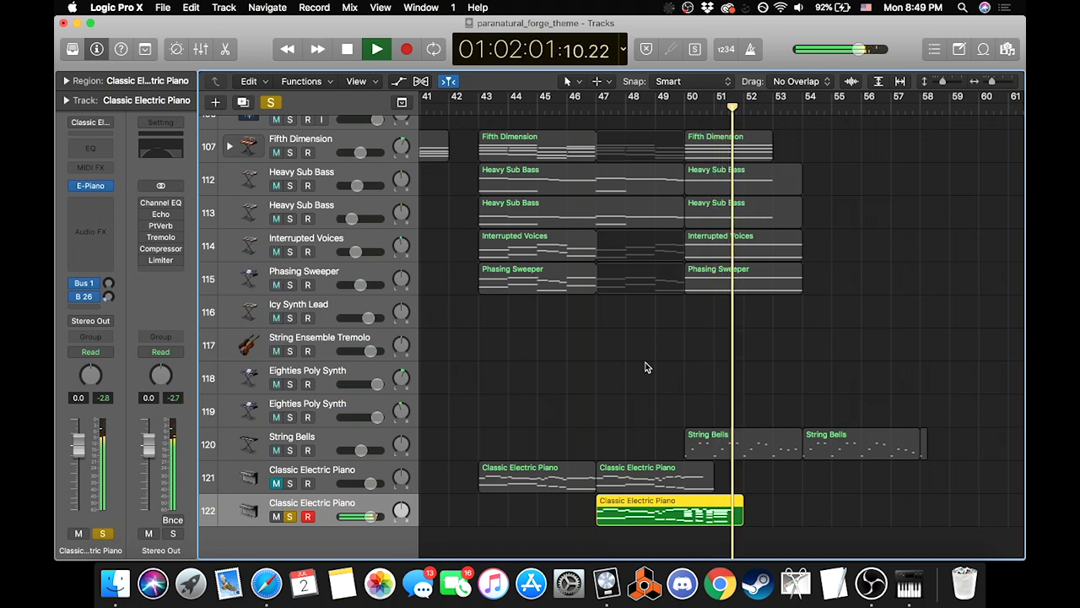
key("space")
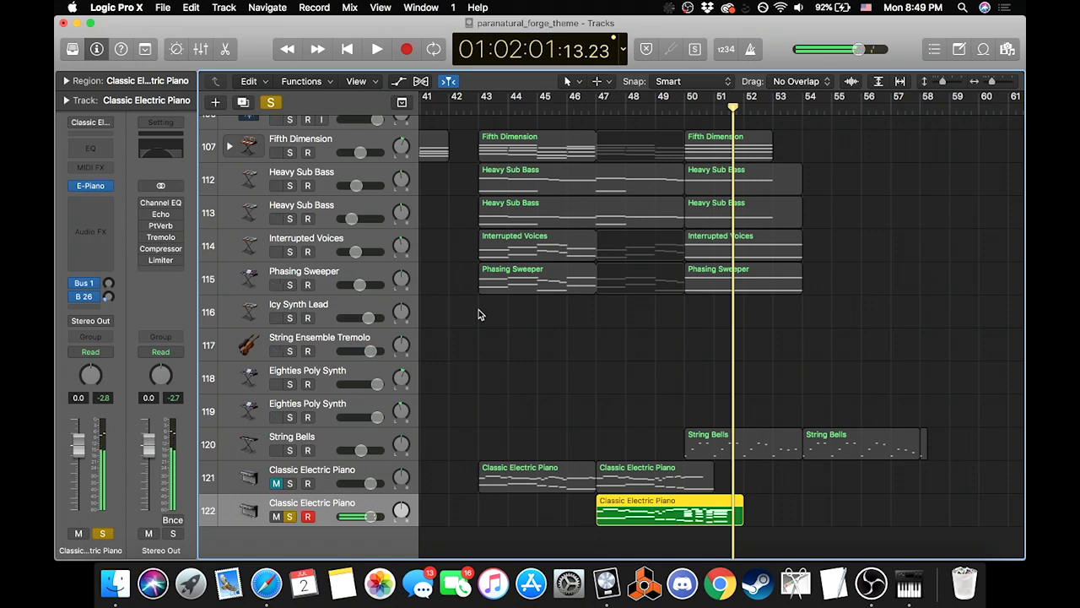
Step: Clear the solo and mute Classic Electric Piano on track 122
left_click(271, 102)
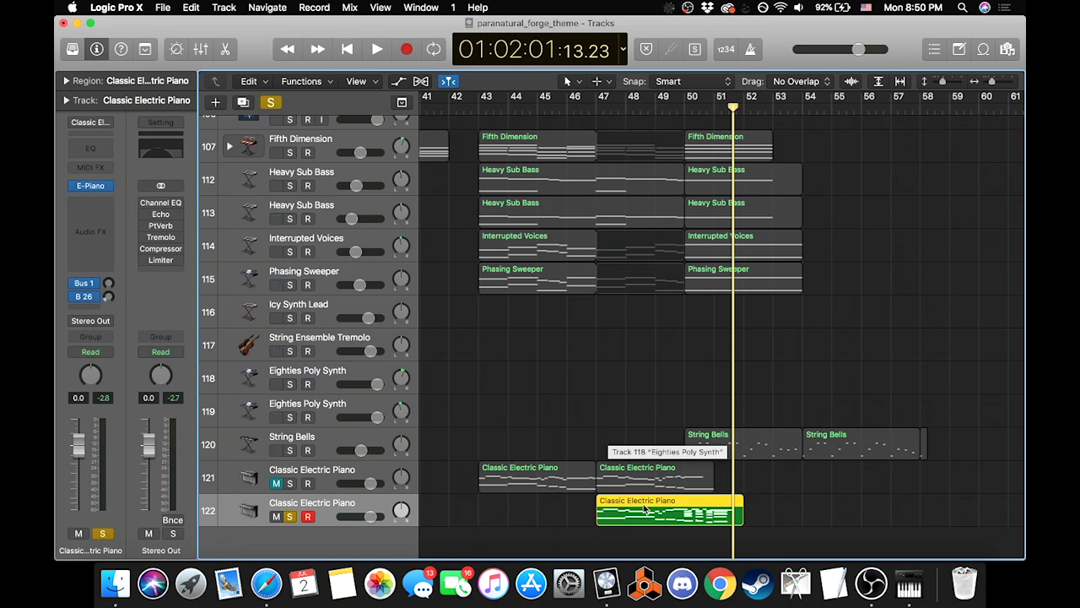
left_click(272, 103)
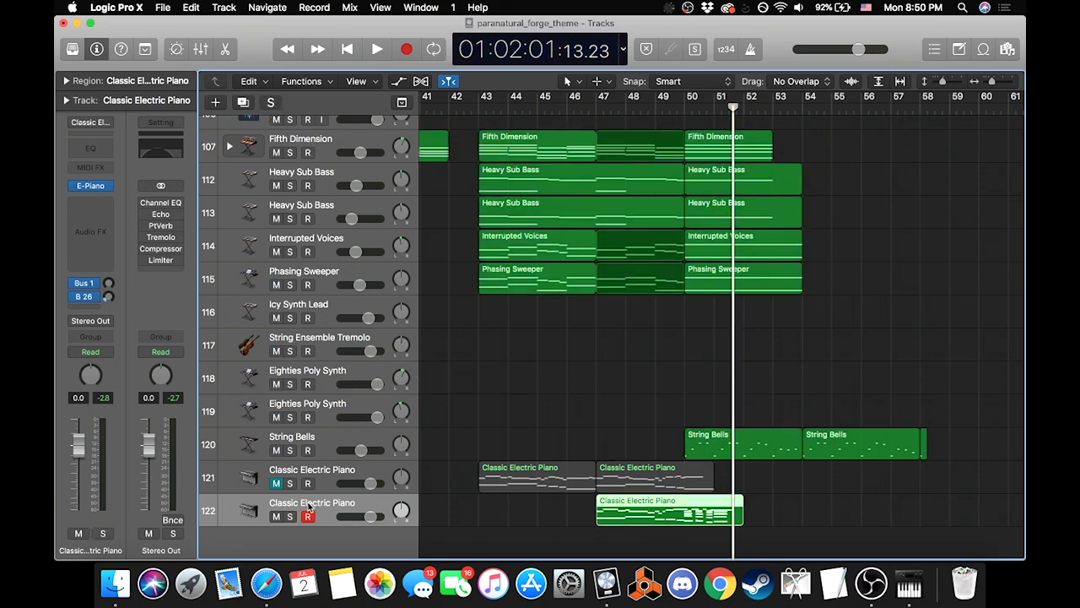
left_click(276, 515)
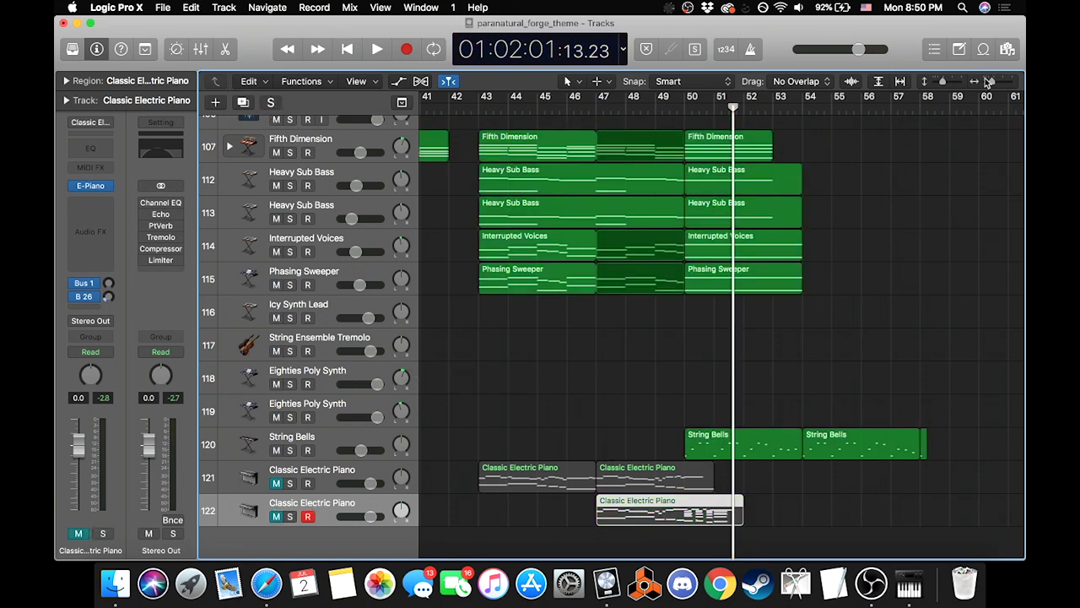
left_click_drag(993, 83, 987, 82)
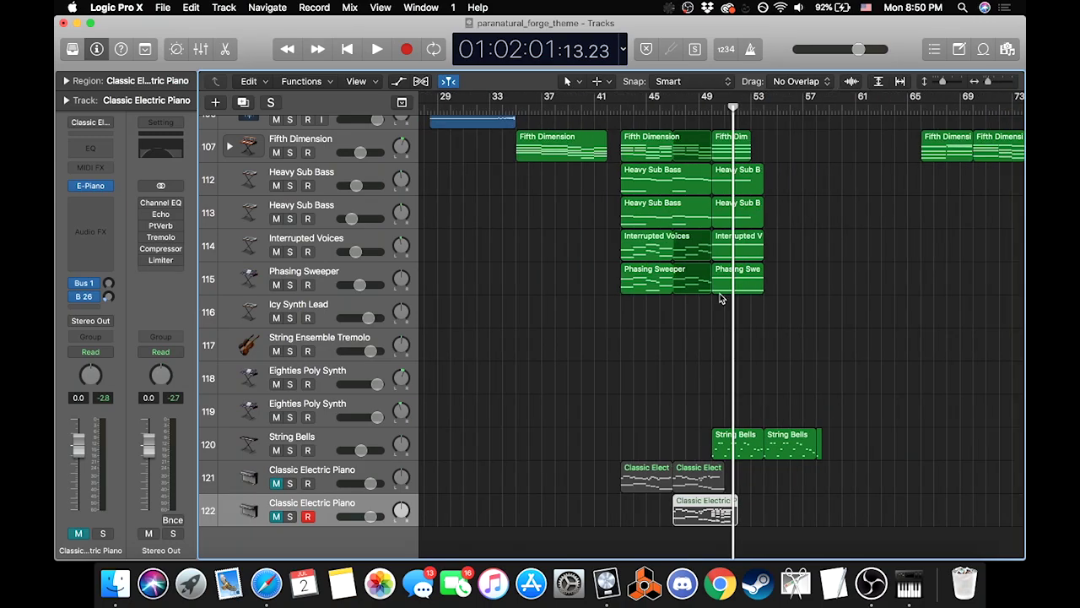
Step: Look over the opening bars of the arrangement, from the first Analog Poly Synth track down through the drum, bass and lead tracks
scroll(719, 297, "up", 5)
scroll(719, 297, "up", 20)
scroll(719, 297, "left", 10)
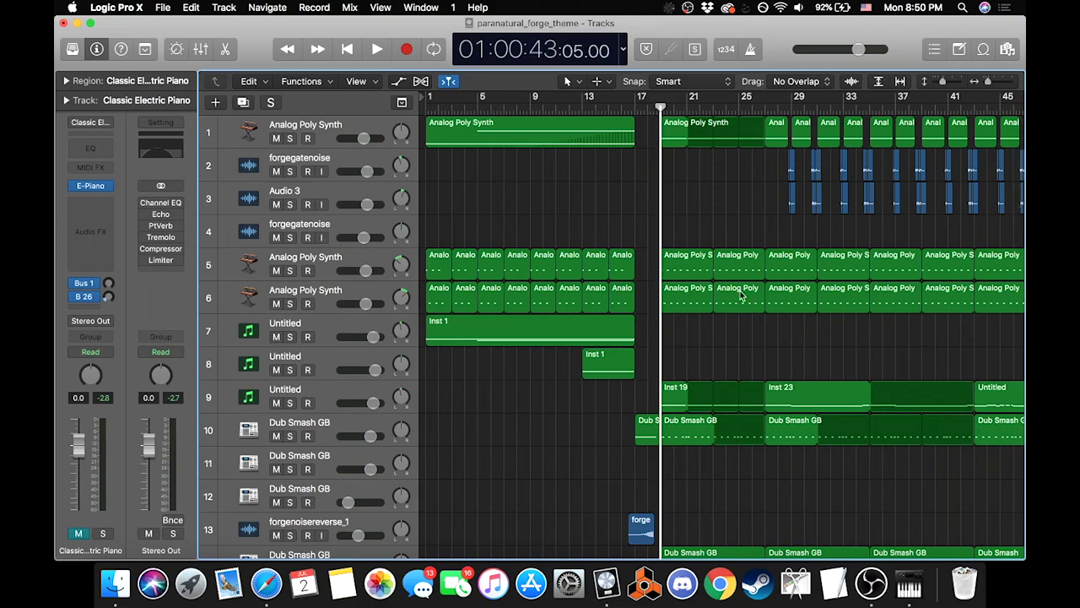
scroll(749, 305, "down", 3)
scroll(750, 305, "down", 3)
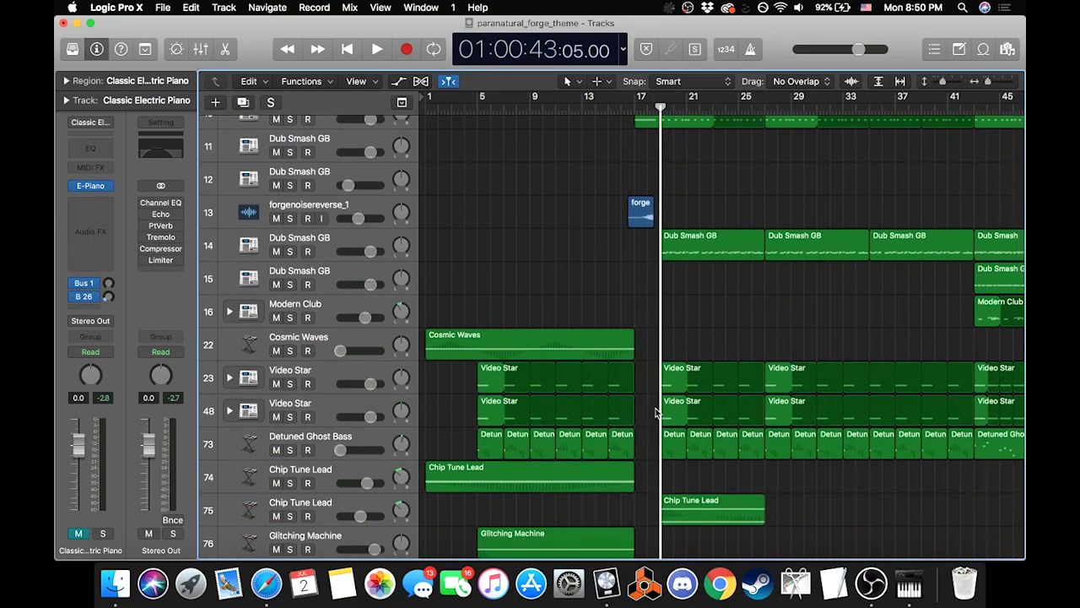
scroll(694, 372, "up", 3)
scroll(693, 372, "up", 3)
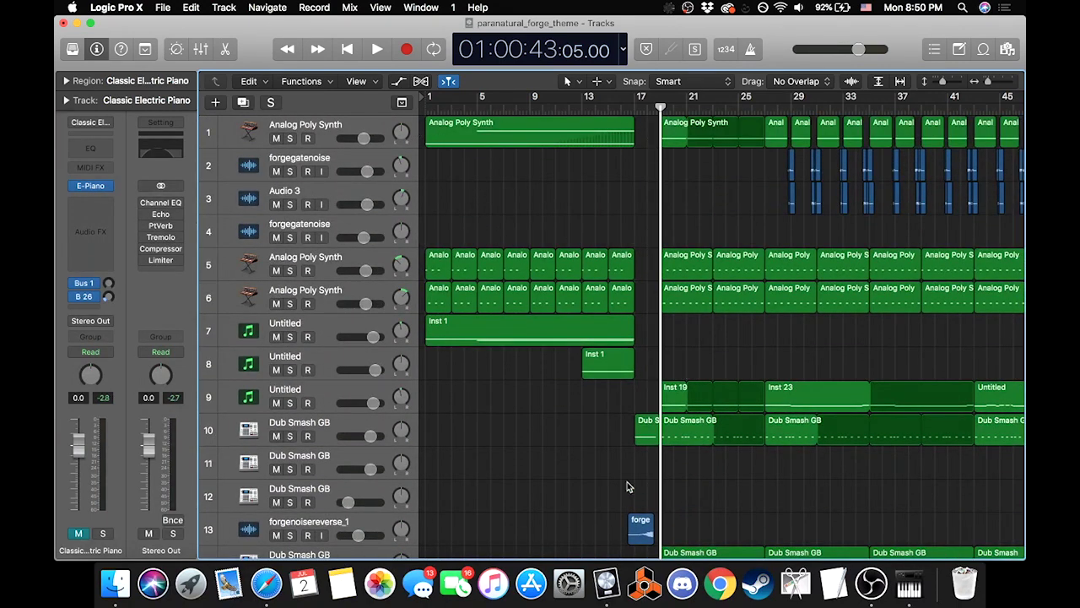
scroll(628, 487, "down", 15)
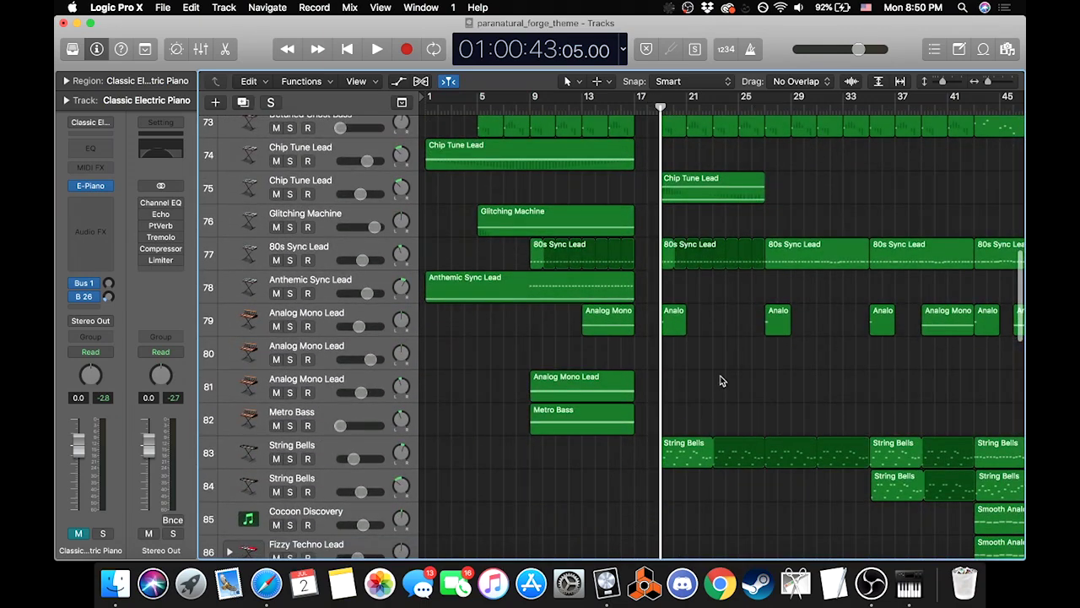
Step: Play the full mix briefly from bar 19, stop it, and move the playhead to bar 27
key("space")
key("space")
scroll(779, 386, "up", 15)
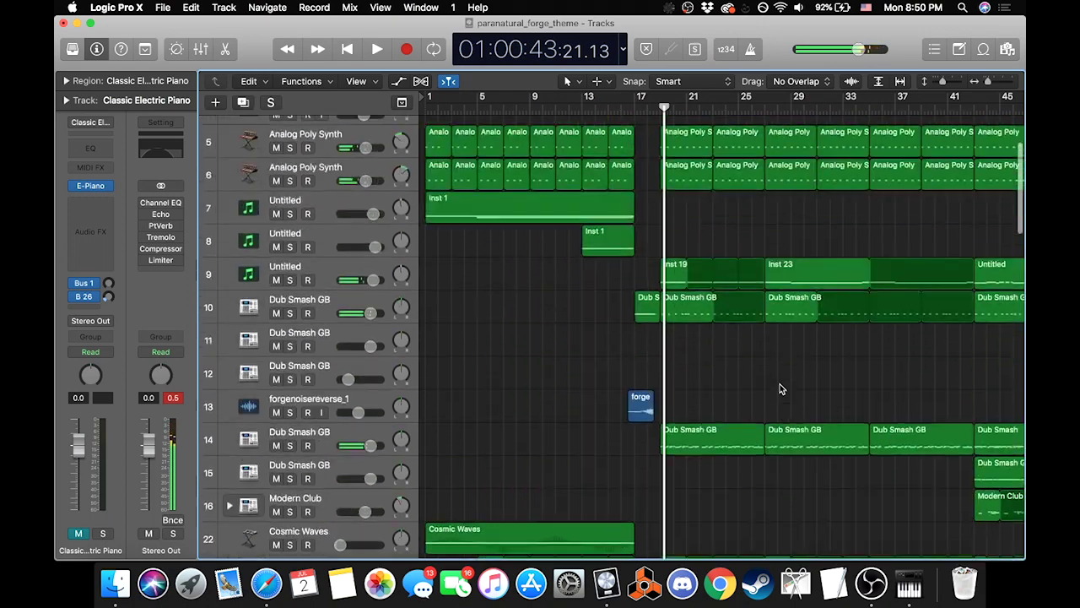
scroll(802, 374, "right", 2)
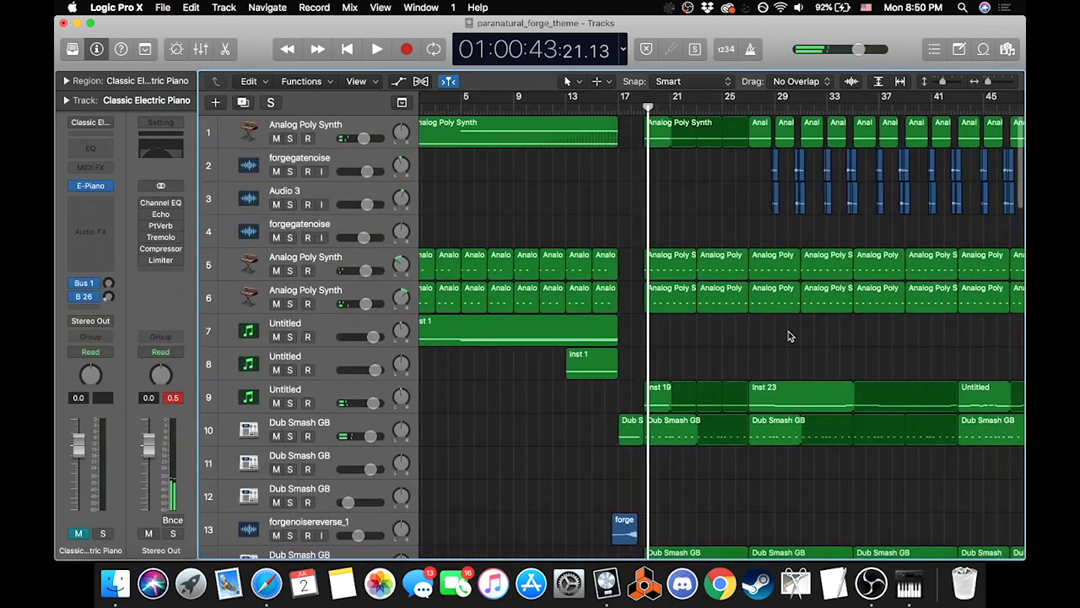
left_click(747, 109)
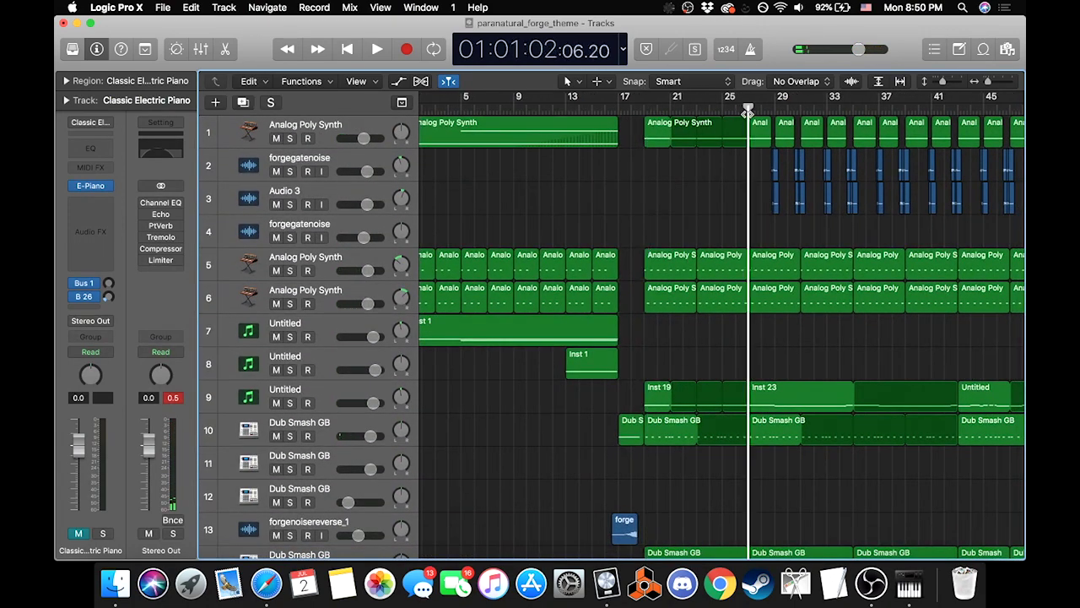
Step: Select the Untitled track 9 to view the Massive instrument and effects on its channel strip
scroll(511, 469, "down", 4)
scroll(510, 469, "down", 1)
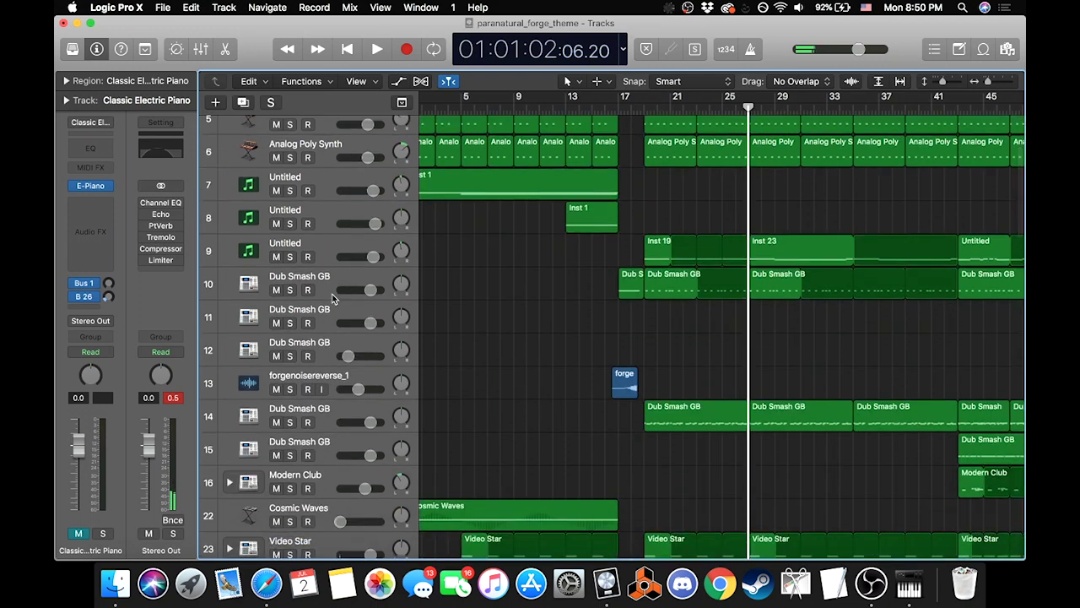
left_click(325, 249)
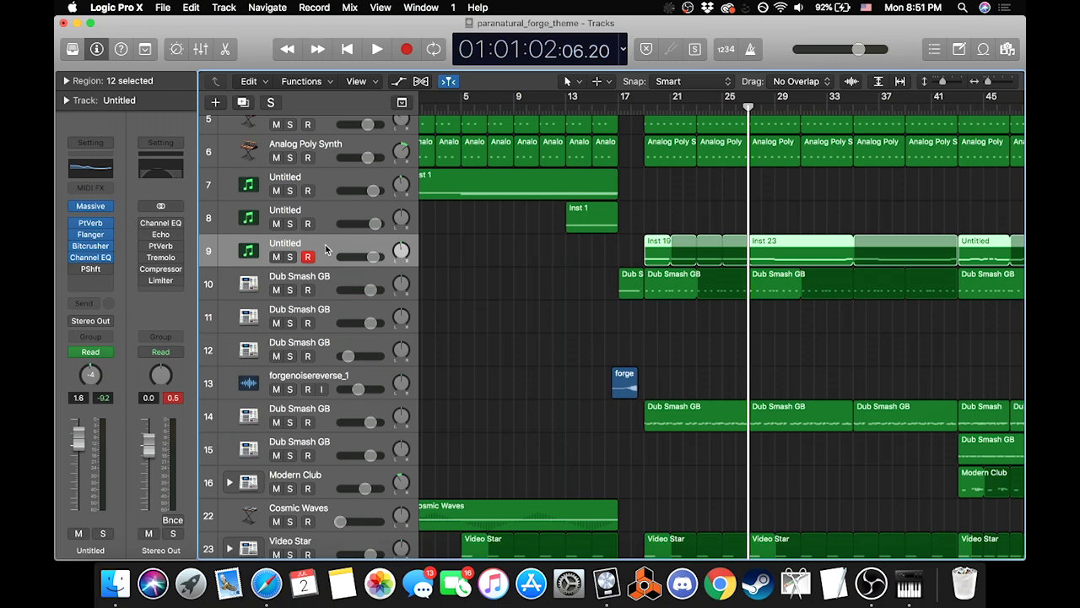
Step: Look through the whole track stack around bar 27, down to the muted electric pianos and back up to track 1
scroll(756, 369, "down", 20)
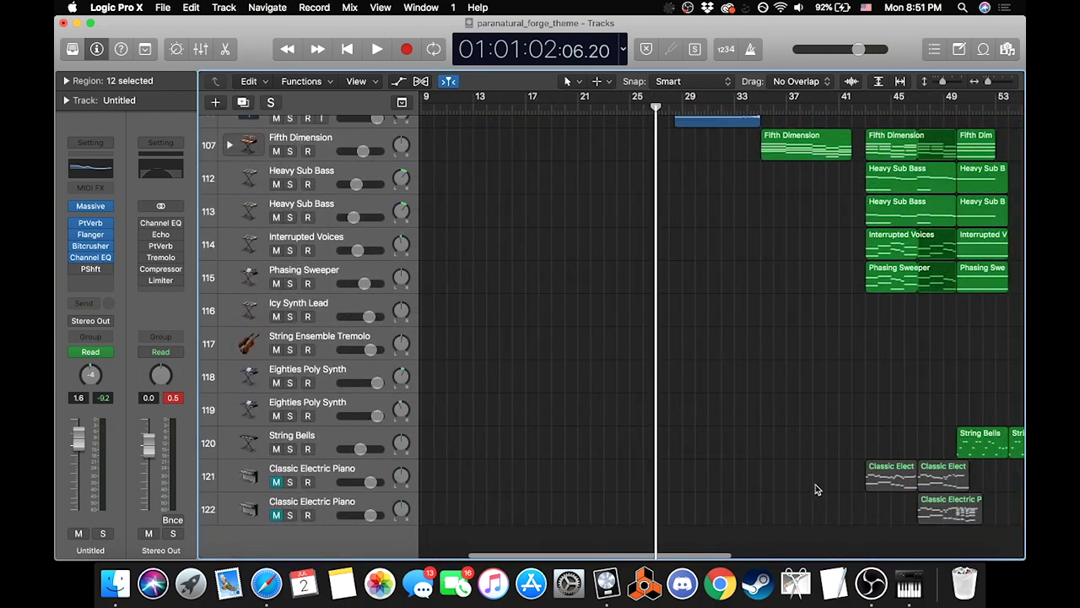
scroll(623, 489, "up", 20)
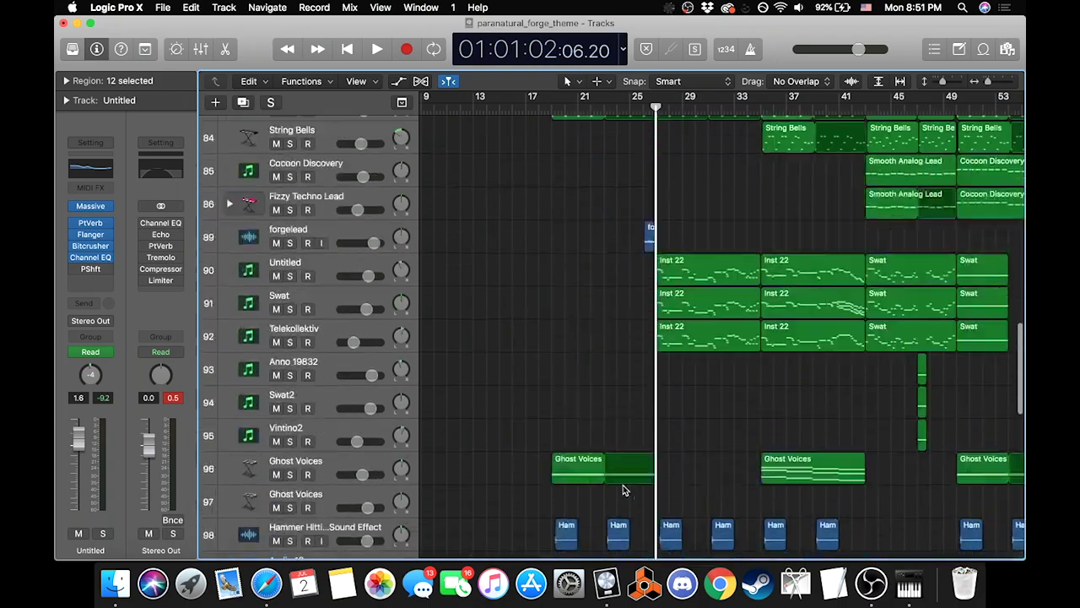
scroll(623, 490, "down", 10)
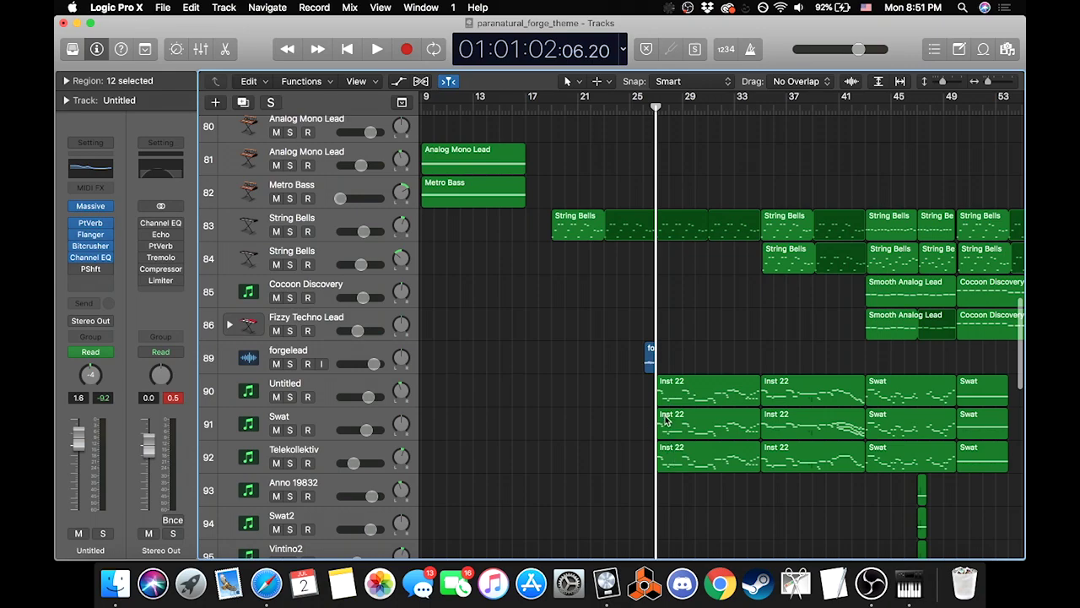
scroll(665, 421, "down", 8)
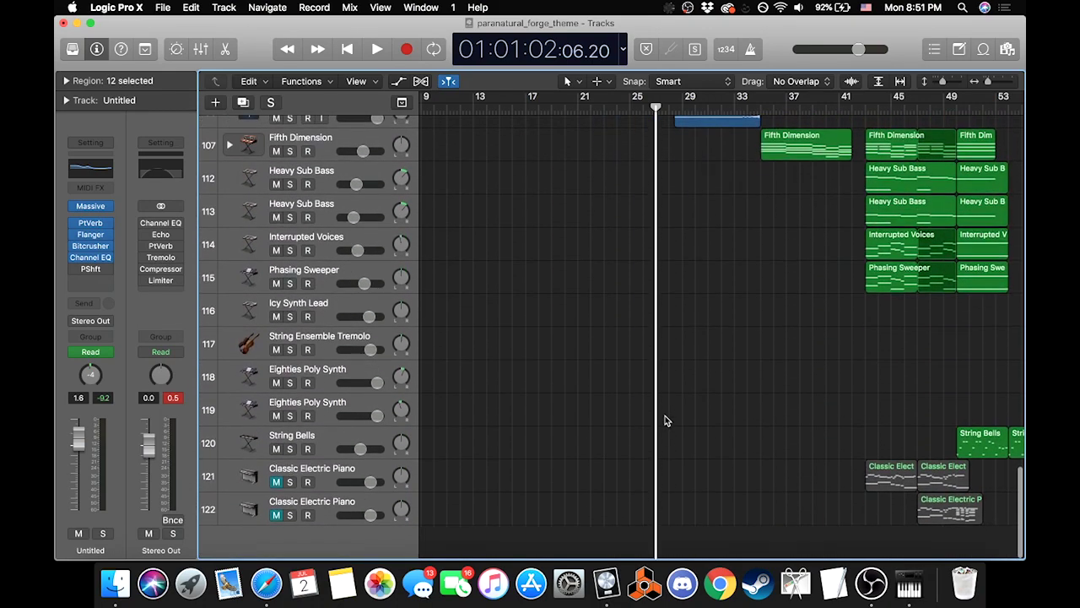
scroll(739, 464, "up", 6)
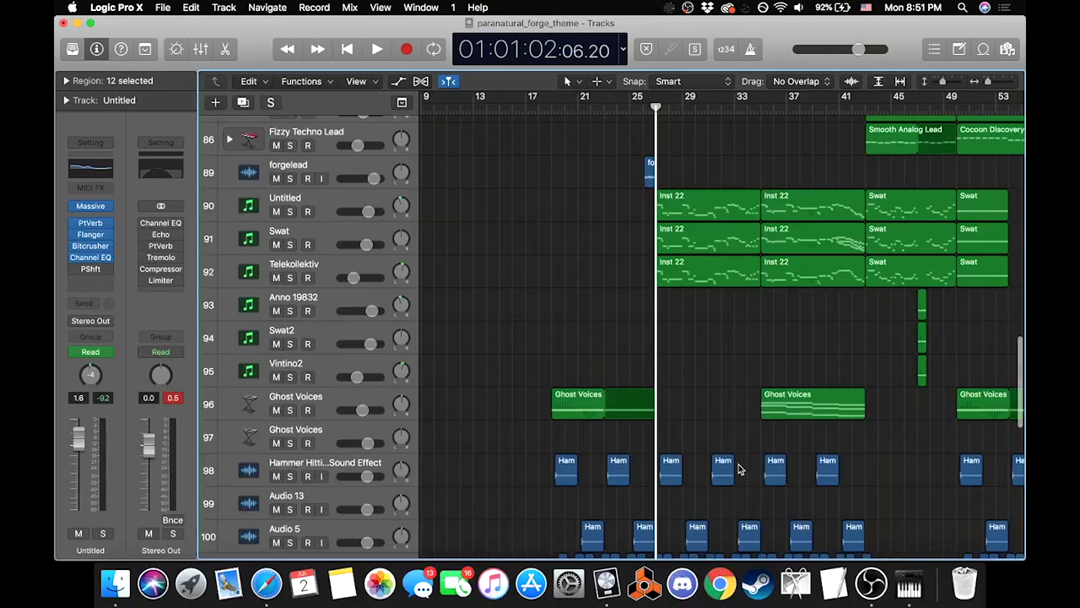
scroll(739, 466, "up", 8)
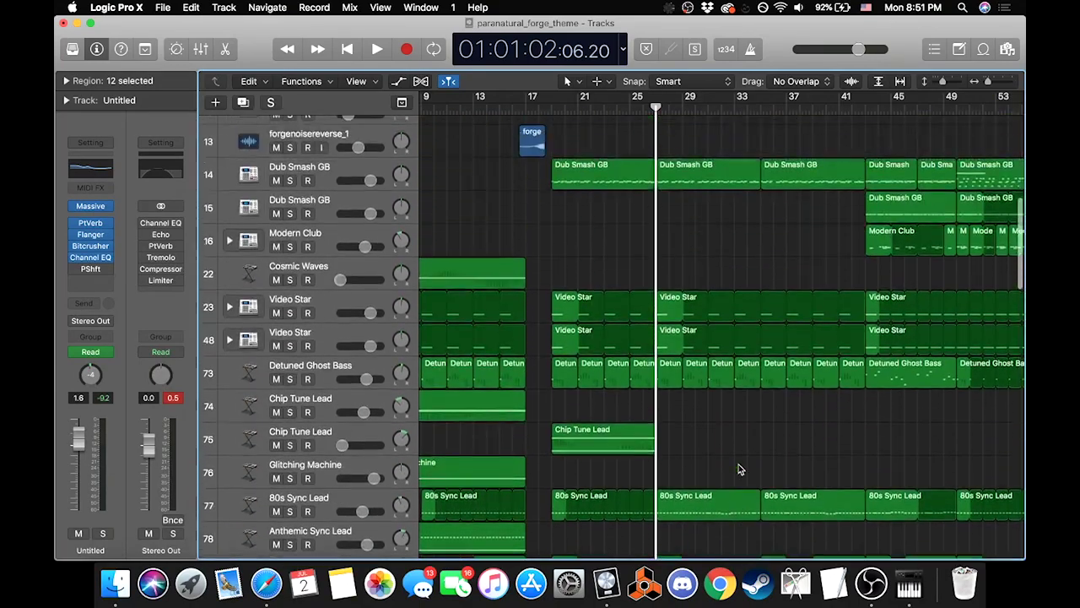
scroll(738, 464, "up", 6)
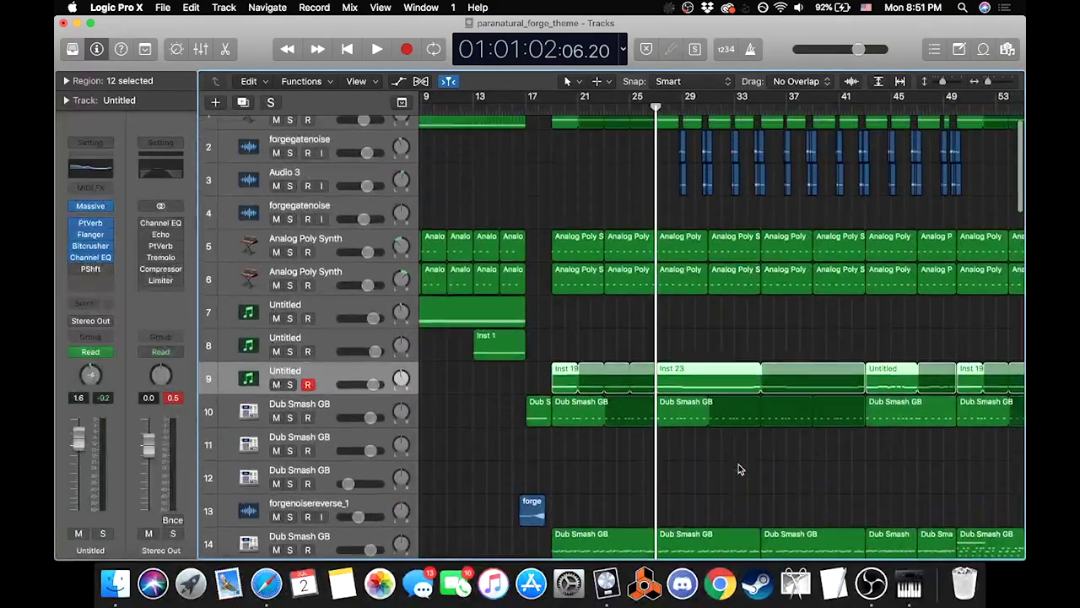
scroll(739, 464, "left", 5)
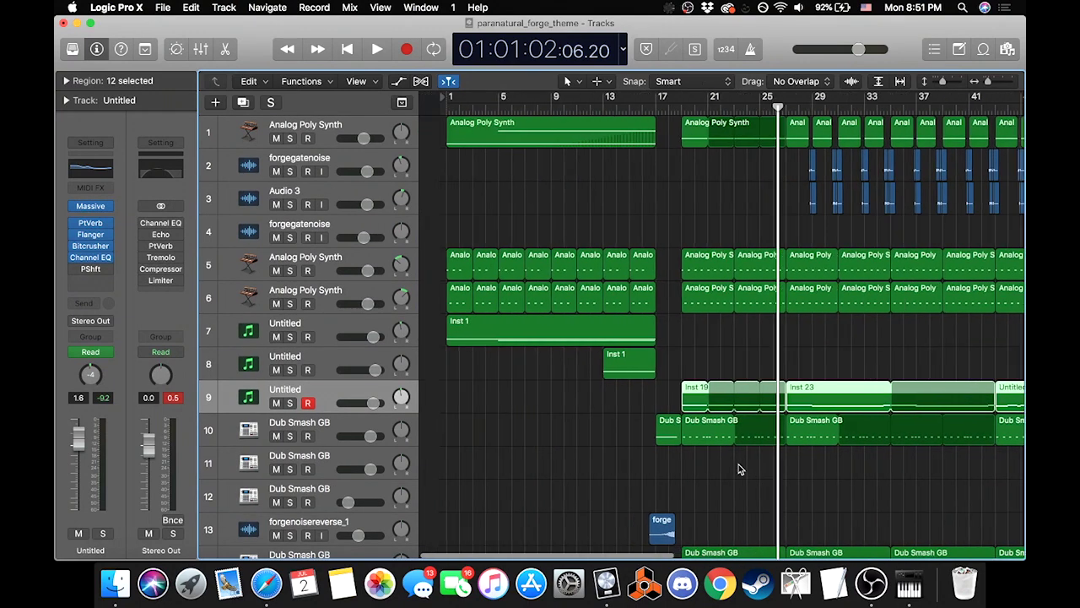
Step: Select Analog Poly Synth on track 1, check its patch in the Library, and hide the Library again
left_click(328, 126)
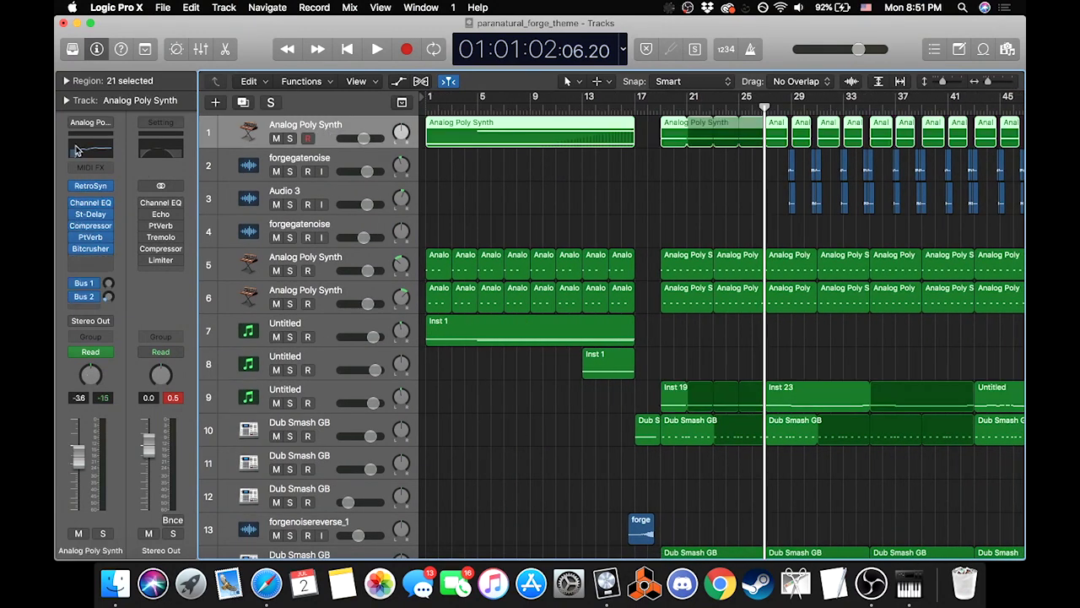
left_click(72, 51)
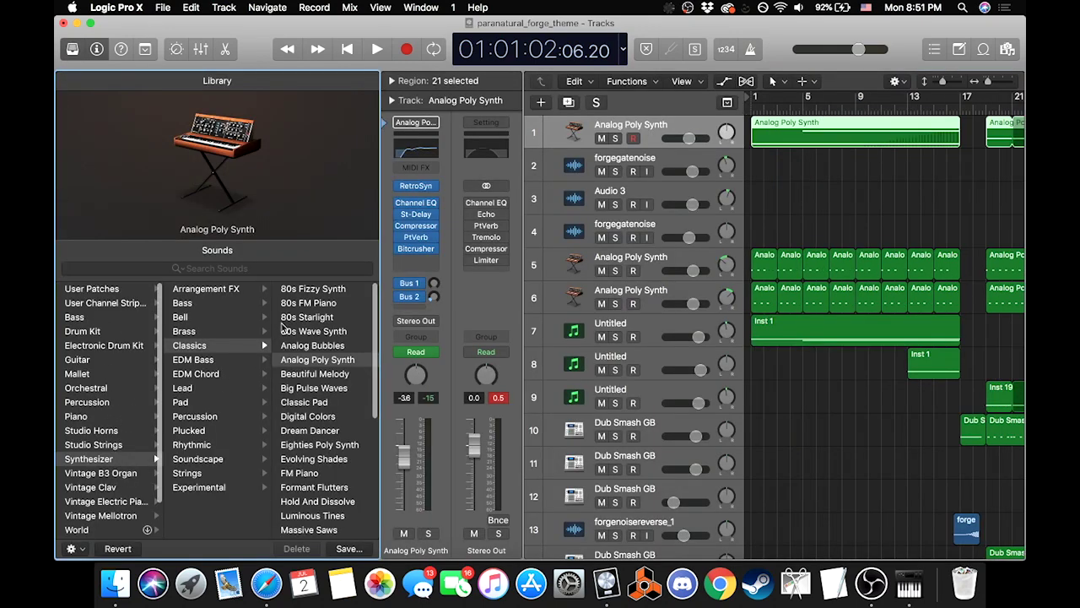
left_click(73, 50)
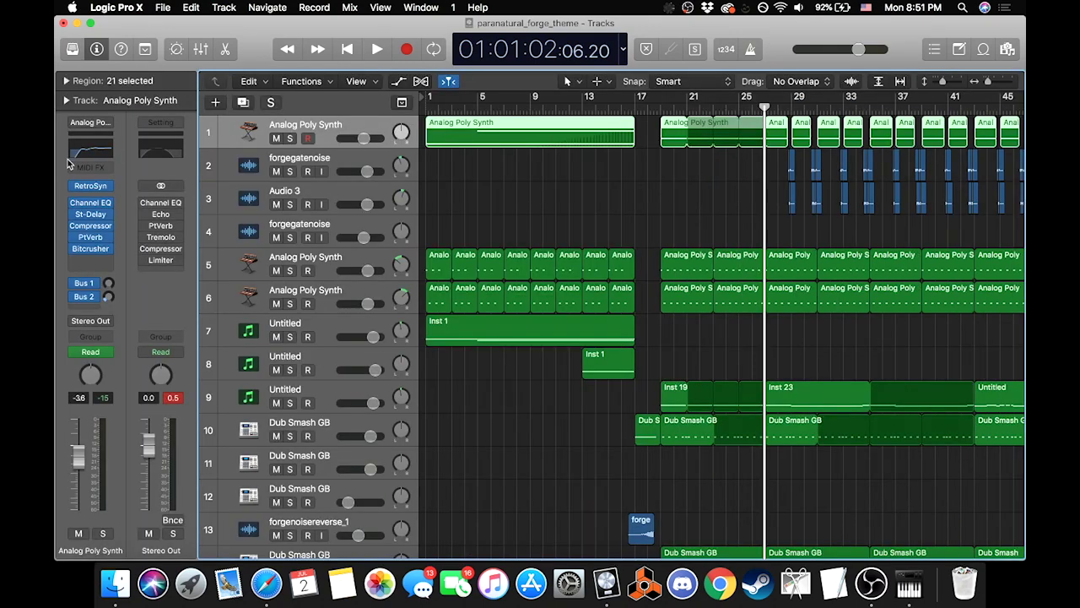
Step: Compare the instruments and effects on the channel strips of Analog Poly Synth on track 5 and Untitled on track 7
mouse_move(95, 191)
mouse_move(107, 217)
left_click(320, 263)
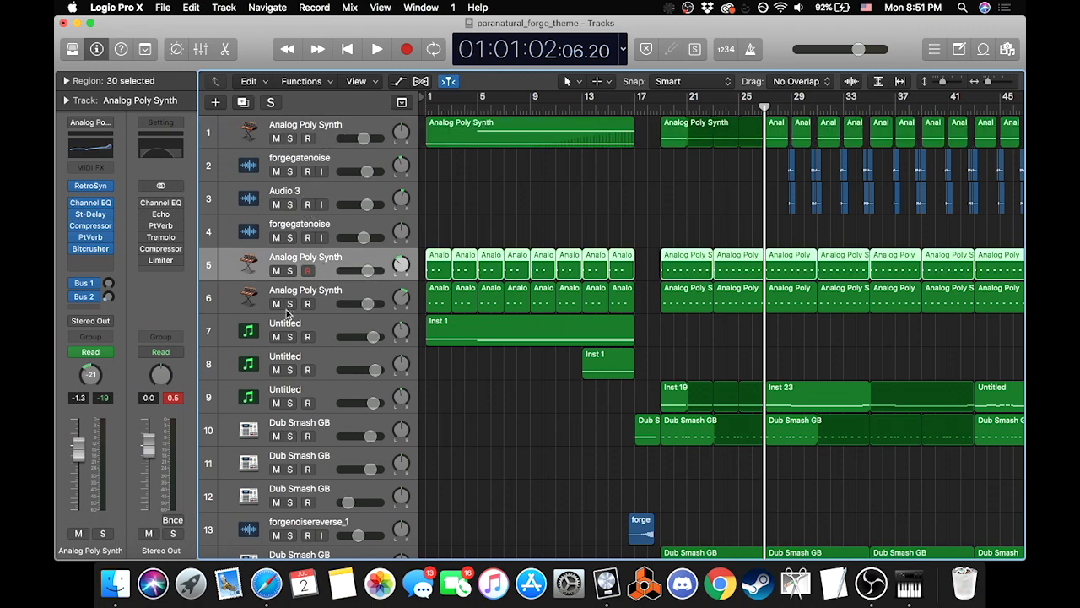
left_click(330, 329)
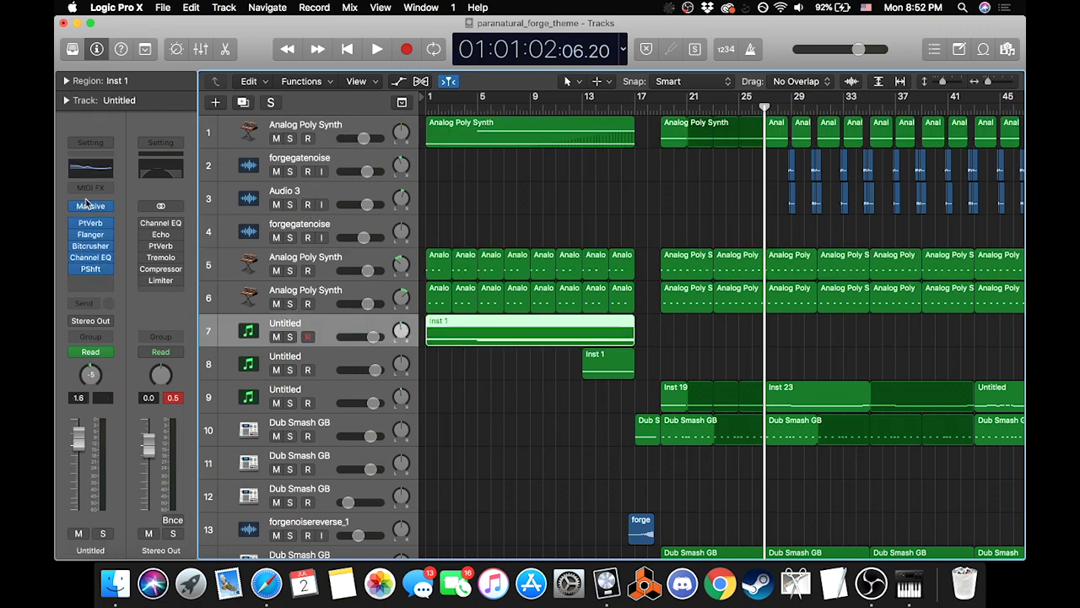
Step: Select the forgebigsaw.1 audio region on track 106
scroll(526, 385, "down", 10)
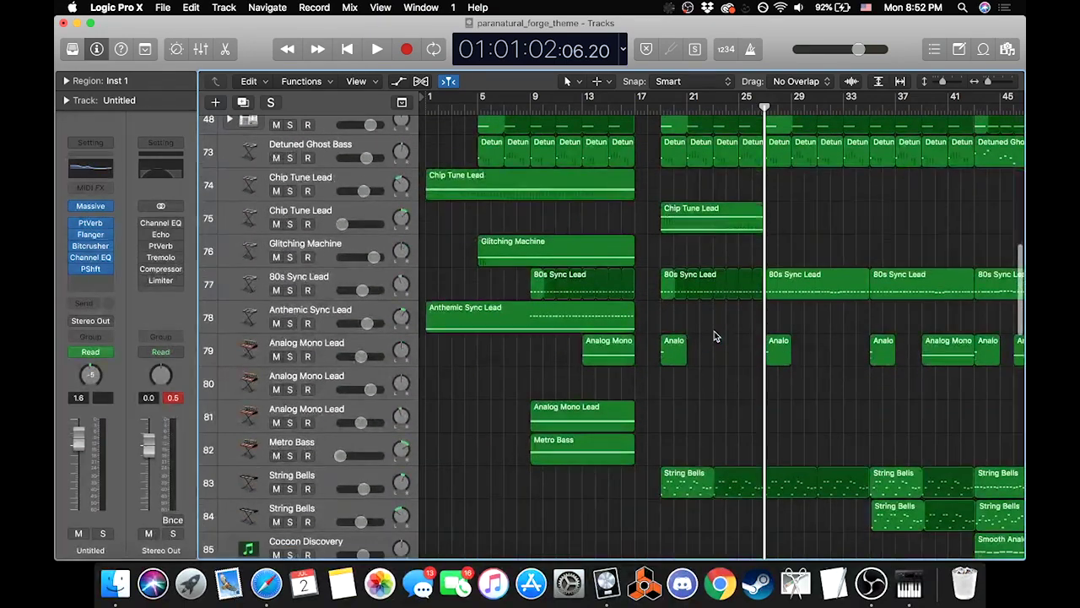
scroll(714, 336, "up", 10)
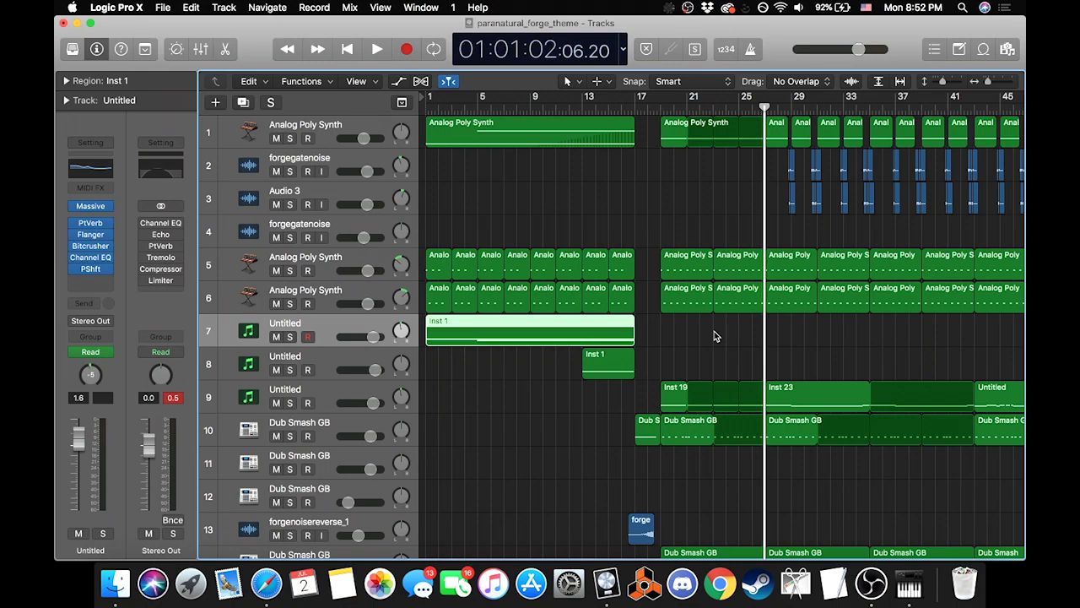
scroll(714, 335, "down", 20)
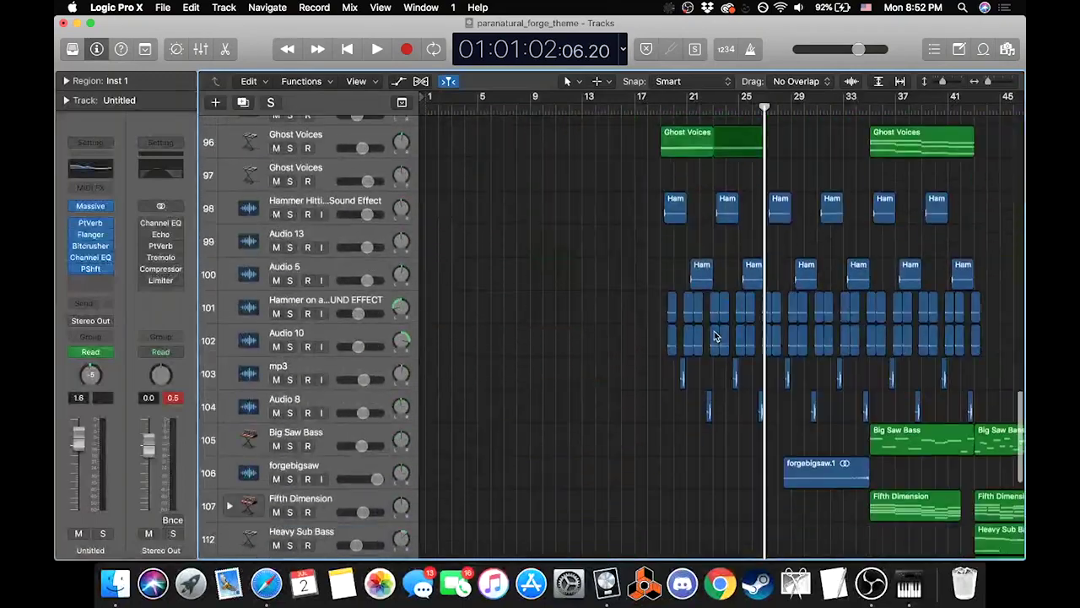
scroll(810, 261, "up", 2)
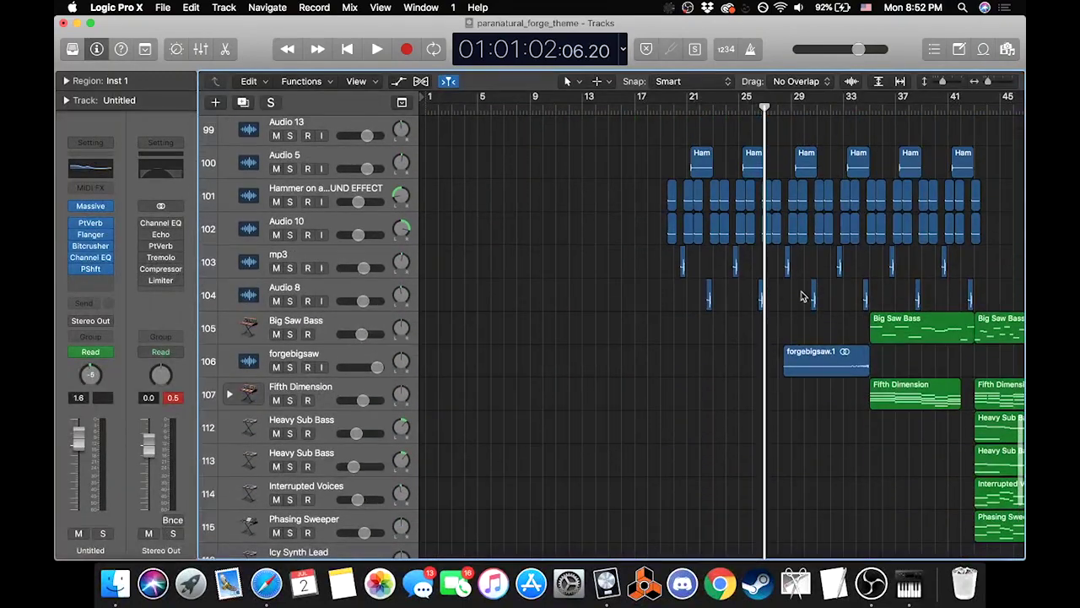
left_click(831, 356)
Step: Examine the hammer, bass, voice, bell and electric piano layers from the middle section through to the closing bars around 101
scroll(835, 372, "up", 2)
scroll(835, 372, "up", 10)
scroll(706, 268, "down", 8)
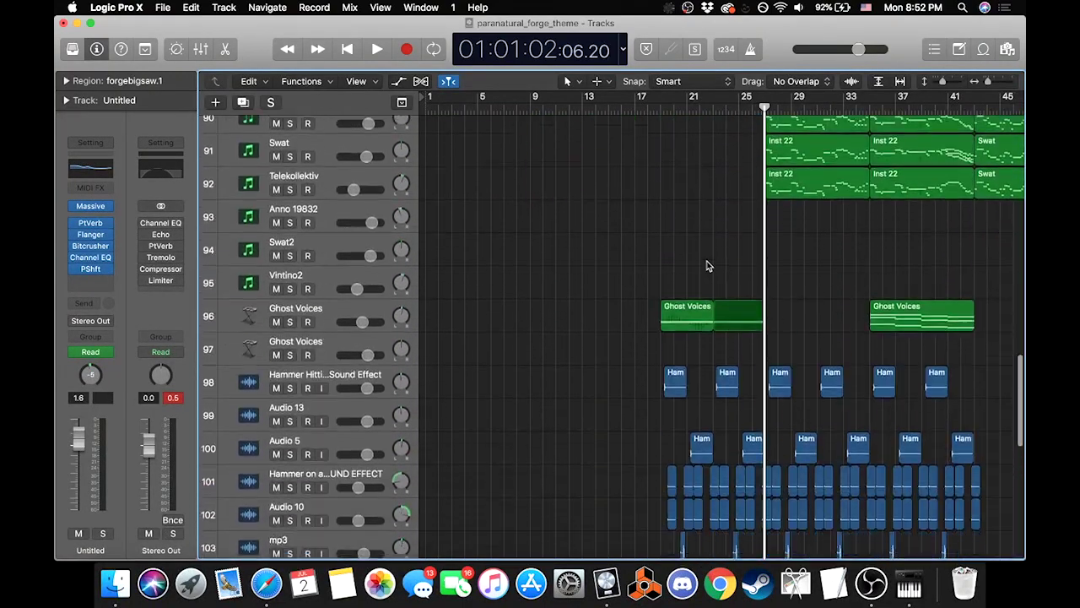
scroll(629, 422, "down", 1)
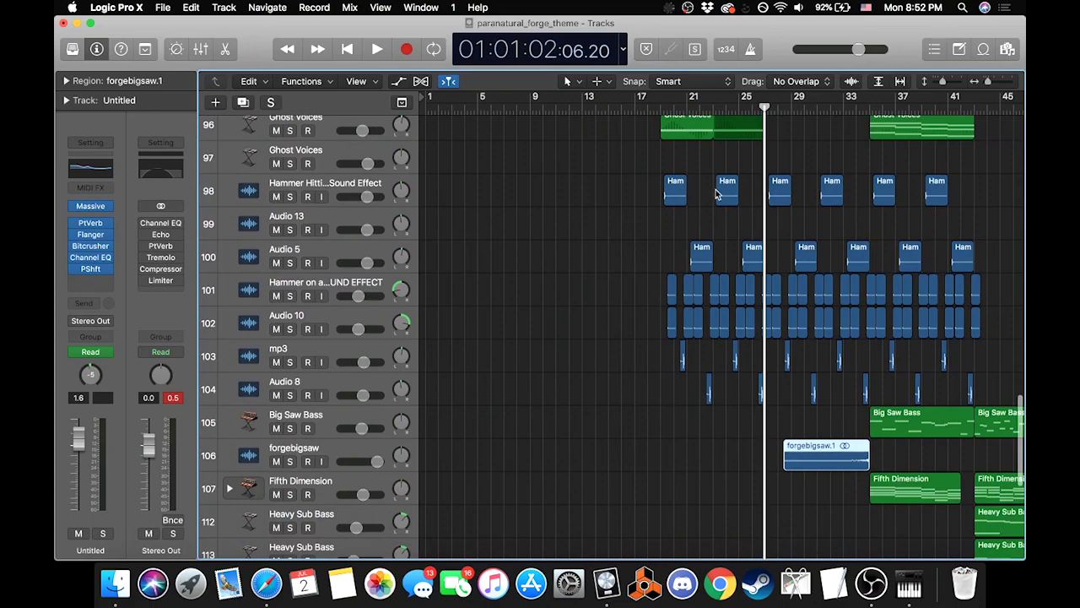
scroll(680, 402, "right", 5)
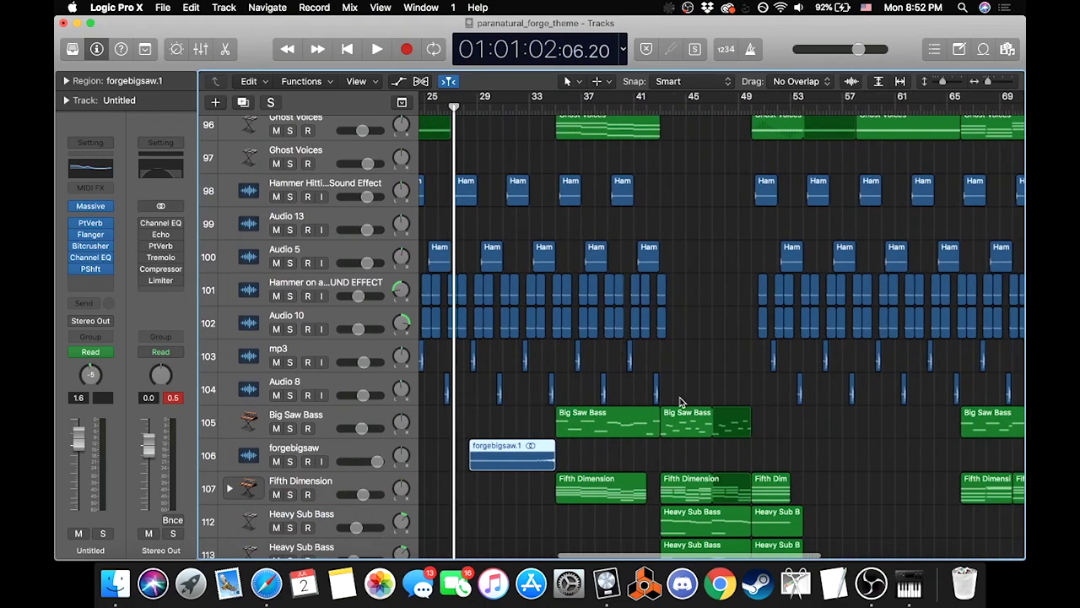
scroll(683, 399, "right", 1)
scroll(688, 396, "down", 7)
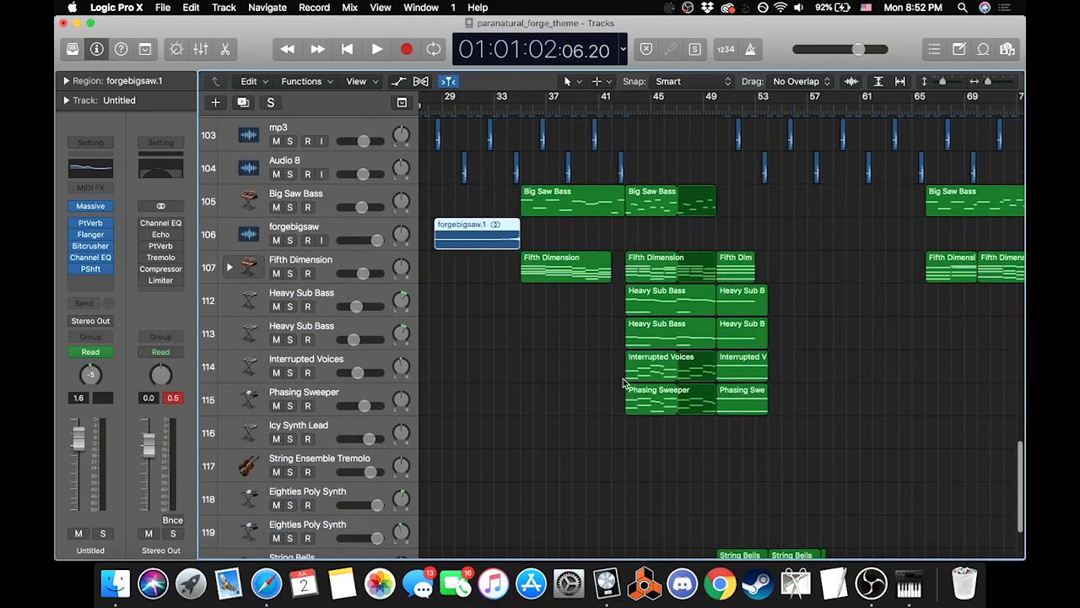
scroll(815, 386, "down", 4)
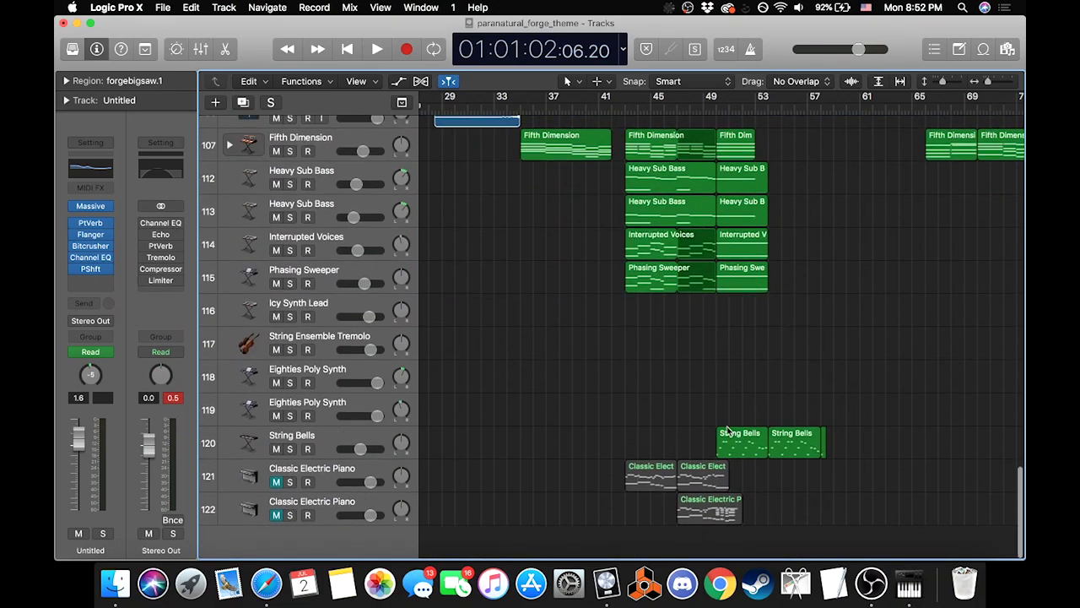
scroll(728, 431, "right", 7)
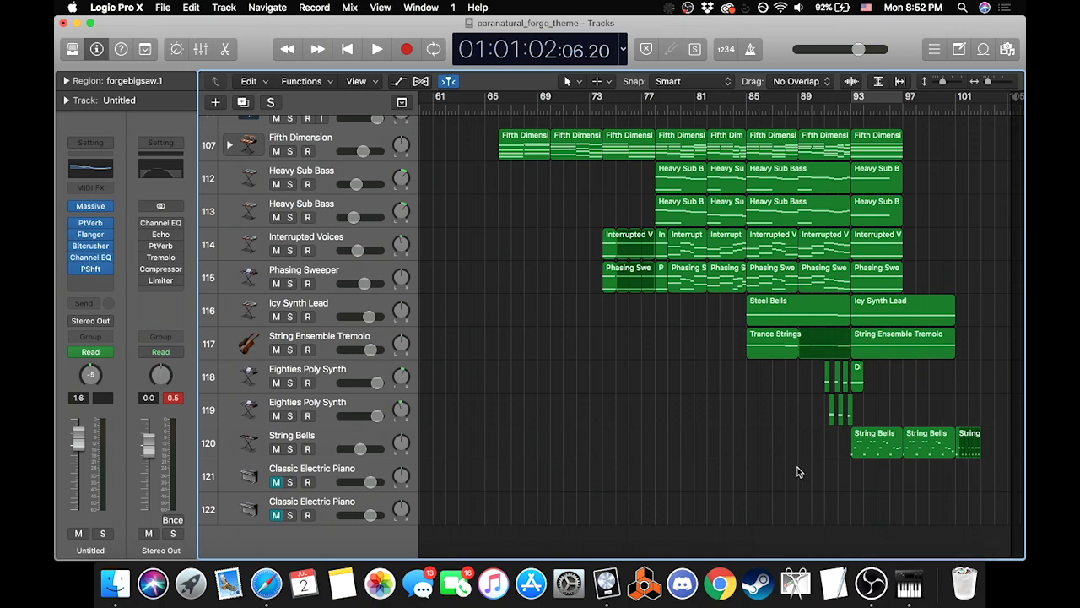
scroll(772, 447, "up", 2)
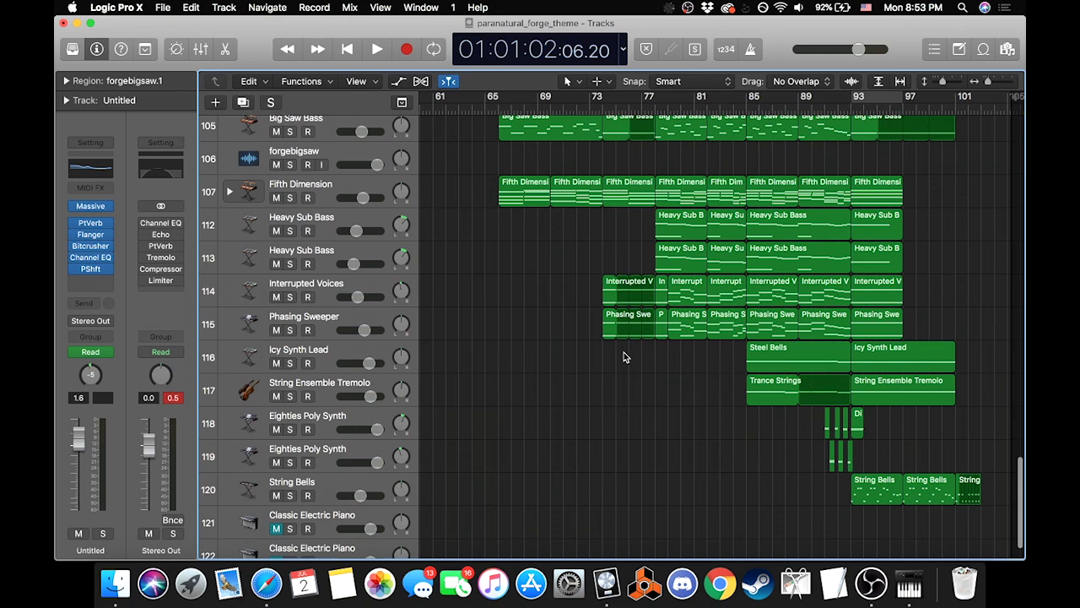